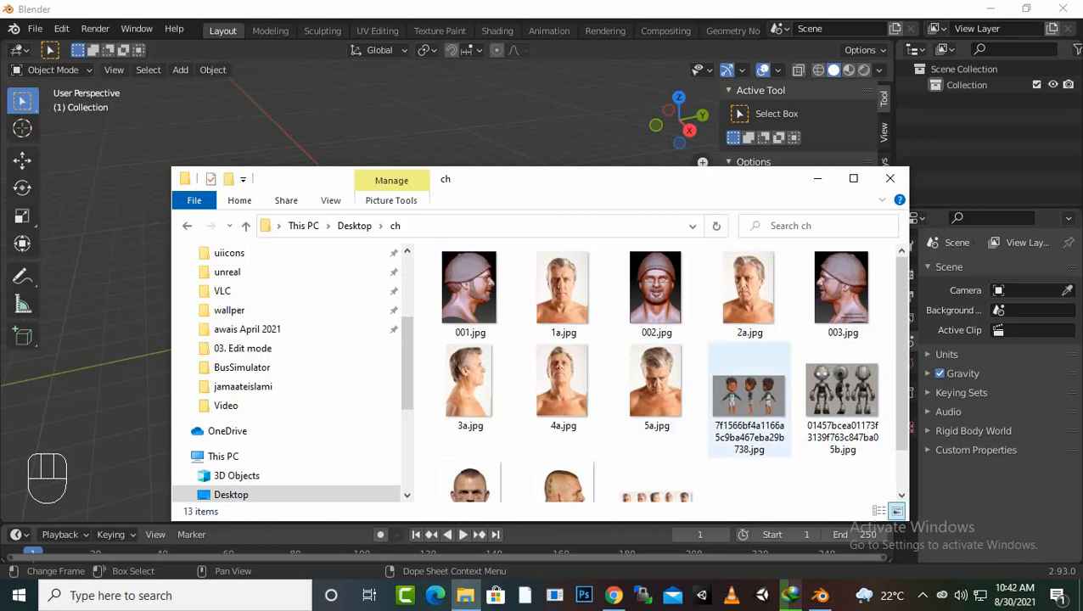
Step: Bring the three-view robot reference image 01457bcea01173f3139f763c847ba05b.jpg from the ch folder into the 3D scene
scroll(748, 399, down, 1)
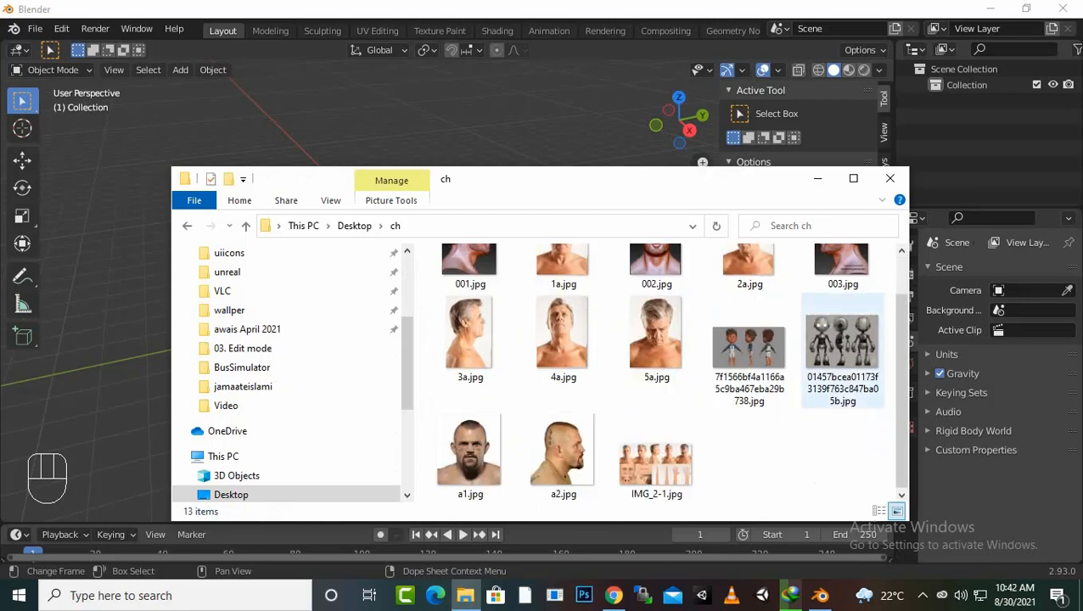
click(842, 349)
drag(843, 349, 133, 352)
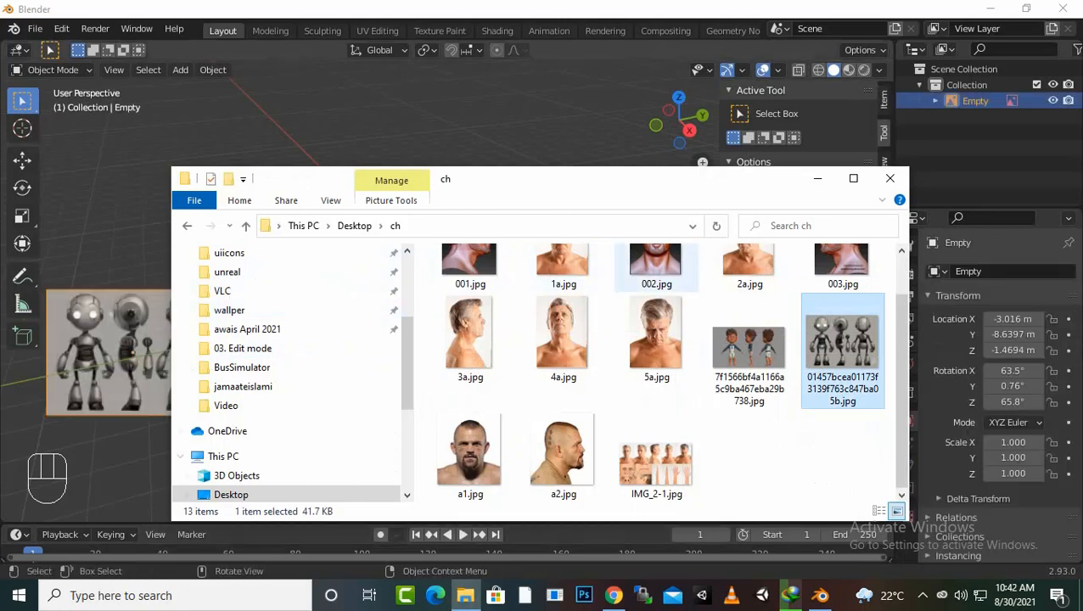
click(817, 179)
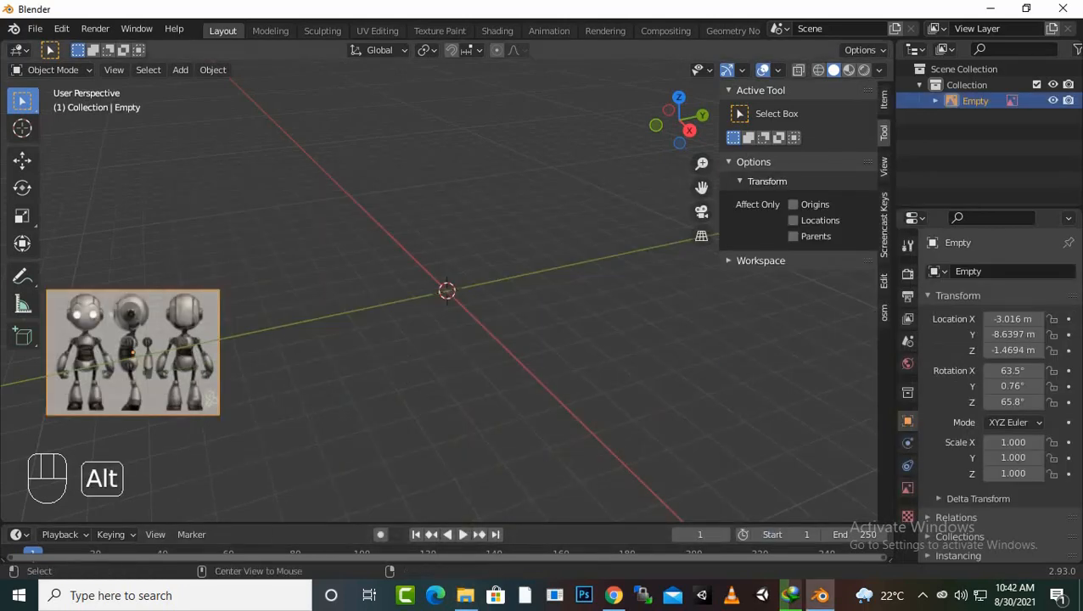
Step: Clear the robot reference image's rotation and location, and rotate it 90° about the global X axis
key(alt+r)
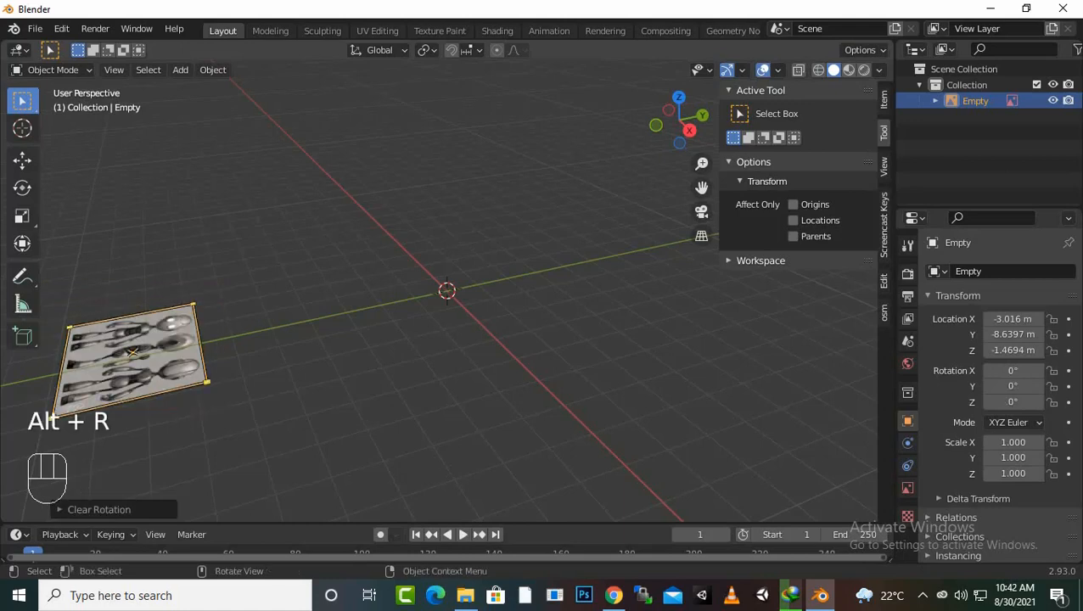
key(alt+g)
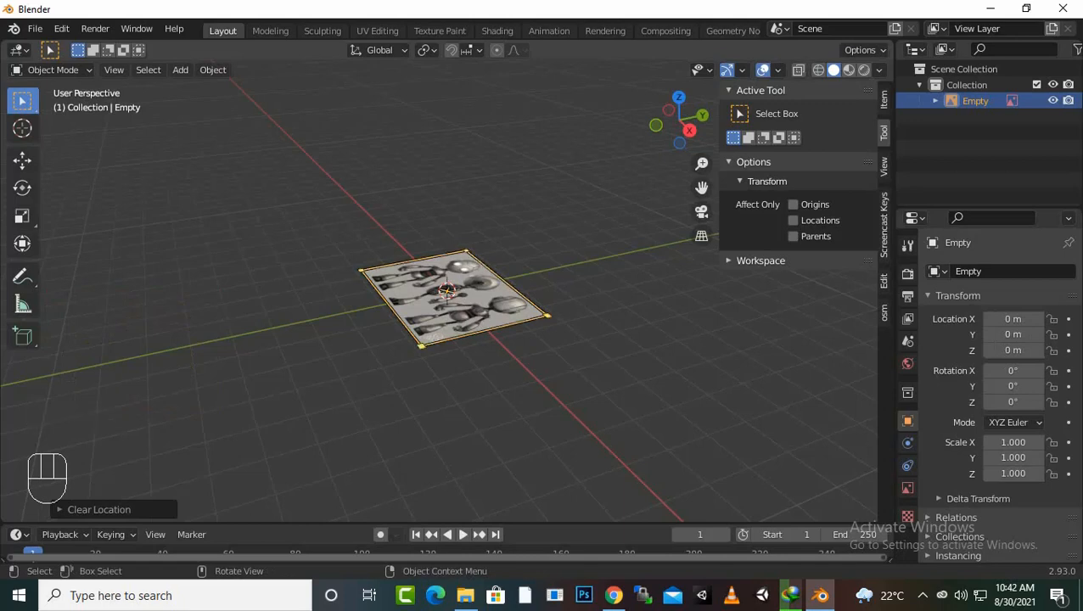
key(KP_1)
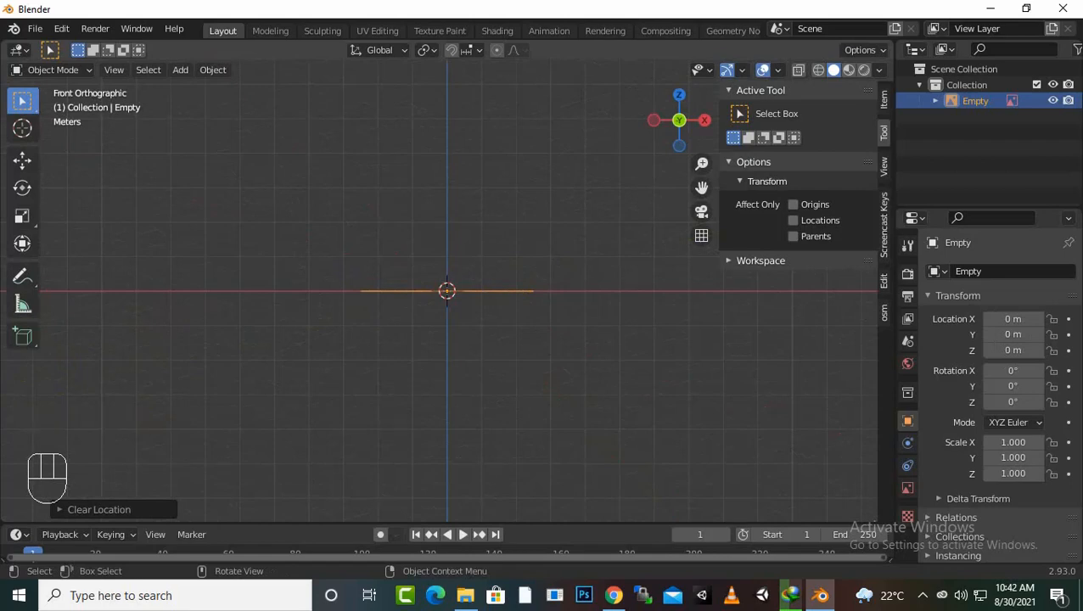
key(r)
text(x)
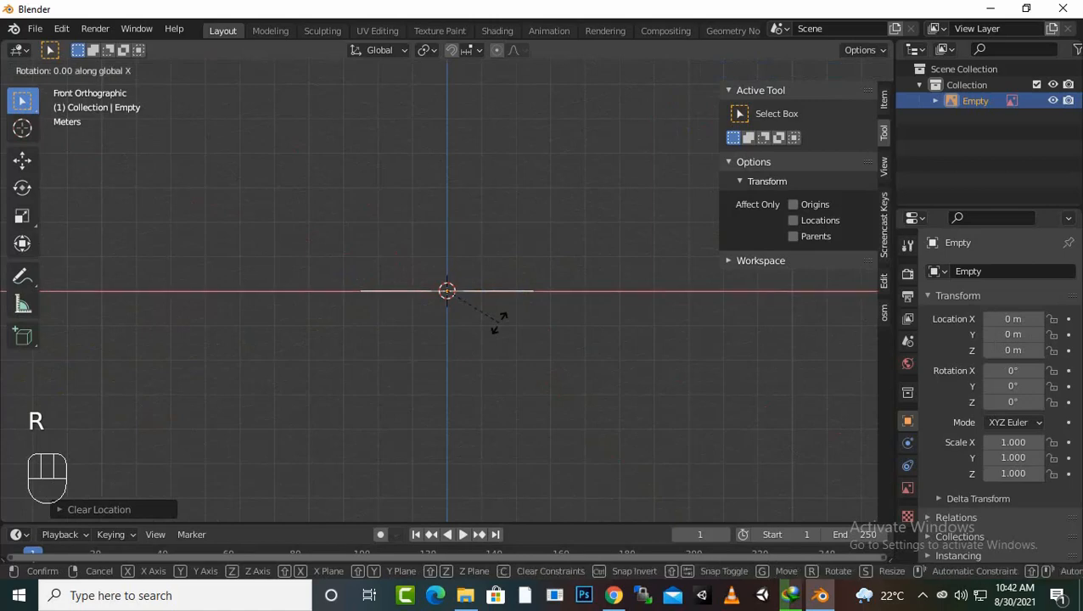
text(90)
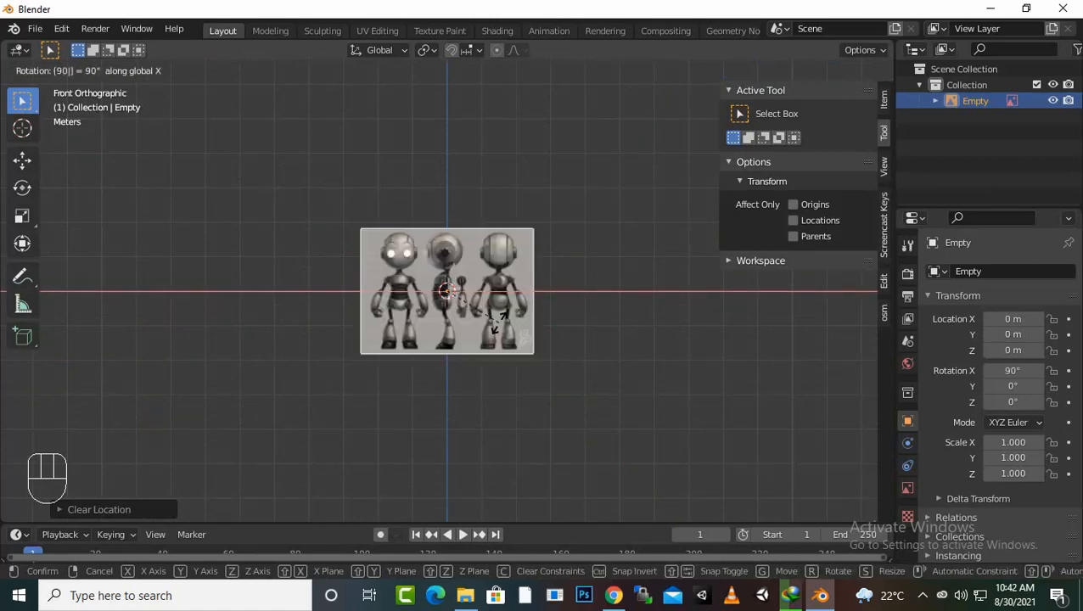
key(Return)
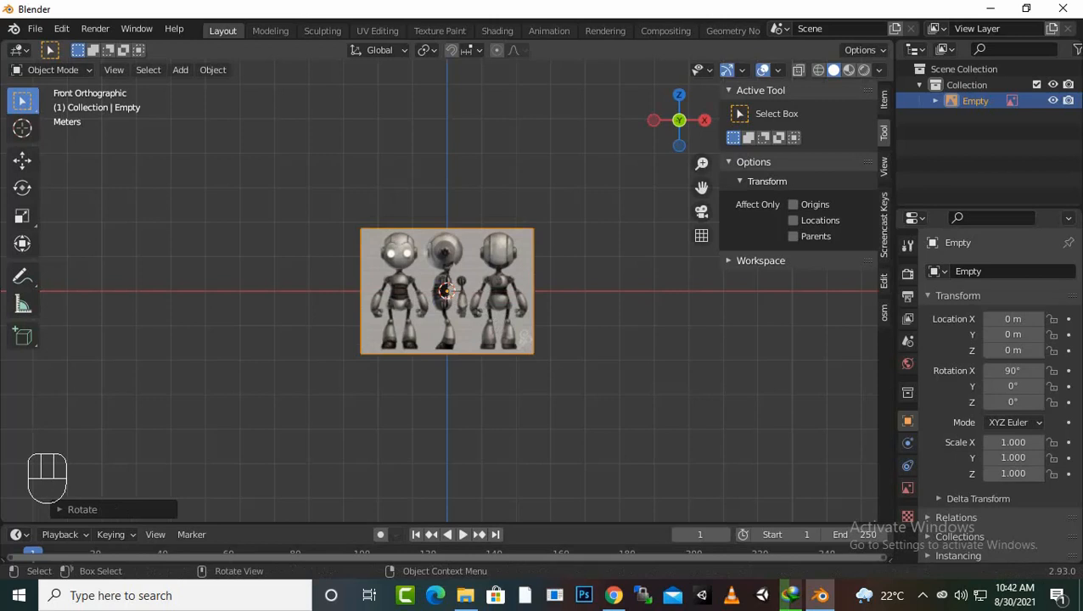
Step: Enable opacity for the reference image and lower it to about 0.577
middle_drag(543, 340, 573, 341)
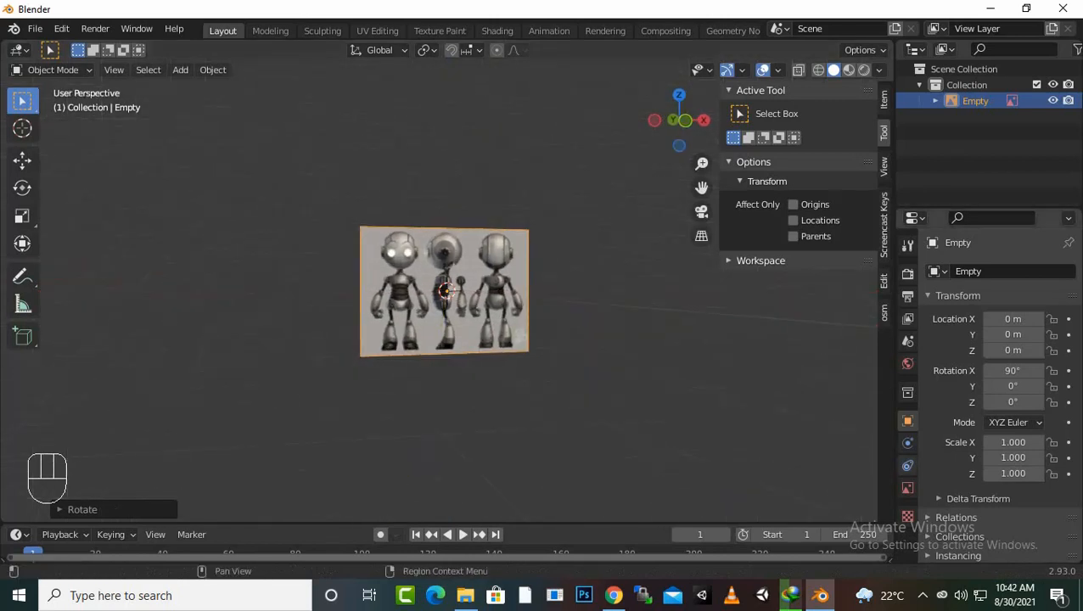
click(907, 488)
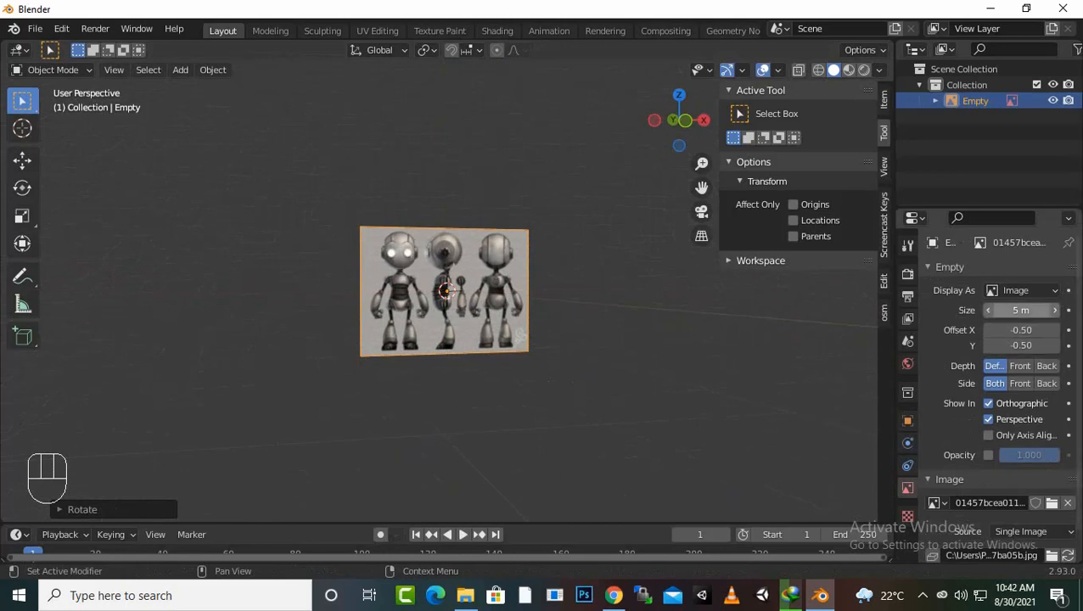
click(988, 455)
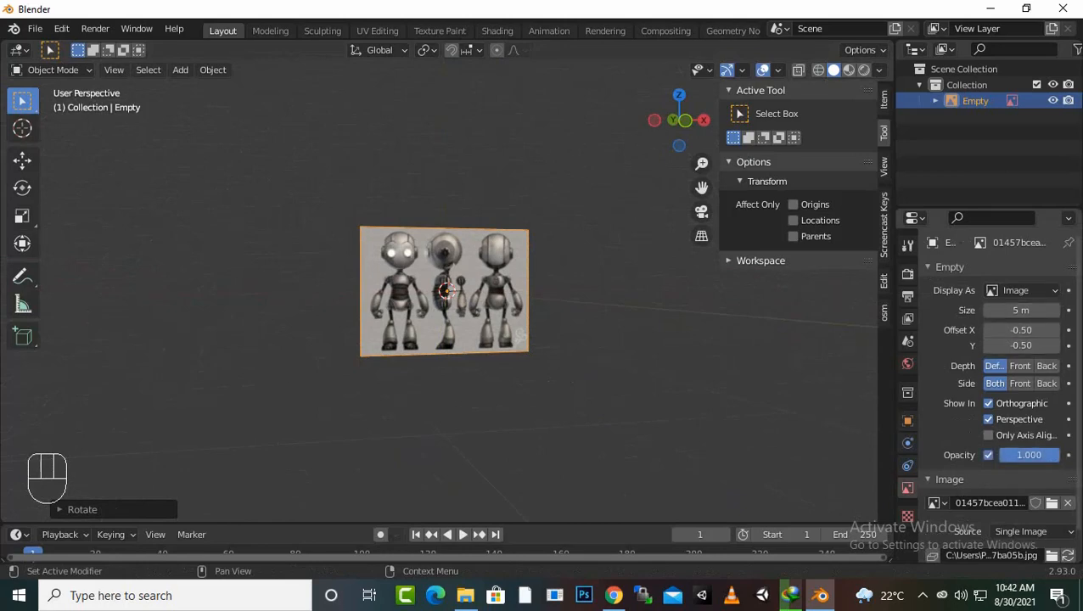
drag(1049, 456, 1024, 455)
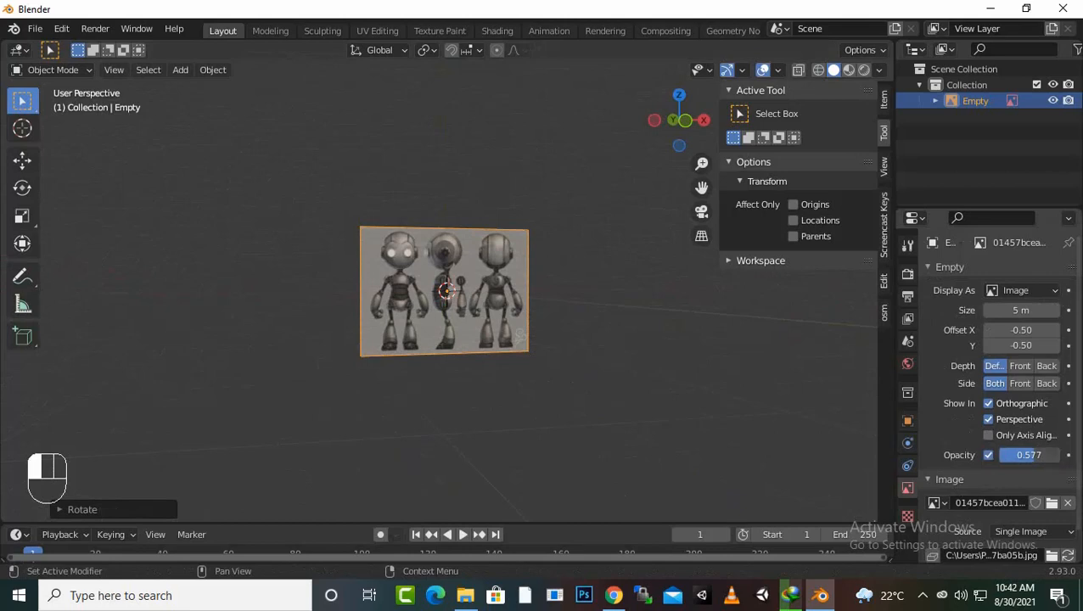
click(1029, 455)
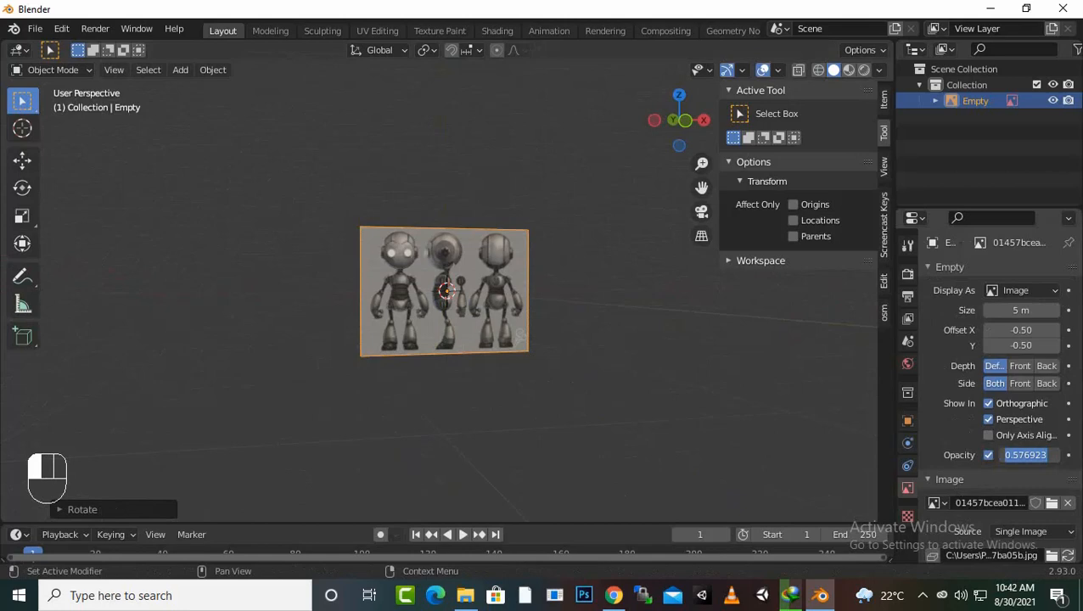
click(543, 322)
Step: Move the reference image about 13 m along the positive global Y axis, away from the origin
middle_drag(543, 323, 375, 361)
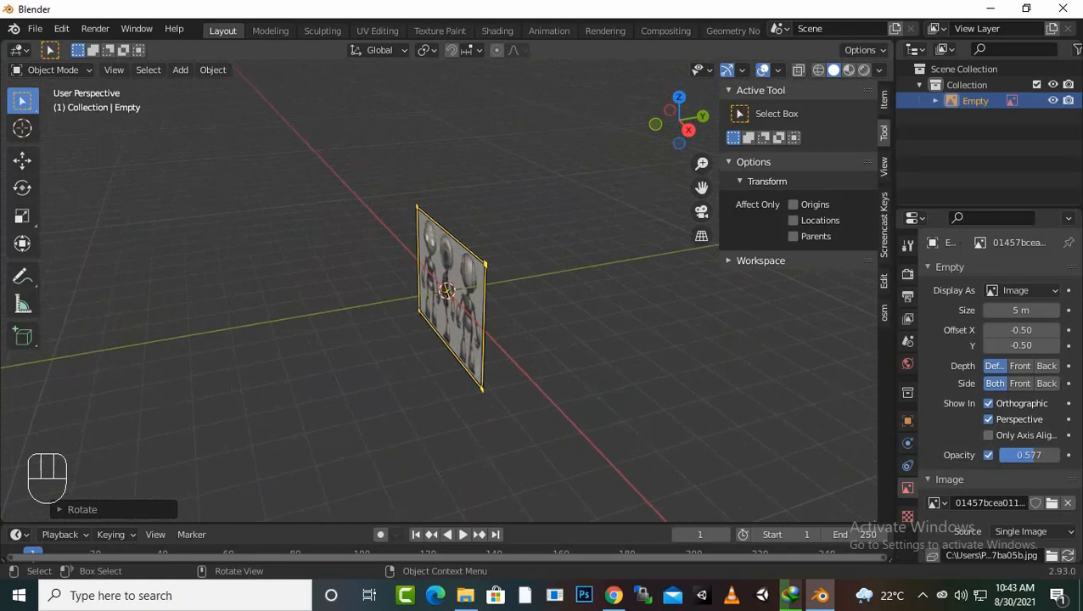
key(g)
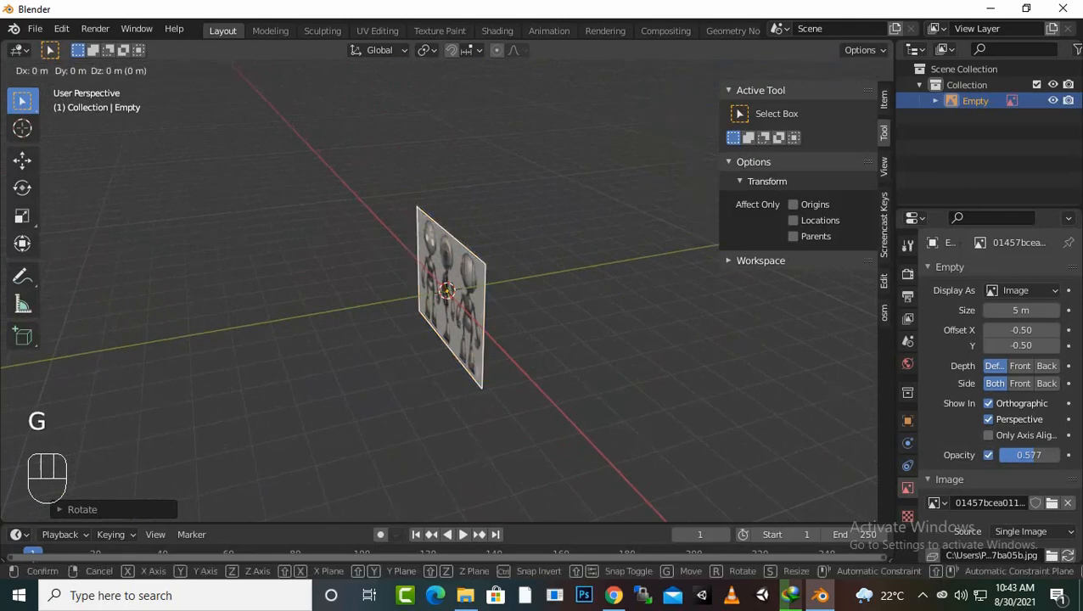
key(y)
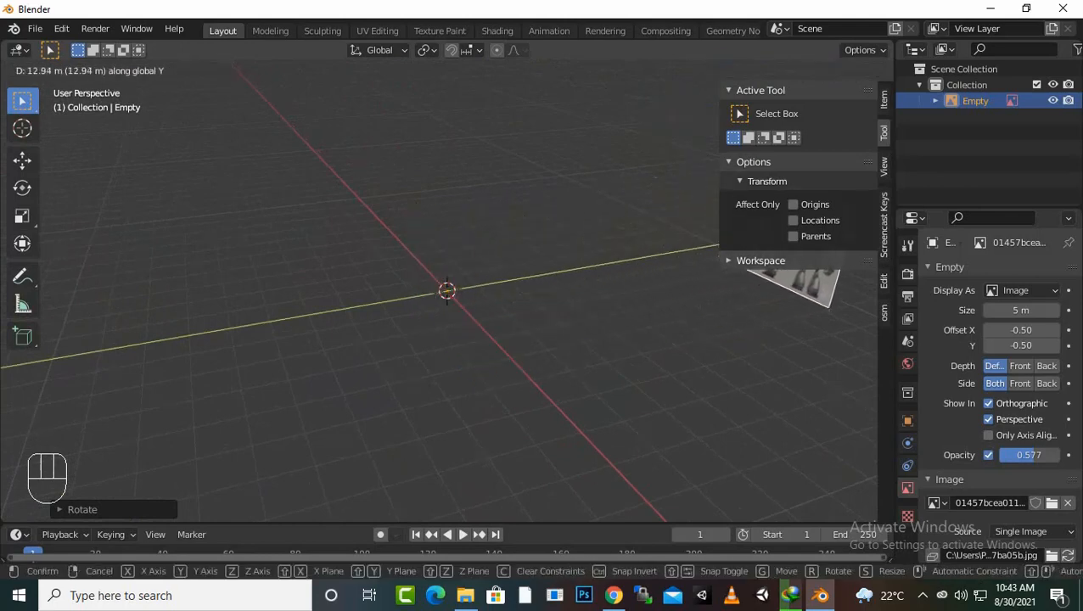
click(838, 304)
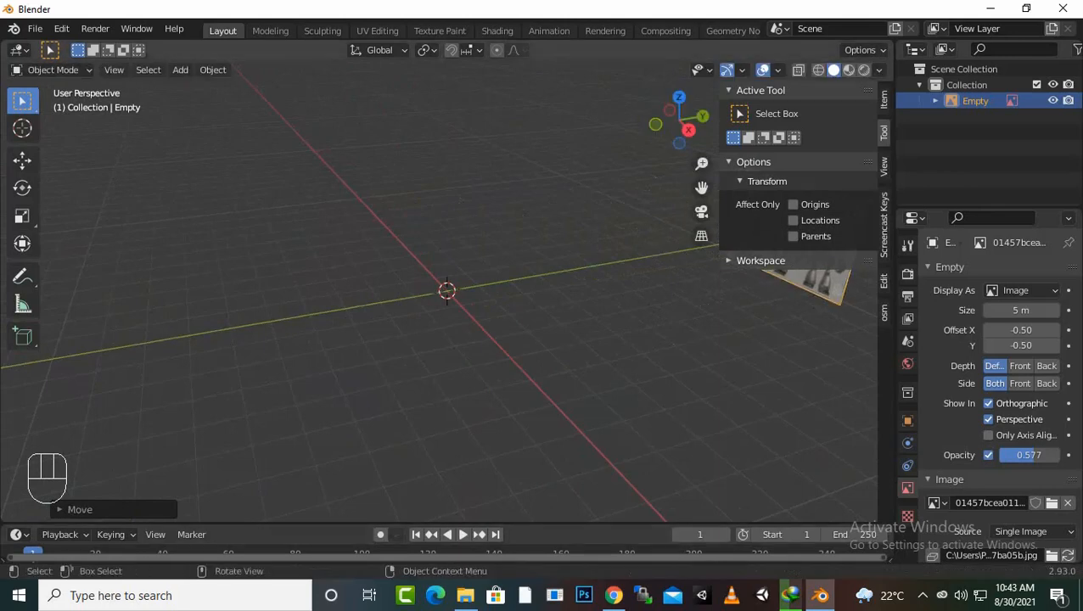
Step: Duplicate the reference image and clear the copy's rotation and location
middle_drag(475, 331, 586, 329)
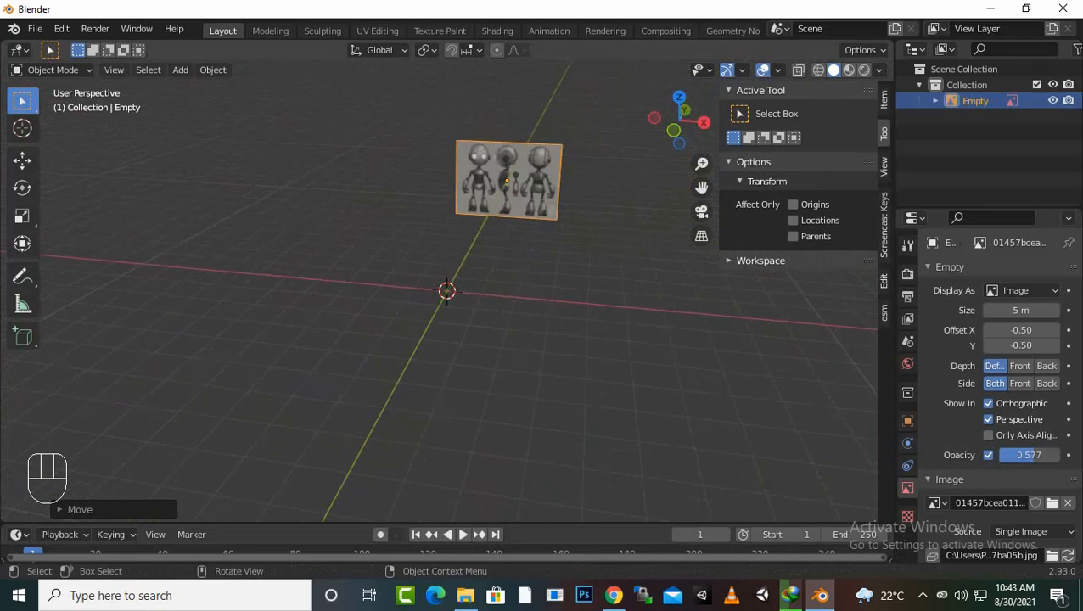
key(shift)
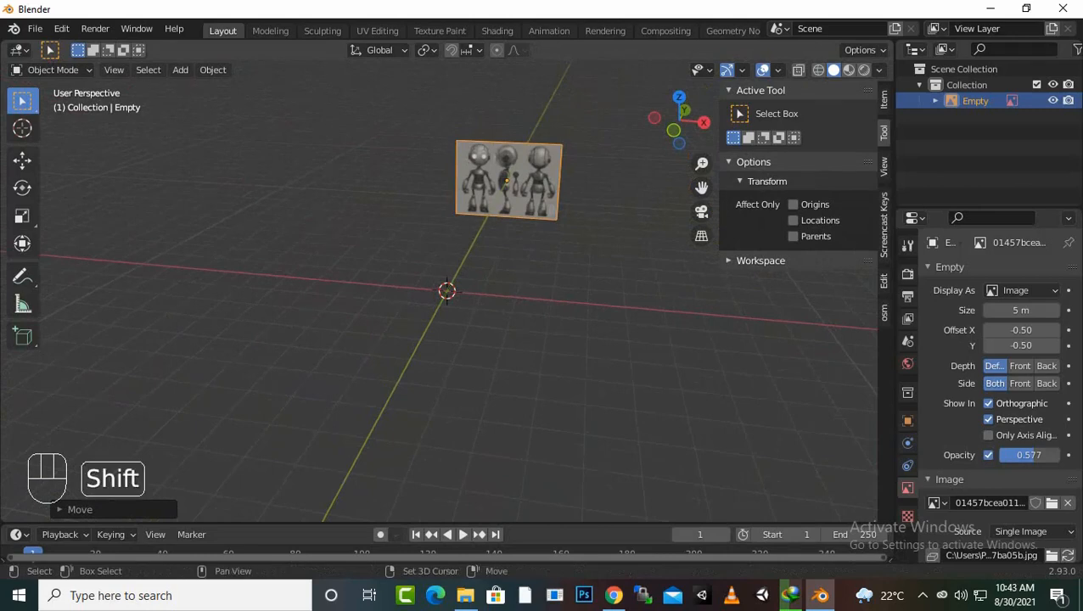
key(shift+d)
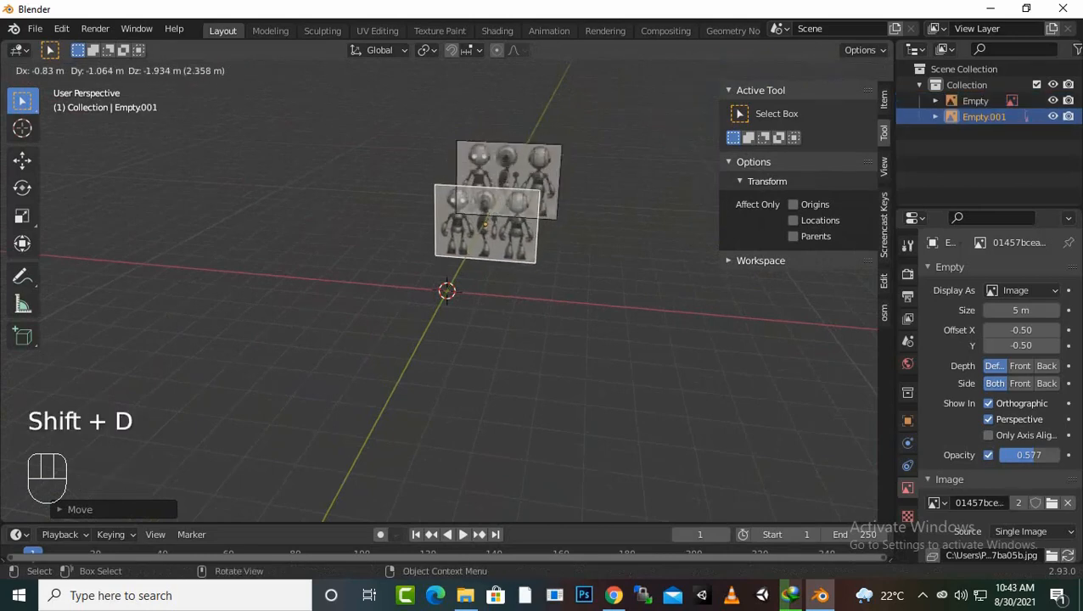
click(464, 289)
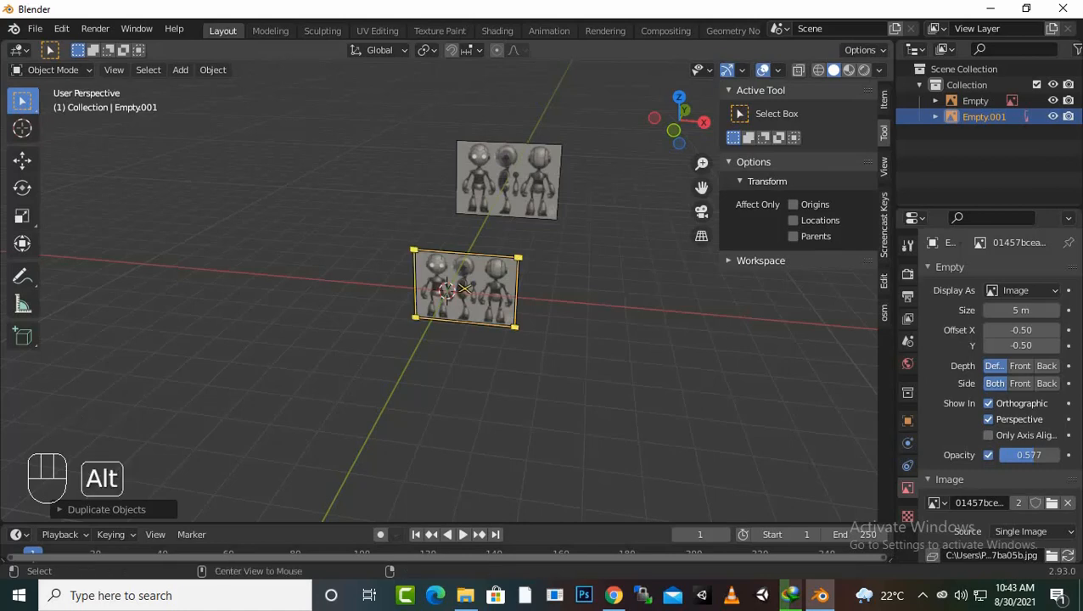
key(alt+r)
key(alt+g)
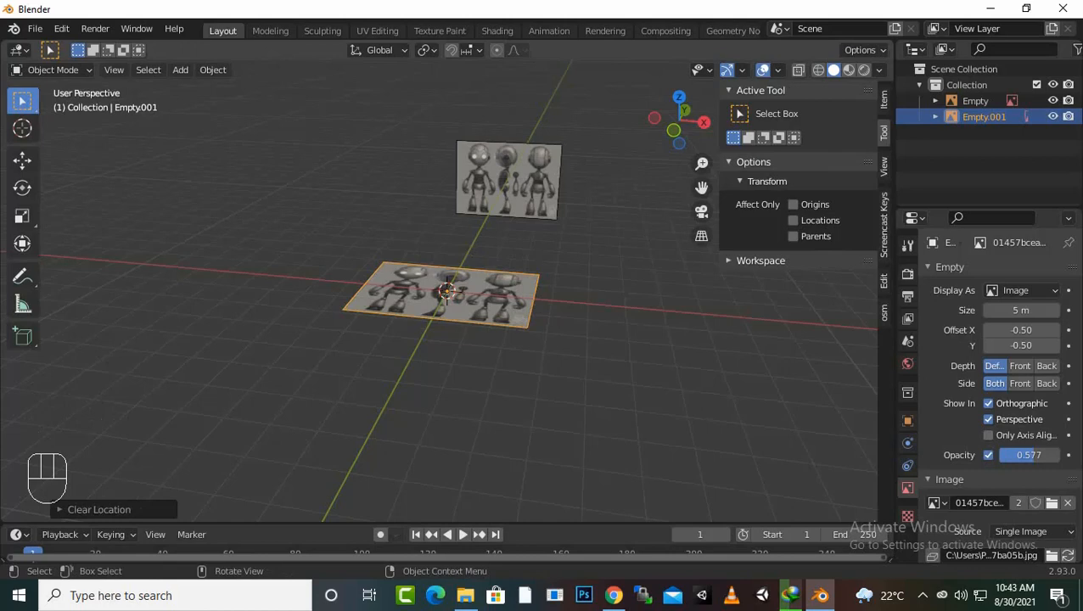
Step: Stand the duplicated reference image upright by rotating it 90° about the global X axis
text(r)
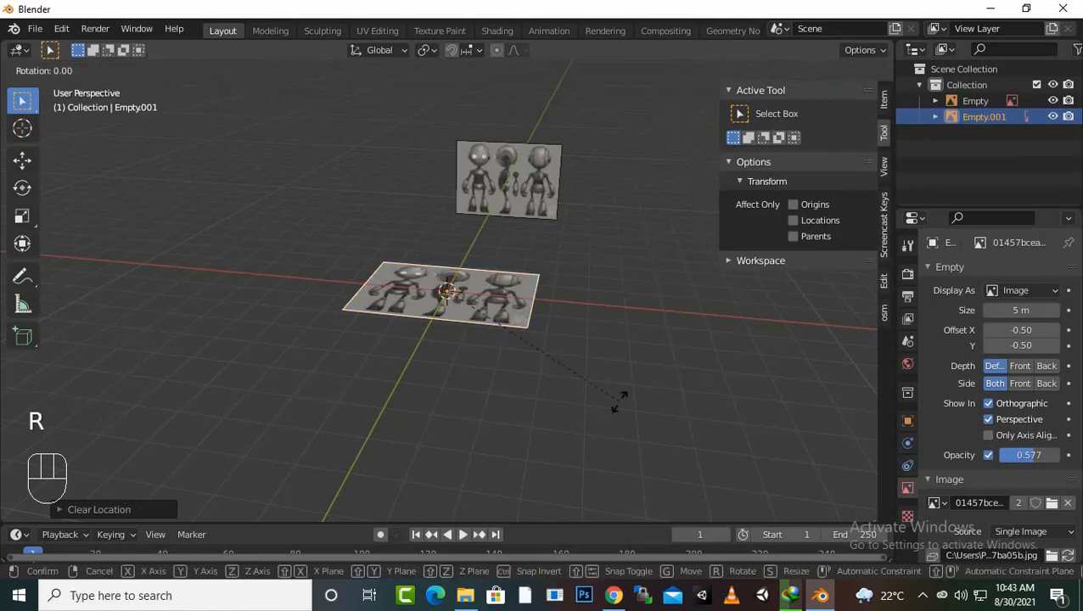
text(x90)
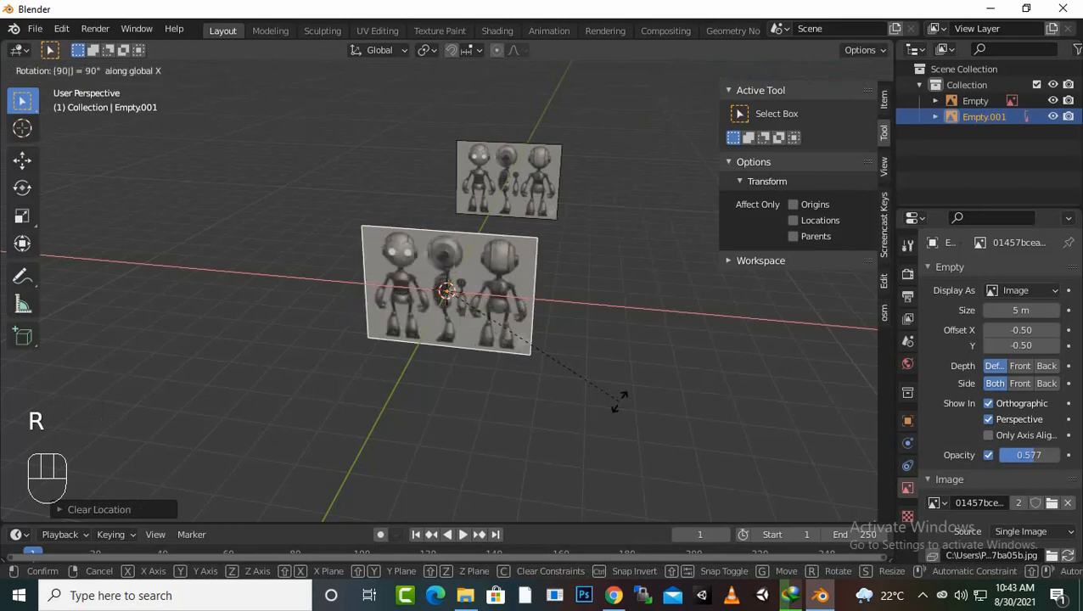
click(620, 400)
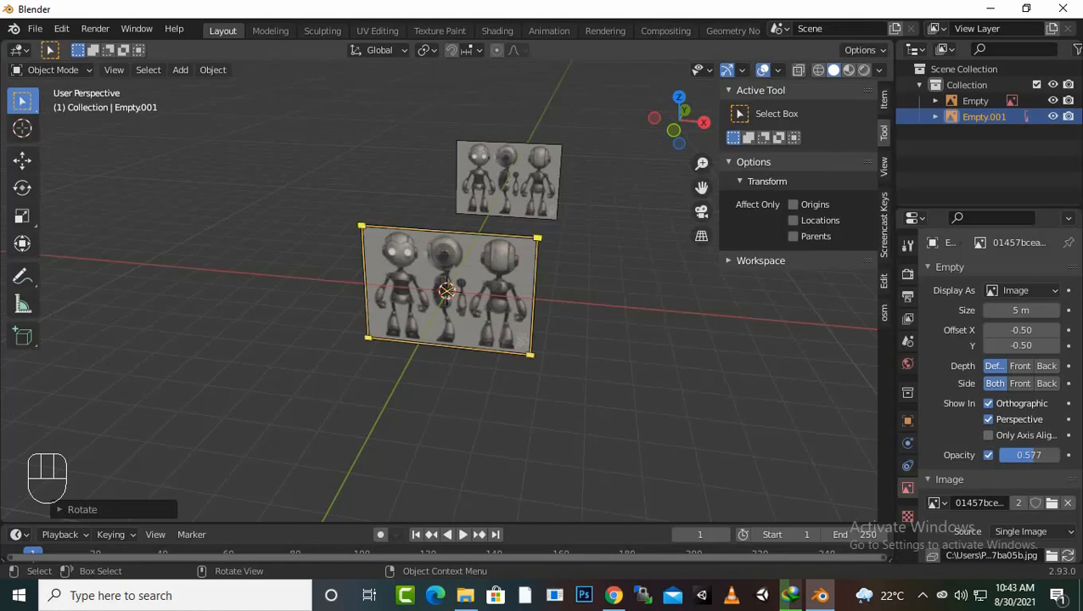
Step: Try to rotate the duplicated reference image 90° about the global Y axis, and undo that rotation
key(r)
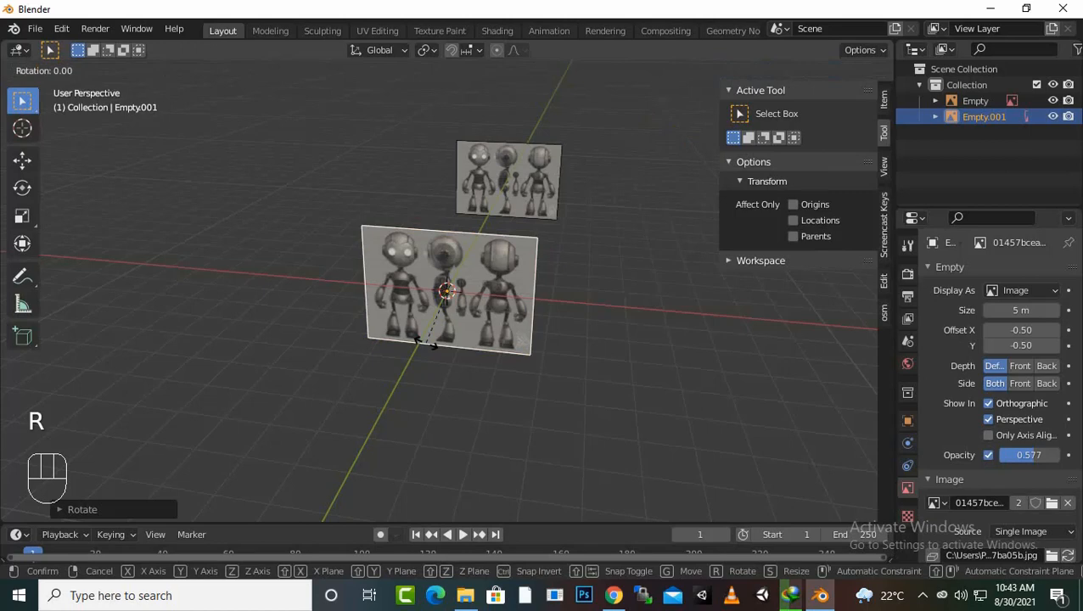
text(y)
text(90)
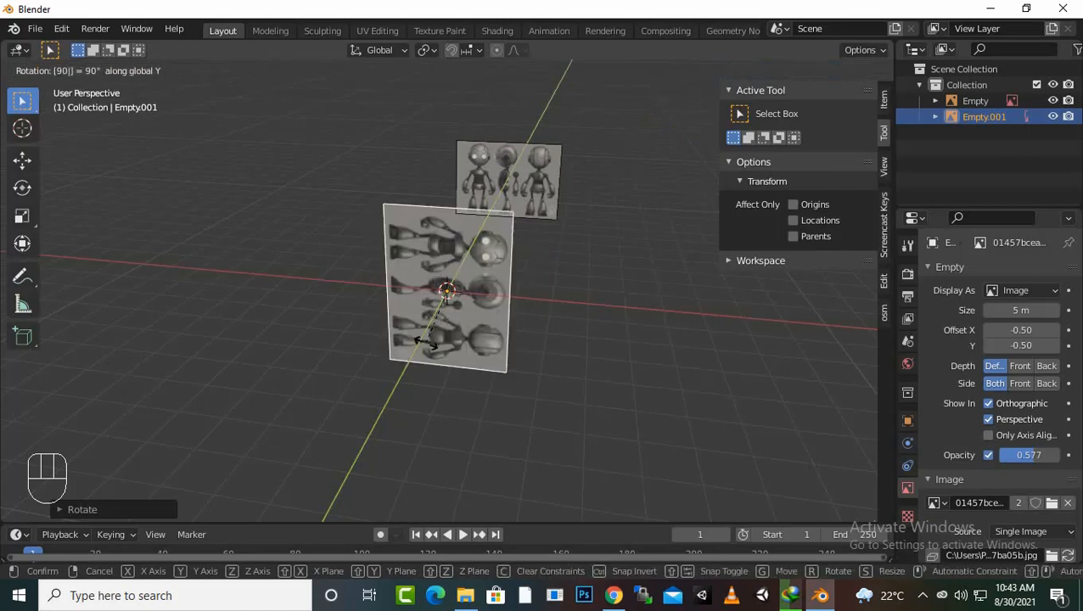
key(ctrl)
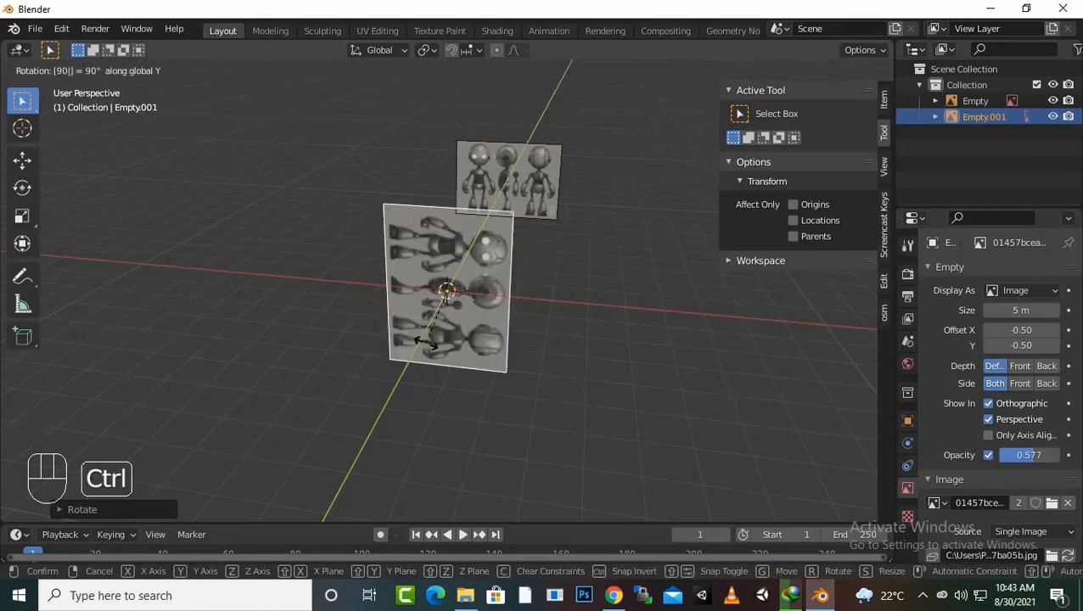
click(413, 332)
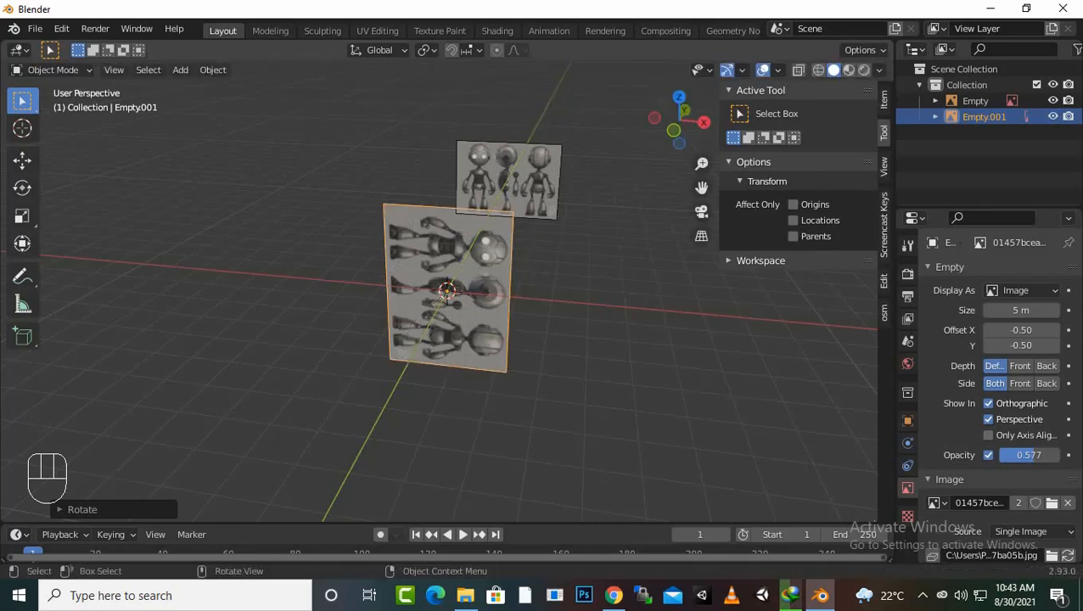
key(ctrl+z)
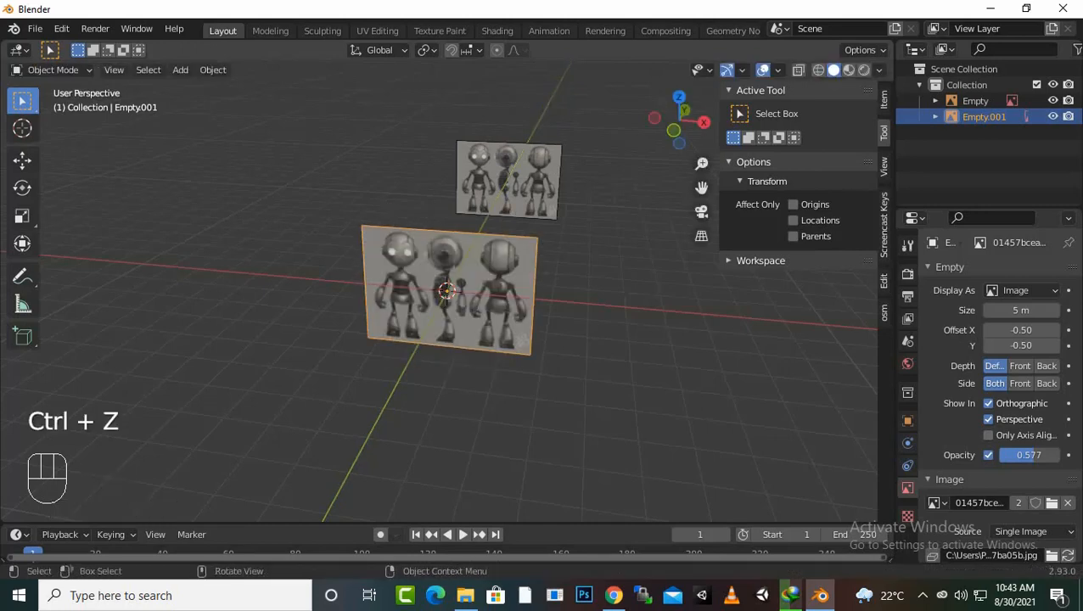
Step: Rotate the duplicated reference image 90° about the global Z axis and move it about 7.6 m along the negative global X axis
text(rz90)
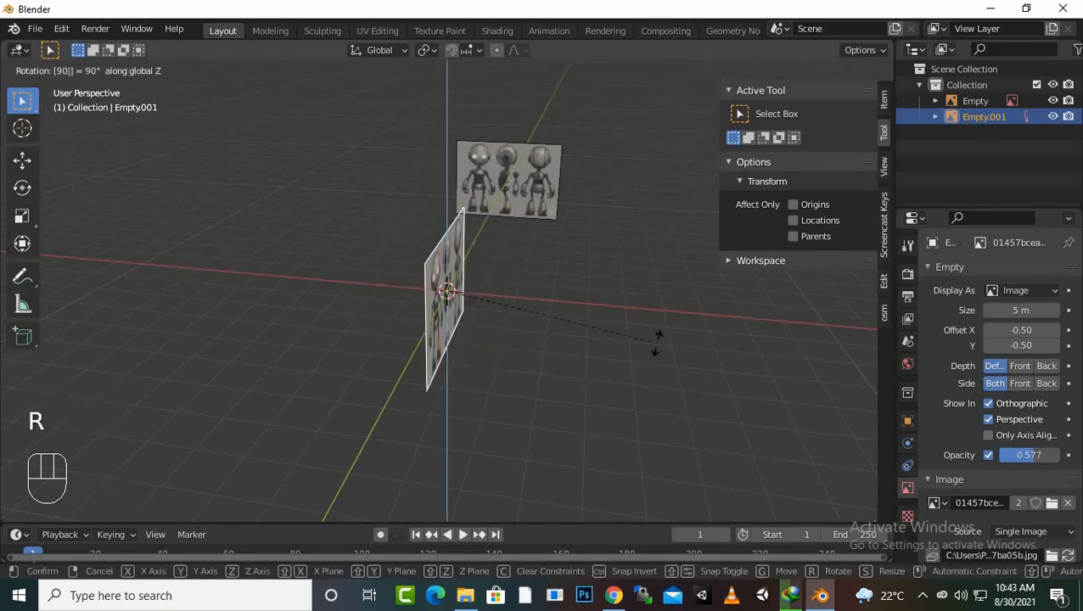
key(Return)
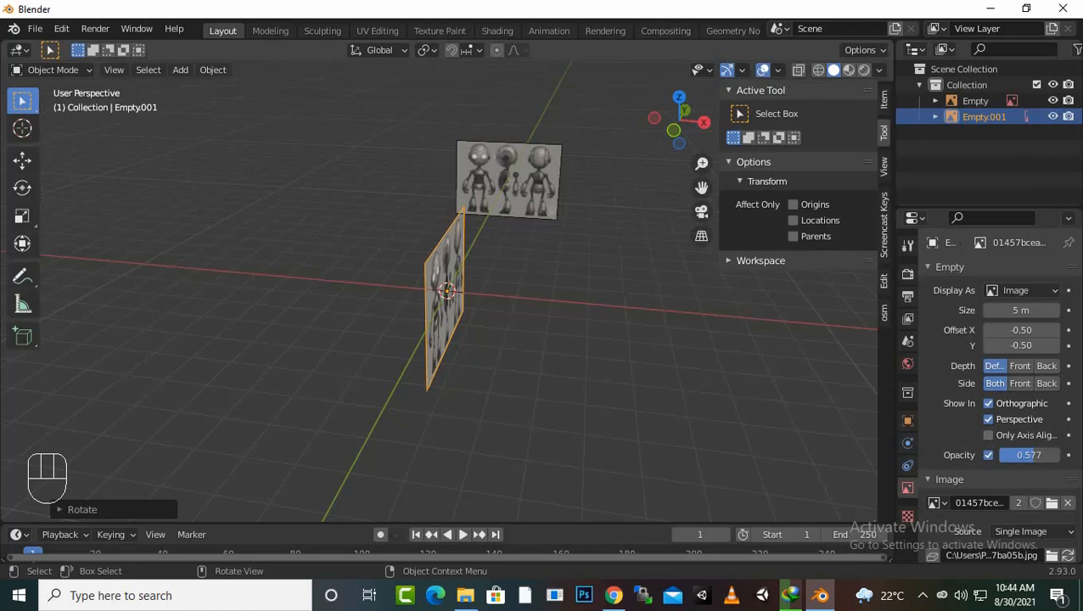
key(g)
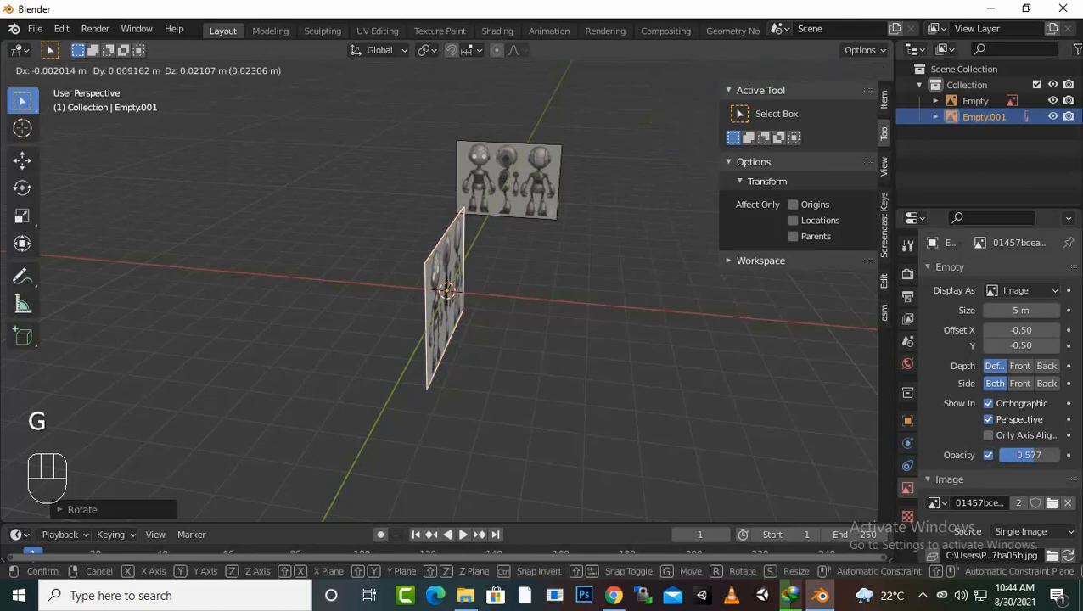
key(x)
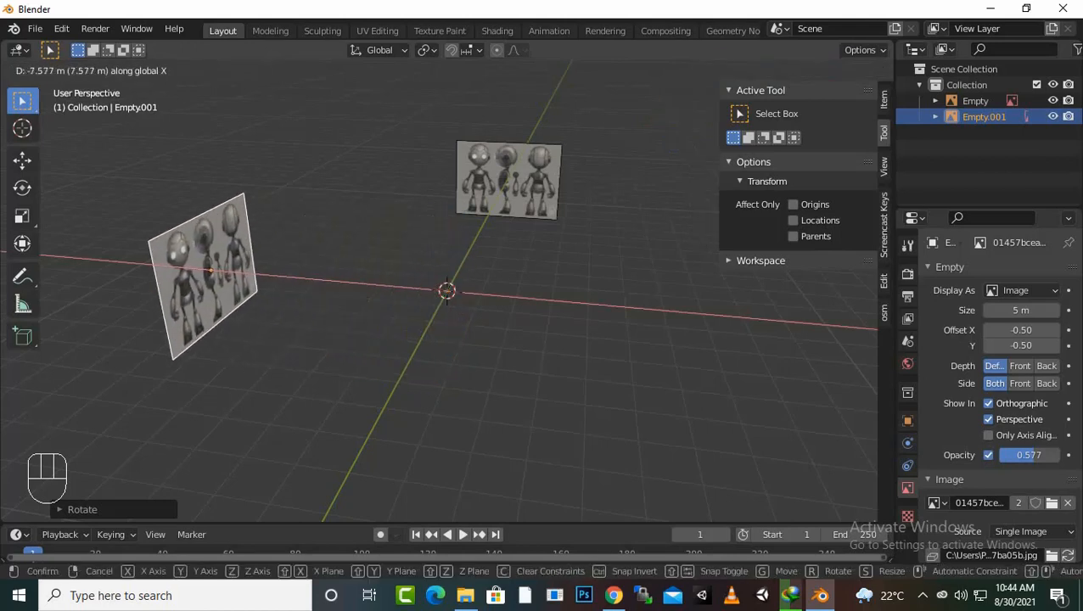
key(Return)
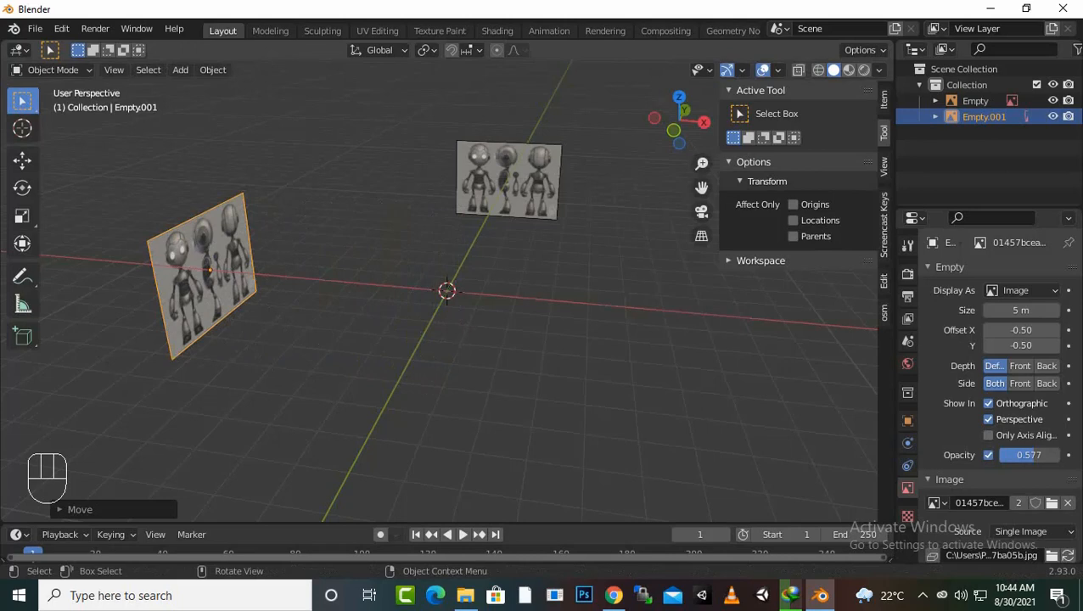
Step: In front view, move the front reference image about 1.38 m along global X so the front-facing robot is centred on the origin
key(KP_1)
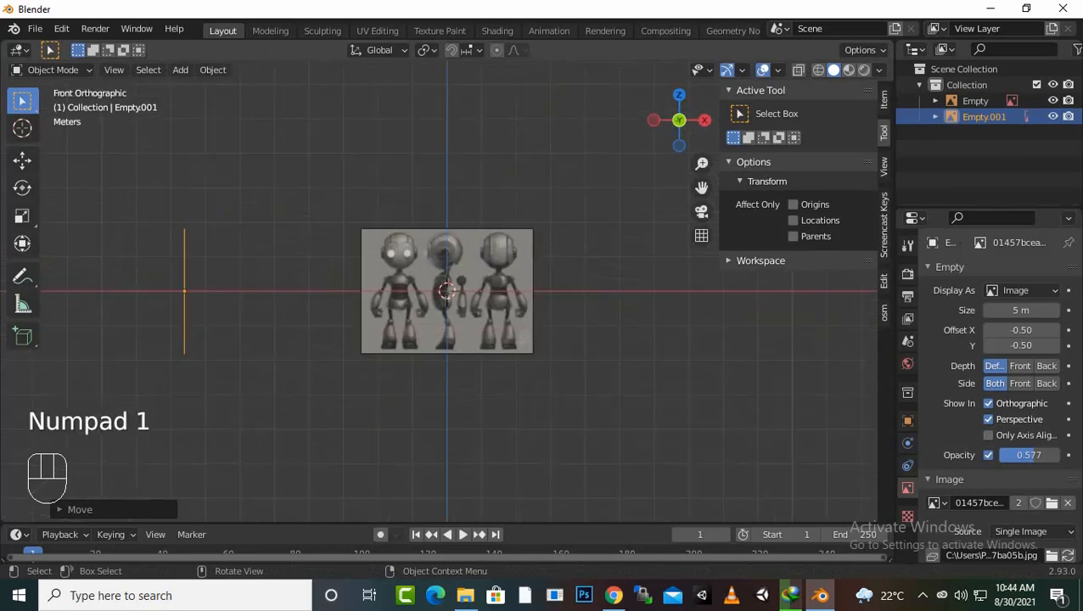
key(KP_3)
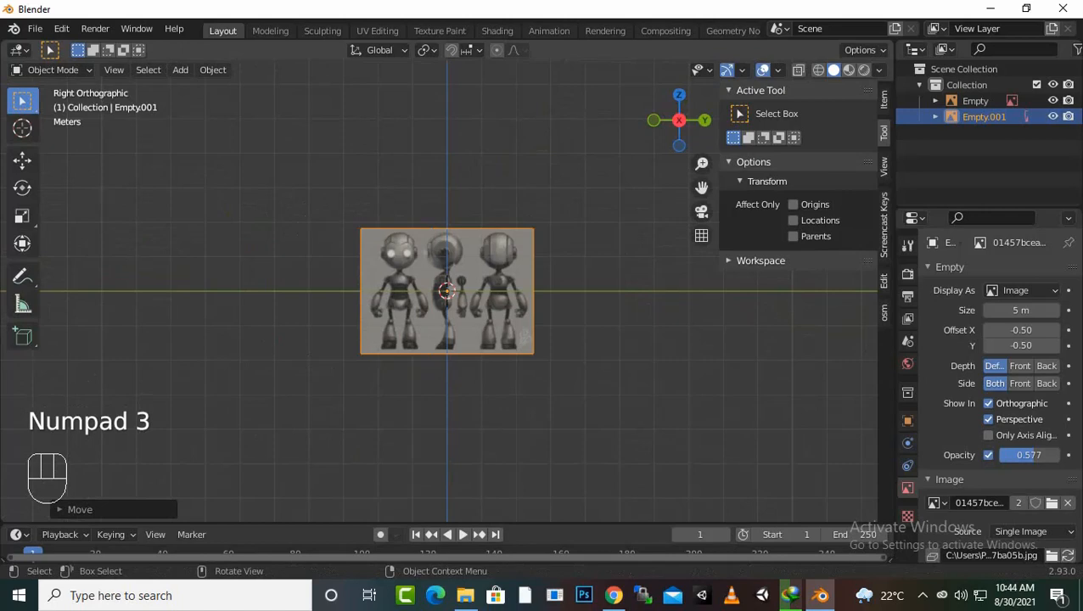
key(KP_1)
scroll(447, 291, up, 5)
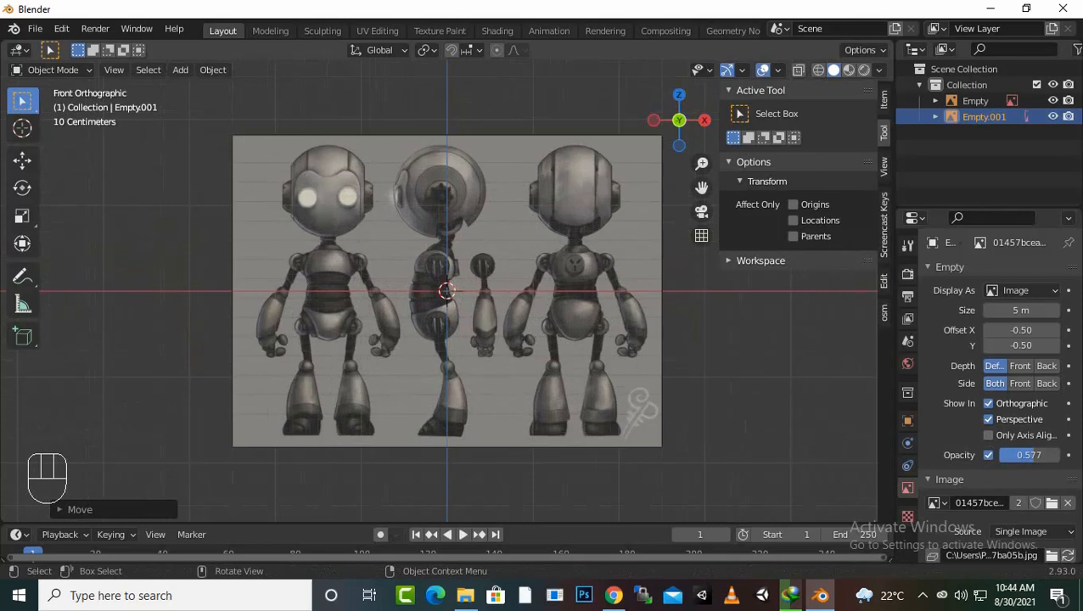
scroll(447, 291, up, 2)
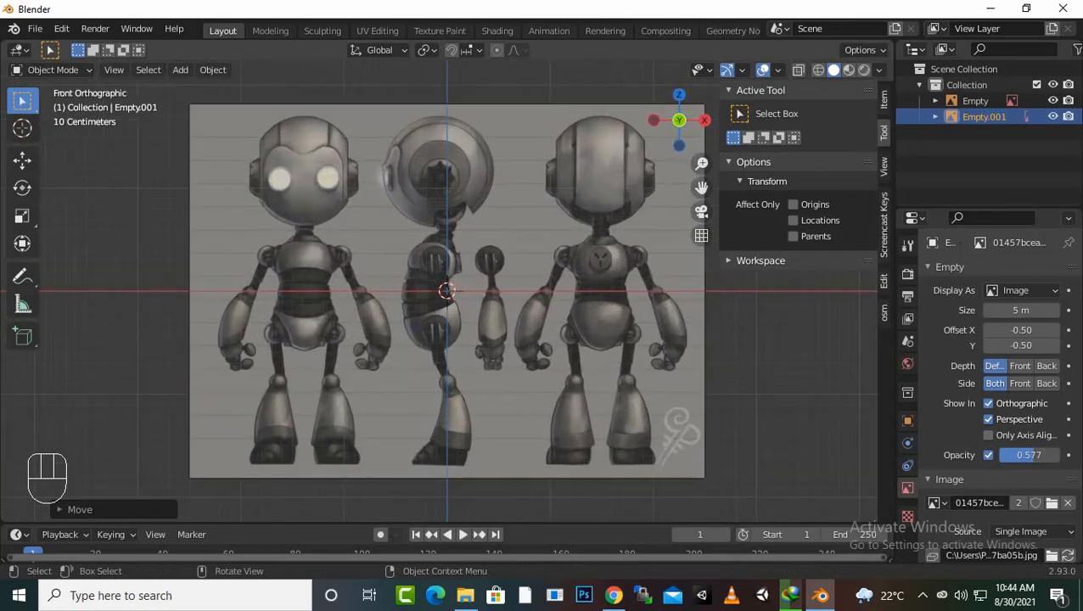
click(448, 291)
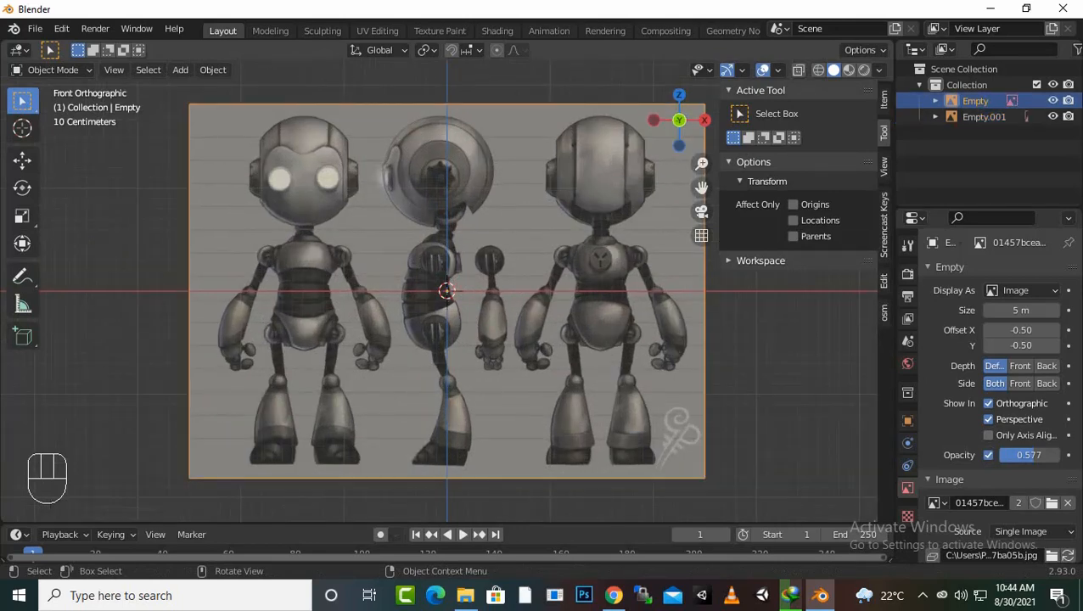
key(g)
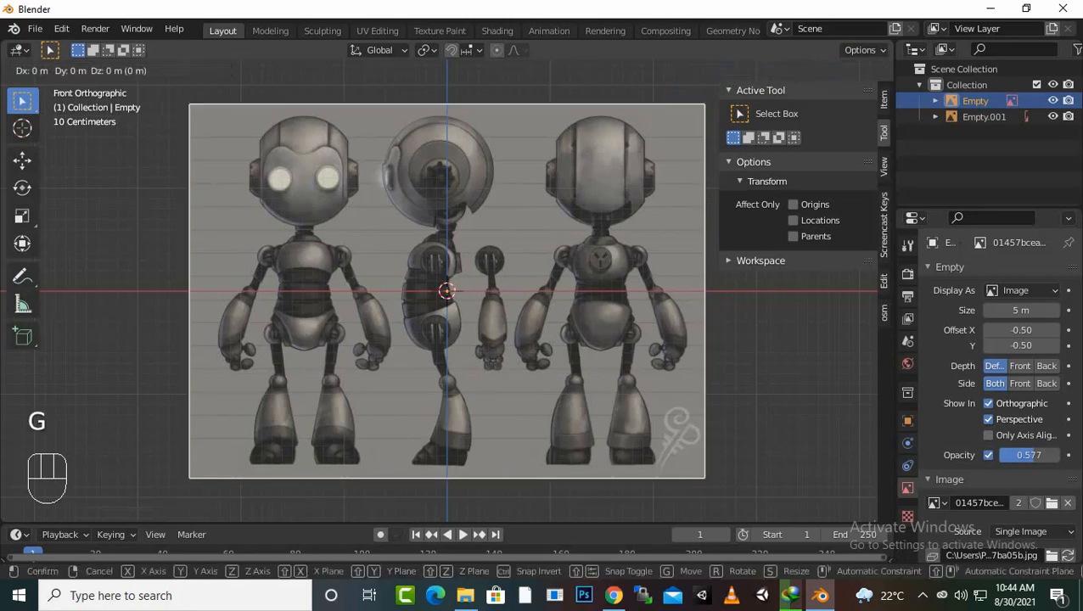
key(x)
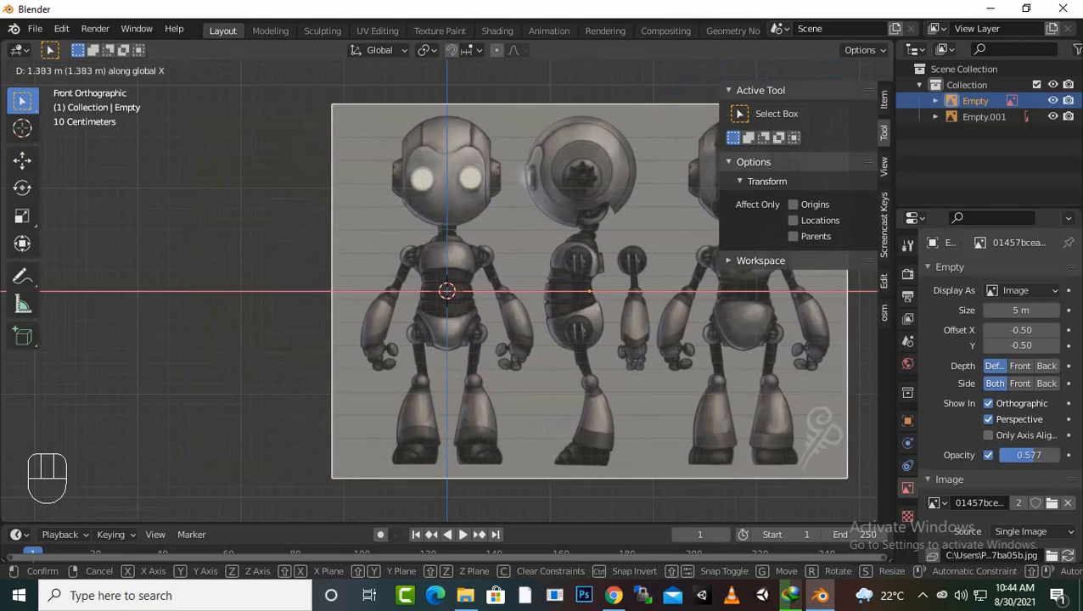
key(Return)
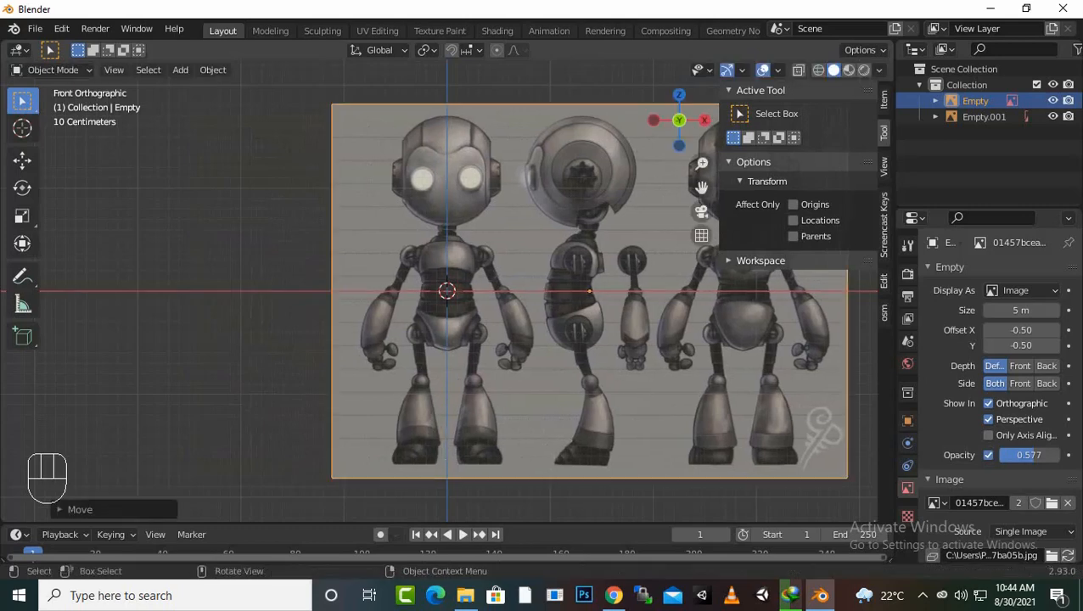
Step: Fine-tune the front reference image's centring by shifting it about 0.01 m along the positive global X axis
scroll(448, 291, up, 5)
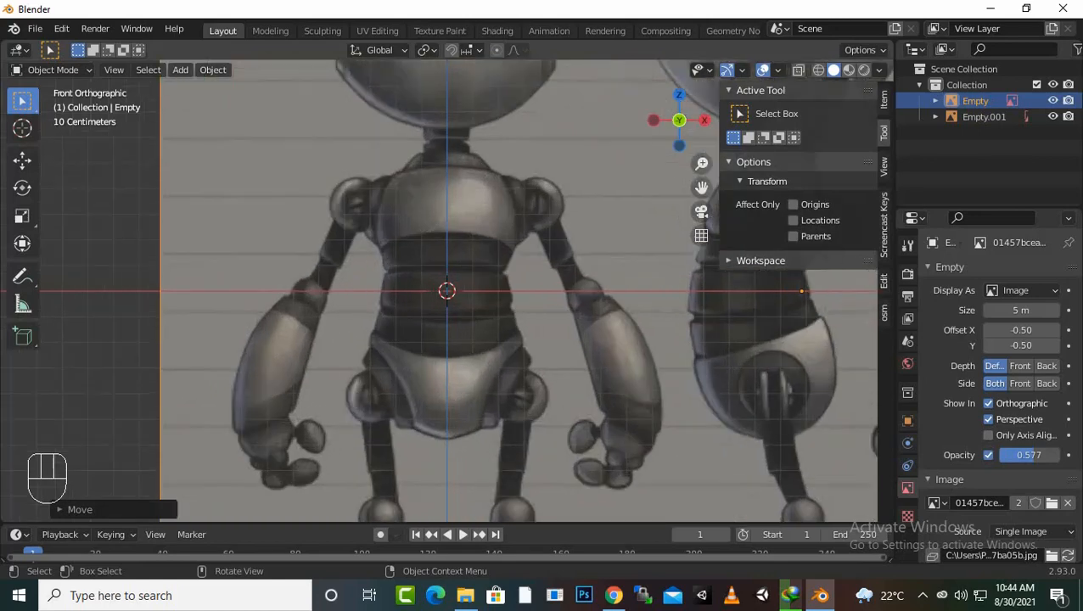
scroll(447, 291, down, 3)
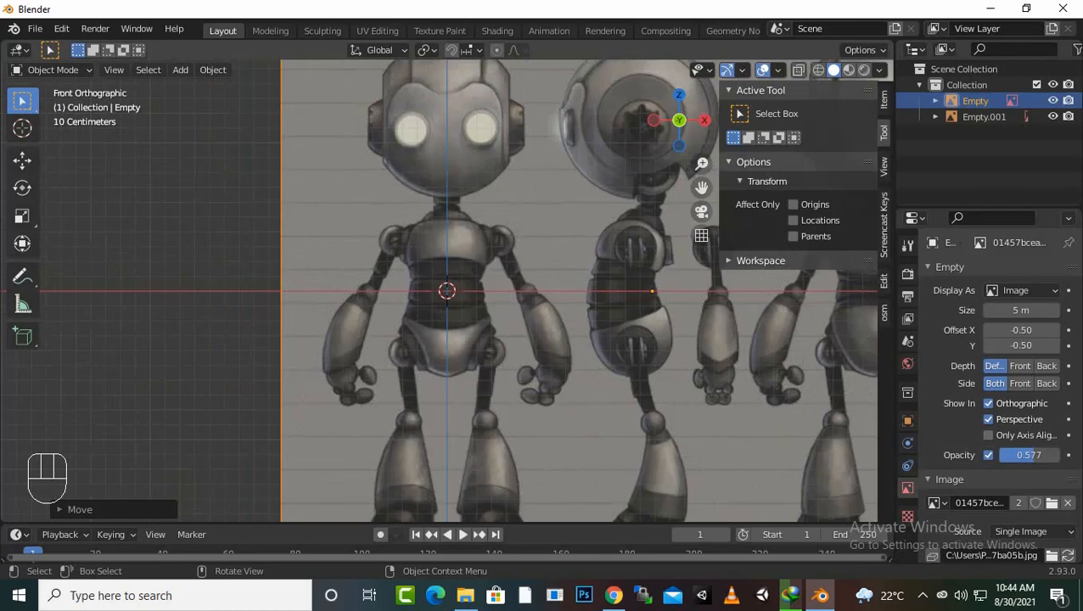
key(g)
key(x)
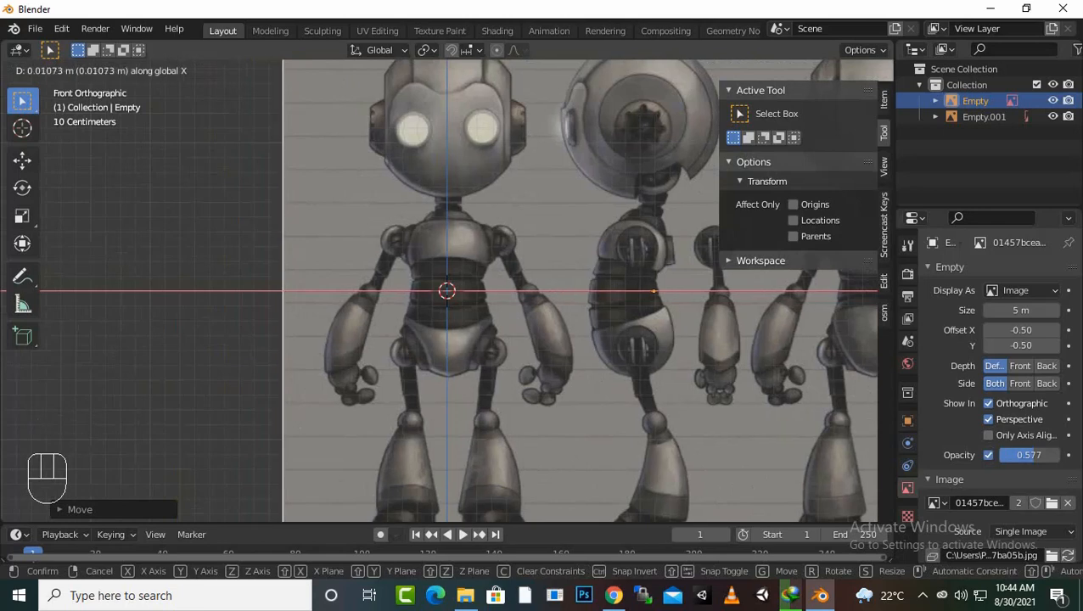
key(Return)
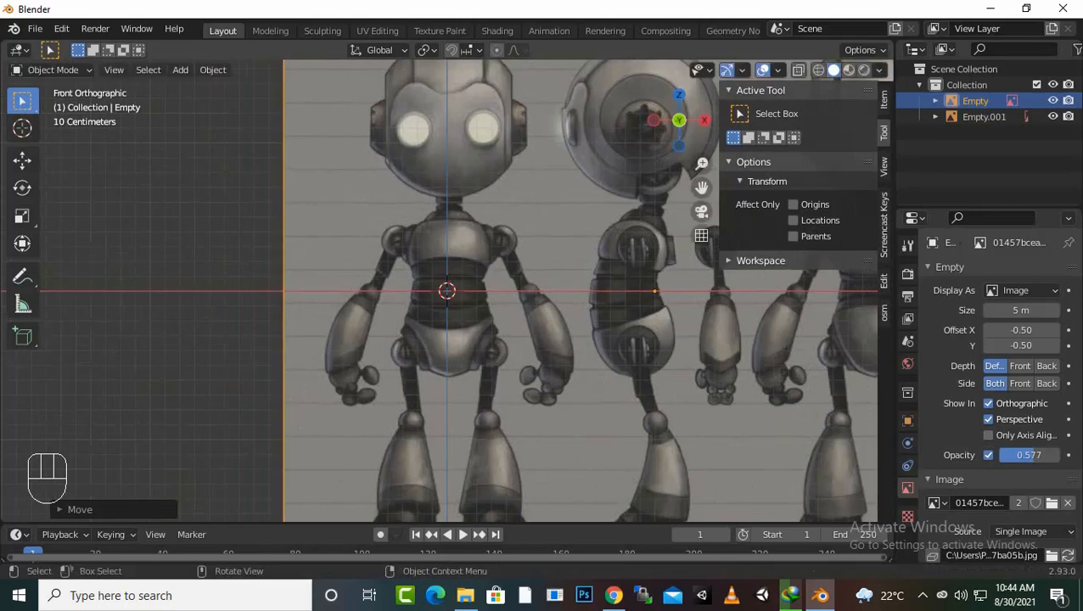
Step: In right view, move the side reference image about 0.07 m along global Y to centre the profile robot on the vertical axis
key(KP_3)
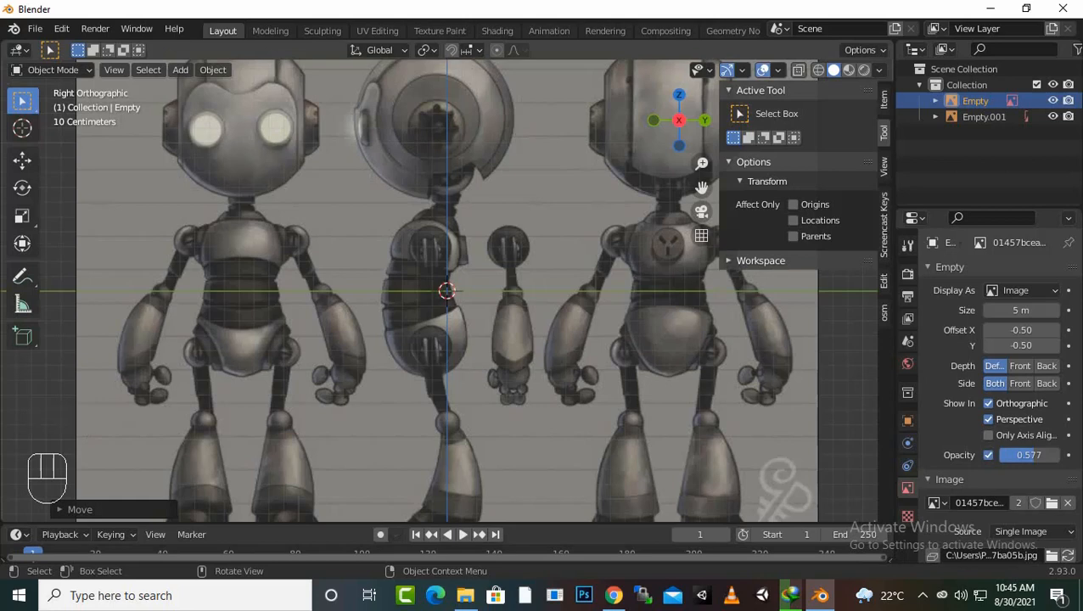
click(447, 291)
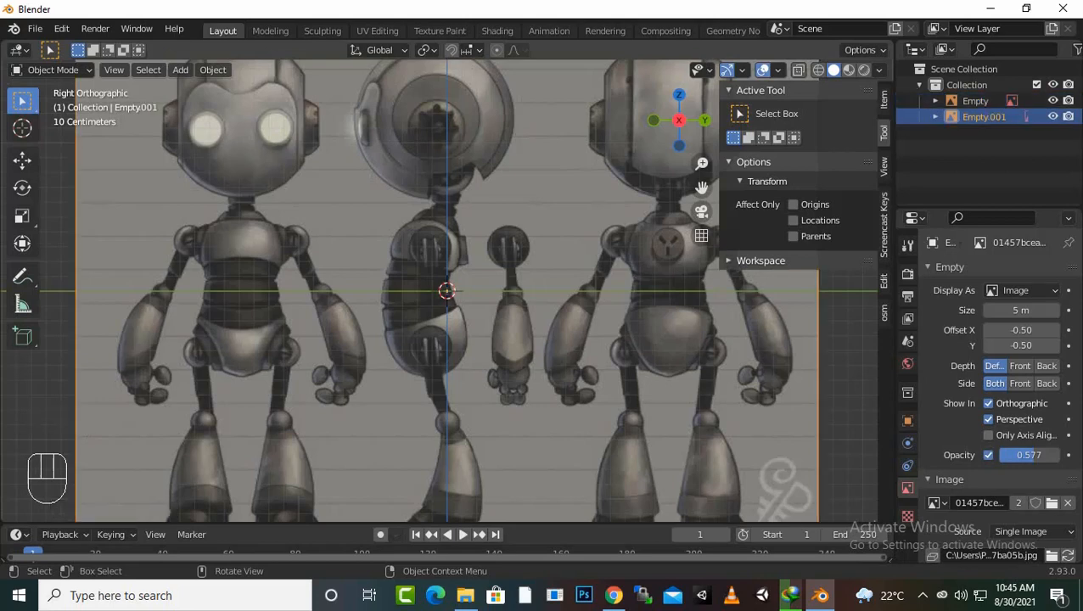
key(g)
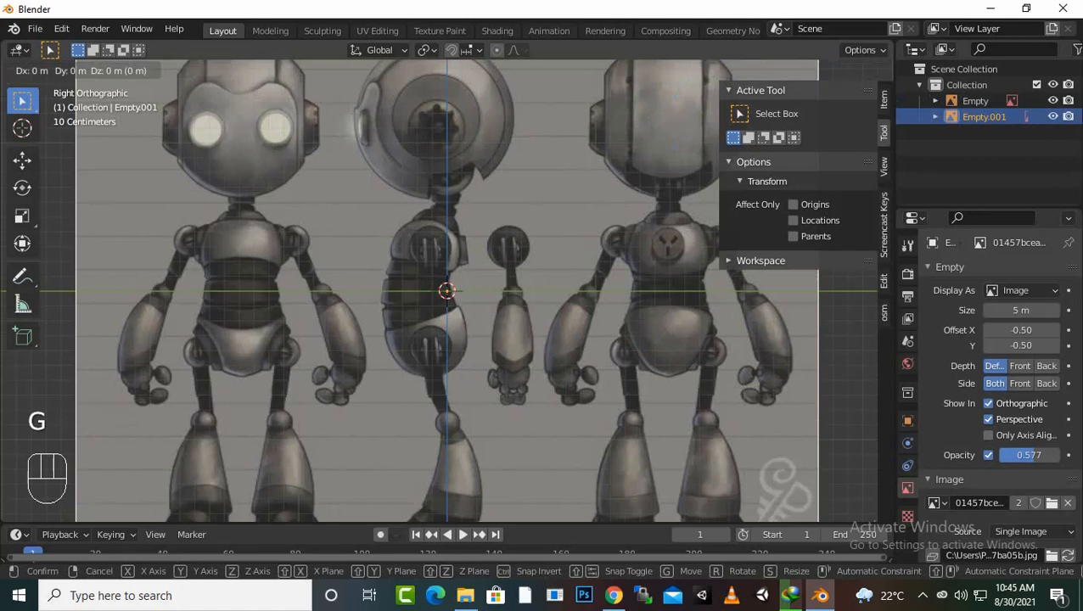
key(y)
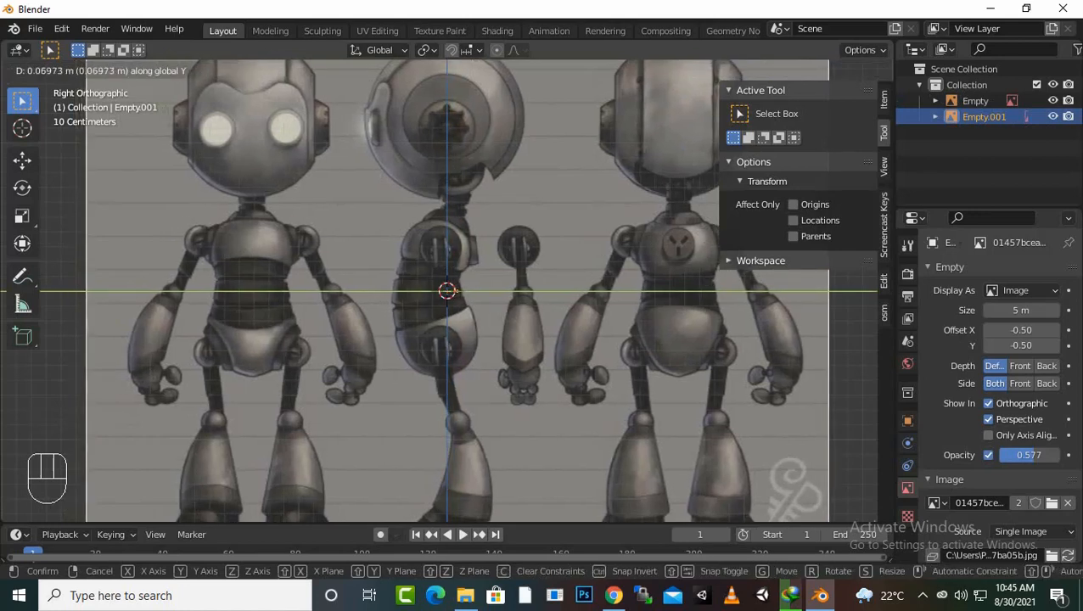
key(Return)
scroll(448, 291, down, 4)
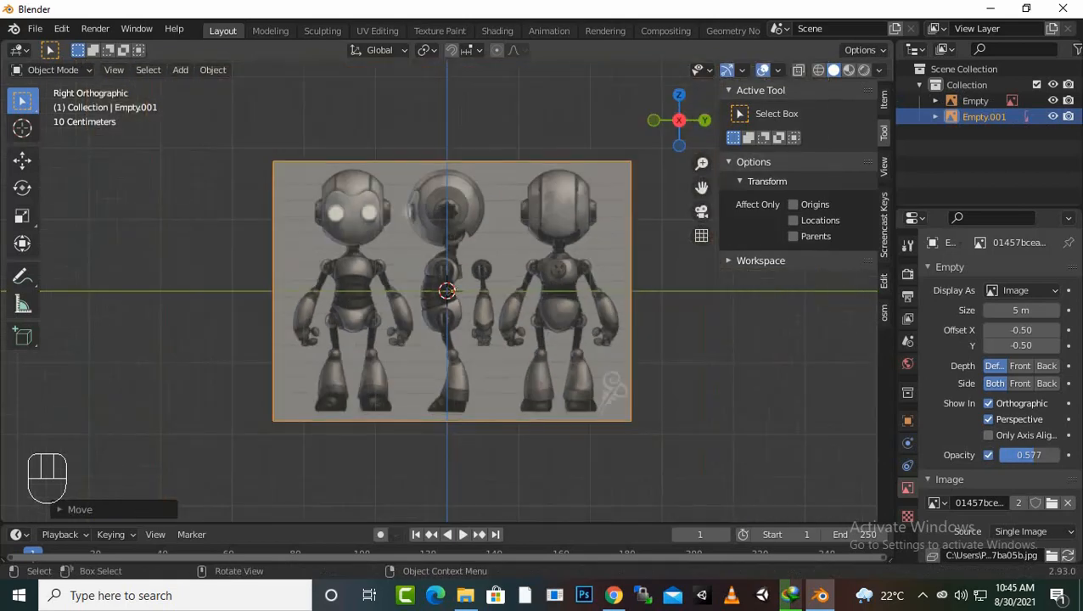
Step: Return to front view and rename the collection holding the reference images as "reference"
key(KP_1)
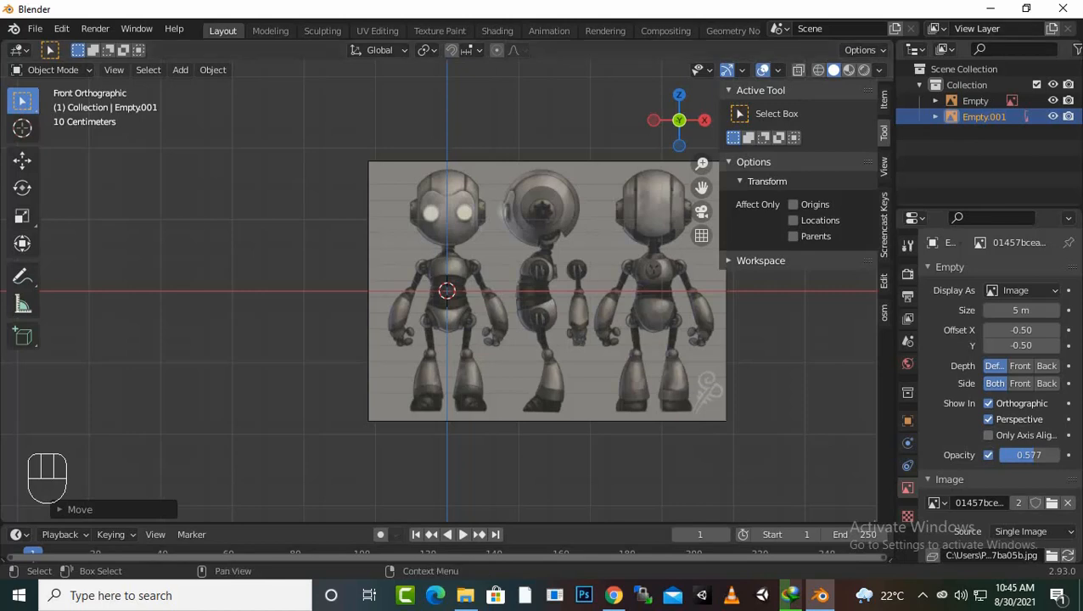
double_click(967, 85)
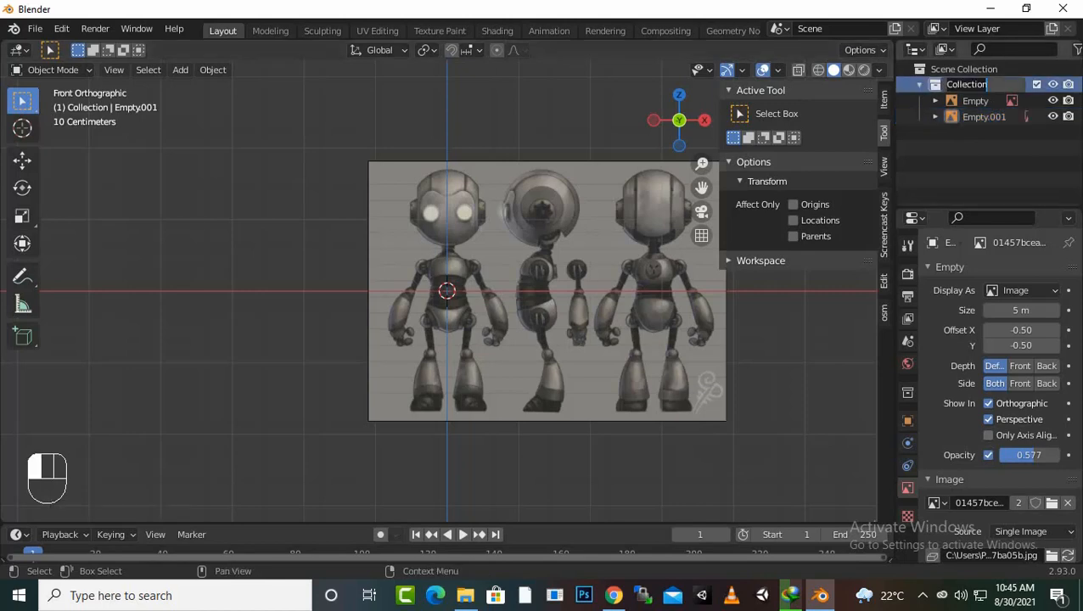
text(referenc)
text(e)
key(Return)
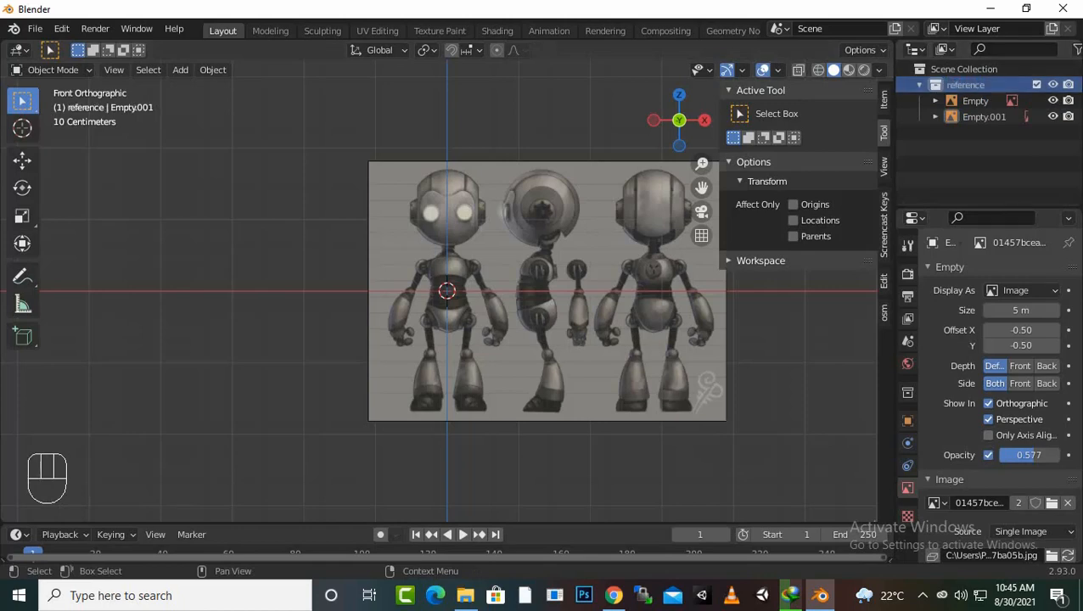
Step: Show the selectability restriction toggle in the outliner, make the reference collection unselectable, and collapse it
click(1077, 49)
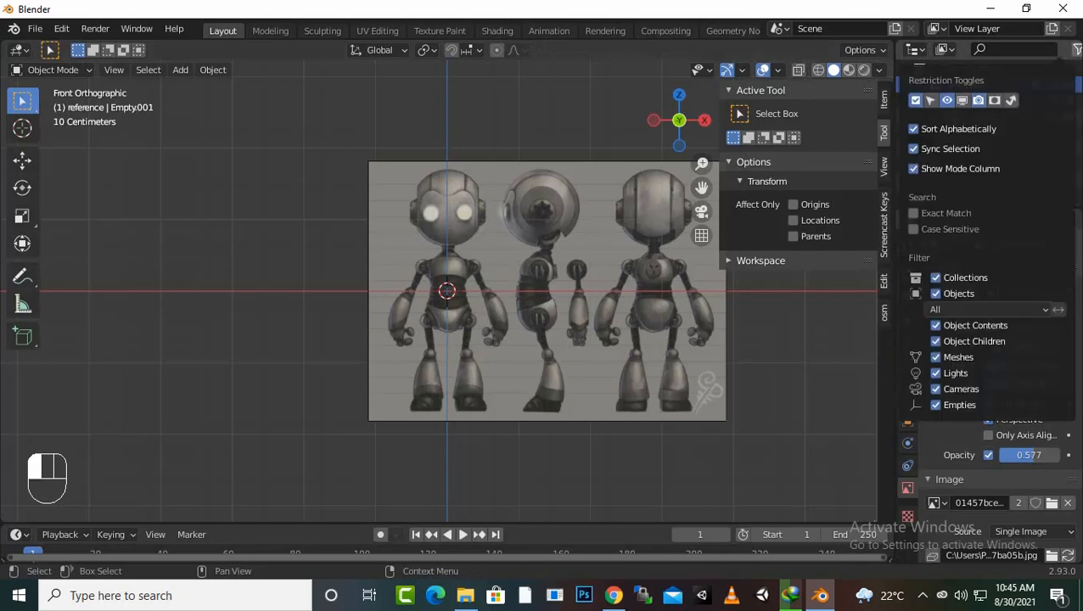
click(932, 101)
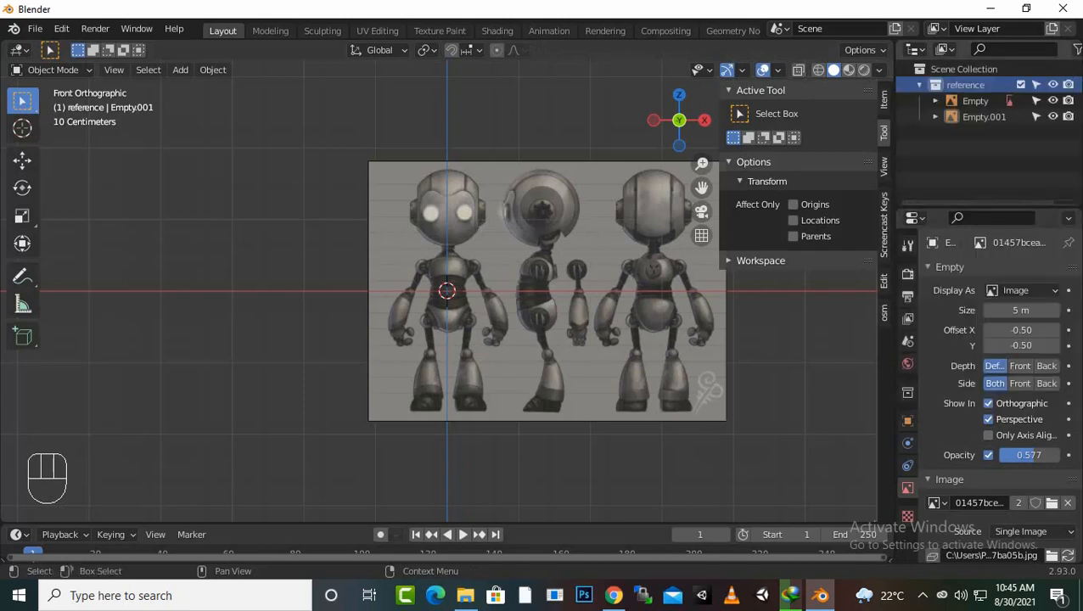
click(1036, 84)
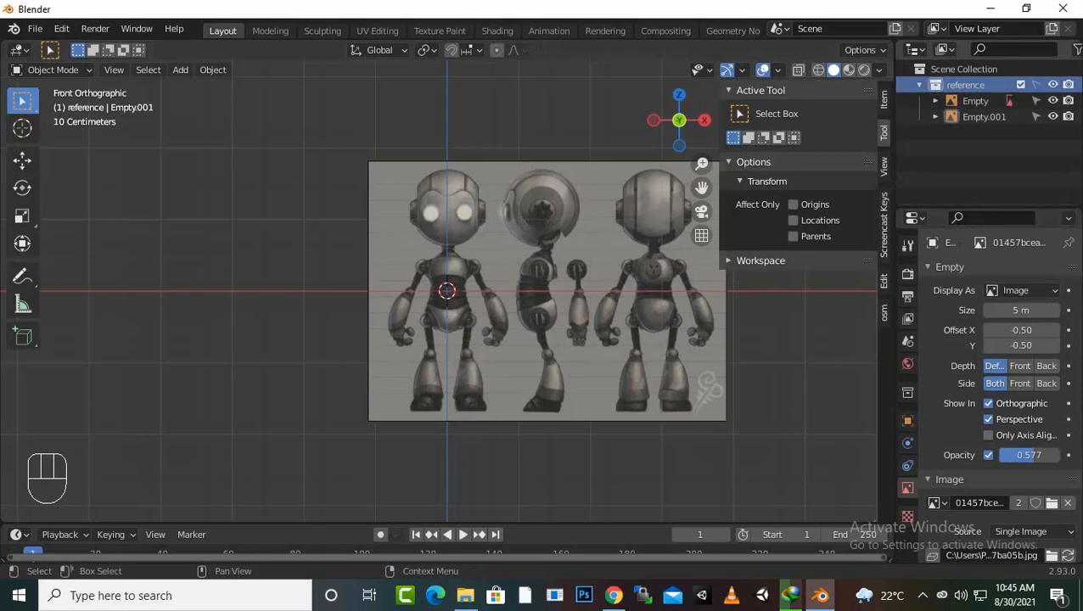
click(919, 85)
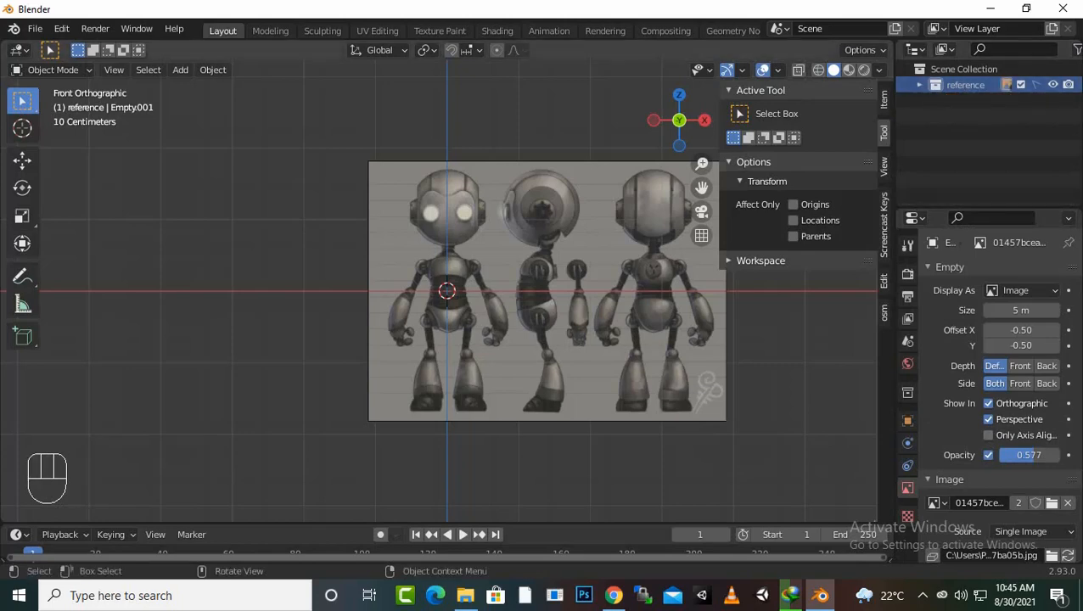
Step: Add a UV sphere at the front robot's centre and display the viewport in wireframe
scroll(449, 291, down, 3)
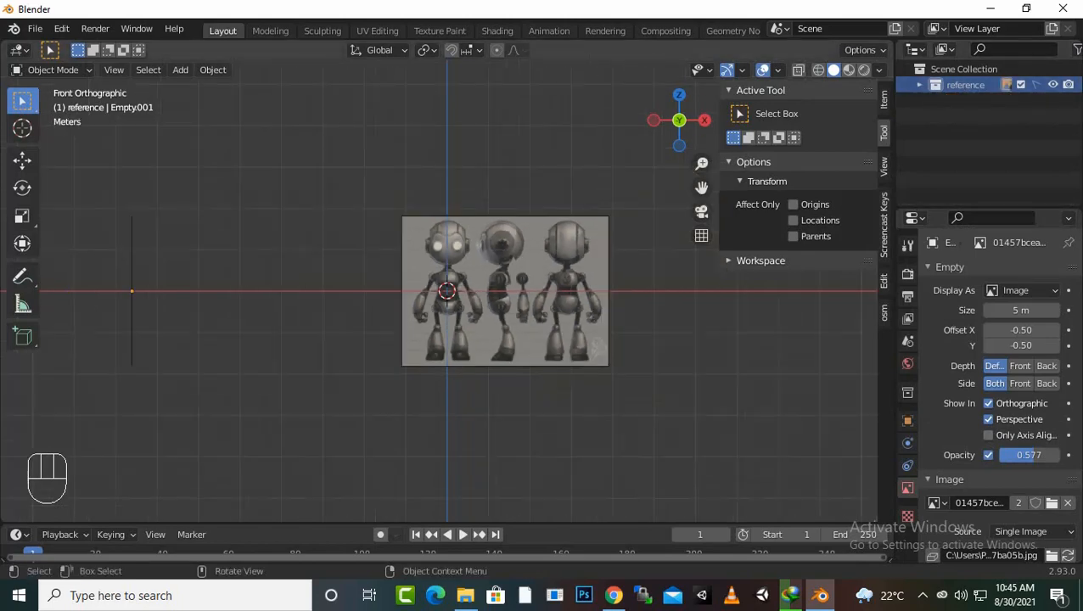
scroll(448, 292, up, 3)
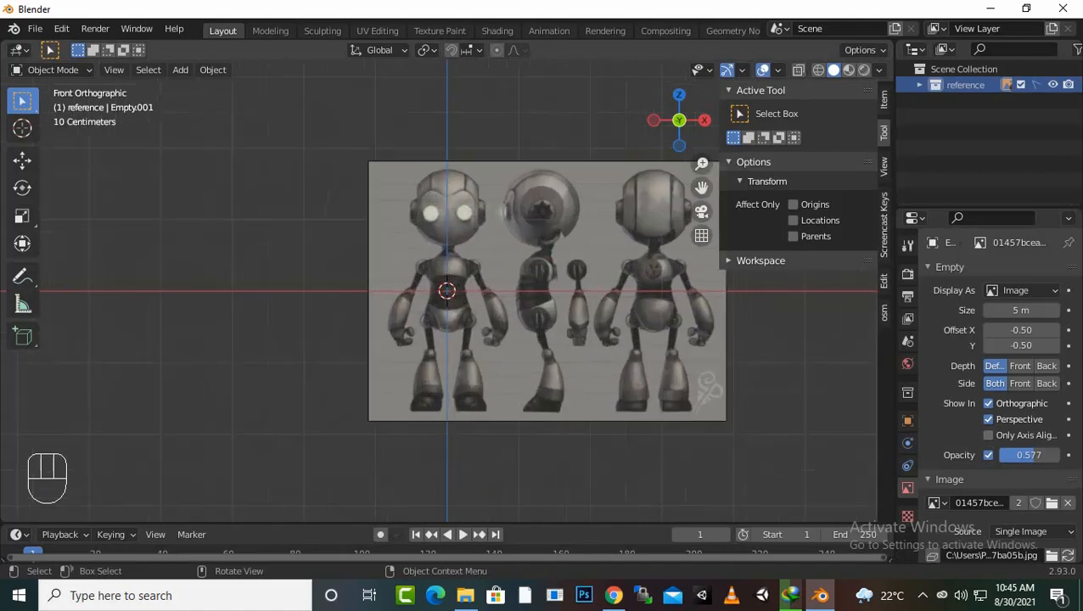
scroll(448, 291, up, 1)
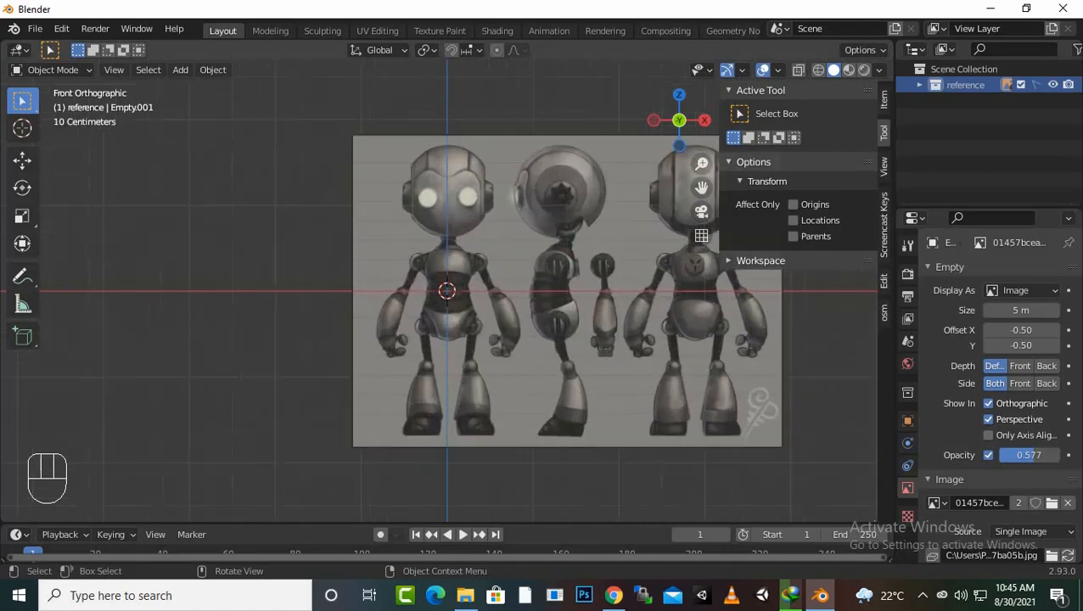
key(shift)
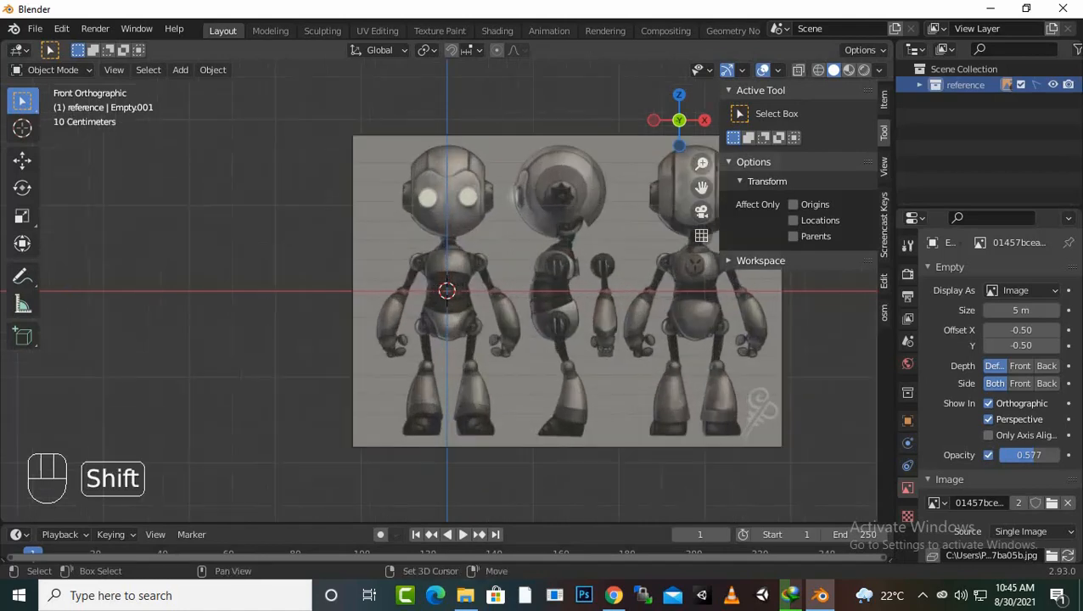
key(shift+a)
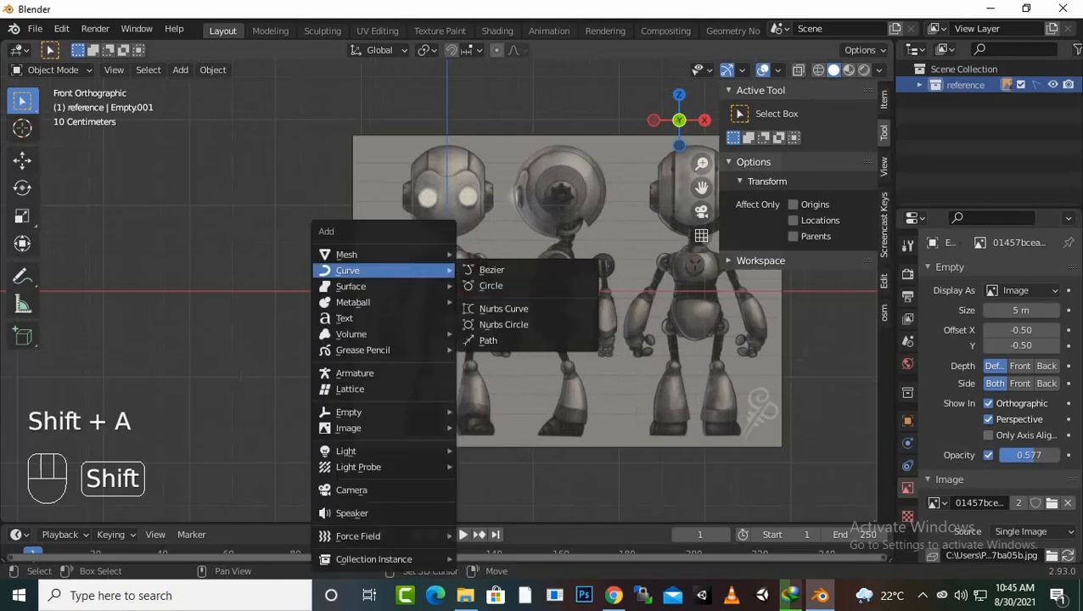
mouse_move(382, 255)
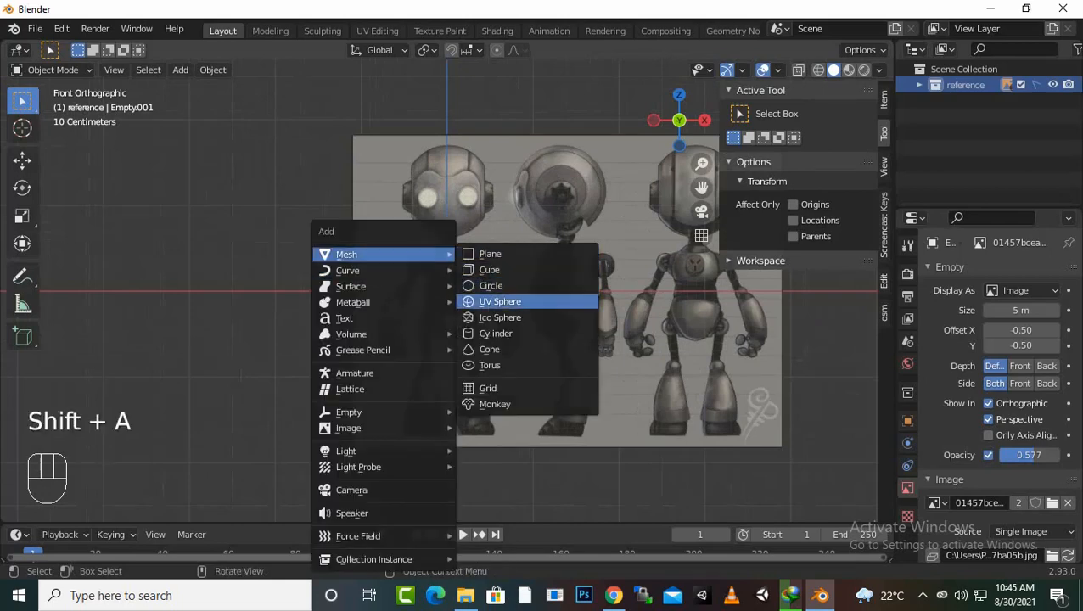
click(501, 301)
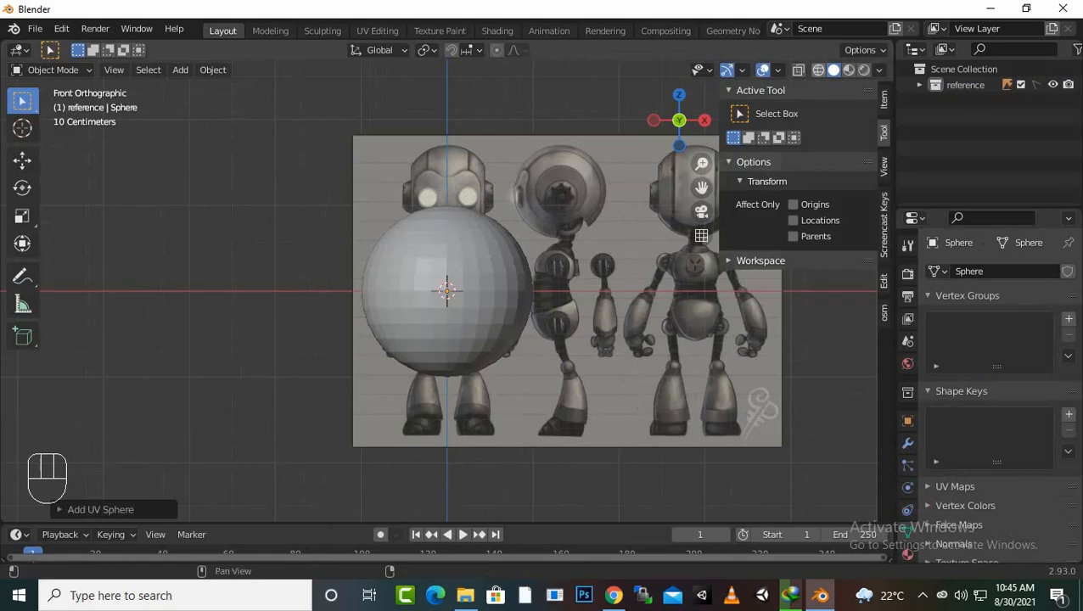
click(818, 70)
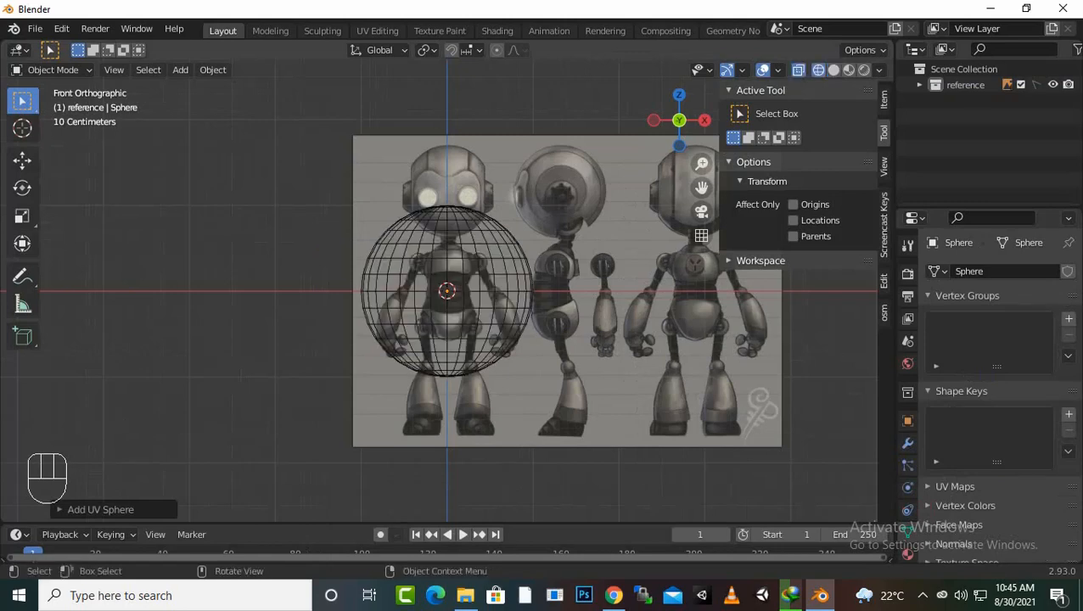
Step: In Edit Mode, scale the whole sphere to about 0.67 and move it about 0.98 m up global Z onto the robot's head
key(Tab)
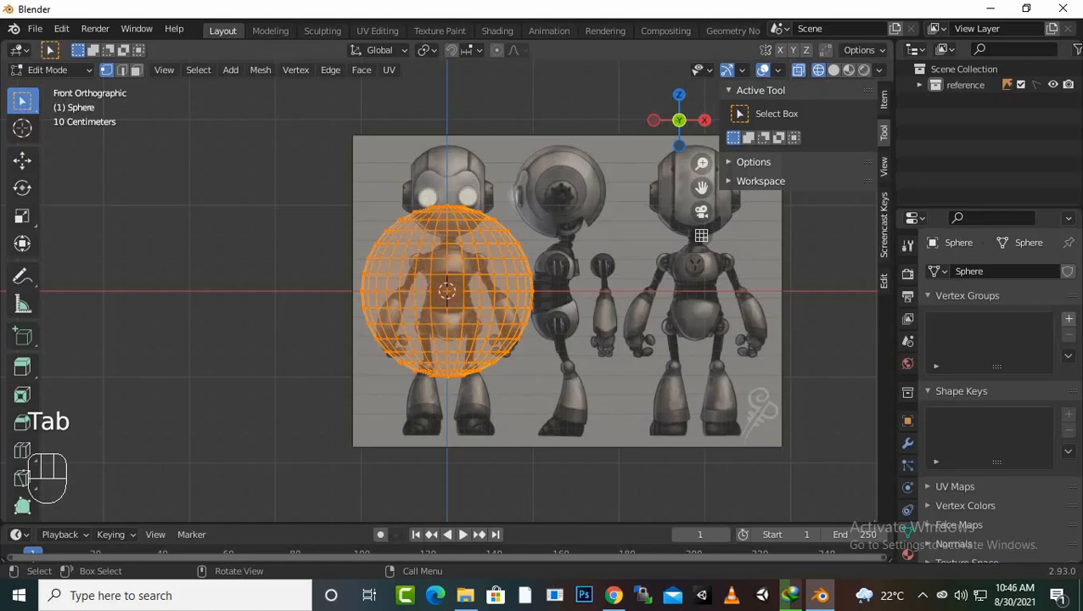
key(s)
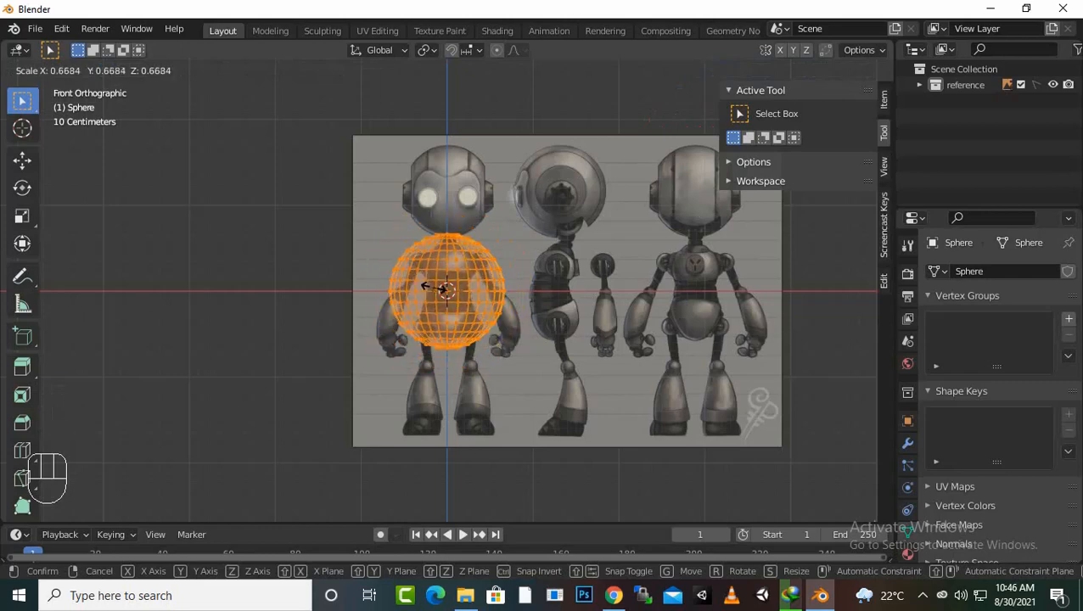
click(429, 289)
key(g)
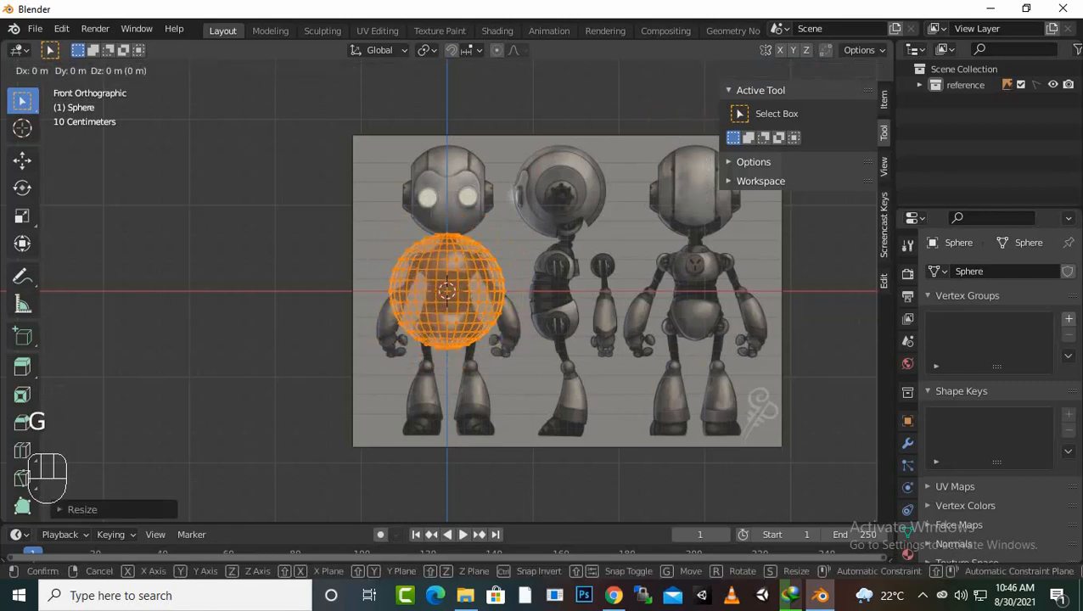
key(z)
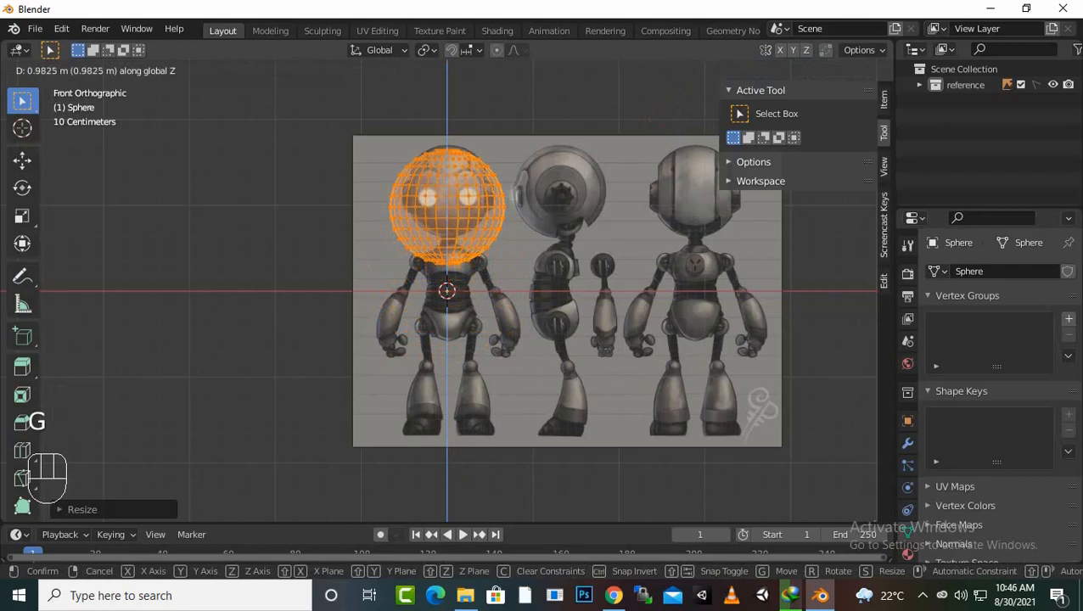
click(433, 202)
Step: Shrink the head sphere to roughly the head's width and raise it about 0.11 m along global Z
scroll(447, 291, up, 3)
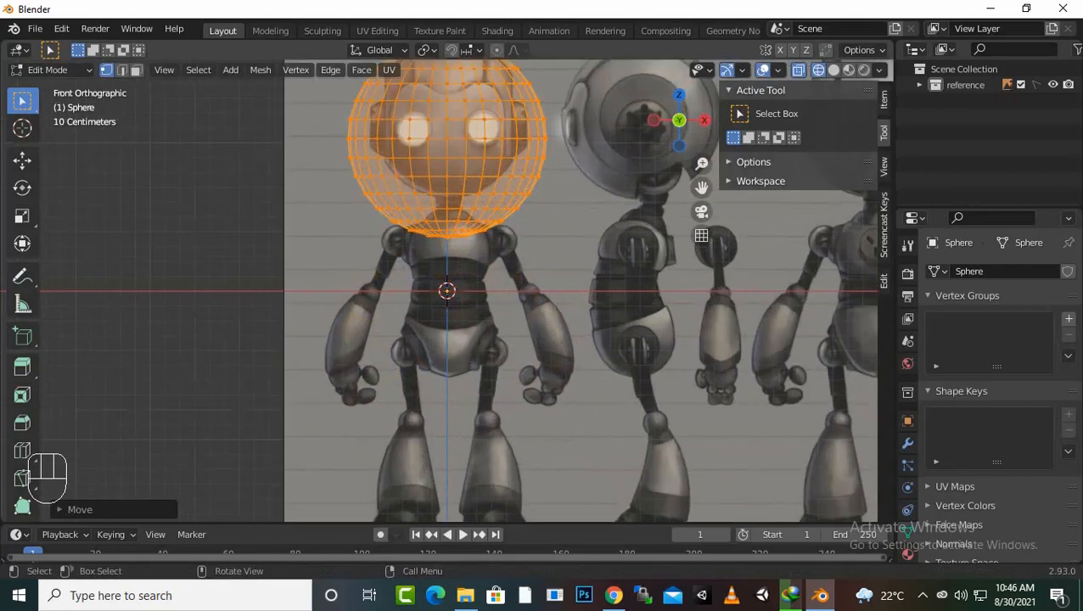
drag(701, 187, 691, 320)
scroll(447, 290, up, 4)
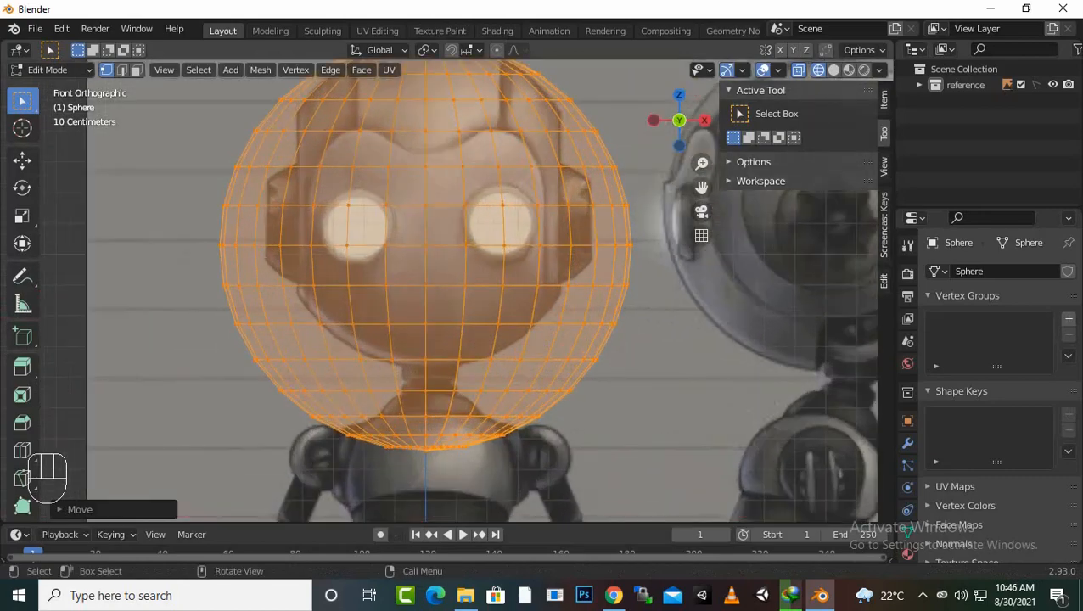
drag(702, 187, 702, 221)
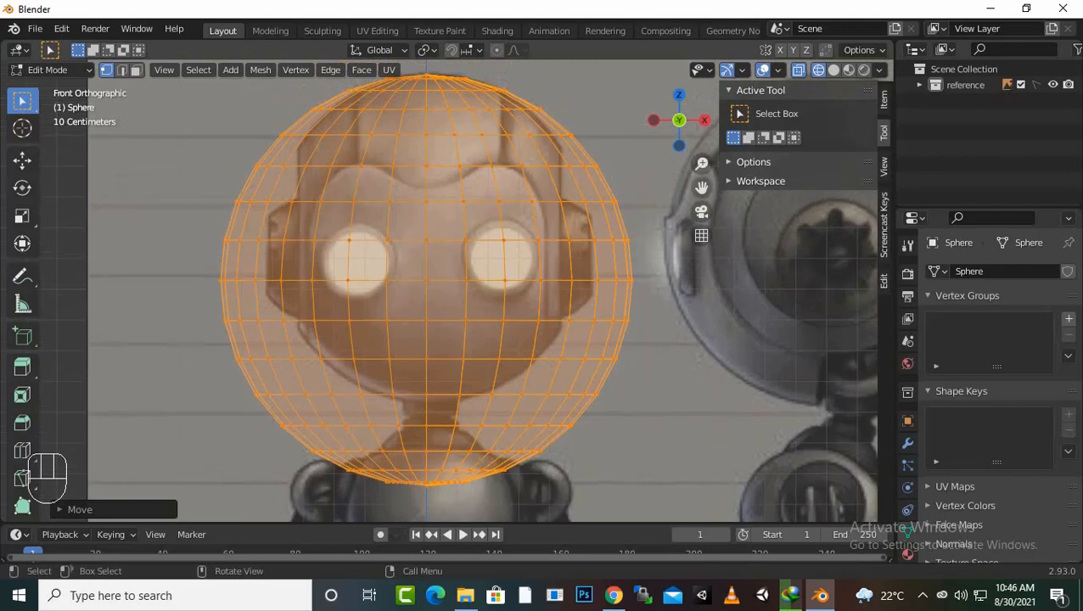
key(s)
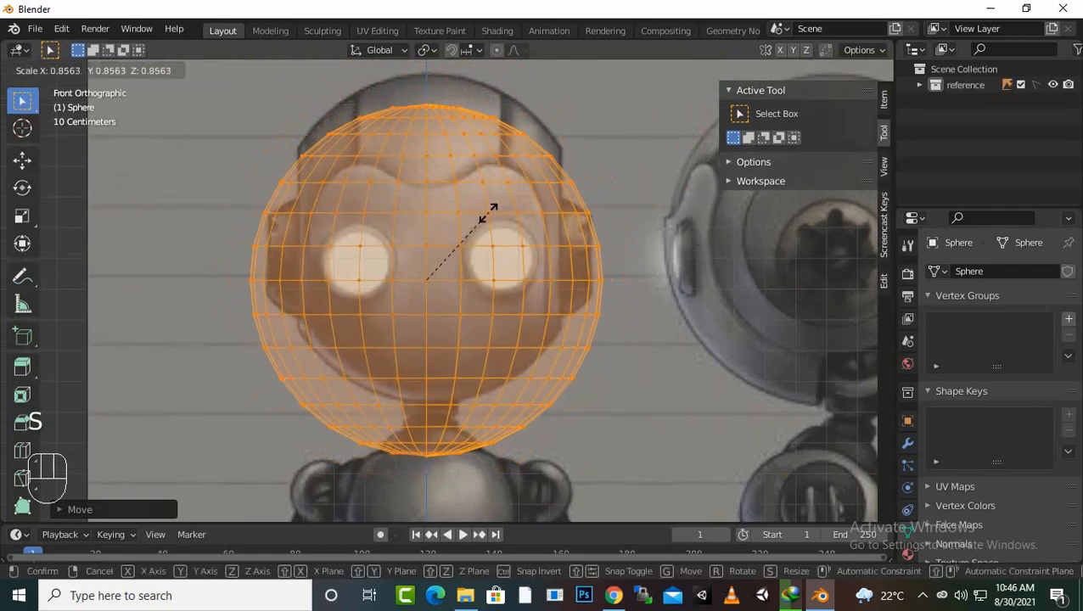
click(486, 214)
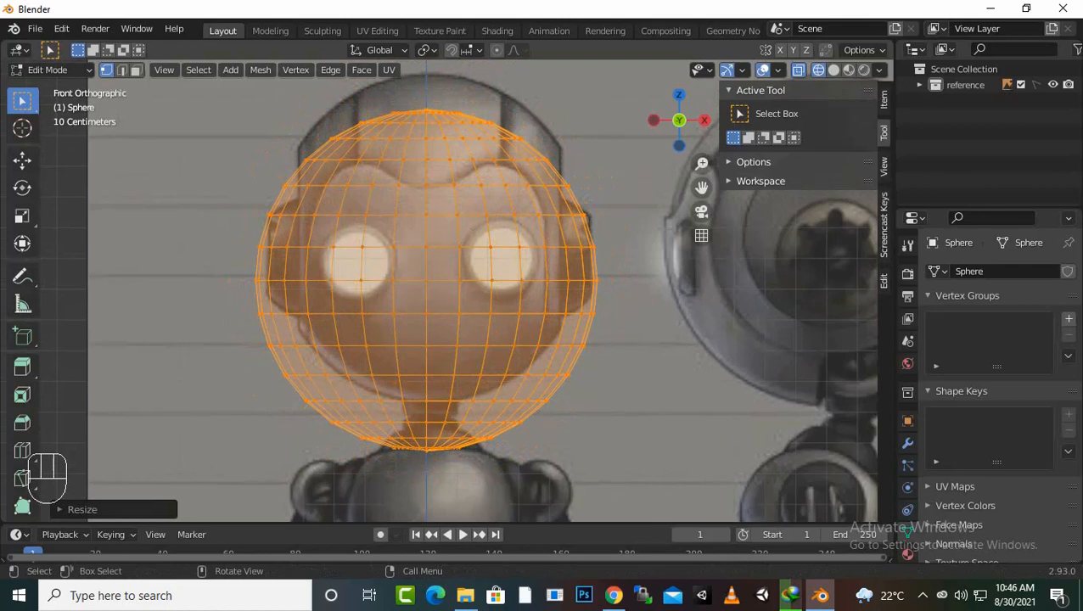
key(g)
key(z)
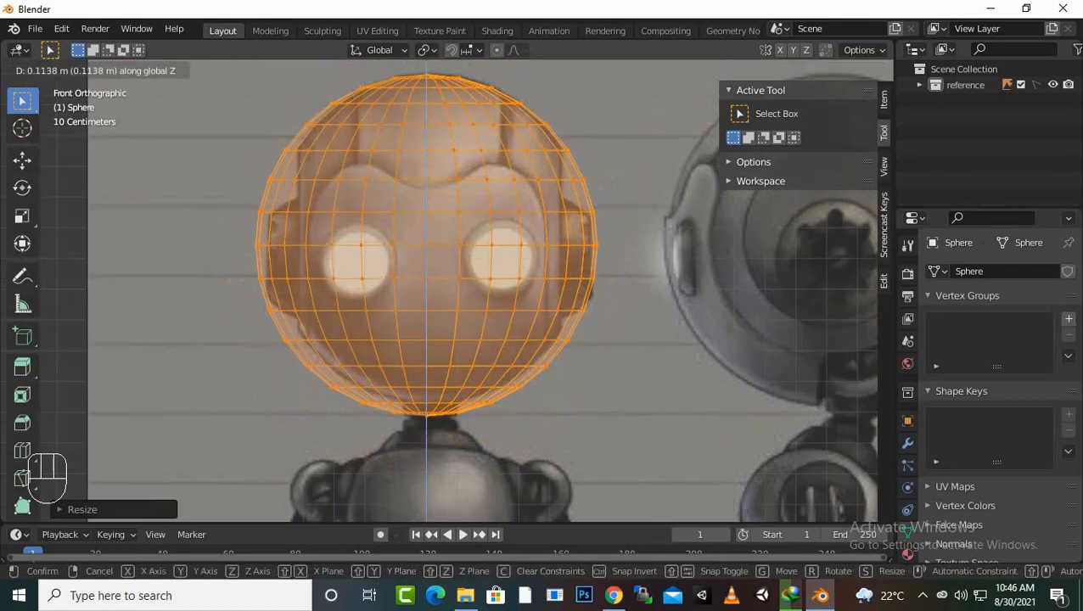
click(426, 245)
Step: Scale the head sphere to about 0.94 and move it about 0.03 m up global Z to meet the head's top
key(s)
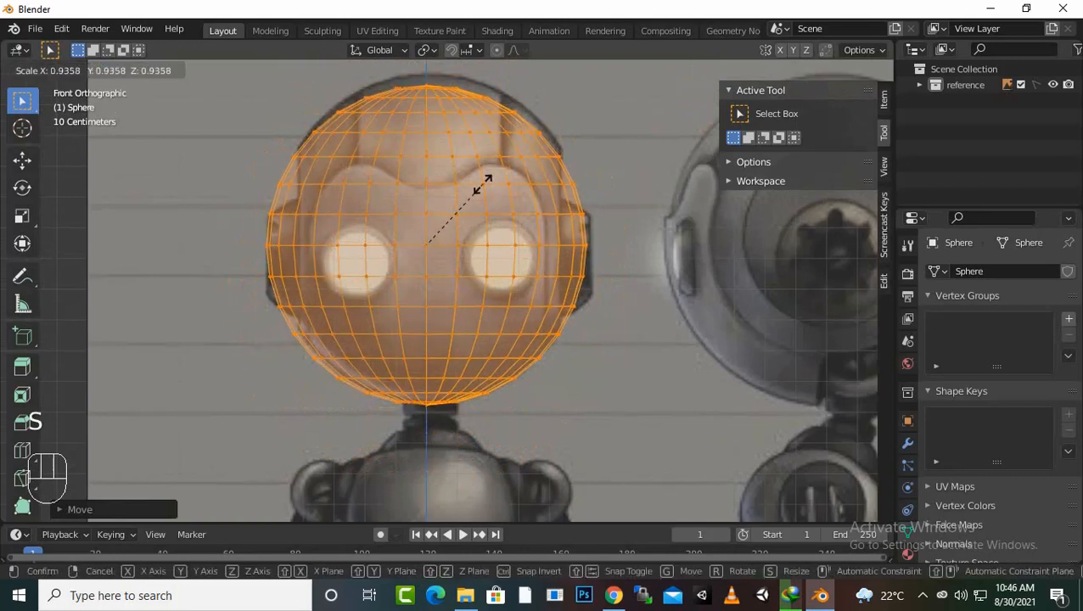
click(482, 185)
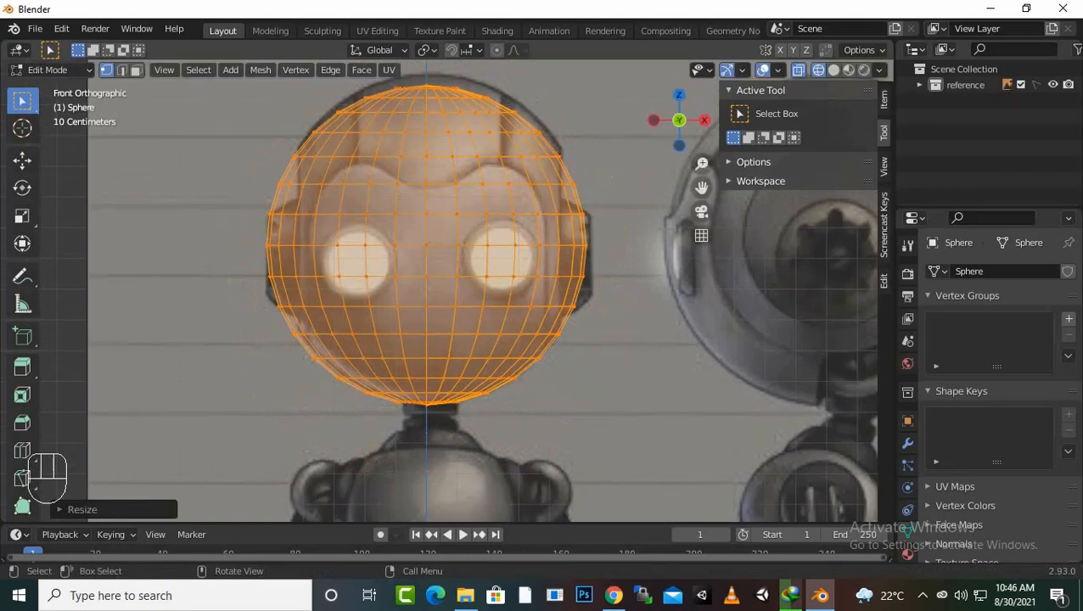
key(g)
key(z)
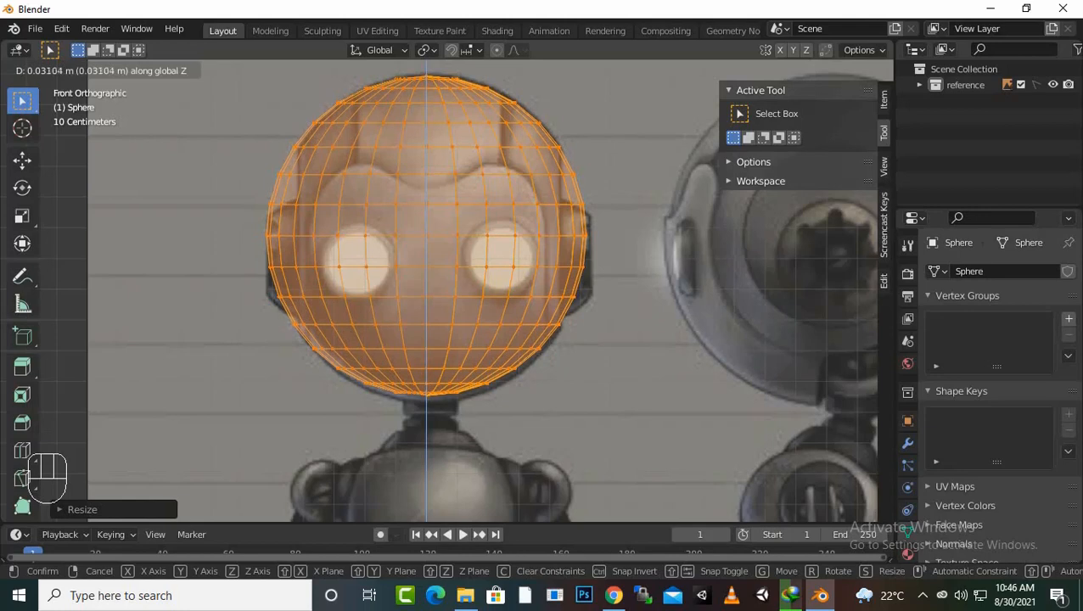
key(Return)
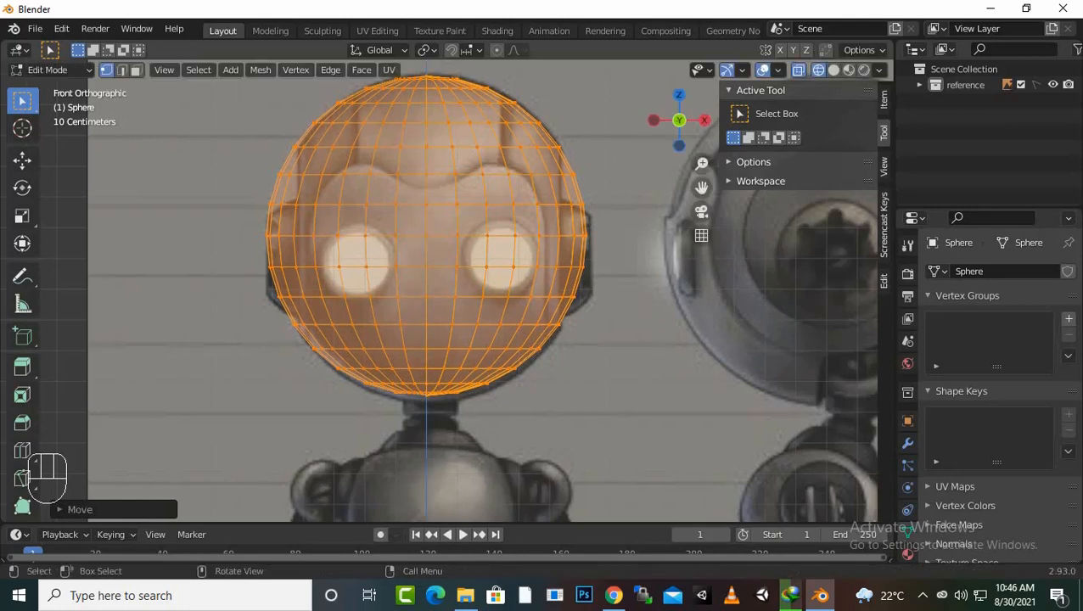
Step: Enlarge the head sphere by a factor of about 1.02 and fine-tune its height along global Z to fit the head outline
key(s)
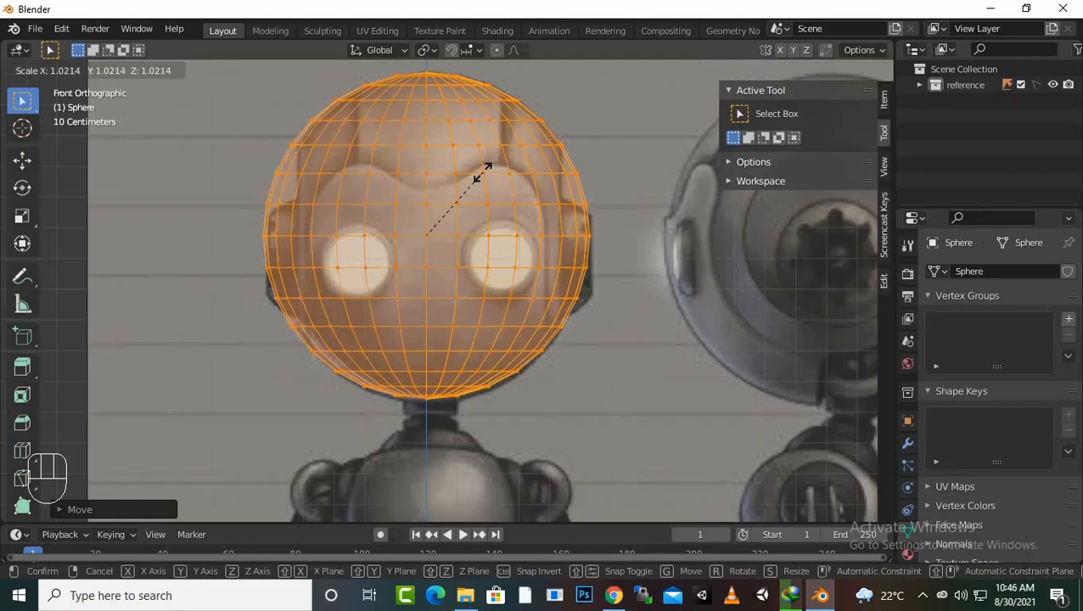
click(484, 168)
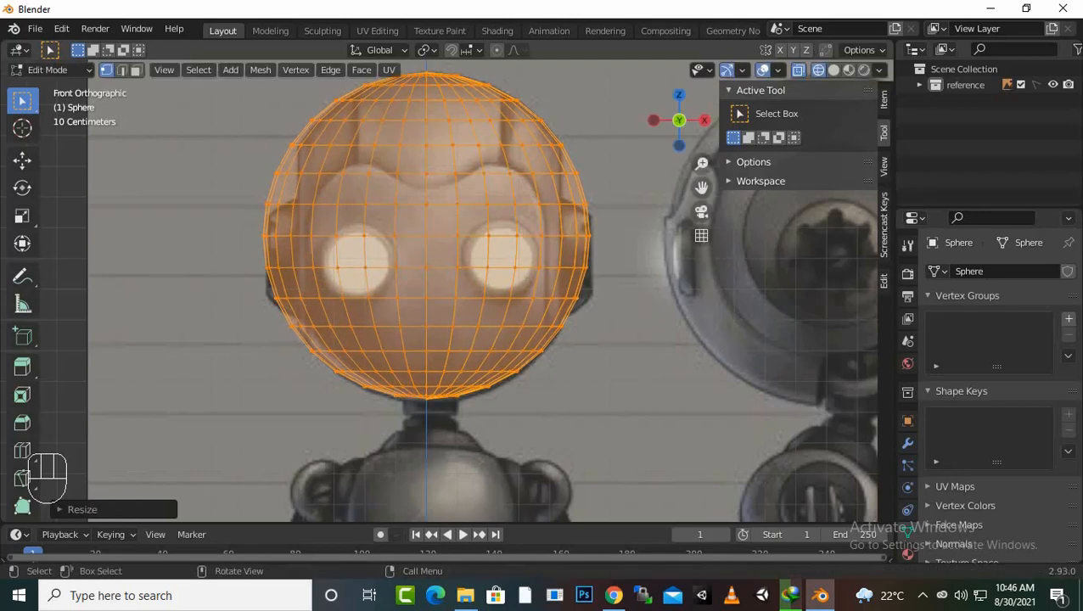
key(g)
key(z)
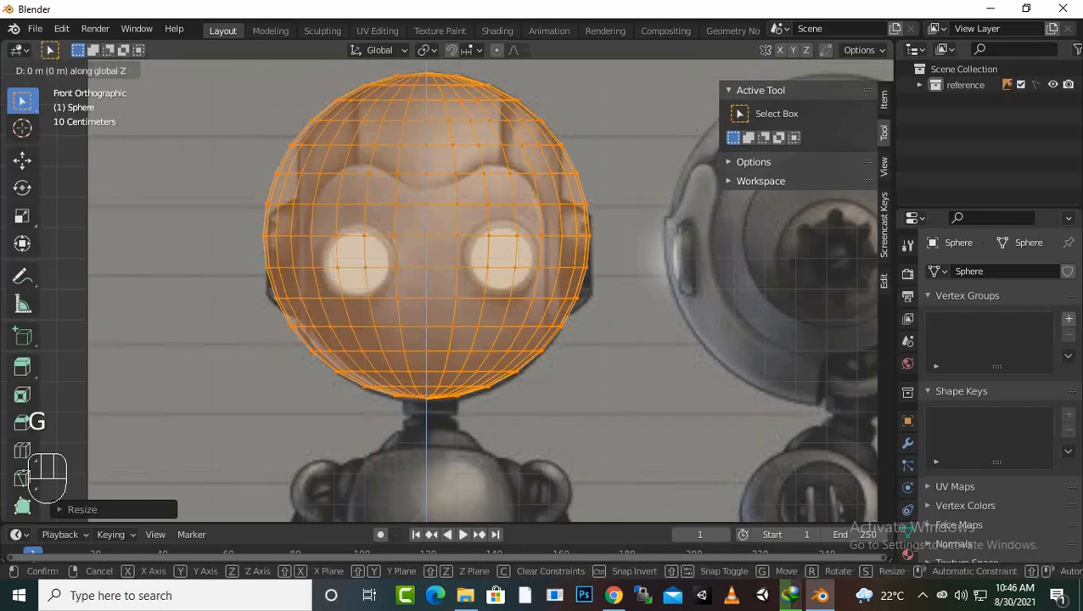
key(Return)
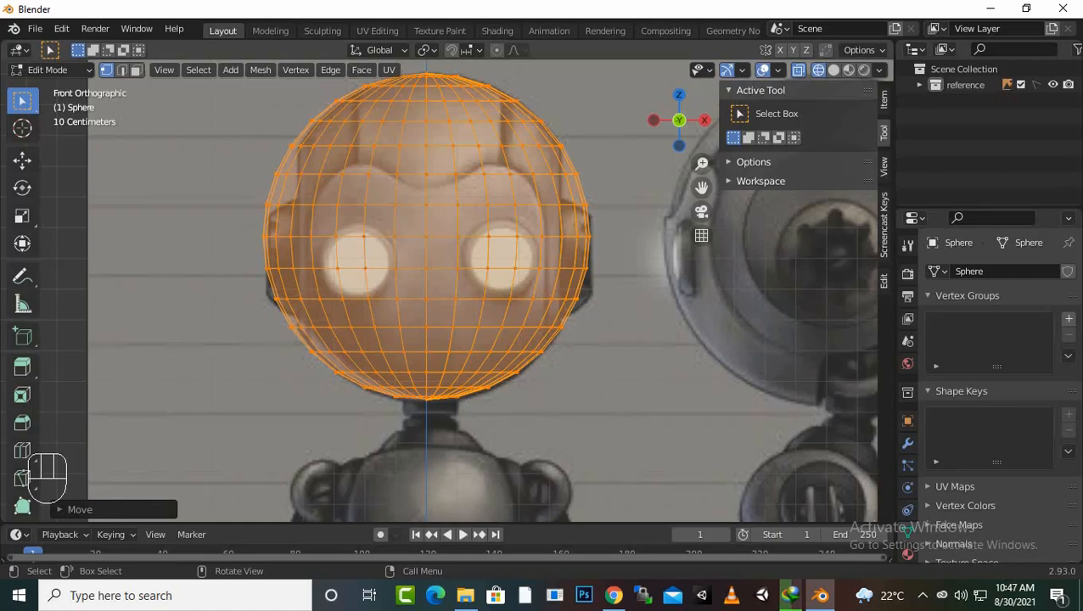
Step: Select the horizontal edge loop at brow height and scale it to about 0.89 along global X
scroll(448, 287, up, 2)
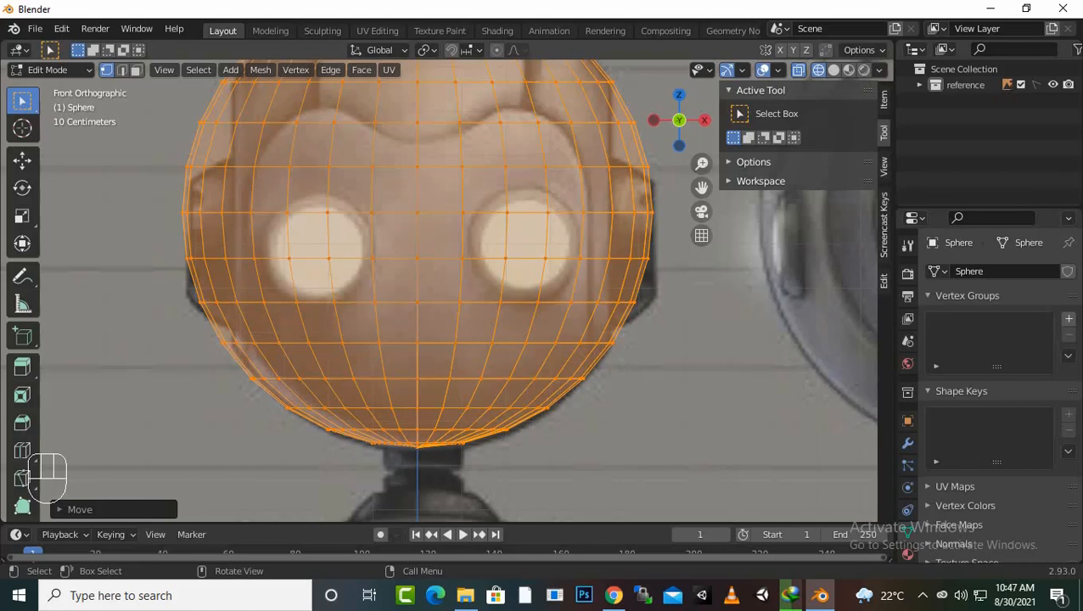
scroll(450, 254, down, 1)
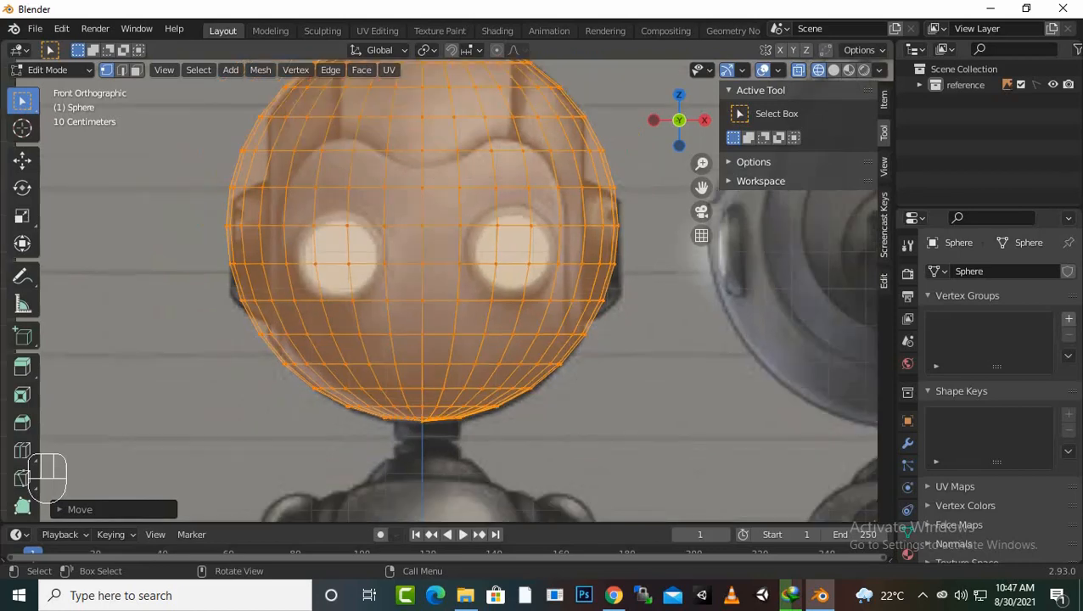
alt+click(441, 151)
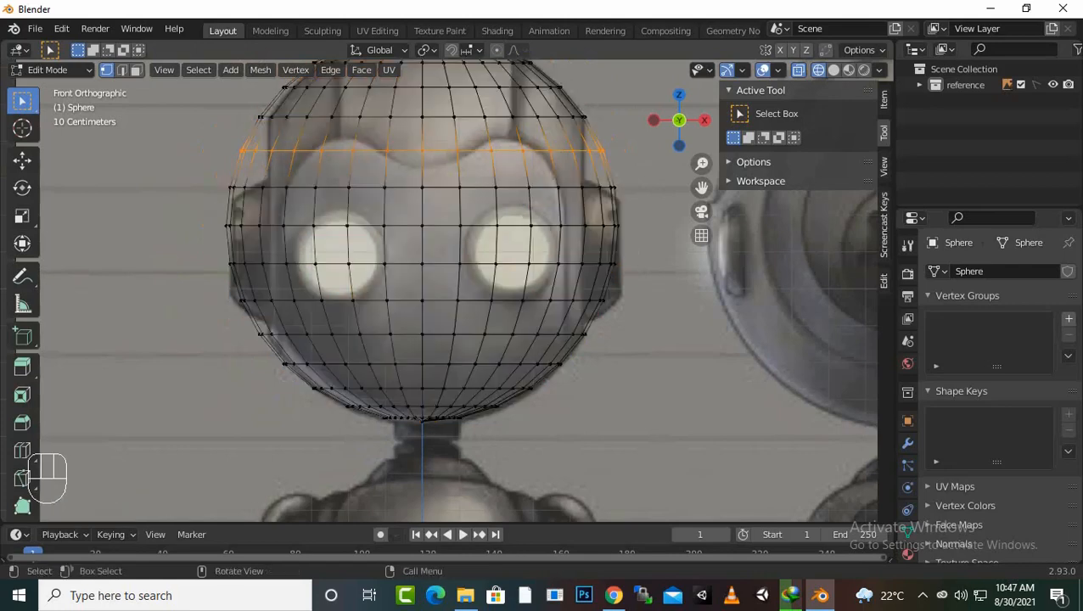
key(s)
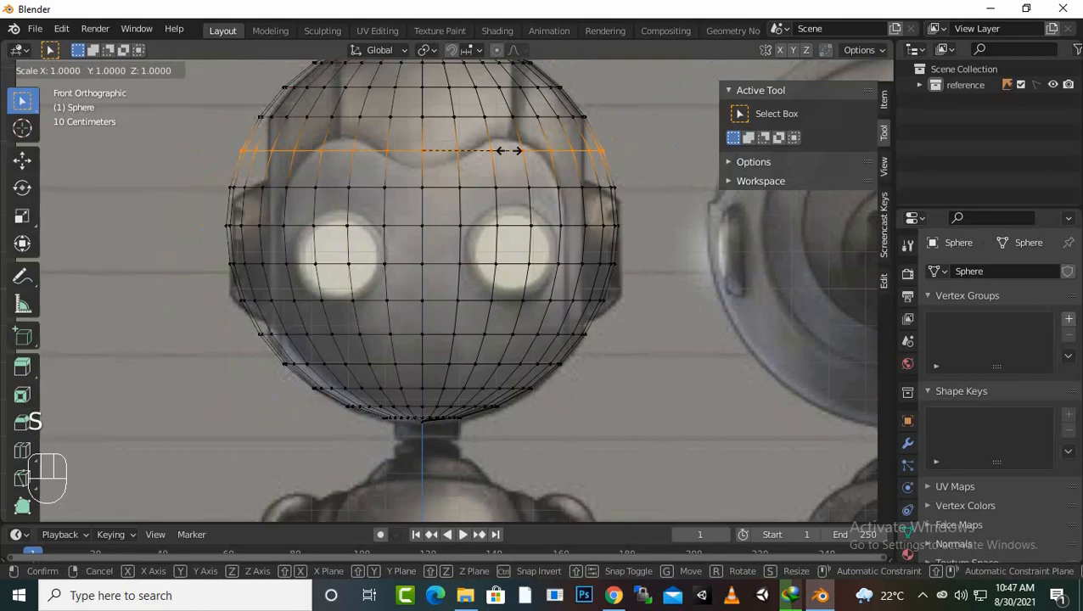
key(x)
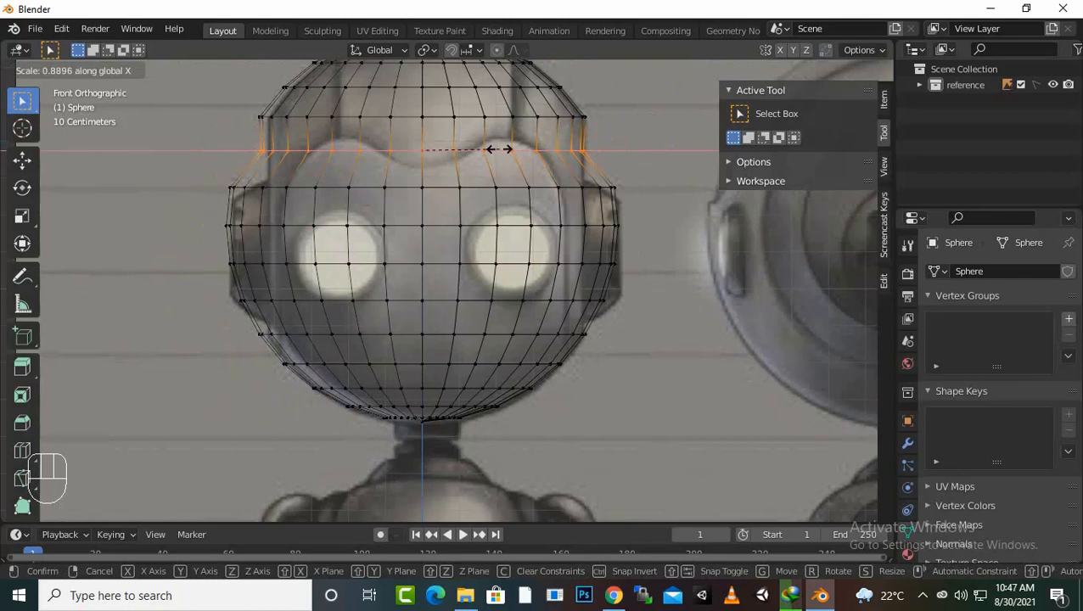
click(498, 149)
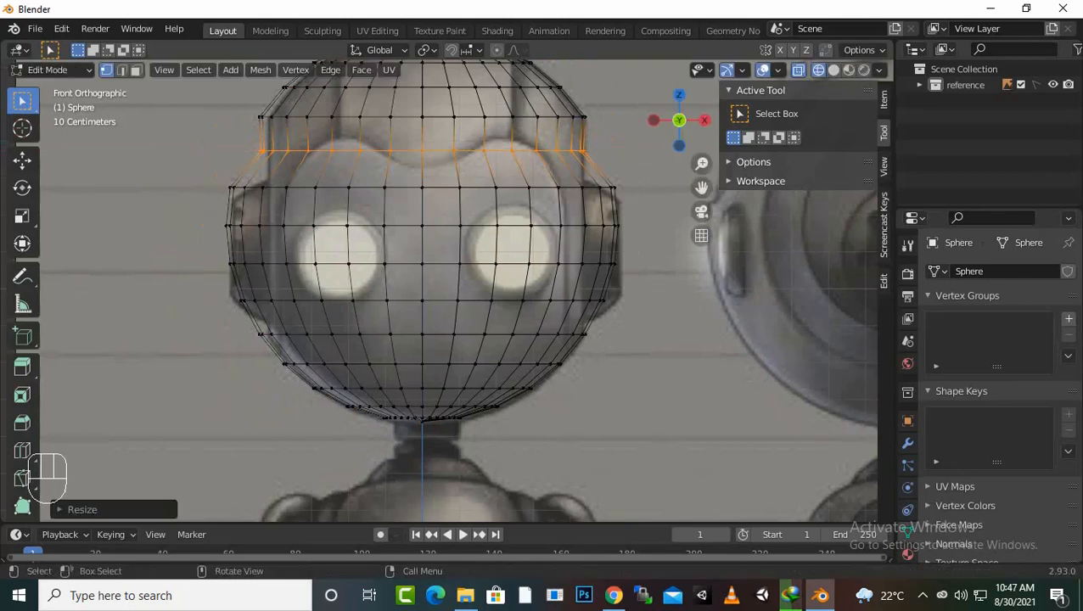
Step: Narrow the edge loop just above the eyes along global X until its sides line up with the brow loop
alt+click(478, 188)
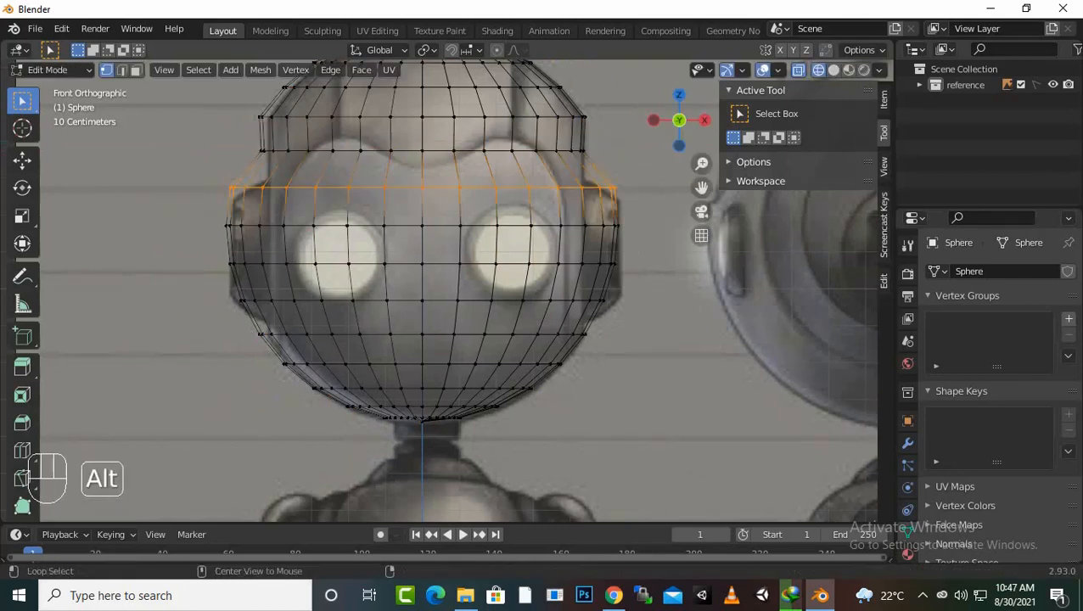
key(s)
key(x)
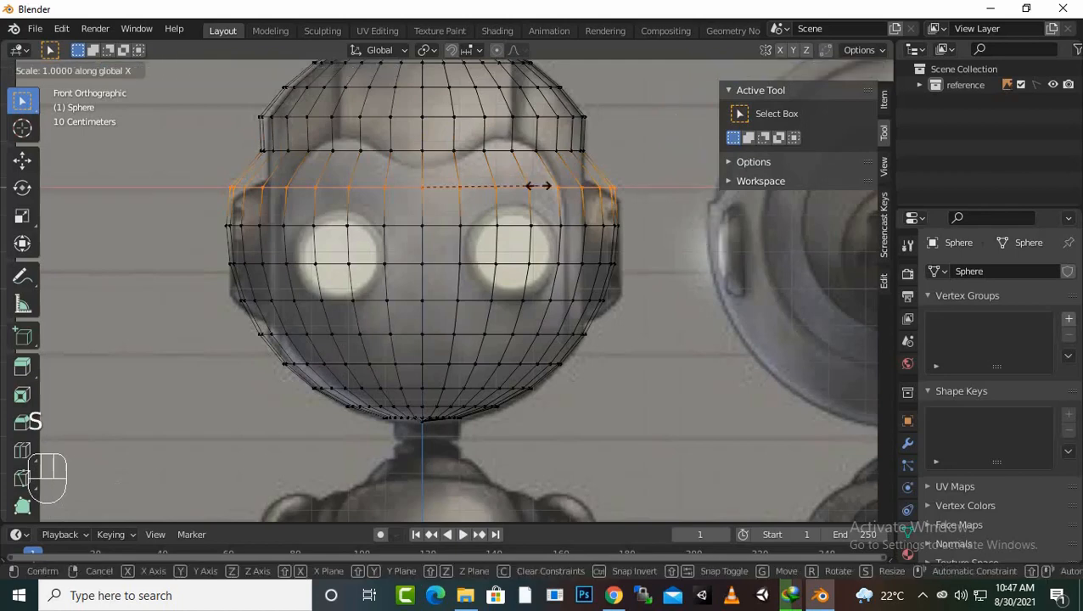
click(520, 188)
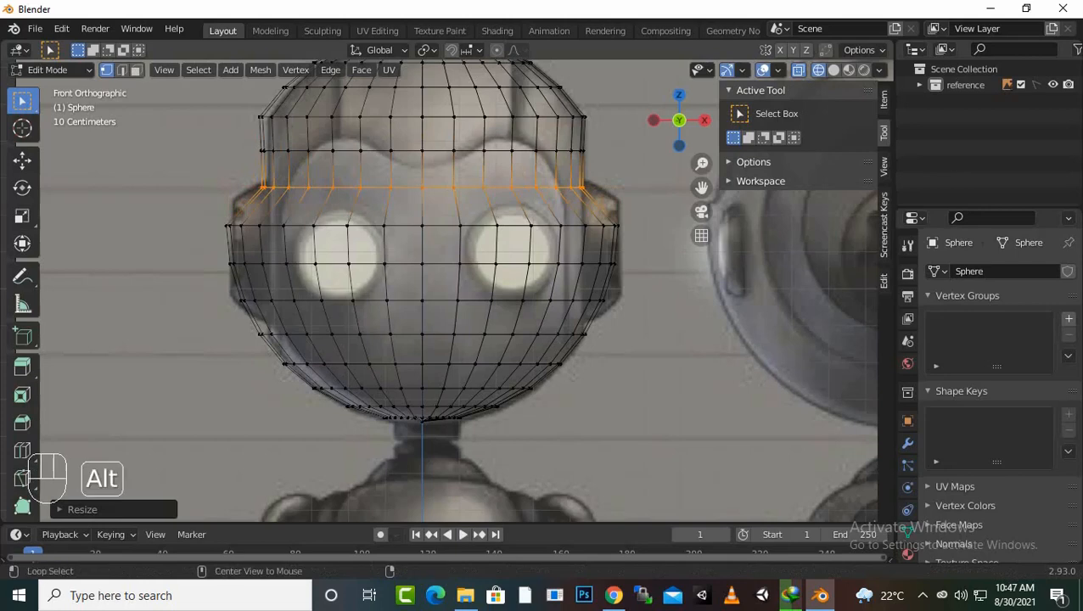
Step: Select the edge loop at the top of the eyes and scale it to about 0.8 along global X
alt+click(514, 226)
key(s)
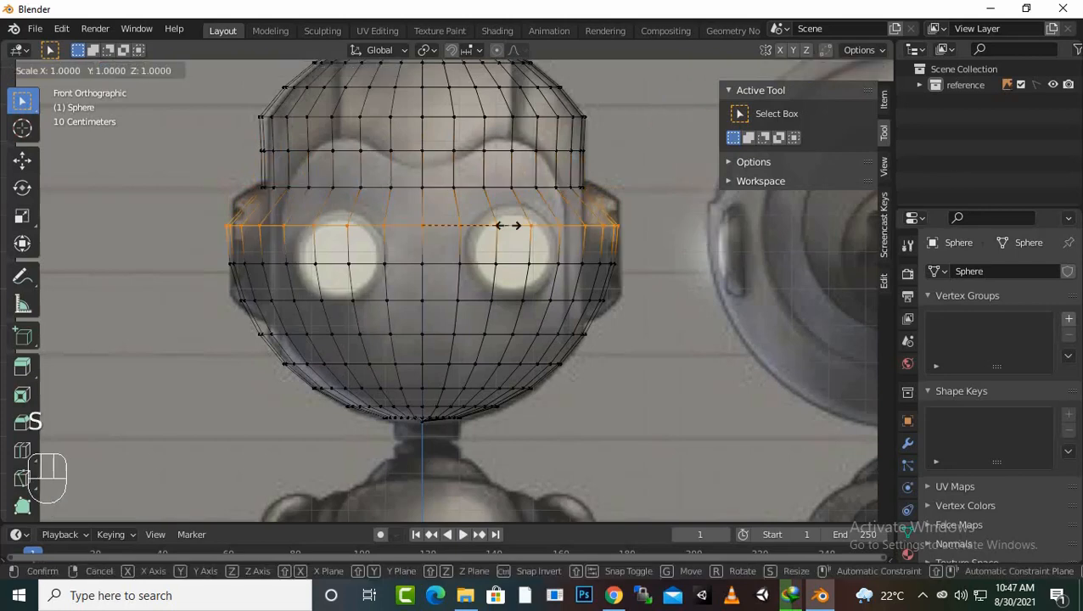
key(x)
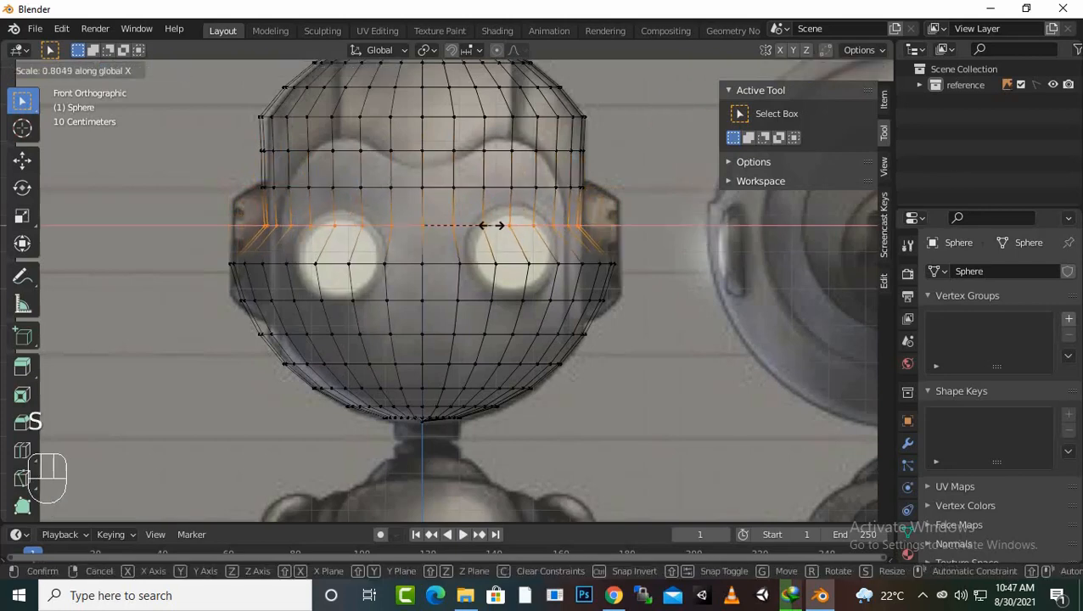
click(490, 225)
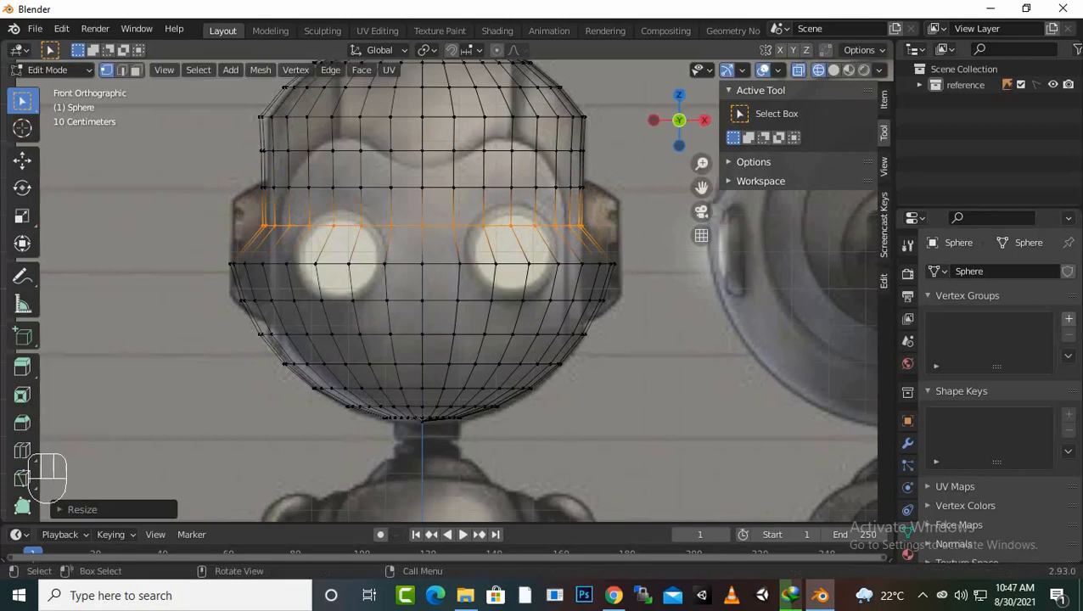
Step: Scale the edge loop across the middle of the eyes to about 0.83 along global X
alt+click(512, 264)
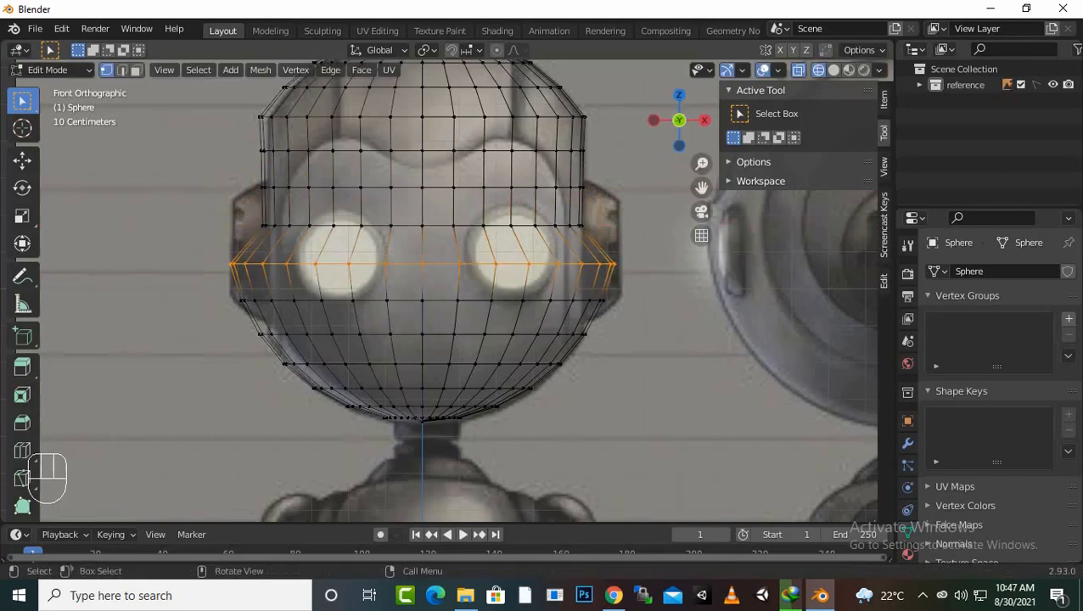
key(s)
key(x)
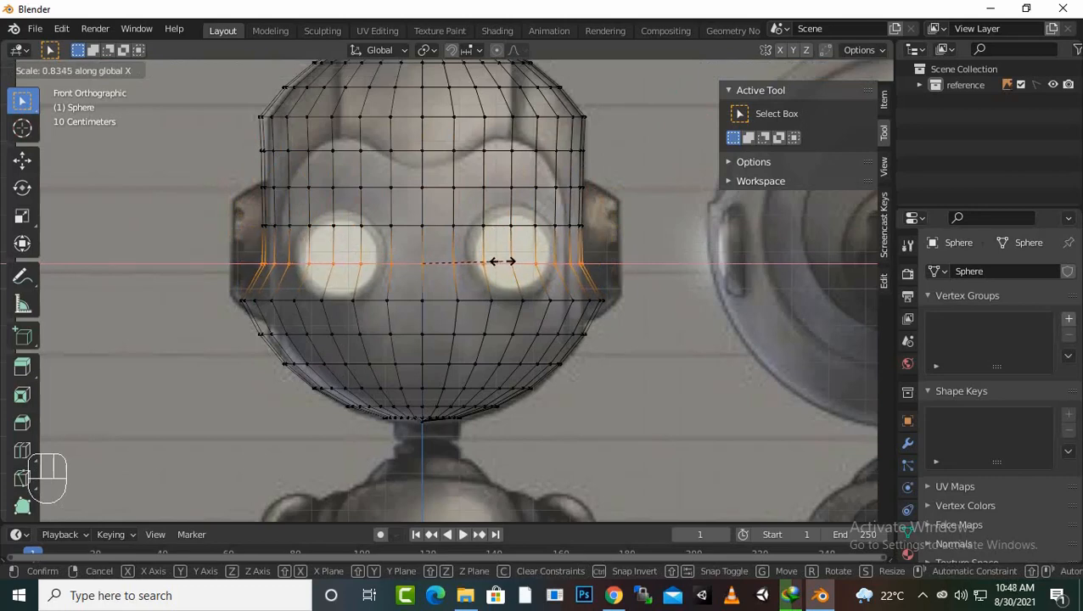
click(501, 261)
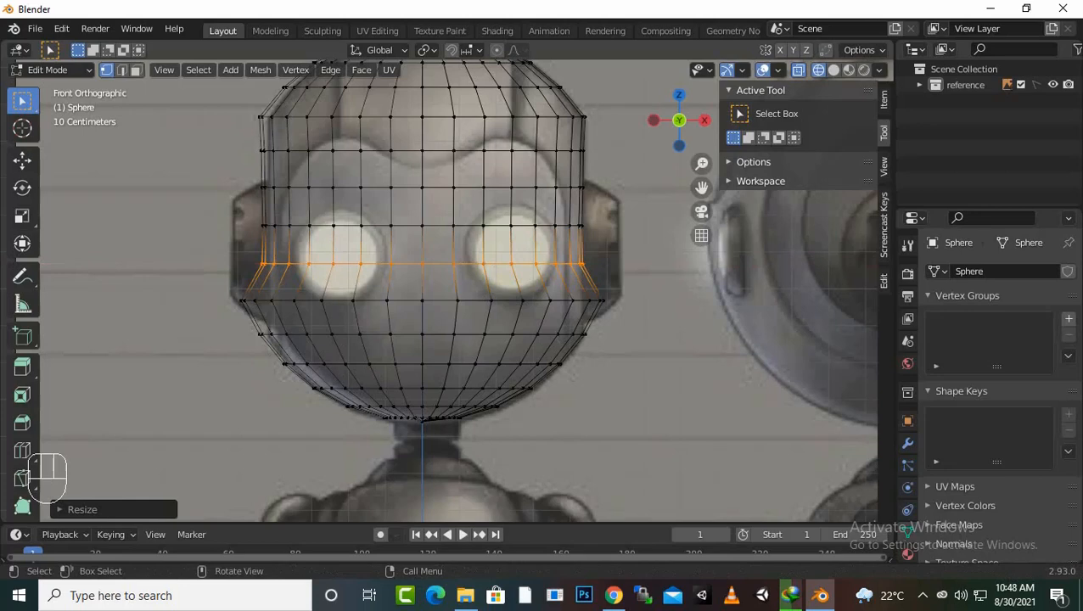
key(space)
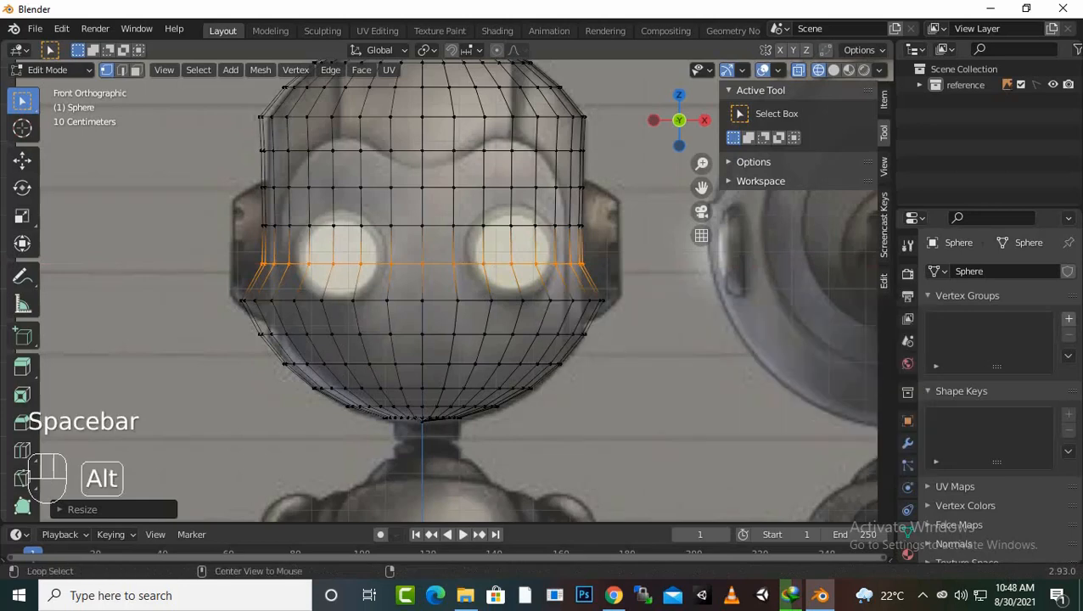
Step: Narrow the edge loop just below the eyes along global X until its sides line up with the loops above
alt+click(522, 301)
key(s)
key(x)
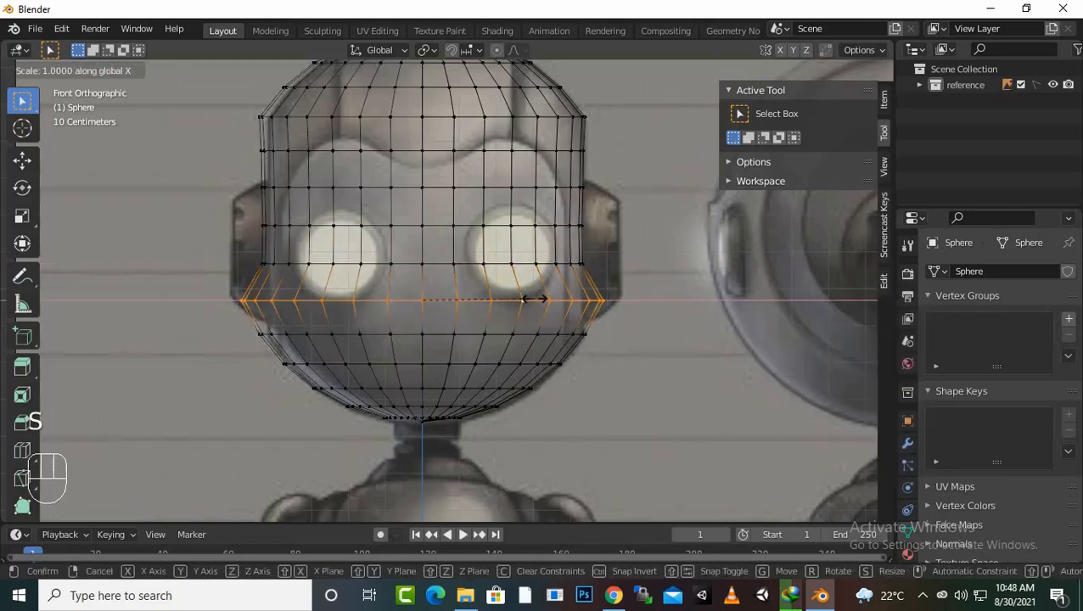
click(510, 300)
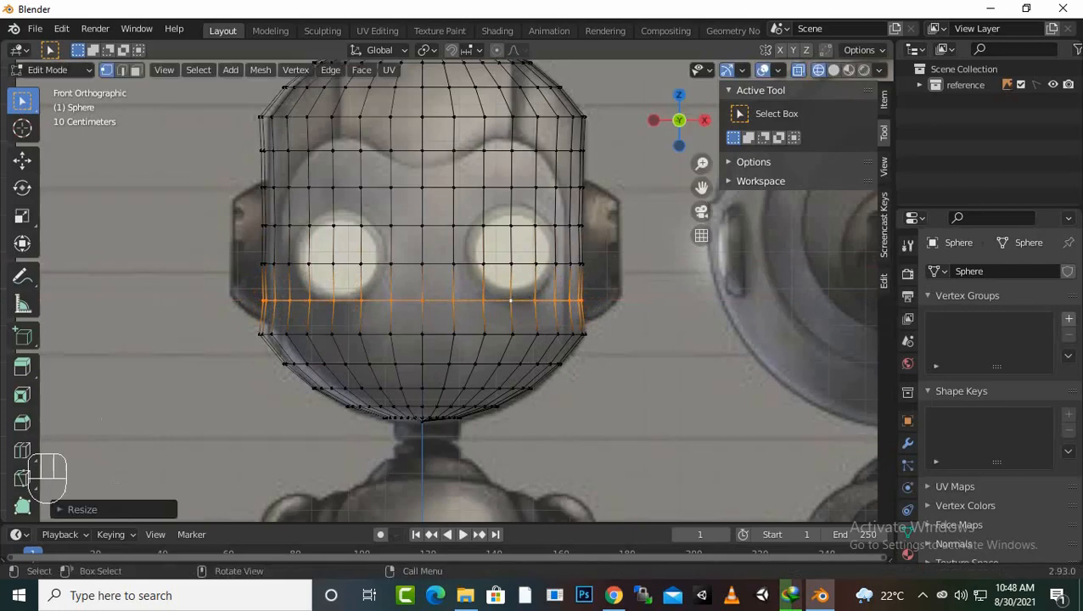
Step: Scale the next edge loop down, where the lower head starts curving inward, to about 0.98 along global X
key(alt)
alt+click(512, 334)
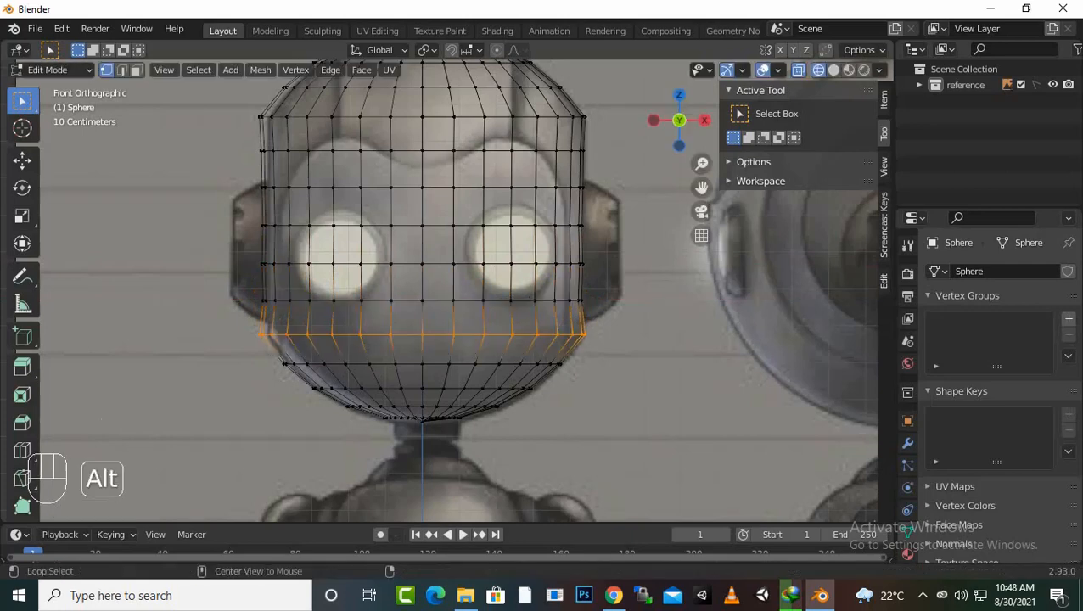
scroll(511, 335, up, 2)
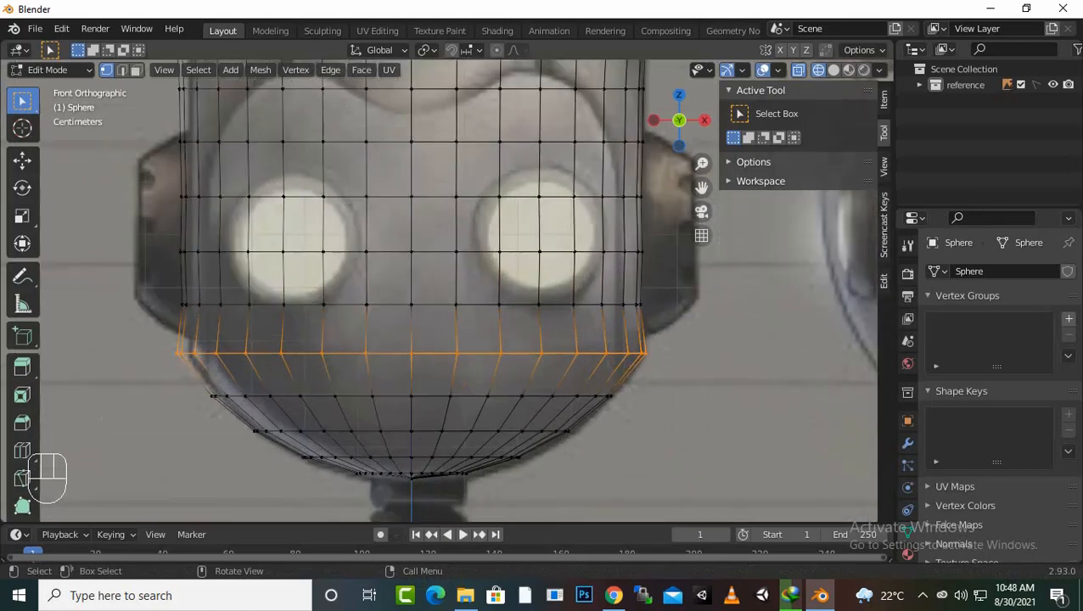
key(s)
key(x)
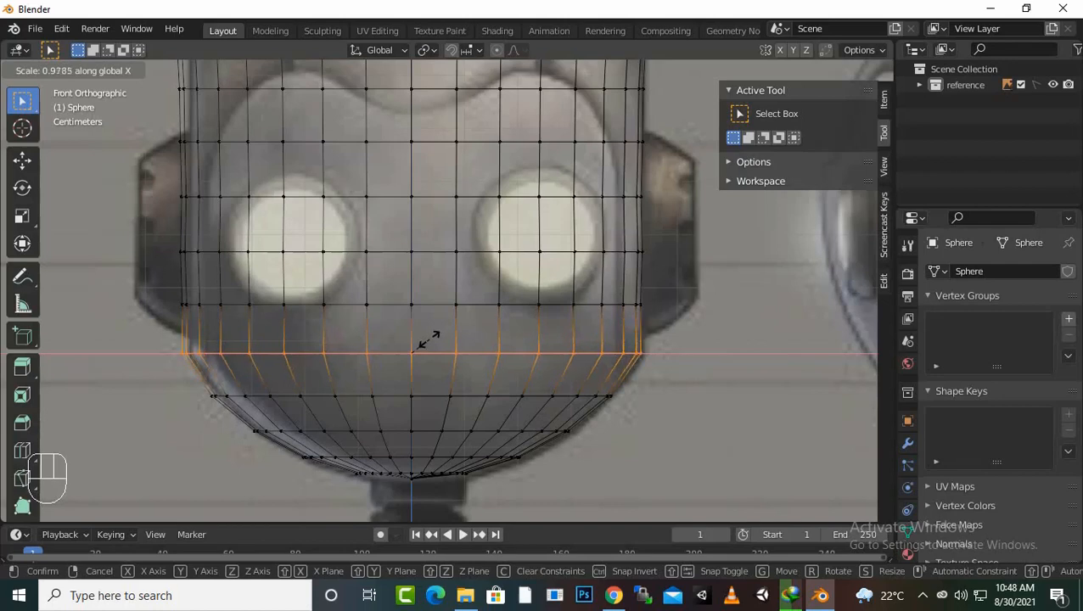
click(429, 340)
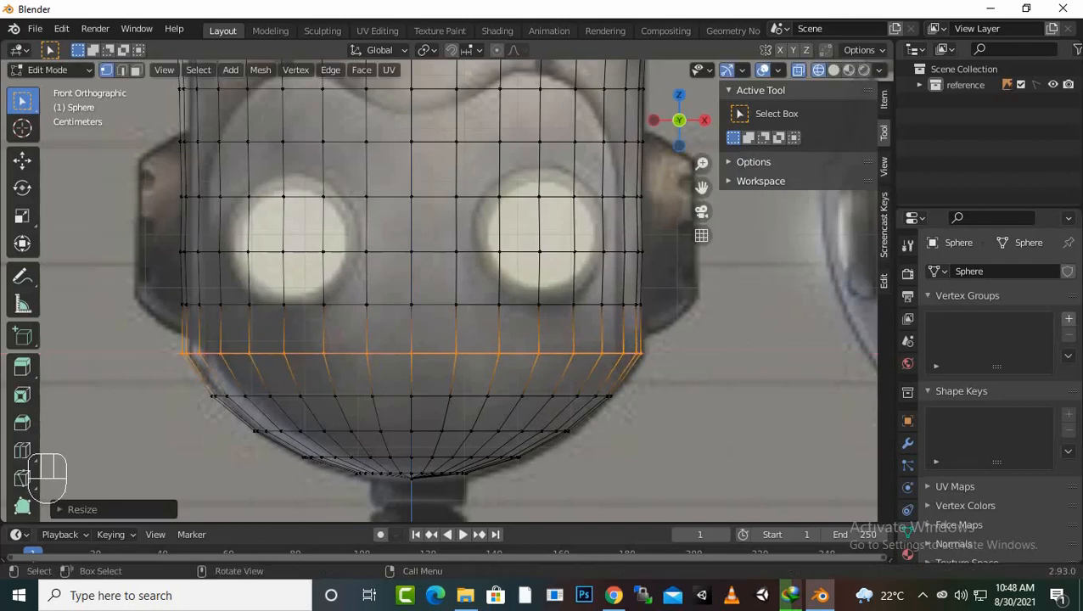
scroll(446, 280, down, 2)
scroll(441, 297, up, 2)
scroll(440, 288, down, 3)
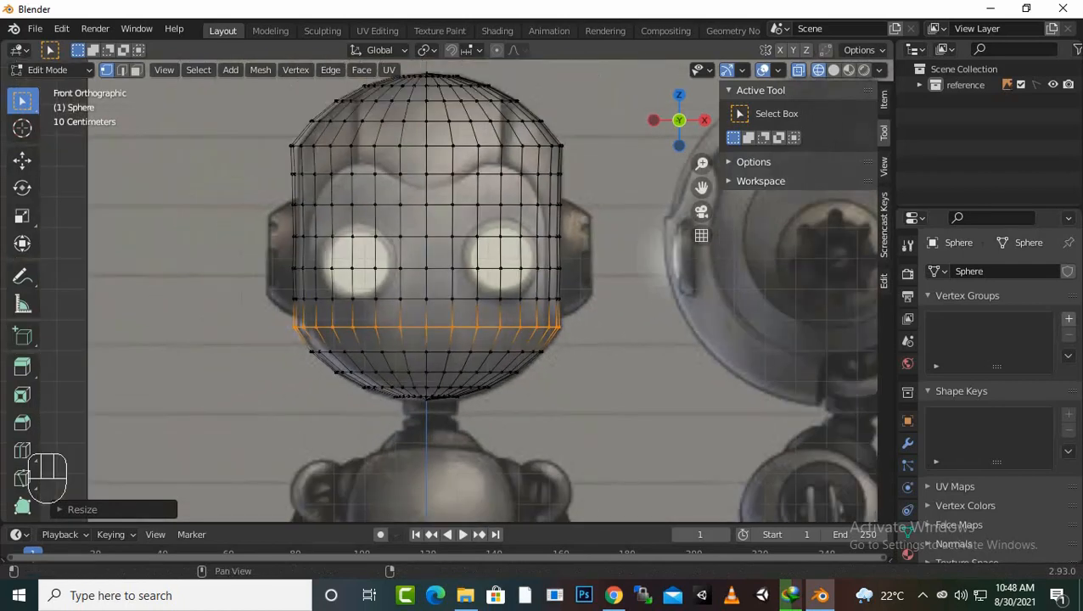
Step: Inspect the narrowed head in solid shading, and compare its wireframe with the side reference in the right orthographic view
click(833, 70)
mouse_move(509, 255)
middle_down()
mouse_move(508, 279)
mouse_move(454, 312)
mouse_move(421, 299)
mouse_move(465, 308)
middle_up()
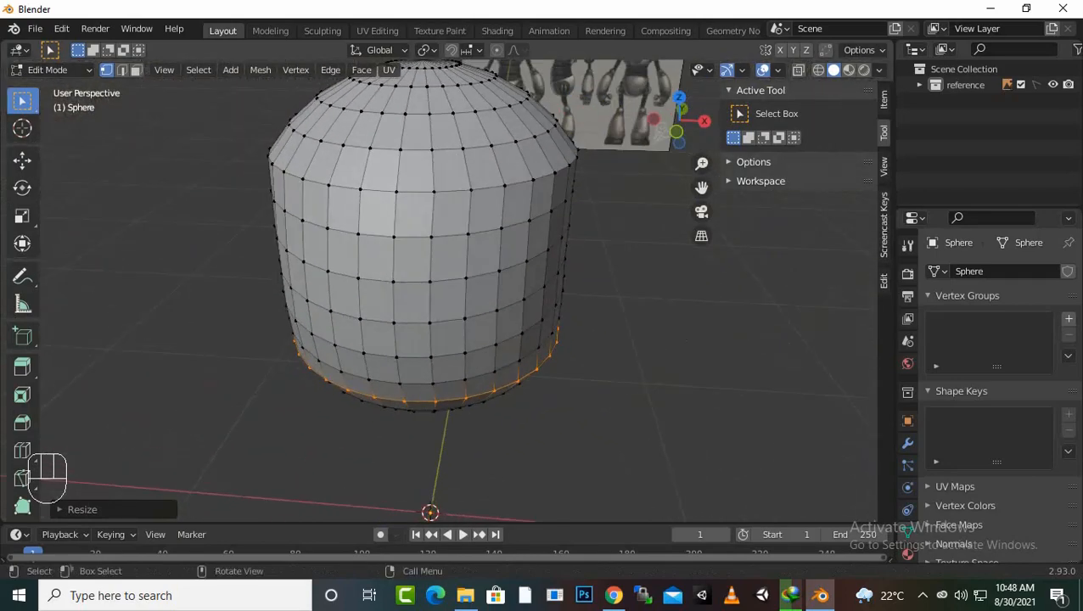
key(KP_3)
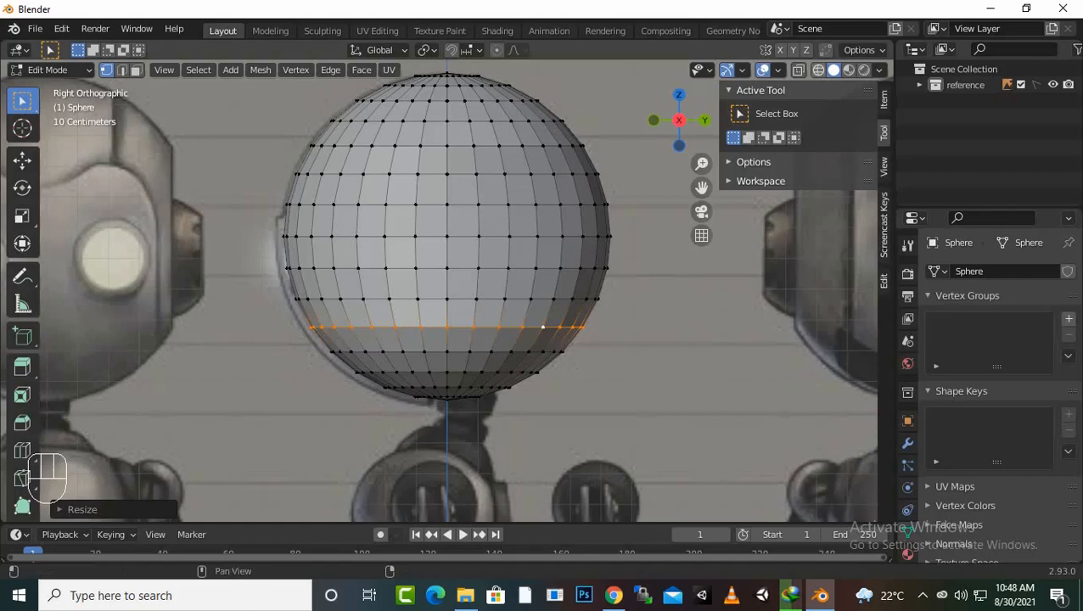
key(alt+z)
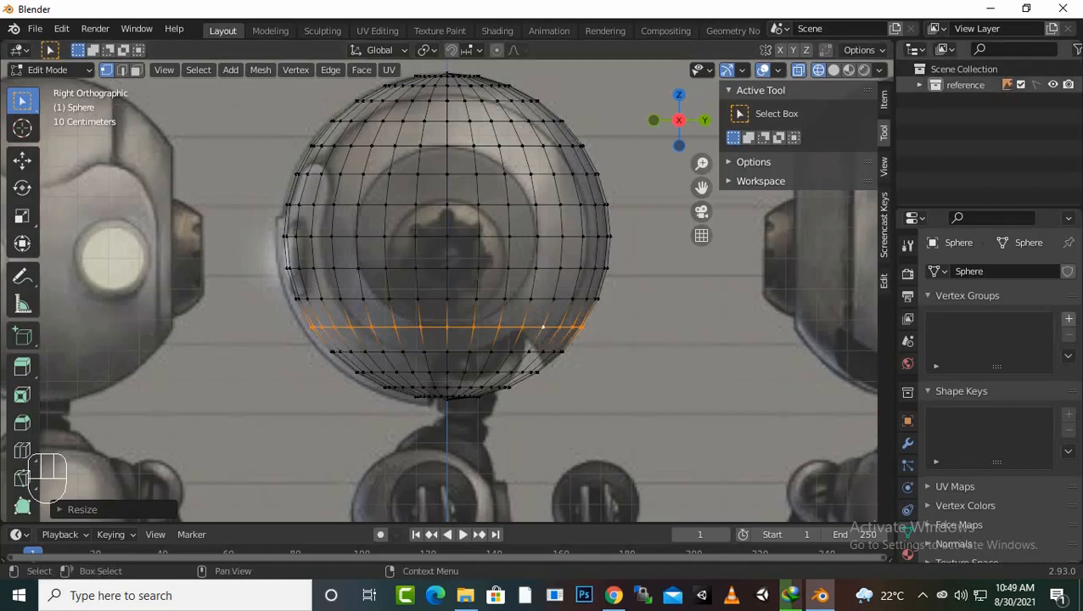
Step: Create a new collection in the scene and name it robot
click(920, 85)
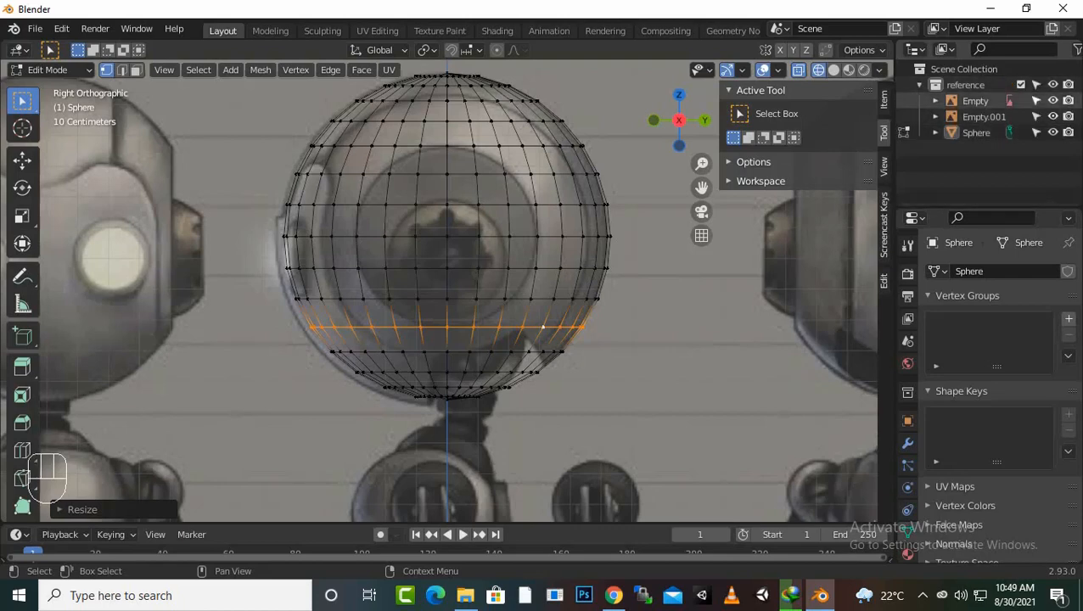
right_click(900, 148)
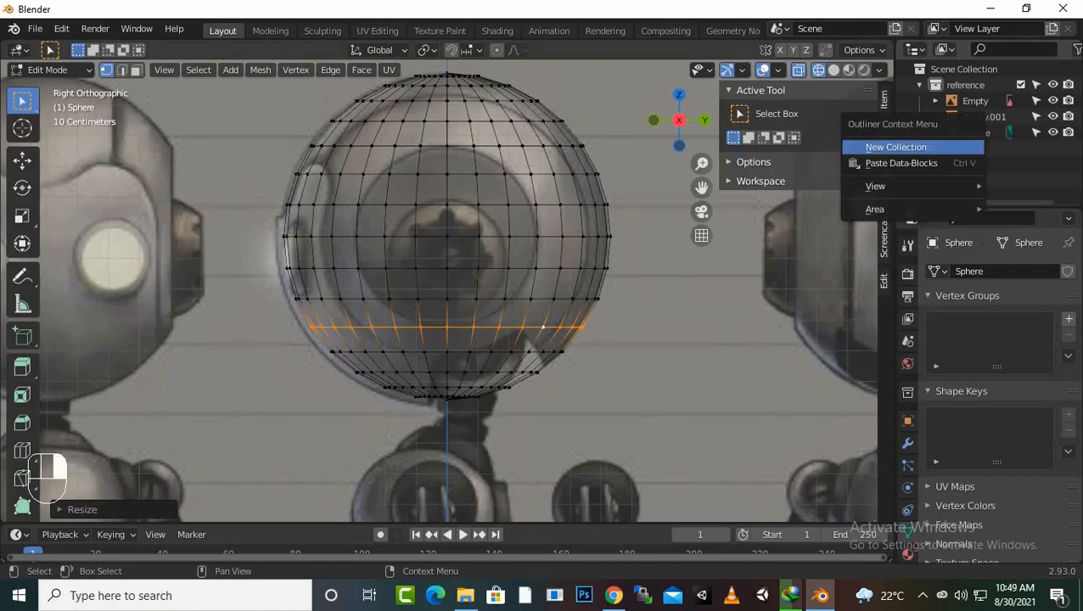
click(895, 147)
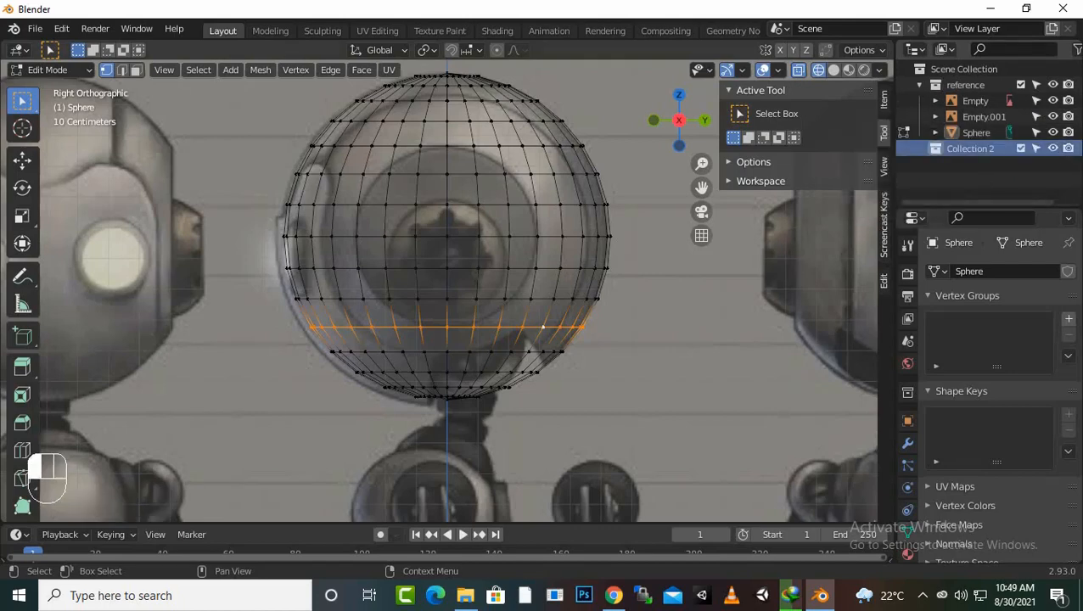
double_click(970, 148)
text(robot)
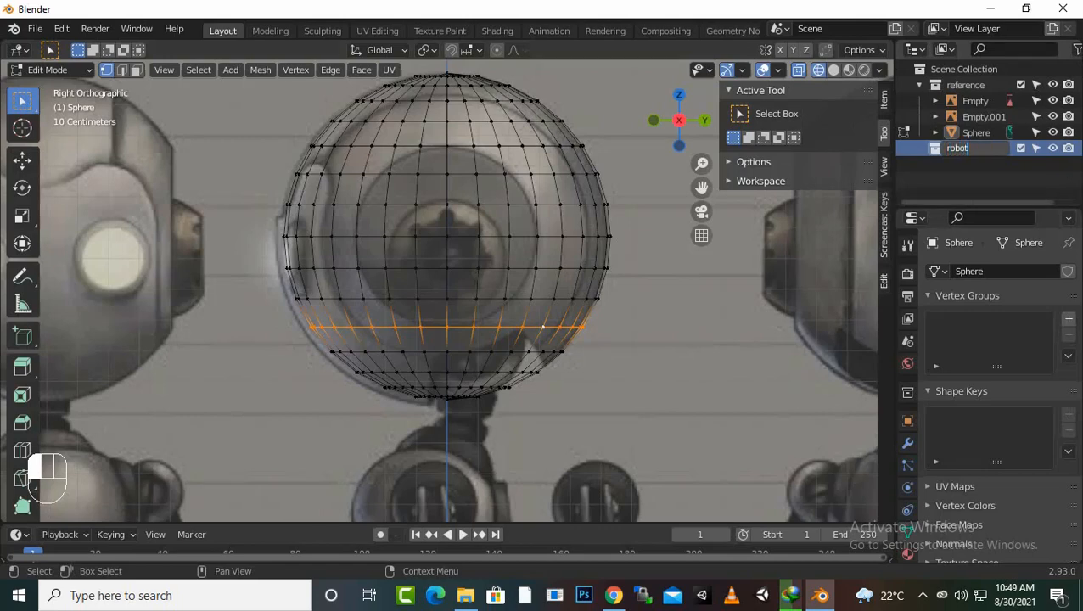
key(Return)
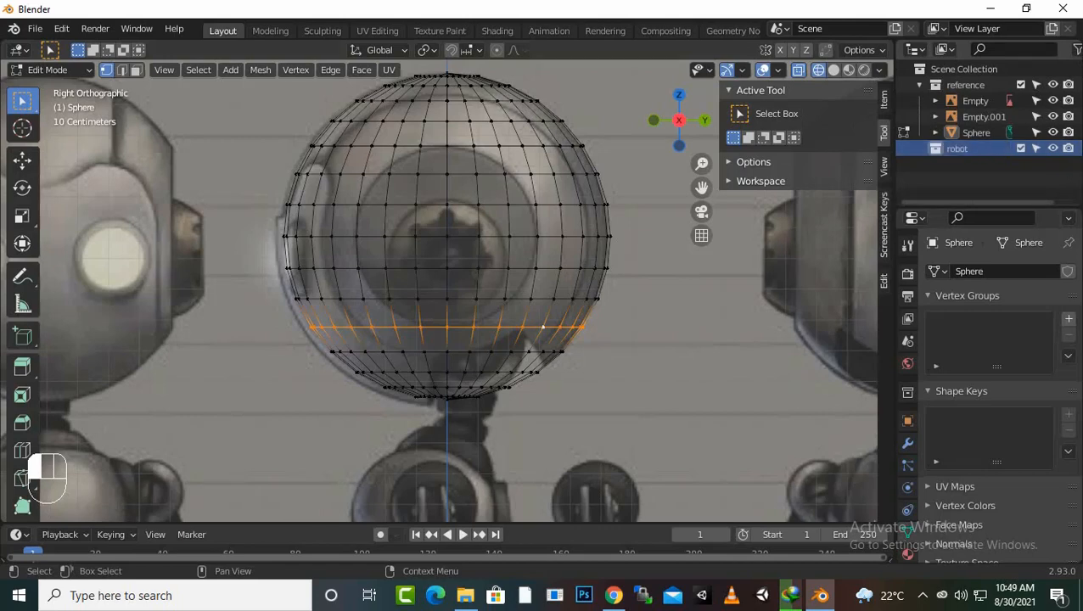
Step: Move the Sphere object into the robot collection and make the reference collection unselectable
drag(976, 133, 959, 144)
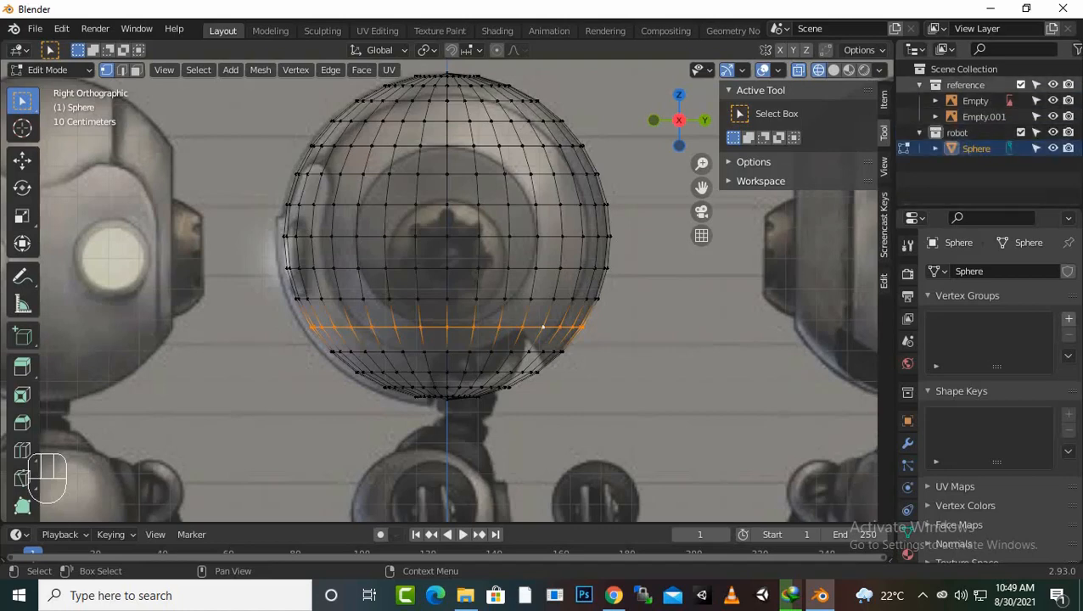
click(1037, 85)
click(920, 85)
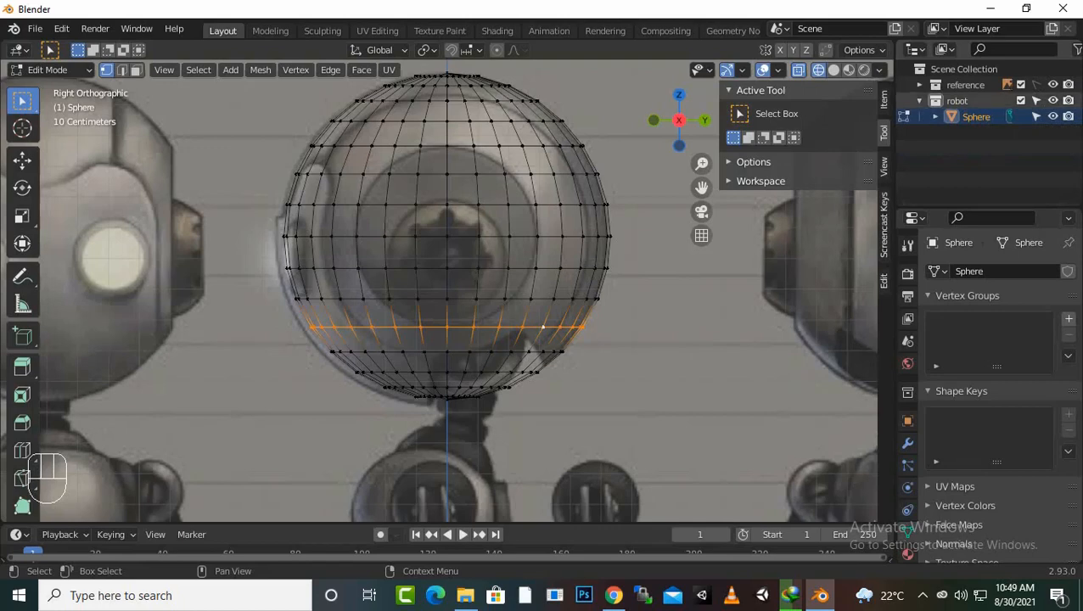
click(957, 101)
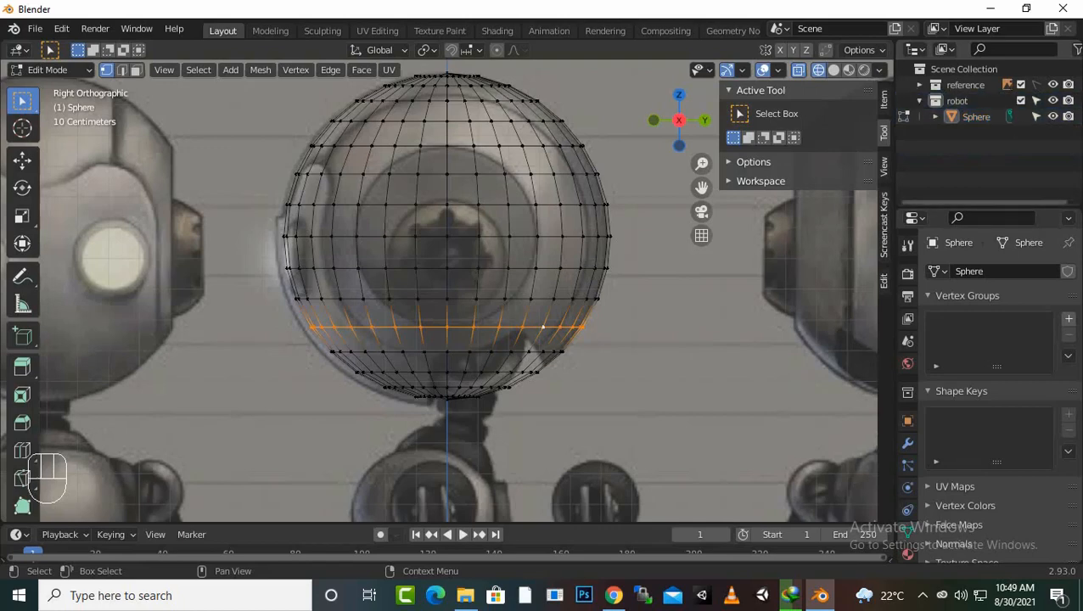
Step: Save the project as robot.blend in the bllenderprojects folder
key(ctrl)
key(ctrl+s)
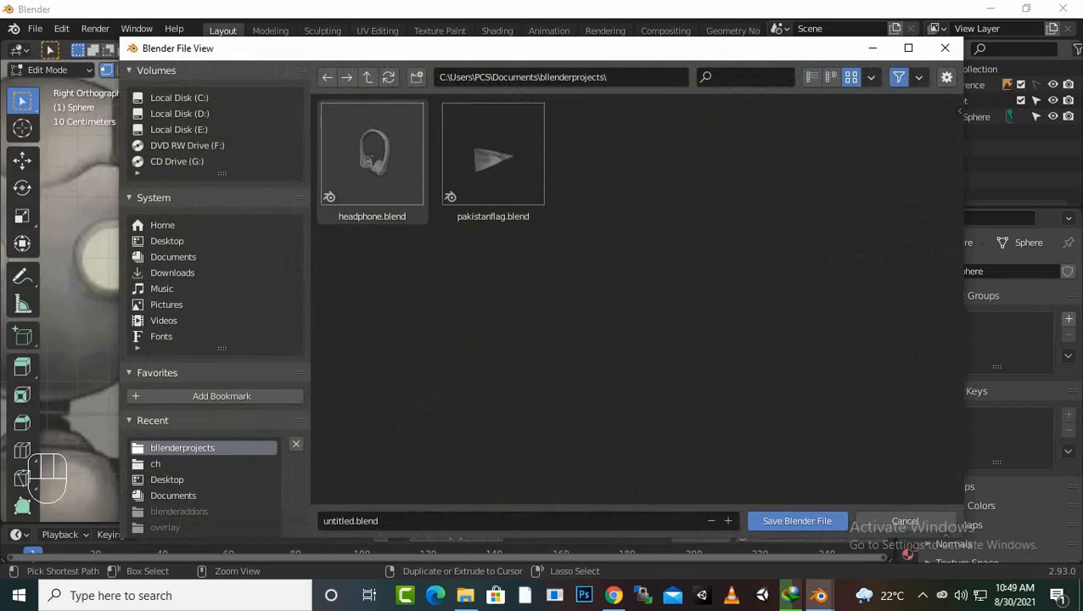
click(476, 521)
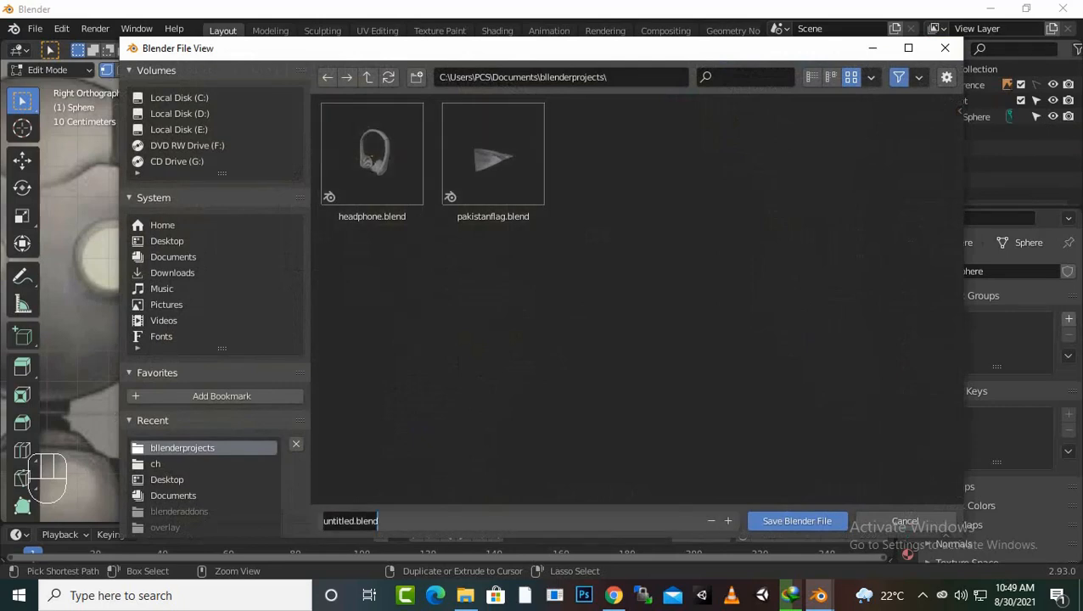
drag(450, 521, 307, 521)
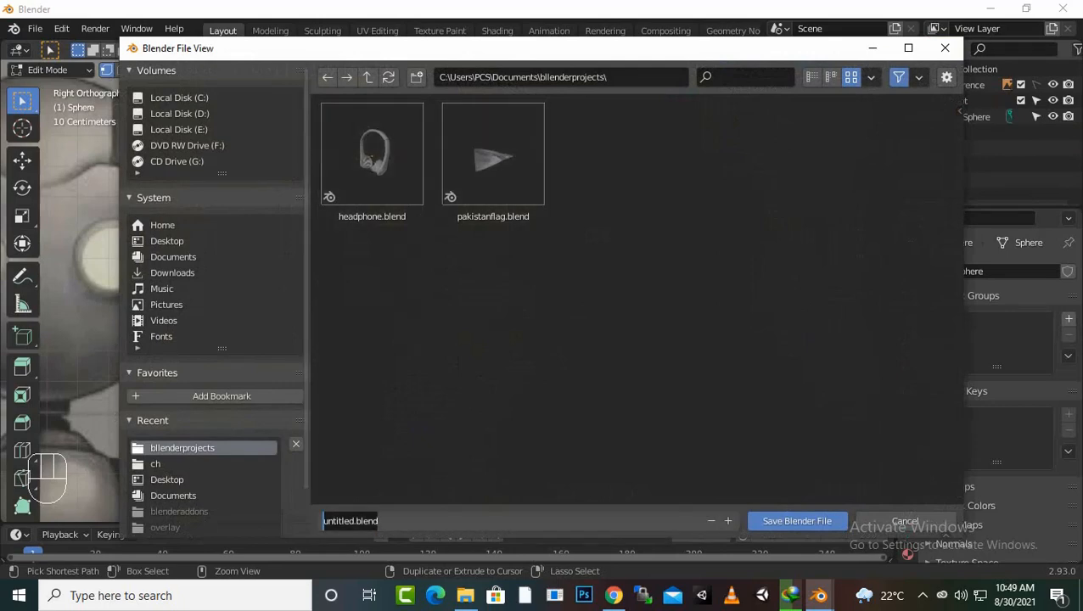
text(robot)
key(Return)
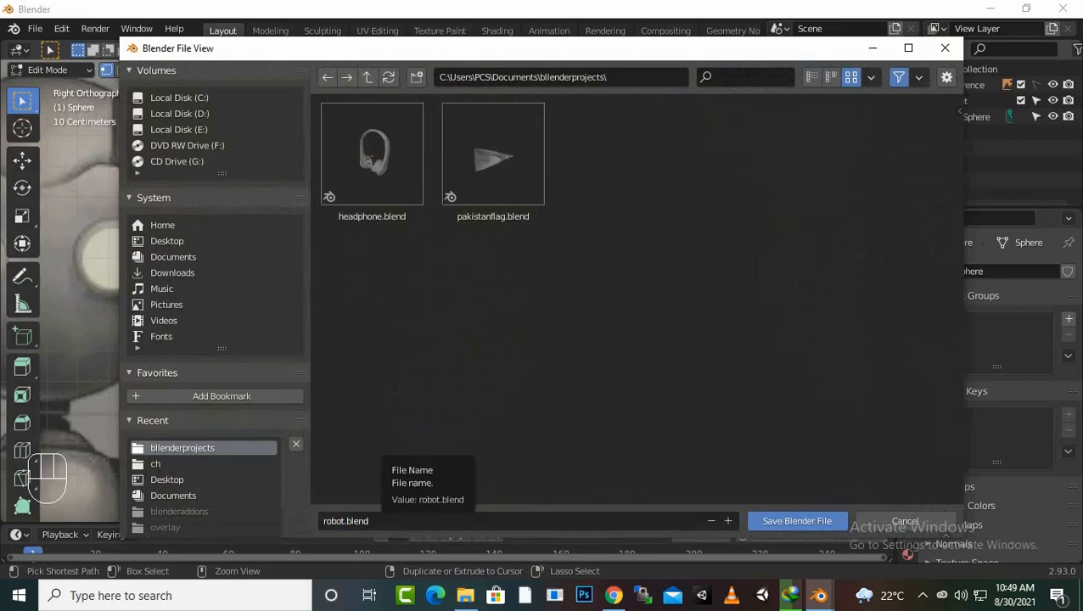
key(Return)
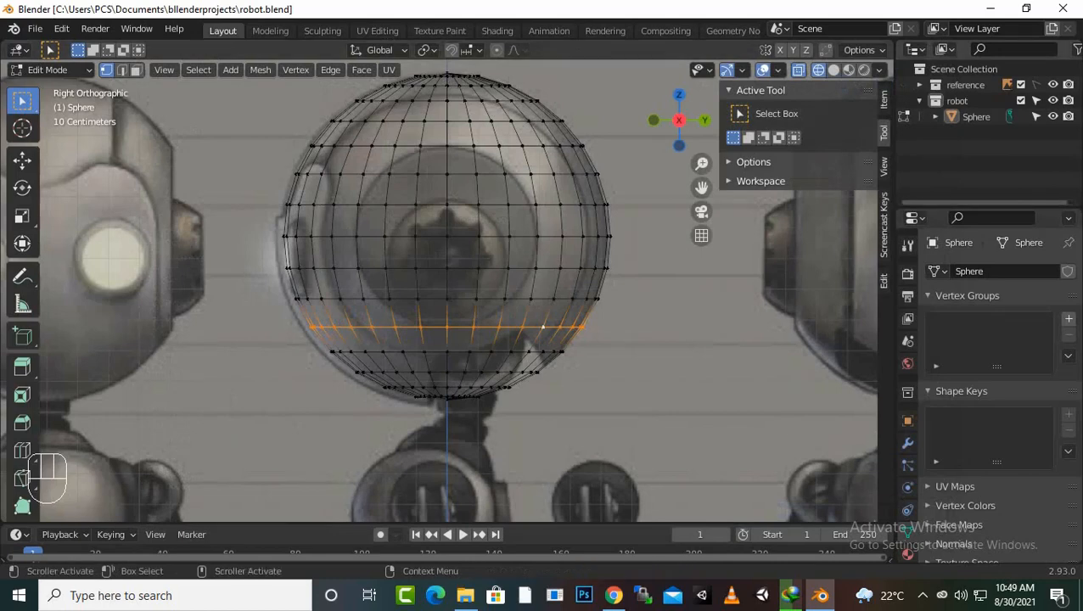
Step: Rename the Sphere object in the robot collection as head
double_click(976, 116)
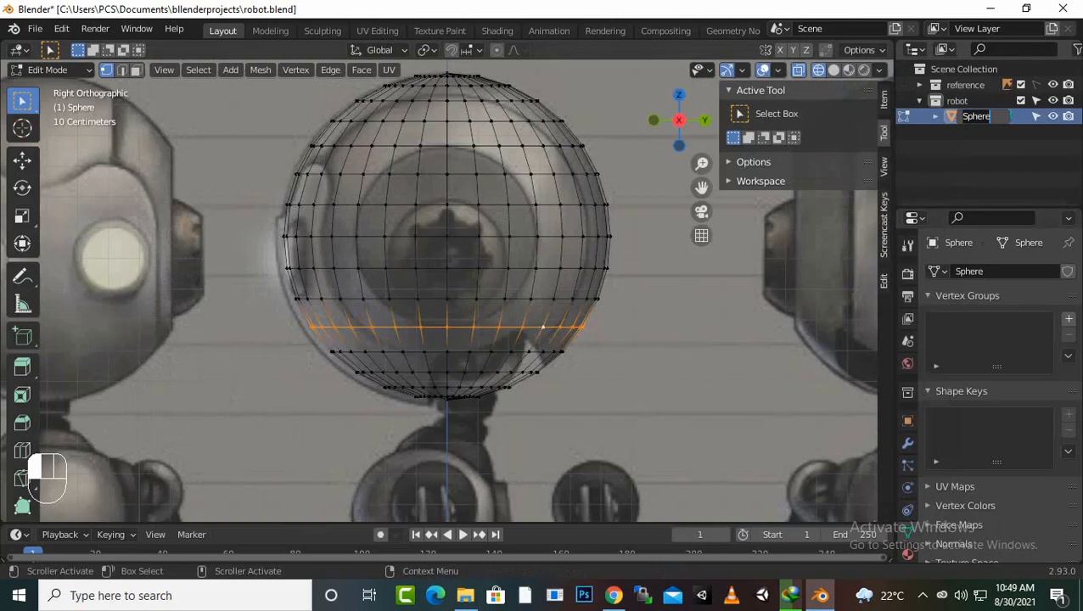
text(head)
key(Return)
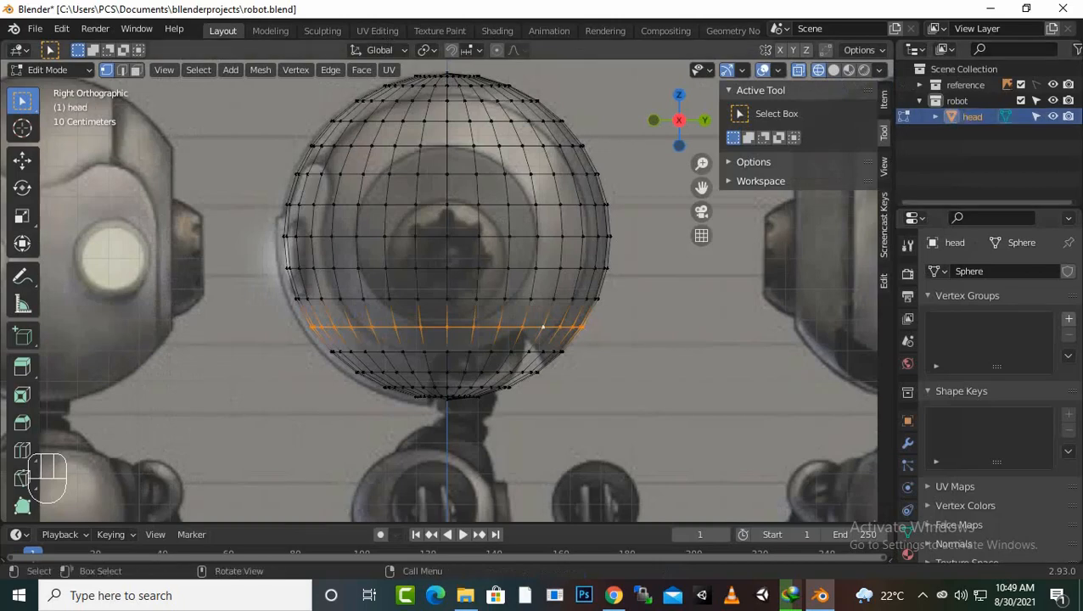
Step: Return to Object Mode and examine how the head's outline fits the side reference up close
key(Tab)
scroll(447, 289, down, 1)
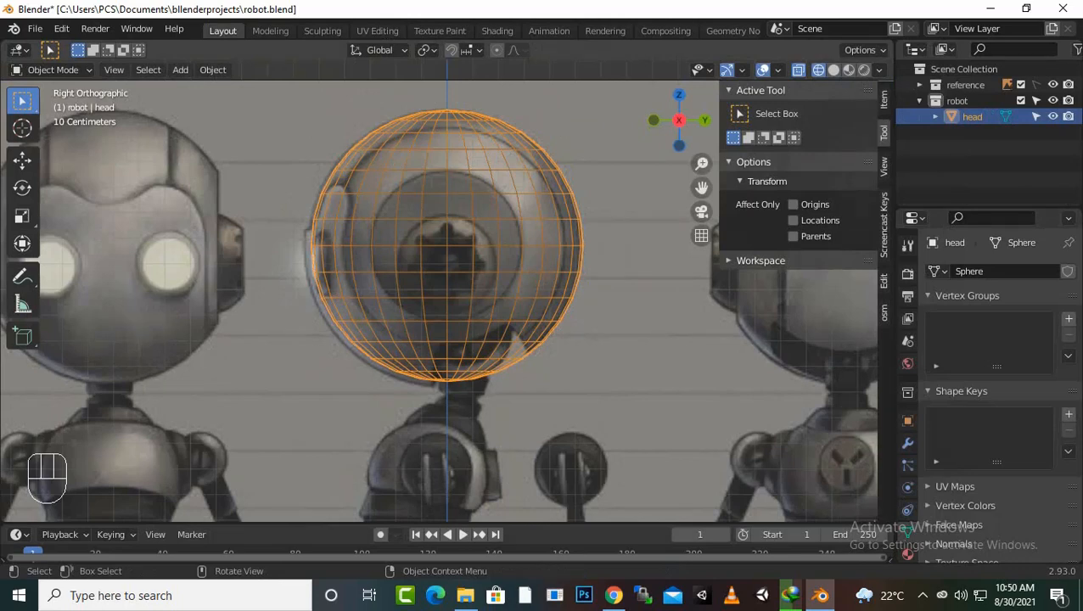
scroll(447, 289, up, 2)
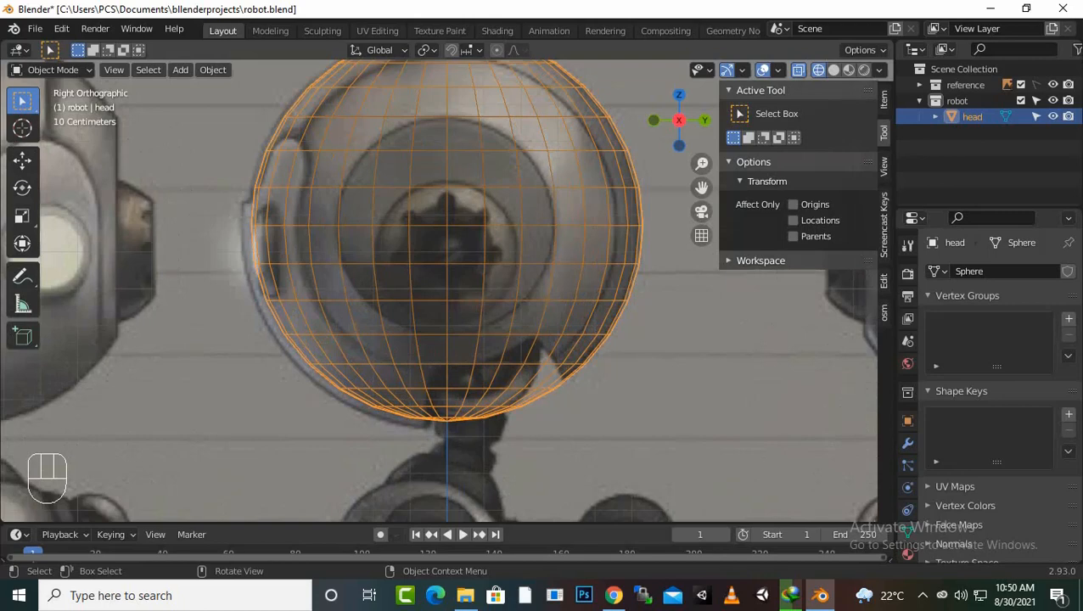
scroll(448, 287, up, 1)
scroll(447, 287, up, 2)
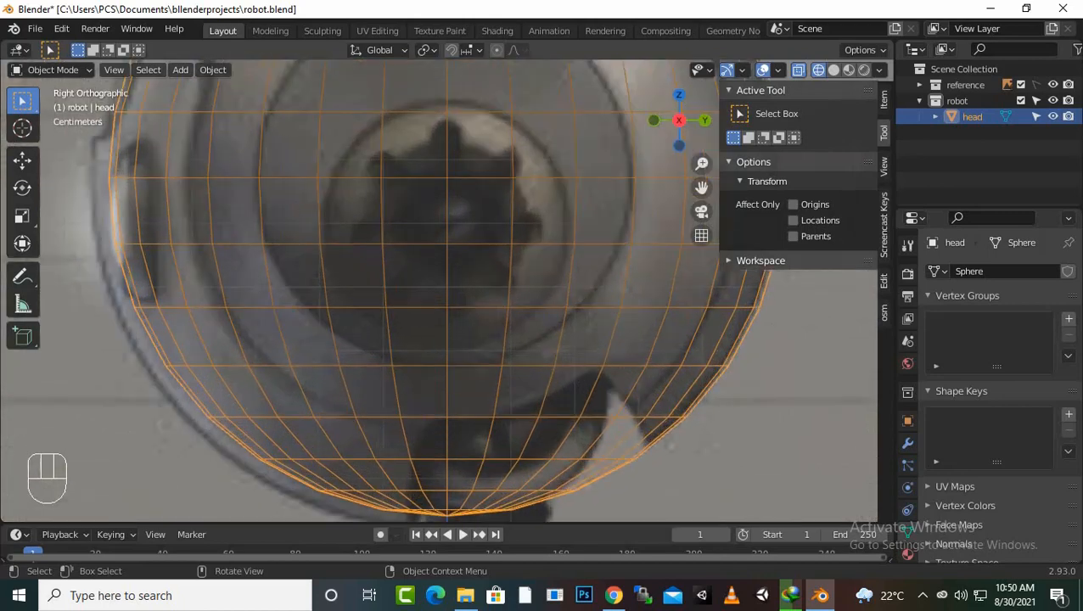
Step: Enter Edit Mode on the head with its lower horizontal edge loop selected for adjustment
scroll(447, 289, down, 2)
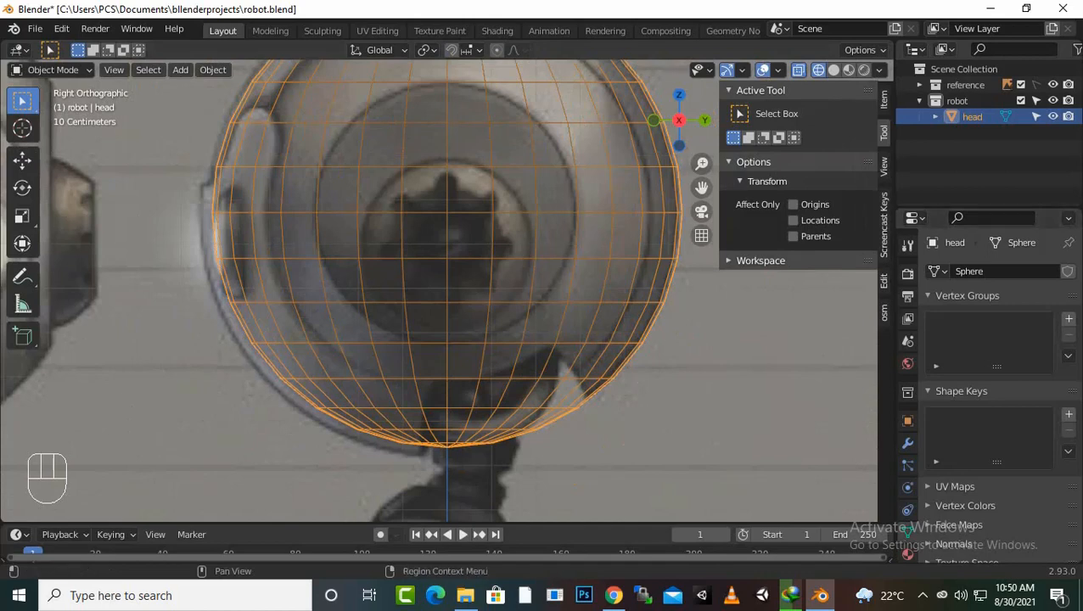
key(Tab)
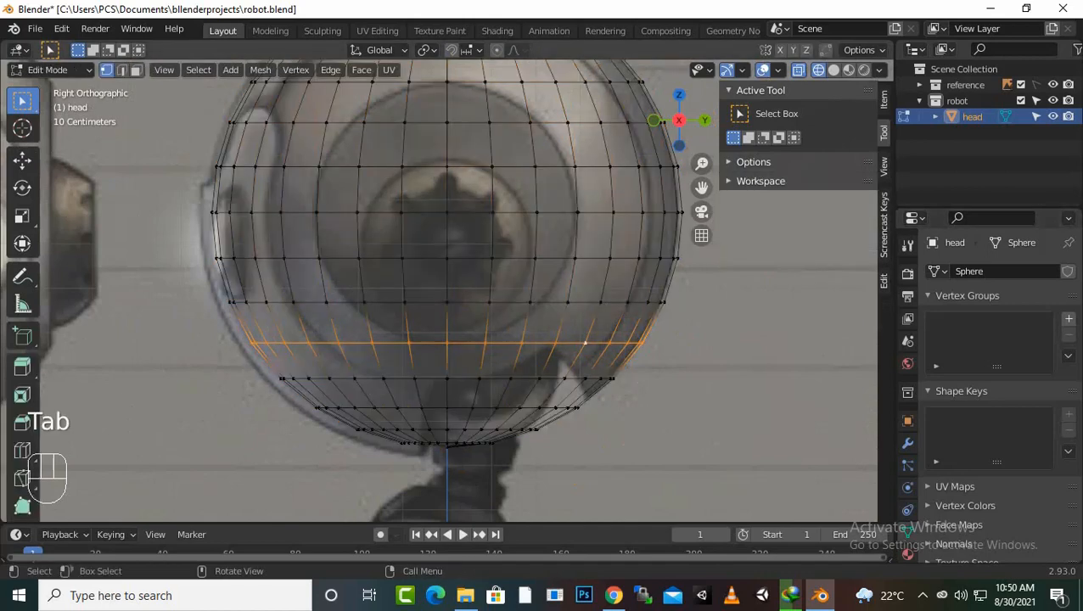
scroll(448, 290, up, 2)
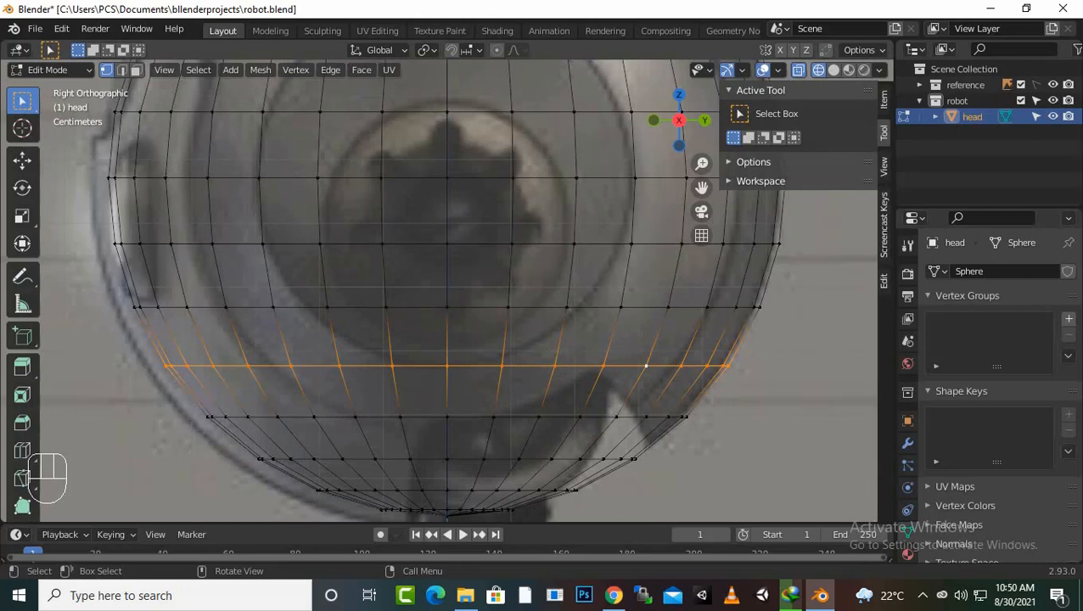
key(g)
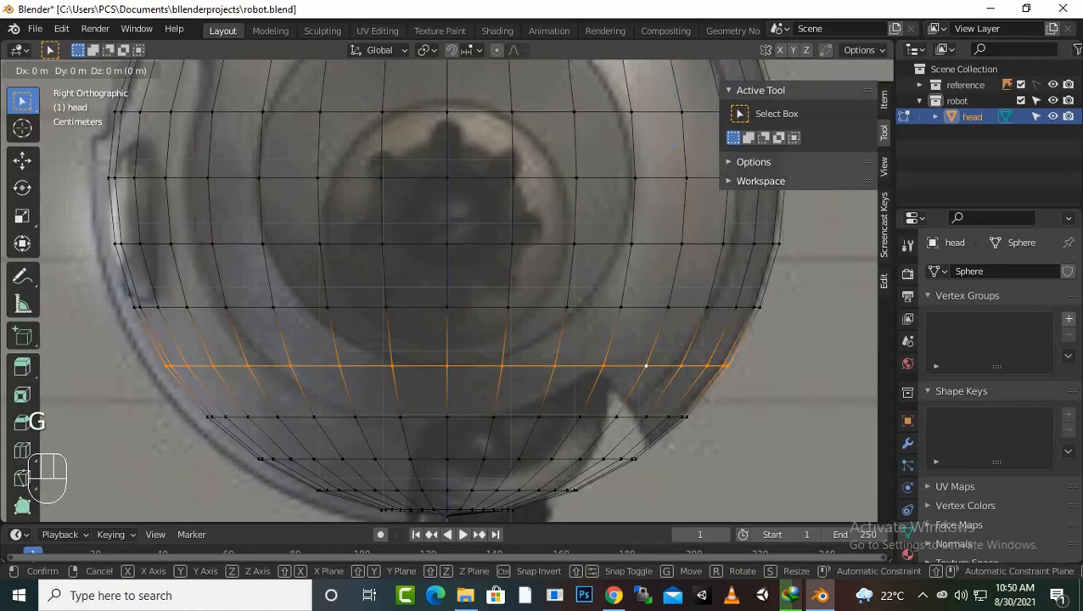
key(z)
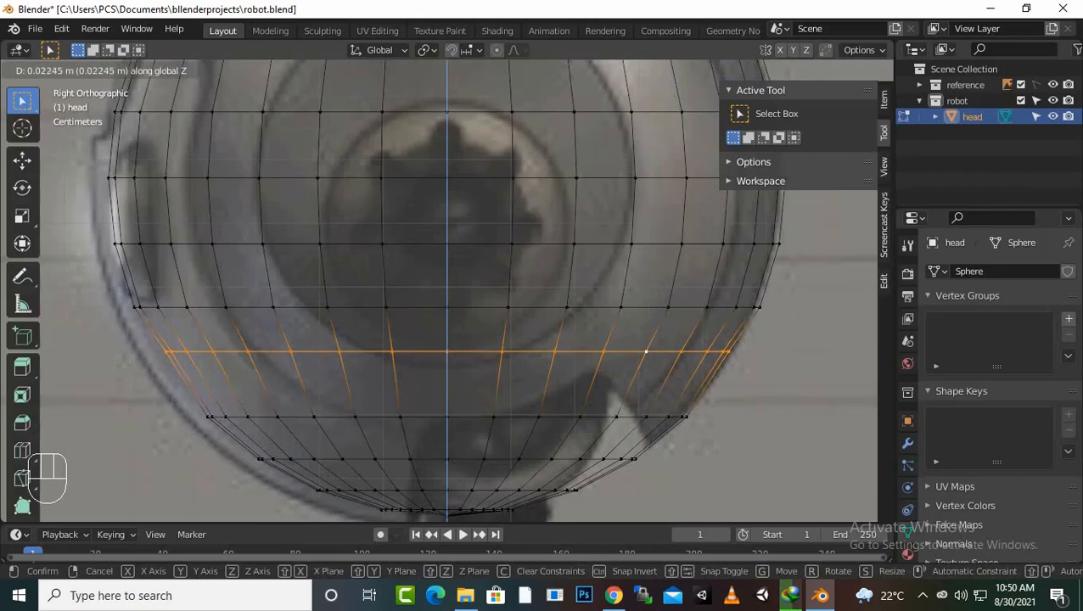
key(Return)
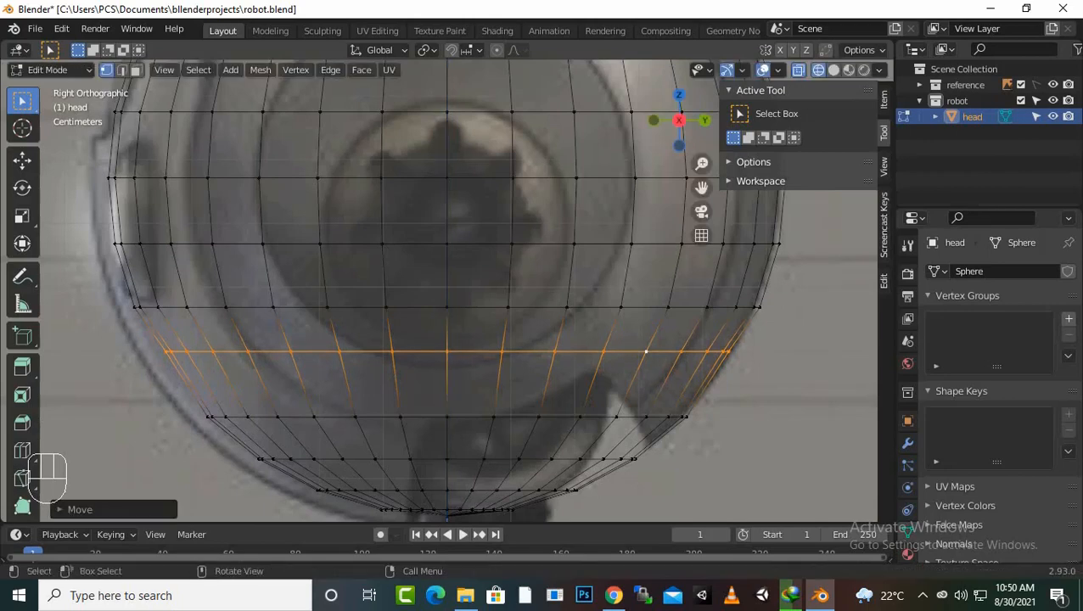
key(s)
key(x)
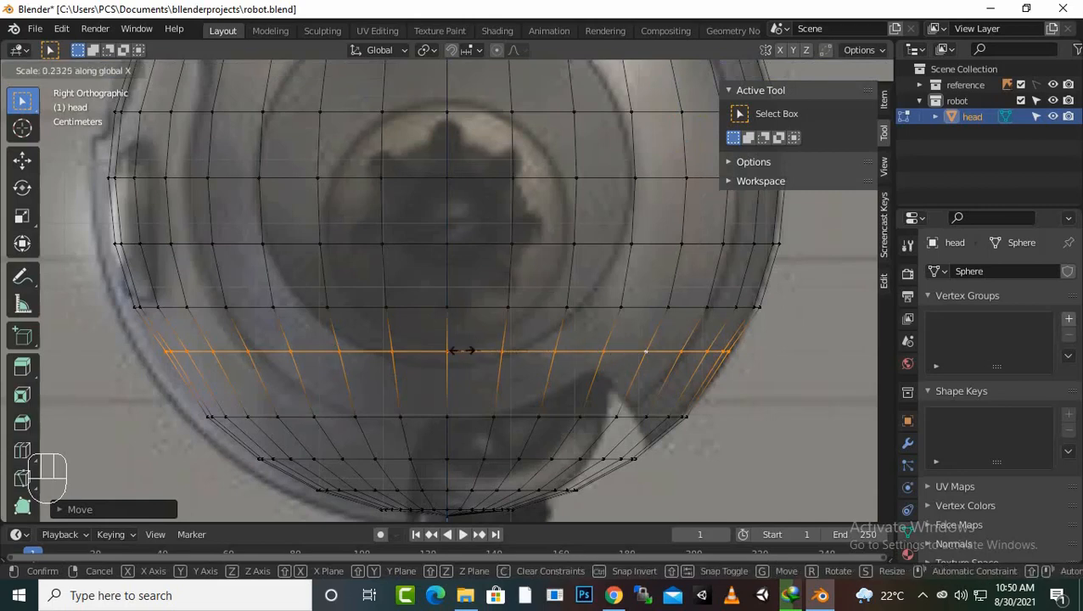
click(435, 351)
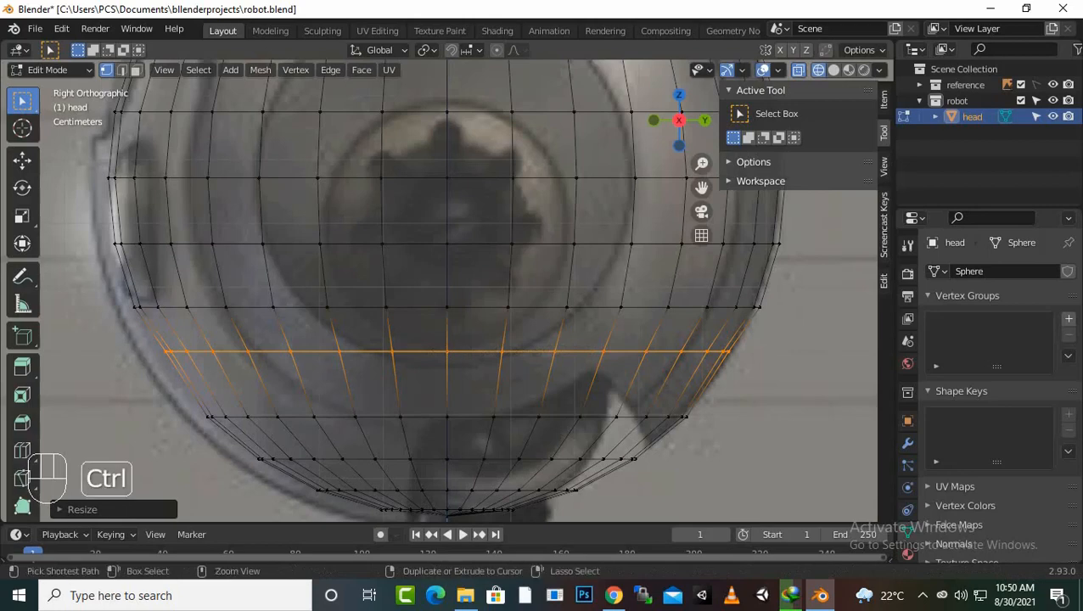
key(ctrl+z)
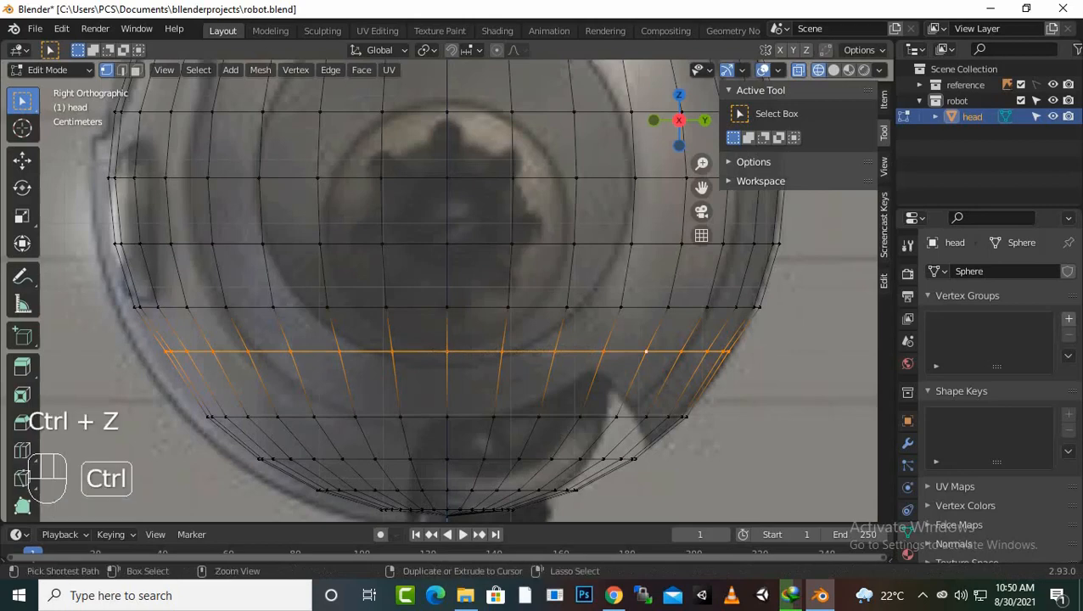
key(ctrl+z)
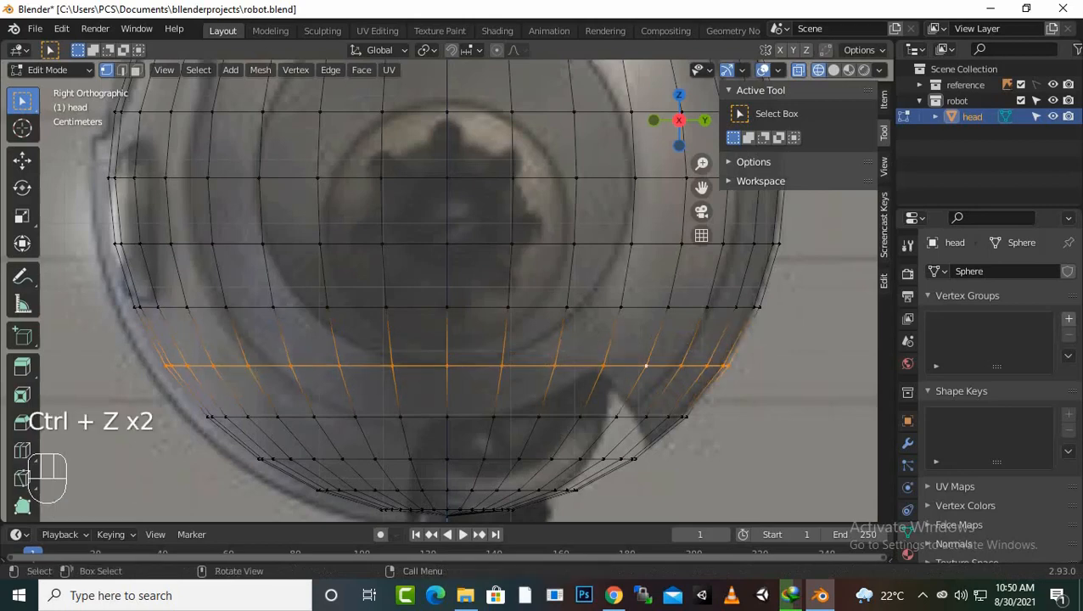
Step: Move the selected lower edge loop of the head straight up along Z, closer to the loop above it
key(g)
key(z)
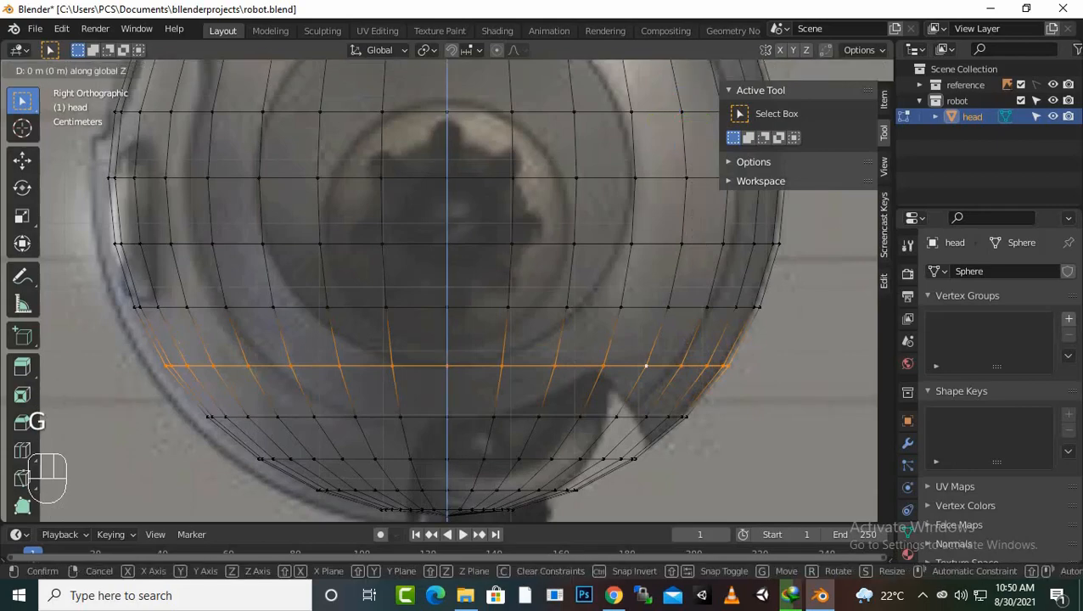
click(646, 350)
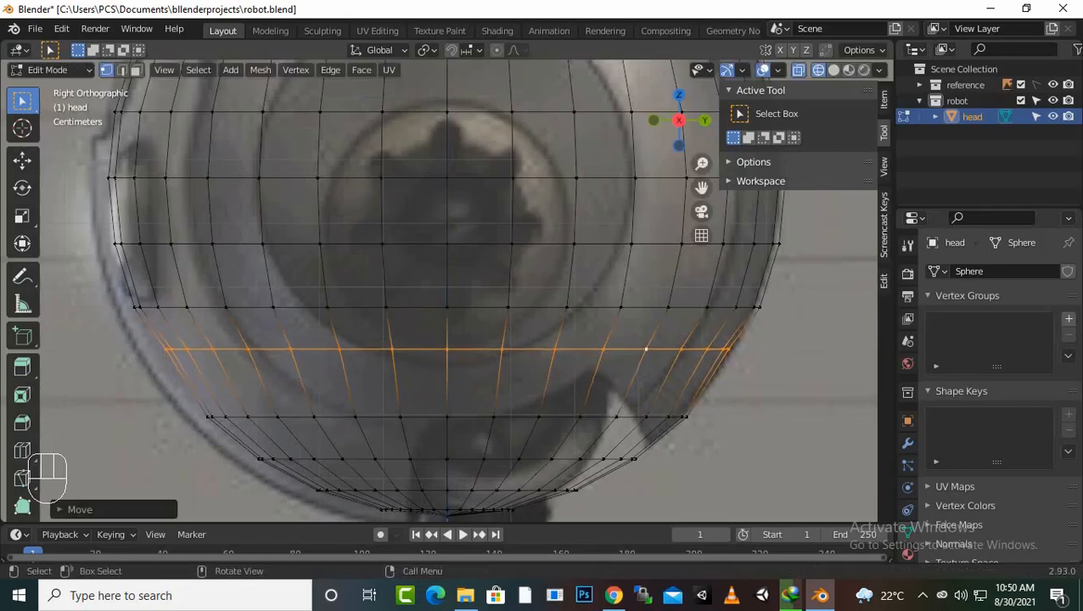
scroll(446, 291, down, 7)
scroll(447, 291, down, 4)
scroll(446, 291, up, 3)
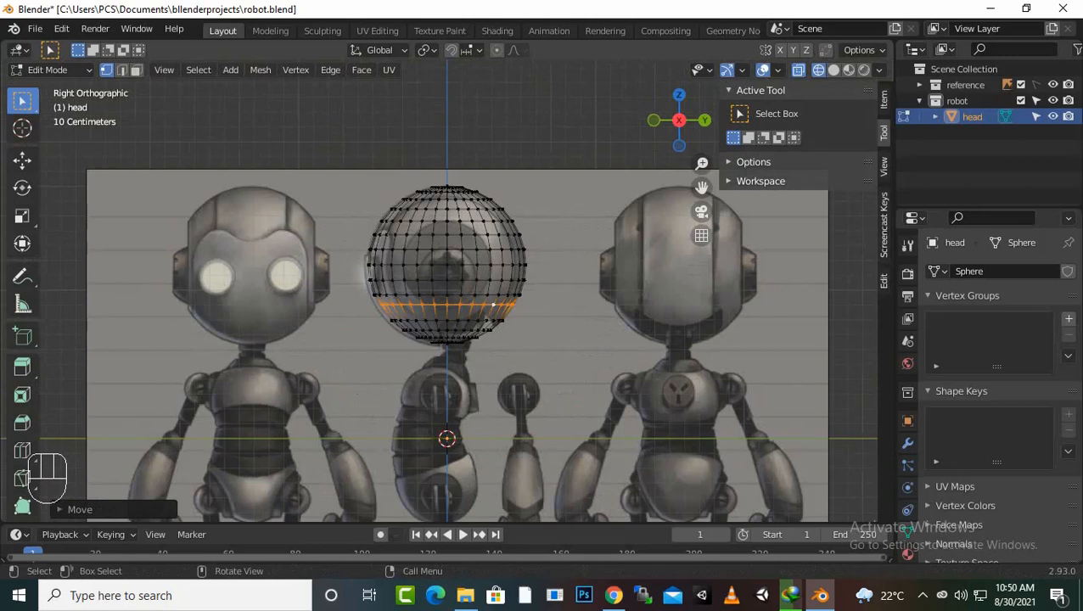
scroll(446, 291, up, 6)
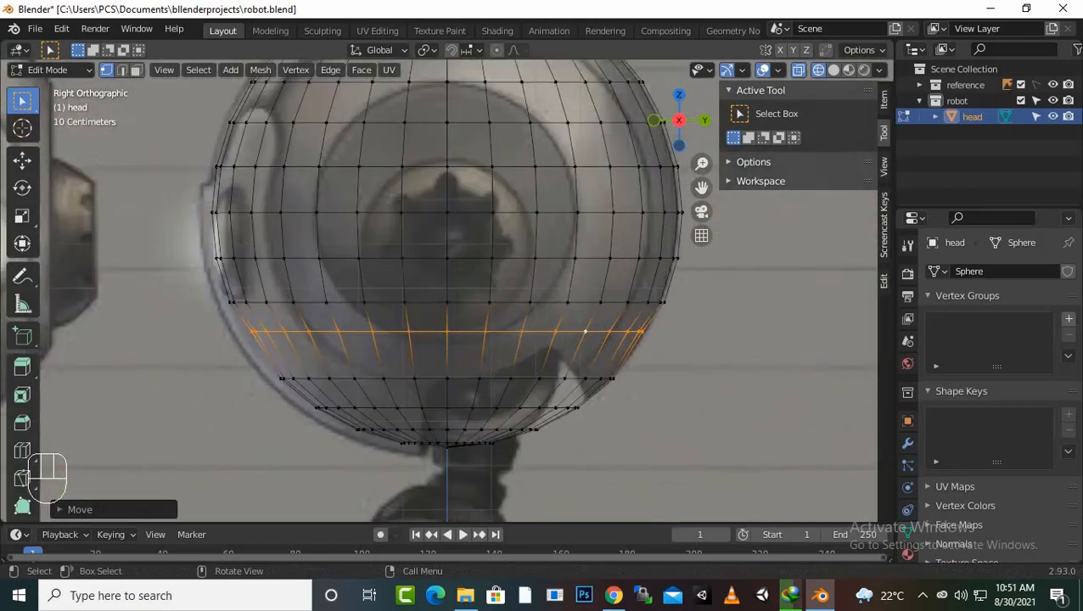
Step: Scale the raised edge loop along the Y axis so its ends follow the head's rounded side outline
key(s)
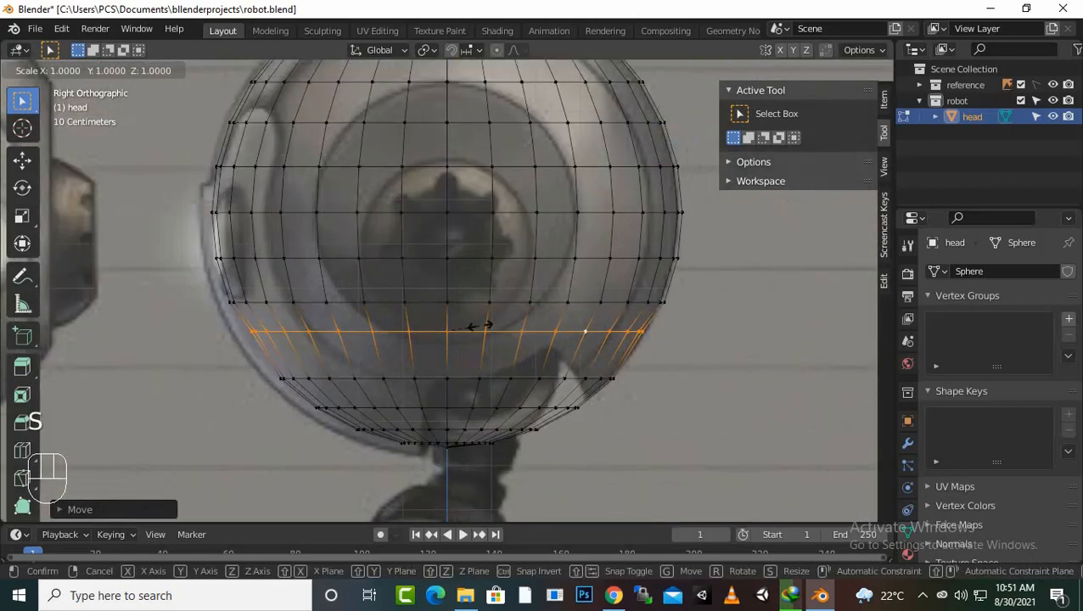
key(y)
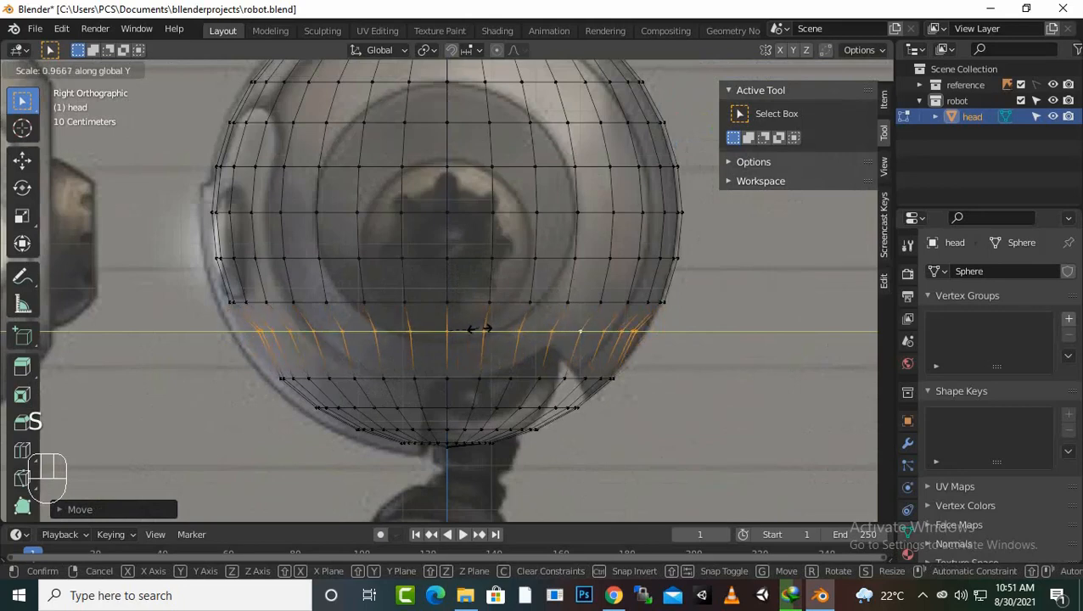
click(481, 330)
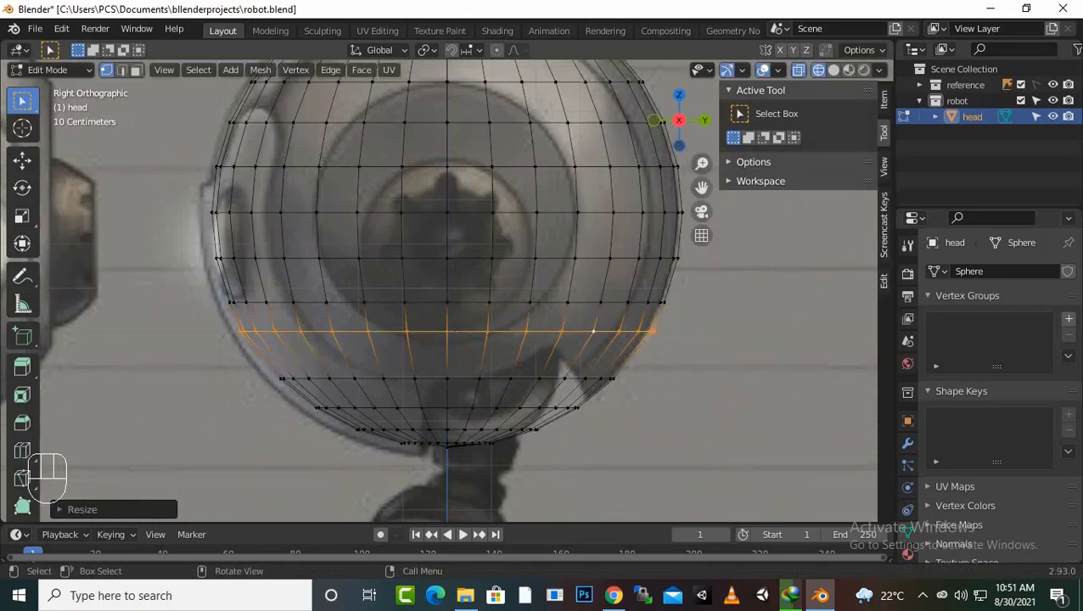
scroll(447, 290, up, 3)
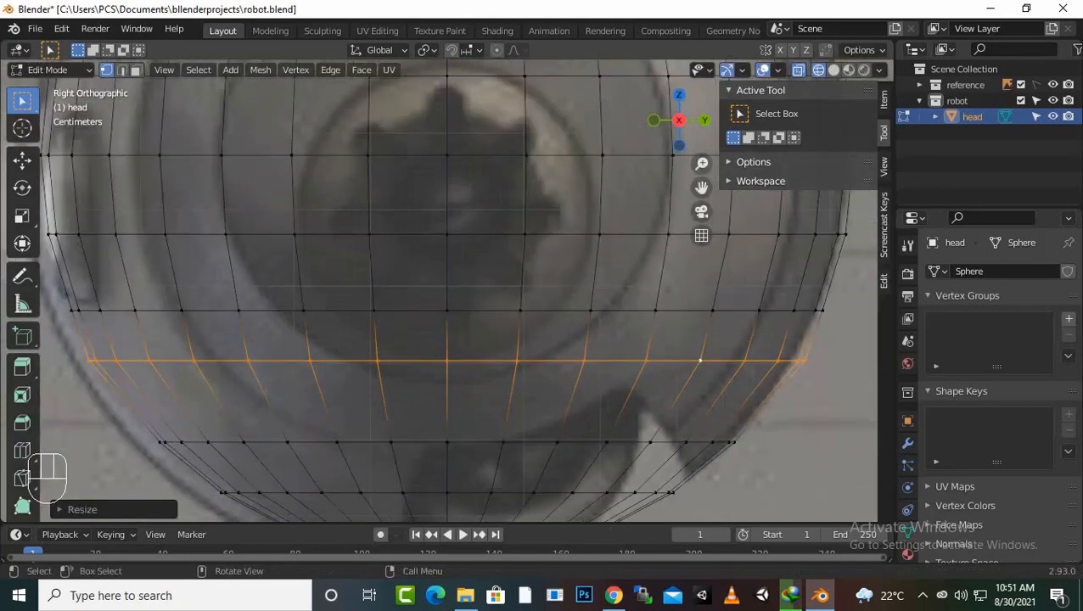
key(s)
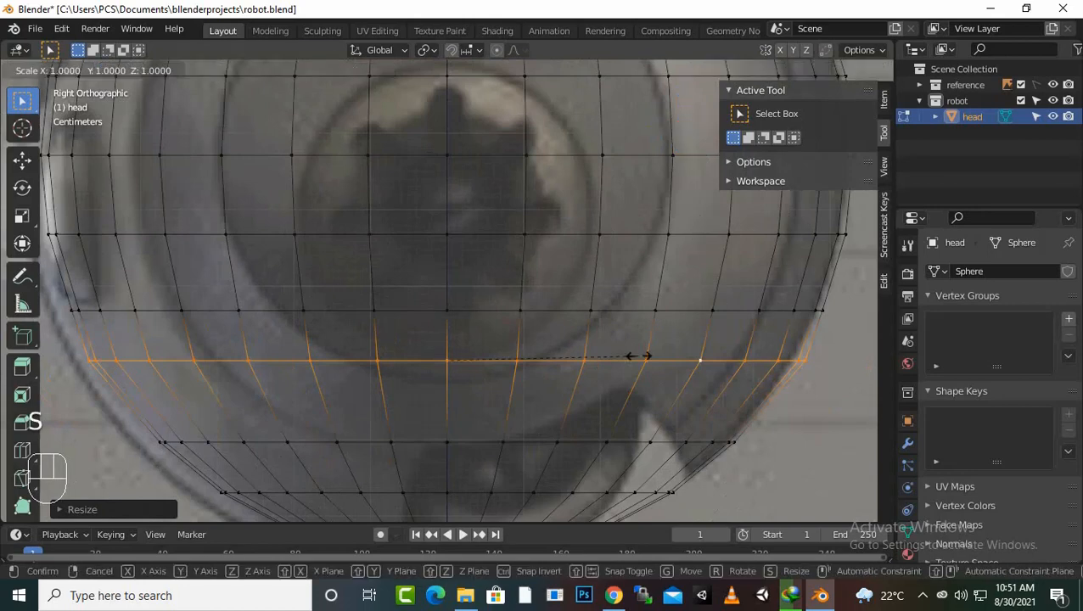
key(y)
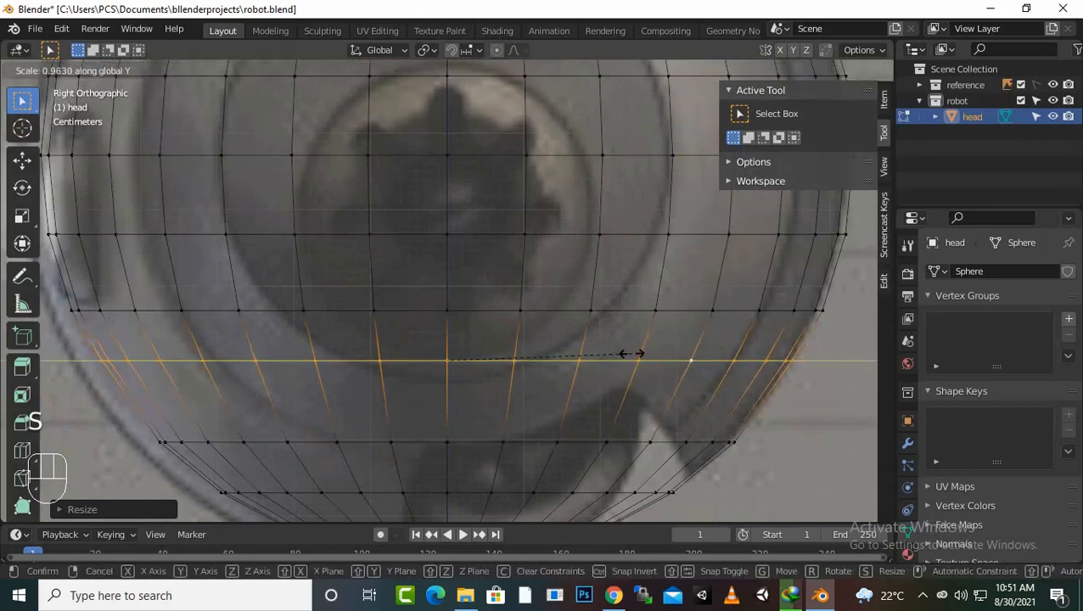
click(633, 354)
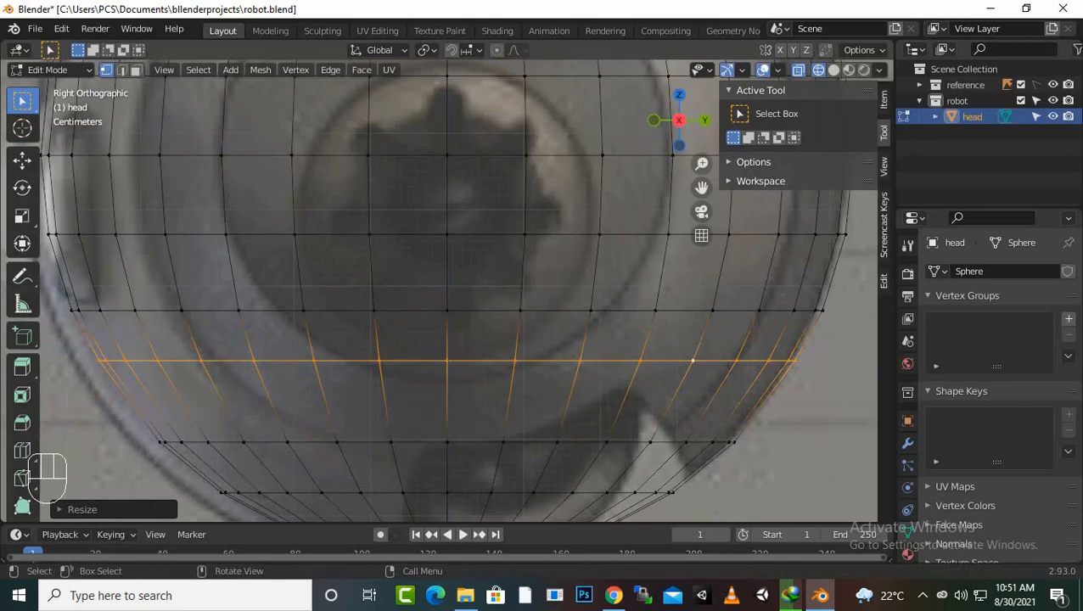
scroll(628, 350, down, 2)
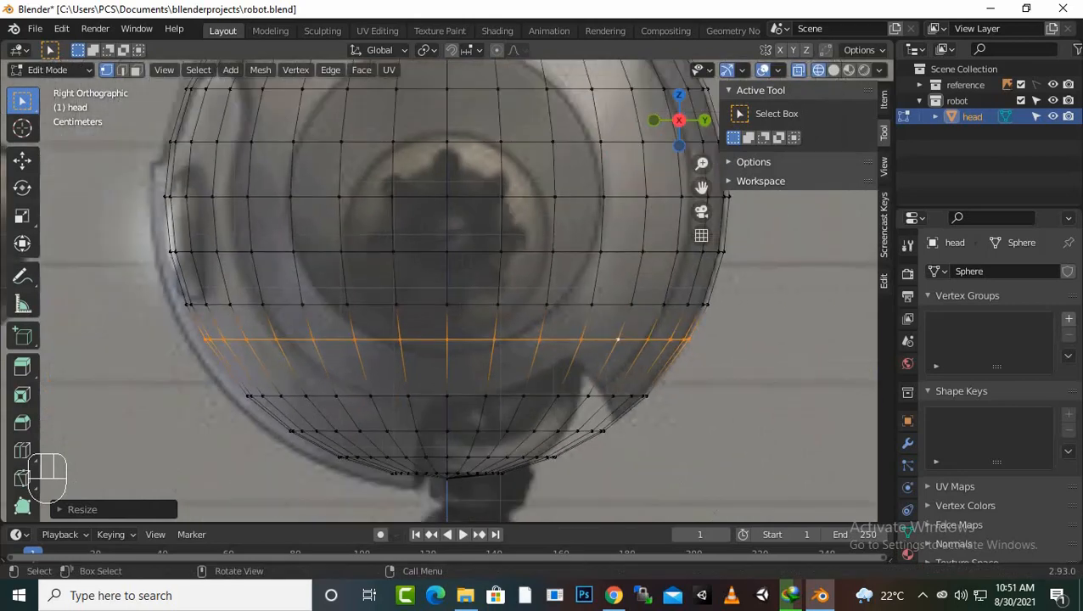
scroll(617, 340, up, 2)
scroll(448, 288, down, 1)
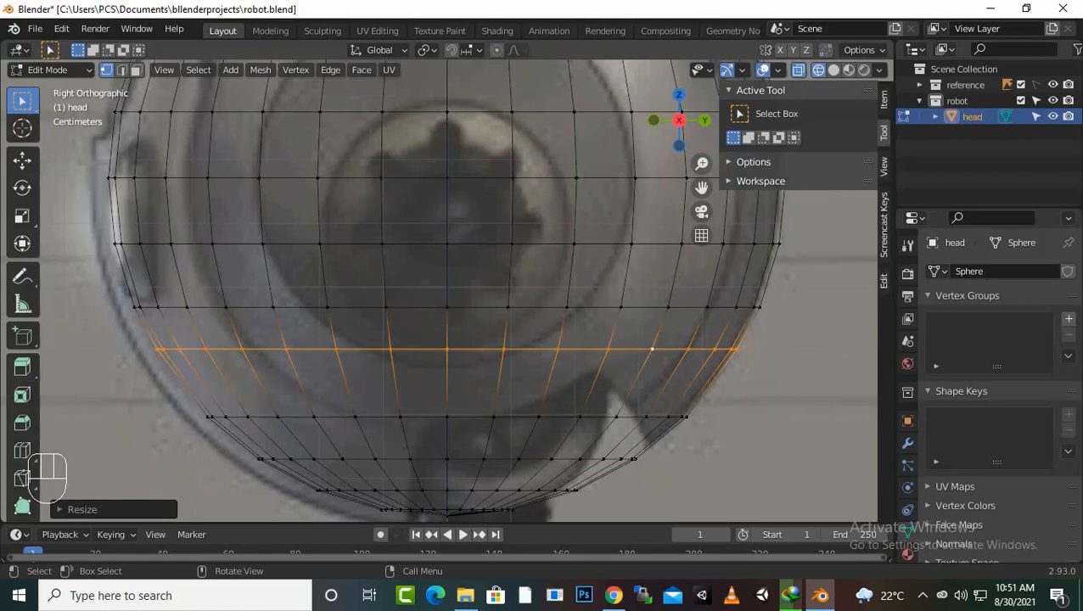
scroll(448, 297, down, 1)
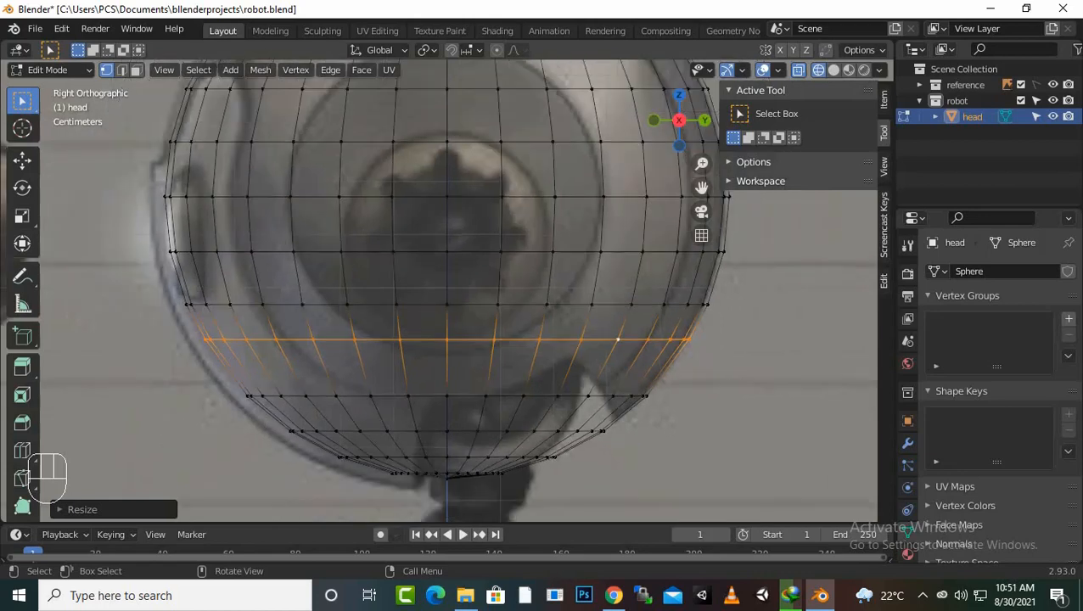
Step: Delete the vertices of the head's lower rear quarter, opening the area around the neck joint
drag(614, 477, 445, 425)
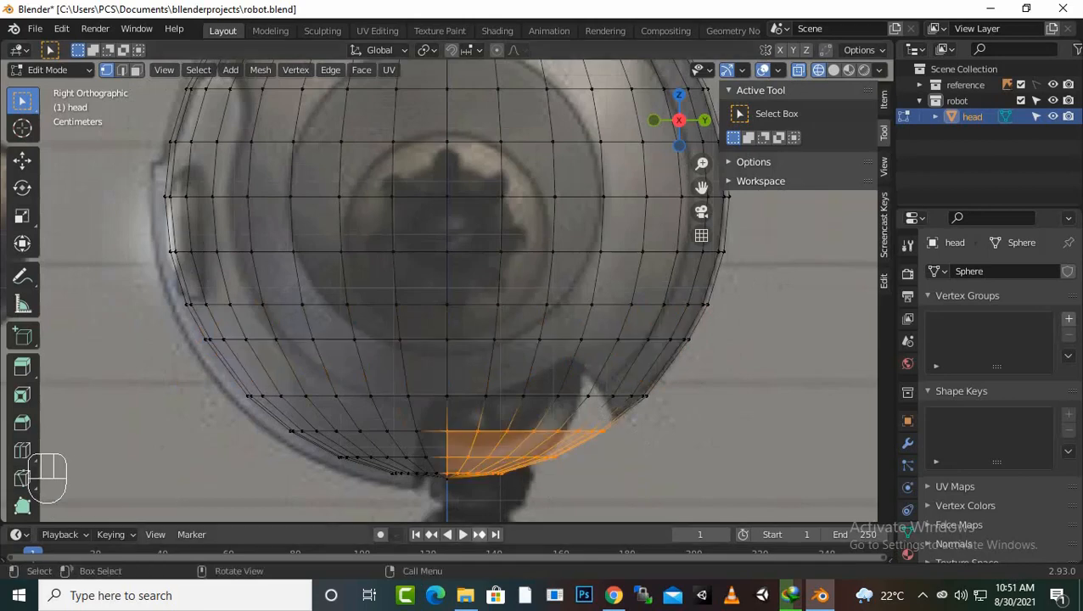
key(Delete)
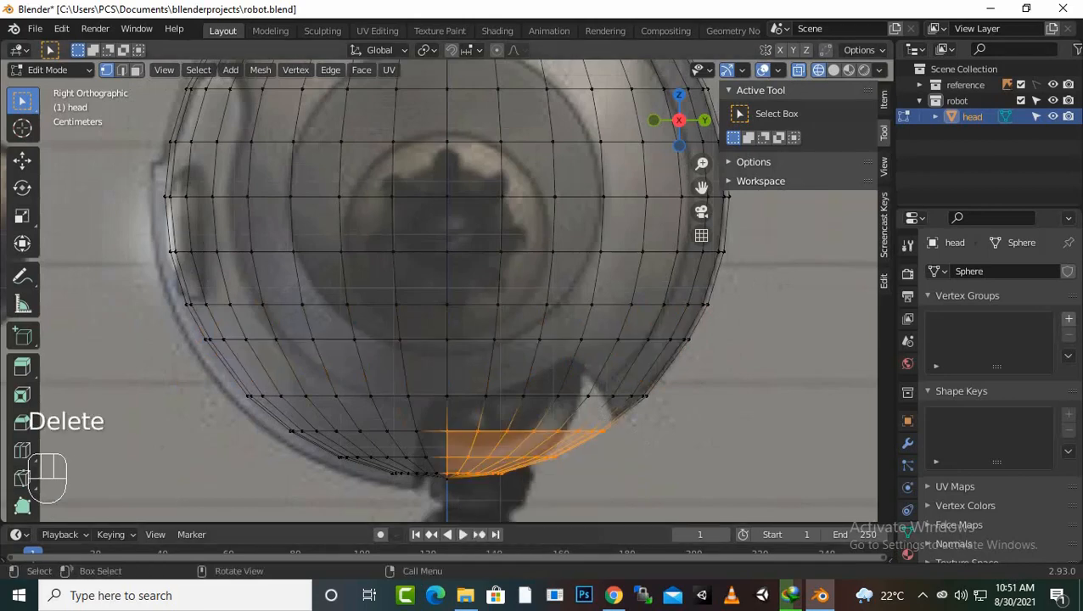
key(Delete)
click(440, 372)
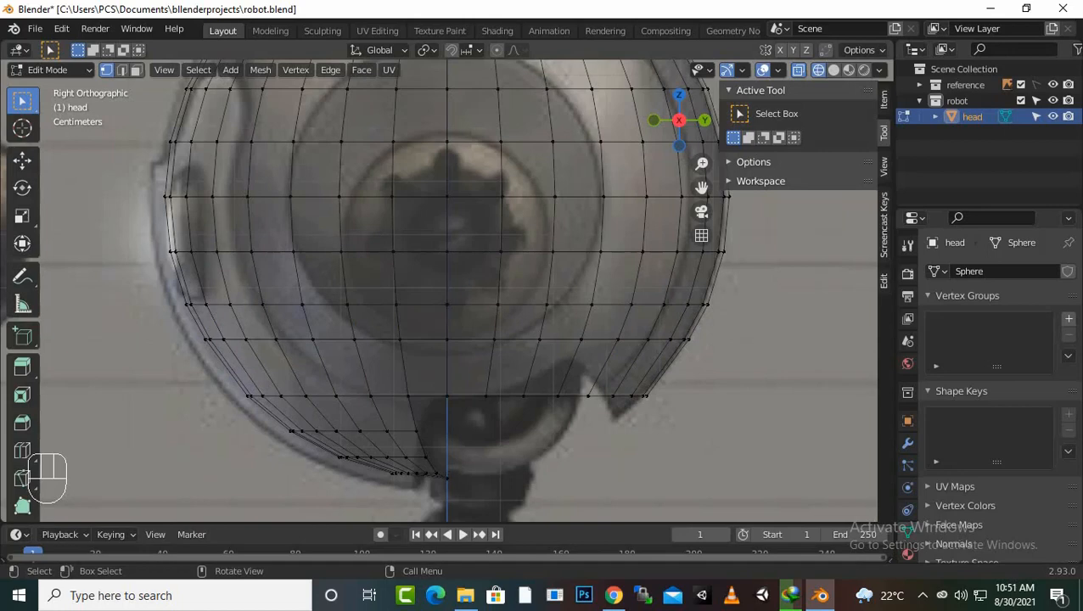
Step: Move the rearmost vertices of the open bottom edge about 0.052 m along negative Y and 0.045 m down onto the reference's pointed tip
scroll(448, 289, up, 2)
drag(676, 434, 772, 472)
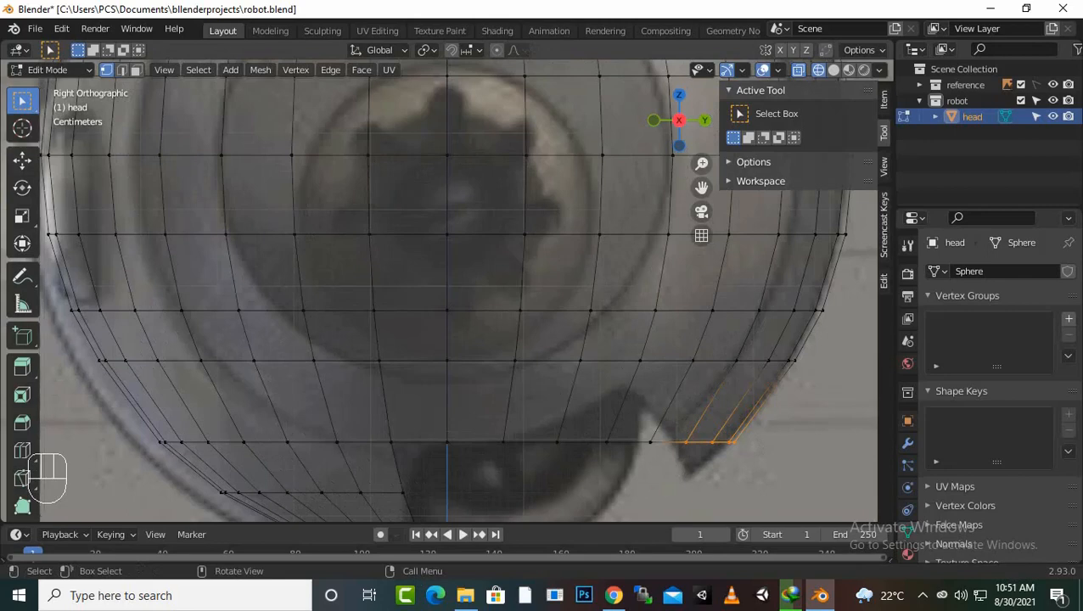
key(g)
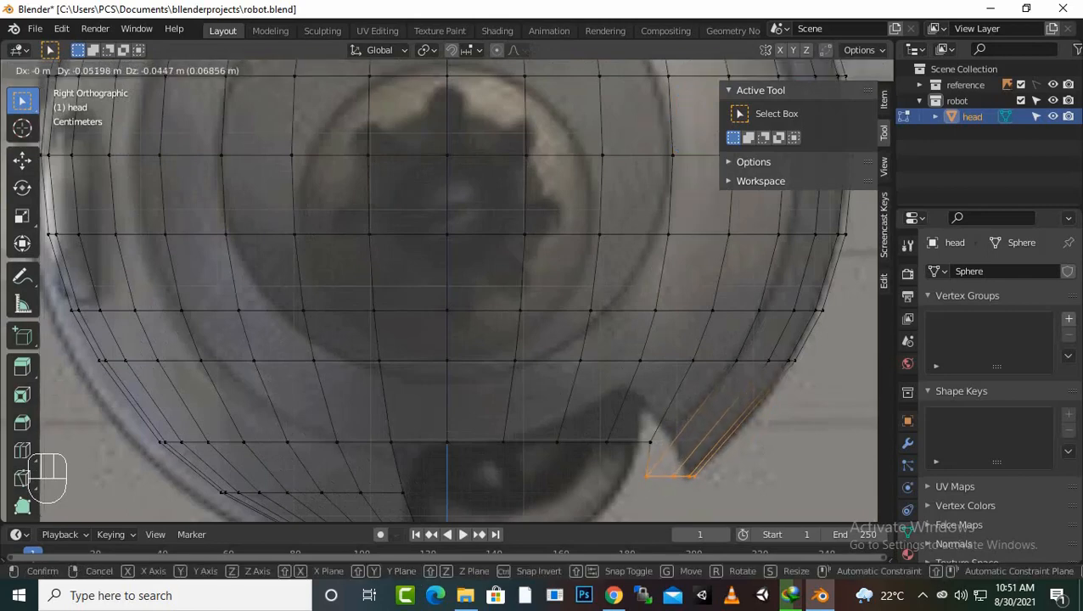
click(721, 490)
Step: Move the inner vertices of the rear tip up and back to follow the slanted cut edge in the reference
drag(686, 502, 623, 461)
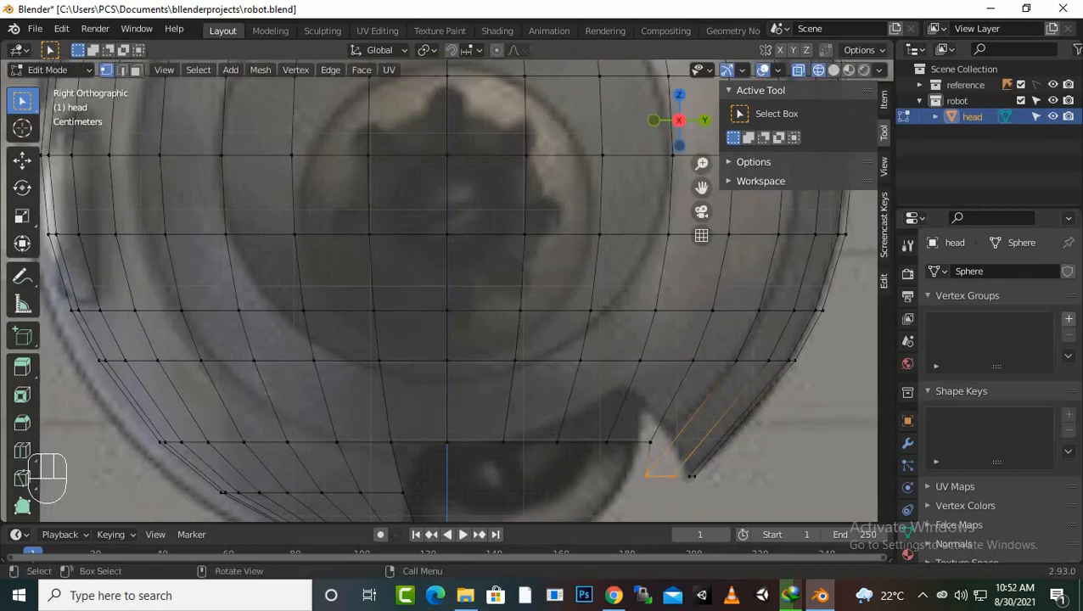
key(g)
click(631, 446)
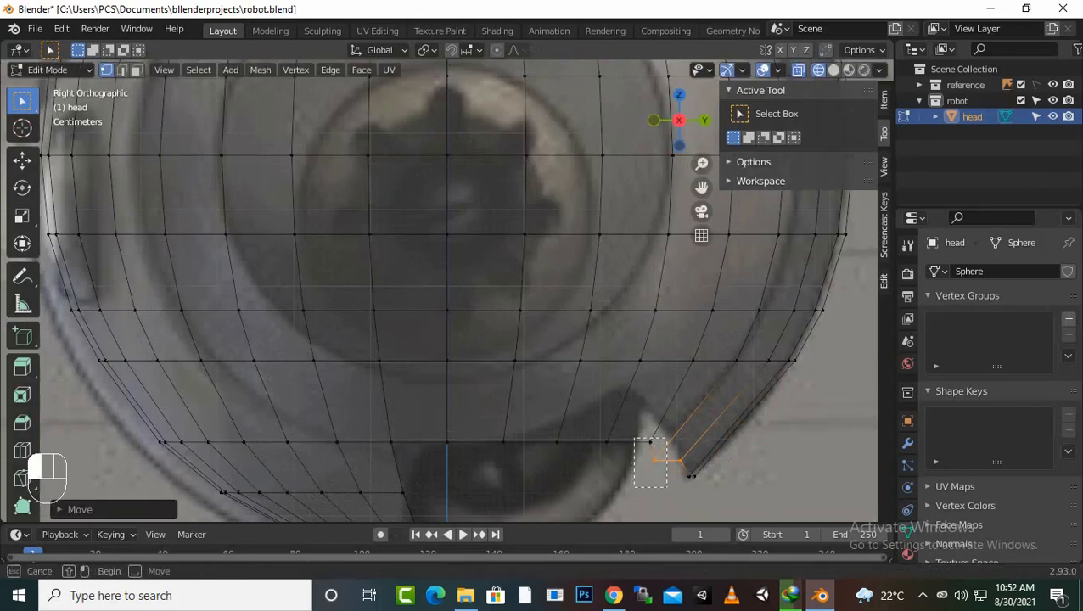
Step: Move the inner vertices of the slanted rear edge up onto the reference's cut line, nudging the innermost one slightly along negative Y
click(650, 442)
key(g)
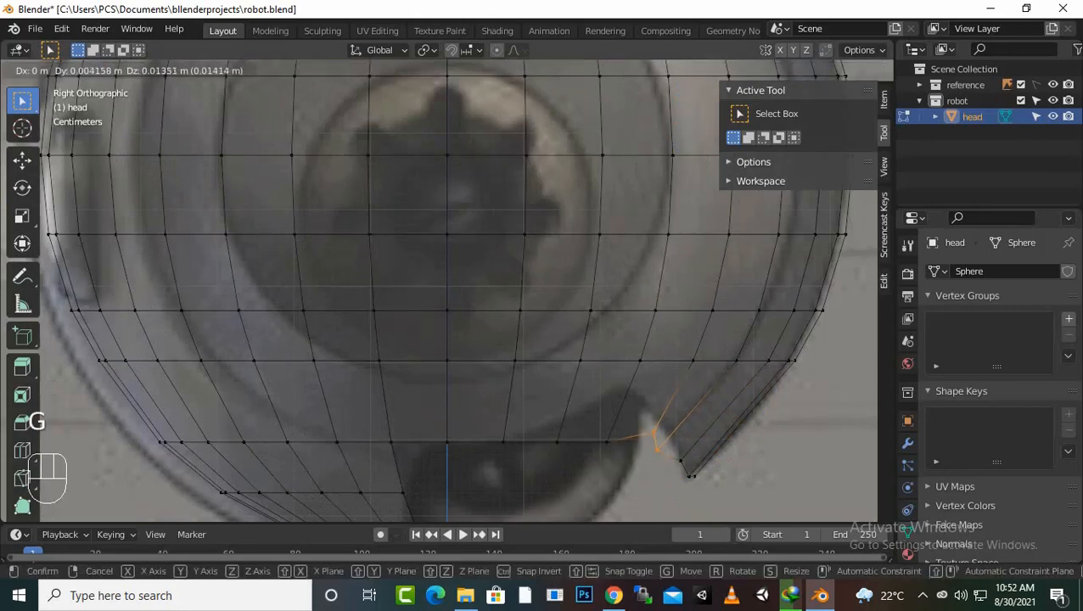
click(662, 415)
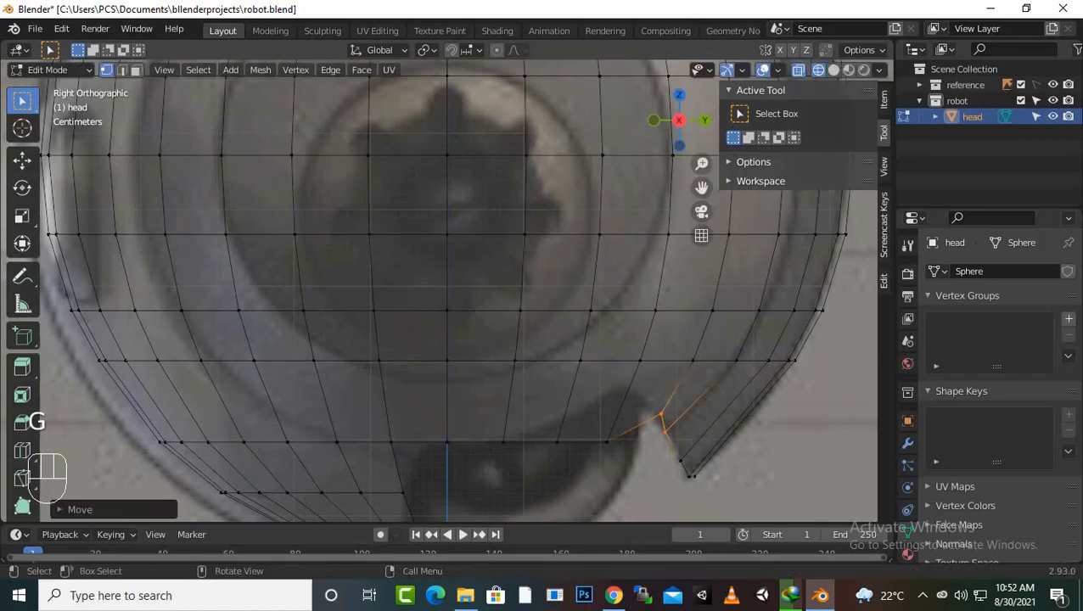
click(669, 405)
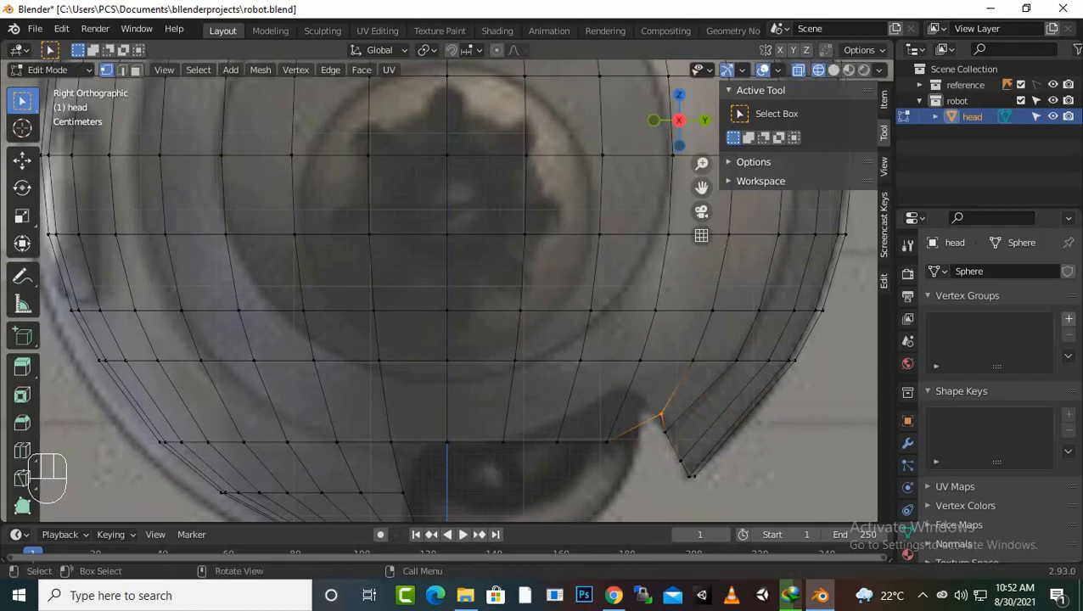
key(g)
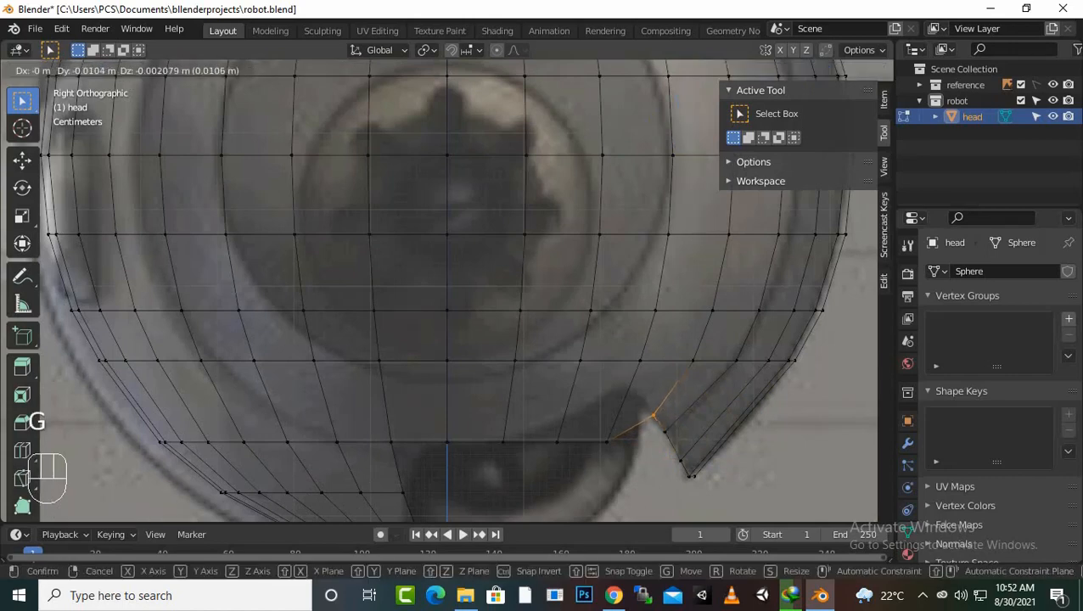
click(656, 414)
Step: Raise the next three vertices of the opening's upper edge to follow the reference's arch, placing the rearmost at the notch peak
drag(642, 456, 599, 432)
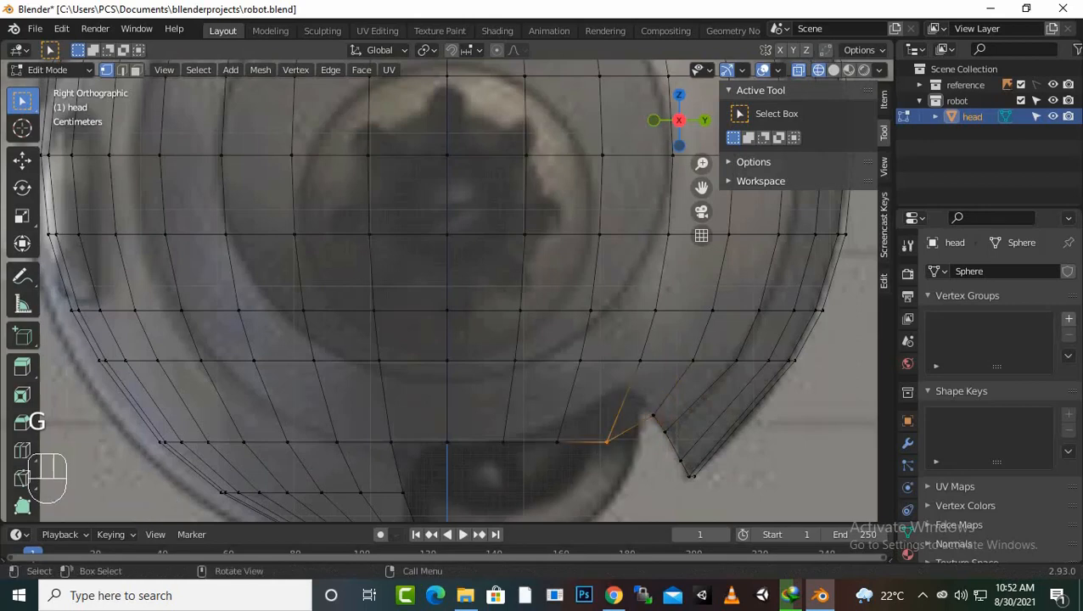
key(g)
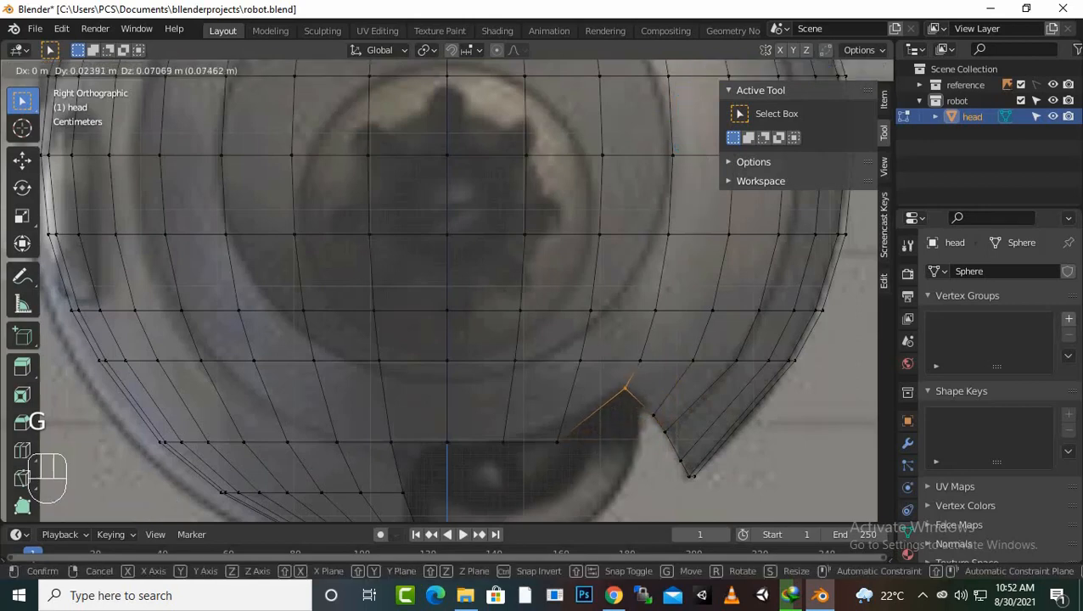
click(626, 388)
drag(594, 460, 549, 430)
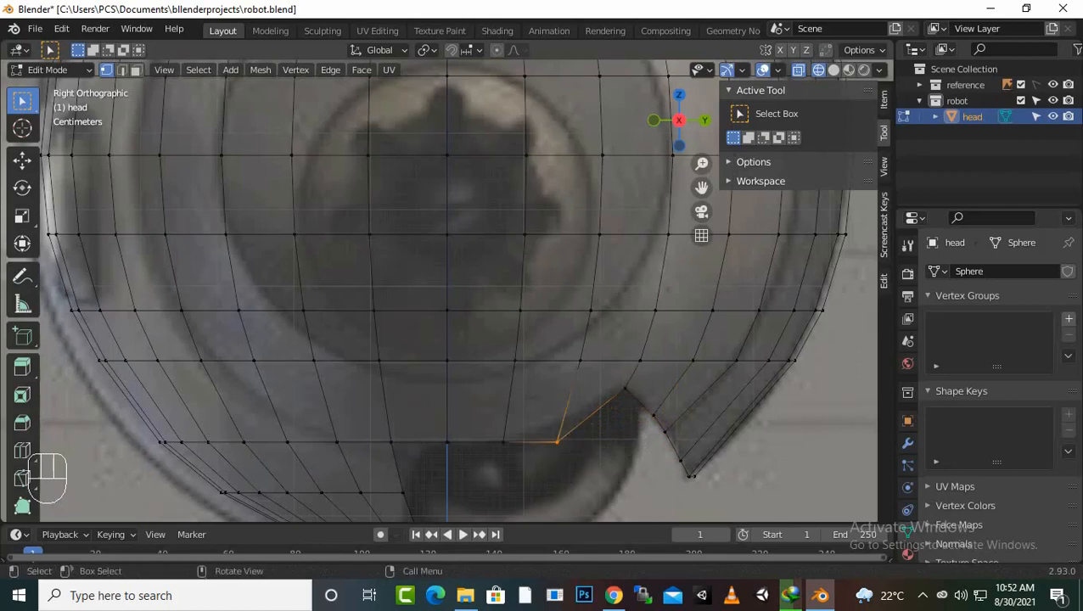
key(g)
click(558, 419)
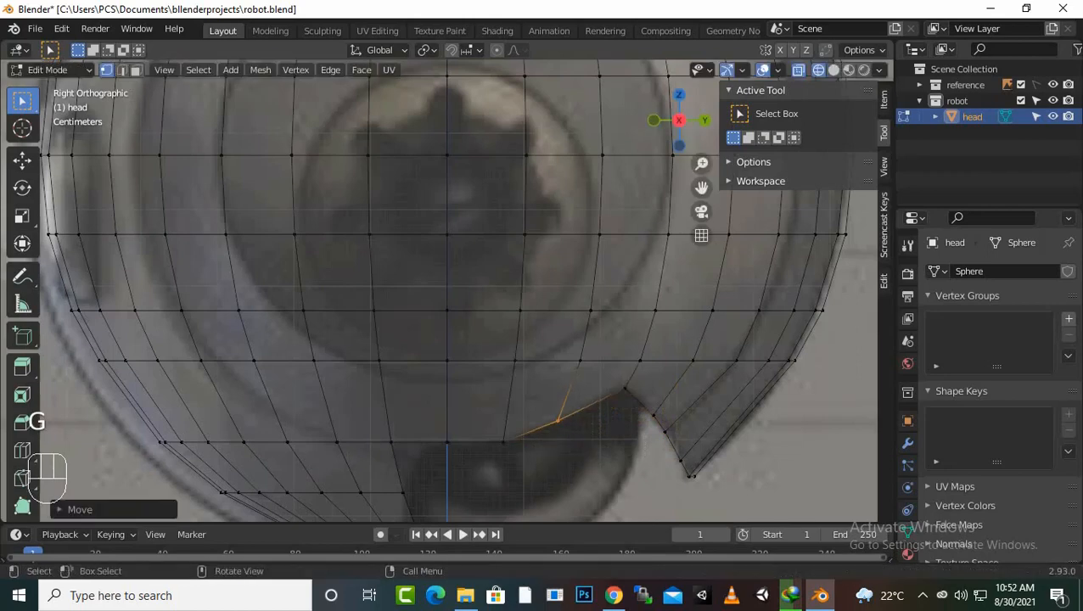
drag(527, 473, 488, 427)
key(g)
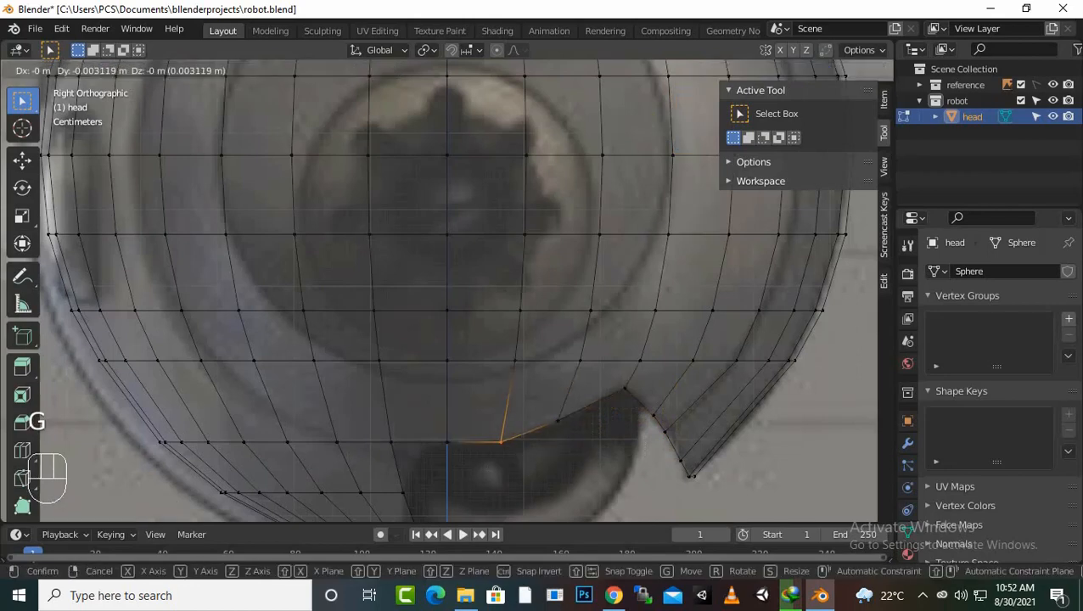
click(504, 434)
Step: Move the two vertices at the front end of the arch onto the neck joint's rounded outline
drag(497, 468, 432, 425)
key(g)
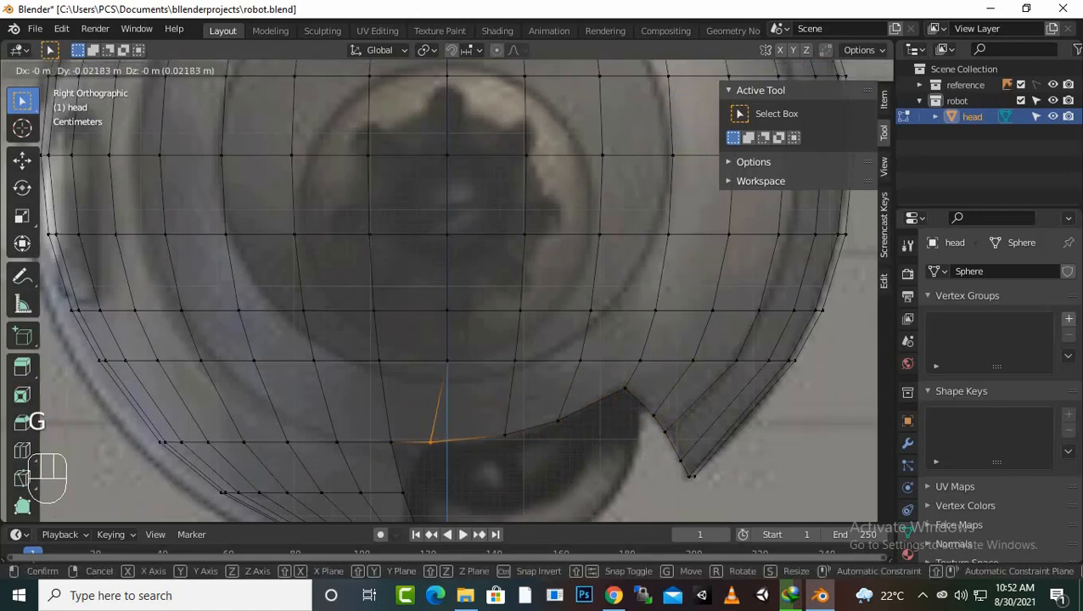
click(429, 442)
scroll(429, 441, down, 1)
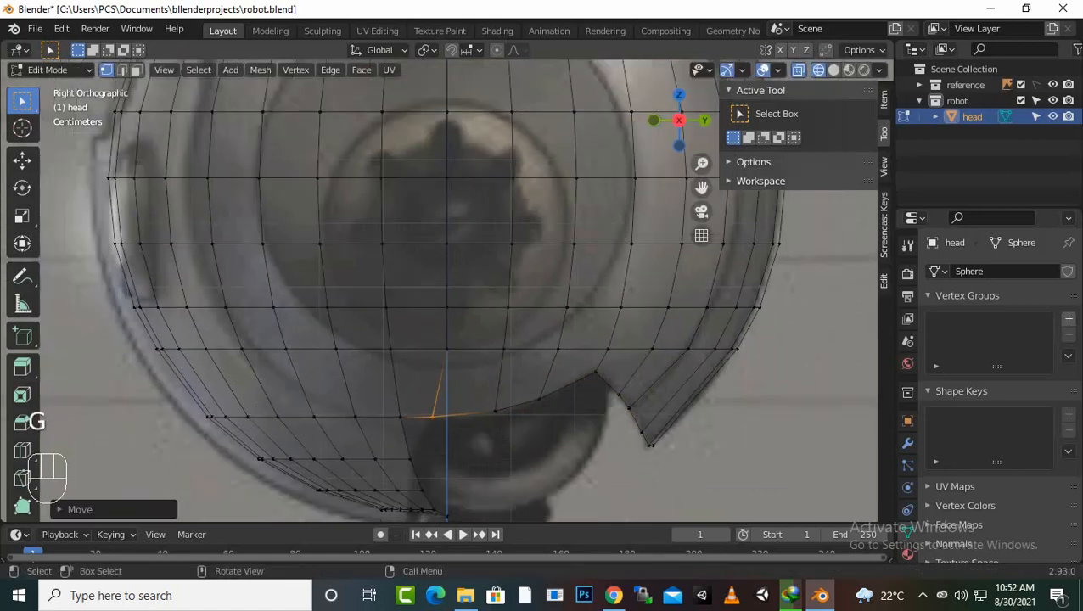
click(411, 395)
key(g)
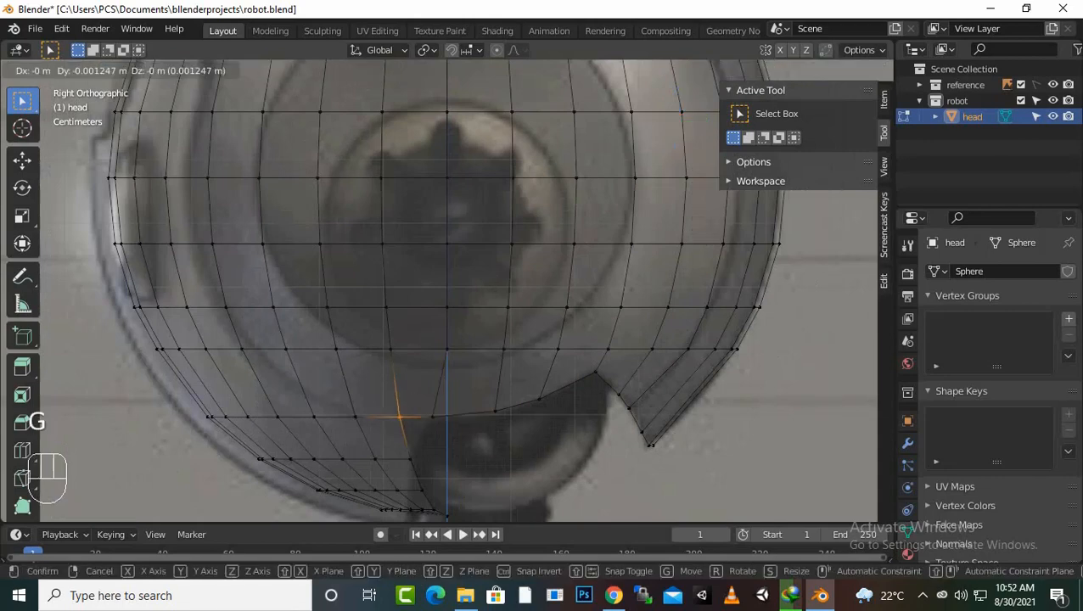
click(419, 430)
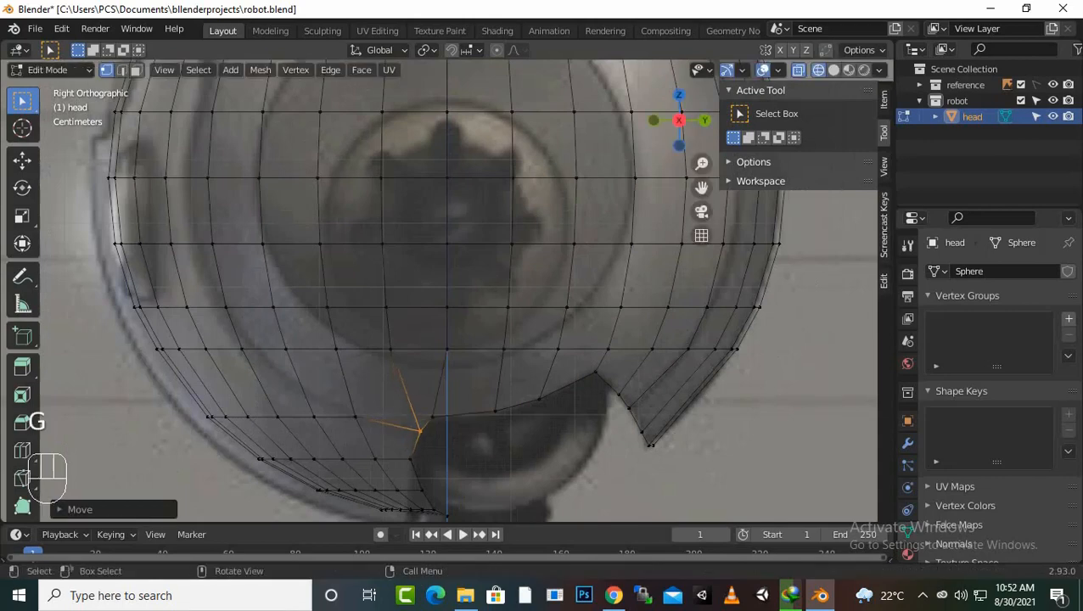
Step: Shift the two rearmost vertices of the head's second-lowest ring along negative Y to make the opening's front edge vertical
drag(392, 452, 486, 461)
scroll(448, 289, down, 2)
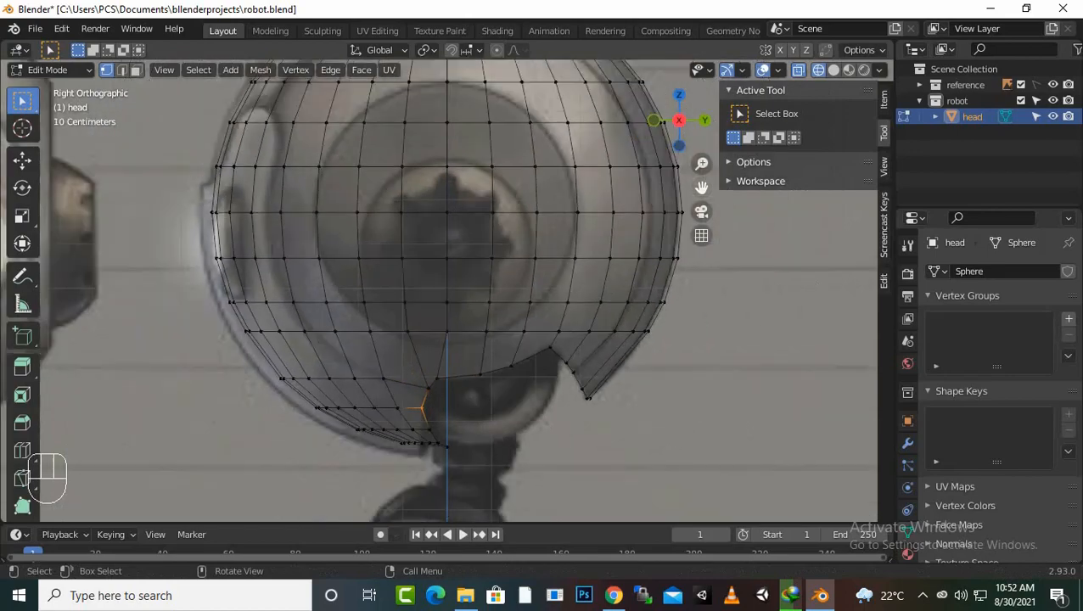
drag(701, 188, 749, 60)
scroll(447, 291, up, 6)
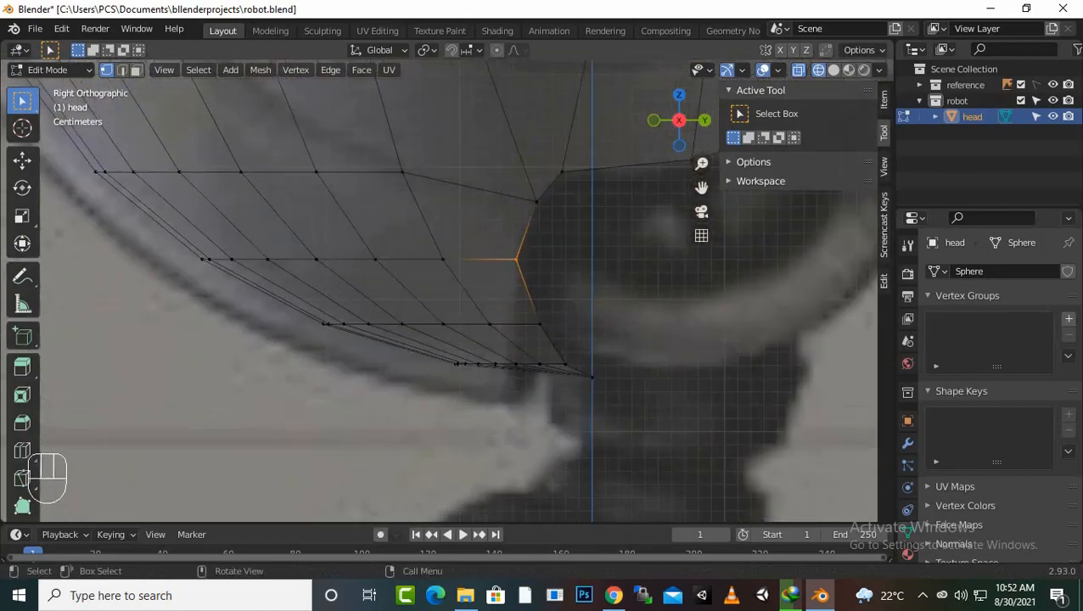
scroll(447, 291, up, 1)
scroll(447, 290, up, 1)
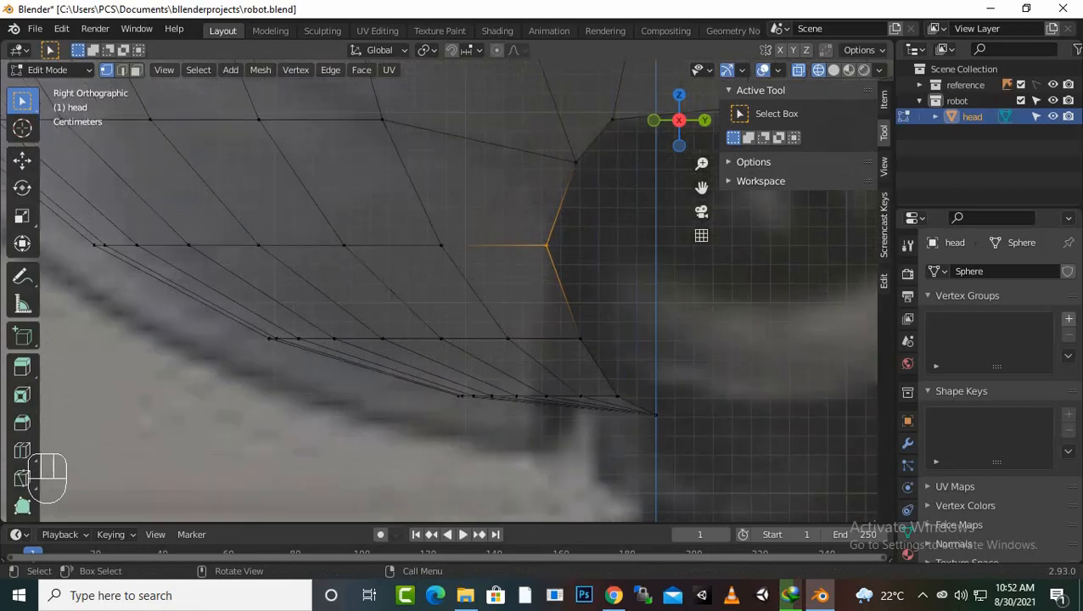
scroll(448, 290, down, 1)
scroll(448, 291, up, 1)
click(580, 339)
click(666, 293)
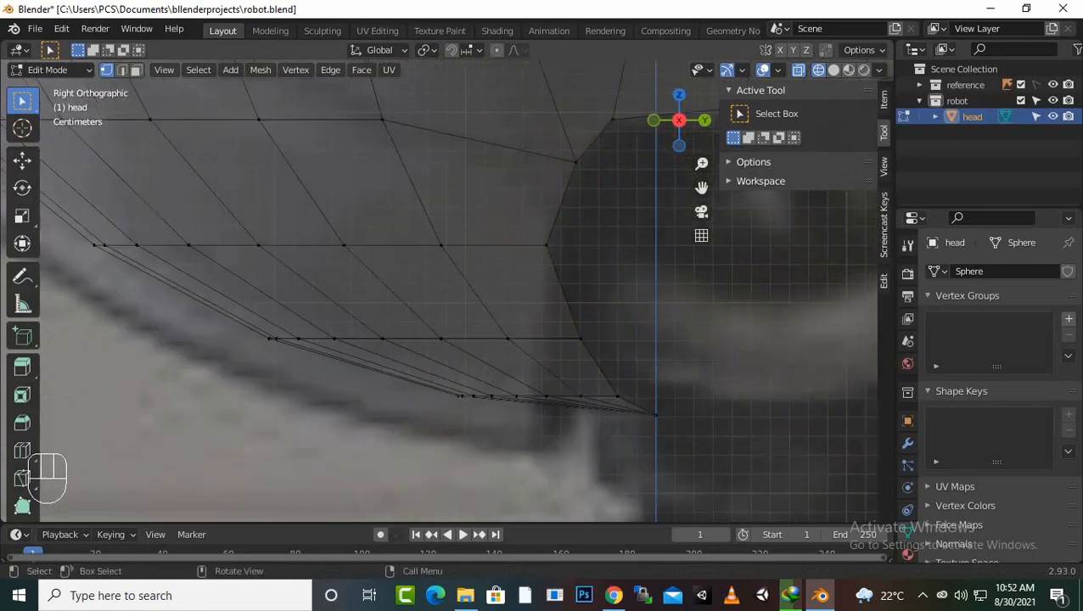
drag(664, 268, 494, 357)
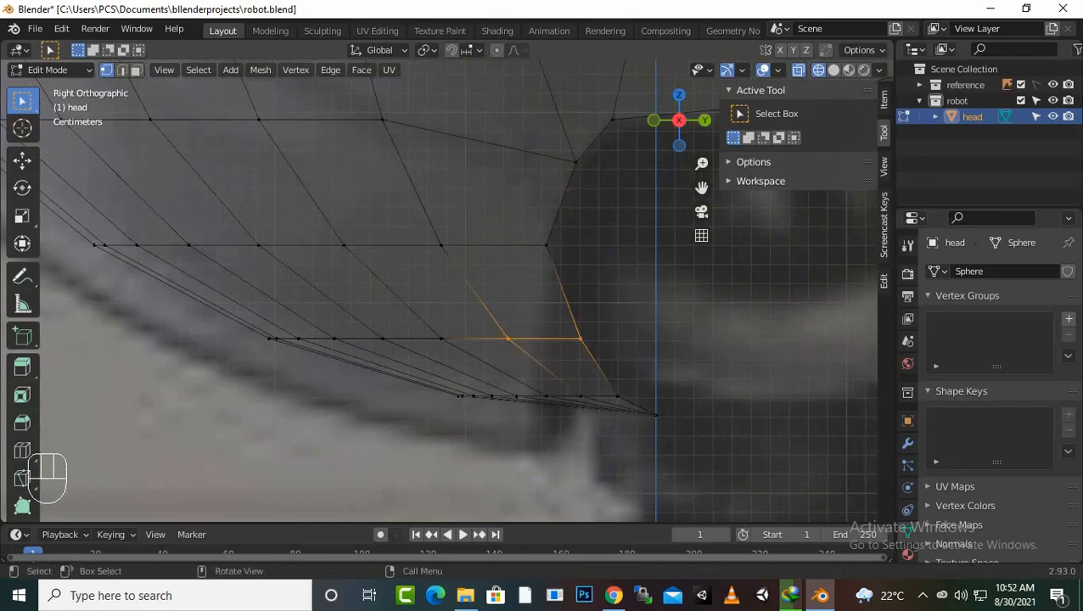
key(g)
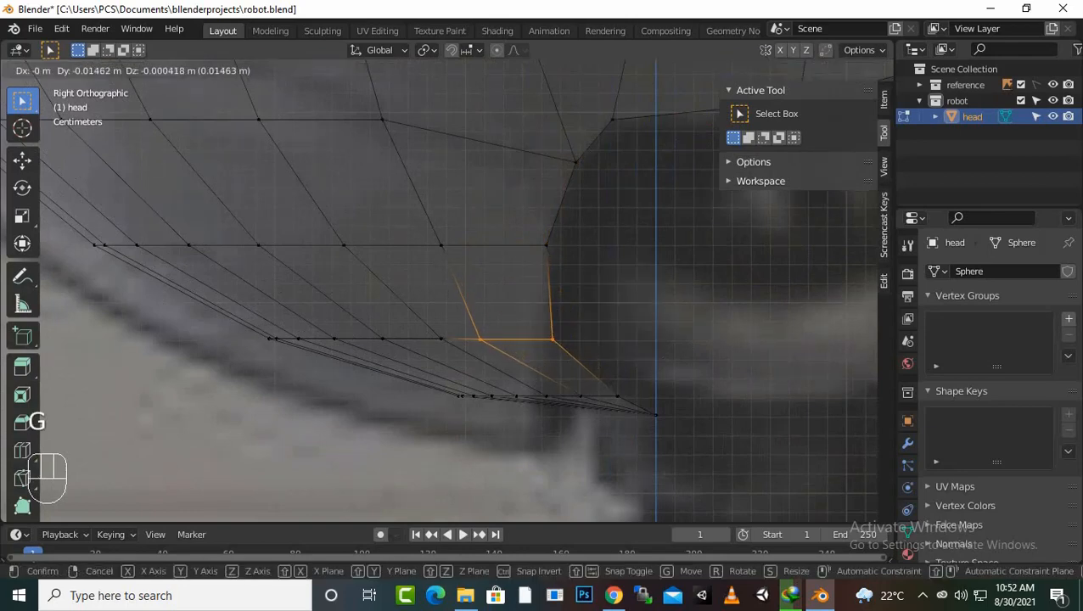
key(Return)
Step: Examine the head's bottom tip and the open underside in solid shading from several angles
drag(694, 360, 526, 467)
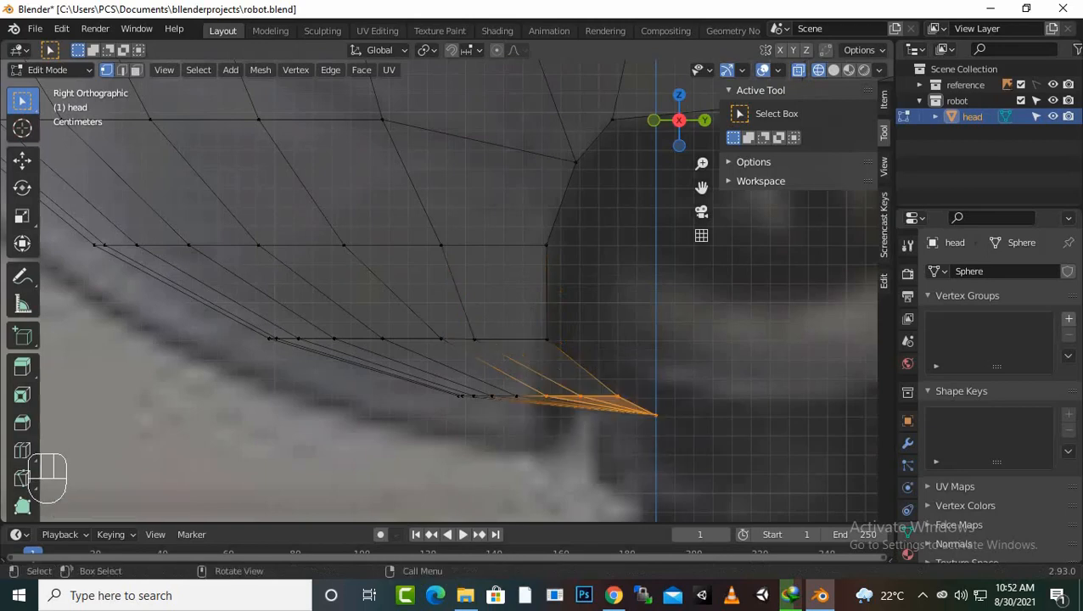
scroll(454, 292, up, 1)
scroll(450, 292, down, 1)
mouse_move(527, 399)
middle_down()
mouse_move(535, 351)
mouse_move(560, 347)
mouse_move(528, 384)
mouse_move(558, 392)
mouse_move(549, 392)
middle_up()
click(833, 70)
scroll(467, 297, down, 5)
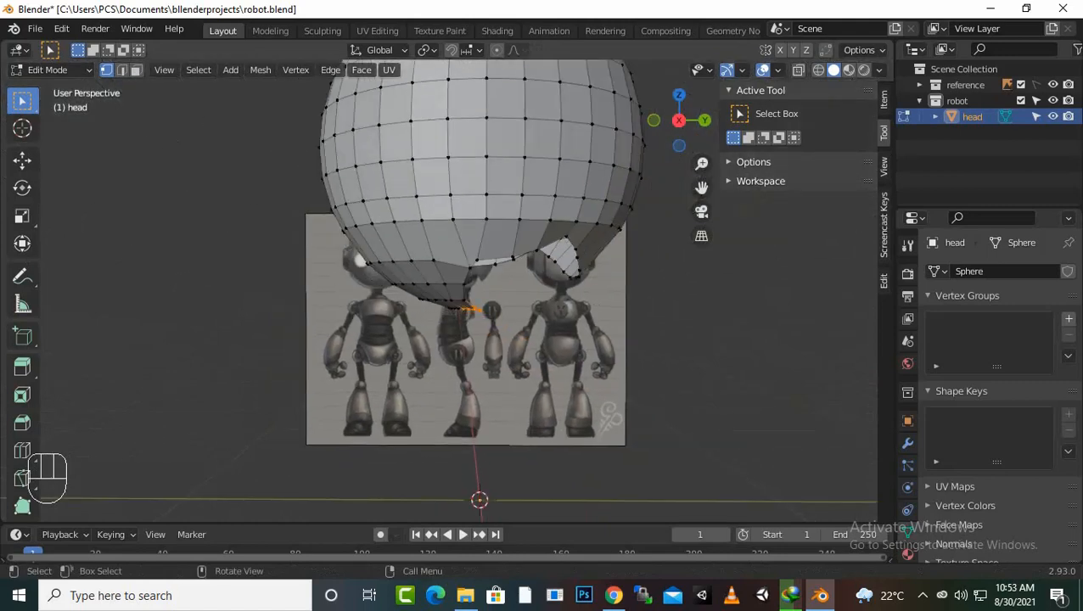
middle_drag(509, 340, 583, 311)
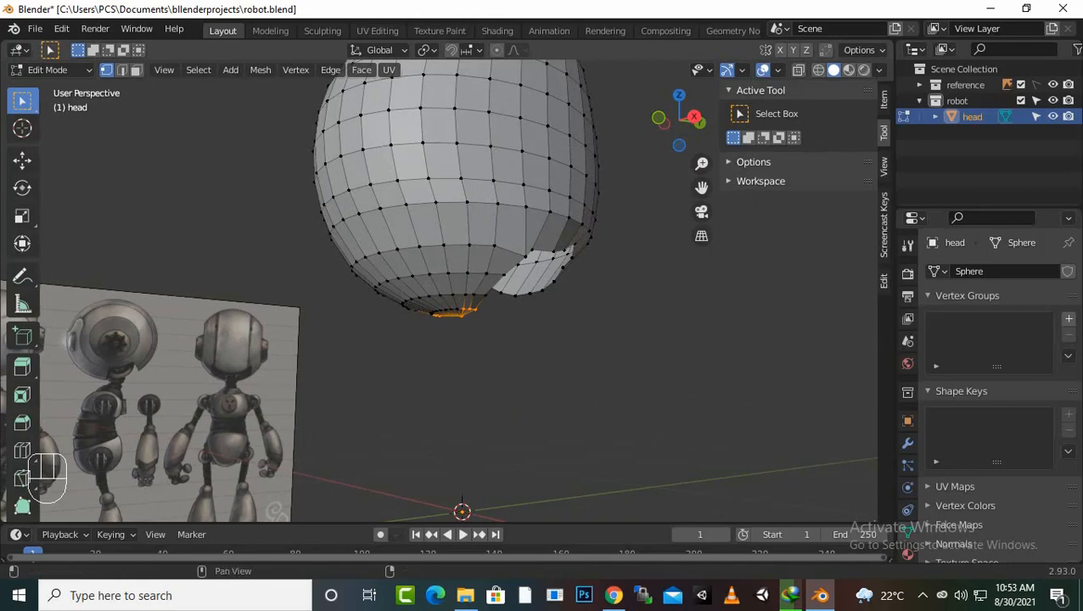
Step: In the right wireframe view, move the head's whole bottom tip about 0.055 m along negative Y and 0.005 m down
key(shift+z)
key(KP_3)
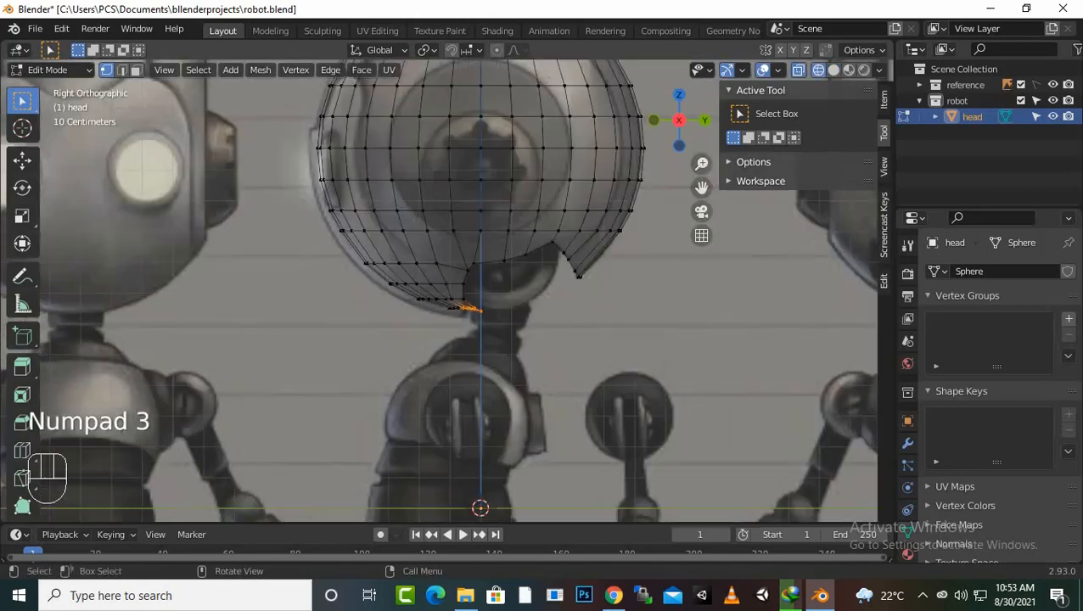
scroll(438, 291, up, 6)
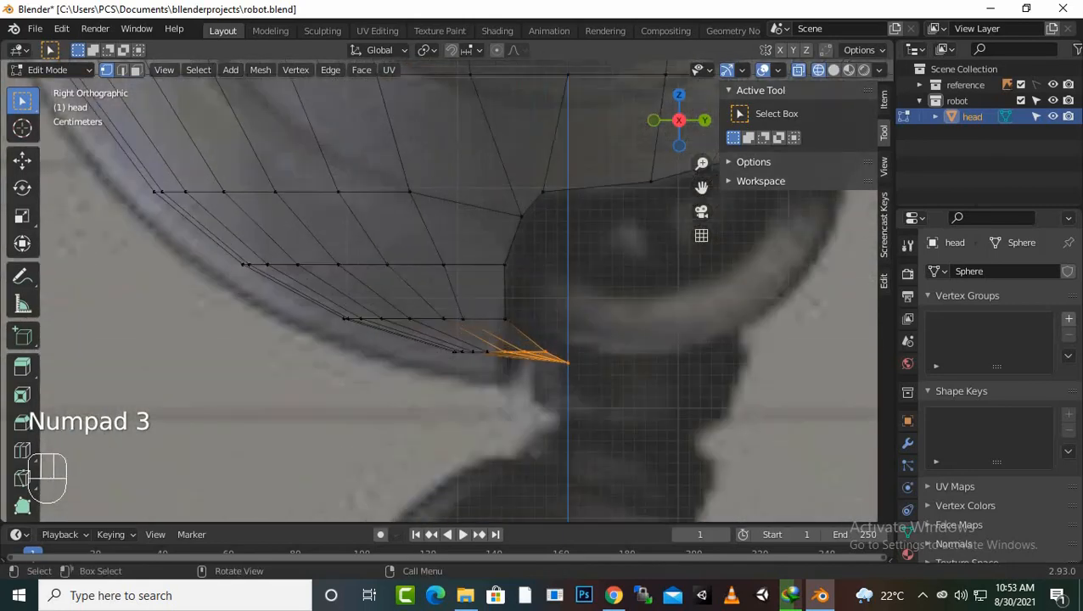
scroll(439, 291, up, 1)
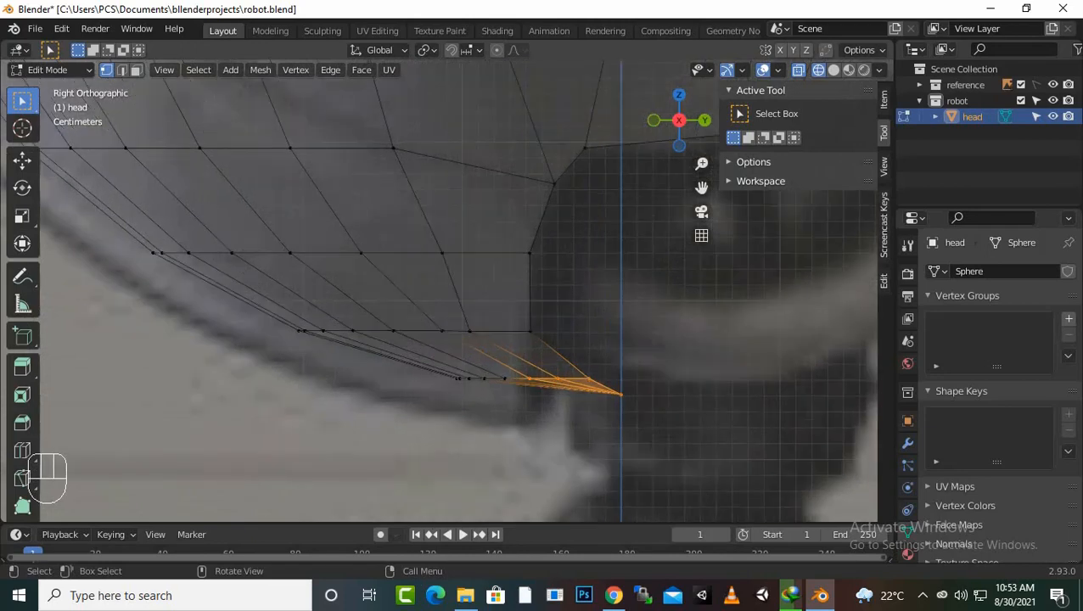
drag(649, 455, 392, 355)
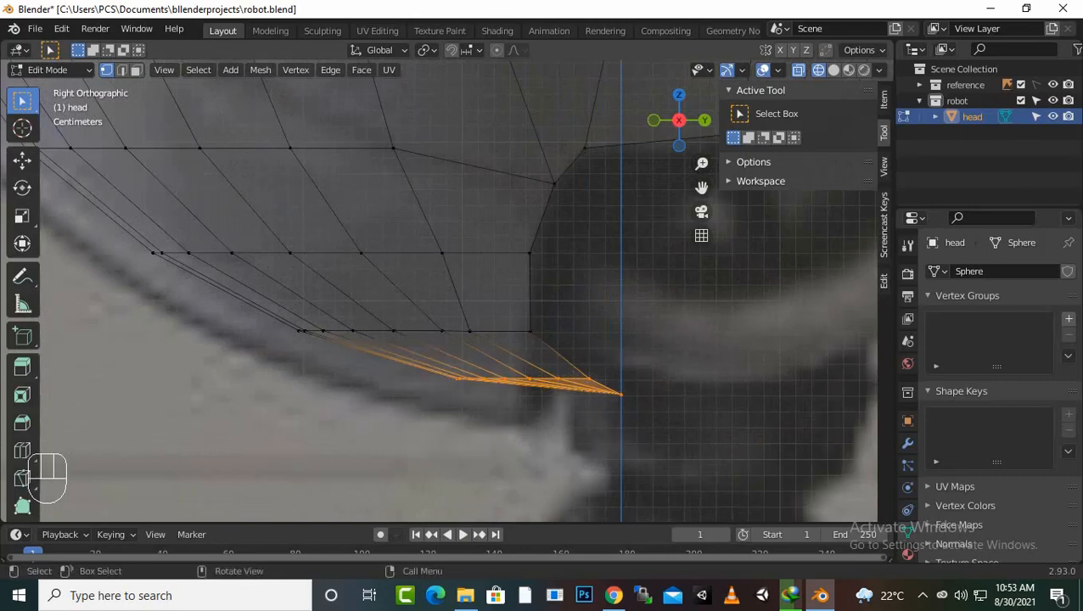
key(g)
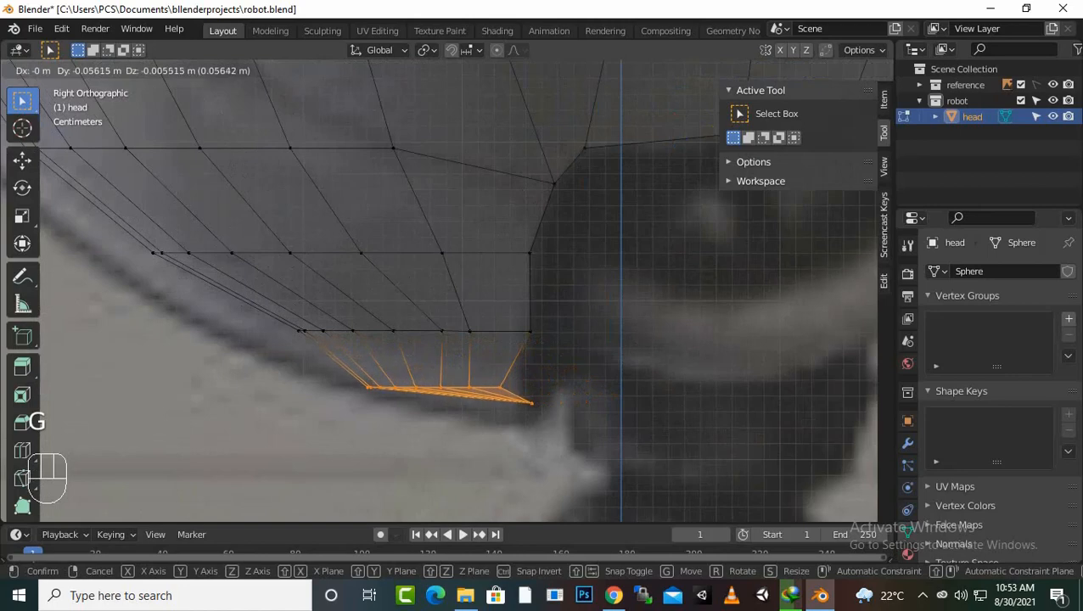
click(577, 360)
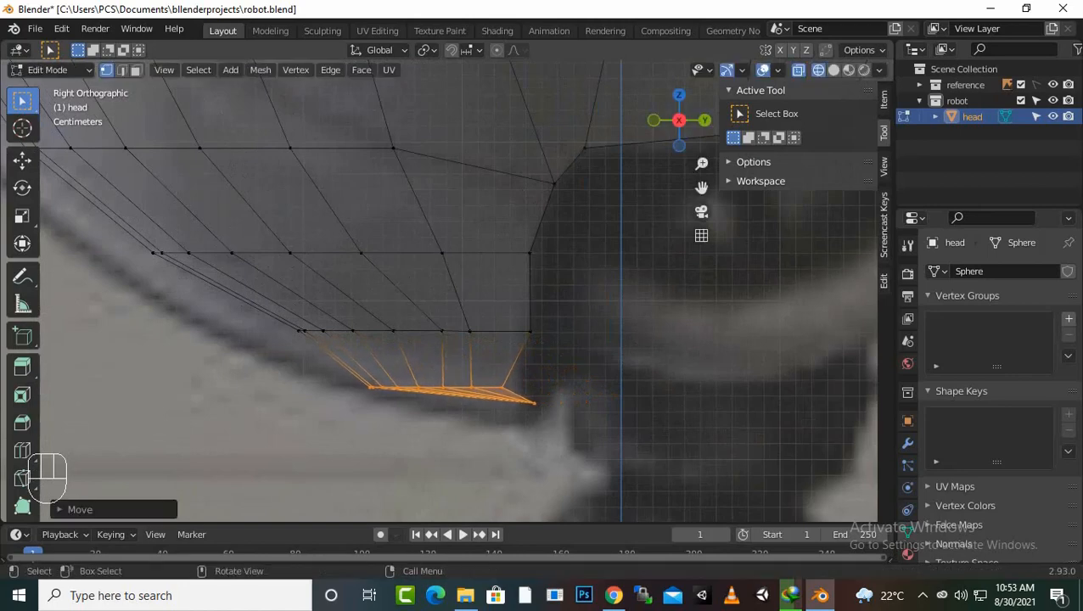
Step: Move the lowest ring above the tip about 0.019 m along Y and 0.010 m up, aligning it with the opening's front edge
drag(583, 357, 358, 391)
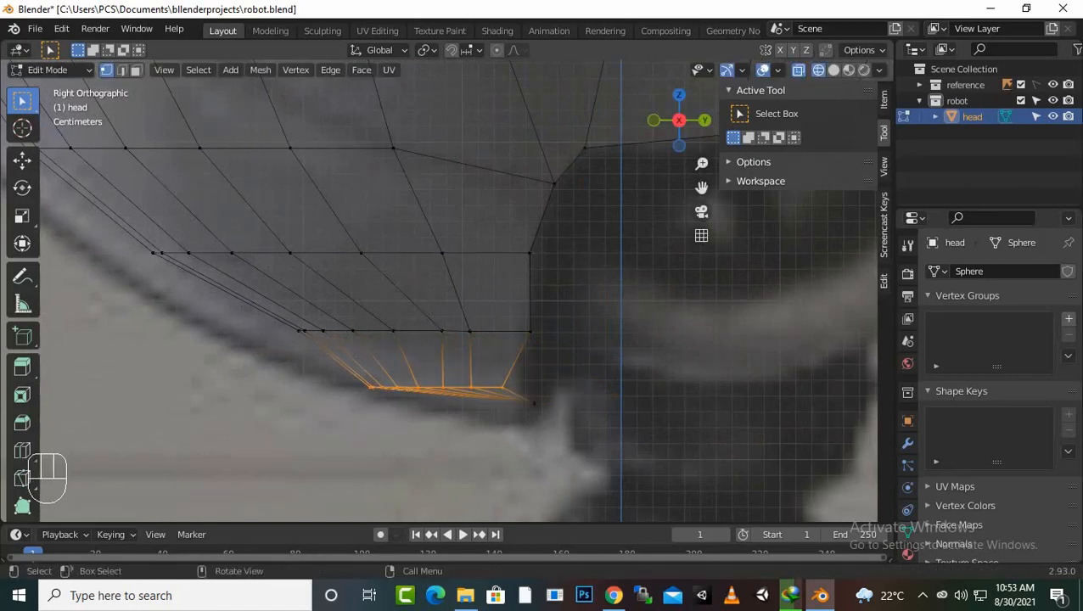
key(g)
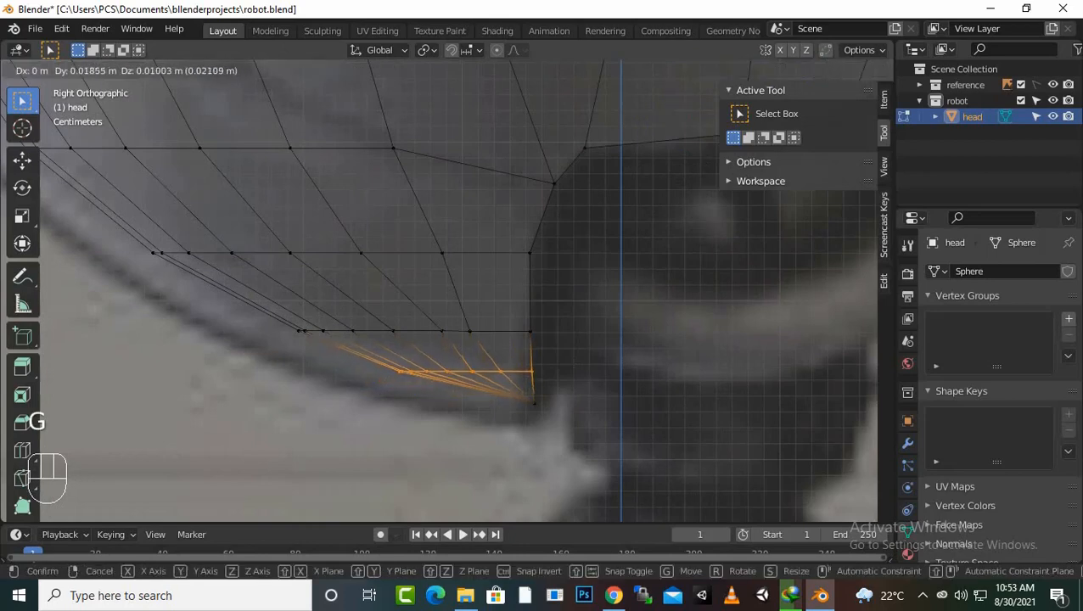
click(377, 383)
Step: Extrude the boundary edge loop of the head's lower neck opening and scale it inward to about 0.83
scroll(458, 289, down, 5)
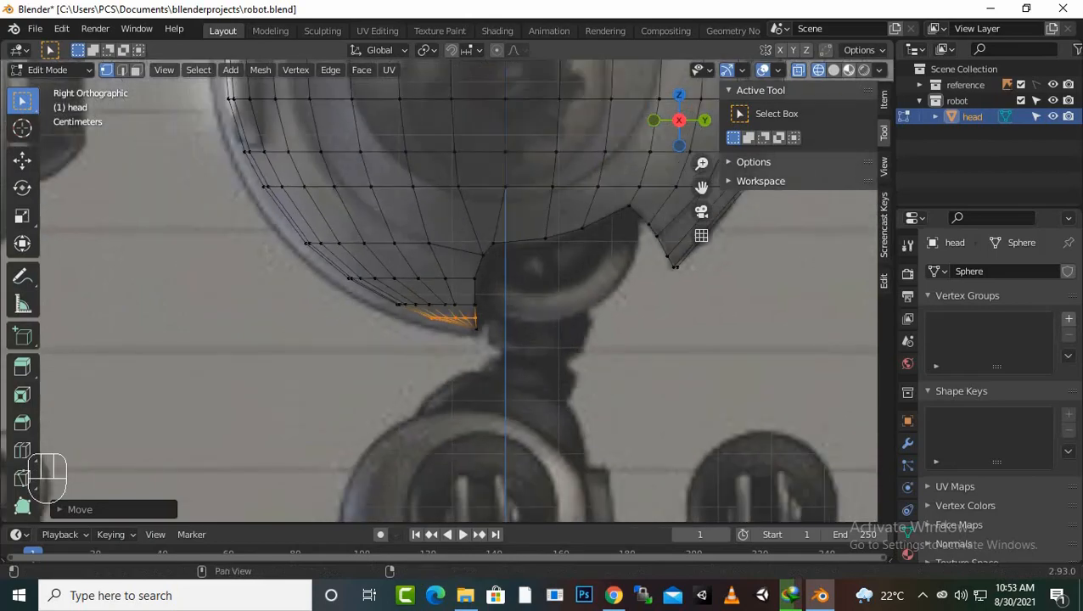
key(shift+z)
mouse_move(476, 319)
middle_down()
mouse_move(467, 346)
mouse_move(424, 343)
mouse_move(431, 307)
mouse_move(511, 291)
mouse_move(510, 325)
mouse_move(482, 328)
mouse_move(463, 355)
middle_up()
middle_drag(463, 355, 496, 341)
middle_drag(496, 341, 486, 329)
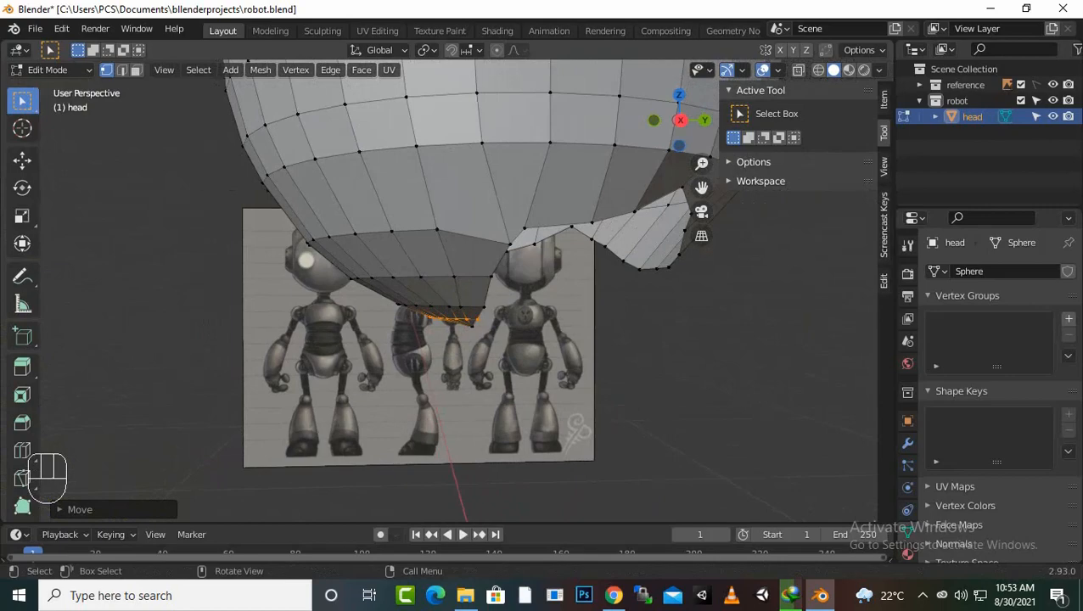
alt+click(502, 258)
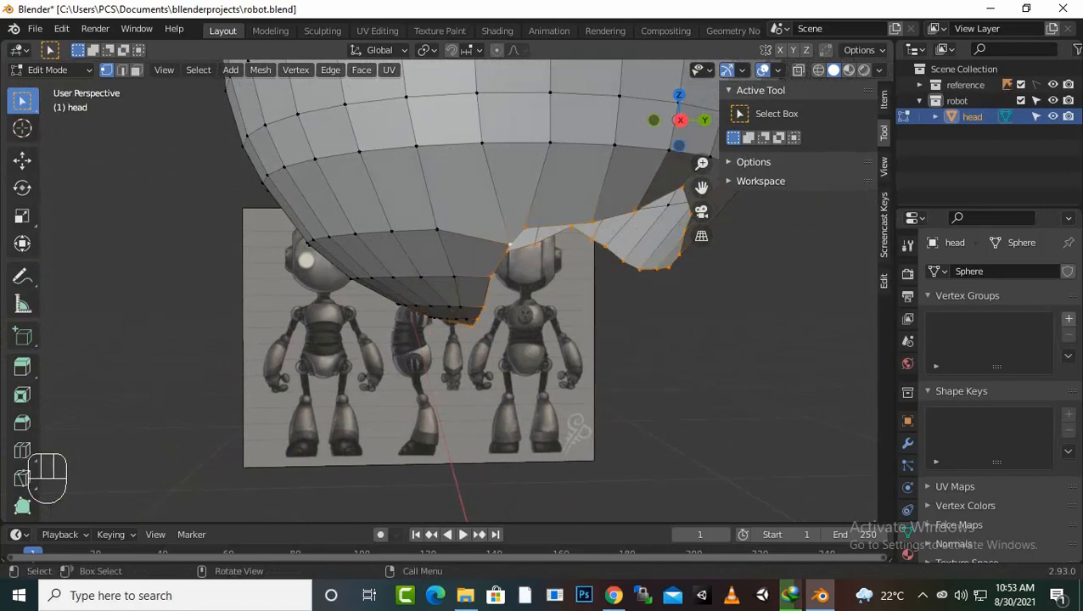
middle_drag(503, 258, 521, 62)
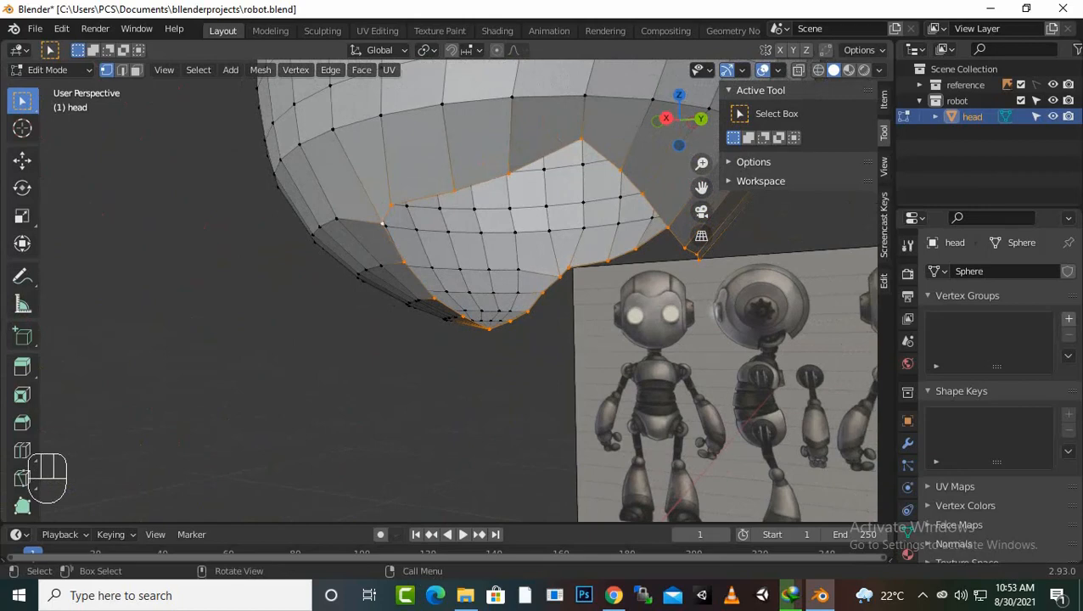
key(e)
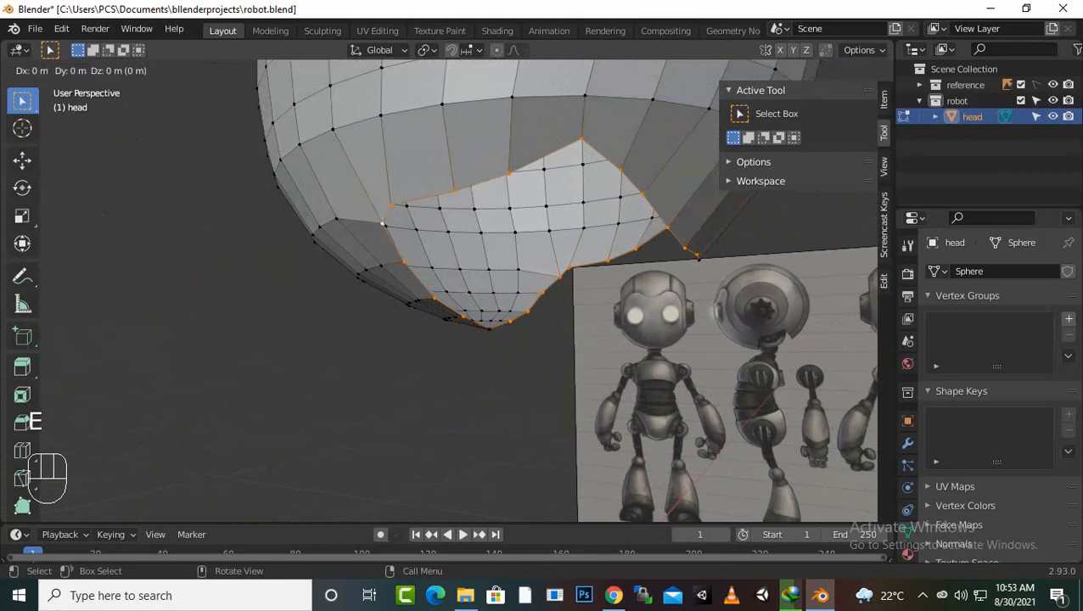
key(s)
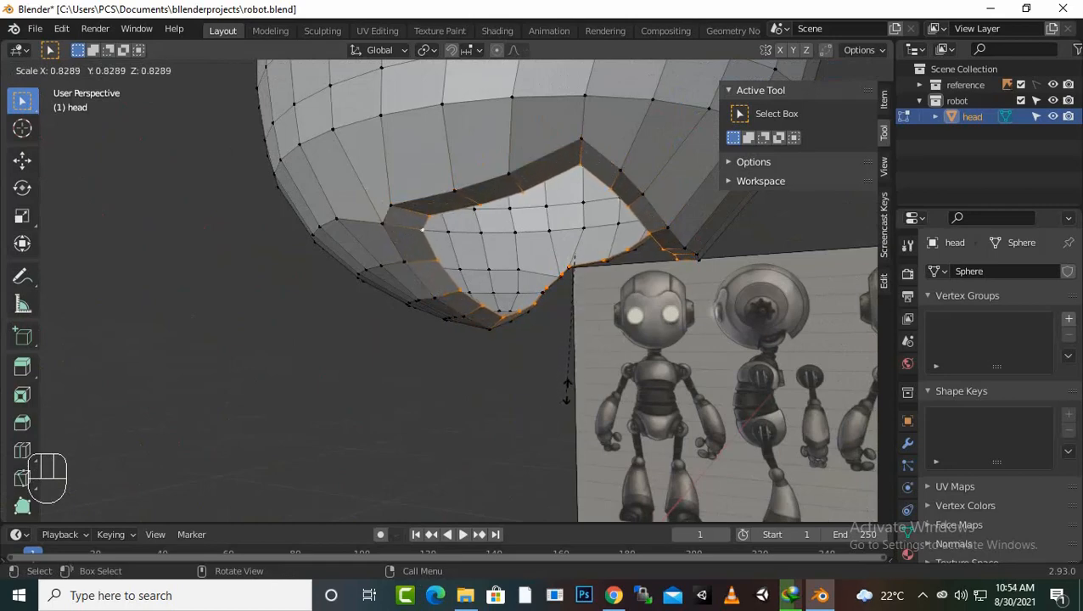
click(569, 386)
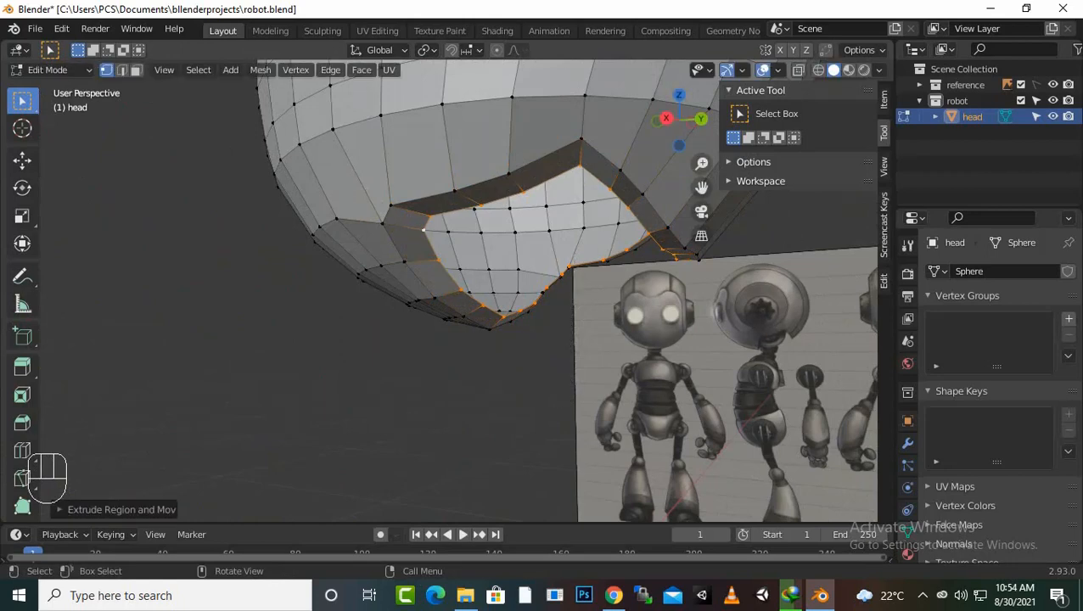
Step: Extrude the opening's inner edge loop about 0.051 m up along Z and scale it to about 0.87
key(e)
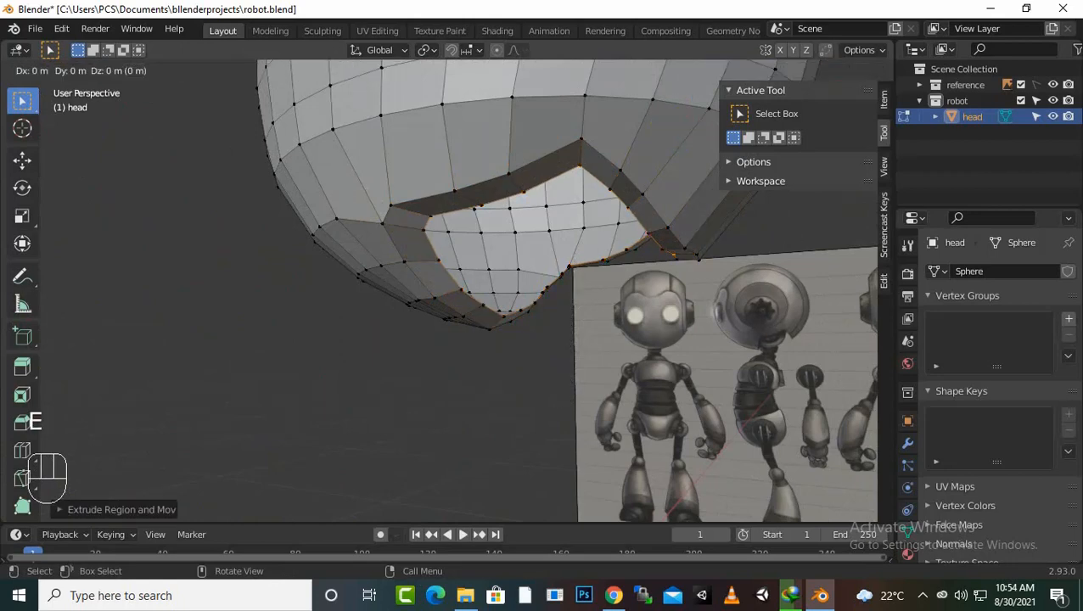
key(z)
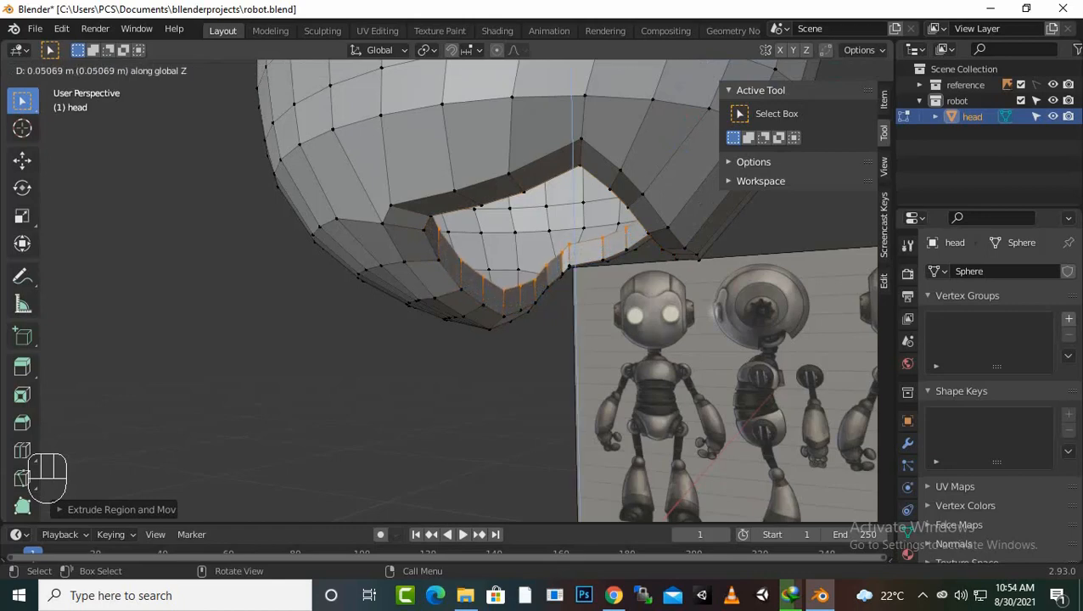
key(Return)
key(s)
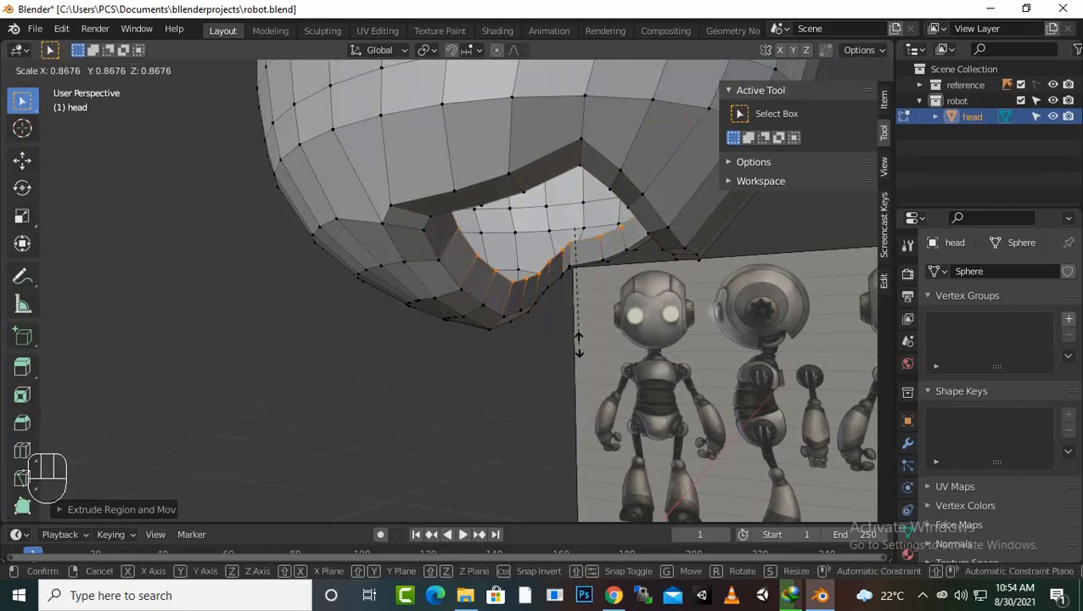
click(579, 346)
Step: Check the head's inset opening from below and from the side, and save the robot file
middle_drag(579, 347, 323, 297)
scroll(486, 291, up, 4)
scroll(441, 289, up, 3)
middle_drag(509, 293, 359, 280)
scroll(458, 290, down, 2)
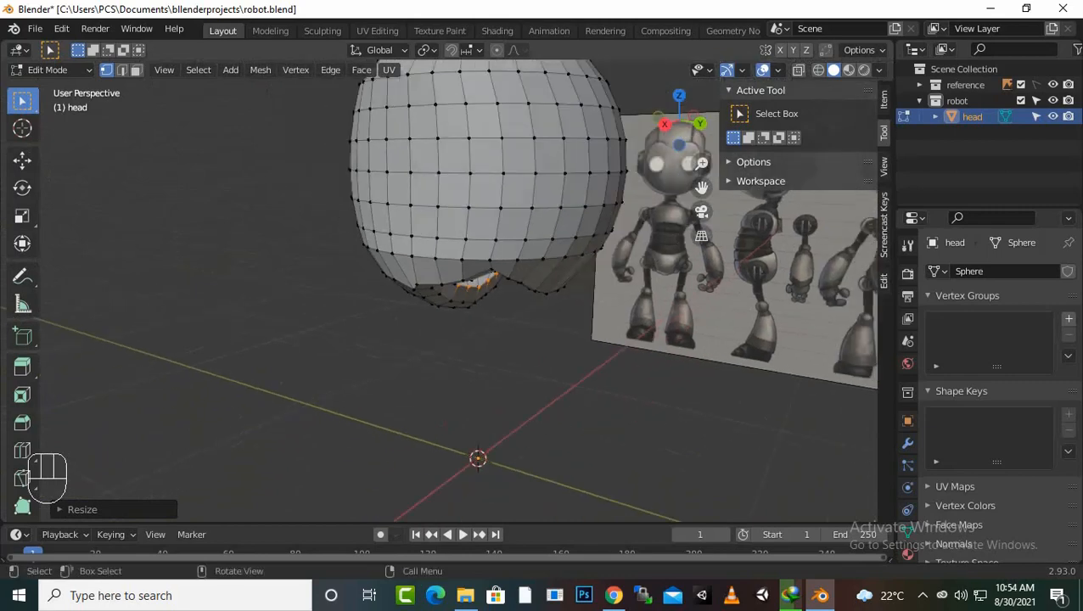
key(ctrl)
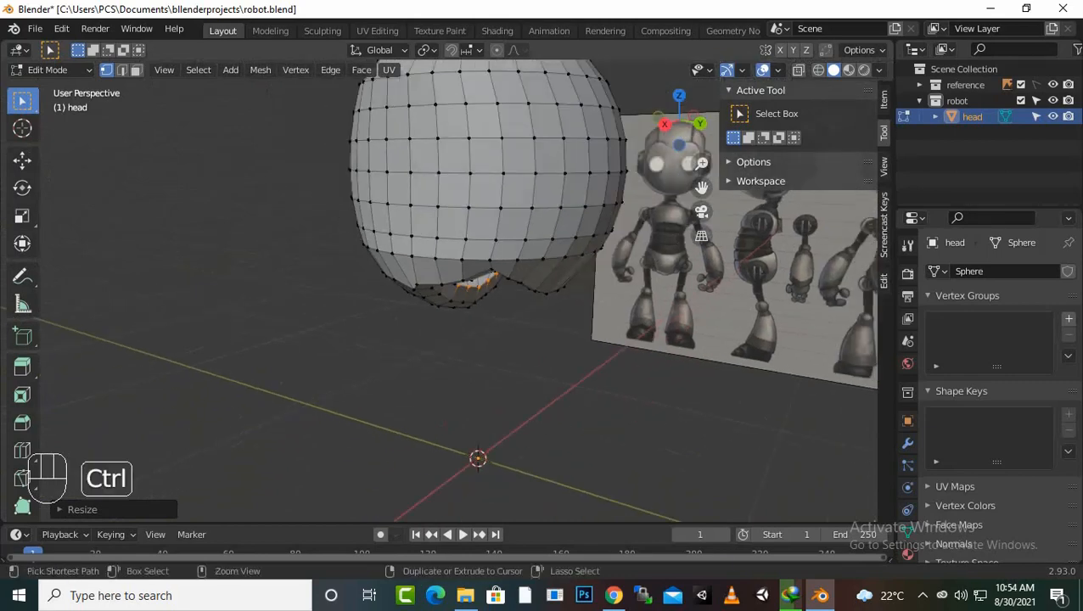
key(ctrl+s)
click(923, 595)
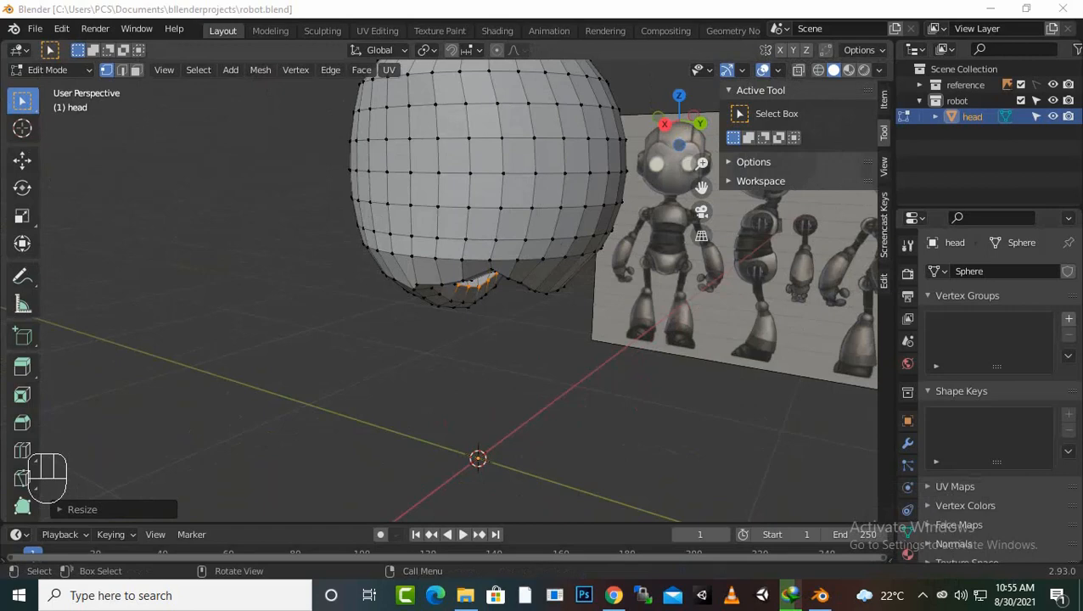
Step: Leave Edit Mode on the head and add a mesh cylinder in the front view
scroll(459, 291, down, 3)
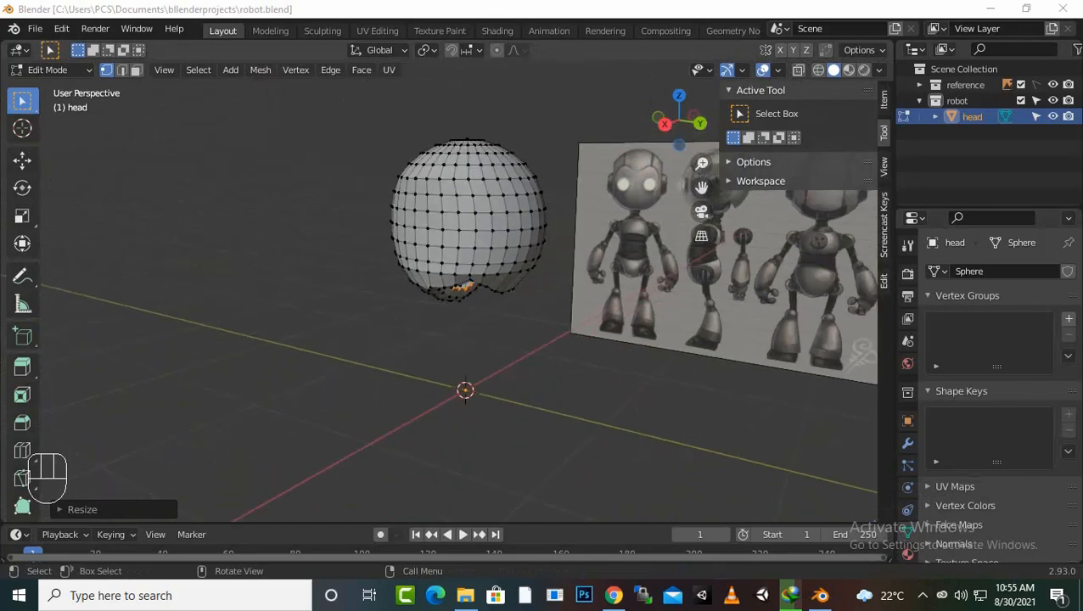
middle_drag(460, 291, 510, 310)
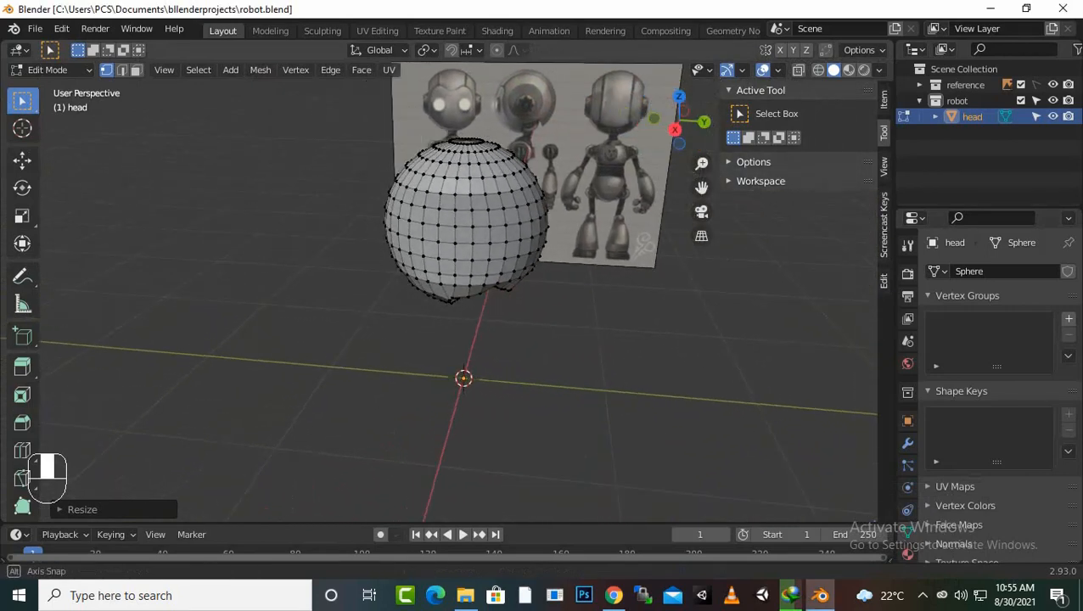
key(KP_1)
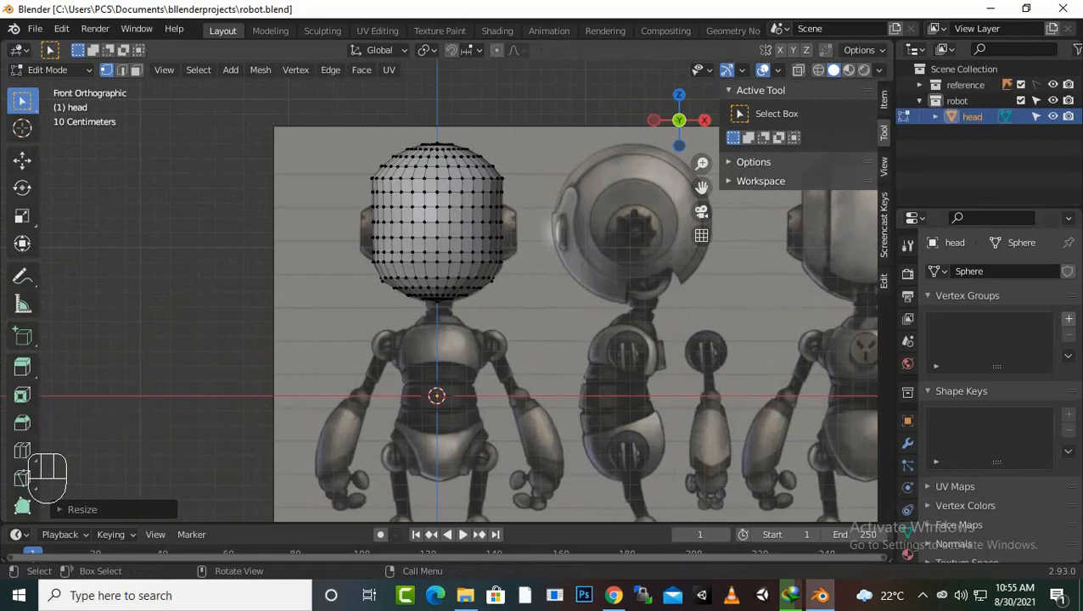
key(Tab)
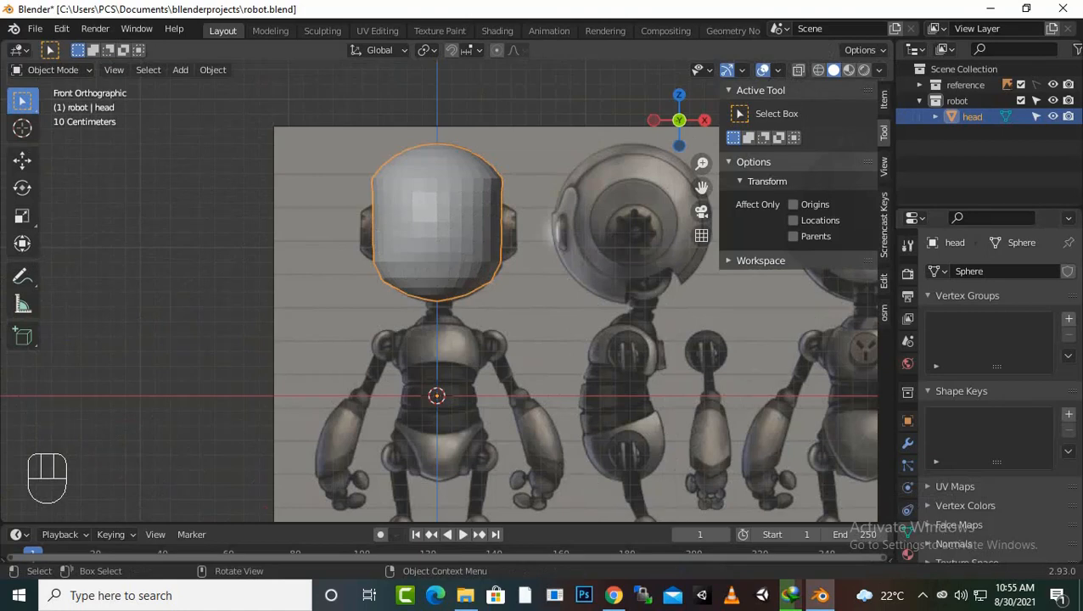
key(shift)
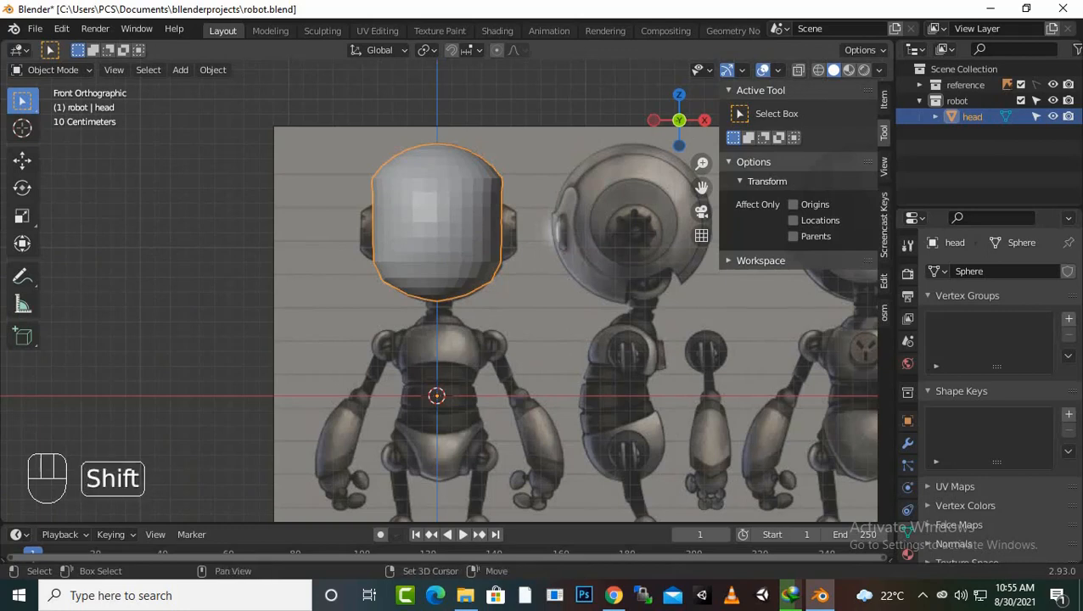
key(shift+a)
mouse_move(401, 255)
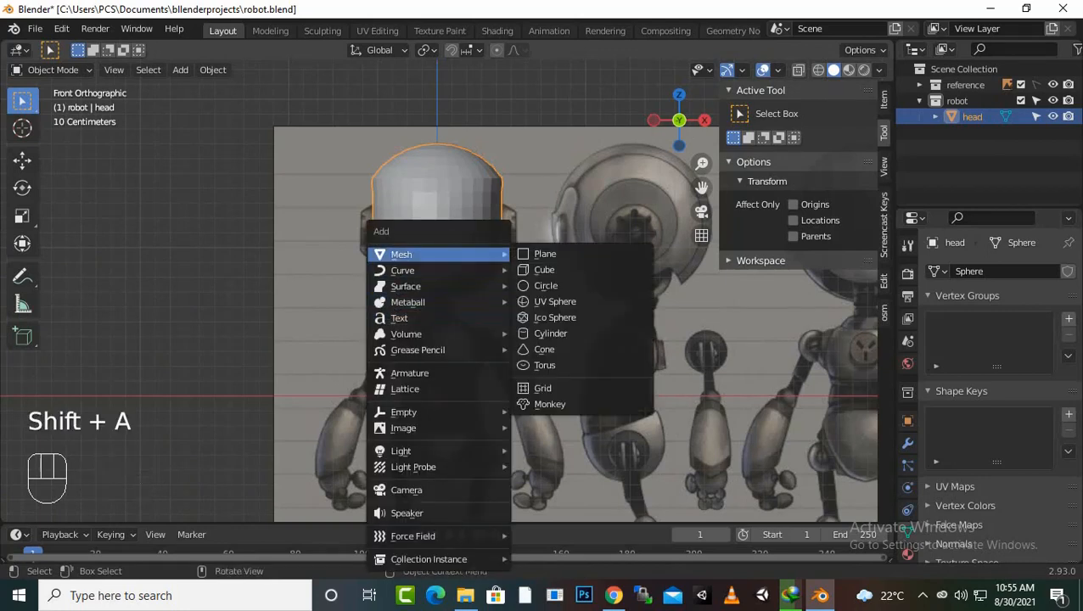
click(552, 334)
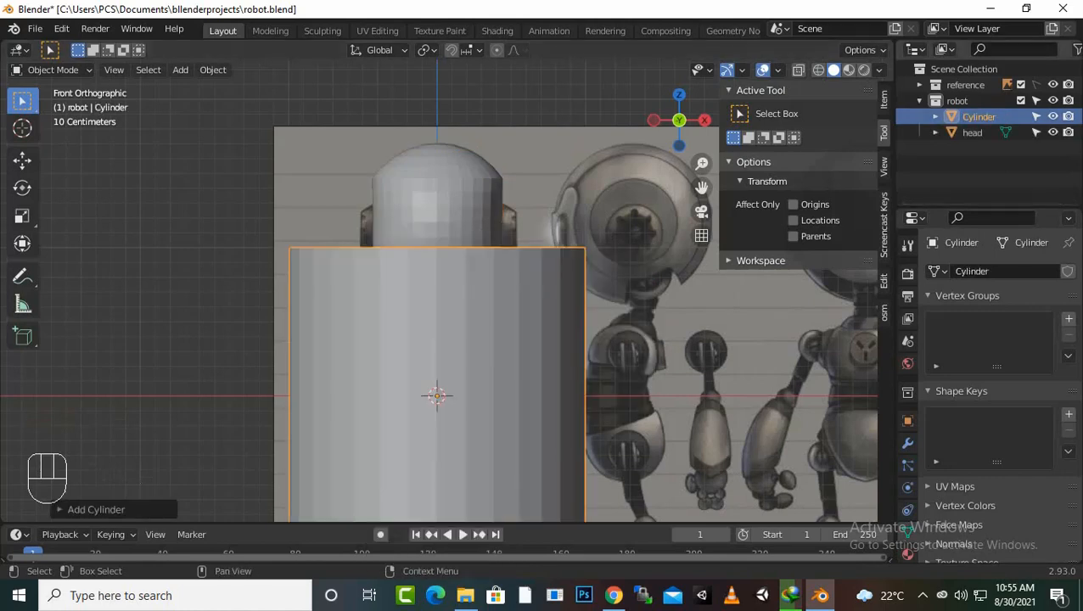
Step: Rename the cylinder object as ear
double_click(978, 116)
text(ea)
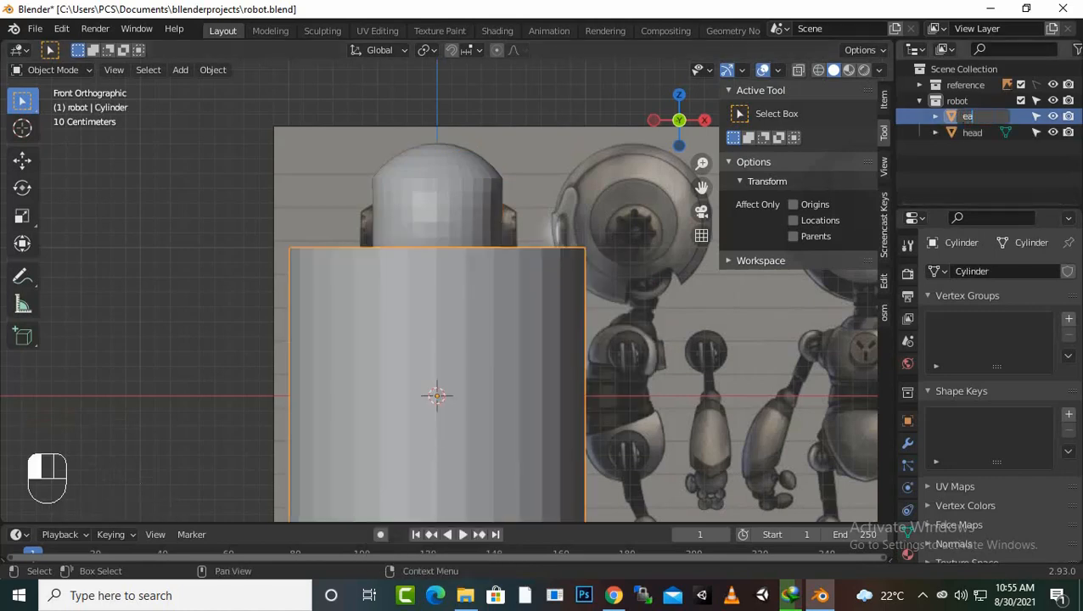
text(r)
key(Return)
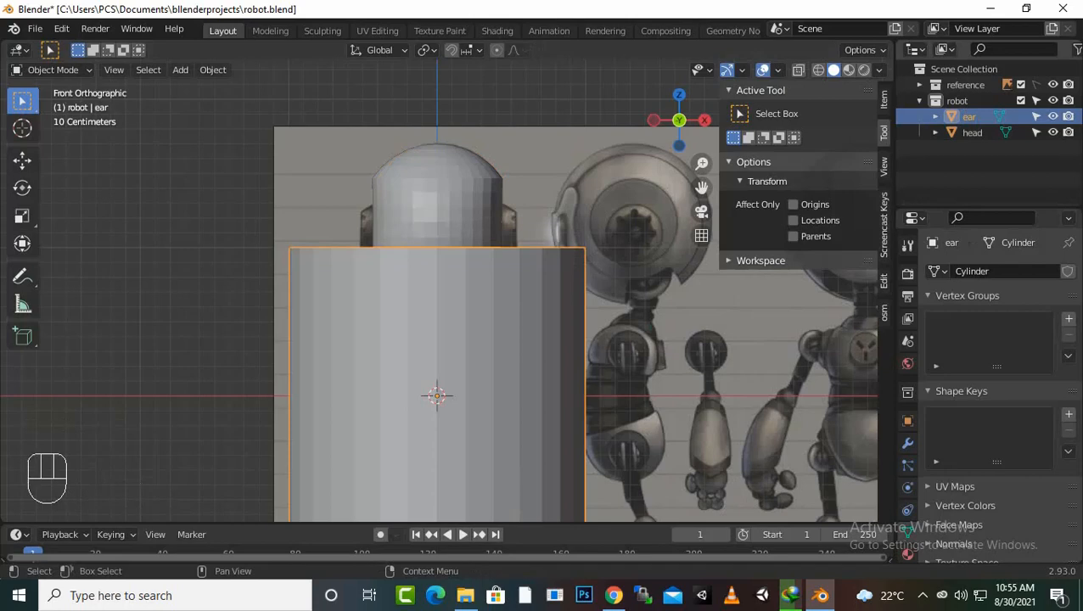
Step: Scale the ear's whole mesh down in Edit Mode to about a quarter of its size
key(Tab)
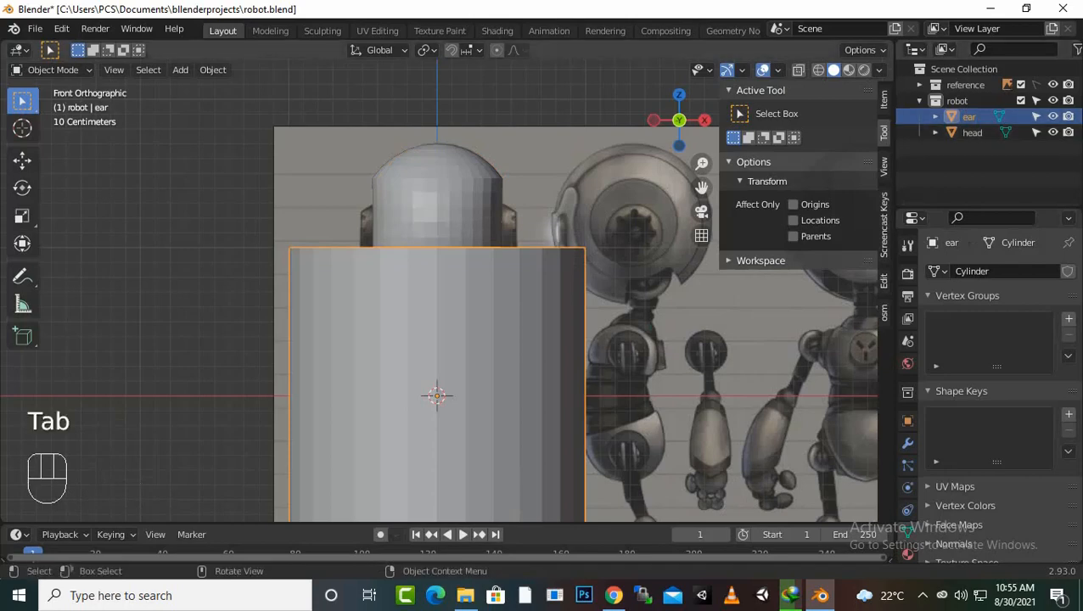
key(Tab)
scroll(439, 297, down, 3)
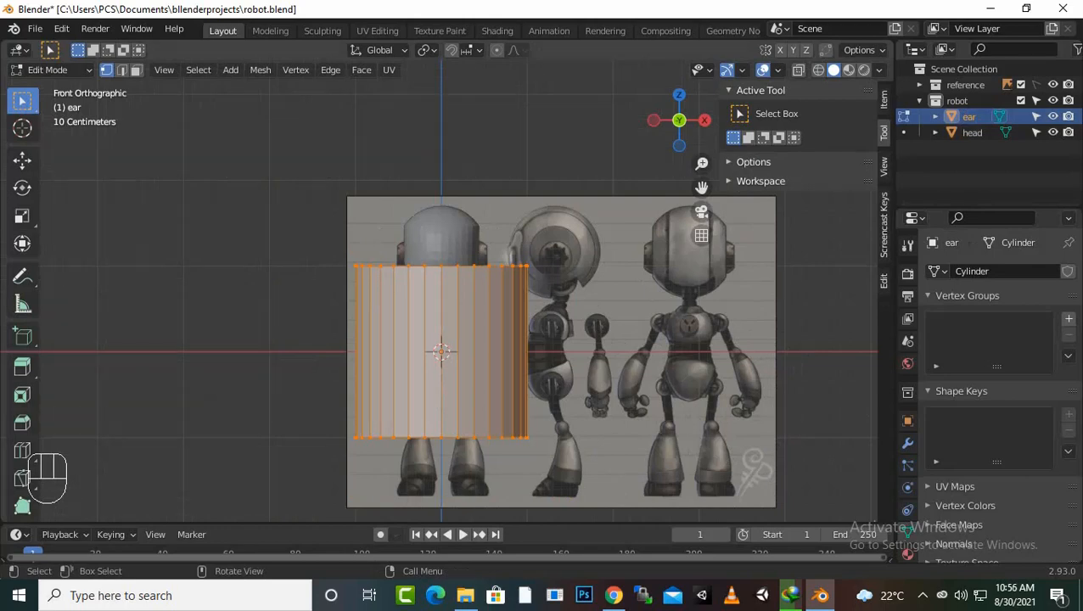
key(s)
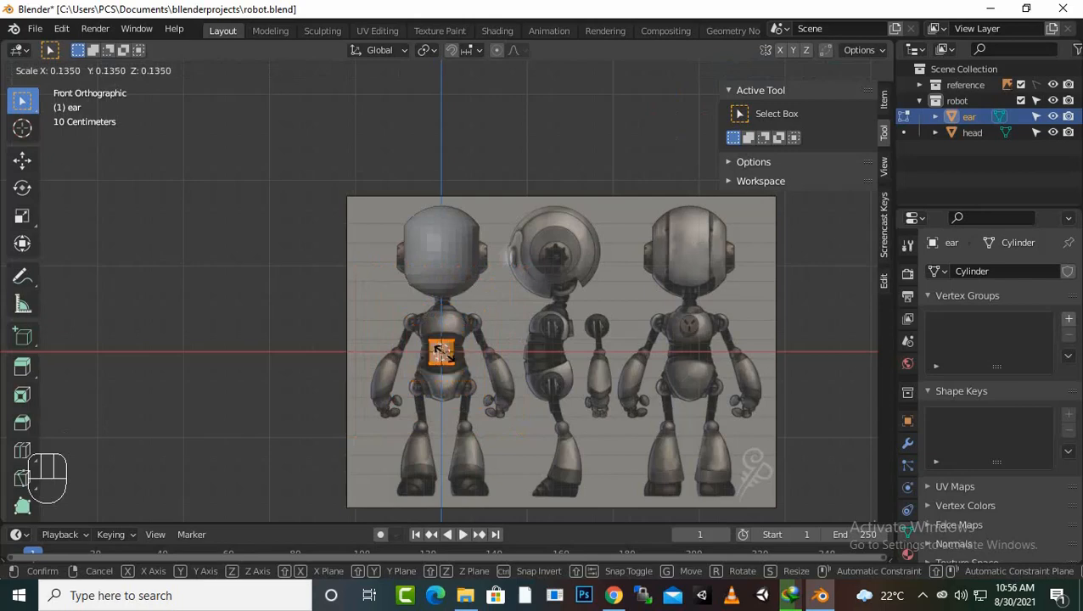
click(441, 351)
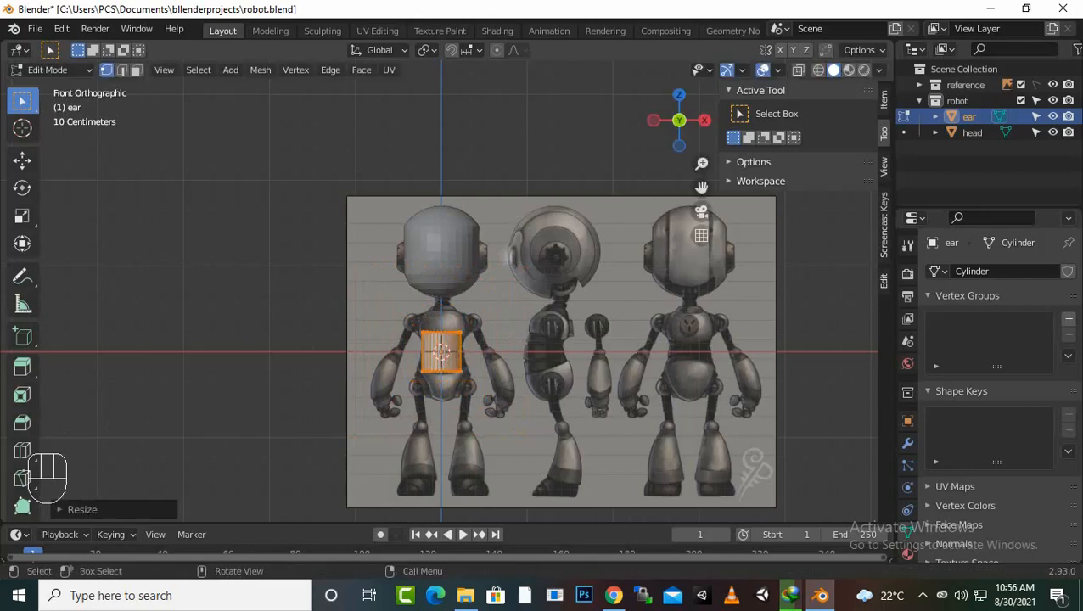
scroll(441, 290, up, 2)
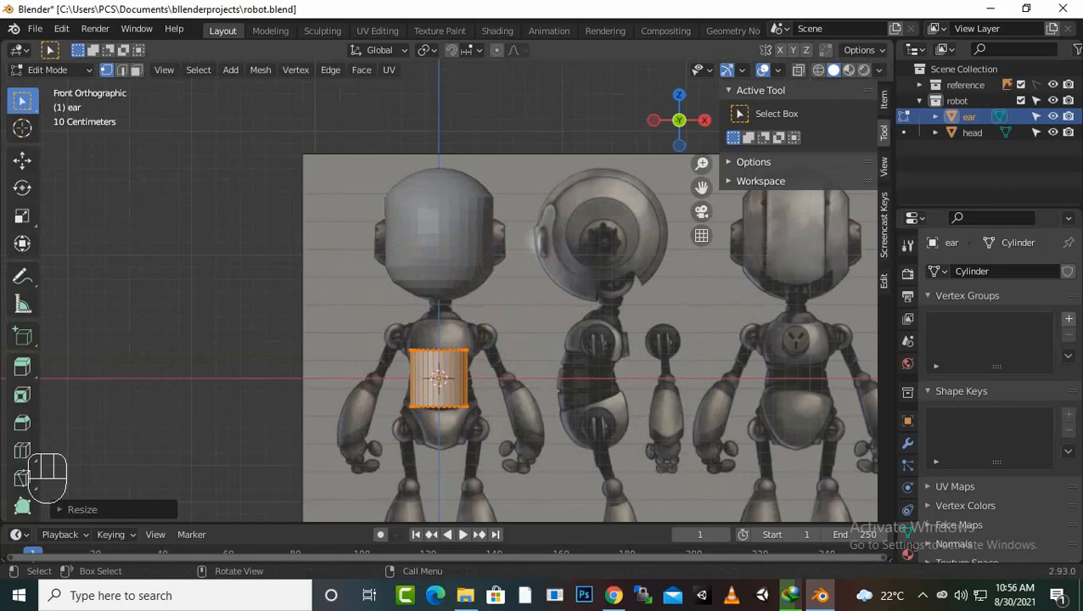
key(r)
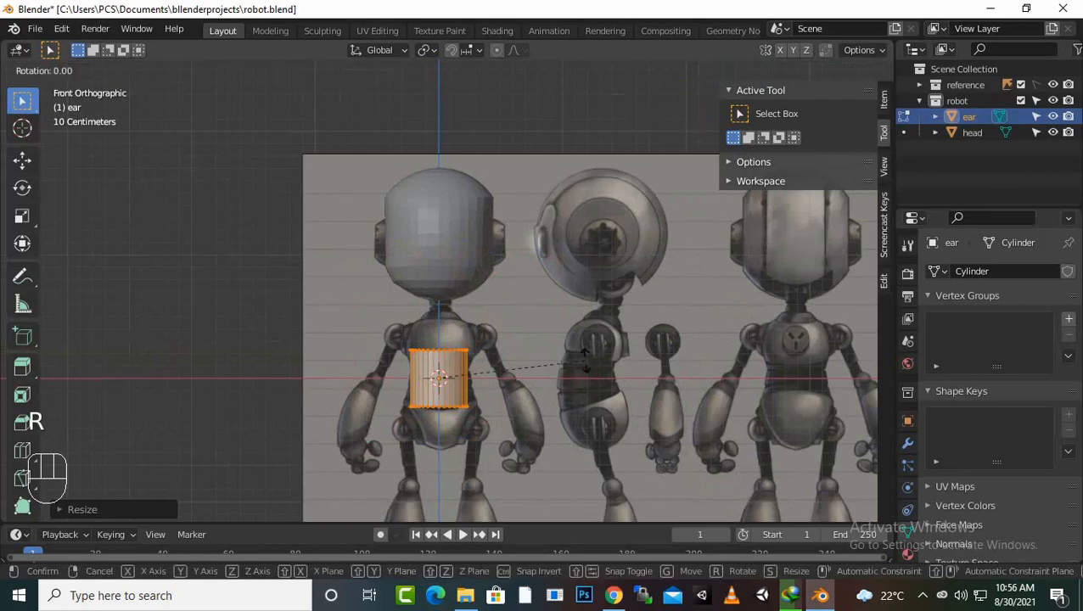
key(x)
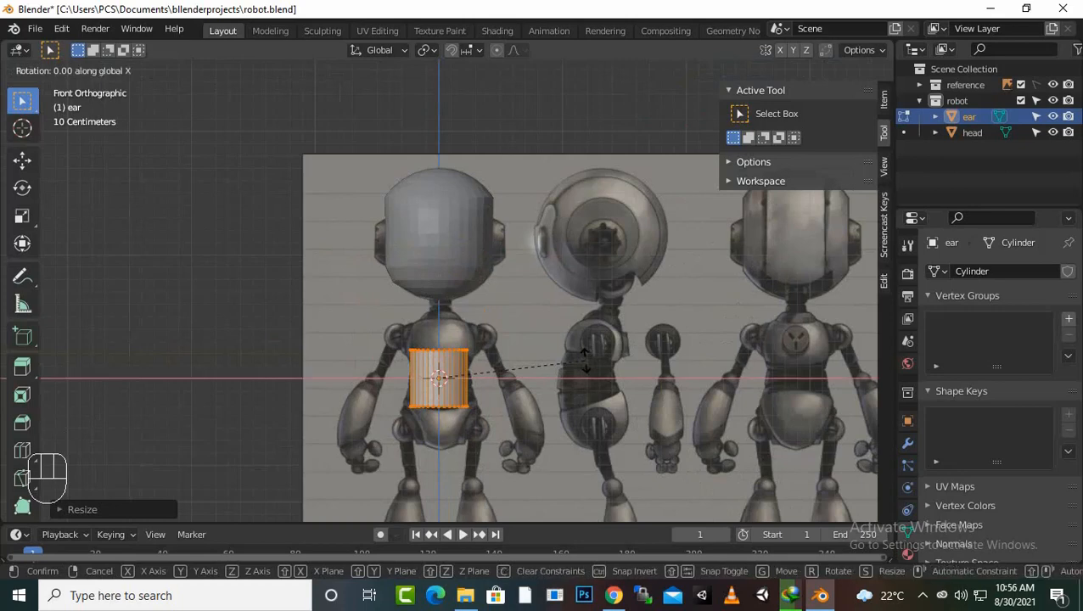
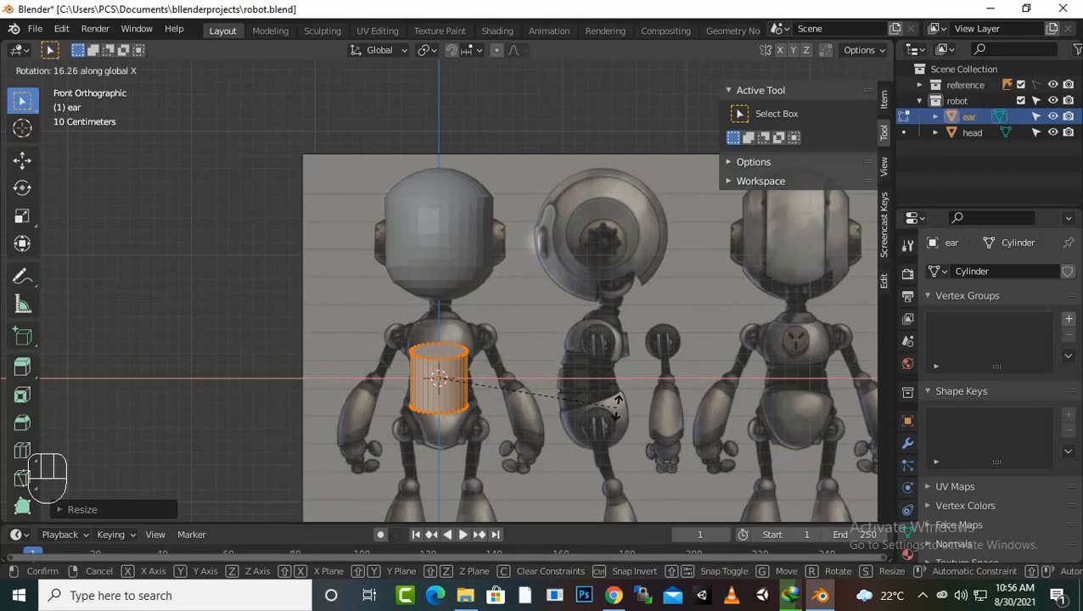
key(Escape)
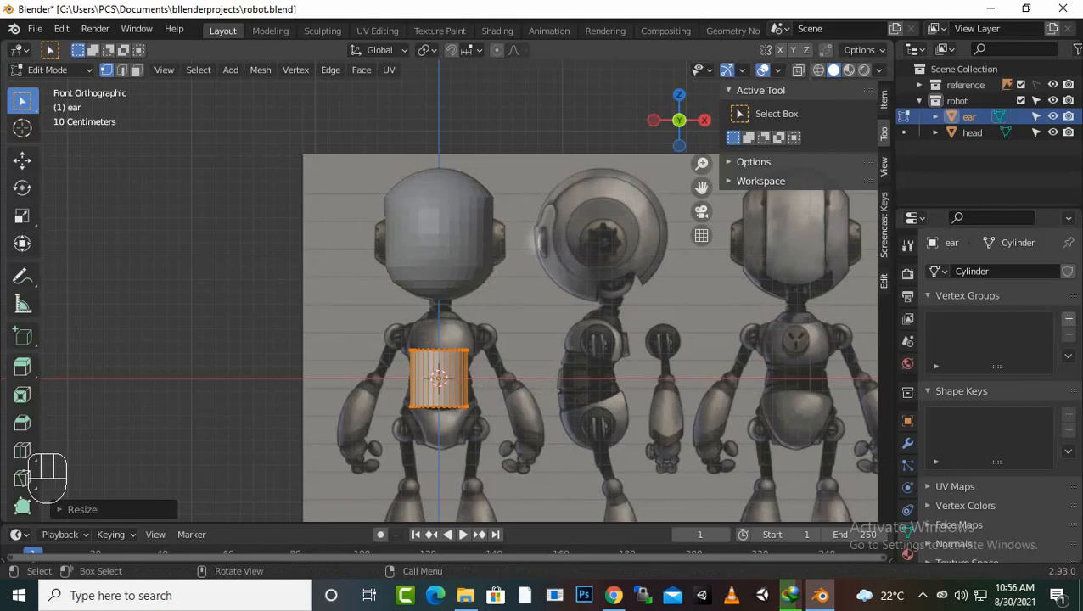
Step: Rotate the ear cylinder's mesh 90 degrees about the global Y axis
key(r)
key(y)
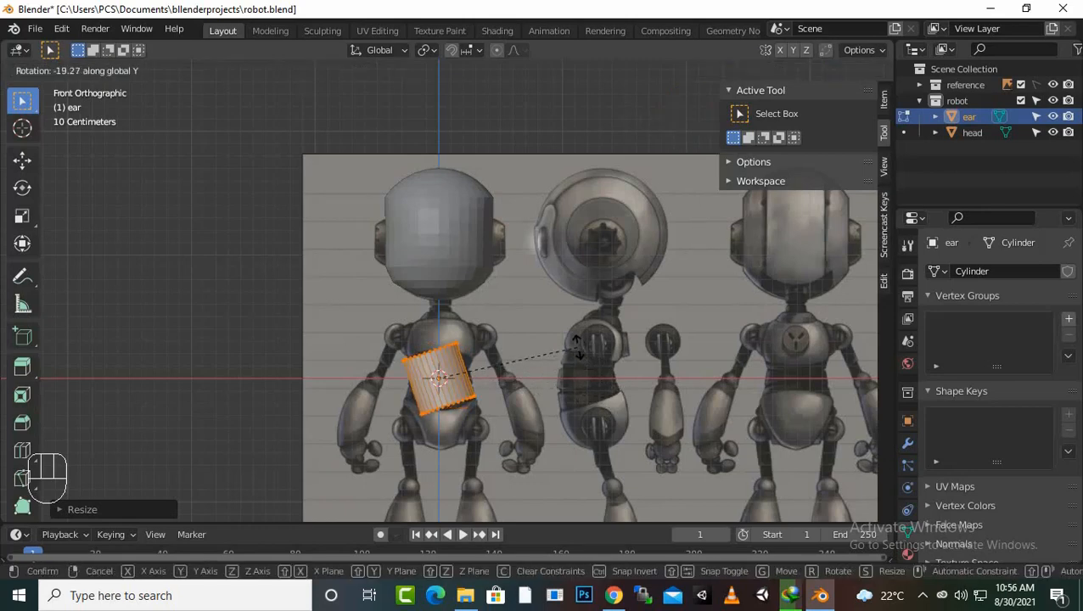
text(90)
key(Return)
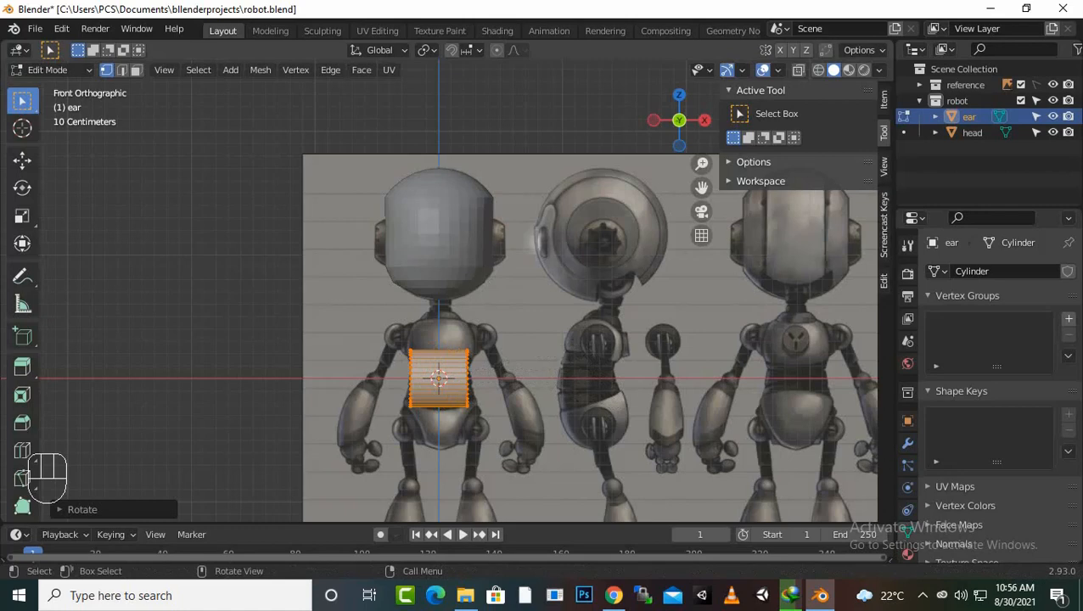
Step: Move the ear cylinder's mesh about 0.67 m along X and 1.13 m up, against the side of the head
key(g)
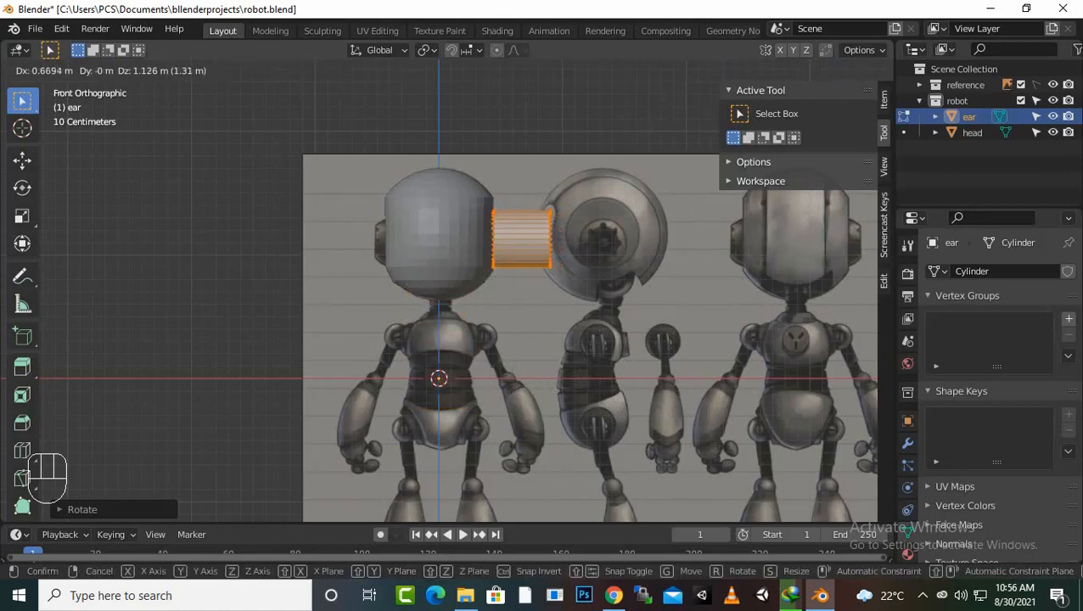
key(Return)
scroll(454, 294, up, 5)
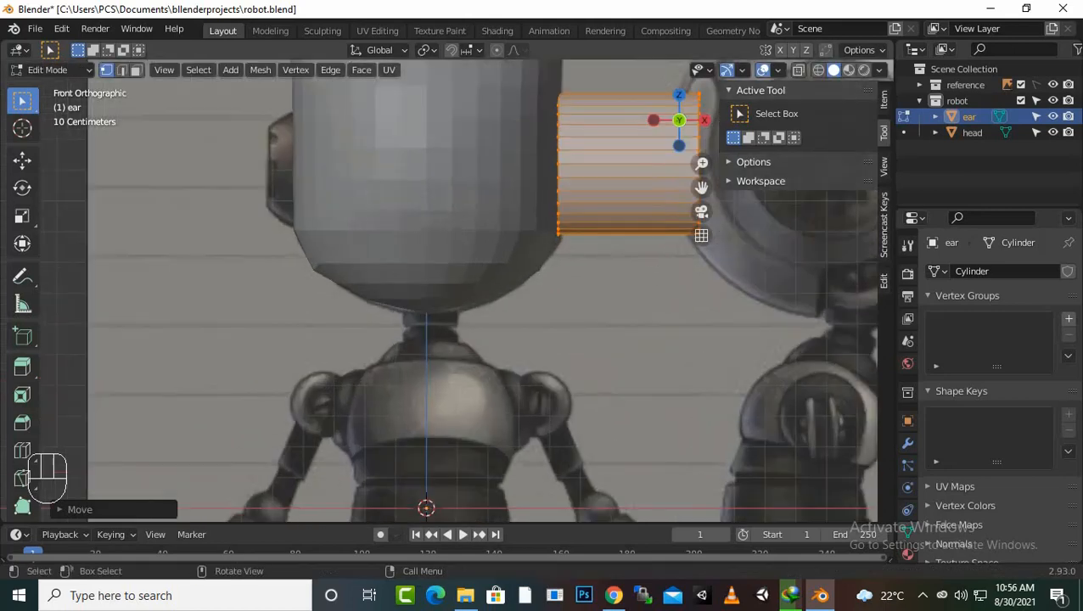
Step: Scale the ear's mesh down to about 0.78 and move it slightly along X and down against the side of the head
scroll(472, 290, down, 1)
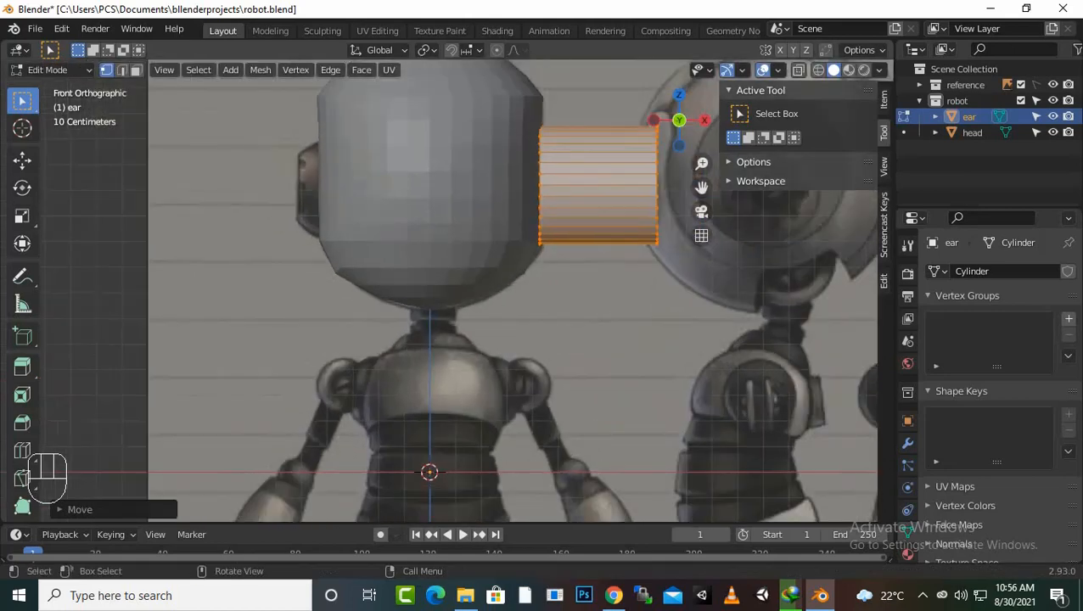
key(s)
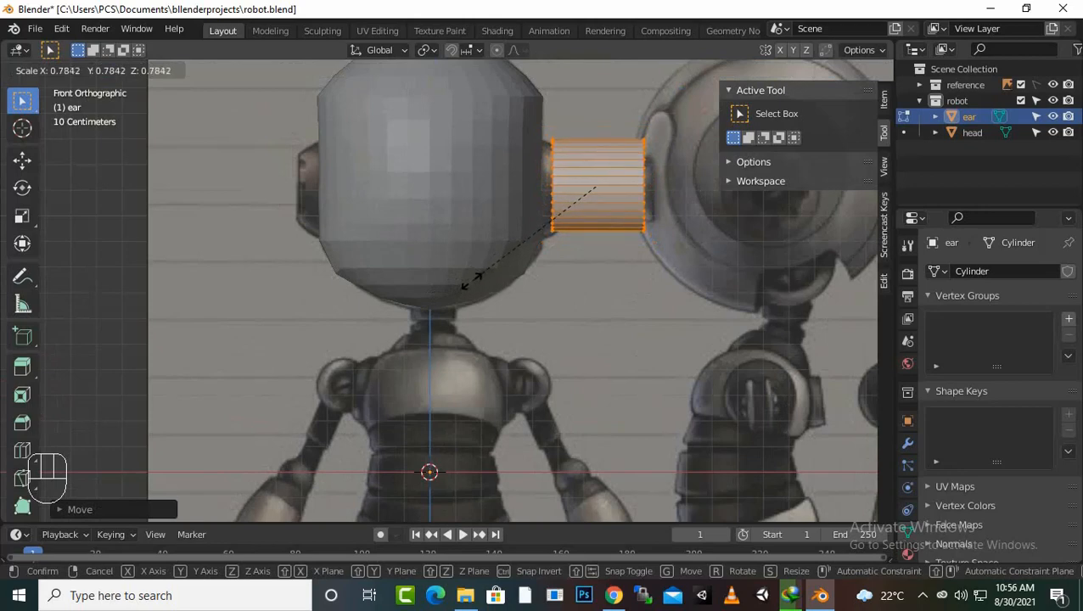
click(472, 281)
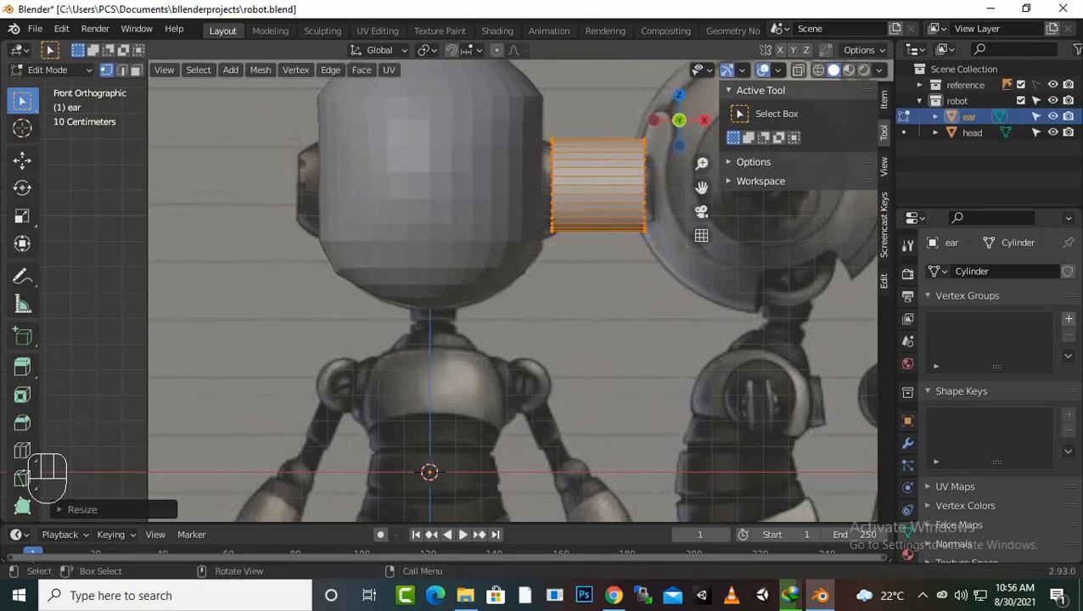
click(22, 160)
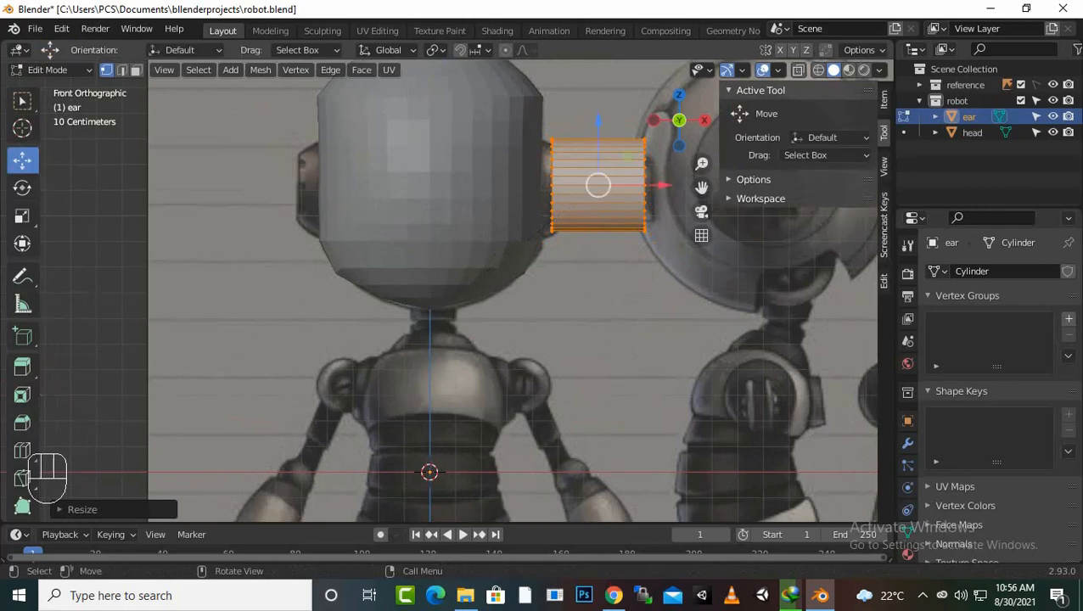
drag(661, 185, 653, 185)
drag(591, 122, 591, 125)
Step: In wireframe display, enlarge the ear mesh slightly and flatten it along global X to a little under half its width
click(818, 70)
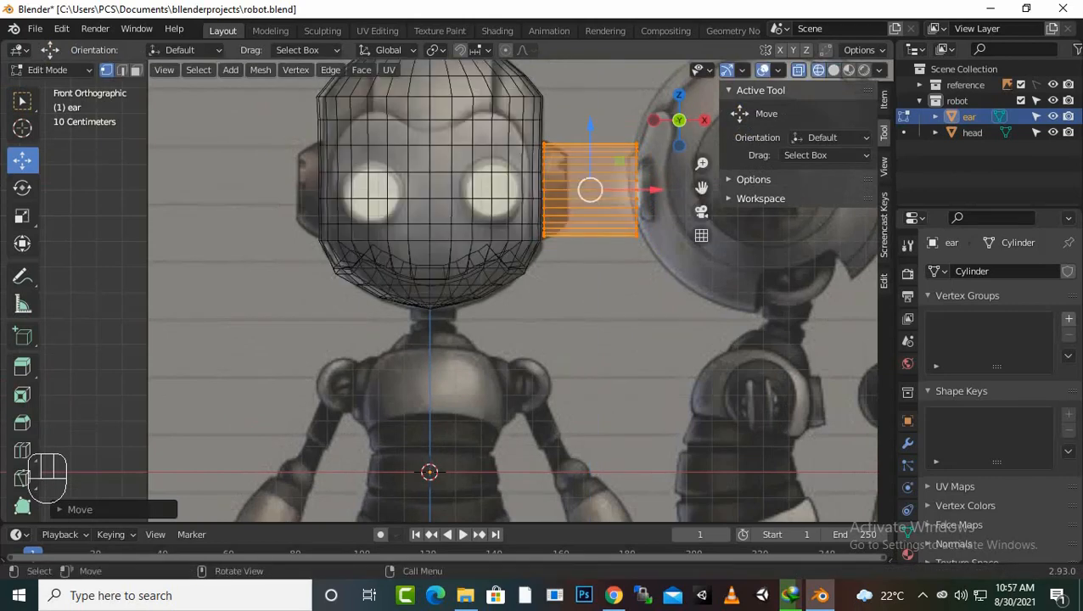
key(s)
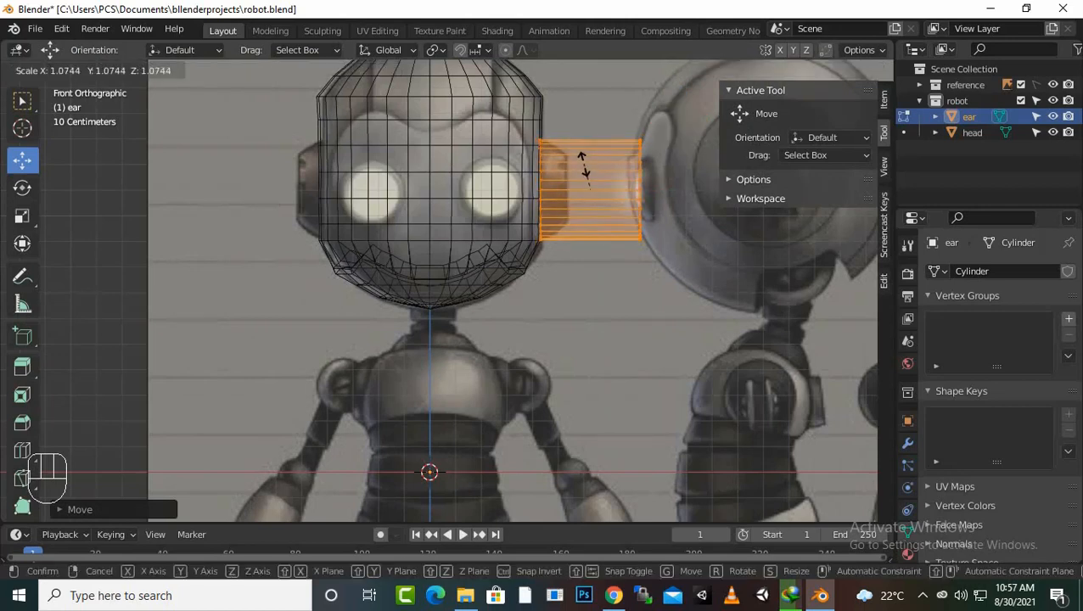
click(585, 174)
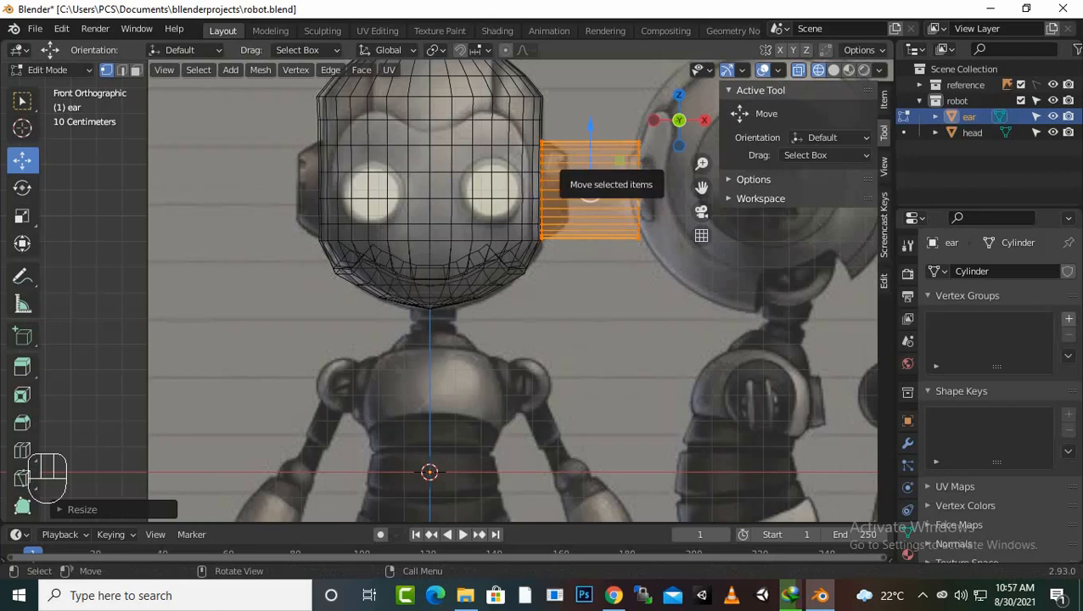
key(s)
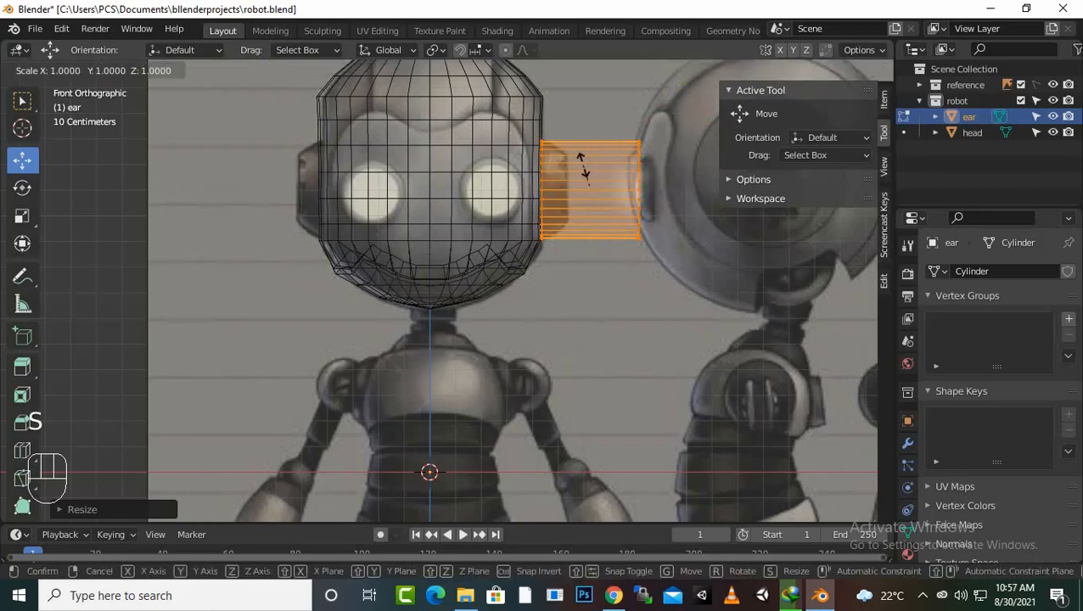
key(x)
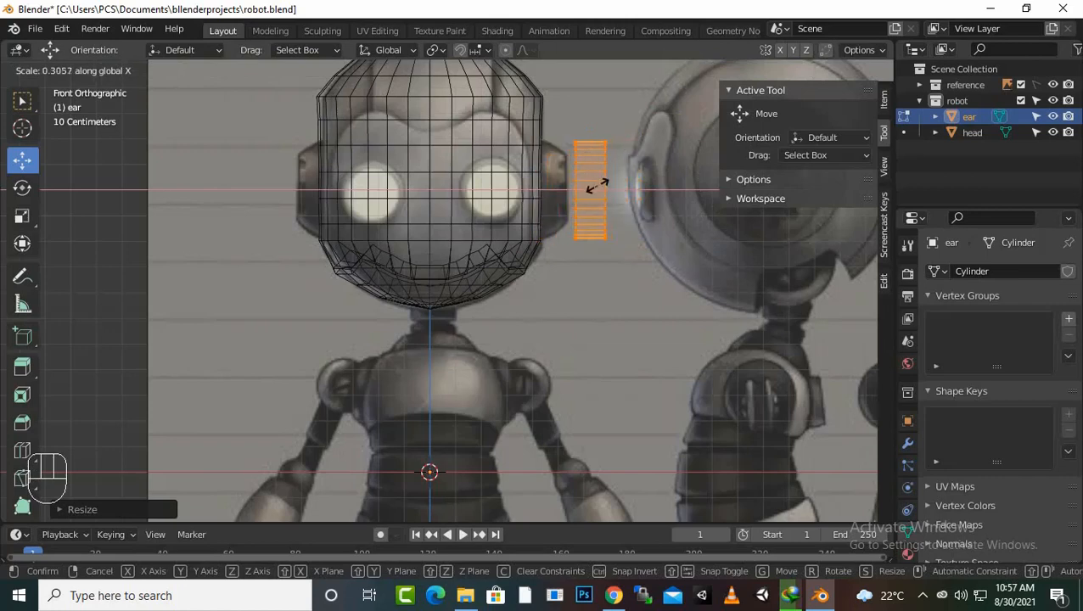
click(600, 186)
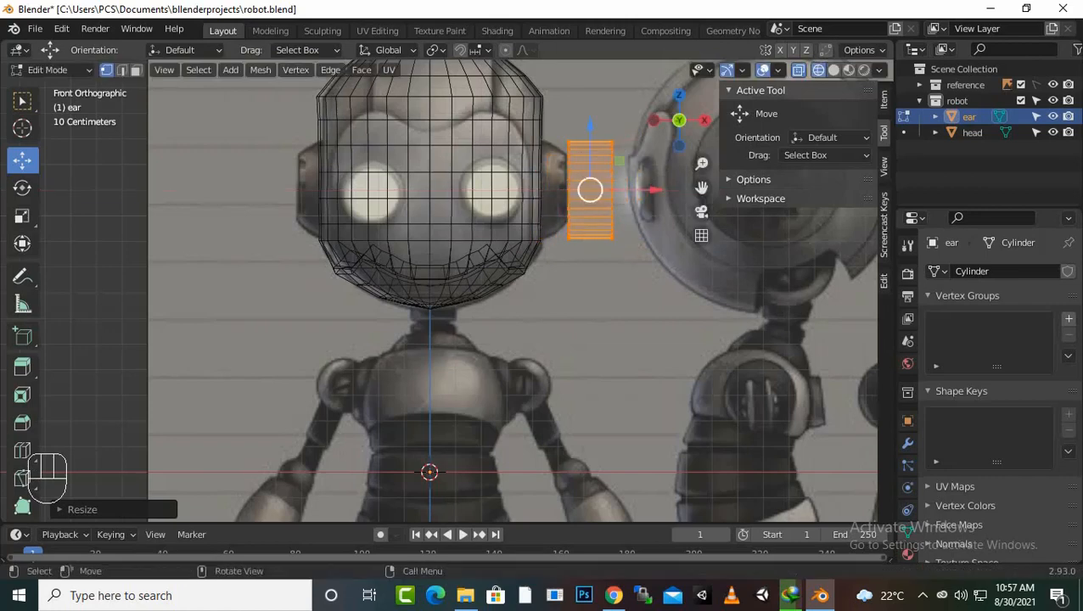
Step: Move the flattened ear mesh along global X until its inner side meets the head
key(g)
key(x)
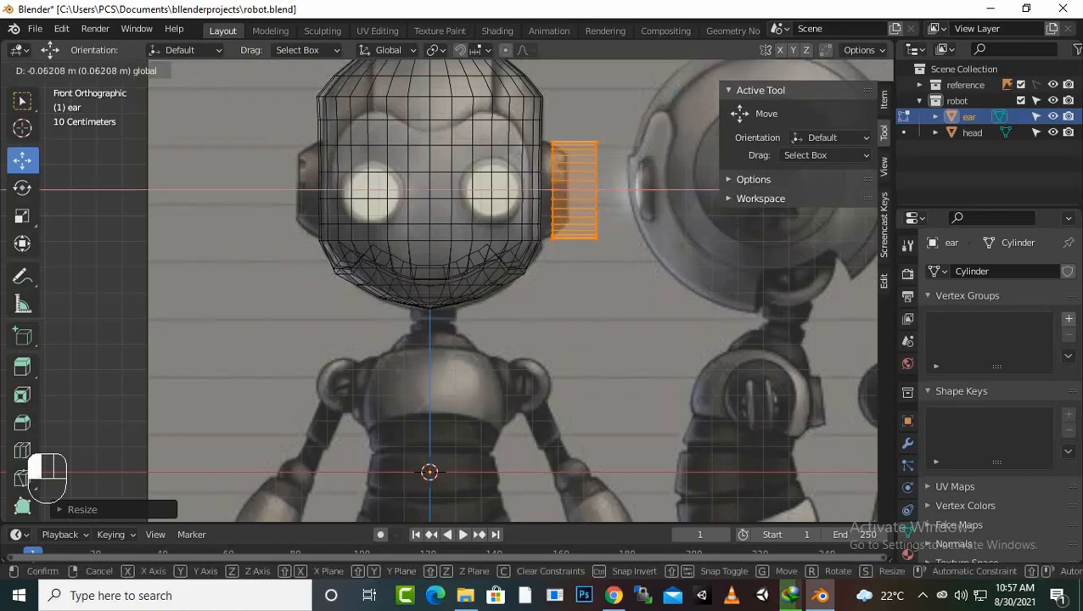
drag(633, 189, 629, 189)
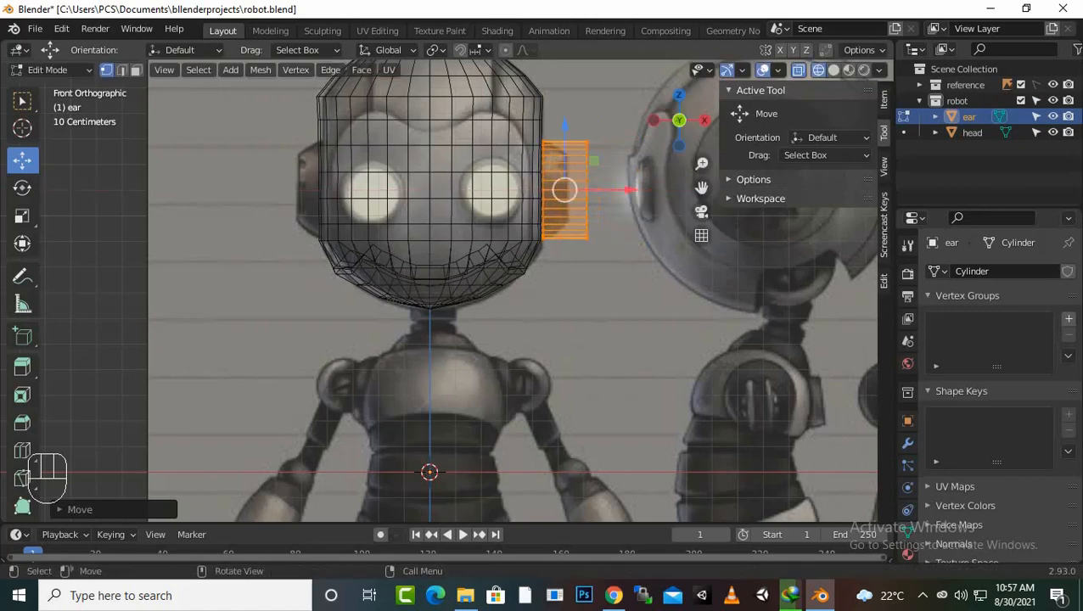
Step: Thin the ear mesh along X to about three quarters of its width and shift it back against the head
key(s)
key(x)
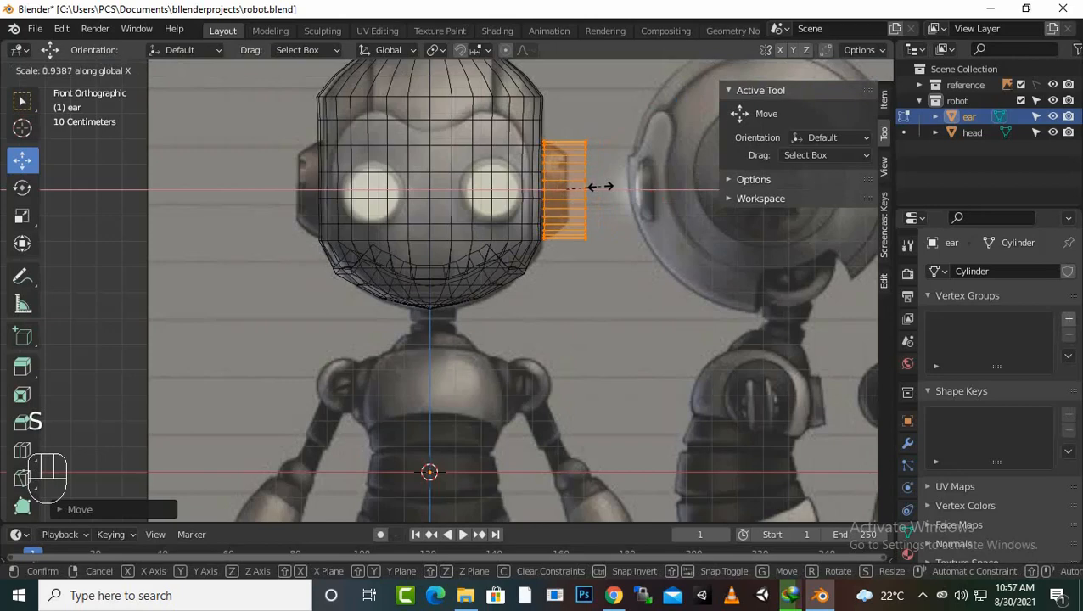
click(589, 186)
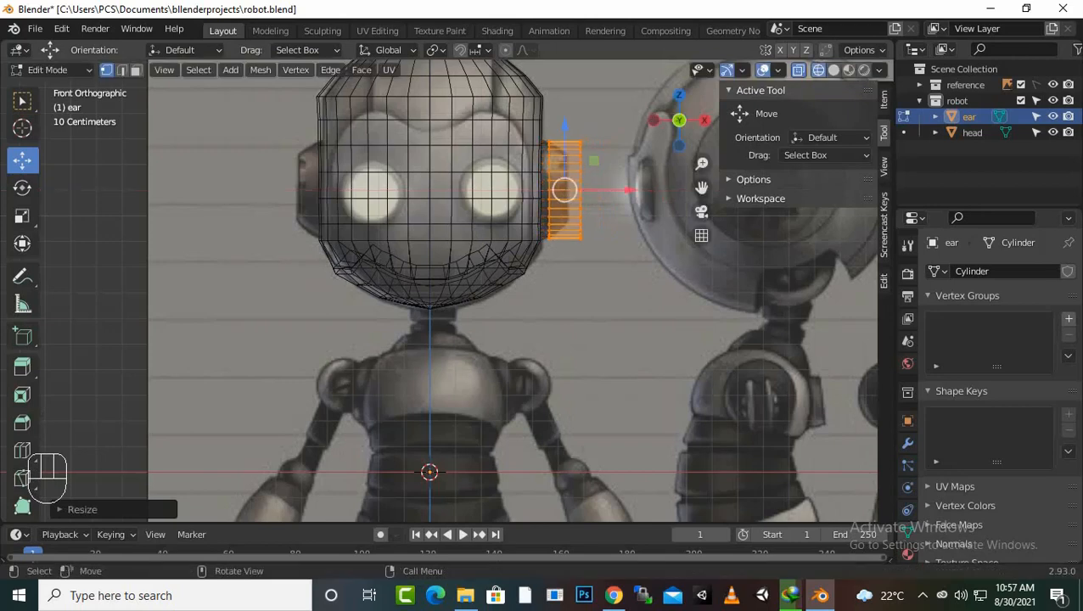
drag(629, 189, 620, 189)
Step: Narrow the ear along X by roughly another tenth and nudge it onto the head's side edge, matching the reference ear's thickness
scroll(439, 292, up, 2)
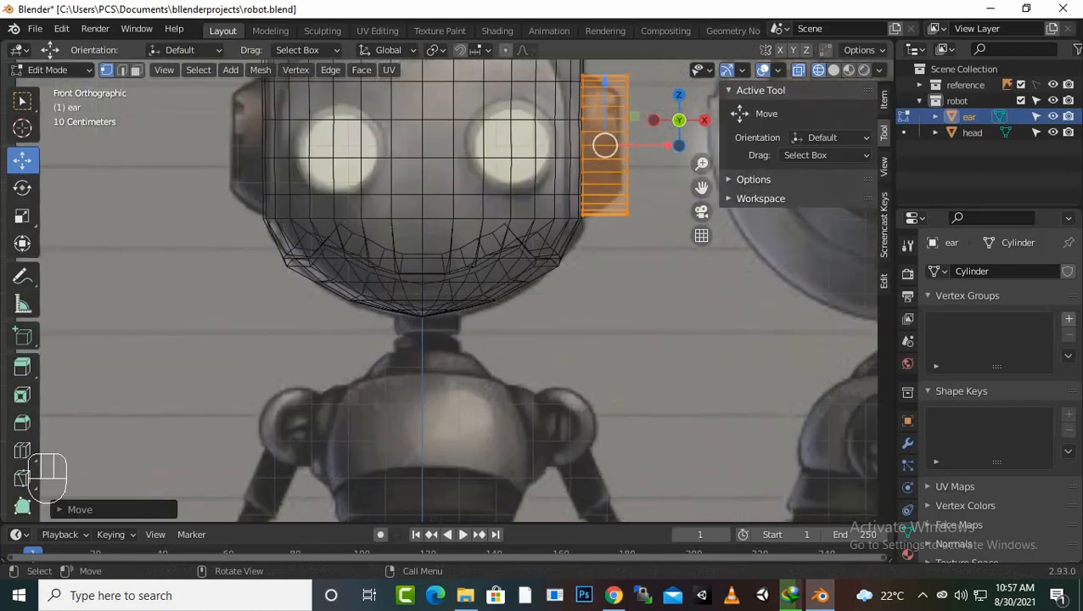
key(s)
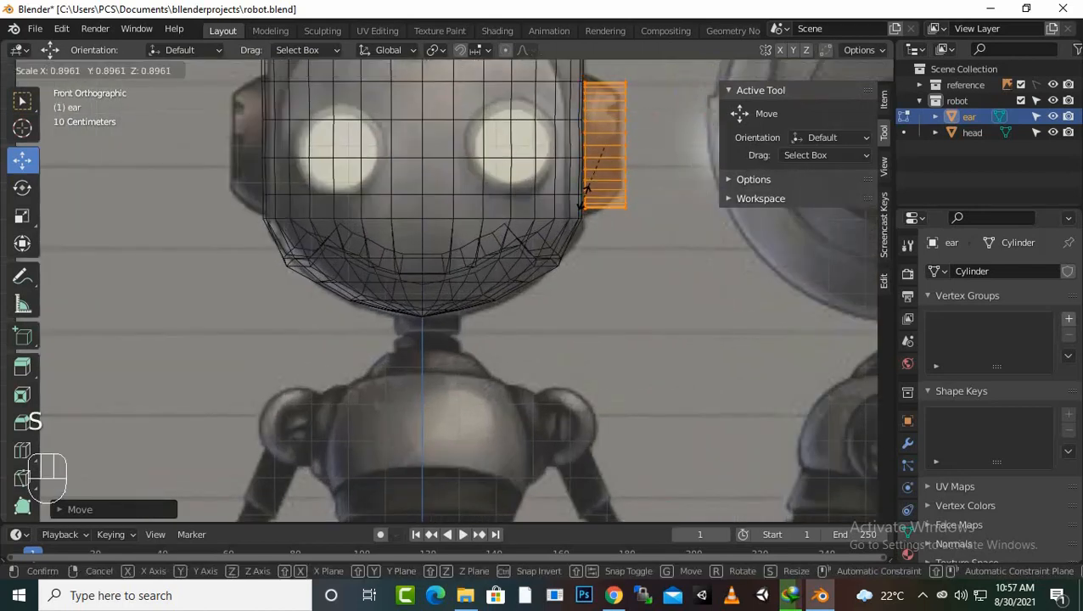
key(x)
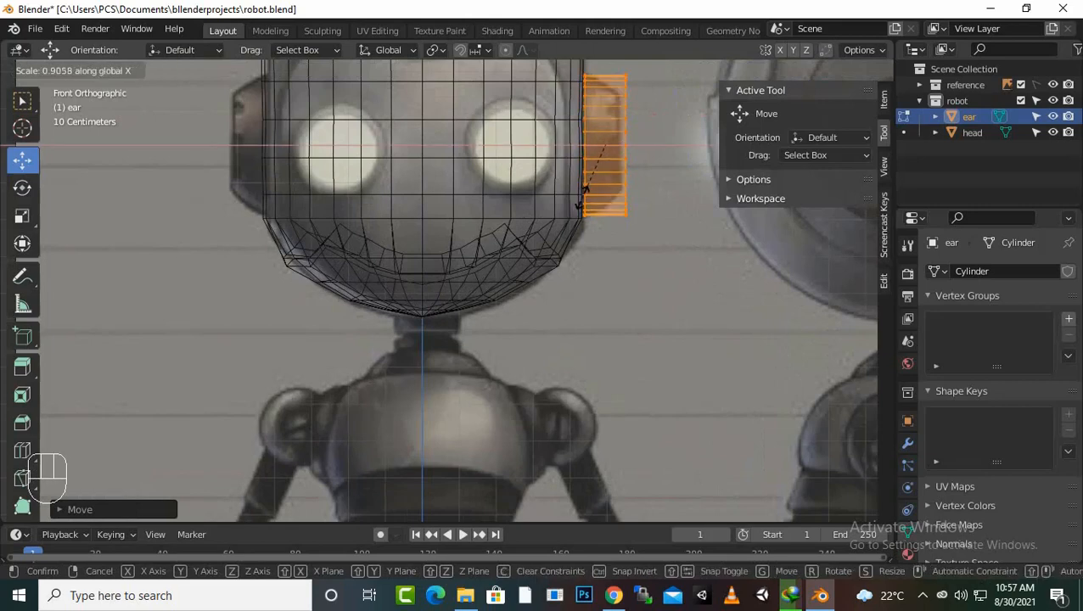
click(597, 189)
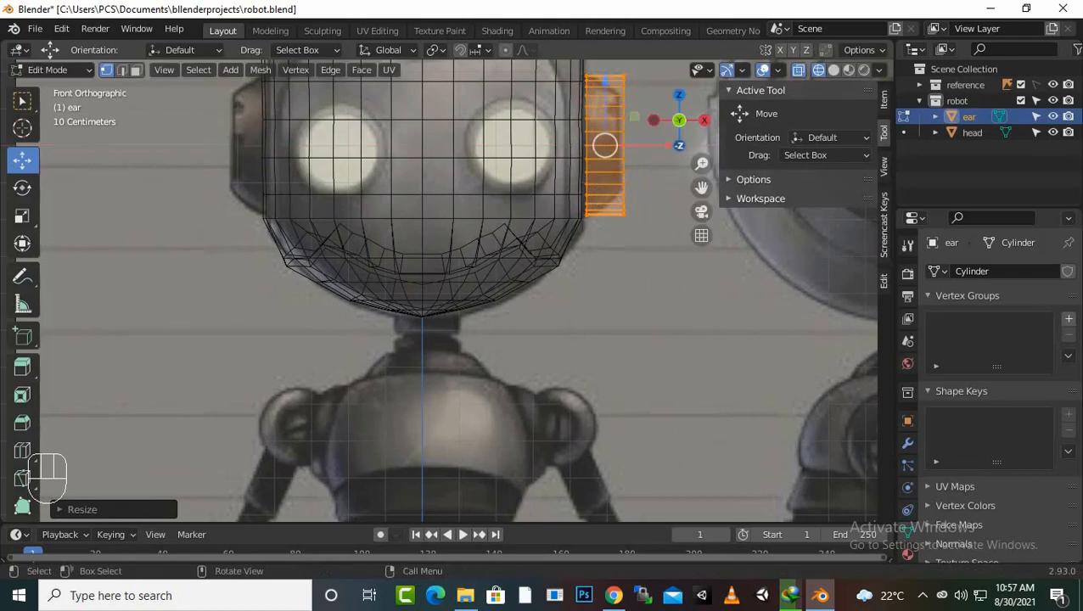
drag(675, 145, 672, 146)
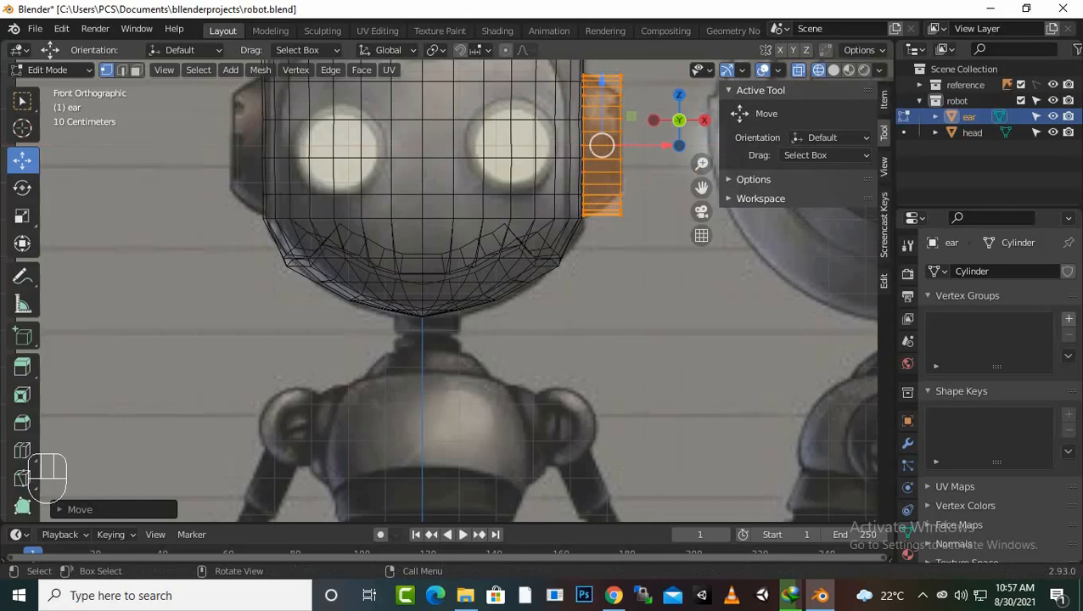
Step: Select the ear's outer end vertices and scale them to about 0.71 to taper the ear like the reference
mouse_move(652, 67)
mouse_down()
mouse_move(610, 187)
mouse_move(607, 259)
mouse_up()
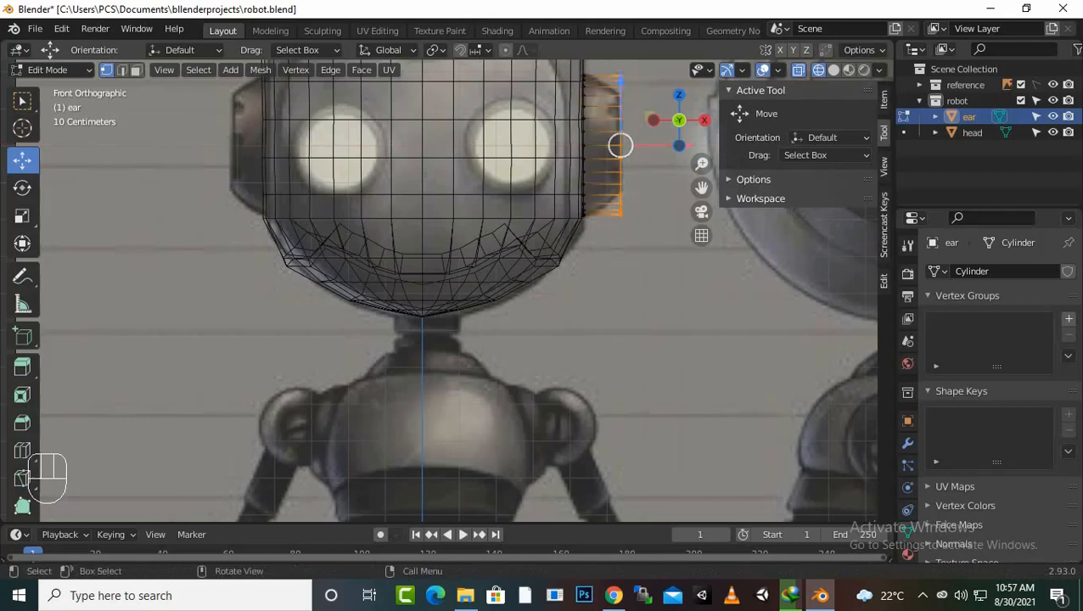
key(s)
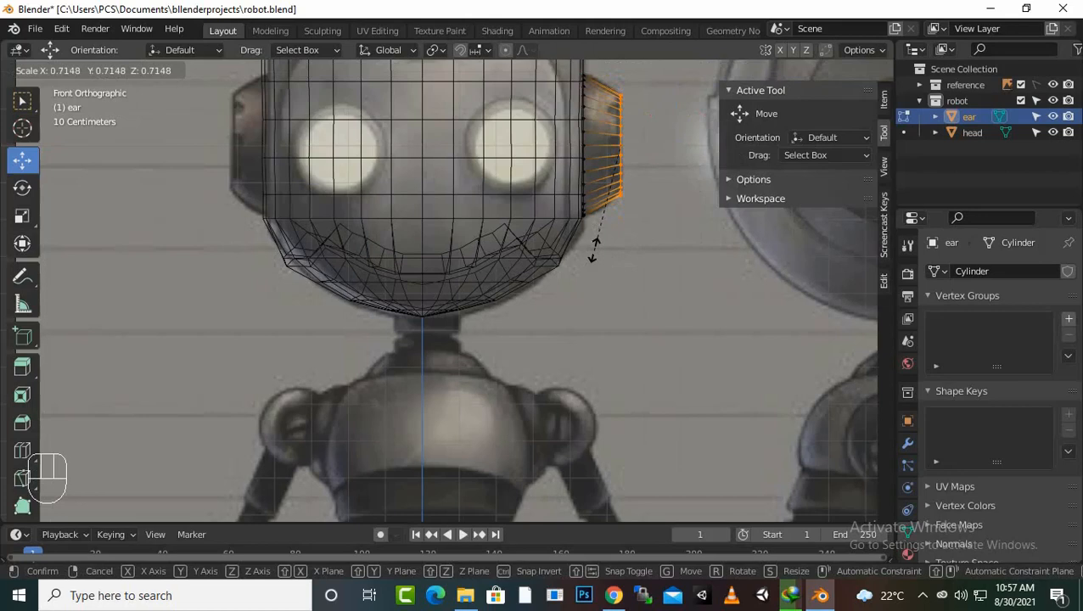
click(594, 251)
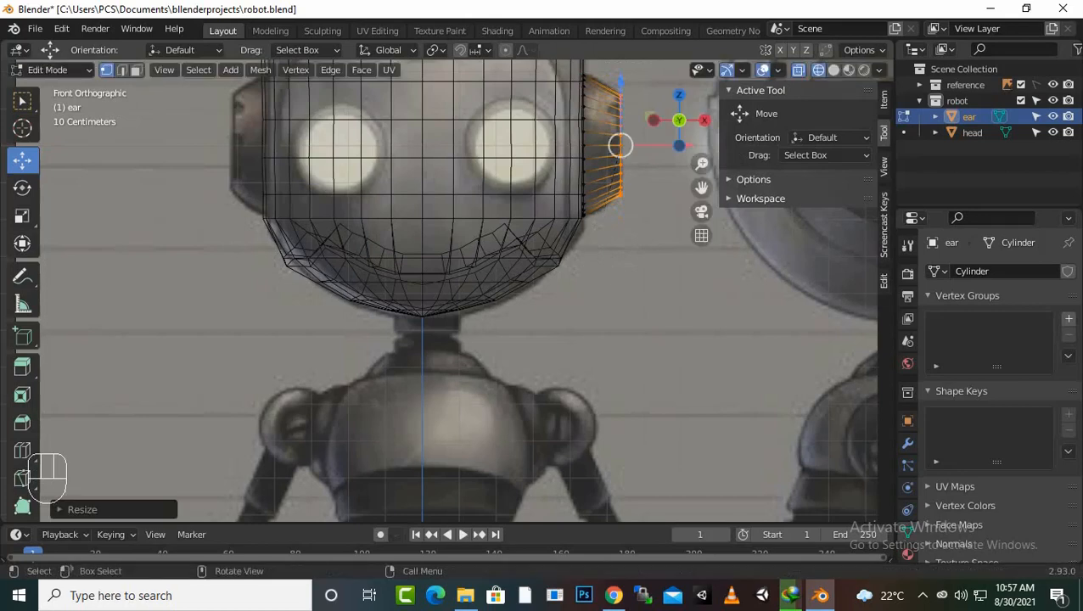
Step: Check the ear in solid display, then in right wireframe view scale its outer end ring down to roughly 0.86
click(834, 71)
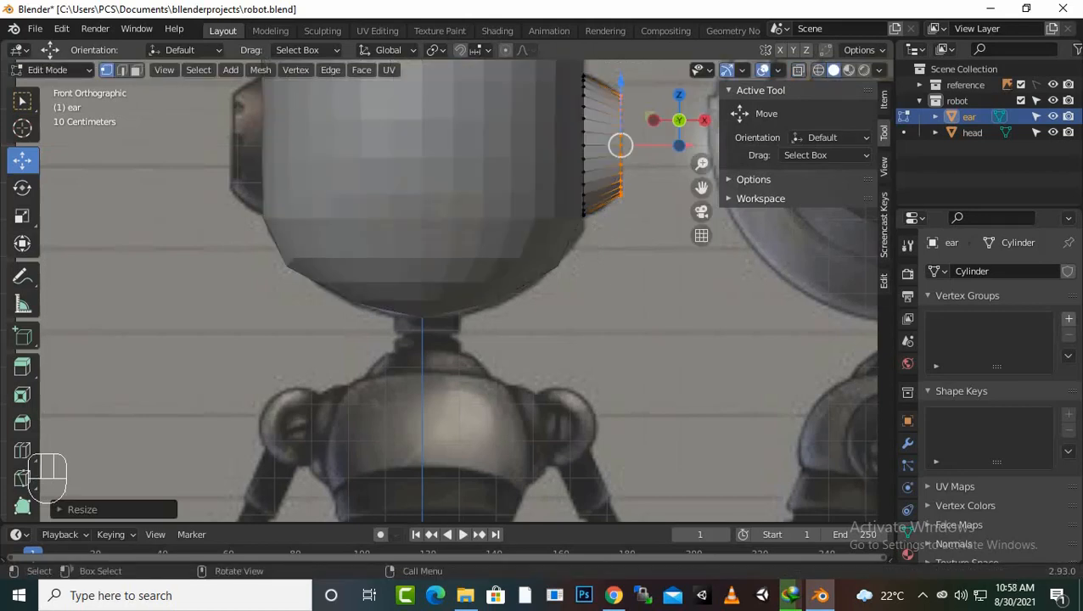
middle_drag(645, 246, 602, 278)
middle_drag(645, 142, 670, 214)
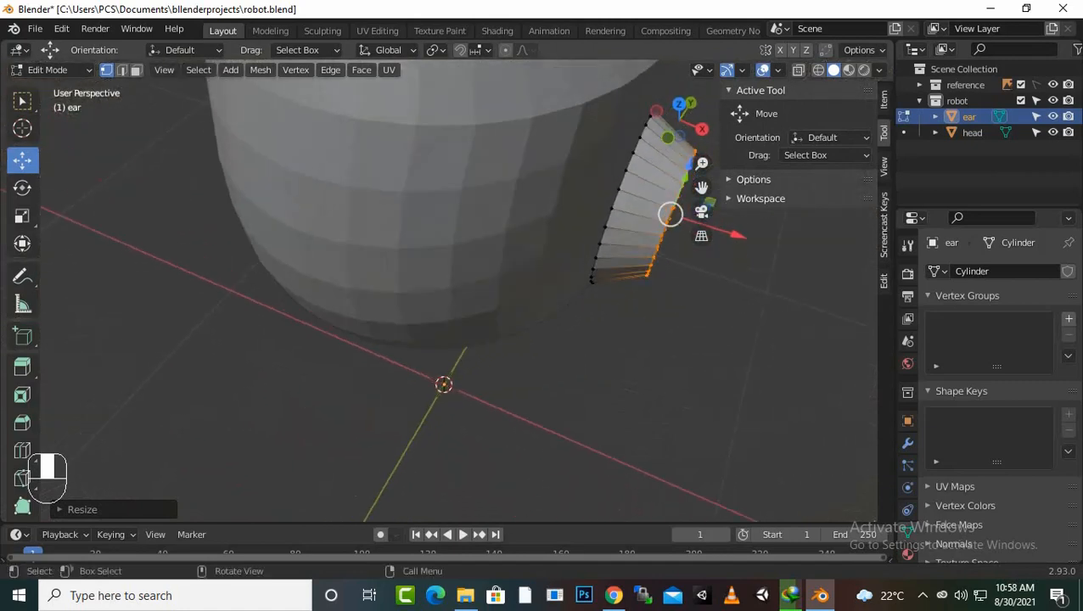
key(KP_3)
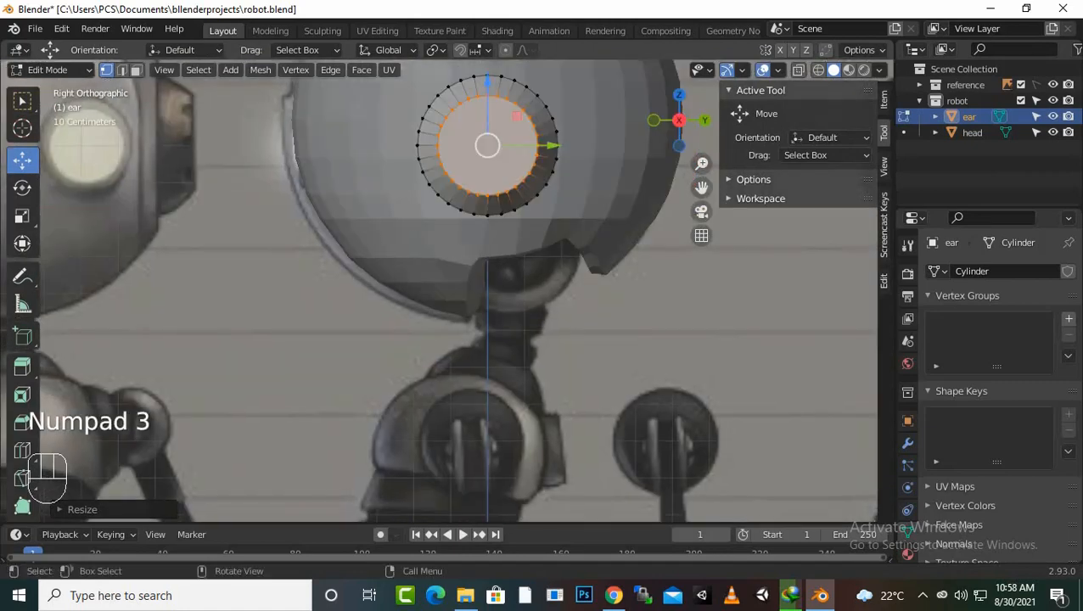
click(819, 70)
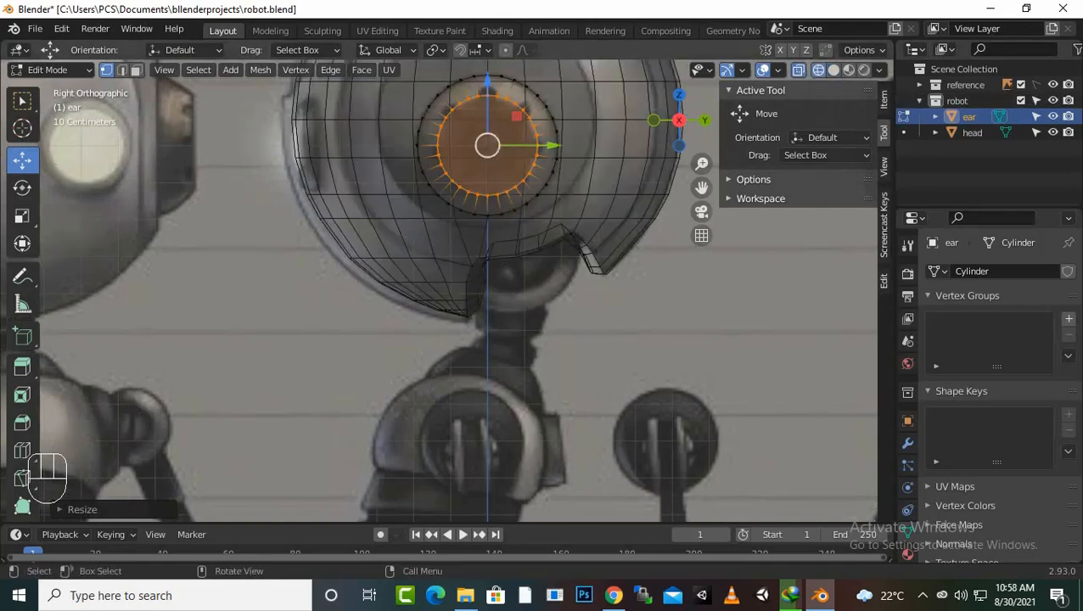
scroll(437, 314, up, 1)
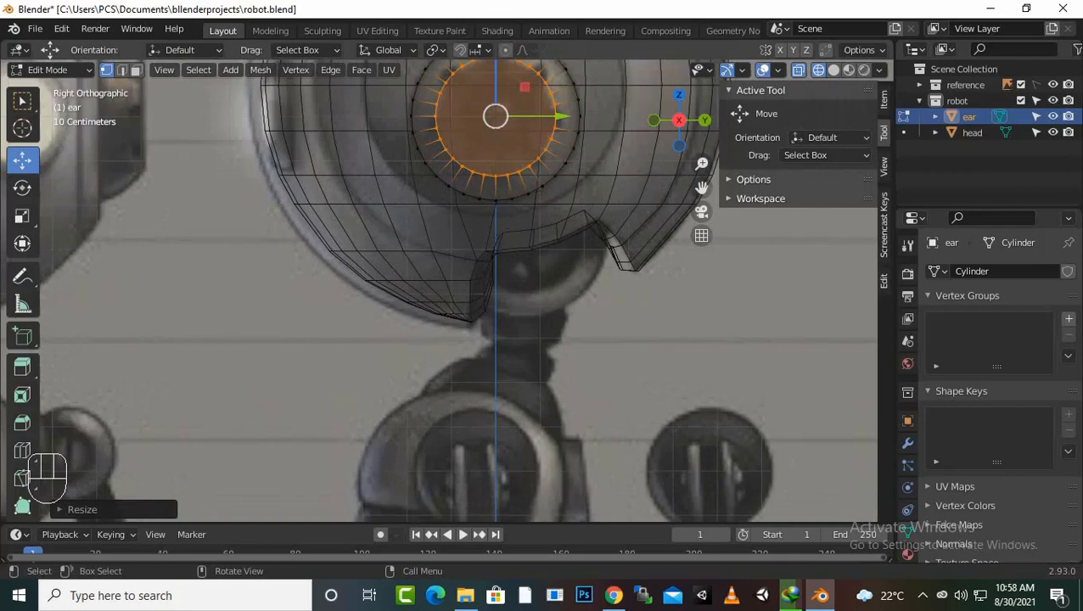
scroll(437, 293, down, 1)
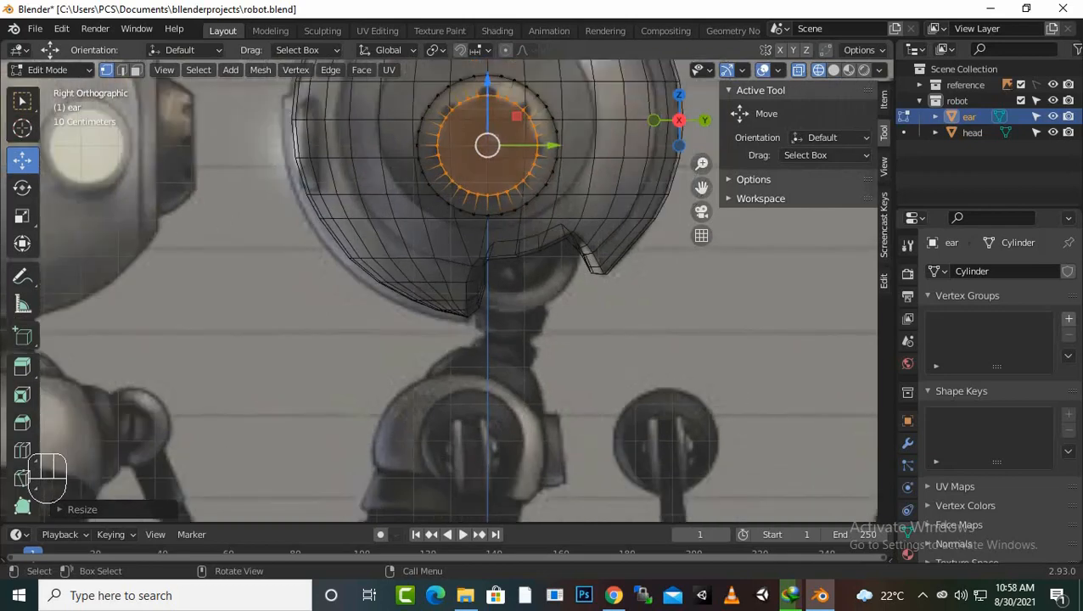
scroll(440, 293, up, 1)
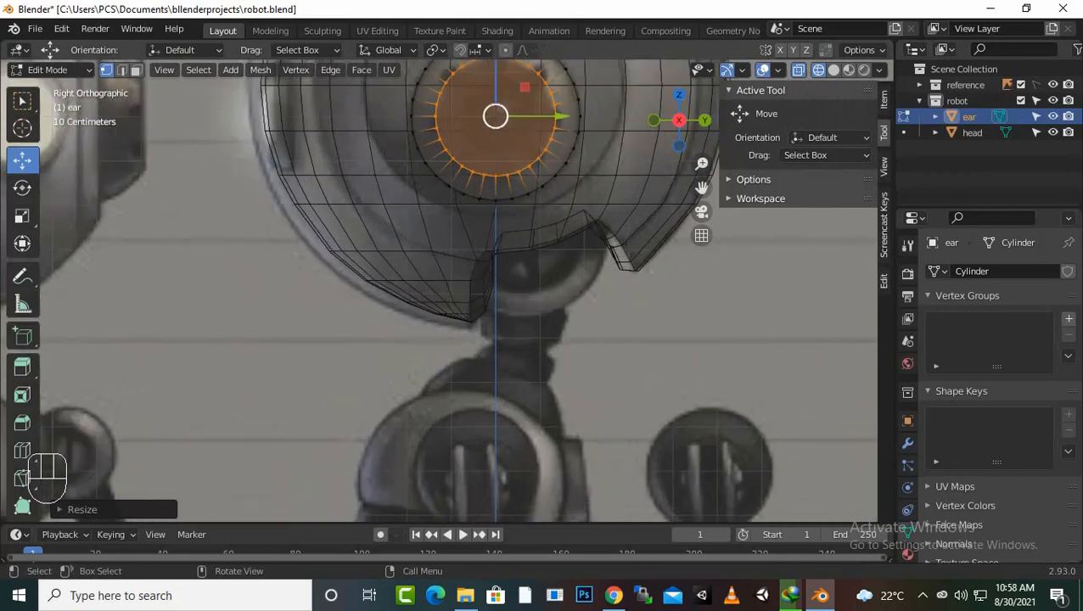
key(s)
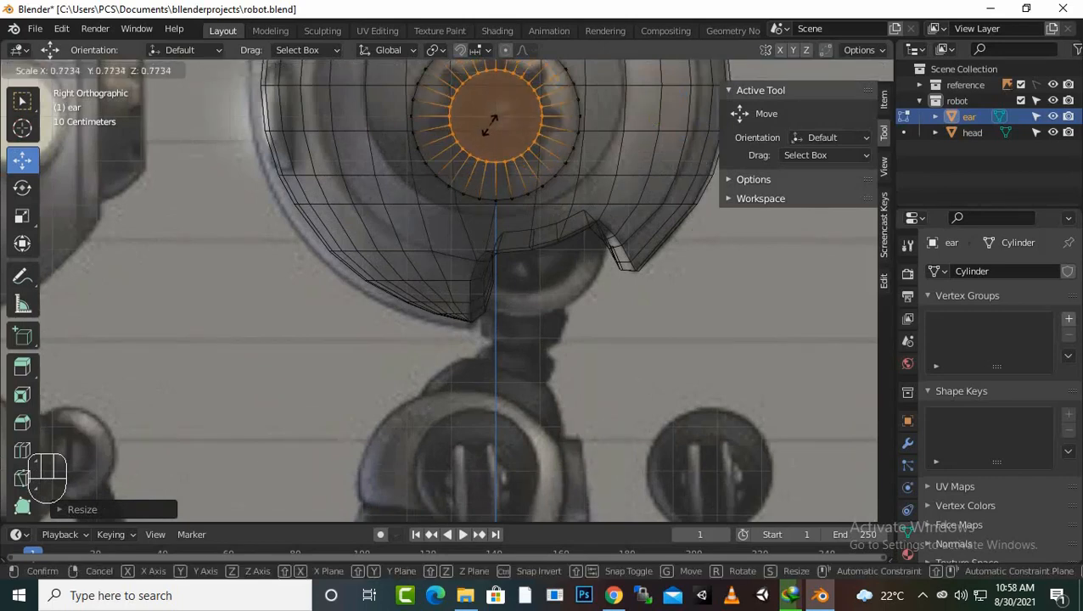
click(489, 124)
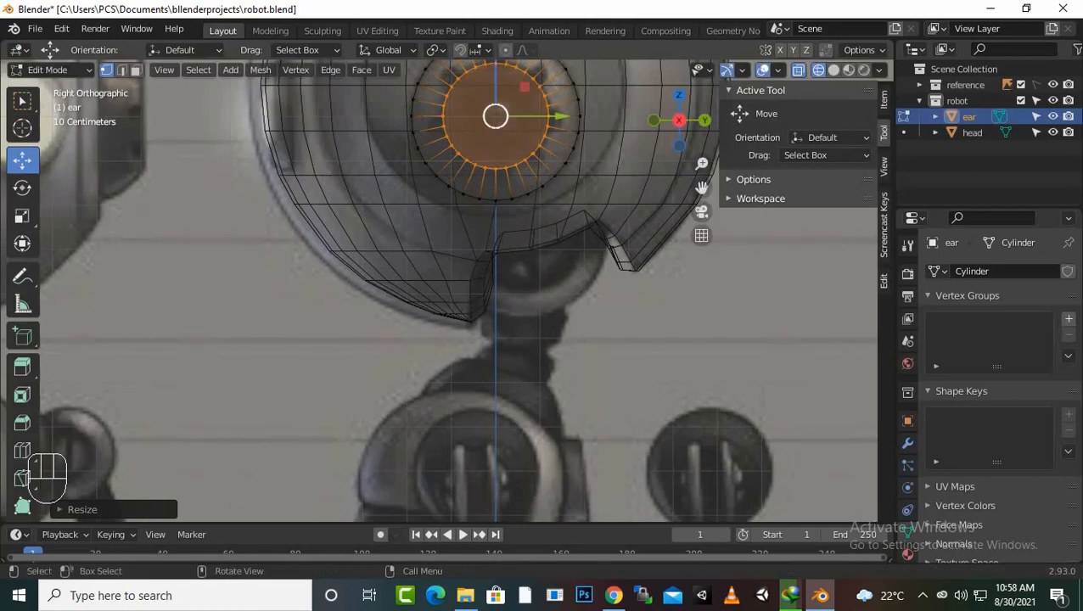
Step: Add one edge loop around the ear's tapered side and slide it about 0.32 toward the wide base ring
scroll(489, 124, down, 1)
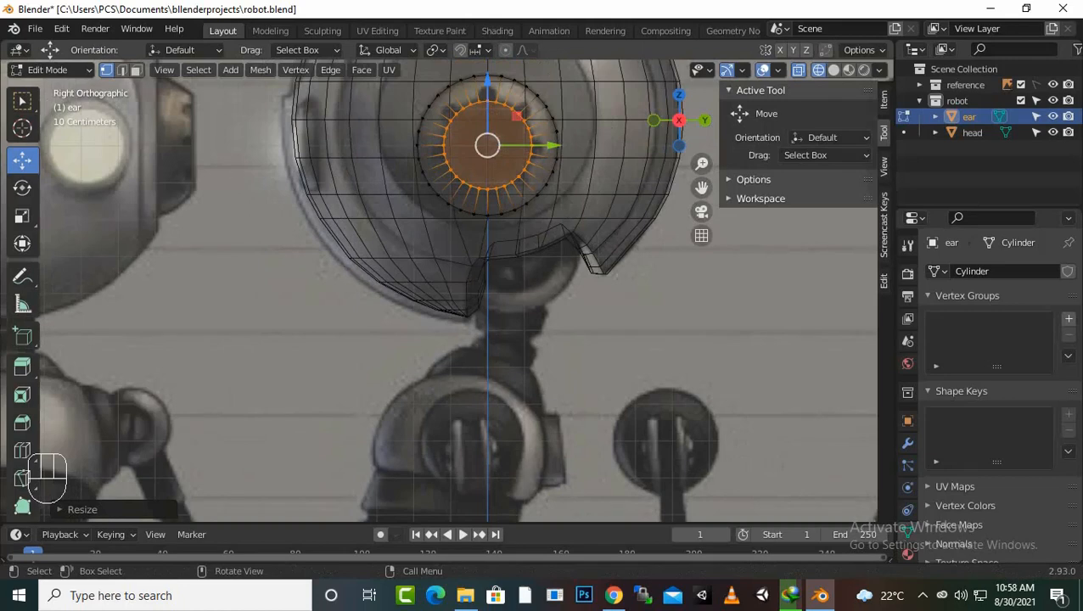
scroll(458, 289, up, 1)
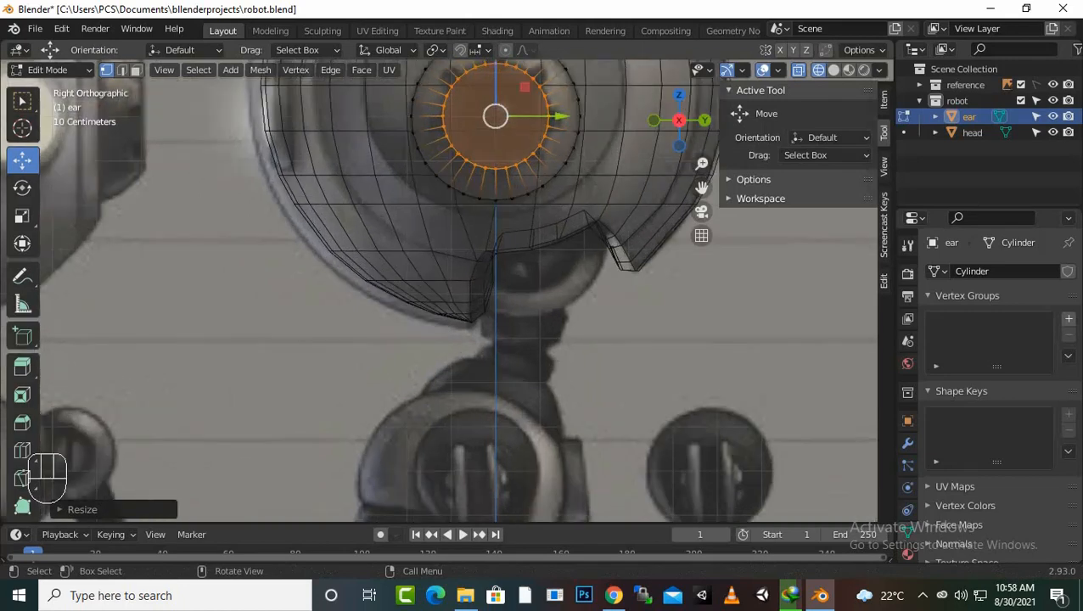
key(ctrl)
key(ctrl+r)
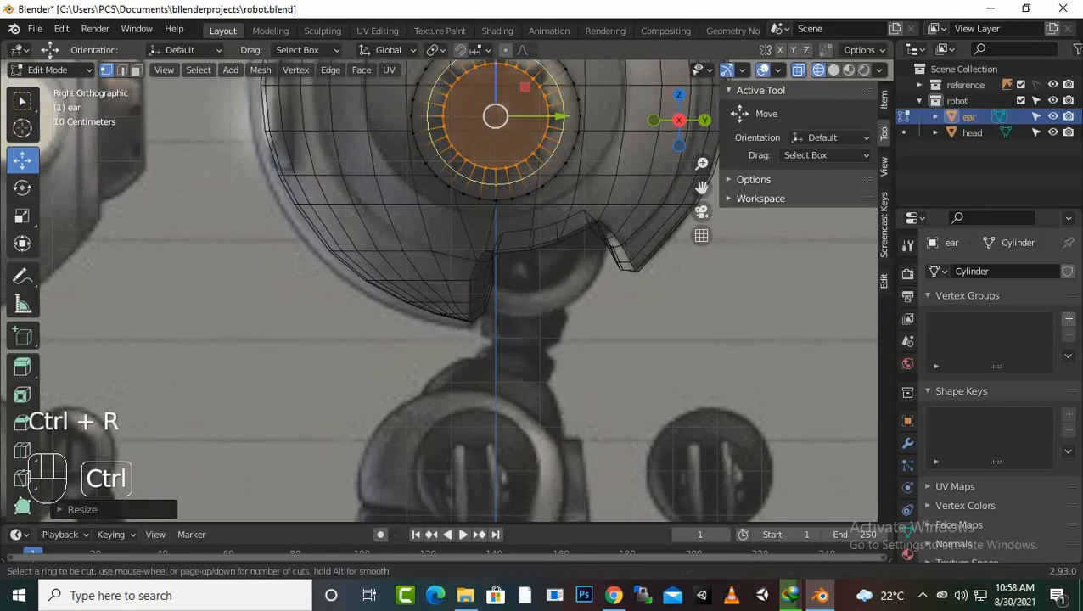
click(560, 105)
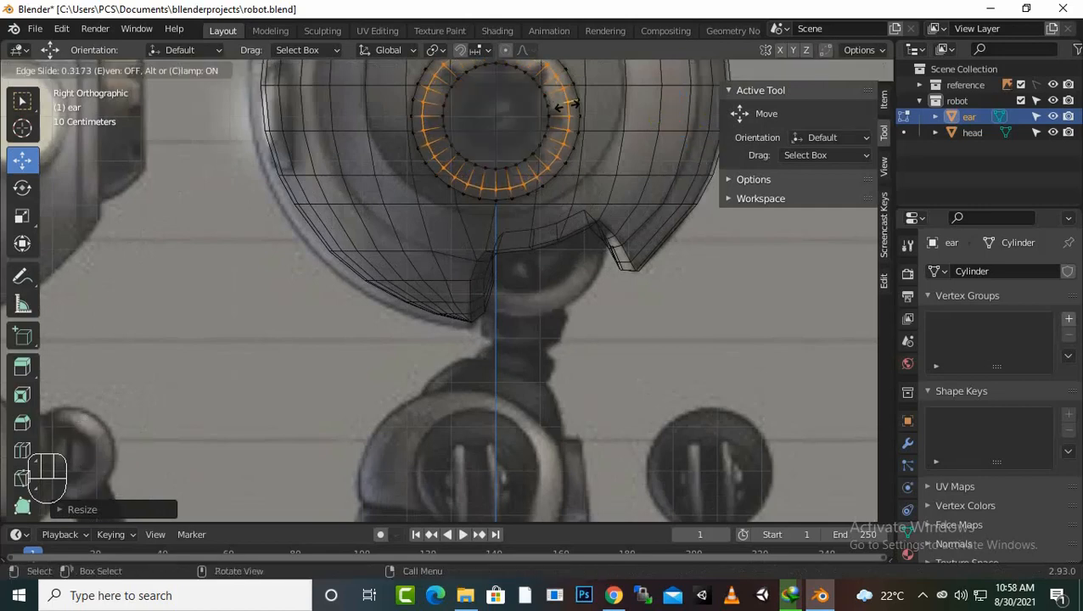
click(565, 105)
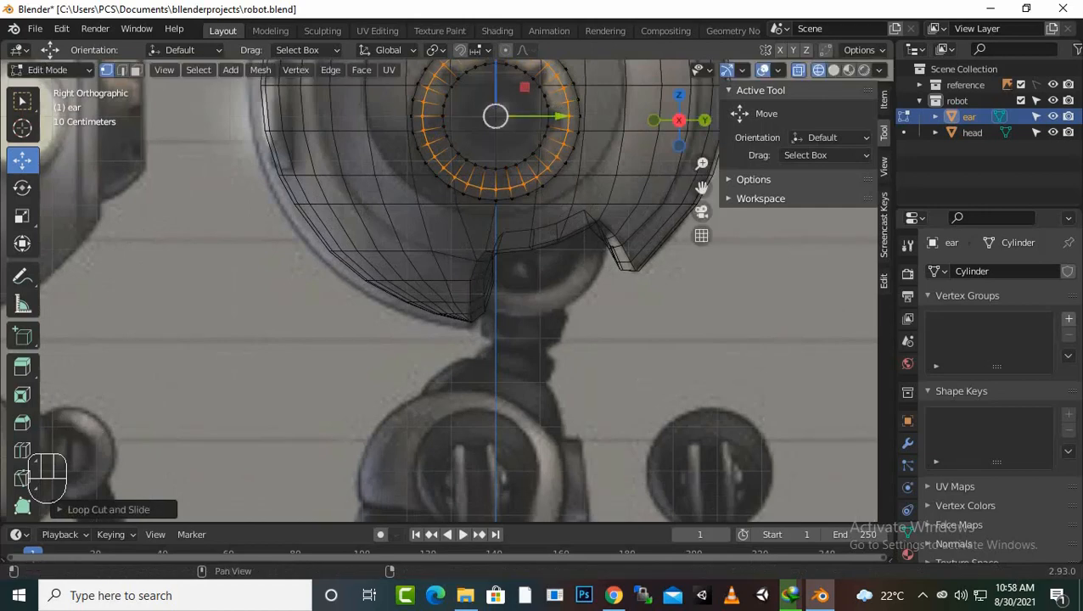
Step: In solid display, select eight pairs of adjacent faces around the ear's outer tapered band, leaving two unselected faces between pairs
click(834, 69)
middle_drag(509, 247, 481, 322)
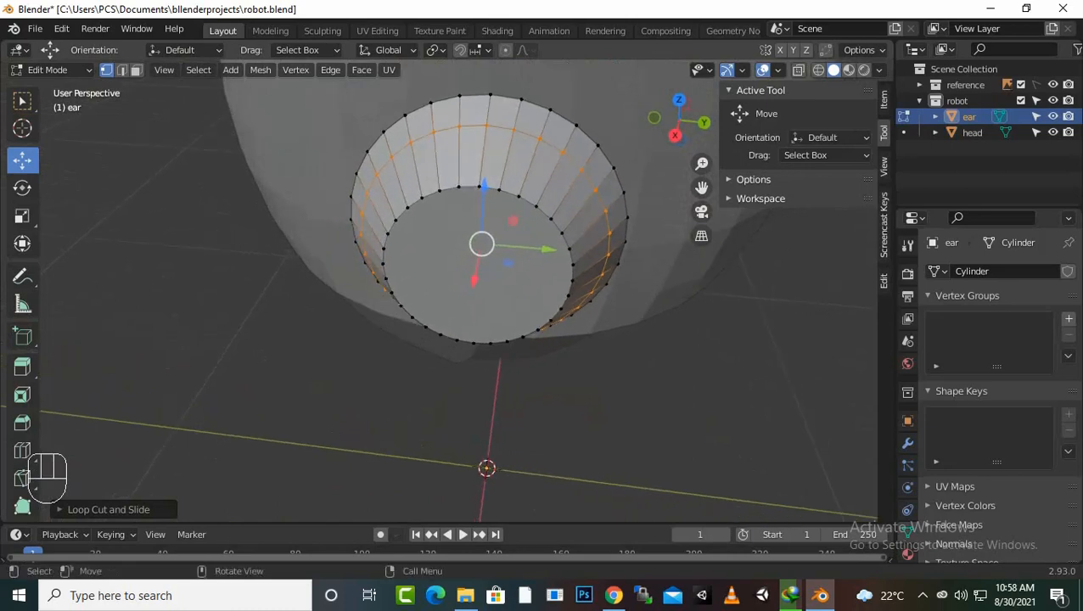
key(3)
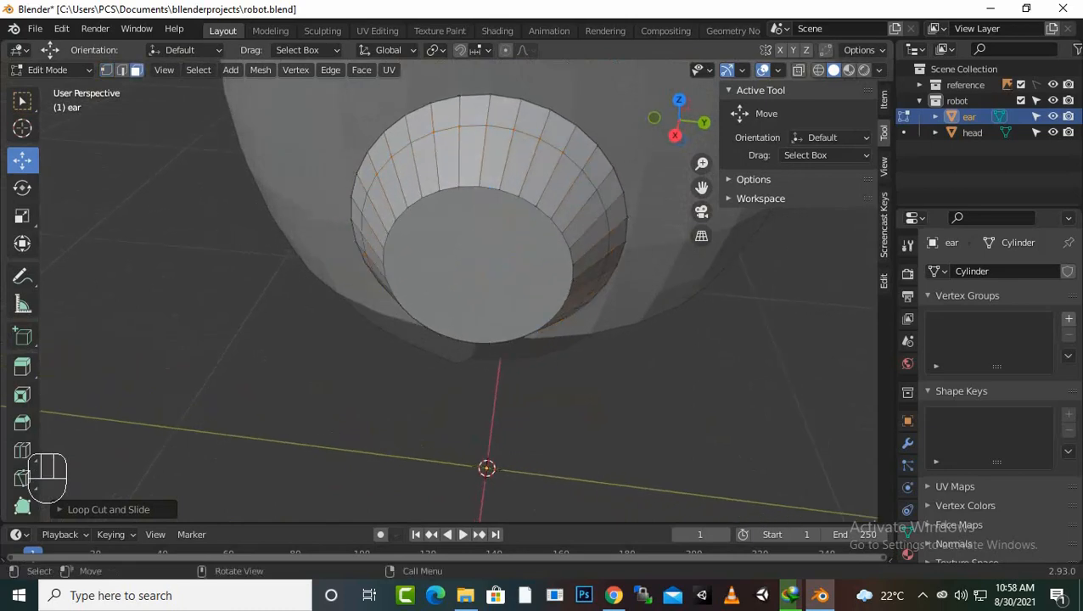
click(562, 183)
shift+click(538, 176)
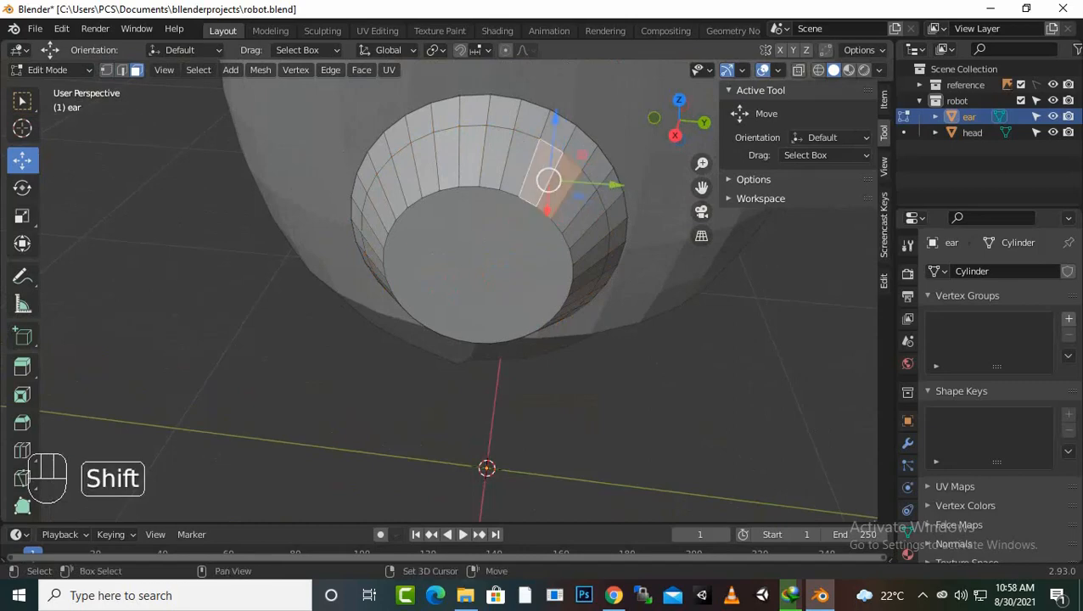
shift+click(471, 157)
shift+click(447, 159)
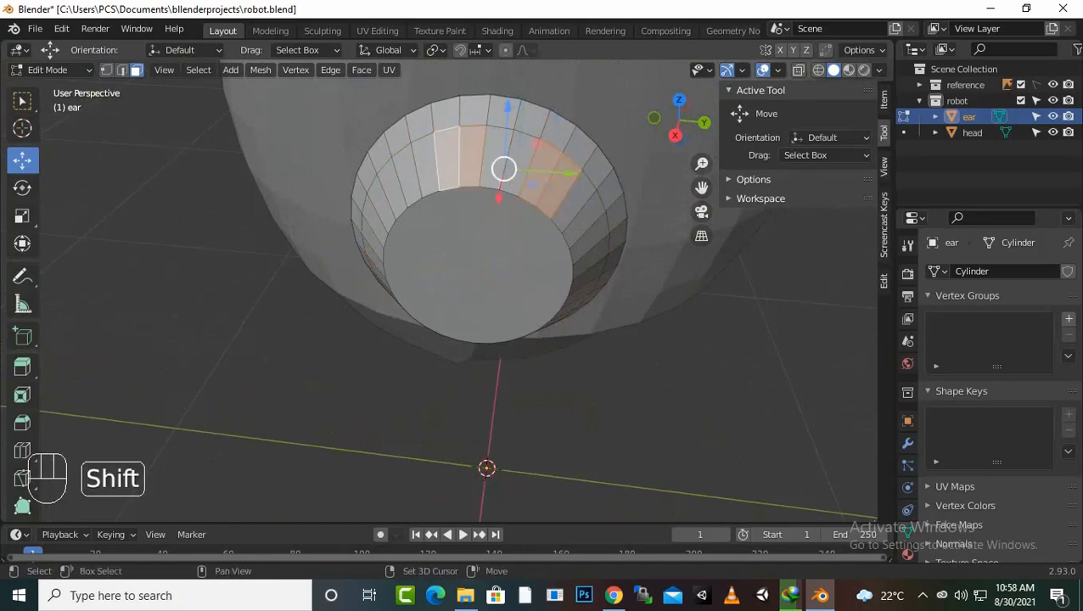
shift+click(390, 185)
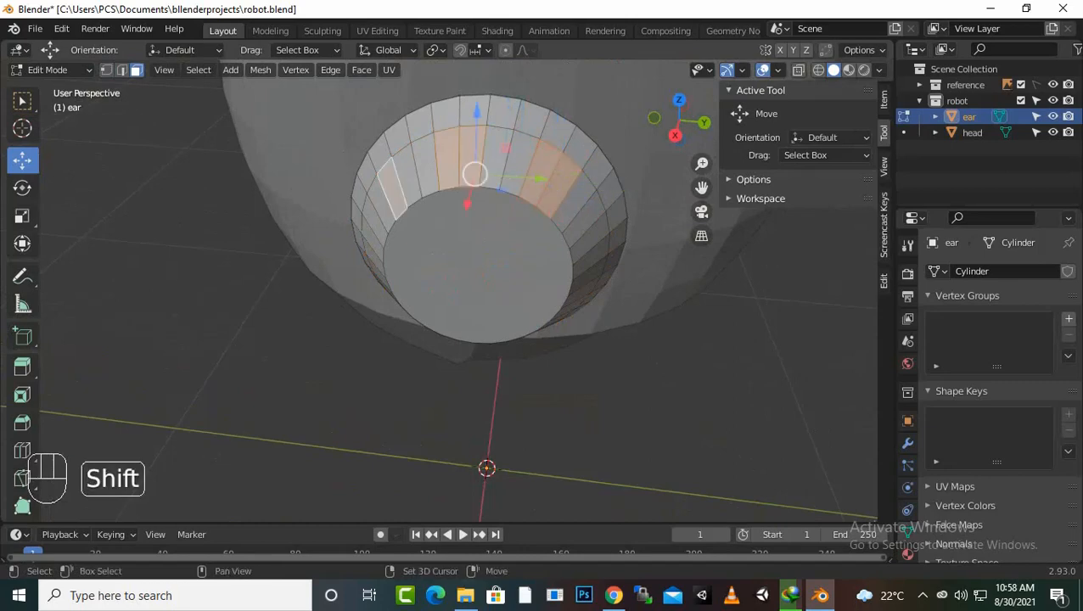
shift+click(382, 204)
shift+click(587, 234)
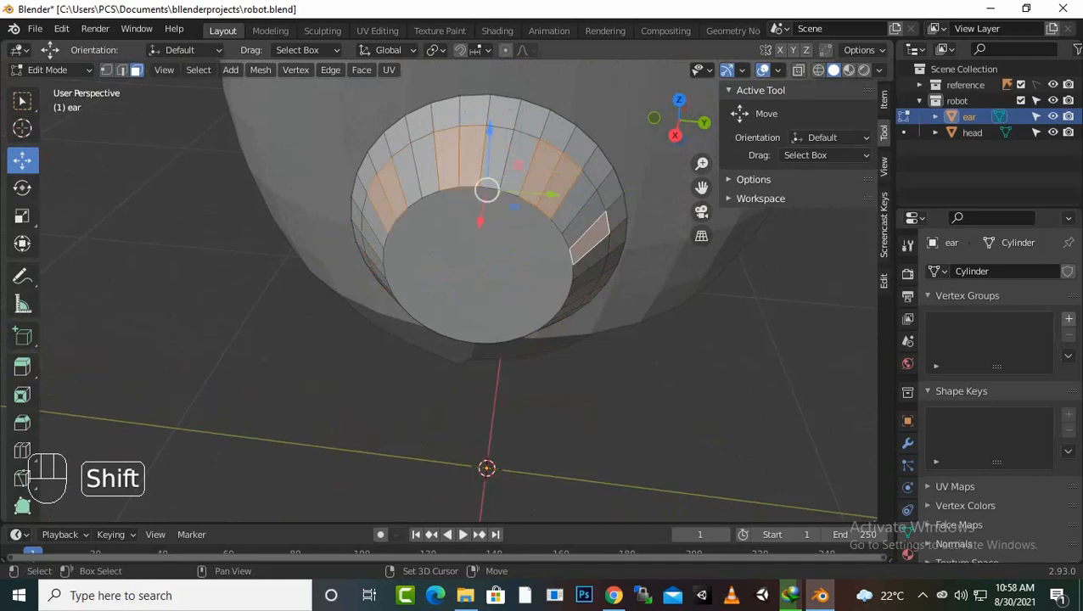
shift+click(591, 252)
middle_drag(592, 255, 592, 188)
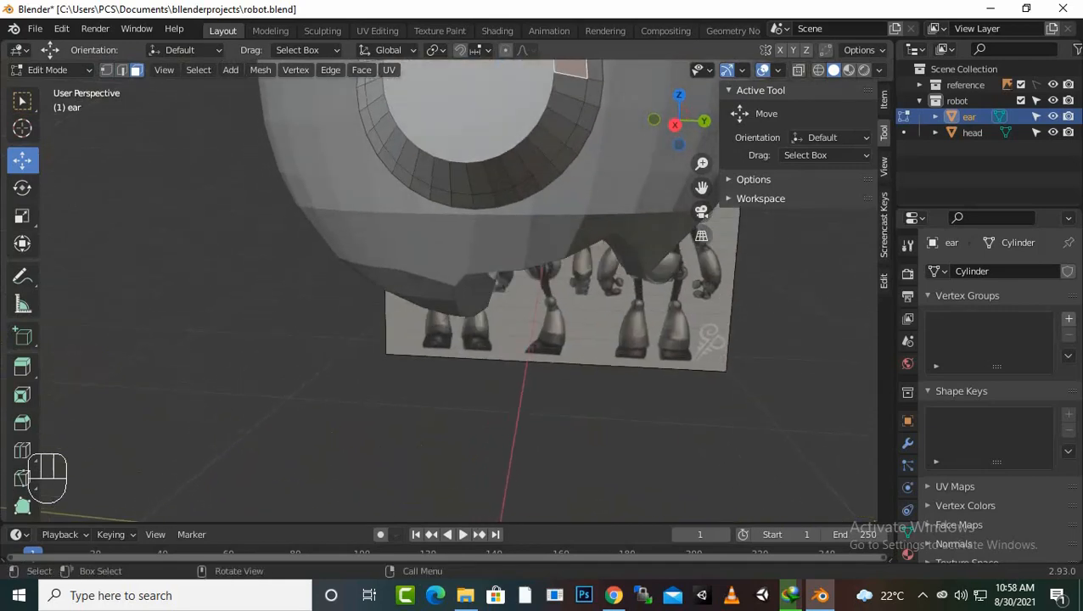
shift+click(557, 126)
shift+click(546, 143)
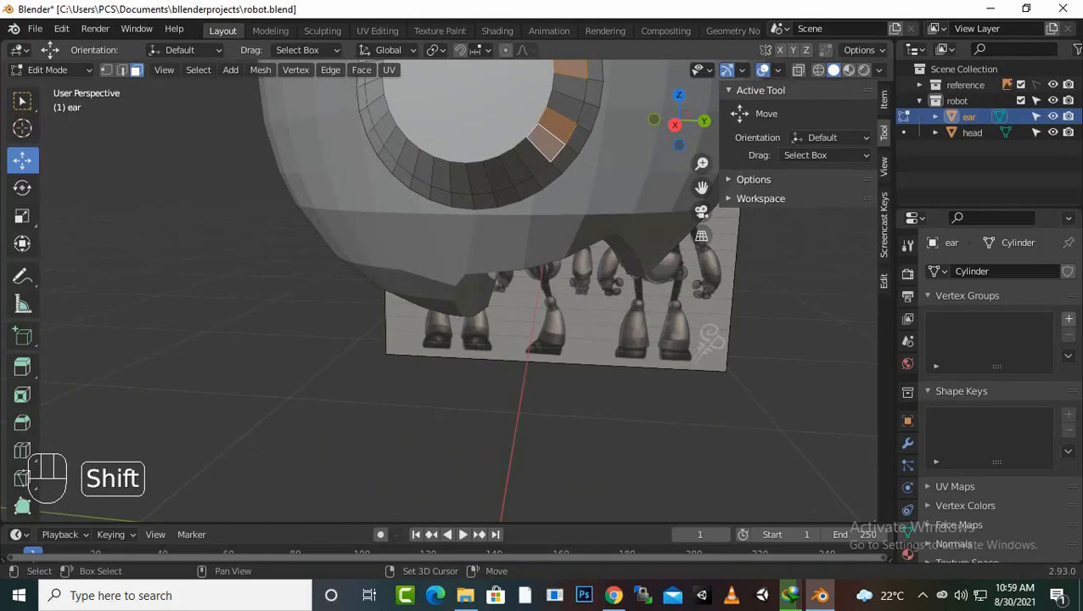
shift+click(500, 174)
shift+click(479, 177)
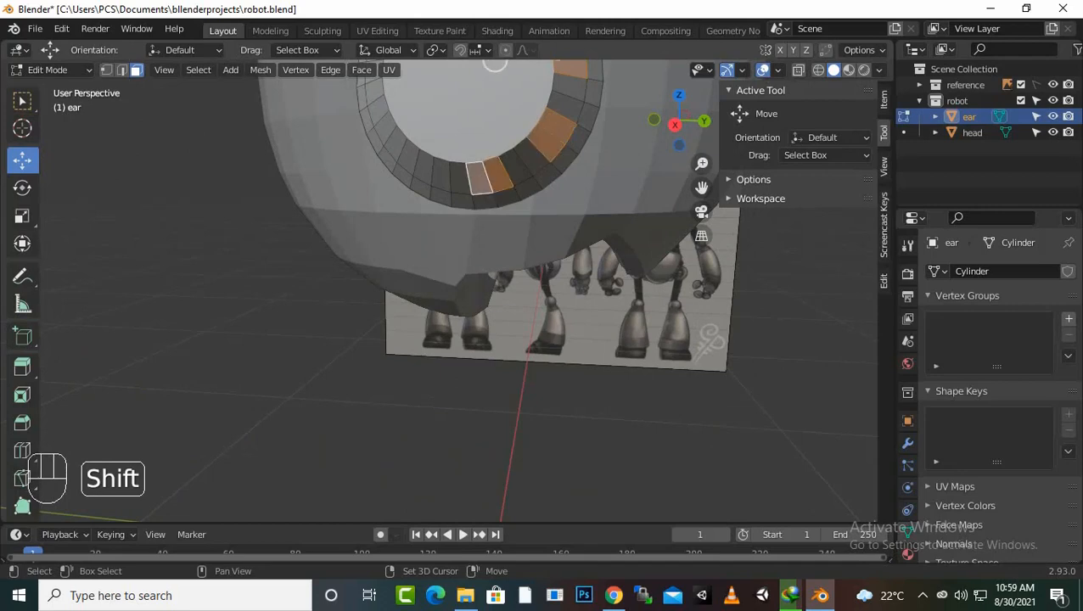
shift+click(423, 166)
shift+click(407, 158)
shift+middle_drag(409, 159, 531, 310)
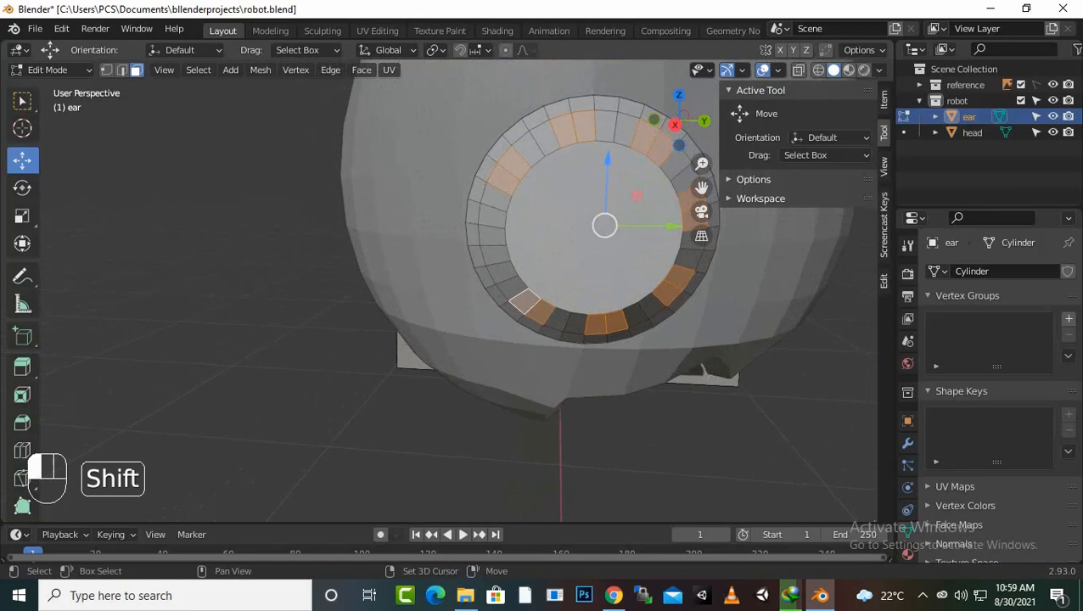
shift+click(501, 273)
shift+click(496, 254)
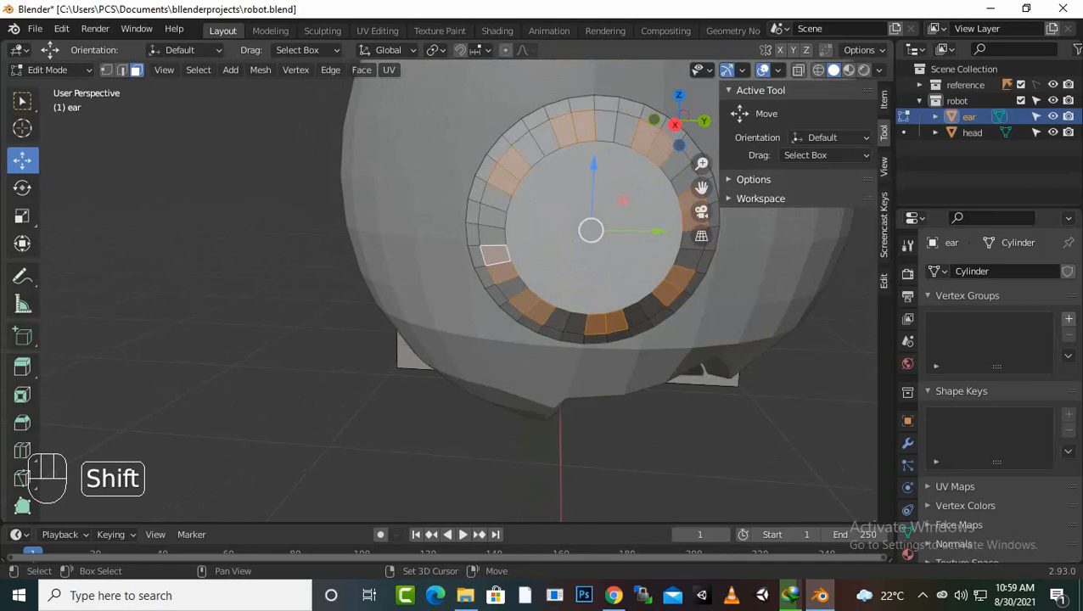
shift+click(502, 273)
shift+click(491, 235)
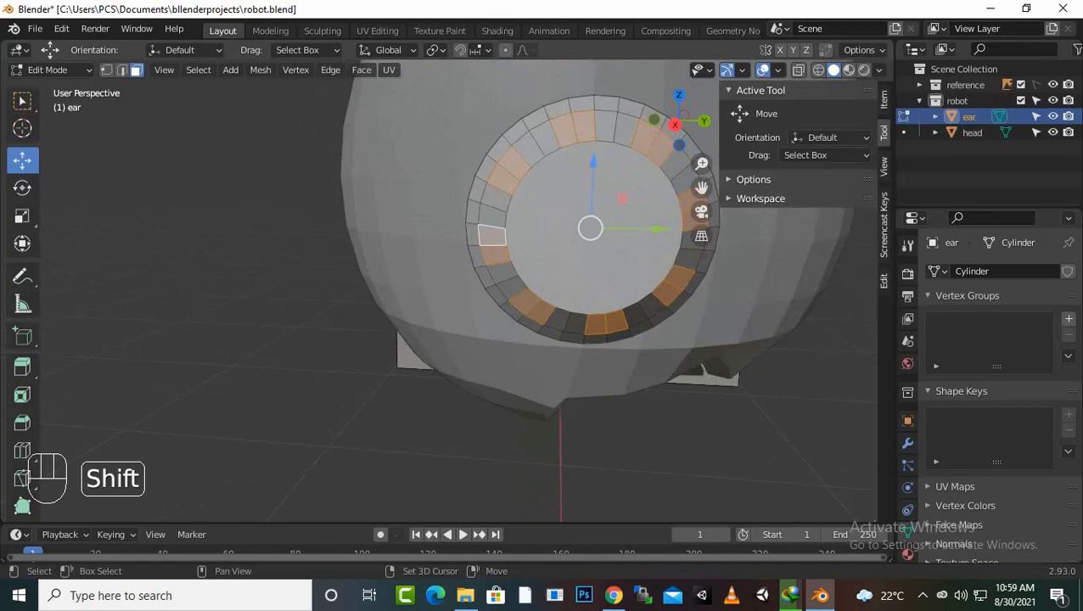
Step: Extrude the selected face pairs in place and shrink them inward by about 0.016 m to form recessed slots
scroll(491, 235, down, 1)
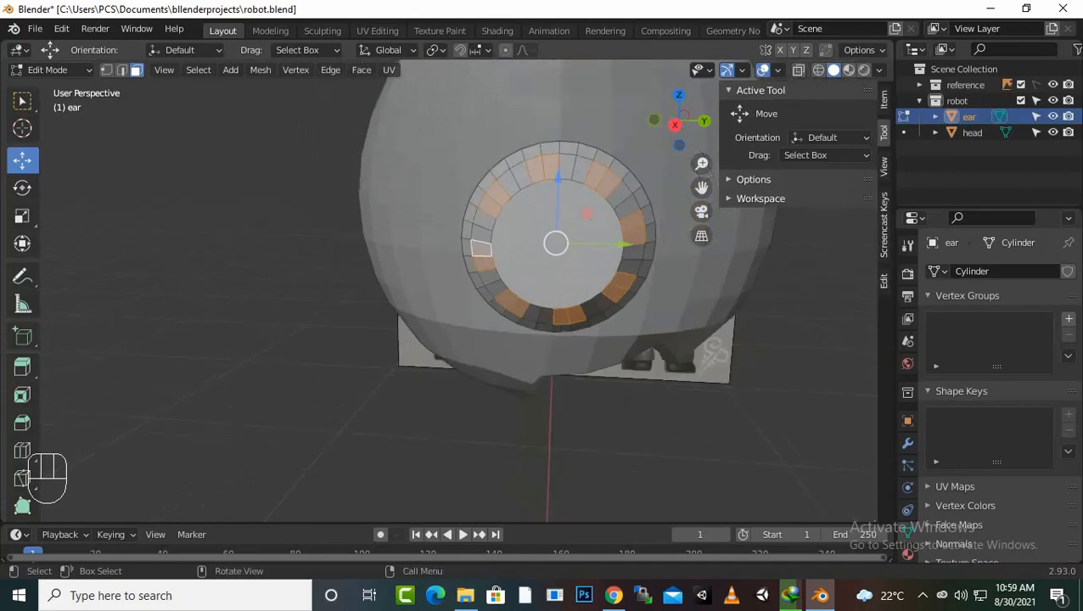
middle_drag(492, 238, 569, 265)
key(e)
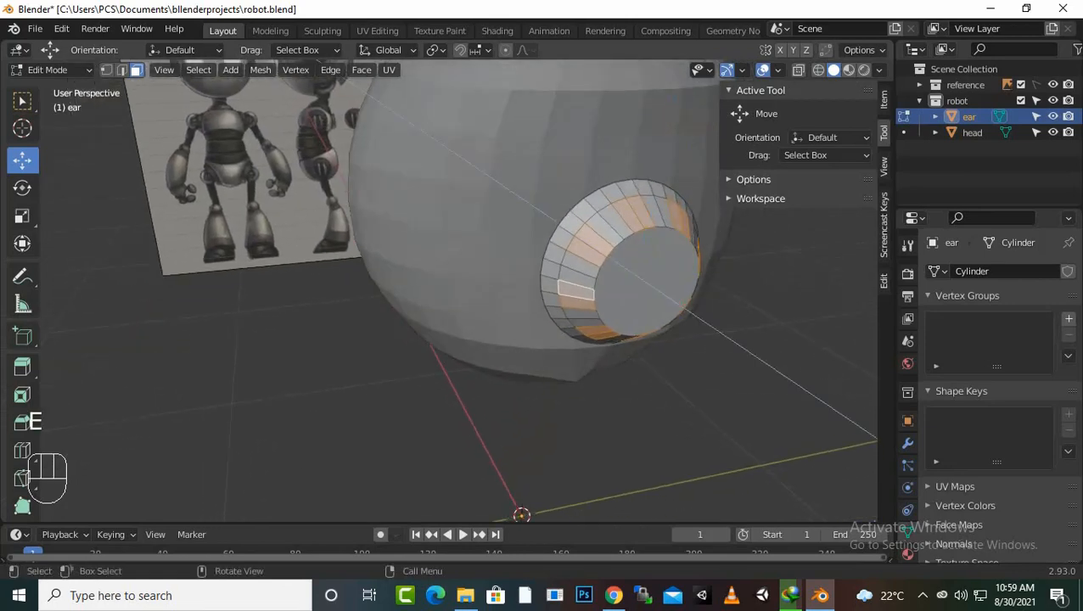
key(Escape)
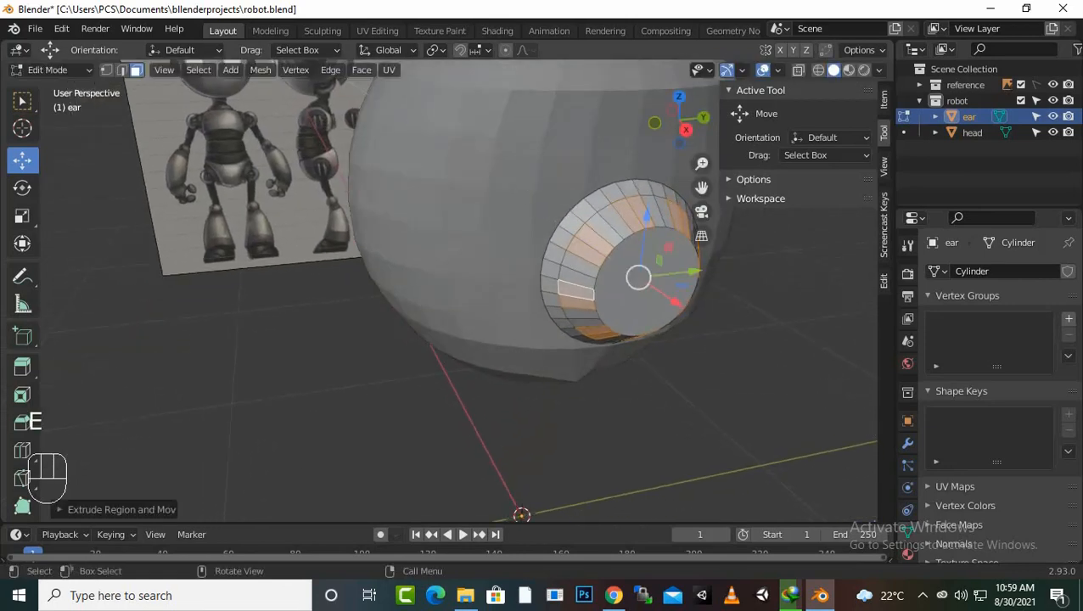
key(alt+s)
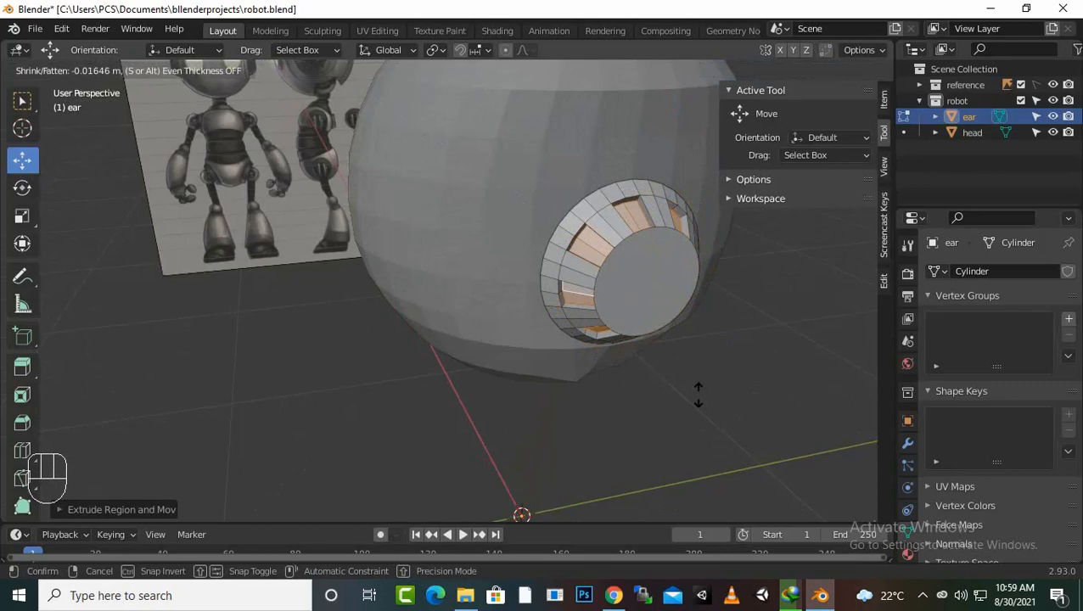
click(697, 395)
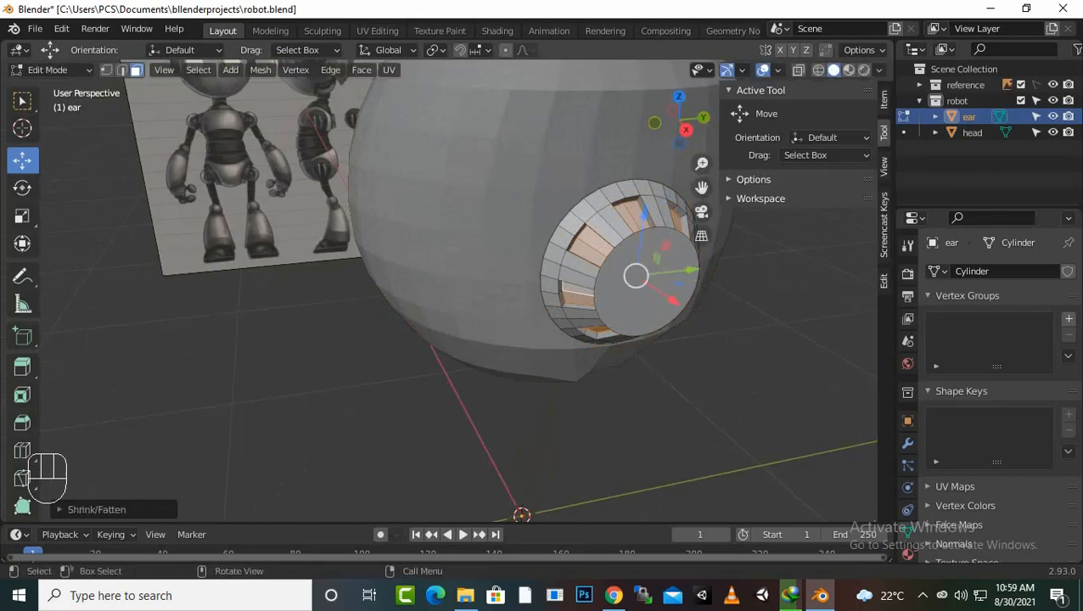
Step: Extrude the ear's round end face in place and scale it to about 0.89 to form a narrow rim
click(637, 299)
middle_drag(636, 299, 586, 280)
key(e)
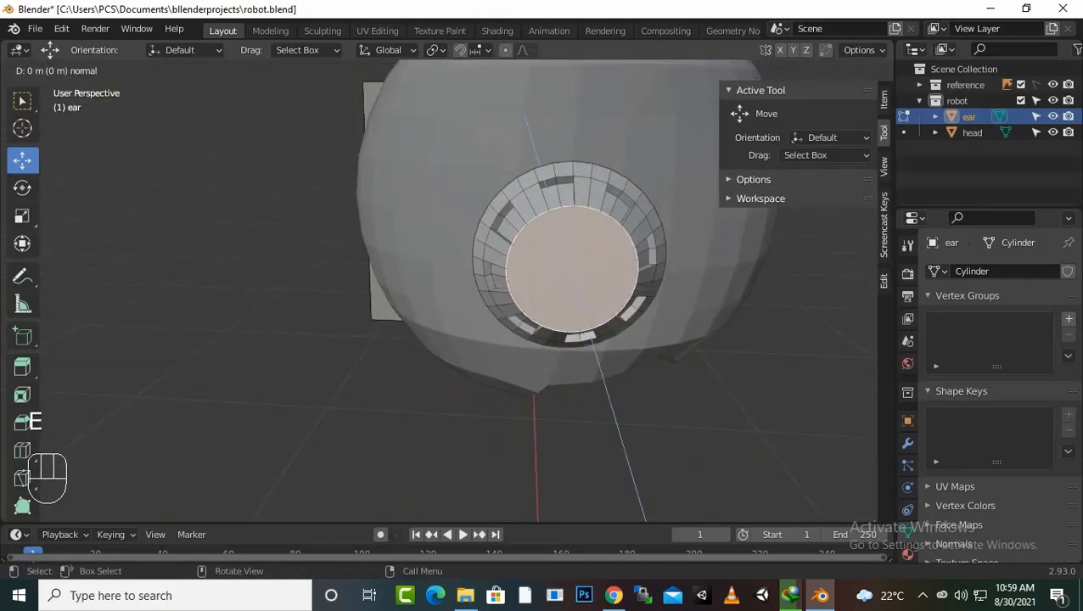
key(s)
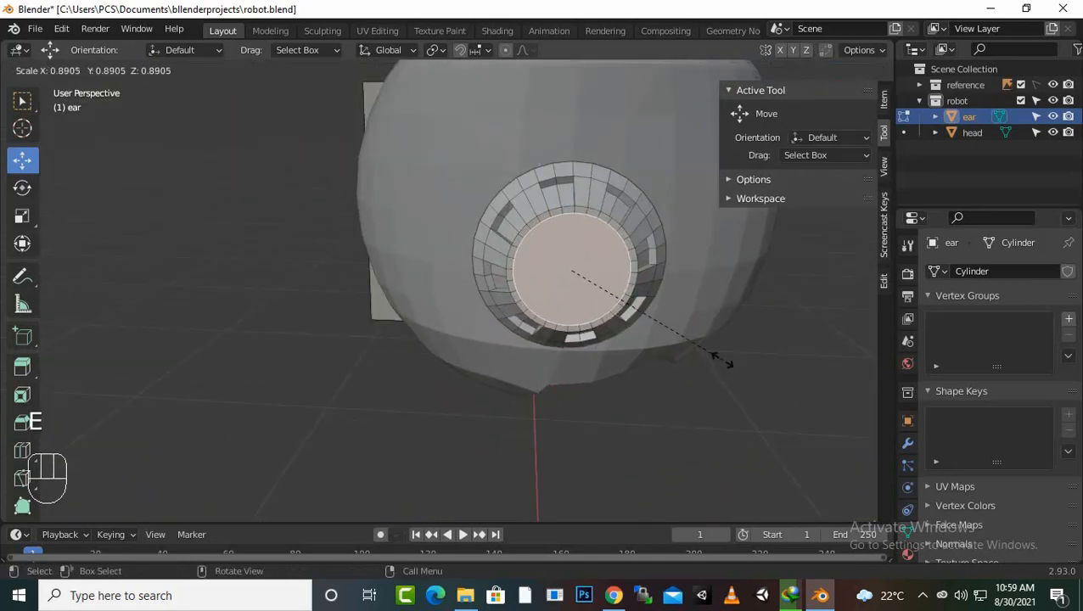
click(718, 357)
middle_drag(719, 358, 683, 361)
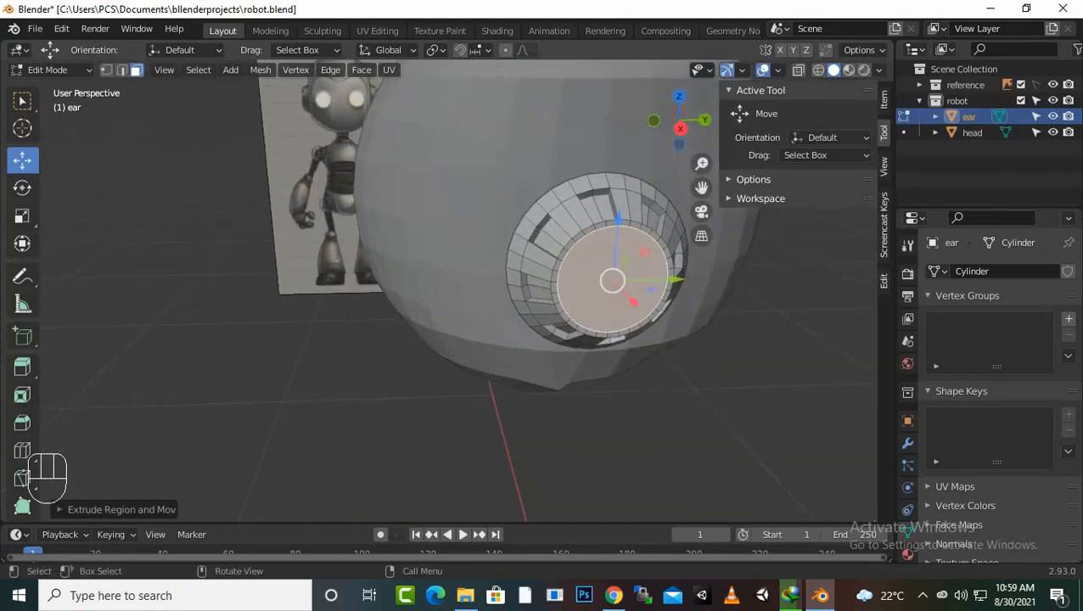
Step: Extrude the inner end face again, shrink it inward by about 0.012 m to recess it, and clear the selection
key(e)
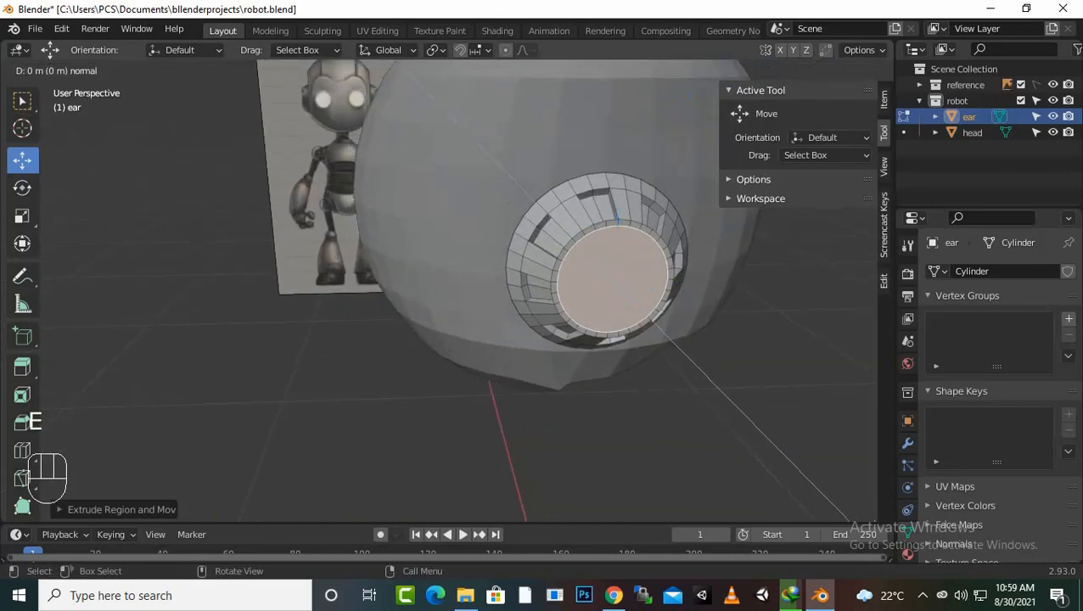
click(683, 361)
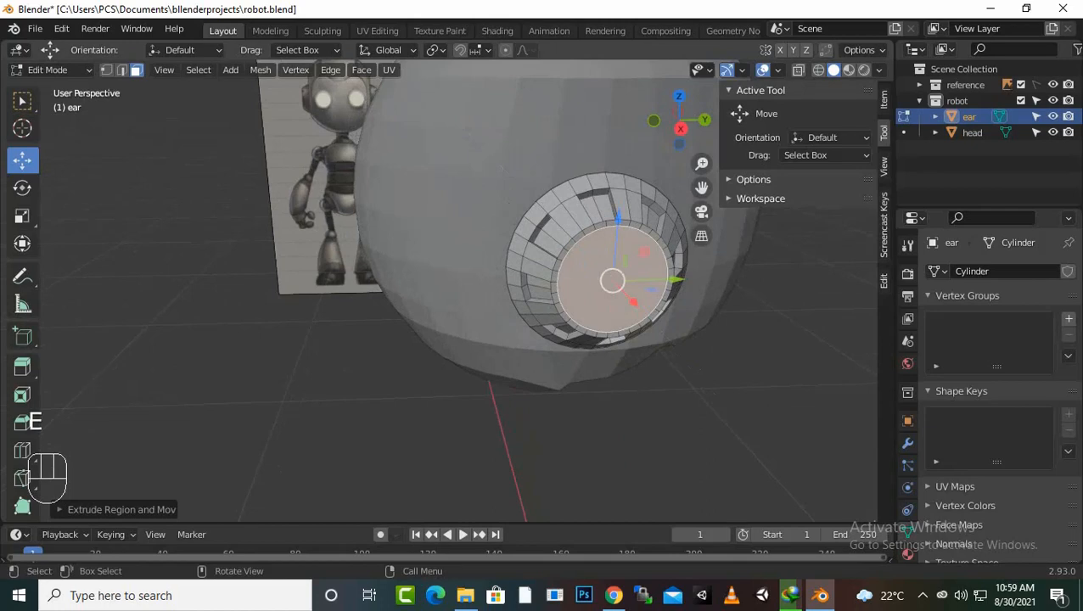
key(alt)
key(alt+s)
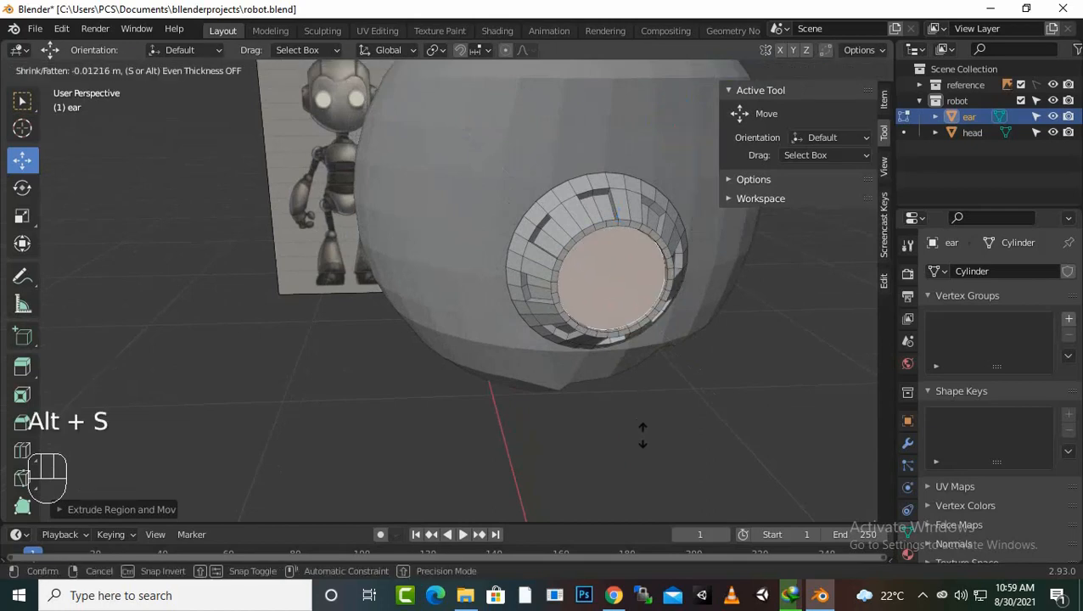
click(644, 440)
middle_drag(644, 440, 530, 520)
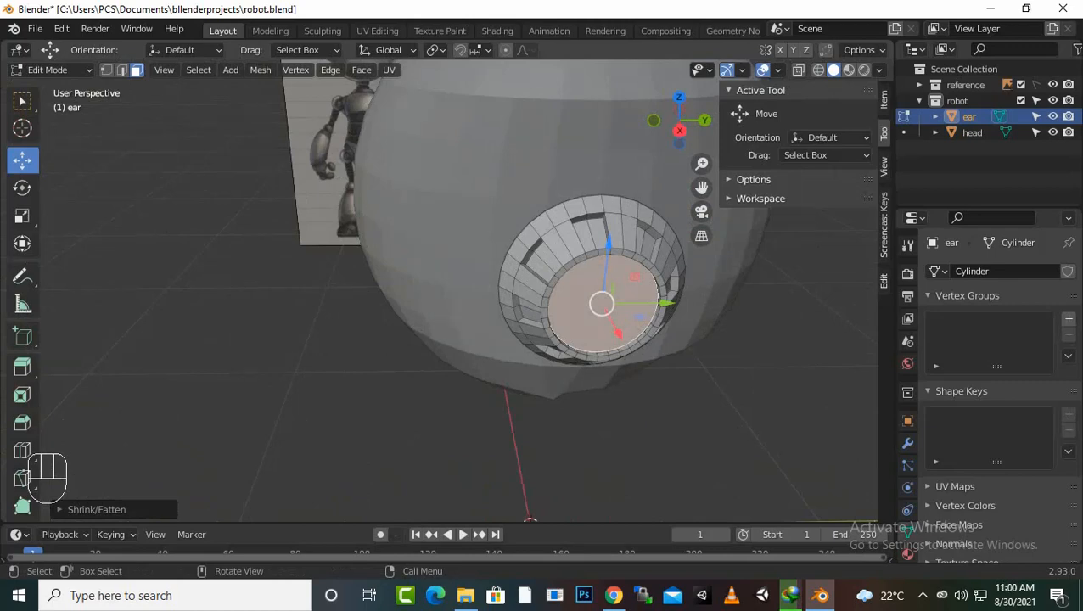
middle_drag(528, 517, 484, 518)
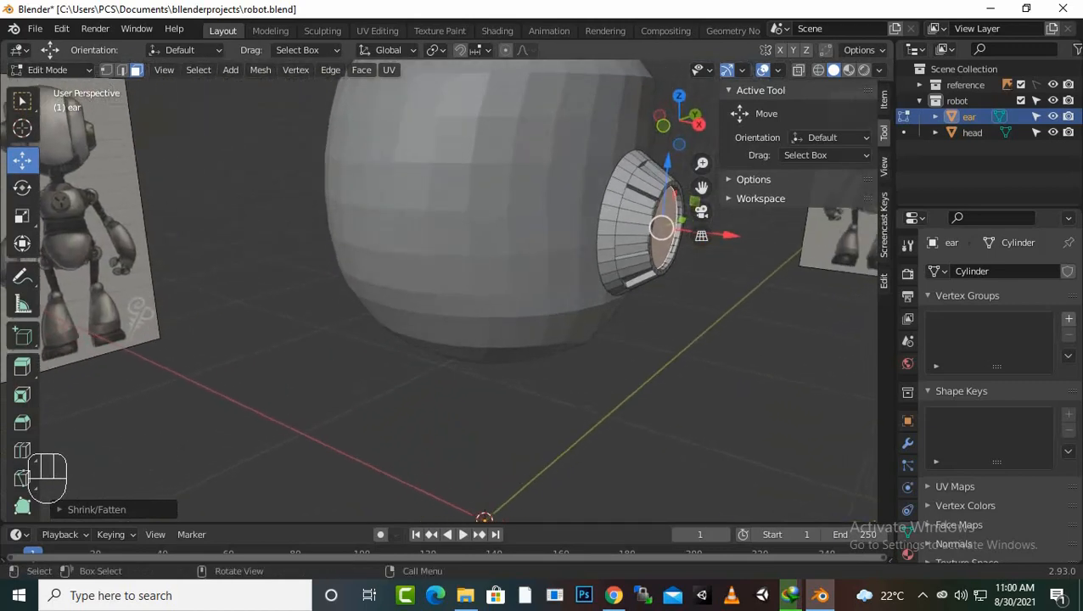
click(484, 518)
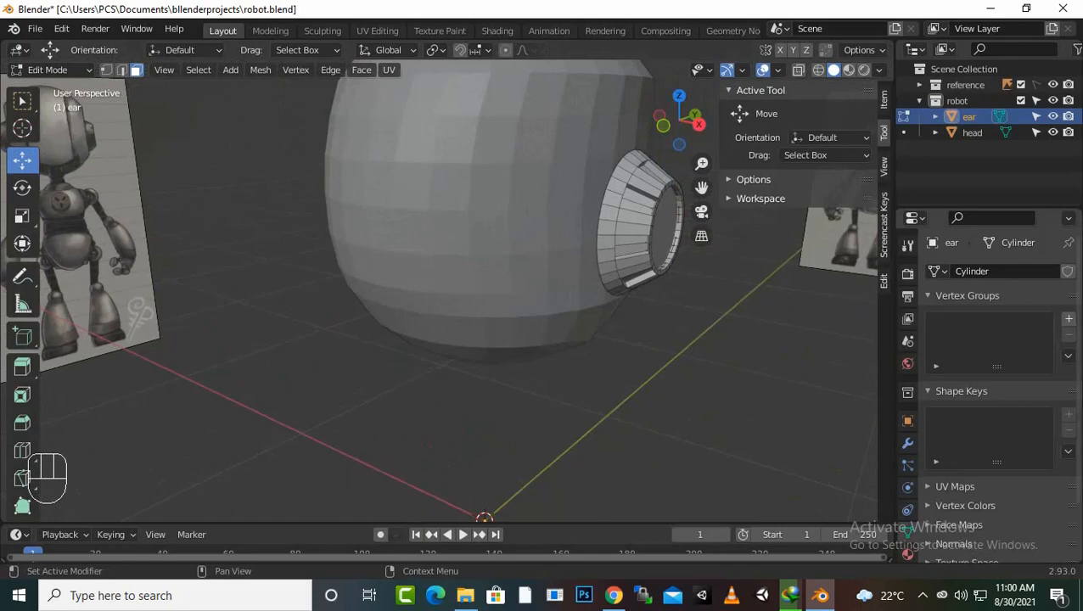
Step: Add a Mirror modifier on the X axis to the ear to create the opposite ear, and check both sides
click(908, 444)
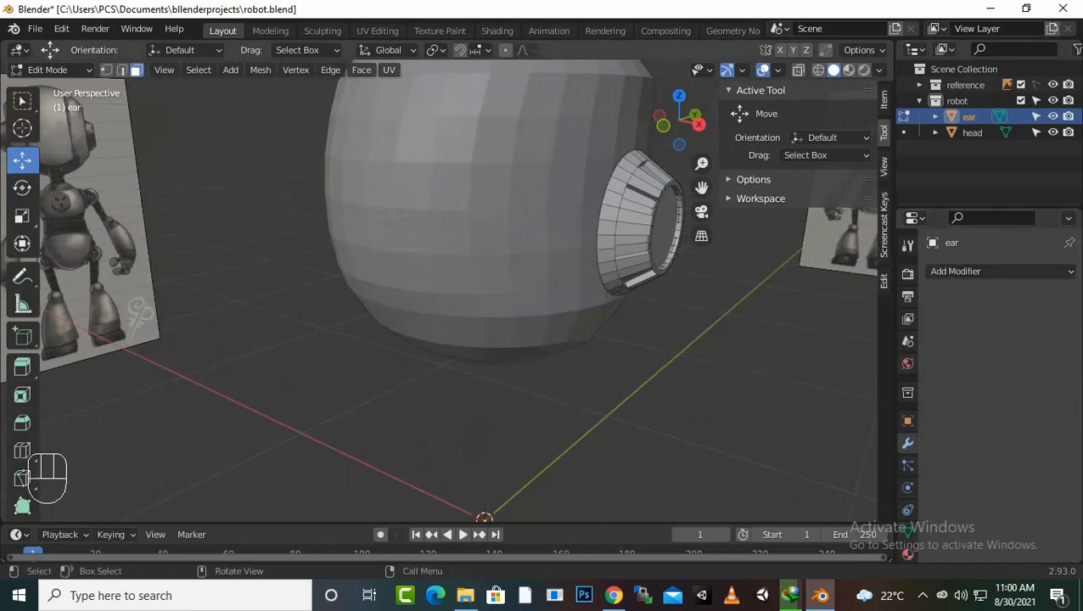
mouse_move(484, 518)
middle_down()
mouse_move(494, 501)
mouse_move(501, 508)
mouse_move(486, 520)
mouse_move(495, 519)
middle_up()
click(956, 271)
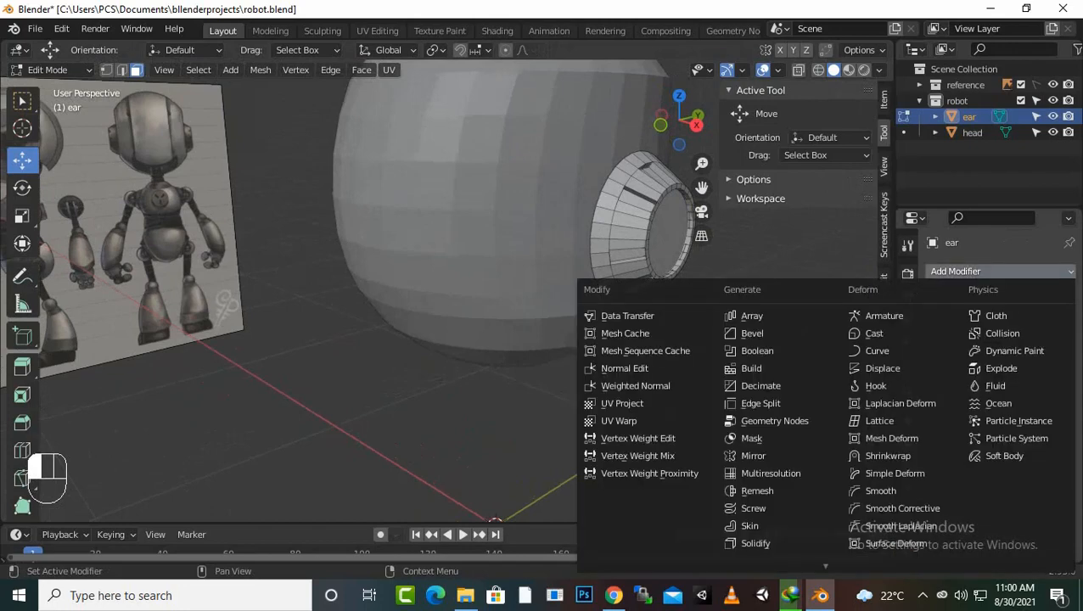
click(753, 456)
middle_drag(500, 507, 300, 474)
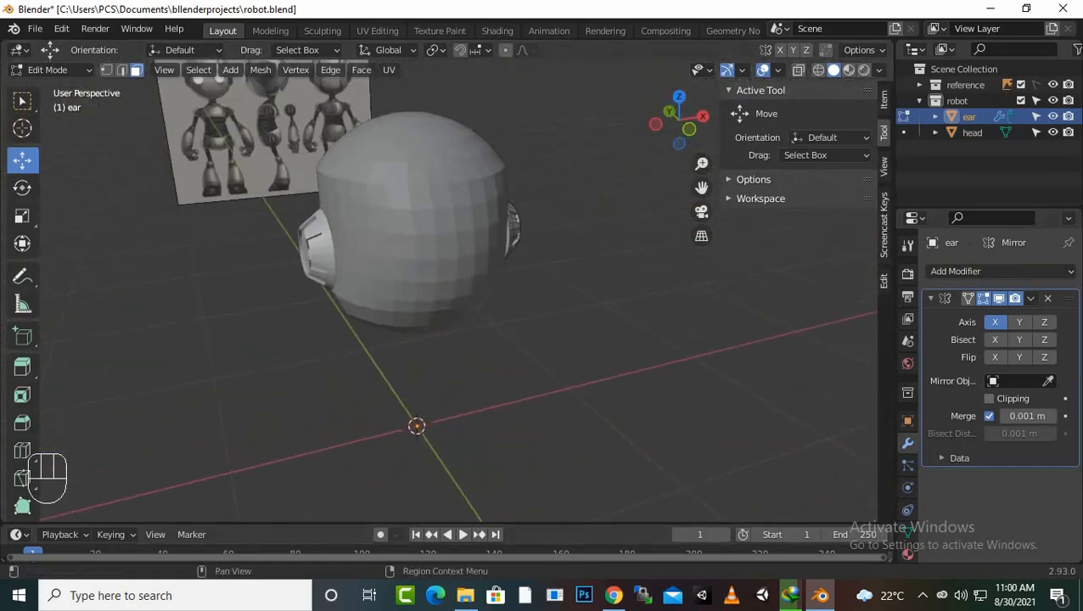
click(922, 596)
click(905, 500)
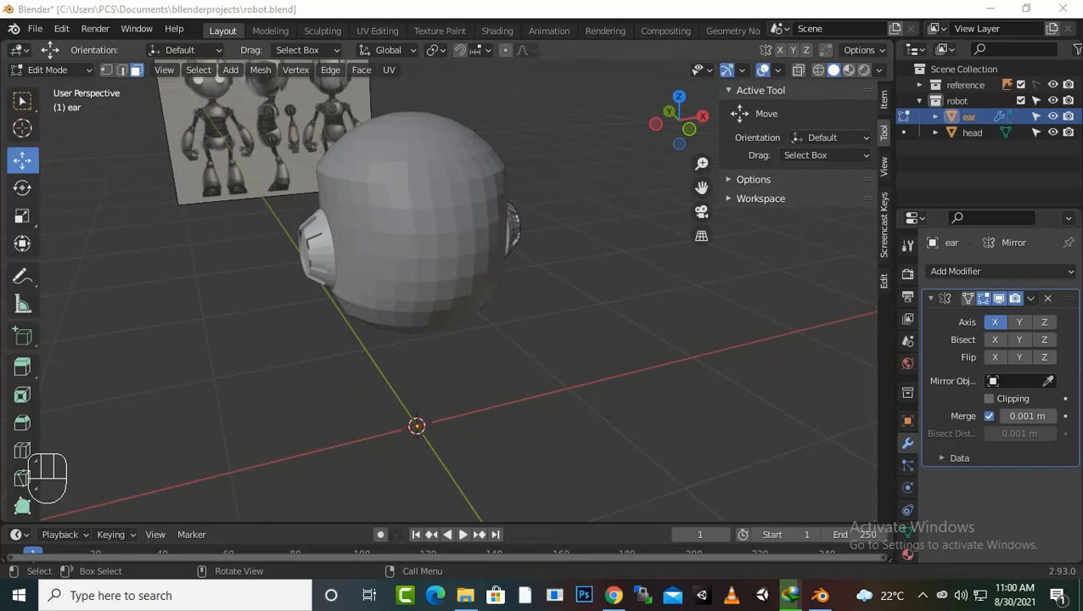
Step: Add a Subdivision Surface modifier to the ear and check the smoothed shape on both sides of the head
middle_drag(577, 373, 509, 402)
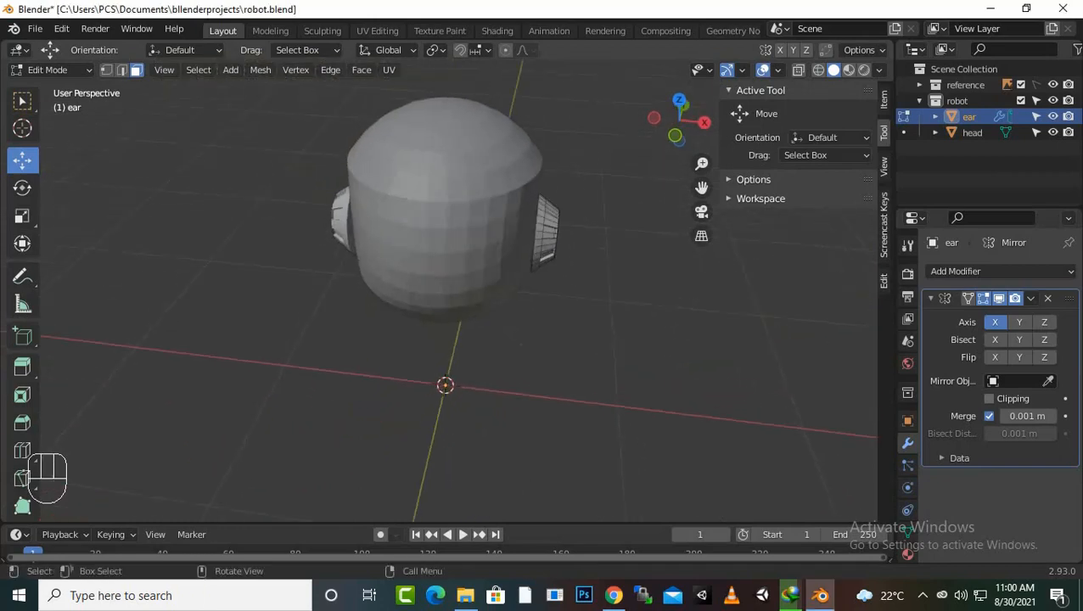
key(Tab)
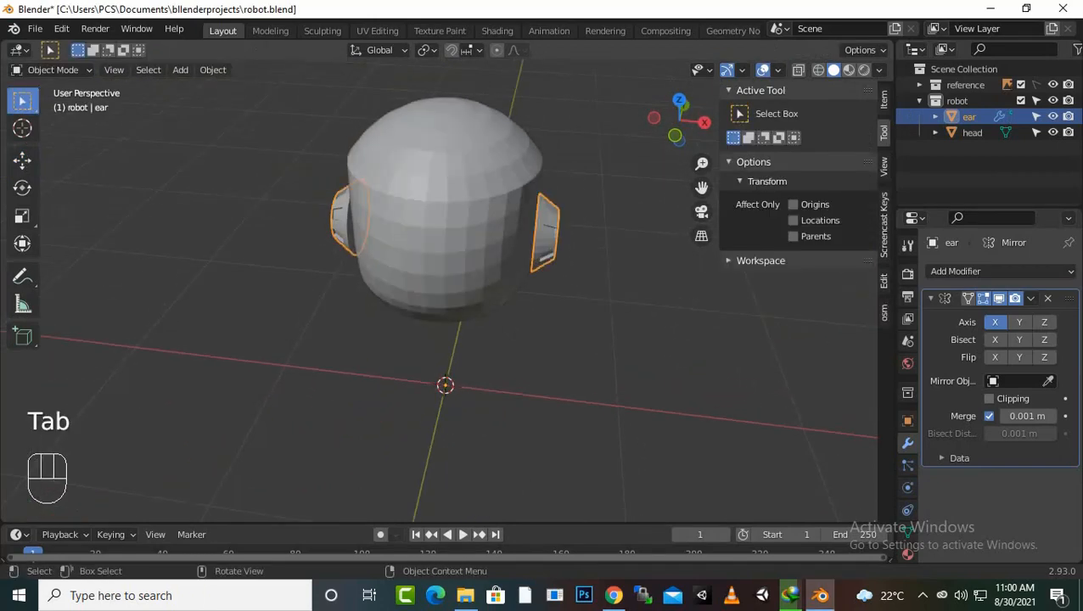
key(Tab)
click(549, 235)
scroll(548, 234, up, 2)
middle_drag(548, 234, 493, 263)
click(956, 271)
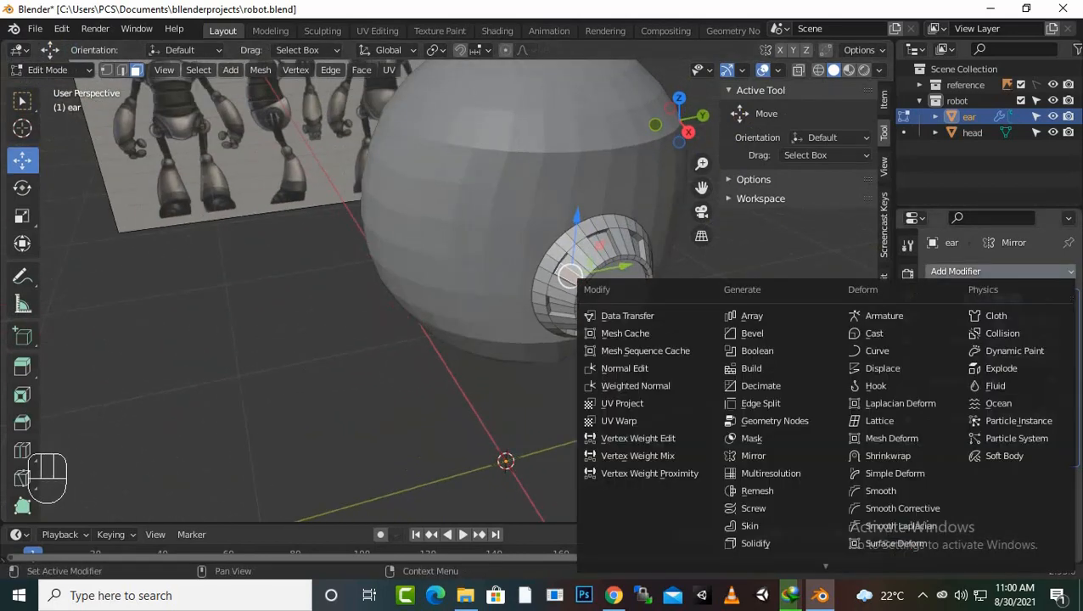
scroll(764, 556, down, 4)
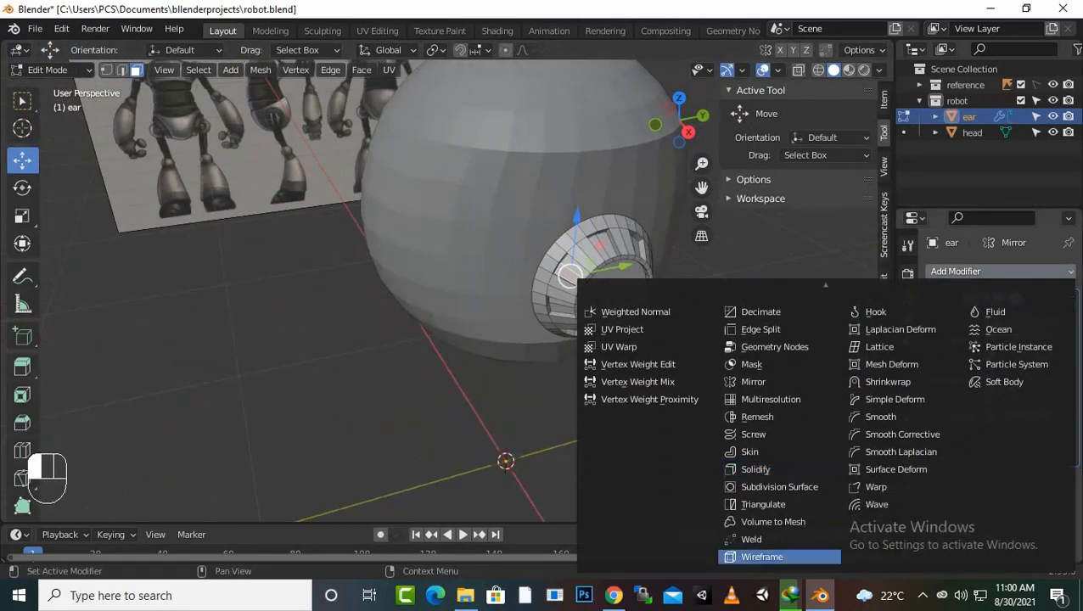
click(779, 486)
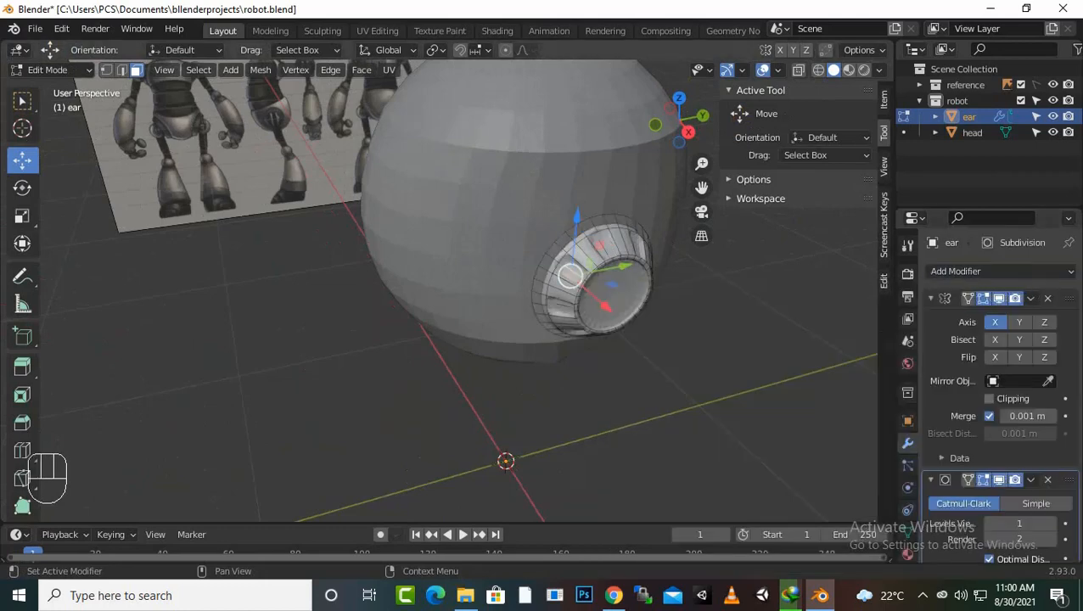
key(Tab)
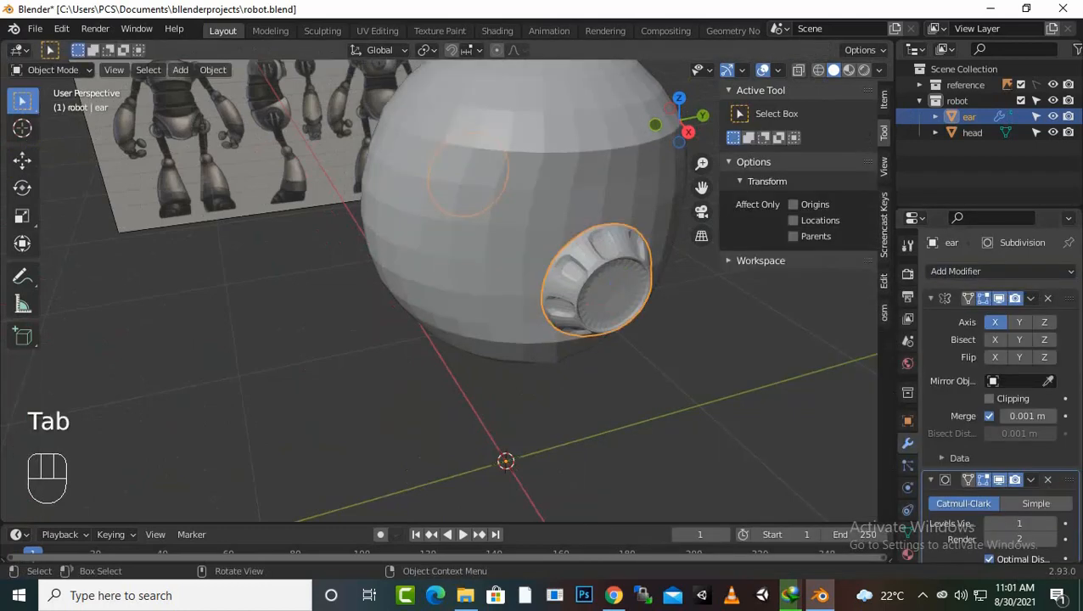
scroll(475, 132, up, 2)
middle_drag(476, 254, 607, 241)
scroll(535, 223, down, 2)
scroll(535, 222, up, 3)
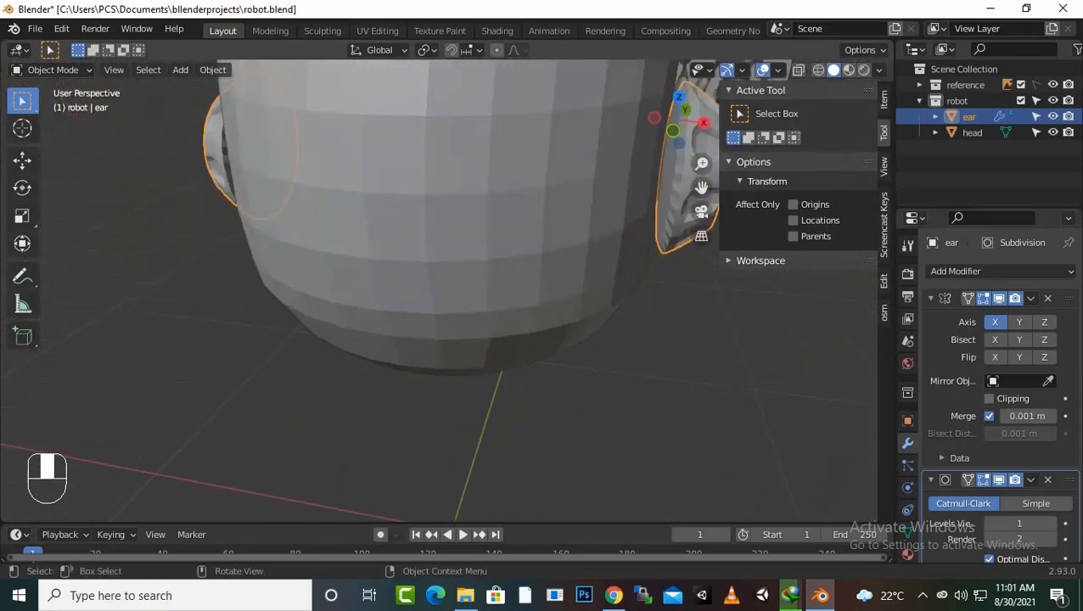
Step: Try to move the ears about 0.05 m along the X axis against the front reference
key(KP_1)
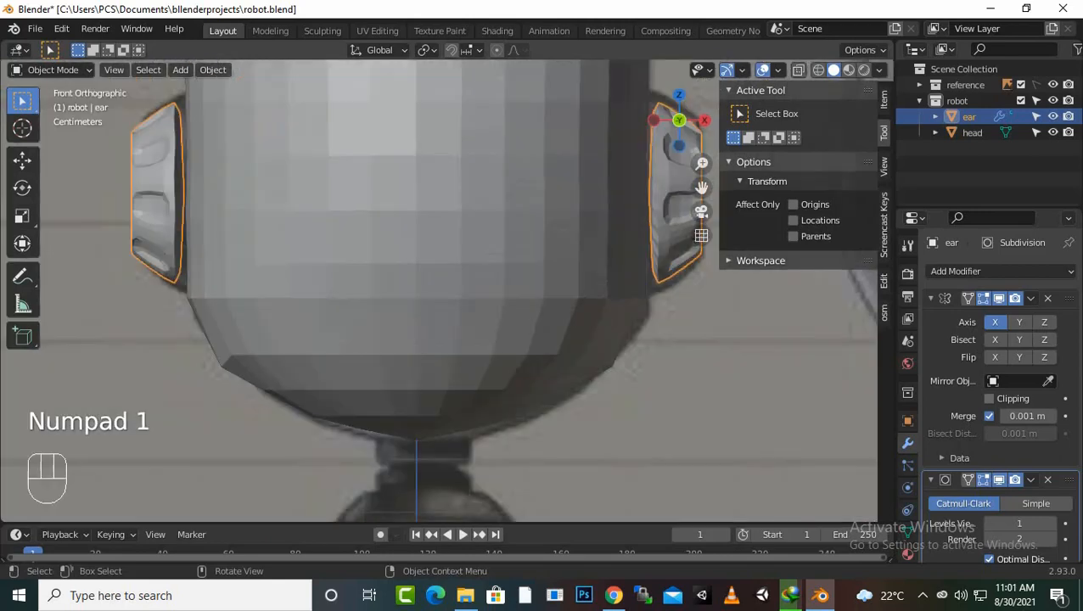
scroll(439, 291, down, 1)
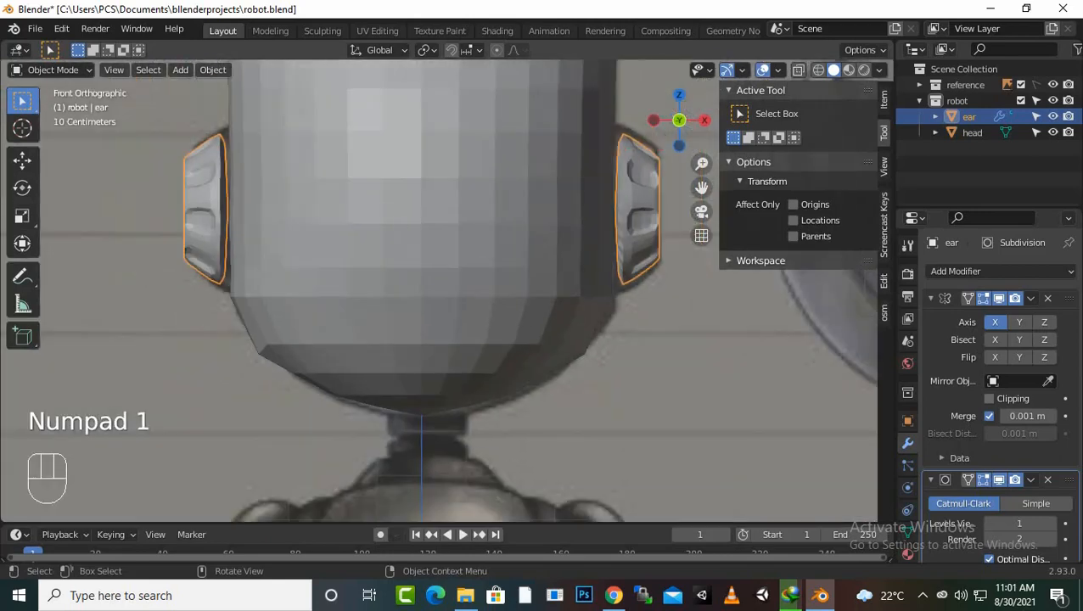
key(g)
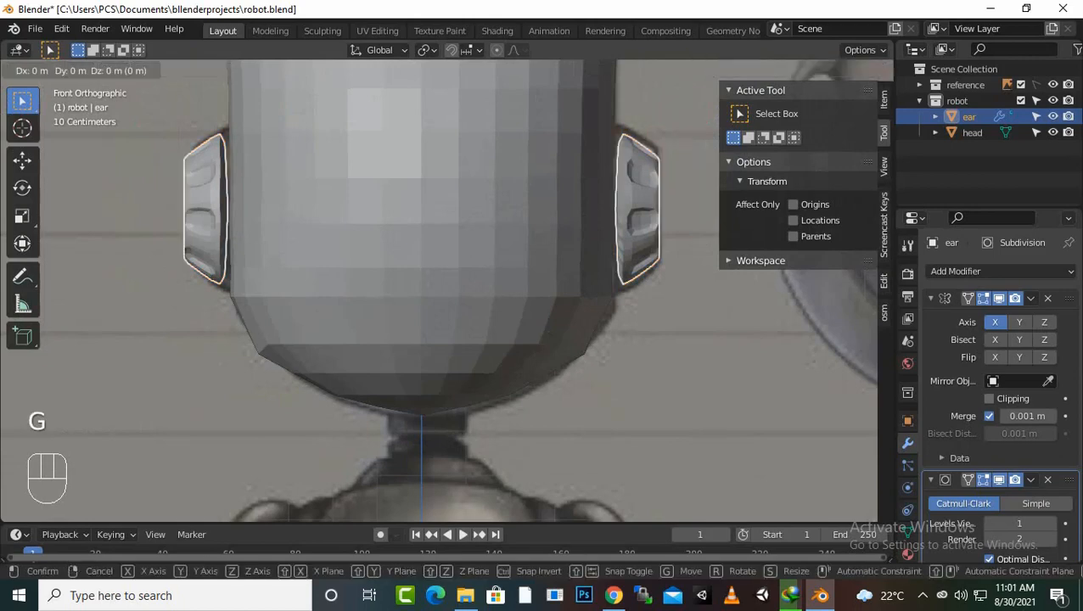
key(x)
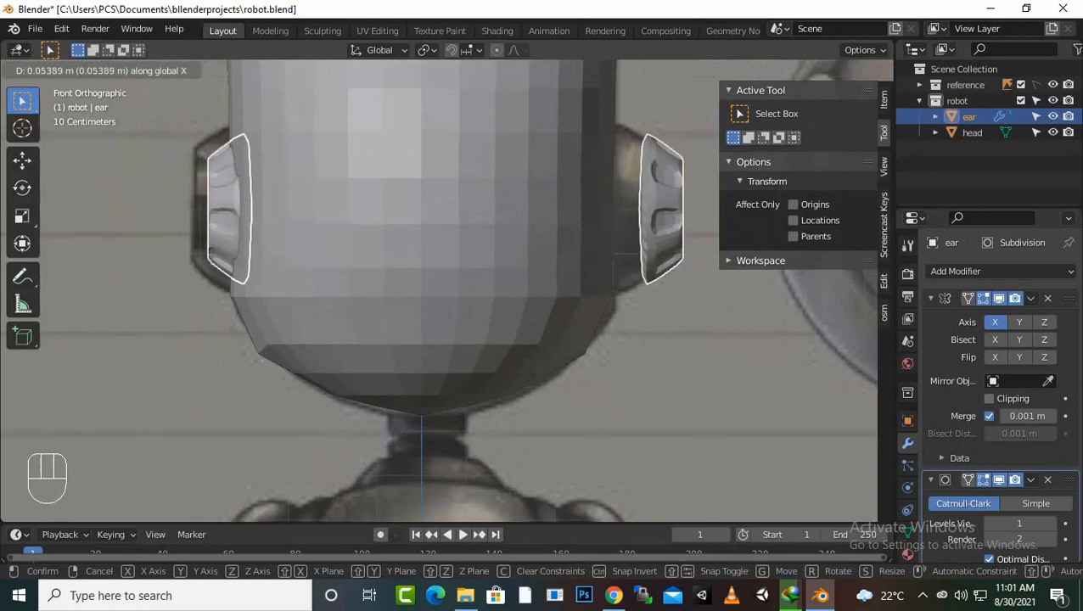
key(Return)
key(ctrl)
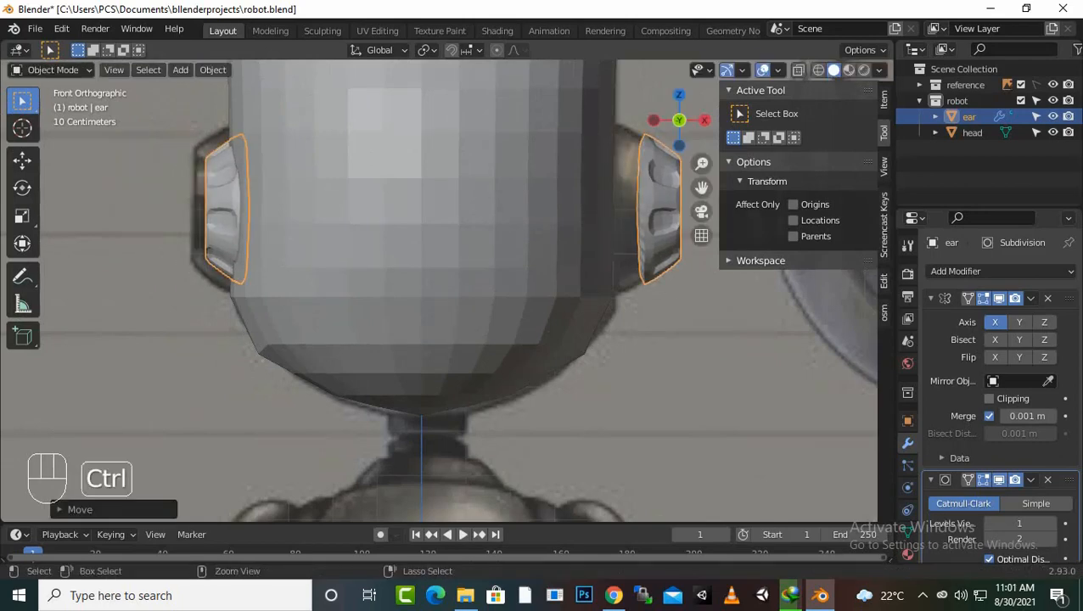
key(ctrl+z)
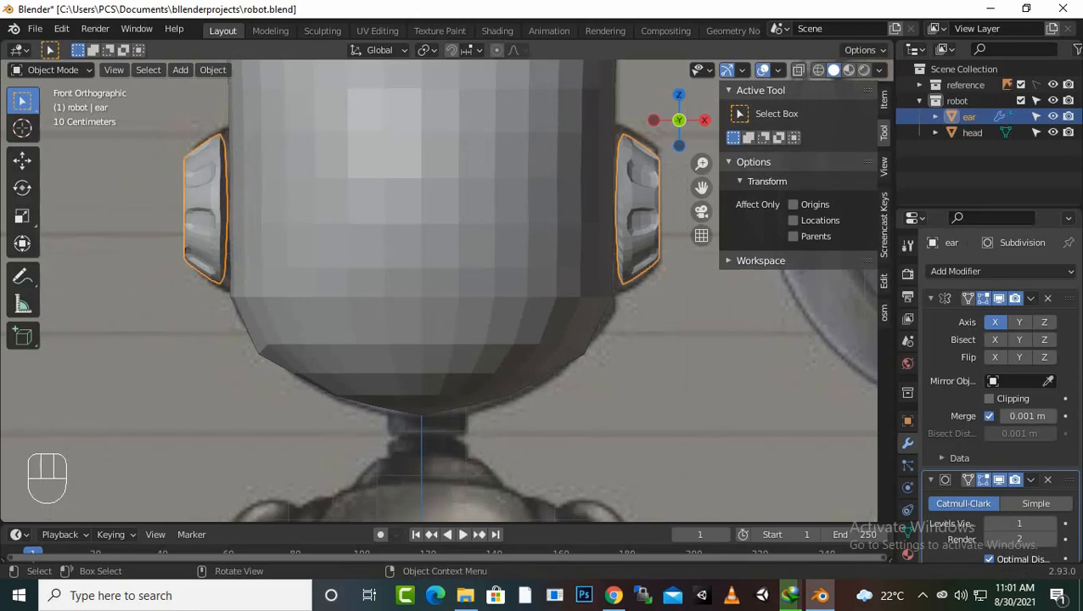
Step: Save the robot.blend file
middle_drag(562, 287, 557, 313)
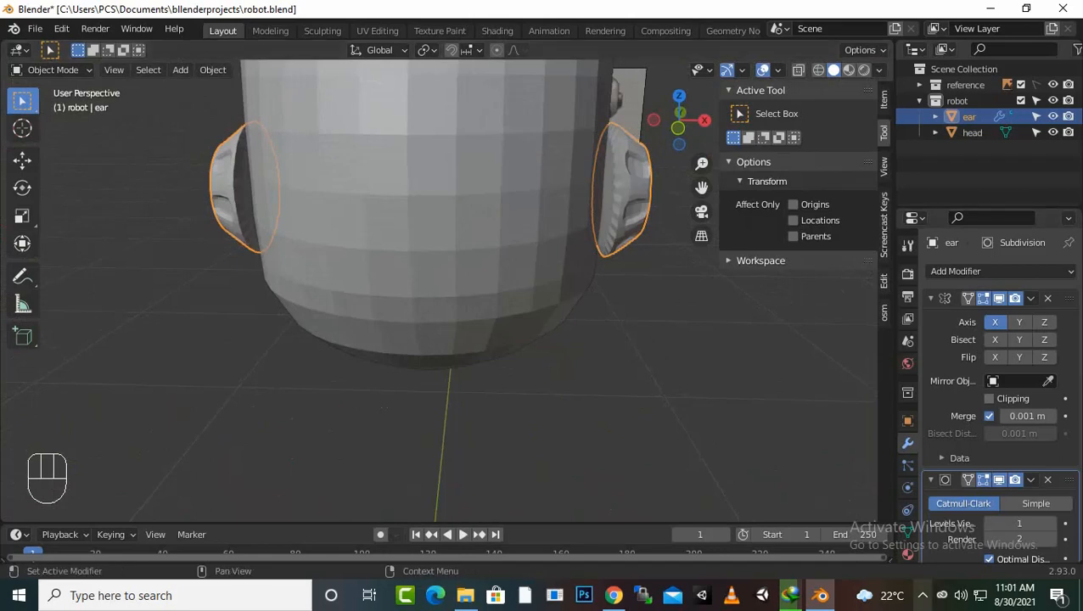
key(ctrl+s)
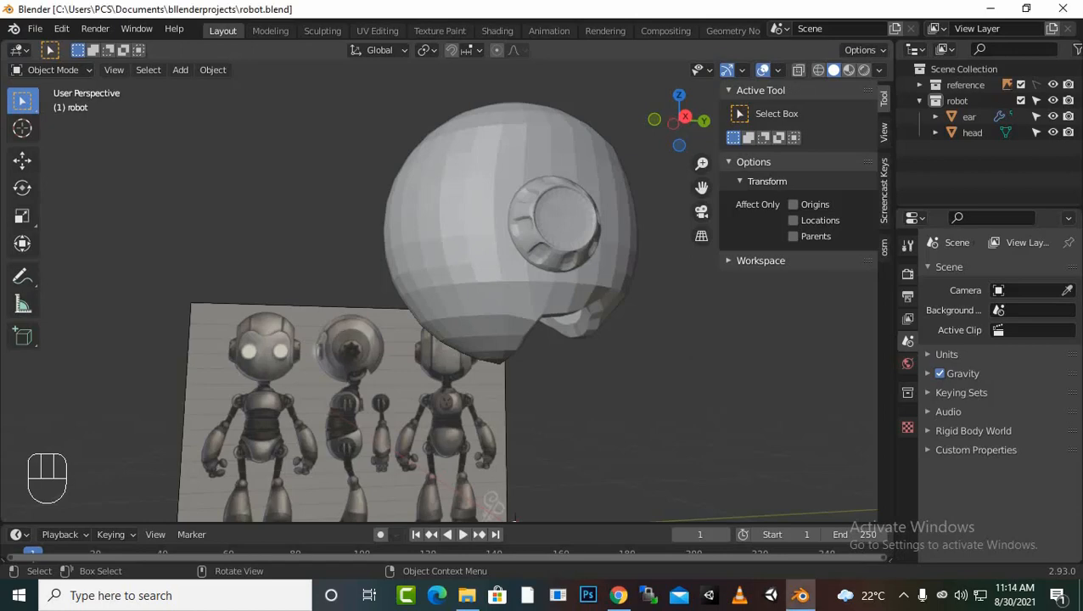
Step: Add a mesh cylinder for the neck and scale its geometry down to about 0.077 in Edit Mode
key(KP_1)
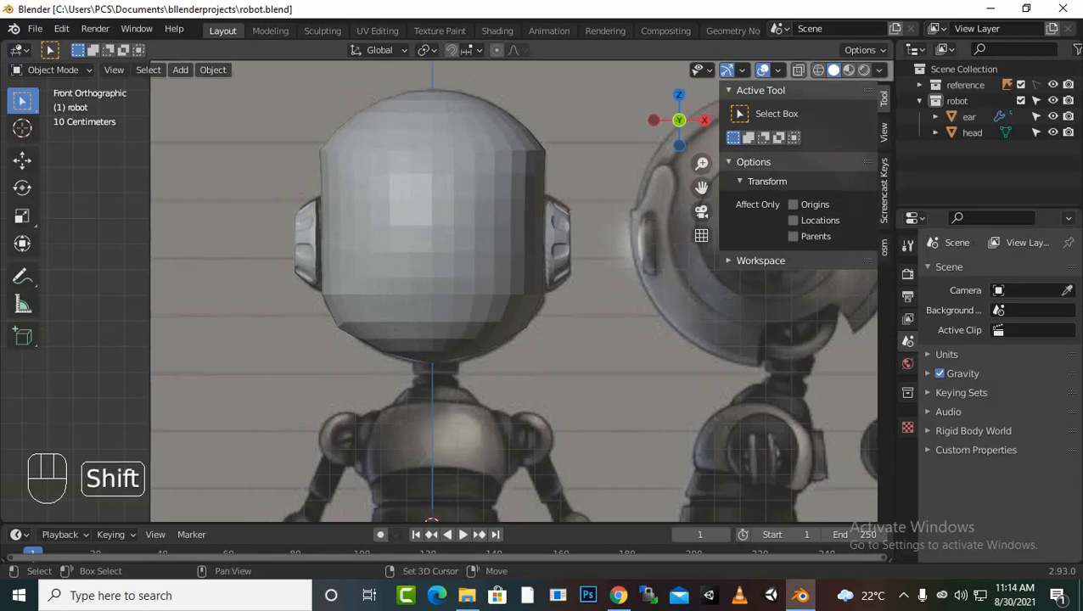
key(shift+a)
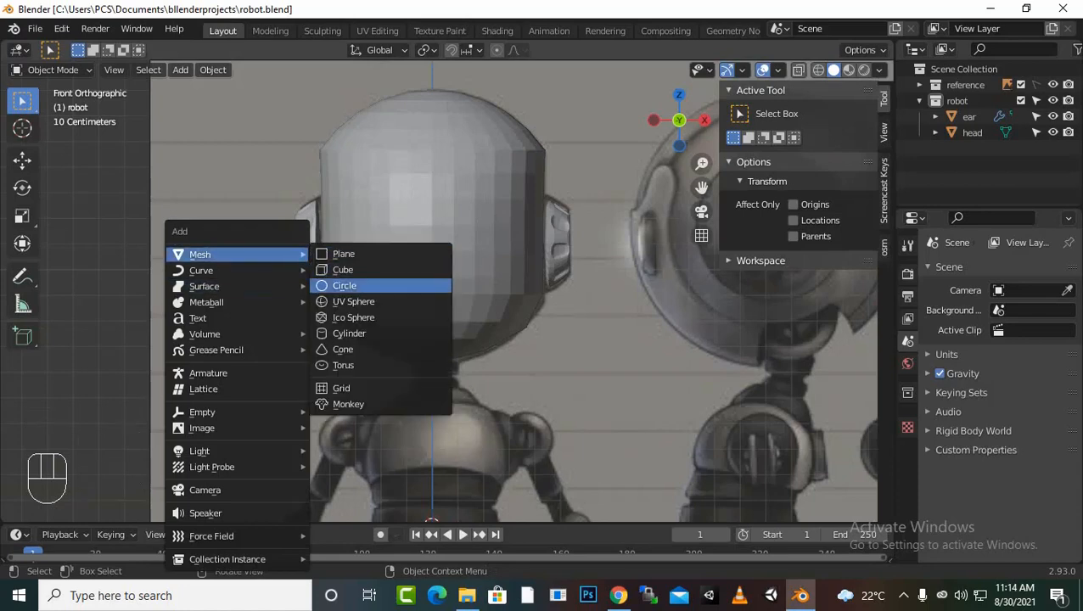
click(349, 334)
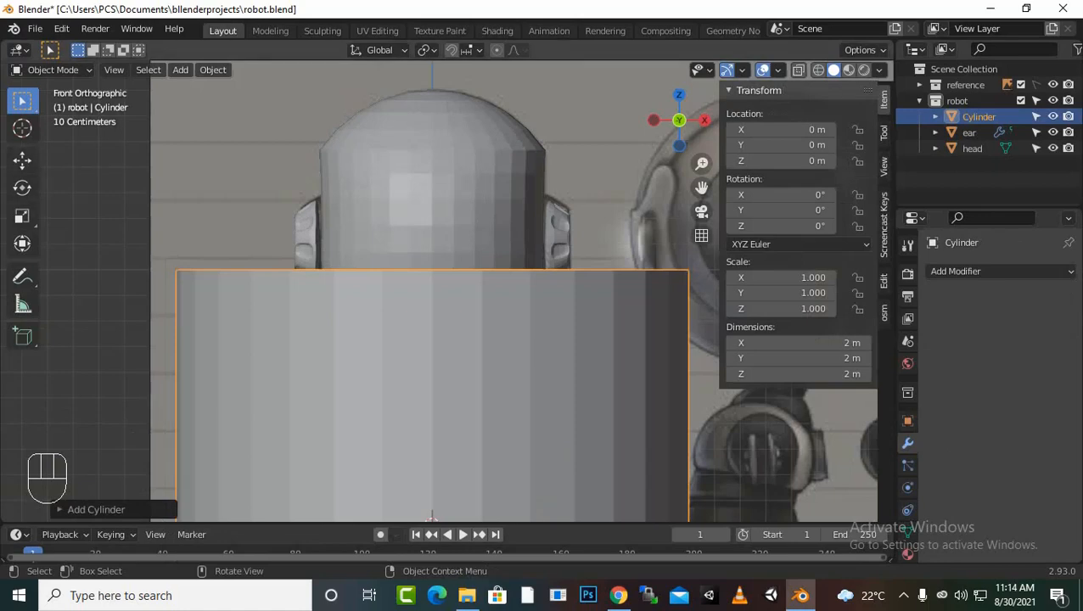
key(Tab)
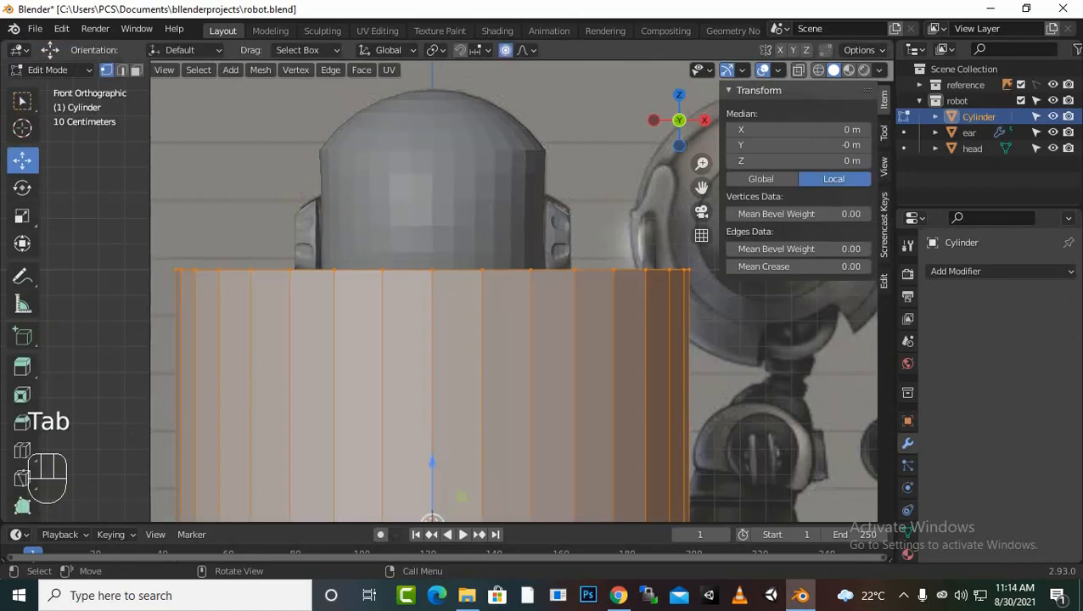
key(s)
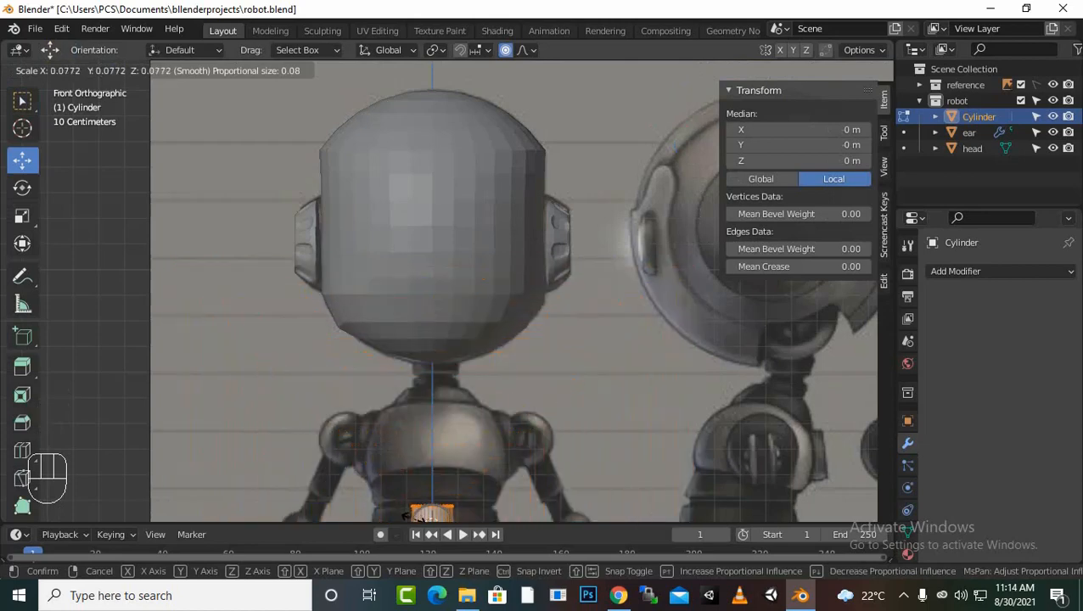
click(408, 512)
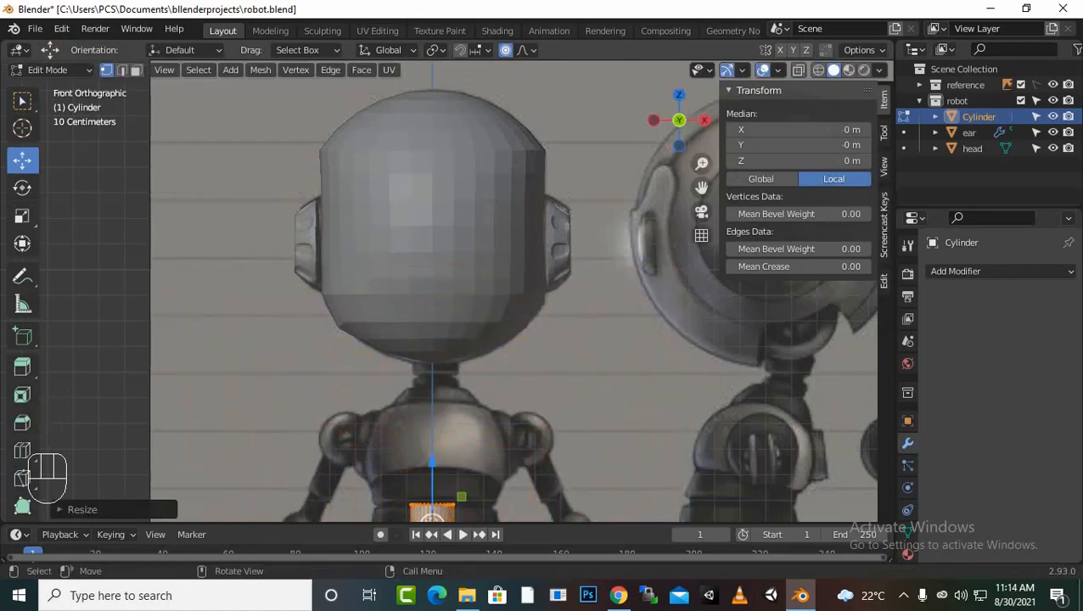
Step: Move the cylinder up about 0.683 m along Z and about 0.01 m along X onto the neck in the front reference
key(g)
key(z)
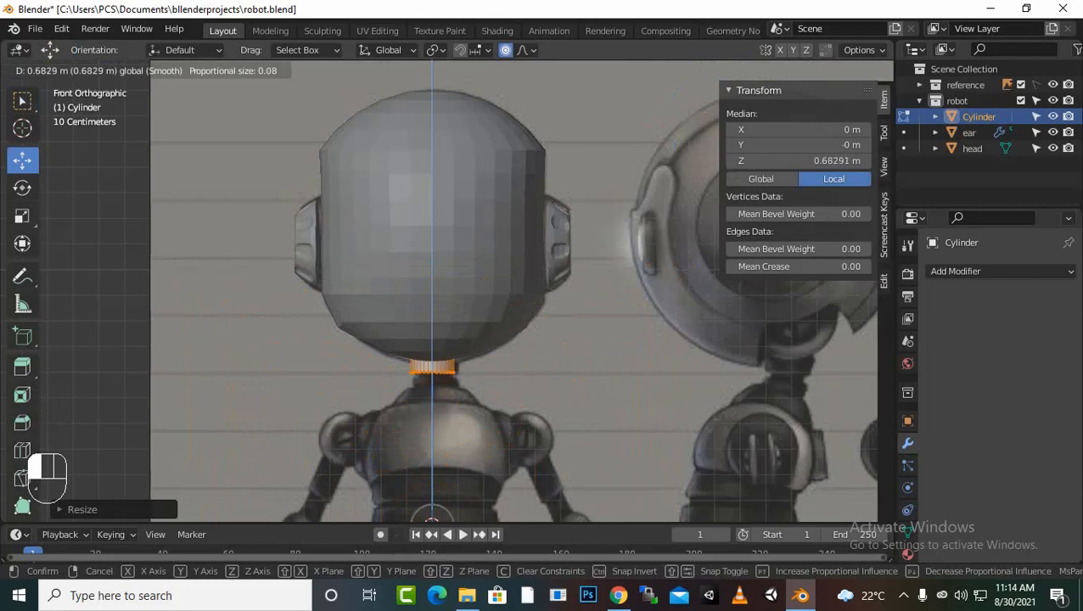
click(432, 518)
scroll(432, 509, up, 4)
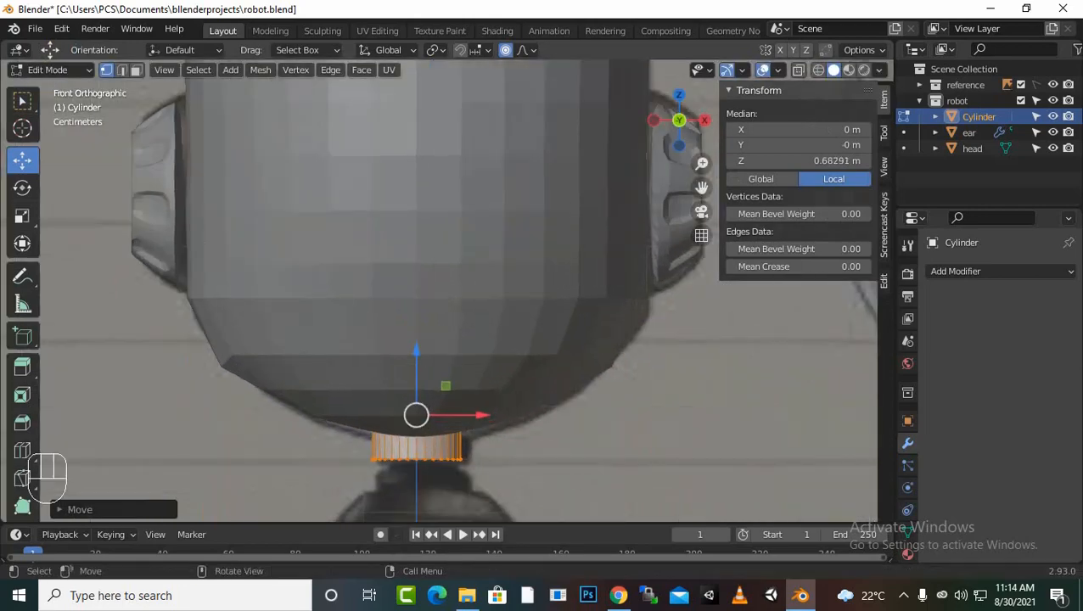
key(g)
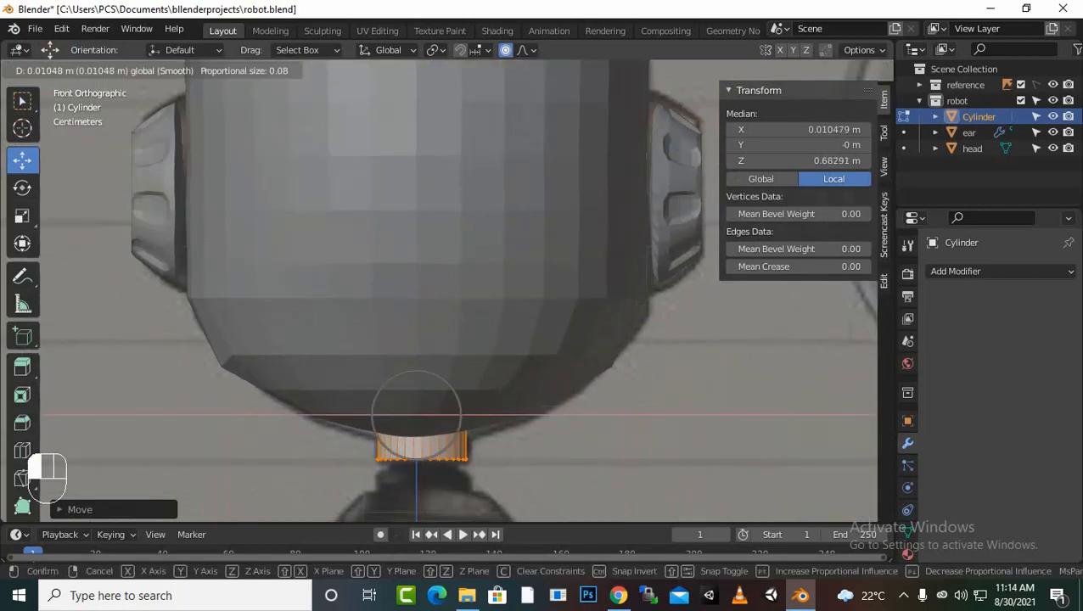
drag(482, 415, 488, 415)
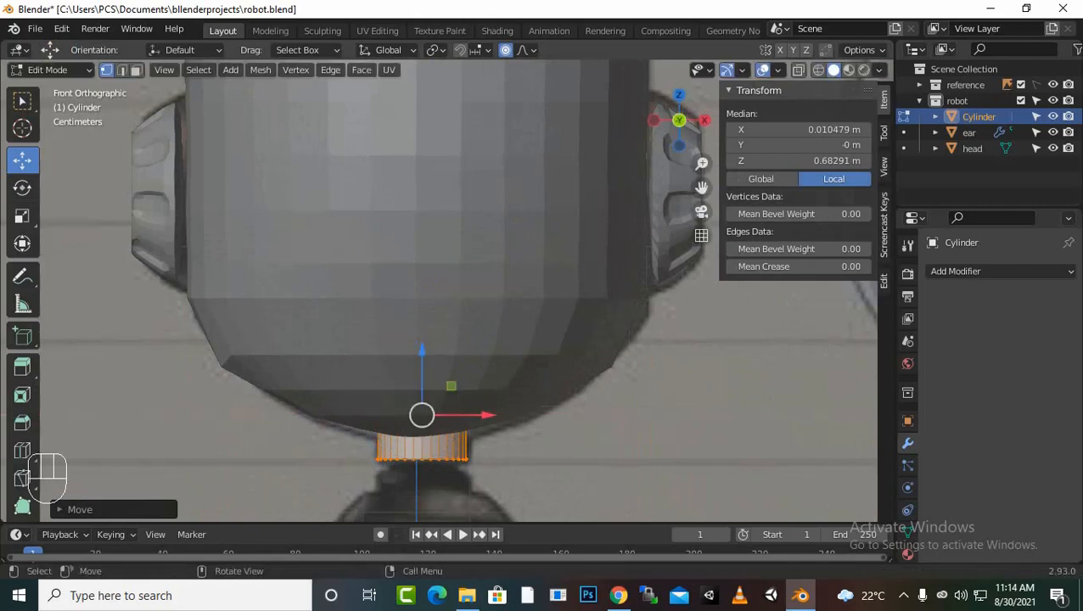
Step: Scale the neck cylinder by about 1.06 and shift it about 0.065 m along Y to match the side reference
key(s)
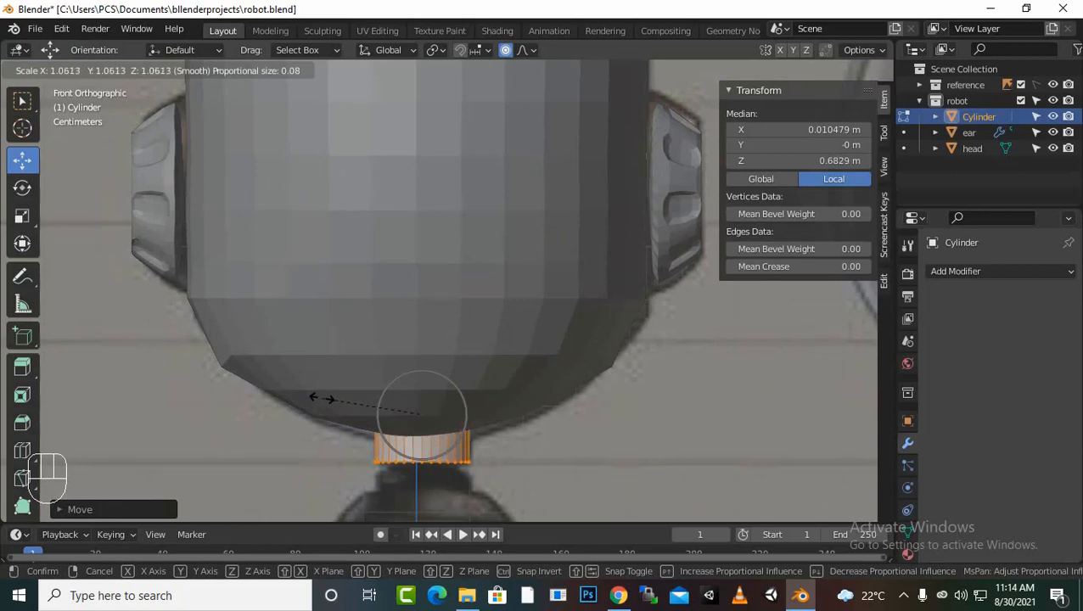
click(322, 398)
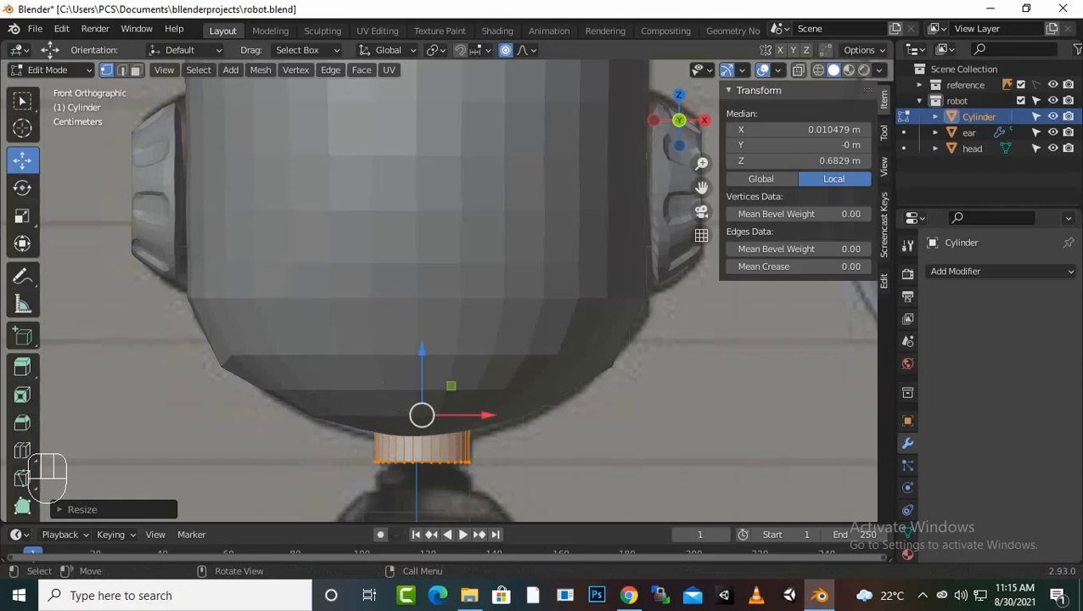
scroll(459, 291, down, 2)
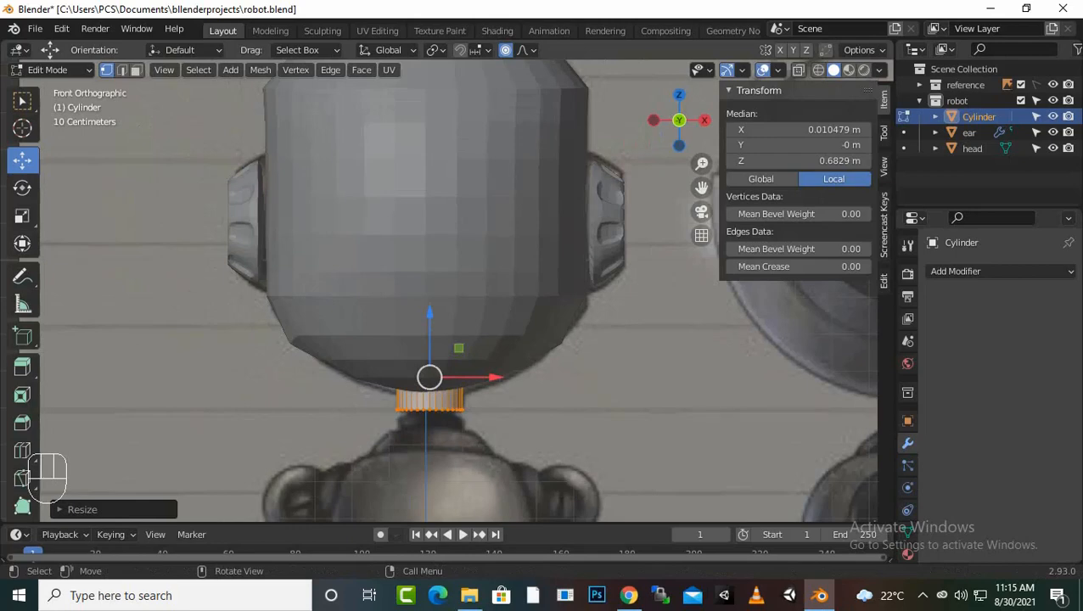
key(KP_3)
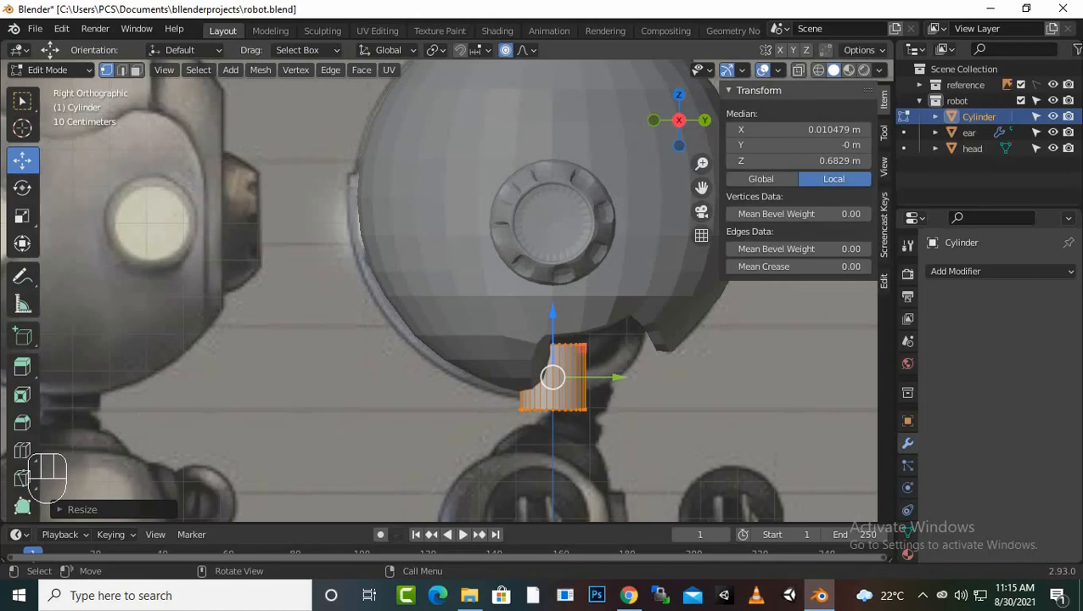
drag(607, 376, 631, 377)
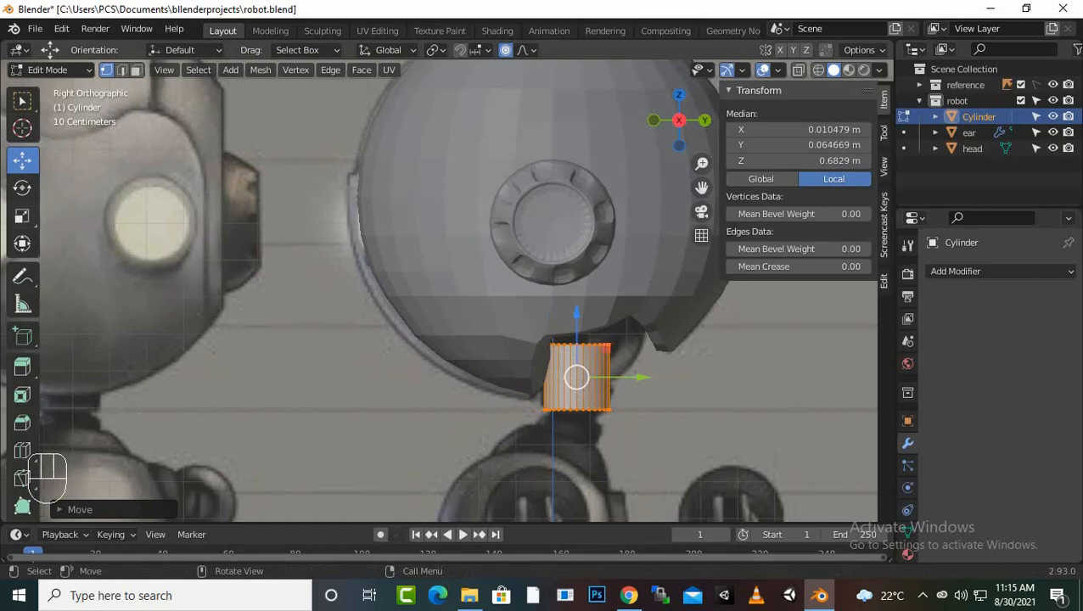
Step: Flatten the neck cylinder to about 0.42 along Z and lower it about 0.05 m to sit at the top of the reference neck
key(s)
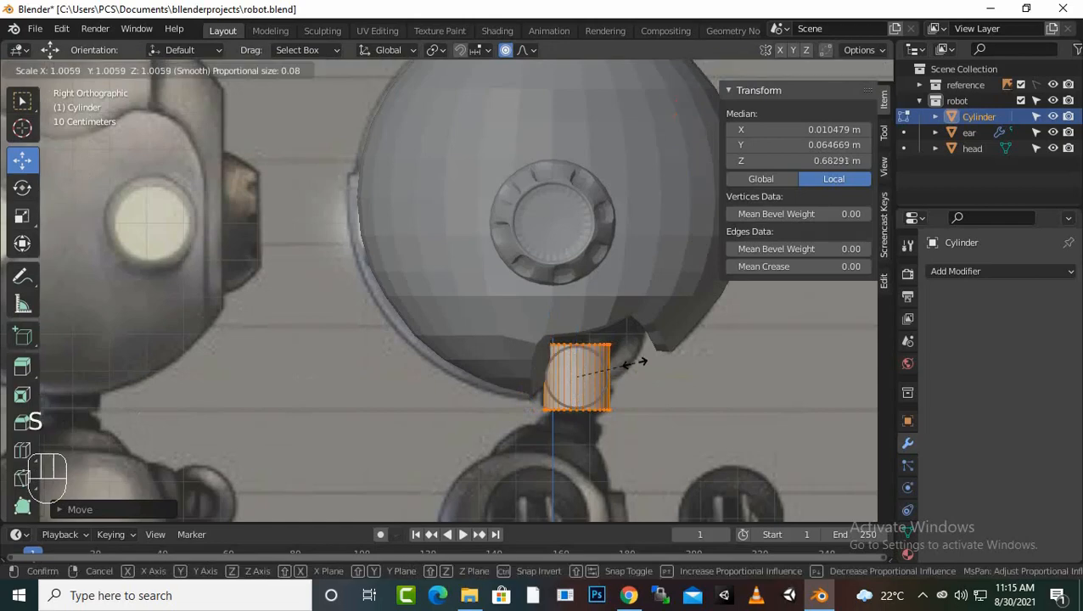
key(z)
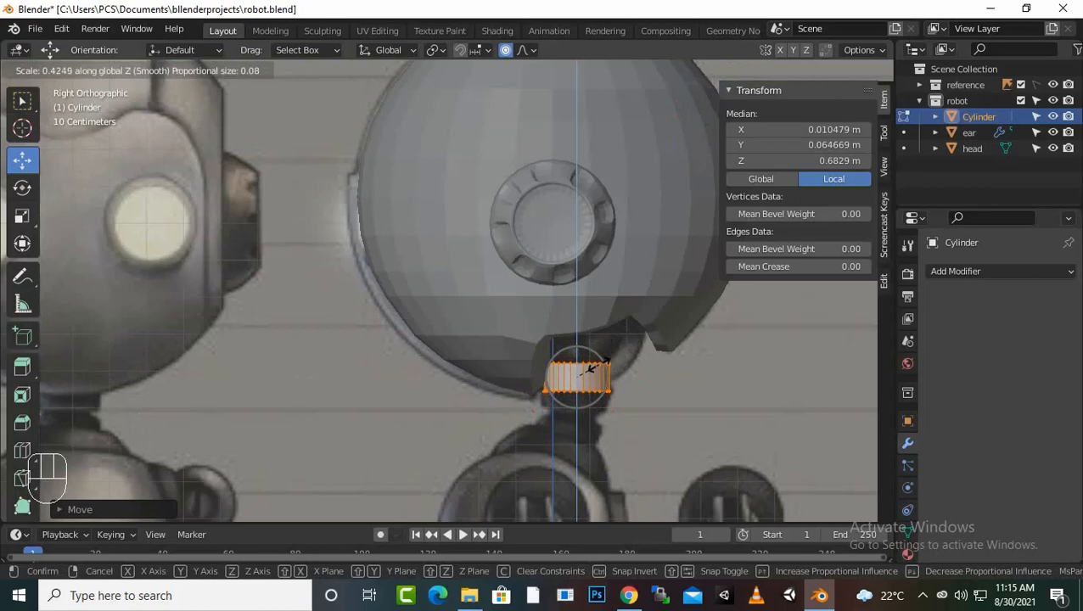
click(588, 369)
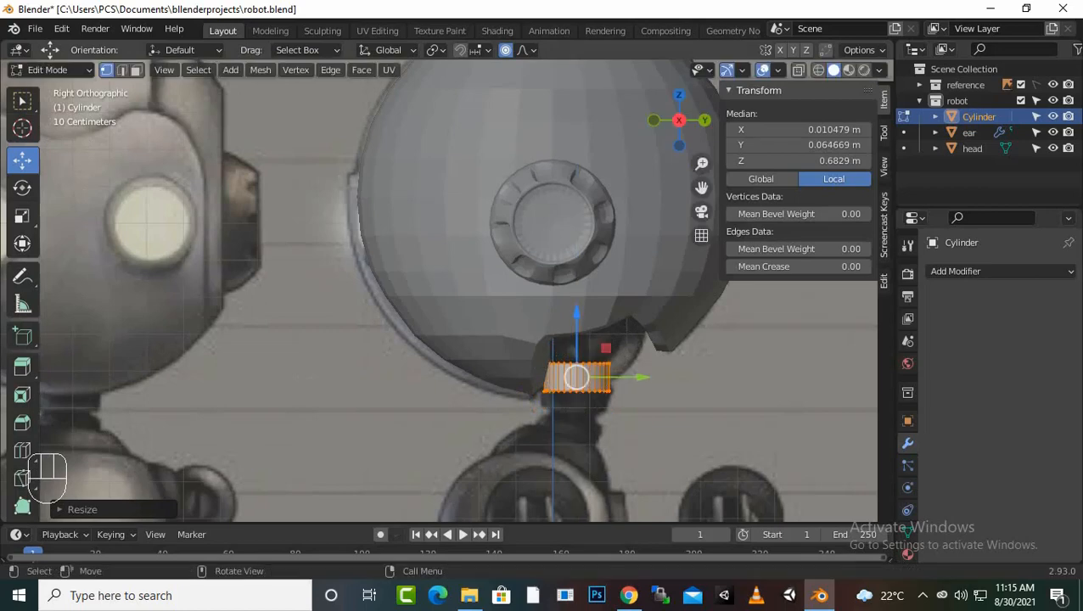
key(g)
key(z)
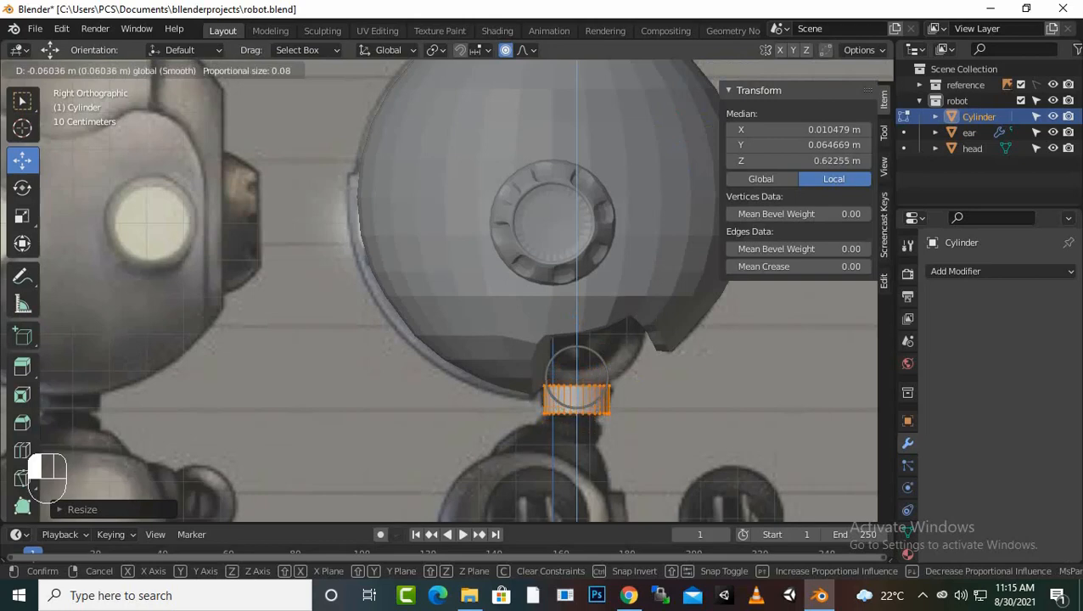
drag(577, 334, 577, 334)
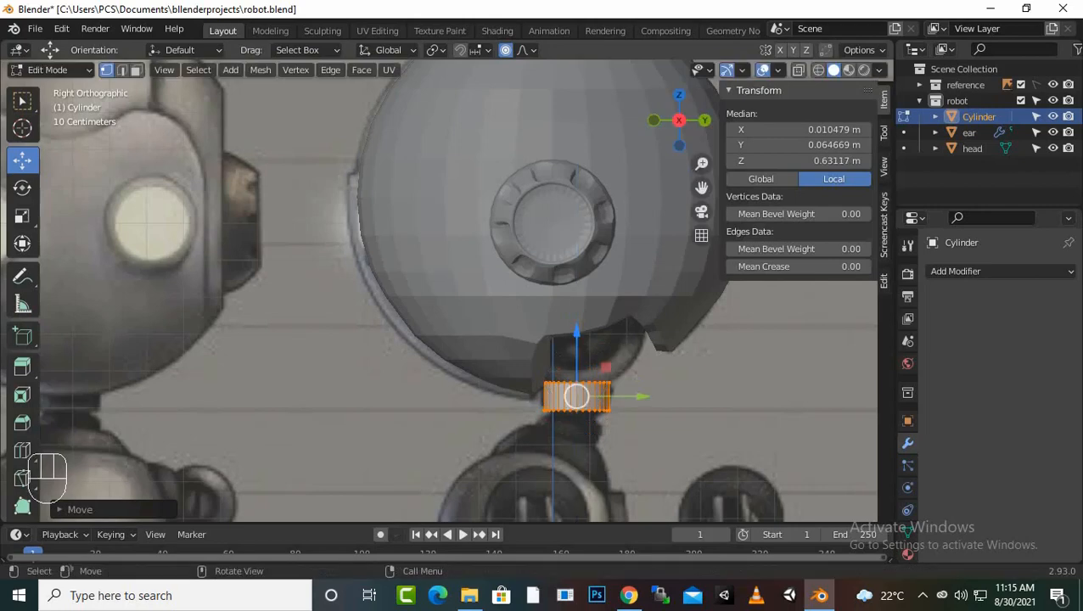
Step: Nudge the neck cylinder down about 0.001 m along Z to line it up with the side reference
scroll(577, 335, up, 2)
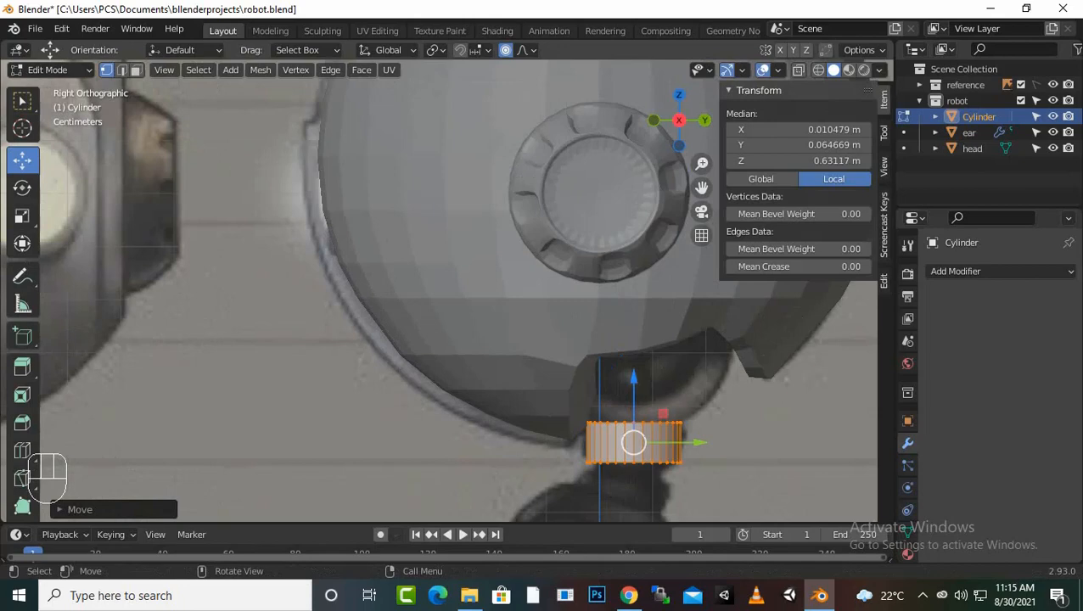
scroll(669, 467, up, 1)
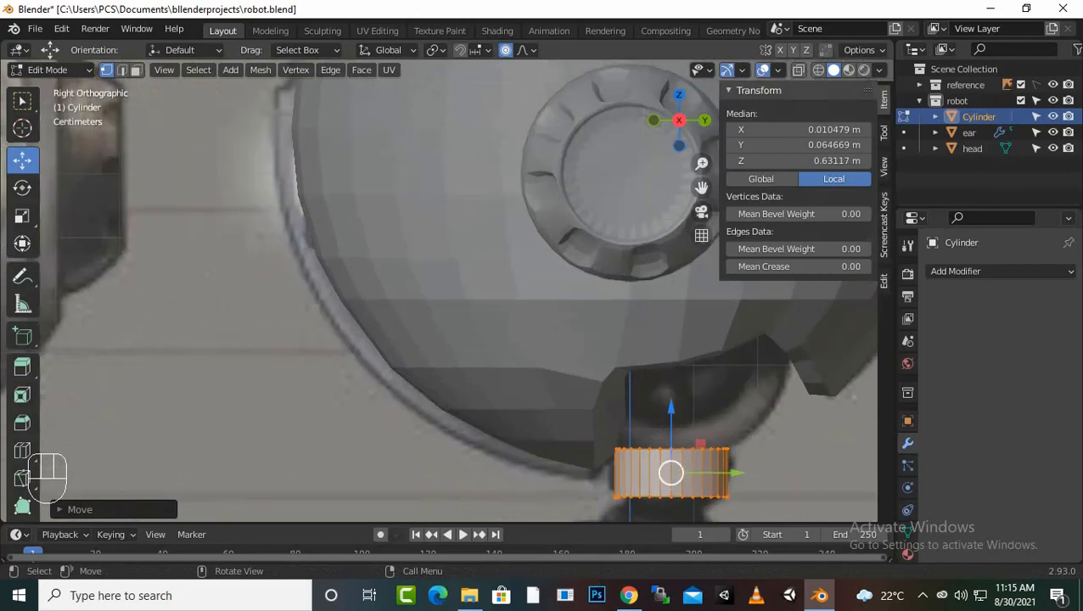
mouse_move(670, 473)
mouse_down()
mouse_move(670, 485)
mouse_move(671, 475)
mouse_up()
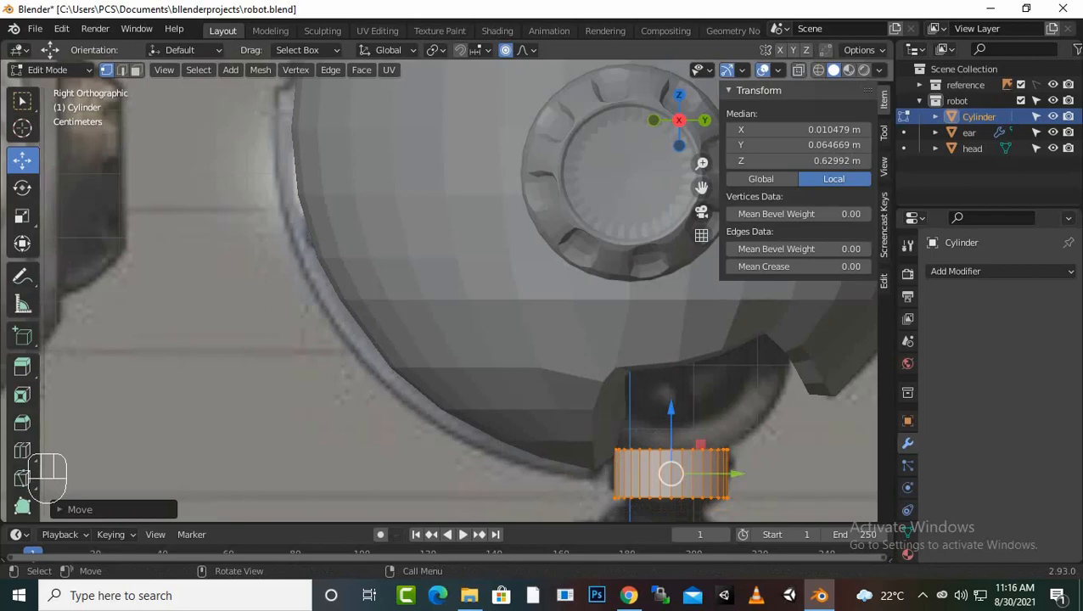
Step: Try lowering the single middle vertex of the neck cylinder's top rim about 0.015 m along Z with smooth proportional editing
key(alt+a)
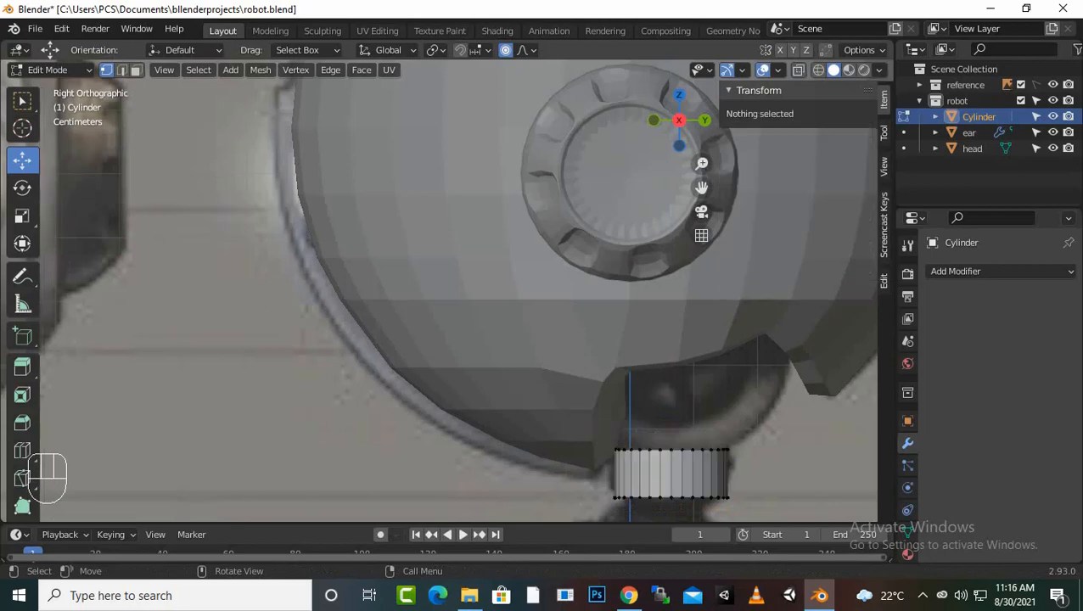
click(670, 450)
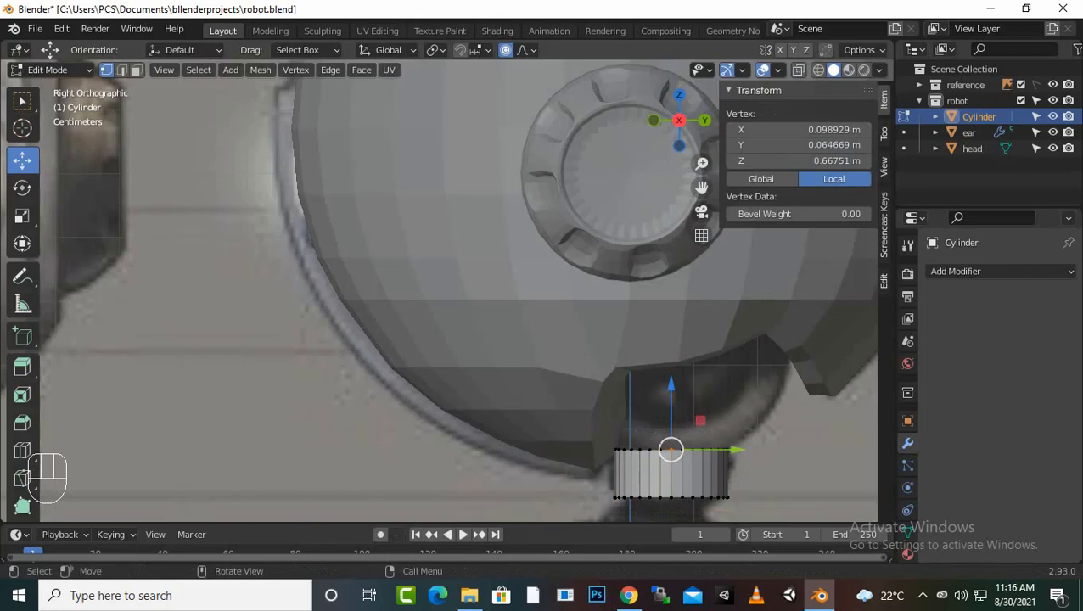
click(523, 50)
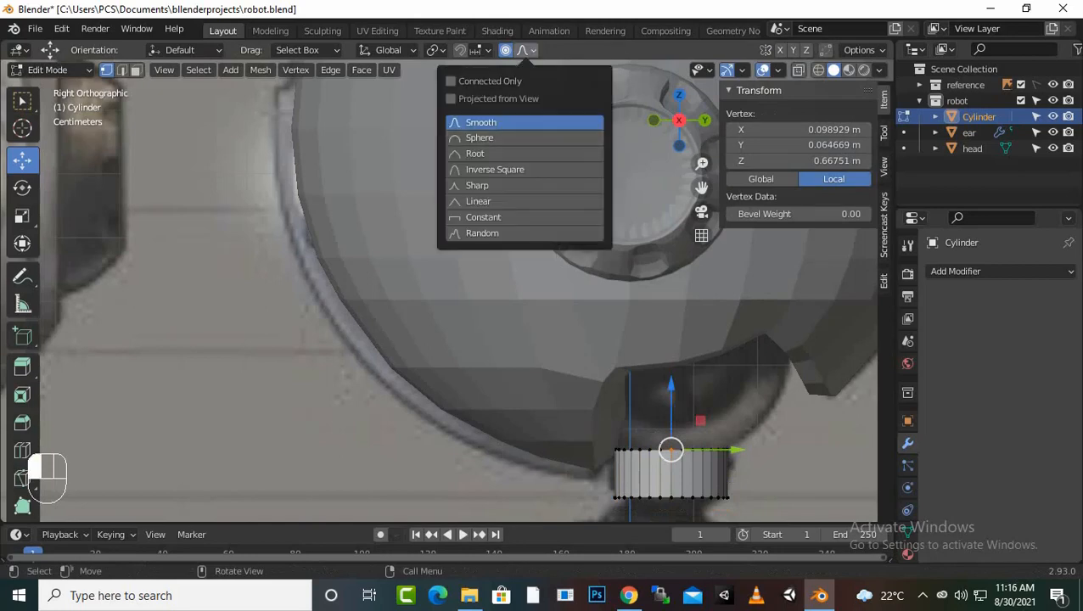
drag(671, 404, 671, 416)
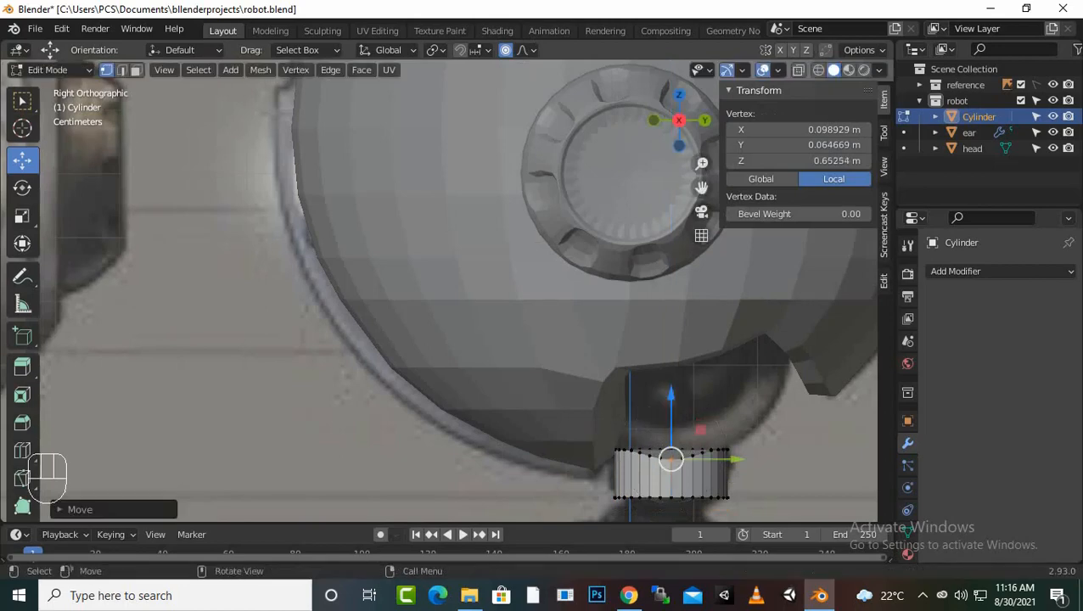
key(ctrl+z)
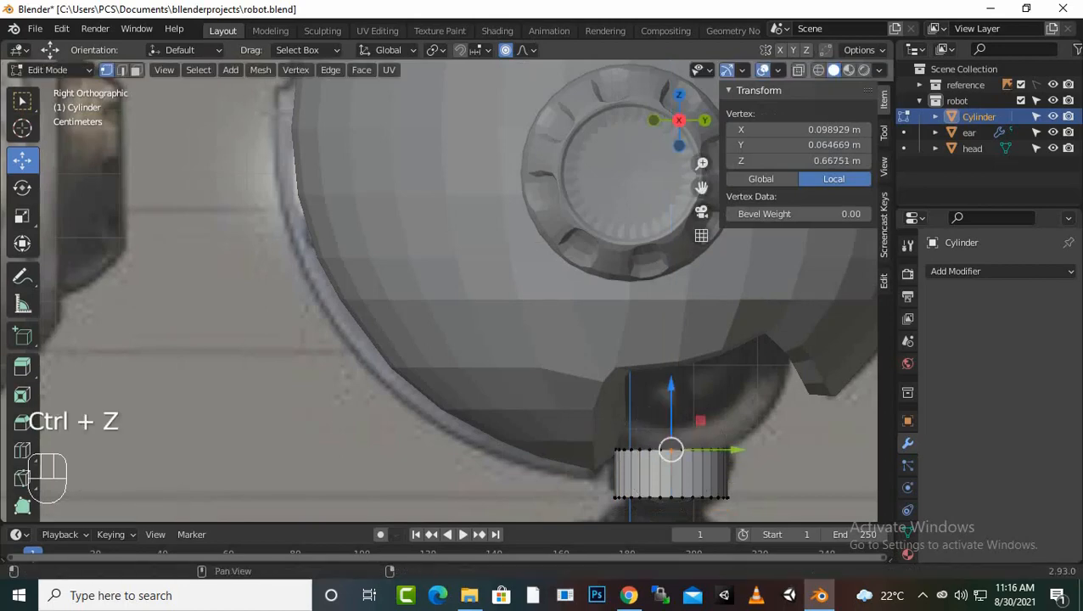
Step: Switch to wireframe shading and select the front and back middle vertices of the neck cylinder's top rim
key(shift+z)
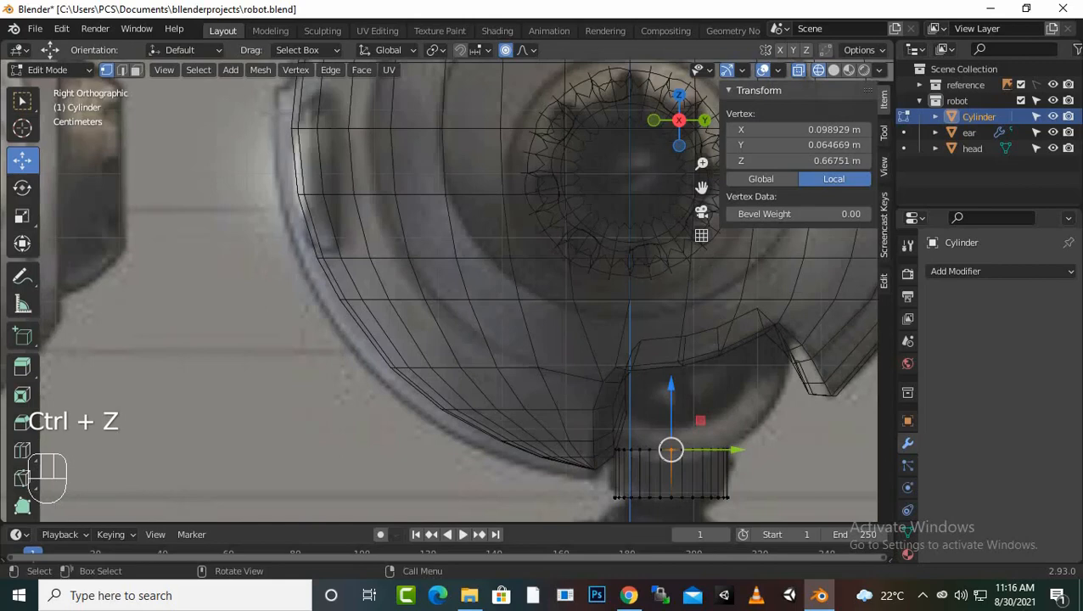
drag(658, 422, 676, 463)
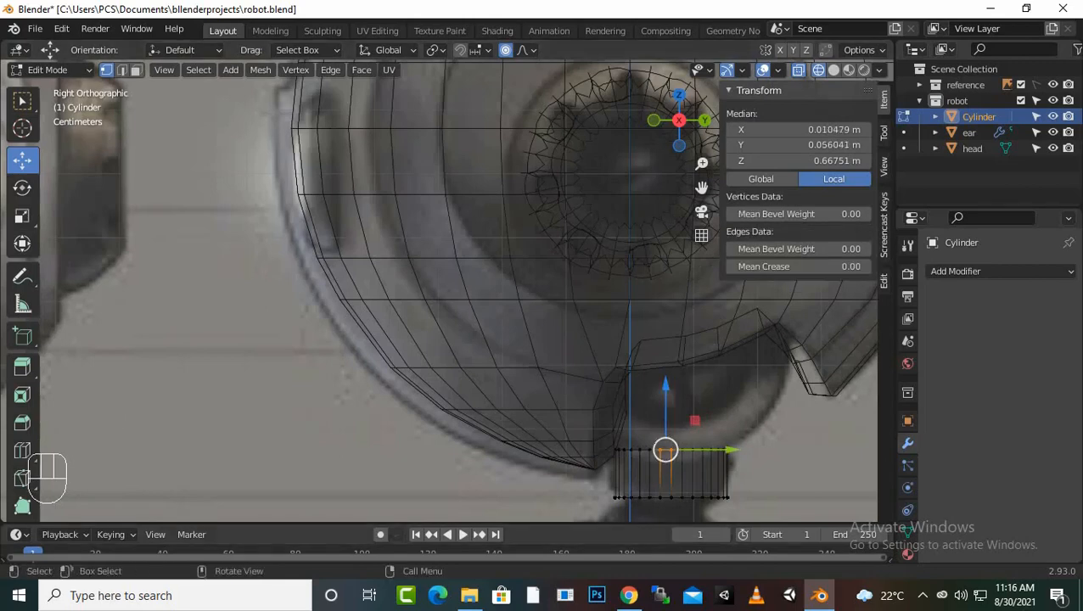
Step: Try lowering the paired middle vertices of the top rim about 0.022 m along Z with a proportional size of 0.08
drag(665, 408, 671, 464)
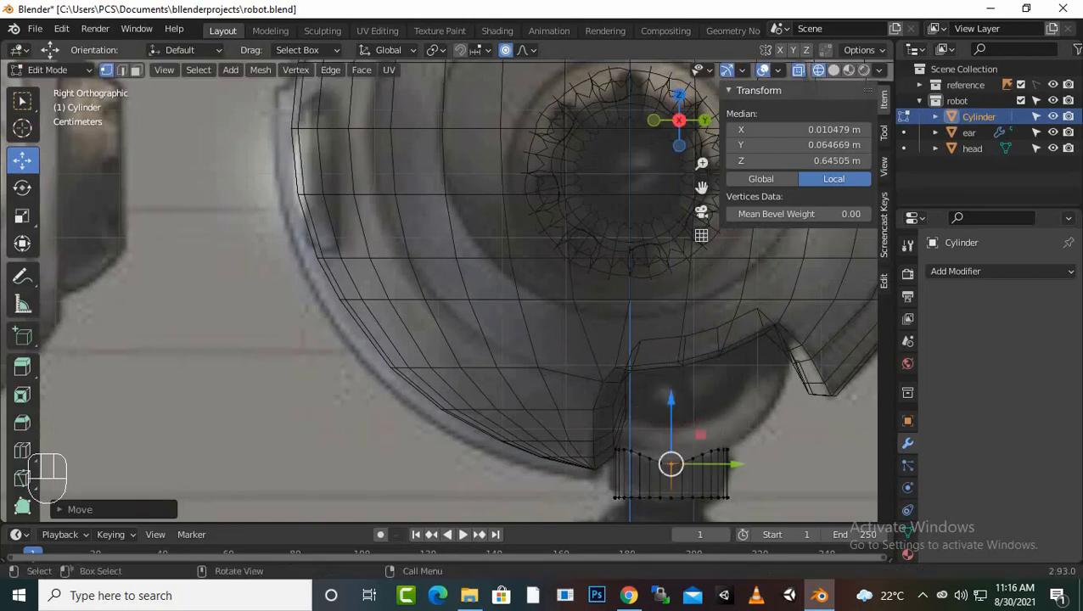
key(ctrl)
key(ctrl+z)
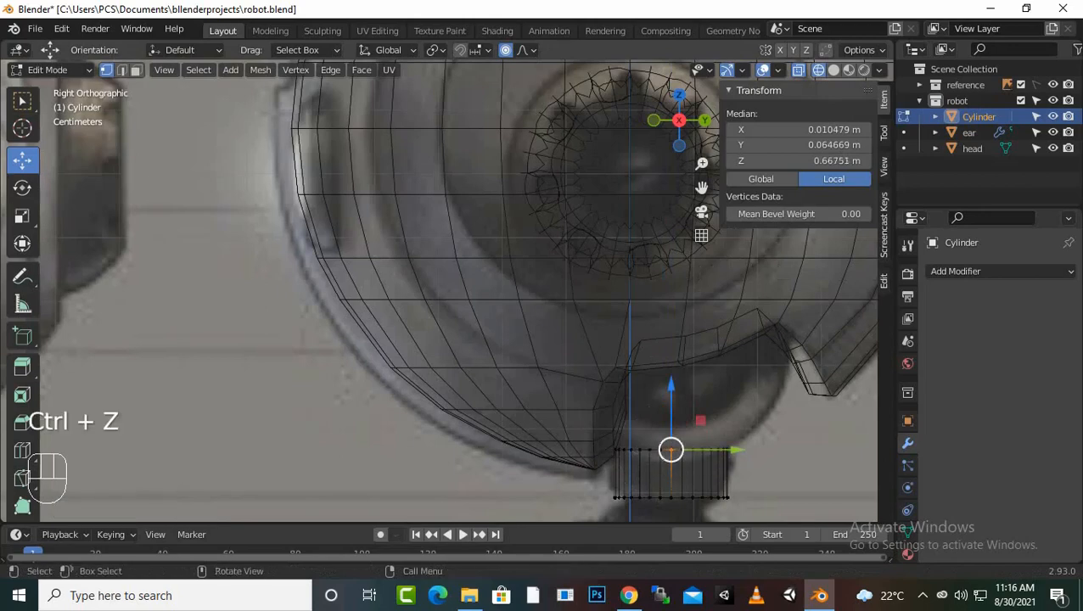
Step: Curve the neck cylinder's top rim downward by moving its middle vertices about 0.022 m down along Z with smooth proportional size 0.11
key(g)
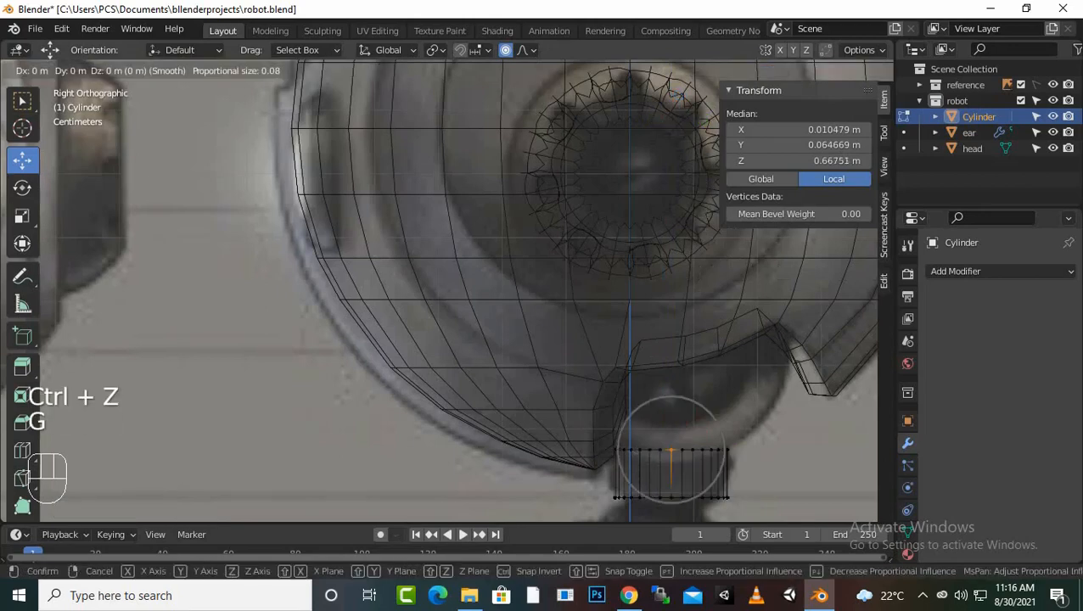
scroll(671, 450, down, 3)
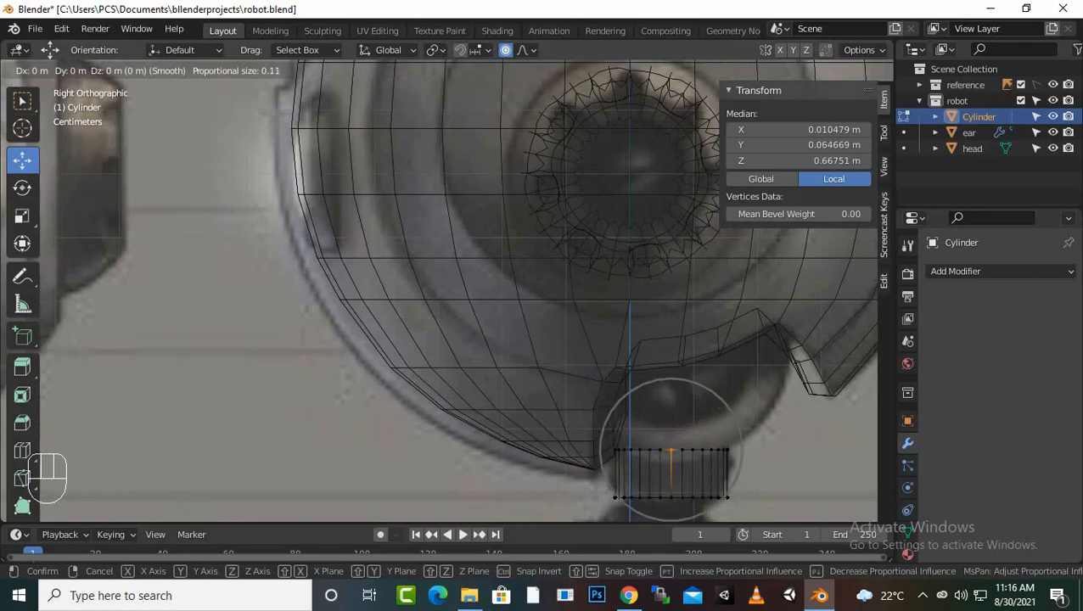
key(z)
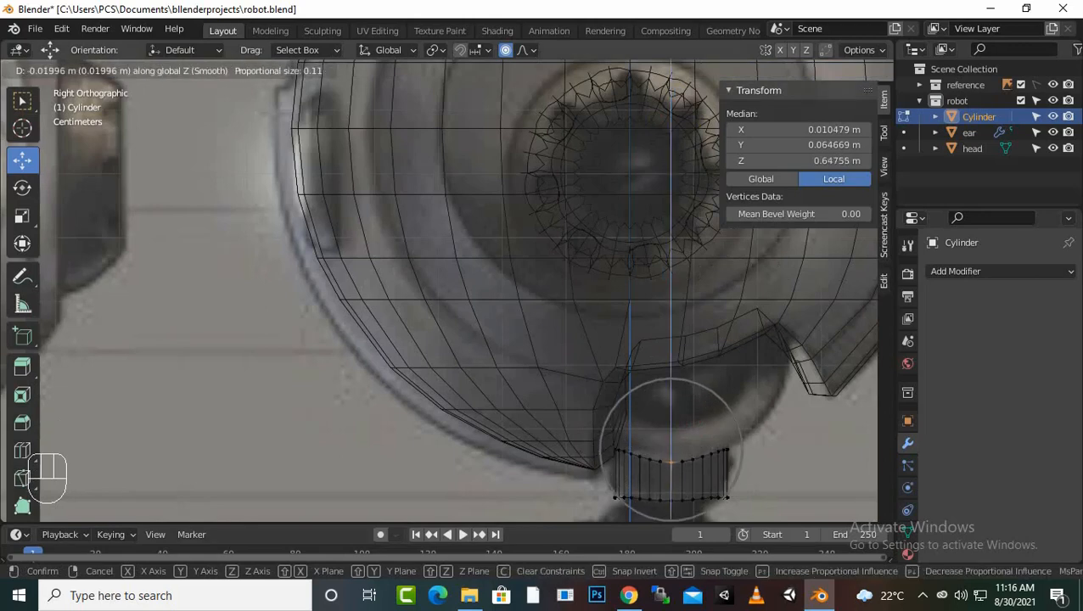
click(671, 465)
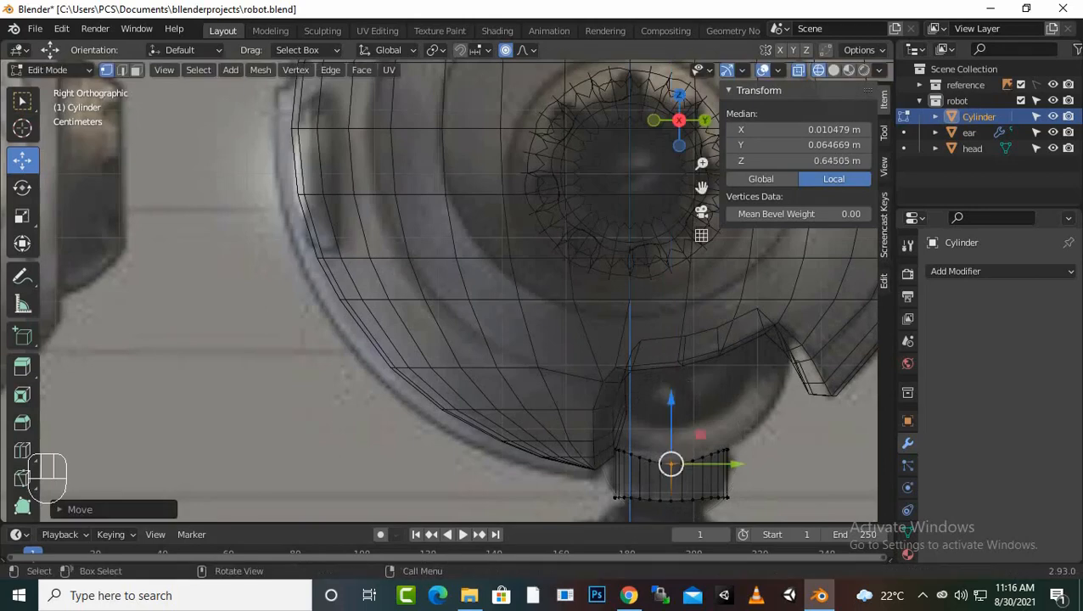
scroll(439, 291, down, 1)
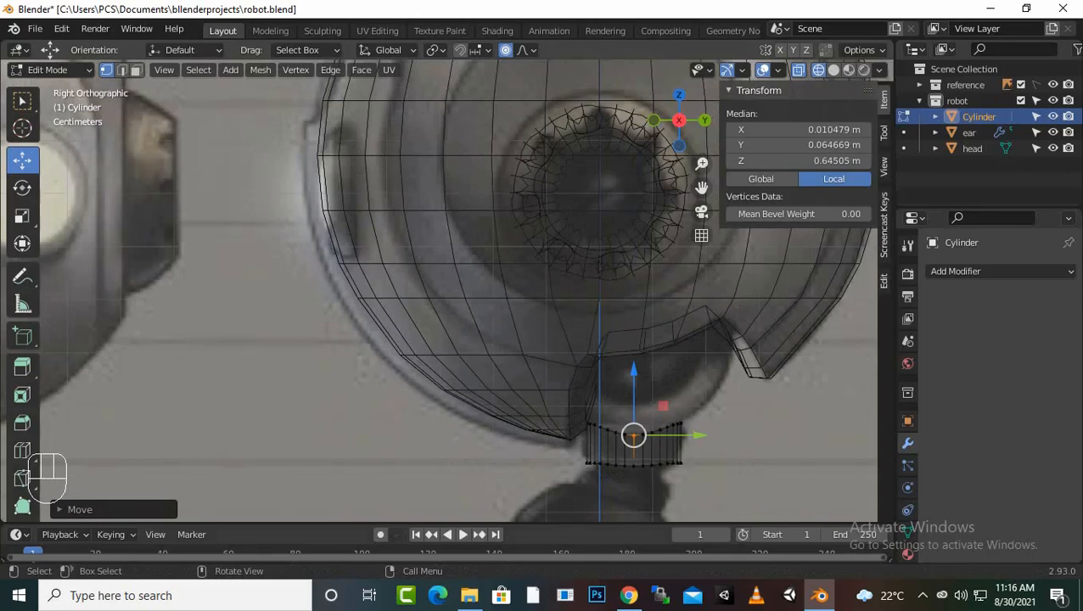
Step: Show the model in solid shading and extrude the cylinder's bottom edge loop inward into a smaller concentric ring
middle_drag(458, 288, 459, 202)
click(834, 70)
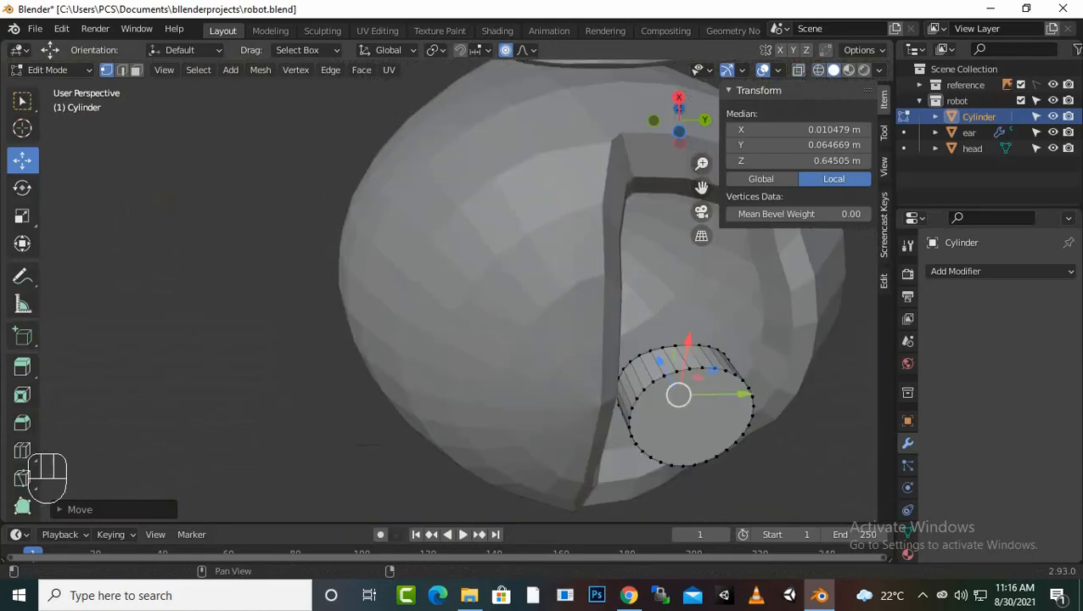
middle_drag(459, 289, 439, 274)
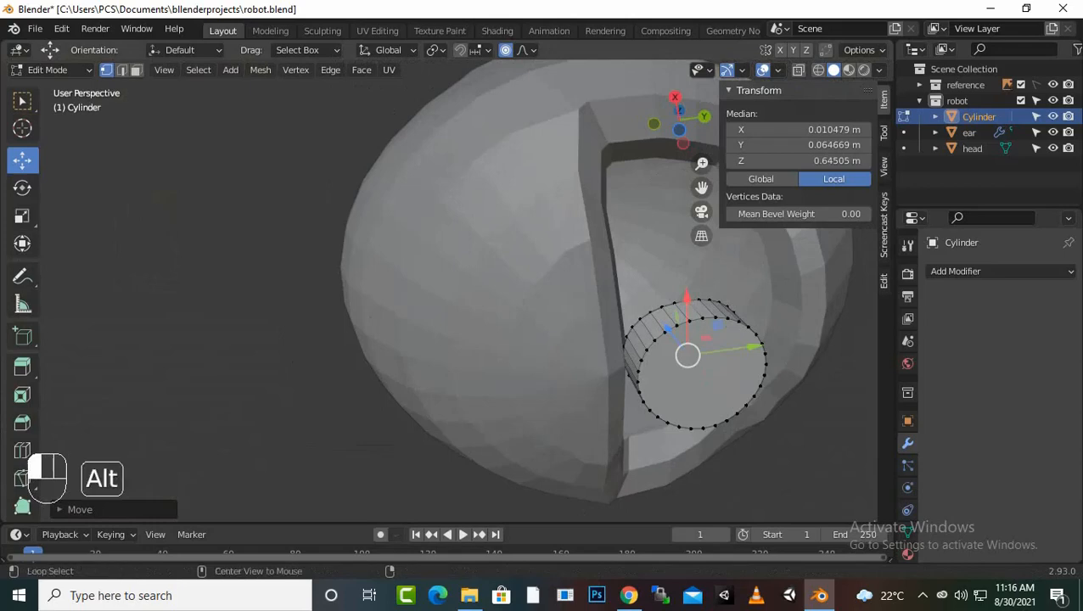
alt+click(703, 428)
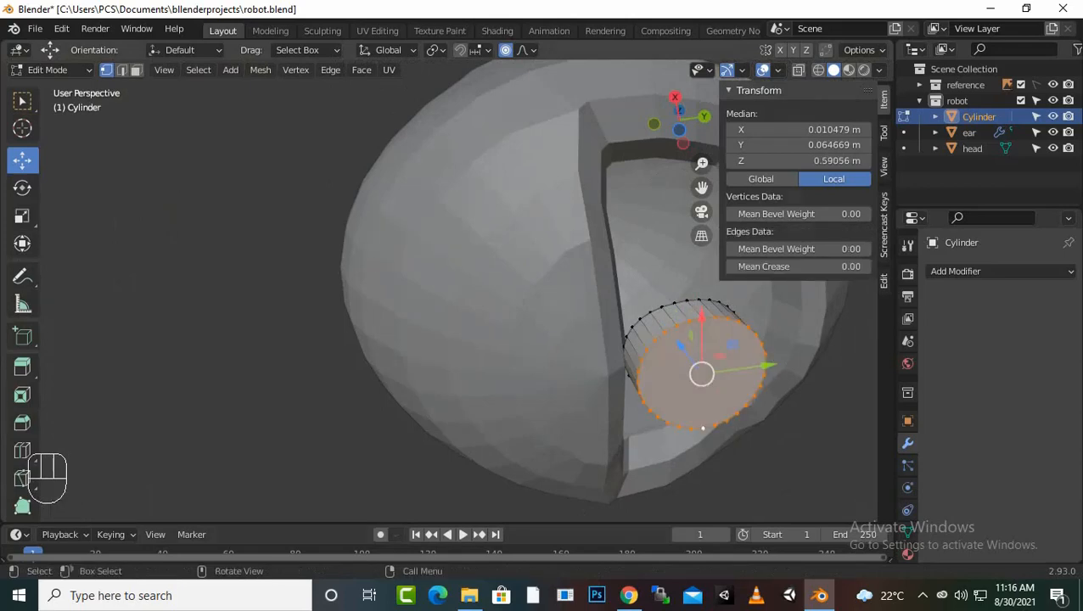
key(e)
key(s)
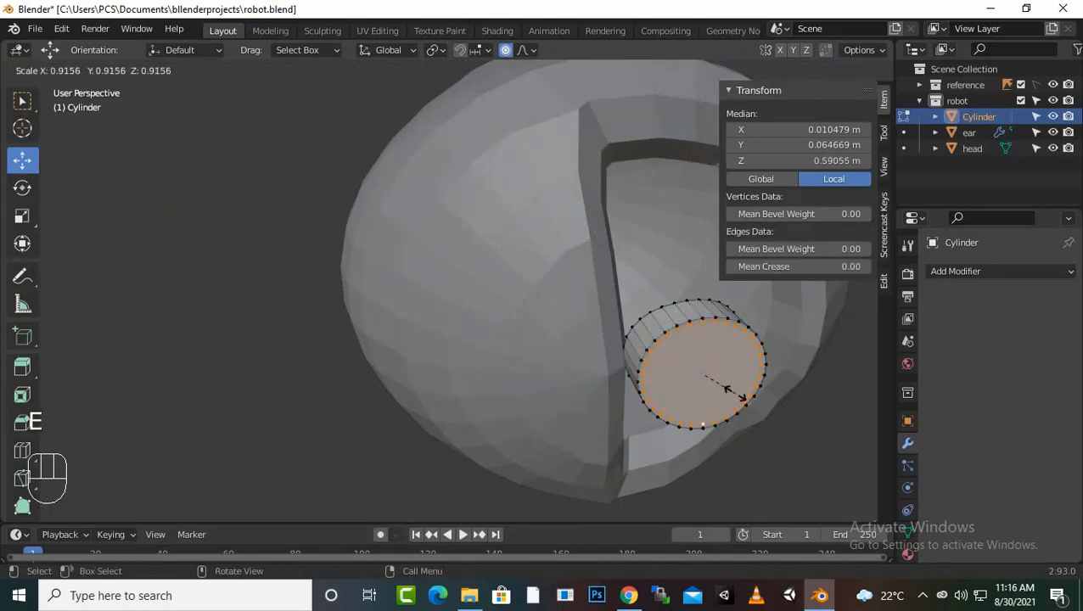
click(716, 383)
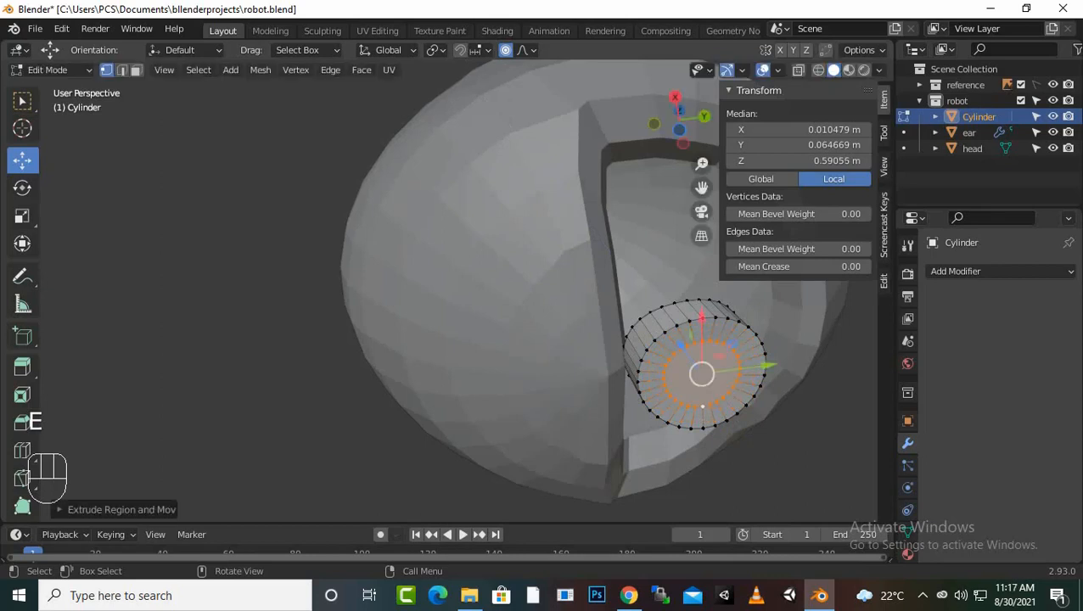
Step: In the right side view, extrude the inner ring straight down about 0.022 m and tilt it about 10 degrees
middle_drag(715, 384, 709, 448)
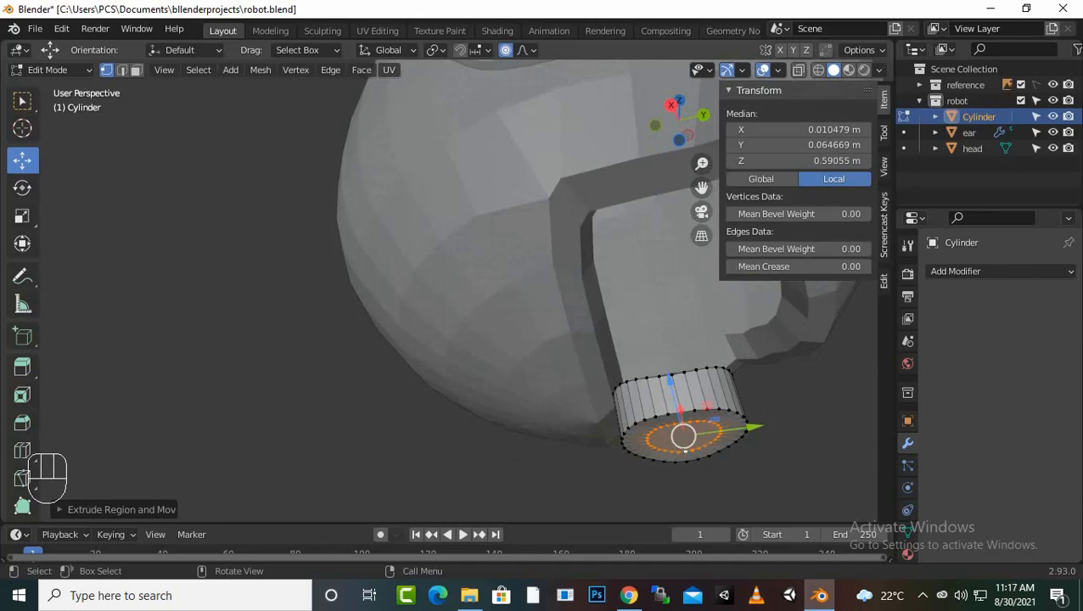
key(KP_3)
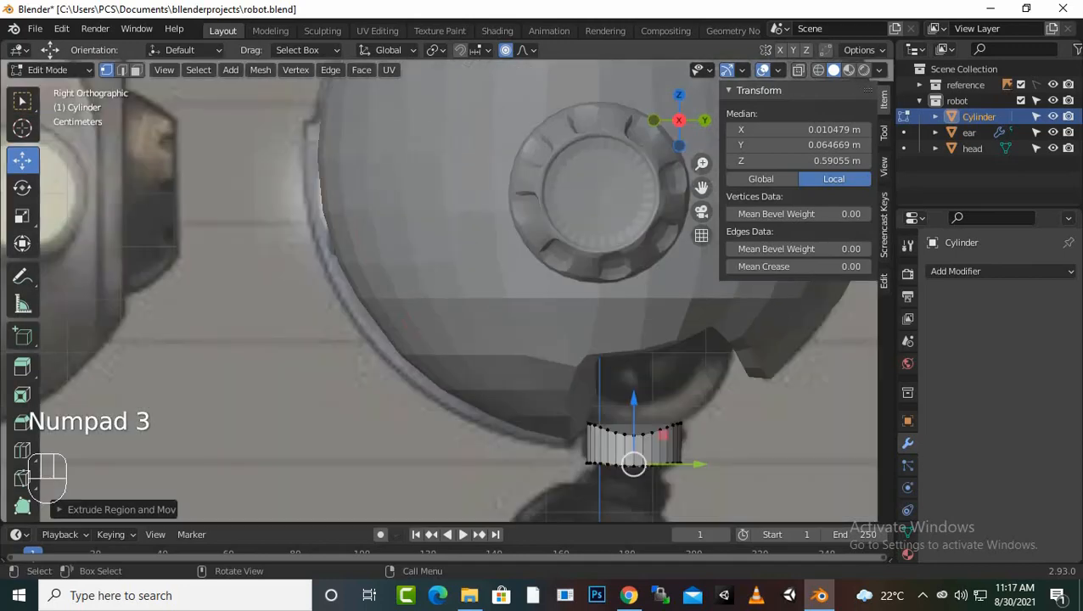
key(e)
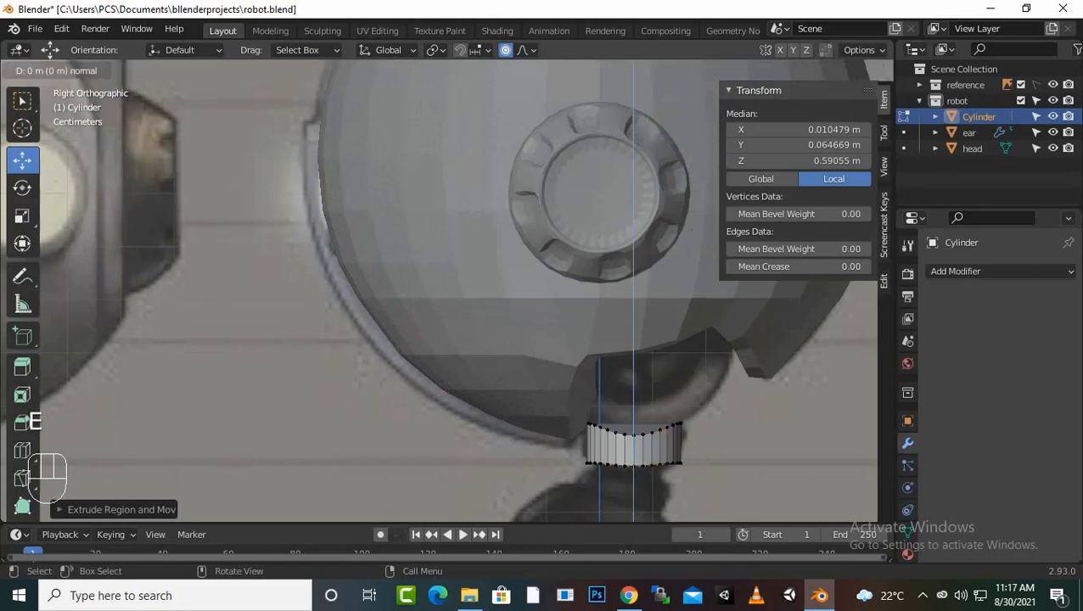
middle_click(633, 465)
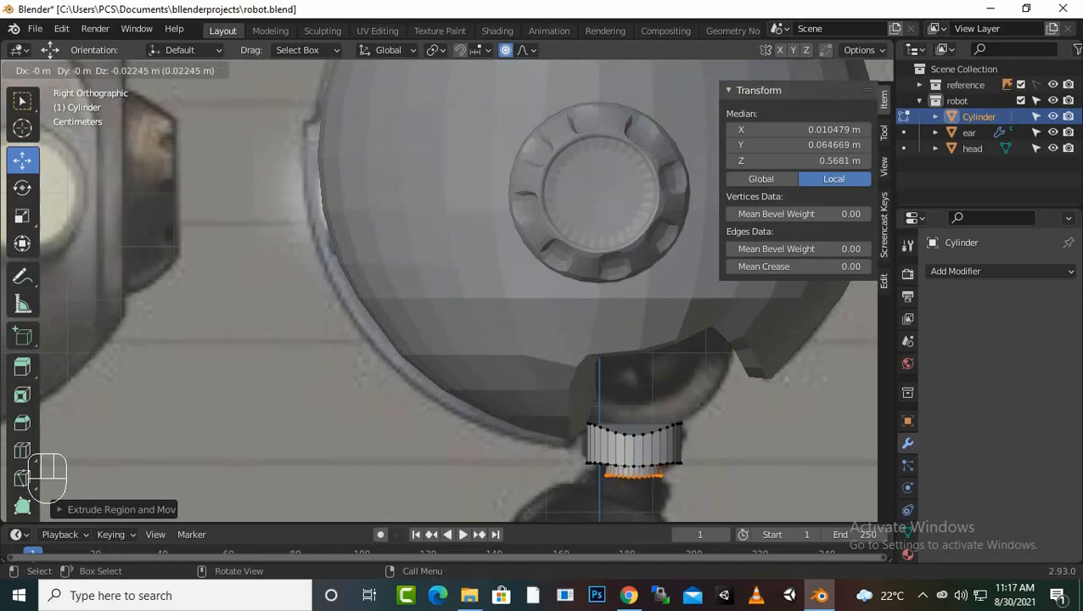
click(633, 476)
key(r)
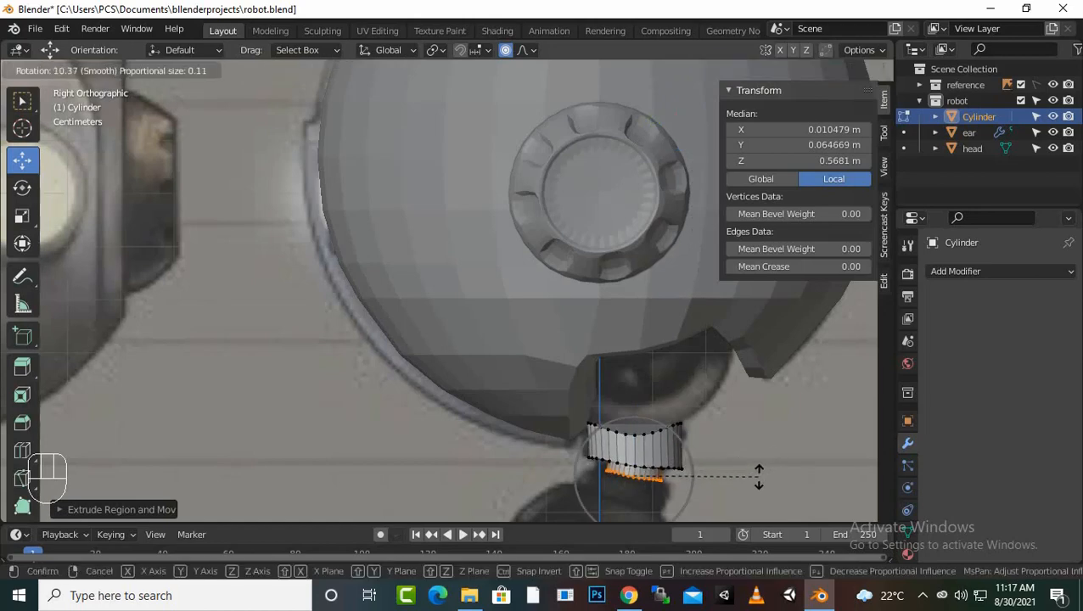
click(759, 477)
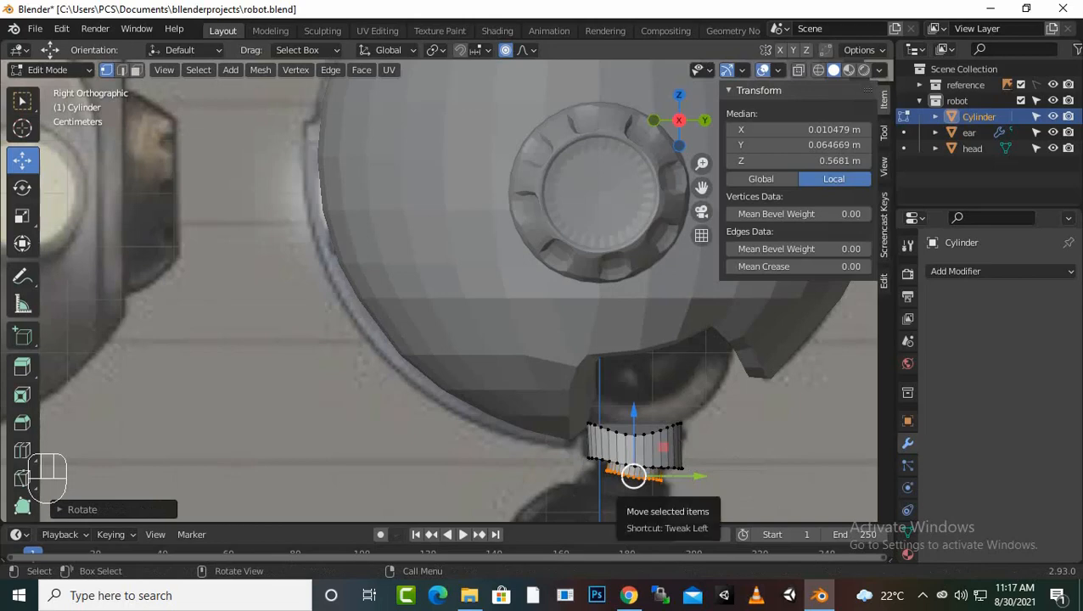
Step: Extrude the tilted ring in place and scale it outward by about 1.62
key(e)
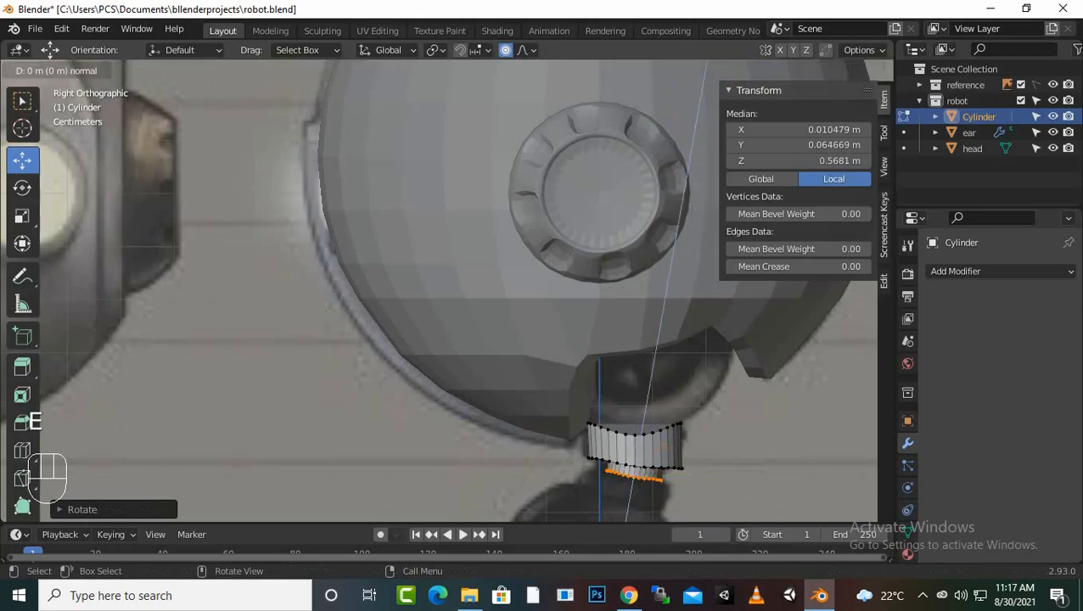
key(s)
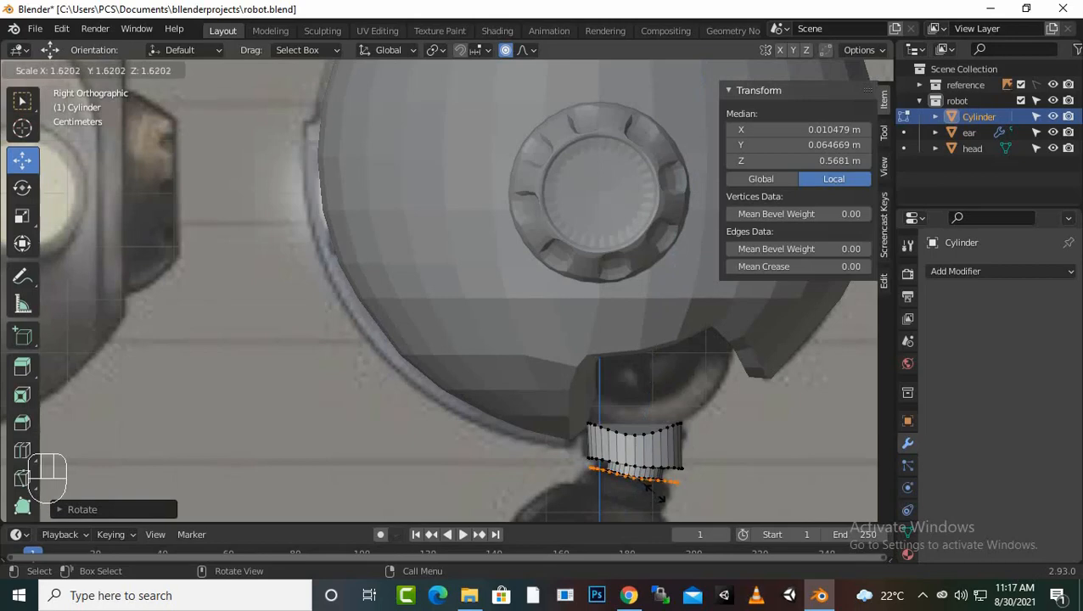
click(656, 492)
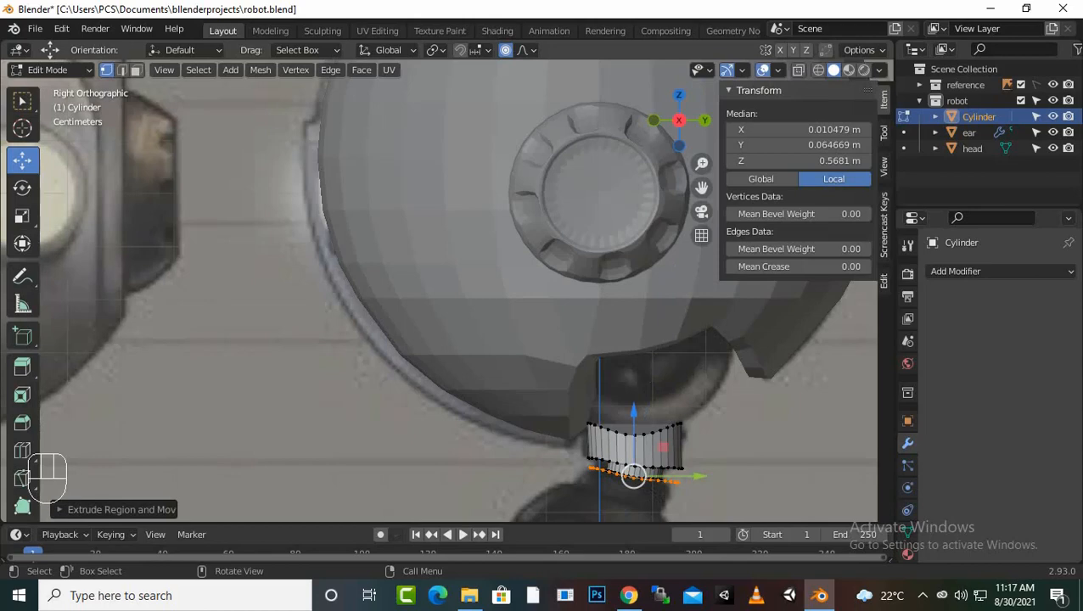
Step: Extrude the widened ring about 0.05 m down and toward the front, and tilt it to follow the reference neck
key(e)
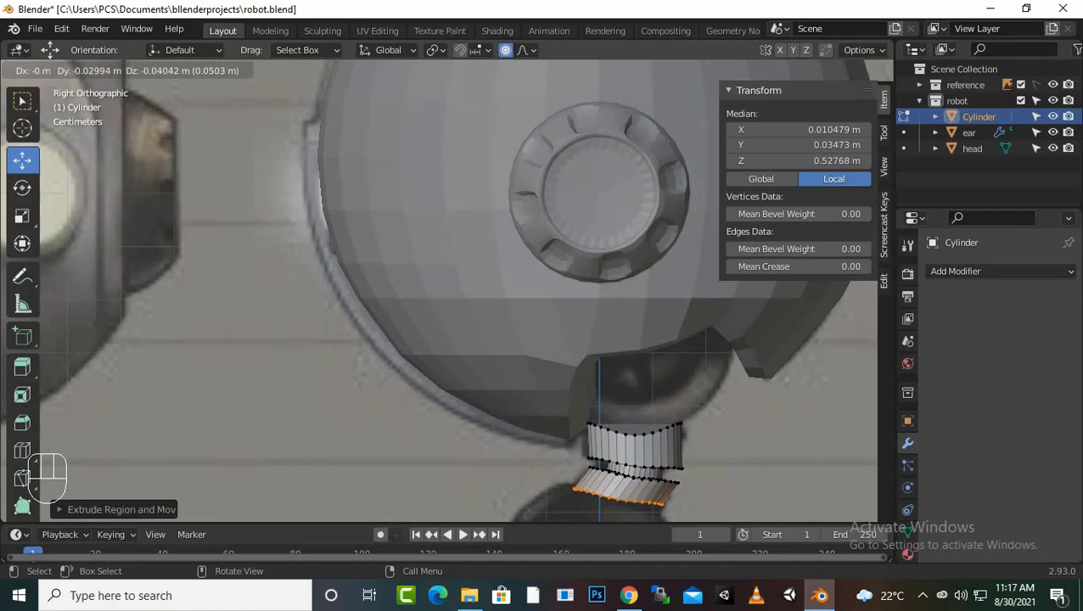
click(618, 499)
key(r)
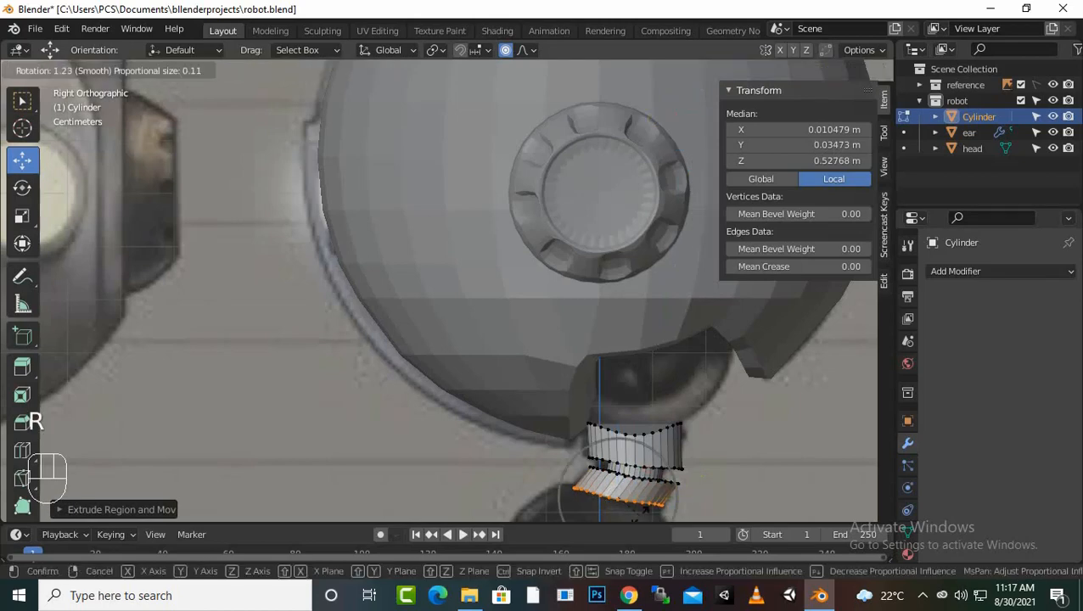
click(618, 499)
scroll(566, 435, down, 2)
middle_drag(566, 435, 505, 397)
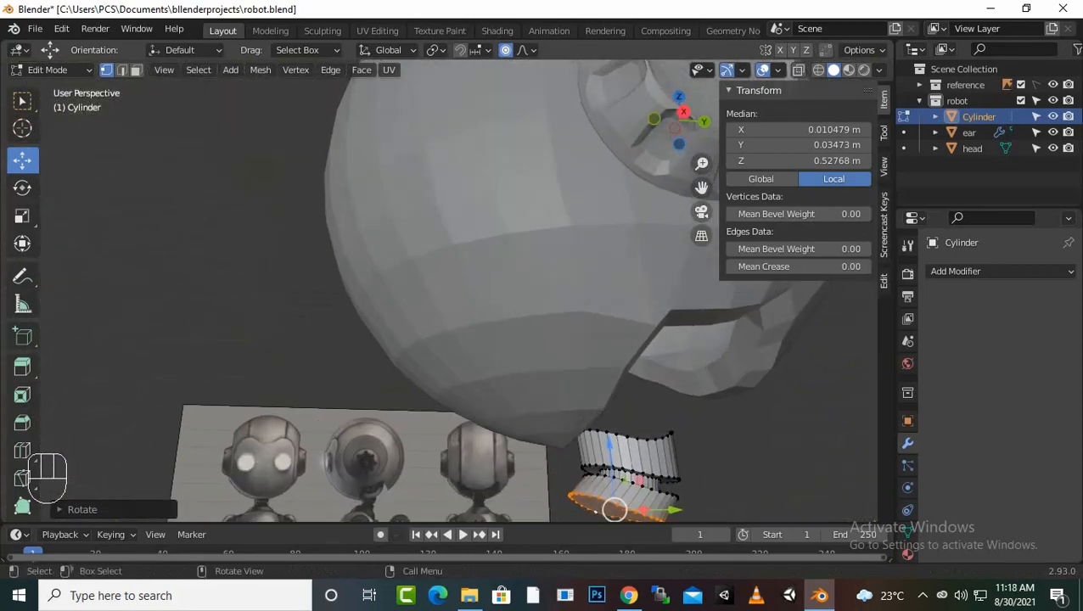
key(KP_3)
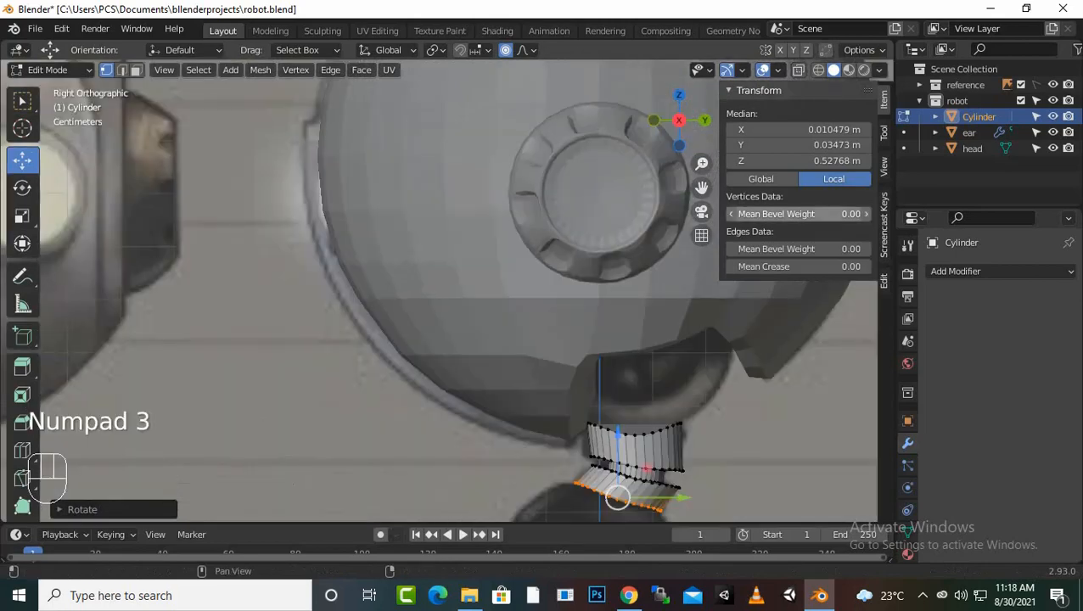
Step: Display the model as see-through wireframe, return to Object Mode and rename the Cylinder object to neck
key(alt+z)
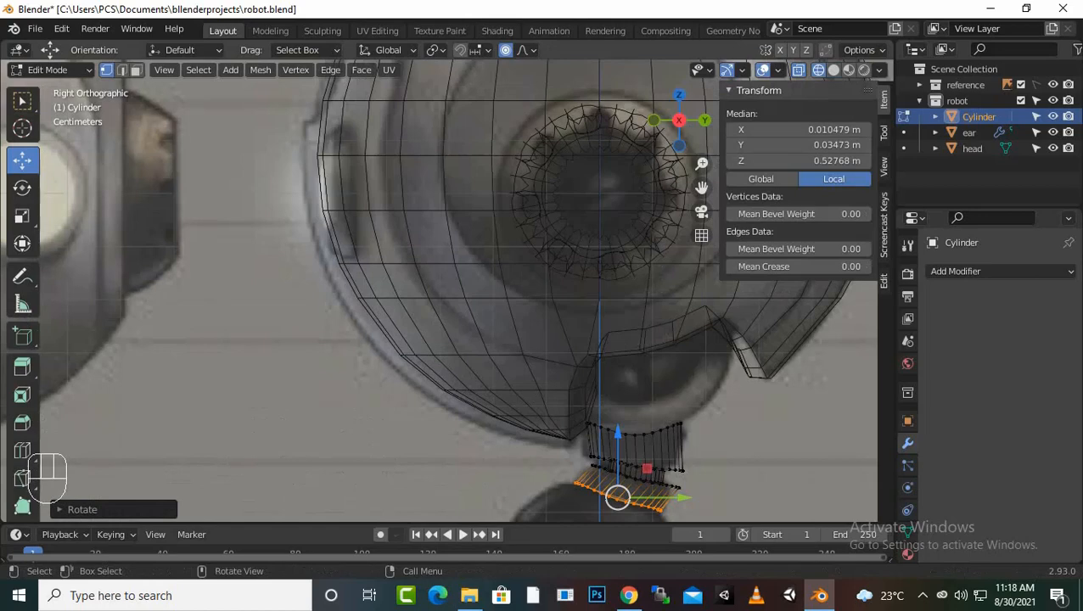
scroll(458, 293, down, 2)
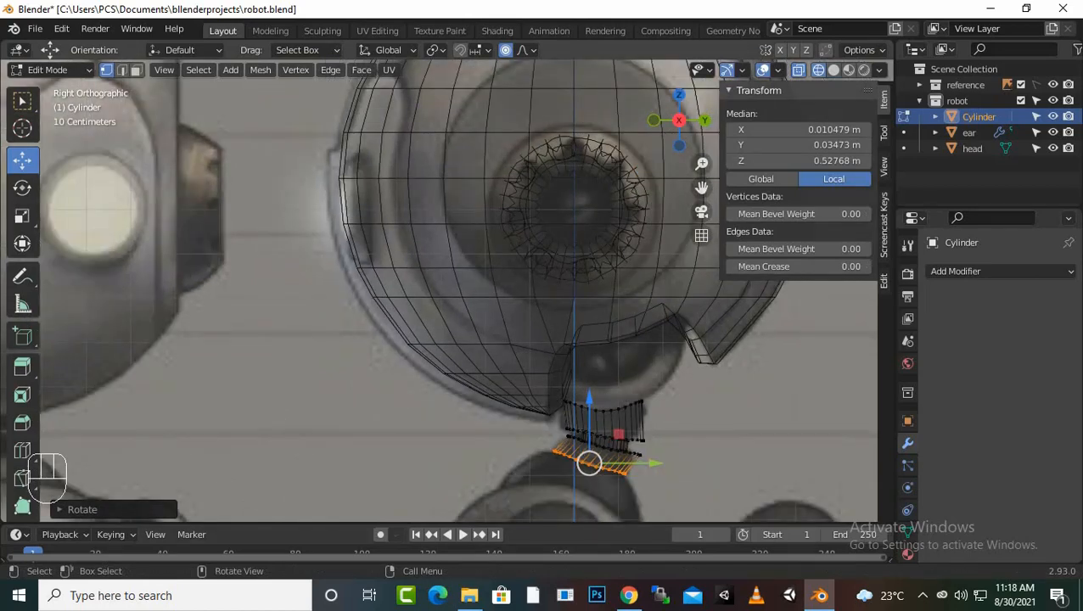
scroll(458, 293, down, 1)
key(Tab)
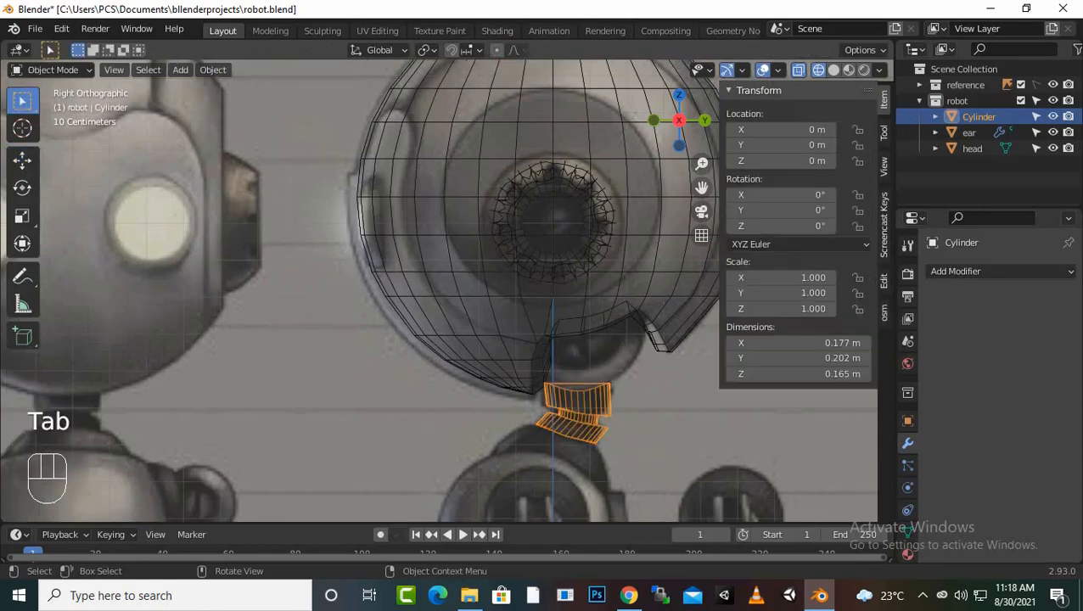
key(shift)
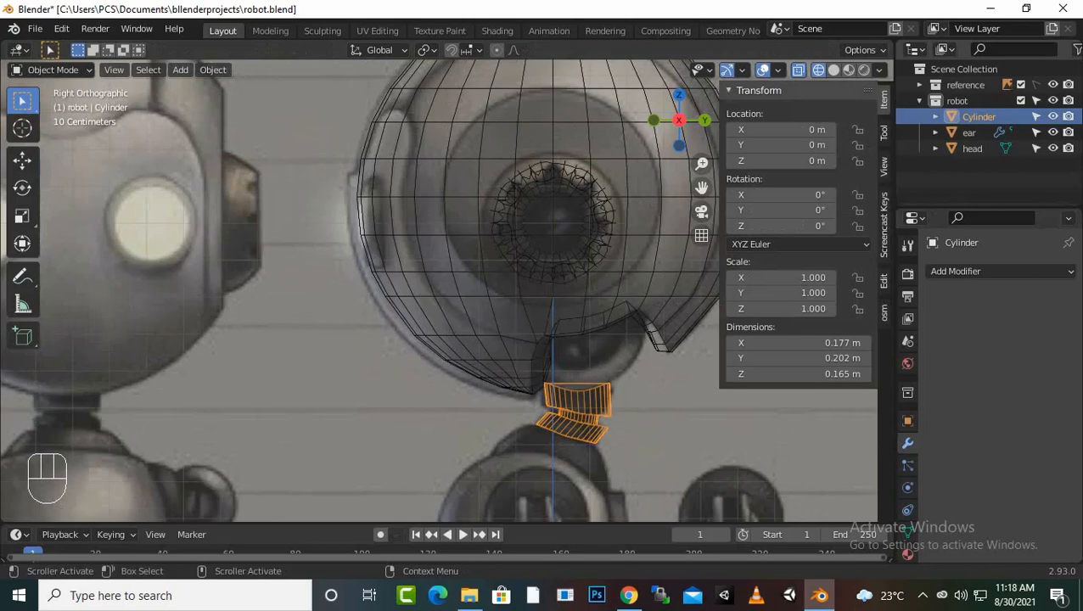
double_click(979, 116)
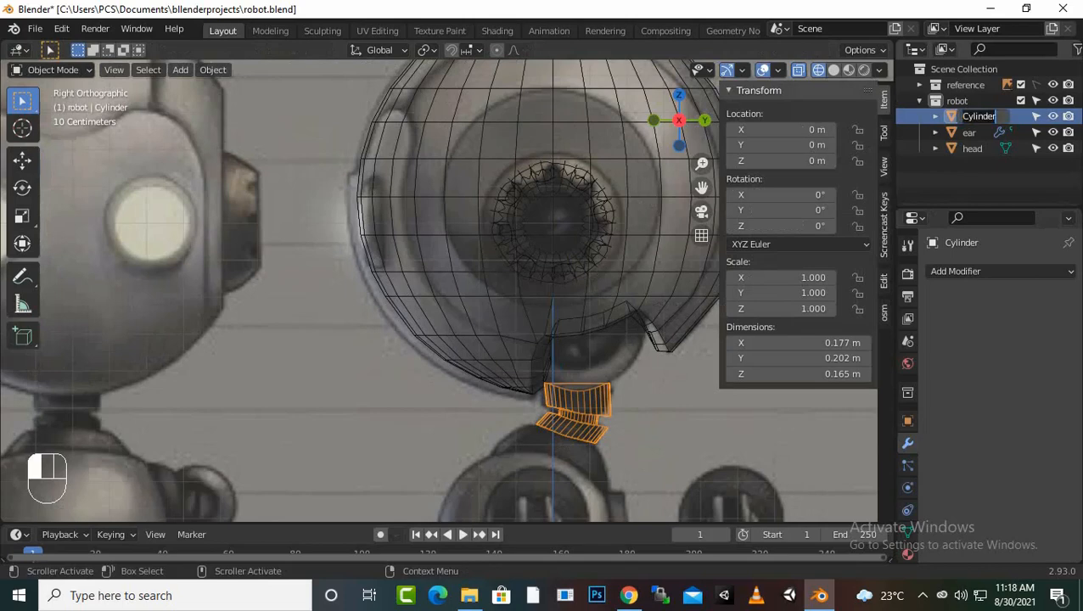
text(neck)
key(Return)
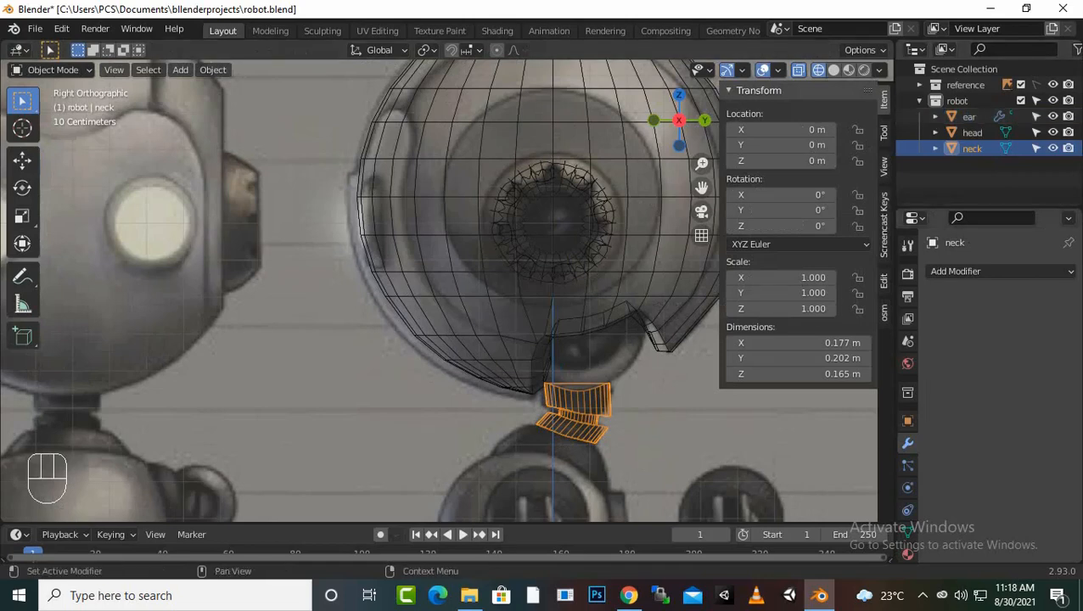
Step: Deselect all vertices of the neck mesh in Edit Mode and add a torus to it
key(Tab)
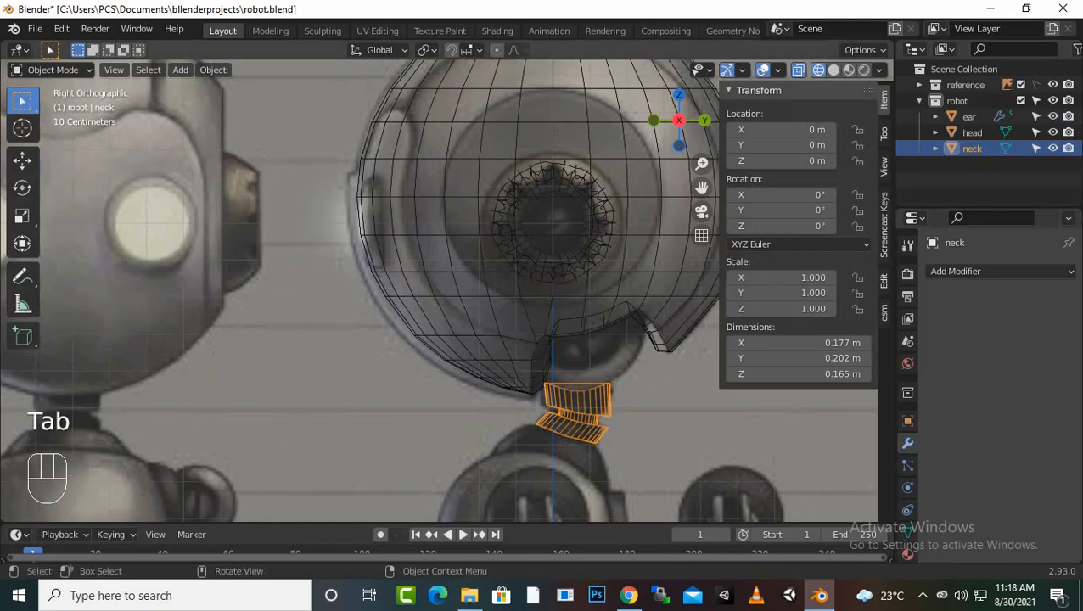
scroll(493, 298, down, 1)
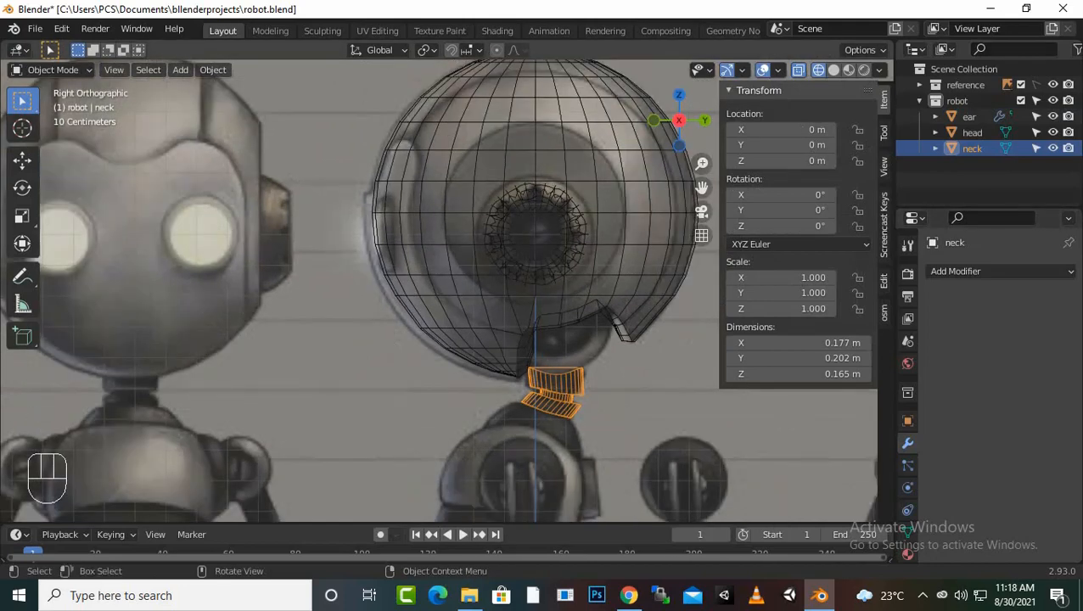
key(Tab)
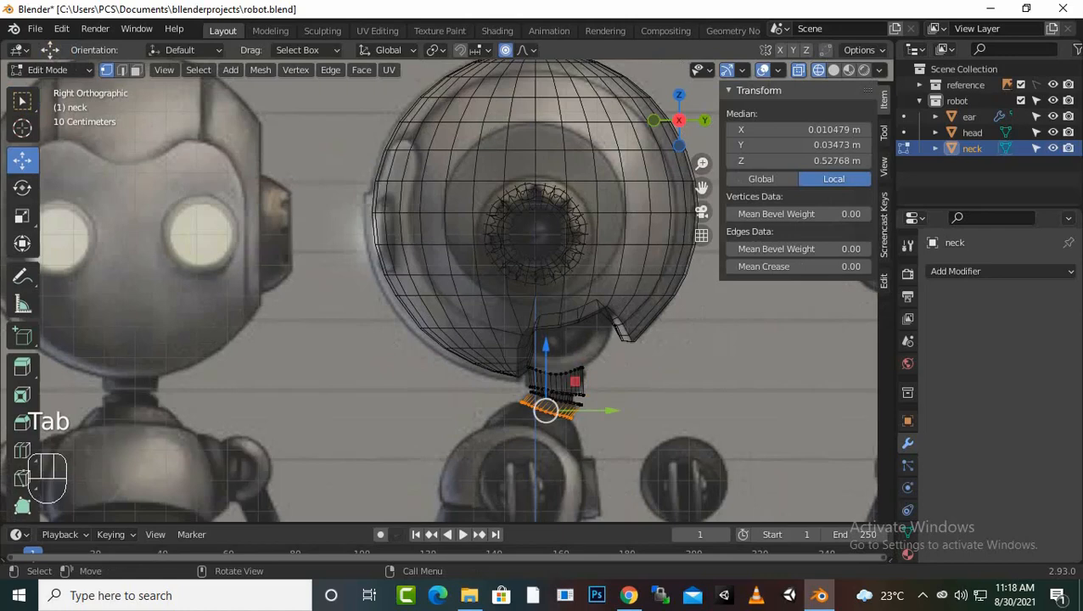
click(650, 378)
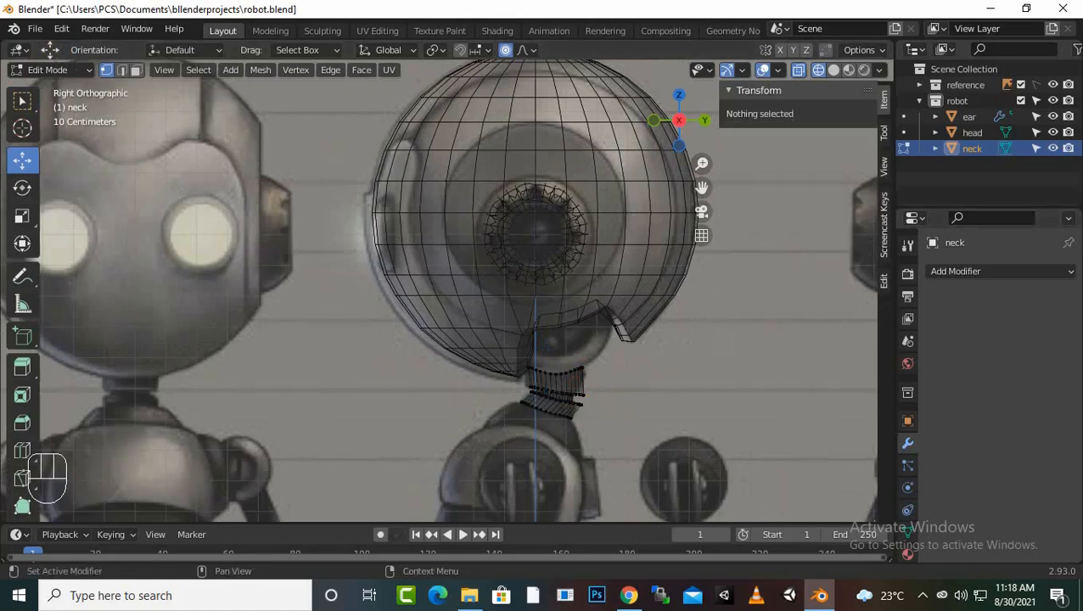
key(shift+a)
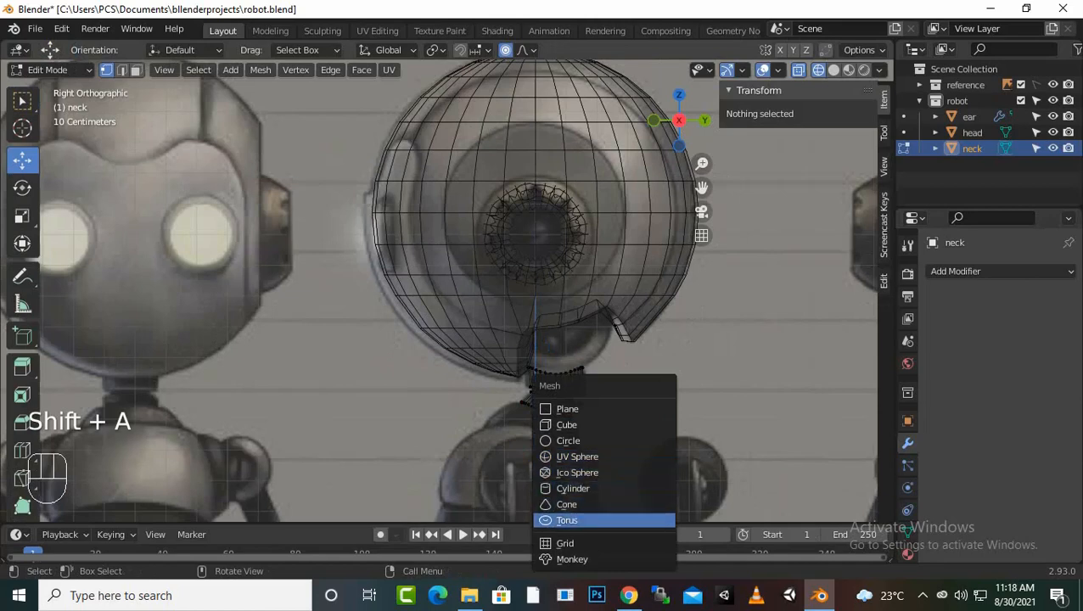
click(567, 521)
Step: Scale the new torus down uniformly to about 0.406
scroll(446, 284, down, 5)
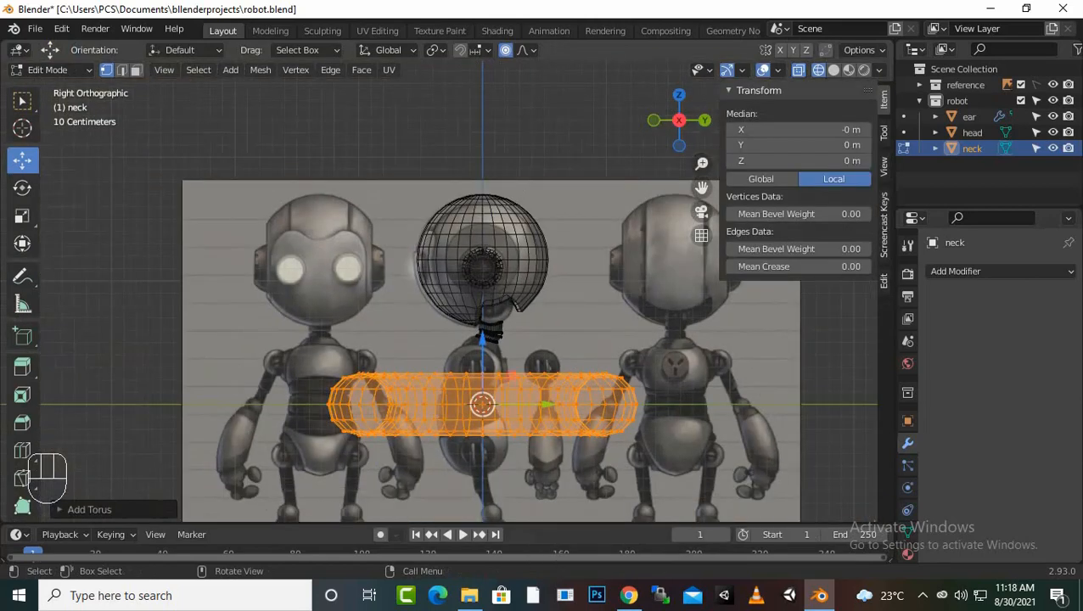
middle_drag(446, 285, 452, 331)
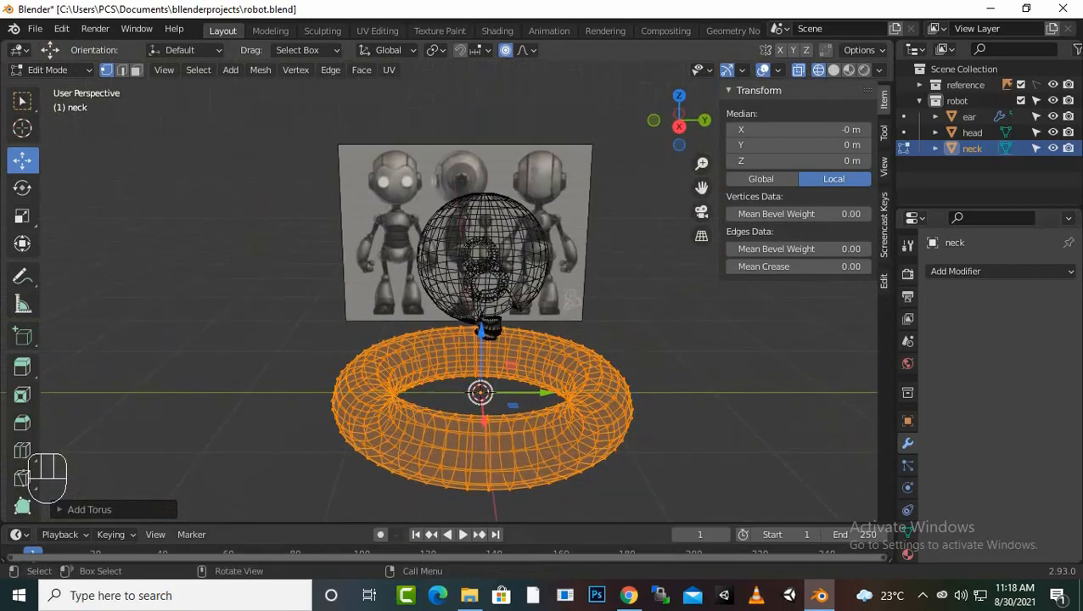
key(s)
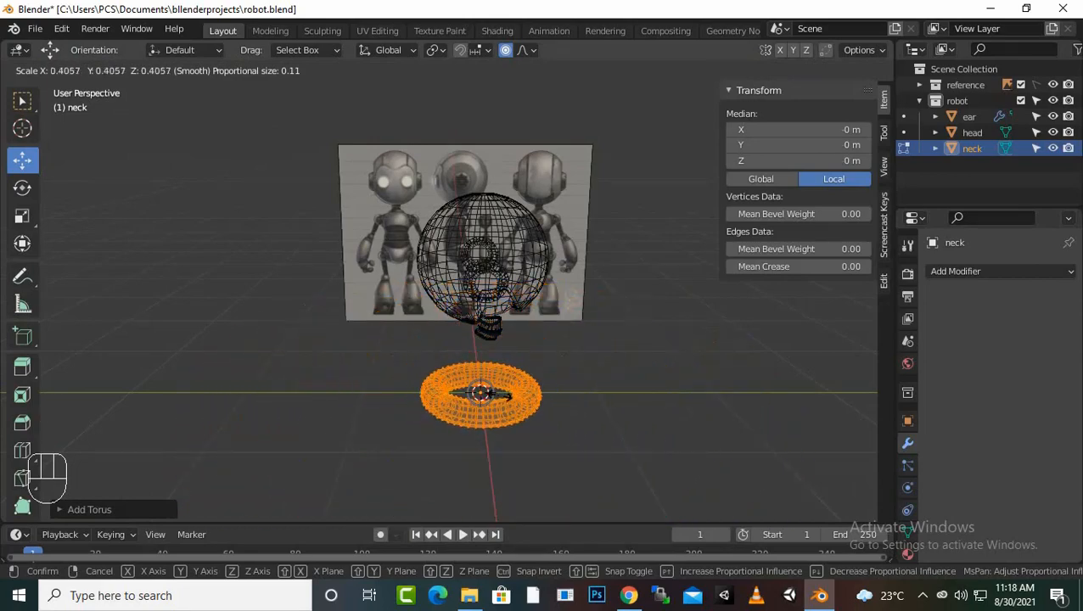
click(508, 395)
Step: Try an X scale of 0.226 on the new torus, and undo the torus's resize
click(61, 510)
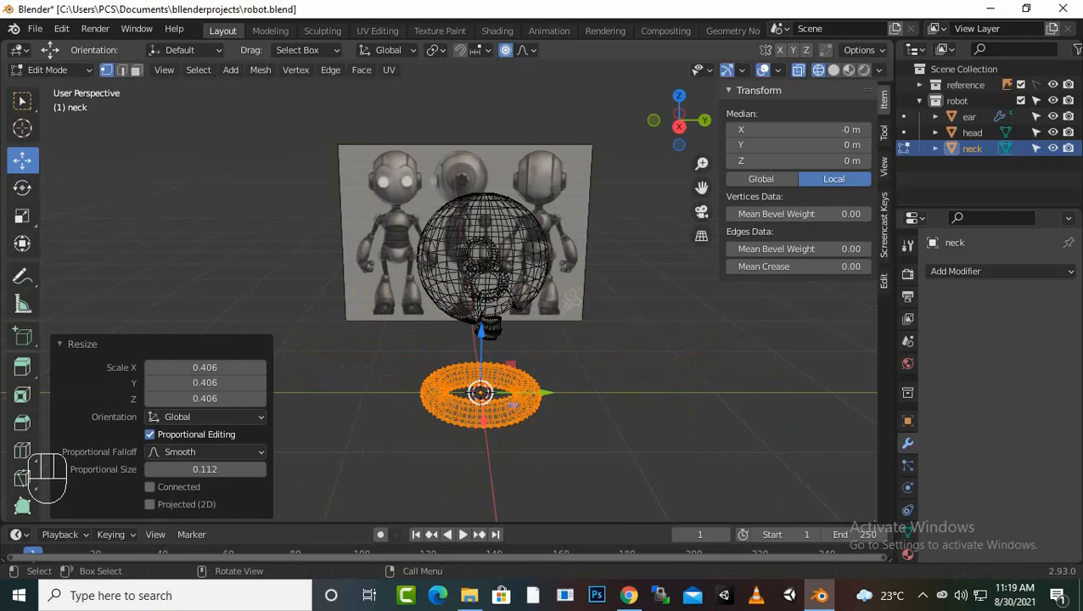
scroll(458, 306, up, 2)
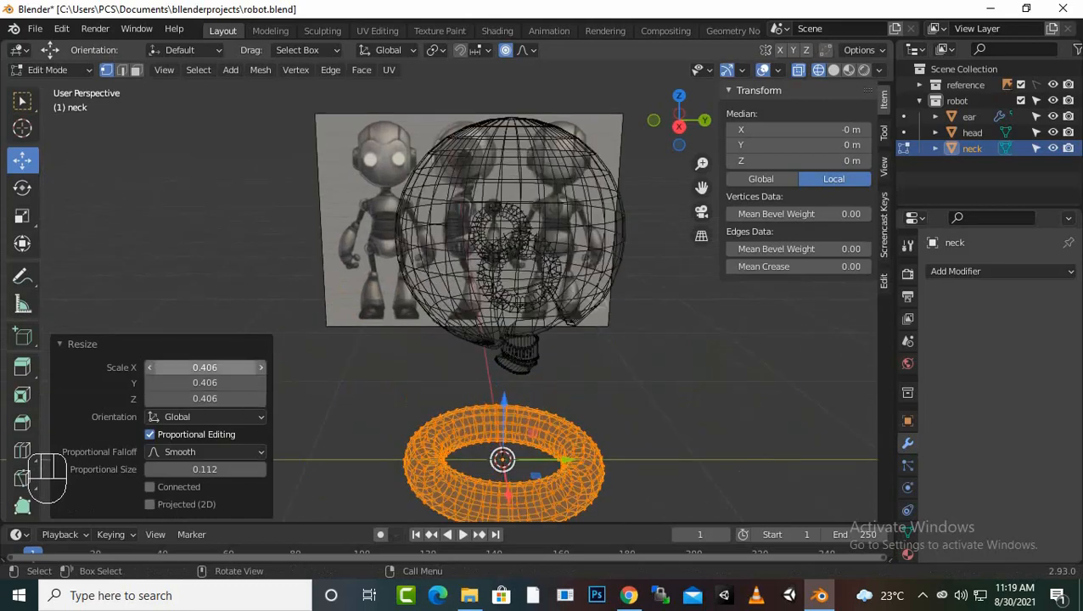
drag(205, 367, 167, 367)
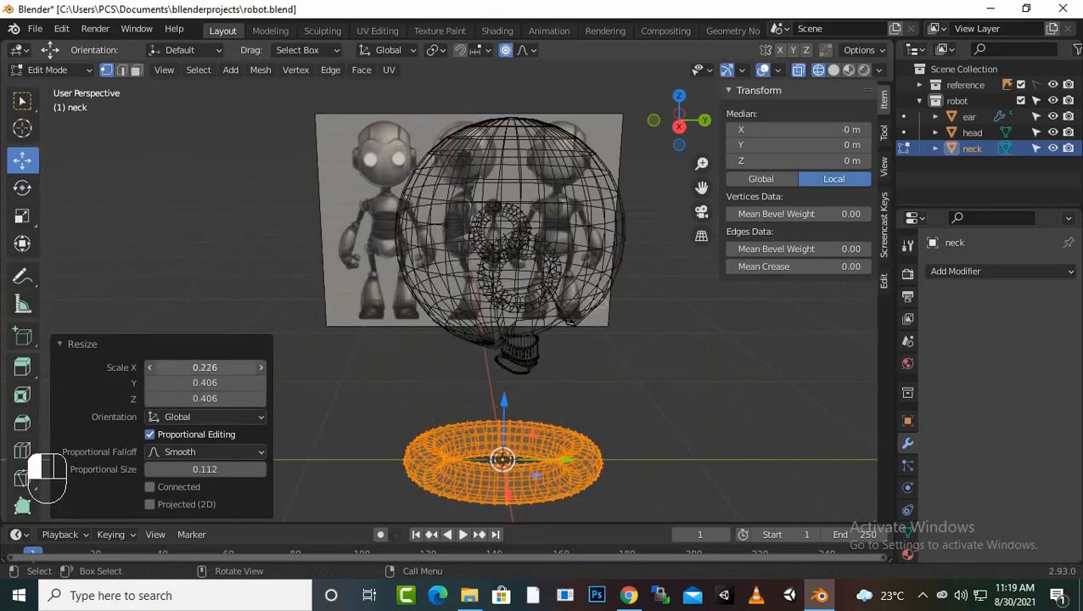
key(ctrl+z)
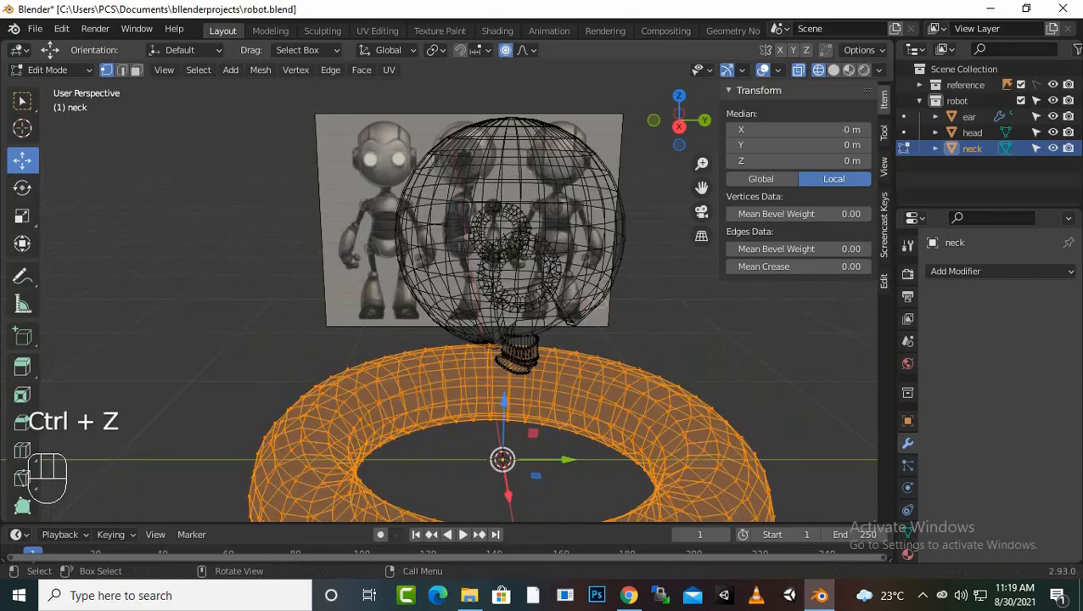
scroll(458, 302, down, 3)
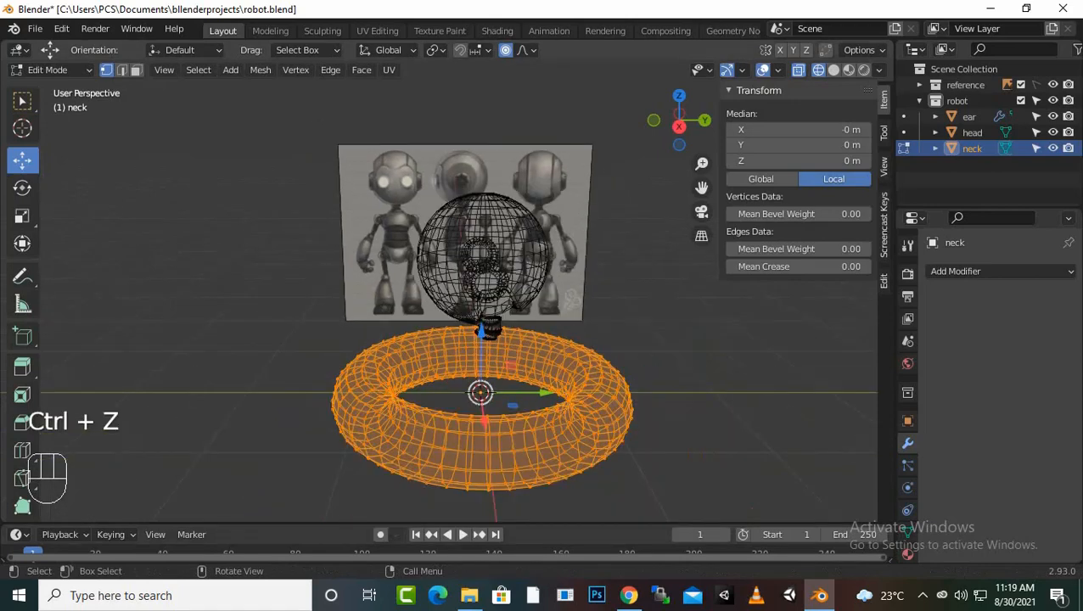
Step: Return to Object Mode and delete the whole neck object, including the torus in its mesh
key(Delete)
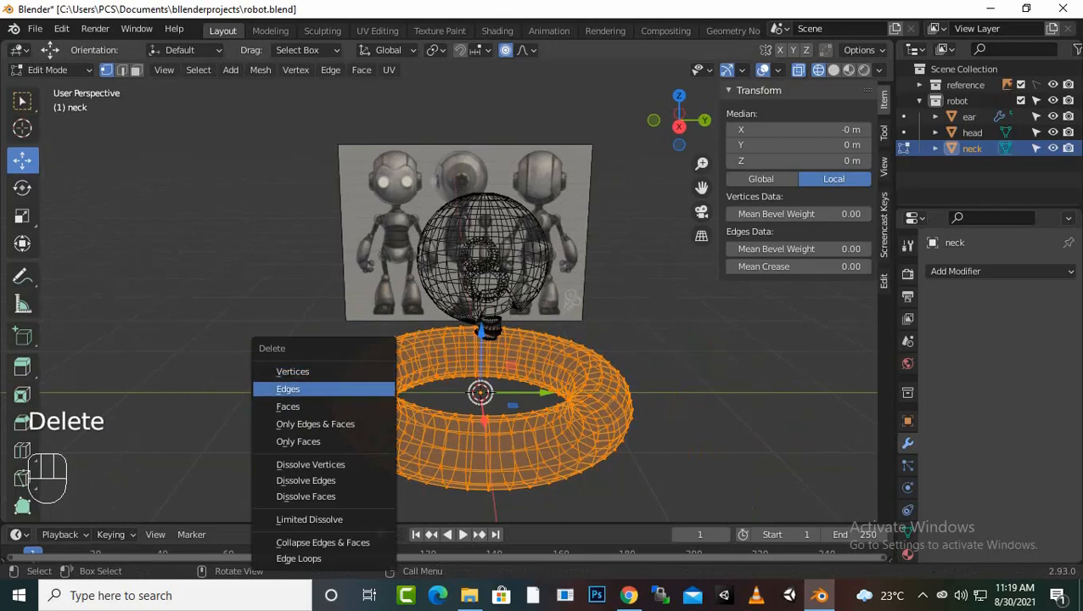
click(212, 373)
key(Tab)
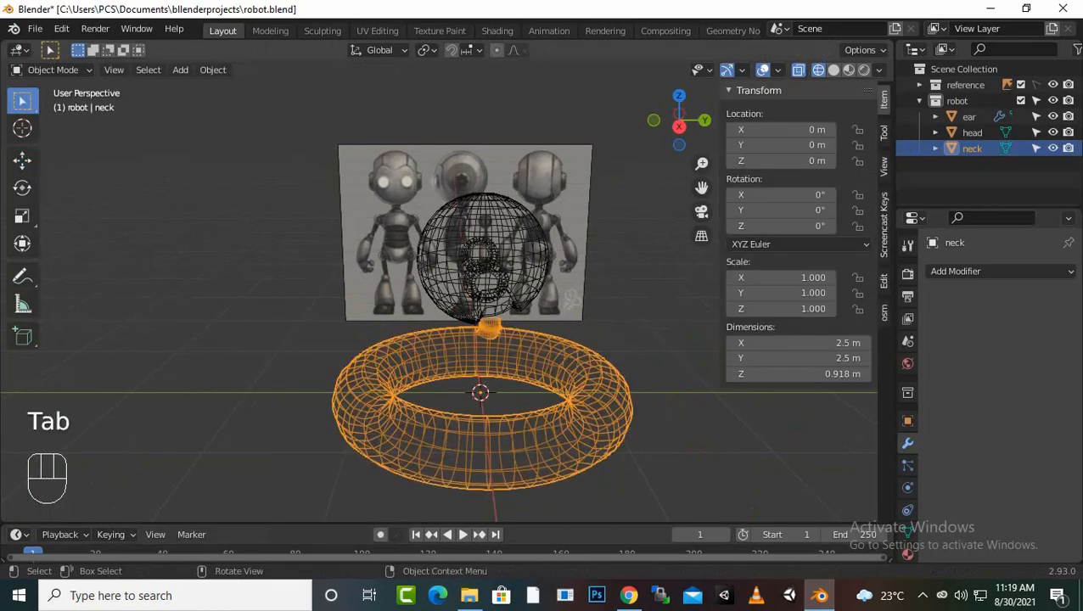
key(Delete)
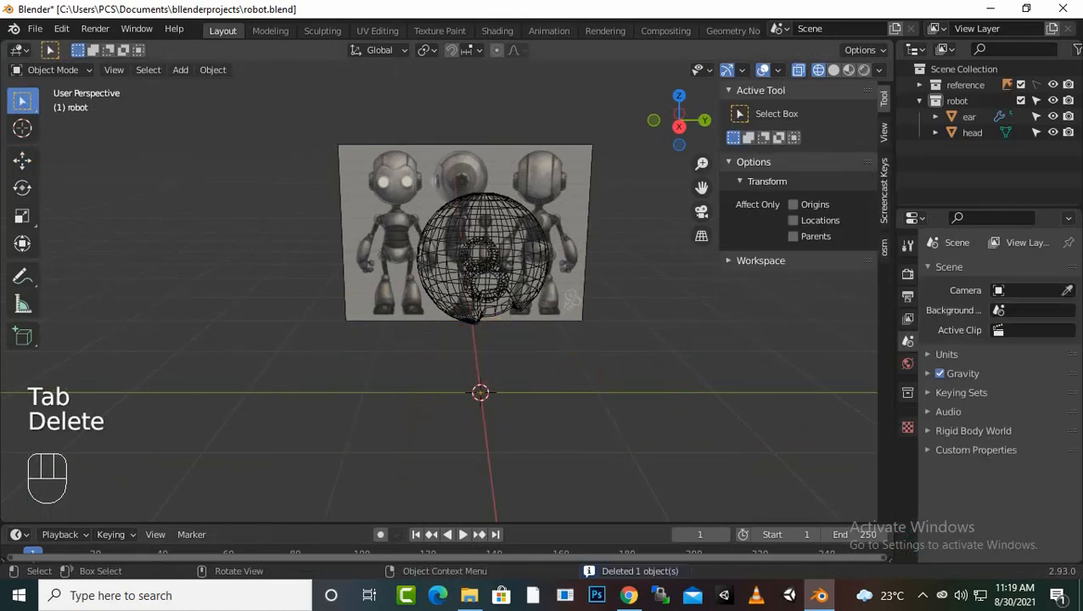
key(shift+a)
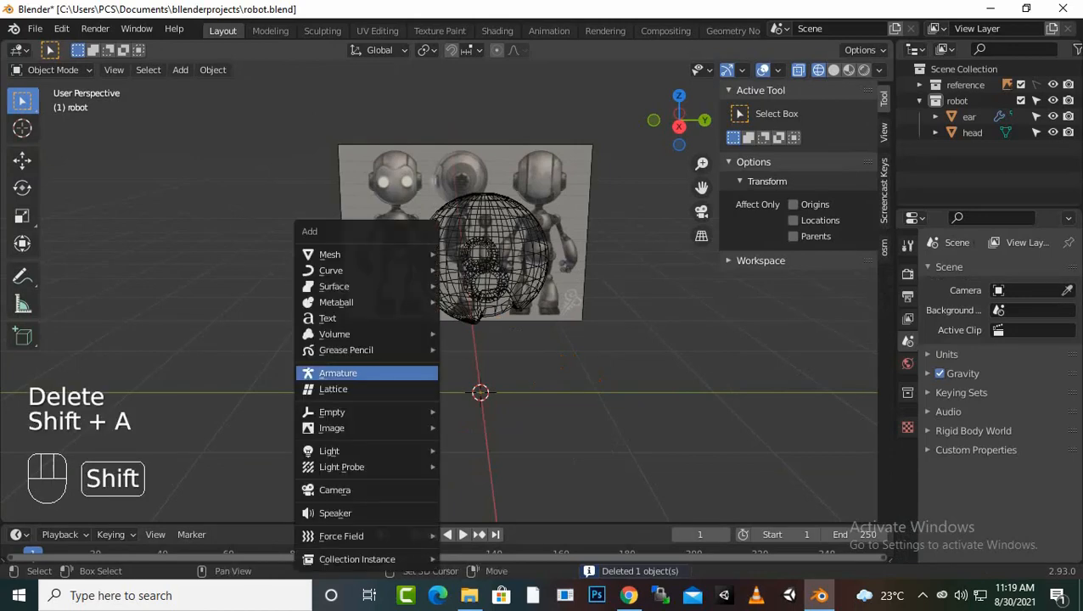
mouse_move(365, 254)
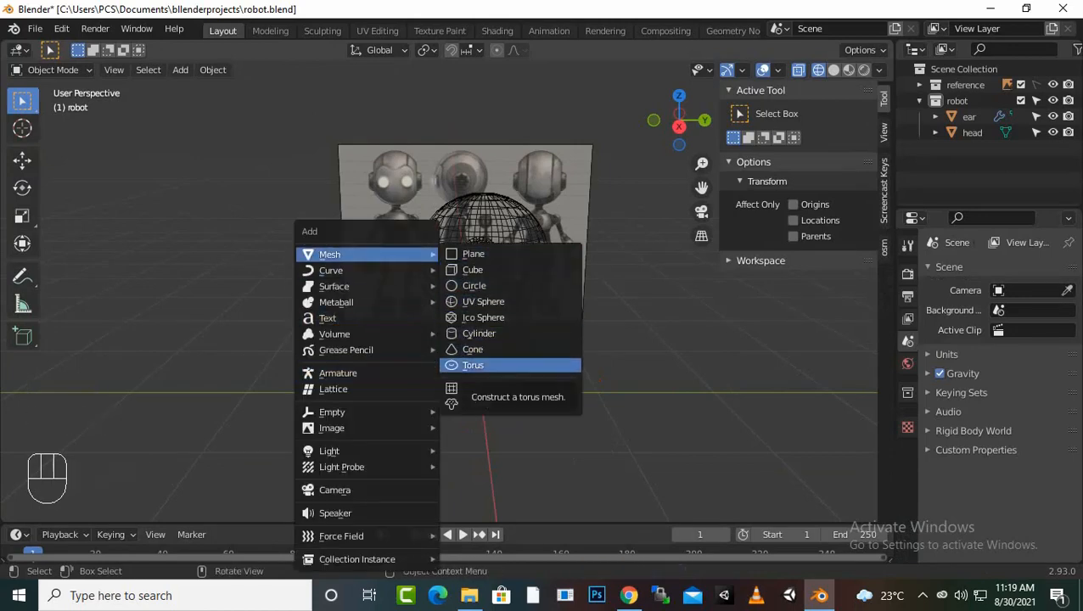
click(476, 365)
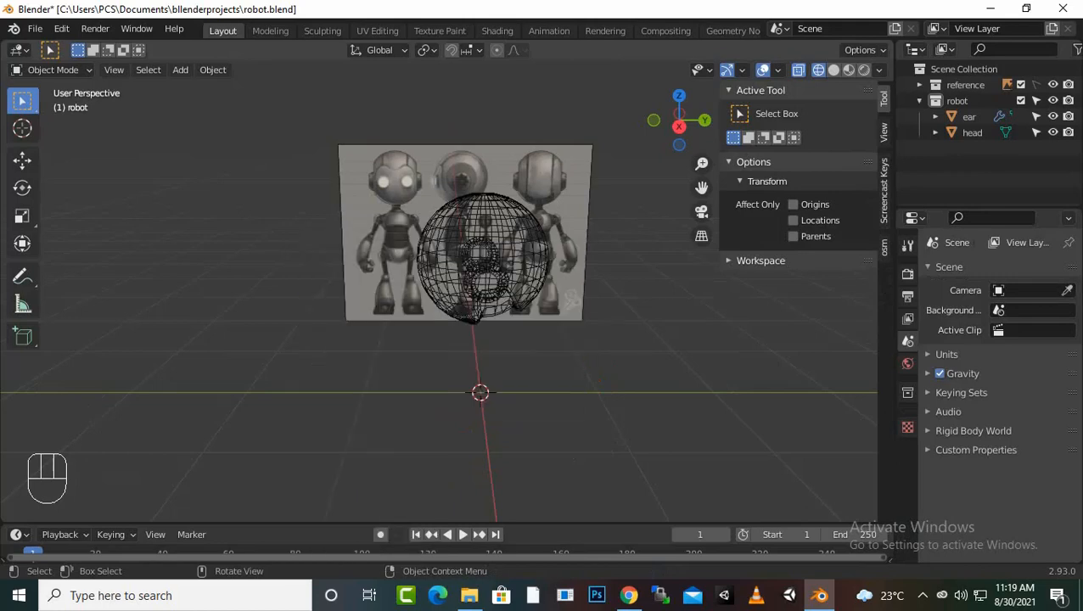
Step: Undo the deletion of the neck object
scroll(476, 254, up, 3)
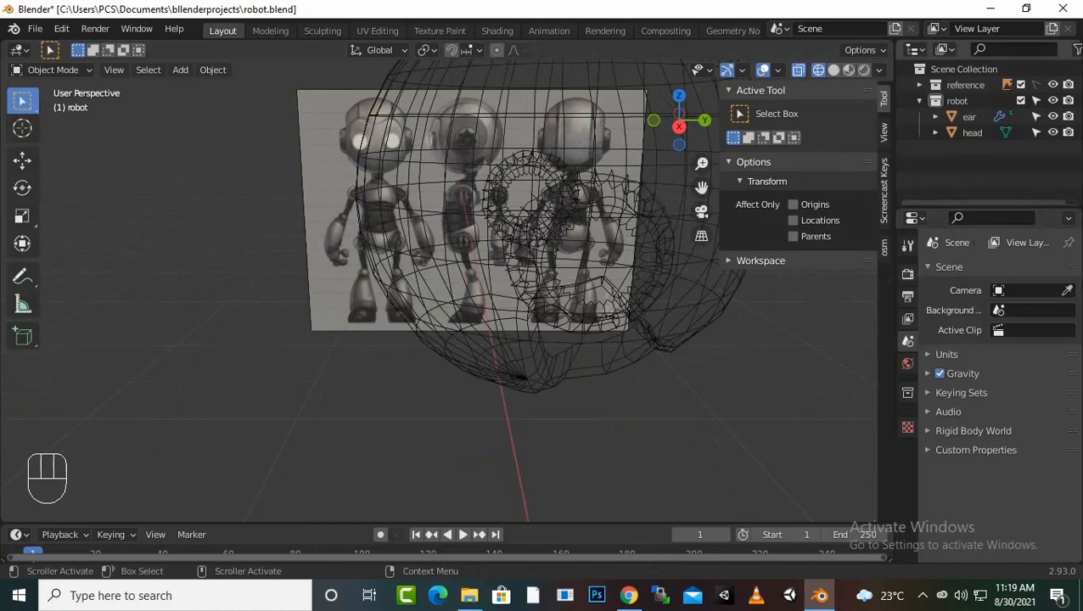
key(ctrl+z)
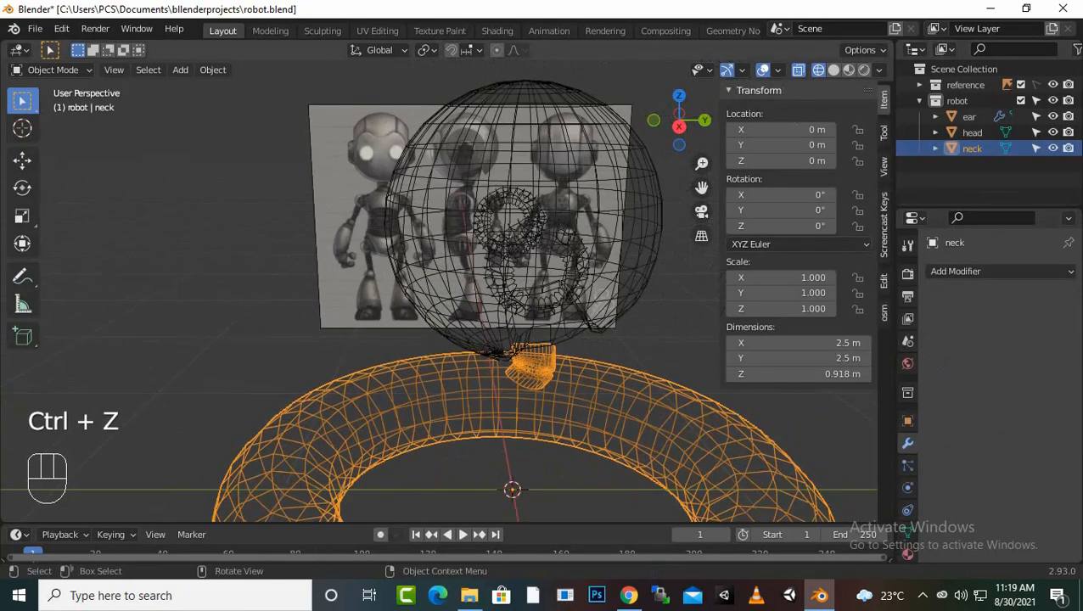
scroll(438, 292, down, 4)
middle_drag(439, 293, 408, 260)
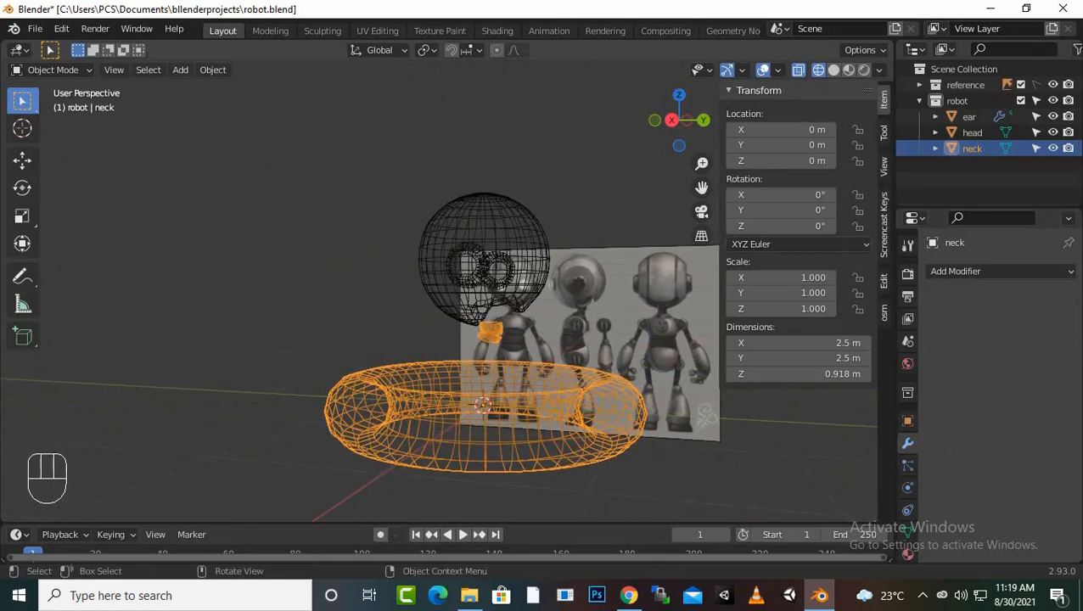
Step: Select all of the neck mesh in Edit Mode and try scaling it uniformly to about 2.489
key(Tab)
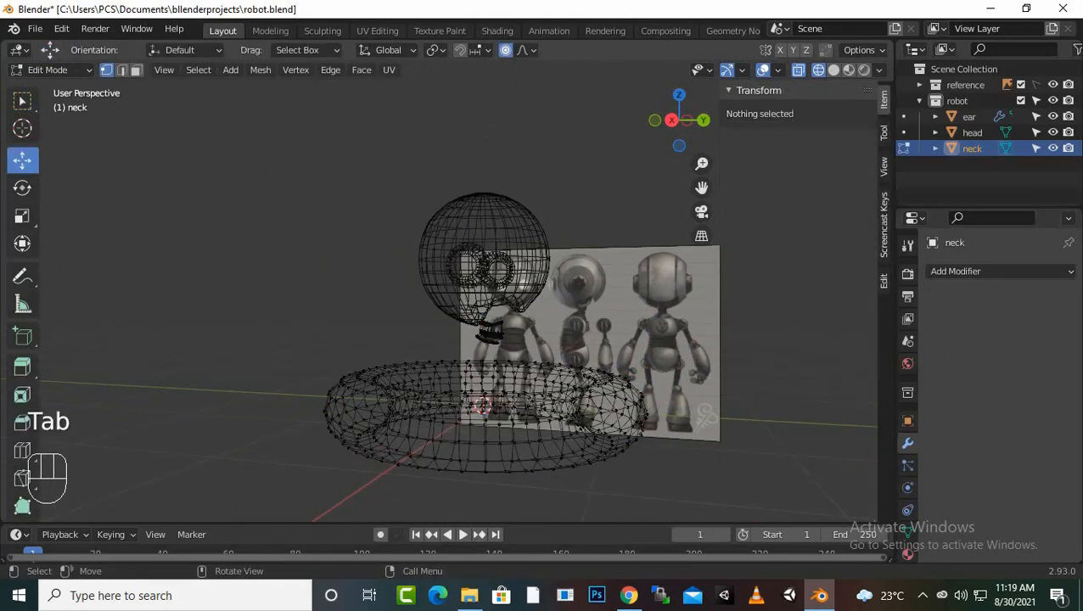
click(469, 424)
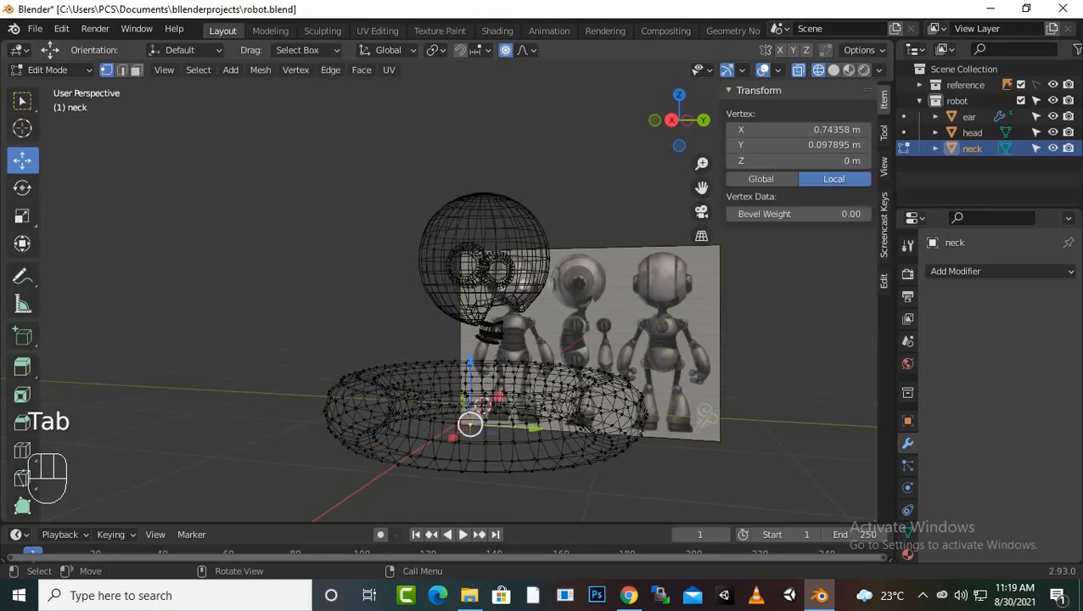
key(a)
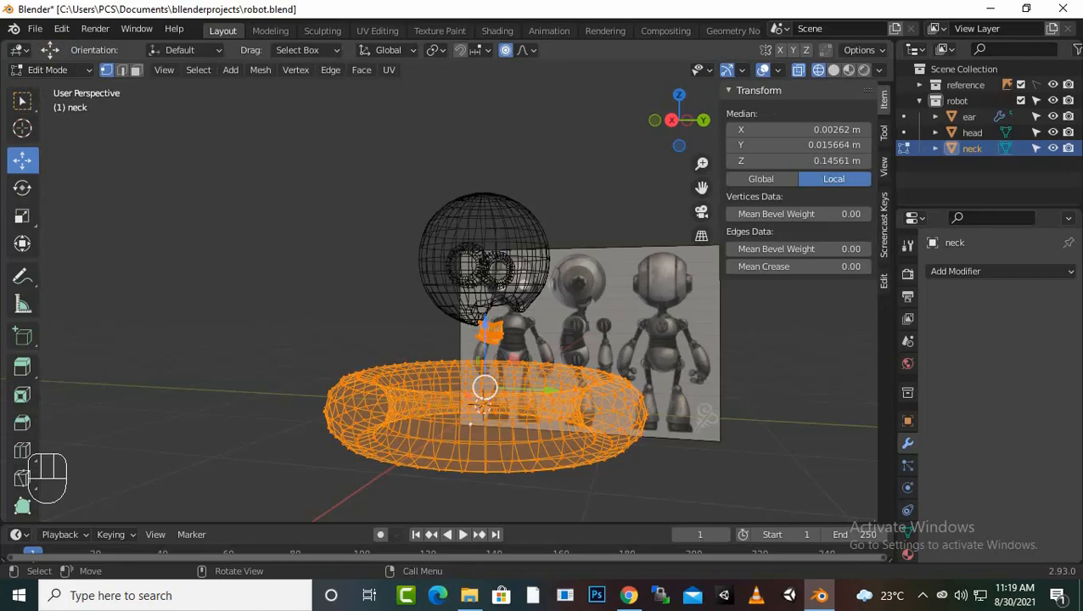
key(s)
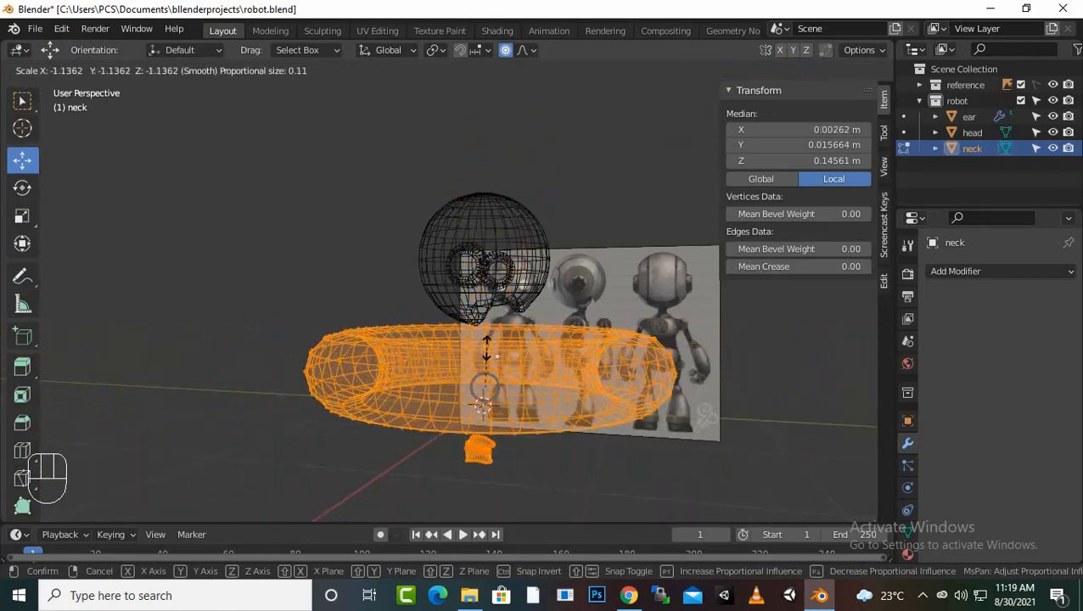
click(411, 446)
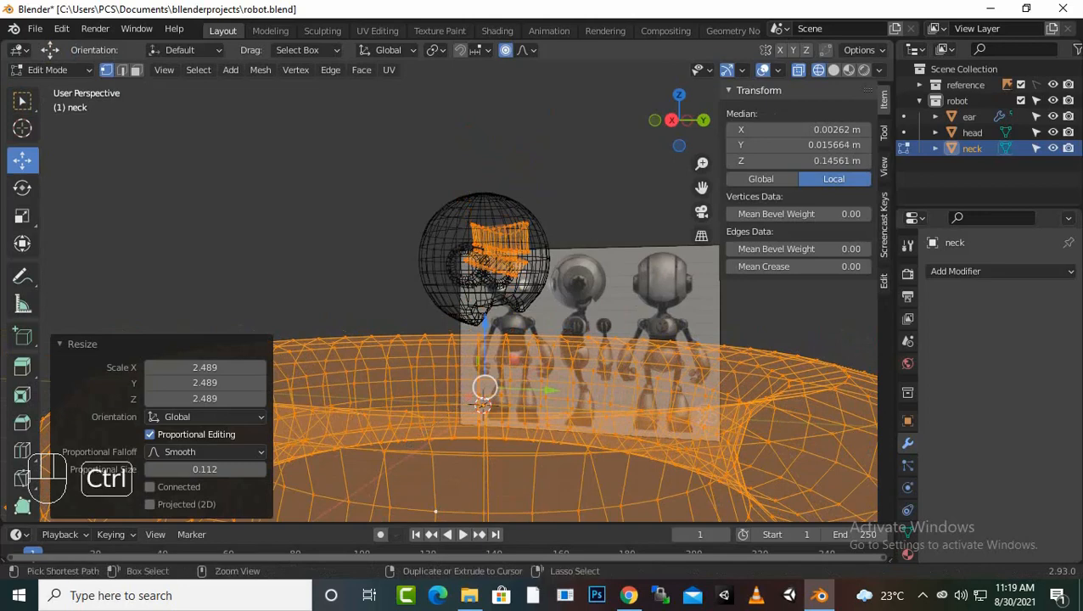
Step: Undo the scaling and the preceding edits back to before the torus was added to the neck mesh
key(ctrl+z)
key(ctrl+z)
key(ctrl+z)
key(ctrl+z)
key(ctrl+z)
key(ctrl+z)
key(ctrl+z)
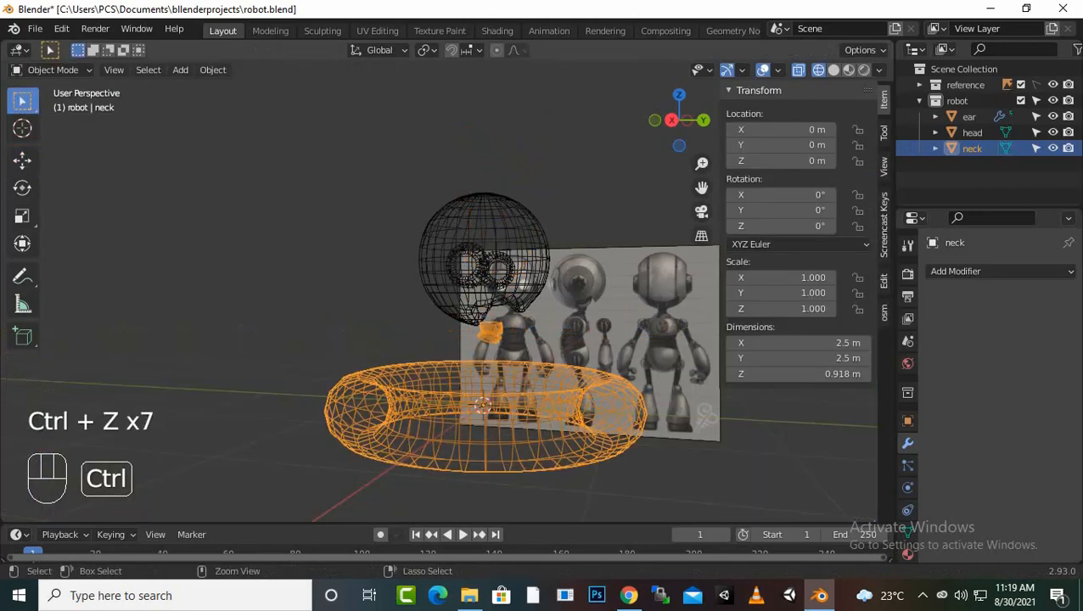
key(ctrl+z)
key(ctrl+z)
key(ctrl+z)
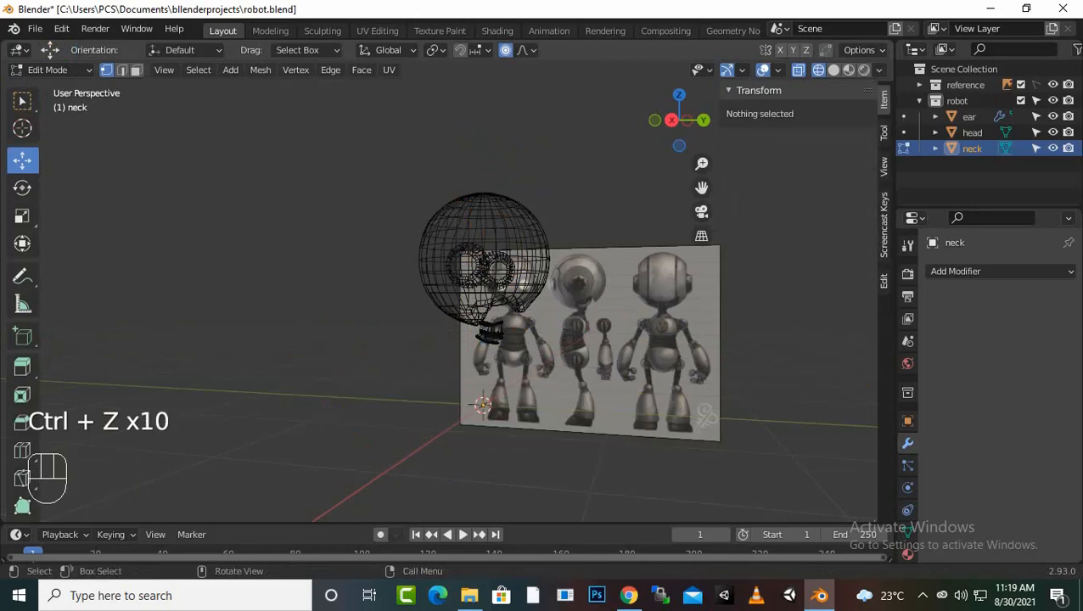
Step: Return to Object Mode and add a torus as a separate mesh object
scroll(458, 297, up, 3)
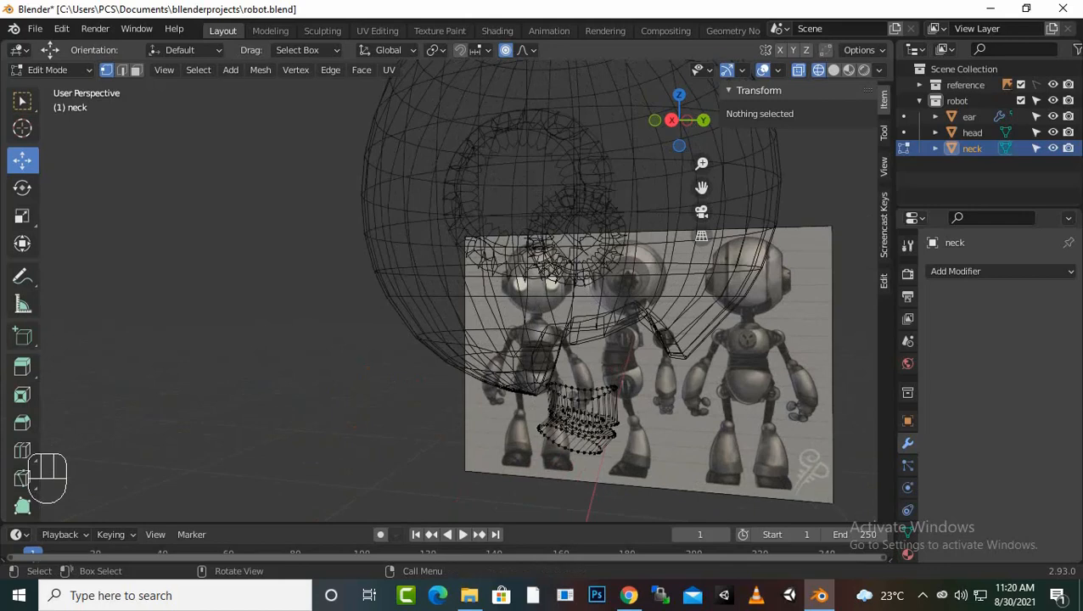
key(Tab)
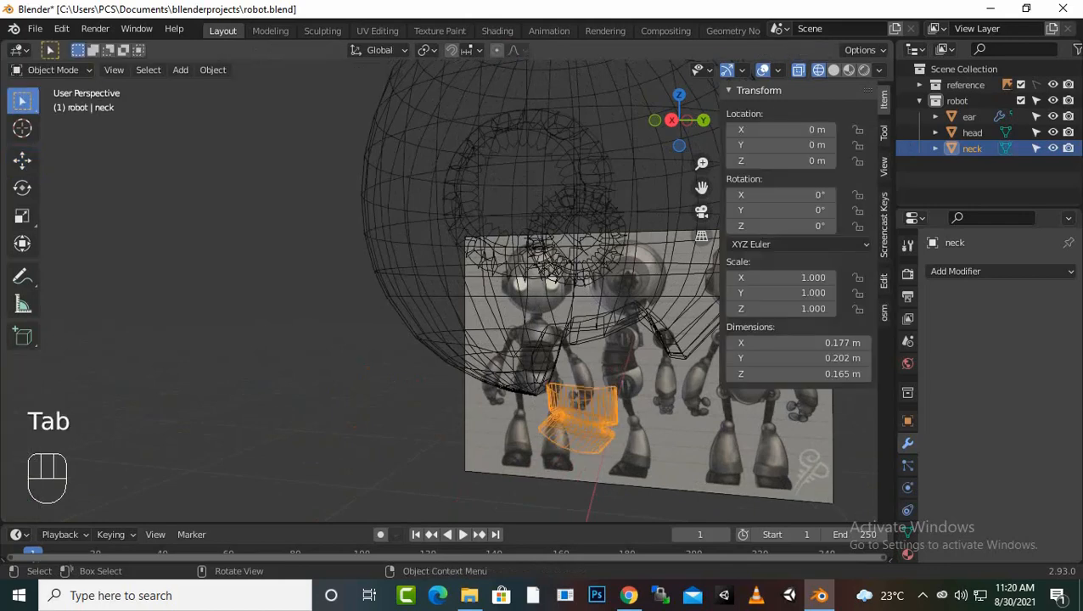
key(shift+a)
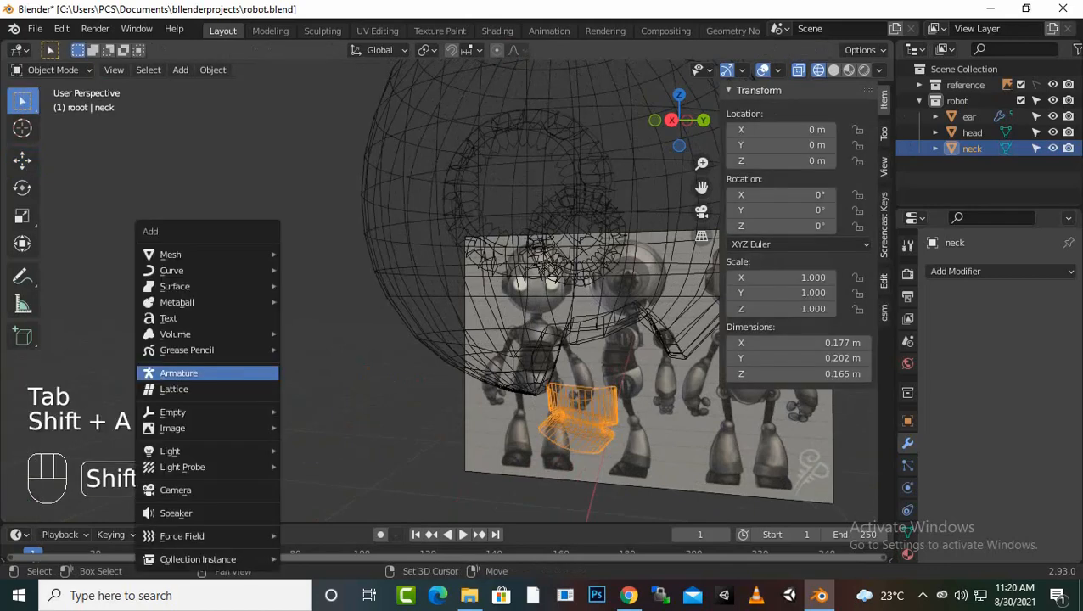
mouse_move(195, 254)
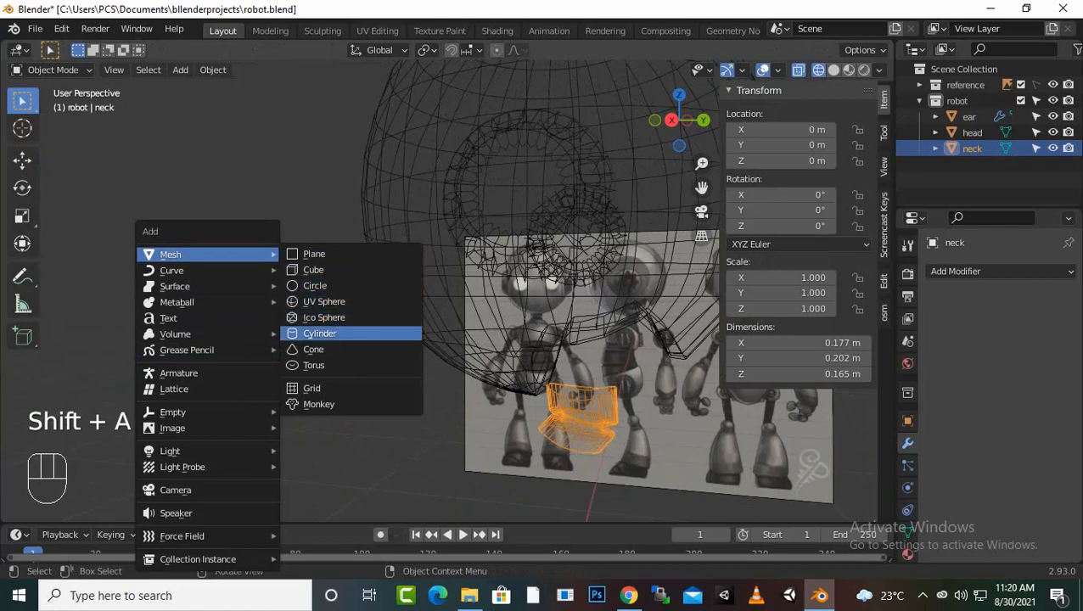
click(314, 365)
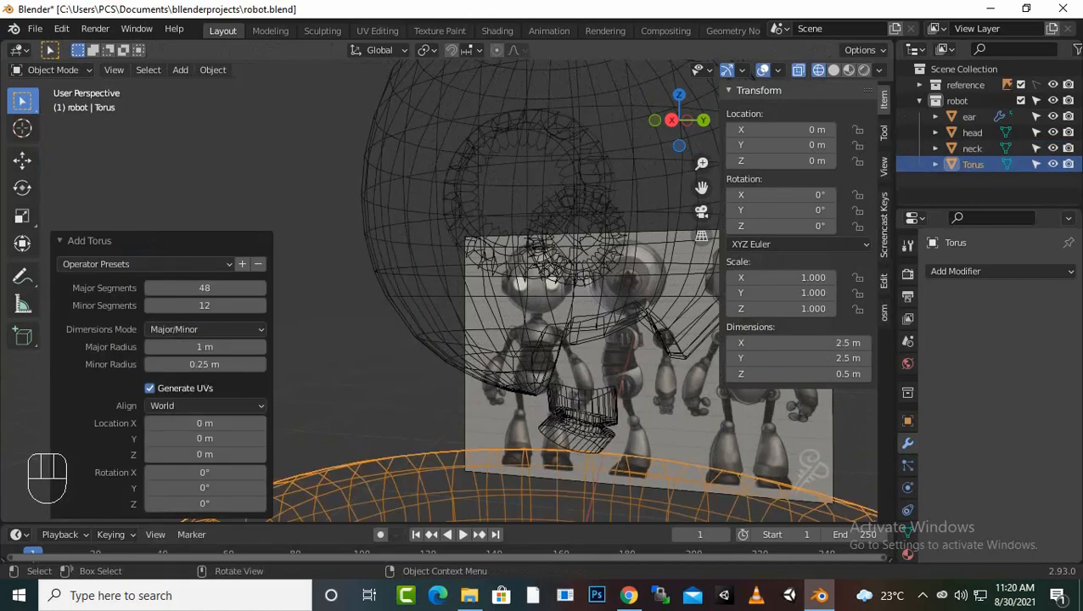
Step: Set the new torus's major segments to 24
scroll(481, 339, down, 7)
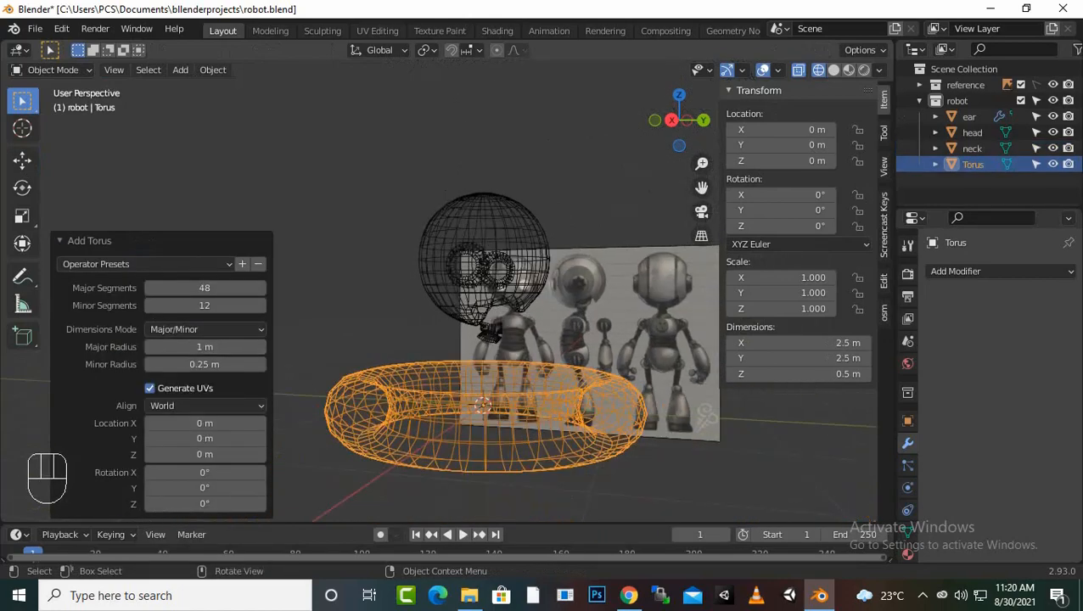
scroll(482, 339, up, 3)
click(204, 288)
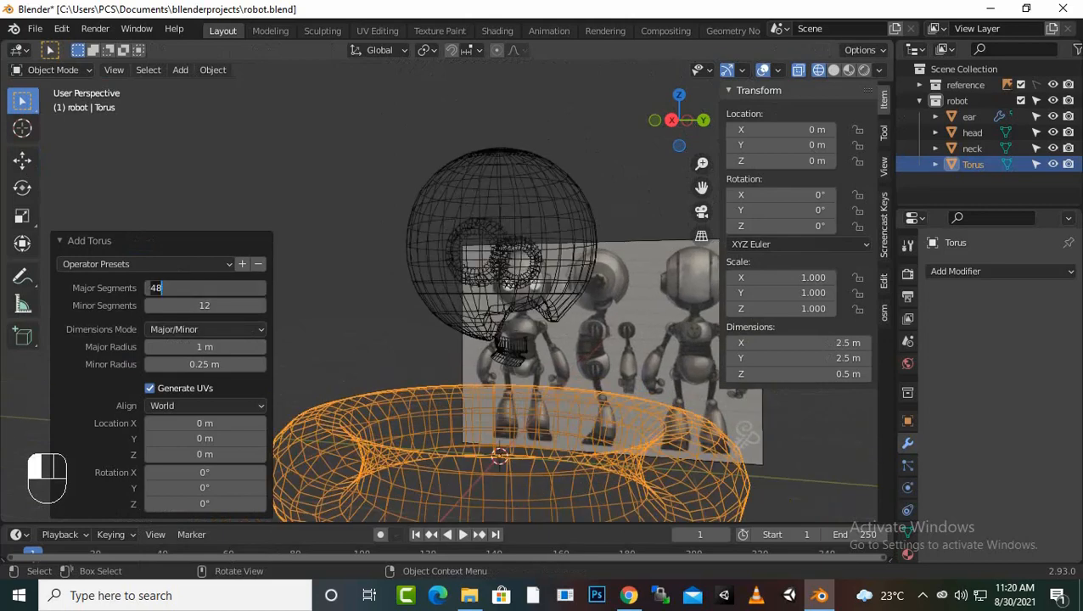
text(24)
key(Return)
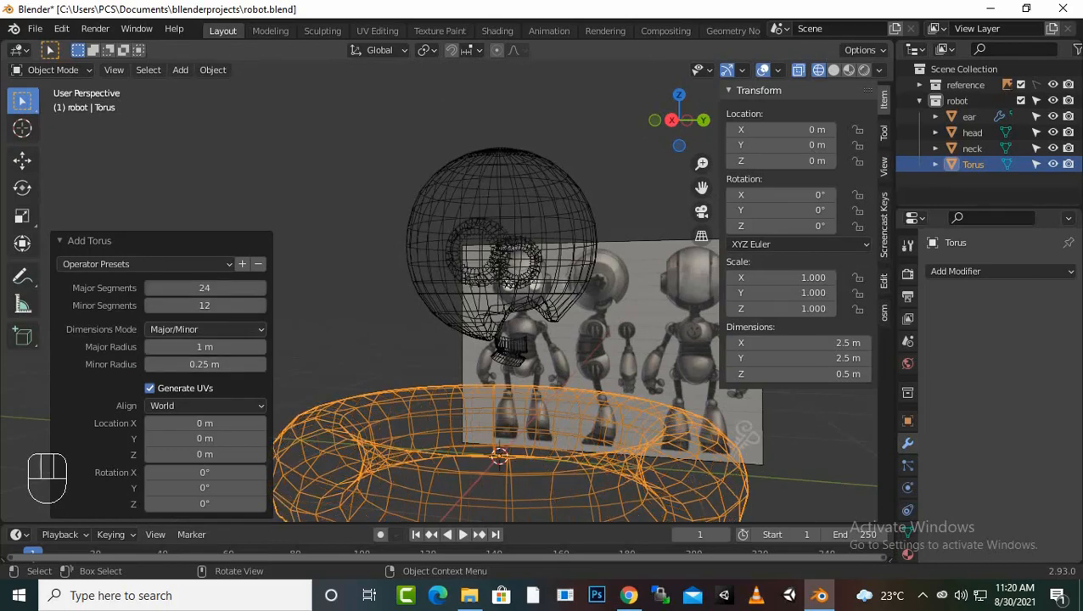
Step: Reduce the torus's major radius to 0.81 m and its minor radius to 0.09 m
drag(204, 346, 139, 346)
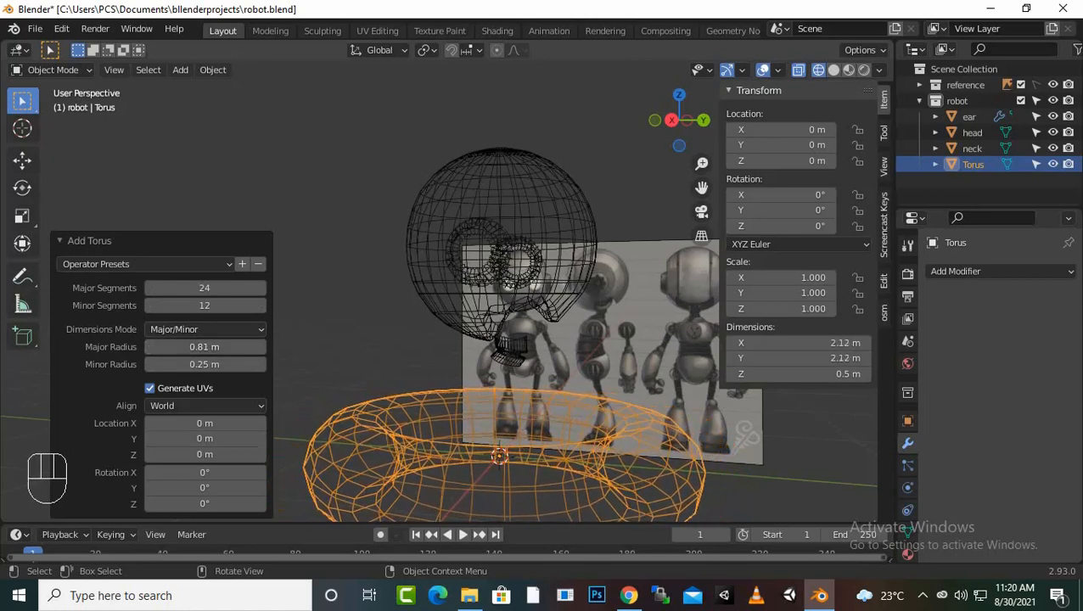
click(155, 365)
click(154, 364)
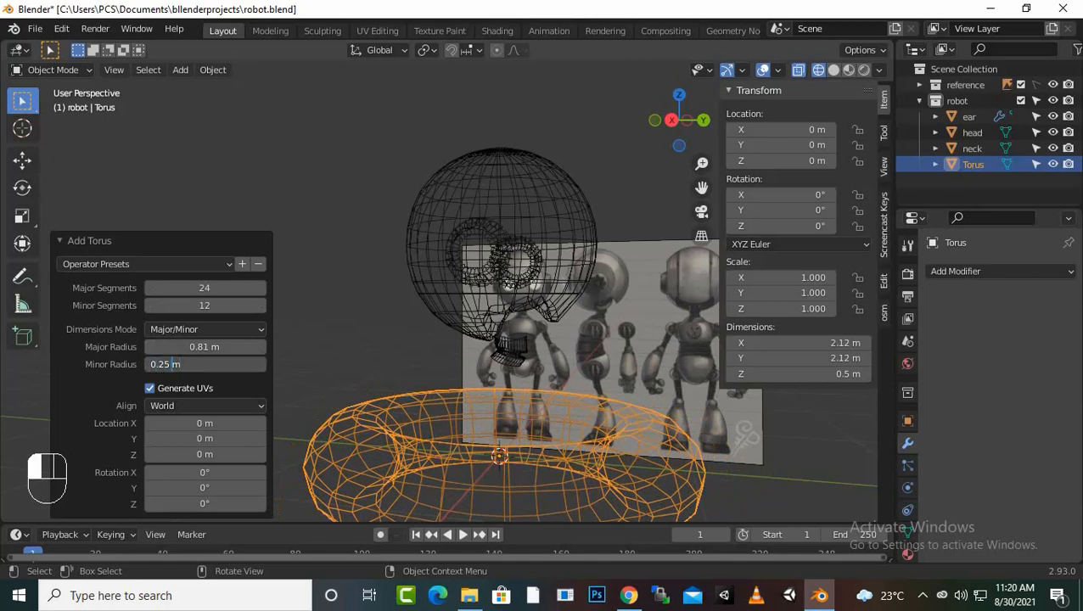
key(Escape)
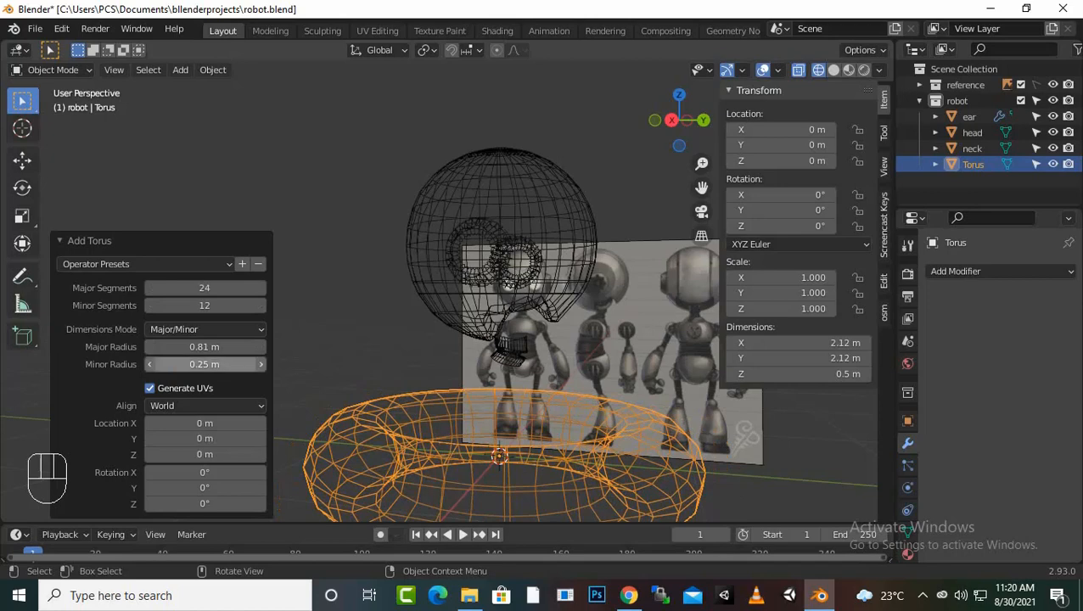
click(152, 365)
drag(152, 365, 83, 364)
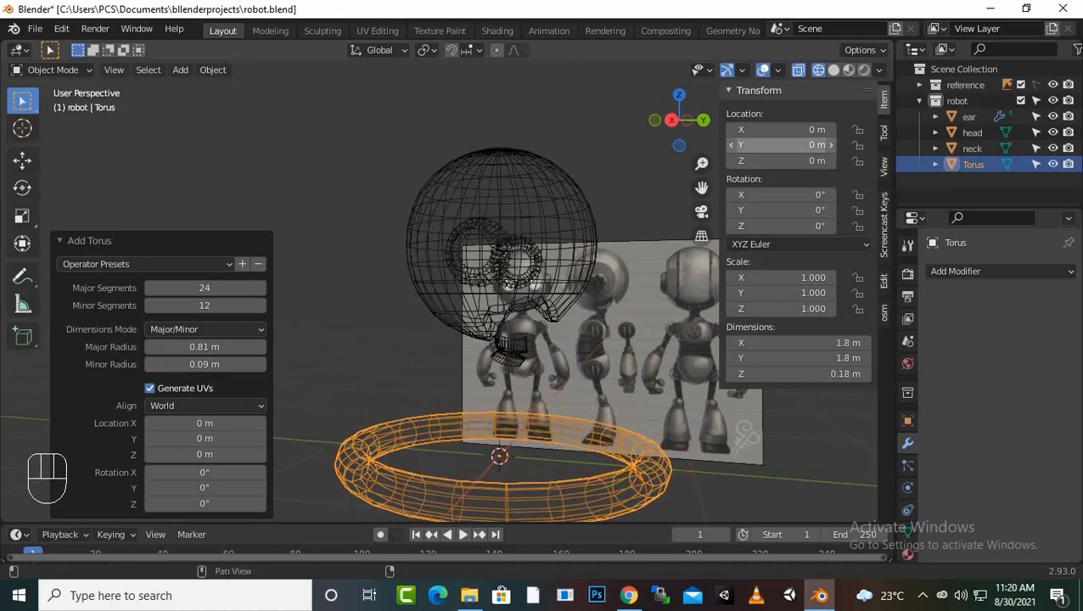
Step: Switch the viewport to solid shading and scale the torus uniformly to about 0.334
click(833, 71)
scroll(509, 298, down, 1)
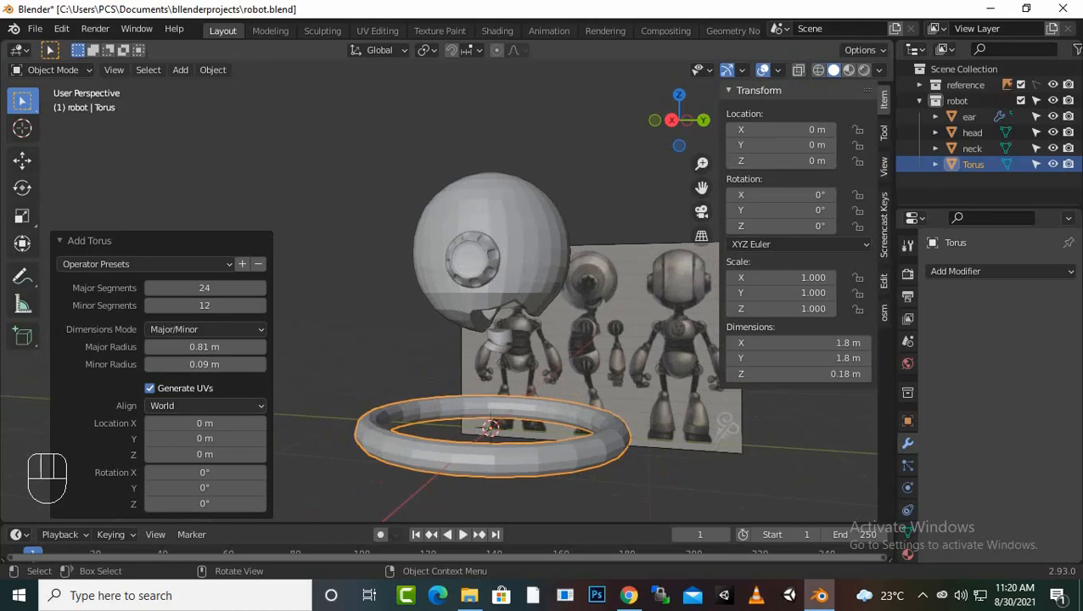
key(s)
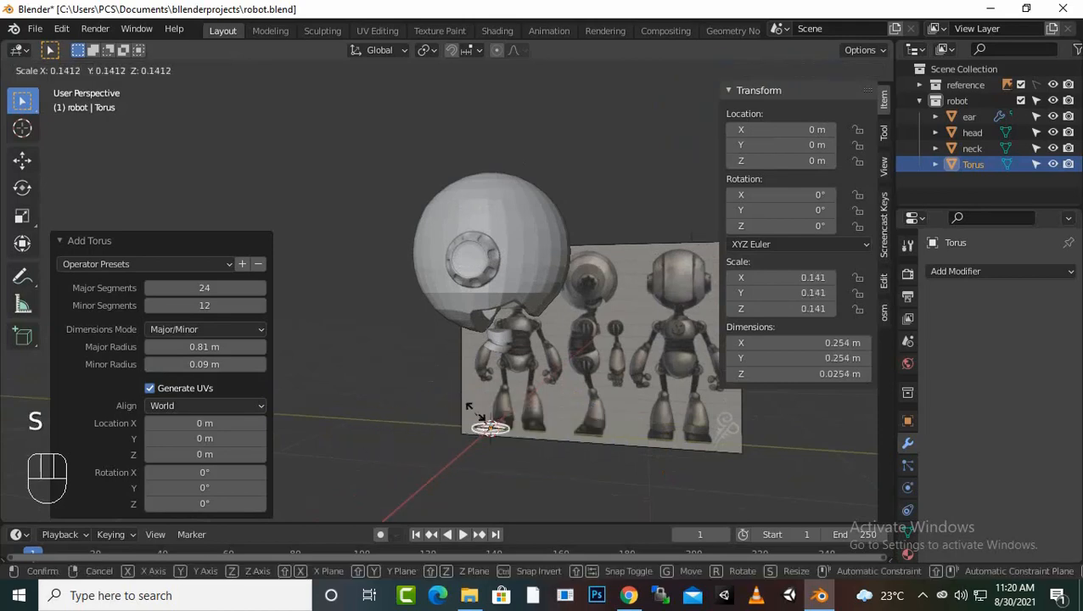
click(482, 379)
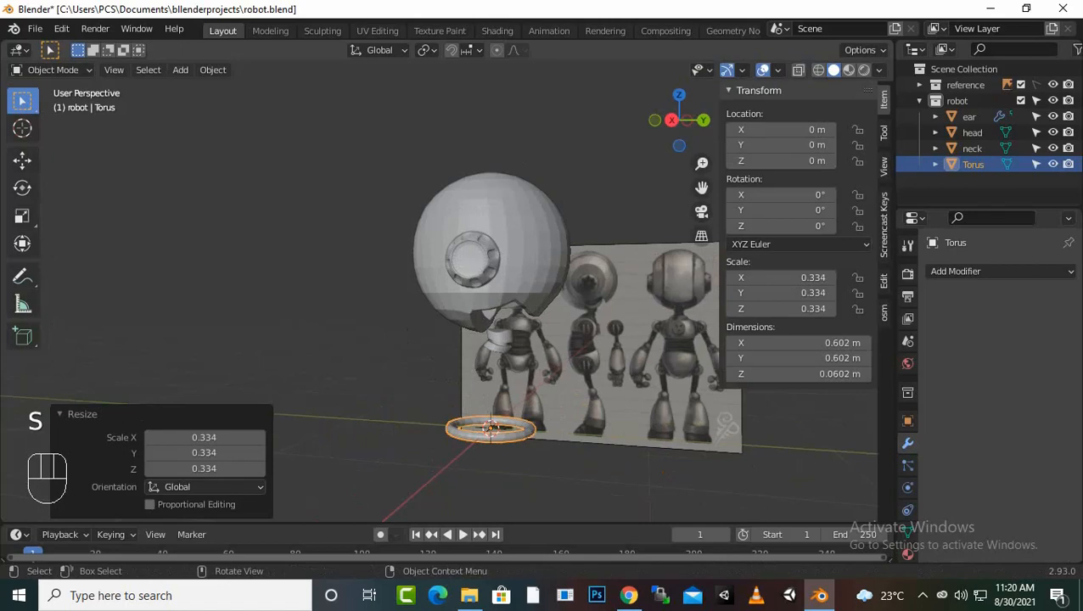
Step: Raise the torus along Z by about 0.70 m to just below the robot's head
scroll(445, 289, up, 2)
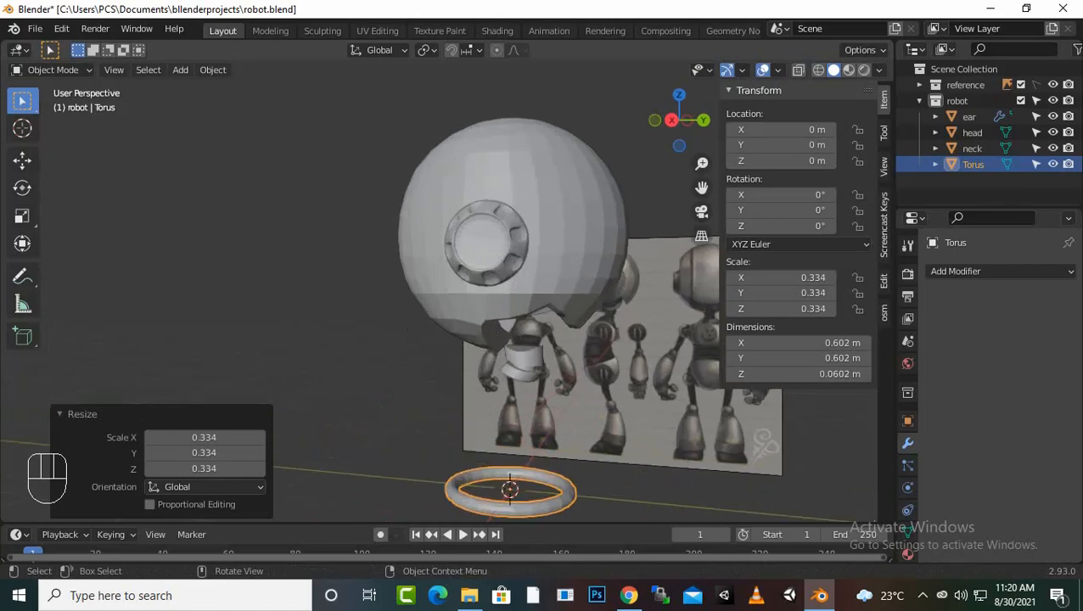
key(g)
key(z)
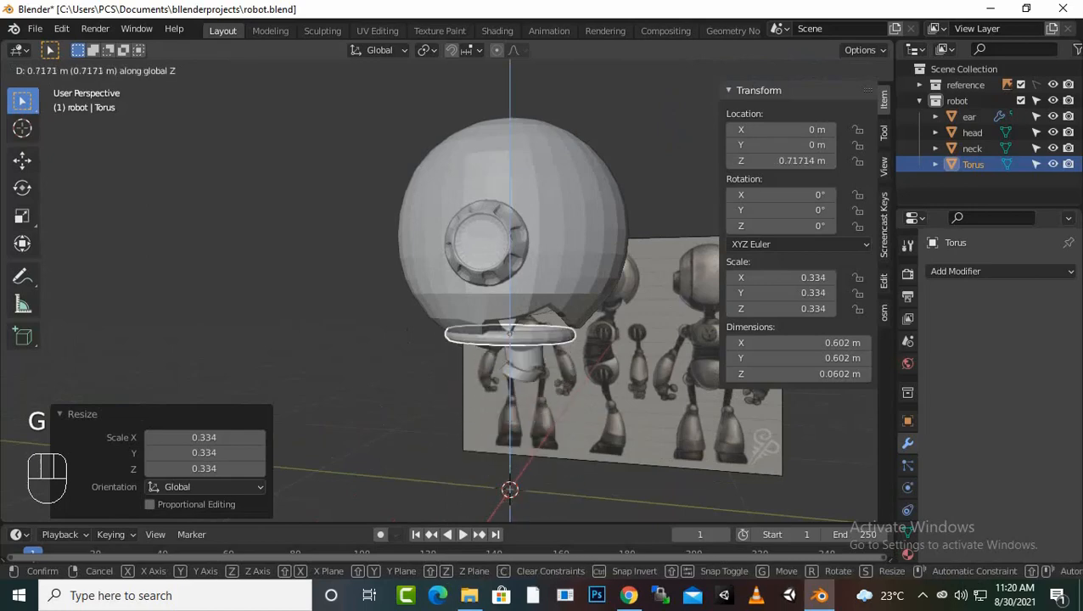
click(509, 477)
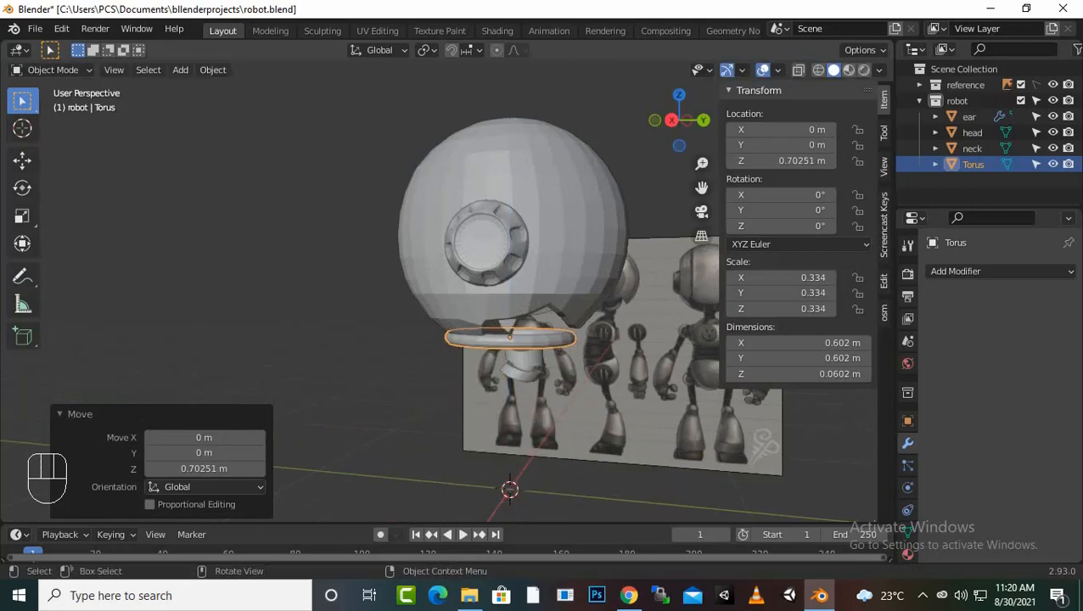
Step: In the right side view with wireframe shading, rotate the torus 90° about the Y axis
key(KP_3)
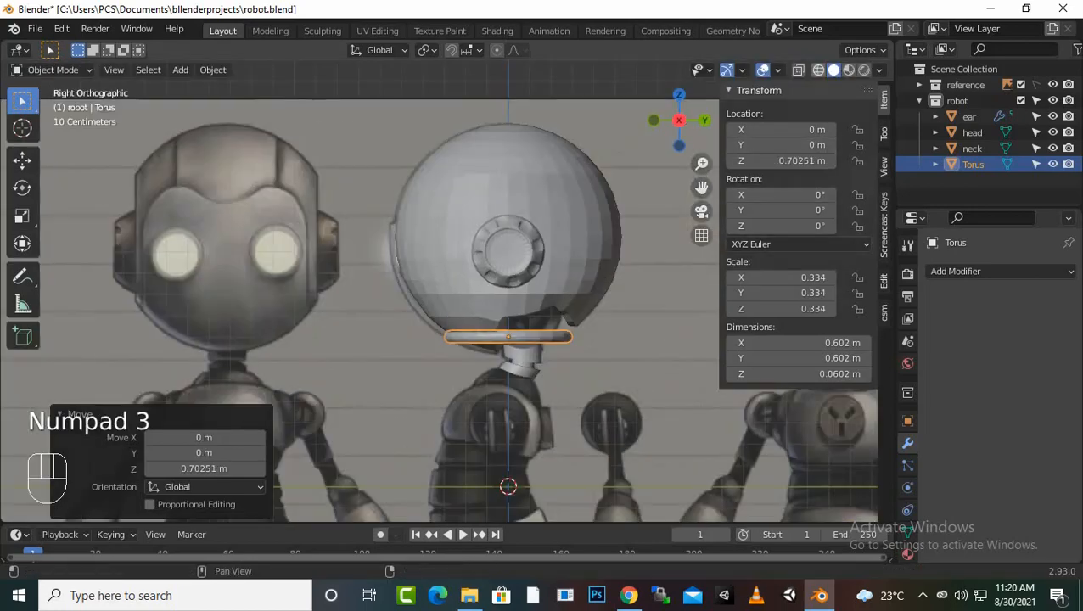
click(818, 69)
scroll(446, 290, up, 3)
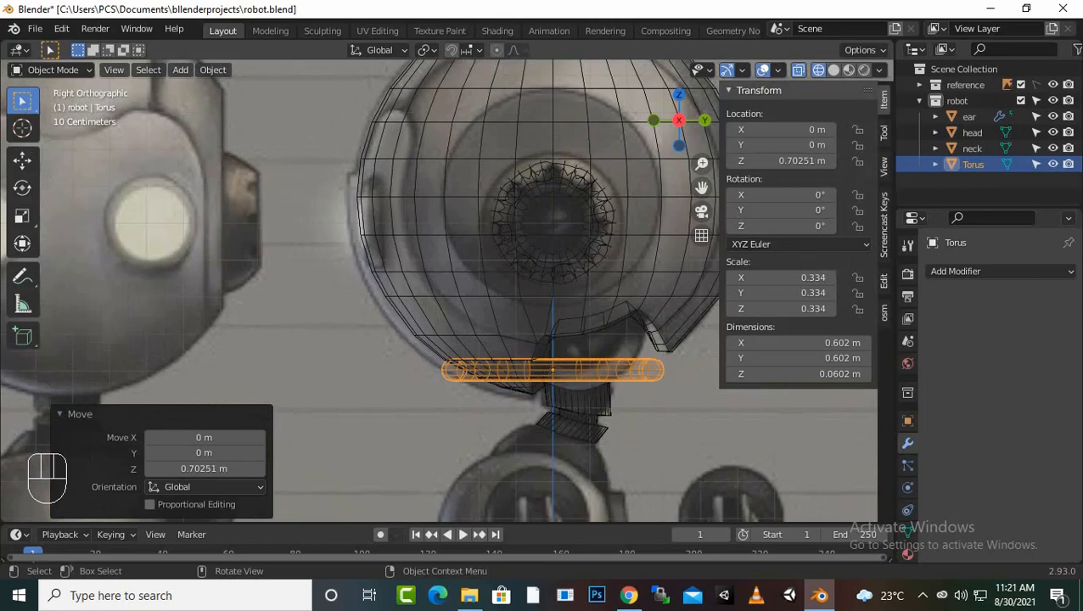
key(r)
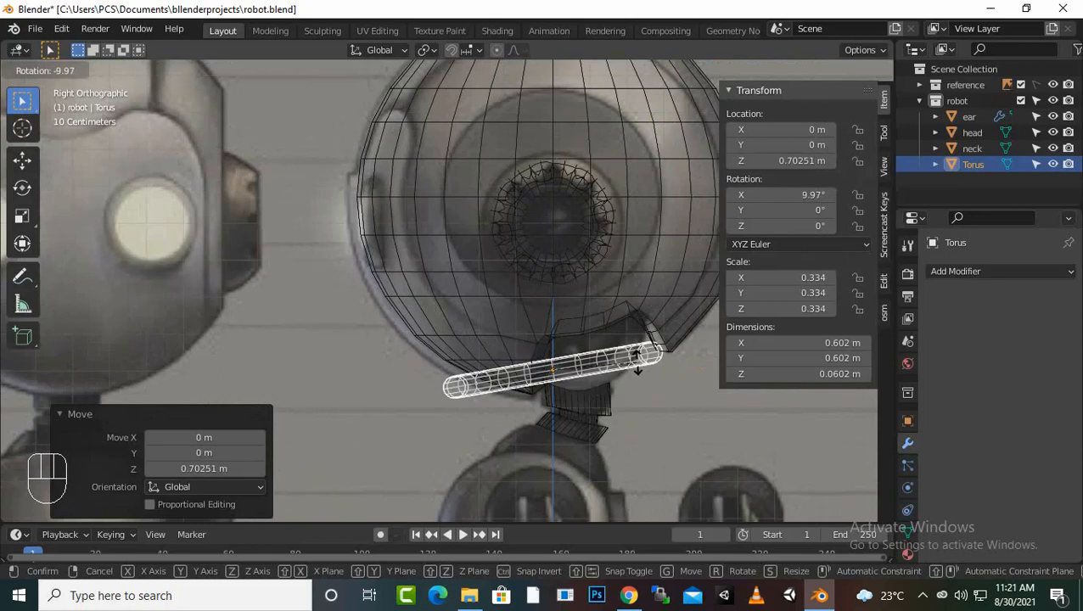
key(y)
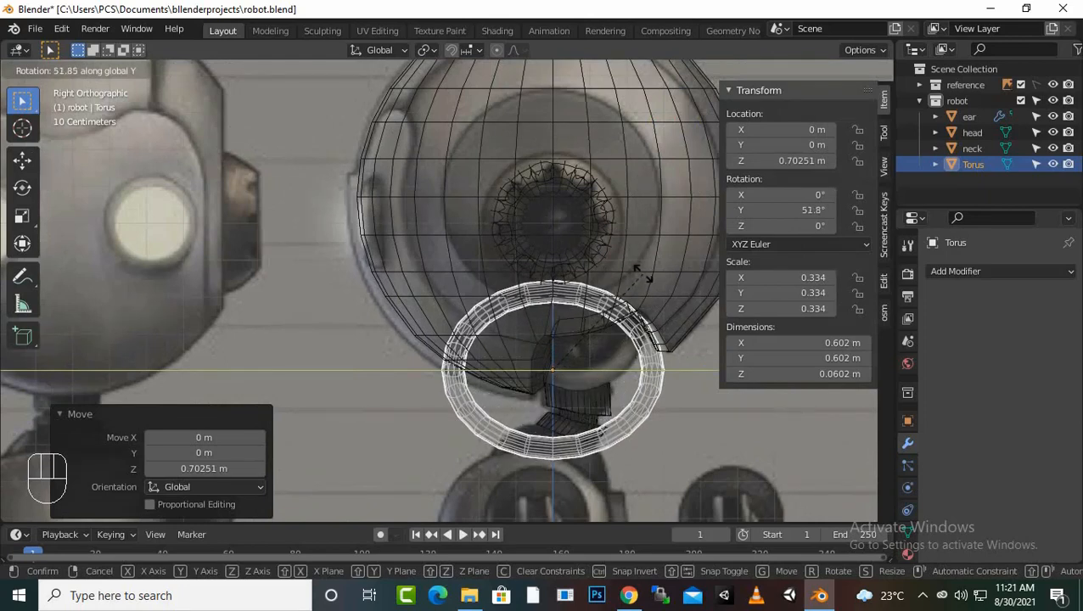
text(90)
key(Return)
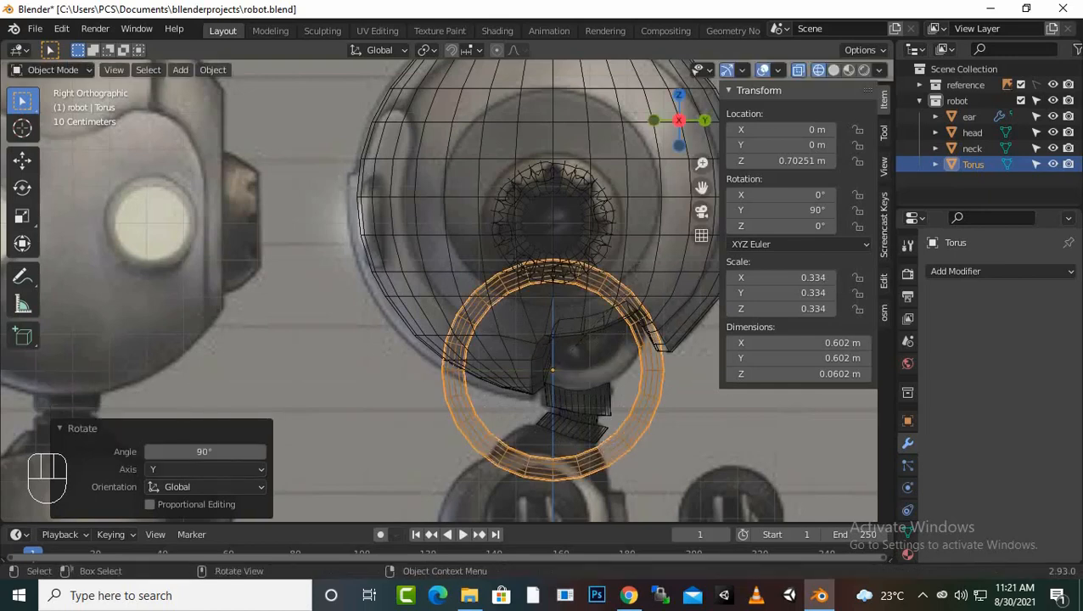
Step: Shrink the torus by a factor of about 0.605 and raise it about 0.127 m along Z
key(s)
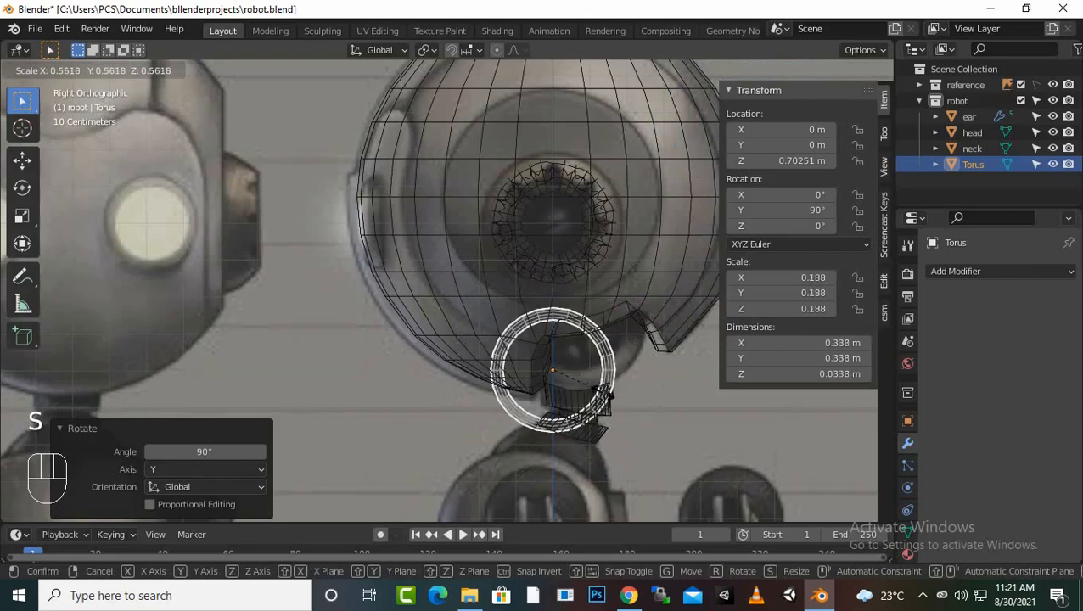
click(617, 382)
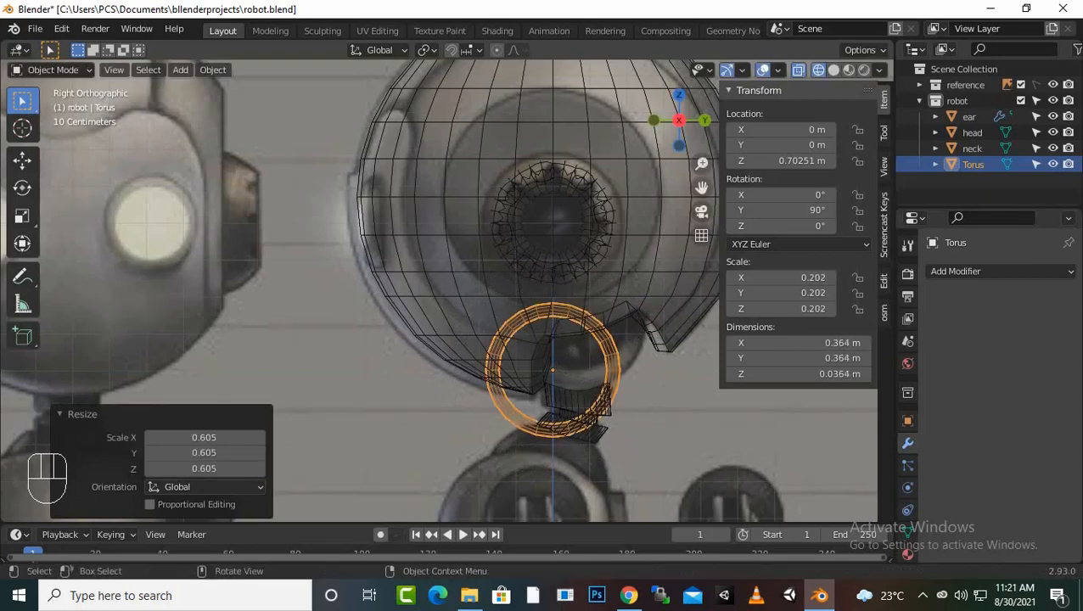
key(g)
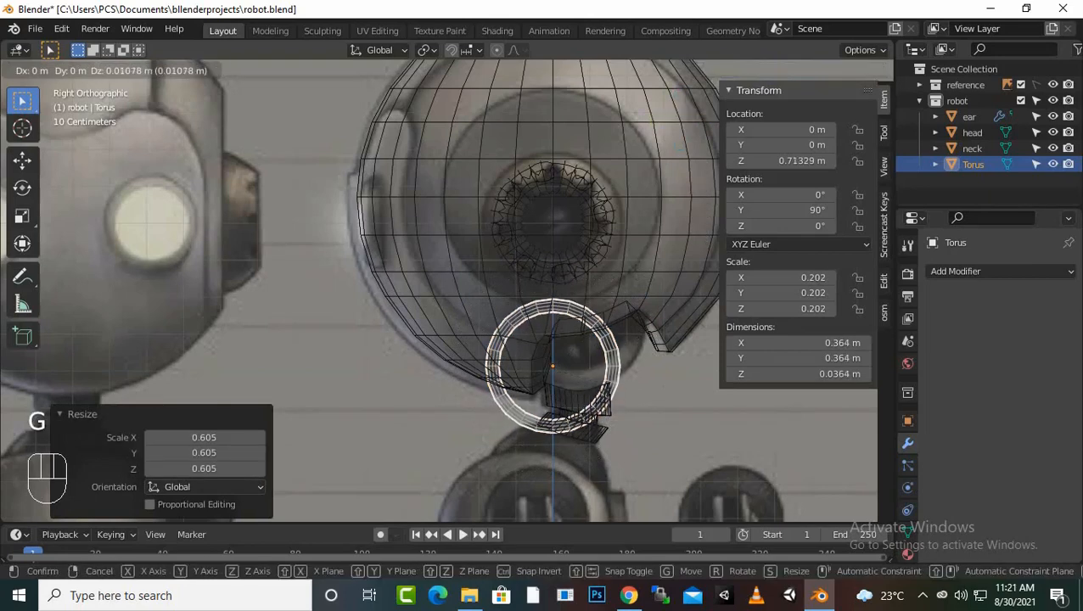
key(z)
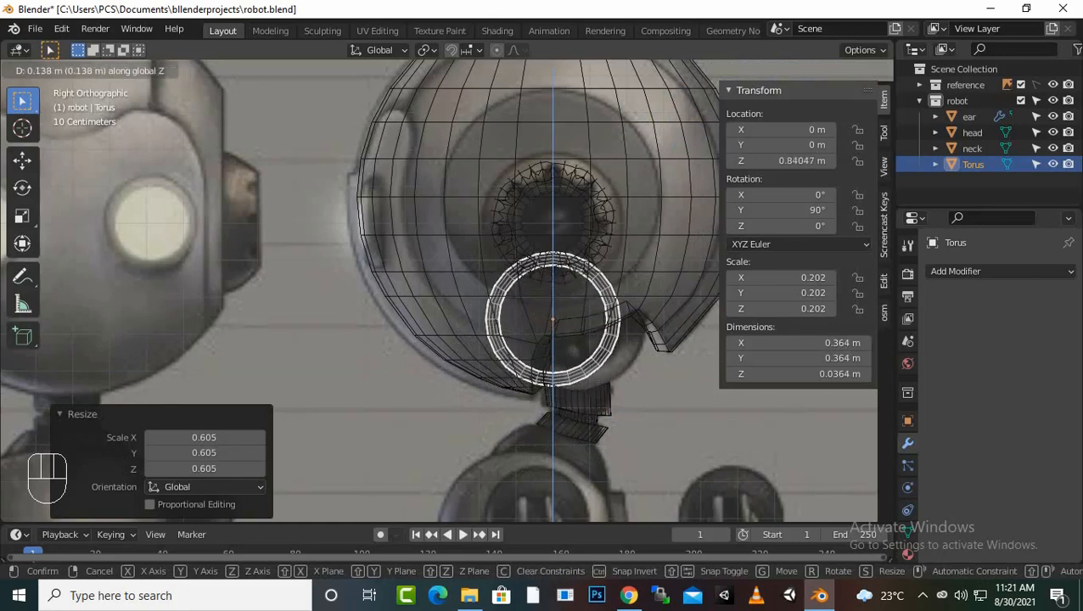
click(617, 337)
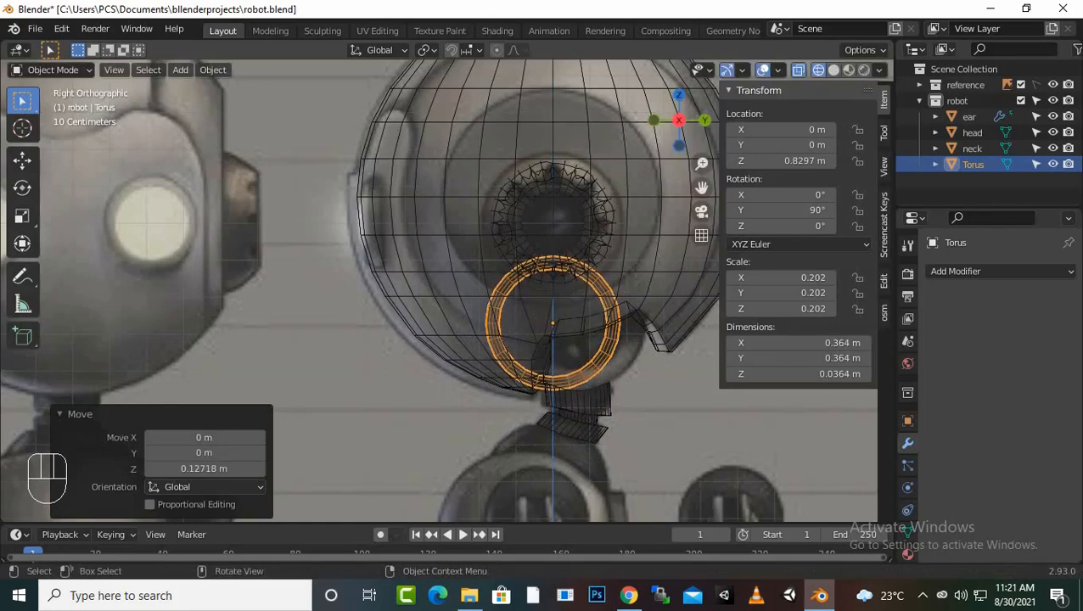
Step: Move the torus about 0.075 m along Y to centre it above the neck
key(g)
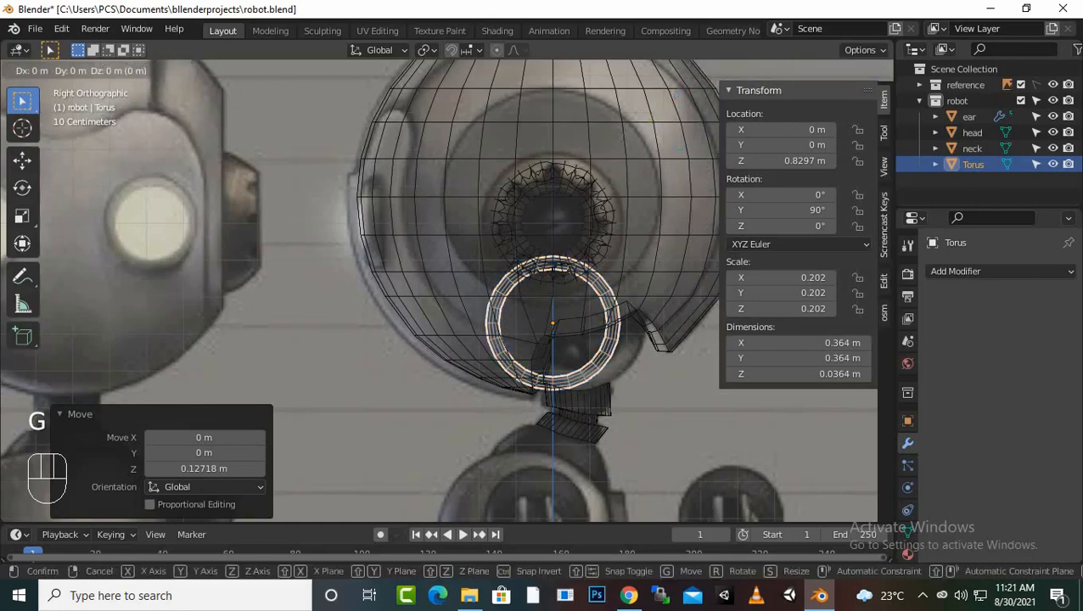
key(y)
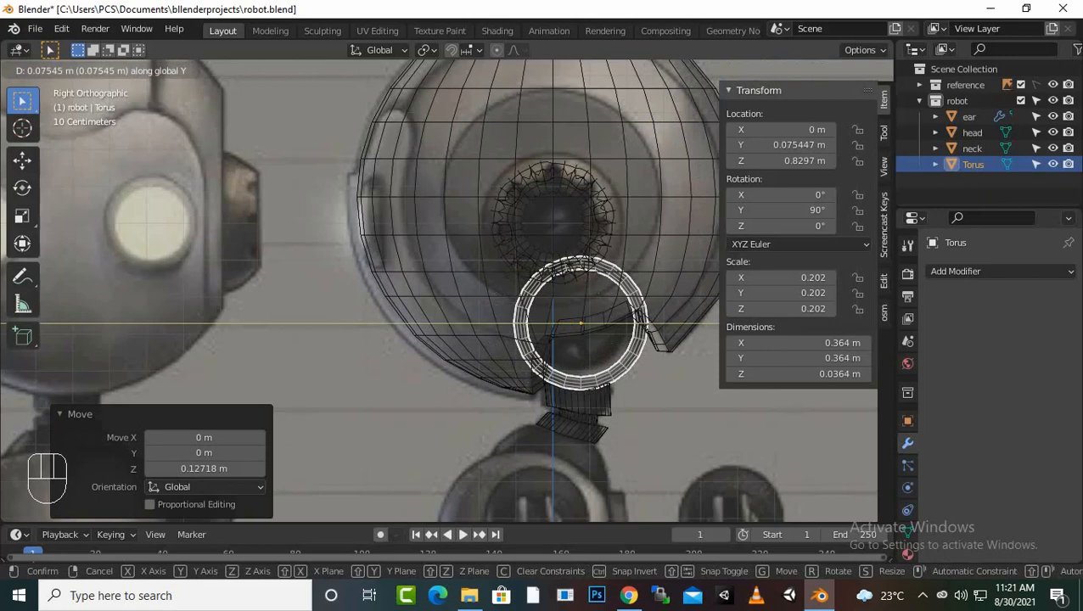
key(Return)
Step: Raise the torus about 0.009 m along Z, return the viewport to solid shading and deselect it
scroll(451, 286, up, 2)
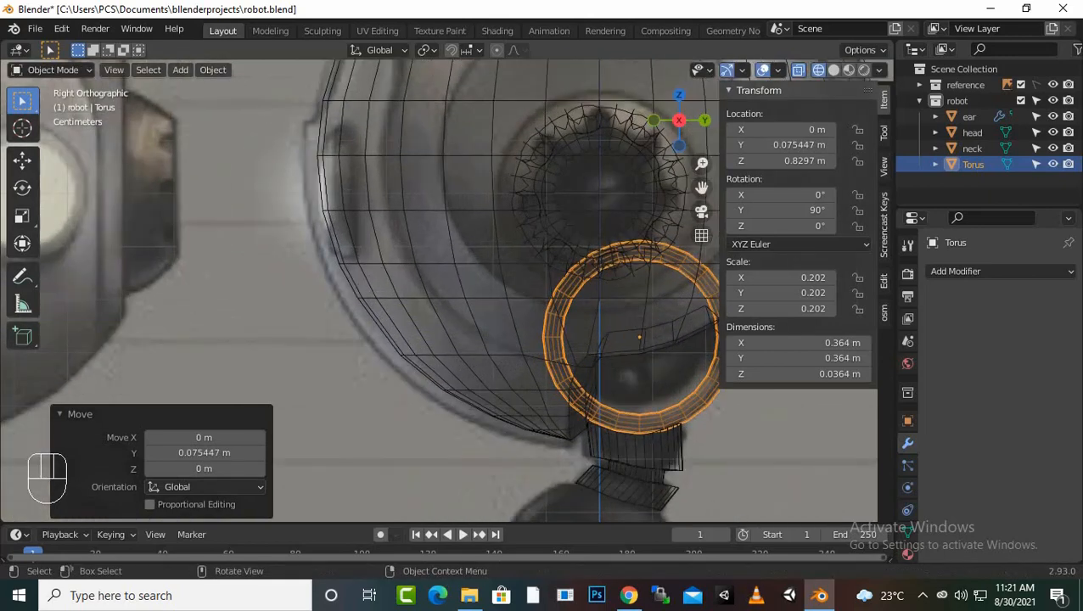
scroll(439, 289, down, 2)
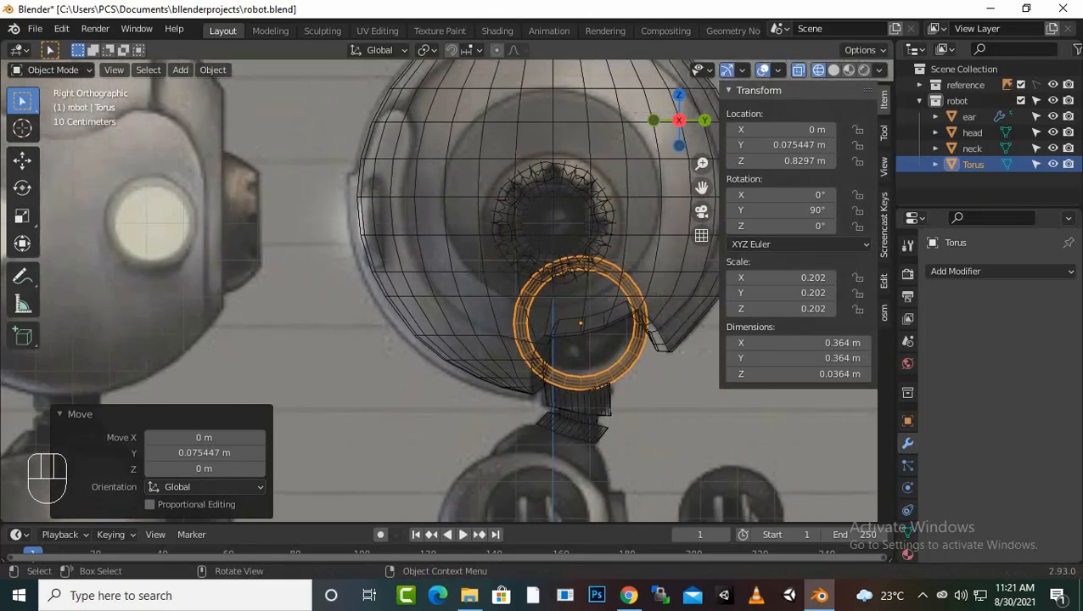
scroll(439, 289, up, 2)
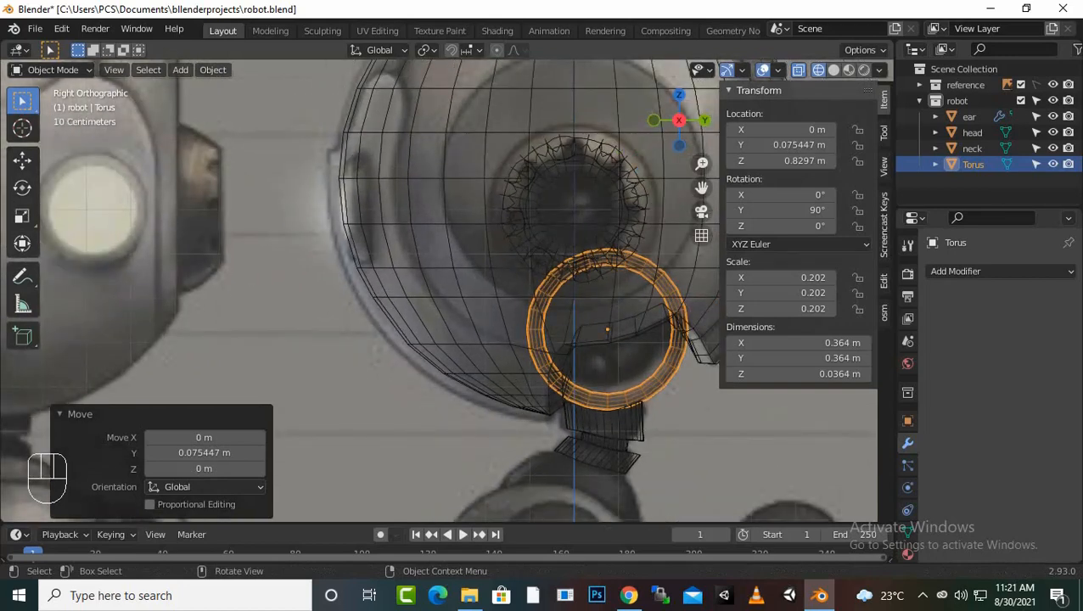
key(g)
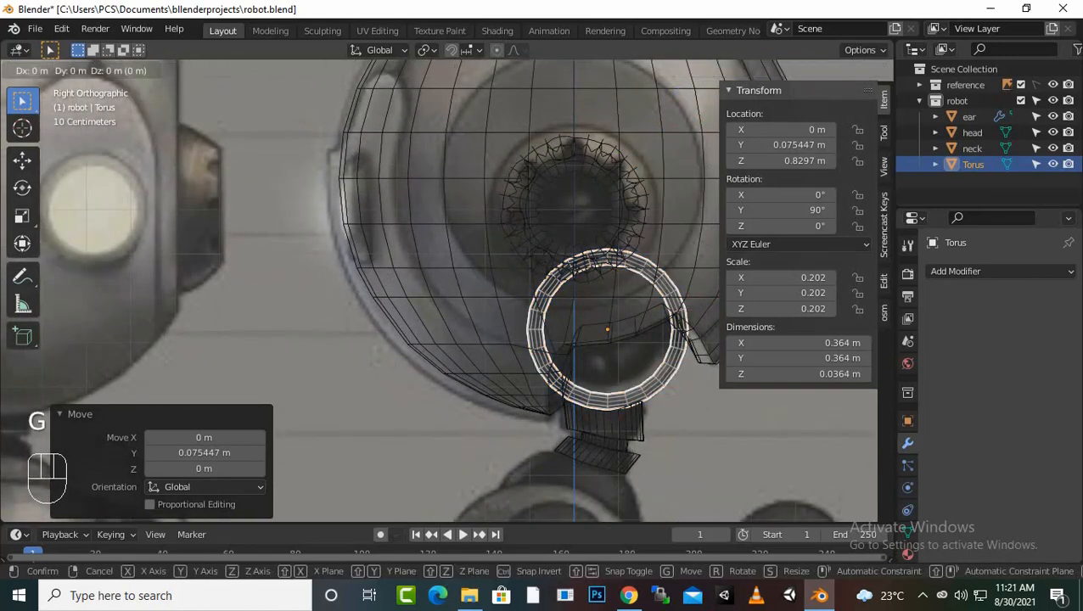
key(z)
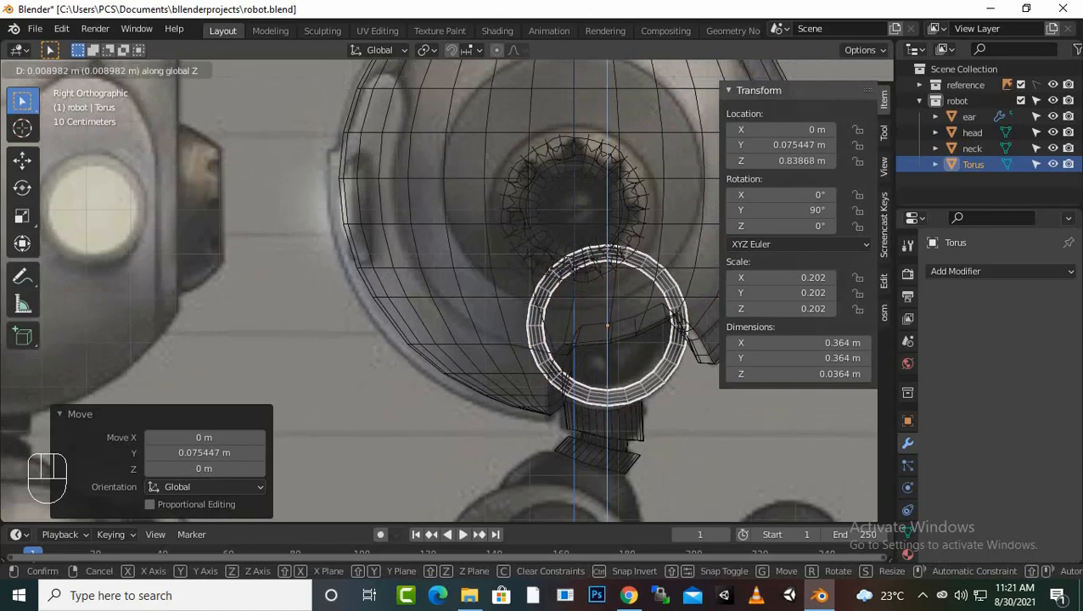
click(620, 323)
click(833, 70)
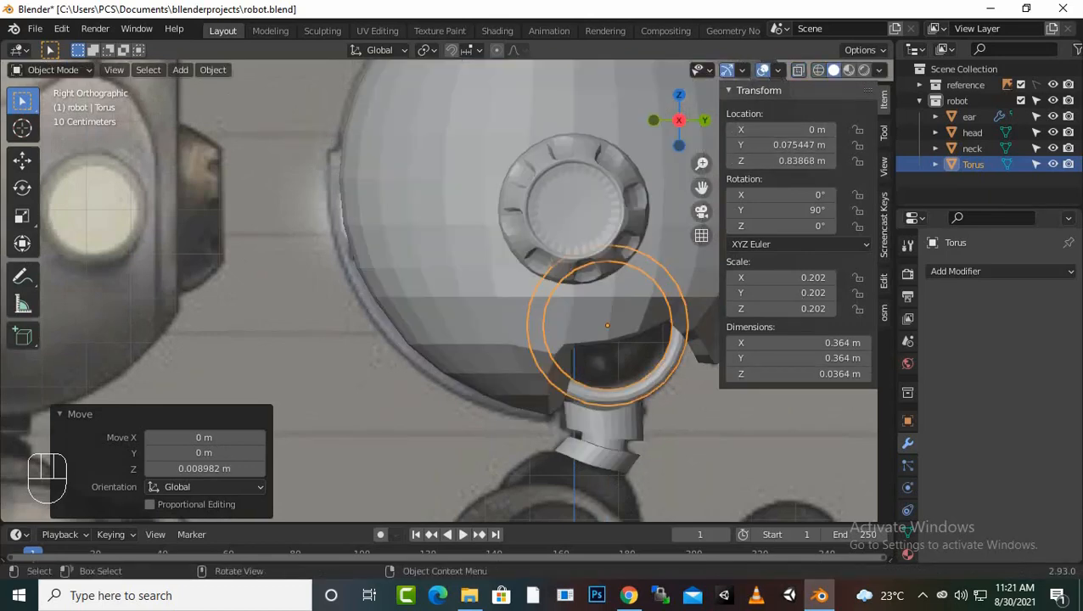
click(737, 446)
scroll(737, 446, down, 2)
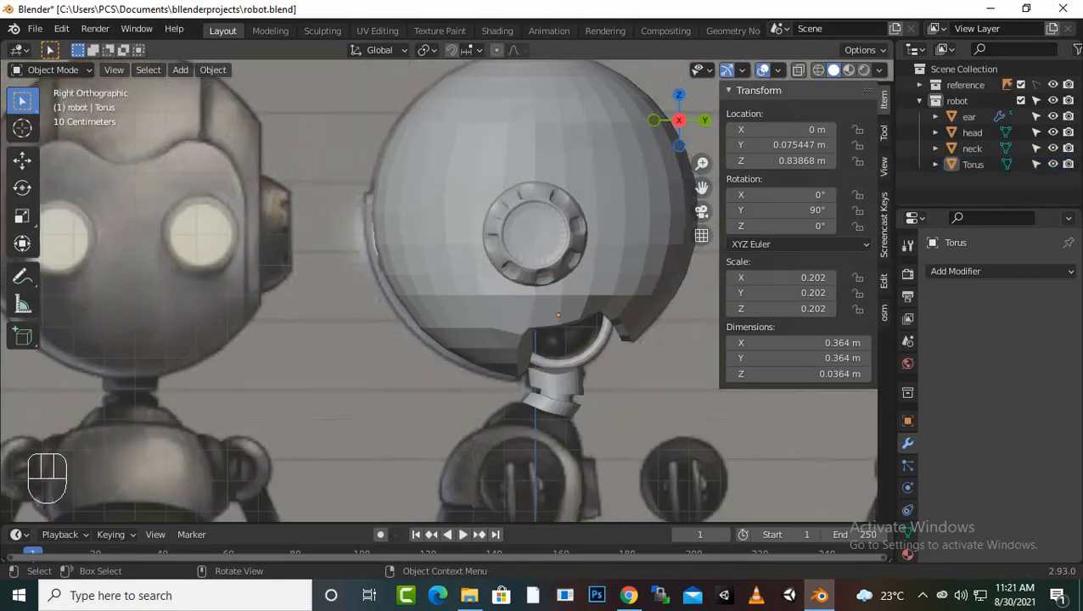
Step: Select the torus from the back of the head and shift it about 0.0085 m along X to centre it over the neck
middle_drag(645, 382, 567, 395)
click(447, 377)
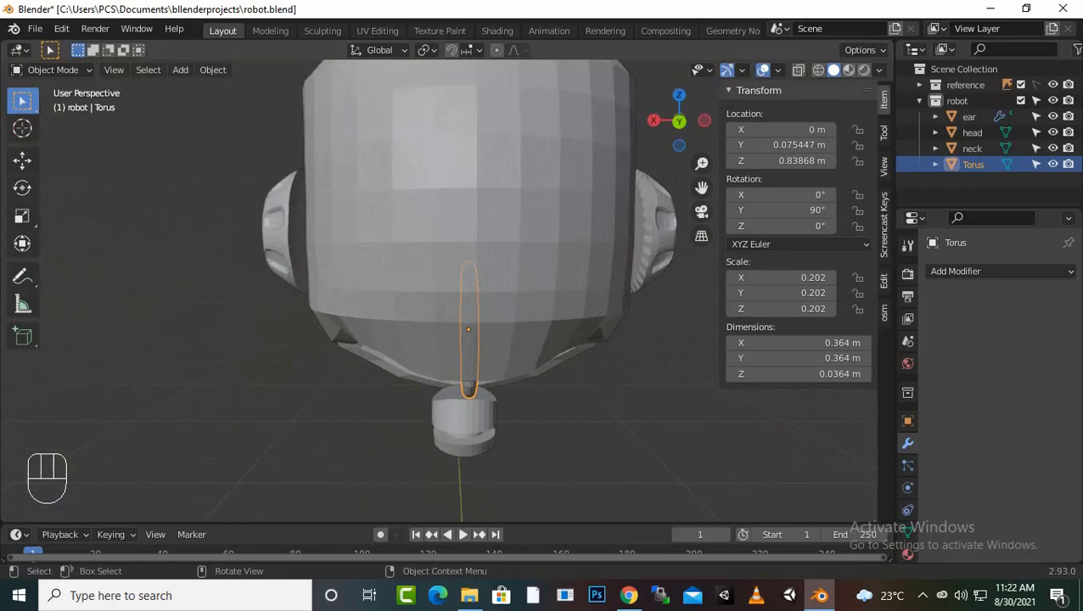
key(g)
key(x)
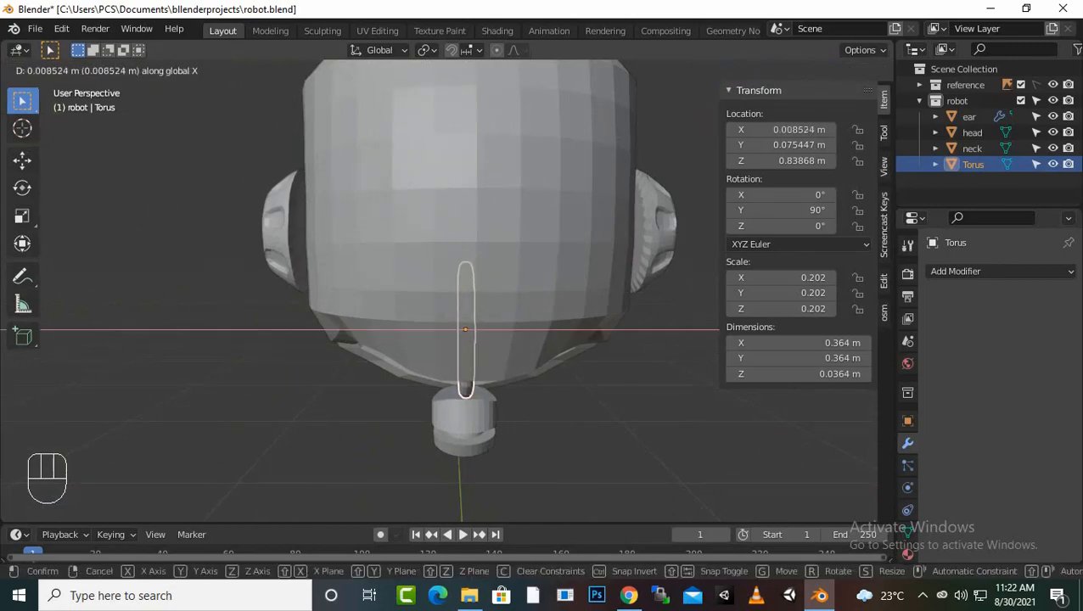
click(565, 394)
Step: Widen the torus along X by a factor of about 1.78
middle_drag(565, 394, 578, 374)
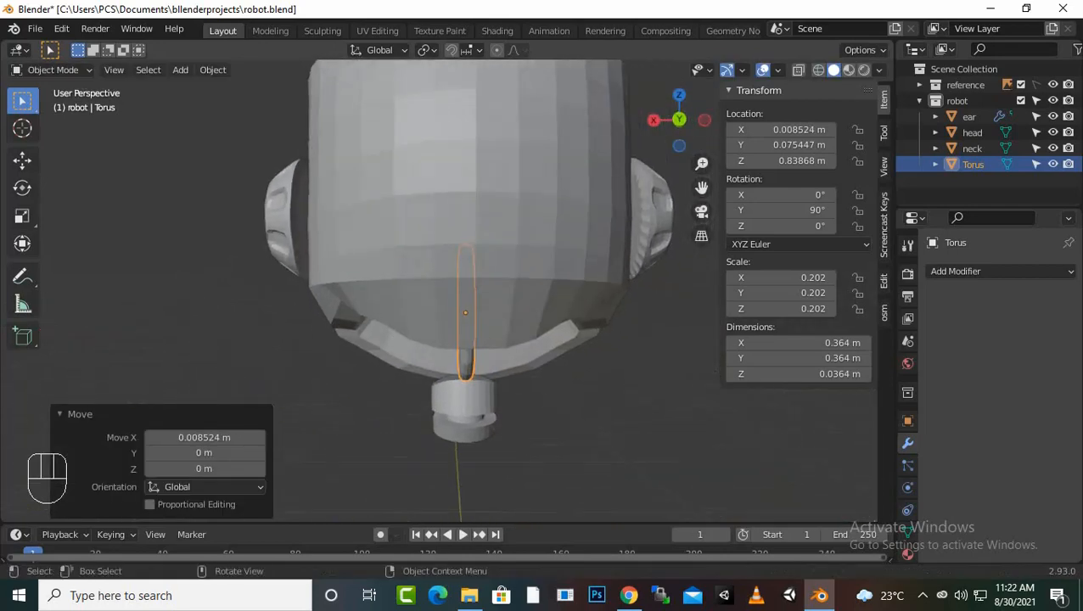
key(s)
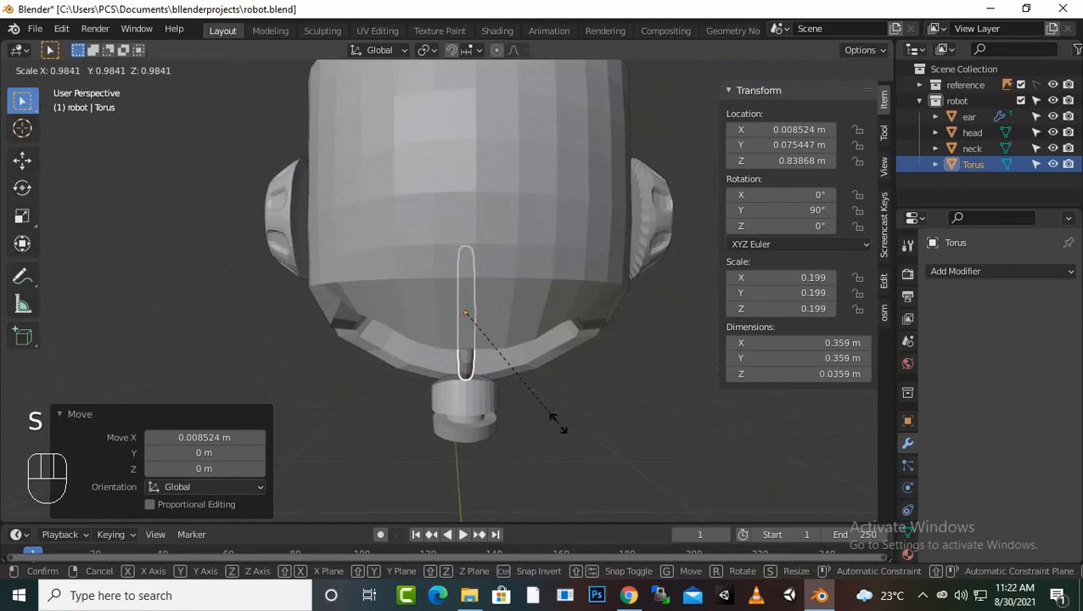
key(x)
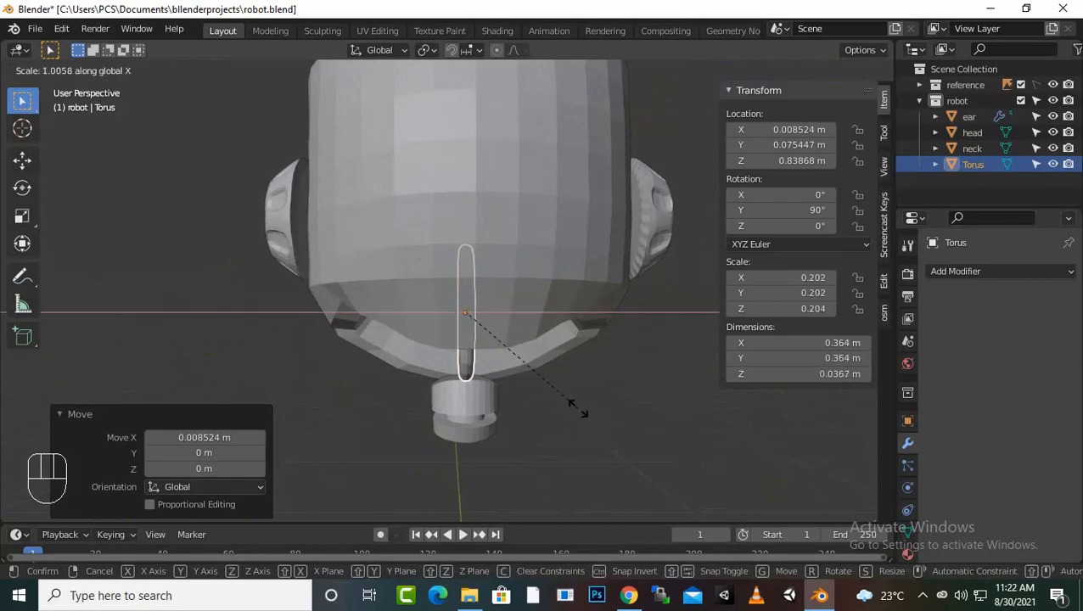
click(704, 374)
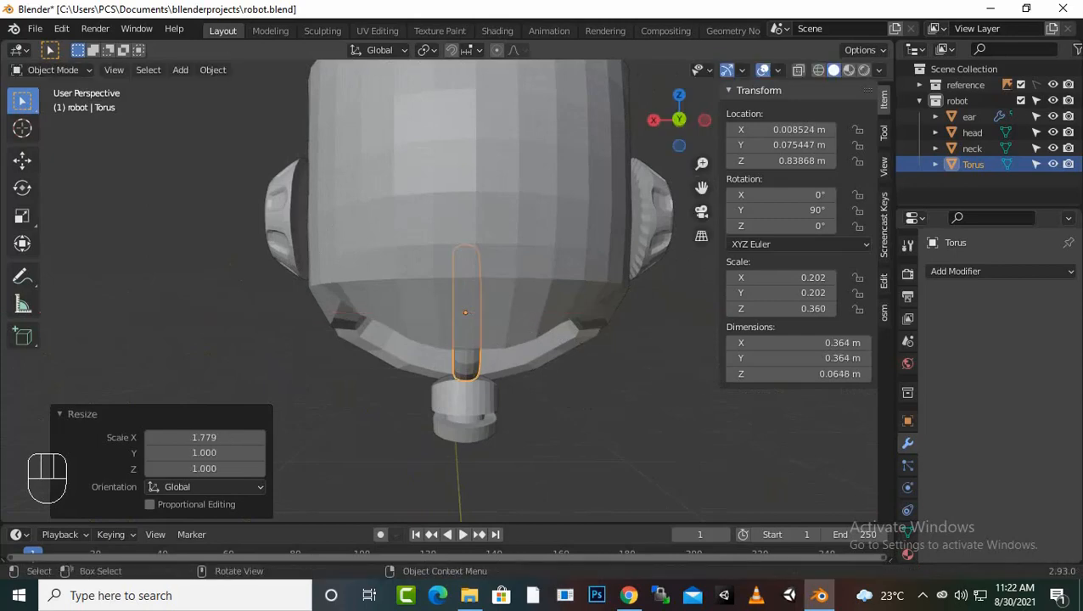
Step: View the torus from the side of the head and switch the viewport to wireframe shading
middle_drag(594, 365, 617, 348)
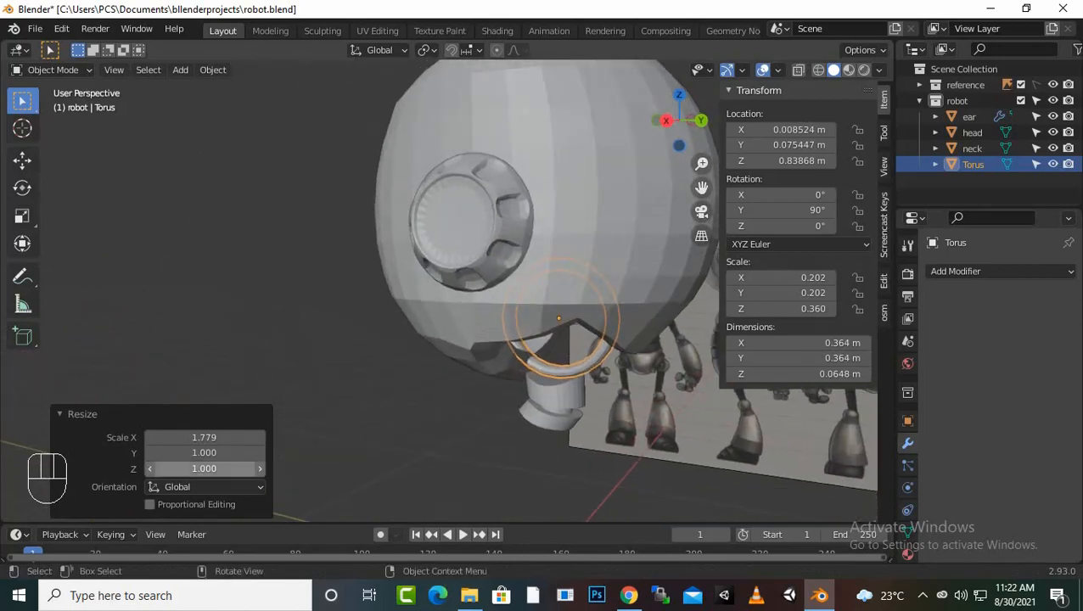
scroll(459, 322, down, 3)
scroll(458, 323, down, 2)
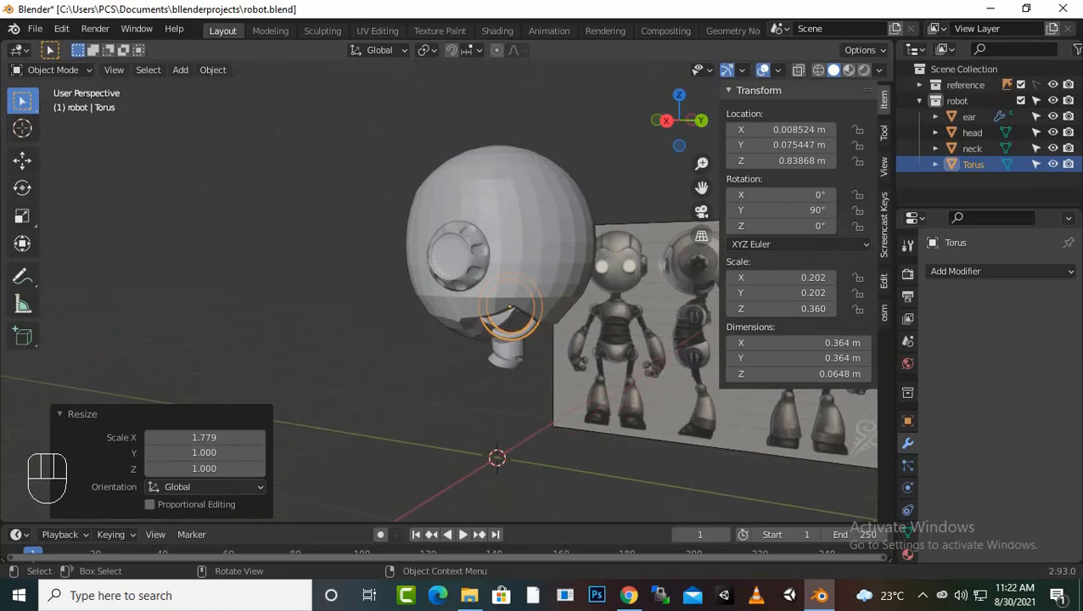
key(shift)
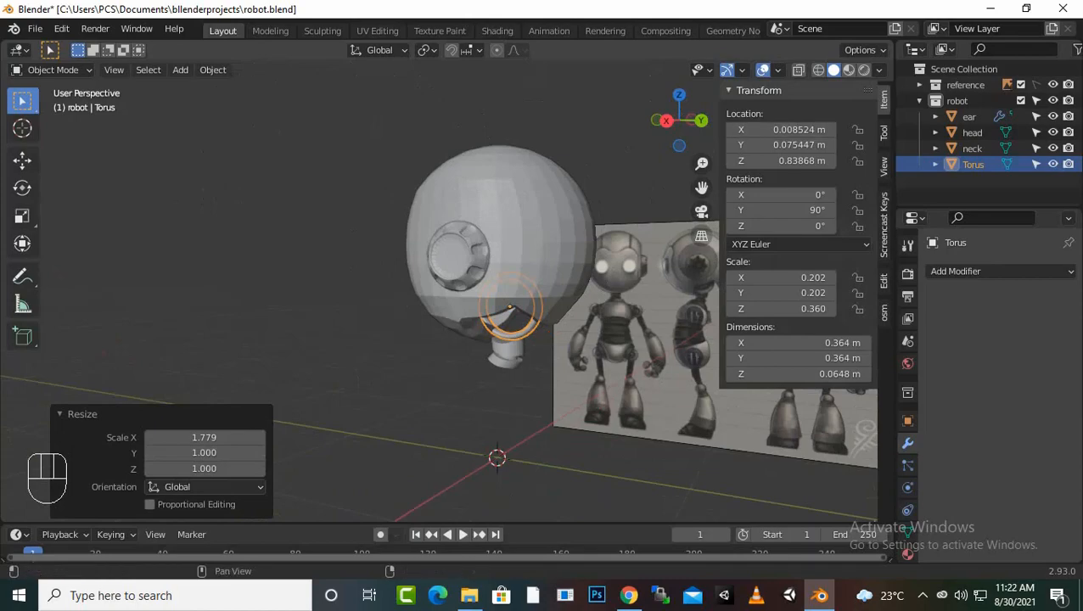
key(shift+z)
scroll(459, 293, up, 3)
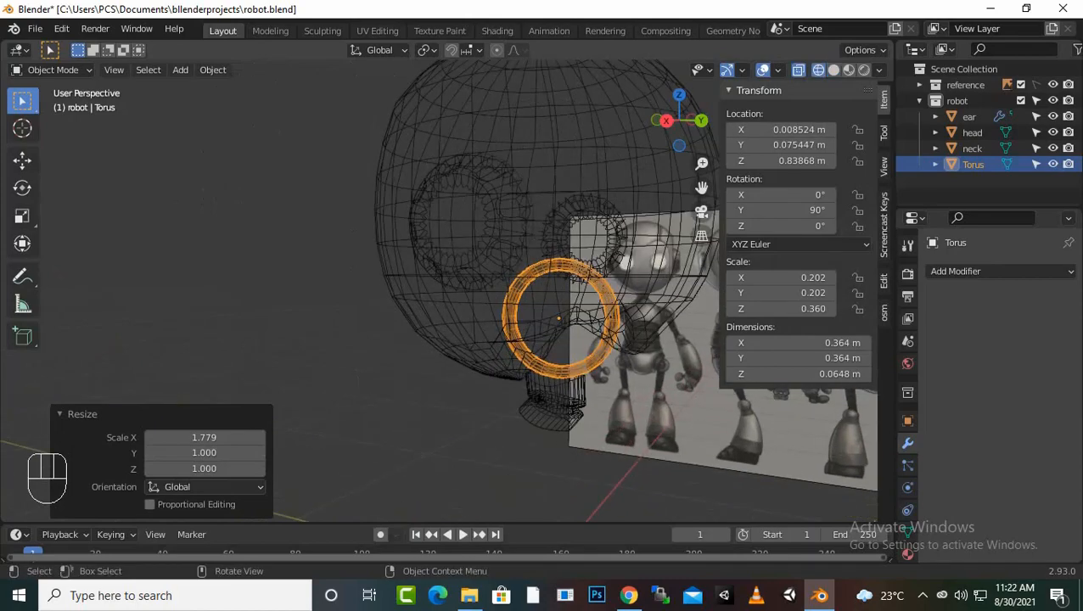
Step: Enter Edit Mode on the torus and delete the vertices of its upper half
middle_drag(458, 293, 689, 302)
scroll(356, 280, up, 2)
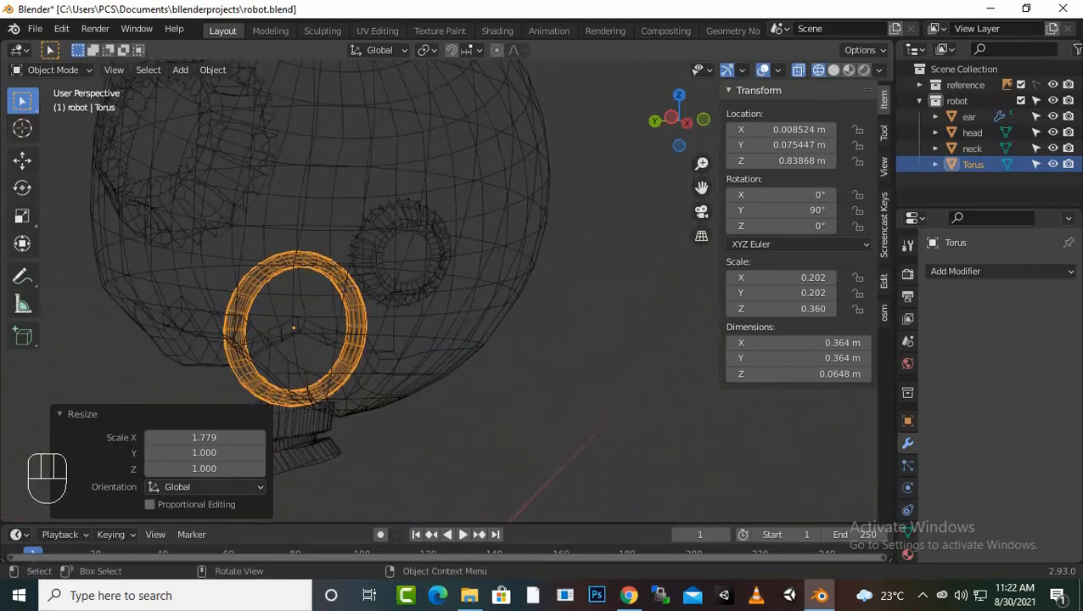
middle_drag(357, 289, 405, 288)
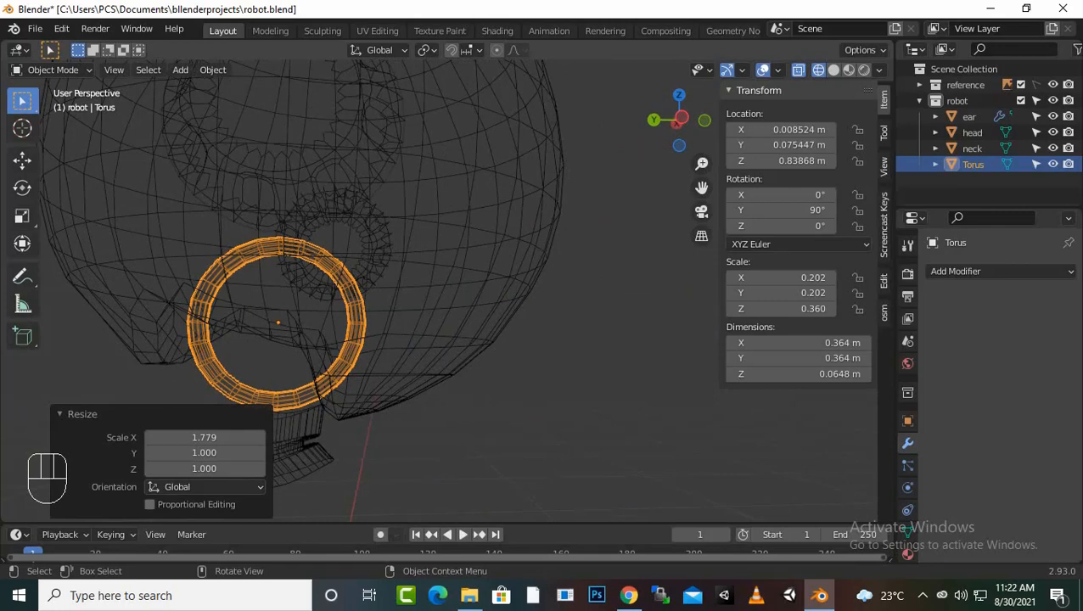
key(Tab)
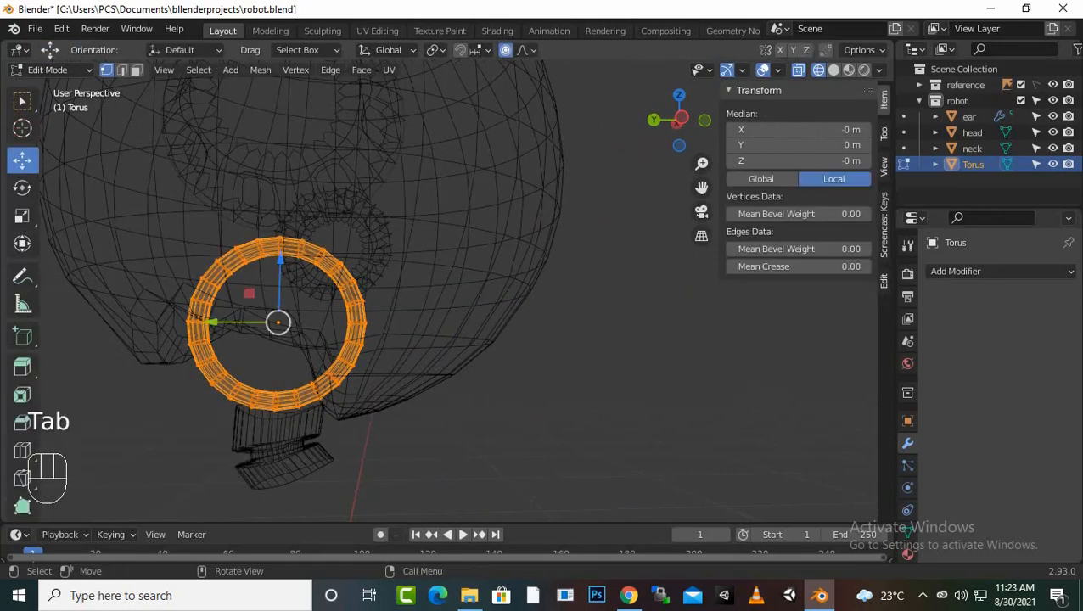
drag(492, 159, 141, 328)
key(x)
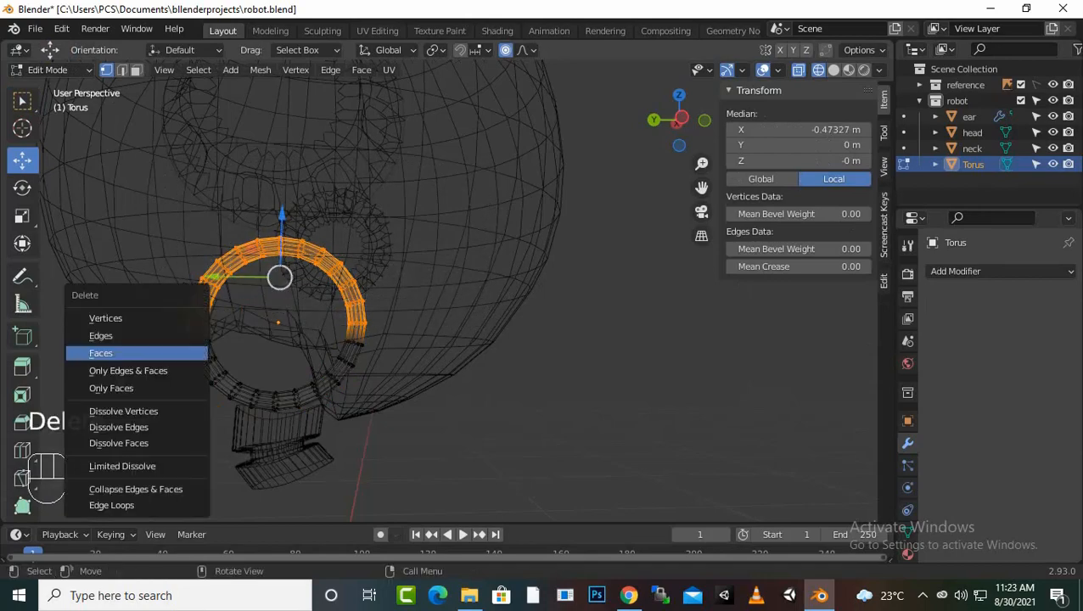
click(98, 314)
Step: Shorten the remaining torus arc by deleting the vertices at its front end
middle_drag(407, 323, 534, 318)
scroll(446, 291, up, 4)
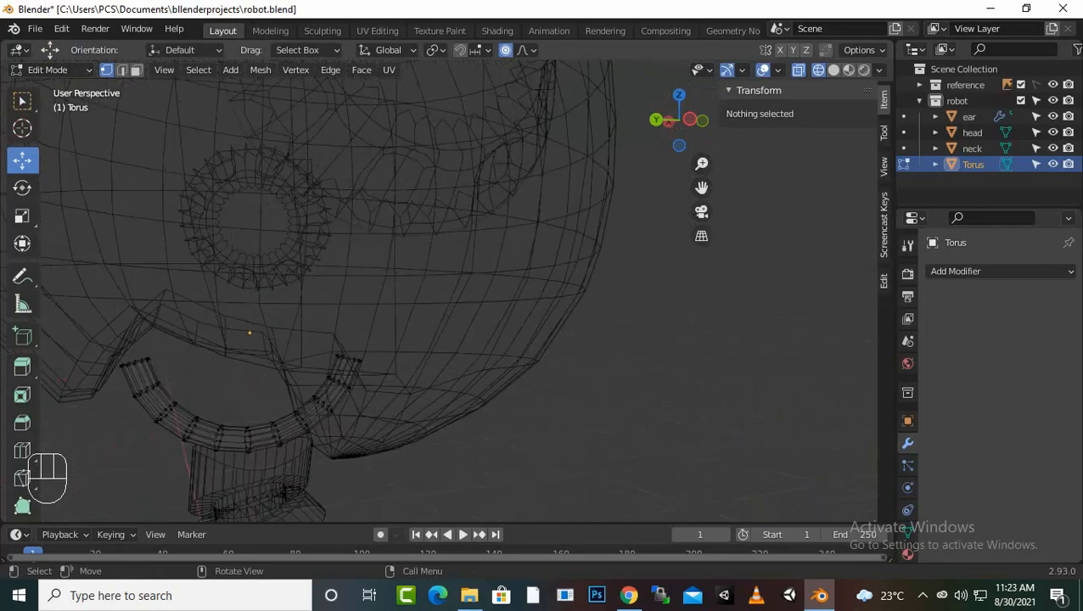
scroll(445, 291, down, 2)
middle_drag(446, 291, 497, 280)
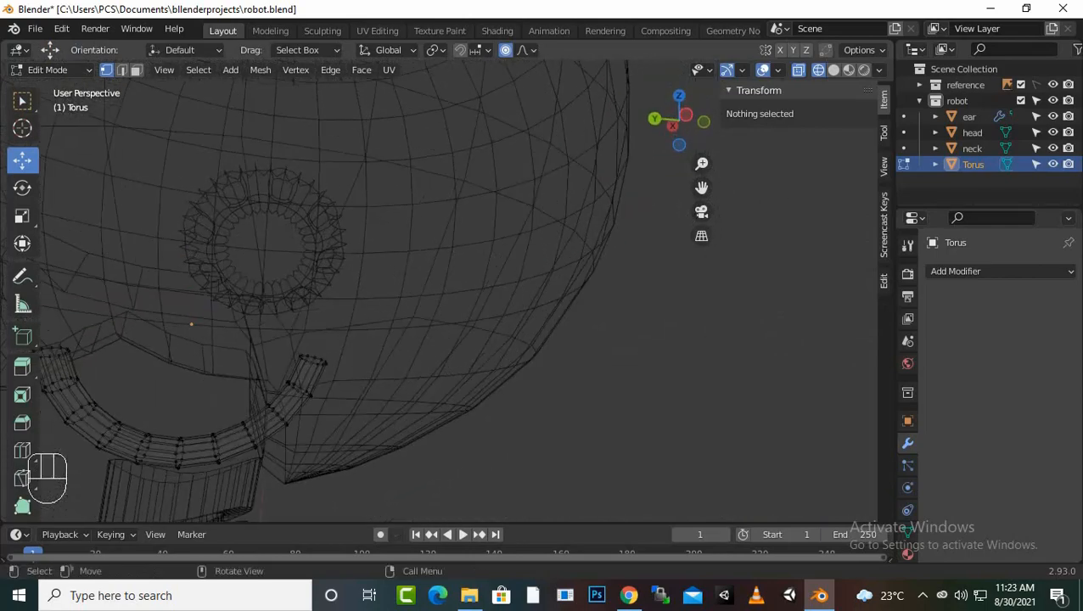
drag(302, 283, 379, 434)
key(Delete)
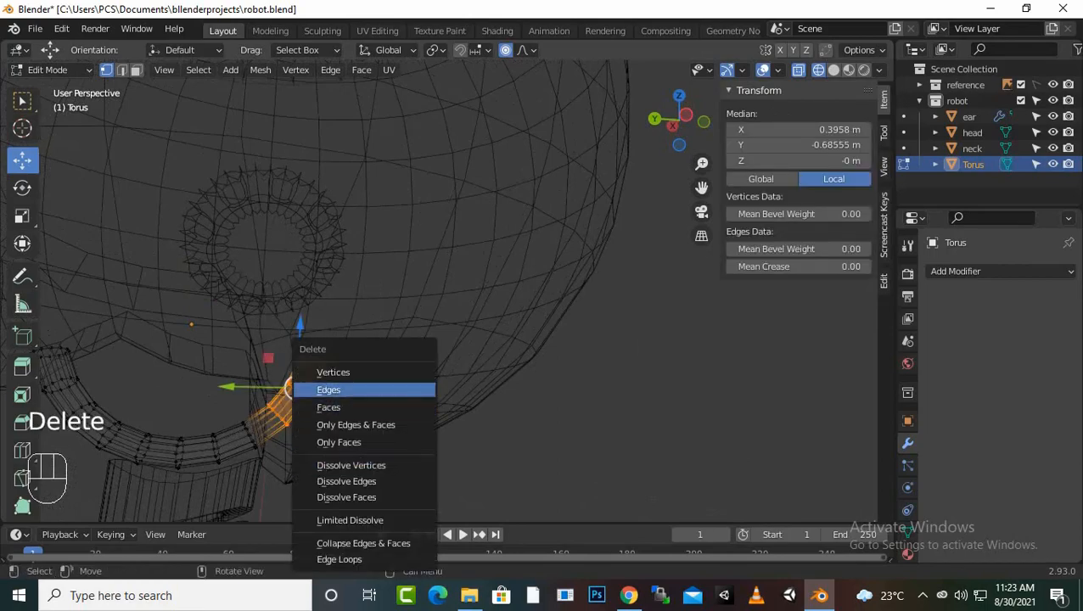
click(374, 372)
mouse_move(382, 356)
middle_down()
mouse_move(373, 372)
mouse_move(402, 383)
mouse_move(378, 368)
middle_up()
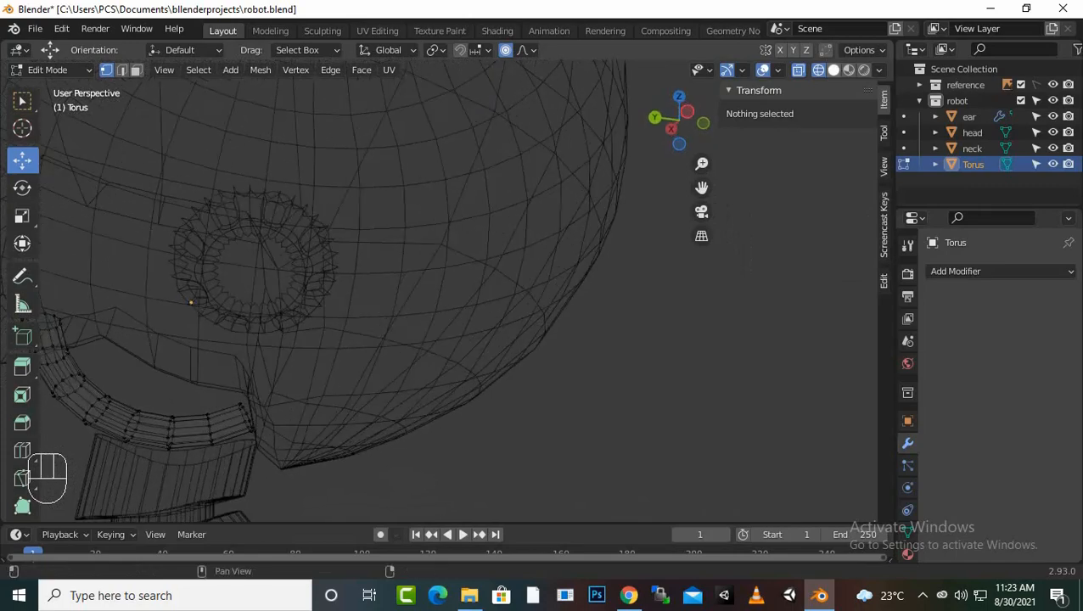
Step: Switch the viewport to solid shading and fill the open front end of the torus arc with a face
click(833, 70)
scroll(407, 314, down, 3)
middle_drag(377, 368, 437, 344)
scroll(442, 297, up, 4)
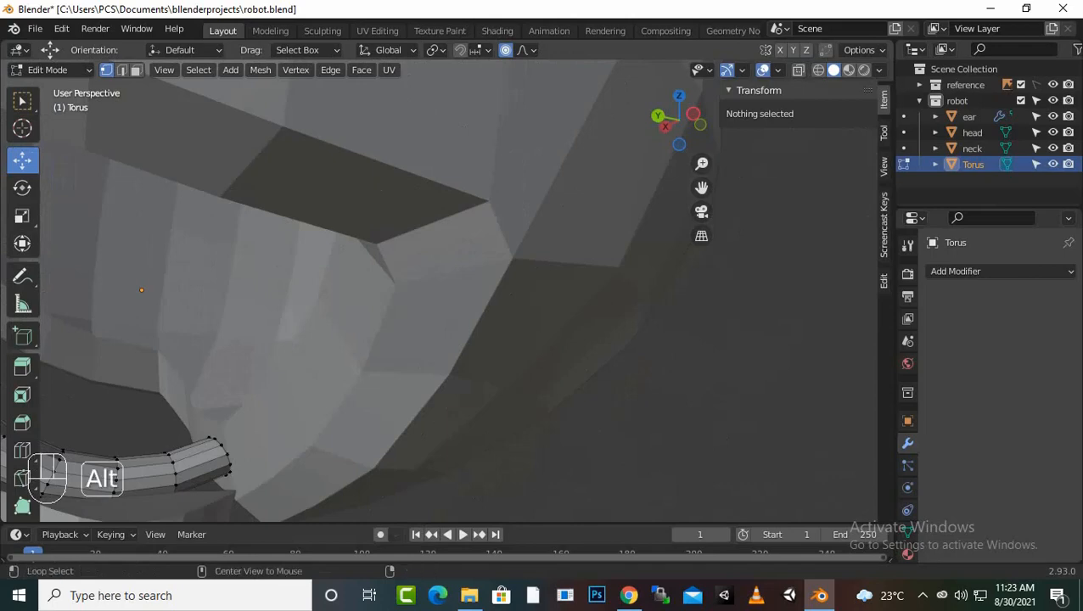
alt+click(224, 452)
middle_drag(224, 451, 136, 514)
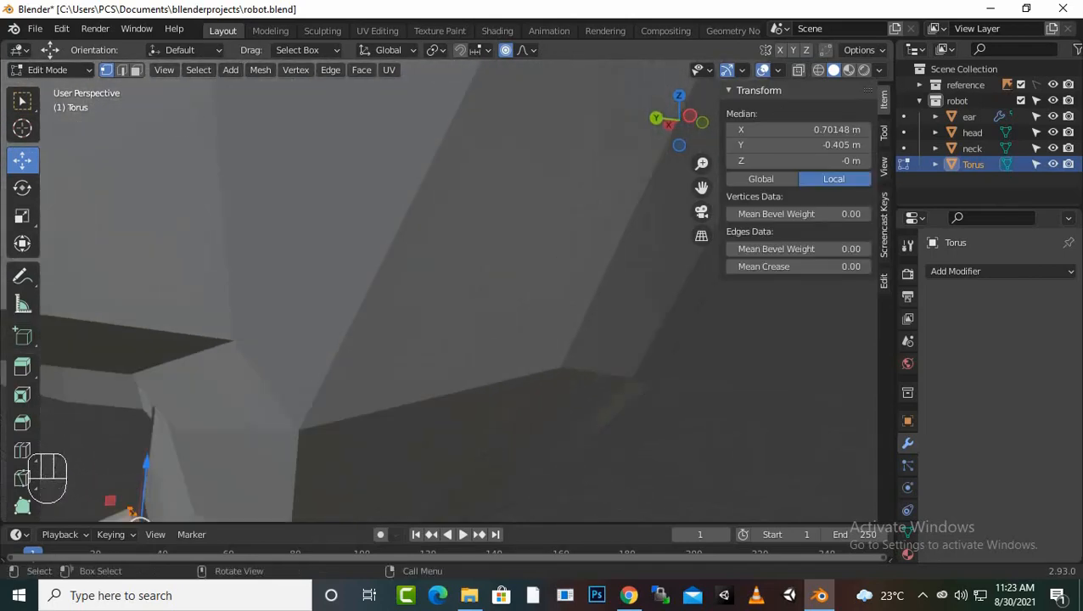
key(f)
middle_drag(139, 520, 204, 480)
middle_drag(407, 340, 528, 329)
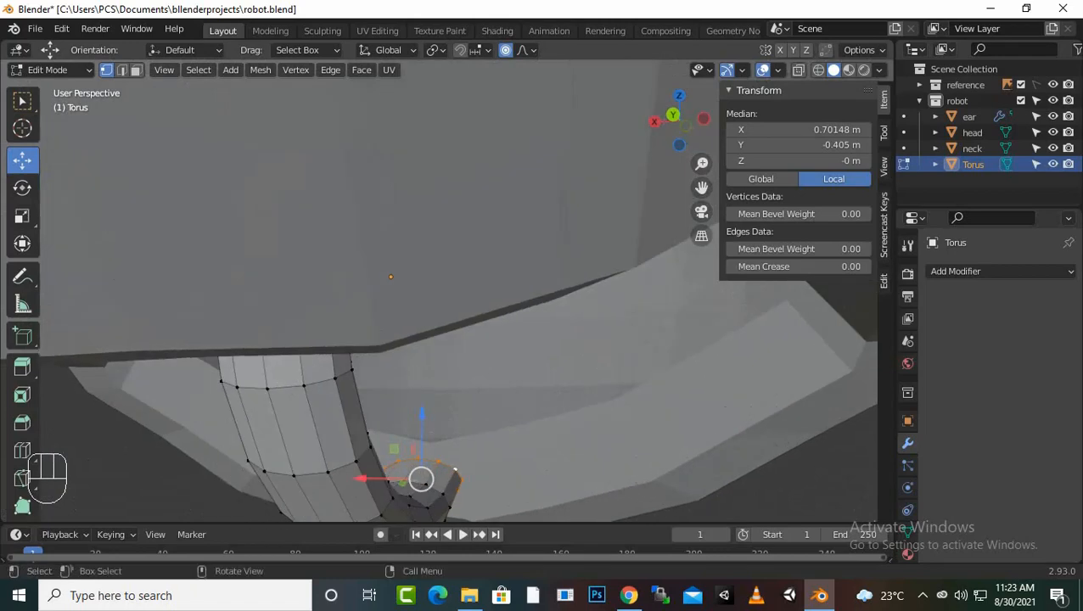
scroll(458, 290, down, 2)
middle_drag(458, 290, 382, 289)
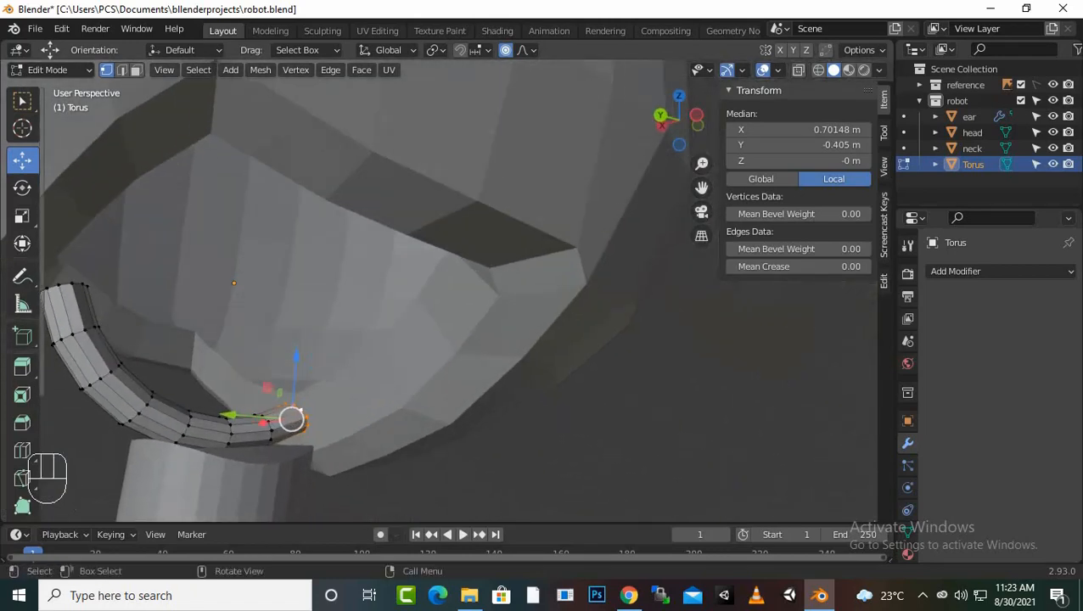
Step: Select the open edge loop at the arc's rear end and fill it with a face
alt+click(63, 292)
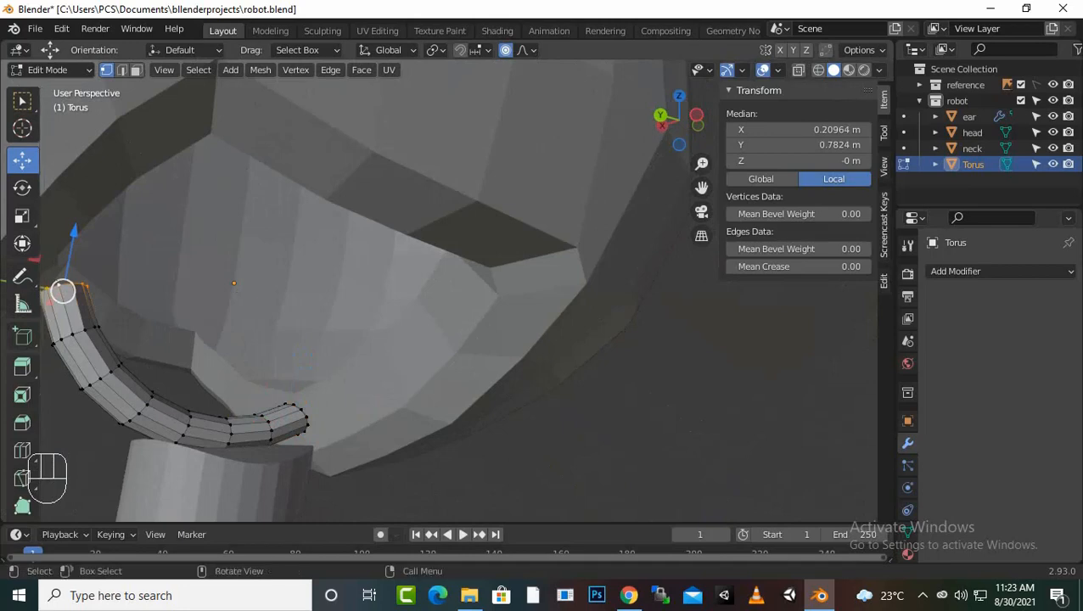
key(f)
middle_drag(62, 291, 64, 315)
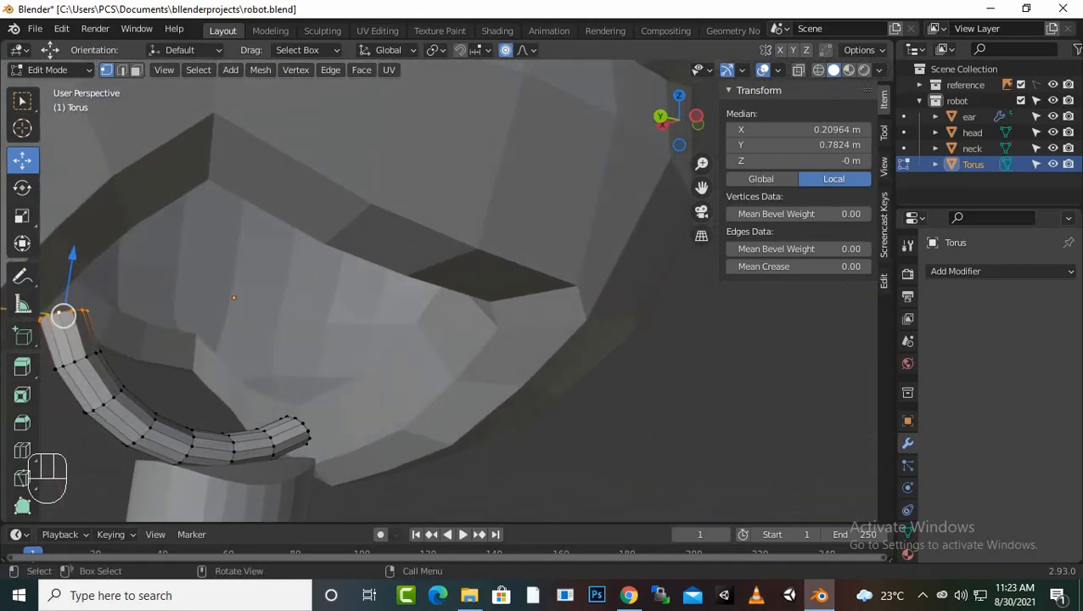
scroll(458, 291, down, 5)
middle_drag(458, 291, 386, 289)
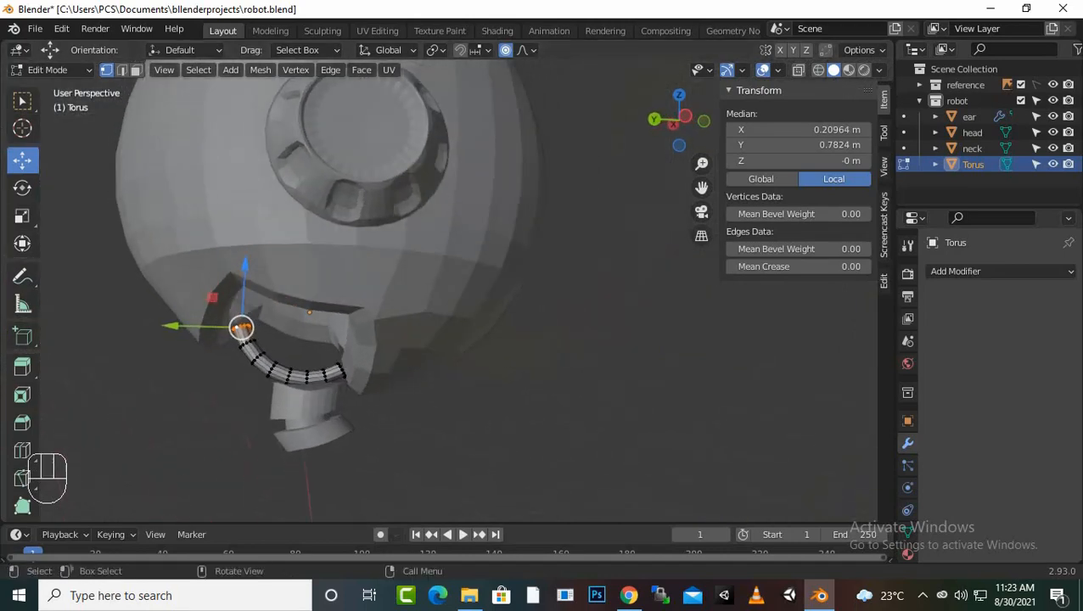
Step: Return to Object Mode in the right orthographic view and add a UV sphere with 32 segments and 16 rings
key(KP_3)
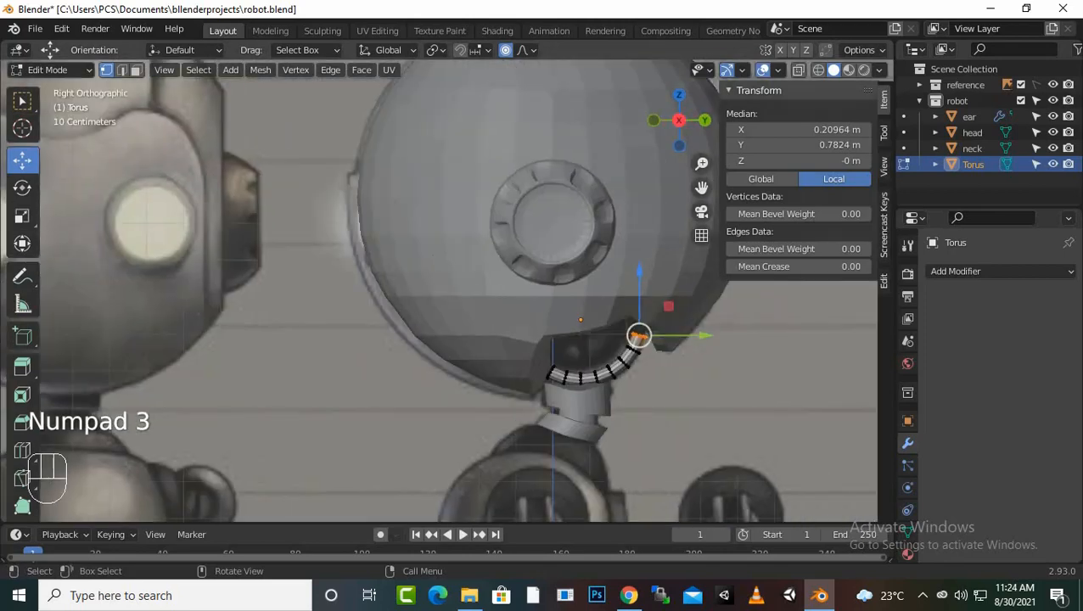
scroll(441, 291, up, 3)
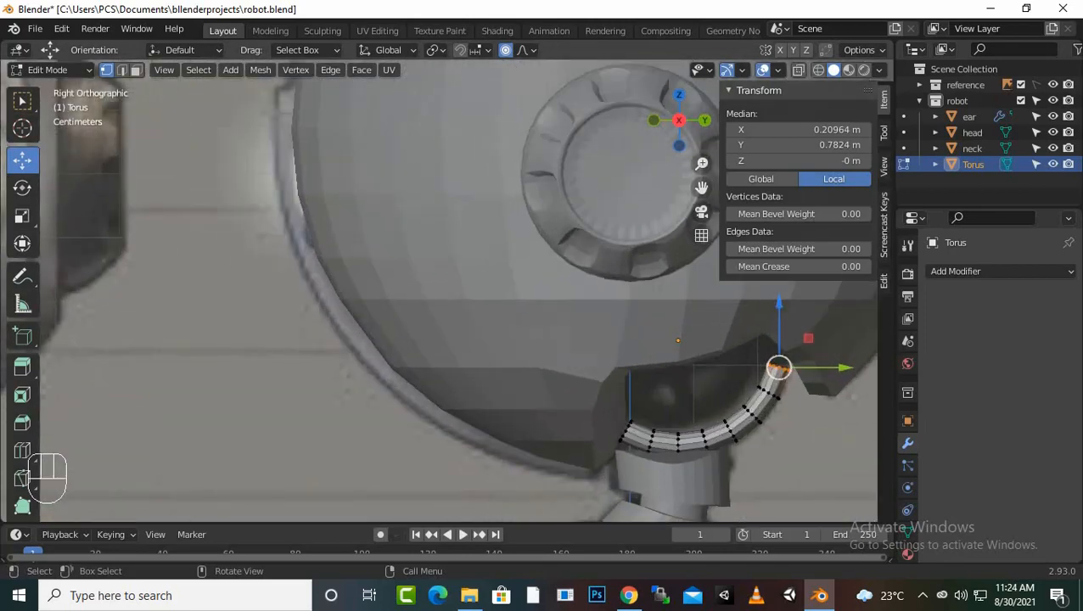
scroll(441, 291, down, 6)
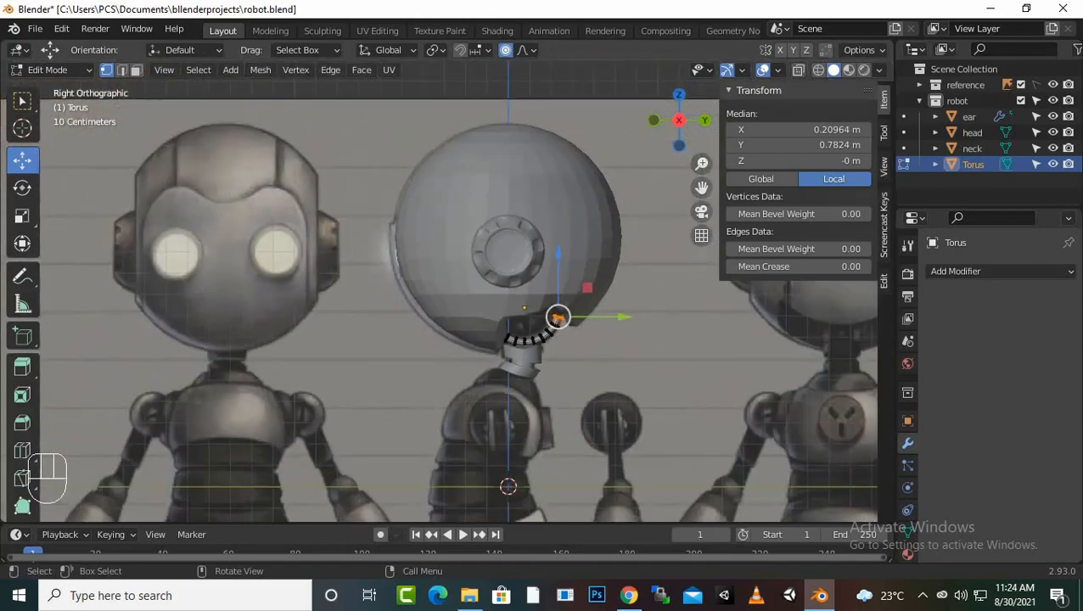
key(Tab)
key(shift)
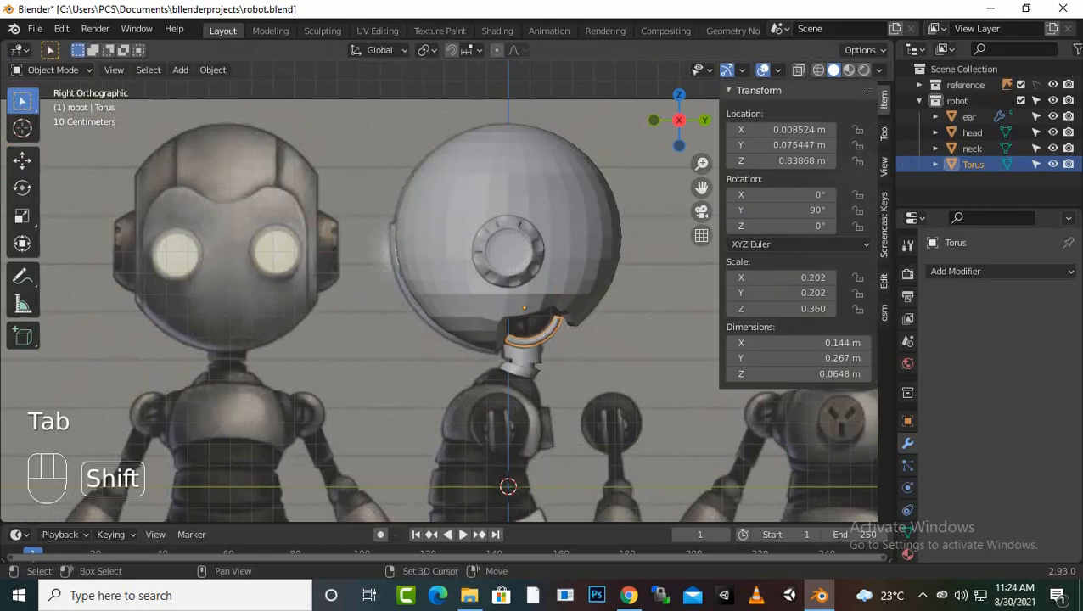
key(shift+a)
mouse_move(301, 254)
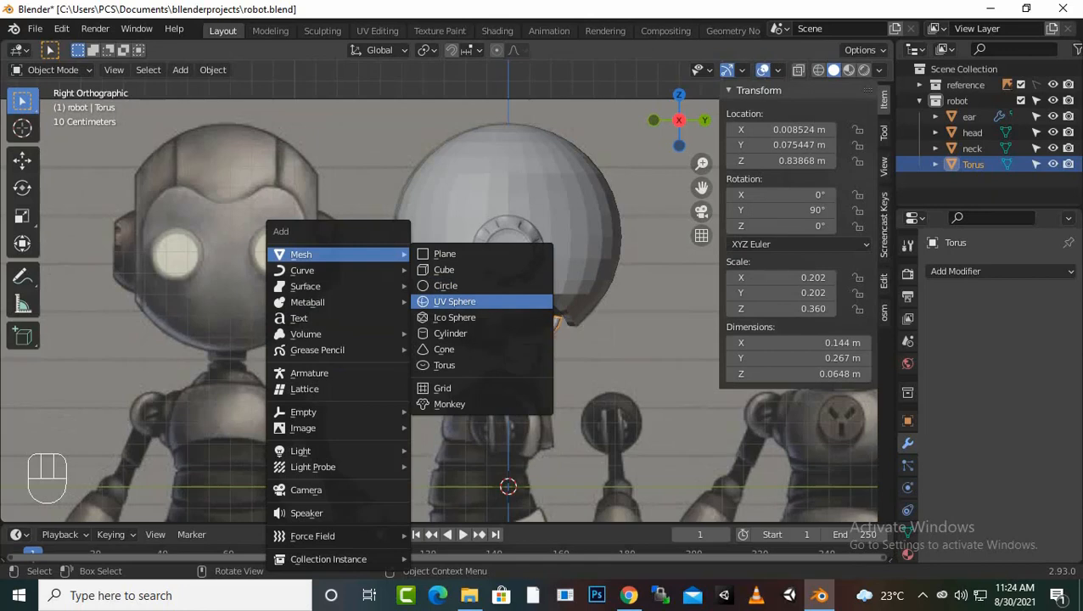
click(455, 301)
scroll(489, 340, down, 2)
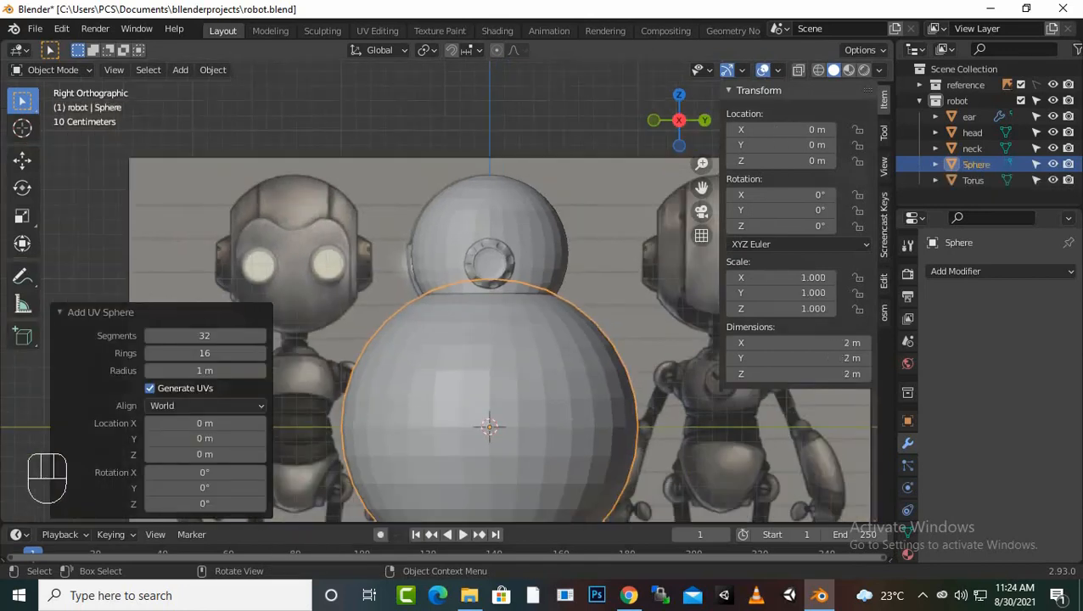
Step: Scale the sphere's mesh down in Edit Mode to a factor of about 0.153
key(Tab)
key(s)
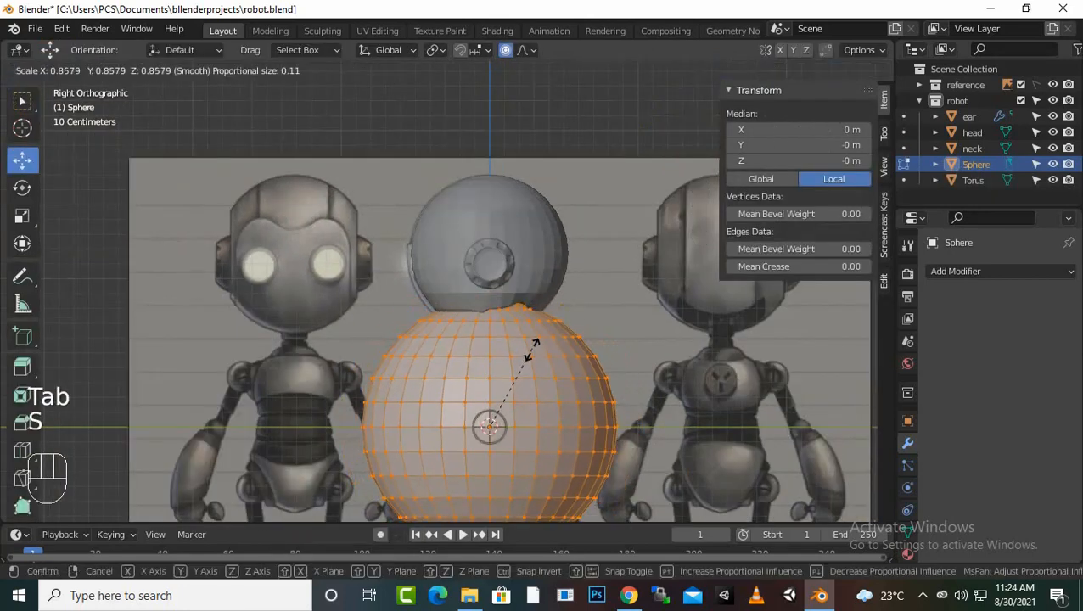
click(493, 422)
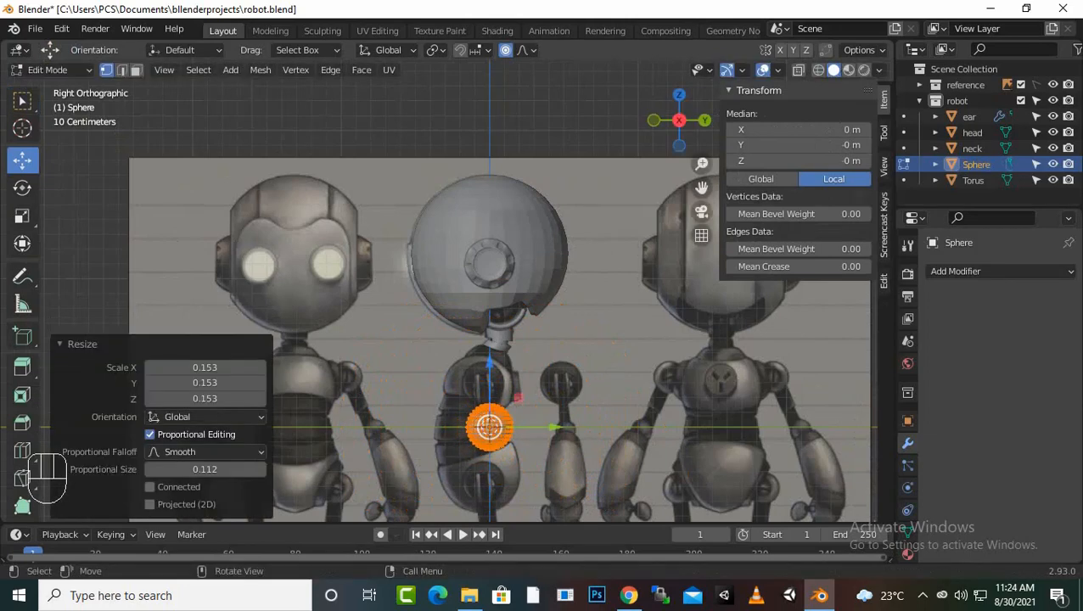
Step: Move the sphere's mesh about 0.864 m up along Z and 0.072 m along Y, into the opening under the head
drag(490, 364, 490, 236)
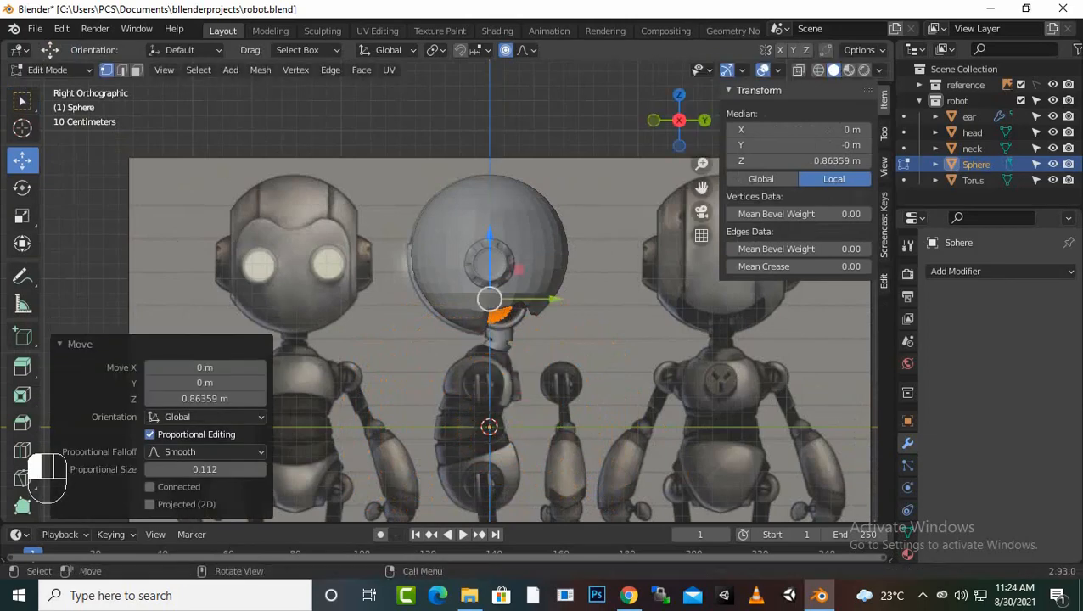
scroll(490, 238, up, 3)
scroll(543, 306, up, 1)
drag(586, 307, 619, 307)
middle_drag(619, 307, 594, 265)
scroll(595, 265, up, 3)
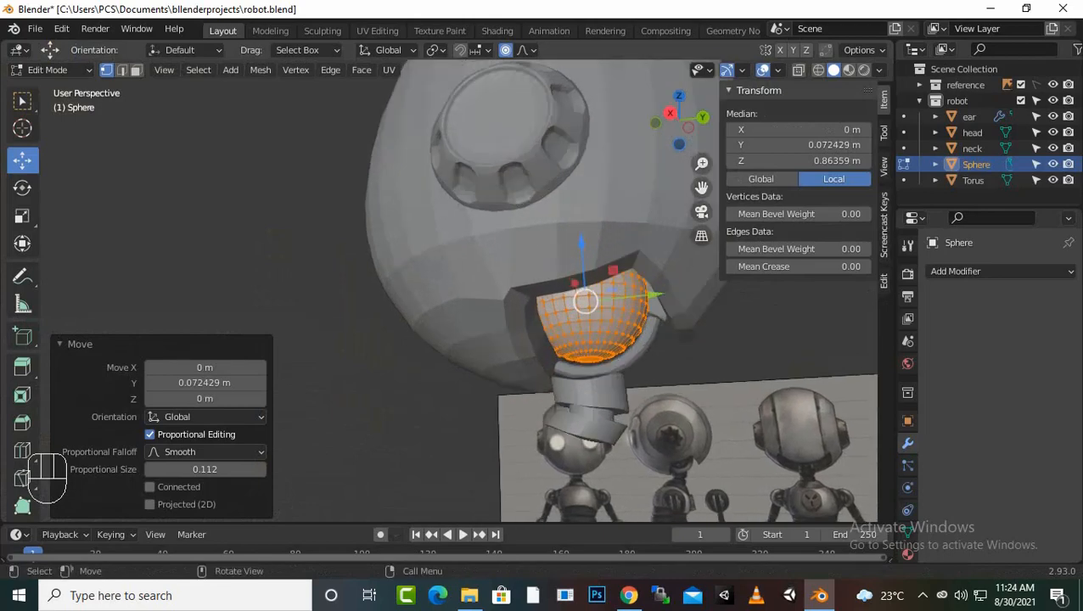
Step: Seat the sphere in the torus arc by lowering it about 0.018 m in total along Z and shifting it about 0.003 m along Y
drag(646, 247, 647, 257)
scroll(647, 257, up, 2)
scroll(647, 257, down, 1)
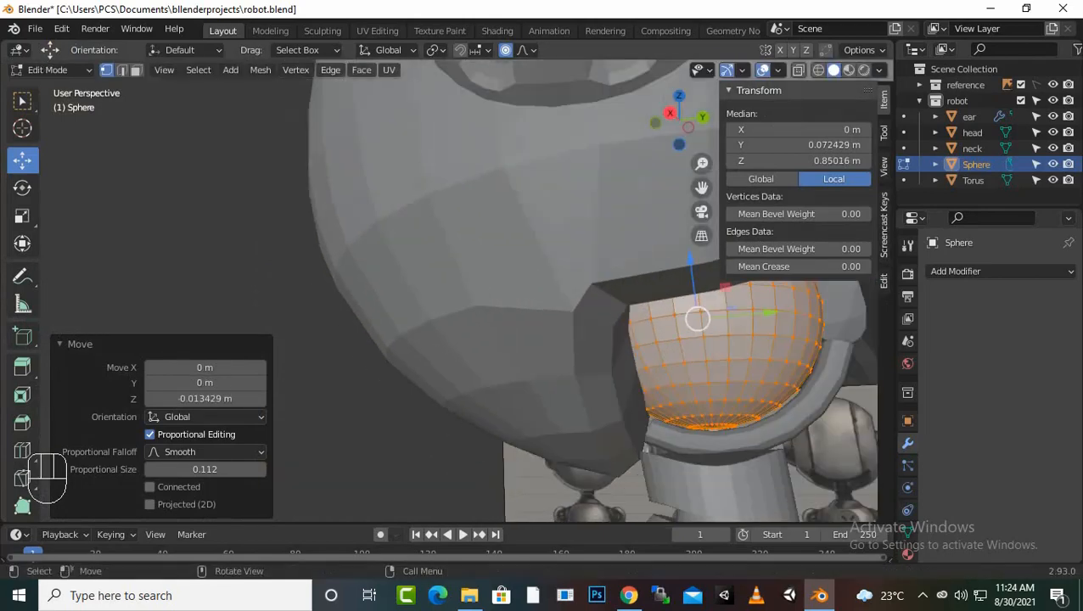
middle_drag(648, 260, 650, 284)
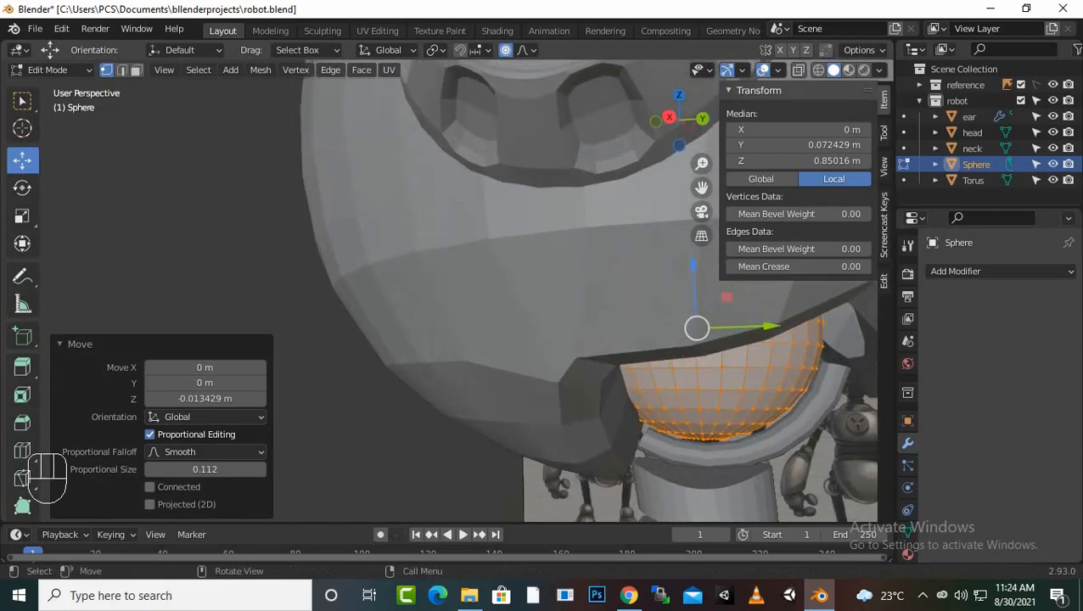
drag(764, 326, 767, 326)
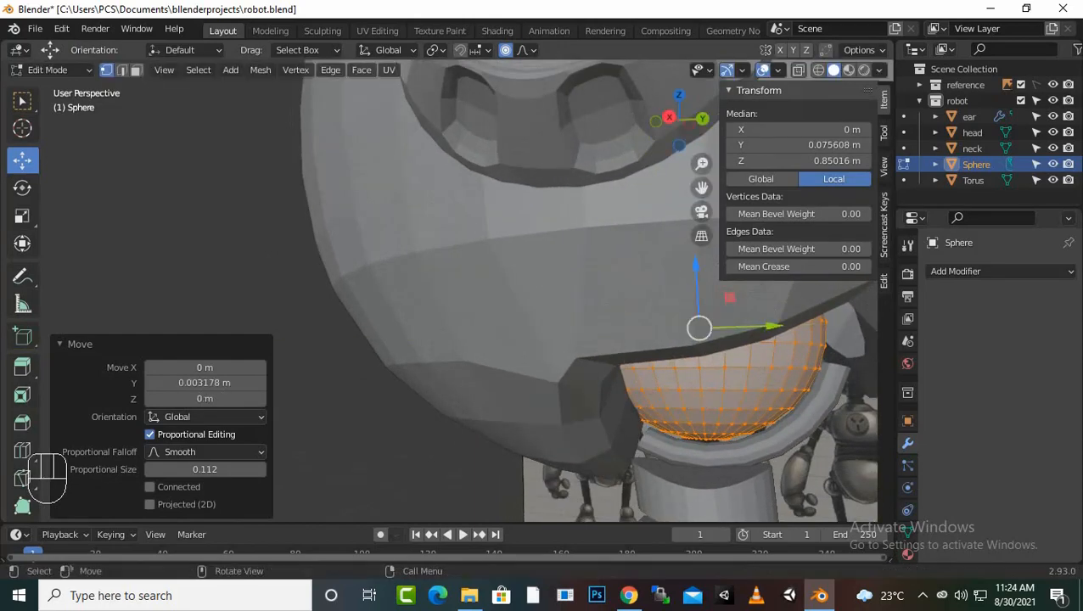
drag(696, 266, 696, 270)
scroll(697, 270, down, 4)
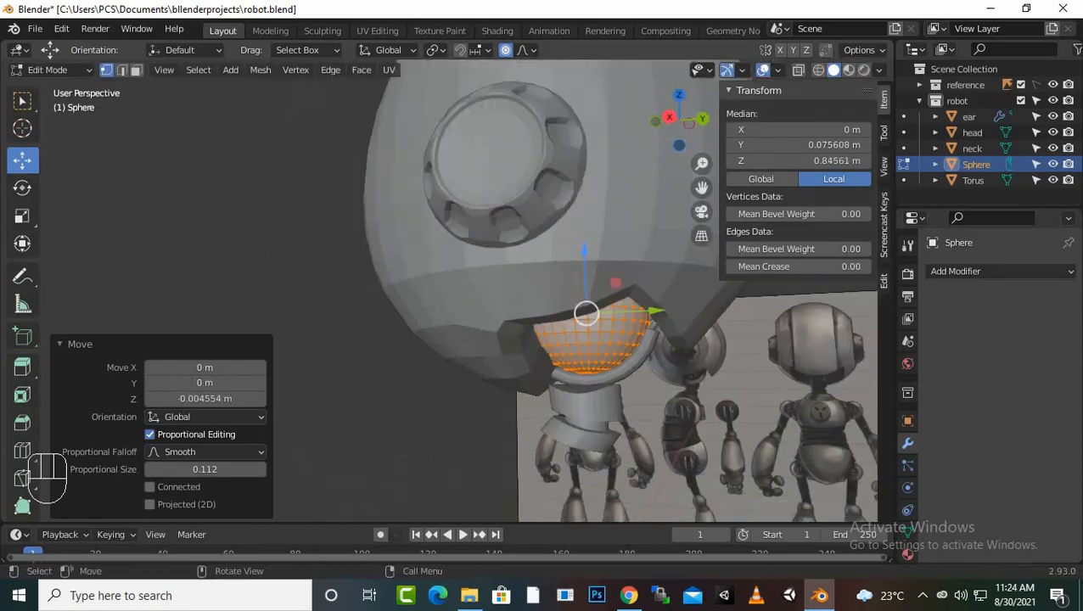
mouse_move(696, 270)
middle_down()
mouse_move(702, 250)
mouse_move(695, 262)
middle_up()
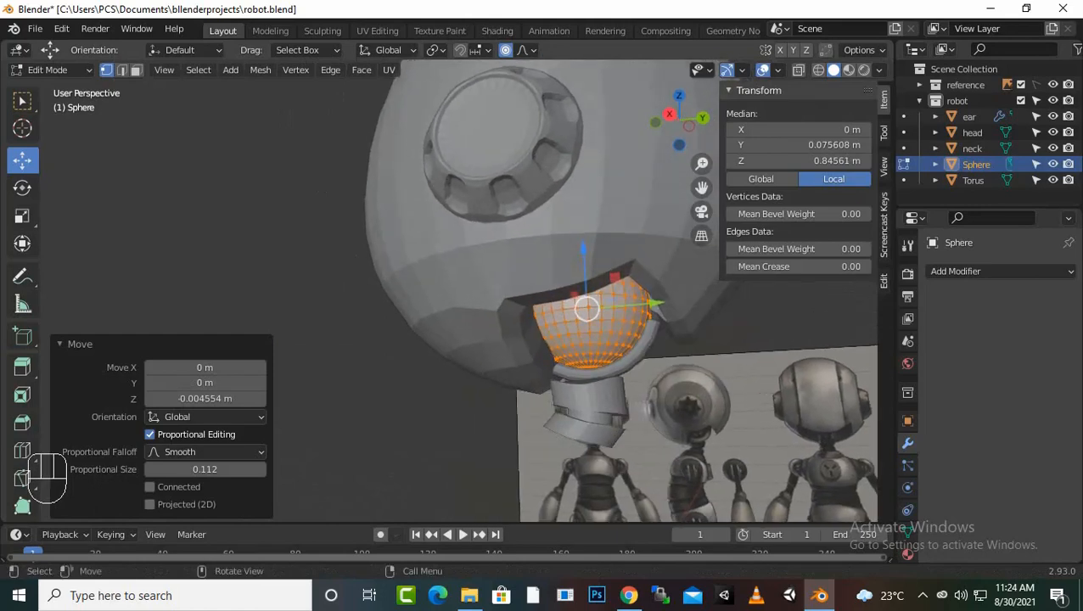
Step: Examine the sphere's fit against the torus arc in wireframe from the side, then in solid shading up close
click(799, 69)
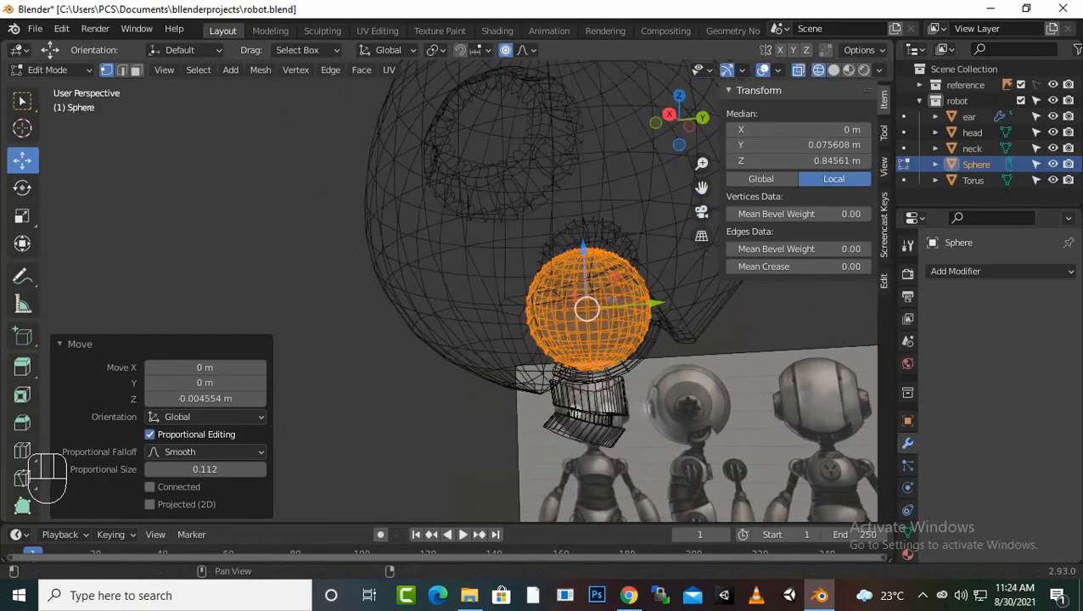
key(KP_3)
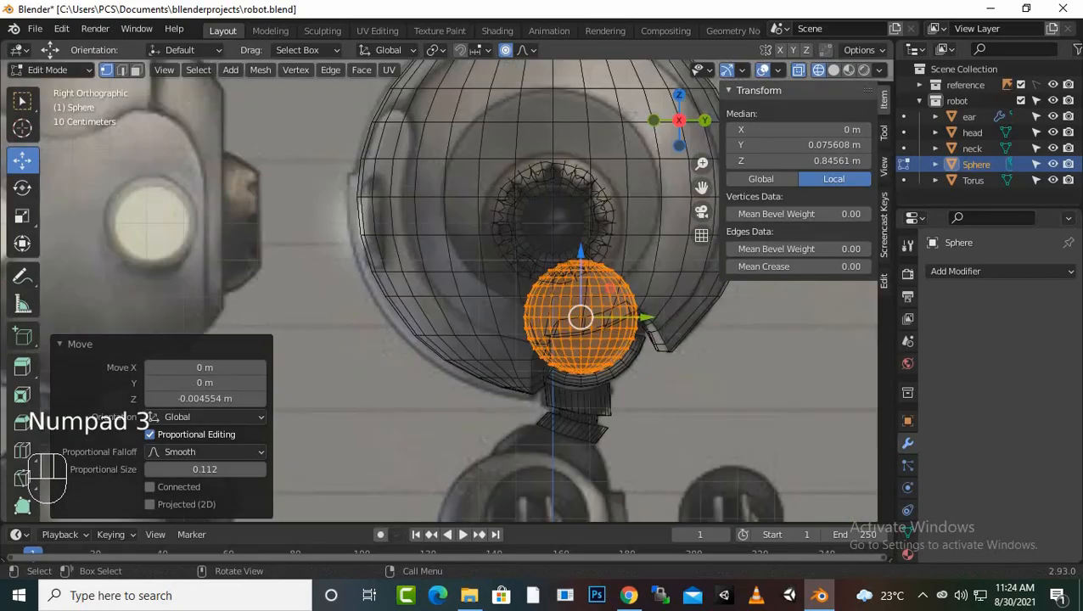
scroll(459, 306, up, 1)
middle_drag(458, 306, 431, 350)
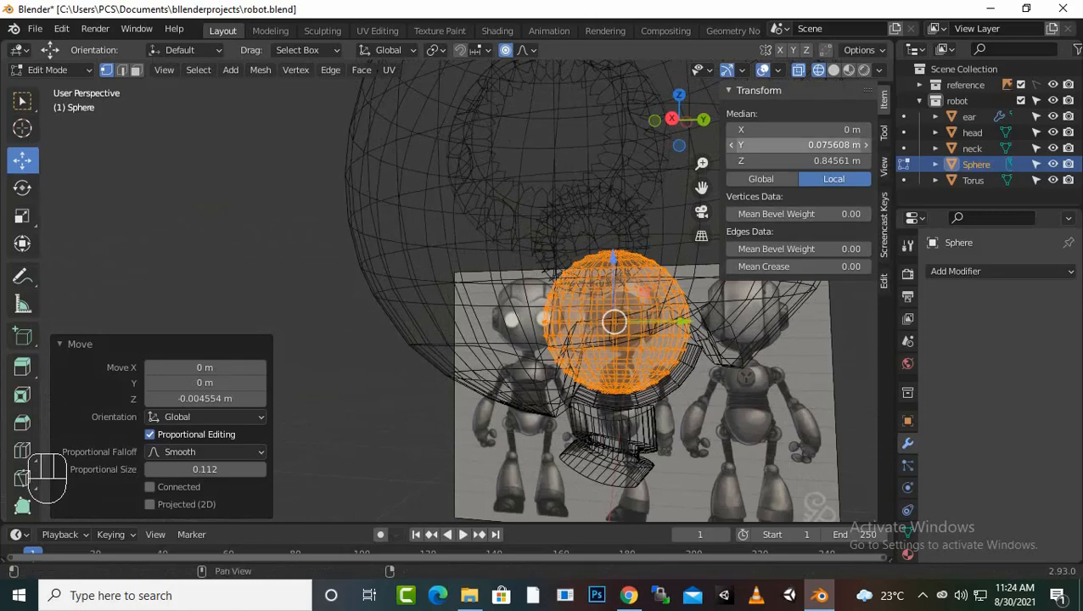
key(shift+z)
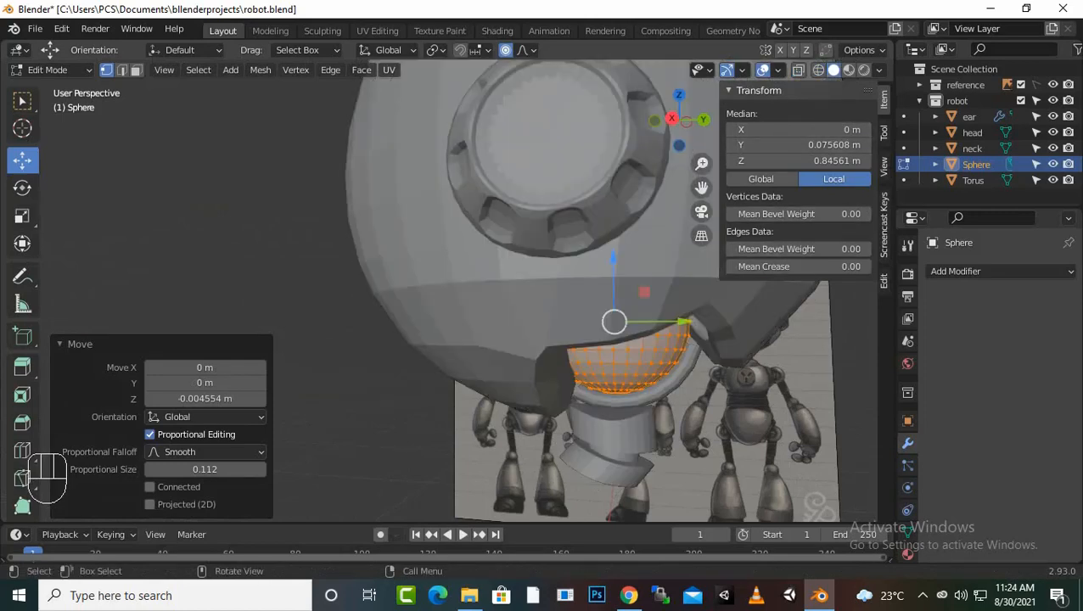
scroll(519, 305, up, 5)
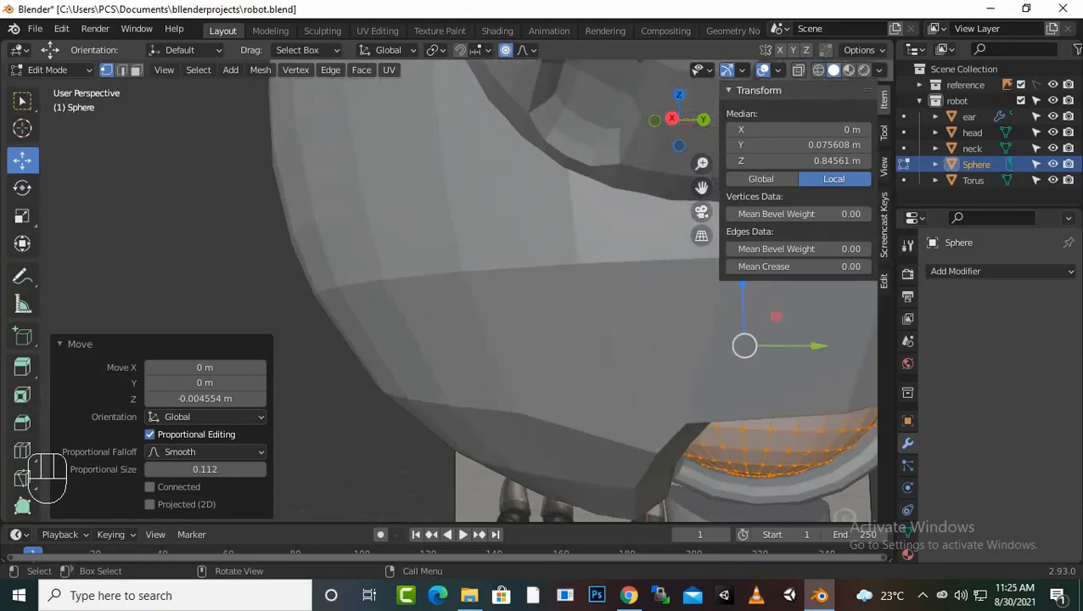
Step: Select a single vertical face loop running from pole to pole on the exposed side of the sphere, using face select mode
click(174, 217)
click(136, 71)
scroll(459, 291, down, 2)
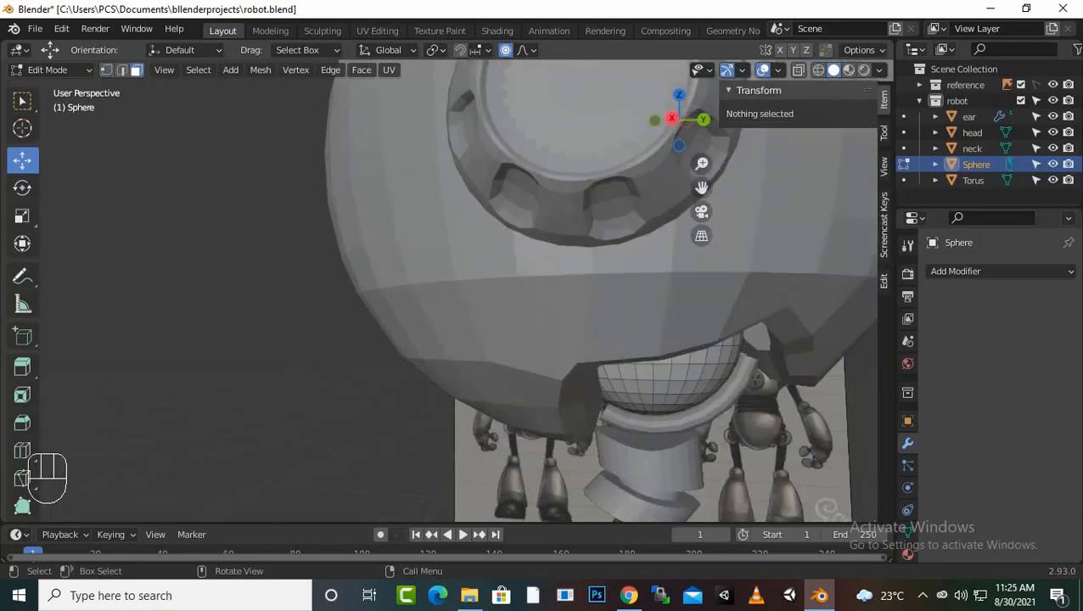
middle_drag(475, 305, 448, 280)
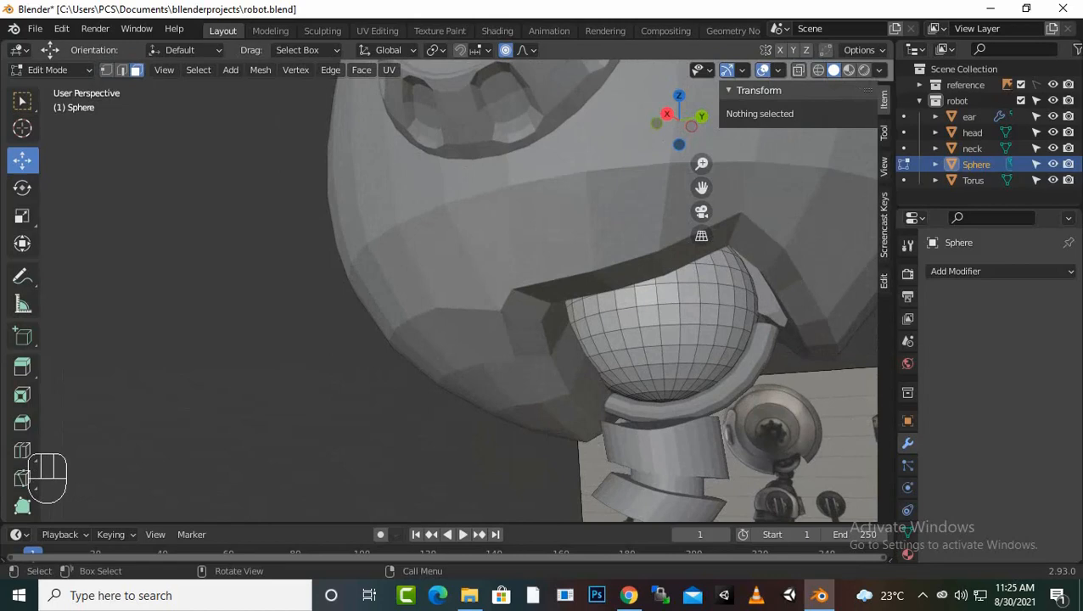
alt+click(660, 363)
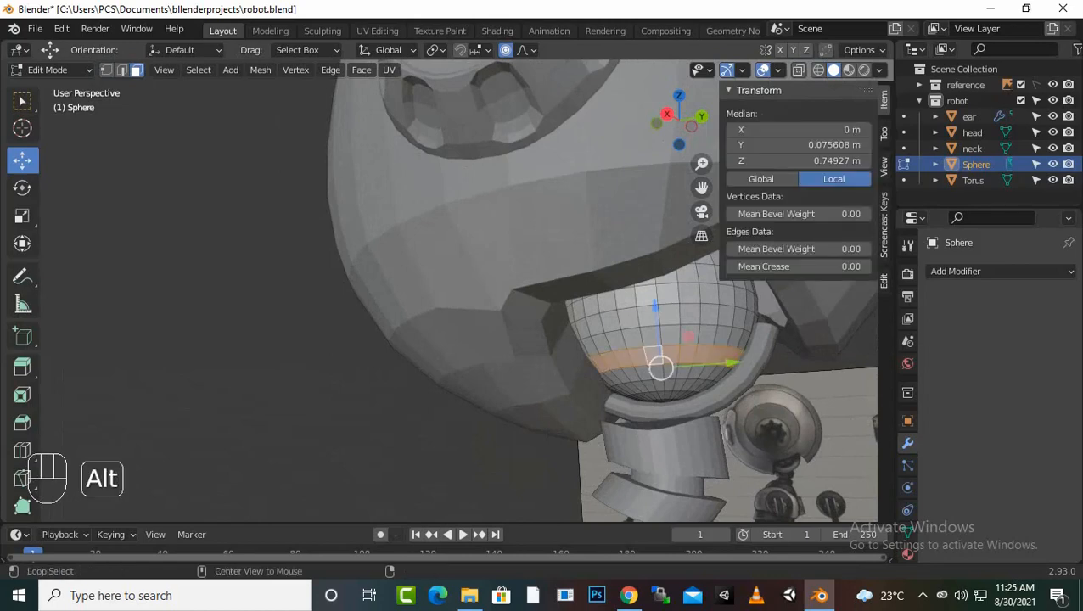
alt+click(649, 337)
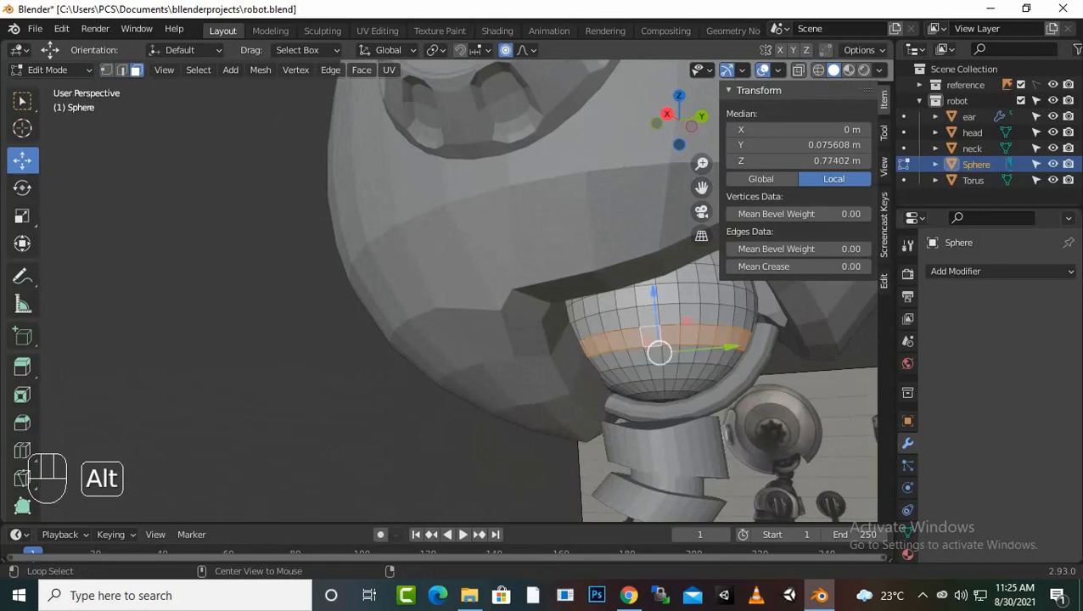
alt+click(642, 355)
alt+click(643, 373)
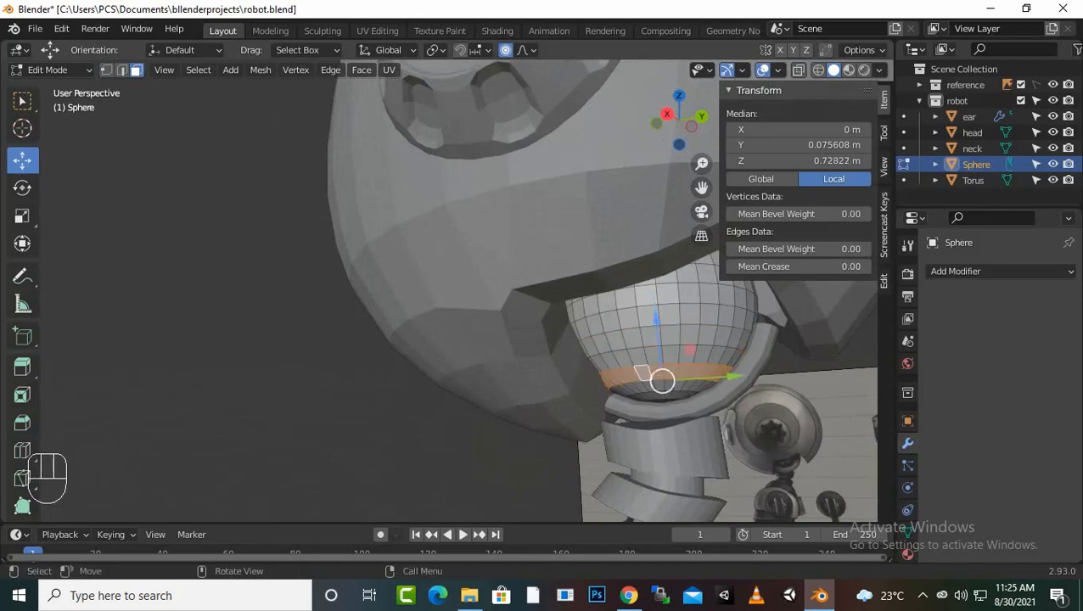
alt+click(662, 367)
alt+click(629, 331)
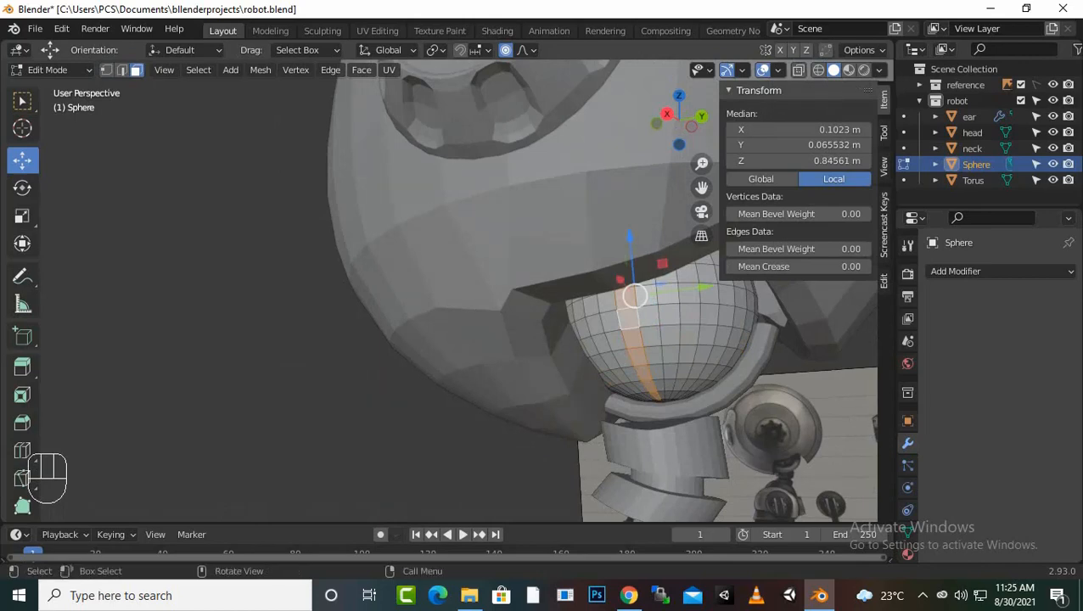
middle_drag(629, 331, 641, 342)
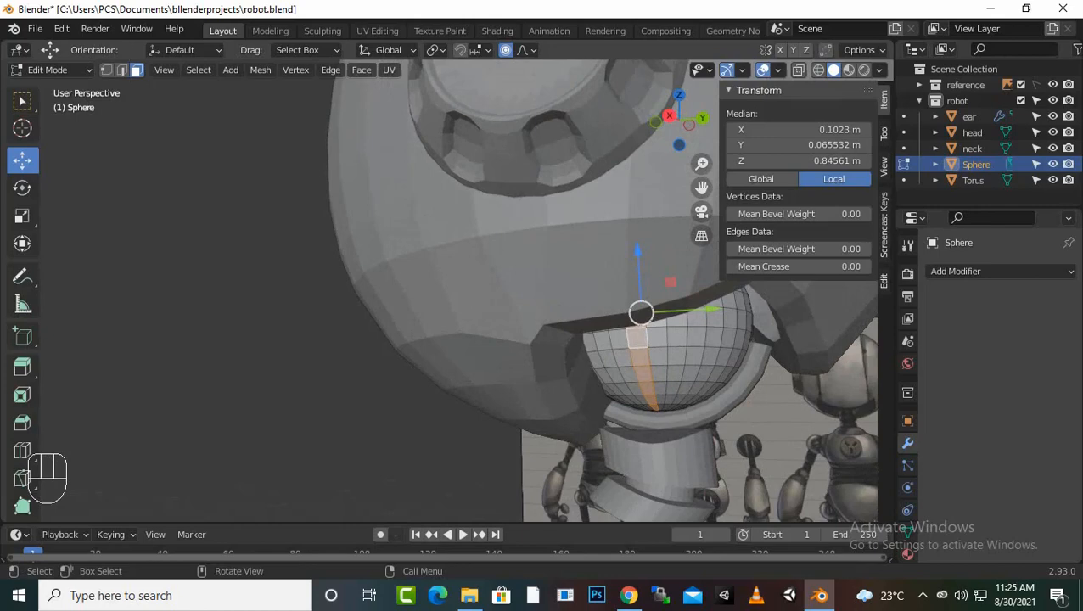
key(e)
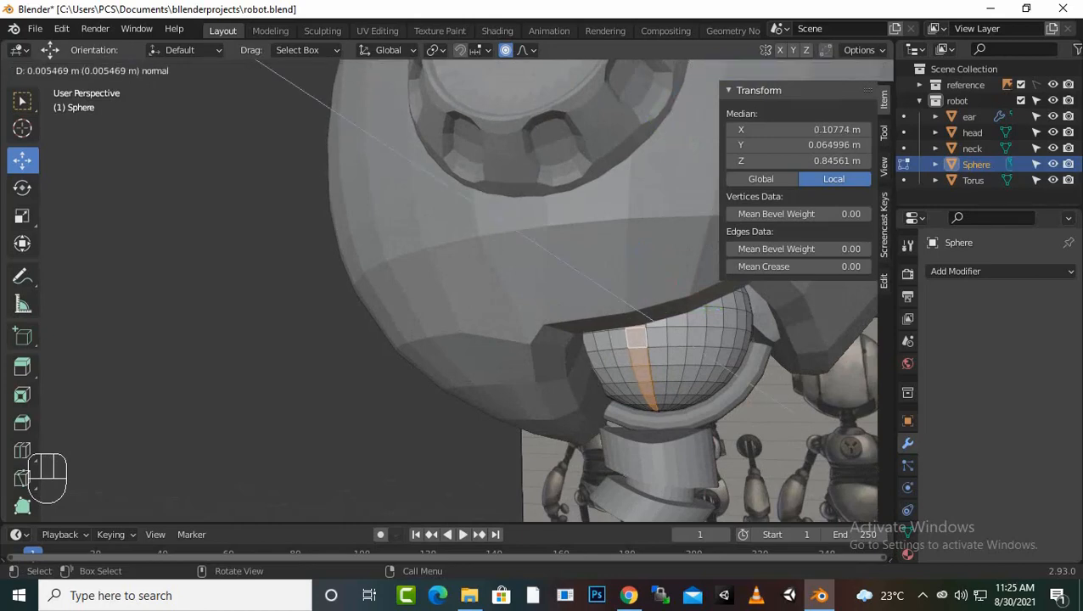
right_click(645, 343)
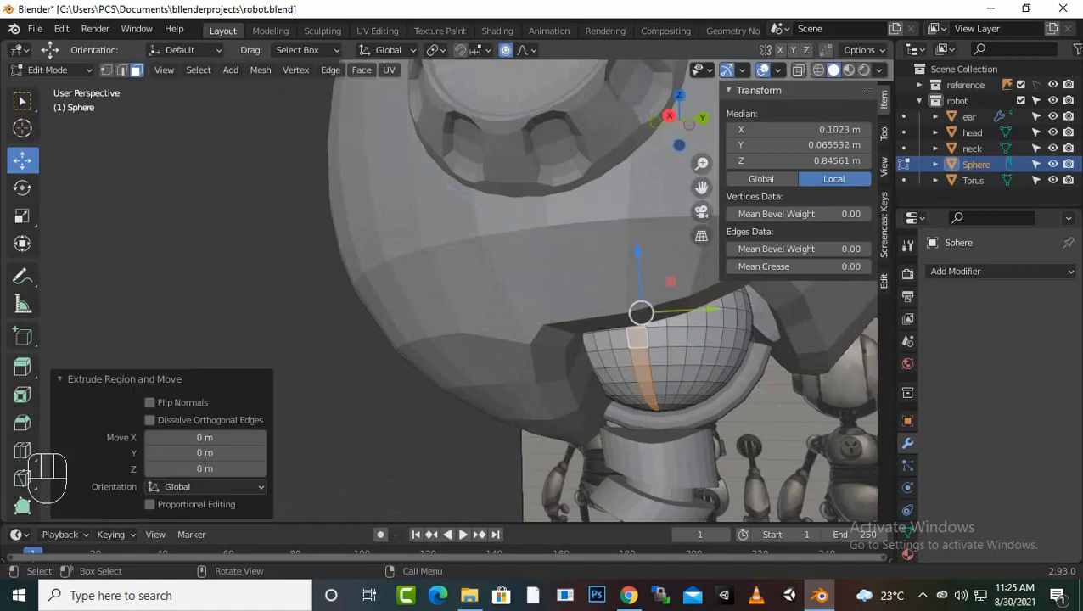
key(alt+s)
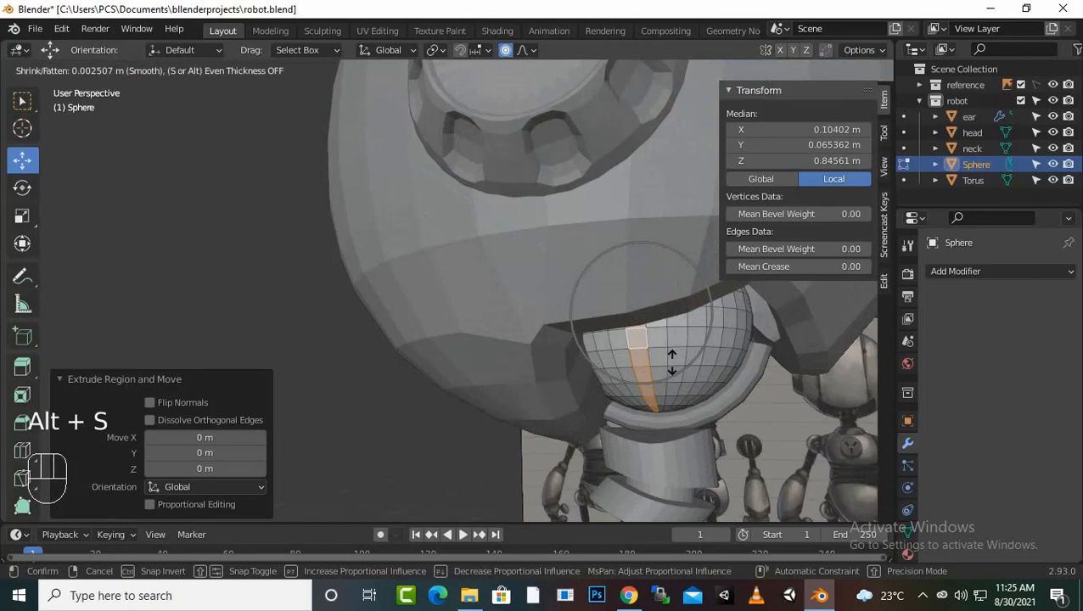
right_click(672, 361)
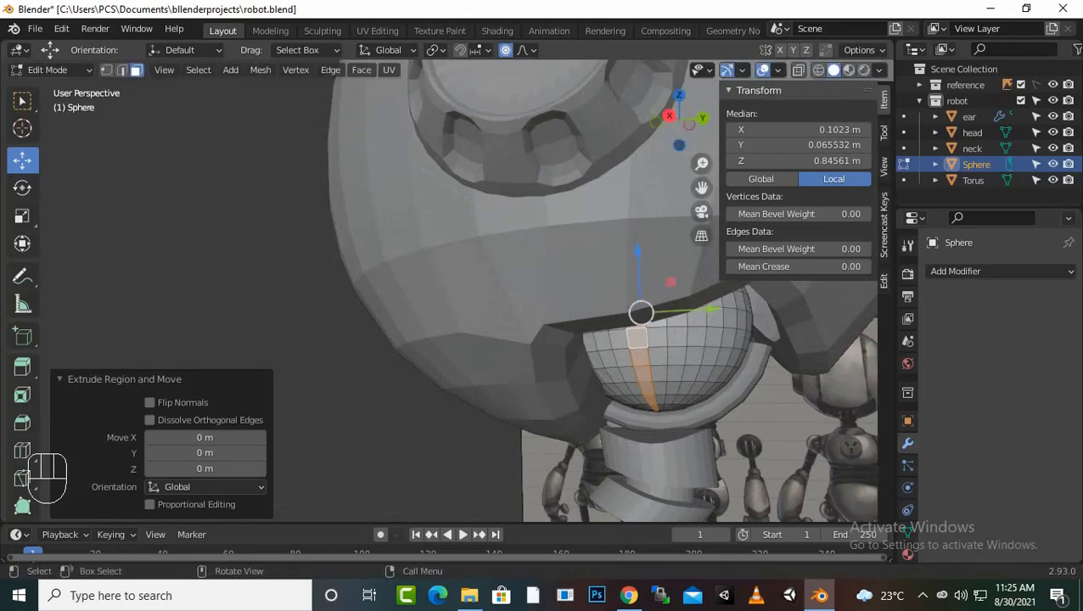
Step: Turn off proportional editing, extrude the sphere's vertical face loop in place and shrink it inward by about 0.0201 m to form a groove
click(505, 50)
key(e)
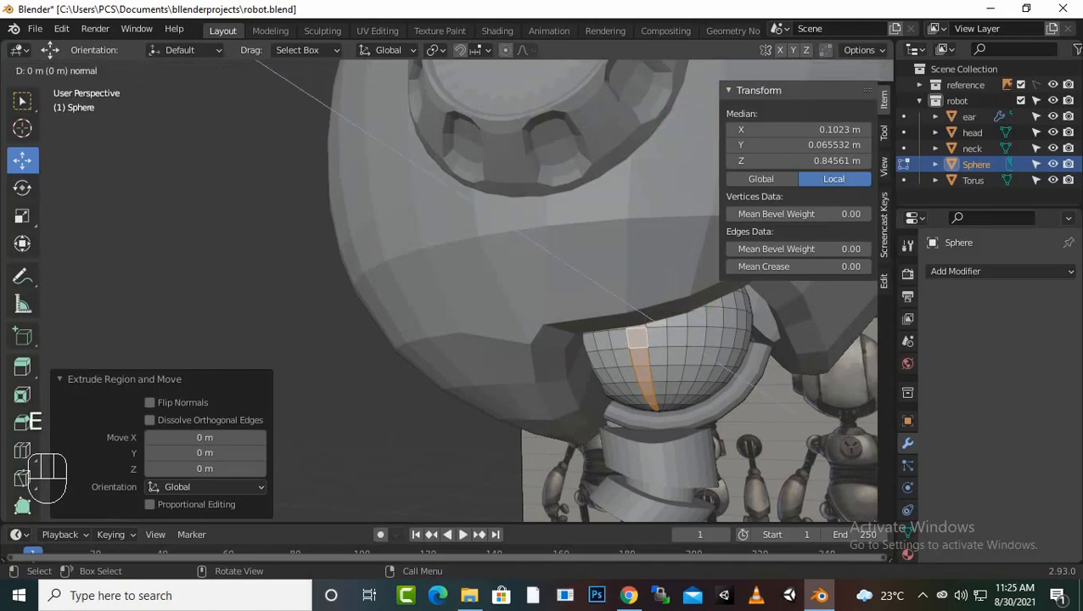
key(Escape)
key(alt+s)
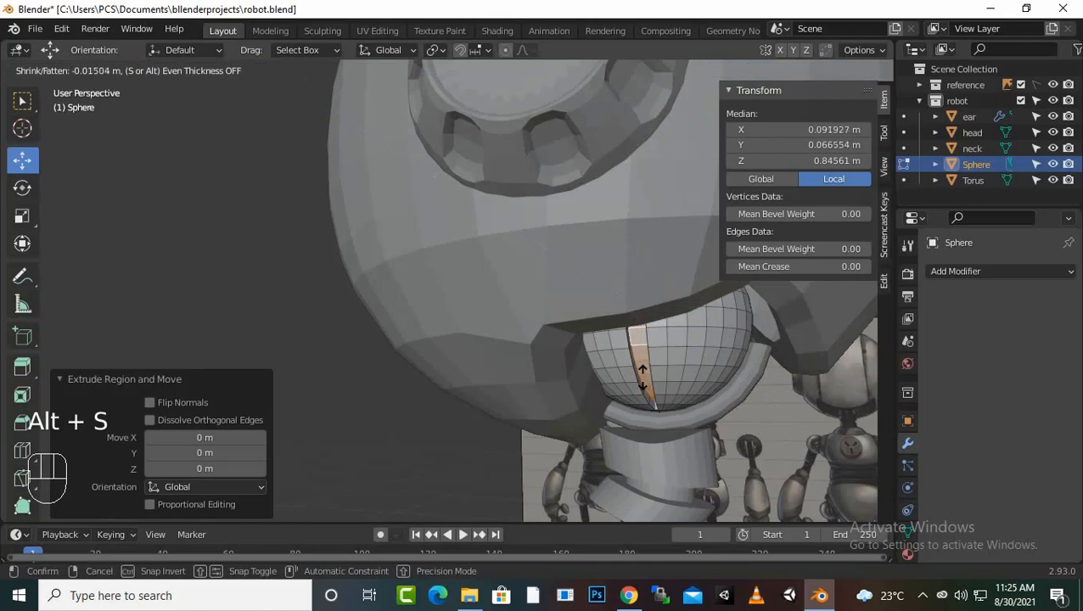
click(635, 379)
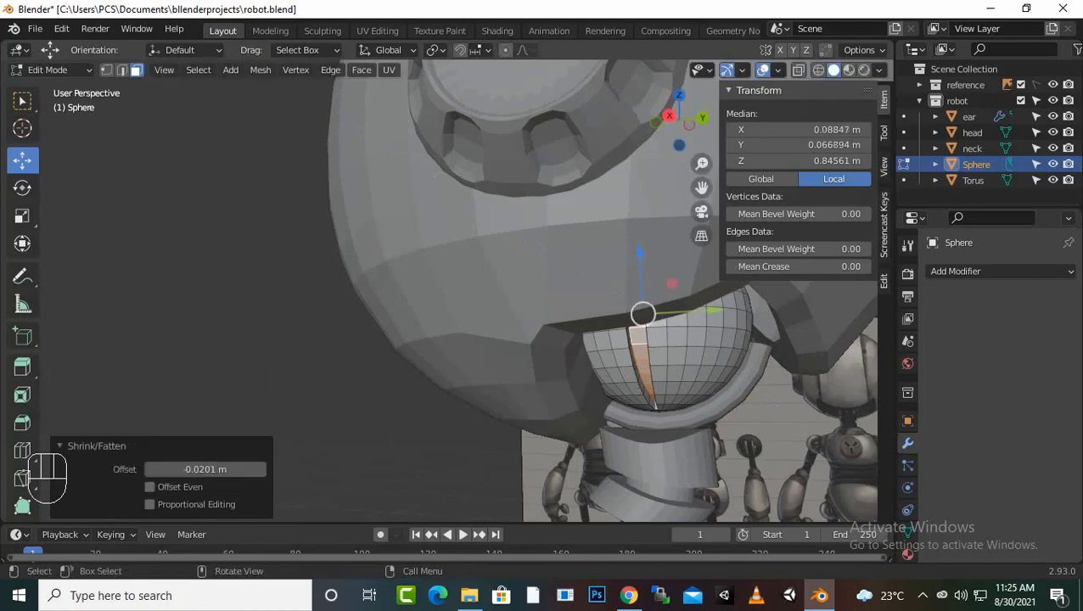
click(293, 162)
Step: Return to Object Mode and add a Subdivision Surface modifier to the sphere with 2 viewport levels
scroll(475, 288, down, 3)
middle_drag(475, 288, 494, 289)
click(628, 335)
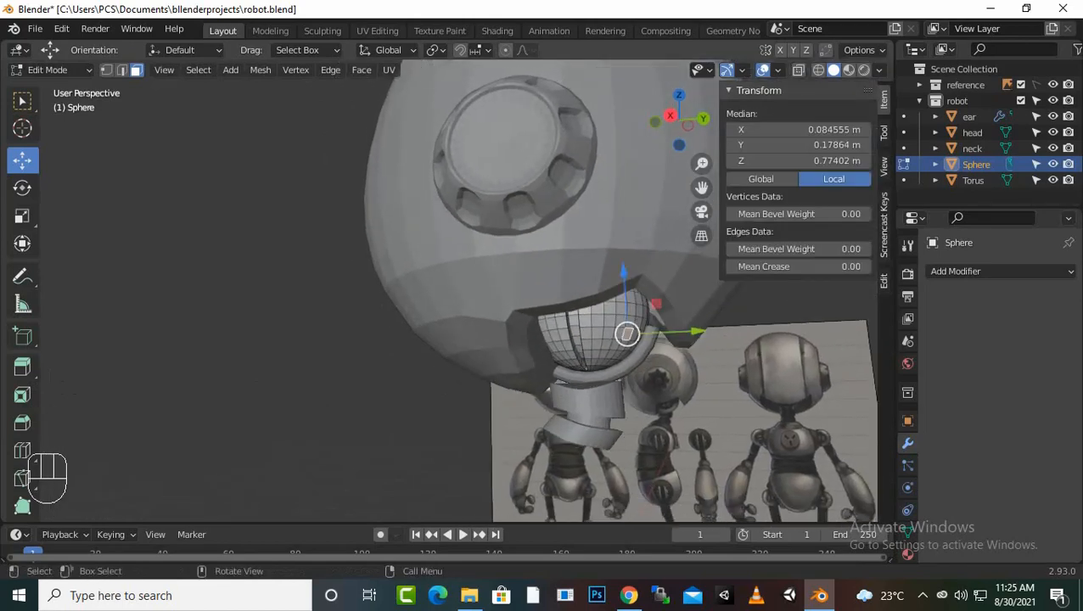
key(Tab)
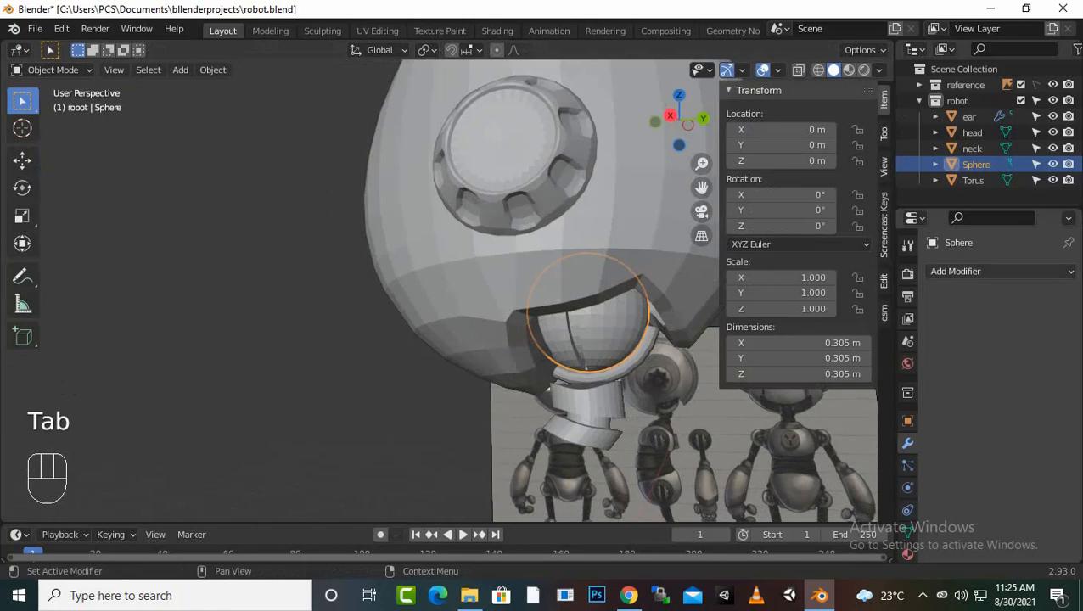
click(956, 271)
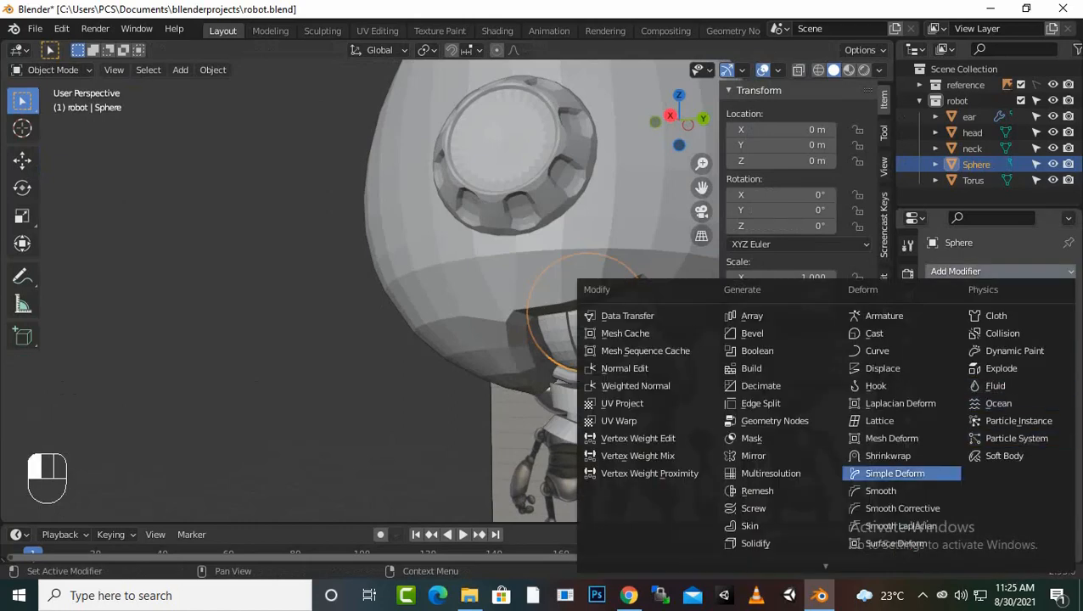
click(819, 565)
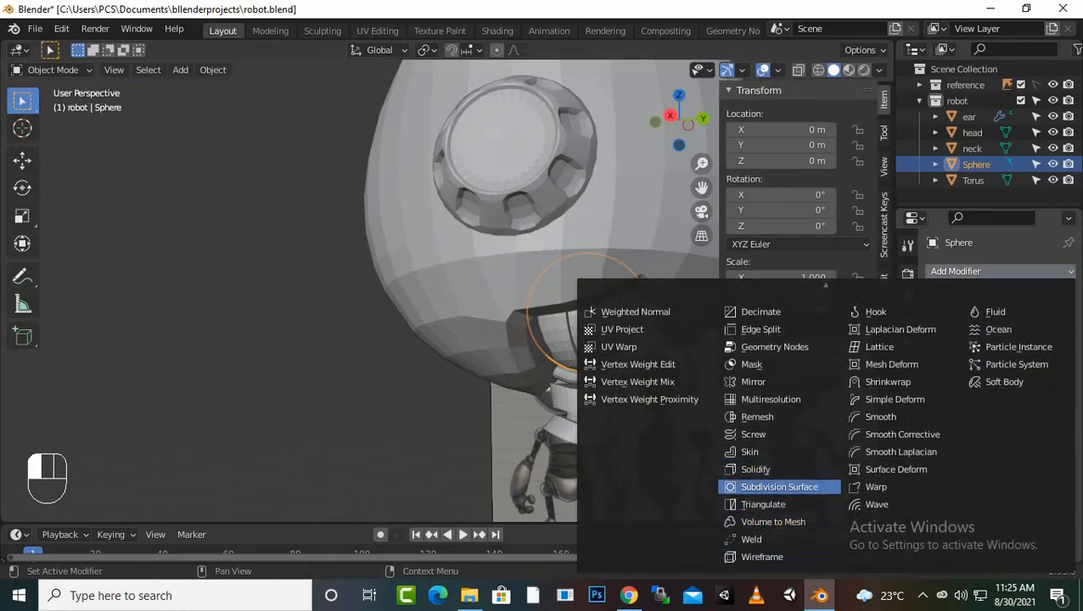
click(779, 478)
scroll(601, 290, up, 3)
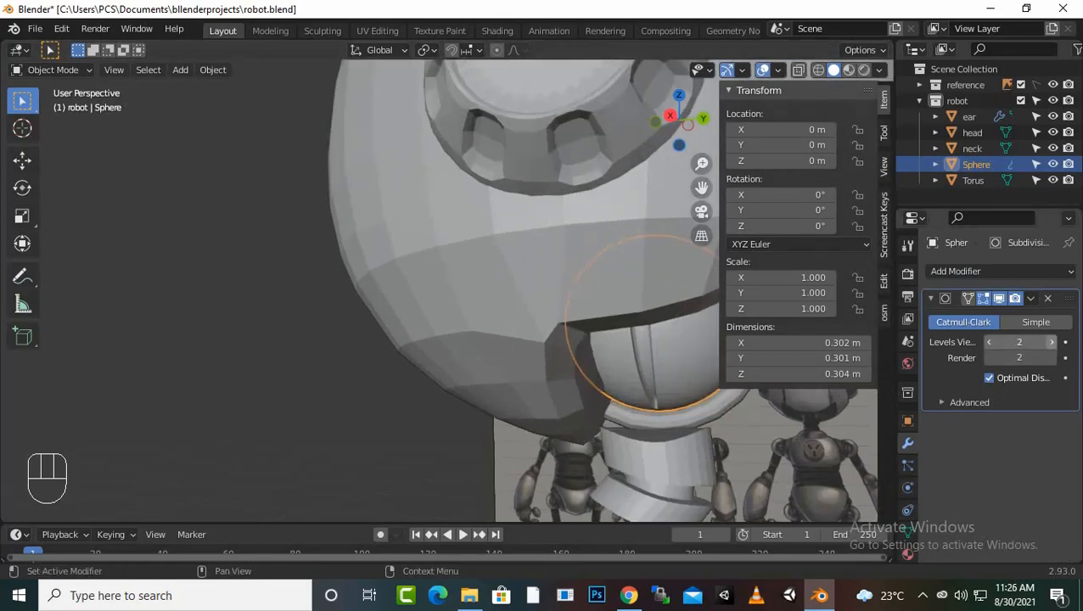
middle_drag(509, 297, 653, 259)
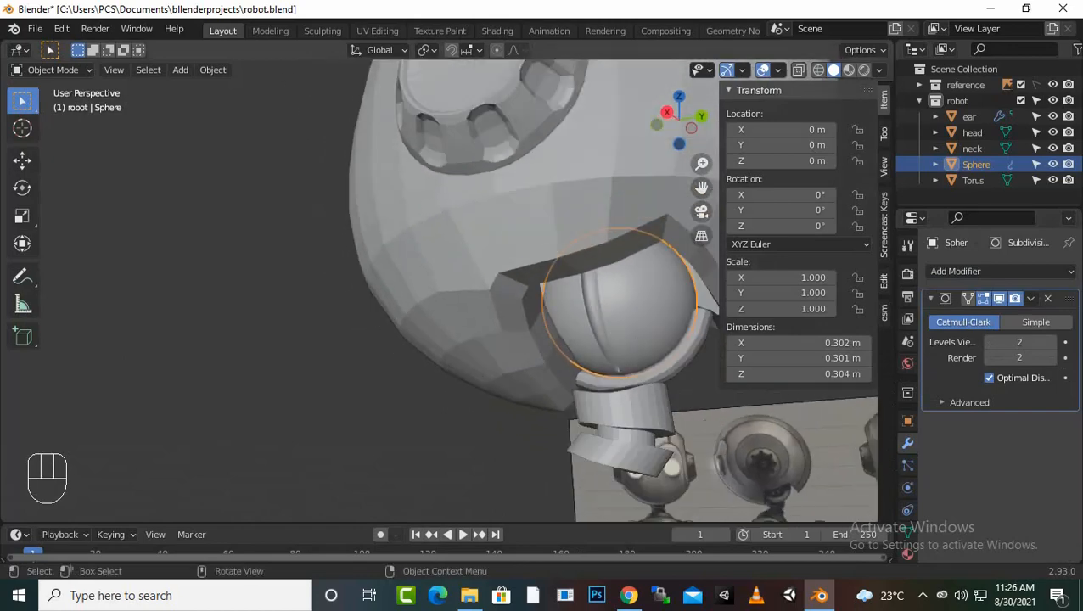
Step: Add a Subdivision Surface modifier to the torus arc under the sphere and set its viewport levels to 2
click(681, 361)
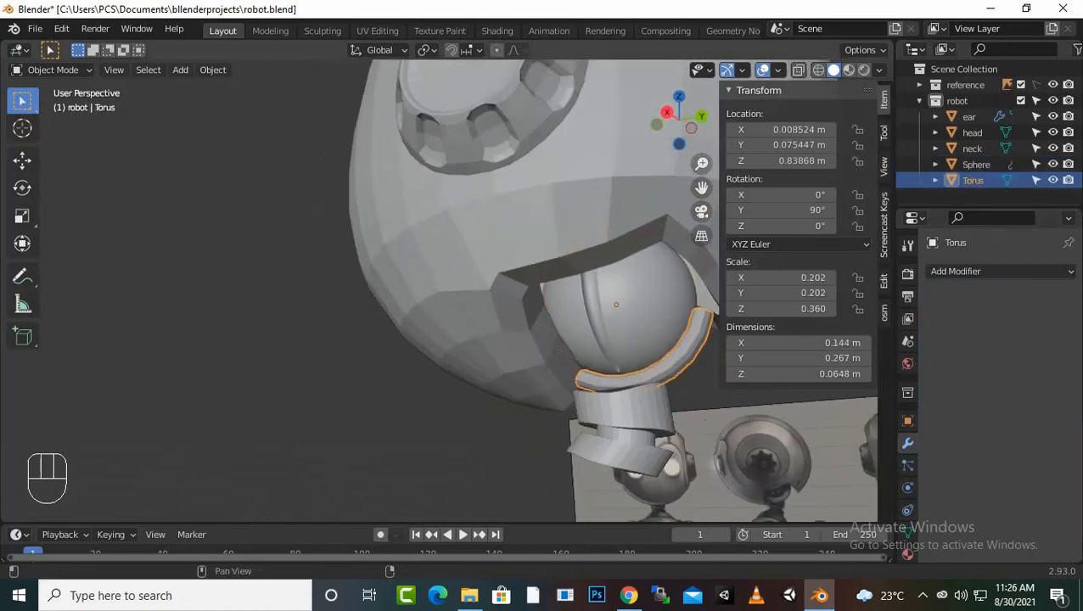
click(1001, 272)
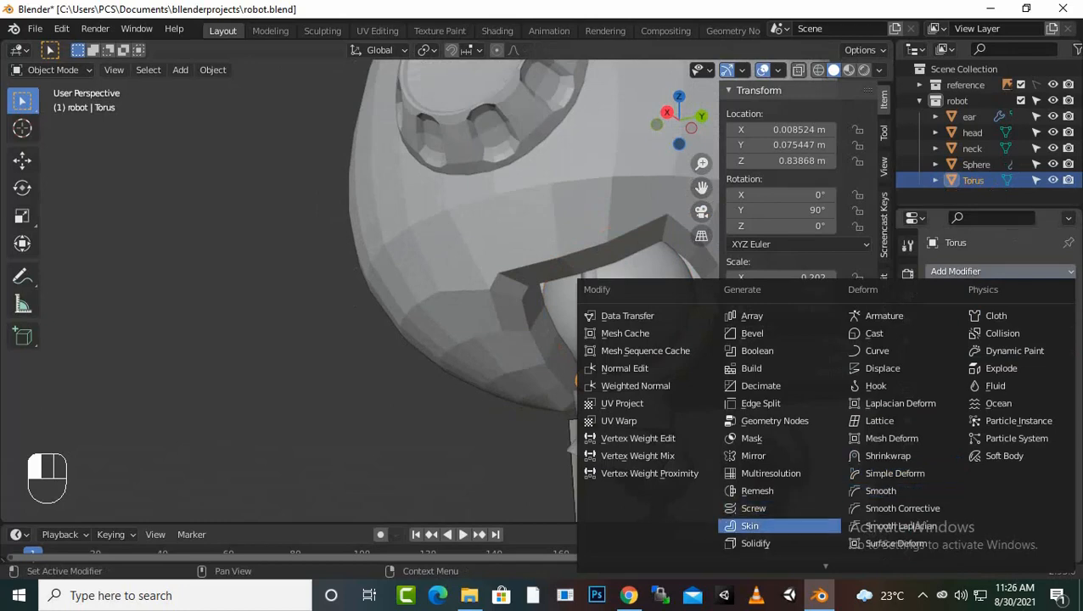
mouse_move(781, 560)
click(779, 503)
click(778, 487)
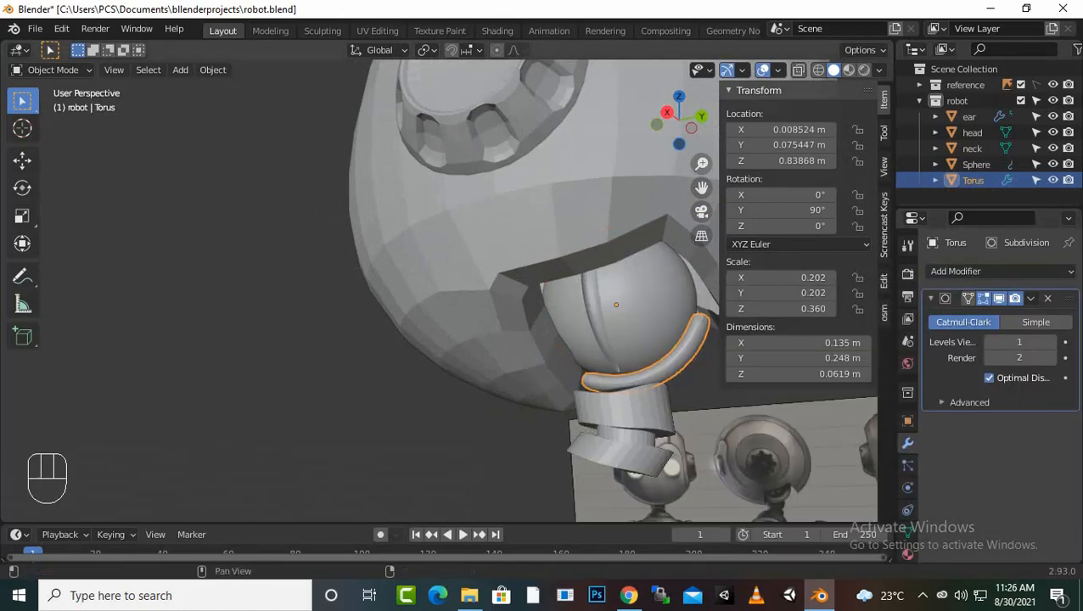
click(1052, 342)
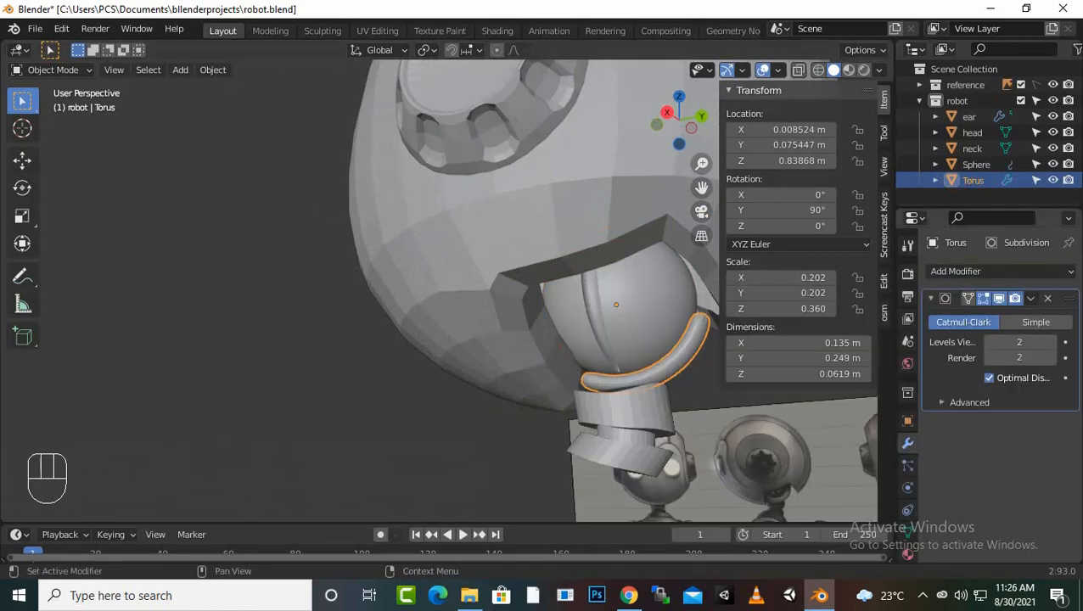
Step: Add a Subdivision Surface modifier to the neck, set its viewport levels to 2 and deselect the object
click(625, 413)
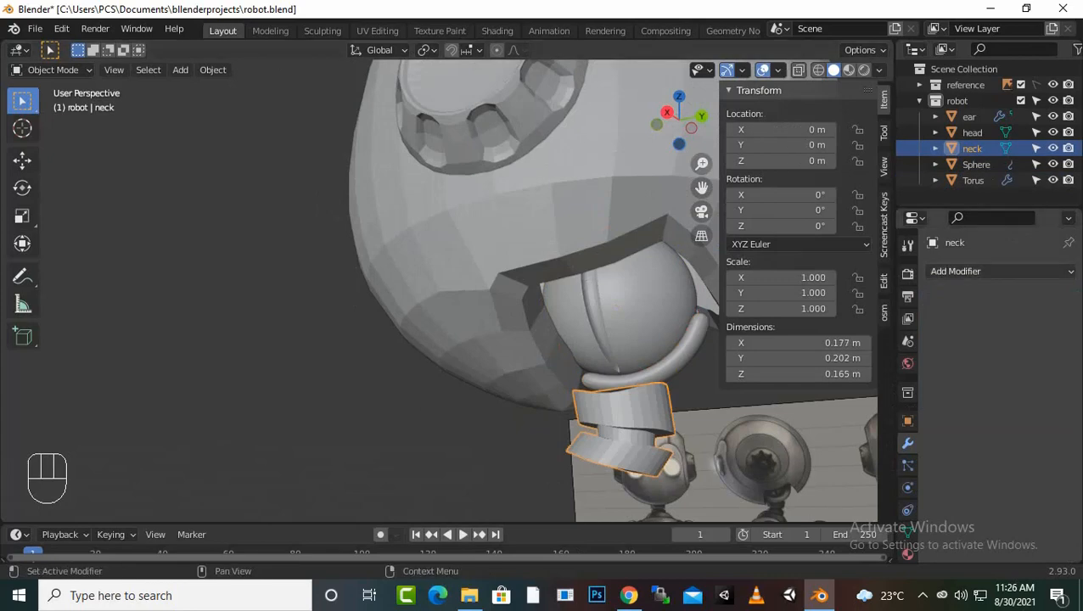
click(955, 270)
mouse_move(781, 564)
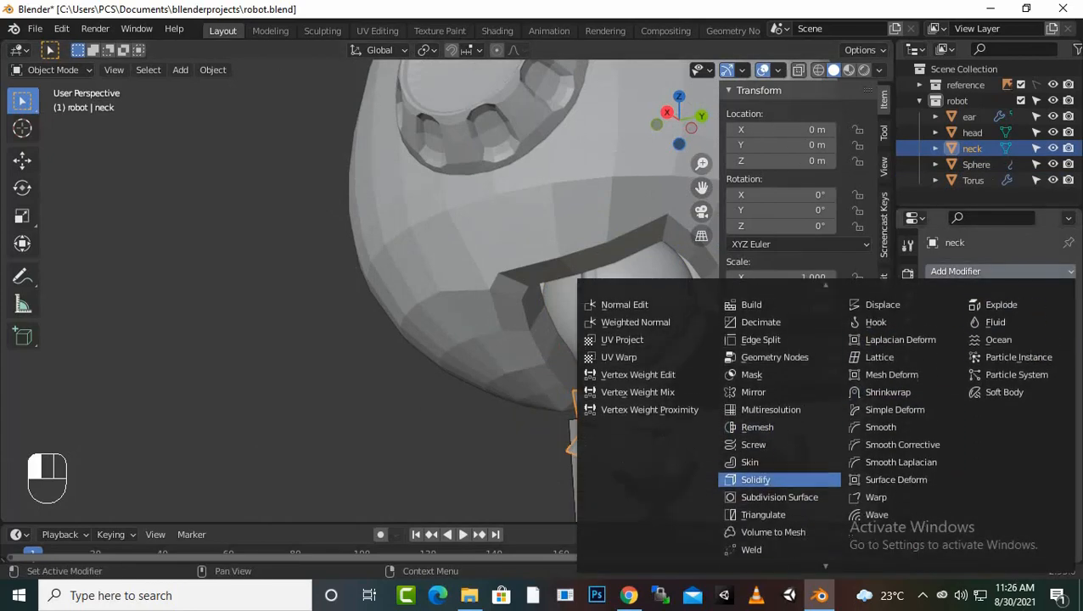
click(779, 487)
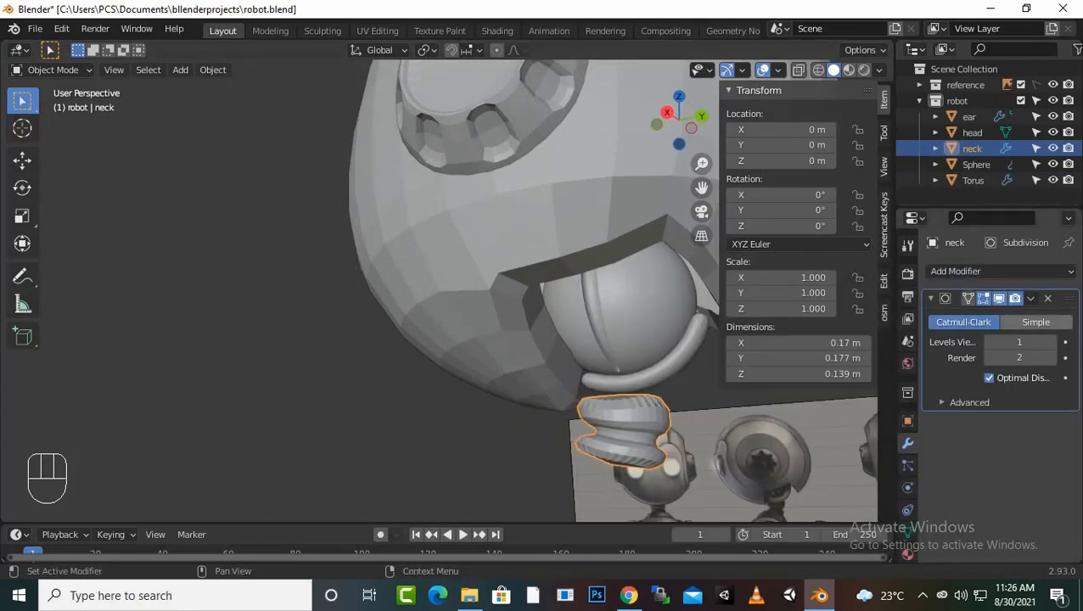
click(1052, 342)
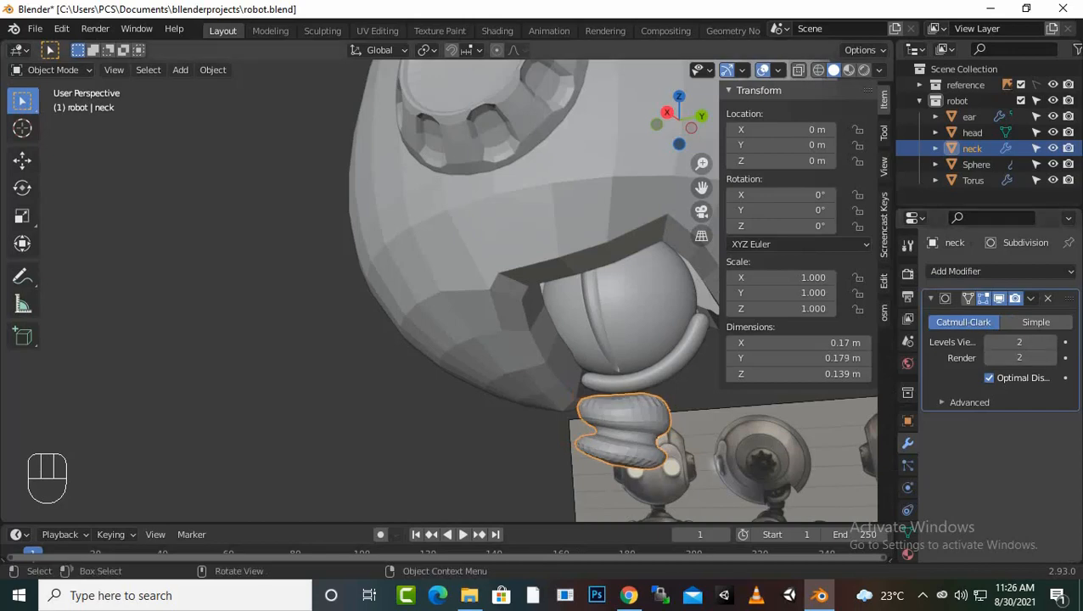
click(501, 459)
Step: Try raising the neck's viewport subdivision levels to 6 and inspect the surface up close
scroll(501, 458, up, 1)
mouse_move(501, 459)
middle_down()
mouse_move(528, 452)
mouse_move(429, 430)
mouse_move(518, 457)
middle_up()
scroll(518, 456, down, 1)
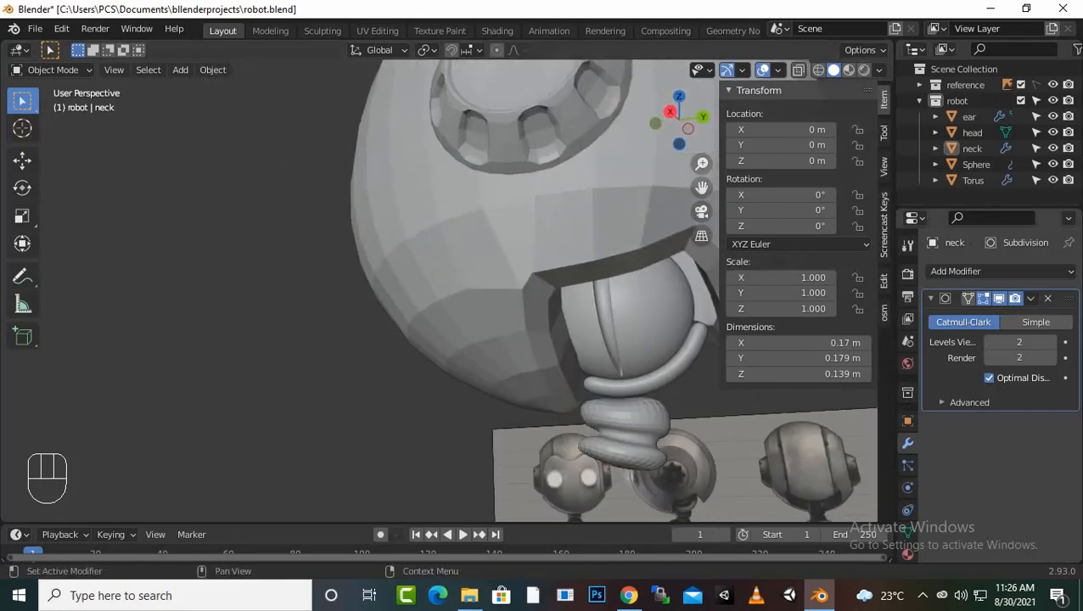
click(1052, 341)
click(1052, 342)
click(1052, 341)
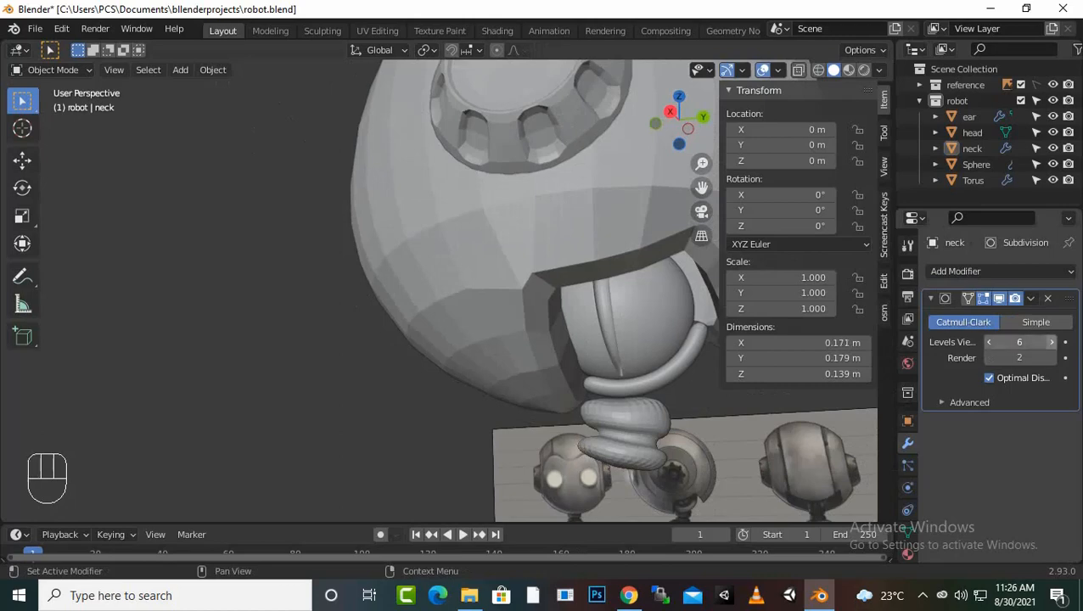
scroll(509, 289, up, 2)
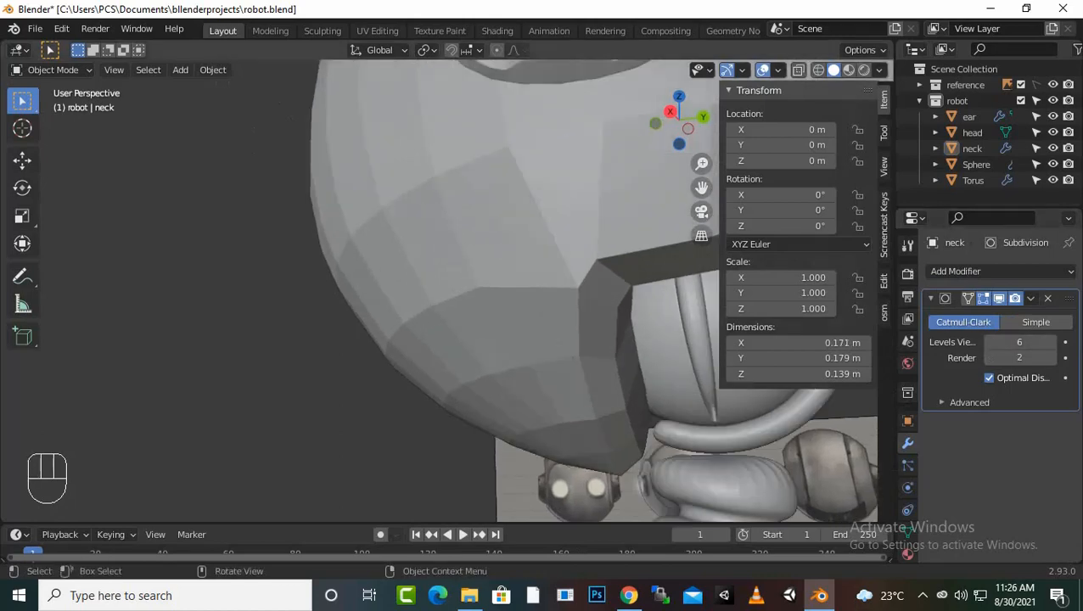
Step: Restore the neck's viewport subdivision levels to 2
key(ctrl)
key(ctrl+z)
key(ctrl+z)
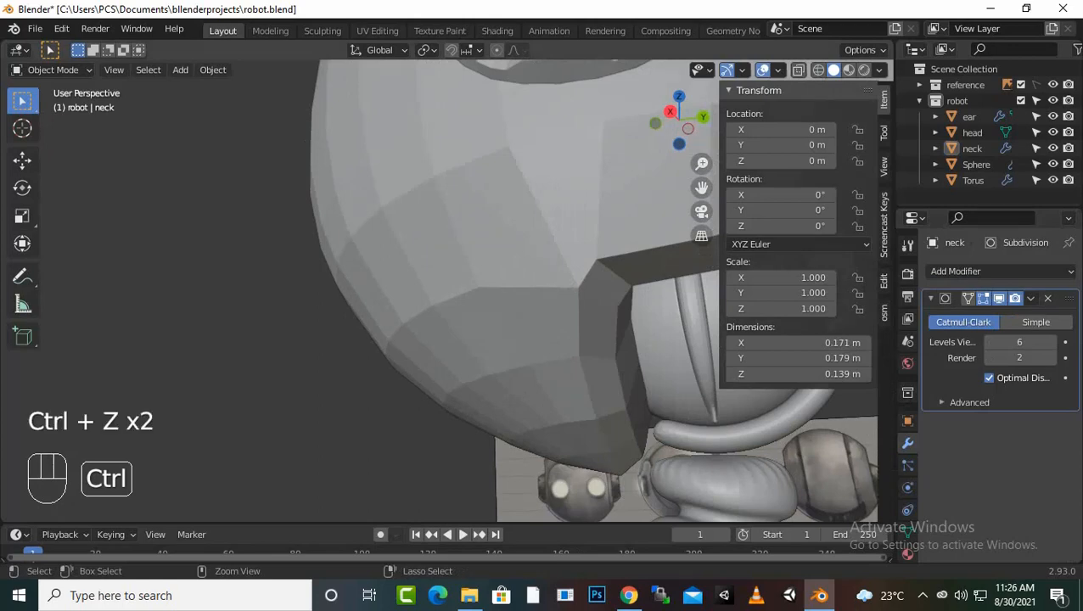
click(990, 342)
click(989, 342)
click(990, 342)
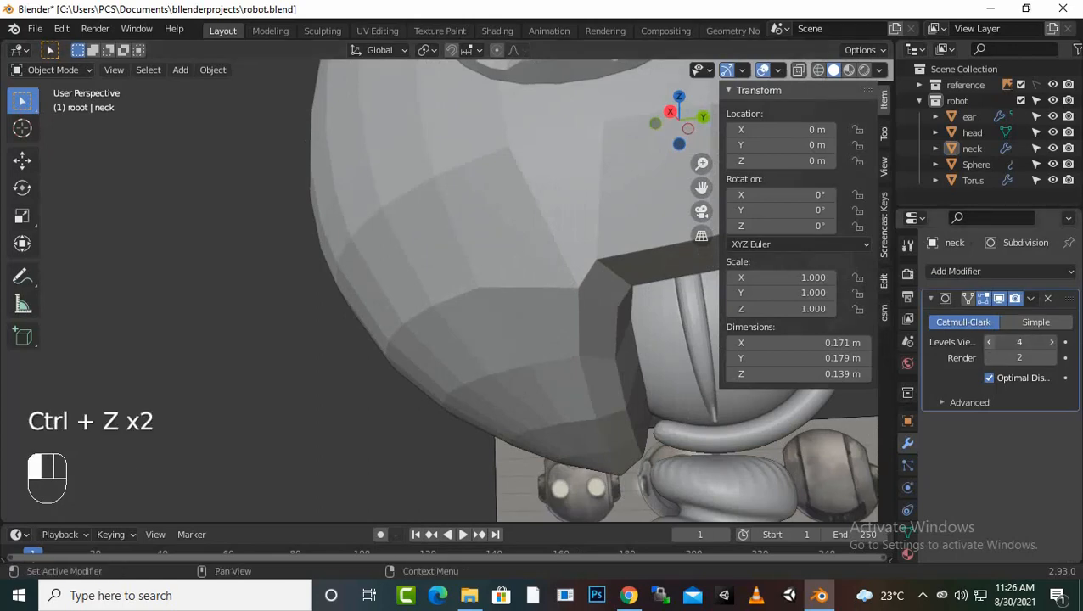
click(990, 342)
click(990, 342)
click(1052, 342)
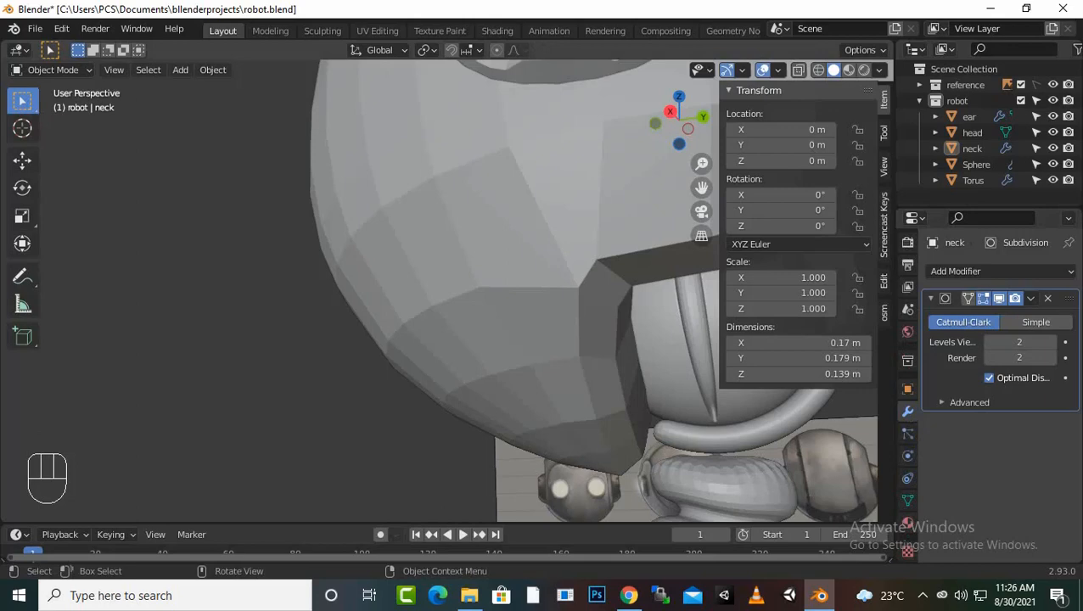
Step: Add two loop cuts around the neck's upper ring, slid toward its upper and lower edges at factors of about -0.63 and 0.66
key(Tab)
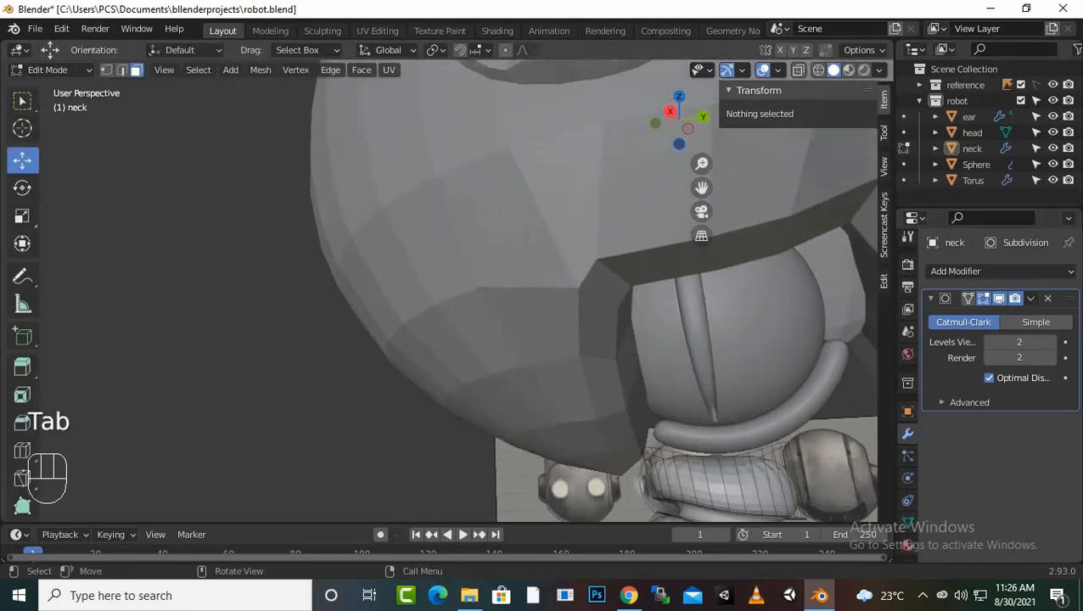
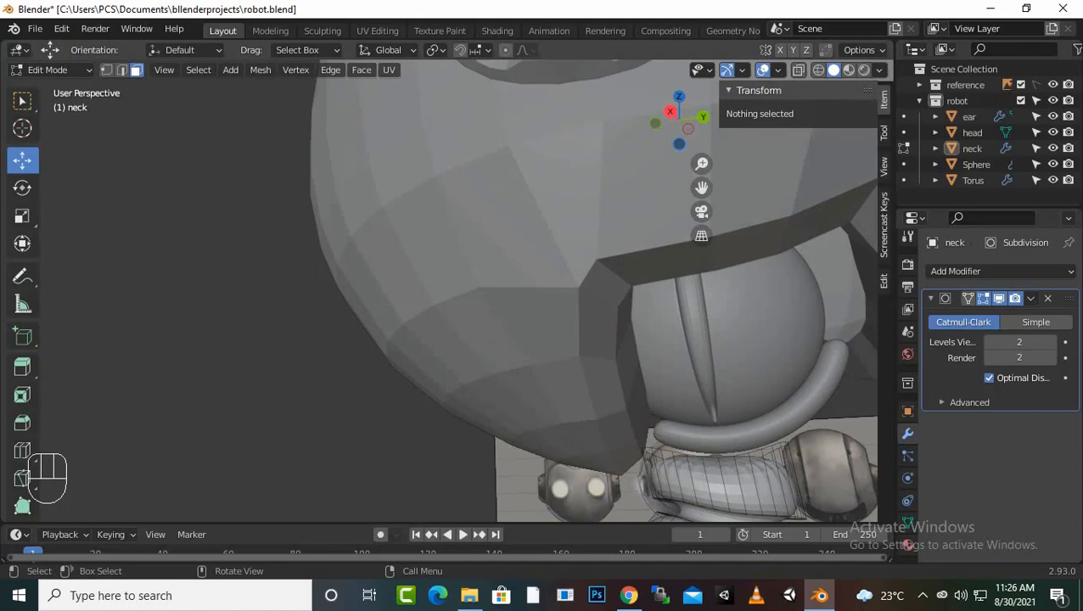
key(ctrl+r)
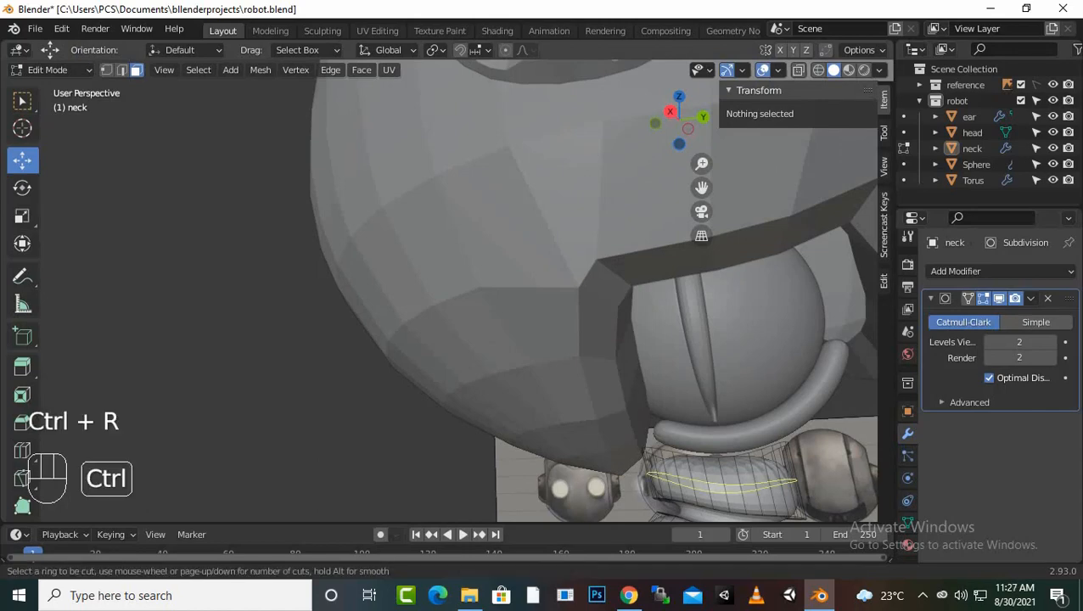
click(760, 471)
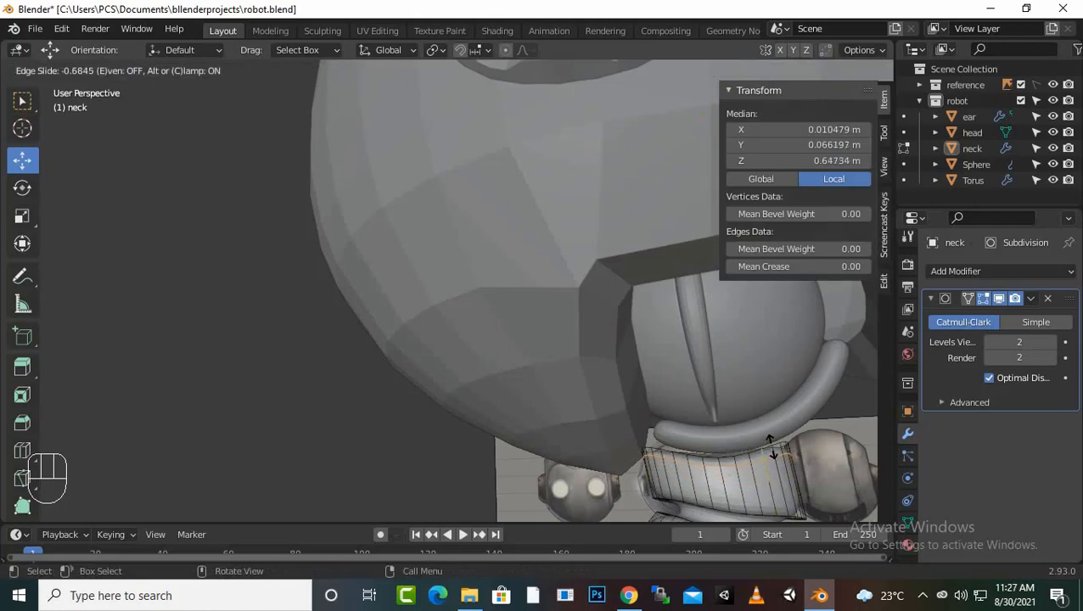
click(768, 450)
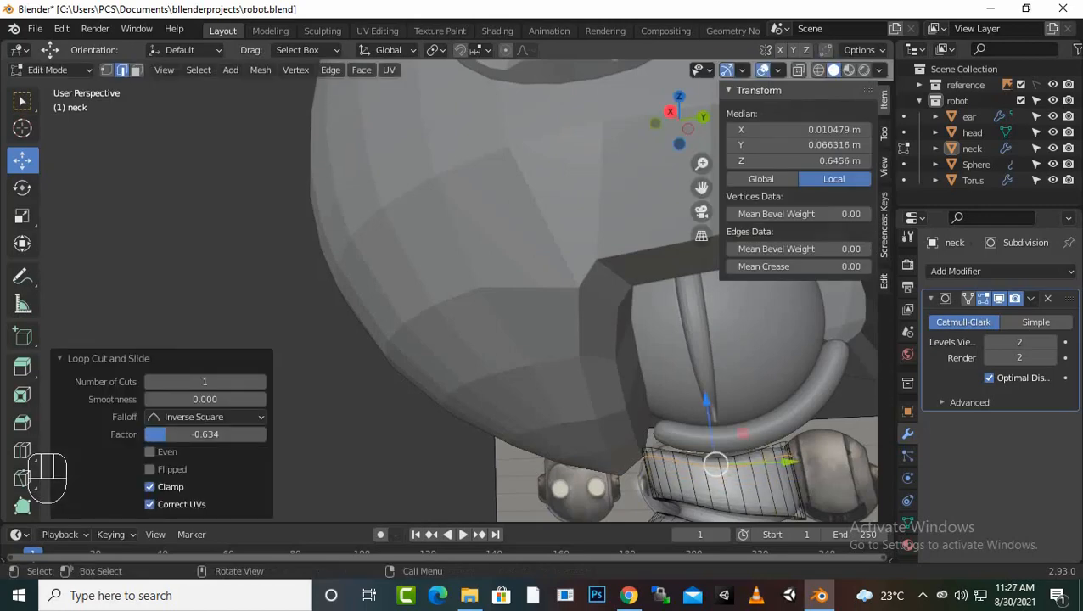
key(ctrl)
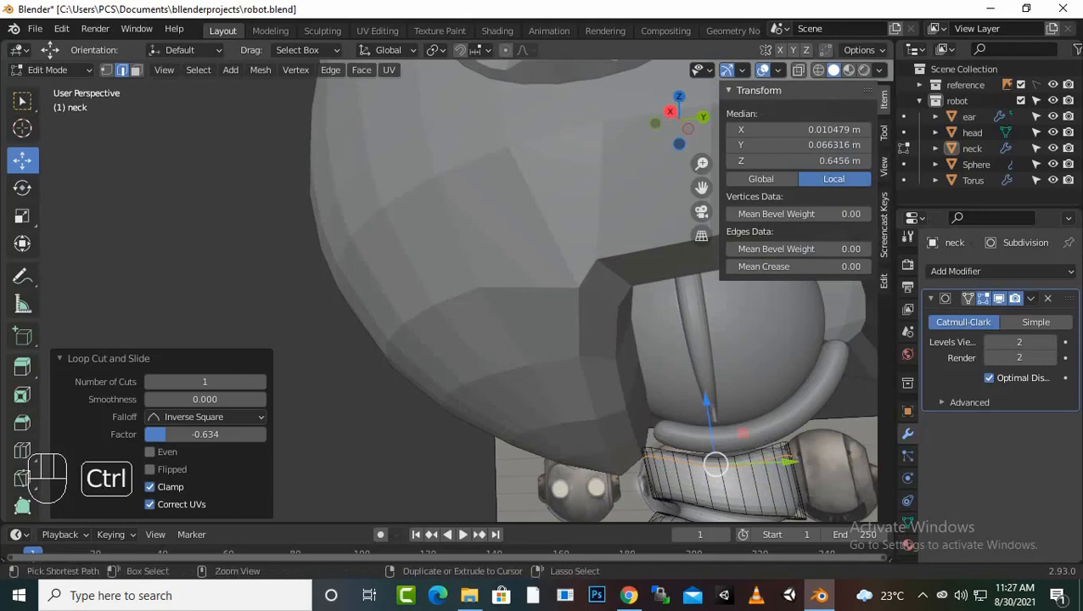
key(ctrl+r)
click(768, 494)
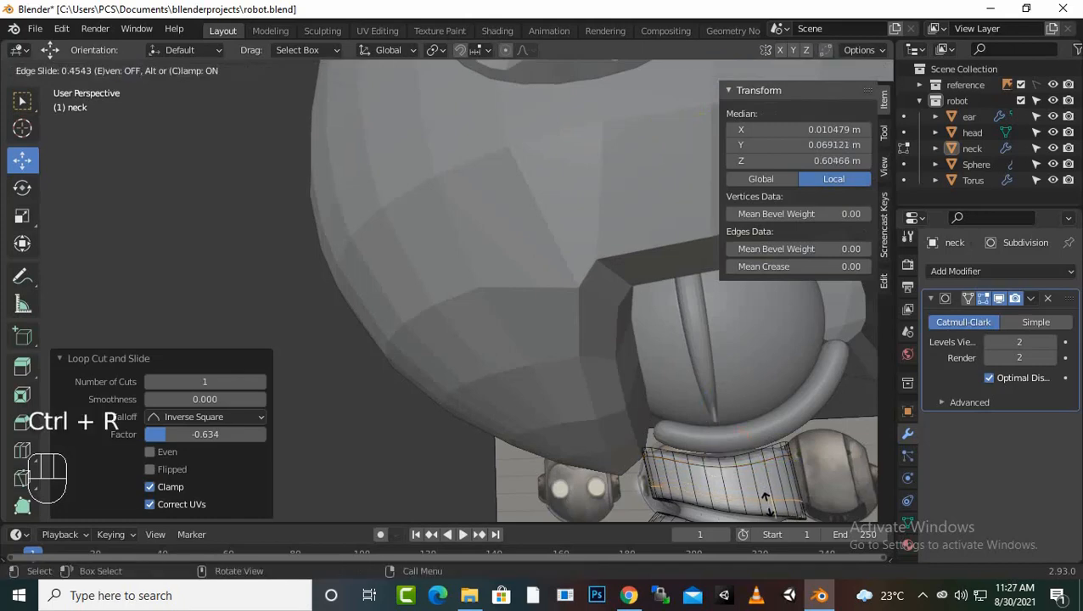
click(768, 506)
Step: Add two supporting loop cuts around the neck's lower ring, one slid near its upper edge and one near its lower edge
scroll(767, 506, down, 1)
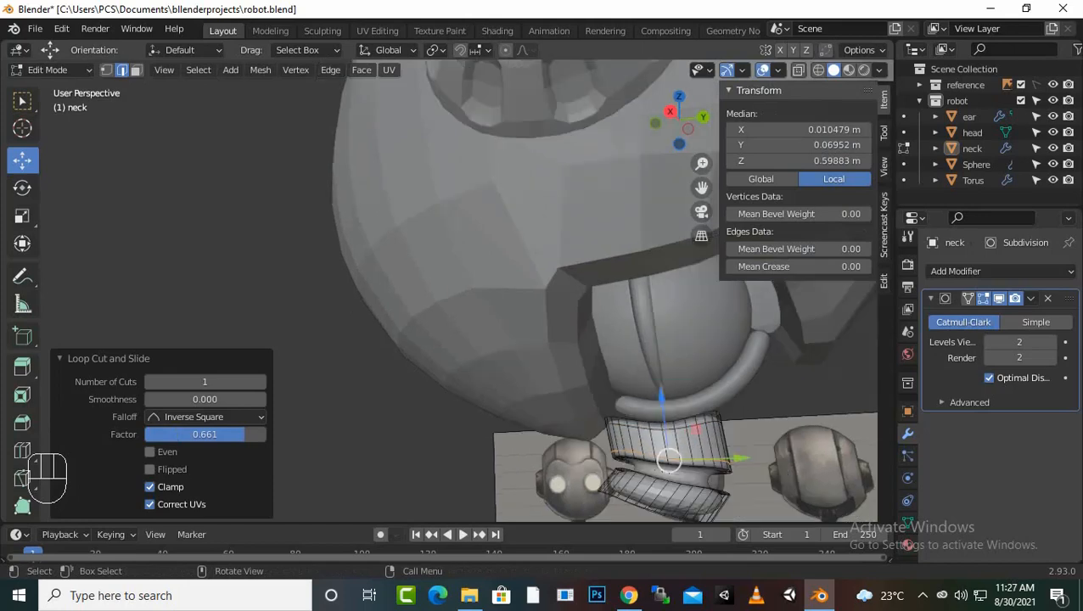
scroll(458, 289, down, 1)
scroll(458, 289, up, 1)
key(ctrl)
key(ctrl+r)
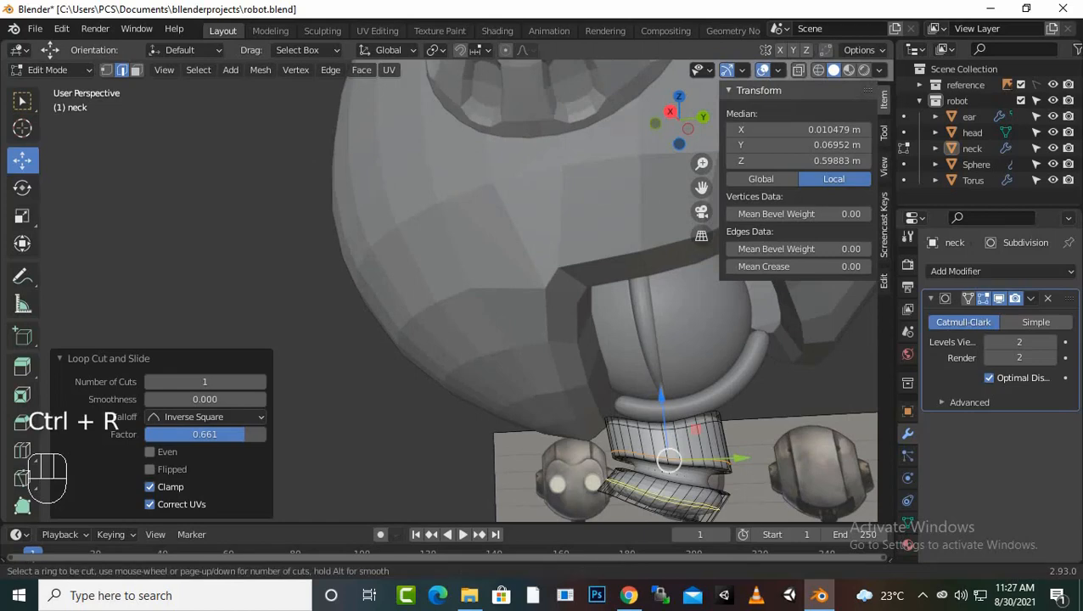
click(668, 460)
click(670, 483)
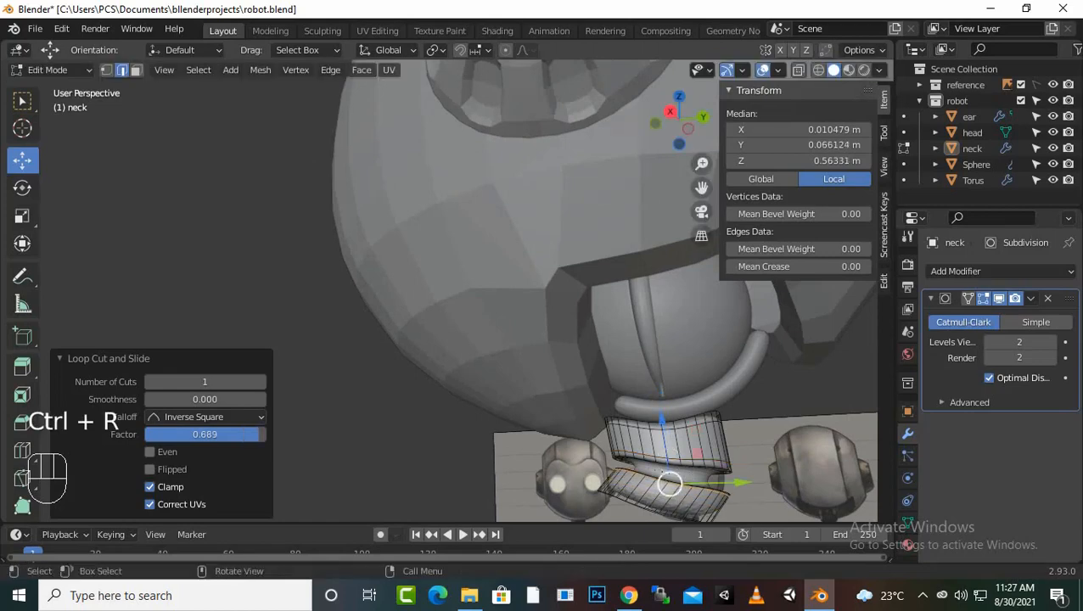
key(ctrl)
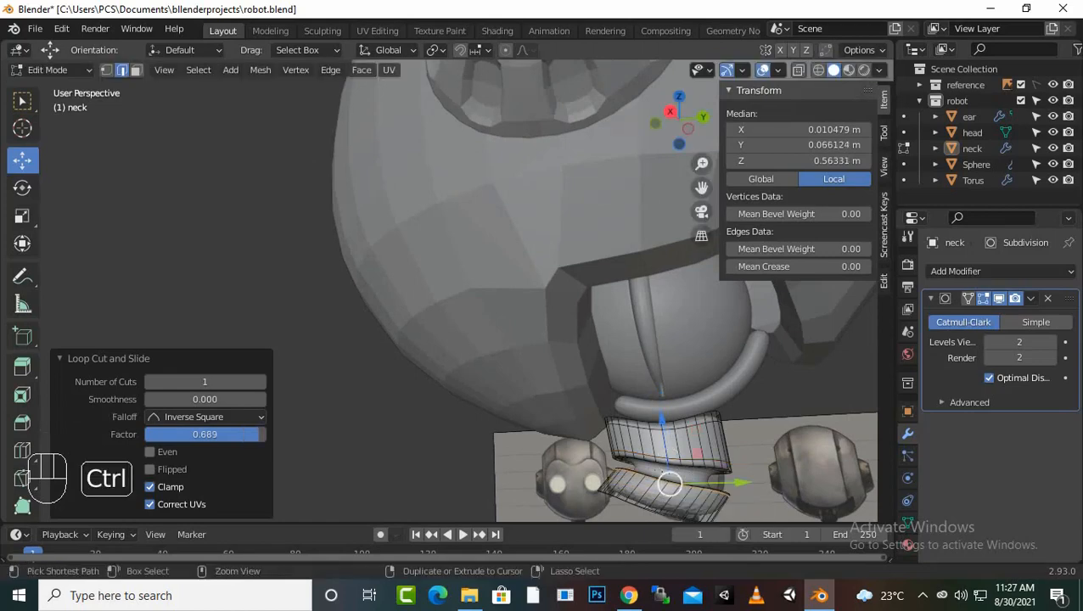
key(ctrl+r)
click(669, 484)
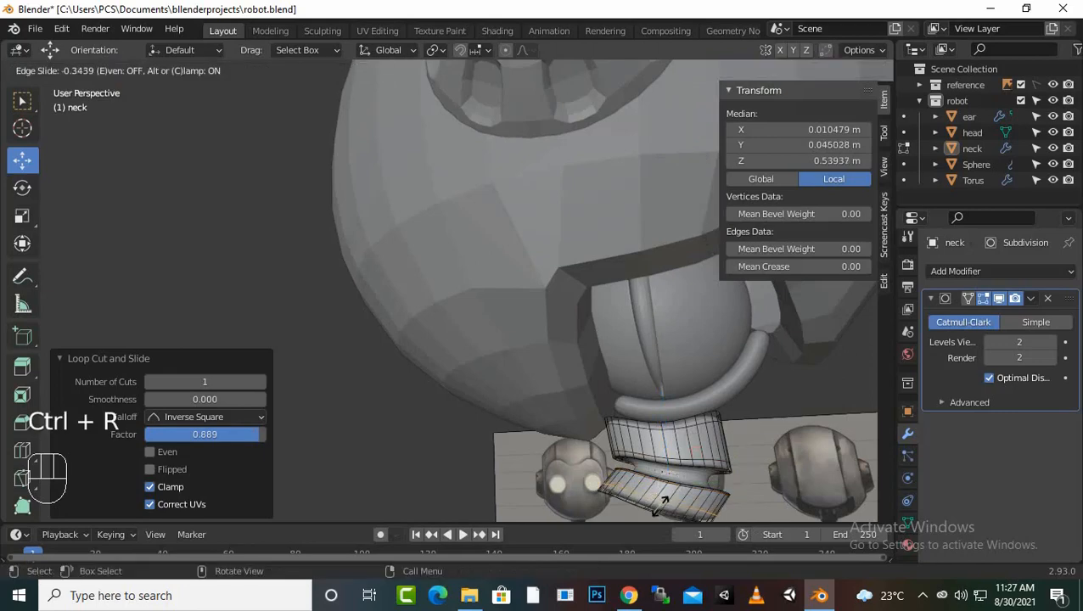
click(654, 501)
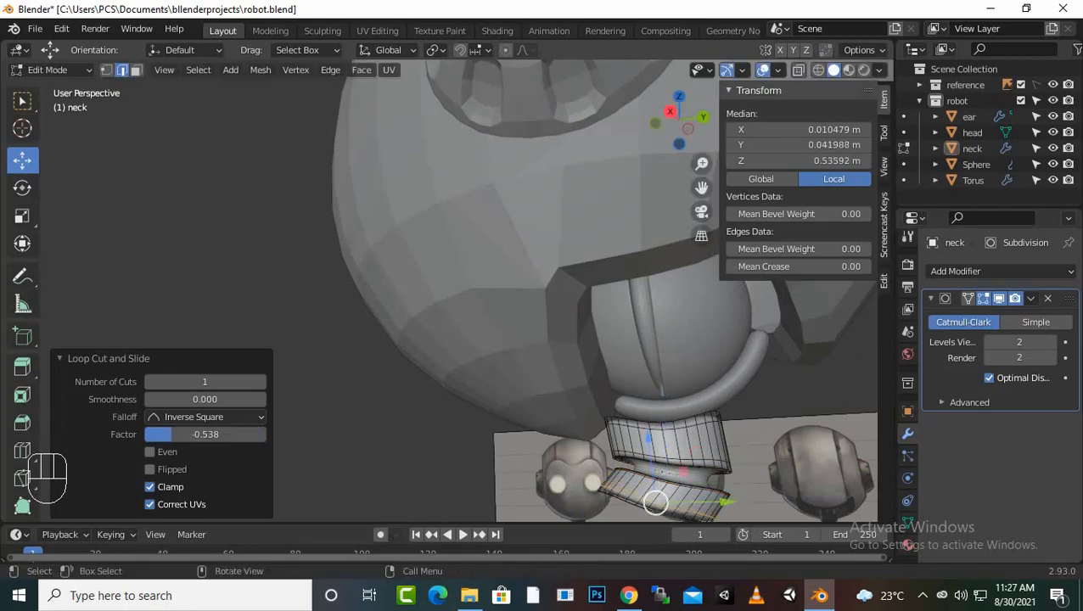
Step: Add a loop cut around the narrow groove between the neck rings at a factor of about 0.33, and return to object mode
key(ctrl)
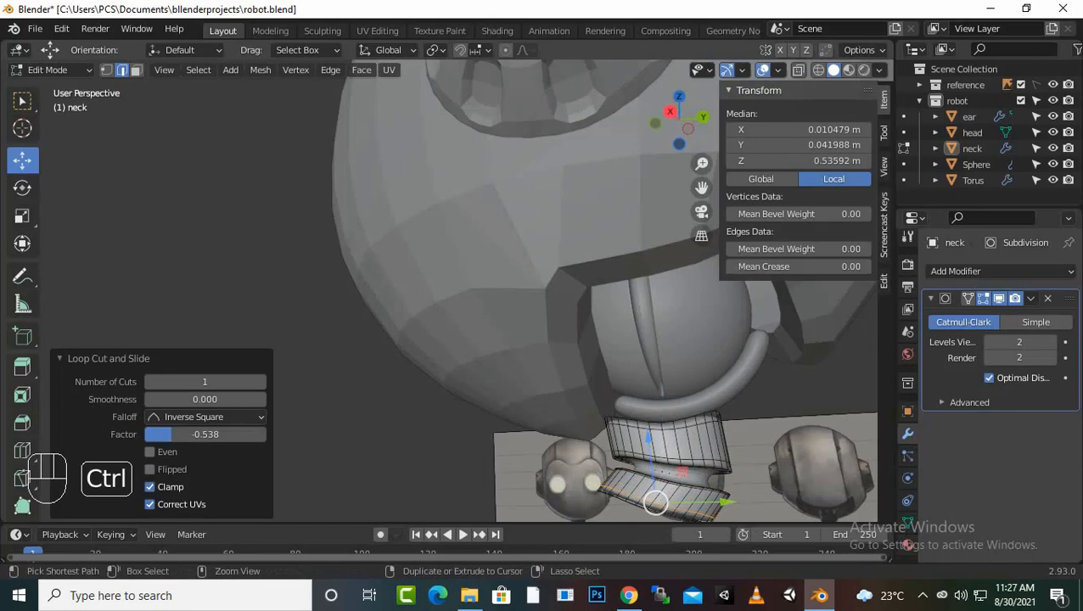
key(ctrl+r)
click(704, 480)
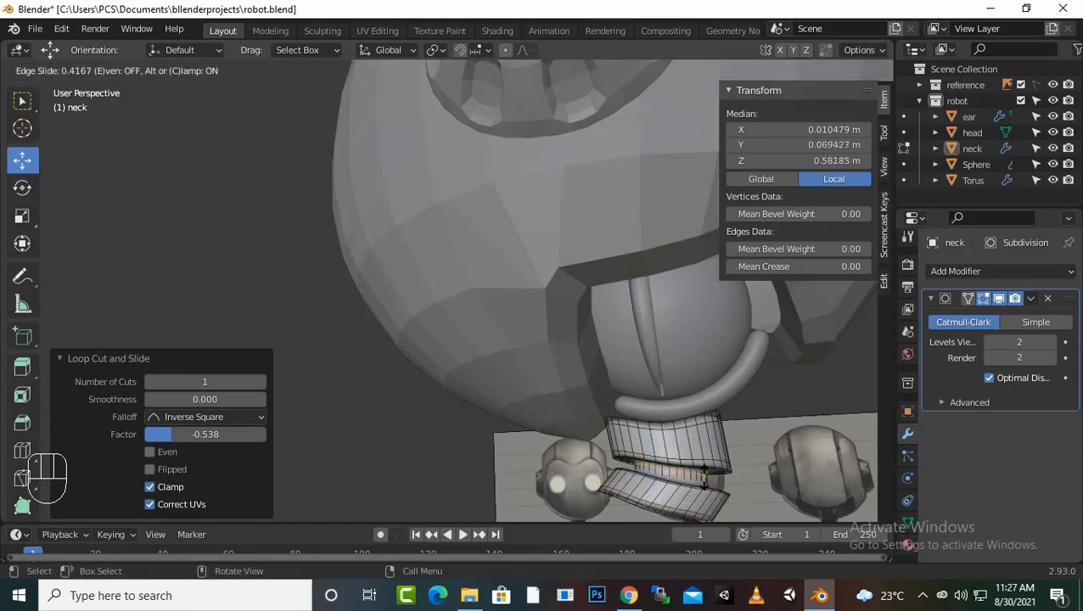
click(704, 480)
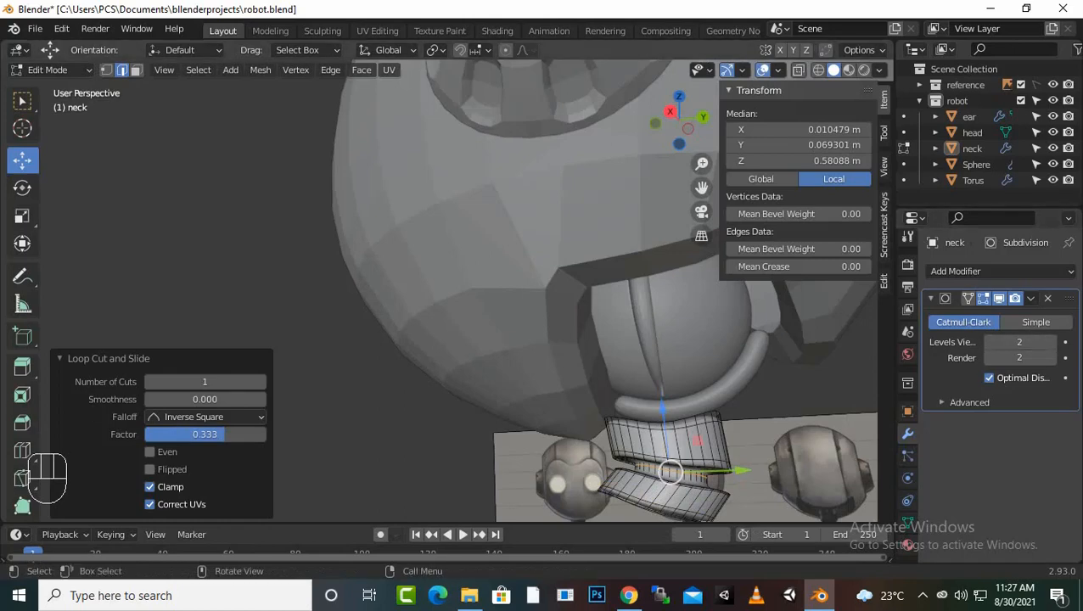
key(Tab)
scroll(441, 289, down, 3)
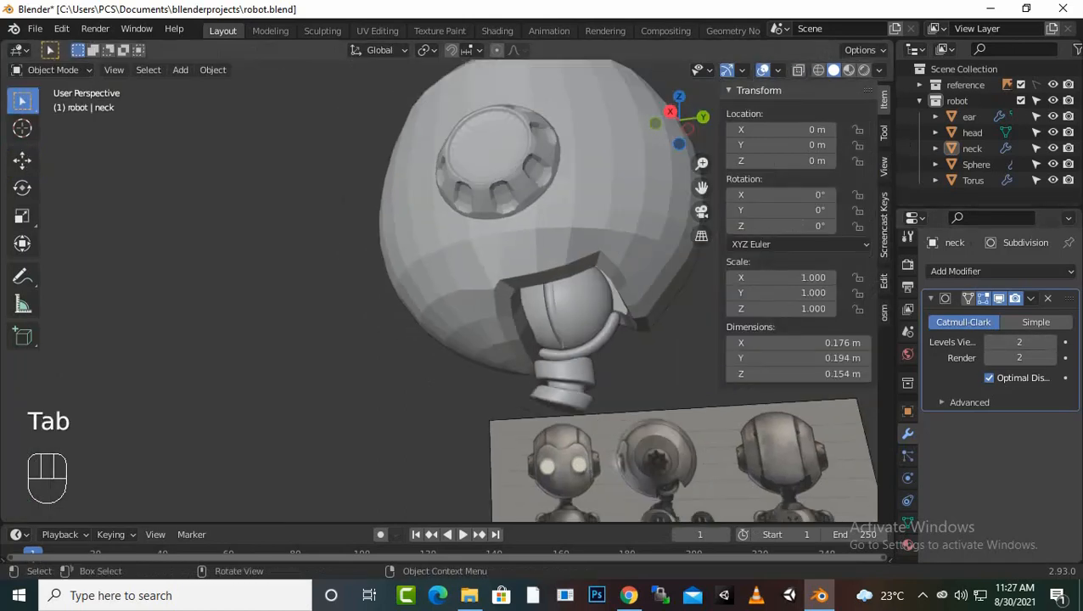
scroll(526, 289, up, 2)
middle_drag(527, 289, 553, 313)
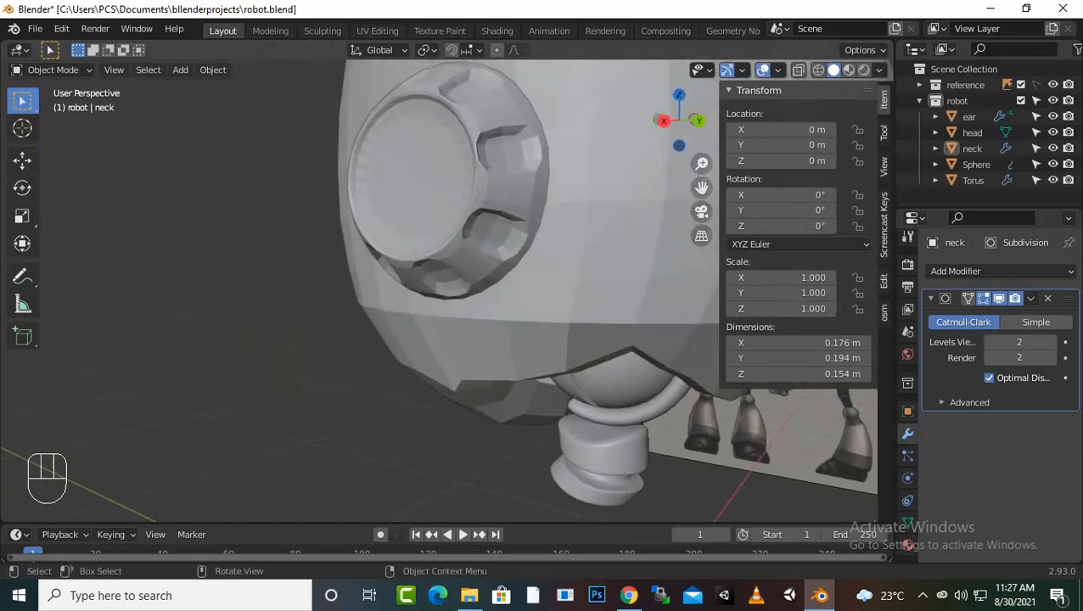
scroll(543, 306, down, 5)
middle_drag(475, 297, 628, 289)
middle_drag(509, 289, 543, 254)
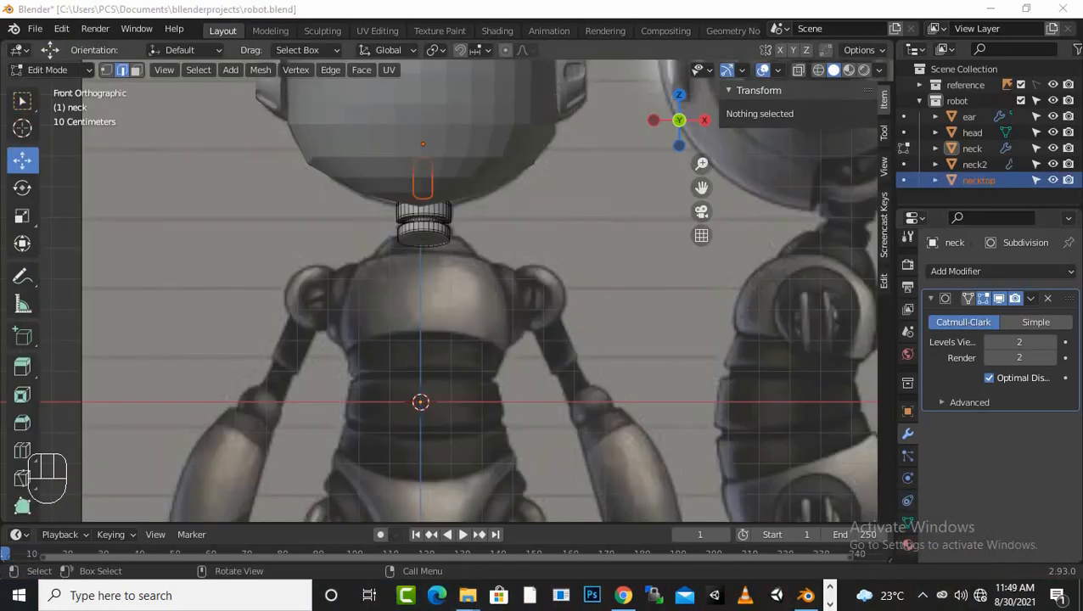
Step: Leave the neck's edit mode and clear the object selection in the front view
scroll(437, 288, up, 5)
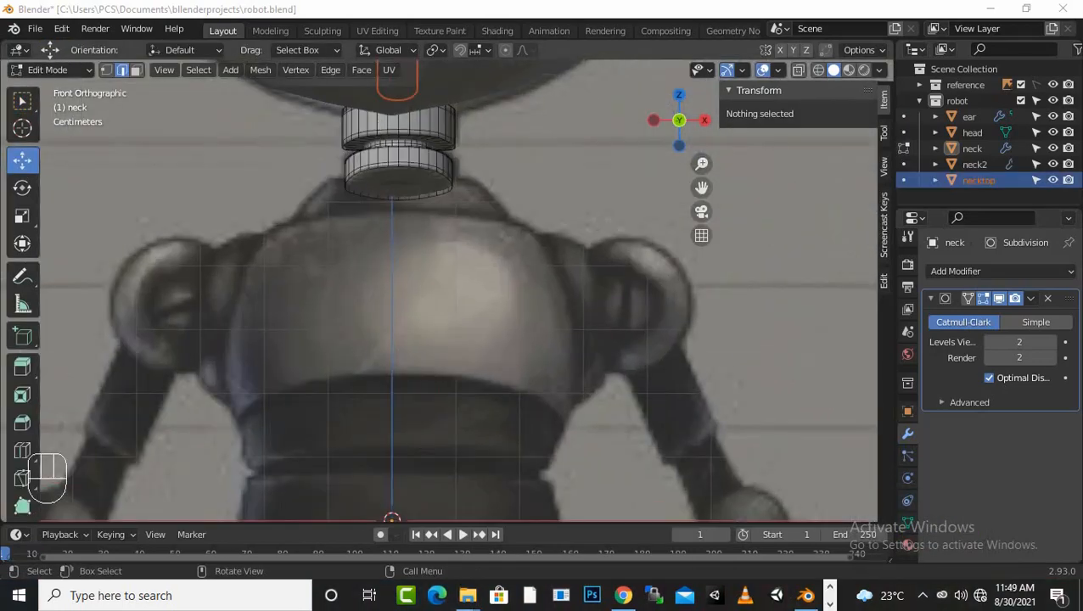
scroll(459, 288, down, 3)
scroll(459, 289, up, 2)
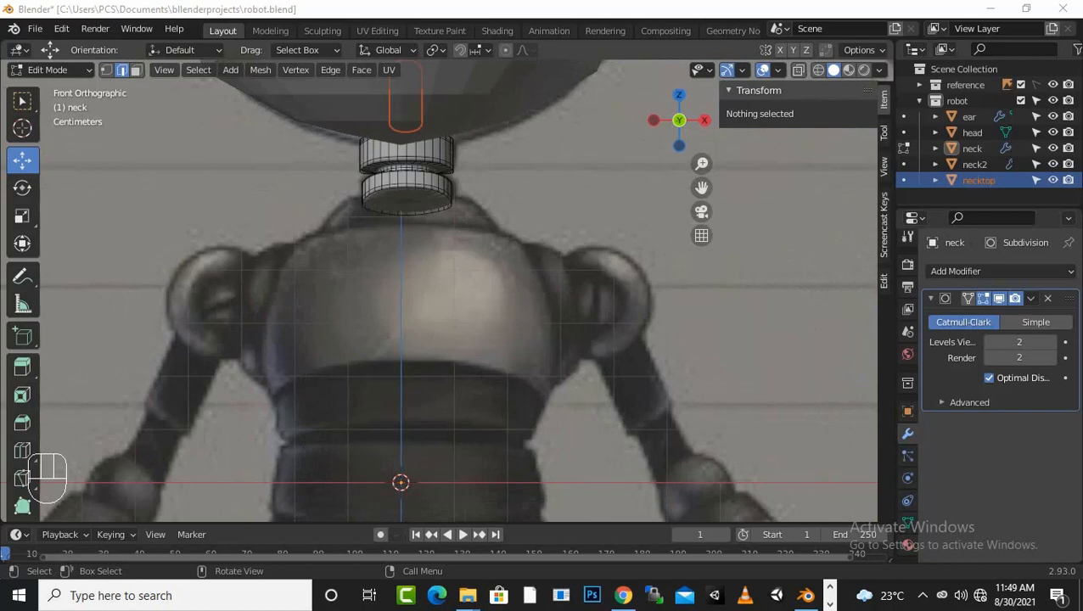
click(441, 192)
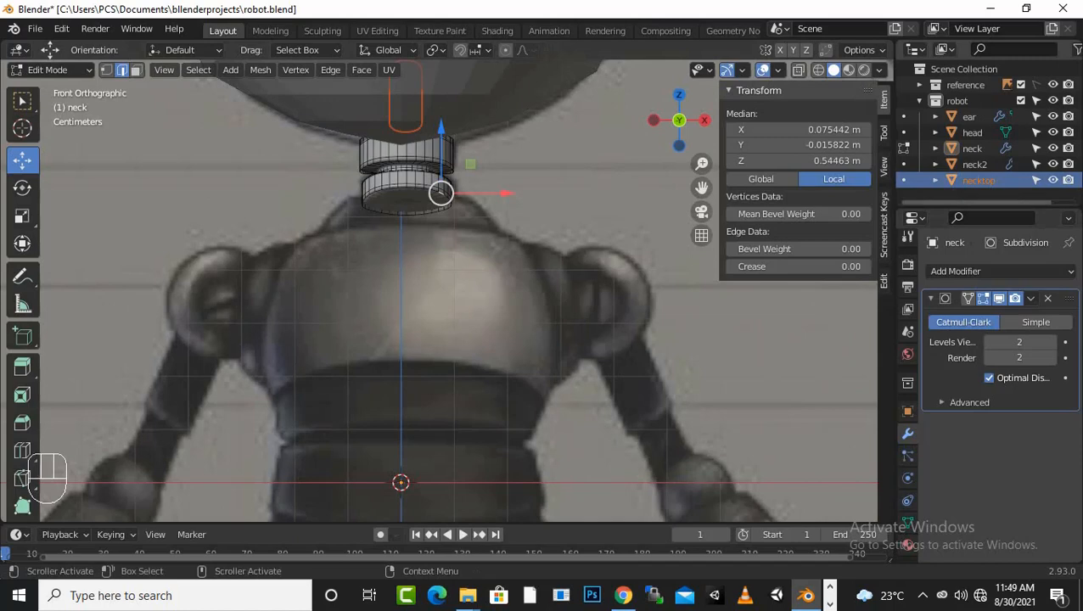
click(973, 148)
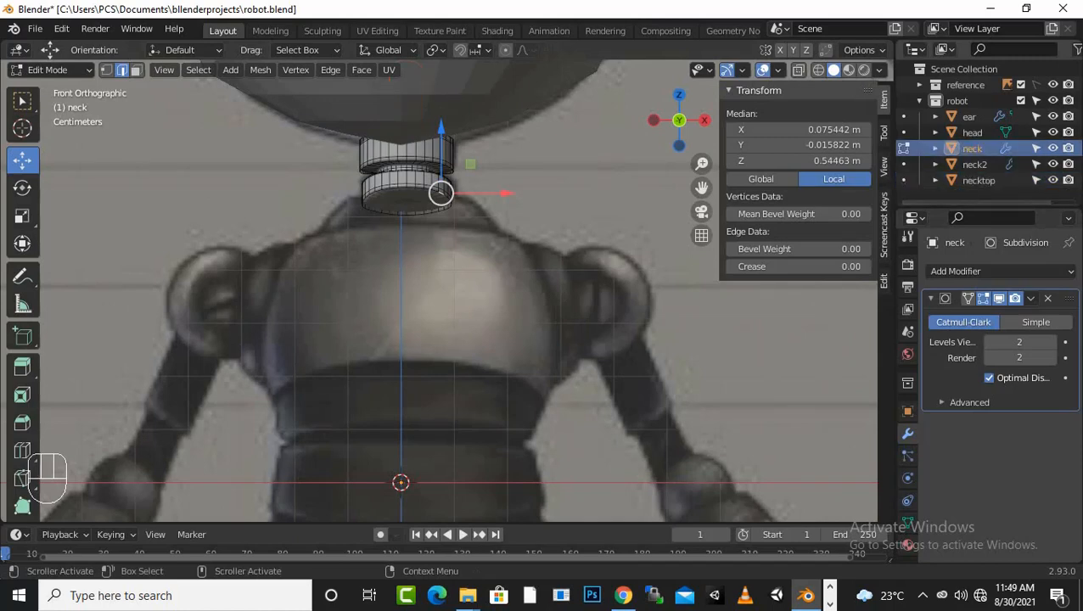
click(975, 165)
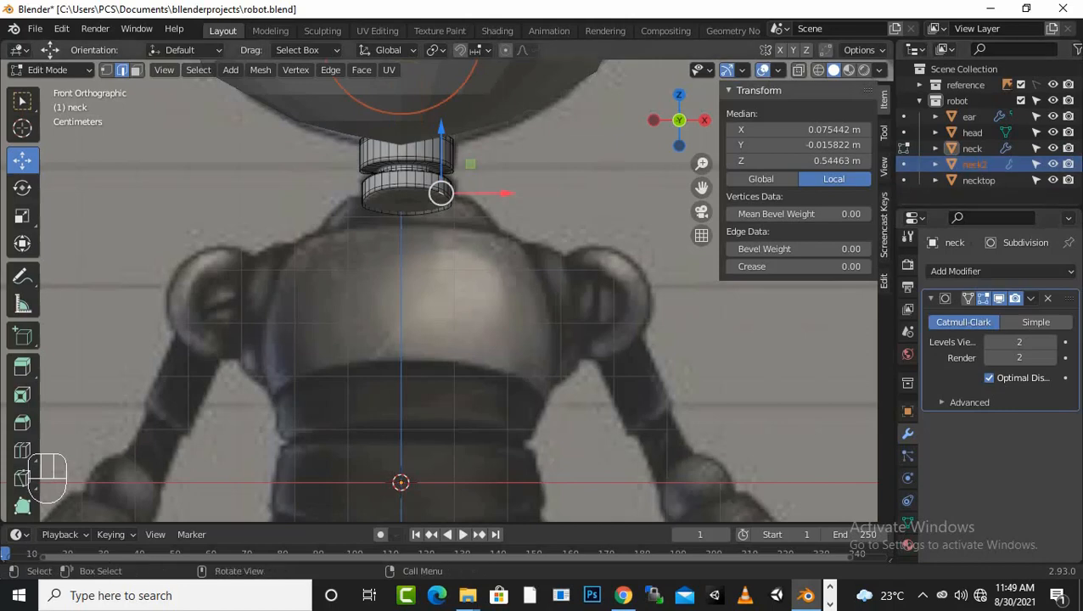
key(Tab)
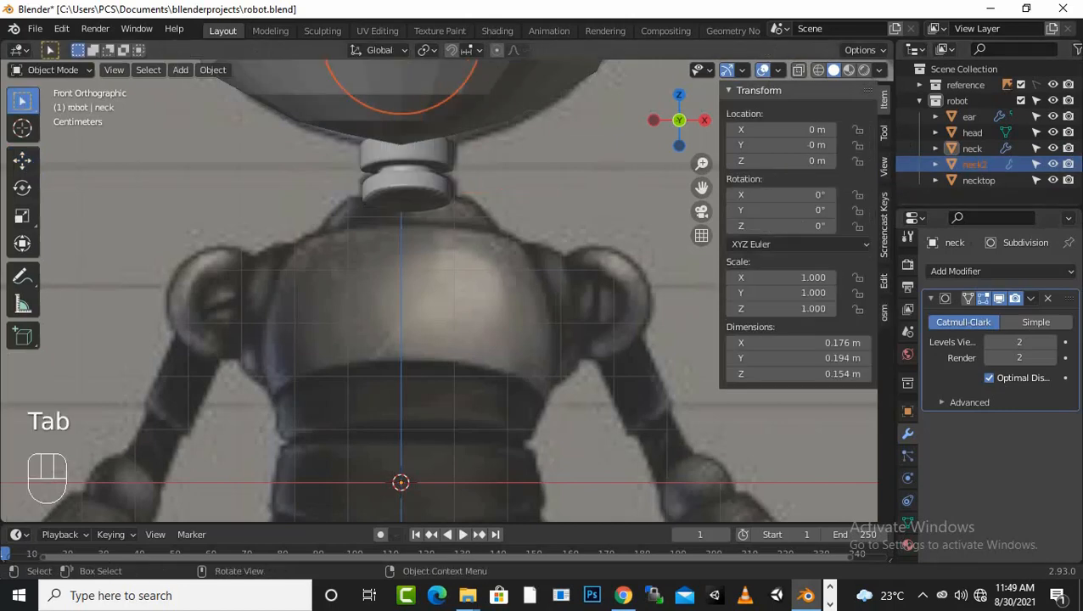
click(408, 185)
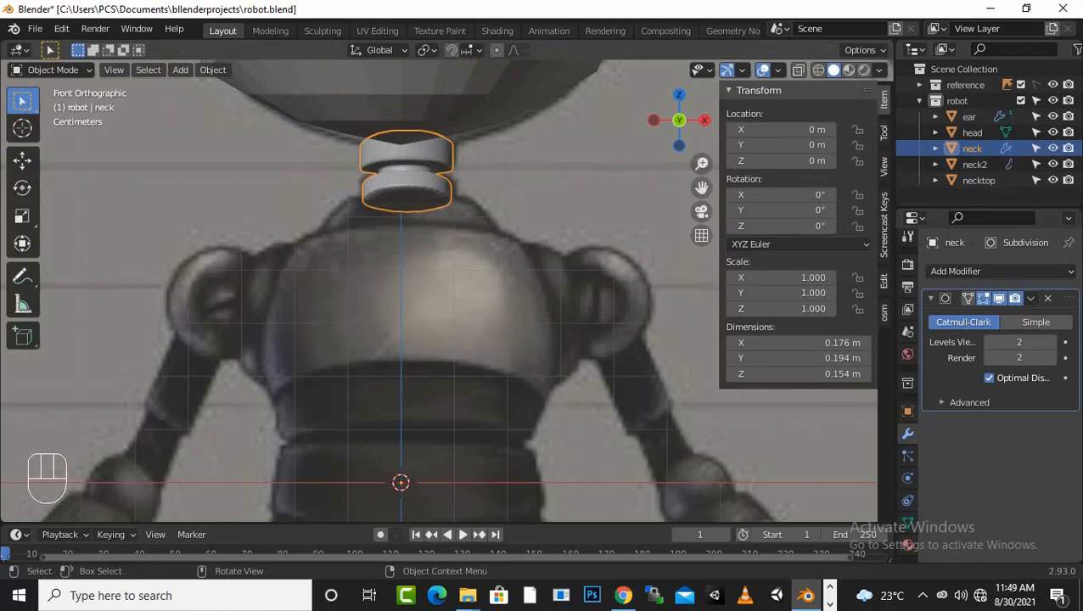
click(526, 204)
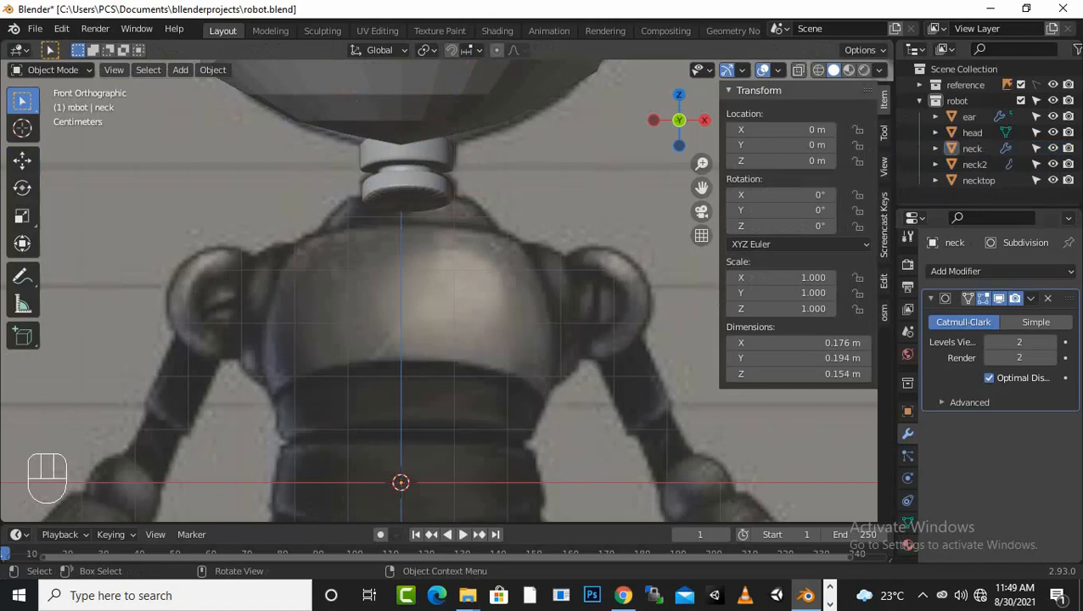
Step: Add a cylinder mesh with 32 vertices, 1 m radius and 2 m depth, and rename it shirttop
key(shift)
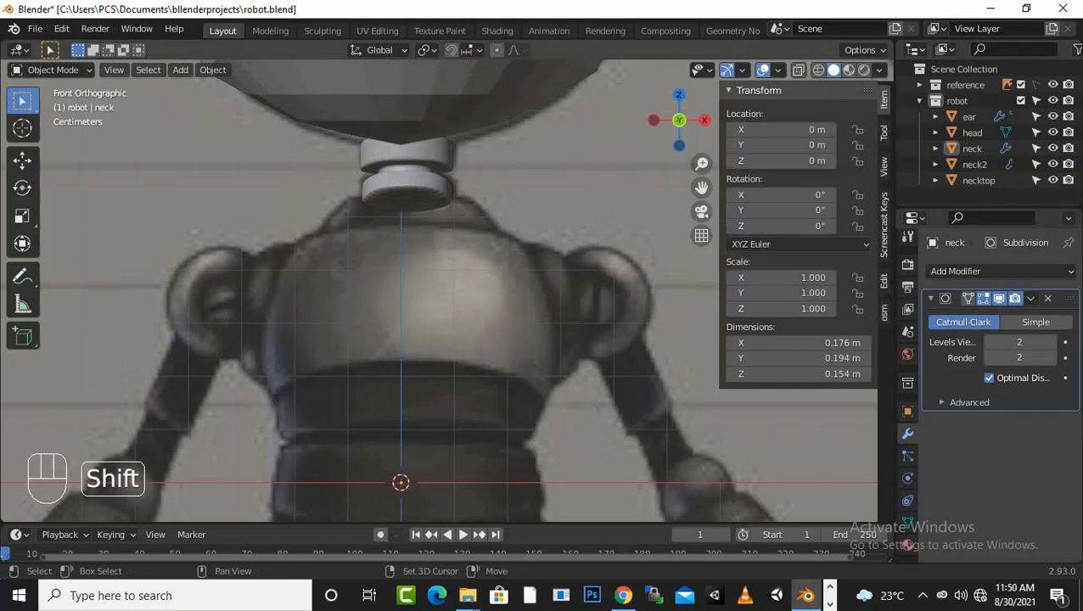
key(shift+a)
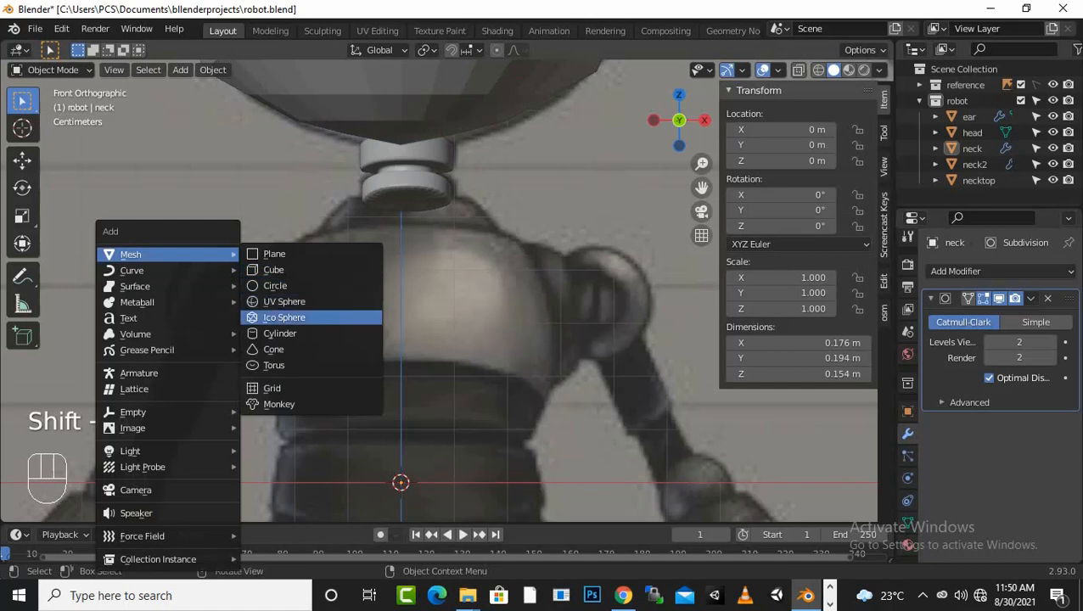
click(280, 334)
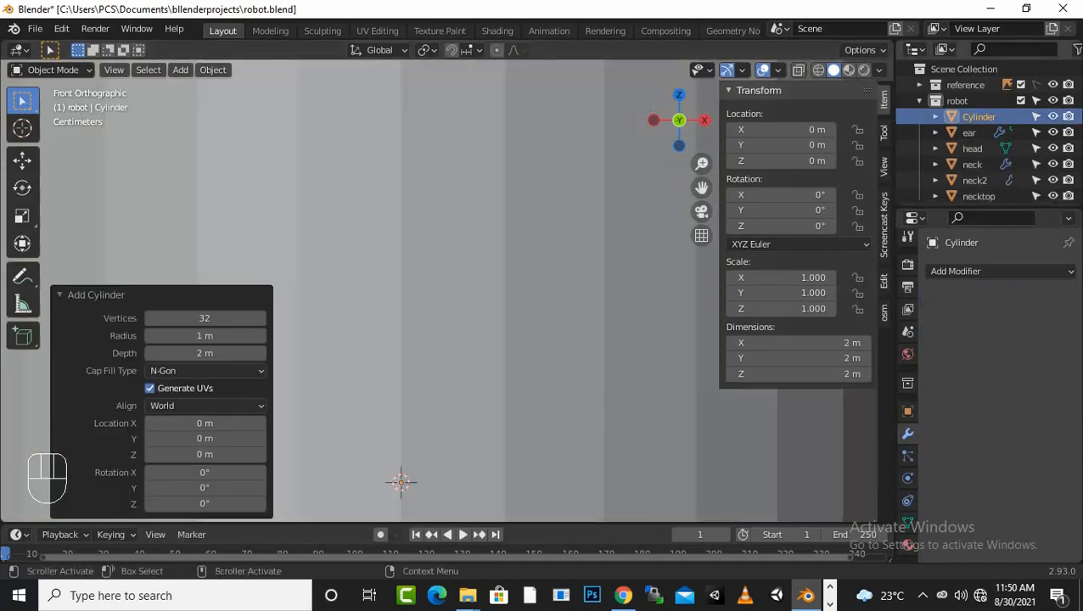
double_click(979, 116)
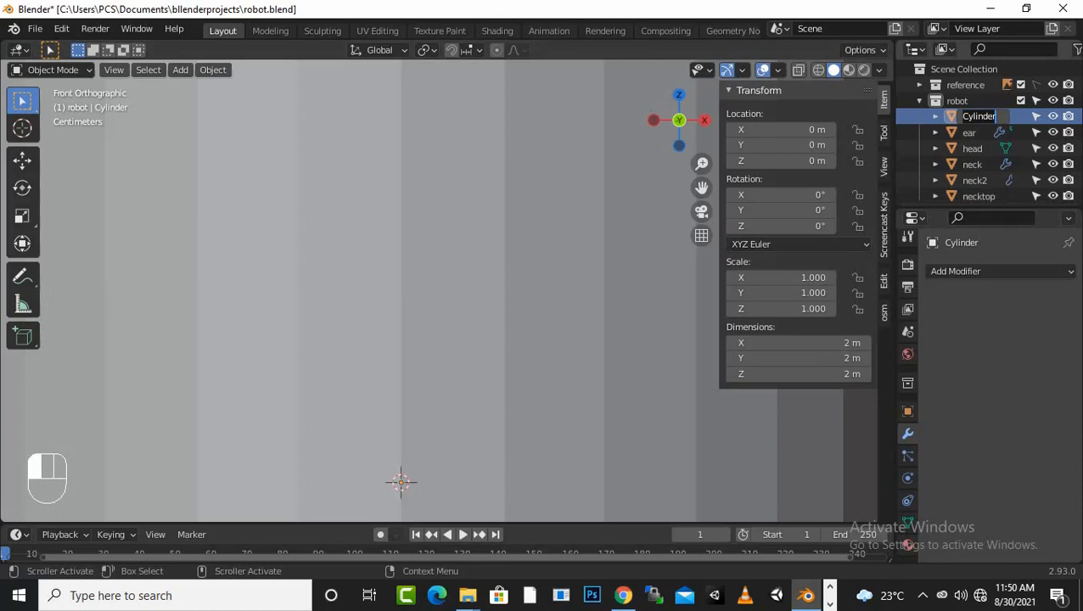
text(shirttop)
key(Return)
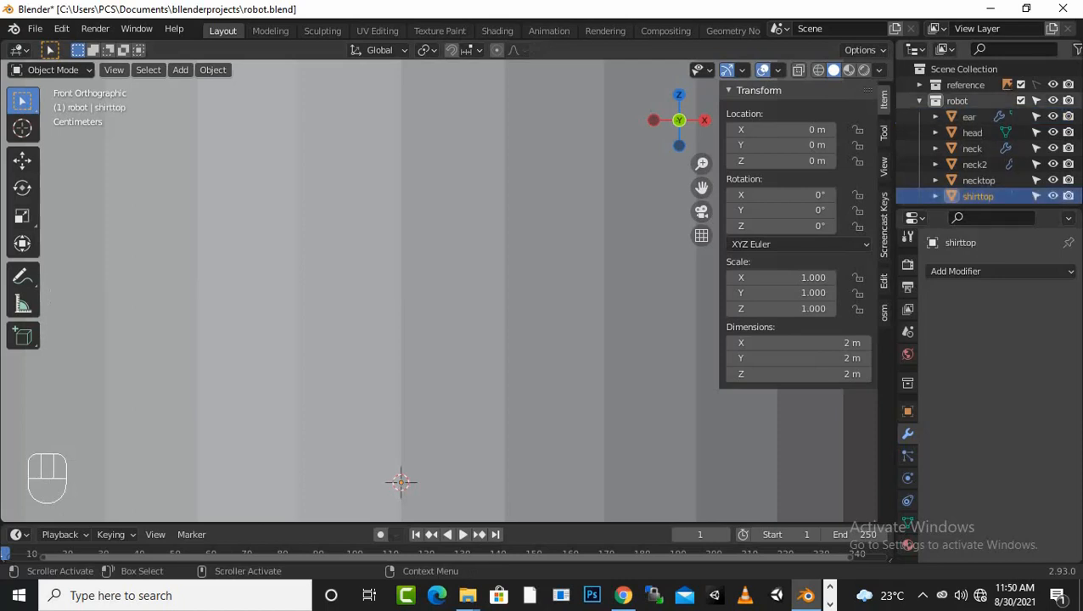
Step: In edit mode, scale the whole shirttop cylinder mesh by about -1.214 and show the scene as see-through wireframe
scroll(446, 288, down, 10)
scroll(446, 290, up, 4)
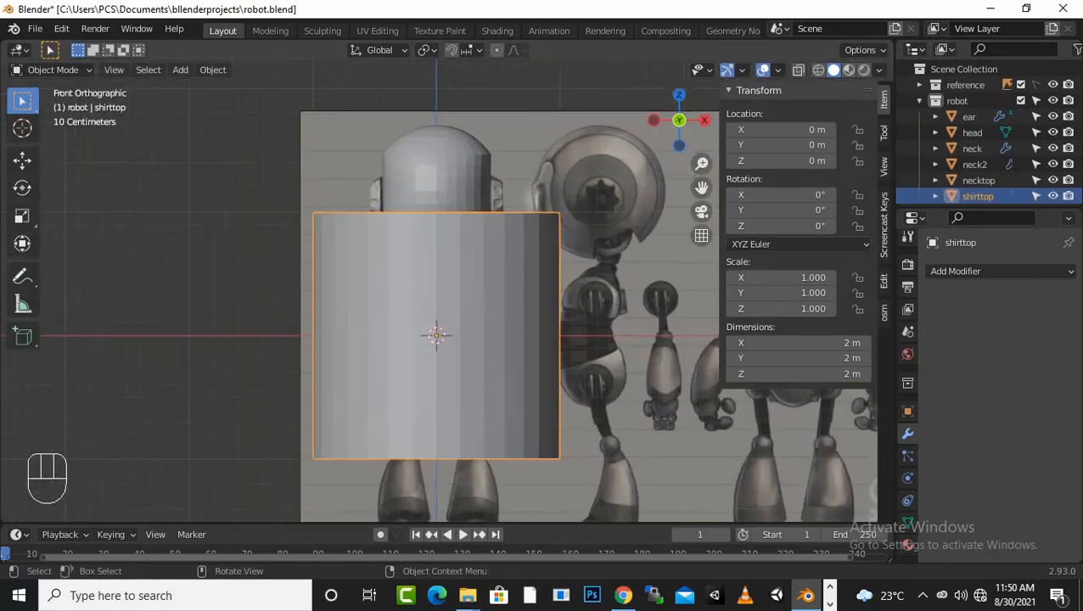
click(22, 215)
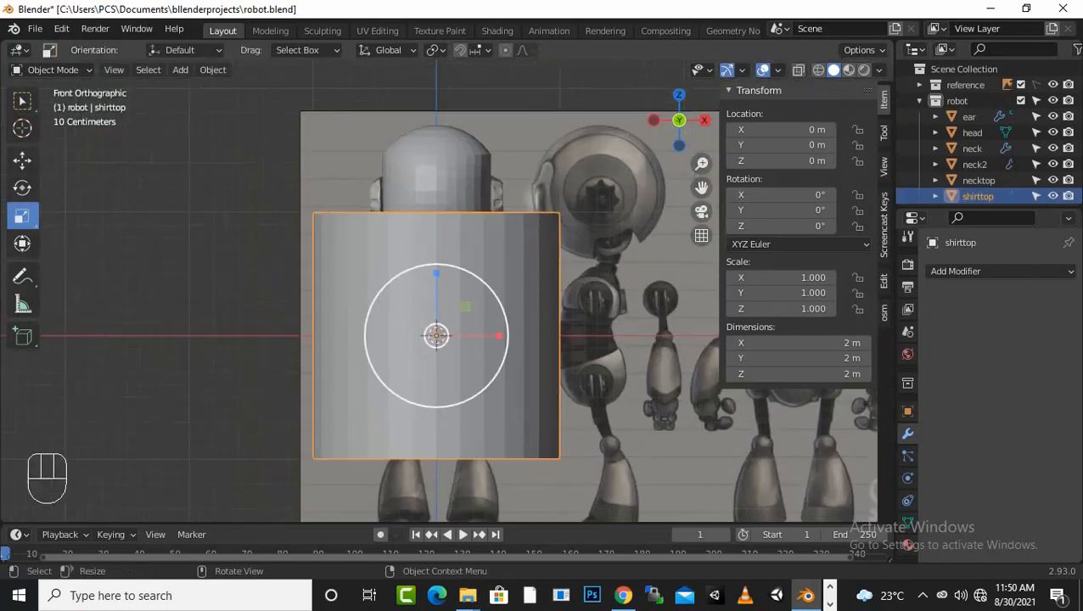
key(Tab)
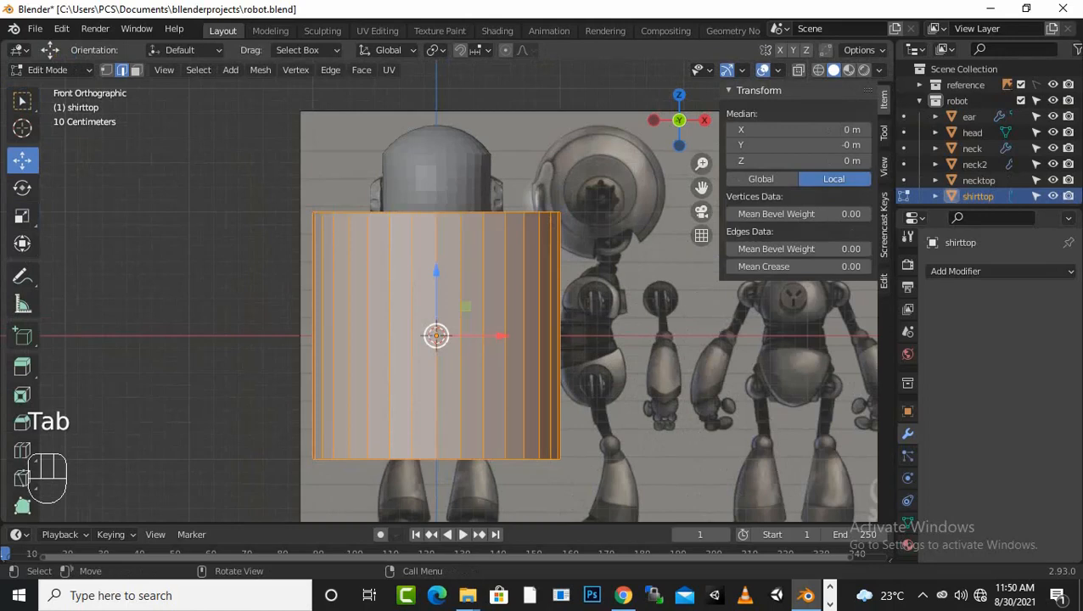
key(s)
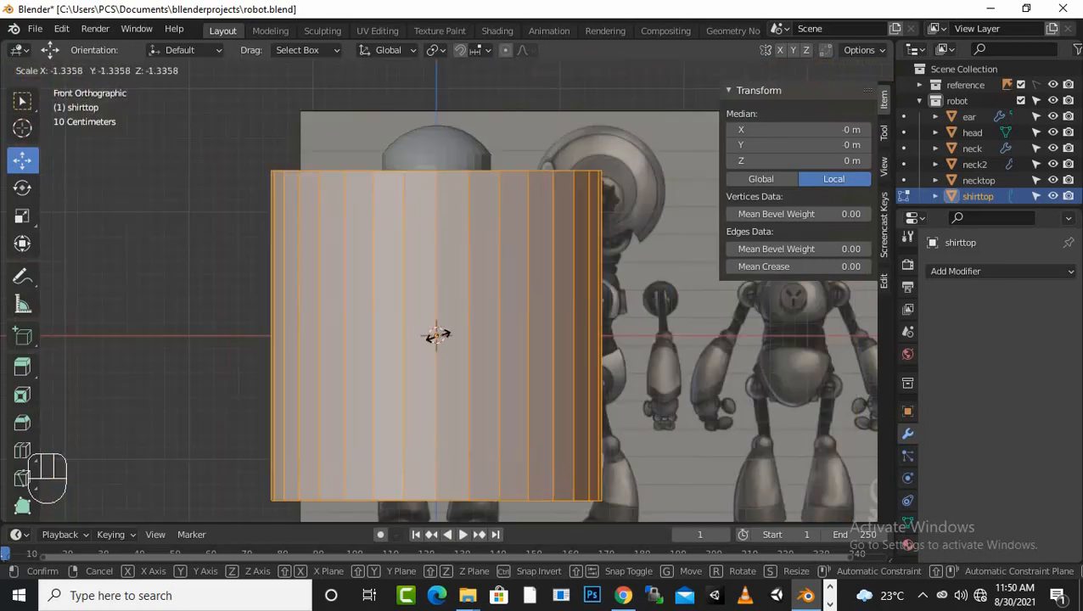
click(435, 335)
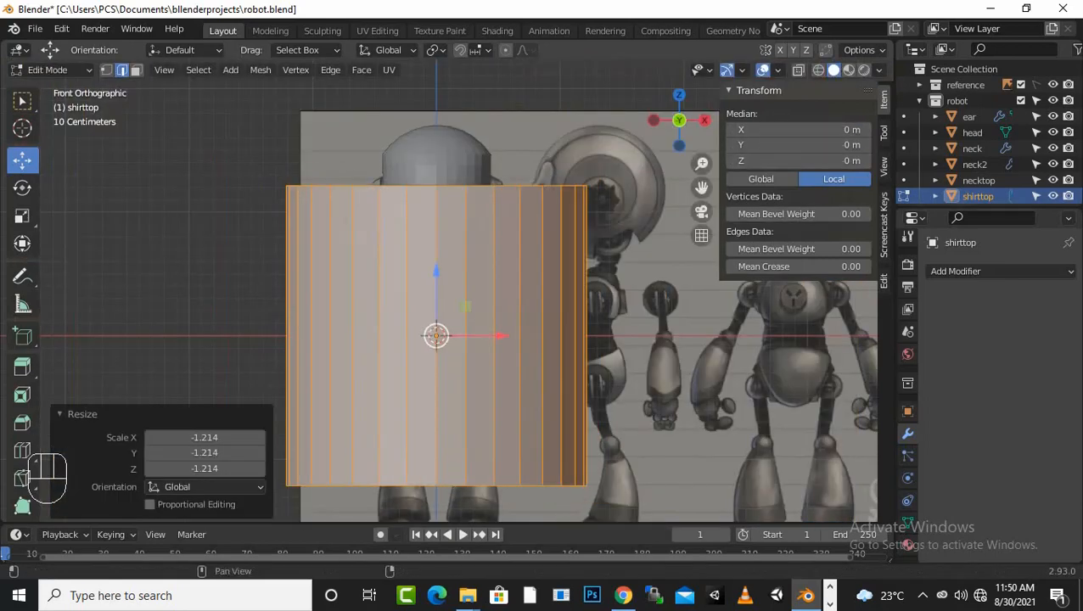
key(alt+z)
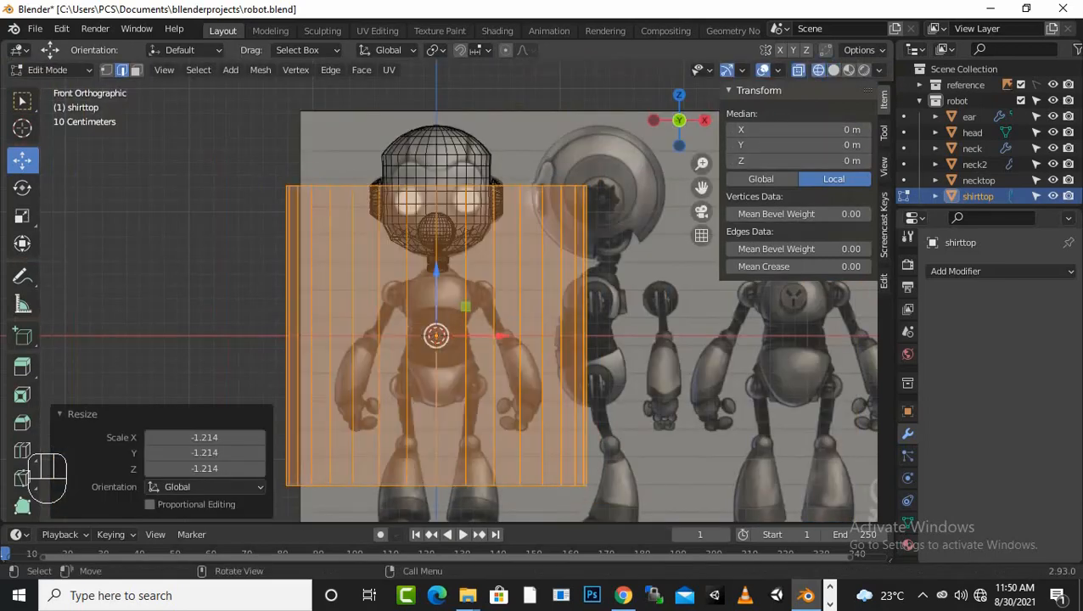
Step: Scale the cylinder mesh down to roughly chest size and raise it about 0.332 m along Z onto the upper torso
scroll(459, 297, up, 3)
key(s)
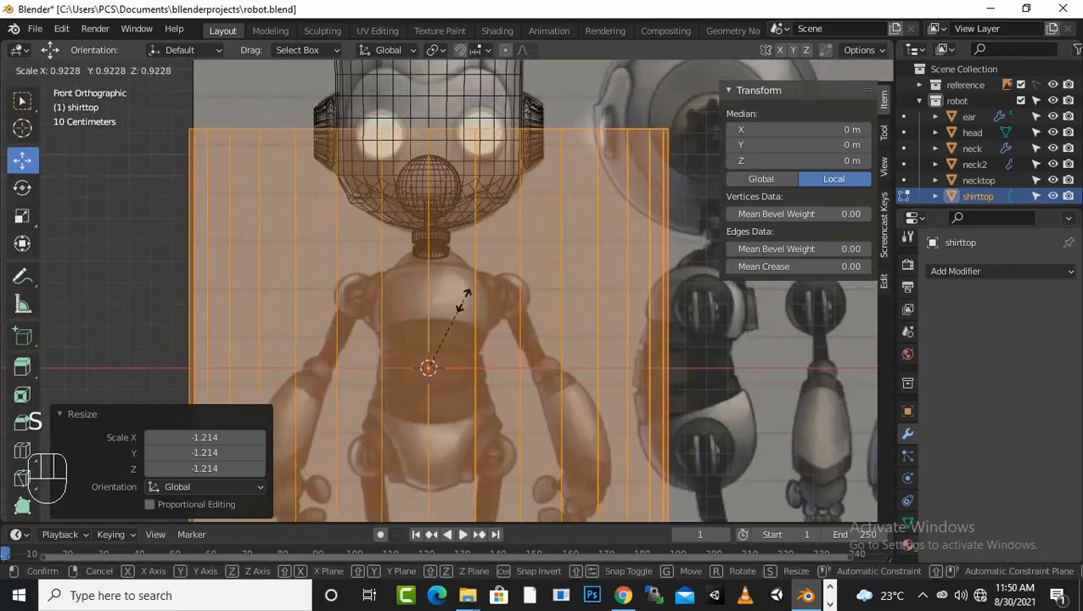
click(420, 361)
drag(429, 303, 429, 230)
scroll(428, 229, up, 4)
scroll(459, 291, up, 2)
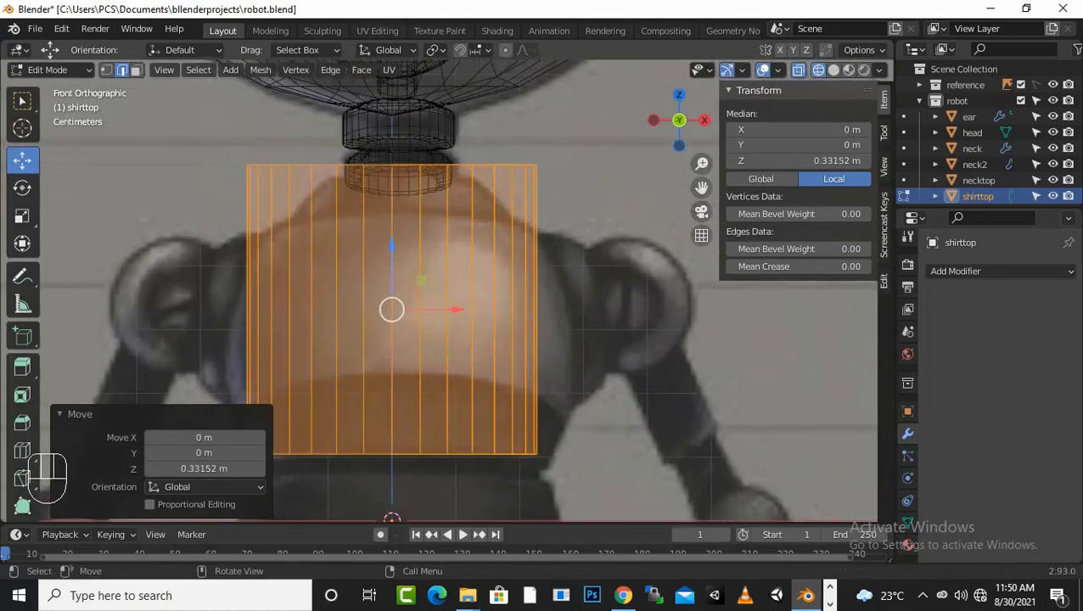
Step: Shrink the cylinder by factors of 0.686 and 0.790, raising it about 0.051 m along Z between the two scalings
key(s)
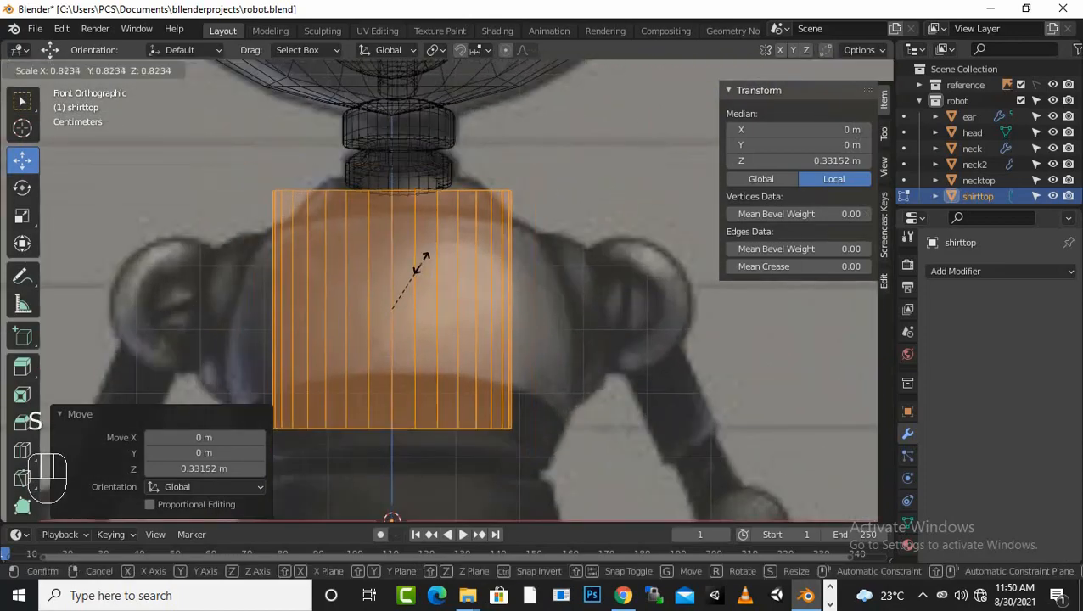
click(411, 269)
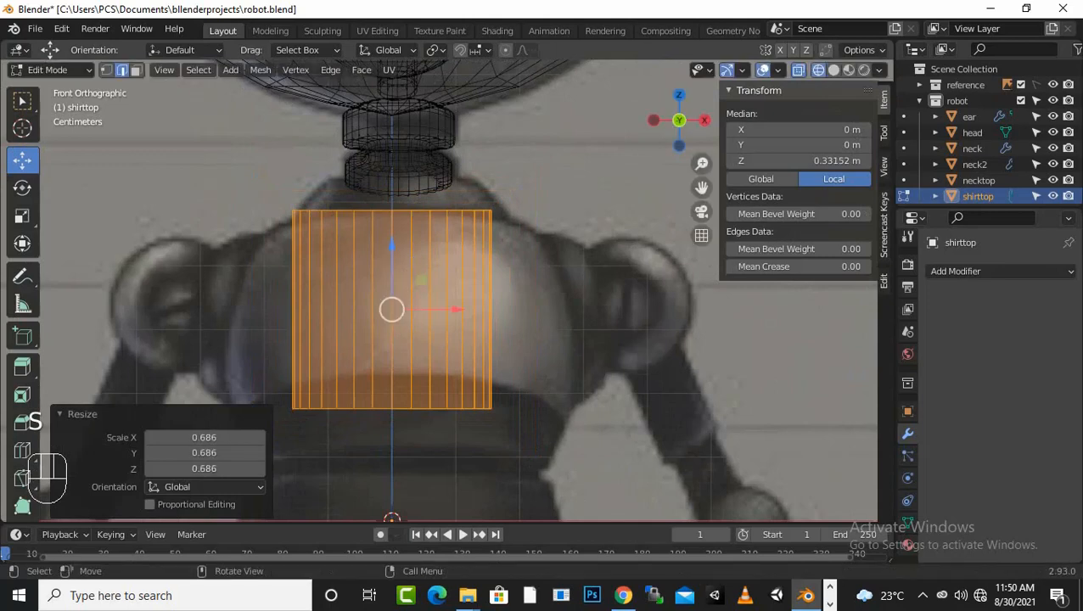
drag(391, 246, 391, 213)
key(s)
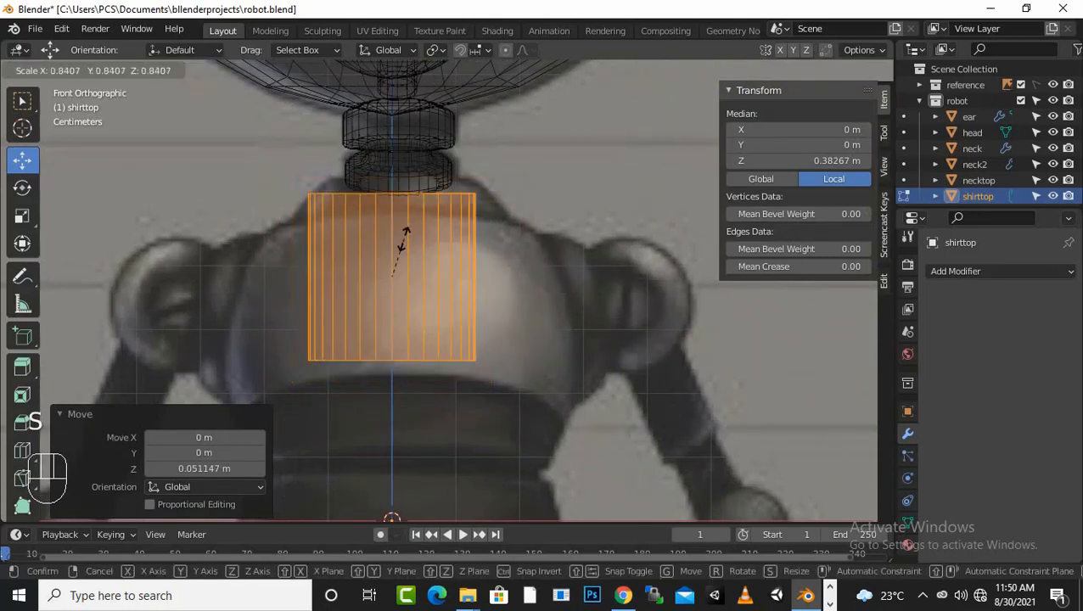
click(399, 241)
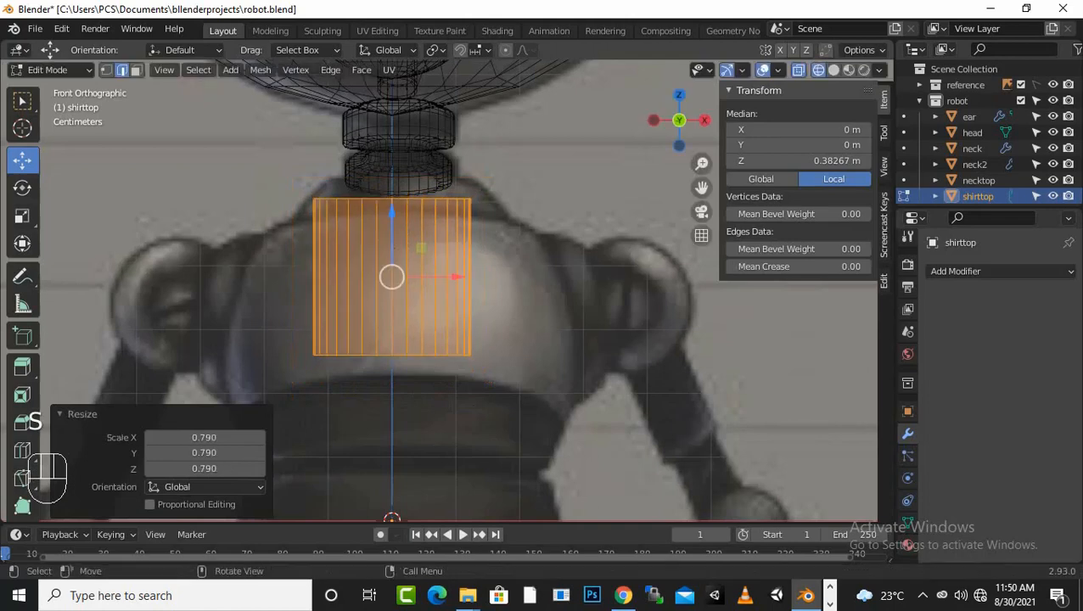
Step: Move the cylinder against the neck's lower ring, placing its median at X 0.00998 m and Z 0.41884 m
drag(392, 214, 391, 193)
drag(431, 255, 438, 255)
drag(399, 198, 398, 195)
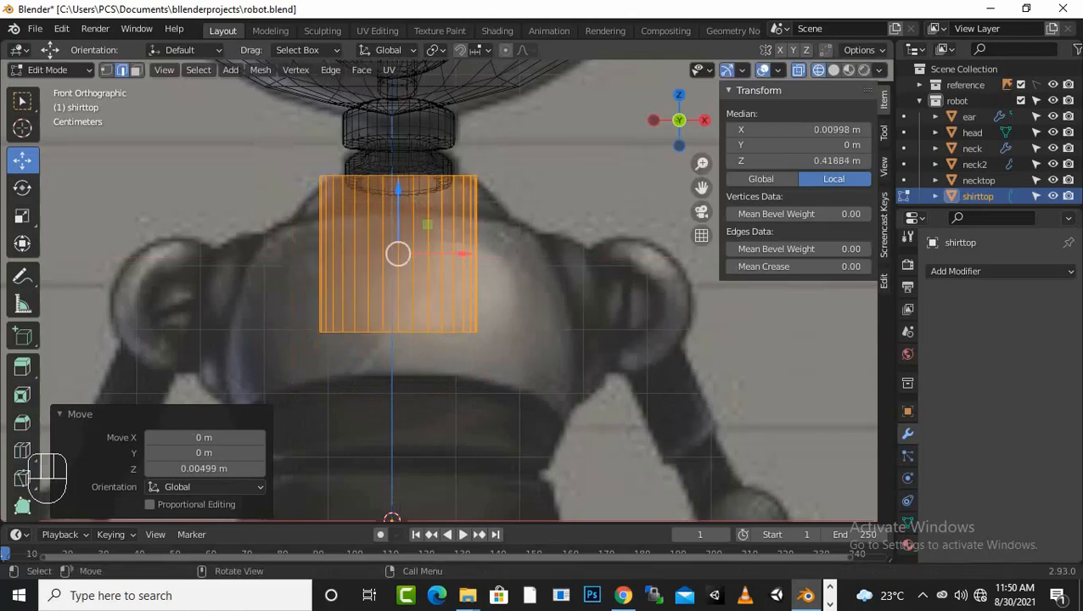
Step: In the right side view with solid shading, rotate the cylinder 18.7° to follow the neck's tilt and shift it about -0.006 m along Y
key(KP_3)
scroll(441, 291, down, 10)
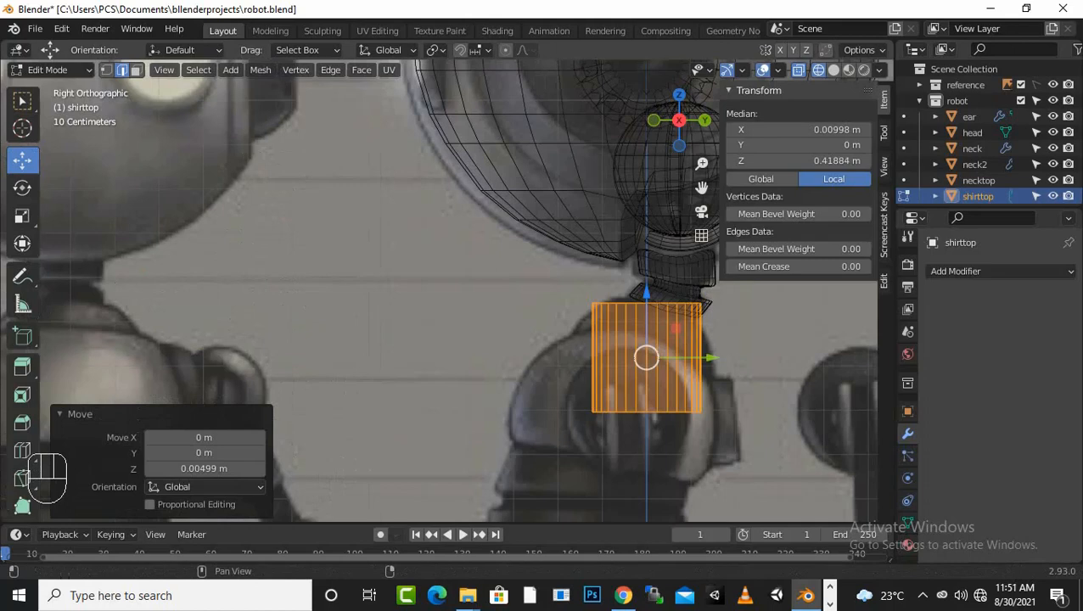
key(shift+z)
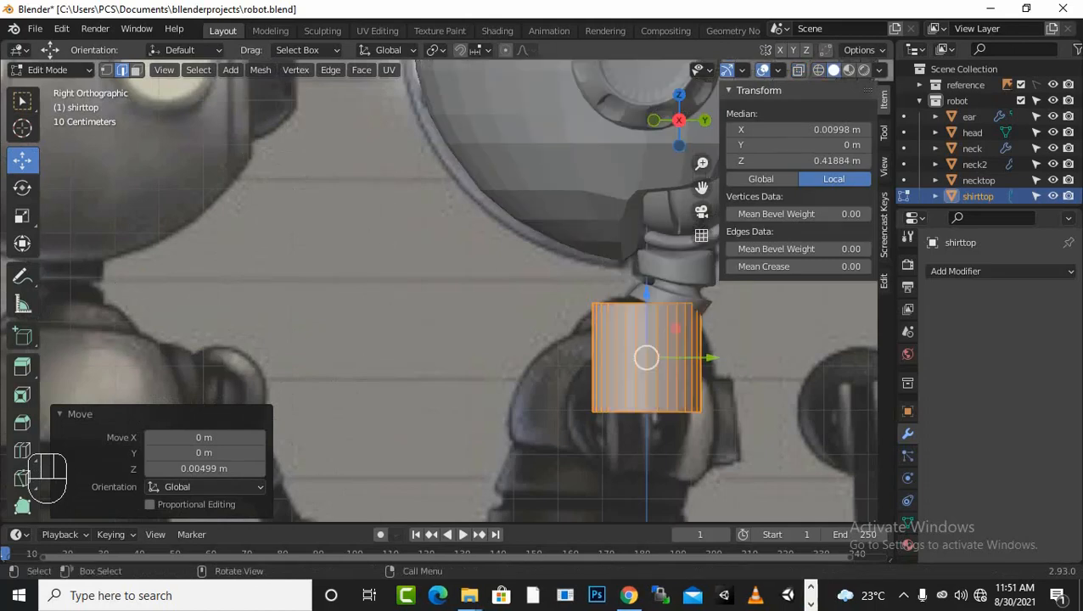
scroll(439, 290, up, 1)
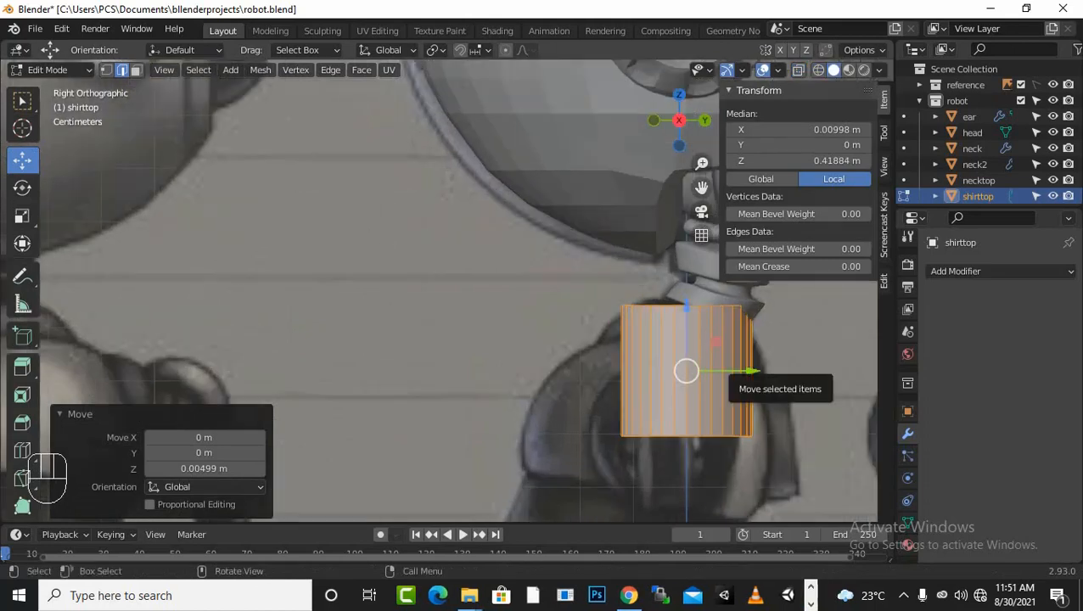
mouse_move(751, 371)
mouse_down()
mouse_move(530, 371)
mouse_move(769, 371)
mouse_move(628, 371)
mouse_move(767, 371)
mouse_move(752, 371)
mouse_up()
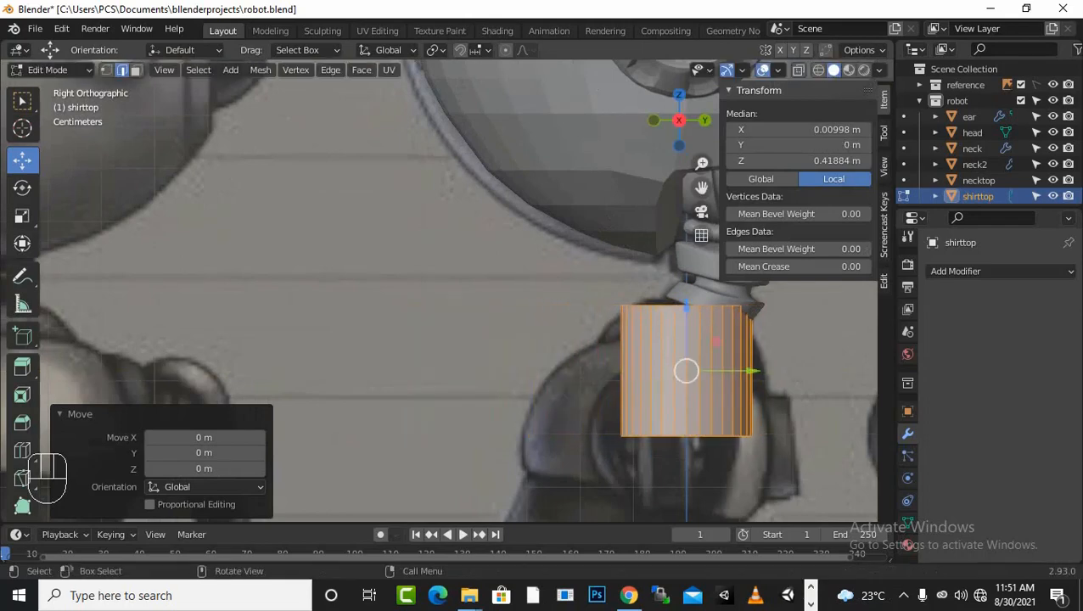
key(r)
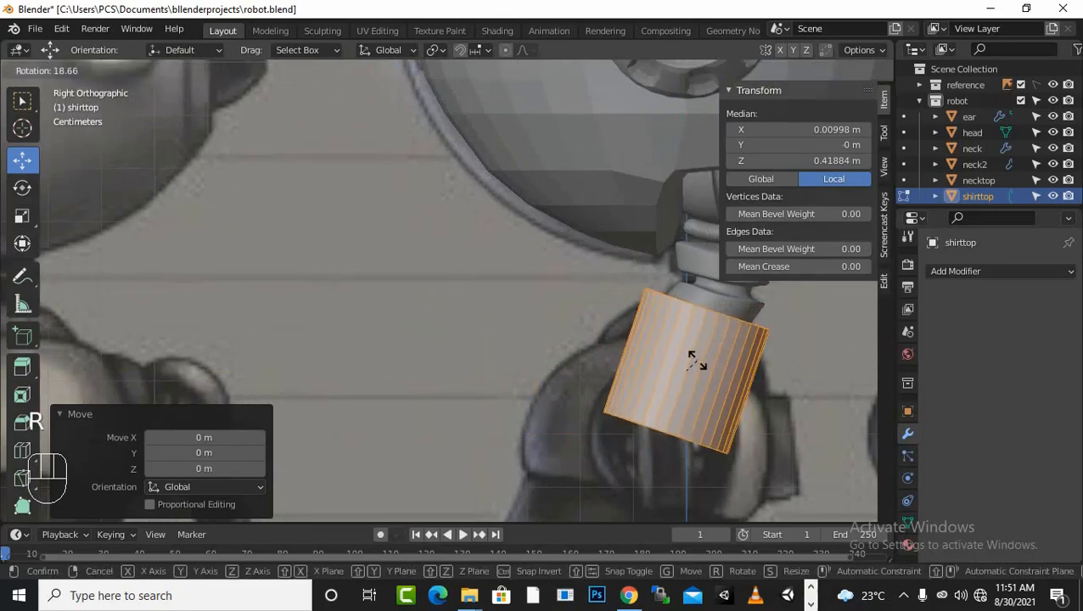
click(696, 361)
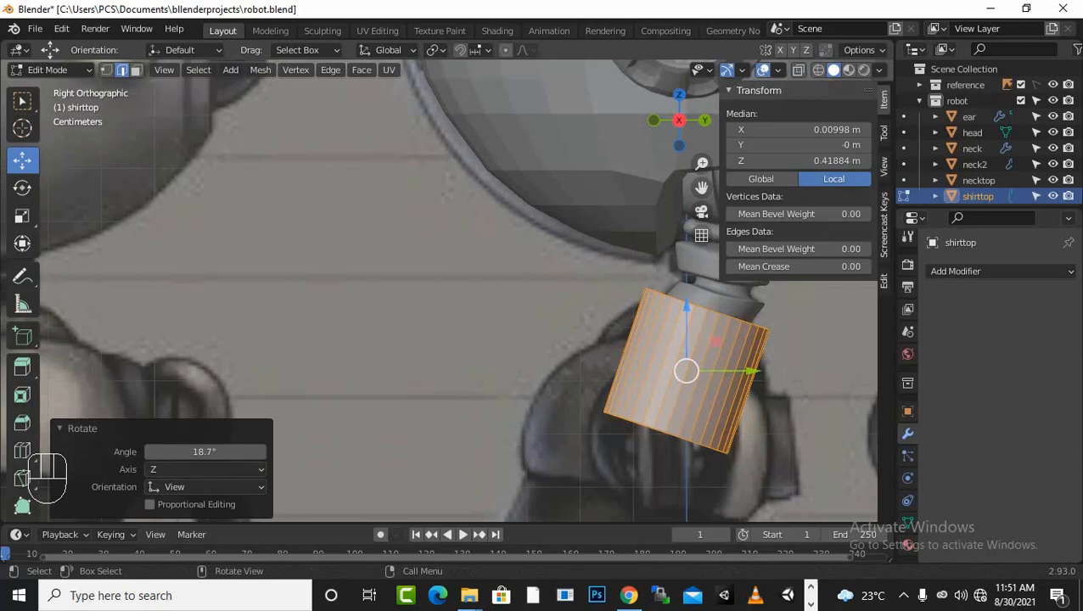
mouse_move(753, 371)
mouse_down()
mouse_move(697, 370)
mouse_move(750, 371)
mouse_up()
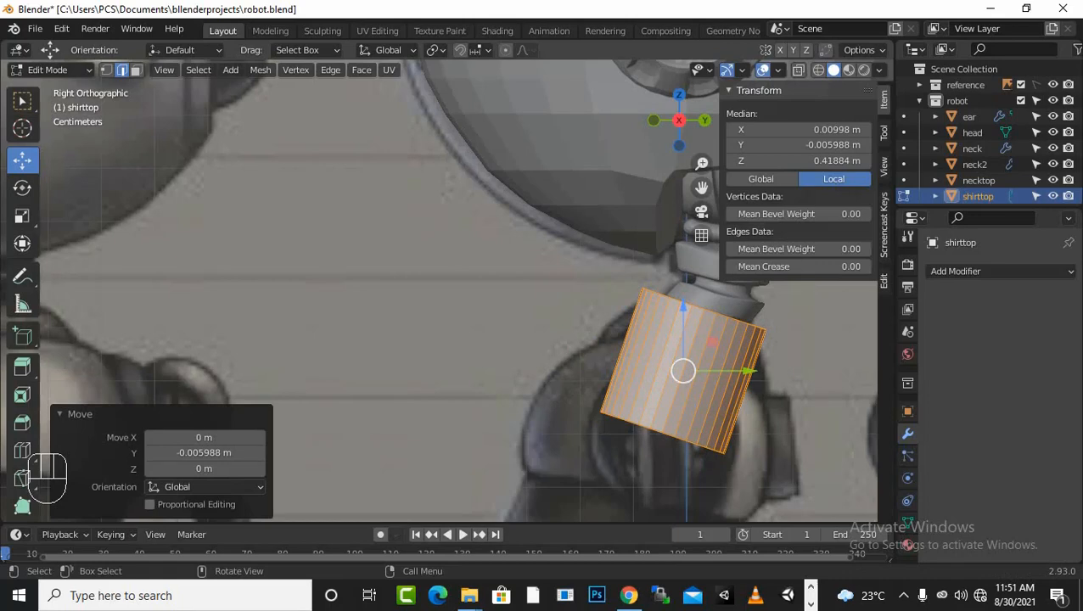
Step: Select all vertices of the cylinder's bottom ring and raise them about 0.16 m along Z to shorten the cylinder
key(Tab)
key(Tab)
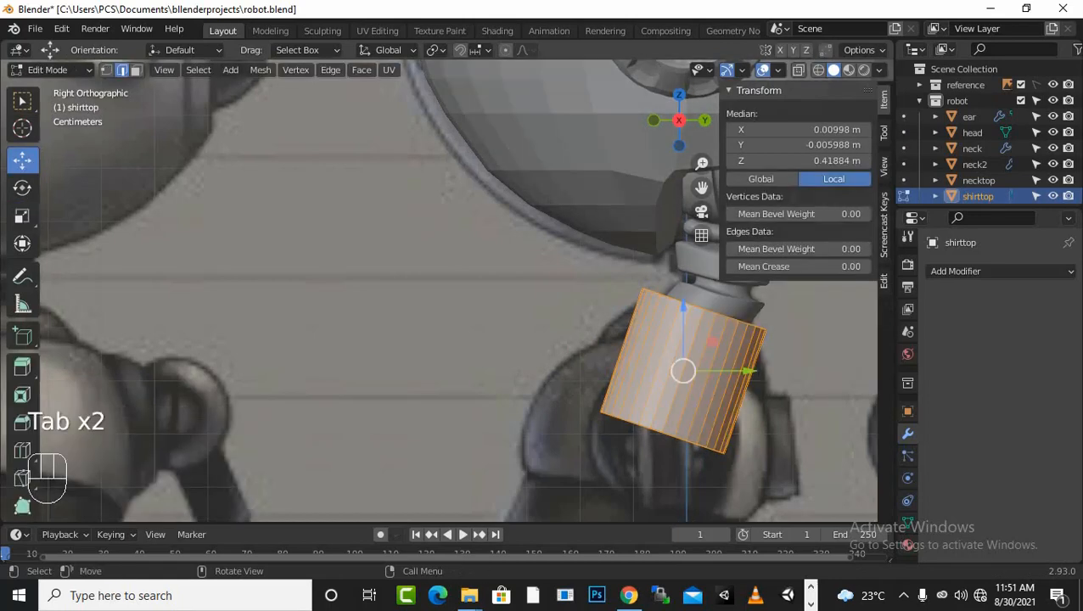
key(1)
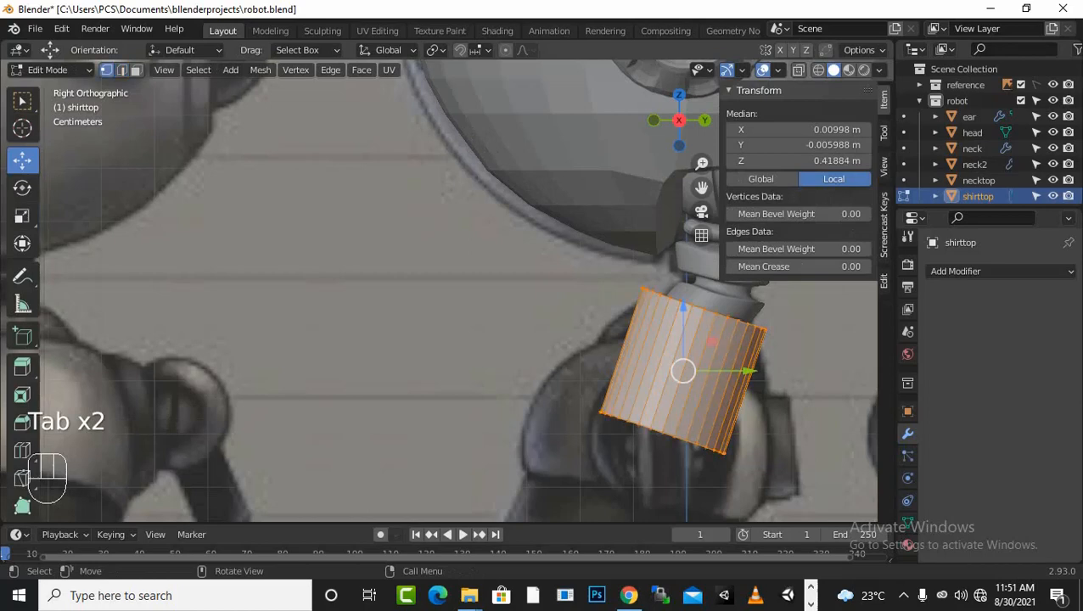
drag(557, 383, 735, 510)
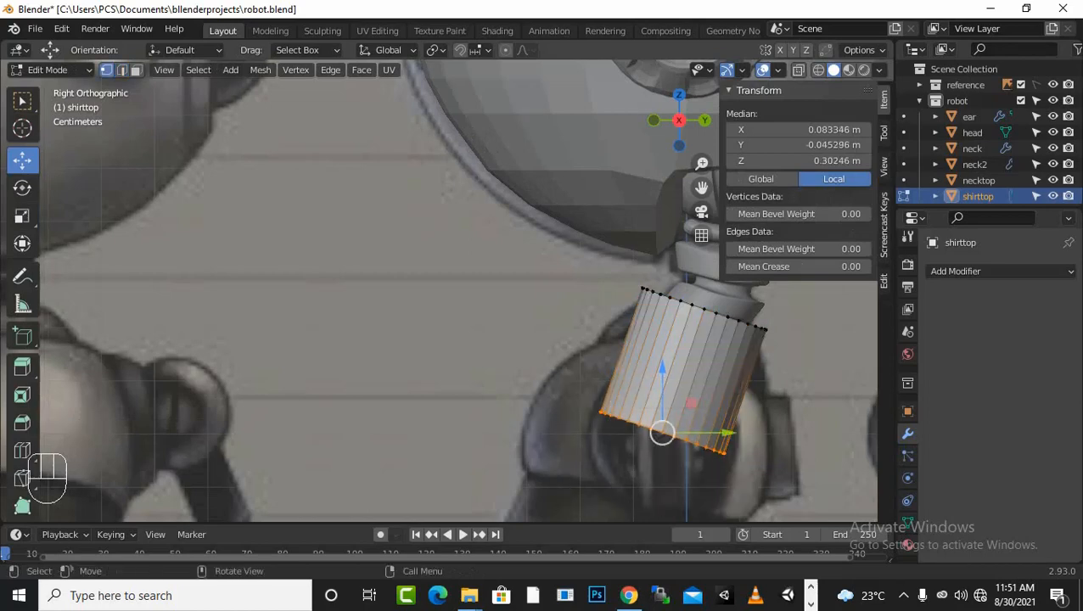
key(KP_1)
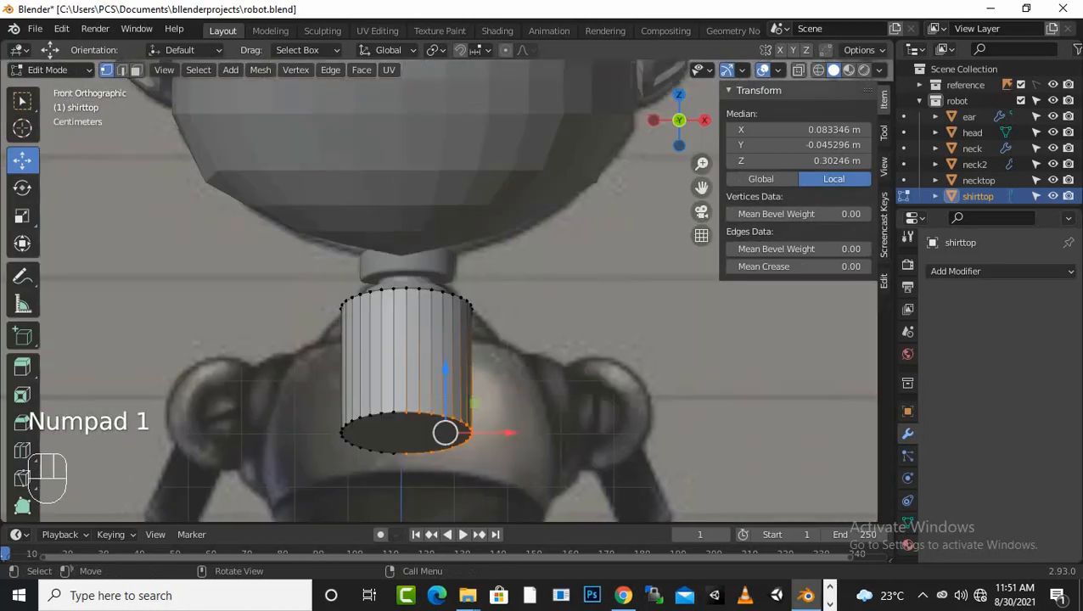
click(552, 339)
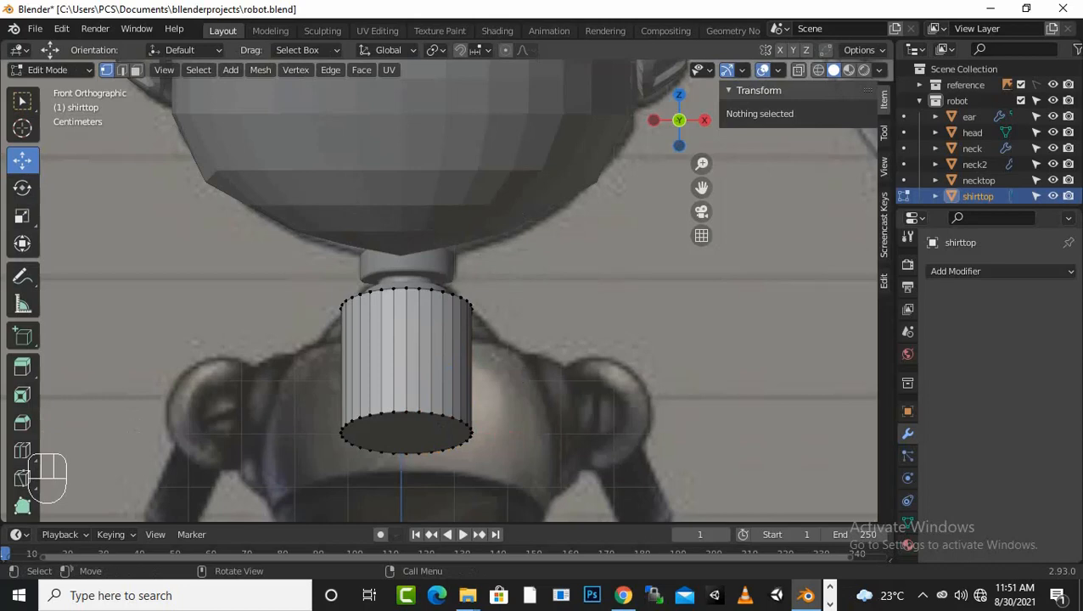
drag(258, 366, 506, 481)
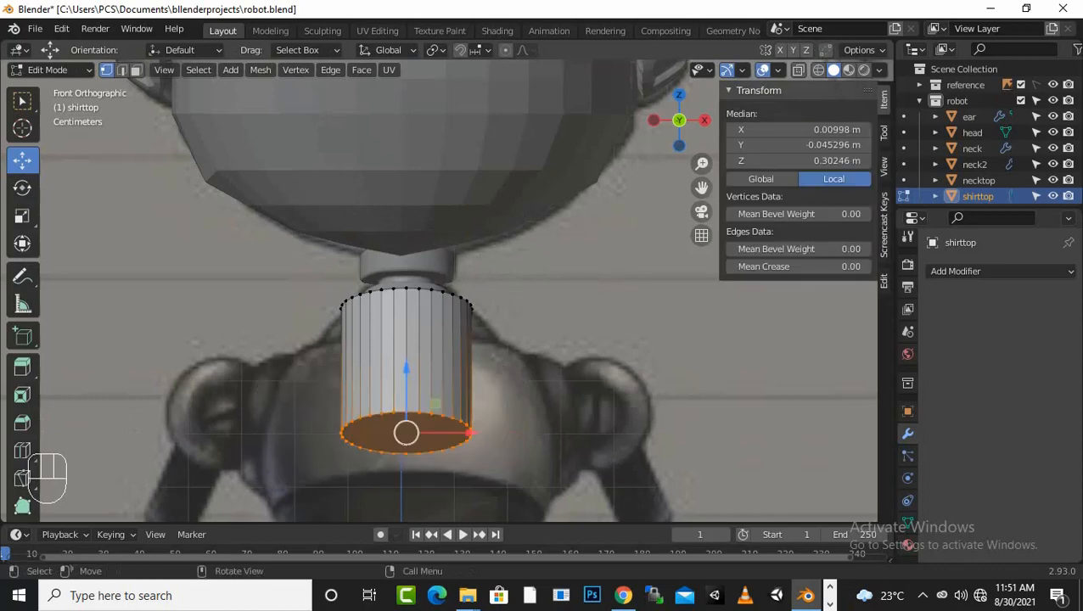
drag(407, 369, 407, 251)
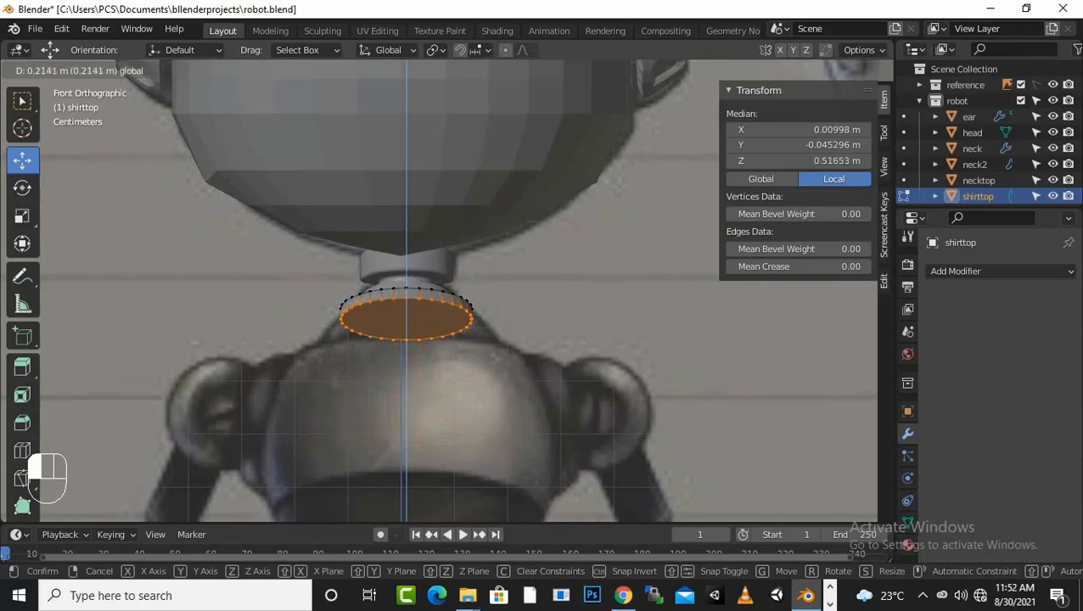
drag(407, 252, 406, 281)
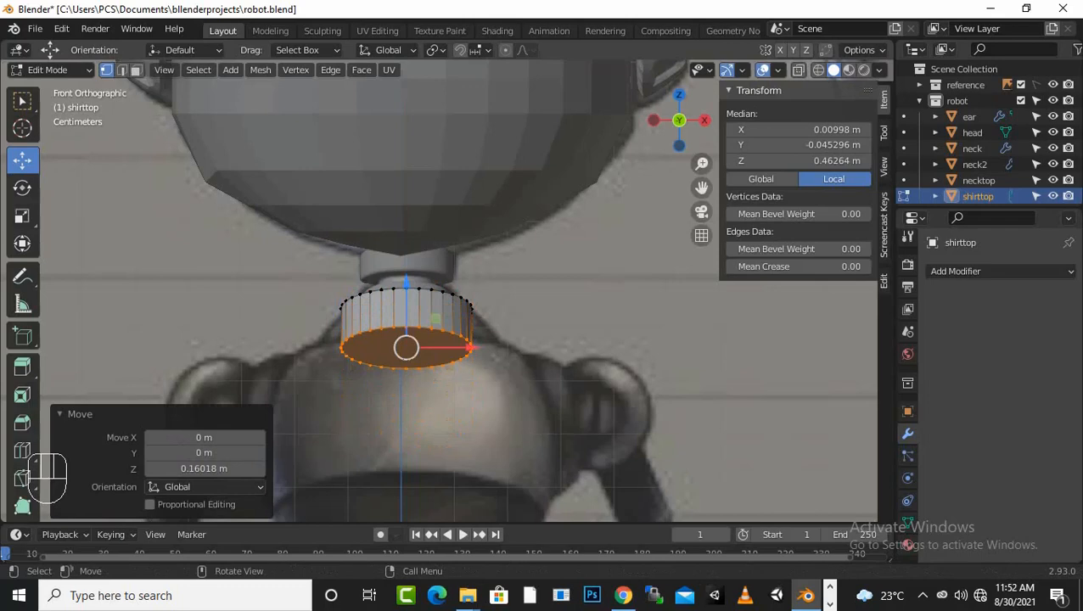
Step: Scale the bottom ring by 1.502 and shift it about 0.031 m along Y and -0.031 m along Z in side view
key(s)
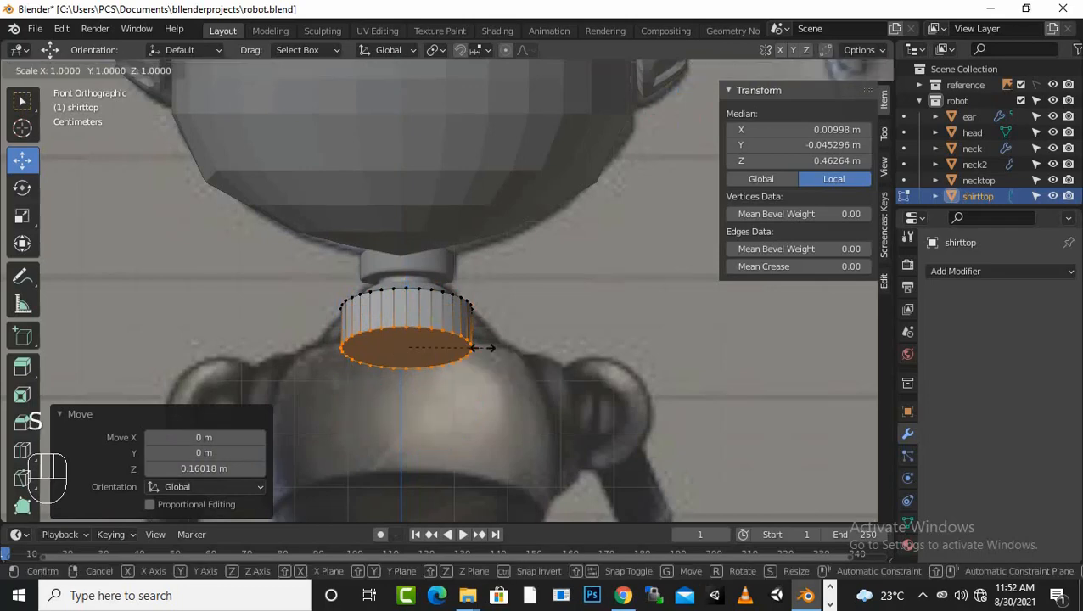
click(530, 347)
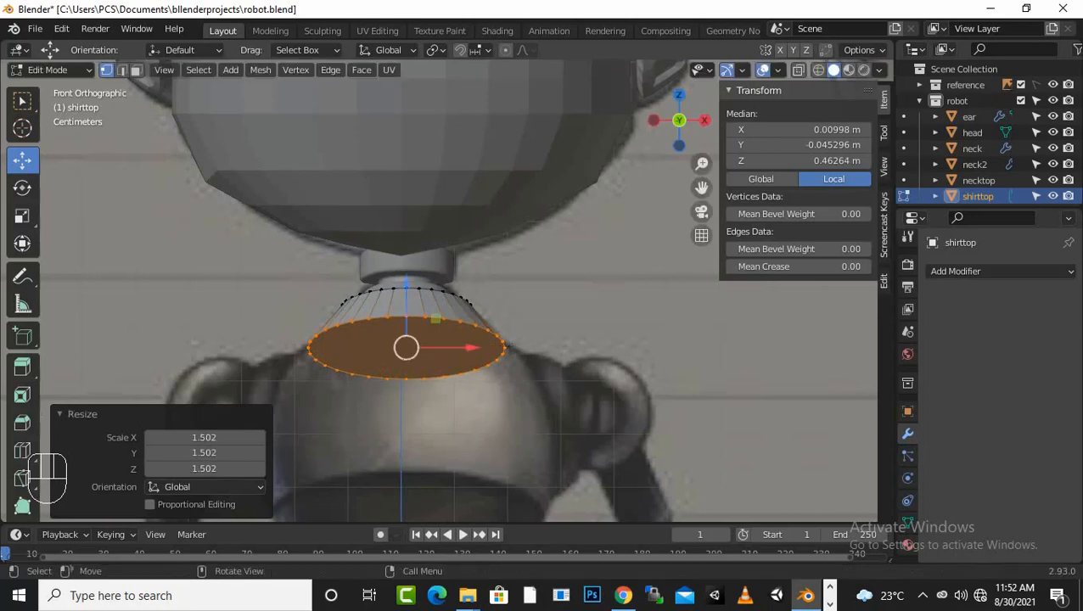
key(KP_3)
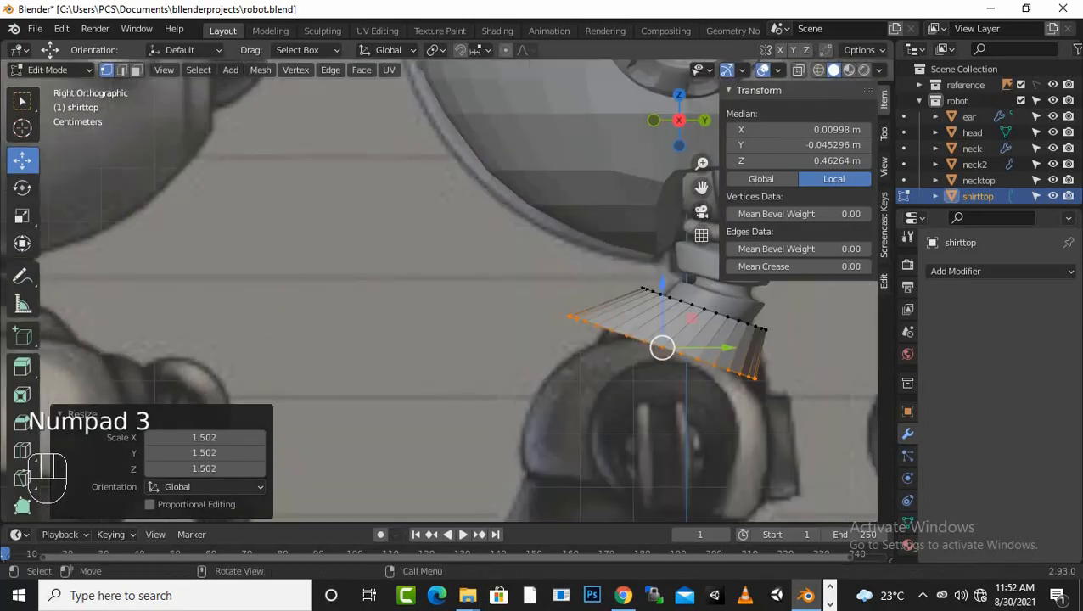
drag(664, 348, 679, 348)
drag(679, 285, 679, 301)
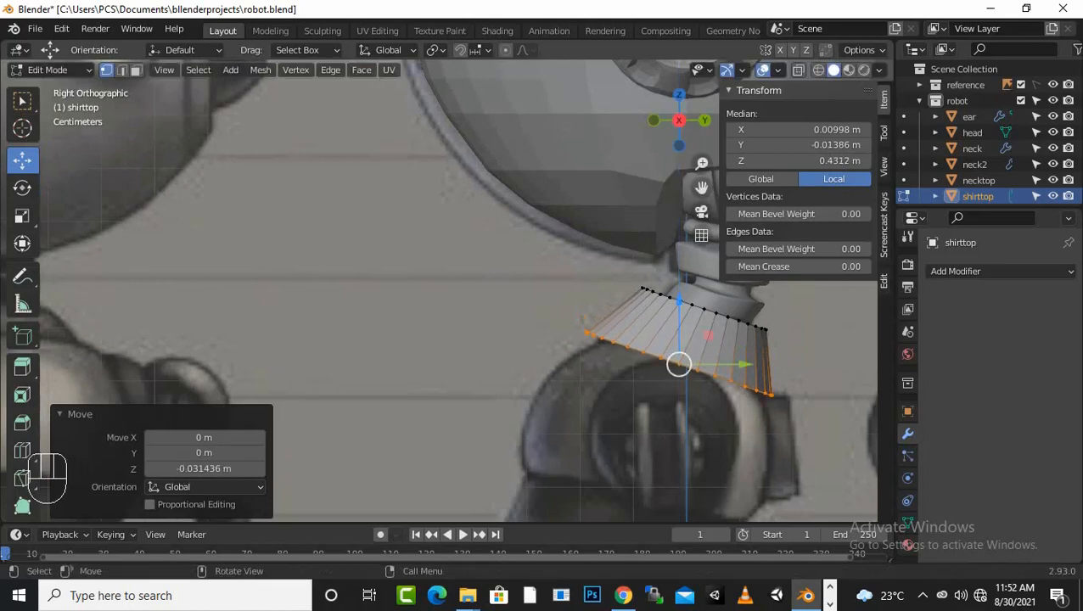
Step: Show the mesh as see-through wireframe and scale the bottom ring by 0.937 to fit the reference shoulder outline
click(798, 70)
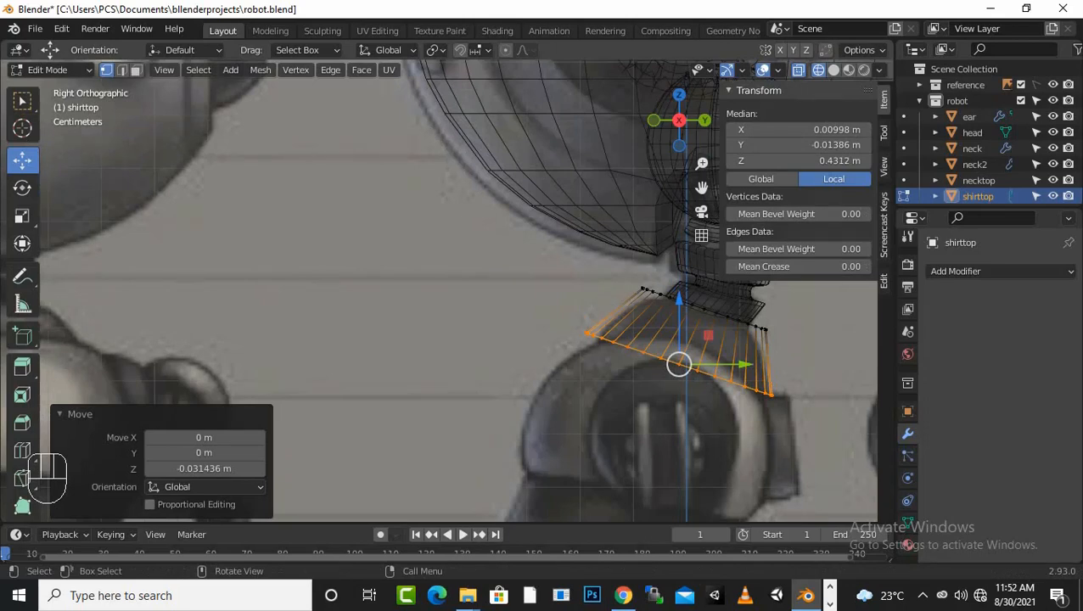
key(s)
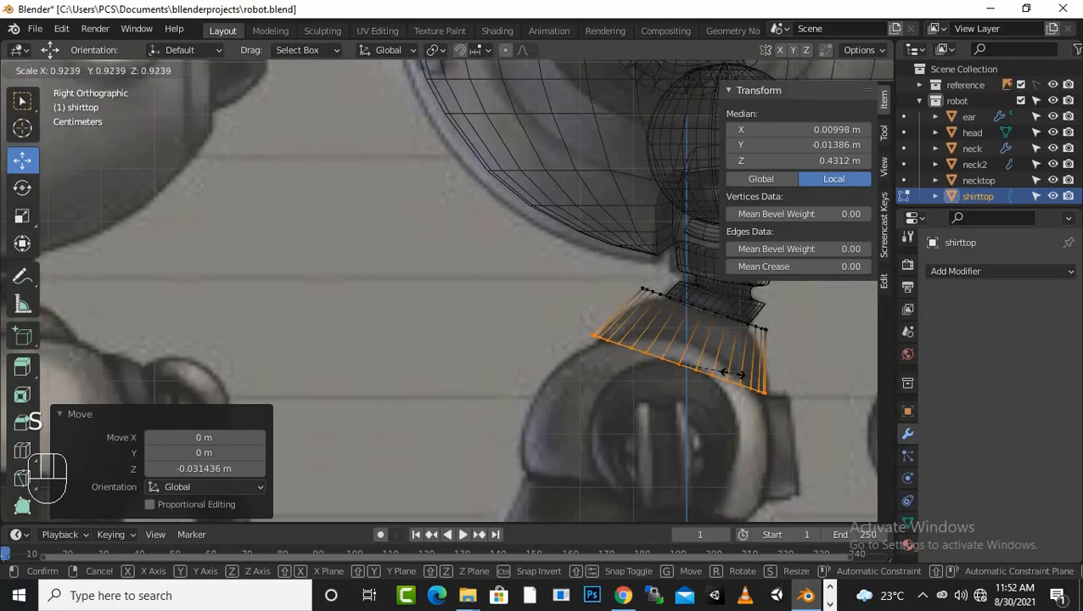
click(732, 373)
scroll(439, 291, up, 1)
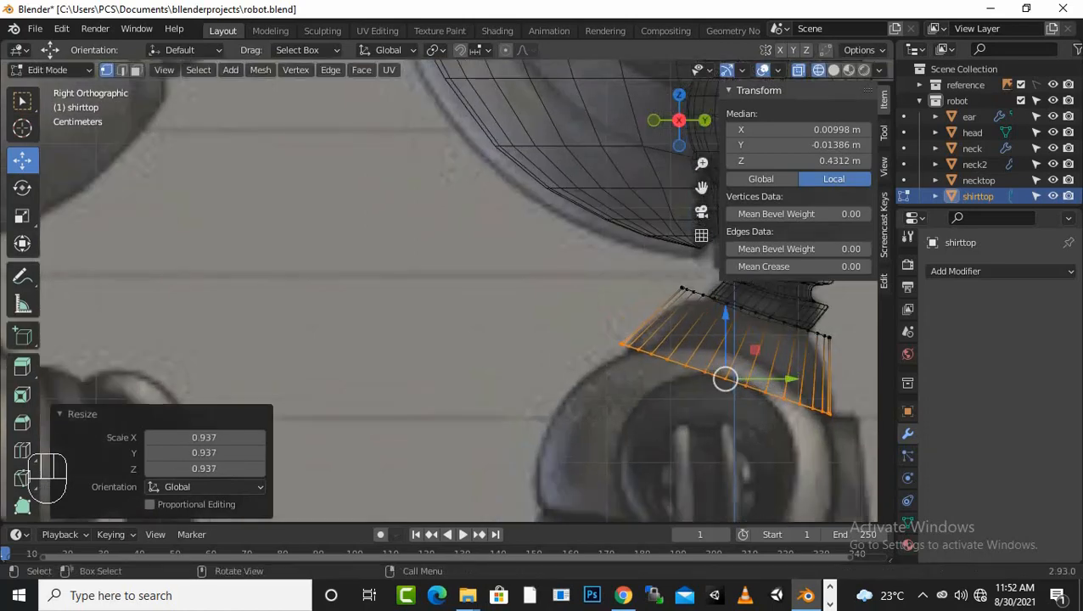
Step: Shift the shirttop's bottom ring about 0.007 m along Y to follow the reference shoulder outline
scroll(439, 292, up, 1)
scroll(439, 291, down, 1)
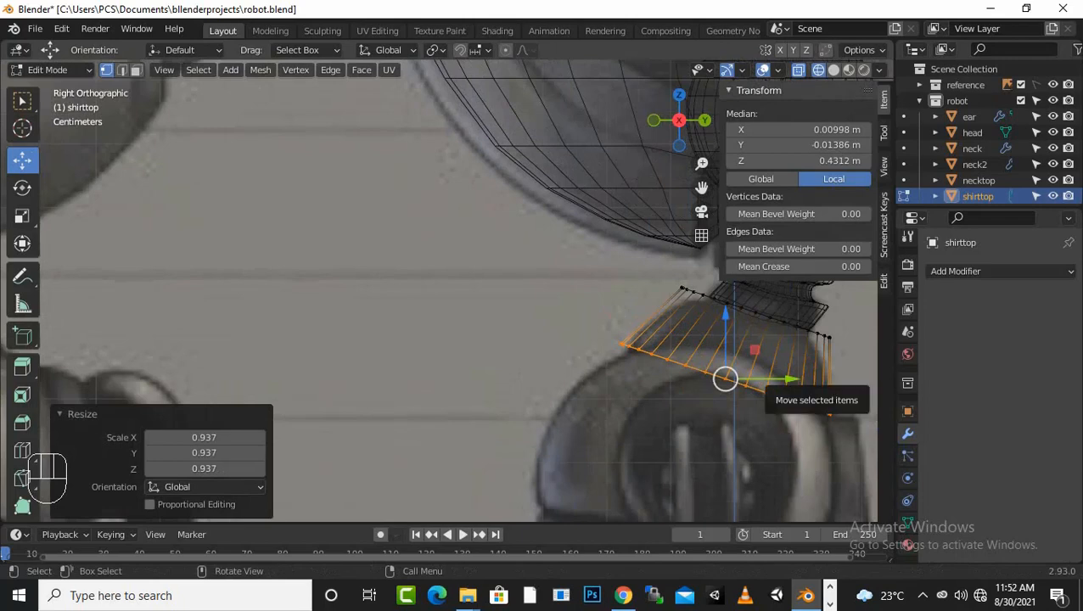
drag(725, 379, 730, 379)
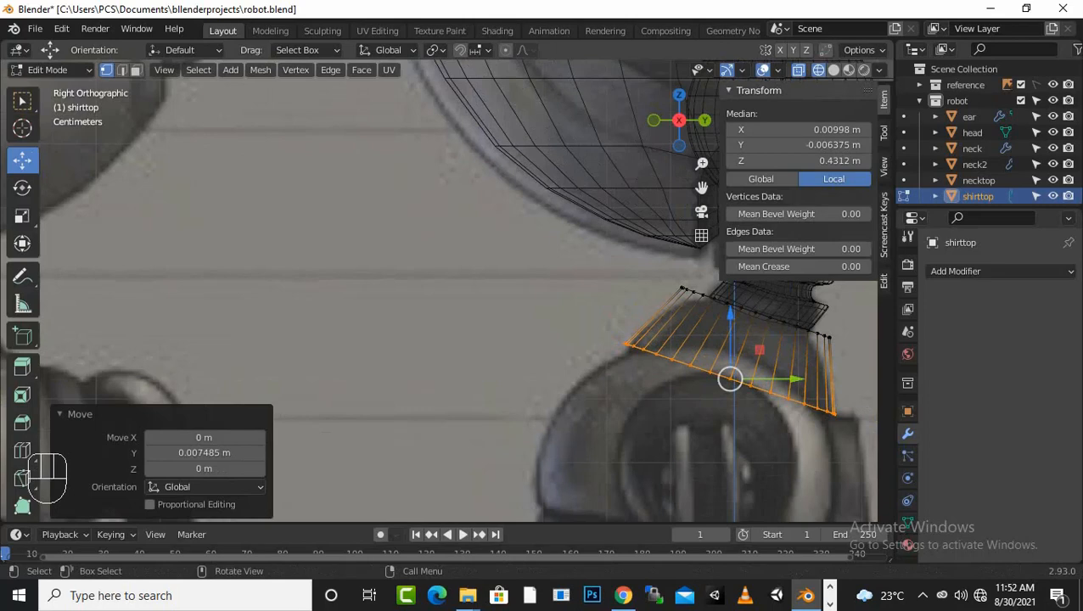
Step: Select the middle vertices on both sides of the bottom ring and enable proportional editing
click(730, 379)
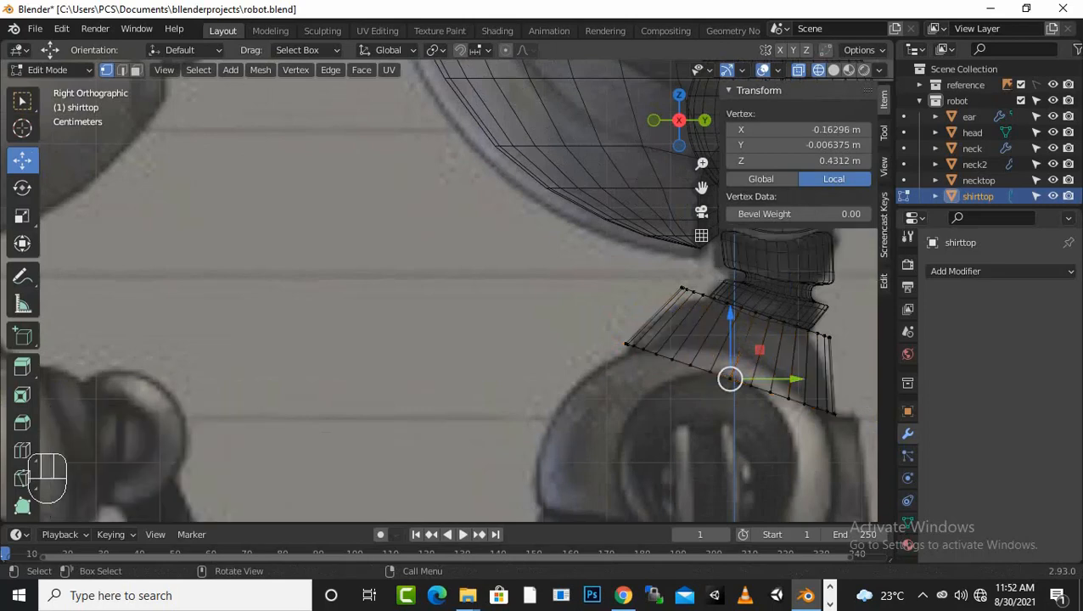
drag(730, 379, 745, 414)
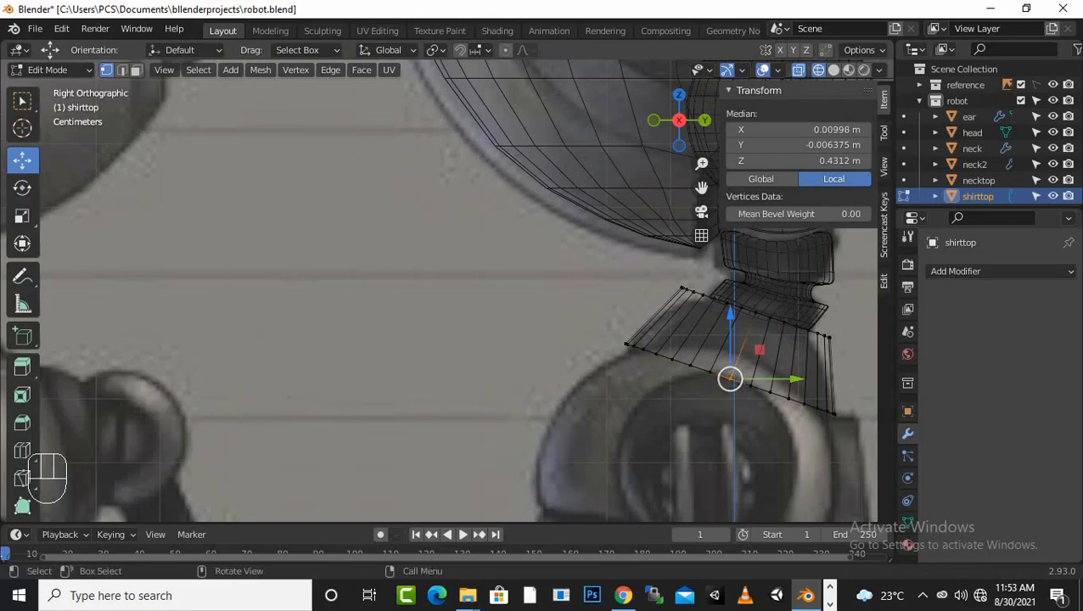
key(o)
drag(730, 316, 730, 284)
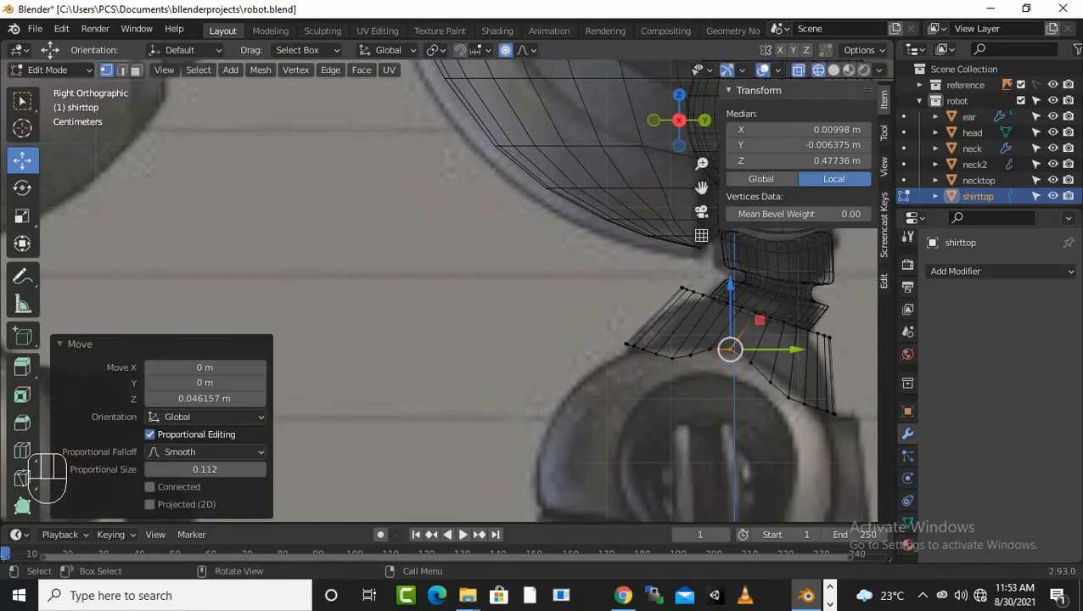
drag(788, 349, 738, 349)
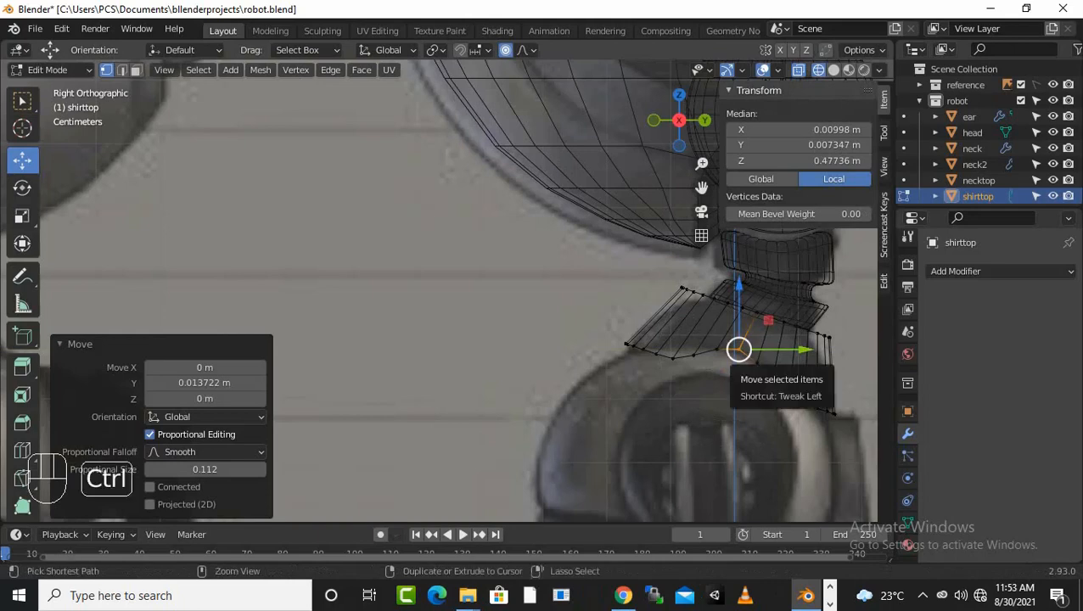
key(ctrl+z)
key(ctrl+z)
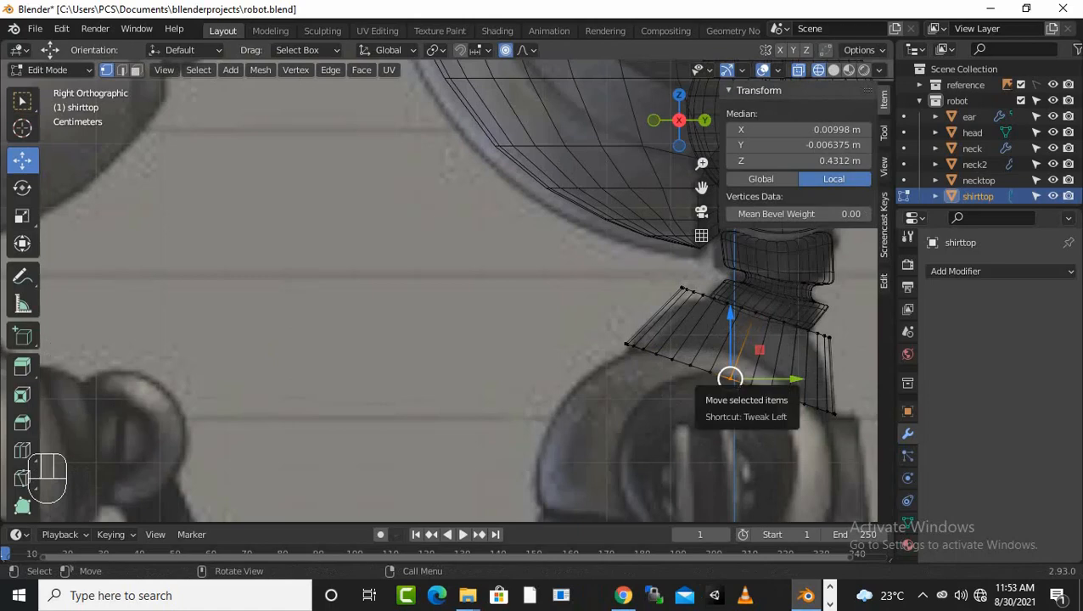
Step: Arch the bottom ring by moving its middle vertices about 0.02 m along Y and 0.04 m along Z with smooth proportional size 0.218
key(g)
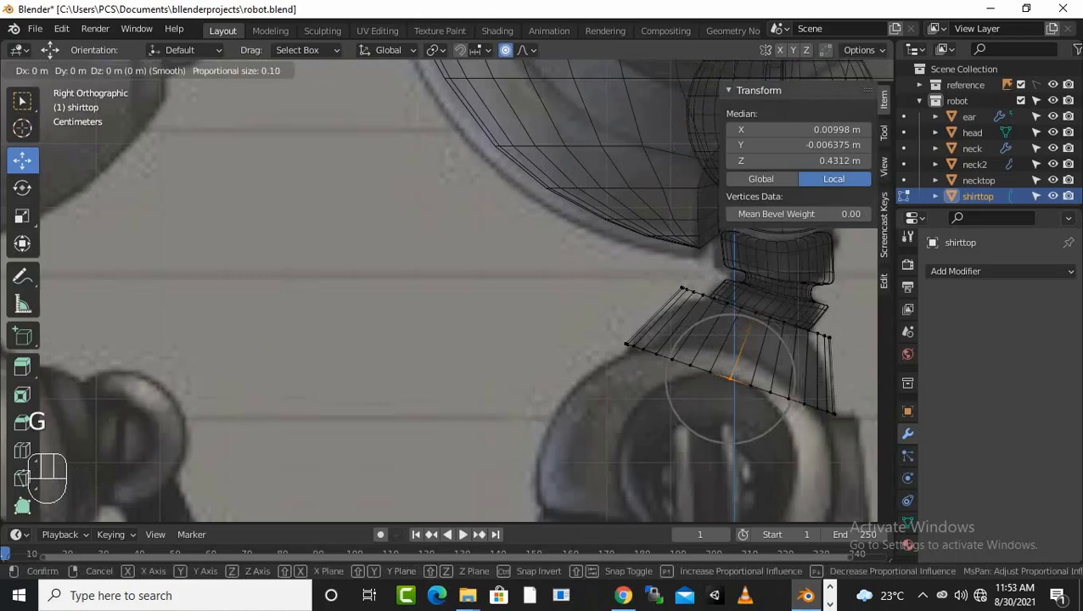
scroll(730, 378, down, 7)
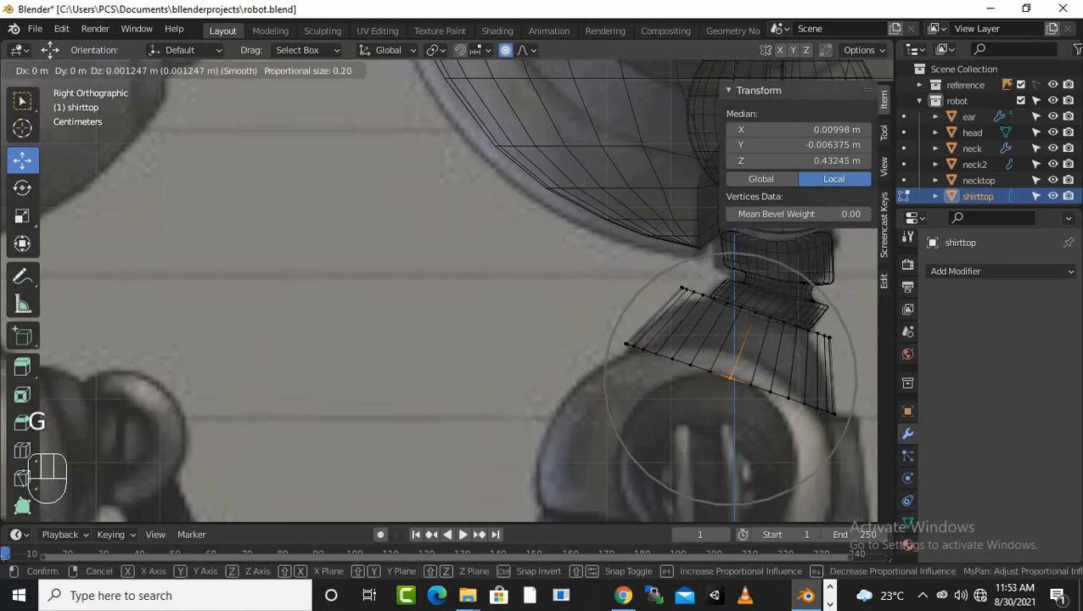
scroll(730, 378, down, 1)
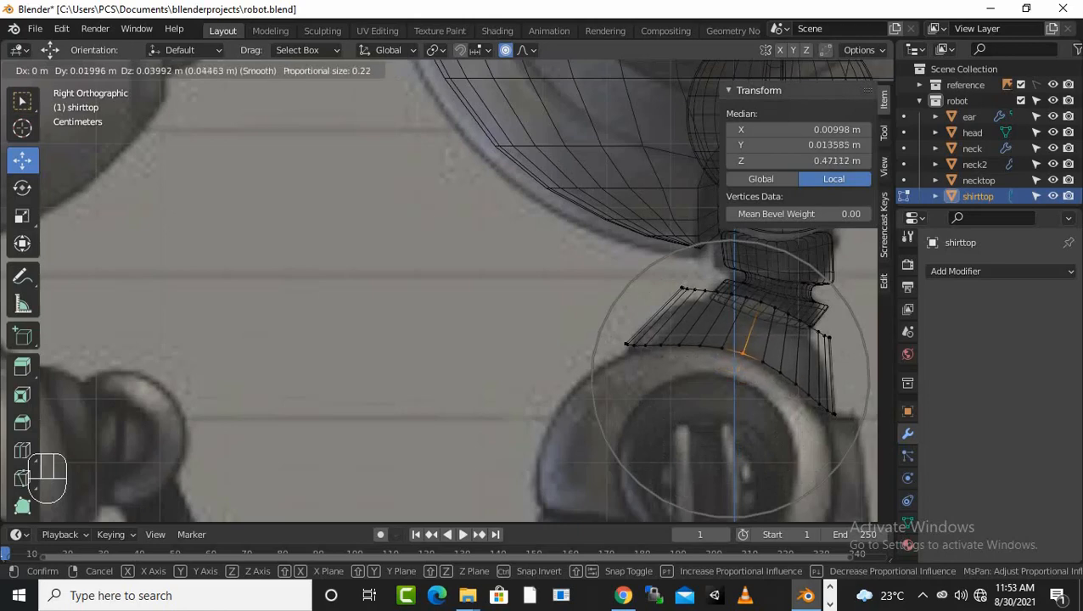
click(743, 350)
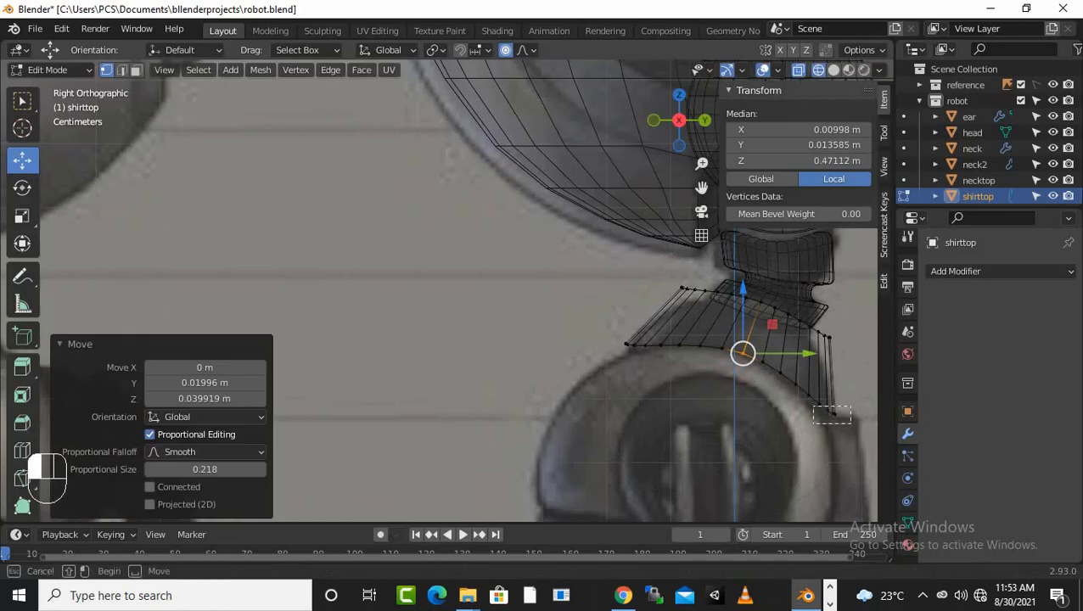
Step: Move the bottom ring's rear corner vertices about -0.005 m along Y and -0.006 m along Z with proportional editing
click(831, 412)
click(831, 412)
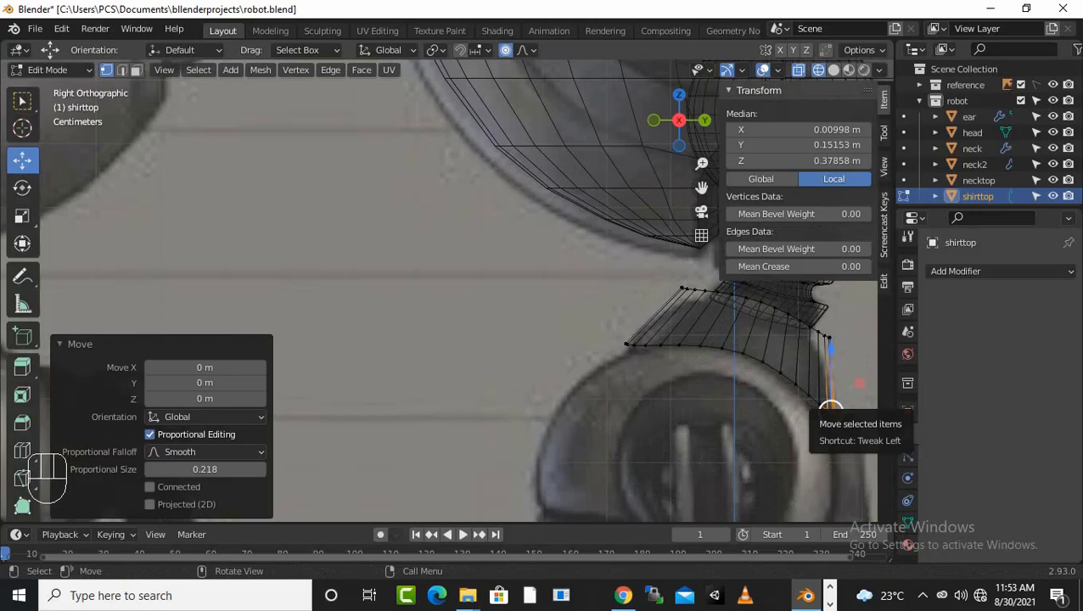
key(g)
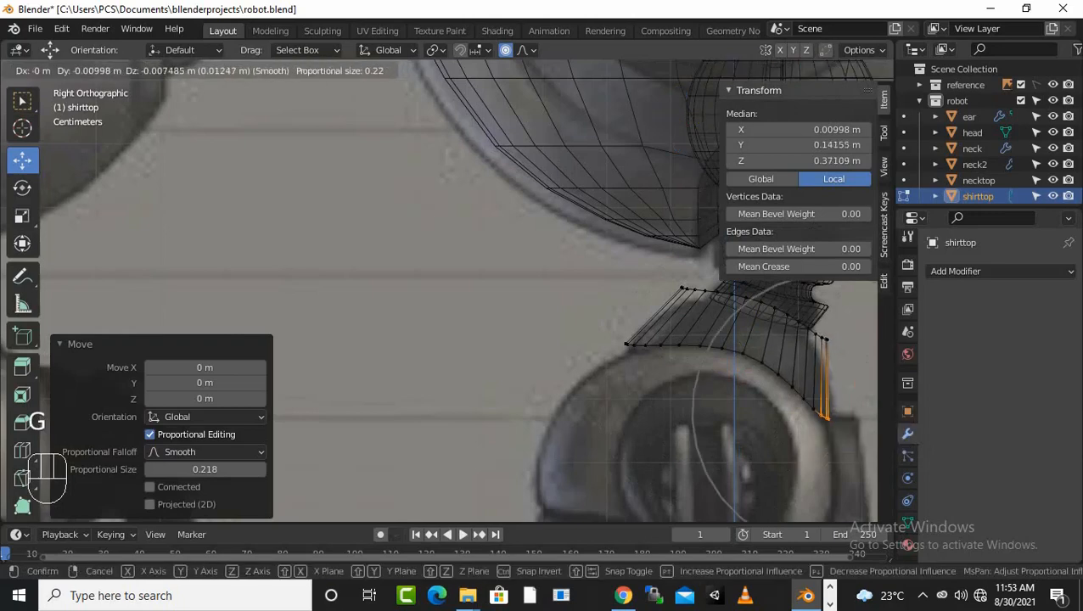
click(830, 416)
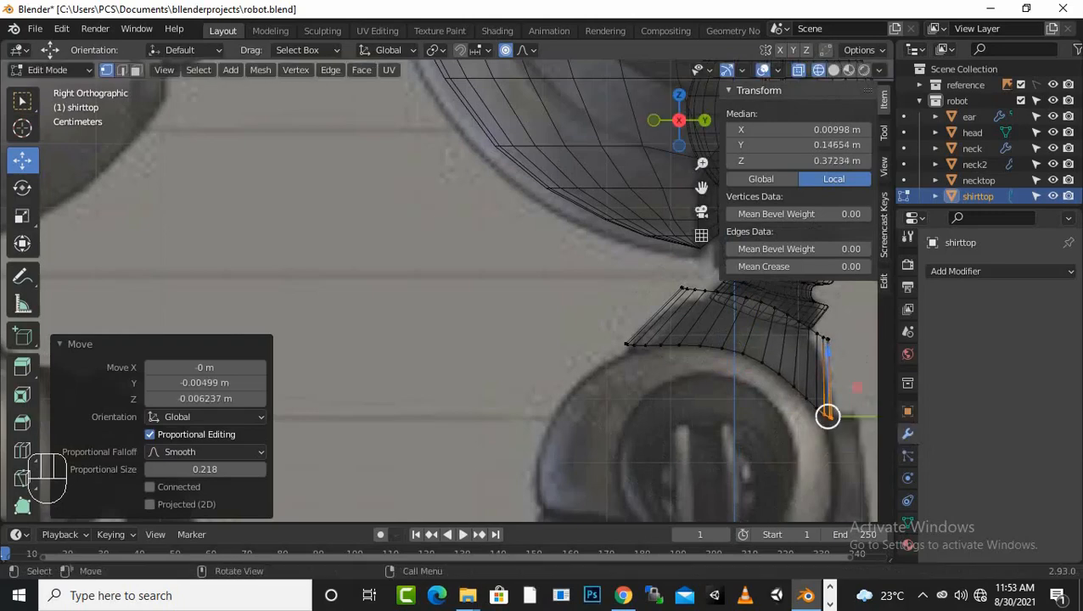
Step: Lower the bottom ring's front corner vertices about 0.007 m along Z with proportional editing
drag(586, 323, 645, 371)
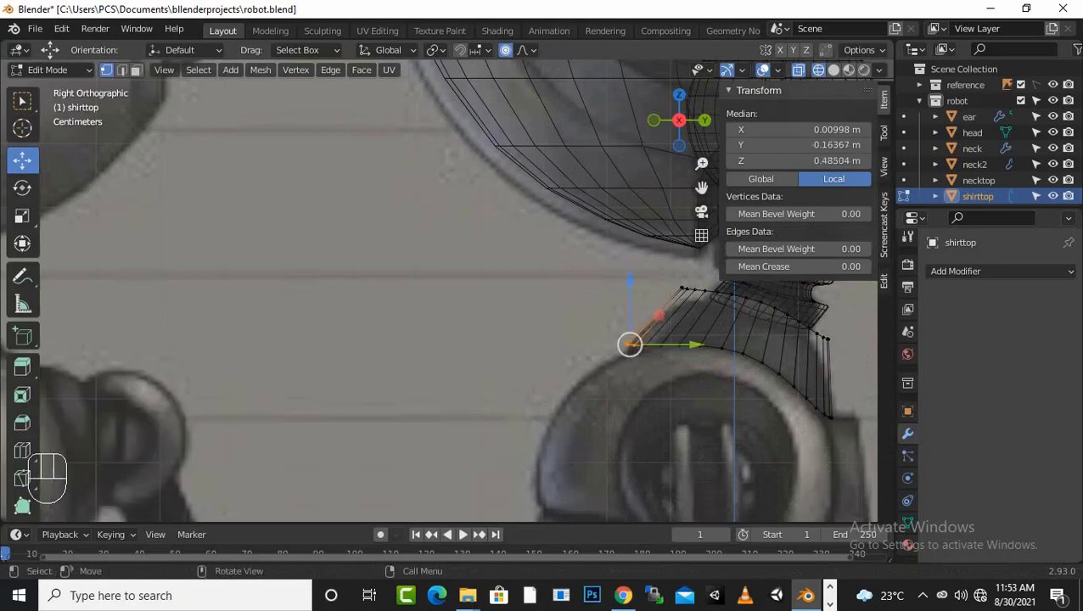
key(g)
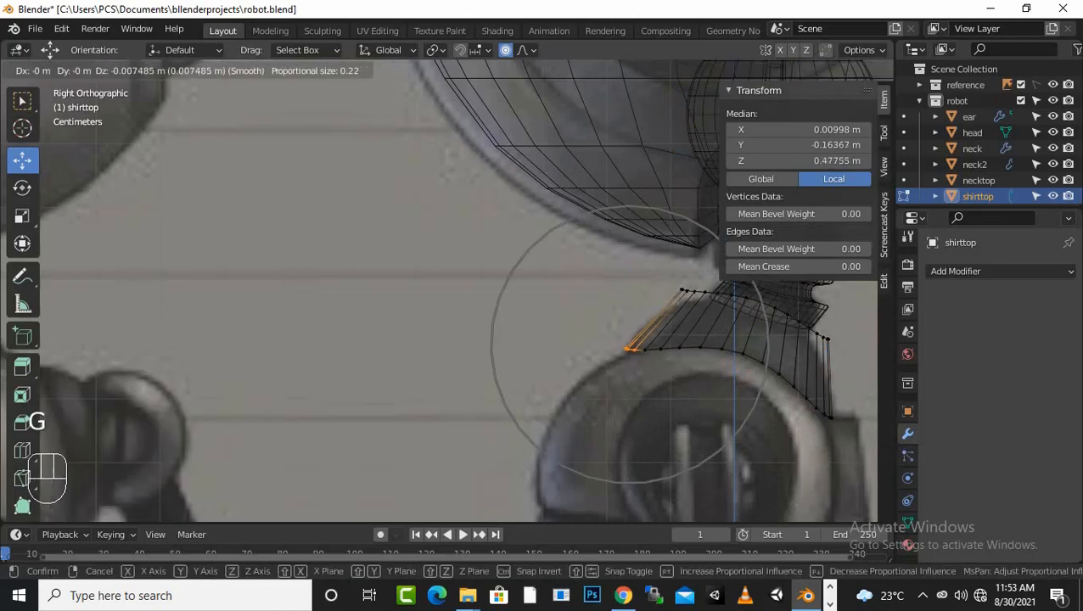
click(646, 376)
Step: Try to move the top ring's rear vertices about -0.015 m along Y and -0.011 m along Z
mouse_move(821, 326)
mouse_down()
mouse_move(854, 346)
mouse_move(851, 331)
mouse_move(810, 356)
mouse_move(822, 337)
mouse_up()
click(829, 339)
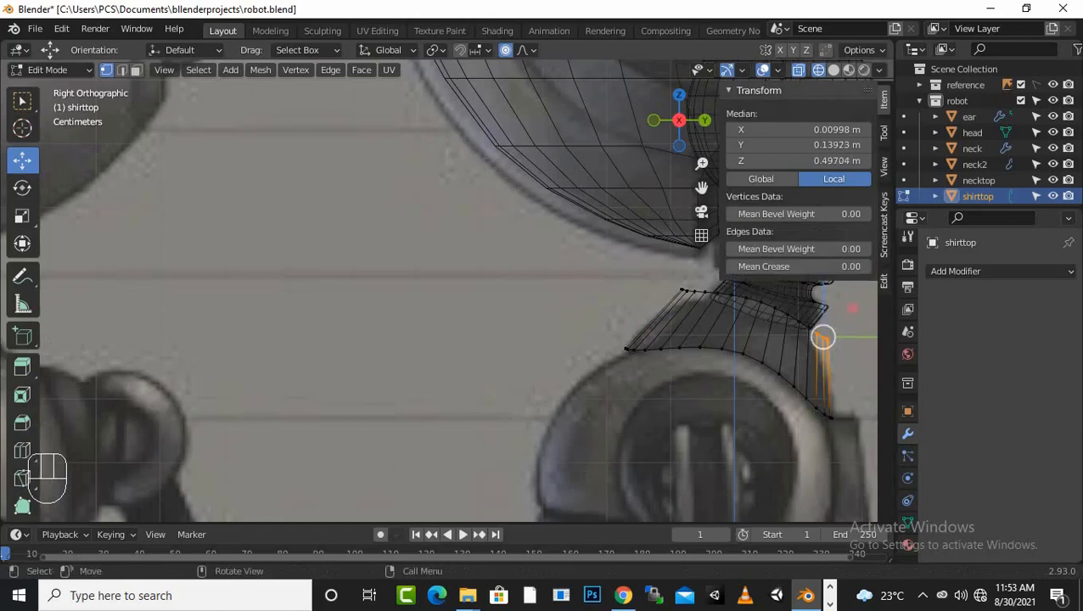
key(g)
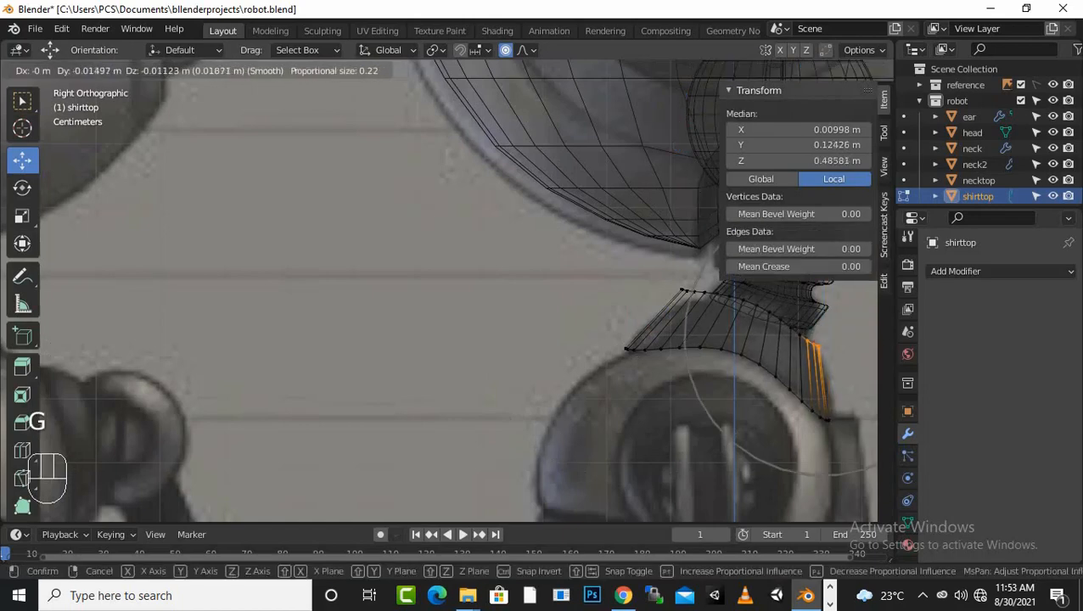
click(812, 345)
key(ctrl)
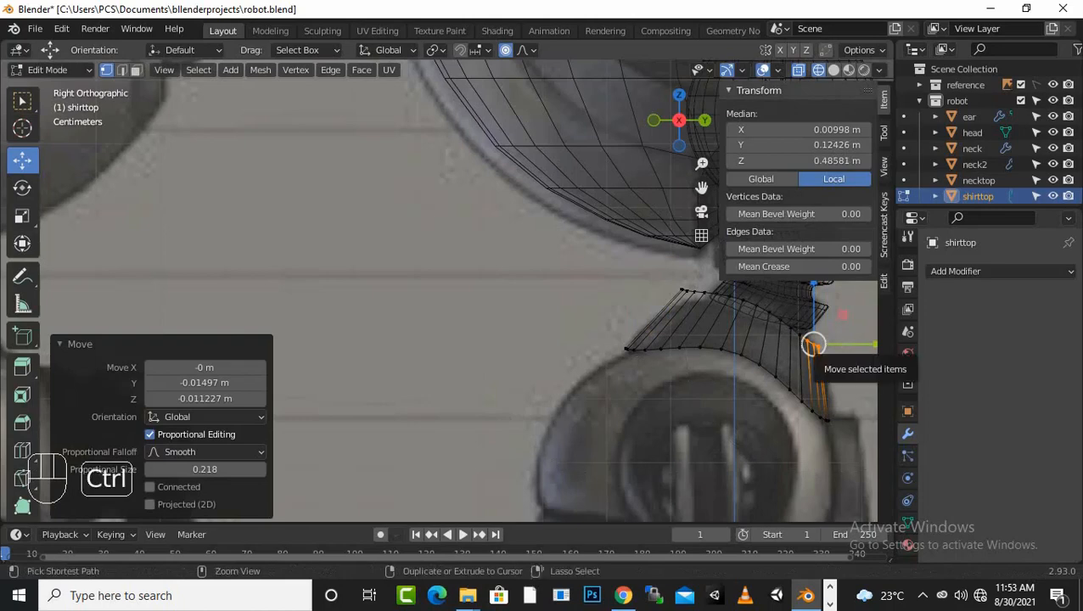
key(ctrl+z)
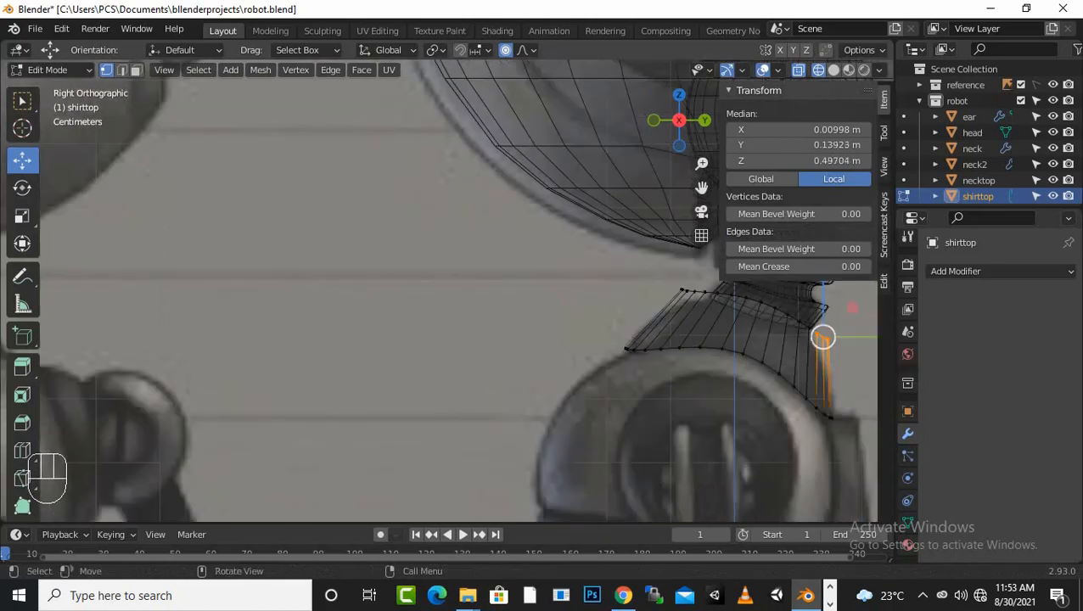
Step: Show the model in solid shading and compare the shirttop with the reference in front view
scroll(438, 290, down, 1)
scroll(439, 291, up, 2)
scroll(439, 290, down, 1)
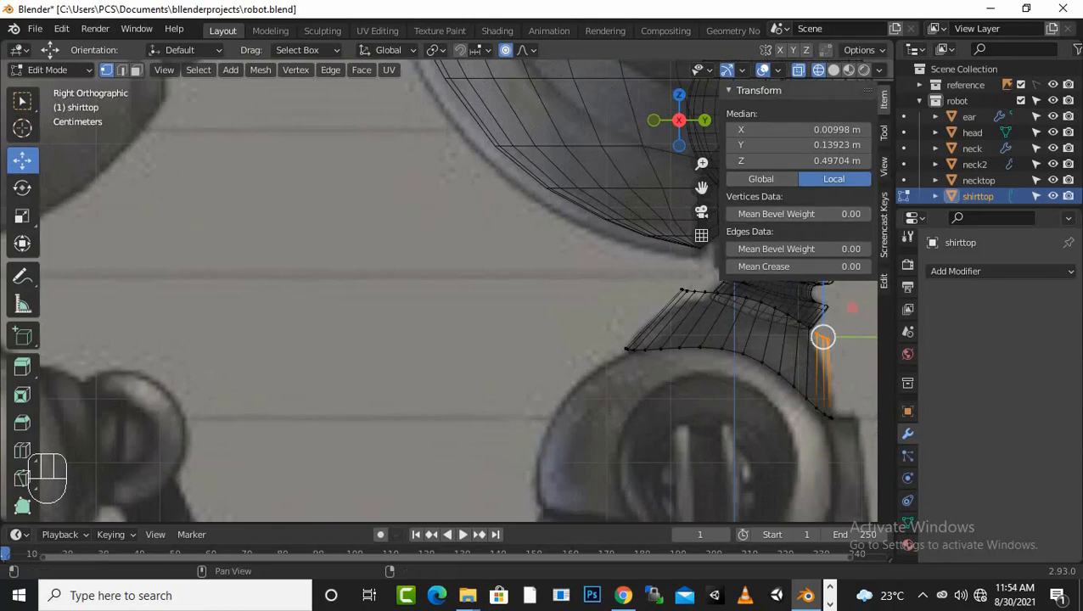
click(833, 69)
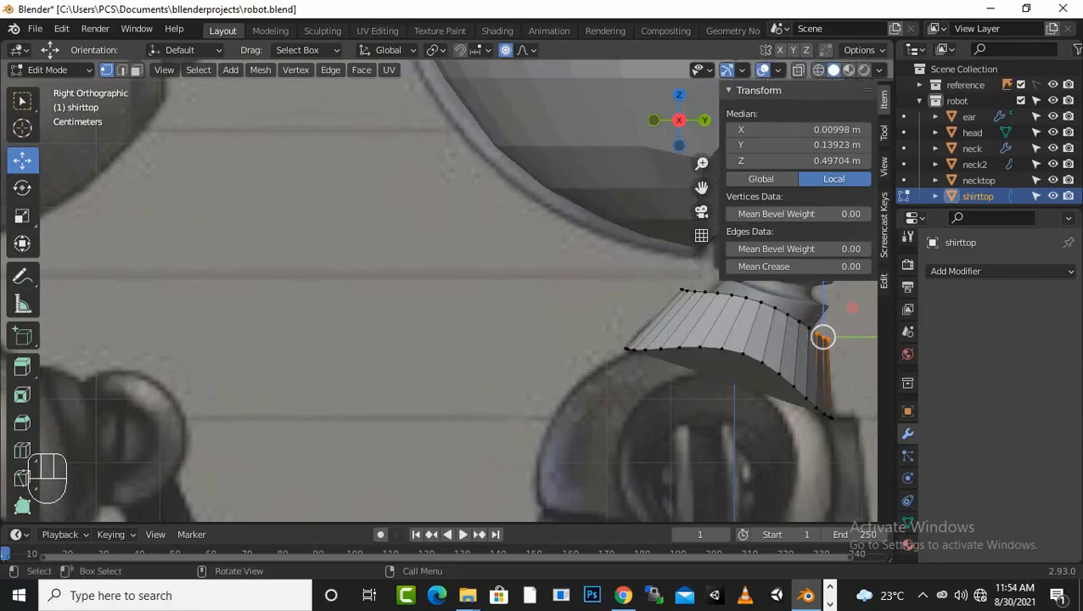
scroll(439, 291, down, 3)
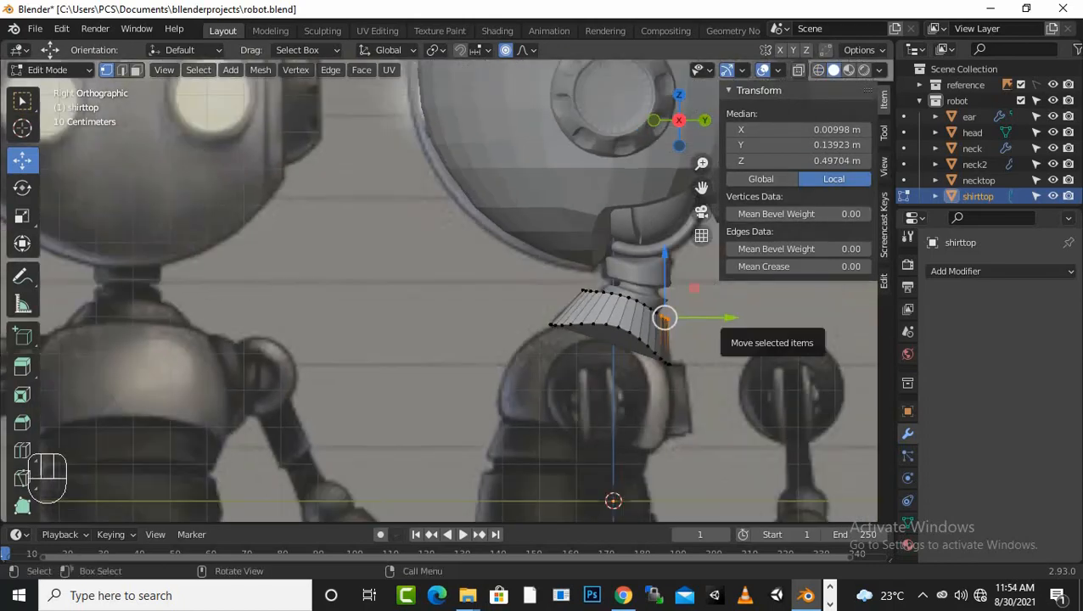
key(KP_1)
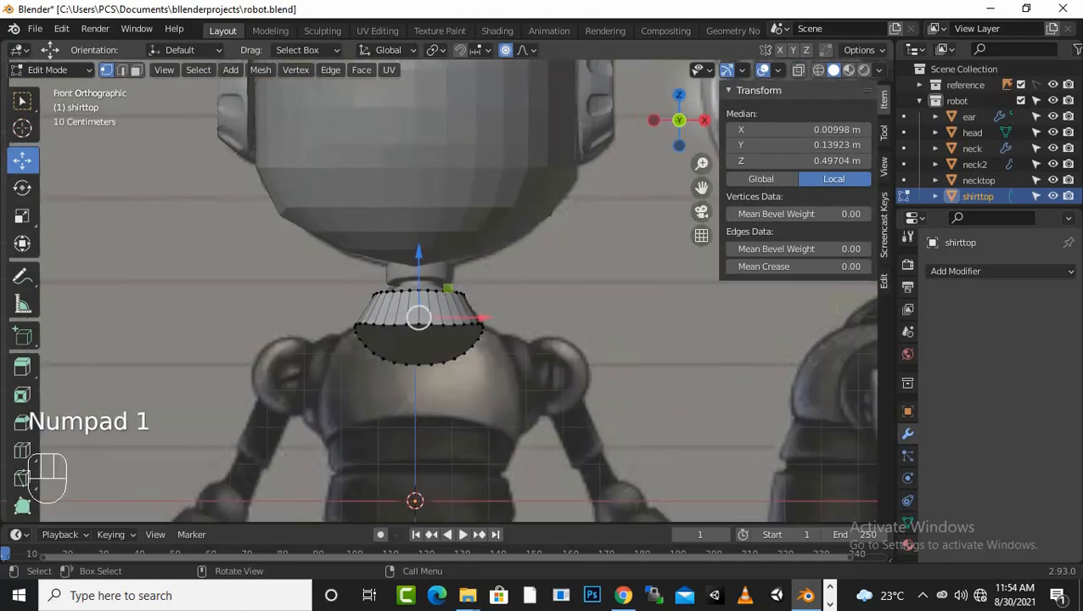
scroll(439, 292, up, 2)
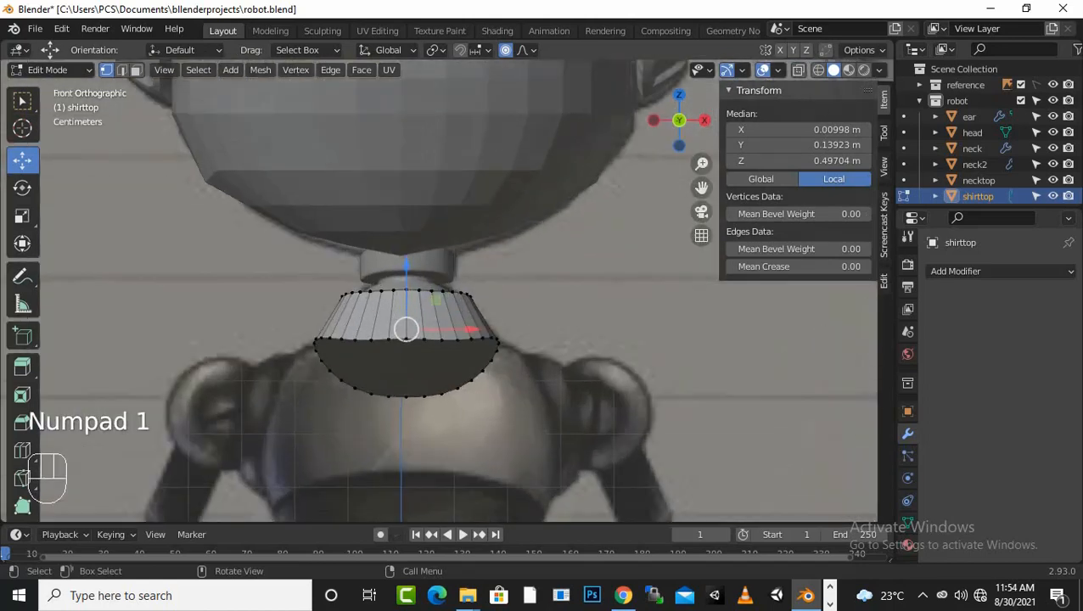
scroll(439, 291, down, 2)
Step: Bevel the shirttop's top edge loop by about 0.025 m with one segment and clear the selection
middle_drag(439, 291, 670, 383)
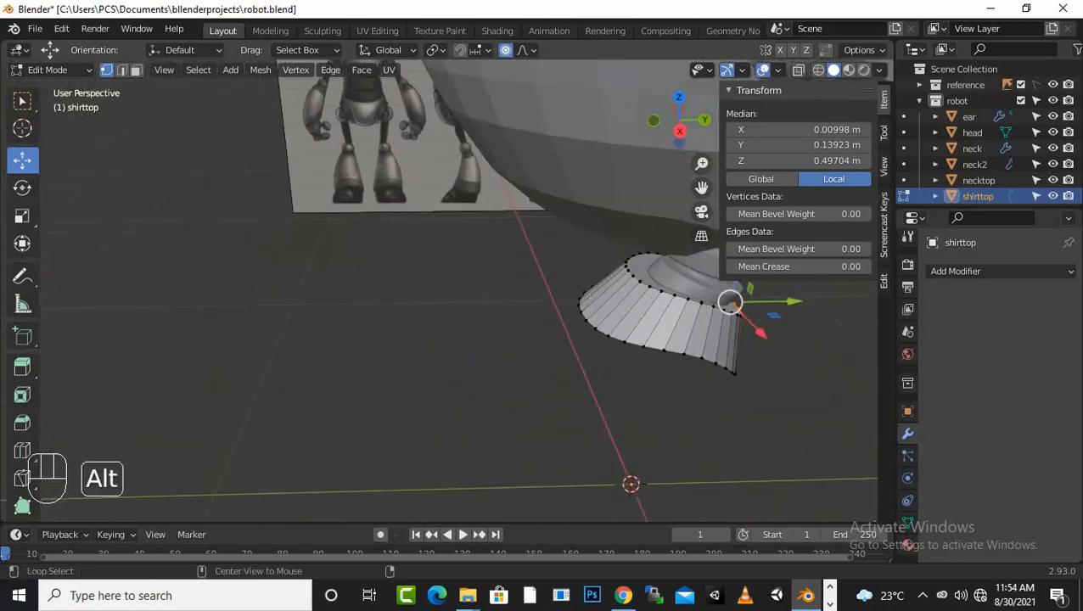
alt+click(649, 286)
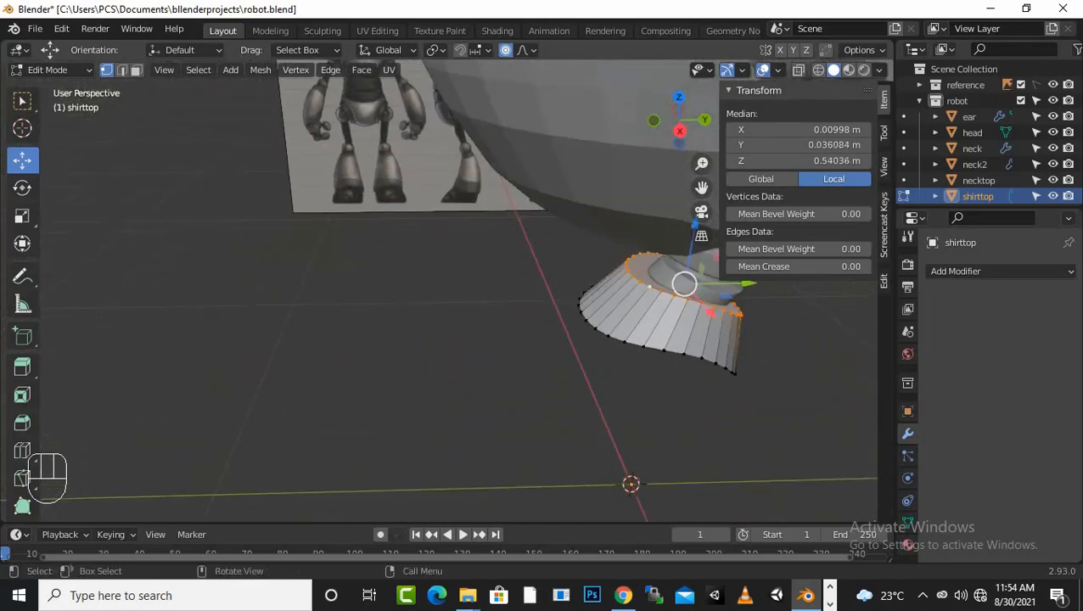
key(ctrl+b)
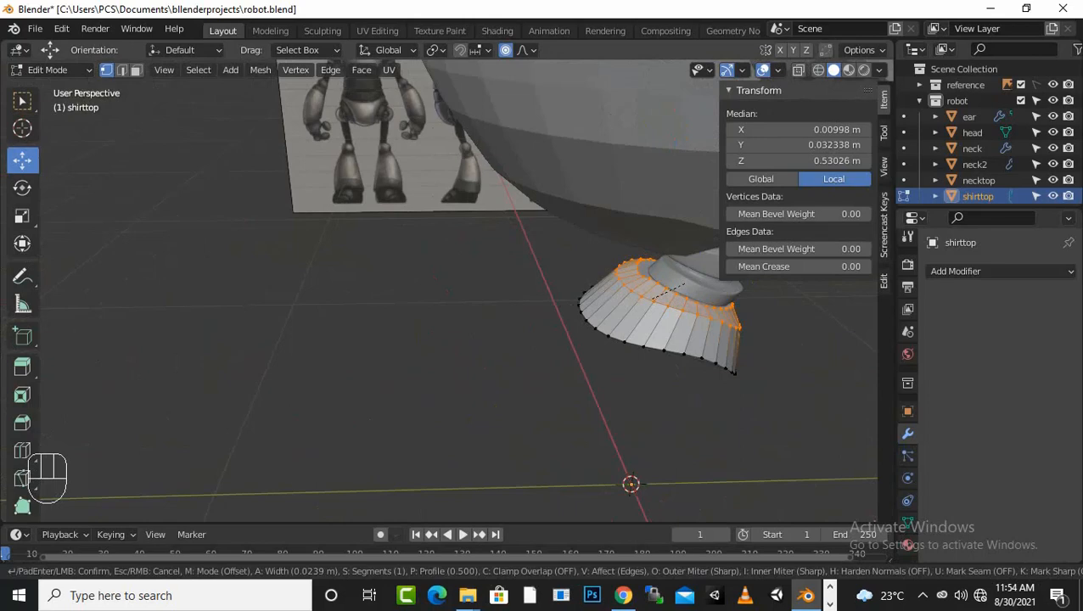
click(682, 289)
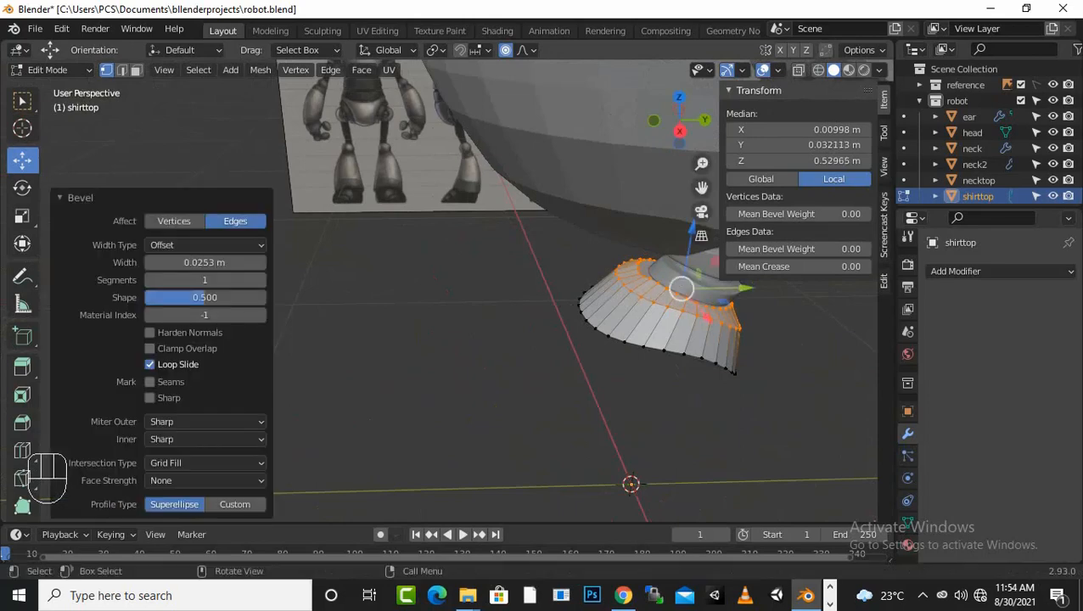
click(509, 374)
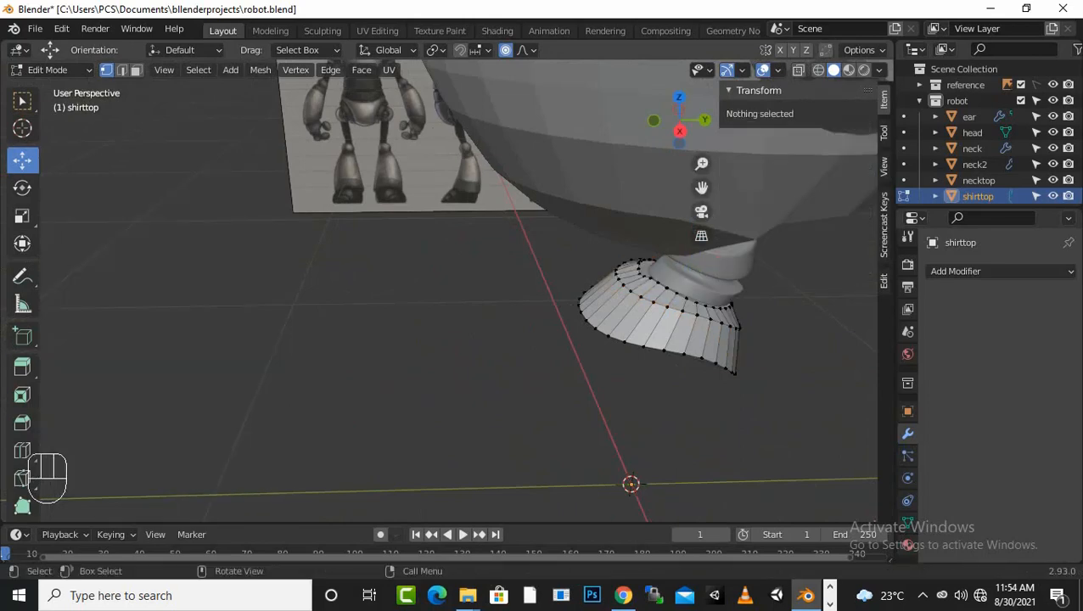
Step: Add a Subdivision Surface modifier to the shirttop, return to Object Mode and inspect the smoothed shape
middle_drag(510, 356, 632, 331)
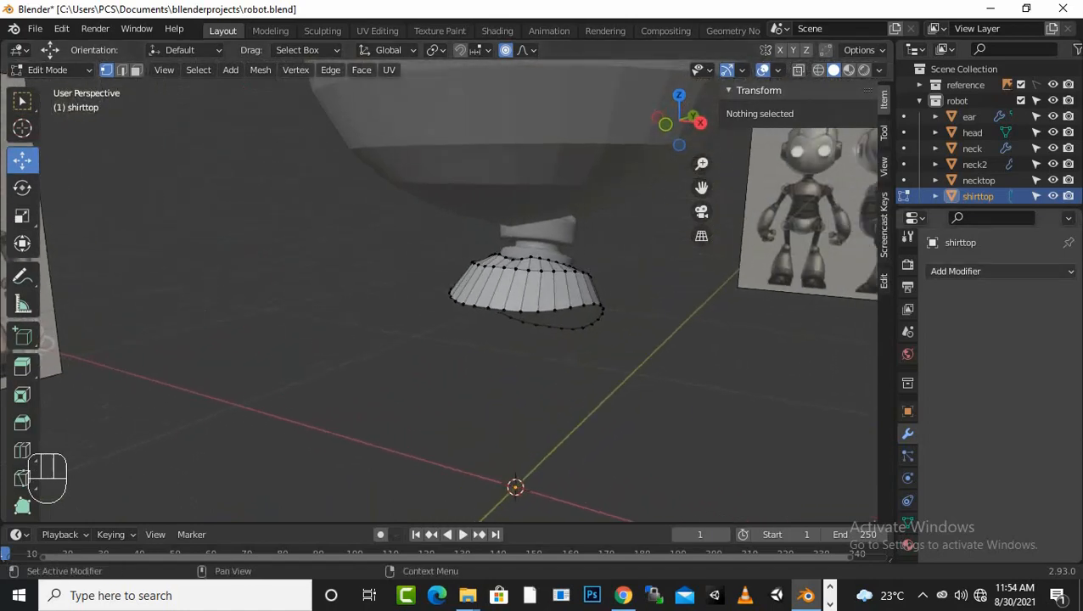
click(977, 271)
mouse_move(786, 560)
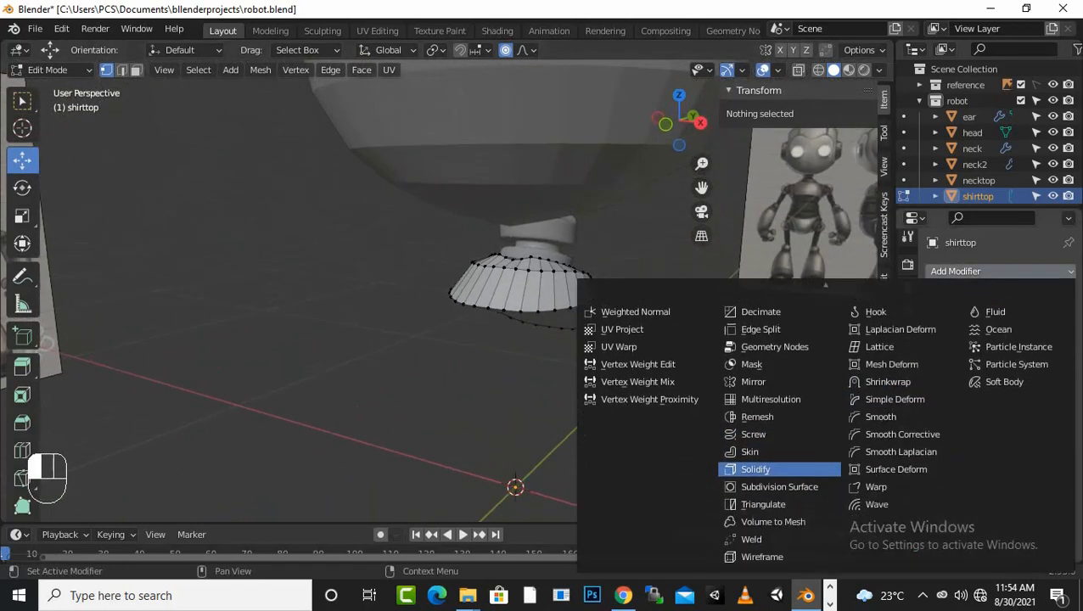
click(779, 486)
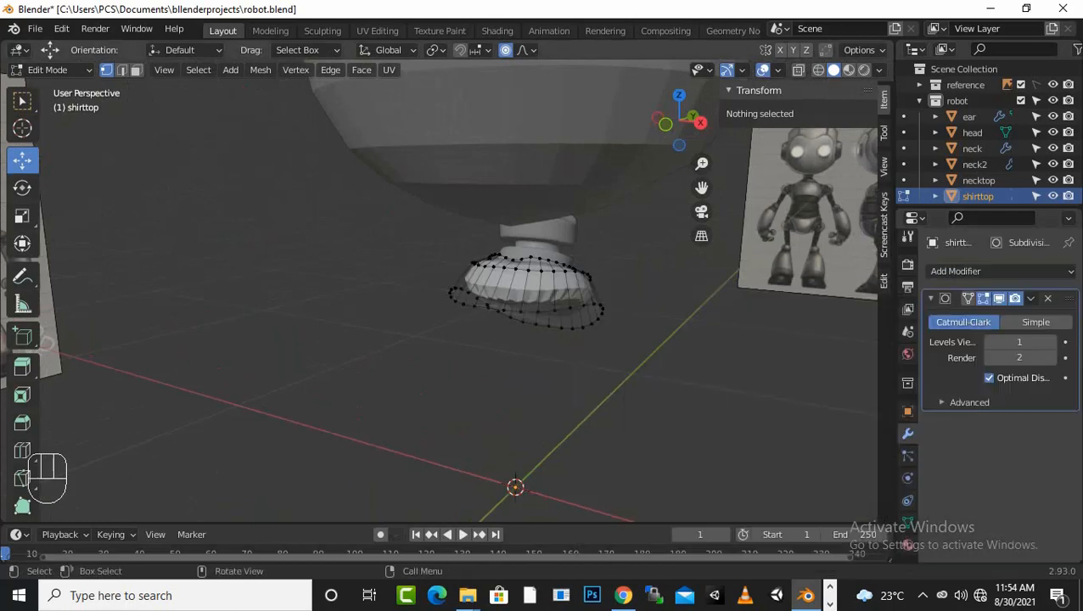
key(Tab)
scroll(475, 289, up, 2)
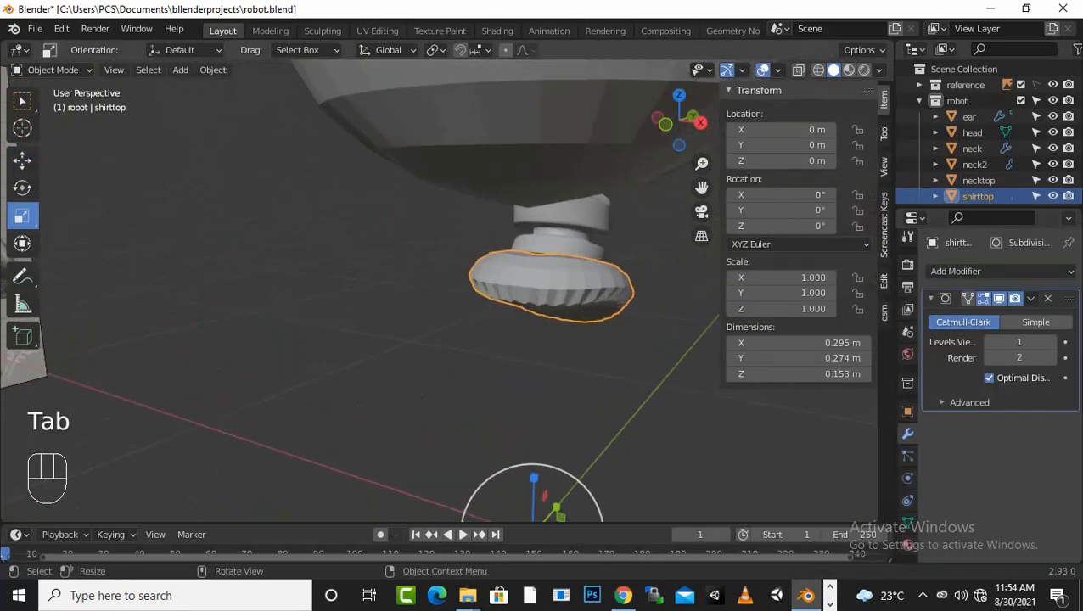
middle_drag(475, 289, 627, 287)
key(KP_1)
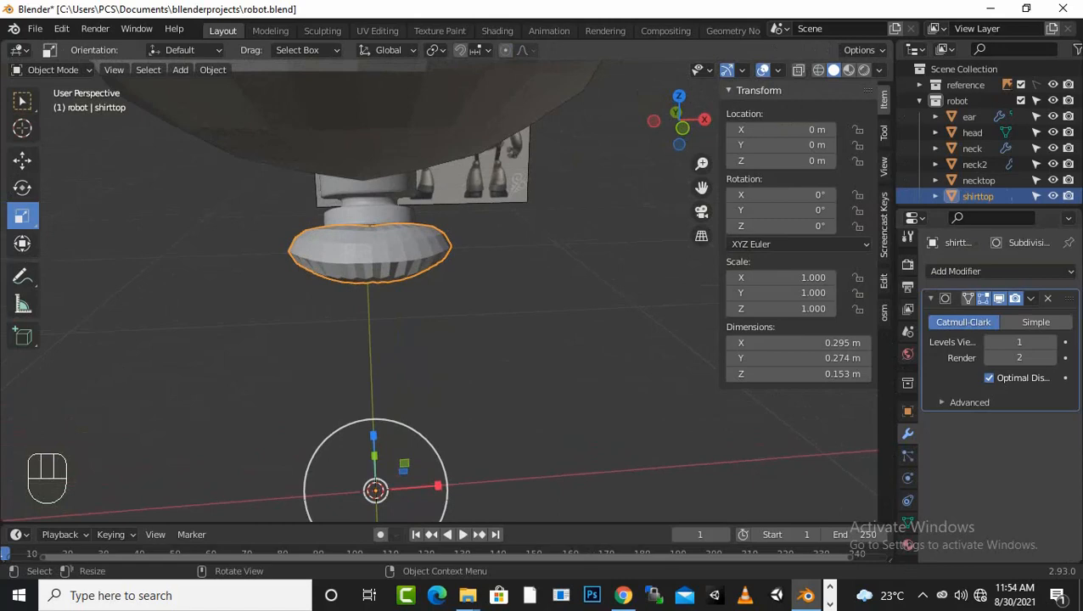
Step: Cut an edge loop around the shirttop's sloping side in Edit Mode and slide it toward the upper edge, factor about 0.81
key(Tab)
middle_drag(626, 287, 673, 242)
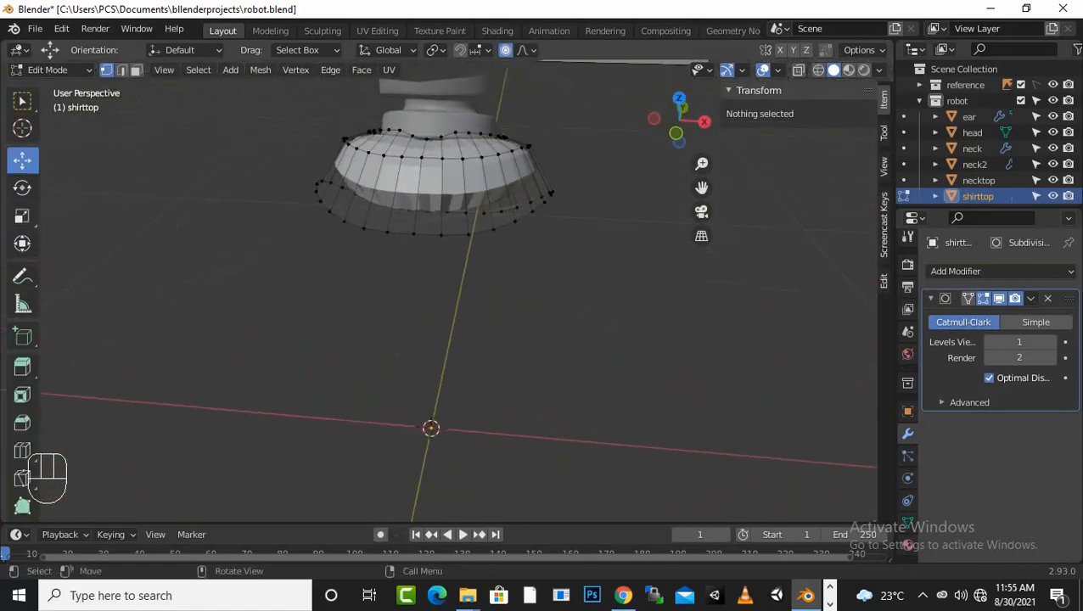
key(ctrl)
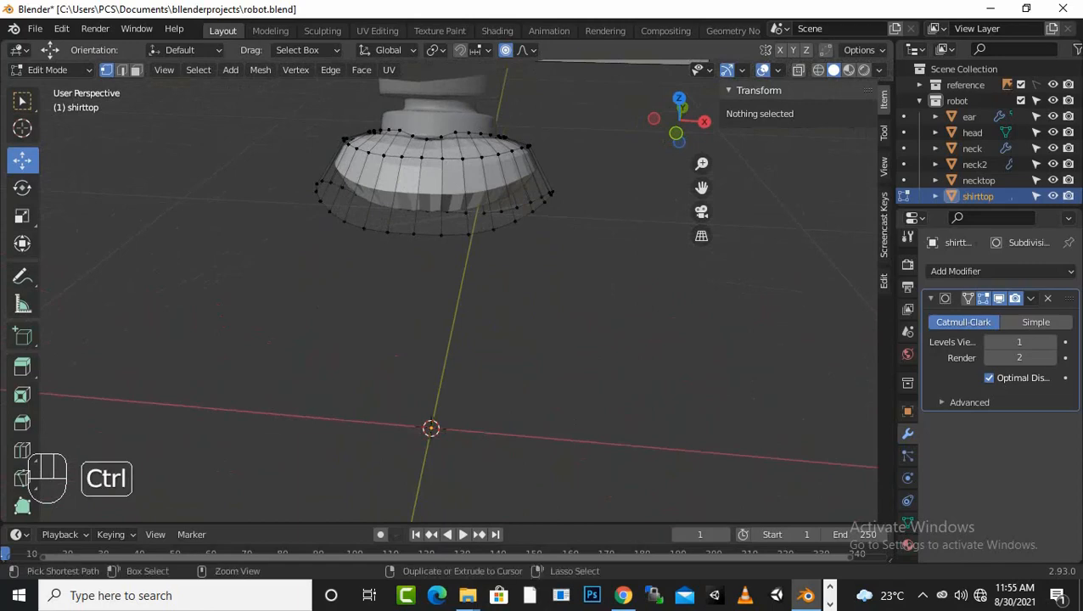
key(ctrl+r)
click(455, 180)
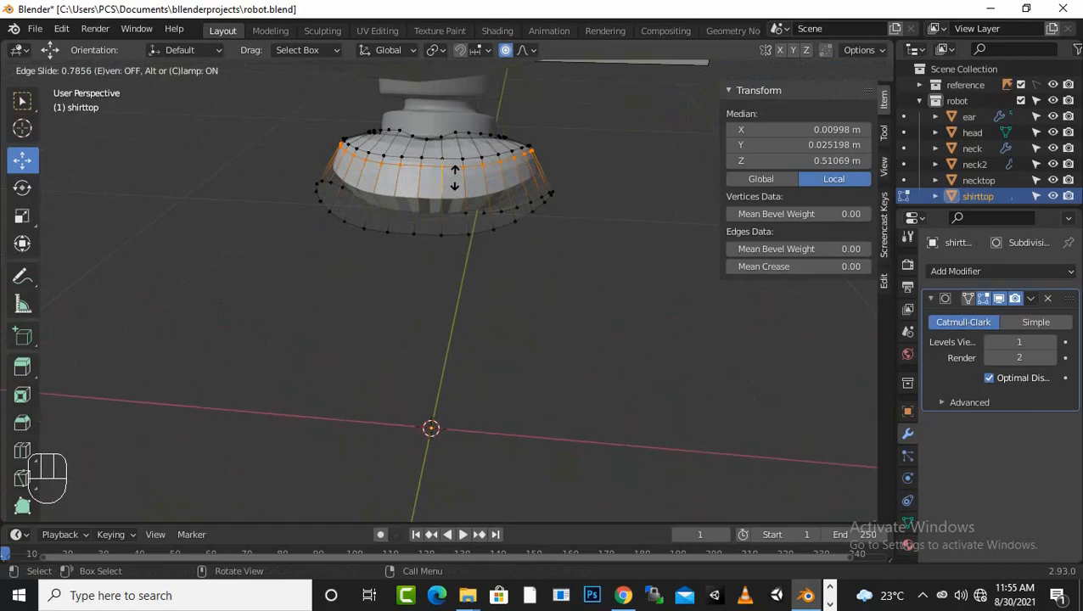
click(435, 157)
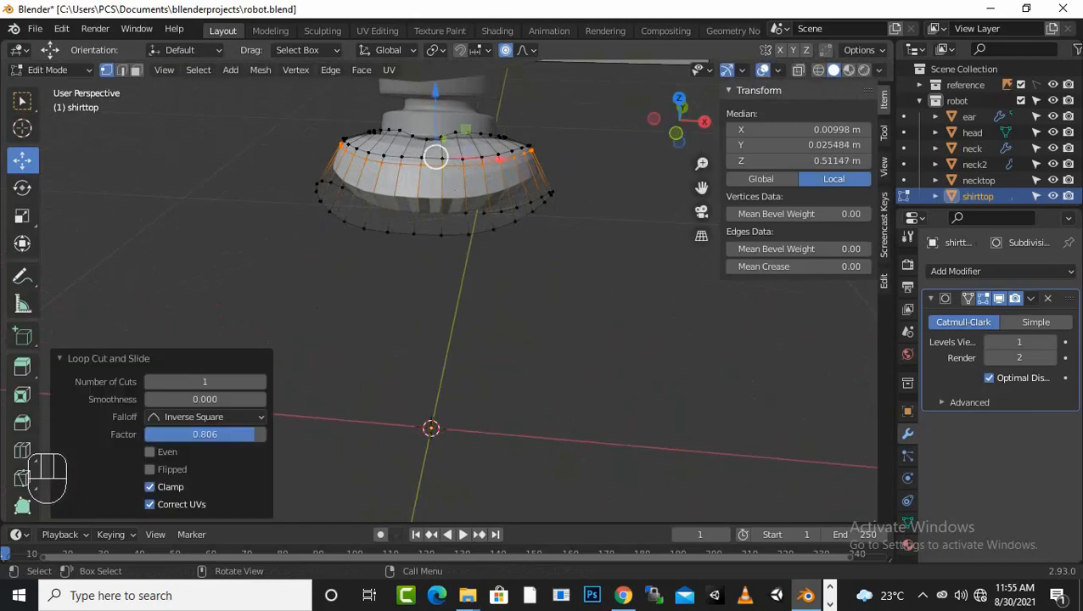
Step: Cut one edge loop around the shirttop's top band near the neck, sliding it by a factor of about -0.29
key(ctrl+r)
click(396, 146)
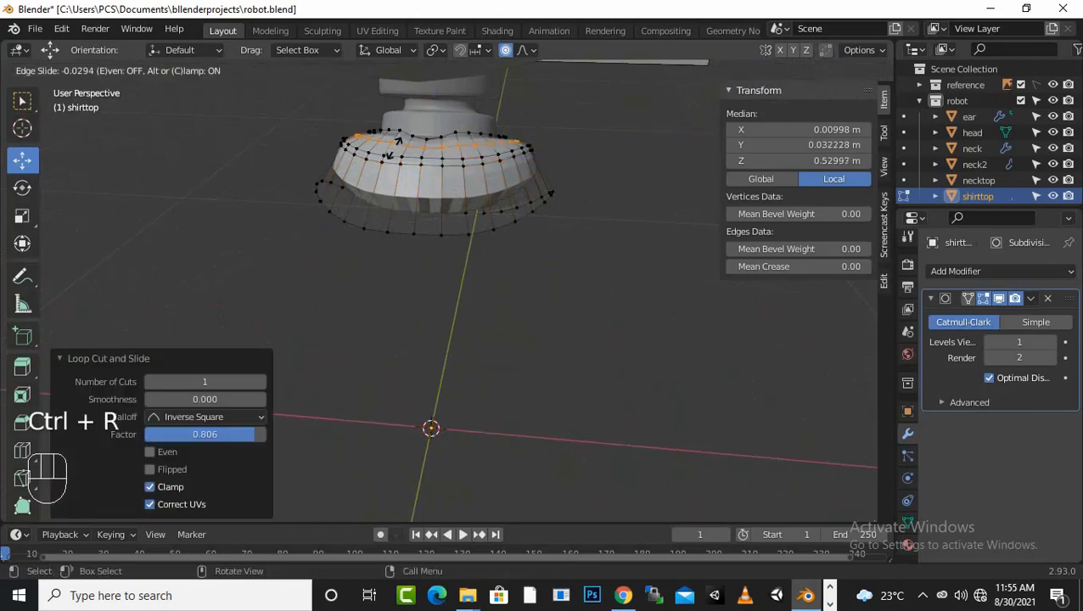
click(390, 153)
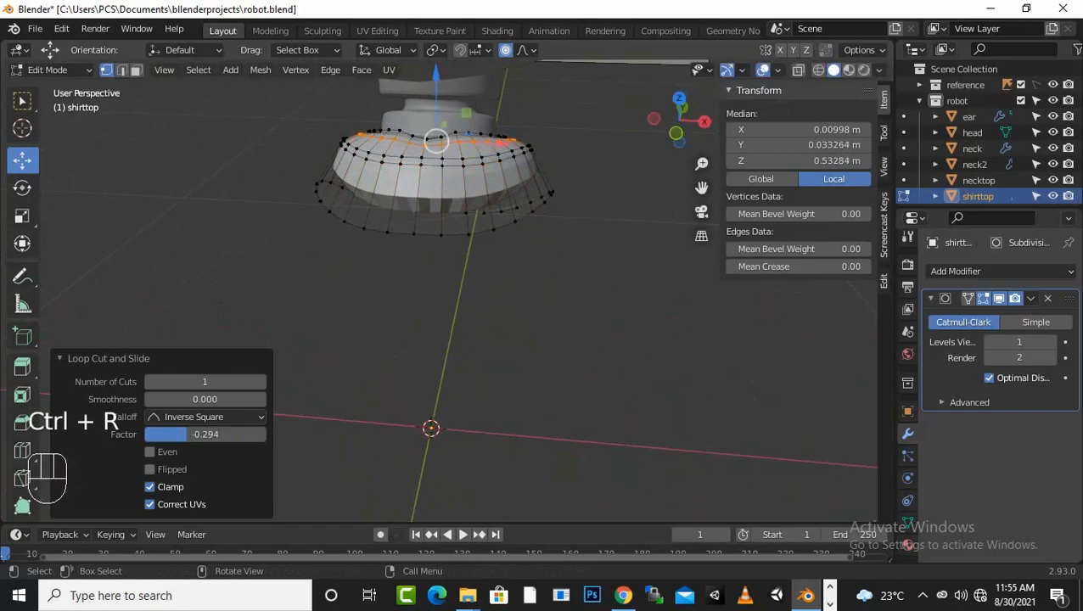
Step: Cut one edge loop close to the shirttop's lower rim, sliding it by a factor of about -0.83
key(ctrl)
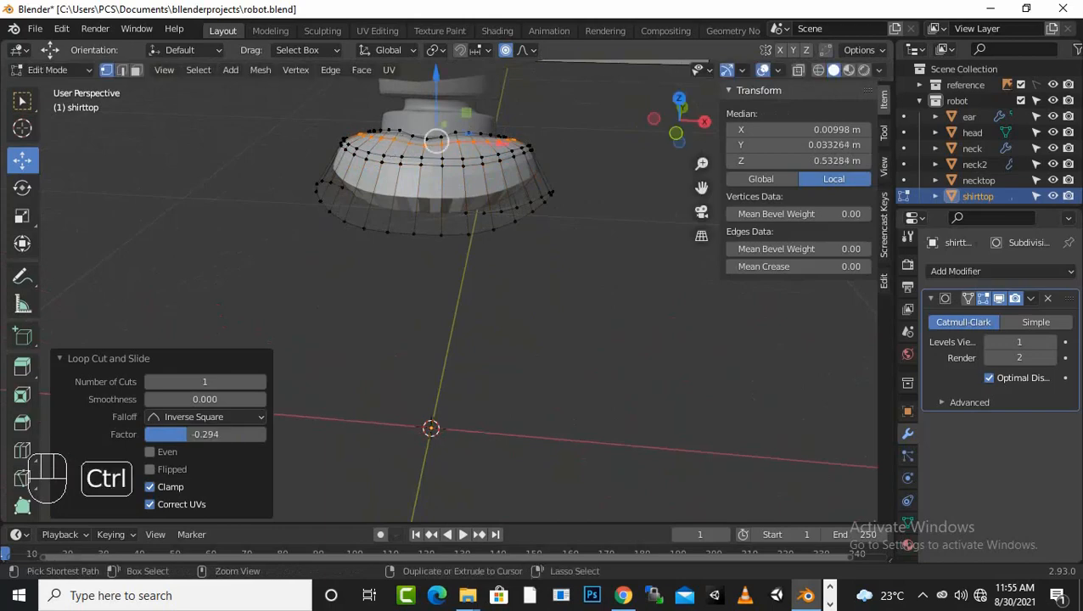
key(ctrl+r)
click(436, 220)
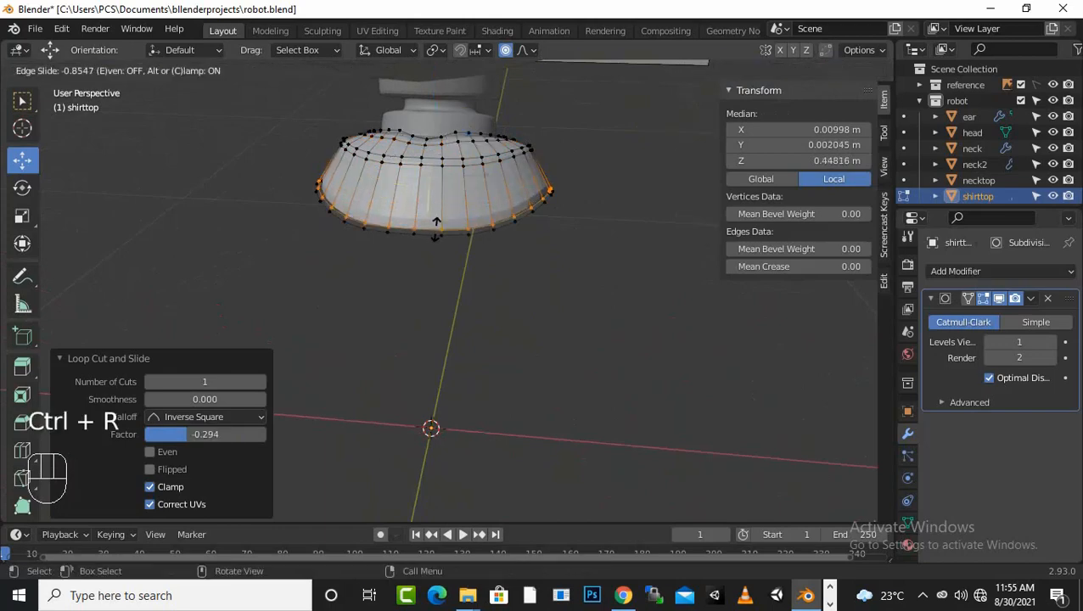
click(436, 232)
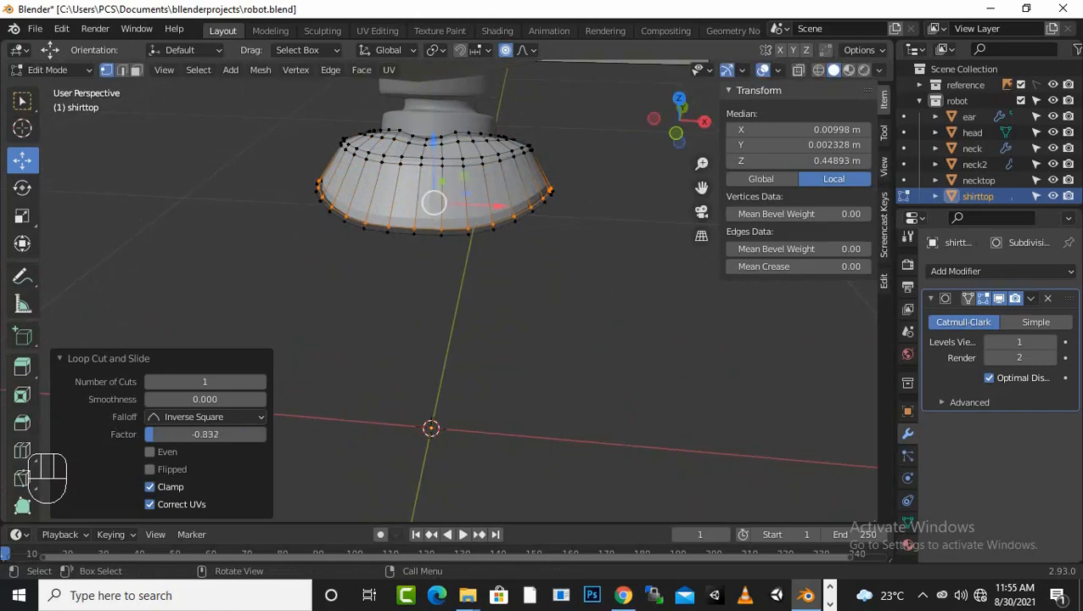
Step: Return to Object Mode and compare the smoothed shirttop and the chest area with the reference in front and right views
key(Tab)
middle_drag(436, 232, 344, 227)
scroll(475, 203, down, 1)
key(KP_1)
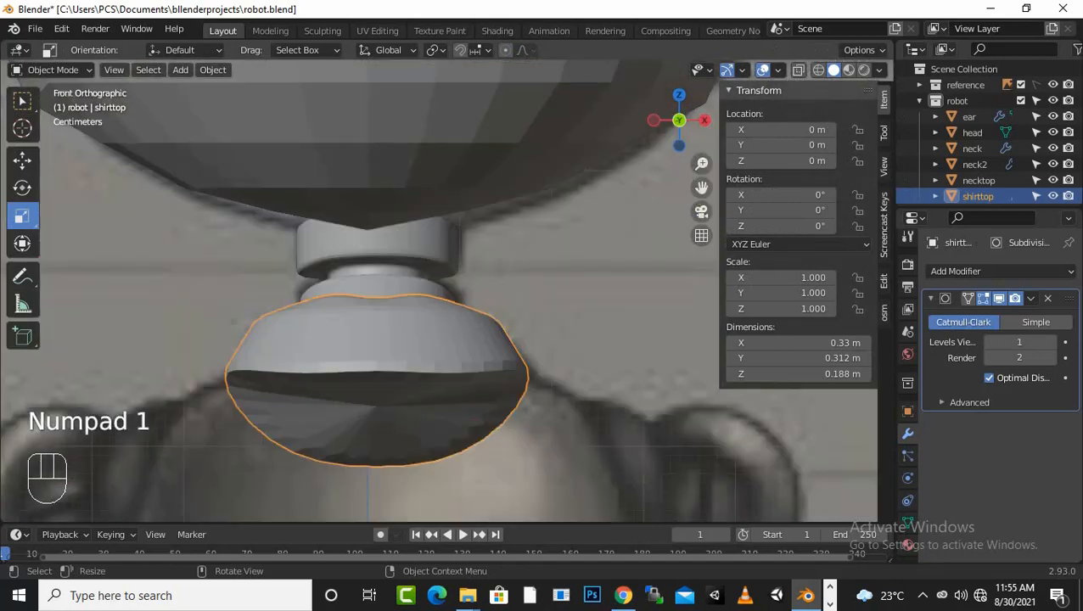
scroll(439, 297, down, 2)
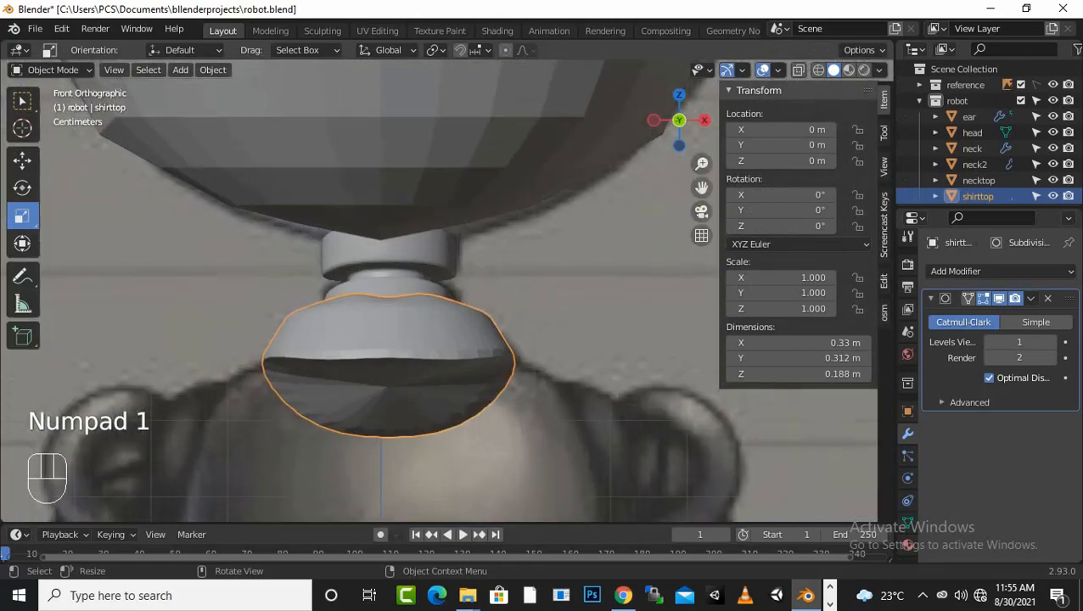
key(KP_3)
scroll(439, 297, down, 5)
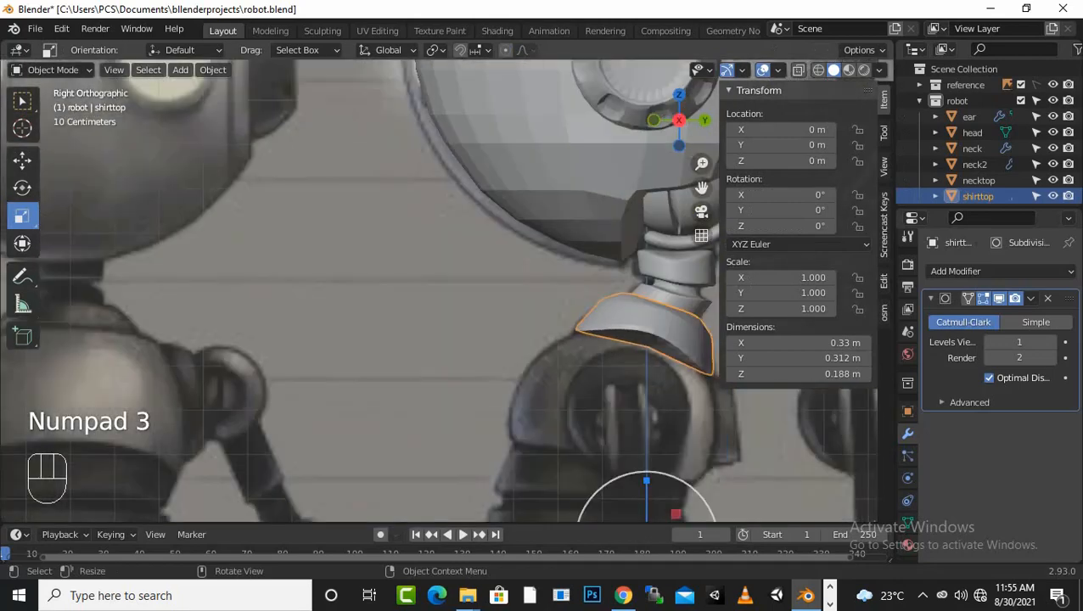
scroll(461, 293, up, 5)
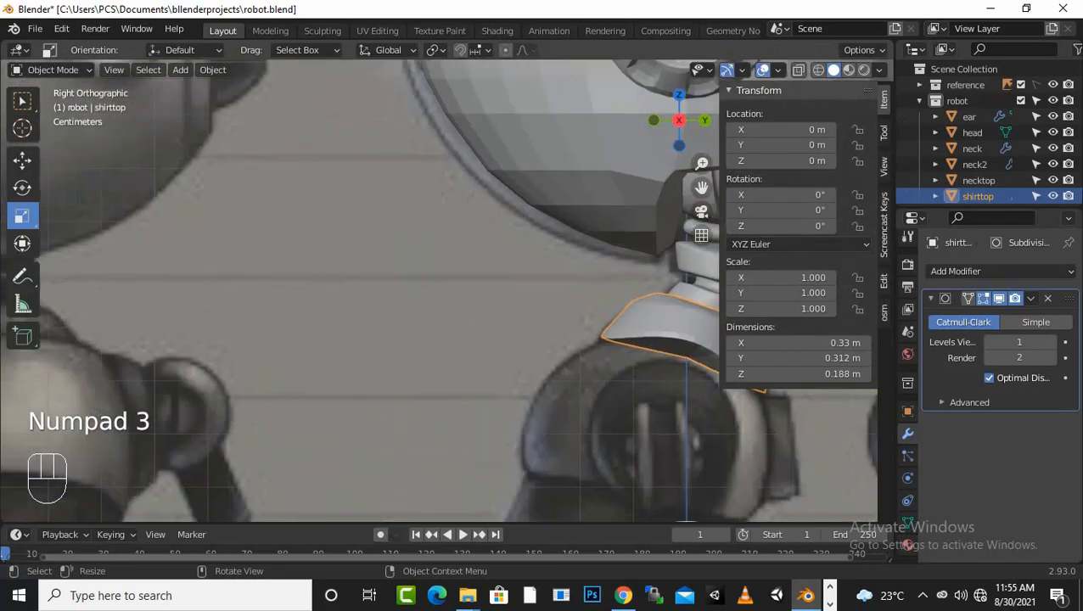
scroll(461, 293, down, 1)
scroll(437, 302, down, 1)
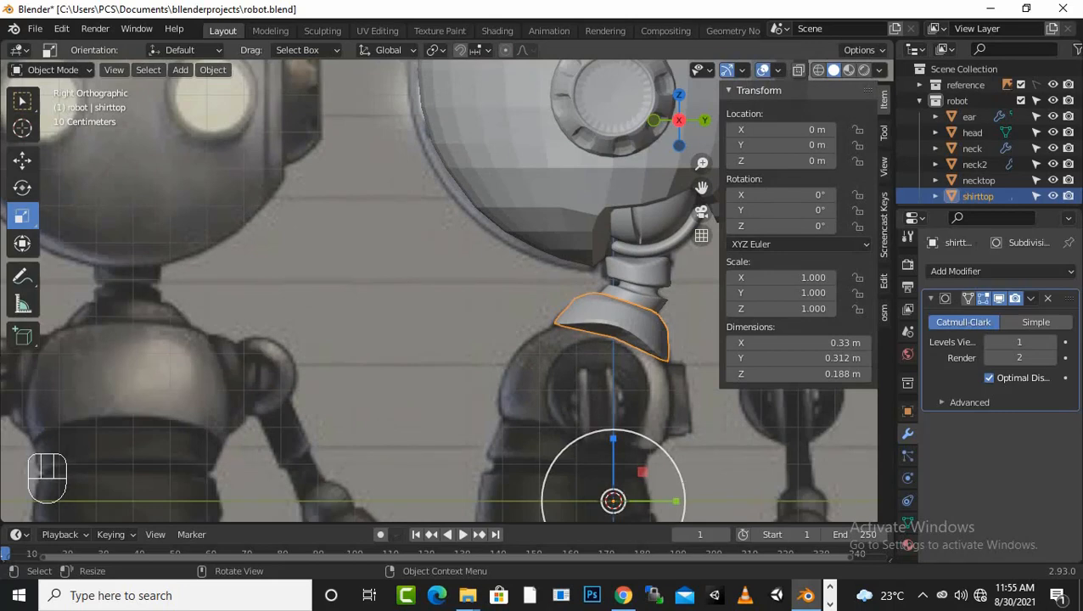
scroll(462, 296, up, 3)
scroll(463, 295, down, 3)
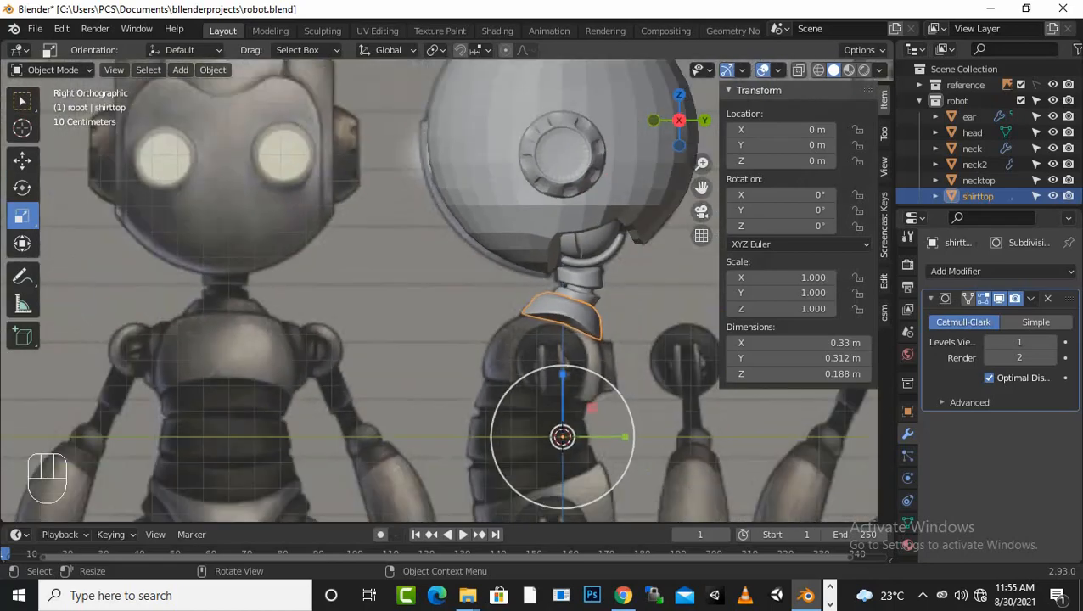
key(KP_1)
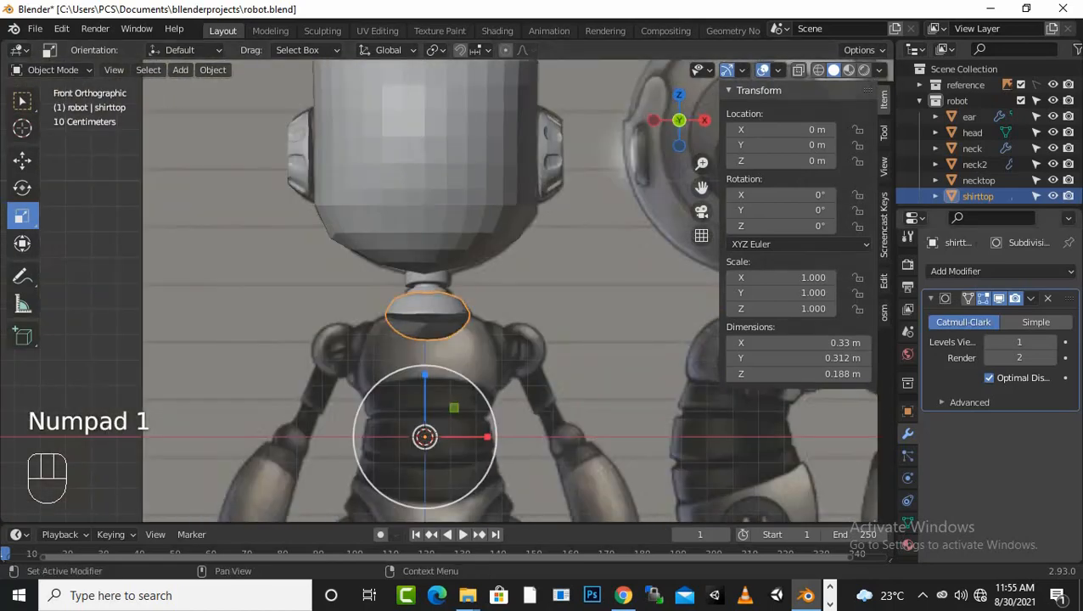
scroll(985, 143, down, 1)
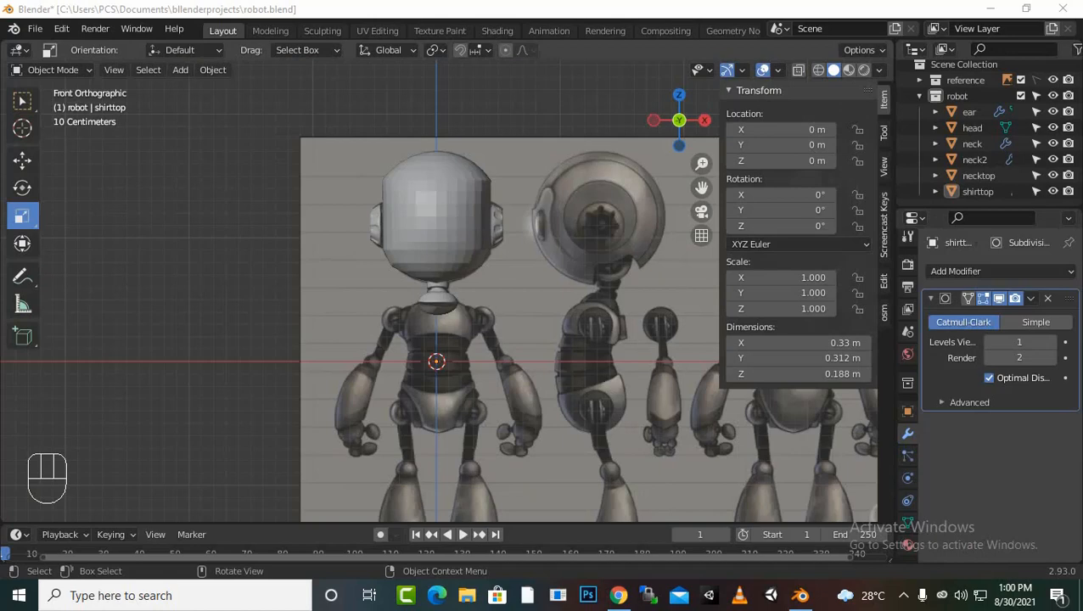
scroll(445, 298, up, 6)
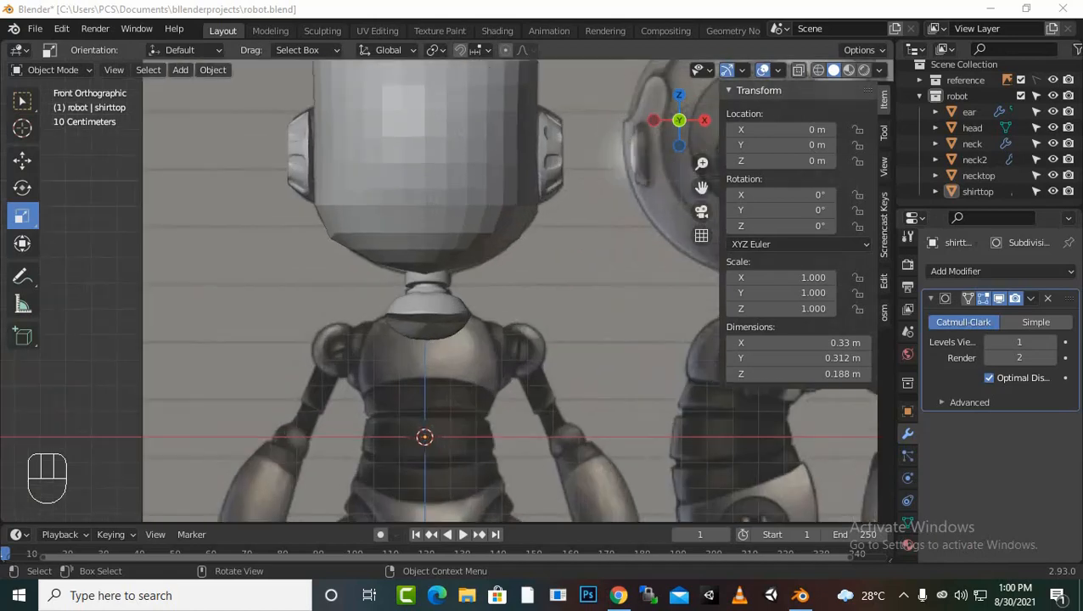
scroll(450, 270, up, 2)
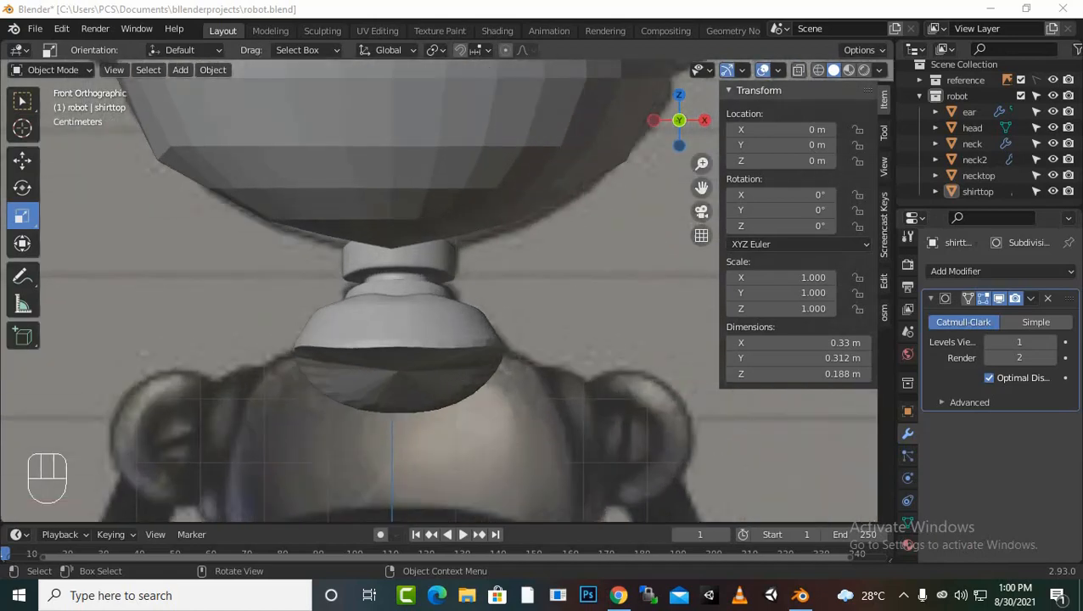
scroll(439, 291, down, 3)
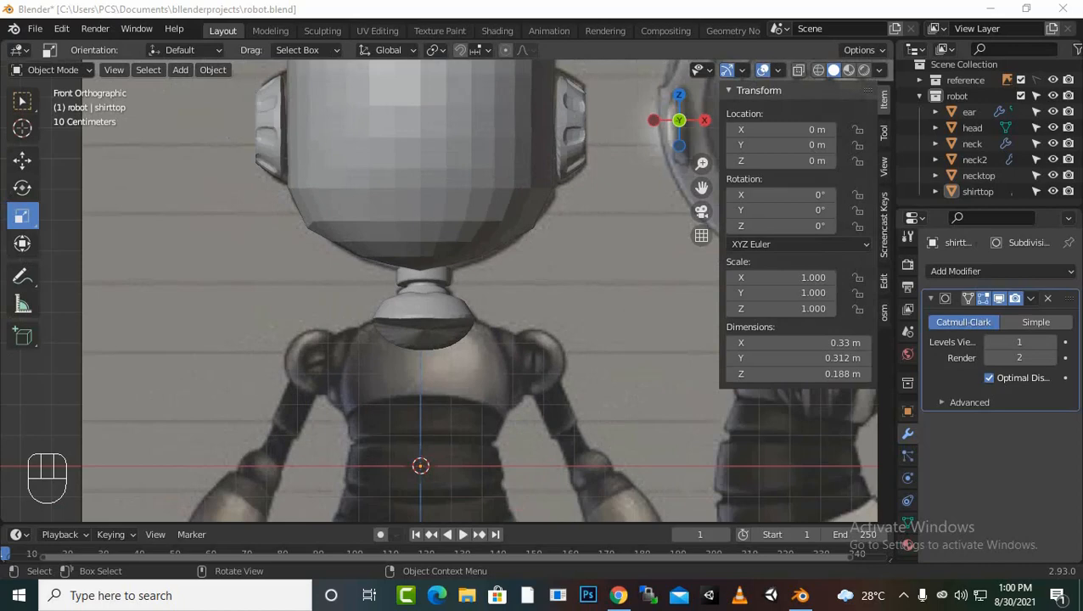
scroll(441, 293, down, 1)
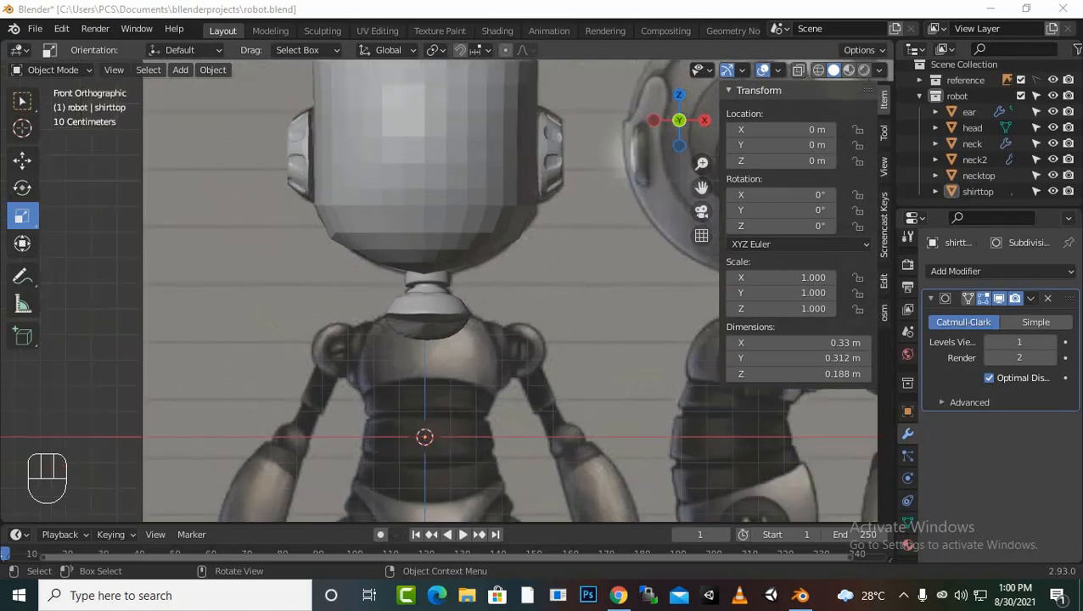
Step: Add a UV sphere at the origin and scale its mesh in Edit Mode to about 0.346
key(shift)
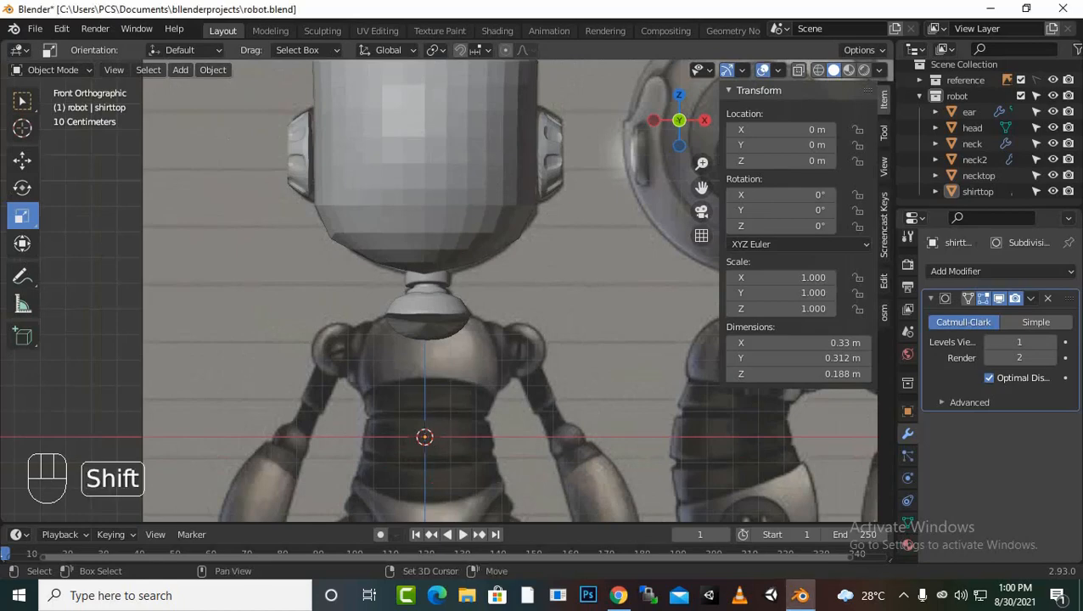
key(shift+a)
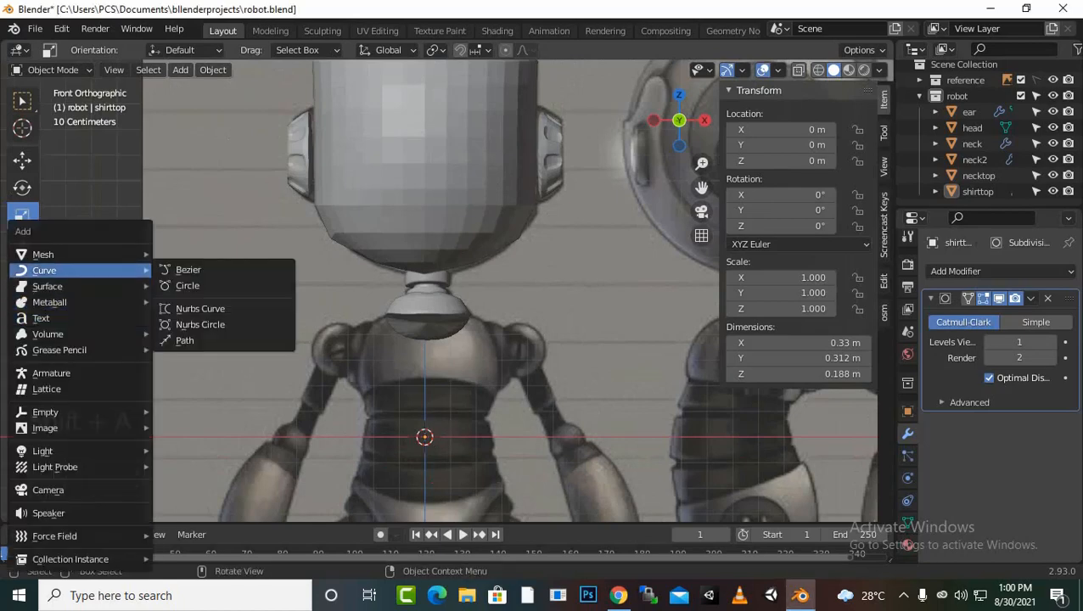
mouse_move(50, 254)
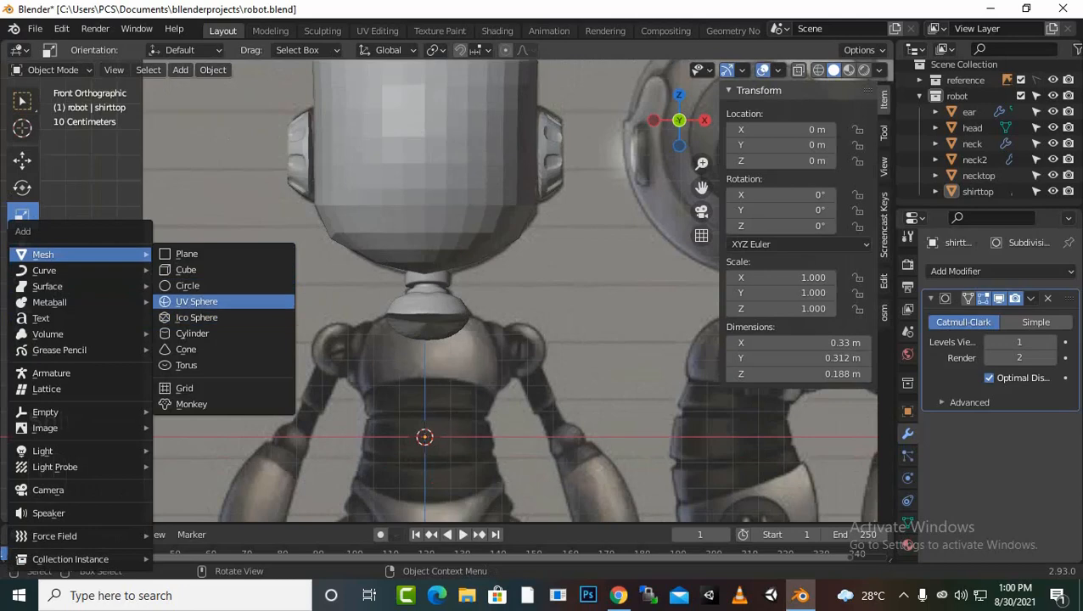
click(196, 301)
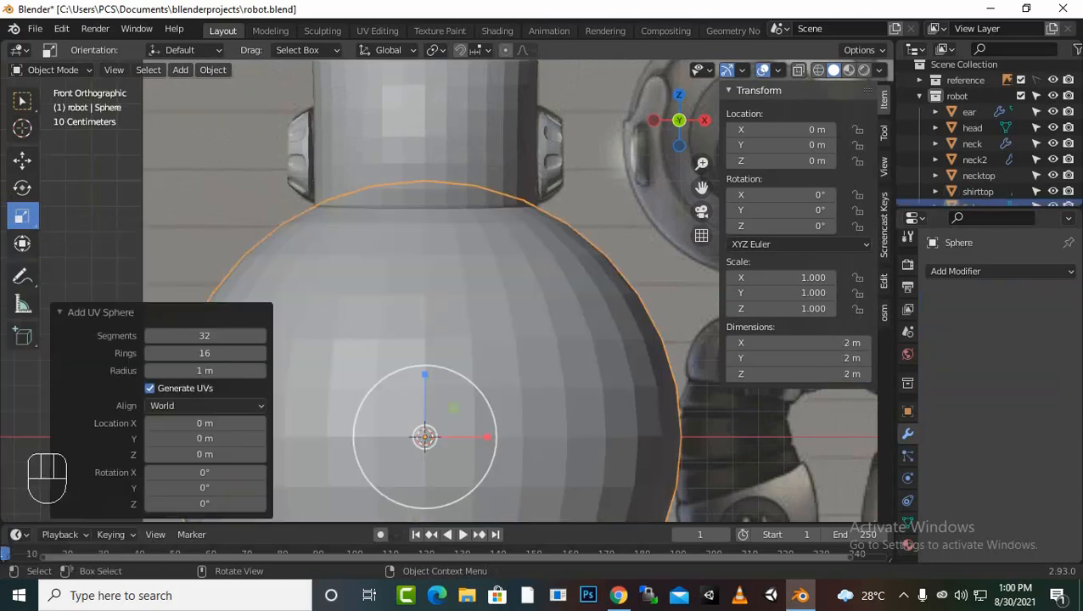
key(Tab)
key(s)
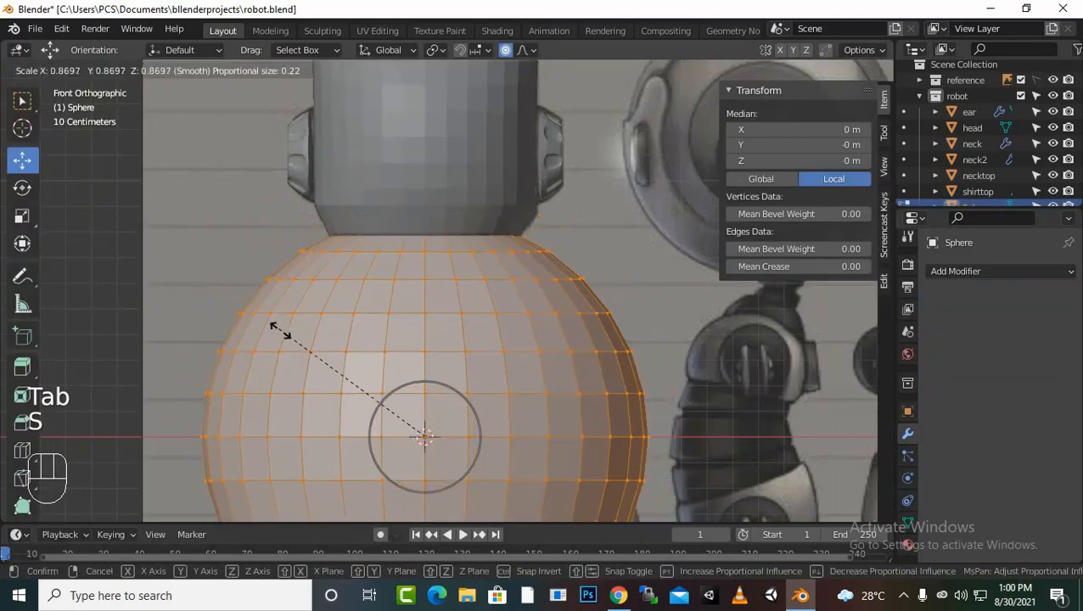
click(349, 435)
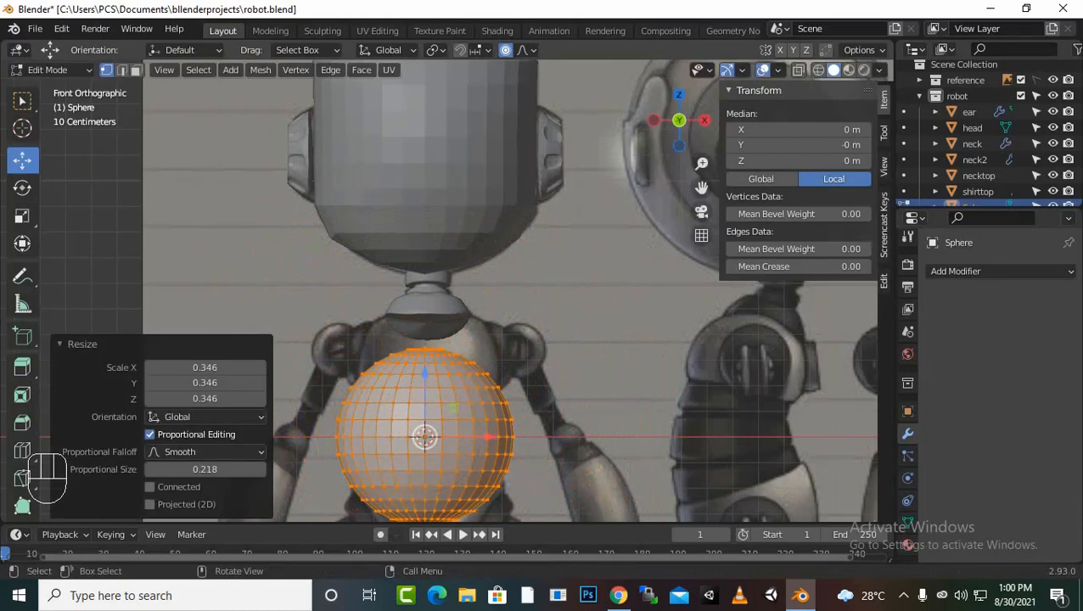
Step: Show the model in wireframe and raise the sphere's mesh about 0.217 m along Z toward the chest
click(819, 70)
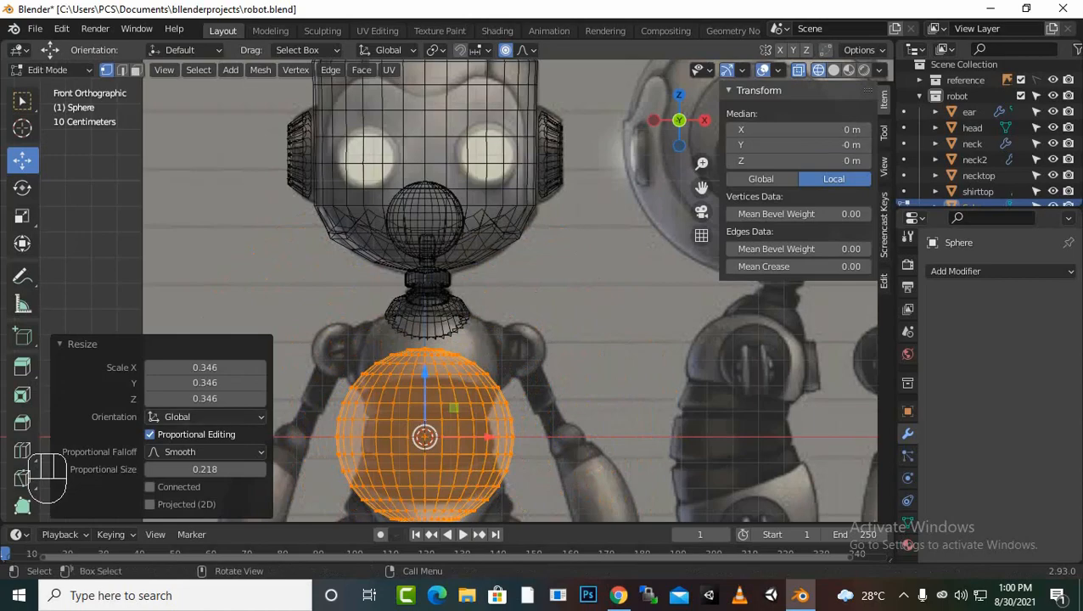
drag(424, 379, 424, 322)
scroll(424, 323, up, 3)
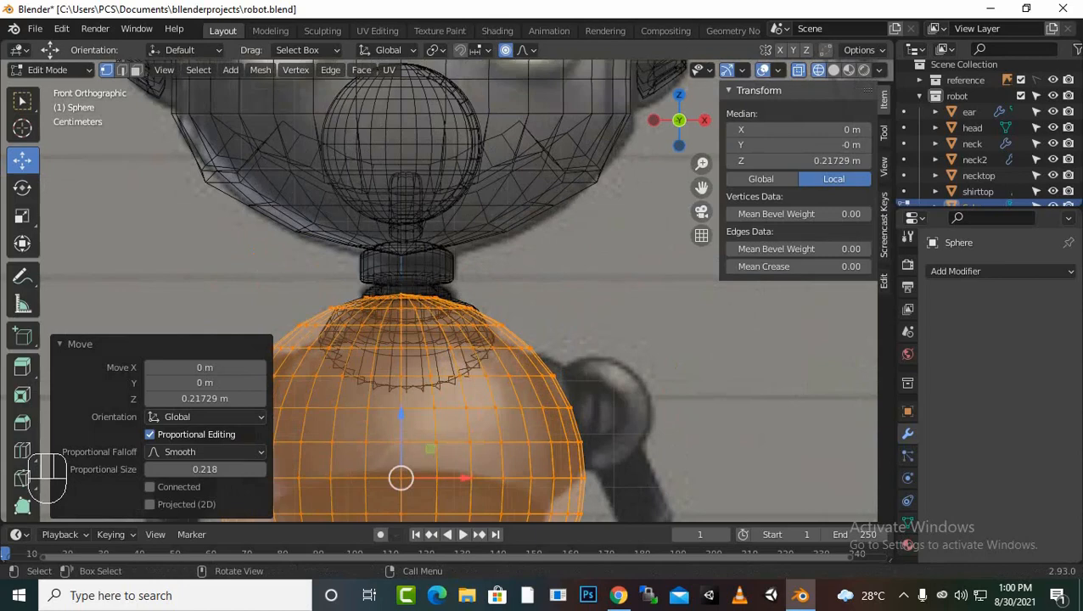
Step: Scale the sphere's mesh down by about 0.77 and raise it about 0.066 m along Z under the neck
key(s)
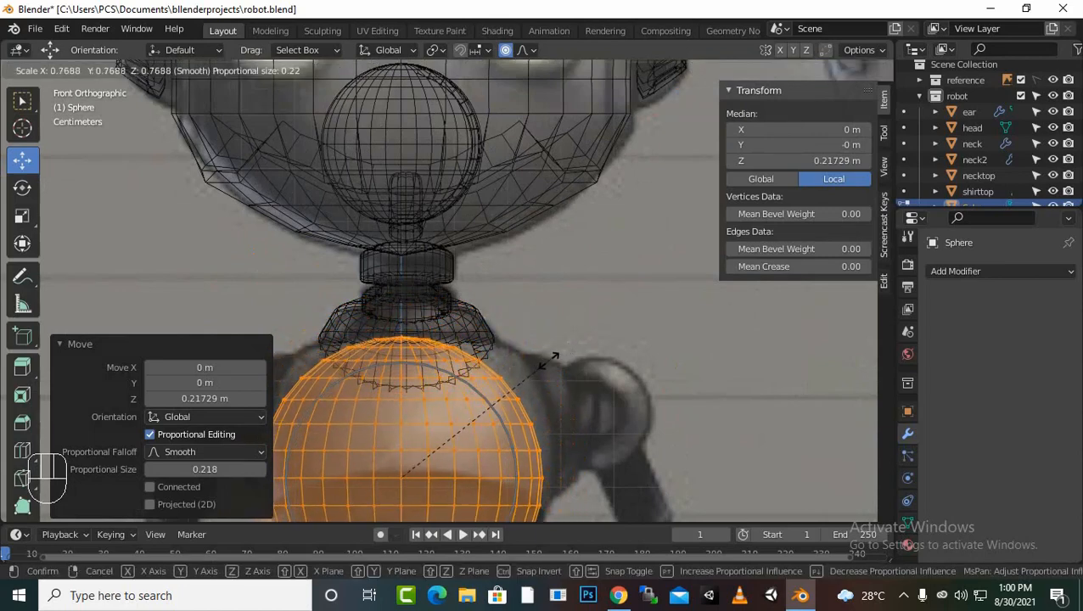
click(550, 364)
click(73, 345)
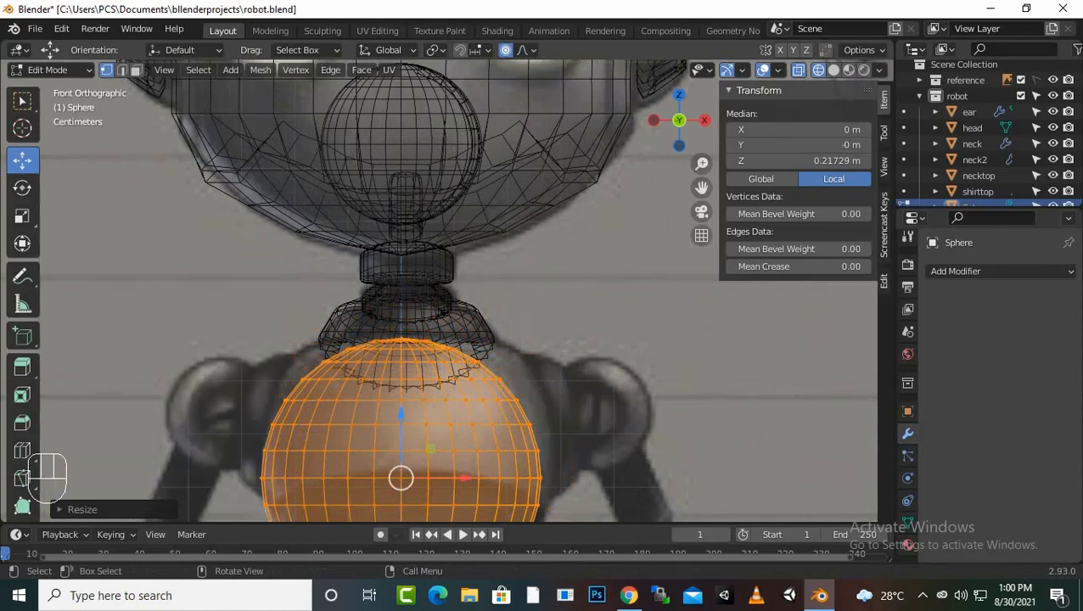
drag(401, 414, 400, 379)
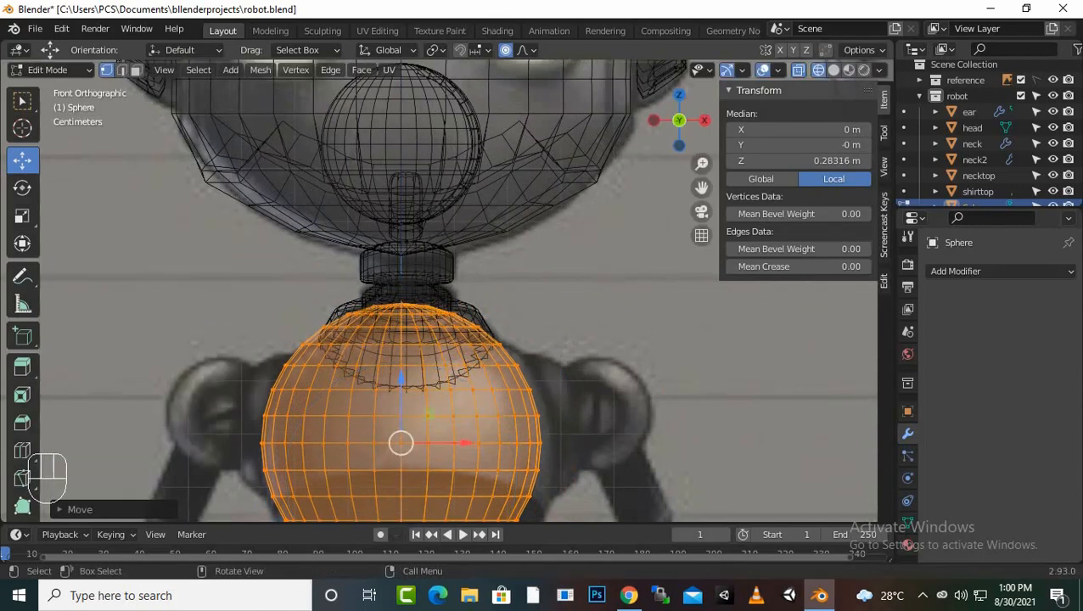
Step: Shift the sphere's mesh about 0.024 m along X over the reference chest and return to solid shading
mouse_move(464, 444)
mouse_down()
mouse_move(499, 443)
mouse_move(466, 443)
mouse_move(478, 443)
mouse_up()
scroll(478, 443, down, 1)
scroll(458, 289, down, 1)
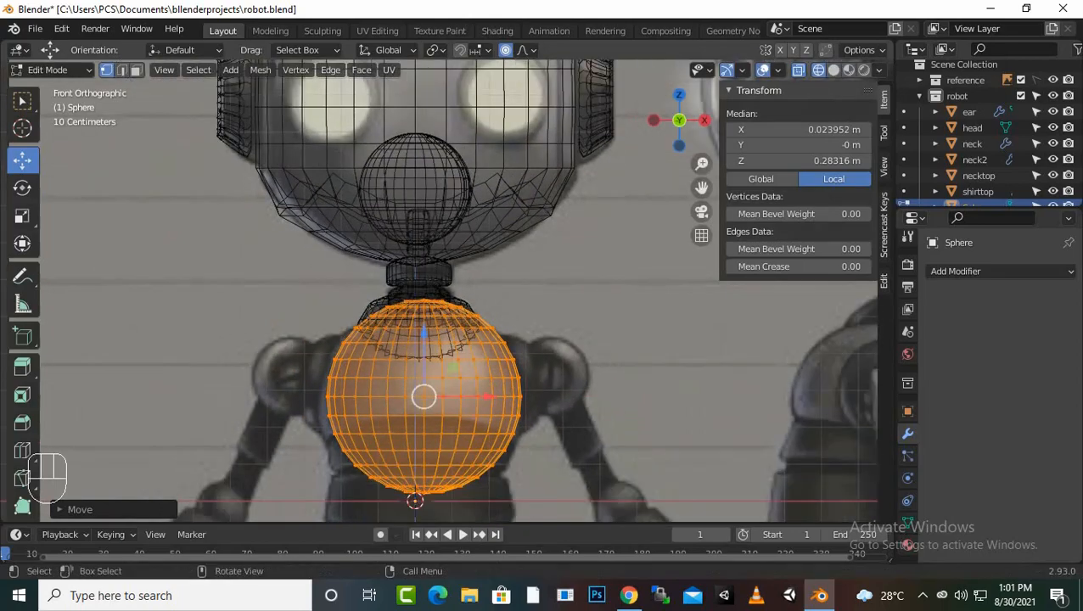
scroll(458, 288, up, 4)
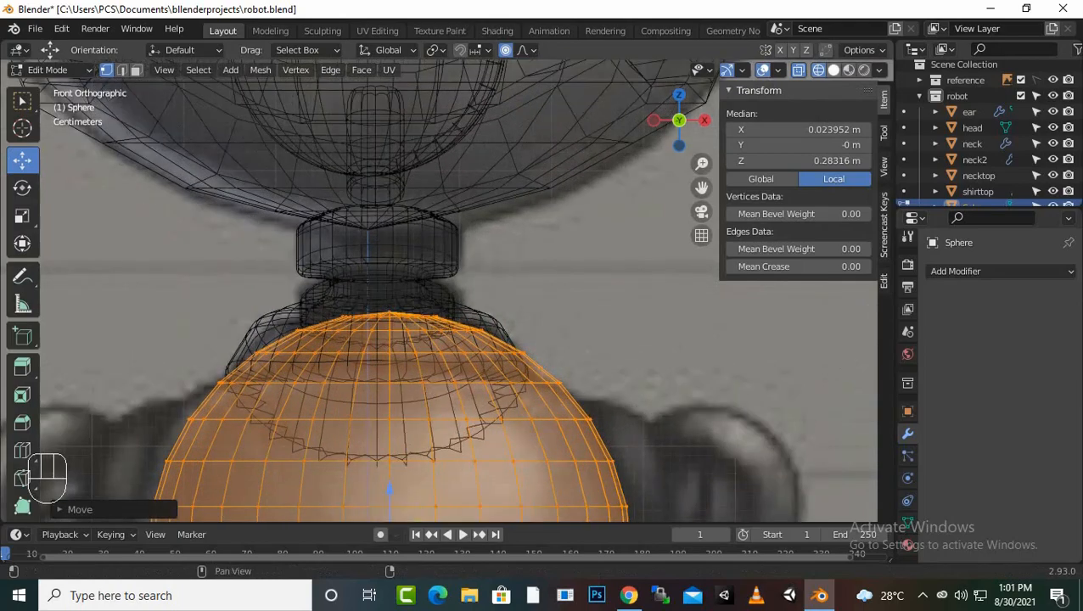
click(834, 70)
scroll(458, 289, down, 5)
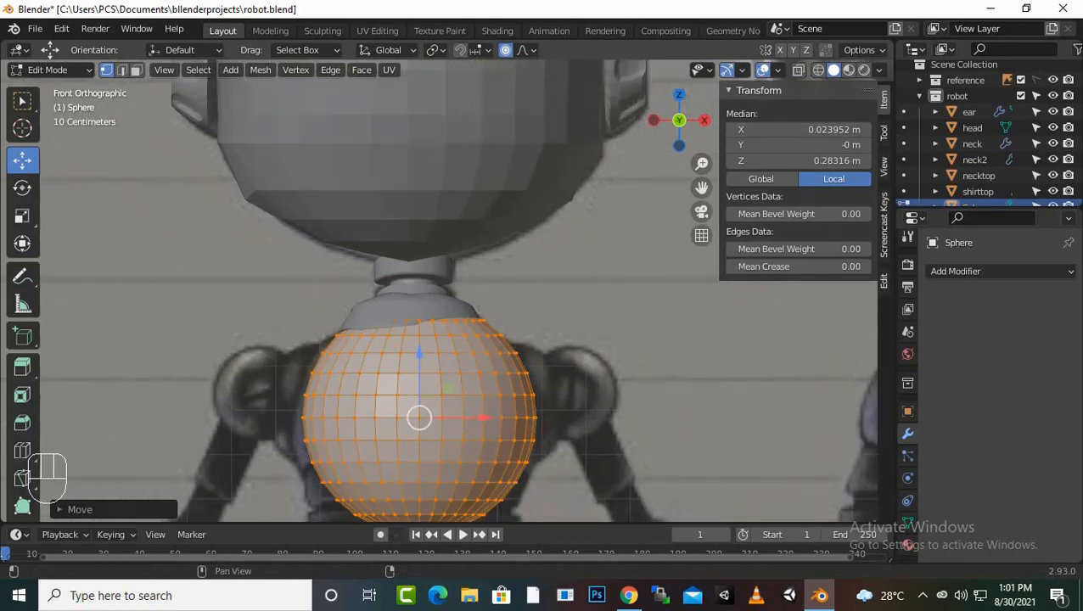
Step: In wireframe, delete the vertices of the sphere's top cap beneath the neck
click(748, 322)
click(817, 70)
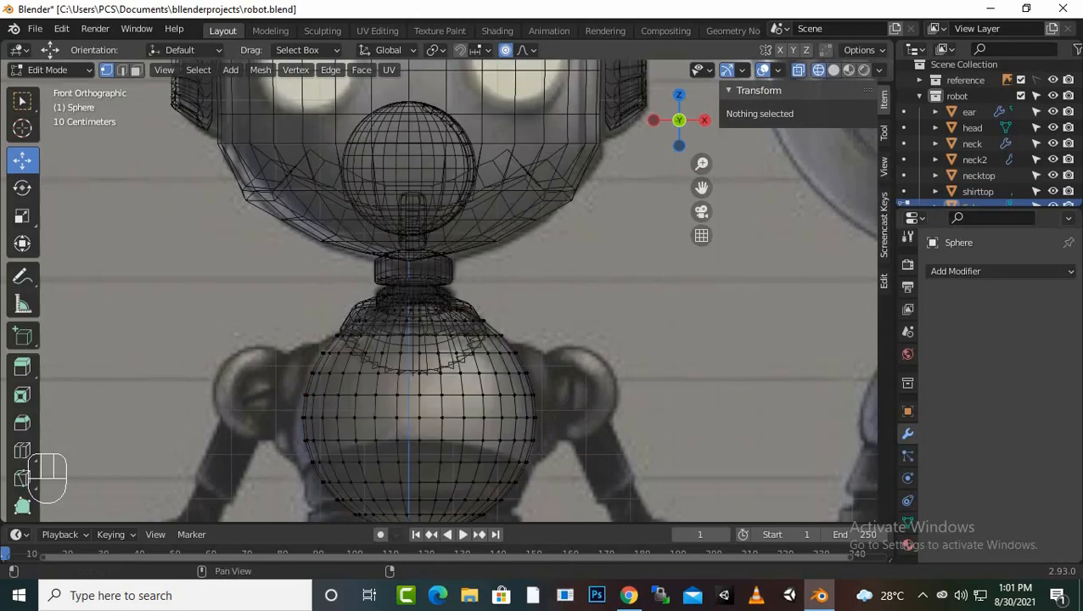
scroll(448, 293, up, 3)
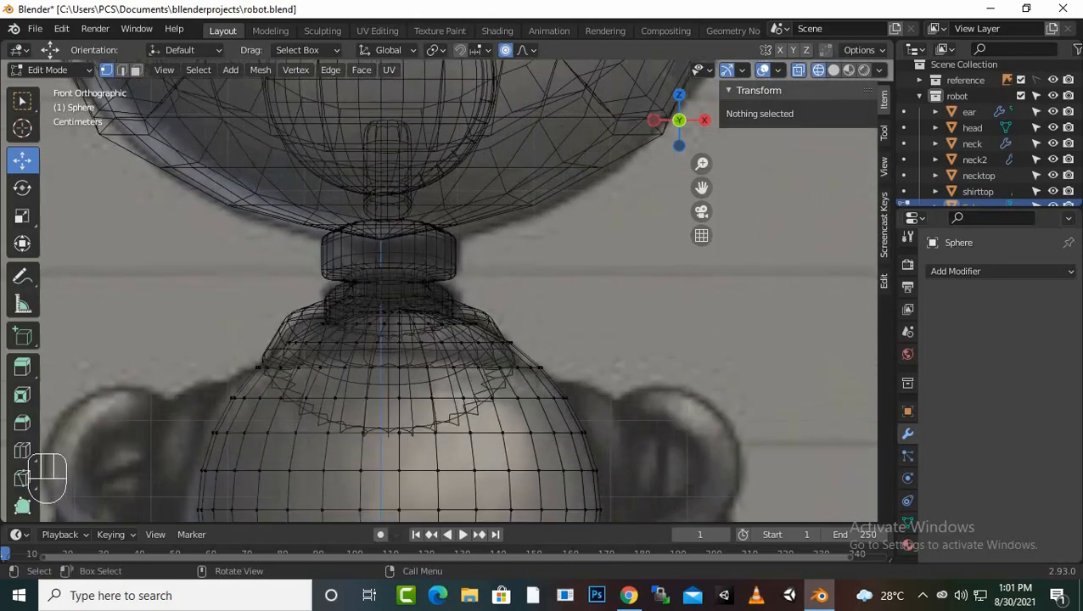
drag(584, 250, 191, 347)
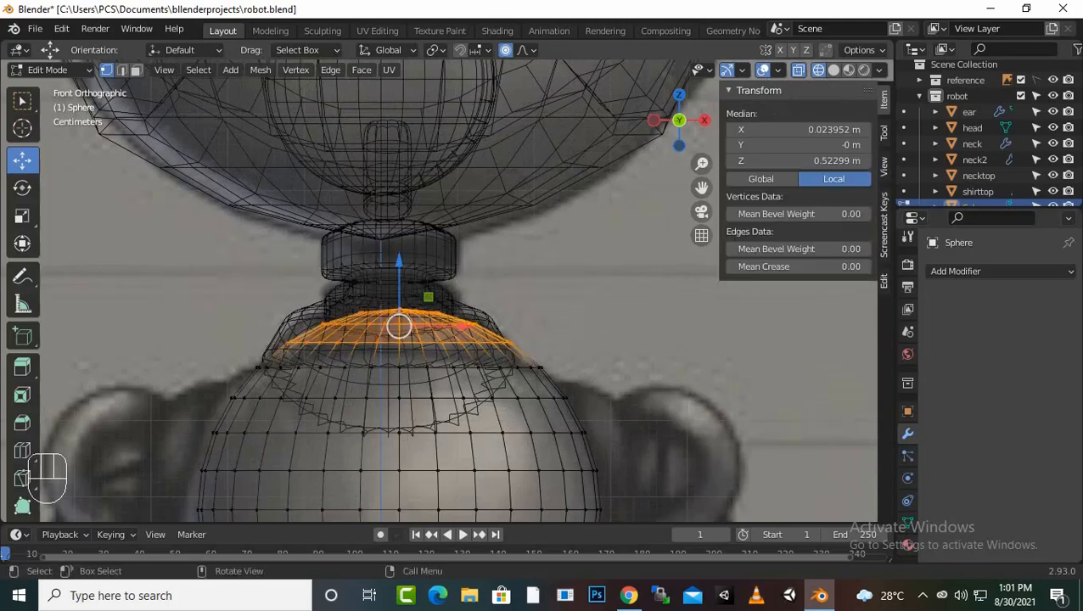
key(Delete)
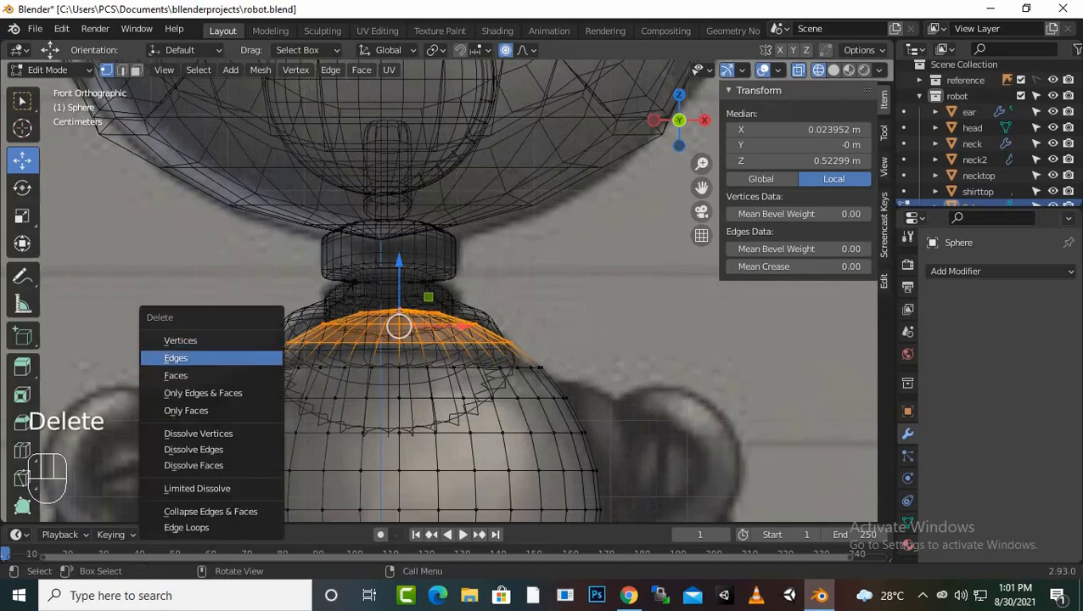
click(191, 340)
Step: Delete the sphere's lower vertices below the reference chest's bottom edge and return to solid shading
scroll(452, 294, down, 4)
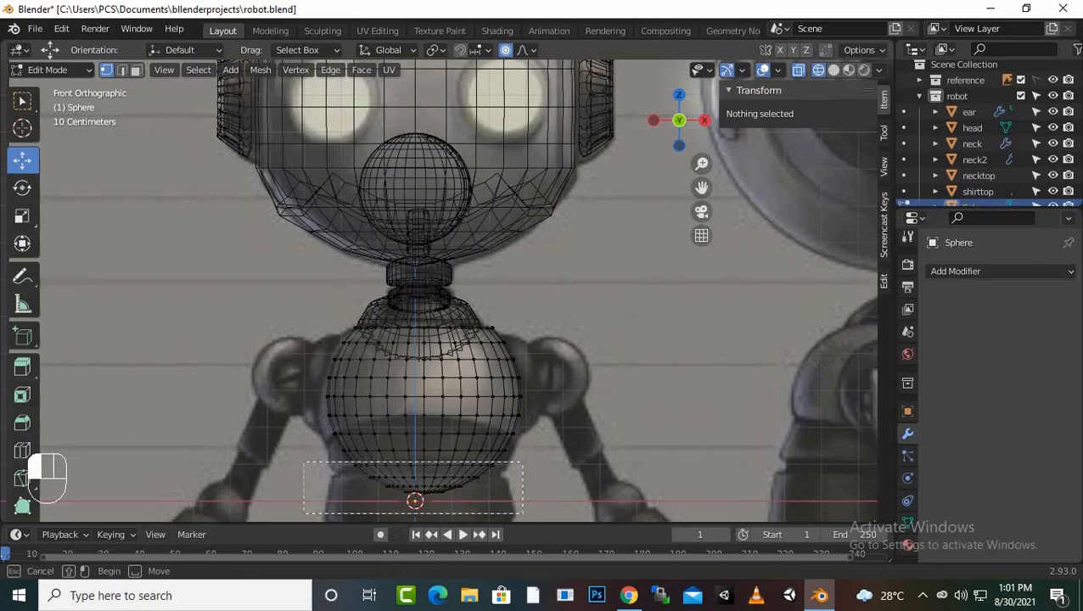
drag(304, 463, 289, 450)
key(Delete)
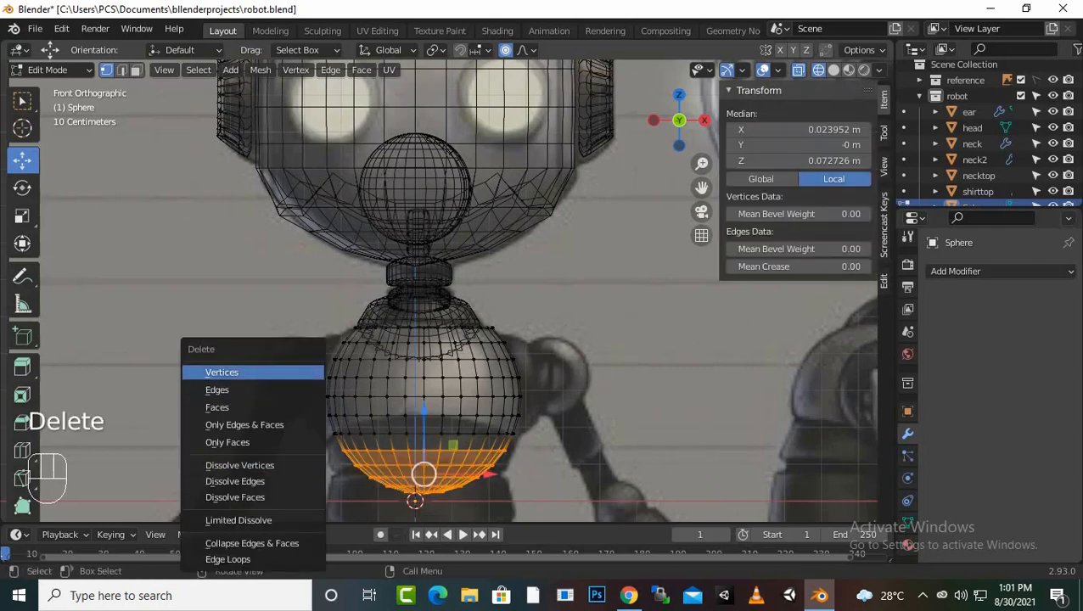
click(246, 372)
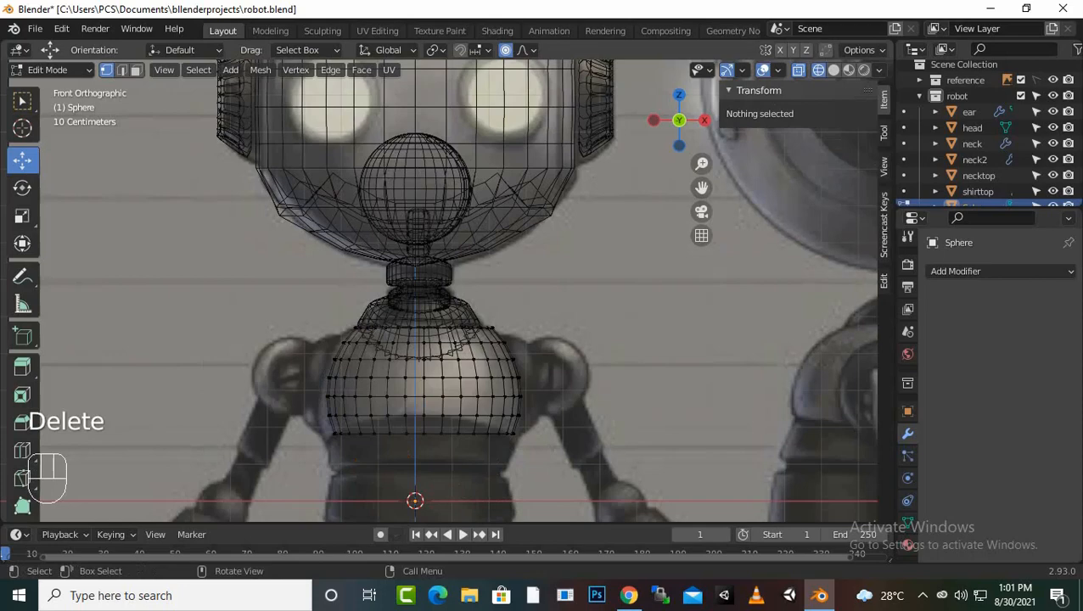
scroll(444, 293, up, 3)
scroll(444, 293, down, 2)
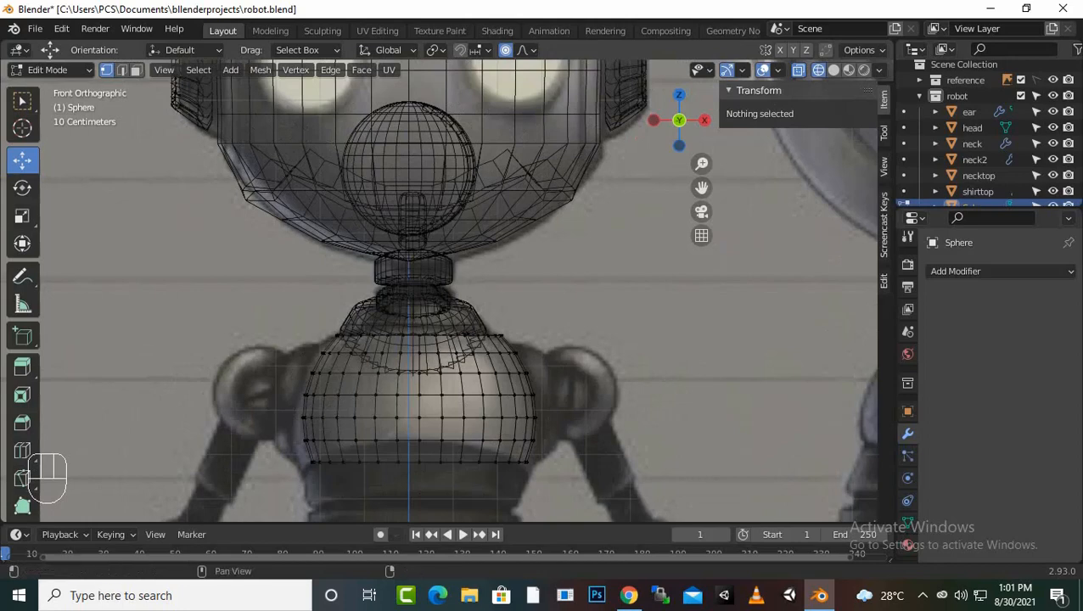
click(833, 69)
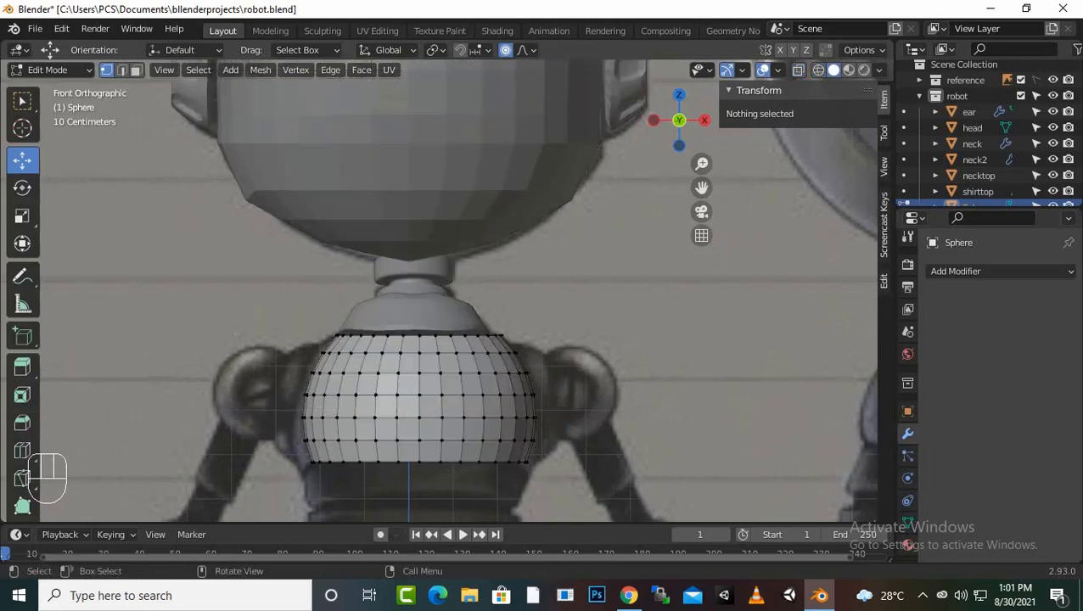
scroll(442, 293, up, 4)
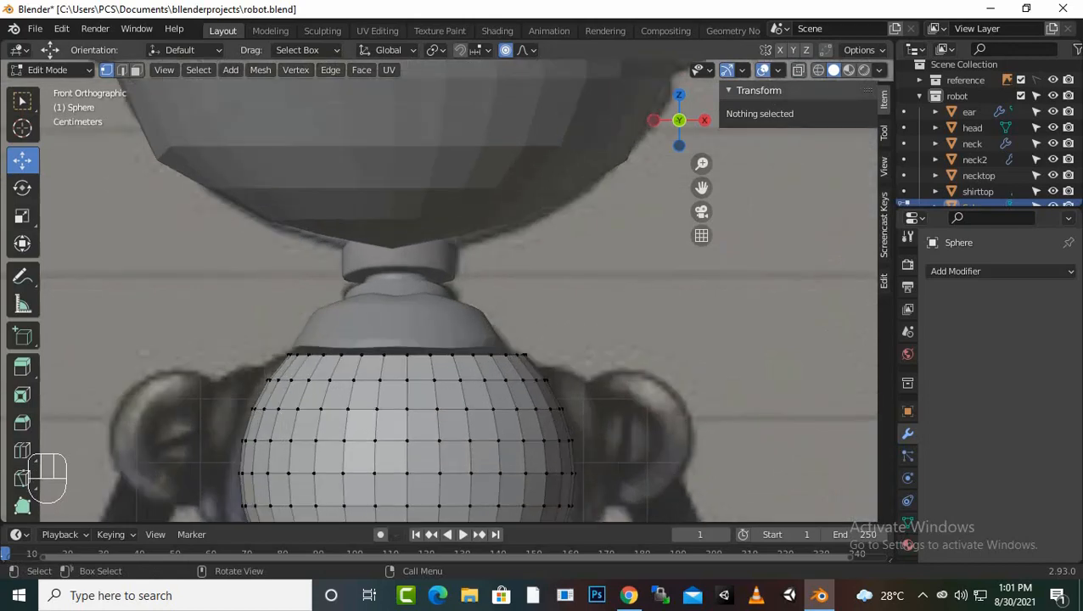
scroll(441, 293, down, 3)
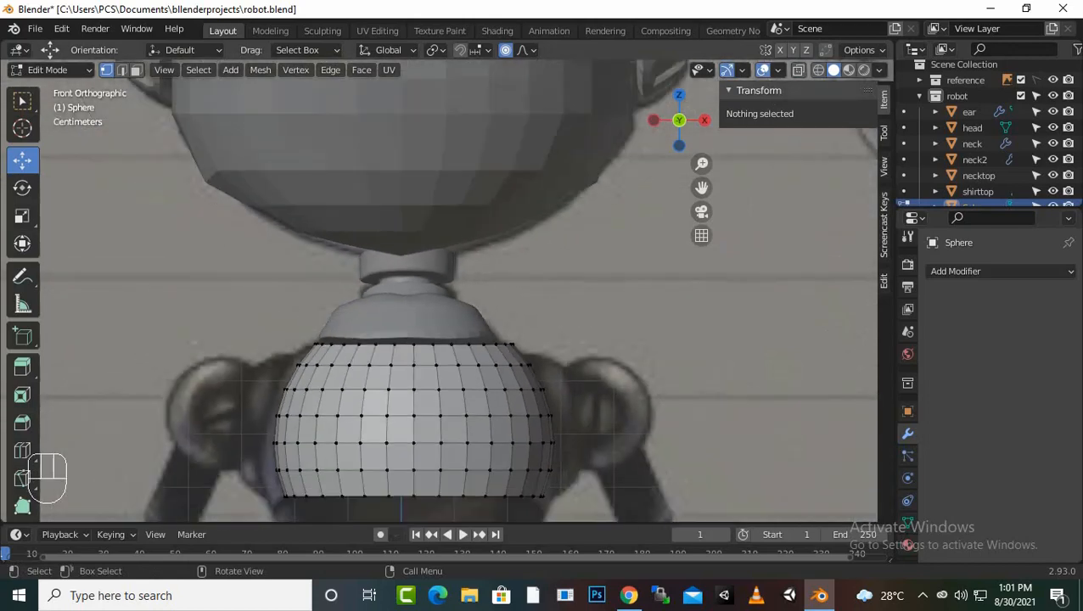
Step: In the wireframe right side view, shift the whole chest mesh about -0.043 m along Y over the reference
key(KP_3)
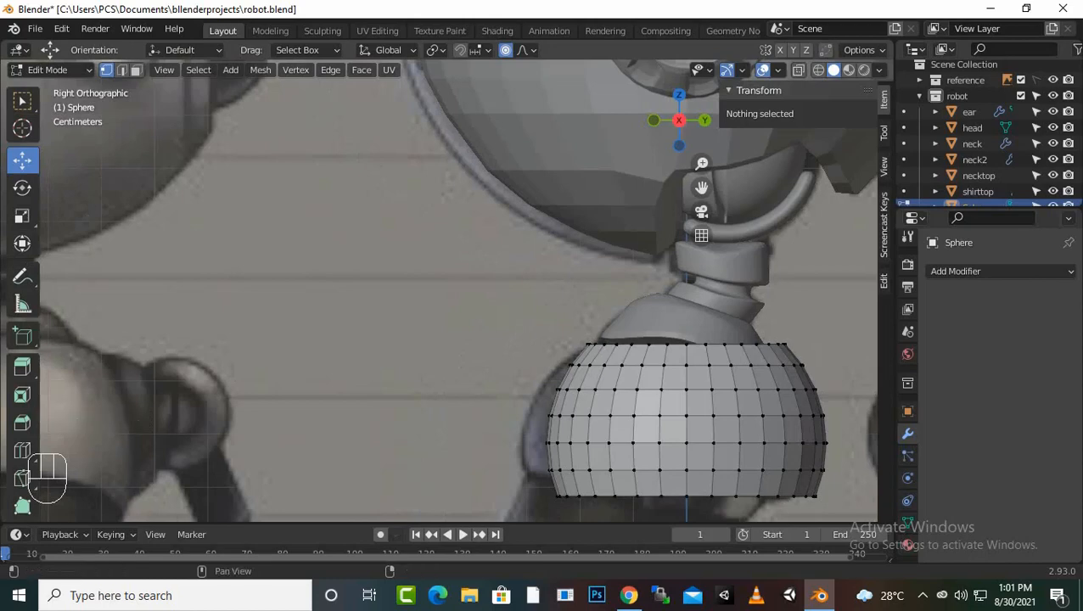
click(818, 70)
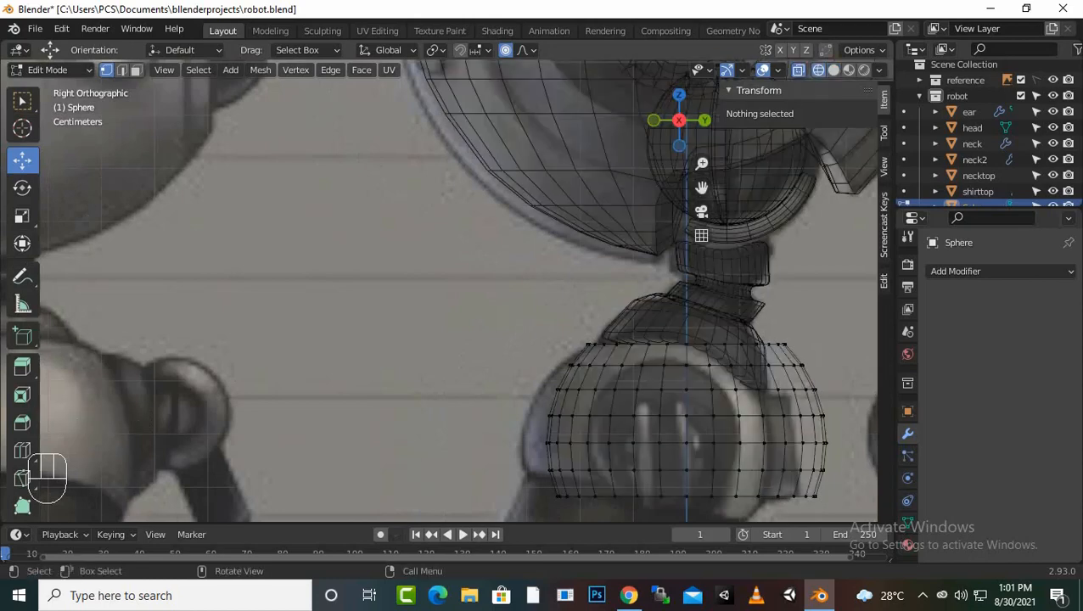
scroll(439, 290, down, 1)
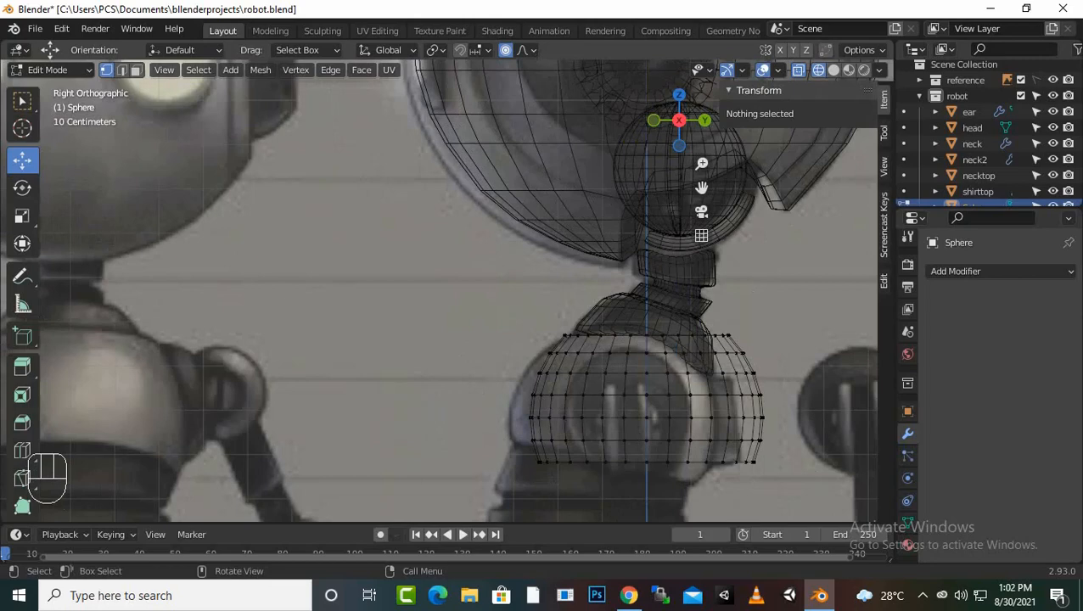
key(a)
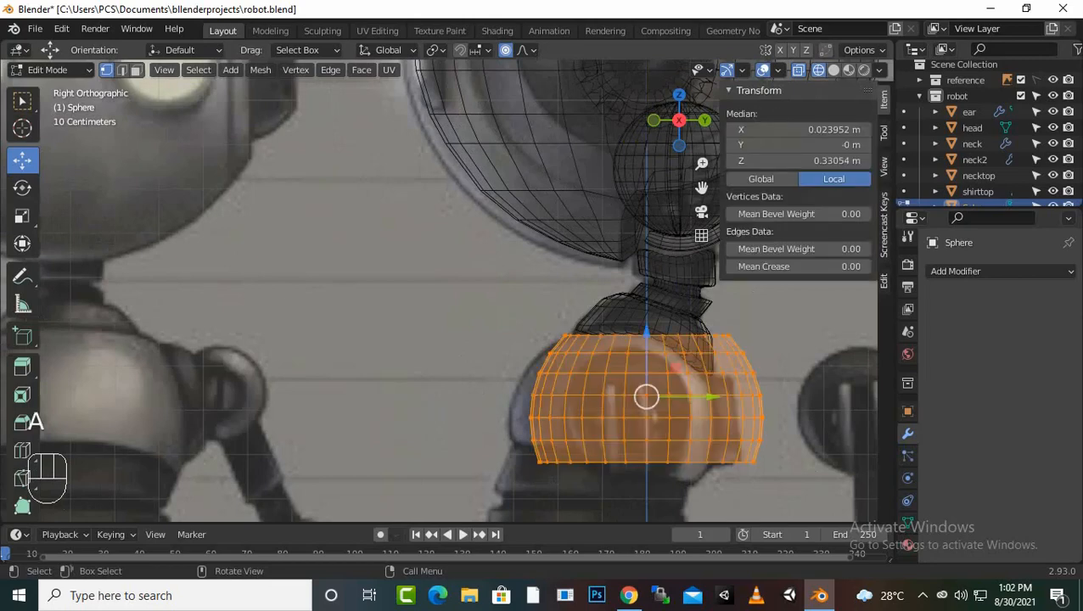
drag(692, 396, 674, 396)
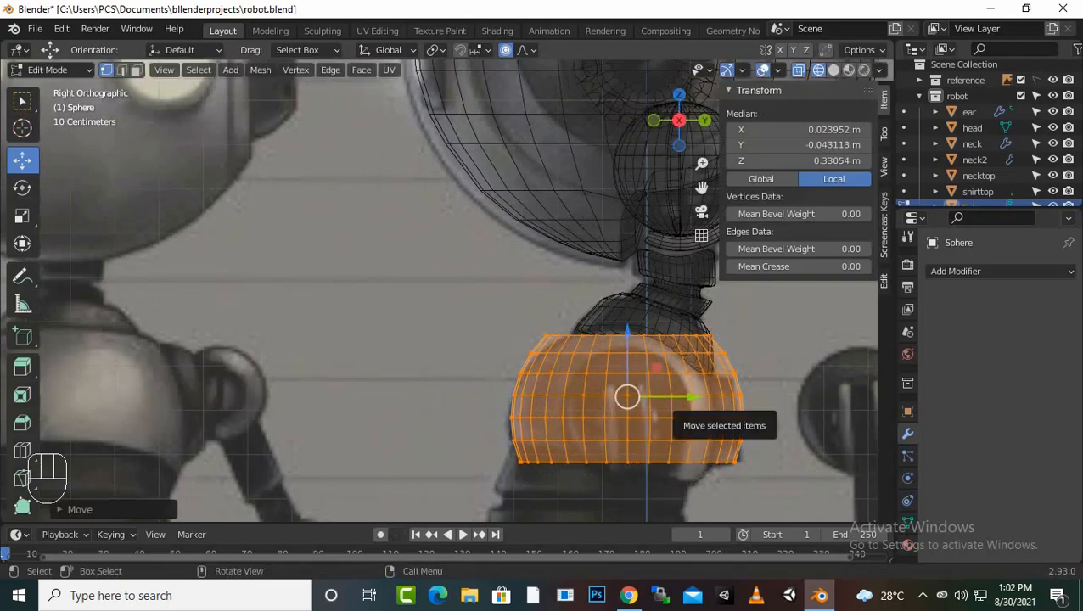
Step: Tilt the chest mesh clockwise in the side view and lower it about 0.241 m along Z
key(r)
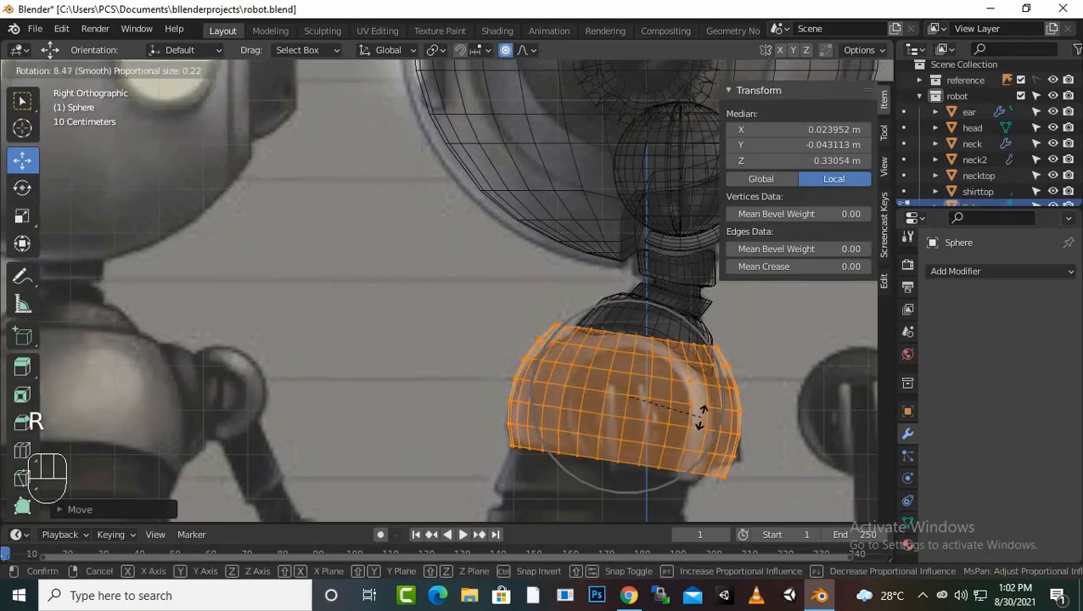
click(702, 421)
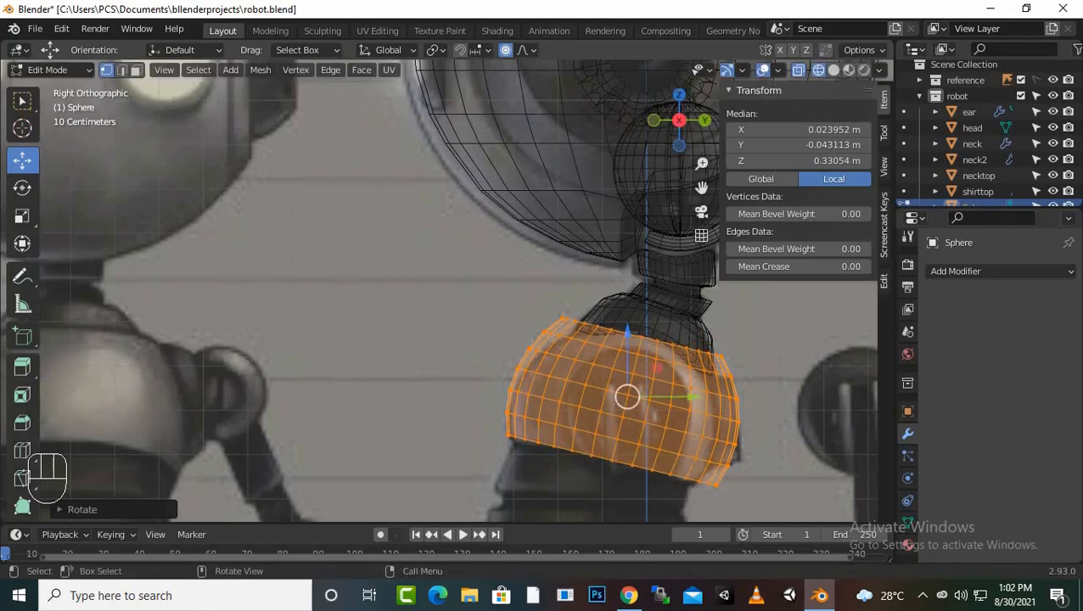
drag(627, 332, 627, 439)
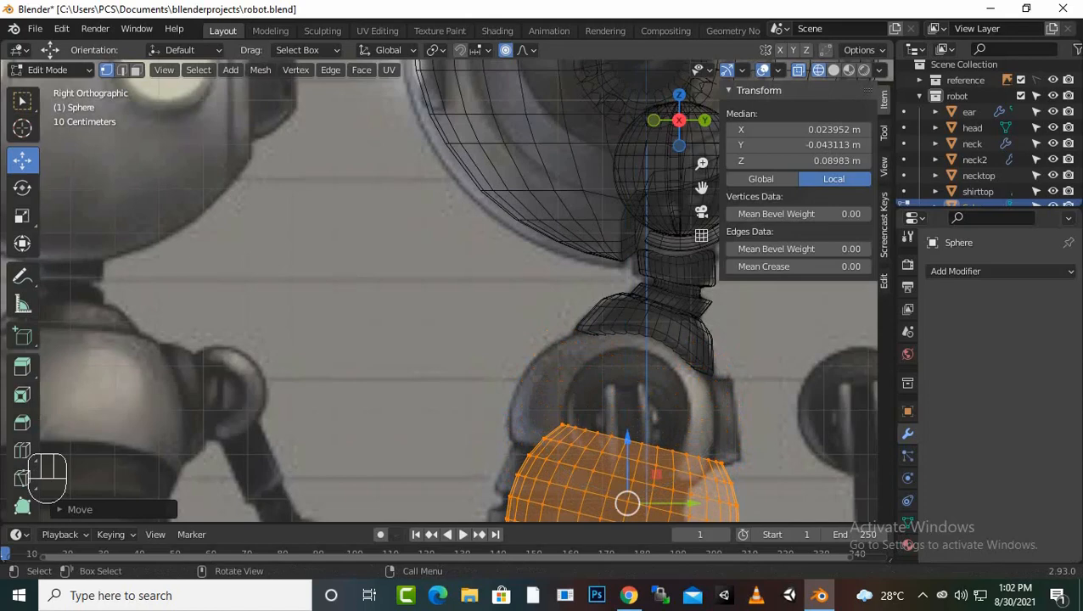
scroll(448, 288, down, 2)
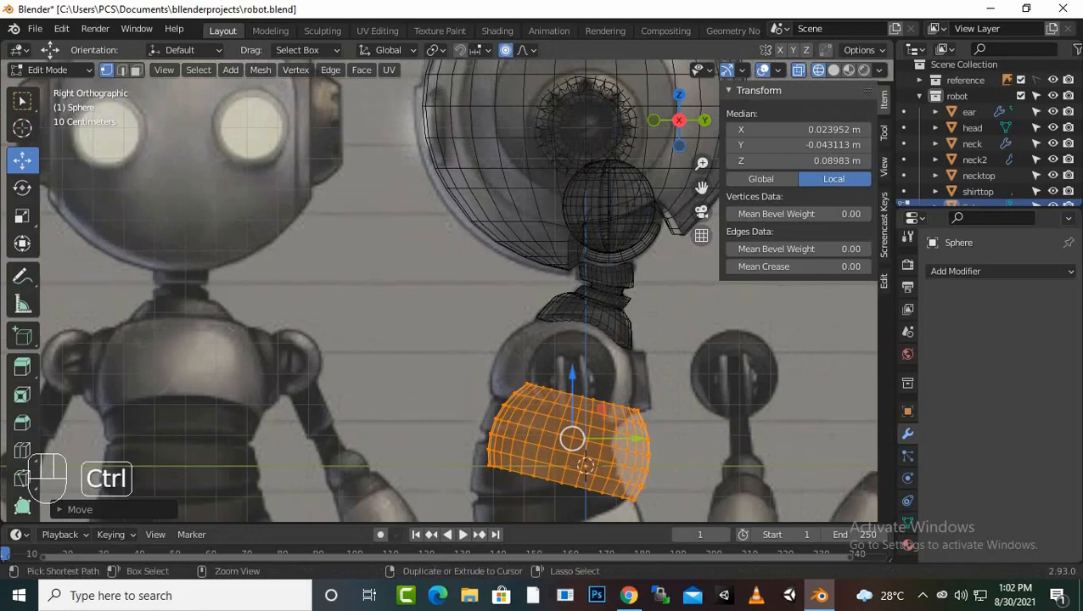
Step: Undo the chest mesh's moves, rotation and both vertex deletions, back to the complete sphere
key(ctrl+z)
key(ctrl+z)
key(ctrl+z)
key(ctrl+z)
key(ctrl+z)
key(ctrl+z)
key(ctrl+z)
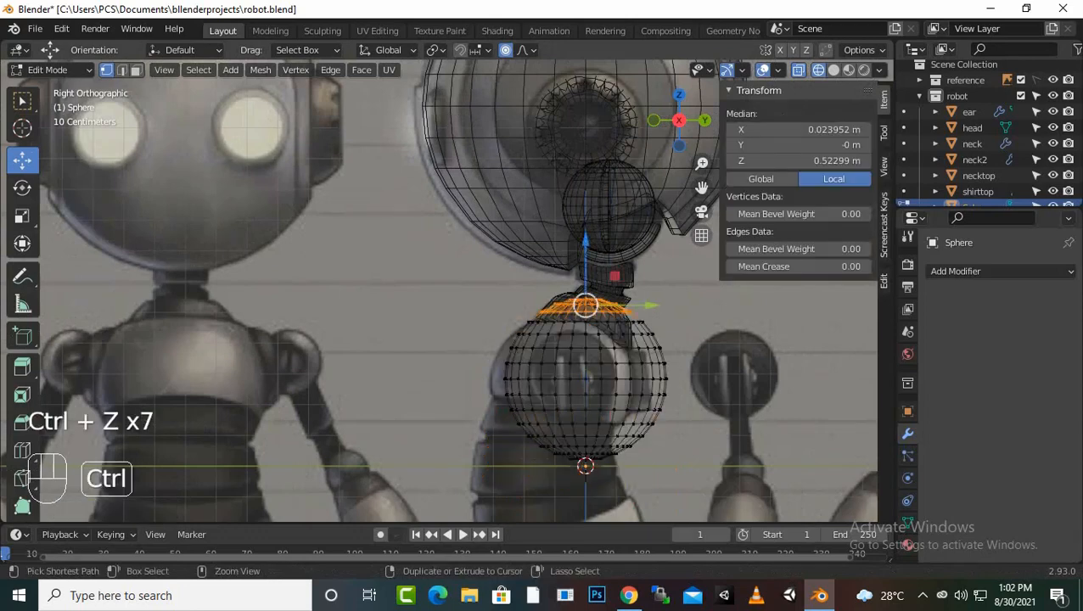
key(ctrl+z)
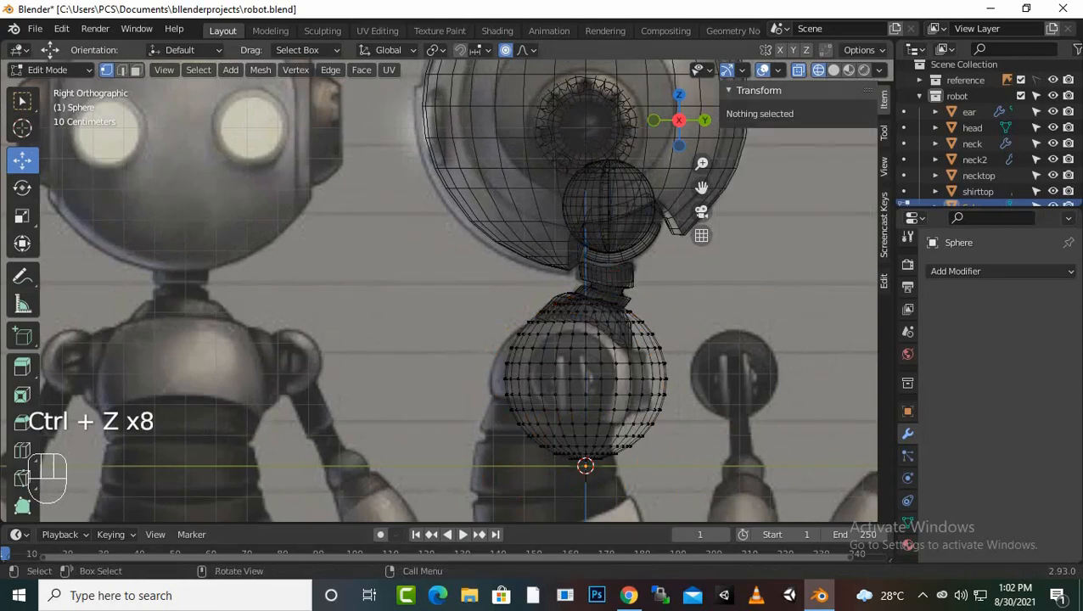
Step: From the front view, delete only the sphere's lower vertices below the reference chest and return to solid shading
key(KP_1)
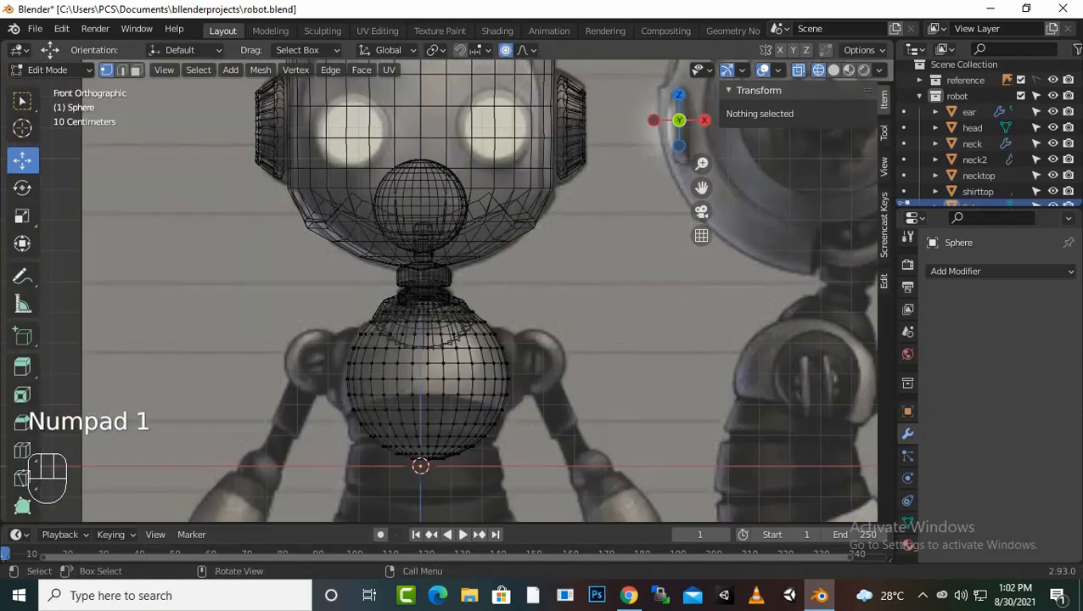
drag(546, 490, 312, 418)
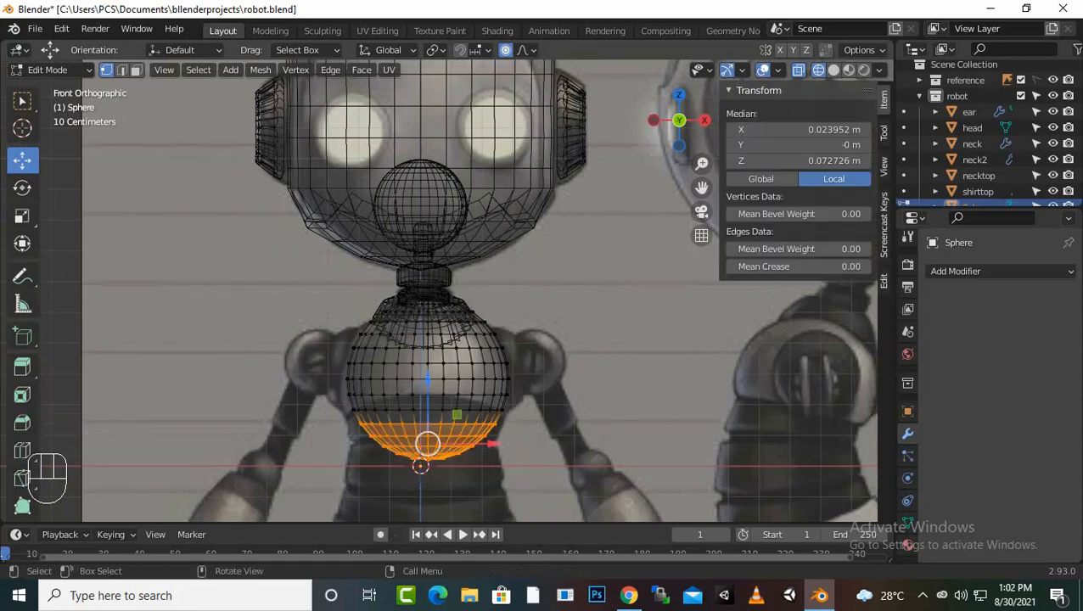
key(Delete)
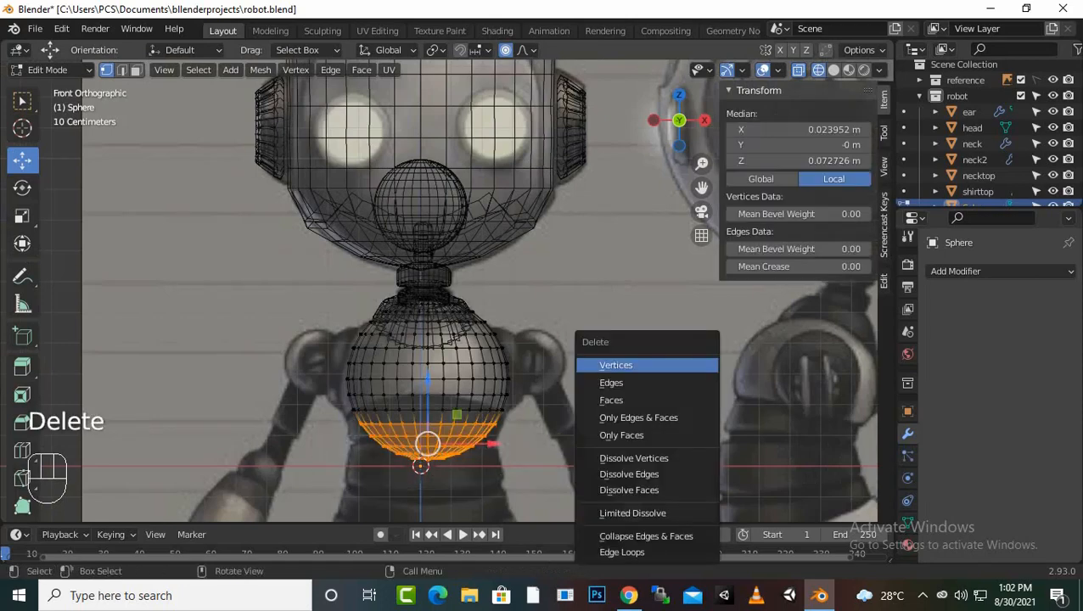
click(624, 365)
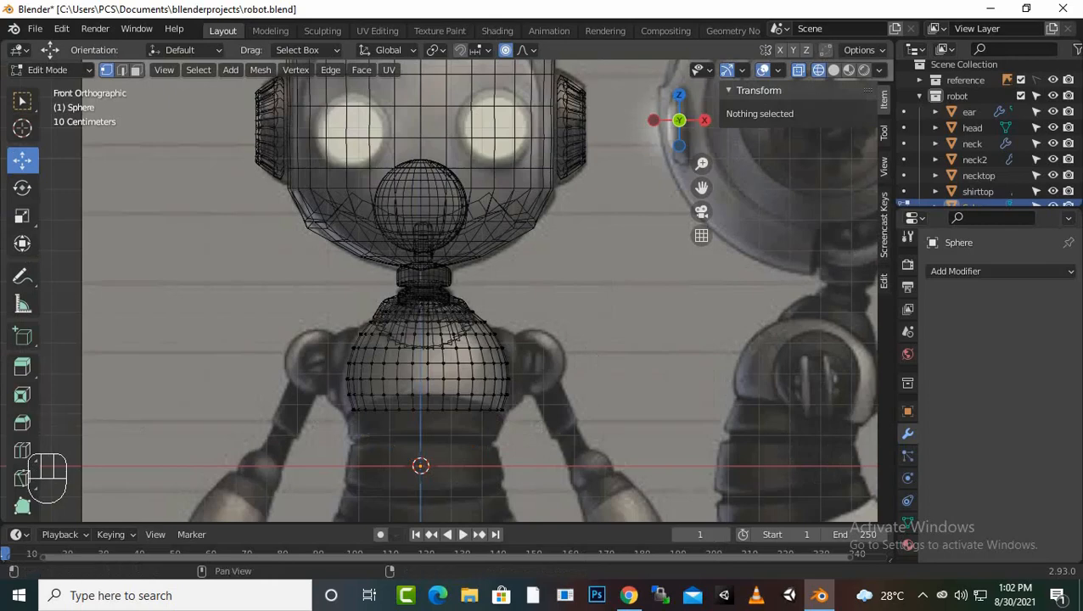
click(833, 70)
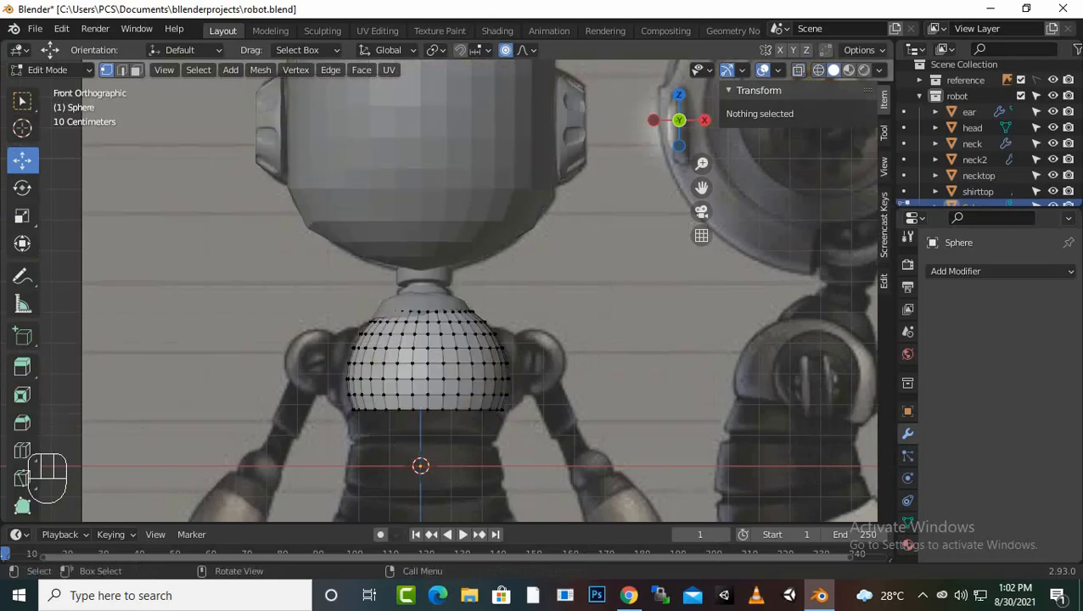
Step: Select the entire chest mesh in the right side view with wireframe shading
key(KP_3)
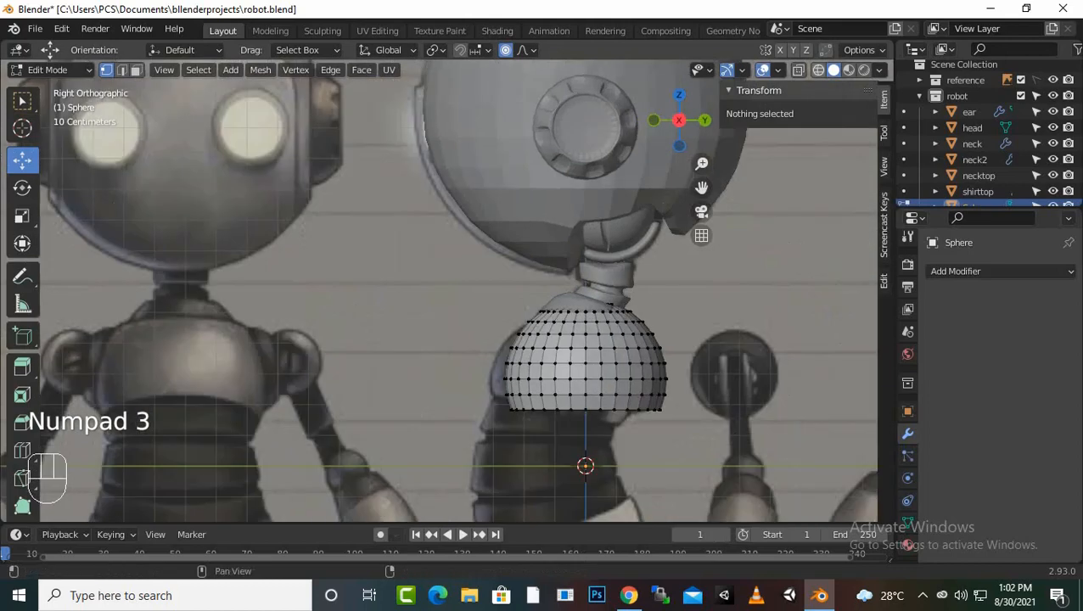
click(818, 70)
scroll(442, 291, up, 2)
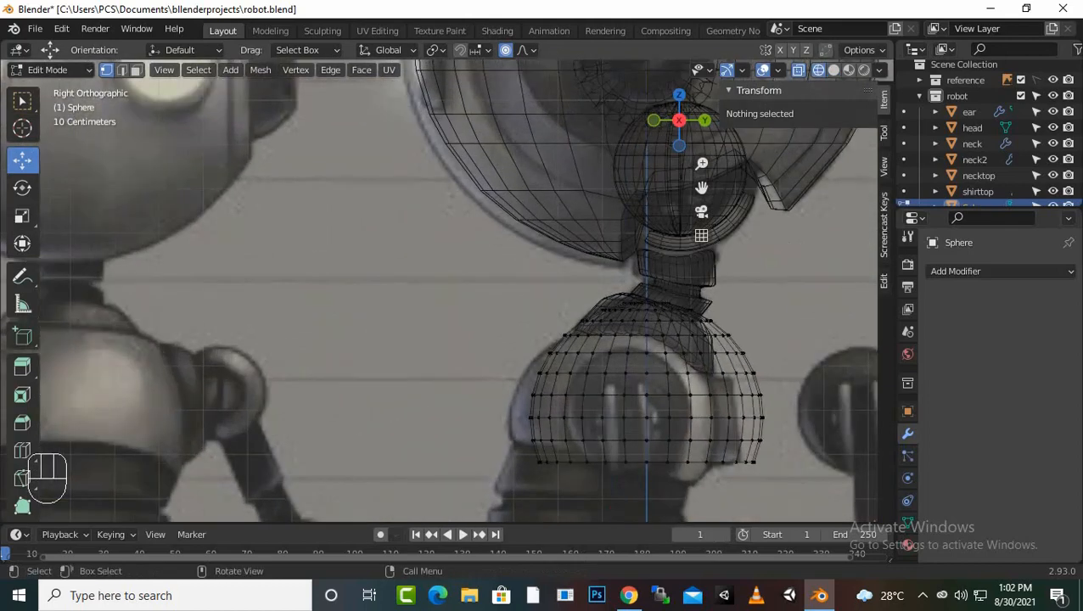
key(a)
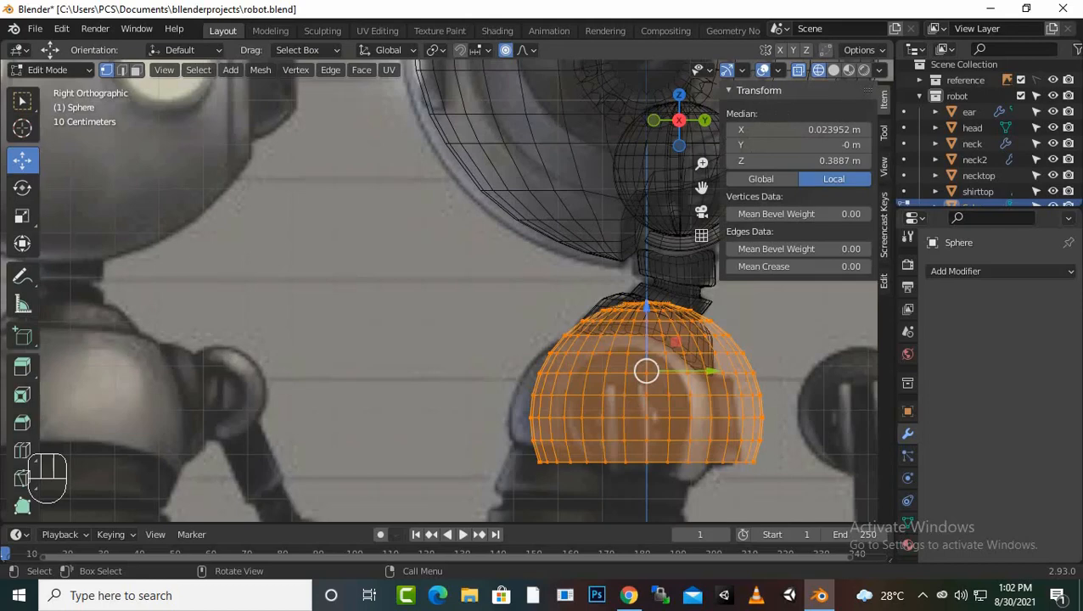
Step: Try scaling the chest mesh uniformly to about 0.93, and undo the scaling
key(s)
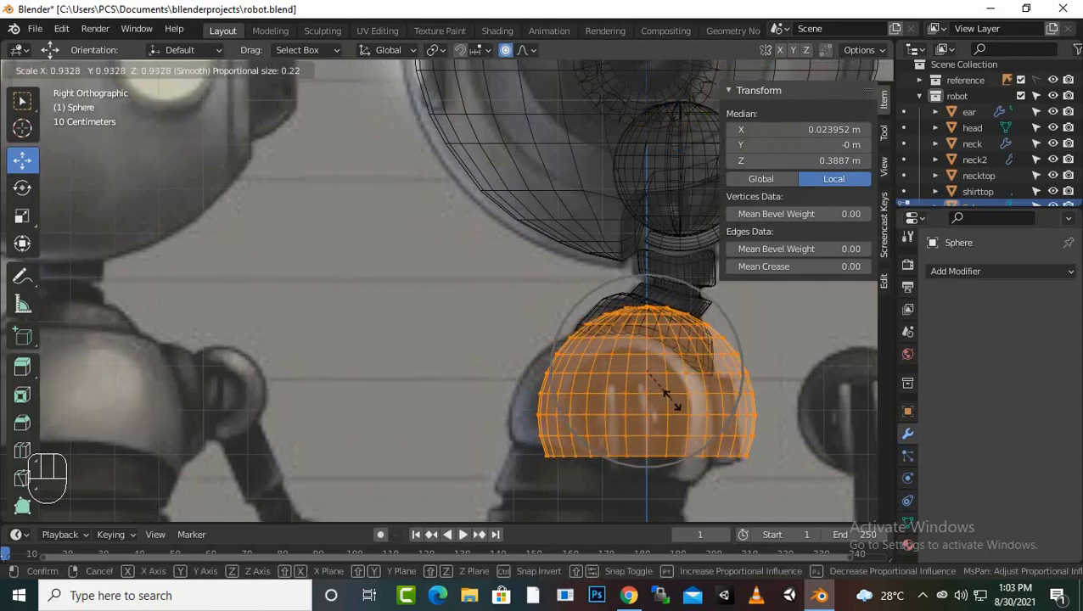
click(666, 395)
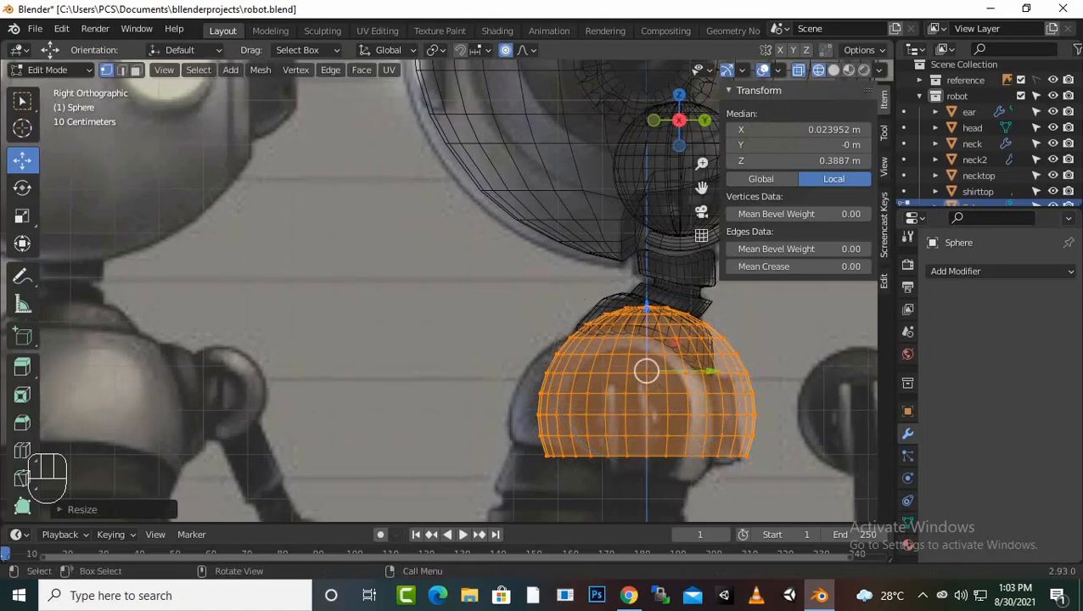
key(ctrl)
key(ctrl+z)
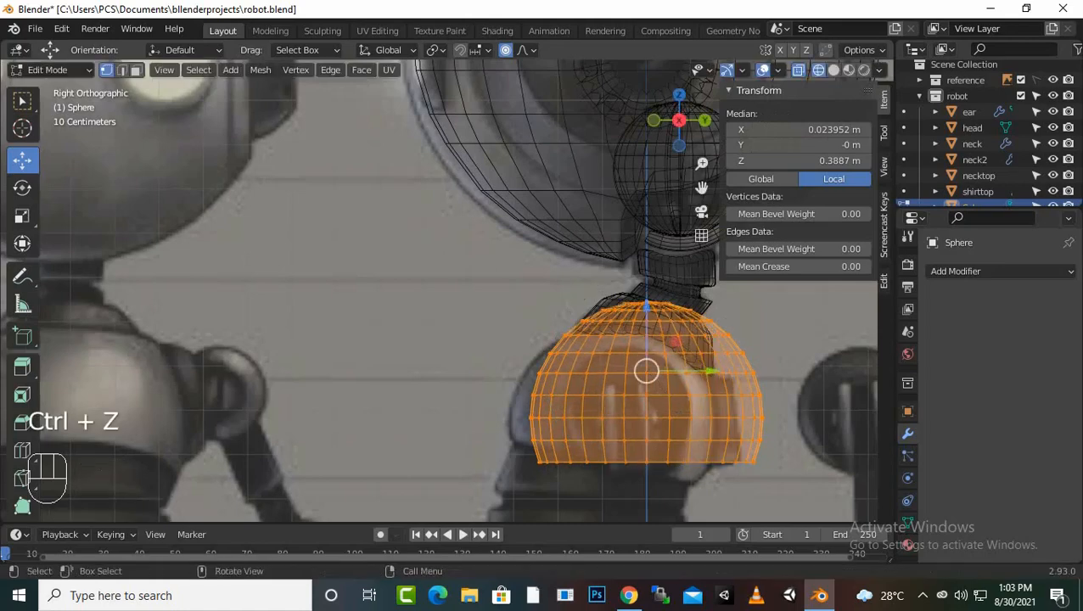
Step: Scale the chest mesh to about 0.90 along Y and move it about -0.074 m along Y onto the reference
key(s)
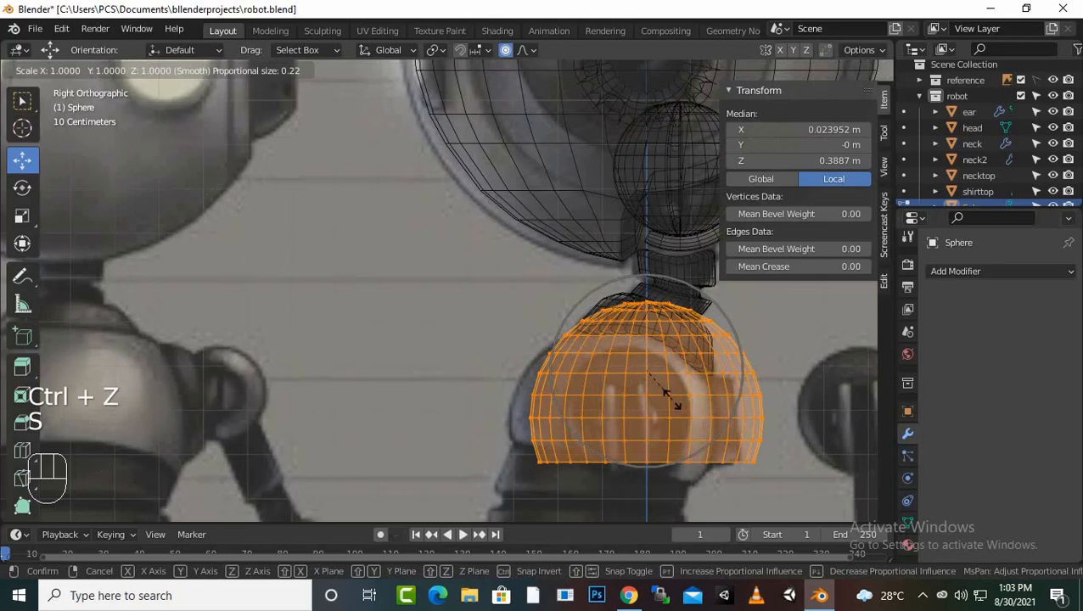
key(y)
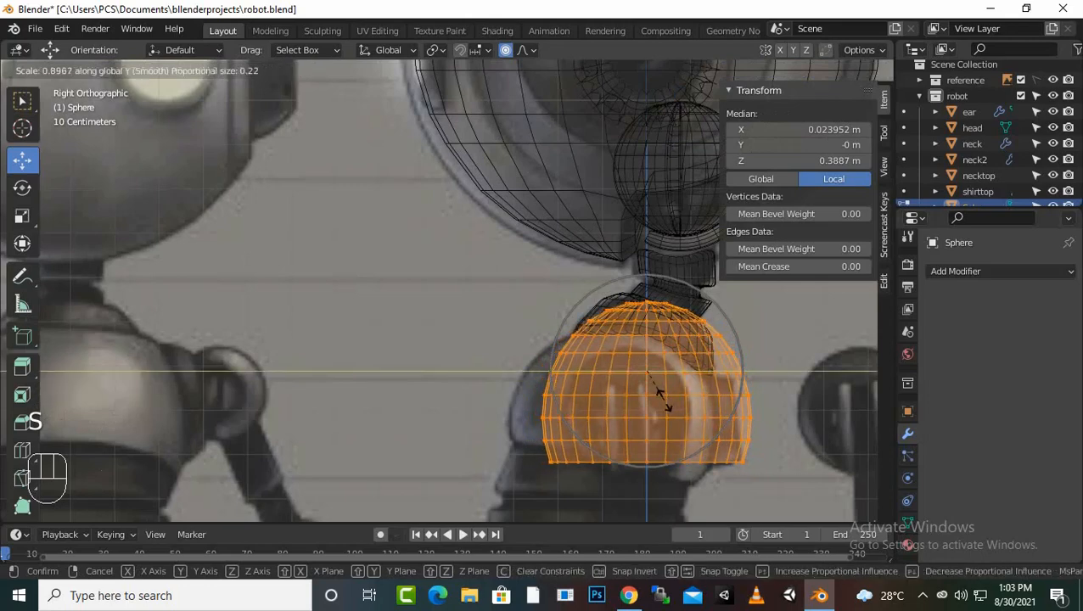
click(658, 397)
key(g)
key(y)
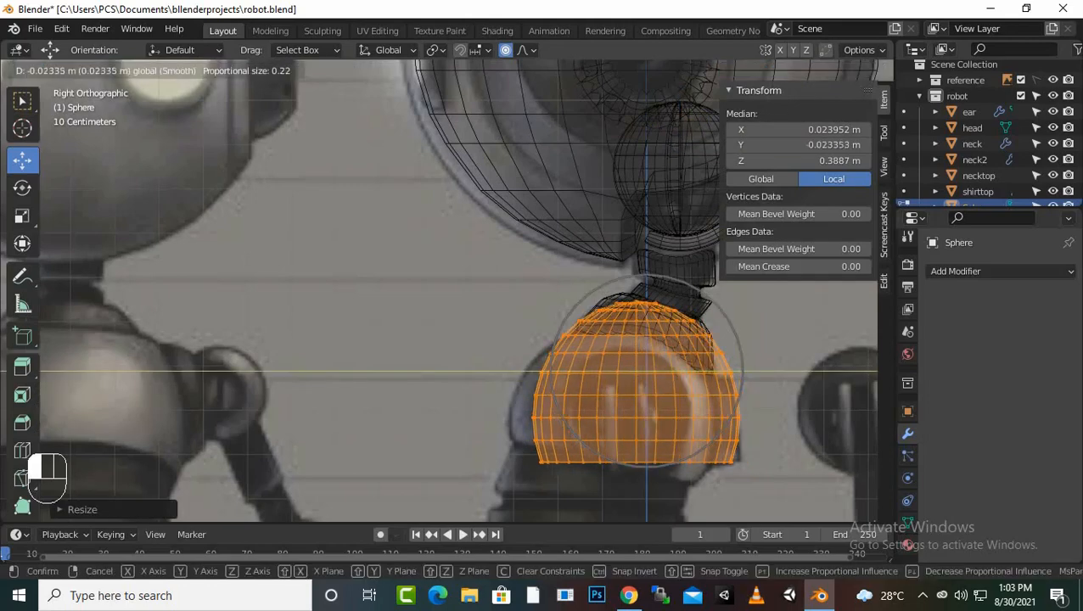
key(Return)
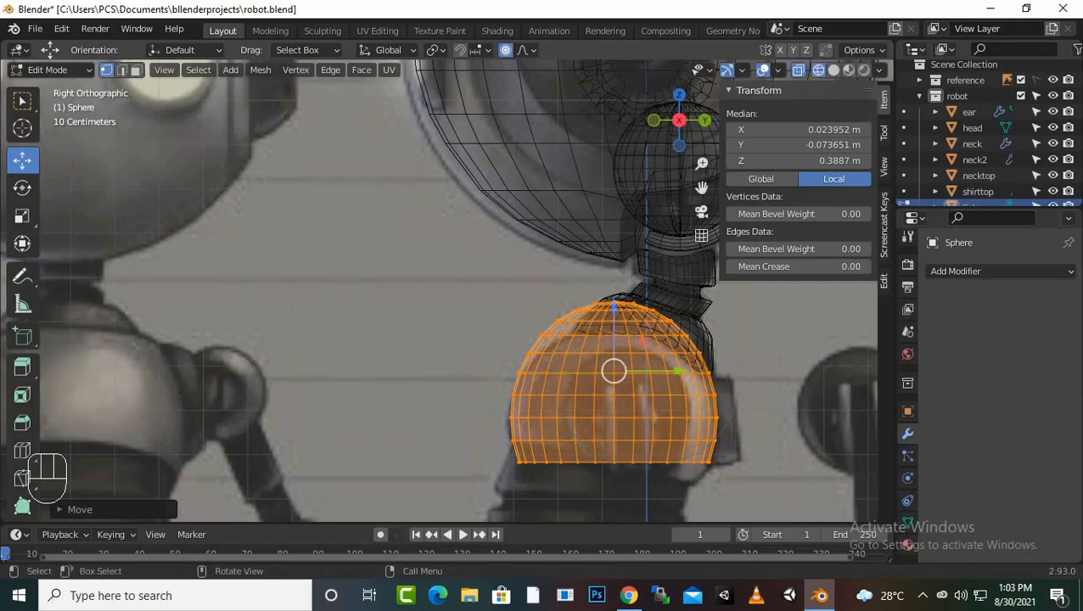
Step: Rotate the chest mesh about 11° clockwise in the side view to match the reference chest's slant
key(r)
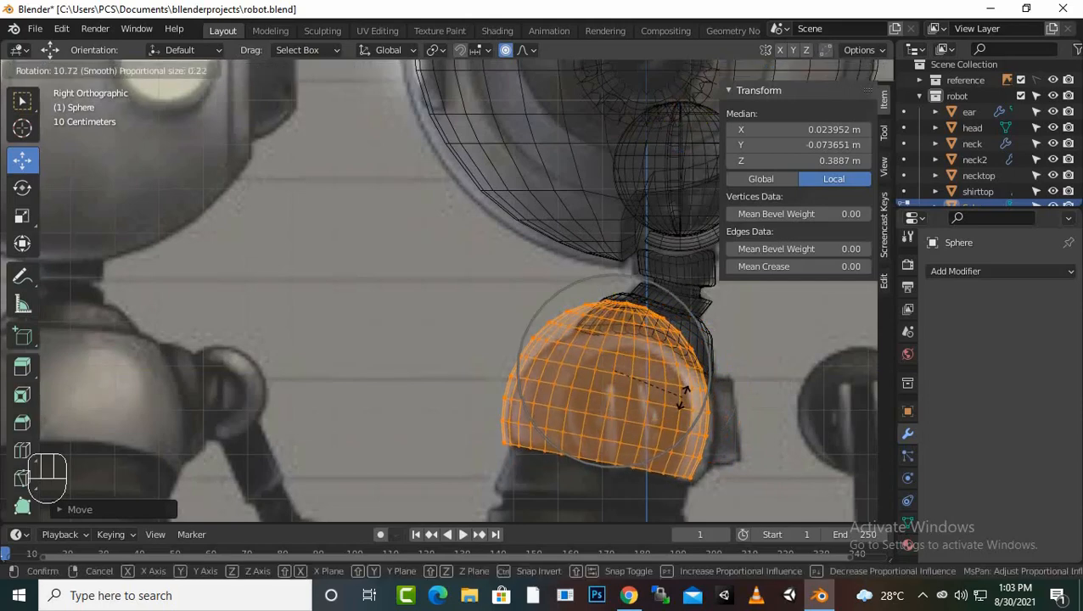
Step: Rotate the torso dome by about 10.7° and move it to about Y -0.063 m, Z 0.340 m over the side reference
click(691, 388)
drag(679, 371, 688, 371)
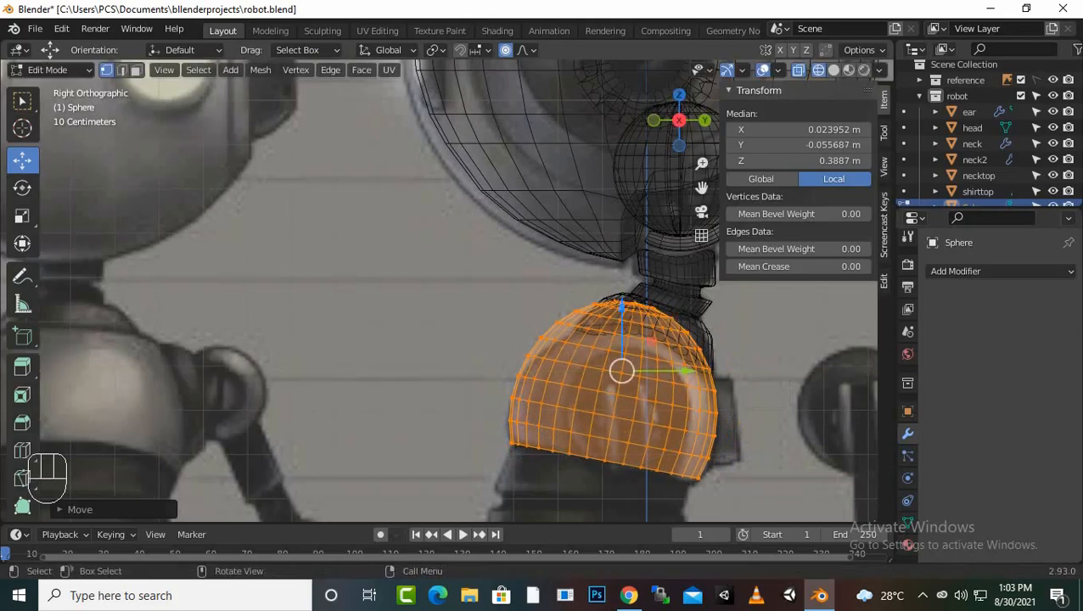
drag(622, 308, 623, 333)
drag(622, 393, 619, 392)
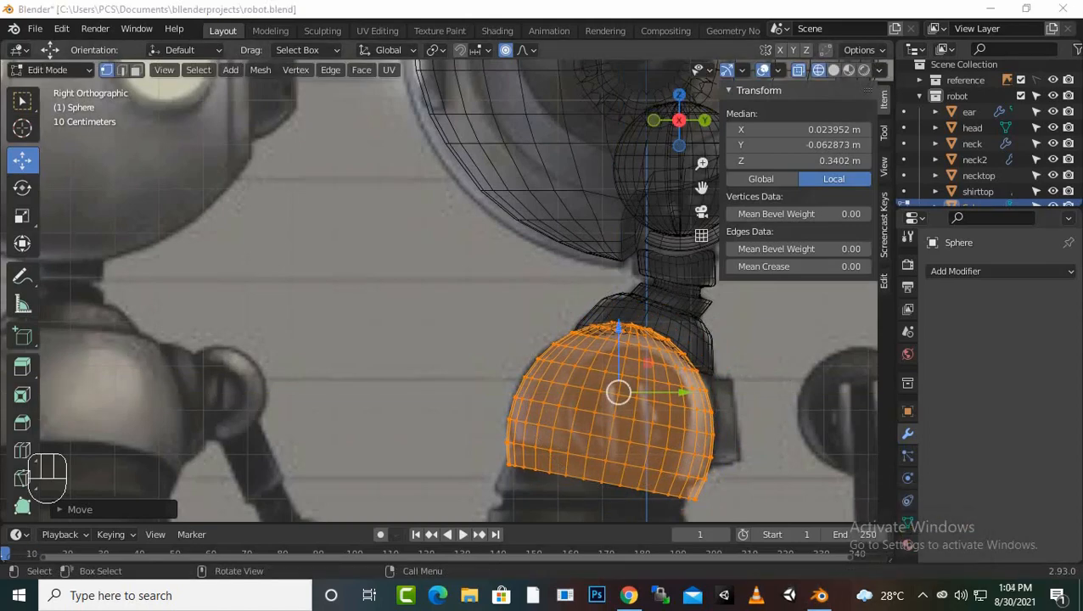
Step: Examine the torso dome in solid shading from the side and front views against the neck parts and reference image
scroll(440, 290, up, 1)
key(shift+z)
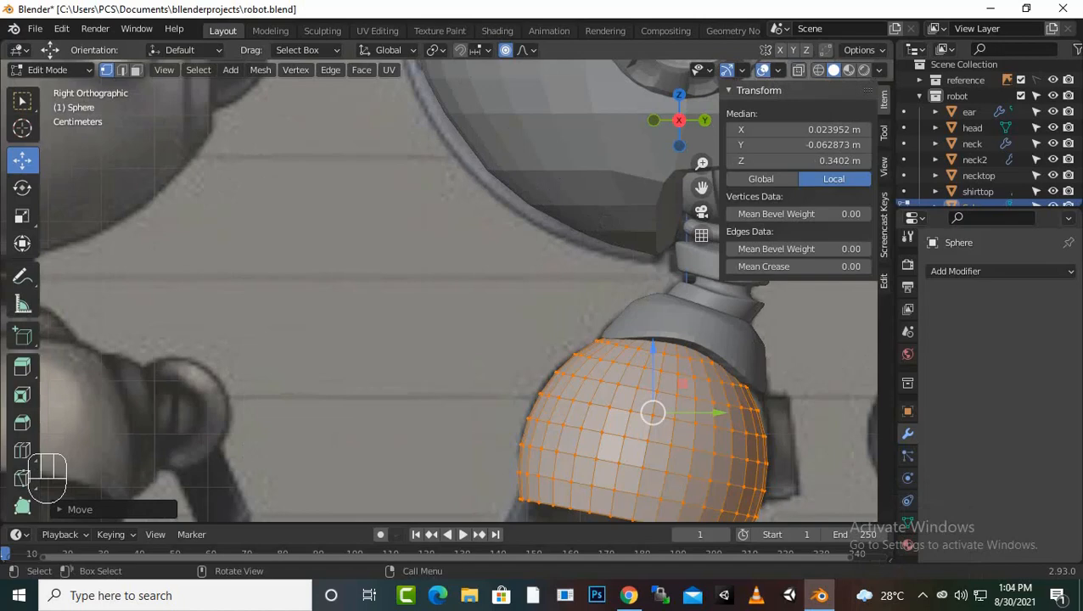
key(KP_1)
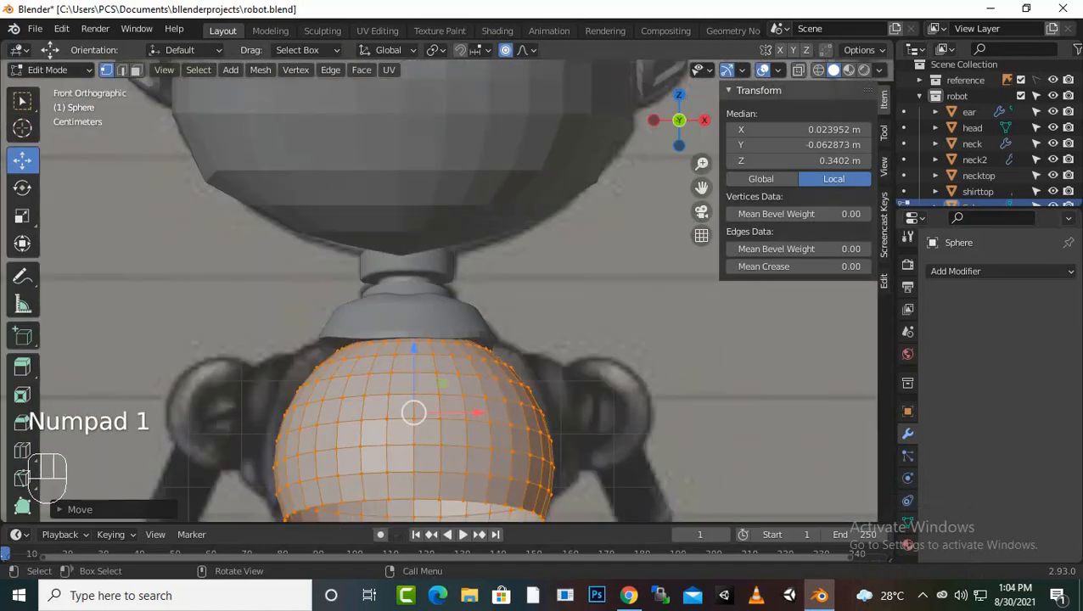
scroll(459, 291, down, 1)
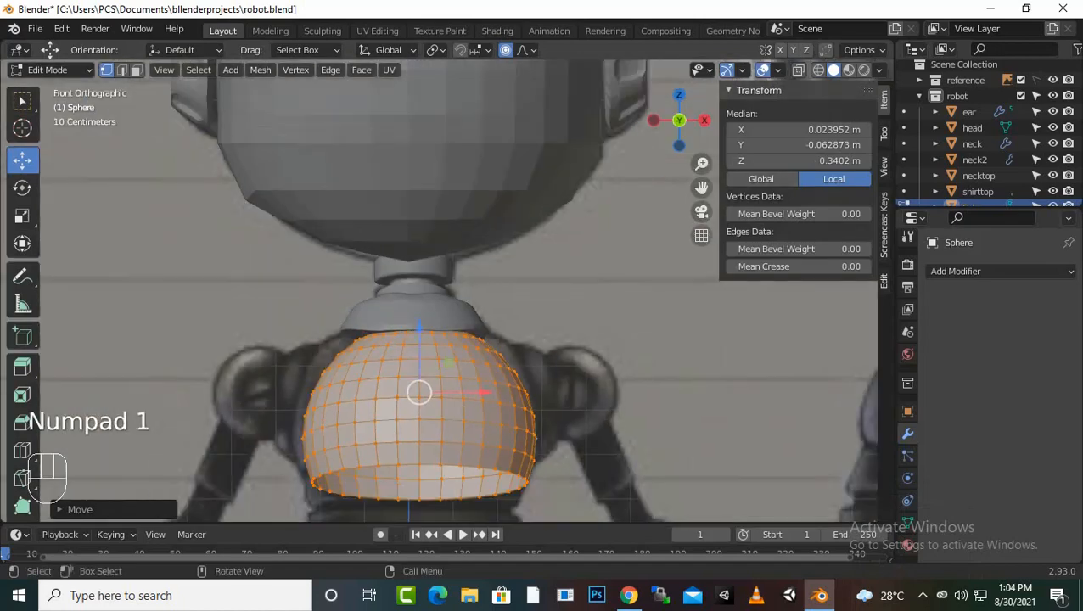
scroll(446, 299, up, 1)
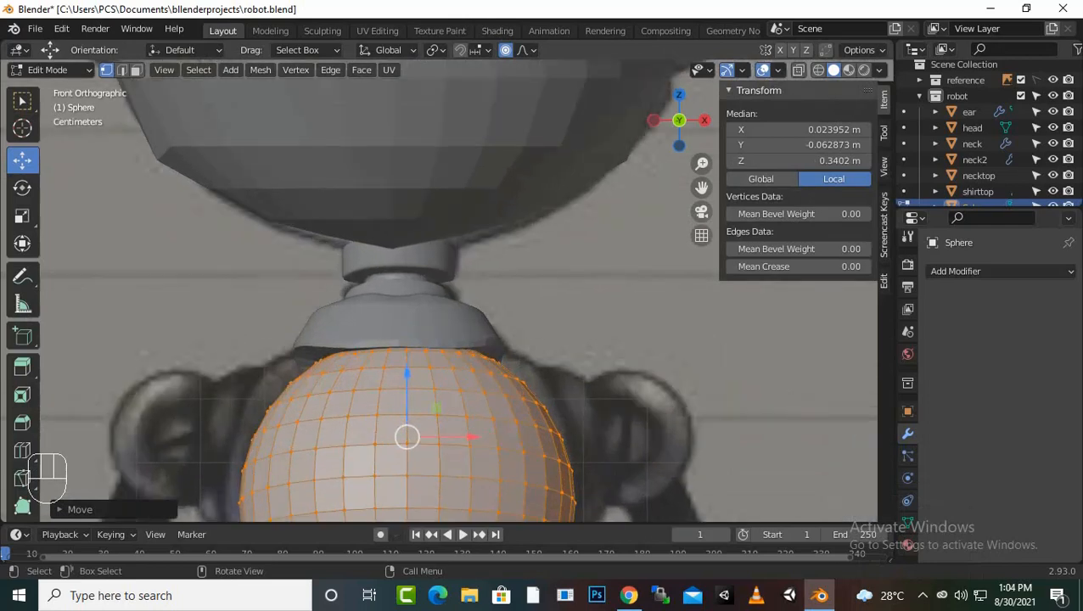
scroll(446, 299, down, 1)
scroll(446, 299, up, 2)
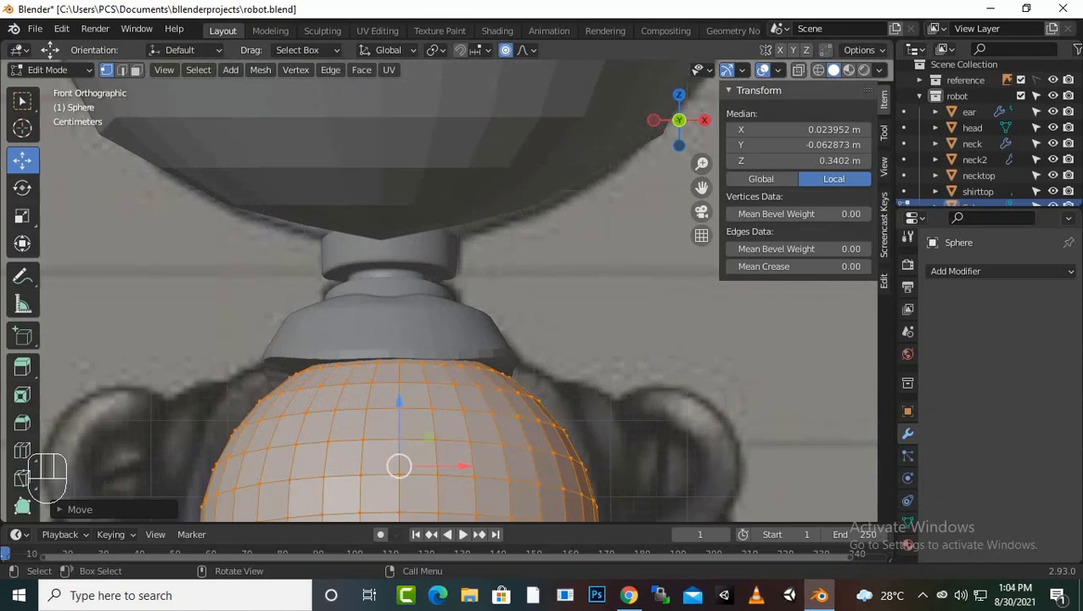
scroll(446, 299, down, 1)
scroll(446, 298, up, 1)
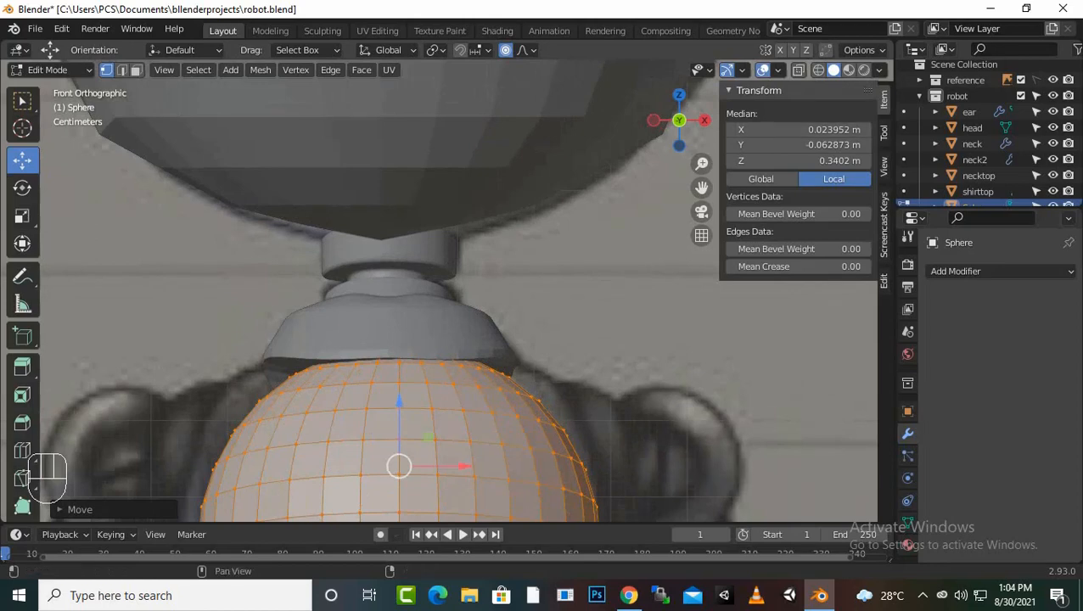
Step: In wireframe shading, scale the upper edge loop of the torso dome along X by about 1.06 with proportional editing
click(819, 69)
scroll(446, 299, up, 1)
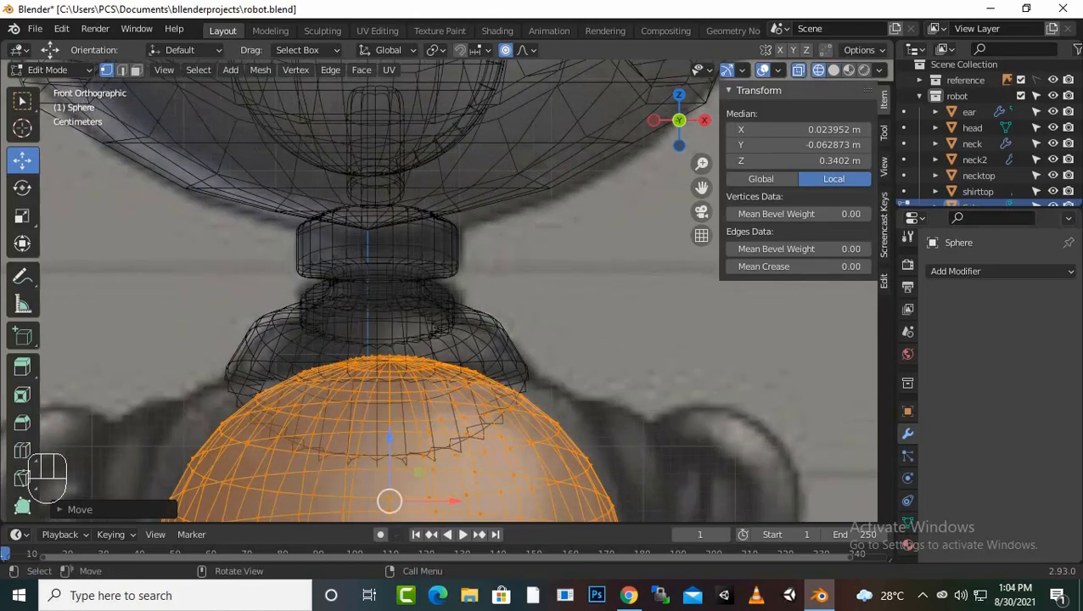
alt+click(389, 427)
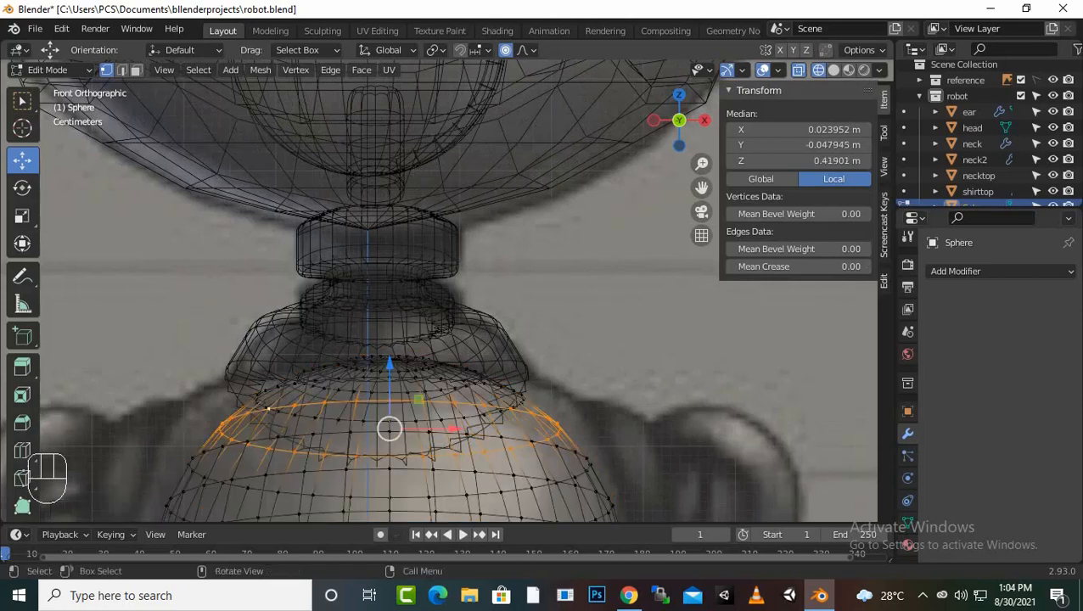
key(s)
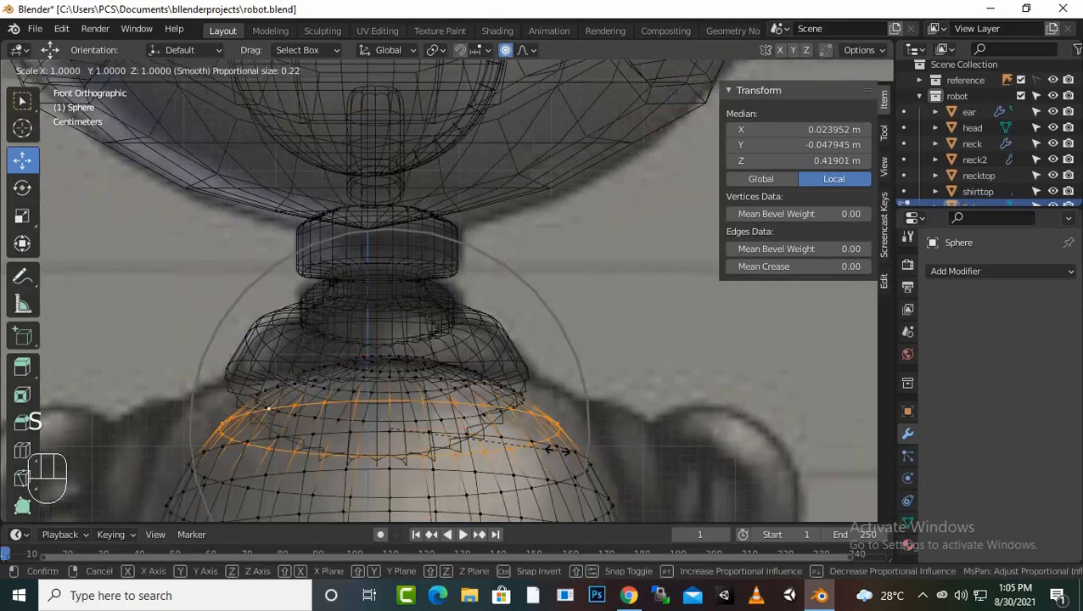
key(x)
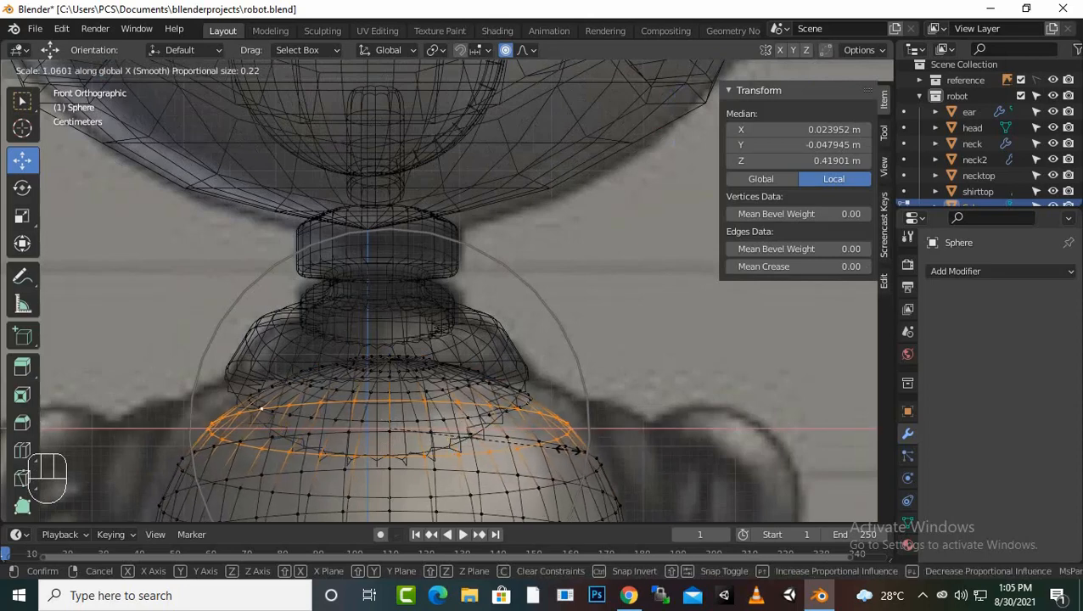
click(562, 449)
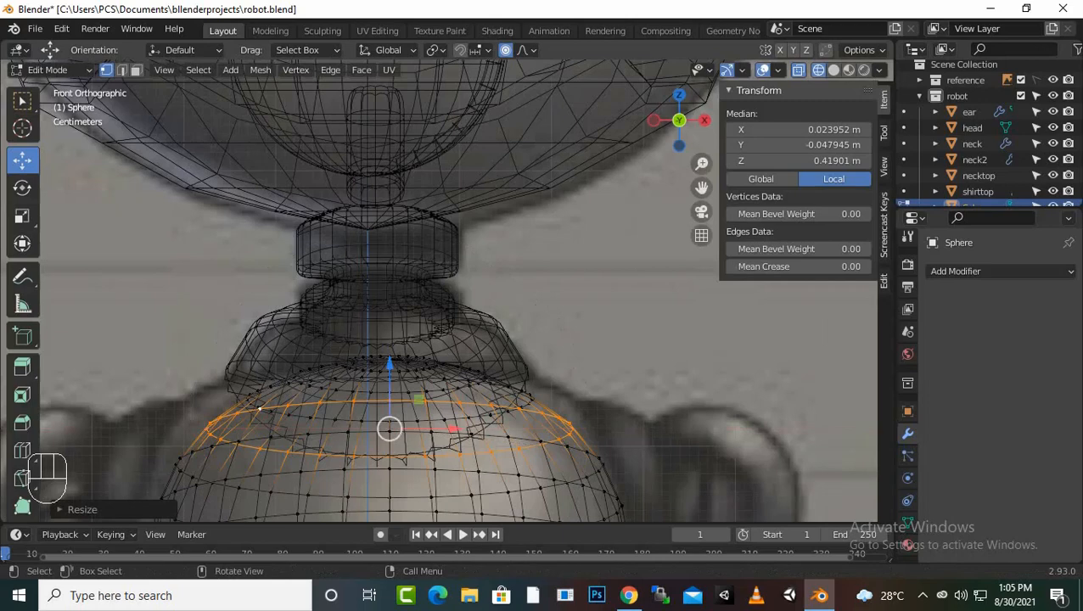
Step: Turn off proportional editing and widen the same edge loop along X by a further factor of about 1.06
click(505, 50)
key(s)
key(x)
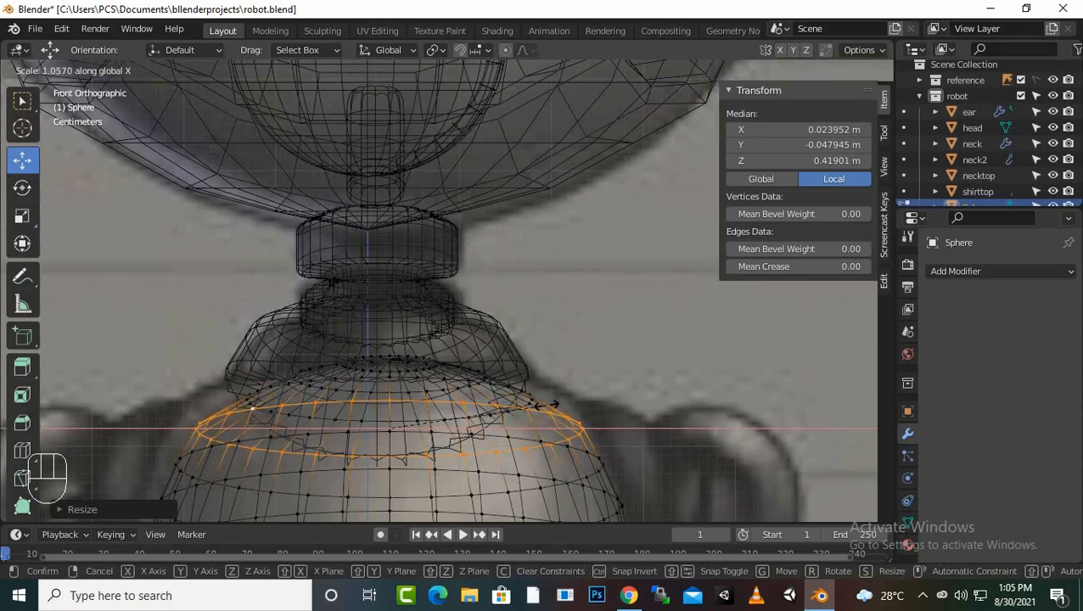
click(550, 406)
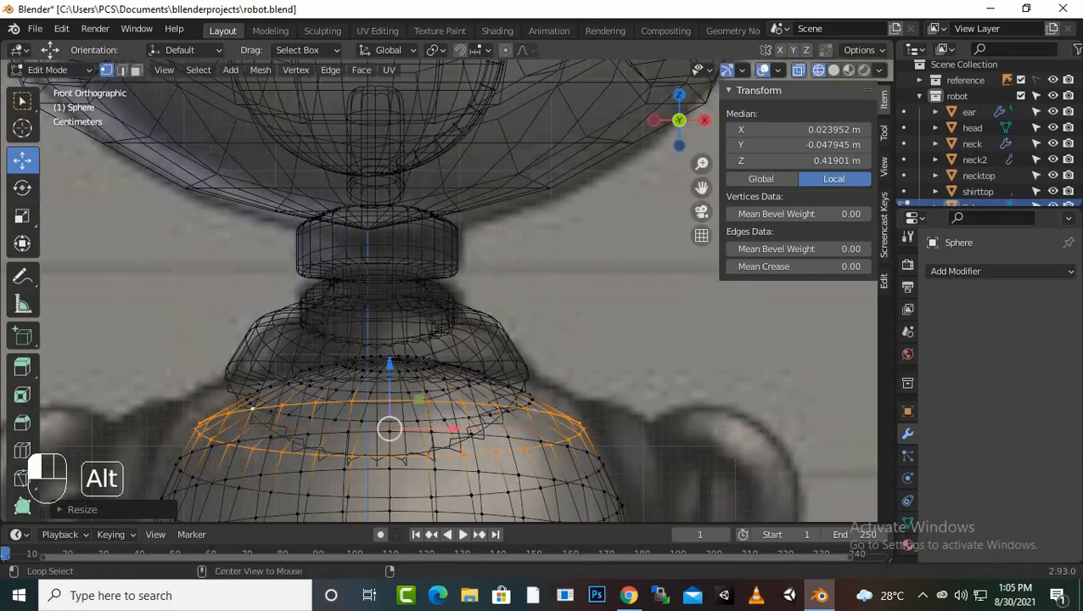
Step: Select the next higher horizontal edge loop of the torso dome and scale it along X by about 1.19
alt+click(530, 504)
alt+click(484, 510)
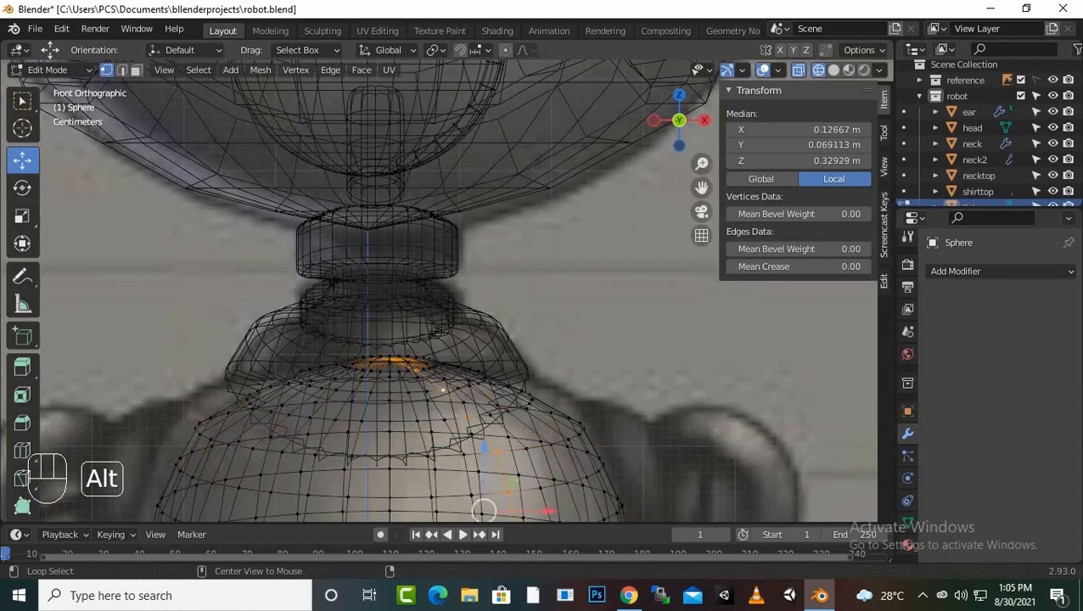
alt+scroll(484, 509, up, 1)
scroll(484, 509, up, 3)
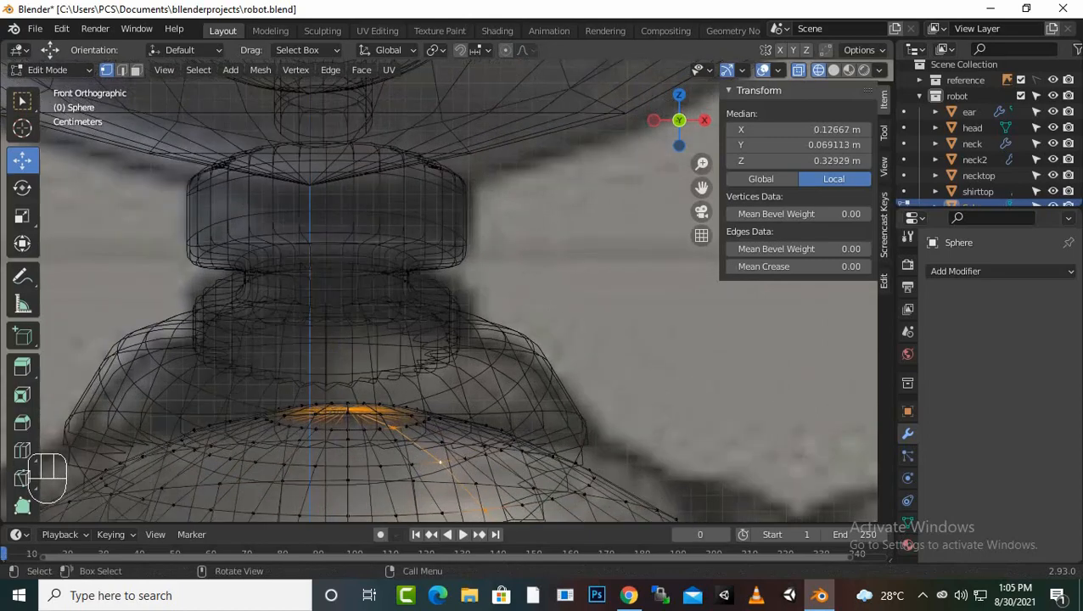
alt+click(442, 441)
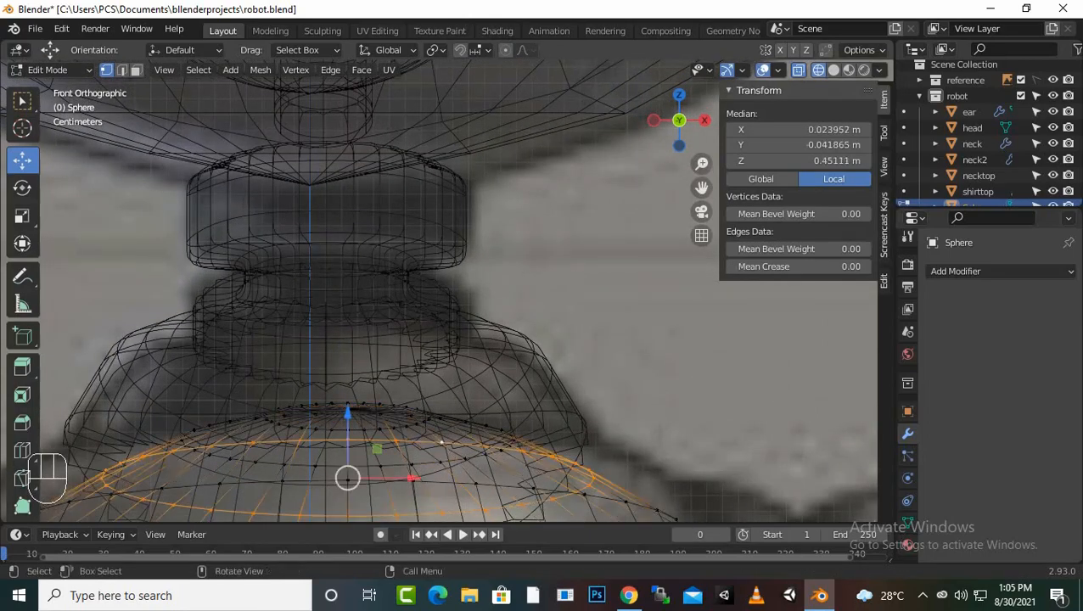
scroll(441, 433, down, 2)
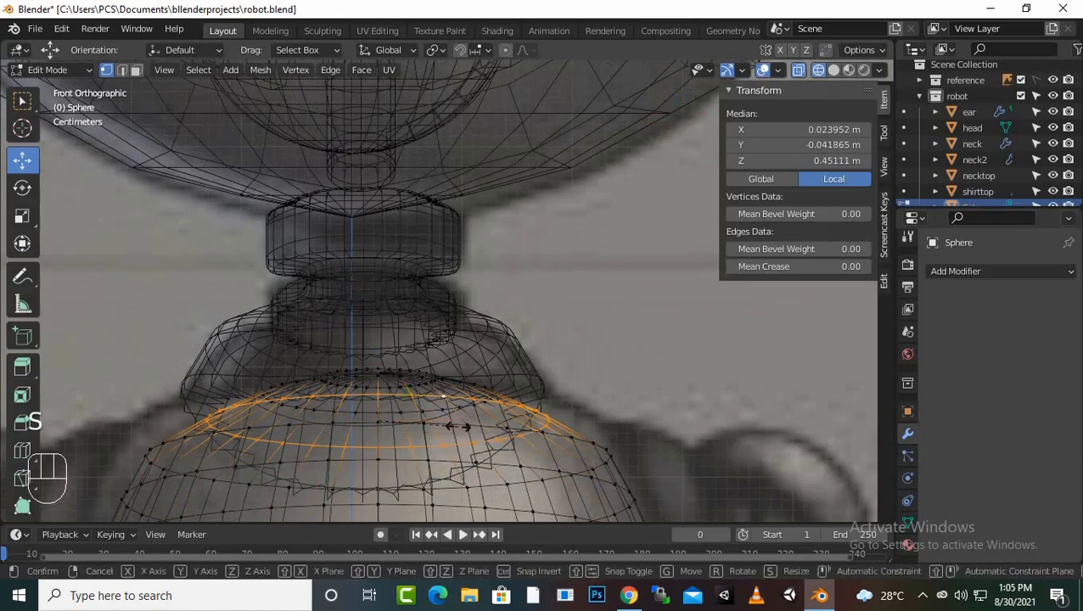
key(s)
key(x)
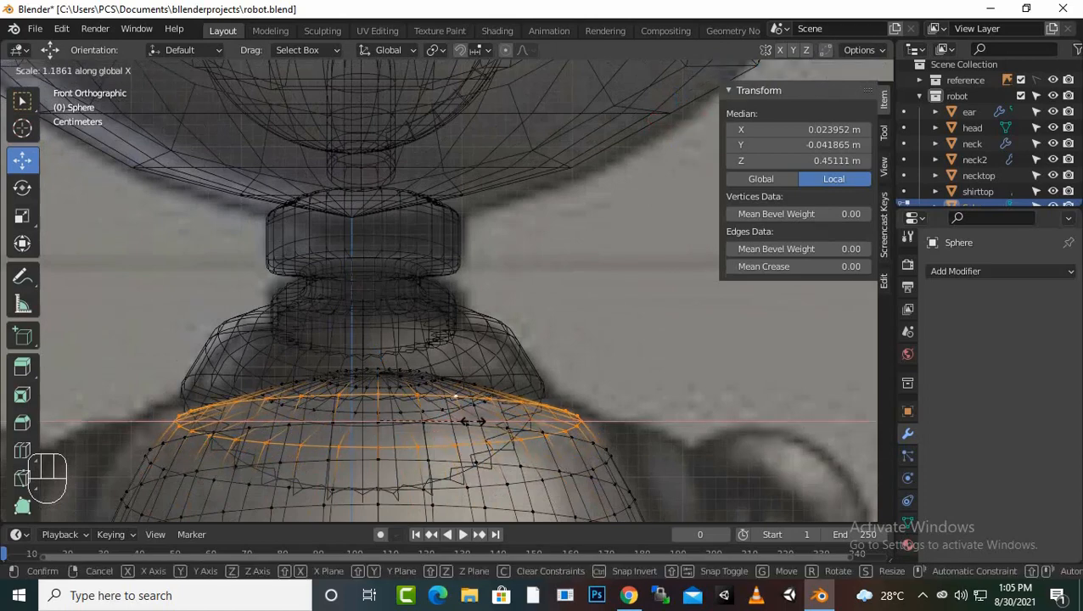
click(484, 422)
scroll(438, 288, down, 5)
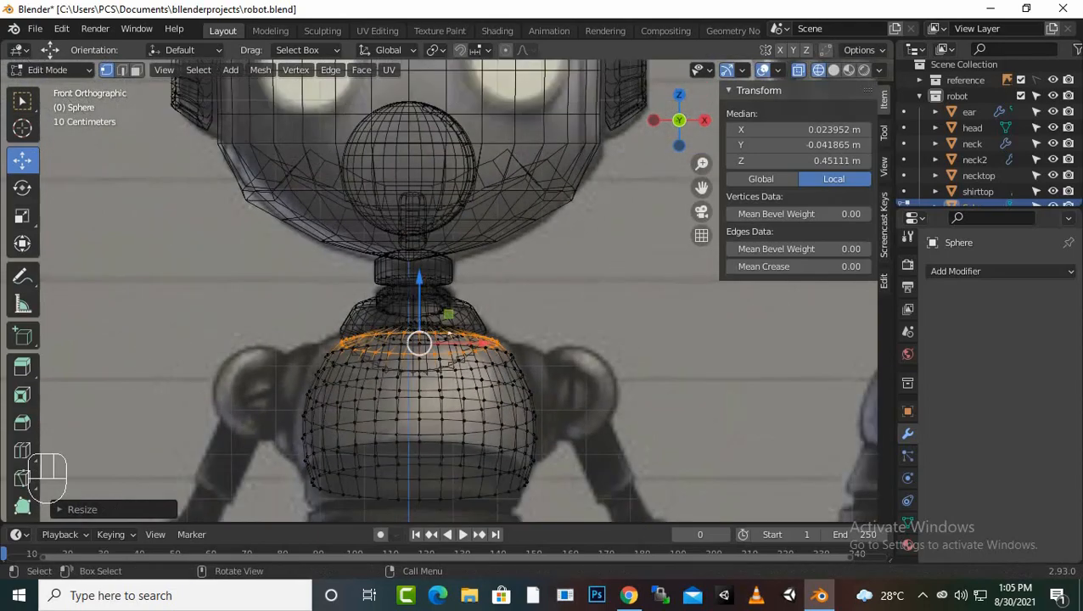
Step: Return to solid shading, select the whole torso mesh and shift it about -0.007 m along X to centre it
click(833, 70)
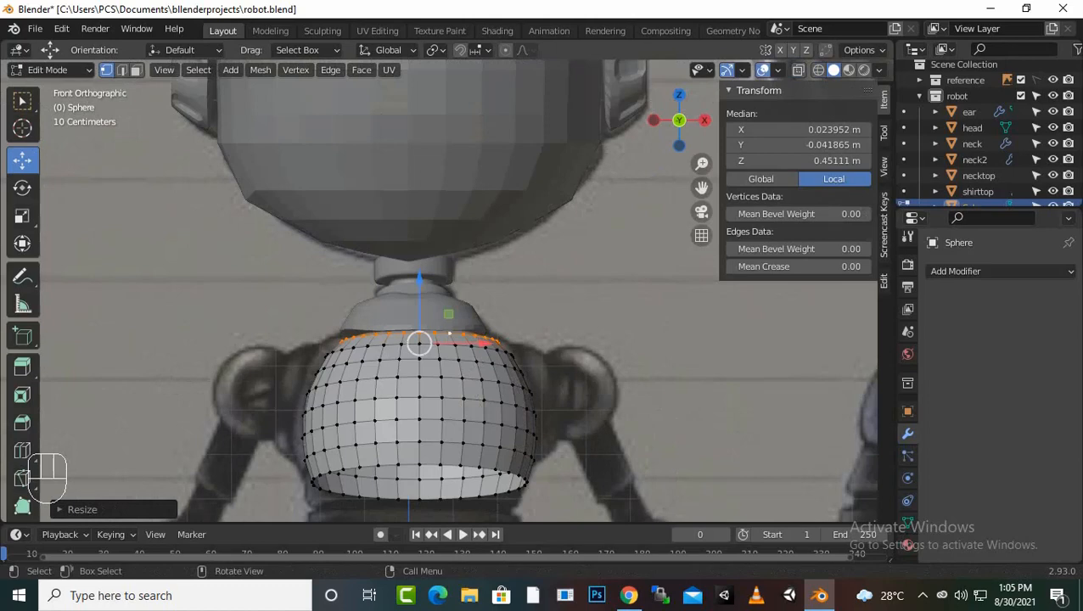
key(a)
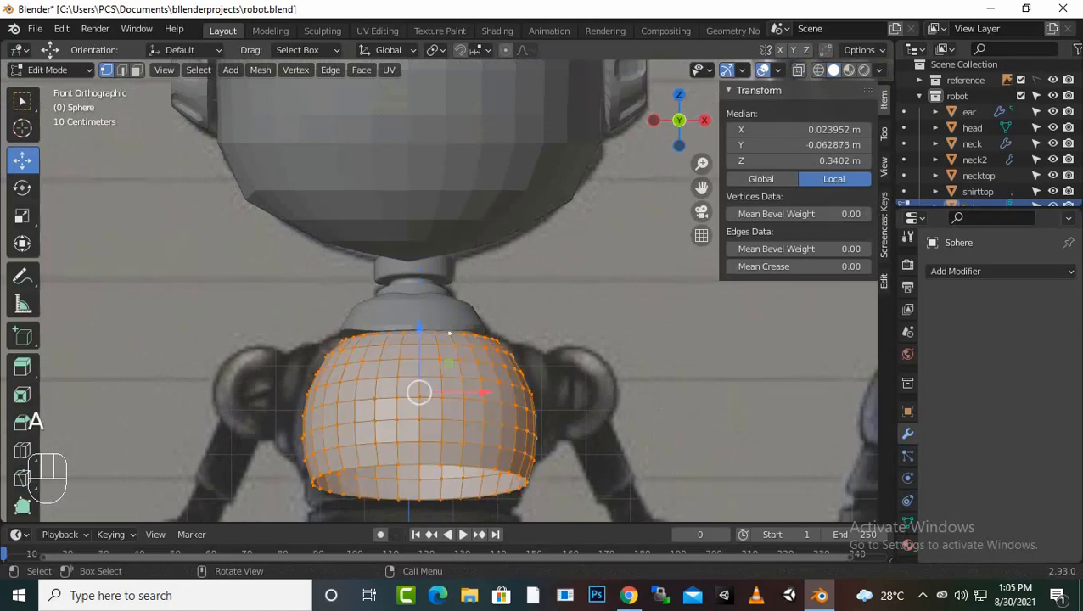
key(g)
key(x)
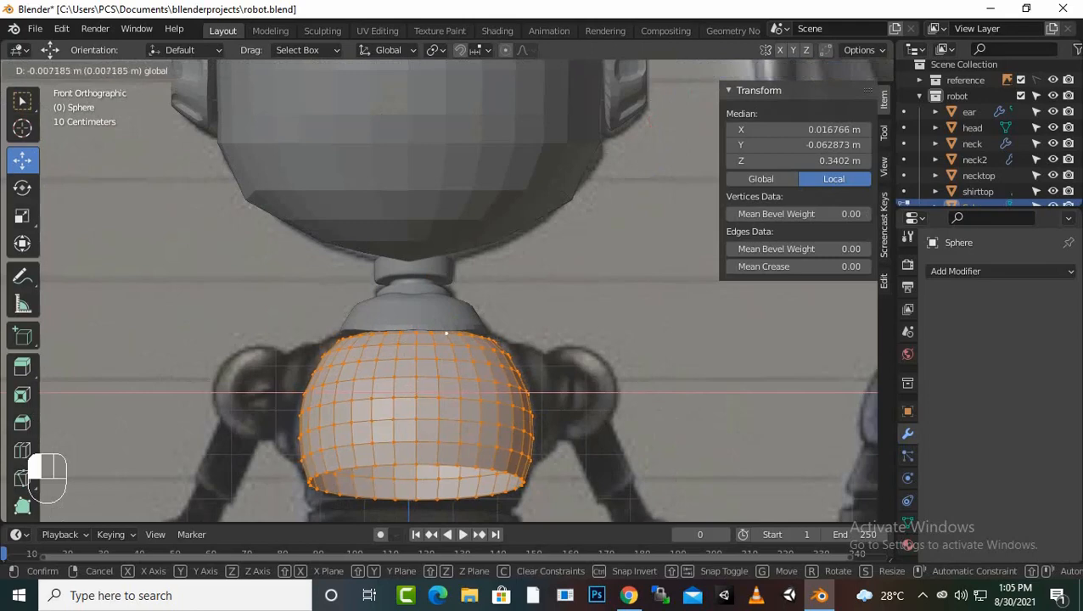
drag(481, 392, 481, 392)
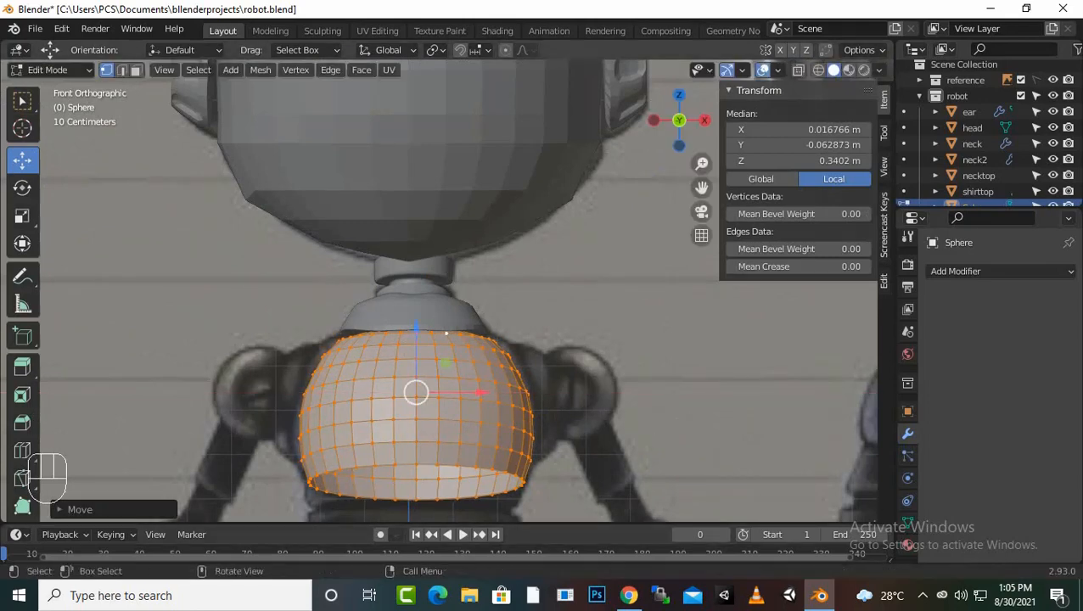
Step: Rename the Sphere object in the robot collection to body
scroll(439, 290, down, 2)
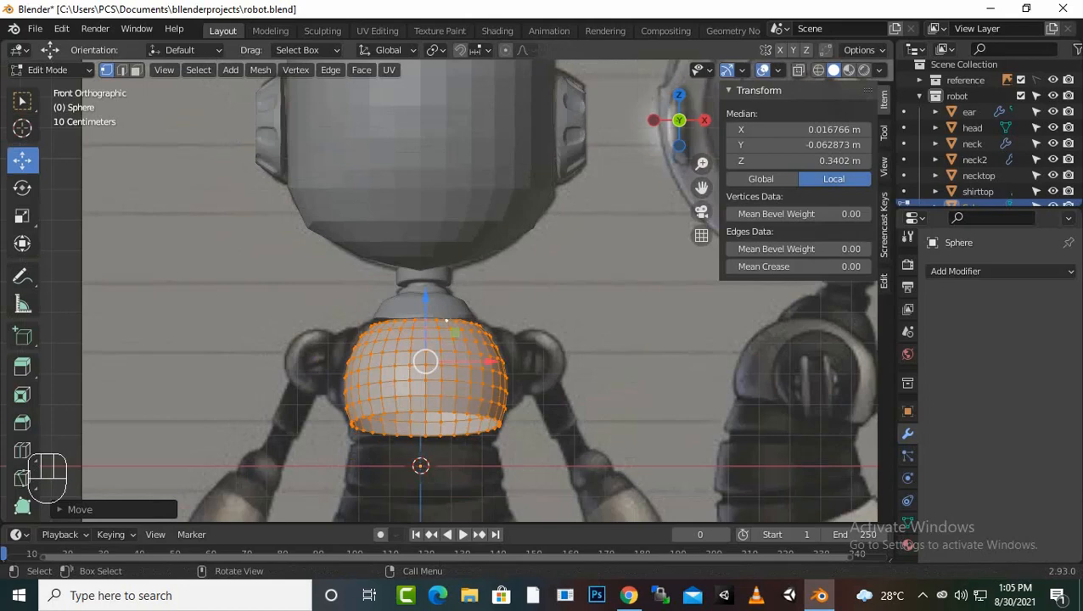
scroll(450, 297, down, 5)
scroll(458, 293, up, 4)
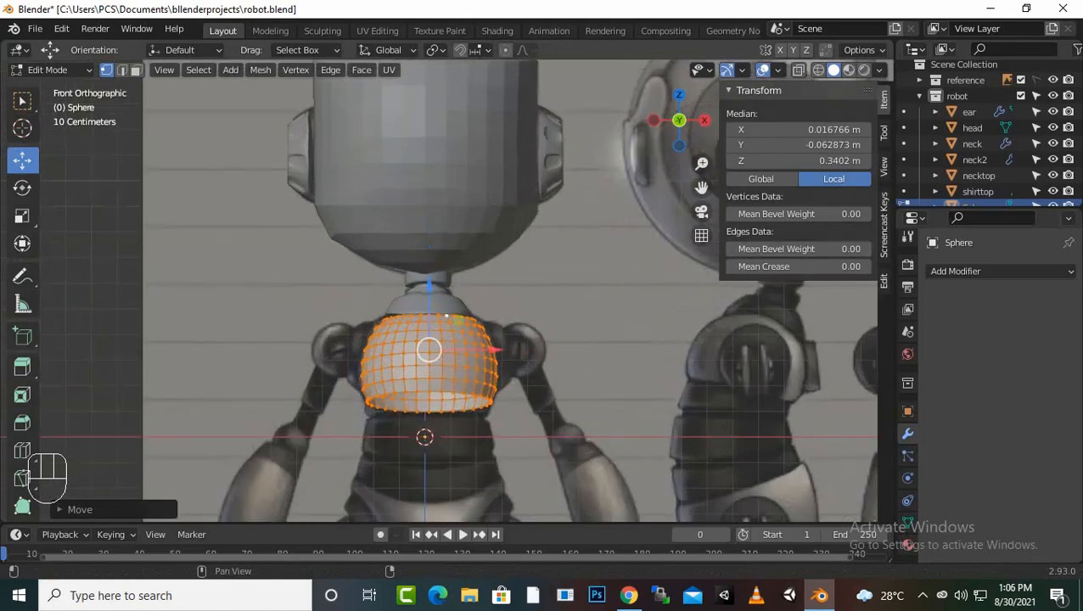
scroll(984, 136, down, 1)
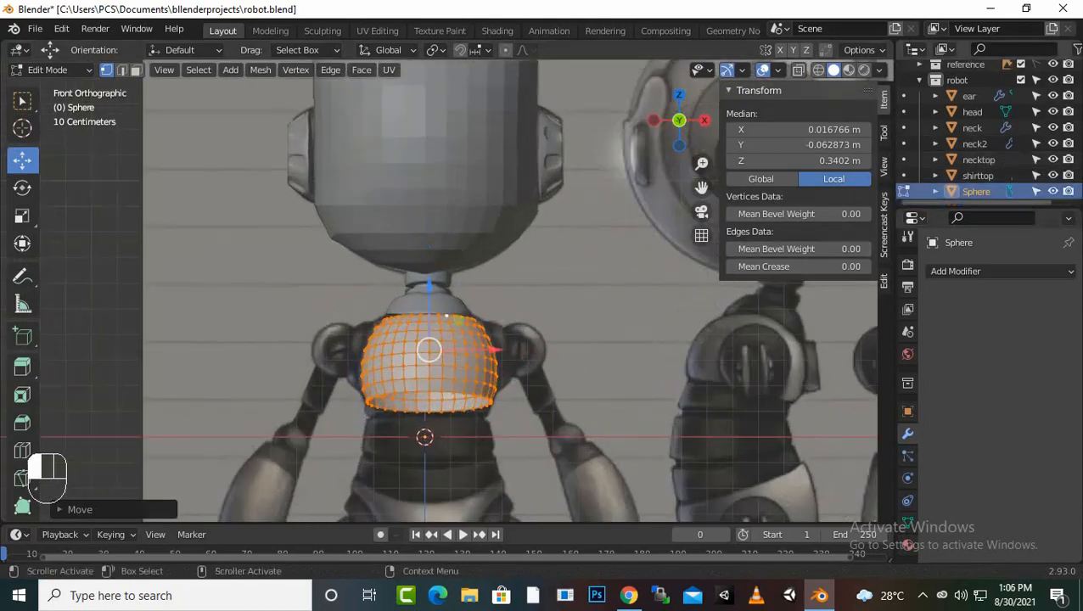
double_click(976, 191)
text(body)
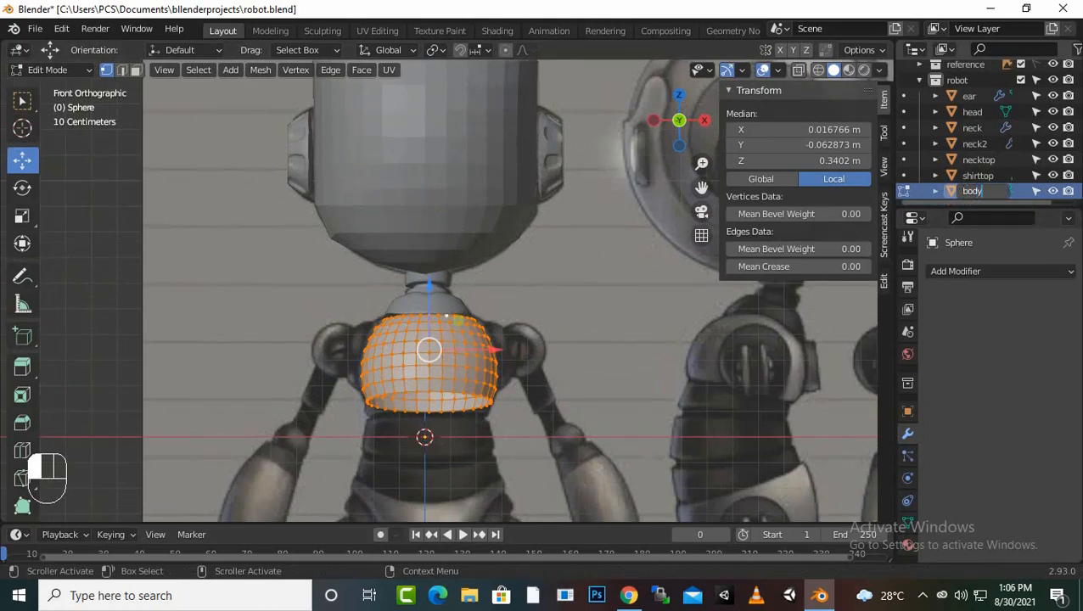
key(Return)
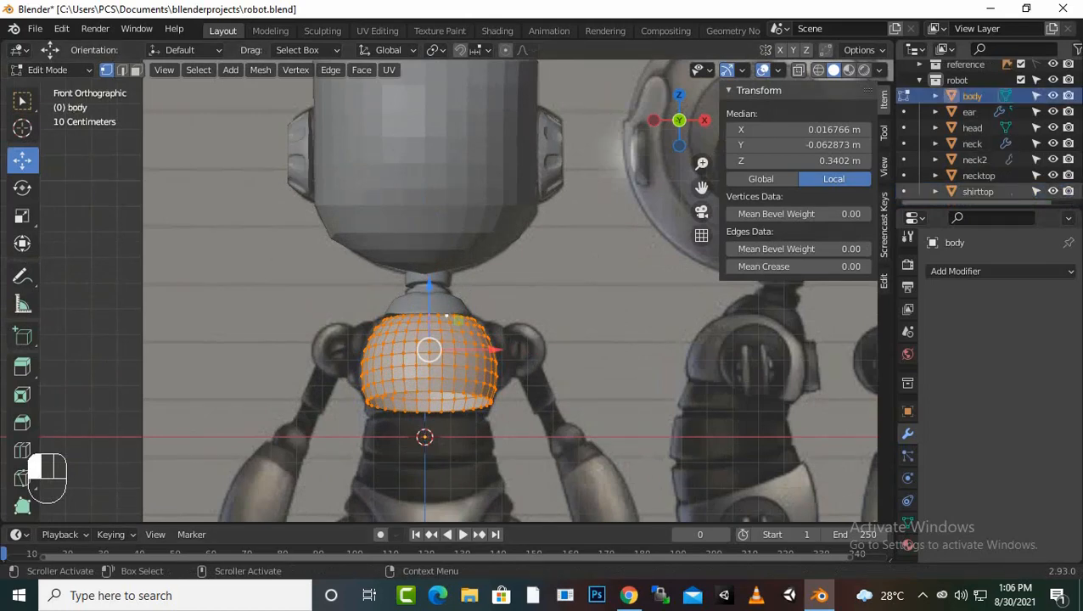
Step: Raise the whole body mesh along Z to about 0.361 m and compare its fit in wireframe and solid shading
scroll(439, 316, up, 8)
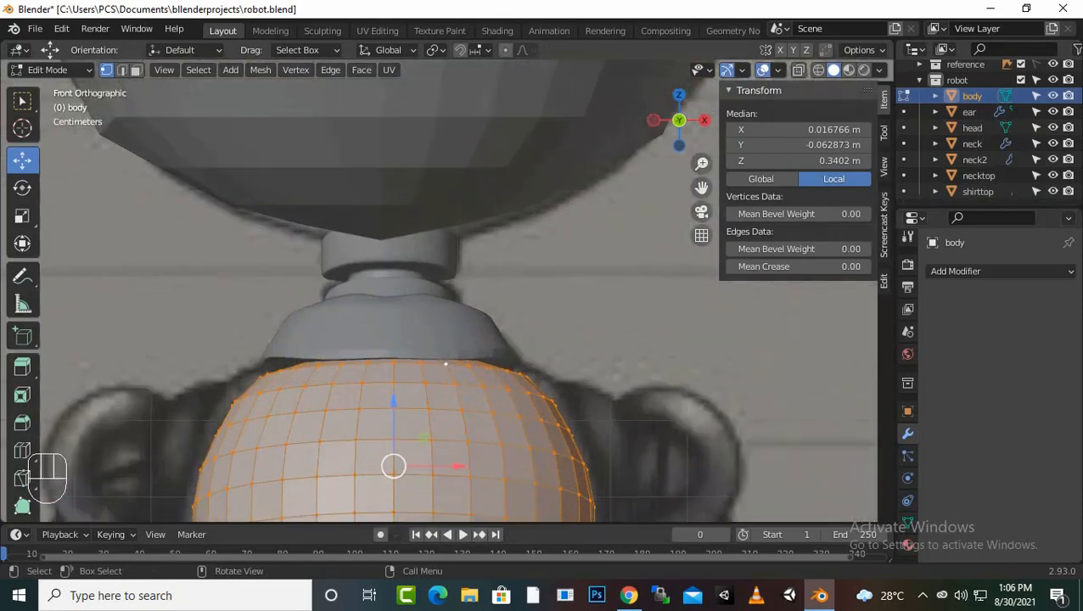
drag(393, 404, 393, 386)
scroll(393, 386, down, 6)
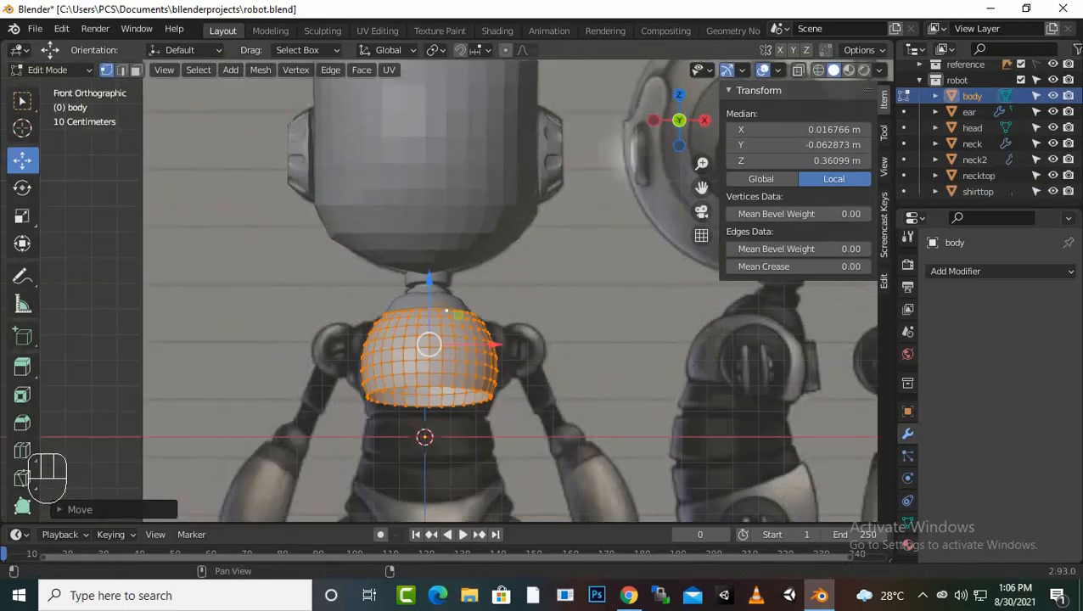
click(818, 70)
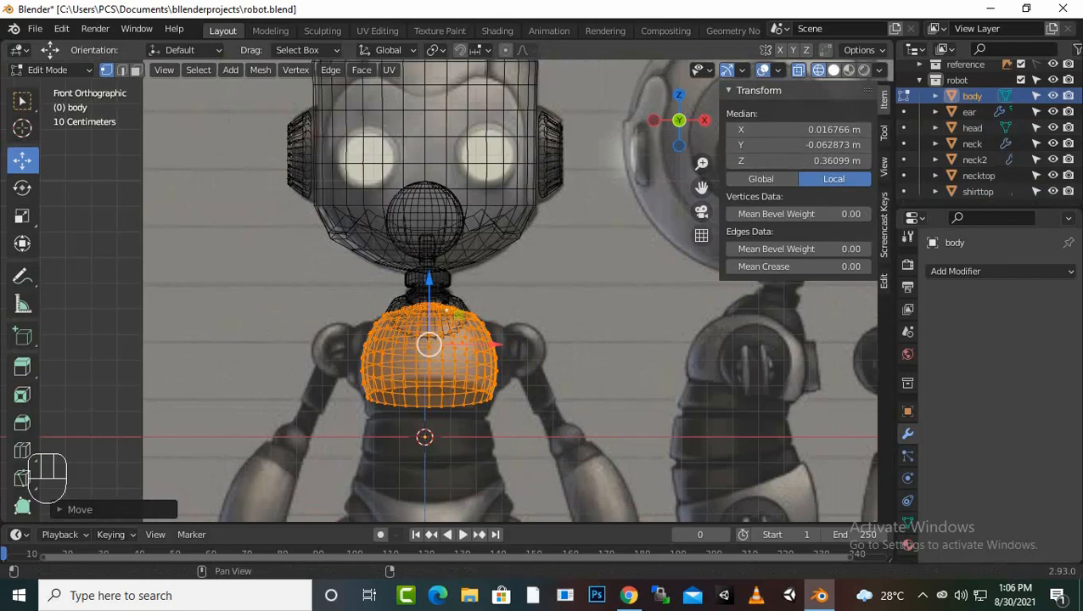
click(833, 69)
scroll(439, 291, up, 1)
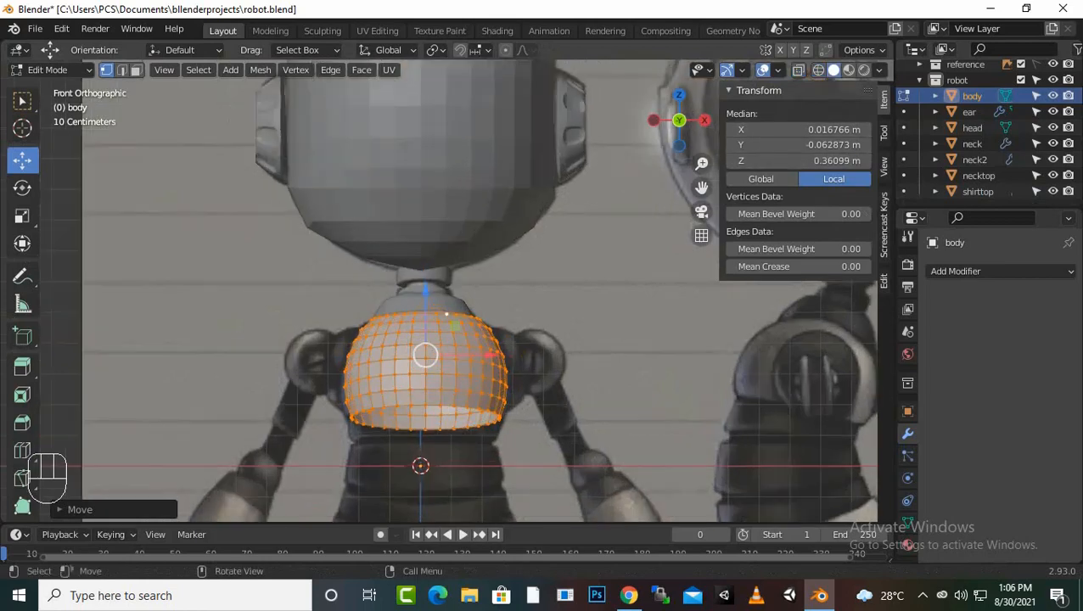
scroll(438, 291, up, 1)
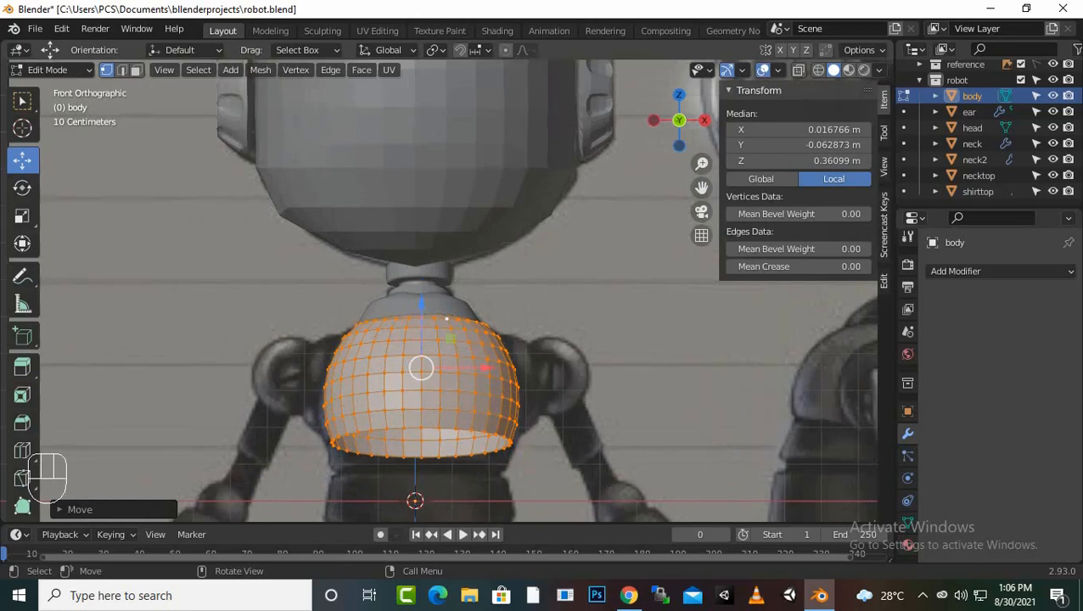
Step: Select the open bottom edge loop of the body mesh and lower it about 0.015 m along Z
scroll(439, 292, down, 2)
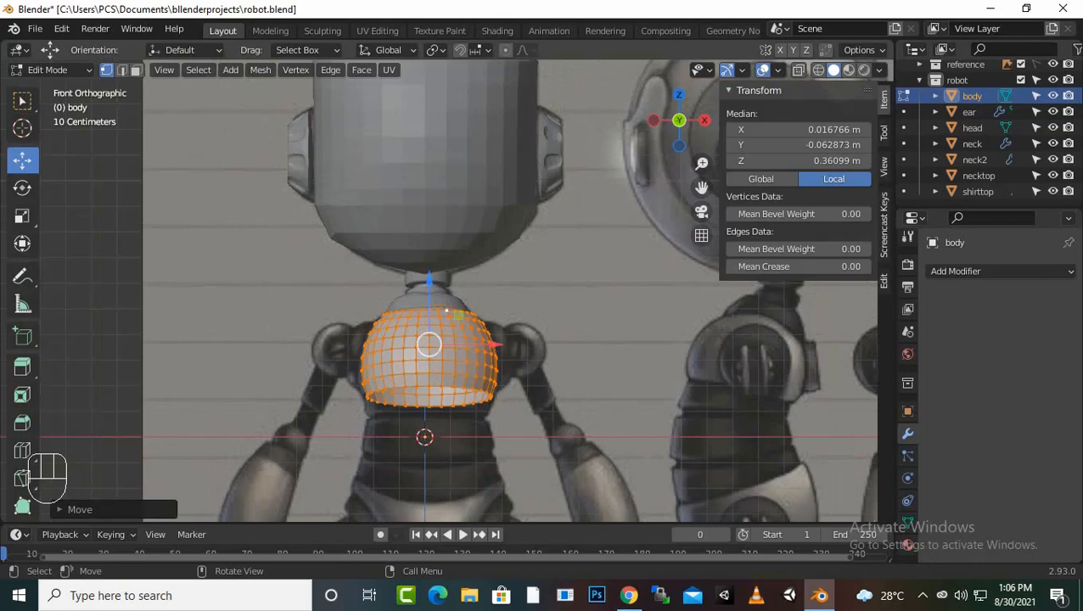
scroll(439, 291, up, 1)
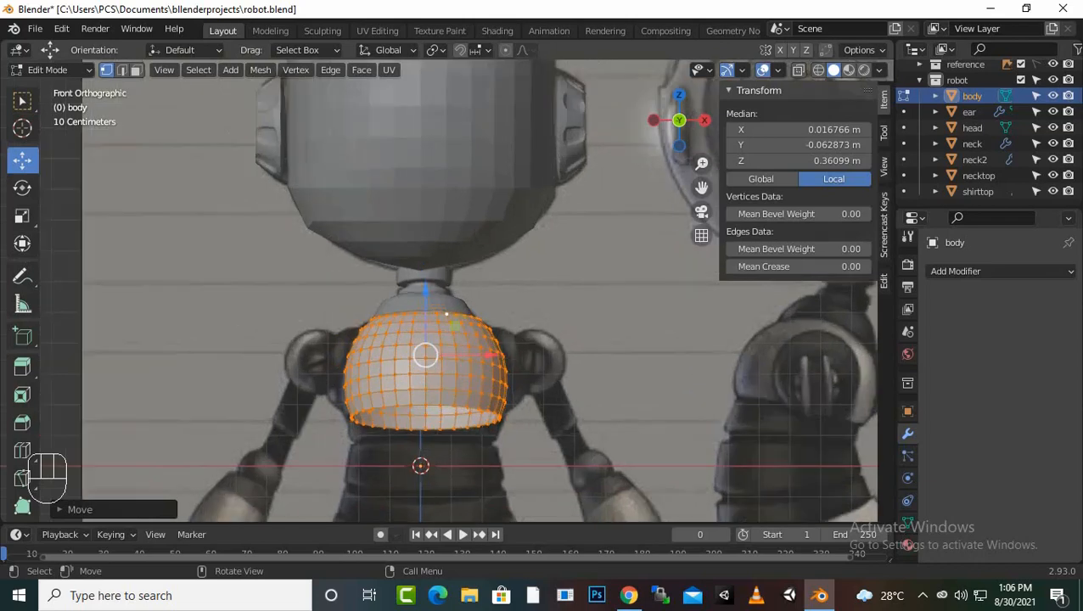
scroll(439, 292, up, 1)
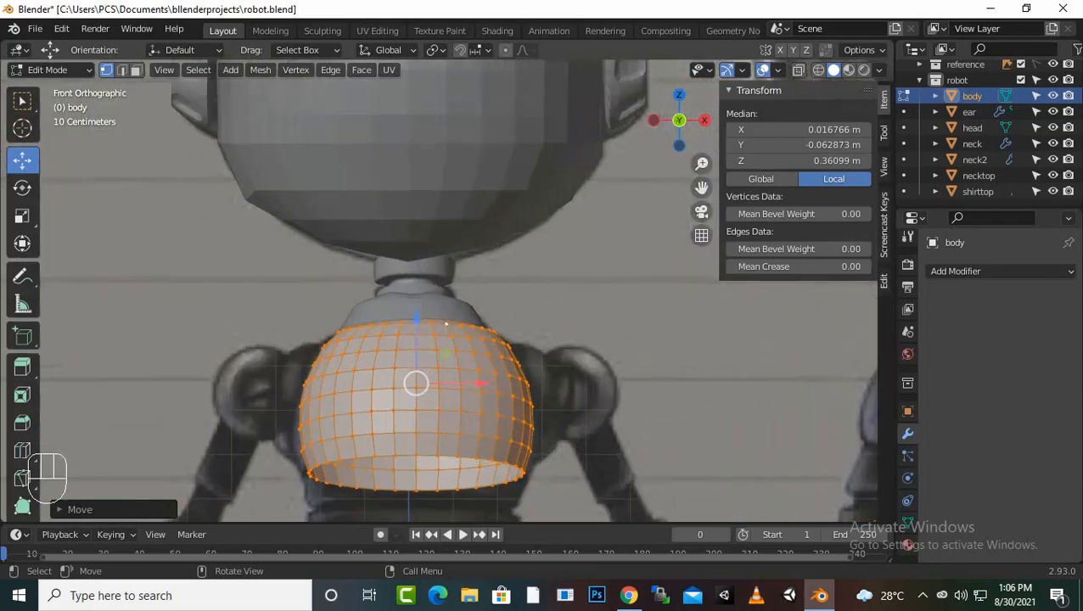
key(alt)
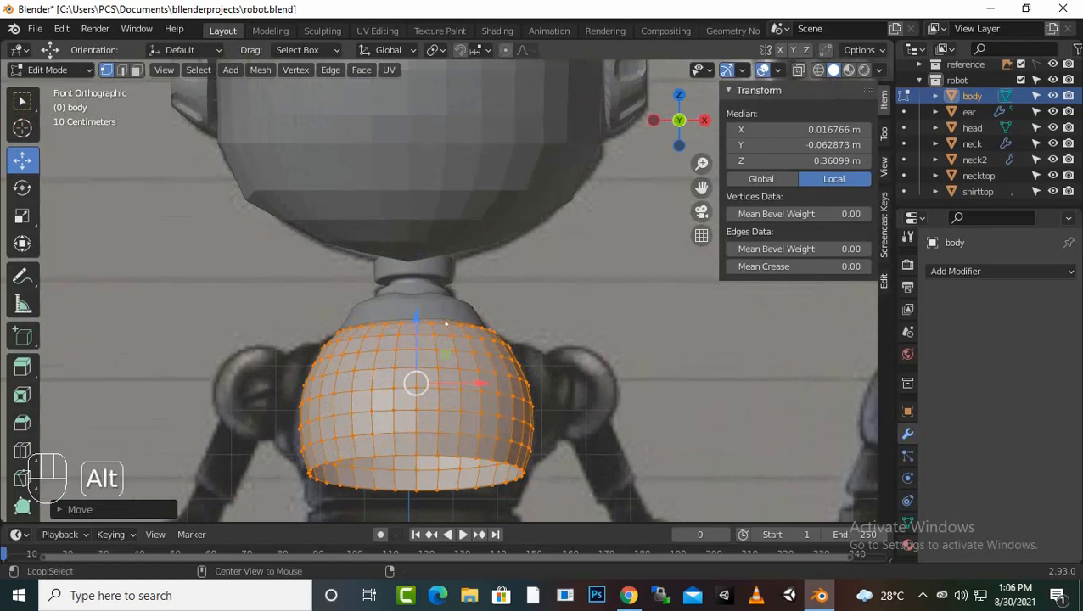
alt+click(462, 472)
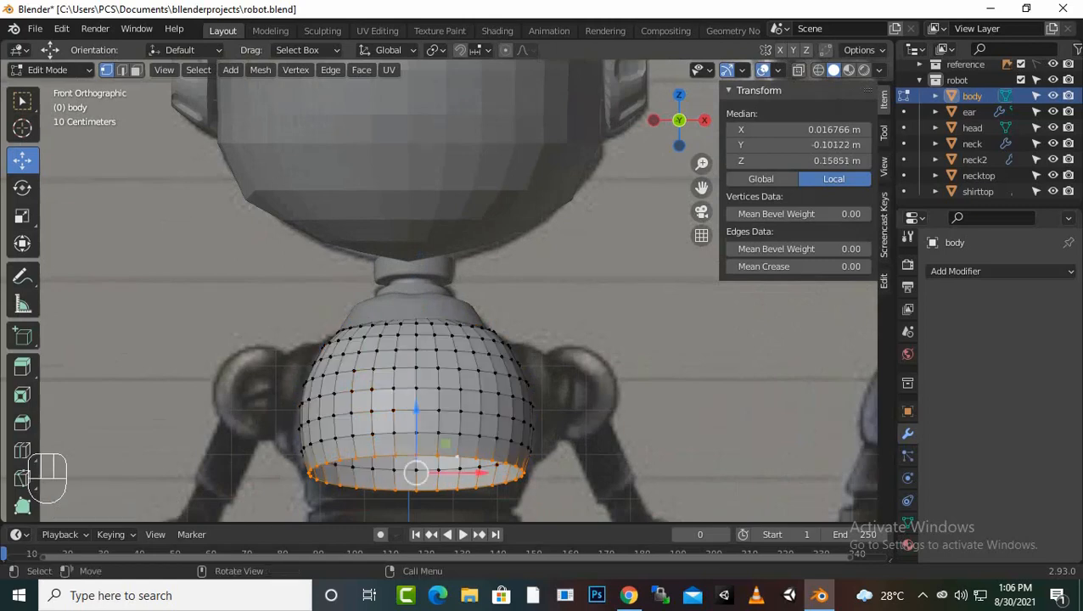
scroll(452, 390, down, 2)
scroll(459, 292, down, 1)
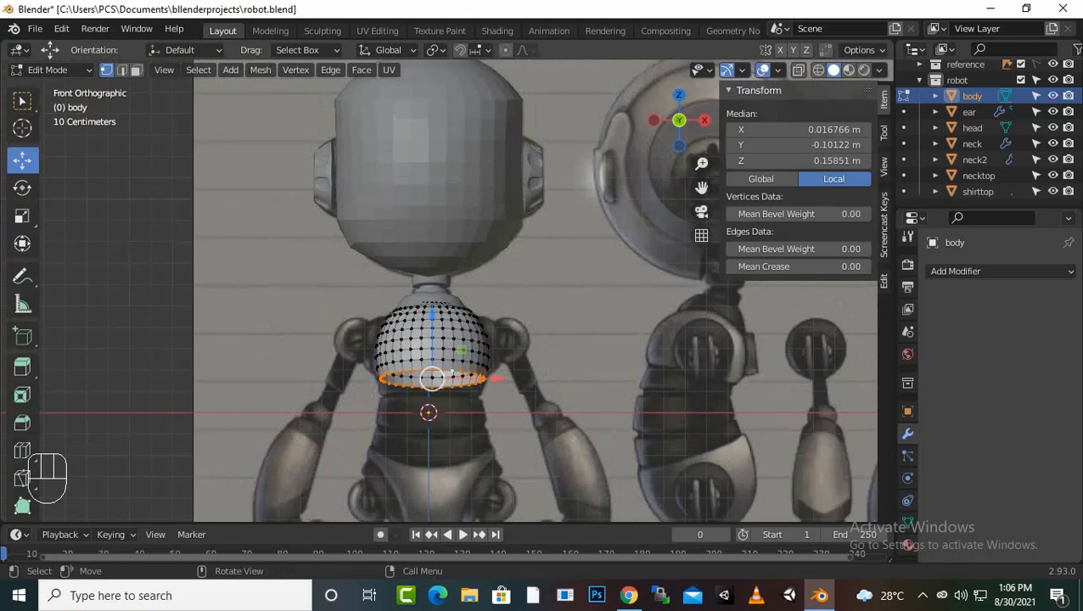
scroll(458, 291, down, 2)
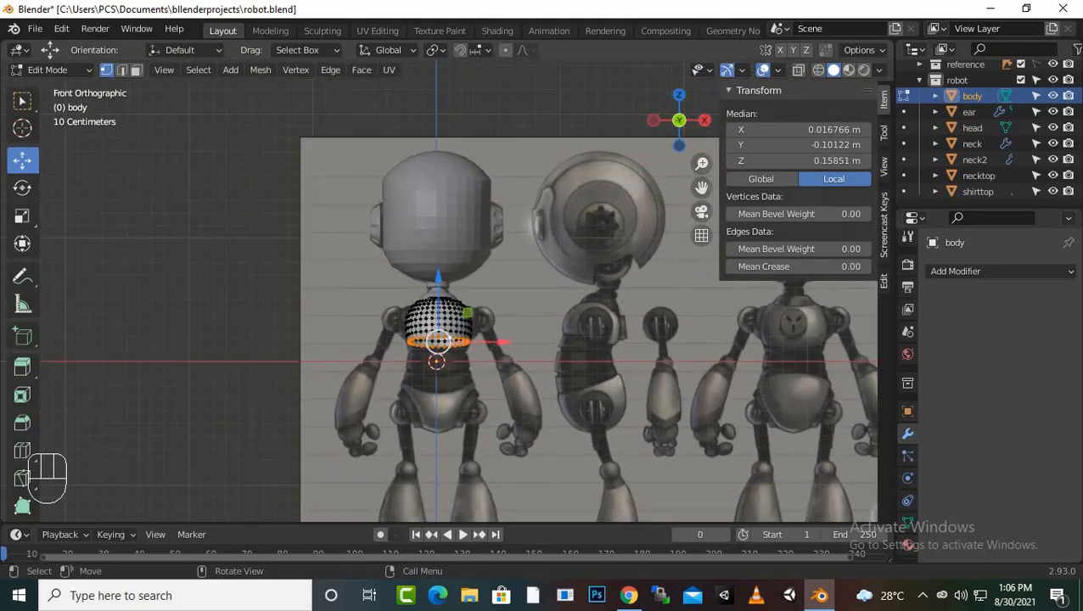
scroll(459, 291, up, 4)
scroll(429, 399, up, 1)
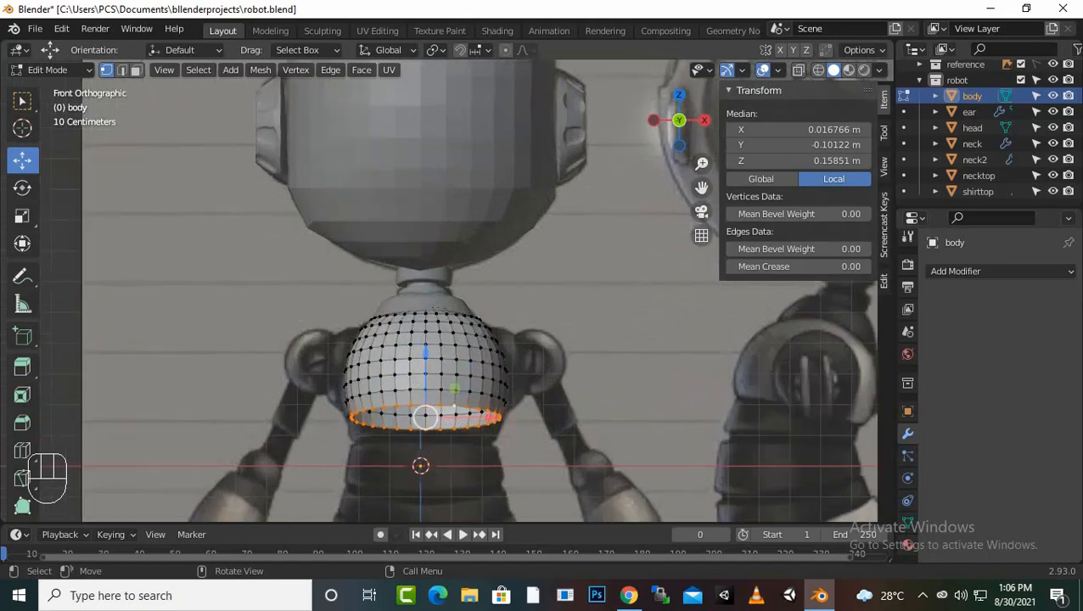
scroll(429, 399, up, 1)
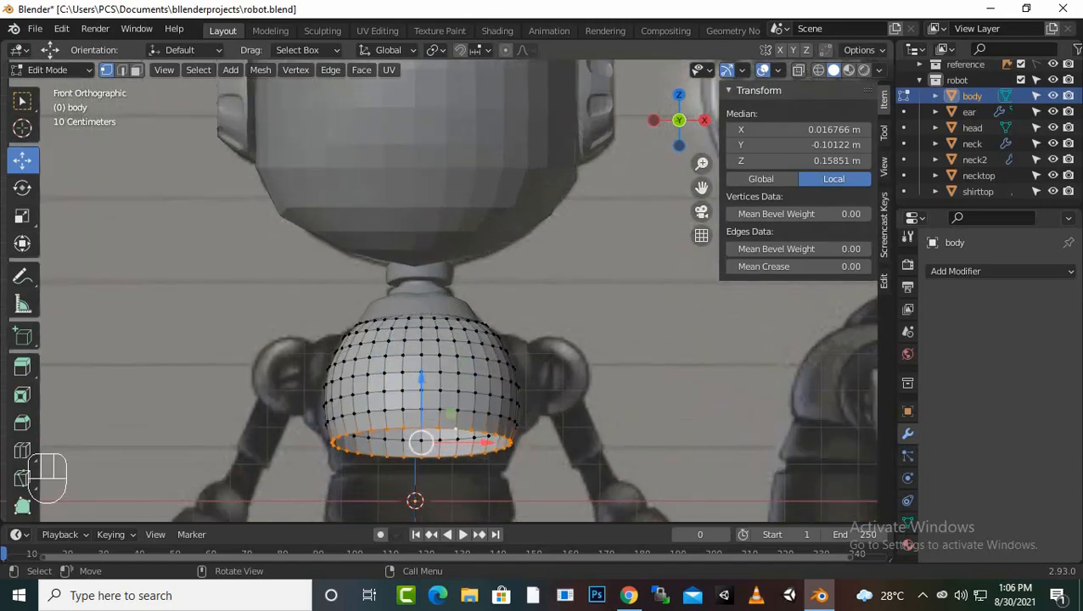
drag(455, 433, 455, 438)
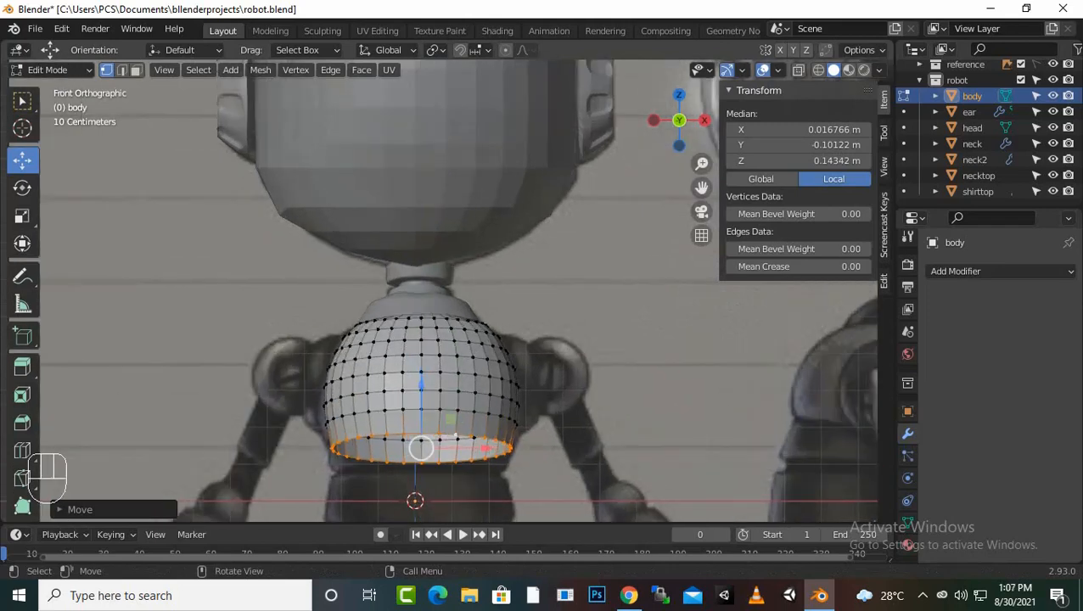
Step: Extrude the bottom loop inward at about 0.88 scale, and extrude the new loop down about 0.041 m along Z in wireframe shading
key(e)
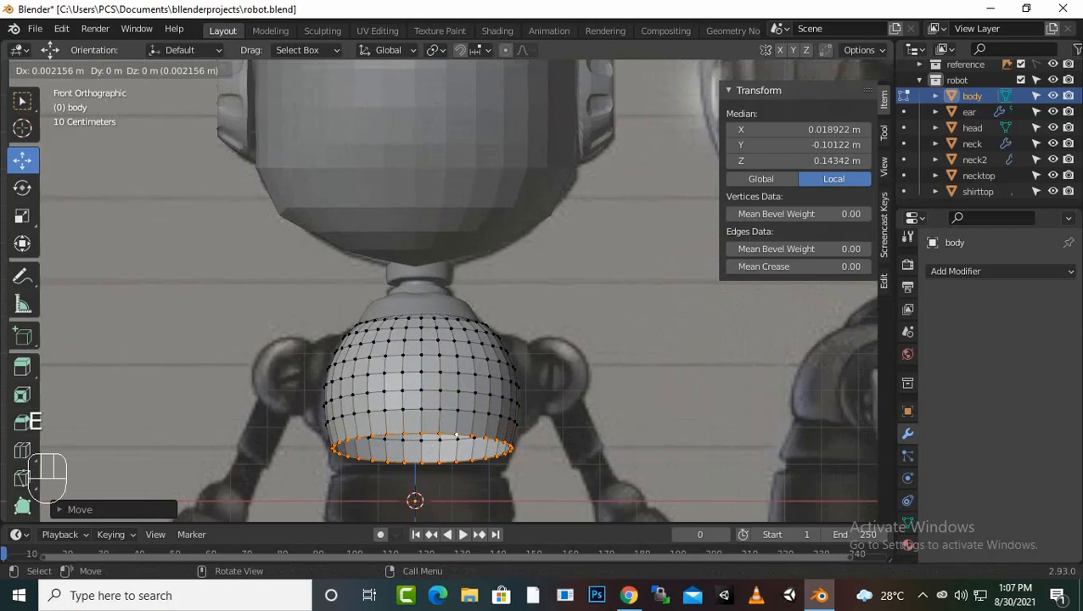
key(s)
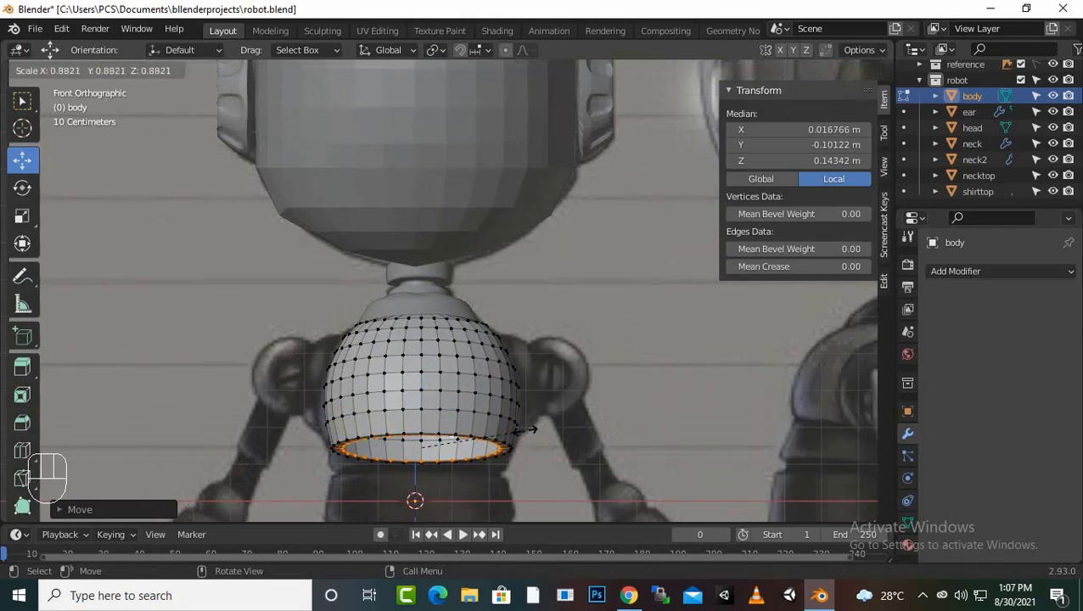
click(530, 429)
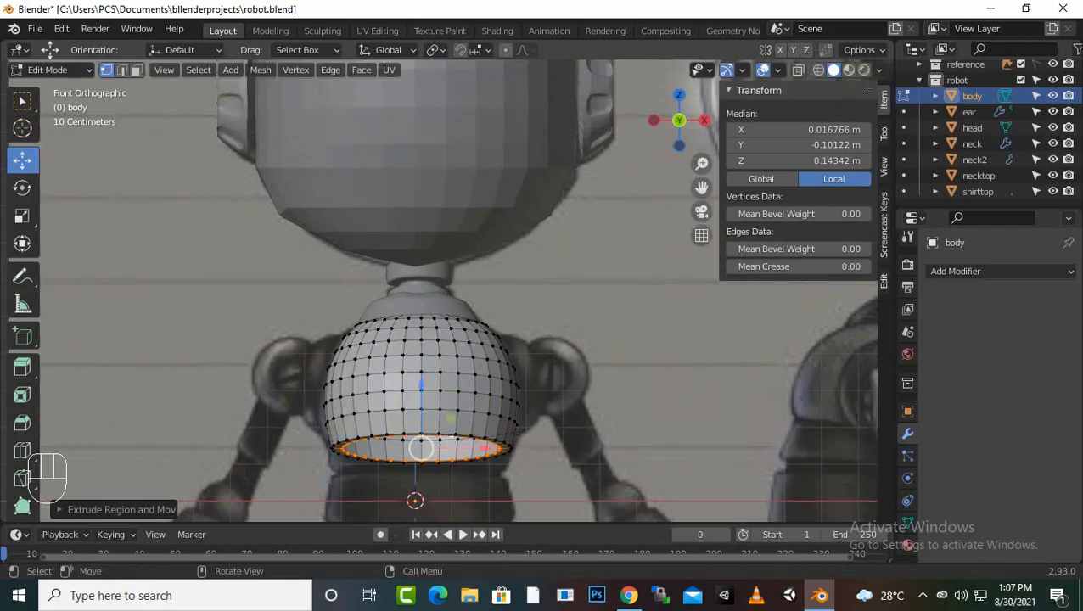
click(819, 69)
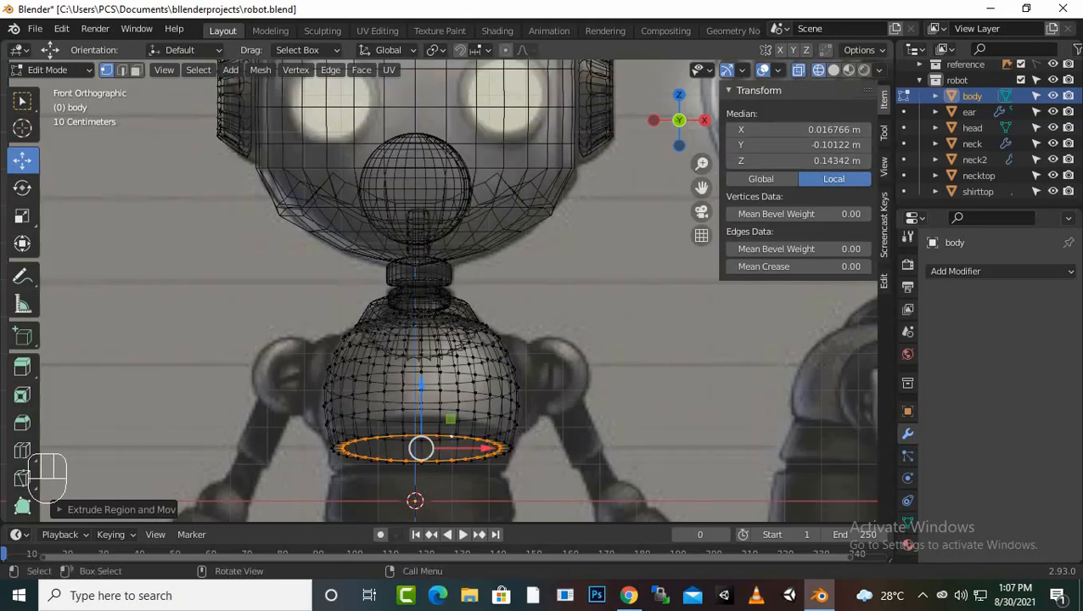
key(e)
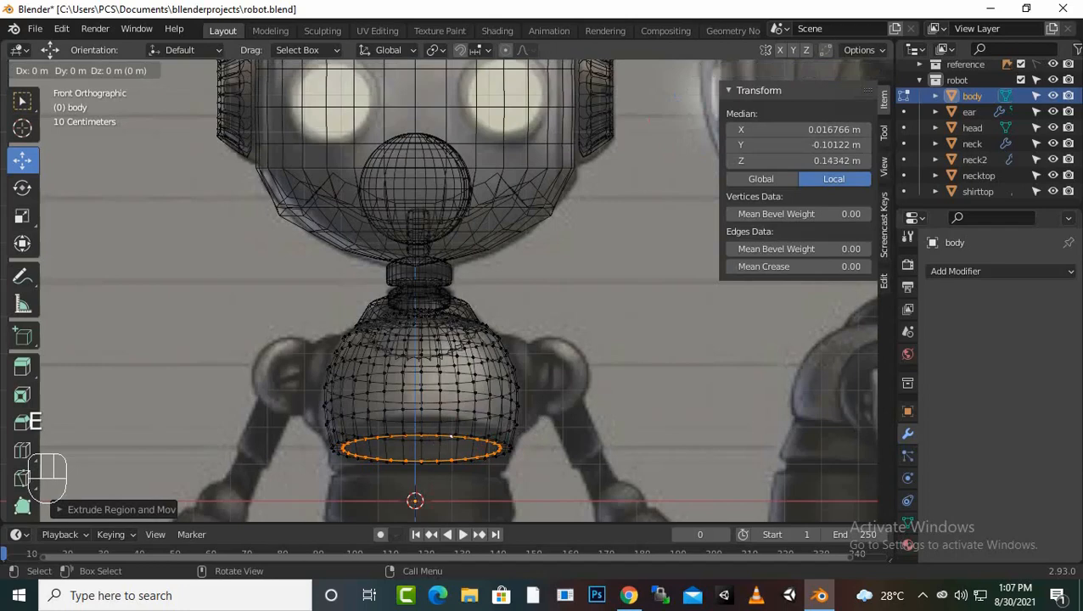
key(z)
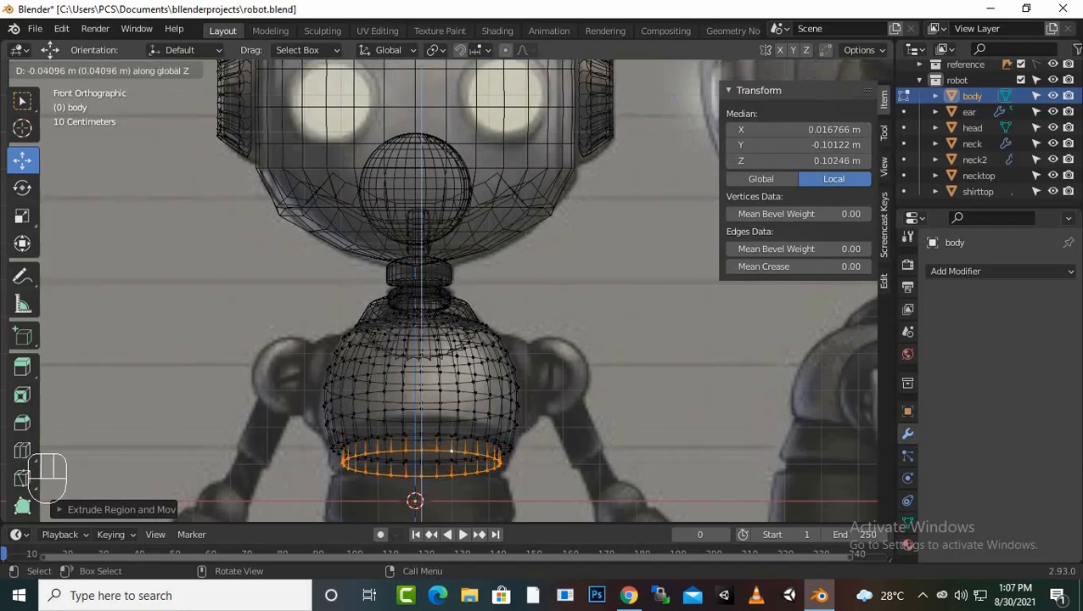
click(451, 450)
scroll(448, 291, down, 1)
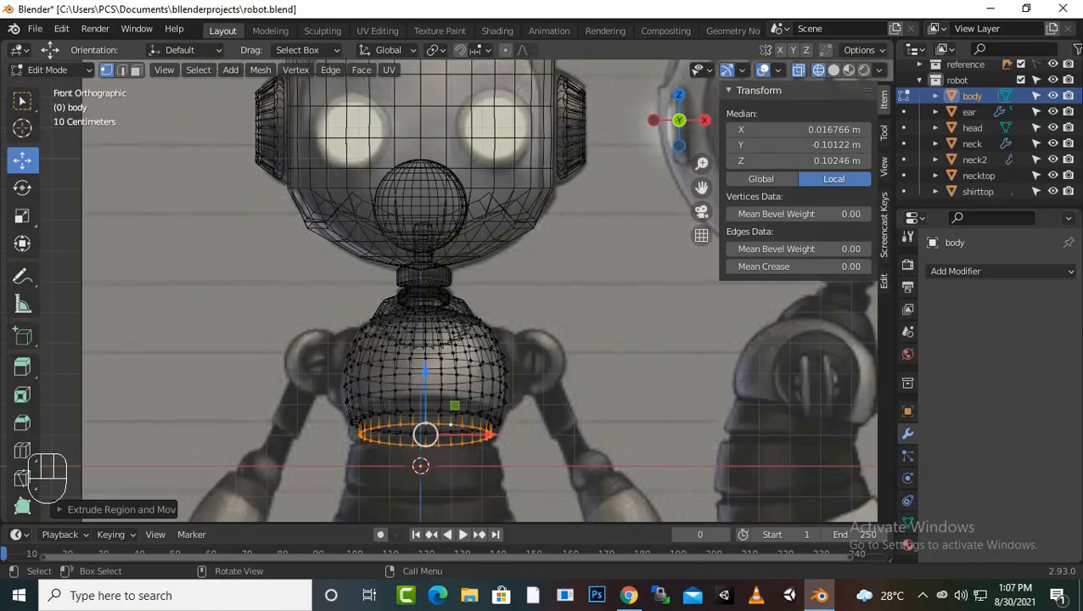
Step: Extrude the lowest loop outward at about 1.2 scale, and extrude it down about 0.137 m along Z to form a waist segment
key(s)
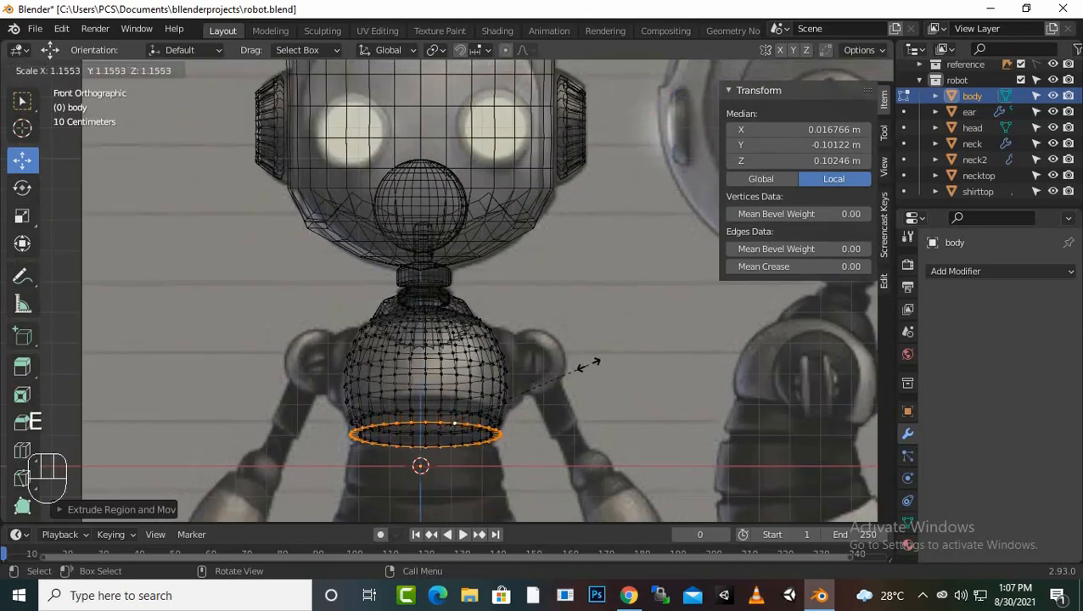
click(586, 365)
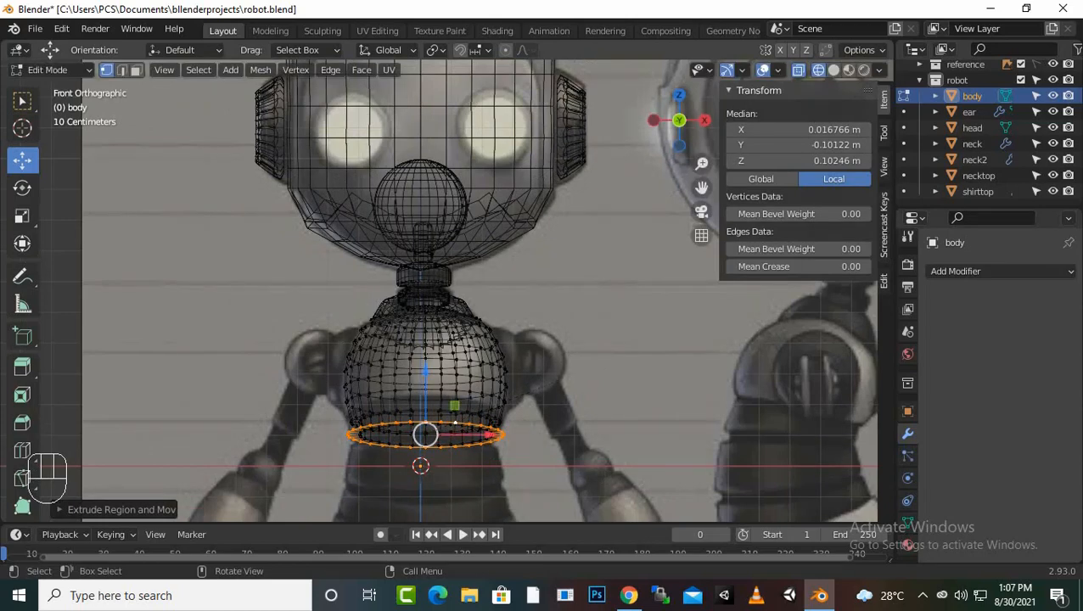
key(e)
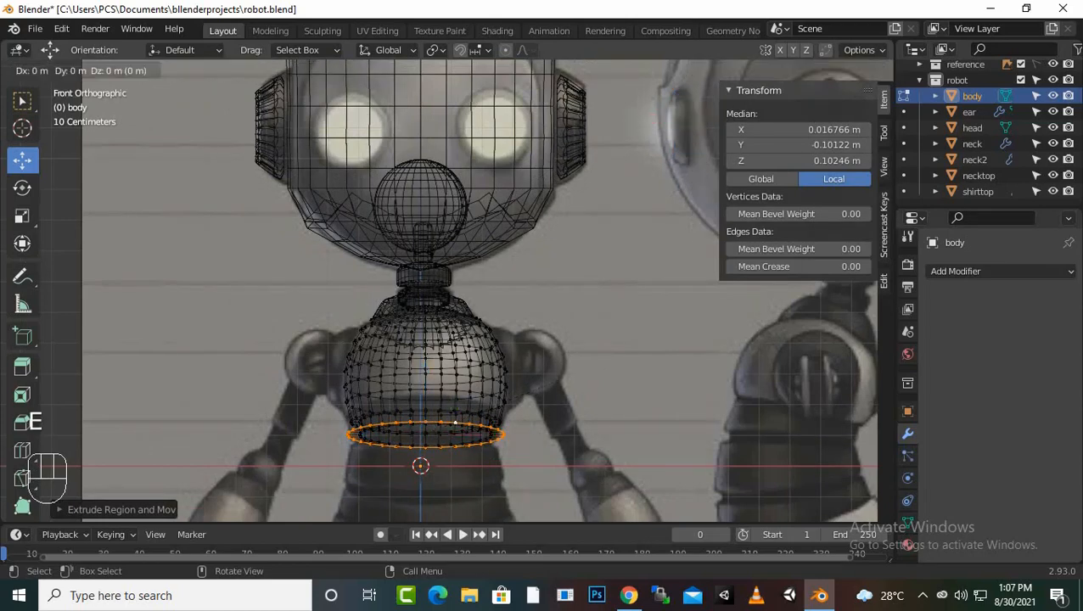
key(z)
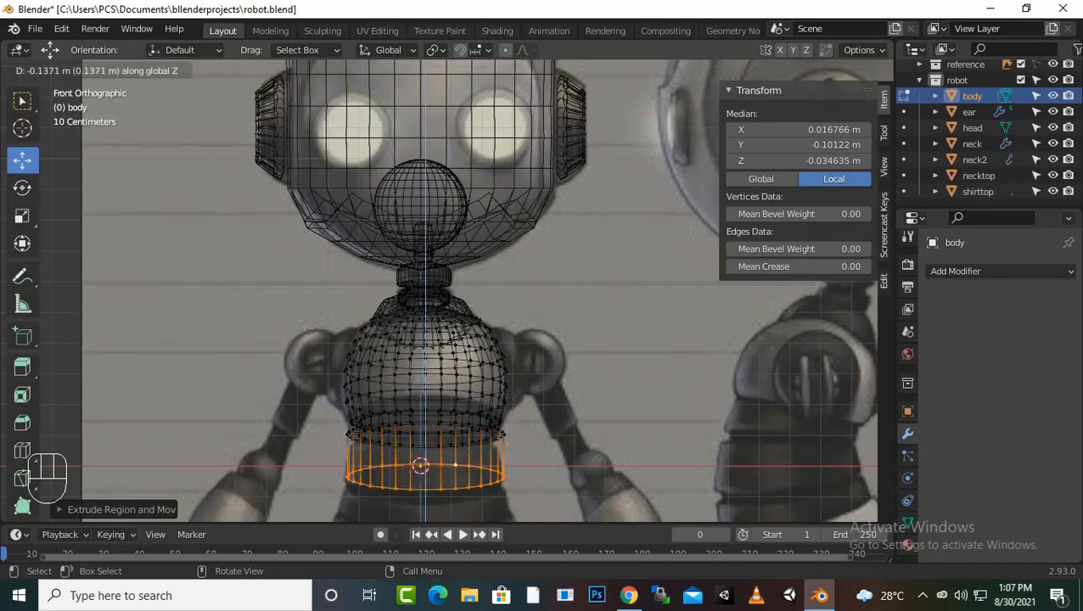
key(Return)
scroll(442, 293, down, 1)
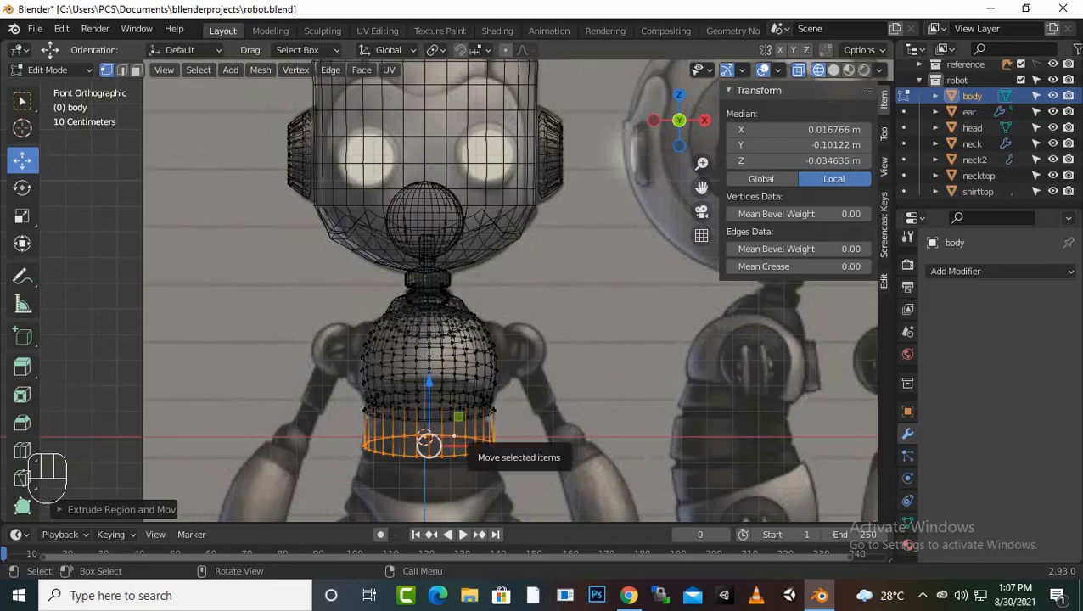
Step: Extrude the waist segment's bottom loop inward at about 0.87 scale, and extrude it down about 0.043 m along Z as a groove
key(e)
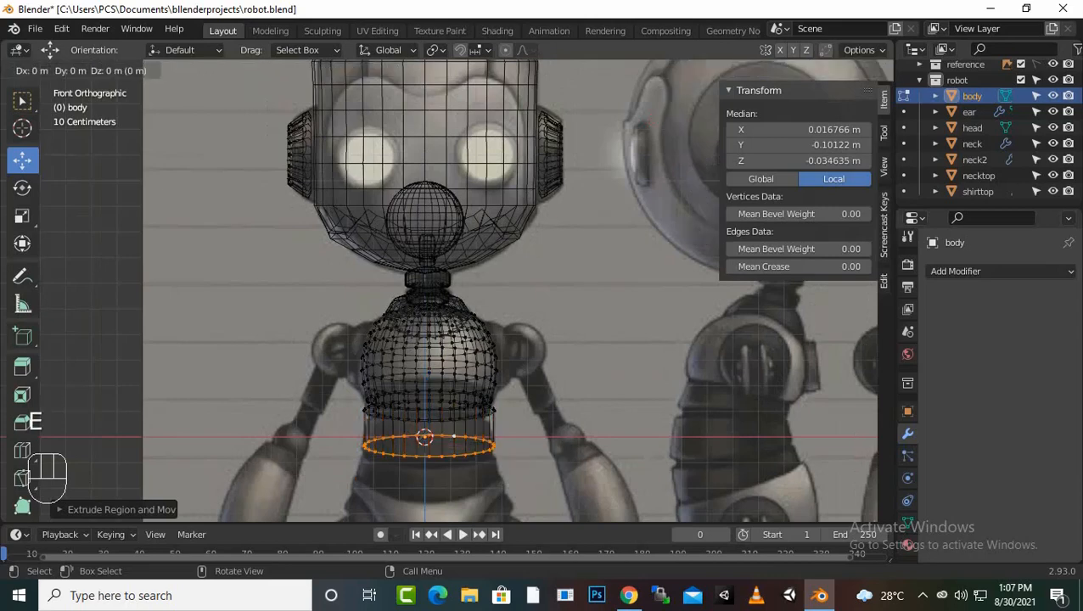
key(s)
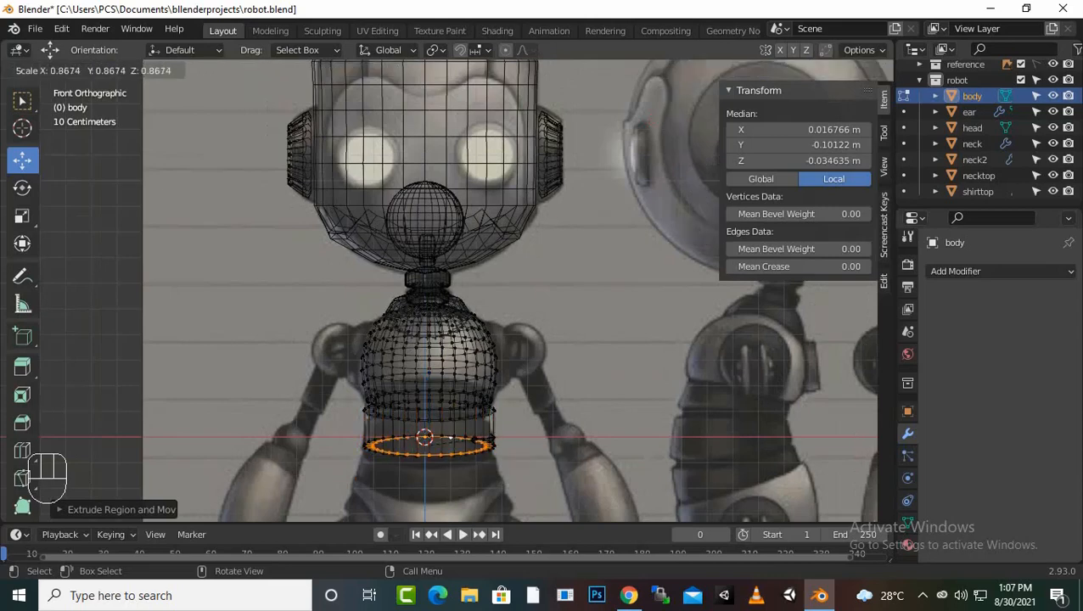
key(Return)
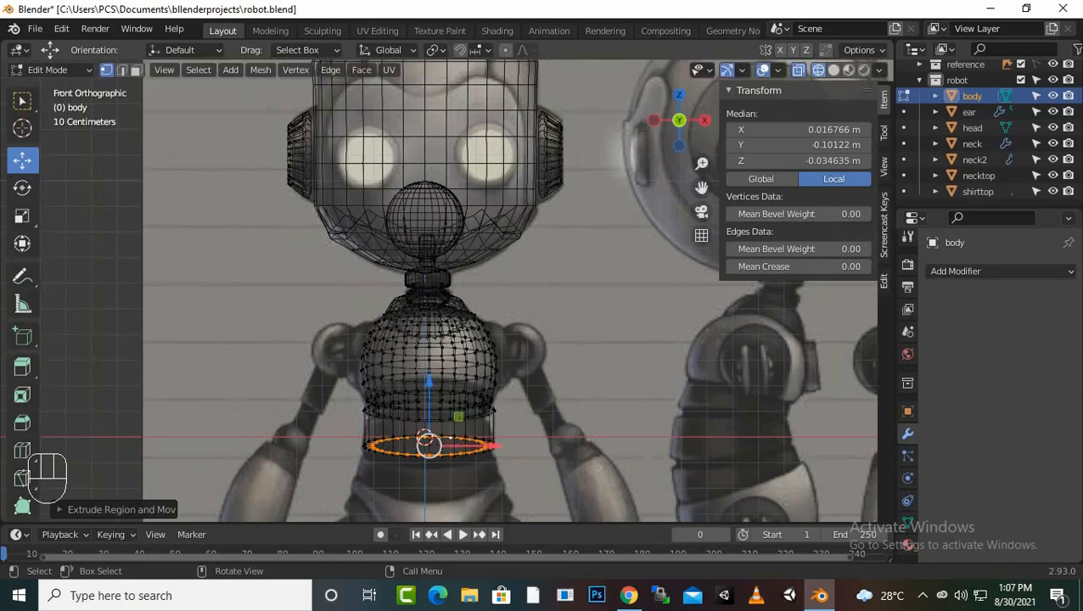
key(e)
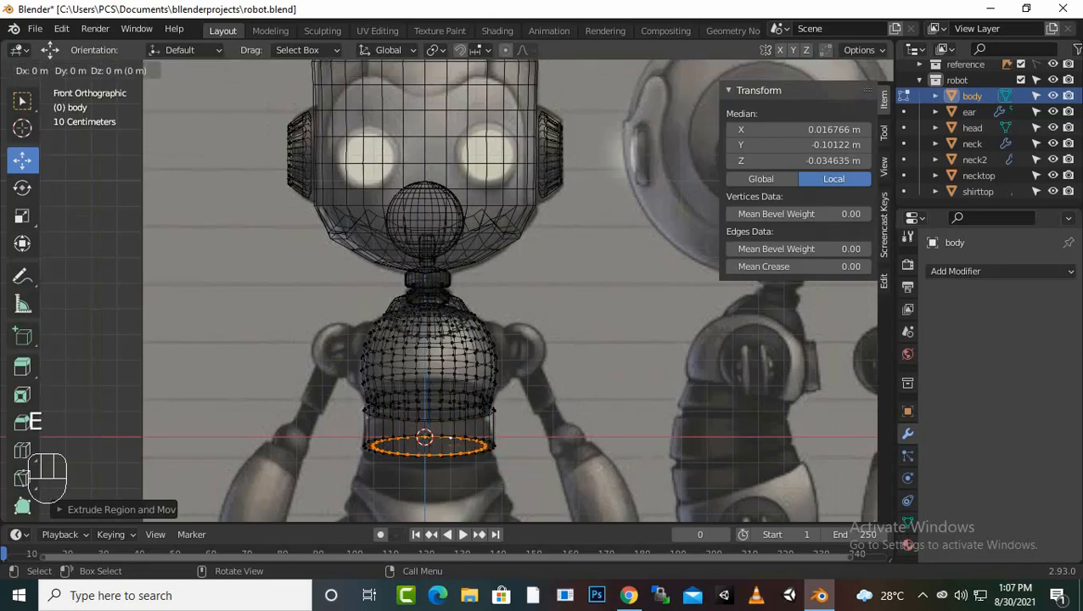
key(z)
key(Return)
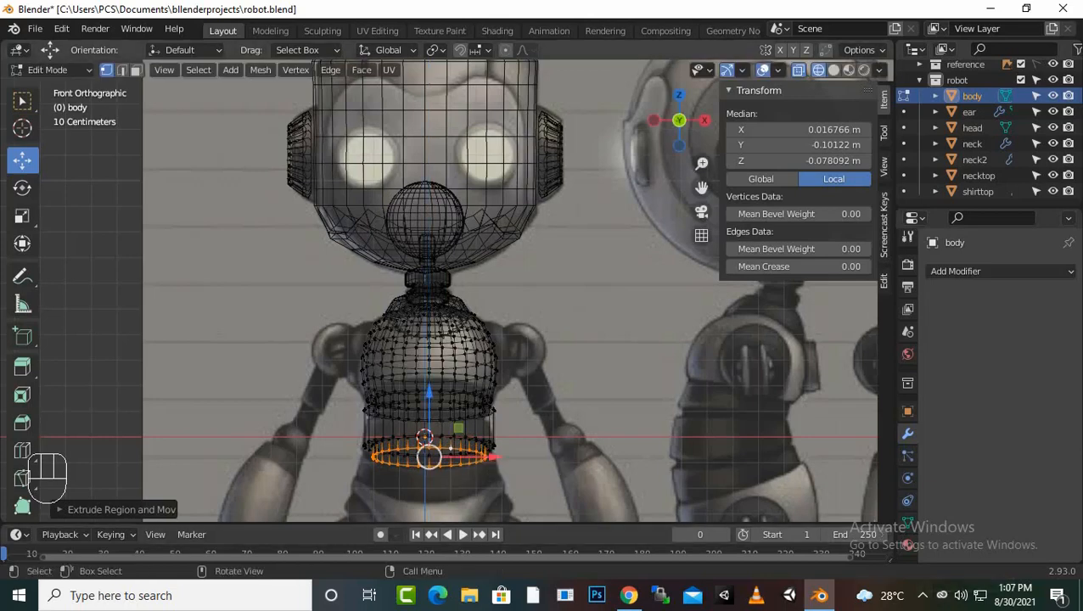
Step: Extrude the groove's bottom loop outward at about 1.2 scale to start the next waist segment
key(e)
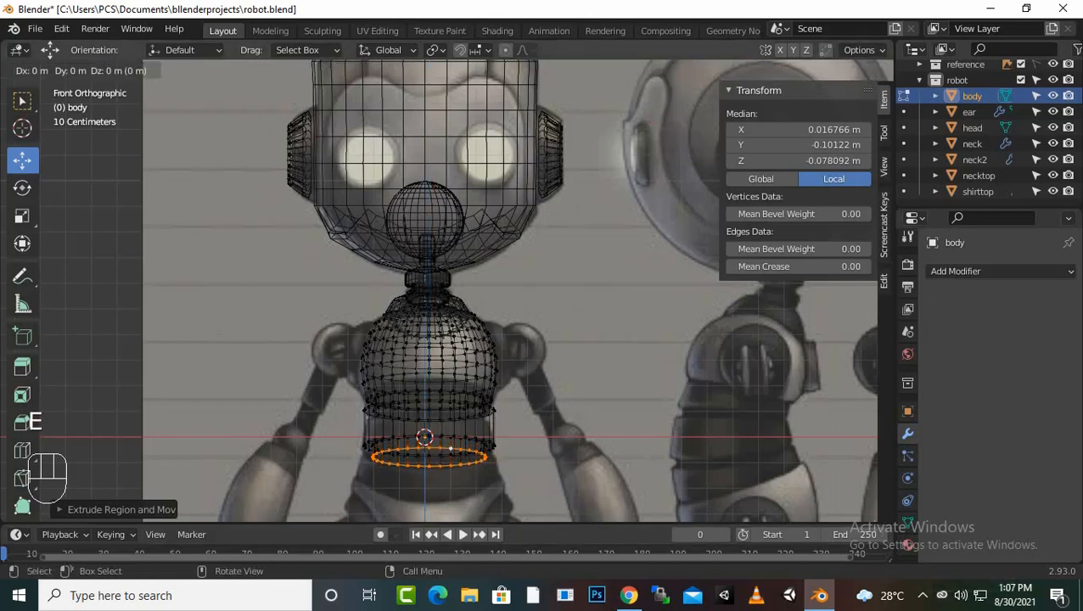
key(s)
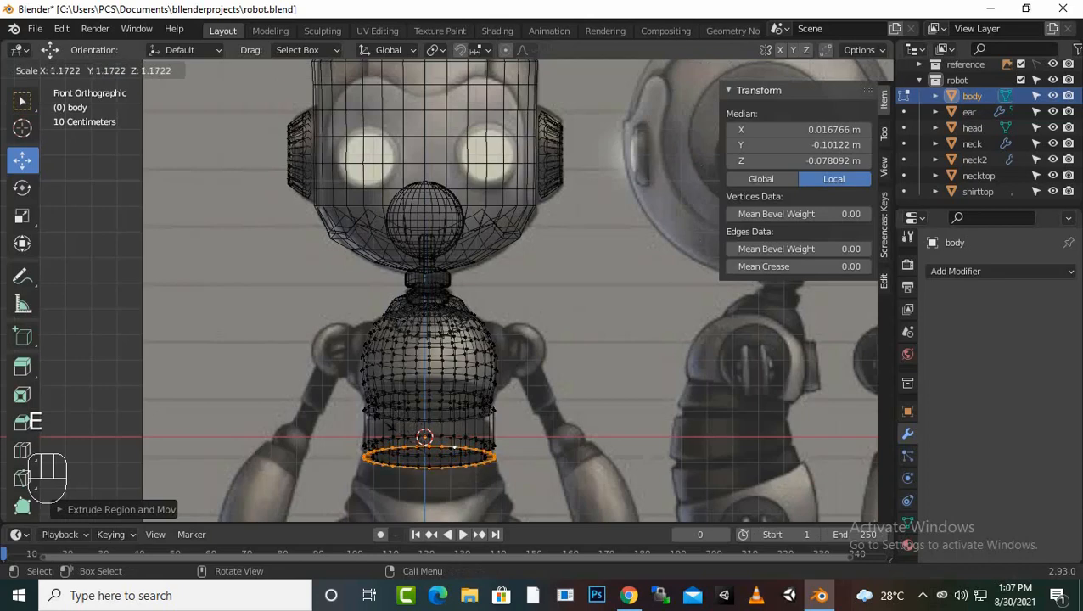
click(455, 447)
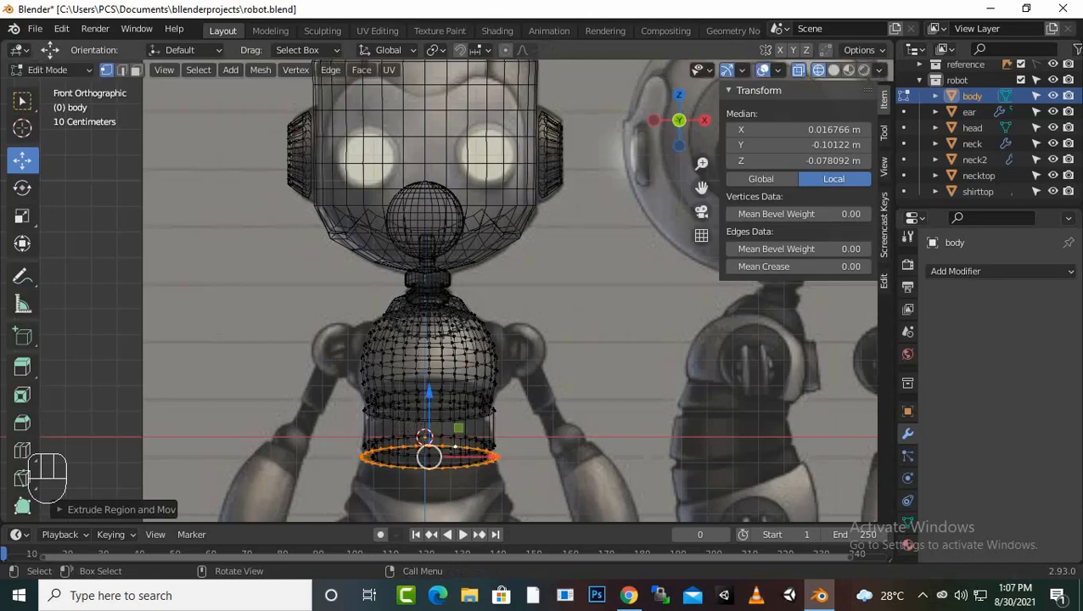
Step: Extrude the widened bottom loop down about 0.09 m along Z and scale its lower edge to about 1.08
key(e)
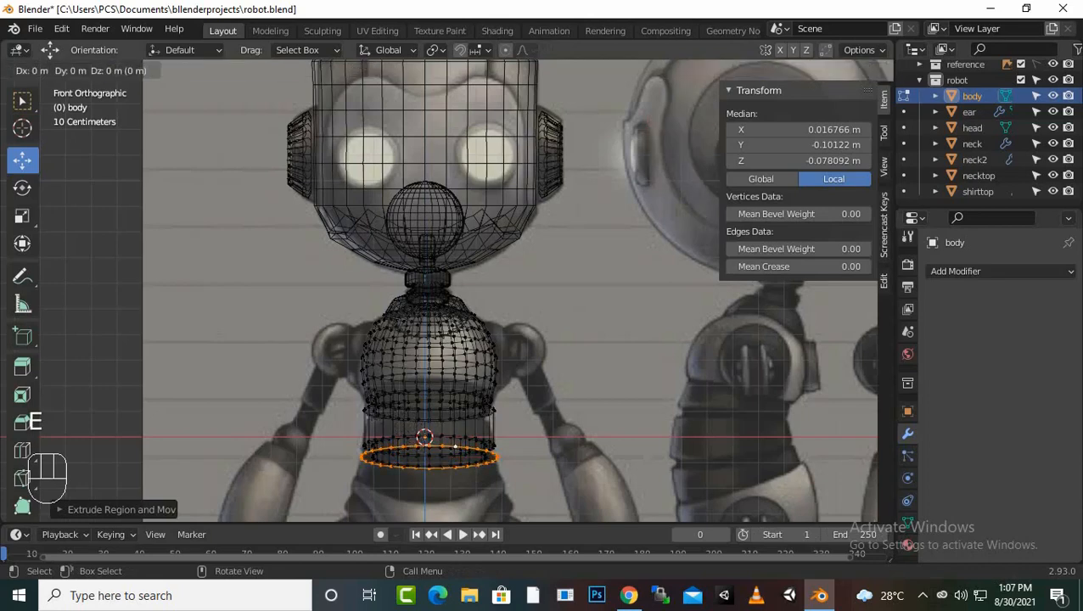
key(z)
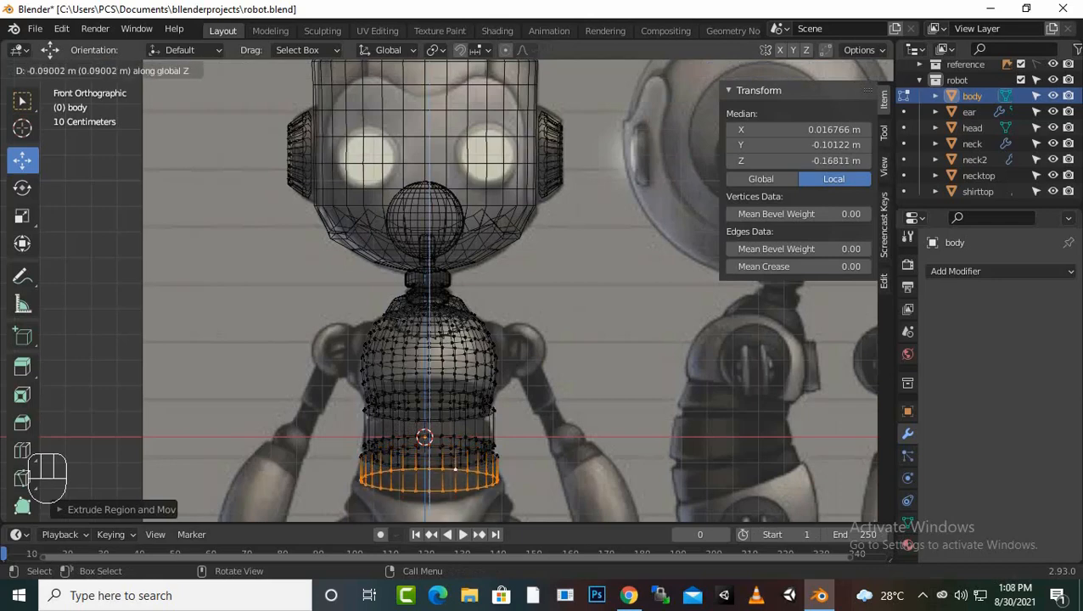
click(456, 475)
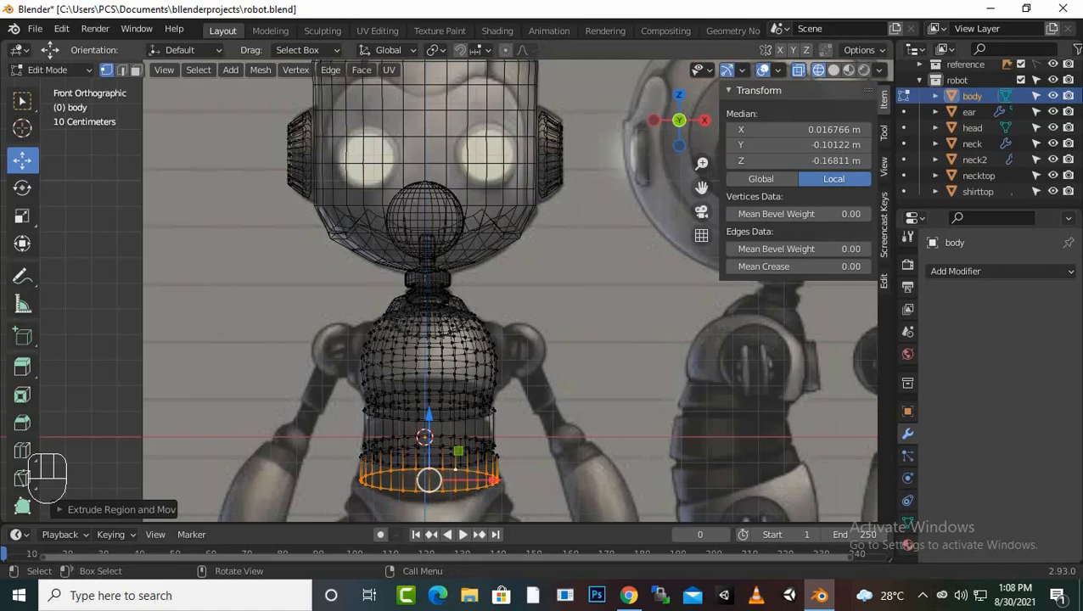
key(s)
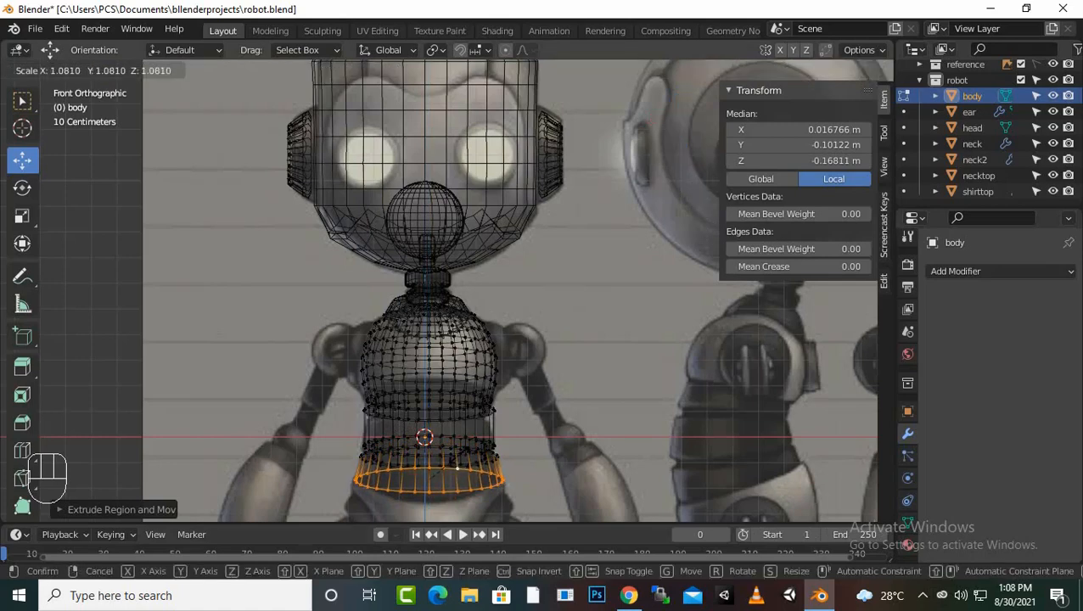
click(457, 467)
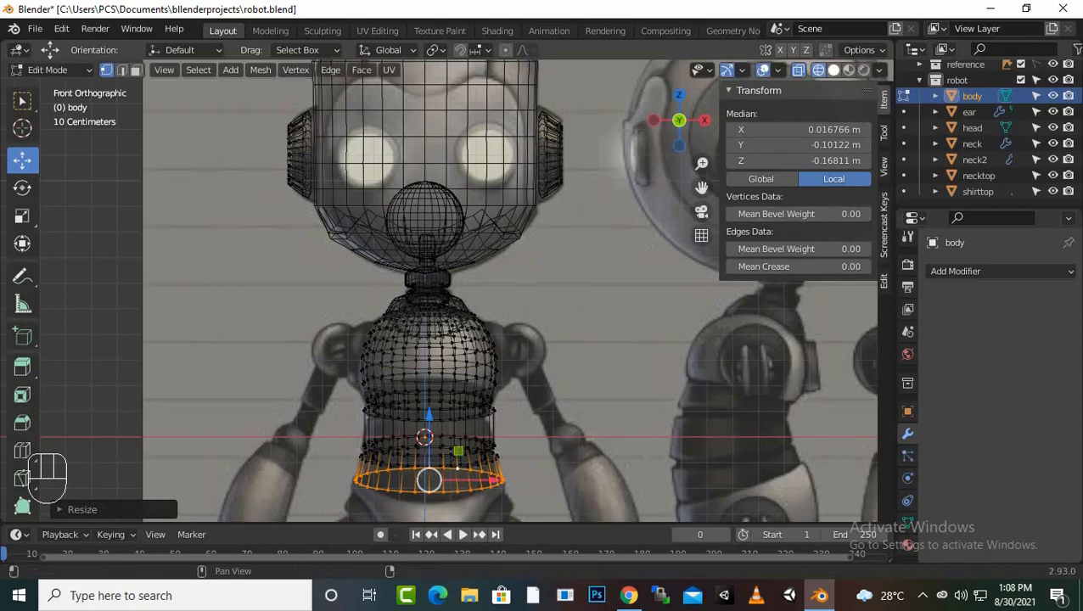
Step: Switch to solid shading and, in the right side view, move the upper waist segment's face loop about 0.009 m along negative Y
click(833, 70)
scroll(459, 289, down, 1)
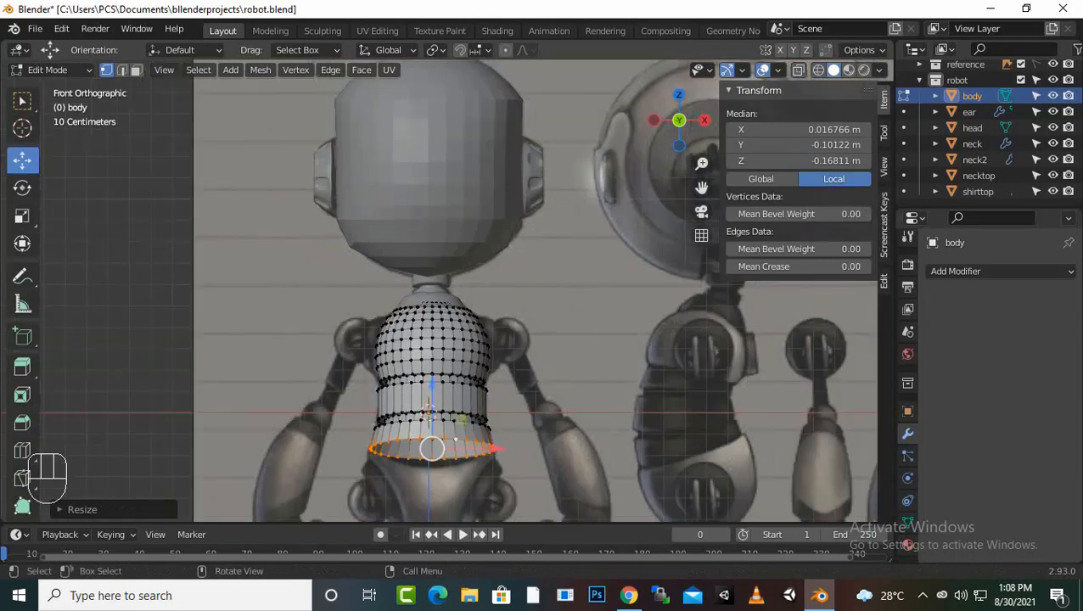
key(KP_3)
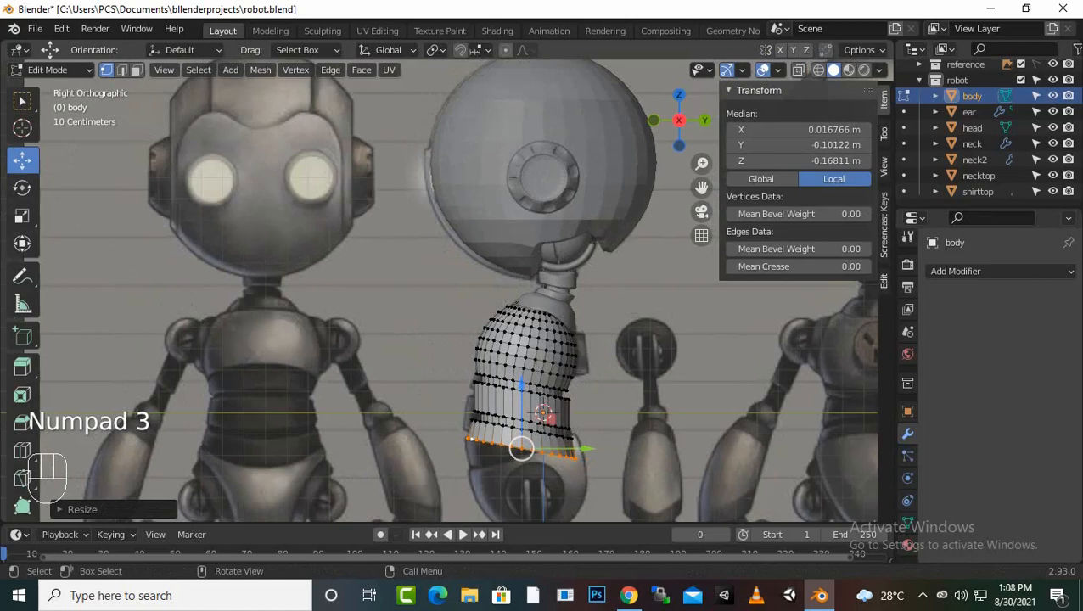
scroll(446, 297, up, 3)
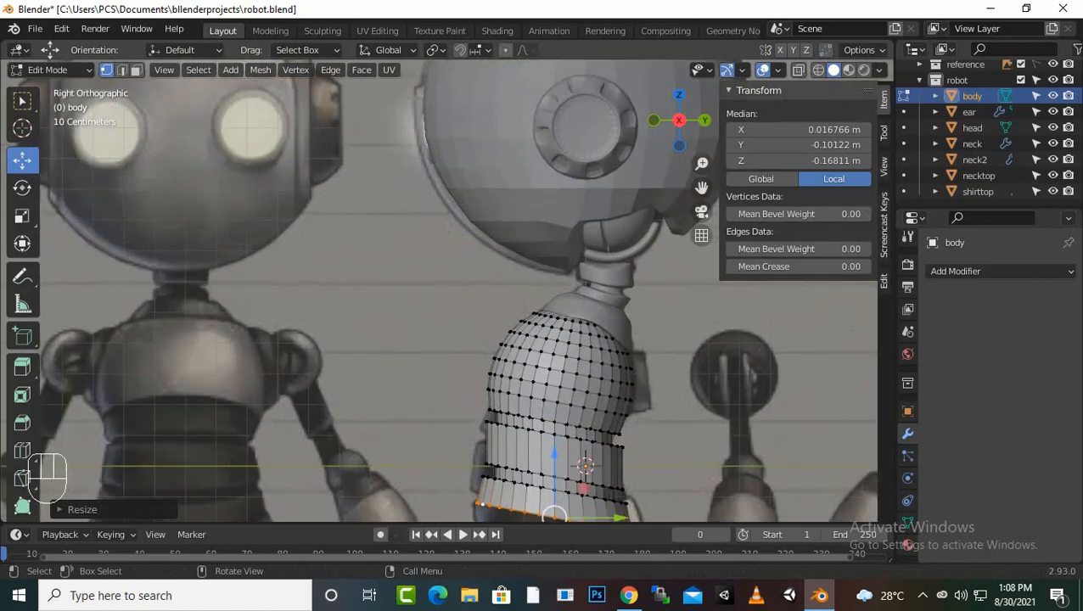
scroll(445, 290, down, 1)
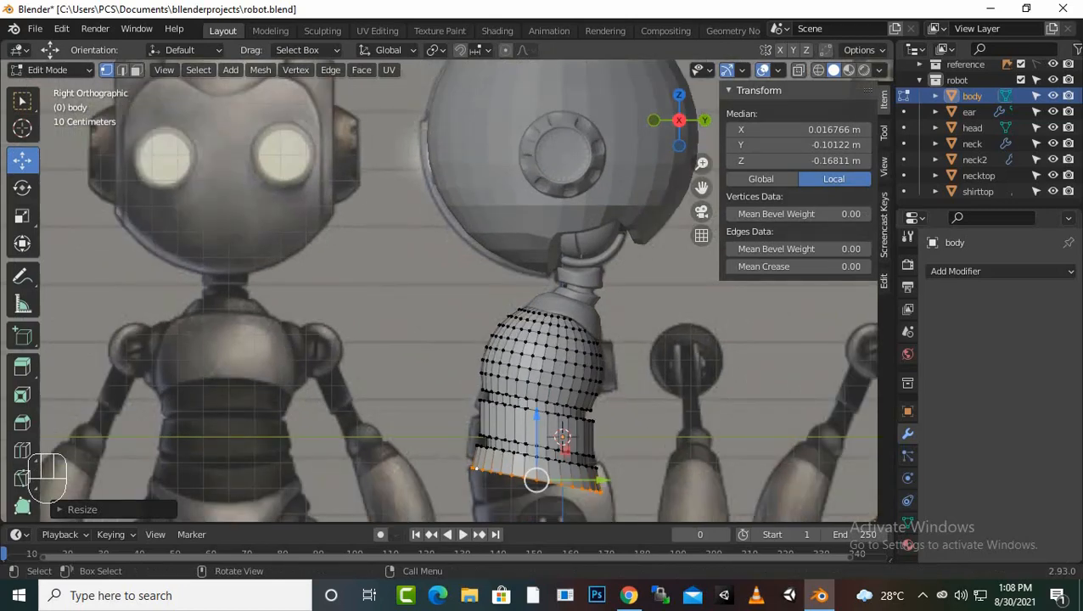
alt+click(515, 418)
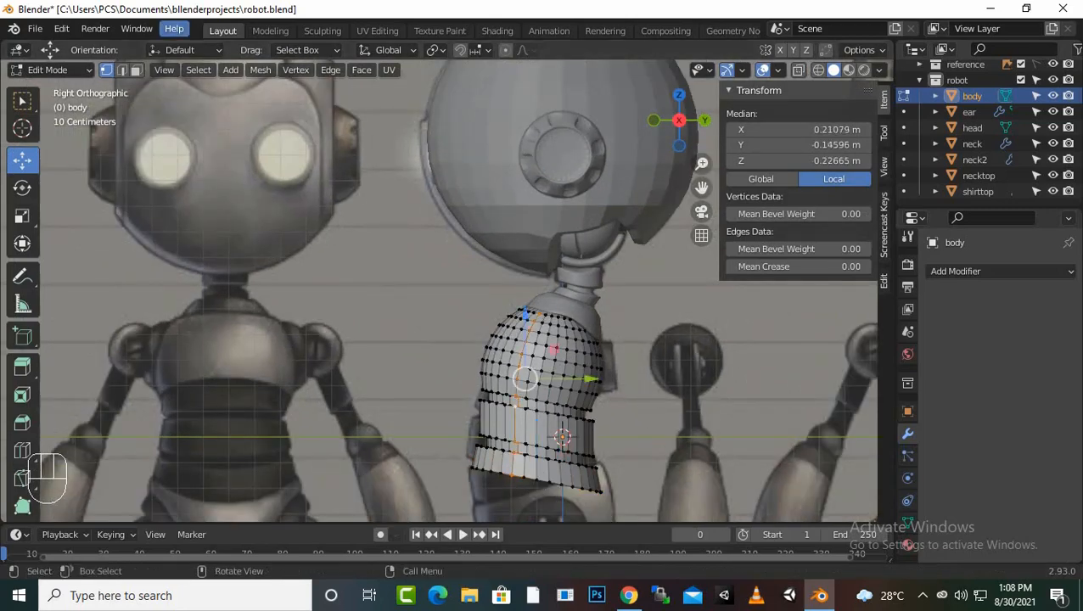
key(alt+a)
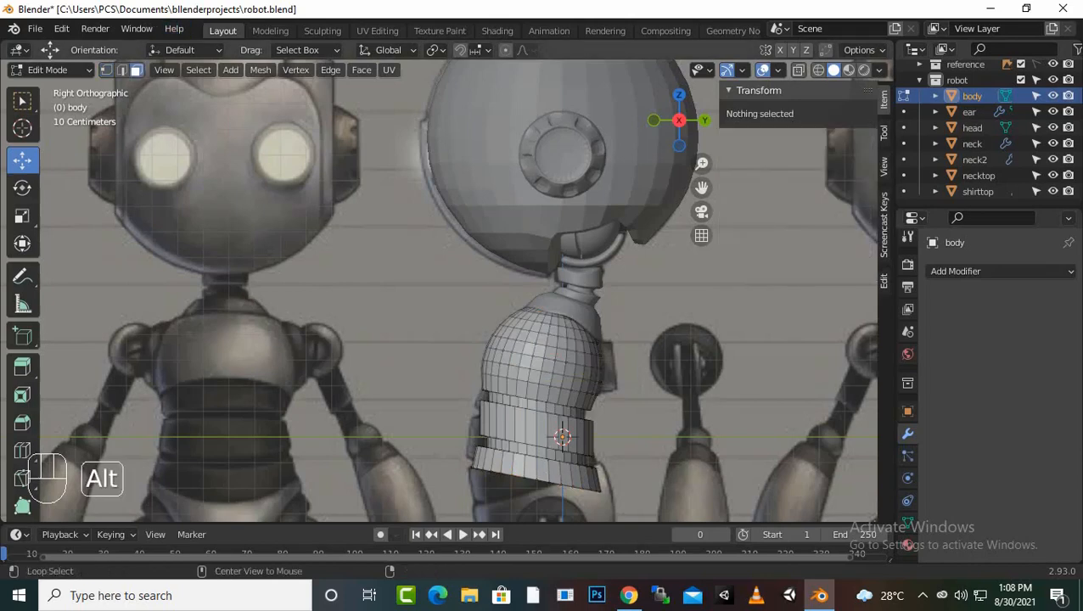
alt+click(544, 429)
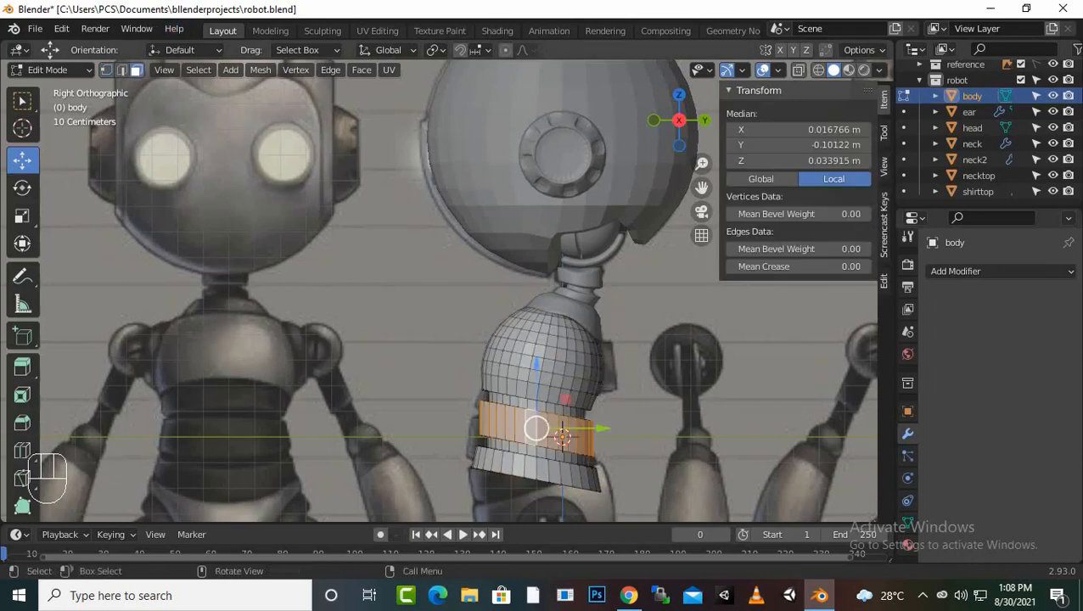
key(g)
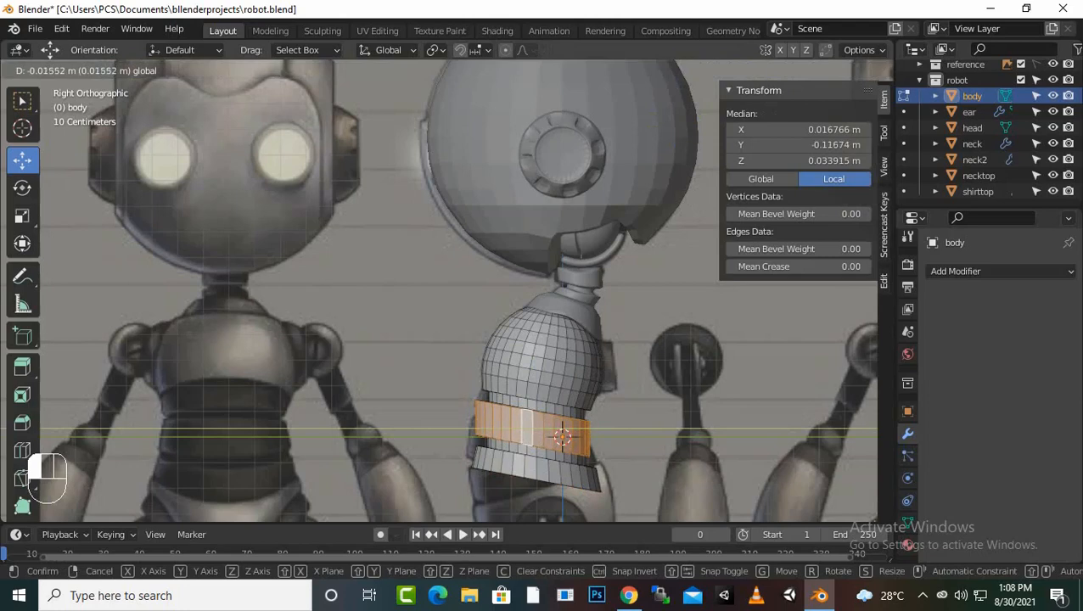
drag(600, 429, 598, 429)
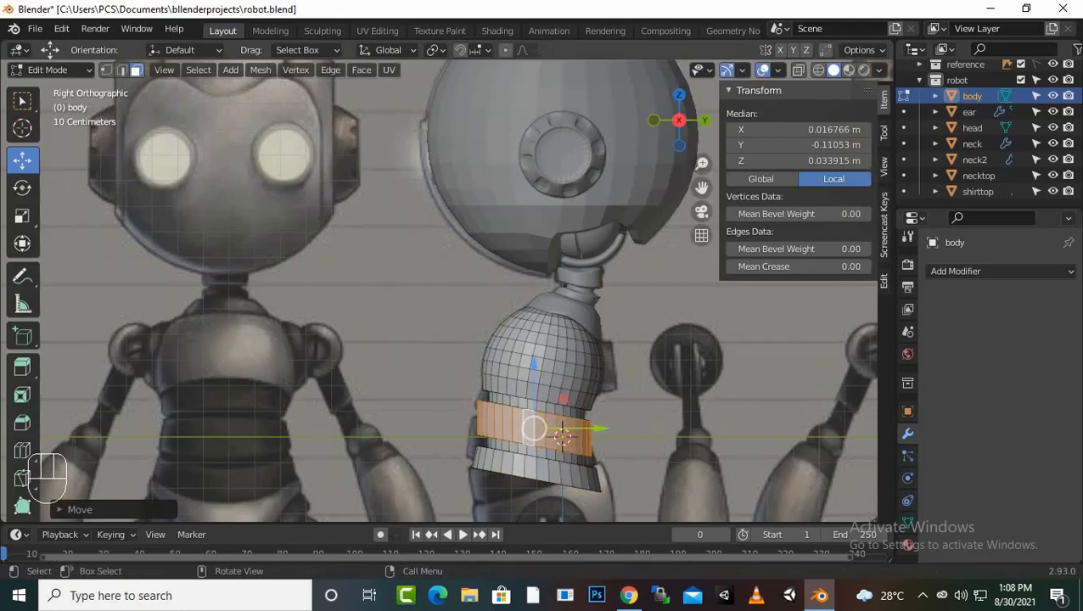
key(alt)
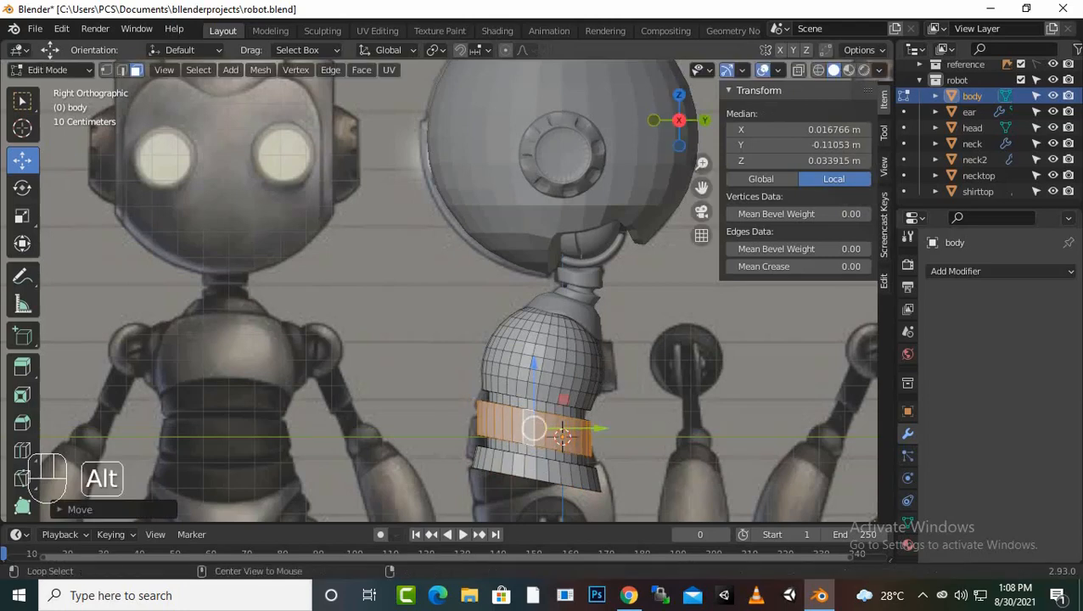
alt+click(575, 465)
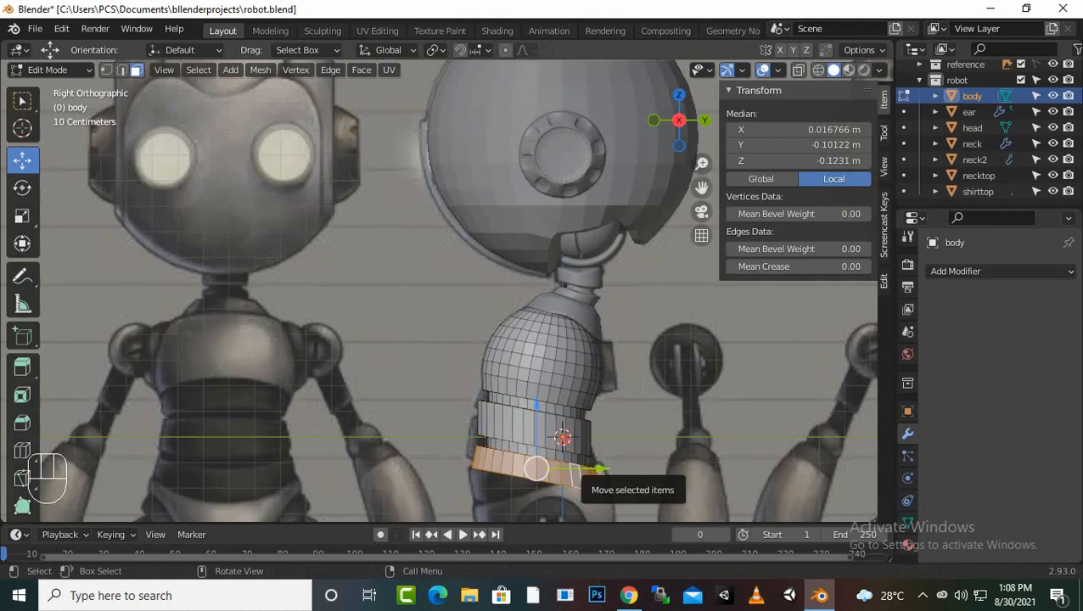
scroll(600, 469, down, 1)
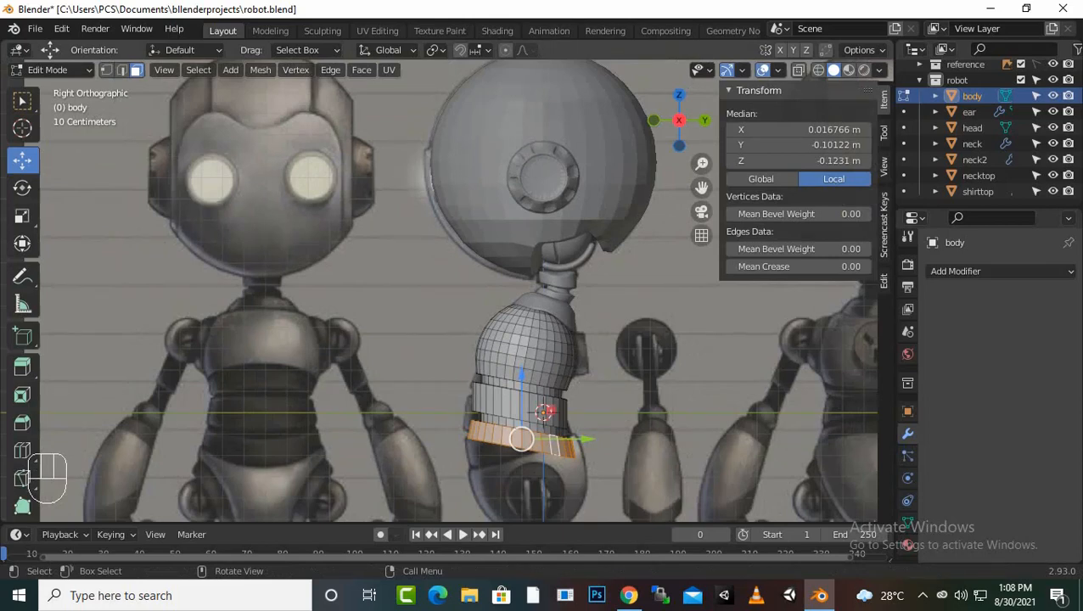
drag(596, 485, 440, 389)
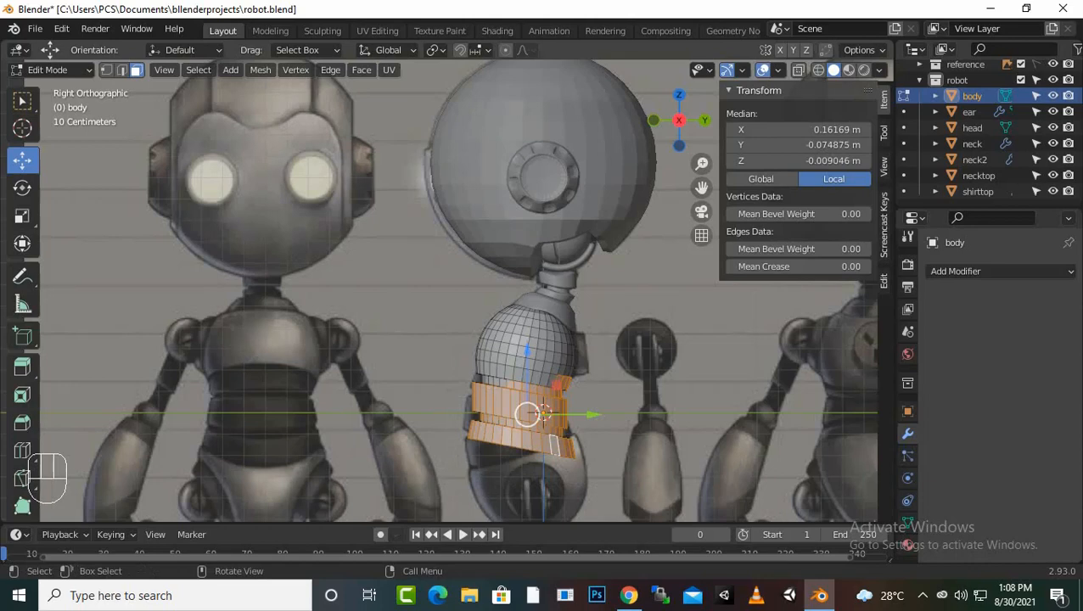
key(alt+a)
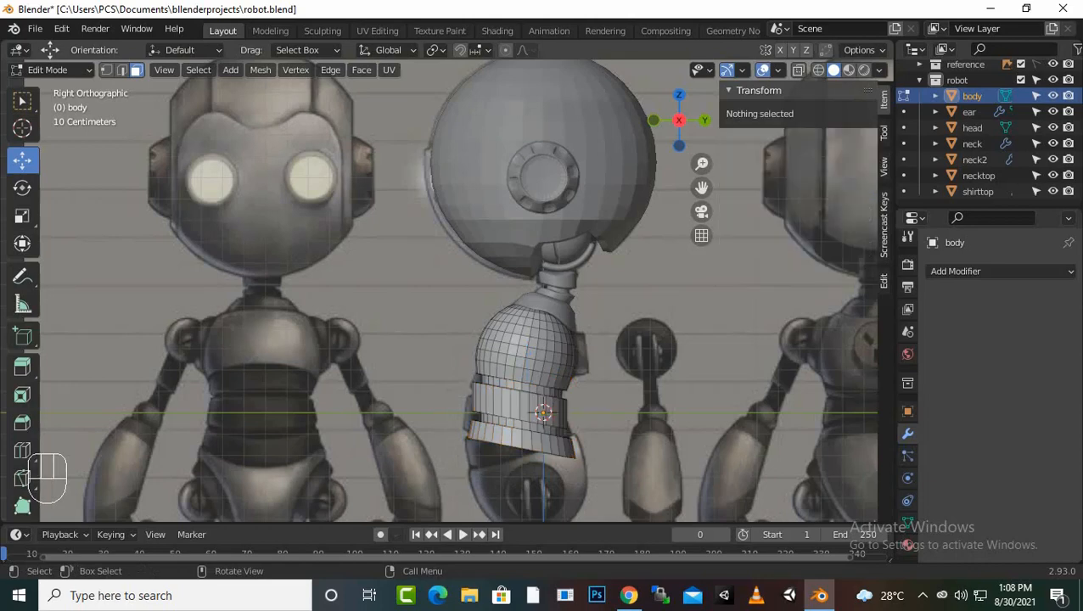
drag(449, 387, 580, 422)
Step: Select the face loops from the groove below the chest down to the bottom segment and rotate them about -8° in the side view
key(alt)
alt+click(522, 384)
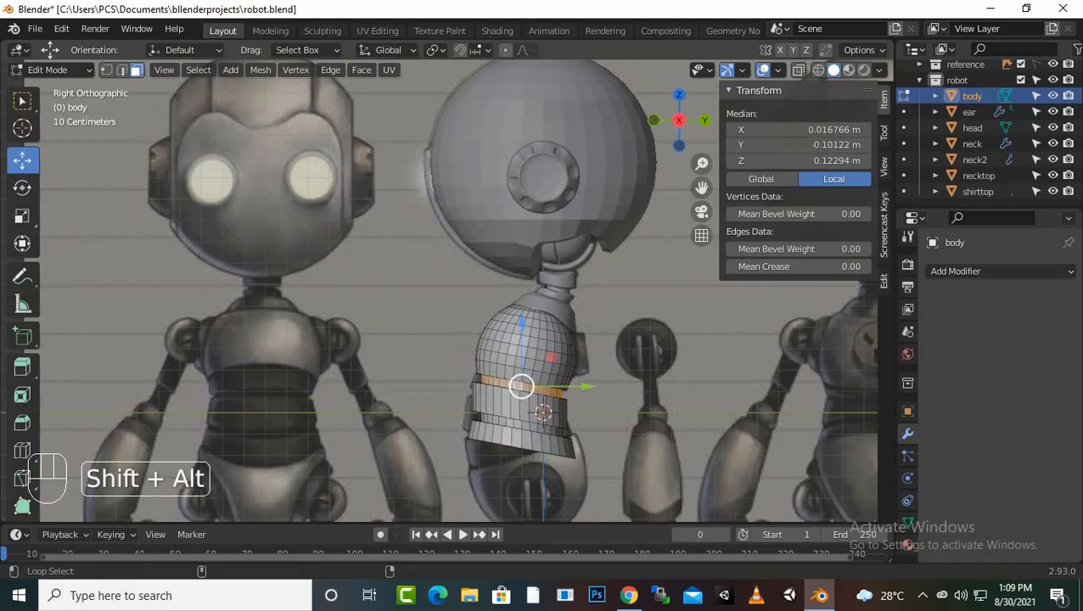
alt+shift+click(519, 396)
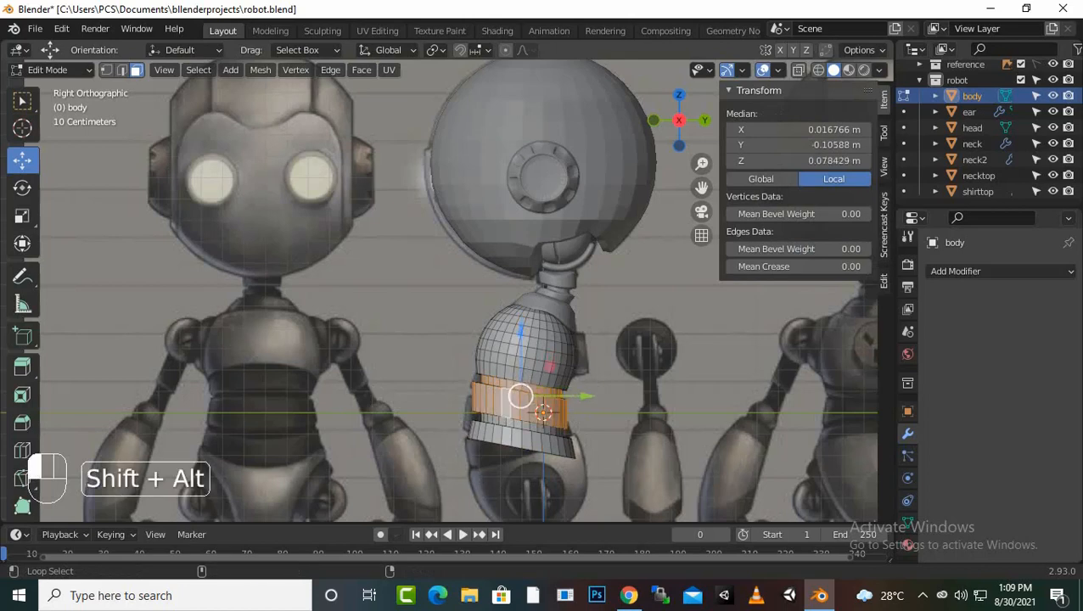
alt+shift+click(521, 406)
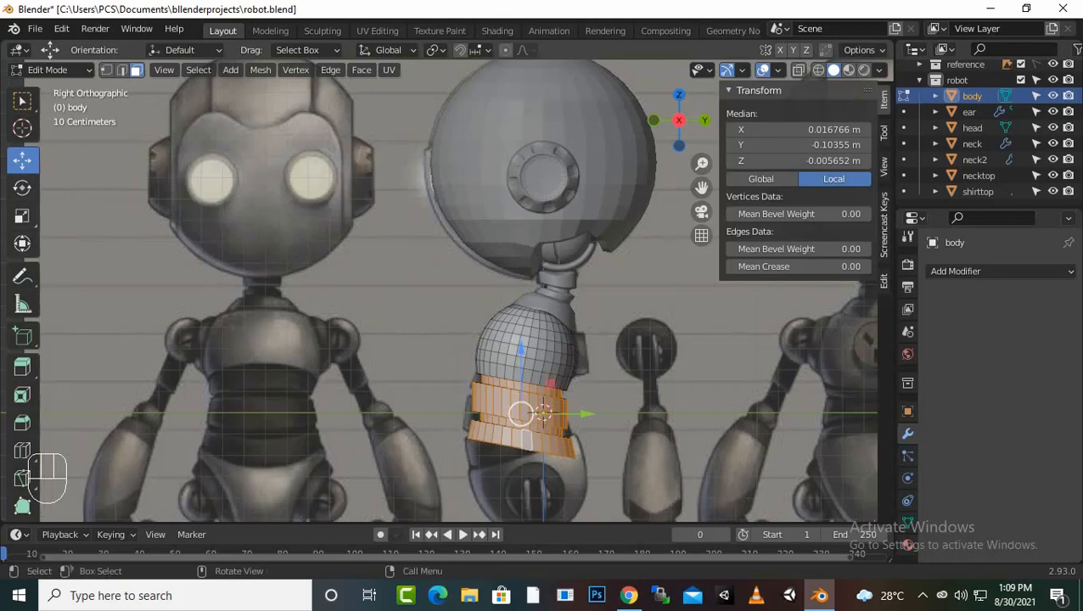
key(r)
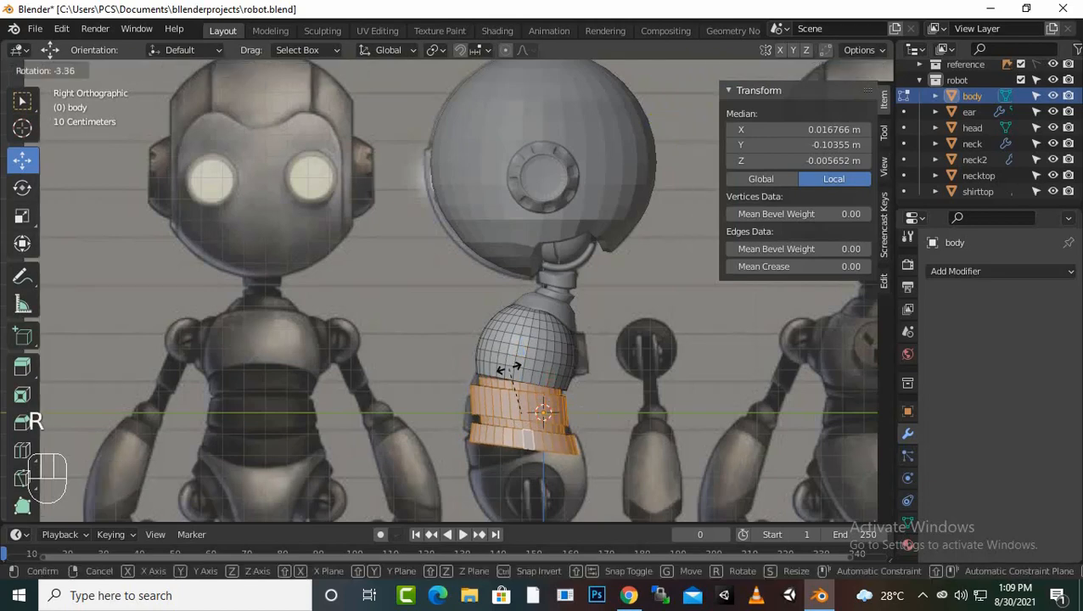
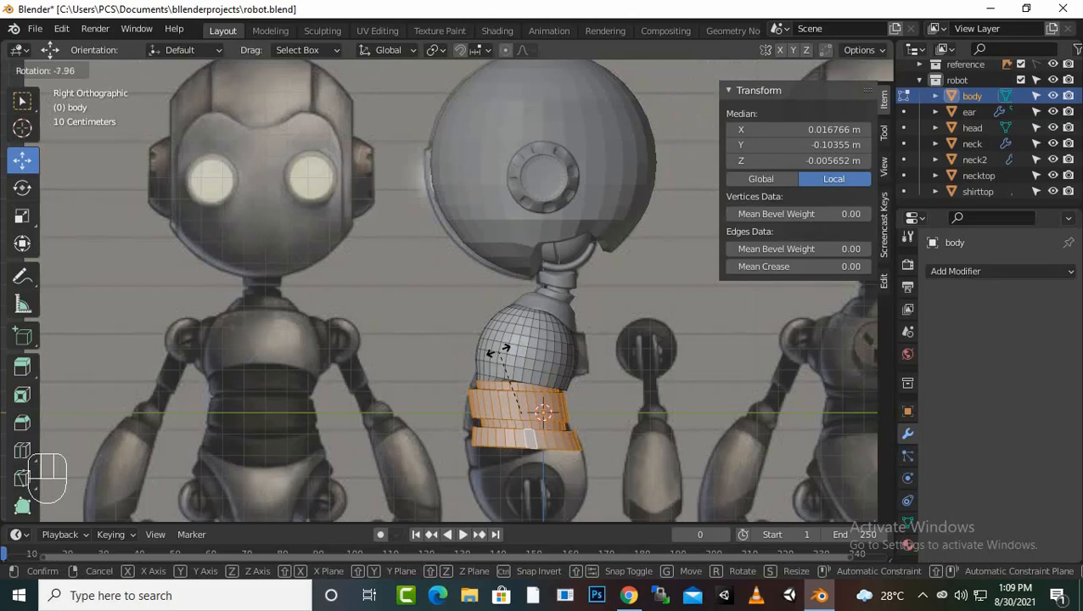
click(497, 350)
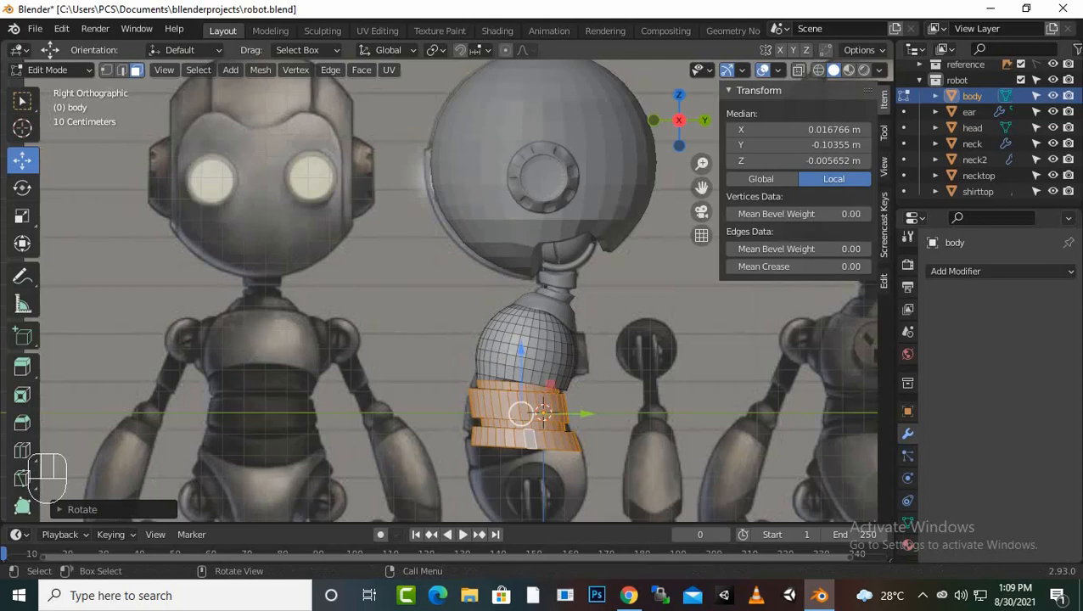
Step: Select the face loops of both waist segments and the groove between them, and move them about 0.026 m along negative Y
key(alt)
alt+click(518, 387)
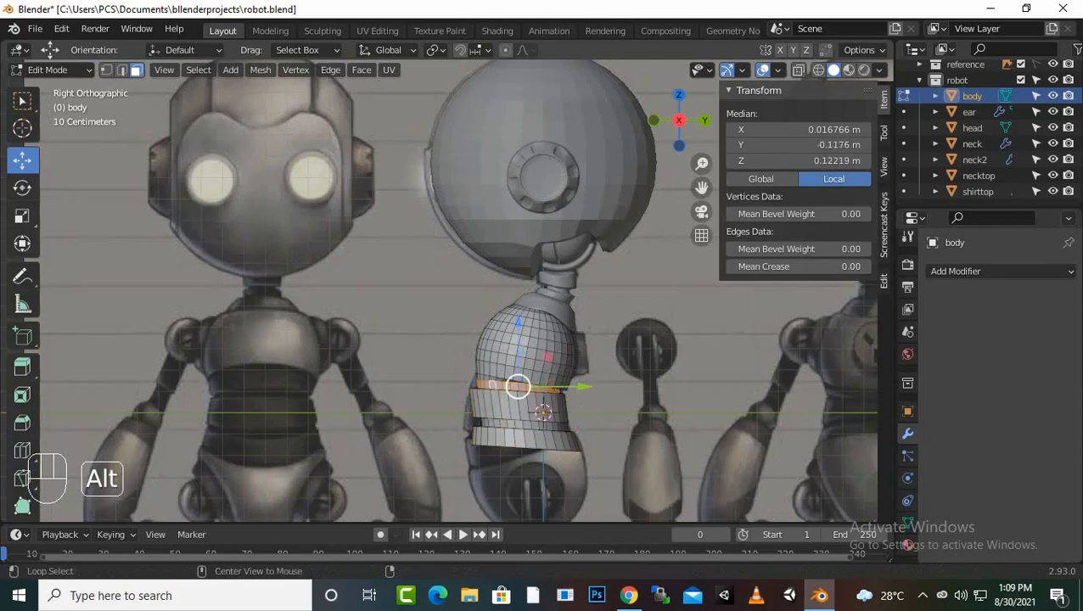
alt+click(518, 406)
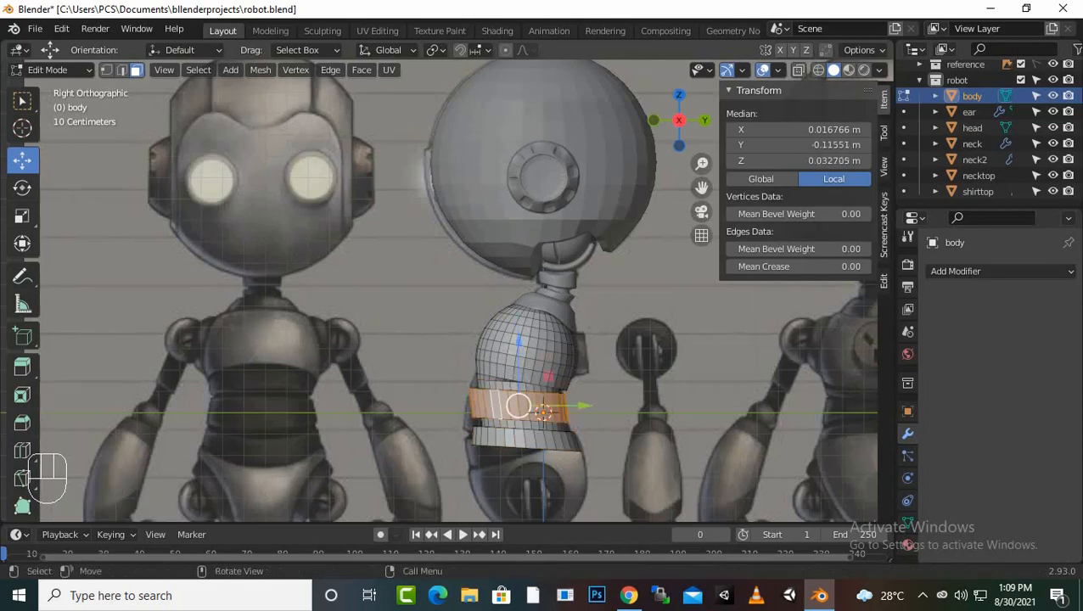
key(alt)
alt+shift+click(520, 414)
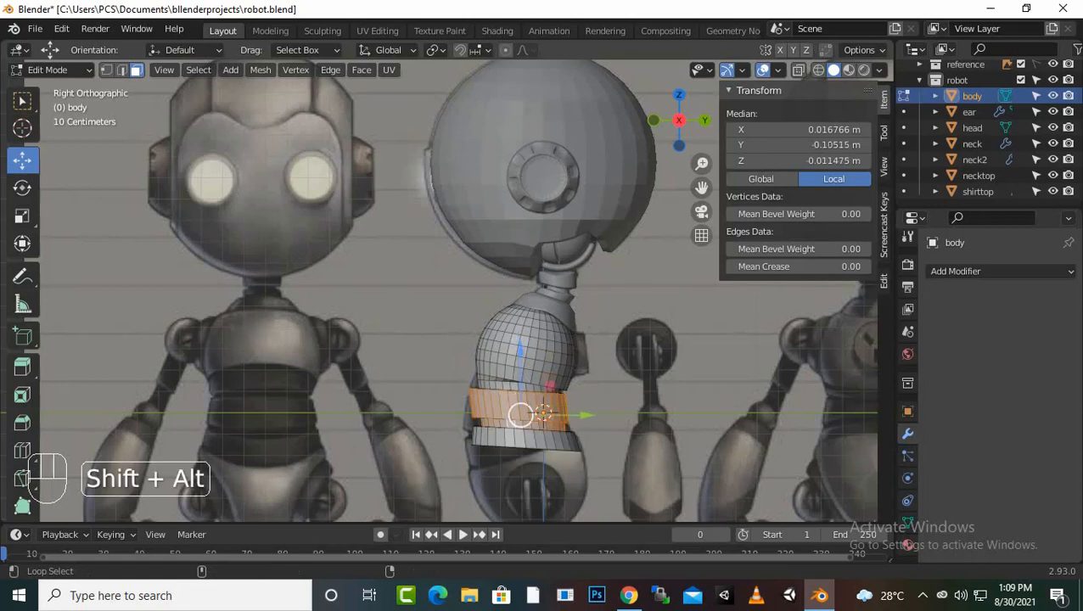
alt+shift+click(520, 422)
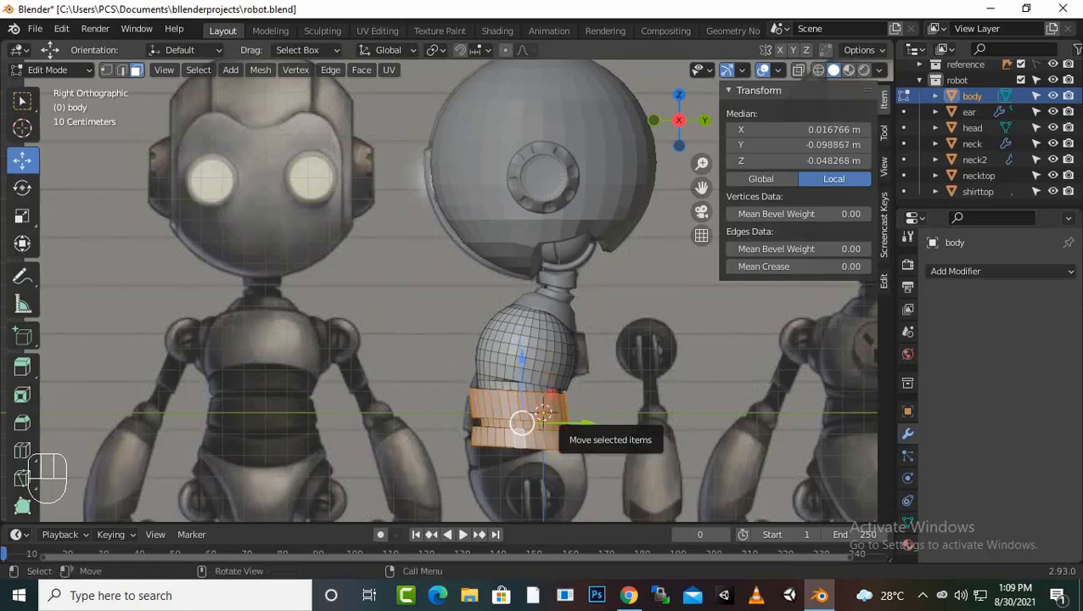
drag(522, 422, 513, 436)
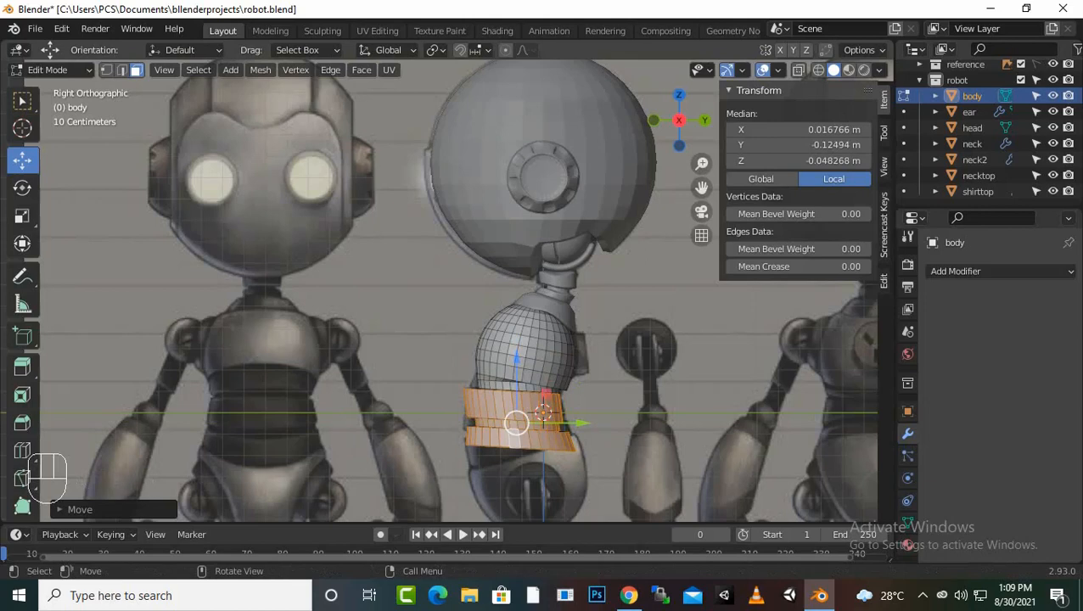
Step: Rotate the selected waist segments about -3° and shift them about 0.015 m along positive Y
key(r)
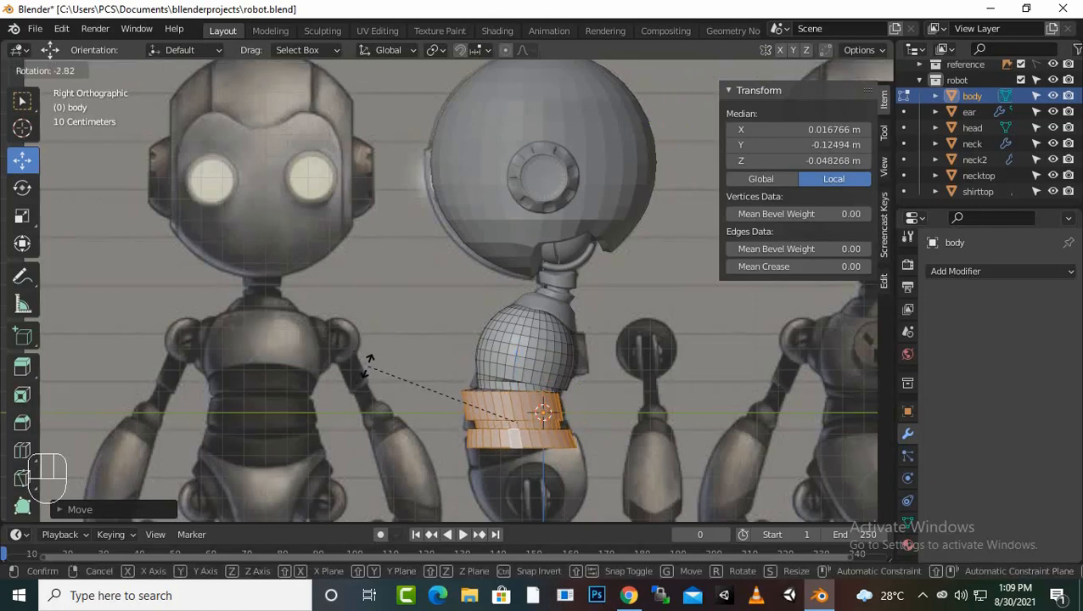
click(370, 361)
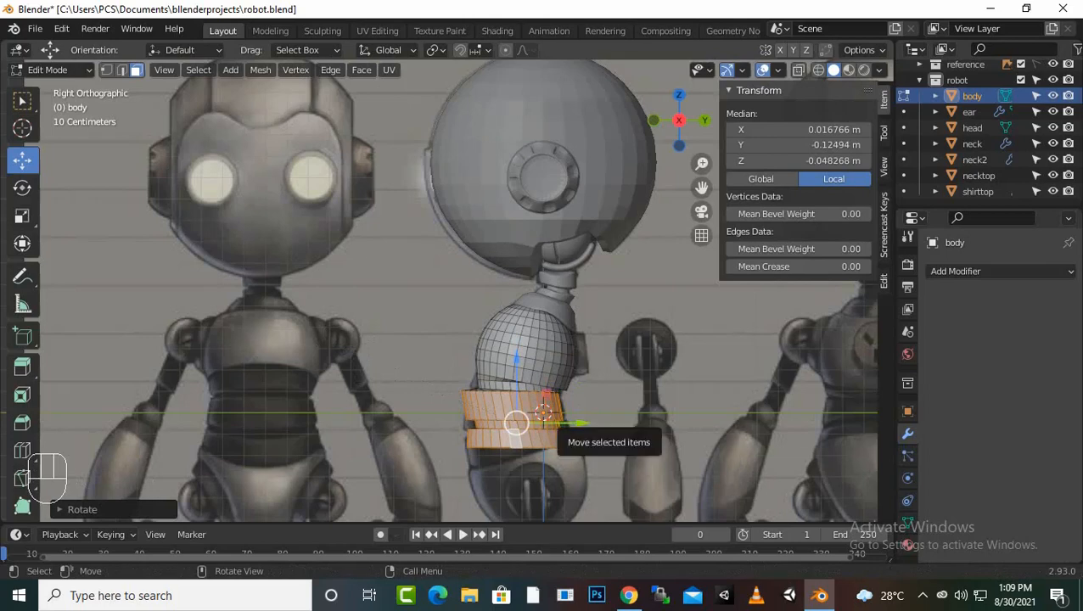
drag(582, 423, 585, 422)
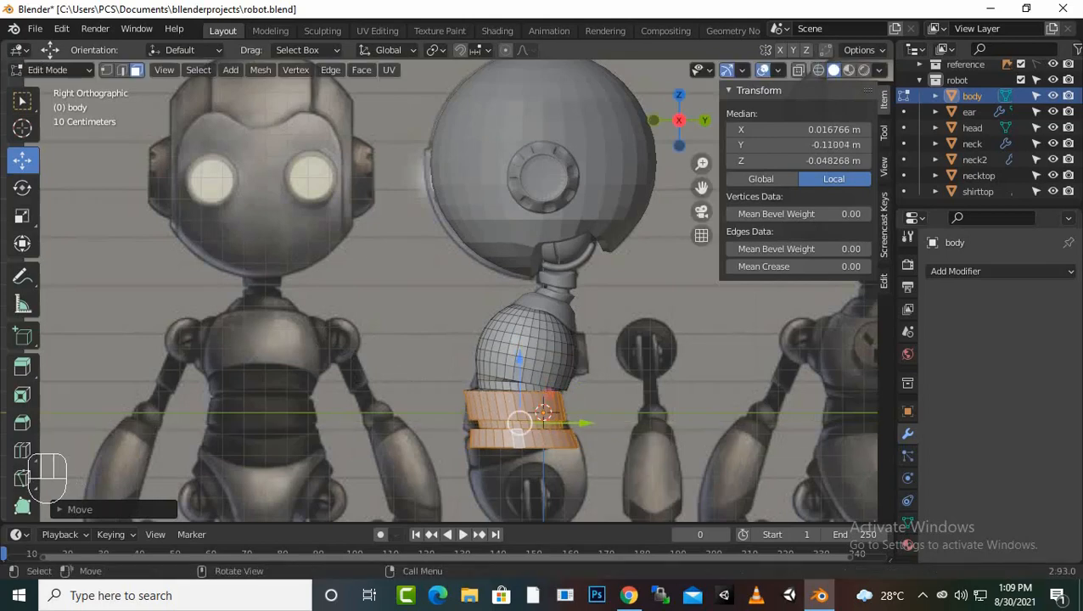
Step: Select the lower groove and the bottom waist segment, scale them to about 1.12, and rotate them about -10.5° in the side view
alt+click(520, 423)
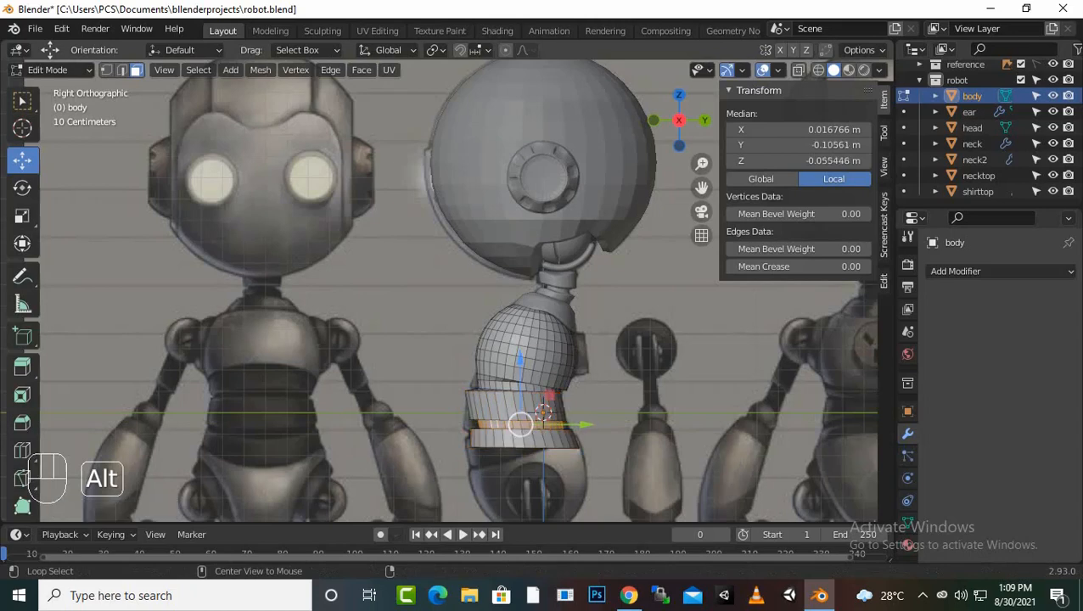
alt+shift+click(520, 431)
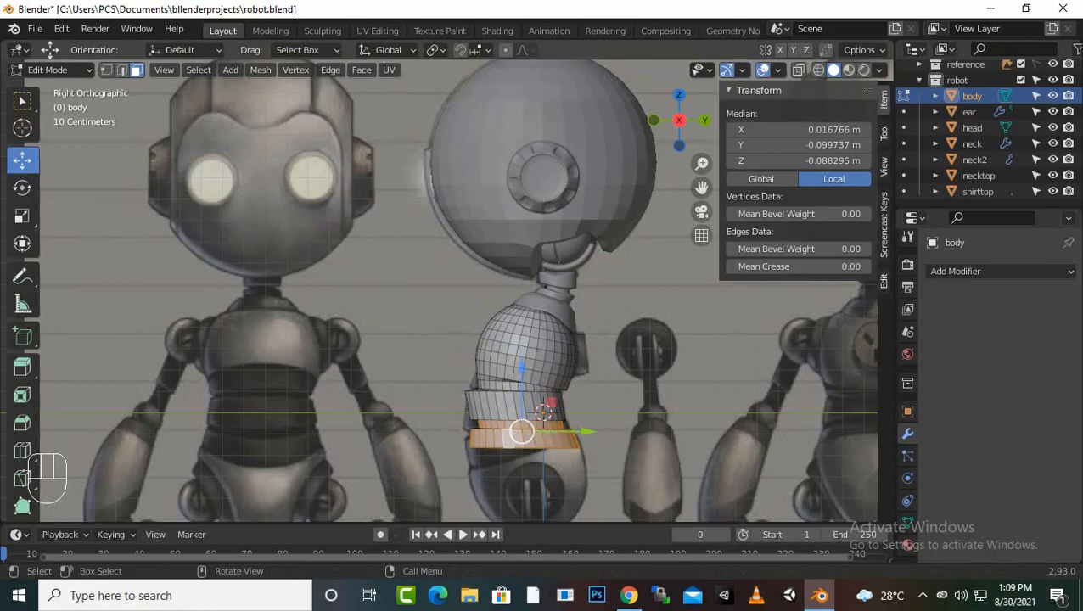
key(s)
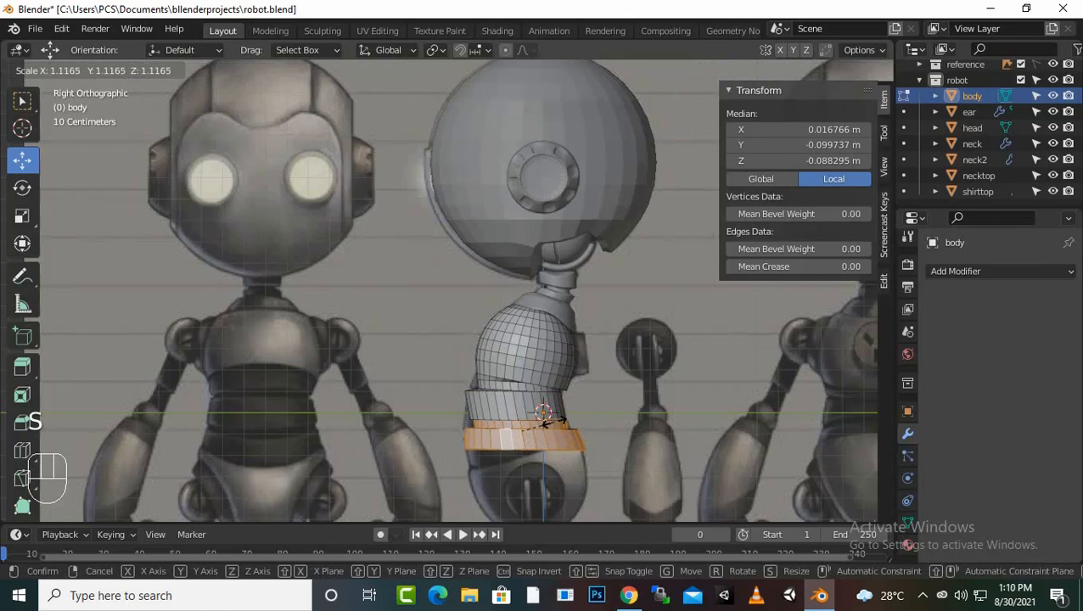
click(554, 422)
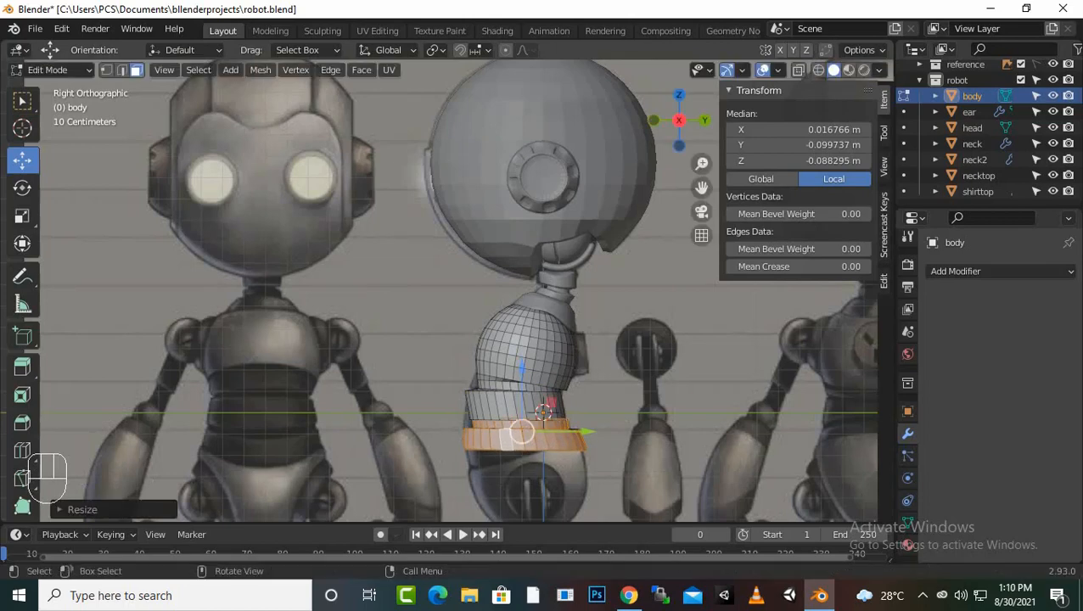
key(r)
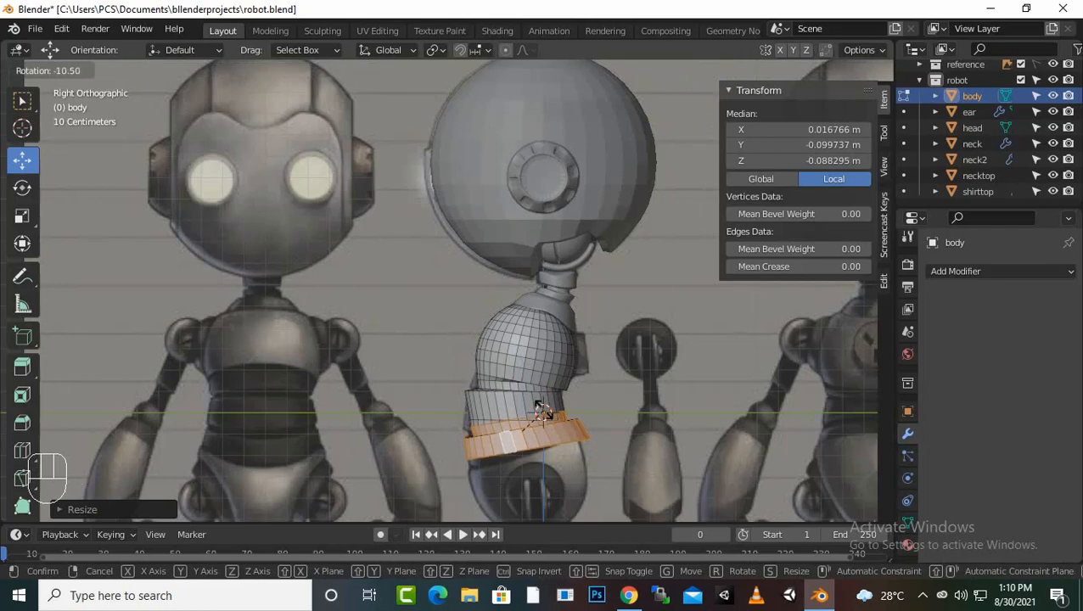
click(522, 431)
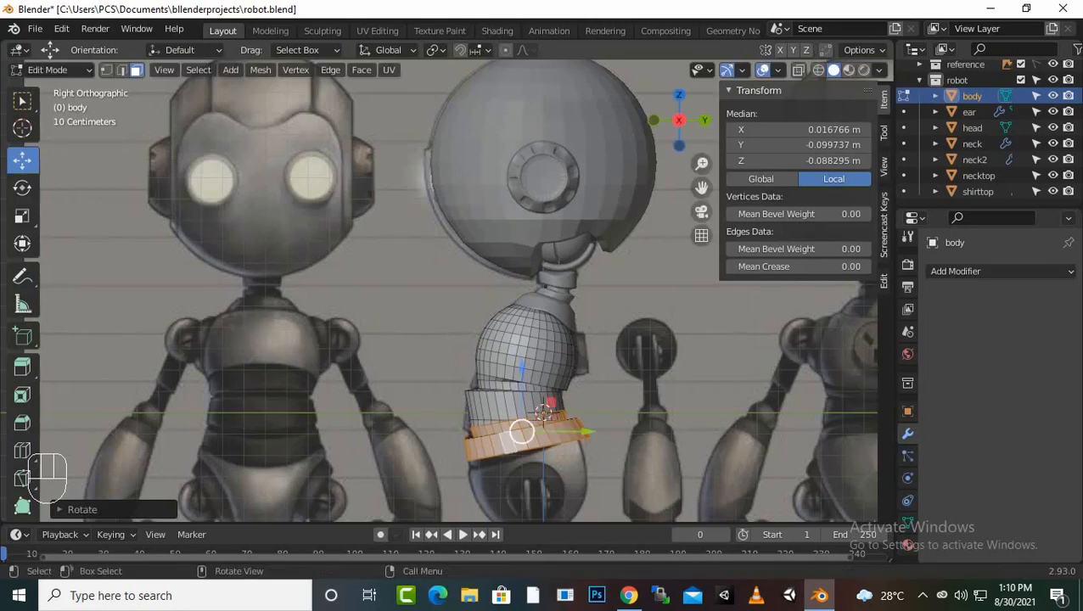
Step: Select the face loop of the bottom waist segment, rotate it about -9.4° in the side view, and lower it about 0.003 m along Z
alt+click(525, 438)
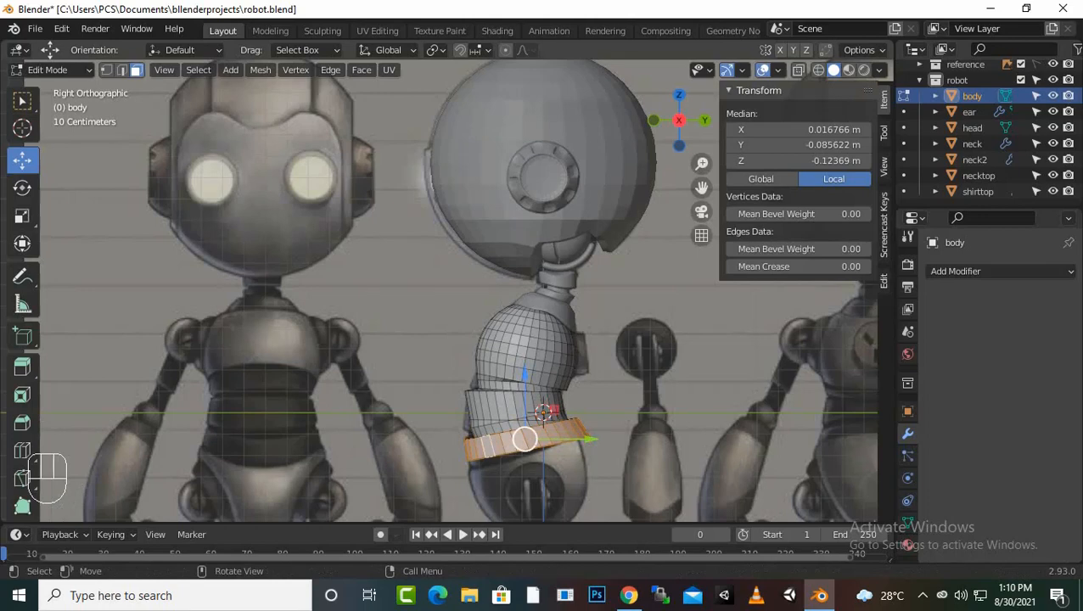
key(r)
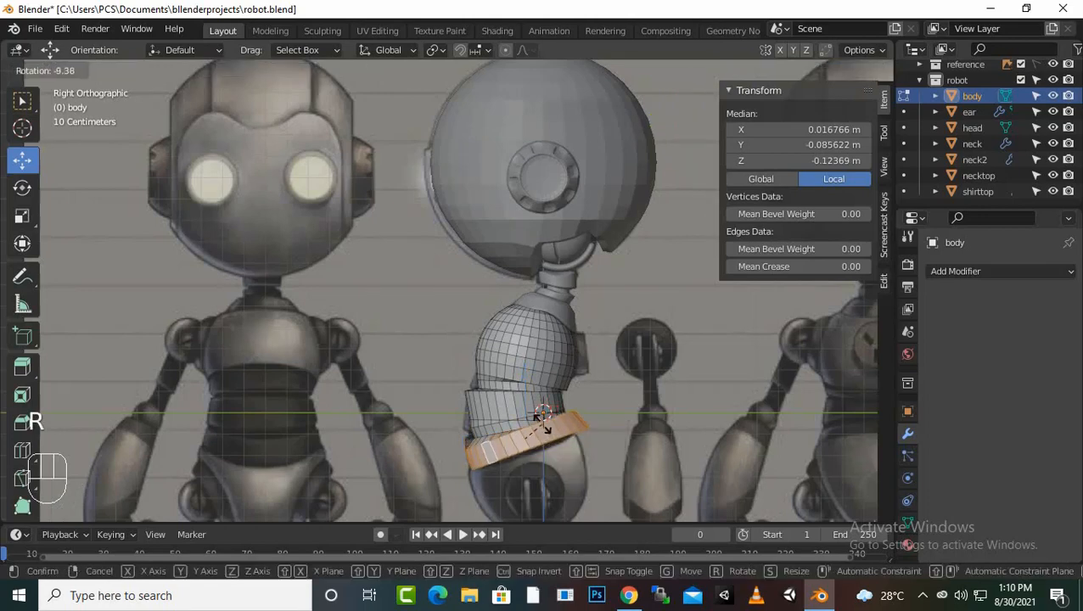
click(524, 438)
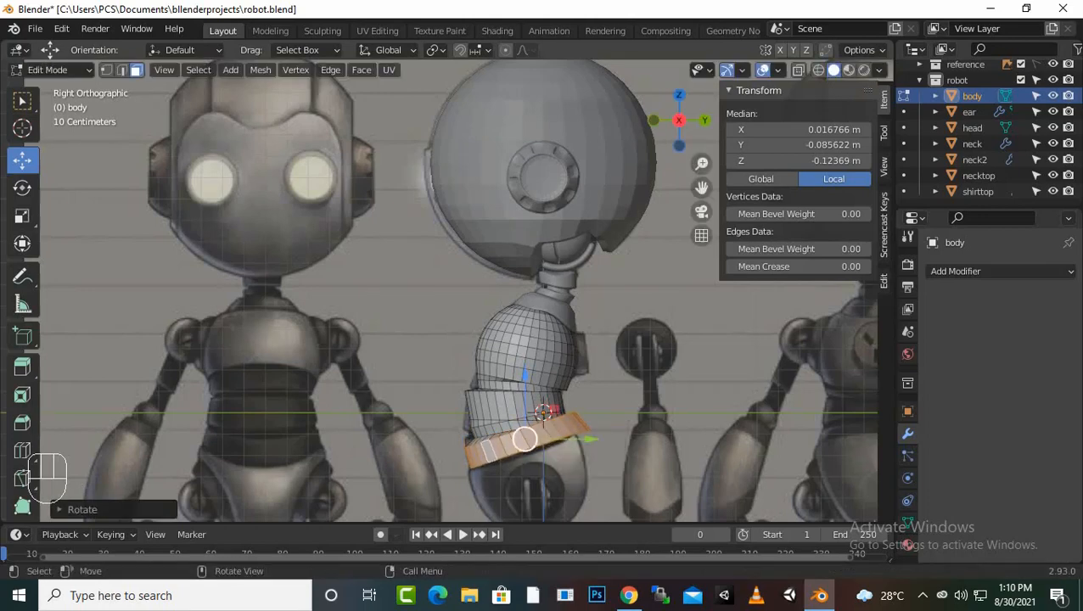
scroll(525, 438, up, 1)
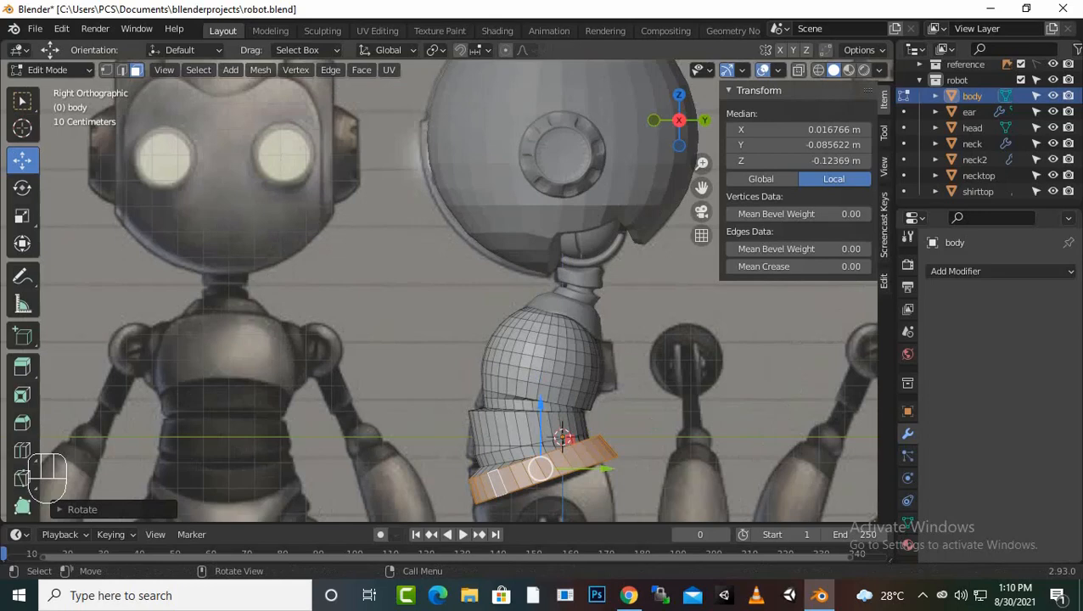
drag(541, 405, 541, 405)
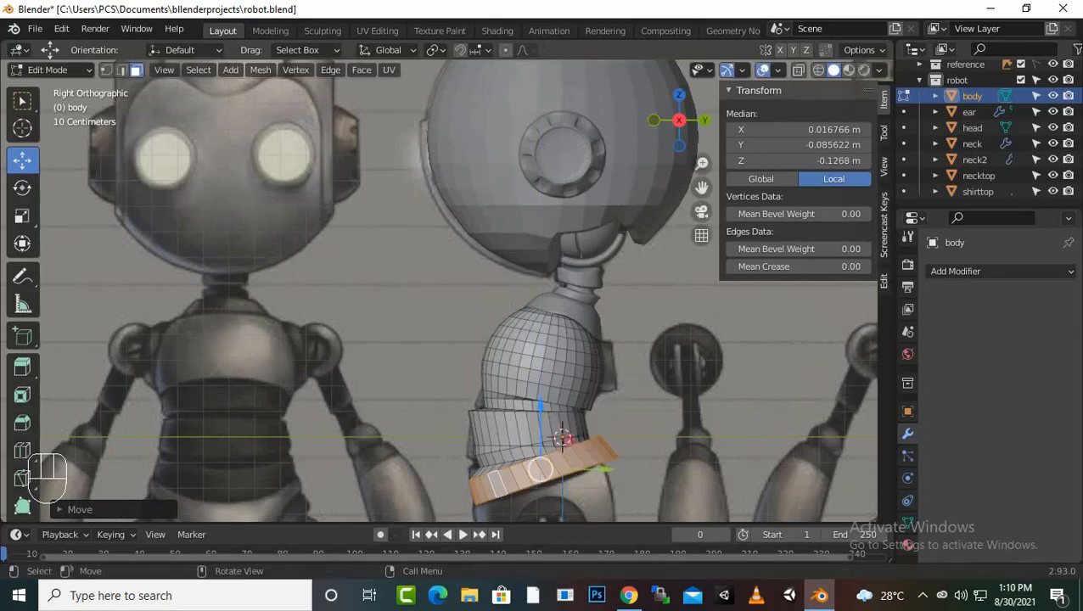
Step: Scale the selected bottom waist segment to about 0.92 against the front reference image
key(KP_1)
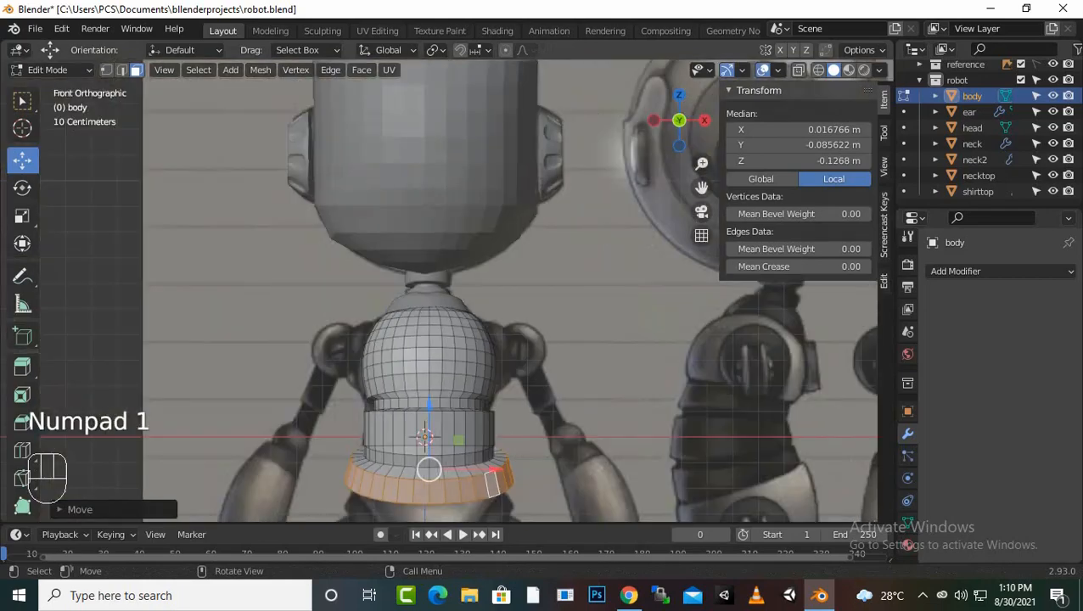
scroll(509, 289, down, 1)
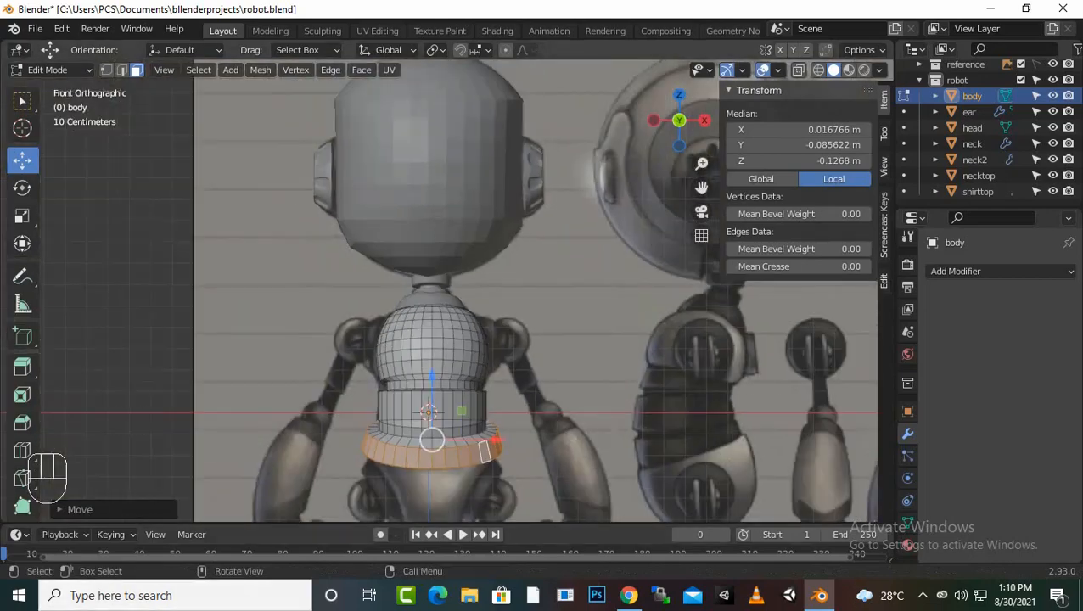
scroll(450, 290, up, 1)
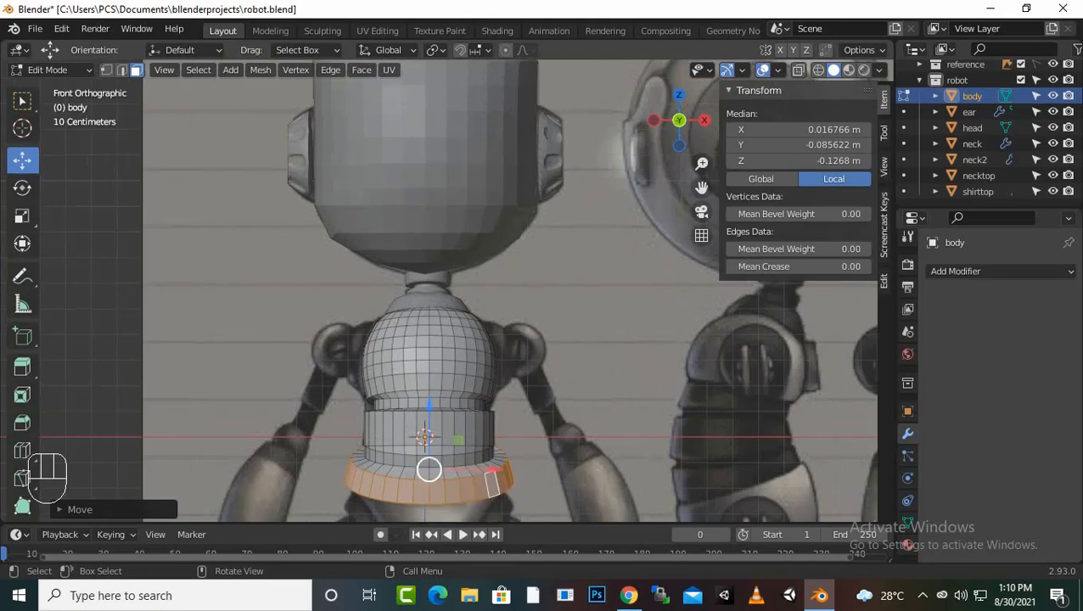
key(s)
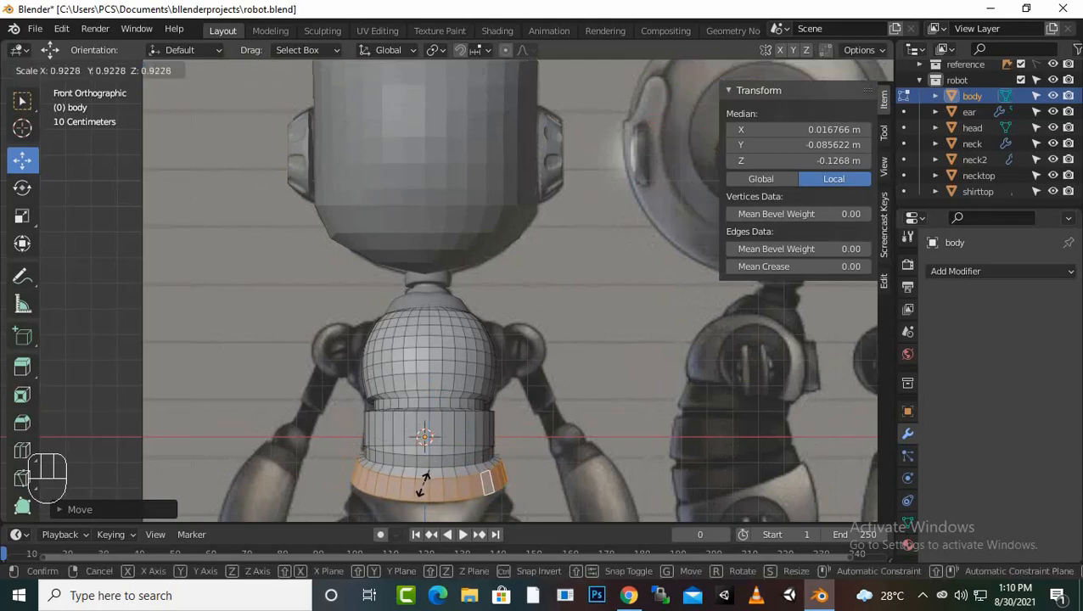
click(422, 484)
scroll(425, 466, down, 2)
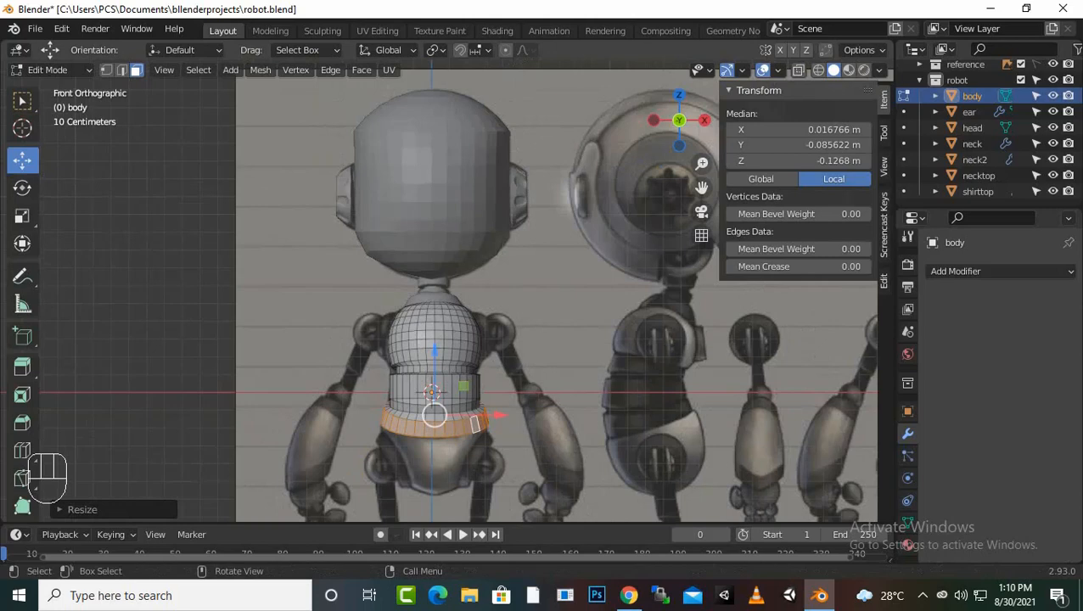
scroll(448, 291, up, 2)
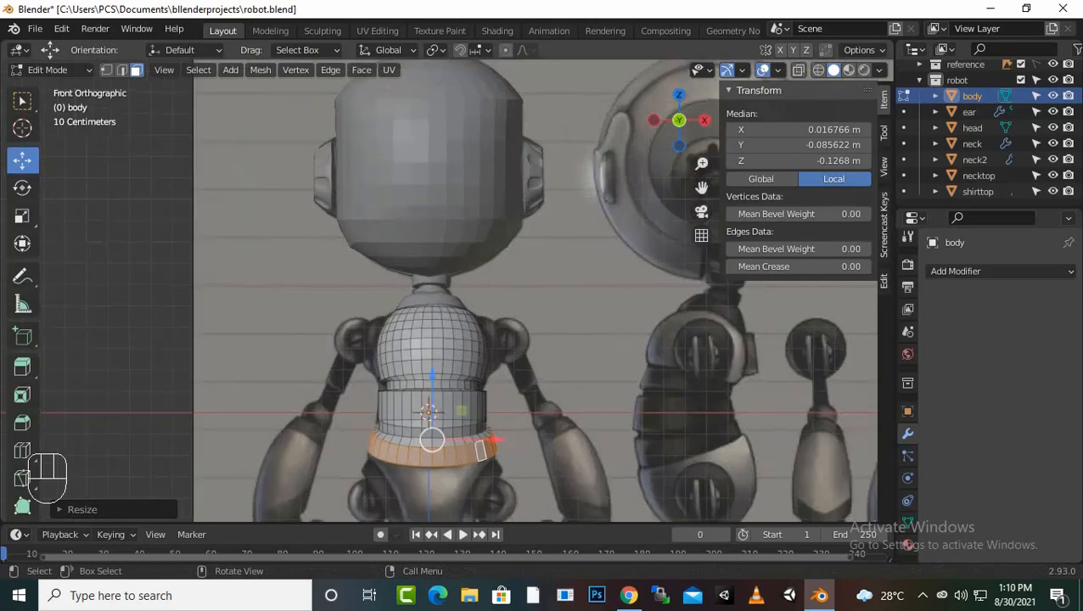
scroll(448, 290, down, 2)
scroll(447, 290, up, 1)
Step: Select the open bottom edge loop of the torso as vertices and extrude it about 0.071 m downward along Z
middle_drag(475, 391, 477, 285)
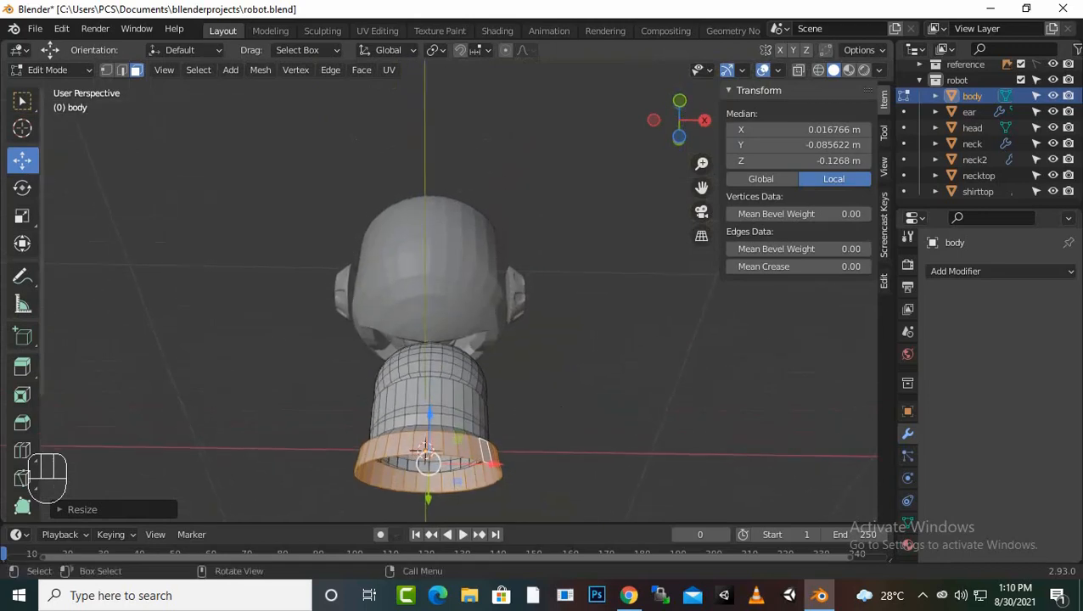
key(1)
scroll(425, 444, up, 2)
scroll(459, 293, down, 2)
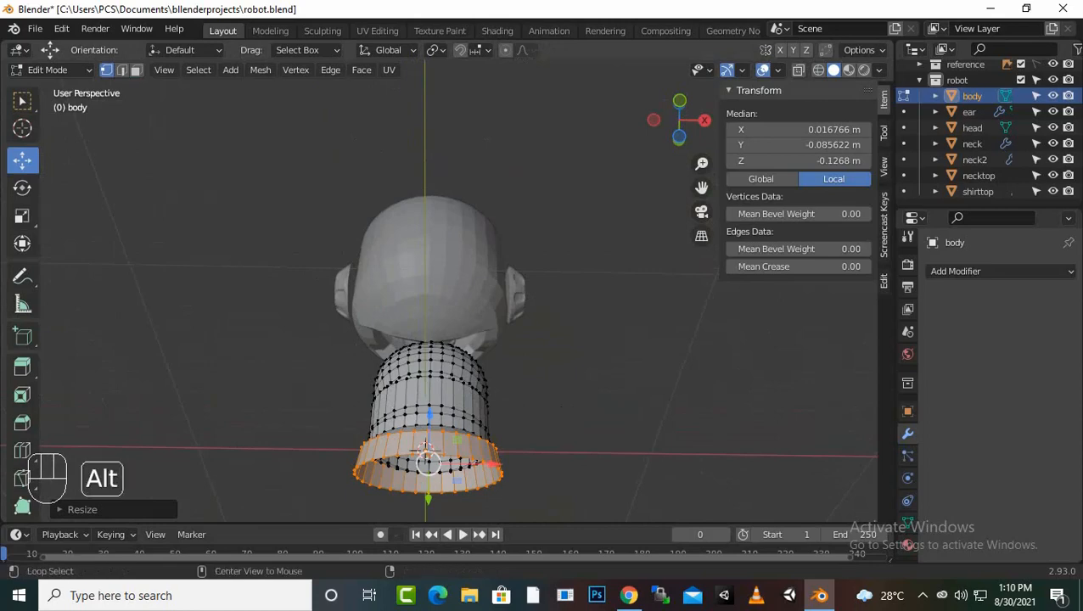
alt+click(465, 491)
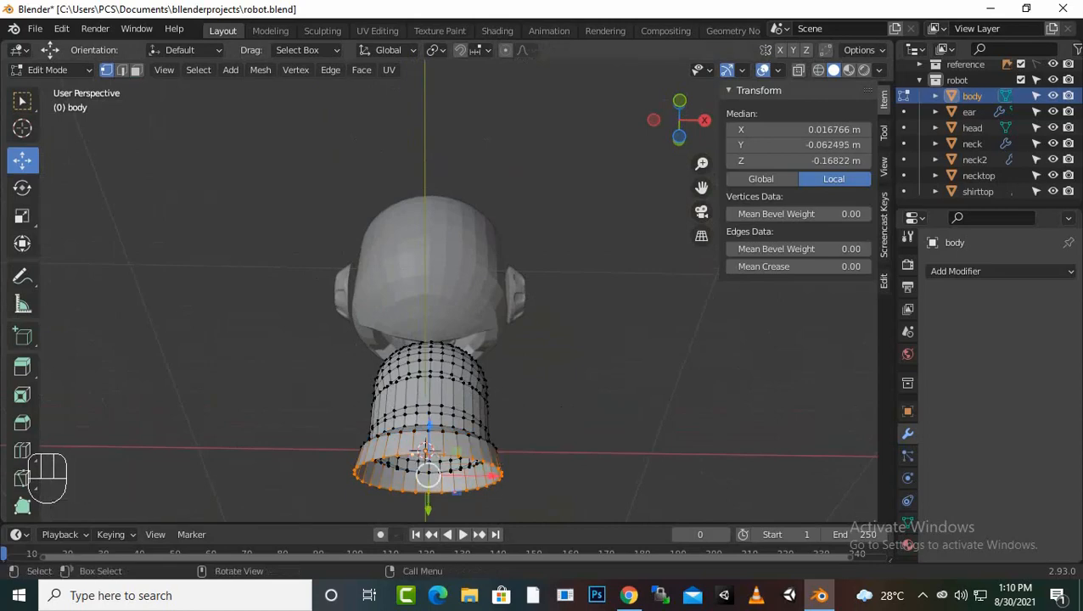
key(KP_1)
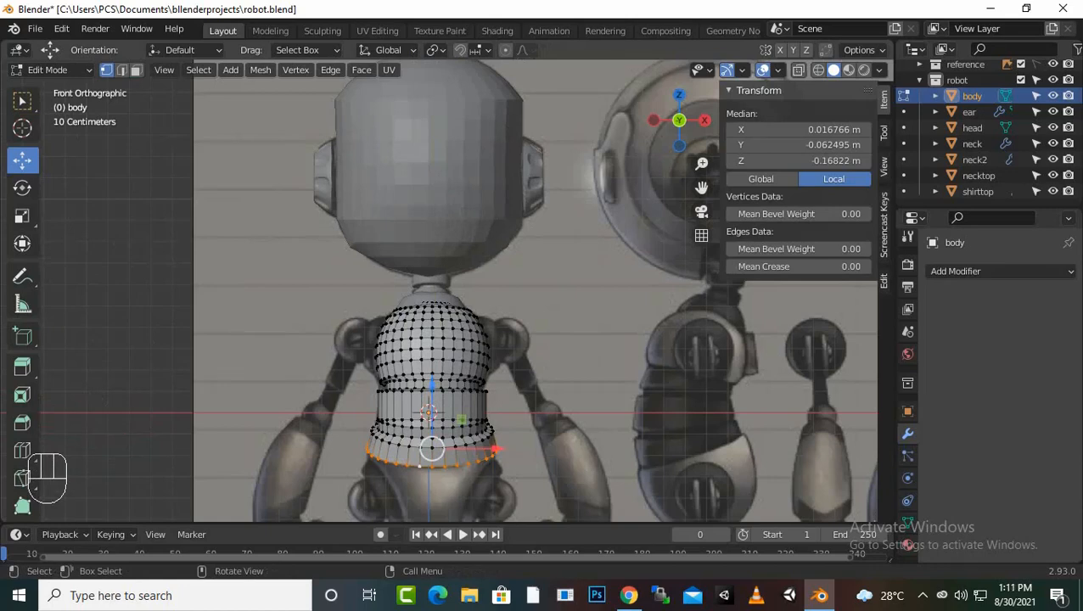
key(e)
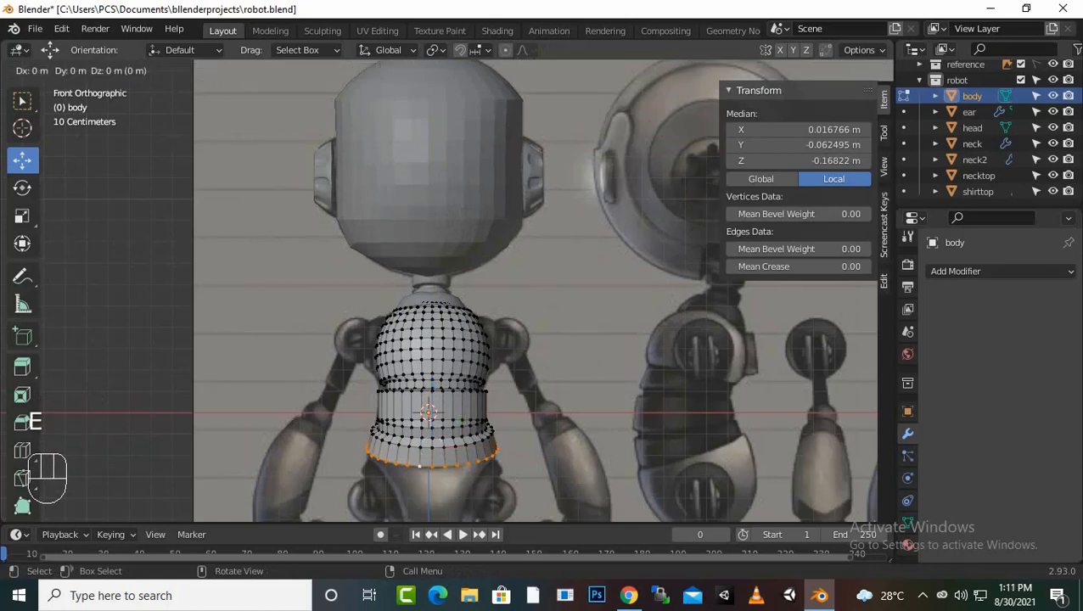
key(z)
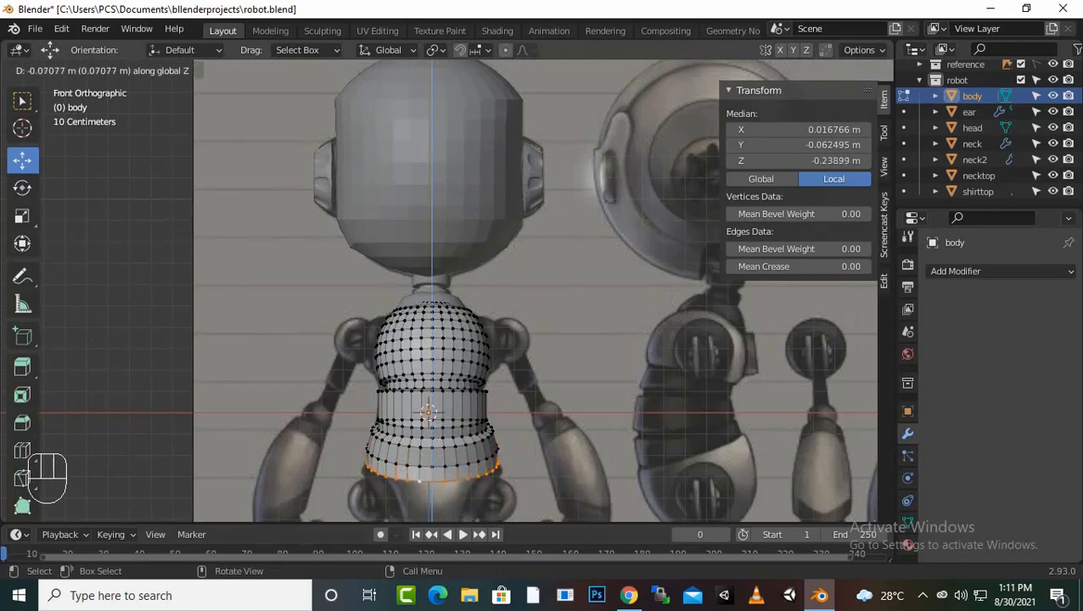
key(Return)
Step: Try scaling the extruded bottom edge loop uniformly to about 0.82, and undo the scaling
key(s)
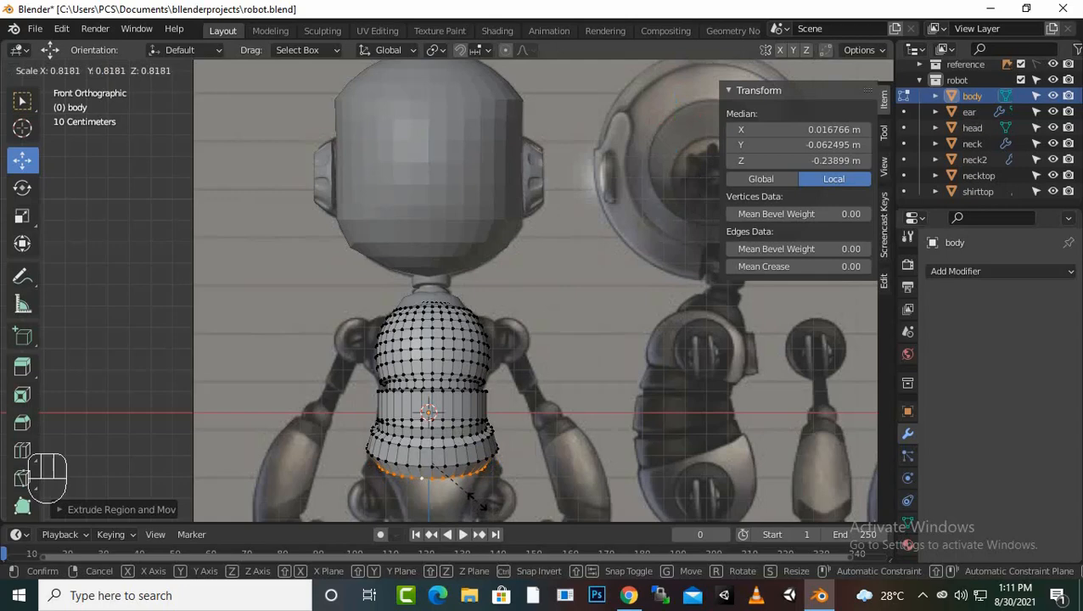
click(482, 507)
middle_drag(482, 507, 495, 459)
key(ctrl+z)
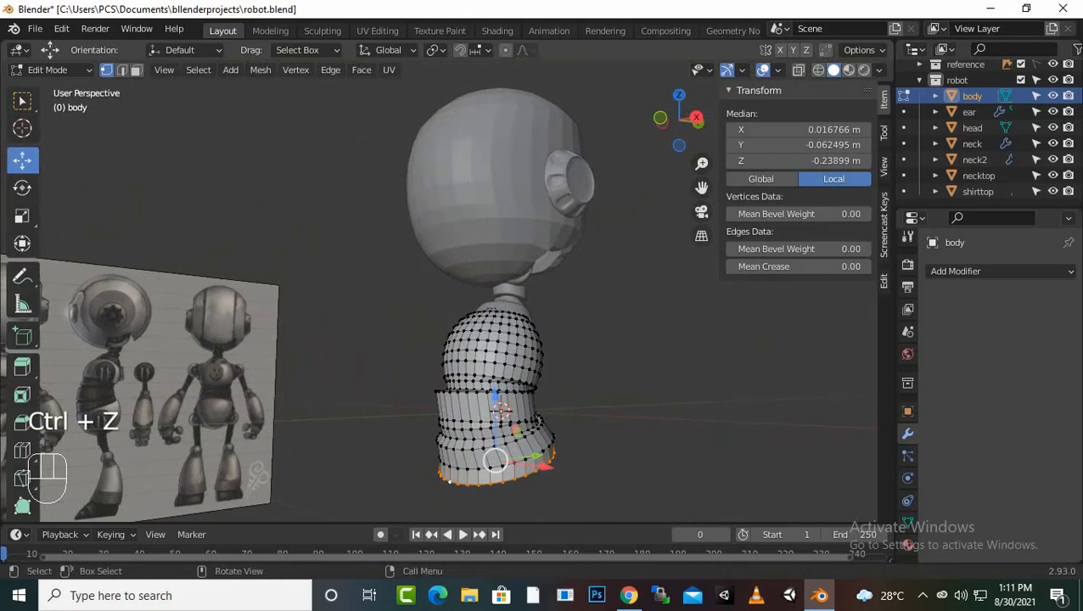
Step: Try narrowing the bottom edge loop to about 0.77 along X in the front view, and undo the scaling
key(KP_1)
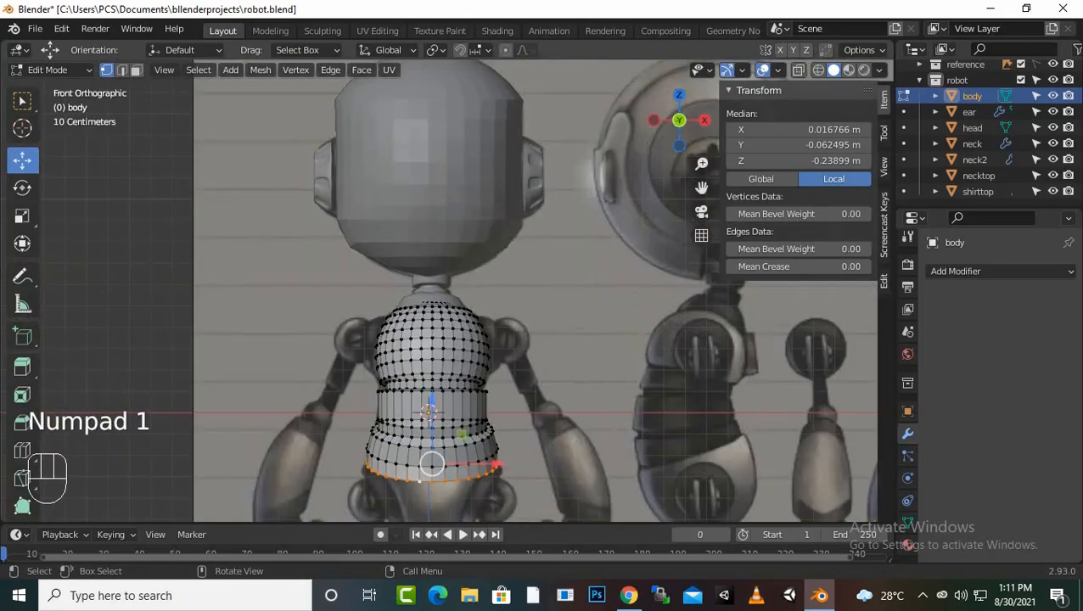
key(s)
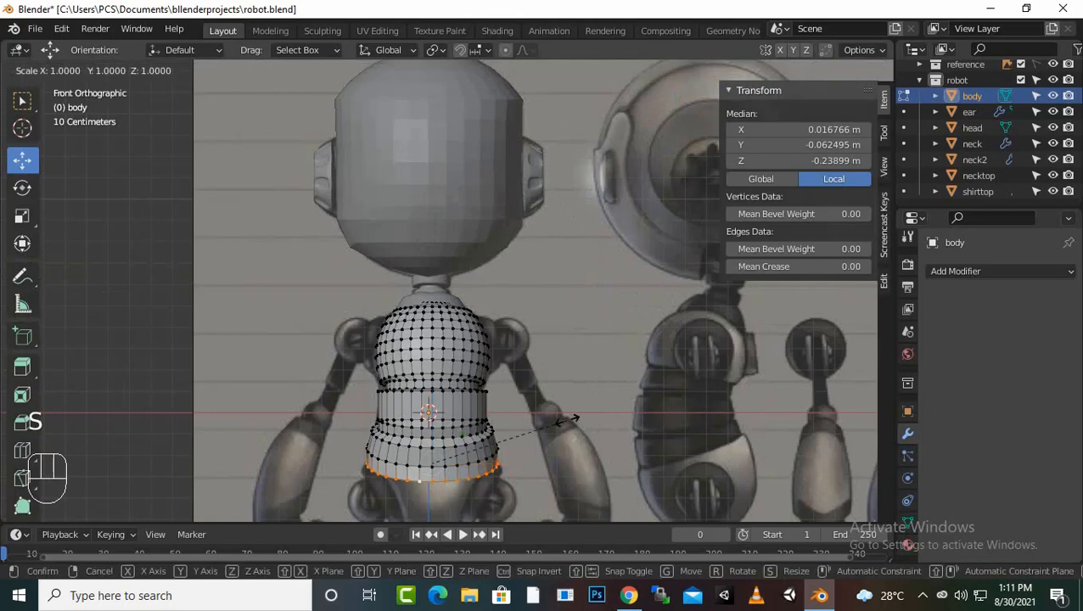
key(x)
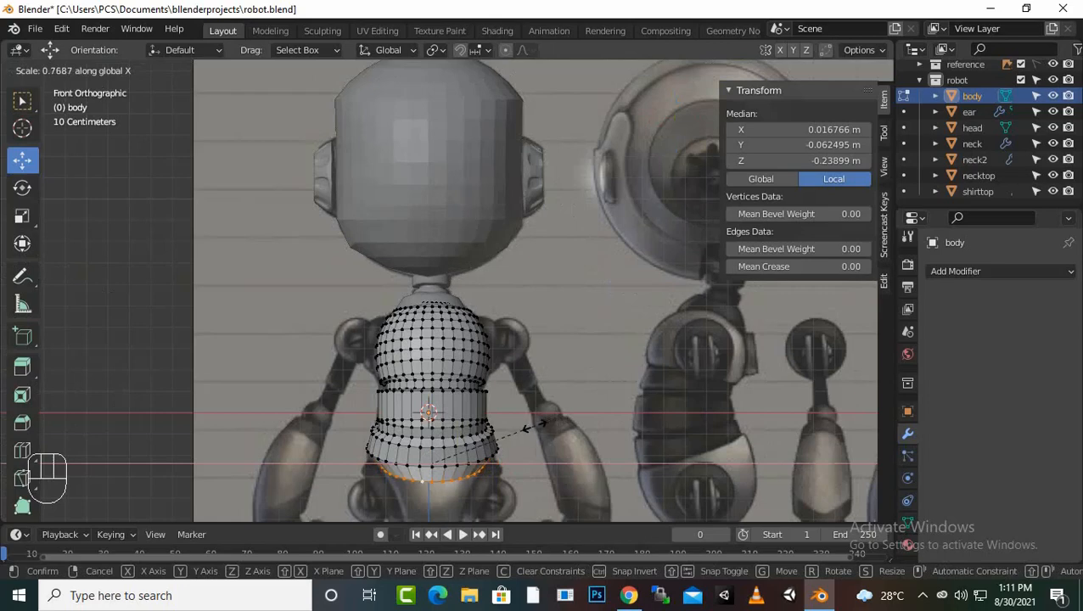
click(533, 428)
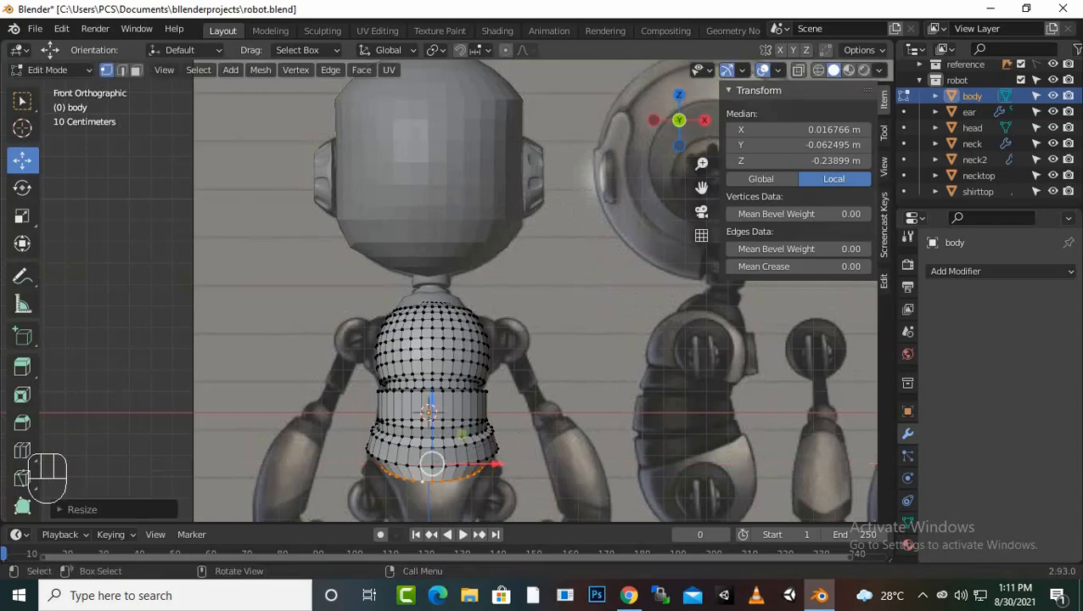
scroll(534, 427, down, 2)
scroll(458, 301, up, 1)
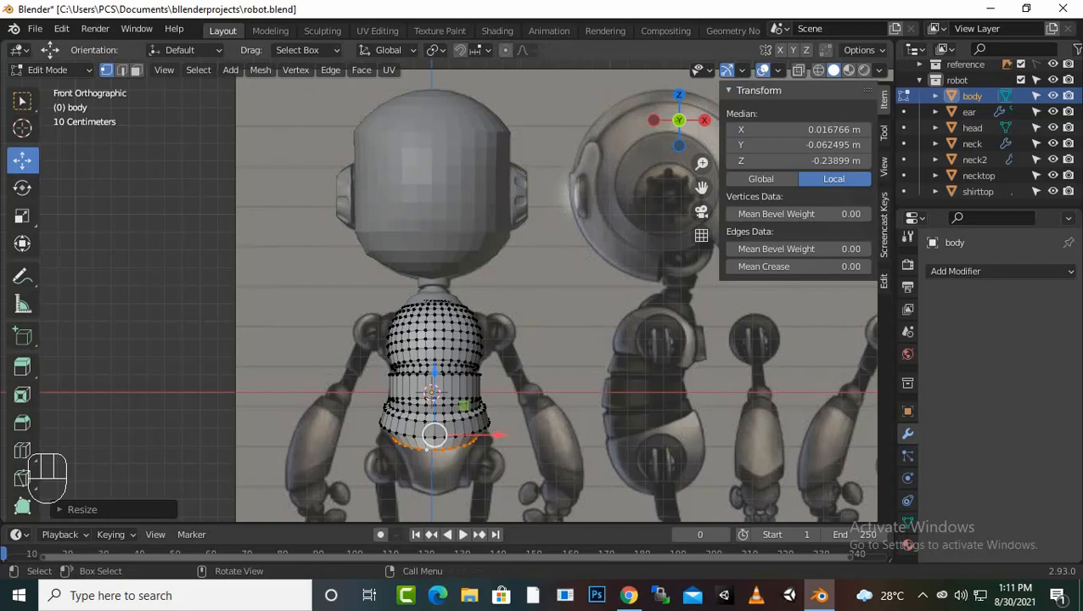
key(ctrl+z)
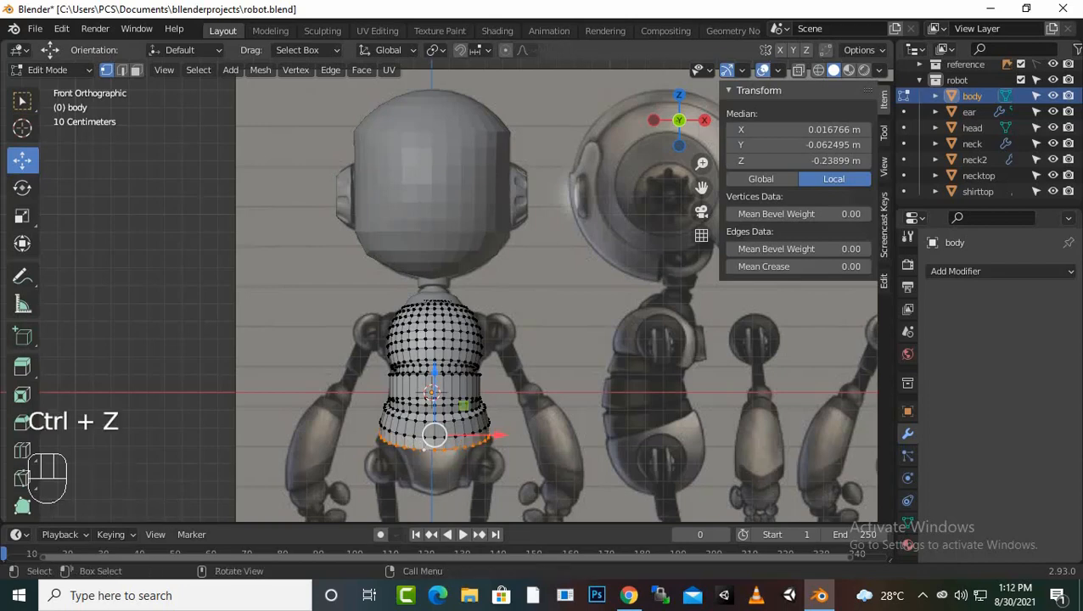
Step: Move the bottom edge loop about 0.04 m down along Z and scale it down slightly
drag(434, 374, 434, 387)
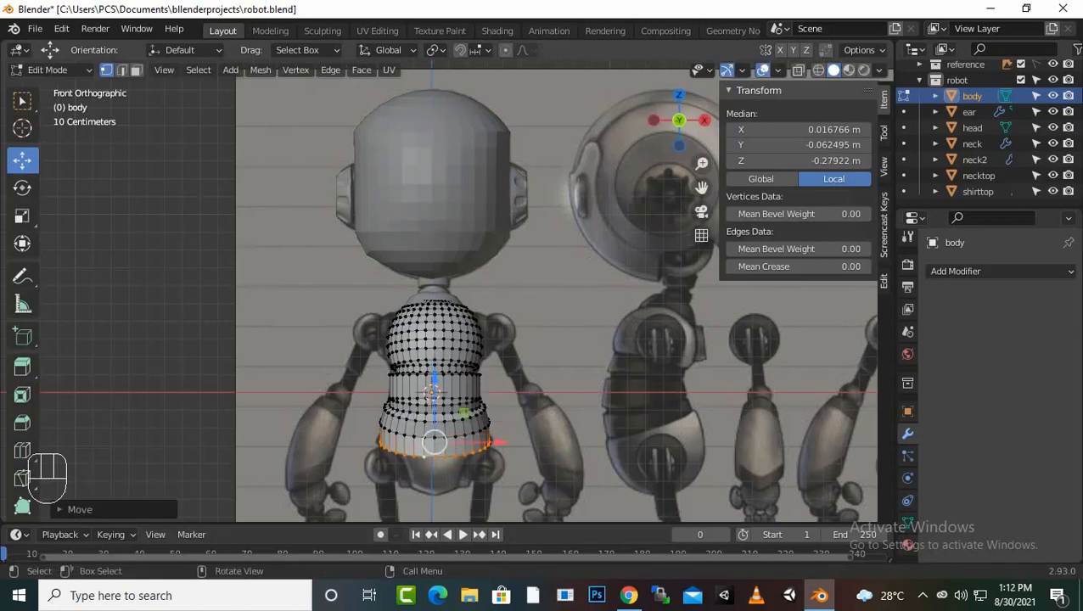
key(s)
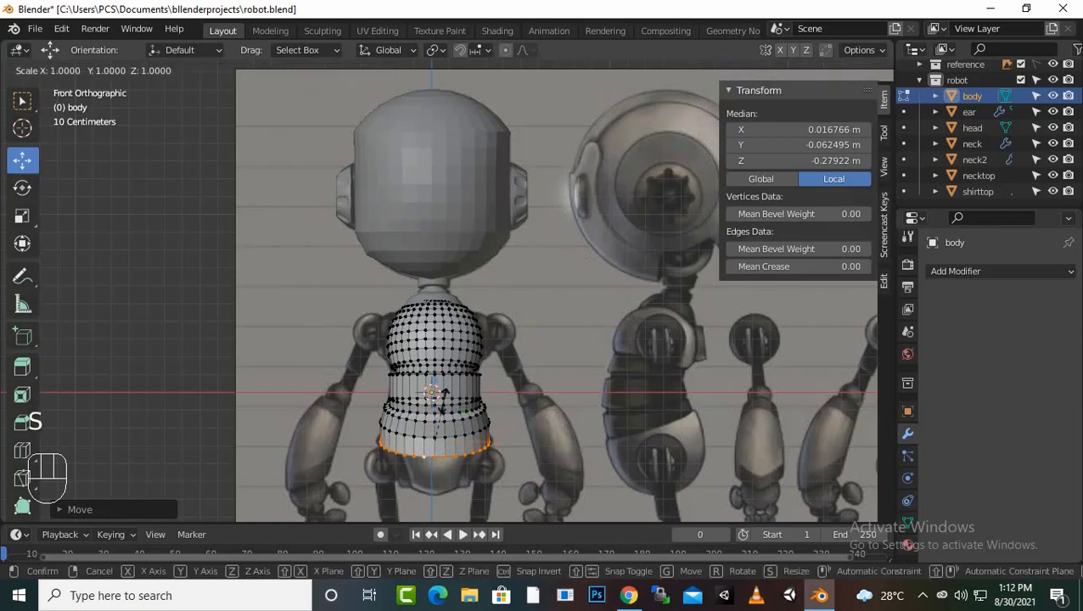
click(440, 408)
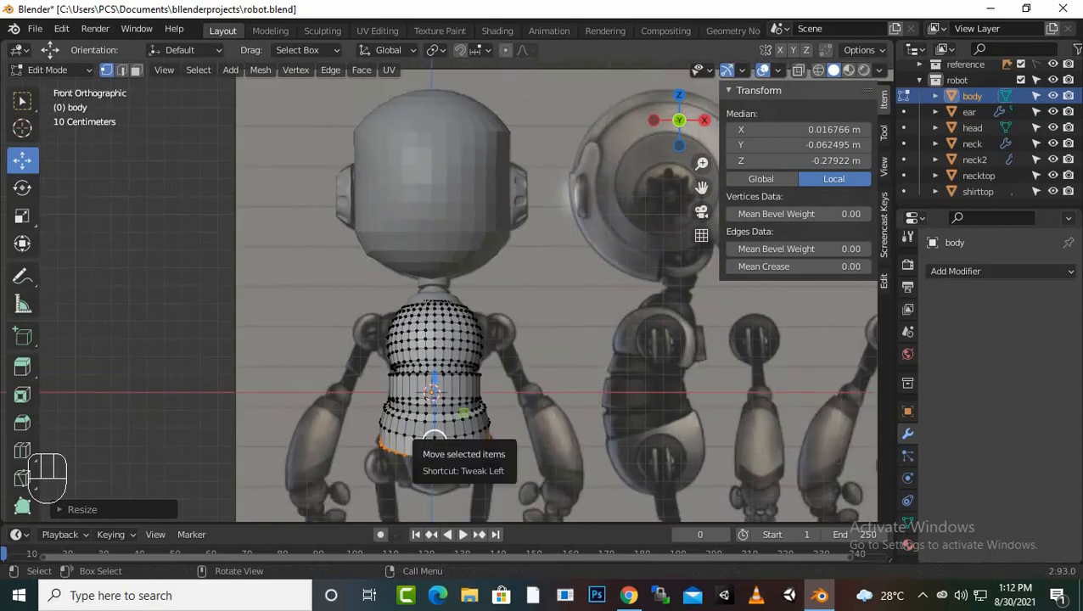
Step: Extrude the bottom edge loop about 0.125 m downward along Z and scale the new loop to about 0.83
key(e)
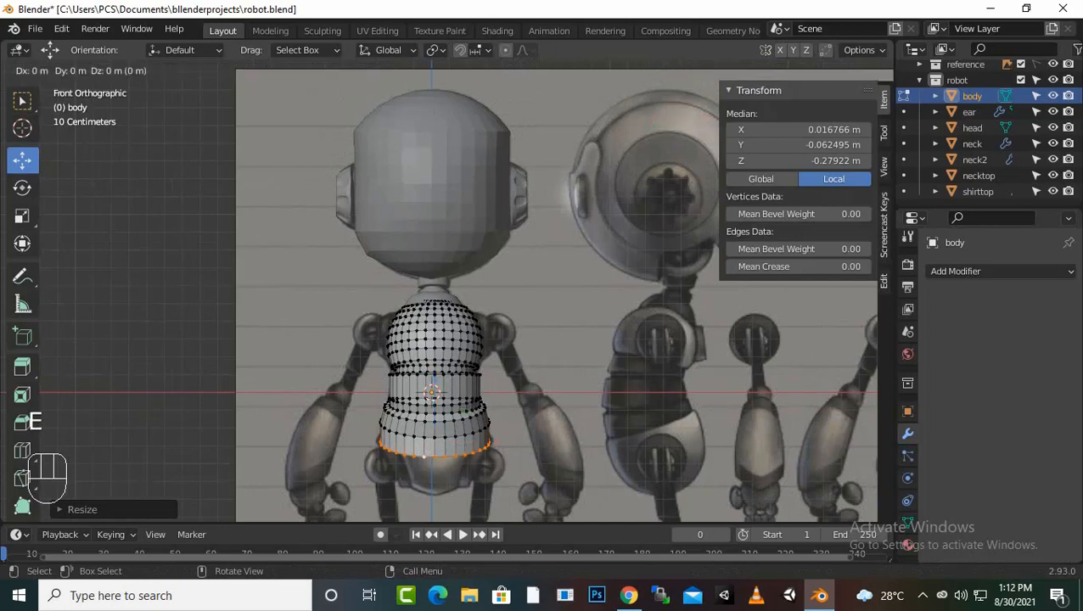
key(z)
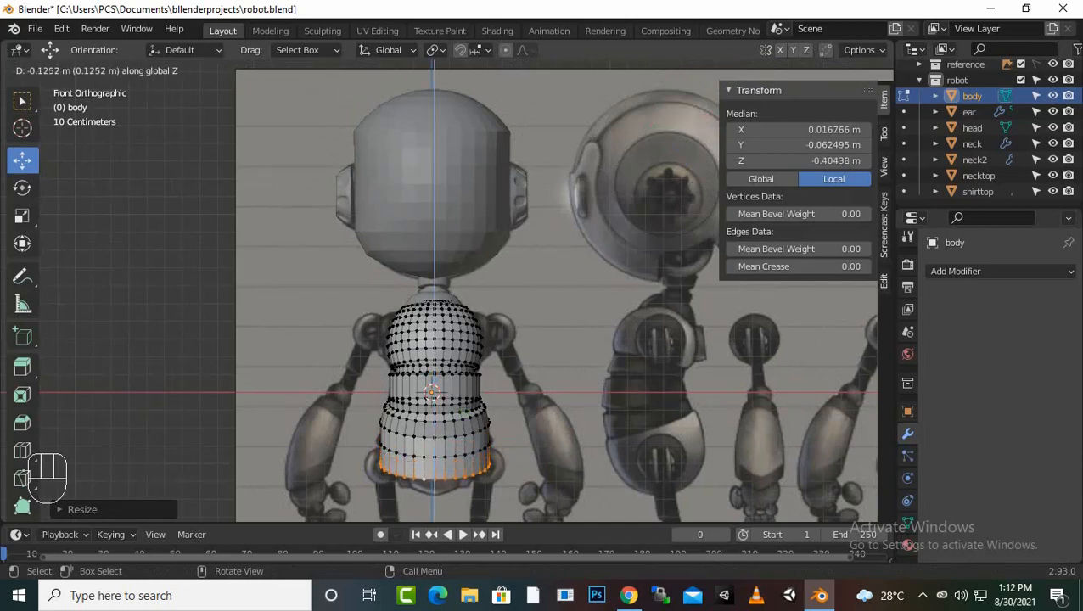
click(434, 465)
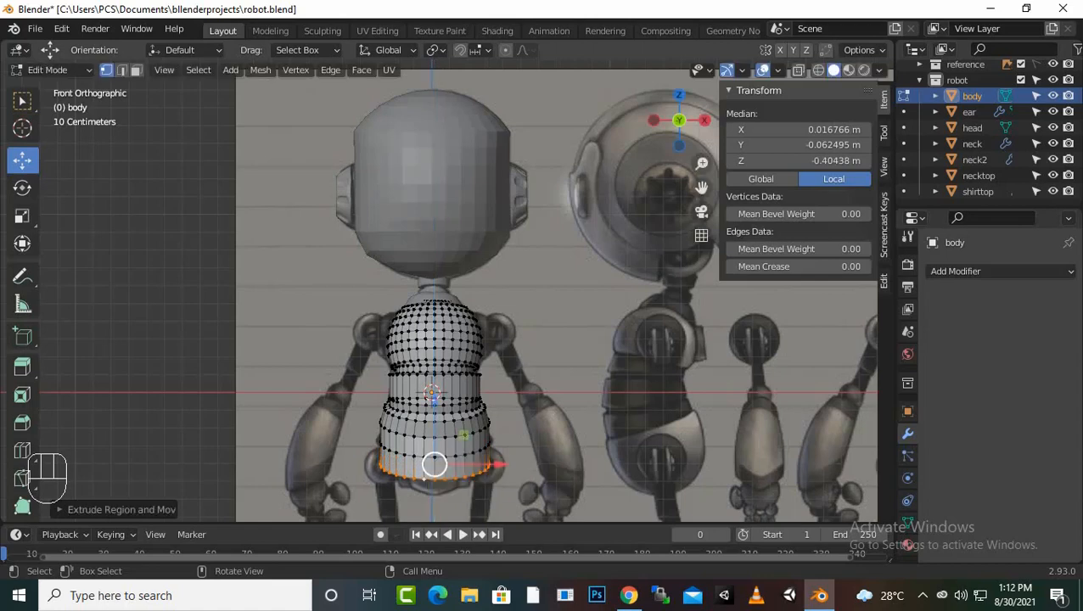
key(s)
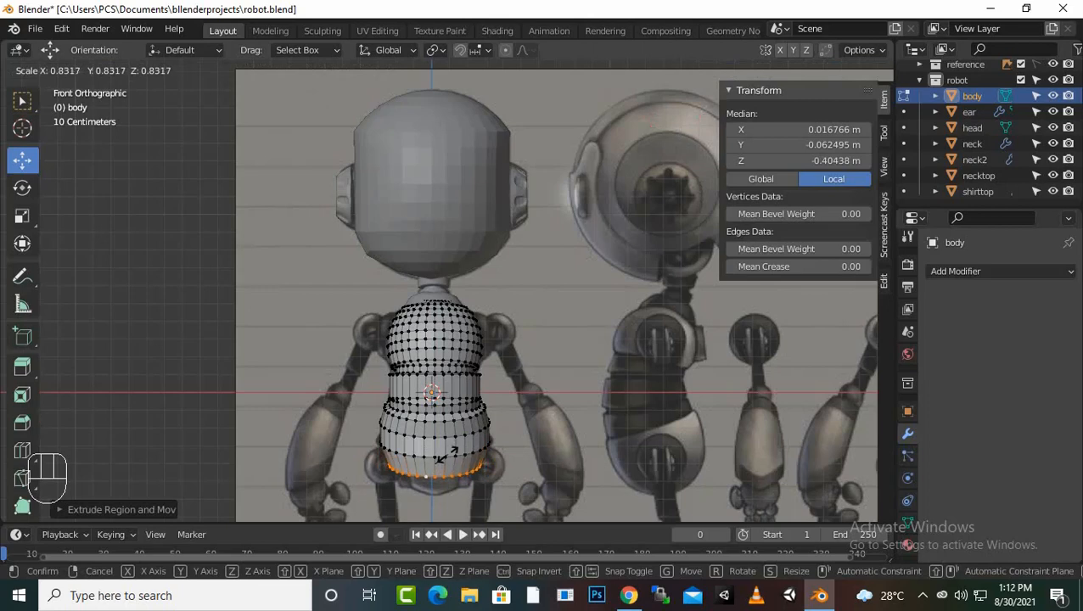
click(433, 462)
Step: Try extruding the bottom edge loop straight down and flattening it, and undo this together with the previous scaling
key(e)
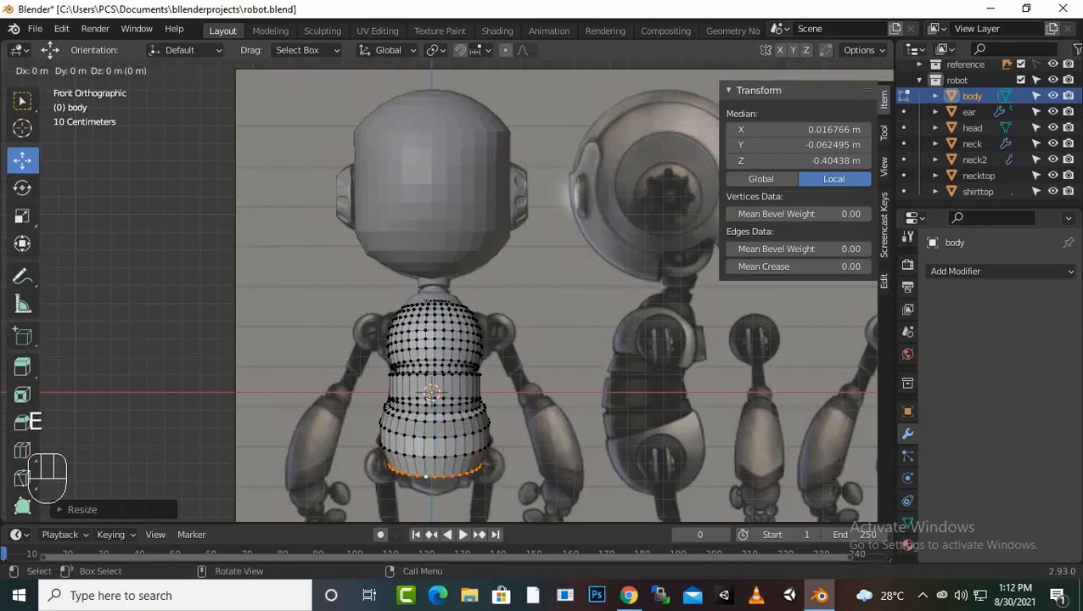
key(z)
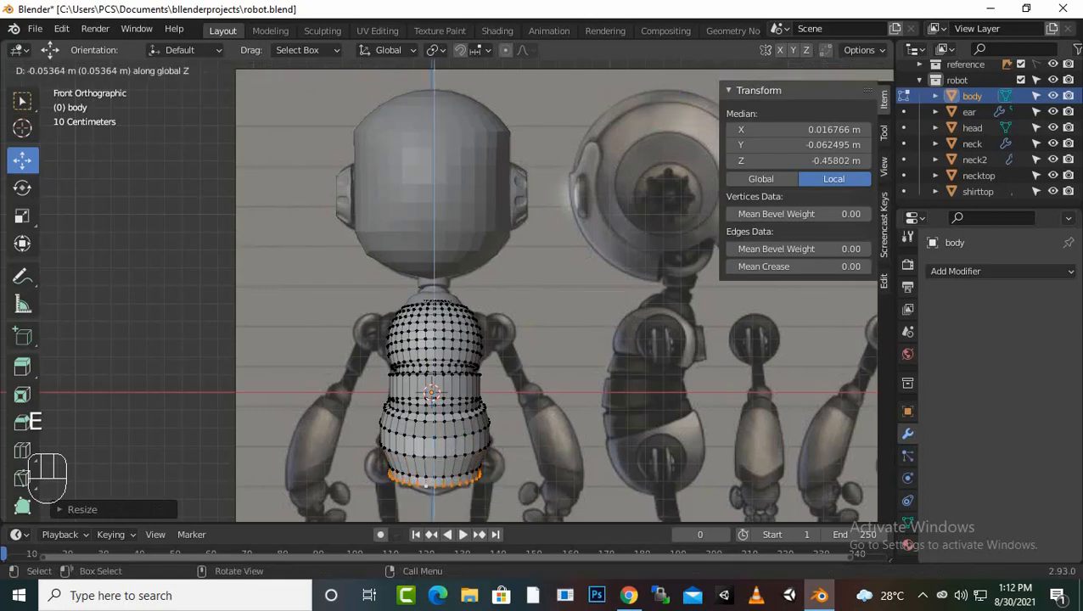
key(s)
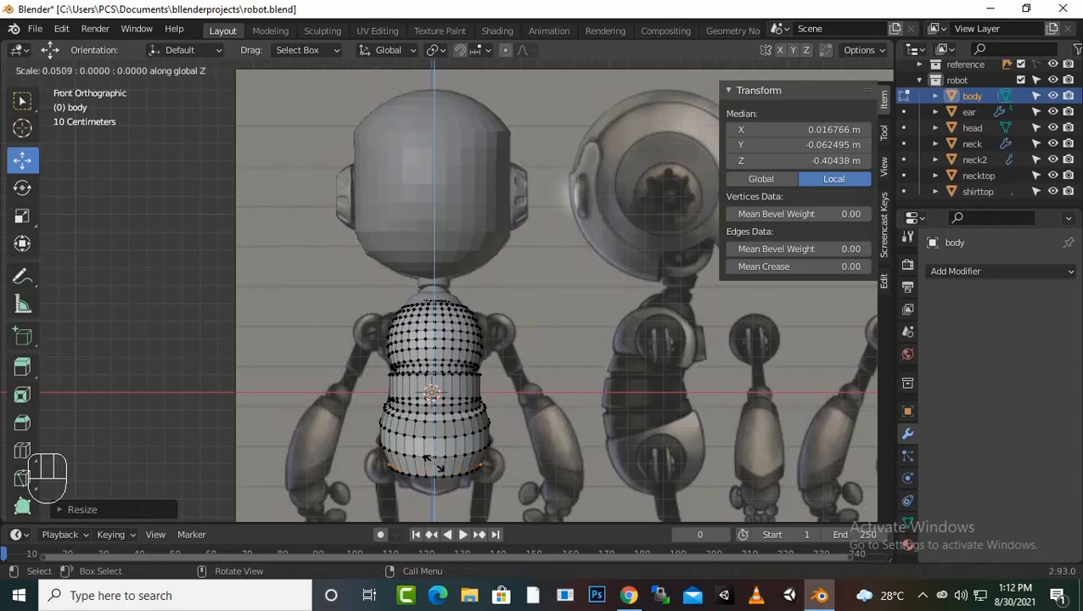
click(434, 464)
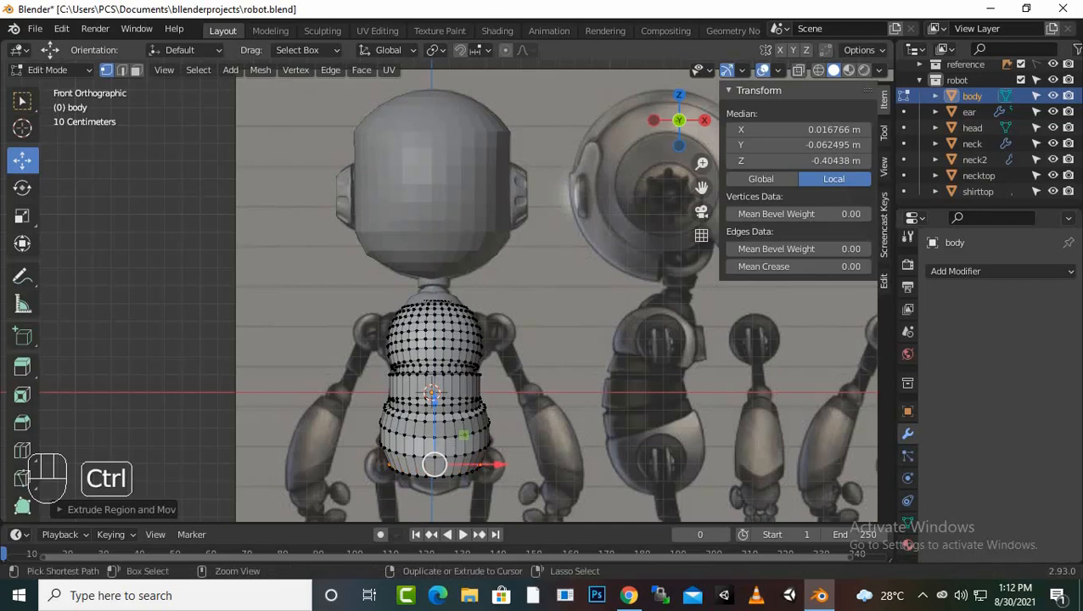
key(ctrl+z)
key(ctrl+z)
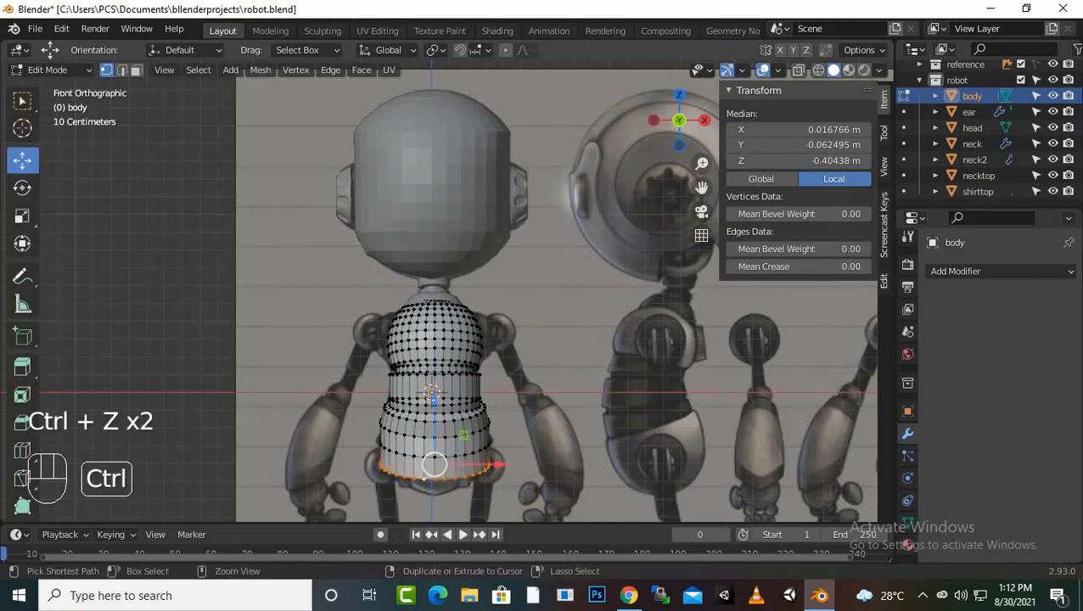
Step: Scale the bottom edge loop to about 0.7 and extrude it about 0.085 m downward along Z
key(s)
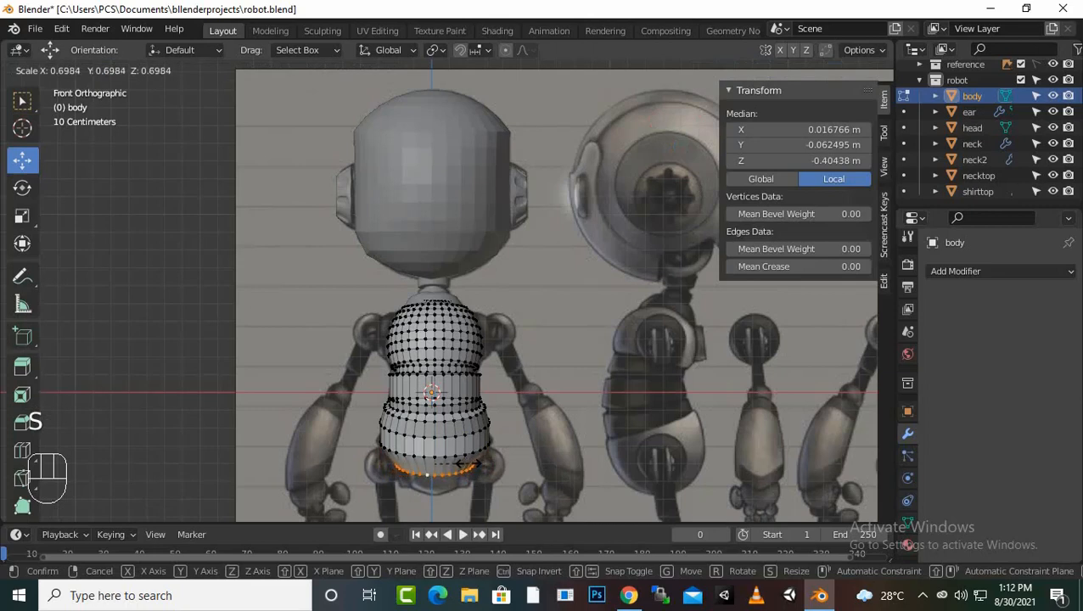
click(462, 459)
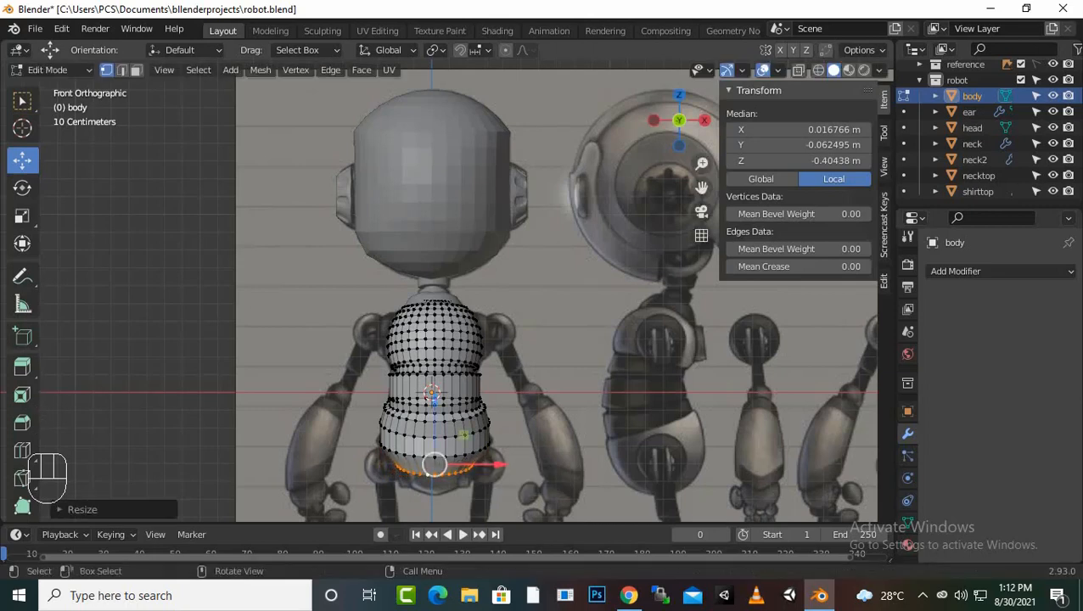
key(e)
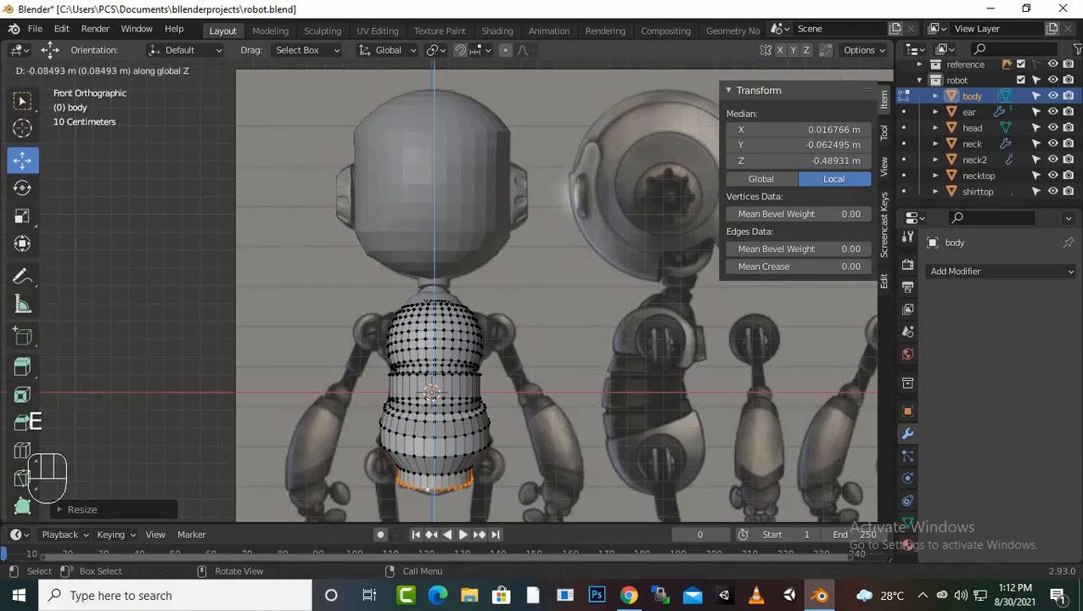
click(433, 481)
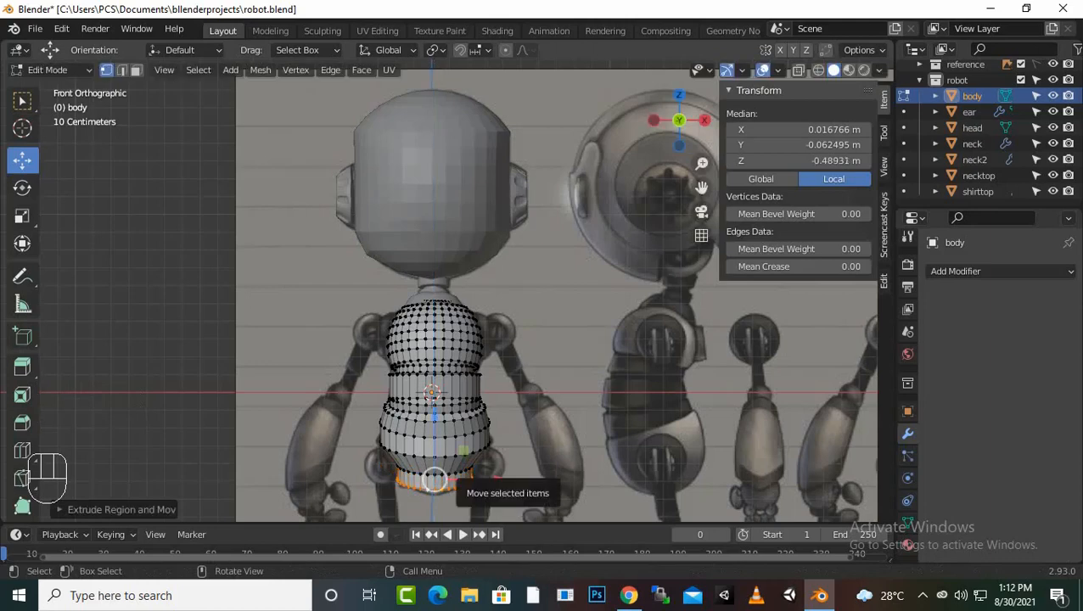
Step: Scale the new bottom loop to about 0.67 and extrude it about 0.04 m downward along Z
key(s)
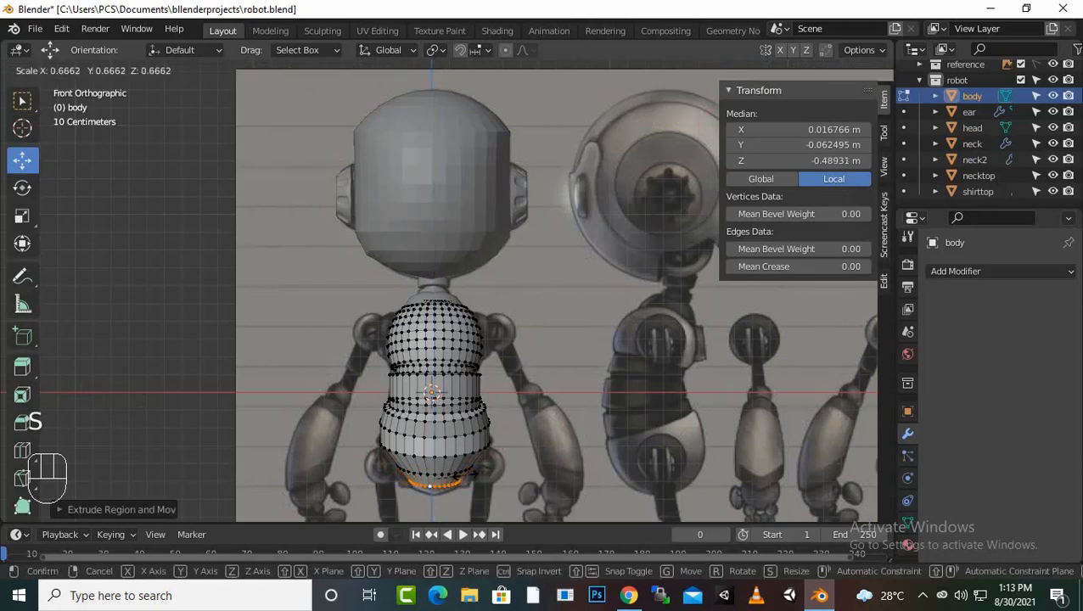
click(433, 483)
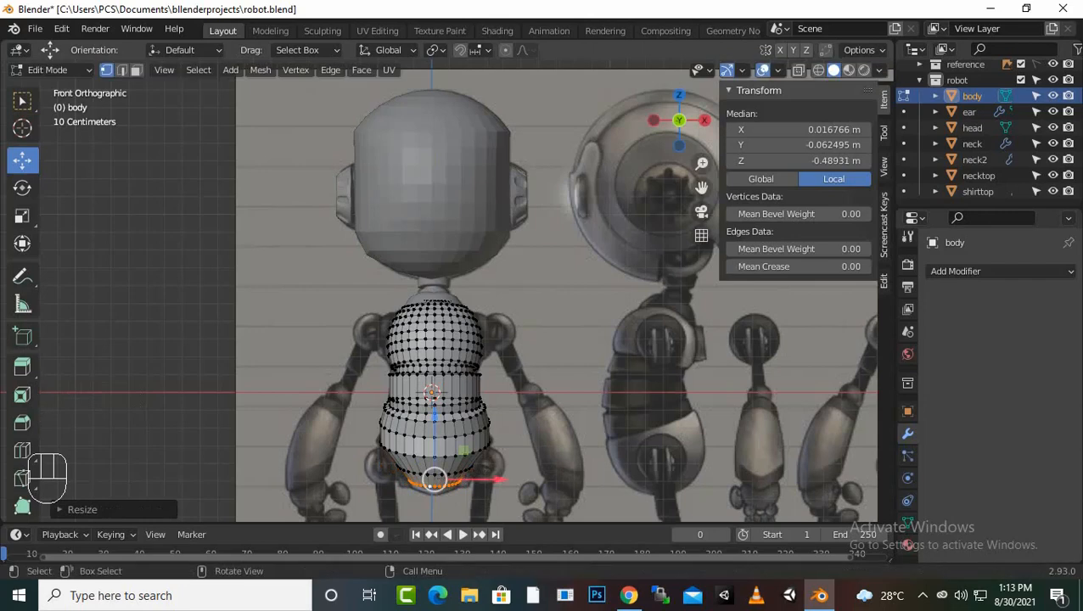
key(e)
key(z)
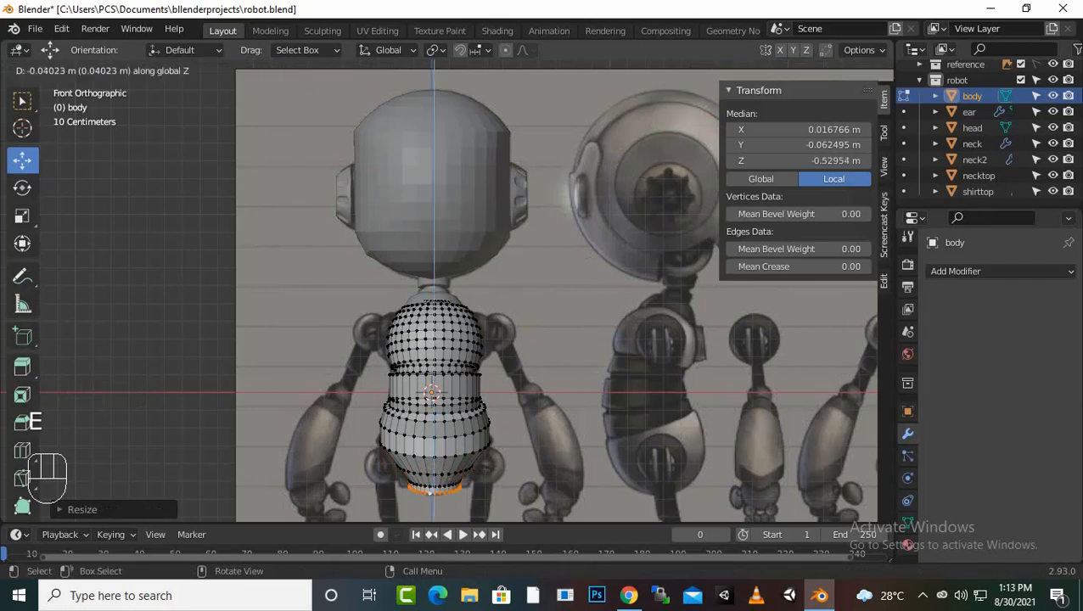
click(430, 493)
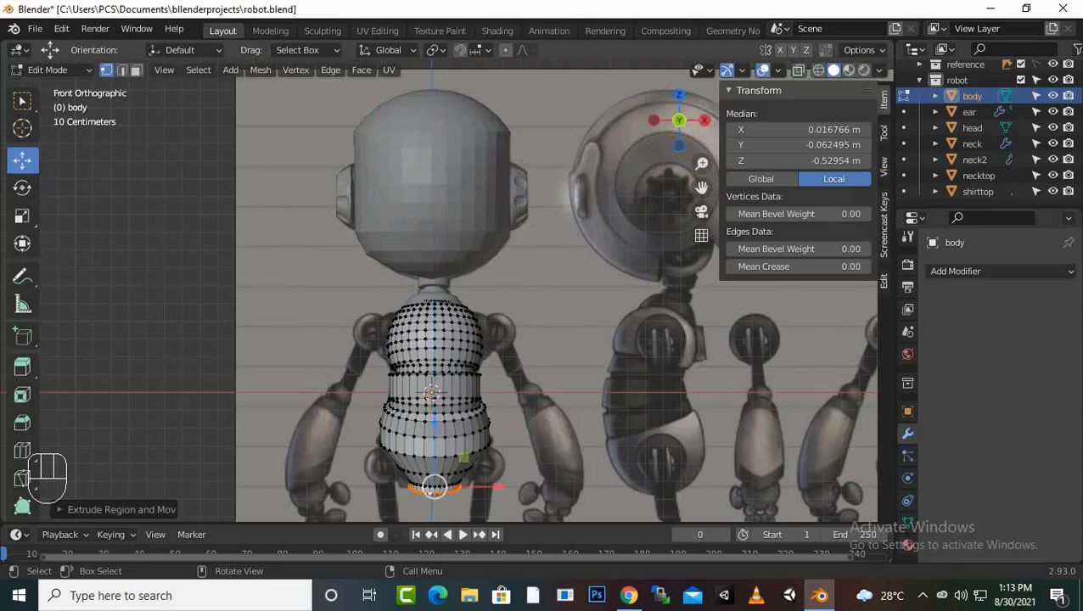
Step: Scale the lowest edge loop to about 0.81 and close the opening with a face
key(s)
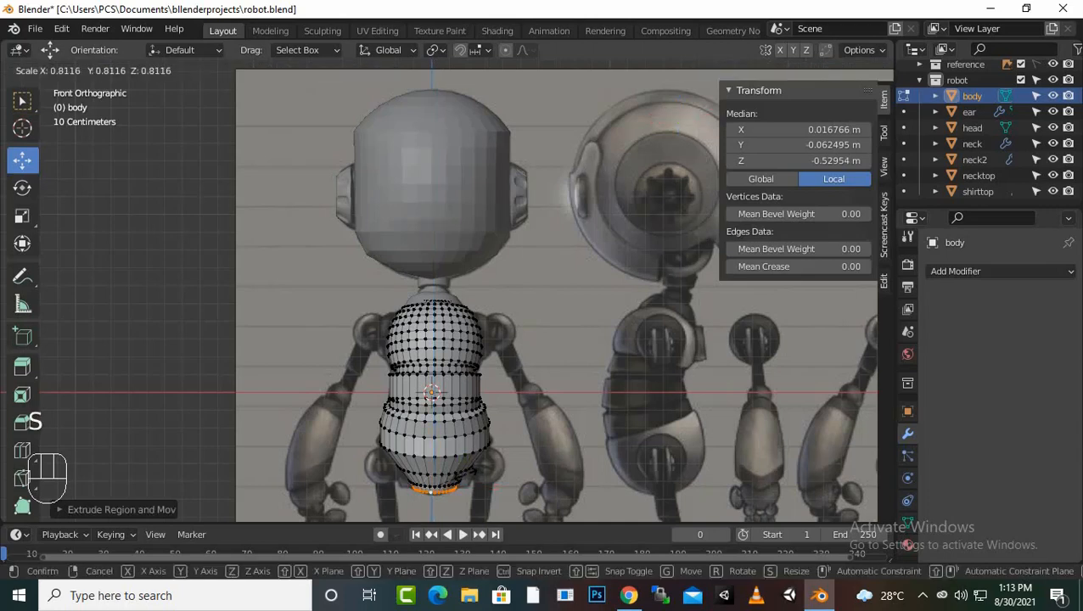
click(434, 486)
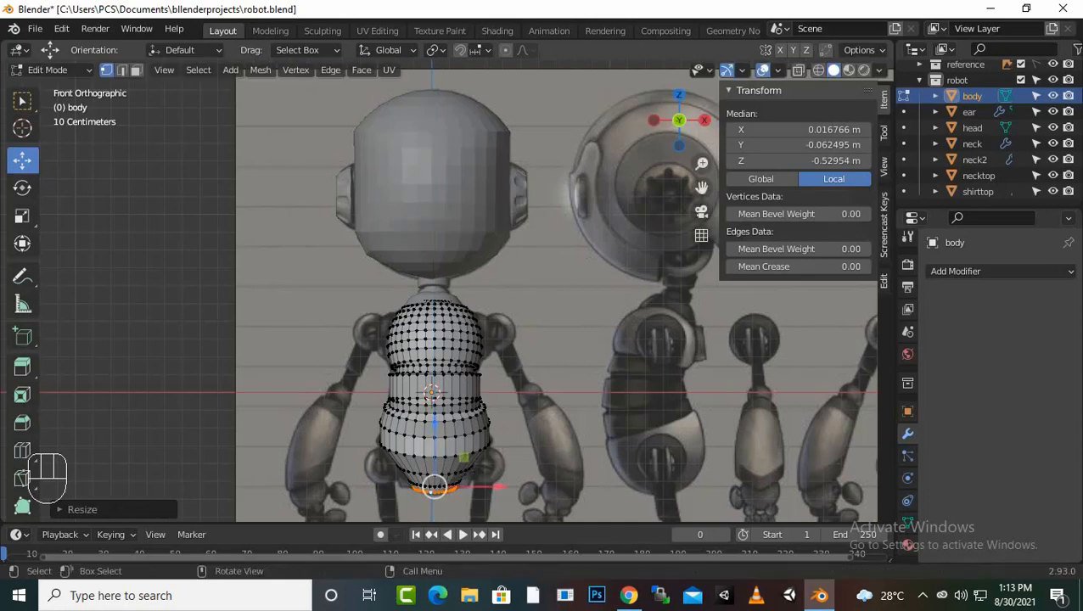
key(f)
Step: Extrude the cap face on the pelvis underside in place and scale it inward to about 0.65
middle_drag(433, 486, 478, 313)
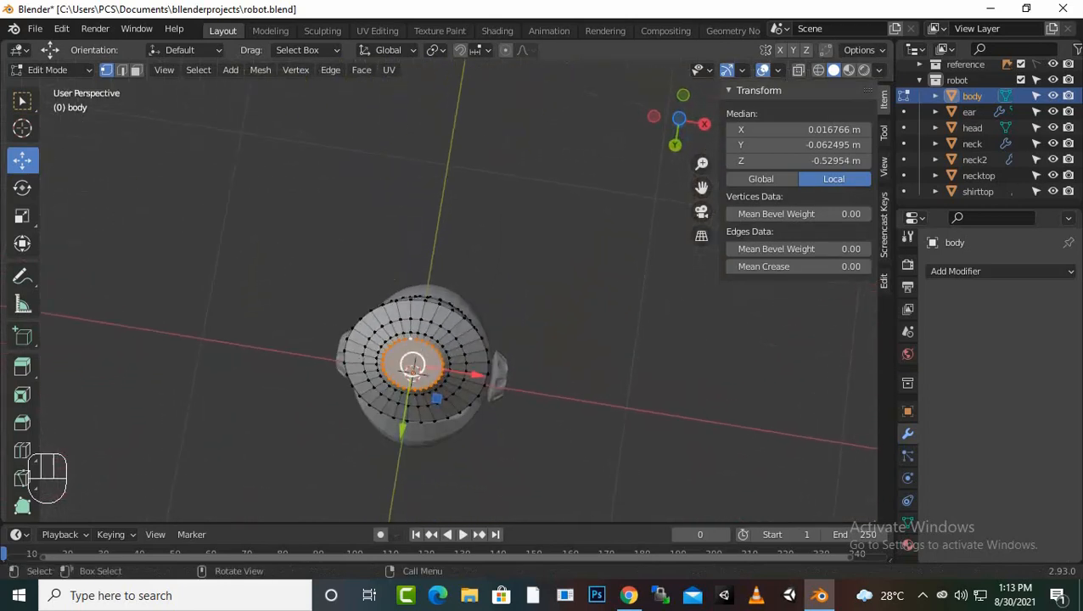
scroll(479, 312, up, 5)
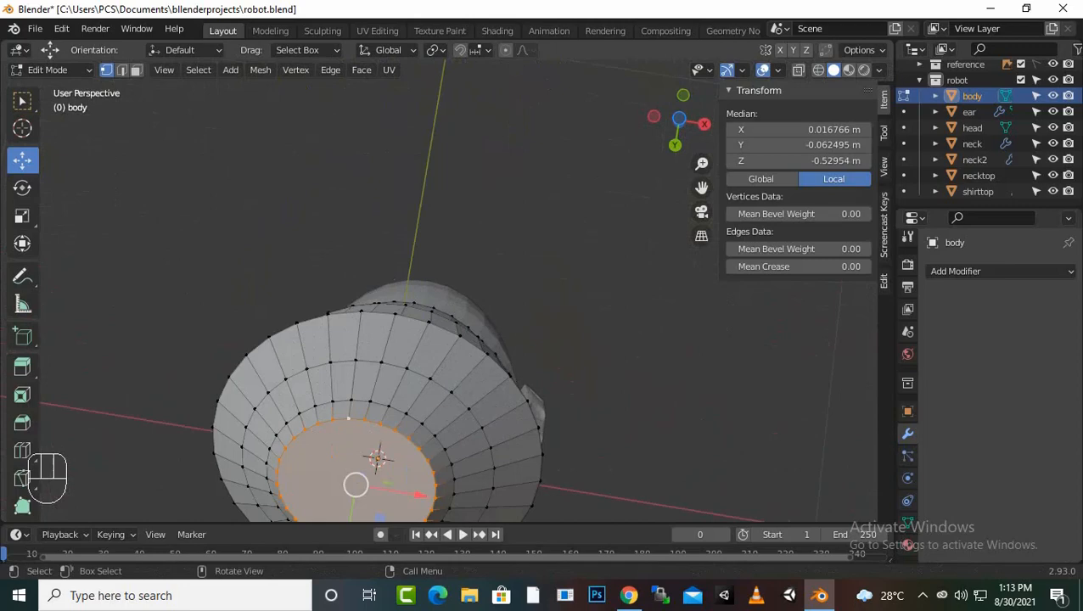
key(e)
key(s)
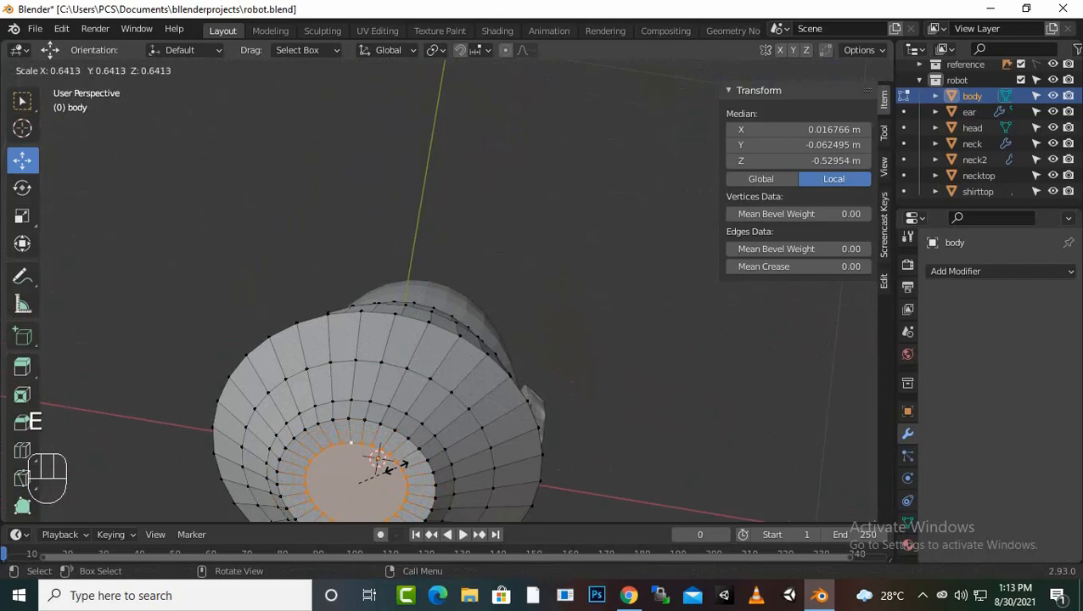
click(355, 485)
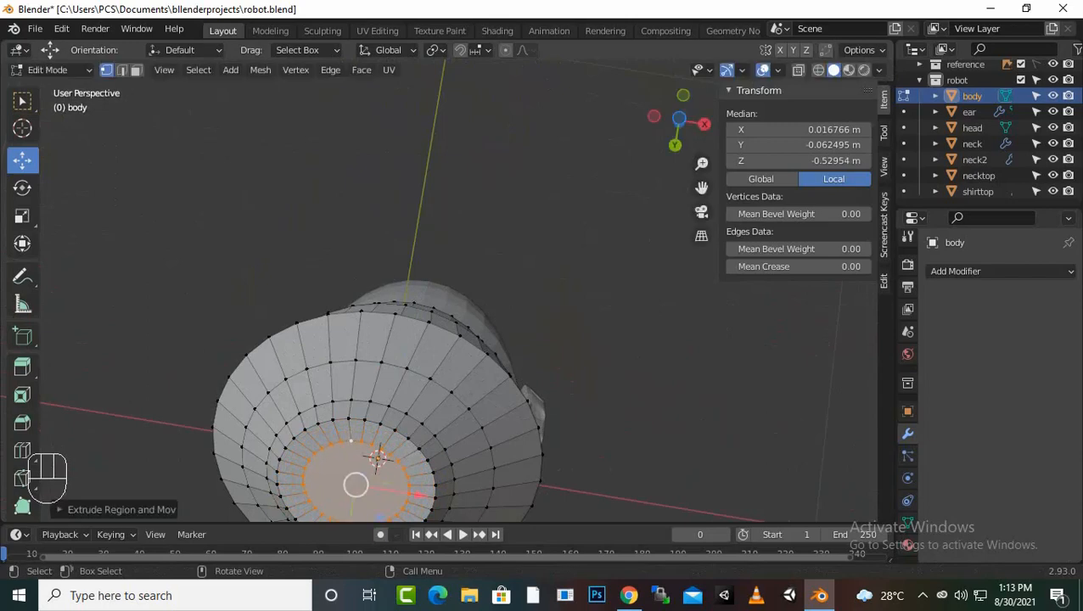
Step: Extrude the inner cap face again, scaled to about 0.19, and move it about 0.064 m down along Z
key(e)
key(s)
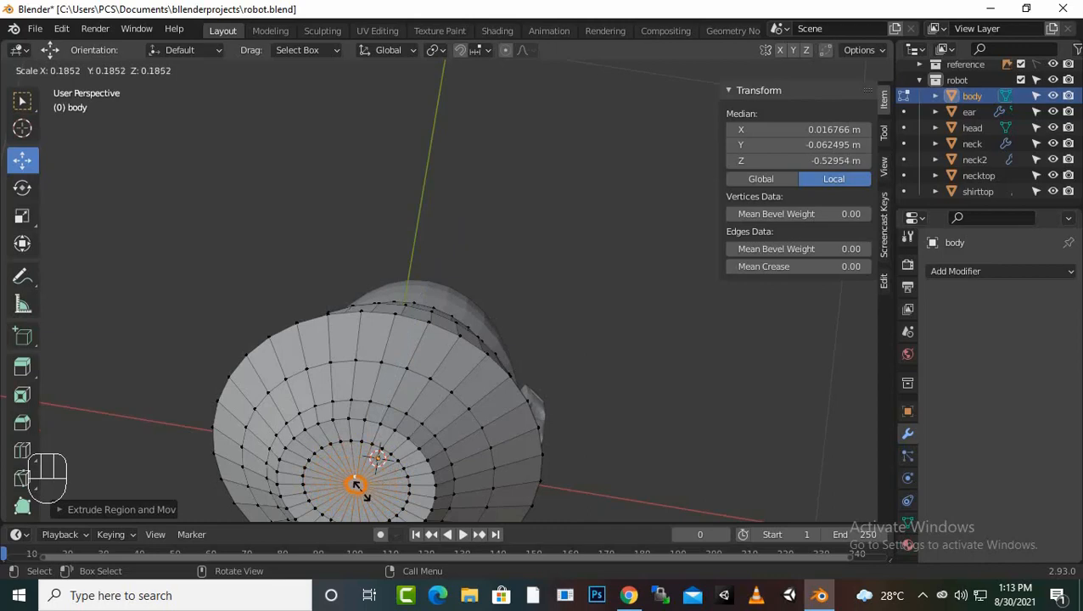
click(356, 485)
scroll(458, 297, down, 2)
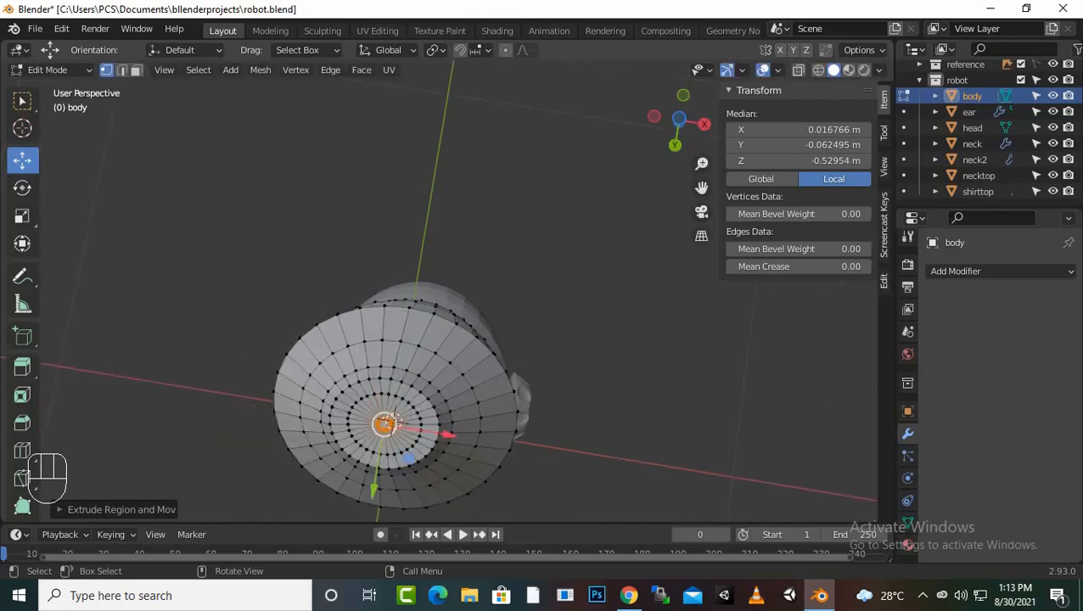
key(KP_1)
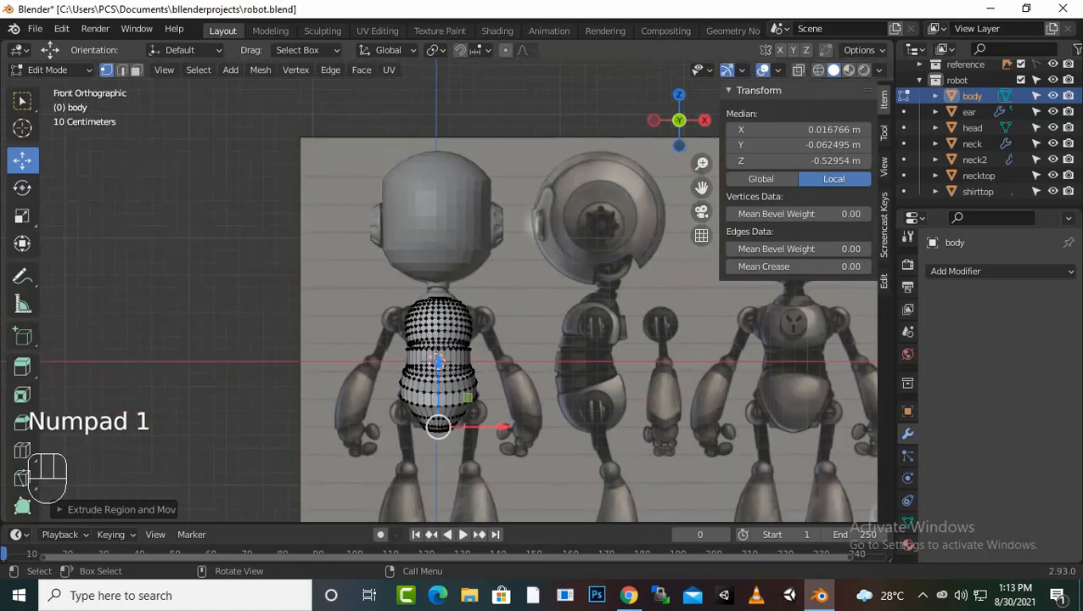
drag(438, 363, 437, 362)
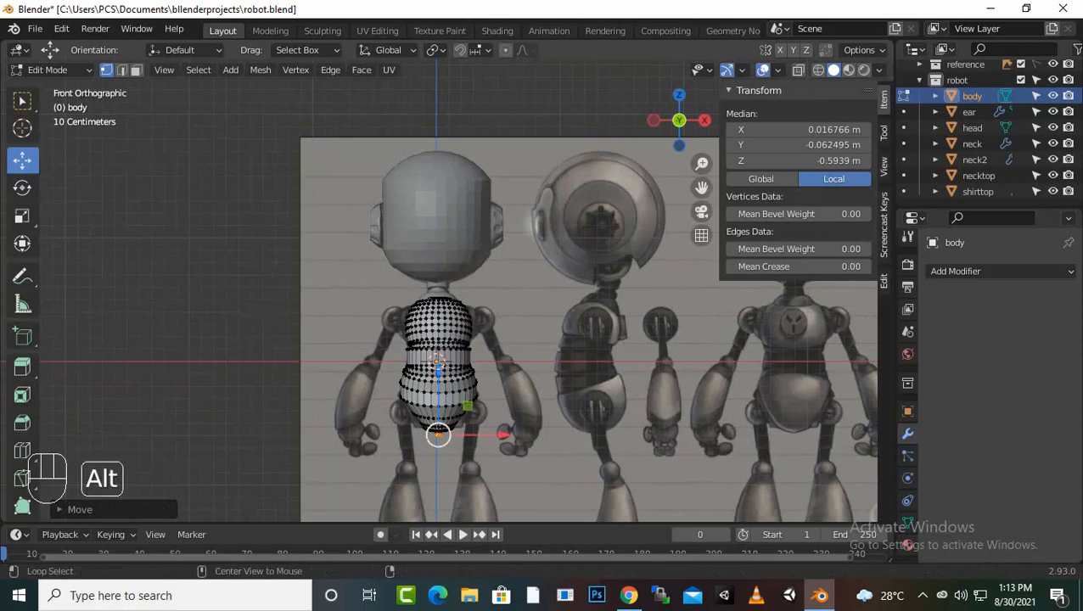
Step: Select the edge loop around the pelvis tip and move it about 0.023 m down along Z to round the underside
alt+middle_click(438, 363)
middle_drag(438, 364, 430, 246)
scroll(429, 246, up, 3)
middle_drag(438, 450, 442, 459)
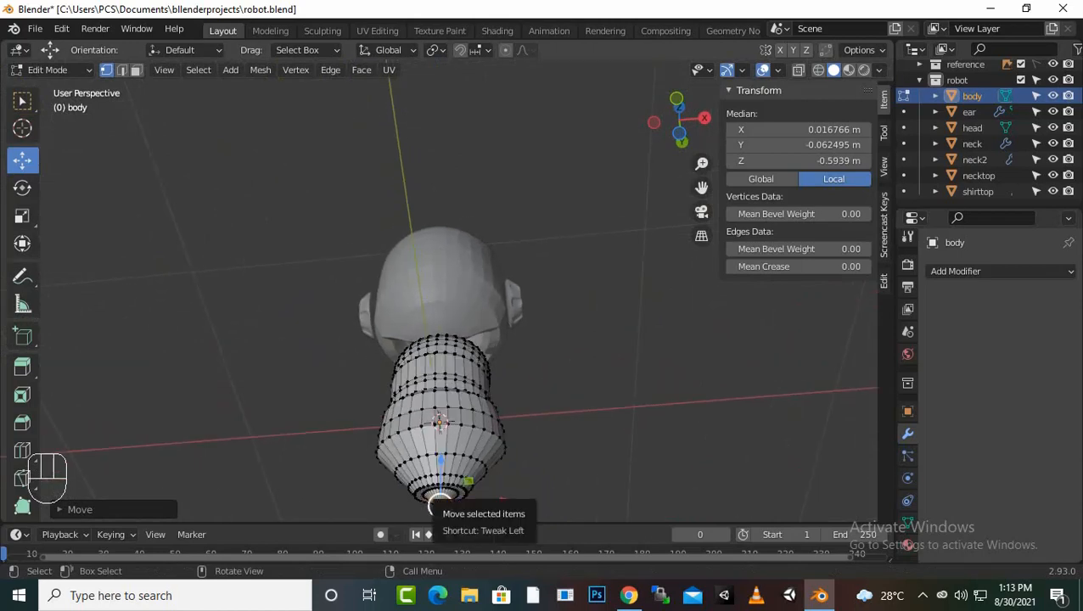
click(439, 505)
middle_drag(440, 506, 445, 503)
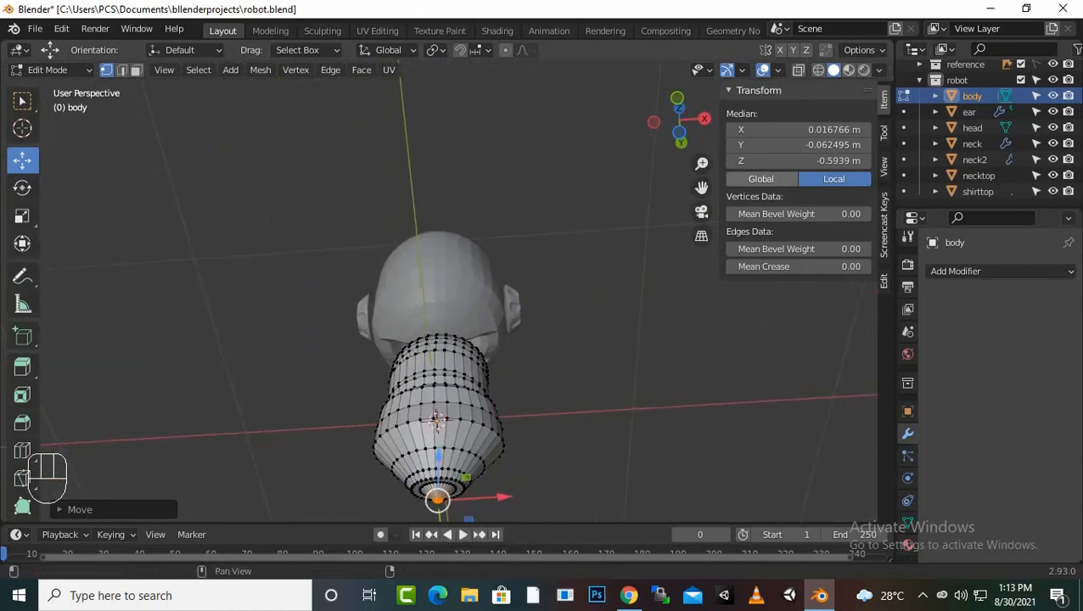
drag(702, 188, 701, 66)
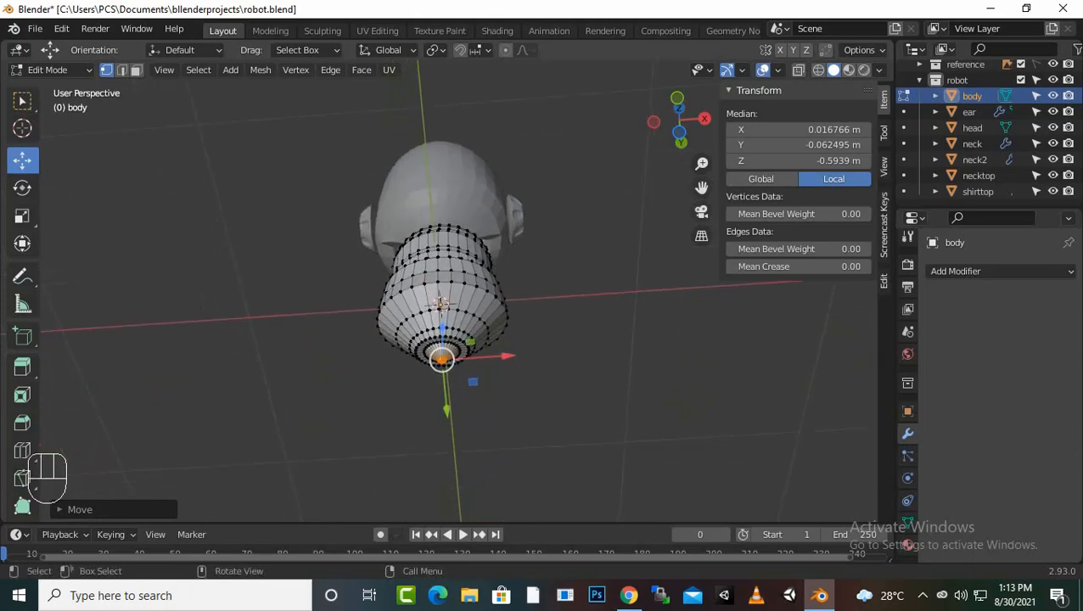
scroll(459, 293, up, 6)
scroll(459, 293, down, 2)
scroll(459, 292, down, 2)
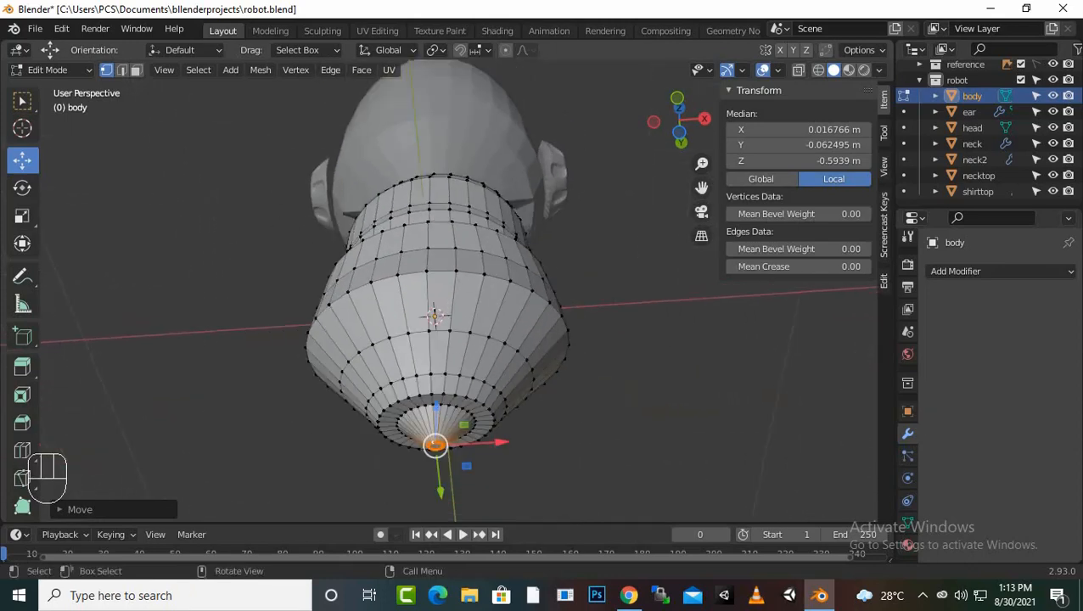
key(alt)
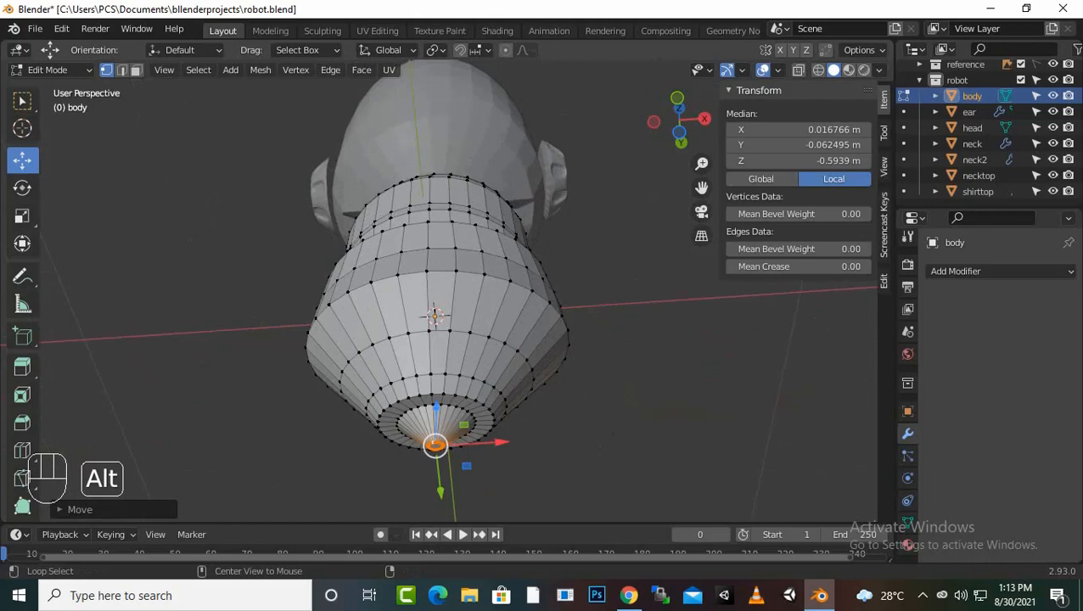
alt+click(468, 339)
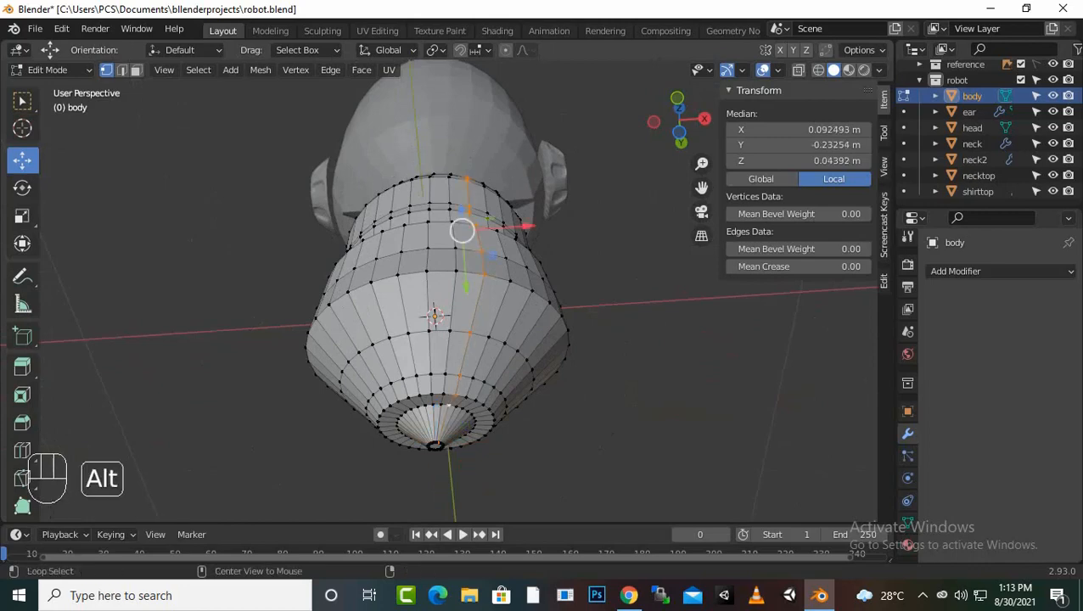
alt+click(456, 407)
alt+click(443, 424)
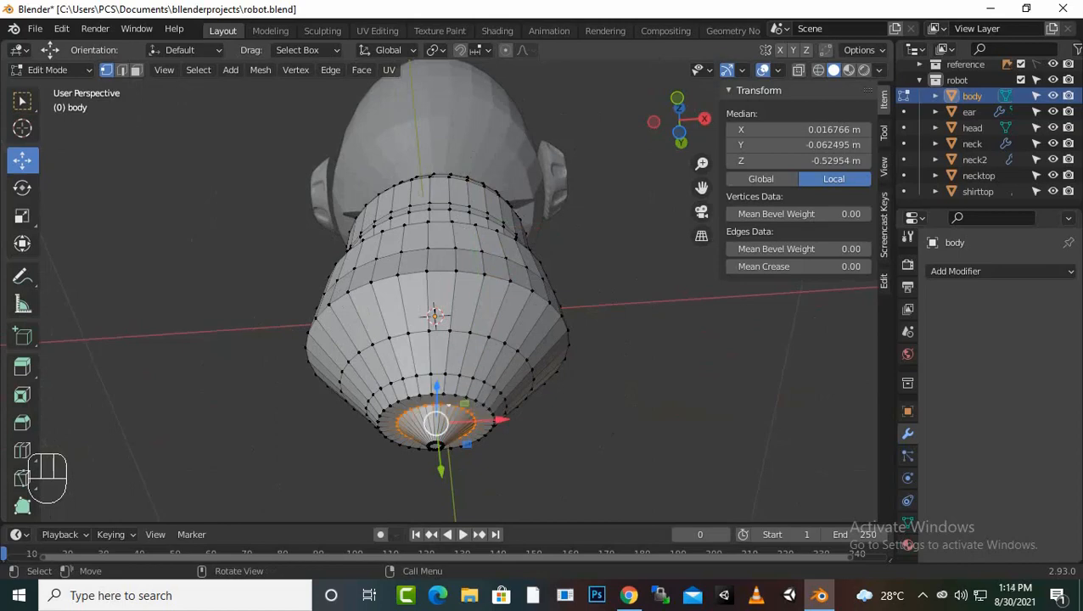
drag(438, 387, 437, 396)
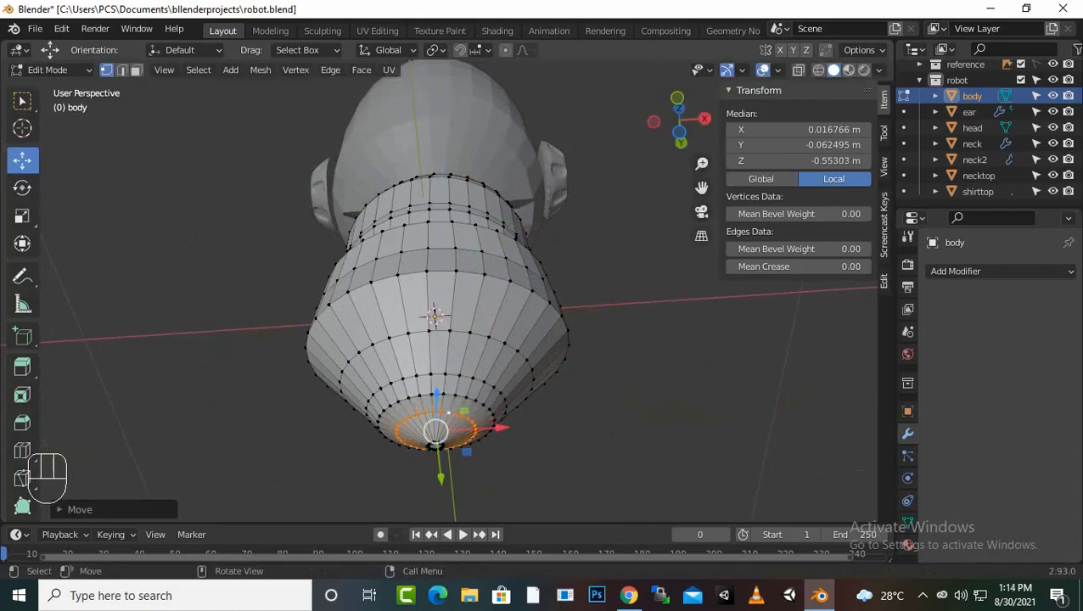
Step: Compare the closed pelvis shape with the reference images in the front and right orthographic views
scroll(441, 396, down, 3)
middle_drag(442, 396, 472, 477)
key(KP_1)
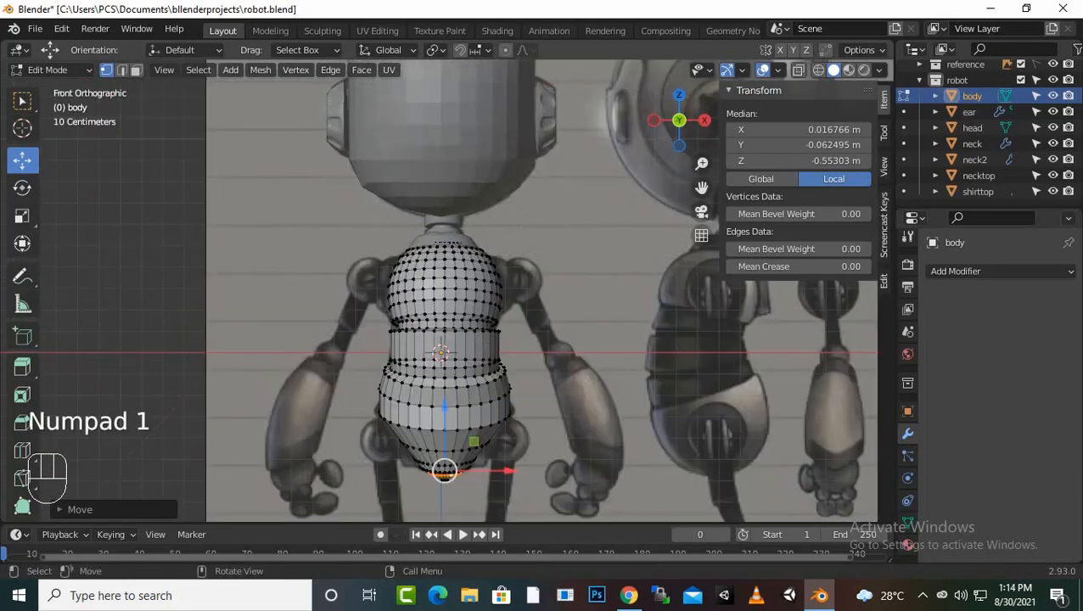
scroll(444, 299, down, 1)
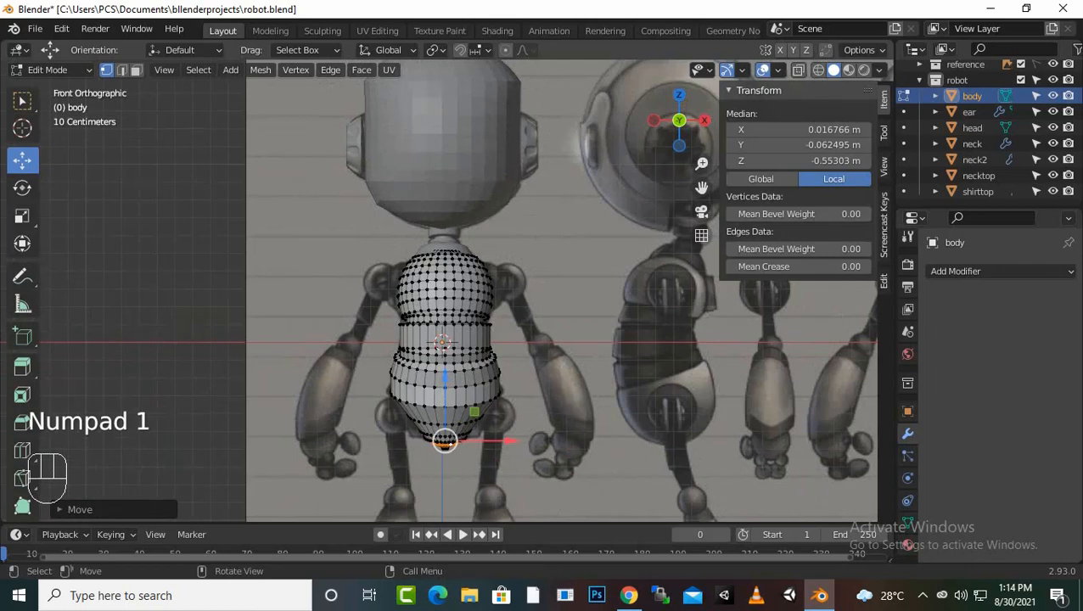
key(KP_3)
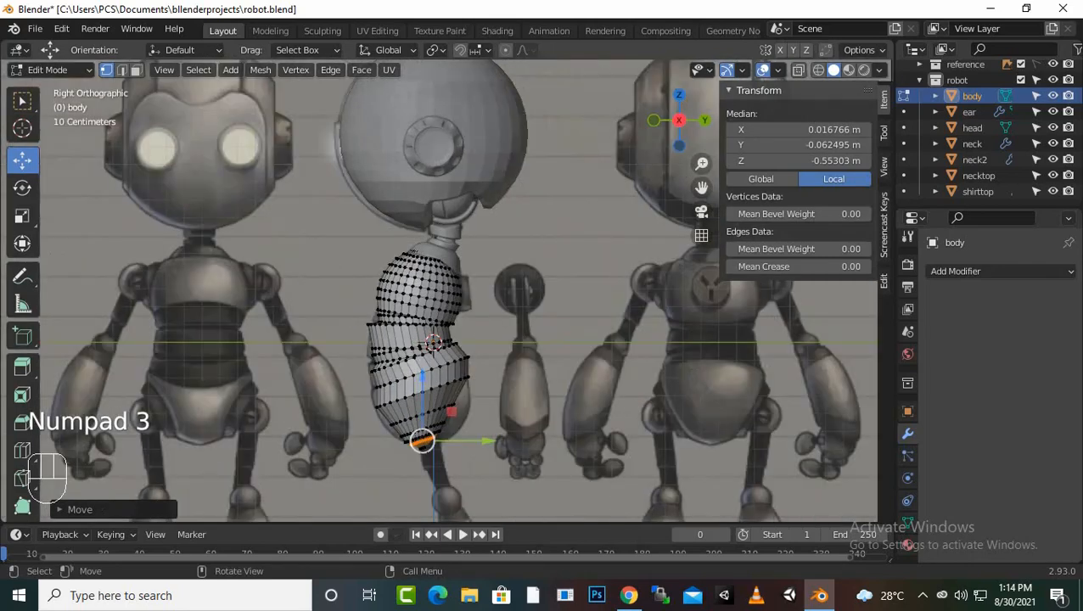
scroll(446, 292, up, 2)
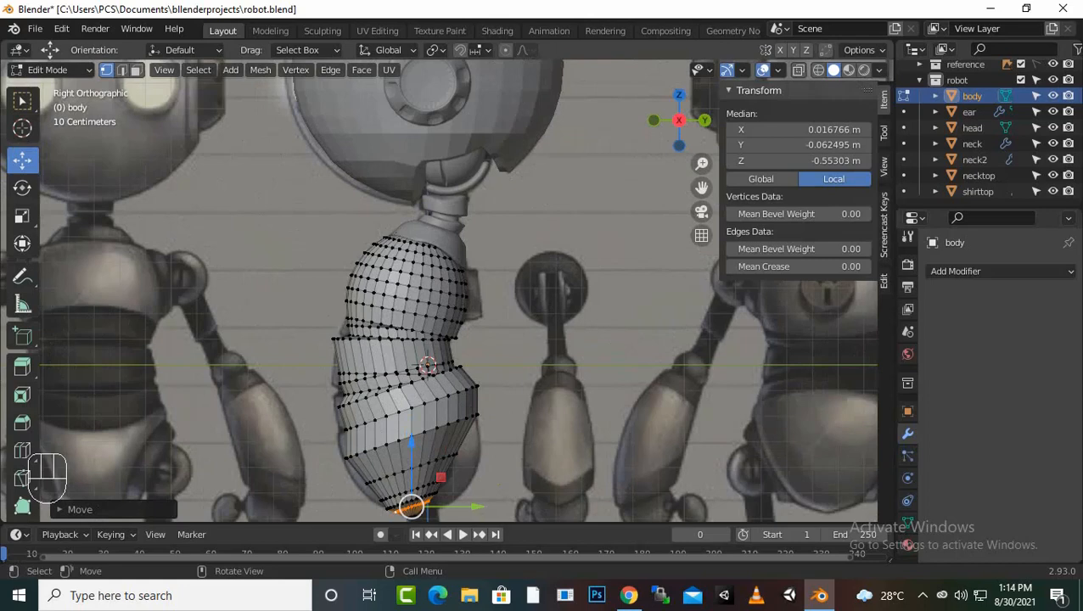
Step: Select the ring of faces around the pelvis's lower half and scale it slightly outward along Y
key(3)
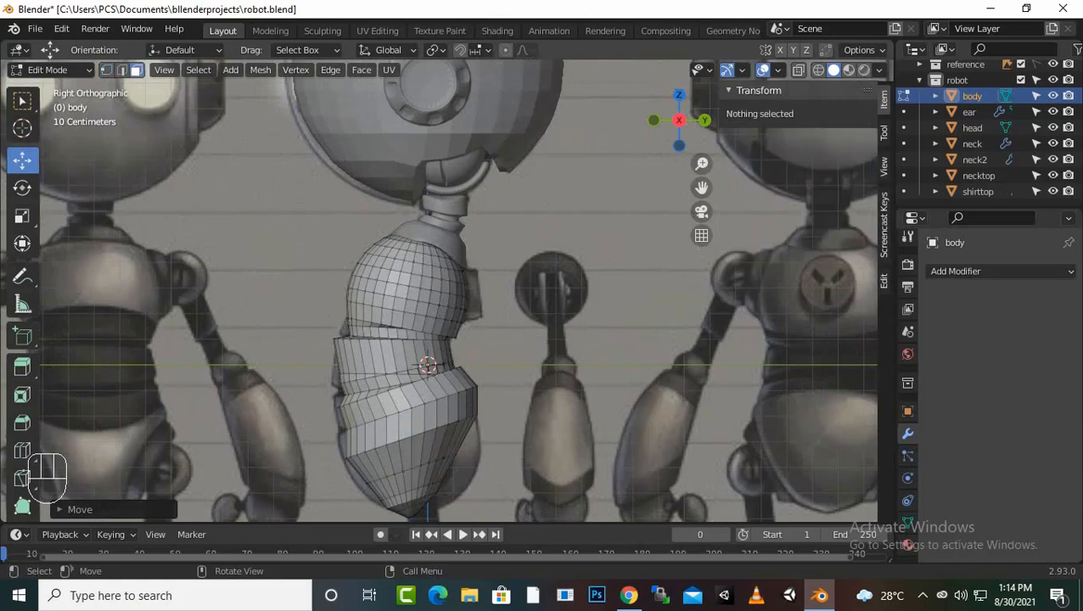
click(456, 417)
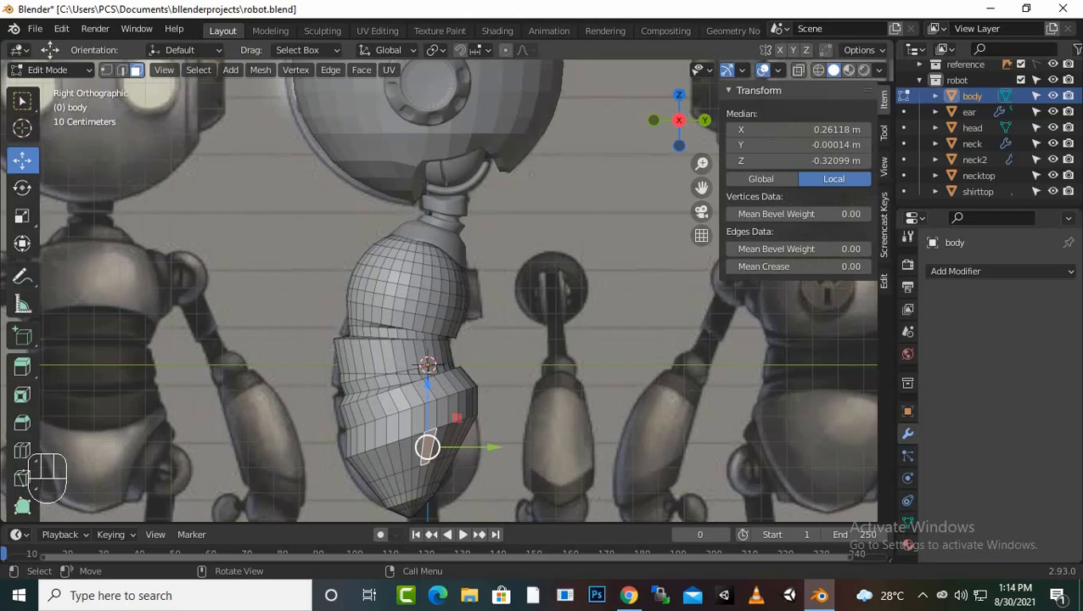
alt+click(411, 452)
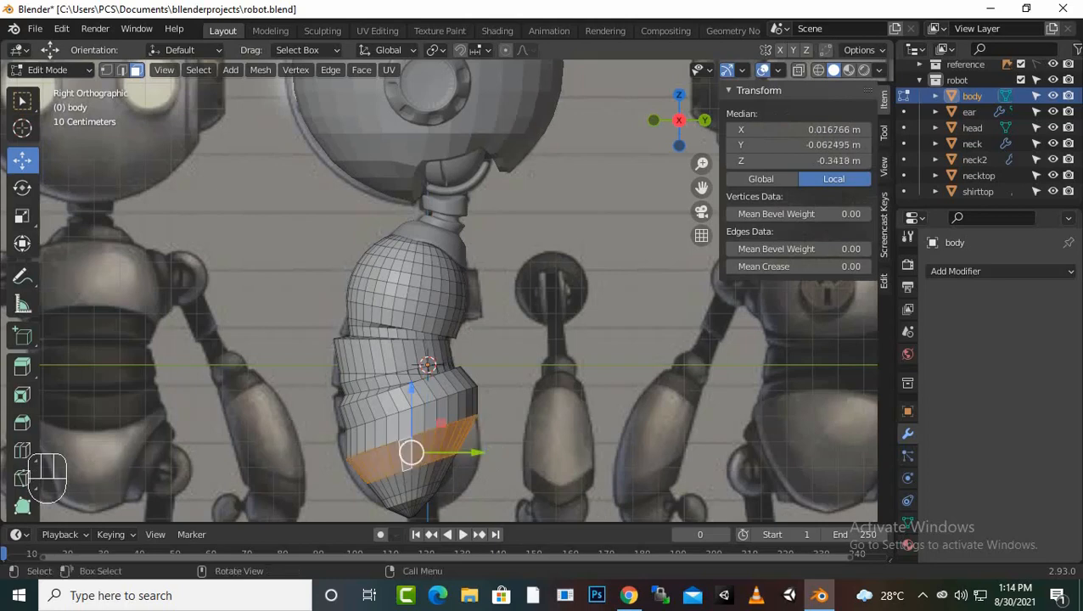
key(s)
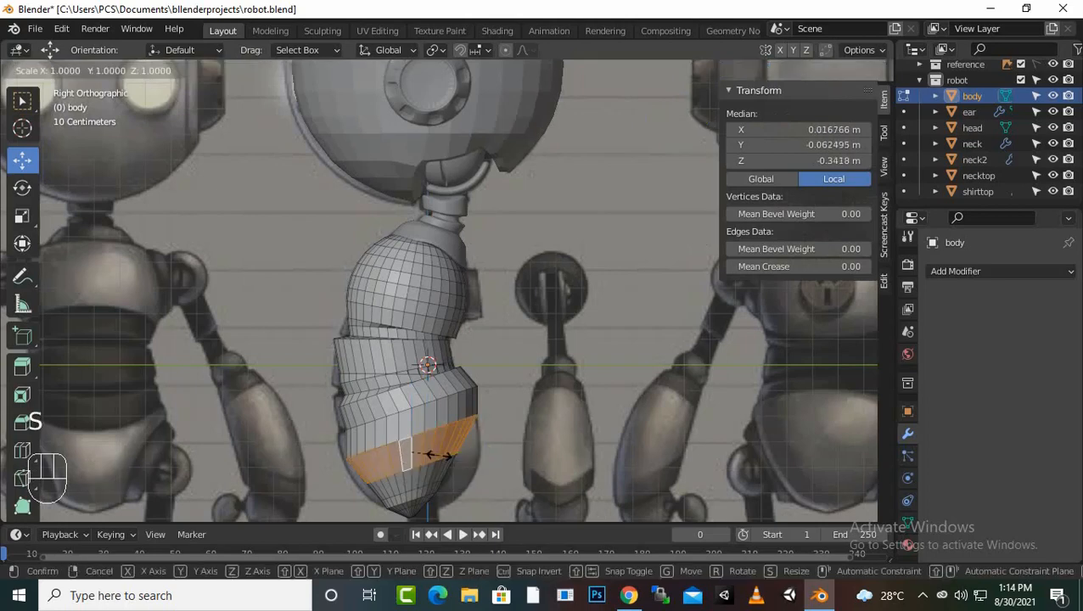
key(y)
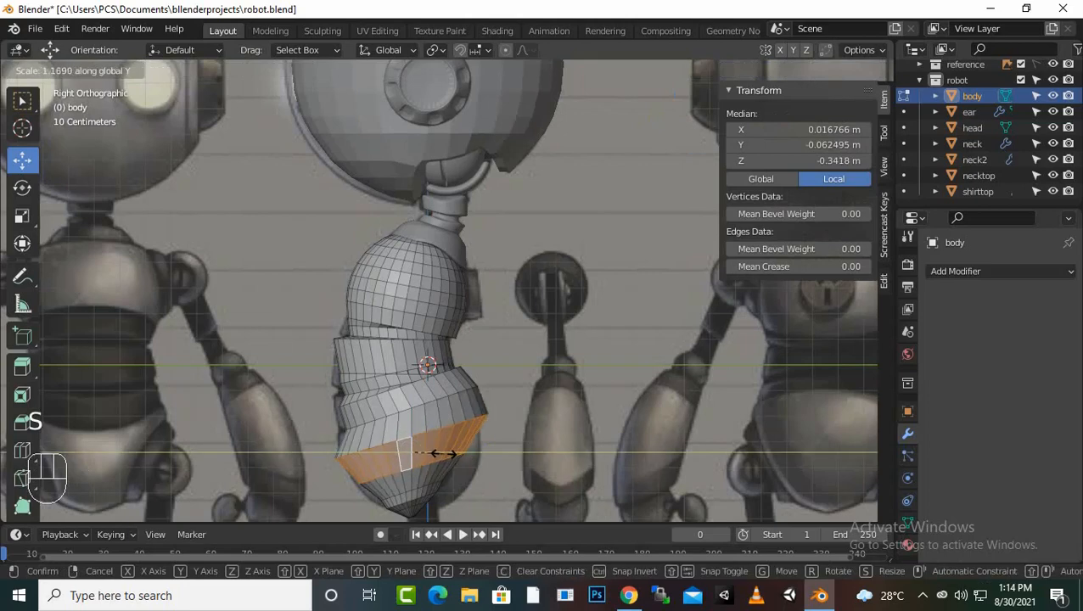
click(428, 454)
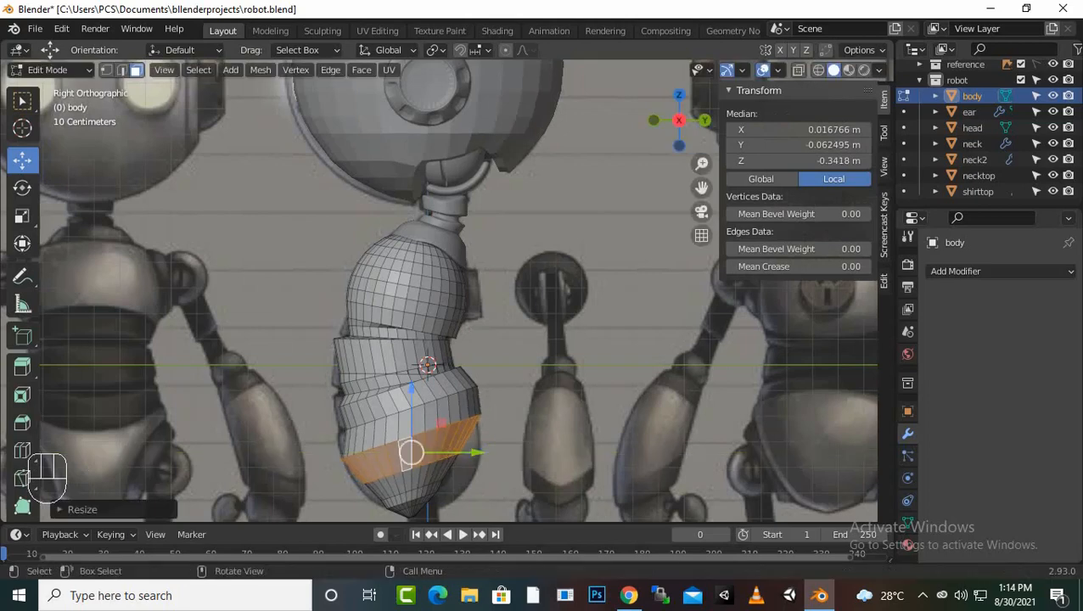
Step: Scale the edge loop below that ring by about 1.3 along Y and move it about 0.012 m along Y to match the reference
key(1)
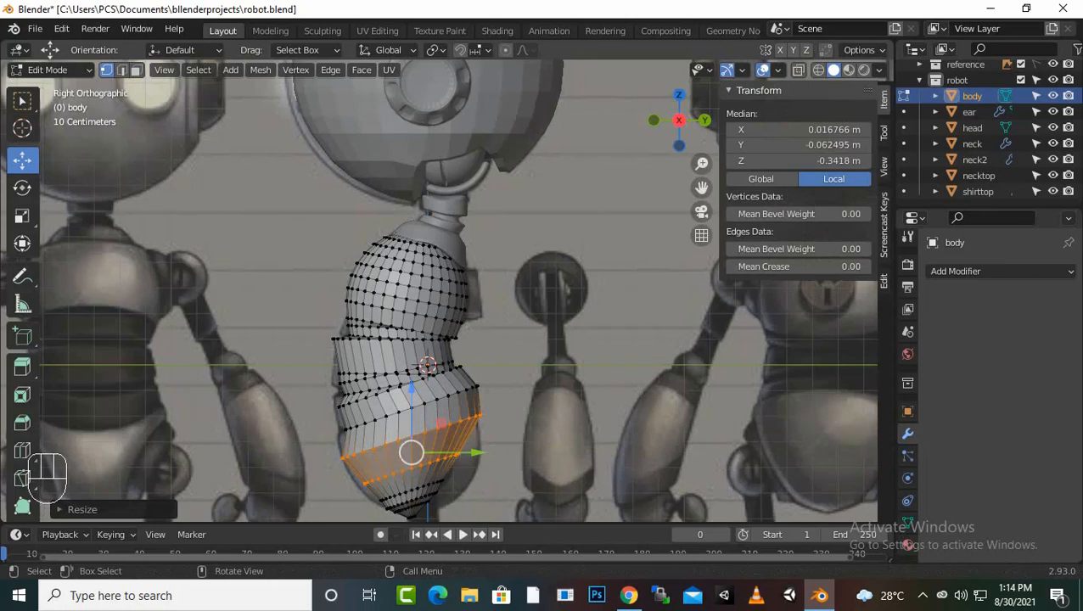
alt+drag(411, 452, 411, 468)
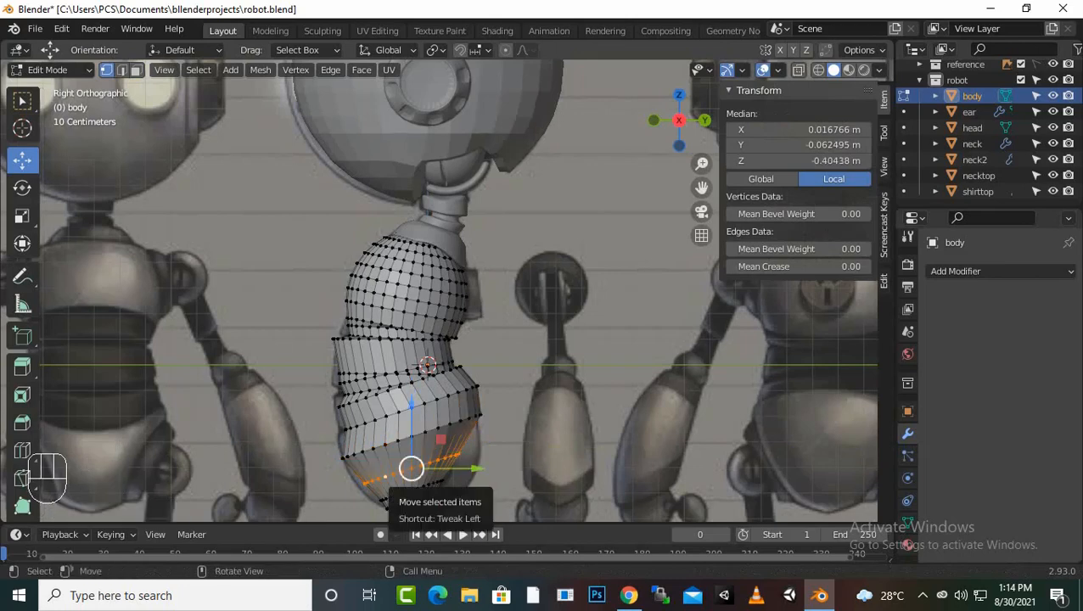
key(s)
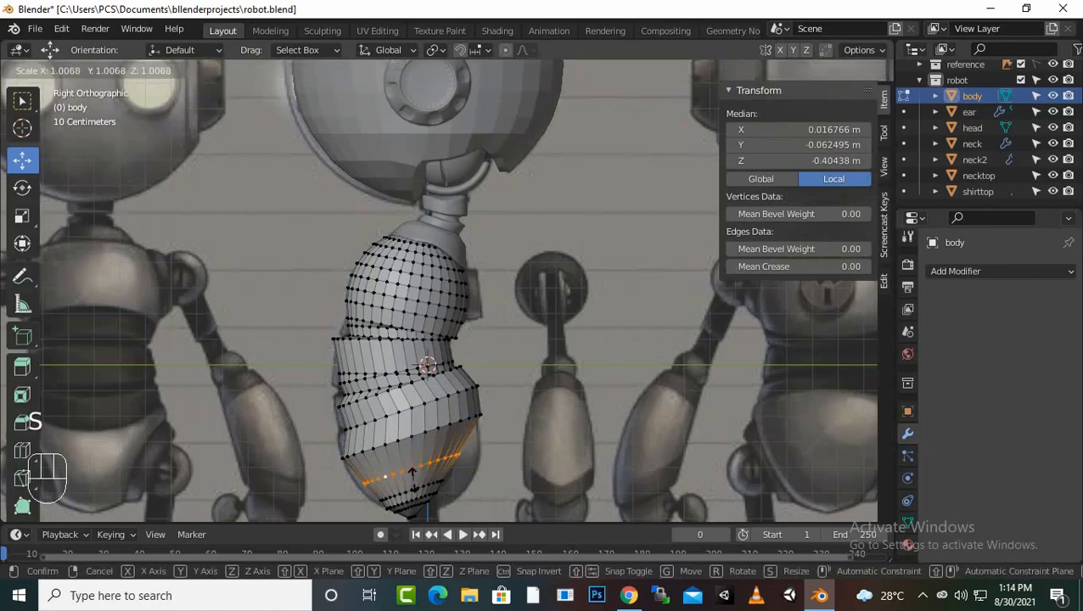
key(y)
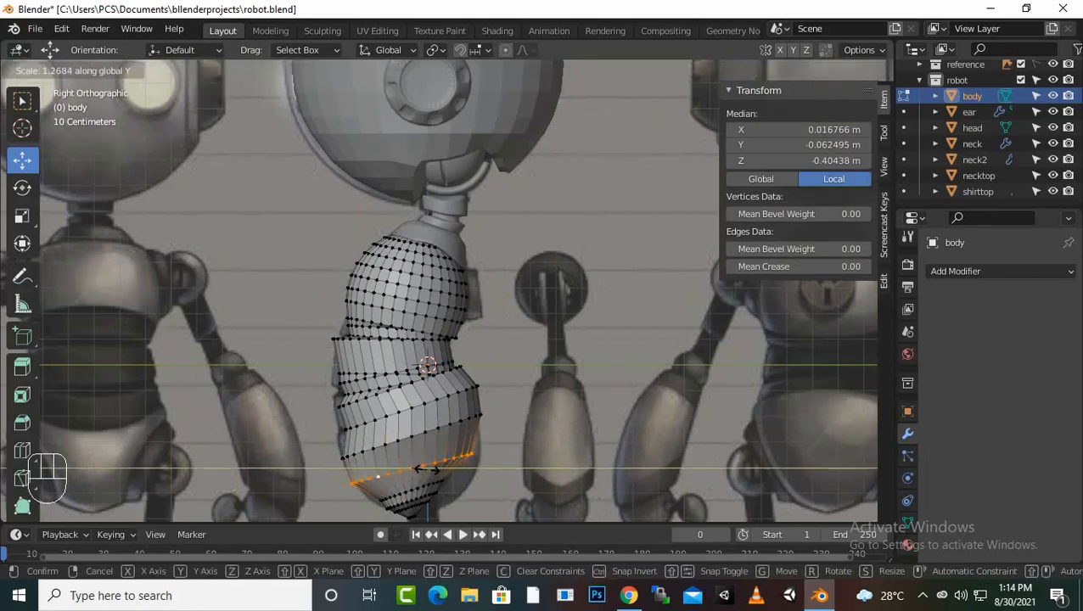
click(427, 469)
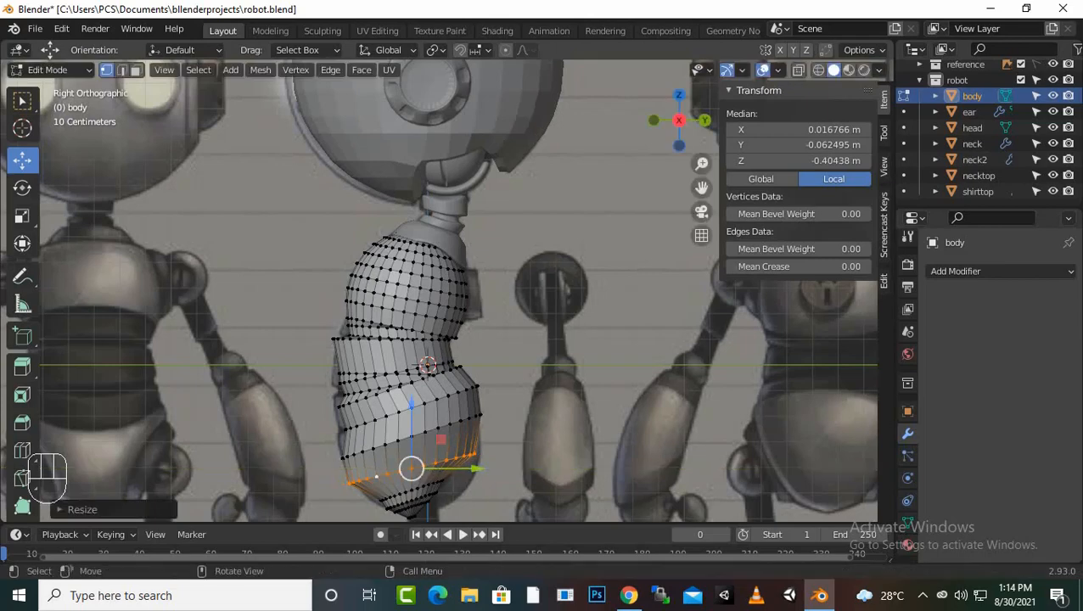
drag(477, 468, 481, 469)
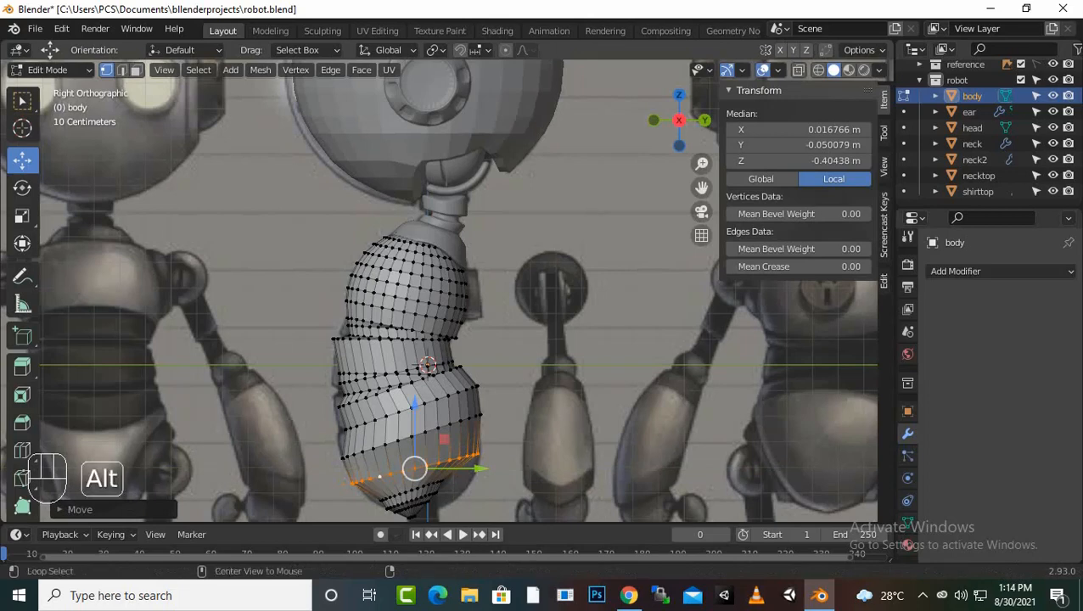
Step: Scale the next lower pelvis edge loop by about 1.4 along Y and move it about 0.037 m along Y
alt+click(437, 490)
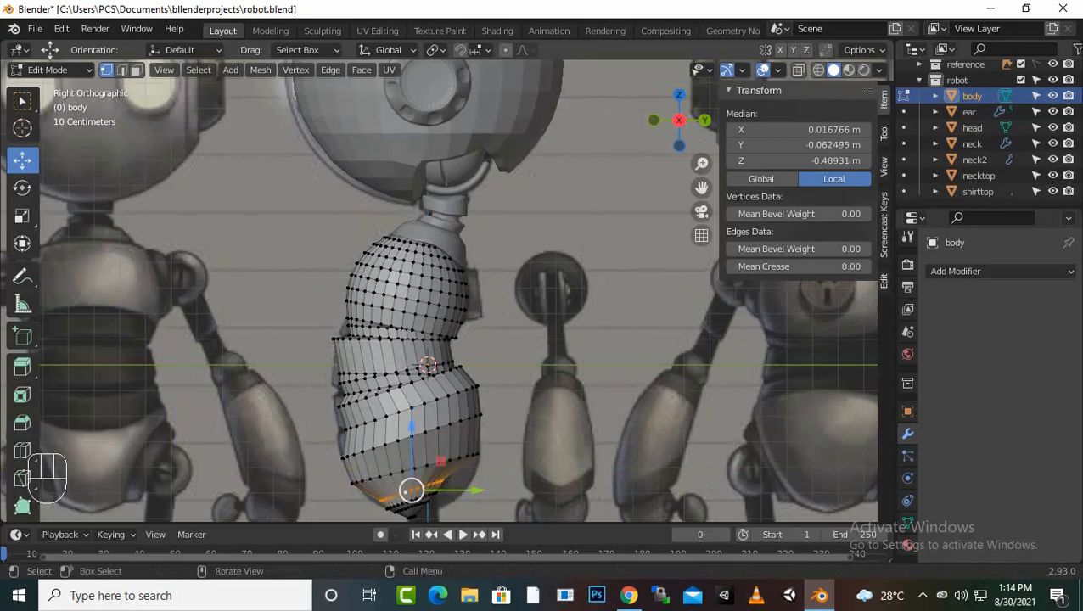
key(s)
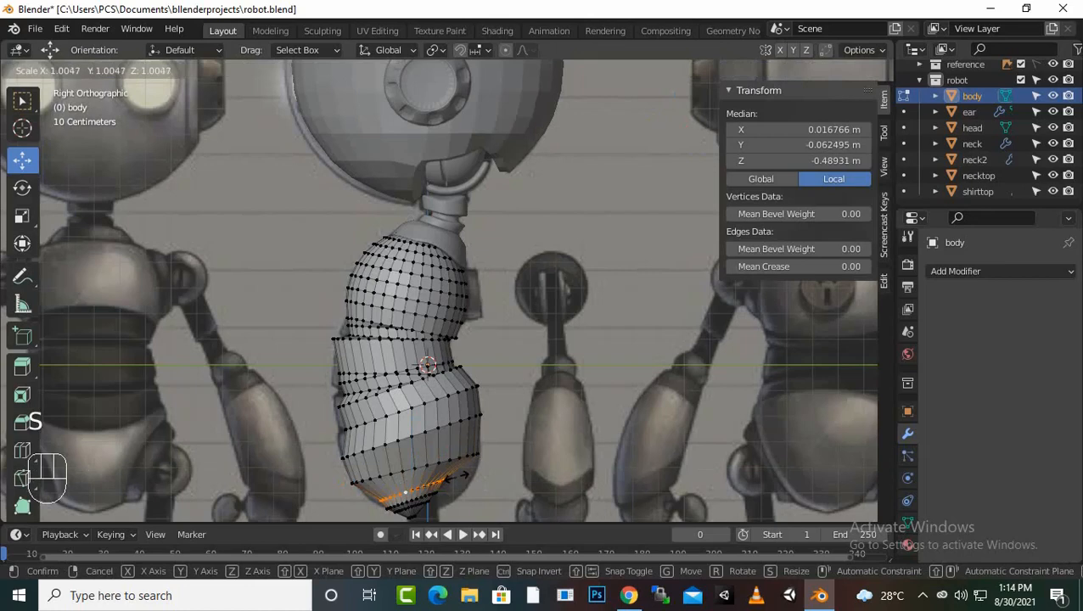
key(y)
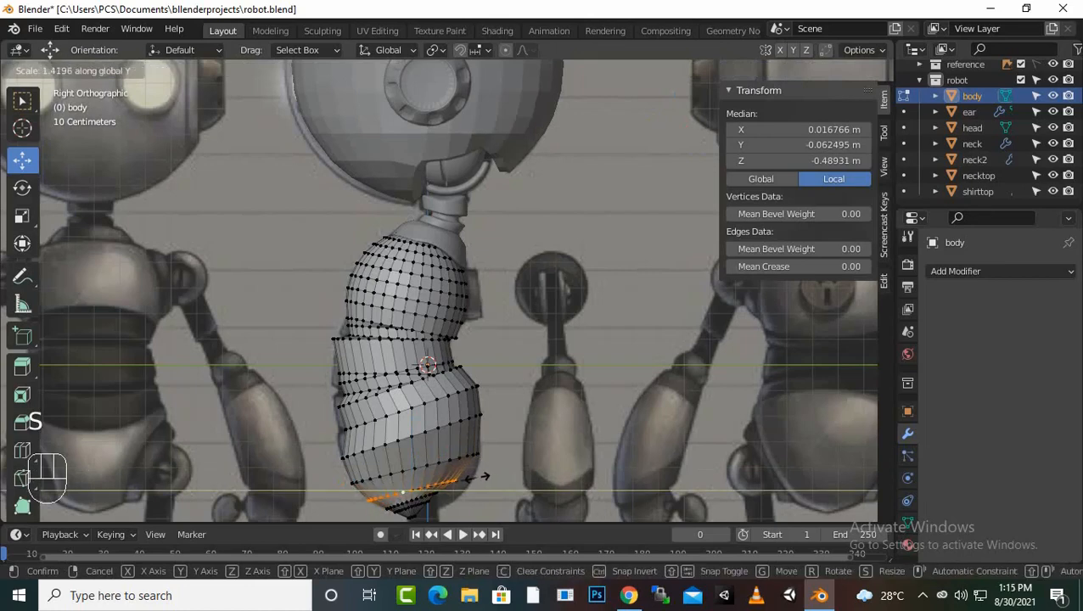
click(482, 479)
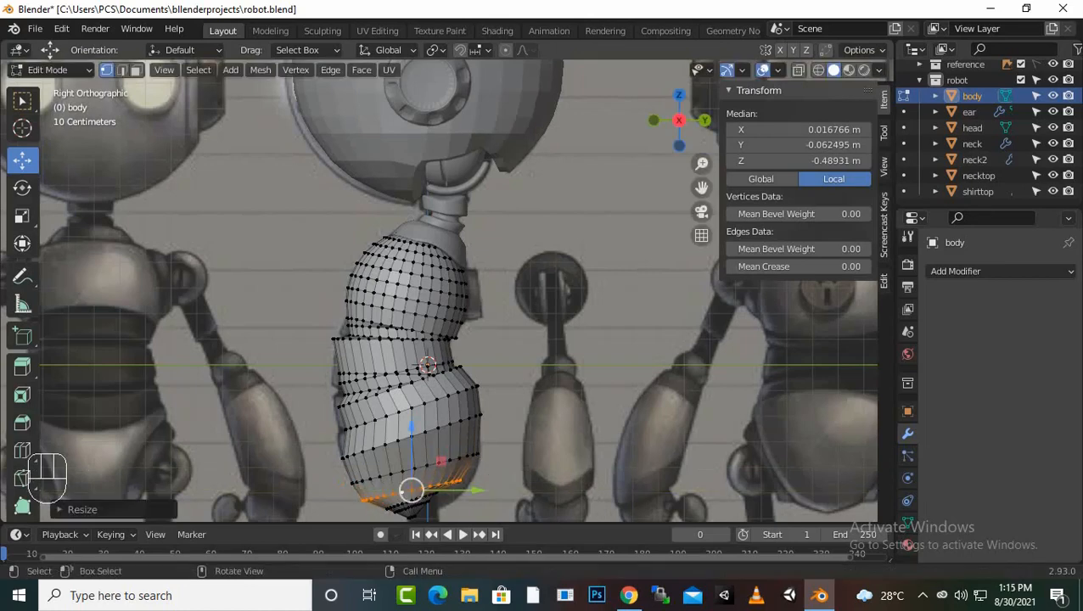
drag(410, 491, 412, 492)
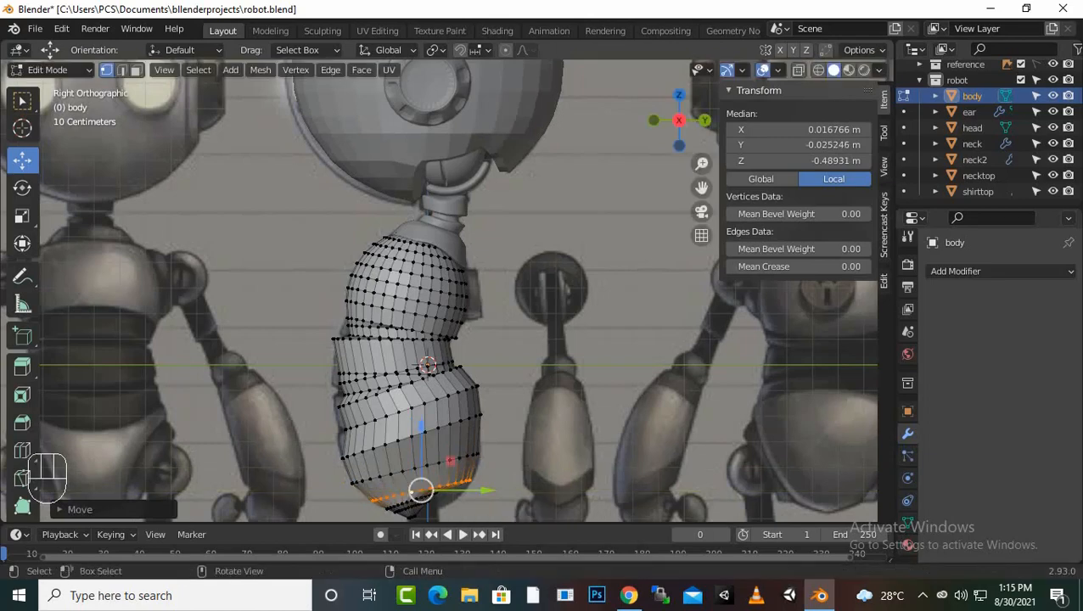
Step: Scale the third edge loop down on the pelvis underside by about 1.64 along Y and move it about 0.043 m along Y
scroll(416, 490, up, 1)
drag(701, 187, 701, 26)
scroll(438, 290, up, 3)
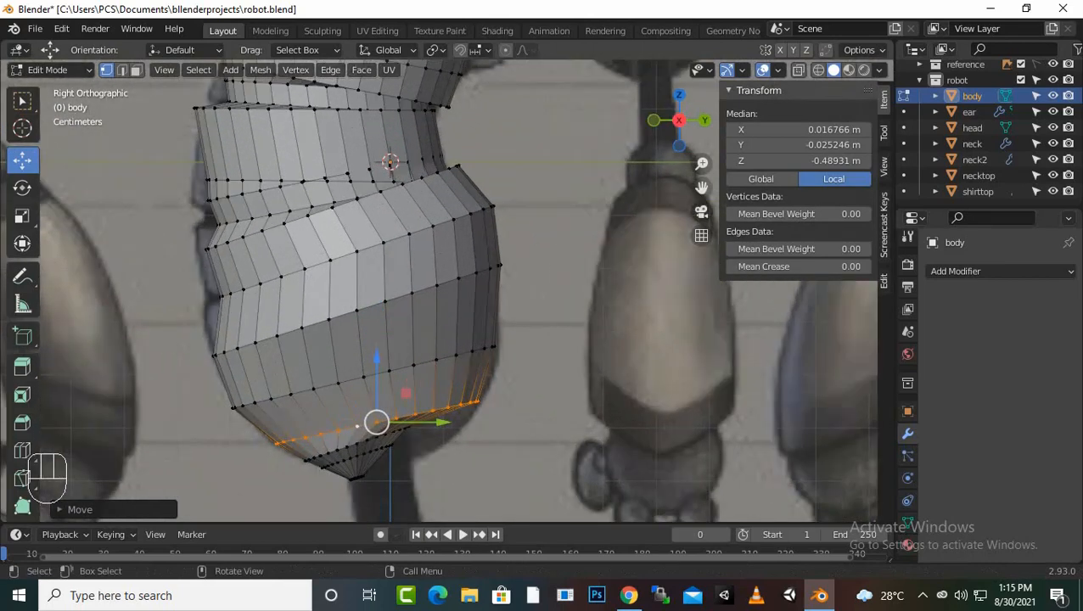
alt+drag(377, 422, 356, 442)
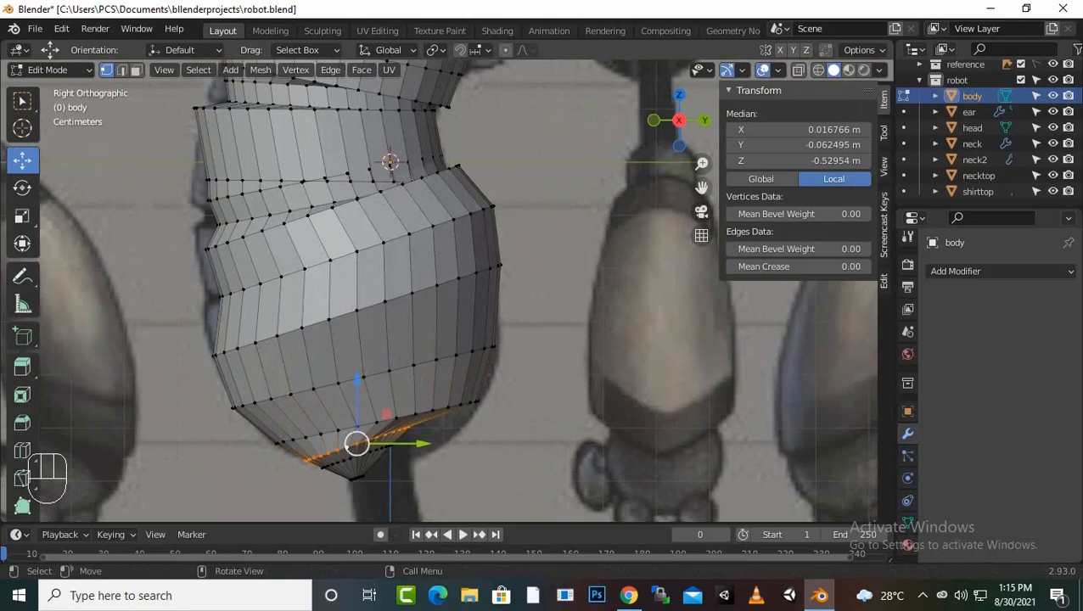
key(s)
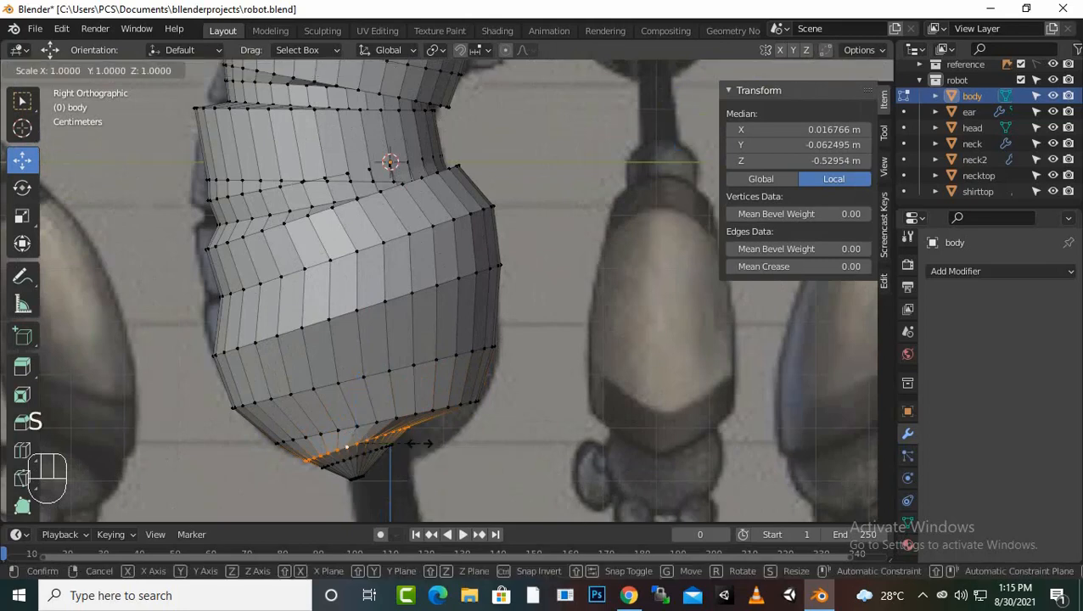
key(y)
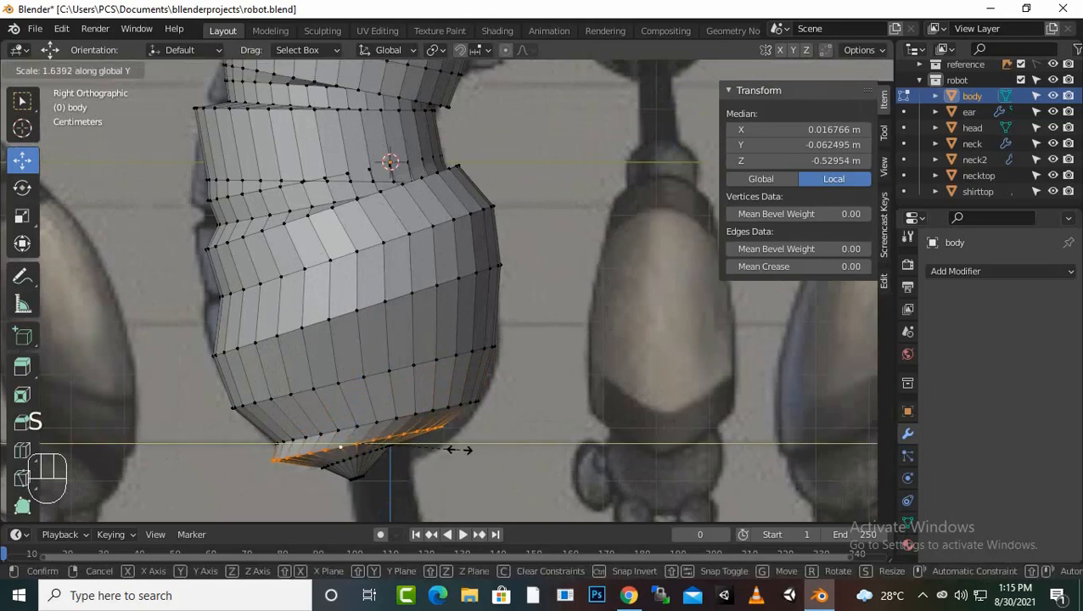
click(459, 450)
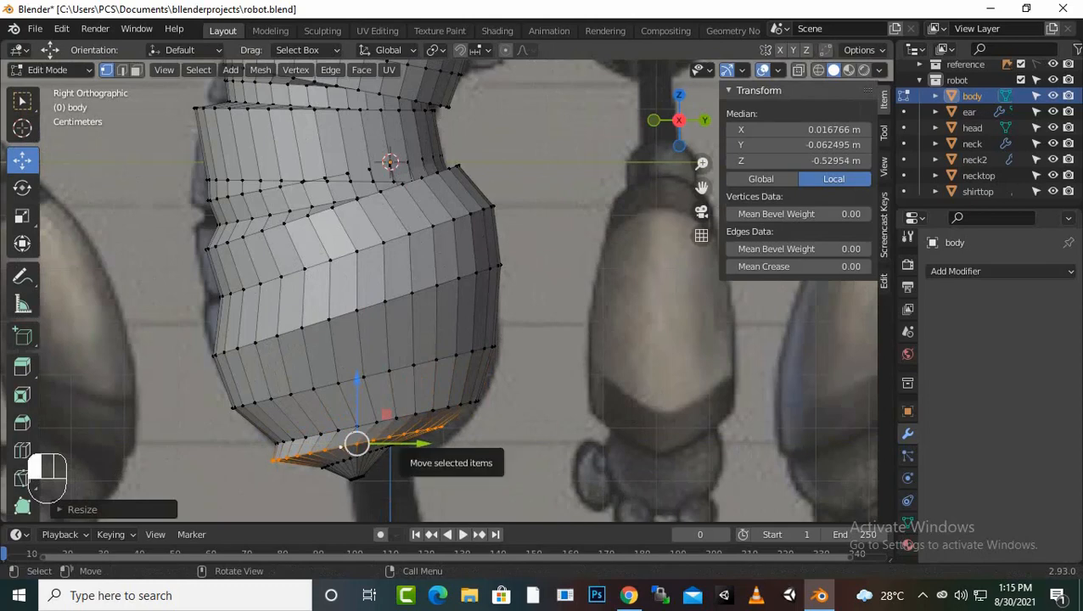
drag(357, 443, 379, 443)
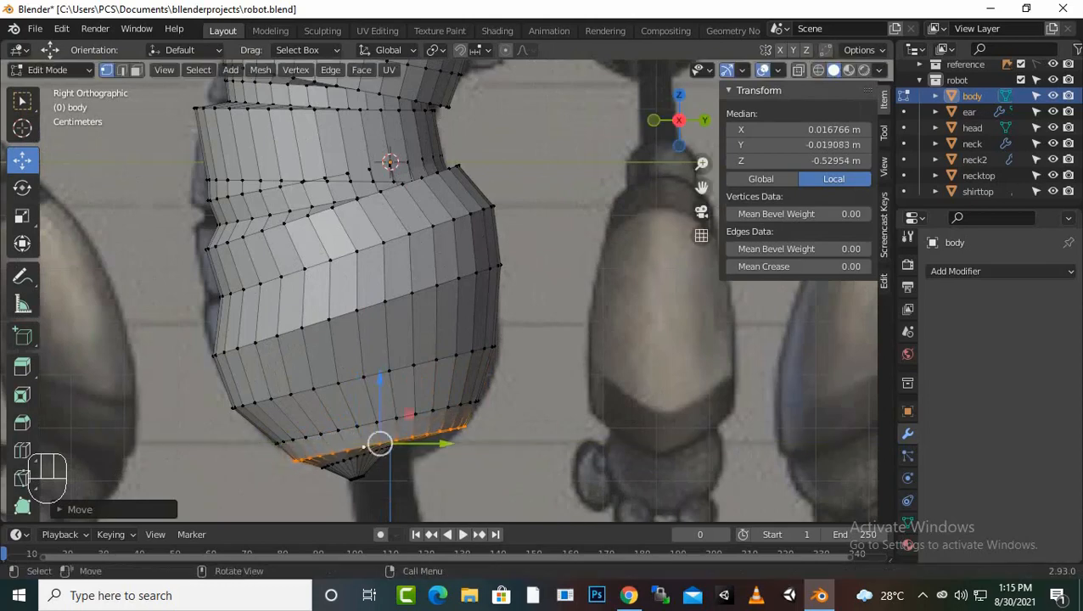
Step: Scale the edge loop just above the pelvis tip by about 1.6 along Y and shift it along positive Y to follow the reference outline
alt+click(356, 457)
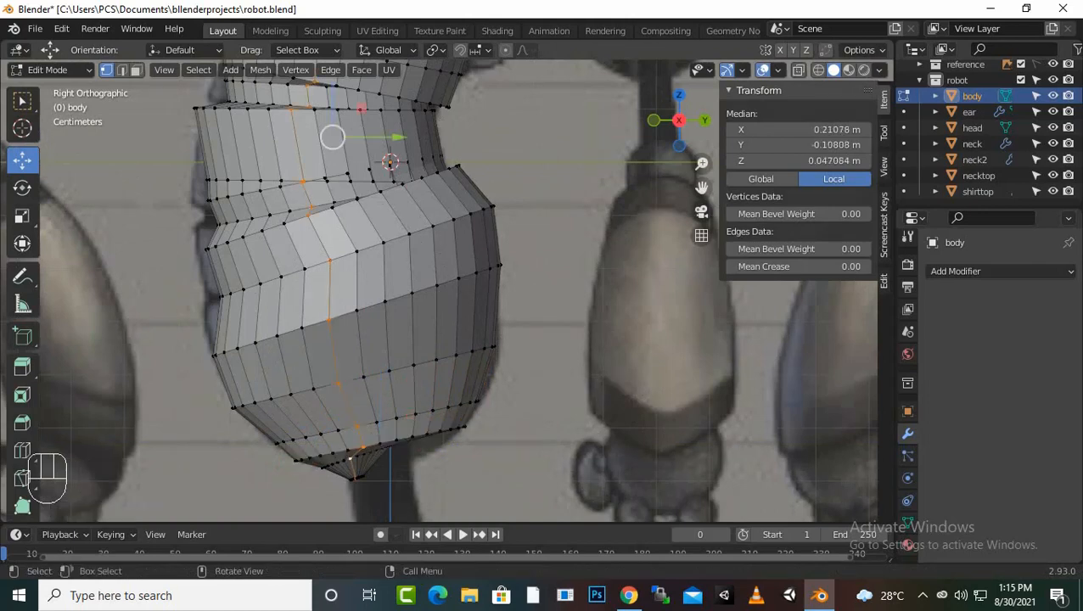
alt+click(346, 459)
alt+click(355, 456)
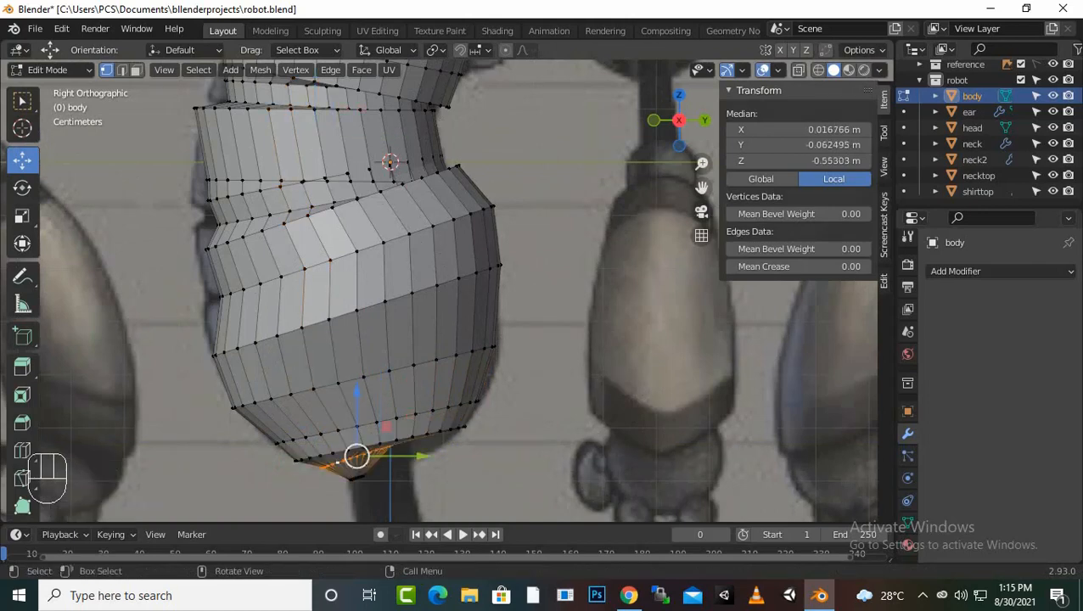
key(s)
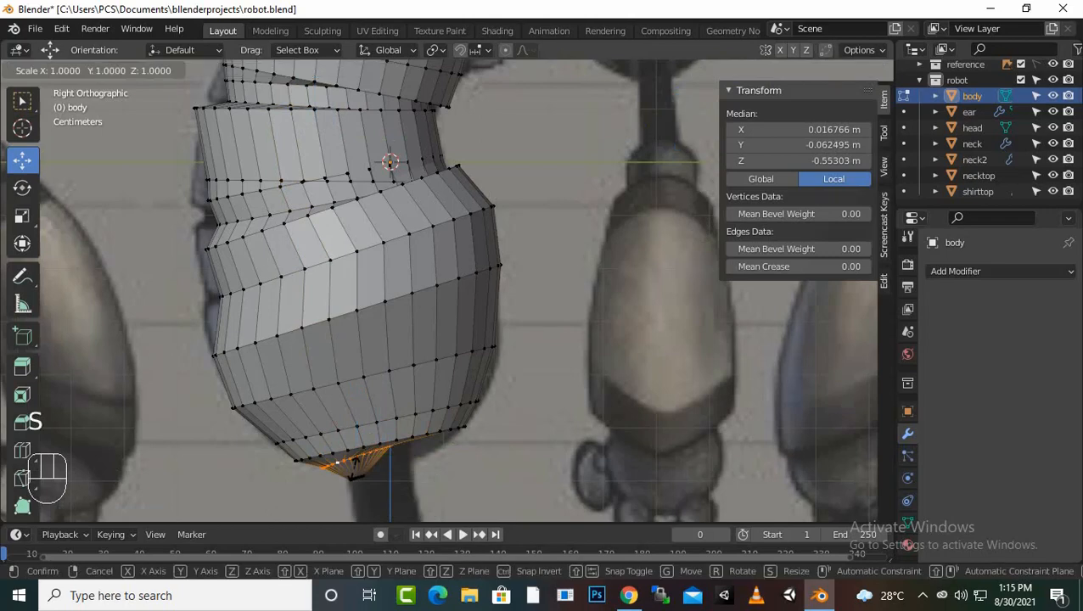
key(y)
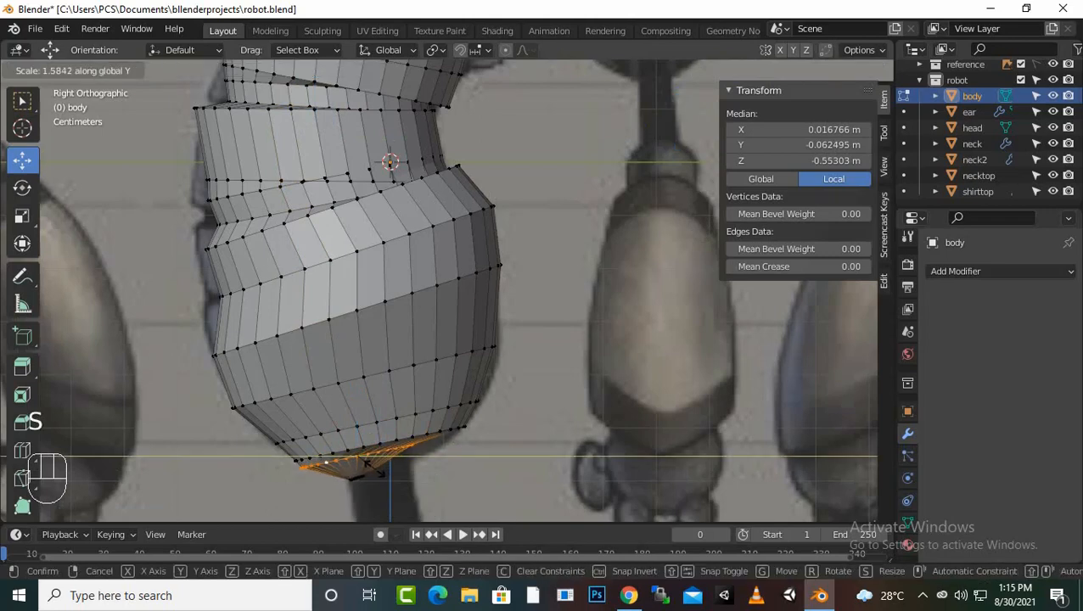
click(377, 470)
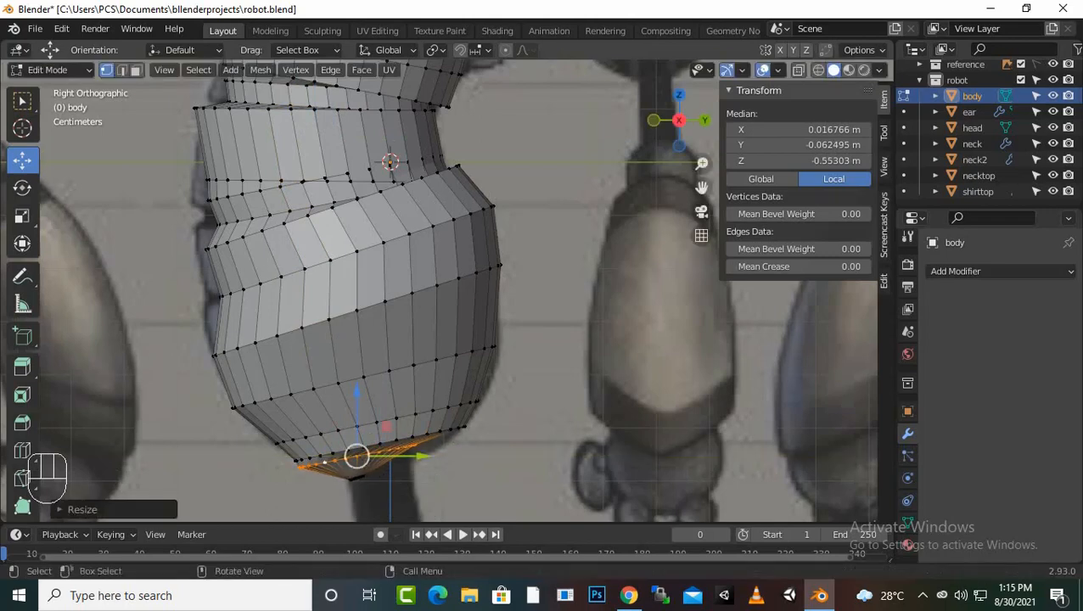
drag(414, 456, 440, 456)
Step: Select the vertices at the pelvis tip and move them about 0.046 m along Y
drag(387, 493, 326, 470)
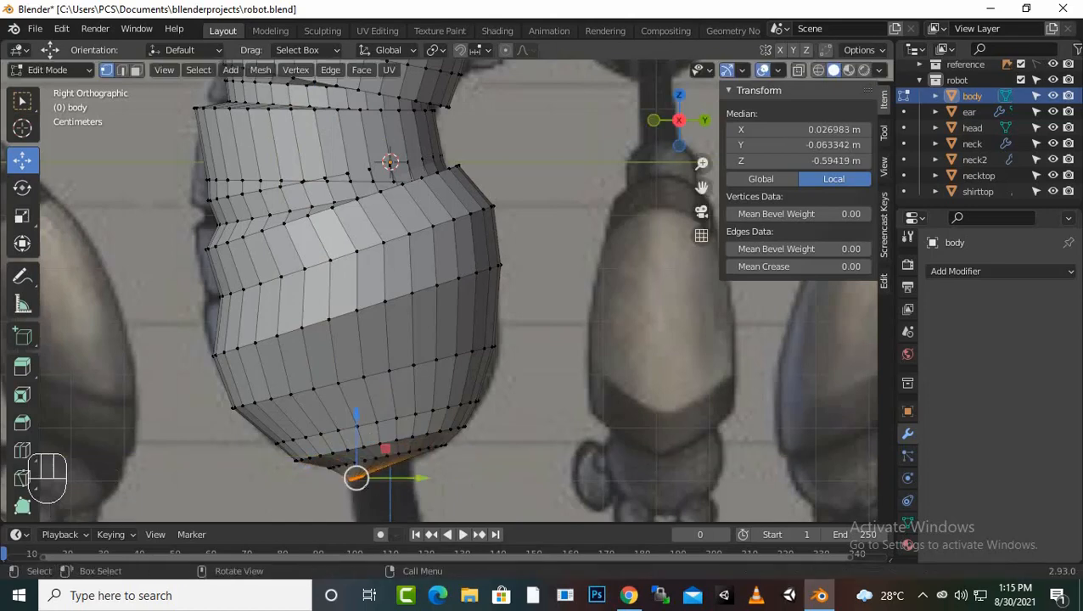
drag(399, 478, 422, 478)
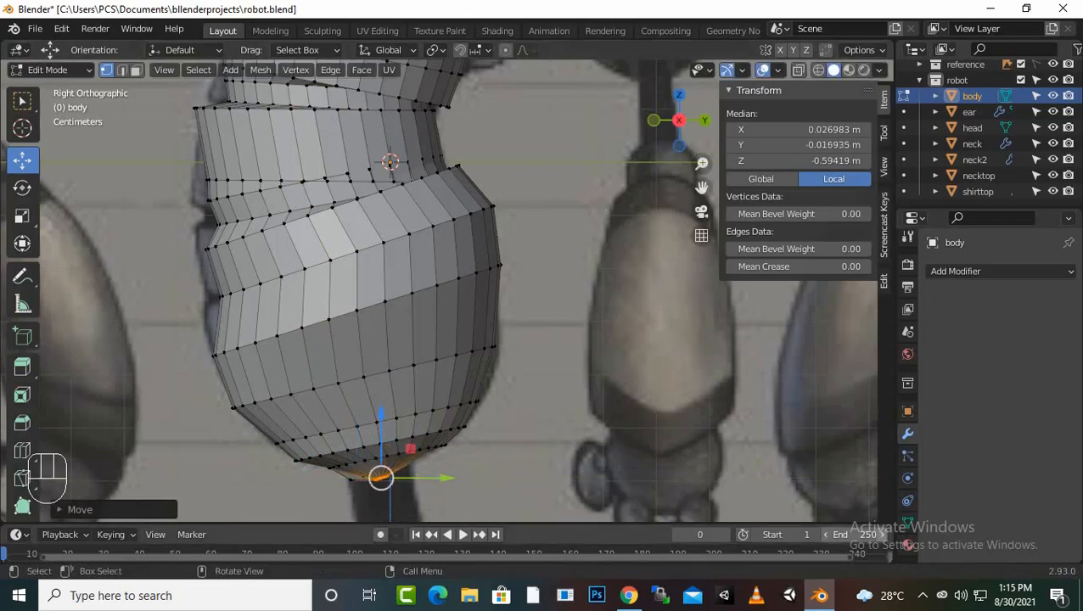
click(923, 595)
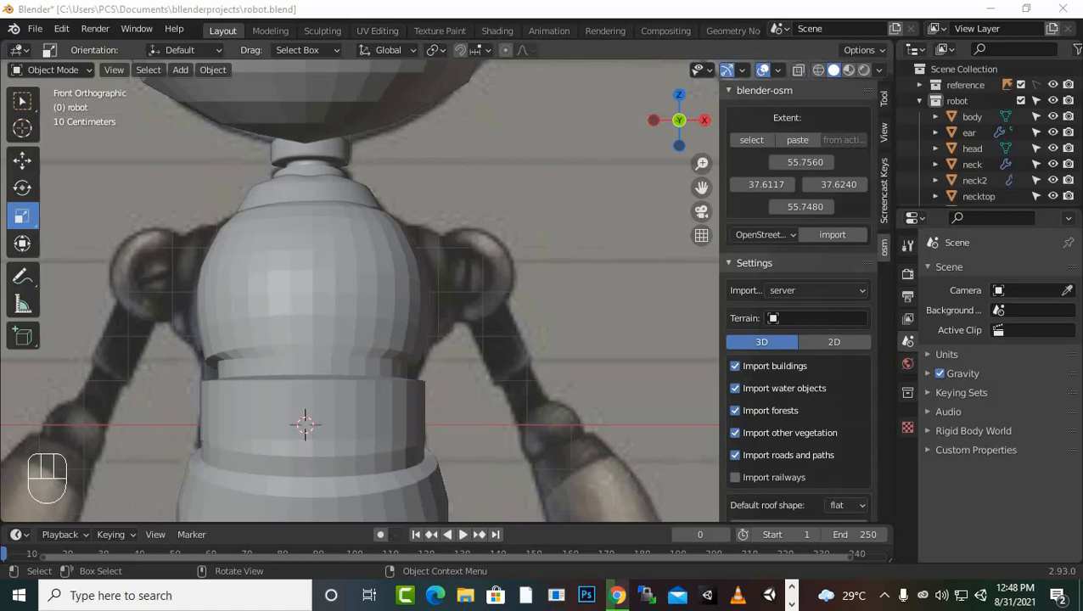
Step: Add a cylinder and scale its mesh down uniformly in Edit Mode to roughly the torso's width
key(shift+a)
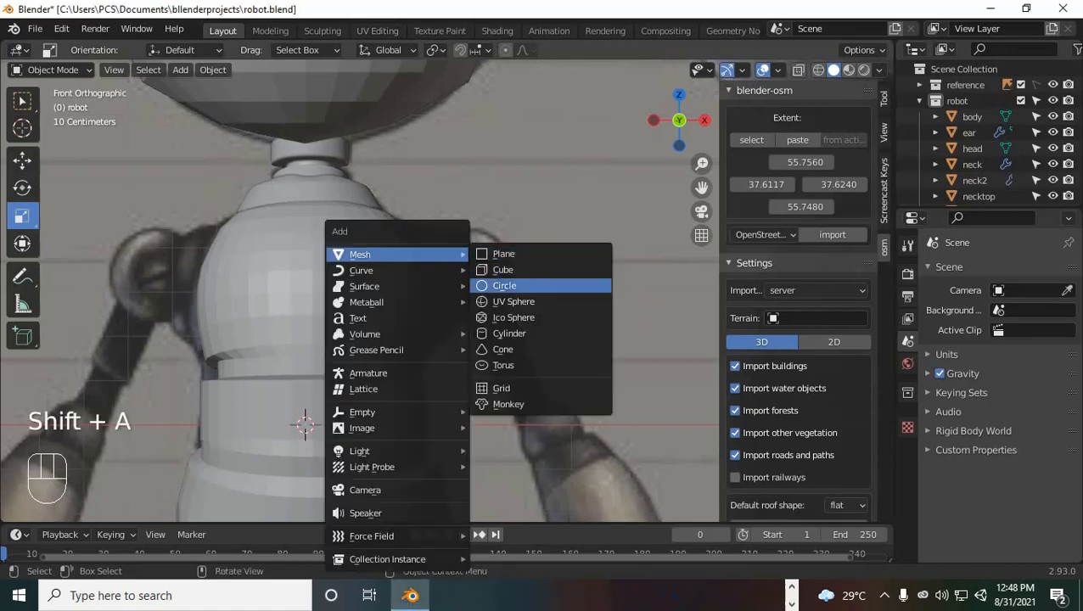
click(510, 333)
scroll(446, 291, down, 4)
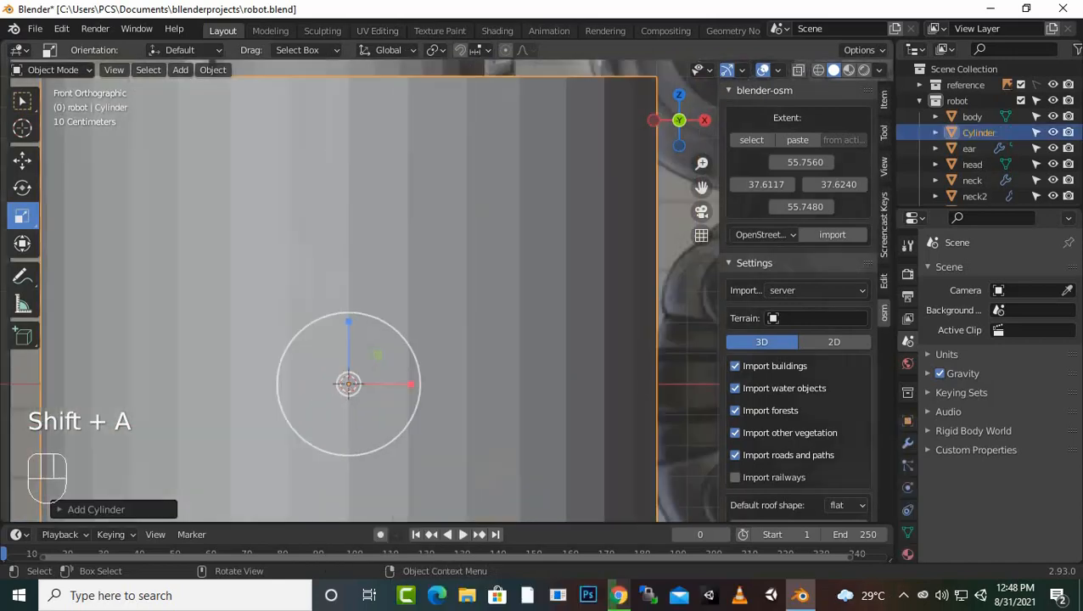
key(Tab)
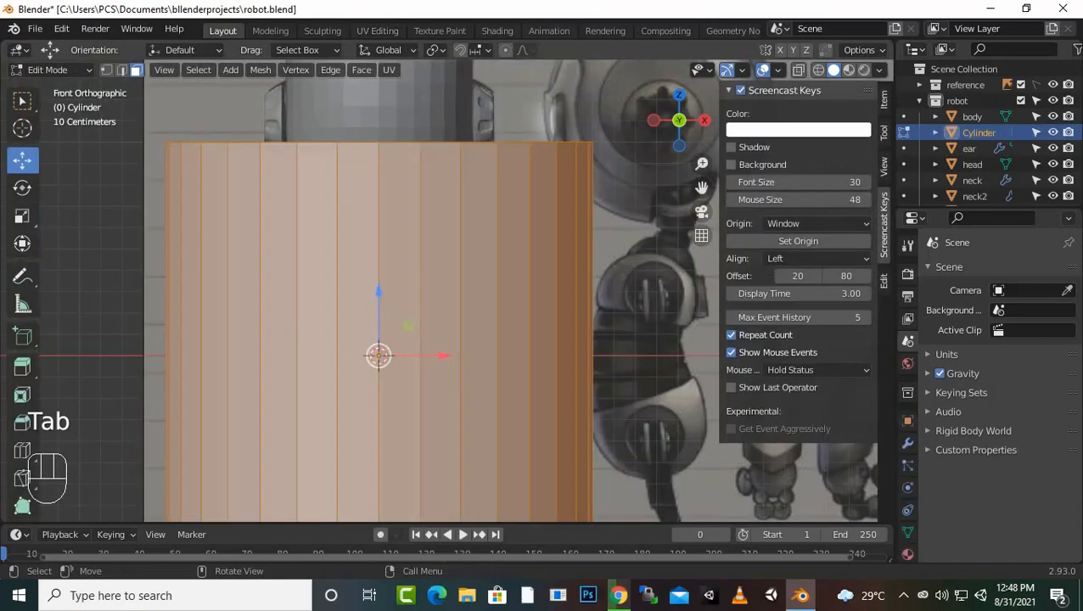
key(s)
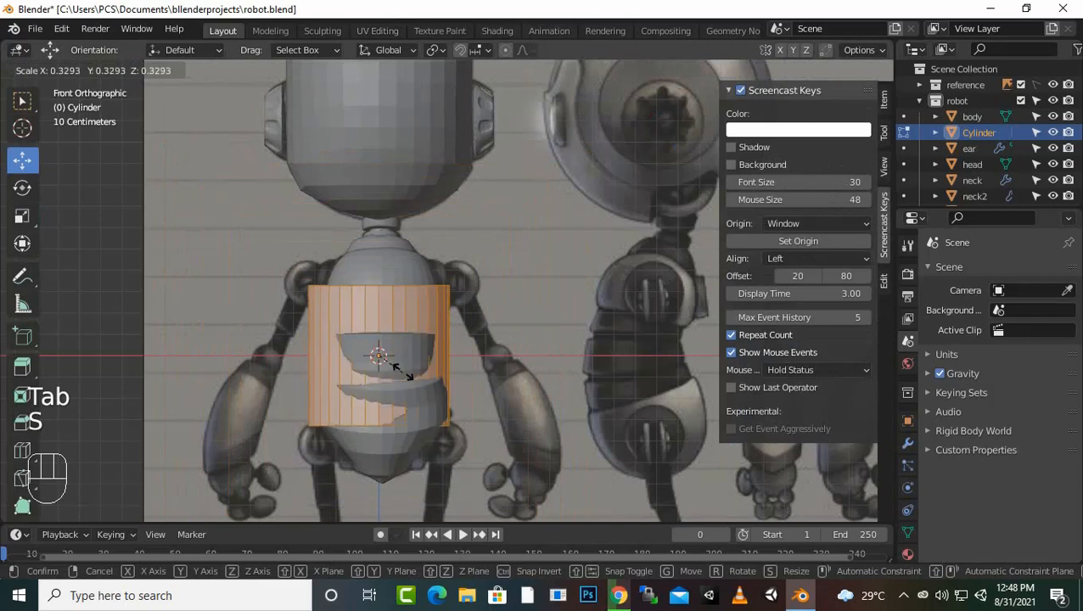
click(387, 368)
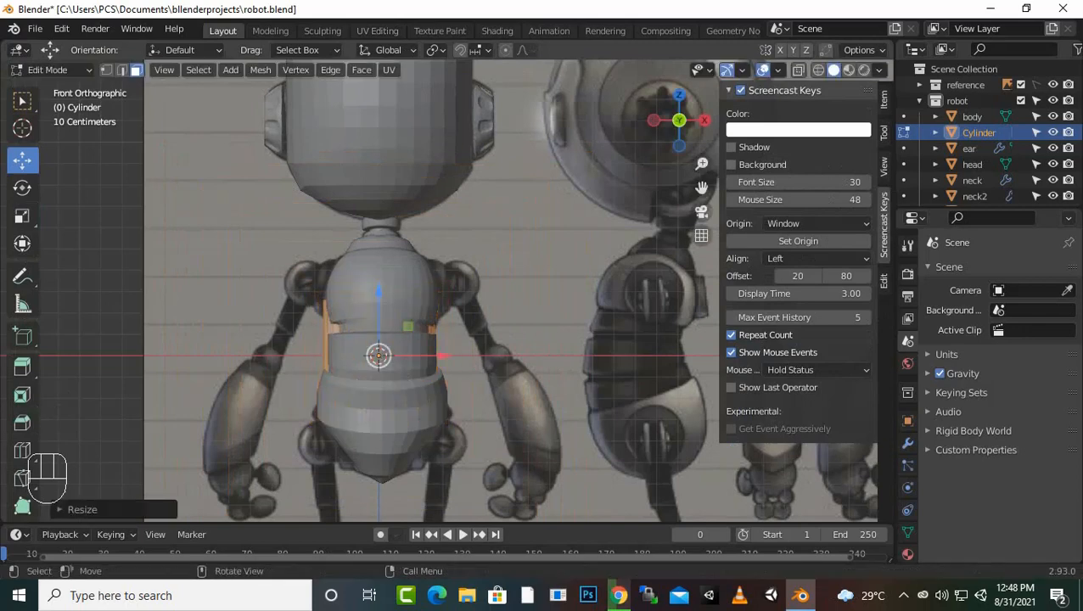
Step: Move the cylinder over the shoulder joint on the positive X side and shrink it to about the joint's size
drag(379, 355, 521, 217)
scroll(486, 354, up, 4)
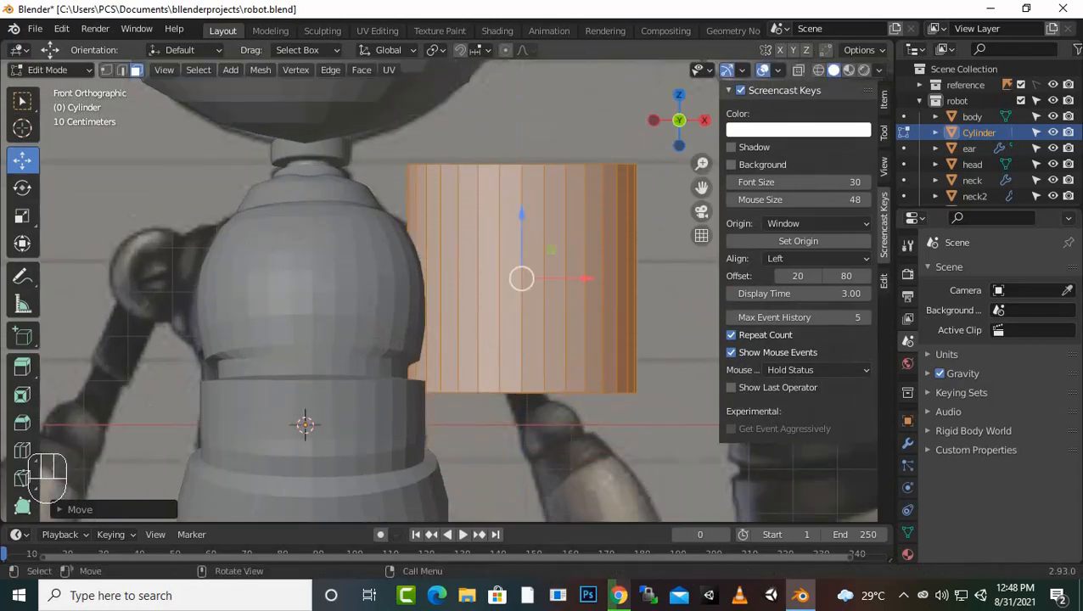
scroll(521, 218, up, 1)
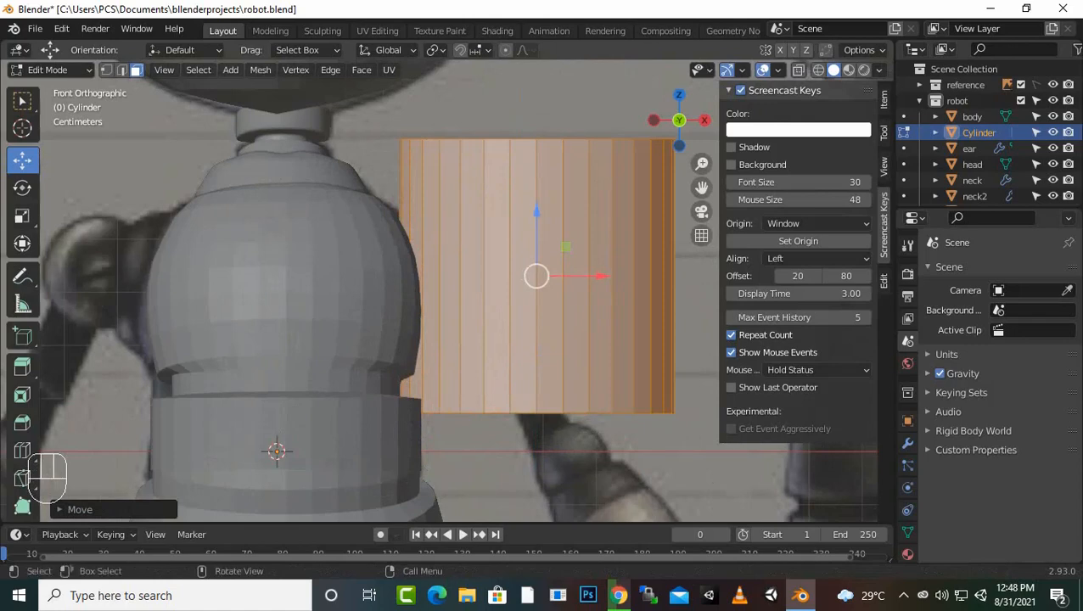
key(s)
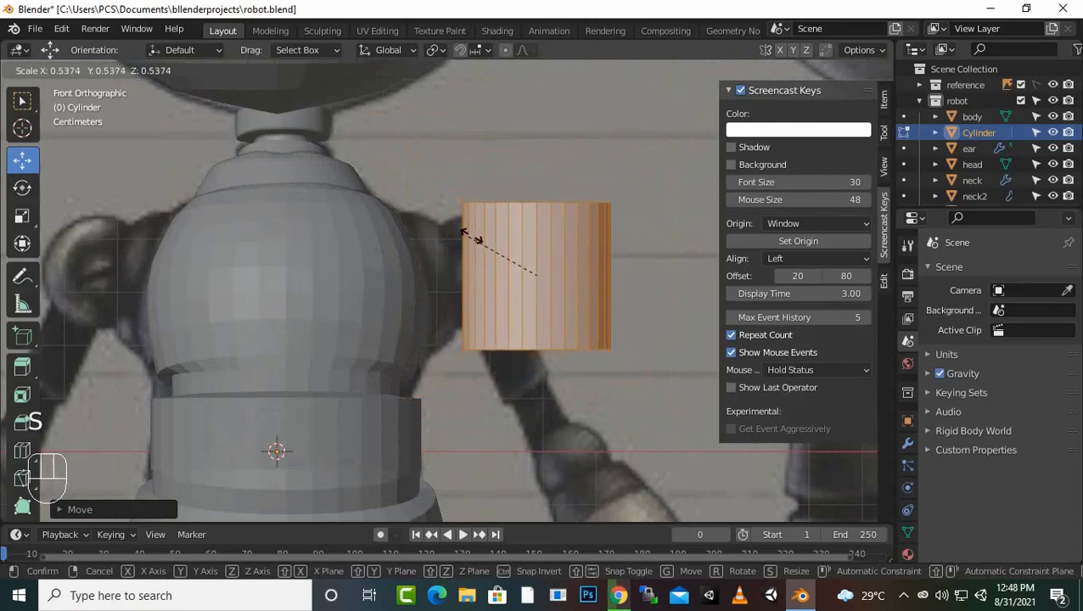
click(532, 223)
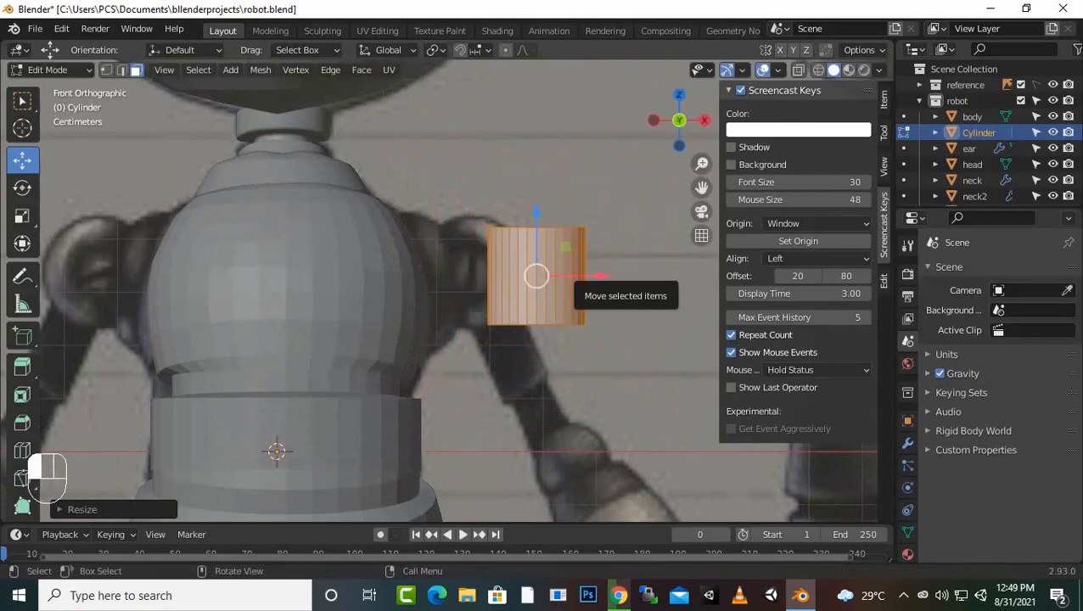
drag(536, 276, 498, 276)
Step: Rotate the shoulder cylinder 90° about the Y axis and shift it slightly along X toward the torso
text(r)
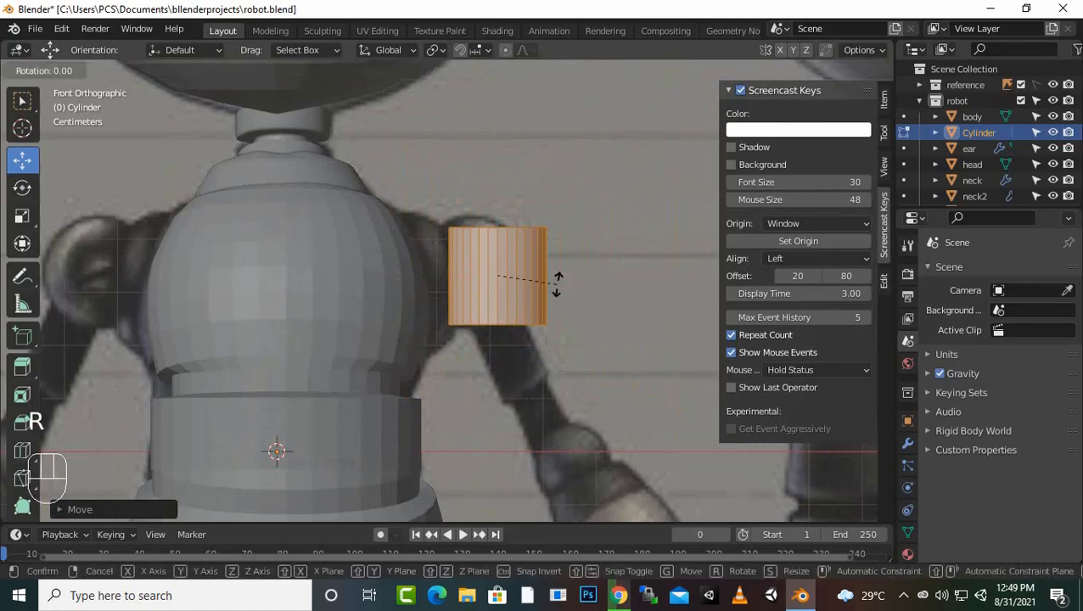
text(y90)
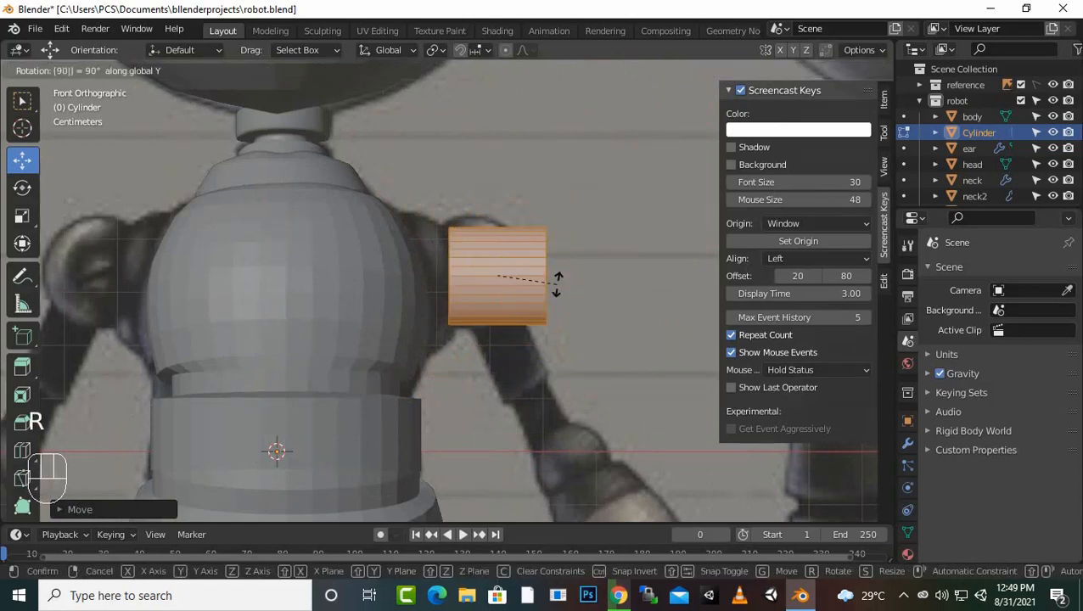
key(Return)
drag(561, 276, 541, 276)
click(586, 316)
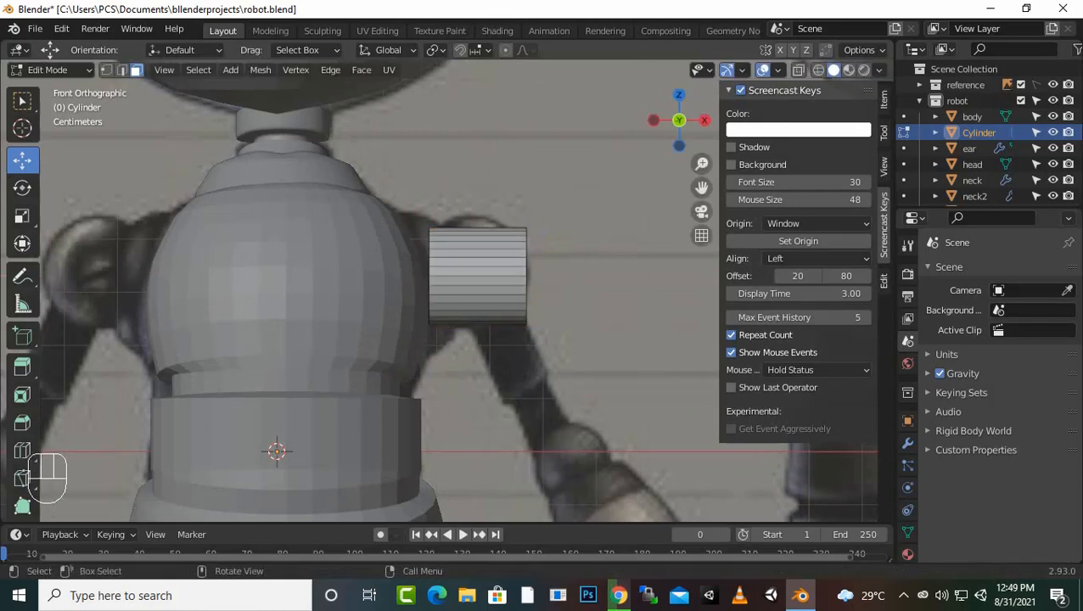
Step: Select the entire shoulder cylinder and scale it up uniformly by about 1.37
click(476, 272)
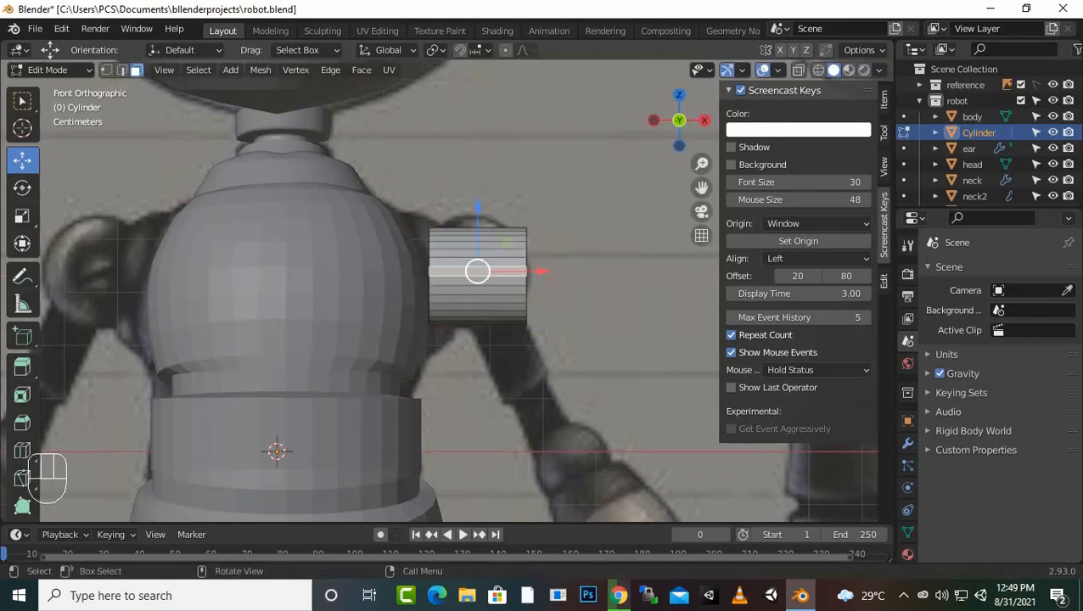
key(a)
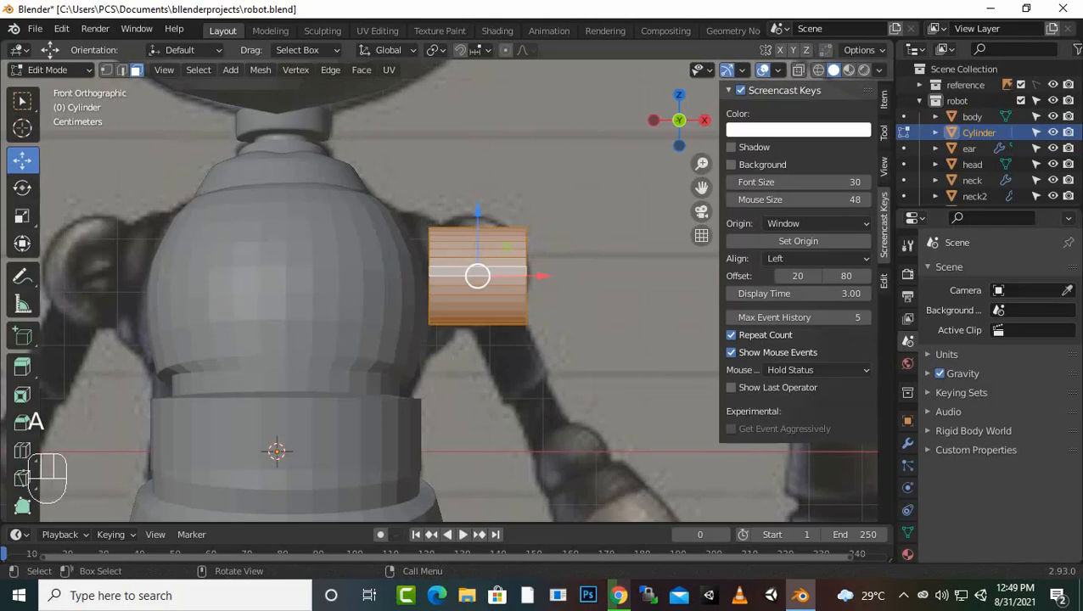
key(s)
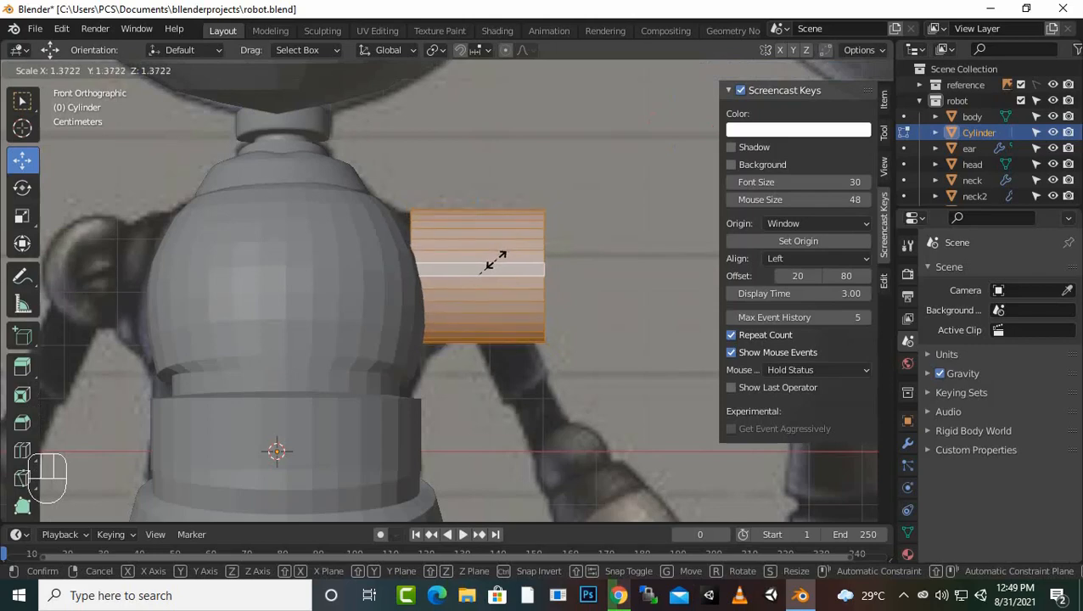
click(494, 259)
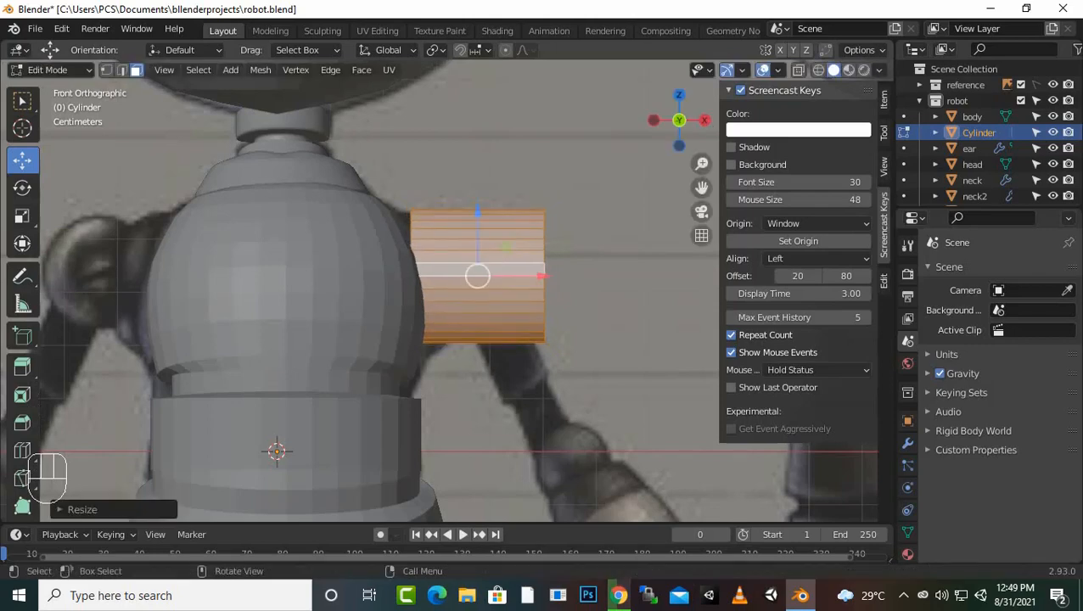
Step: Flatten the shoulder cylinder to about 0.36 along X and move it along X toward the torso
key(s)
key(x)
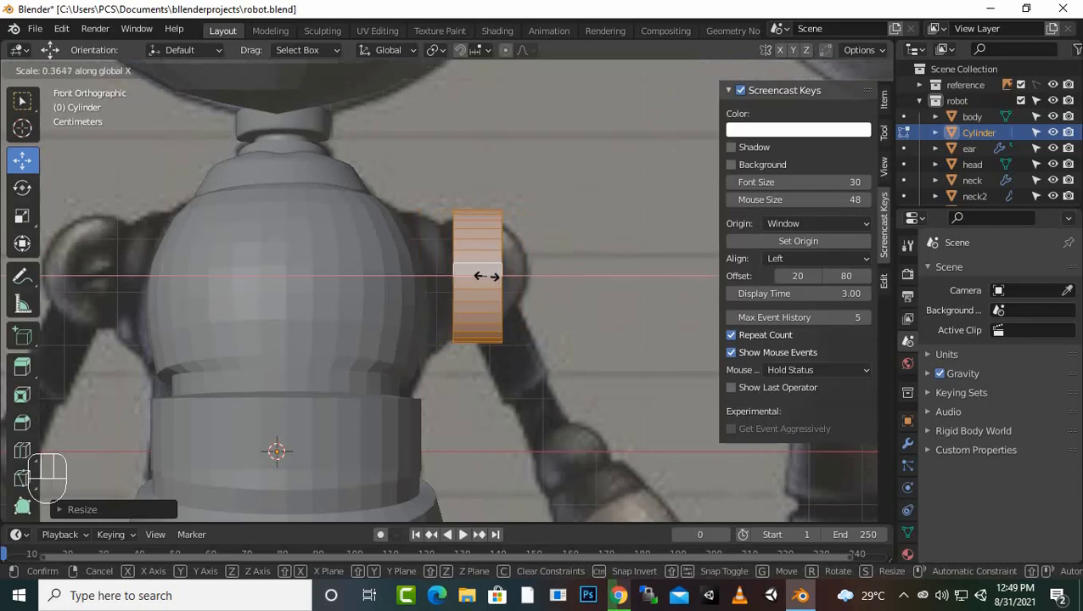
click(485, 276)
drag(480, 278, 459, 275)
key(Tab)
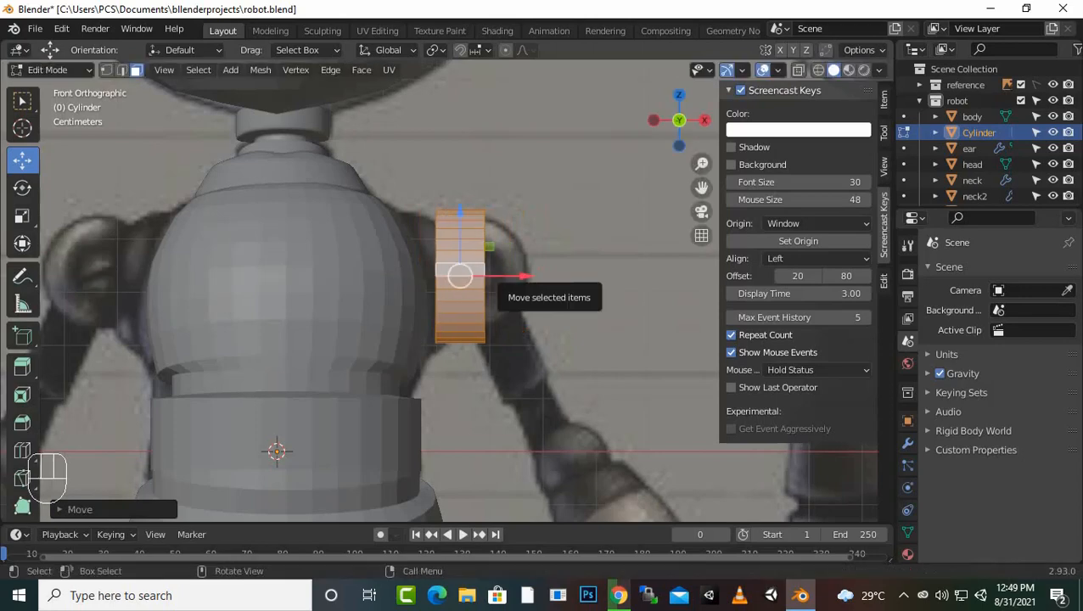
Step: Tilt the shoulder disc counterclockwise in front view to follow the torso's slope and shift it along X against the body
key(r)
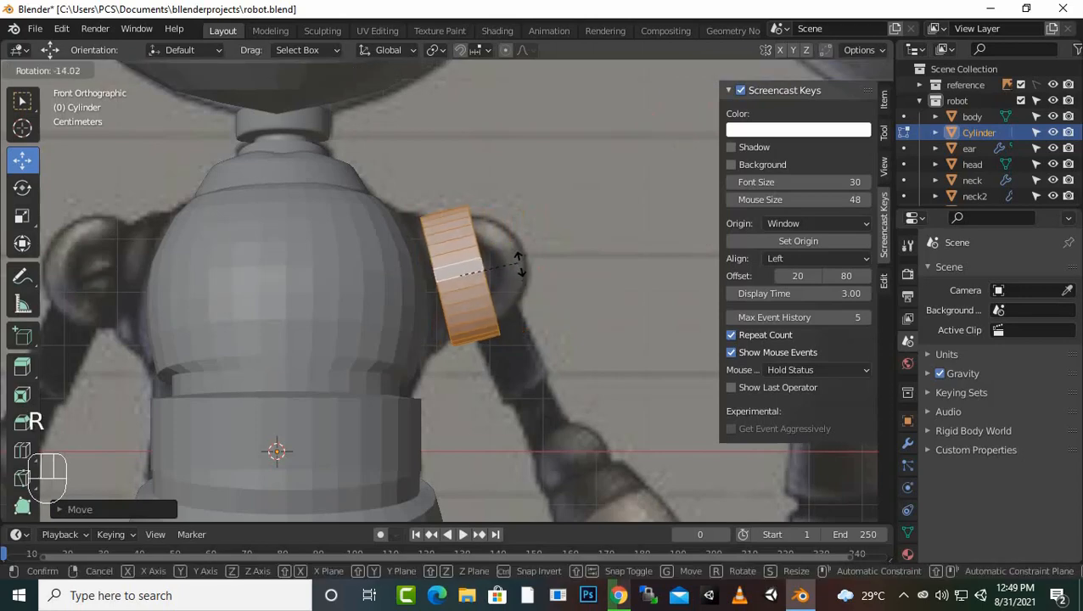
click(518, 267)
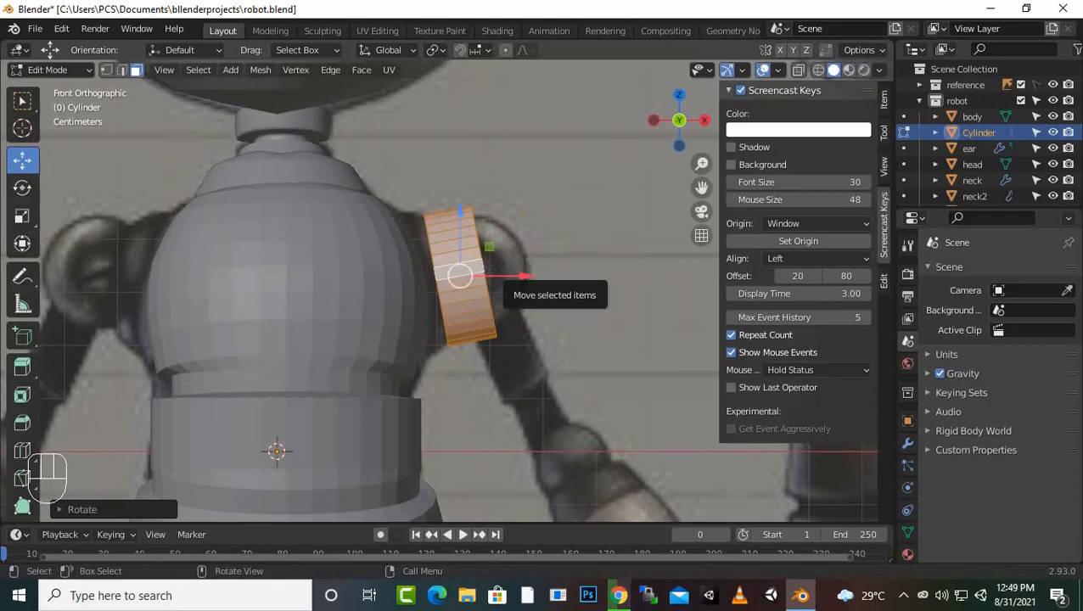
drag(513, 275, 494, 275)
click(552, 264)
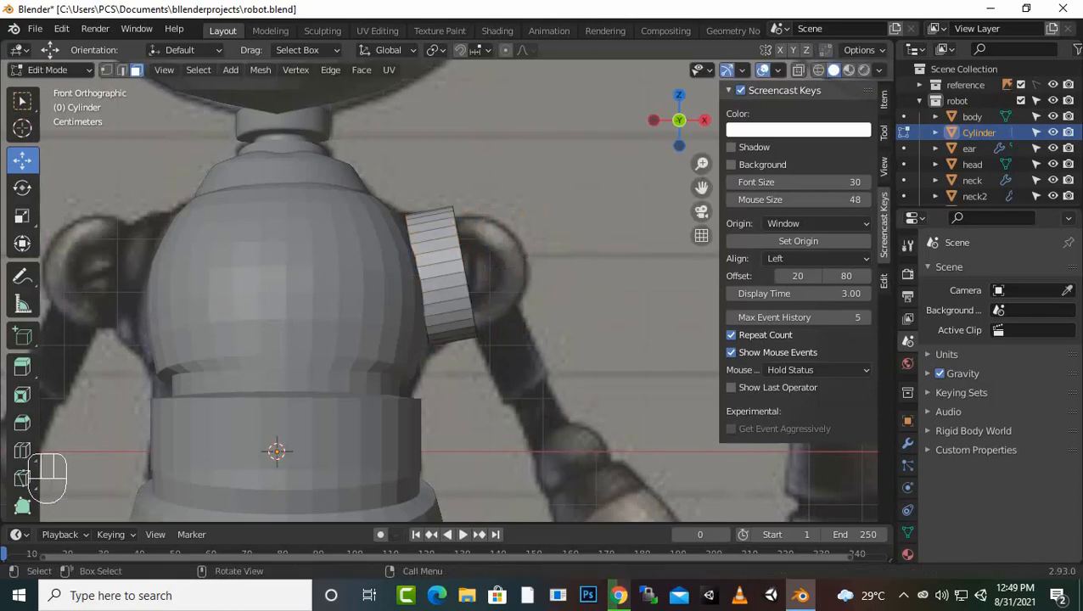
Step: In the right side view with wireframe shading, move the whole shoulder disc along negative Y toward the reference joint
key(KP_3)
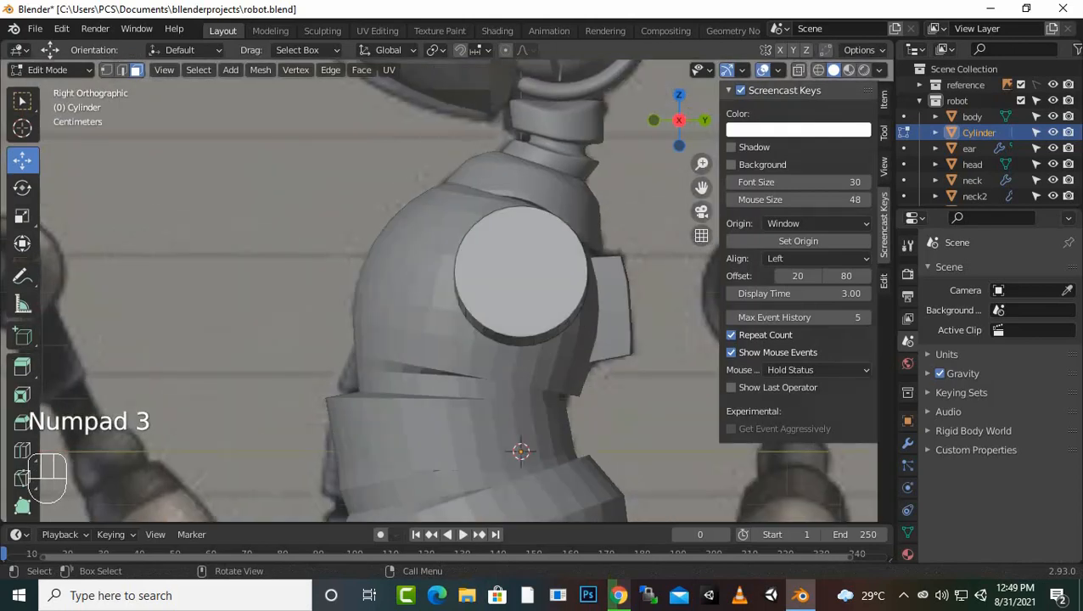
scroll(440, 270, down, 3)
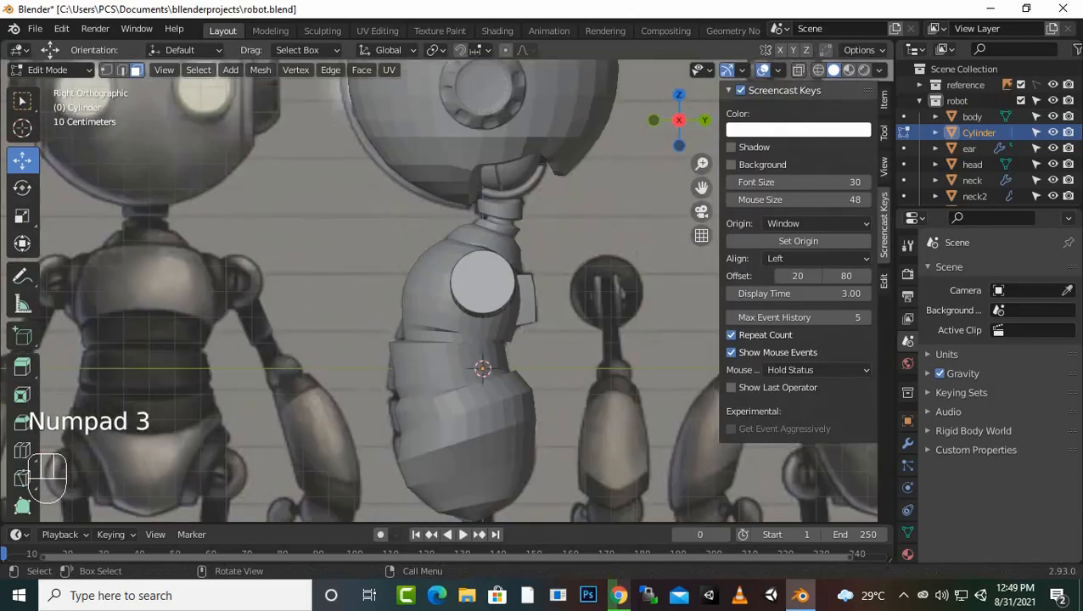
scroll(440, 270, up, 2)
key(alt+z)
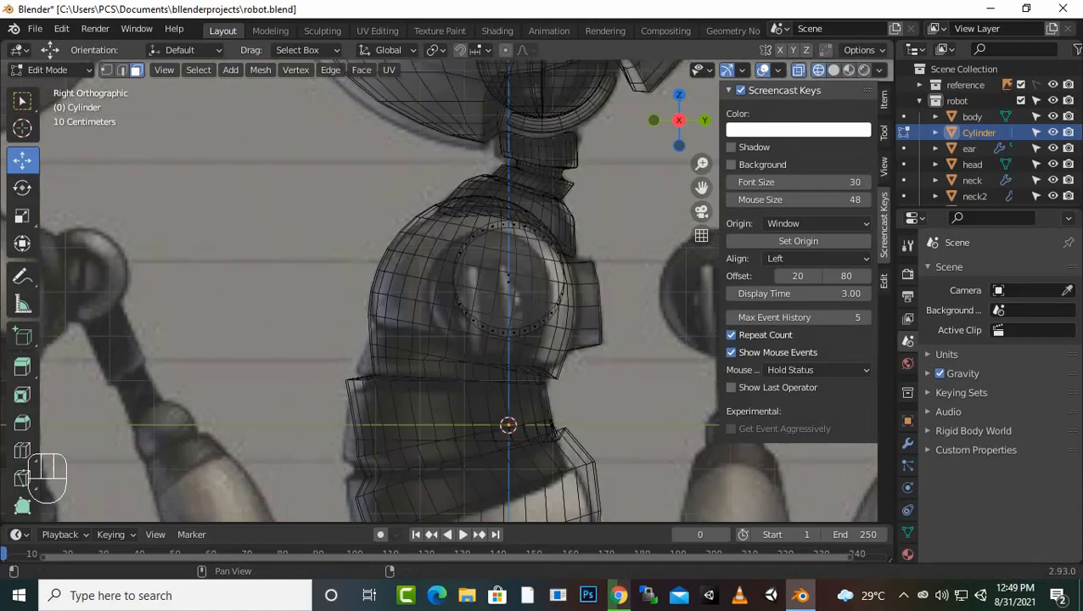
scroll(440, 270, up, 4)
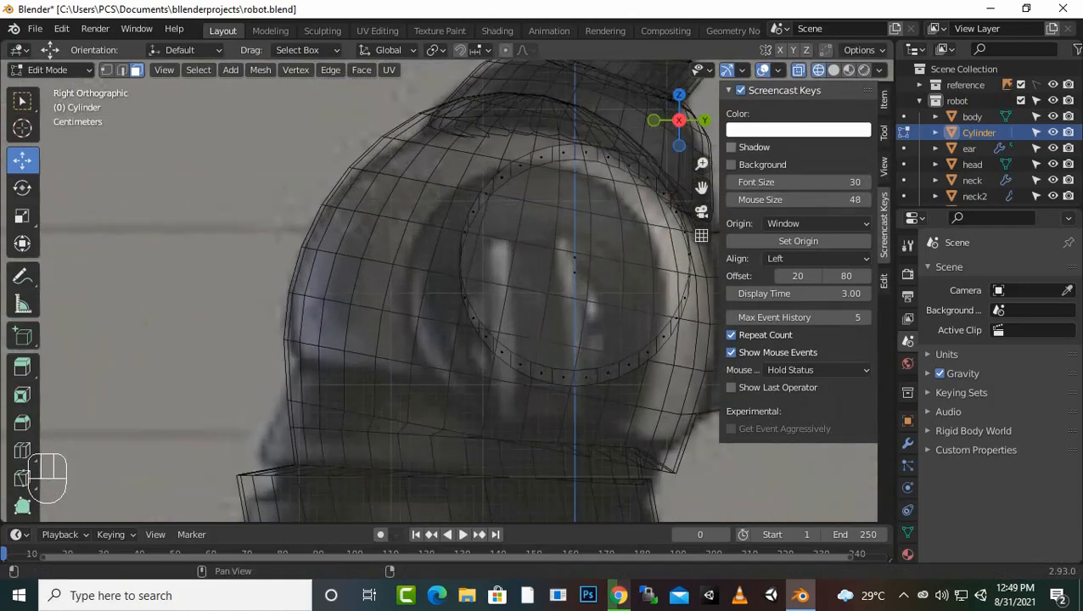
click(628, 363)
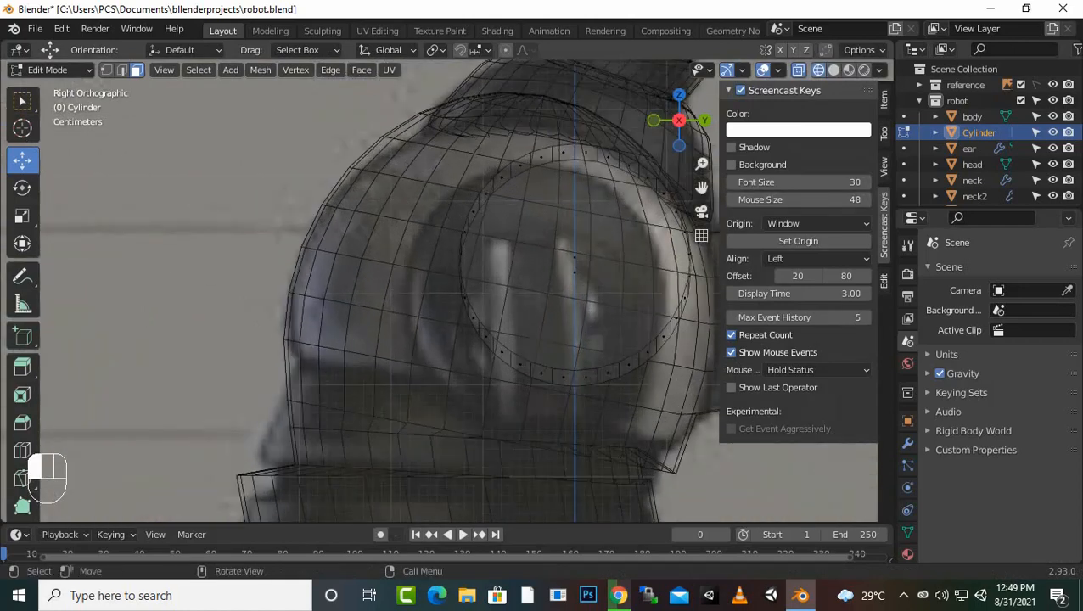
key(a)
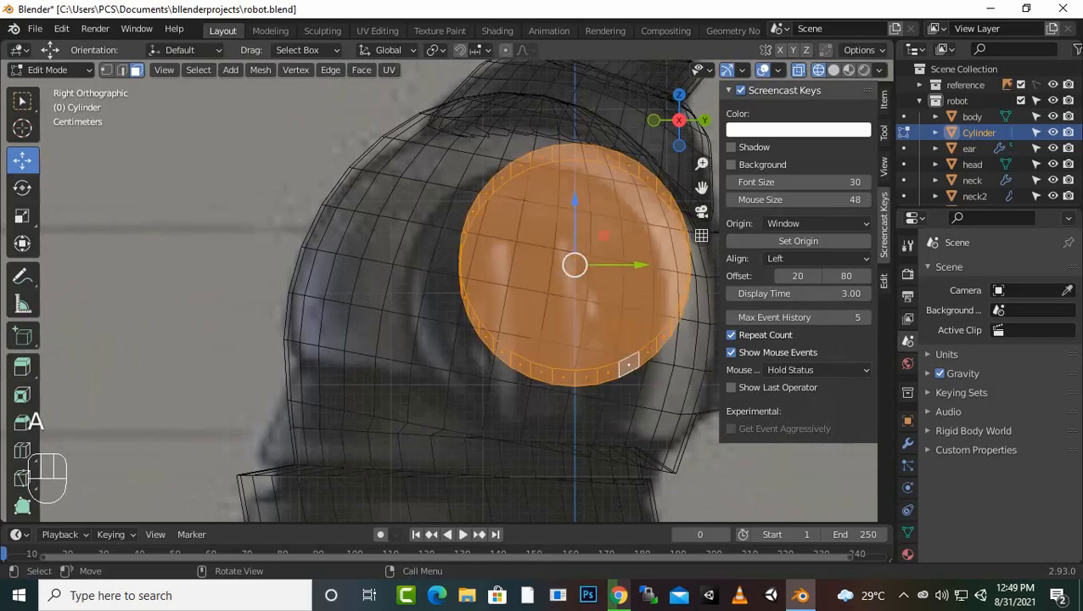
drag(641, 265, 607, 265)
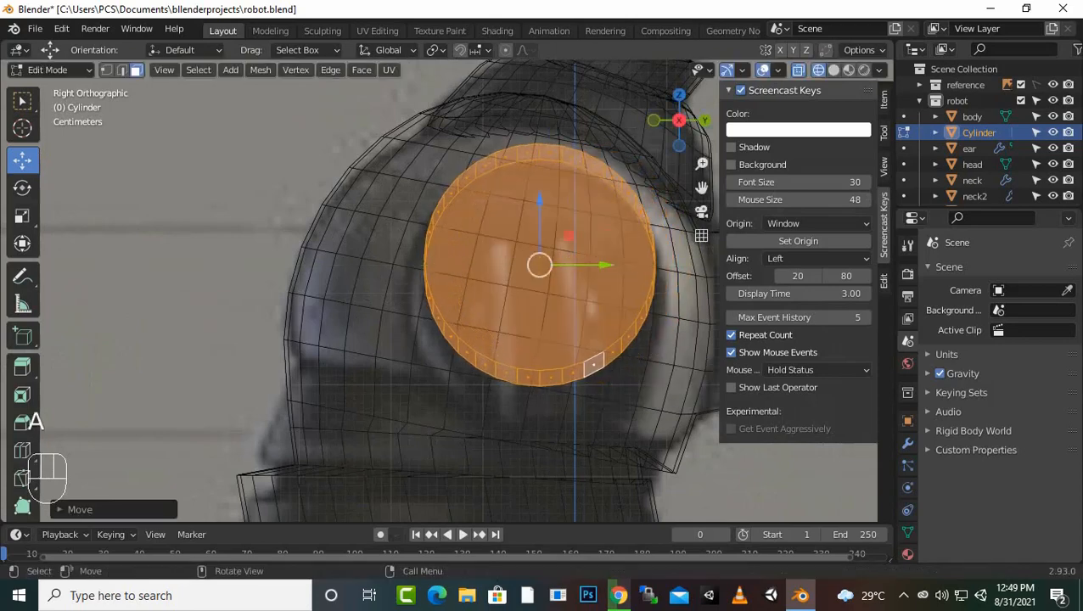
Step: Lower the shoulder disc about 0.028 m along Z and scale it up by about 1.08 to match the reference joint
key(g)
key(z)
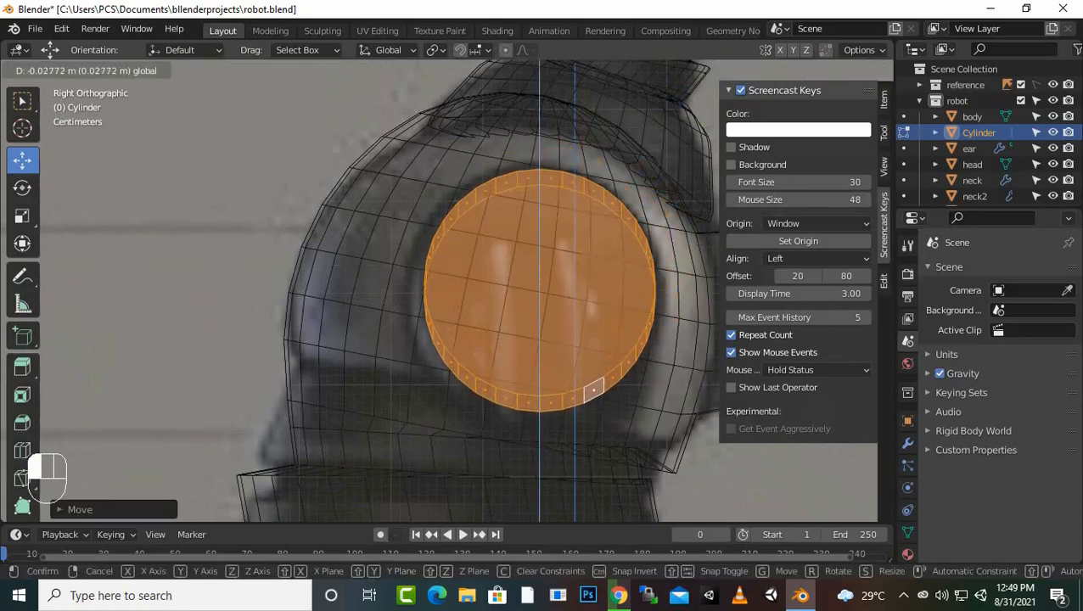
click(592, 389)
key(s)
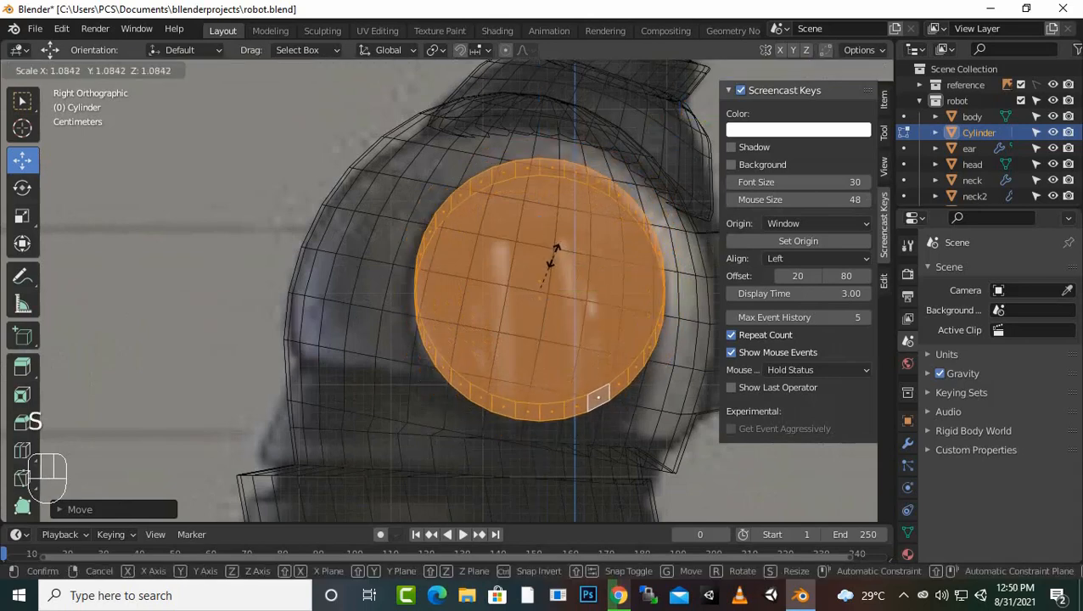
click(554, 253)
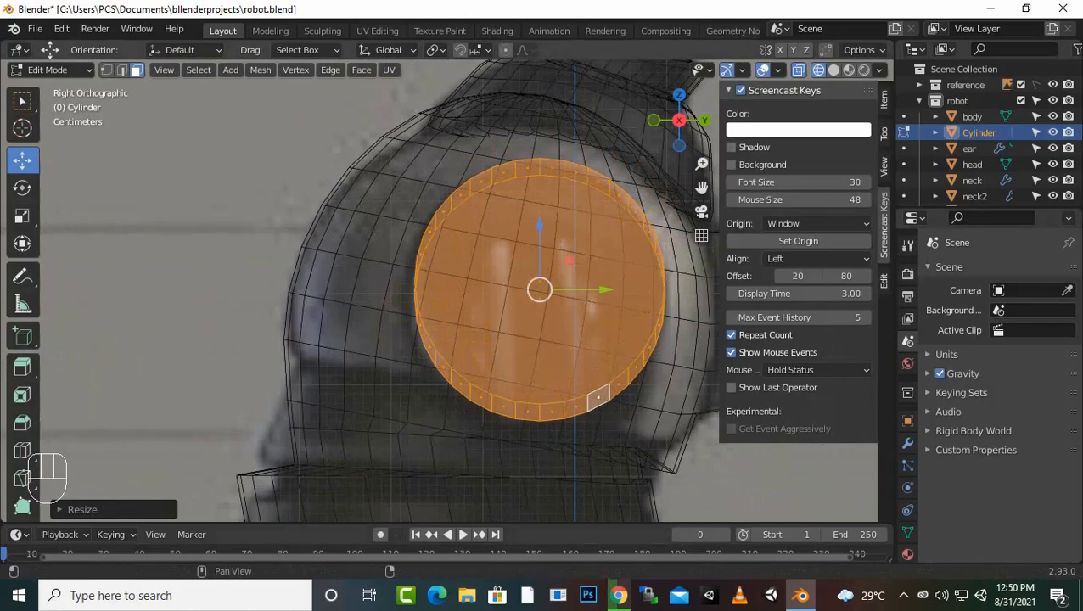
Step: In the front view with solid shading, raise the shoulder disc slightly along Z and switch to vertex selection
key(KP_1)
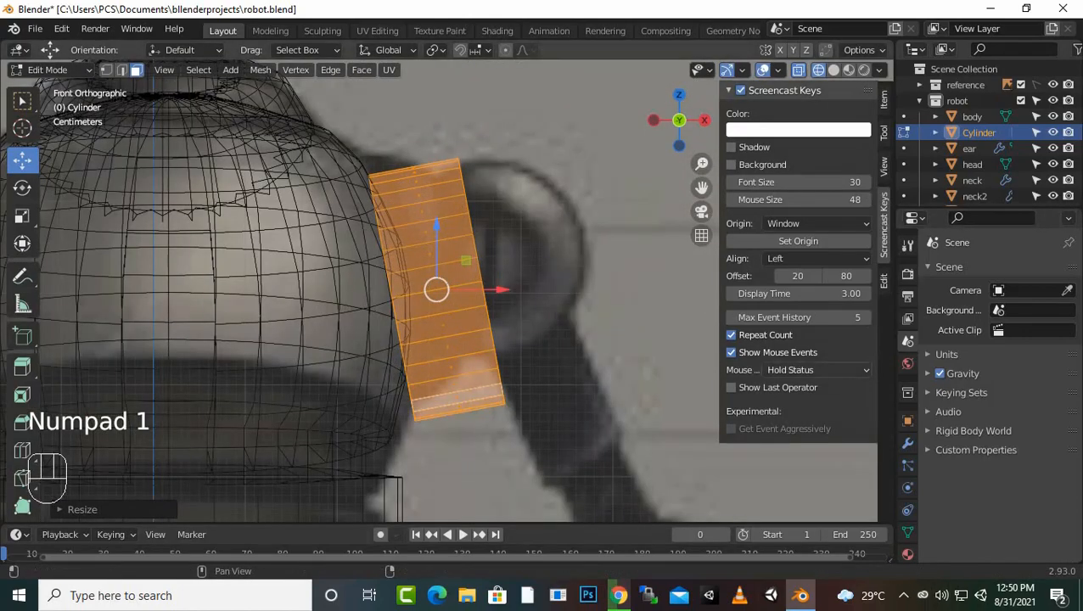
click(833, 70)
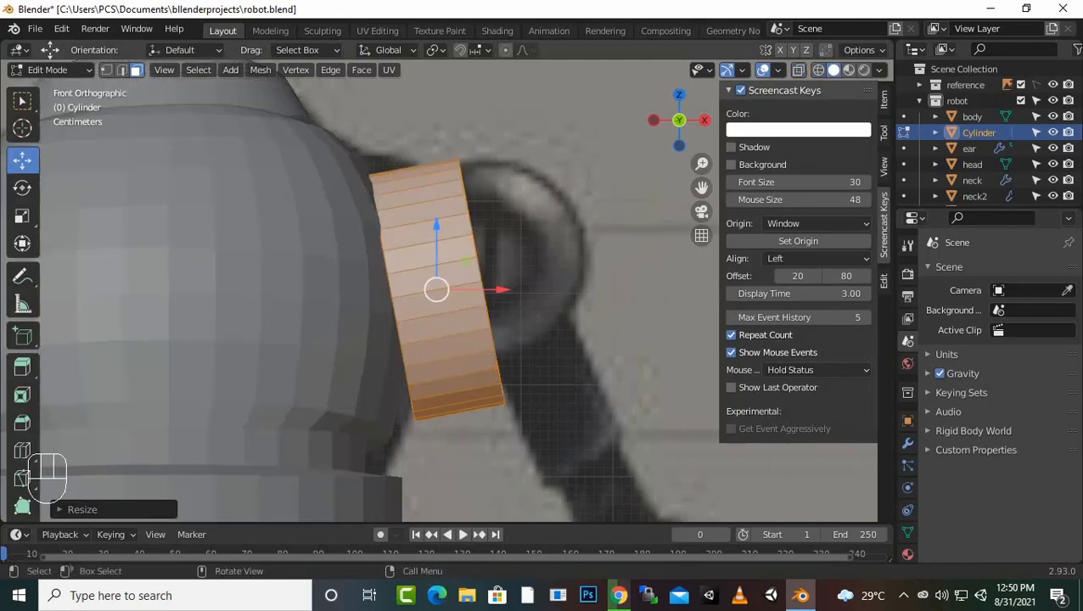
drag(437, 238, 436, 222)
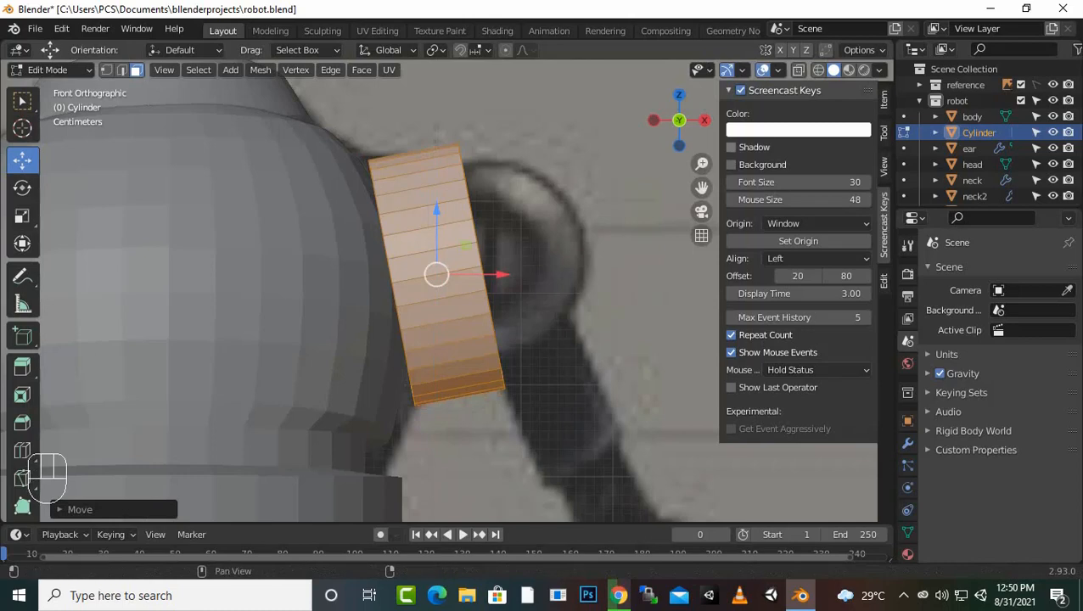
key(1)
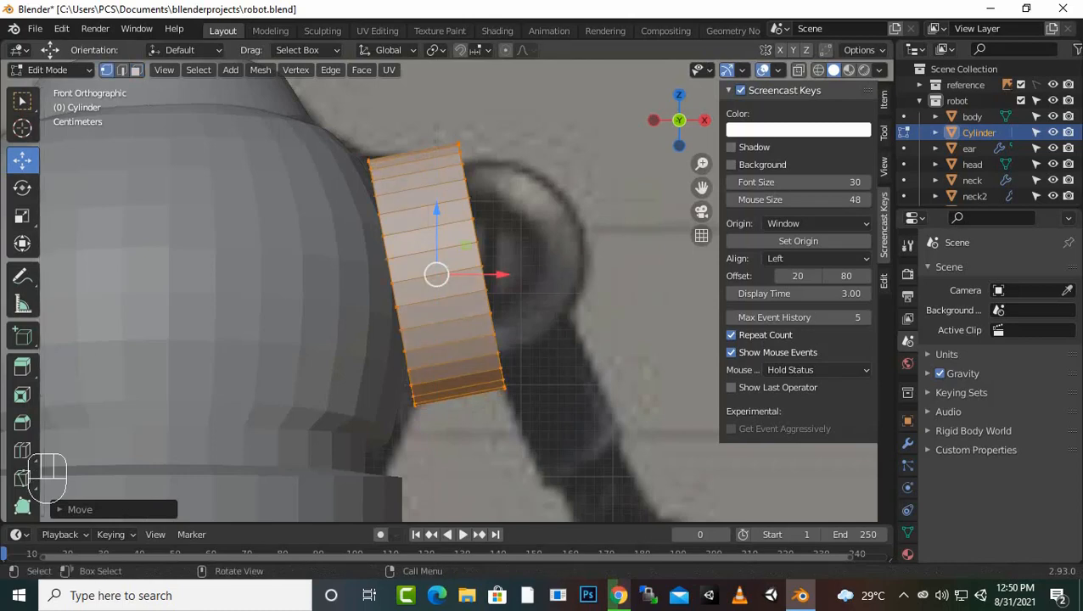
Step: Select the middle vertex on the shoulder disc's body-side rim and enable proportional editing with Smooth falloff
click(391, 283)
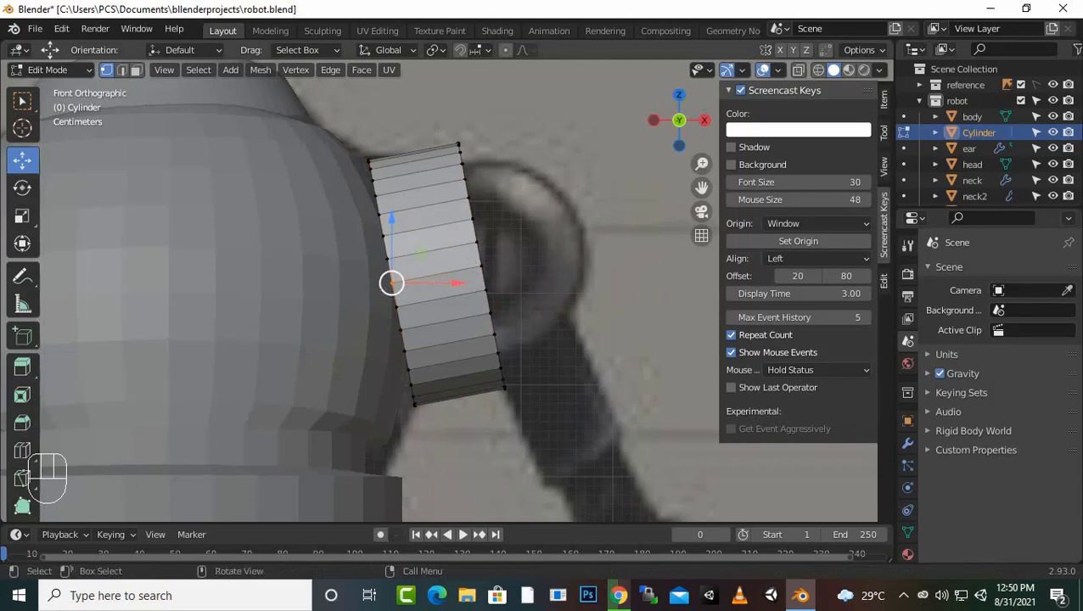
key(o)
click(525, 49)
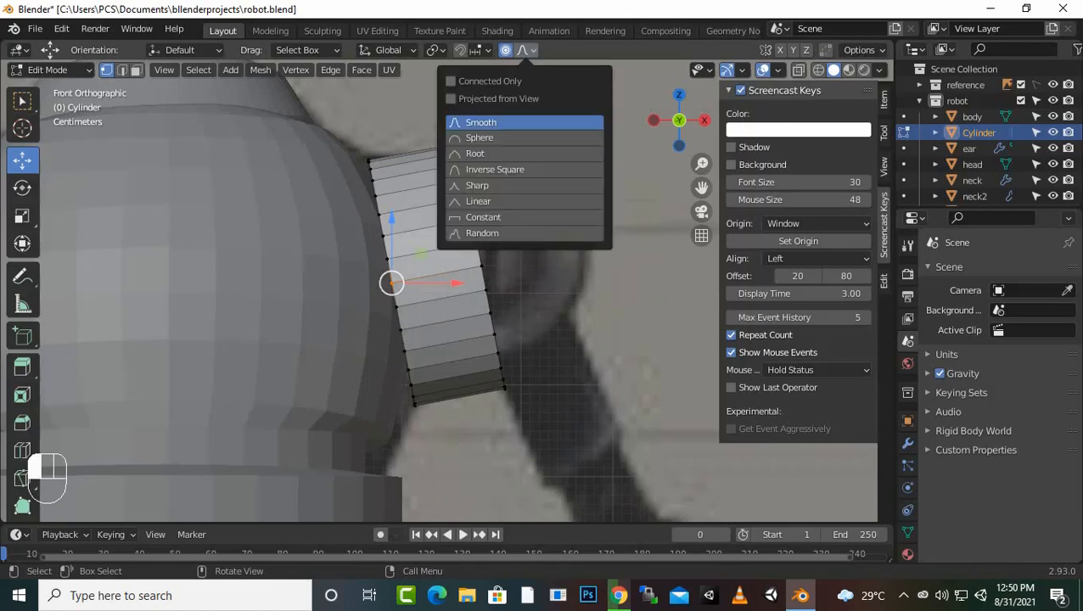
click(481, 122)
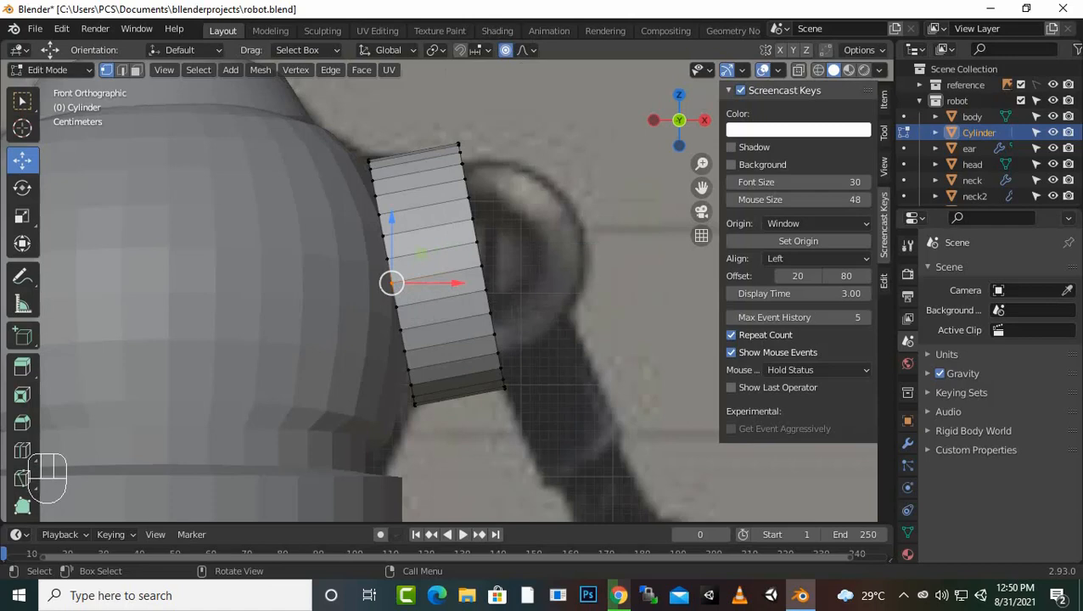
Step: Try moving the body-side vertex outward from the torso with proportional editing, and undo the move
key(g)
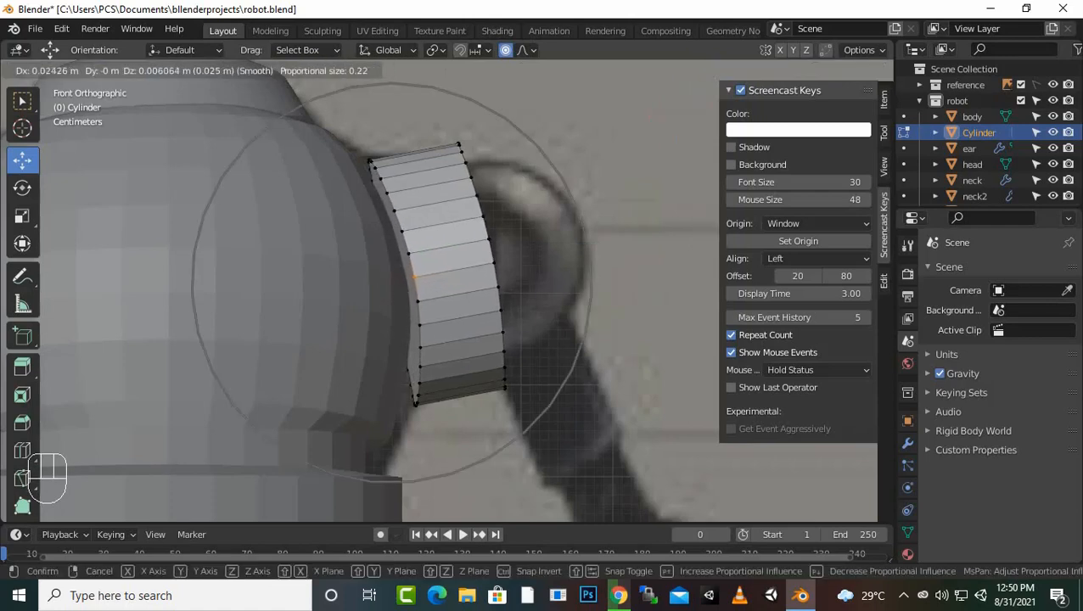
click(411, 276)
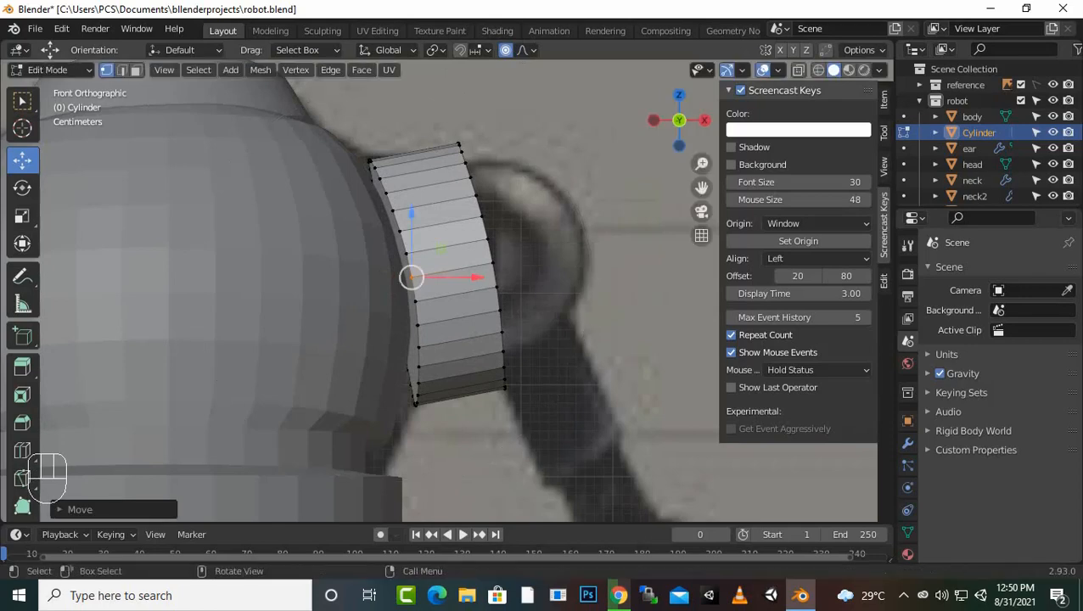
key(ctrl+z)
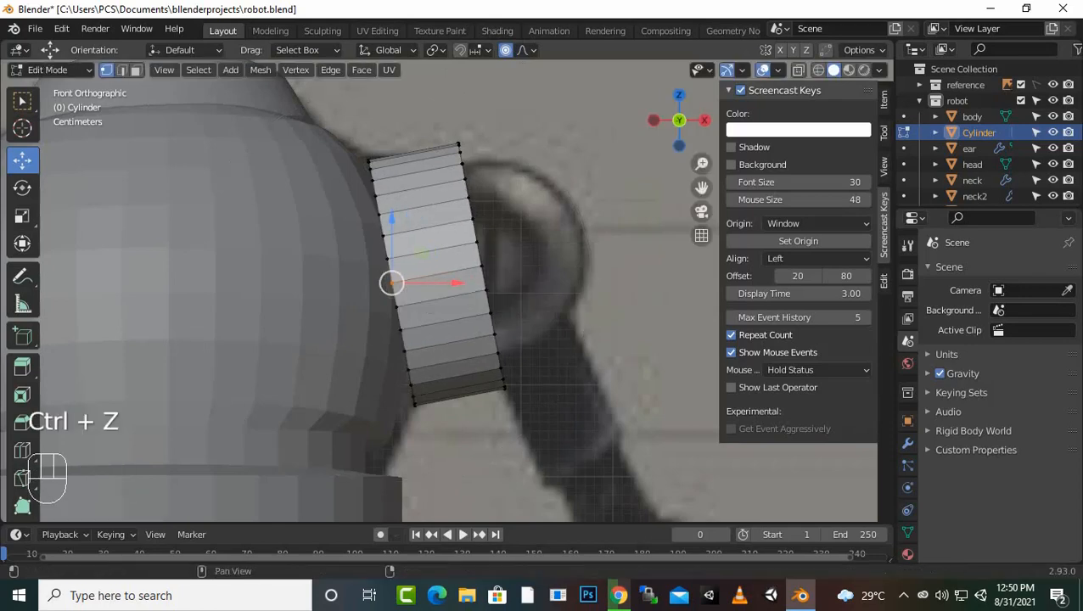
Step: With wireframe shading, move the body-side middle vertices about 0.027 m along X and slightly upward using proportional editing to curve the disc around the torso
click(819, 70)
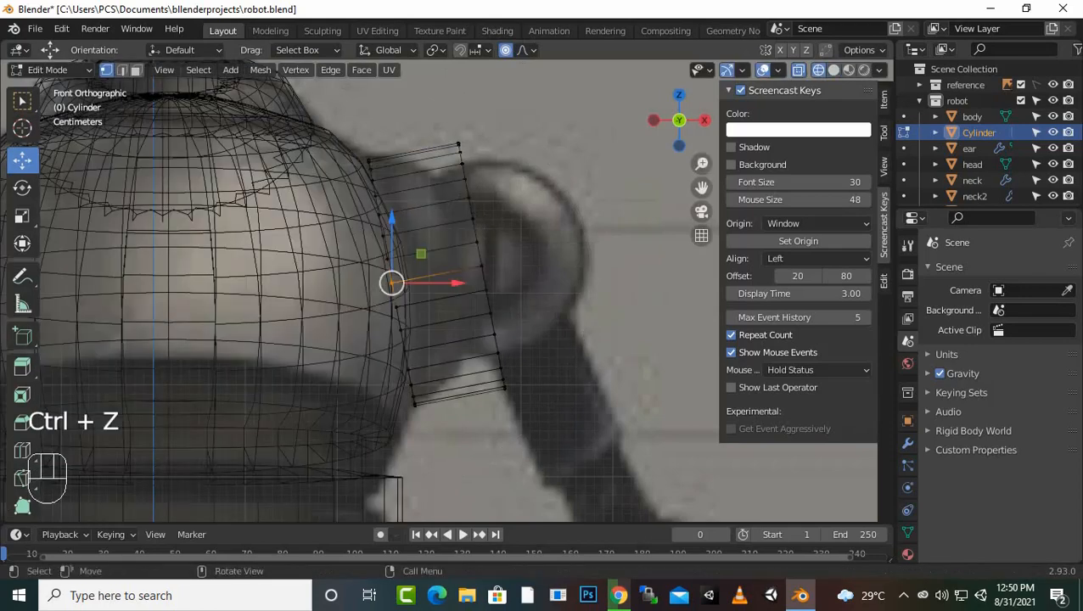
drag(392, 283, 348, 265)
key(ctrl+z)
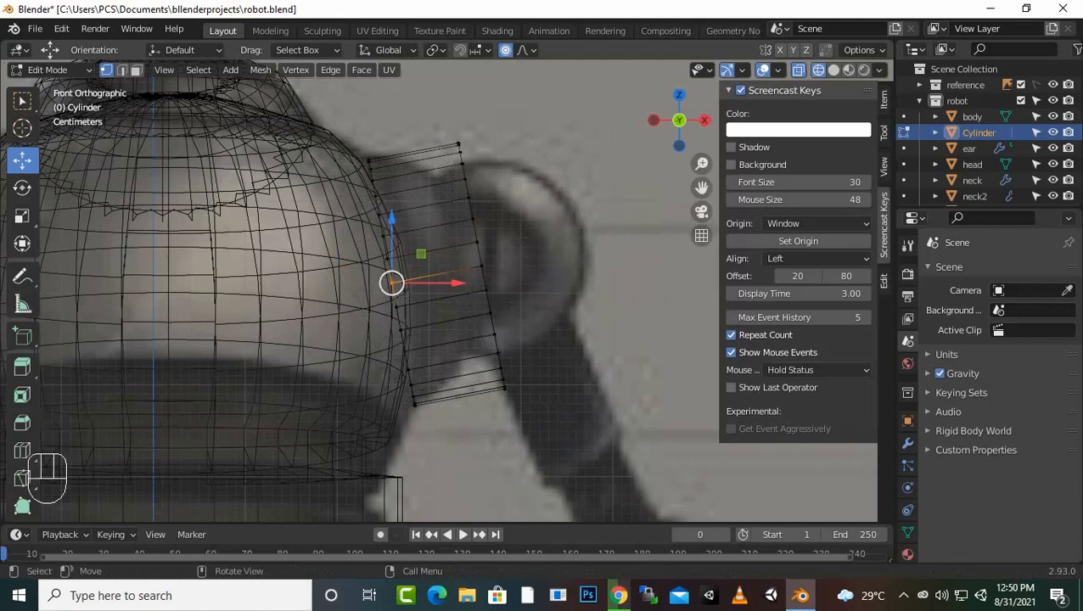
key(g)
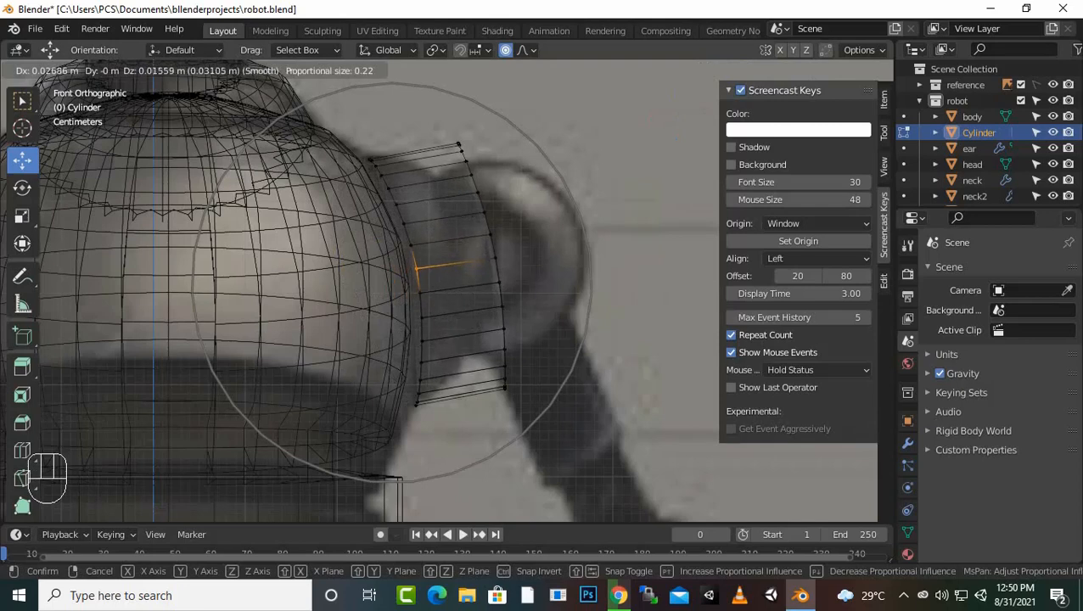
click(472, 261)
Step: Move the middle vertices of the disc's outer rim slightly outward with proportional editing and return to solid shading
drag(518, 251, 477, 271)
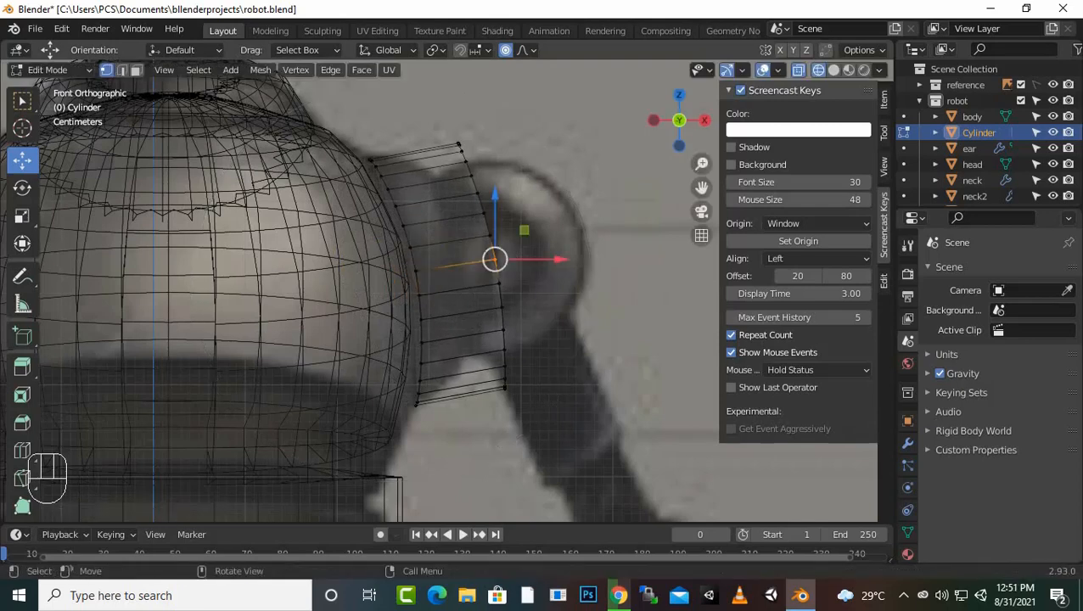
key(g)
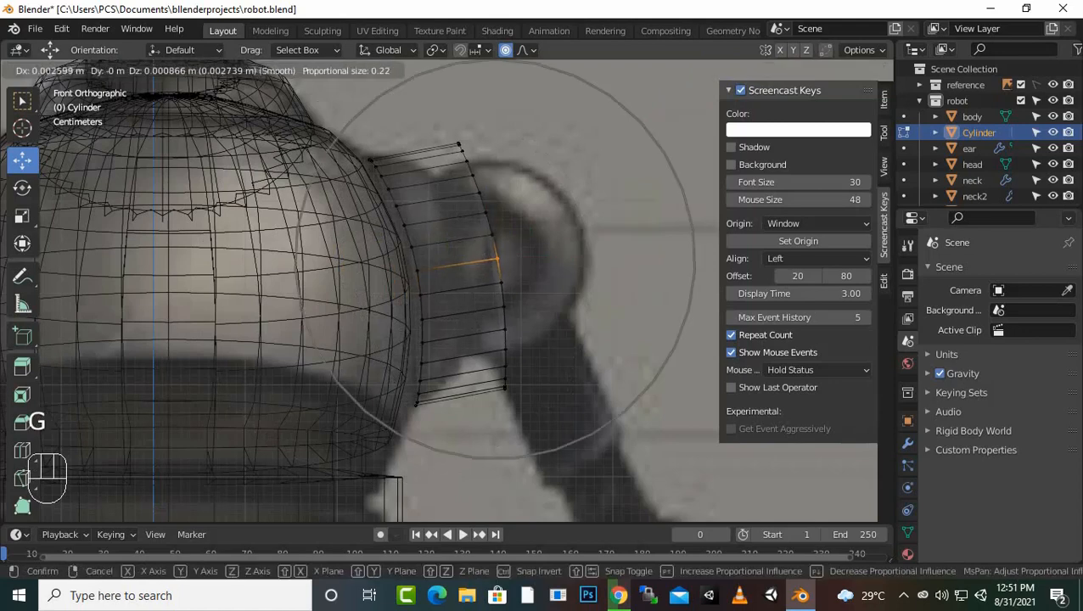
click(487, 268)
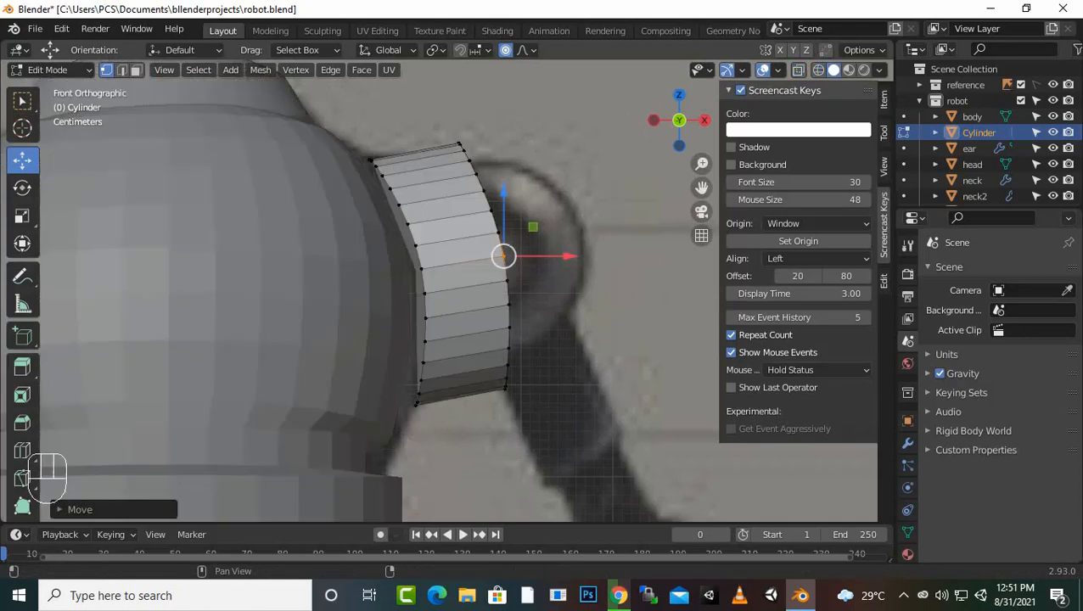
click(833, 70)
Step: Try pulling the outer-rim vertices back toward the torso along X with proportional editing, and undo the changes
drag(560, 255, 532, 256)
click(577, 272)
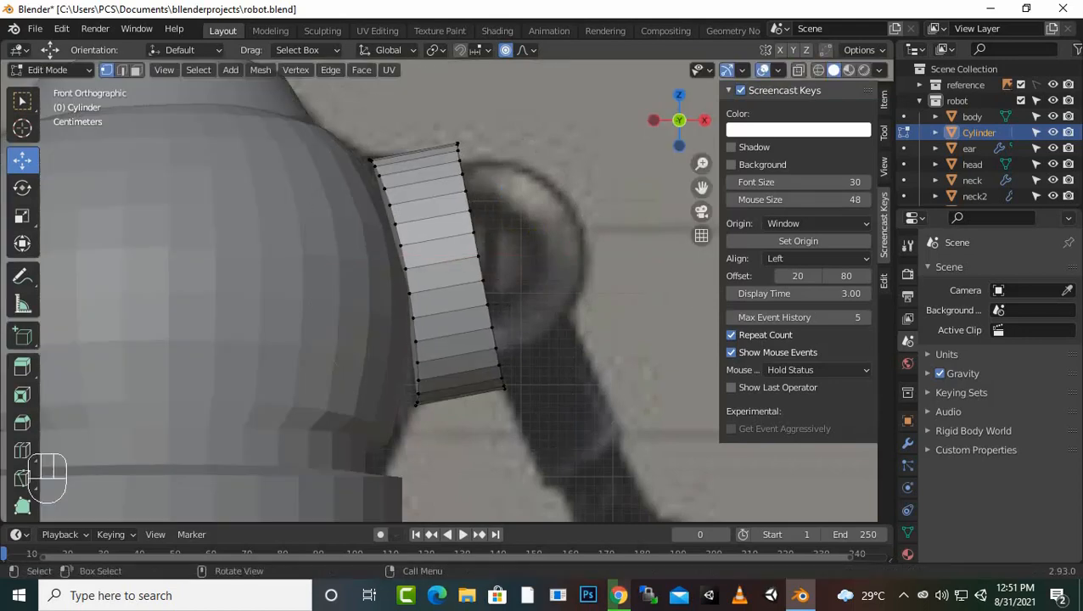
key(ctrl+z)
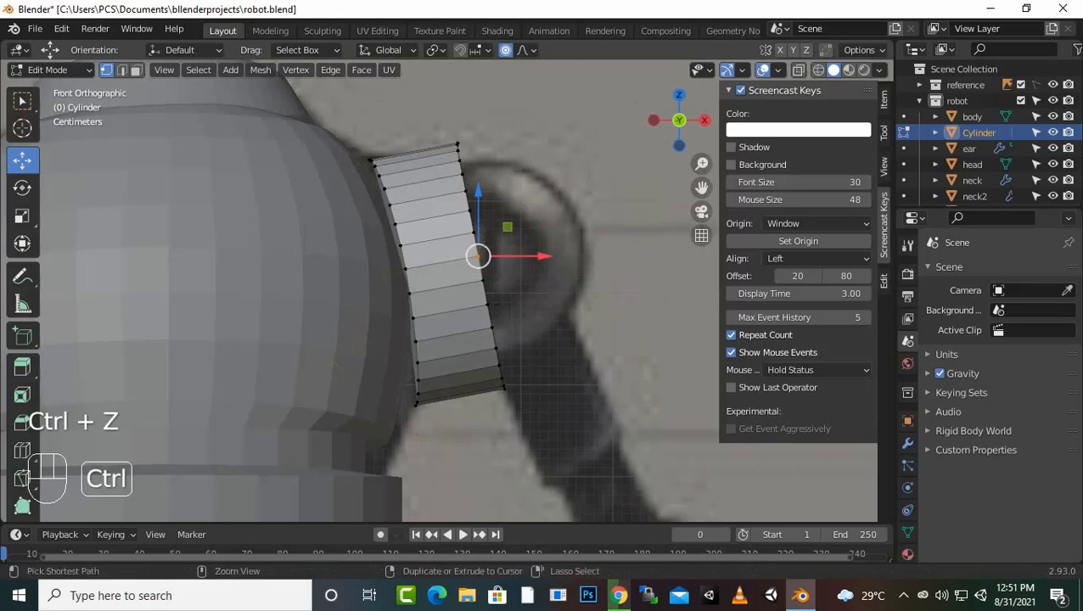
key(ctrl+z)
Step: Turn off proportional editing and shift the whole shoulder disc slightly along negative X into the torso
click(505, 49)
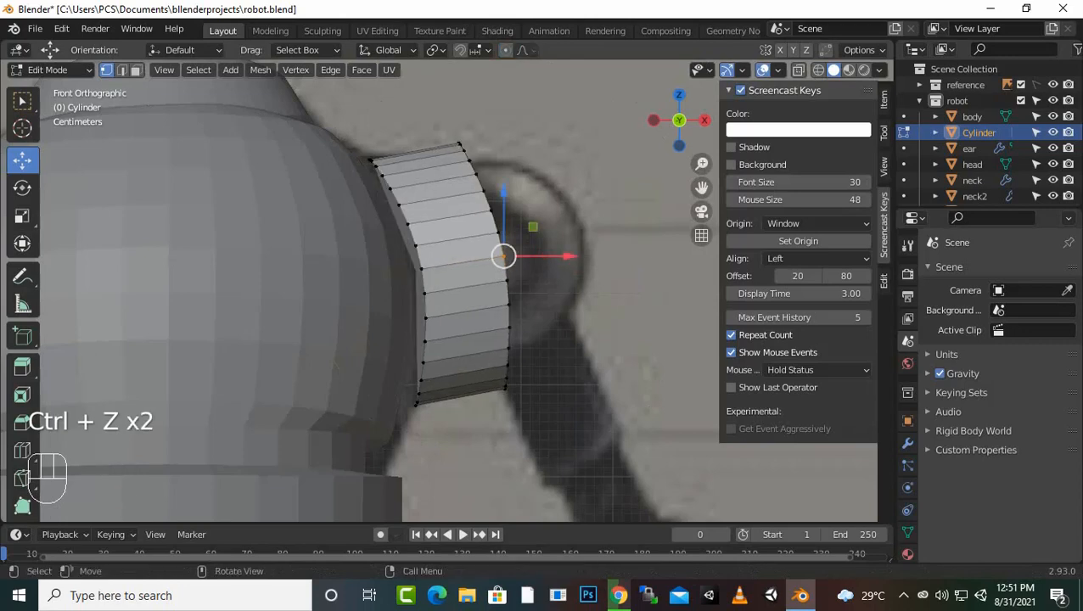
drag(548, 255, 541, 256)
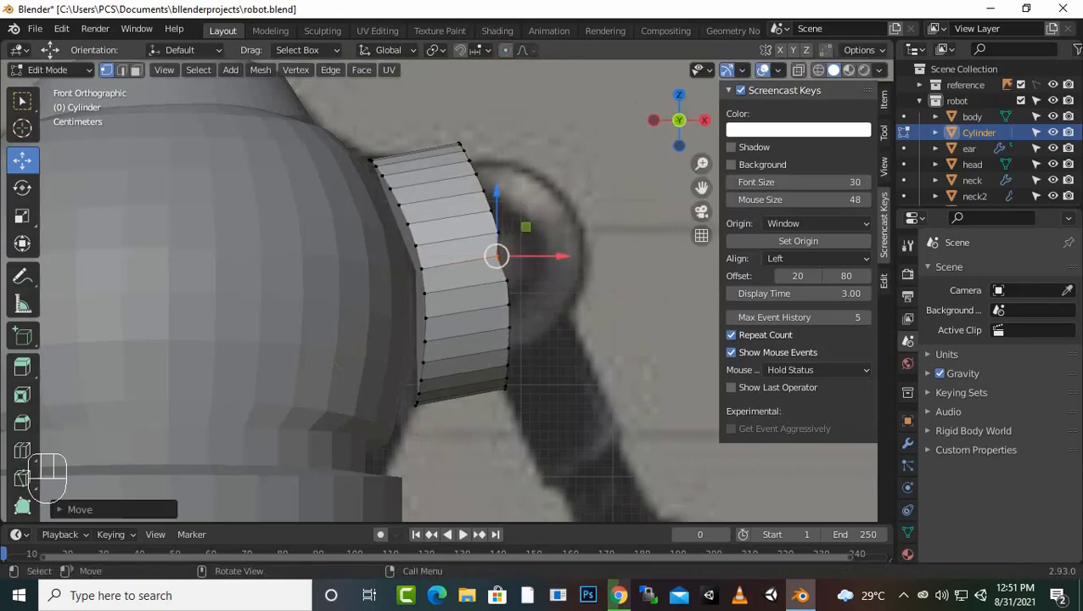
key(ctrl+z)
key(a)
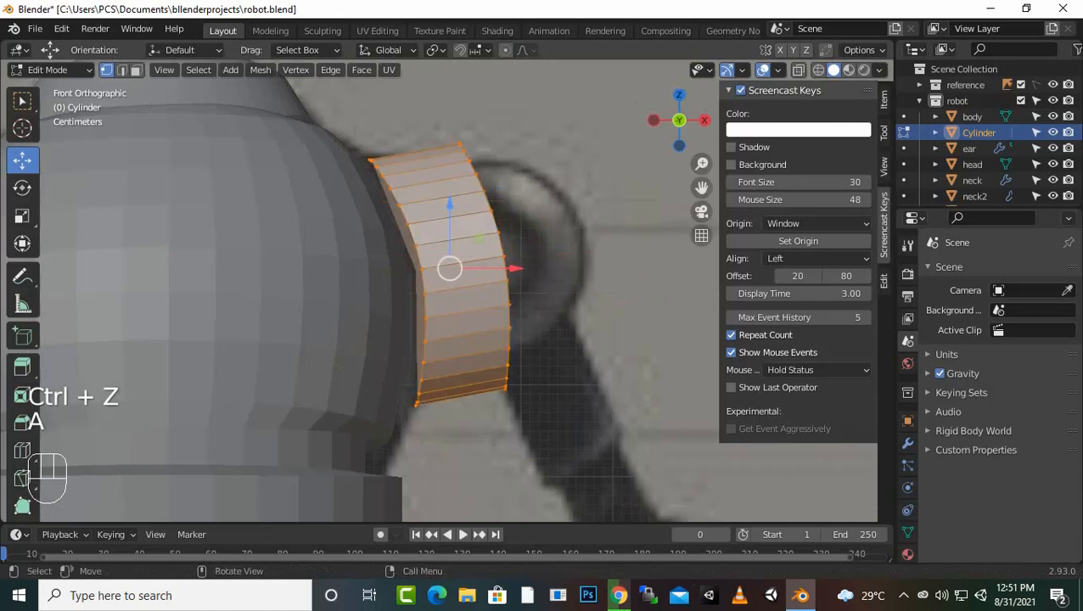
mouse_move(509, 268)
mouse_down()
mouse_move(473, 268)
mouse_move(504, 269)
mouse_up()
Step: Select the outer rim loop of the shoulder disc and extrude it inward, scaled to about 0.8
click(498, 258)
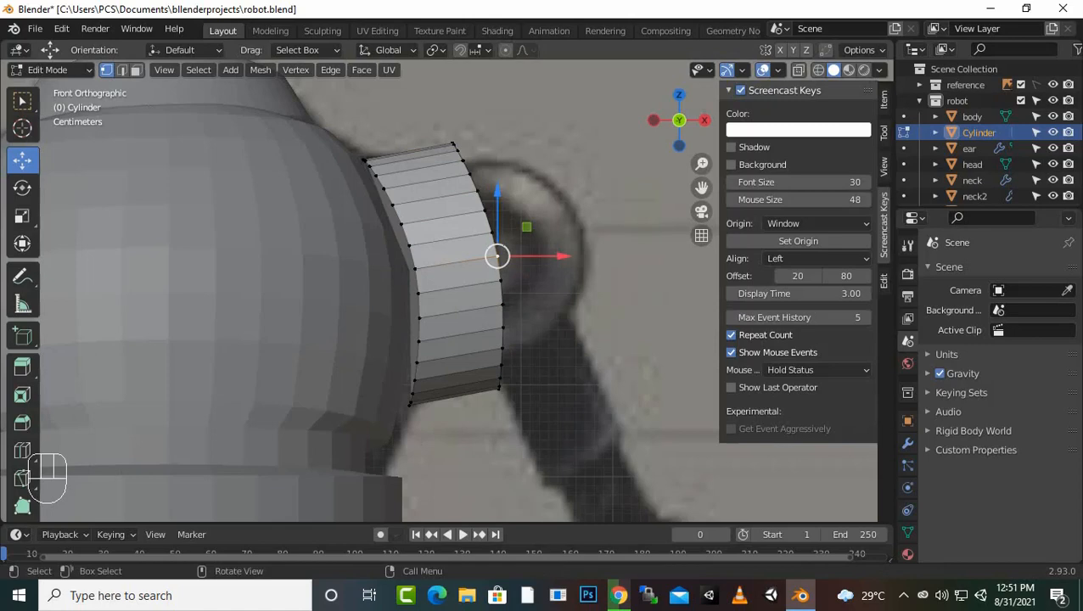
alt+click(500, 268)
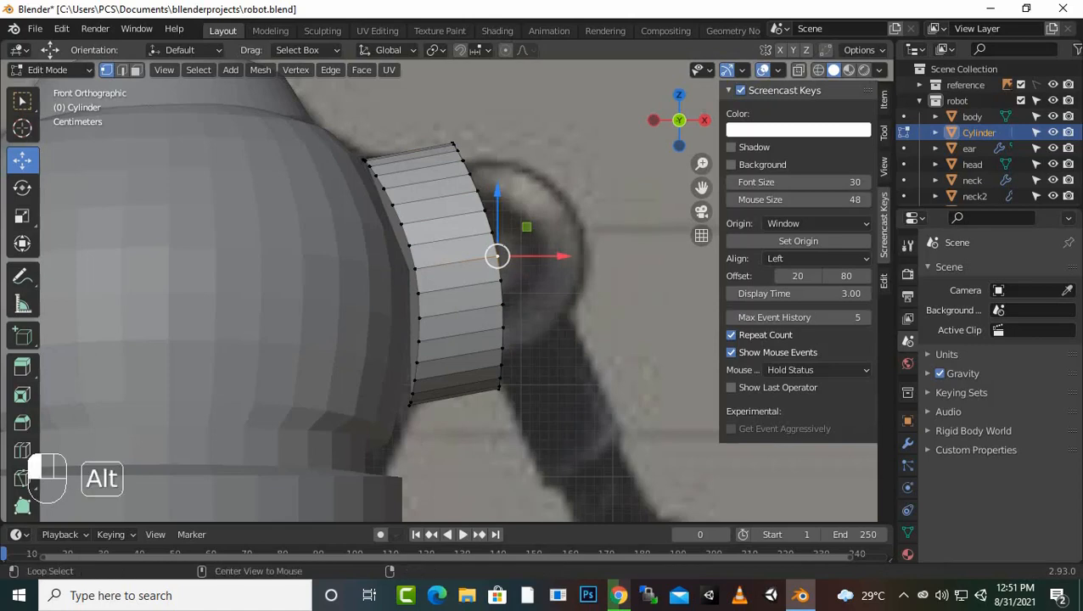
middle_click(501, 268)
scroll(439, 302, up, 4)
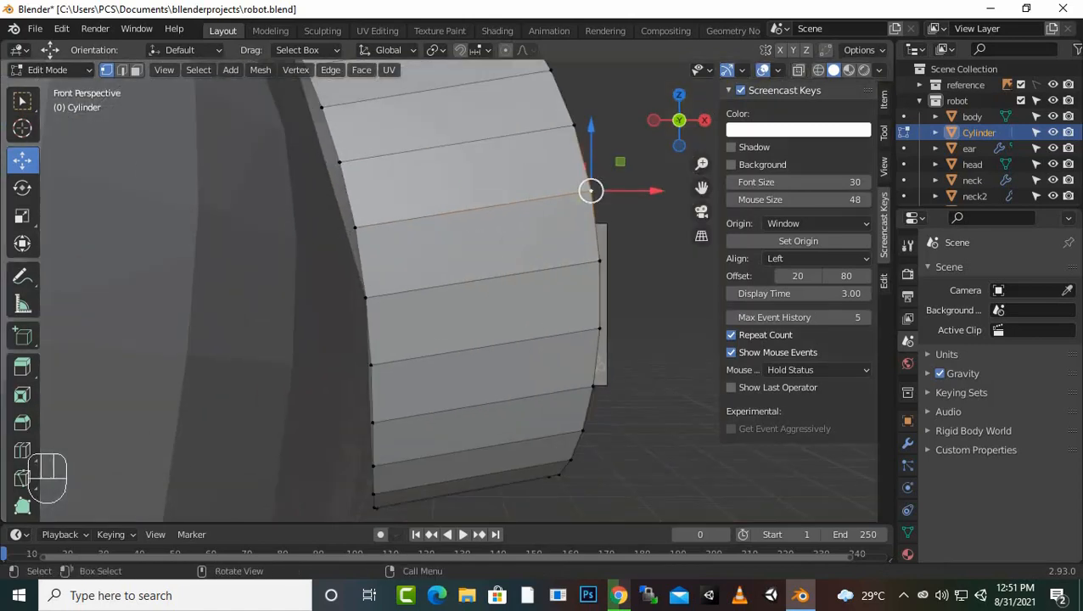
middle_drag(509, 267, 505, 266)
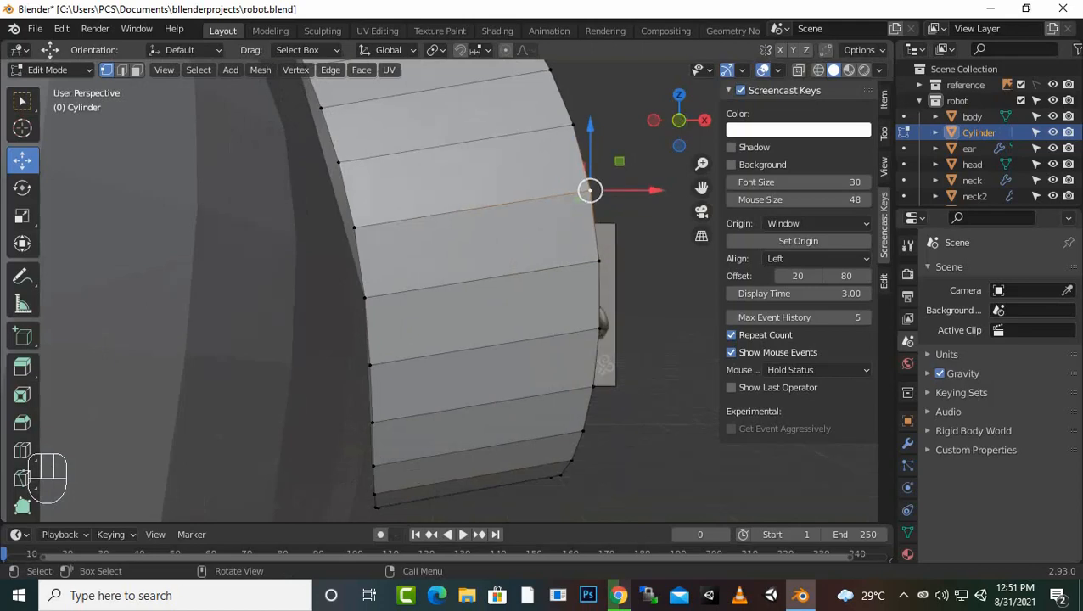
scroll(590, 190, down, 3)
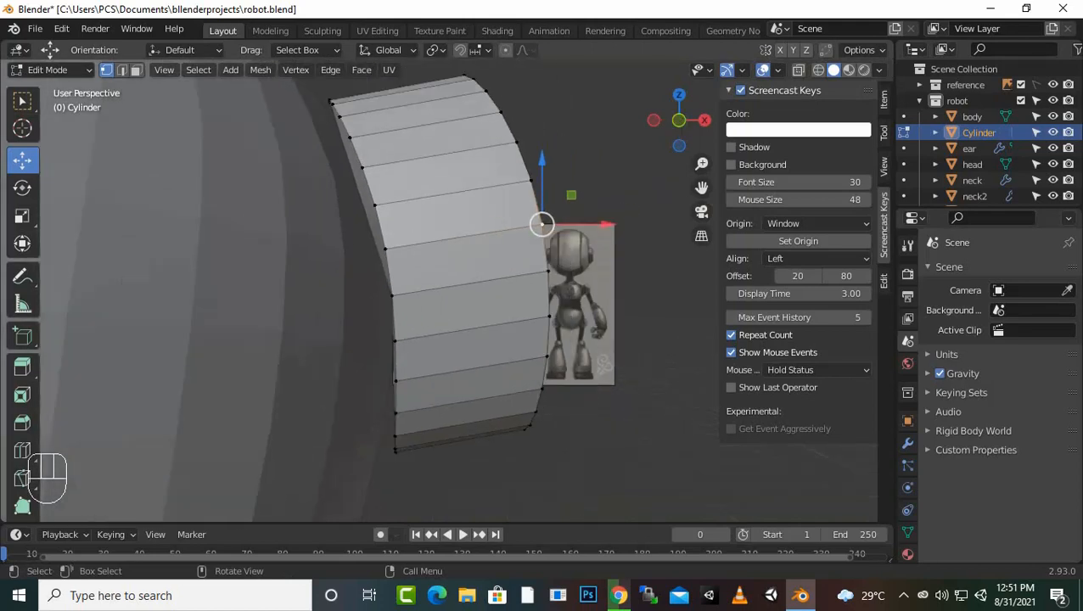
middle_drag(524, 236, 429, 259)
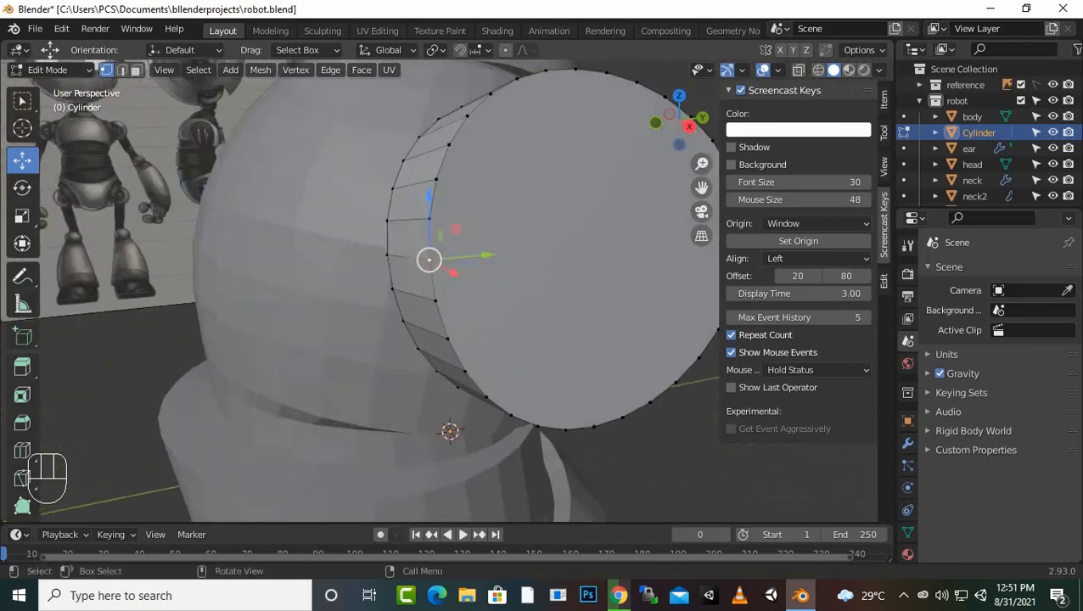
alt+click(485, 396)
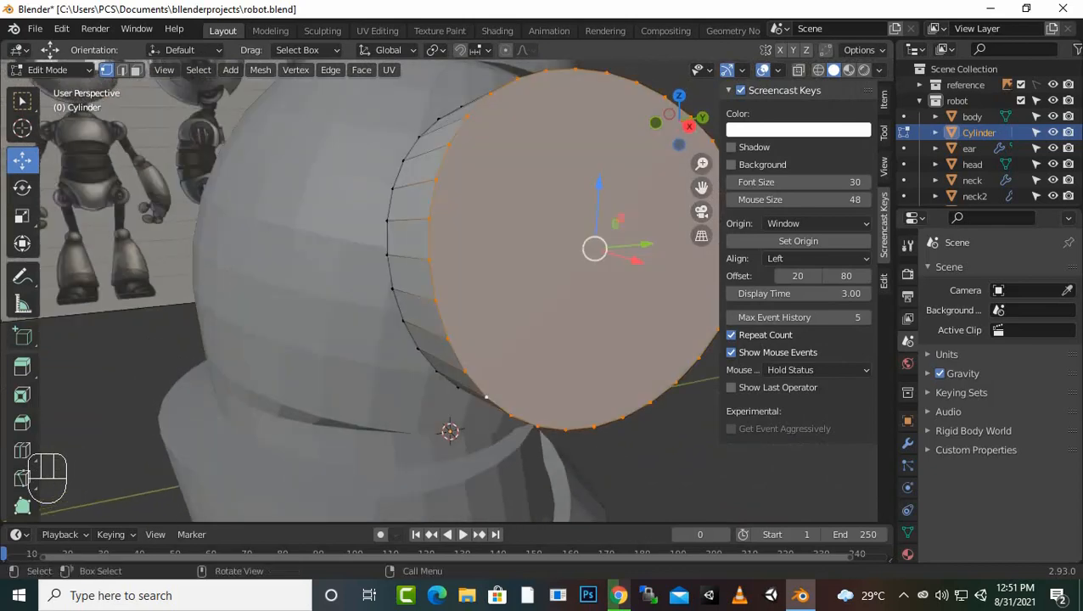
key(e)
key(s)
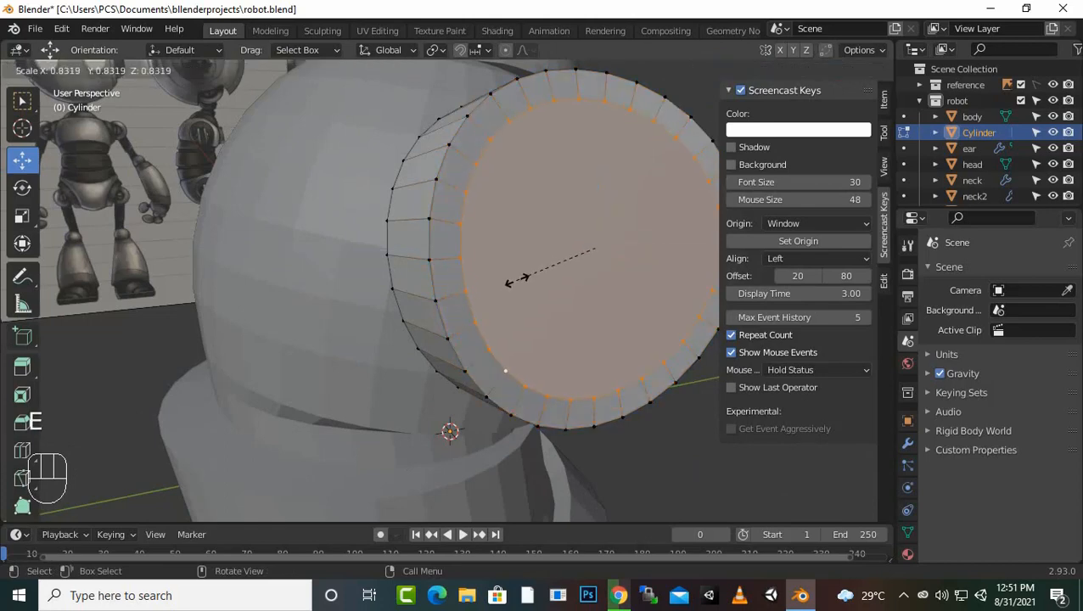
key(Return)
Step: Extrude and scale the disc's outer face inward twice more to form two smaller concentric rings
key(e)
key(s)
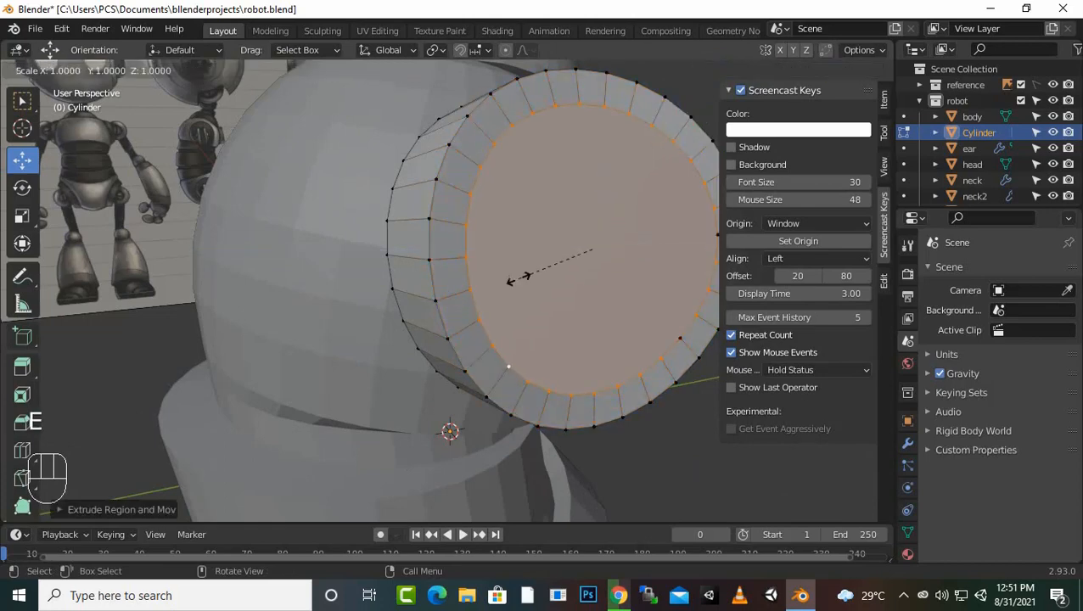
key(Return)
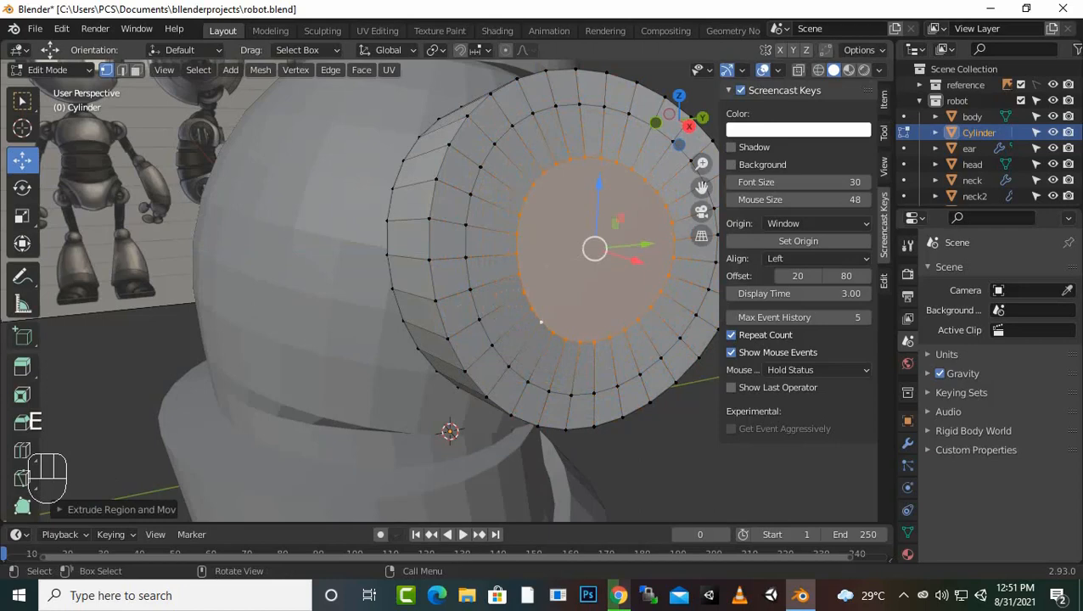
key(e)
key(s)
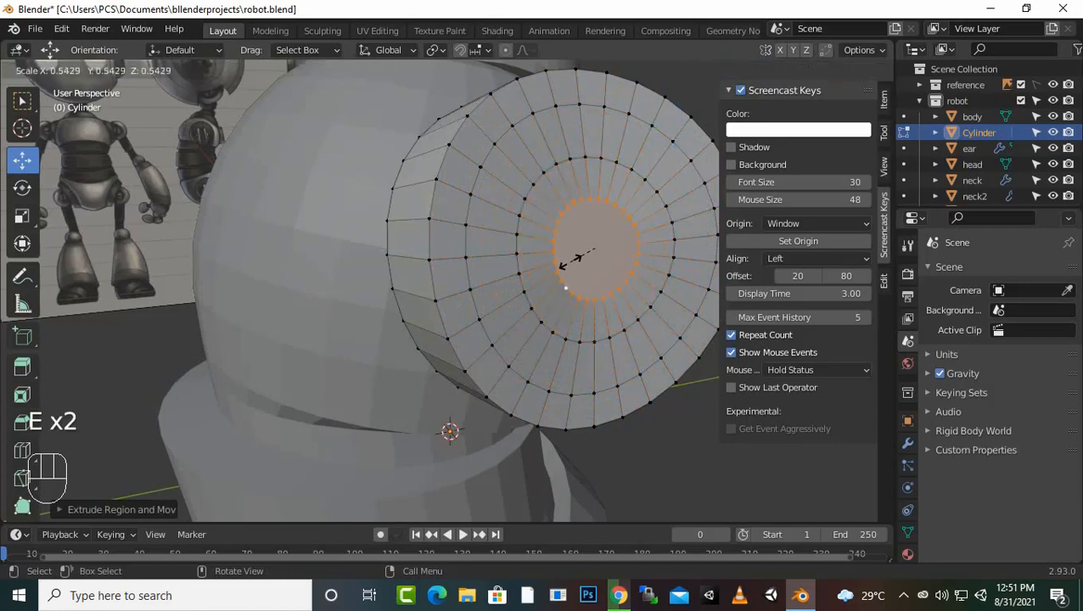
click(573, 261)
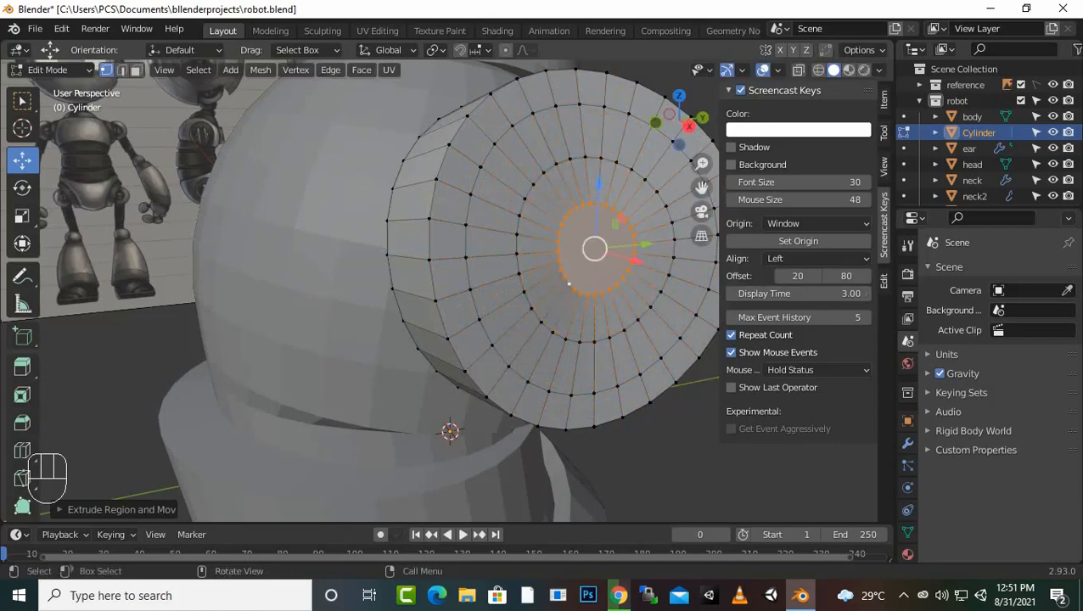
Step: Delete two opposite faces of the shoulder disc's middle ring, one above and one below the central circle
click(585, 157)
scroll(584, 183, down, 1)
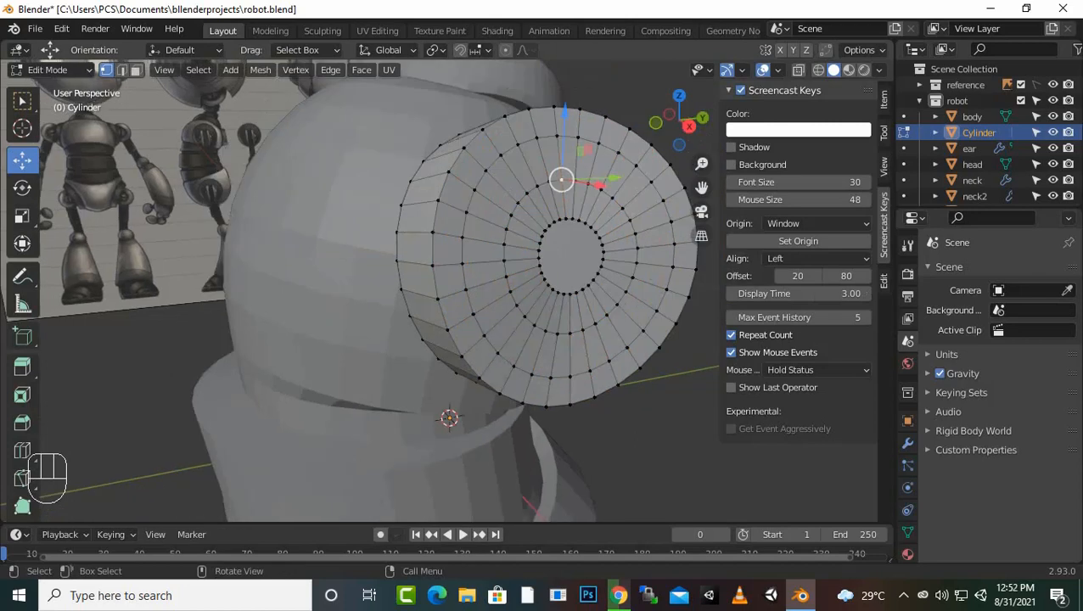
key(KP_3)
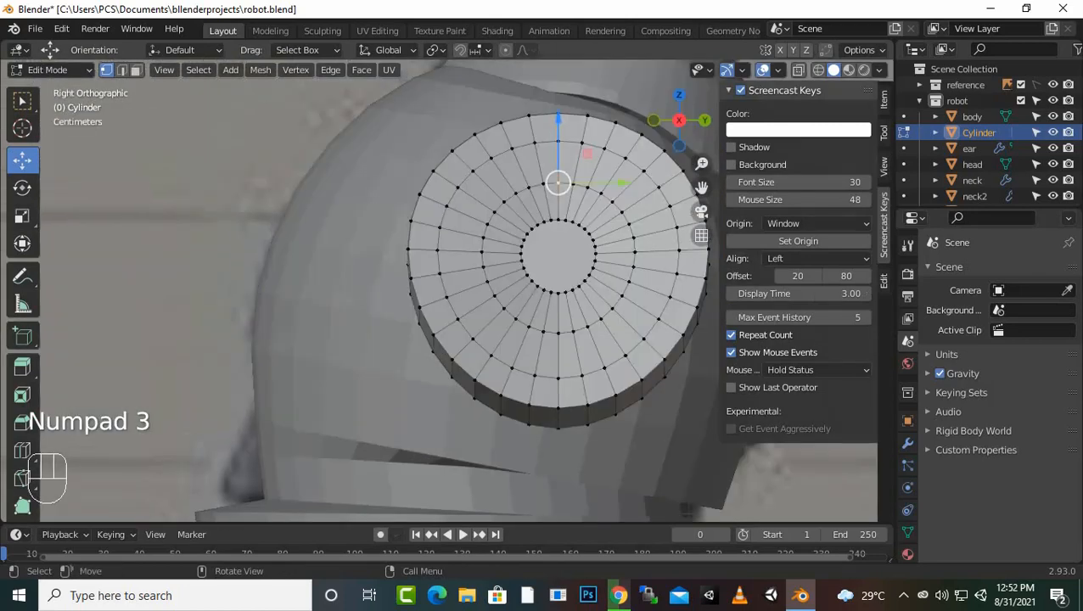
drag(558, 182, 557, 140)
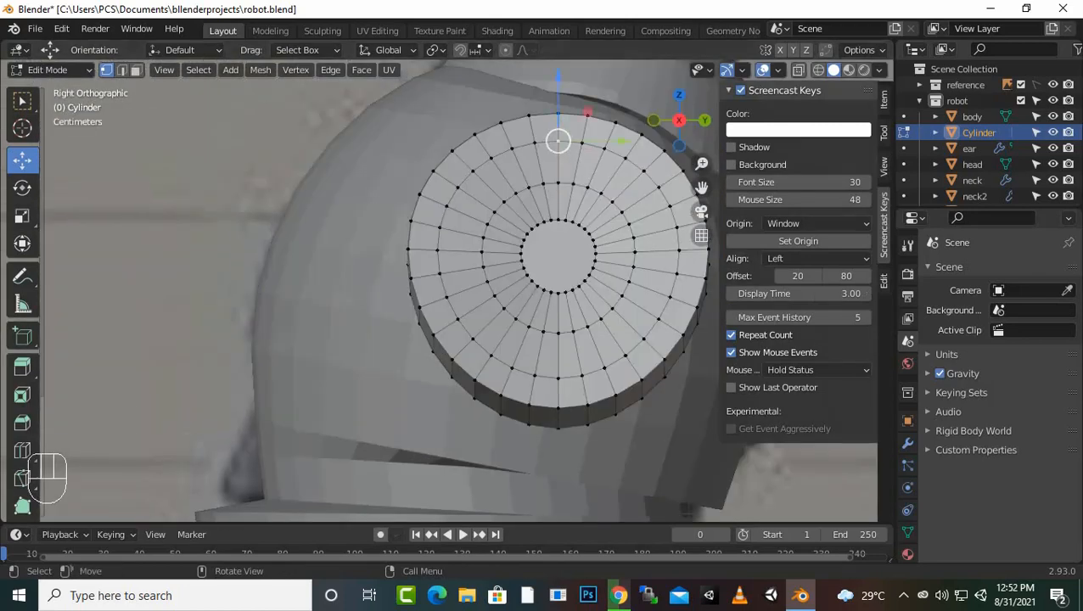
key(3)
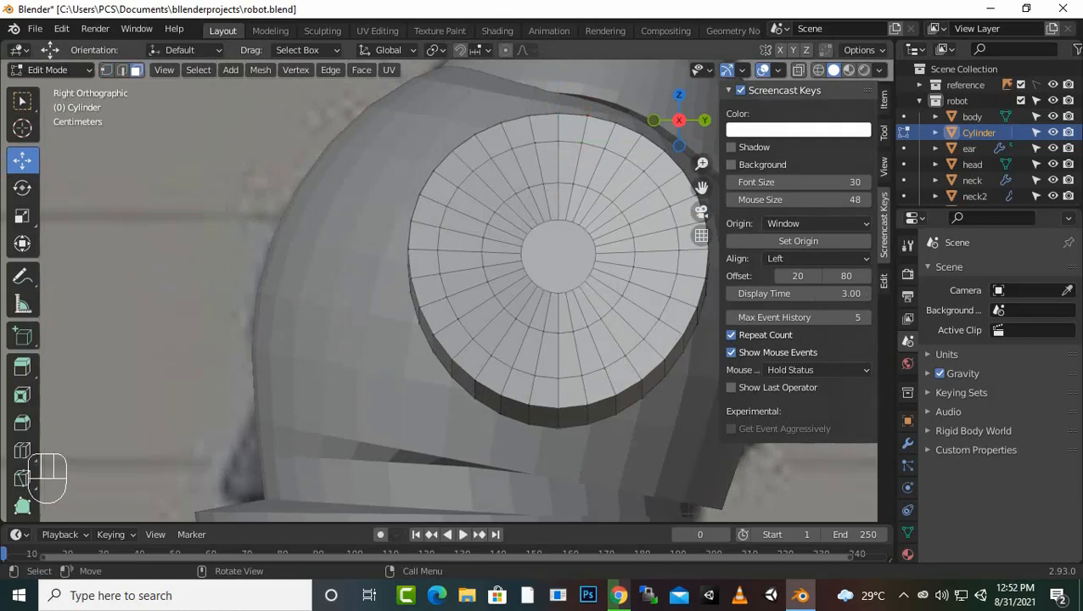
click(568, 161)
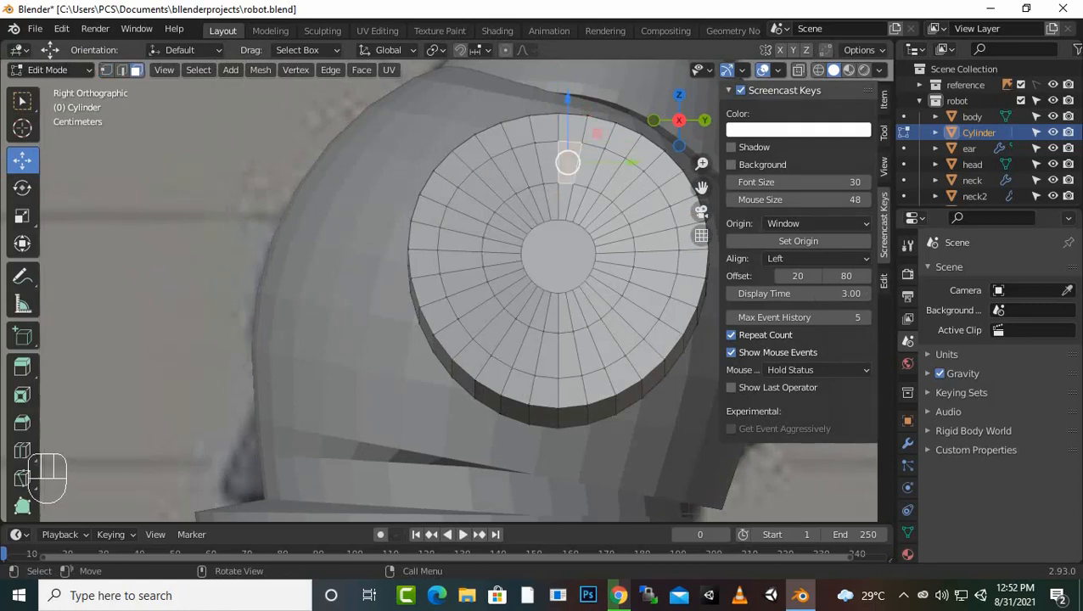
shift+click(548, 355)
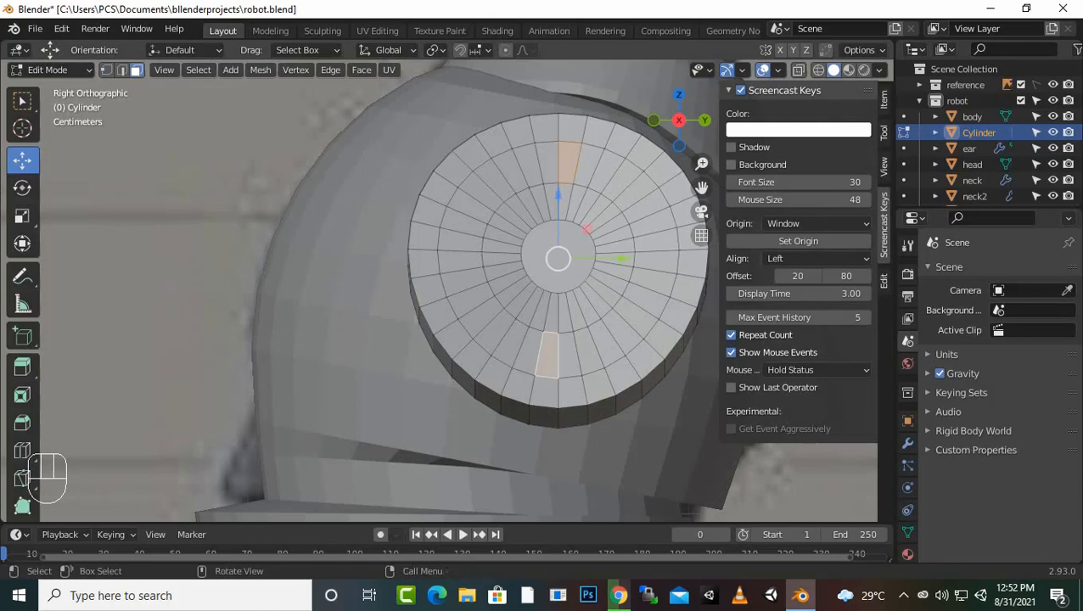
key(Delete)
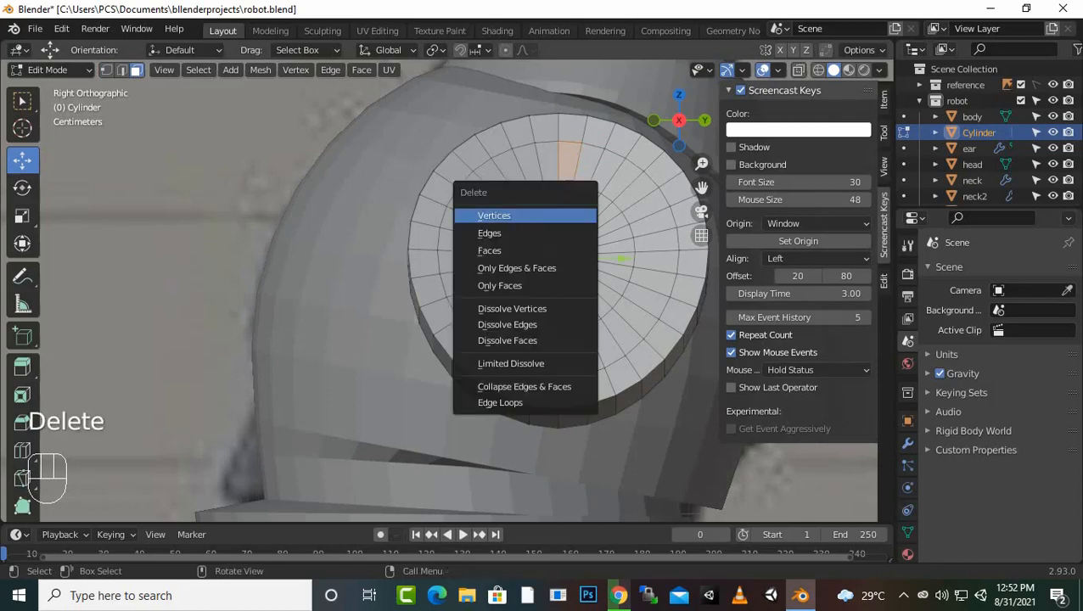
click(523, 250)
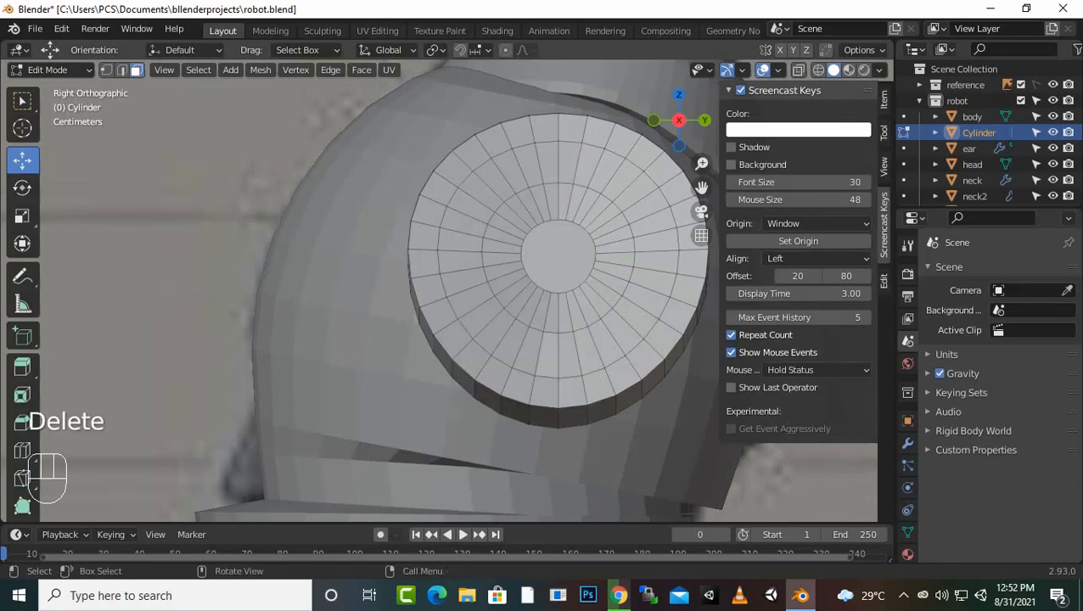
Step: Select the lower opening's edge loop, extrude it about 0.044 m outward and upward, and rotate its end to follow the reference ring
middle_drag(524, 249, 576, 289)
middle_drag(446, 388, 521, 442)
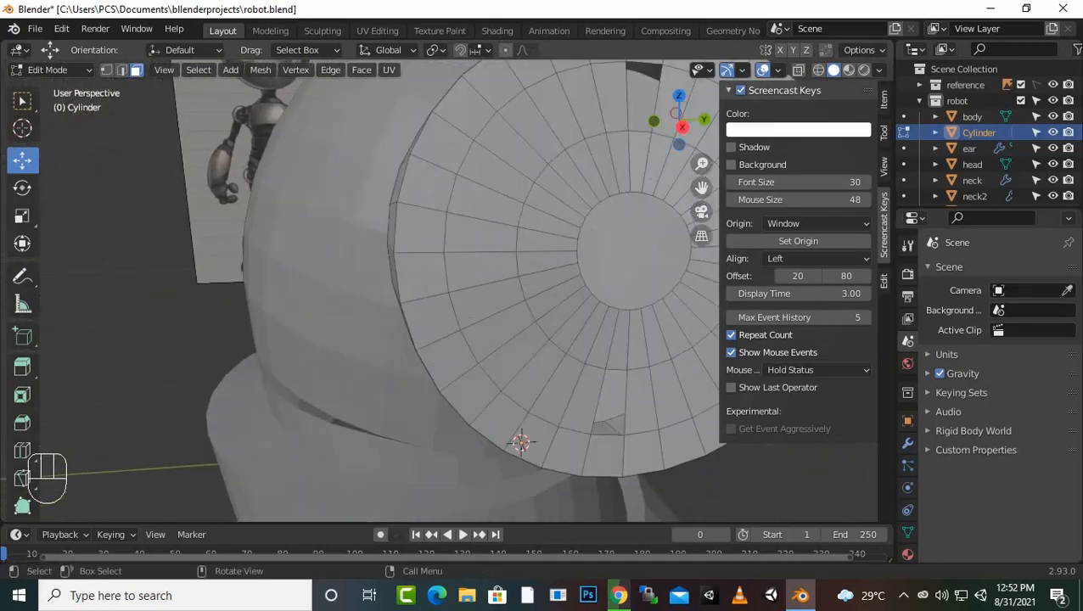
alt+click(609, 424)
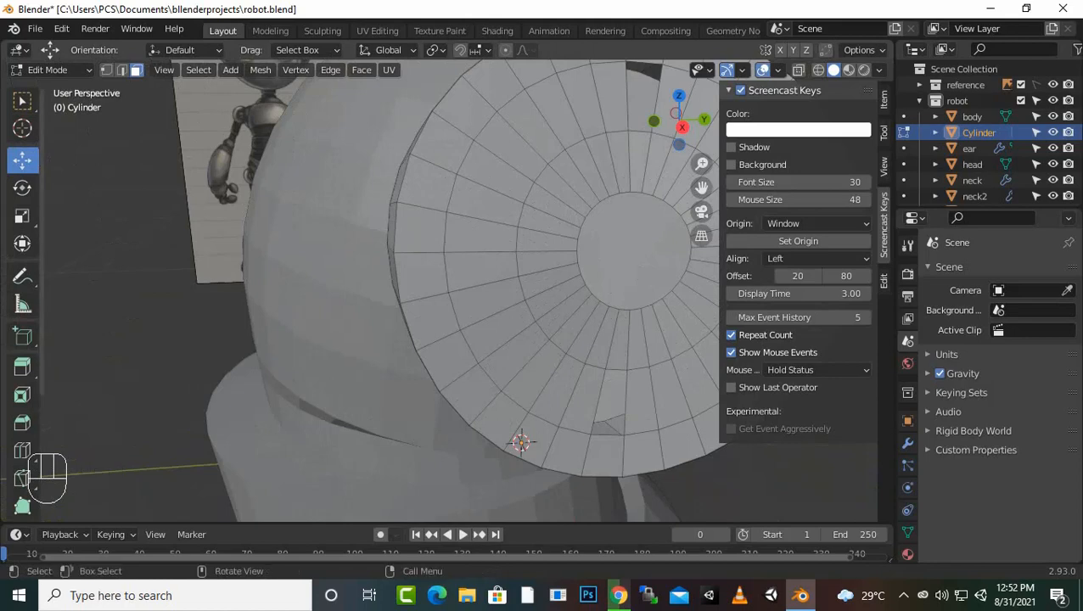
key(1)
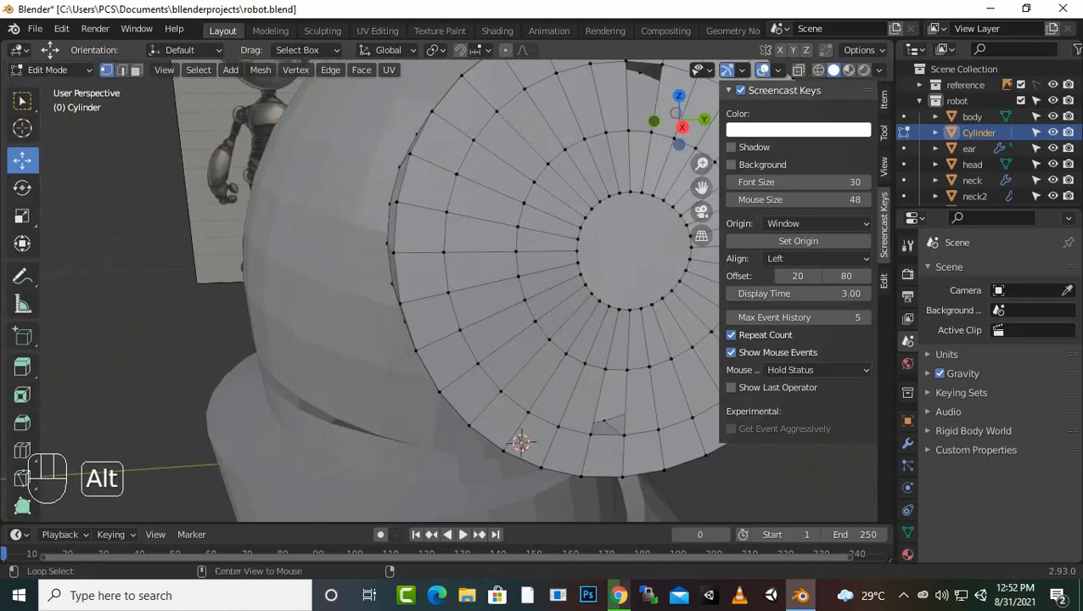
alt+click(596, 427)
scroll(597, 427, down, 2)
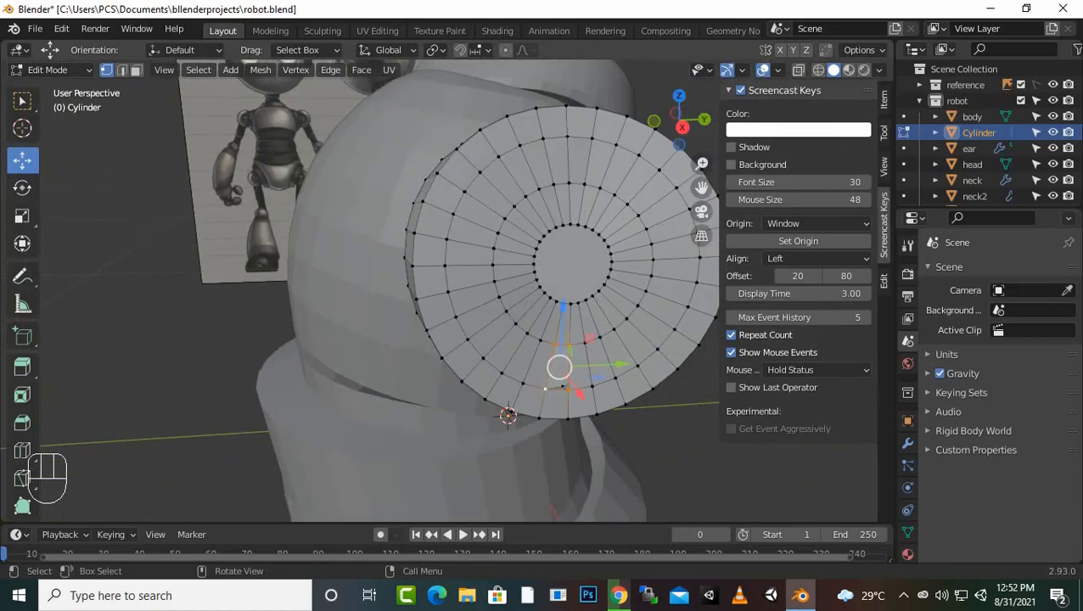
key(KP_1)
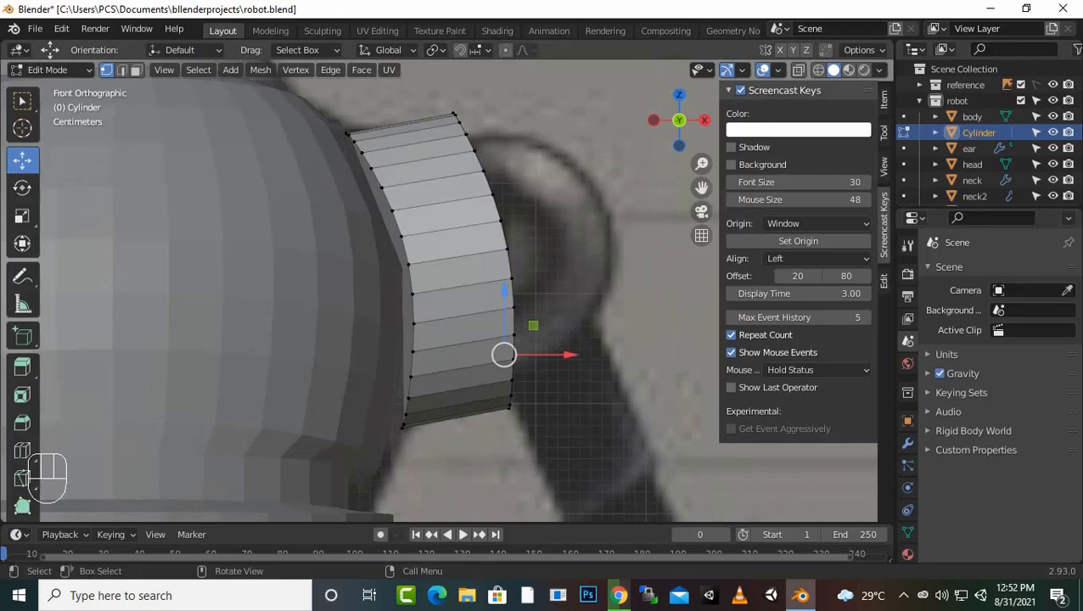
key(e)
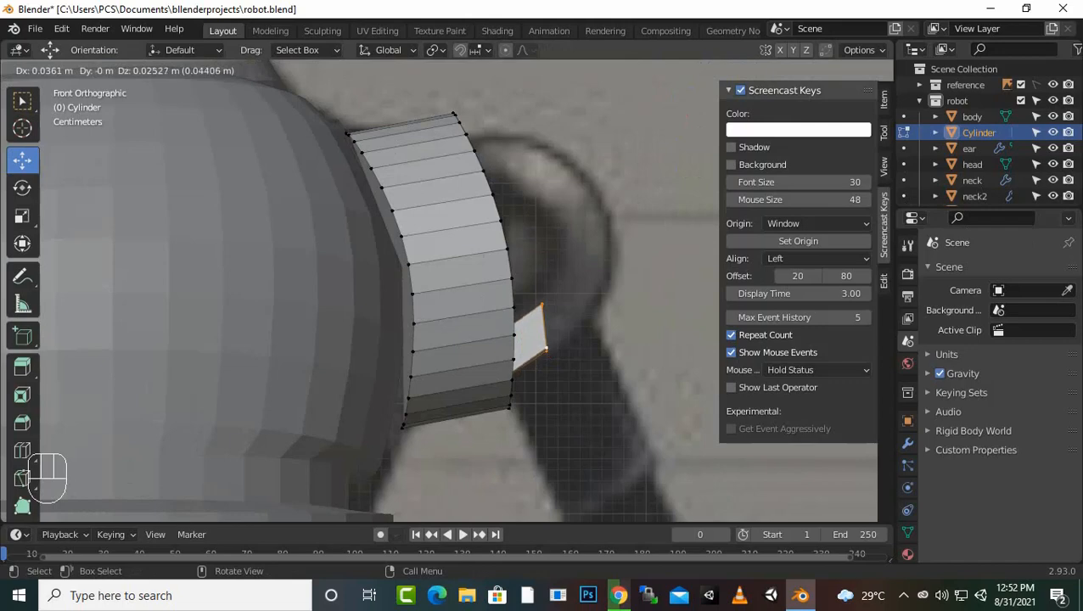
click(546, 329)
key(r)
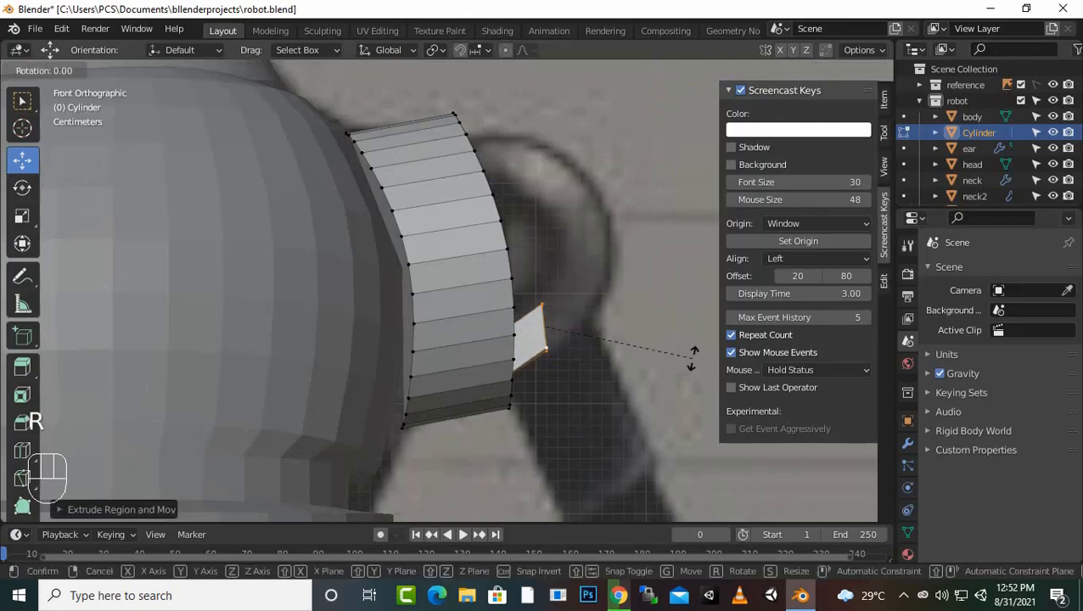
click(704, 299)
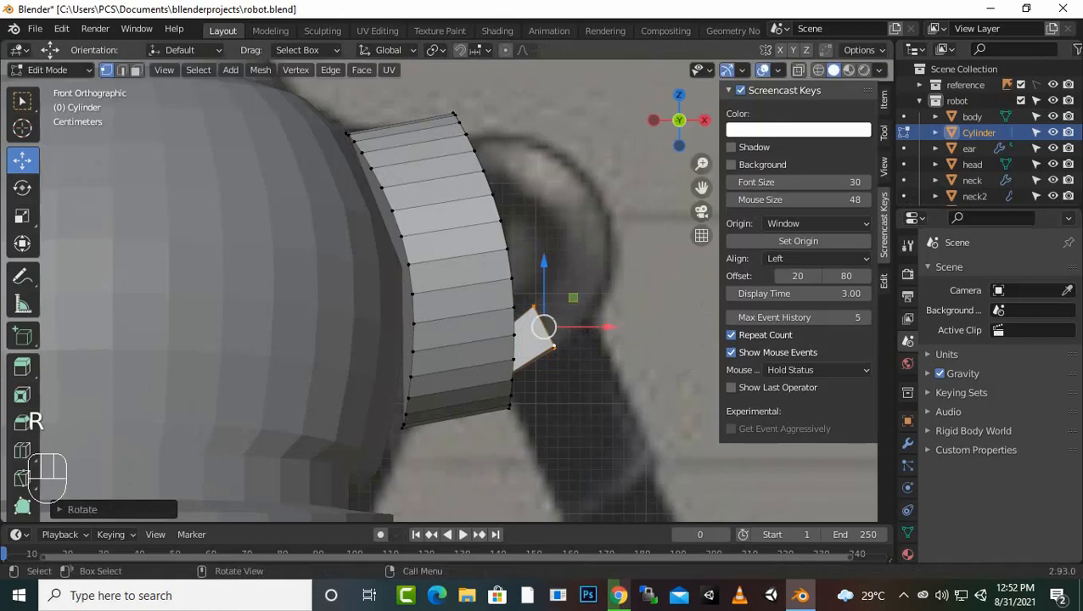
Step: Extrude the loop's end upward twice along the reference ring, rotating the new ends by about -37° and -27°
key(e)
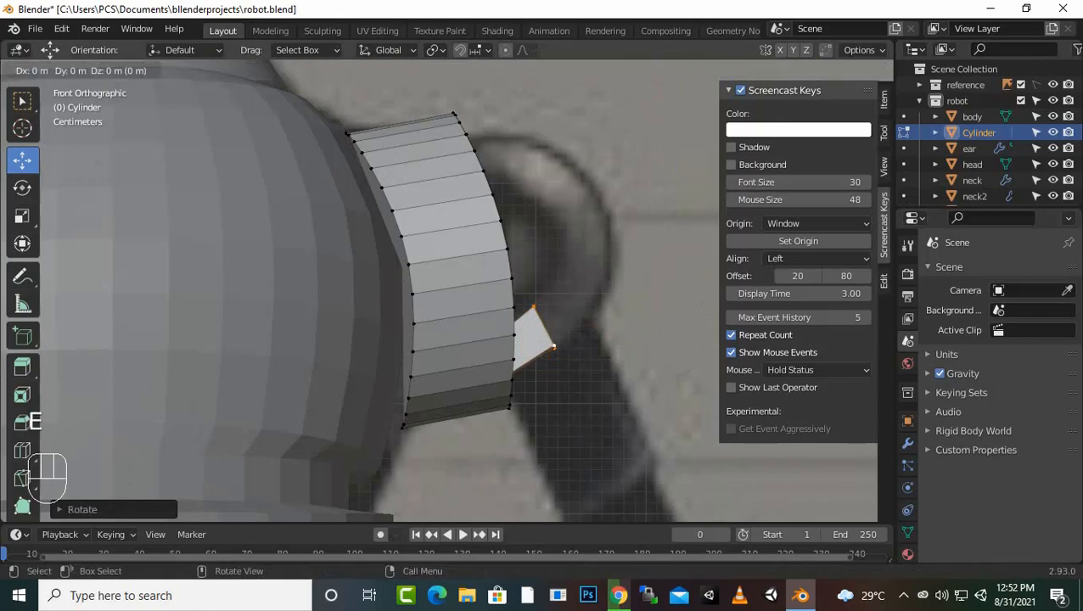
click(593, 295)
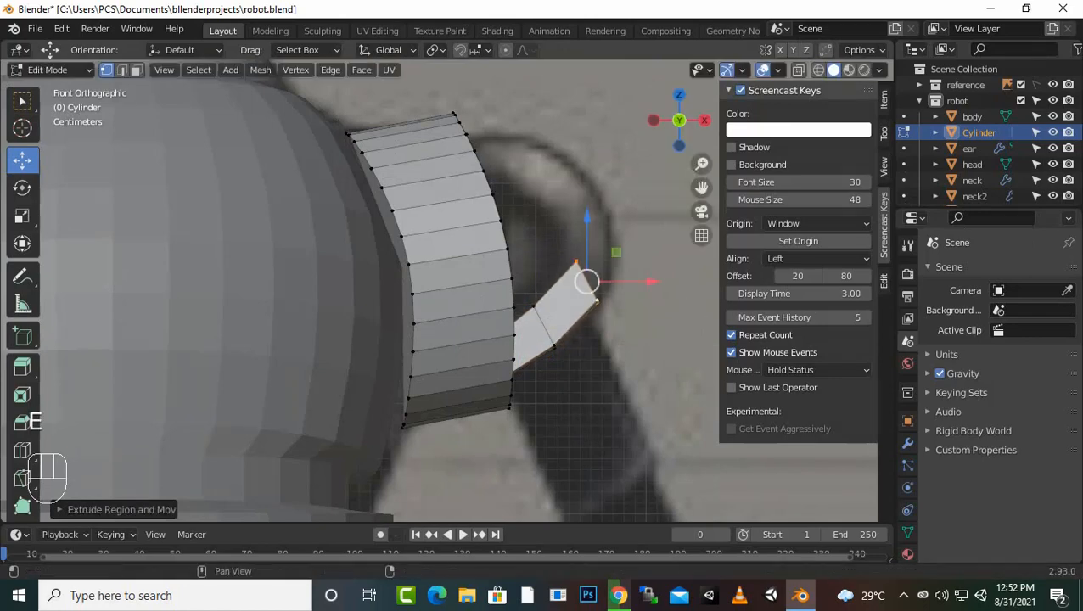
key(r)
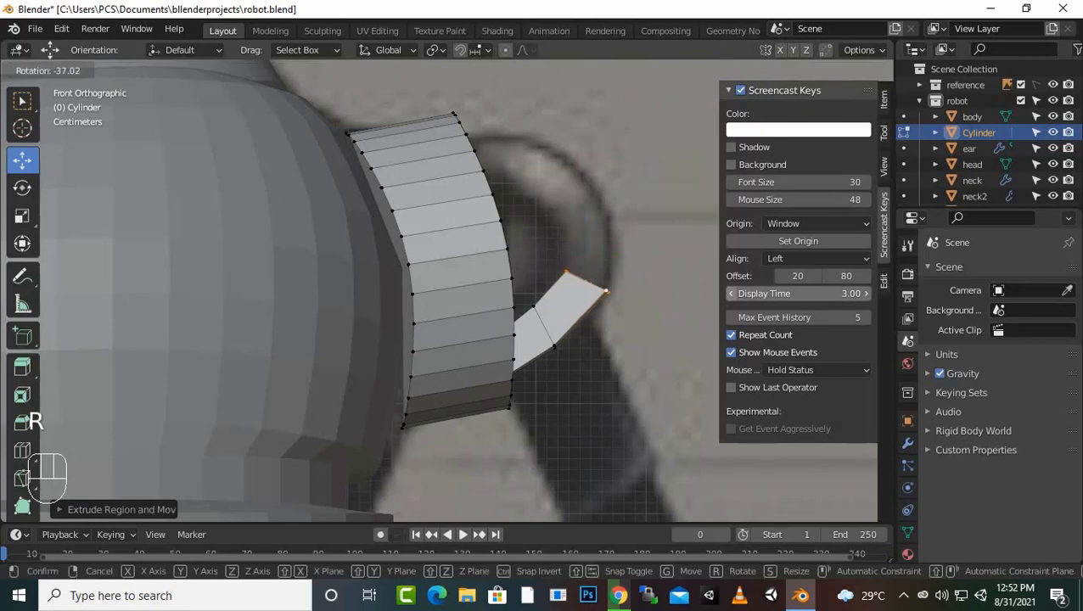
click(586, 281)
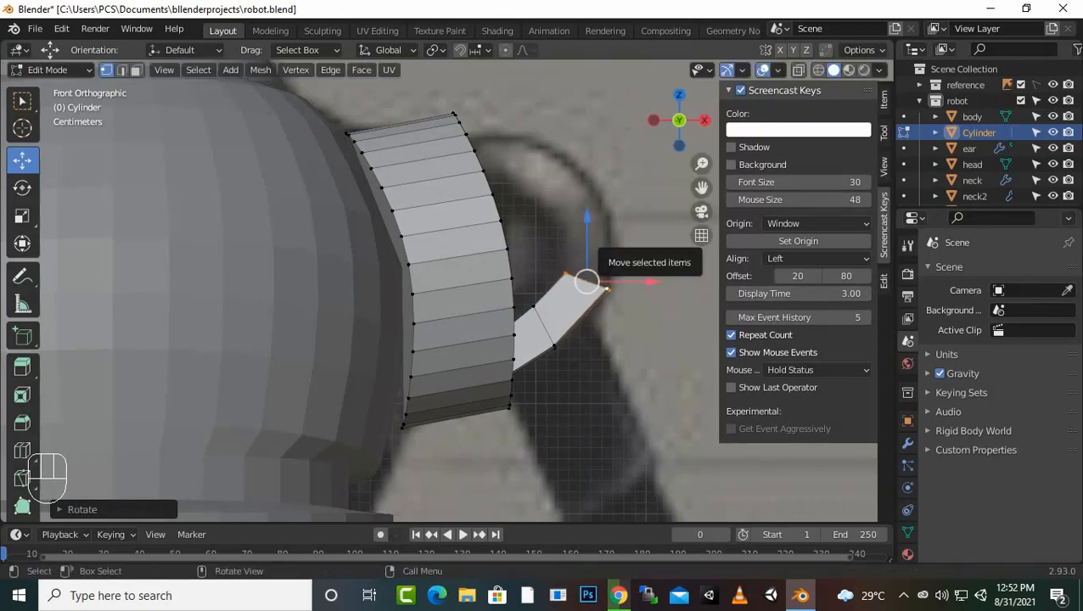
key(e)
click(587, 225)
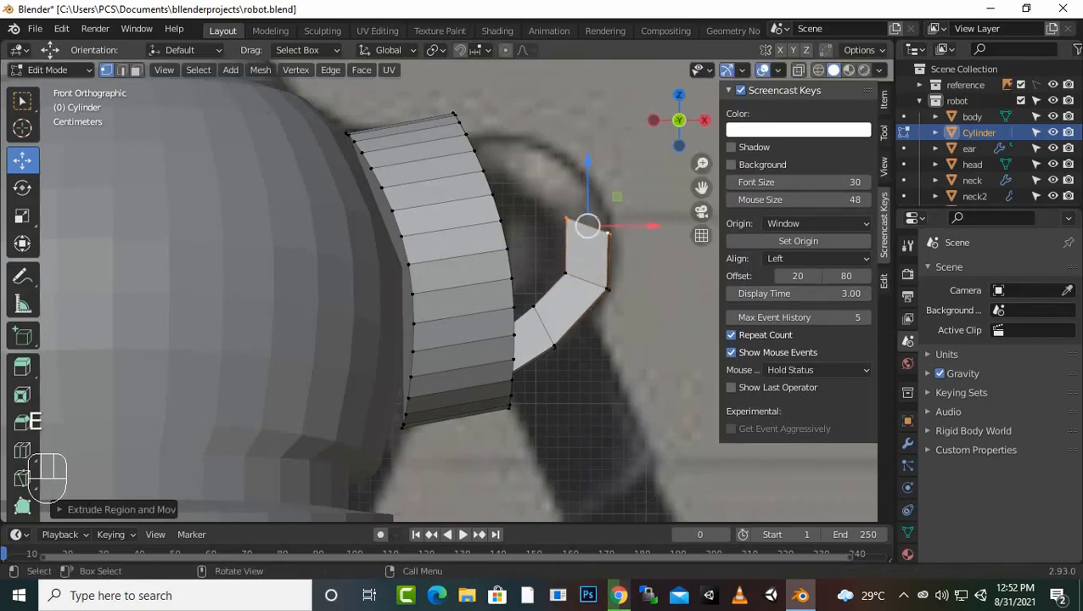
key(r)
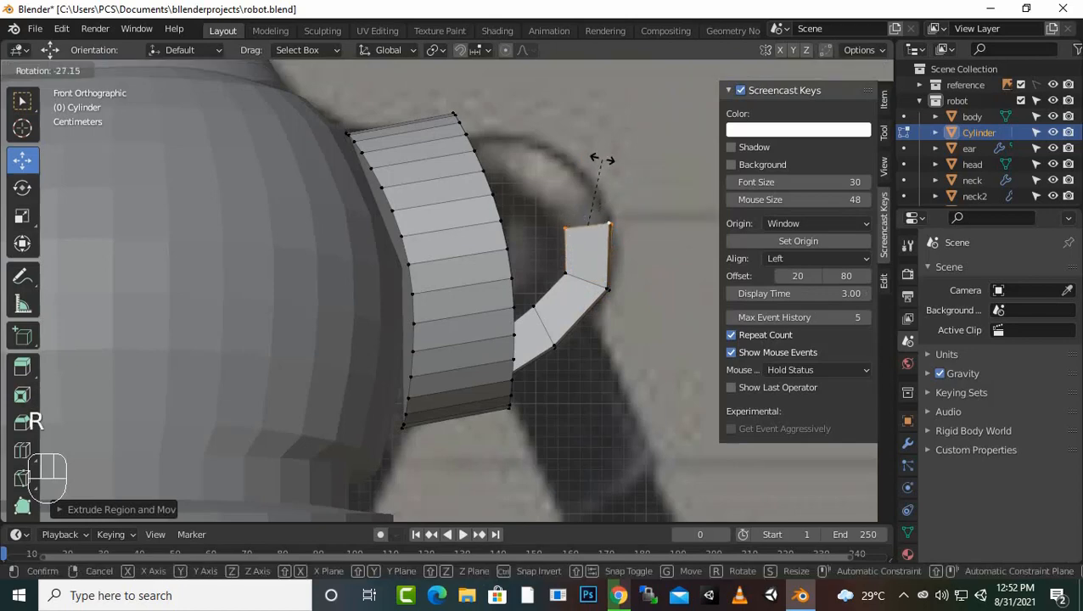
click(604, 165)
Step: Extrude two more segments over the reference ring's upper curve back toward the disc, rotating the first end about -40° and angling the second
key(e)
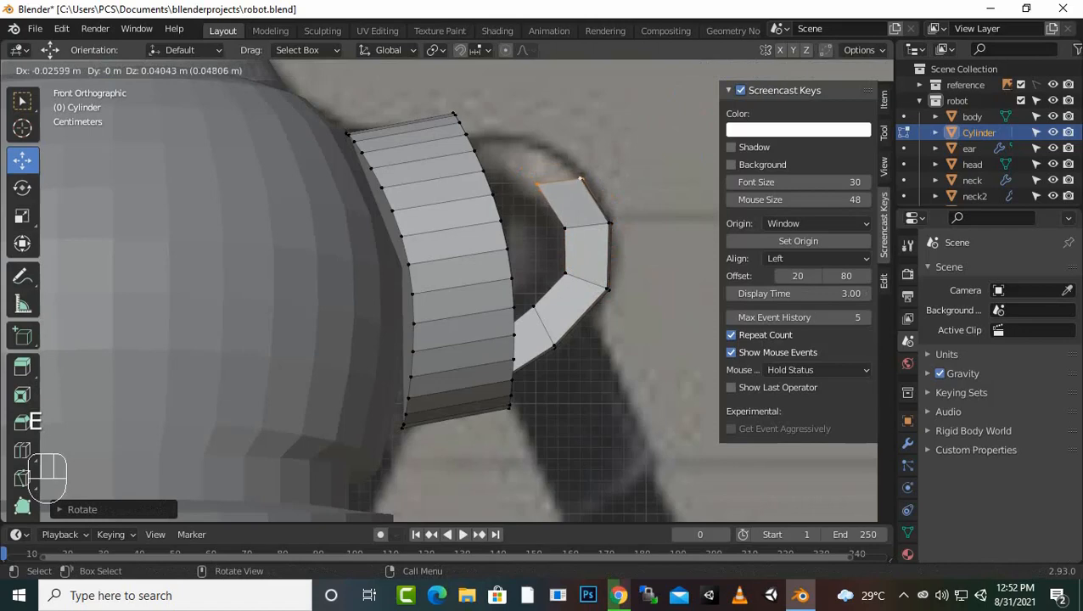
click(577, 121)
key(r)
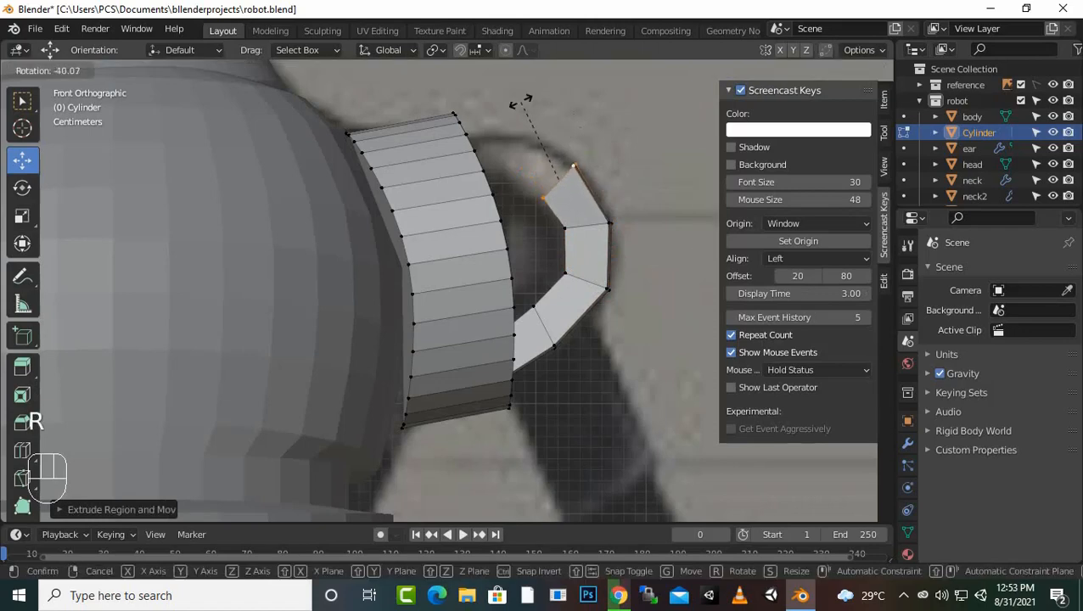
click(519, 100)
key(e)
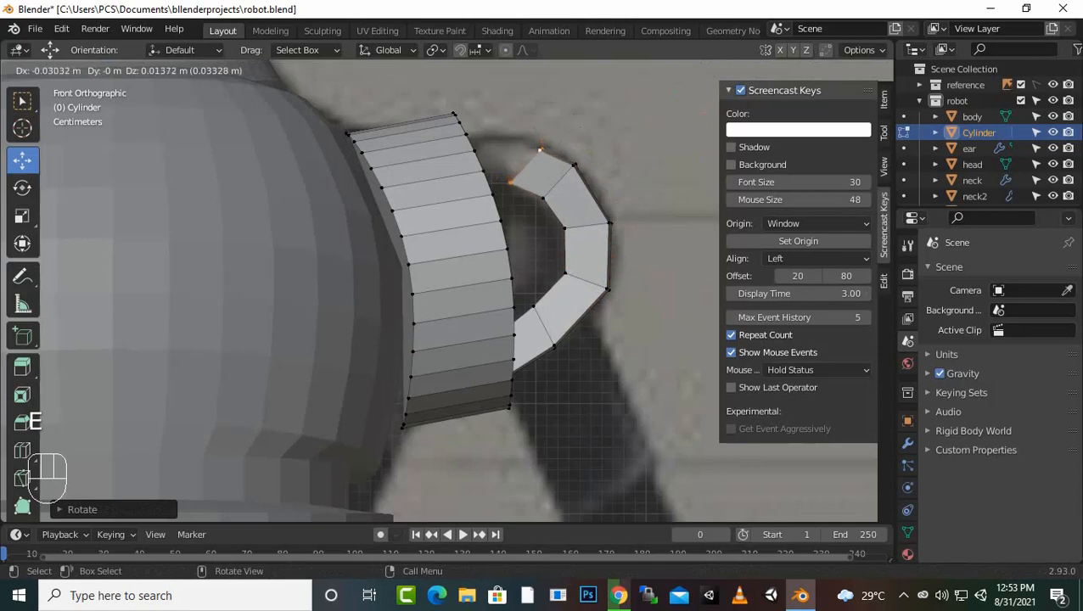
click(527, 165)
key(r)
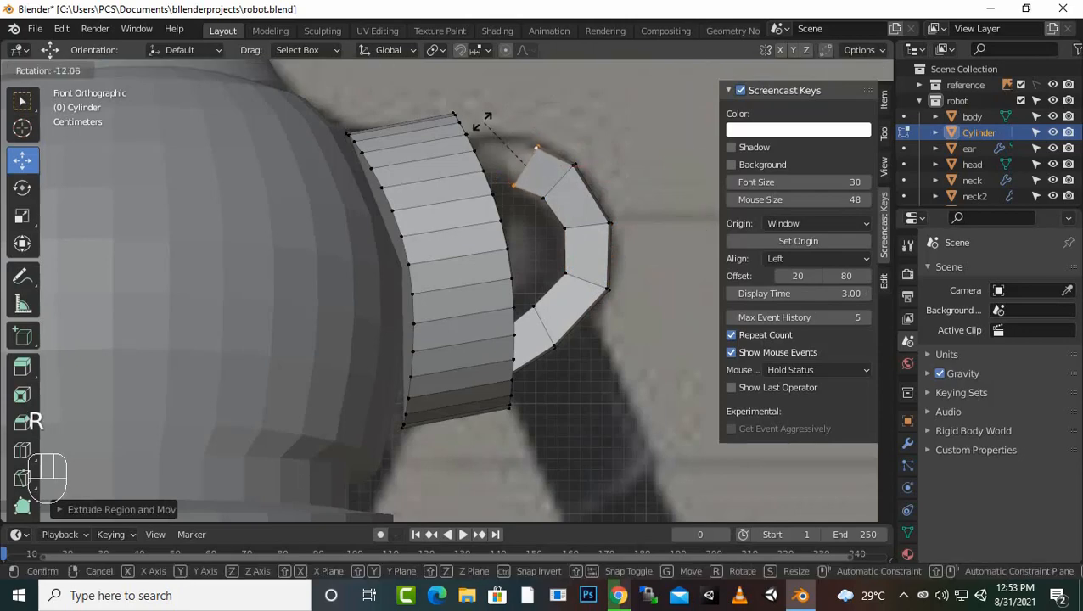
click(438, 118)
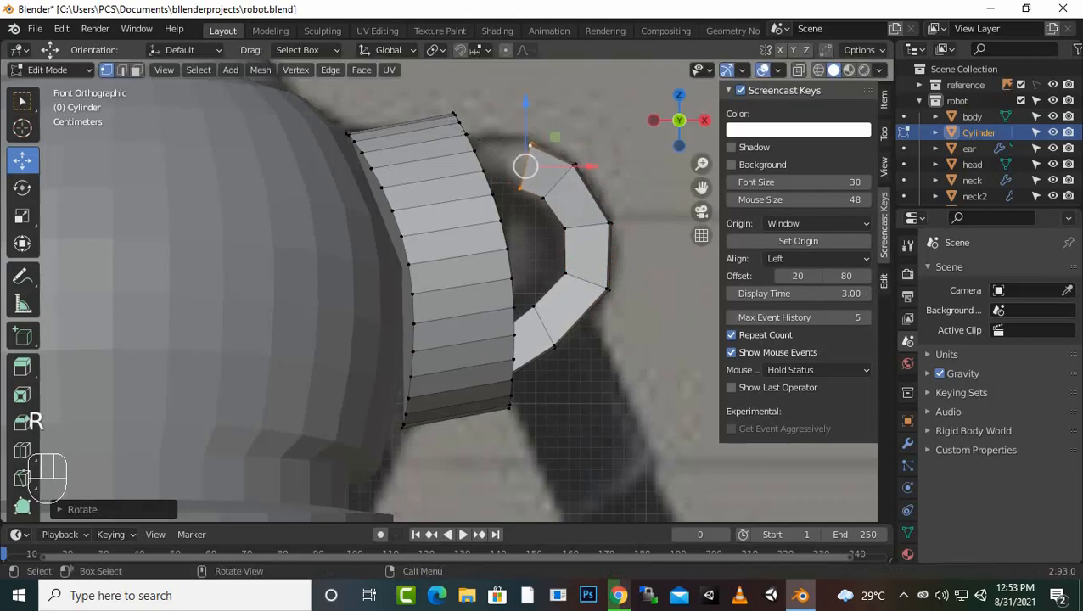
Step: Add the upper opening's edge loop to the selected end loop and connect them with the LoopTools Bridge
middle_drag(437, 118, 151, 187)
scroll(151, 187, up, 1)
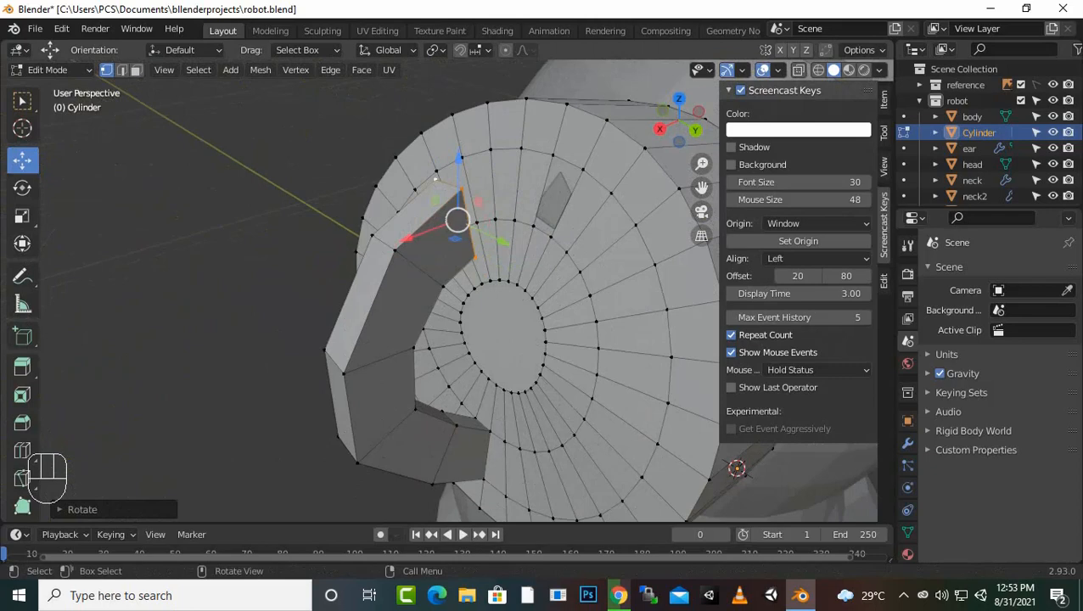
key(shift)
key(shift+alt)
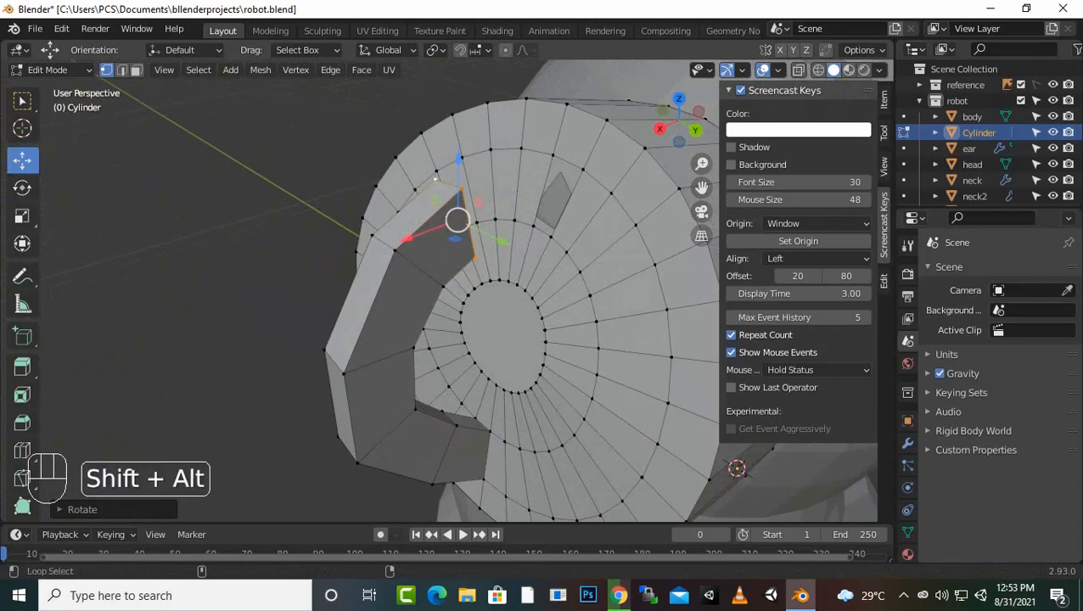
alt+shift+click(435, 179)
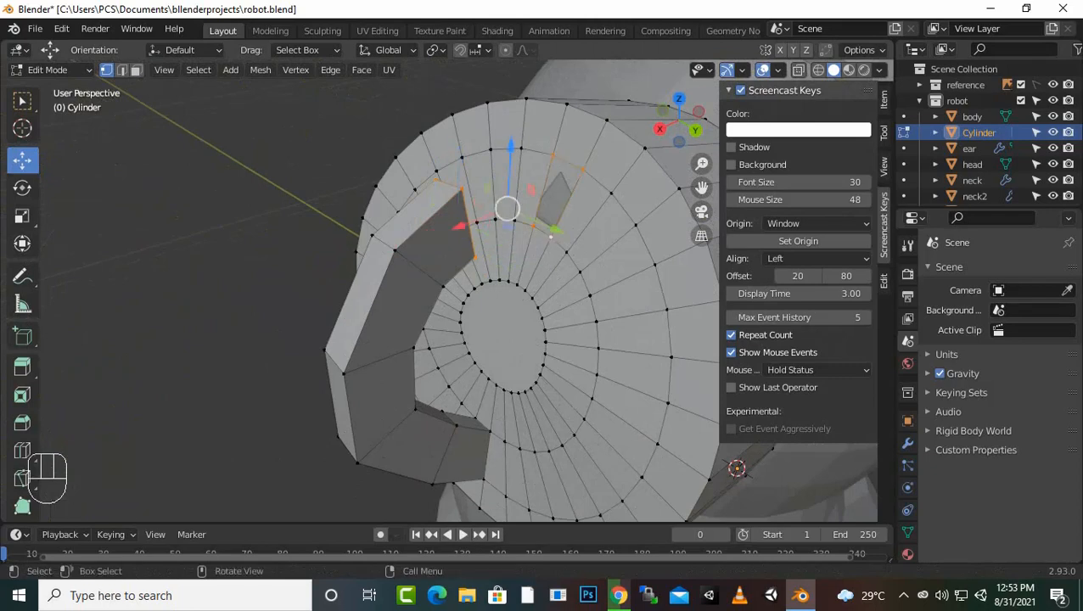
key(shift)
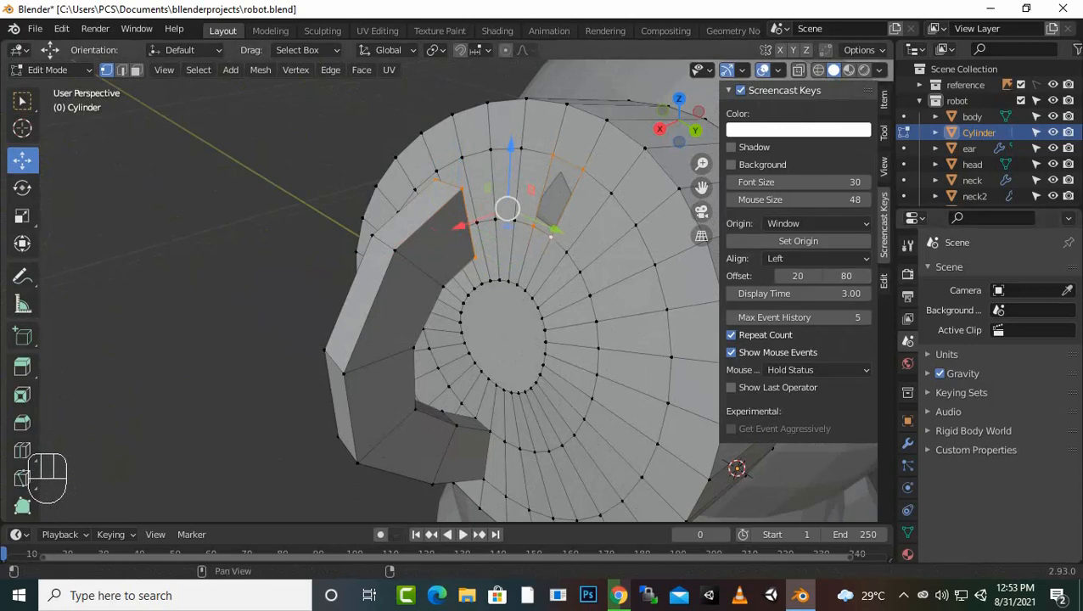
click(884, 280)
click(810, 113)
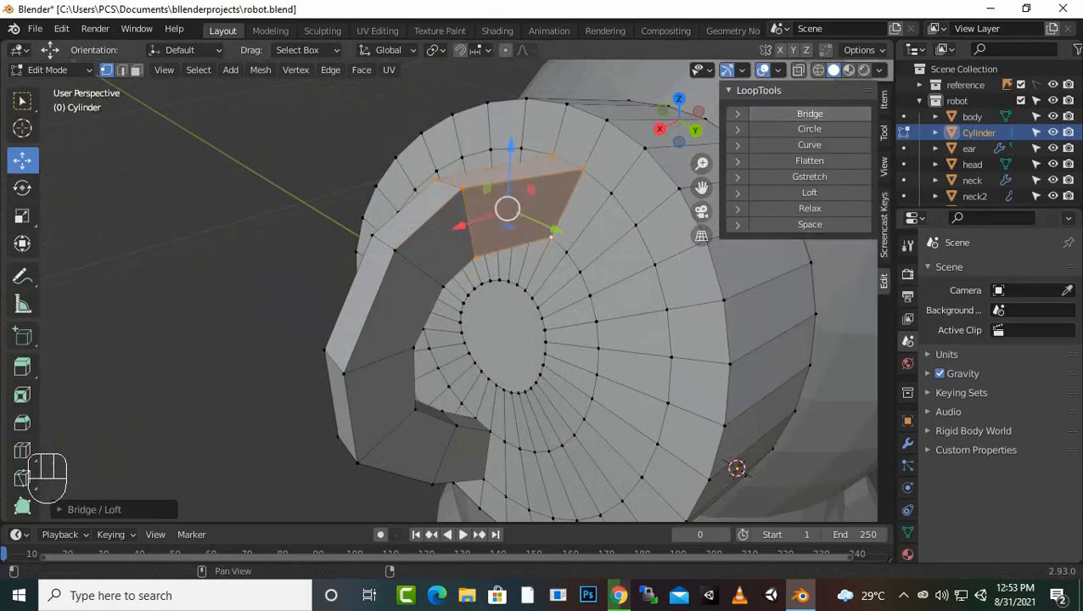
Step: Display the model in wireframe and compare the bridged shoulder ring with the side and front references
scroll(475, 289, down, 2)
mouse_move(475, 289)
middle_down()
mouse_move(484, 300)
mouse_move(633, 316)
mouse_move(727, 248)
mouse_move(783, 244)
mouse_move(746, 253)
mouse_move(730, 243)
mouse_move(790, 238)
mouse_move(761, 241)
mouse_move(766, 213)
middle_up()
click(818, 70)
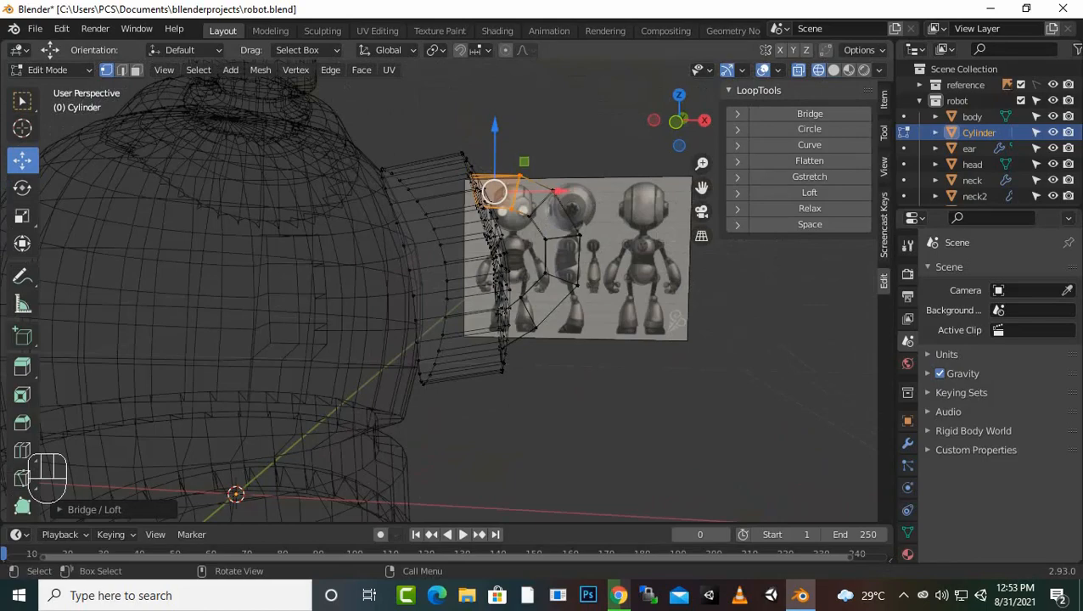
key(KP_3)
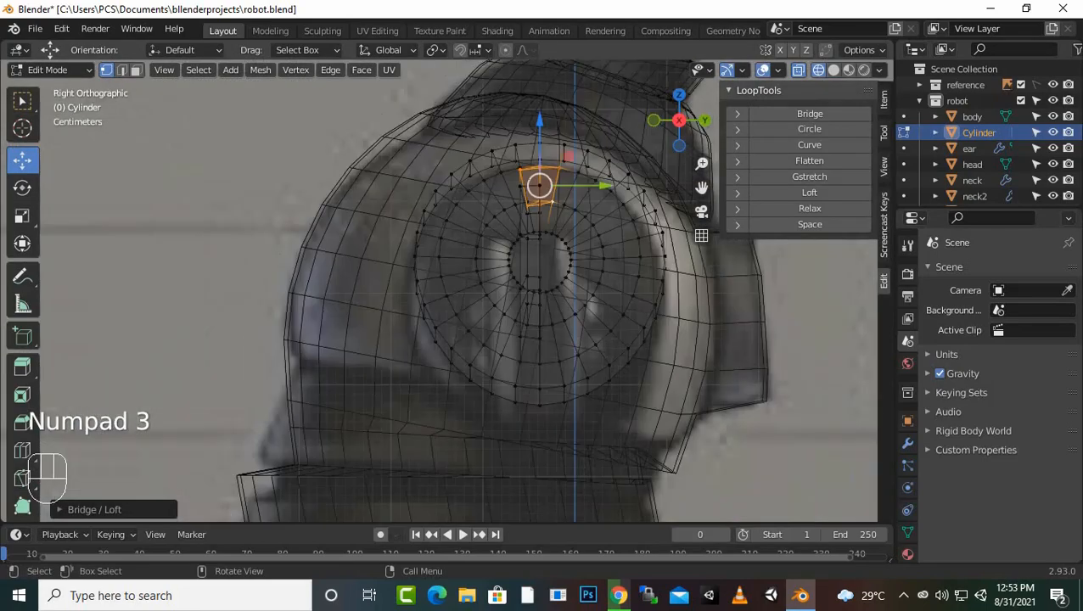
key(KP_1)
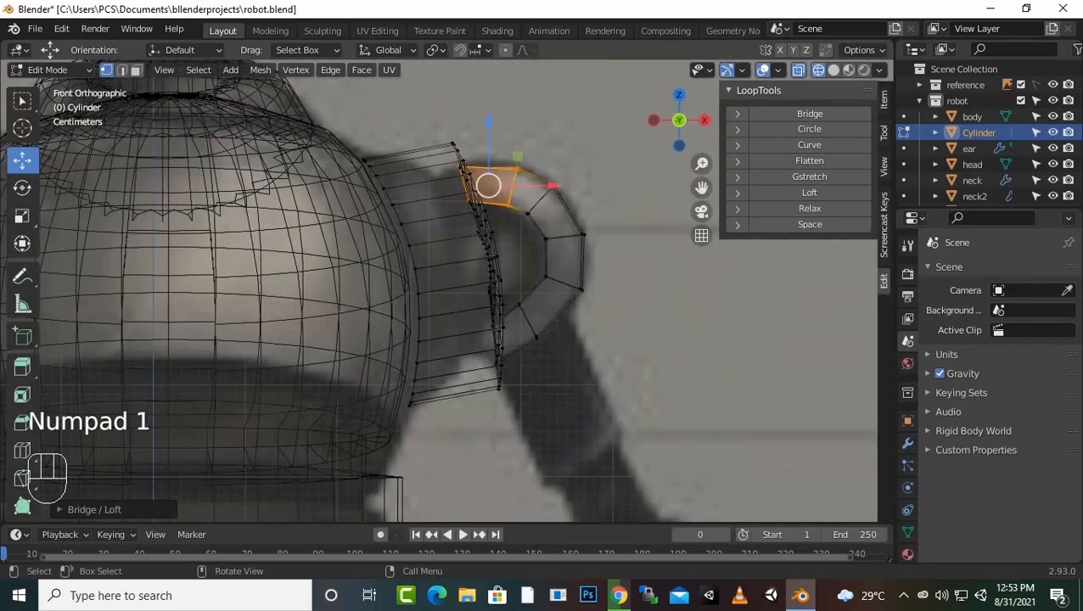
Step: Compare the wireframe shoulder ring with the front reference, both close up and in proportion to the whole robot
scroll(439, 291, up, 3)
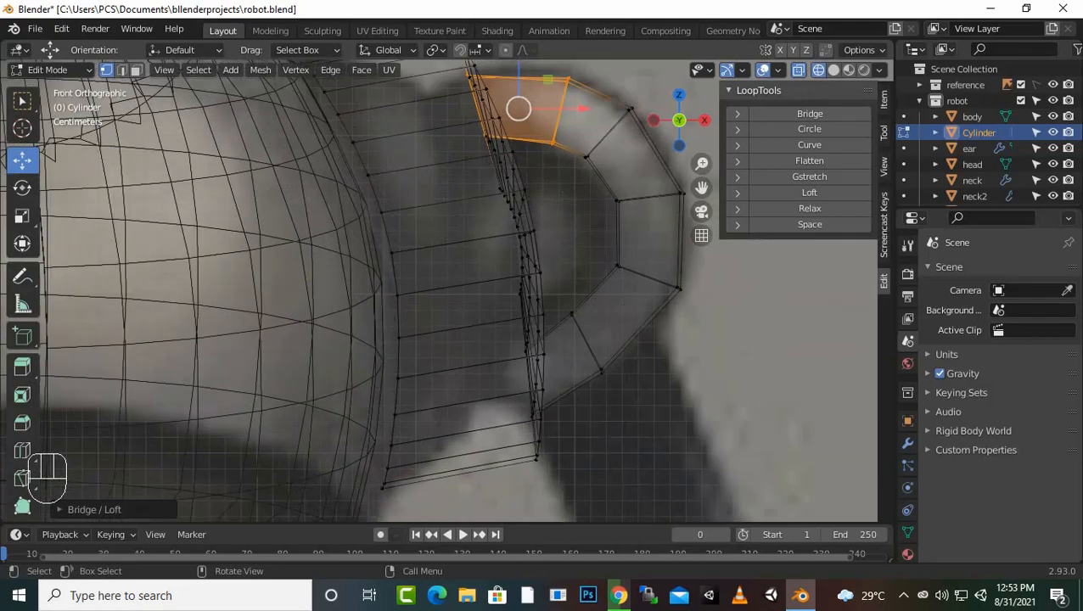
scroll(439, 290, down, 3)
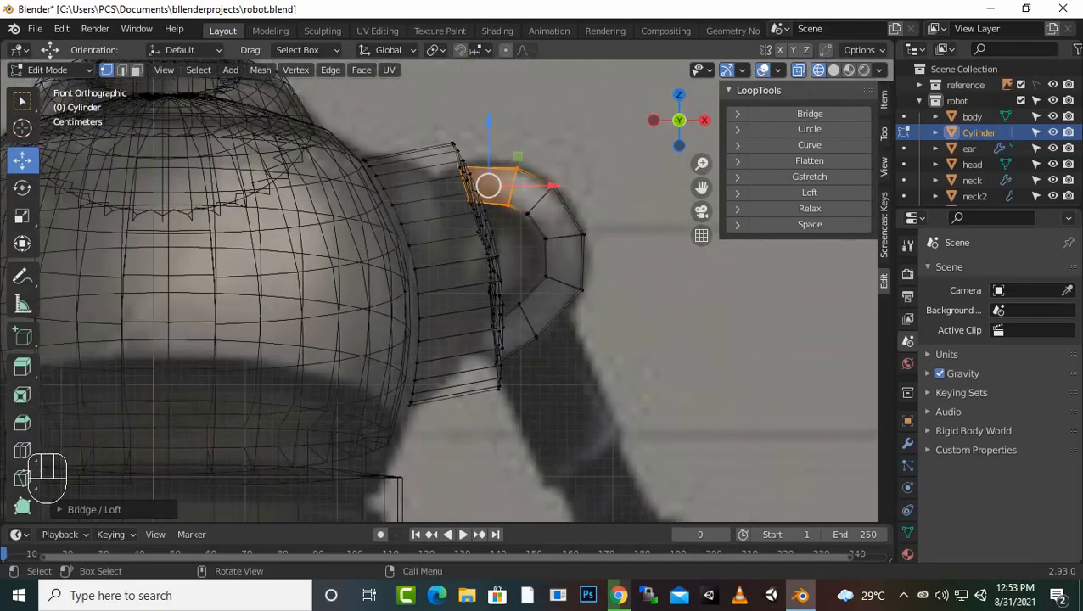
scroll(439, 290, down, 5)
scroll(439, 290, up, 1)
scroll(439, 290, down, 1)
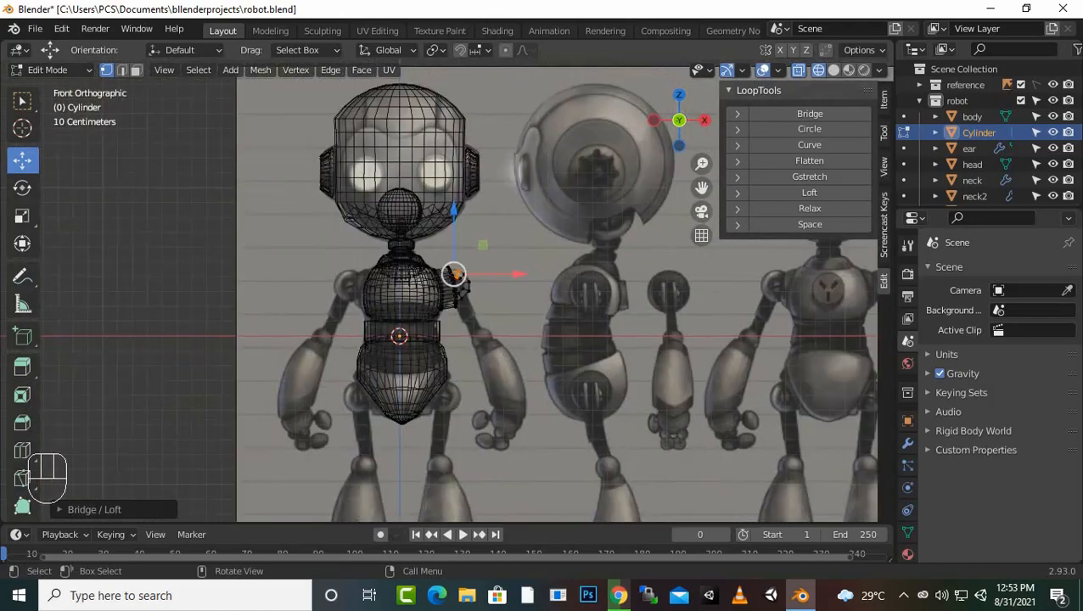
scroll(439, 291, up, 2)
scroll(439, 290, down, 4)
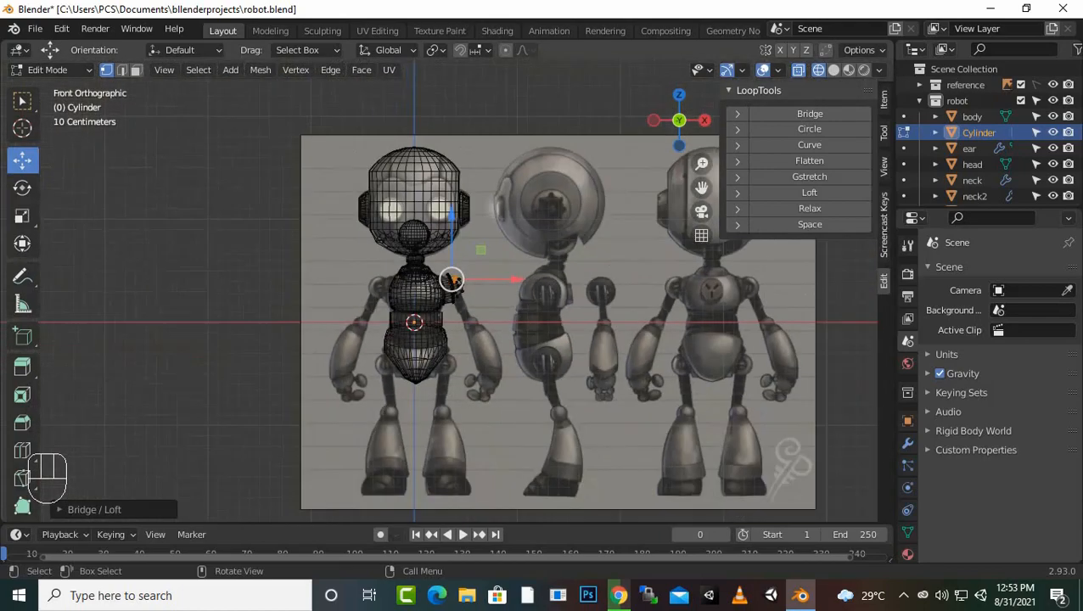
scroll(439, 291, up, 4)
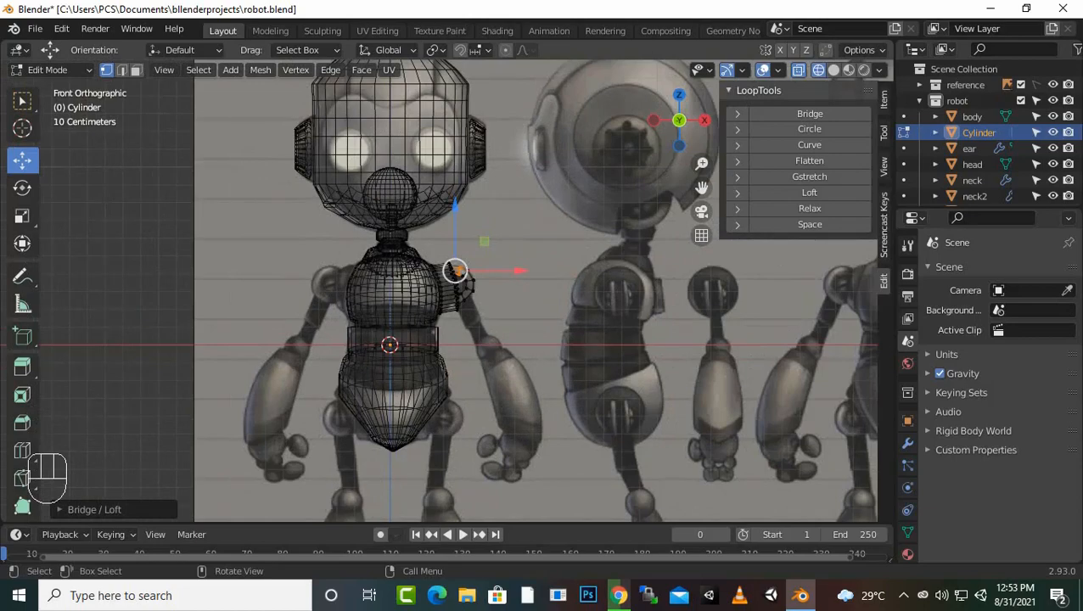
scroll(439, 290, up, 3)
scroll(439, 290, down, 2)
scroll(439, 291, up, 2)
scroll(439, 290, down, 3)
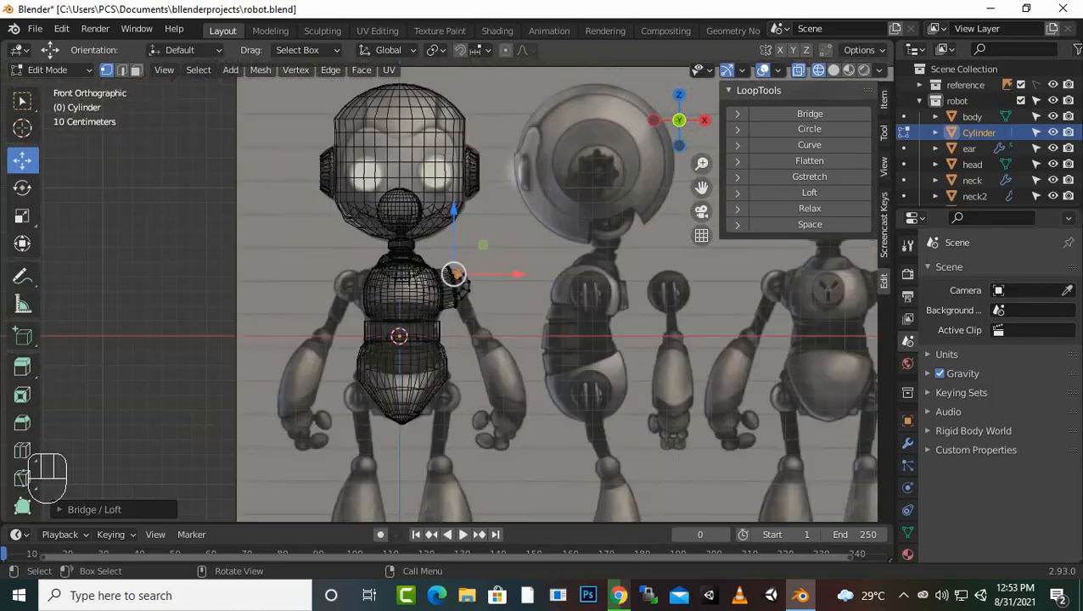
scroll(448, 289, down, 3)
scroll(448, 290, up, 8)
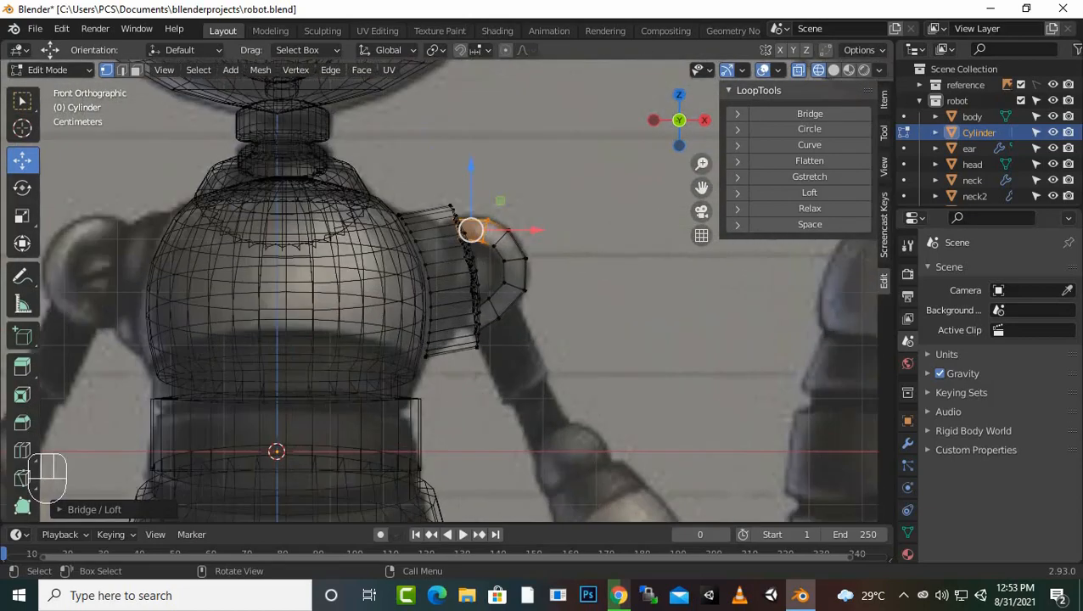
scroll(450, 289, up, 5)
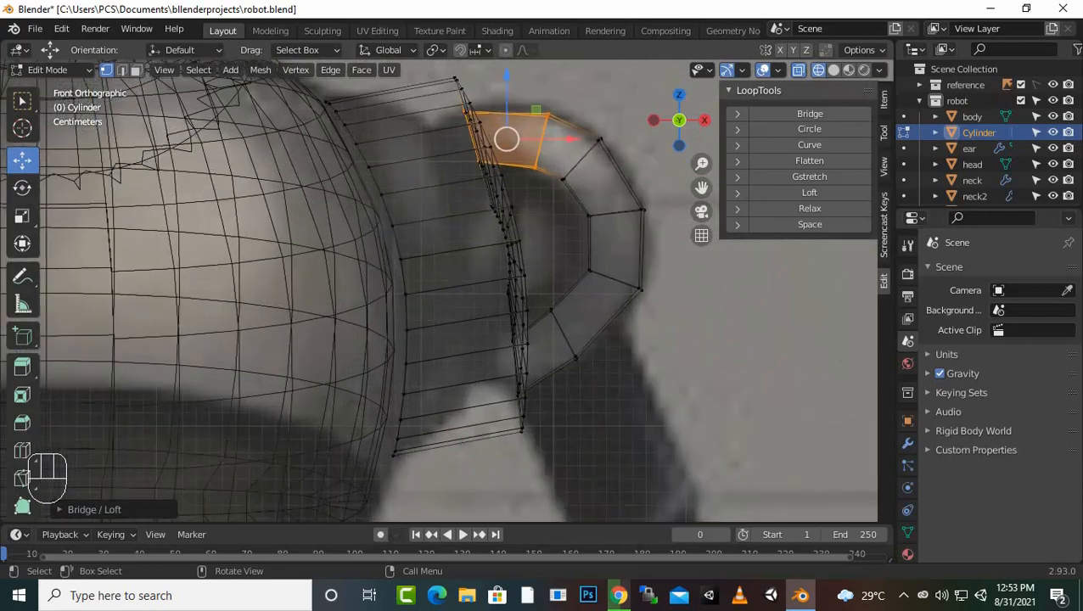
Step: Display the model in solid shading, check the bridged ring on the shoulder disc from several angles, and clear the selection
click(834, 71)
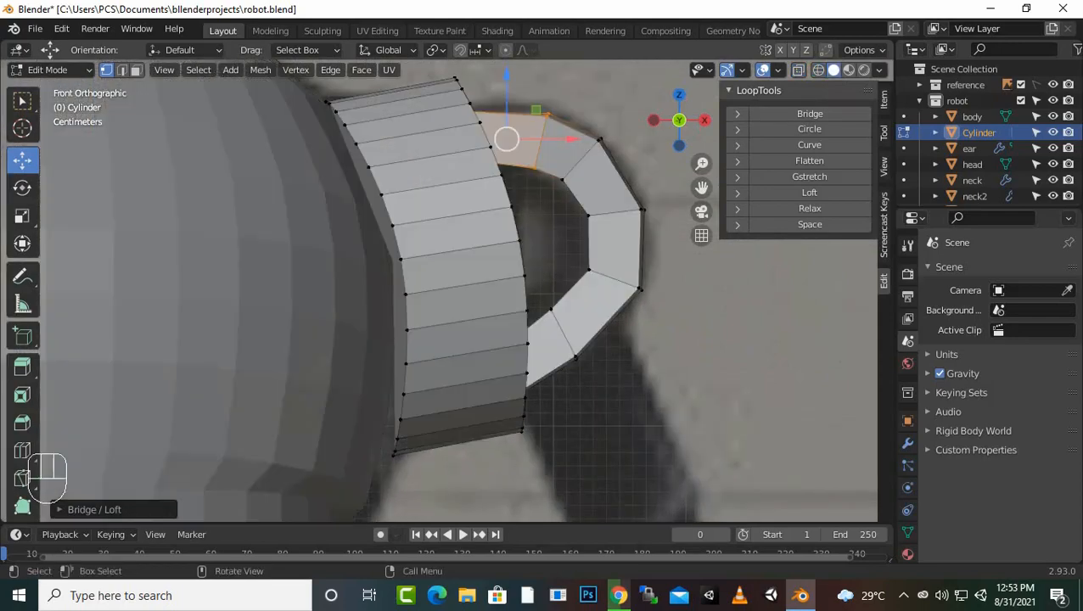
middle_drag(595, 254, 606, 222)
middle_drag(482, 205, 466, 116)
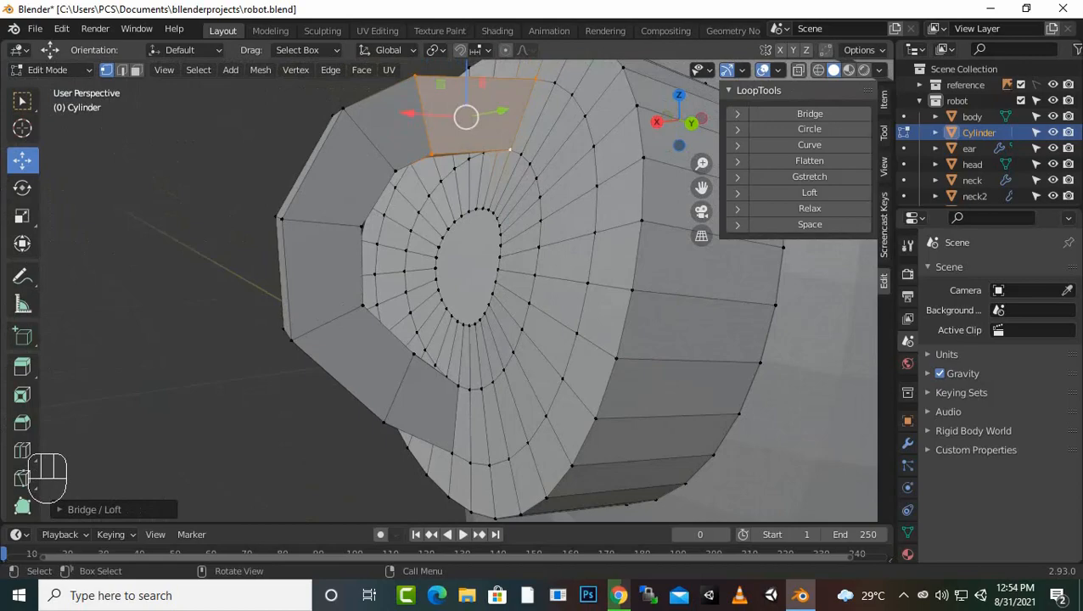
middle_drag(466, 117, 562, 133)
click(730, 339)
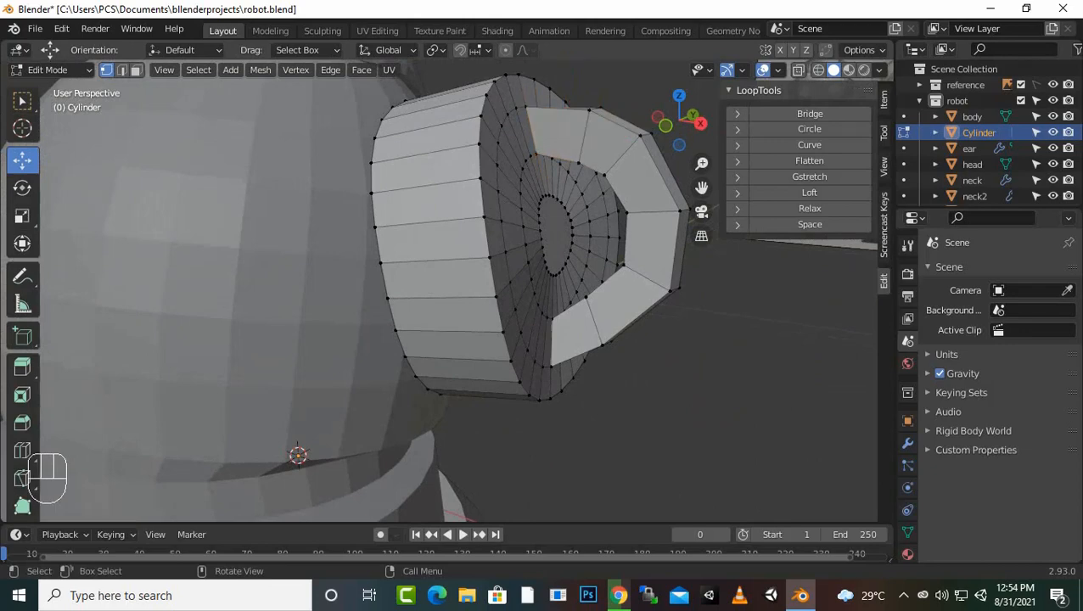
Step: Add a UV sphere to the shoulder disc's mesh and scale it down to about 0.19
key(shift)
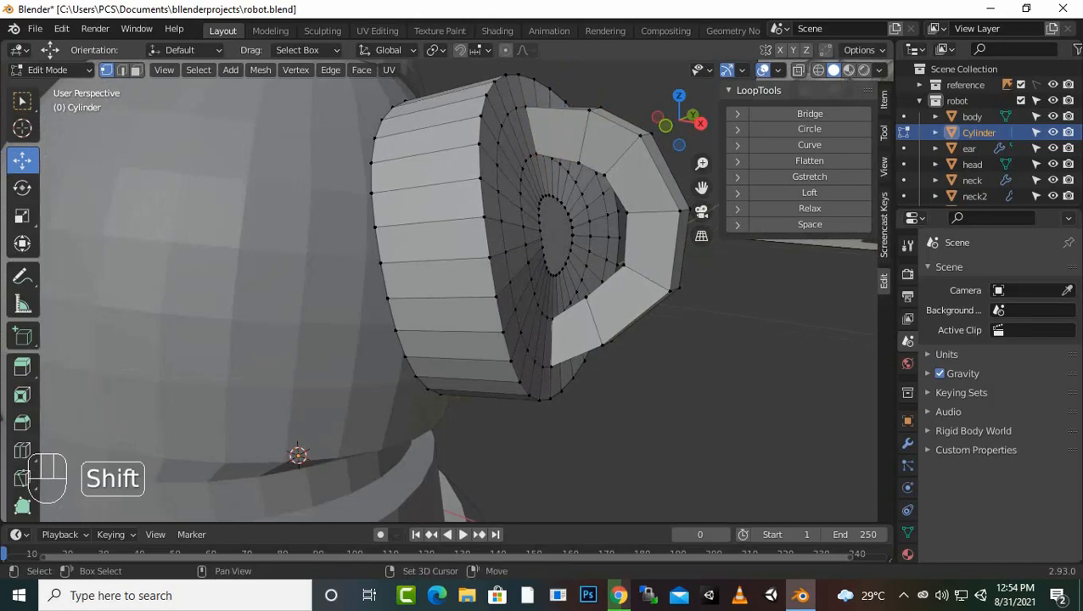
key(shift+a)
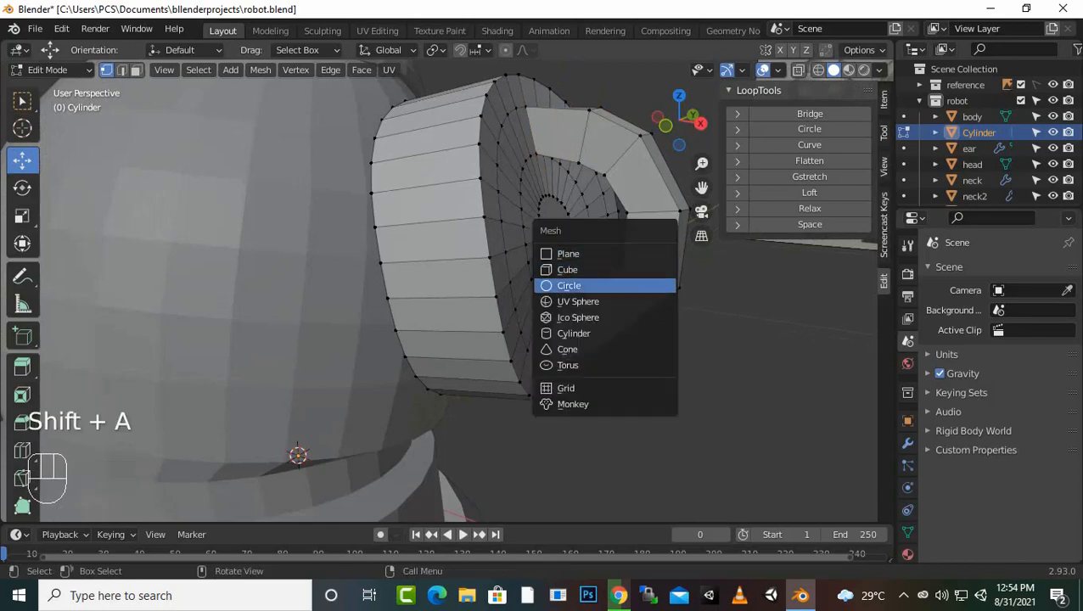
click(577, 302)
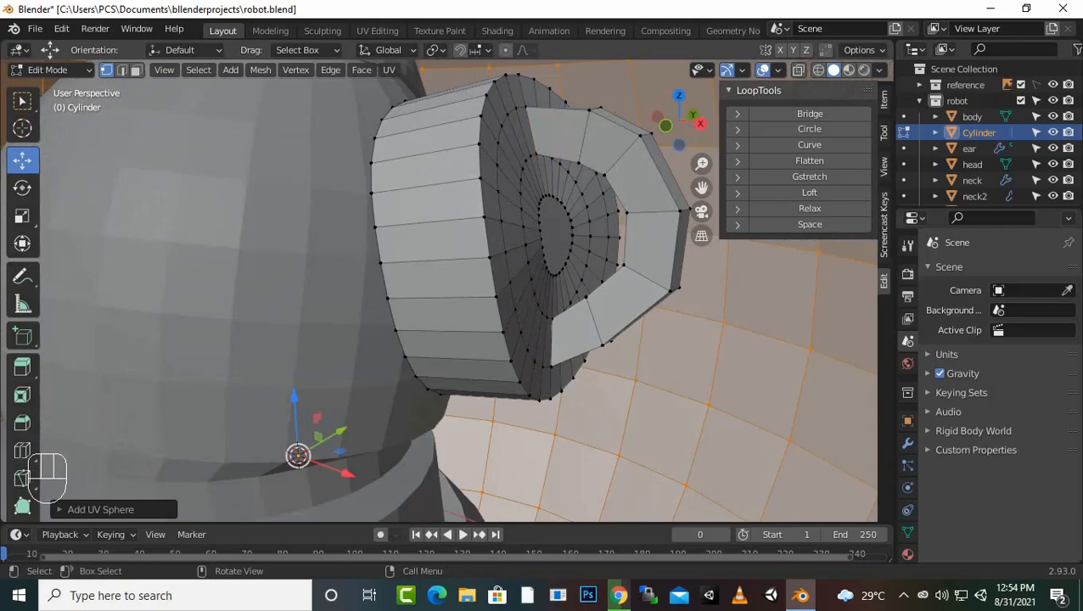
scroll(441, 293, down, 8)
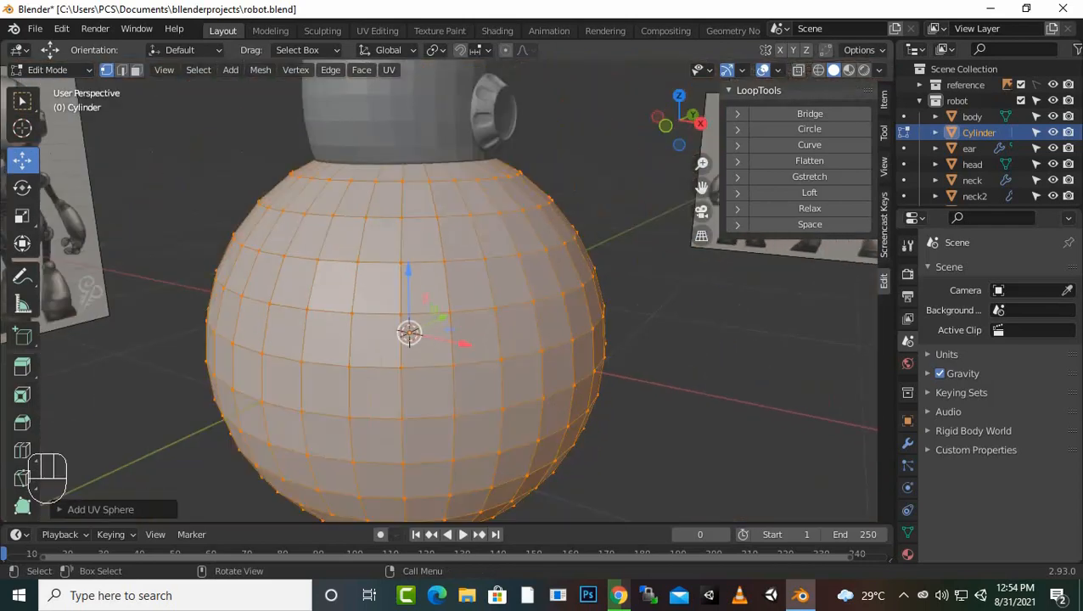
key(s)
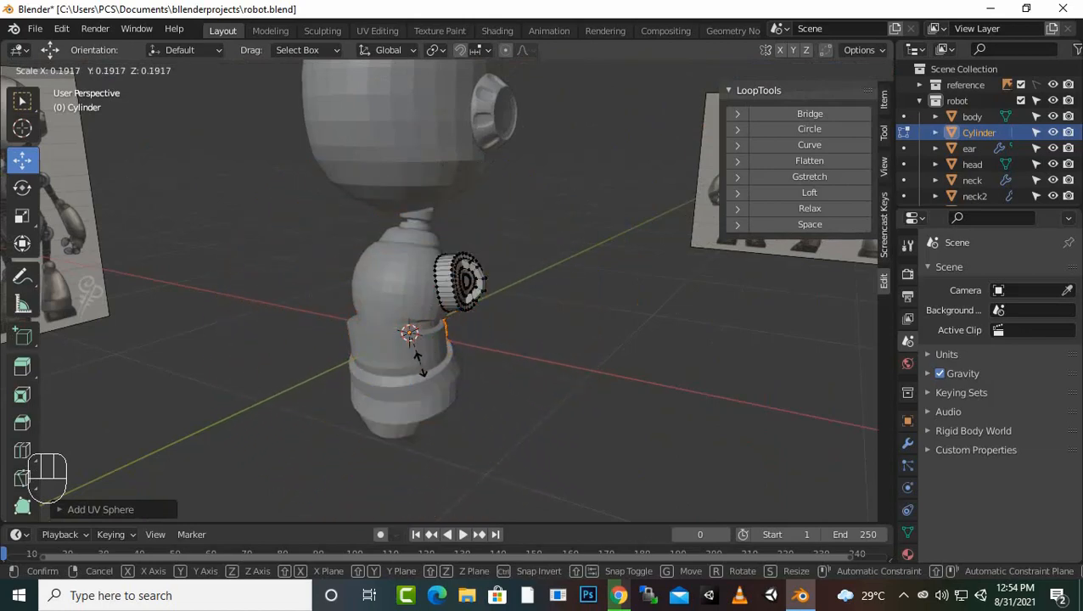
click(416, 361)
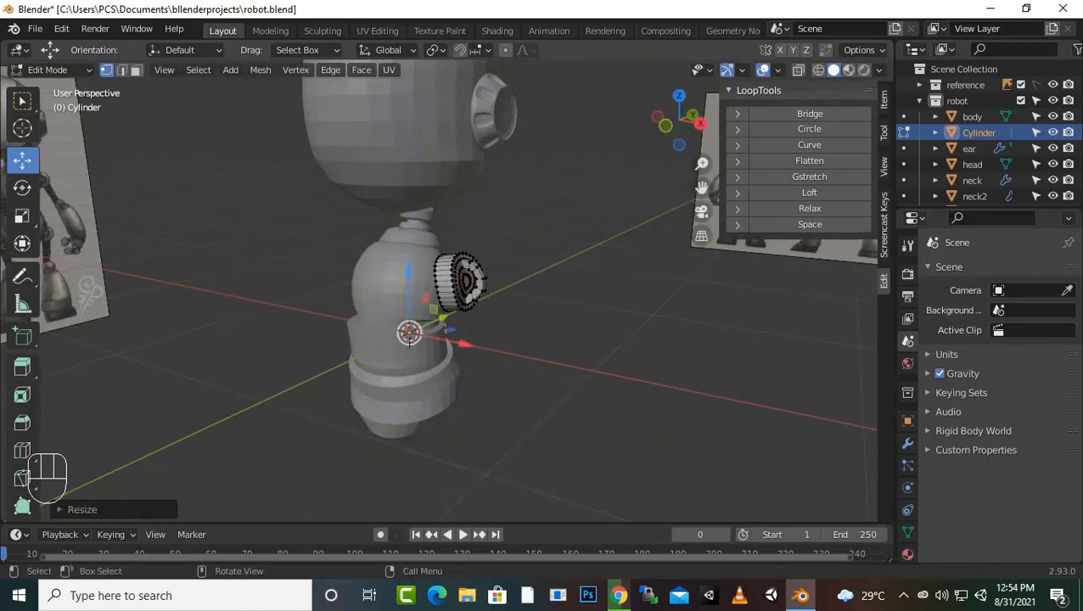
Step: Move the sphere outward from the body and raise it to the height of the shoulder ring
drag(409, 333, 477, 346)
drag(478, 285, 479, 214)
key(KP_1)
scroll(478, 221, up, 4)
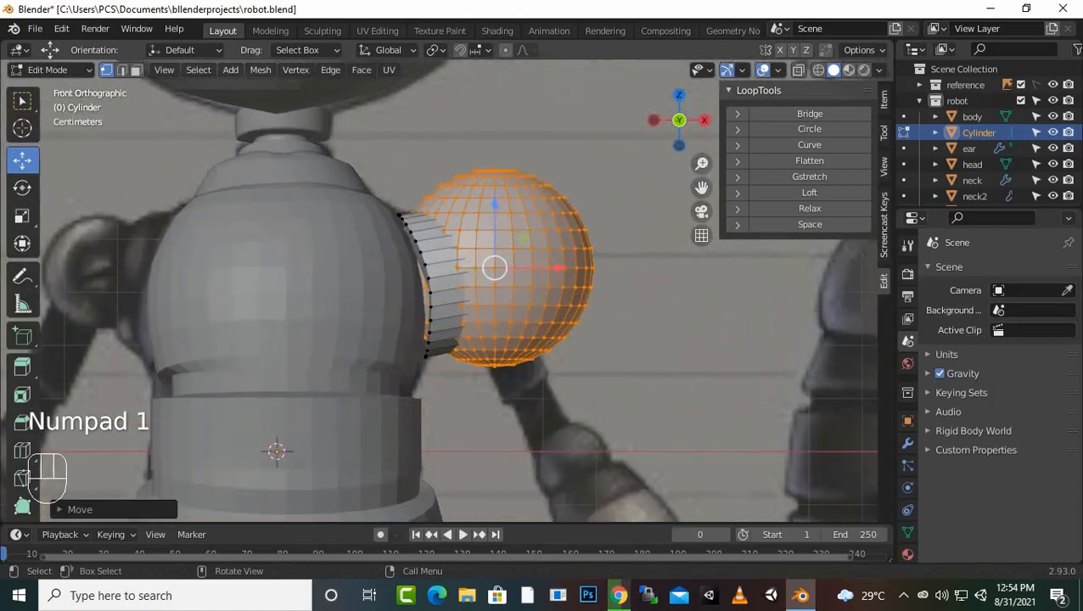
Step: Scale the sphere down to about 0.4 and shift it slightly along X toward the disc, inside the ring
key(s)
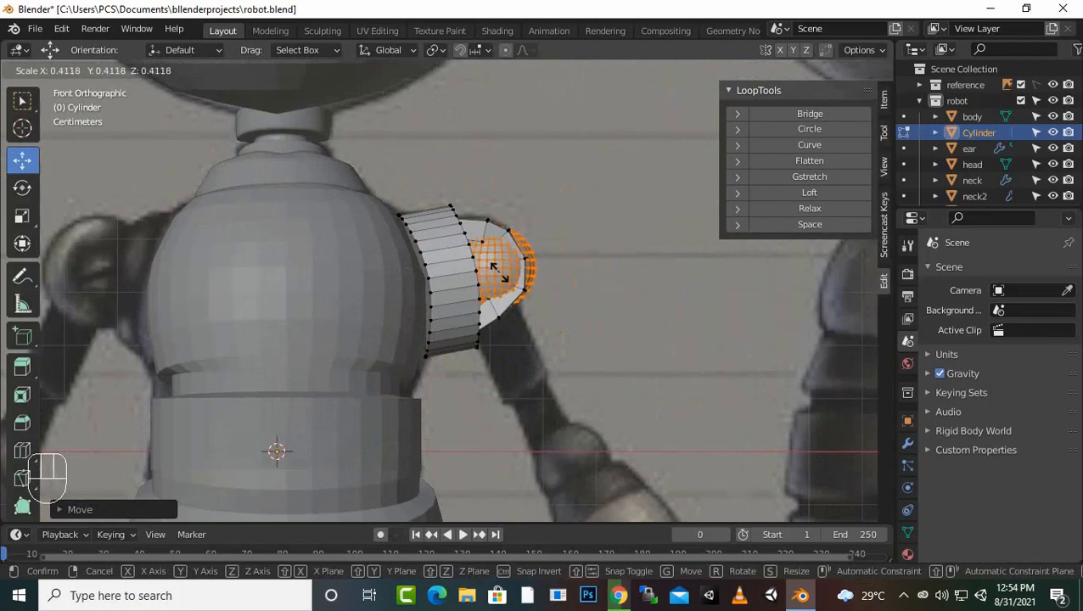
click(499, 270)
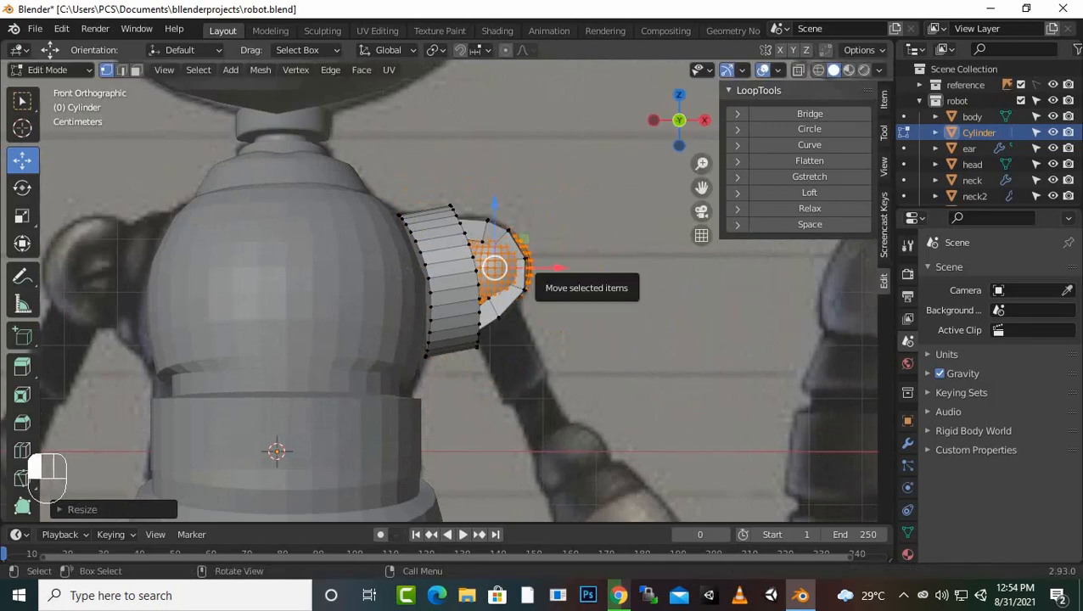
drag(494, 268, 487, 268)
key(alt)
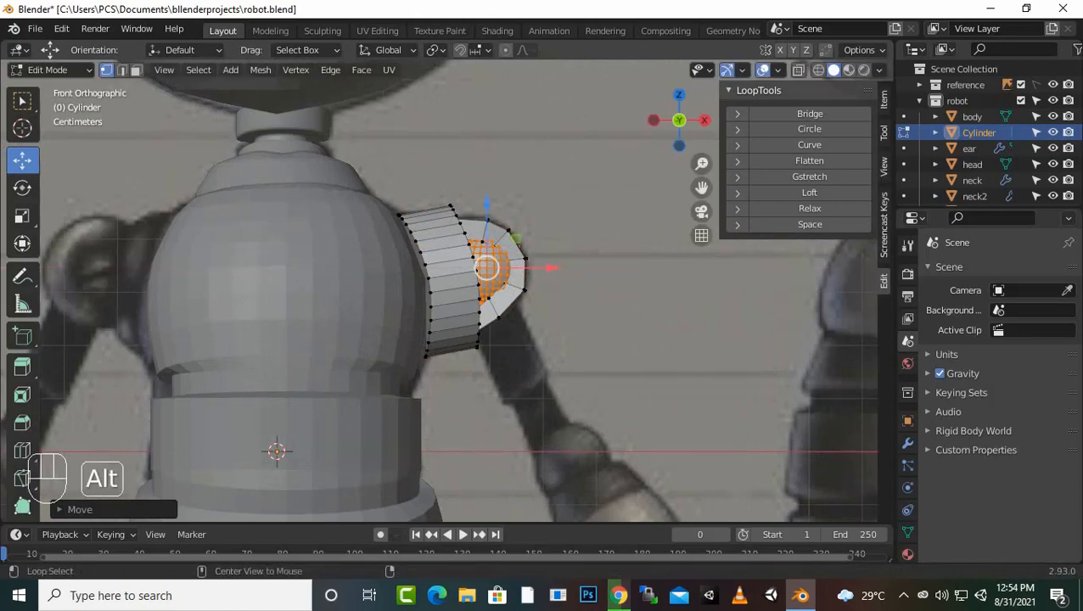
Step: Centre the sphere on the shoulder disc in side view by moving it along Y and slightly down along Z
alt+middle_drag(487, 268, 486, 229)
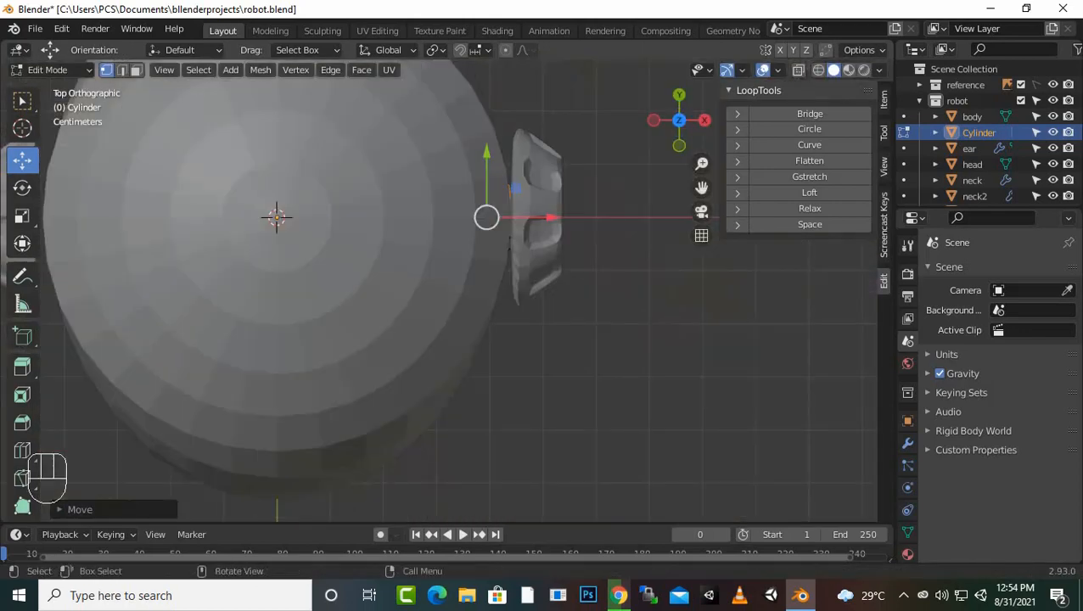
key(KP_1)
key(KP_3)
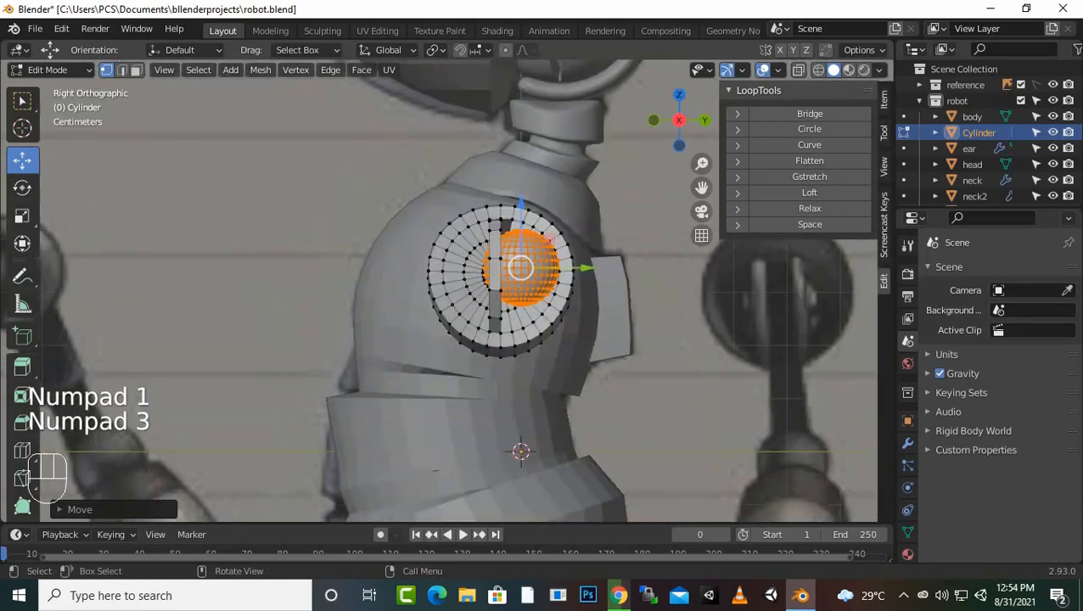
drag(584, 268, 562, 268)
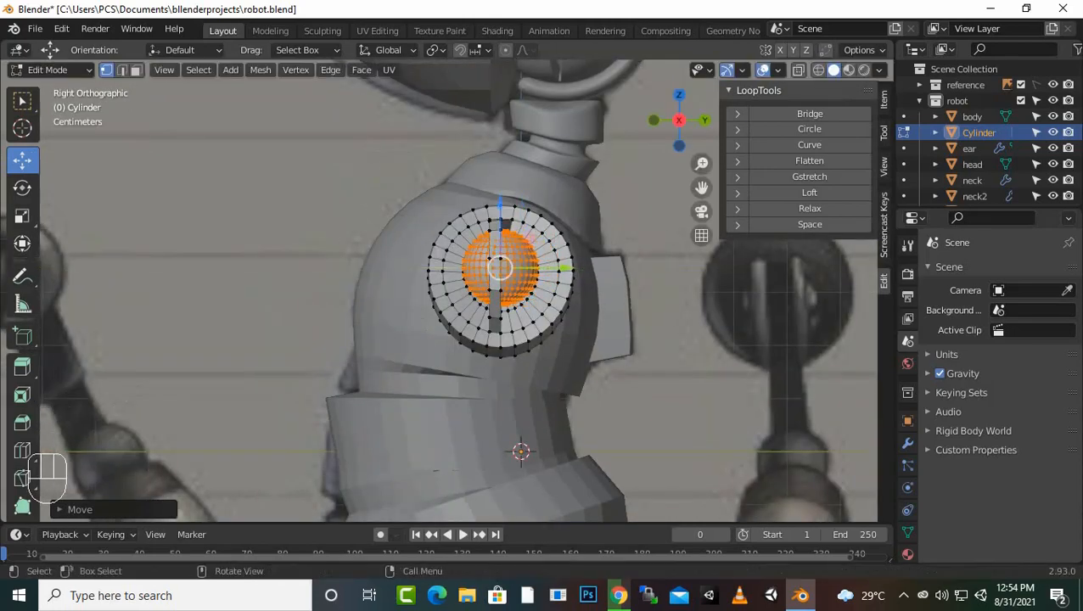
drag(501, 206, 501, 213)
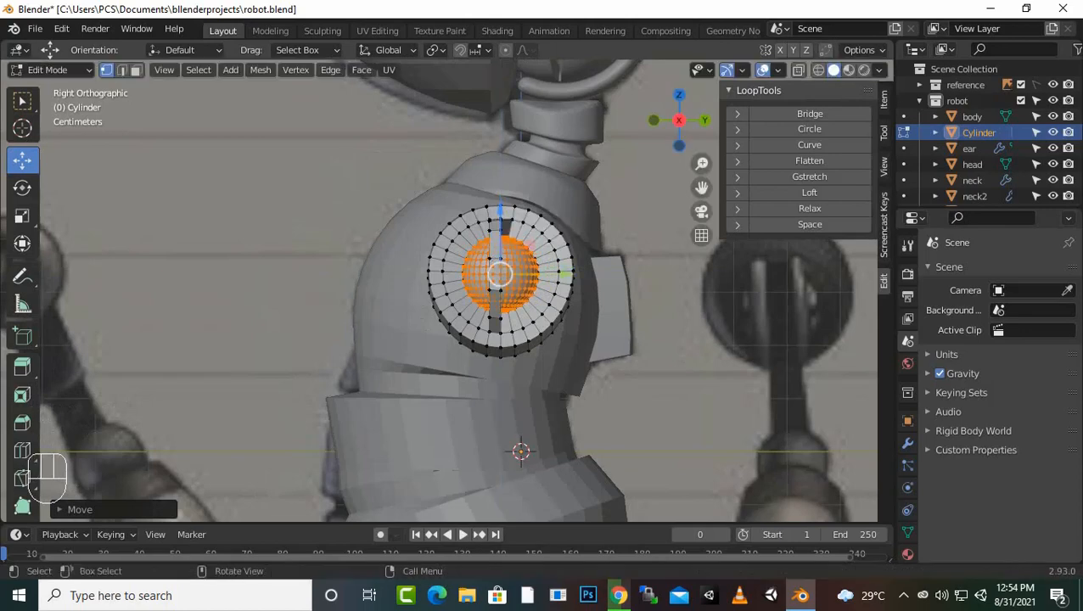
Step: Raise the sphere slightly along Z and shift it inward along X so it sits closer to the disc inside the ring
scroll(453, 289, up, 2)
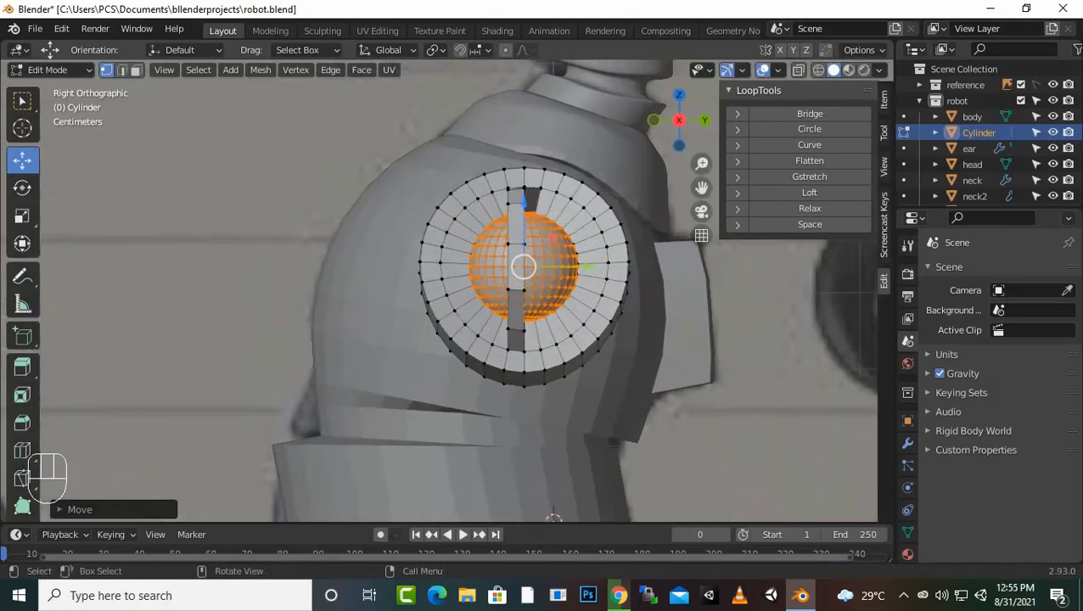
middle_drag(475, 280, 438, 309)
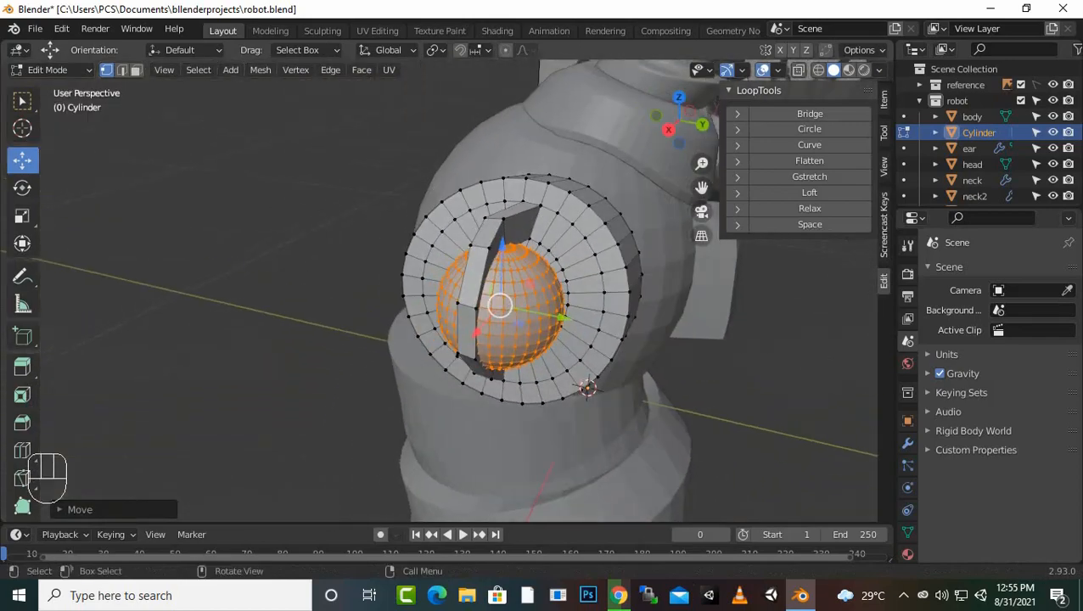
key(KP_1)
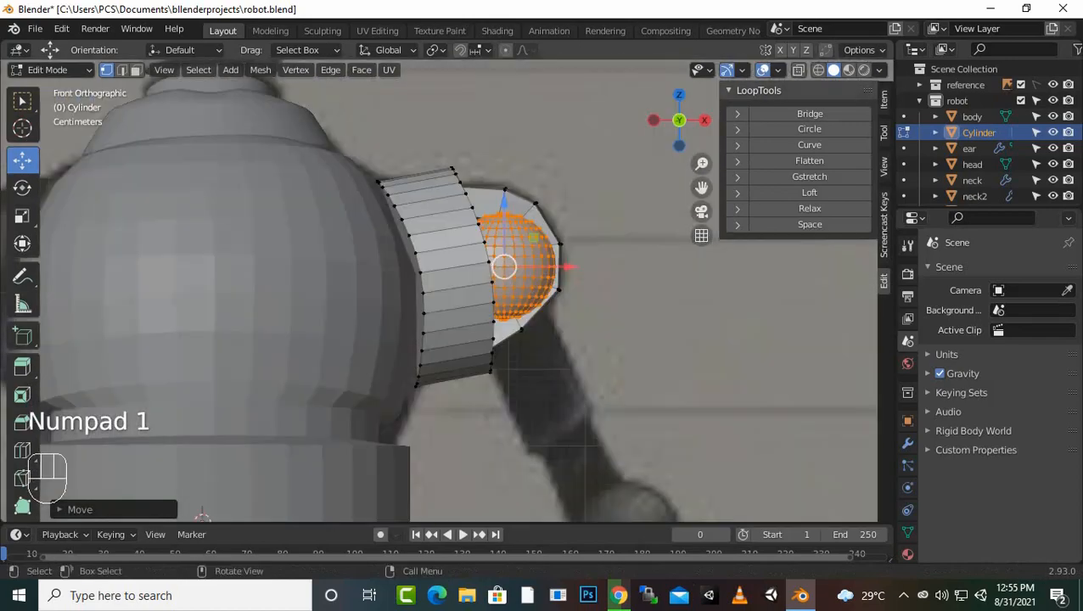
middle_drag(458, 297, 458, 302)
mouse_move(459, 293)
middle_down()
mouse_move(460, 283)
mouse_move(466, 300)
middle_up()
scroll(466, 300, up, 2)
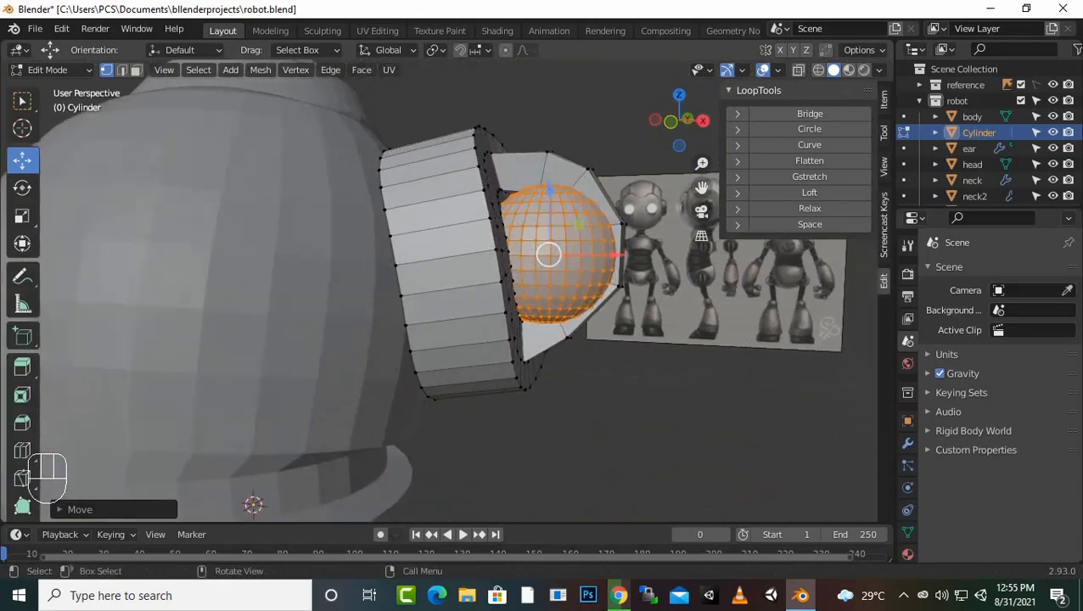
middle_drag(467, 300, 365, 284)
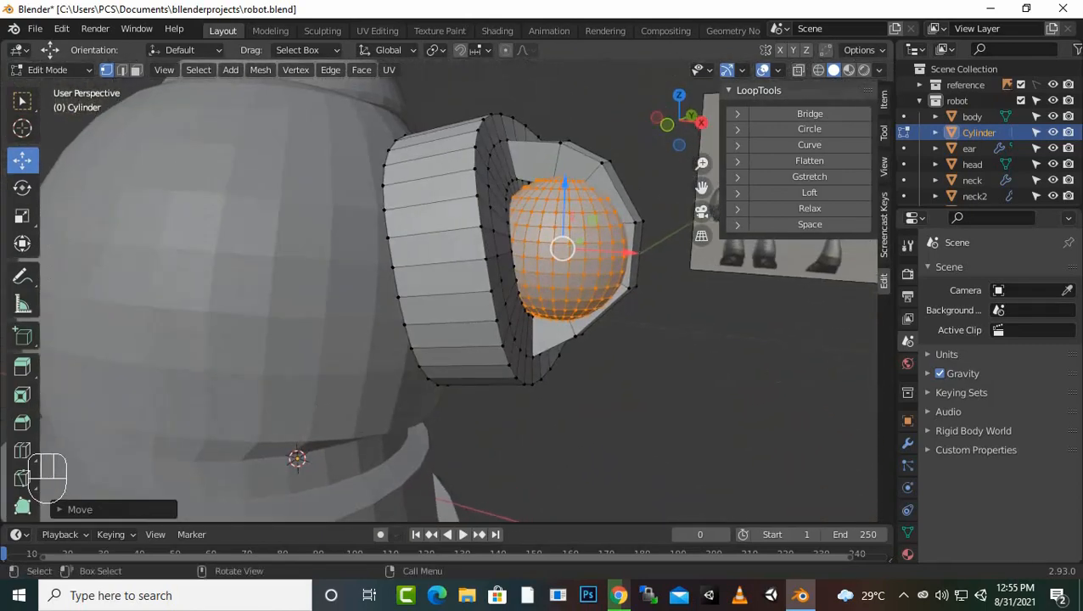
drag(564, 192, 564, 187)
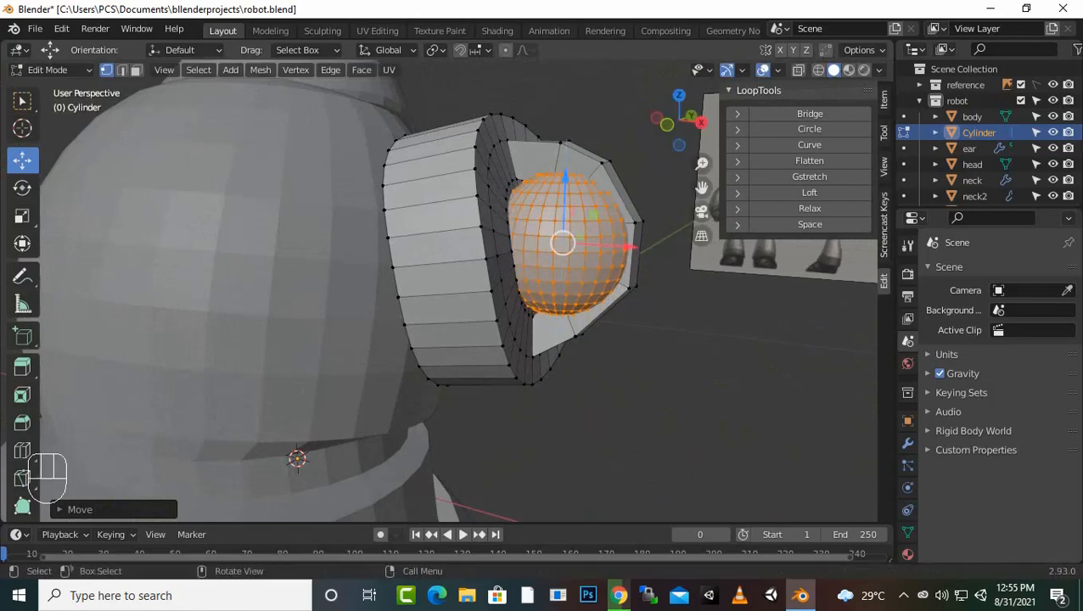
drag(564, 187, 563, 180)
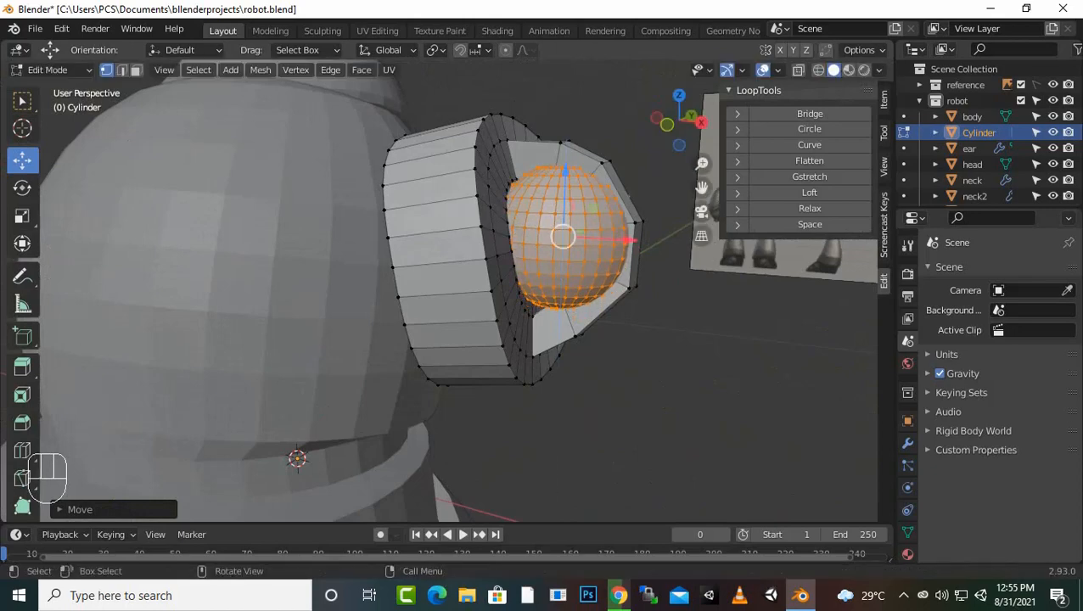
drag(626, 242, 619, 241)
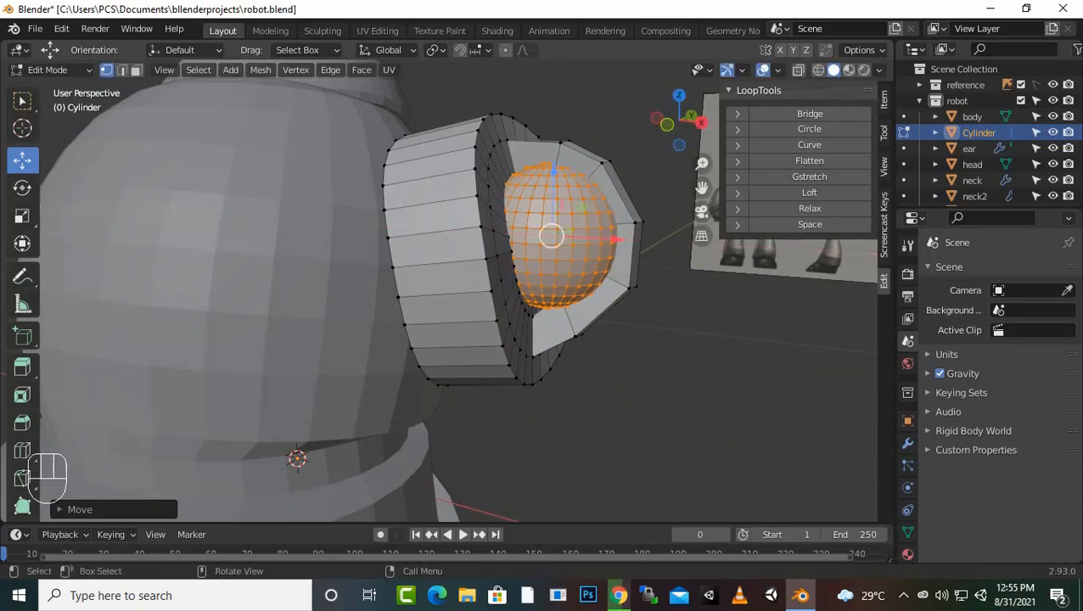
scroll(416, 315, up, 2)
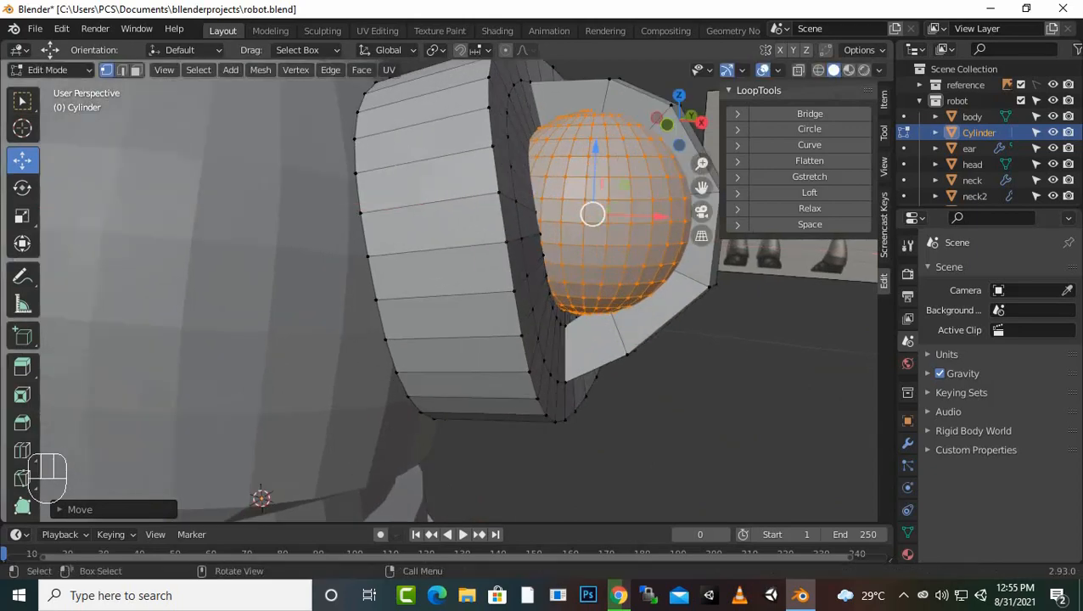
scroll(416, 315, down, 2)
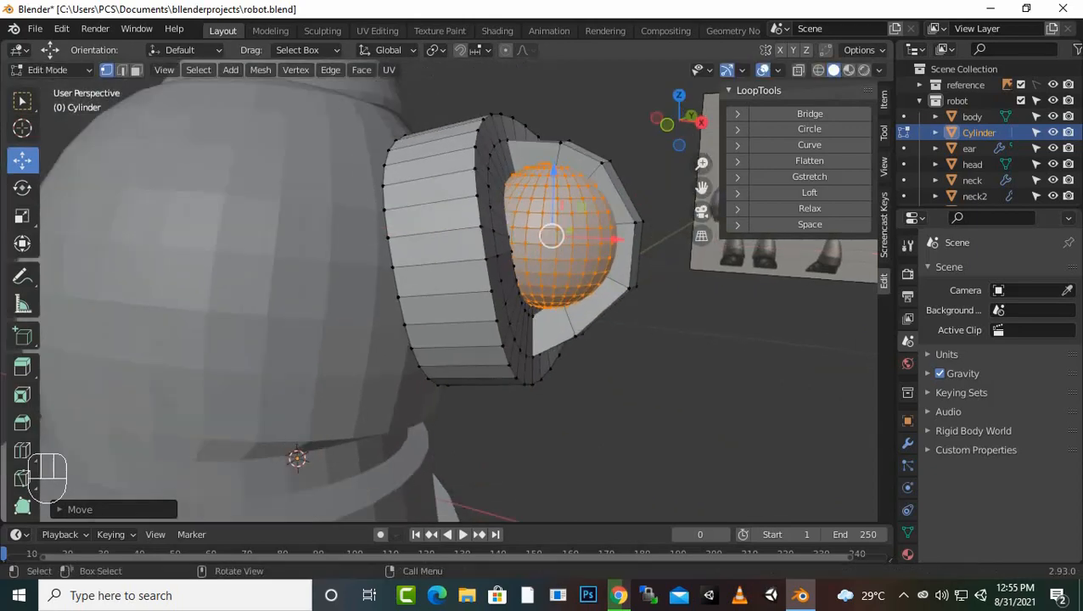
Step: Extrude the vertical face loop around the sphere's middle in place and shrink it slightly inward along its normals to cut a groove
scroll(416, 315, up, 2)
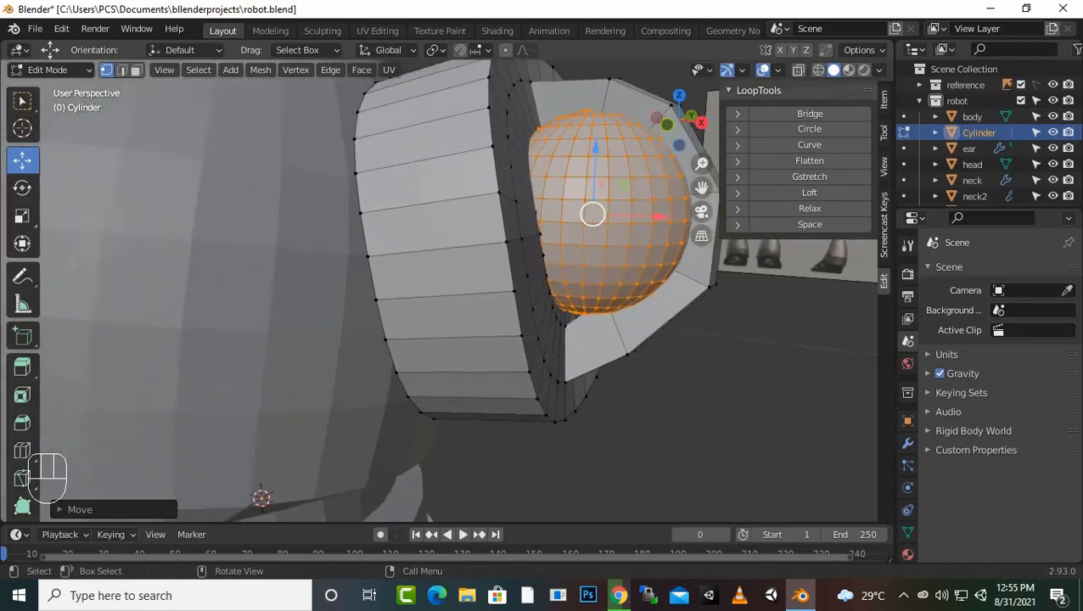
click(136, 69)
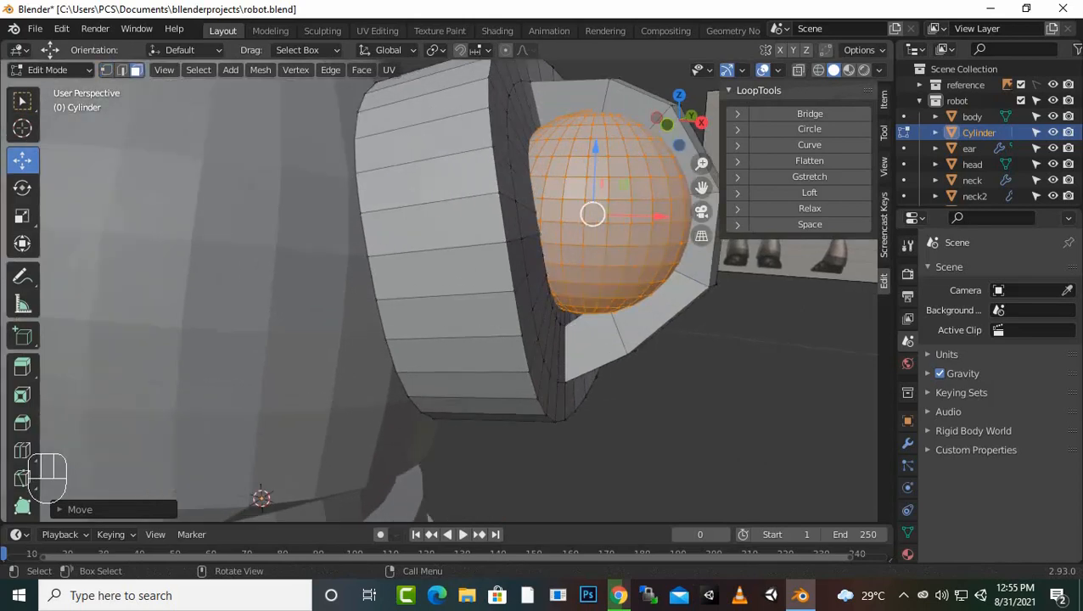
click(618, 235)
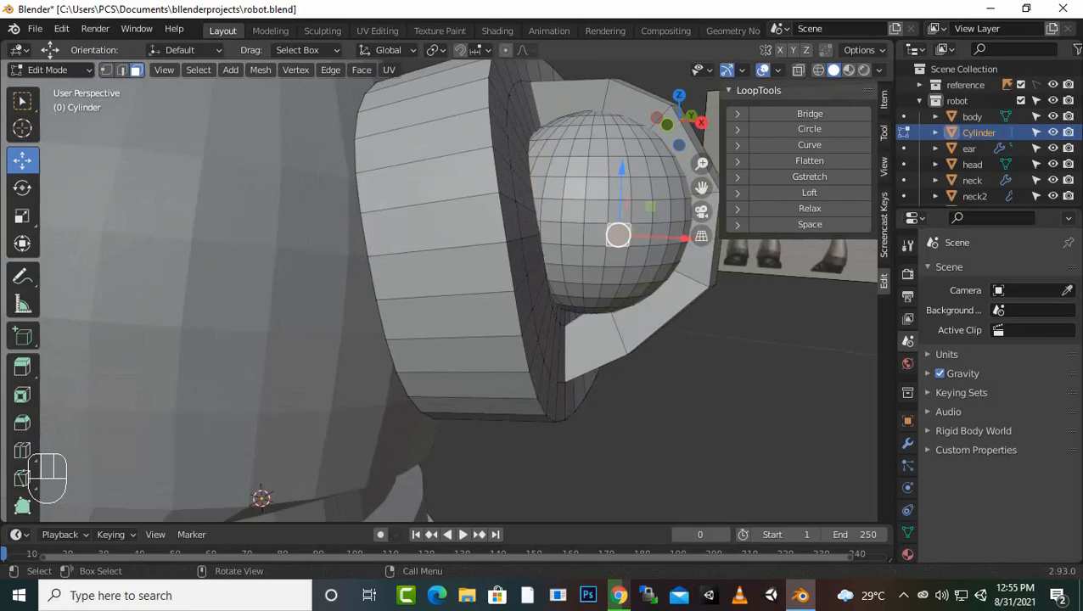
alt+click(609, 220)
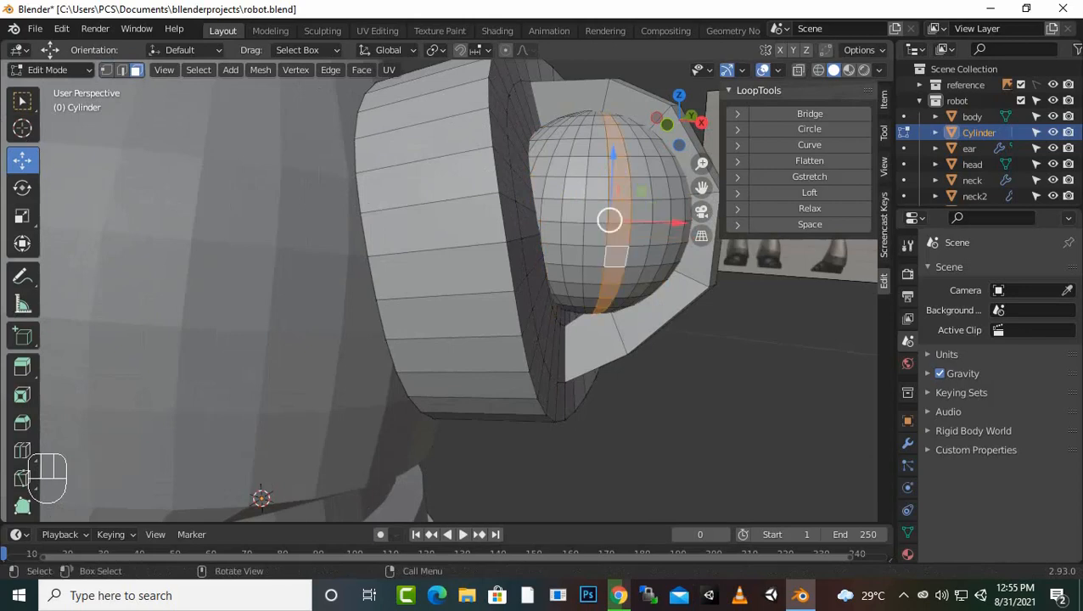
key(e)
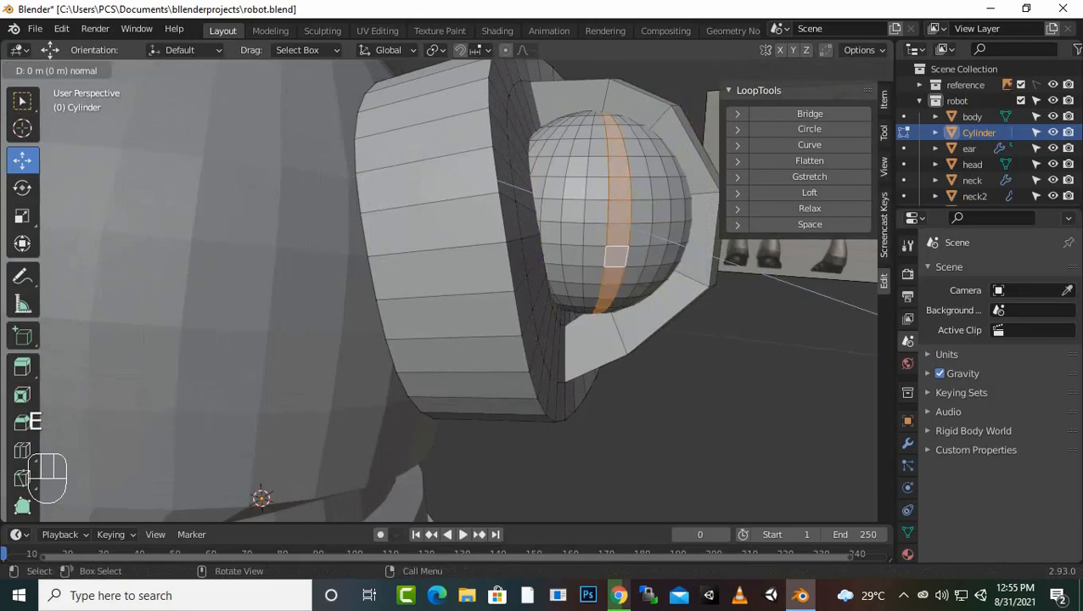
click(609, 220)
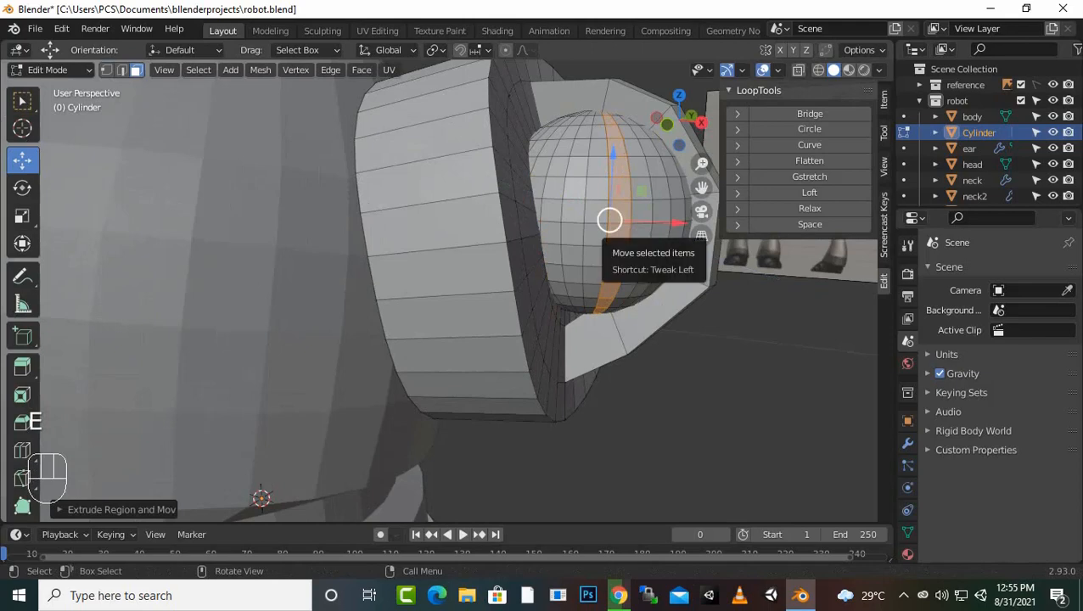
key(alt+s)
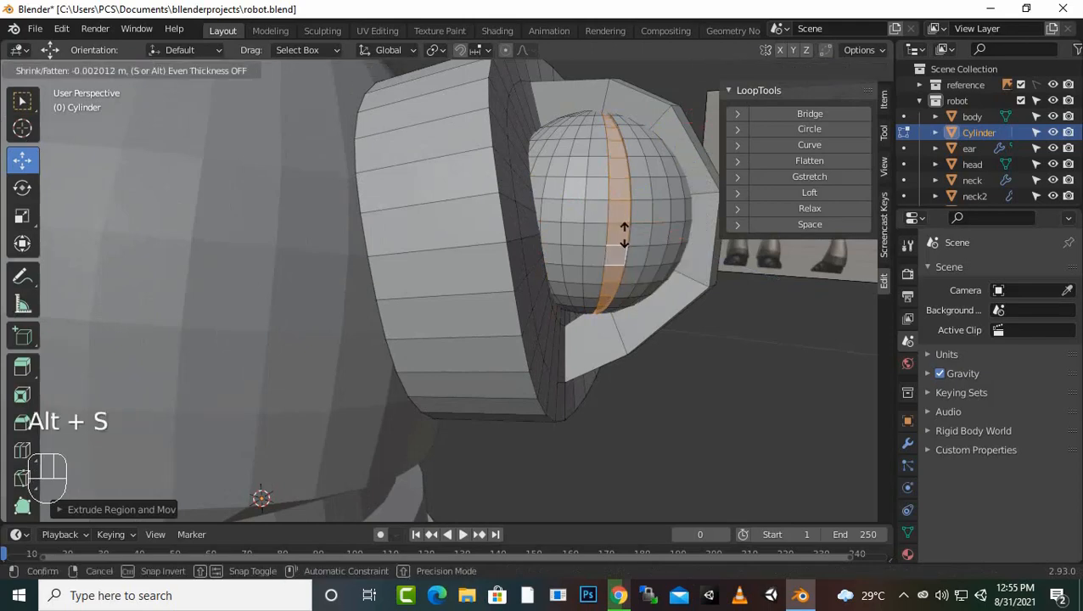
click(613, 228)
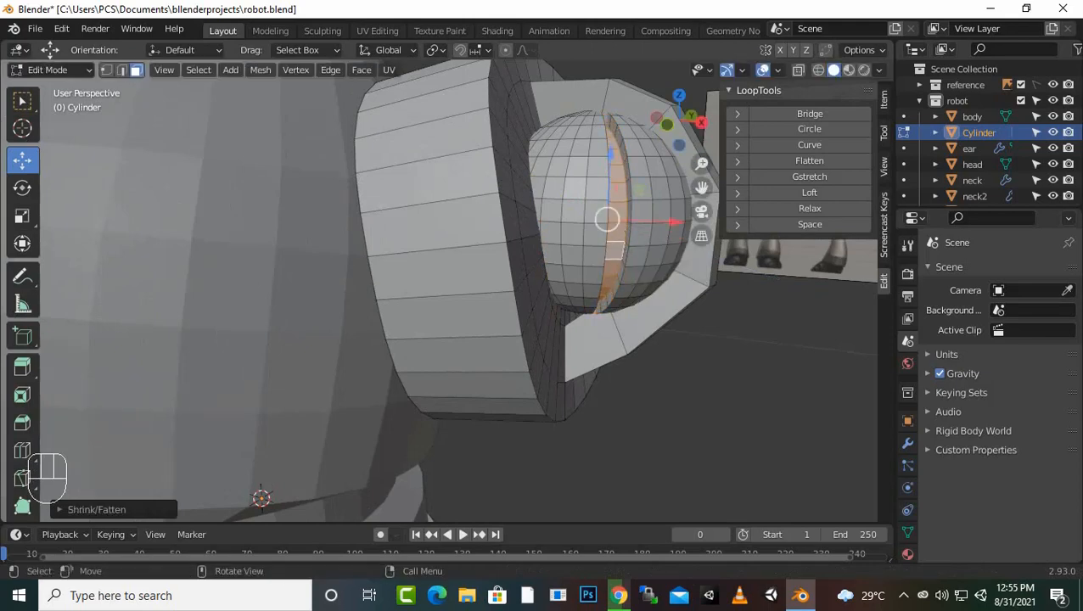
Step: Rename the Cylinder object in the robot collection to toparm
middle_drag(607, 217, 709, 260)
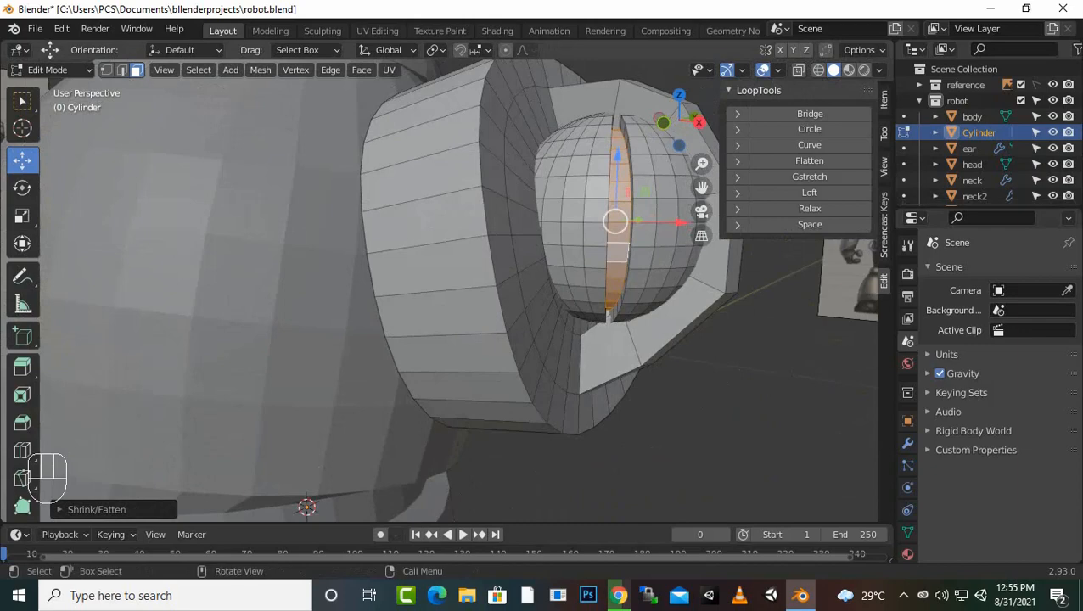
right_click(906, 135)
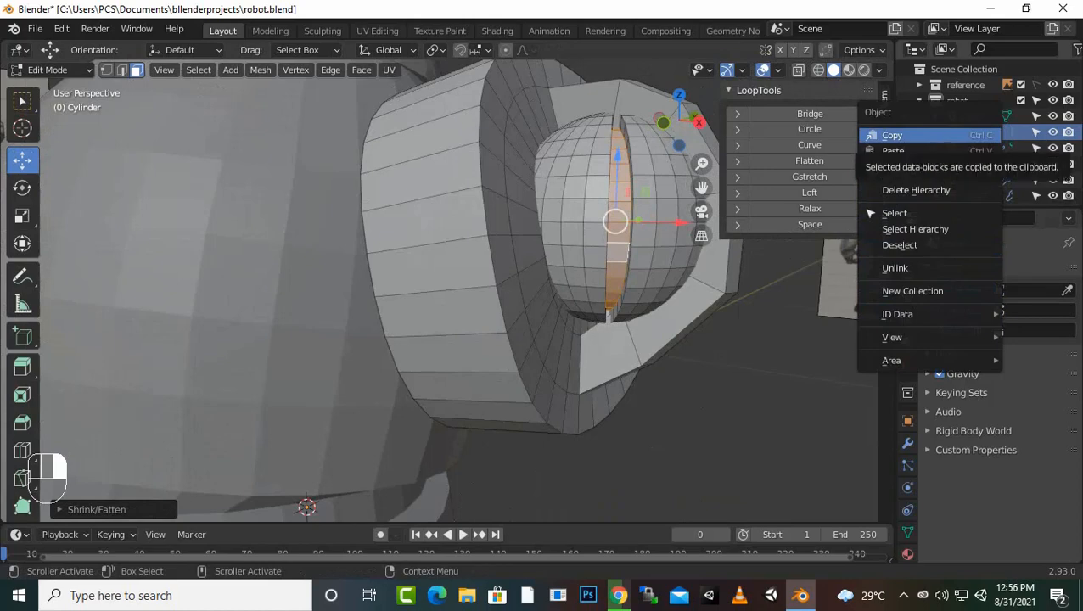
double_click(979, 132)
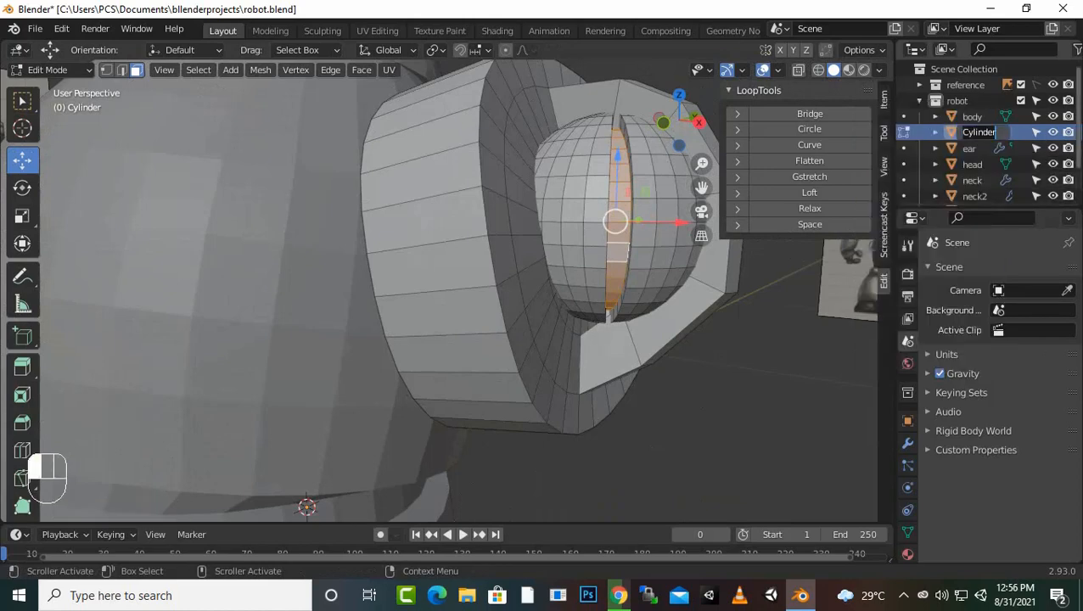
text(toparm)
key(Return)
scroll(985, 136, down, 2)
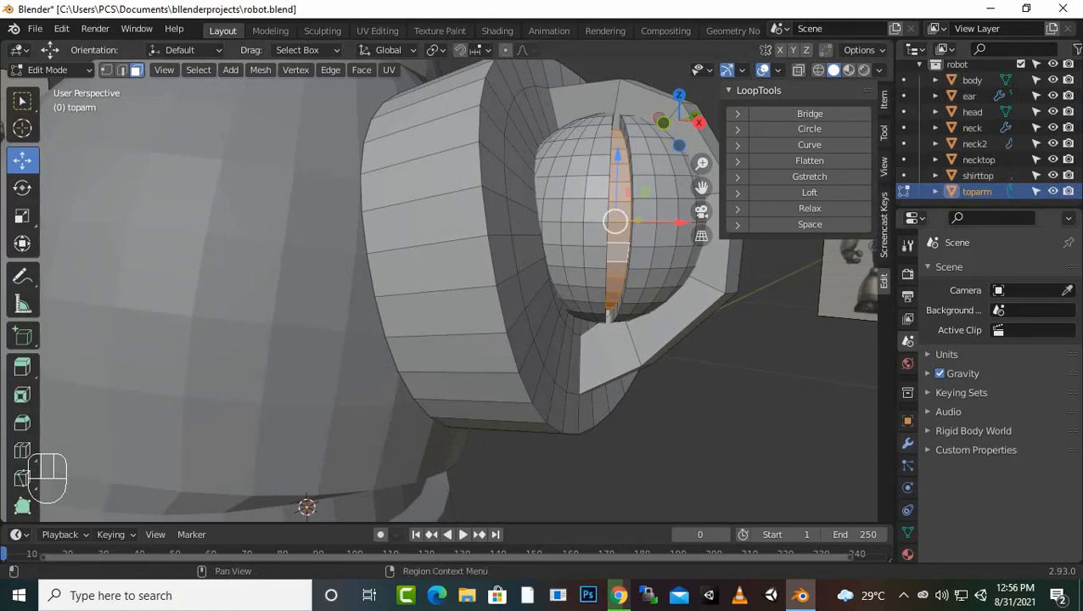
Step: Add a Subdivision Surface modifier to toparm and set its viewport level to 2
click(908, 443)
click(956, 270)
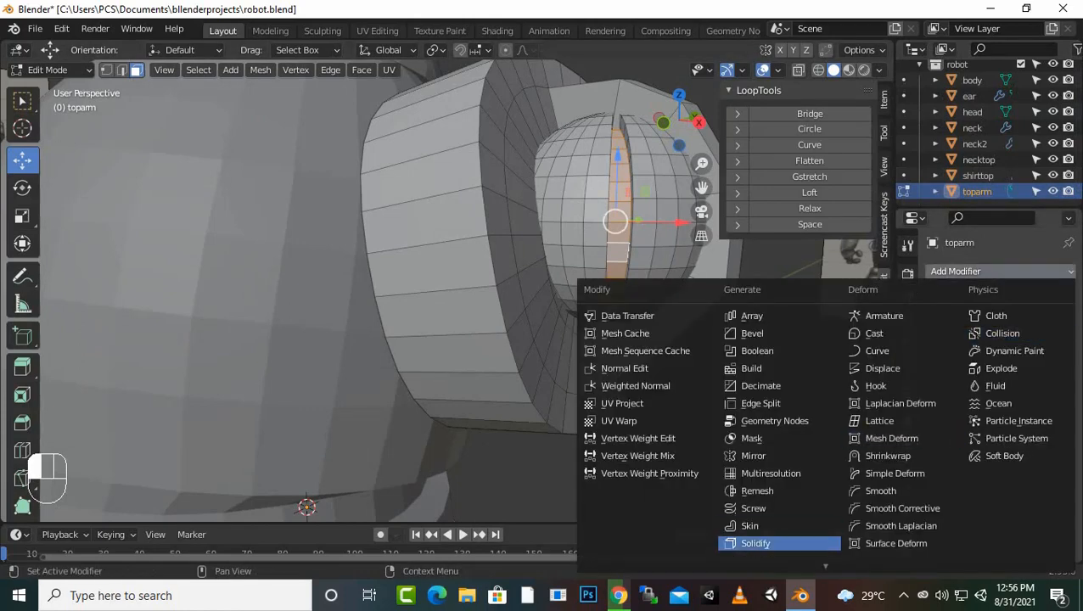
scroll(760, 546, down, 2)
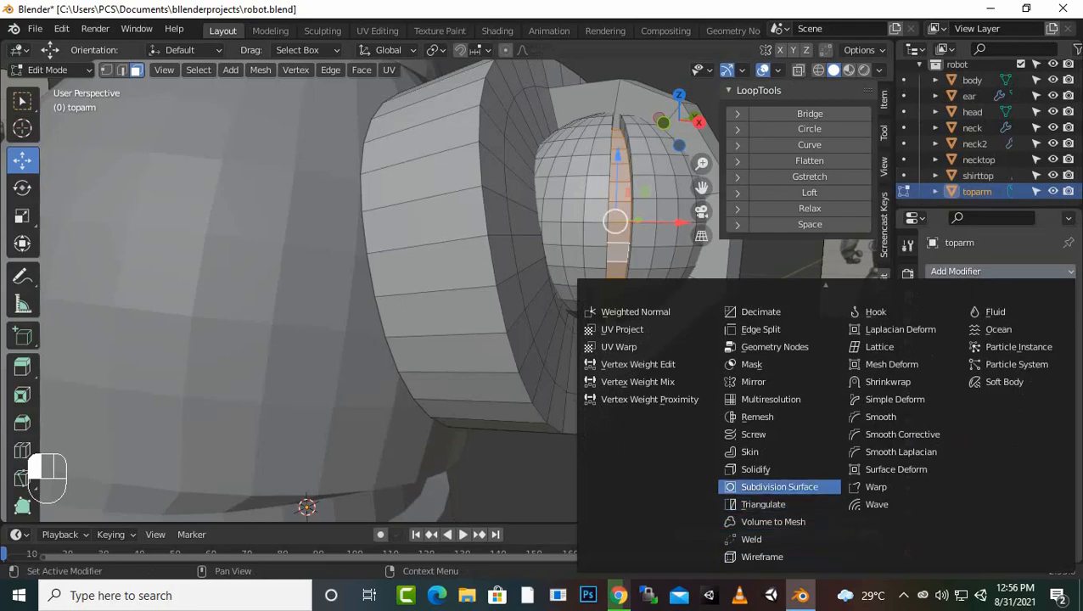
click(779, 486)
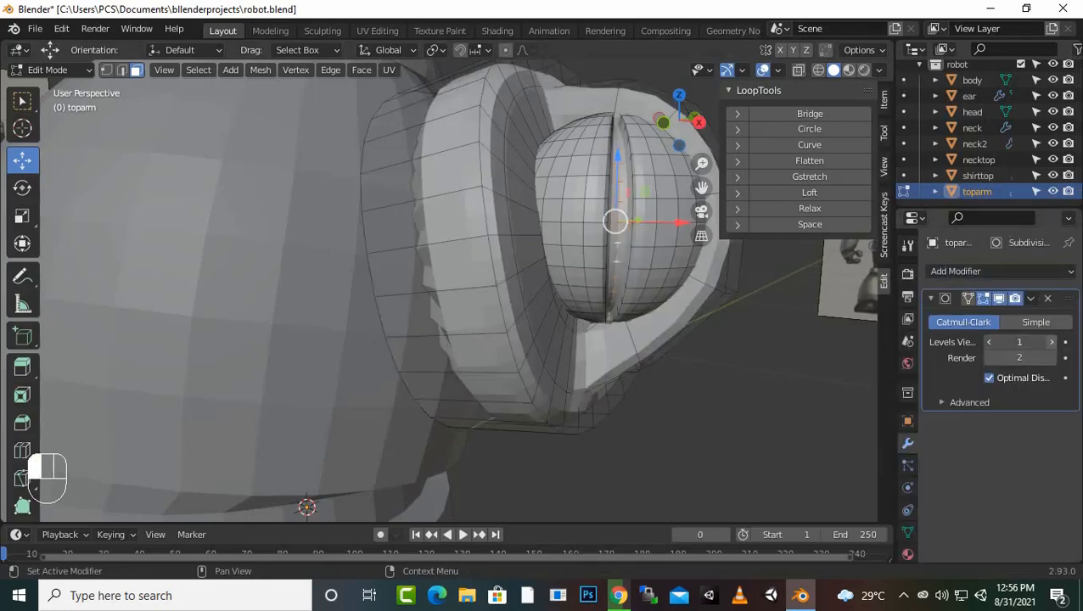
click(1051, 343)
Step: Add two loop cuts around the shoulder ring's outer wall, one slid close to each rim, and return to Object Mode
scroll(560, 323, down, 1)
middle_drag(560, 322, 433, 378)
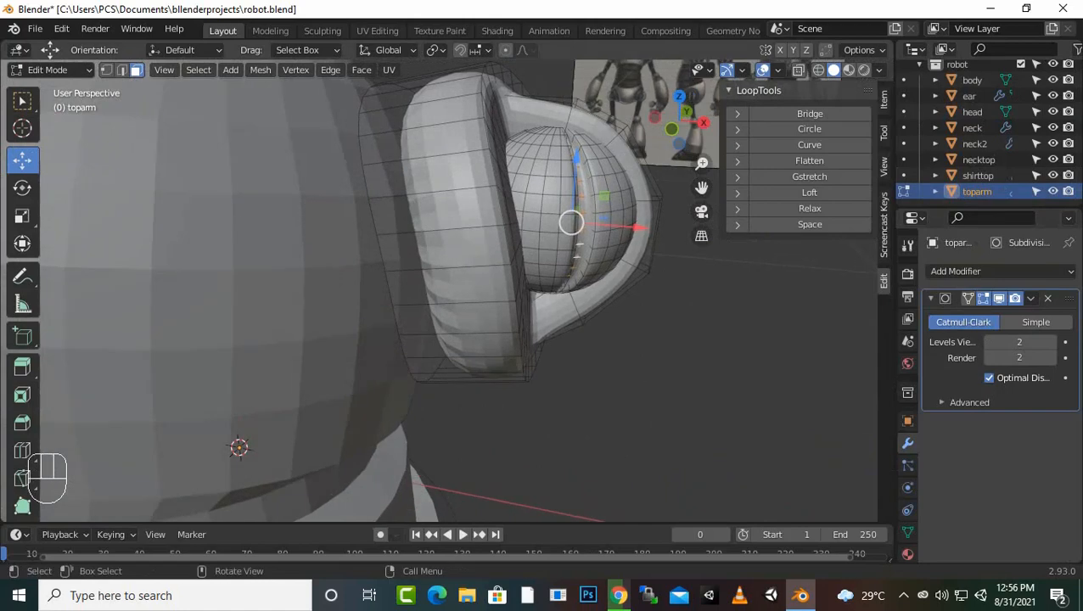
middle_drag(433, 378, 399, 382)
key(ctrl)
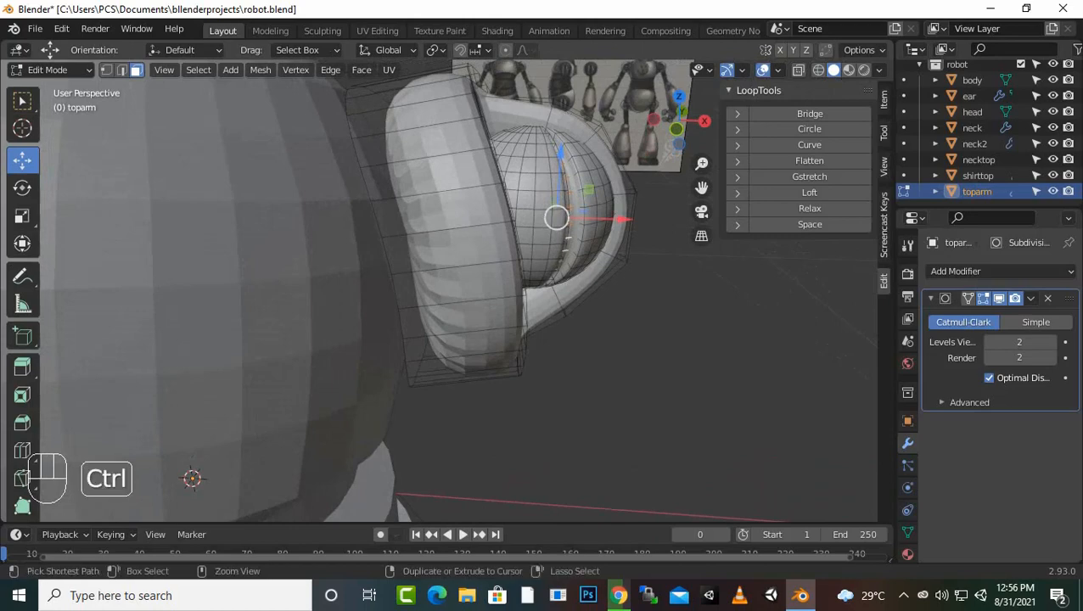
key(ctrl+r)
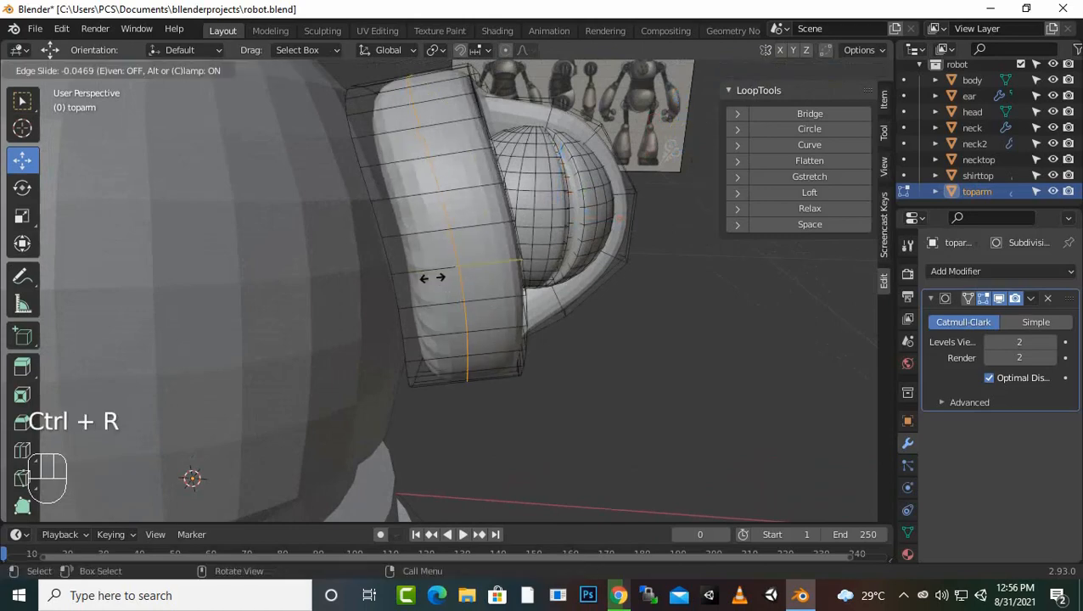
click(430, 278)
click(496, 219)
key(ctrl)
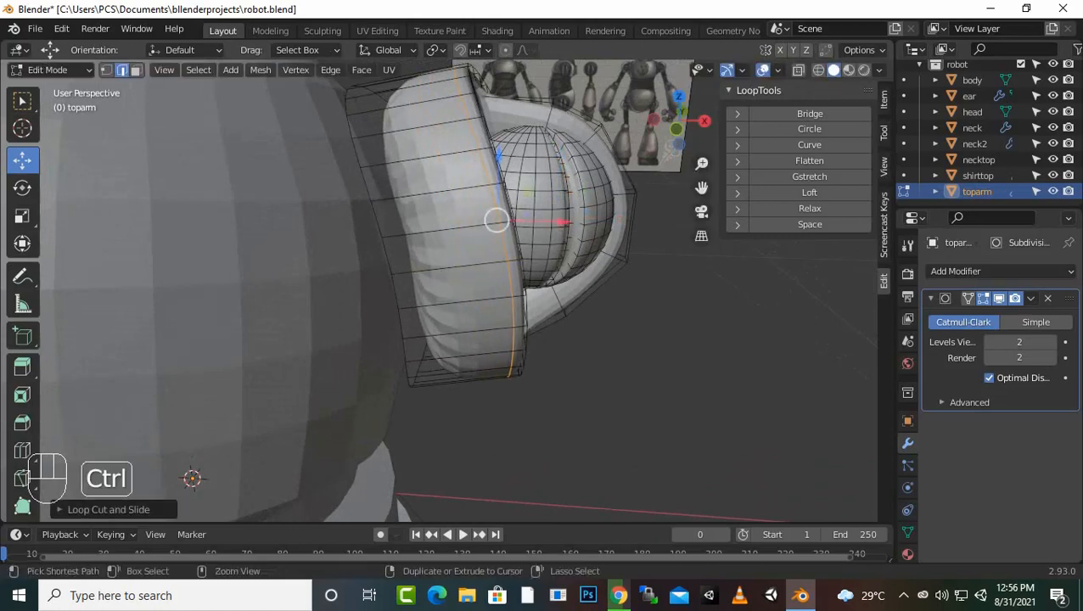
key(ctrl+r)
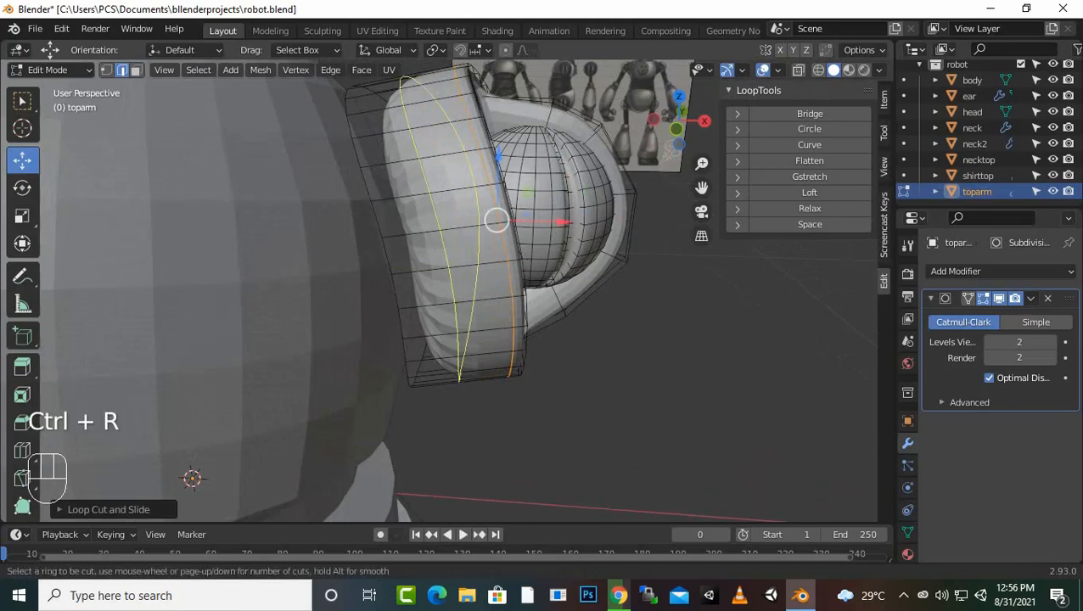
click(496, 220)
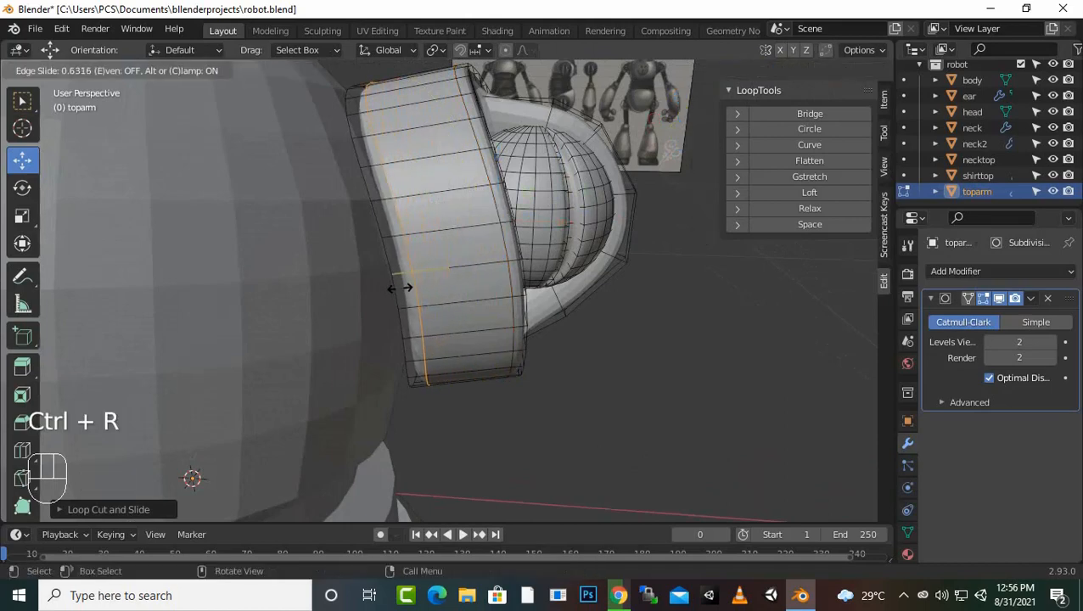
click(399, 289)
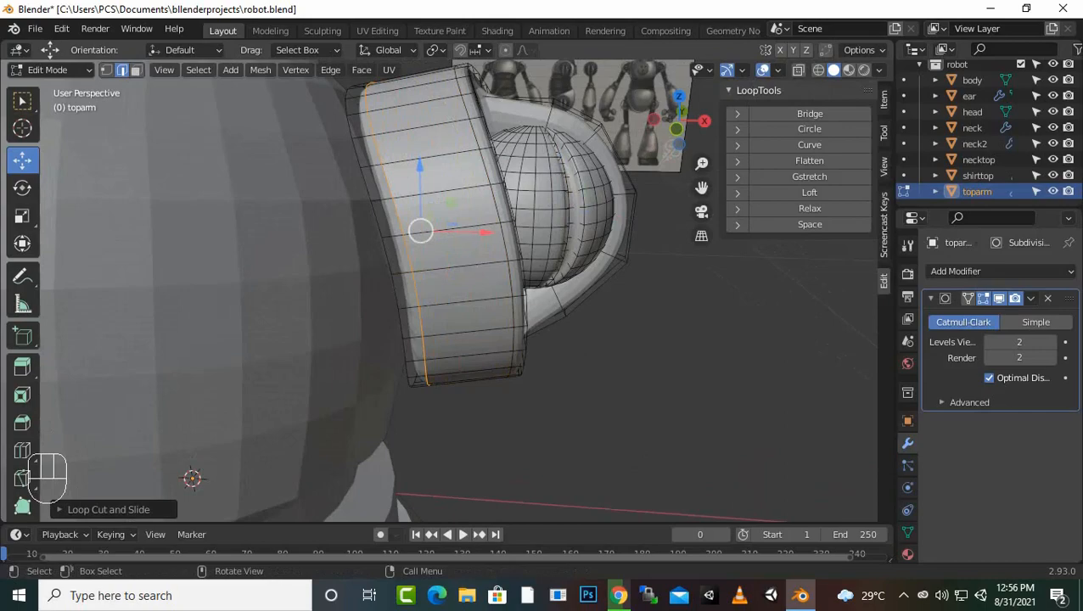
key(Tab)
Step: In Edit Mode, select an edge at the upper end of the curved handle over the sphere and shift it slightly along Y
middle_drag(501, 276, 246, 343)
middle_drag(424, 340, 391, 297)
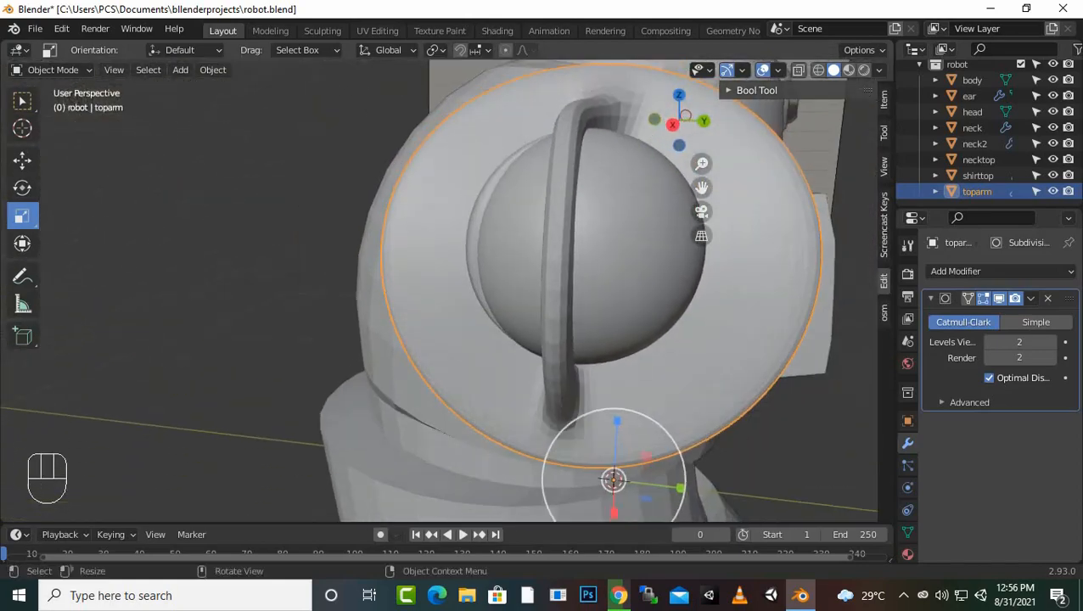
scroll(438, 290, down, 3)
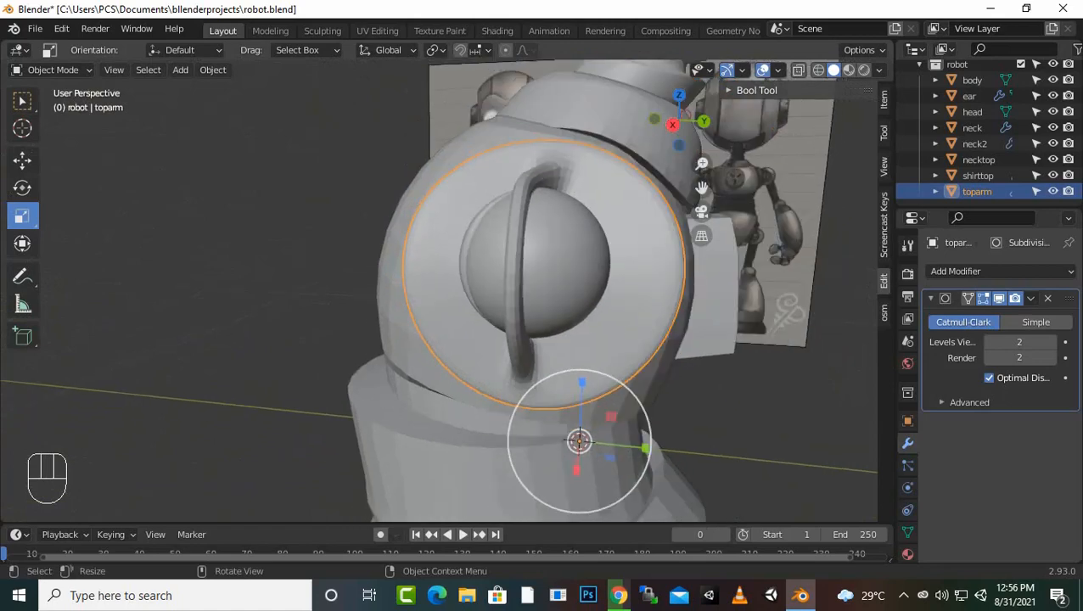
middle_drag(438, 289, 481, 299)
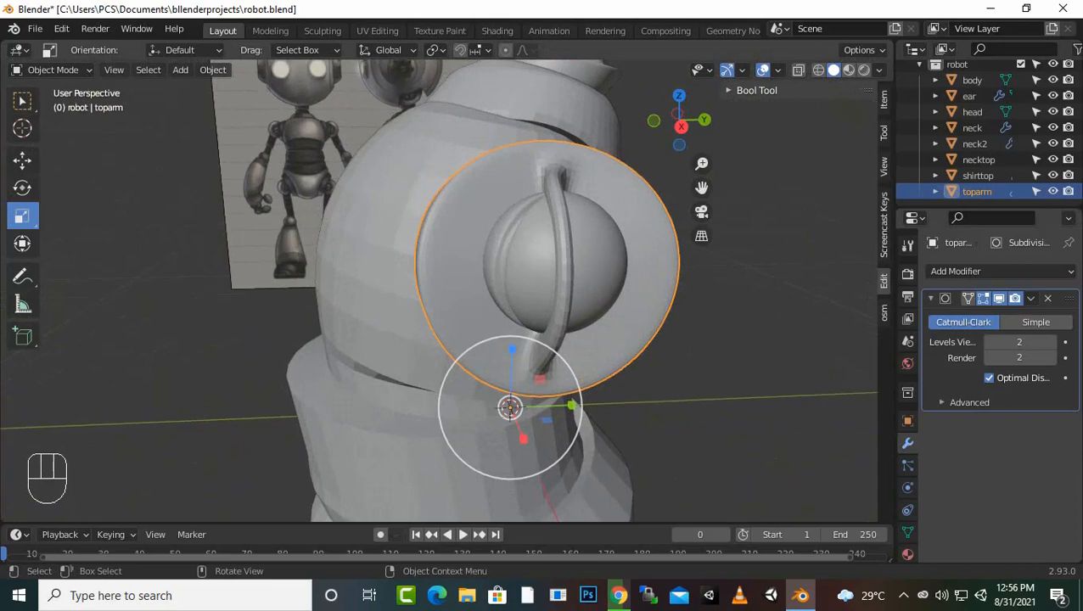
key(Tab)
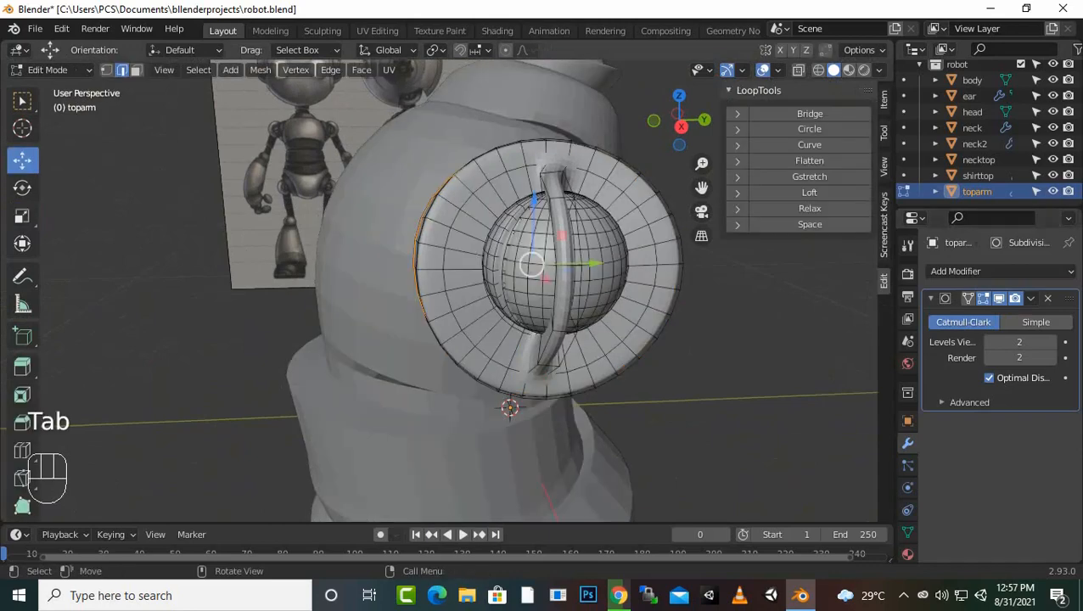
alt+click(560, 214)
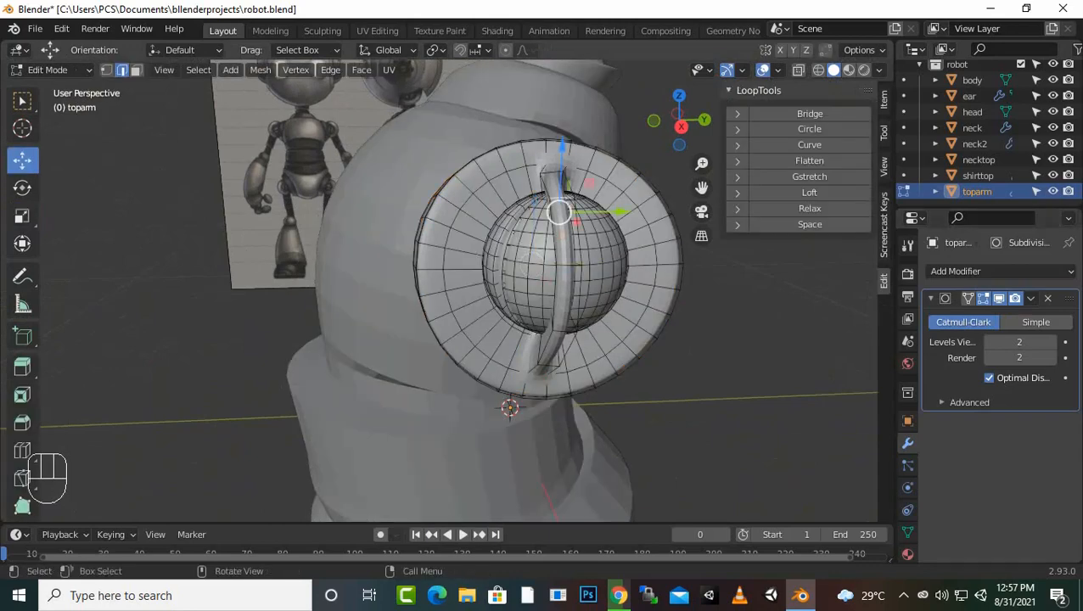
drag(620, 211, 625, 211)
Step: Examine the smoothed shoulder joint and its curved handle from several angles, in Edit Mode and Object Mode
alt+middle_click(777, 323)
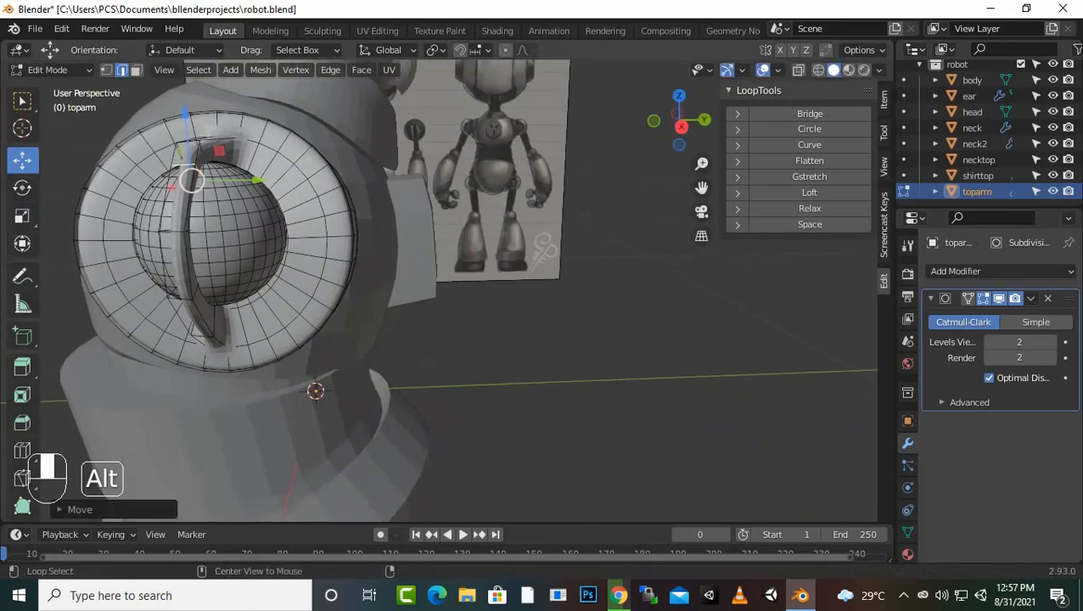
middle_drag(776, 323, 827, 346)
scroll(458, 291, up, 3)
scroll(458, 292, down, 2)
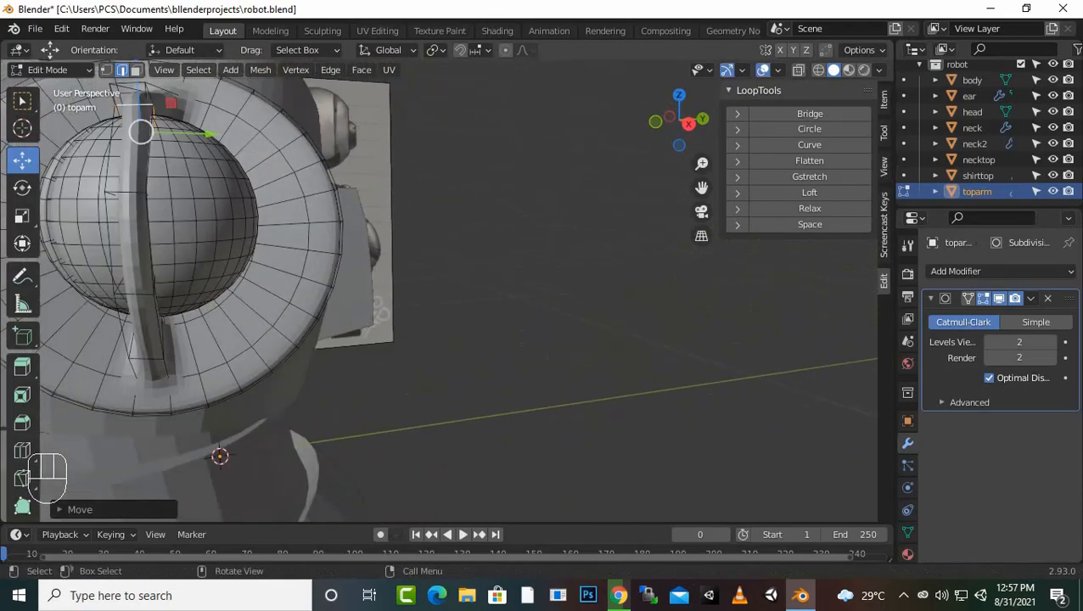
middle_drag(458, 291, 489, 278)
scroll(459, 291, down, 4)
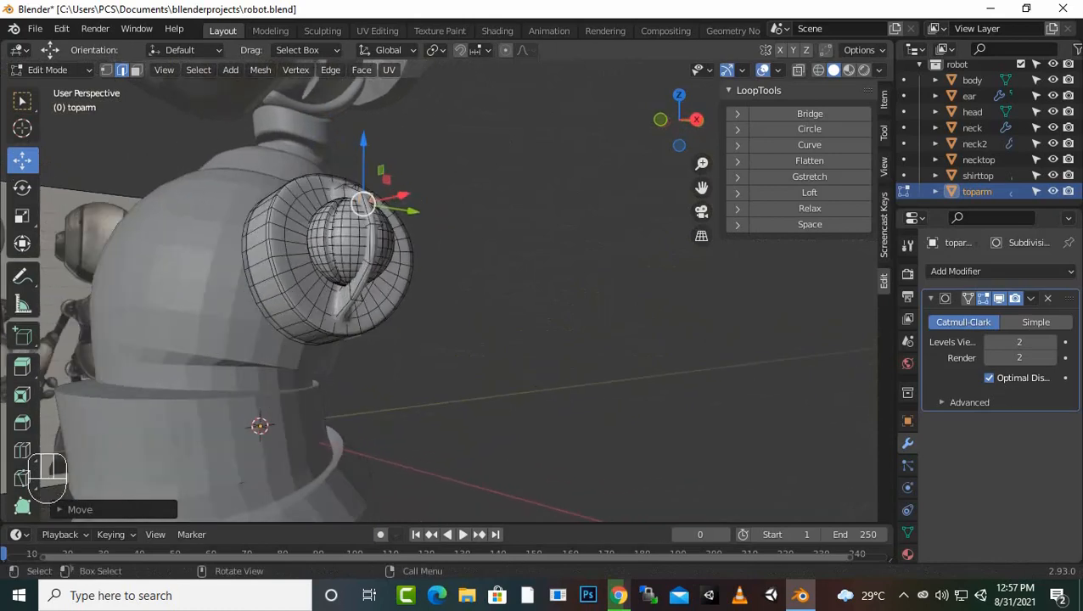
key(Tab)
scroll(447, 290, up, 2)
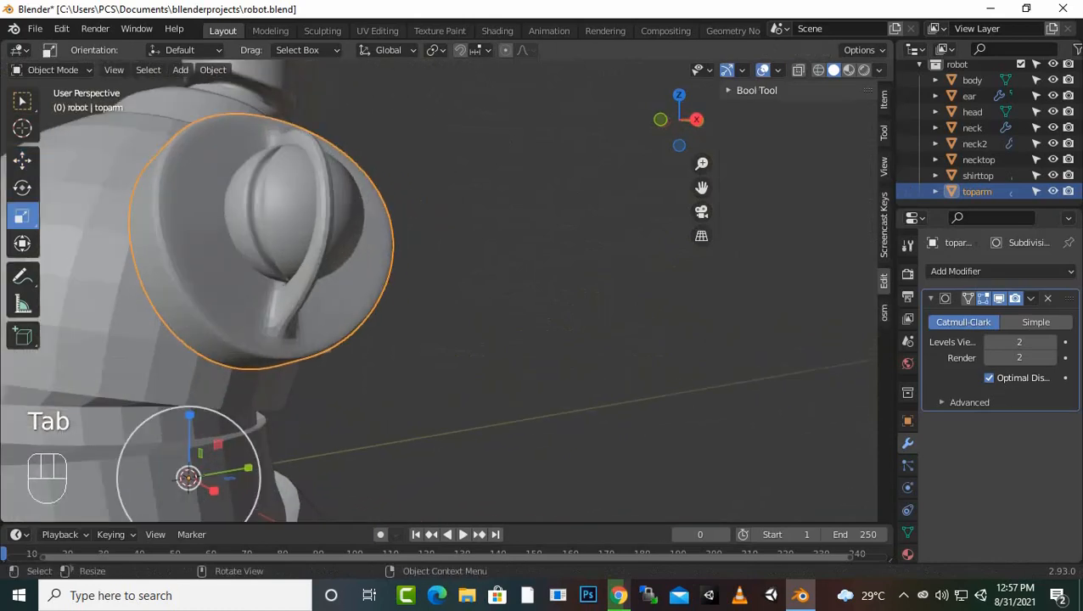
scroll(447, 290, down, 3)
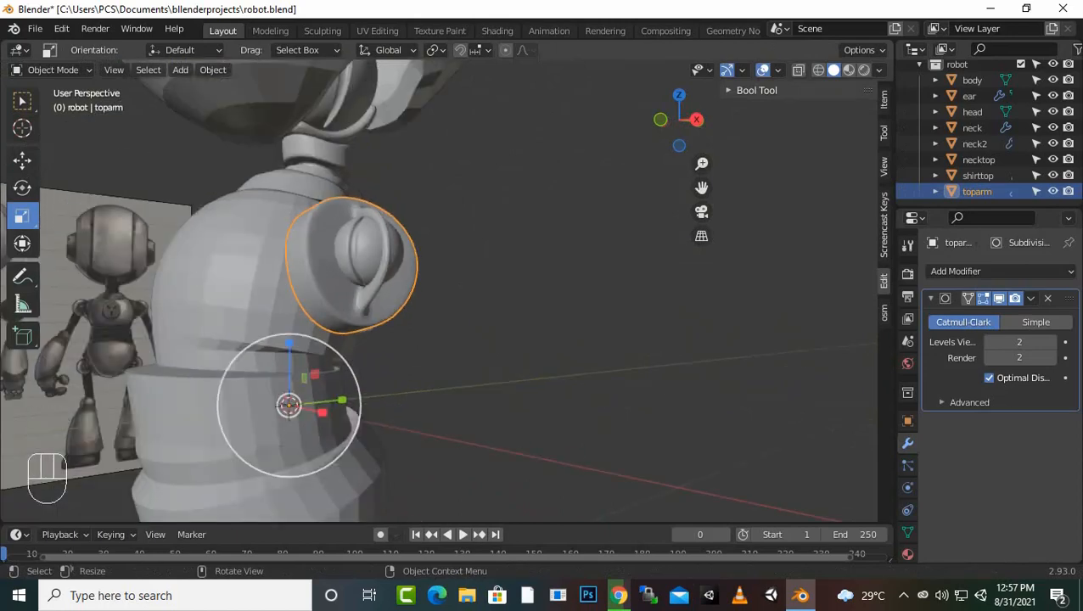
Step: Compare toparm with the reference in front view and add a Mirror modifier across the X axis
key(KP_1)
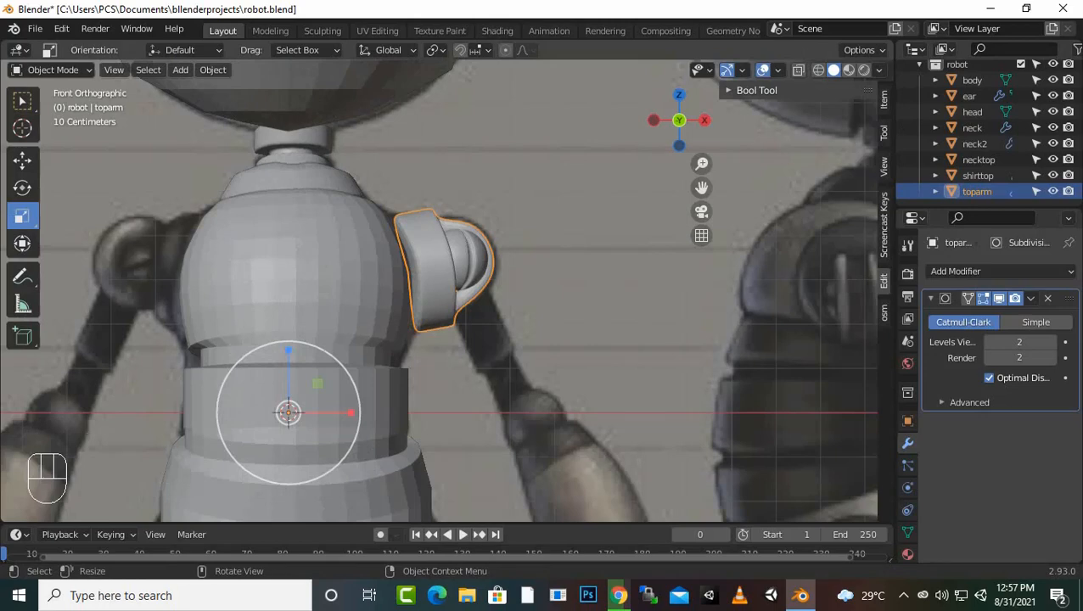
mouse_move(458, 284)
middle_down()
mouse_move(448, 294)
mouse_move(456, 287)
middle_up()
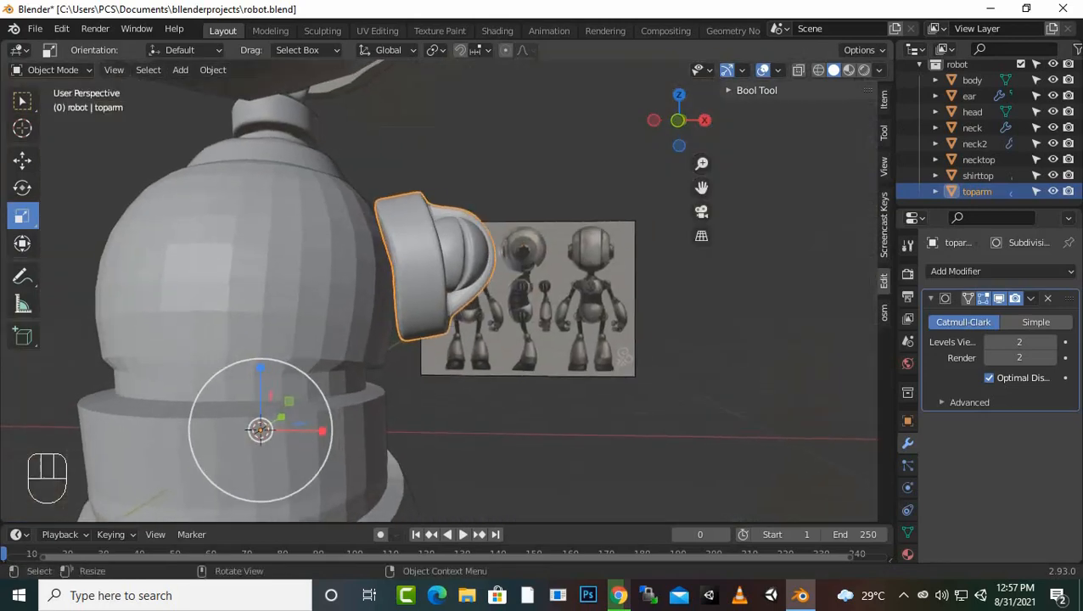
key(KP_1)
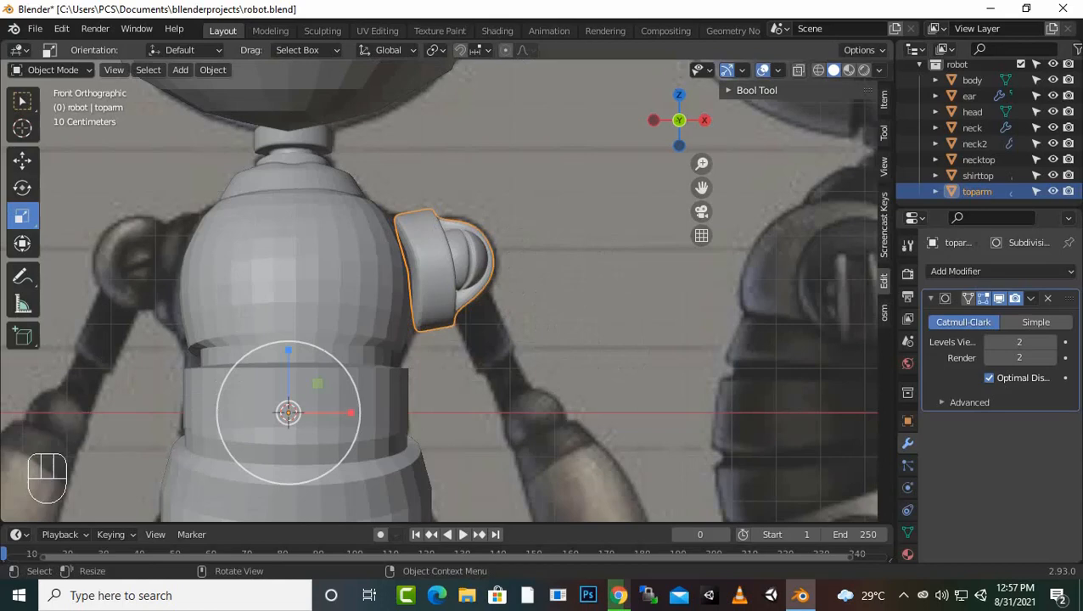
scroll(438, 290, down, 4)
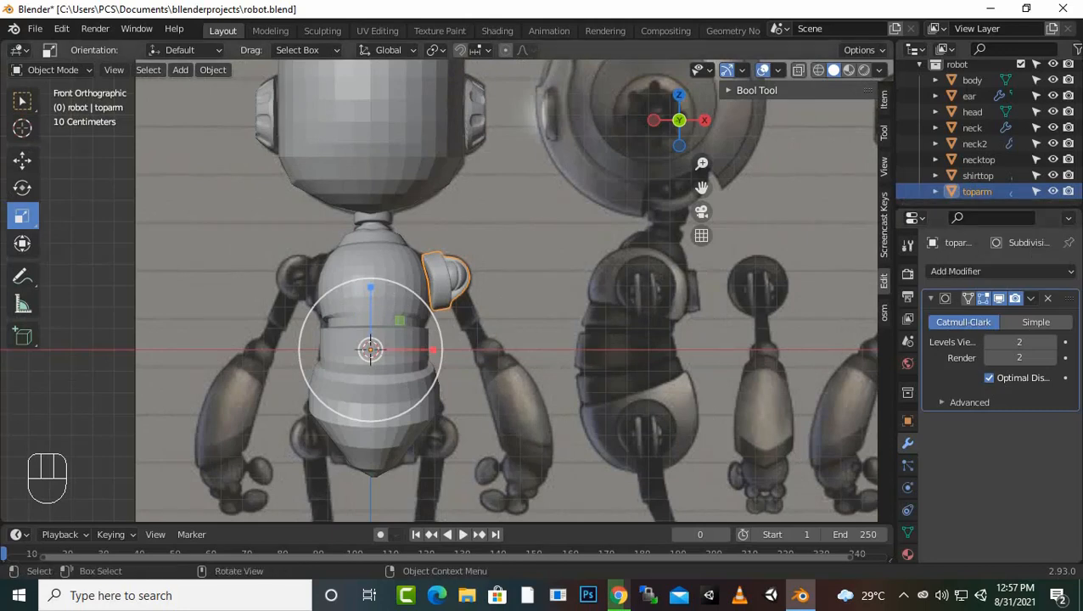
scroll(439, 290, up, 1)
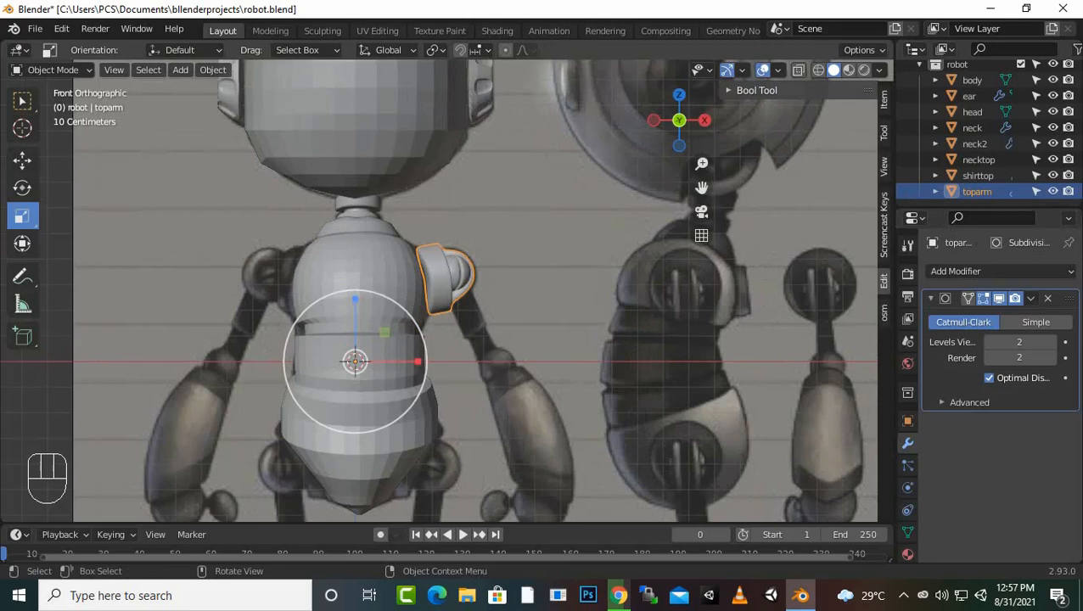
click(956, 271)
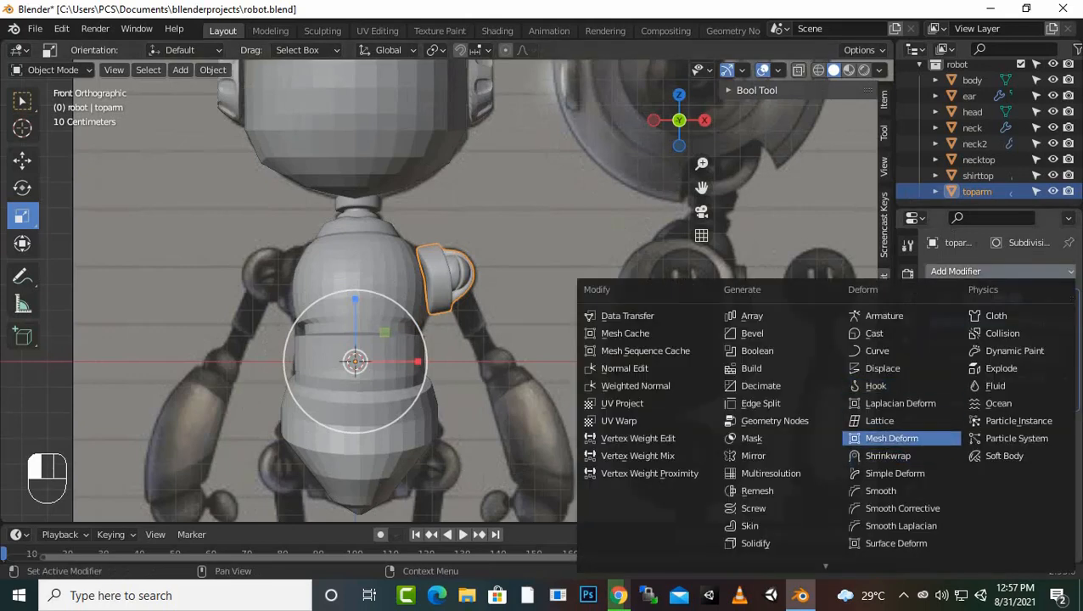
click(751, 455)
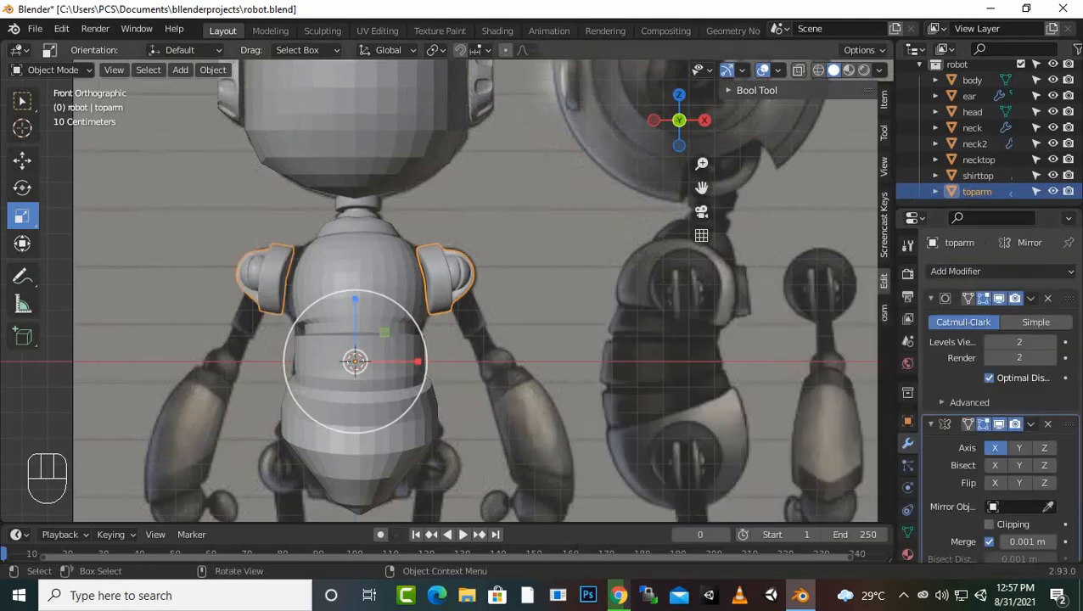
Step: Move the mirrored toparm object slightly in the positive X direction with the Move tool
scroll(439, 289, up, 1)
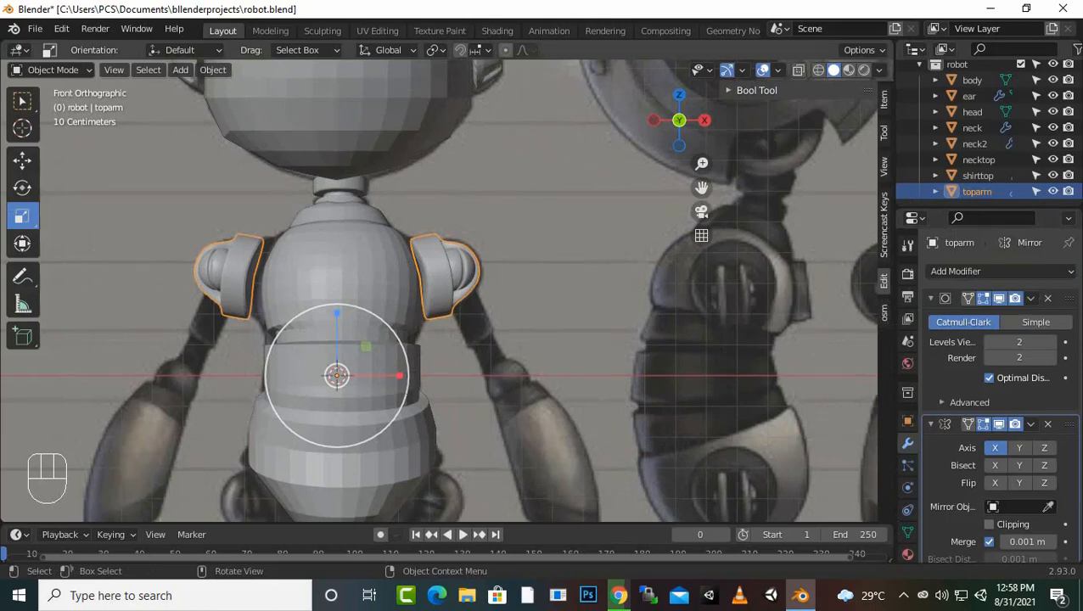
middle_drag(439, 289, 518, 281)
scroll(462, 282, up, 4)
scroll(463, 282, down, 4)
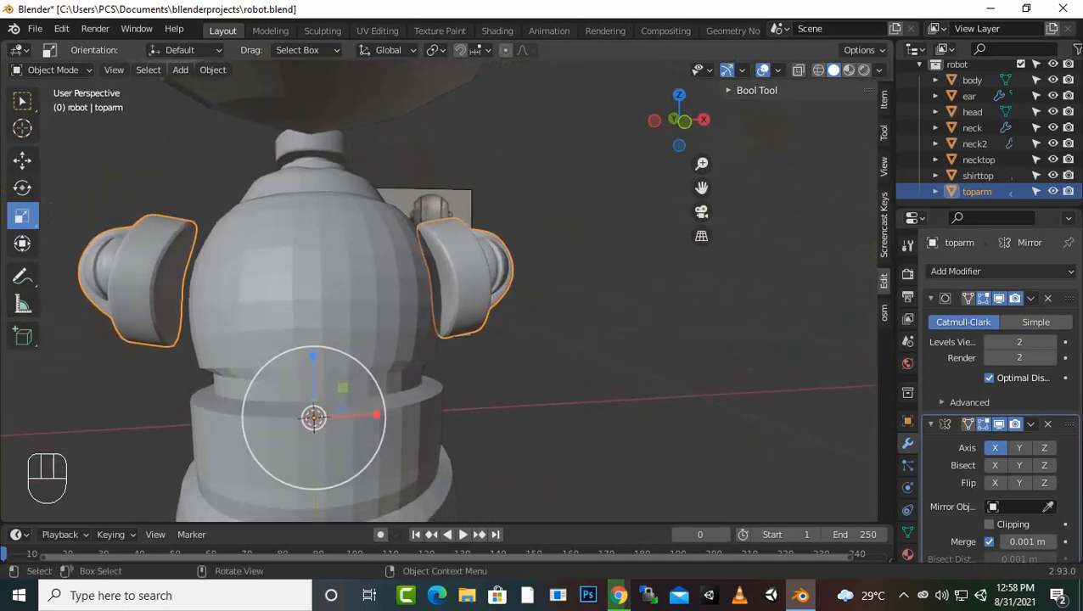
click(22, 160)
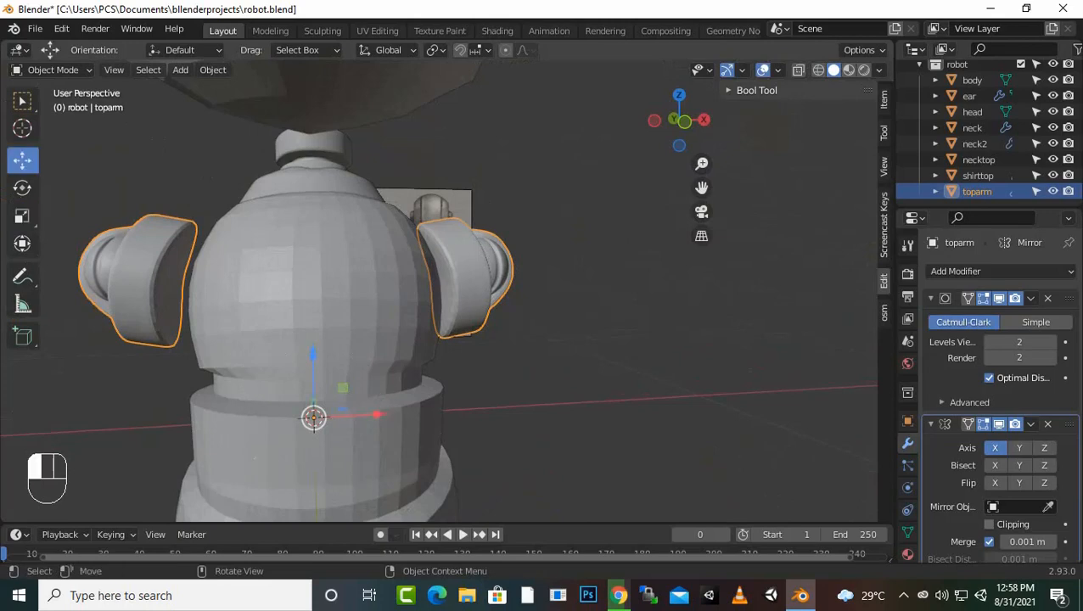
drag(373, 414, 386, 414)
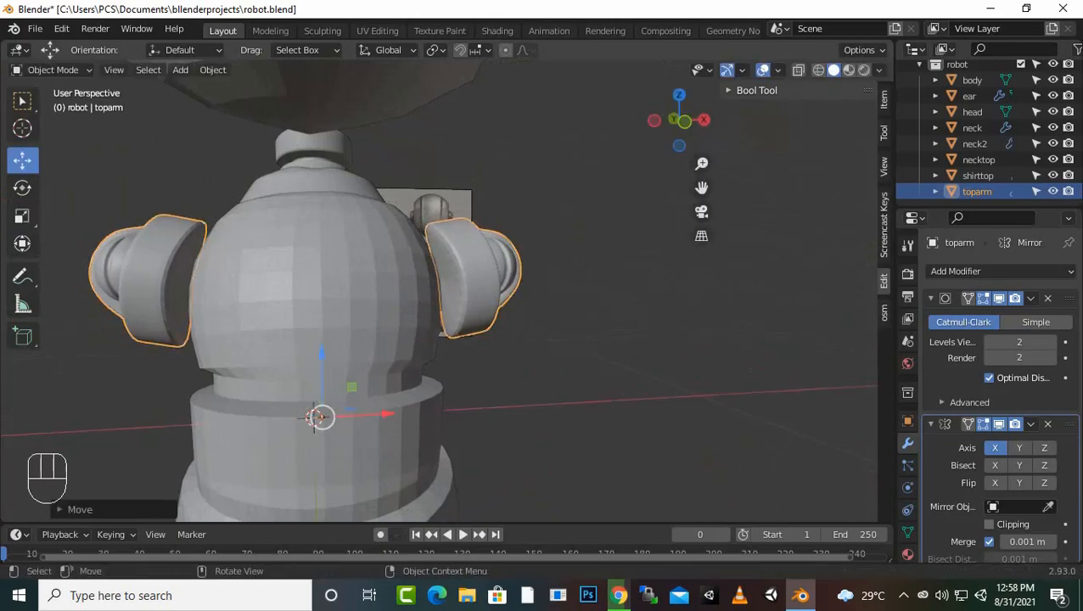
Step: Compare the mirrored shoulder joints with the robot reference drawing in front view, both close up and at full figure
middle_drag(310, 417, 330, 434)
middle_drag(293, 402, 316, 427)
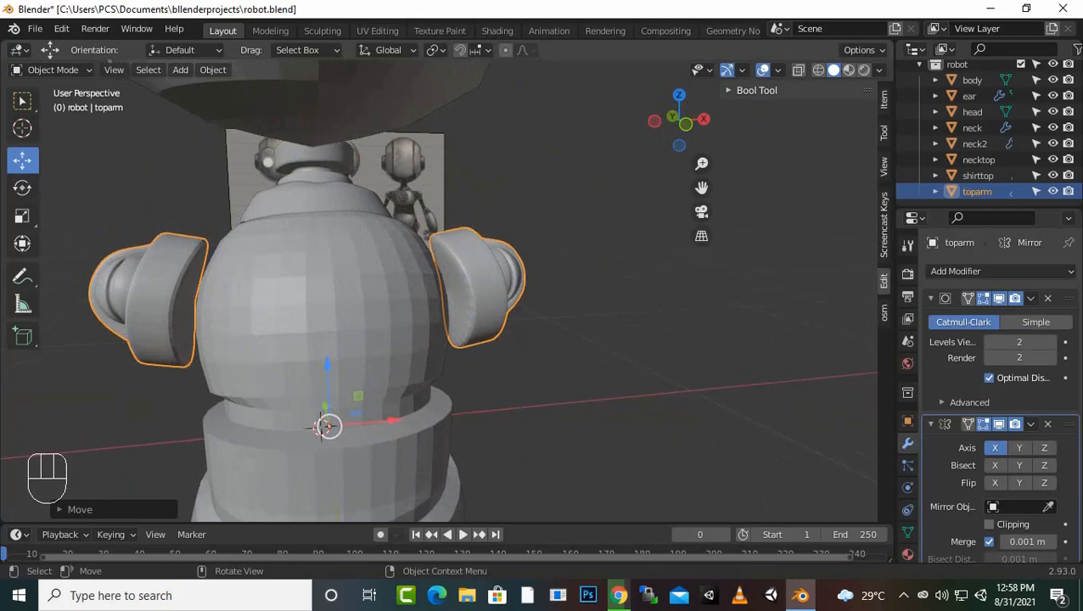
key(KP_1)
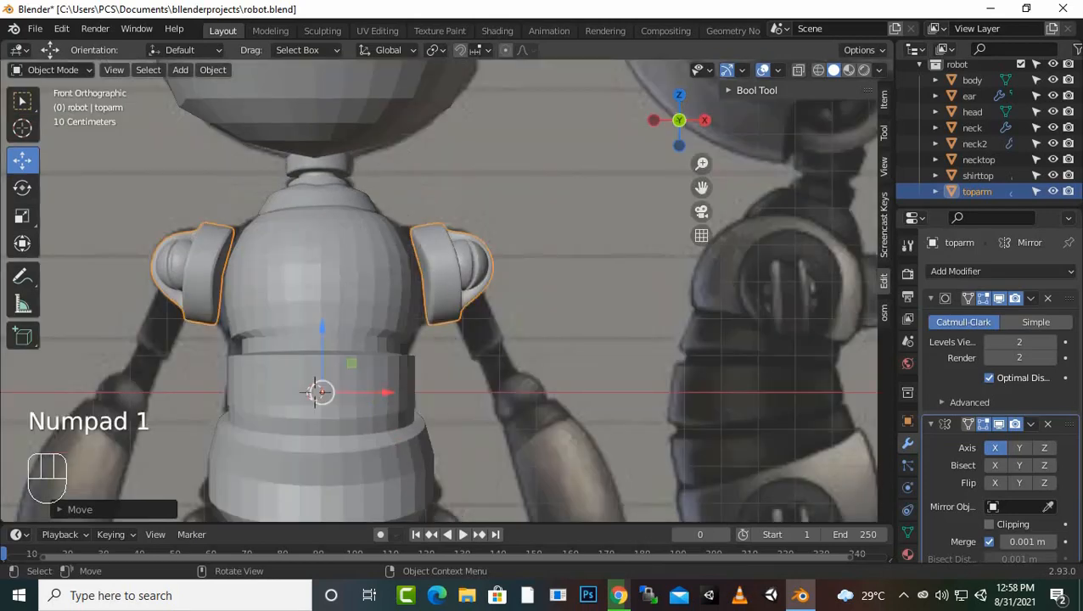
scroll(439, 290, up, 3)
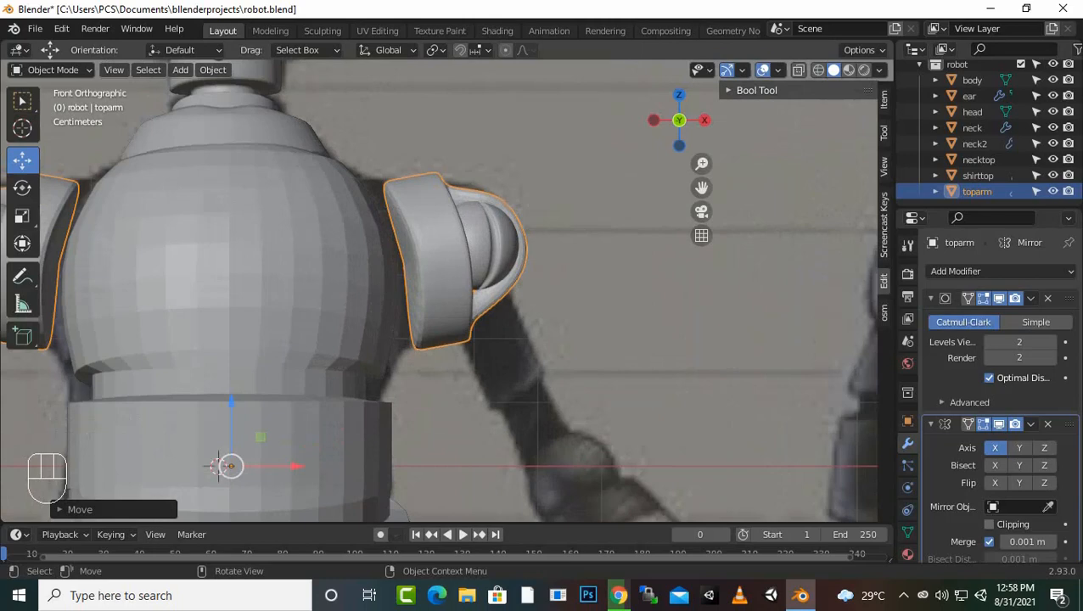
scroll(439, 291, down, 1)
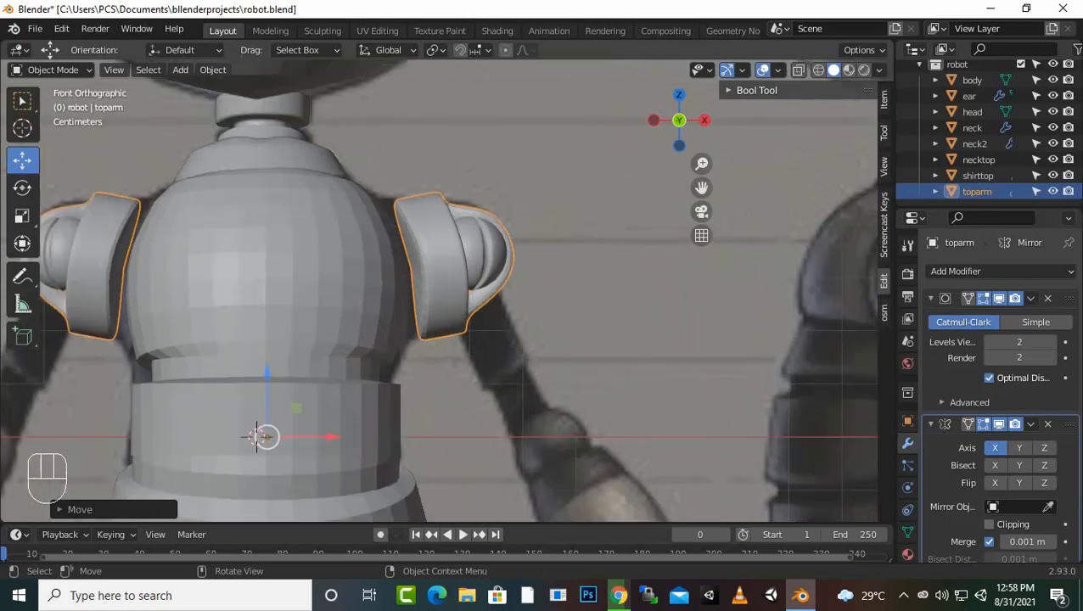
scroll(439, 291, down, 4)
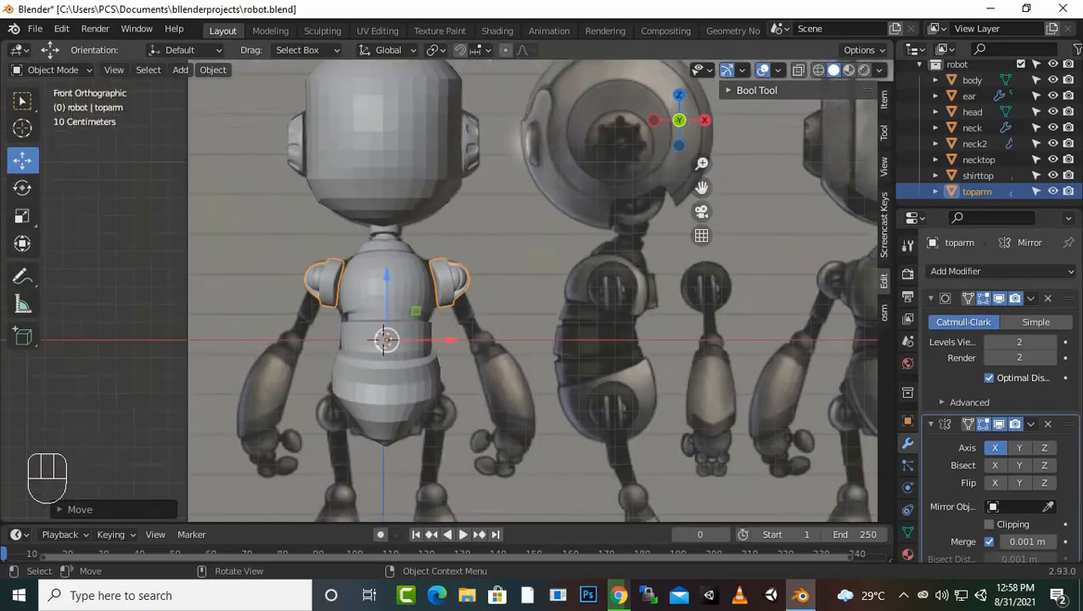
scroll(439, 290, up, 3)
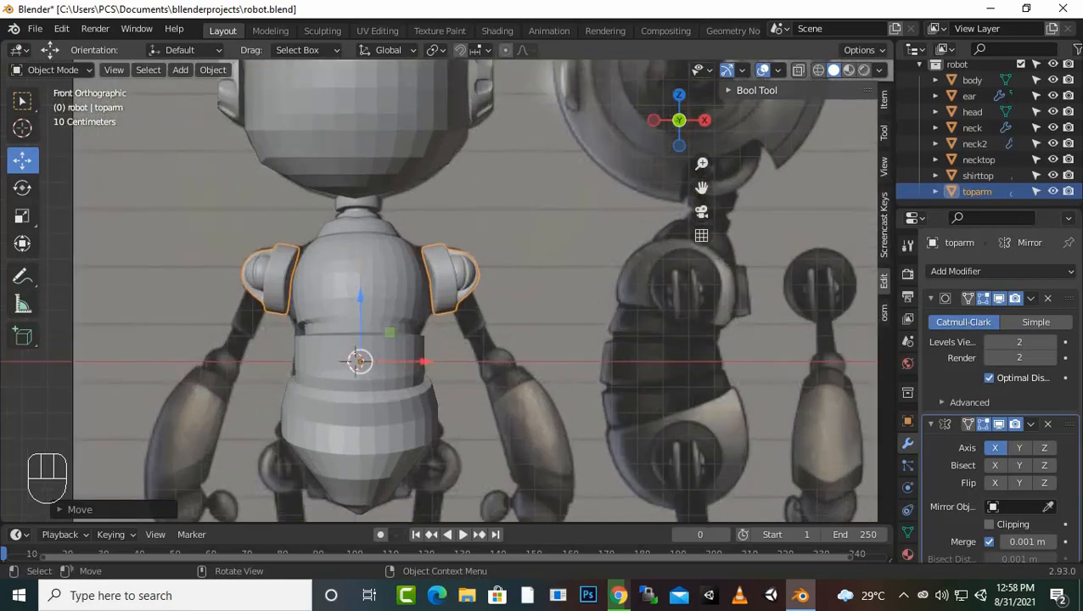
scroll(439, 290, up, 1)
scroll(439, 290, down, 2)
scroll(439, 290, up, 4)
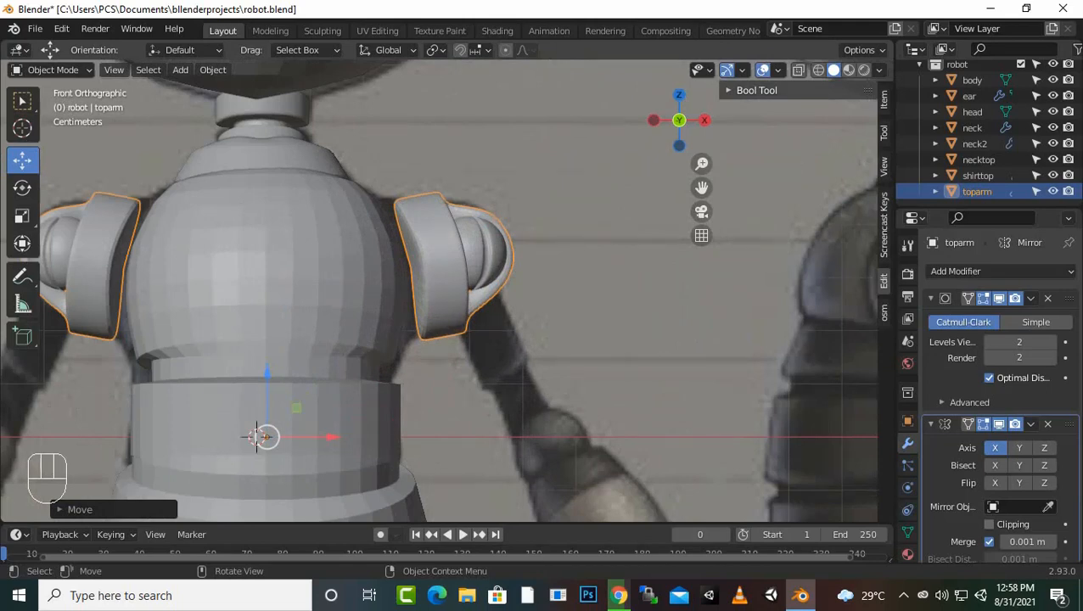
Step: Add a cylinder mesh and scale it down in Edit Mode to roughly the width of the torso
key(shift)
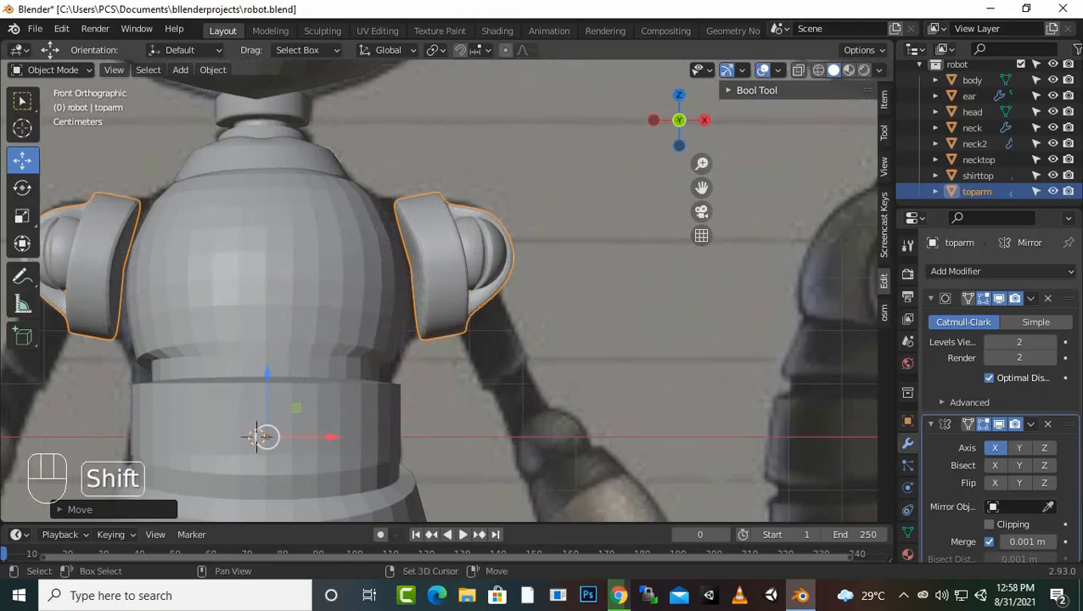
key(shift+a)
mouse_move(629, 255)
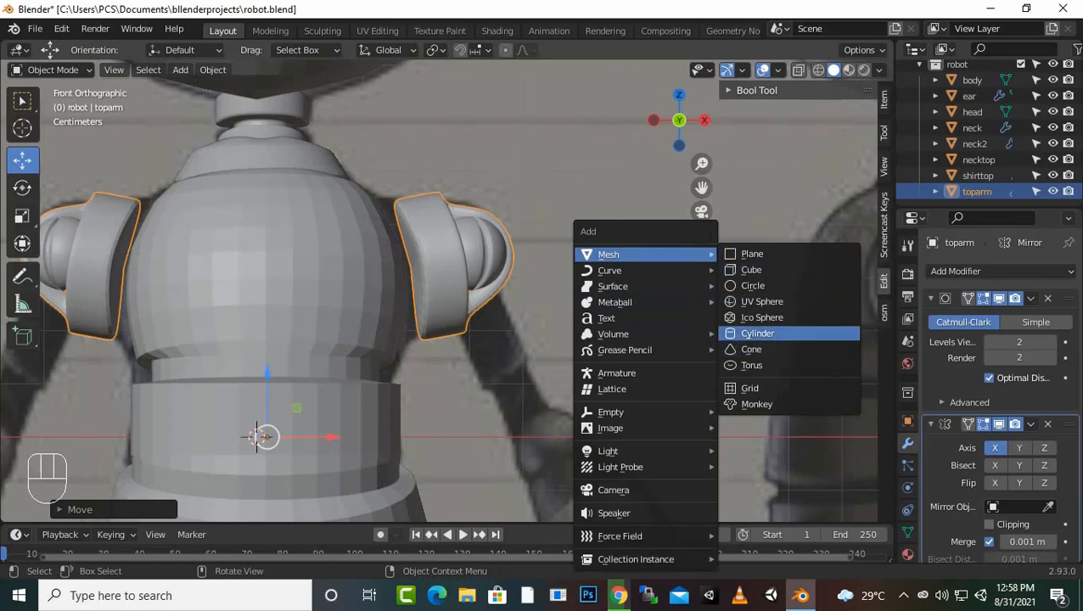
click(758, 333)
scroll(439, 290, down, 8)
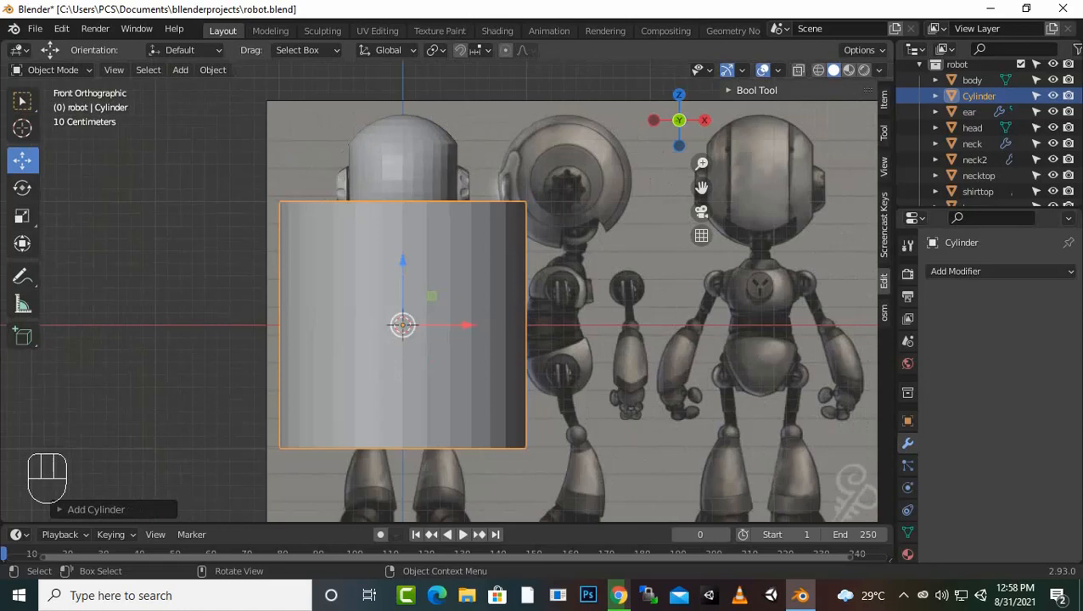
key(Tab)
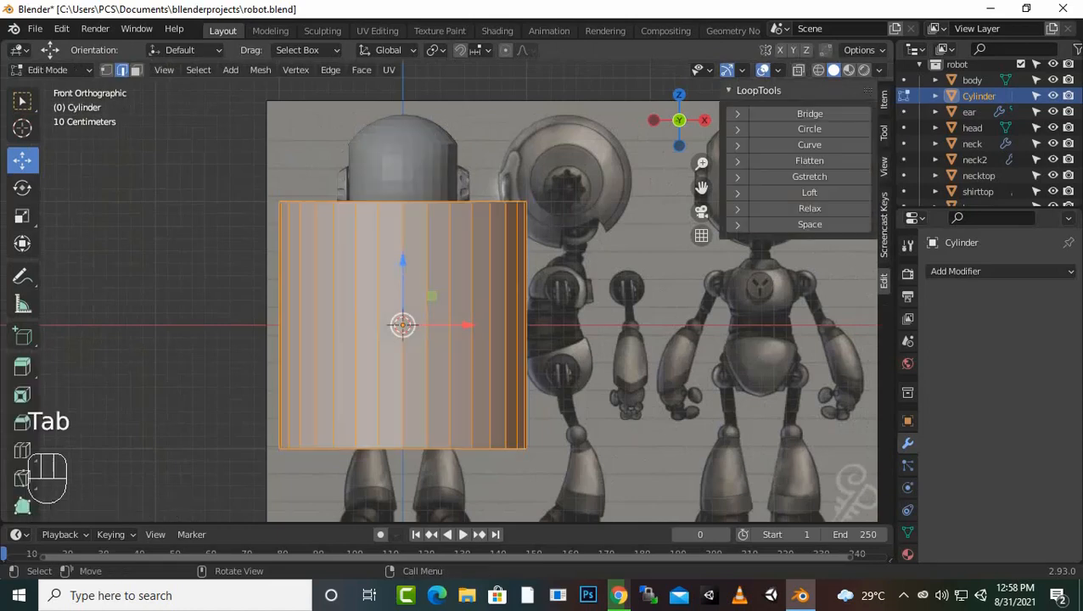
key(s)
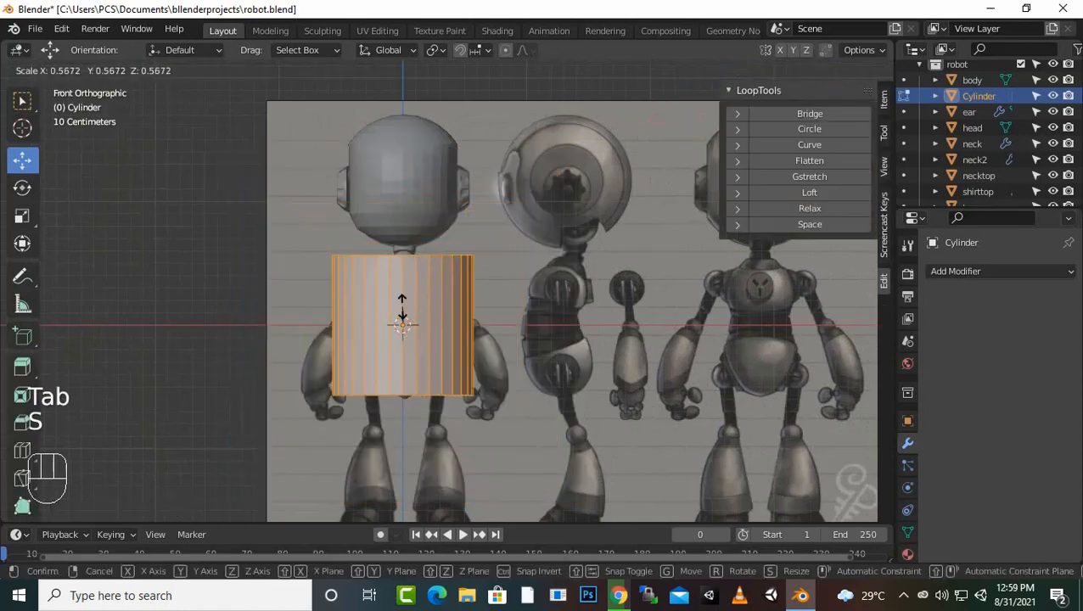
click(403, 323)
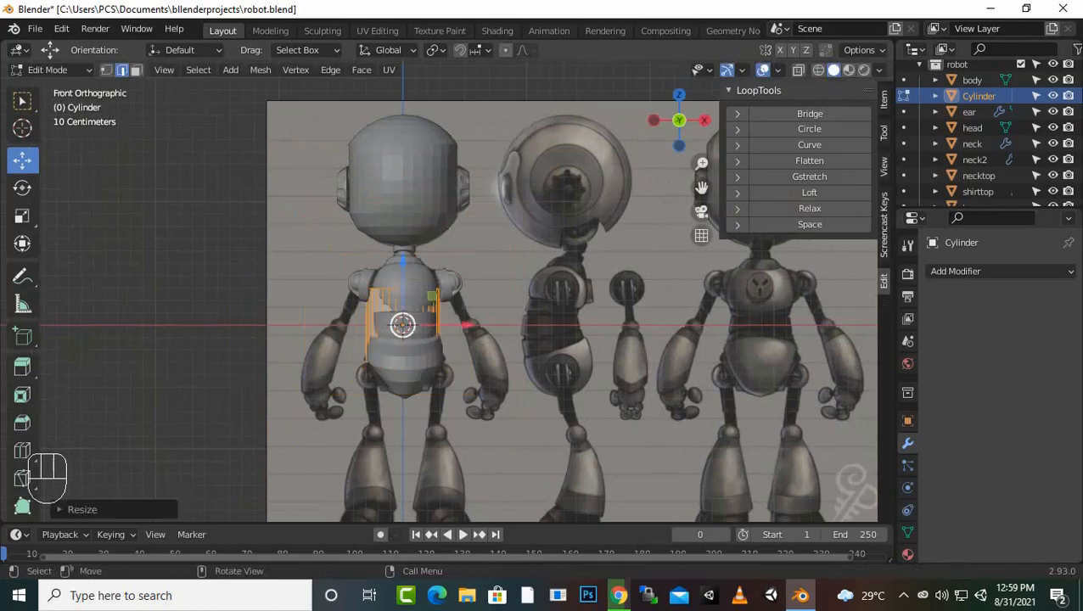
Step: Move the cylinder in positive X clear of the torso and shrink it to a small block beside the elbow
key(KP_1)
scroll(448, 288, up, 6)
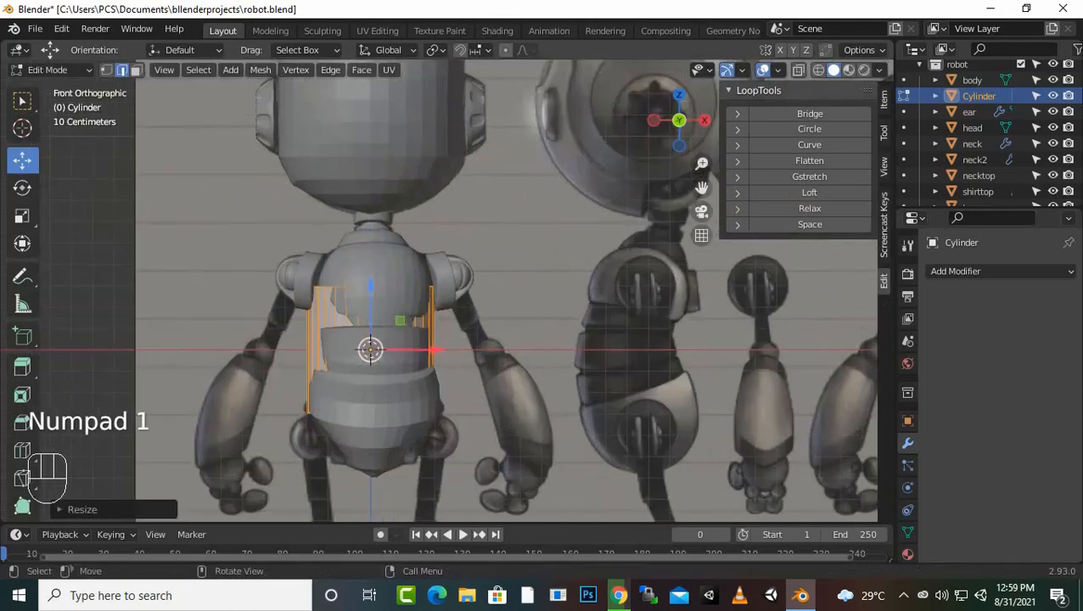
drag(379, 393, 625, 392)
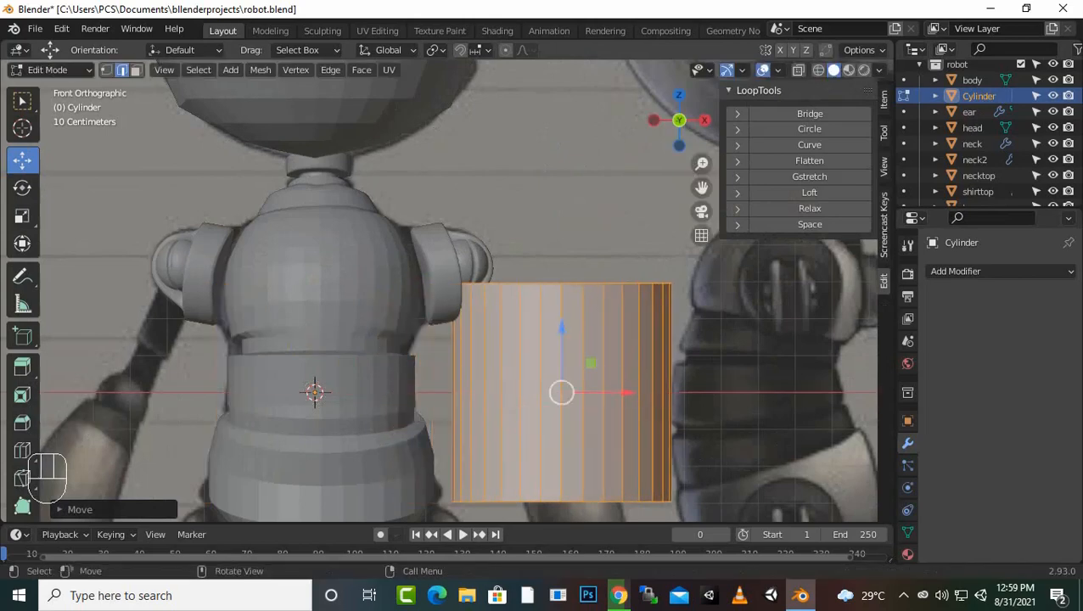
key(s)
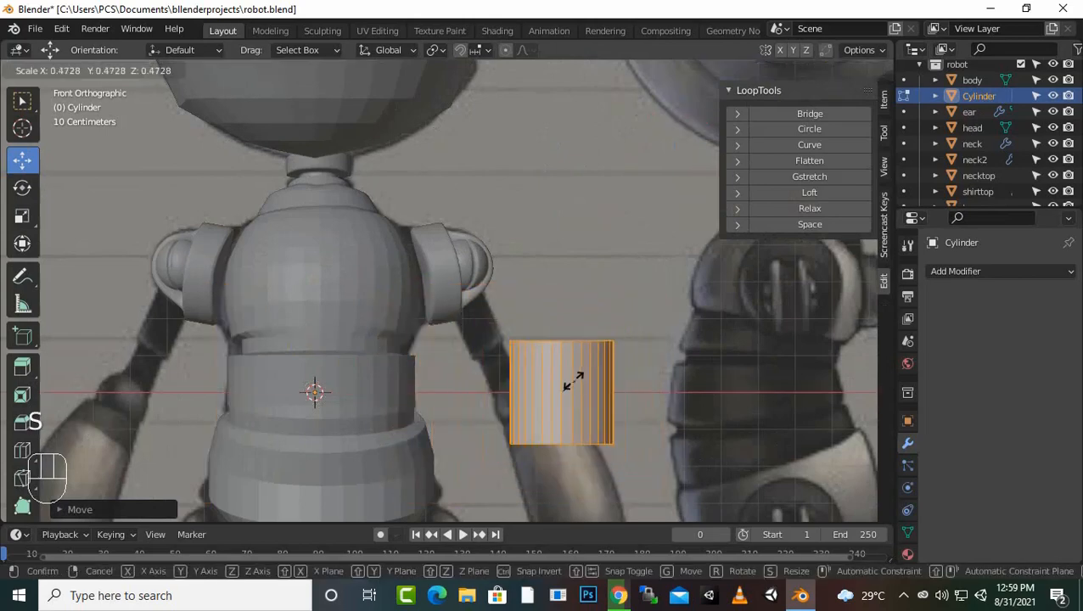
click(560, 389)
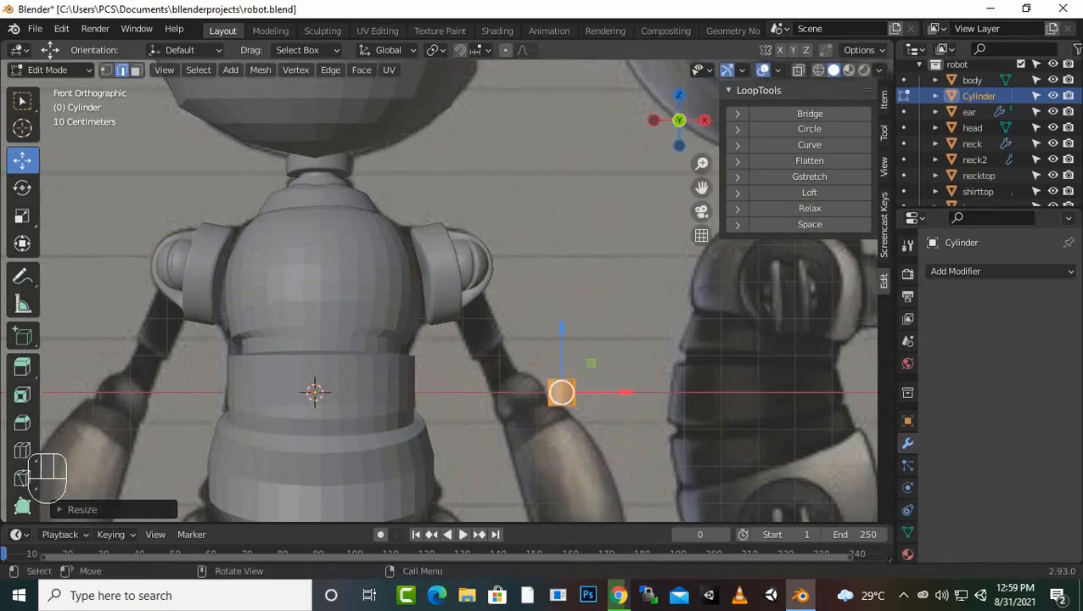
Step: Position the small cylinder over the reference's upper arm, just below the shoulder joint, in front view
drag(625, 392, 562, 393)
drag(499, 331, 498, 279)
drag(562, 340, 545, 339)
scroll(545, 339, up, 2)
scroll(501, 365, up, 2)
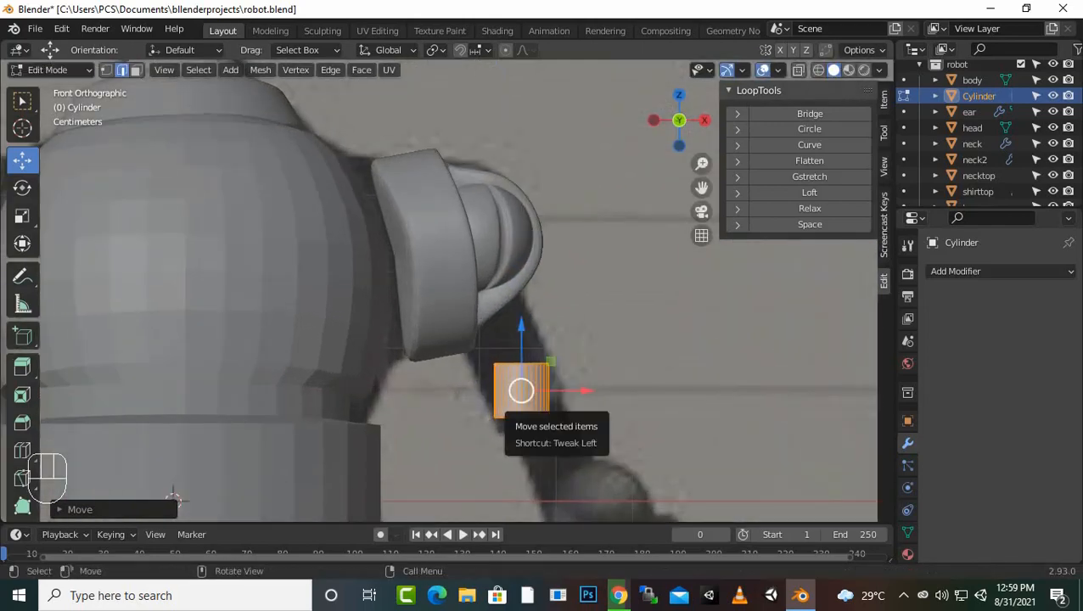
Step: Enlarge the cylinder to the upper arm's thickness and rotate it about -23 degrees to follow the arm's slant
key(s)
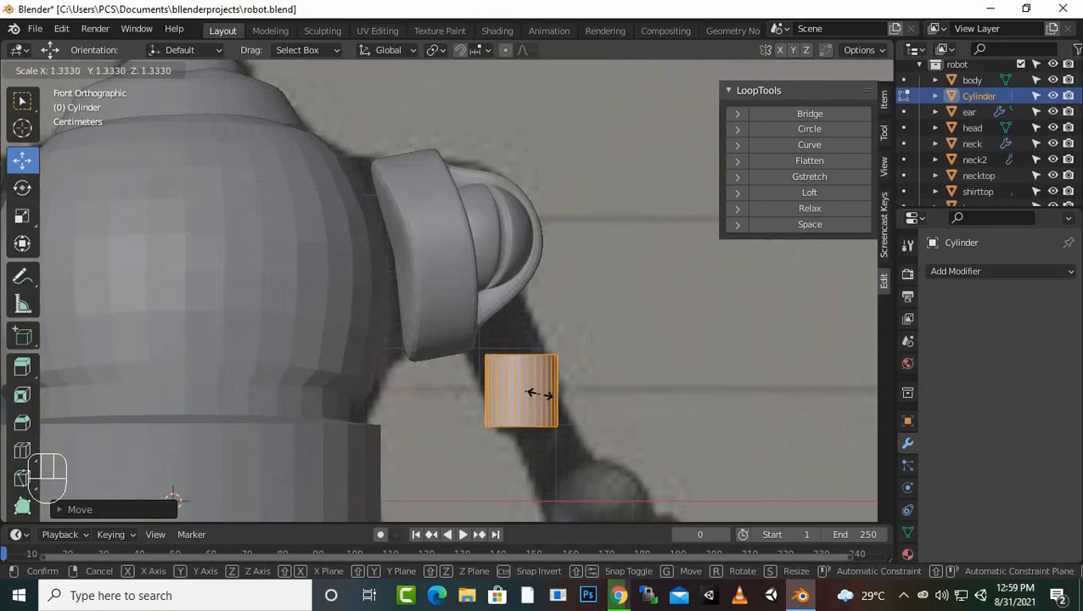
click(540, 394)
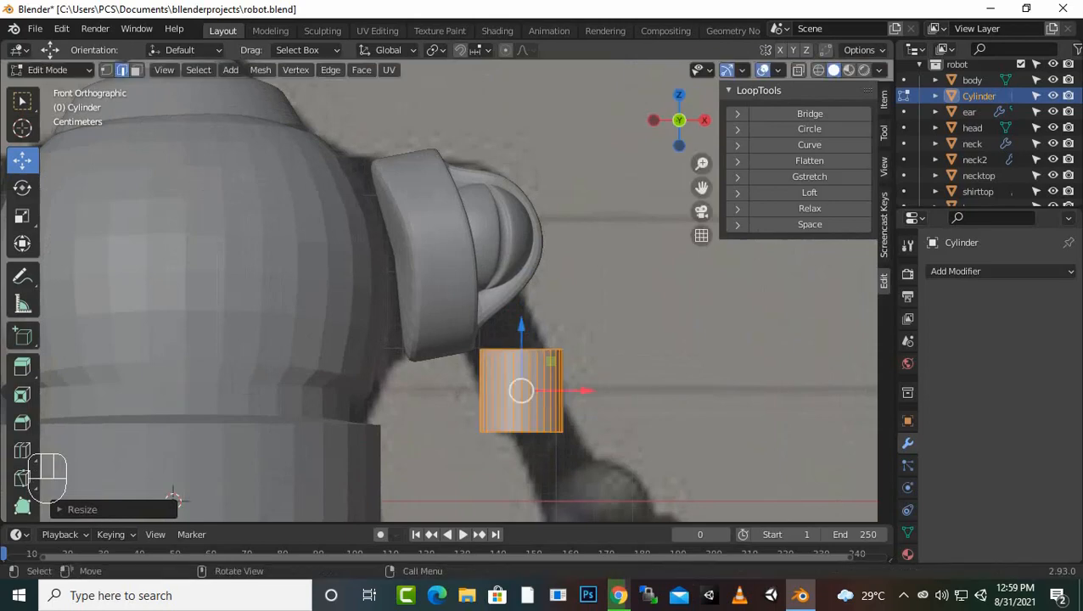
key(r)
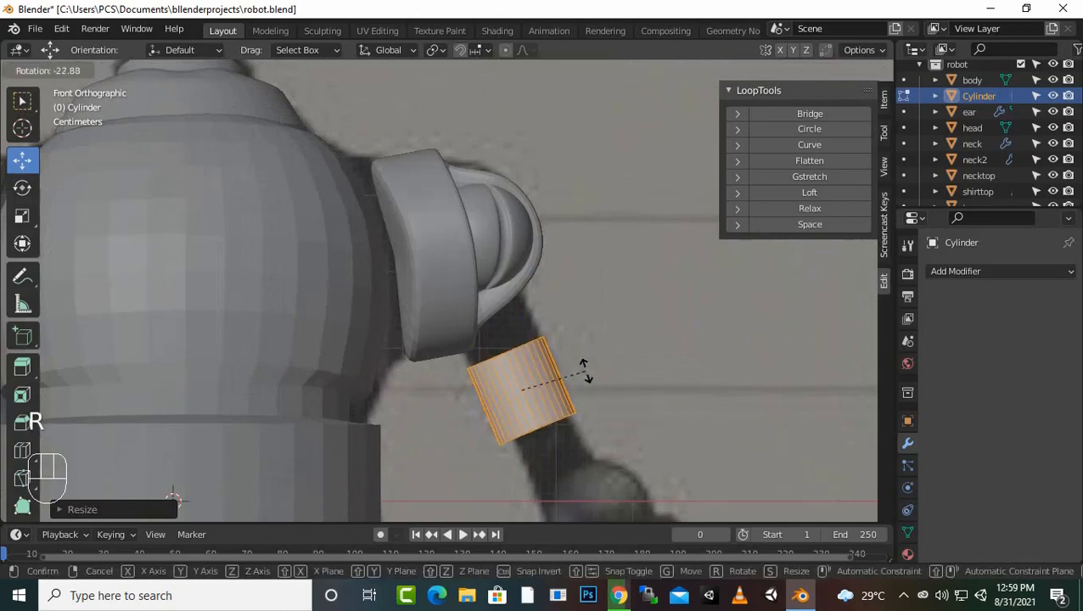
click(584, 371)
Step: Raise the cylinder along Z against the underside of the shoulder joint and nudge it slightly in negative X
drag(520, 324, 521, 284)
scroll(520, 283, up, 3)
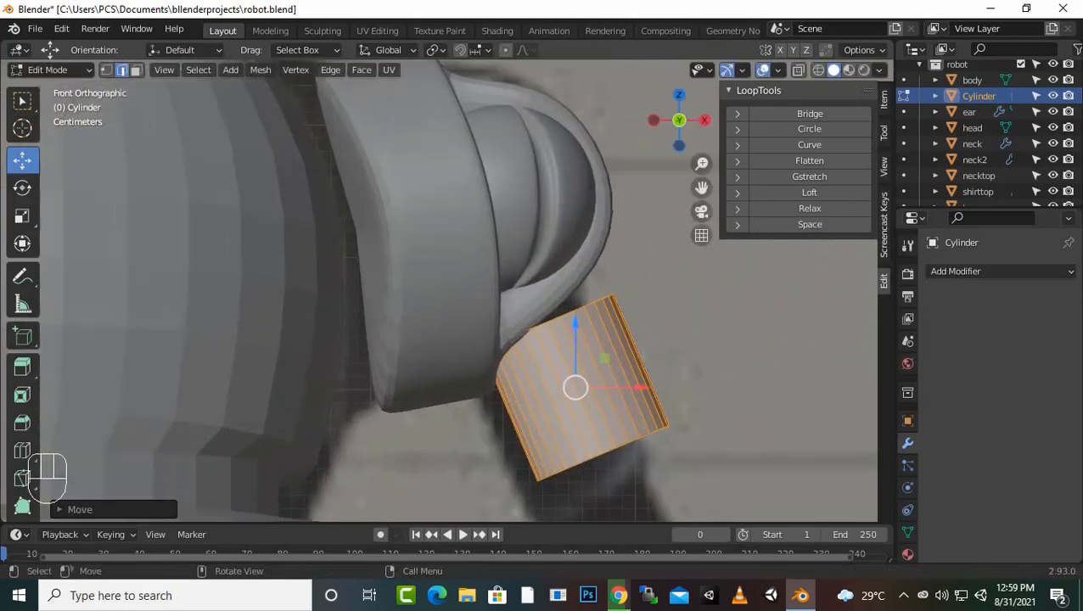
scroll(520, 283, down, 2)
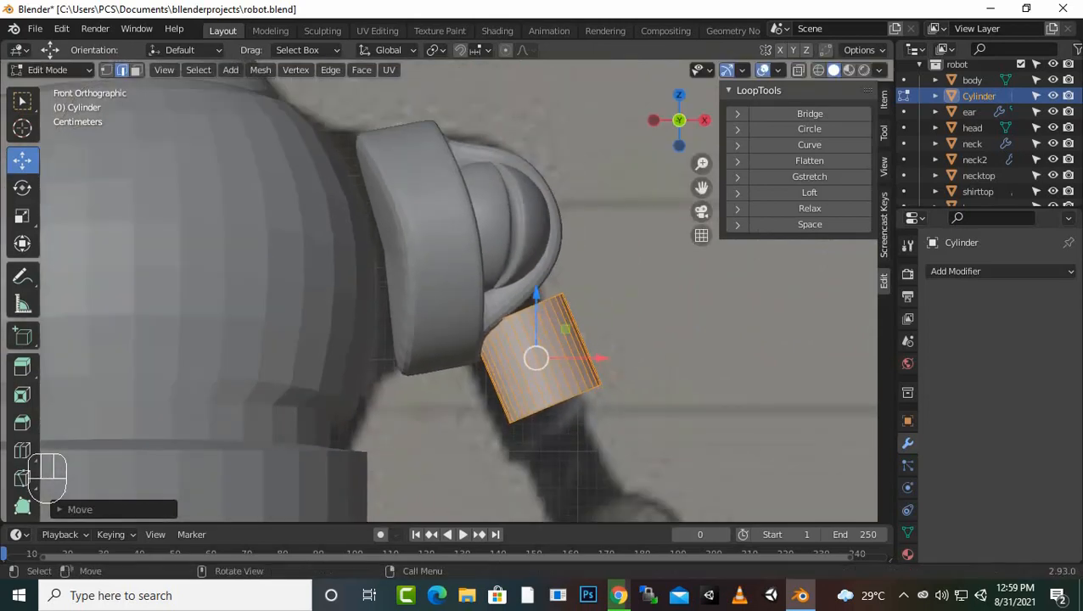
mouse_move(599, 358)
mouse_down()
mouse_move(608, 357)
mouse_move(596, 358)
mouse_up()
scroll(596, 358, down, 3)
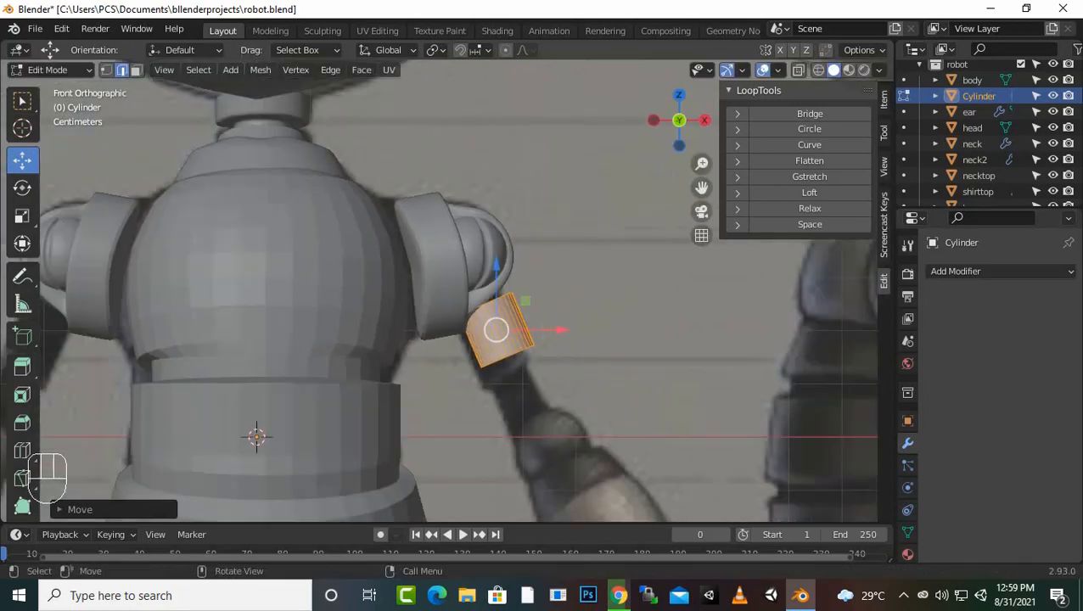
middle_drag(596, 358, 654, 321)
key(KP_1)
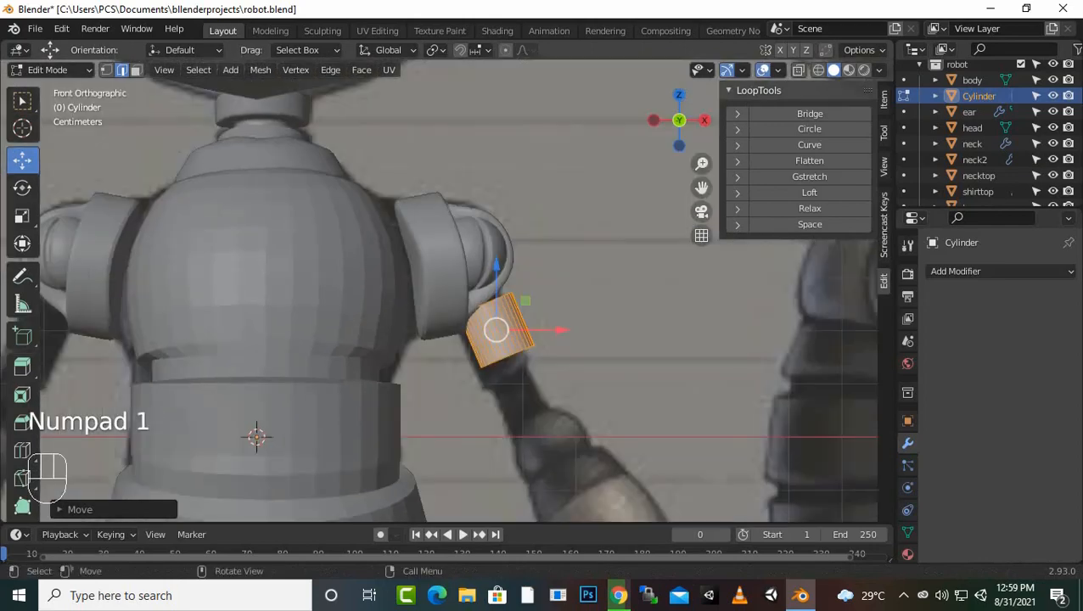
Step: Shift the cylinder slightly in negative X and down, and rotate it a few more degrees to match the reference arm
scroll(447, 291, up, 1)
drag(570, 337, 556, 338)
drag(491, 275, 492, 286)
mouse_move(556, 349)
mouse_down()
mouse_move(570, 349)
mouse_move(548, 350)
mouse_up()
key(r)
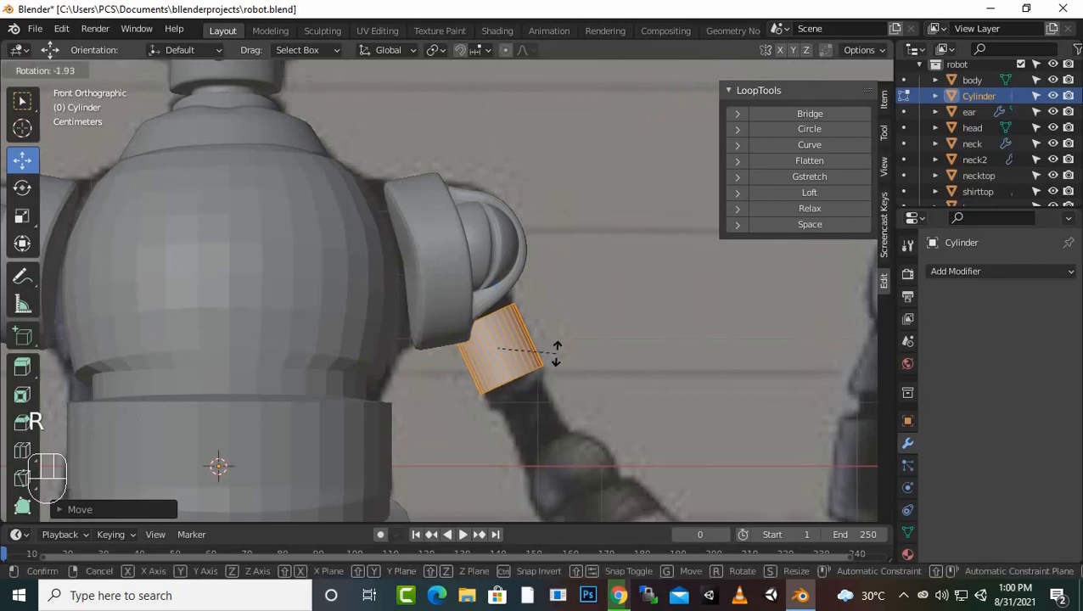
click(560, 349)
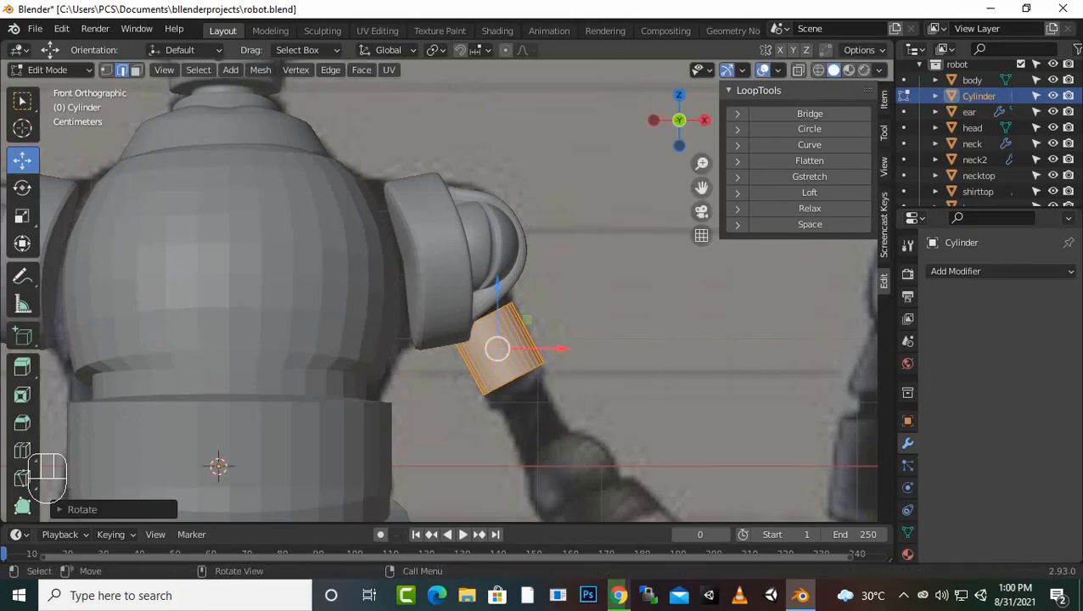
key(r)
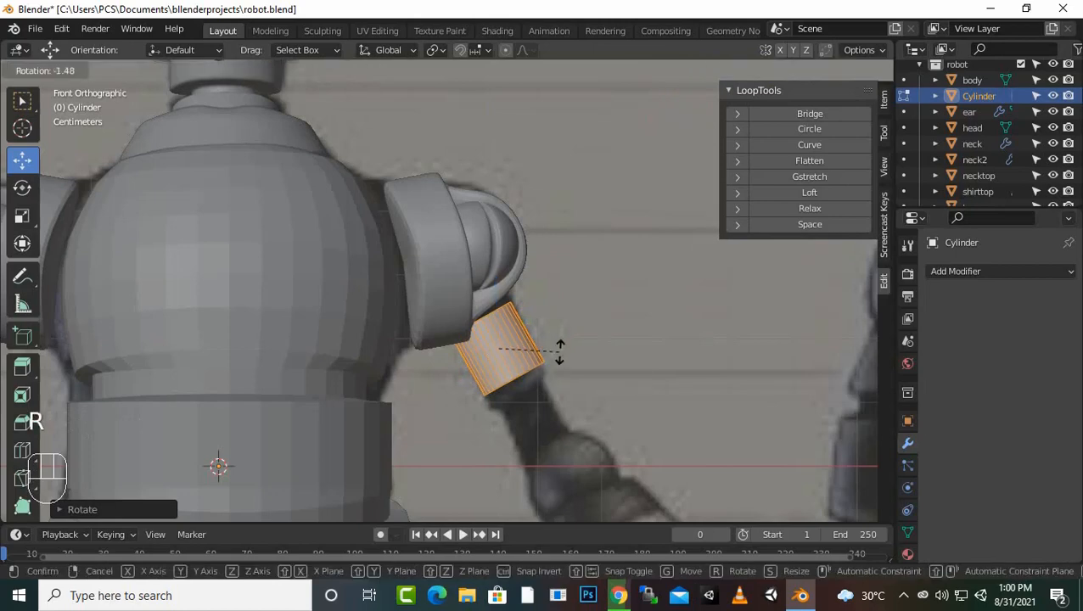
click(560, 349)
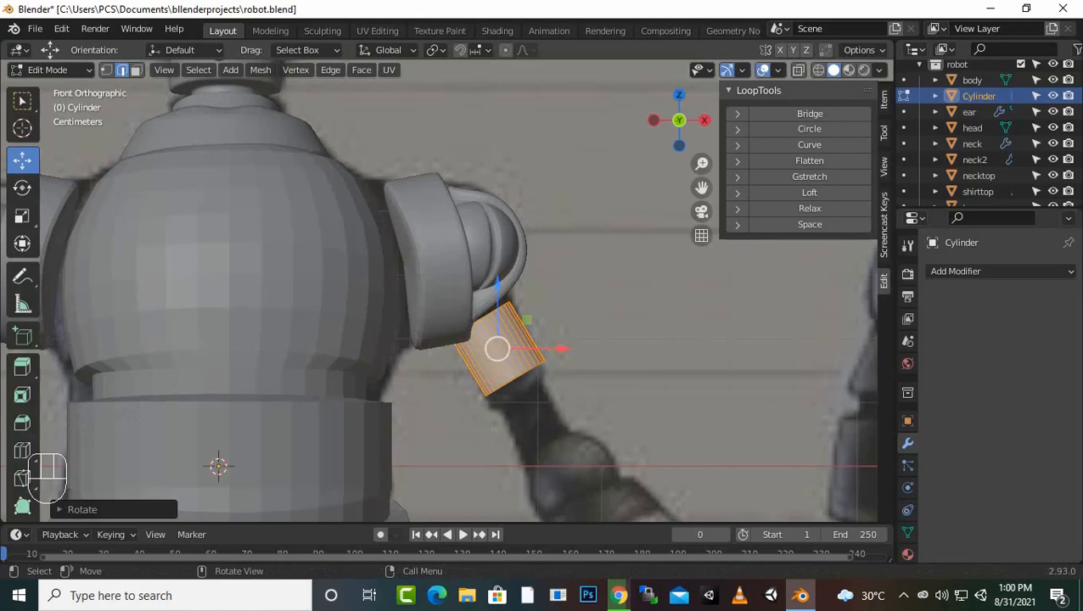
Step: Raise the cylinder slightly, nudge it in negative X, and move it in negative Y to centre it under the curved handle
drag(497, 287, 497, 278)
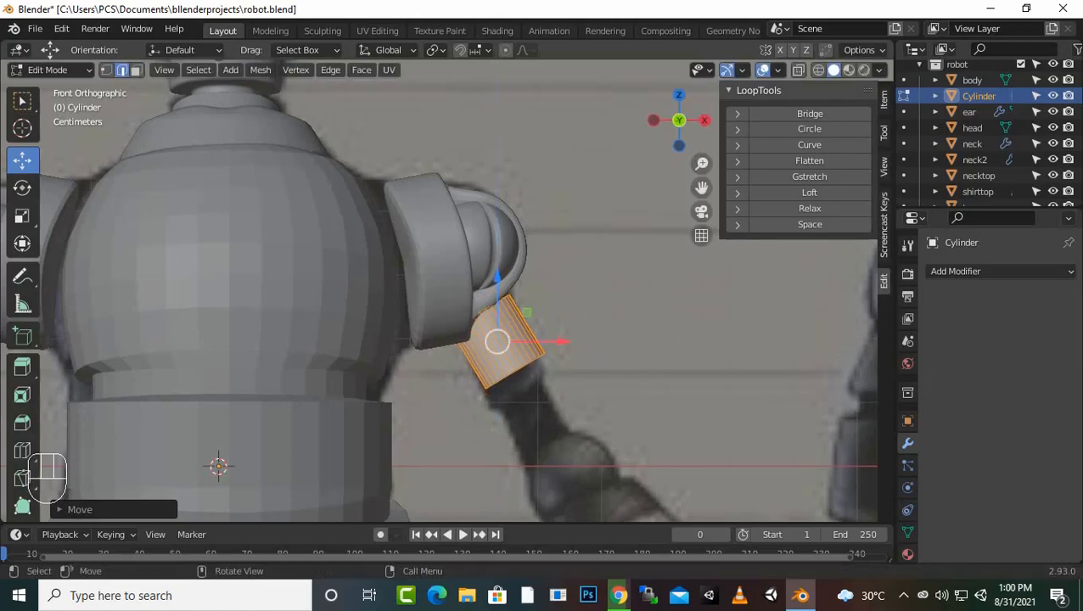
drag(533, 340, 528, 341)
key(KP_3)
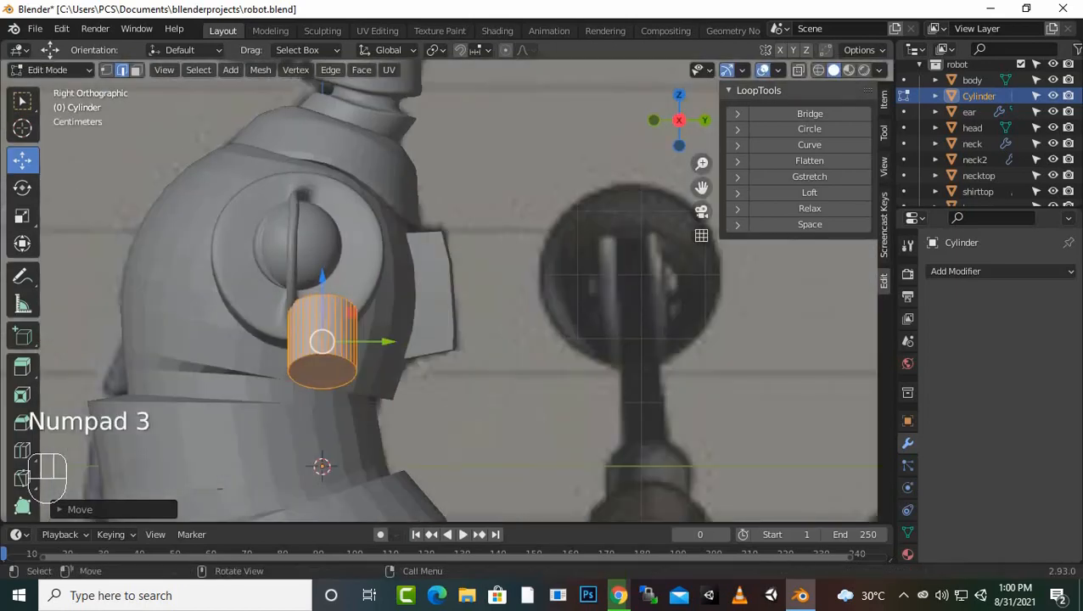
drag(378, 342, 348, 342)
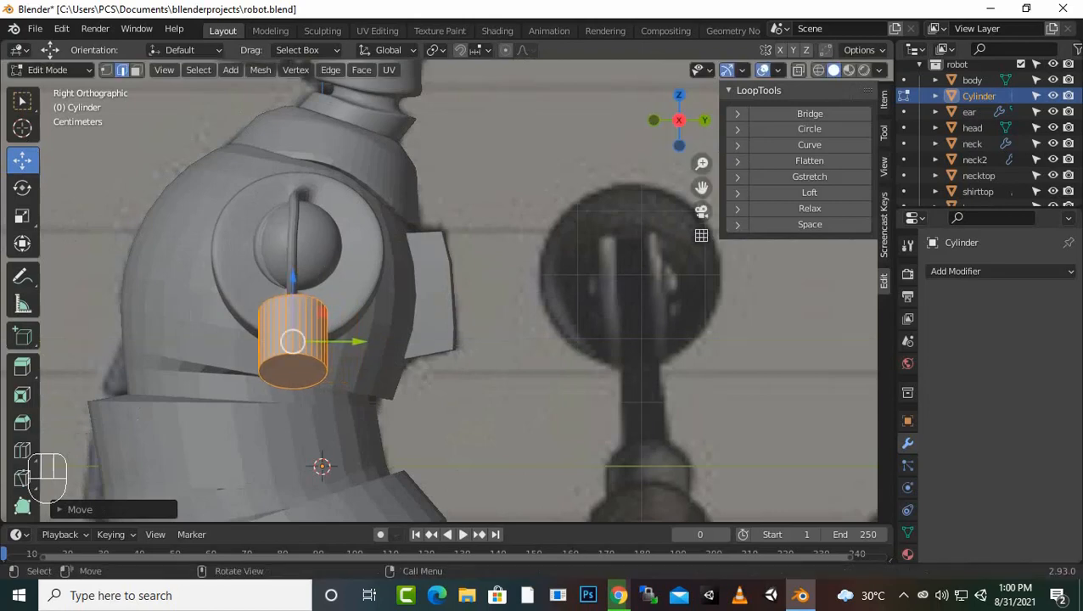
key(KP_1)
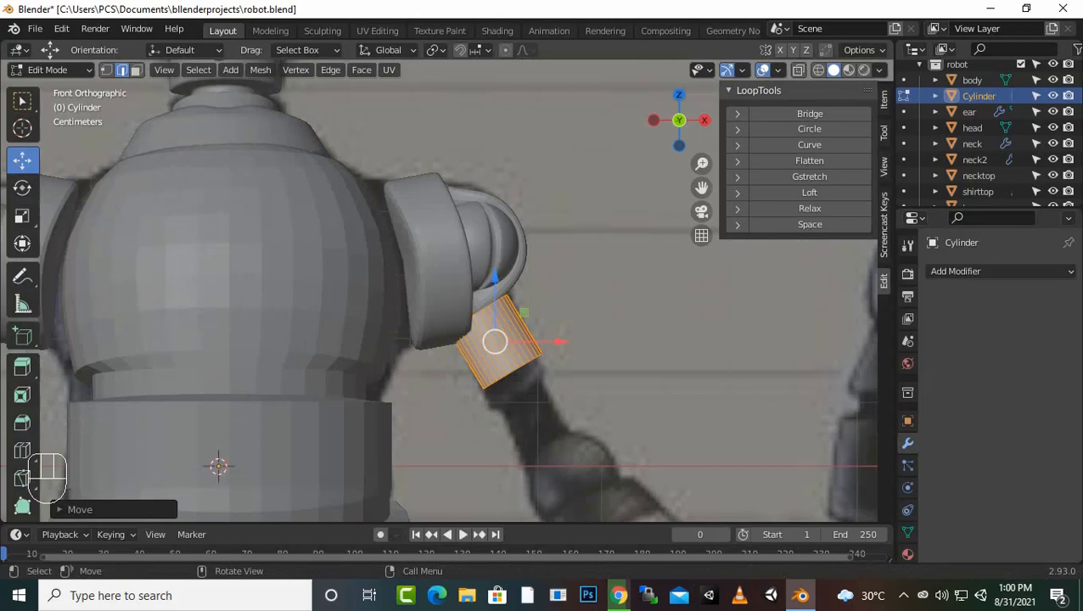
Step: Select the cylinder's lower rim and extrude it about 0.022 m down along the reference arm
middle_drag(544, 340, 485, 301)
scroll(485, 301, up, 4)
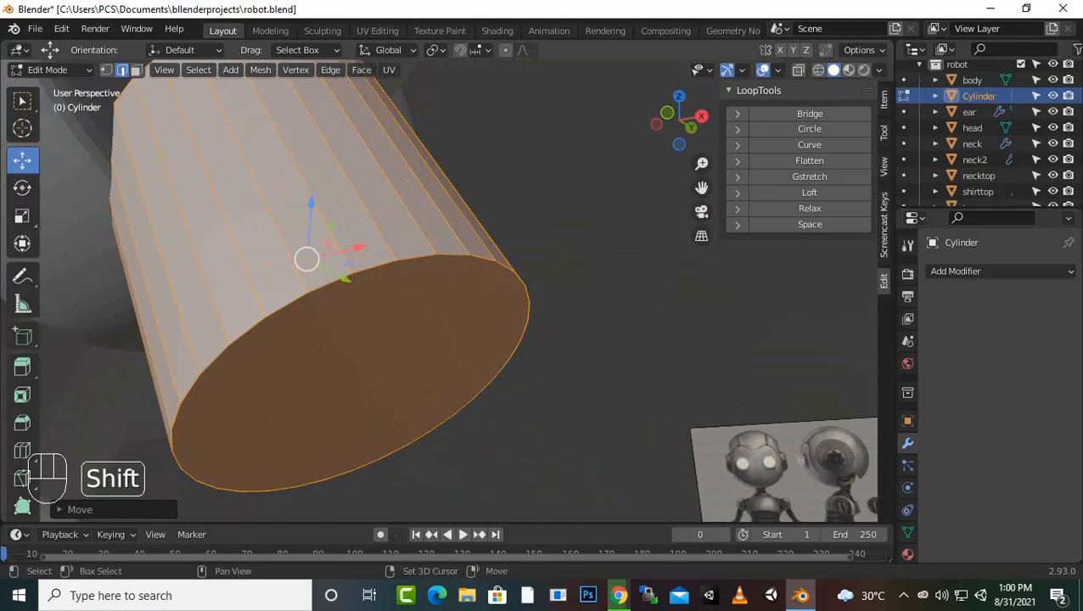
shift+click(287, 305)
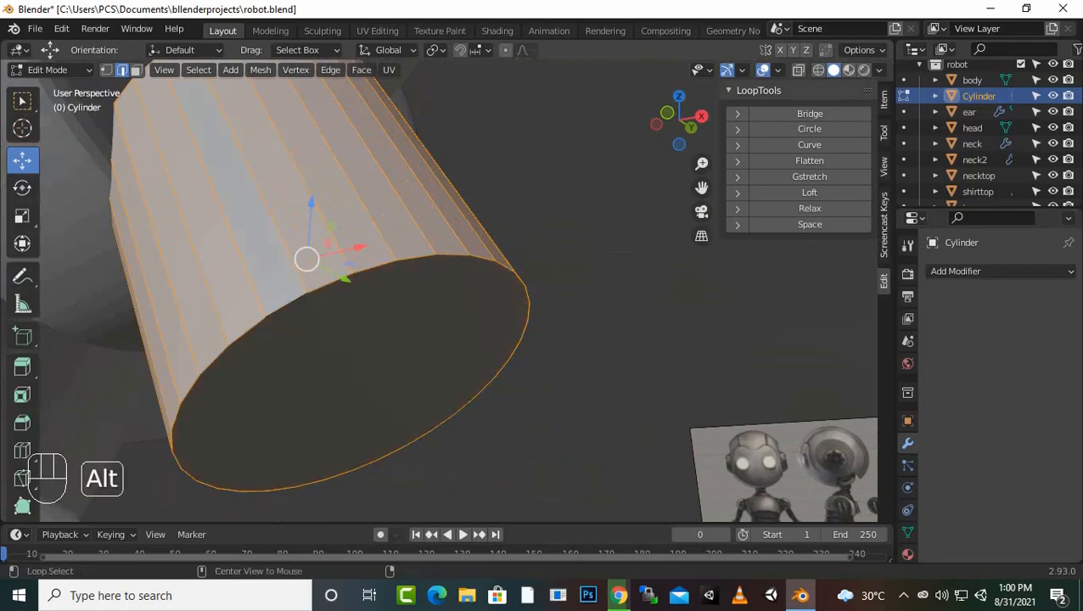
alt+click(287, 305)
key(KP_1)
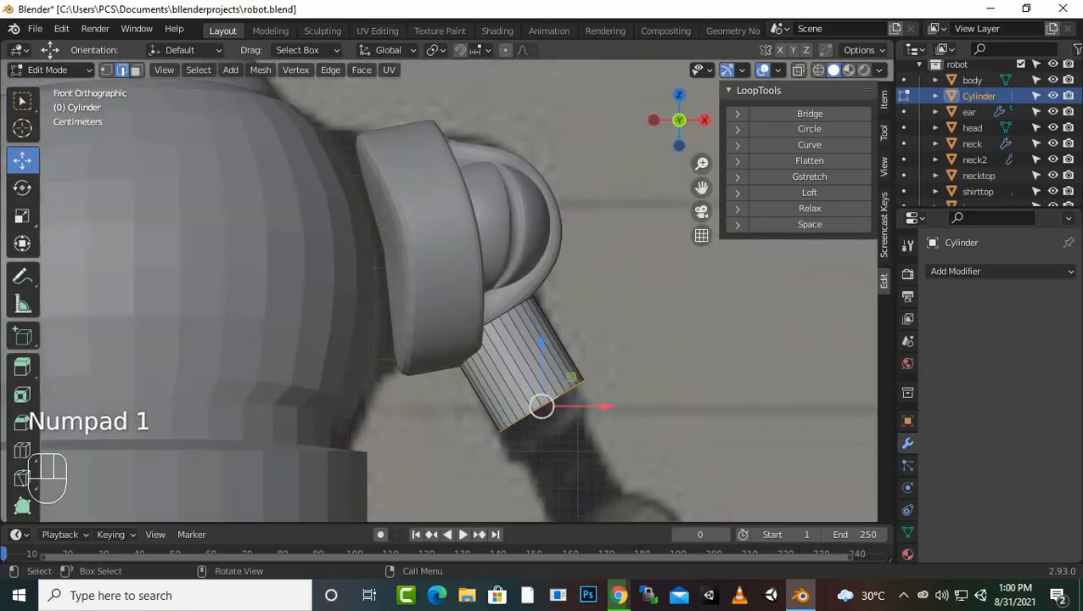
key(e)
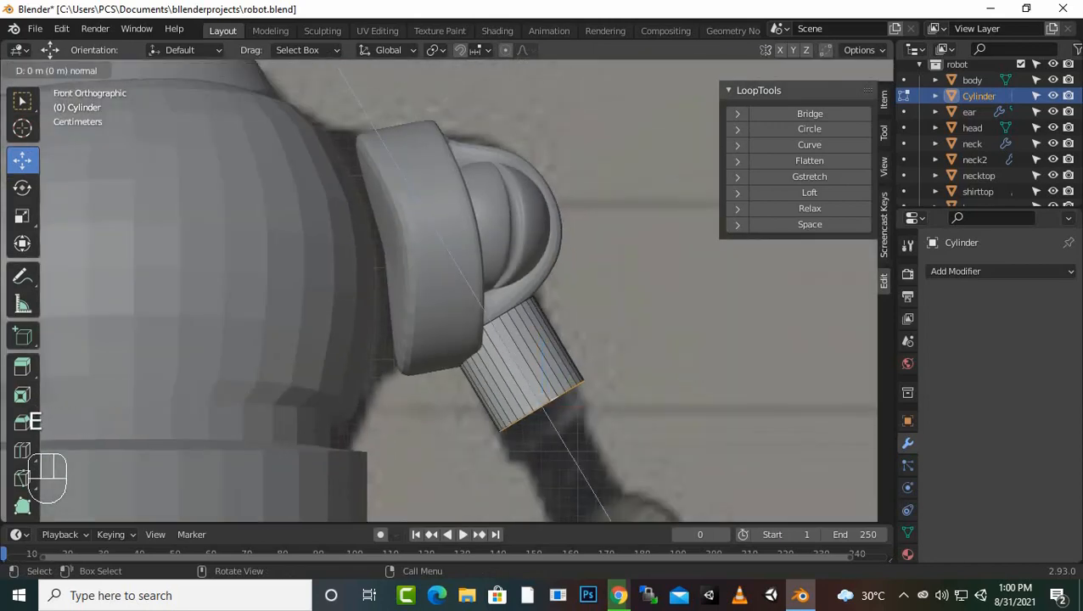
middle_click(543, 408)
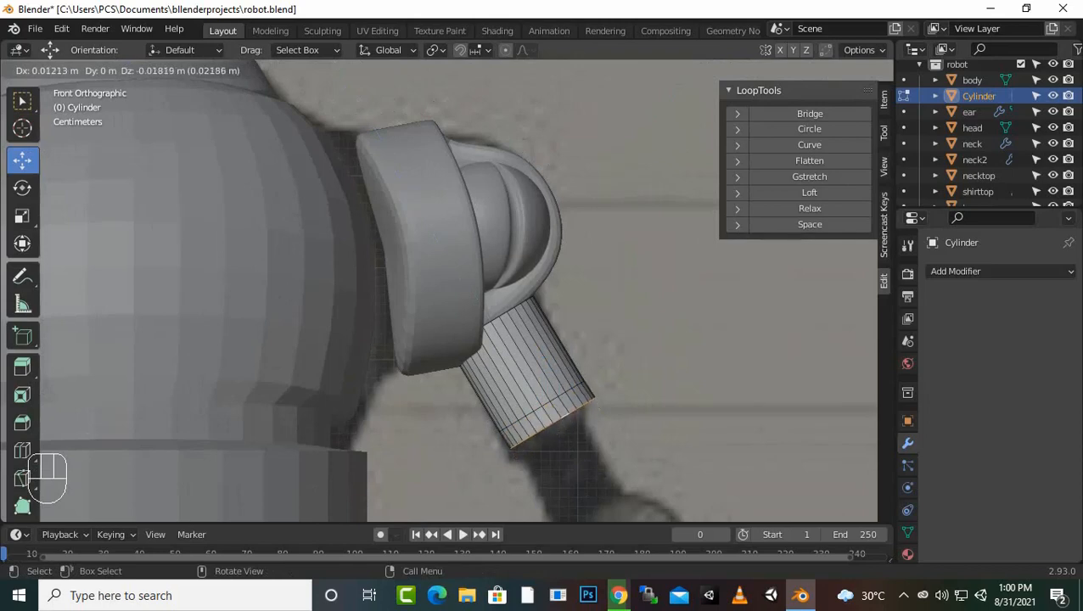
click(553, 423)
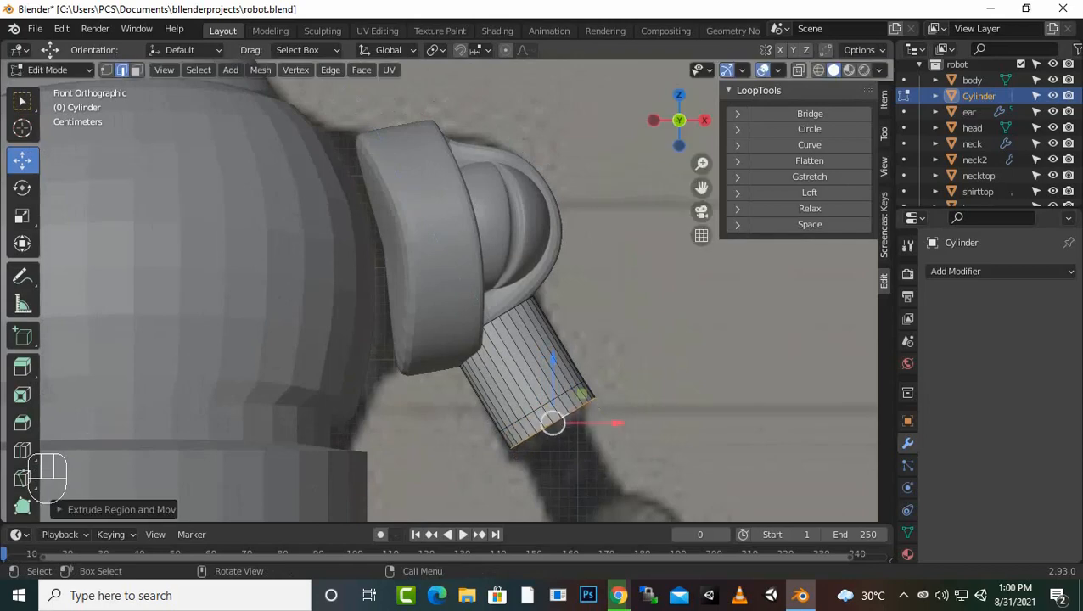
Step: Extrude the lower end outward into a slightly wider rim and extrude that about 0.016 m down the arm as a collar
key(e)
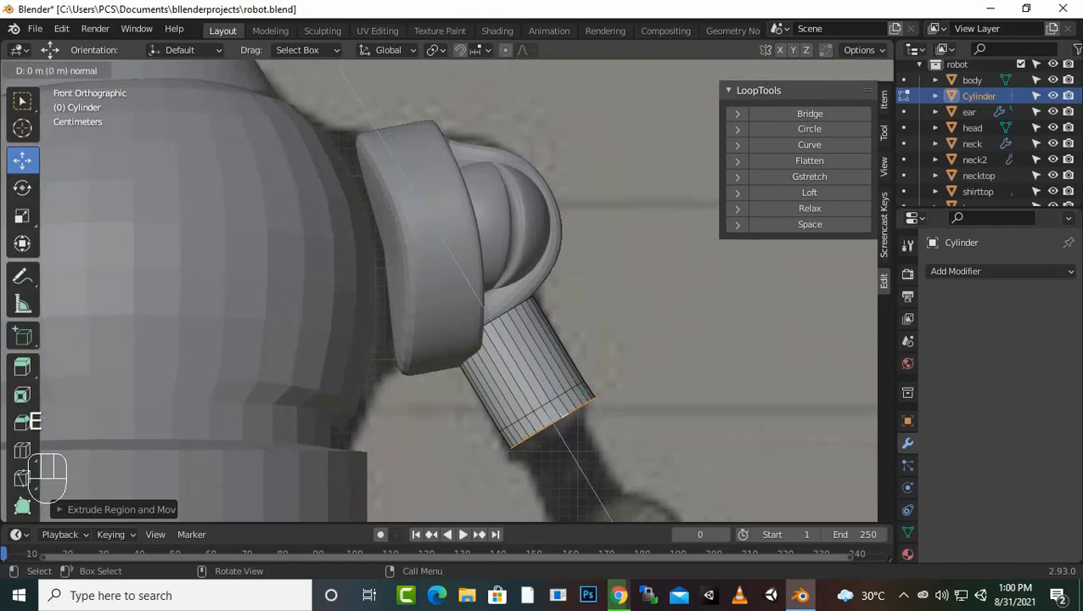
key(s)
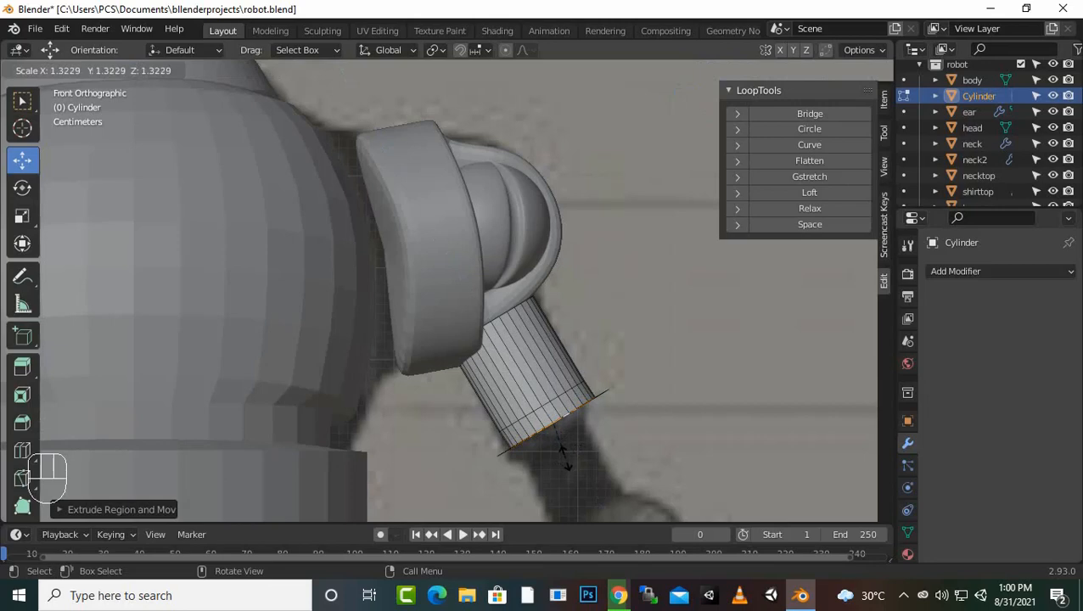
click(564, 455)
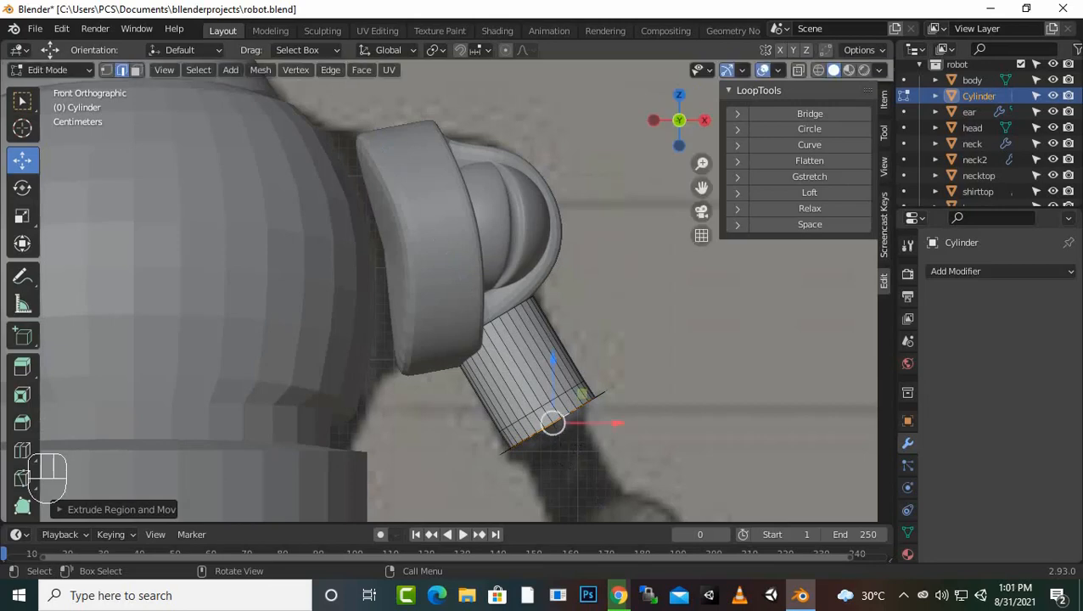
key(e)
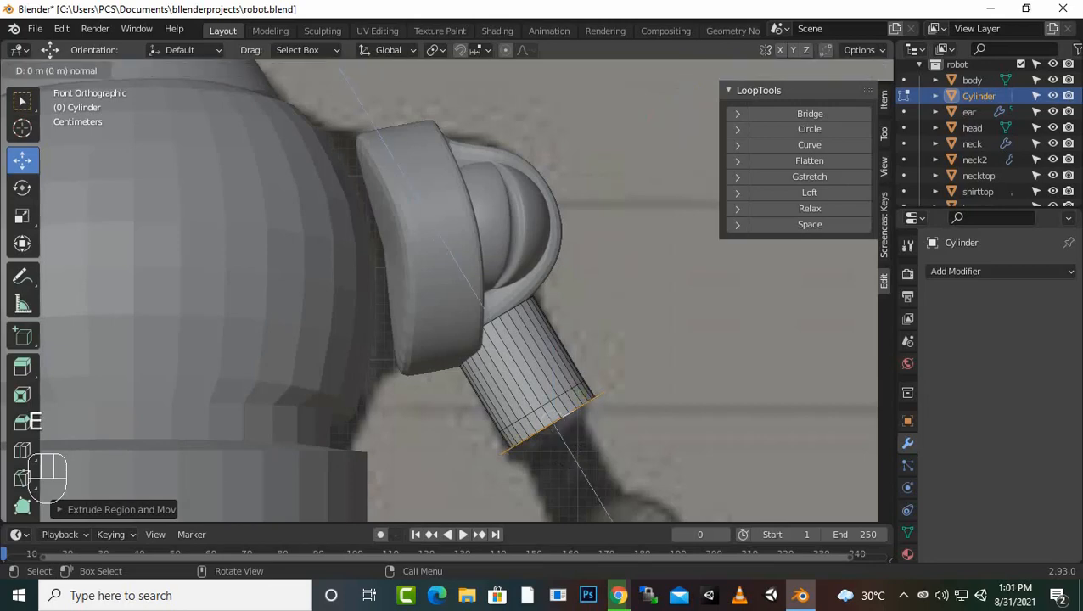
middle_click(564, 455)
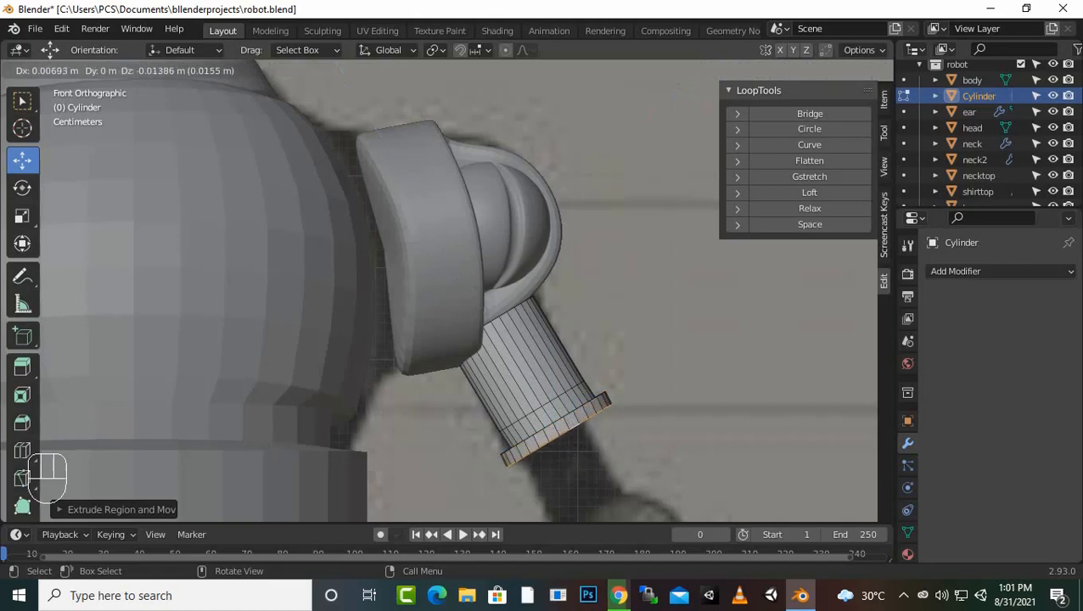
click(569, 466)
key(e)
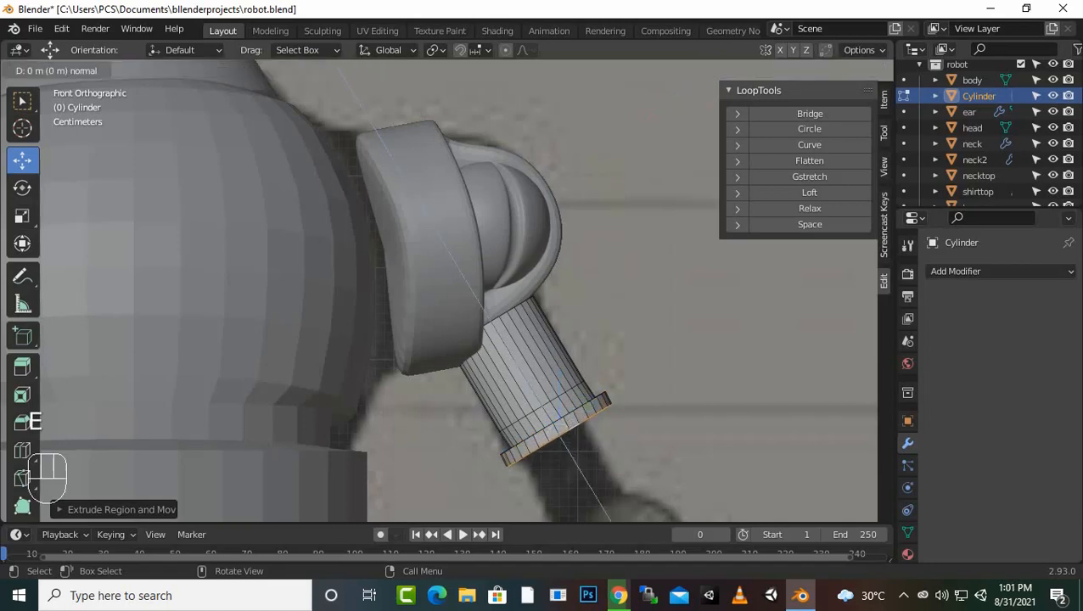
key(s)
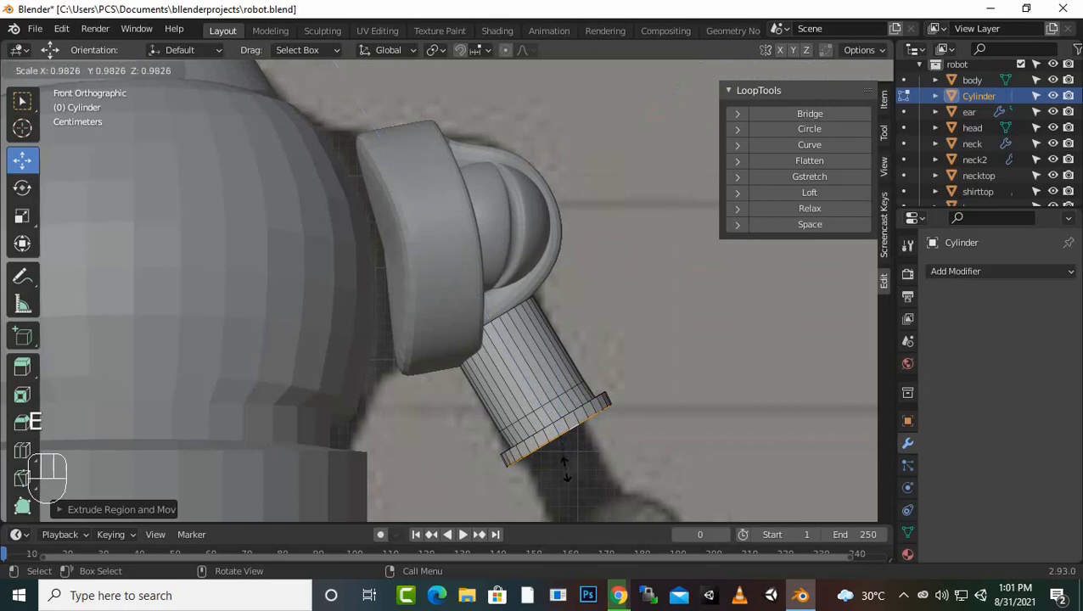
click(561, 466)
middle_drag(558, 436, 480, 336)
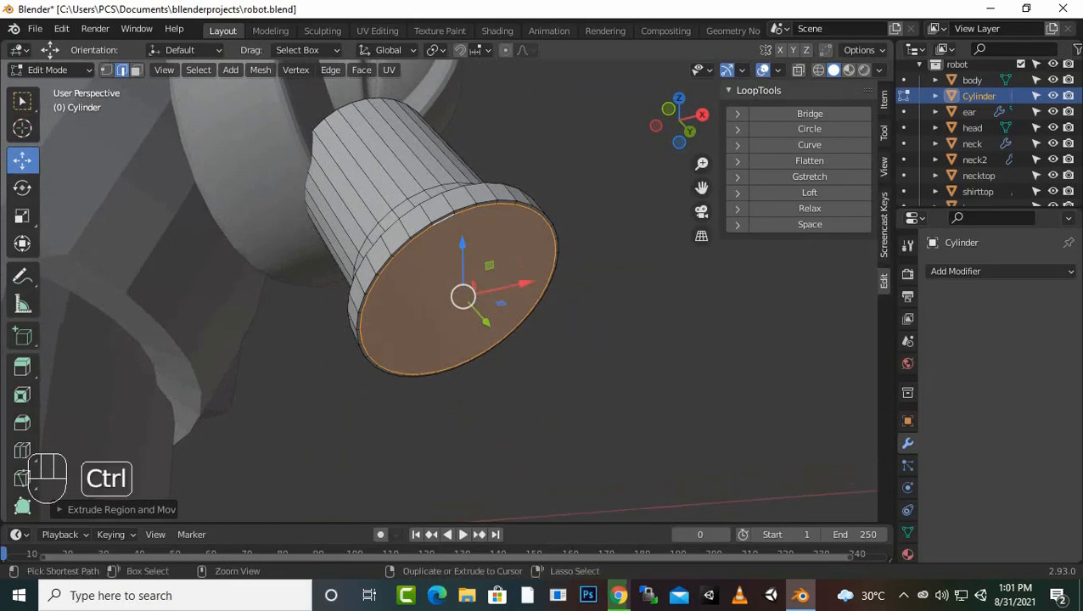
key(ctrl+z)
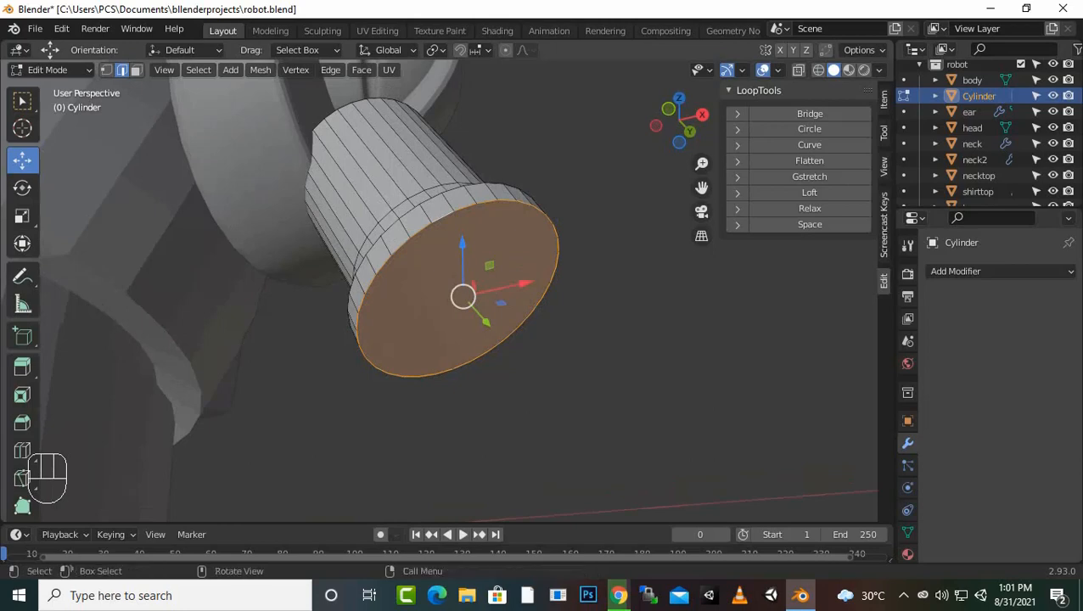
Step: Extrude the collar's end face inward to about 0.81 scale and extrude it about 0.092 m down towards the elbow
key(e)
key(s)
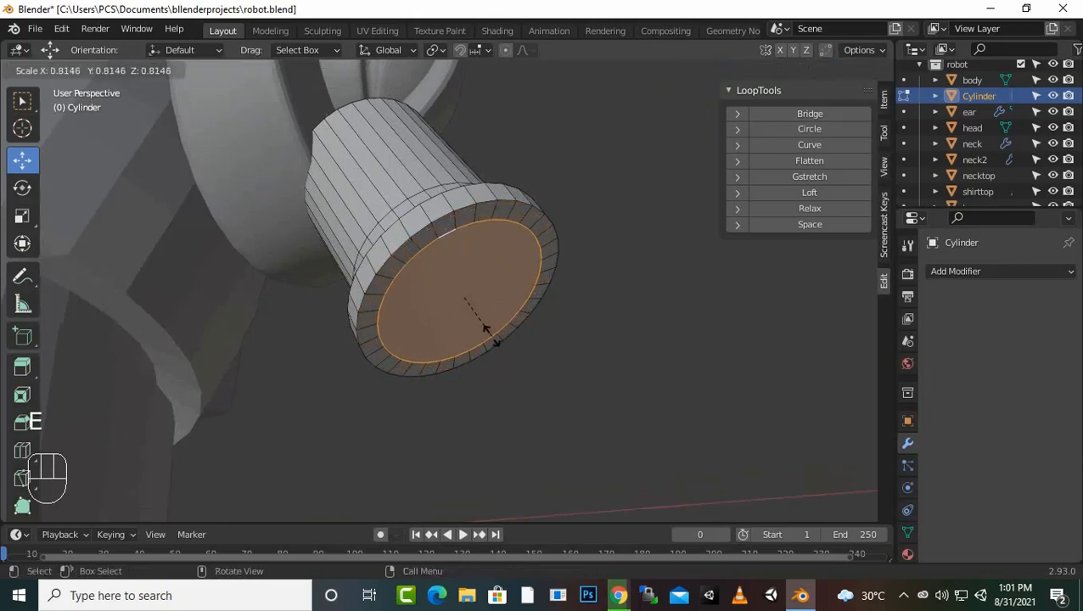
click(484, 329)
key(KP_1)
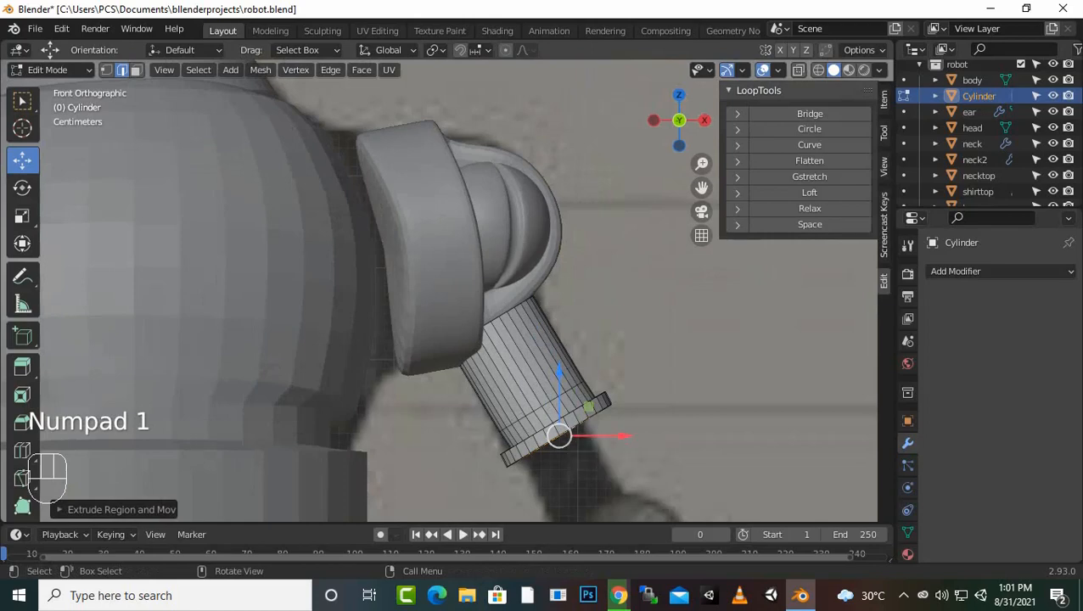
key(e)
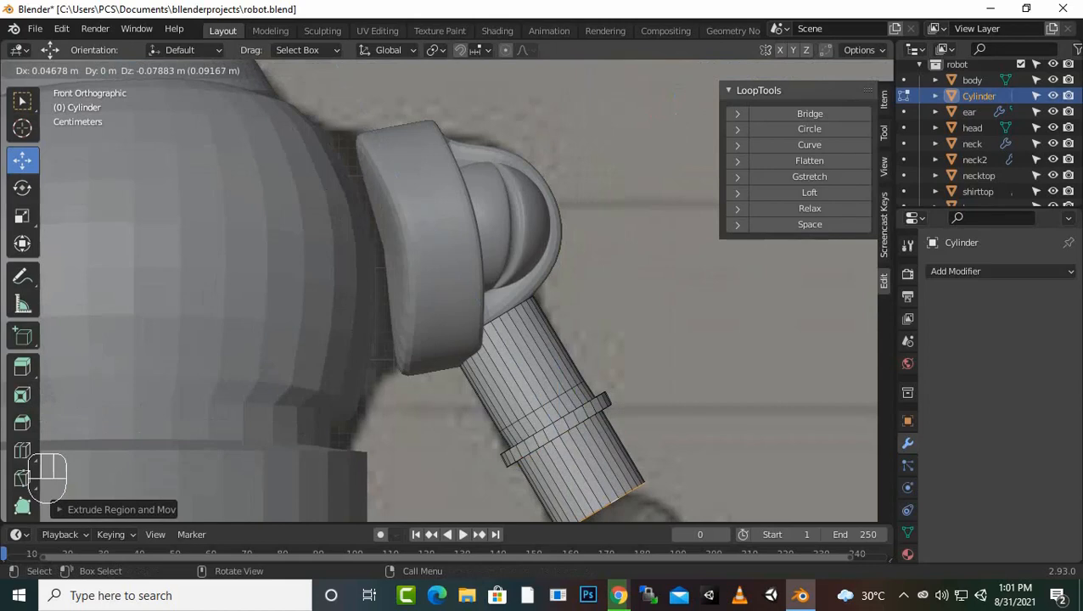
click(607, 506)
Step: Taper the arm segment's lower end to about 0.8 scale and nudge it slightly to match the reference arm
scroll(607, 505, down, 1)
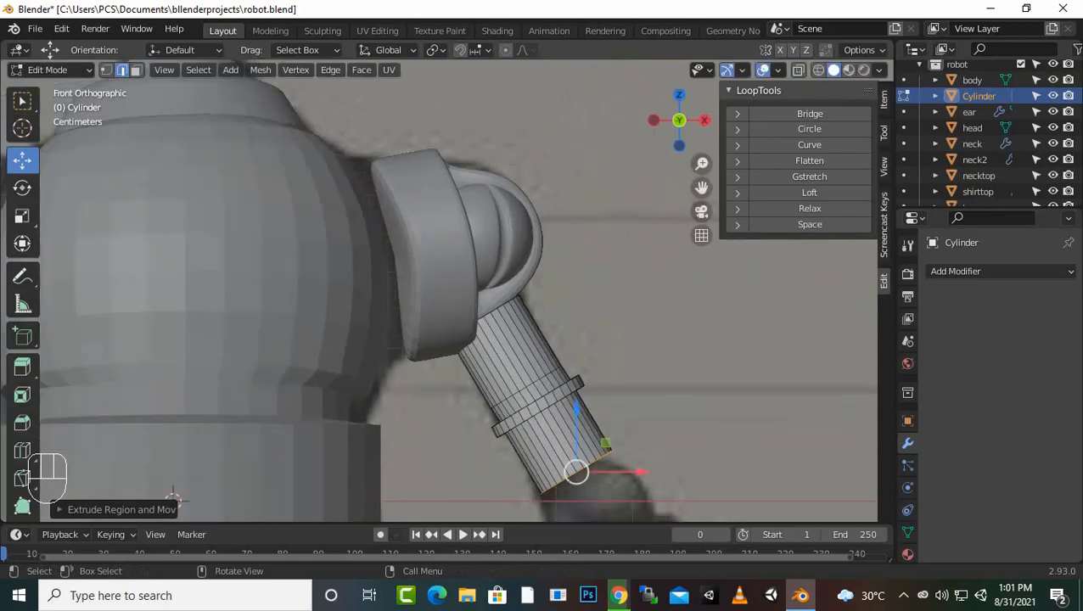
scroll(606, 505, down, 1)
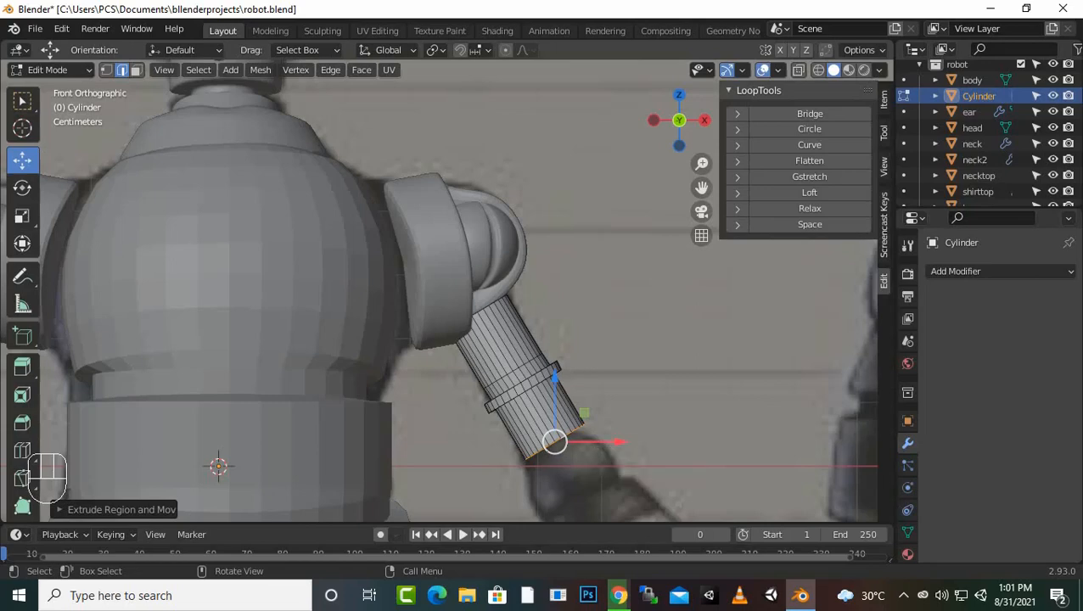
key(s)
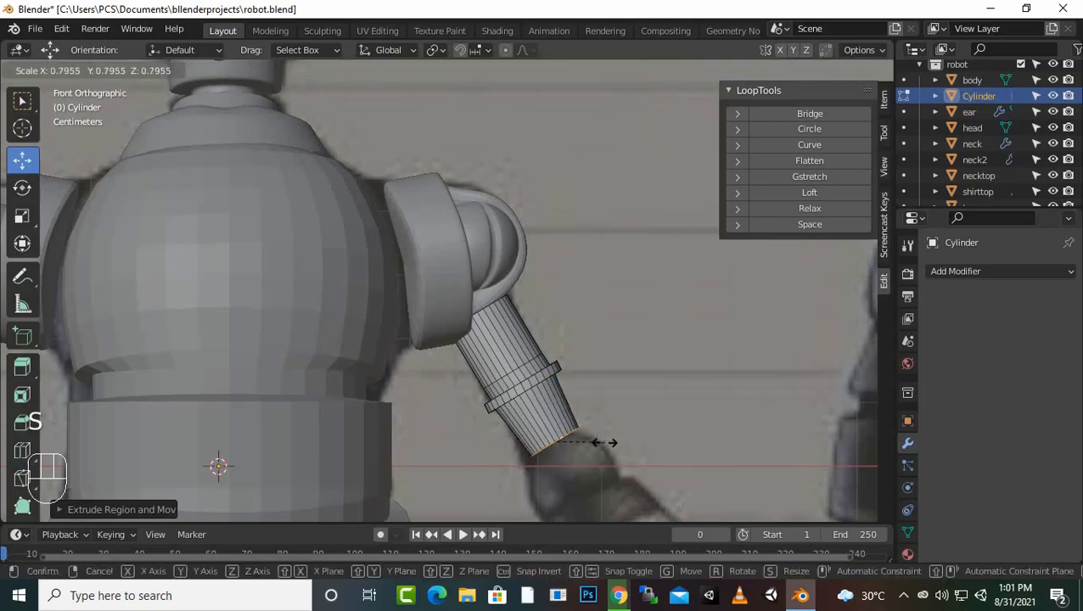
click(605, 443)
drag(618, 442, 617, 441)
scroll(439, 289, down, 2)
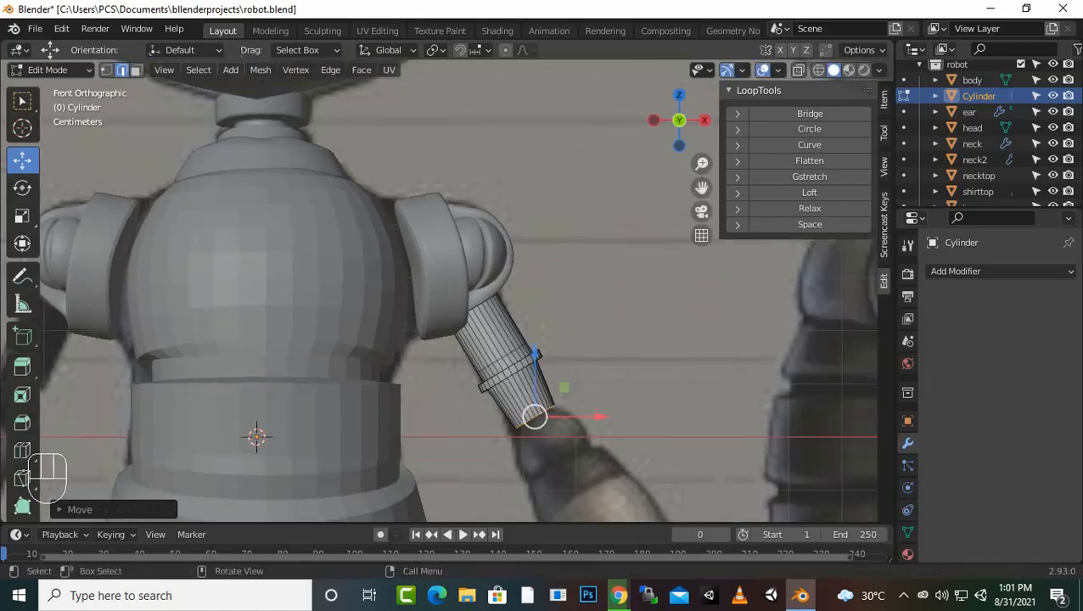
scroll(448, 291, down, 3)
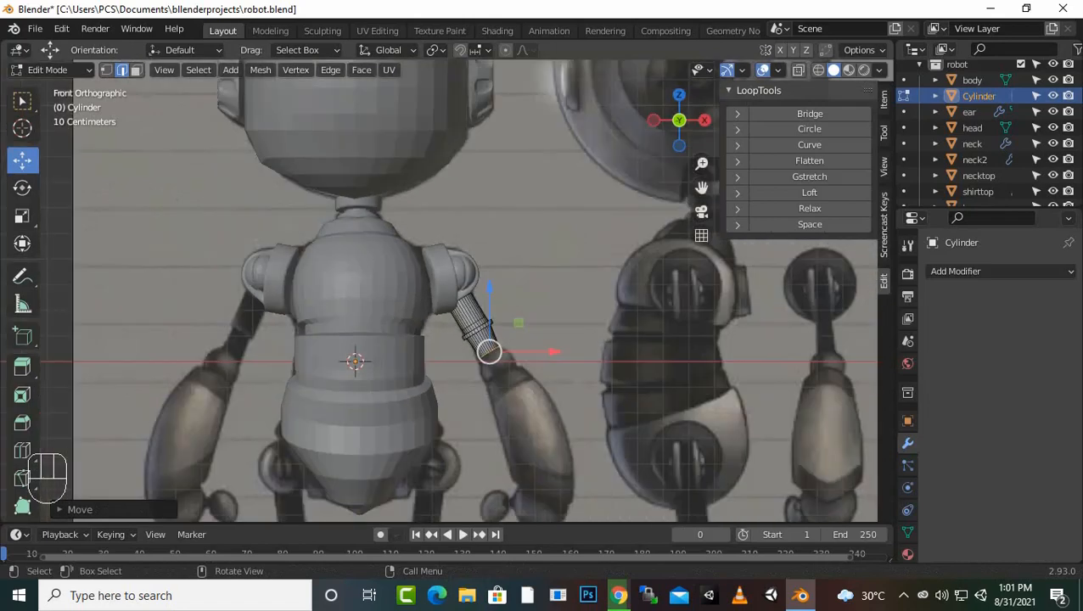
scroll(445, 292, up, 1)
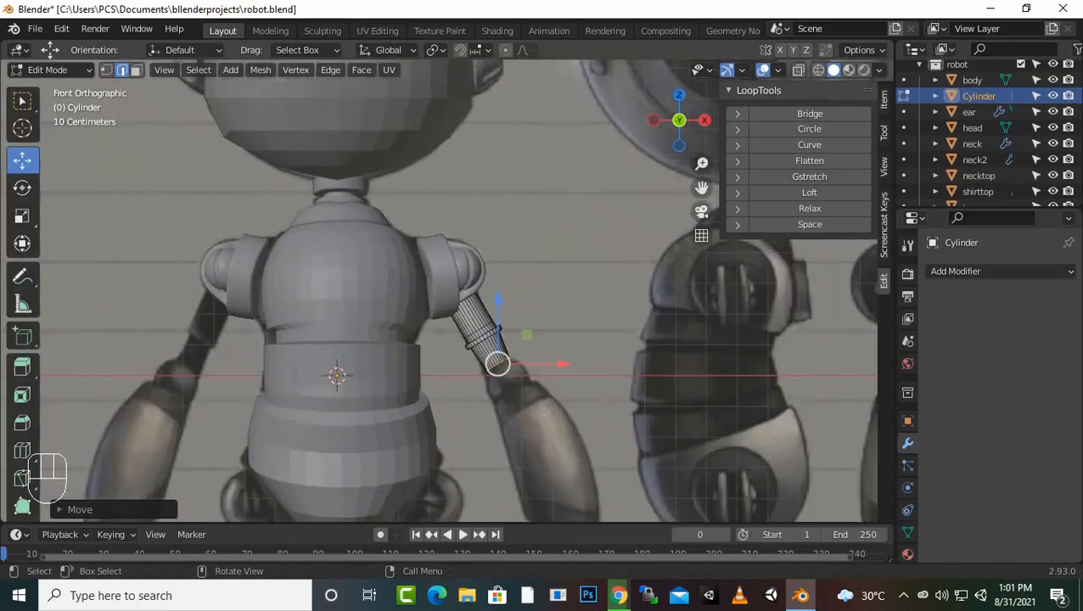
scroll(446, 292, down, 2)
scroll(446, 291, up, 3)
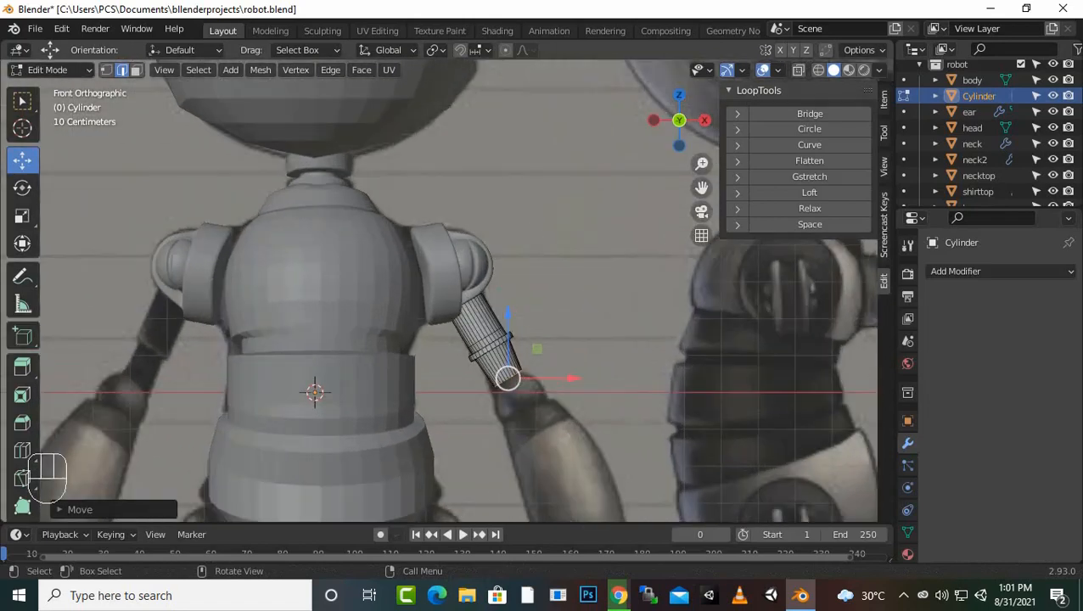
scroll(446, 290, up, 2)
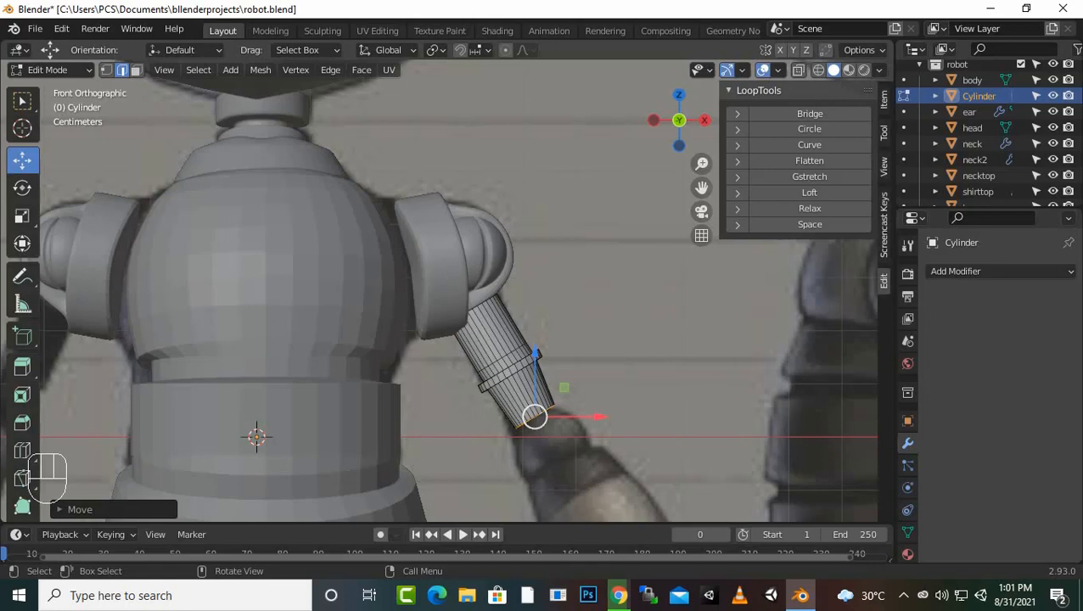
Step: Rename the Cylinder object as armtop2
double_click(979, 96)
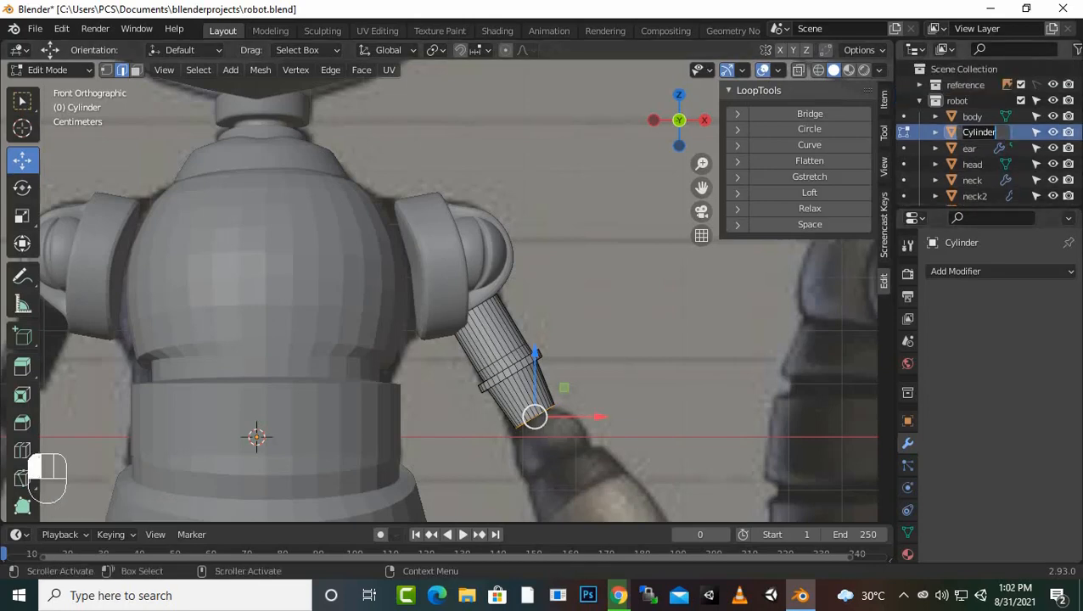
text(a)
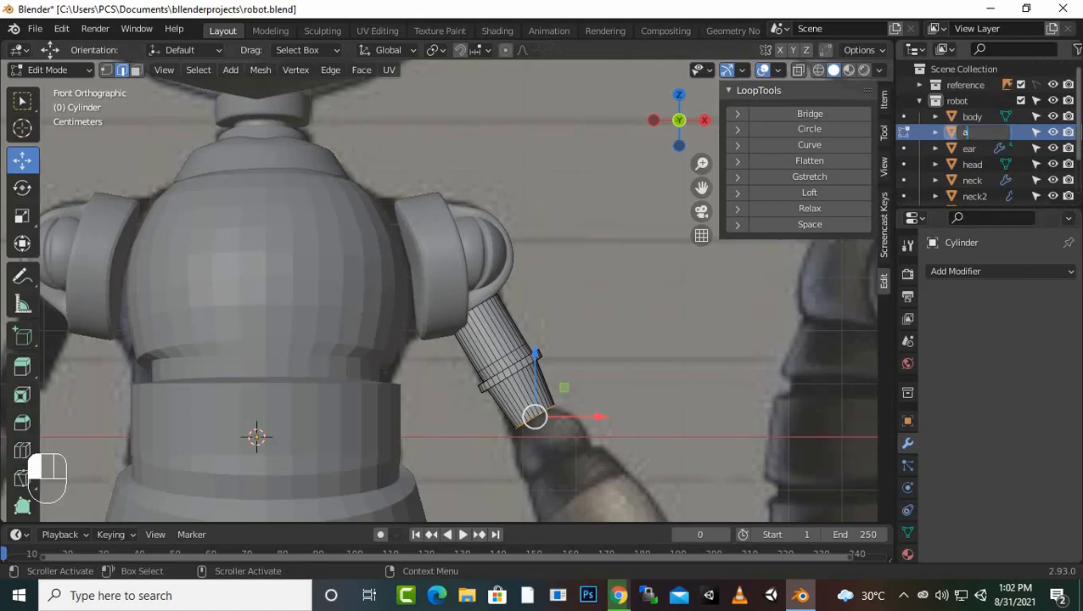
text(rmtop2)
key(Return)
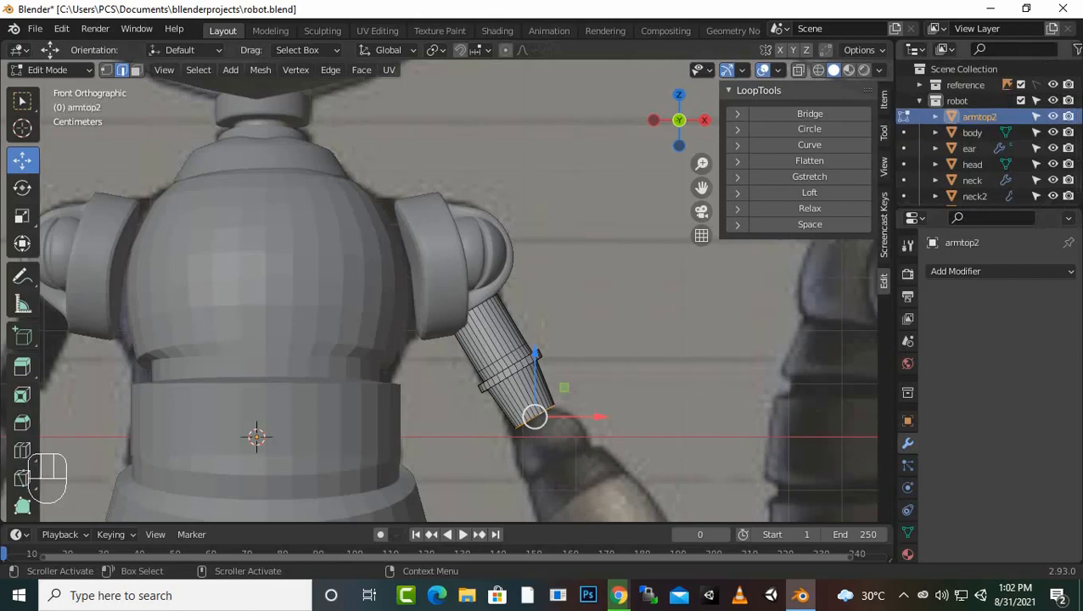
Step: Create a new collection inside the robot collection and name it arm
right_click(955, 101)
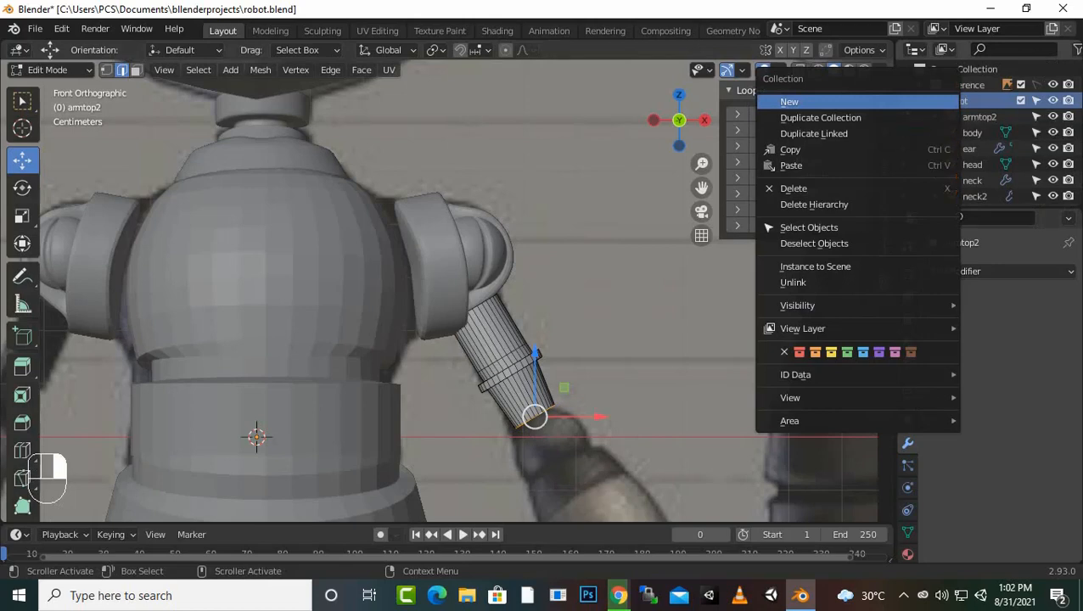
click(849, 101)
double_click(976, 116)
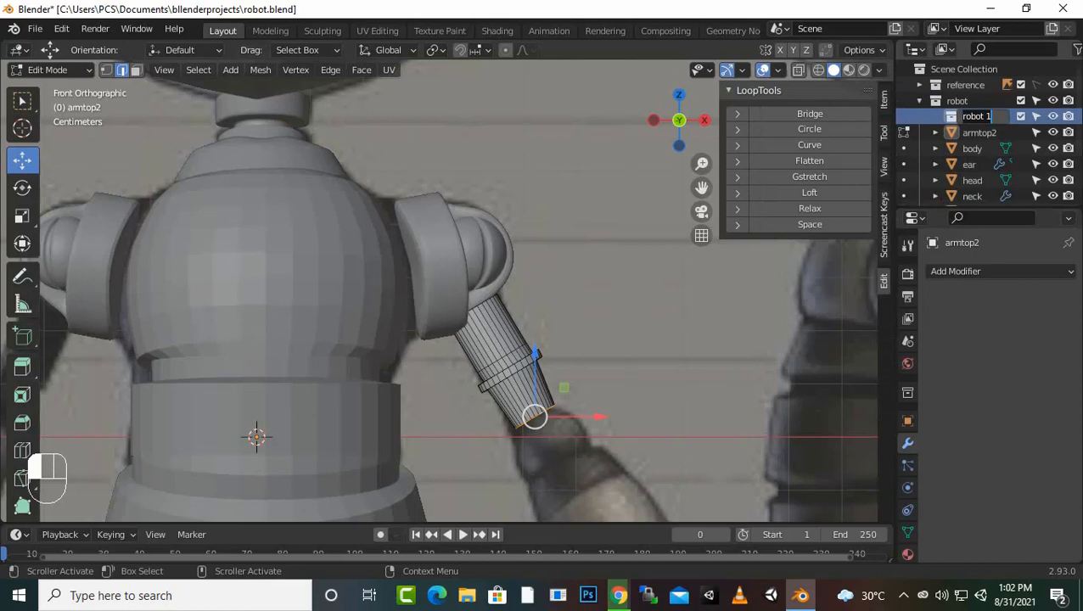
text(arm)
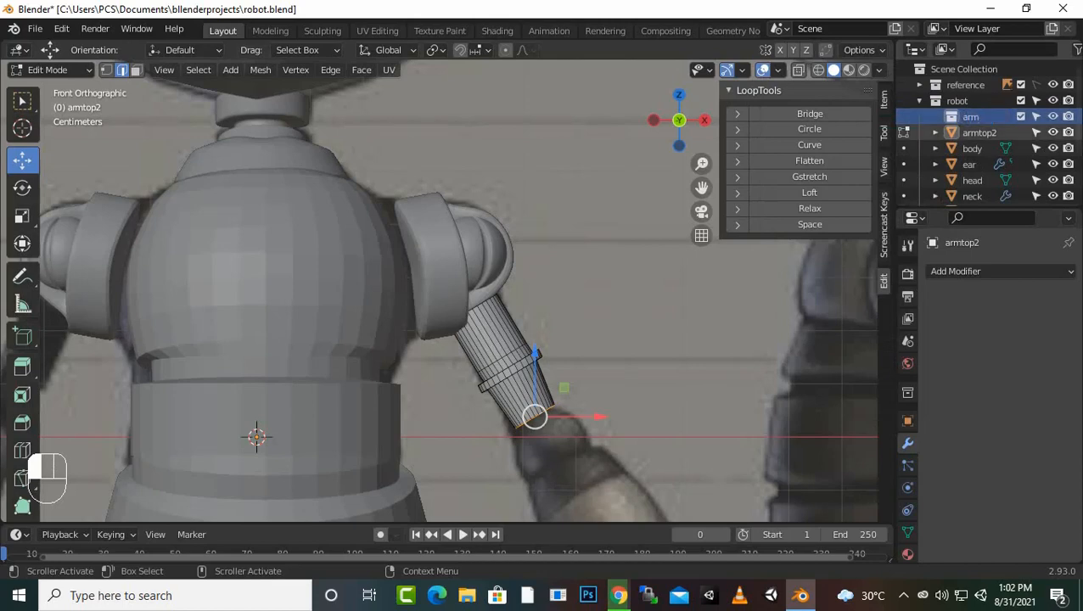
key(Return)
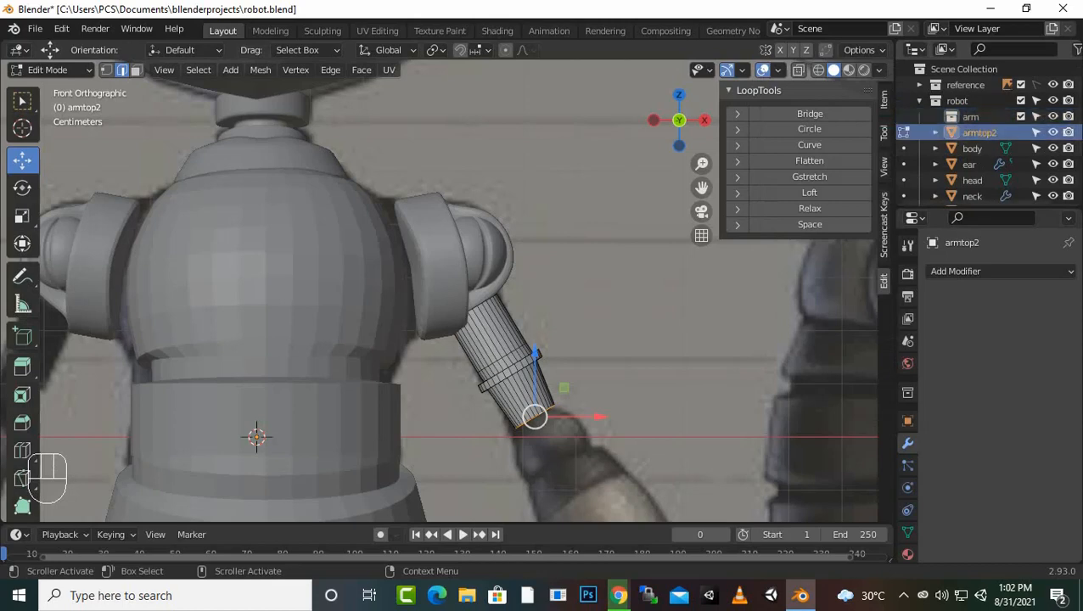
Step: Move the armtop2 and toparm objects into the arm collection
drag(980, 133, 970, 116)
scroll(984, 136, down, 3)
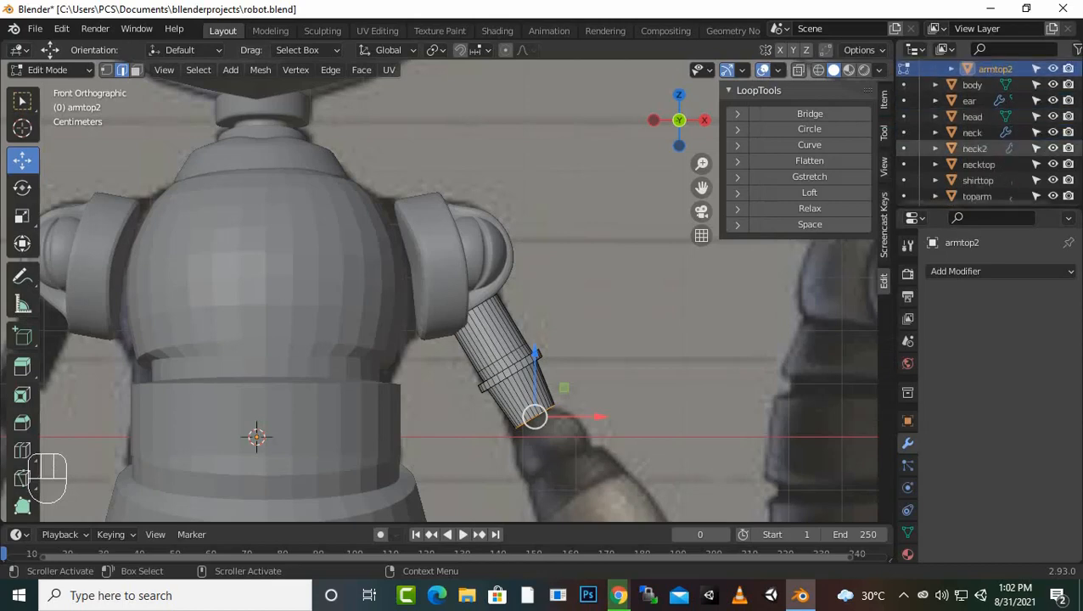
drag(976, 191, 971, 115)
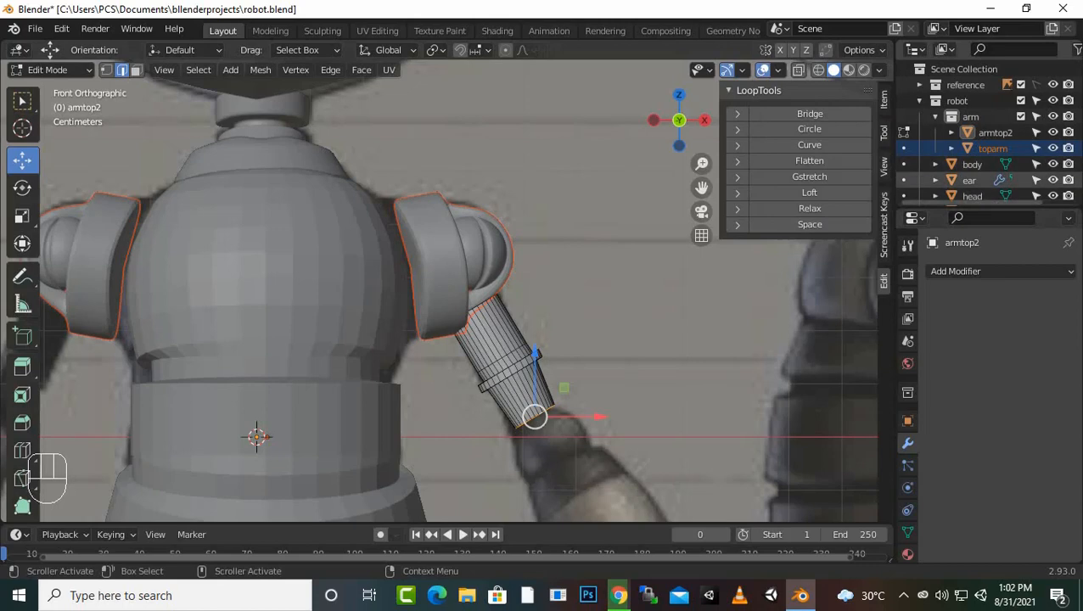
Step: Create another new collection inside the robot collection and name it neck
scroll(982, 127, down, 3)
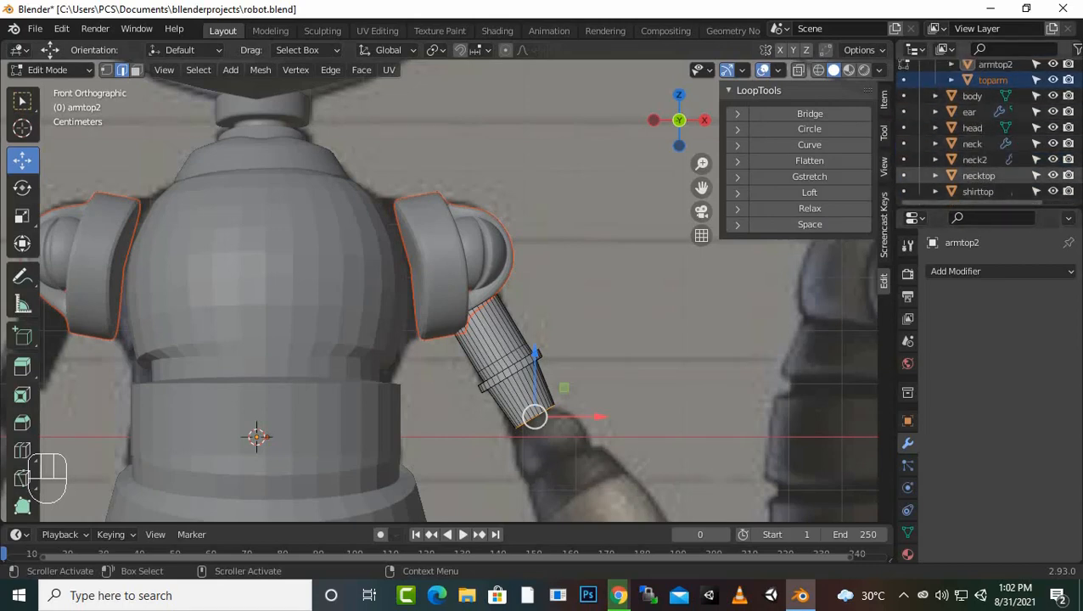
scroll(977, 175, up, 2)
click(935, 112)
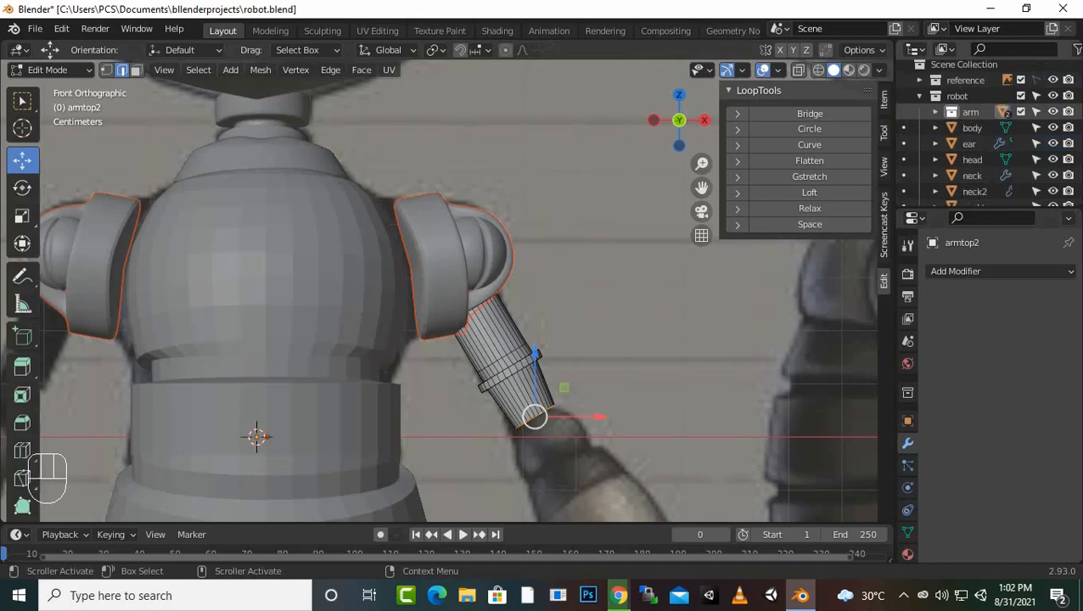
right_click(935, 112)
click(825, 100)
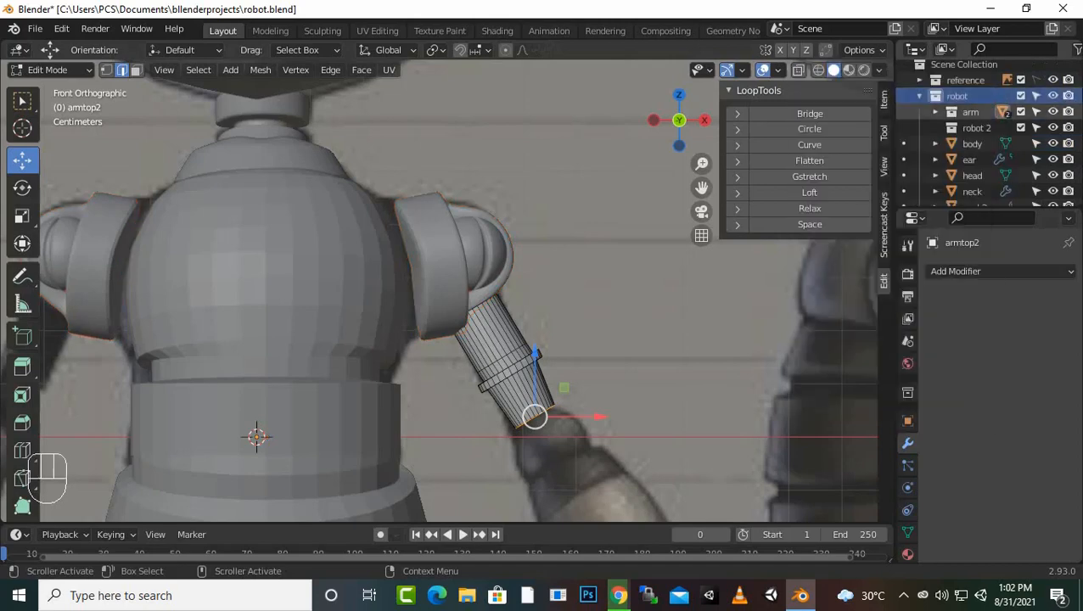
double_click(976, 127)
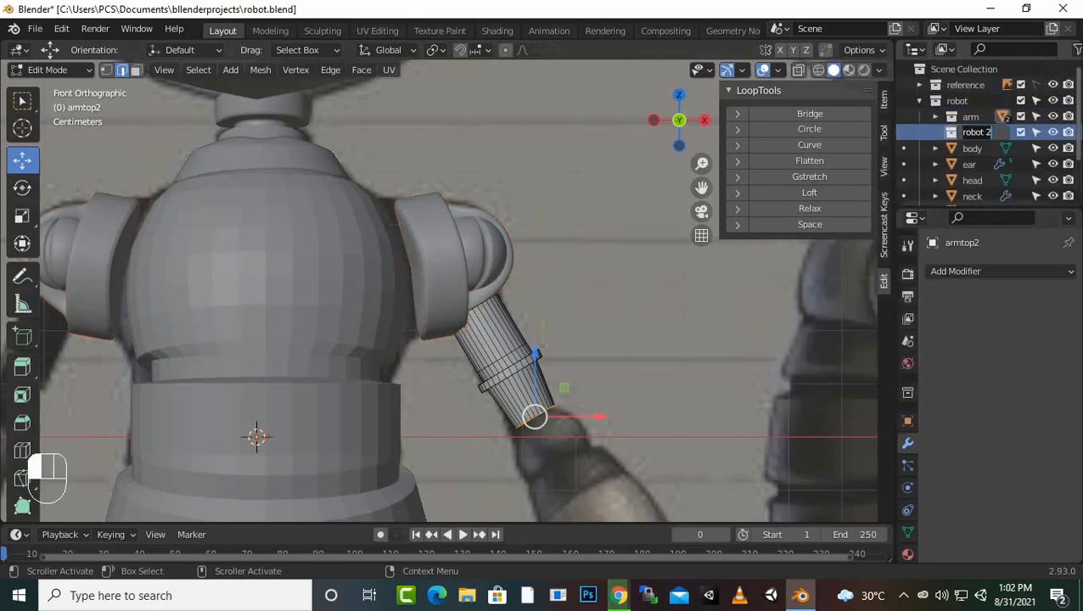
key(ctrl+a)
text(neck)
key(Return)
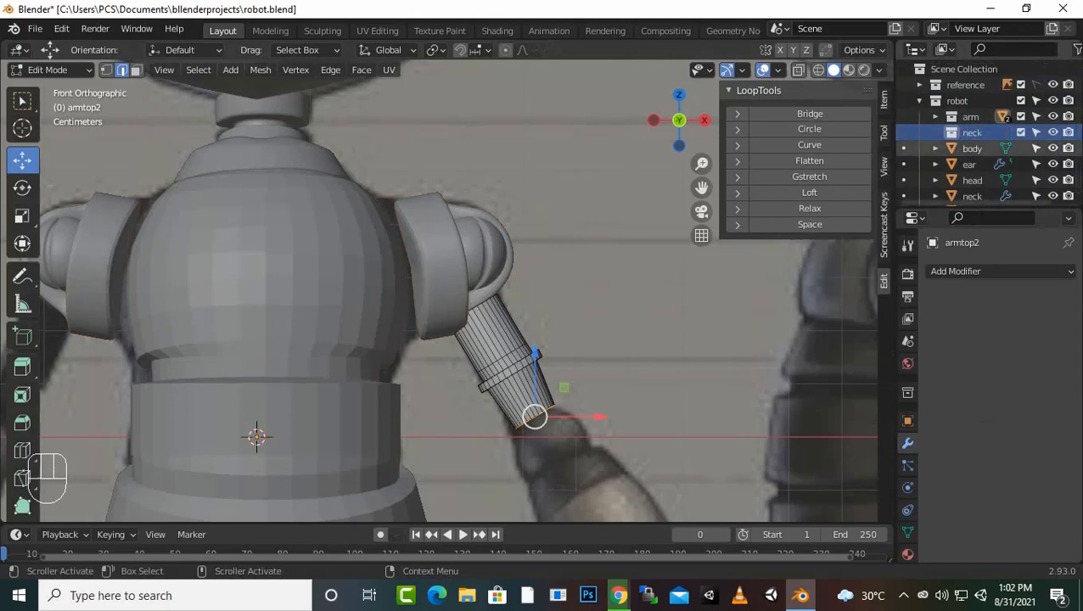
Step: Move the neck, neck2 and necktop objects into the neck collection
click(972, 196)
scroll(973, 150, down, 1)
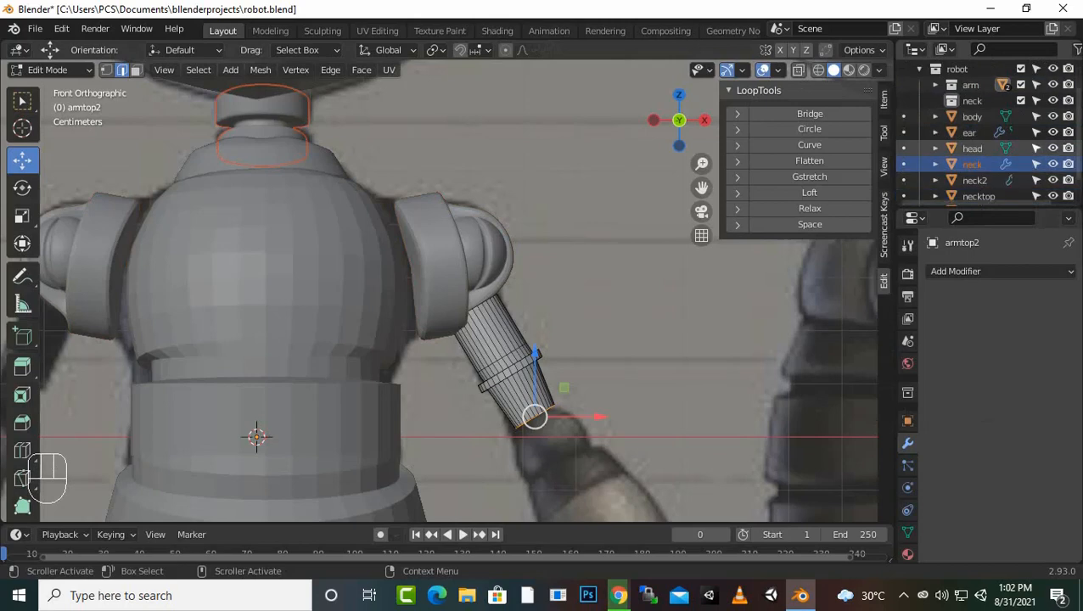
shift+click(979, 196)
scroll(979, 164, down, 1)
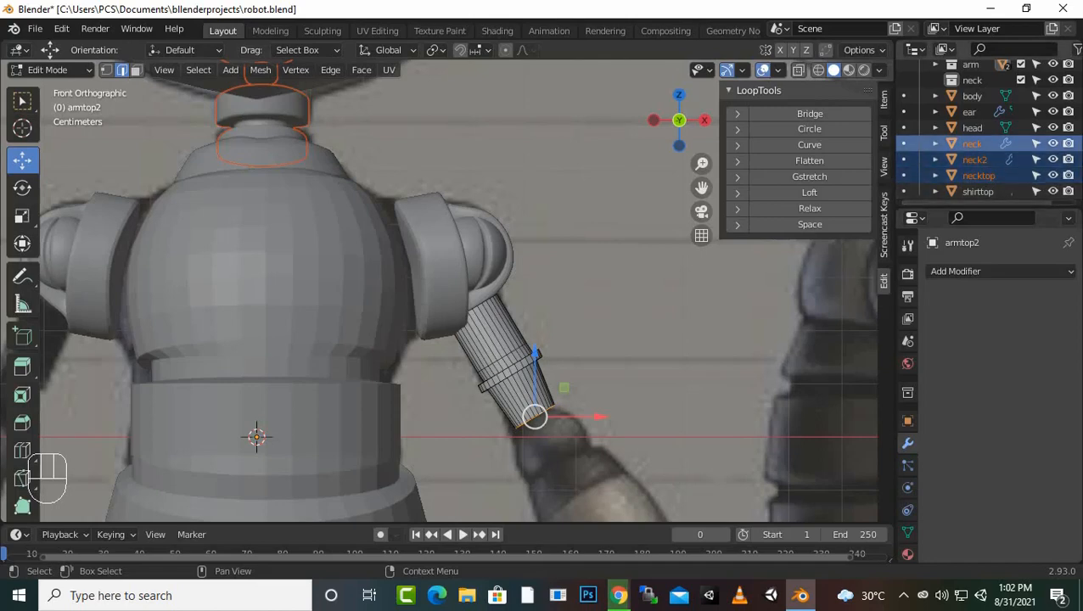
drag(973, 144, 968, 82)
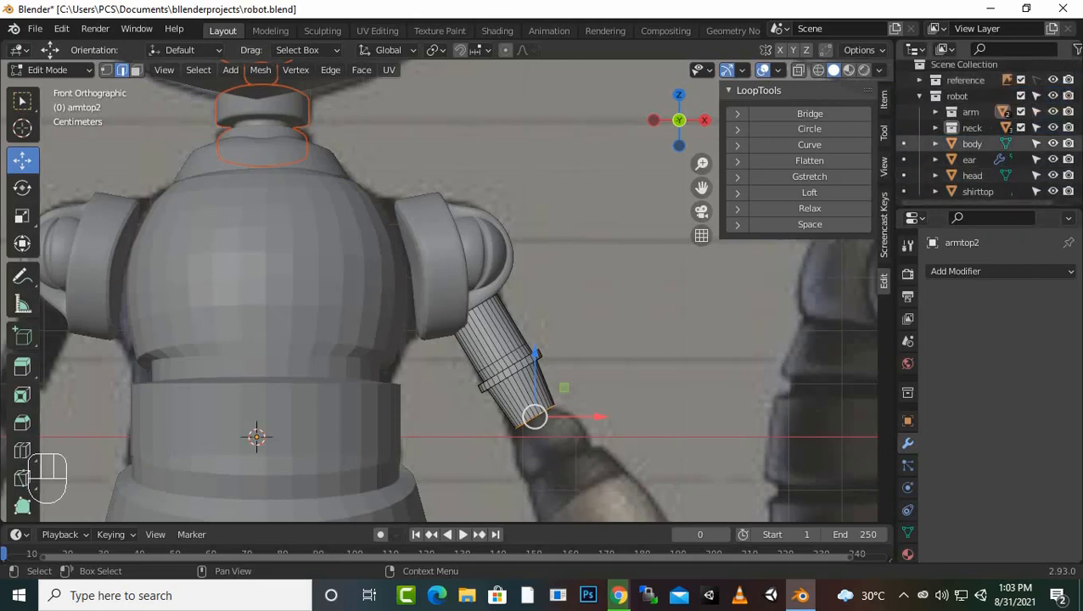
Step: Create a new collection inside the robot collection and name it body
right_click(957, 96)
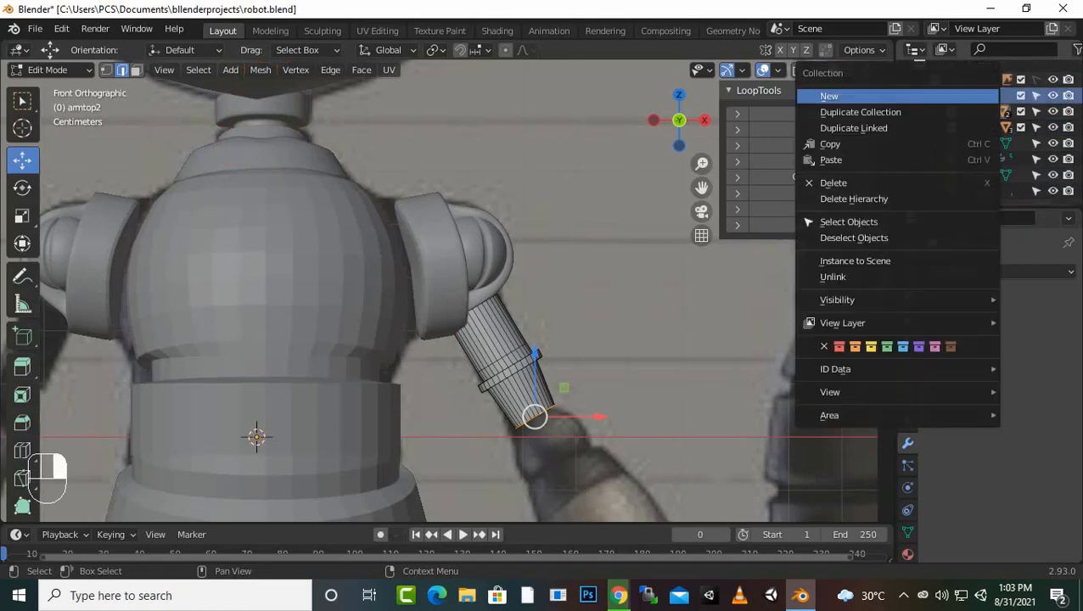
click(958, 96)
scroll(968, 176, down, 1)
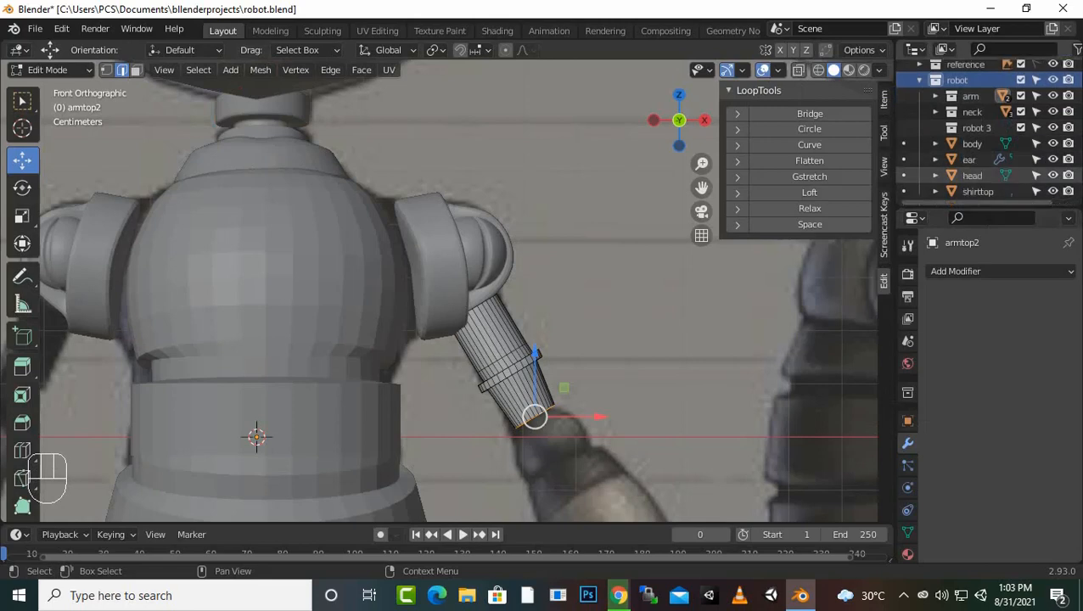
double_click(977, 127)
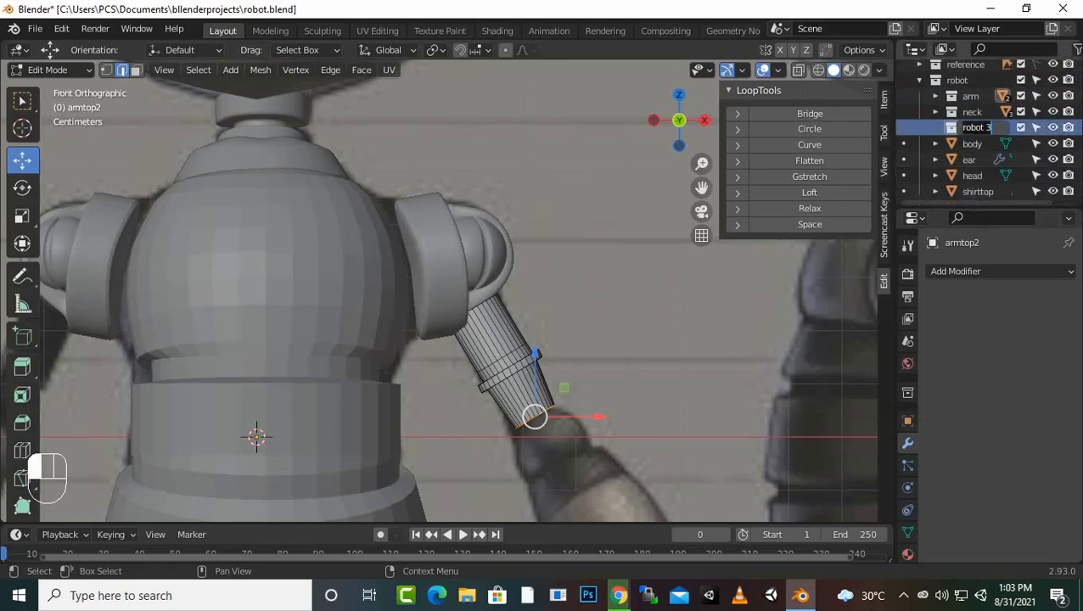
text(body)
key(Return)
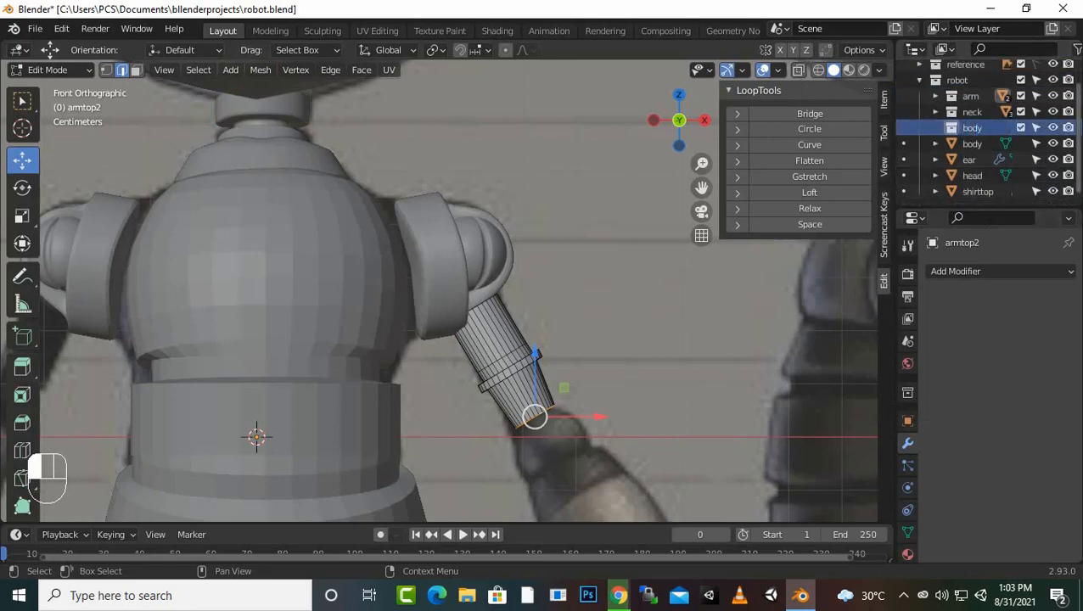
Step: Move the body and shirttop objects into the body collection
click(972, 144)
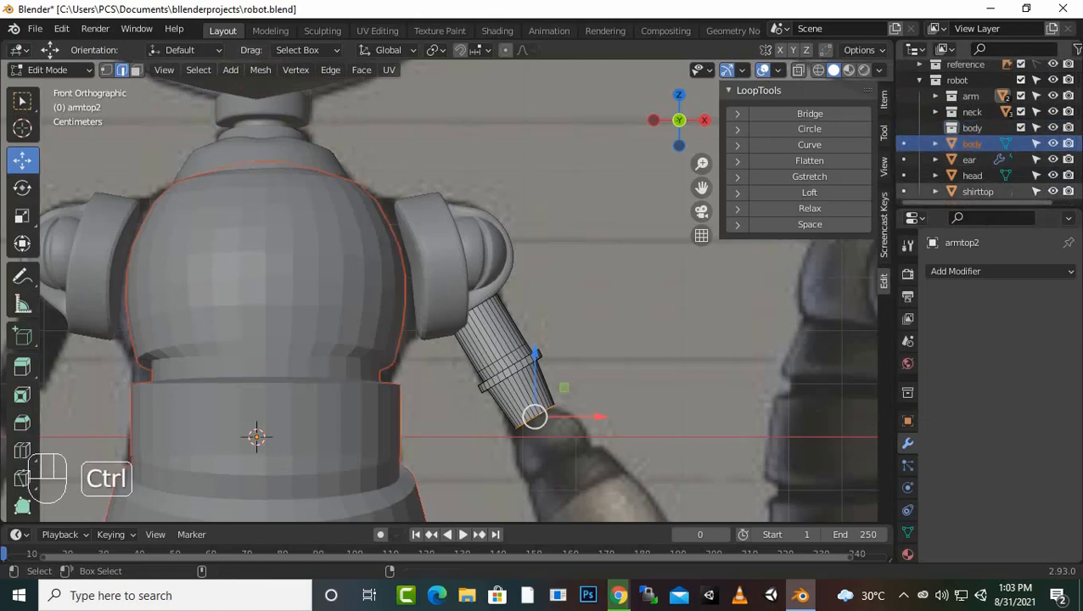
ctrl+click(978, 192)
drag(978, 192, 969, 127)
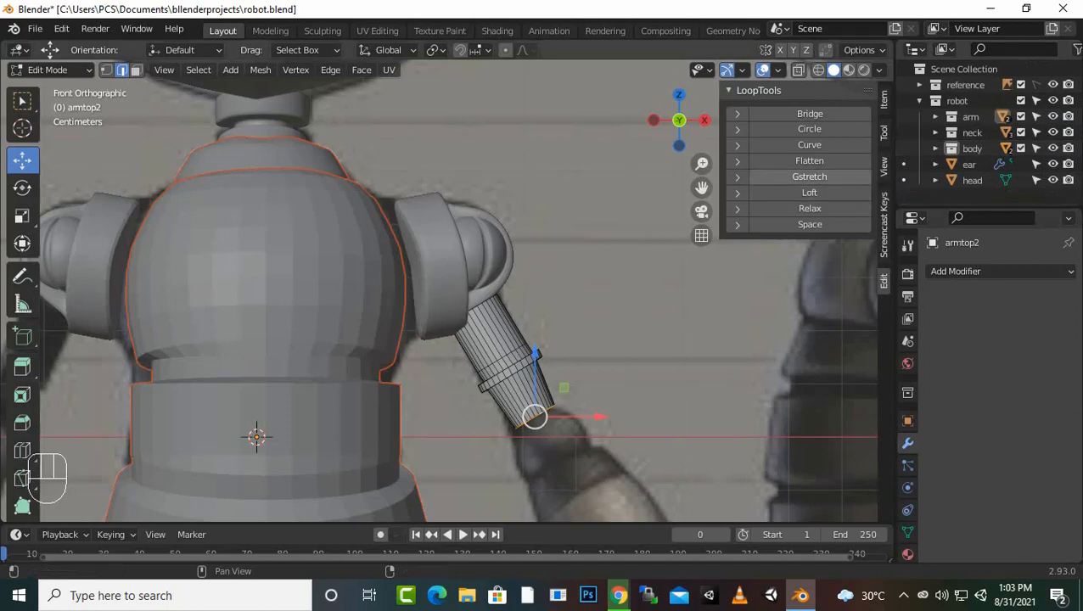
Step: Add a UV sphere in Object Mode with the arm collection active
click(970, 116)
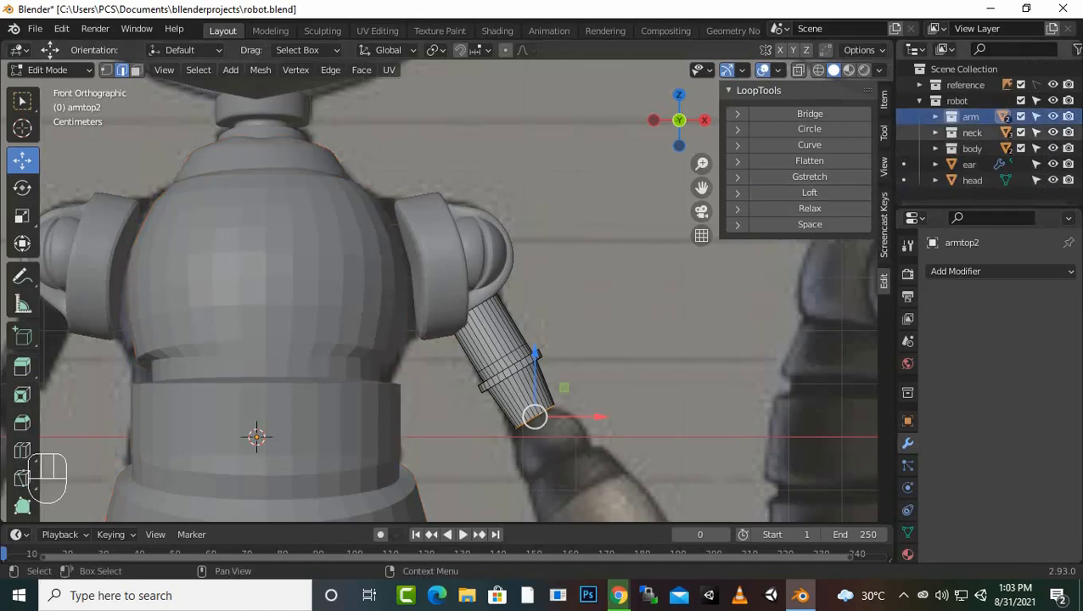
click(935, 116)
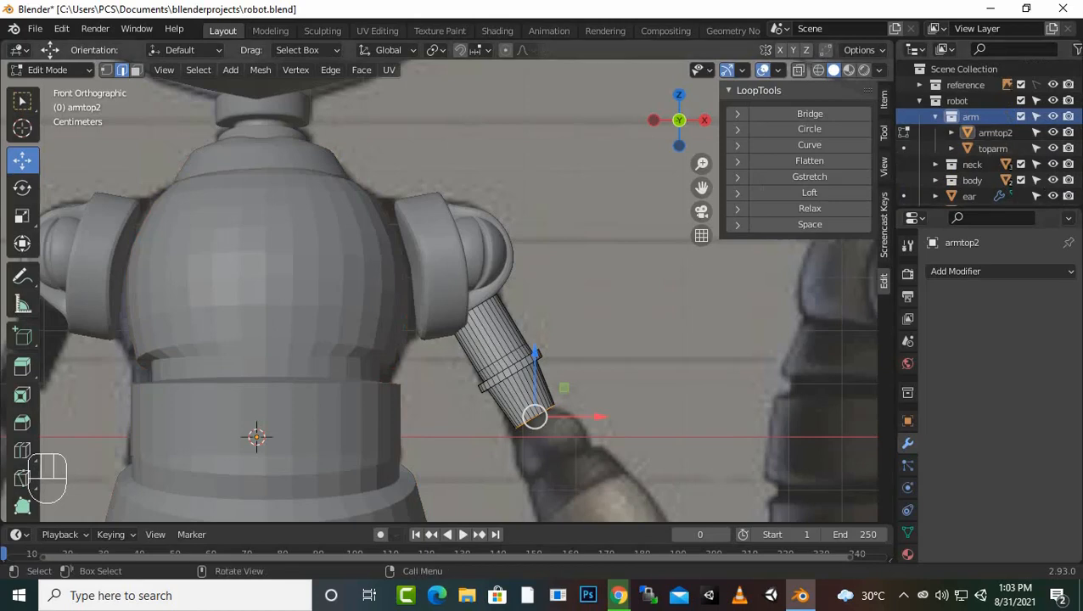
key(Tab)
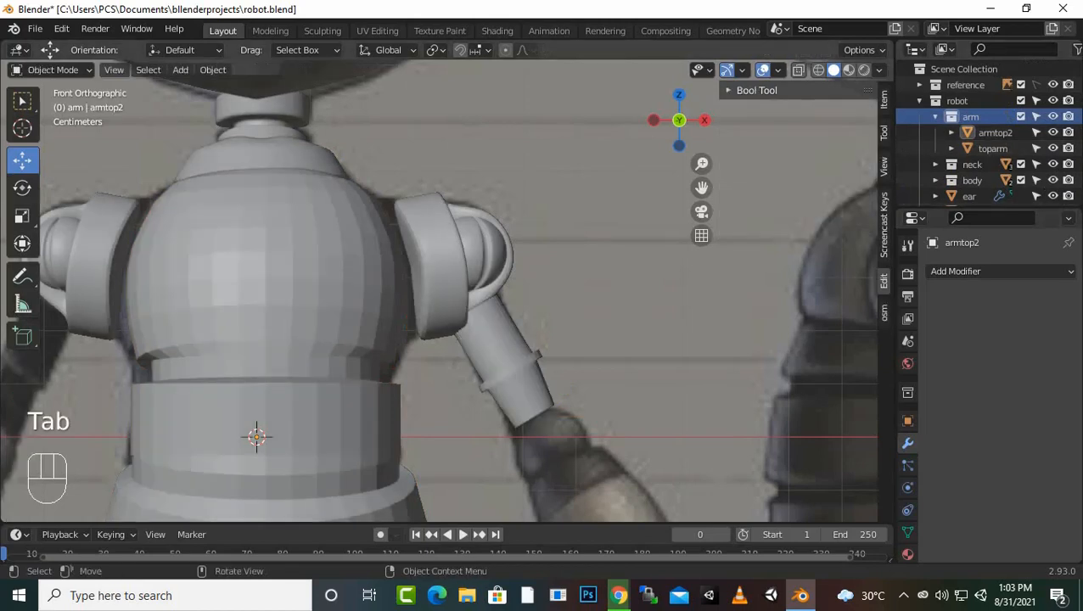
key(shift+a)
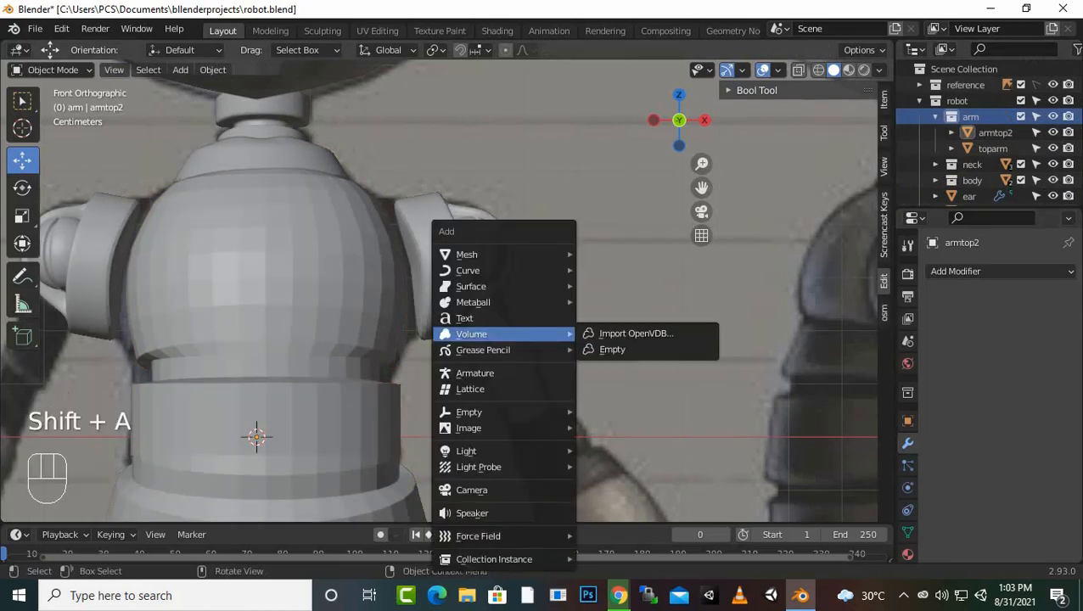
mouse_move(476, 255)
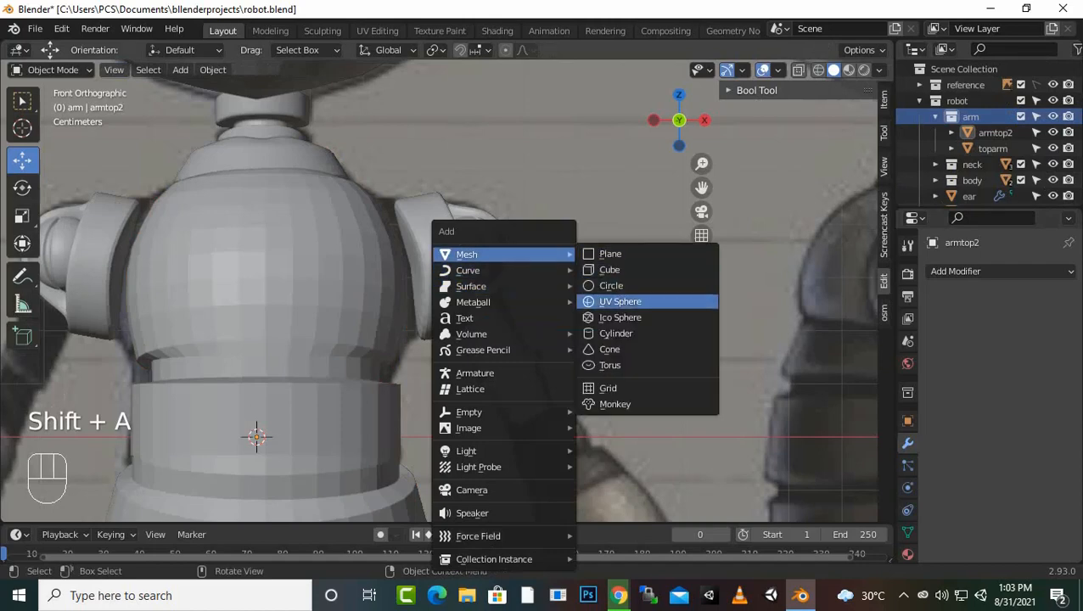
click(620, 301)
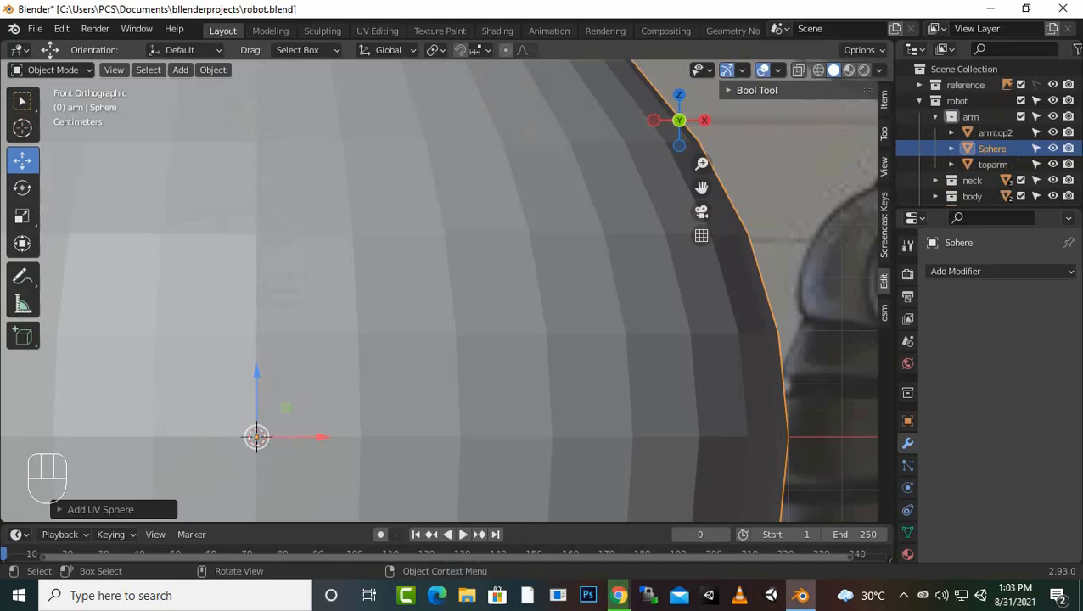
Step: Scale the sphere's mesh down to elbow size and position it at the lower end of the armtop2 segment, matching the front reference
key(Tab)
key(s)
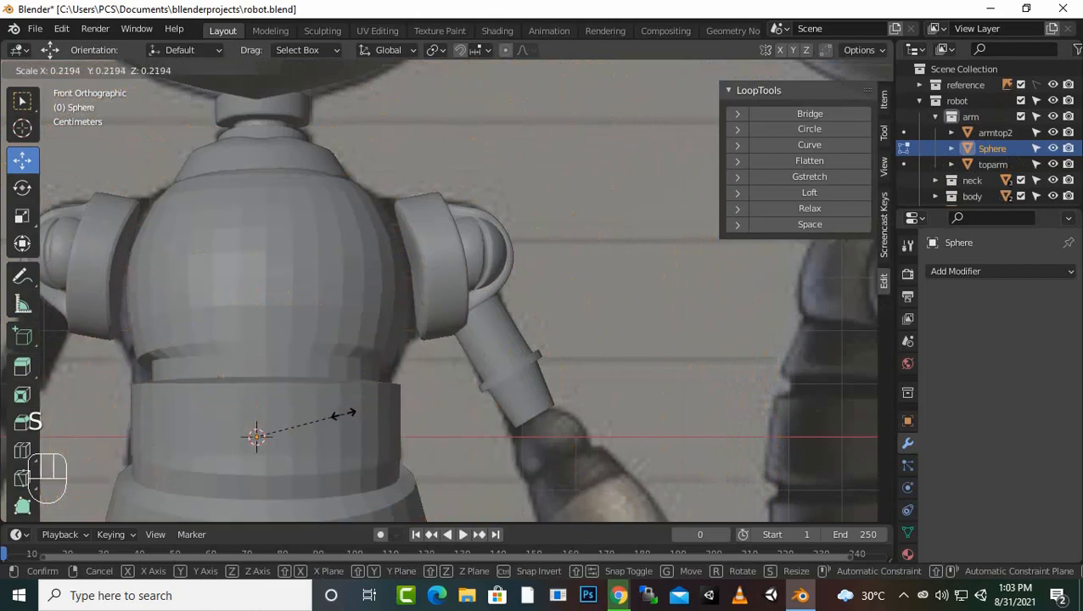
click(351, 413)
drag(321, 437, 627, 437)
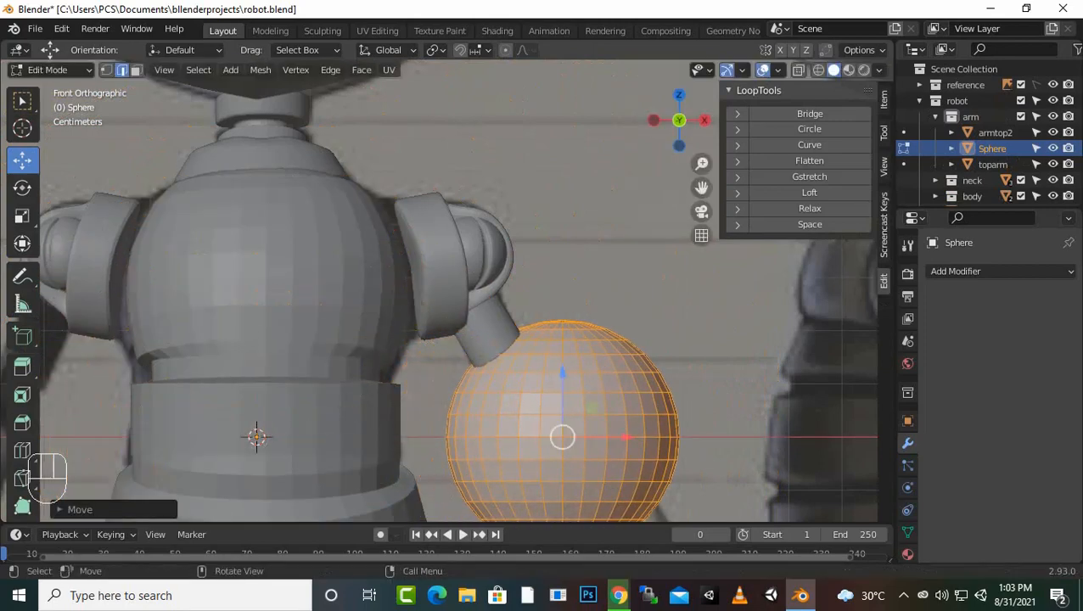
key(s)
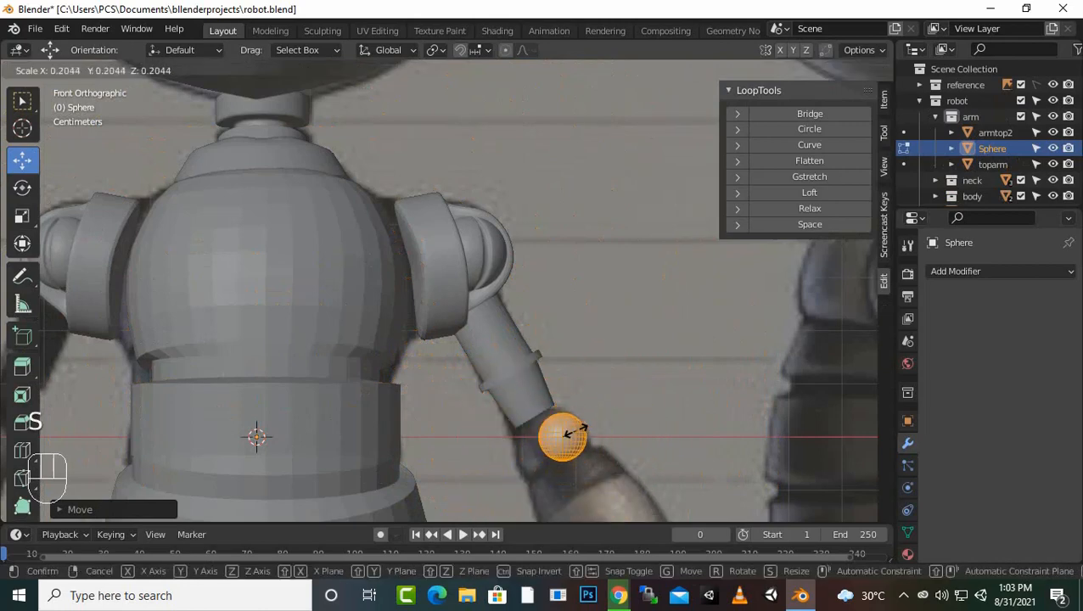
click(580, 432)
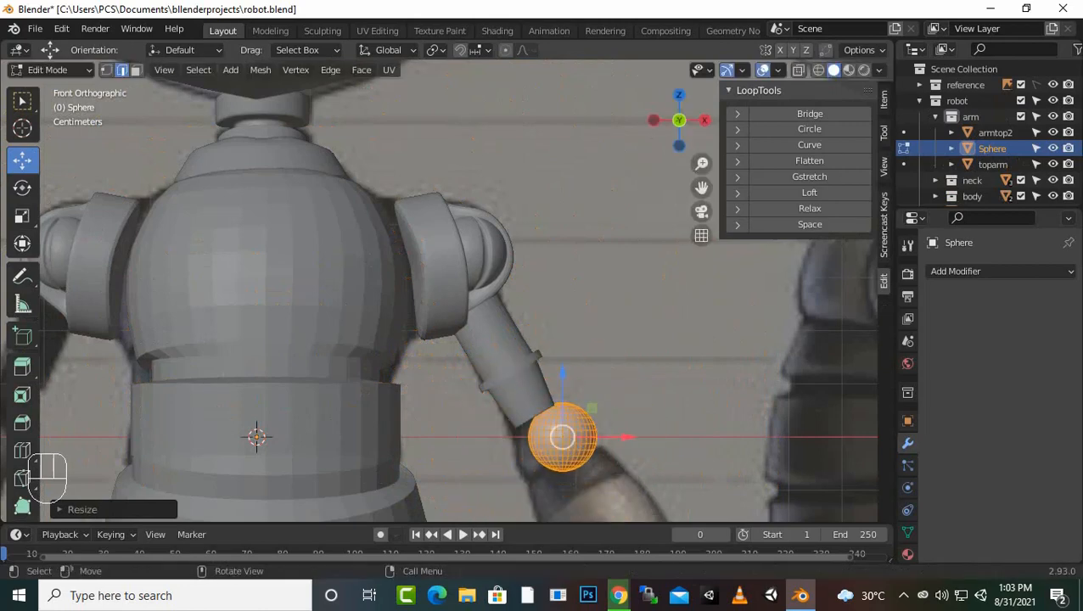
drag(564, 435, 610, 437)
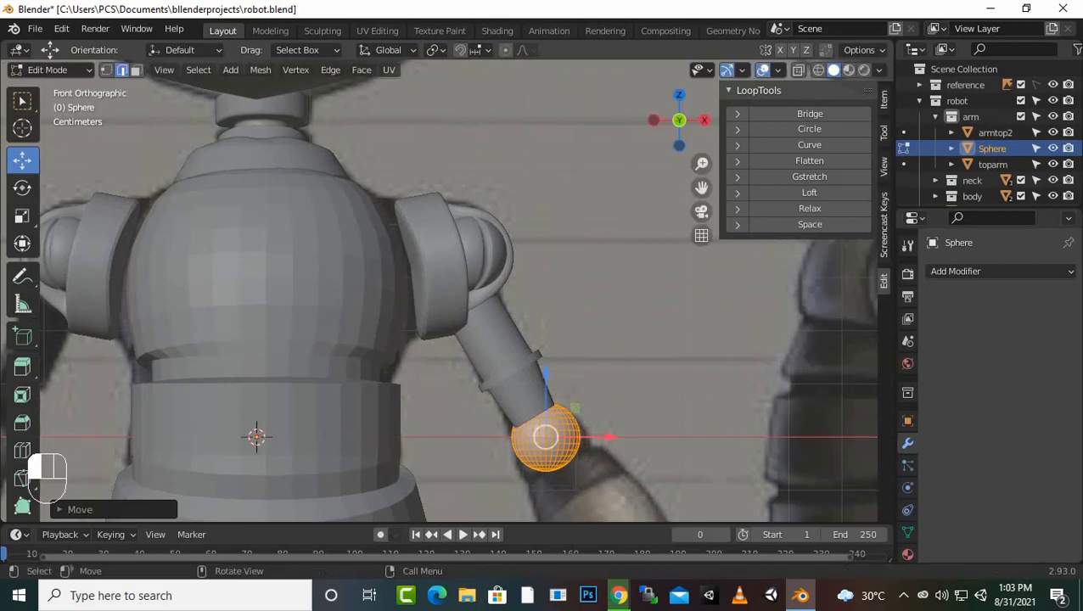
mouse_move(546, 375)
mouse_down()
mouse_move(546, 402)
mouse_move(546, 388)
mouse_up()
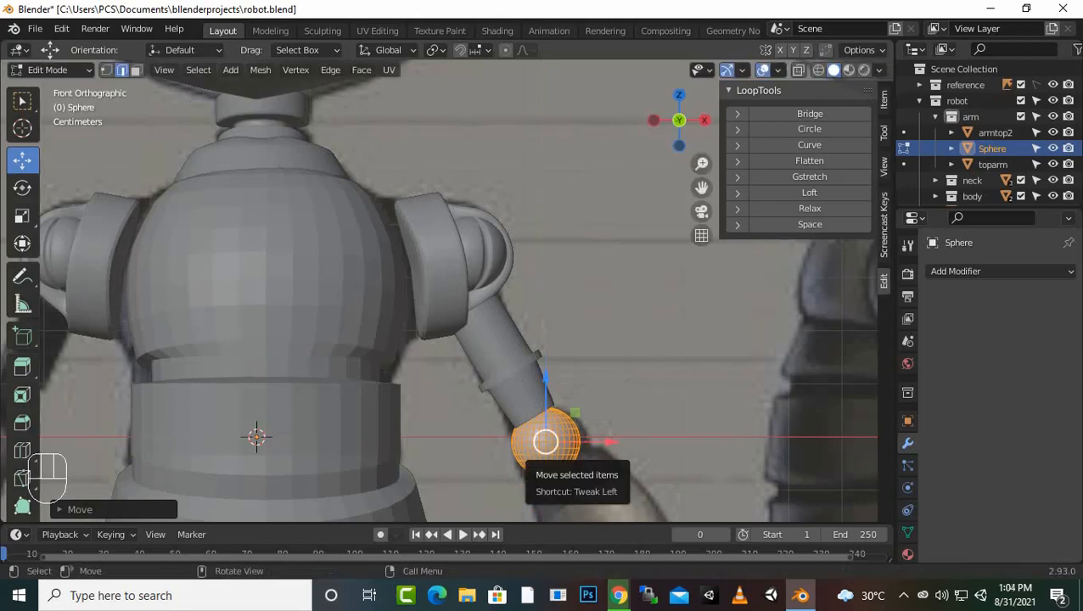
Step: Stretch the elbow sphere along X to about 1.29 and rotate it about -26 degrees to follow the arm's slant
key(s)
key(x)
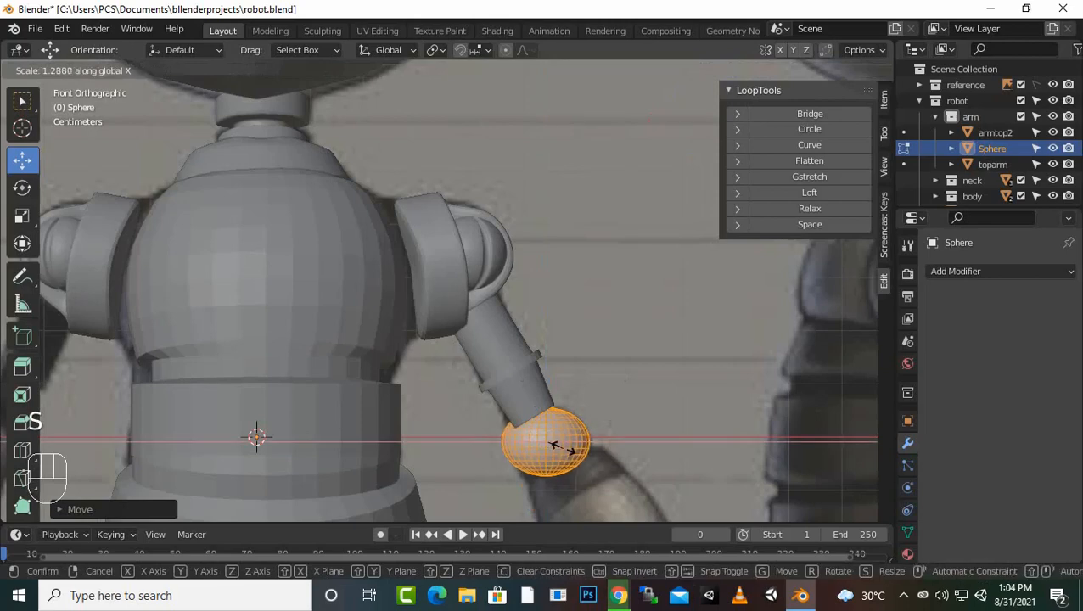
click(561, 447)
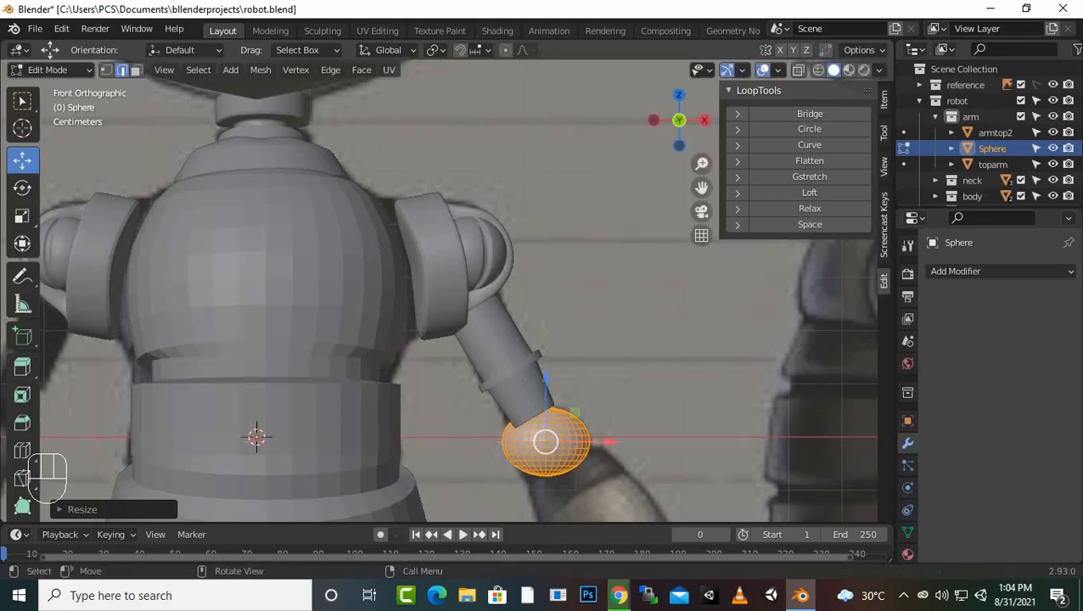
key(r)
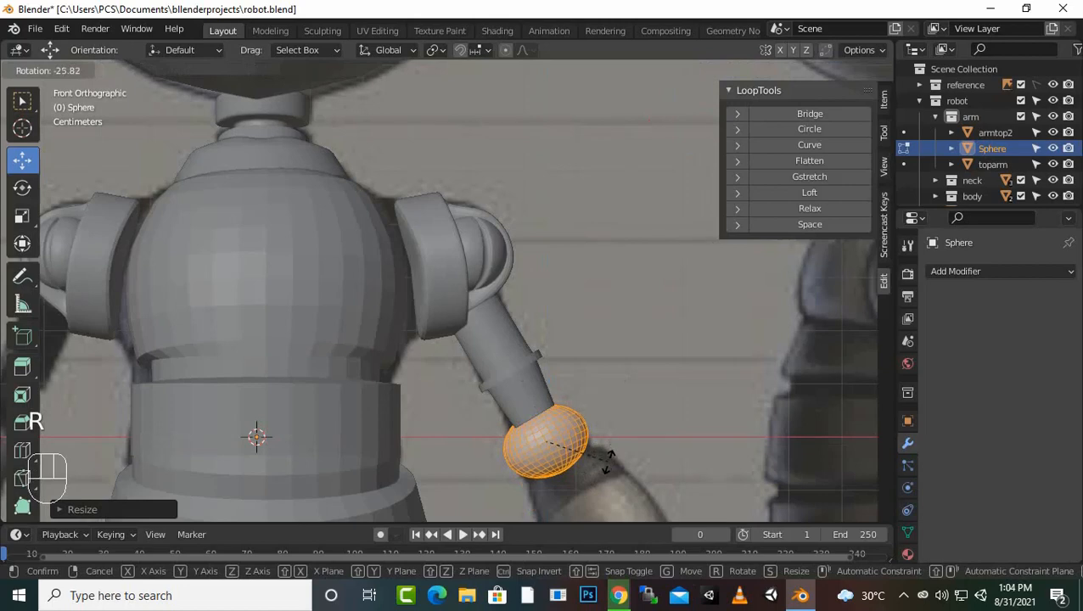
click(608, 461)
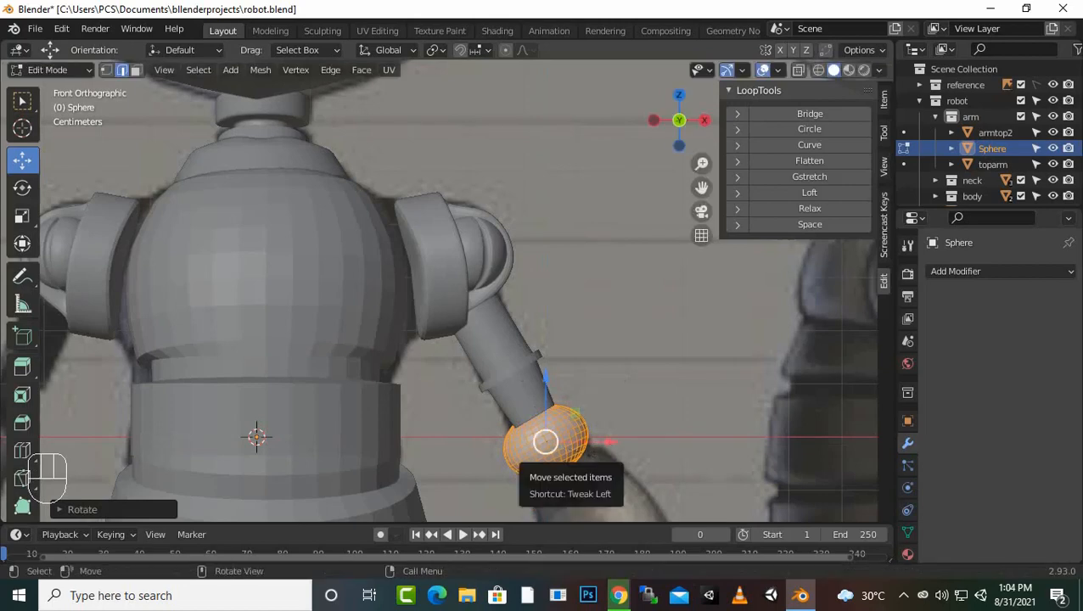
Step: Shrink the elbow sphere slightly and move it along Y in the right view until it is centred under the upper arm
key(s)
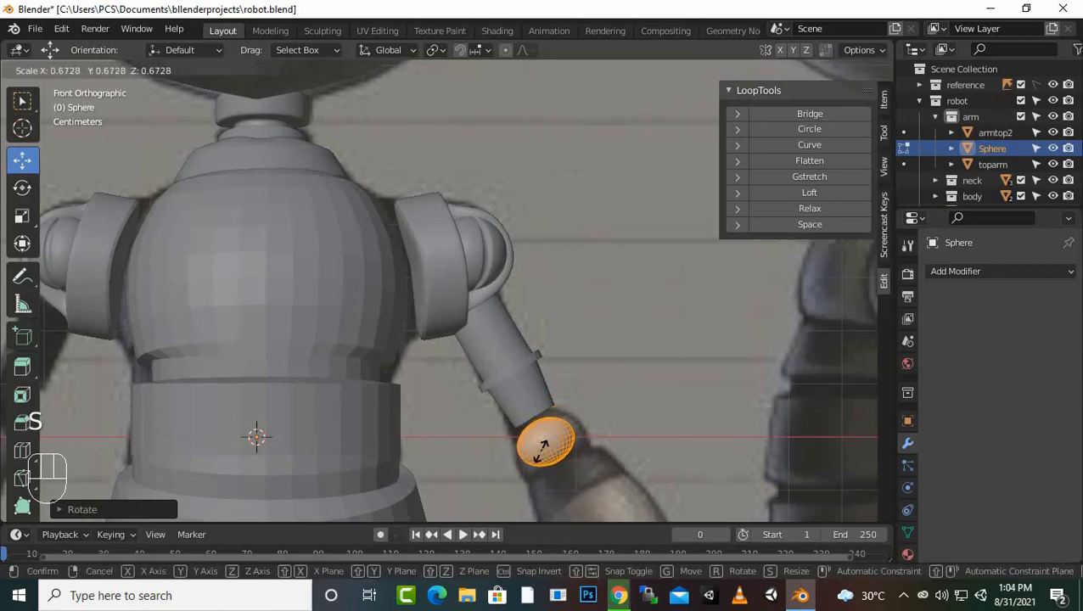
click(538, 453)
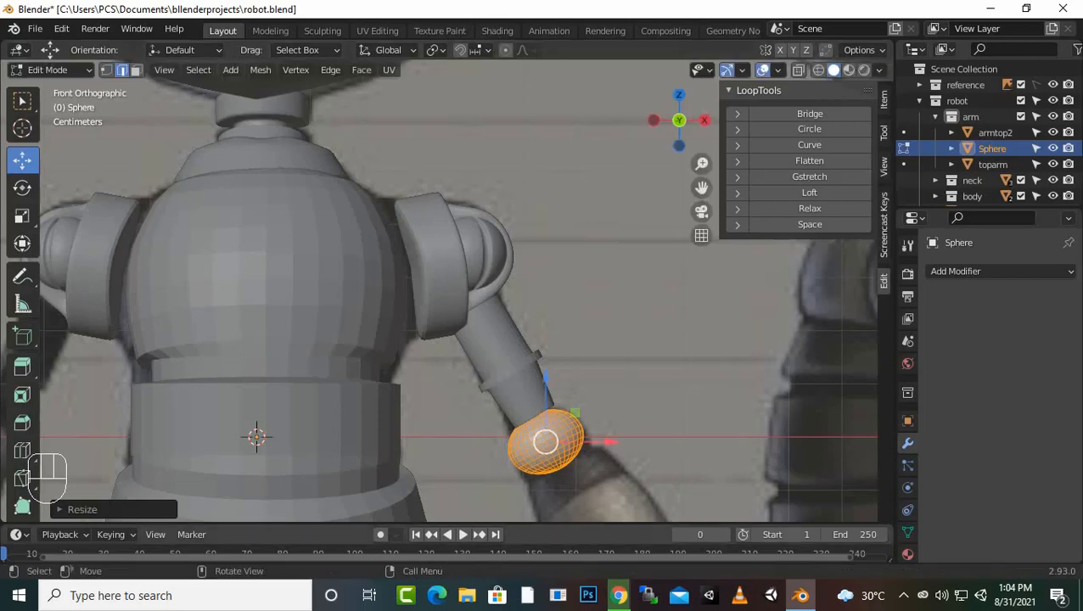
scroll(439, 288, down, 2)
scroll(439, 288, up, 1)
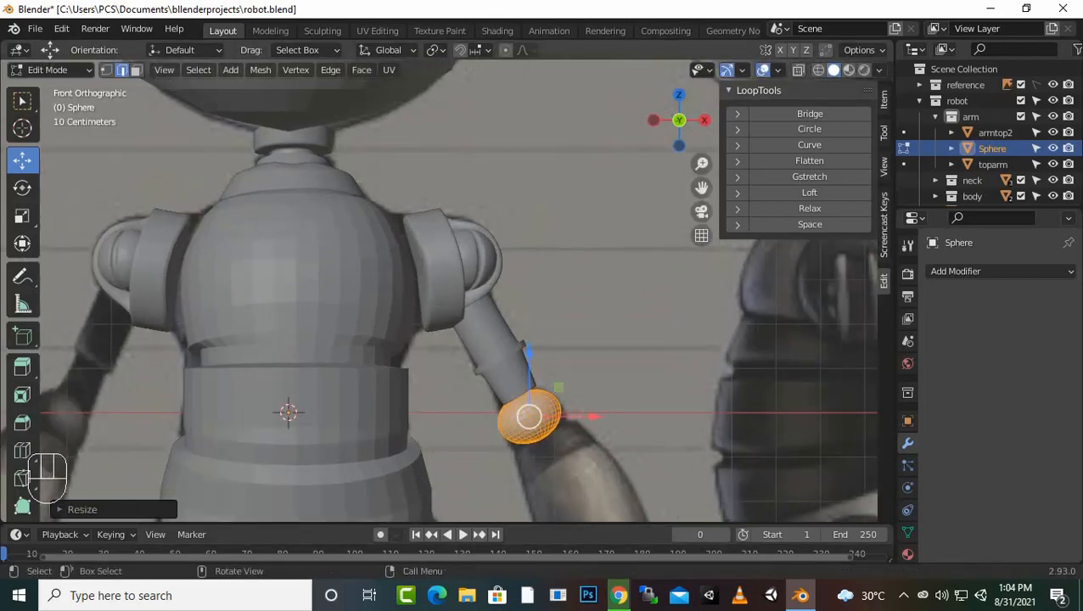
key(KP_3)
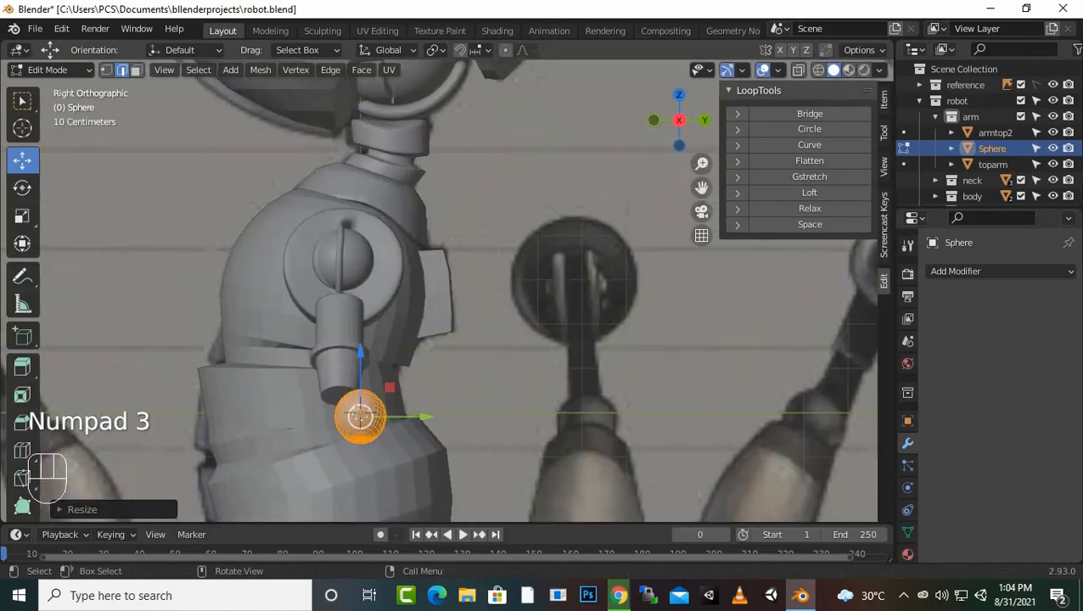
drag(424, 416, 361, 414)
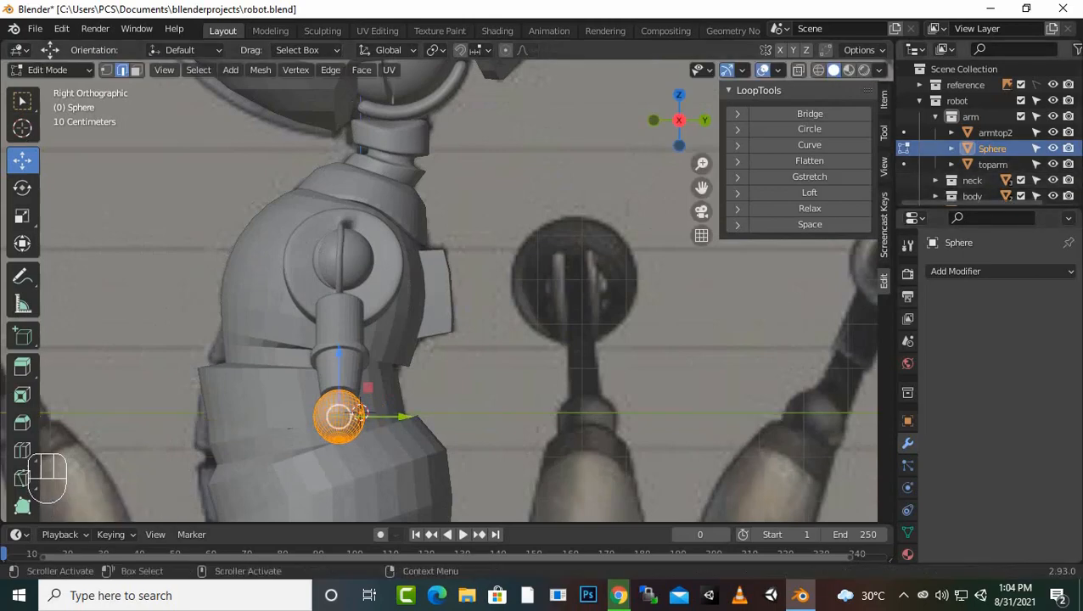
Step: Rename the elbow sphere object in the arm collection as lowerarm
double_click(993, 148)
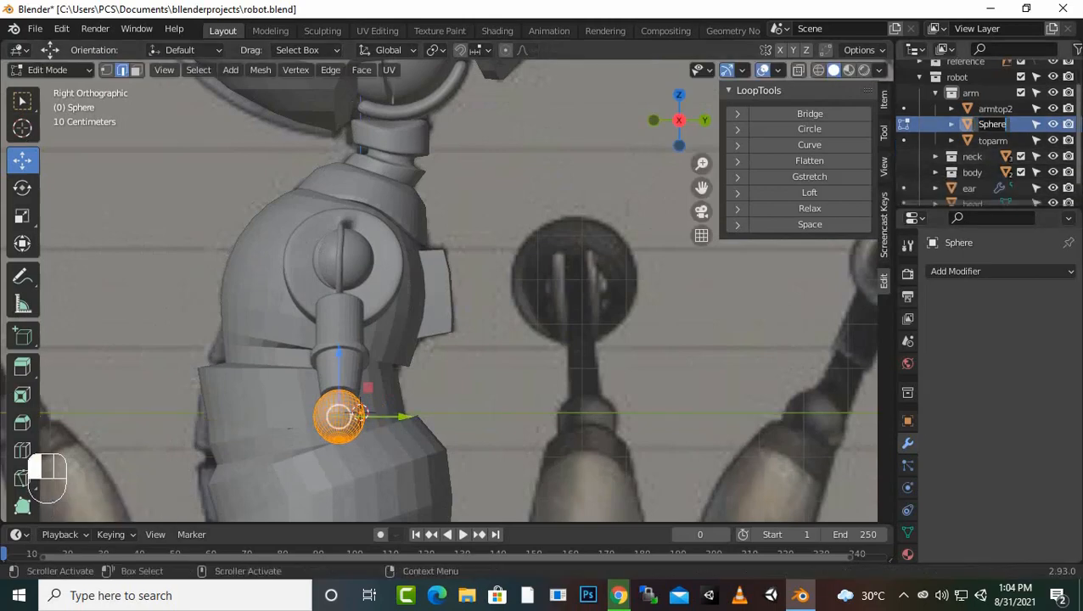
text(lowera)
text(rm)
key(Return)
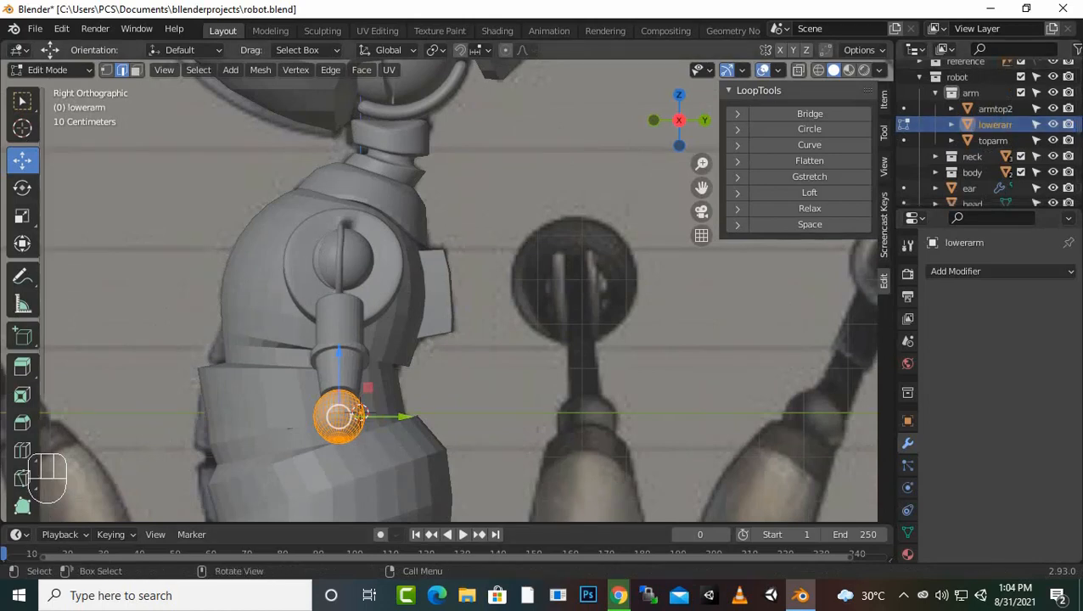
Step: Examine the elbow sphere and the forearm shape against the front and right reference views
key(KP_1)
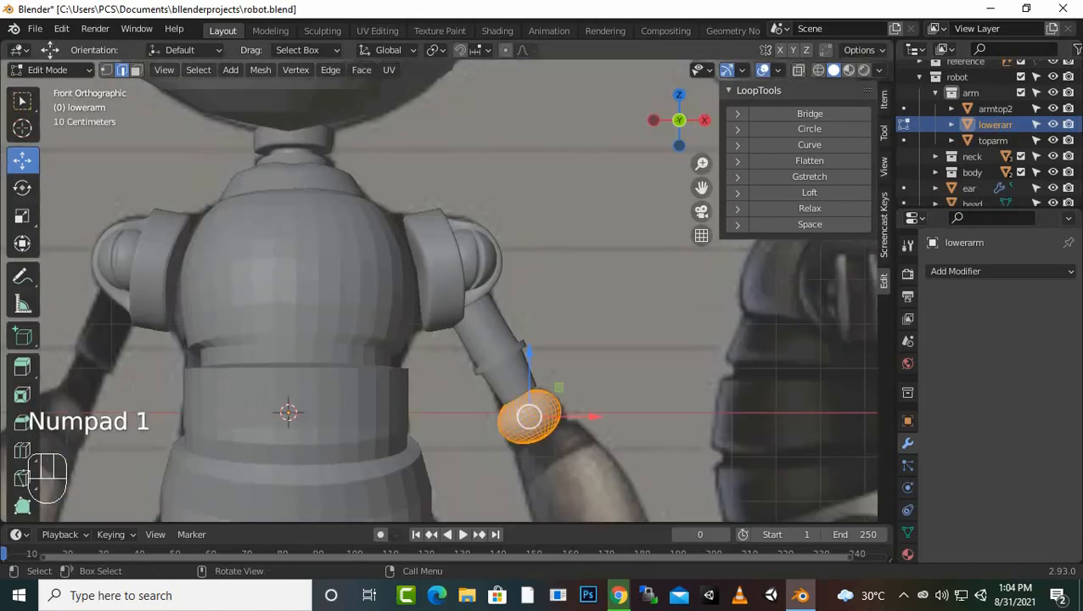
scroll(447, 290, down, 2)
scroll(447, 291, up, 1)
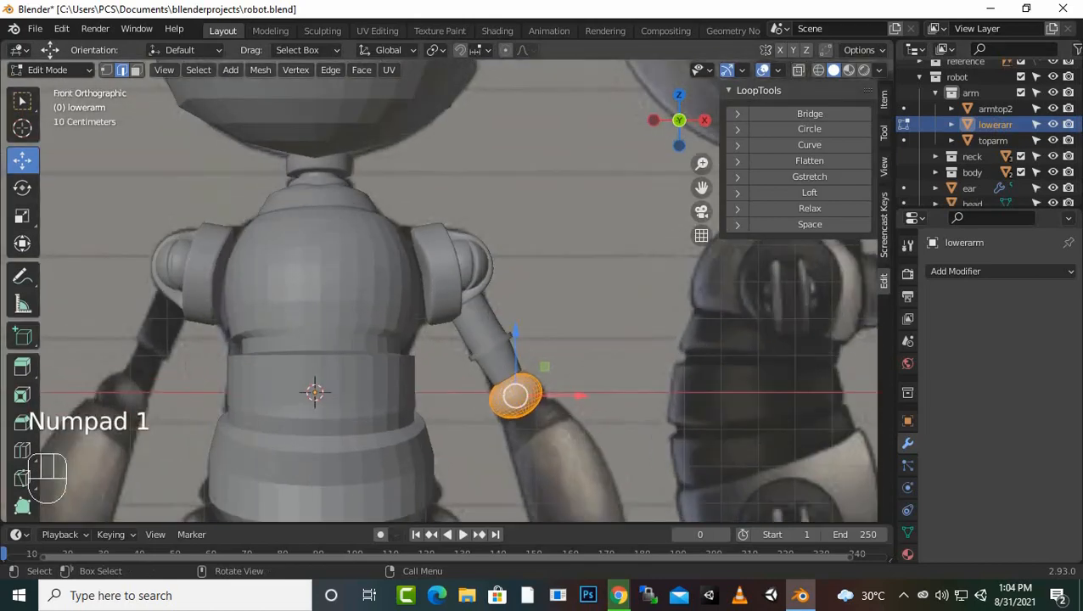
alt+middle_drag(448, 290, 380, 290)
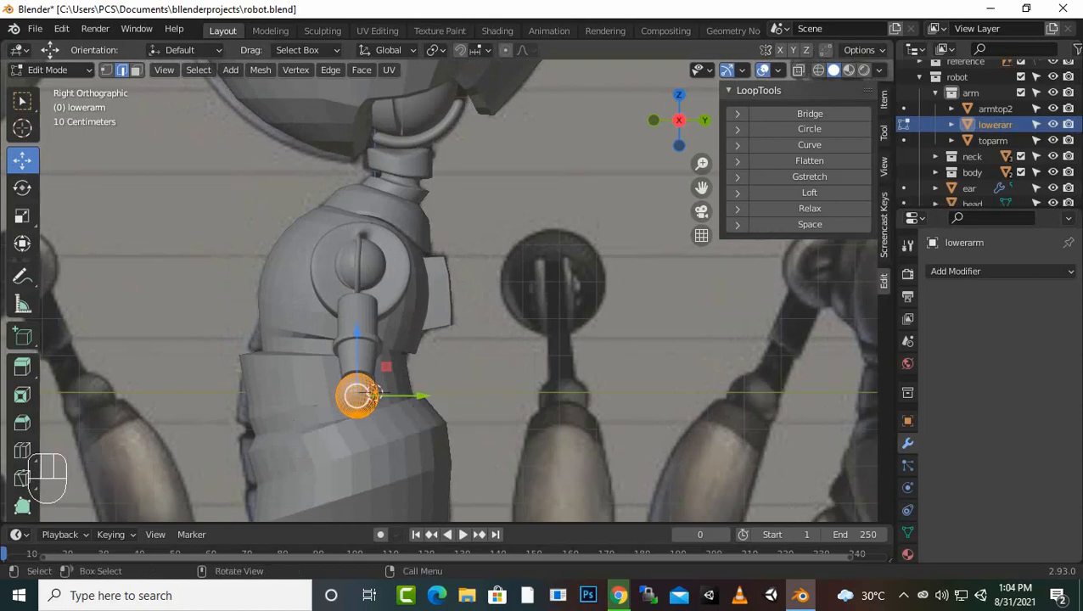
scroll(375, 395, down, 2)
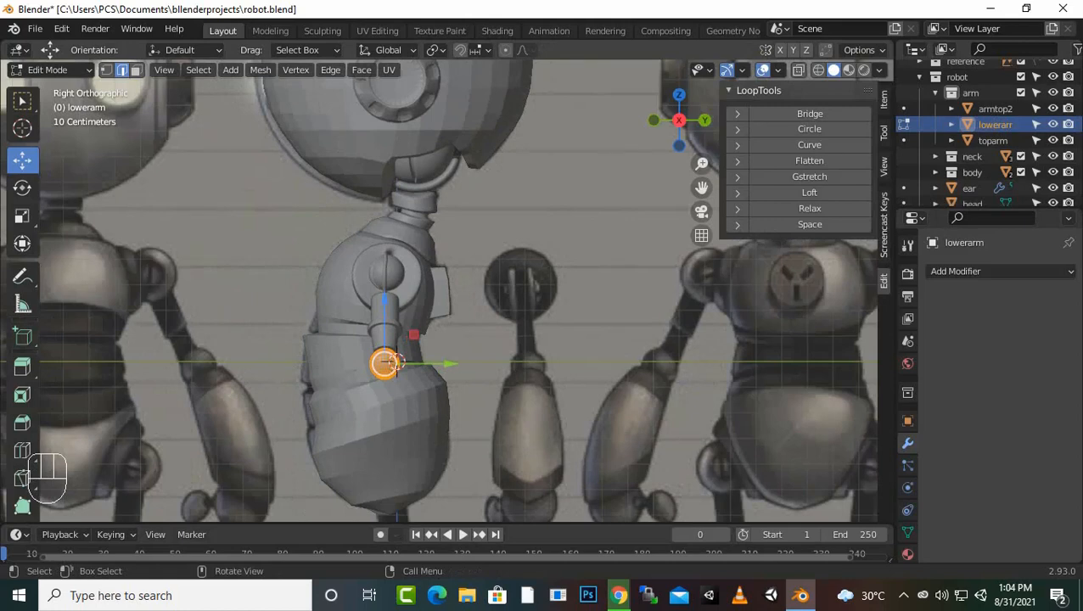
middle_drag(393, 363, 501, 382)
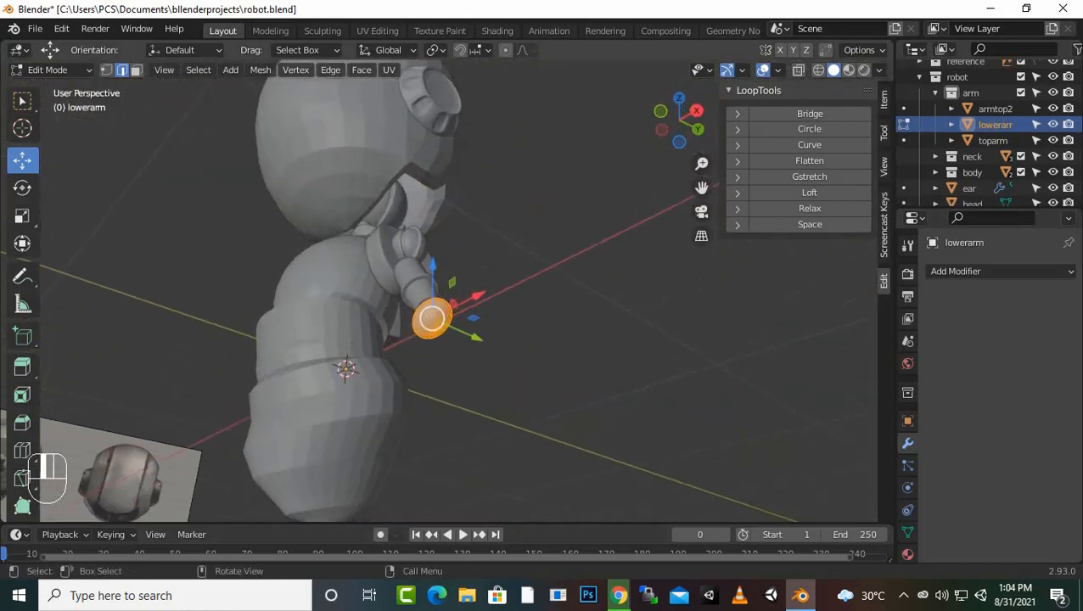
Step: Deselect the elbow sphere's mesh and switch to vertex selection for work around its lower pole
click(530, 340)
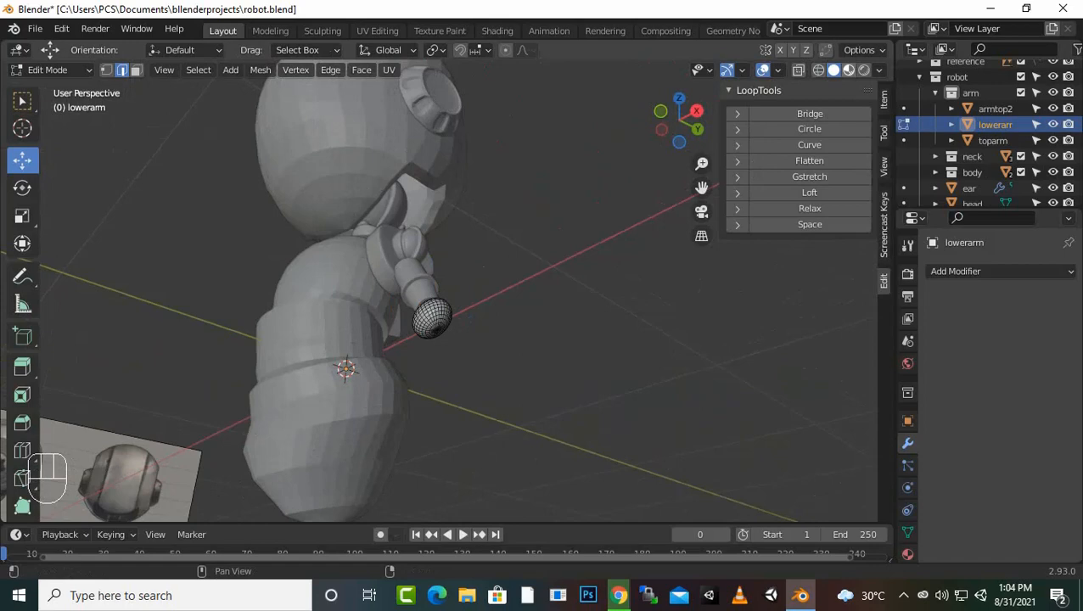
click(849, 71)
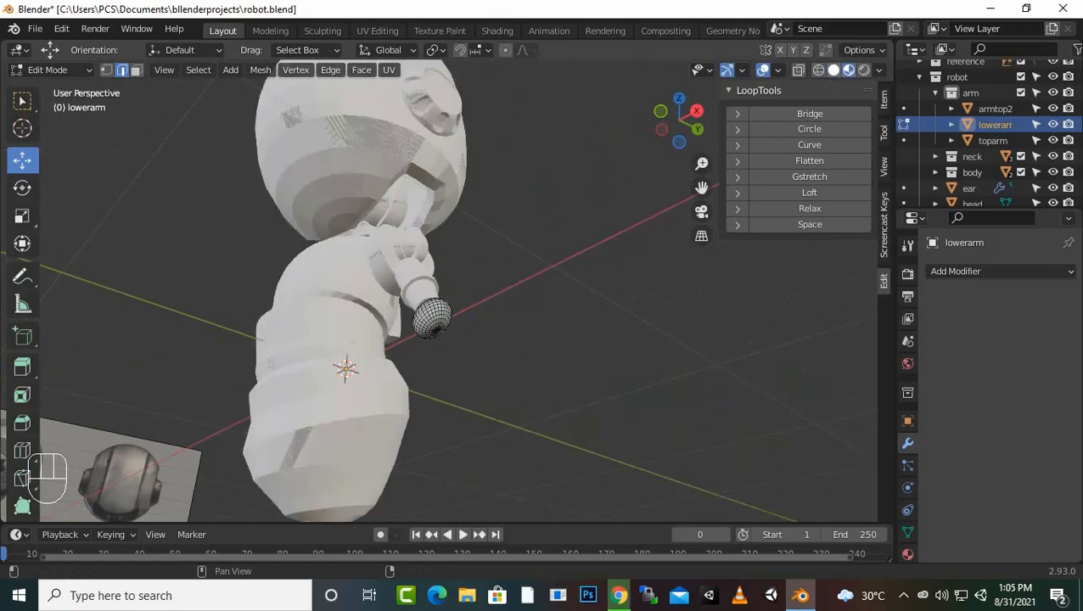
click(833, 71)
scroll(526, 323, up, 4)
middle_drag(526, 323, 539, 298)
scroll(441, 289, up, 8)
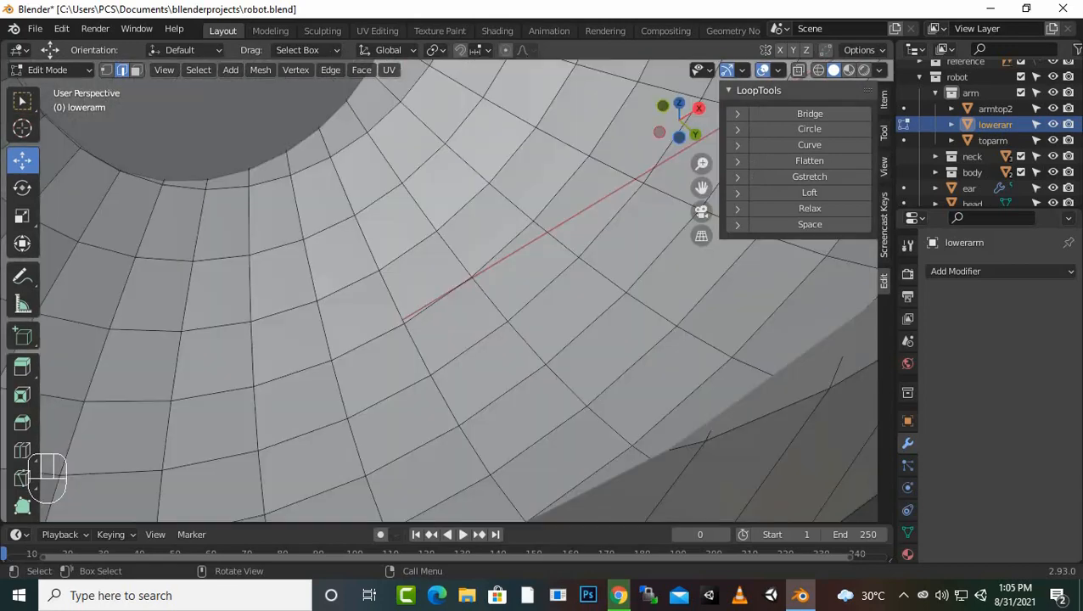
scroll(441, 288, down, 5)
click(483, 258)
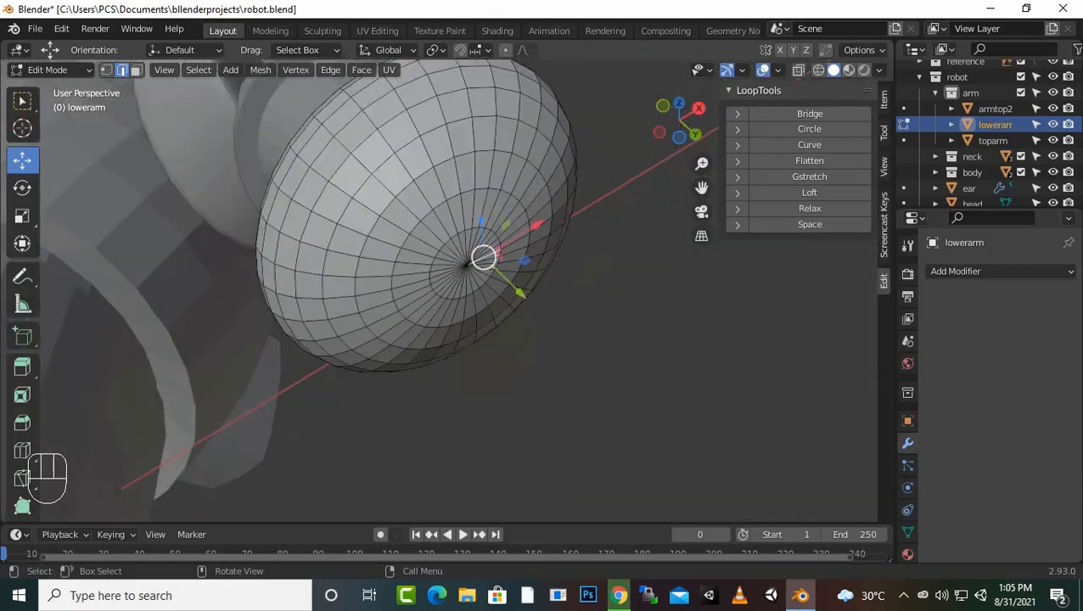
click(463, 283)
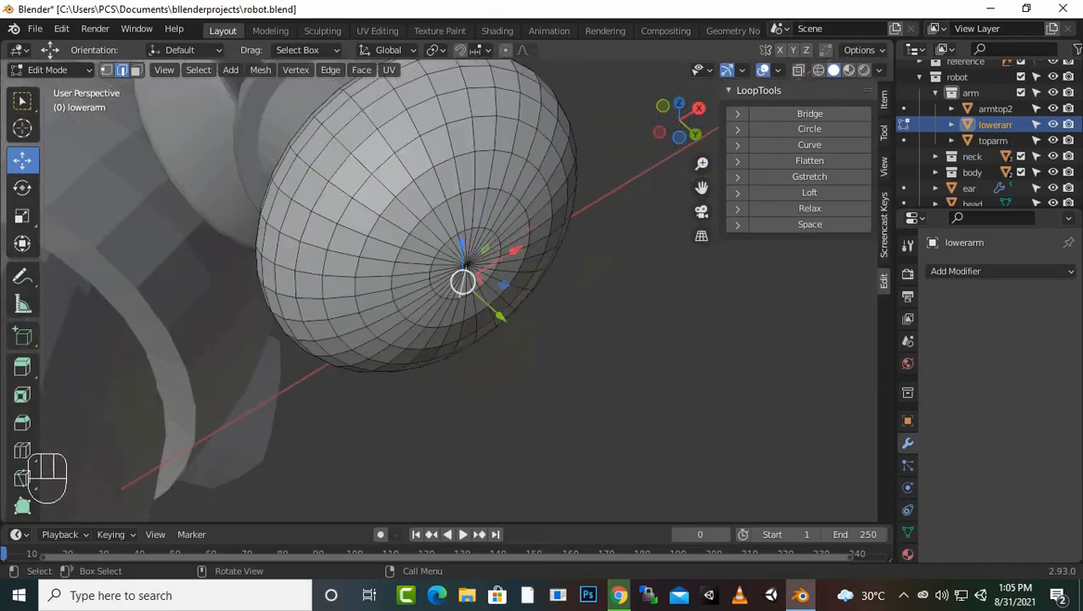
click(107, 70)
click(556, 365)
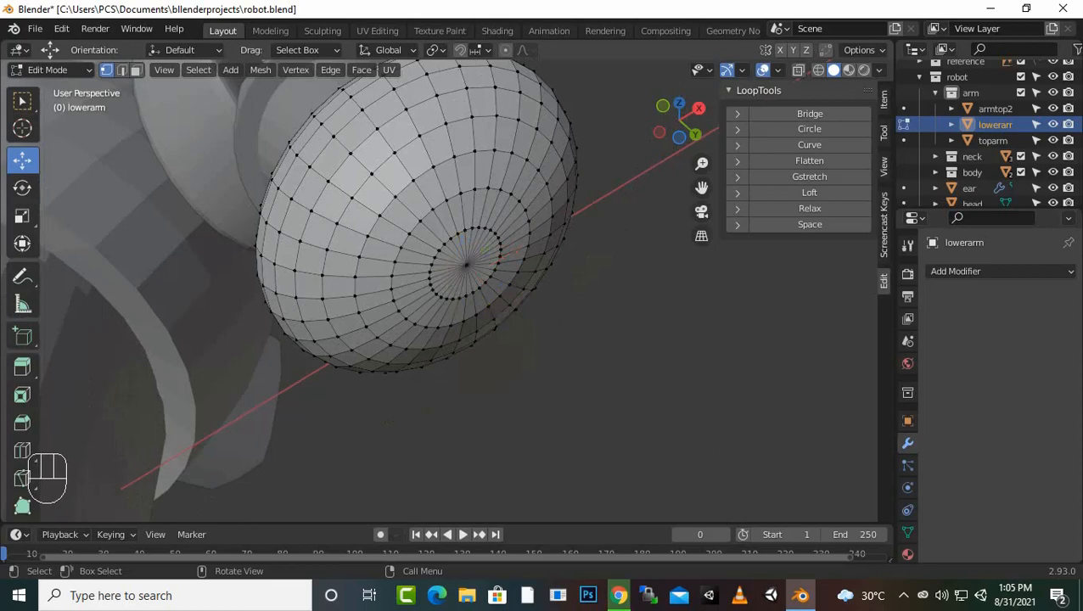
Step: Try to grow a selection outward from the elbow sphere's lower pole vertex, and clear the selection
click(466, 265)
key(ctrl)
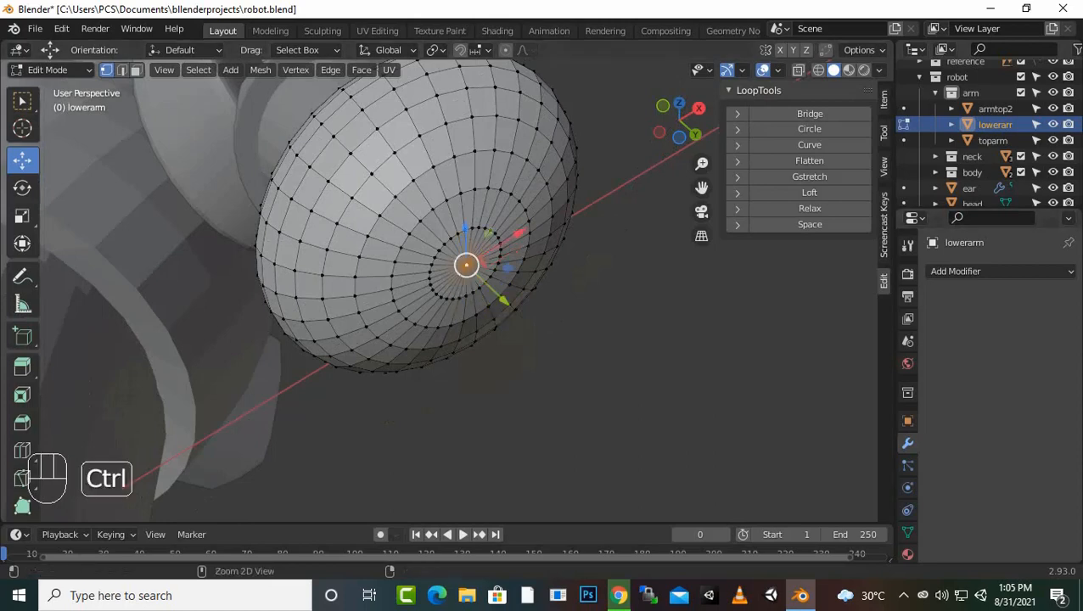
key(ctrl+KP_Add)
key(ctrl+KP_Add)
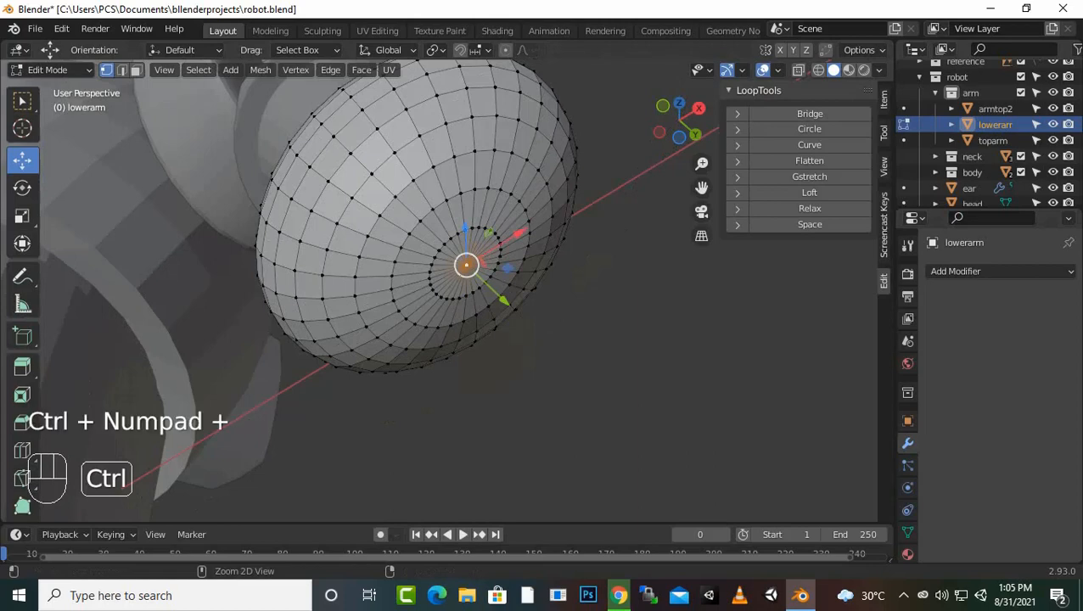
key(ctrl+KP_Add)
key(ctrl+KP_Add)
key(ctrl+KP_Add)
key(ctrl+KP_Add)
key(ctrl+KP_Add)
scroll(447, 290, up, 8)
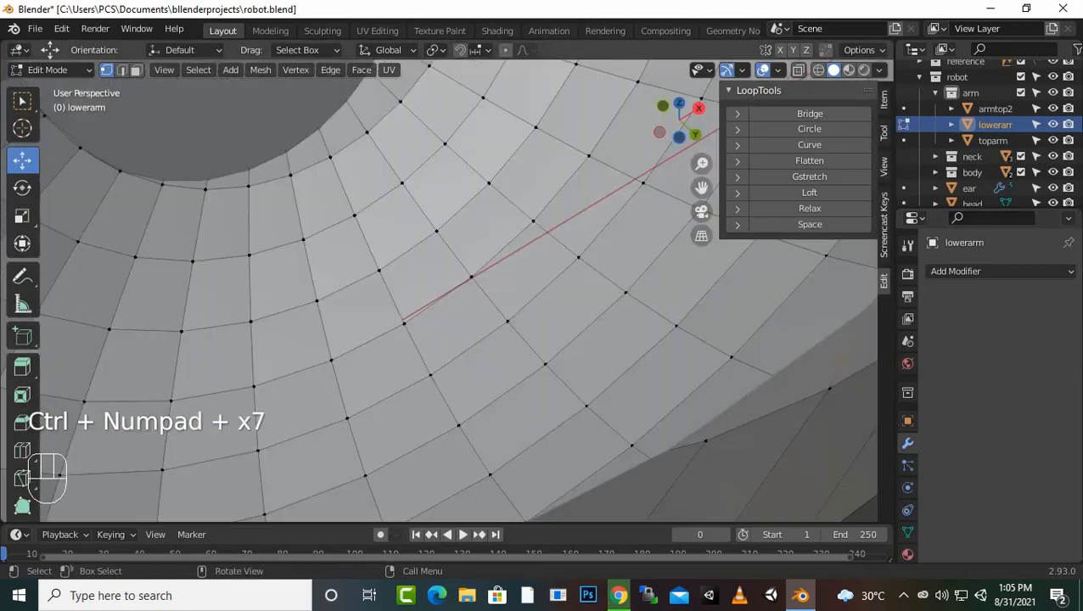
scroll(446, 290, down, 4)
scroll(447, 290, up, 4)
scroll(446, 291, down, 4)
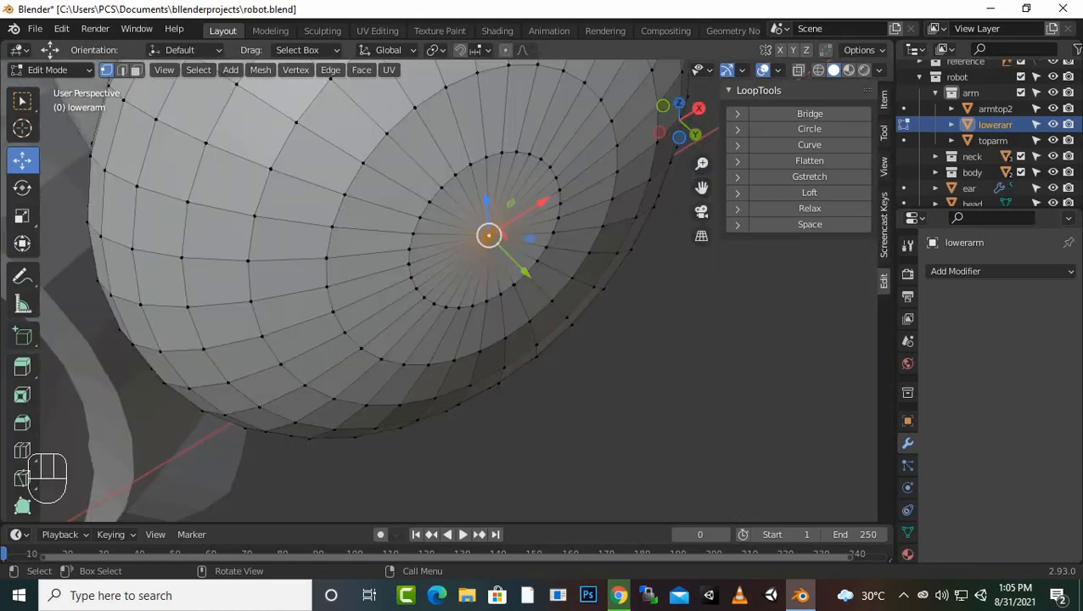
key(alt+a)
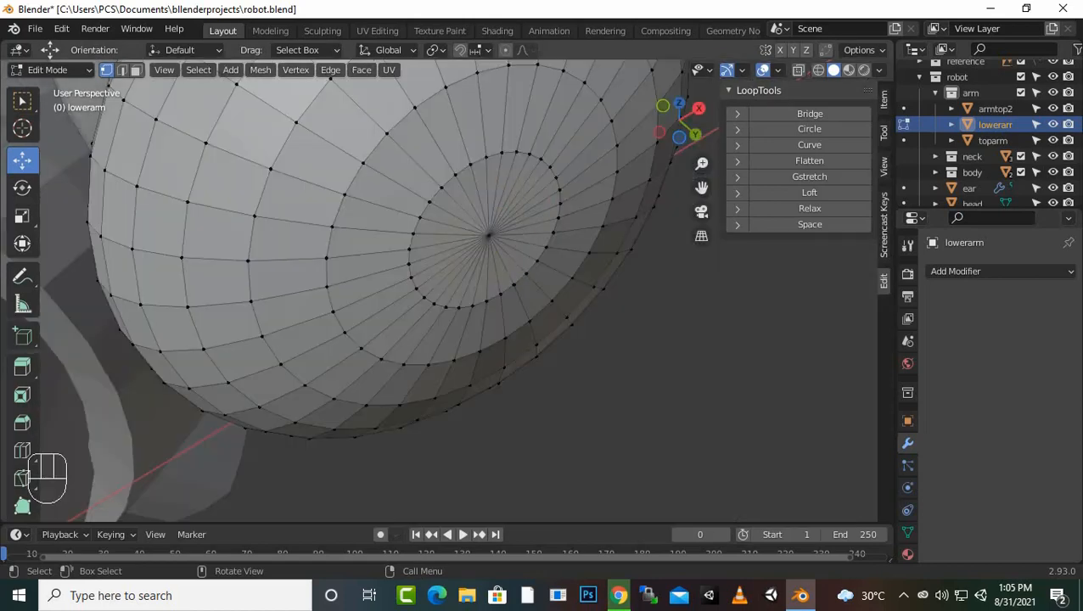
Step: Select a vertex on the innermost ring around the elbow sphere's lower pole and grow the selection five times
click(442, 188)
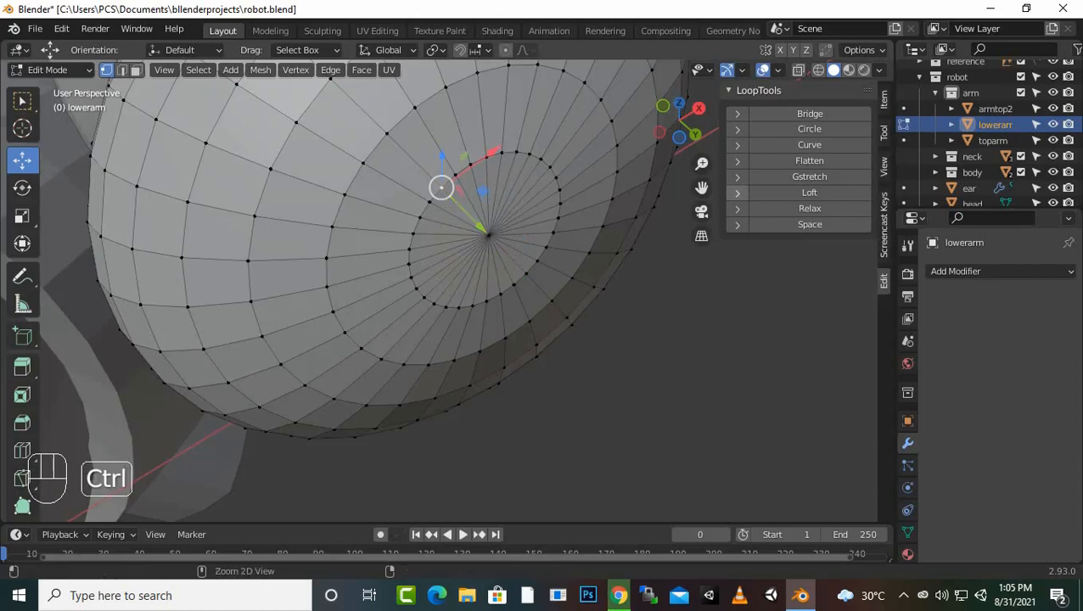
key(ctrl+KP_Add)
key(ctrl+KP_Add)
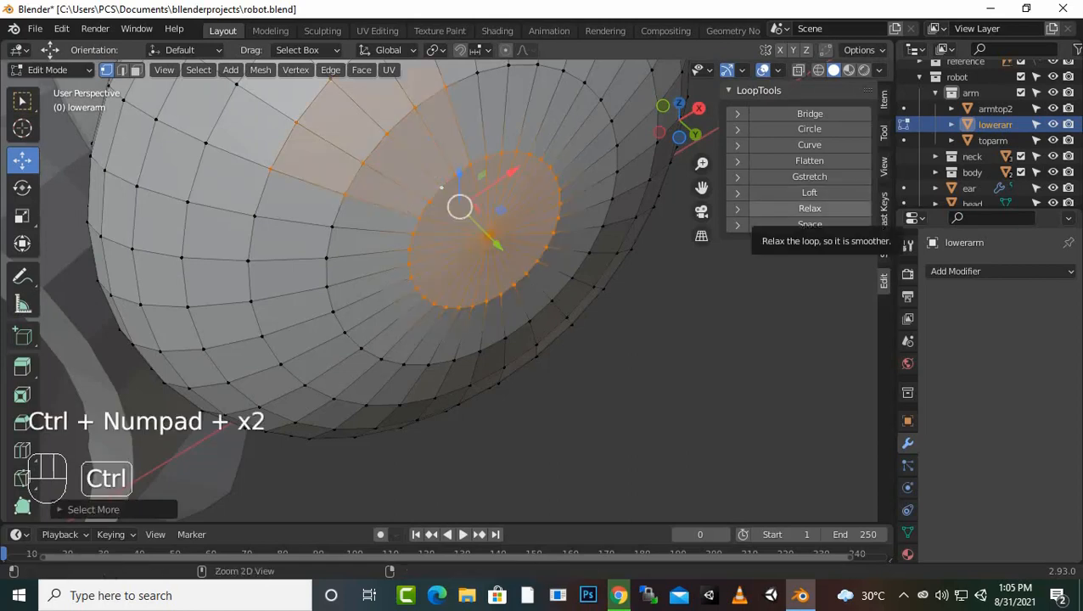
key(ctrl+KP_Add)
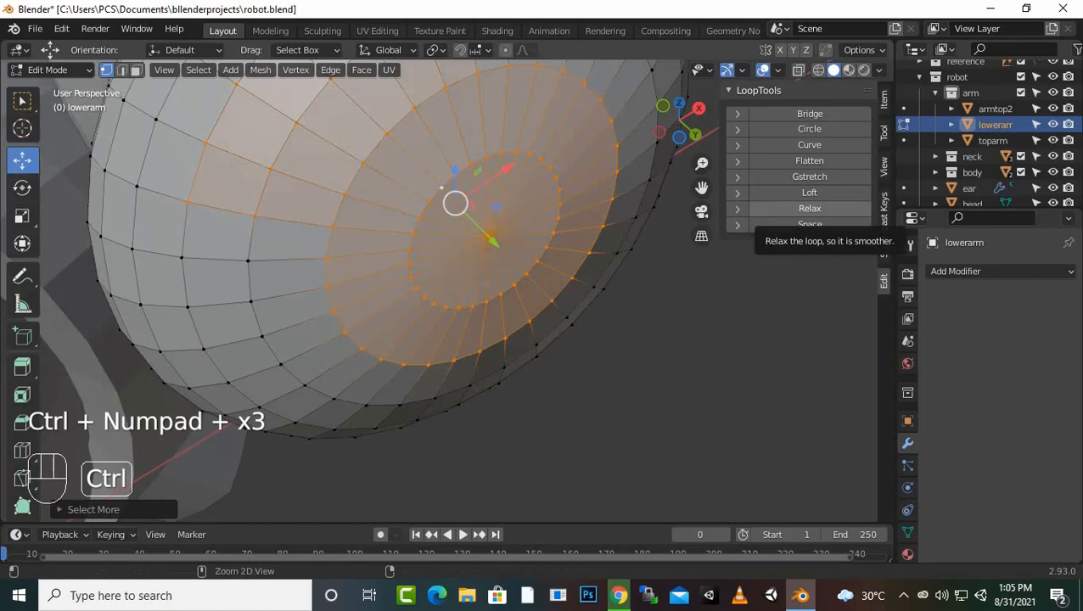
key(ctrl+KP_Add)
scroll(442, 255, down, 6)
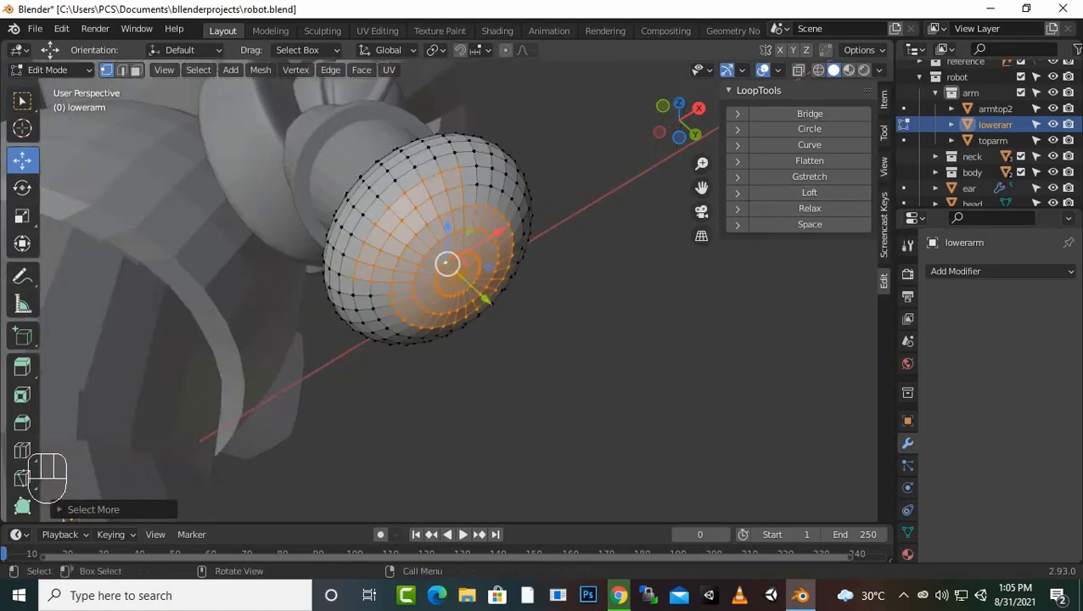
key(ctrl)
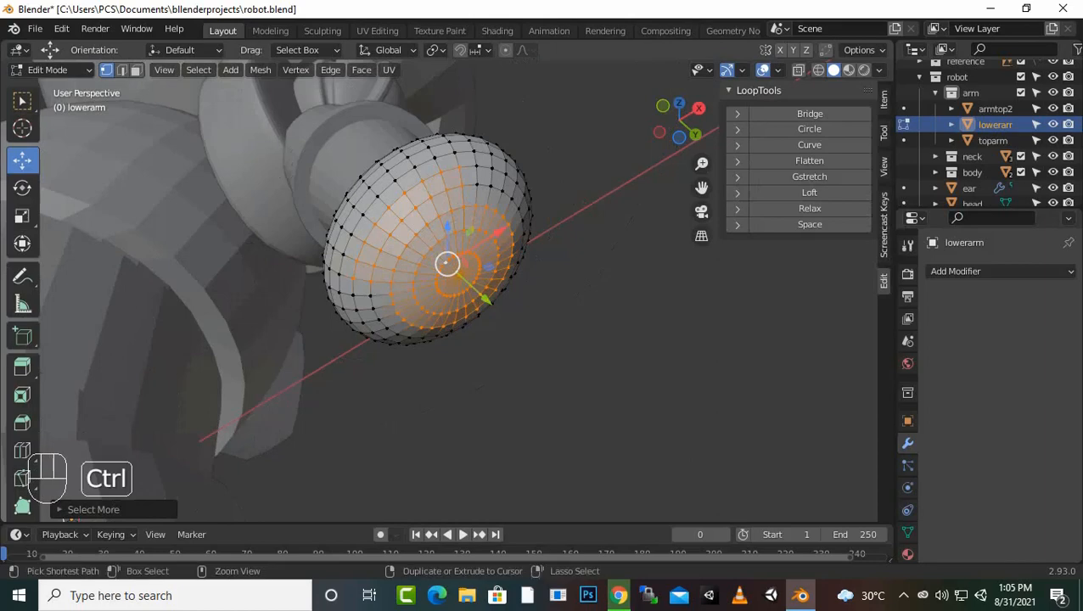
key(ctrl+KP_Add)
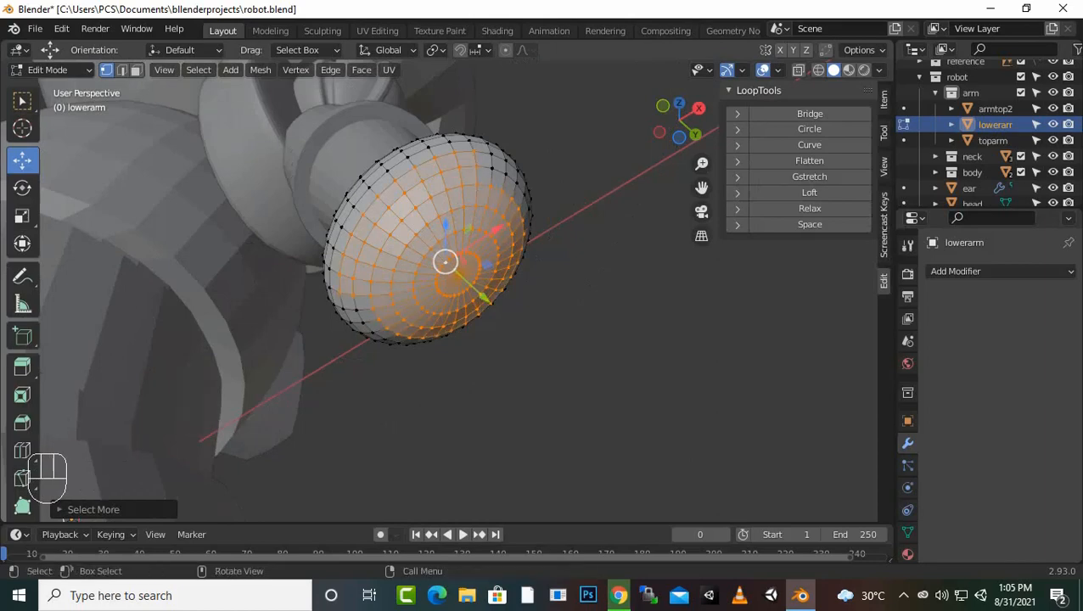
Step: Remove the extra upper vertices from the selection so only the sphere's lower cap remains, and delete the cap's vertices
key(alt)
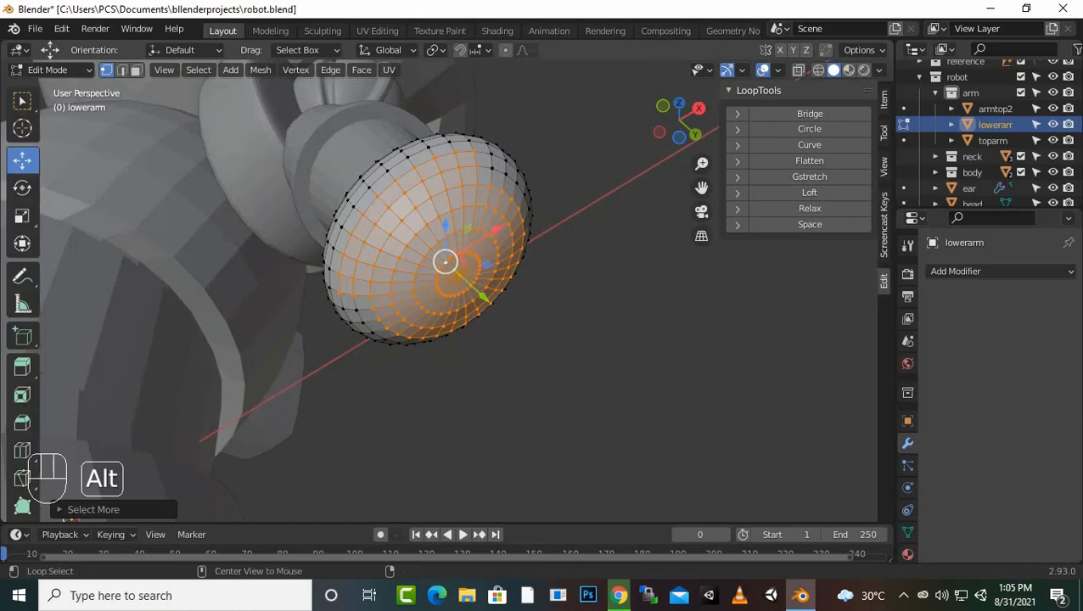
key(ctrl)
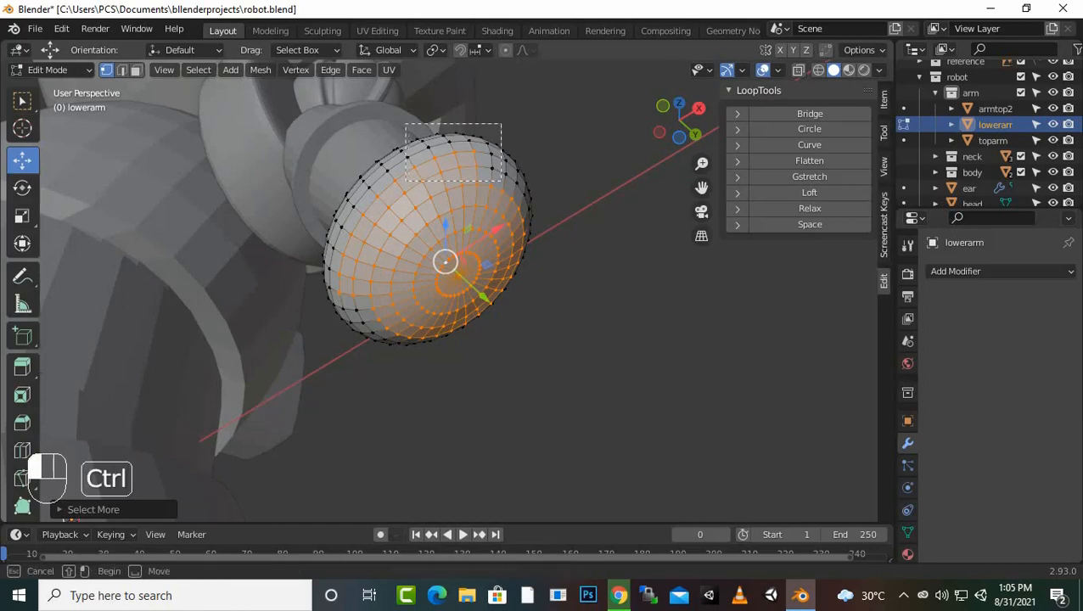
ctrl+drag(423, 133, 368, 199)
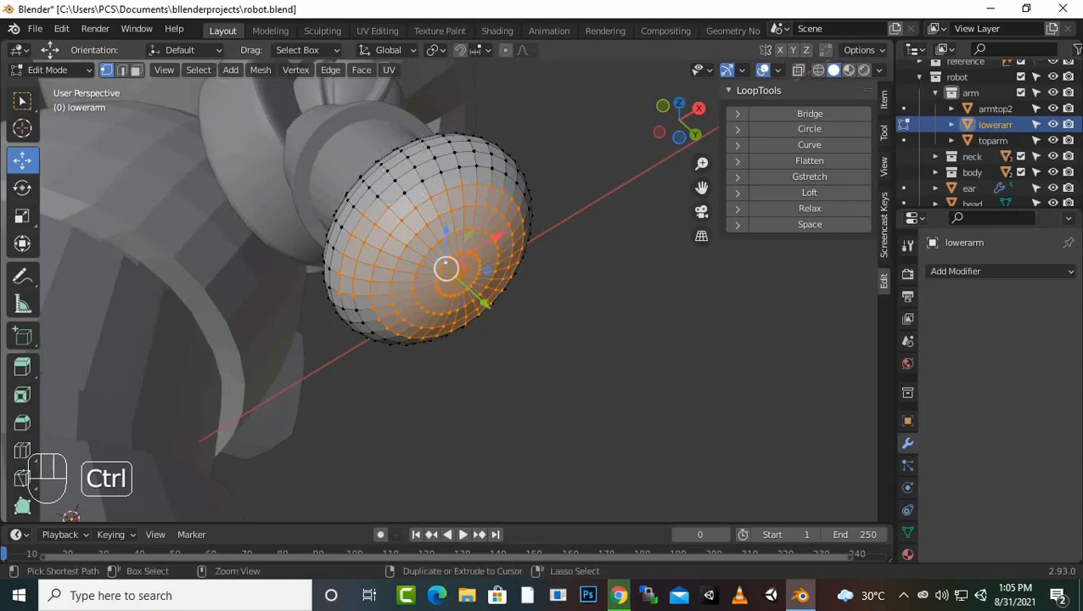
ctrl+drag(283, 179, 363, 276)
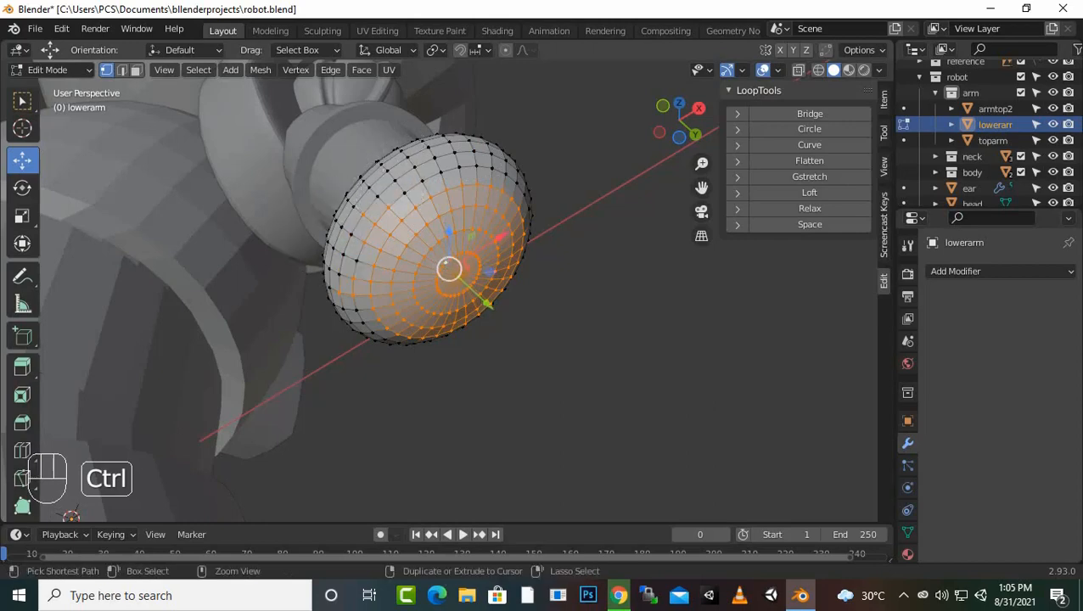
ctrl+drag(407, 151, 336, 230)
ctrl+drag(362, 195, 313, 313)
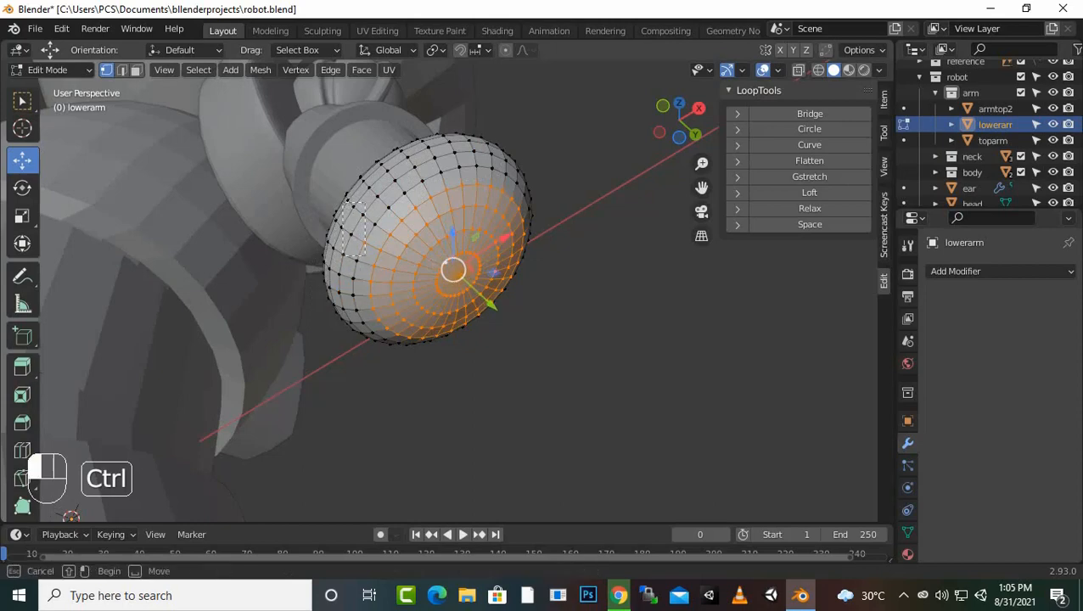
mouse_move(382, 306)
middle_down()
mouse_move(314, 319)
mouse_move(321, 356)
mouse_move(413, 313)
mouse_move(382, 327)
middle_up()
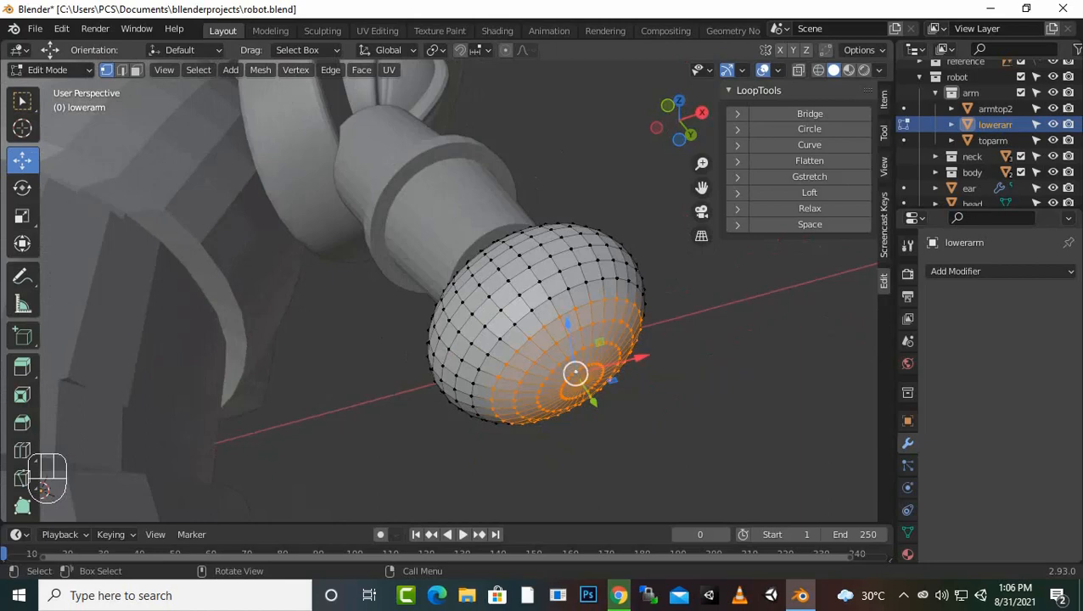
key(Delete)
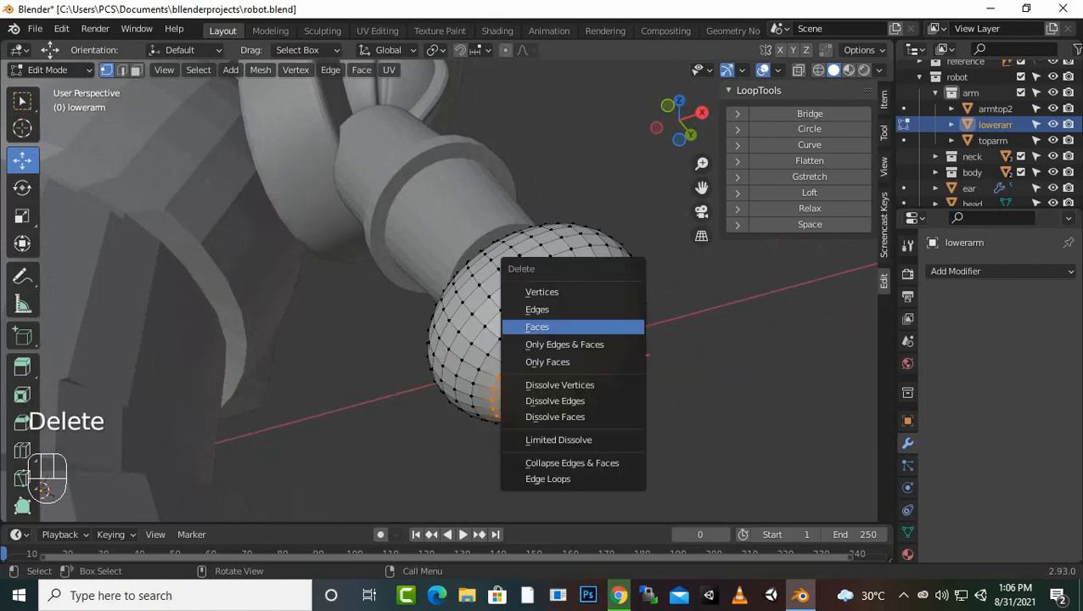
click(569, 291)
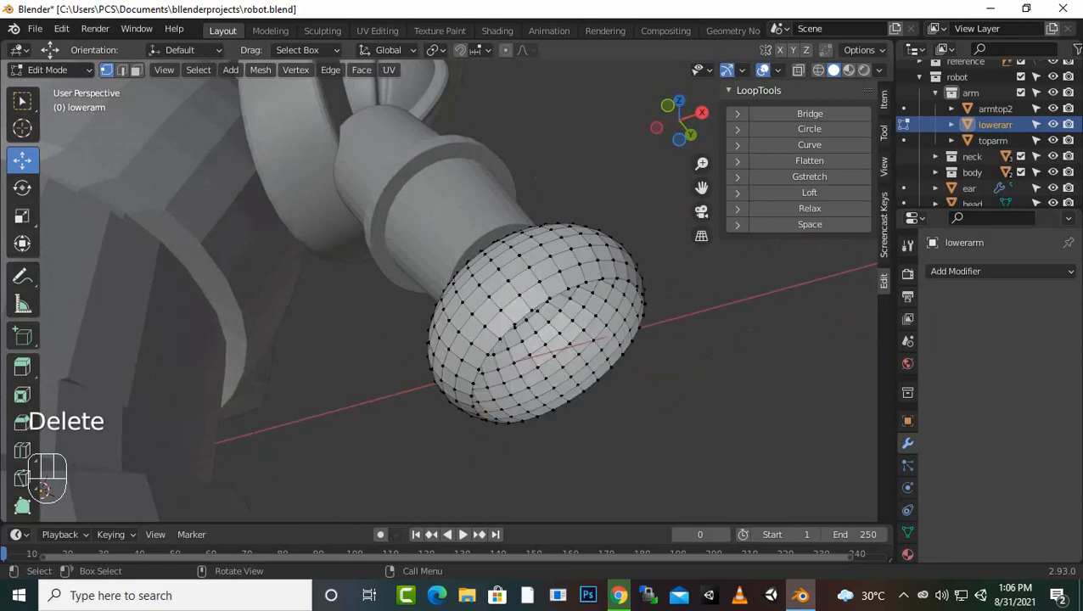
Step: Select the edge loop around the elbow sphere's lower opening and show it in front view against the reference
alt+click(598, 378)
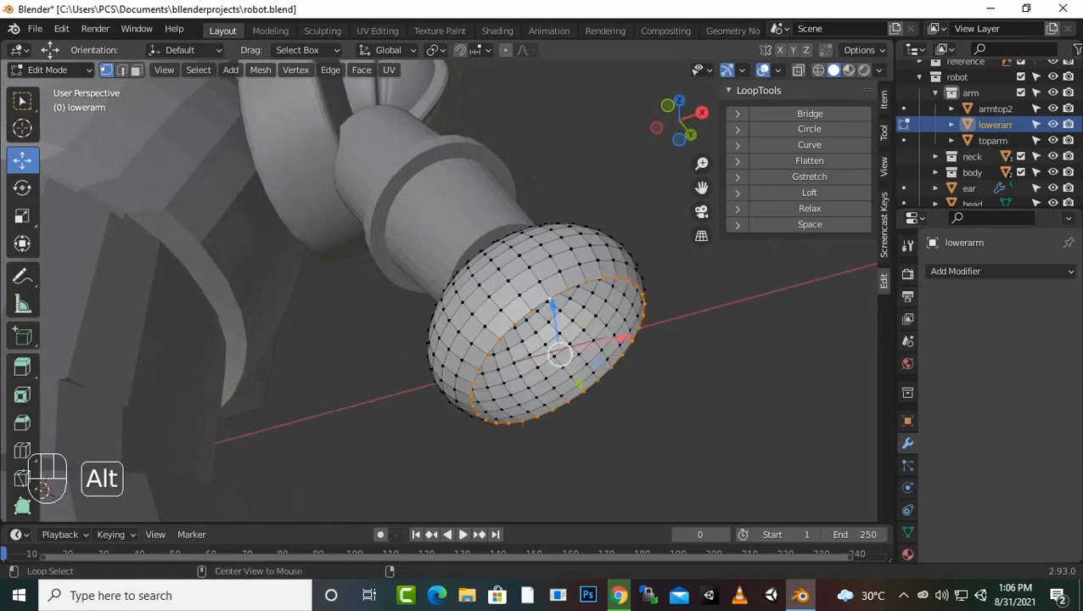
key(KP_1)
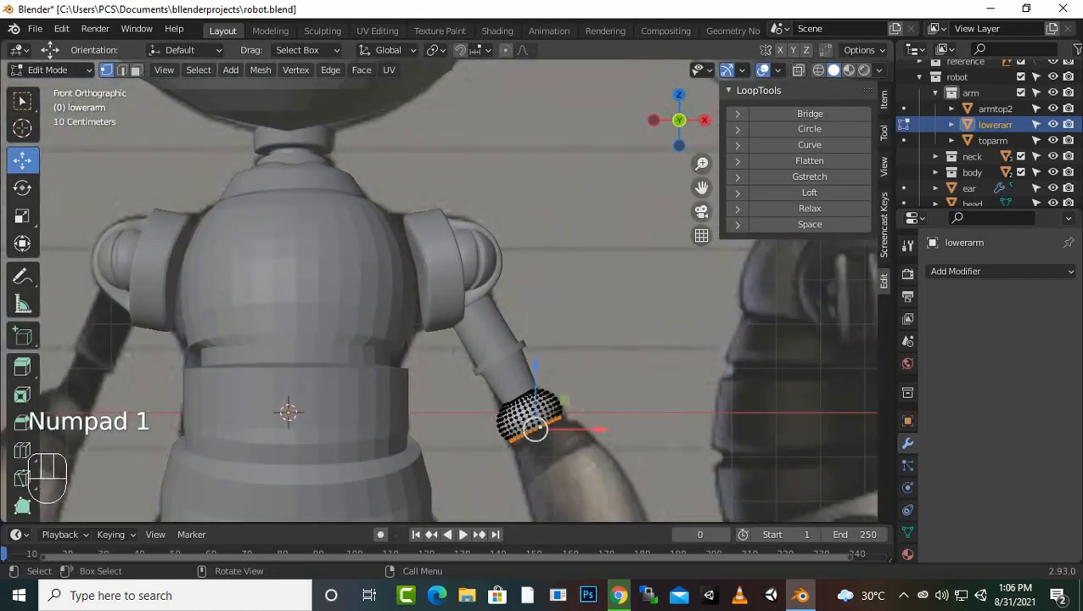
scroll(439, 290, up, 1)
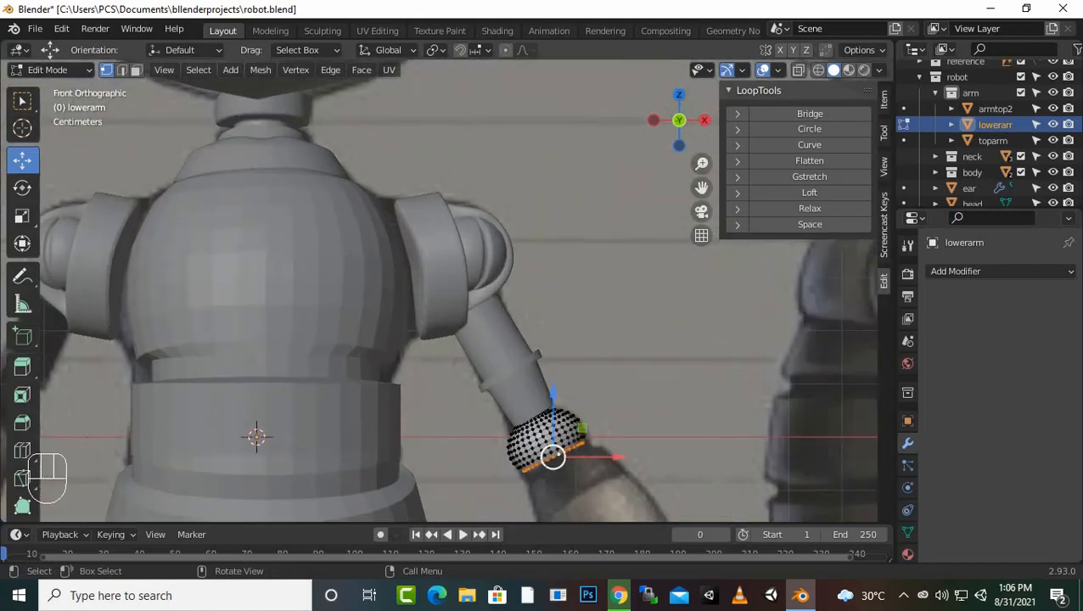
key(e)
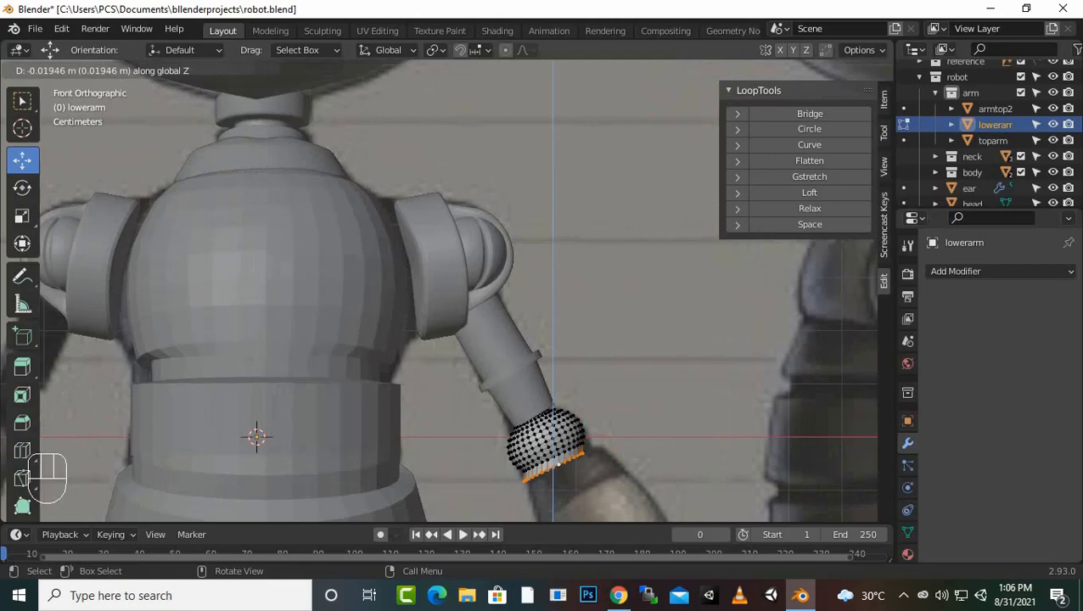
click(552, 459)
key(ctrl+z)
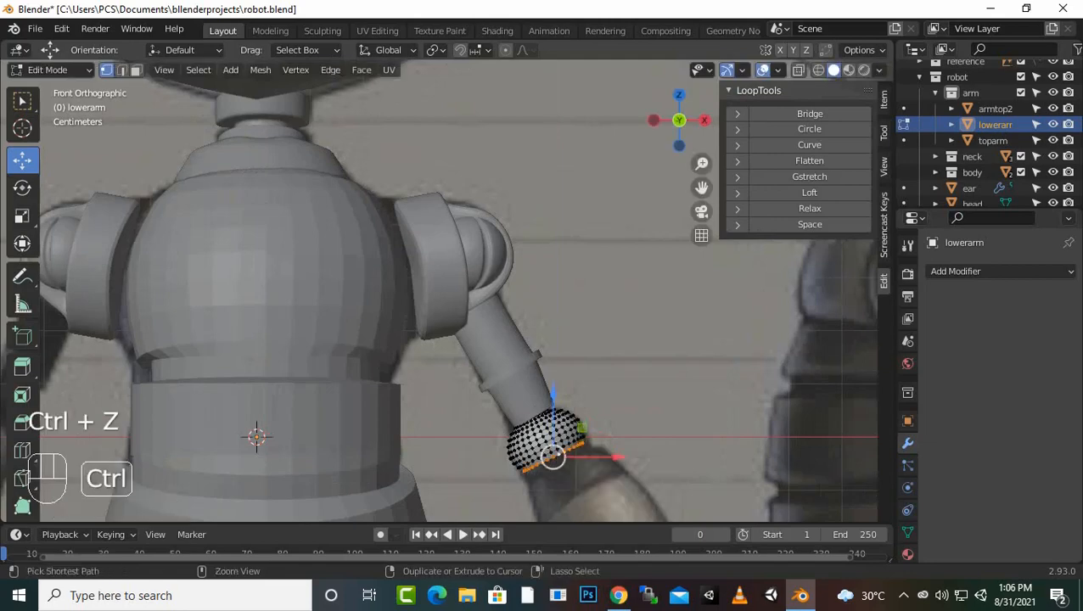
Step: Extrude the opening's edge loop about 0.016 m toward the forearm and scale the new loop by about 1.38
key(e)
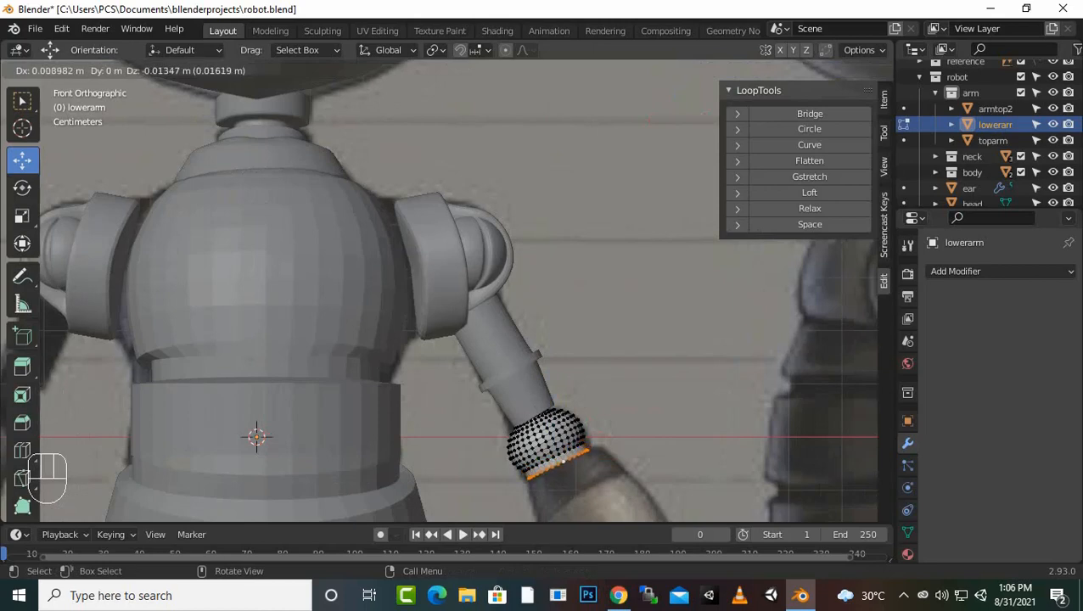
key(Return)
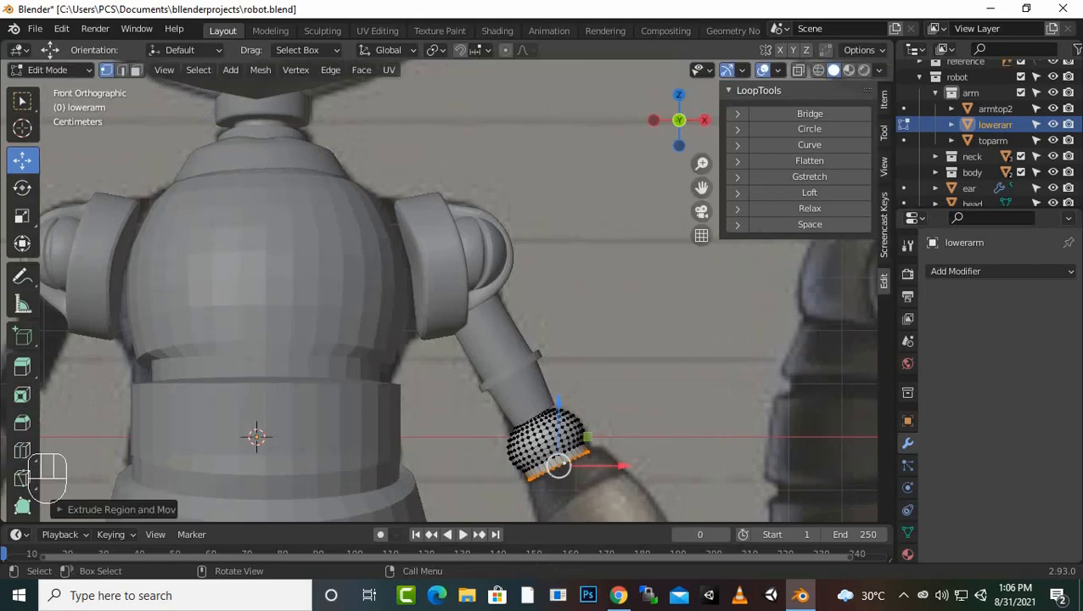
key(s)
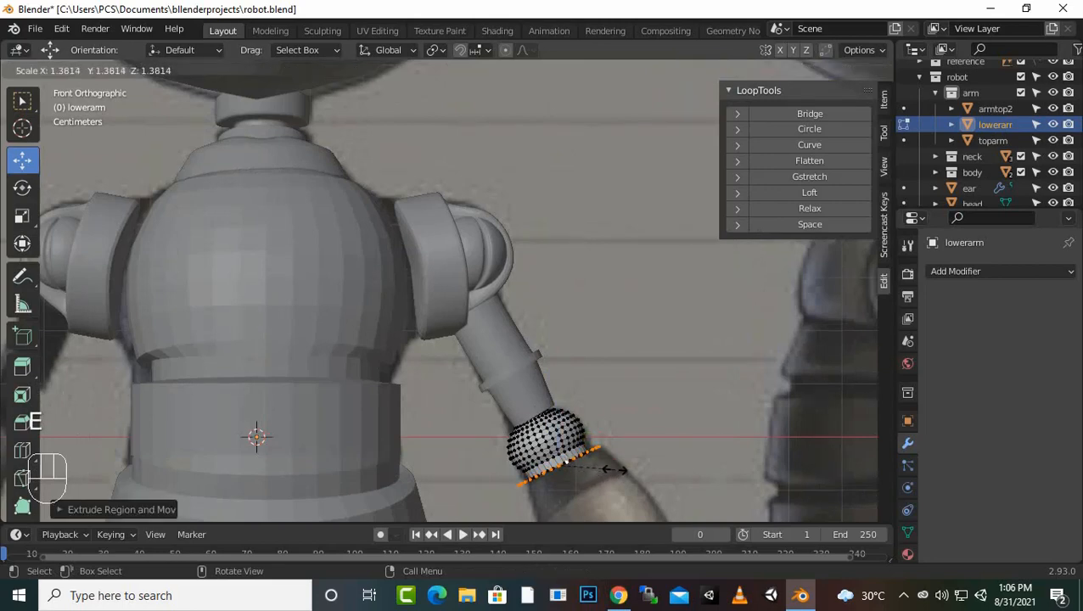
key(Return)
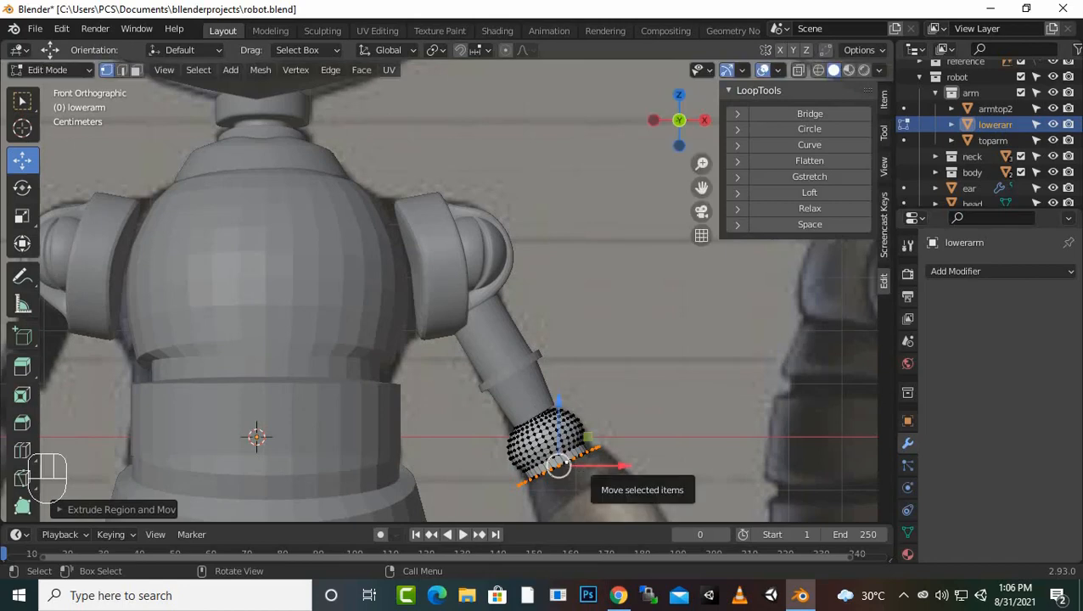
Step: Extrude the widened rim about 0.065 m along the forearm, and adjust the new loop's angle and sideways position to the reference
key(e)
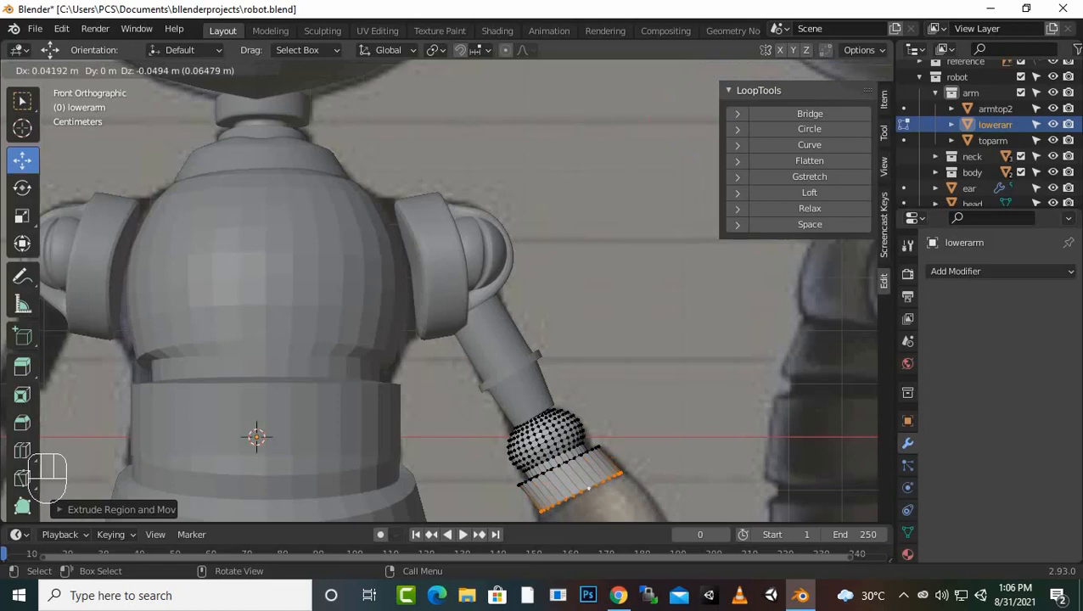
click(586, 489)
key(r)
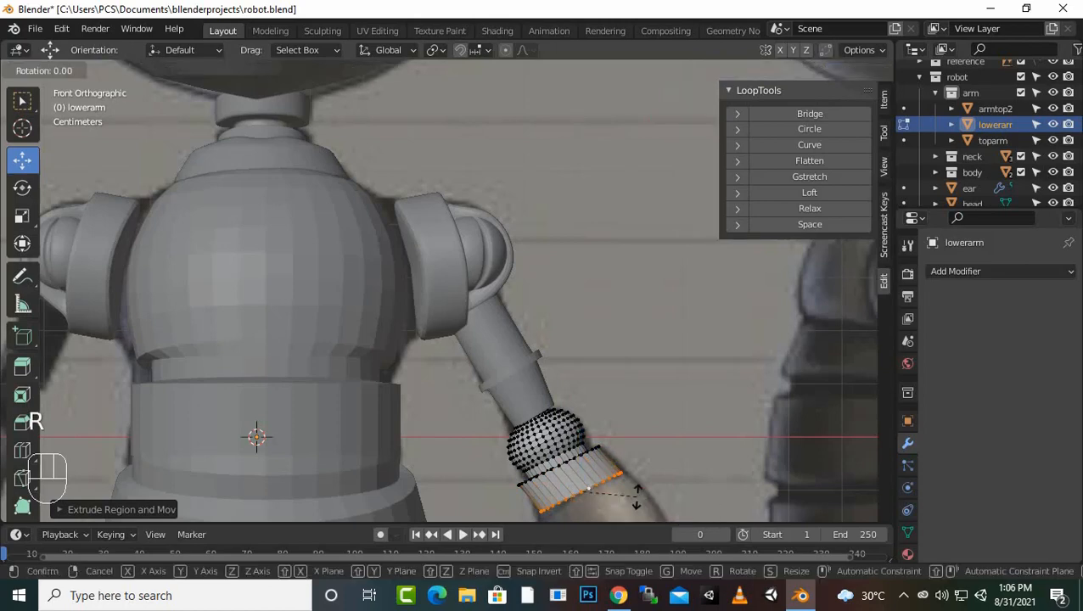
click(637, 491)
scroll(585, 488, down, 3)
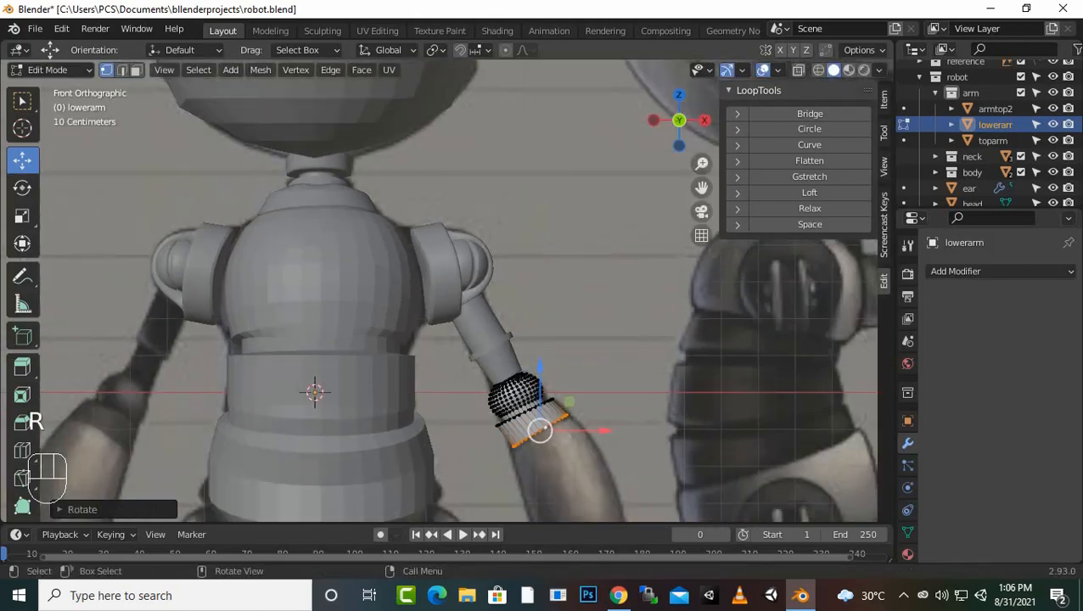
scroll(458, 293, down, 2)
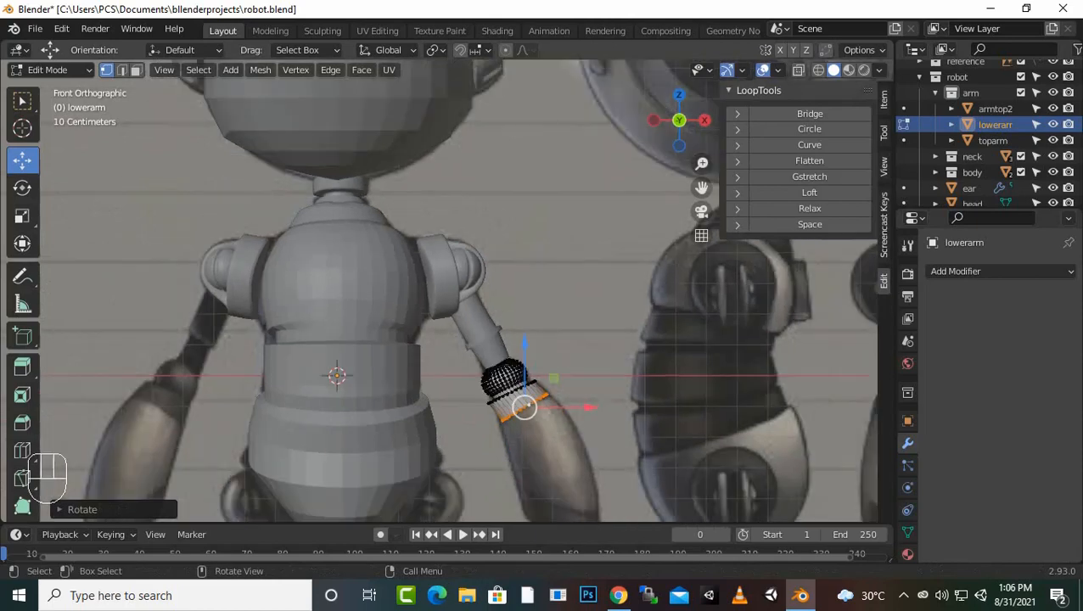
scroll(459, 291, down, 2)
scroll(458, 291, up, 1)
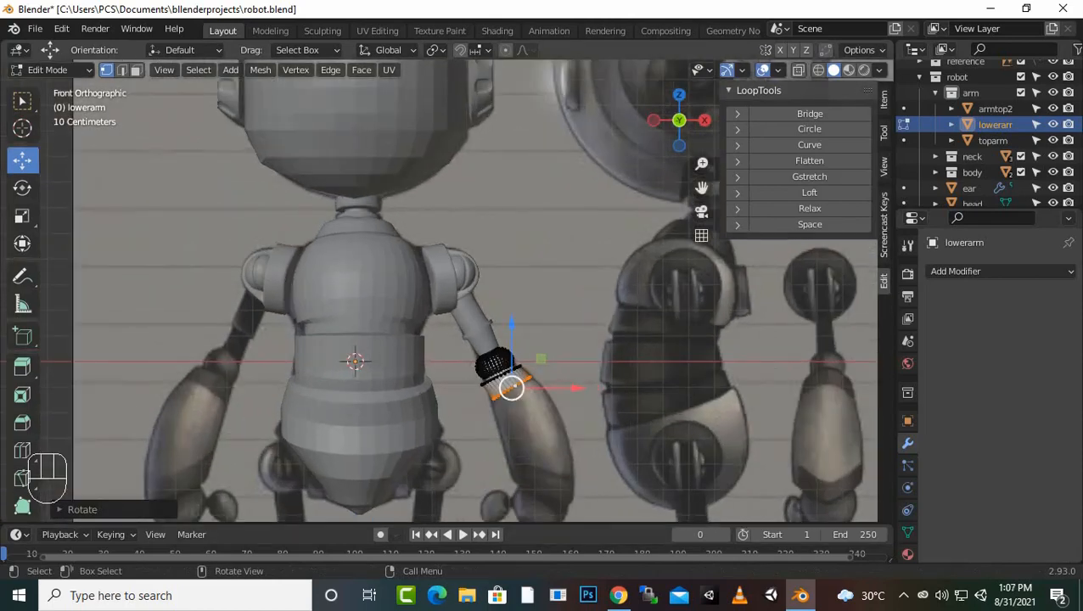
drag(564, 388, 561, 388)
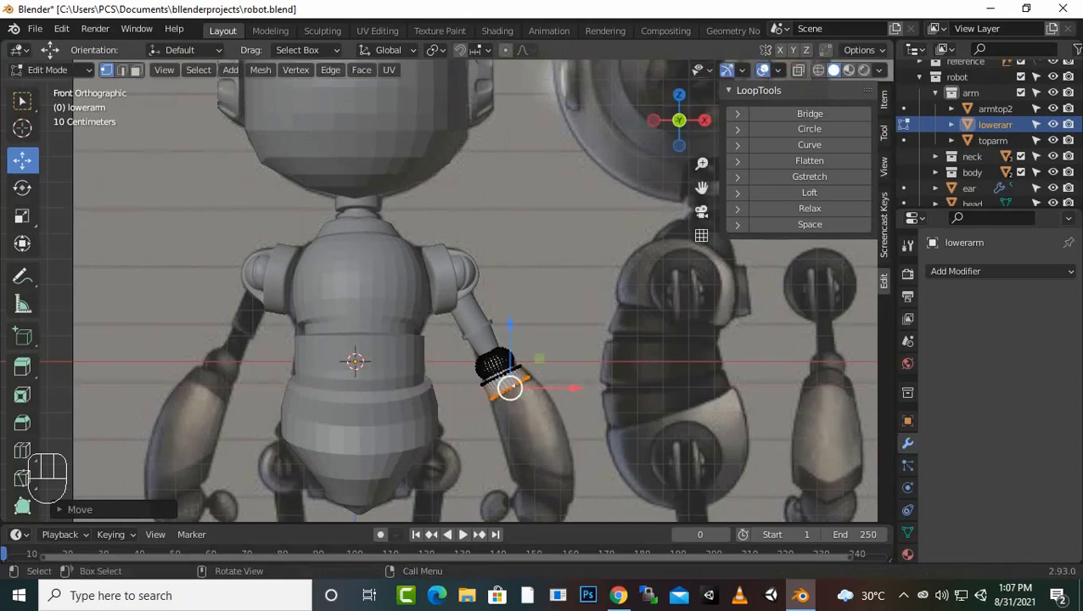
Step: Extrude the collar's lower loop about 0.34 m toward the wrist, scale it by about 1.39 and shift it outward along X
key(e)
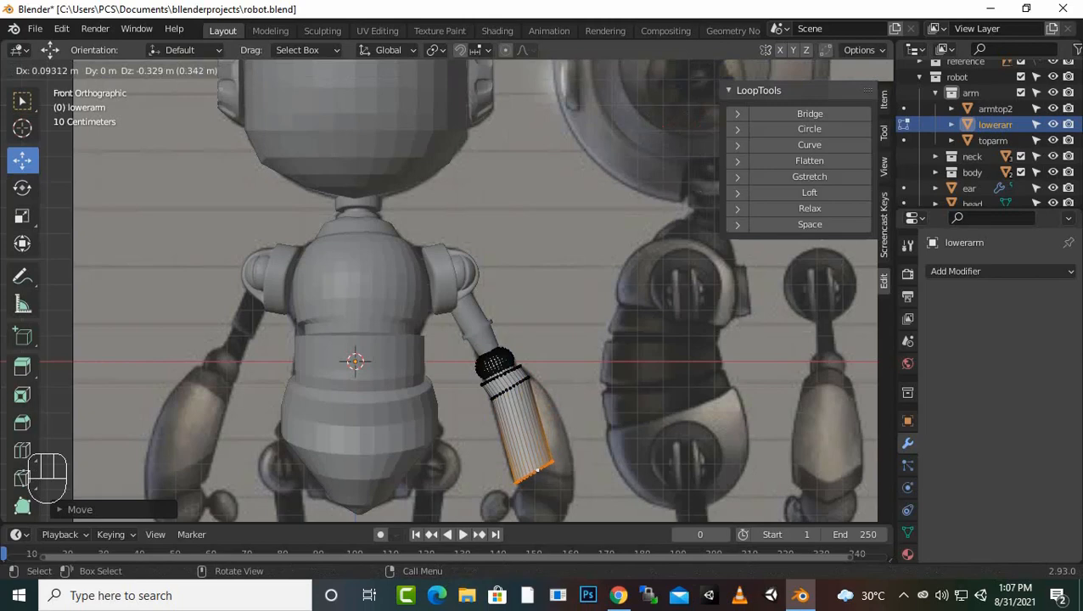
click(533, 471)
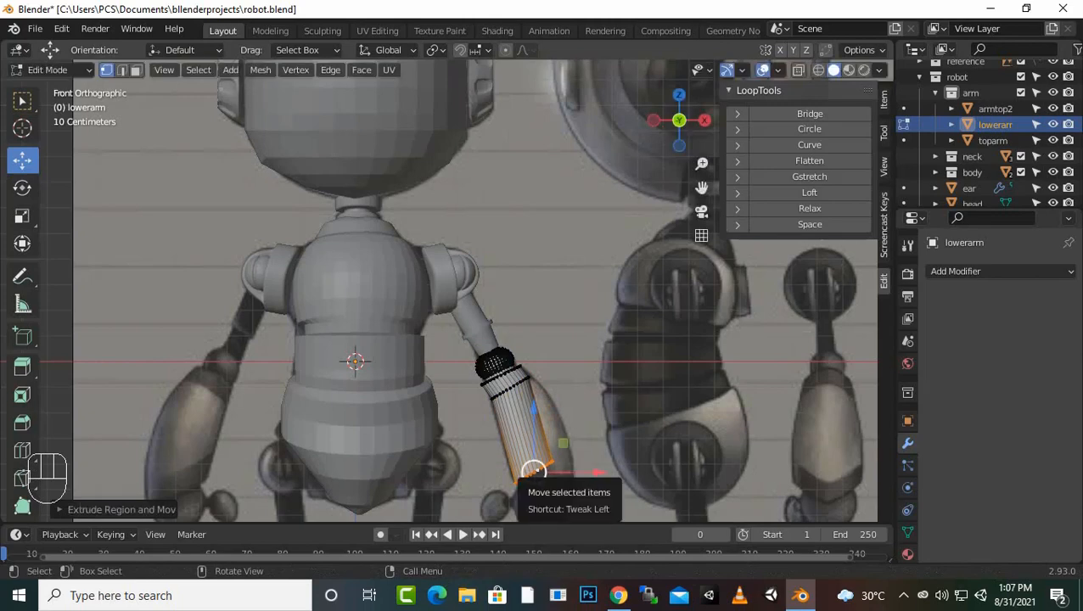
key(s)
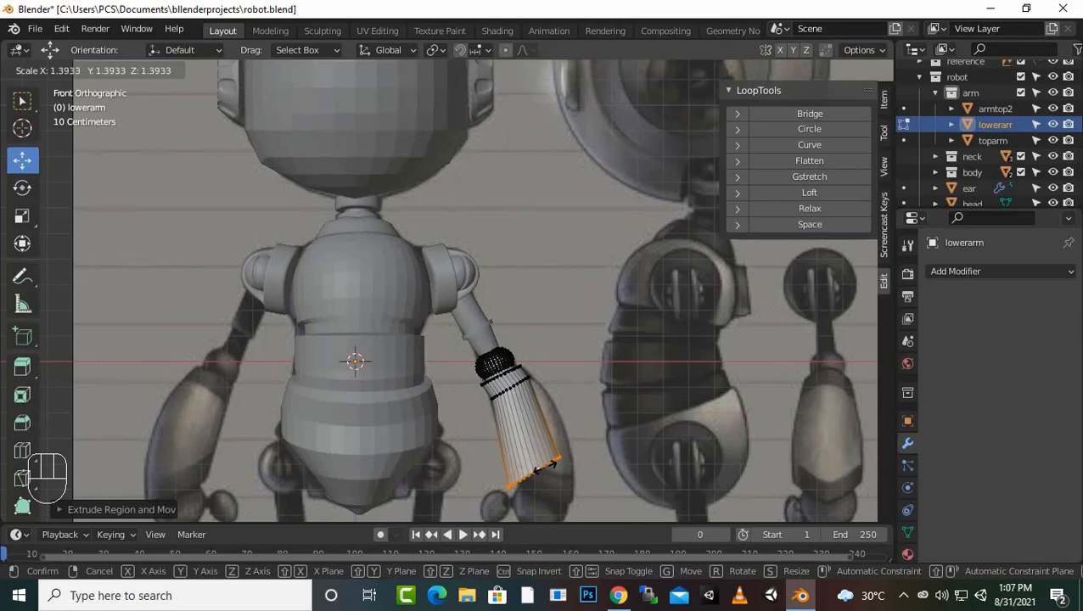
click(533, 469)
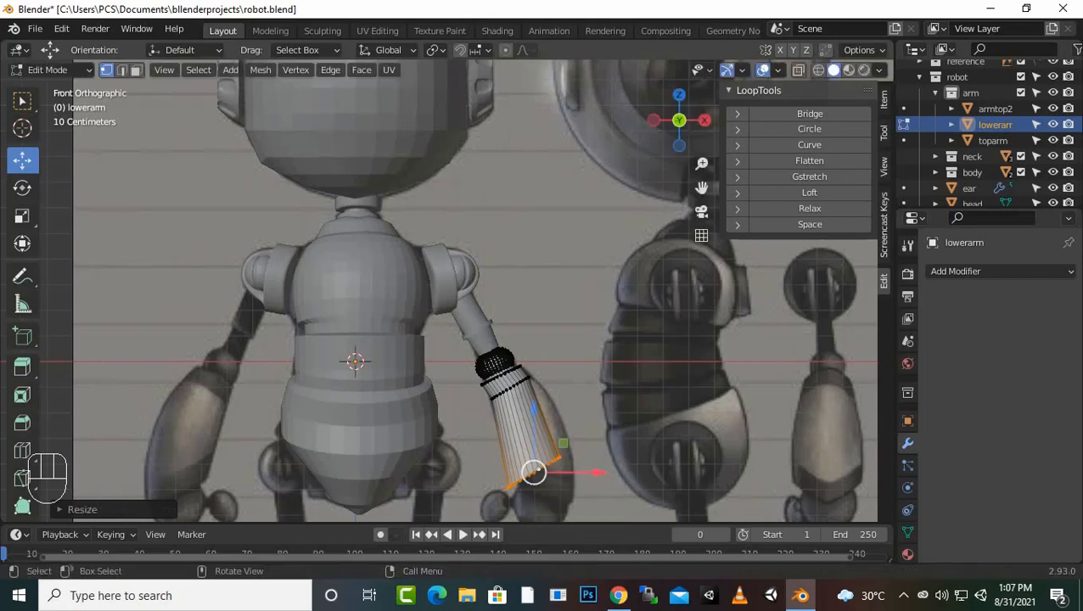
drag(533, 472, 545, 472)
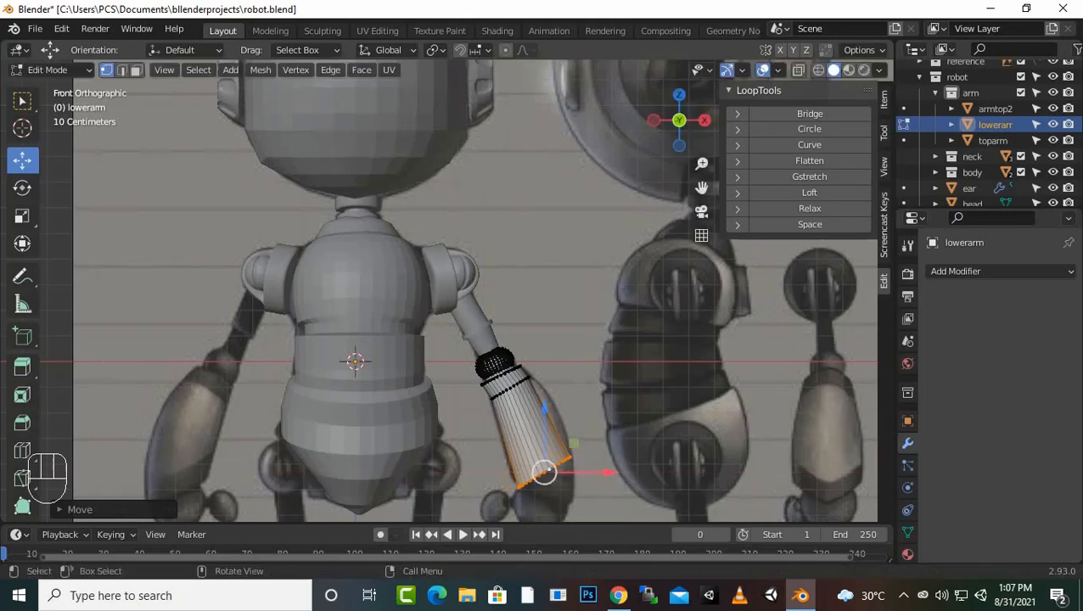
Step: Rotate the forearm's end loop so it slopes down toward the outer side, and lower it to the reference wrist
key(r)
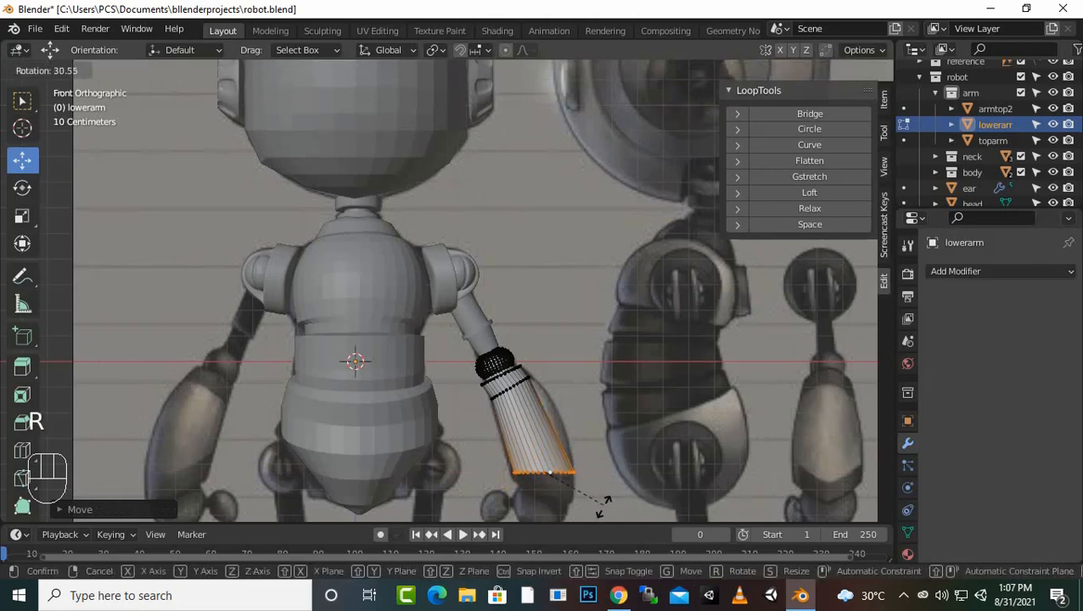
click(591, 75)
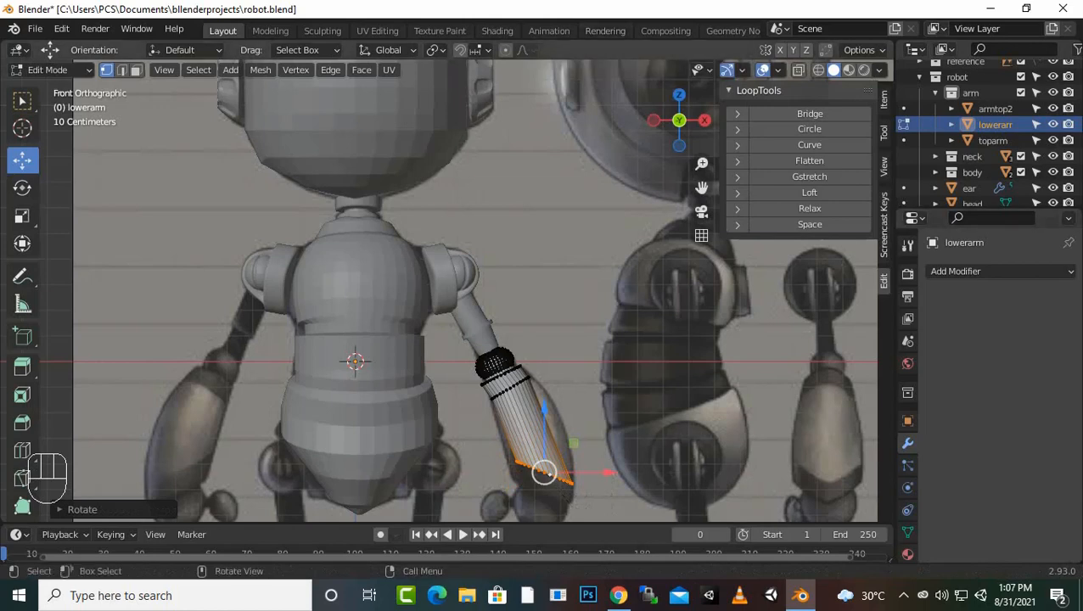
drag(544, 408, 544, 431)
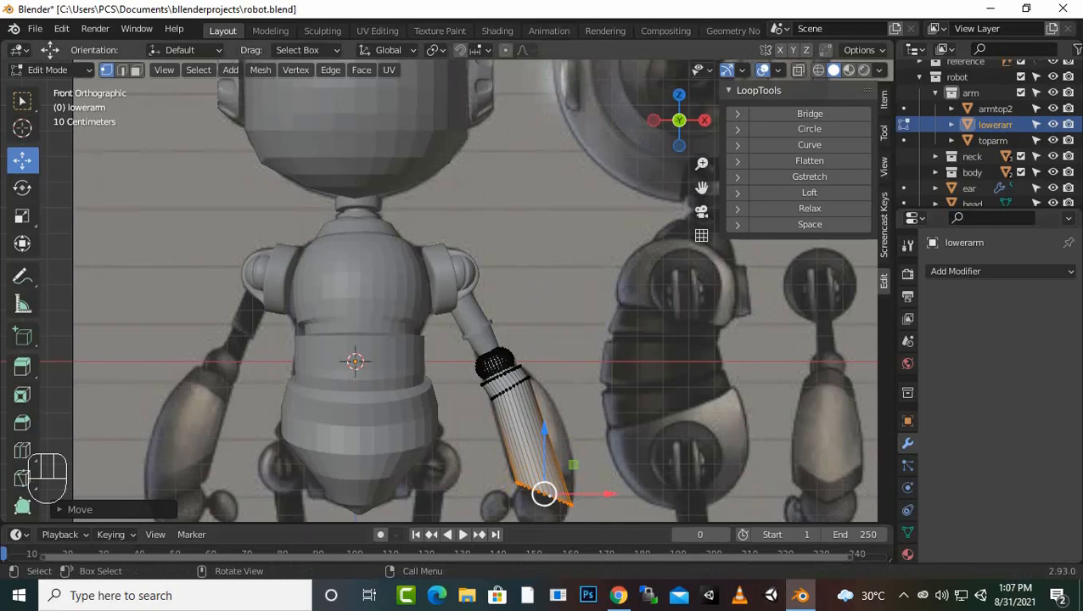
Step: Add a loop cut around the forearm and slide it toward the wrist end, just above the sloped end loop
scroll(433, 300, down, 2)
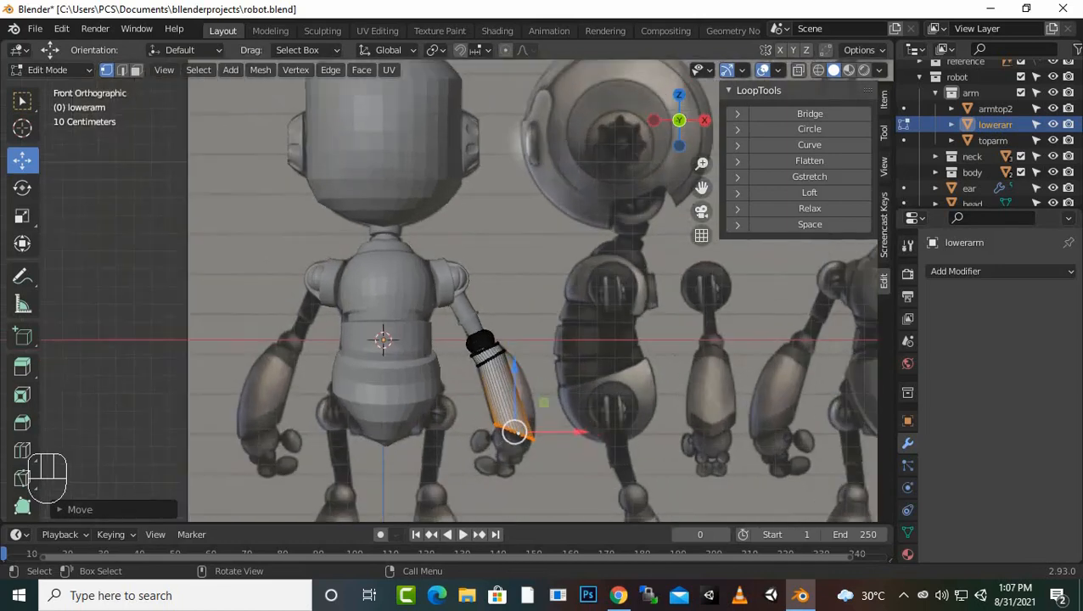
scroll(515, 432, down, 1)
scroll(527, 457, up, 2)
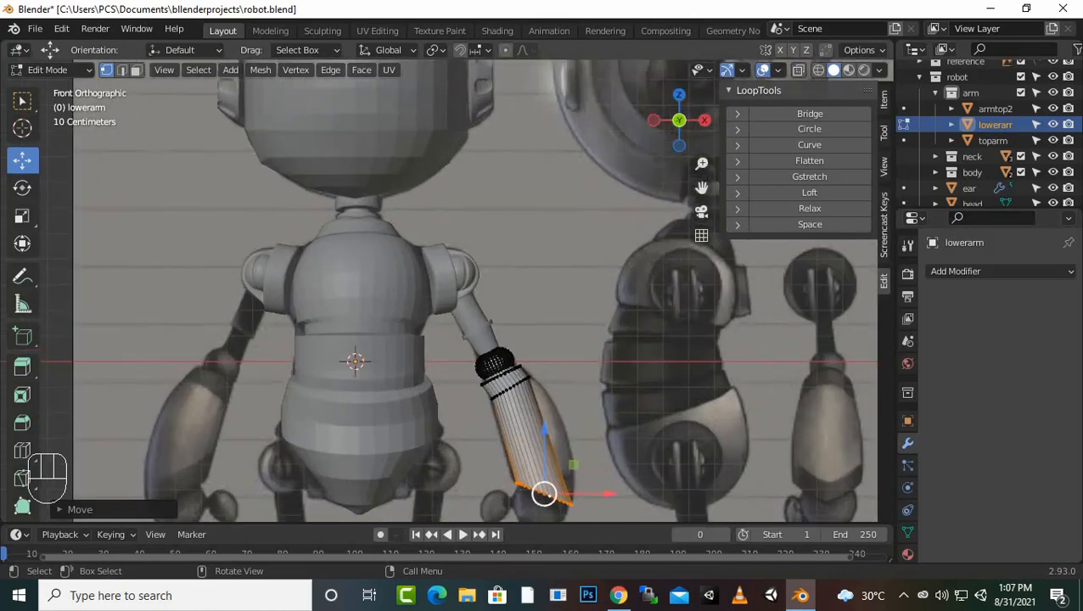
scroll(544, 493, up, 1)
middle_click(545, 493)
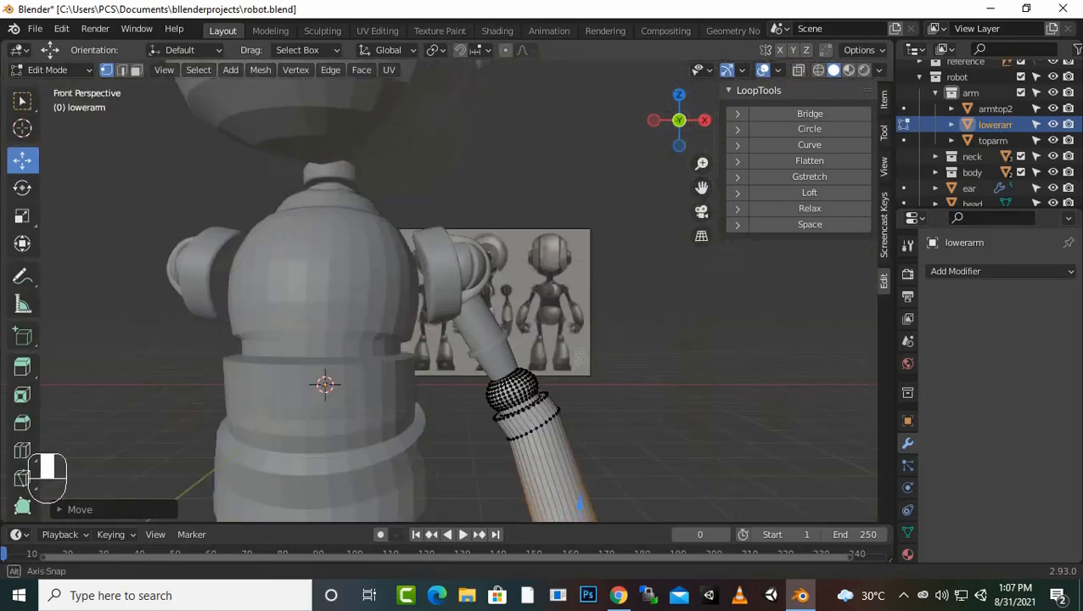
key(KP_1)
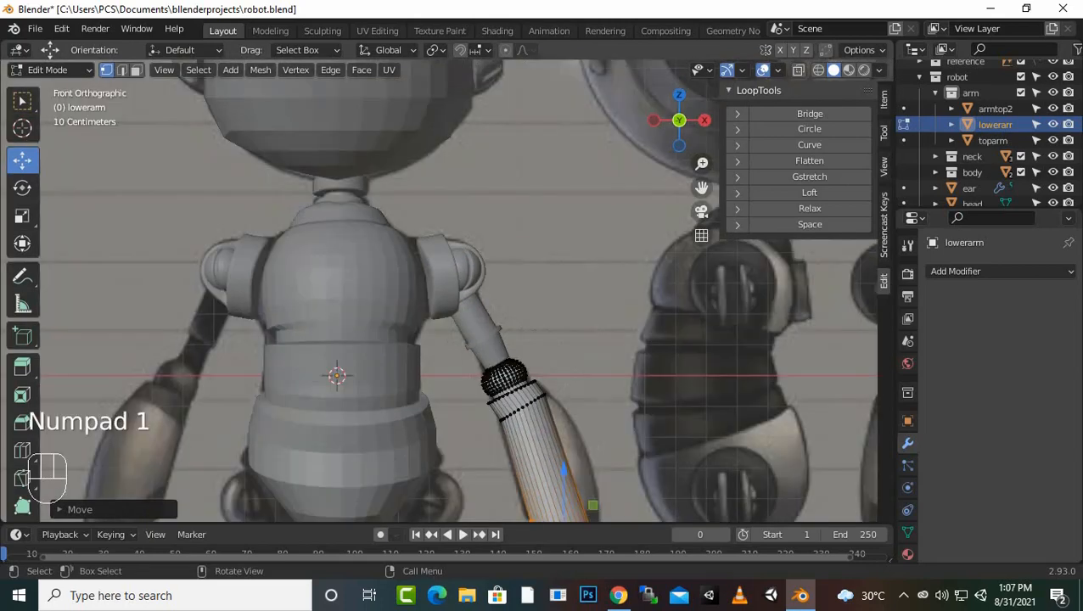
scroll(563, 501, down, 1)
scroll(562, 501, up, 4)
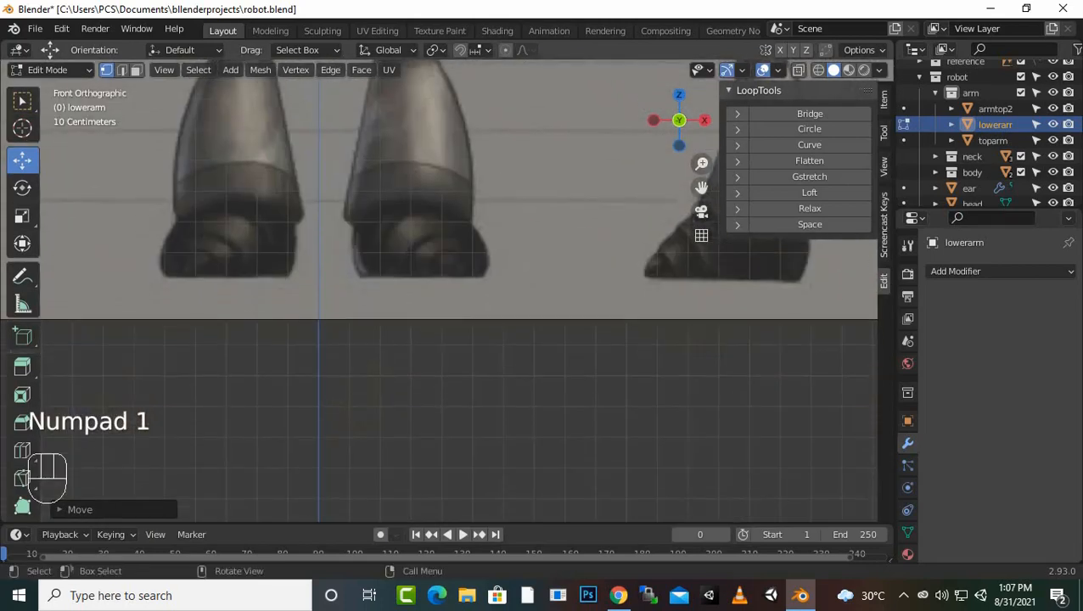
drag(702, 188, 740, 514)
scroll(467, 88, up, 3)
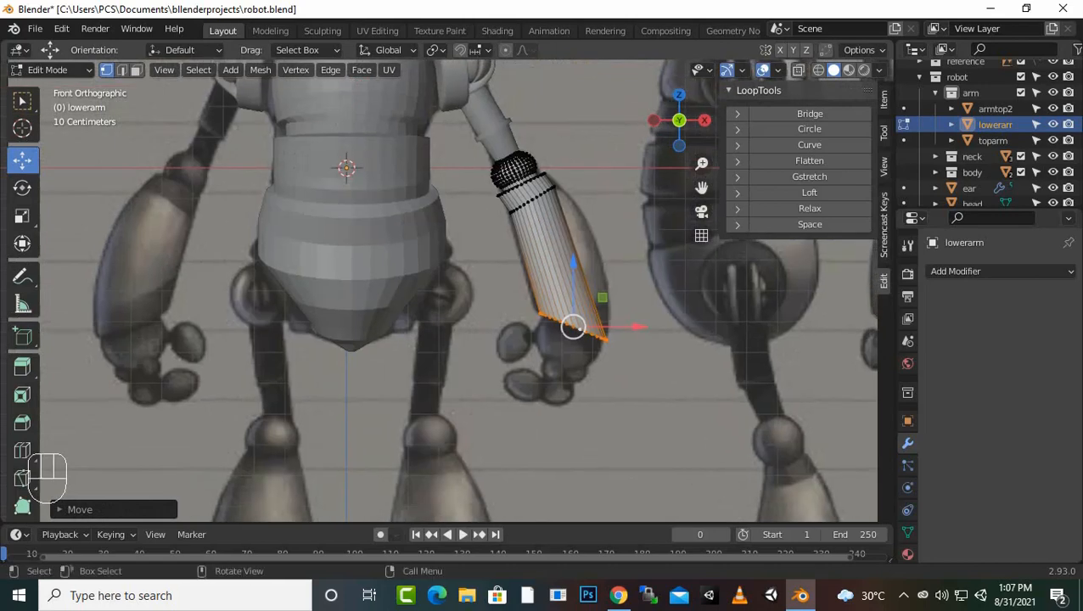
key(ctrl)
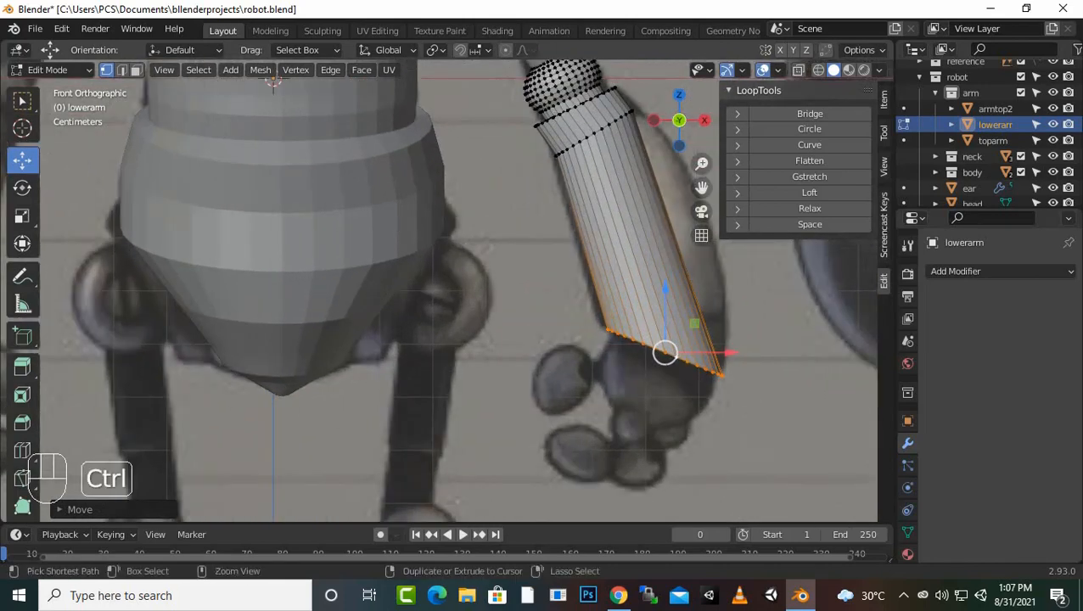
key(ctrl+r)
click(607, 279)
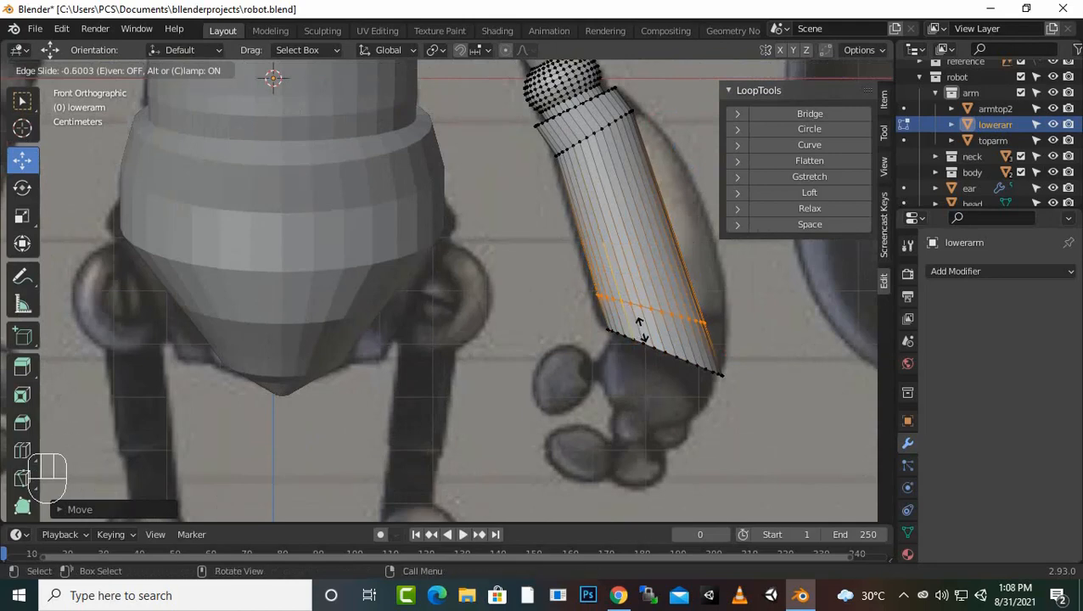
click(637, 317)
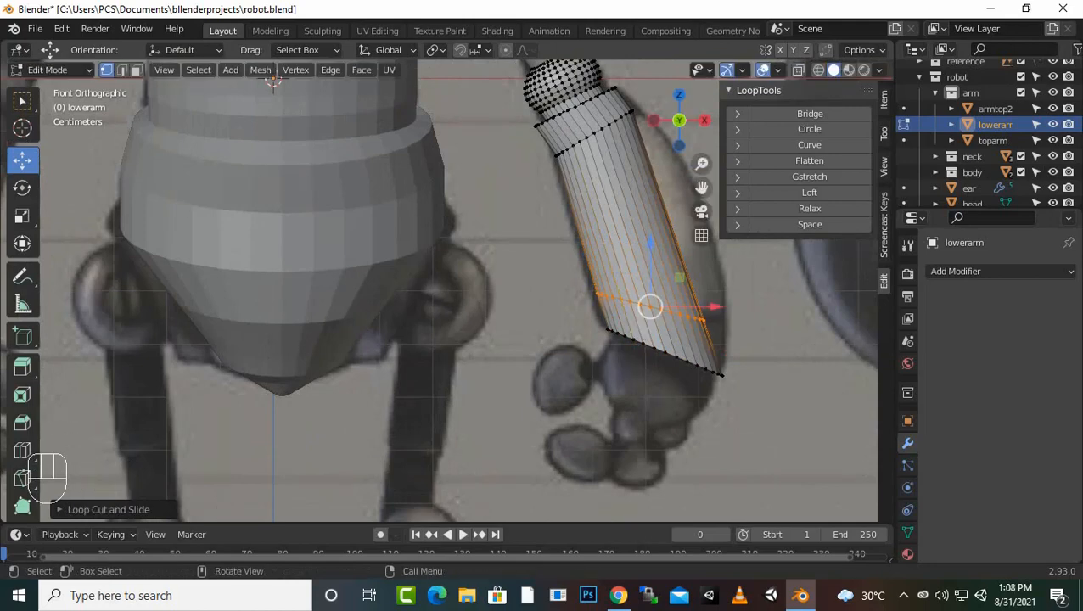
Step: Add two loop cuts around the forearm, one at mid-length and one higher up toward the collar
key(ctrl+r)
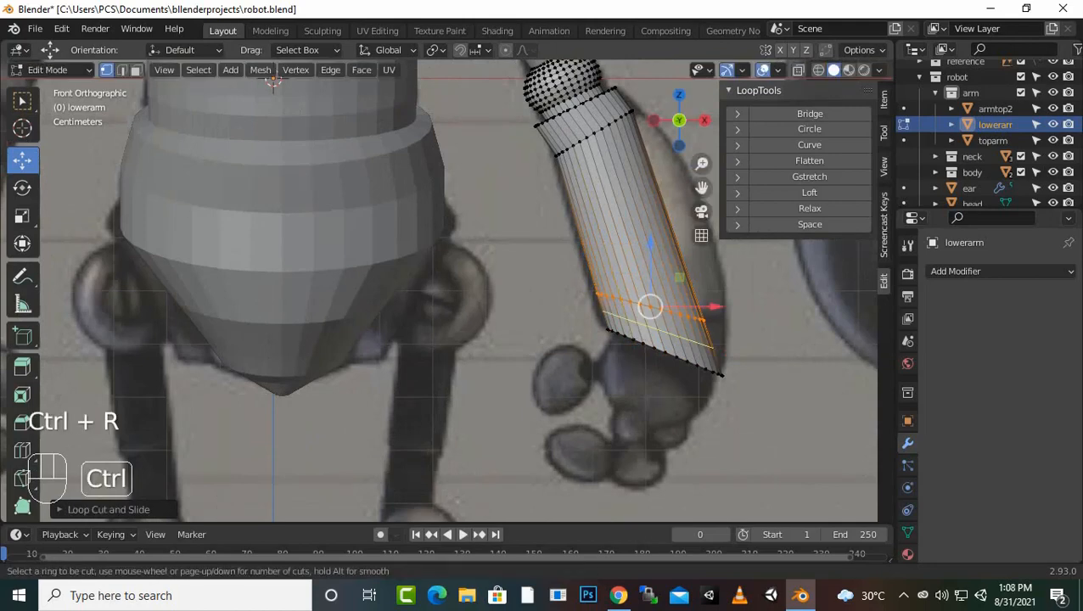
click(628, 222)
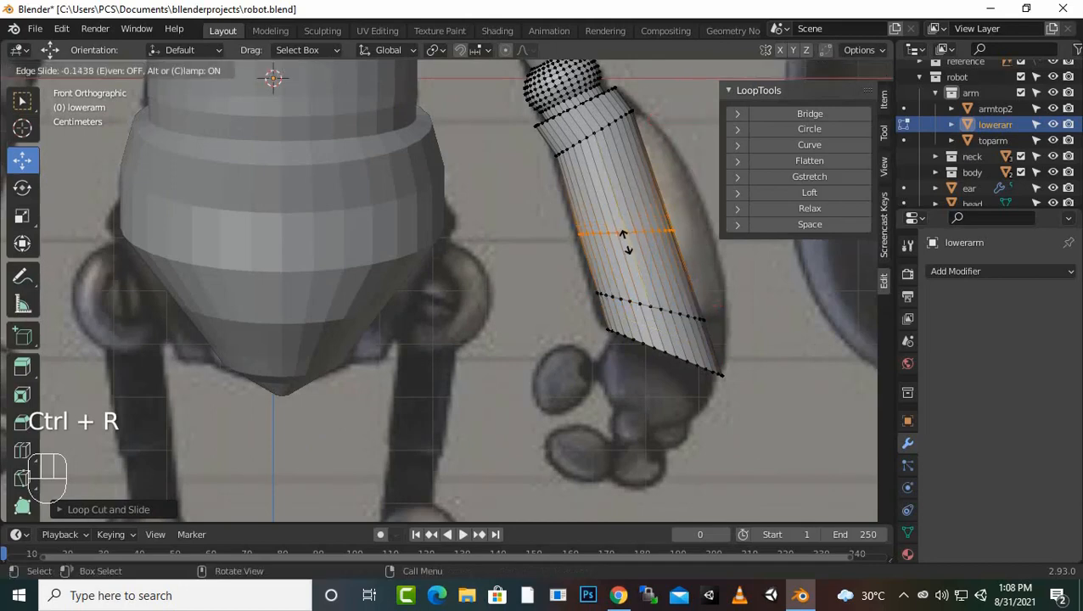
click(626, 235)
key(ctrl+r)
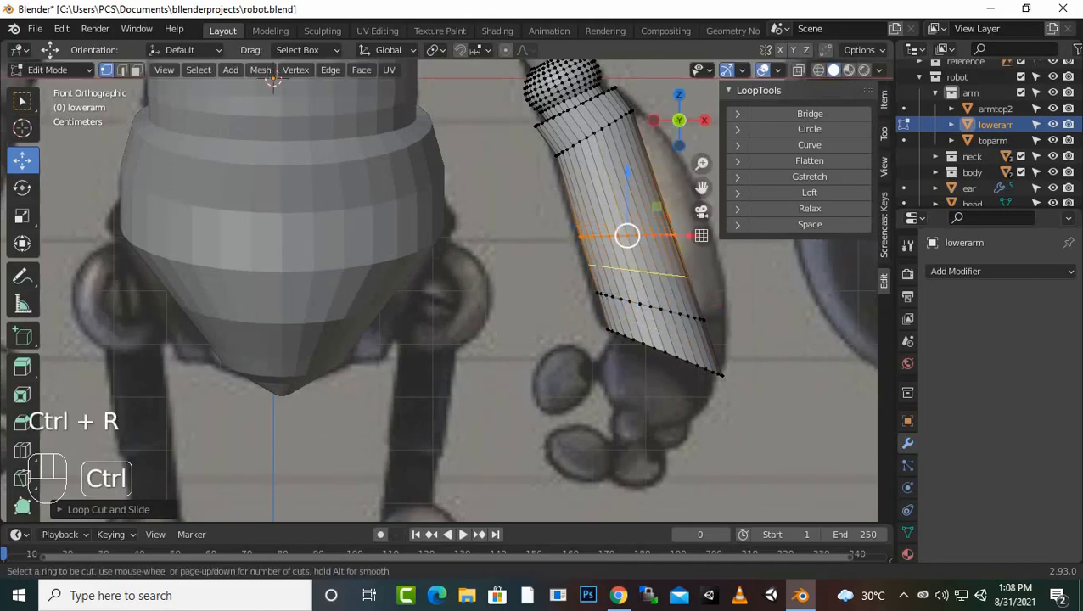
click(625, 234)
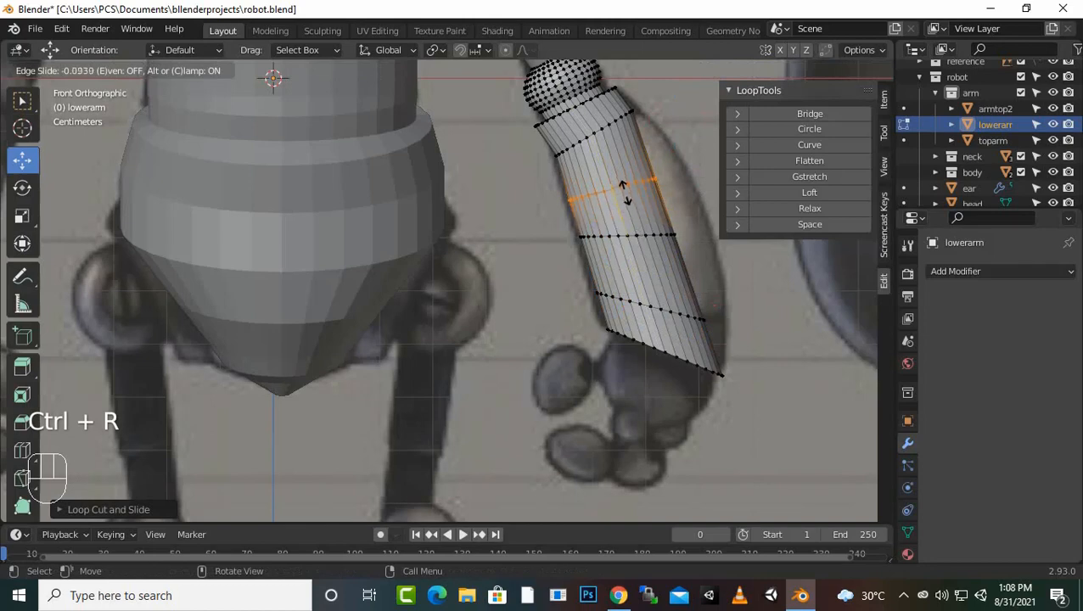
click(610, 182)
Step: Add one loop cut just above the mid-forearm loop and another midway between that middle loop and the one near the wrist
key(ctrl+r)
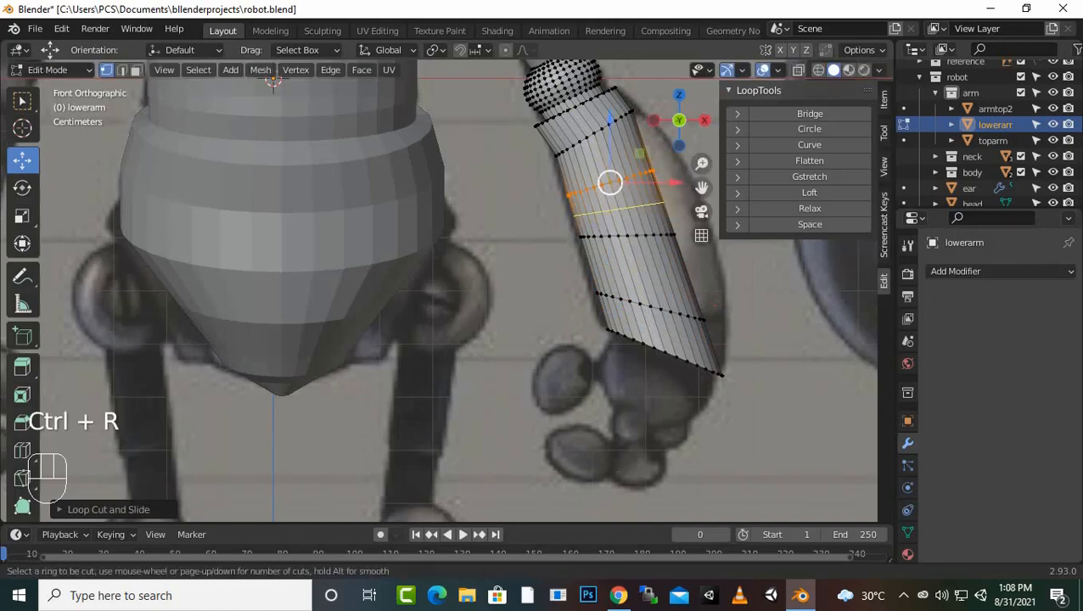
click(610, 181)
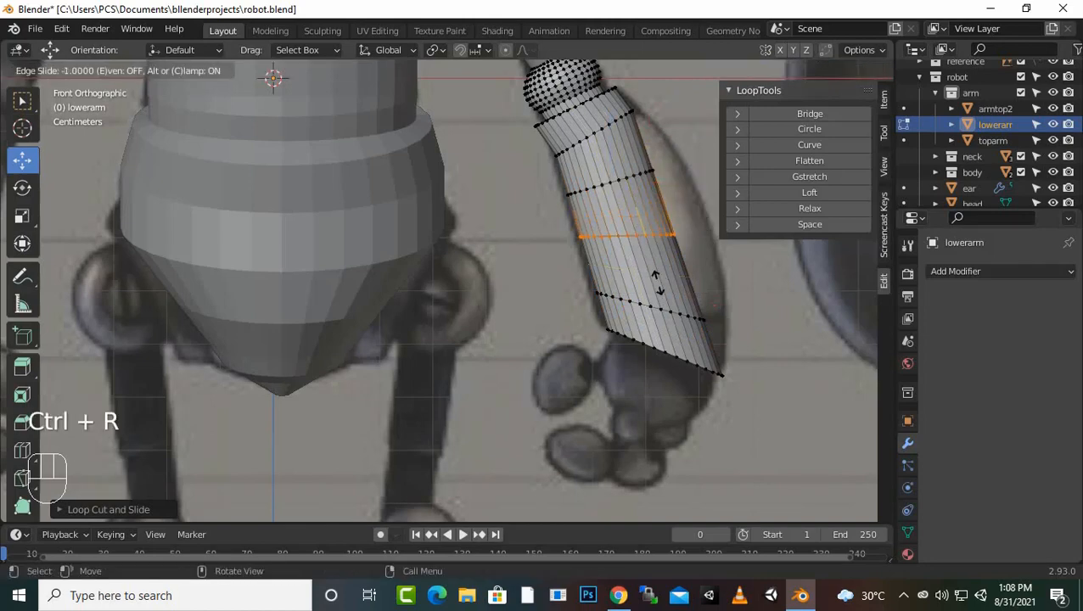
click(622, 217)
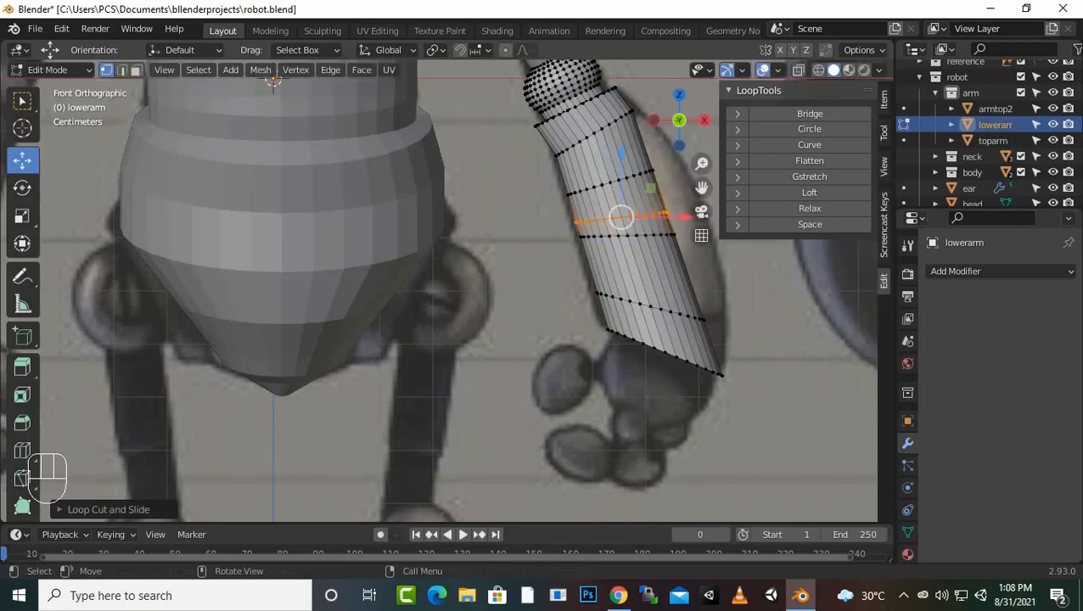
key(ctrl+r)
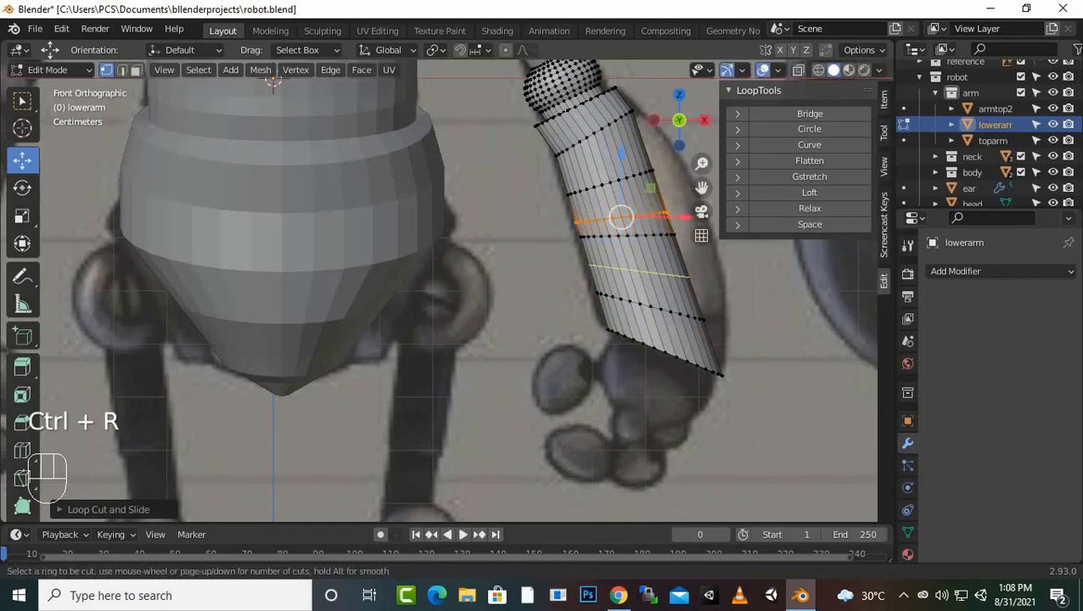
click(658, 273)
click(658, 274)
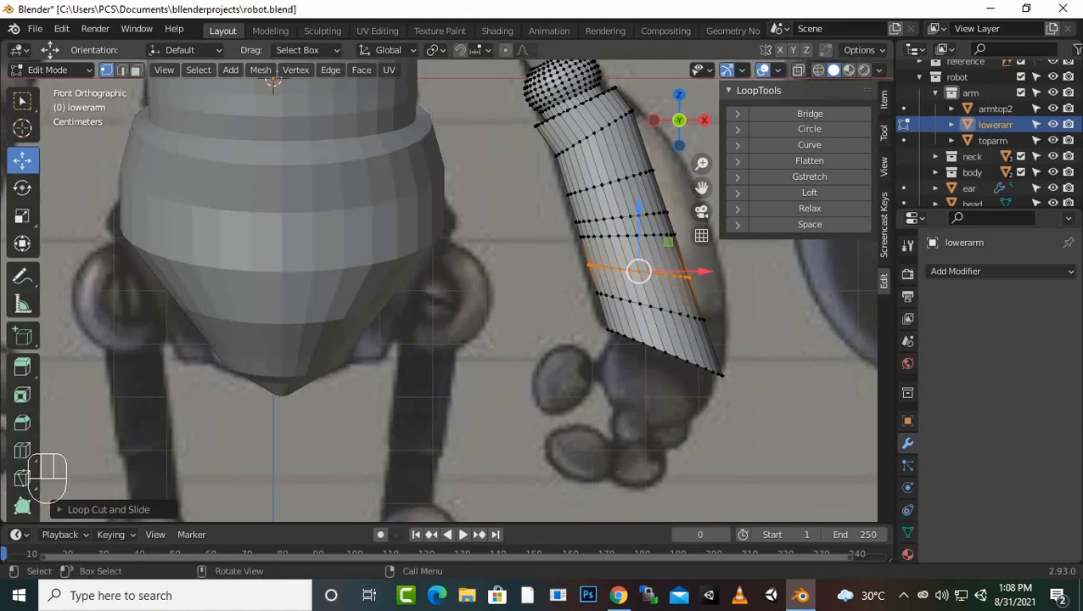
Step: In see-through wireframe with proportional editing enabled, pull the outer-side vertices of the middle and upper forearm loops outward along X to the reference curve
key(alt+z)
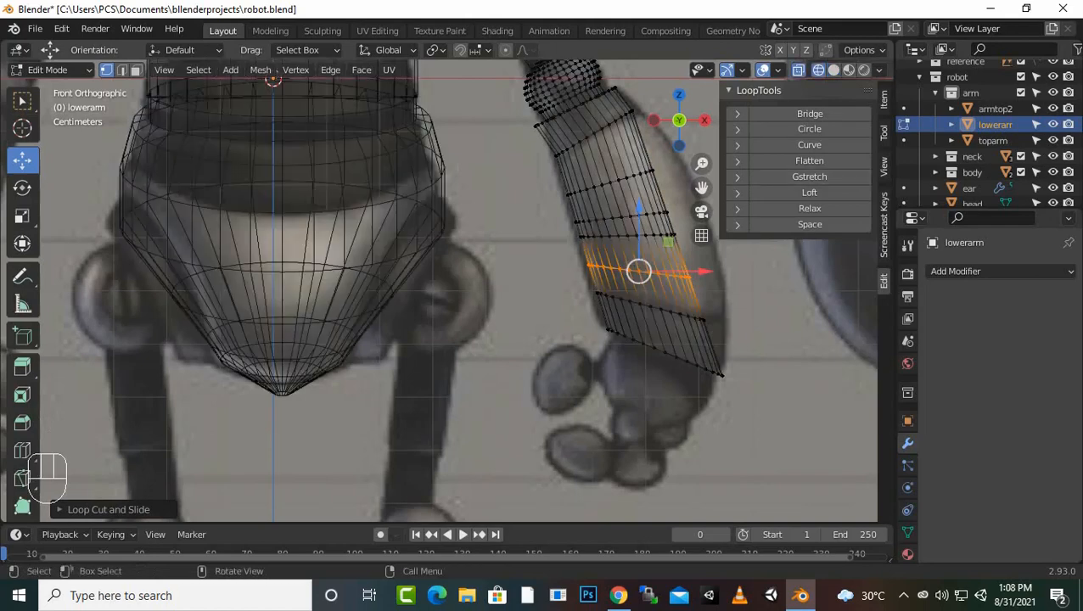
drag(678, 200, 665, 242)
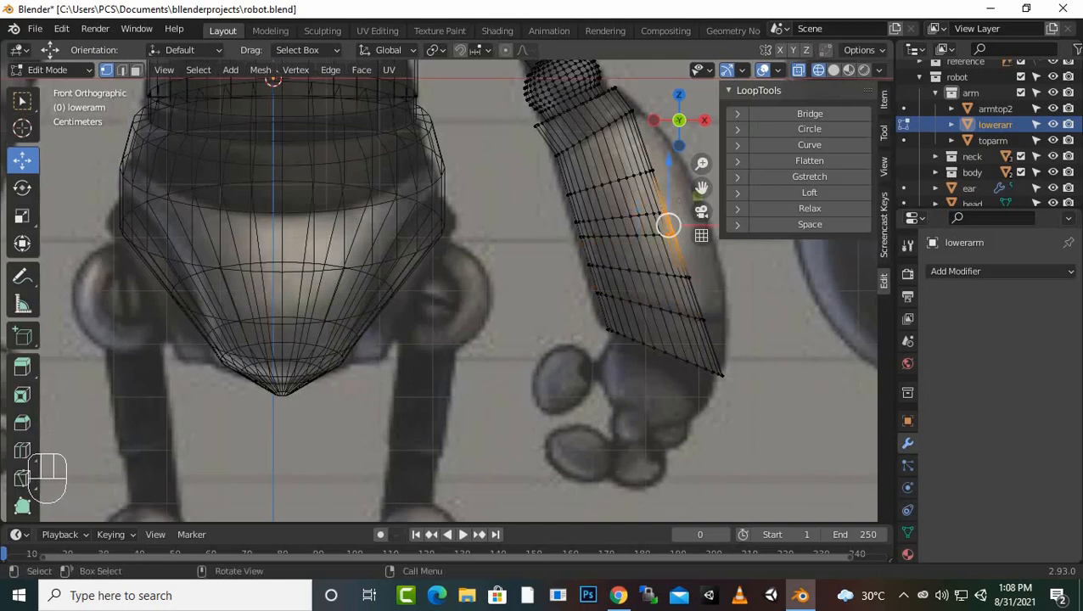
key(o)
scroll(441, 289, down, 2)
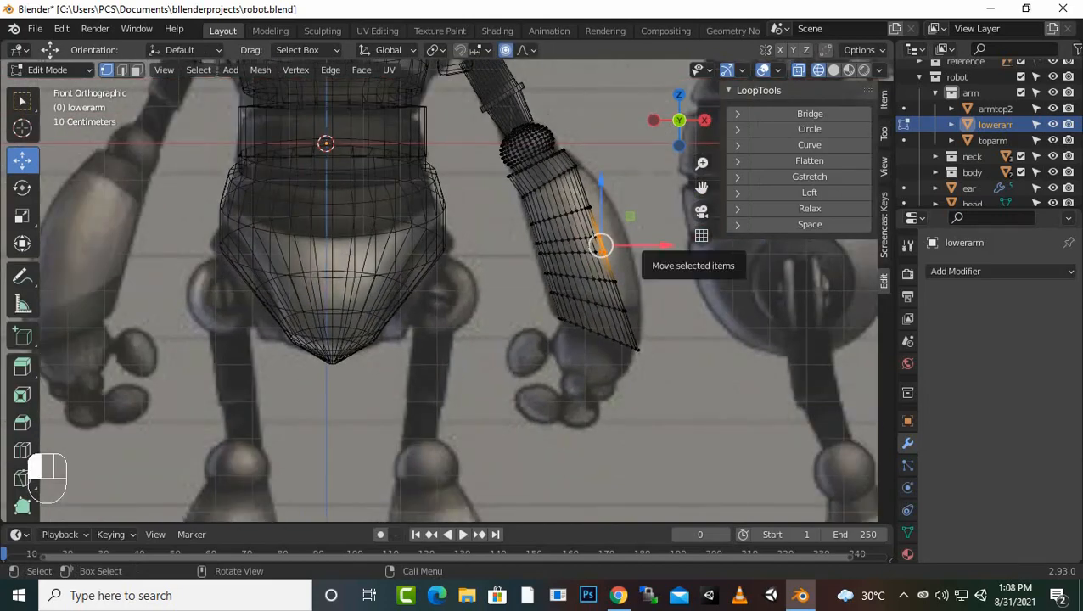
drag(600, 245, 627, 245)
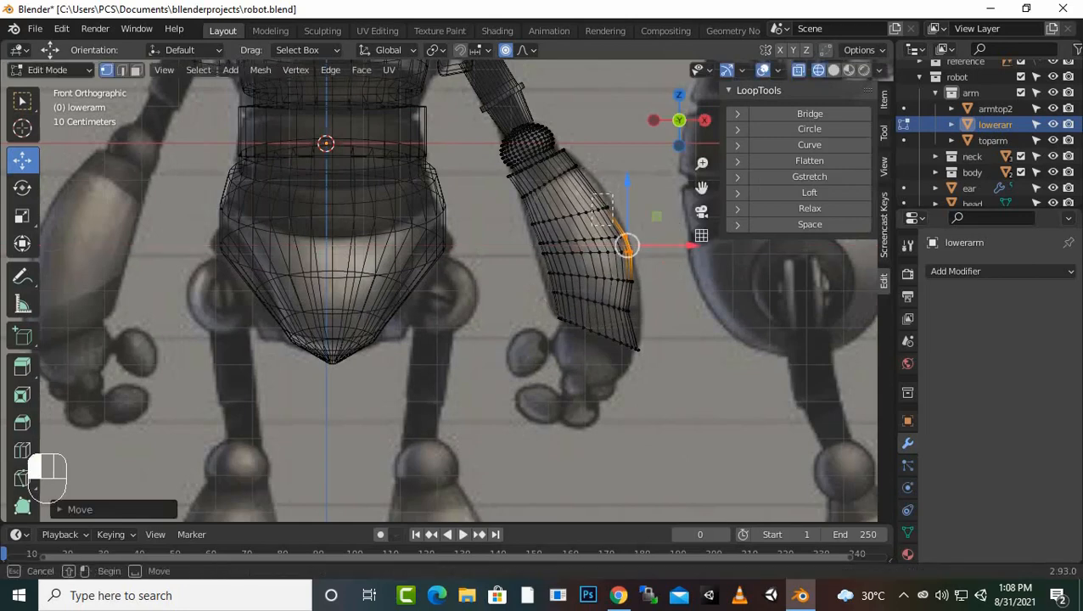
alt+click(605, 208)
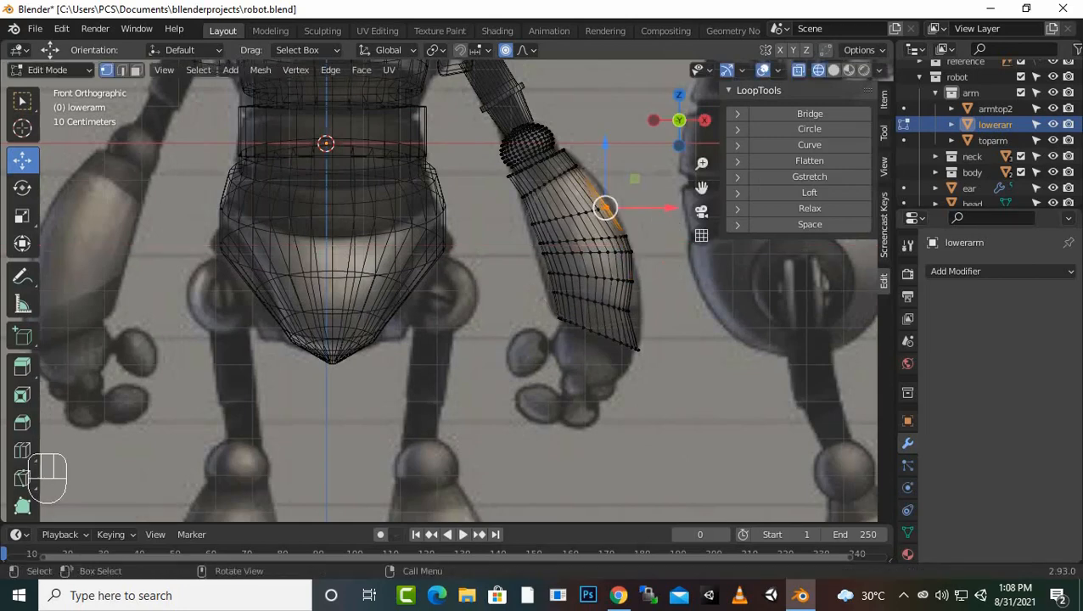
drag(604, 208, 609, 208)
Step: Move the outer vertices of the loop above the wrist outward and pull the end loop's outer tip slightly inward to match the reference
scroll(439, 291, up, 1)
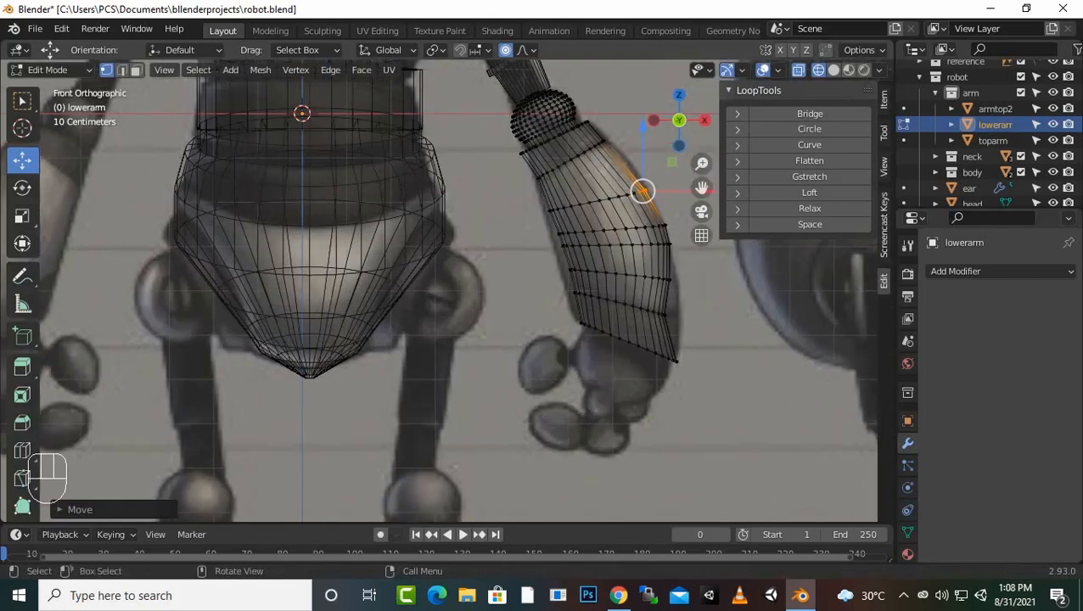
alt+click(662, 312)
drag(662, 312, 680, 315)
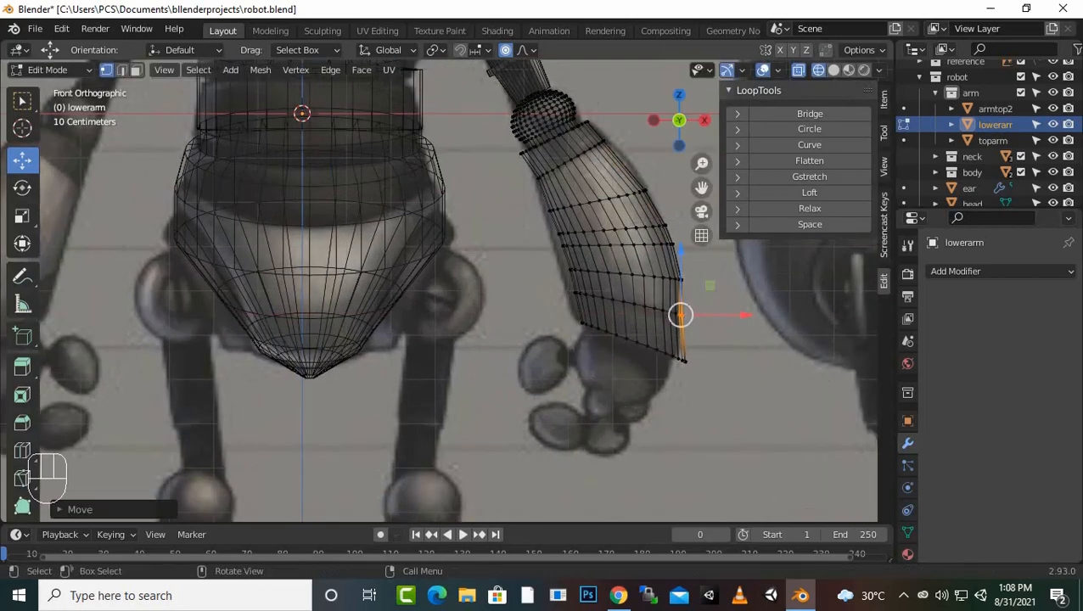
drag(698, 371, 670, 343)
drag(737, 360, 727, 361)
scroll(721, 365, up, 1)
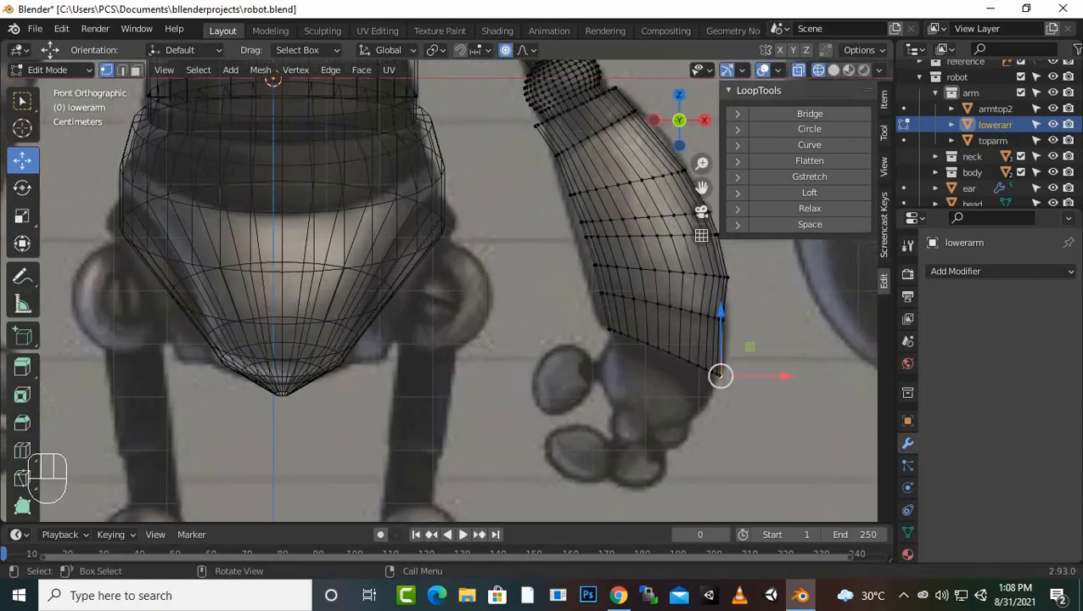
mouse_move(757, 327)
mouse_down()
mouse_move(711, 310)
mouse_move(759, 319)
mouse_up()
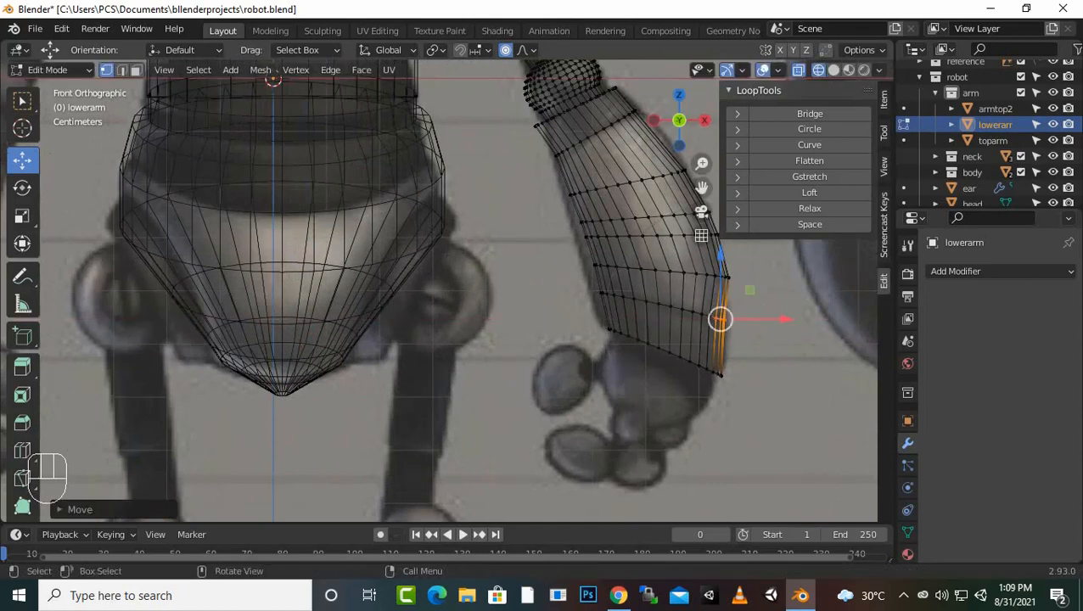
Step: Nudge the body-side vertices of the middle and lower forearm loops toward the body to follow the reference outline, and clear the selection
click(583, 237)
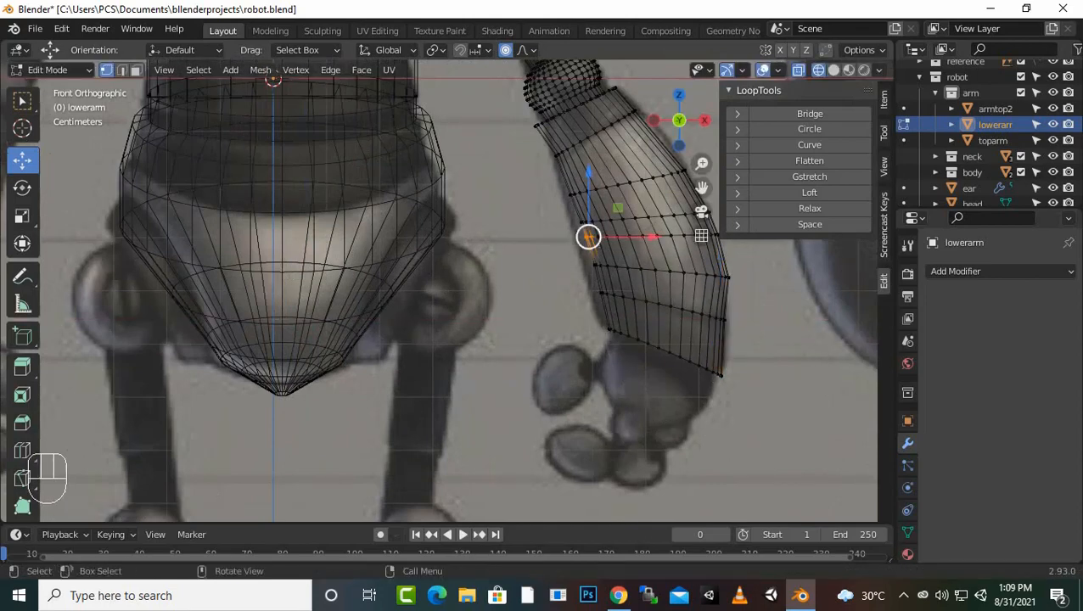
drag(584, 237, 581, 238)
click(598, 293)
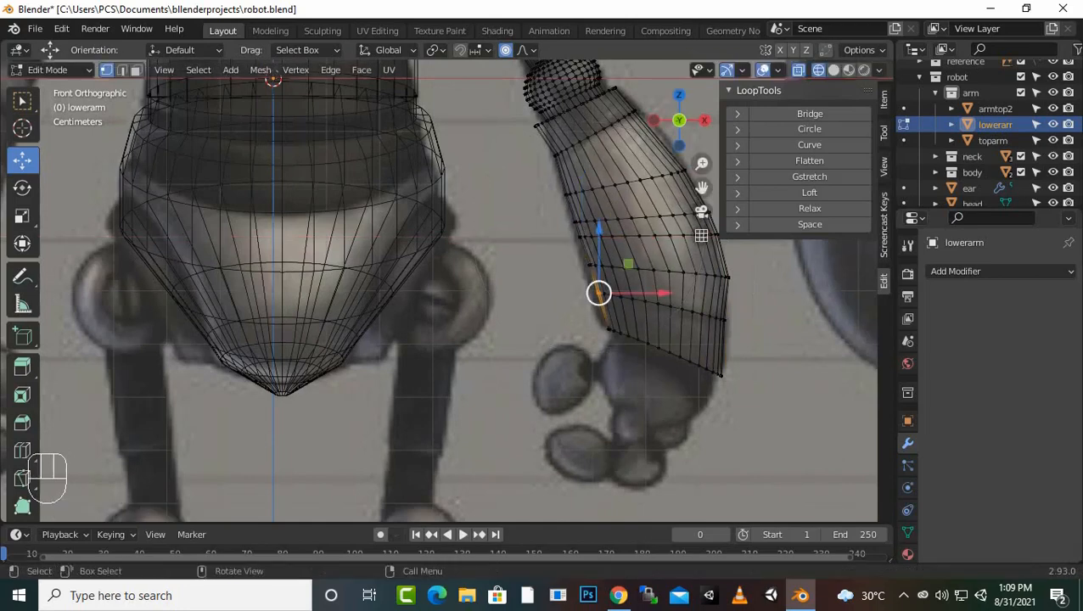
drag(599, 293, 594, 293)
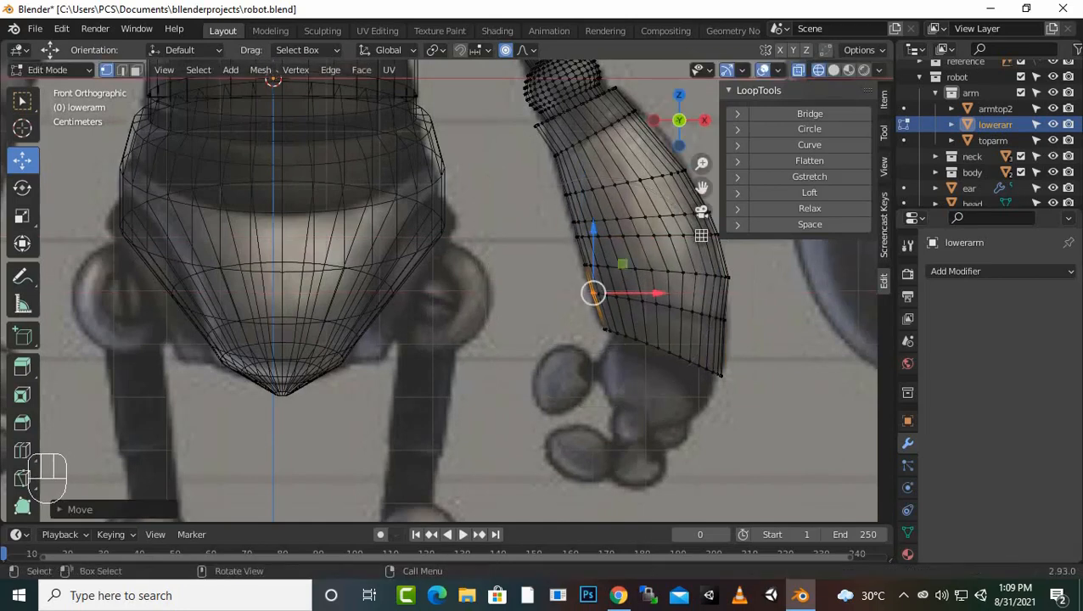
scroll(439, 291, up, 1)
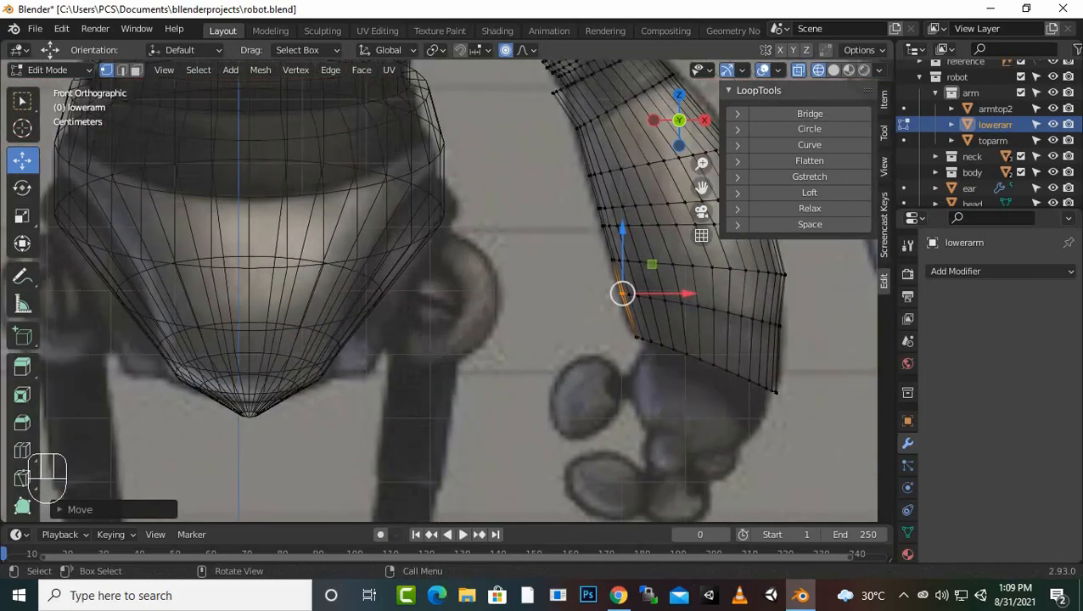
click(554, 92)
drag(553, 91, 618, 92)
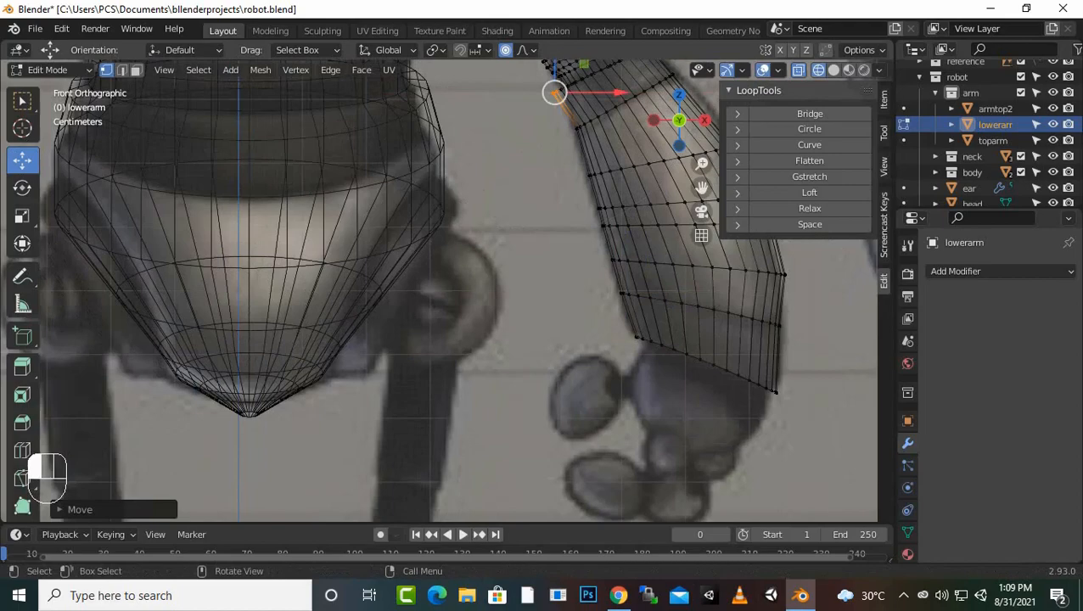
click(520, 197)
middle_drag(520, 197, 520, 203)
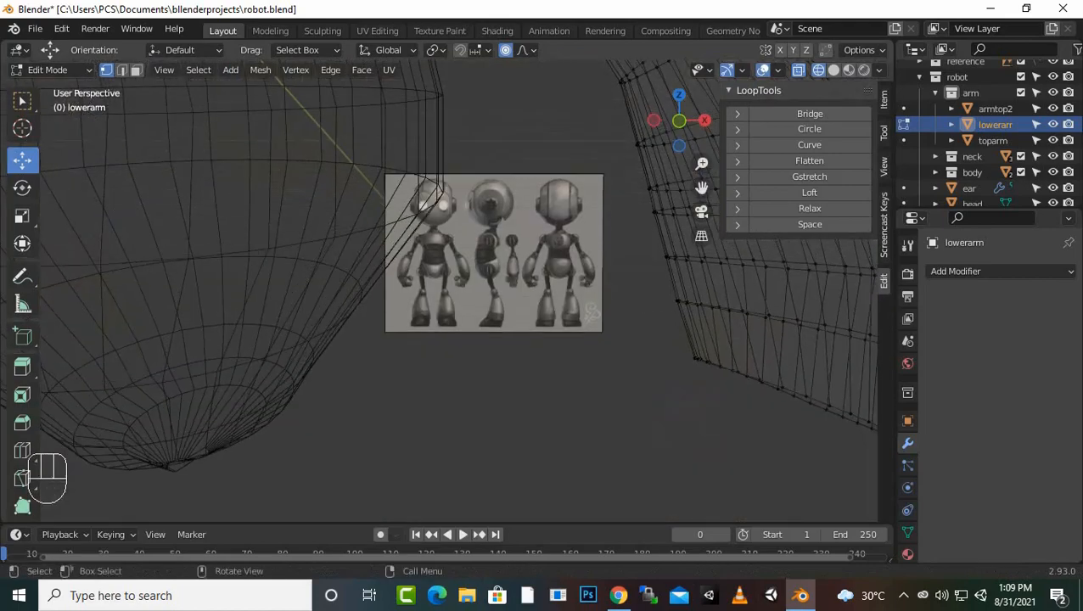
key(KP_1)
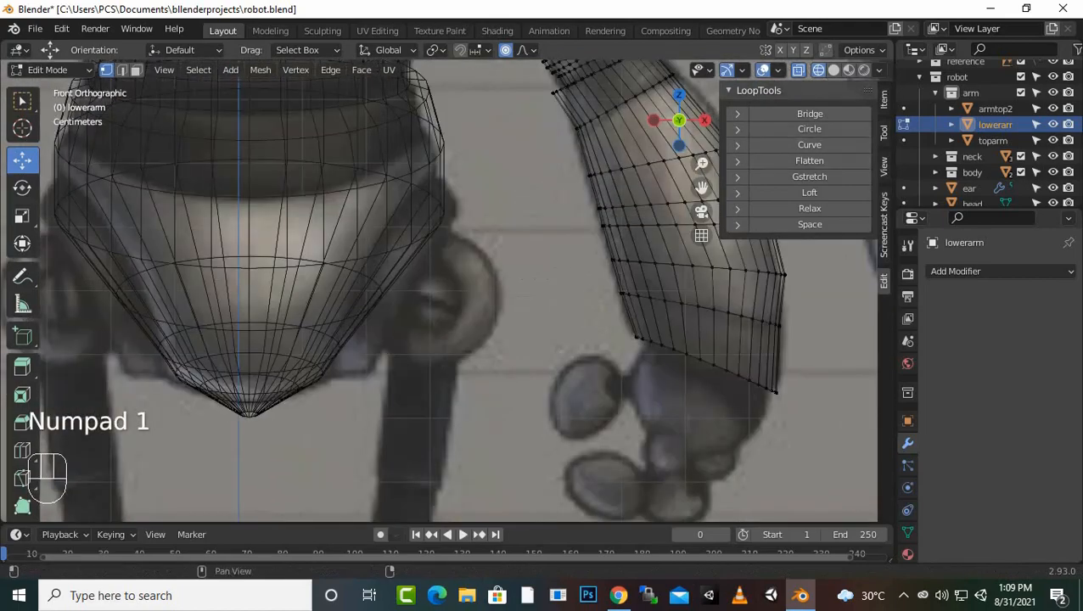
Step: From the right view, select all forearm loops below the collar, scale them wider along Y, and check the shape in solid shading
click(832, 70)
scroll(450, 288, down, 4)
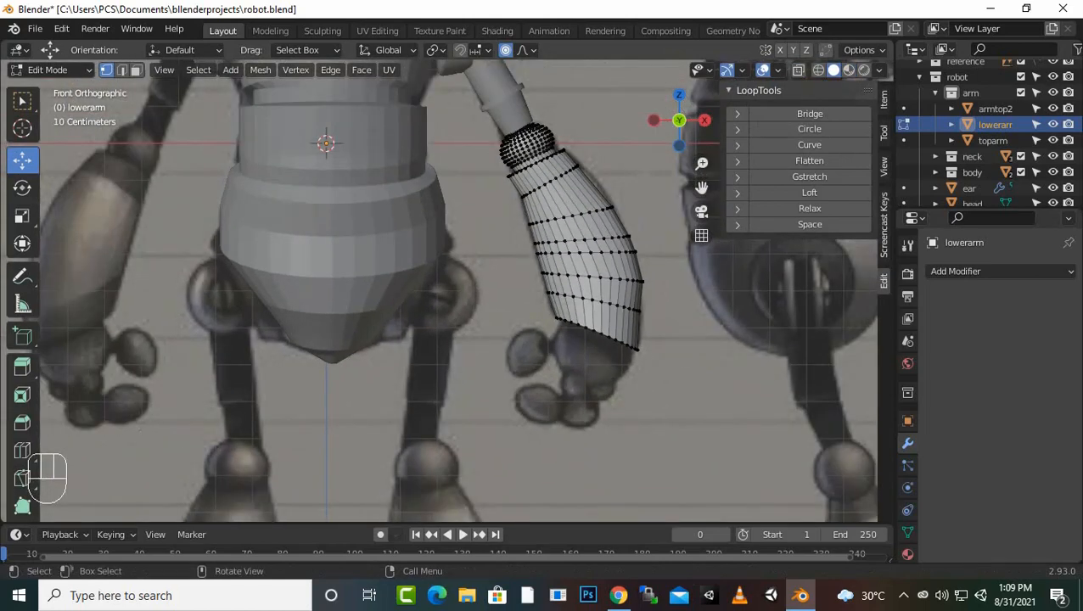
key(KP_3)
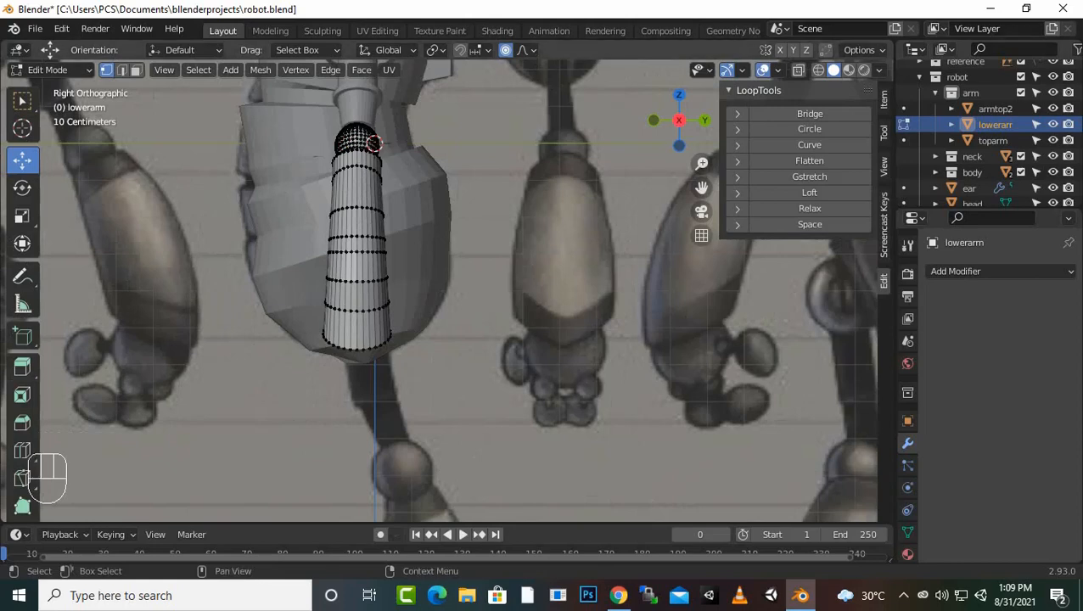
click(818, 70)
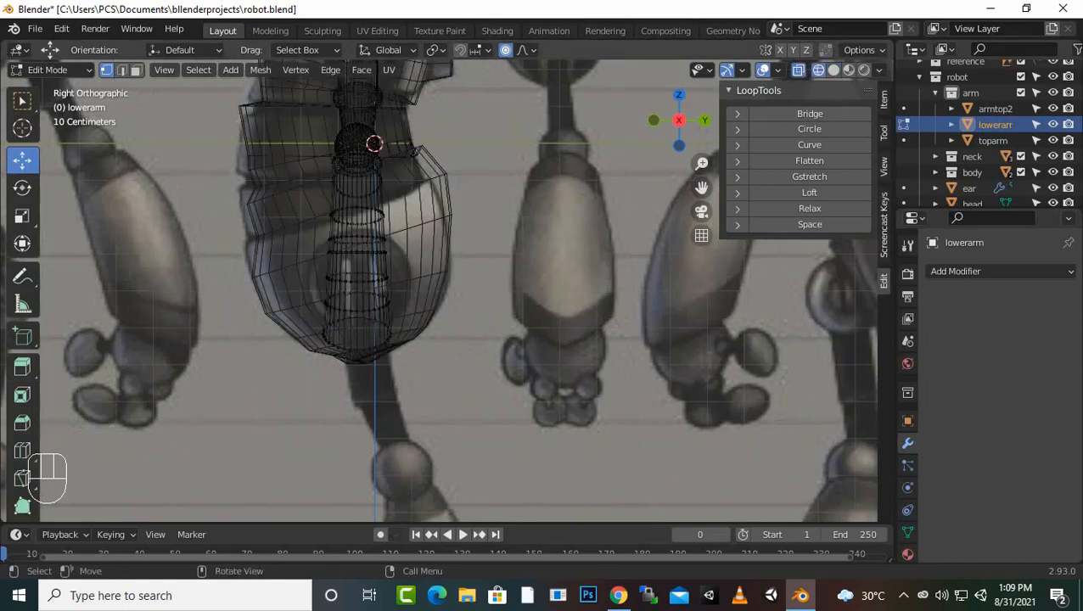
drag(474, 409, 278, 164)
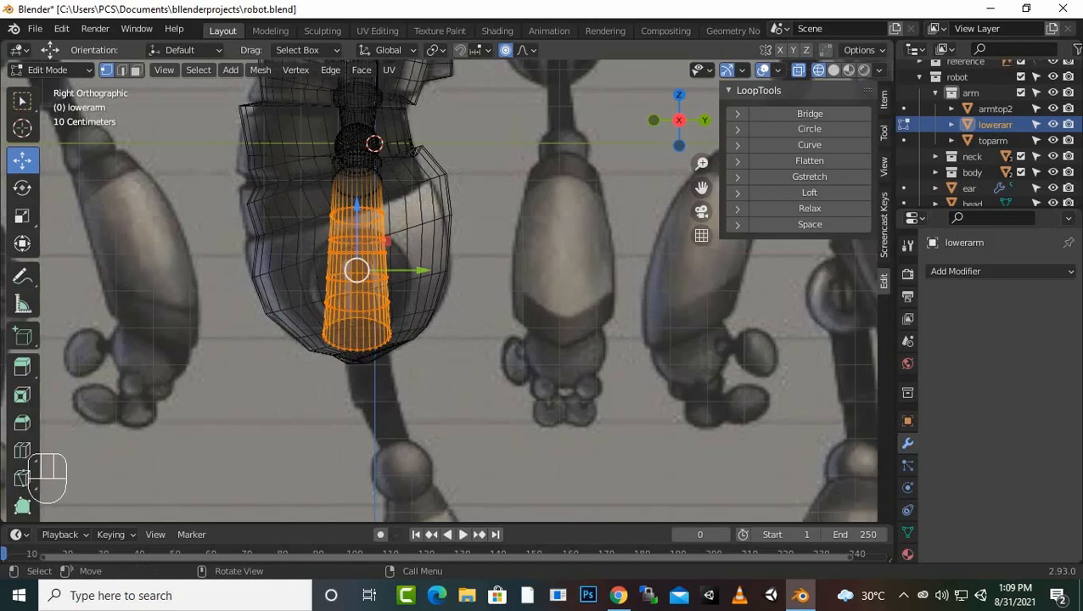
key(s)
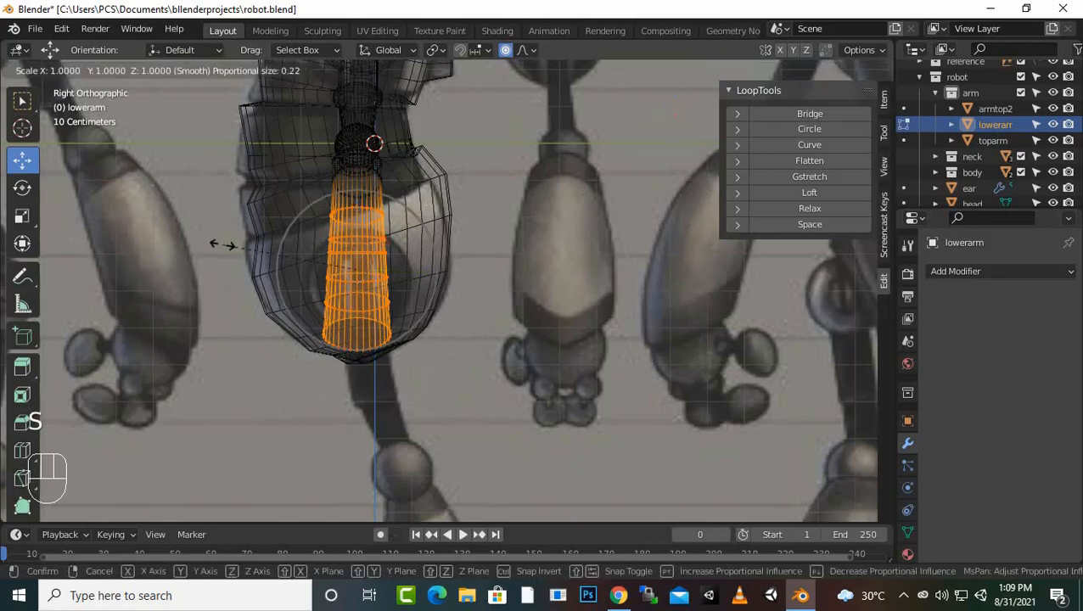
key(y)
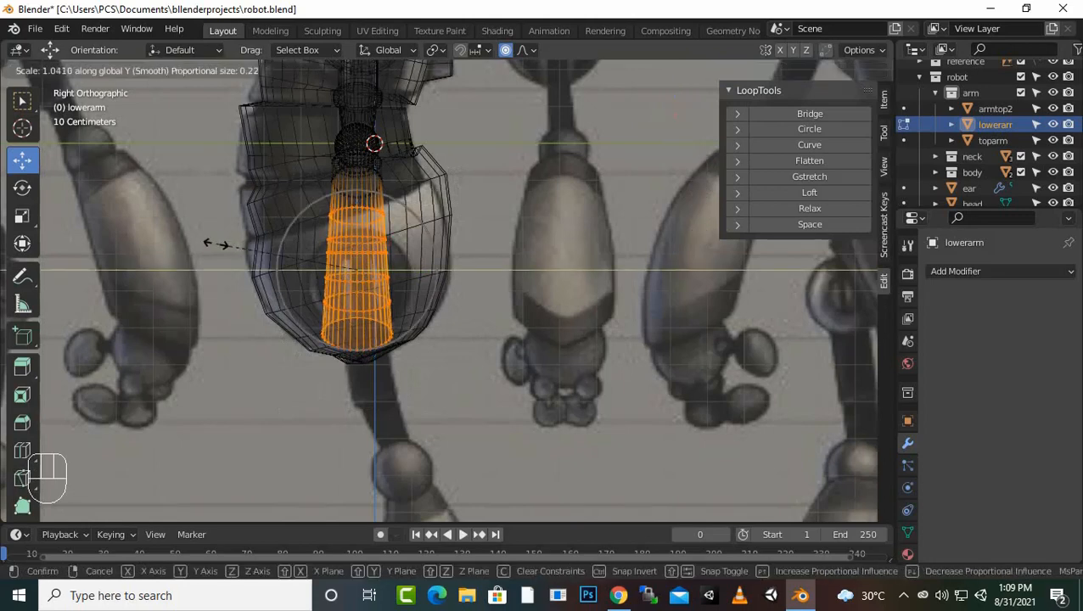
click(149, 241)
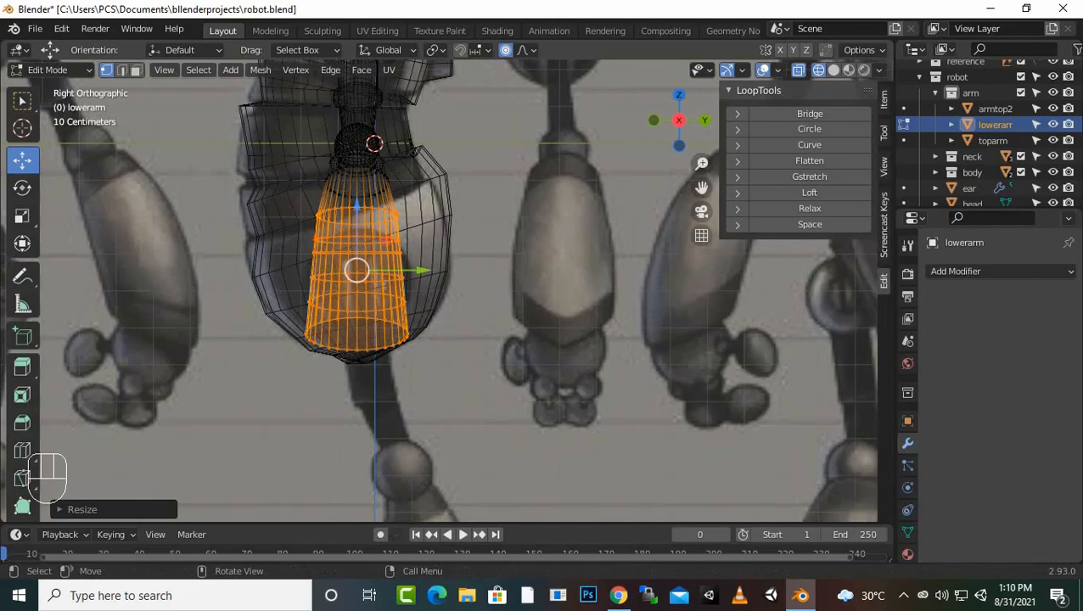
key(KP_1)
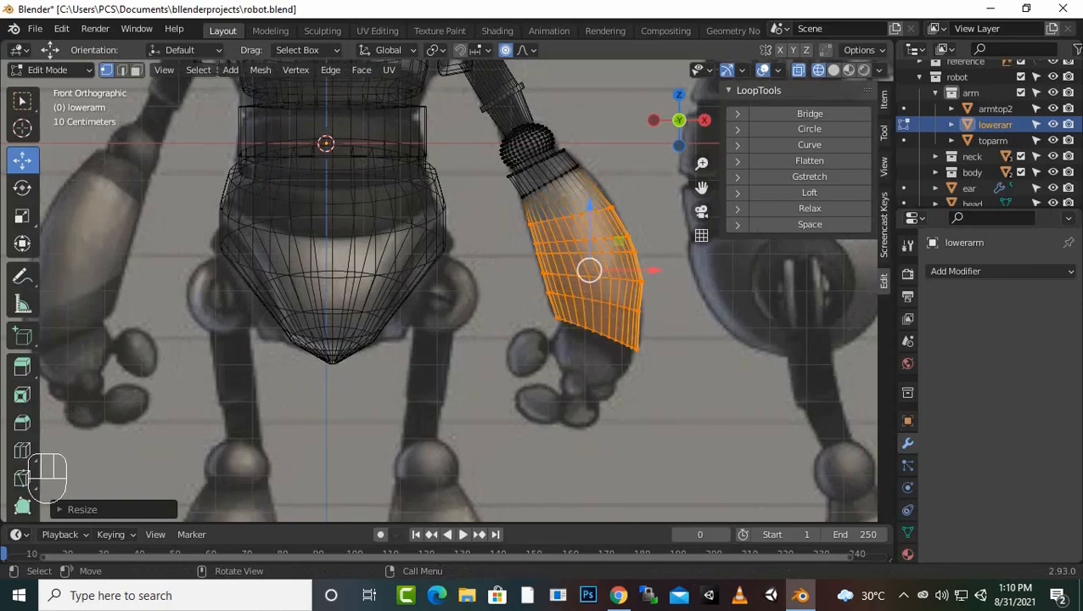
click(833, 71)
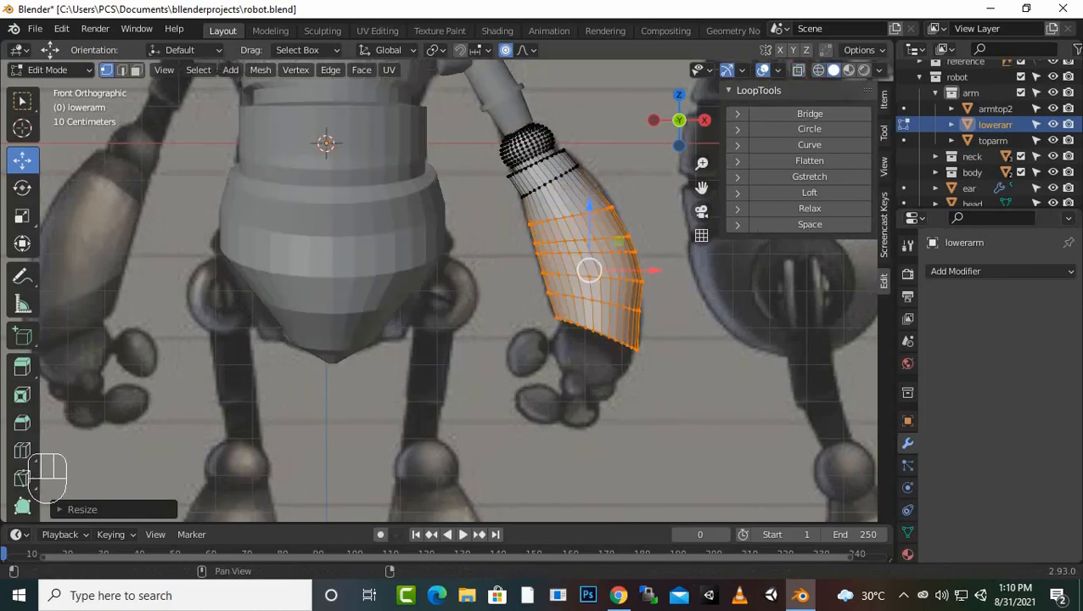
mouse_move(671, 254)
middle_down()
mouse_move(625, 269)
mouse_move(463, 273)
mouse_move(503, 222)
mouse_move(458, 270)
mouse_move(463, 339)
middle_up()
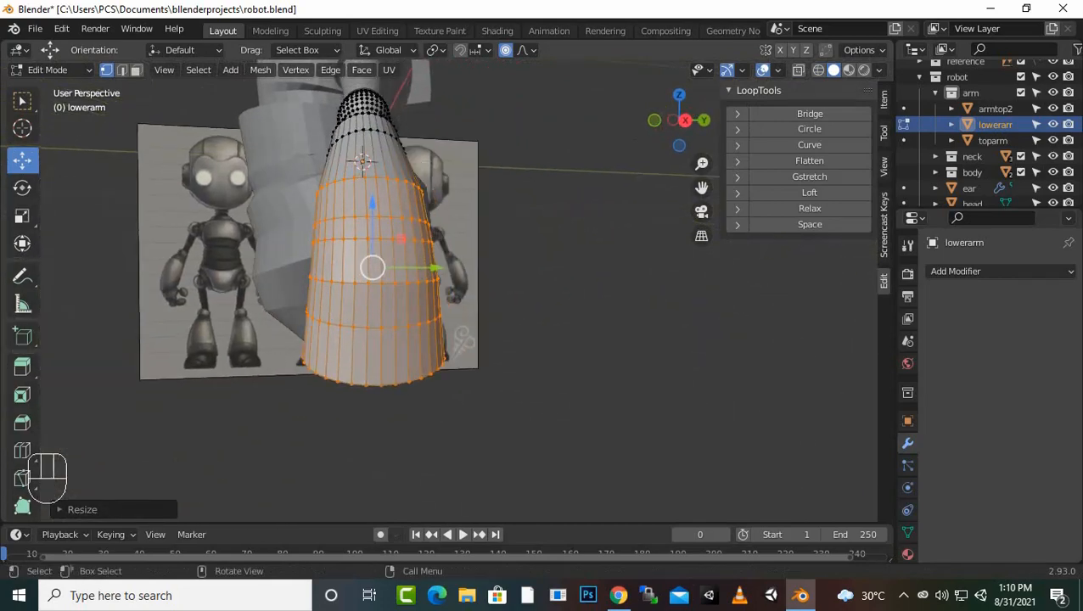
Step: In wireframe shading, select the open end loop at the forearm's wrist and extrude it, scaling the new ring inward
middle_drag(463, 340, 548, 297)
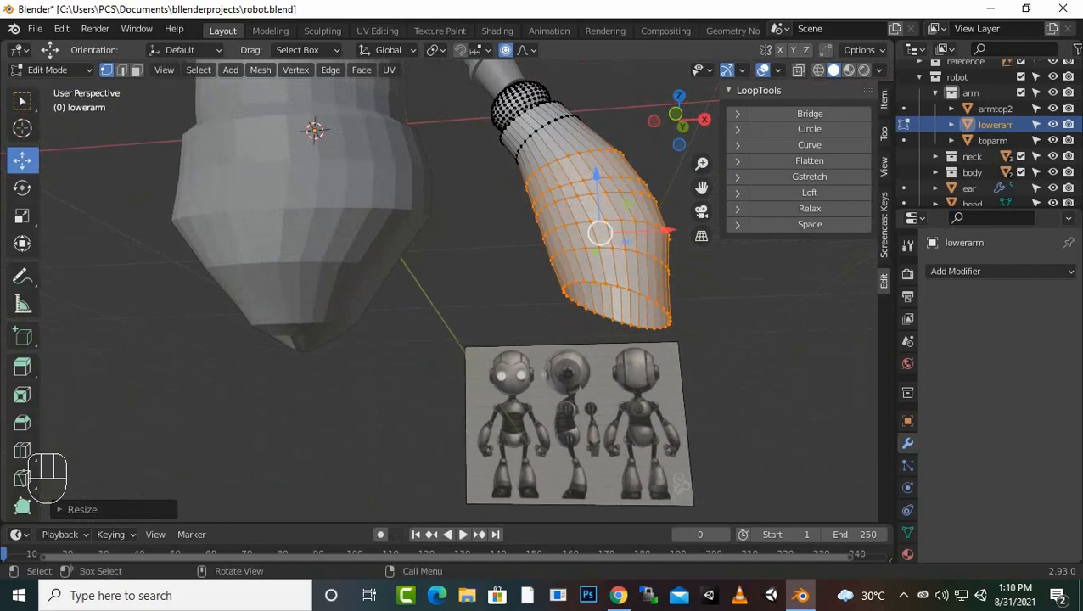
key(KP_1)
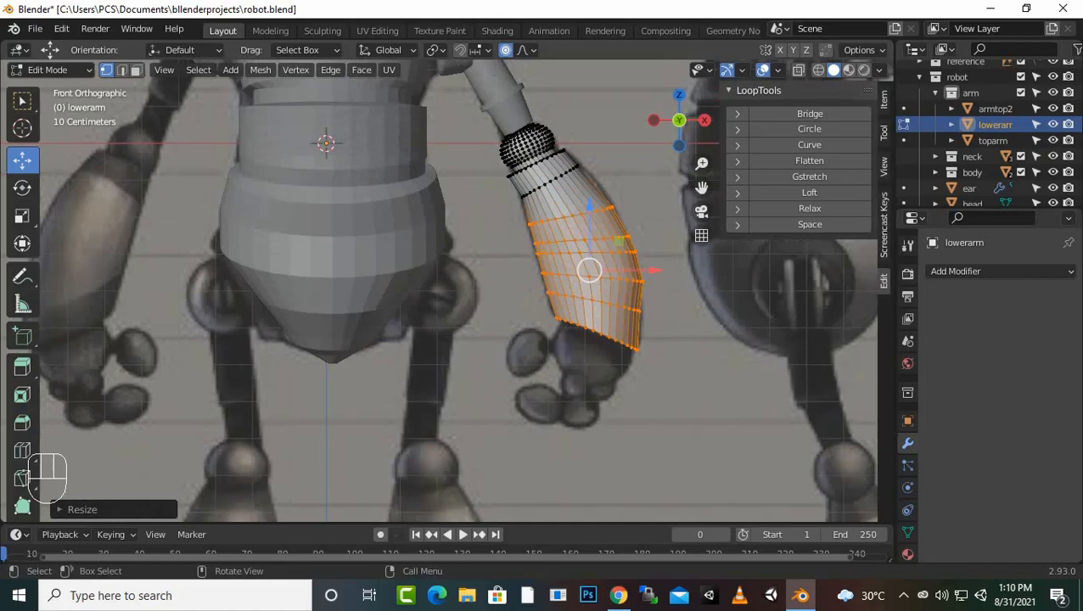
middle_drag(548, 297, 520, 334)
click(818, 70)
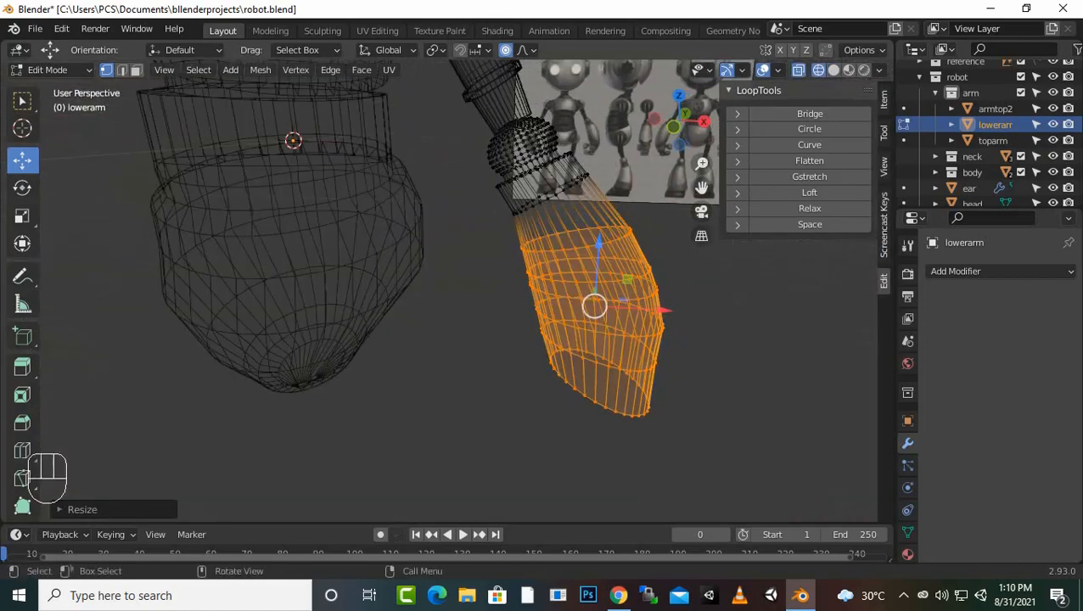
key(KP_1)
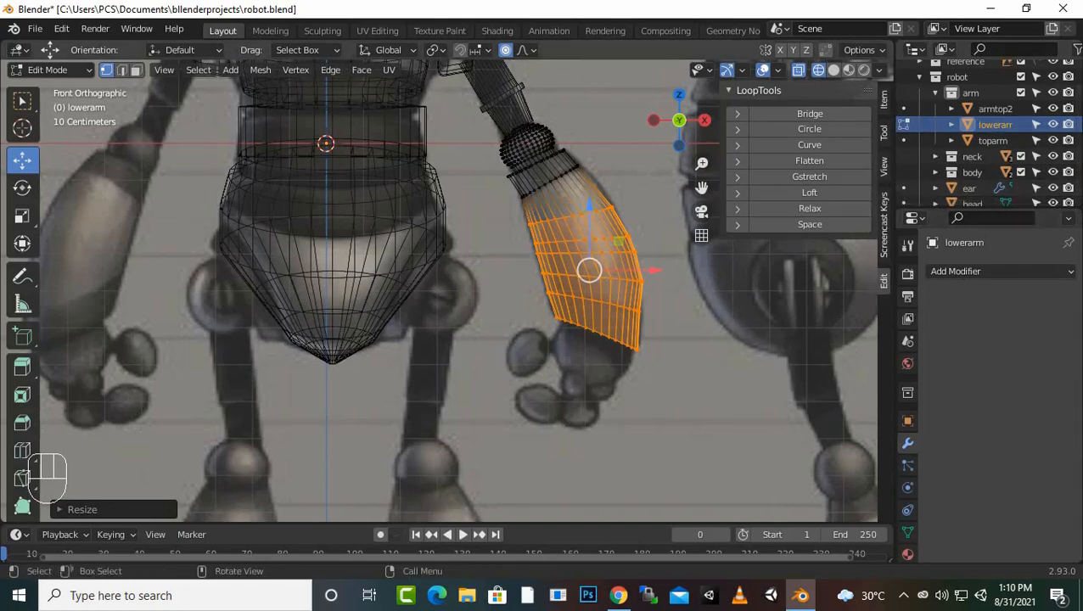
middle_drag(510, 340, 509, 275)
scroll(510, 276, up, 2)
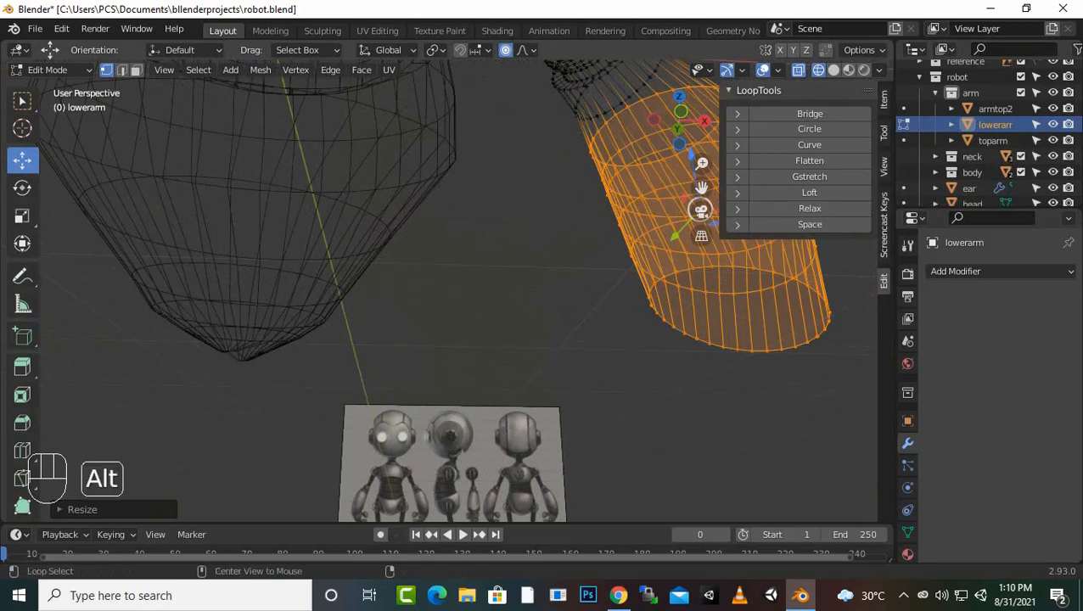
alt+click(733, 313)
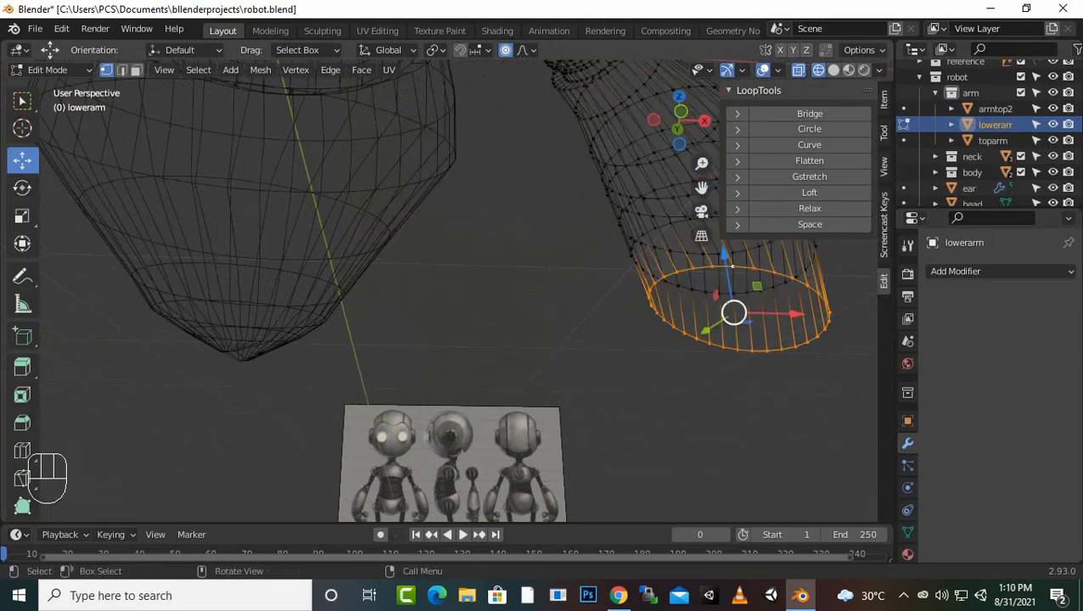
key(e)
key(s)
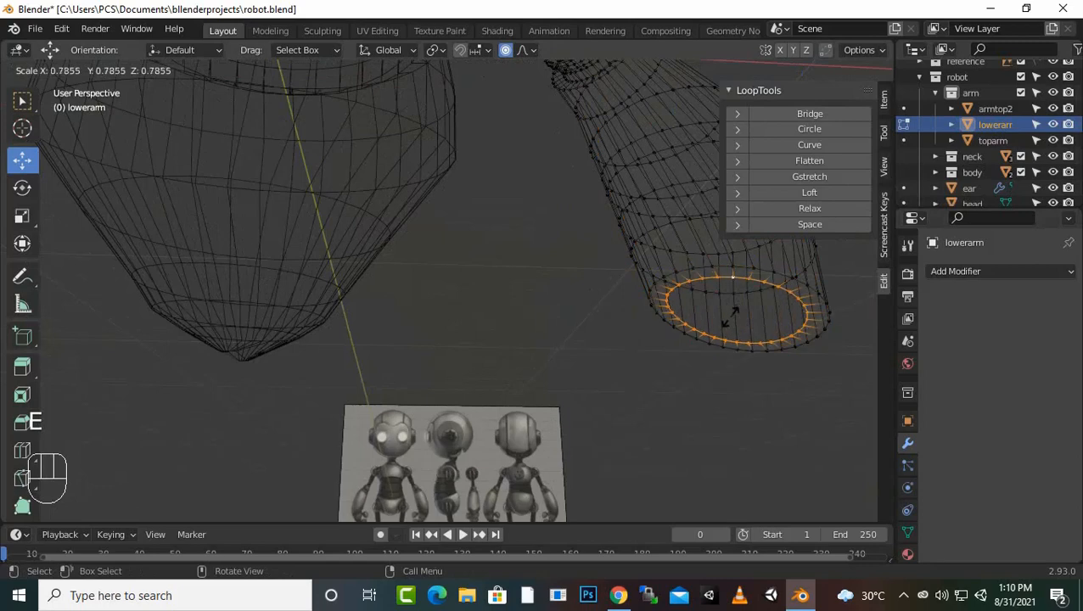
click(728, 314)
Step: Extrude the inner wrist ring again scaled to about 0.455, fill its hole with a face, and clear the selection in solid shading
drag(731, 310, 730, 310)
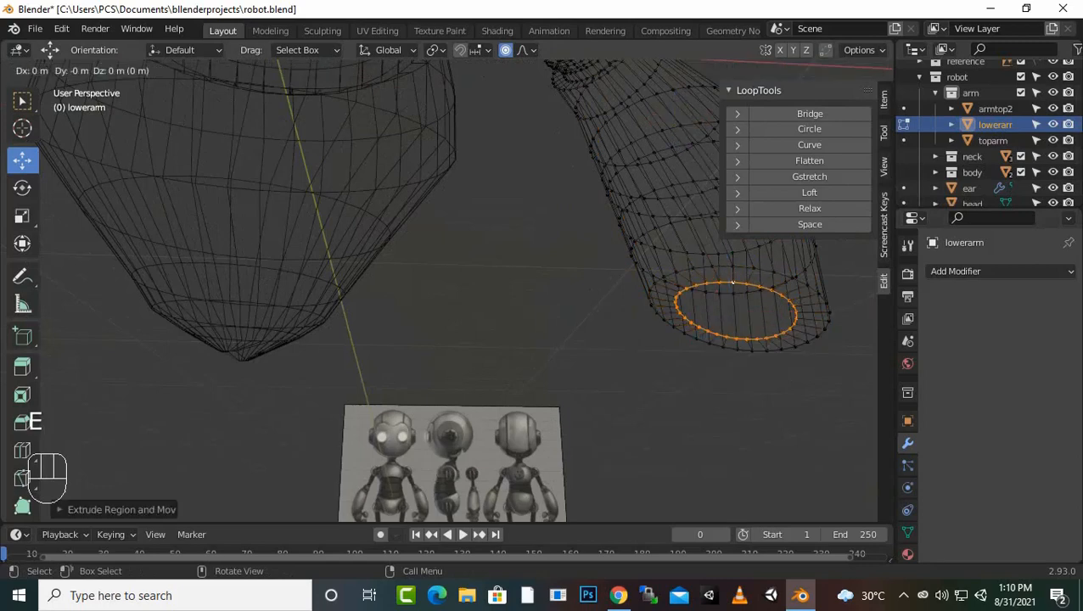
key(s)
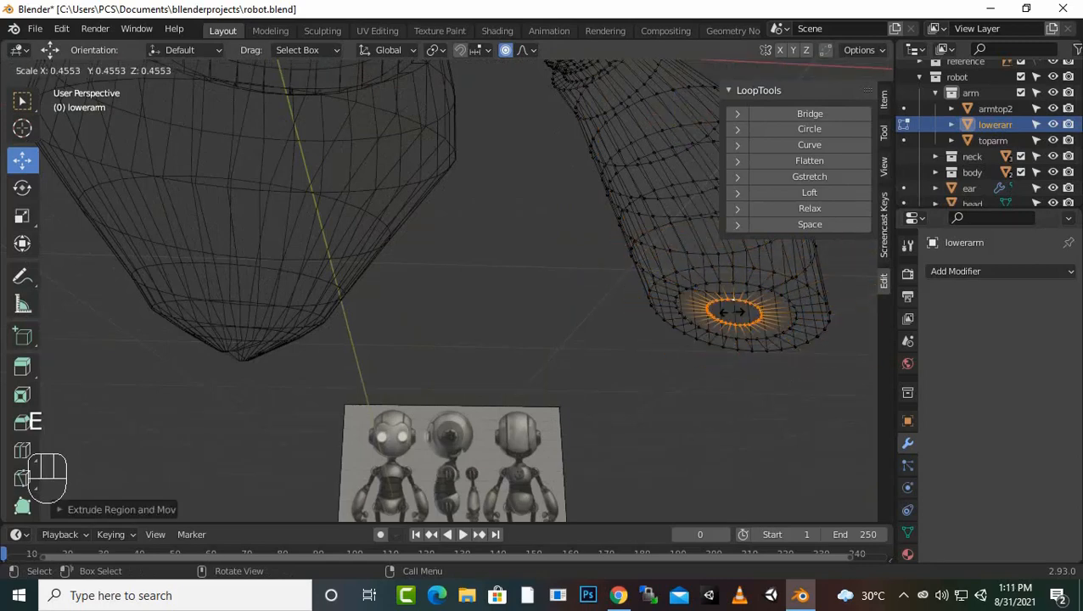
click(734, 313)
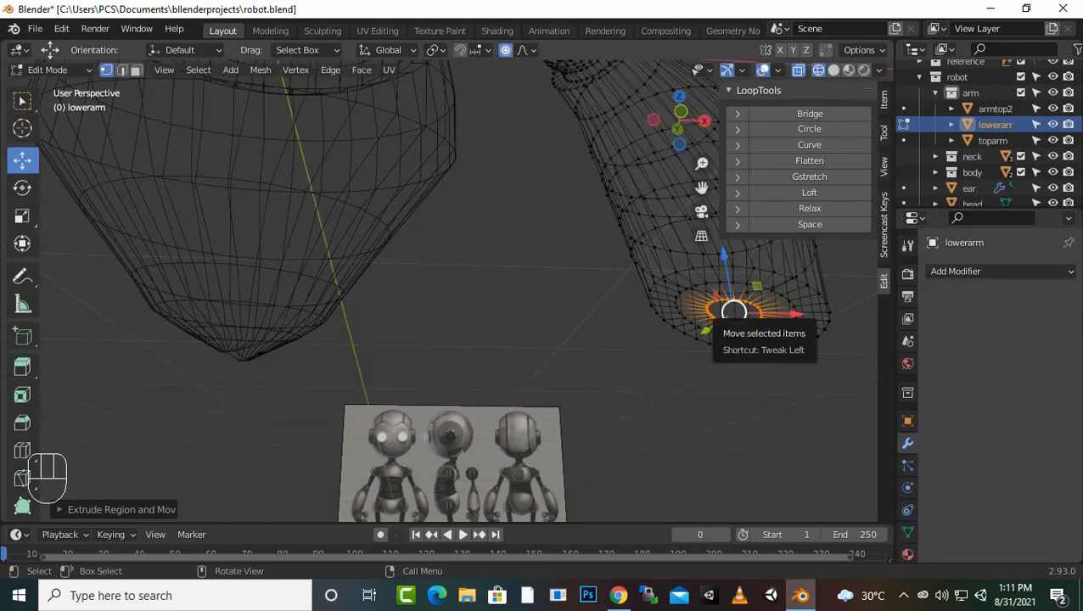
key(shift+z)
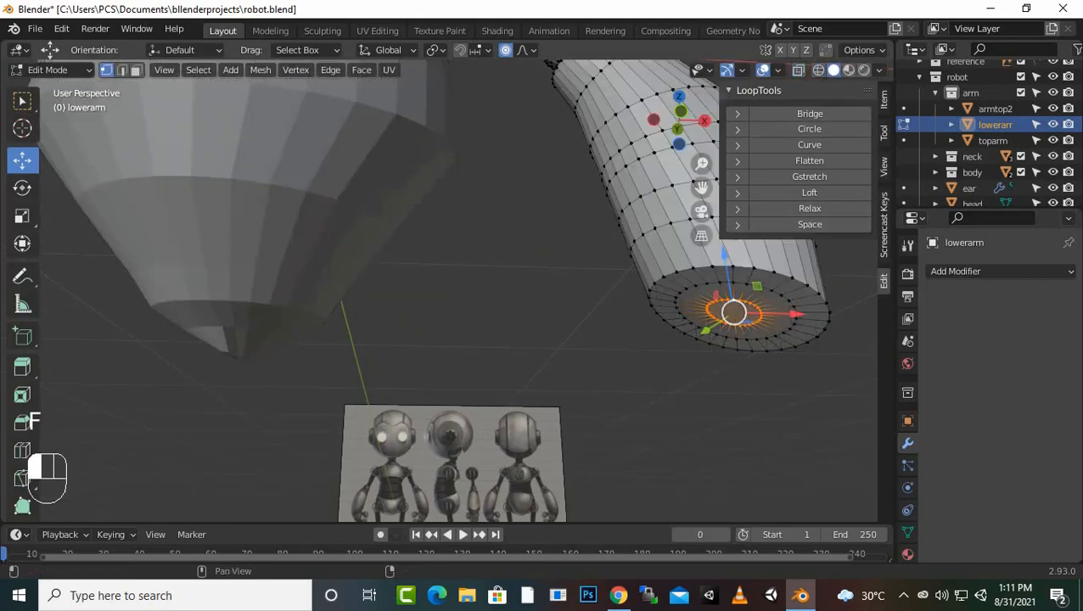
click(543, 290)
scroll(543, 290, down, 1)
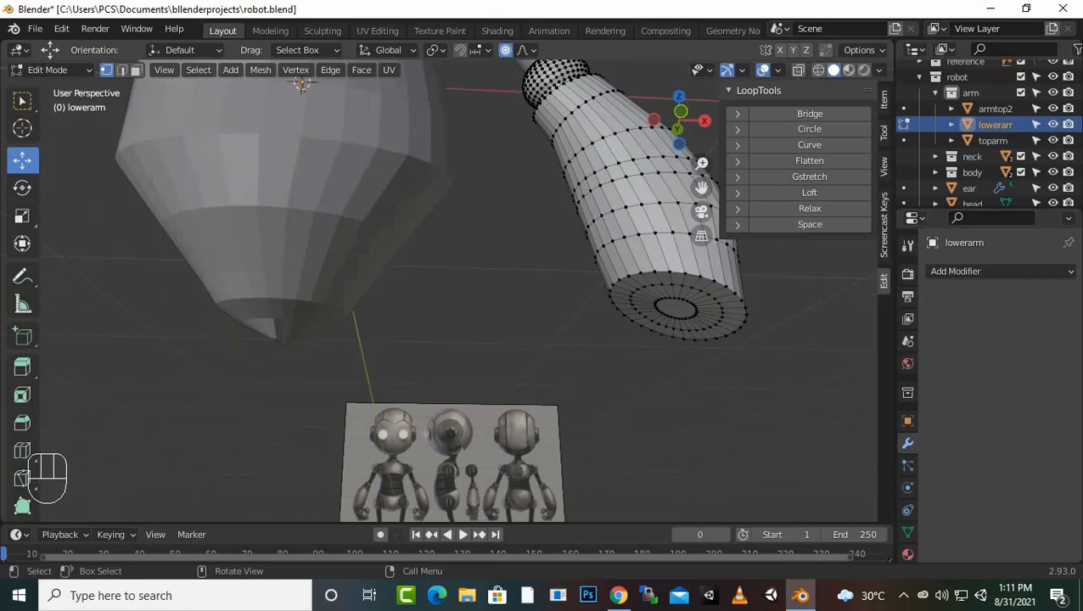
Step: Check the capped forearm's outline against the reference in the front view
middle_drag(543, 291, 482, 294)
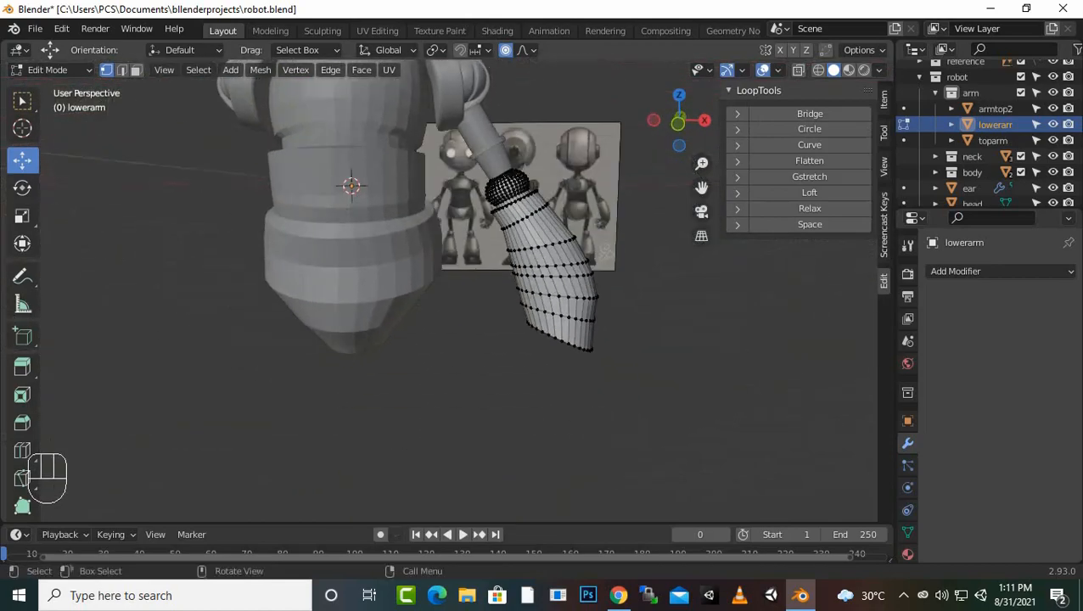
key(KP_1)
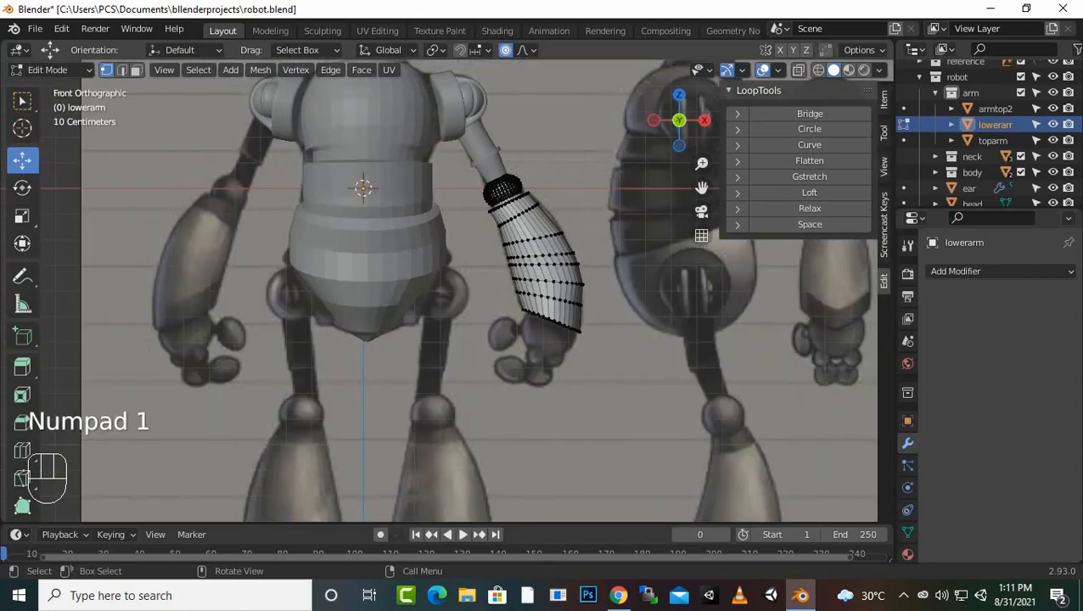
scroll(448, 292, up, 2)
scroll(448, 292, up, 1)
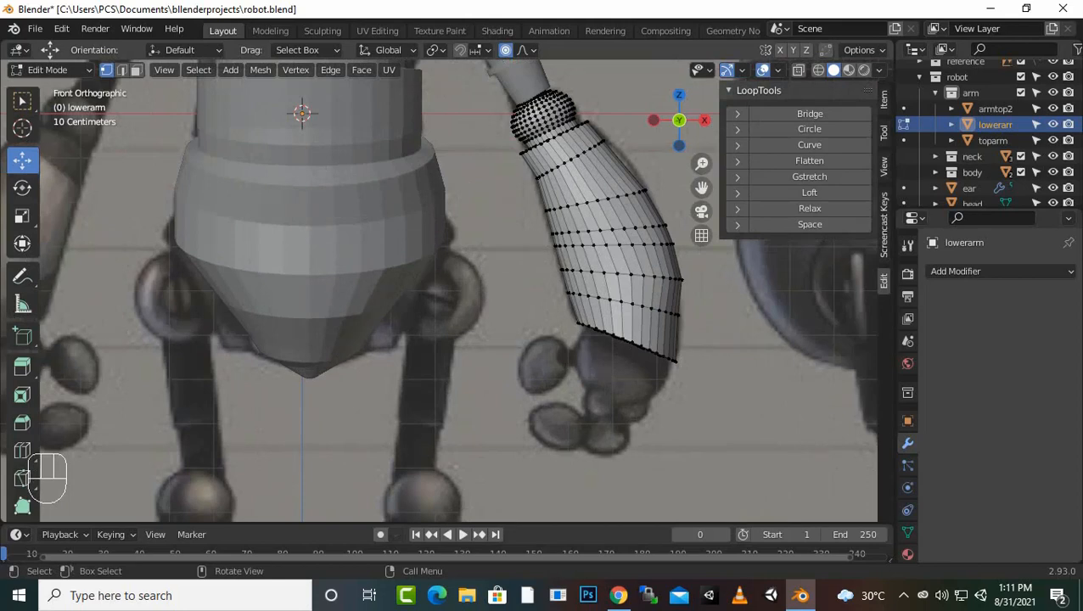
scroll(448, 292, down, 1)
scroll(448, 292, down, 1)
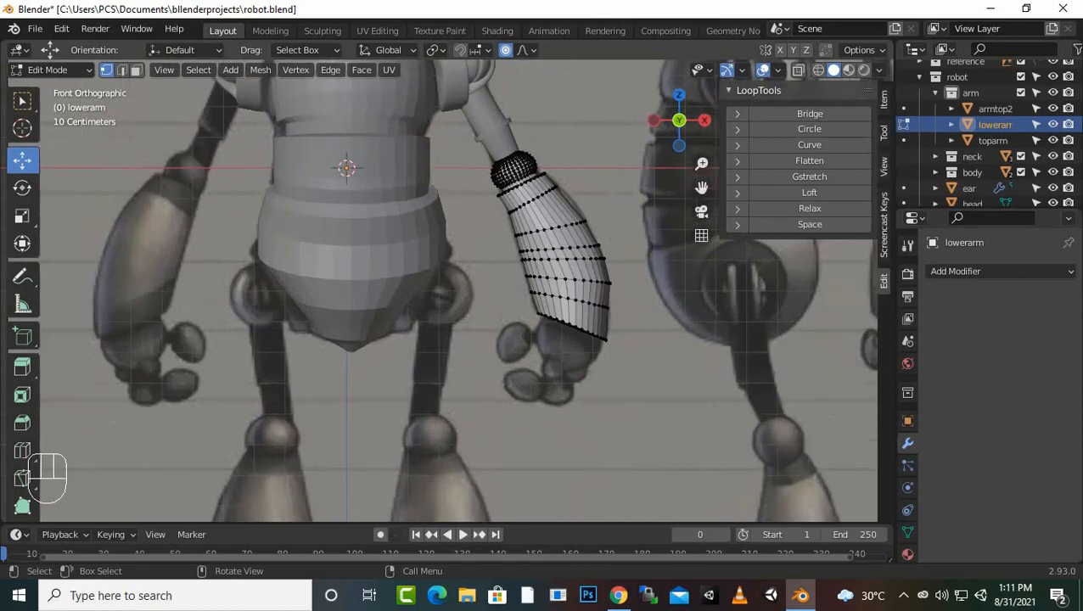
scroll(448, 292, down, 1)
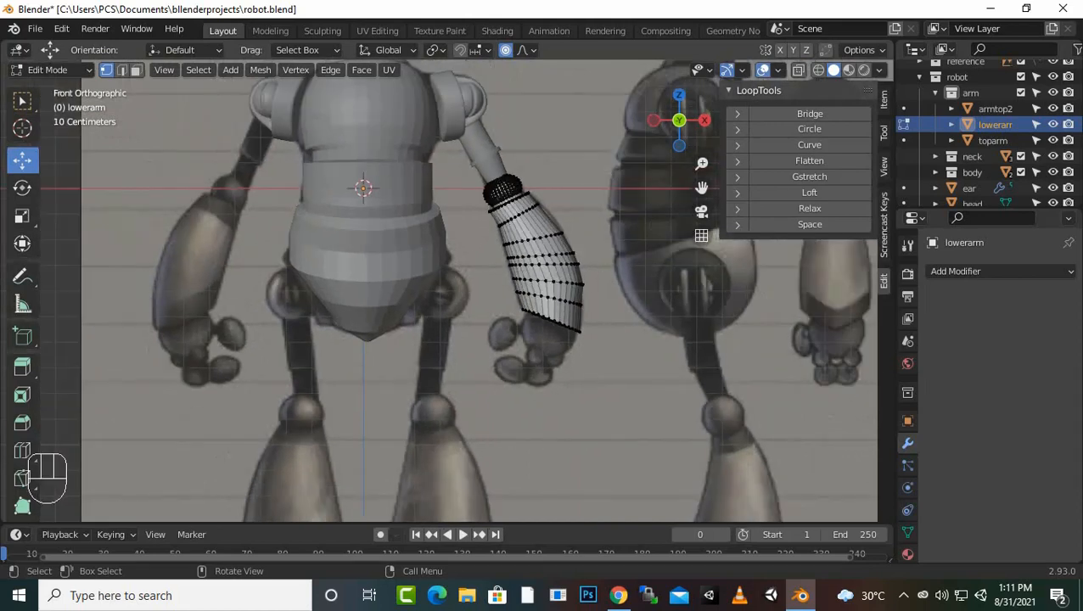
scroll(448, 292, up, 2)
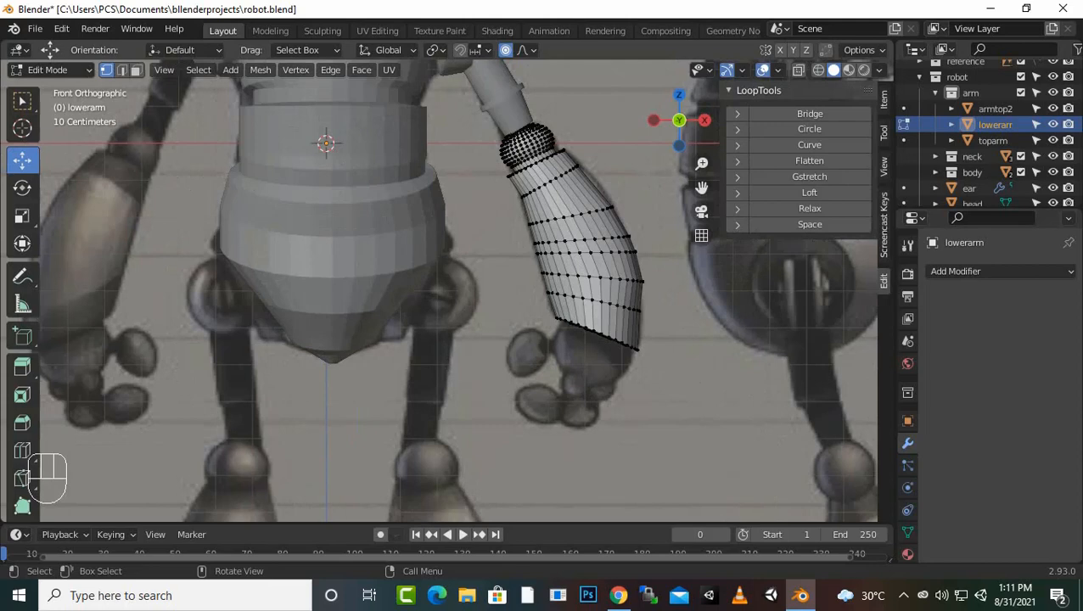
key(shift)
key(shift+a)
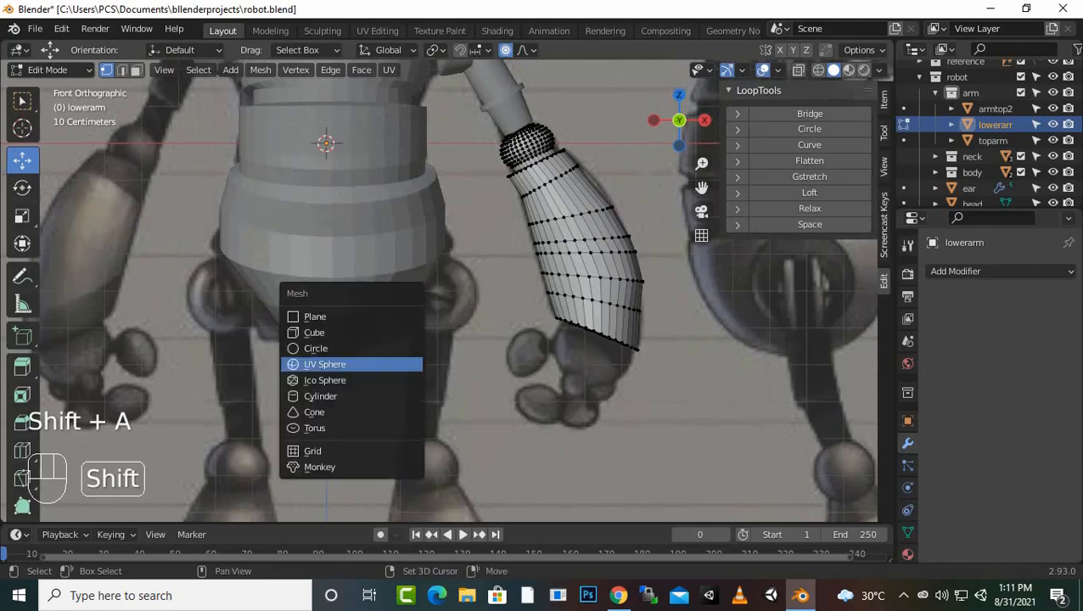
key(Escape)
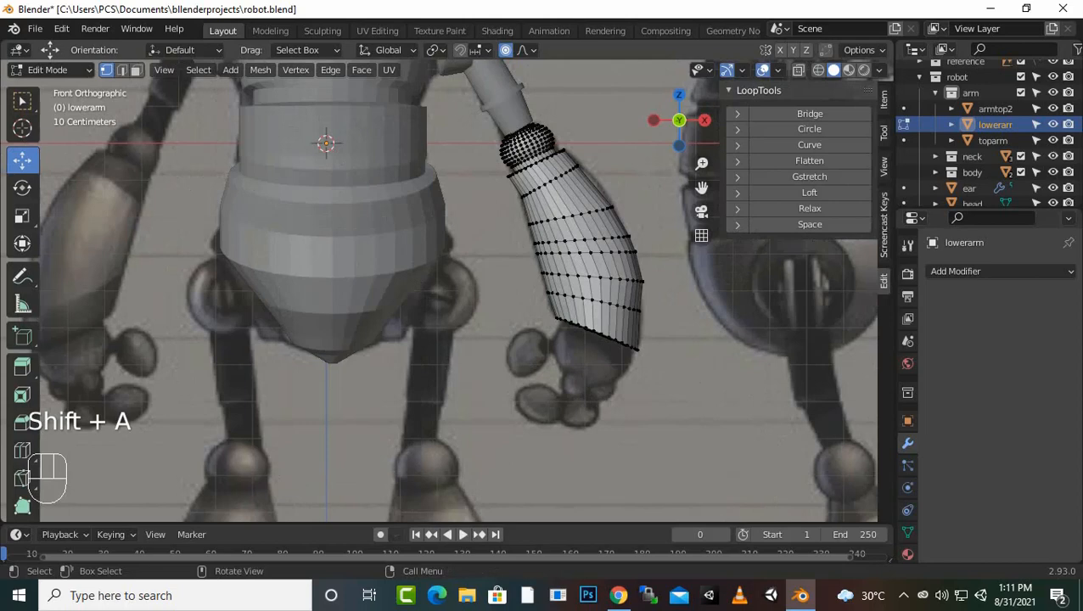
key(Tab)
key(shift)
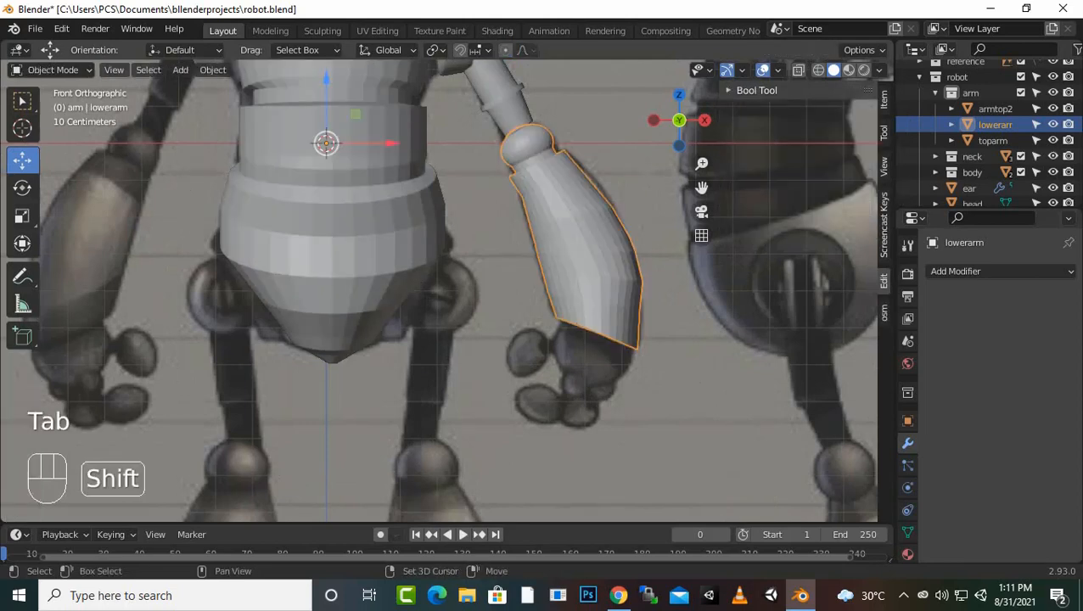
key(shift+a)
mouse_move(561, 255)
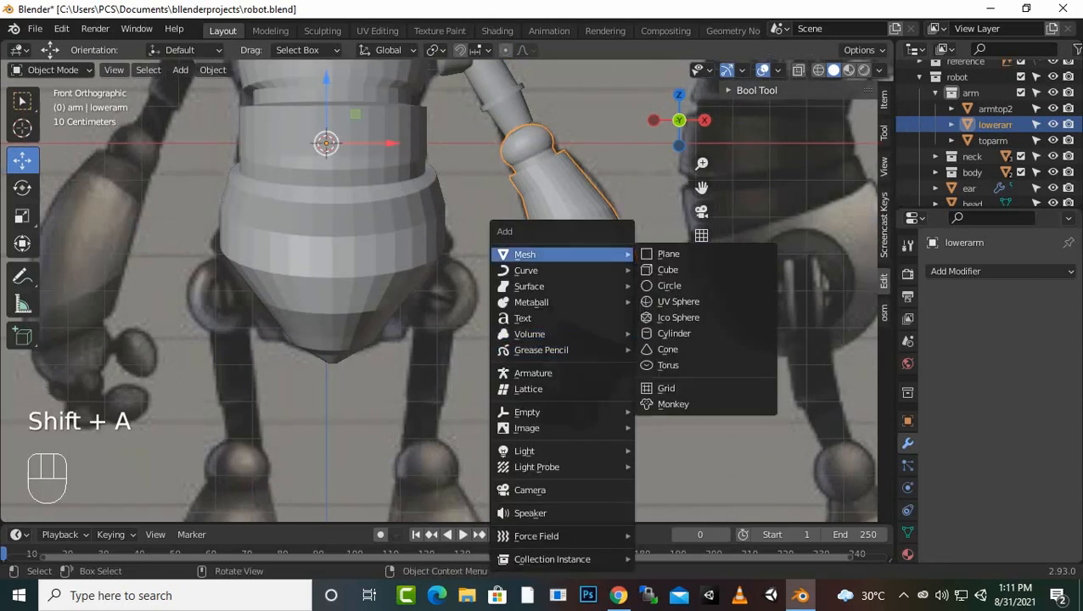
key(Escape)
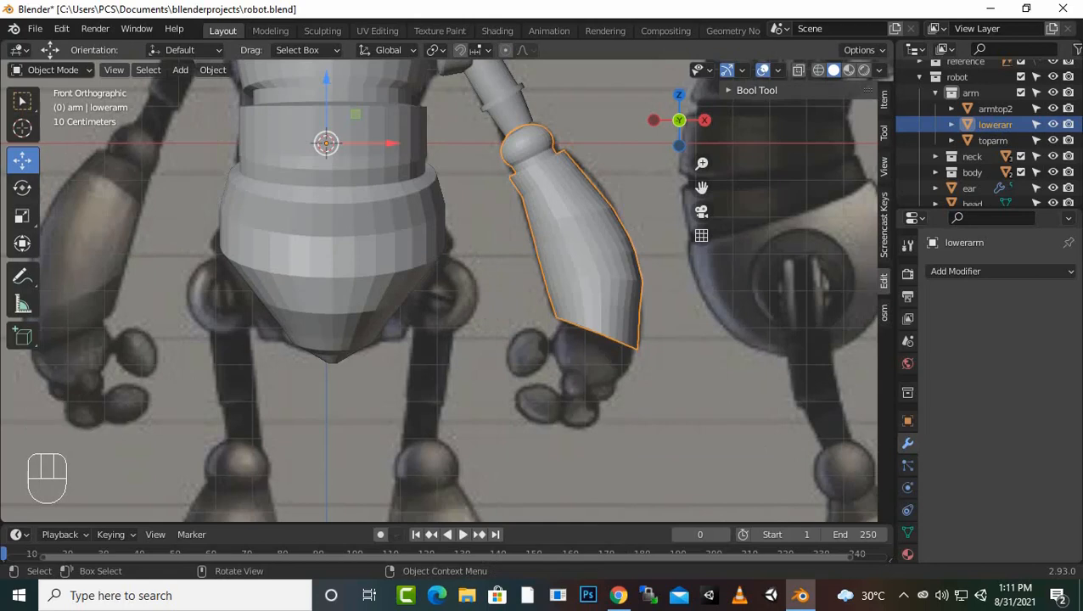
key(Tab)
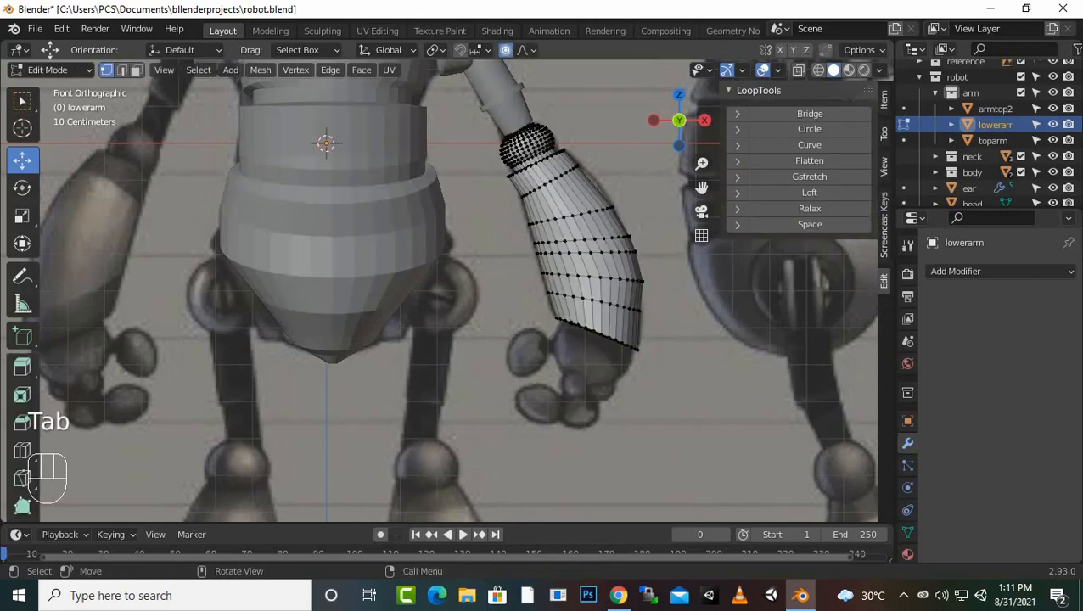
Step: Add a Mirror modifier on the X axis to the lowerarm object and return to Object Mode
scroll(439, 290, down, 2)
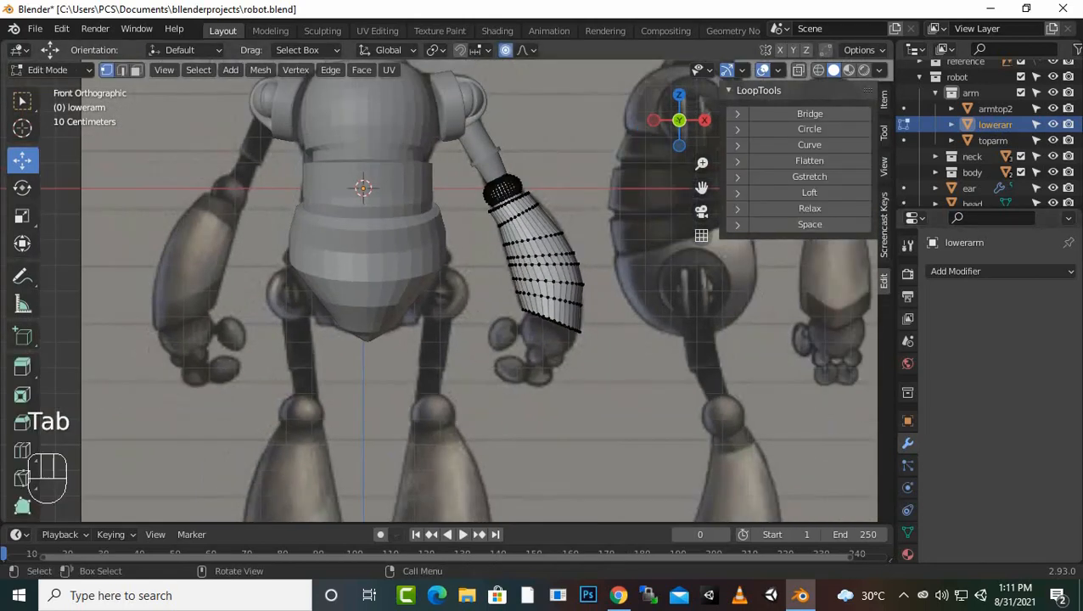
click(499, 176)
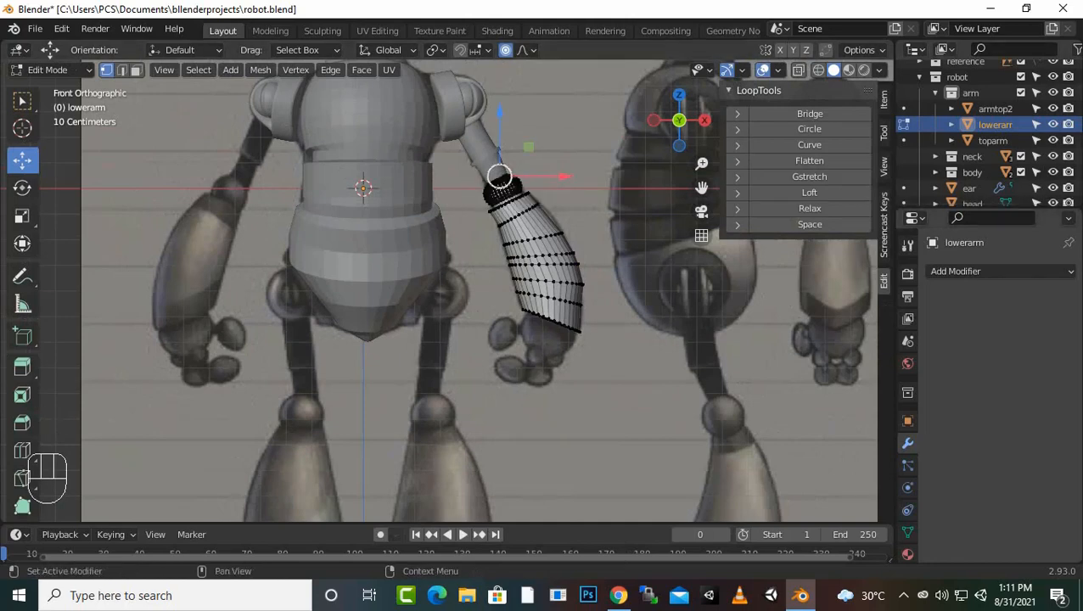
click(955, 271)
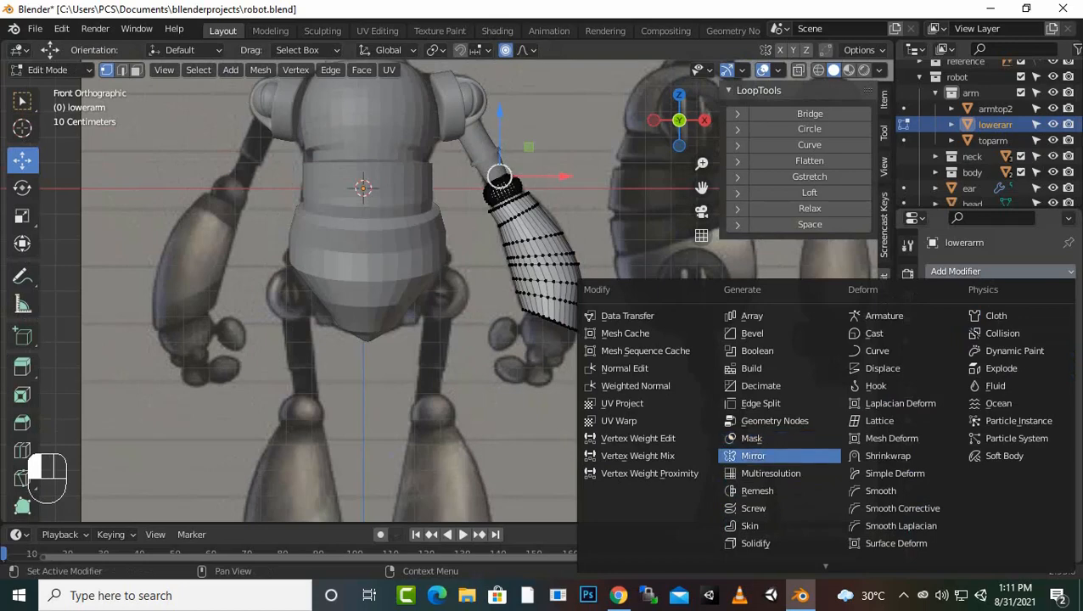
click(753, 455)
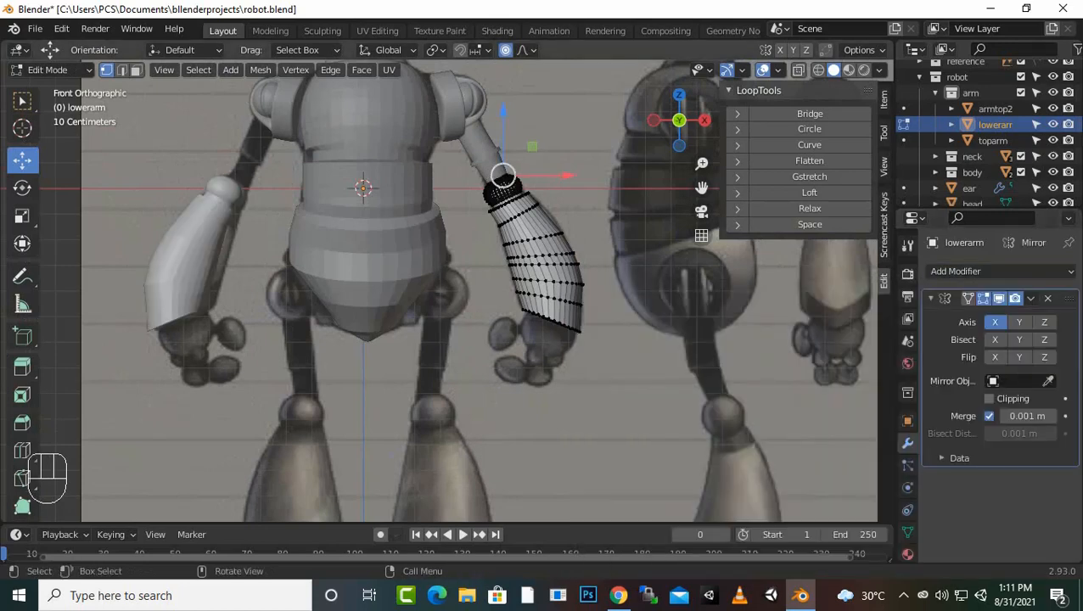
key(Tab)
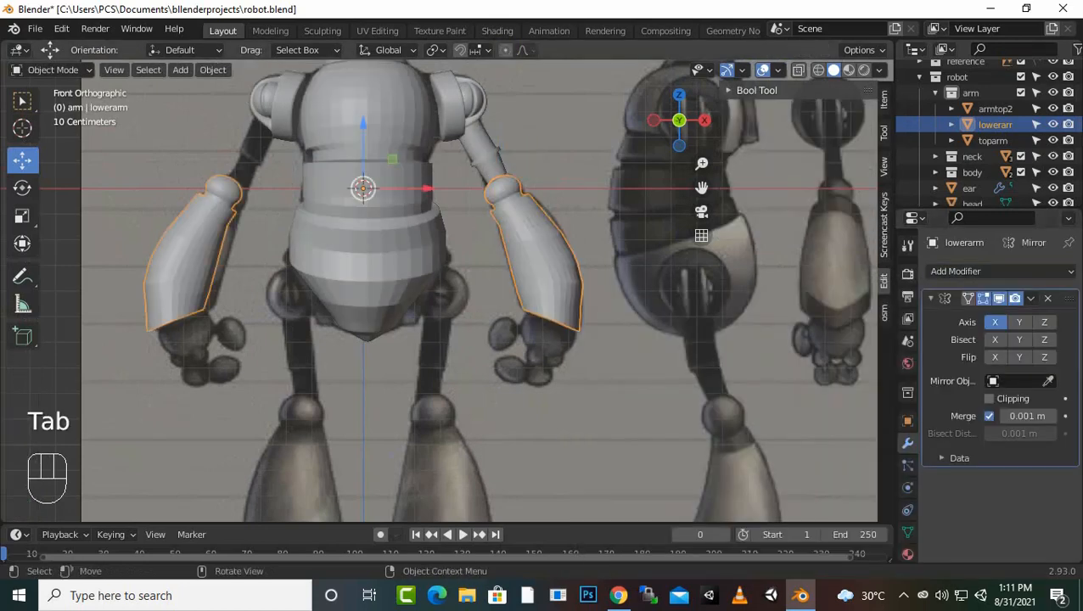
Step: Add a Mirror modifier on the X axis to armtop2, save the file, and return to the front view
click(482, 154)
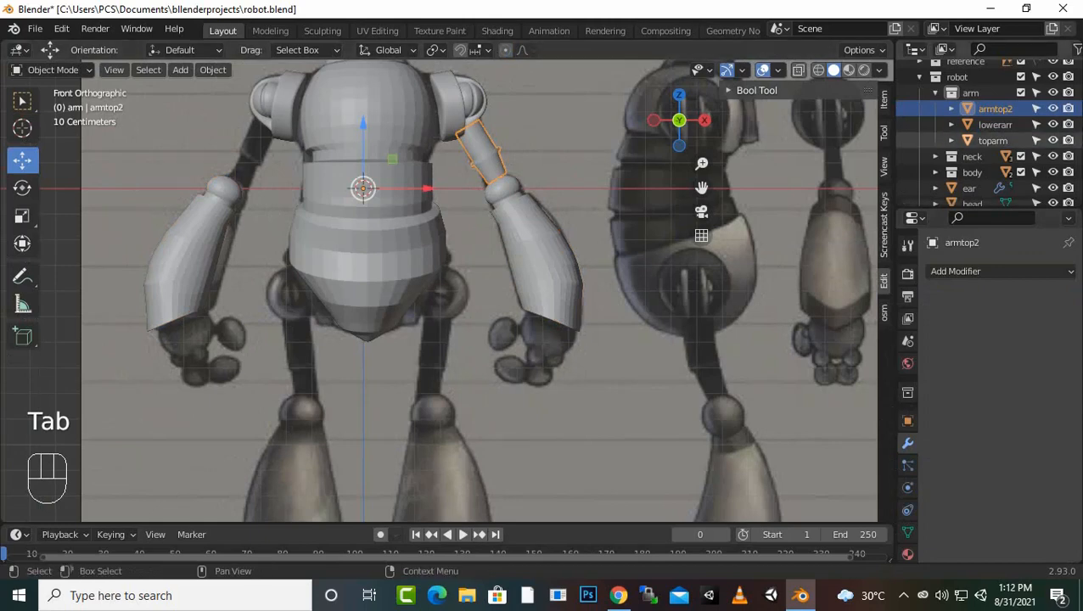
key(Tab)
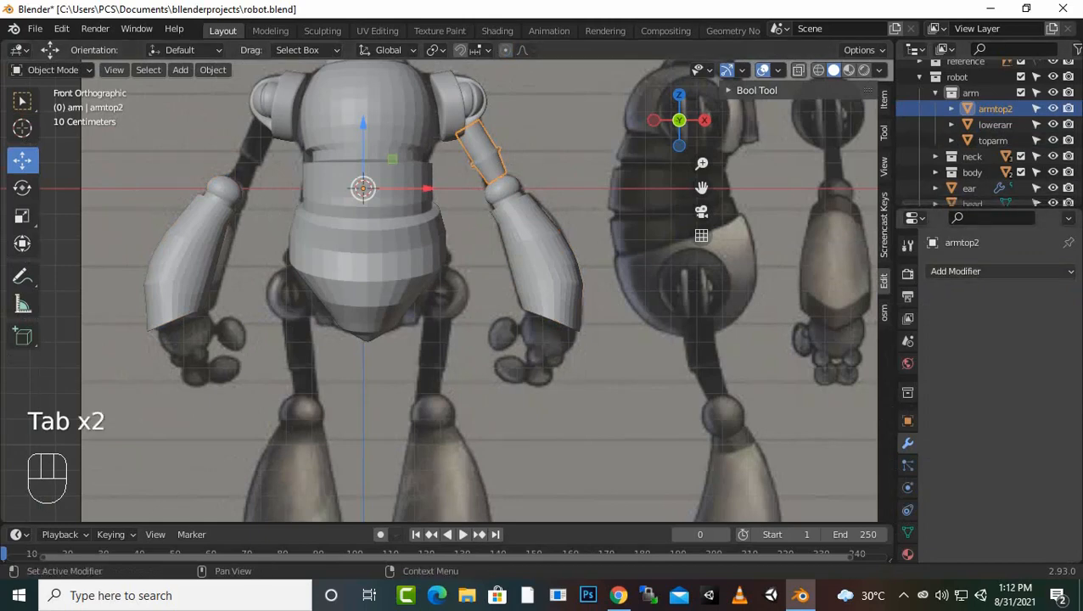
key(Tab)
click(955, 271)
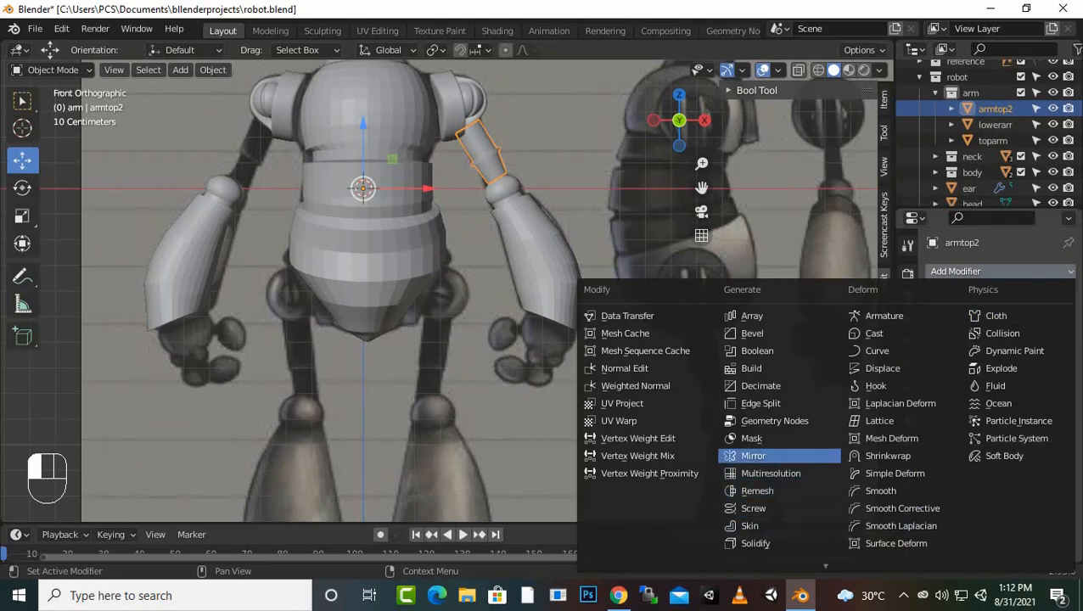
click(754, 456)
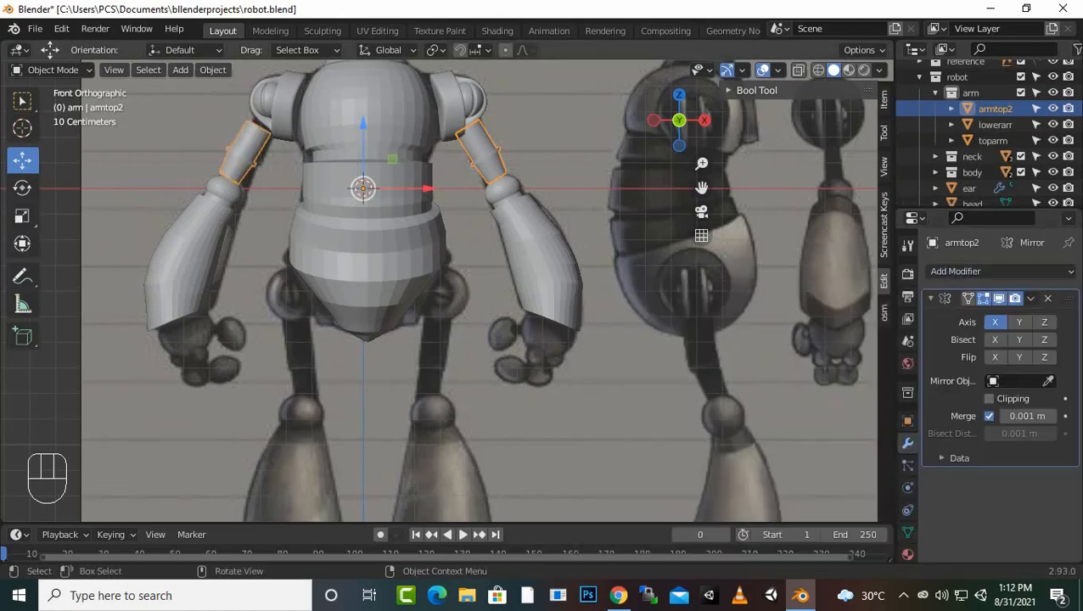
key(ctrl+s)
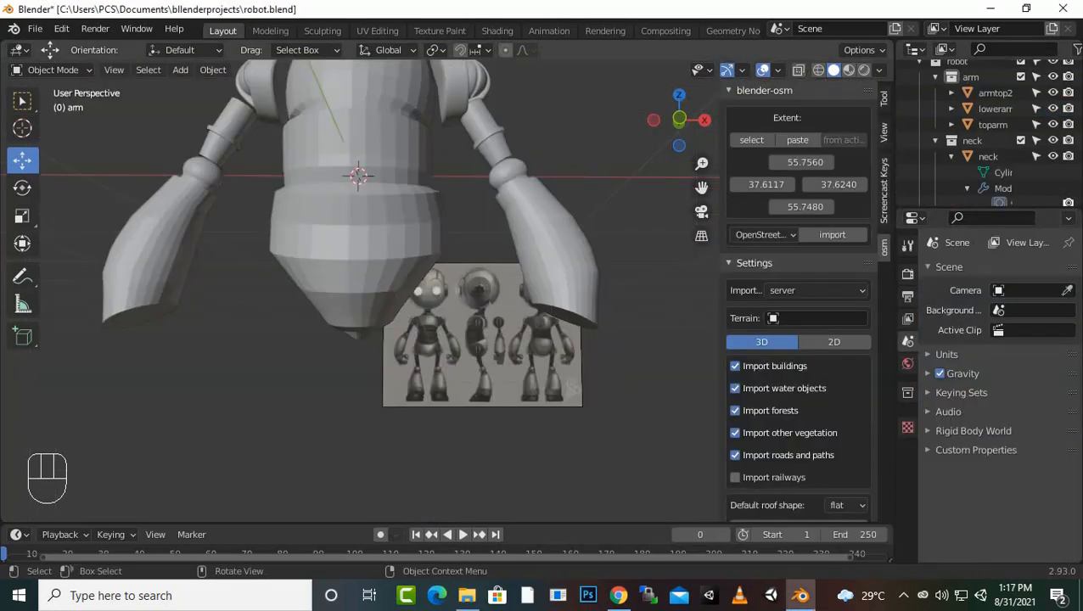
key(KP_1)
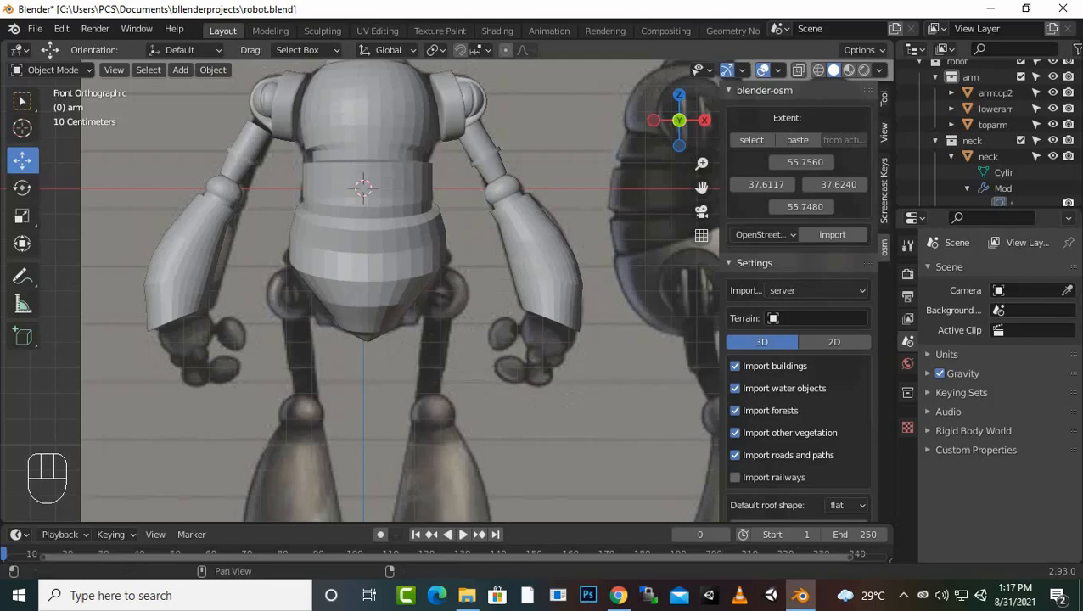
Step: Add a UV sphere to the arm collection and rename it hand
key(shift)
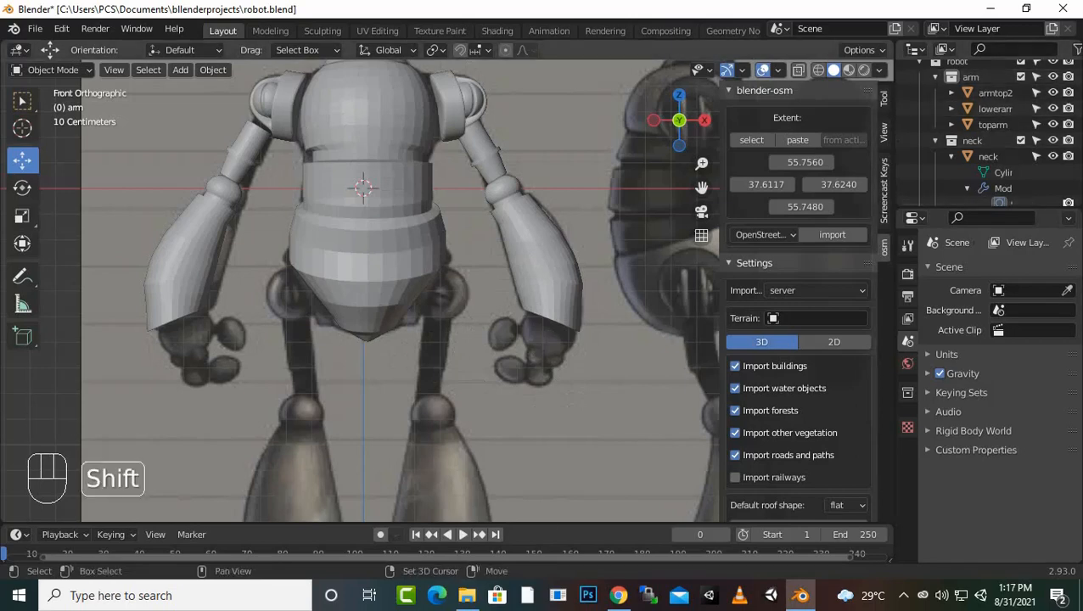
key(shift+a)
mouse_move(476, 254)
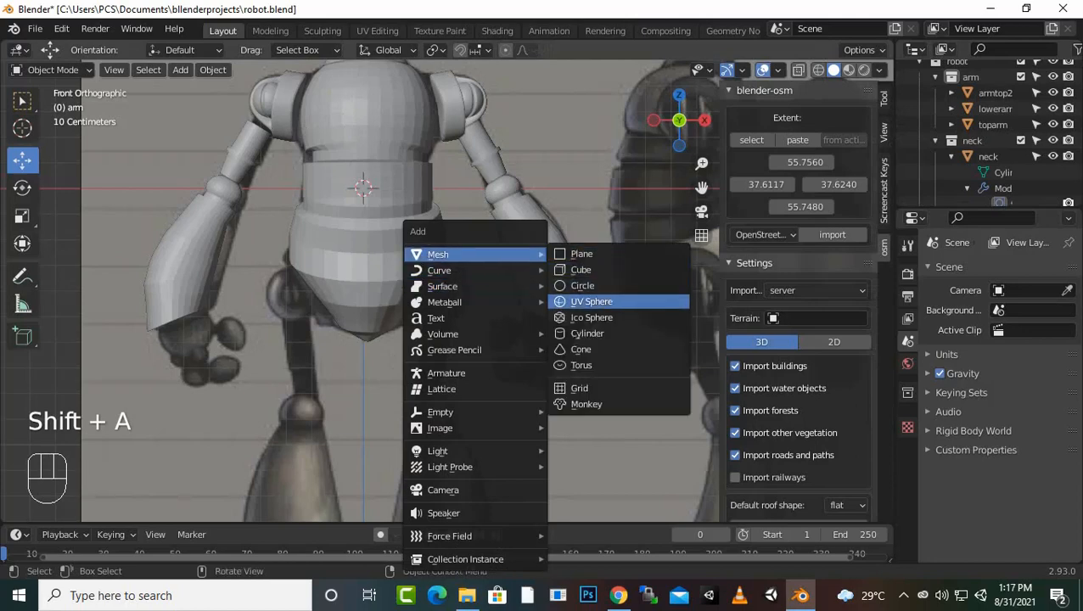
click(592, 301)
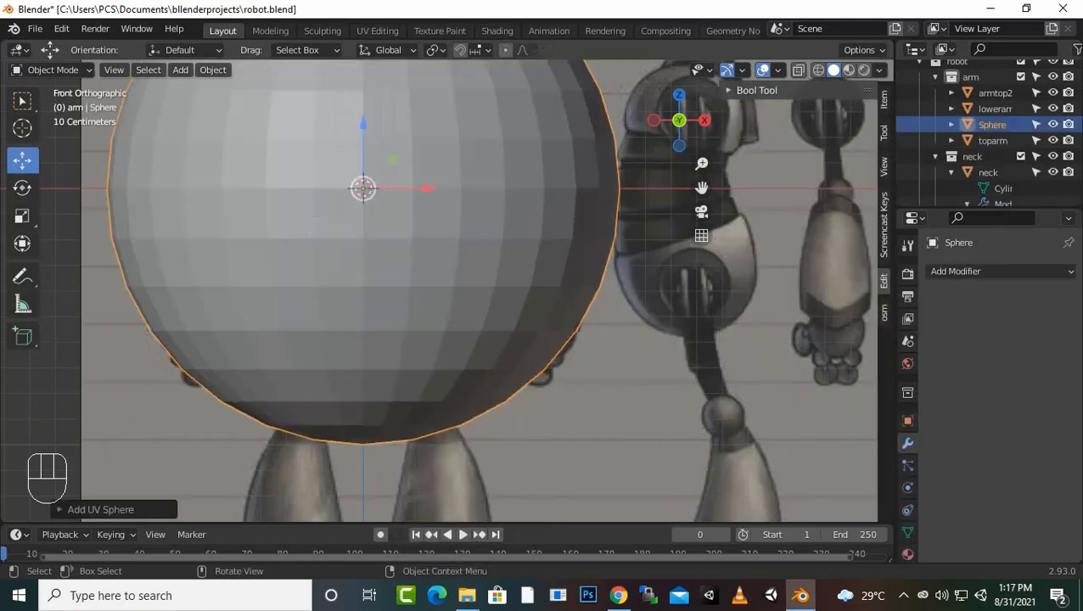
double_click(992, 124)
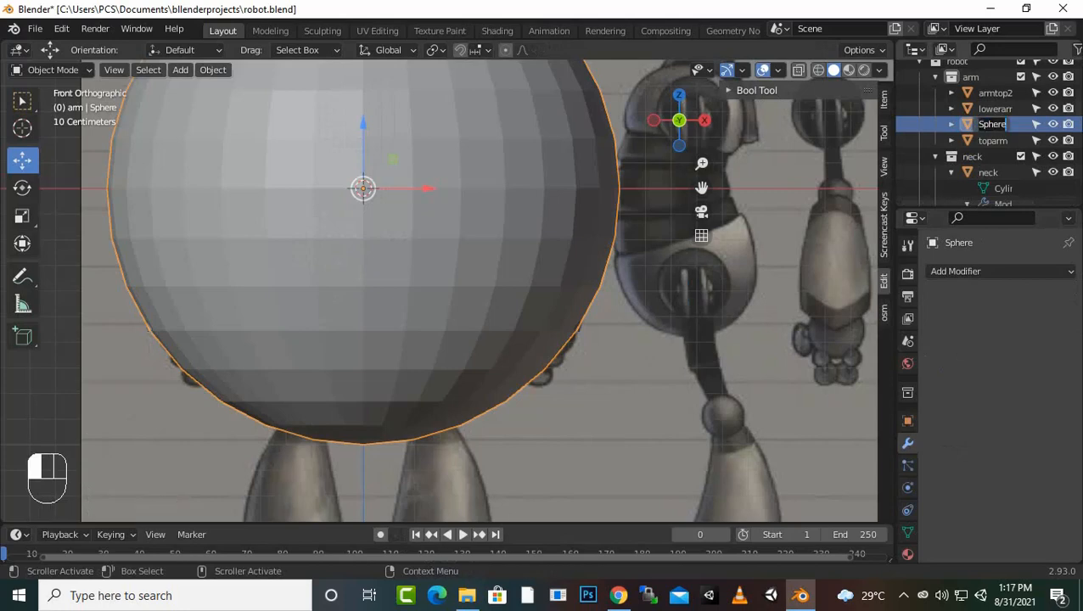
text(hand)
key(Return)
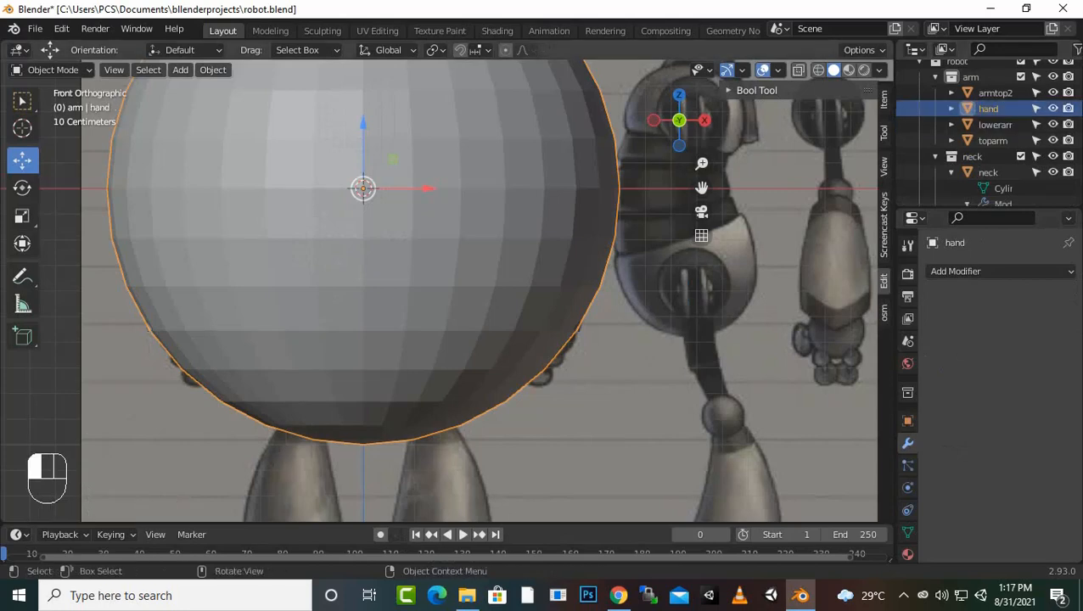
Step: In Edit Mode, shrink the whole hand sphere and move it along X and Z to the forearm's wrist end
key(Tab)
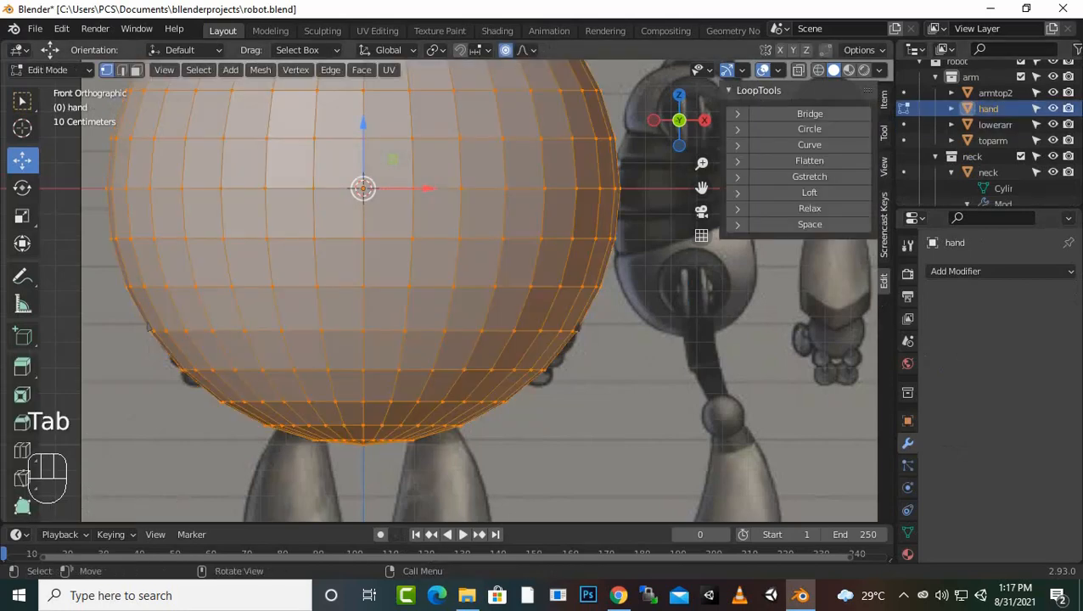
key(s)
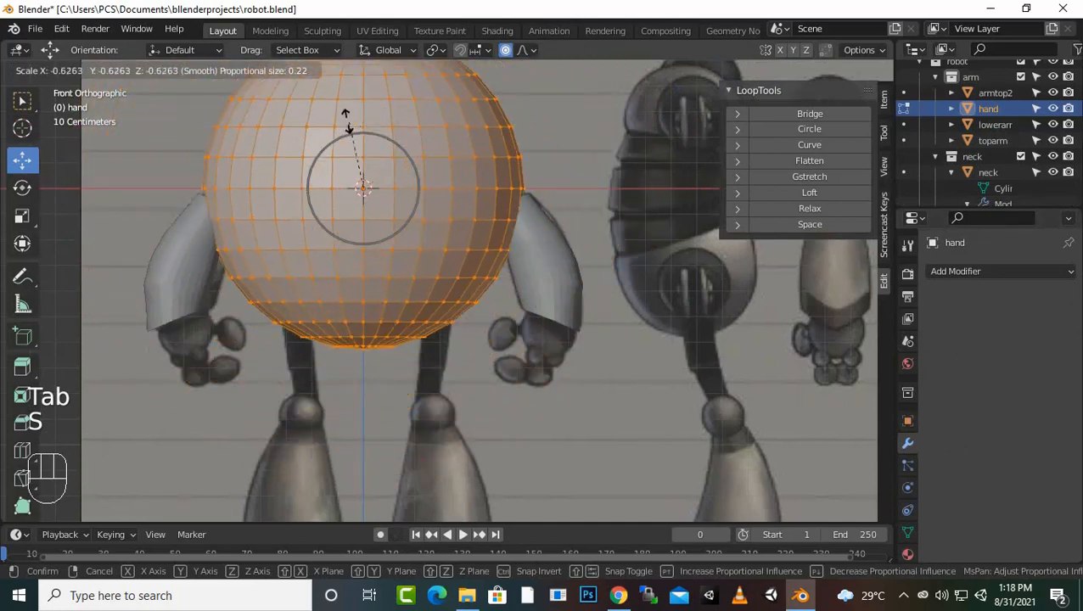
click(362, 189)
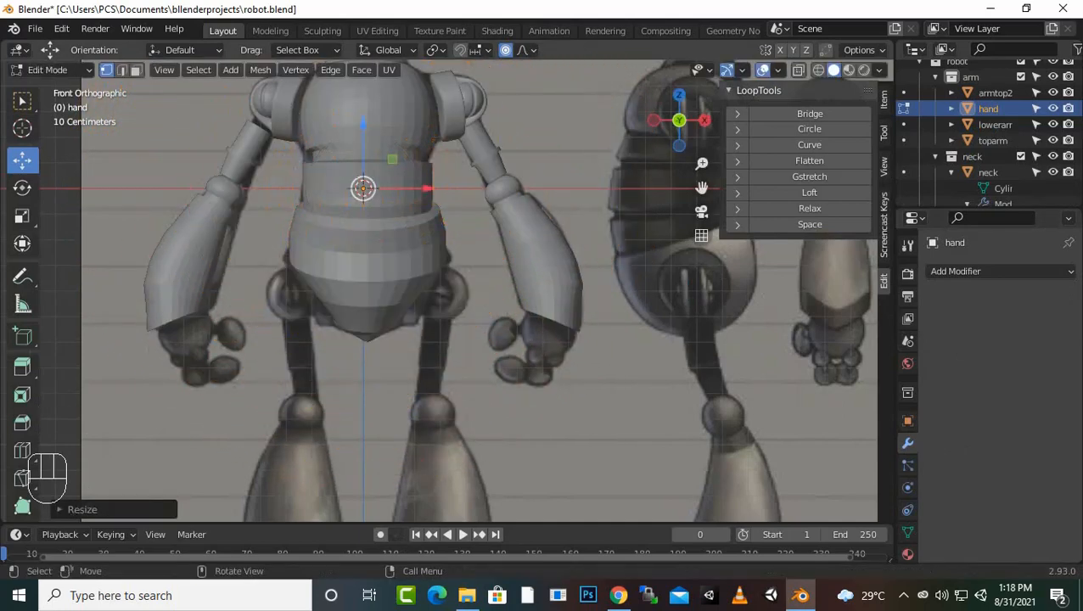
drag(428, 189, 600, 189)
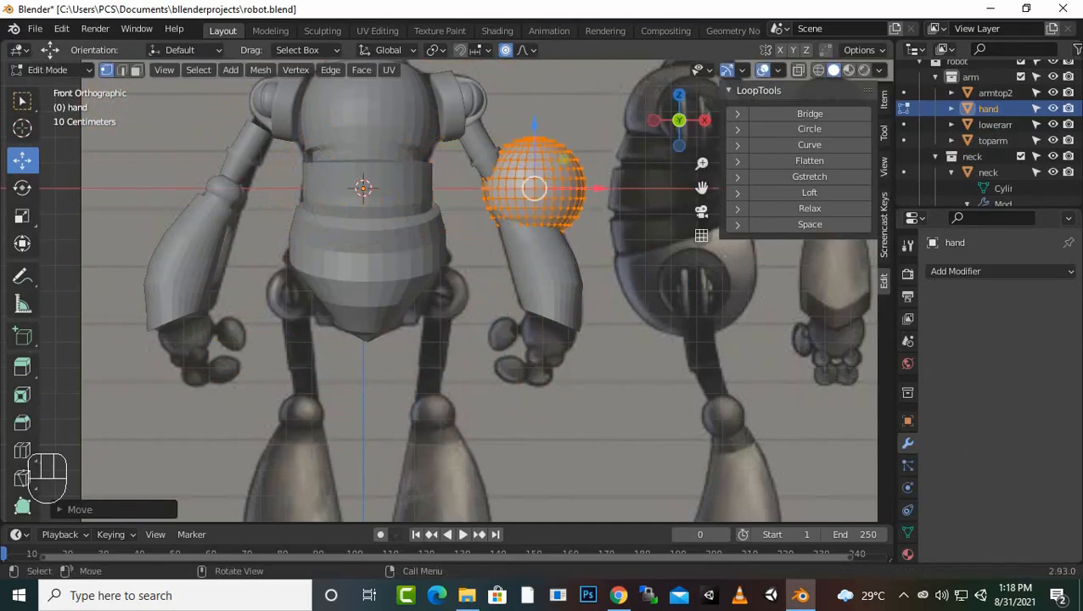
drag(534, 125, 534, 259)
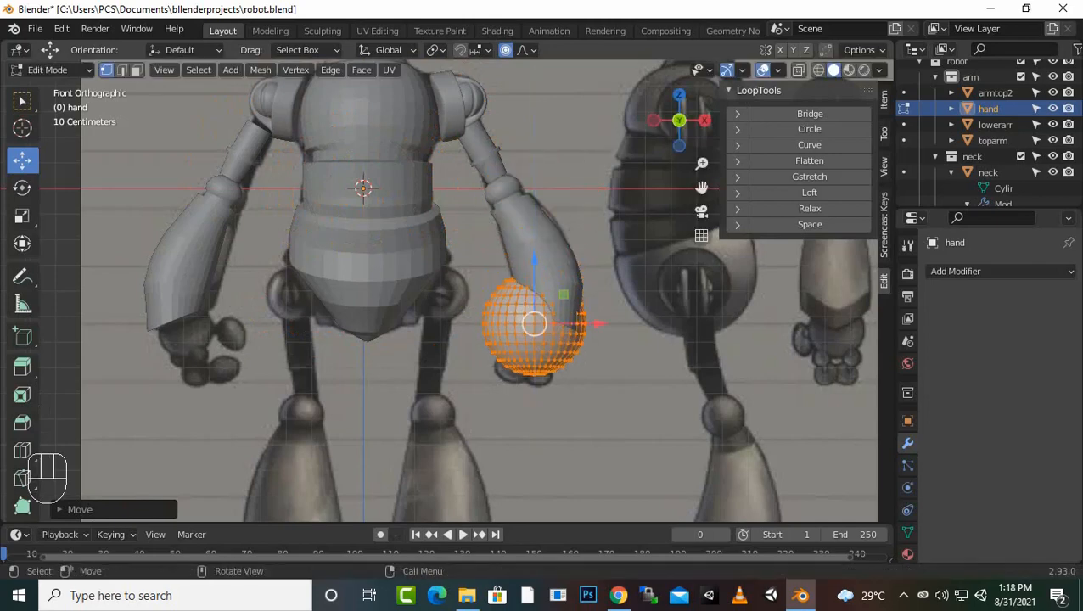
Step: Resize the hand sphere to match the reference palm and nudge it along X and Z into the wrist opening
scroll(534, 262, up, 1)
key(s)
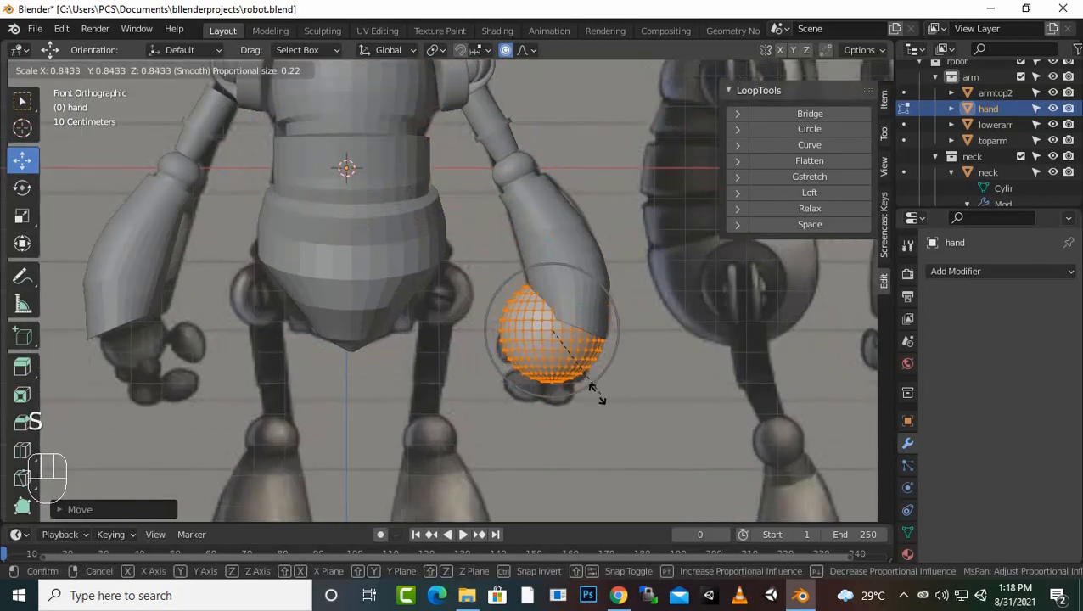
click(575, 379)
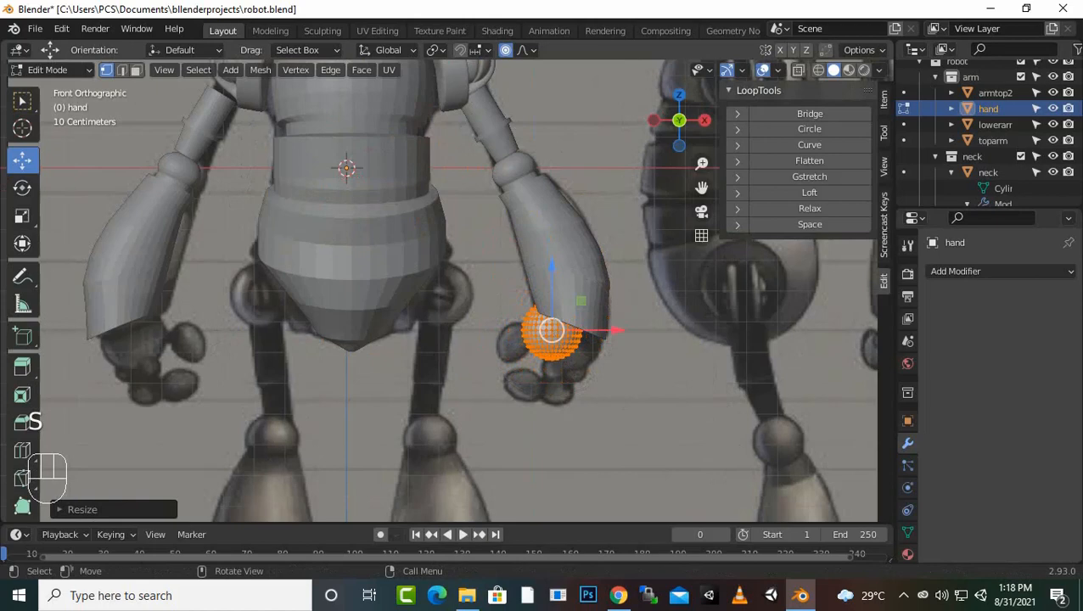
drag(617, 330, 638, 330)
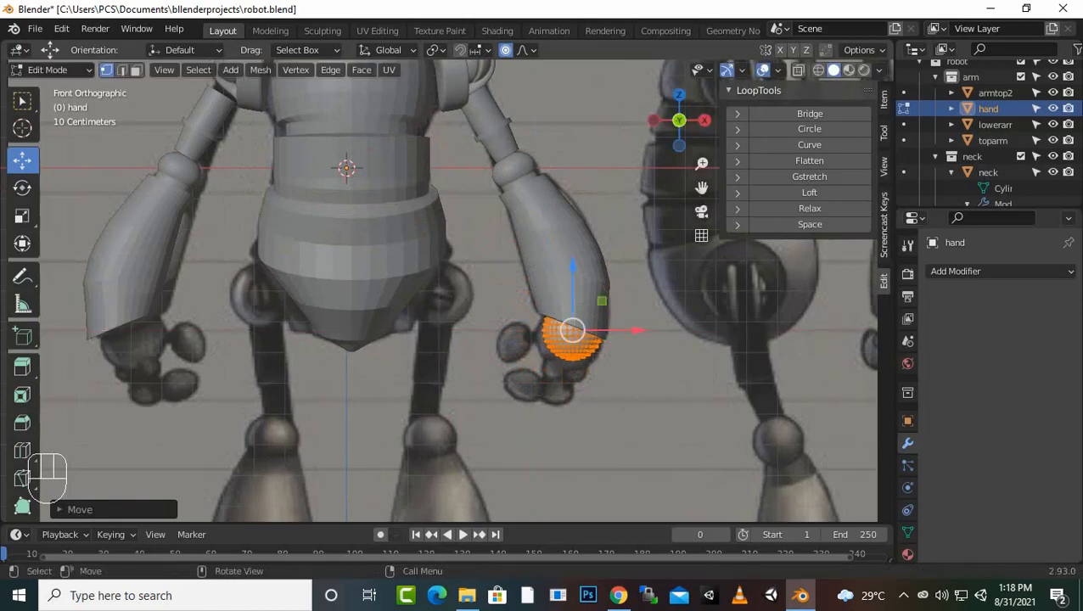
drag(573, 268, 573, 277)
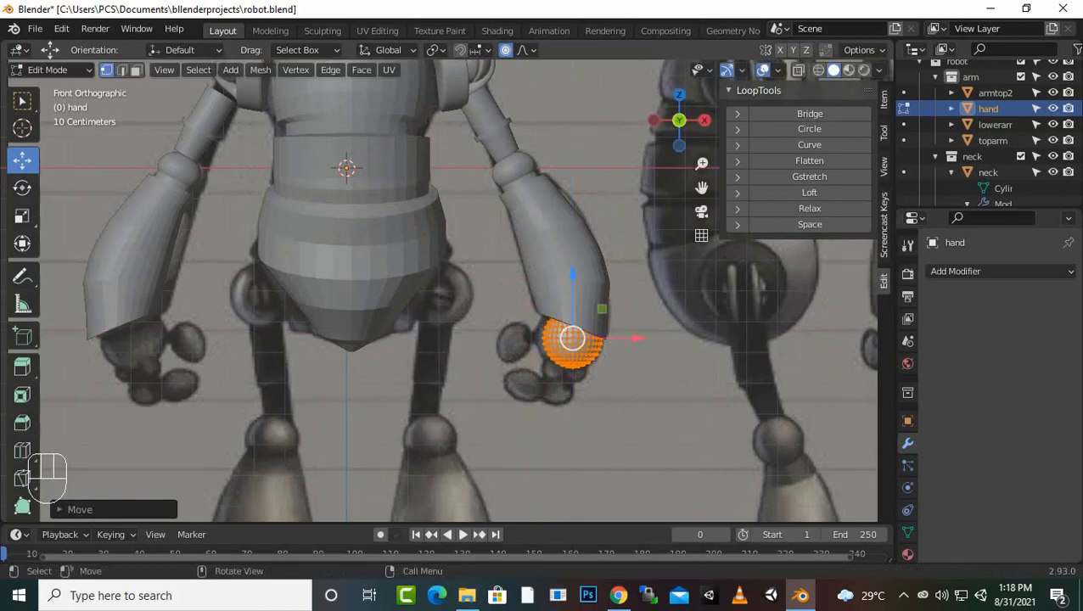
key(s)
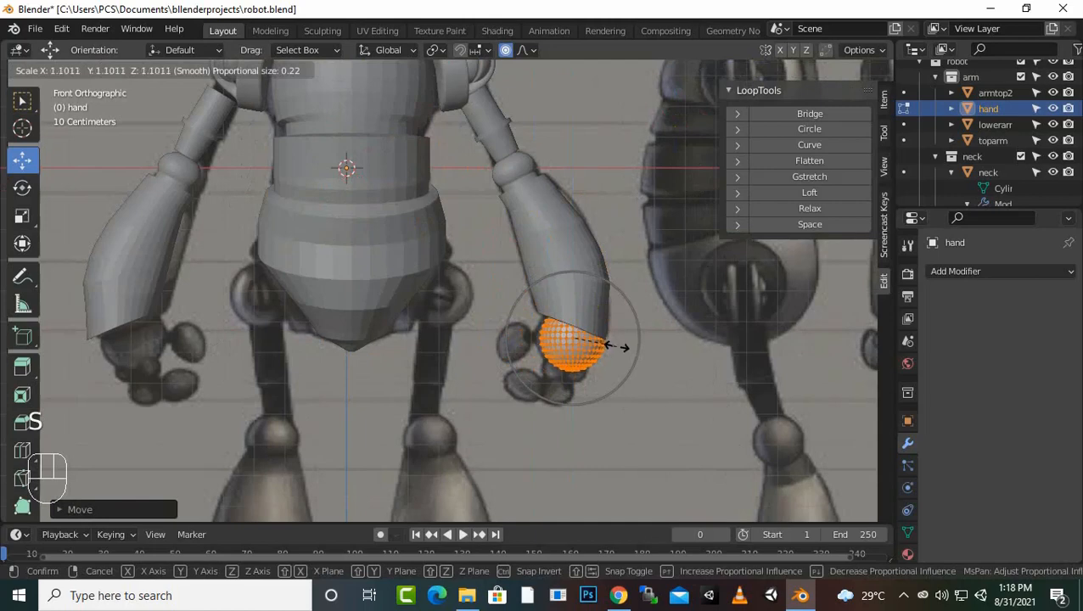
click(610, 346)
drag(639, 338, 635, 338)
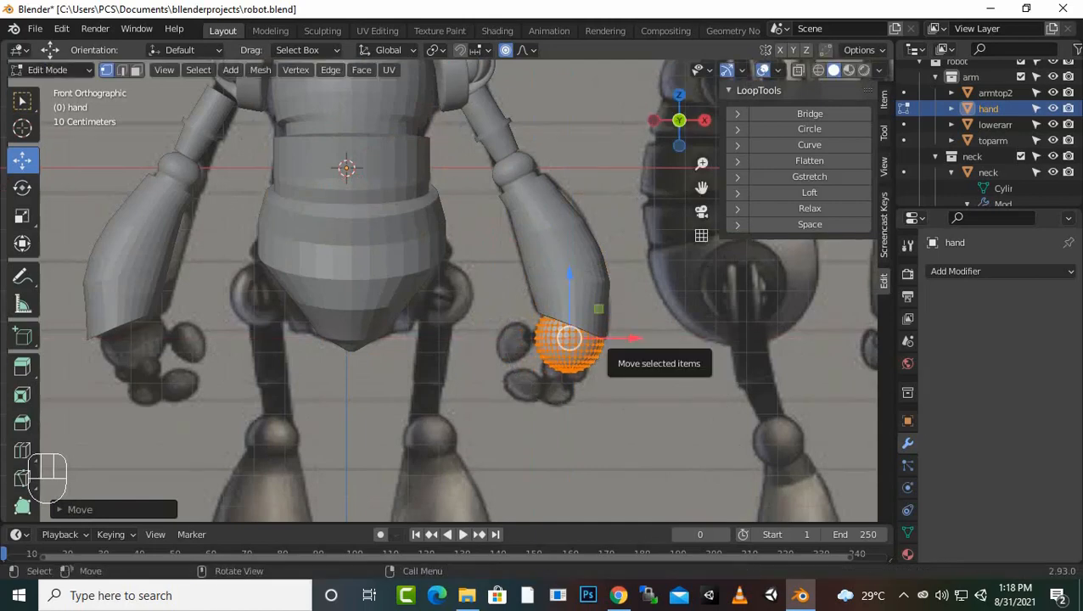
Step: In the right view, move the hand sphere along negative Y to centre it under the forearm, and return to Object Mode in front view
key(KP_3)
scroll(445, 291, up, 2)
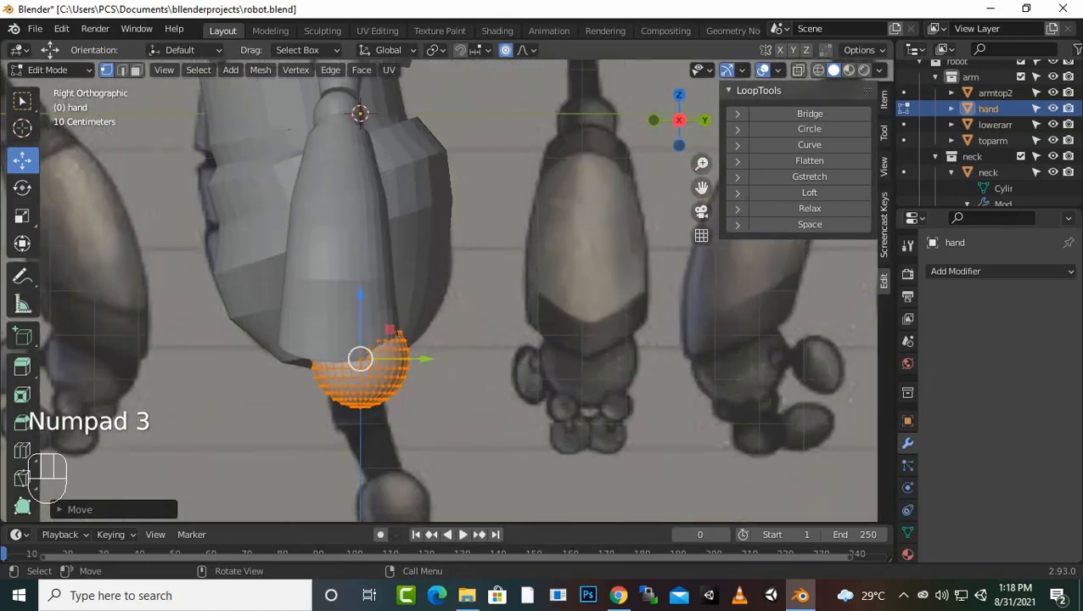
drag(360, 359, 339, 359)
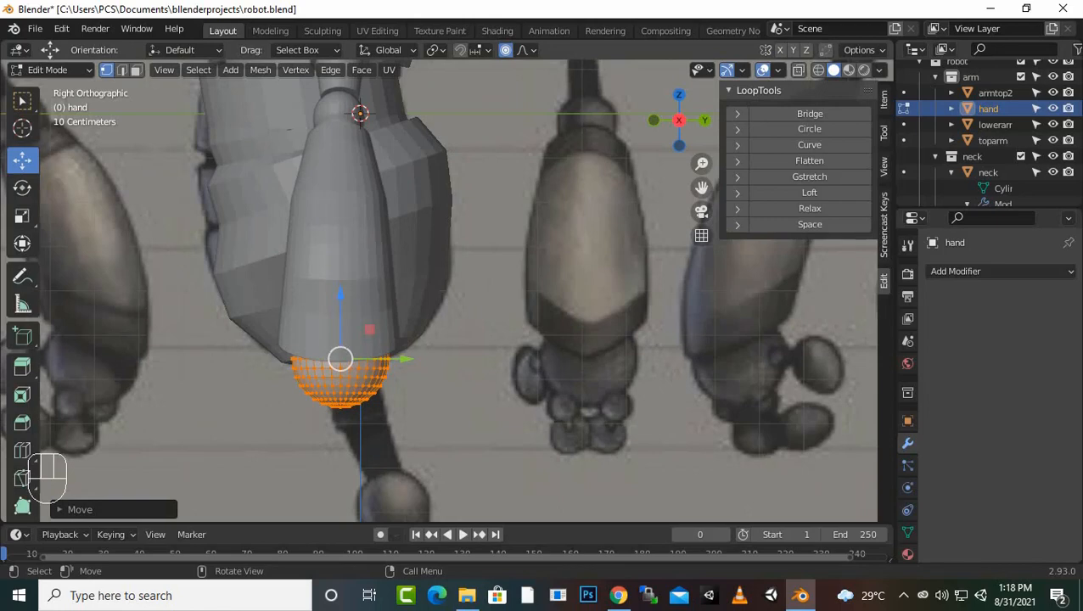
scroll(442, 292, up, 2)
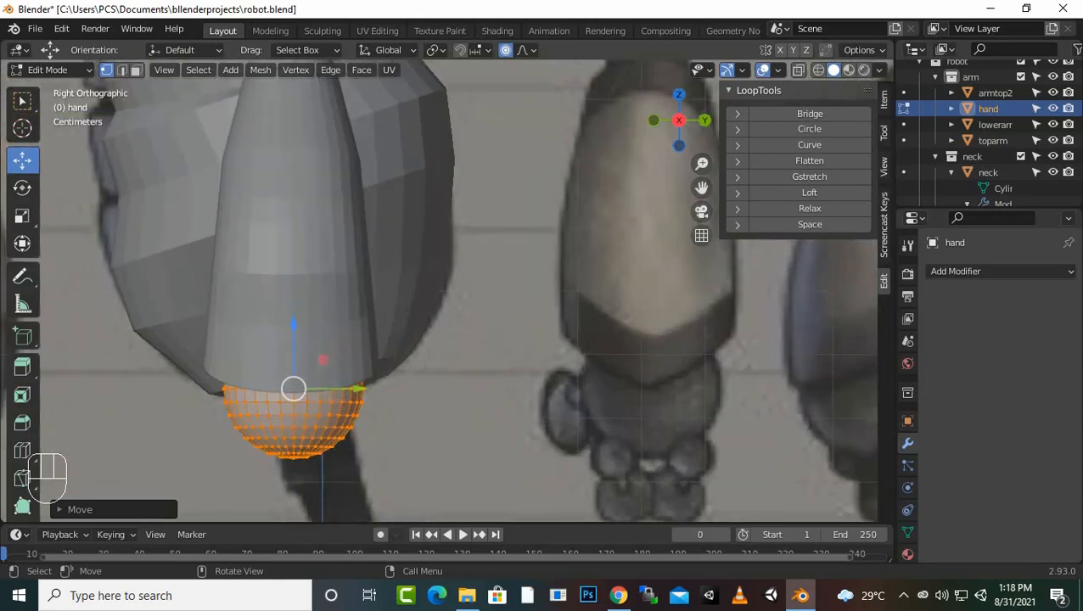
key(KP_1)
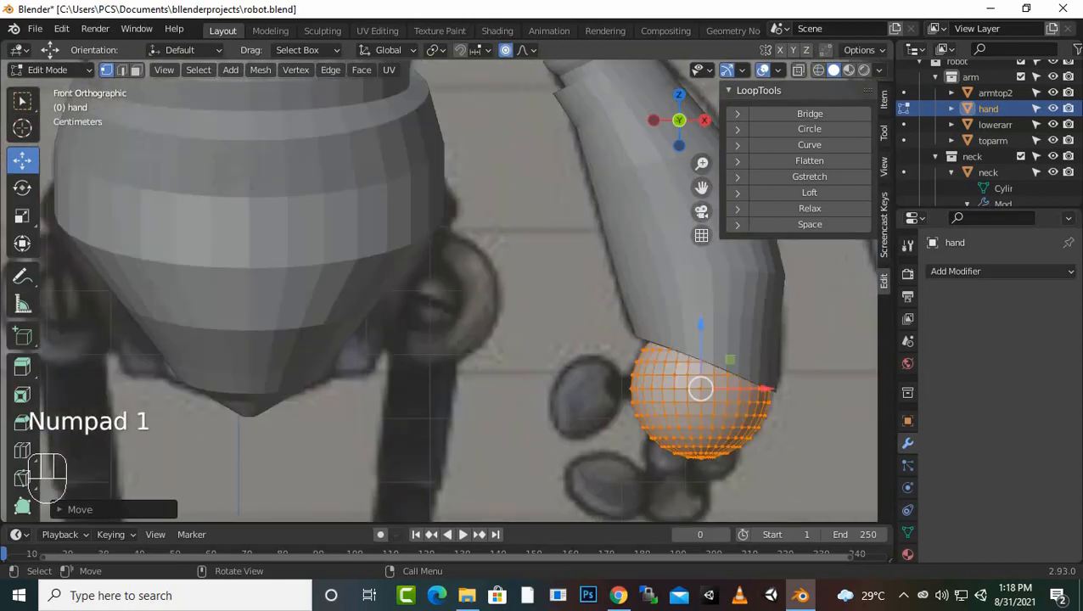
scroll(441, 292, down, 1)
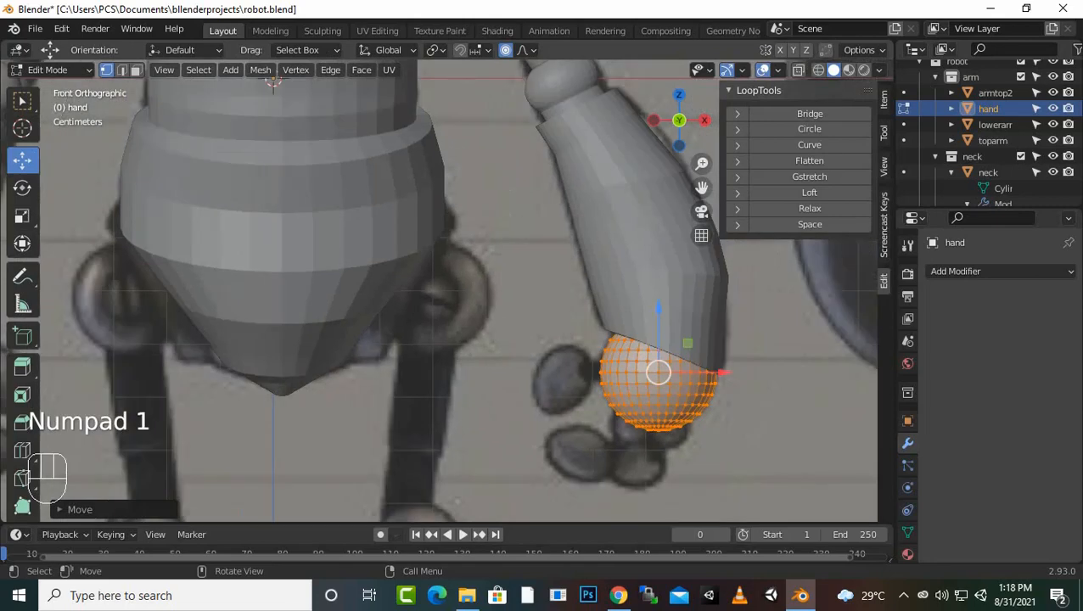
key(Tab)
scroll(441, 289, down, 1)
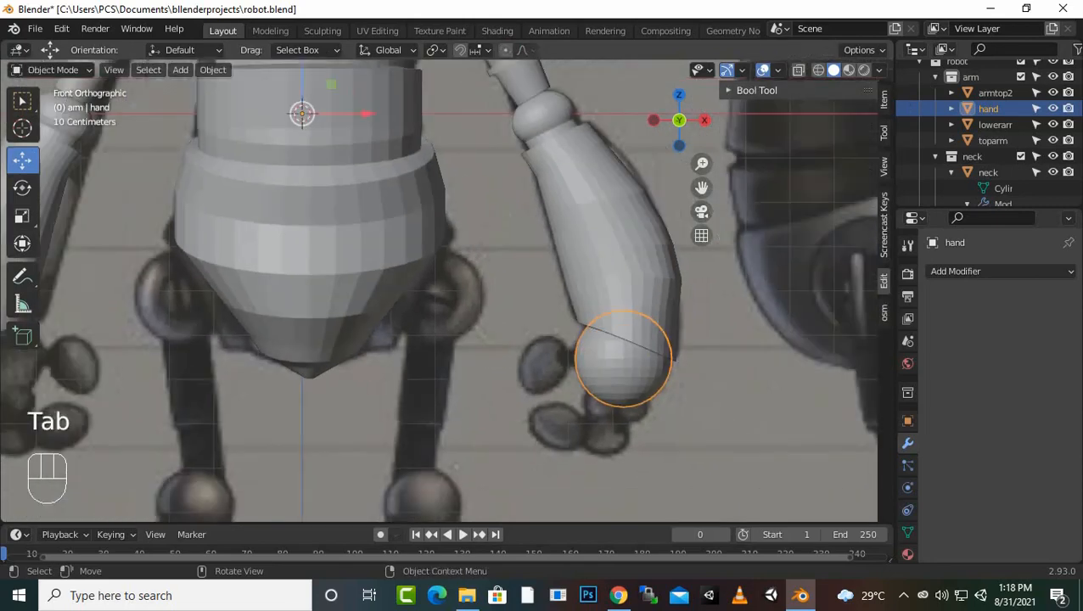
scroll(442, 291, down, 1)
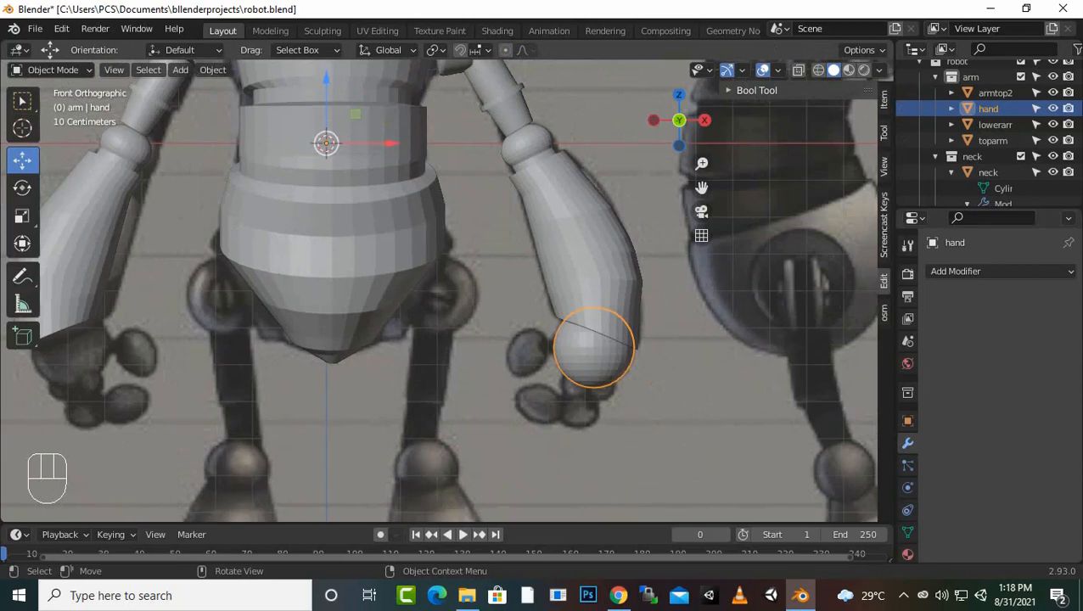
Step: Add a cylinder mesh and scale it to about 0.977 in Object Mode
key(shift+a)
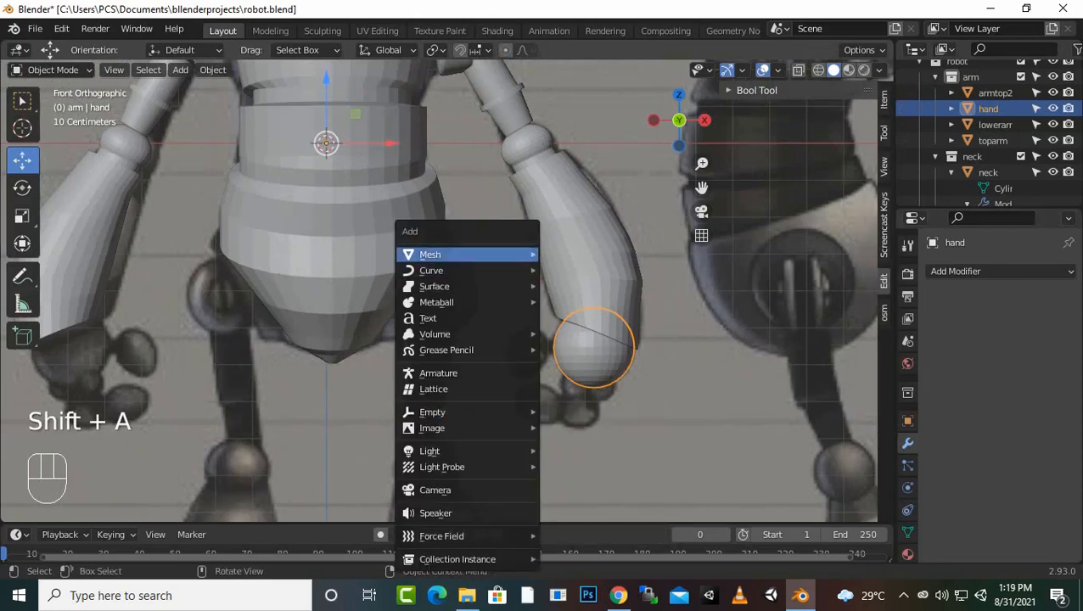
mouse_move(465, 255)
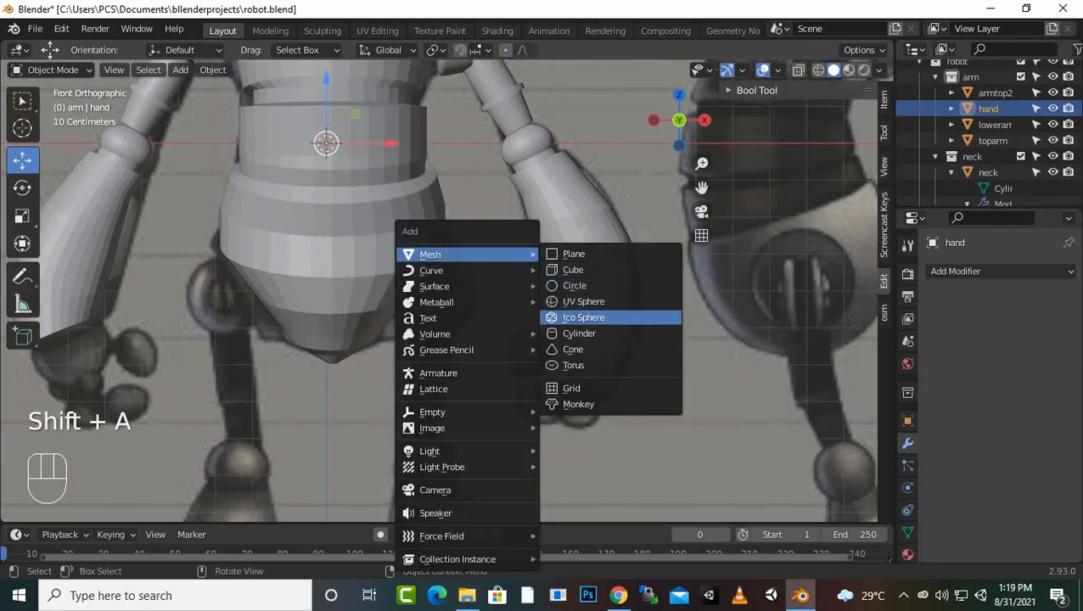
click(580, 333)
scroll(580, 333, down, 8)
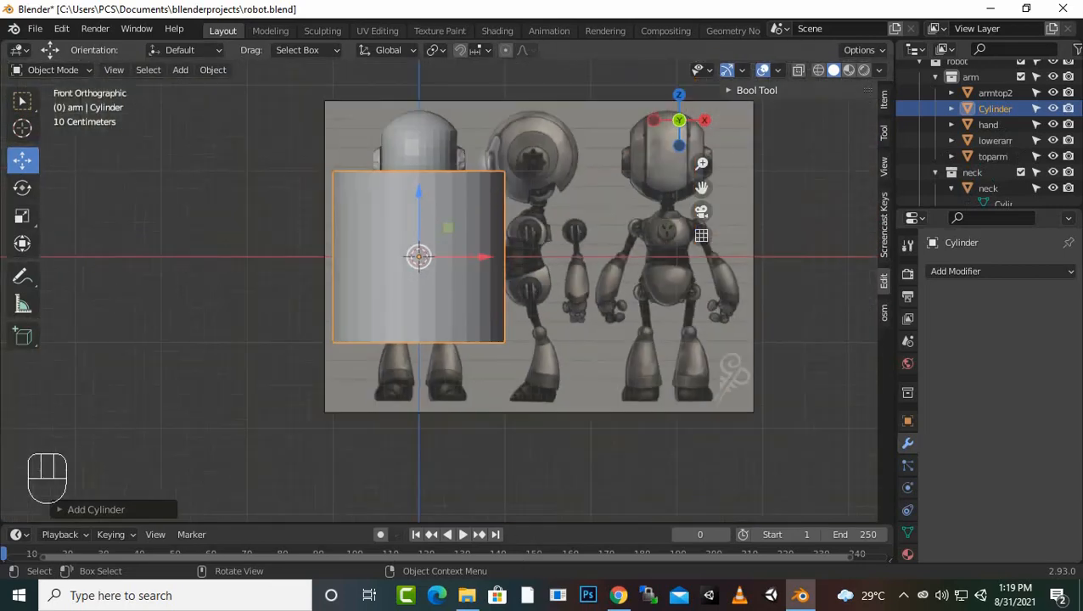
key(s)
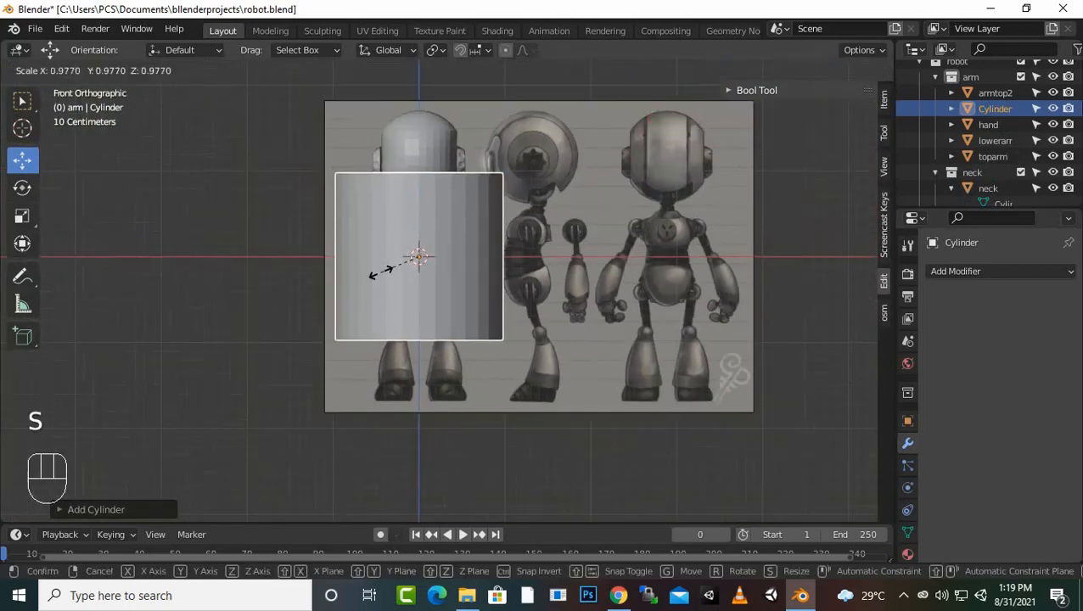
click(371, 274)
Step: In Edit Mode, scale the cylinder down to a small size and move it along X, clear of the robot's body
key(Tab)
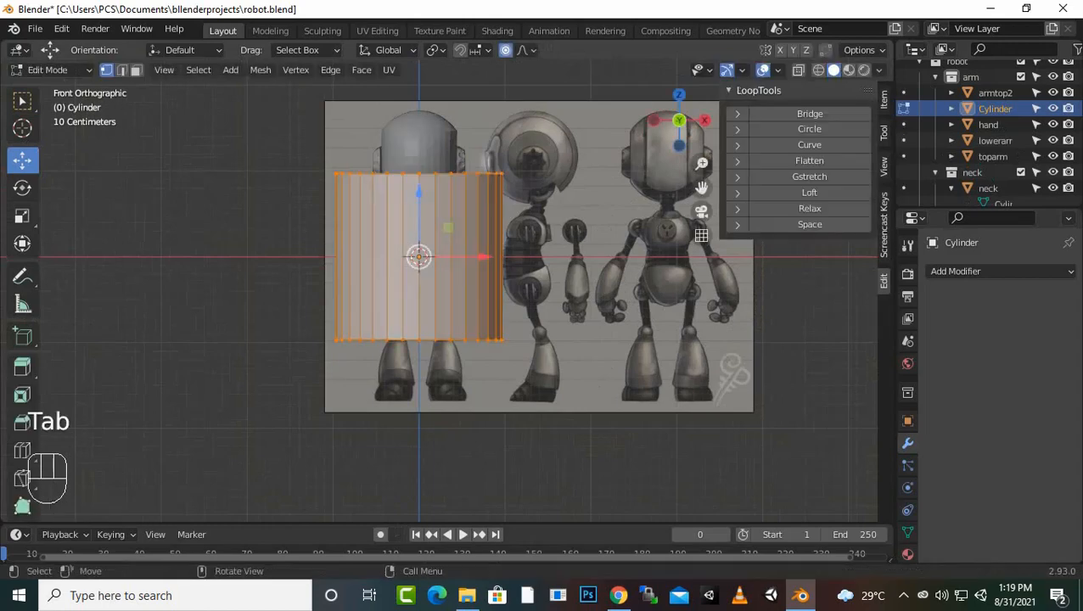
key(s)
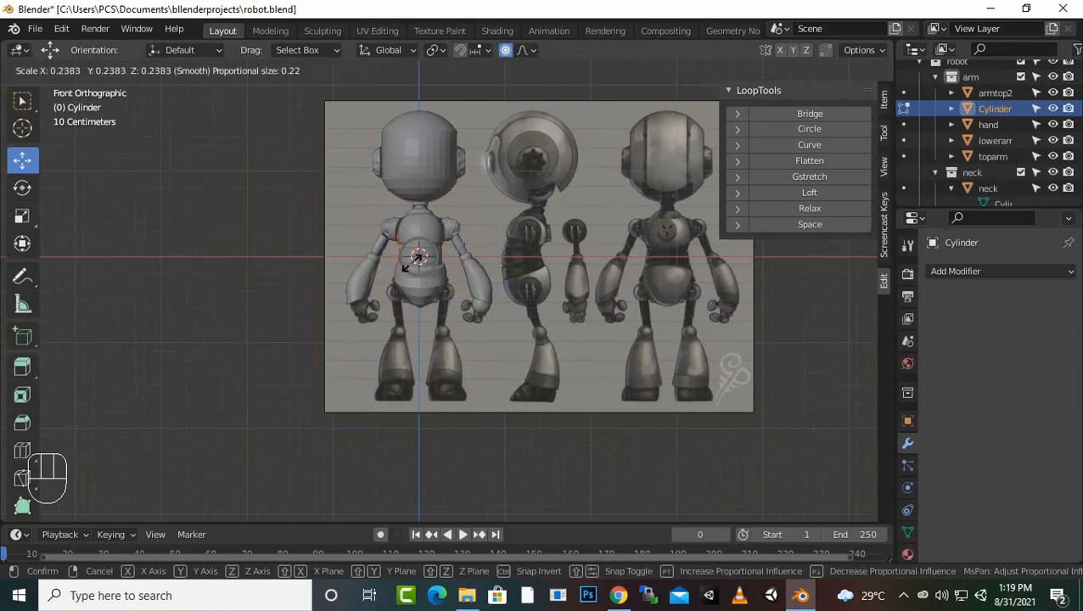
click(416, 258)
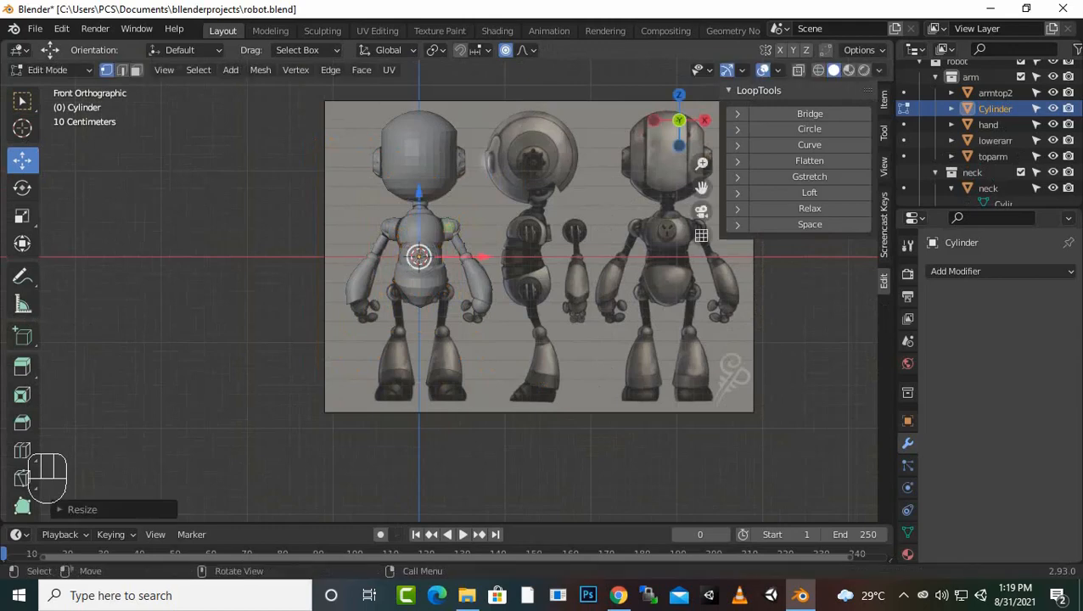
drag(482, 257, 610, 257)
scroll(610, 257, up, 3)
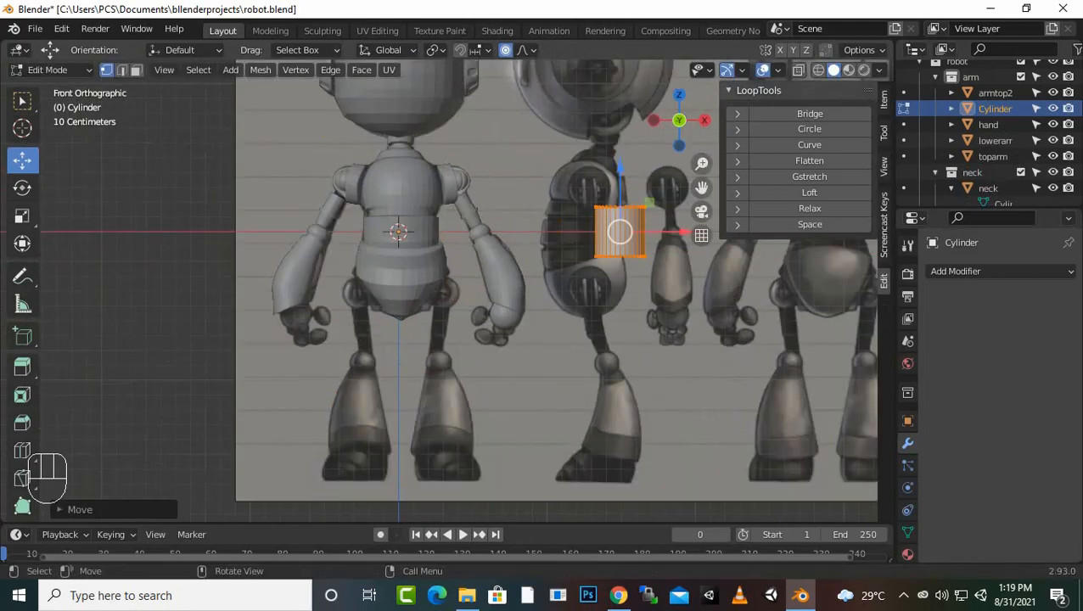
scroll(460, 290, up, 2)
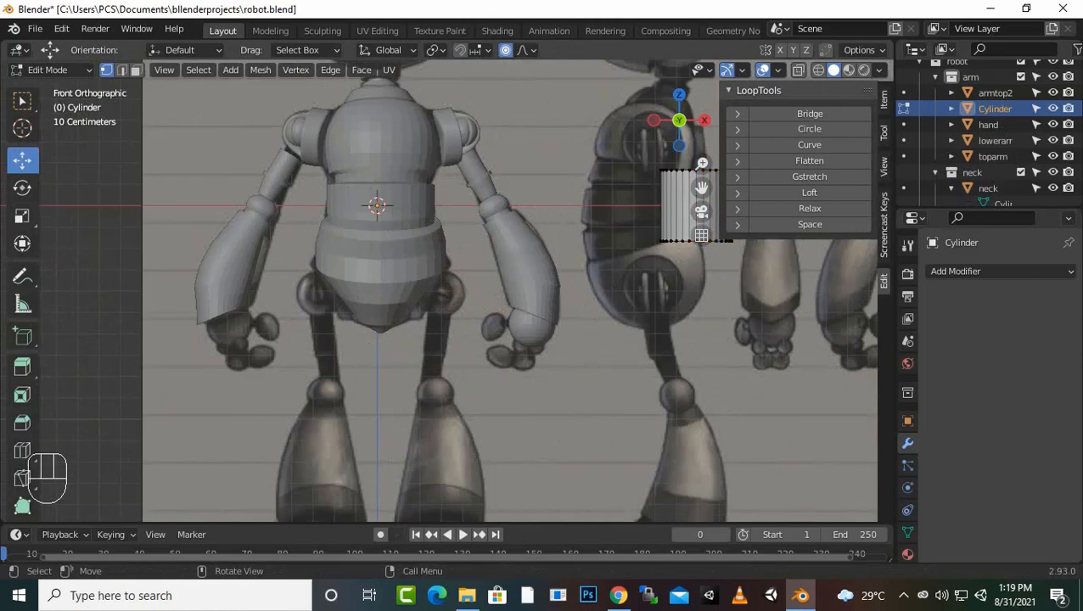
Step: Return to Object Mode, add a Mirror modifier on the X axis to the hand object, and select the cylinder
key(Tab)
click(532, 323)
click(956, 271)
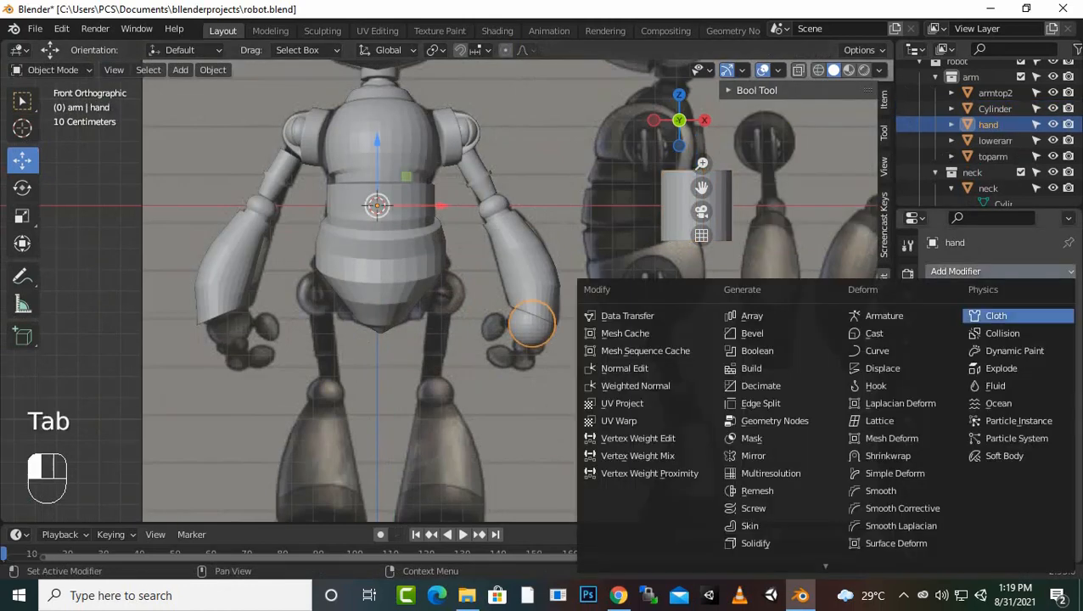
click(753, 456)
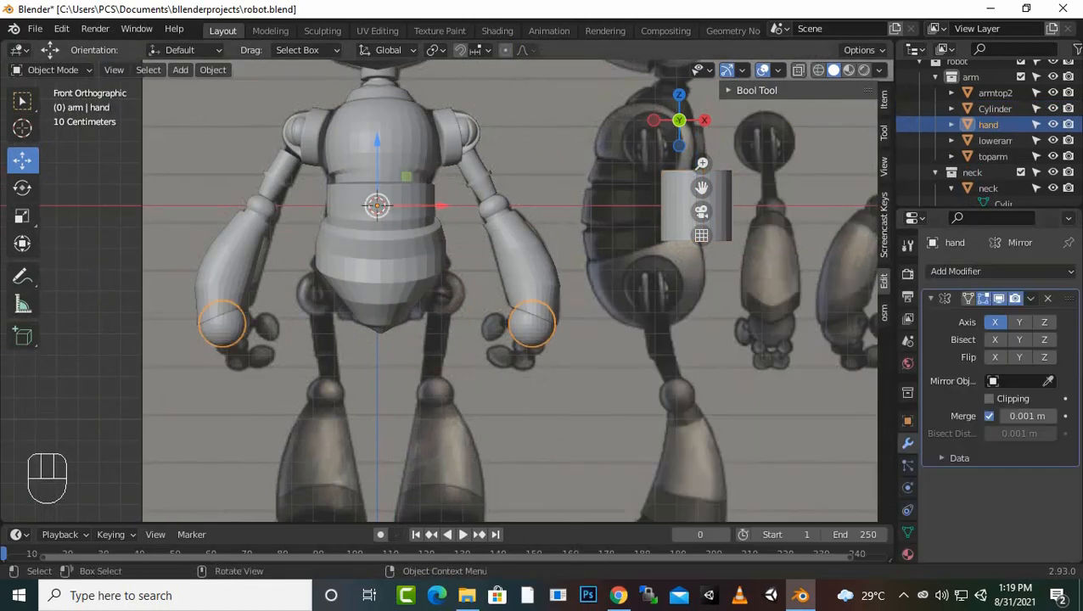
click(678, 206)
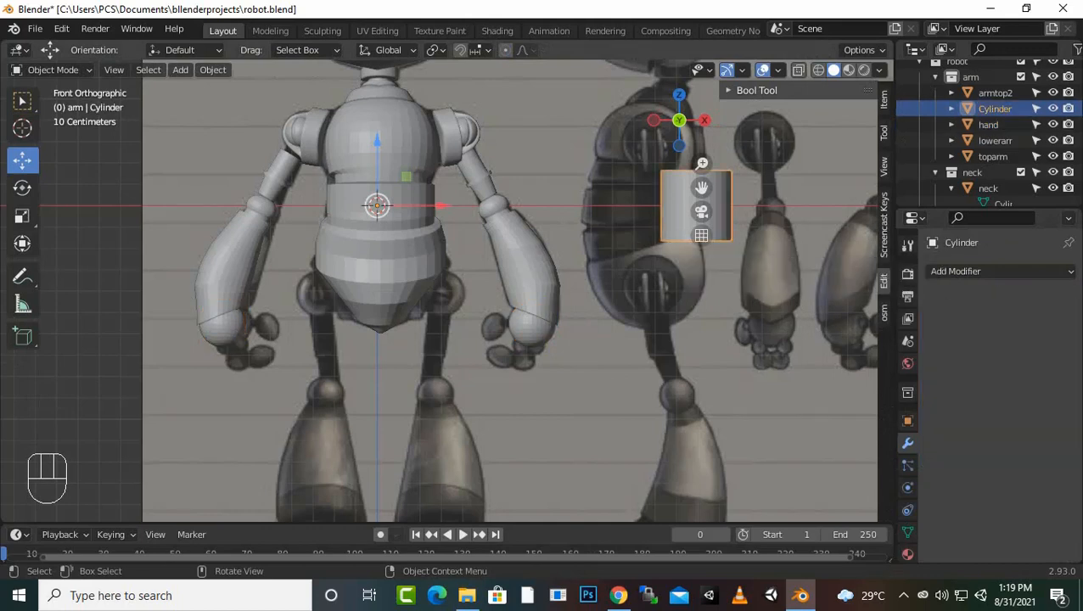
Step: In Edit Mode, move the whole cylinder just below the robot's hand in front view and scale it down to about a third
key(Tab)
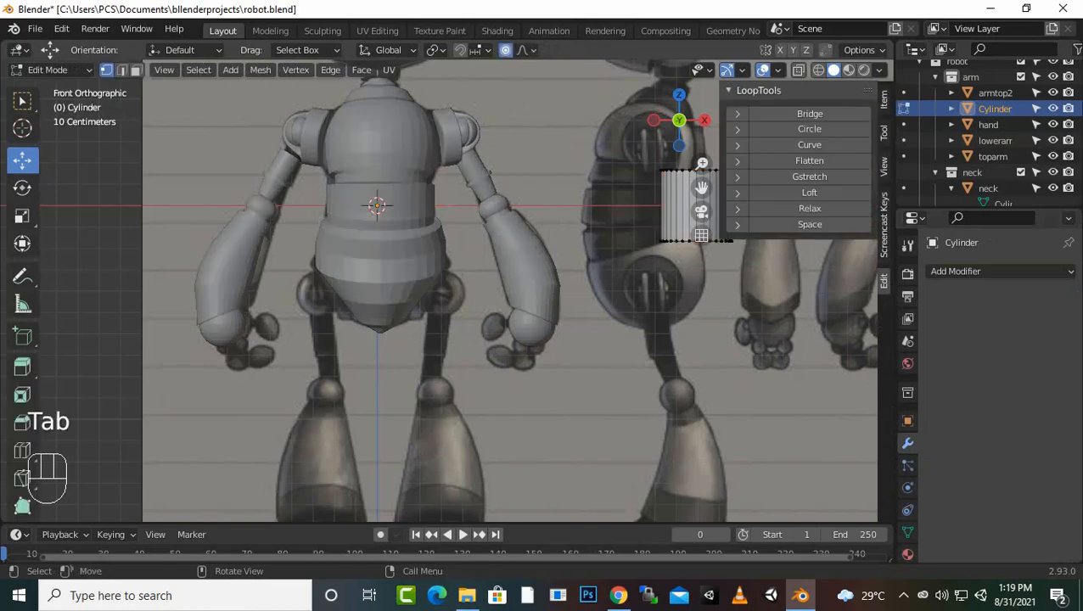
key(a)
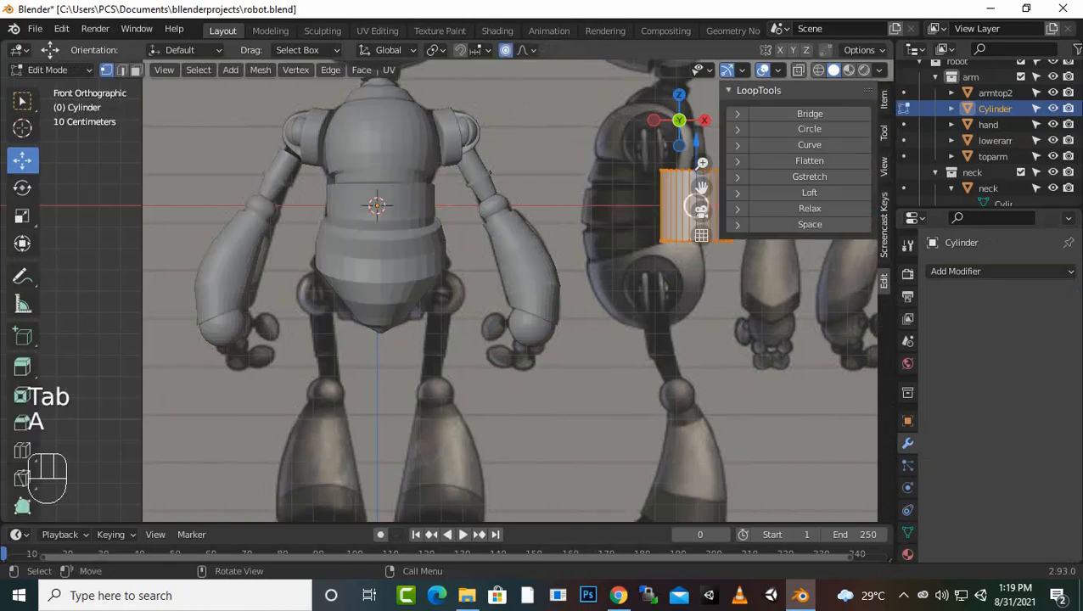
key(g)
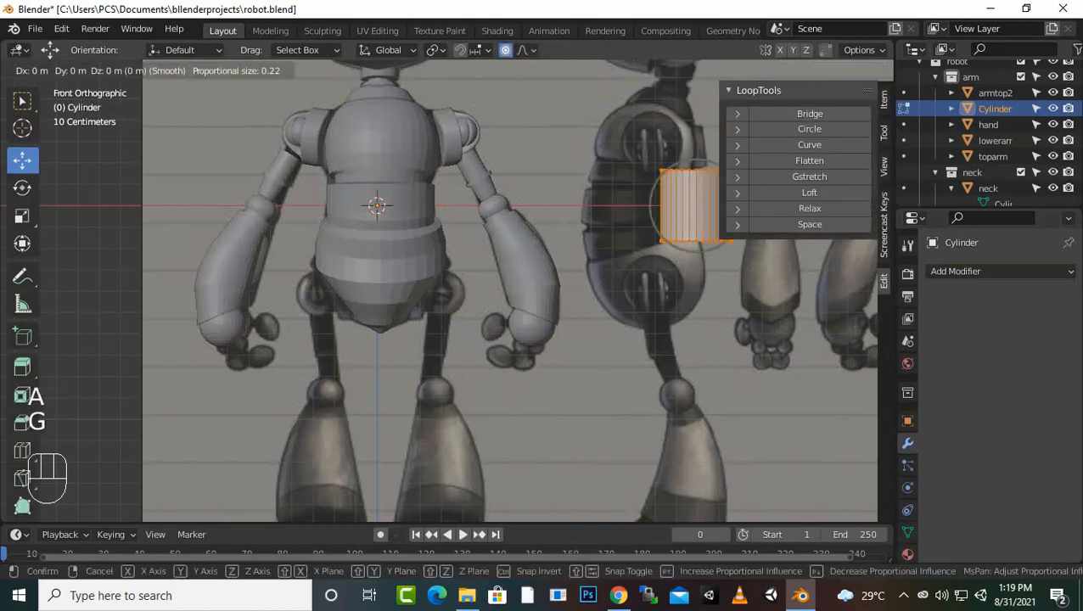
click(536, 381)
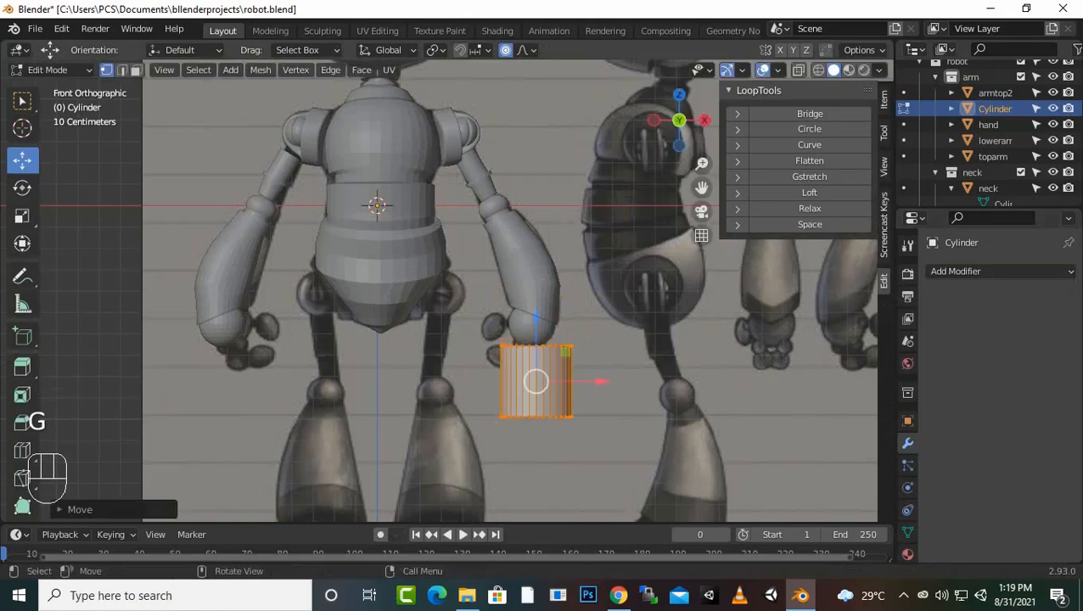
key(s)
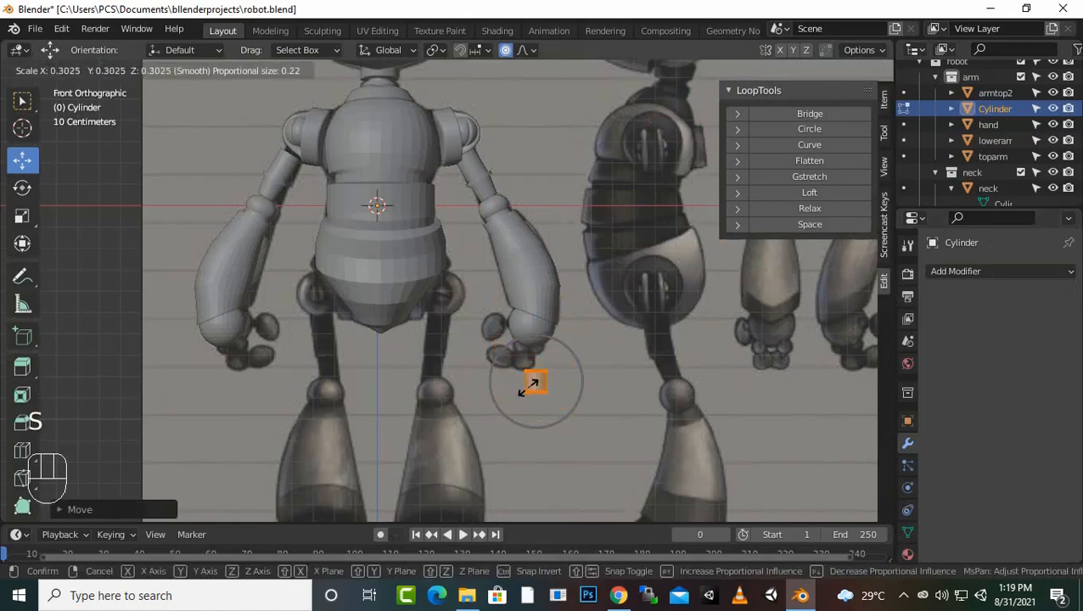
click(534, 379)
scroll(534, 380, up, 1)
scroll(439, 291, up, 2)
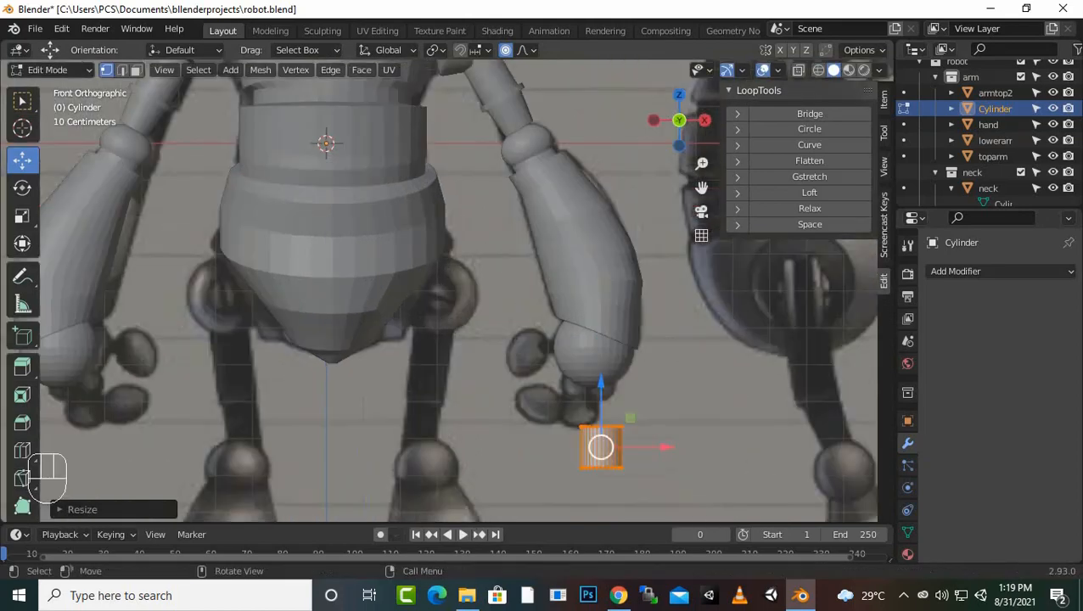
Step: Shrink the cylinder to about 0.64, stretch it along Z to about 2.8 times its height, and nudge it slightly up
key(s)
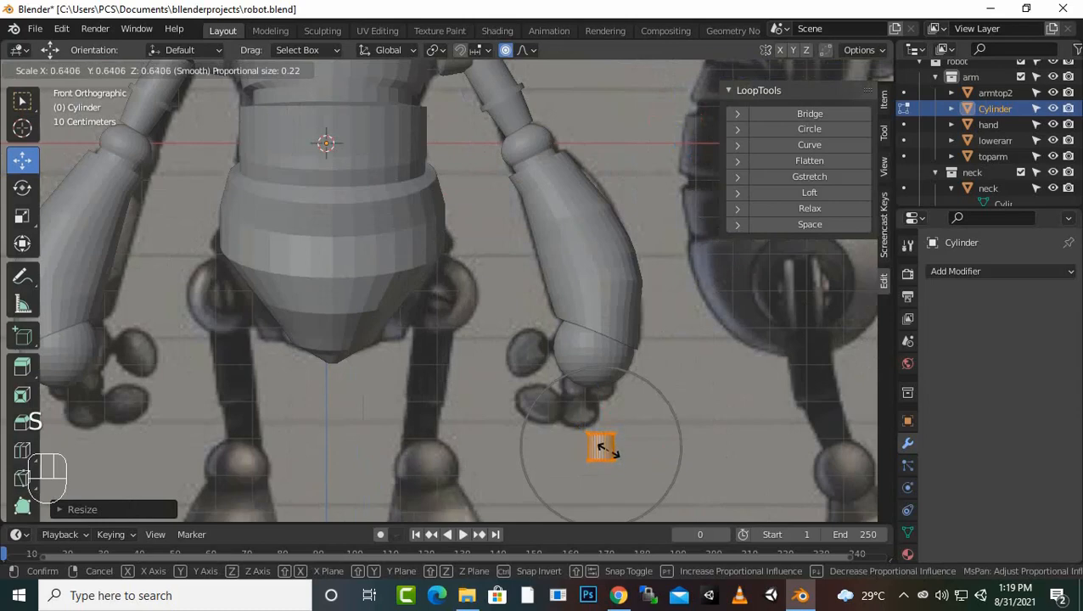
click(608, 446)
key(s)
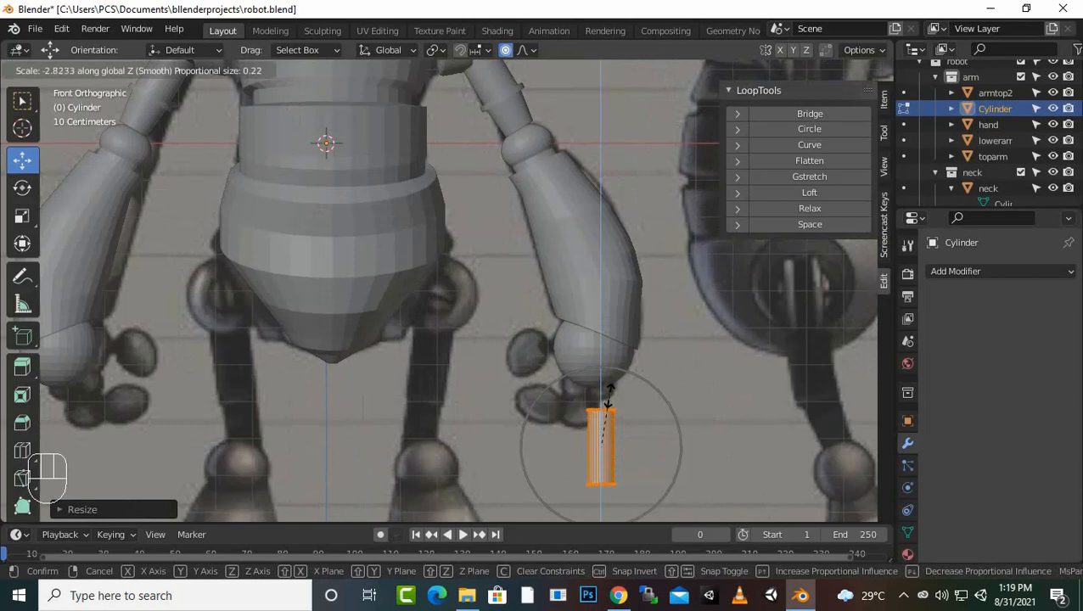
click(608, 393)
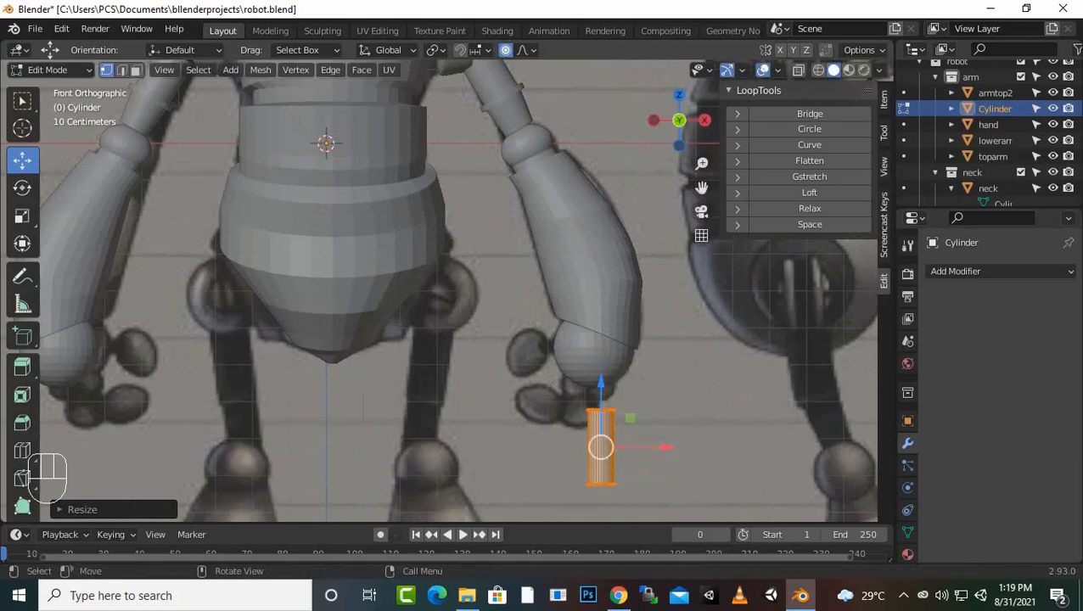
mouse_move(600, 387)
mouse_down()
mouse_move(600, 327)
mouse_move(600, 381)
mouse_up()
scroll(441, 293, up, 1)
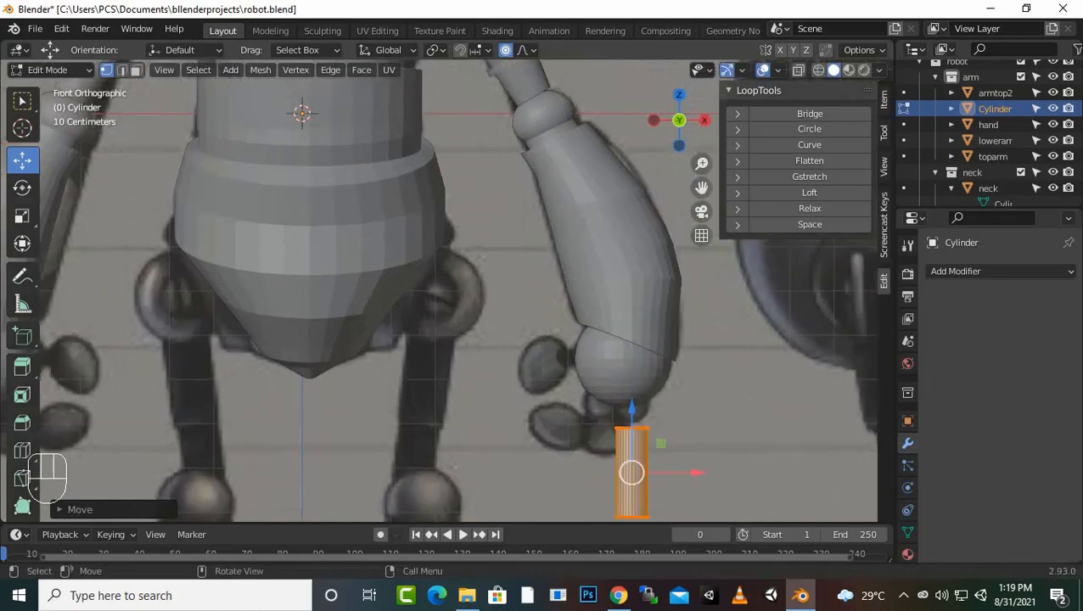
Step: Bevel the edge loop at the cylinder's lower end with a width of 0.016 m and 5 segments
middle_drag(560, 374, 540, 284)
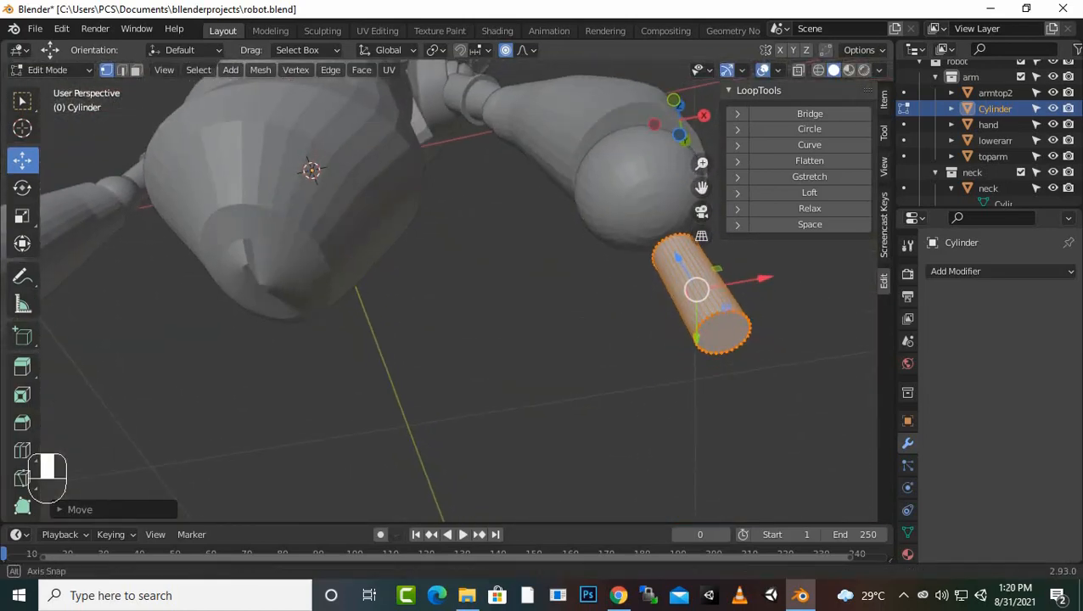
scroll(539, 284, up, 1)
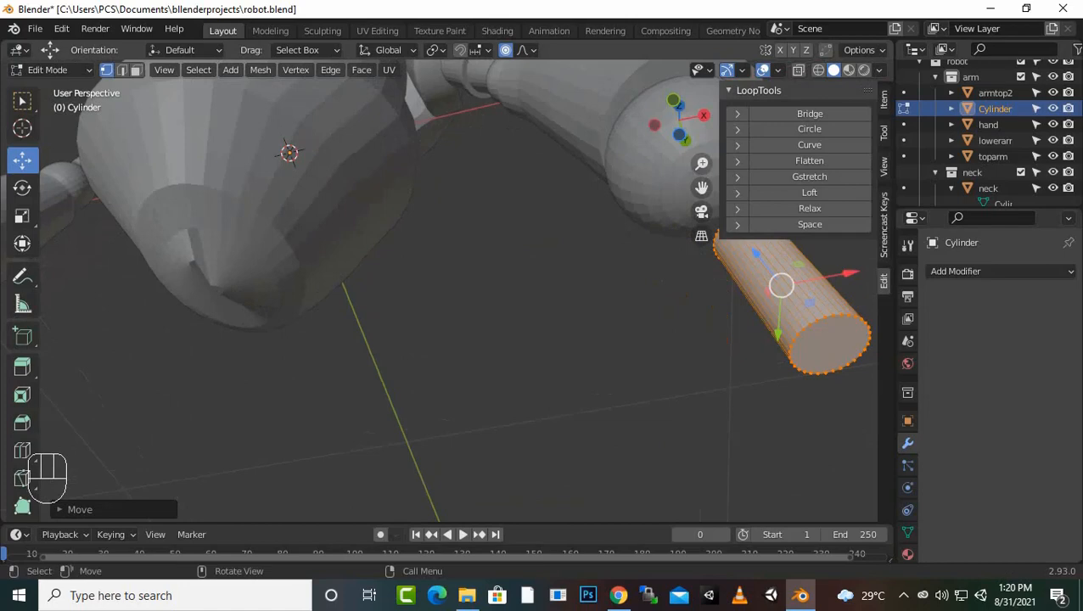
key(alt)
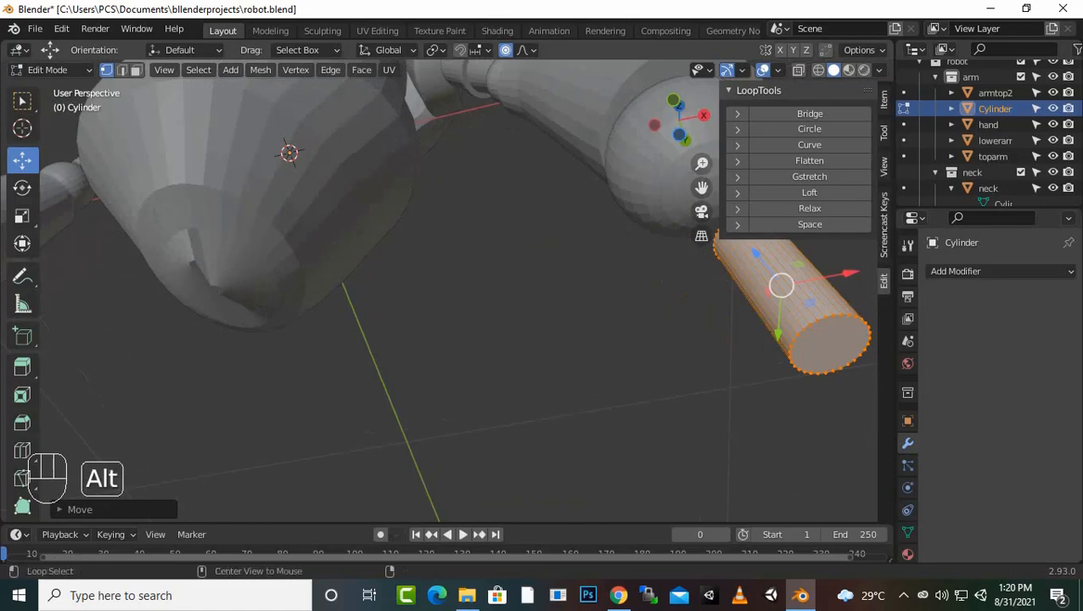
alt+click(807, 360)
key(ctrl)
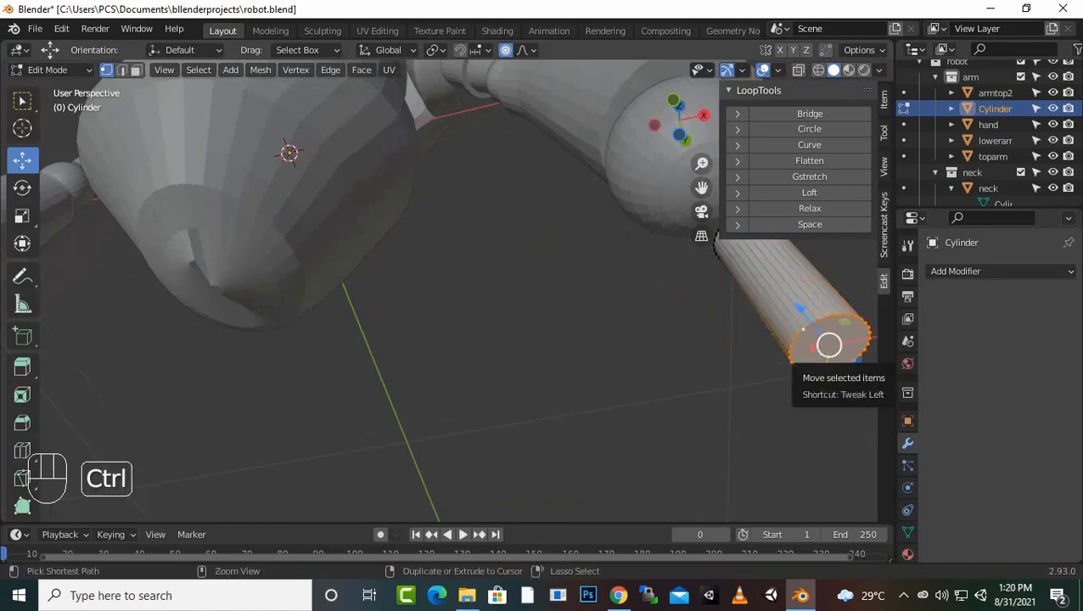
key(ctrl+b)
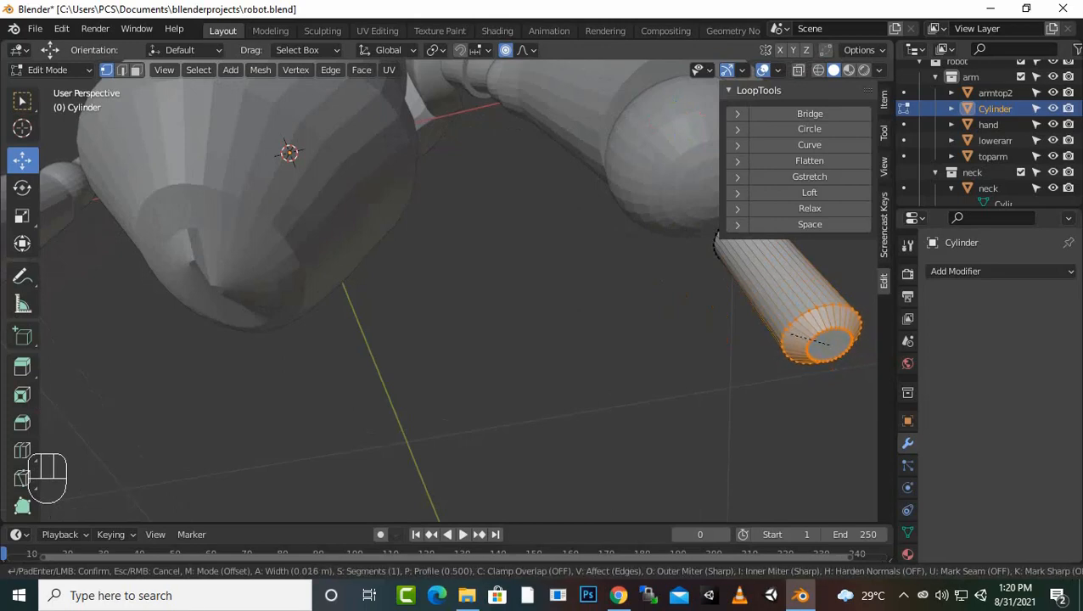
key(Return)
click(81, 510)
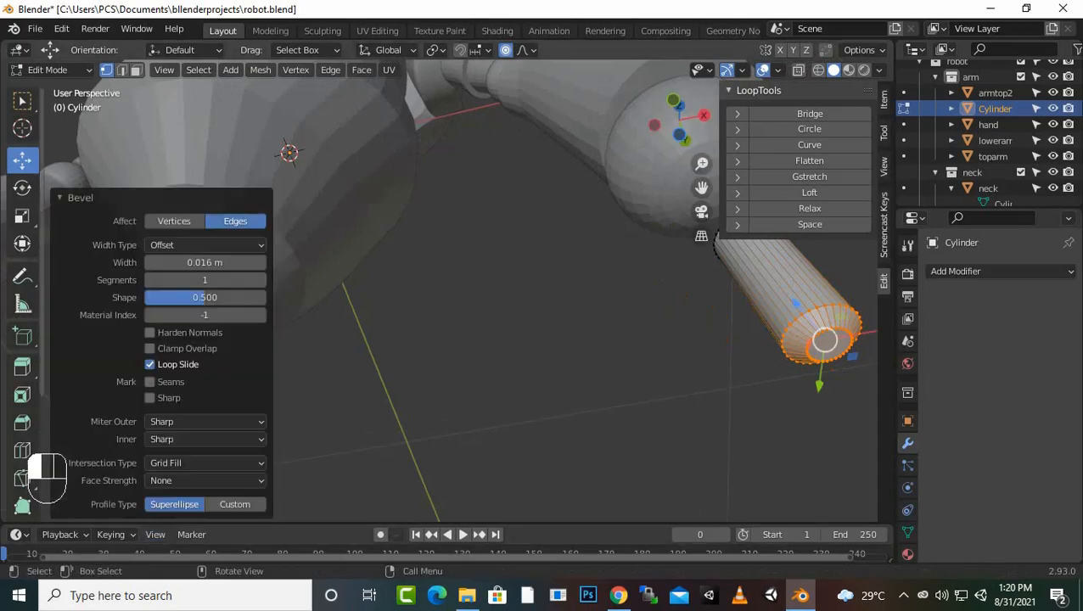
click(261, 281)
click(261, 280)
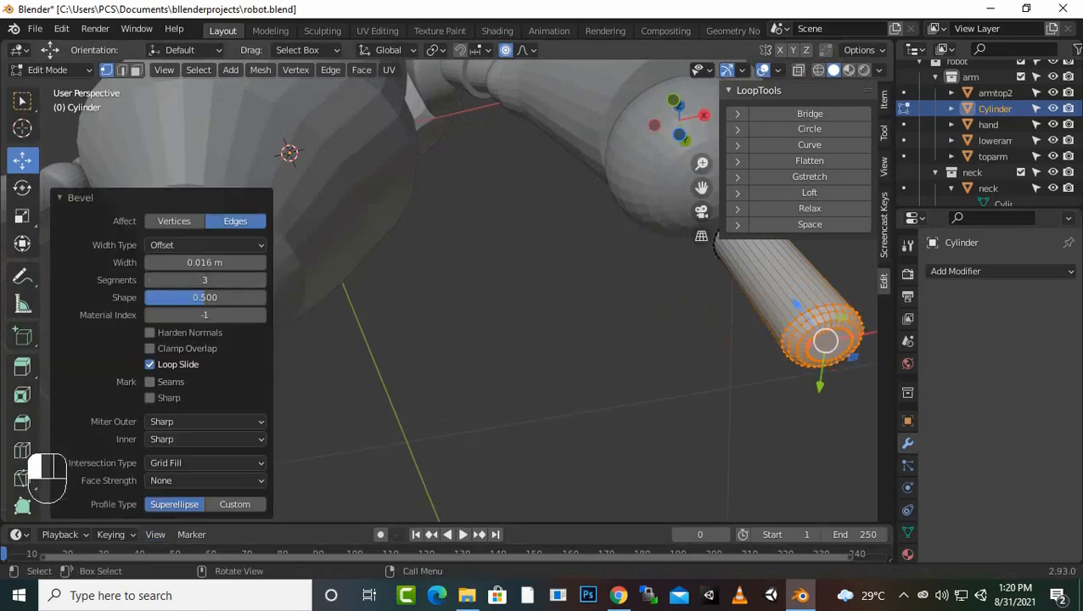
click(261, 280)
click(261, 280)
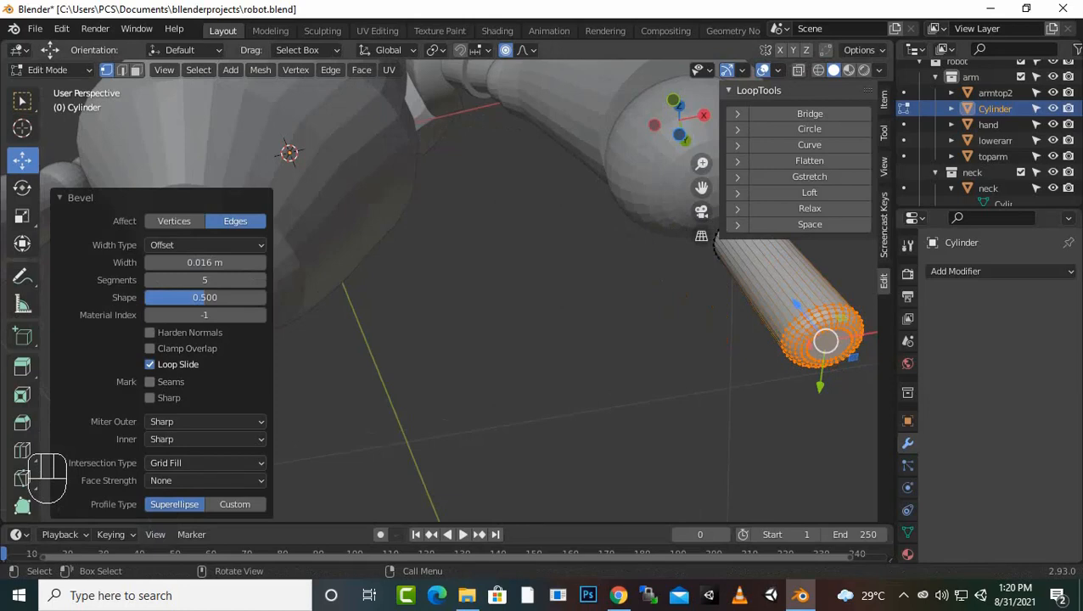
Step: Try a single loop cut around the middle of the cylinder twice, undoing each attempt
middle_drag(526, 340, 466, 383)
scroll(509, 365, down, 2)
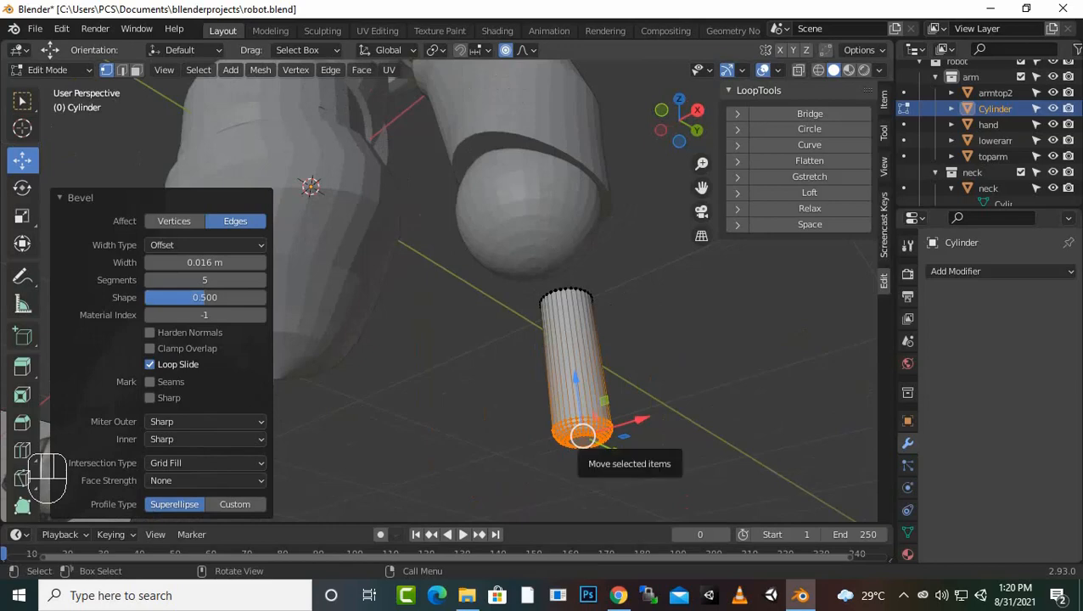
scroll(463, 293, up, 2)
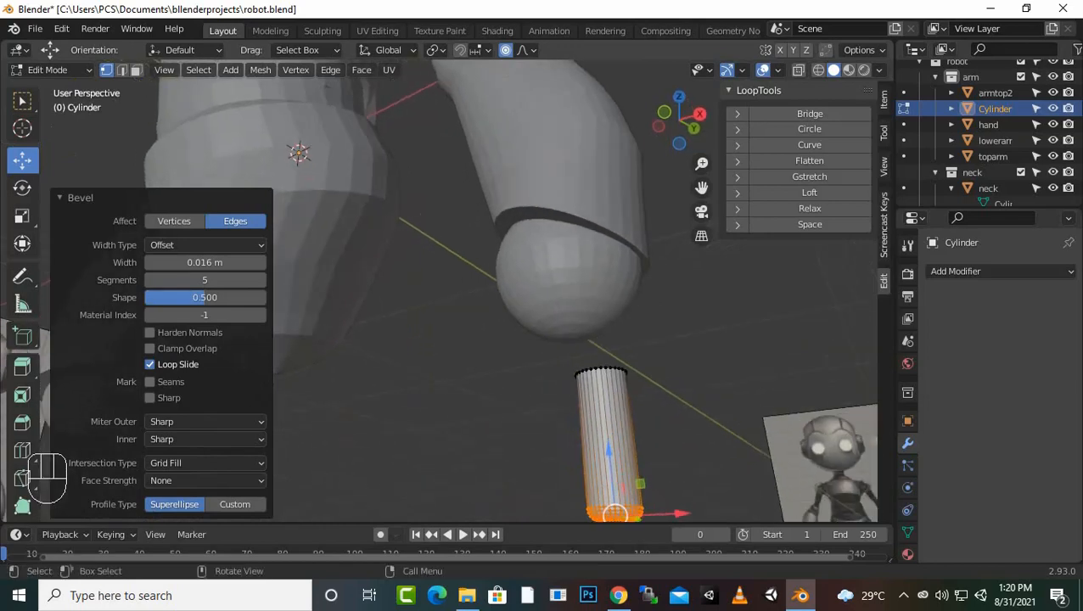
scroll(462, 293, up, 3)
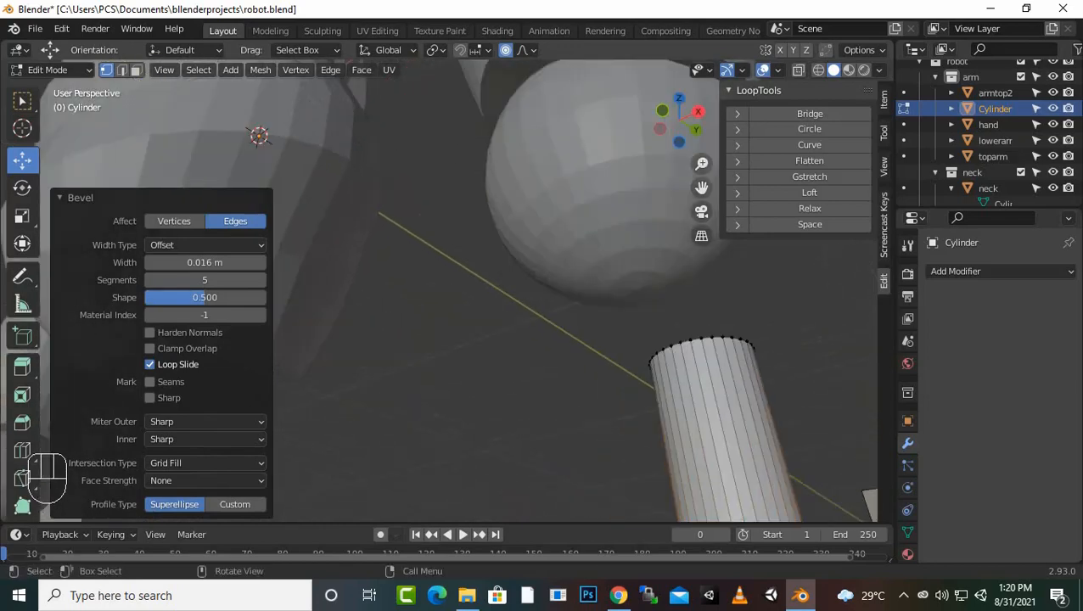
key(ctrl)
key(ctrl+r)
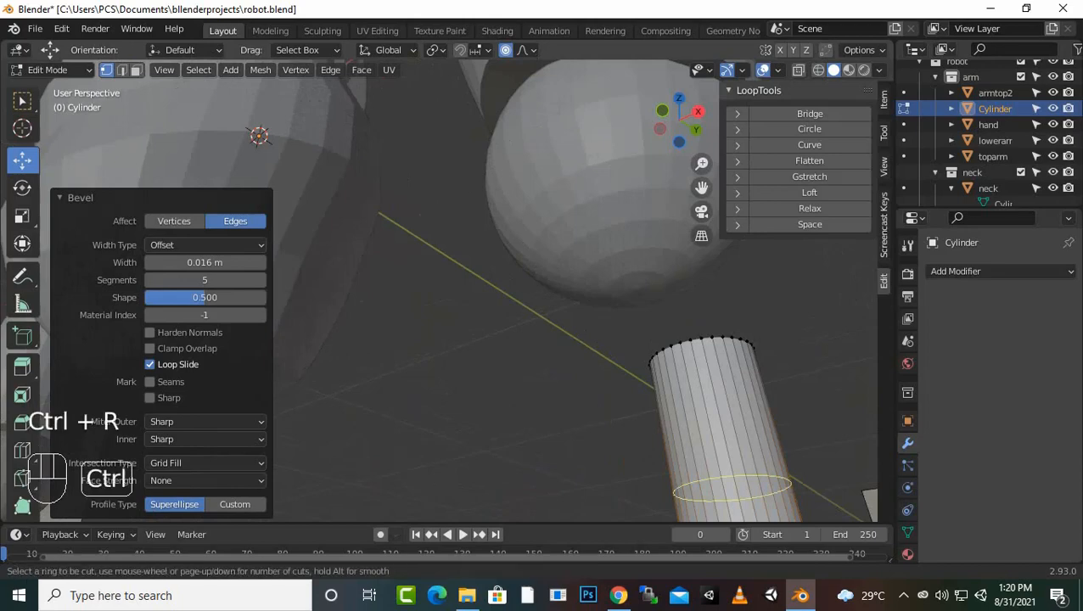
click(708, 394)
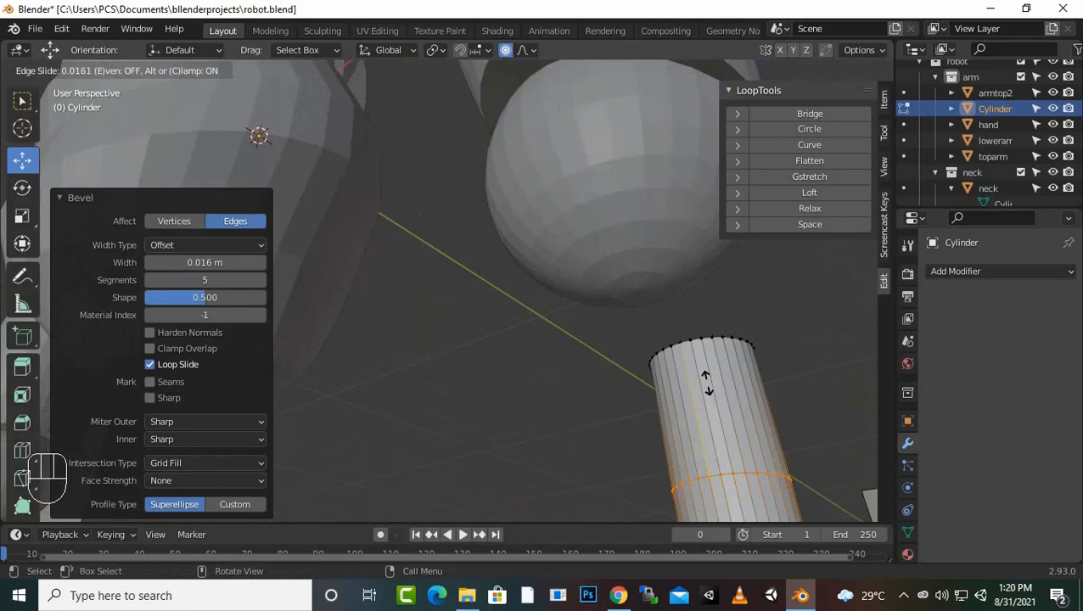
click(705, 383)
key(ctrl+z)
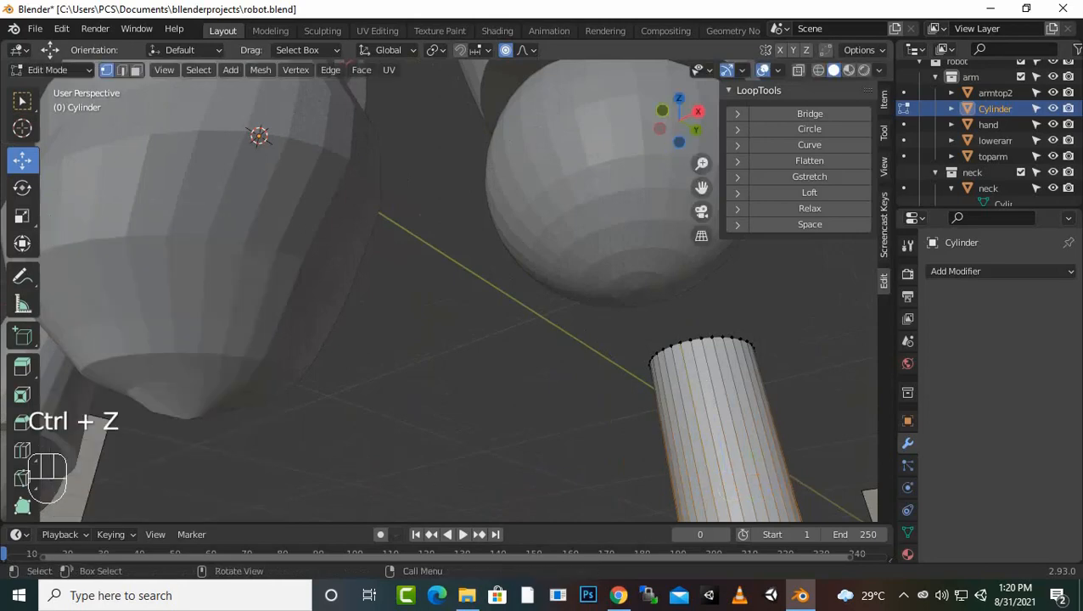
scroll(459, 290, down, 2)
key(ctrl+r)
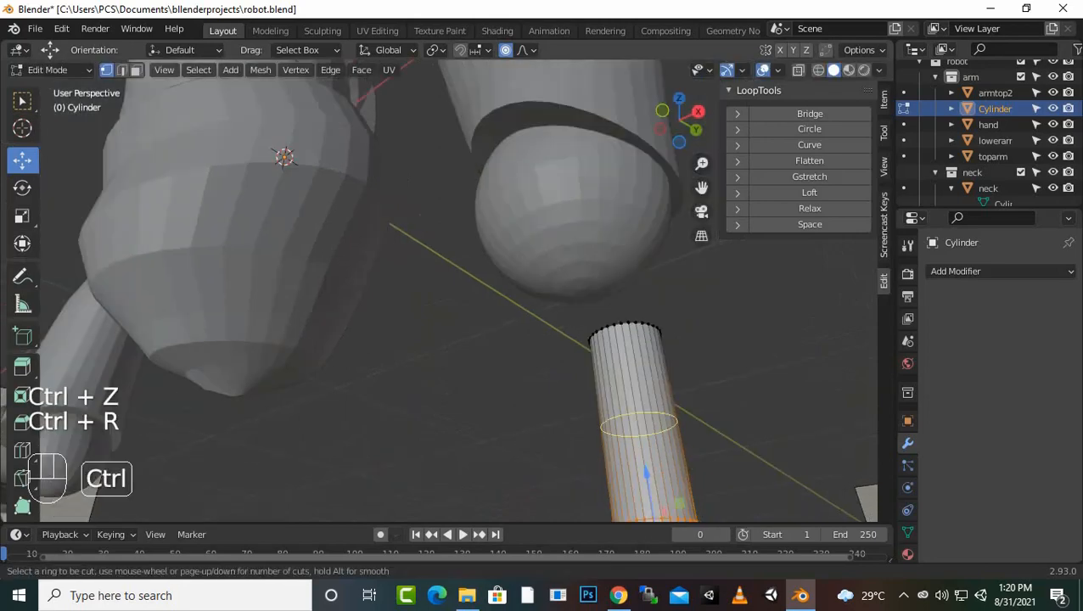
click(659, 417)
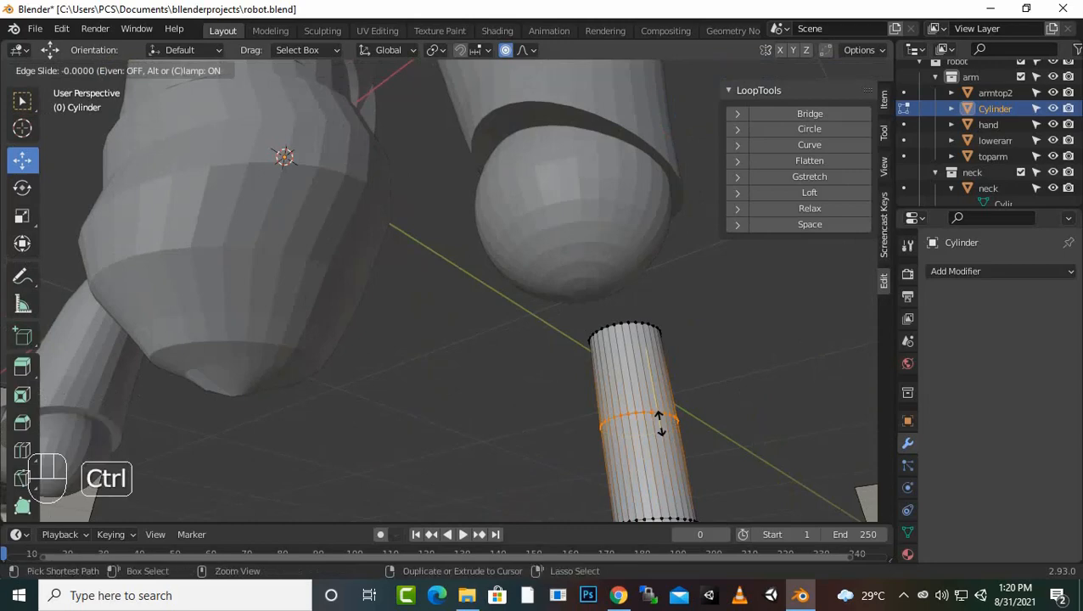
click(659, 418)
key(ctrl+z)
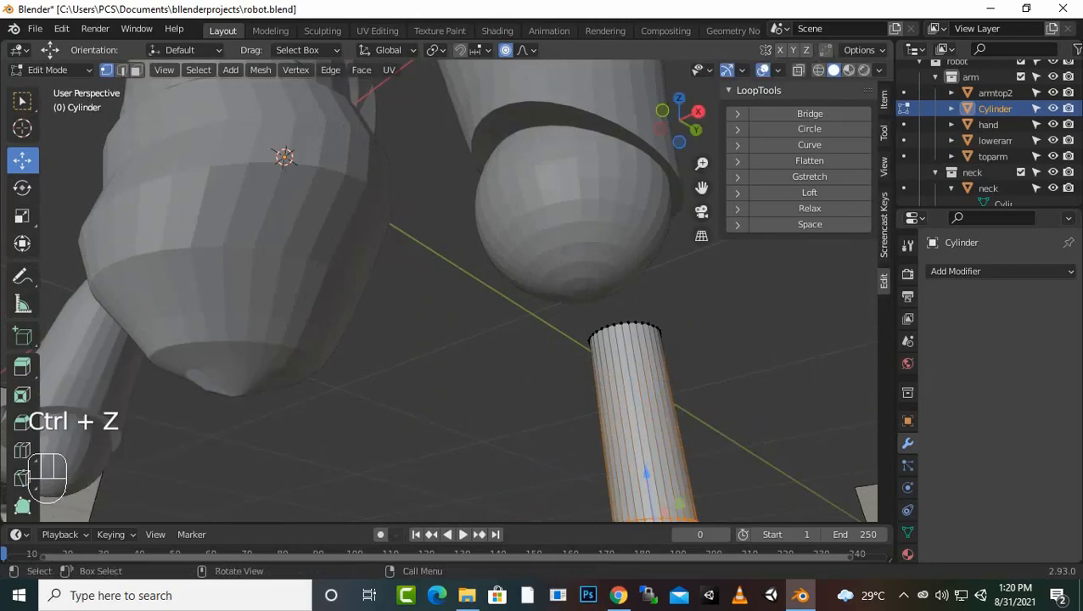
Step: Add 11 loop cuts along the cylinder's length, slid by a factor of about -0.267
key(ctrl+r)
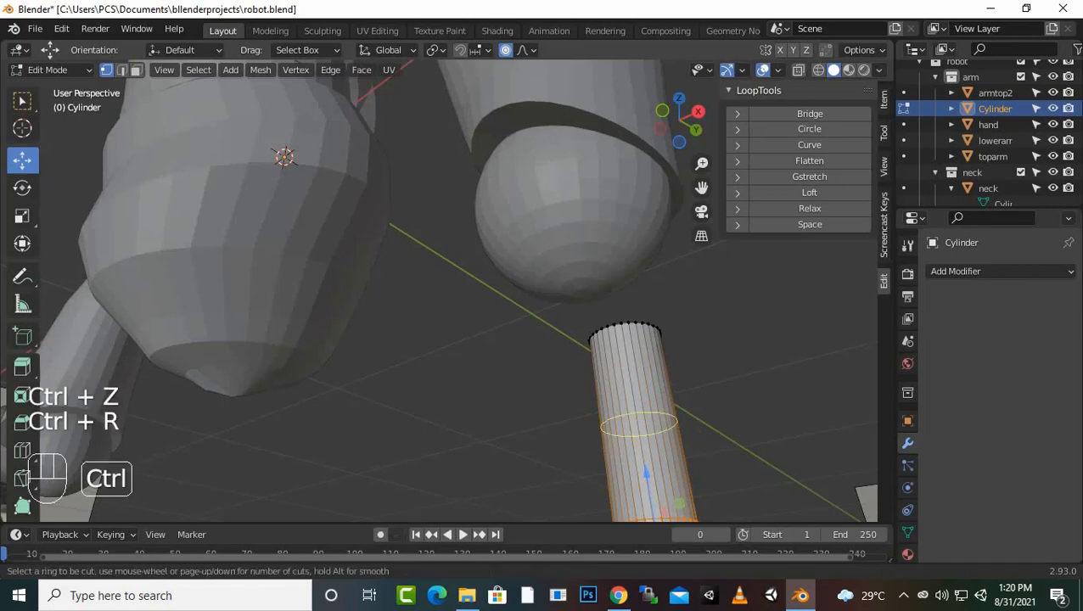
scroll(639, 424, up, 2)
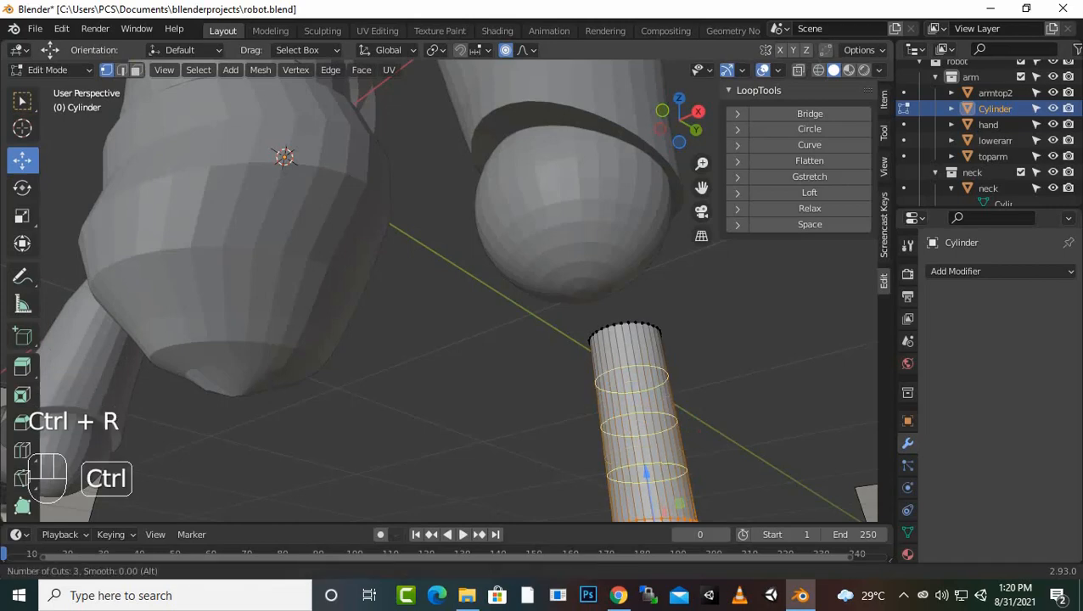
scroll(639, 424, up, 1)
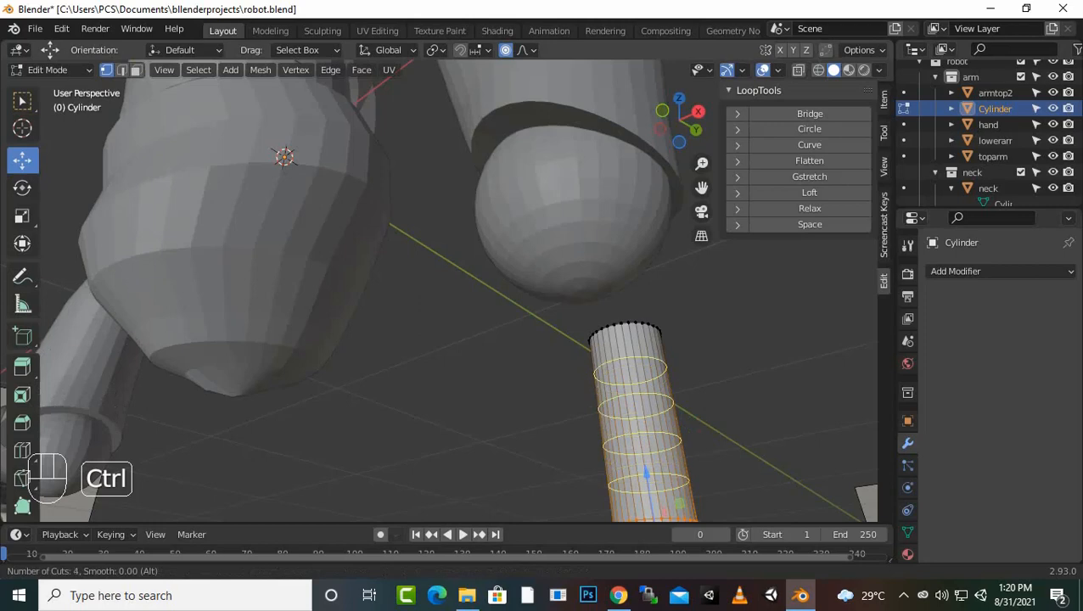
scroll(638, 425, up, 6)
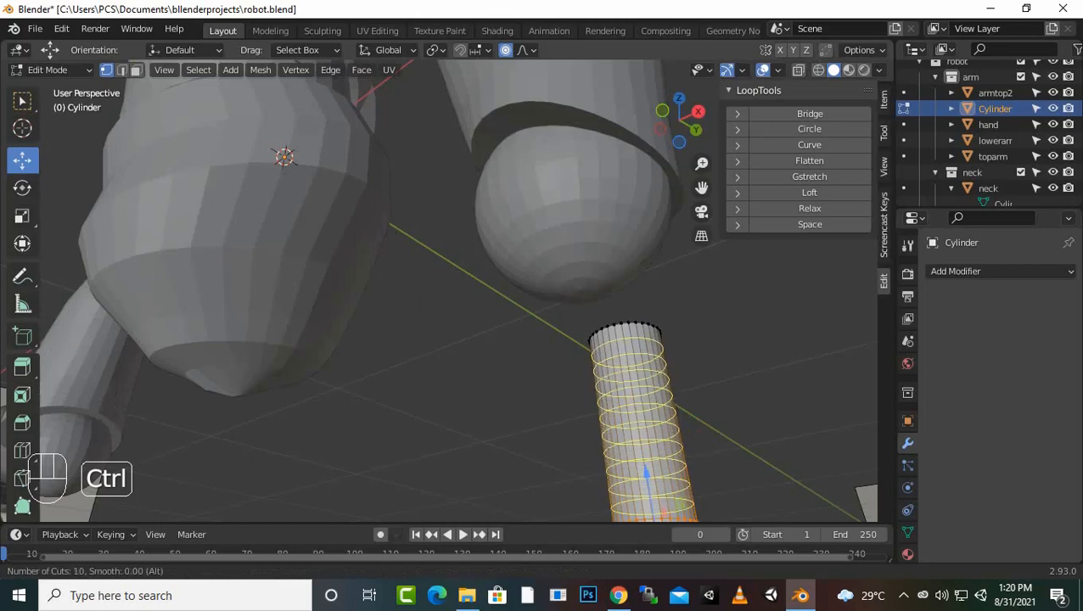
scroll(638, 425, up, 1)
click(663, 429)
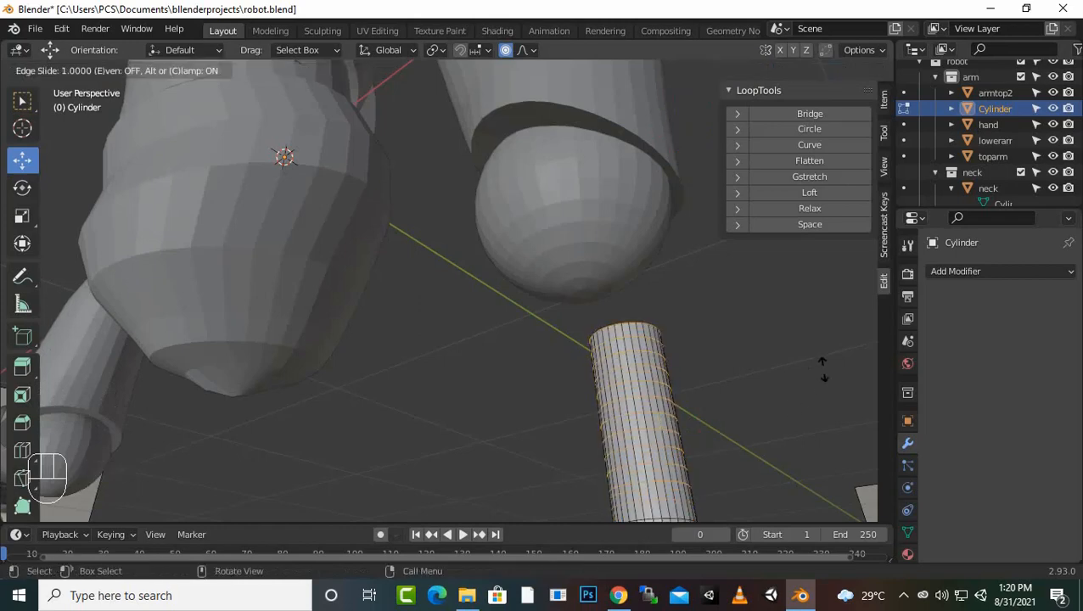
click(677, 435)
Step: In face select mode, select every other face loop around the cylinder, starting near its lower end and working upward
middle_drag(677, 434, 628, 424)
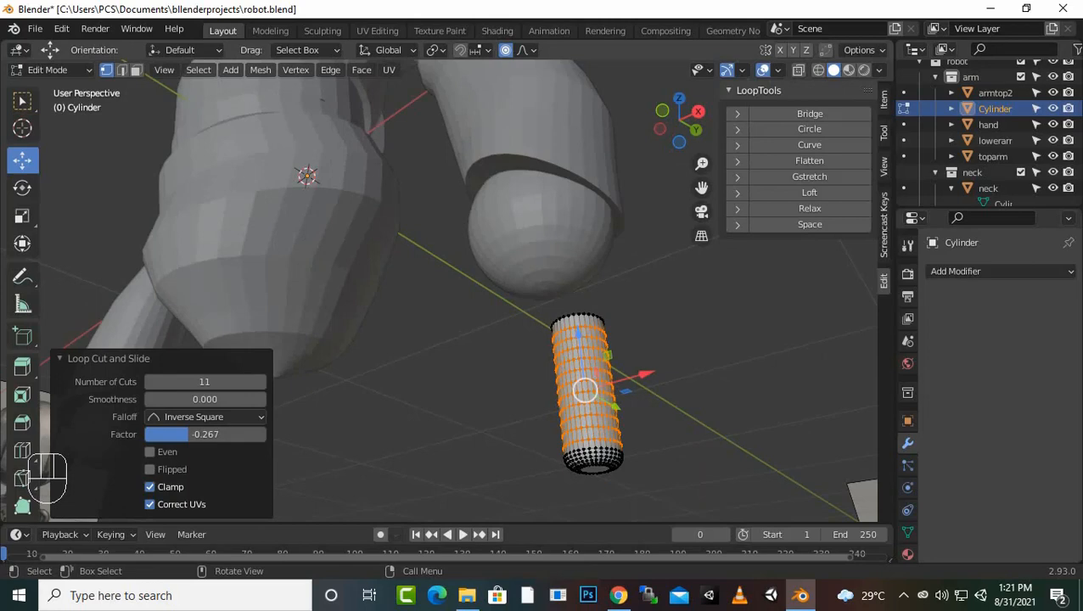
scroll(638, 429, up, 2)
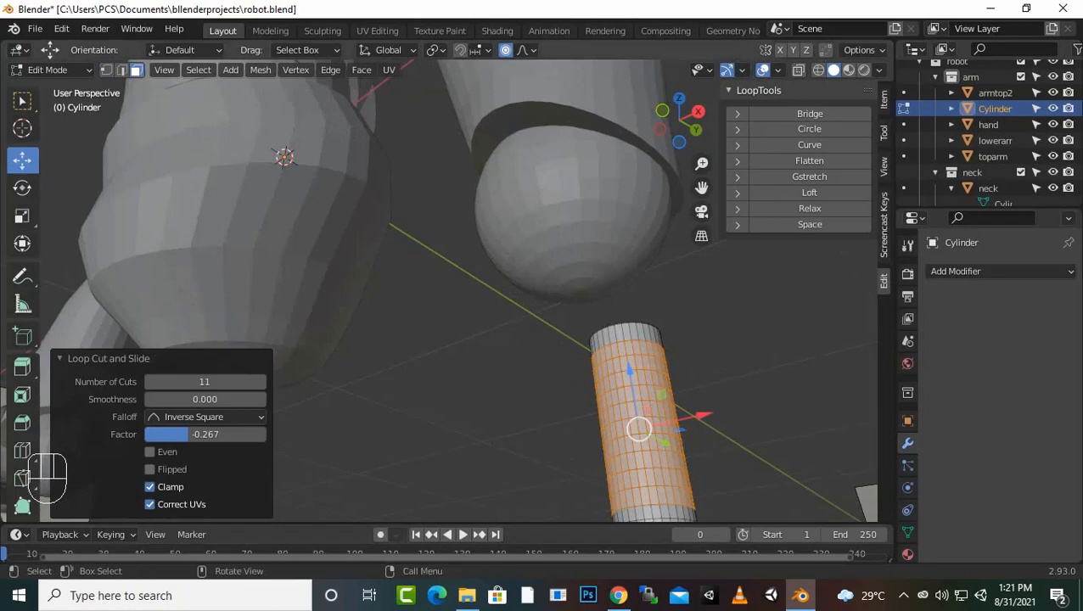
scroll(586, 391, down, 2)
scroll(586, 391, up, 2)
alt+click(648, 484)
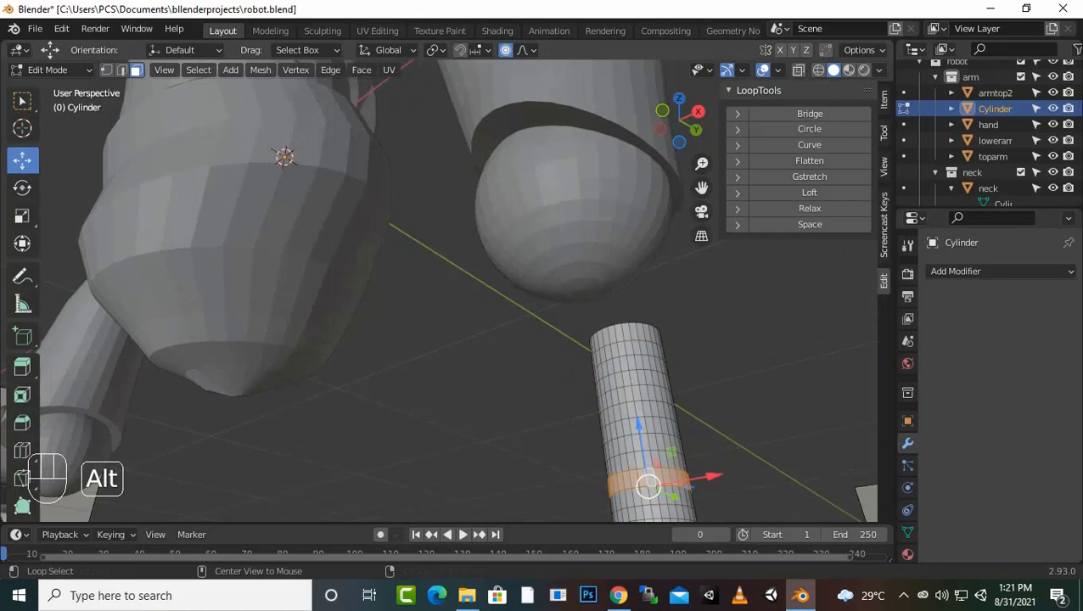
alt+shift+click(645, 469)
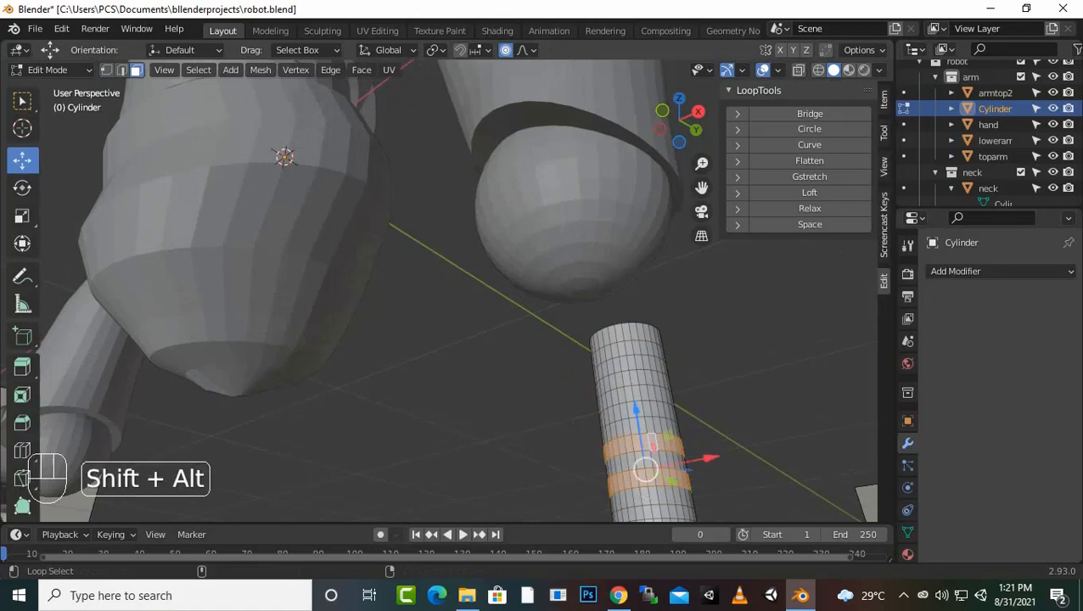
alt+shift+click(647, 411)
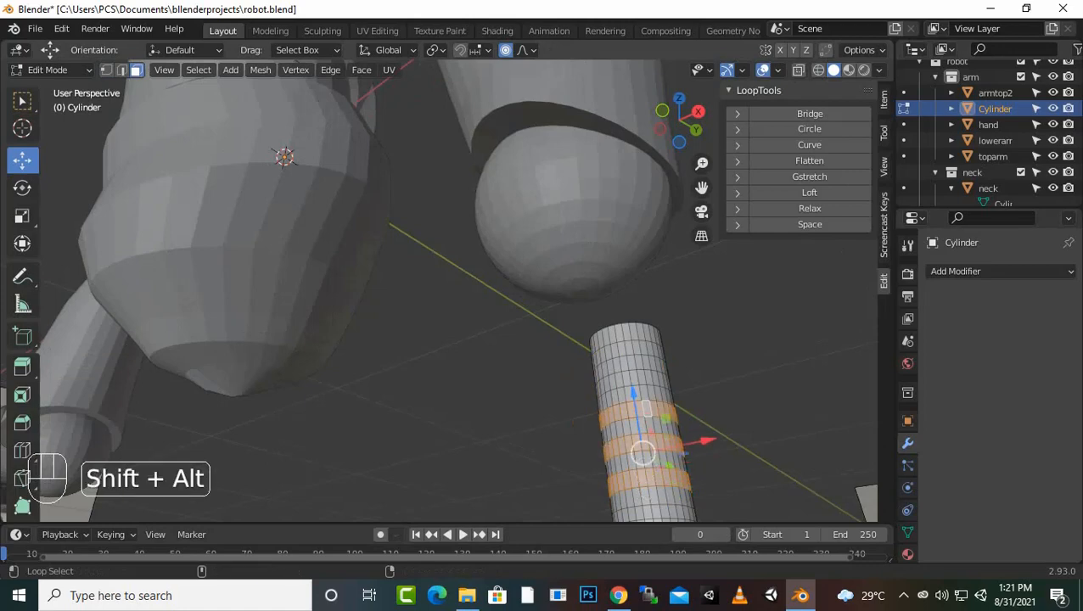
alt+shift+click(638, 379)
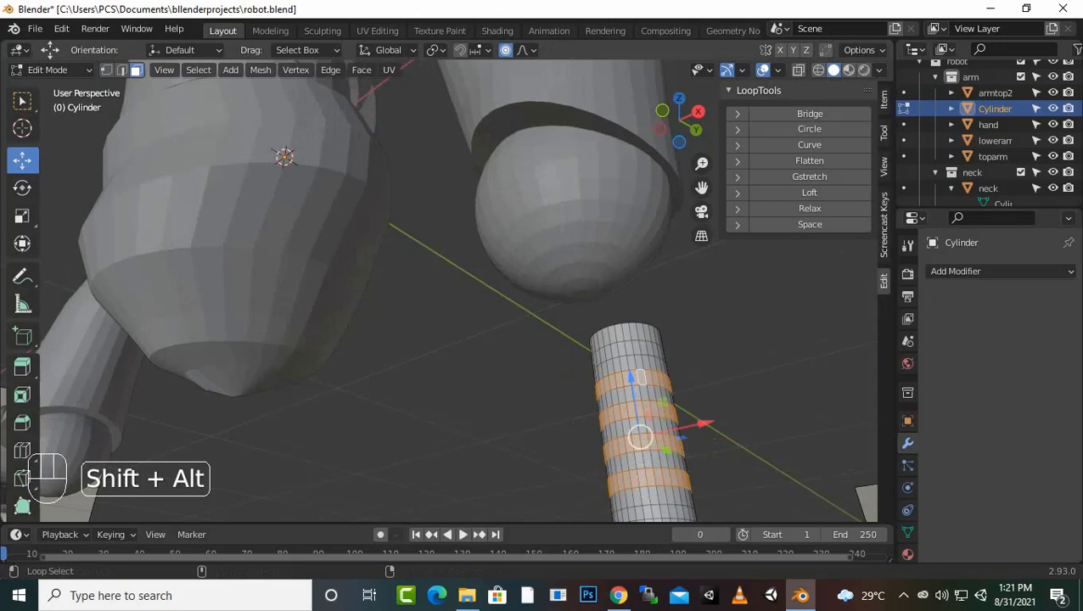
scroll(641, 379, down, 2)
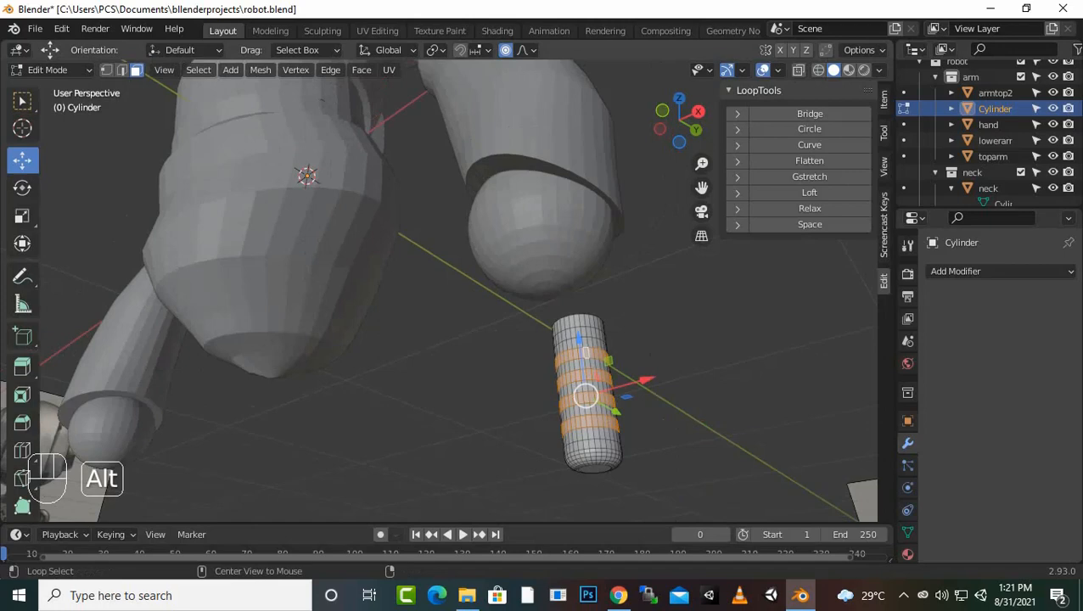
alt+shift+click(597, 443)
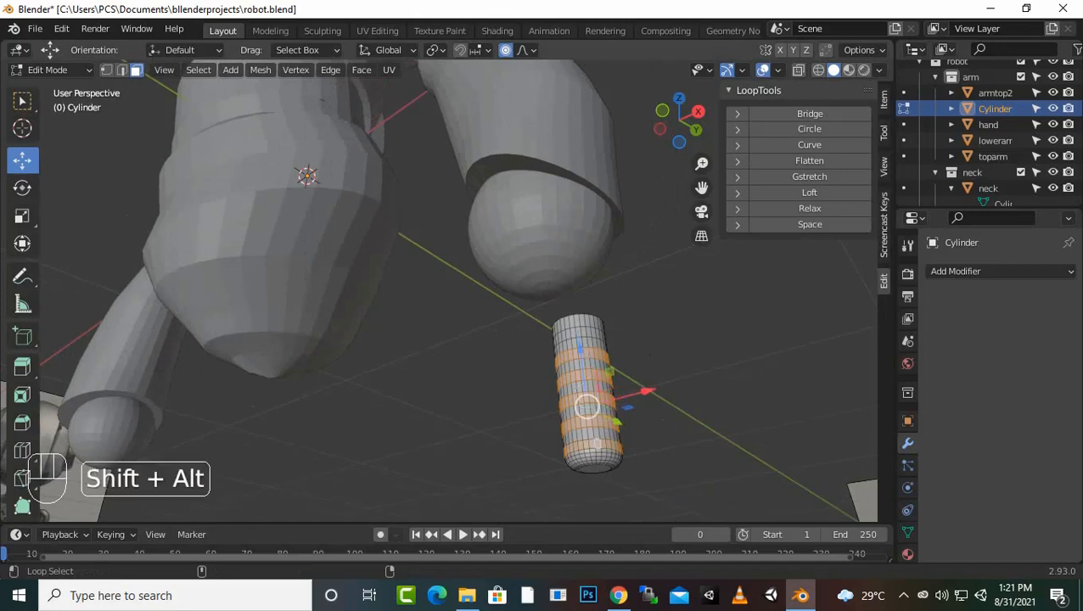
key(ctrl+z)
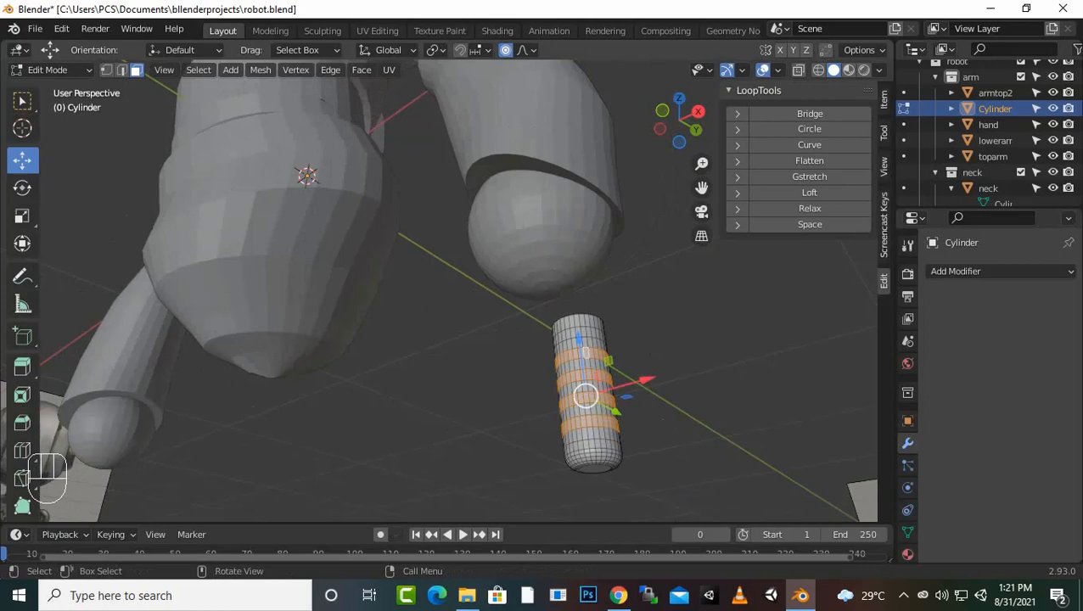
Step: Try to extrude the cylinder's four selected face rings in place and shrink them about 0.0148 m with proportional editing
key(e)
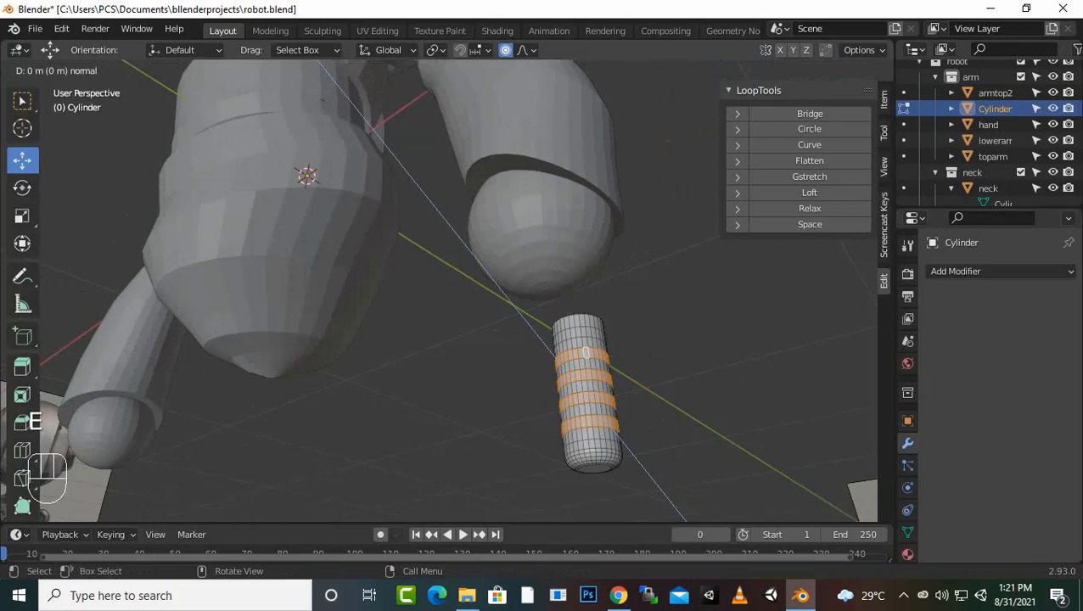
click(584, 353)
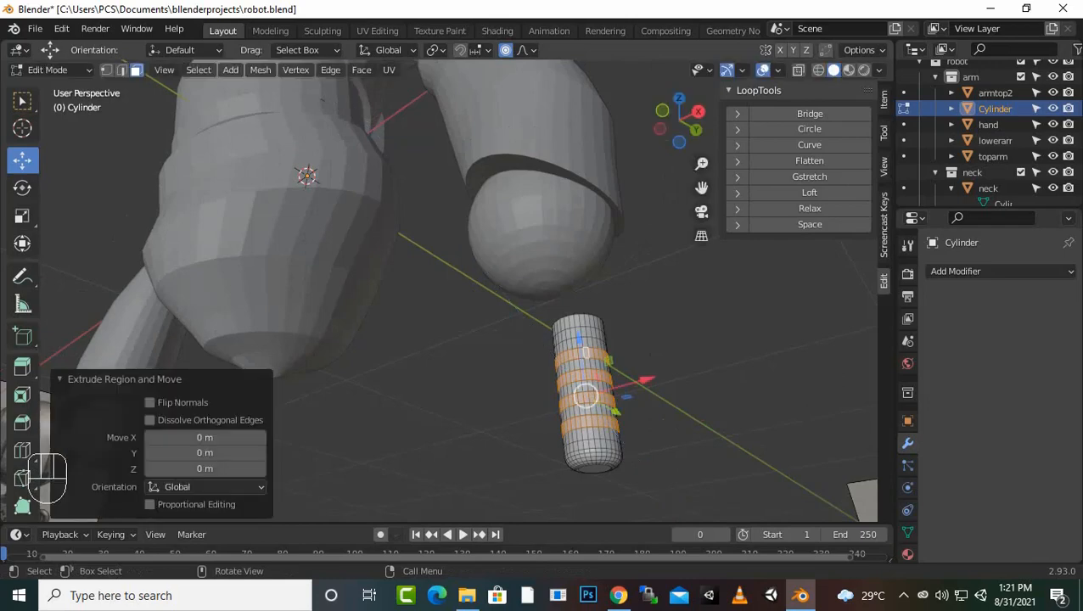
key(alt+s)
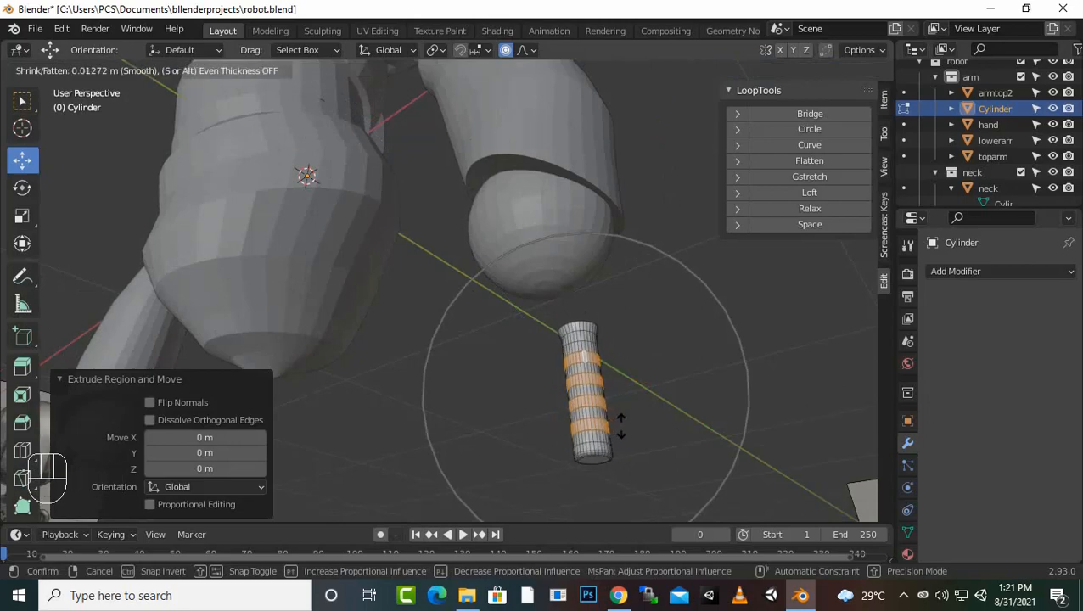
scroll(621, 425, up, 1)
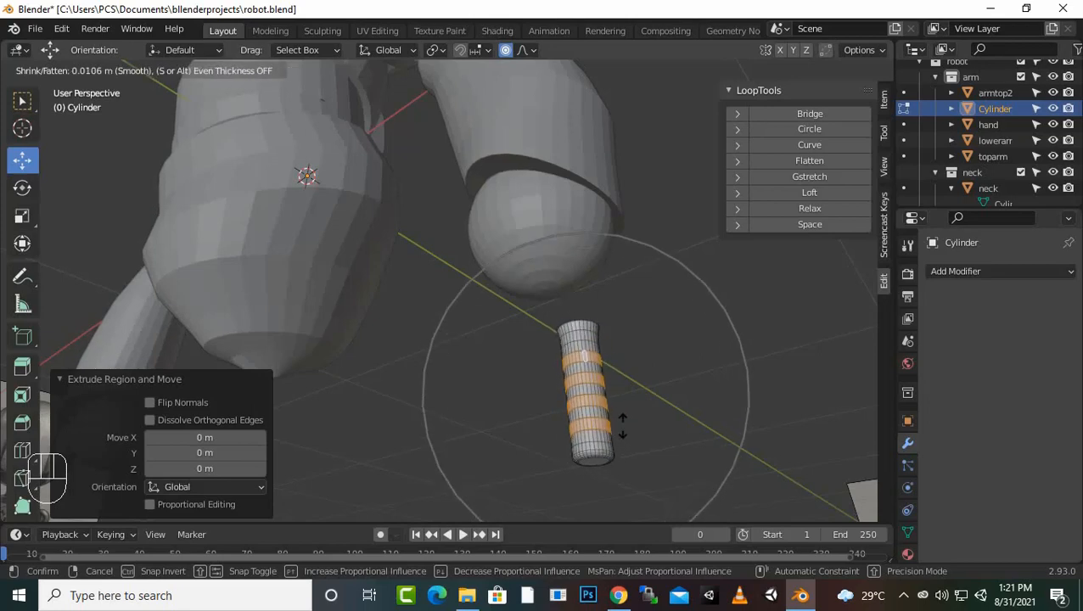
scroll(622, 425, up, 10)
scroll(622, 425, up, 6)
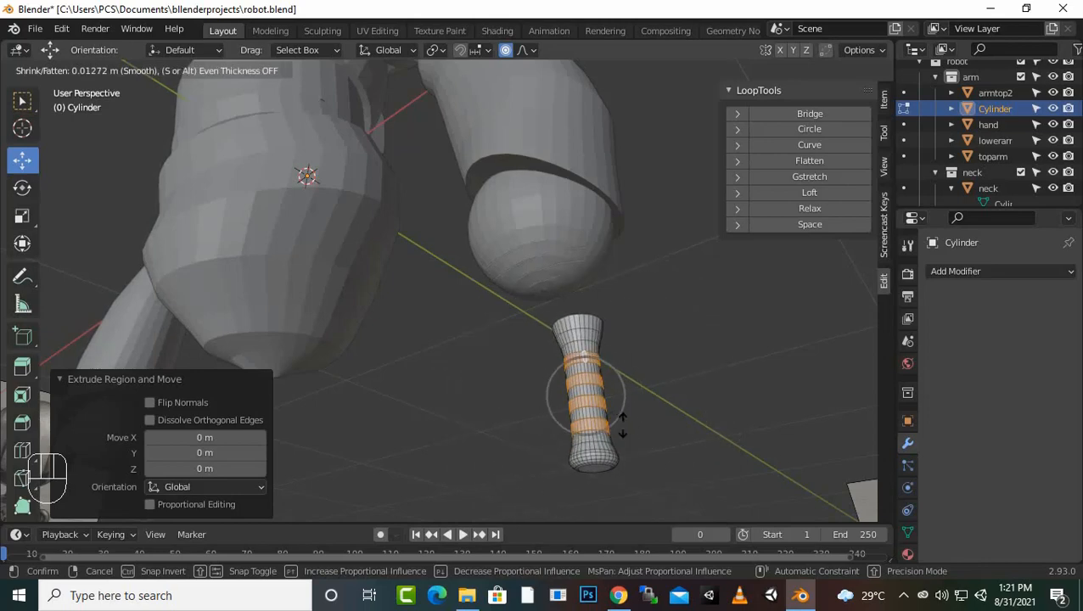
scroll(623, 424, down, 5)
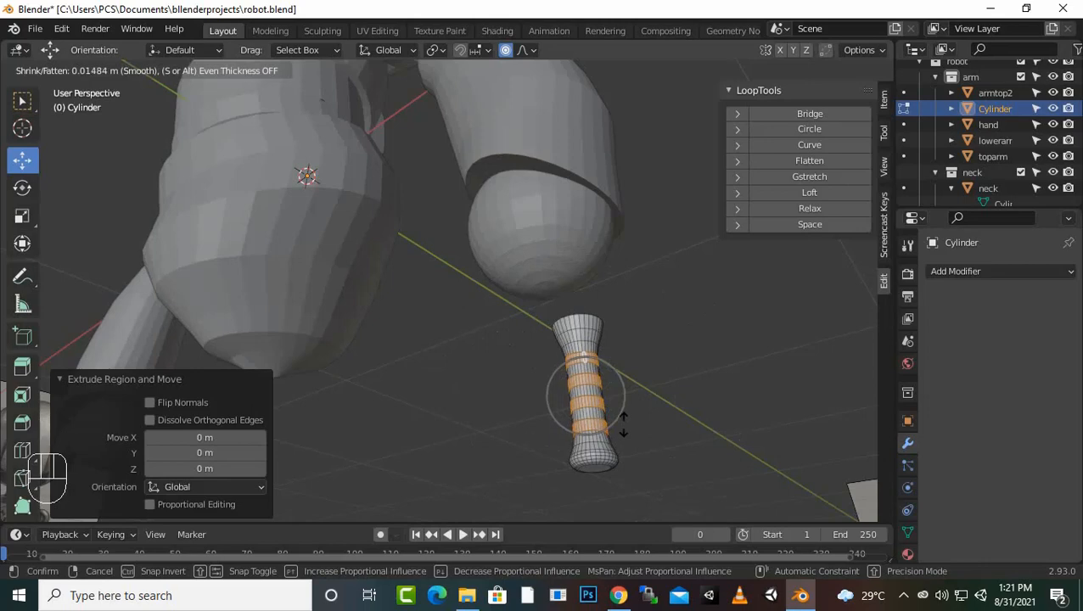
click(623, 424)
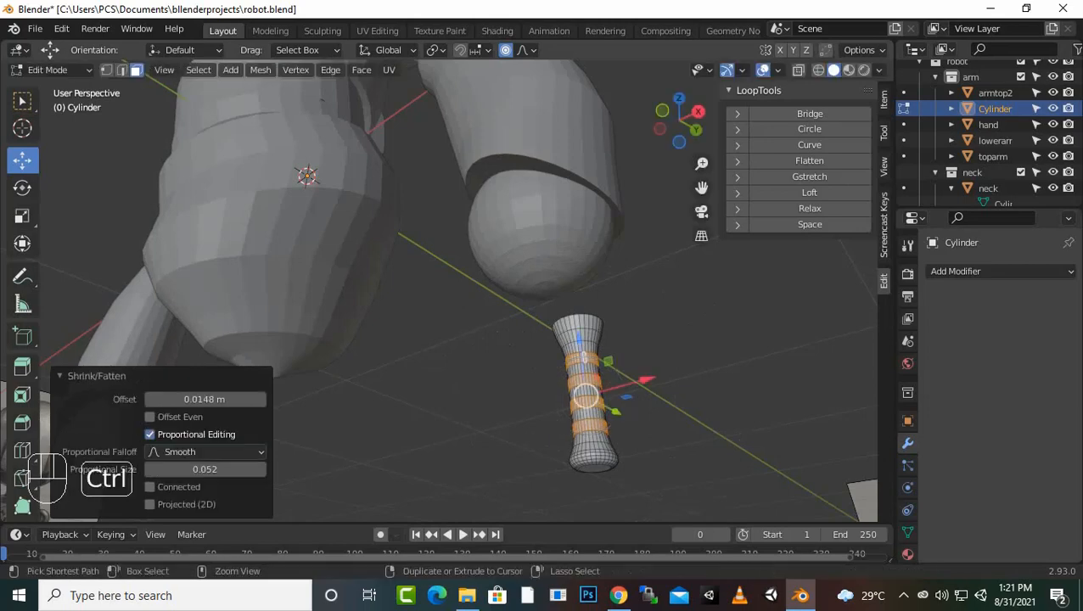
key(ctrl+z)
Step: Turn off proportional editing, then extrude the four selected face rings in place and shrink them inward by about 0.0106 m
click(505, 49)
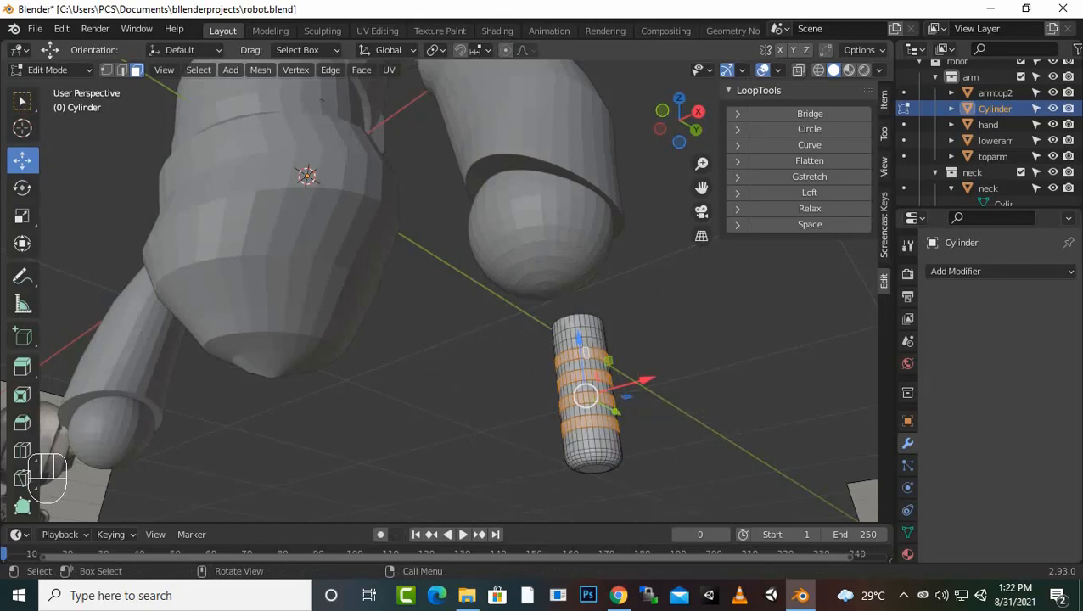
key(e)
right_click(639, 394)
right_click(639, 395)
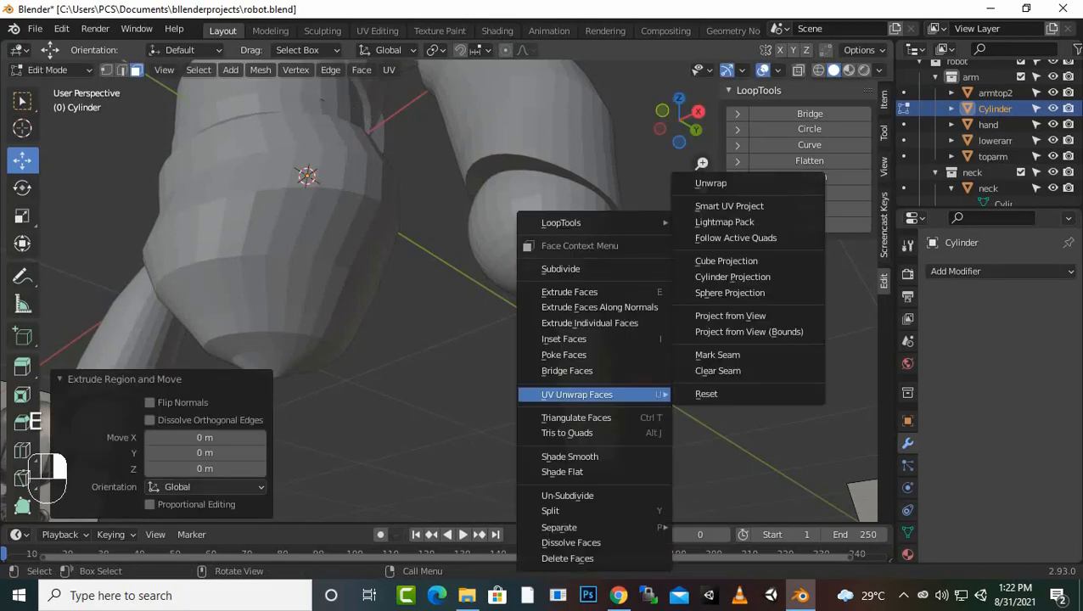
click(717, 371)
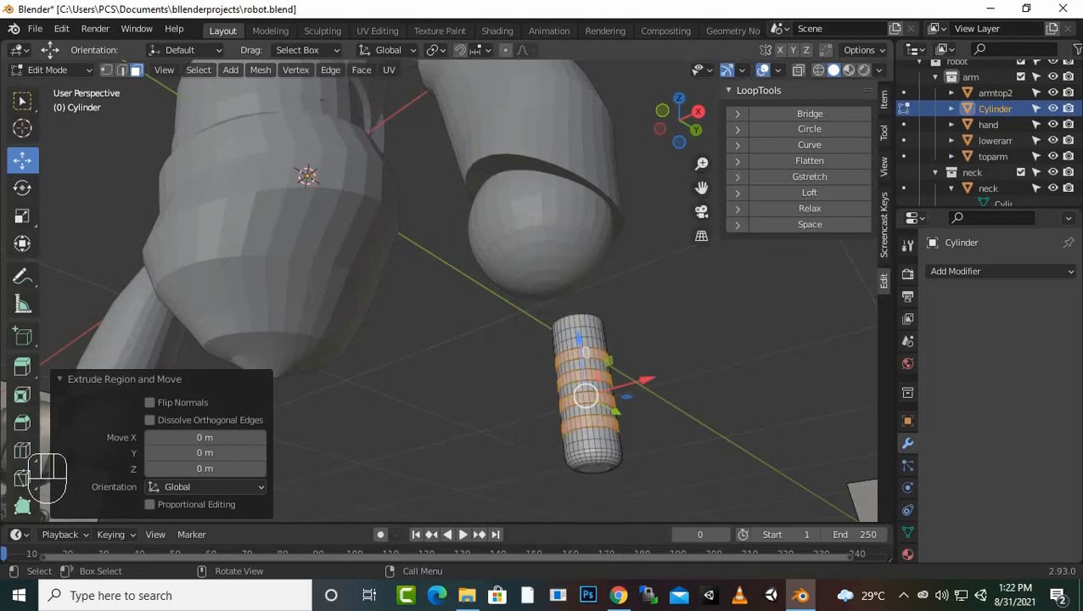
key(alt)
key(alt+s)
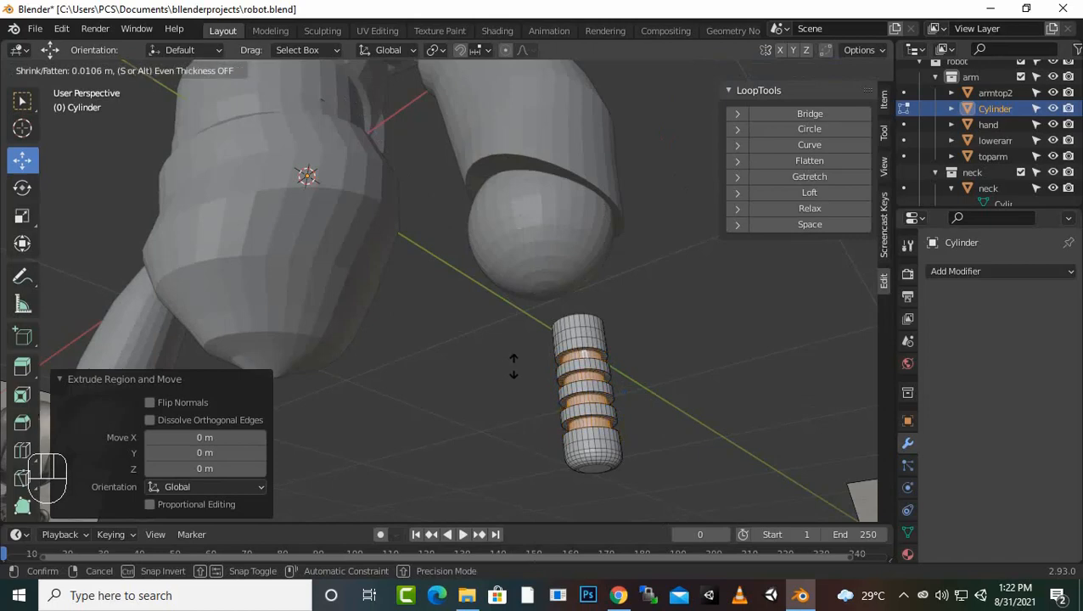
click(513, 365)
scroll(458, 289, up, 2)
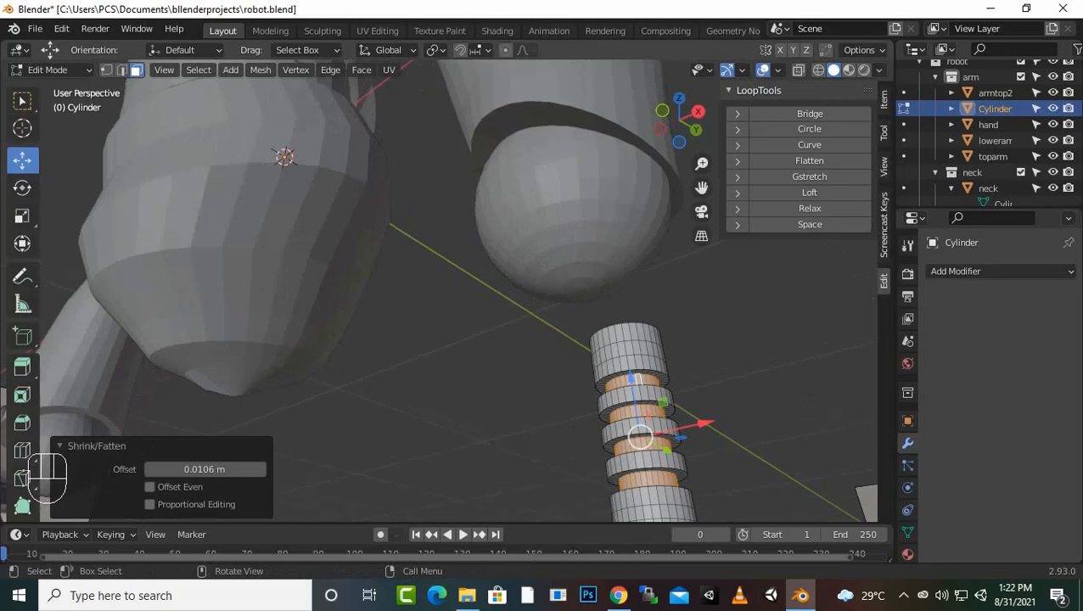
click(512, 365)
Step: Add a Subdivision Surface modifier to the grooved cylinder and set its viewport level to 4
scroll(513, 365, down, 3)
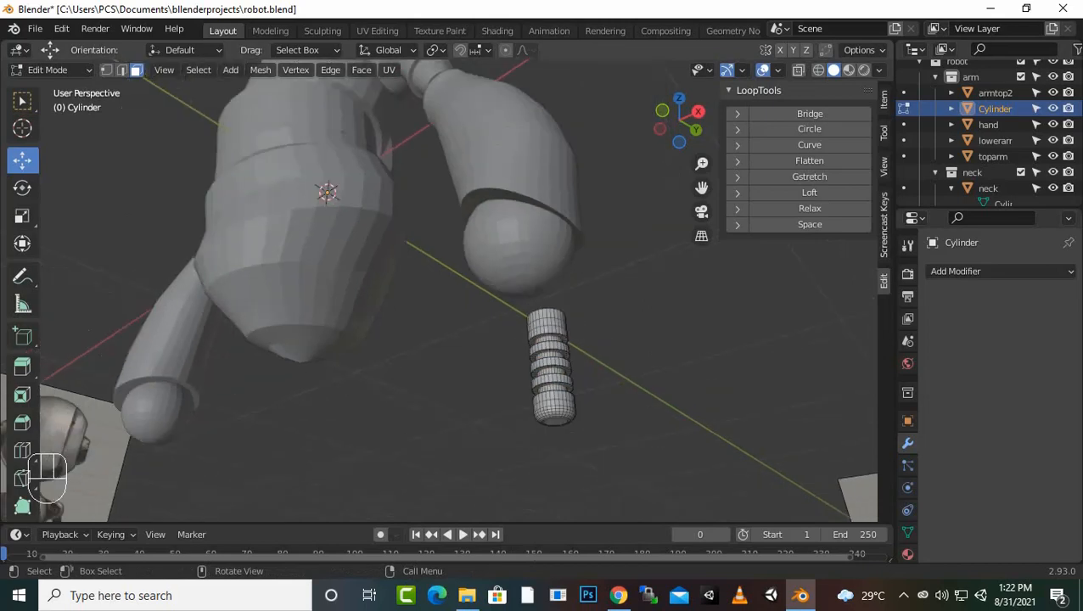
scroll(459, 289, down, 2)
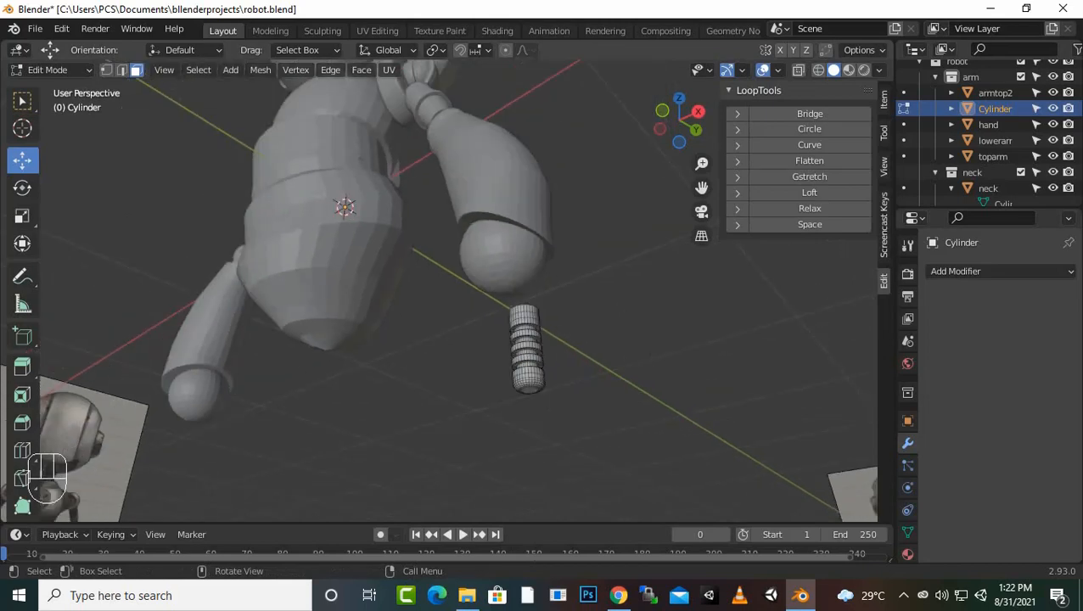
scroll(459, 289, up, 2)
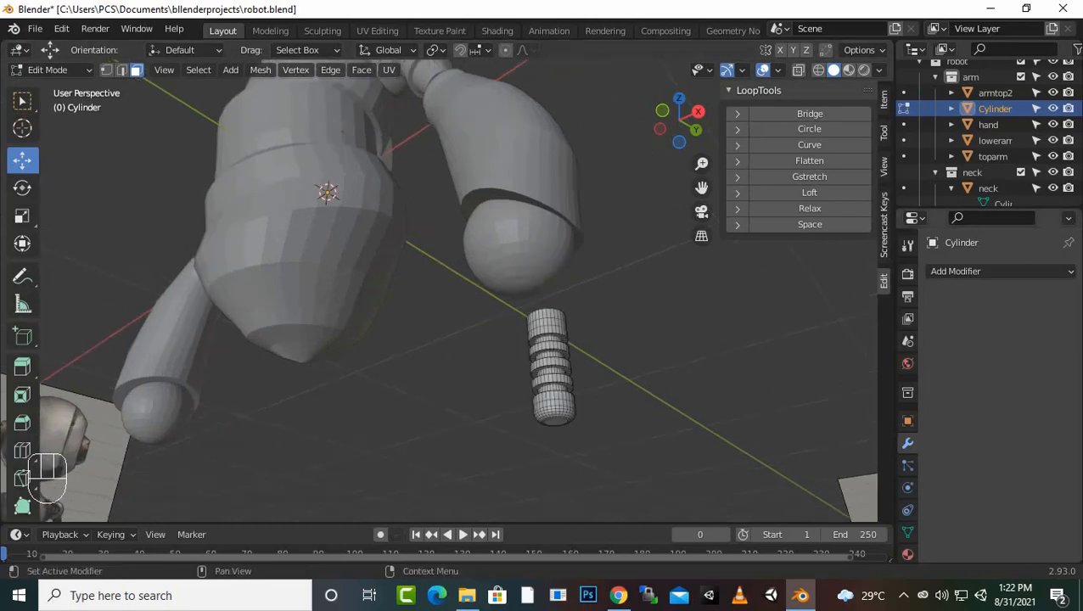
click(956, 271)
mouse_move(789, 562)
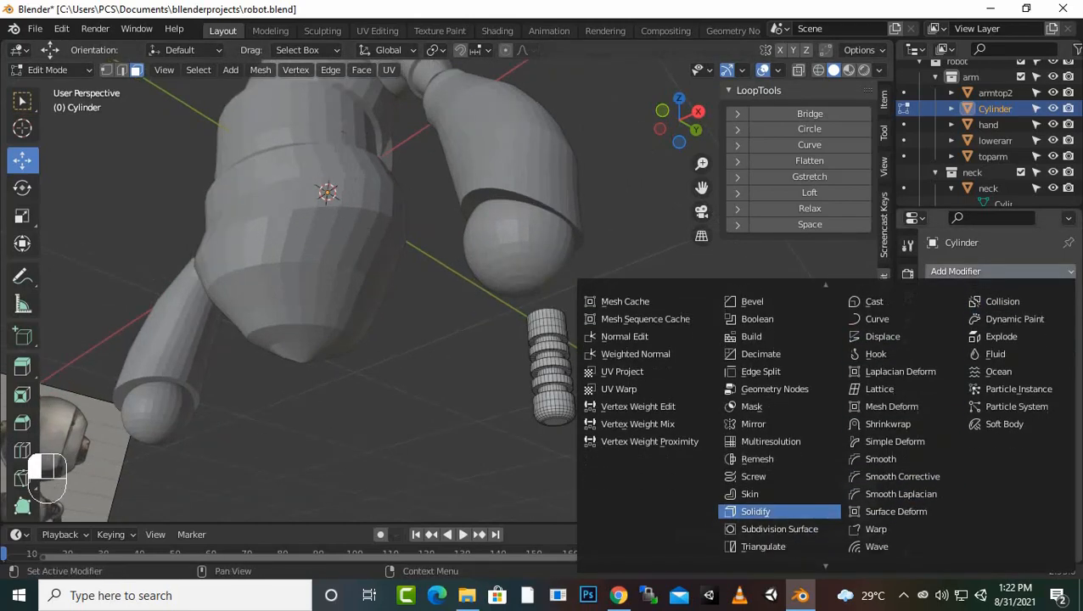
click(779, 486)
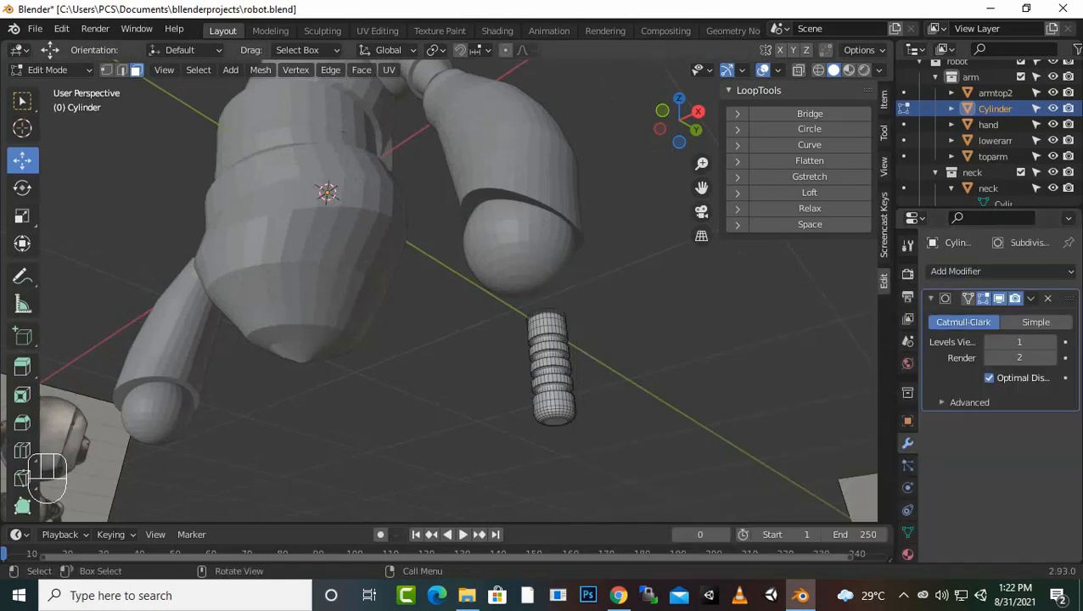
scroll(416, 270, up, 1)
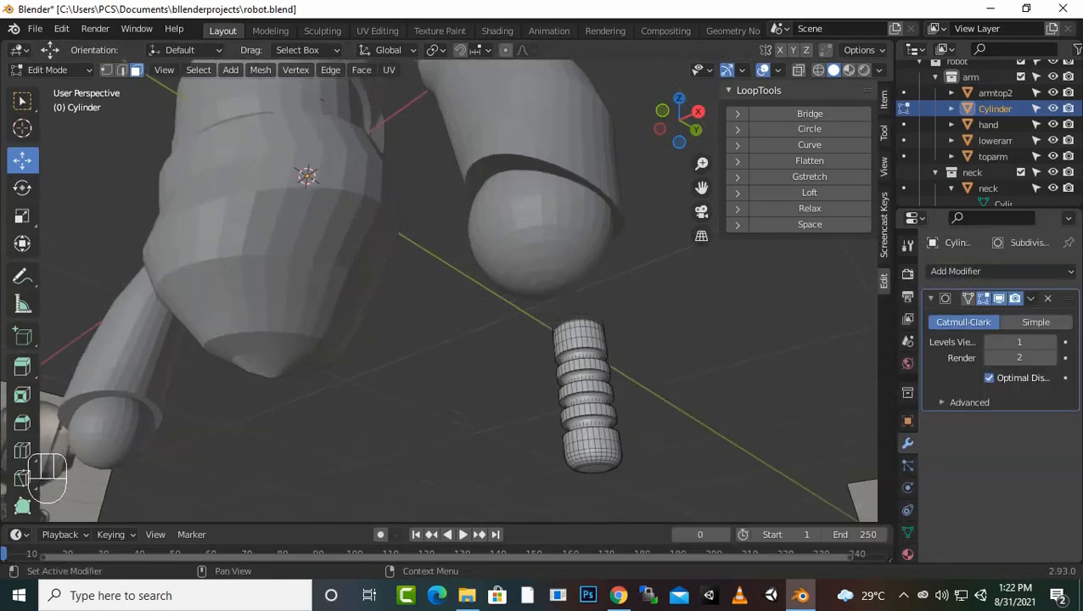
click(1052, 341)
click(1052, 341)
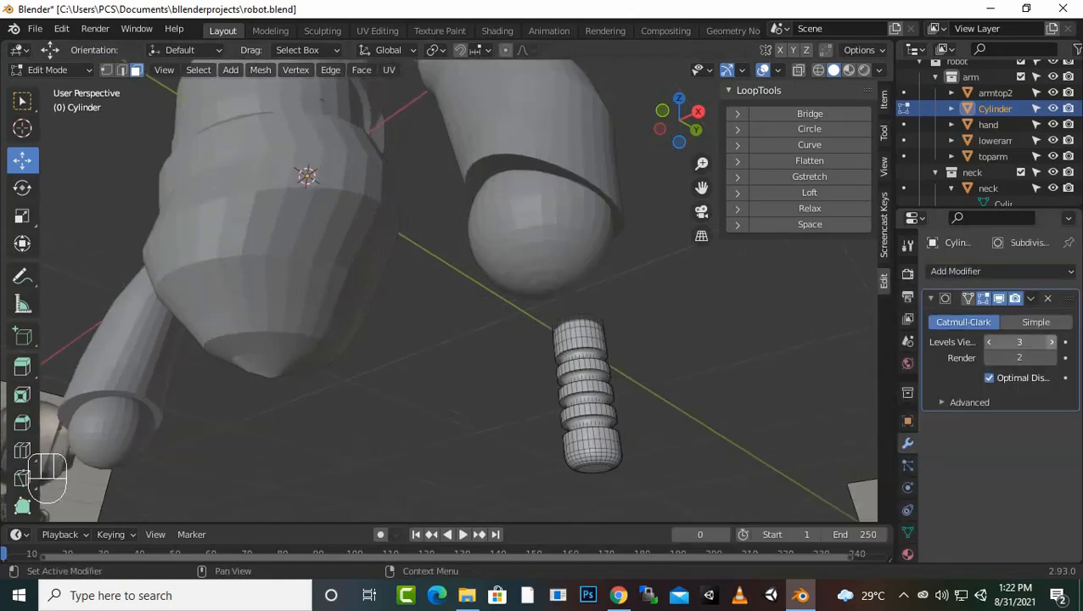
click(1051, 341)
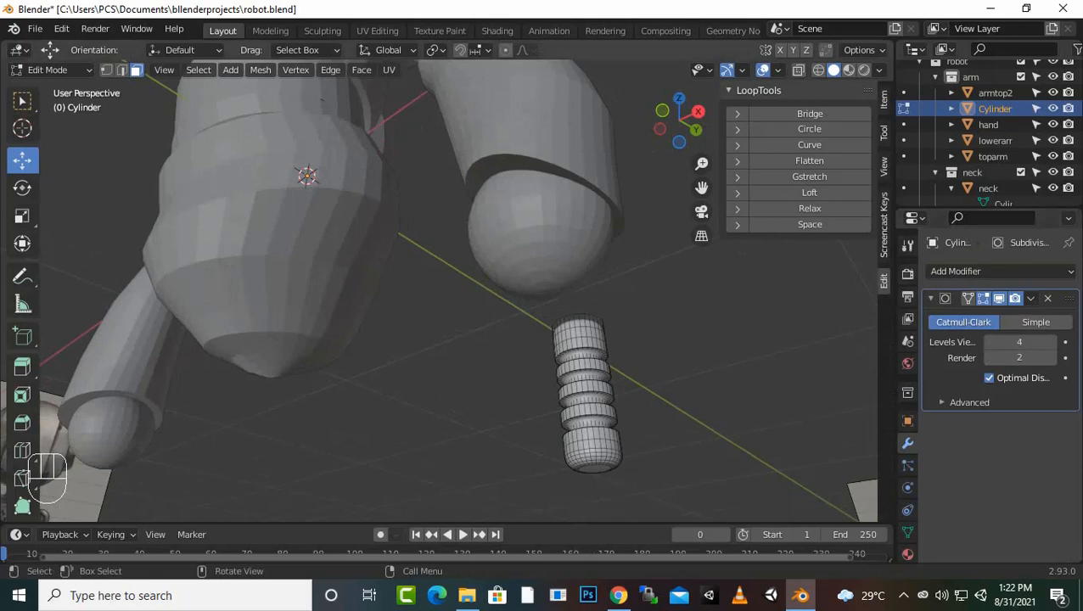
key(Tab)
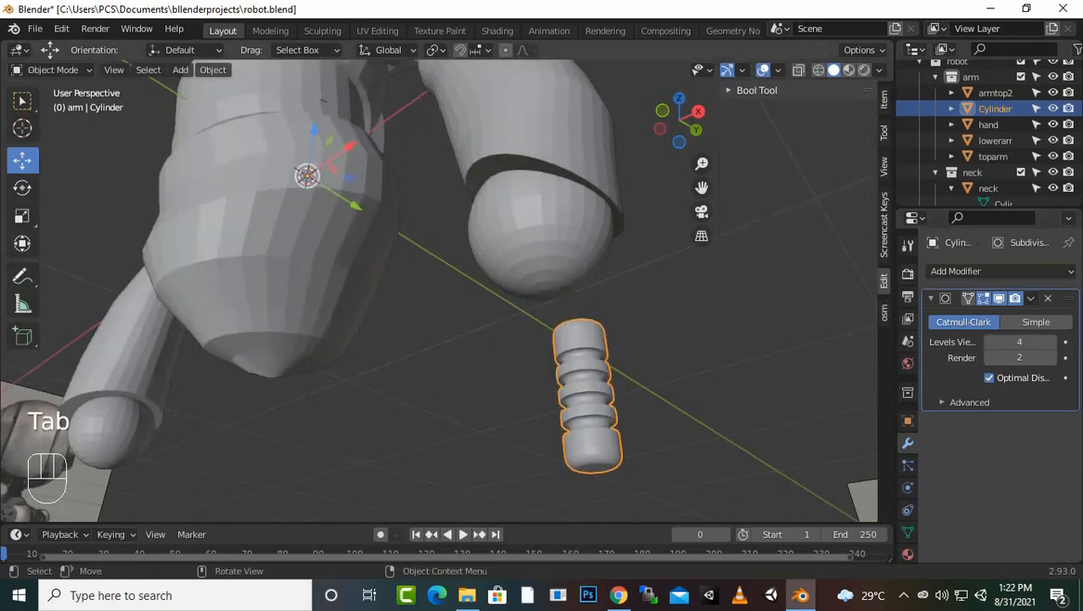
scroll(439, 291, up, 3)
scroll(439, 290, down, 3)
Step: Select the cylinder's whole mesh and move it up about 0.069 m and outward along X about 0.072 m
key(Tab)
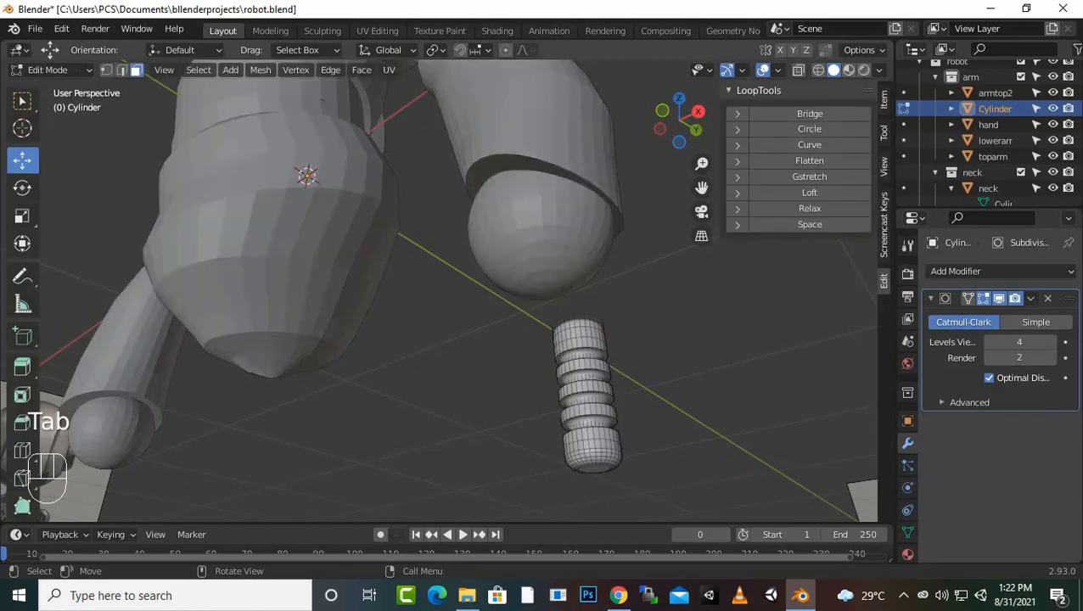
key(a)
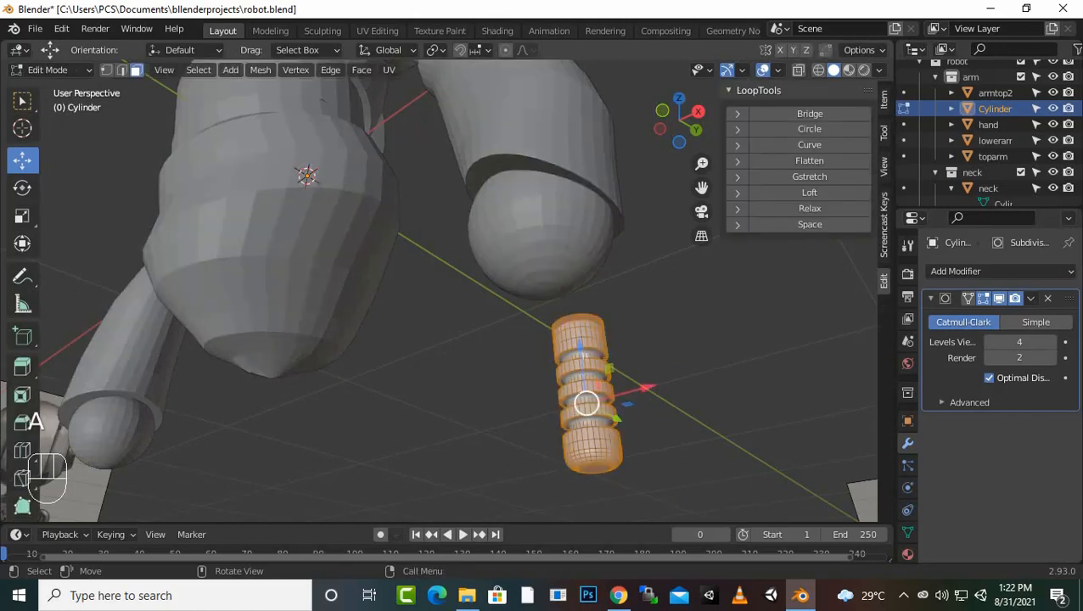
drag(584, 355, 574, 296)
key(KP_1)
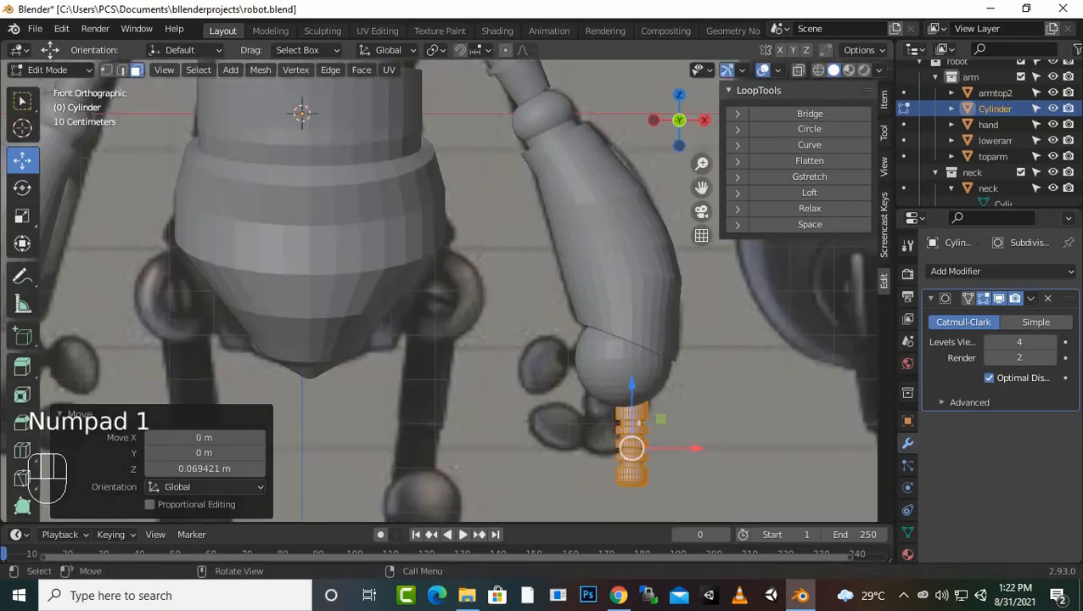
drag(694, 449, 754, 448)
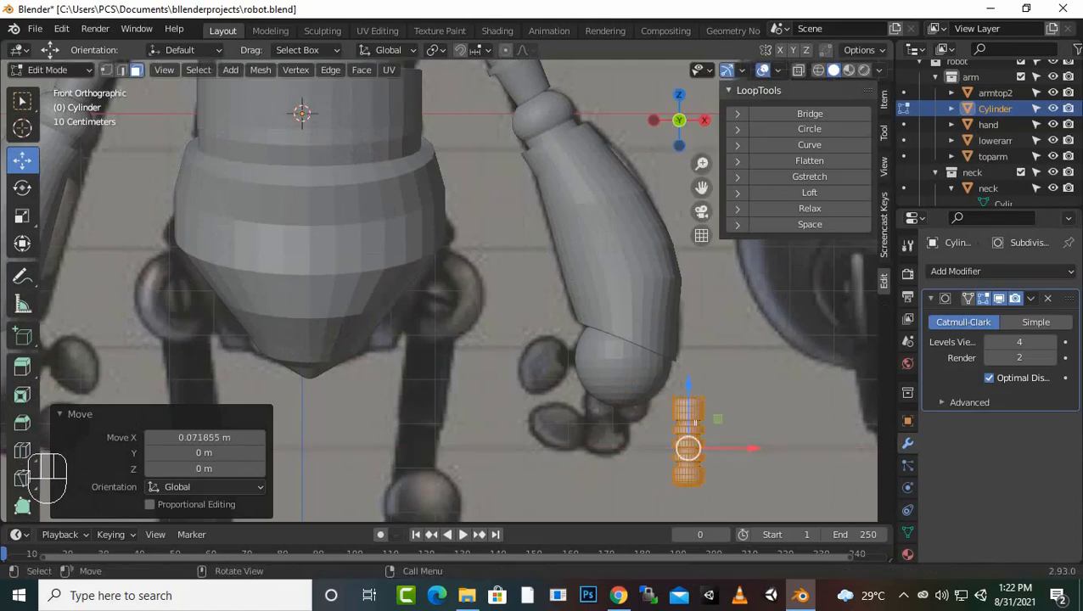
Step: Rotate the grooved cylinder about -30.3° in front view, then move it about 0.07 m up and -0.011 m along X against the hand sphere
key(r)
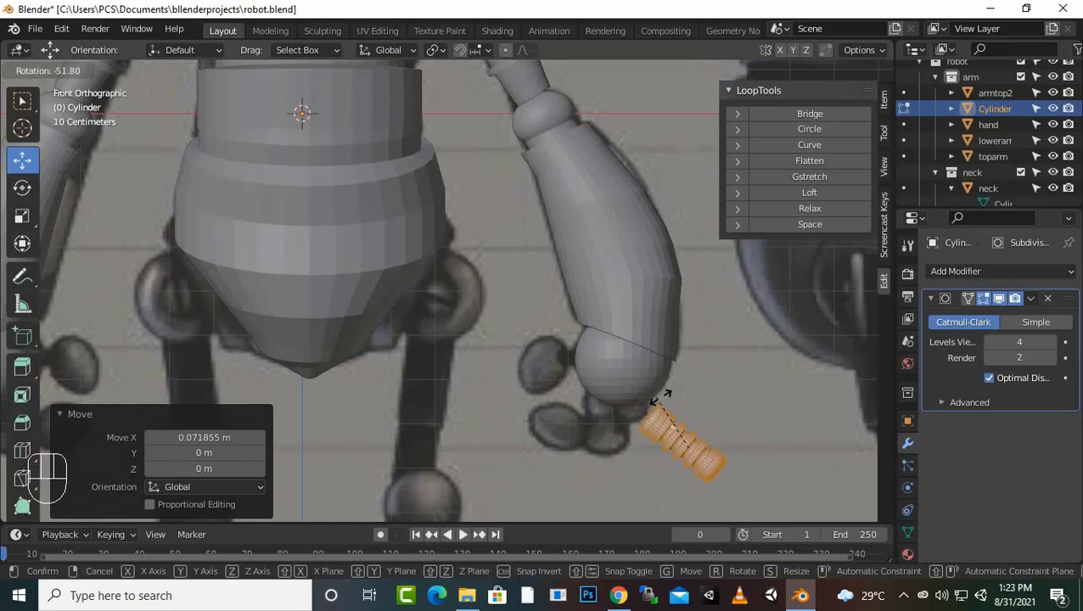
click(679, 388)
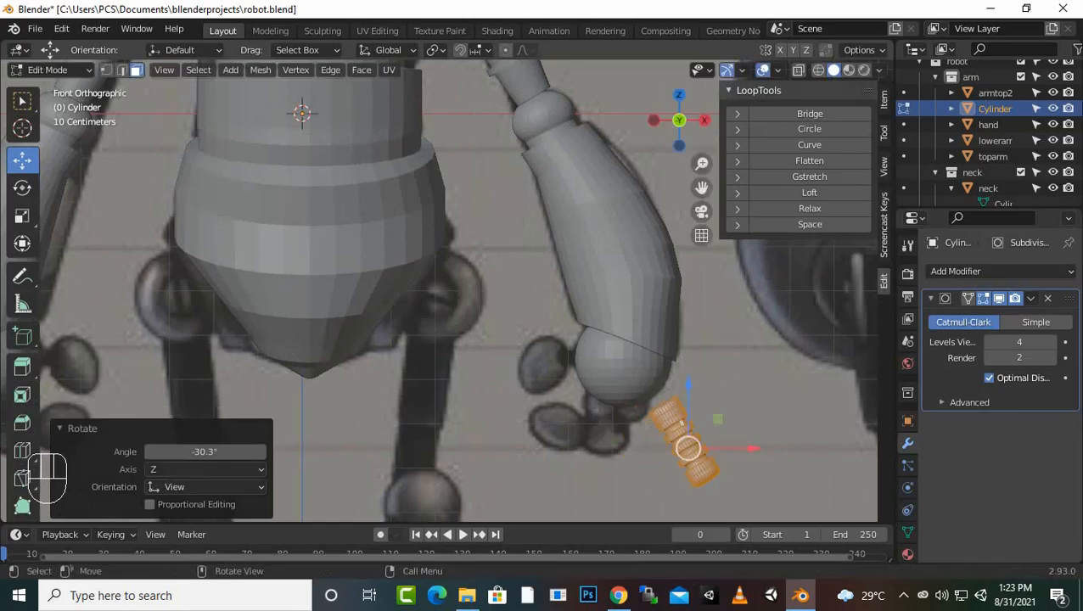
mouse_move(689, 389)
mouse_down()
mouse_move(688, 373)
mouse_move(683, 404)
mouse_move(682, 391)
mouse_up()
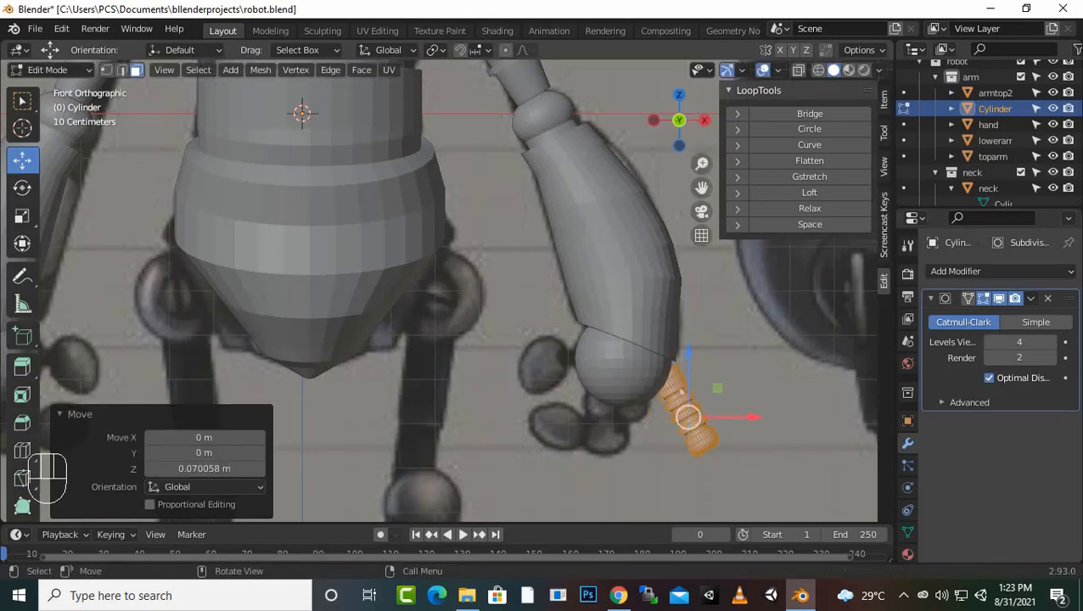
drag(732, 417, 745, 417)
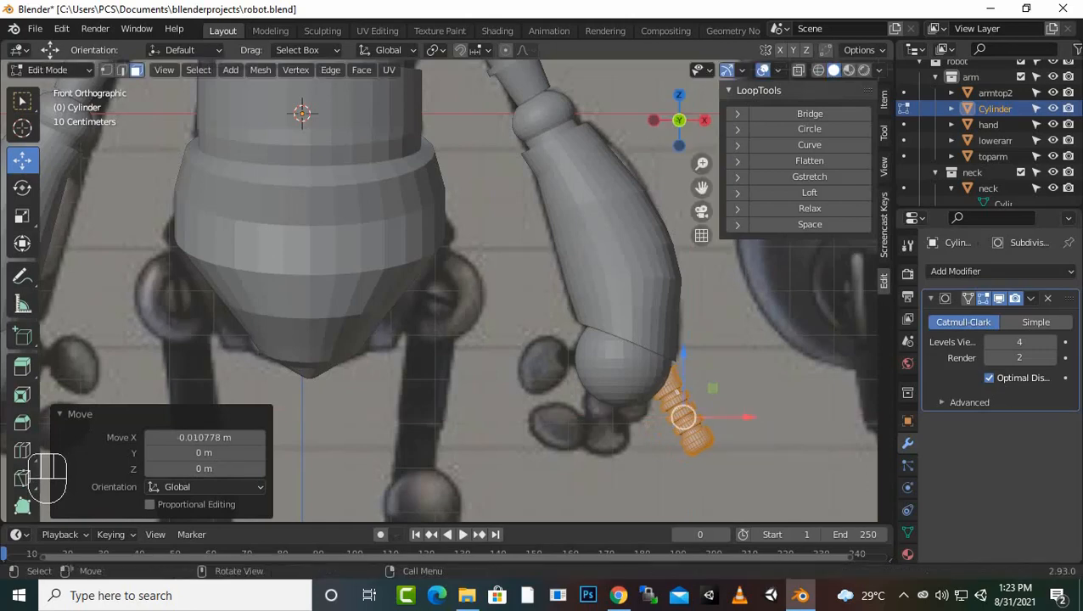
Step: Duplicate the grooved finger and place the copy about -0.077 m along X and 0.056 m lower, beneath the hand sphere
key(shift)
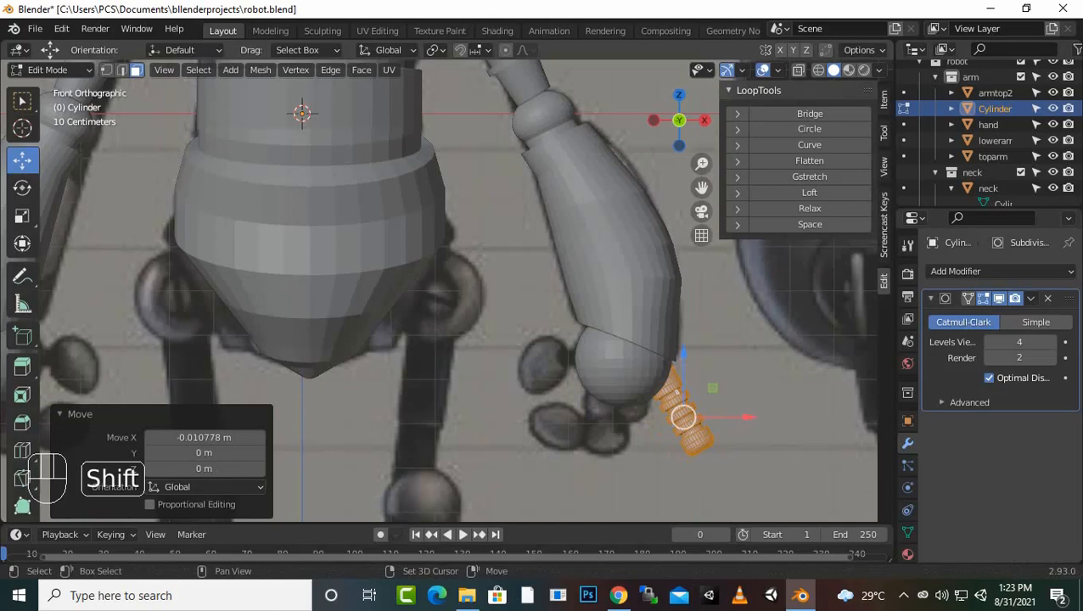
key(shift+d)
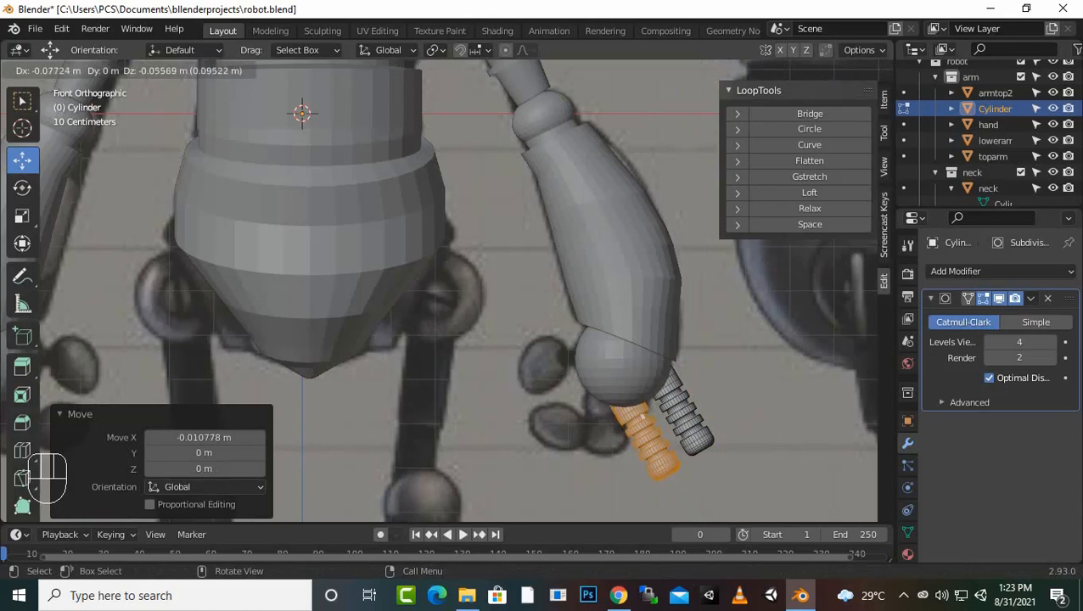
click(643, 368)
Step: Rotate the duplicated finger 26° in front view so it points straight down, then slide it along negative X under the hand sphere
key(r)
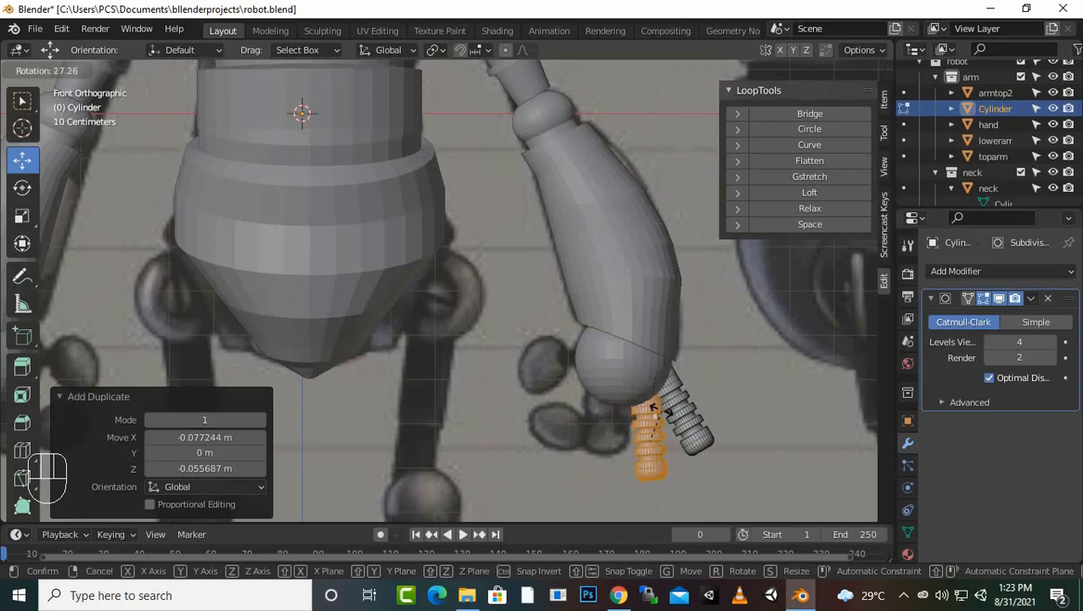
click(653, 409)
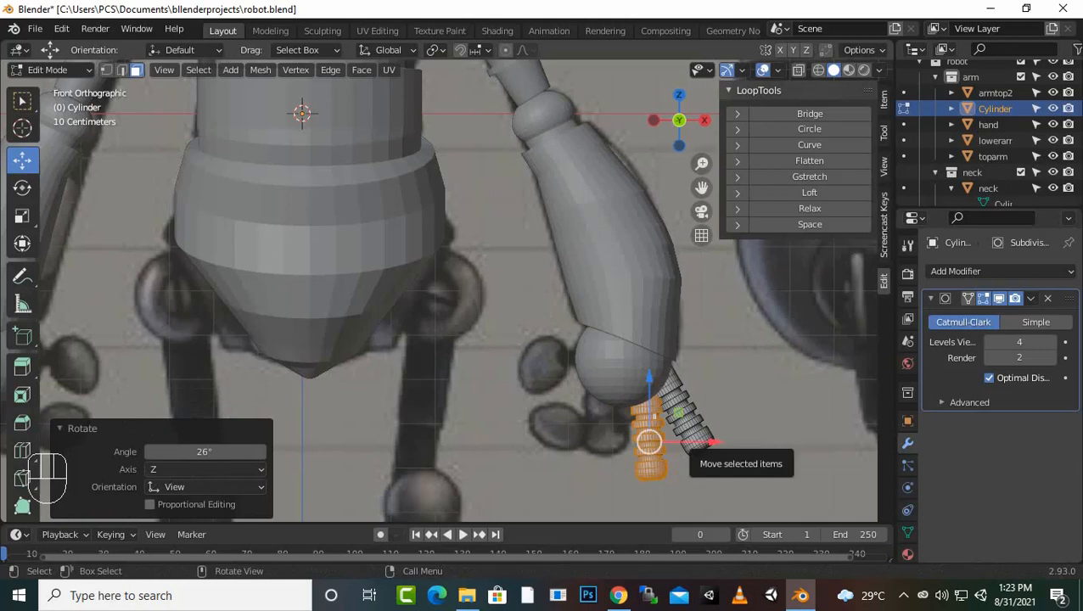
drag(692, 441, 664, 442)
click(690, 445)
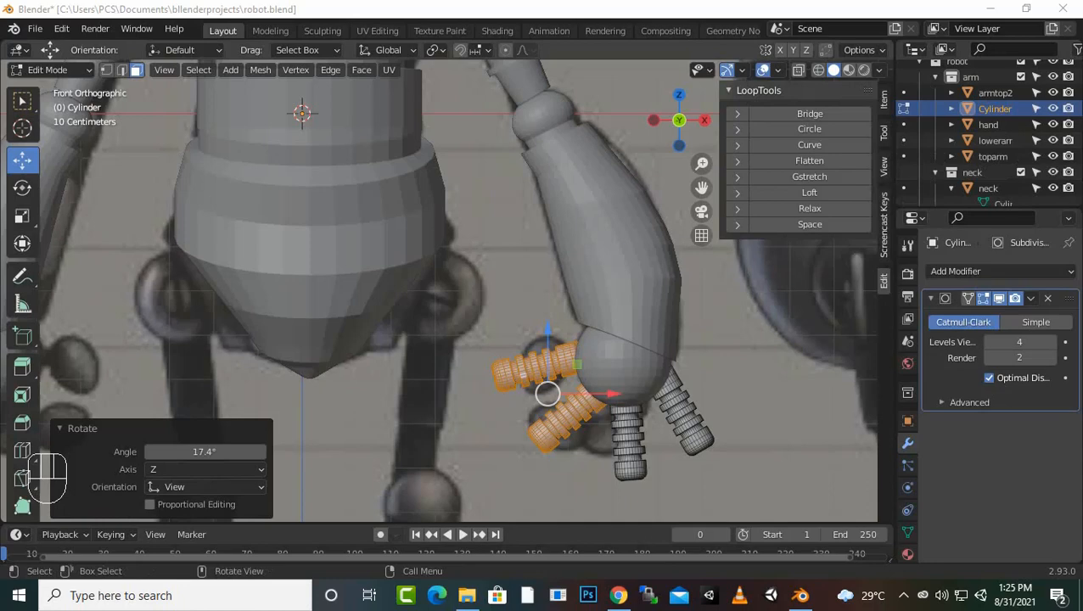
Step: Select all four fingers and move them along the Y axis so they line up beneath the hand sphere in side view, then deselect them
scroll(458, 291, down, 1)
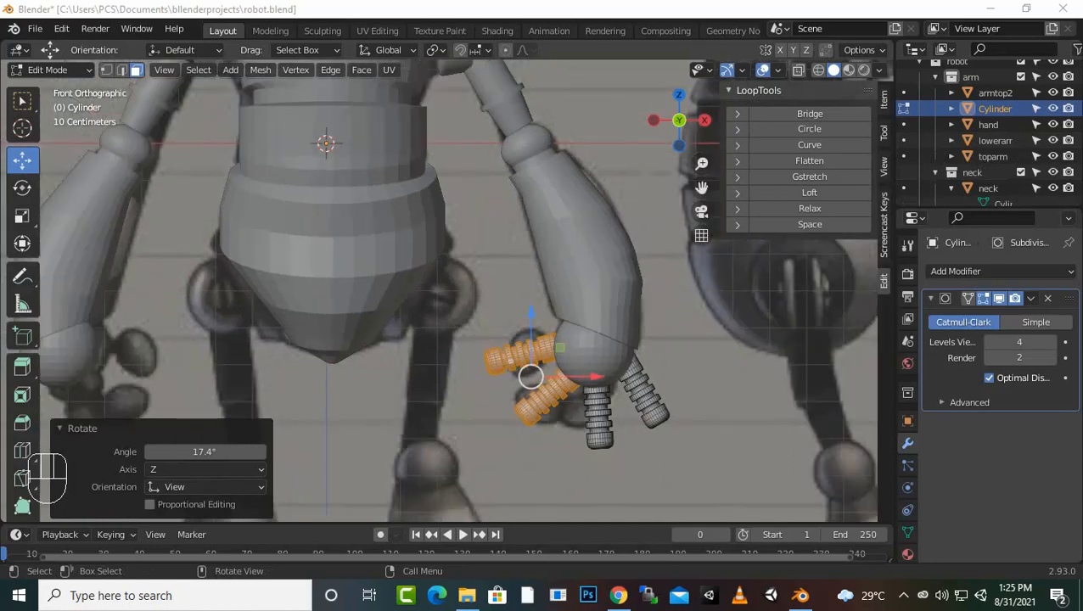
scroll(459, 291, down, 1)
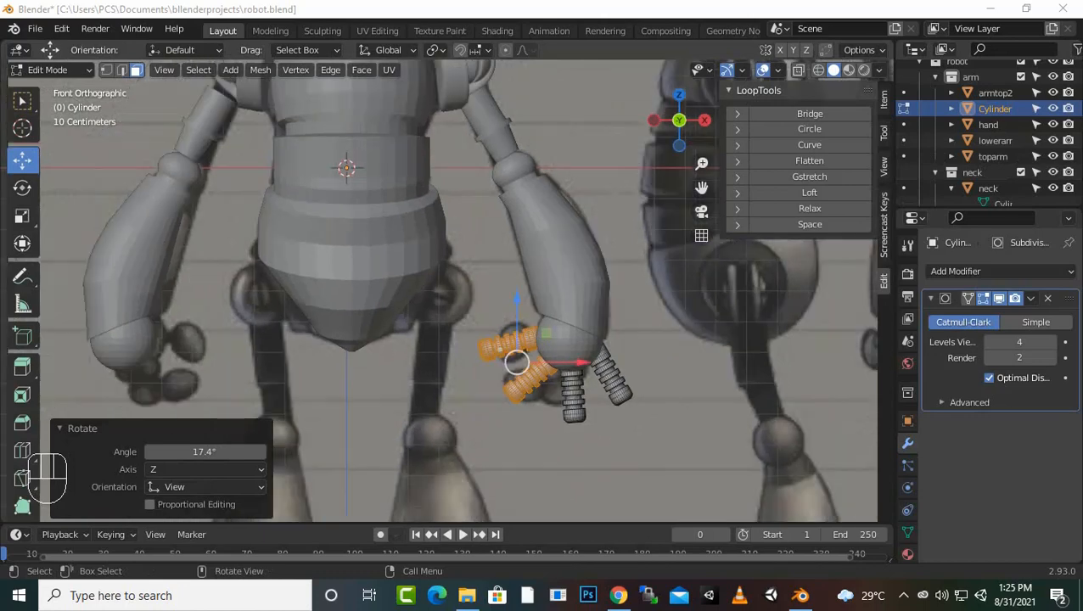
scroll(459, 291, up, 1)
key(alt+a)
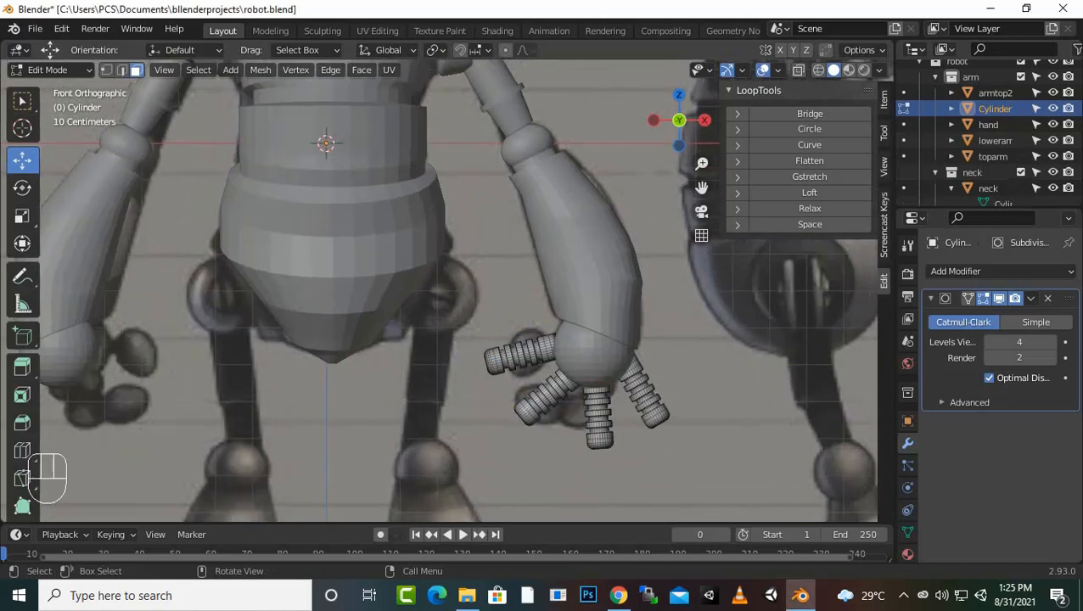
key(KP_3)
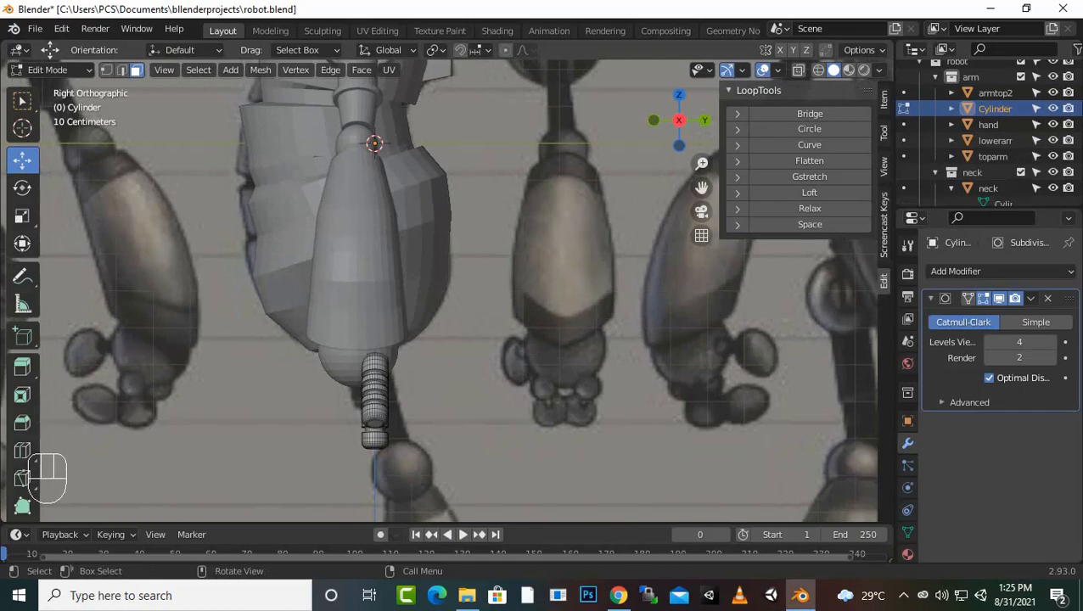
scroll(459, 290, down, 1)
middle_drag(459, 291, 544, 294)
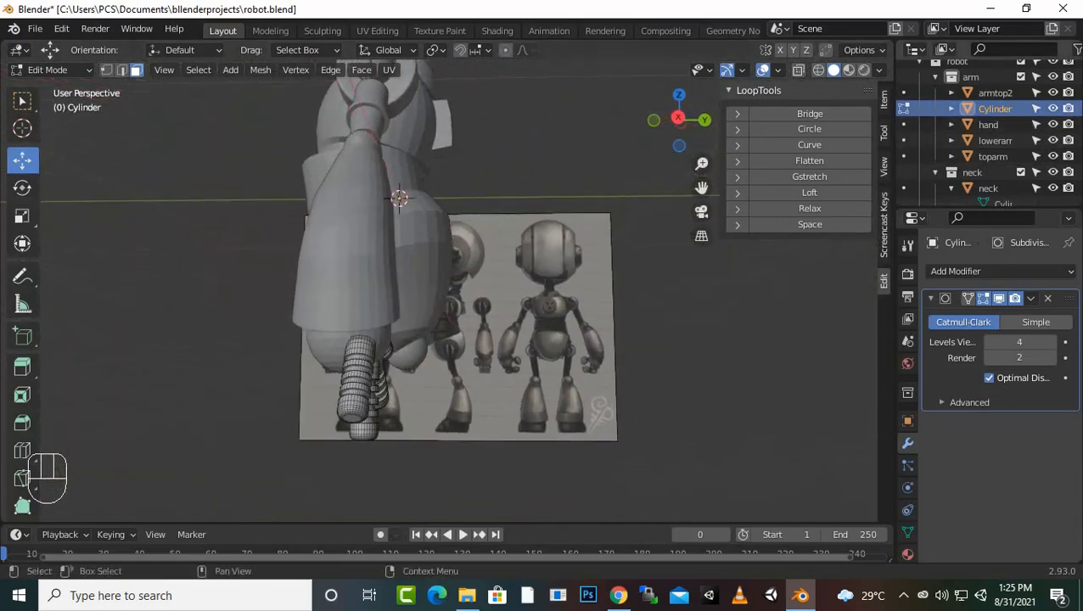
key(a)
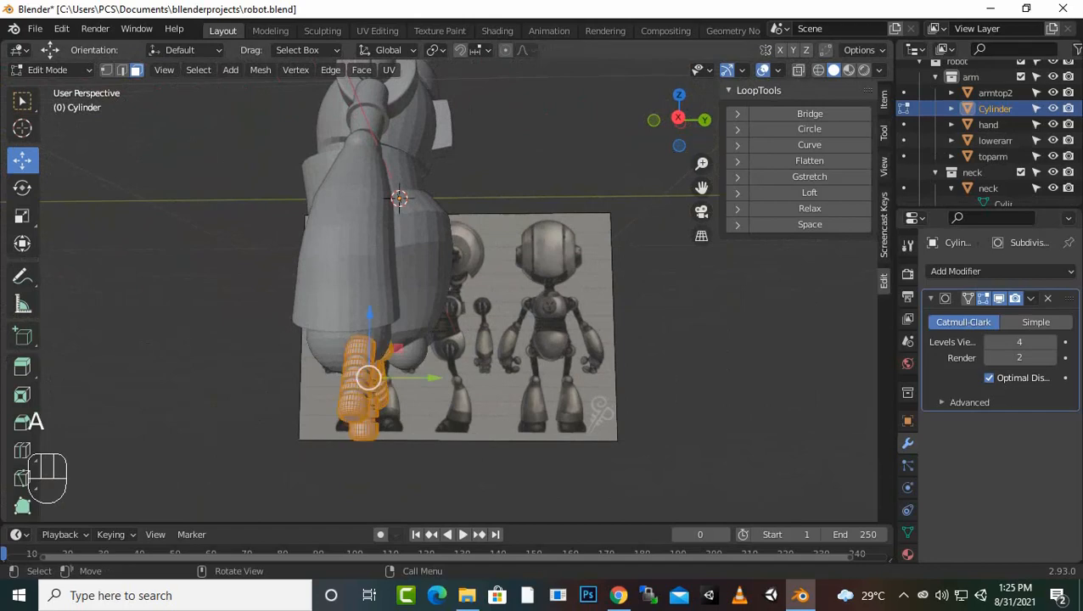
drag(431, 378, 433, 377)
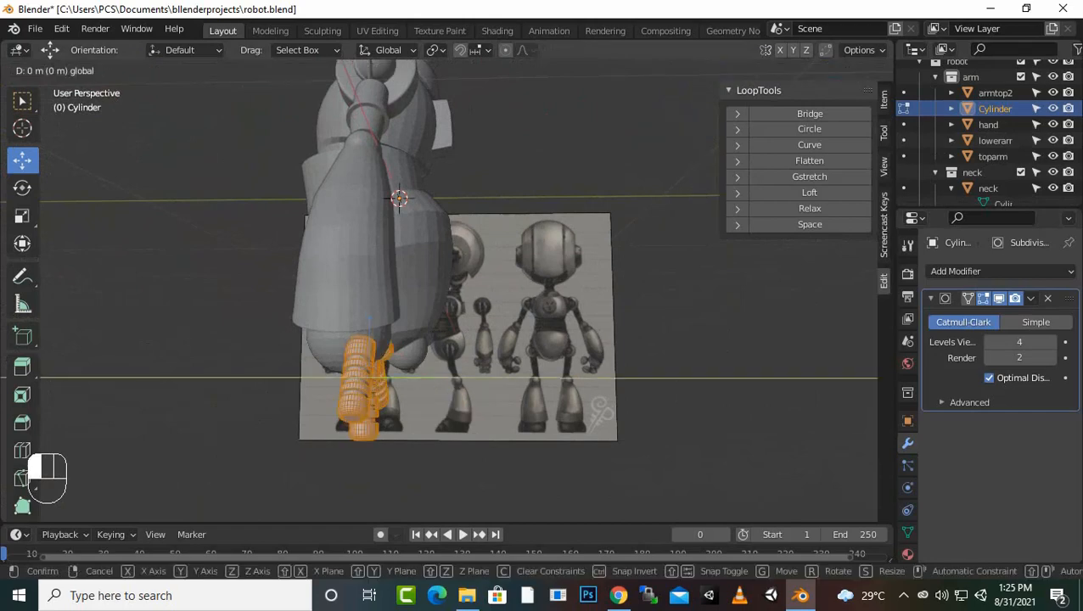
drag(433, 378, 296, 376)
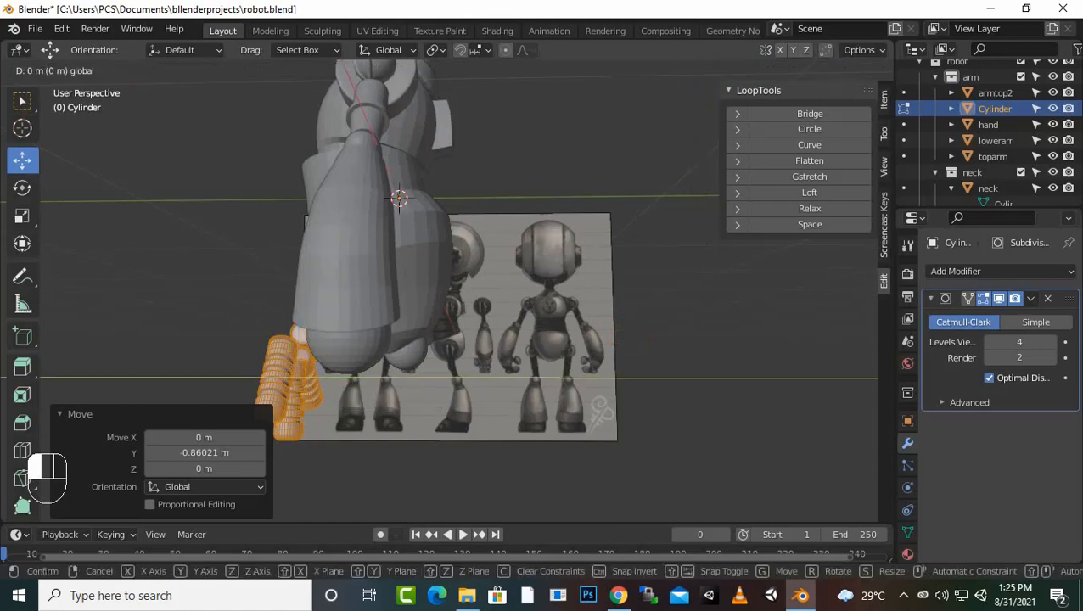
drag(297, 377, 350, 378)
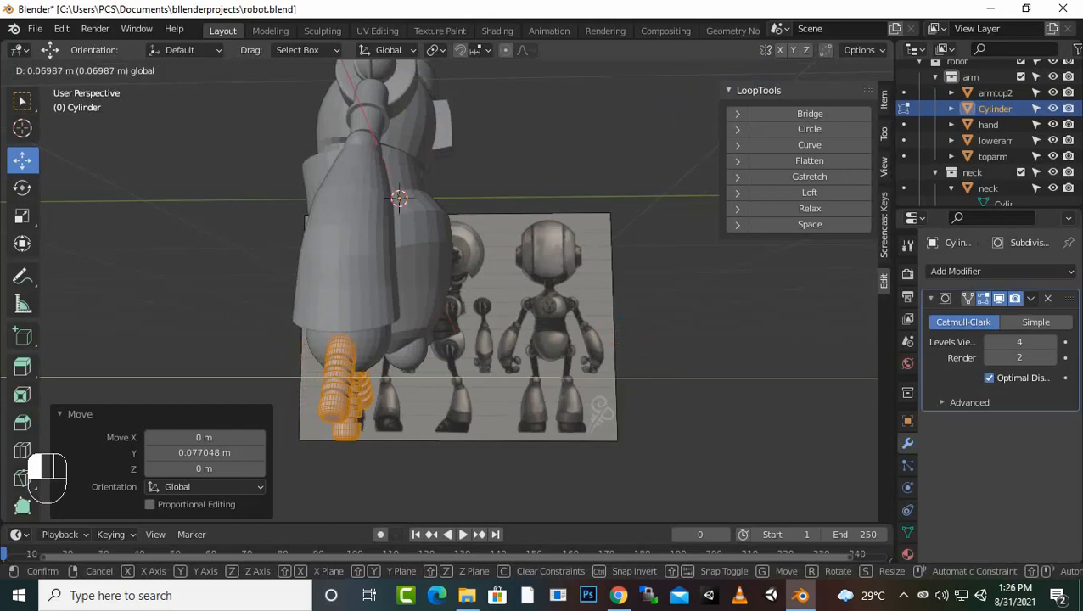
click(458, 399)
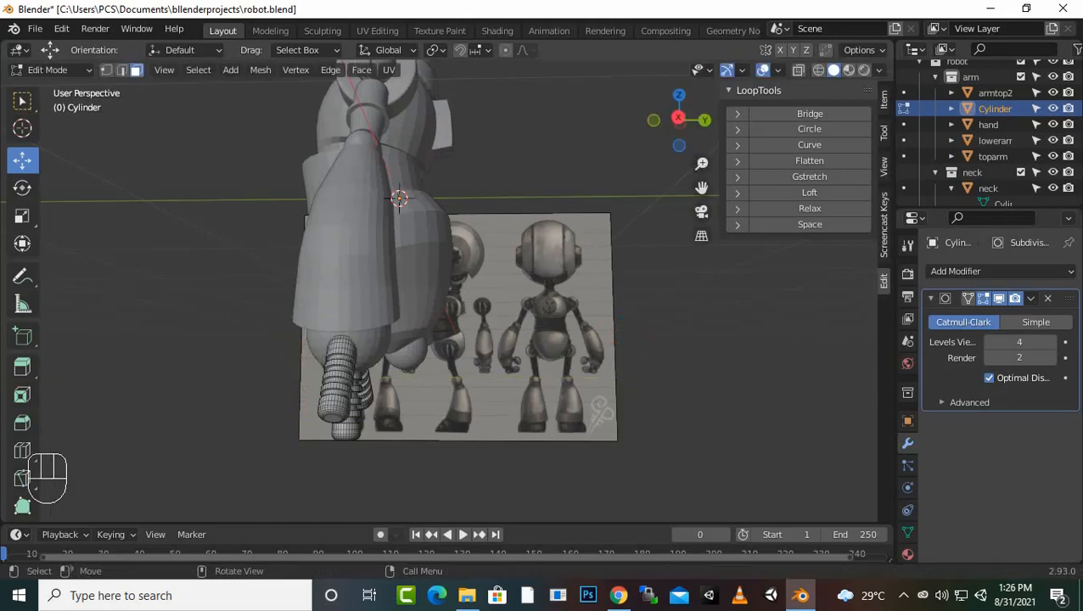
Step: Rename the finger cylinder object as fingers
middle_drag(425, 357, 475, 332)
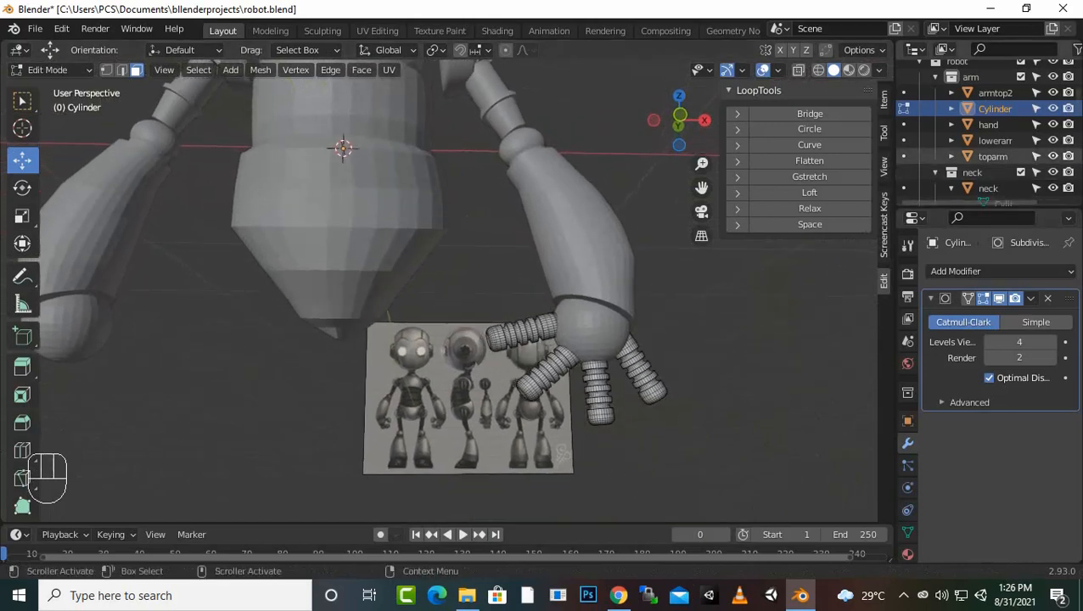
double_click(995, 108)
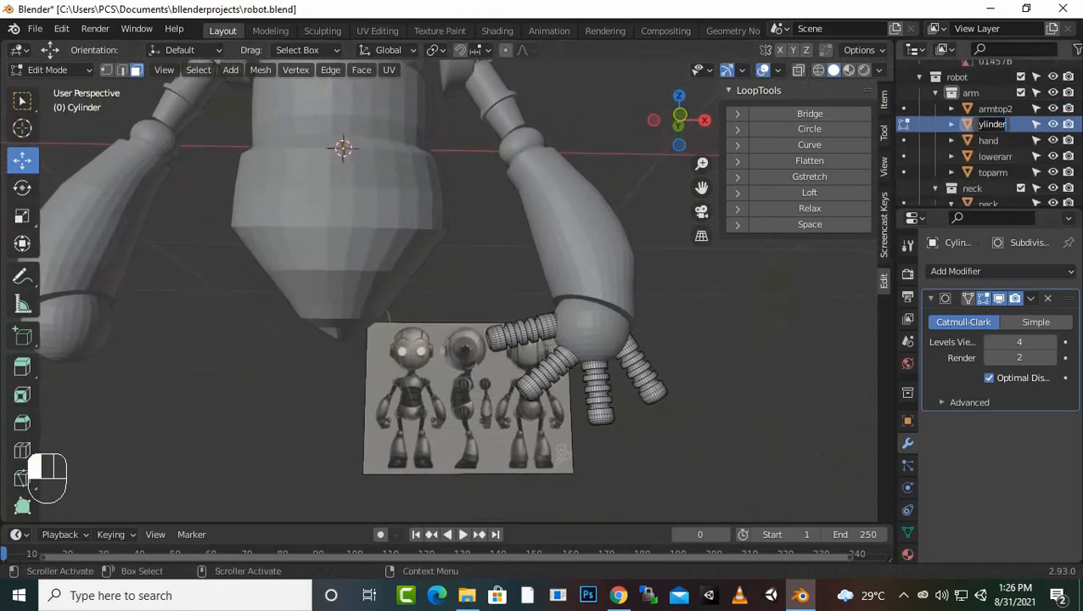
text(find)
key(BackSpace)
text(gers)
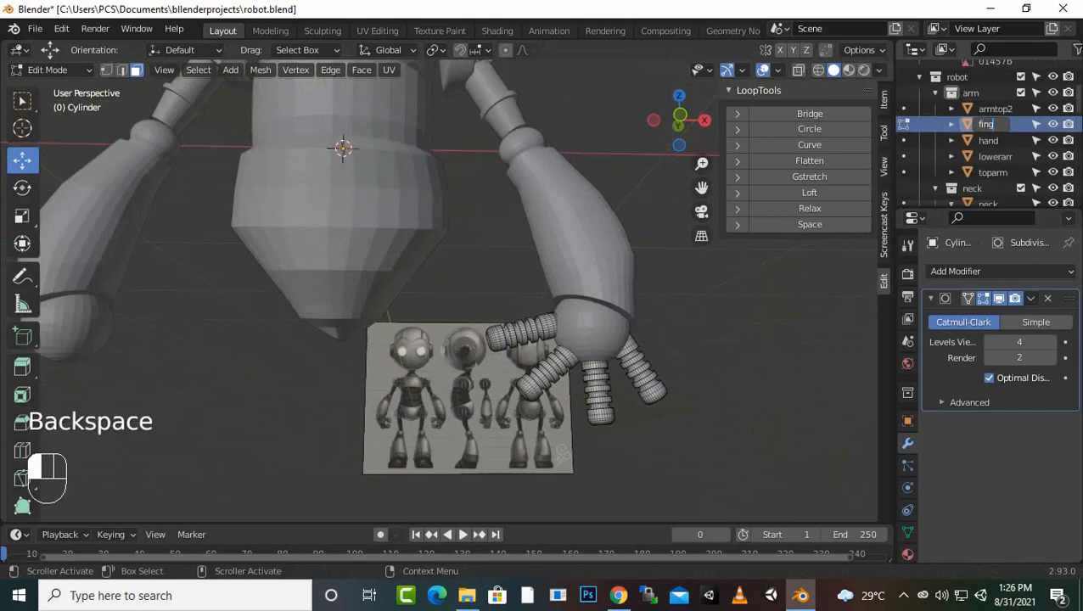
key(Return)
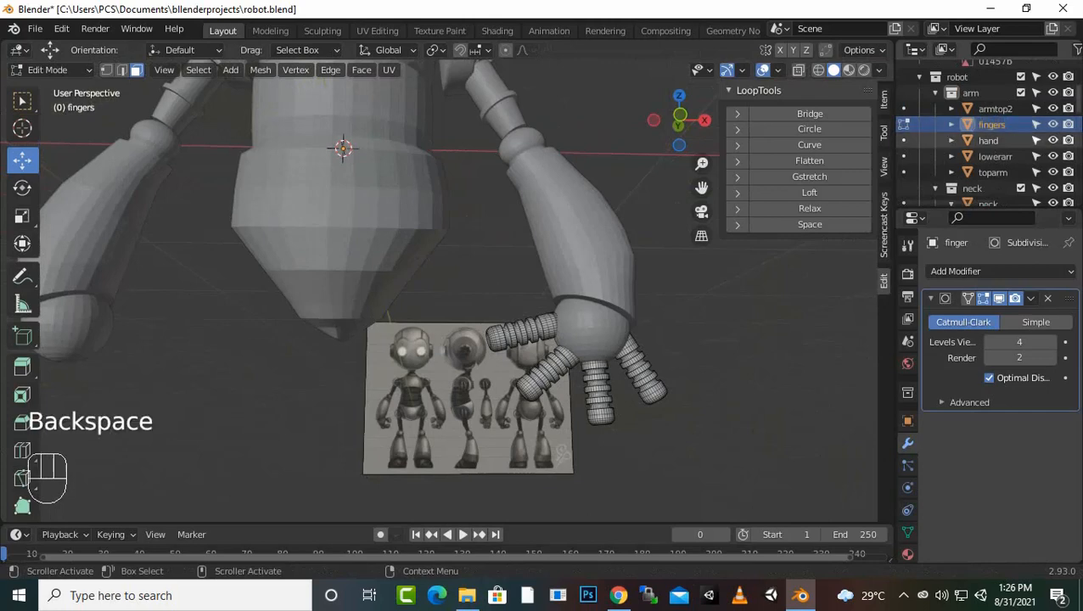
Step: Add a Mirror modifier on the X axis to the fingers object so the opposite hand gets the same fingers
click(968, 271)
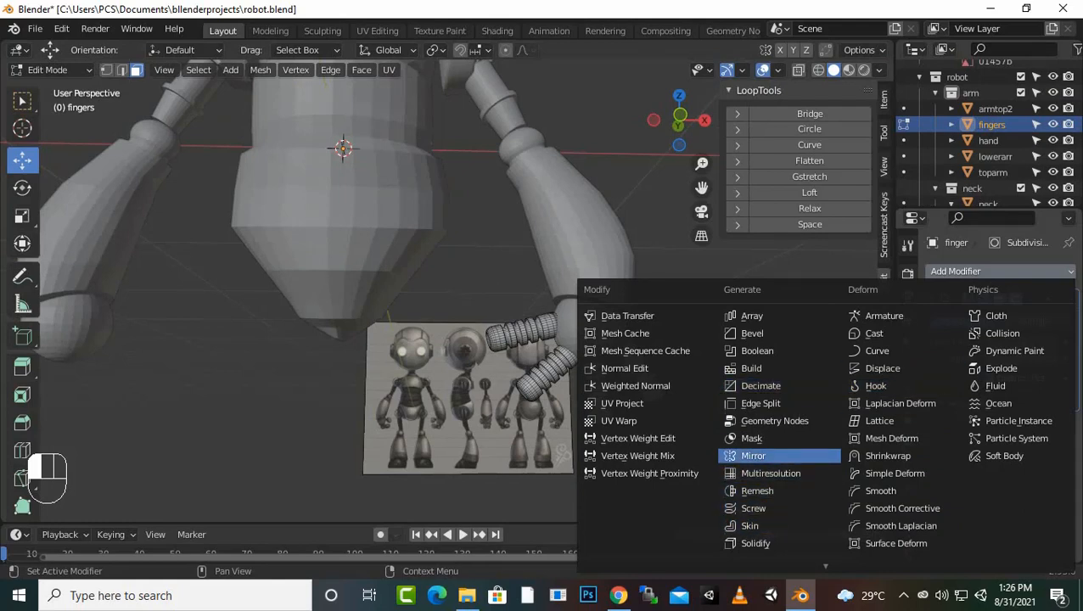
click(753, 456)
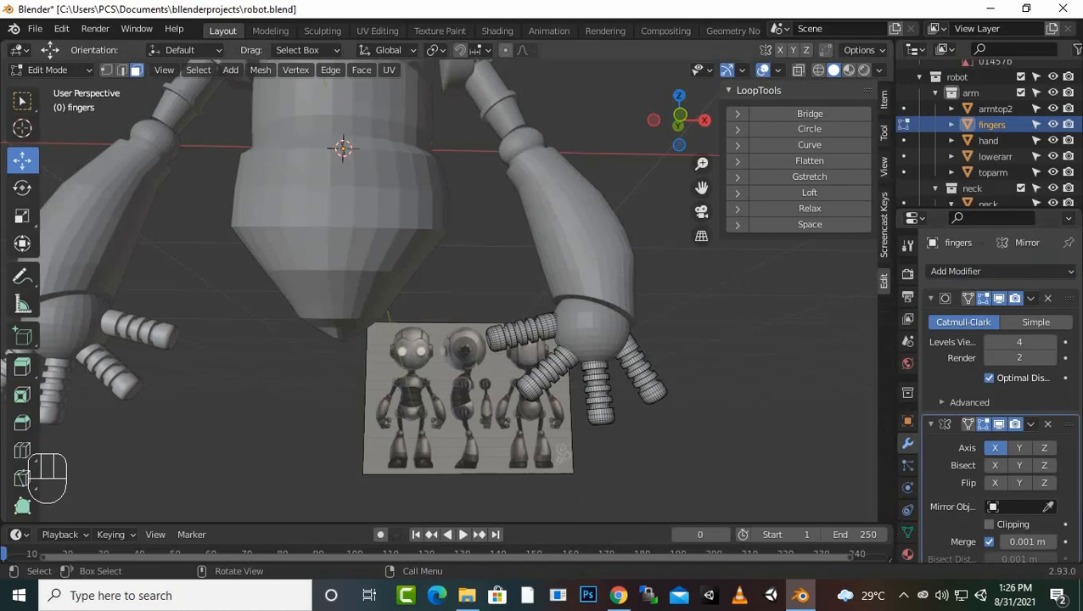
scroll(439, 293, down, 5)
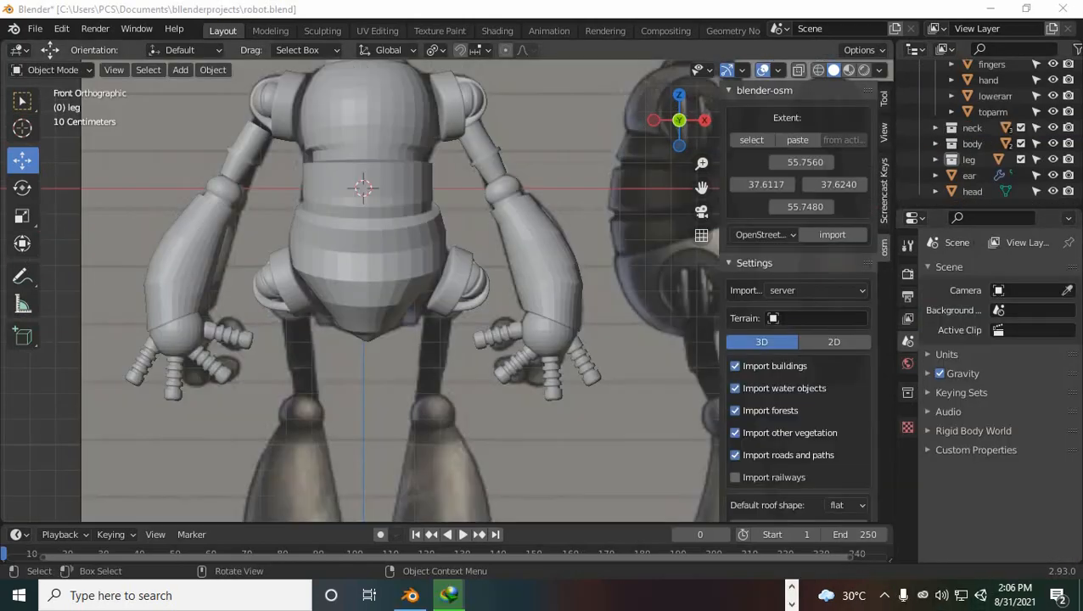
scroll(447, 291, down, 2)
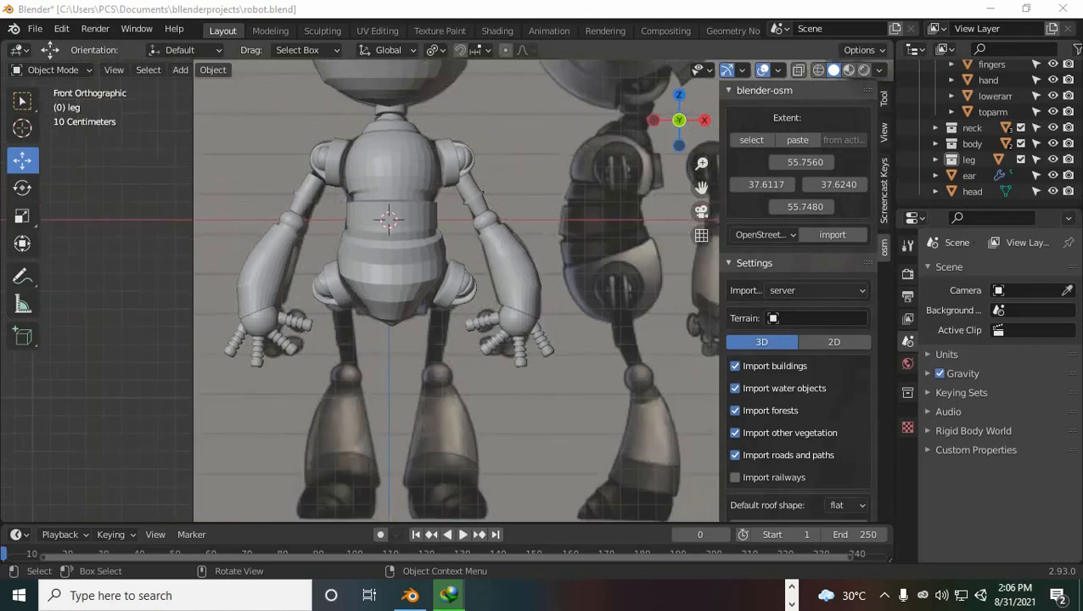
scroll(433, 280, up, 1)
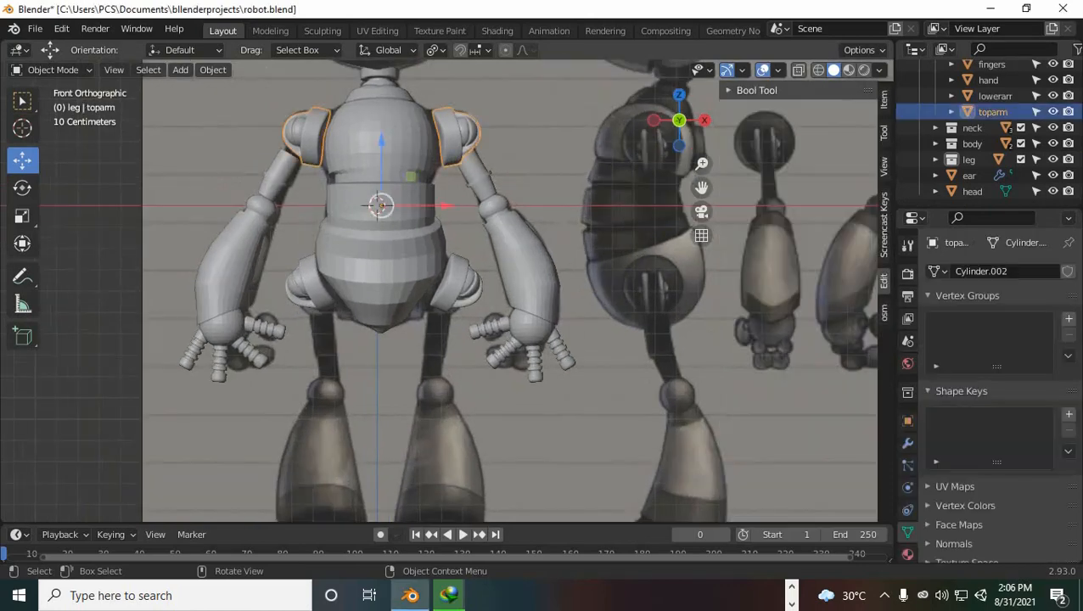
click(459, 282)
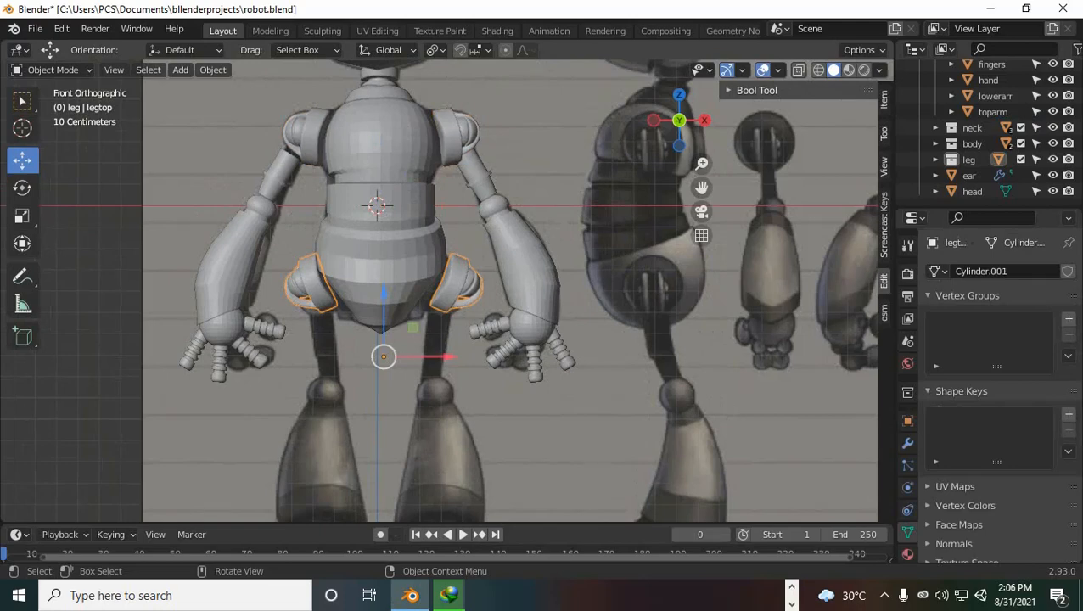
key(Tab)
key(Tab)
key(alt+a)
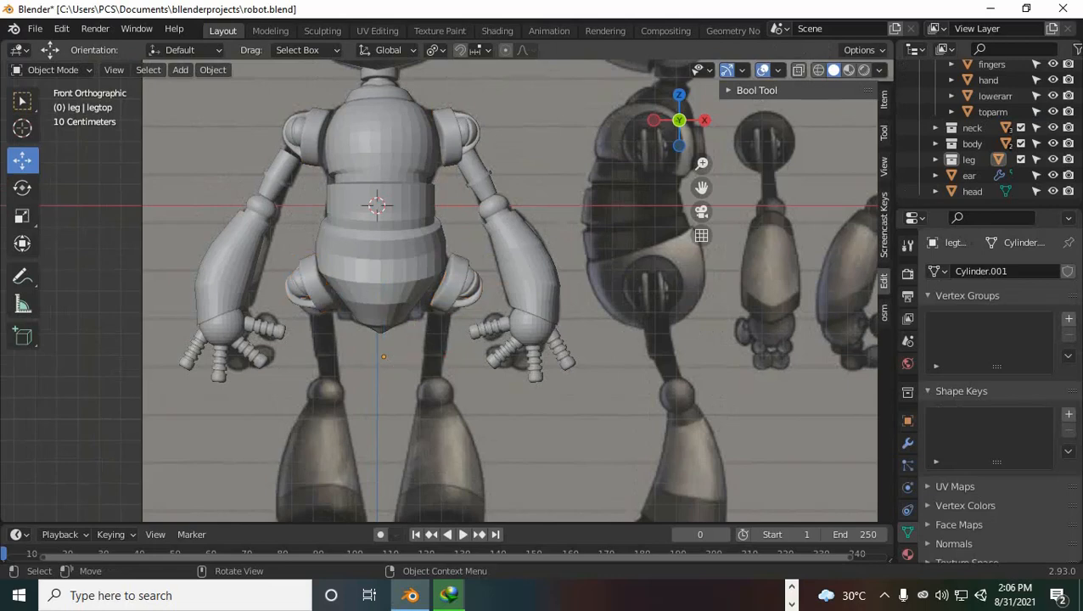
Step: Make the leg collection active and add a cylinder mesh to it with 32 vertices, 1 m radius and 2 m depth
key(shift+a)
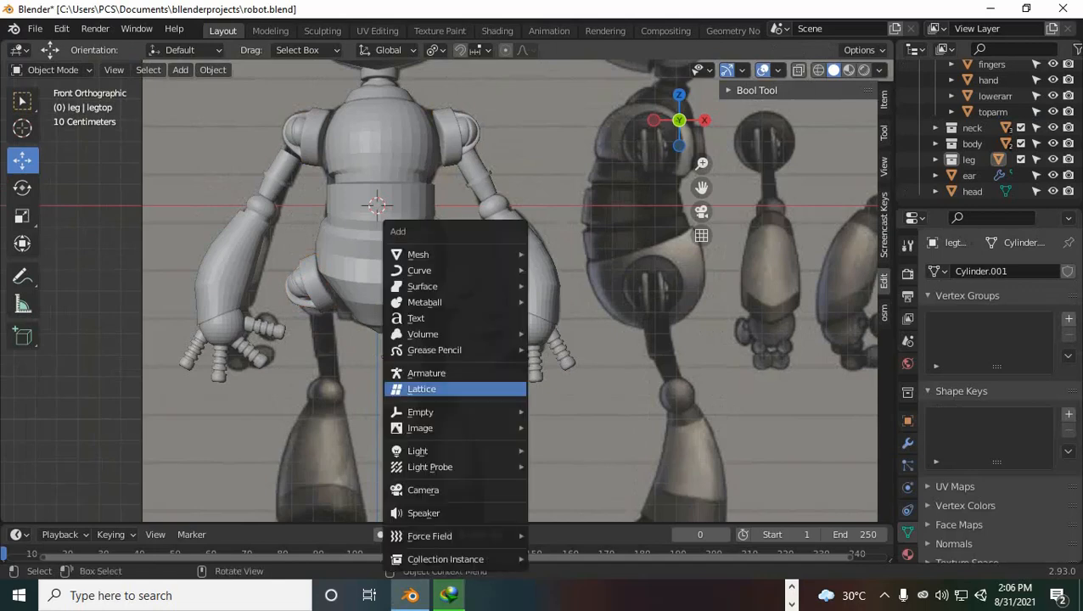
click(970, 159)
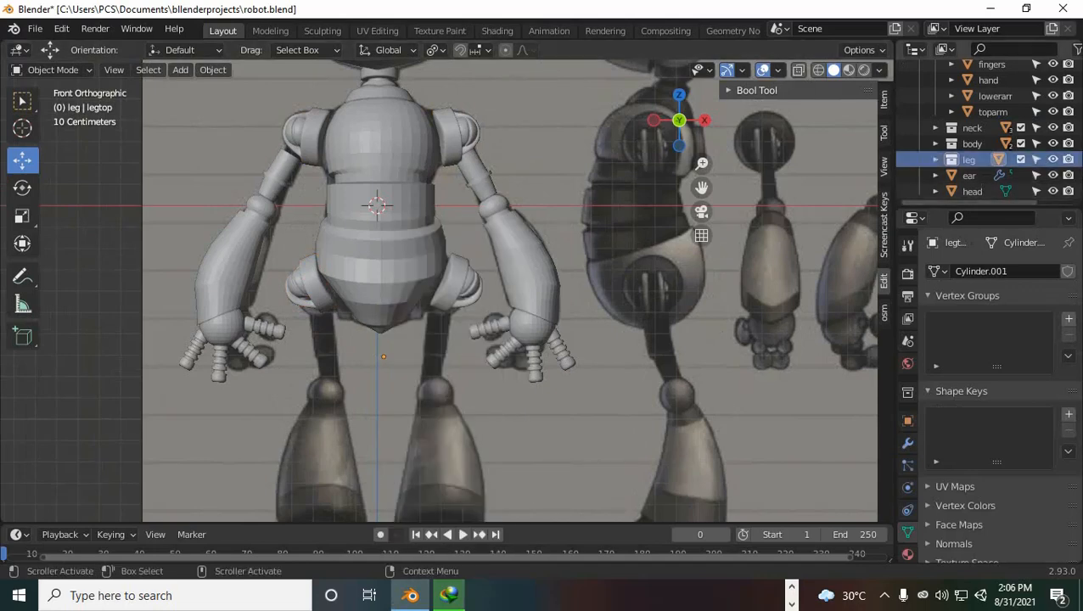
click(936, 160)
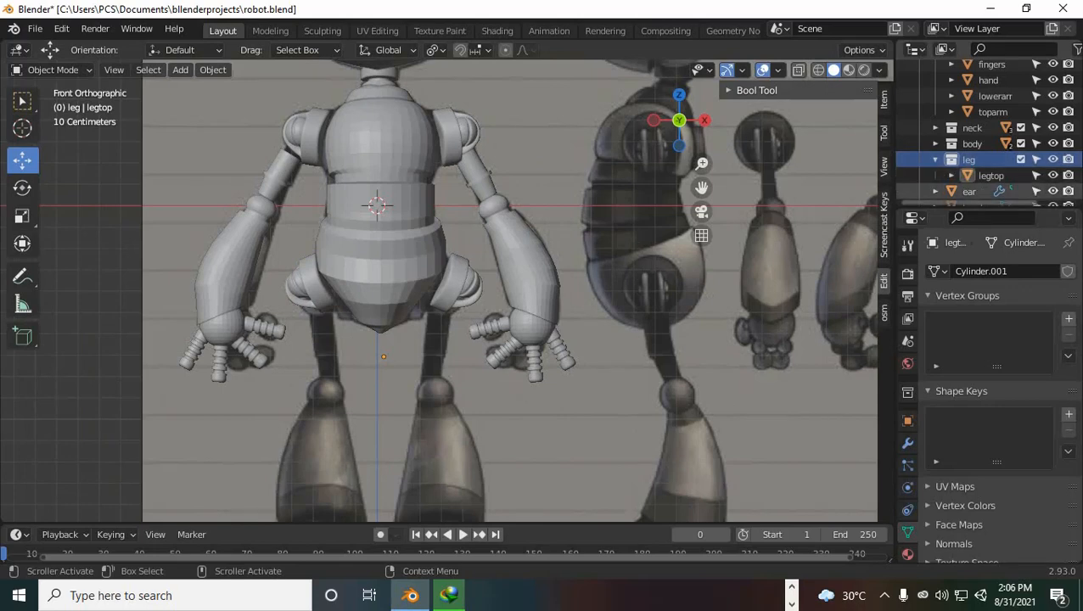
click(935, 160)
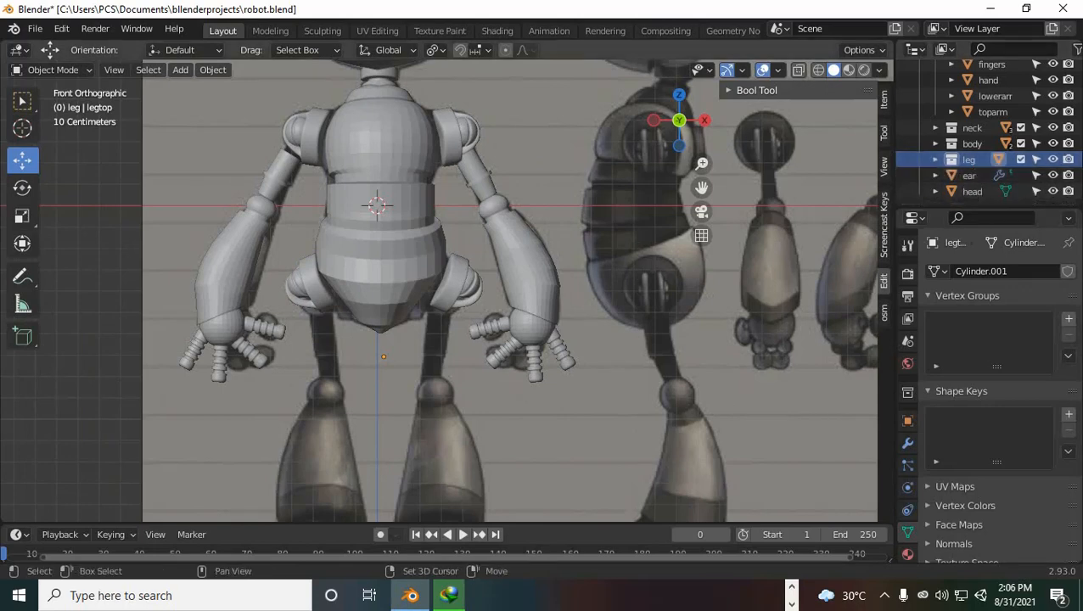
key(shift+a)
mouse_move(510, 270)
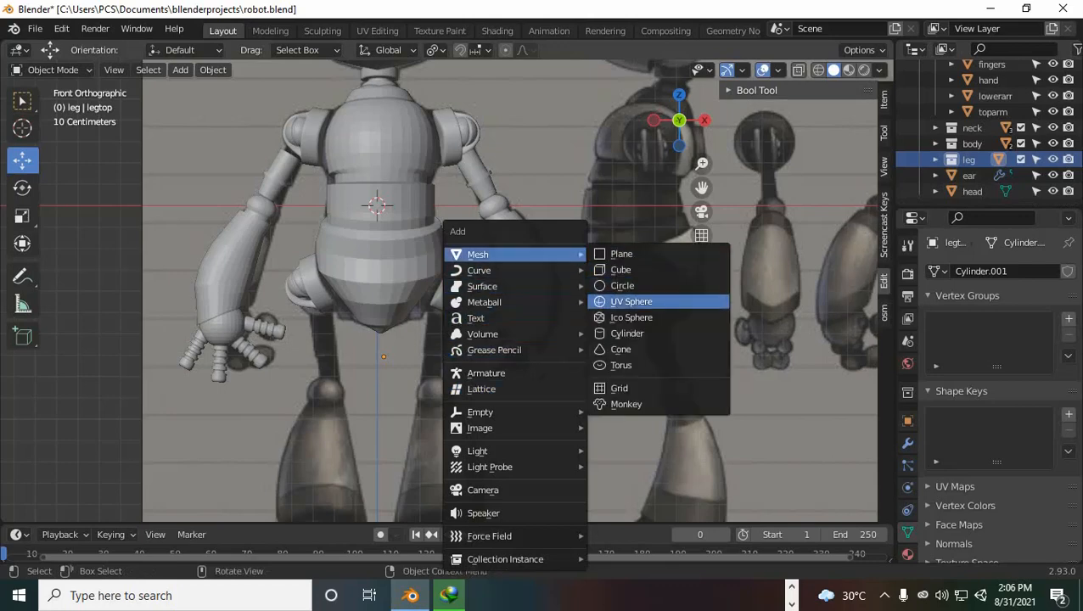
click(629, 333)
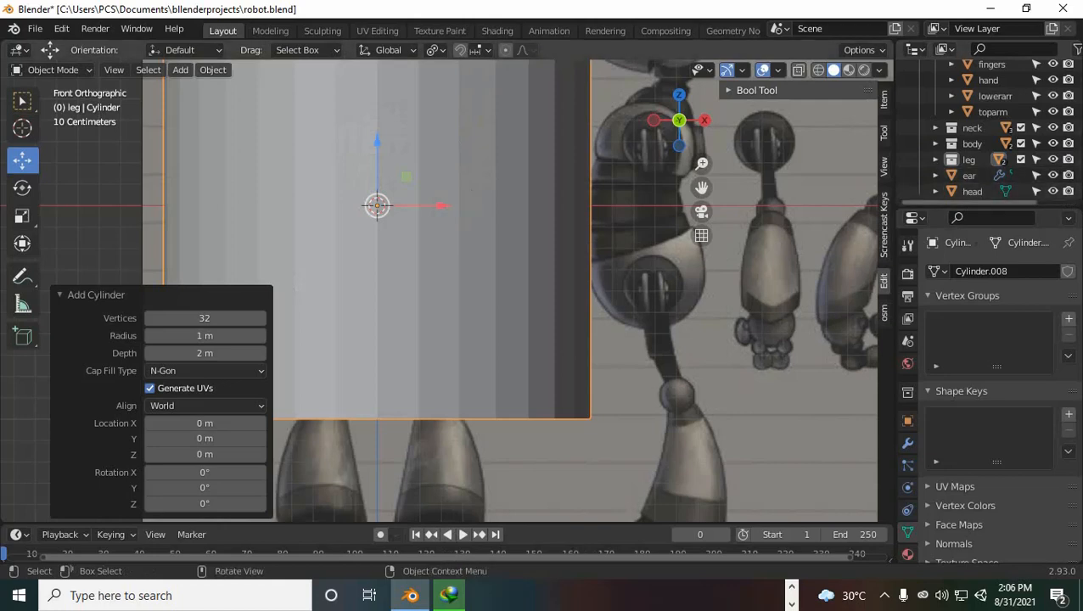
Step: Expand the leg collection and rename its new cylinder as legtop2
click(936, 160)
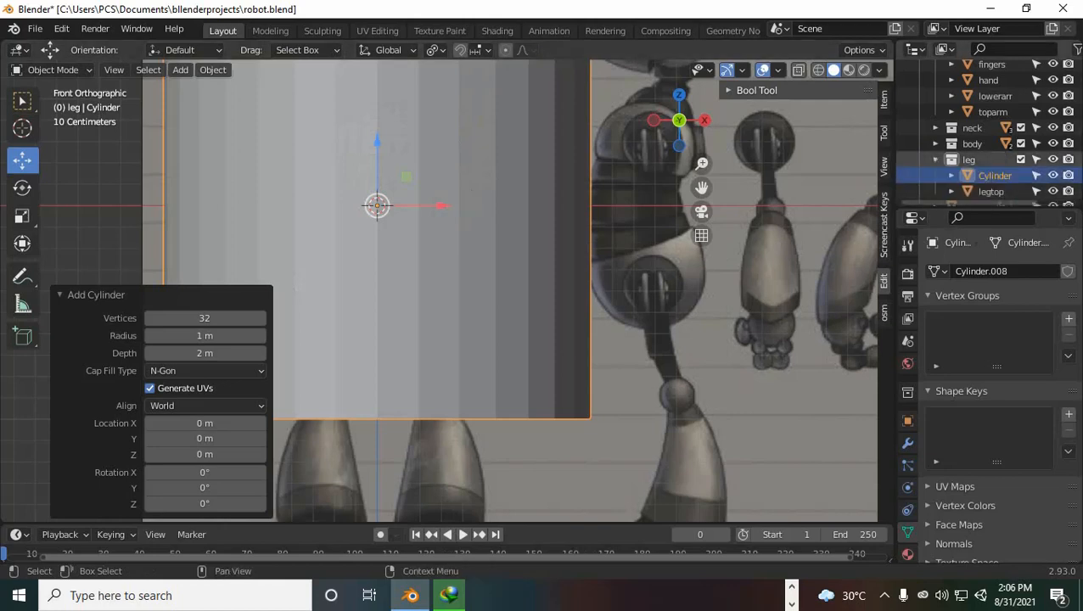
click(994, 176)
double_click(994, 176)
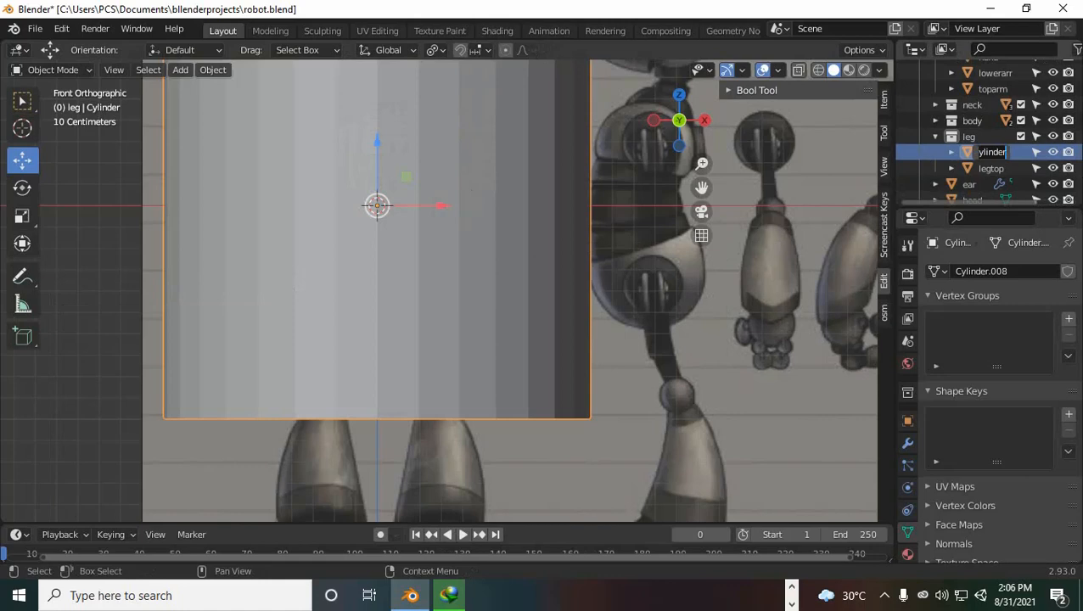
text(legtop)
text(2)
key(Return)
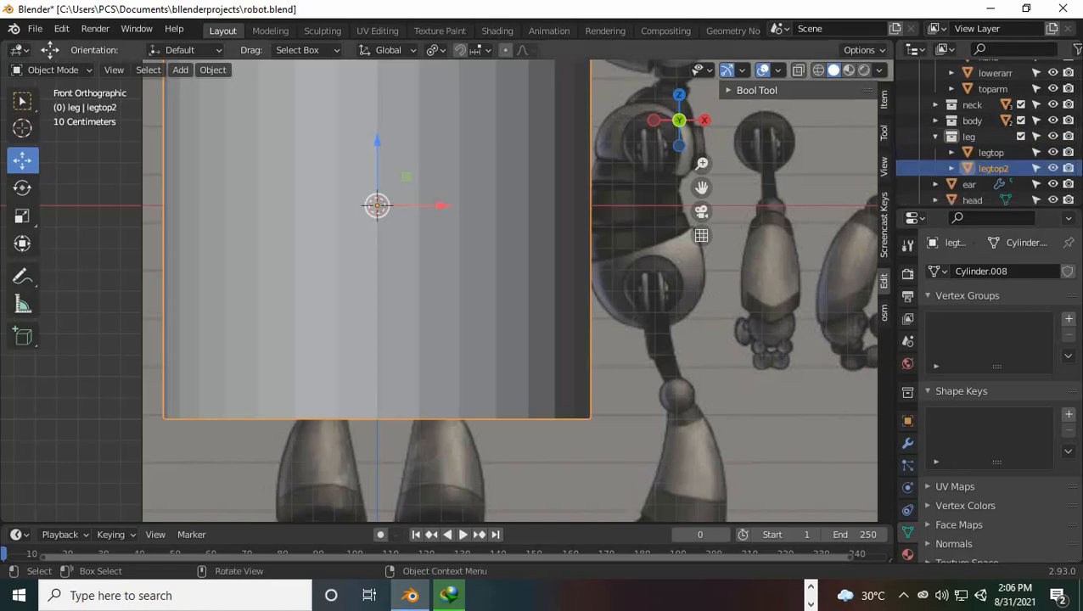
Step: Scale the whole legtop2 cylinder mesh by about 0.337 and move it down about 0.626 m, below the body
key(Tab)
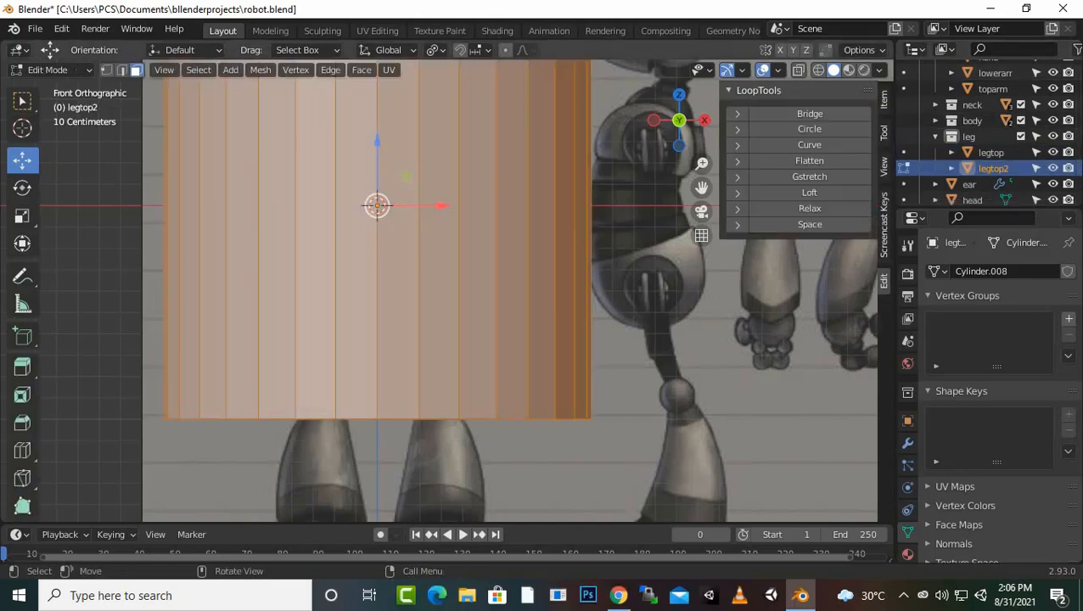
key(s)
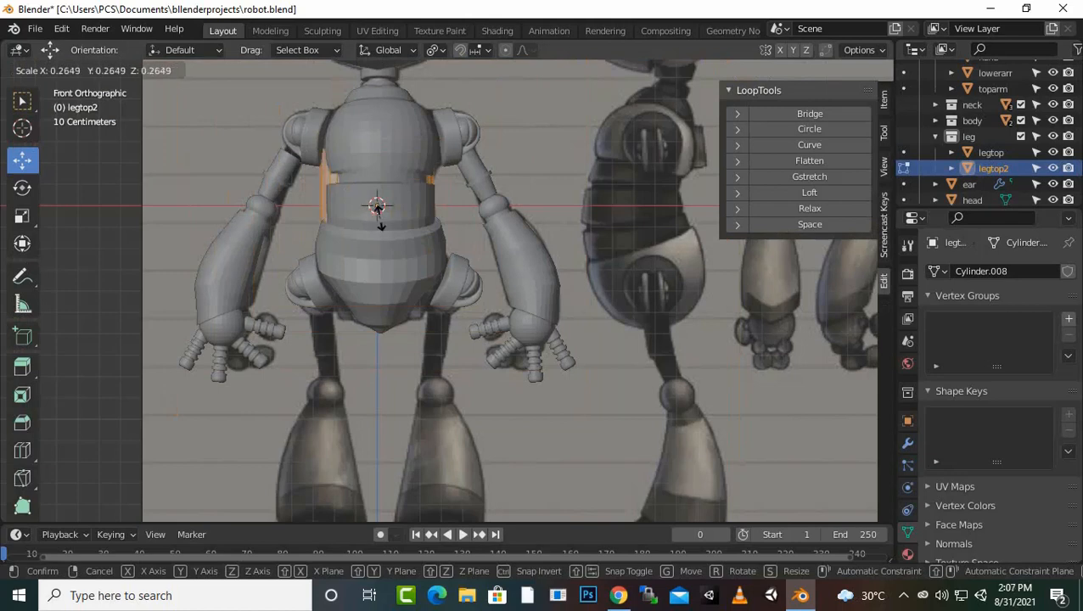
click(379, 219)
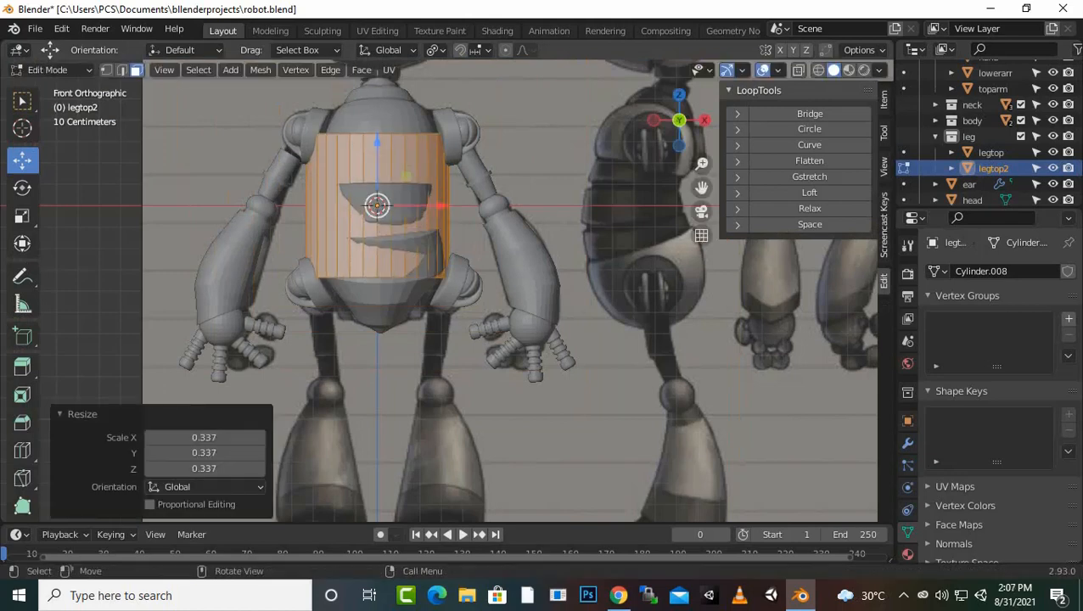
key(g)
drag(377, 163, 377, 279)
Step: Shrink the cylinder by about 0.332, move it about 0.276 m along X onto the reference leg, and shrink it again by about 0.59
key(s)
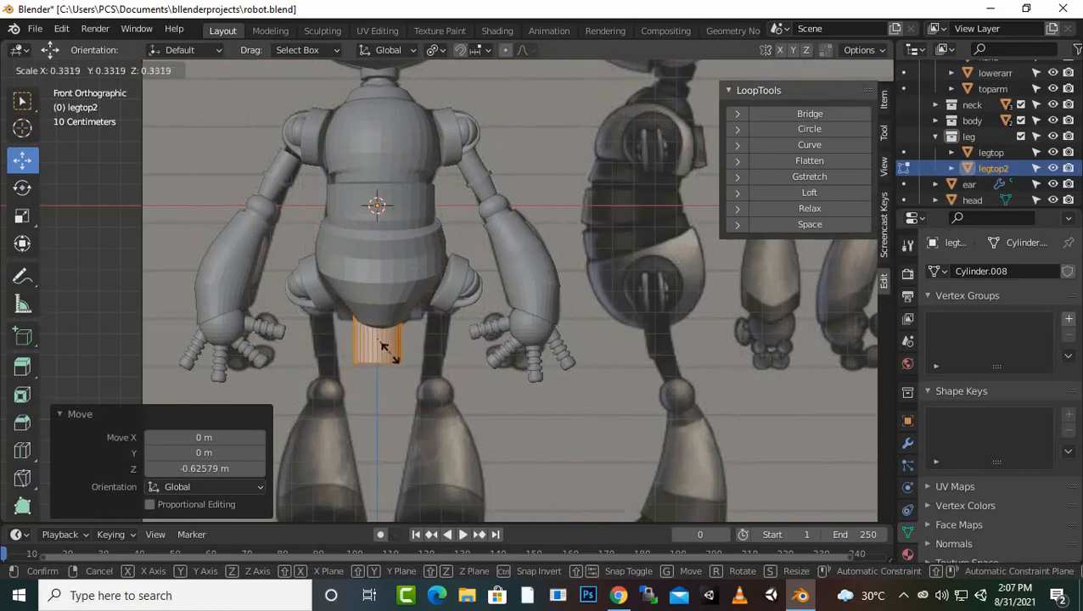
click(377, 338)
key(g)
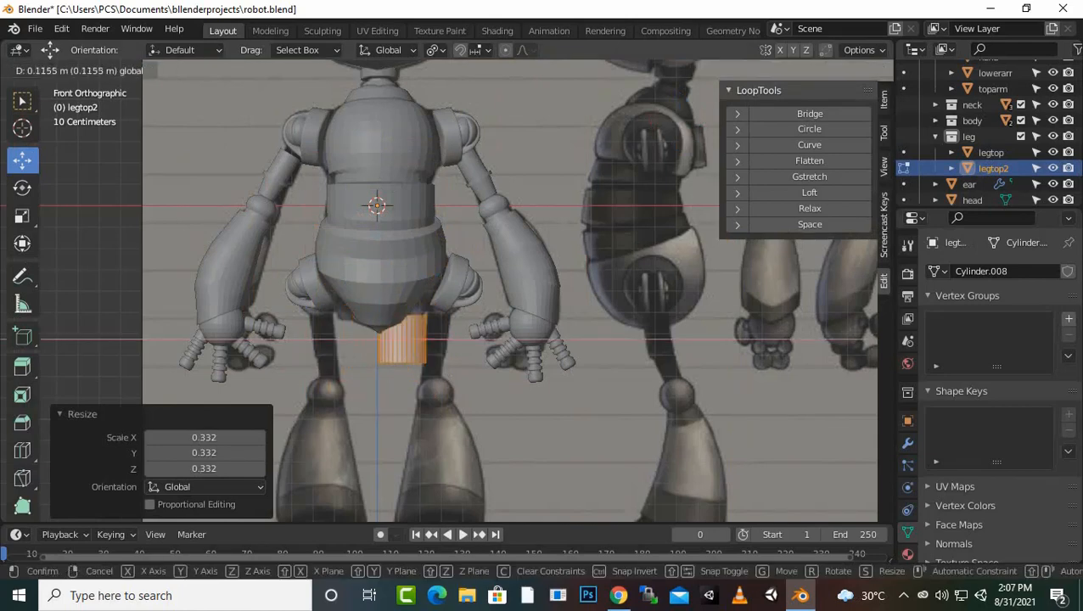
click(435, 339)
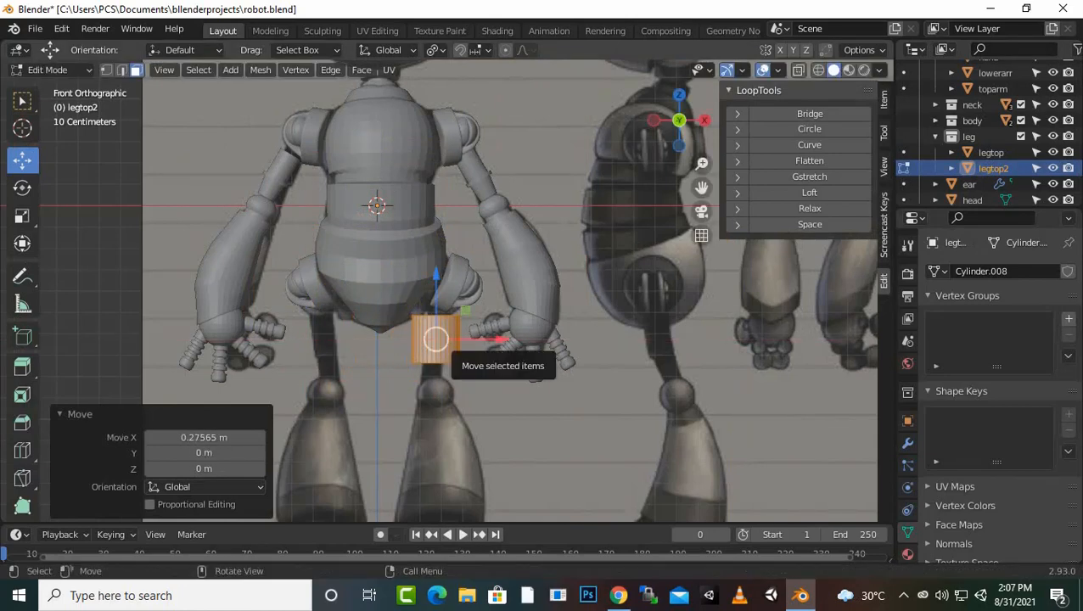
key(s)
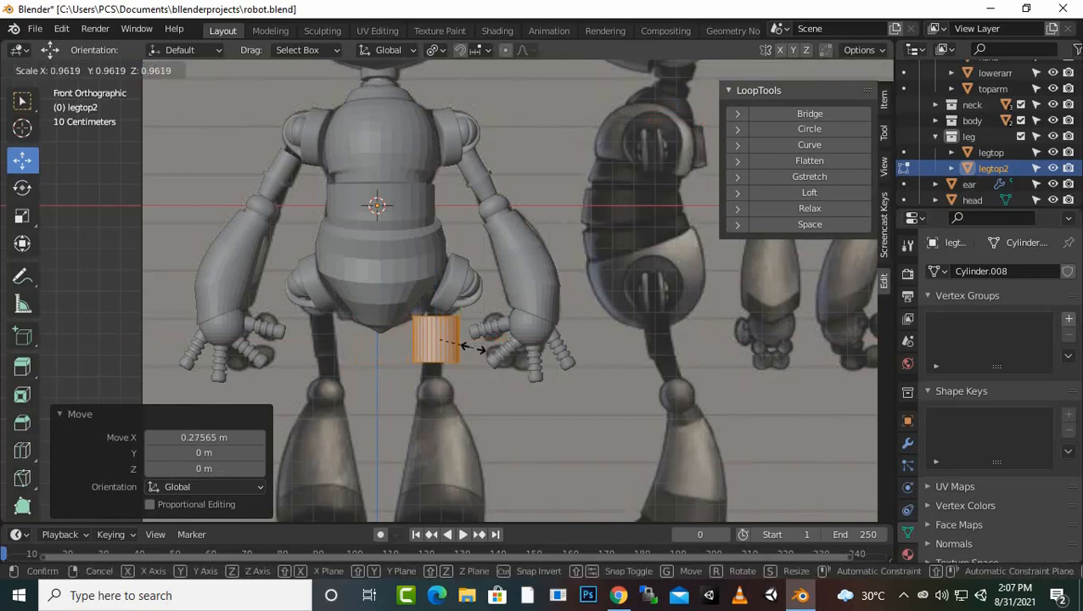
click(459, 345)
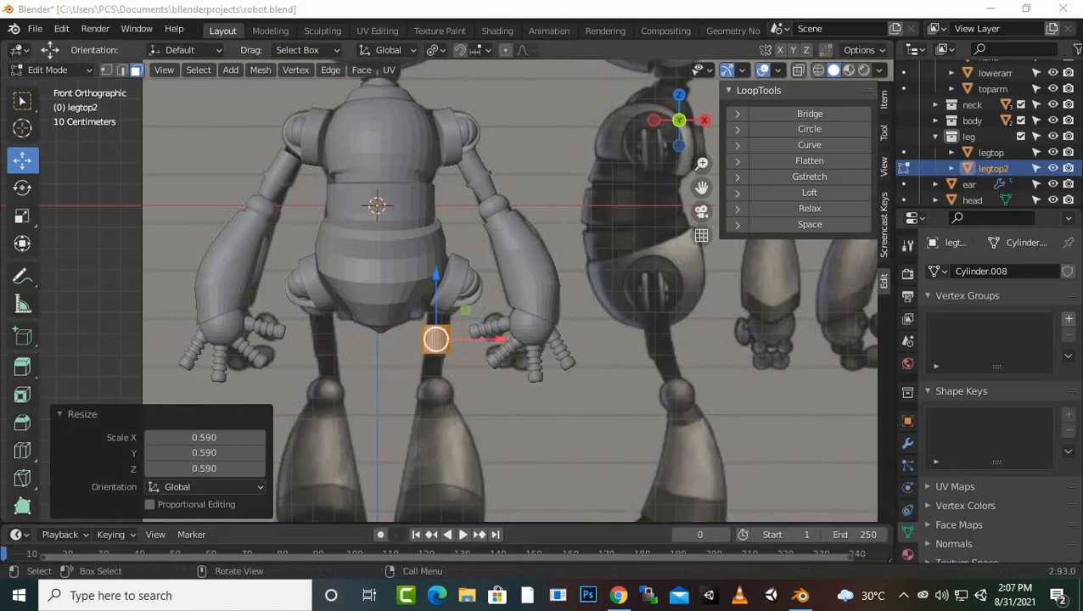
Step: Stretch the whole cylinder along Z by about 2.476 so it spans the upper leg between hip and knee
scroll(444, 293, up, 1)
scroll(427, 375, up, 2)
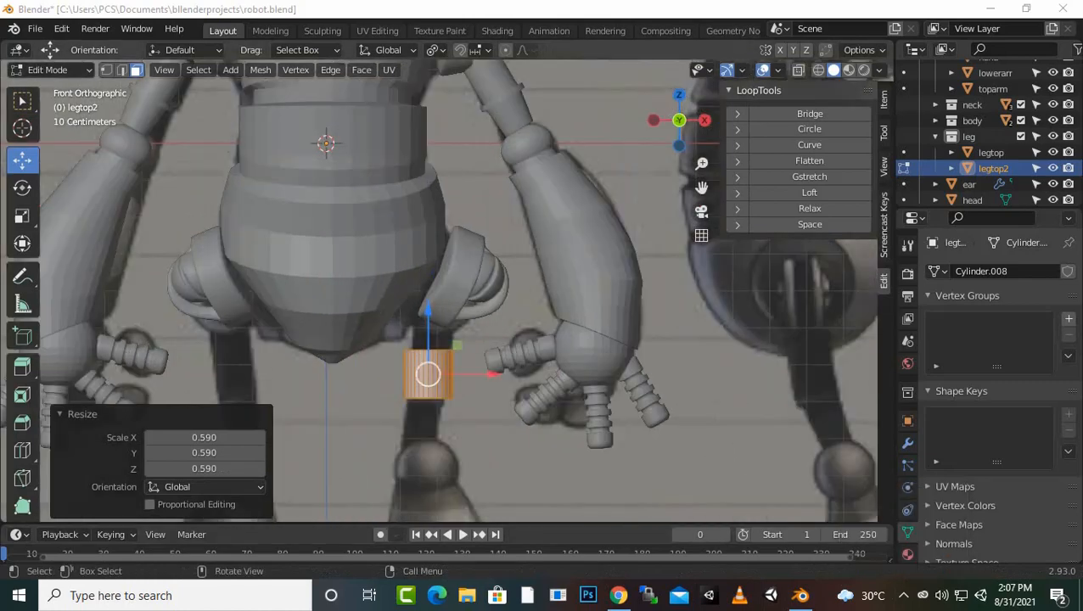
click(493, 407)
key(a)
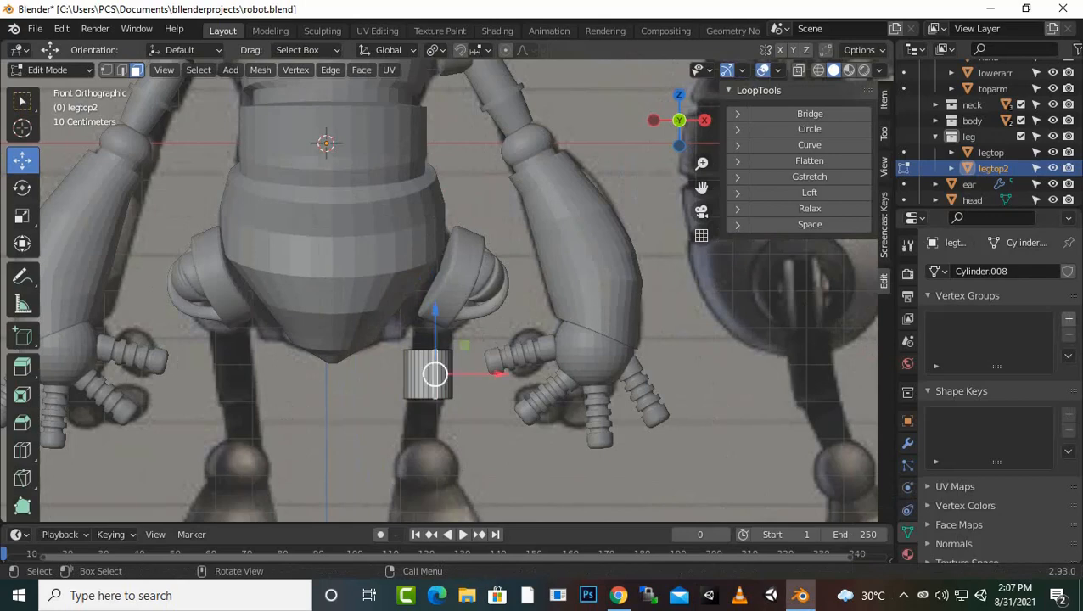
key(s)
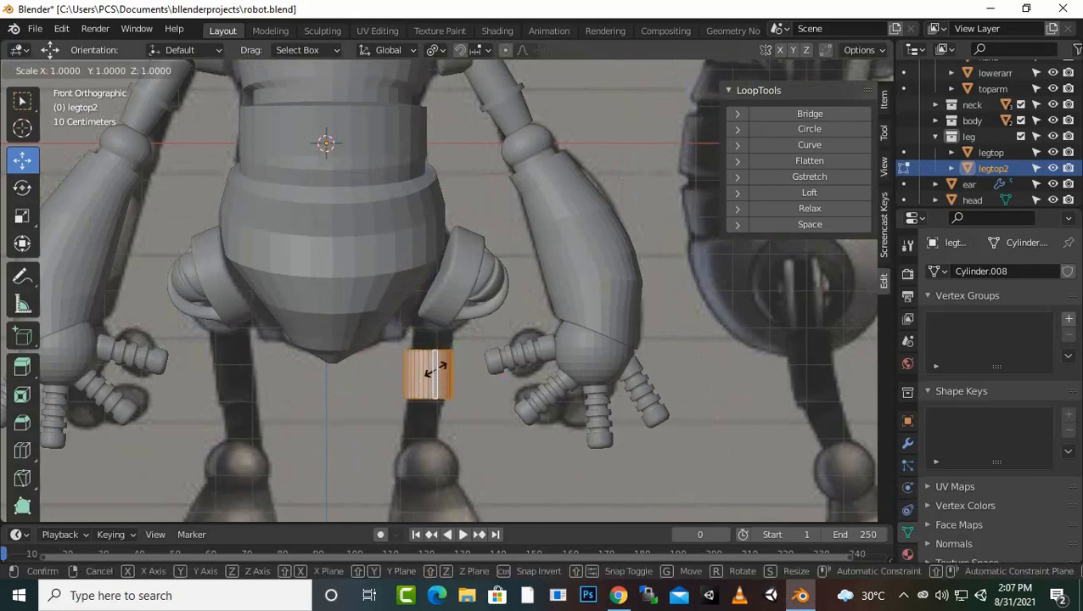
key(z)
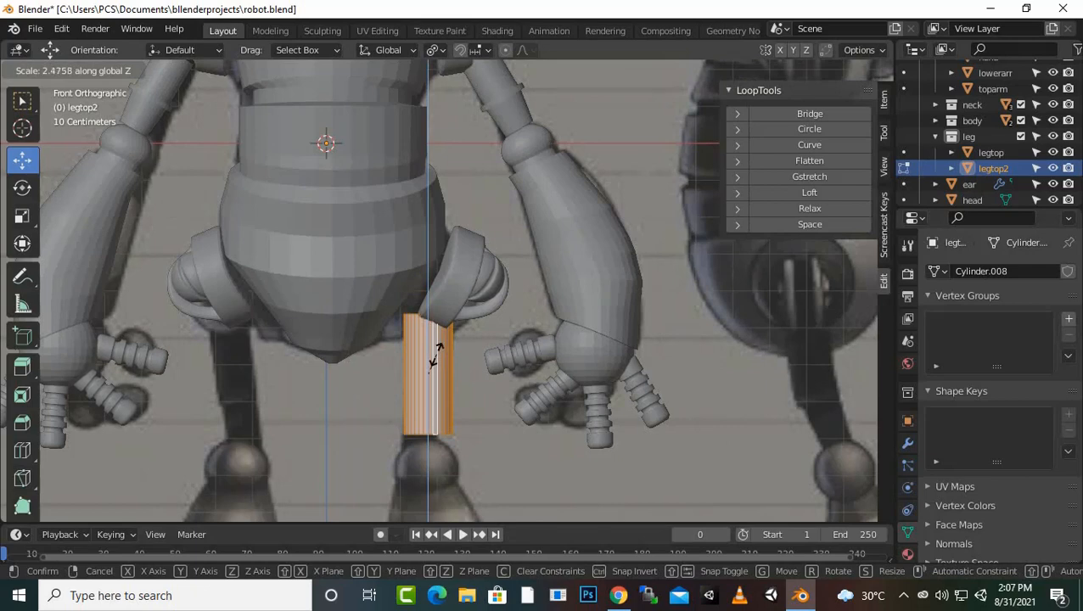
click(439, 348)
Step: Rotate the cylinder about 7.69° in the front view to match the leg's slant and lower it about 0.017 m
key(r)
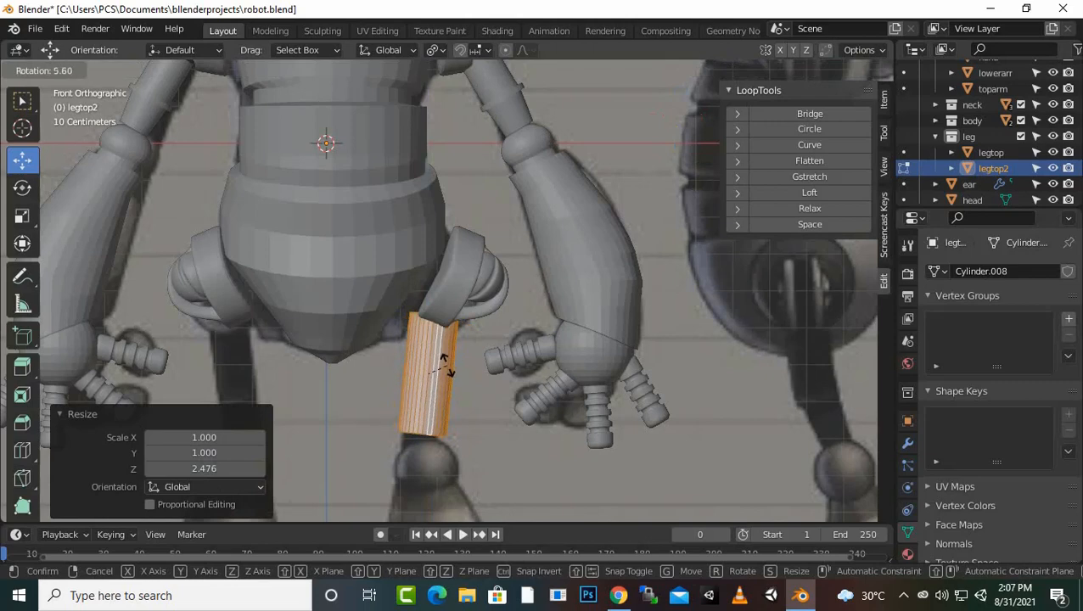
click(441, 363)
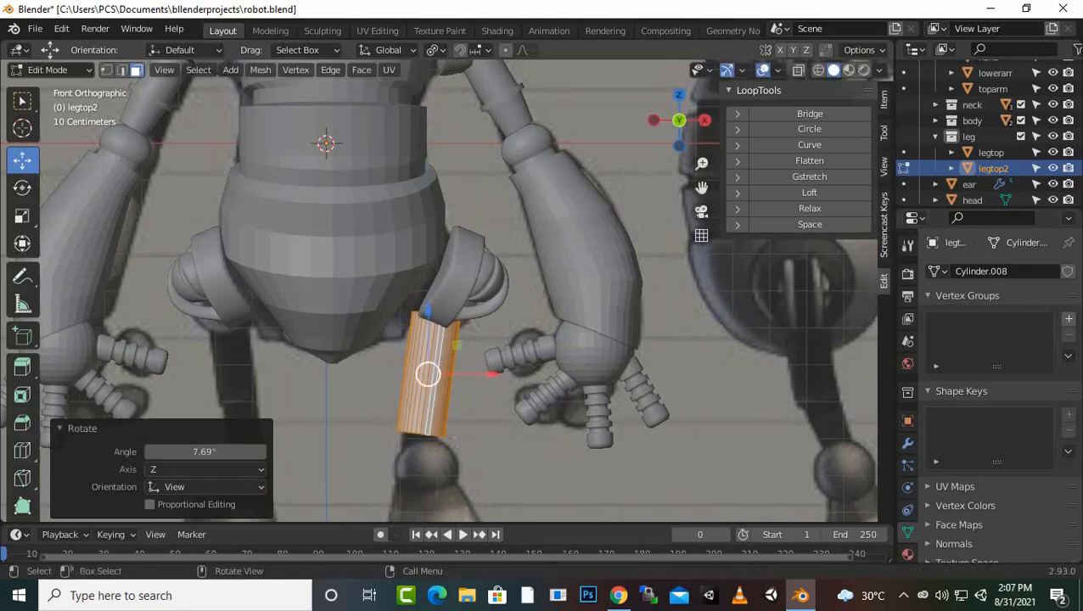
key(g)
key(z)
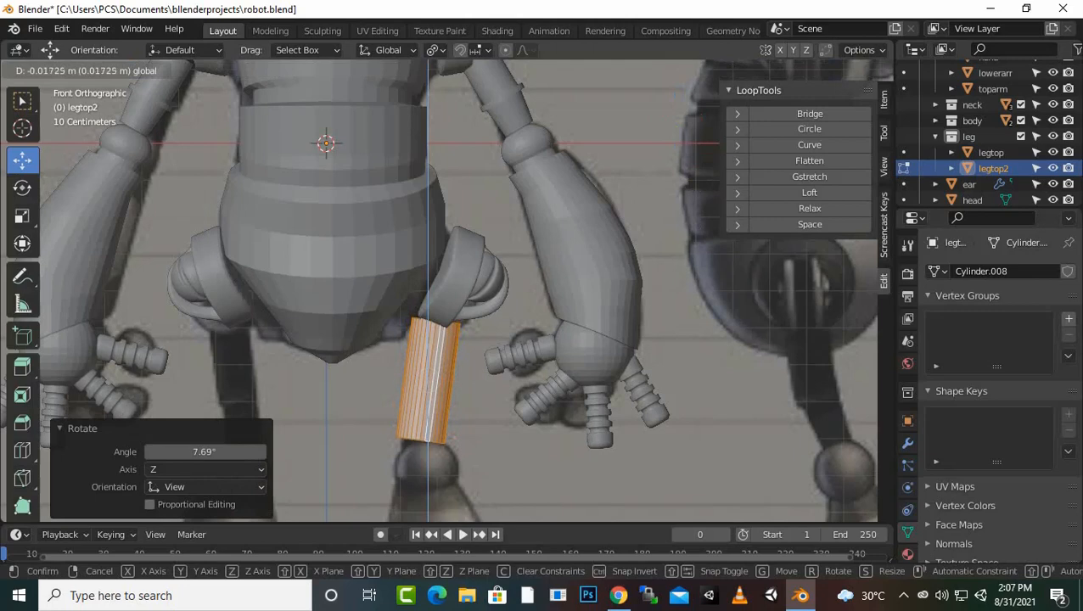
drag(427, 323, 427, 324)
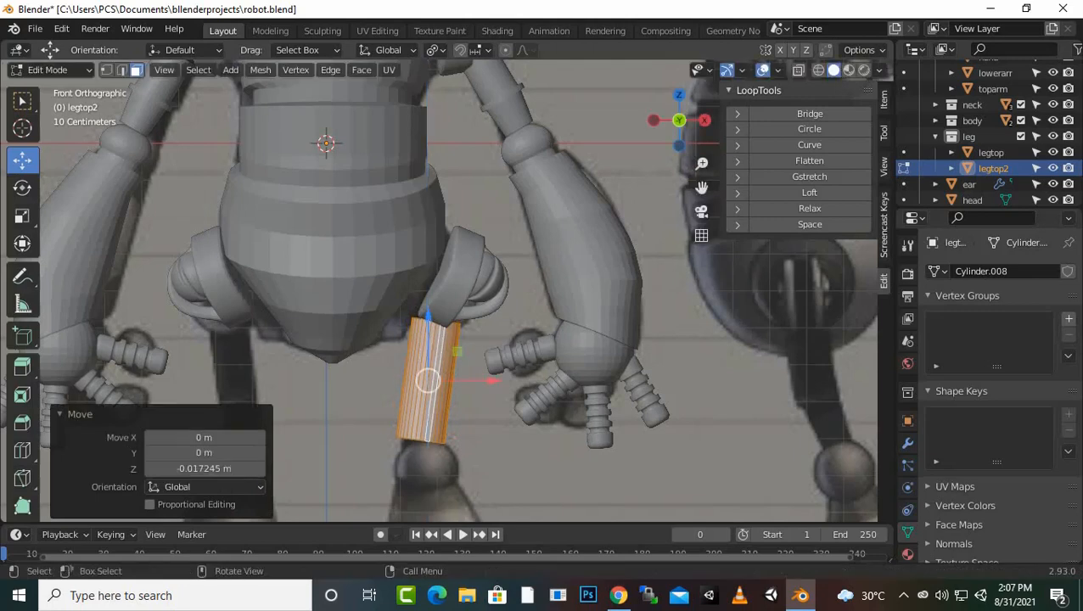
Step: Tilt the cylinder about -15.5° in the right side view to follow the upper leg in the reference image
key(KP_3)
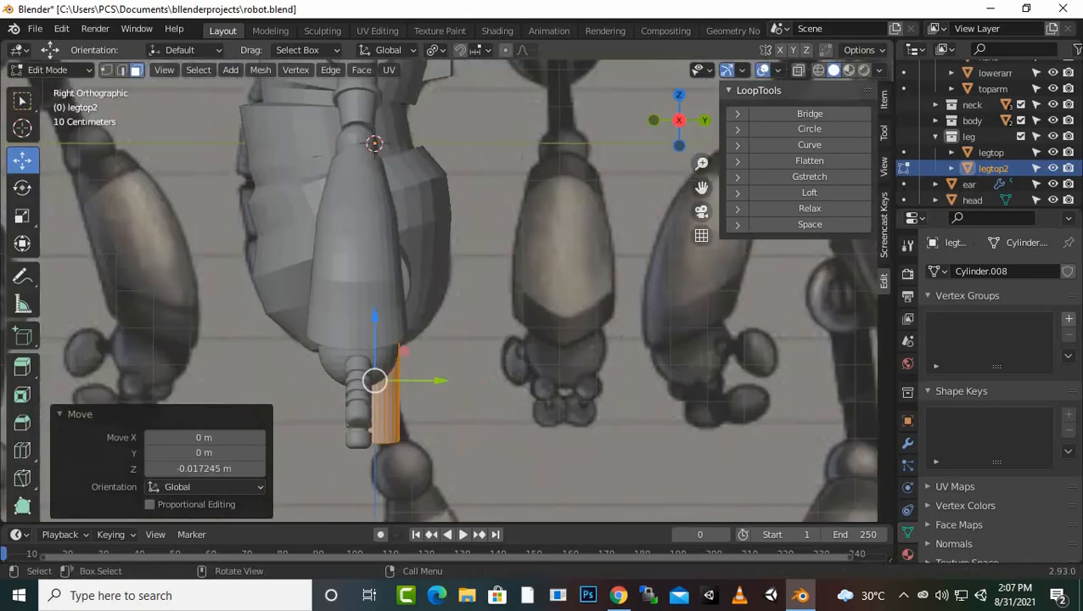
mouse_move(440, 381)
mouse_down()
mouse_move(430, 381)
mouse_move(440, 381)
mouse_up()
key(r)
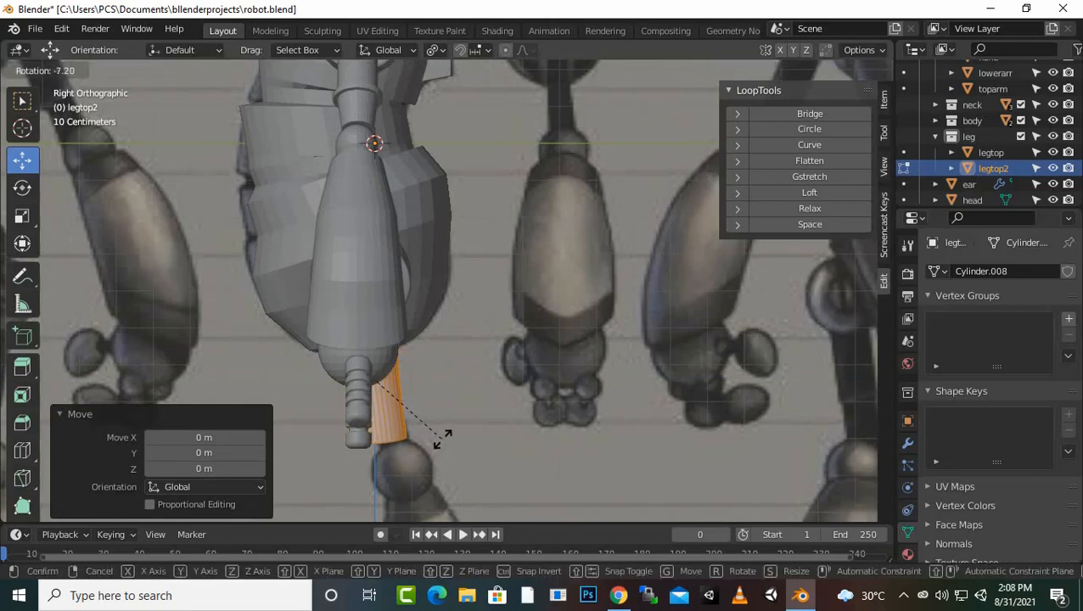
click(453, 436)
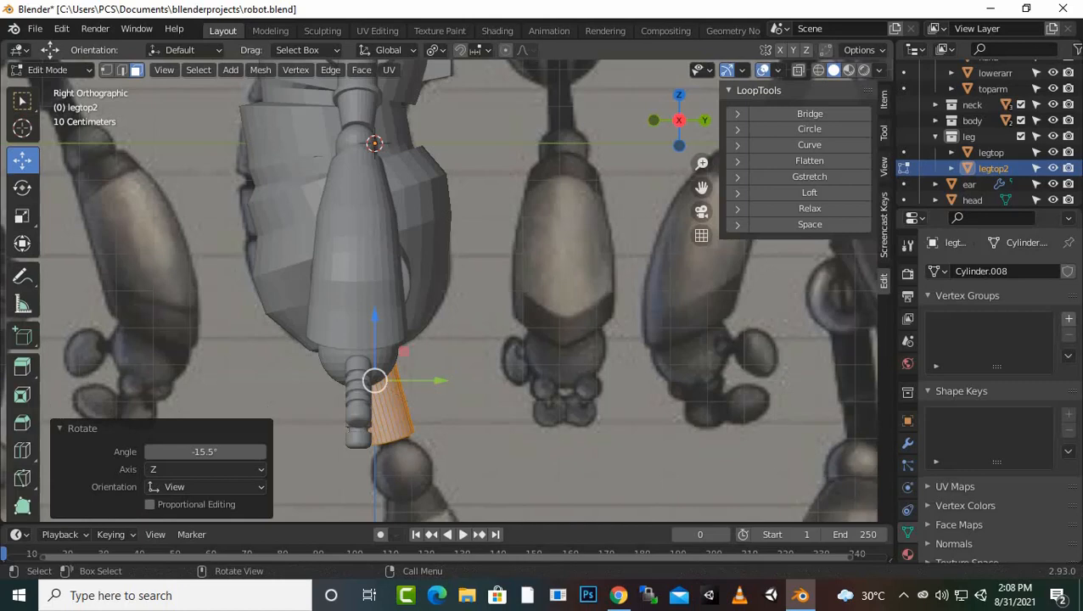
Step: Scale the cylinder down uniformly by about 0.687 and stretch it along Z by about 1.478
key(s)
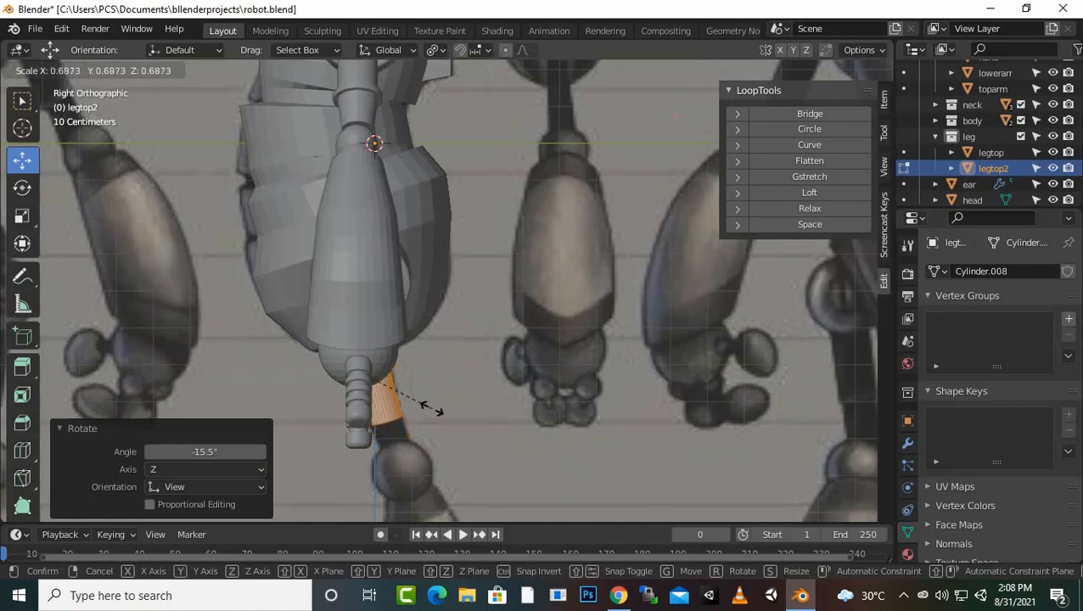
click(430, 409)
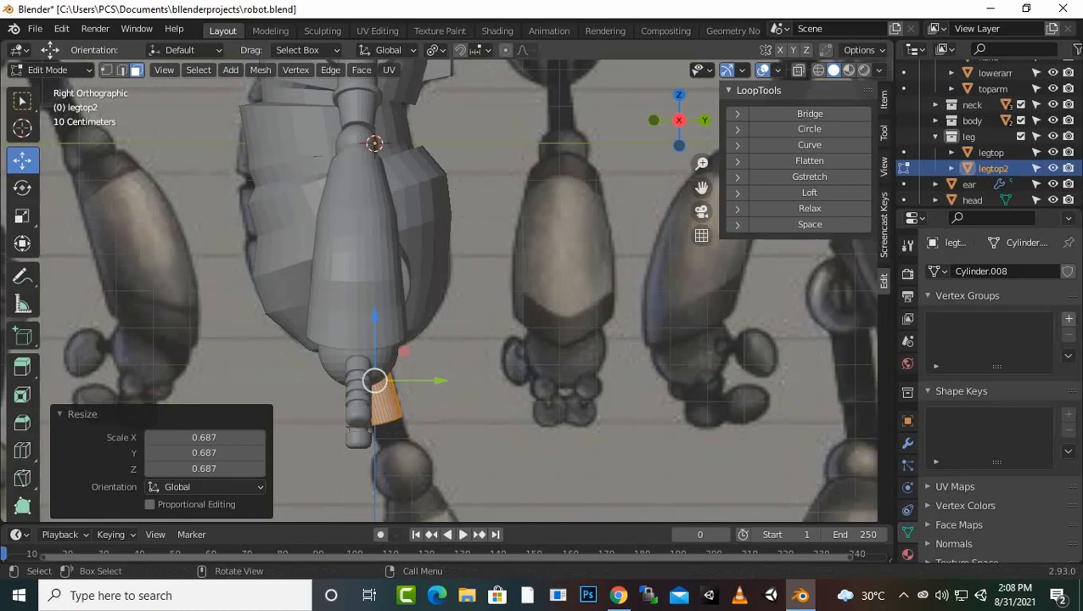
key(s)
key(z)
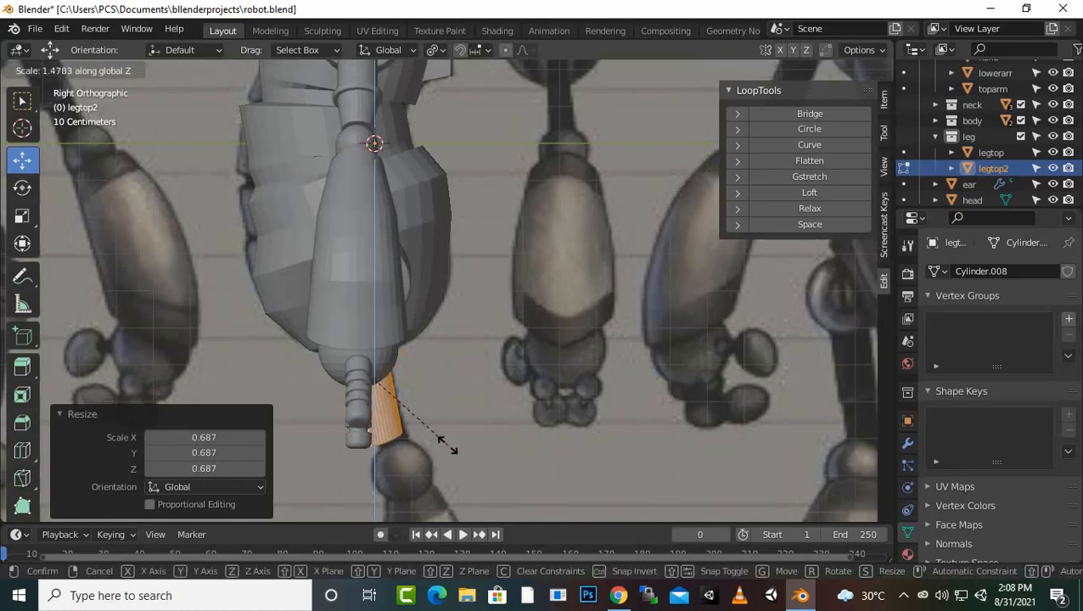
click(442, 438)
Step: Check the upper leg cylinder's fit against the hip joint and reference in wireframe and solid shading from several angles
key(KP_1)
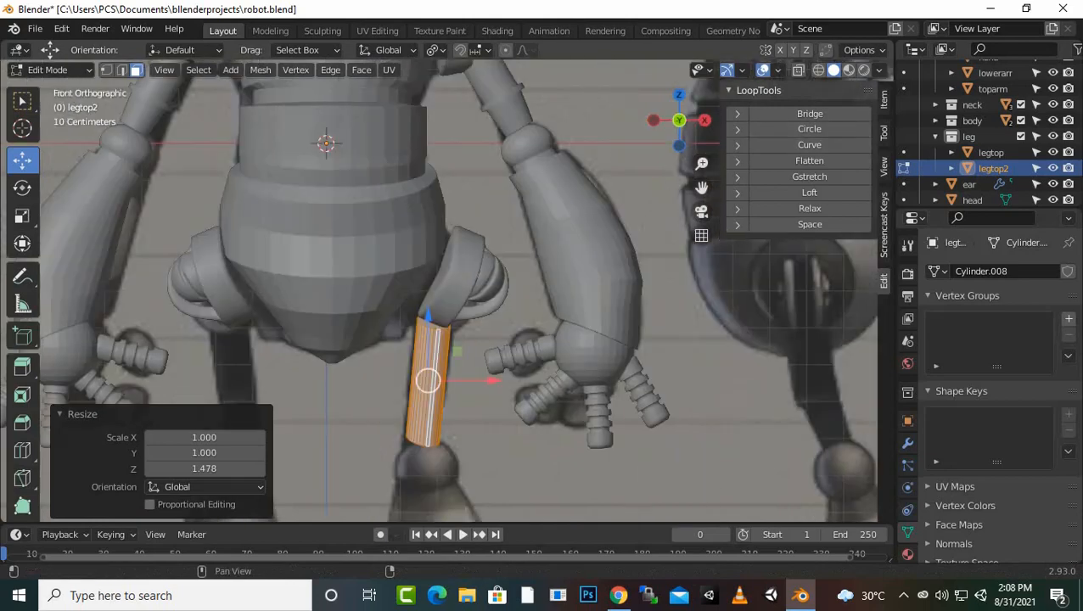
click(818, 70)
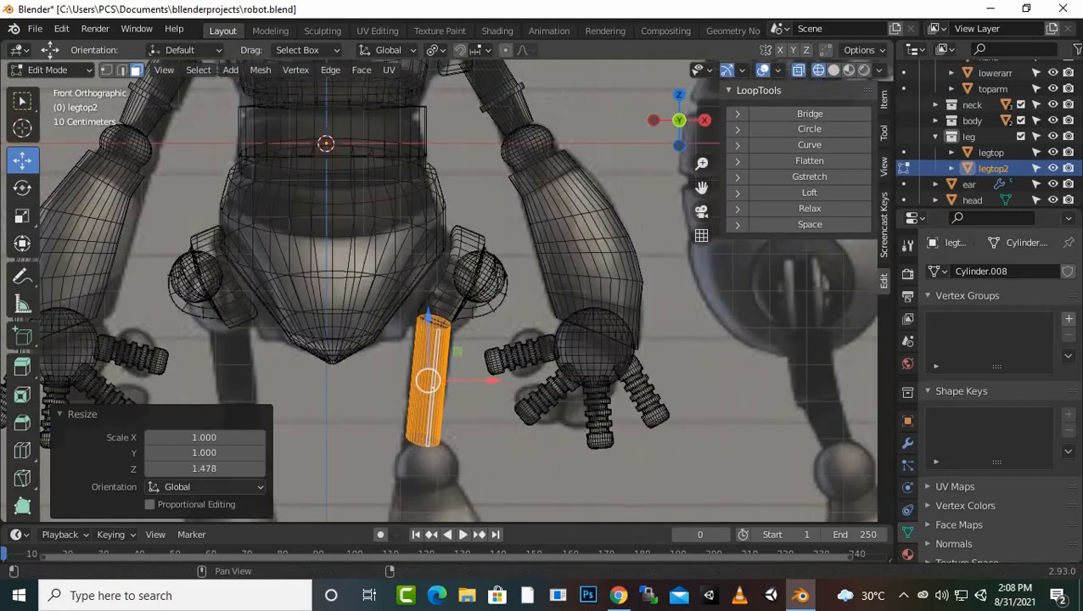
middle_drag(475, 356, 573, 375)
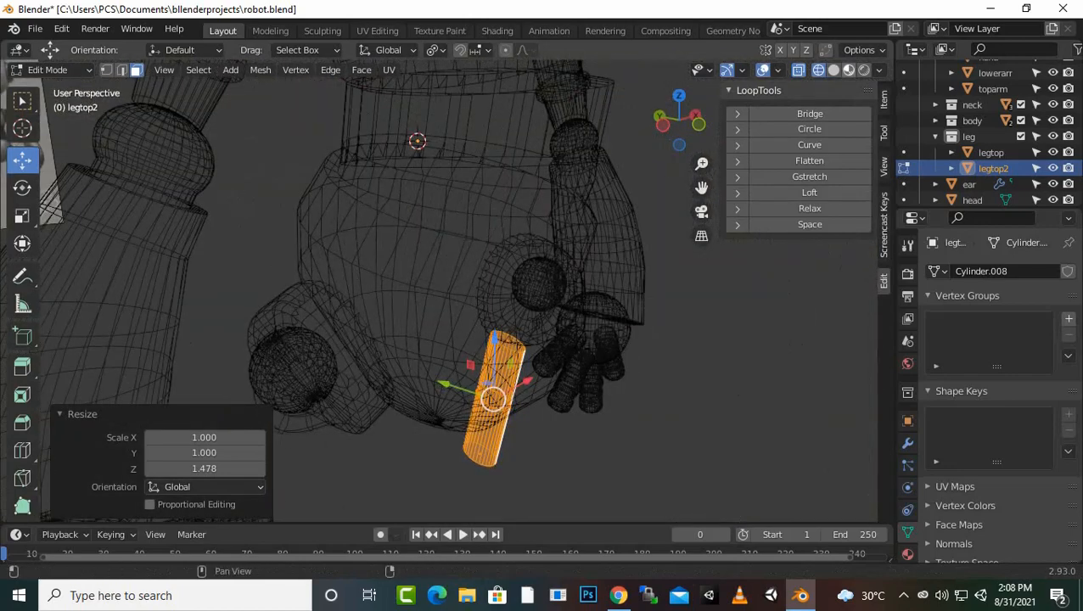
click(833, 70)
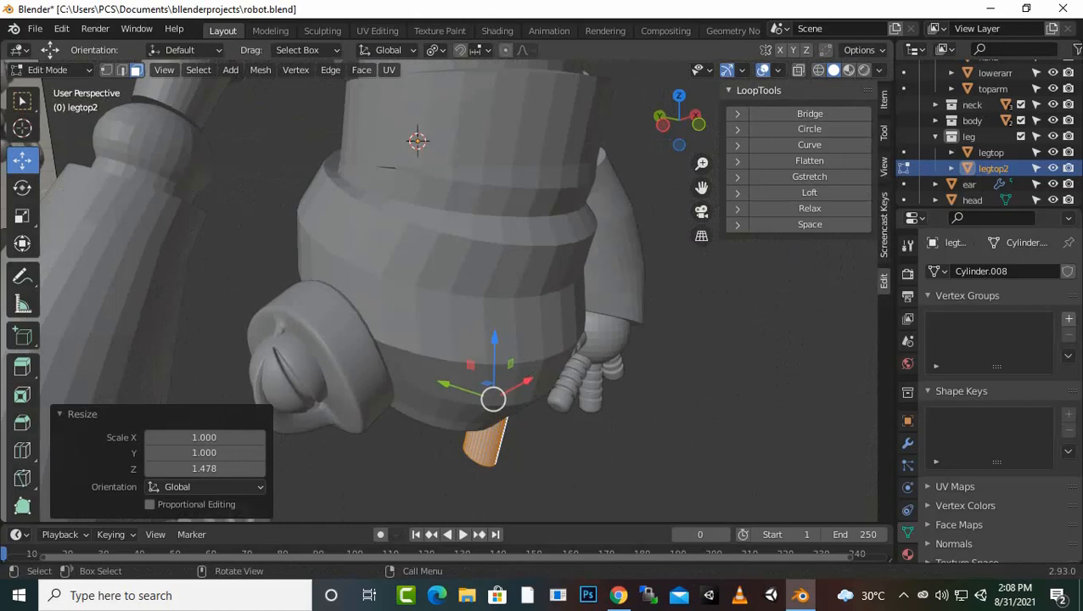
key(alt+a)
middle_drag(543, 374, 416, 356)
click(444, 381)
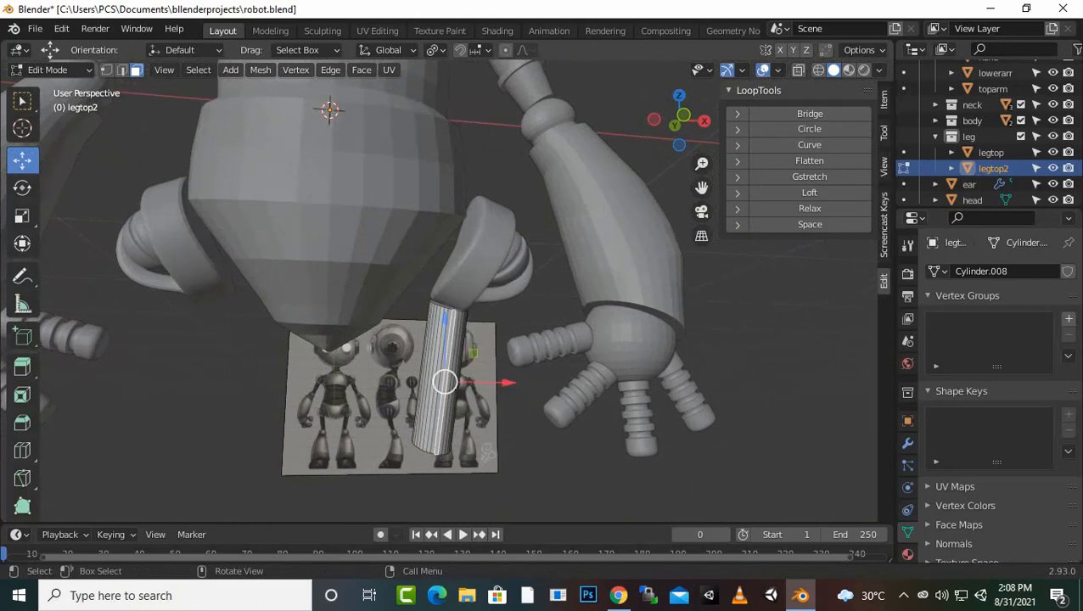
Step: Add a Mirror modifier on the X axis to legtop2 so the opposite leg gets the same cylinder
key(a)
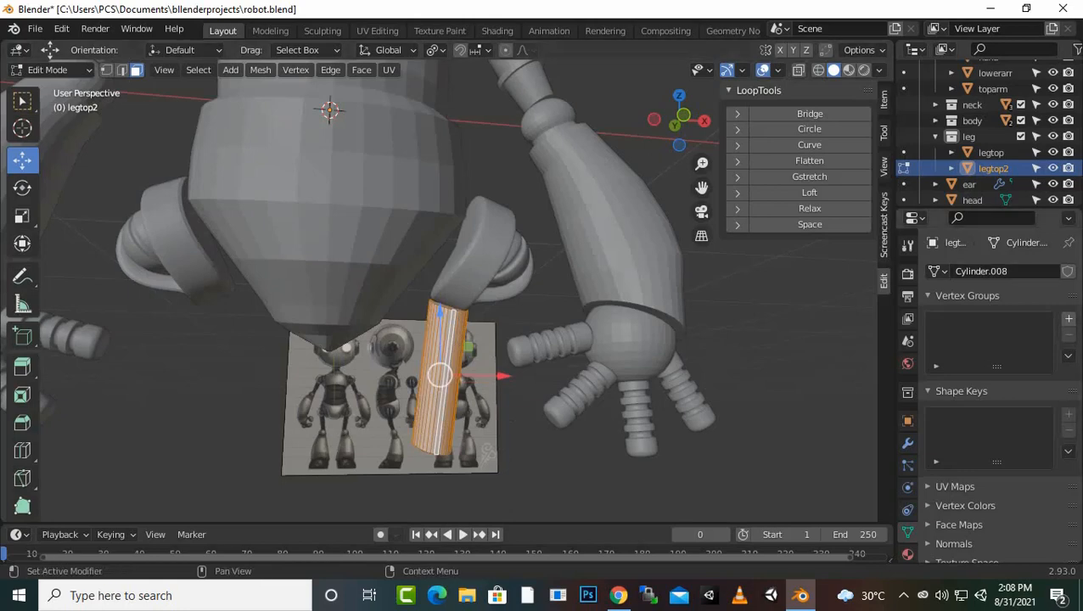
click(907, 442)
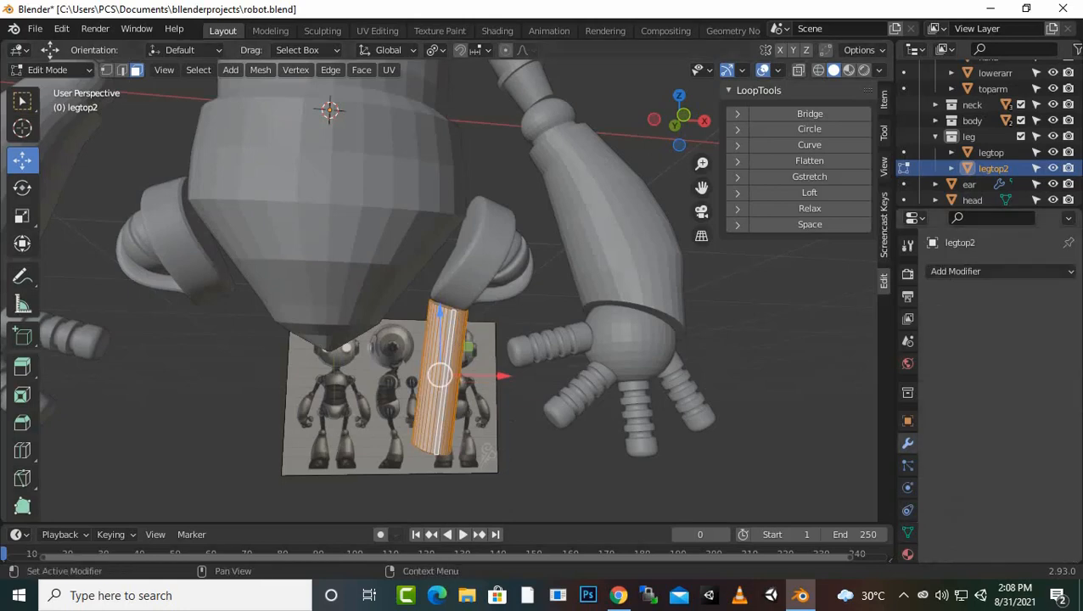
click(1002, 271)
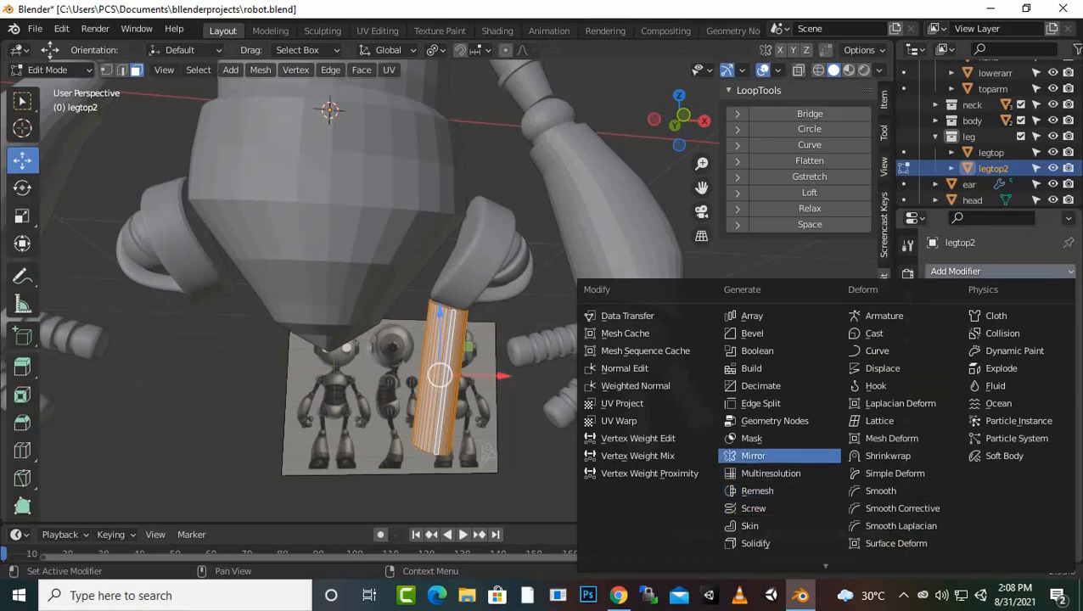
click(753, 456)
scroll(439, 280, down, 3)
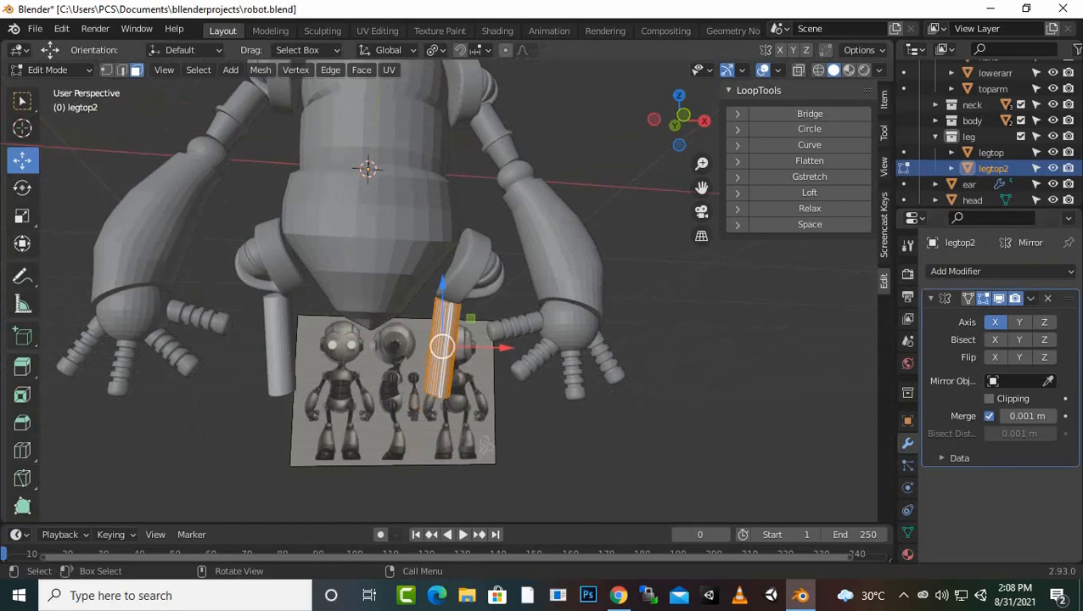
Step: Try shifting the cylinder about 0.02 m along X, and undo that move together with the last Z stretch and uniform shrink
drag(506, 348, 512, 348)
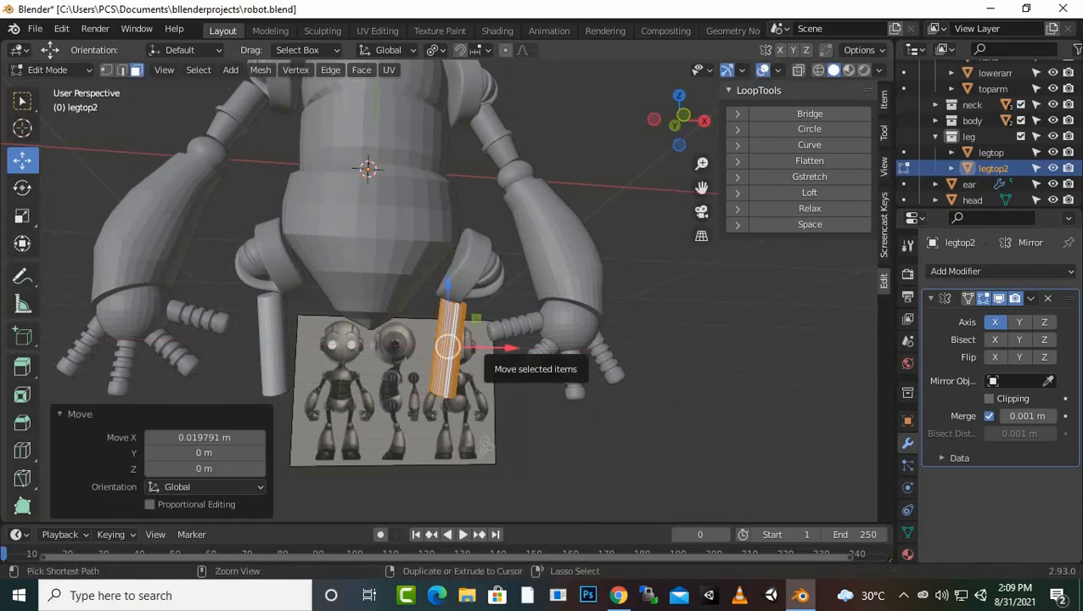
key(ctrl+z)
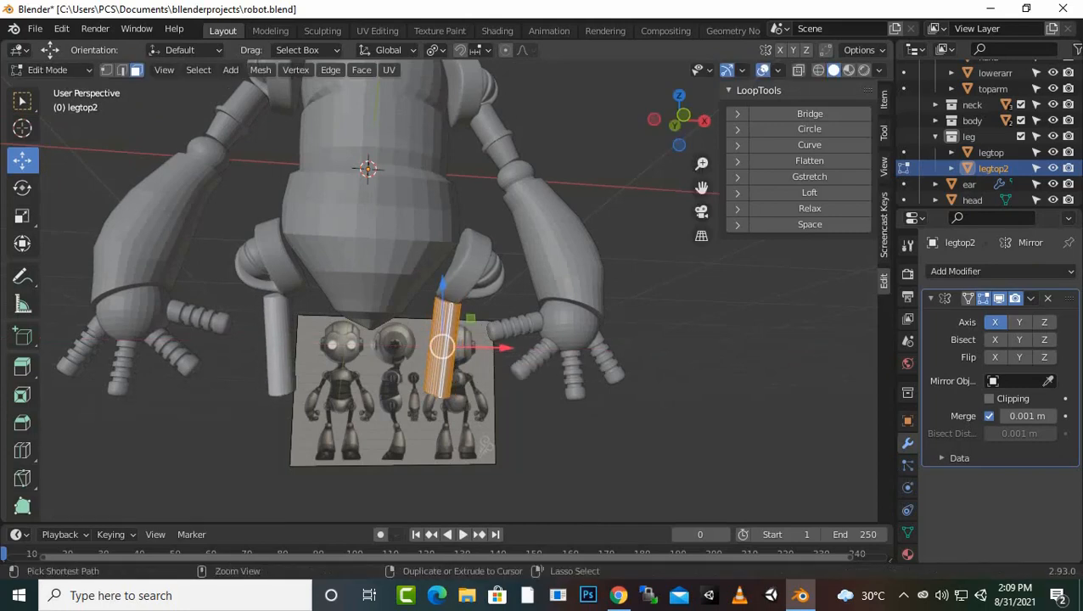
key(ctrl+z)
key(ctrl+z)
key(ctrl+z)
key(ctrl+z)
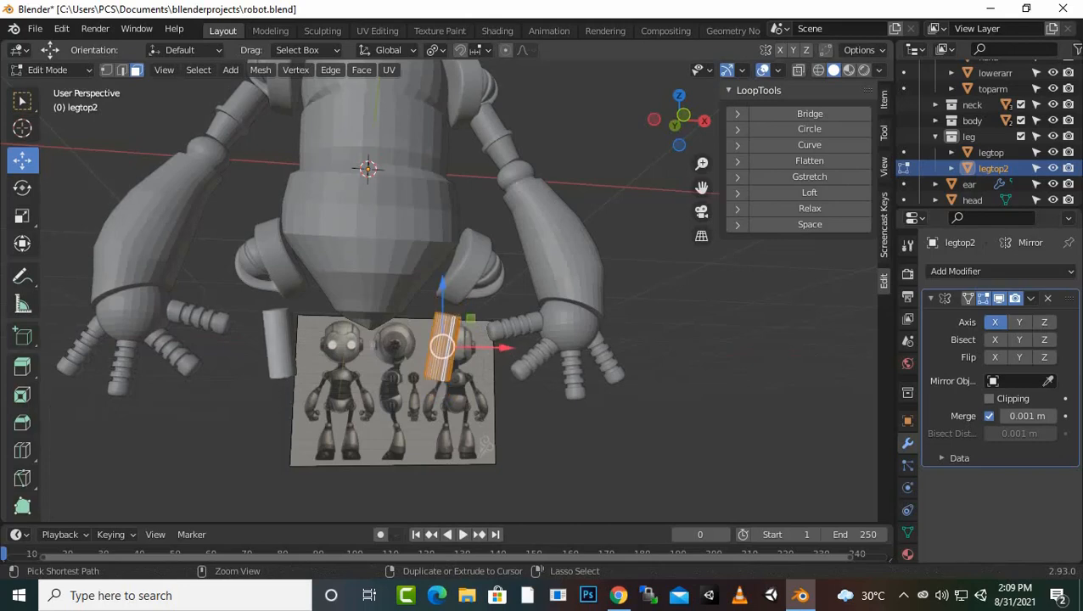
key(ctrl+z)
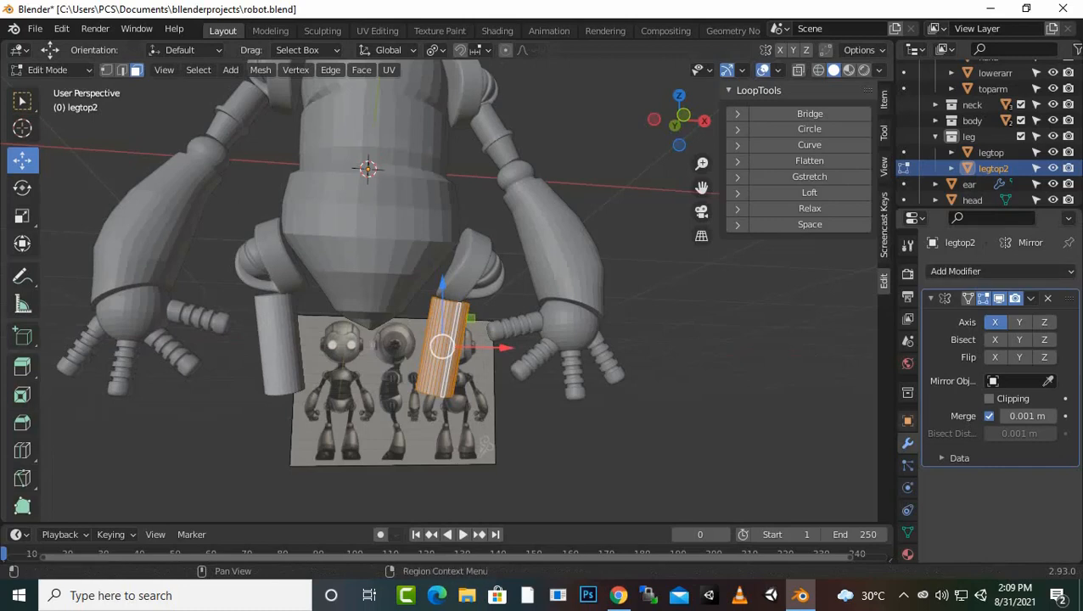
Step: Remove the Mirror modifier from legtop2 and shift the cylinder outward along X, finishing with a move of about 0.026 m
click(1048, 299)
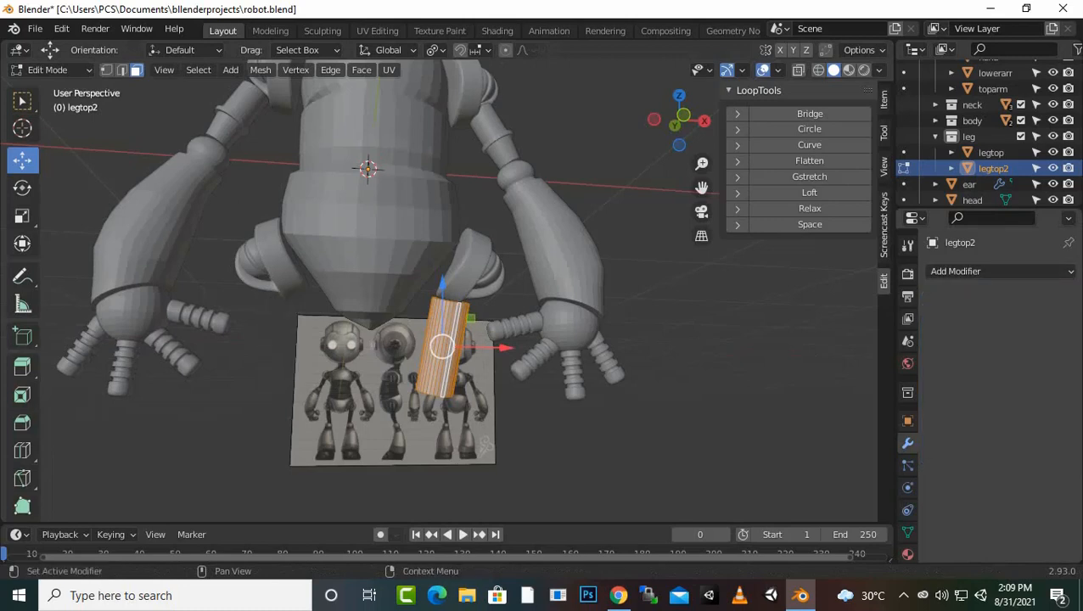
scroll(443, 346, up, 3)
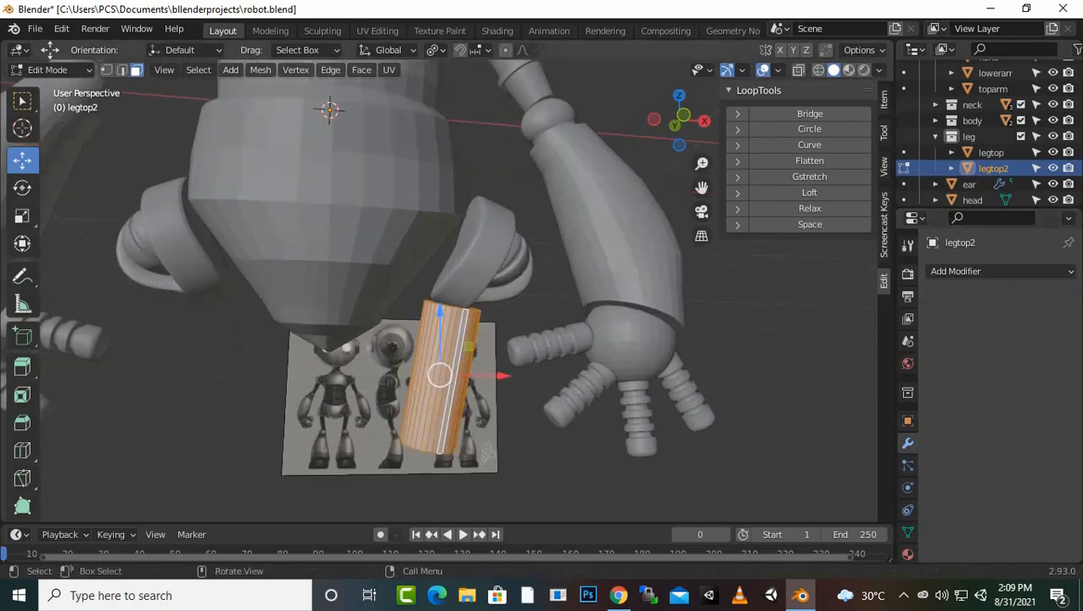
key(g)
key(x)
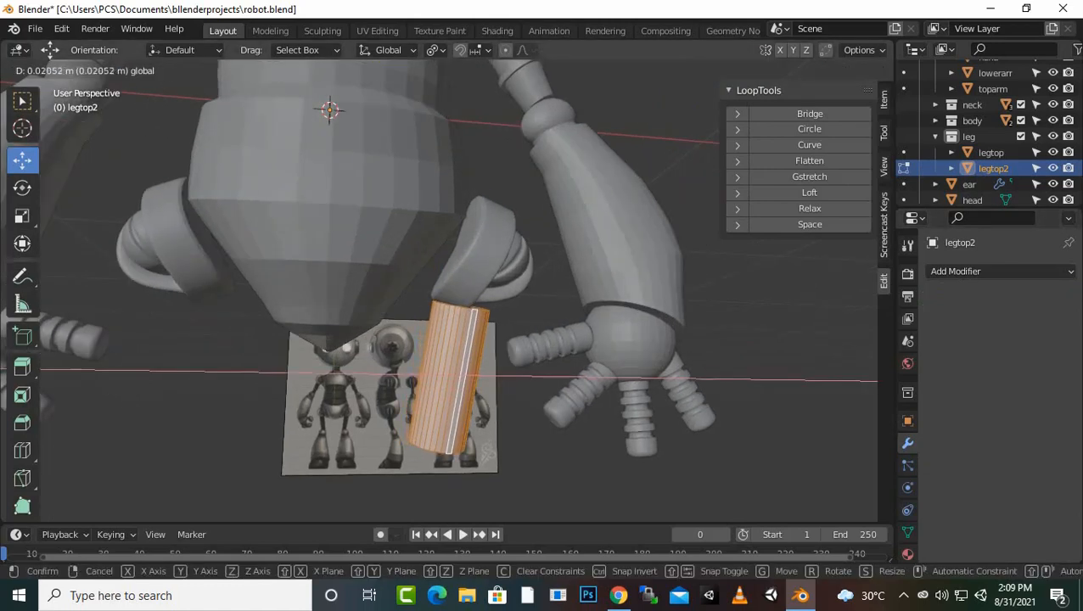
drag(506, 375, 519, 375)
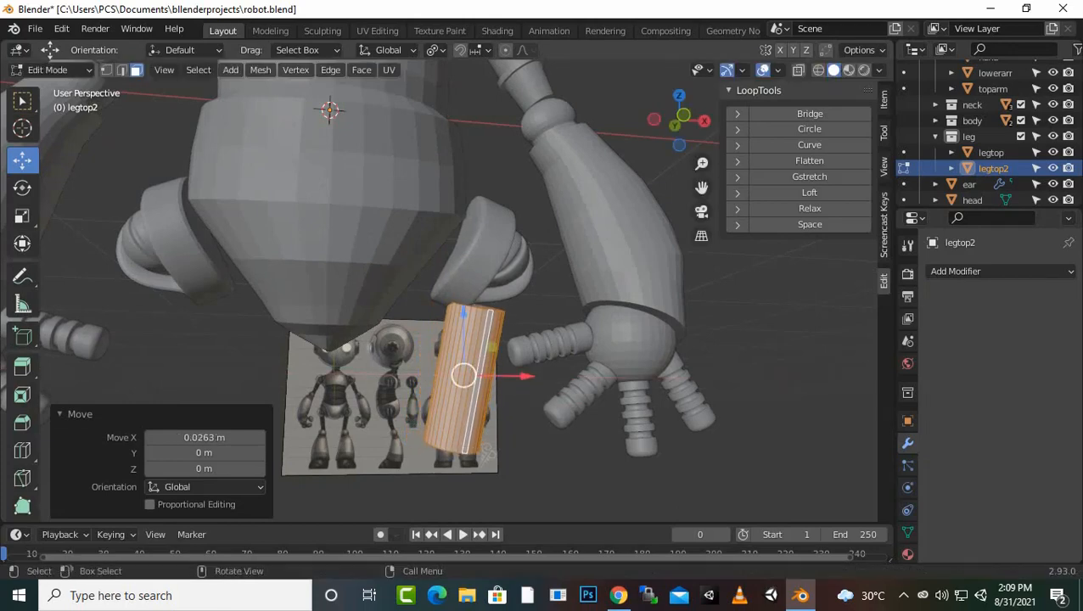
Step: Scale the upper leg cylinder down uniformly by about 0.672
key(s)
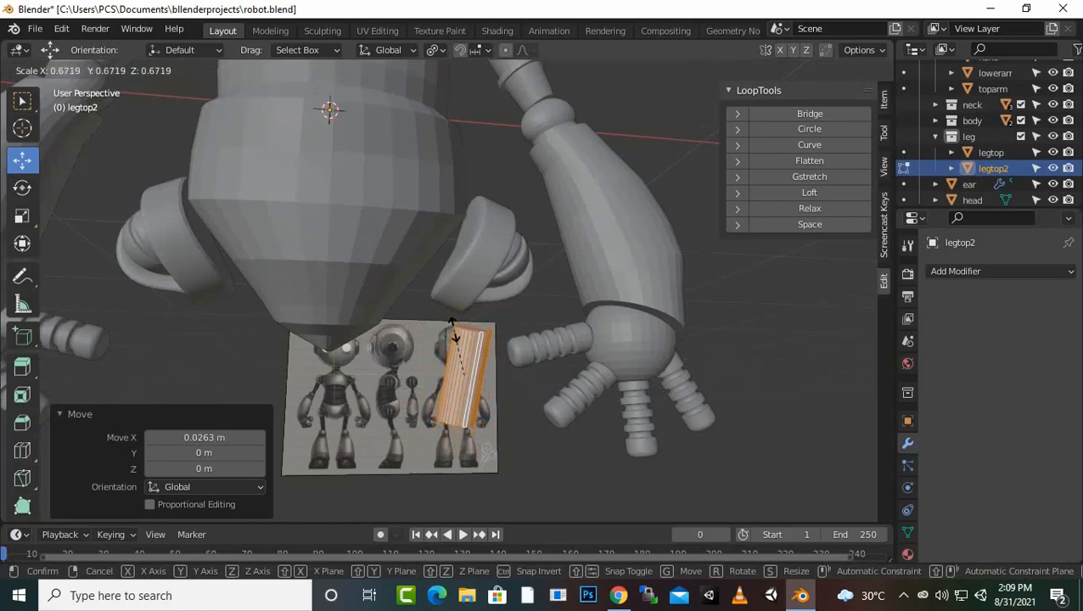
click(452, 324)
key(KP_1)
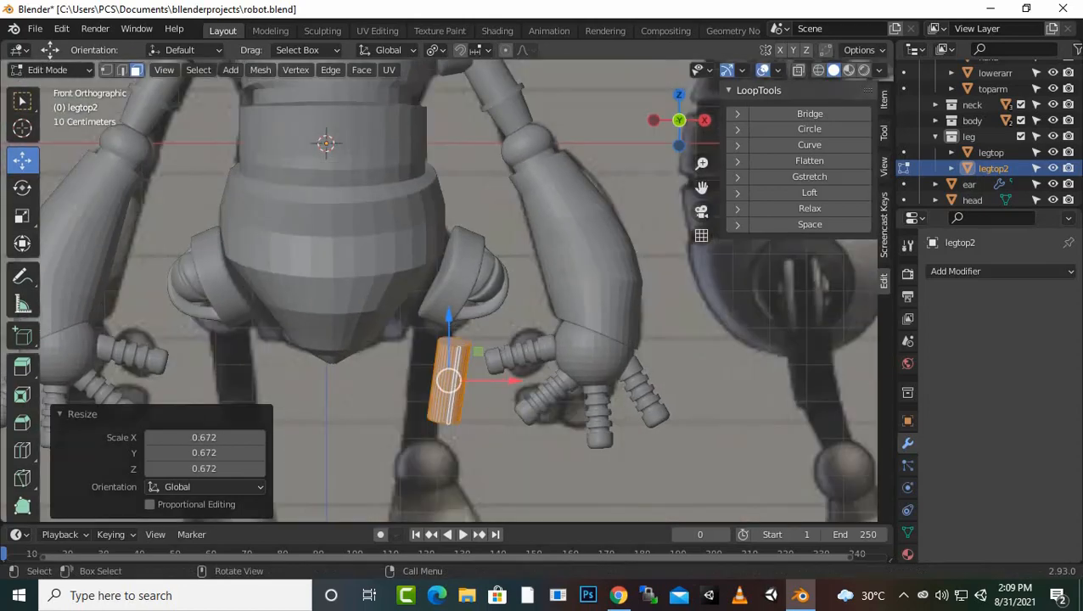
Step: Stretch the cylinder along Z by about 1.515 and raise it about 0.028 m towards the hip joint
key(s)
key(z)
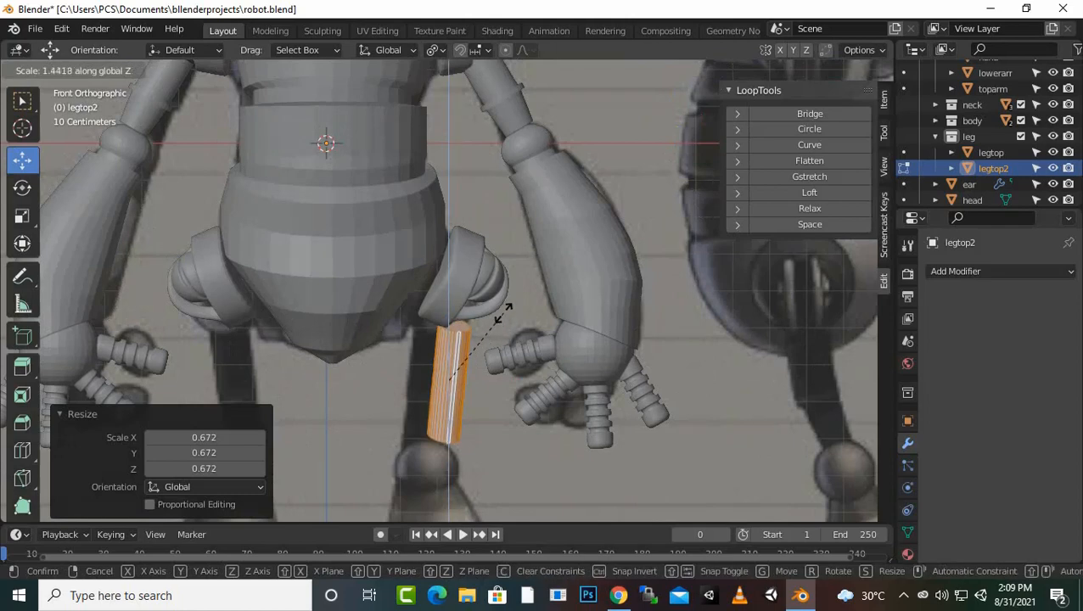
click(502, 305)
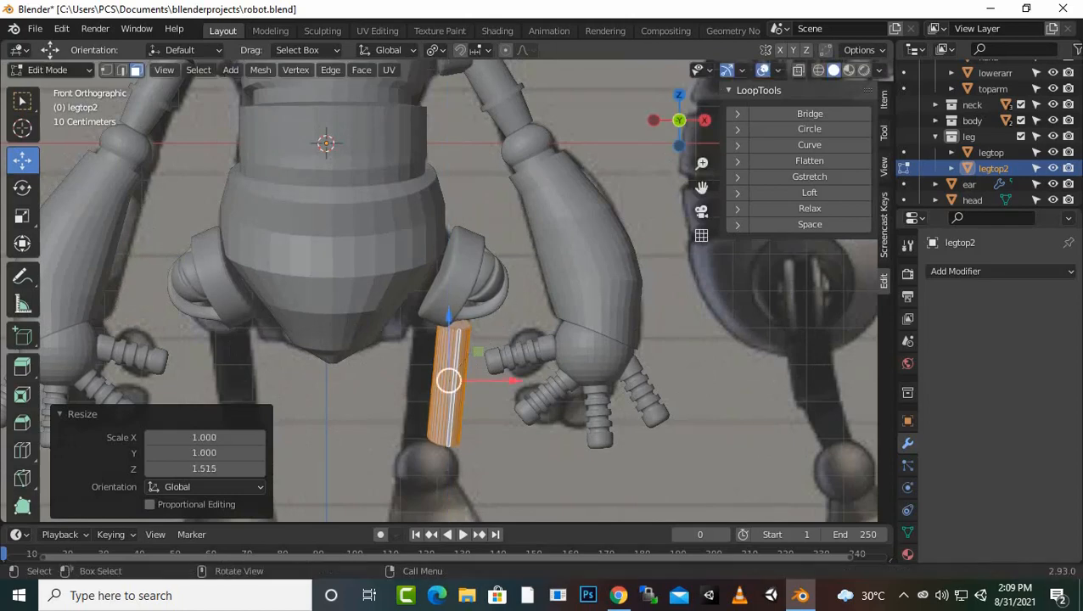
drag(449, 318, 449, 309)
click(1001, 271)
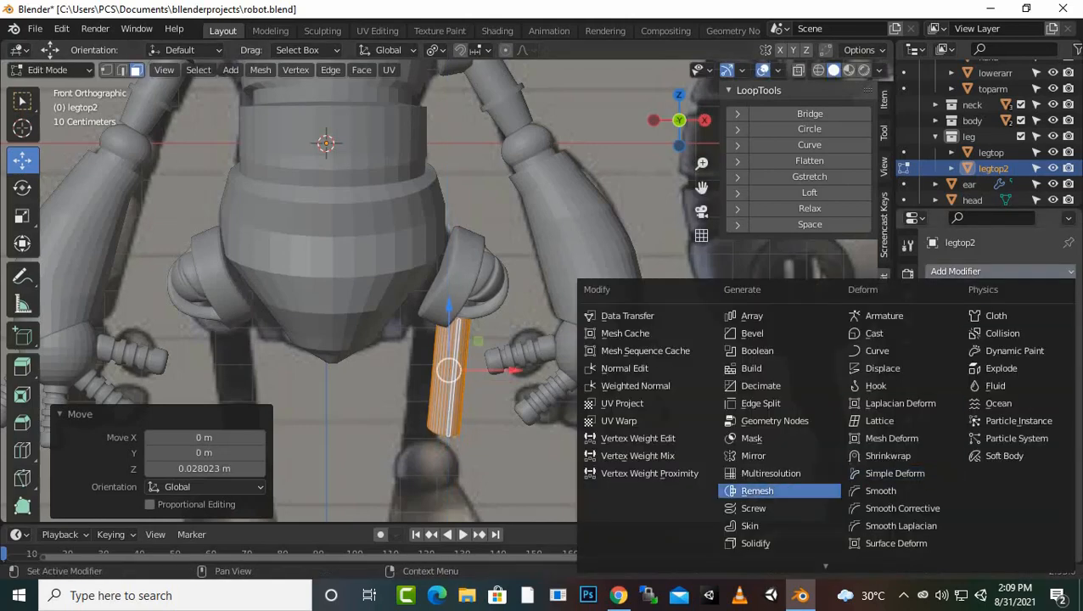
click(754, 455)
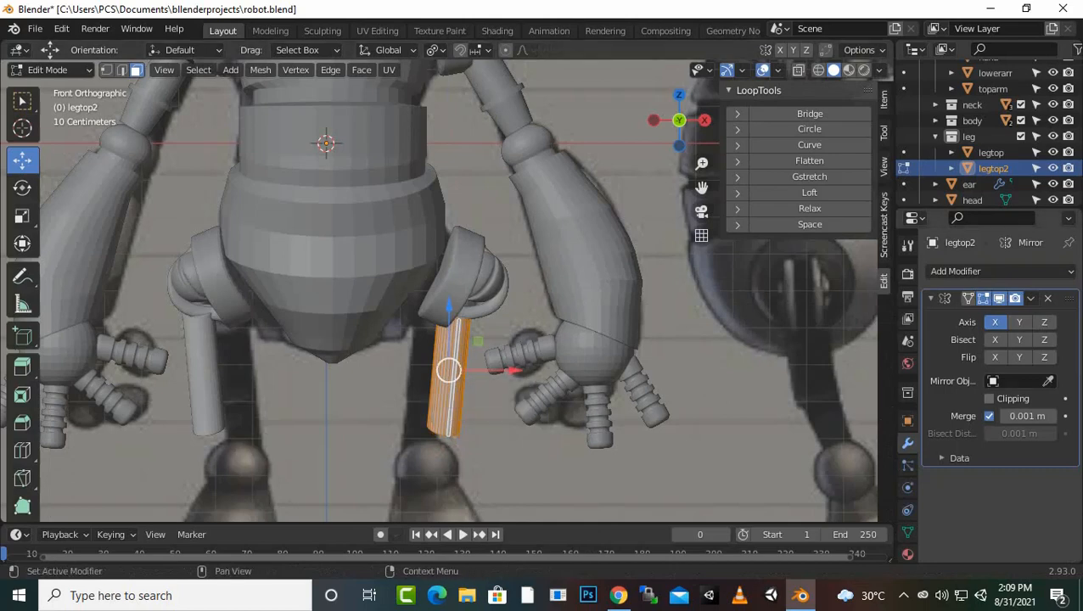
click(1048, 299)
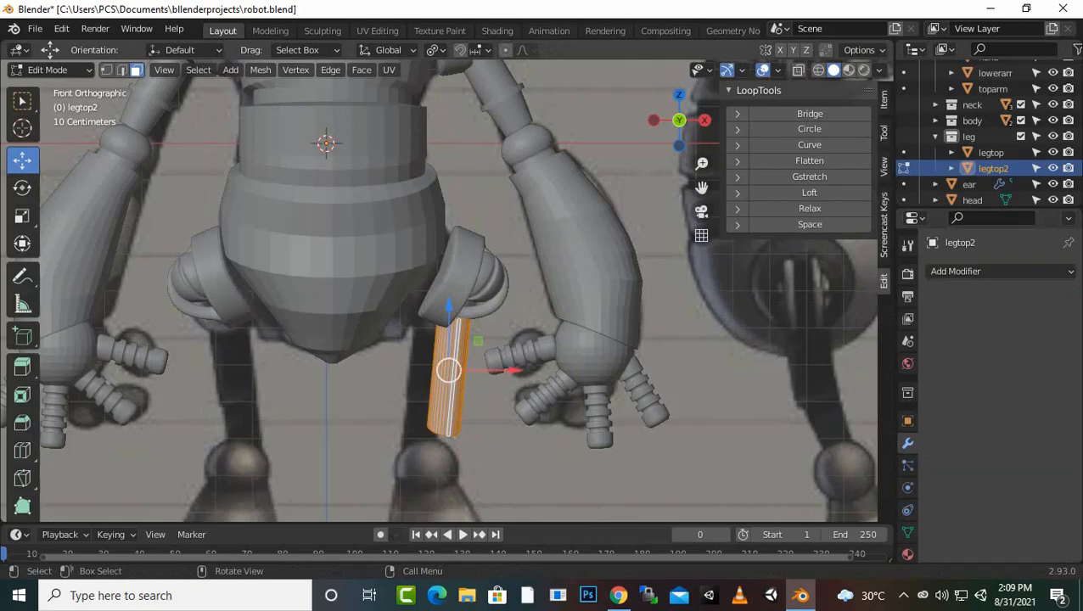
Step: Return to Object Mode and move the legtop hip joint about -0.018 m along X
scroll(458, 291, down, 1)
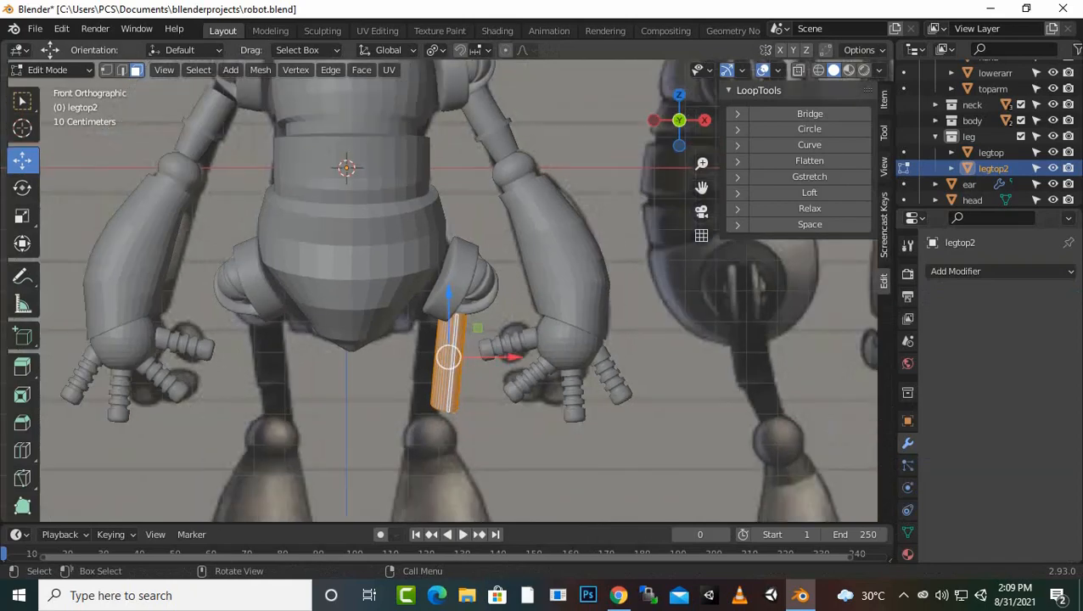
scroll(458, 291, up, 3)
key(alt+a)
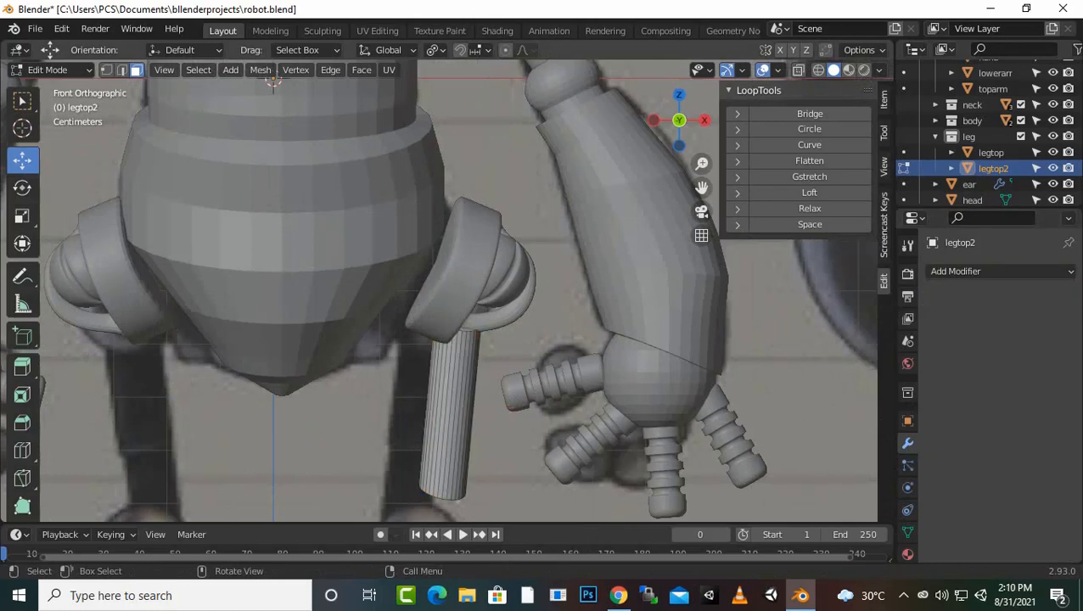
key(Tab)
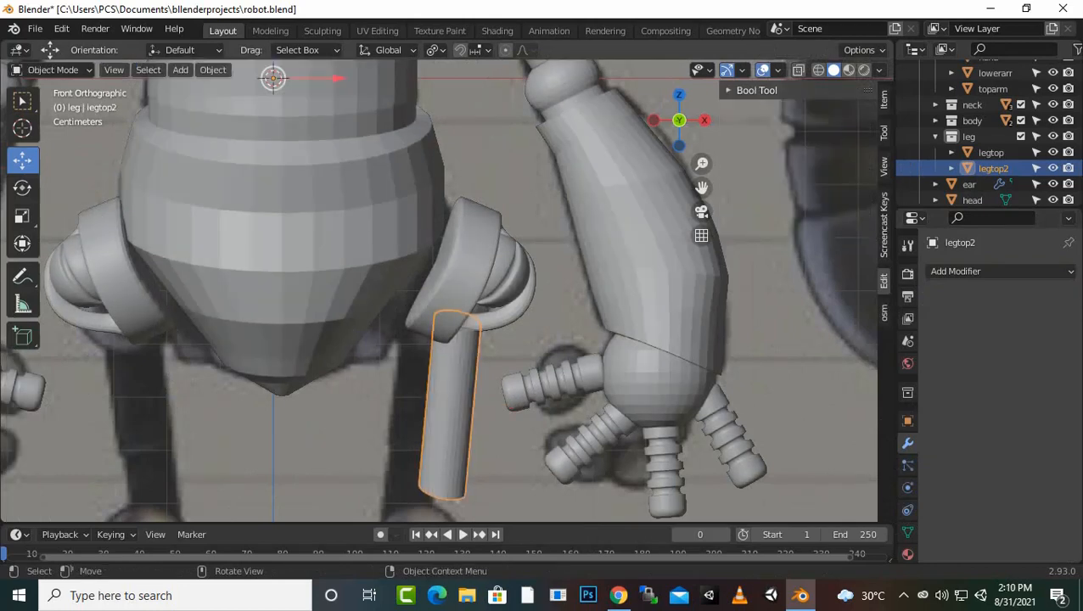
click(463, 265)
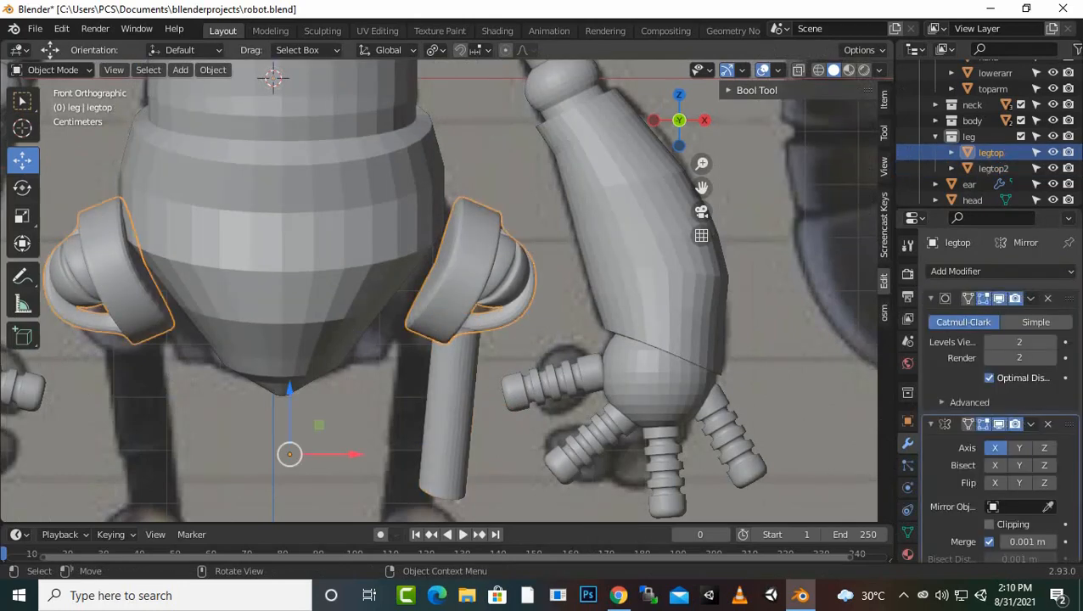
key(g)
key(x)
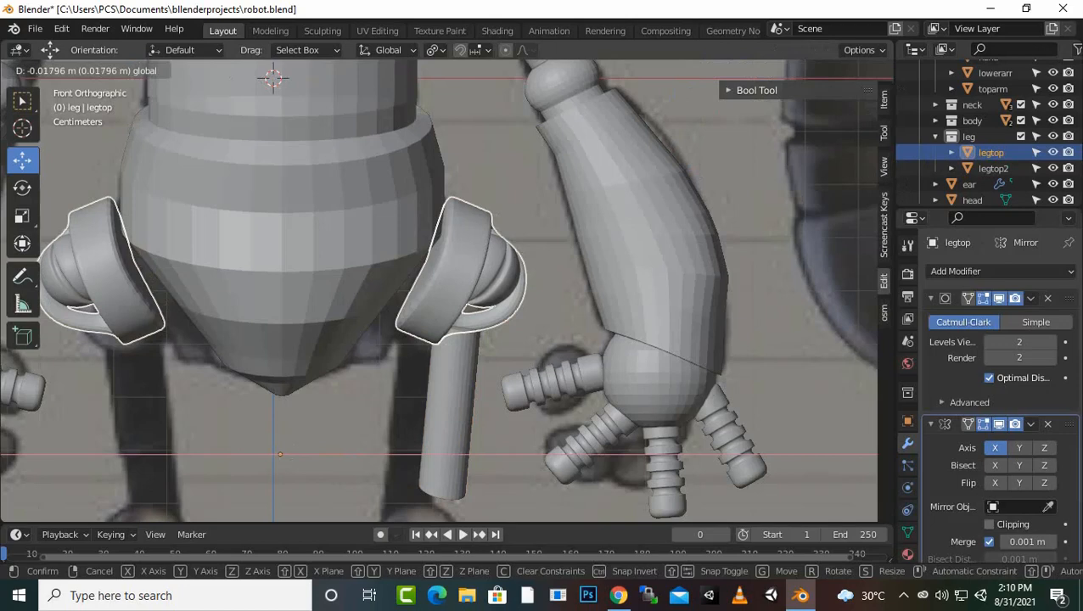
drag(345, 454, 345, 454)
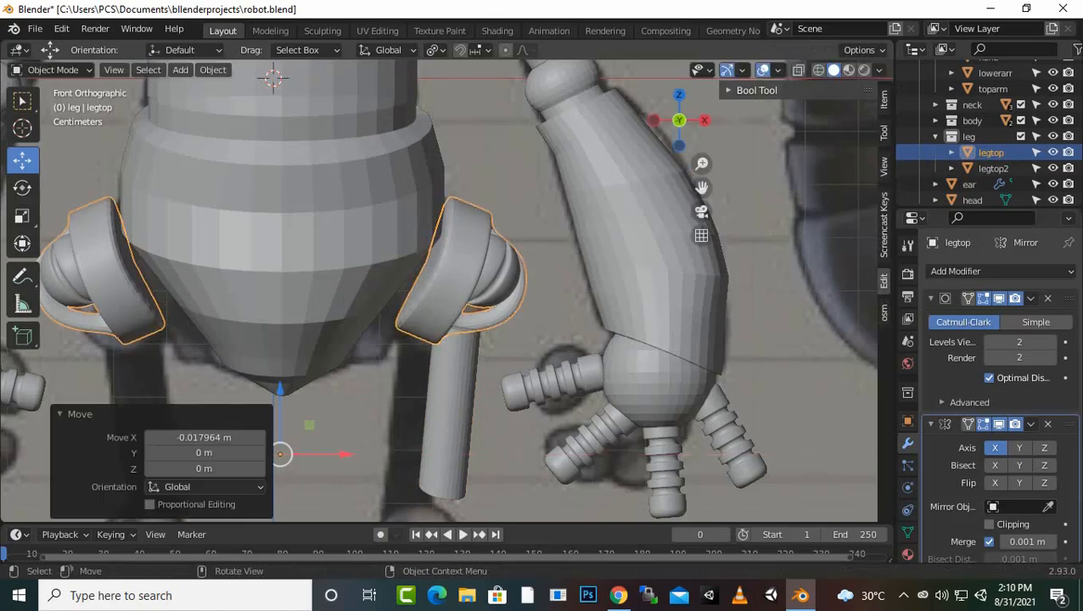
Step: Try a Mirror modifier on legtop2, compare both upper legs with the reference from several angles, and remove the modifier
click(450, 399)
click(956, 271)
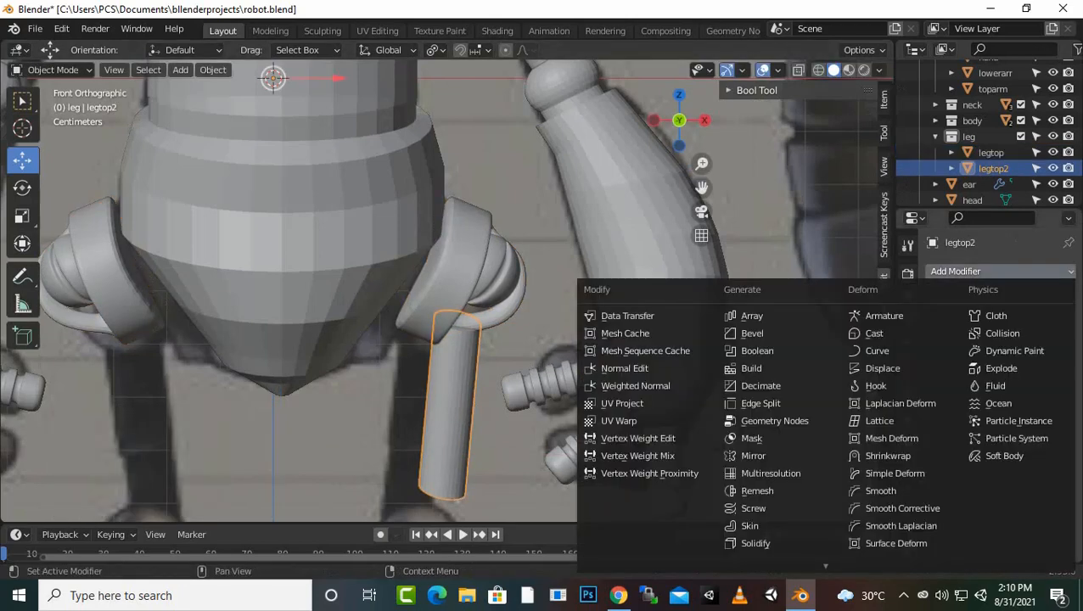
click(753, 456)
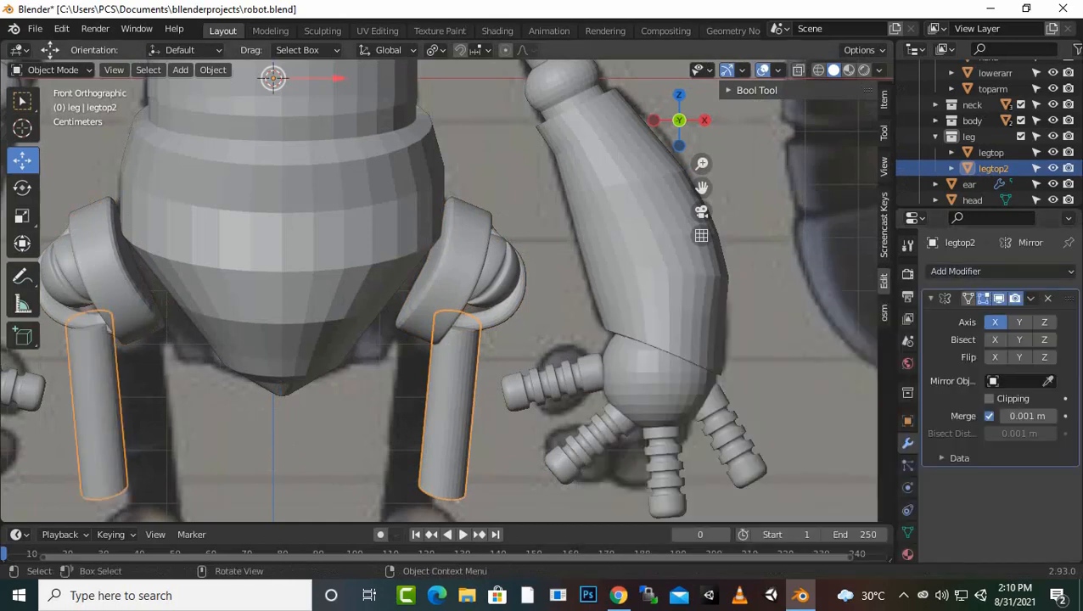
middle_drag(459, 297, 461, 298)
scroll(445, 293, down, 4)
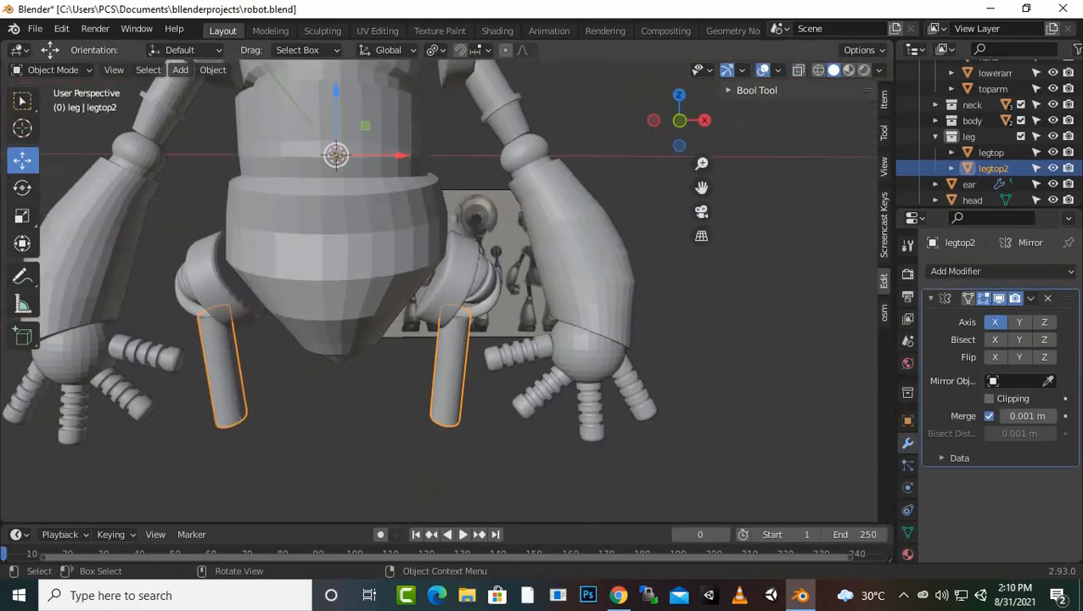
scroll(439, 289, down, 1)
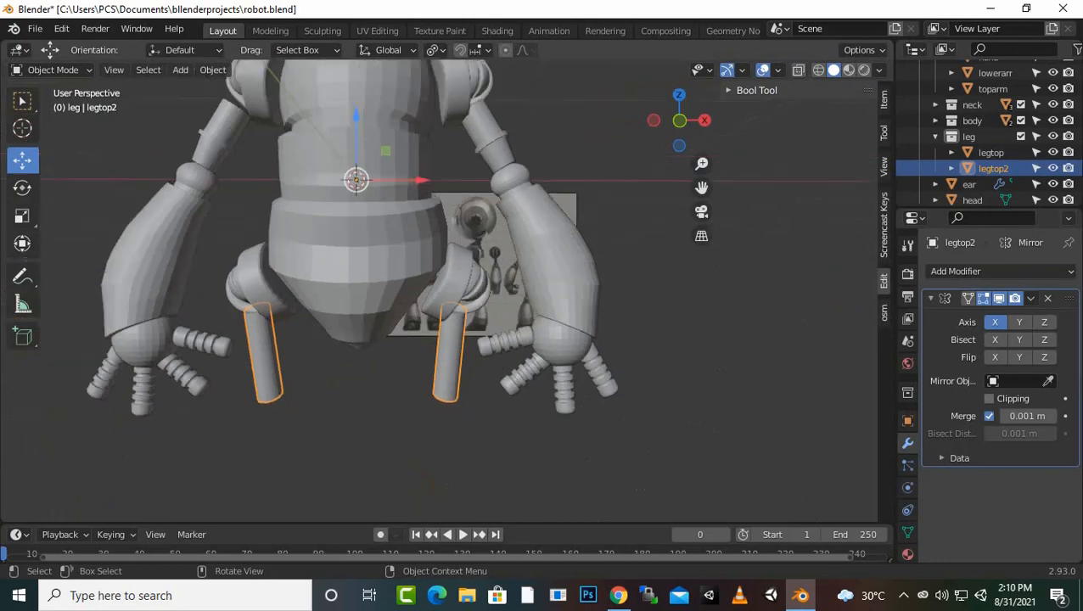
middle_drag(433, 293, 263, 310)
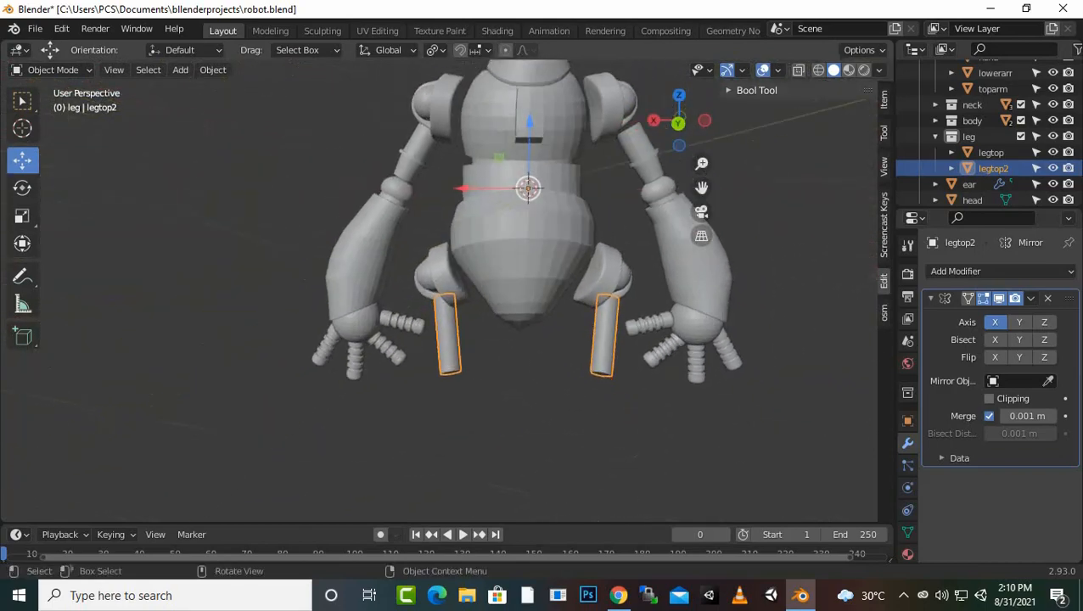
key(KP_1)
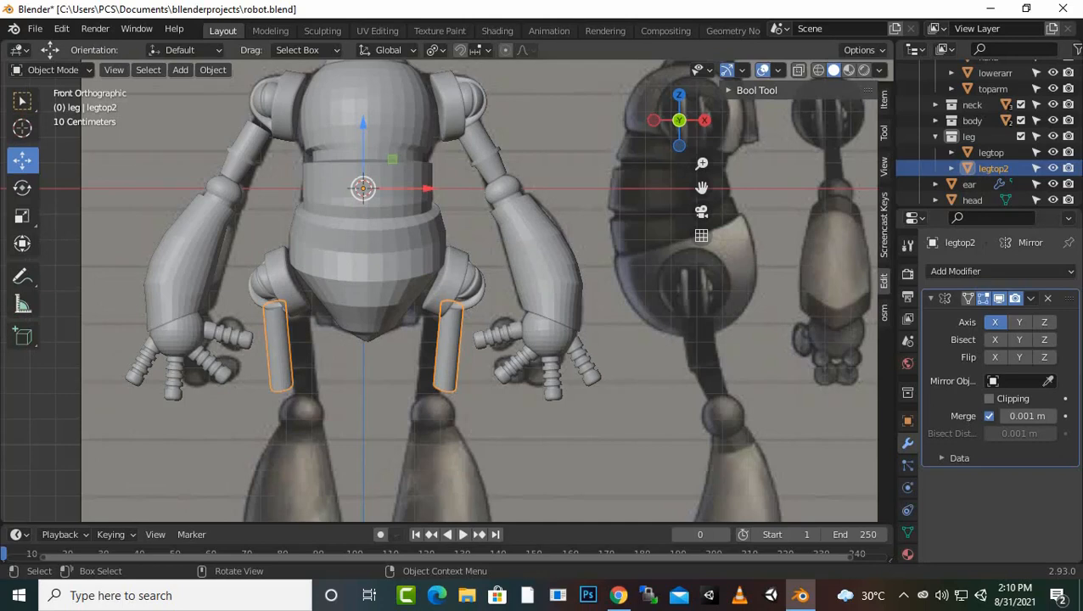
click(1048, 299)
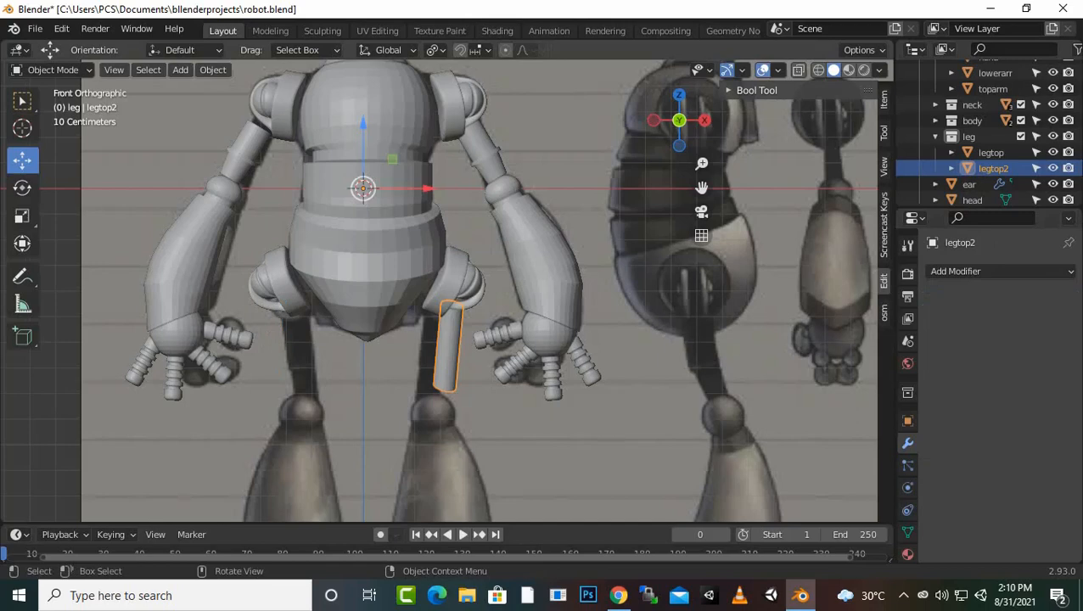
Step: Move the entire legtop2 cylinder mesh inward by about -0.047 m along X
key(Tab)
key(a)
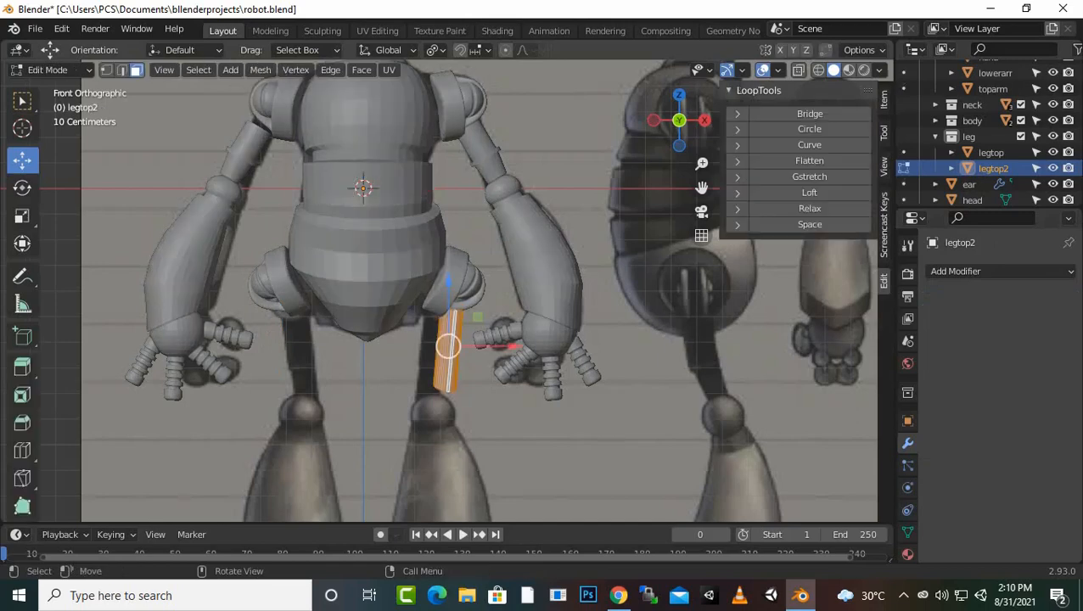
key(g)
key(x)
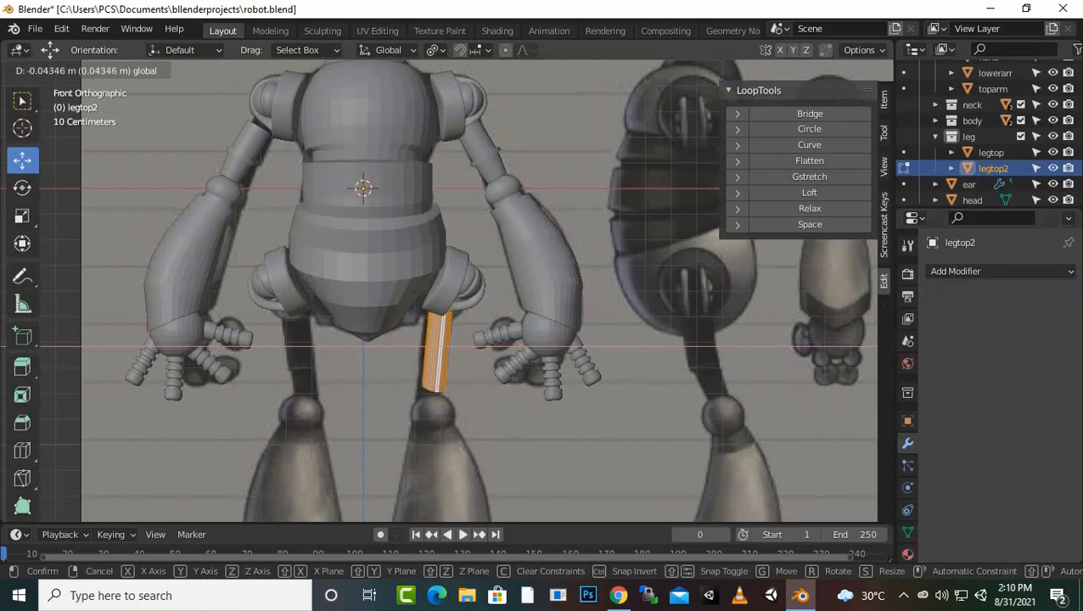
key(Return)
Step: Add an X-axis Mirror modifier to legtop2 and nudge the cylinder slightly further inward along X
click(955, 271)
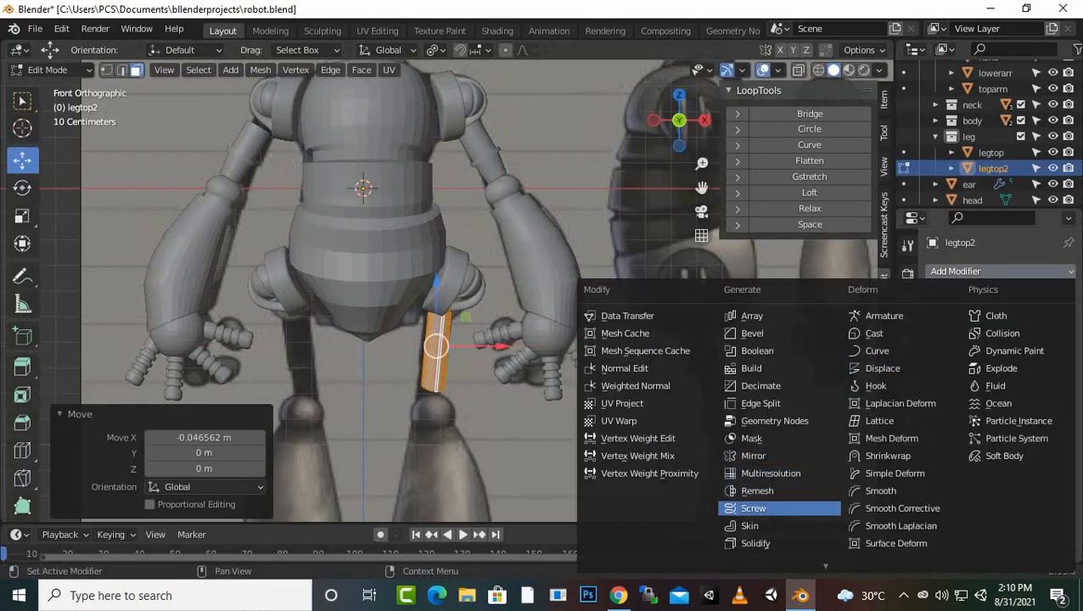
click(753, 456)
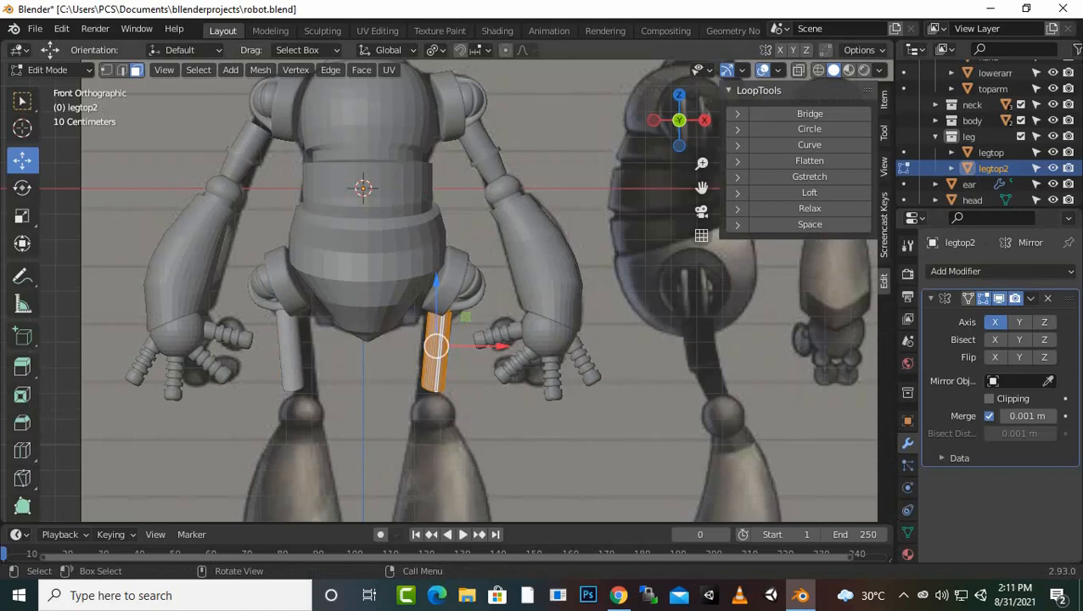
drag(501, 346, 498, 346)
click(531, 403)
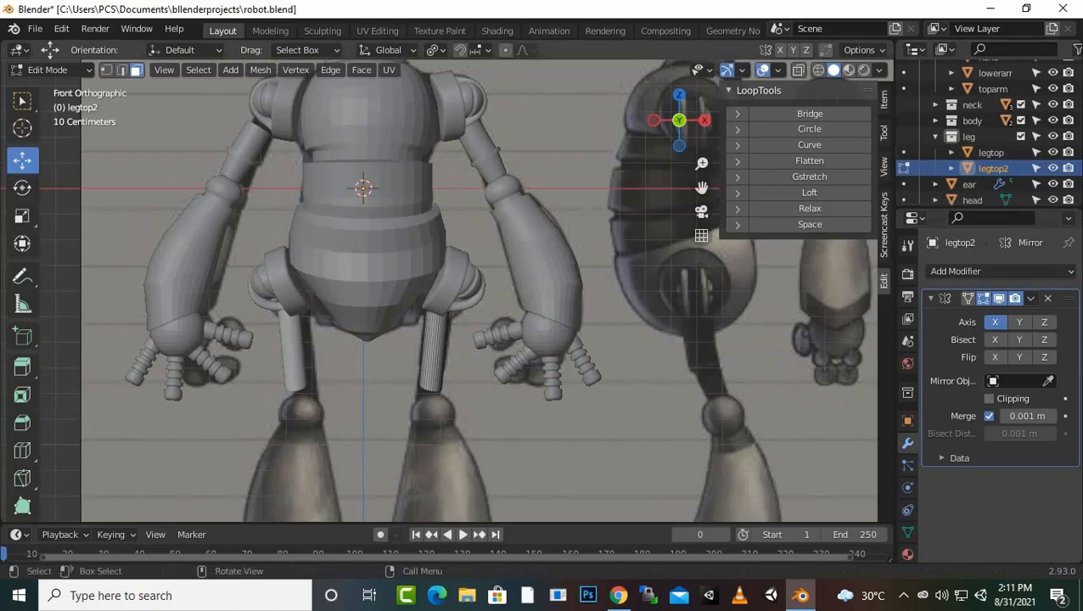
key(Tab)
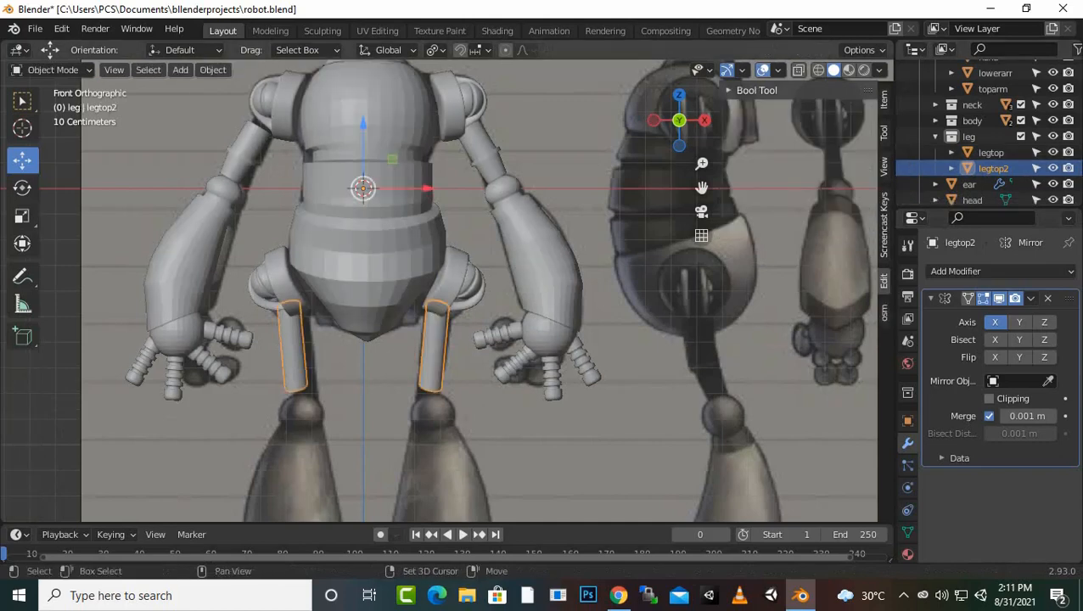
Step: Add a UV sphere for the knee joint, scale it down uniformly to about 0.082 and open its mesh for editing
key(shift+a)
mouse_move(390, 254)
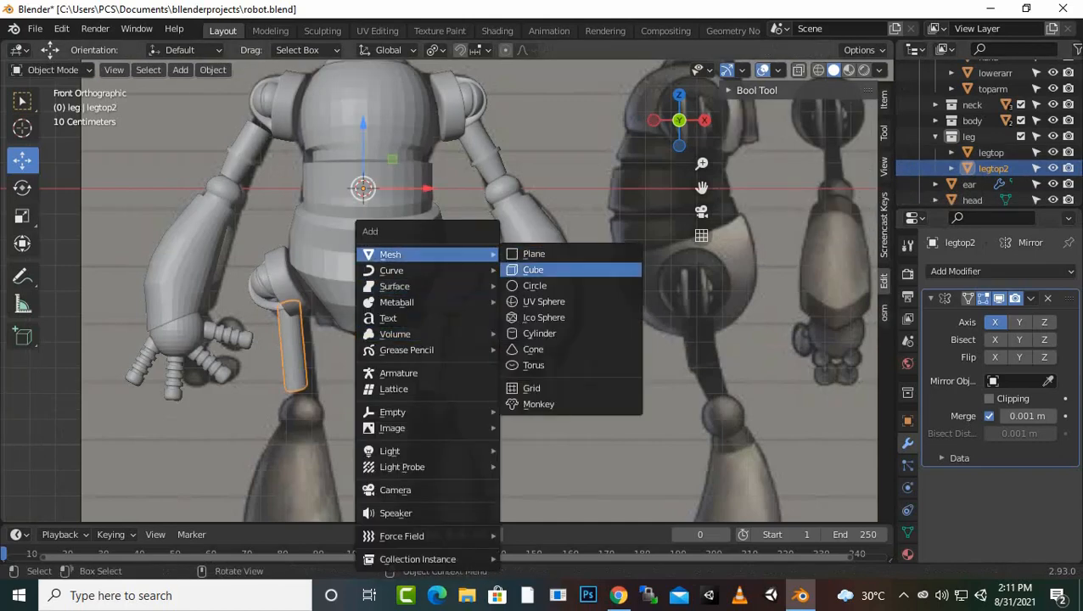
click(544, 302)
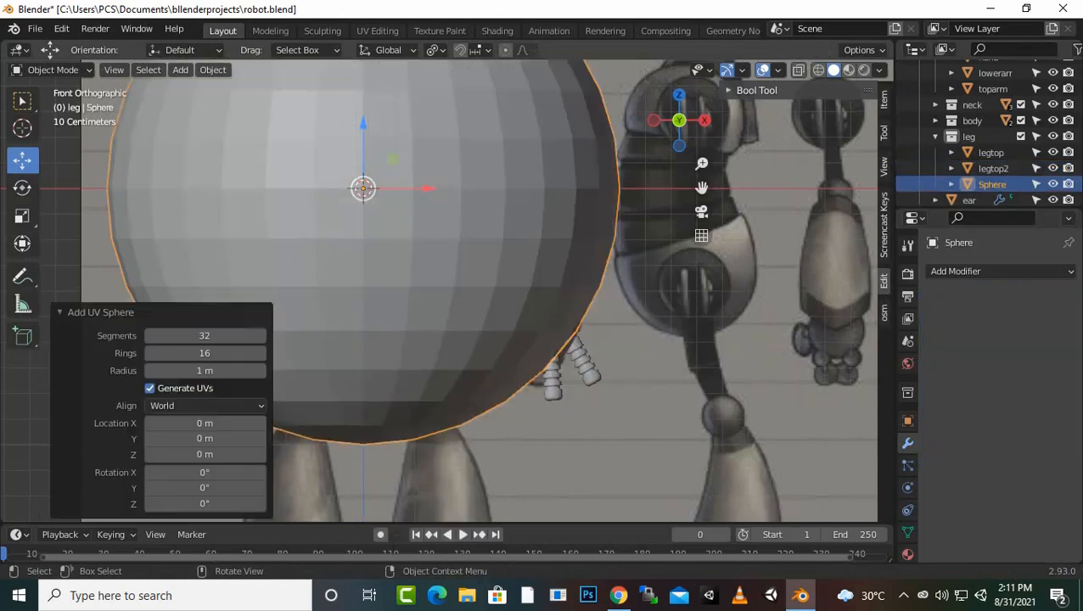
key(s)
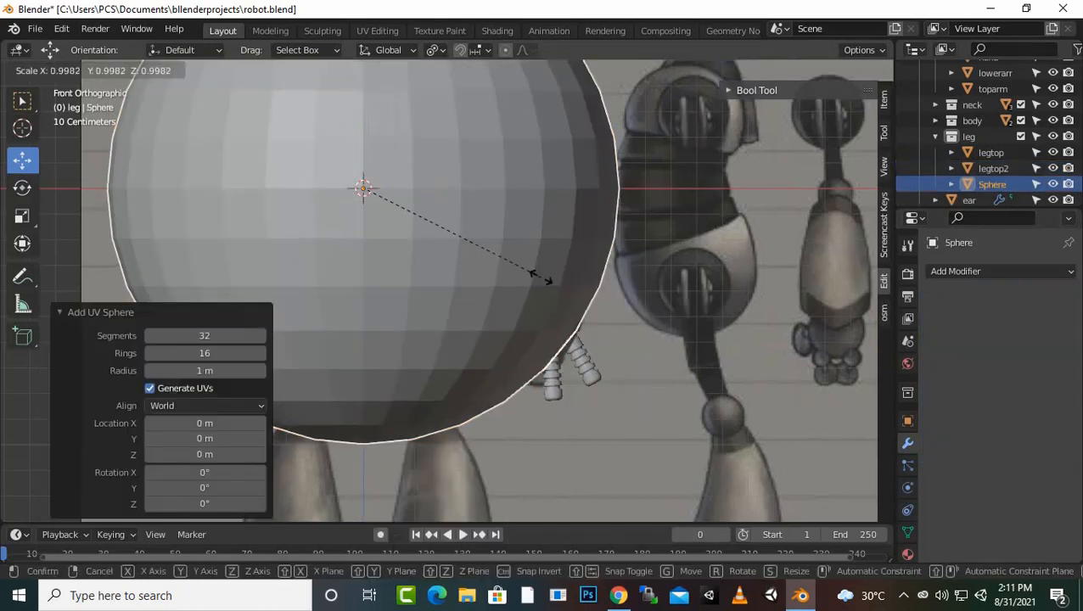
click(365, 190)
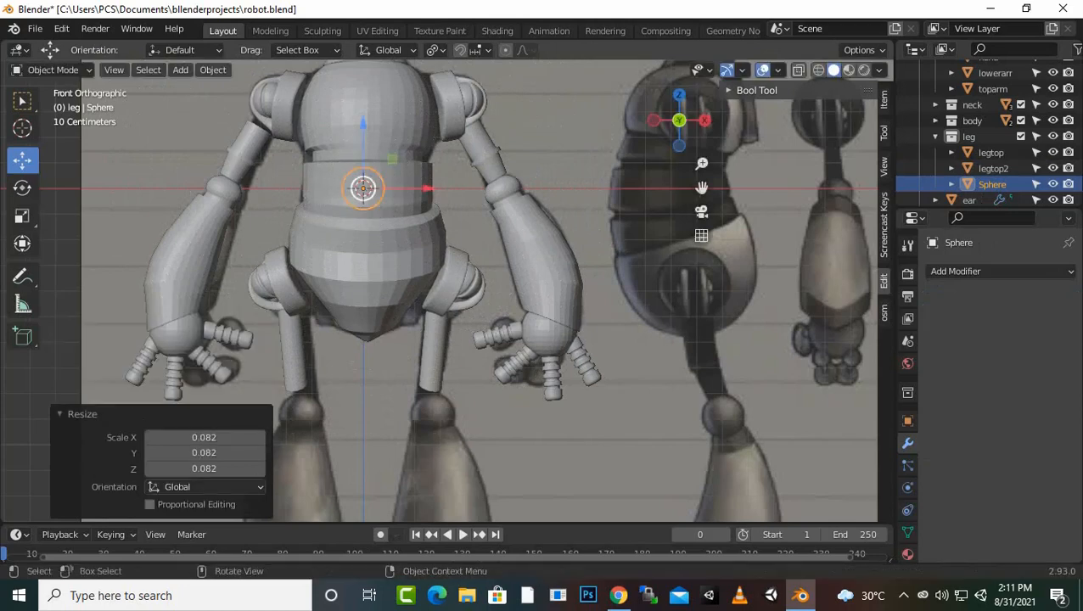
key(Tab)
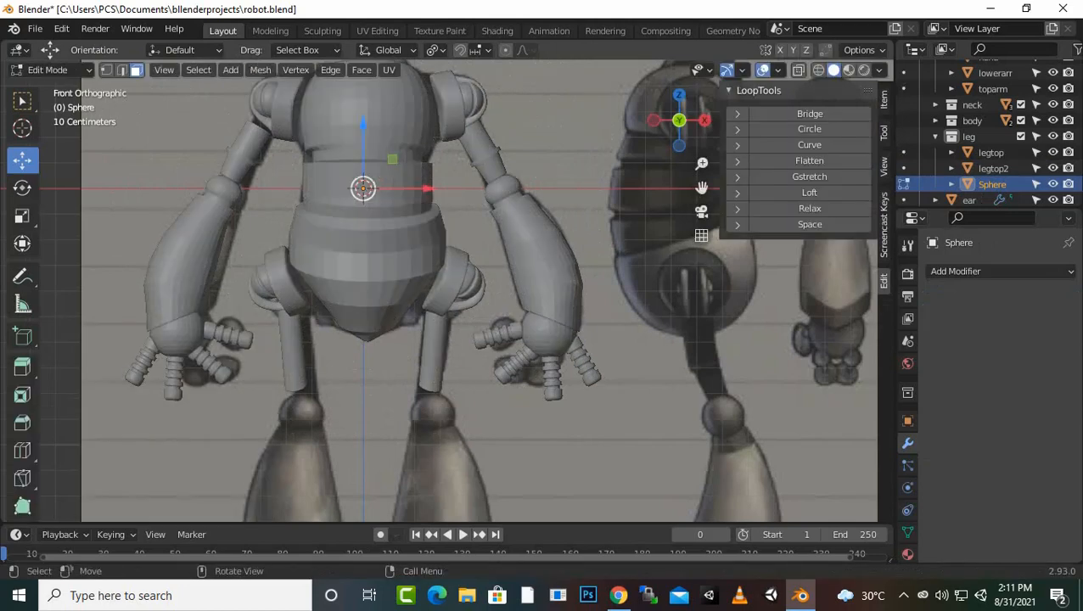
key(g)
drag(363, 150, 363, 276)
key(ctrl+z)
key(ctrl+z)
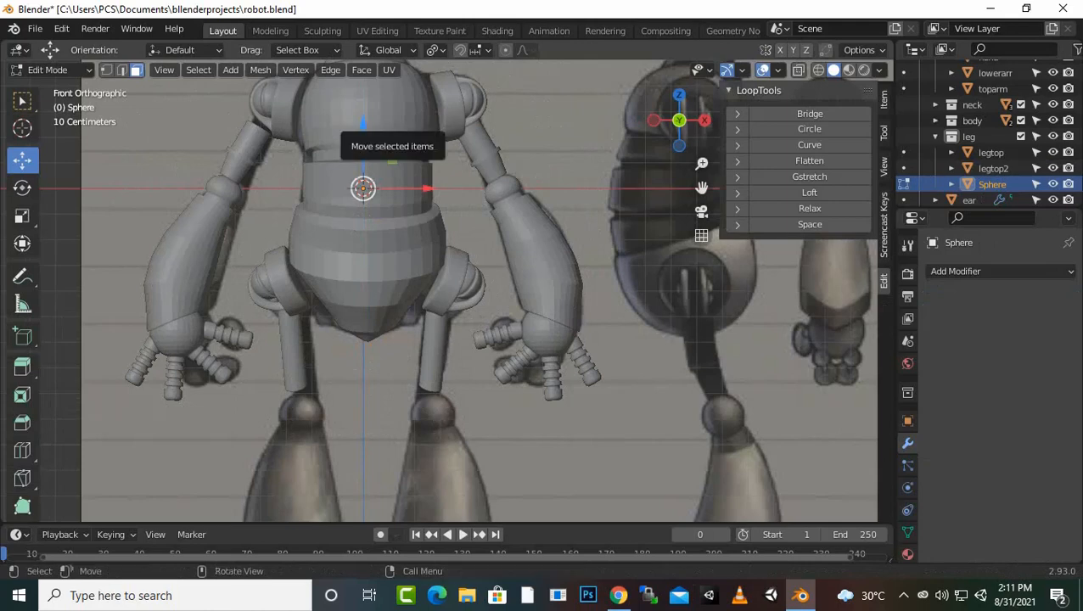
drag(363, 127, 363, 146)
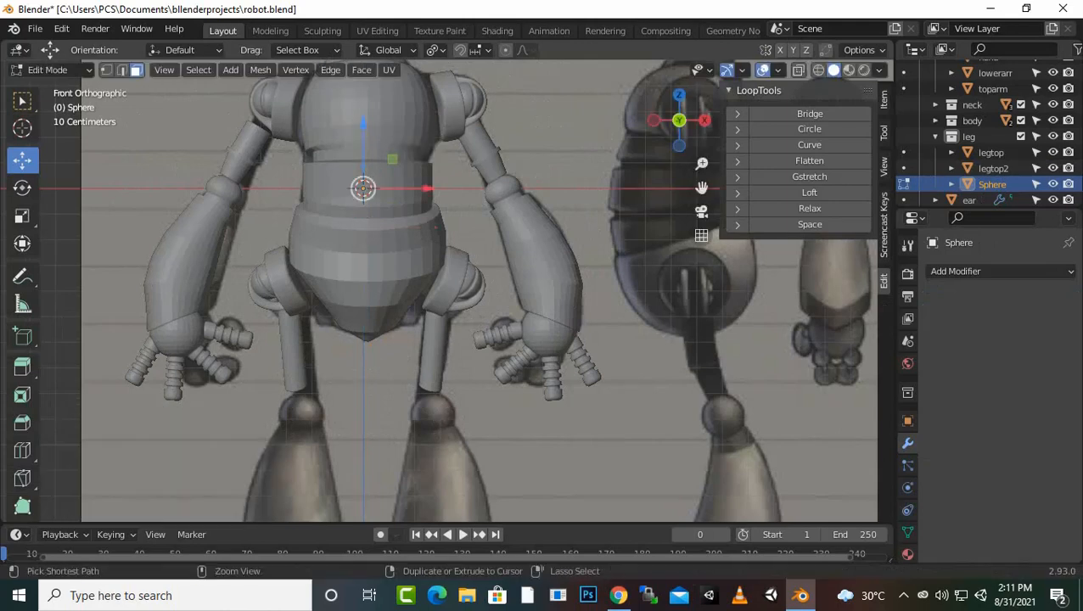
Step: Try moving the whole sphere object onto the knee in Object Mode and adding an X-axis Mirror modifier to it
key(Tab)
drag(363, 188, 432, 405)
click(956, 270)
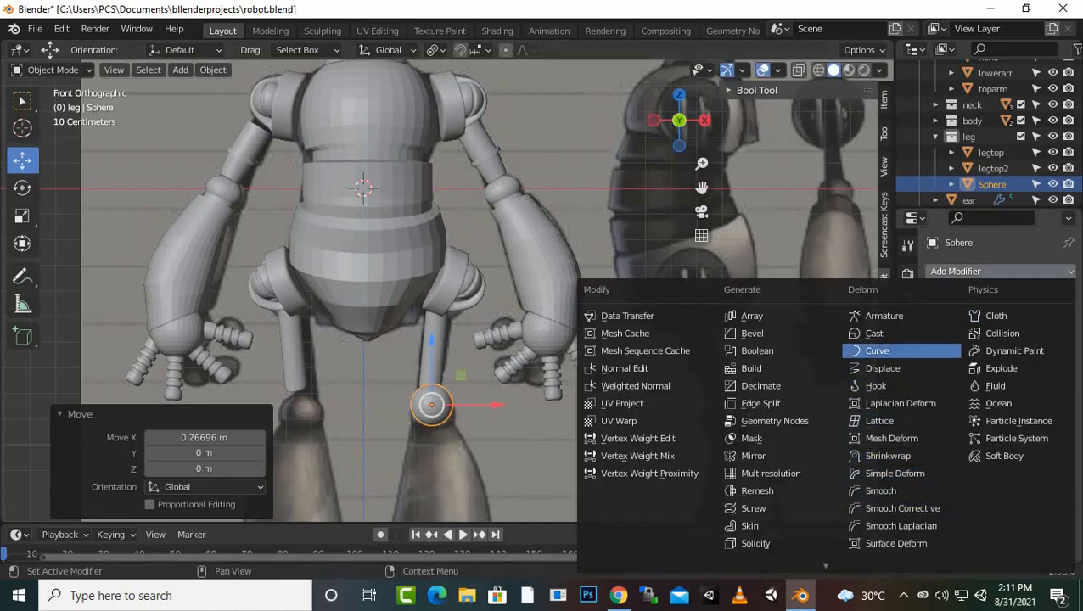
click(754, 456)
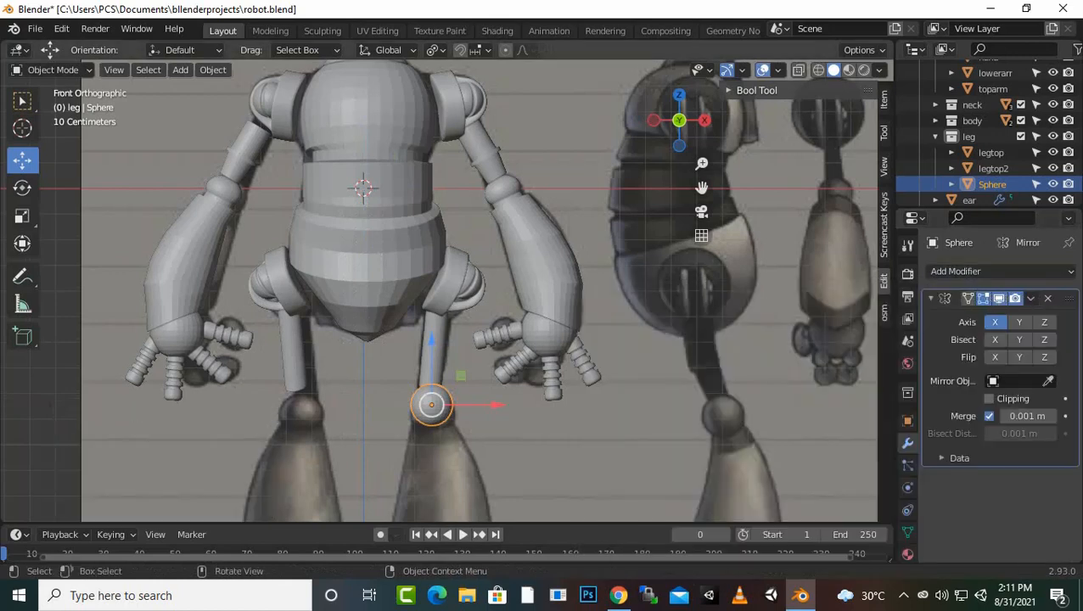
scroll(443, 292, down, 2)
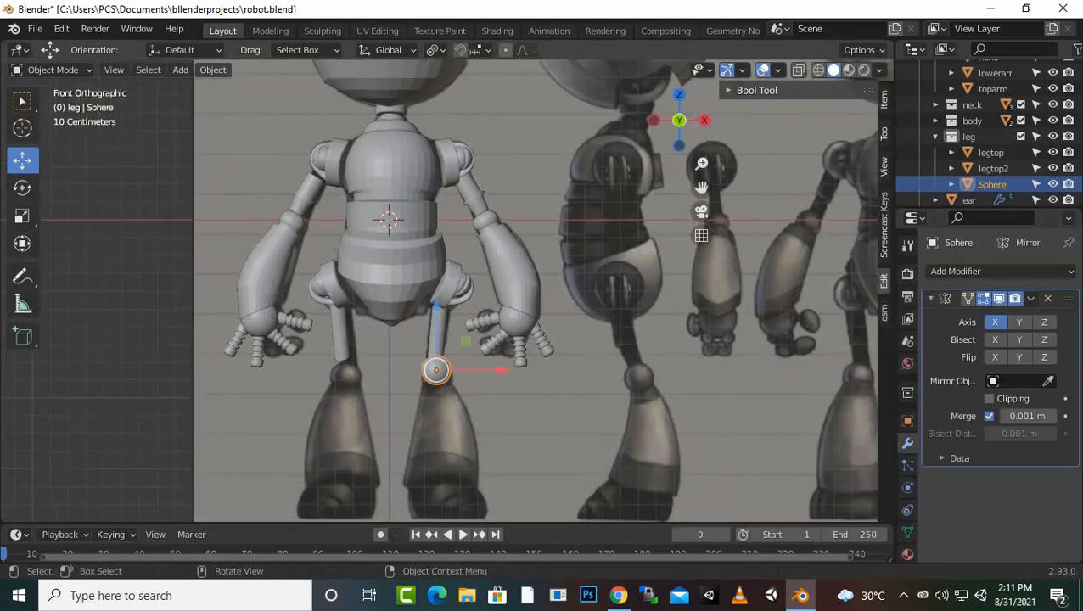
middle_drag(443, 292, 365, 287)
Step: Replace the sphere with a new UV sphere and scale its mesh uniformly to about 0.316 in Edit Mode
key(Delete)
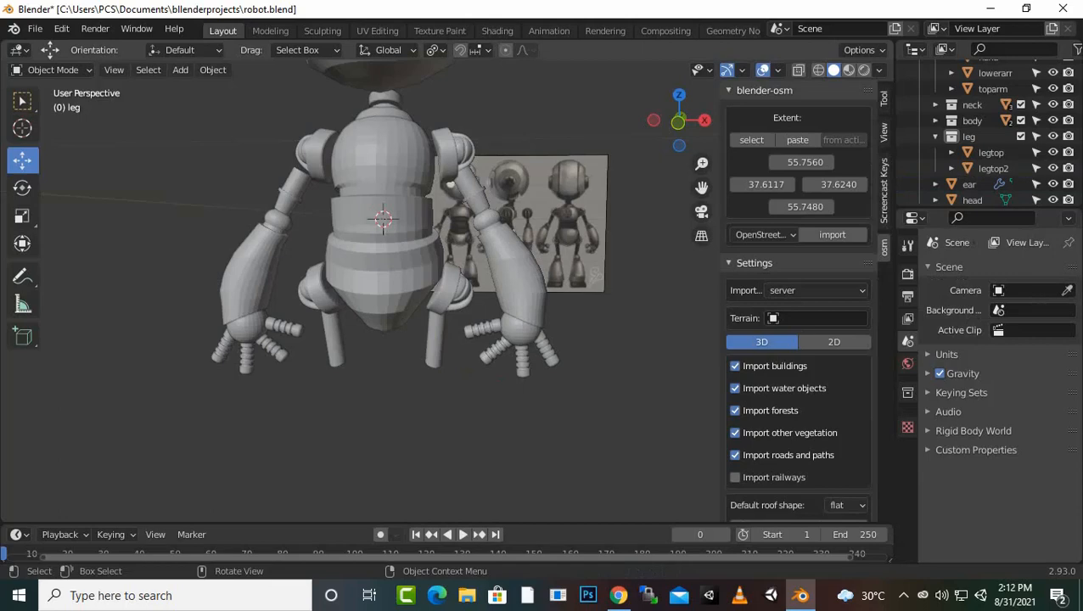
key(shift+a)
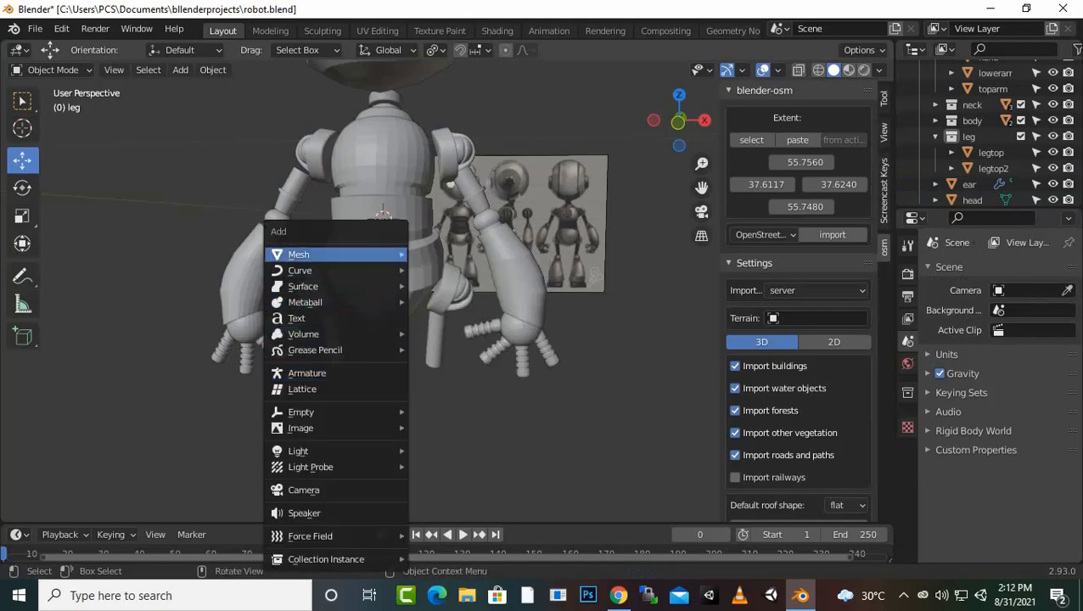
mouse_move(336, 254)
click(452, 302)
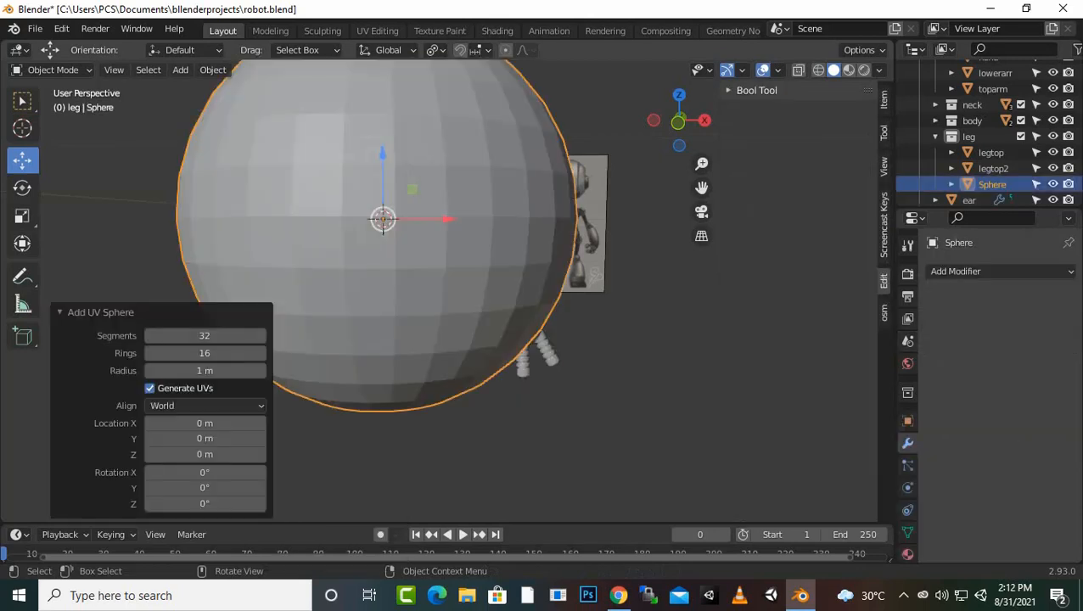
key(Tab)
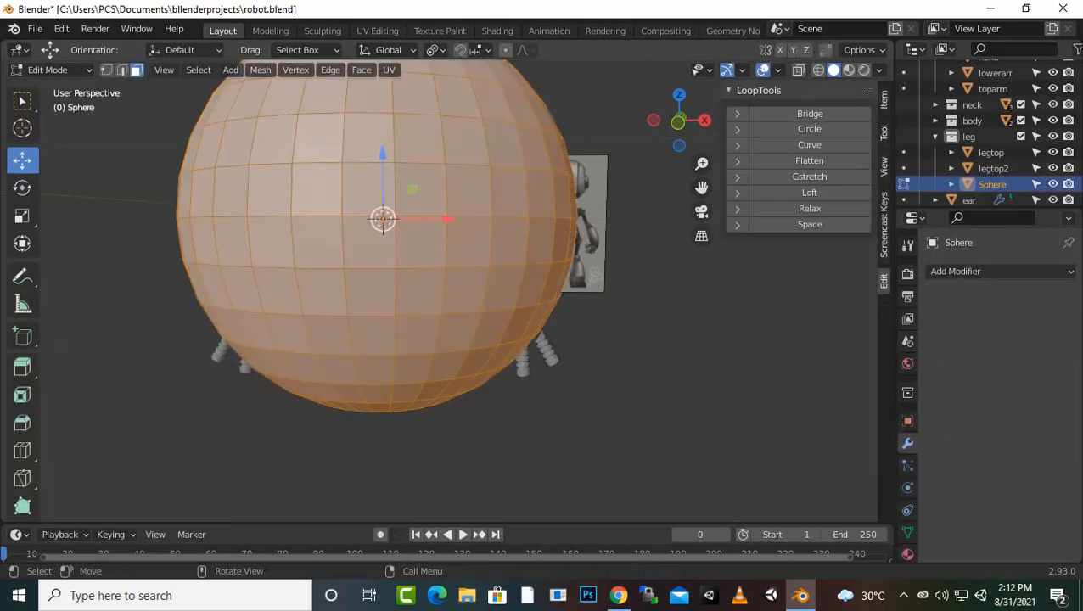
key(s)
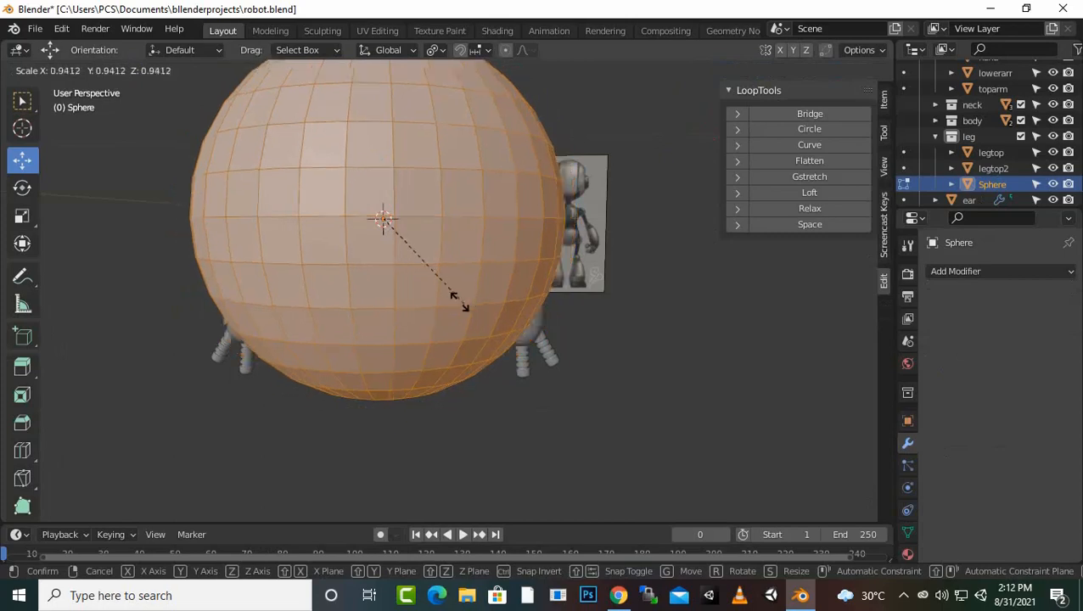
click(387, 227)
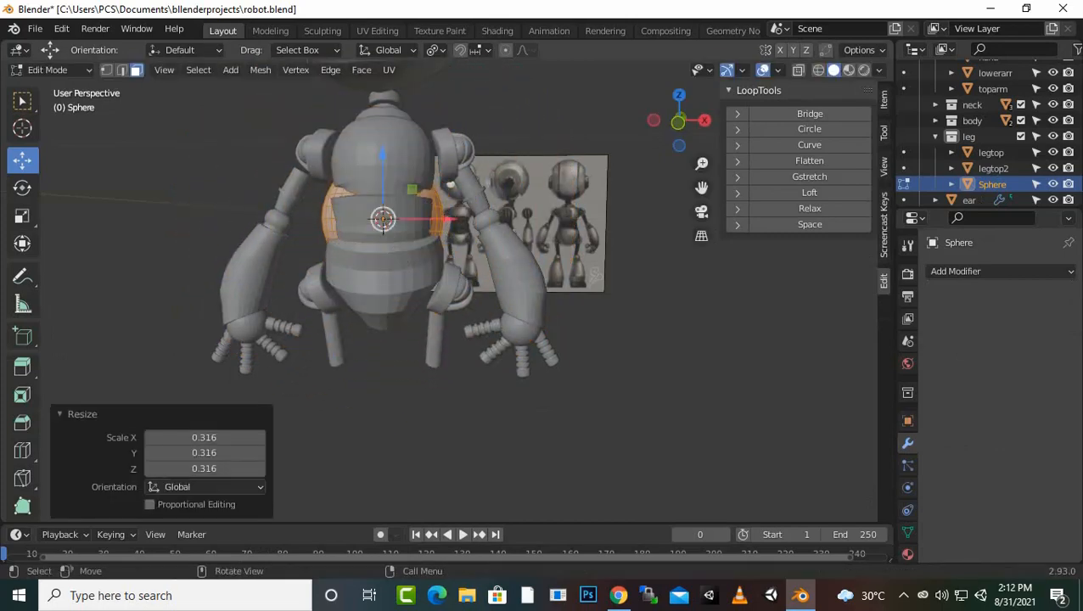
Step: Move the sphere mesh about -0.881 m along Z and 0.256 m along X to the knee, and scale it to about 0.349
drag(383, 158, 383, 341)
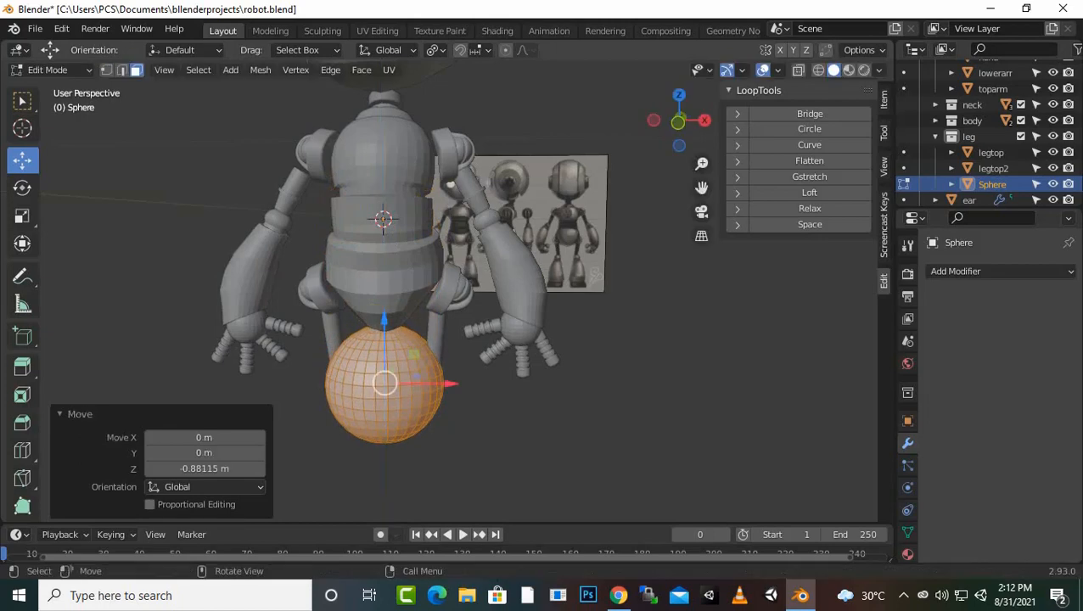
drag(450, 384, 498, 383)
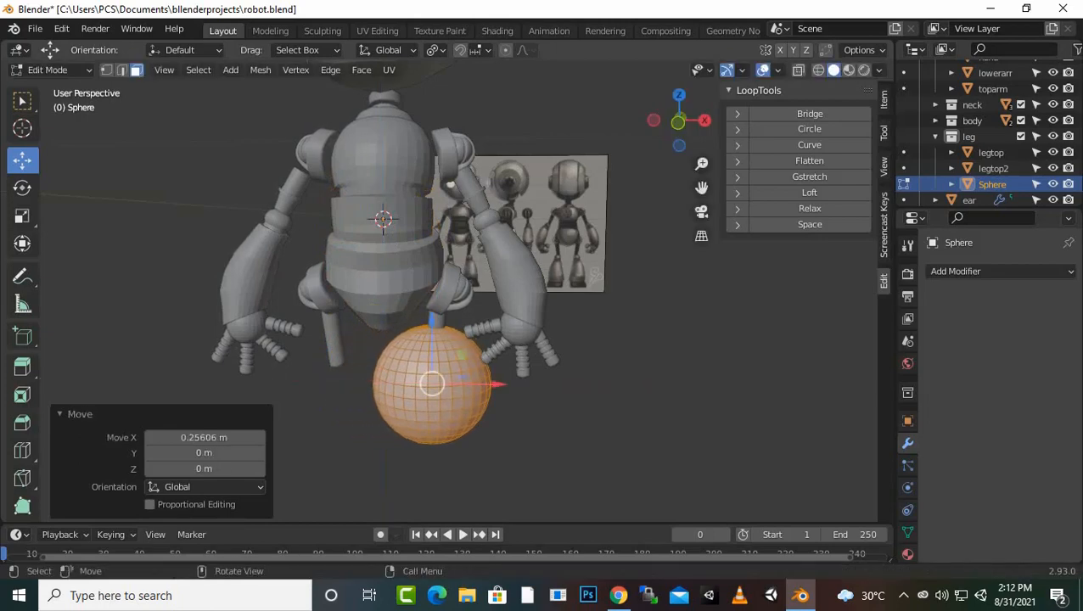
key(s)
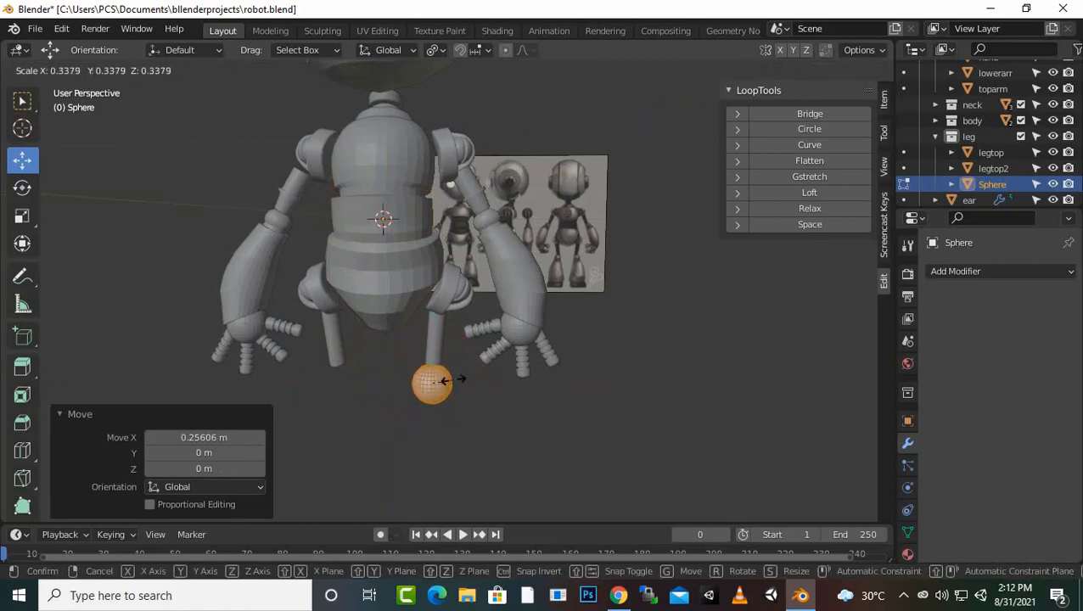
click(445, 381)
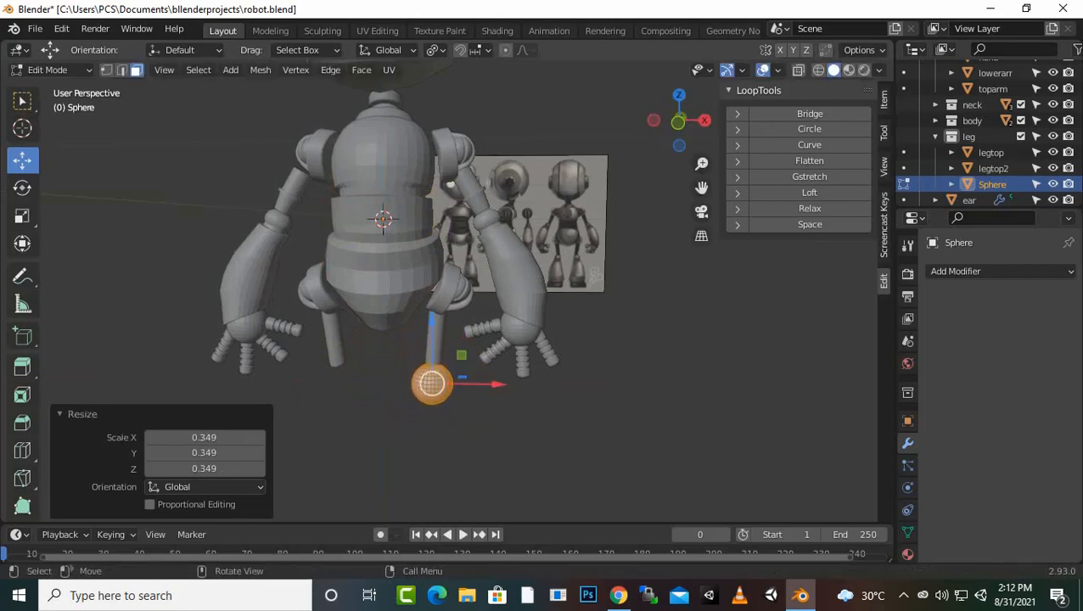
Step: Add an X-axis Mirror modifier to the knee sphere and compare both knees with the reference in front view
key(KP_1)
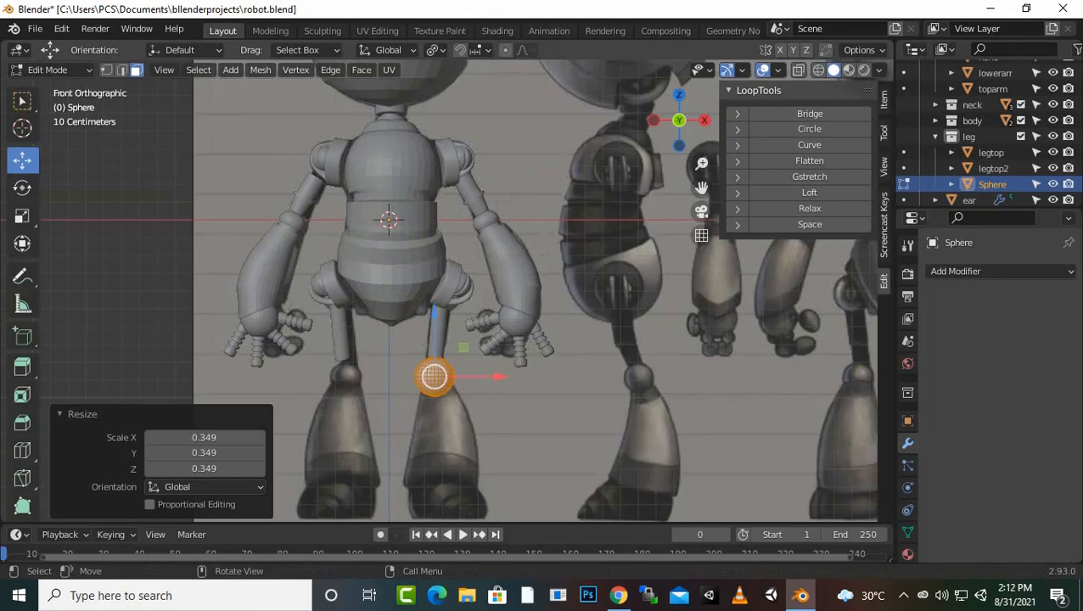
click(956, 271)
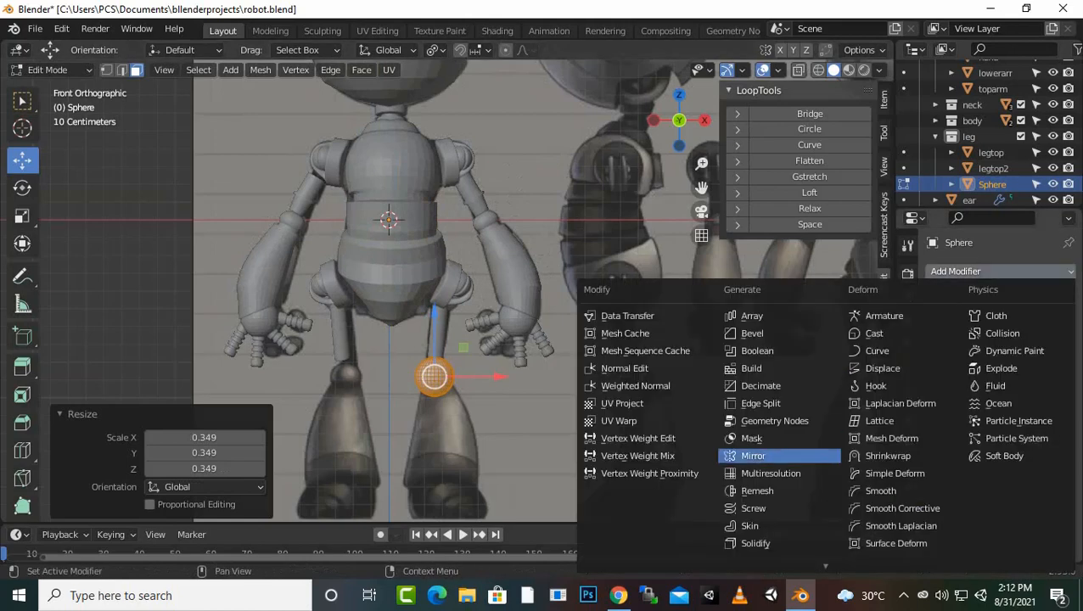
click(753, 456)
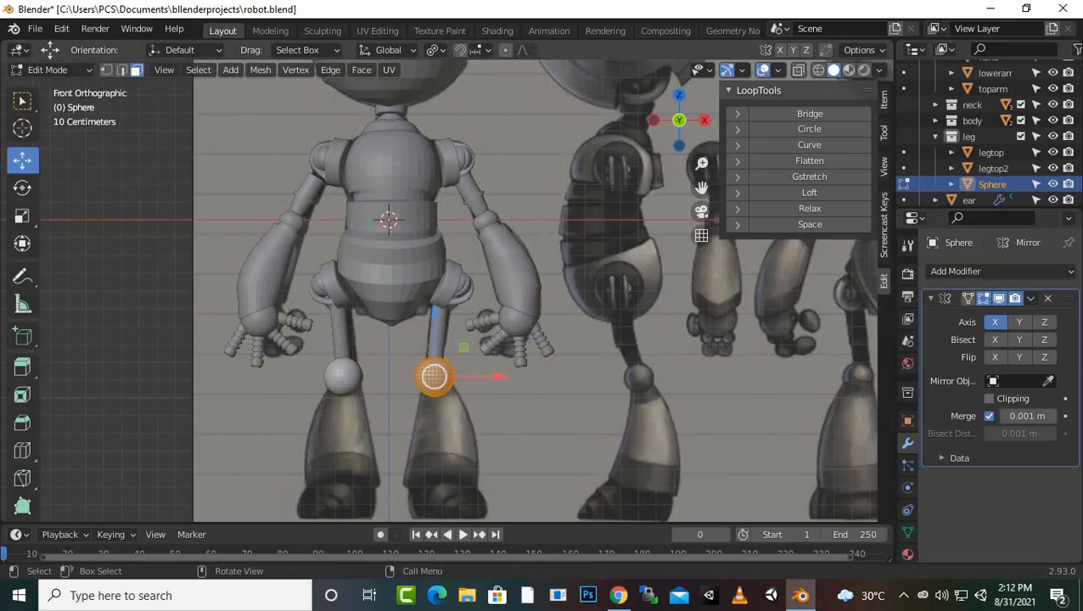
scroll(446, 291, up, 1)
scroll(445, 291, down, 2)
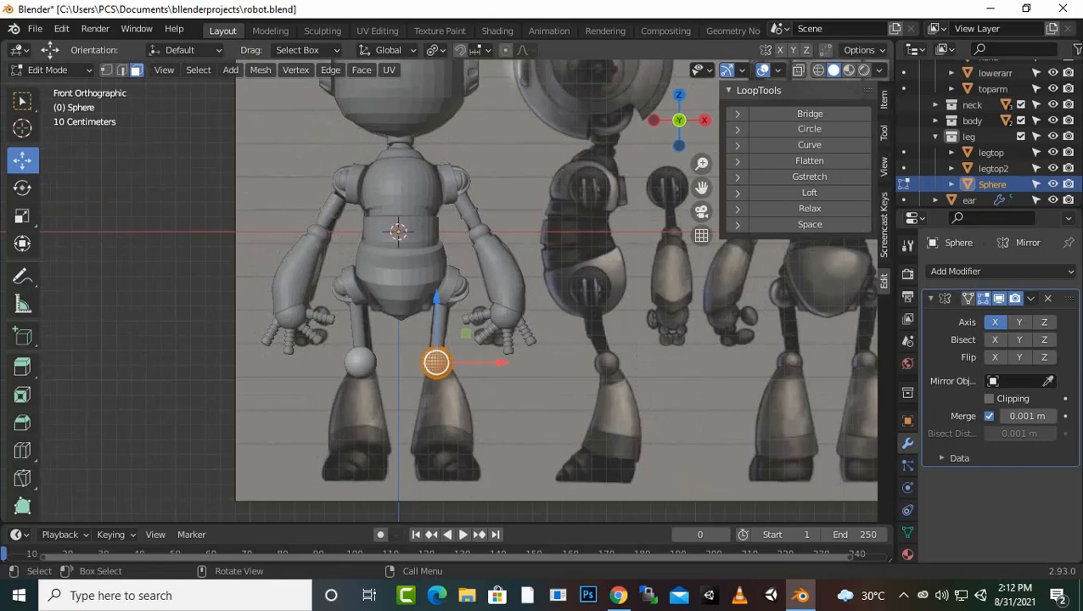
scroll(449, 288, up, 1)
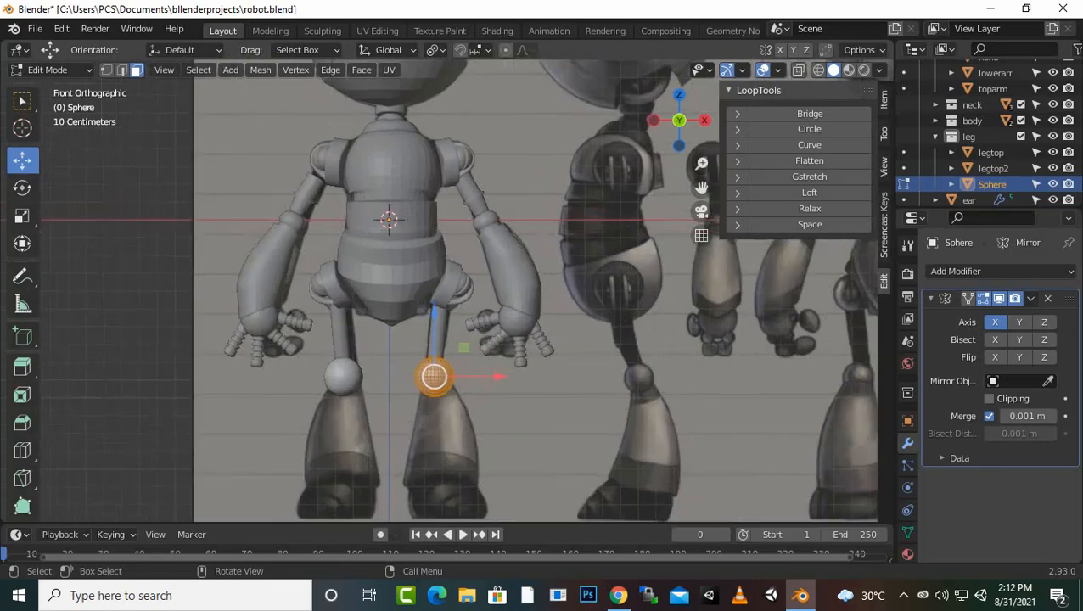
scroll(446, 295, up, 1)
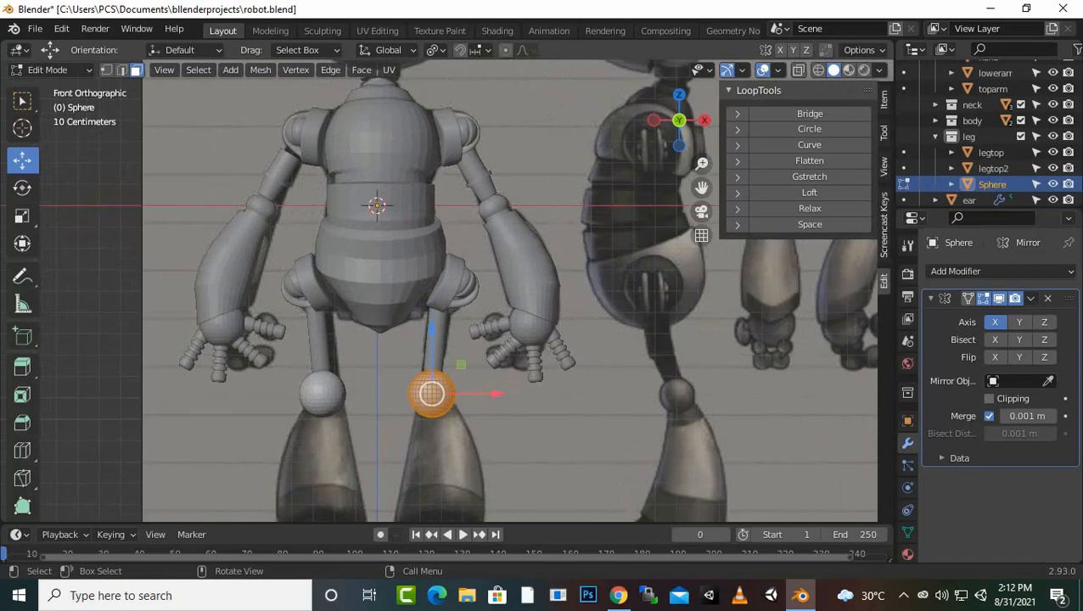
Step: Delete the faces of the knee sphere's lower cap, selected evenly around the bottom pole, and return to Object Mode
middle_drag(446, 295, 479, 386)
scroll(480, 386, up, 5)
click(335, 442)
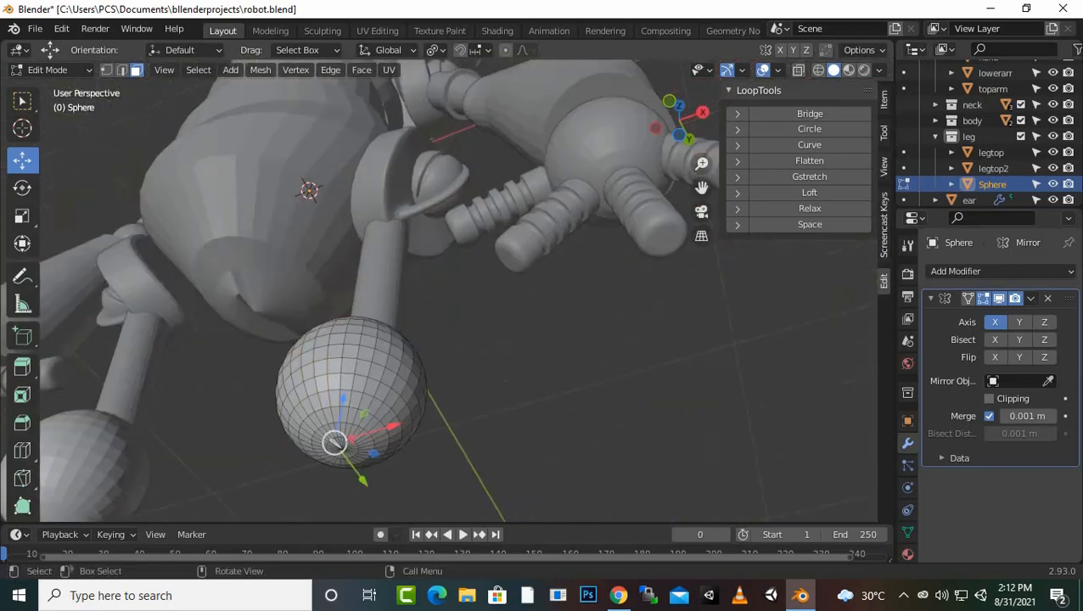
middle_drag(335, 442, 366, 411)
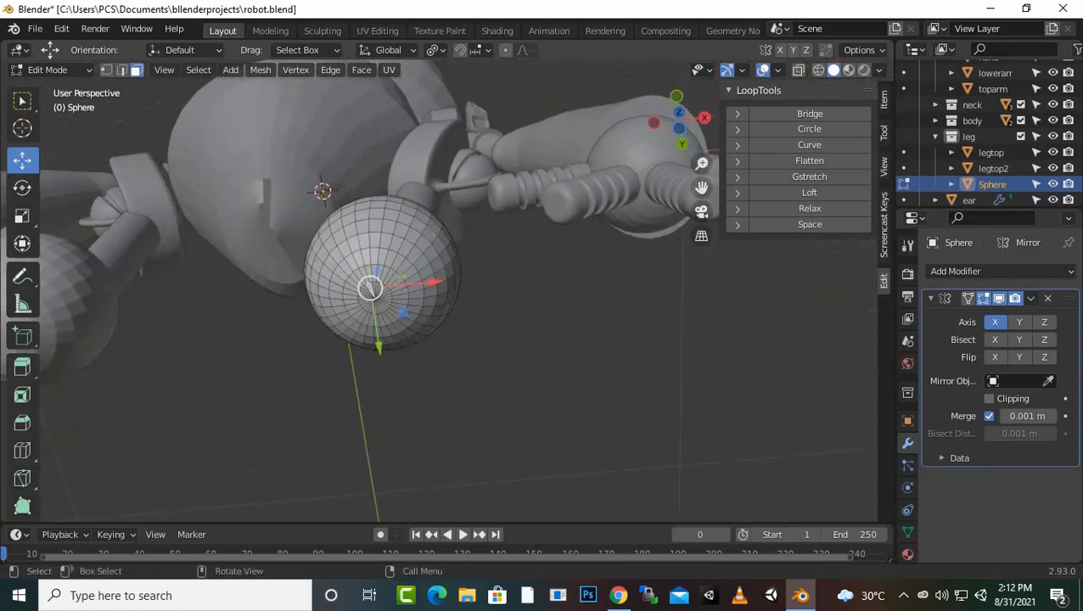
scroll(366, 411, up, 5)
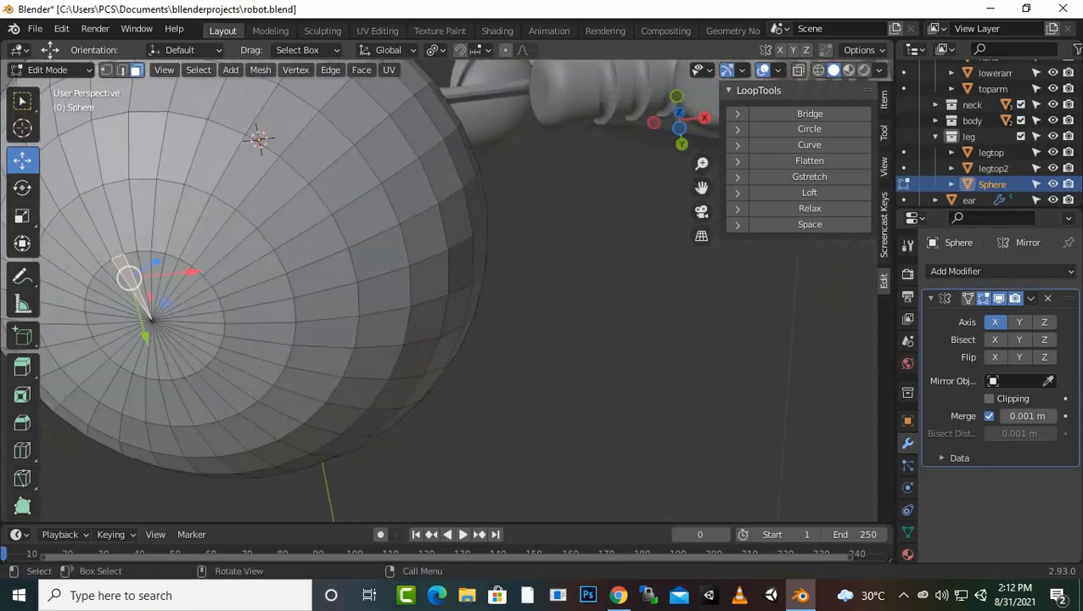
key(ctrl+KP_Add)
key(ctrl+KP_Add)
key(ctrl+KP_Add)
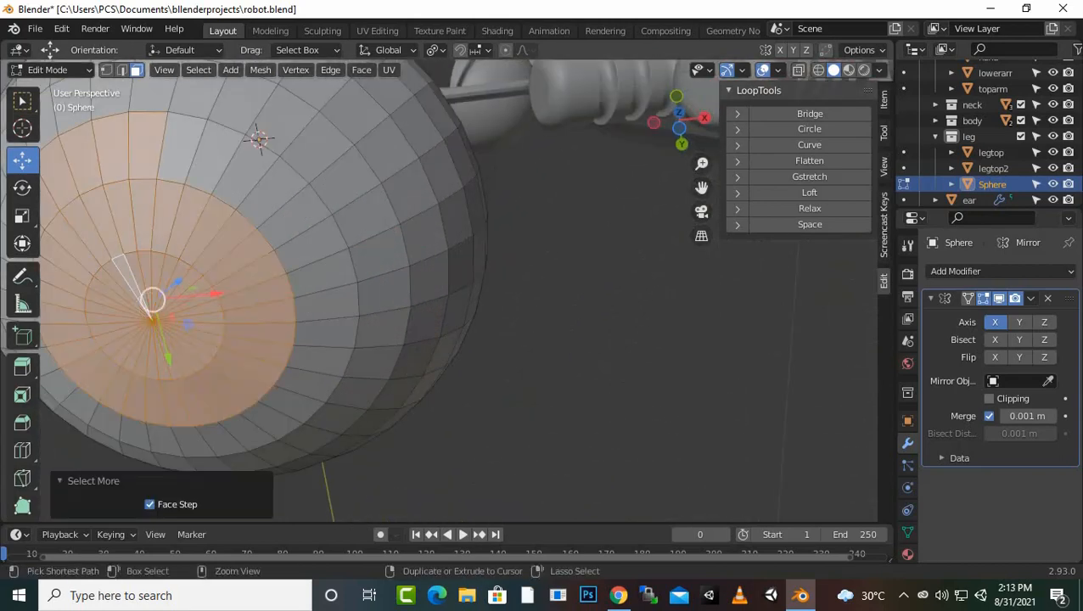
key(ctrl+KP_Add)
key(ctrl+KP_Add)
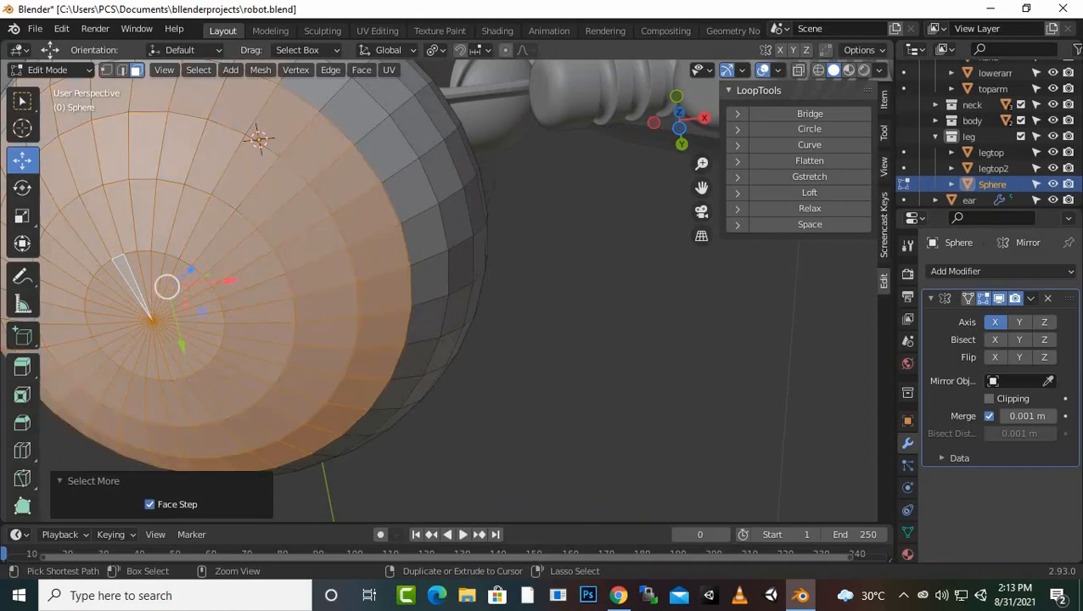
key(ctrl+KP_Add)
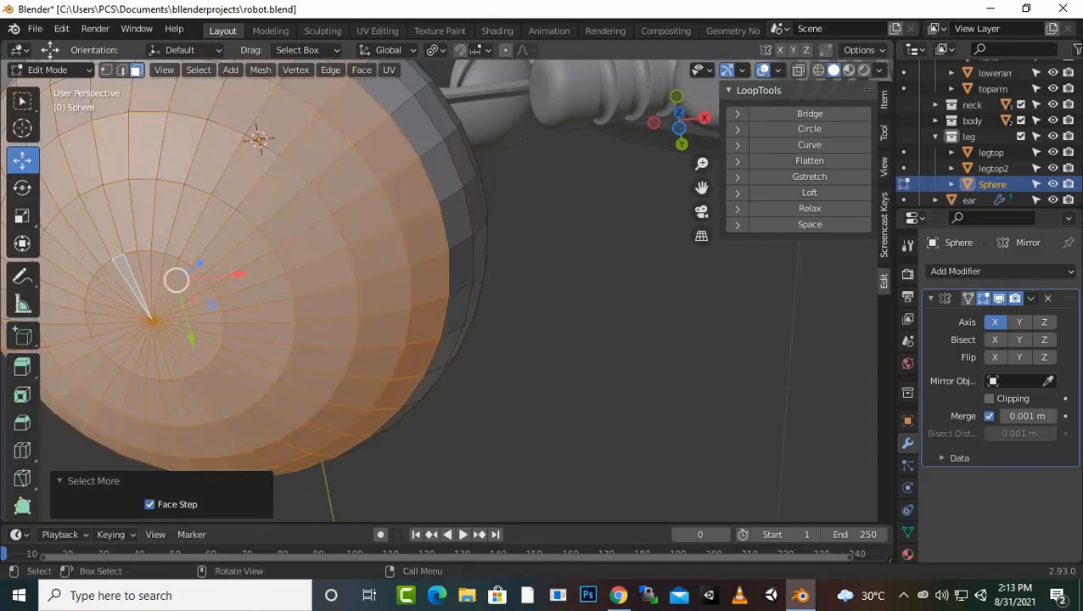
scroll(439, 289, down, 8)
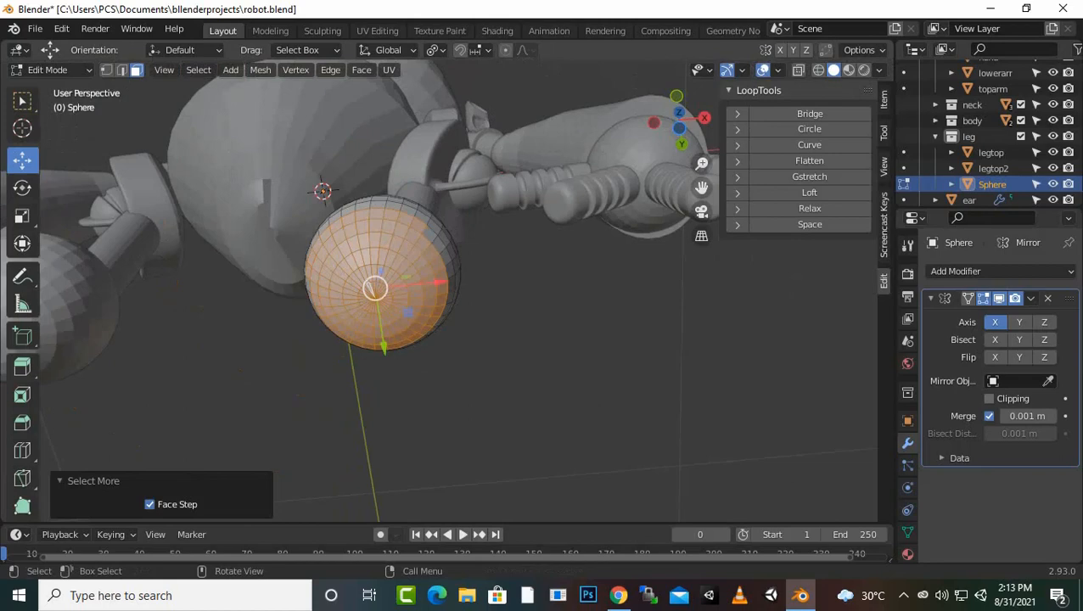
middle_drag(439, 289, 475, 345)
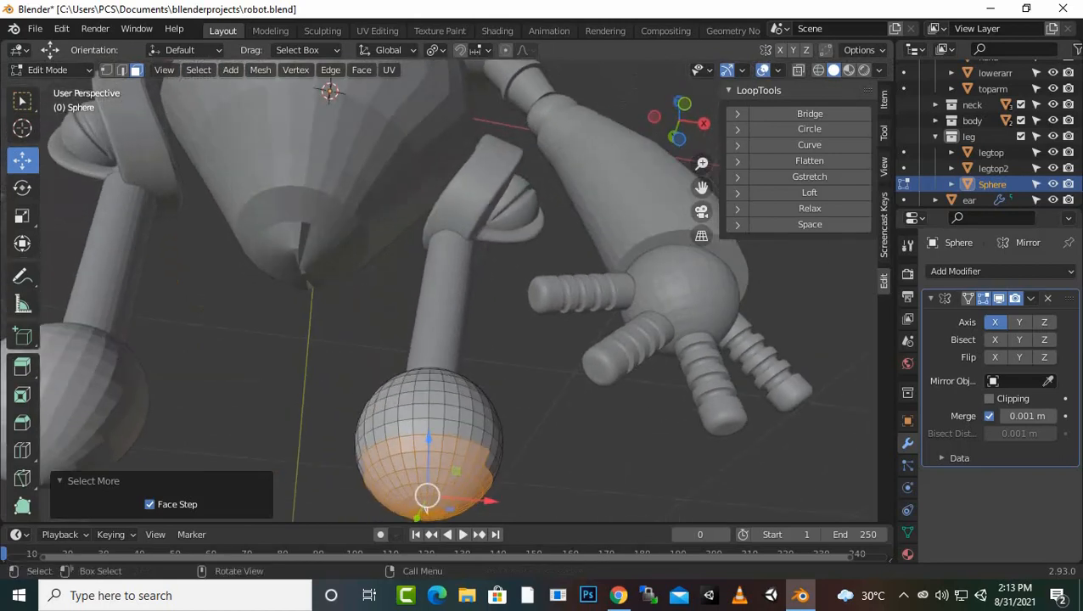
key(b)
drag(529, 451, 454, 415)
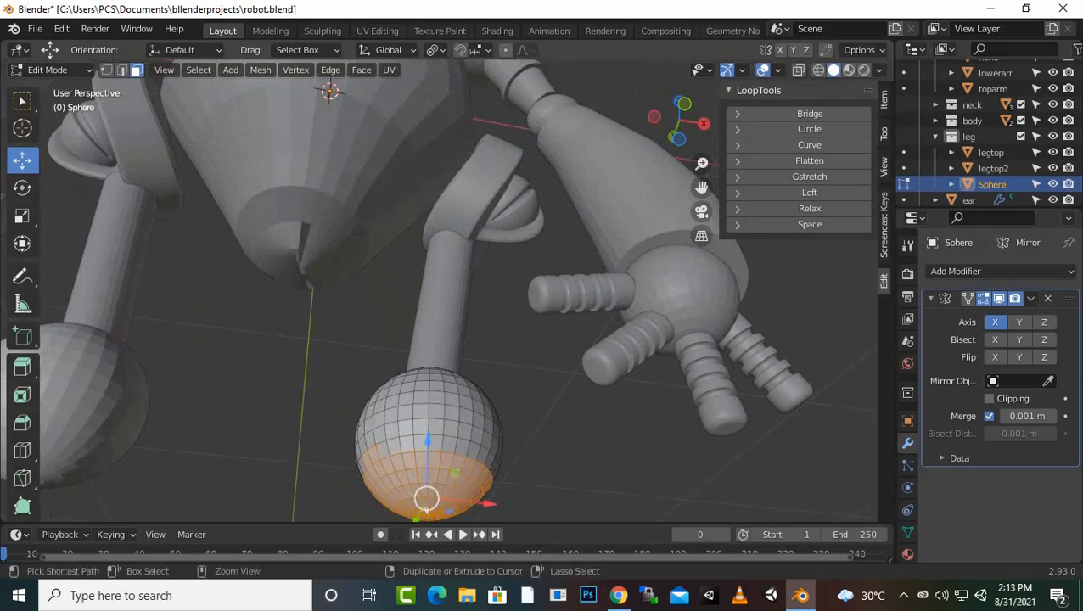
ctrl+drag(315, 432, 376, 453)
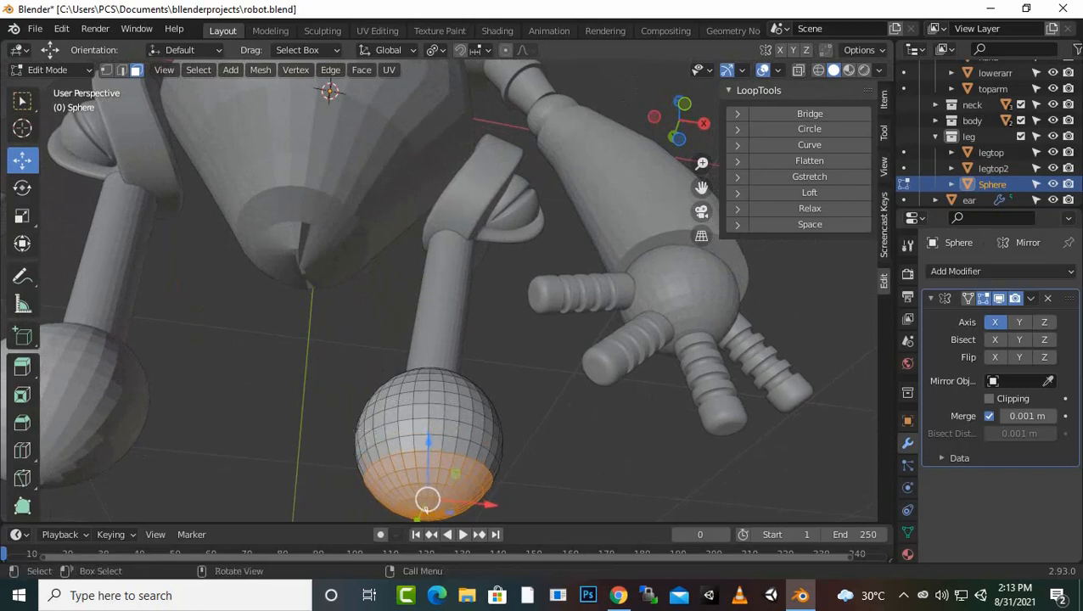
key(x)
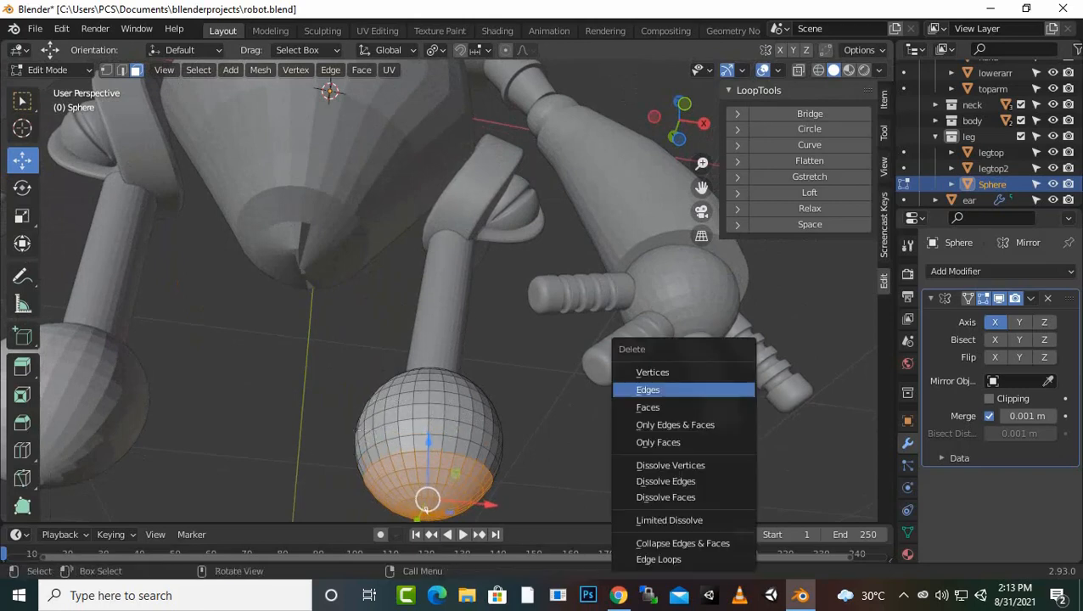
click(649, 407)
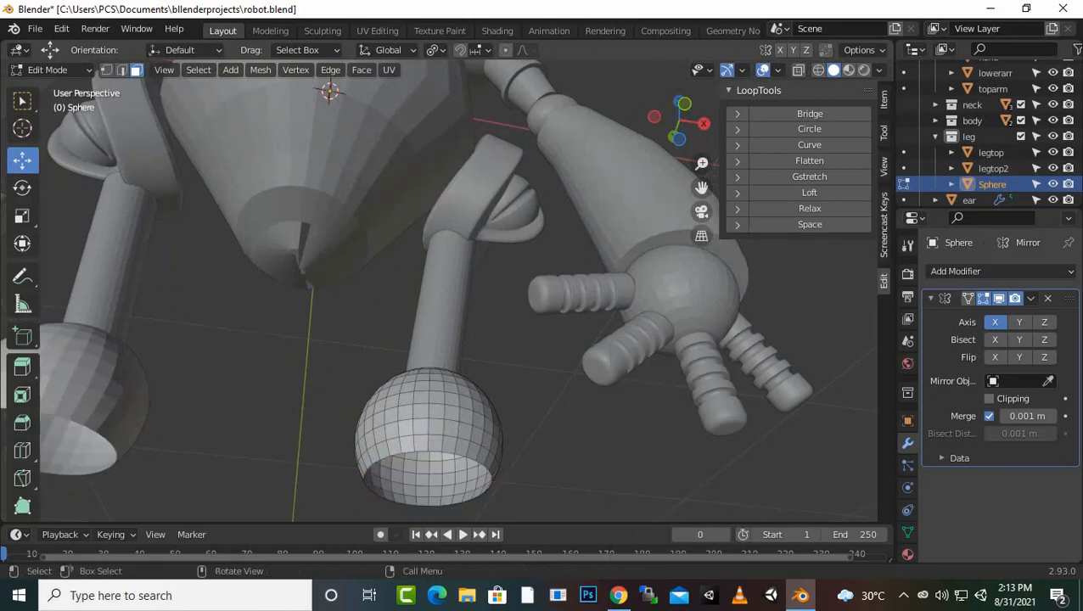
scroll(458, 293, up, 1)
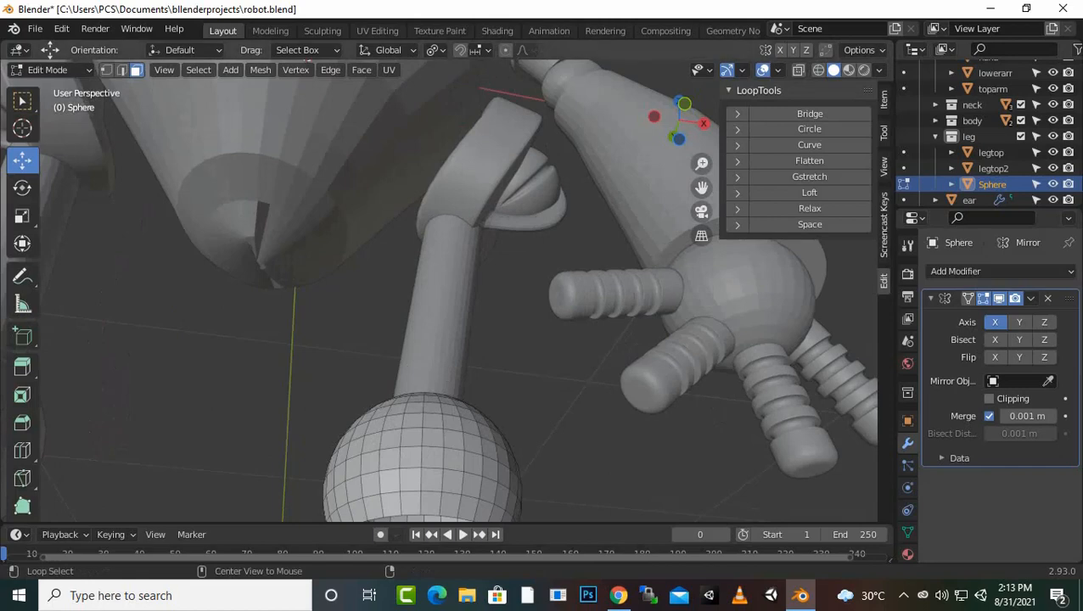
key(Tab)
scroll(439, 293, down, 2)
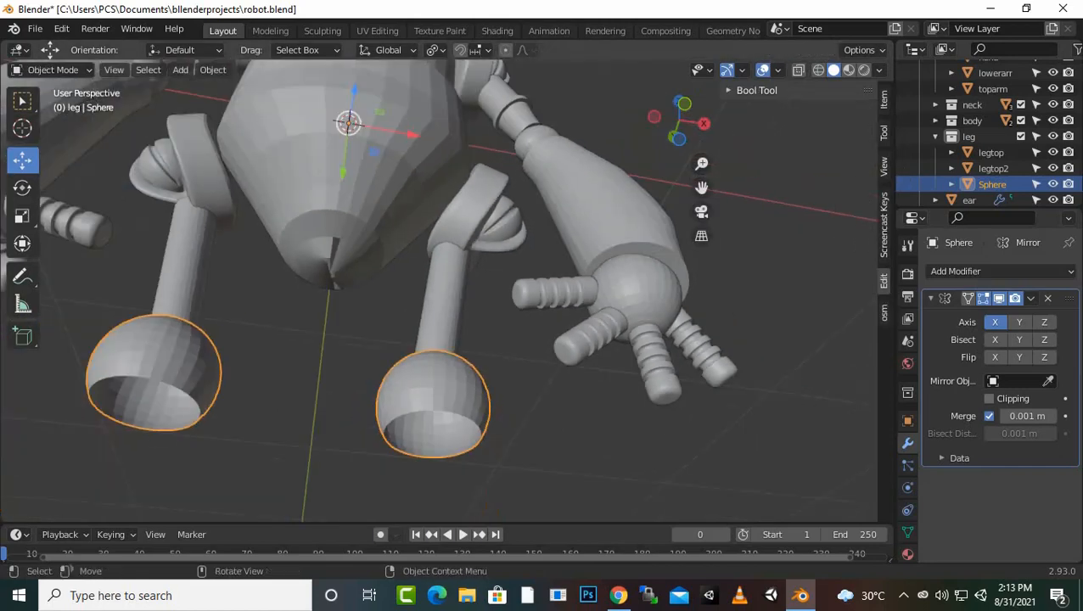
Step: Extrude the knee sphere's open bottom edge loop about -0.068 m along Z, offset it 0.034 m along X and scale it to 1.345
key(Tab)
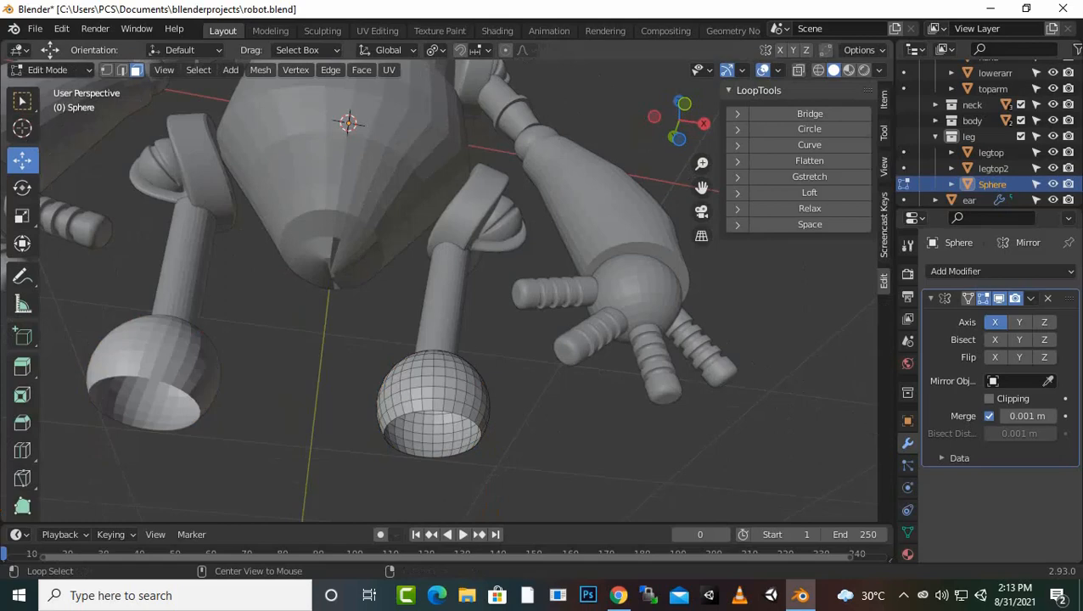
key(1)
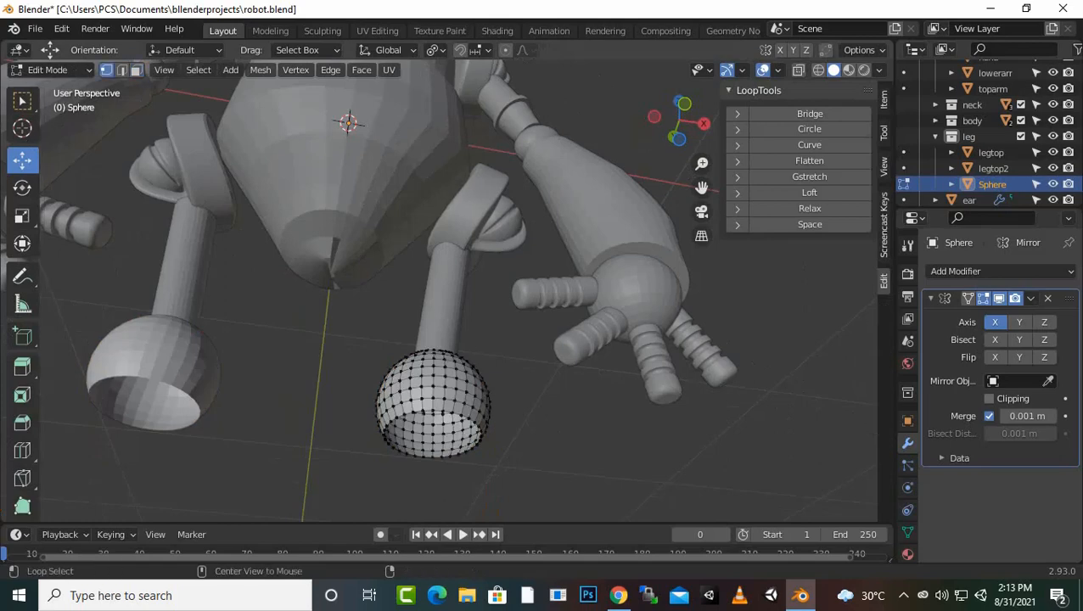
alt+click(458, 450)
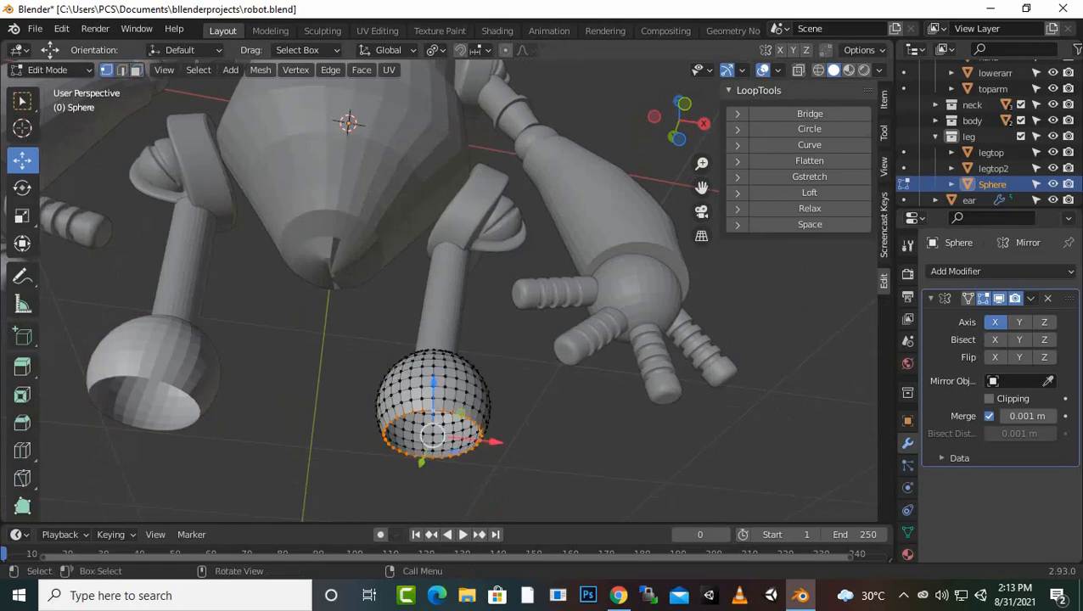
key(KP_1)
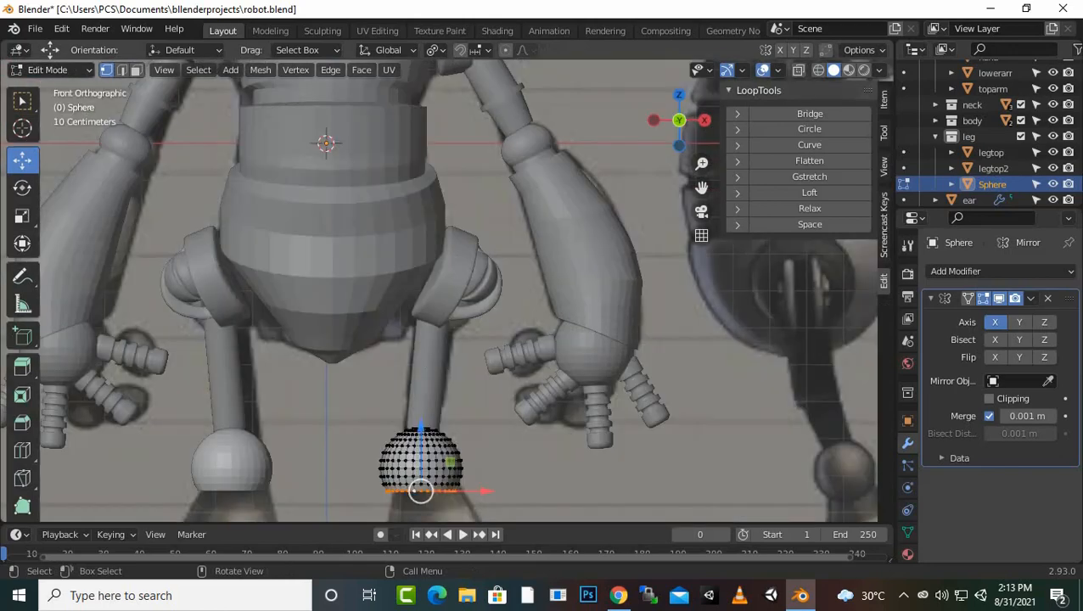
scroll(459, 291, down, 2)
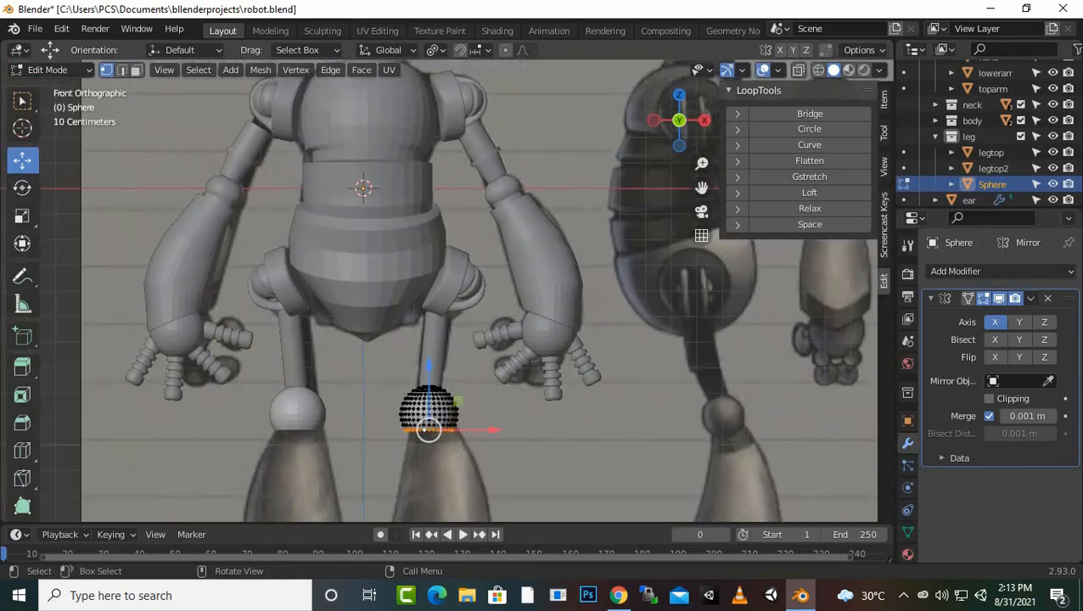
key(g)
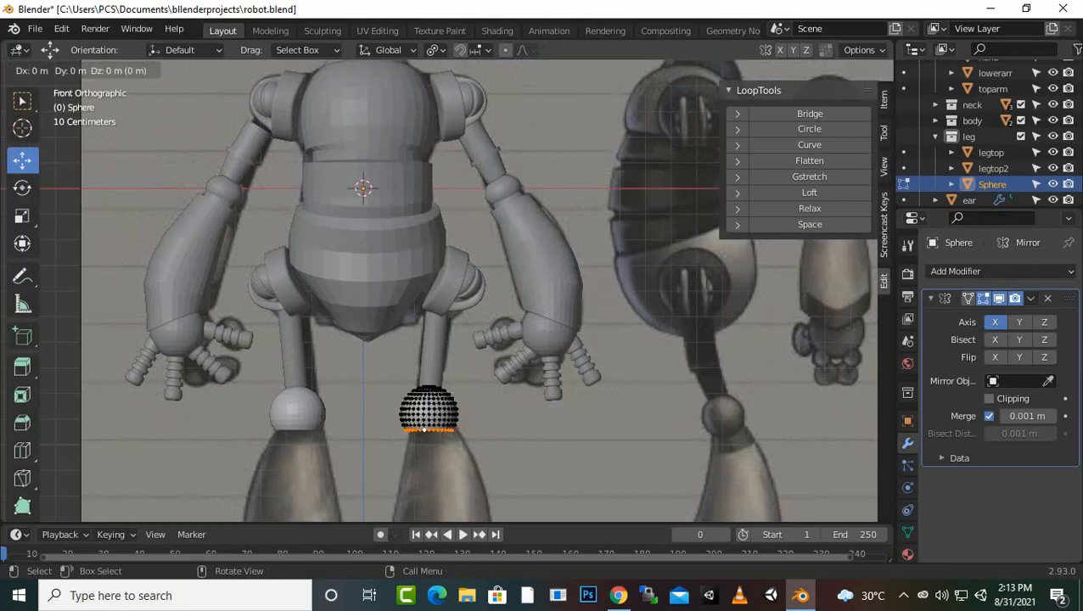
key(z)
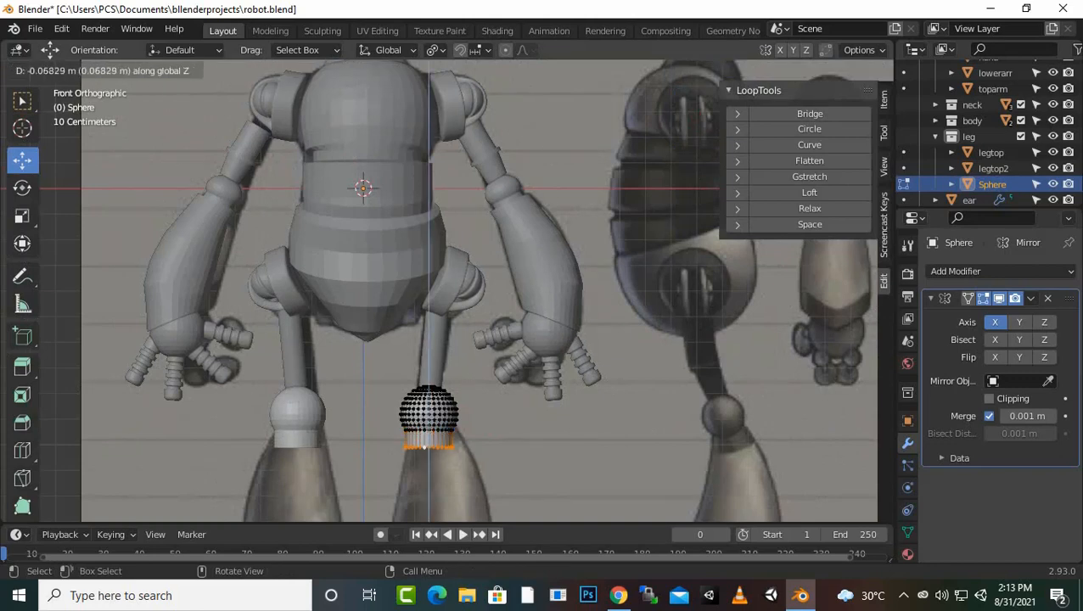
key(Return)
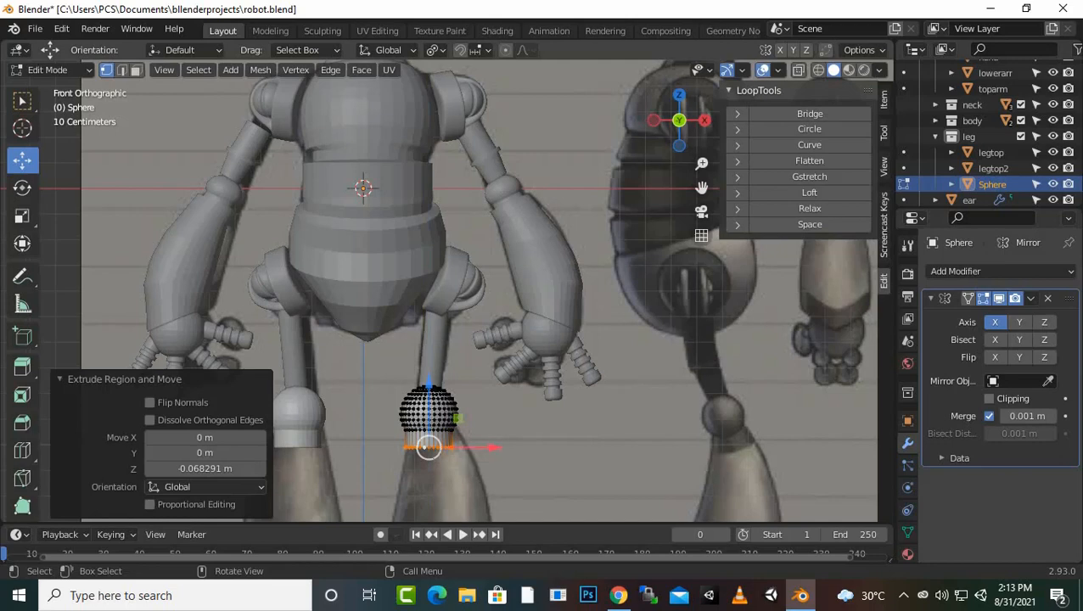
drag(428, 448, 505, 448)
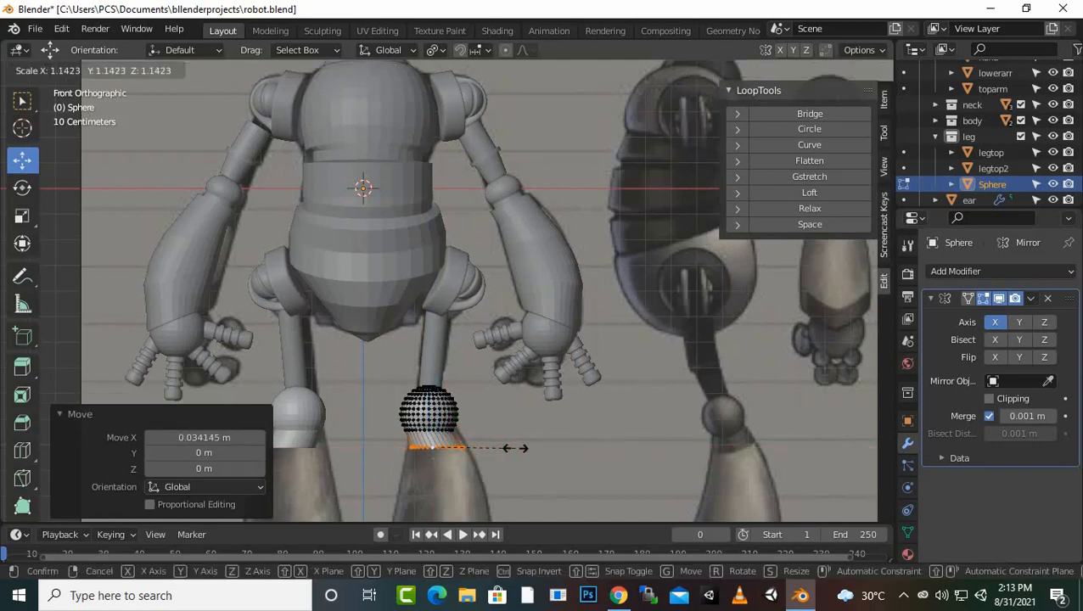
click(525, 450)
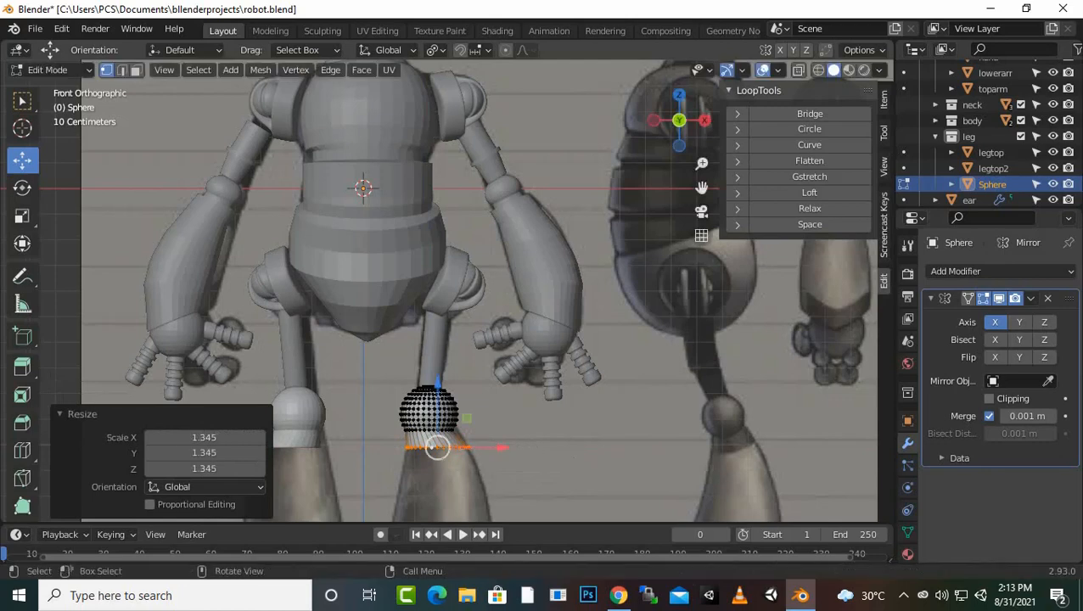
Step: Extrude the selected lower-leg edge loop about -0.264 m along Z and scale the new ring to 1.635
key(e)
key(z)
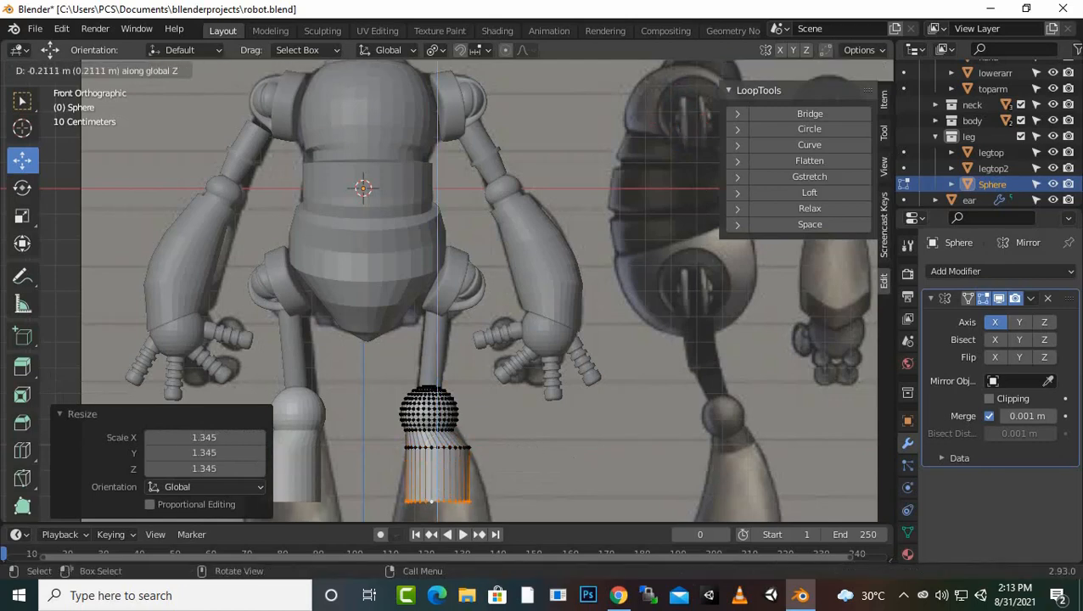
click(523, 516)
key(s)
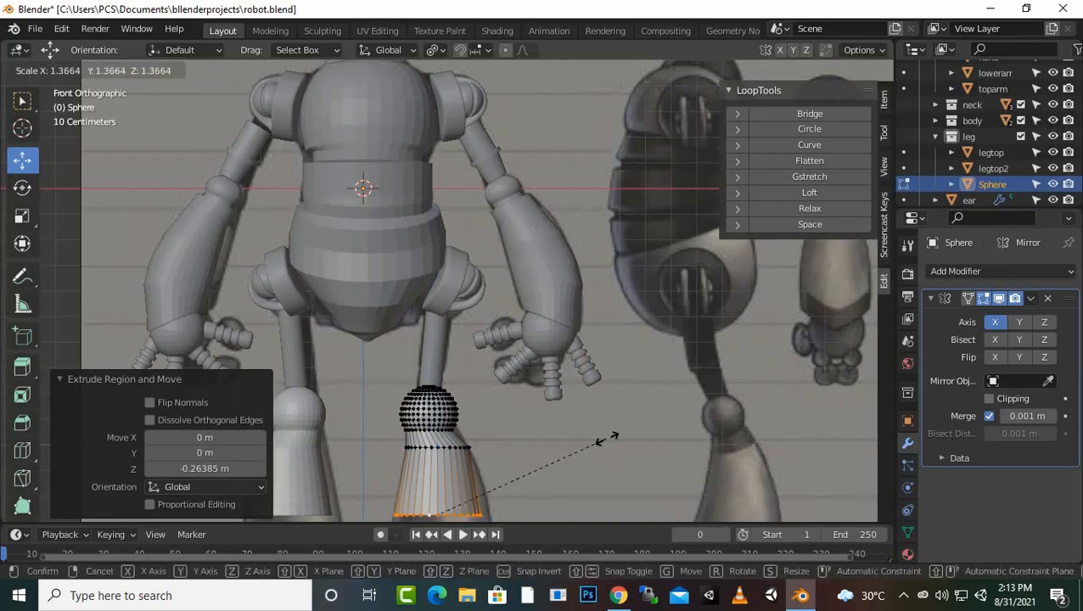
click(646, 440)
Step: Extrude the bottom ring about -0.206 m along Z to the top of the reference shoe and scale it to 0.895
scroll(450, 303, down, 2)
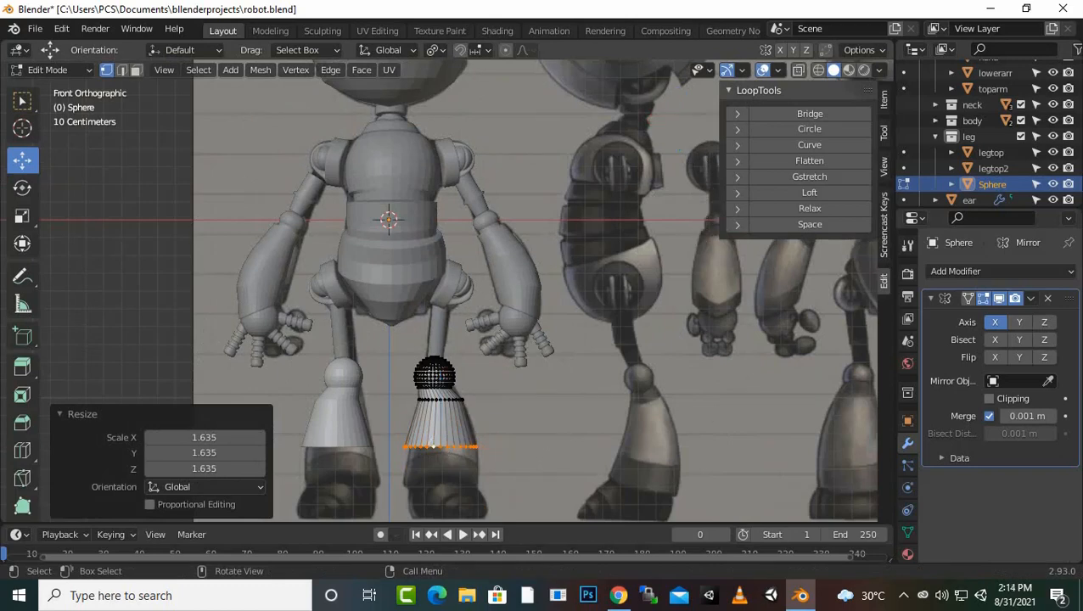
key(g)
key(z)
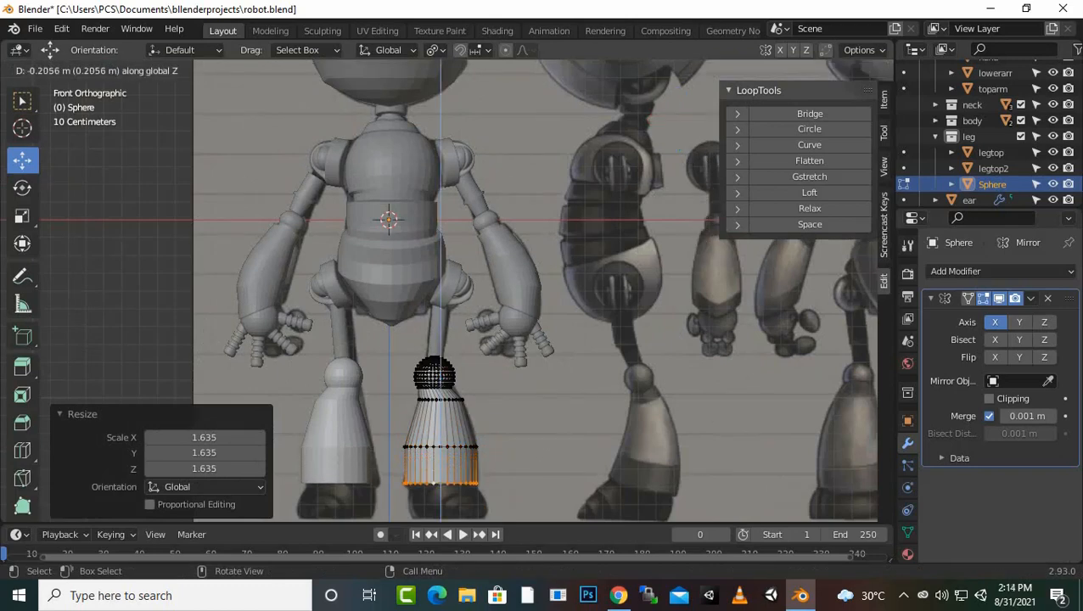
click(440, 483)
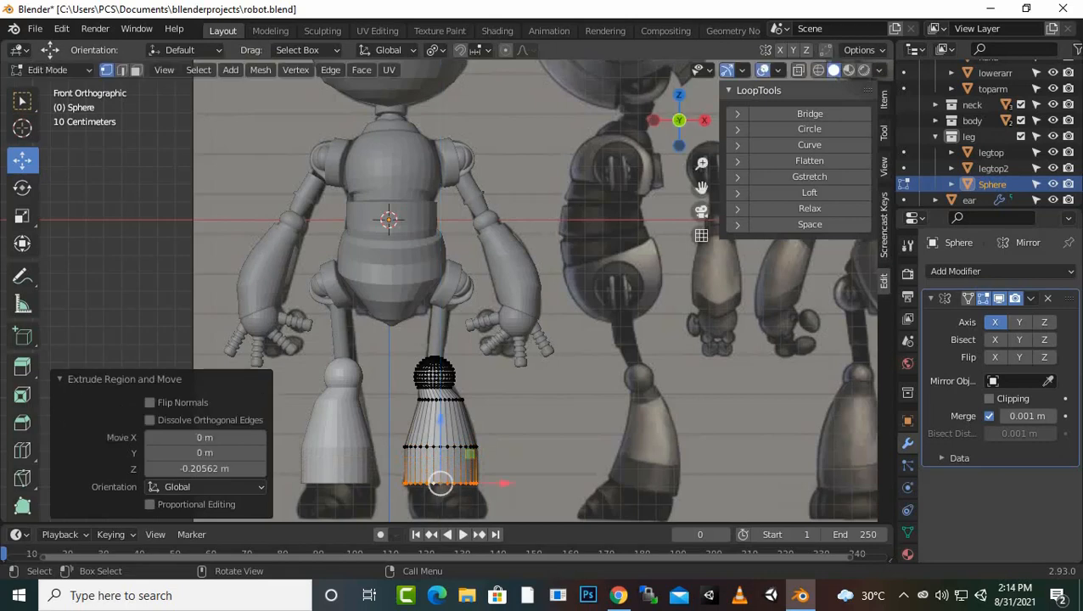
key(s)
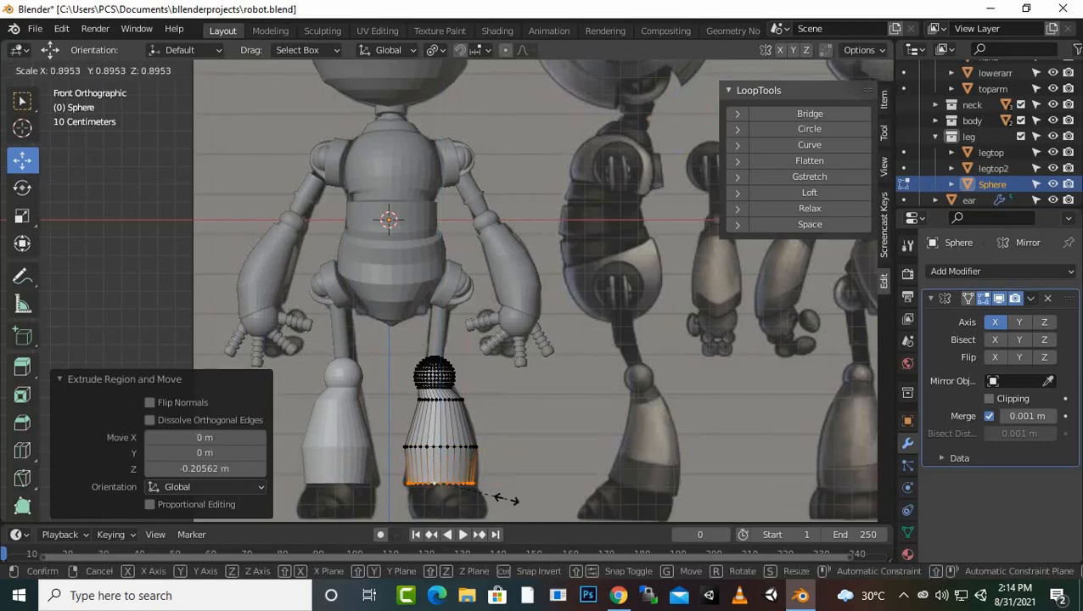
click(508, 499)
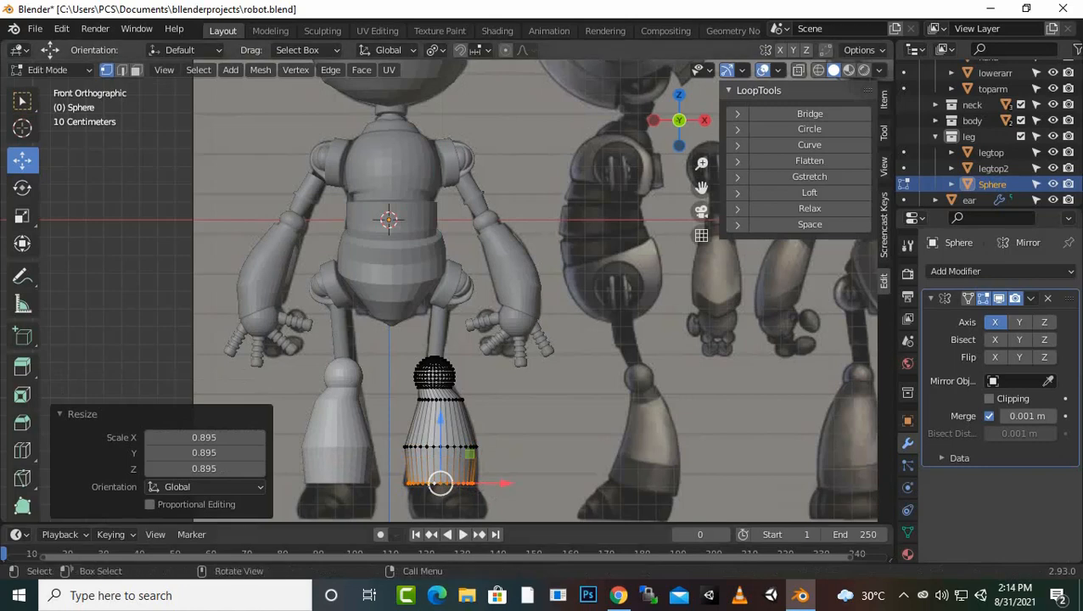
Step: In Object Mode, rotate the lower leg by -4.58° in right view to follow the reference, and check it in front view
key(KP_3)
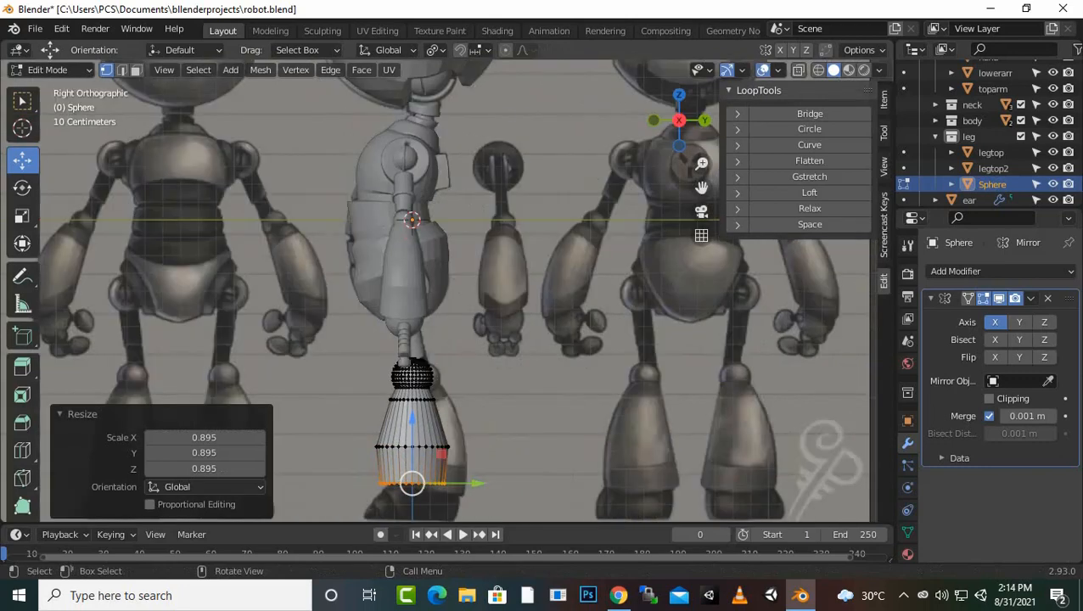
key(Tab)
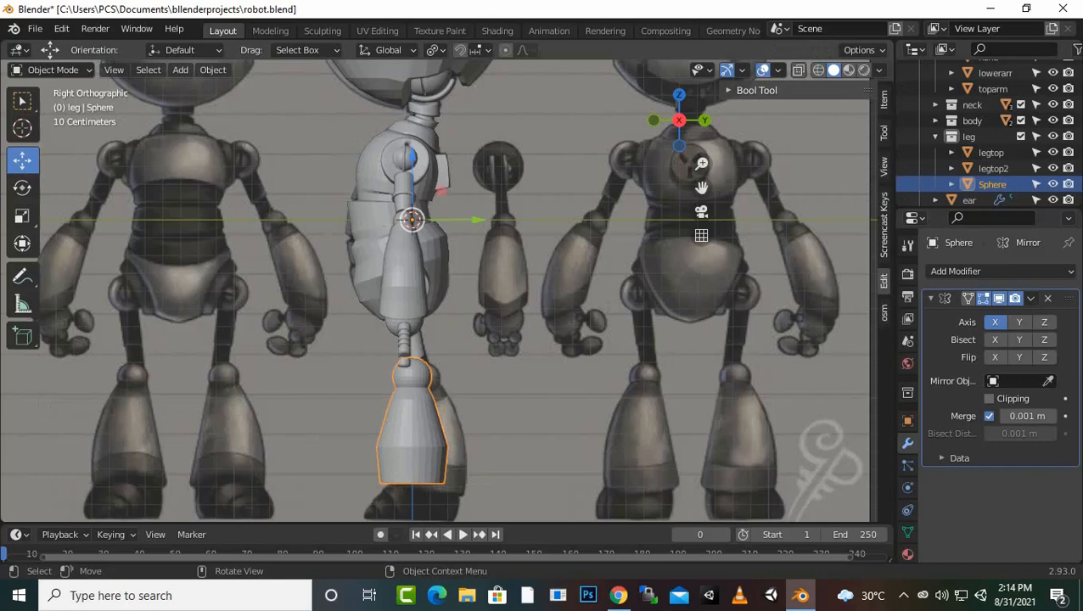
key(r)
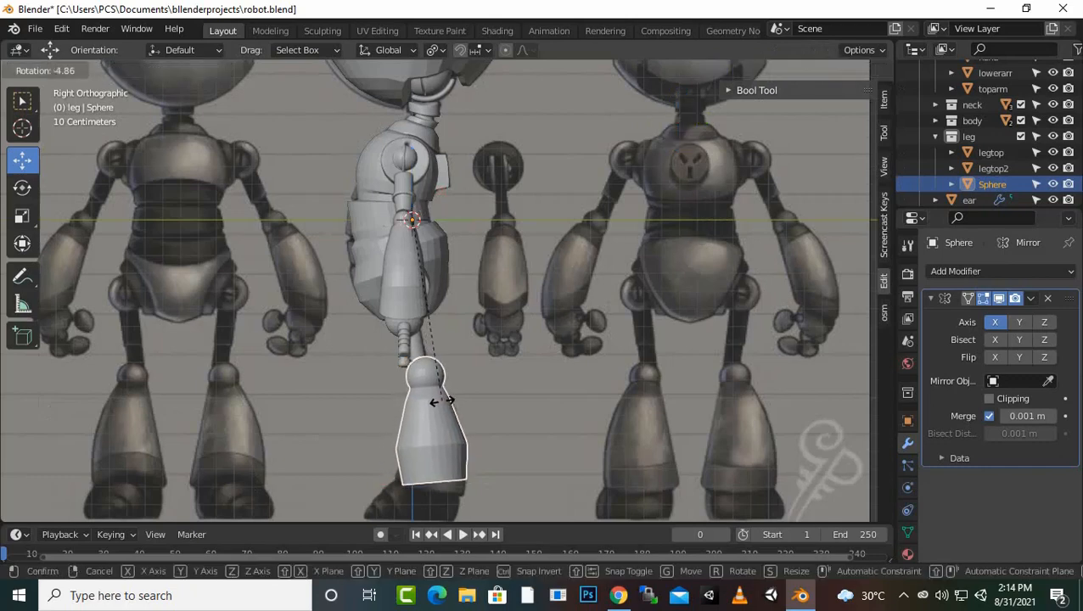
click(440, 402)
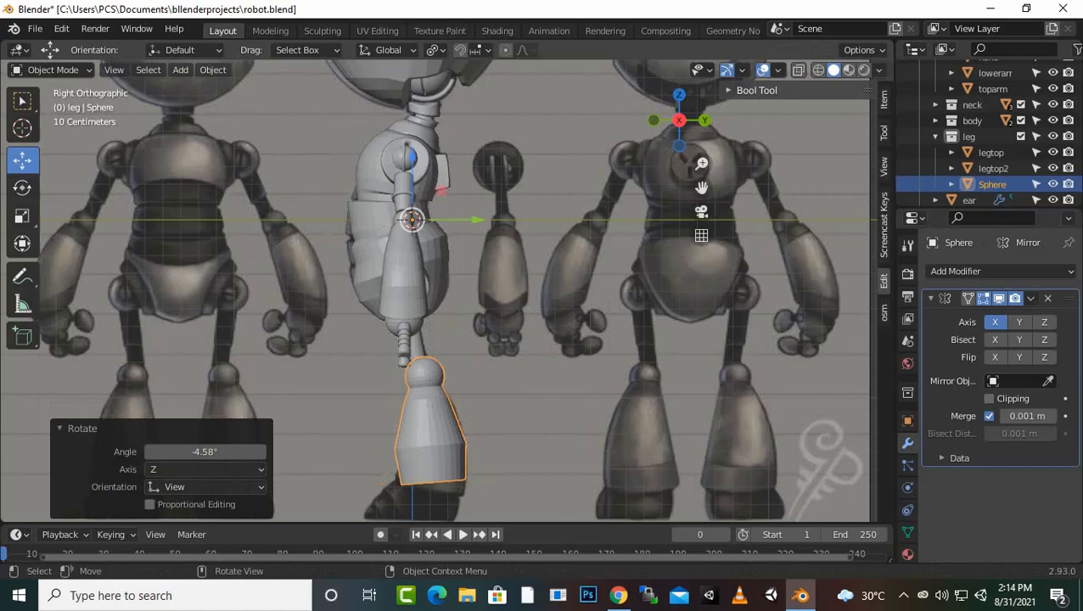
key(KP_1)
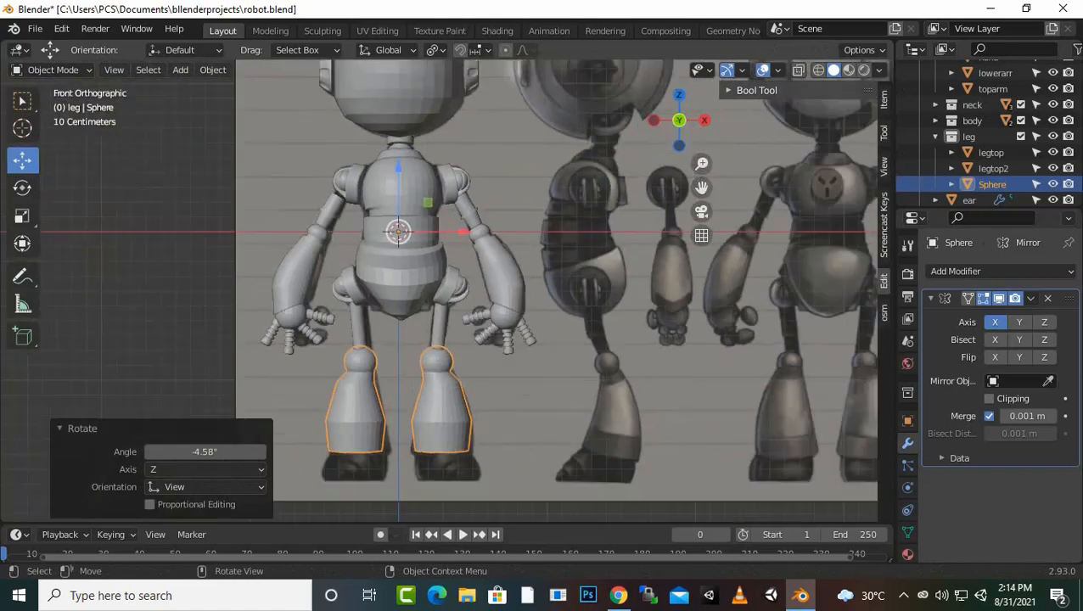
scroll(442, 293, up, 1)
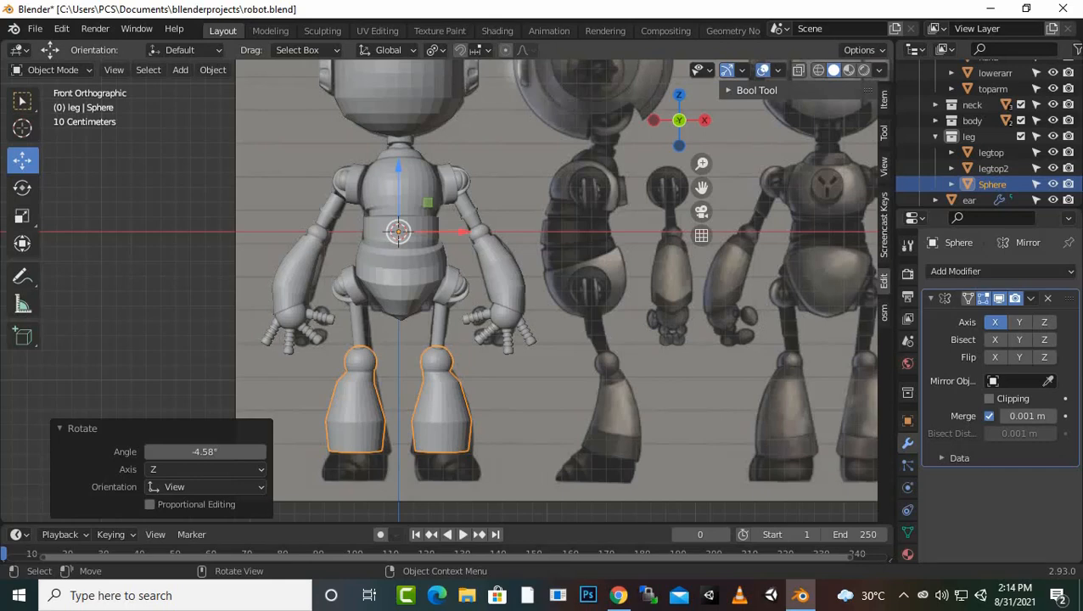
Step: Close the lower leg's bottom by extruding its rim inward at scale 0.546, again at 0.429, and filling the remaining hole
middle_drag(509, 340, 501, 221)
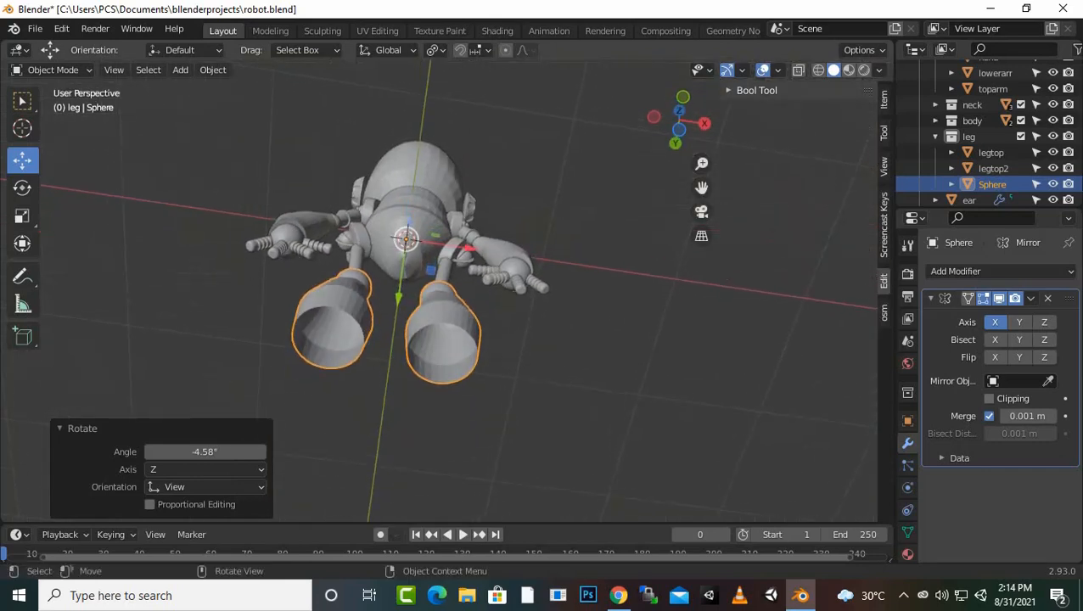
scroll(459, 288, up, 3)
key(Tab)
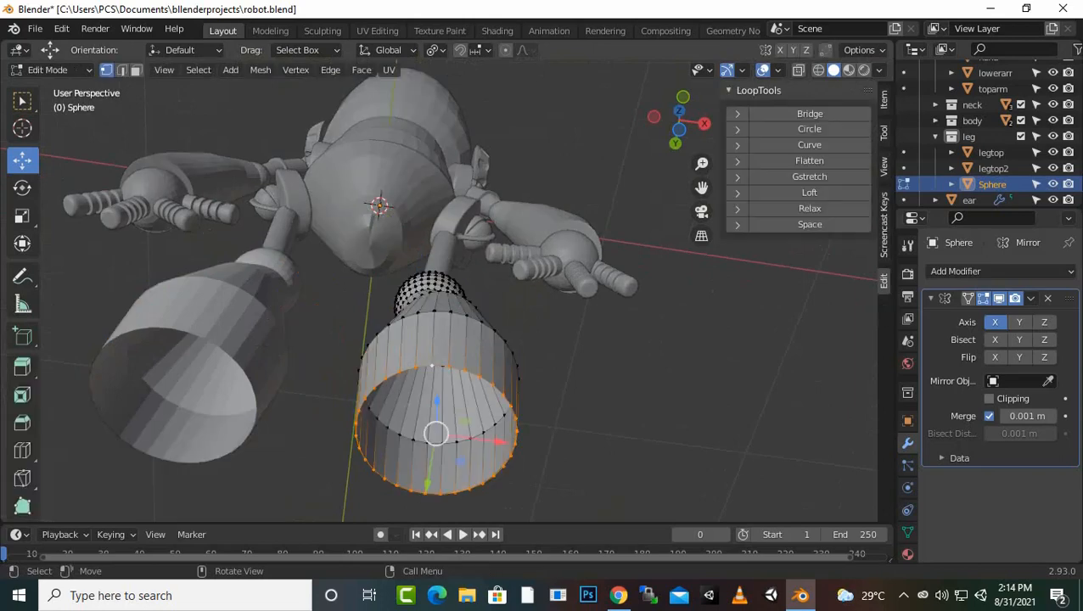
key(e)
key(s)
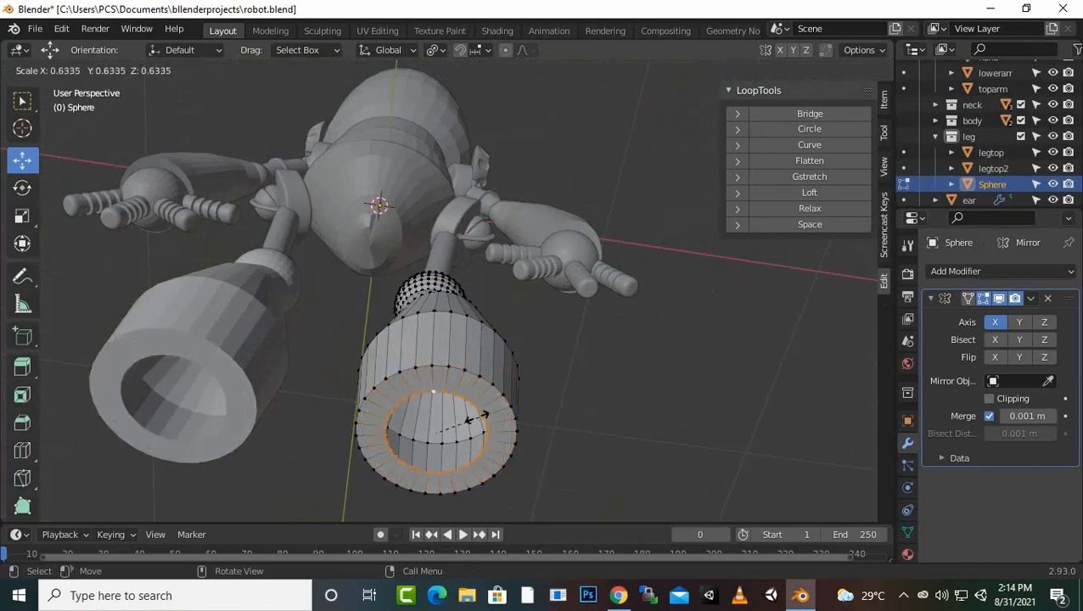
click(433, 398)
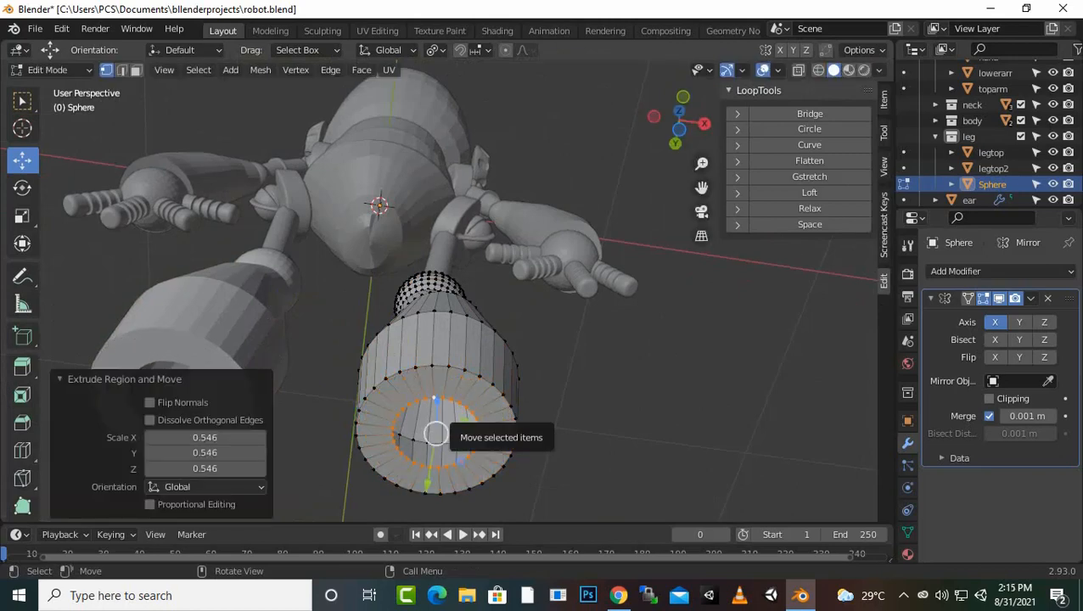
key(s)
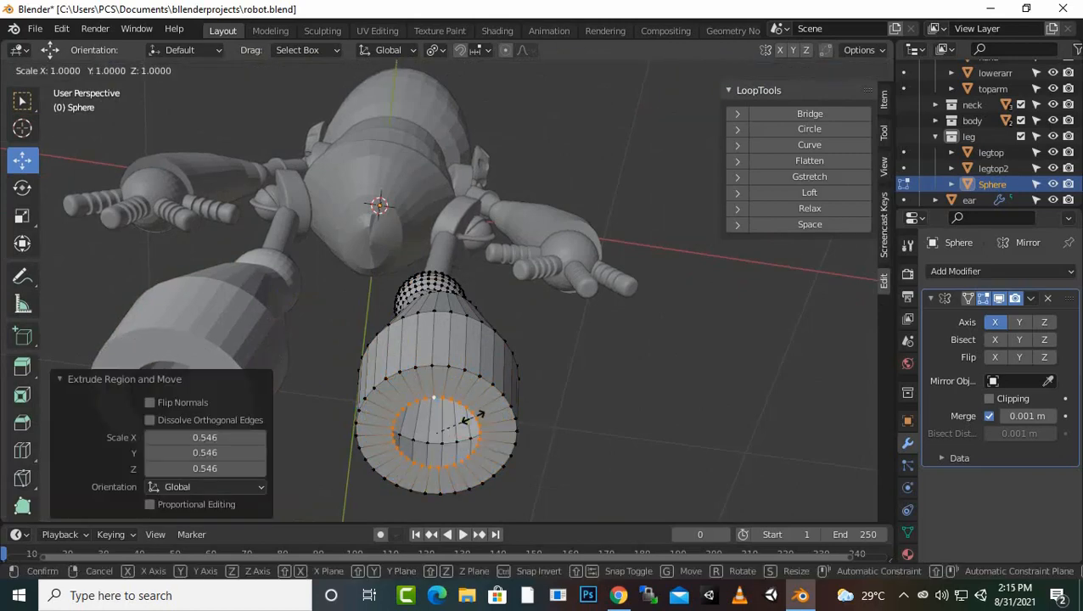
key(Escape)
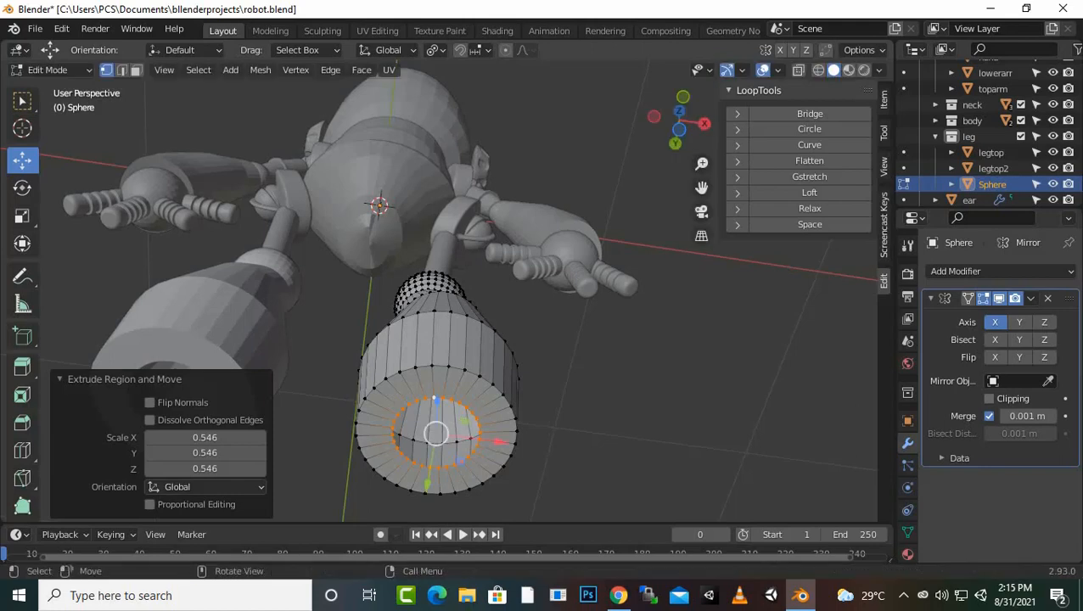
key(s)
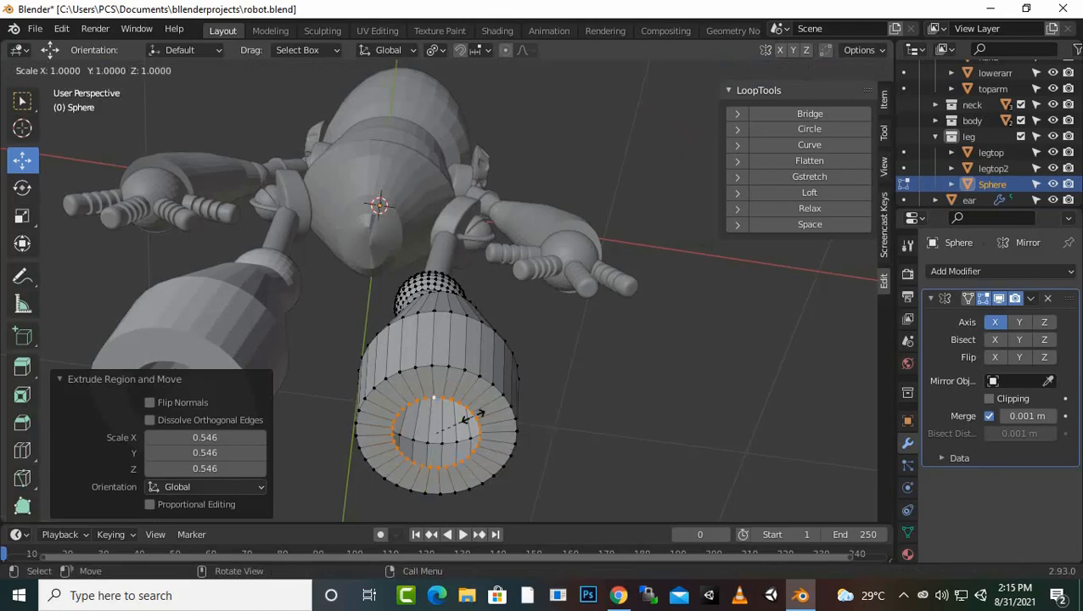
click(458, 421)
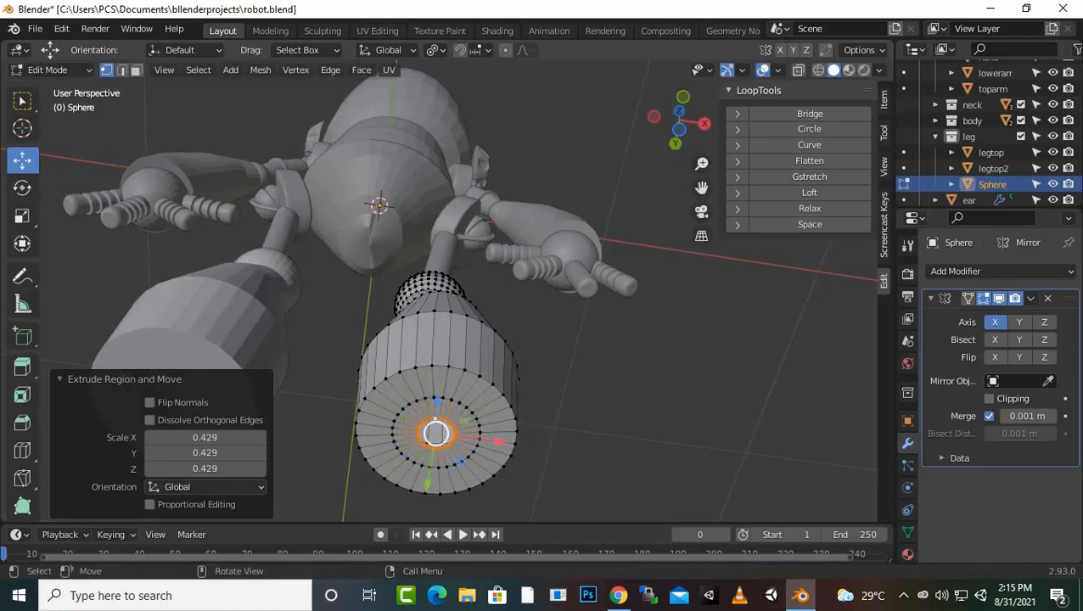
key(f)
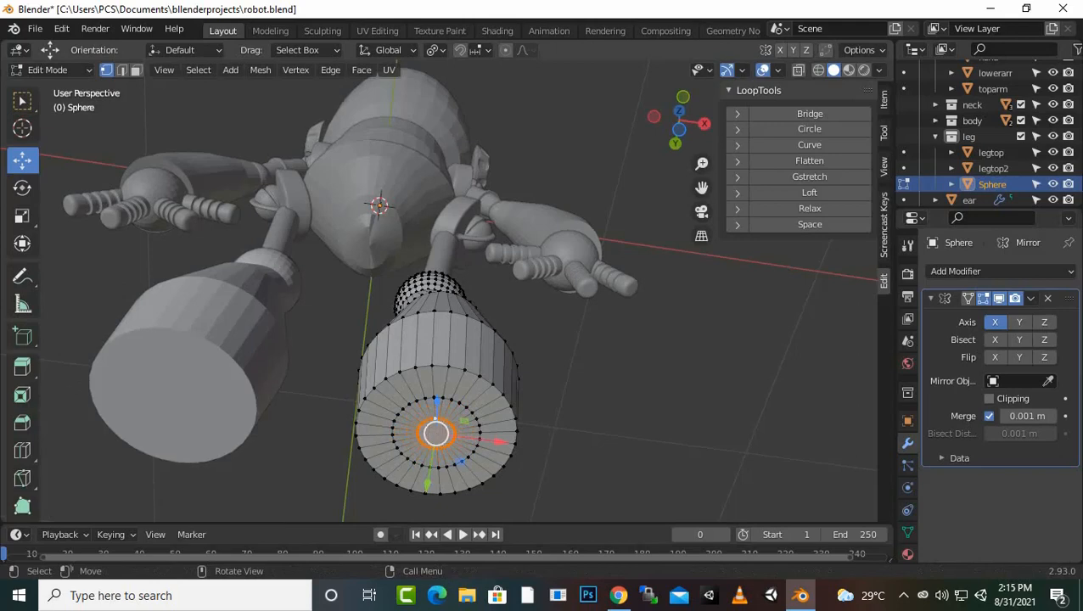
Step: Return to Object Mode and rename the finished lower-leg mesh to lowerleg
middle_drag(437, 418, 435, 505)
scroll(435, 506, down, 3)
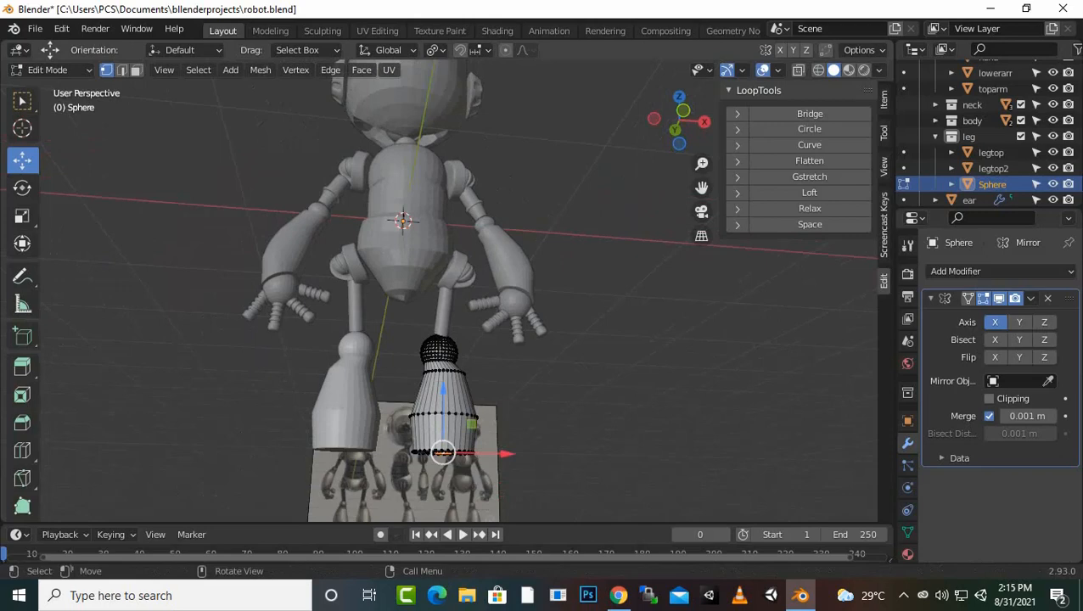
scroll(436, 505, down, 2)
middle_drag(435, 505, 446, 475)
key(Tab)
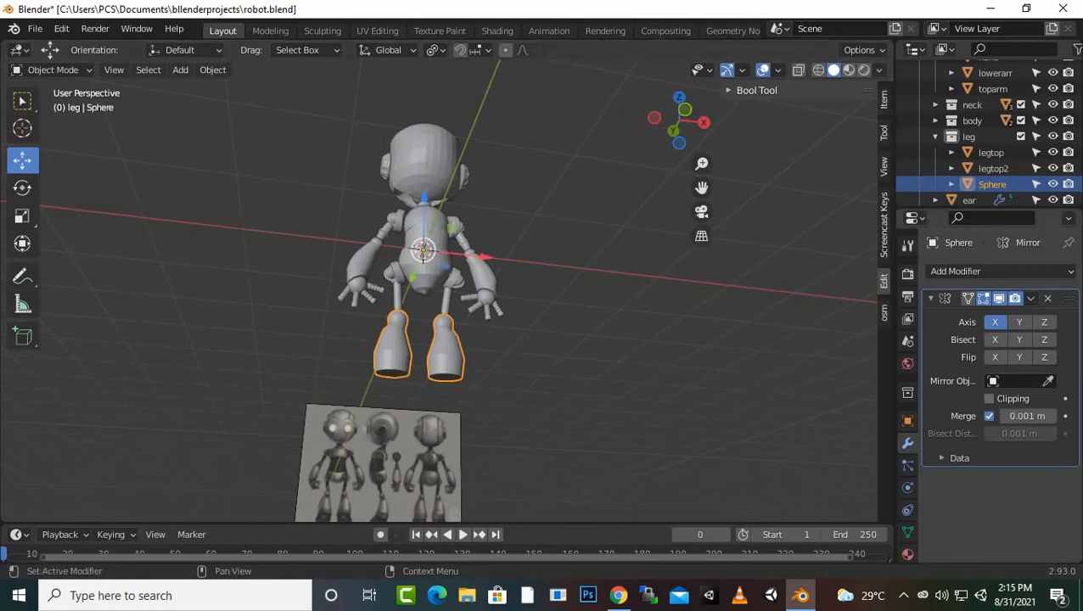
double_click(993, 185)
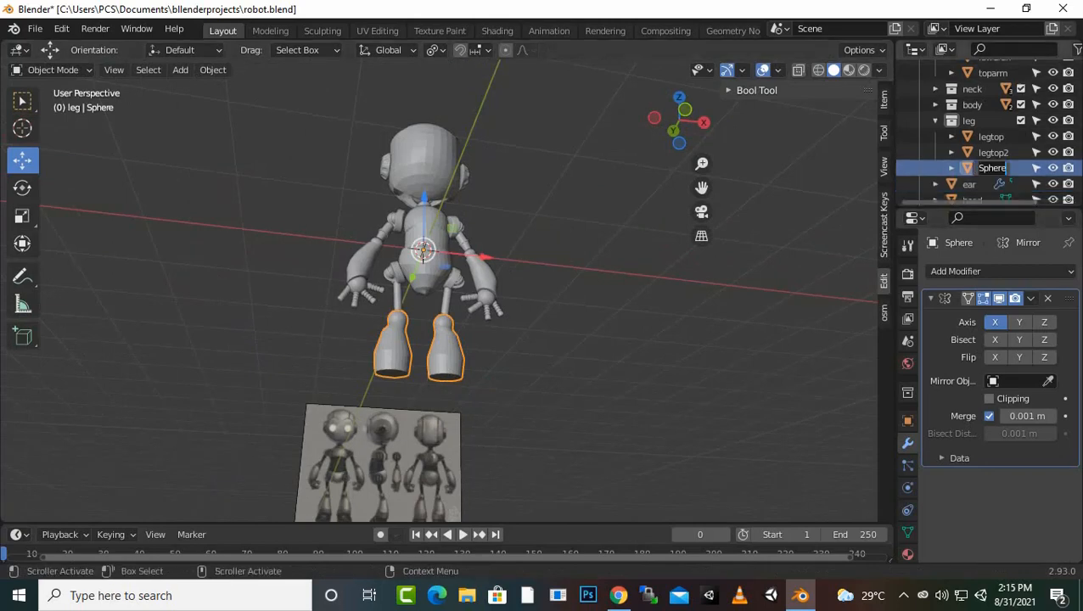
text(loworleg)
key(Return)
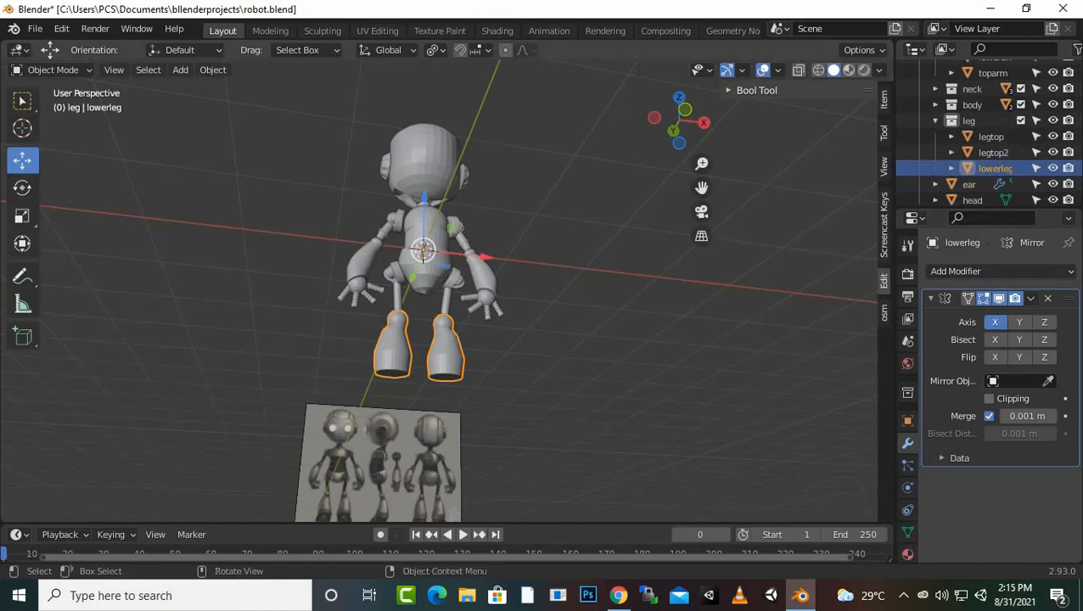
Step: Add a UV sphere, lower it along Z to the feet in front view, and scale it to 0.991
key(shift+a)
mouse_move(489, 286)
mouse_move(484, 254)
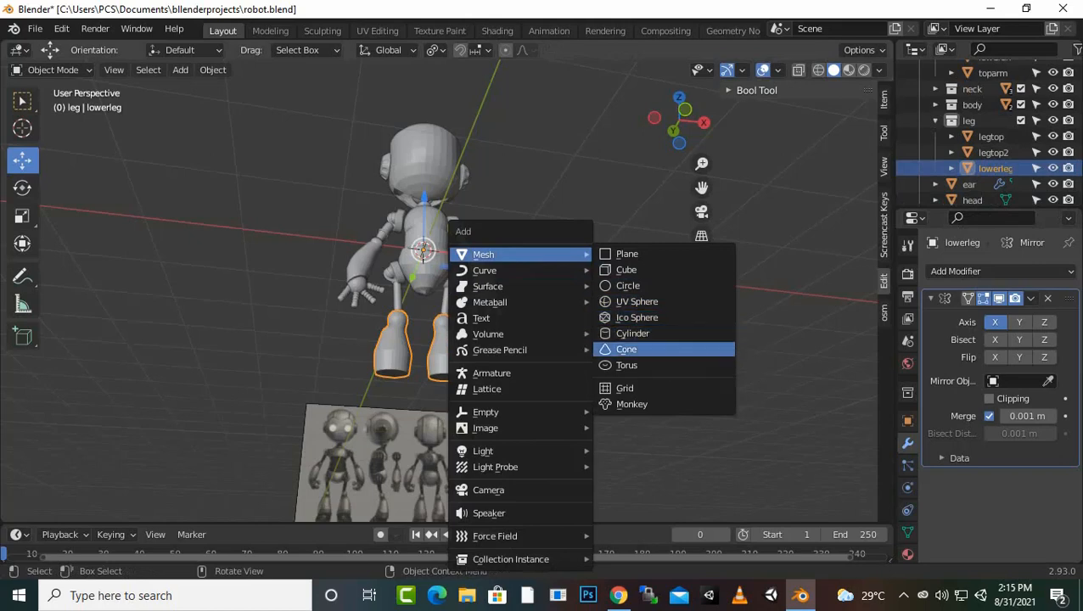
click(637, 301)
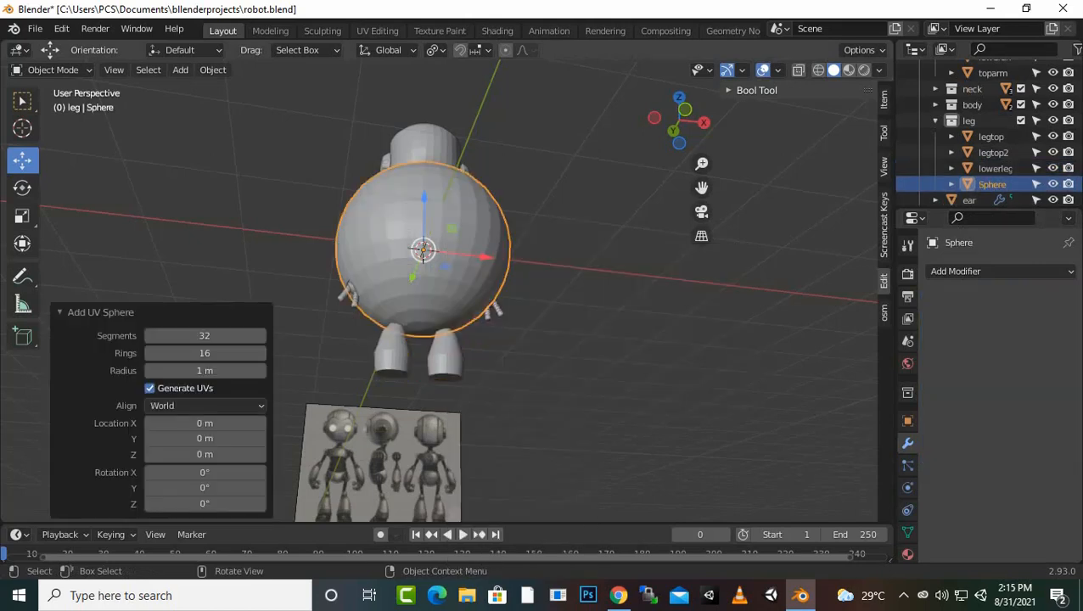
key(KP_1)
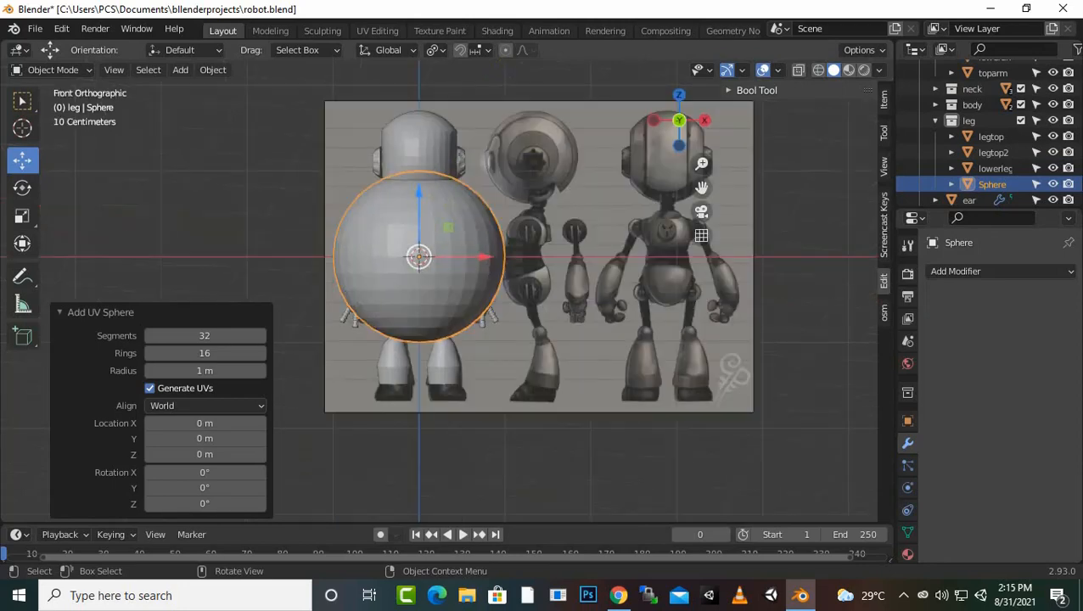
drag(419, 189, 418, 317)
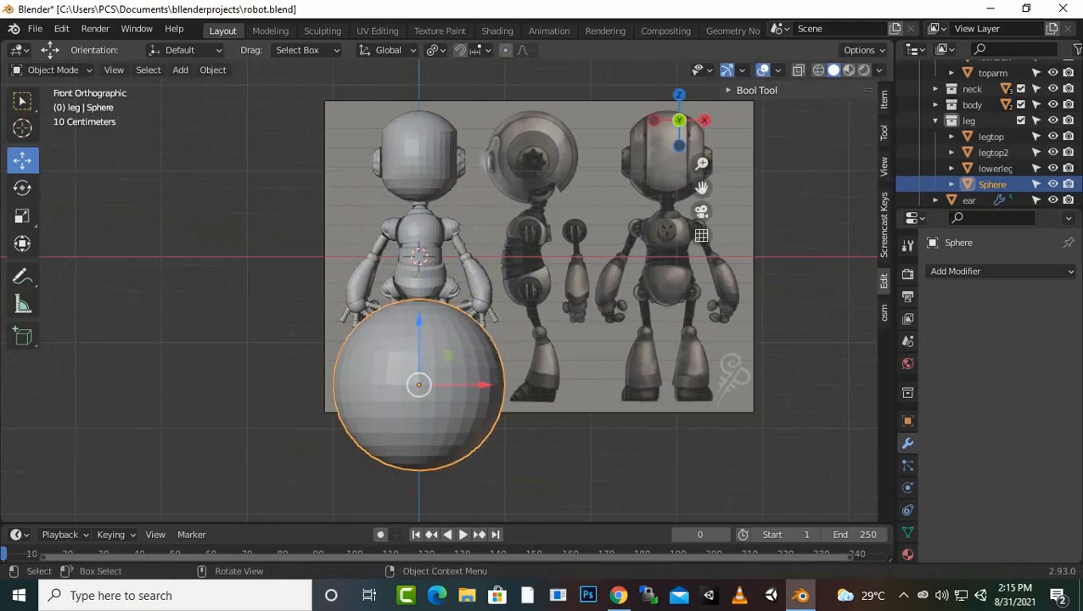
key(s)
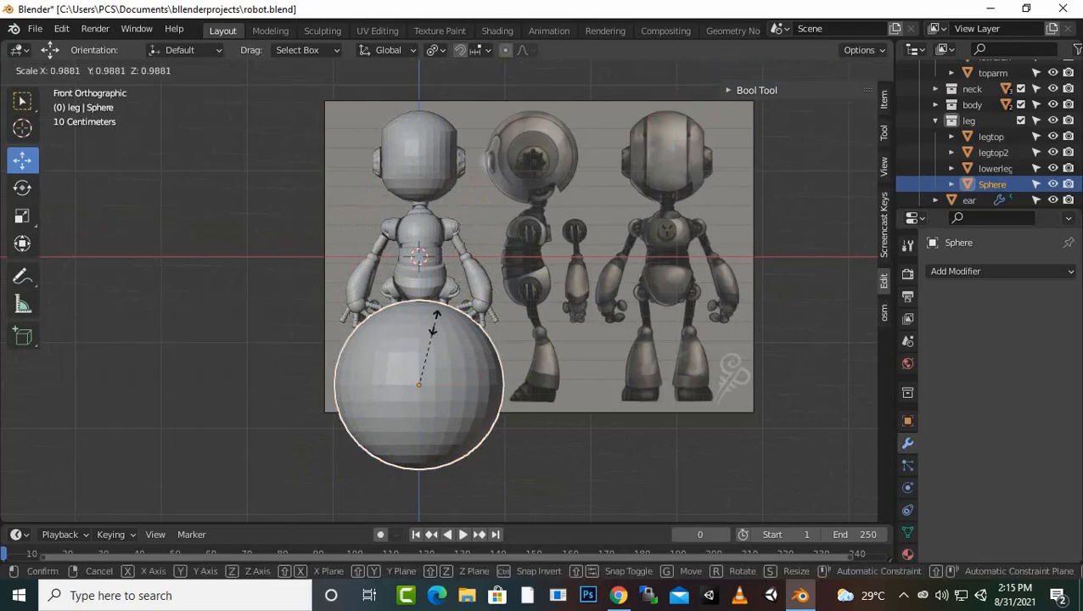
click(433, 327)
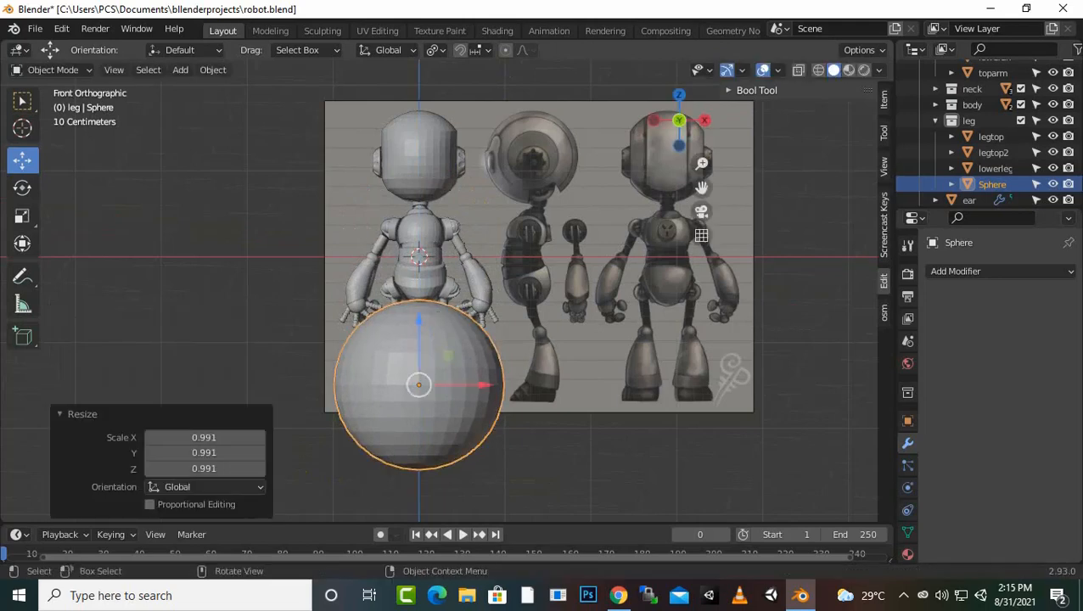
Step: In Edit Mode, scale the whole sphere to 0.218 and move it about 0.297 m along X over the reference shoe
key(Tab)
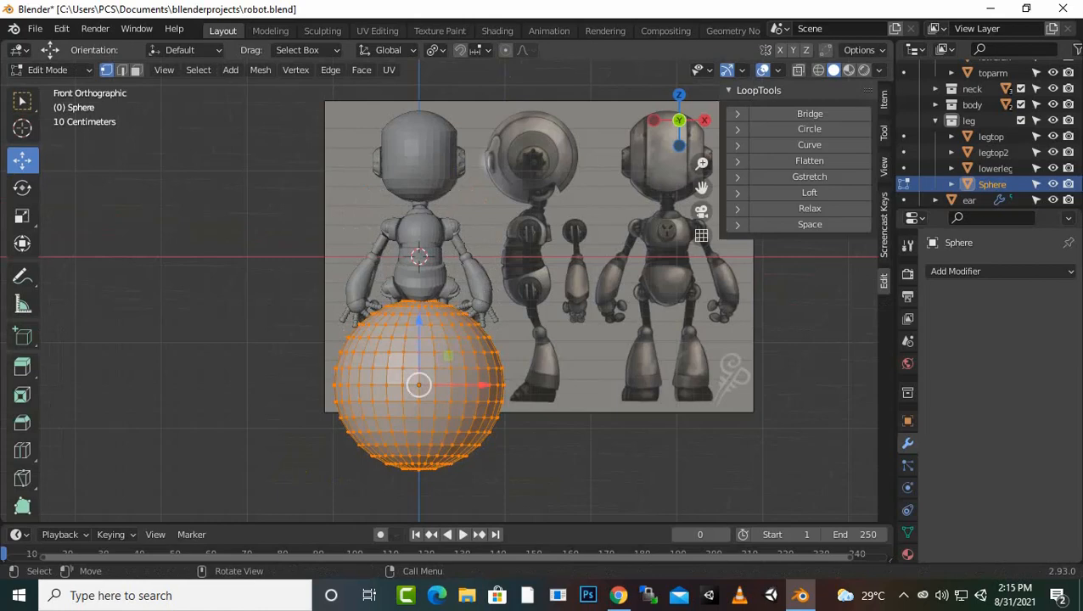
key(s)
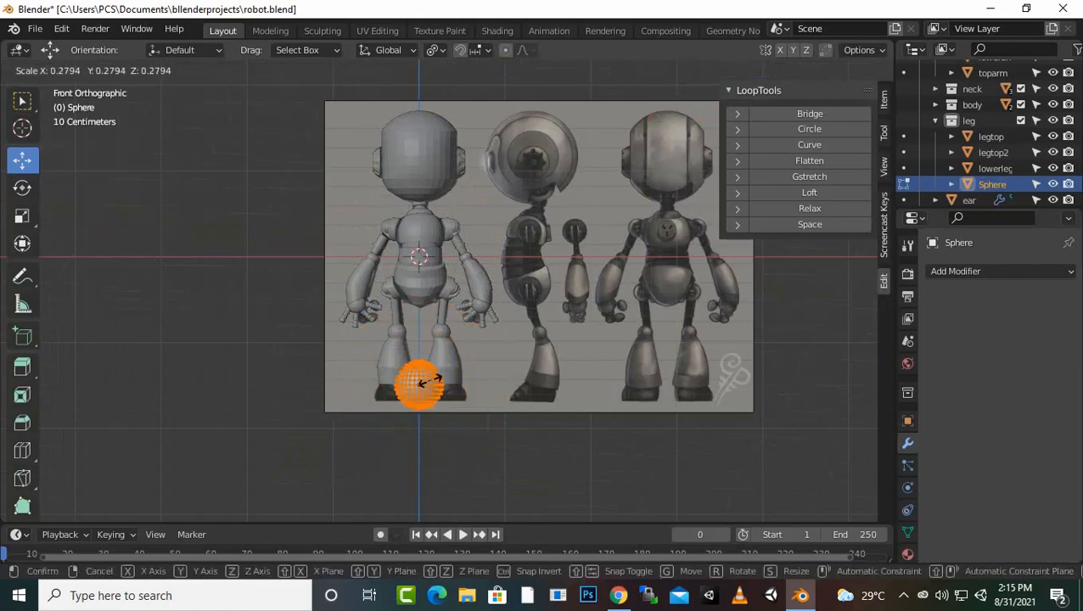
click(419, 383)
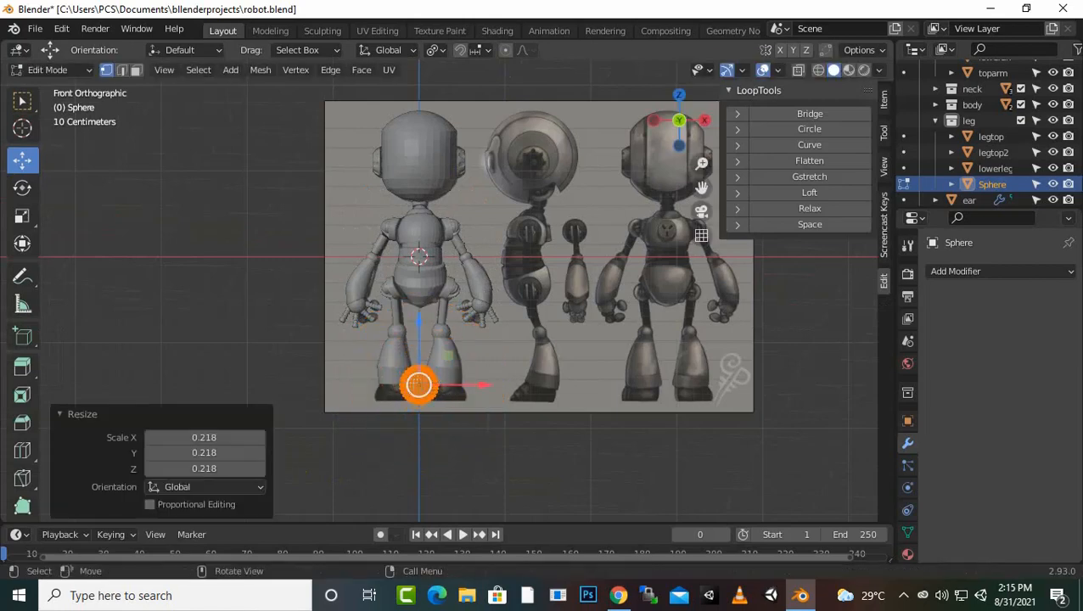
drag(483, 385, 508, 385)
scroll(447, 291, up, 3)
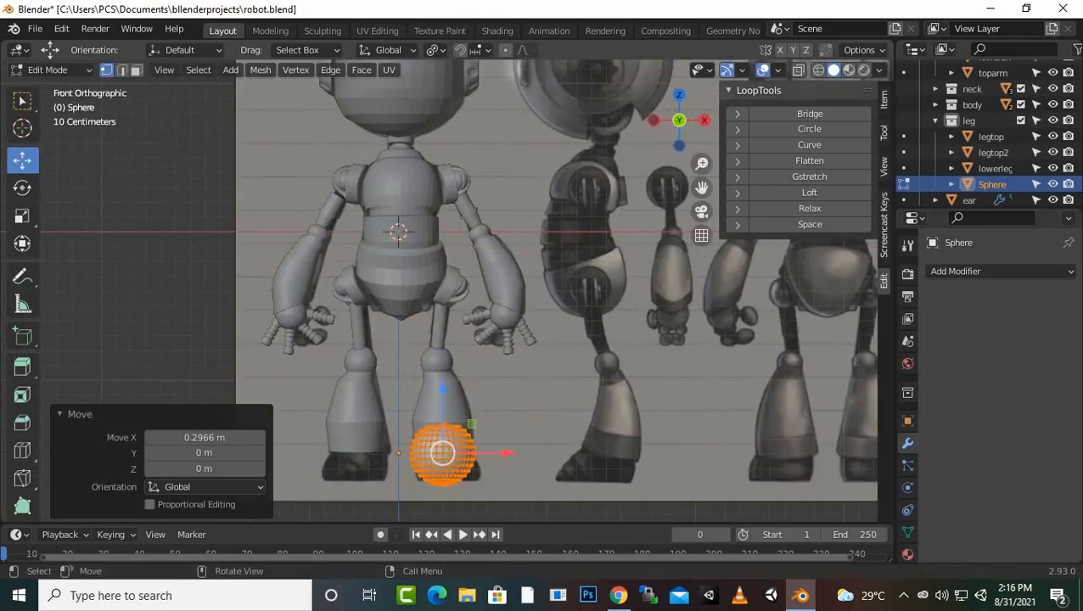
scroll(448, 294, up, 2)
scroll(445, 294, down, 2)
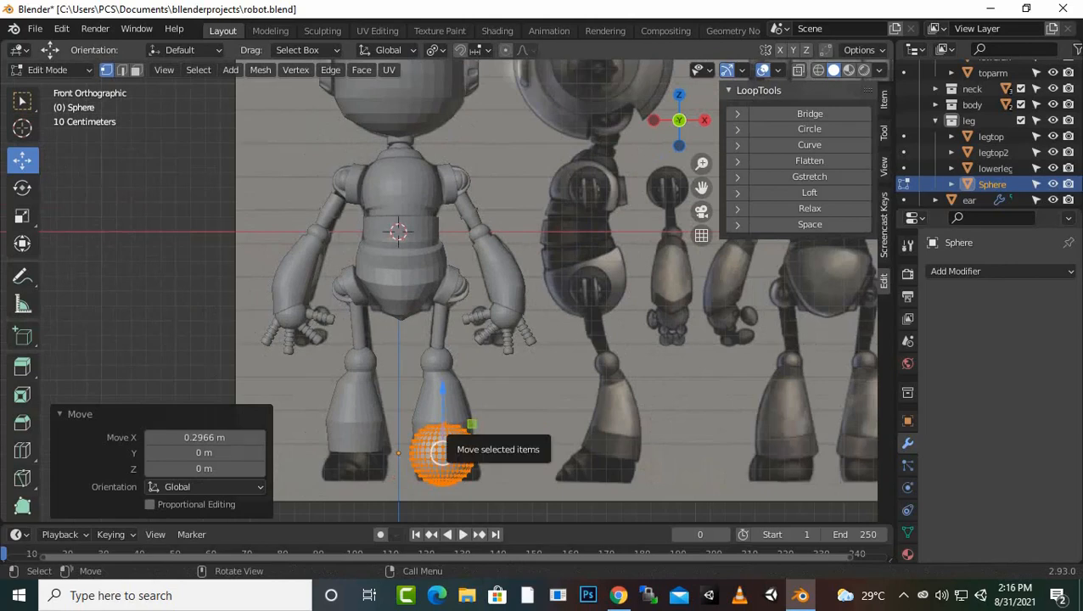
Step: In right view, move the sphere about -0.075 m along Z and slightly along Y to line up with the reference shoe
key(KP_3)
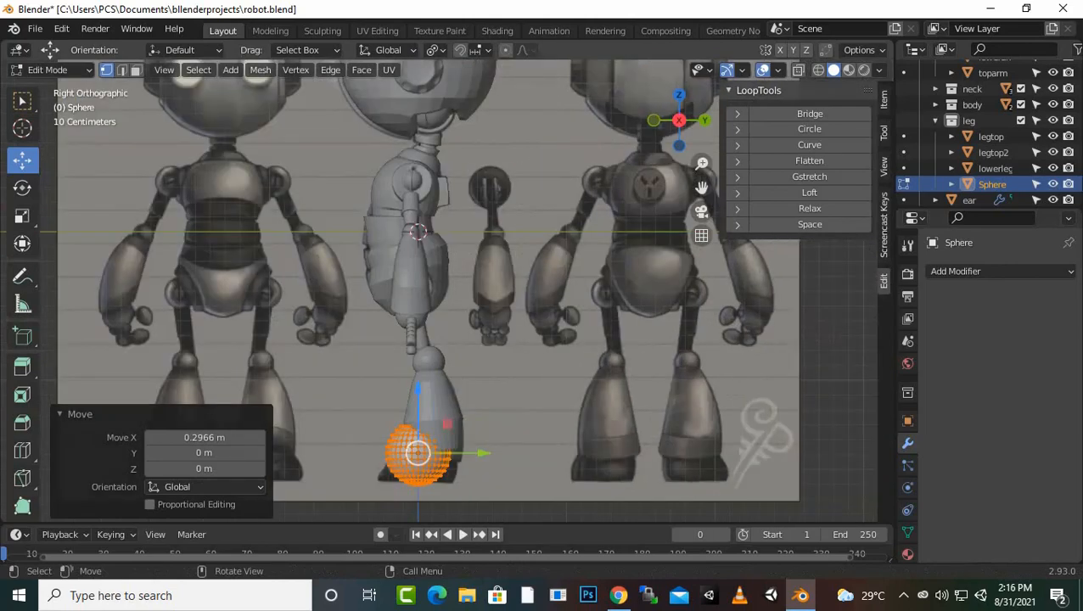
drag(418, 391, 418, 402)
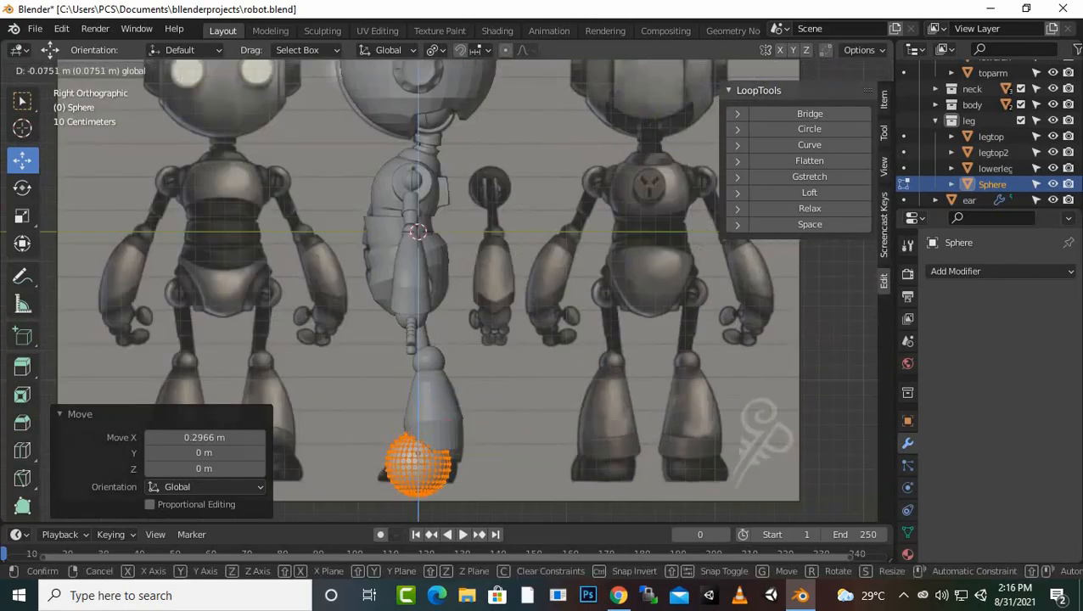
click(417, 404)
drag(483, 432, 496, 432)
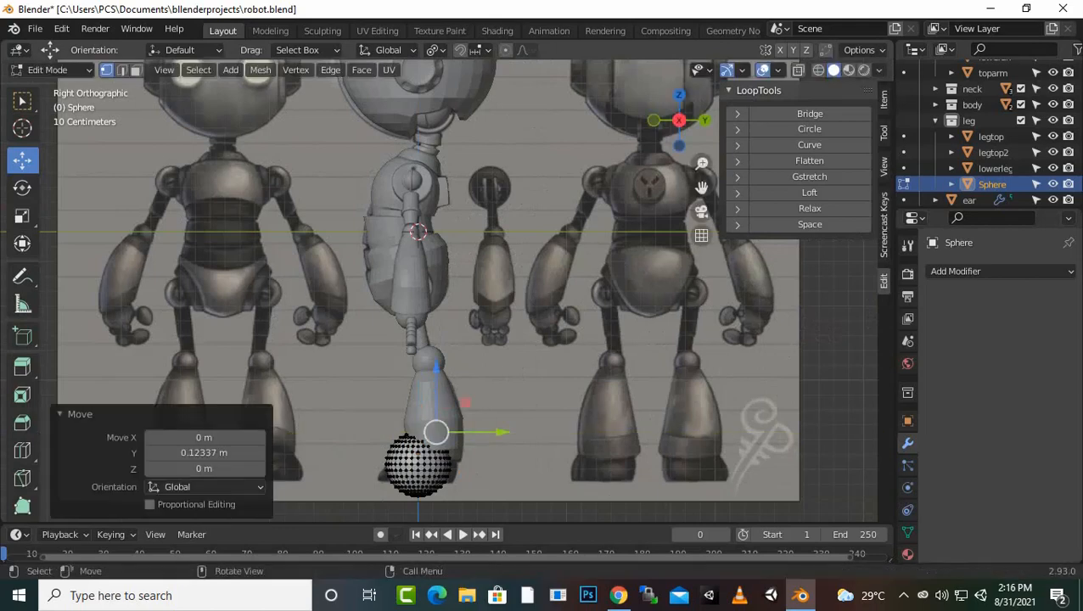
key(a)
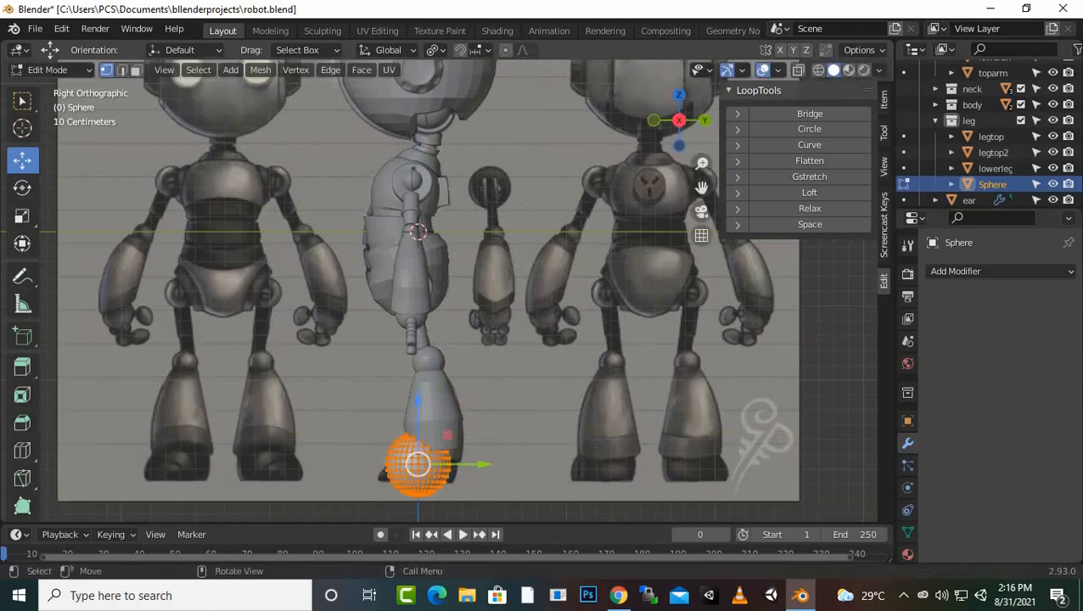
drag(484, 465, 489, 464)
click(459, 459)
scroll(458, 289, down, 1)
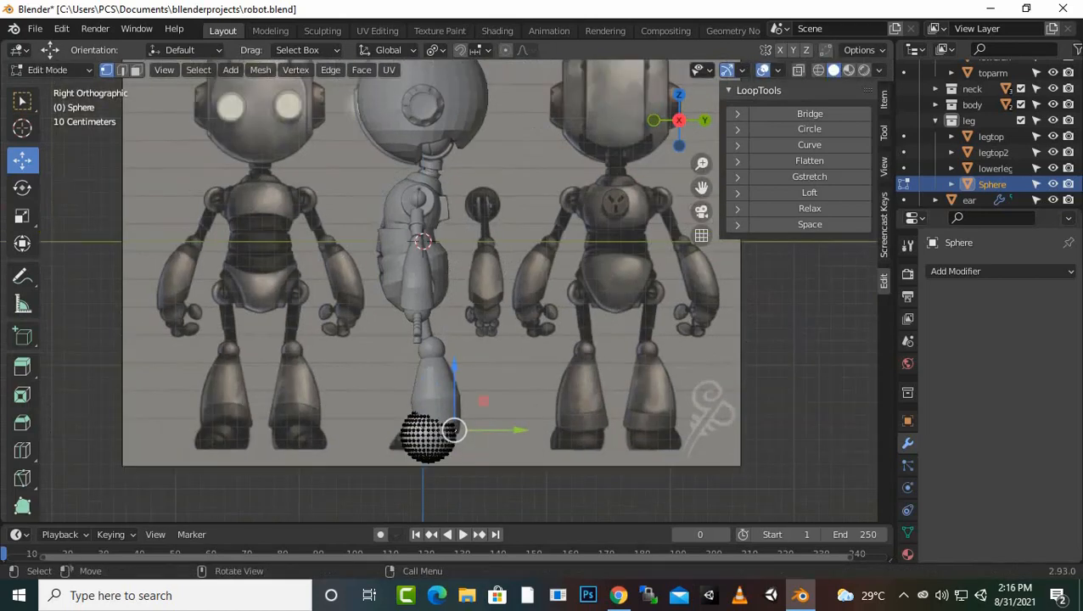
Step: In wireframe display, select the sphere's vertices below the shoe sole and delete them
drag(474, 489, 376, 452)
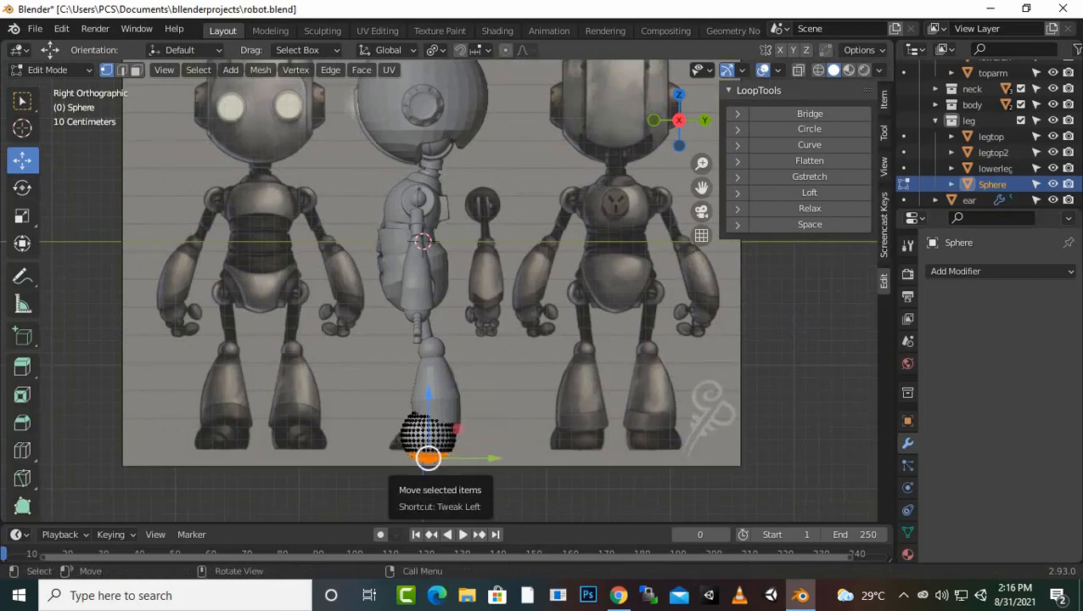
key(shift+z)
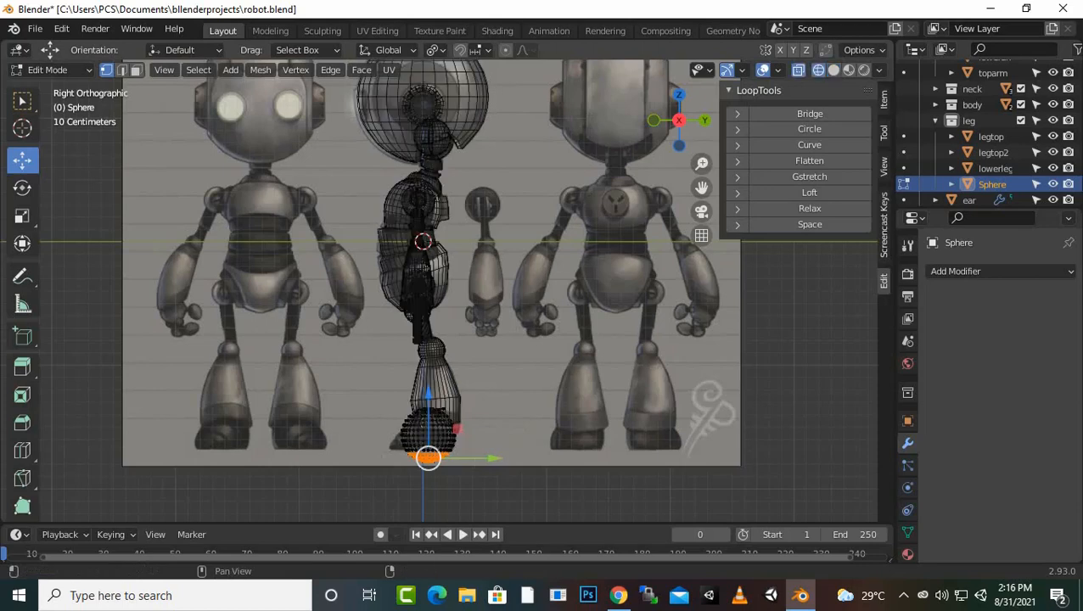
key(alt+a)
drag(496, 489, 394, 446)
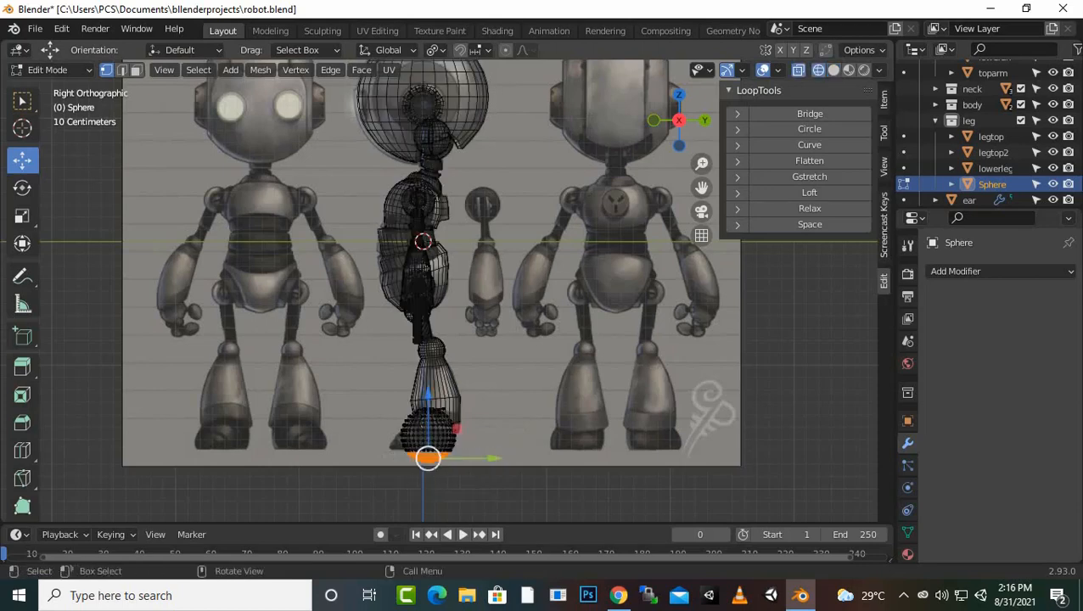
key(x)
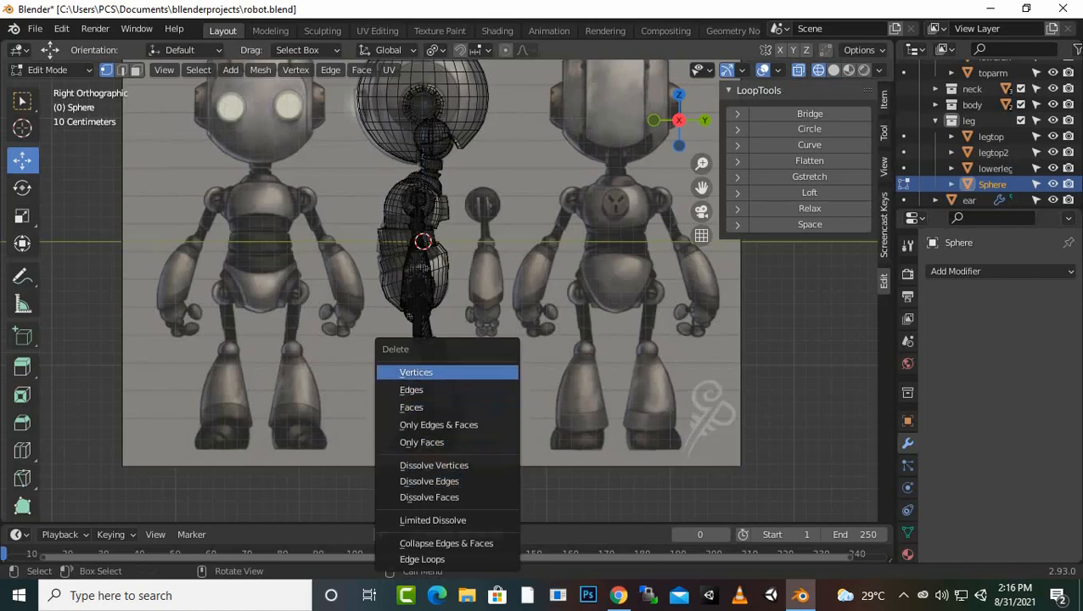
click(418, 373)
Step: Select the front bottom vertices of the cut sphere at the toe end and enable proportional editing
scroll(450, 291, up, 2)
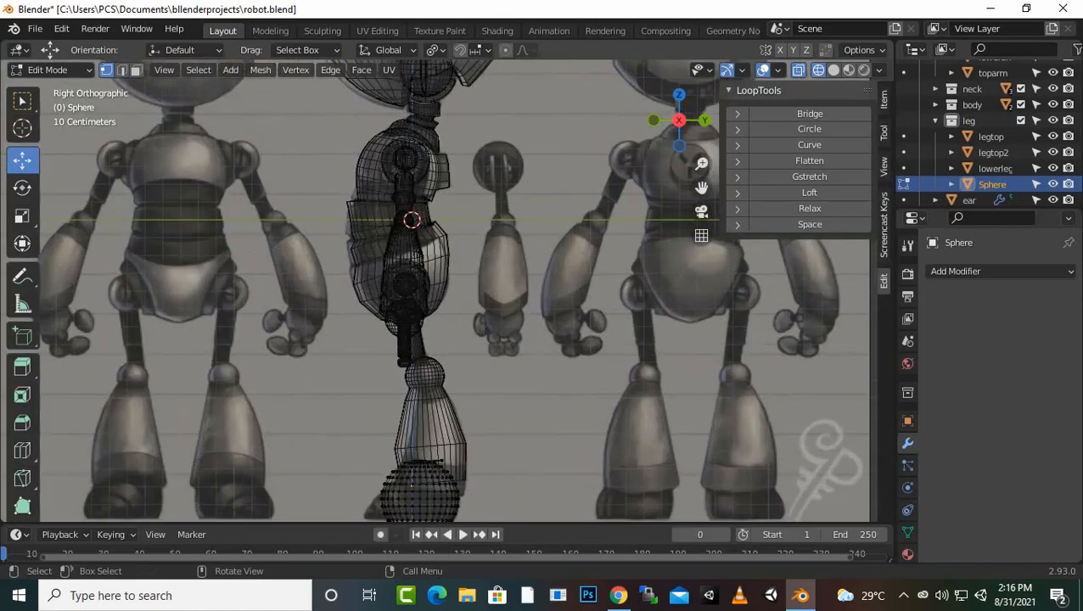
scroll(450, 291, down, 1)
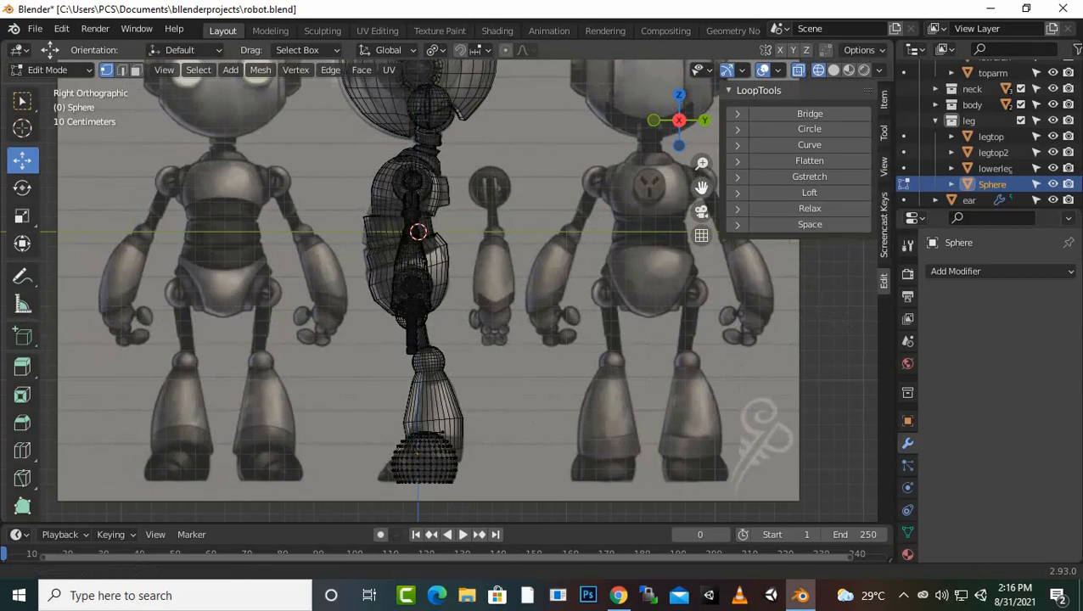
drag(702, 187, 719, 105)
scroll(450, 292, up, 4)
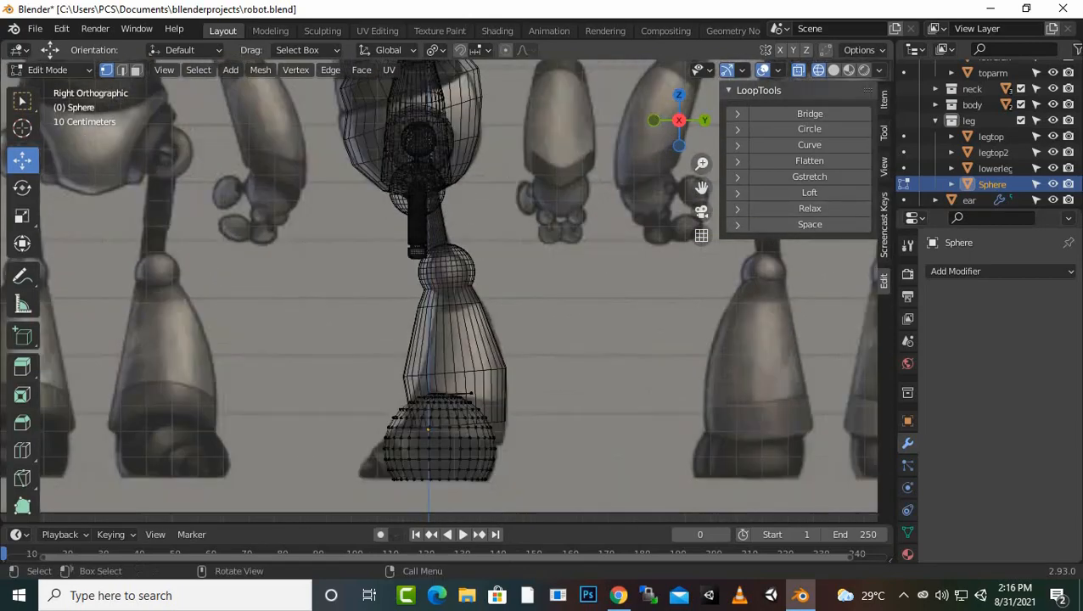
drag(701, 187, 705, 82)
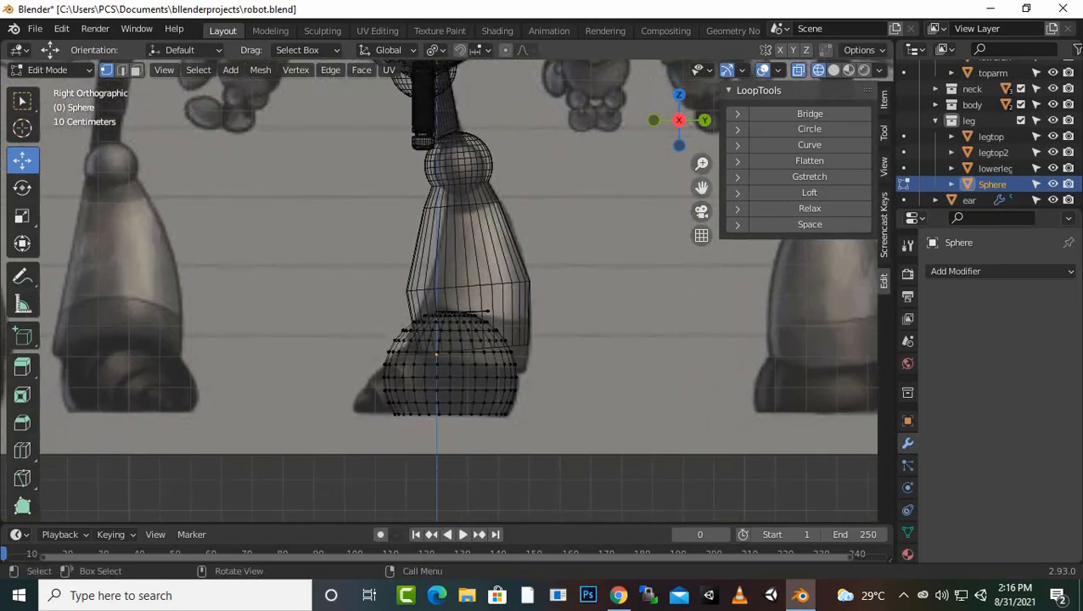
scroll(446, 287, up, 2)
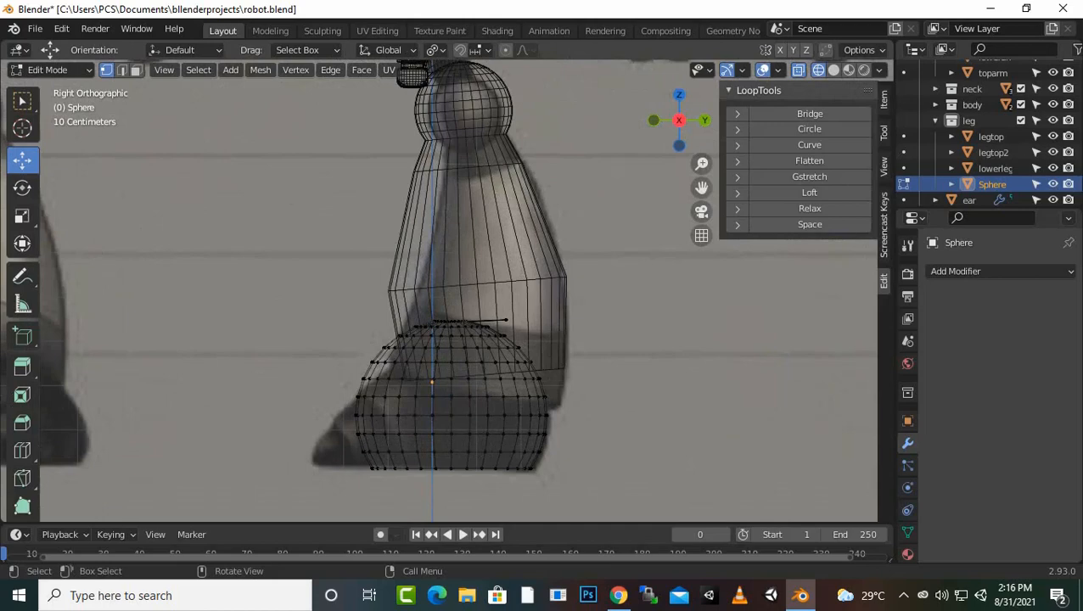
drag(343, 461, 386, 488)
key(o)
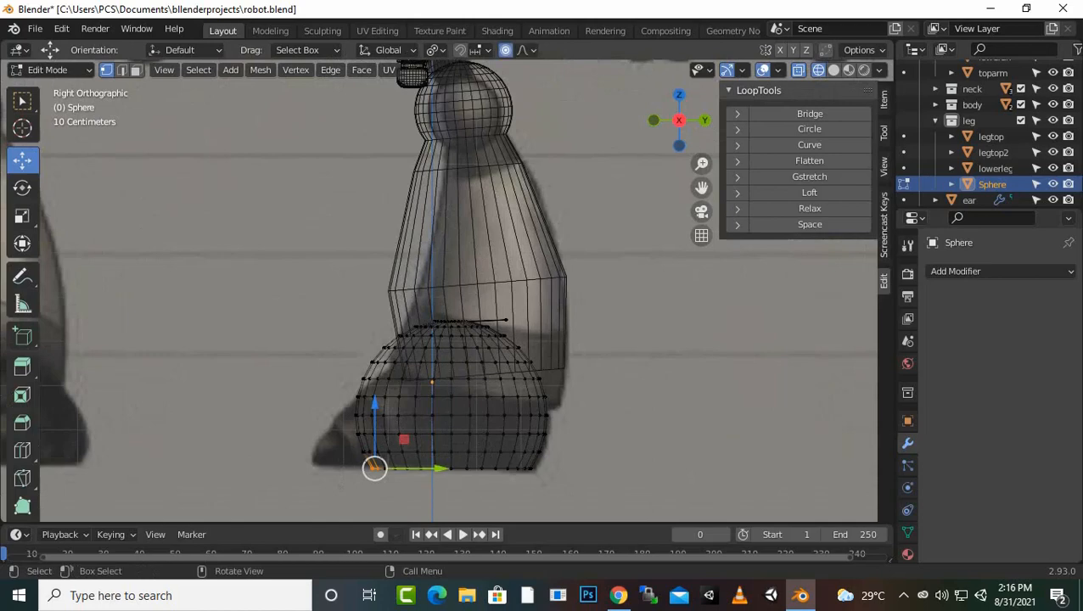
Step: Try moving the toe vertices about -0.158 m along Y with a proportional size of 0.052, and undo it
key(g)
key(y)
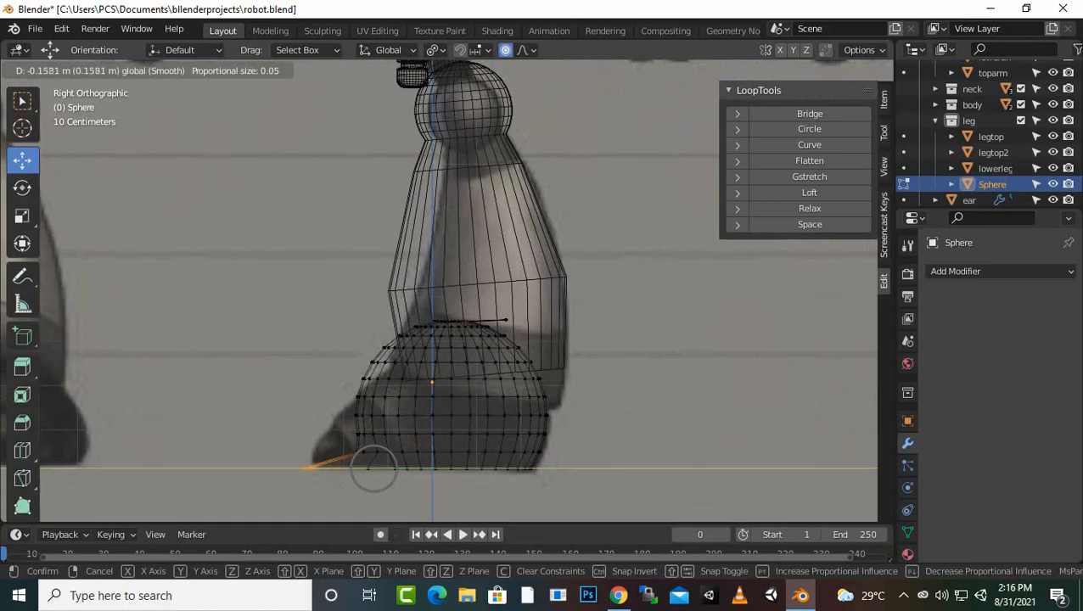
click(370, 467)
scroll(371, 467, up, 3)
scroll(305, 468, down, 2)
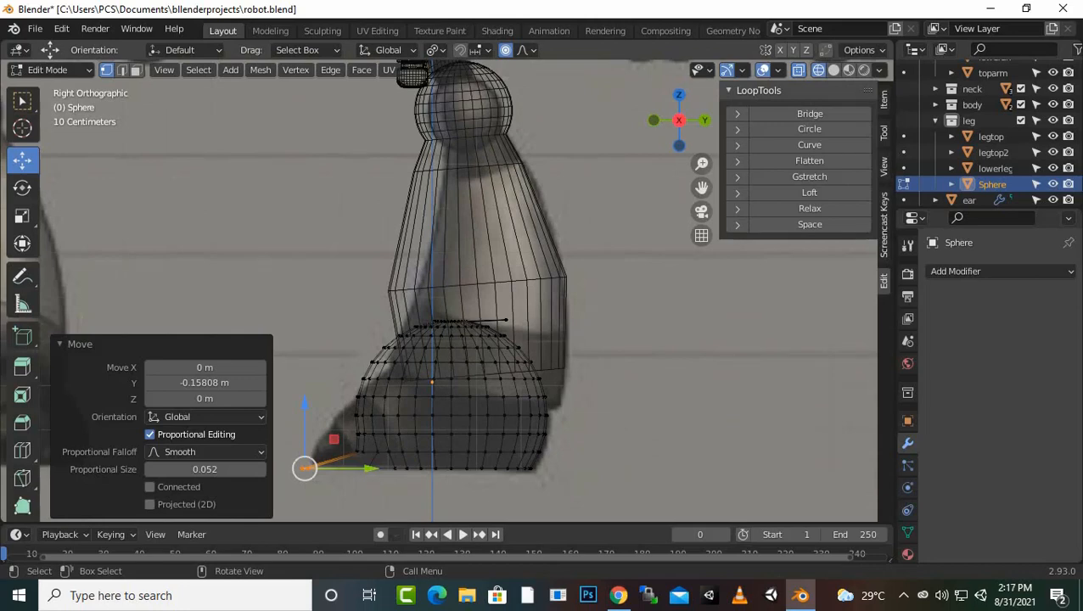
key(ctrl)
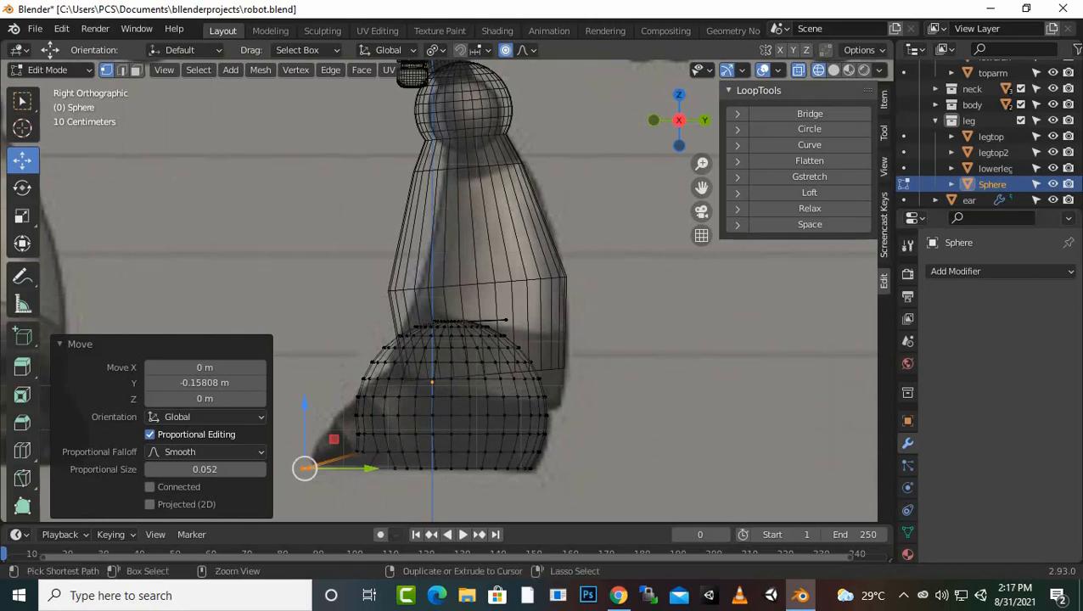
key(ctrl+z)
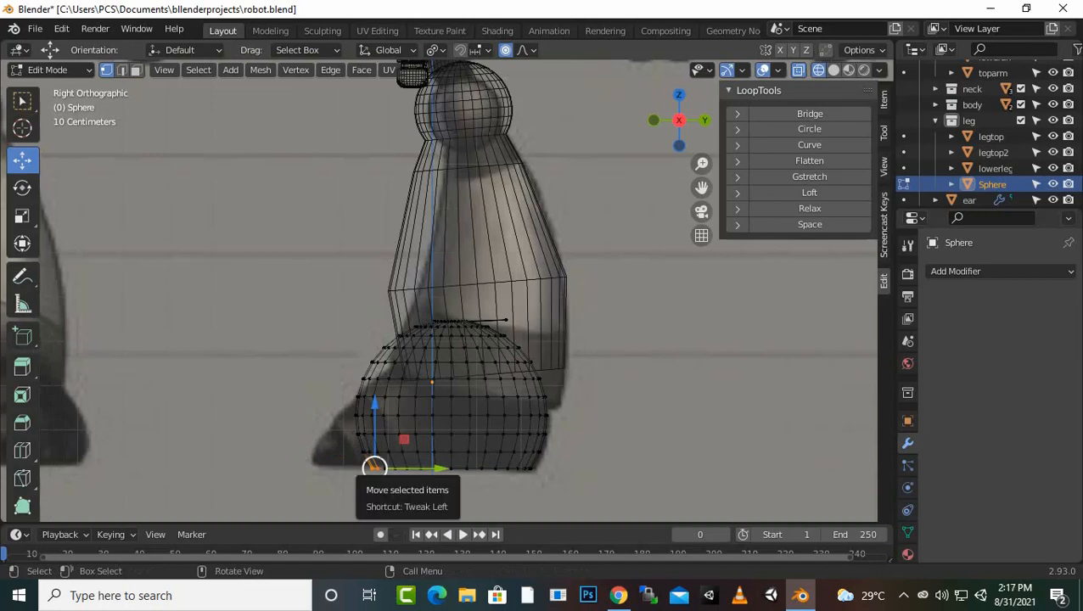
Step: Move the toe vertices about -0.144 m along Y to the reference shoe tip with a smooth proportional size of 0.102
drag(374, 467, 315, 469)
scroll(374, 468, down, 5)
scroll(374, 468, down, 1)
scroll(375, 467, down, 1)
key(y)
click(316, 467)
scroll(313, 459, up, 1)
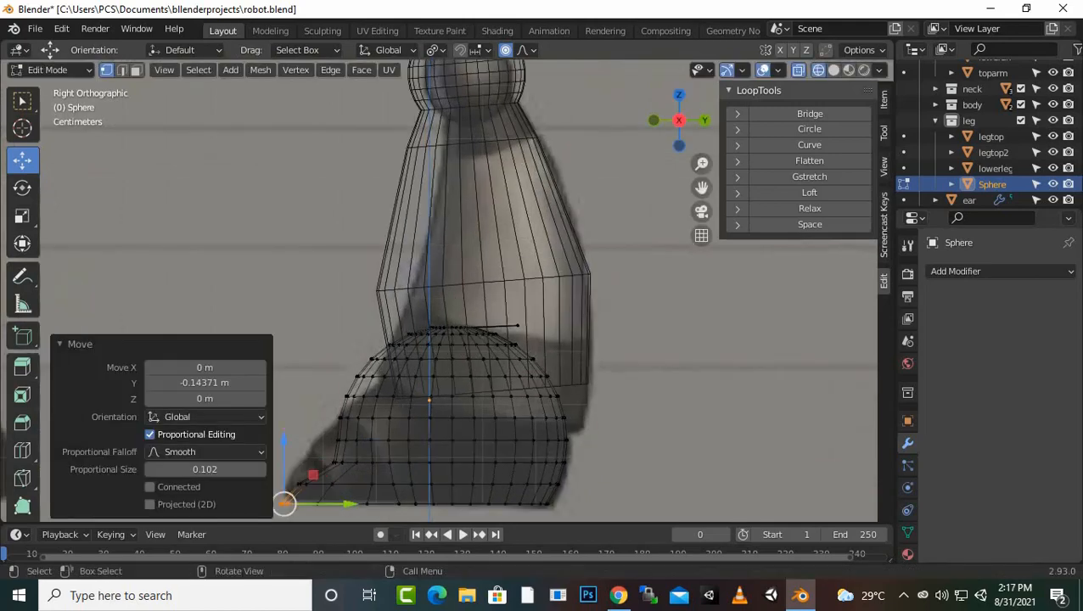
Step: Move the front vertices two rows above the sole about -0.046 m along Y with smooth proportional editing at size 0.102
click(337, 462)
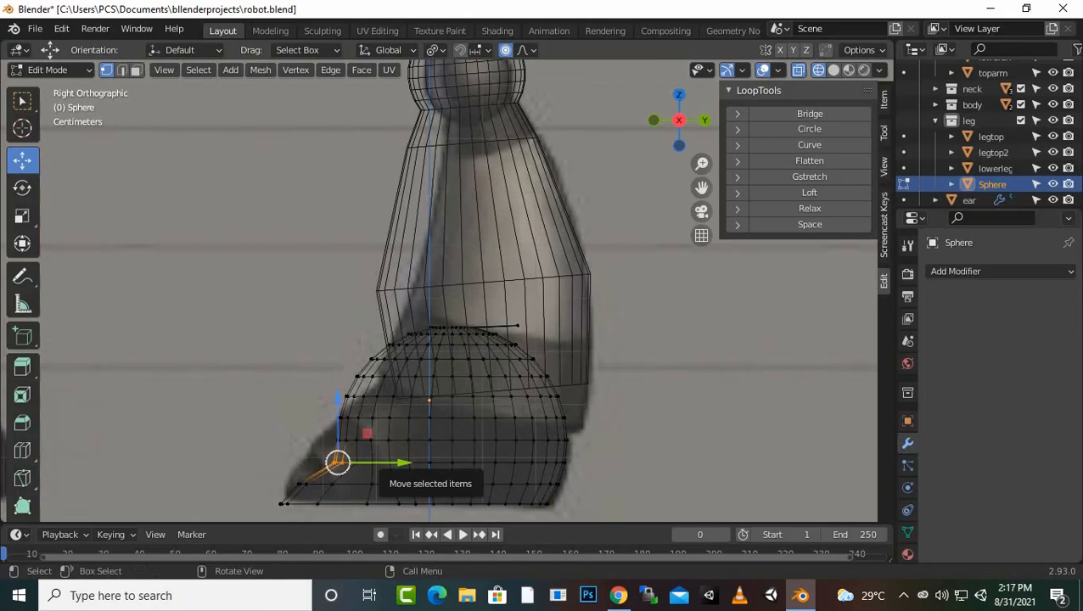
key(g)
key(y)
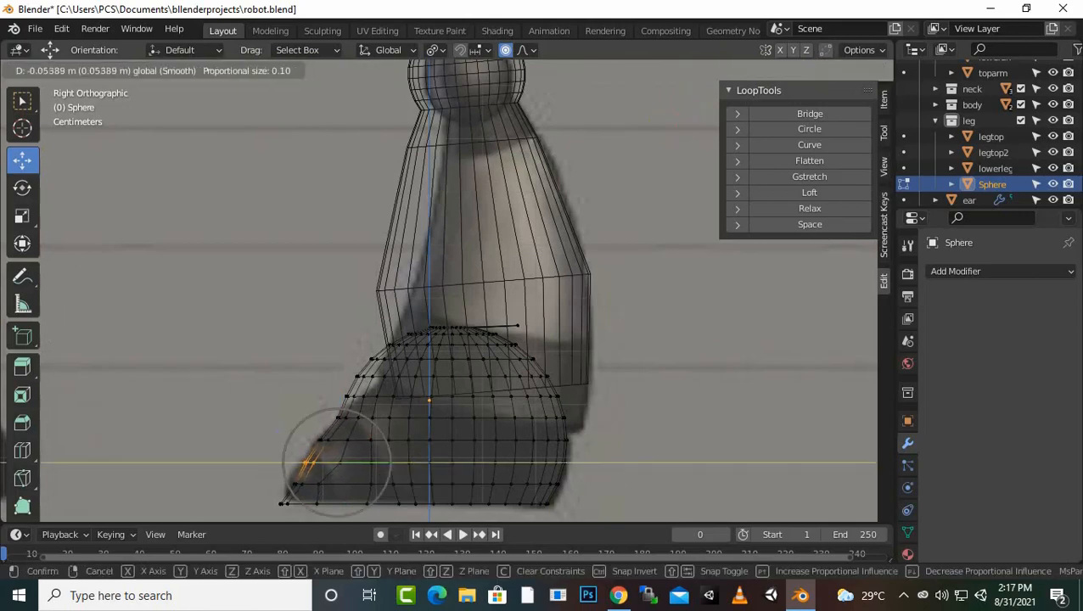
click(313, 463)
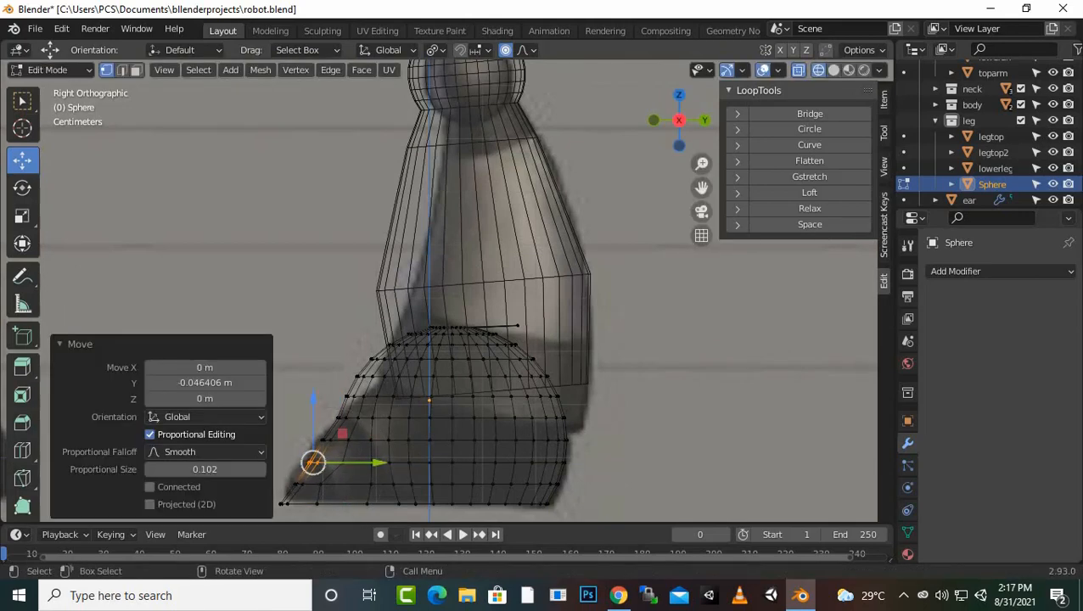
Step: Move the front vertices at the instep, level with the sphere's centre, about 0.027 m along Y toward the heel
scroll(313, 463, up, 1)
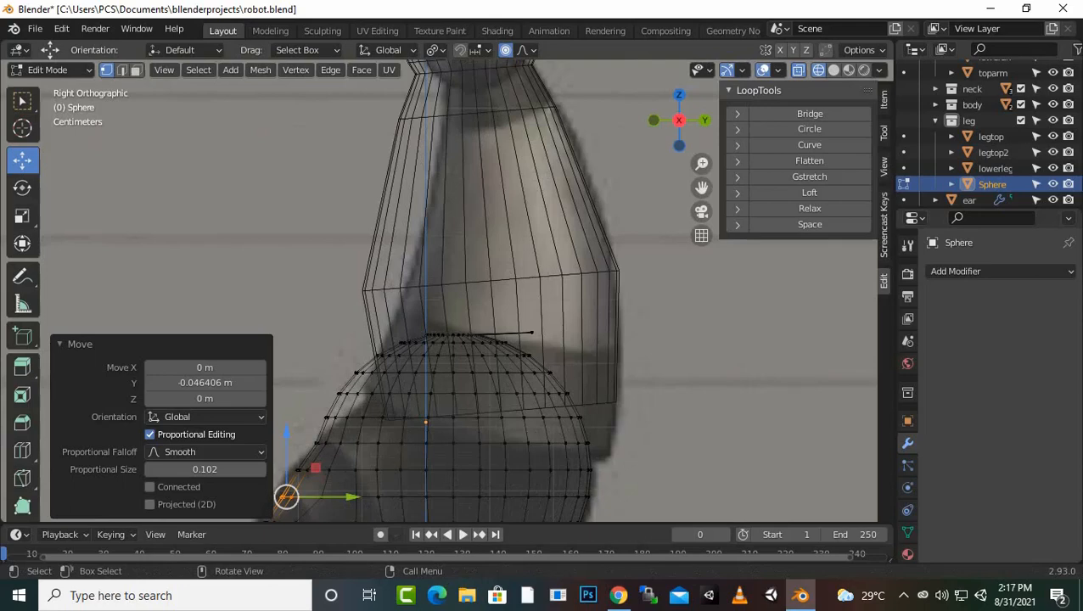
click(333, 416)
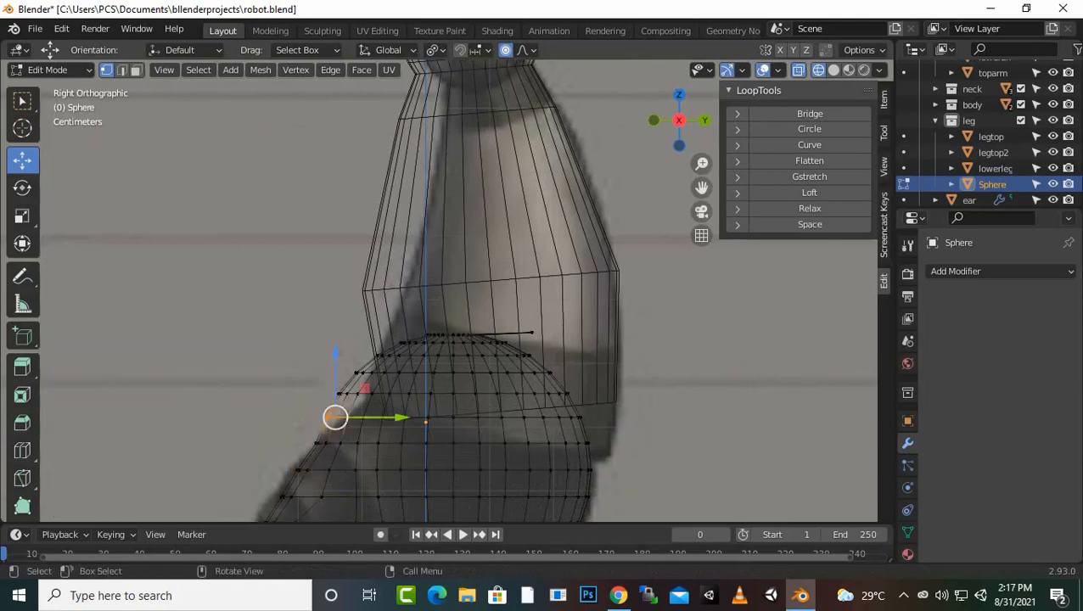
key(g)
key(y)
click(353, 417)
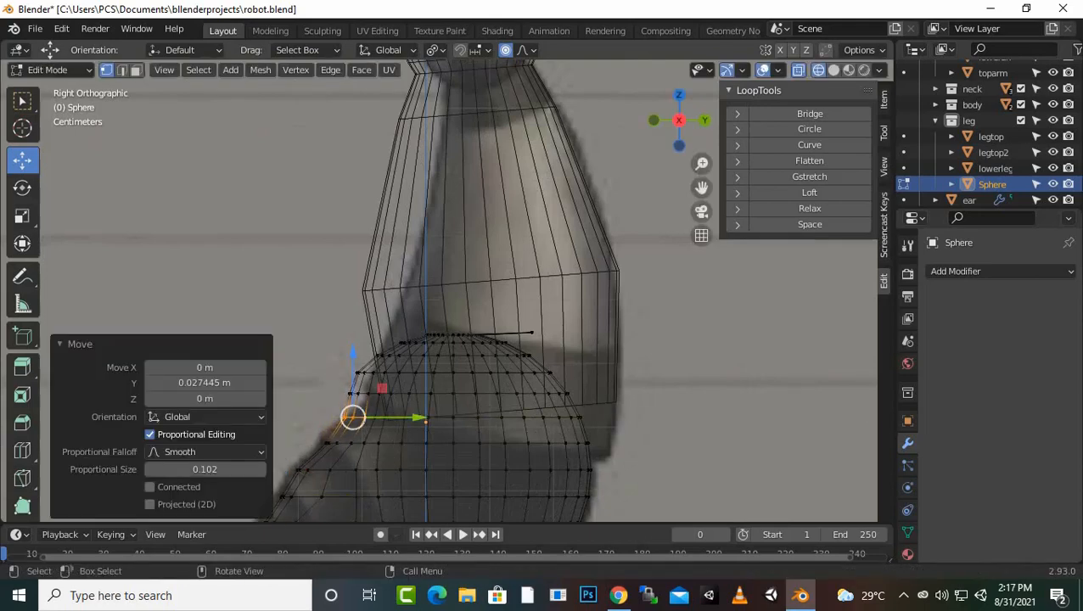
Step: Move the front vertices one row above the instep about 0.024 m along Y to follow the reference outline
click(354, 393)
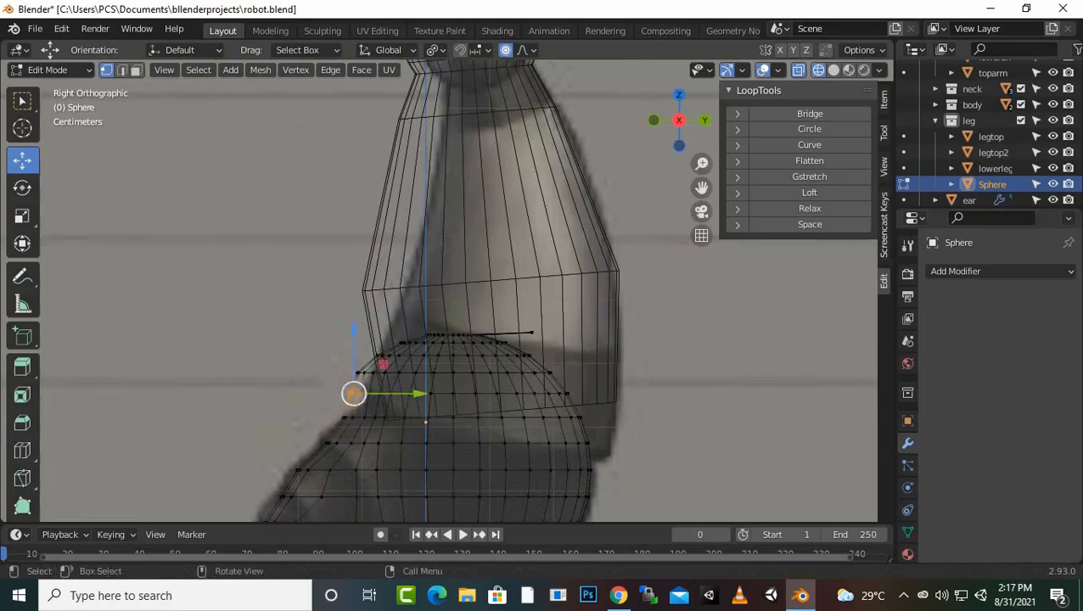
key(g)
key(y)
click(369, 393)
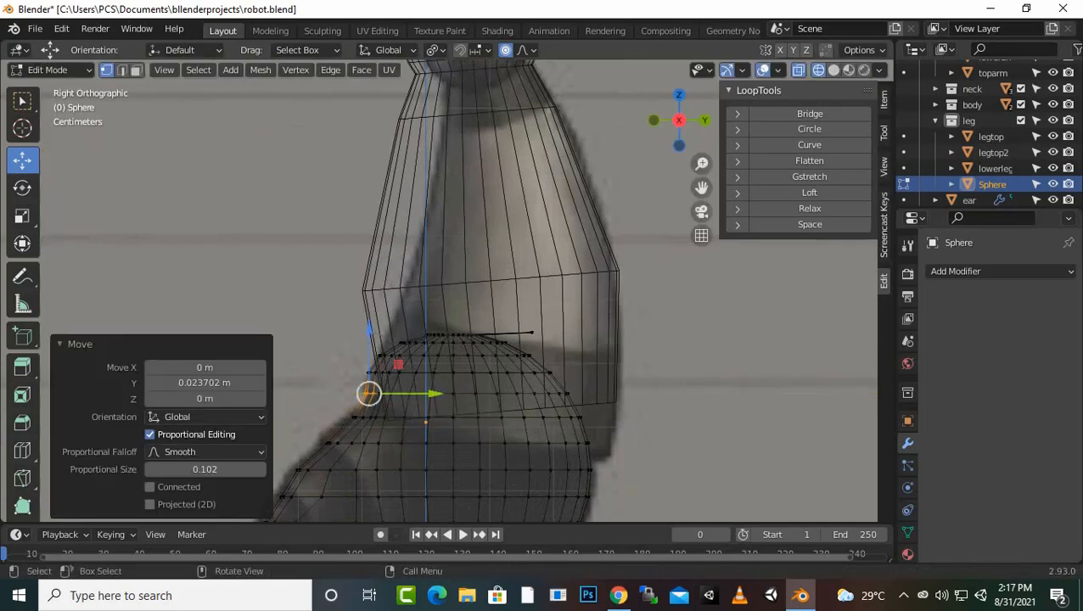
Step: Move the front vertices of the next row up, at the ankle, about 0.007 m along Y
click(375, 374)
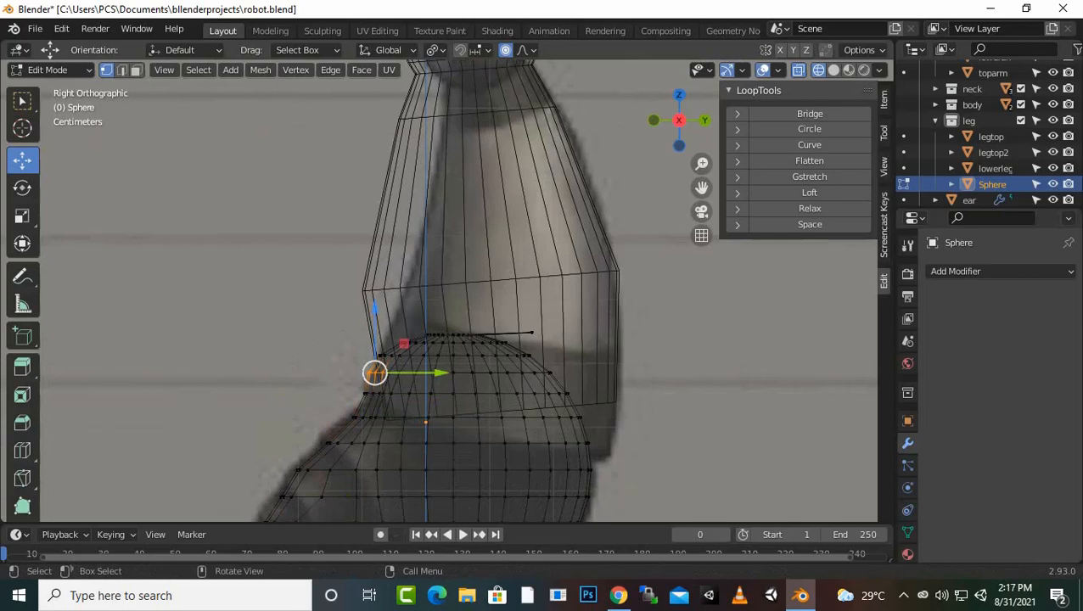
key(g)
key(y)
click(378, 374)
scroll(378, 373, down, 2)
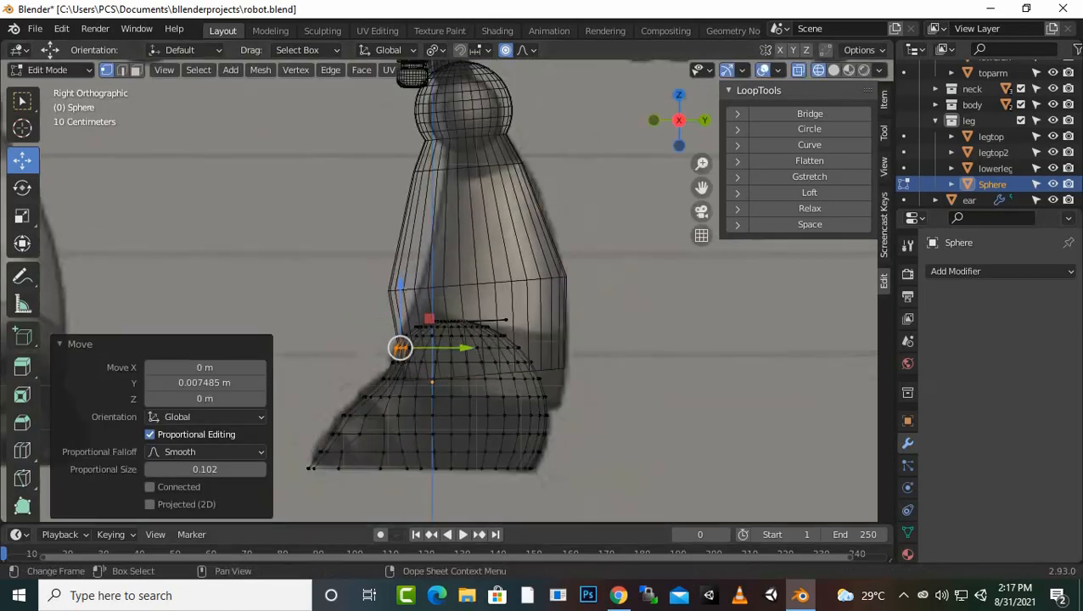
Step: Switch the viewport to solid display and deselect all of the shoe's vertices
scroll(458, 288, up, 1)
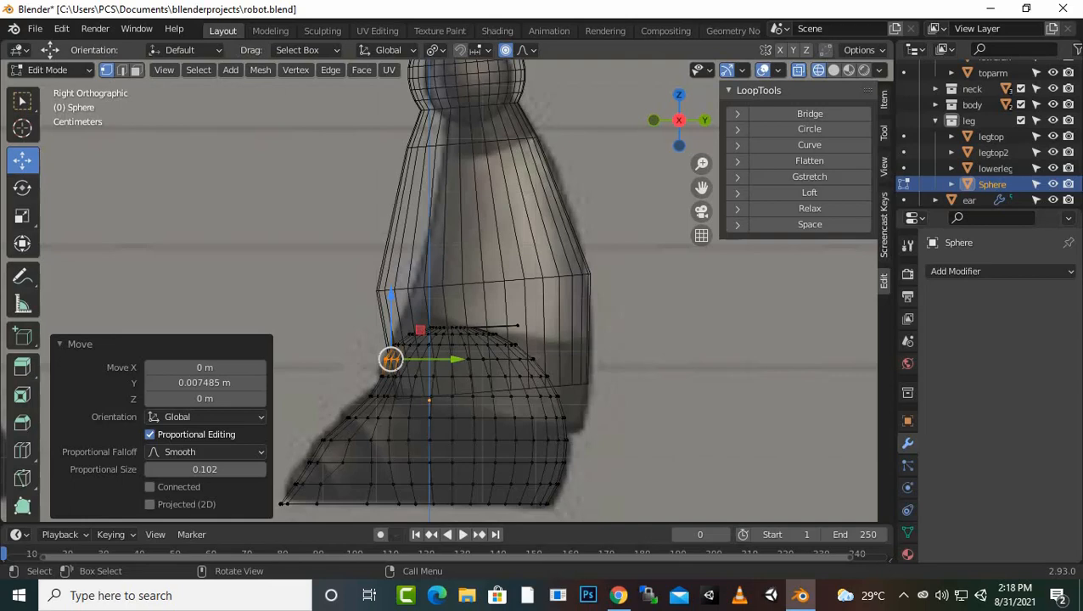
click(331, 439)
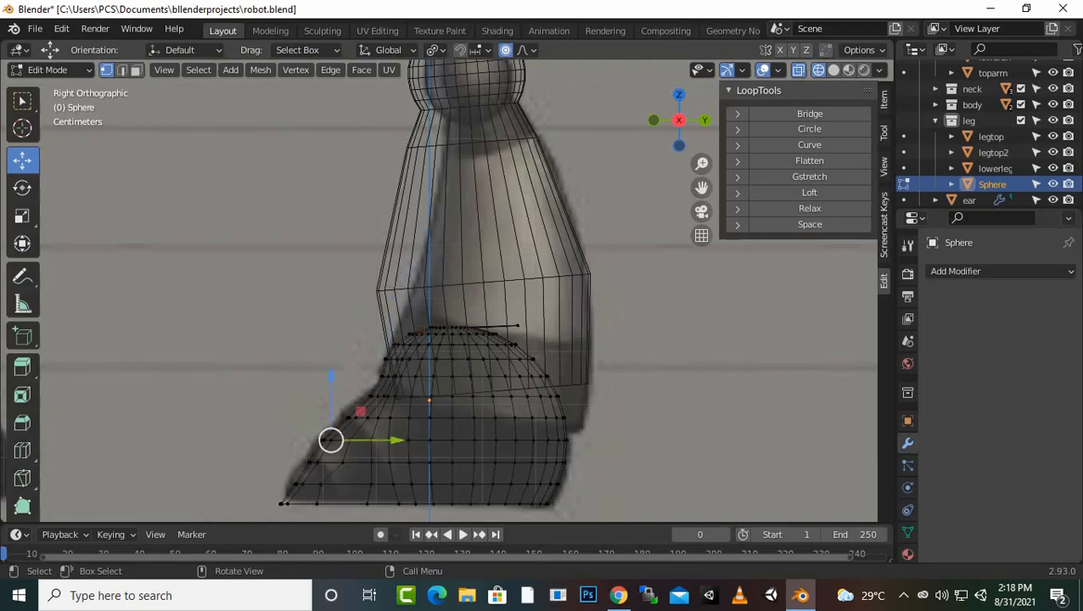
key(shift+z)
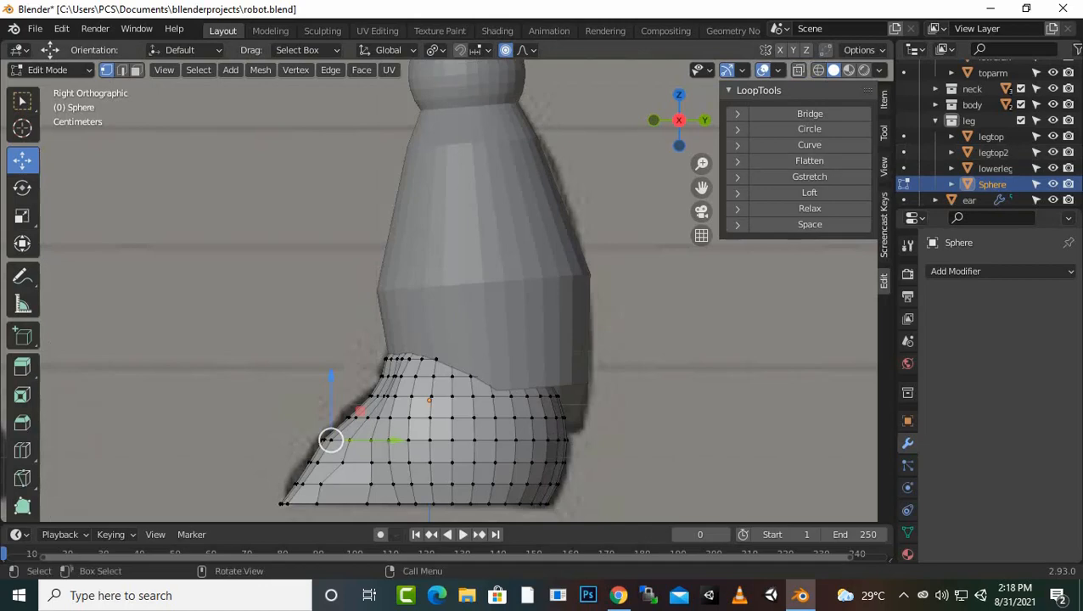
key(alt+a)
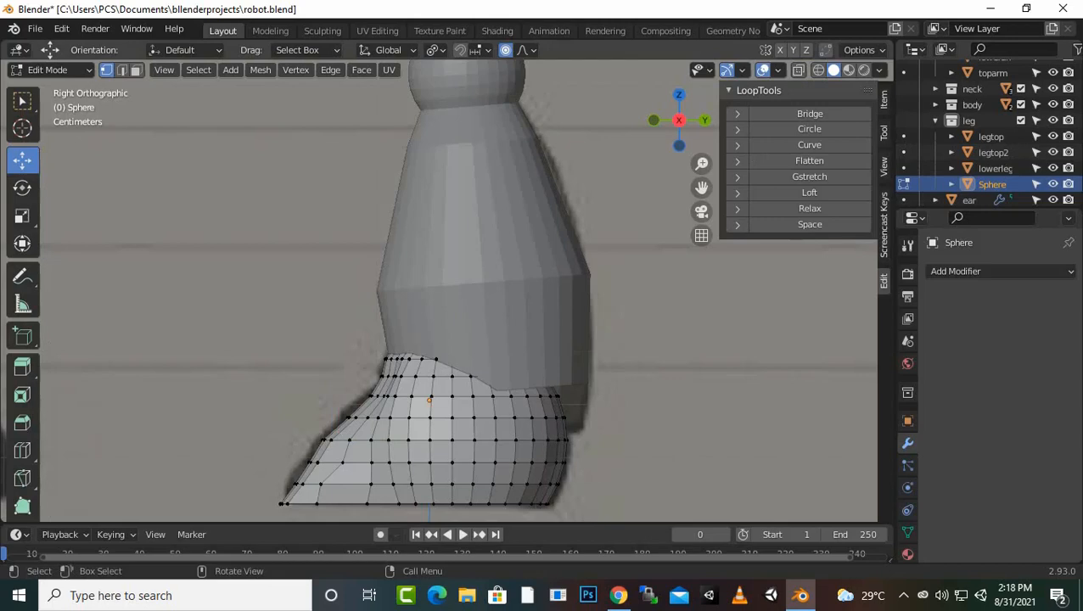
Step: Knife a slanted cut through the whole shoe from the instep down to the sole, with cut through enabled
key(k)
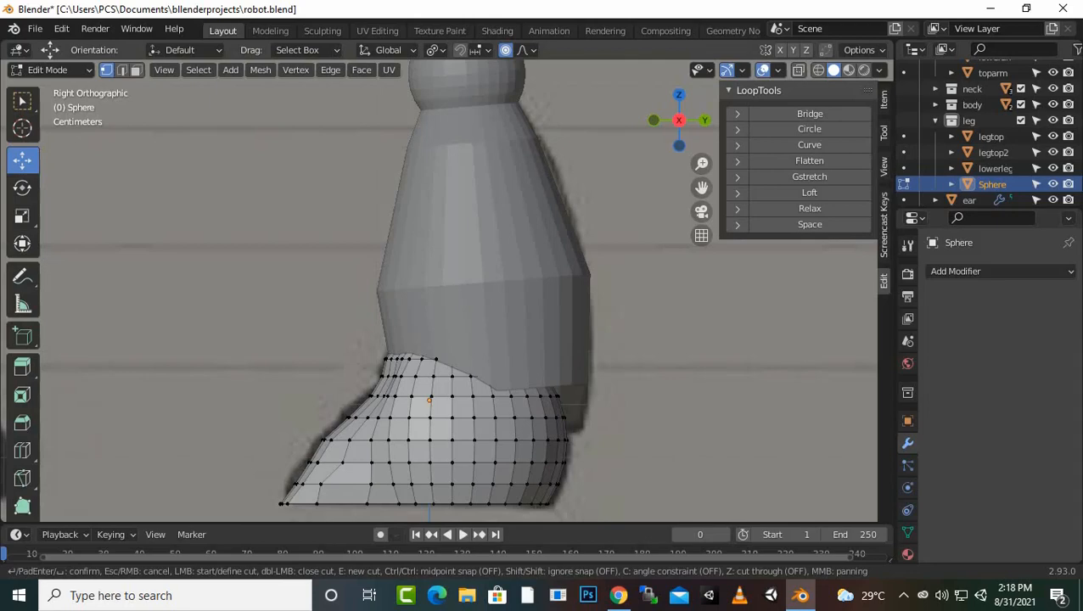
key(z)
click(356, 413)
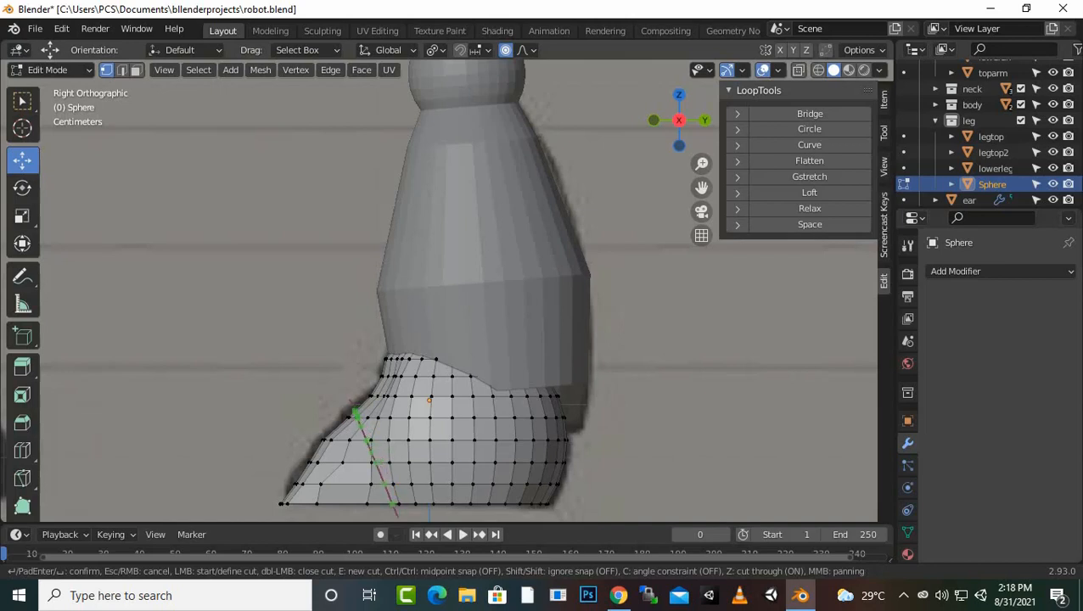
click(394, 506)
key(Return)
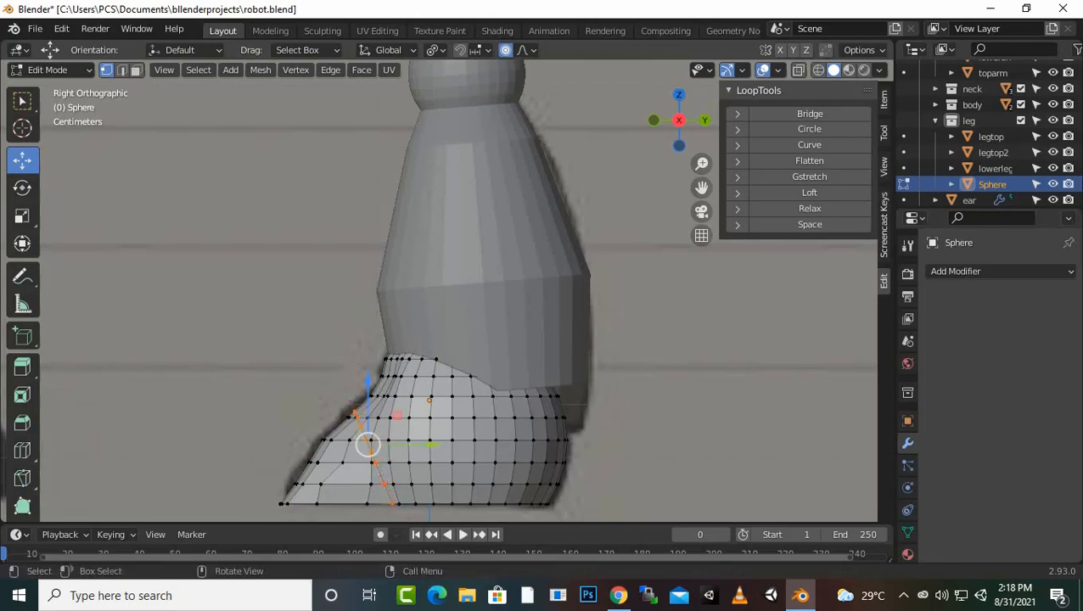
Step: Knife a second cut through the shoe just behind and parallel to the first, leaving a narrow strip between them
key(k)
key(z)
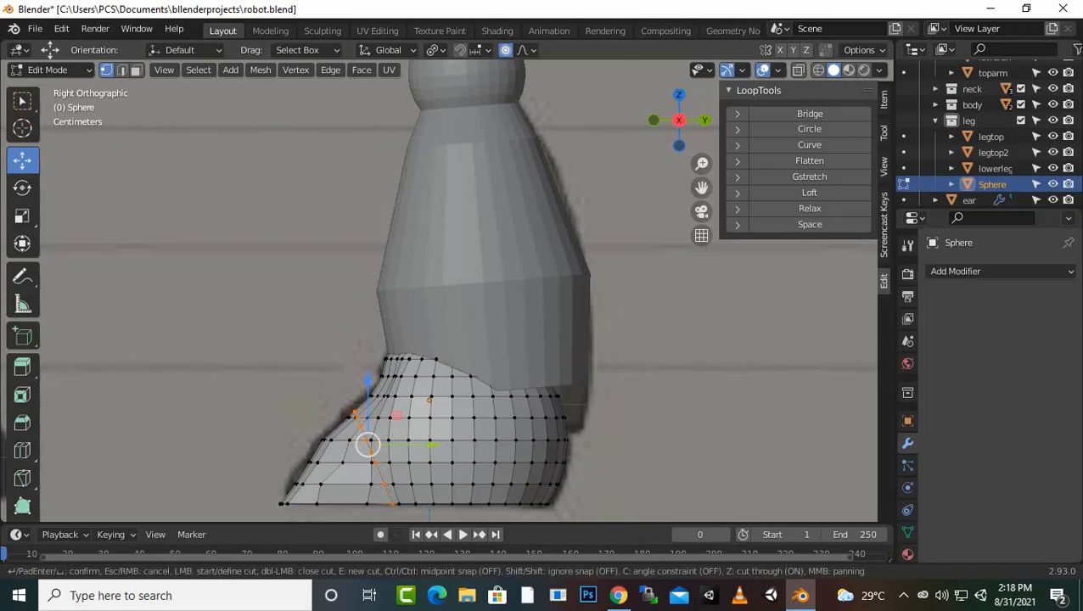
click(361, 407)
key(Return)
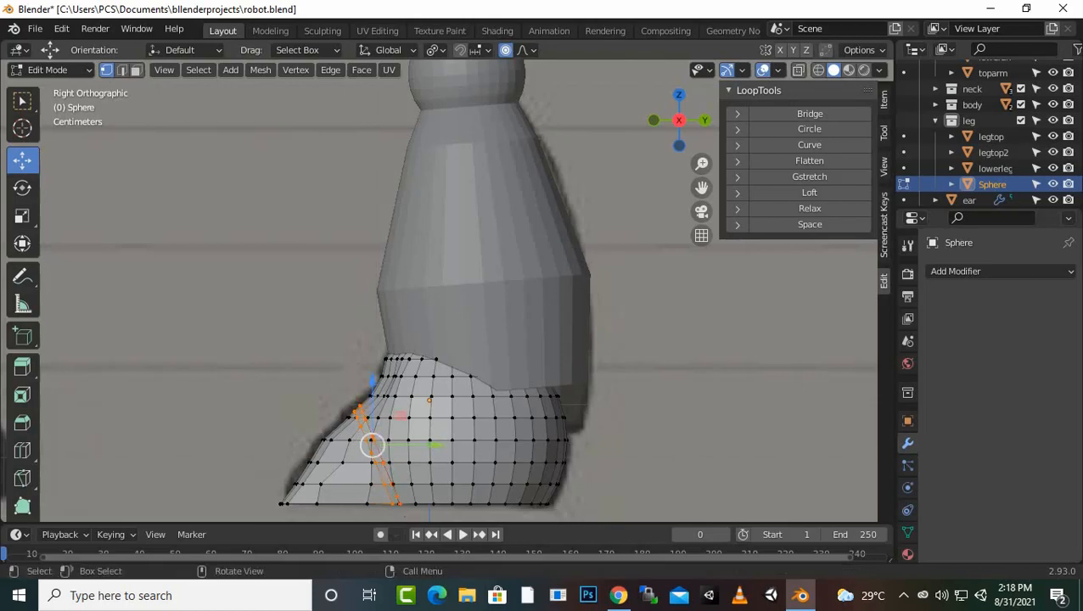
Step: Switch to face selection and try to loop-select the narrow strip between the two cuts
middle_drag(340, 399, 333, 266)
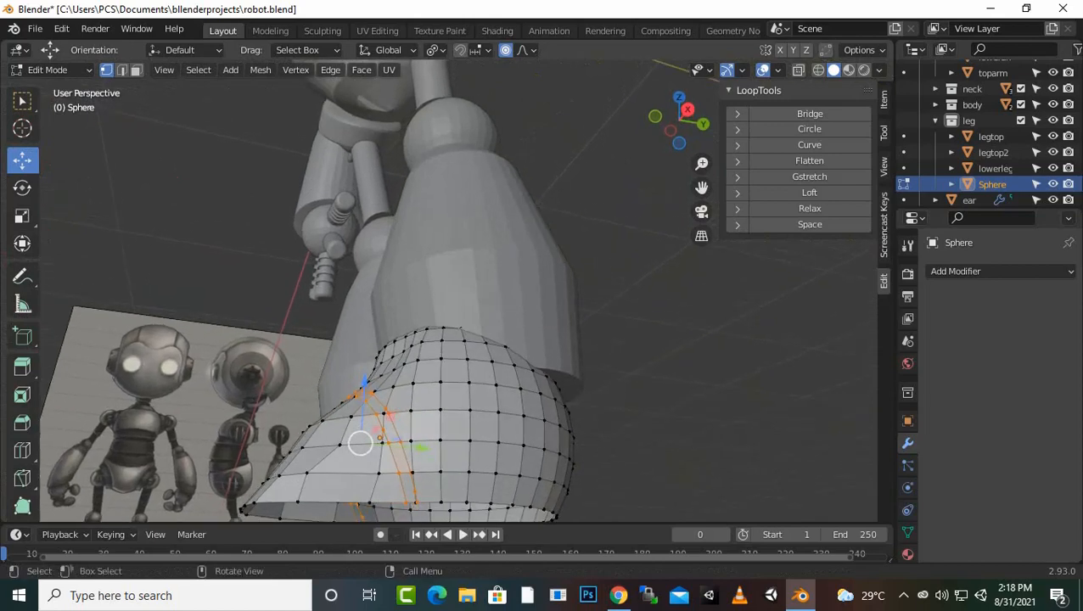
key(3)
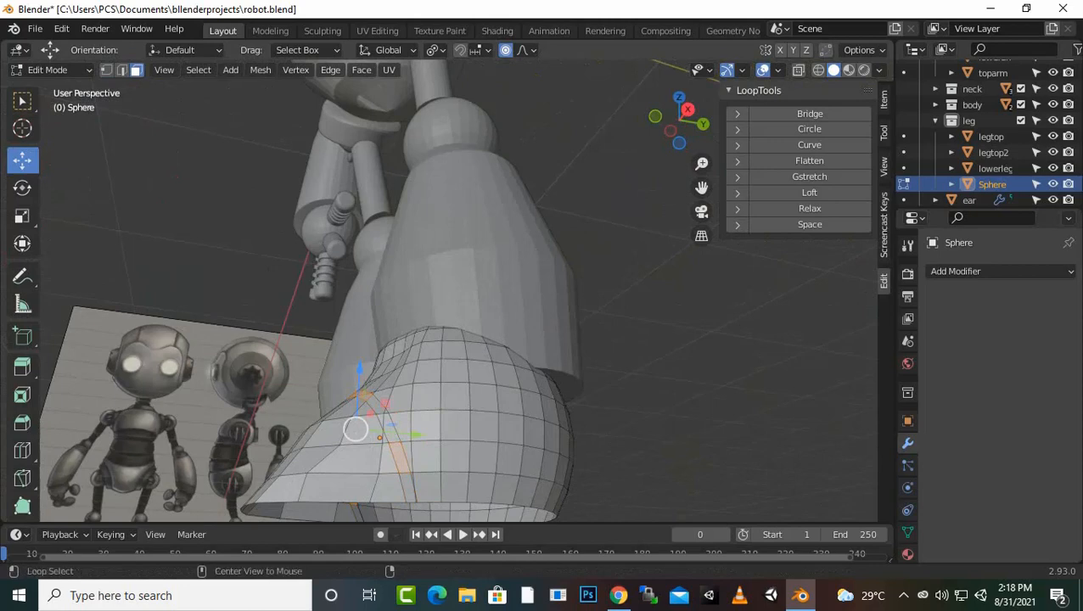
alt+click(303, 499)
alt+click(405, 442)
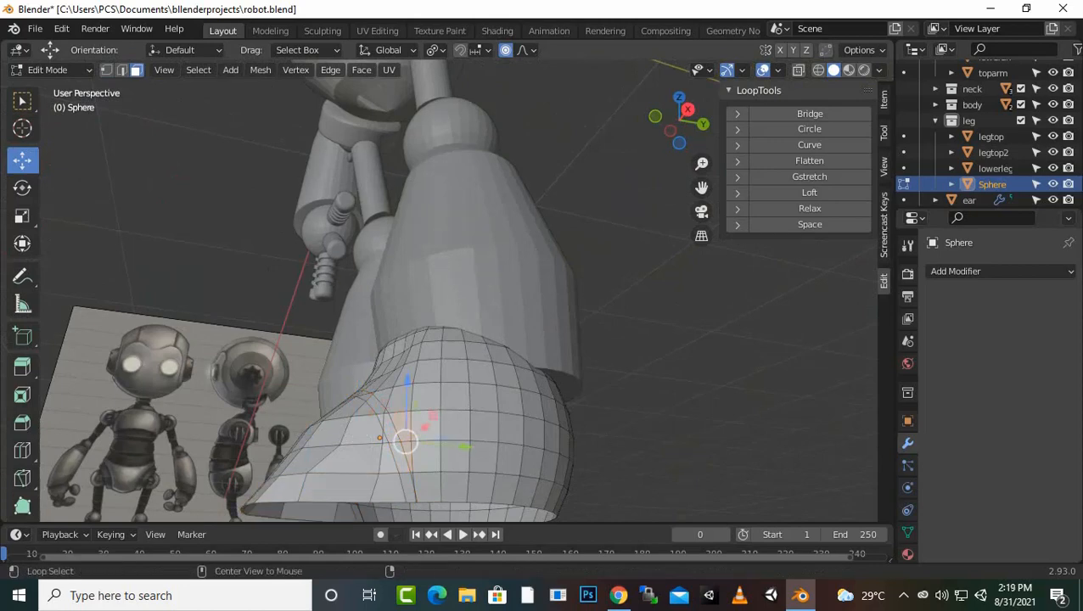
alt+click(430, 480)
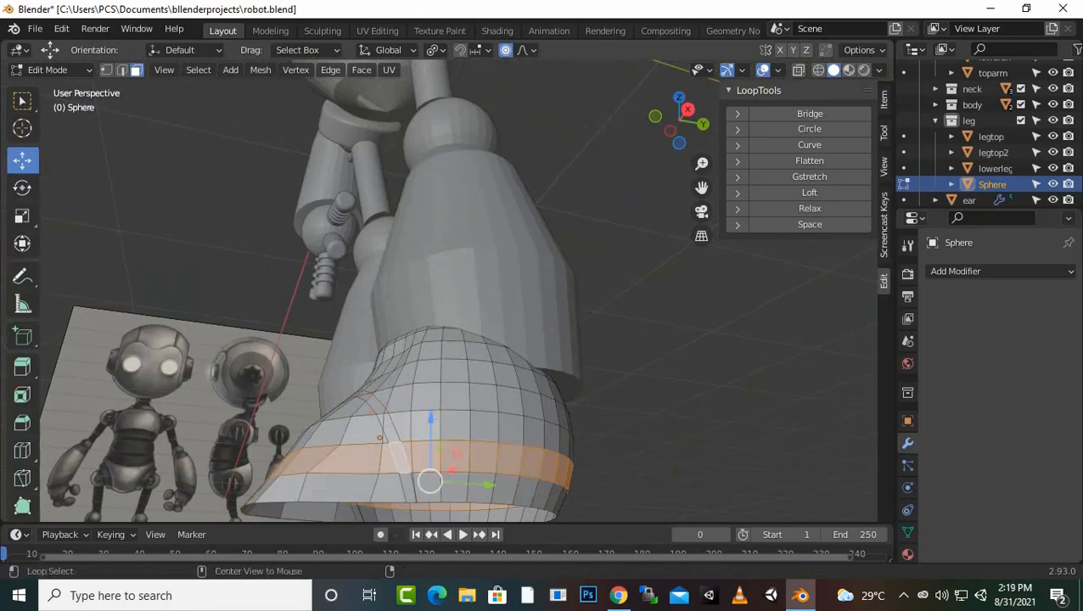
alt+click(399, 428)
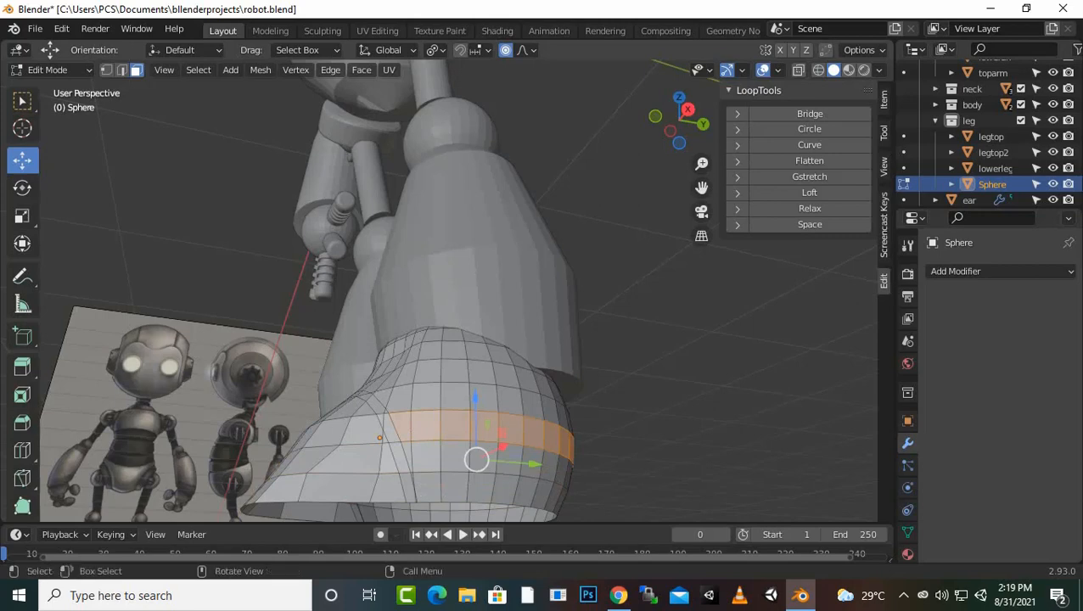
Step: Select the strip's faces one by one from the sole up the side of the shoe
alt+click(408, 485)
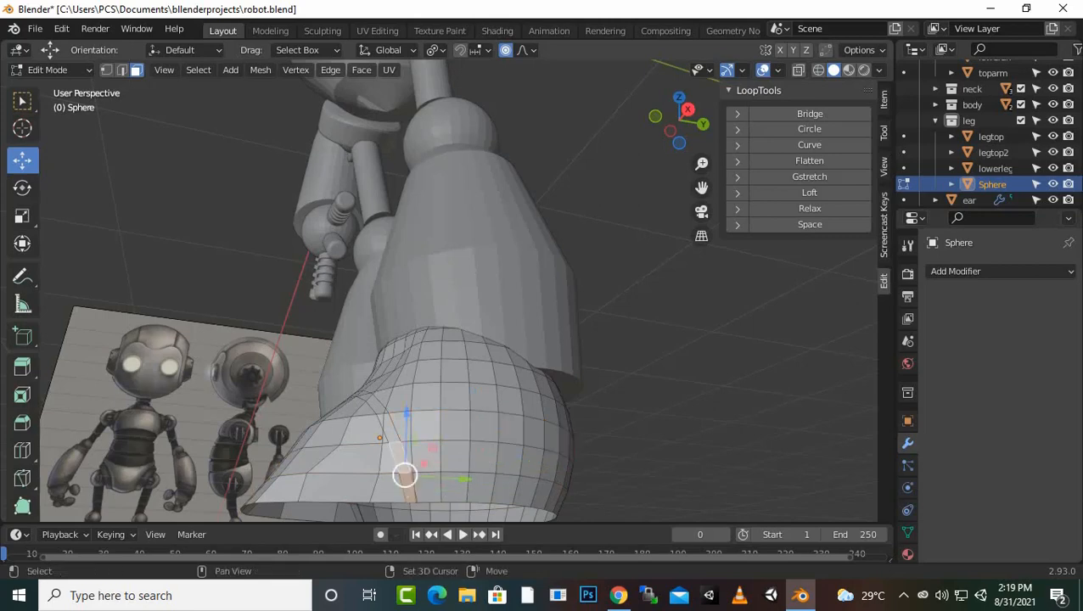
alt+click(395, 456)
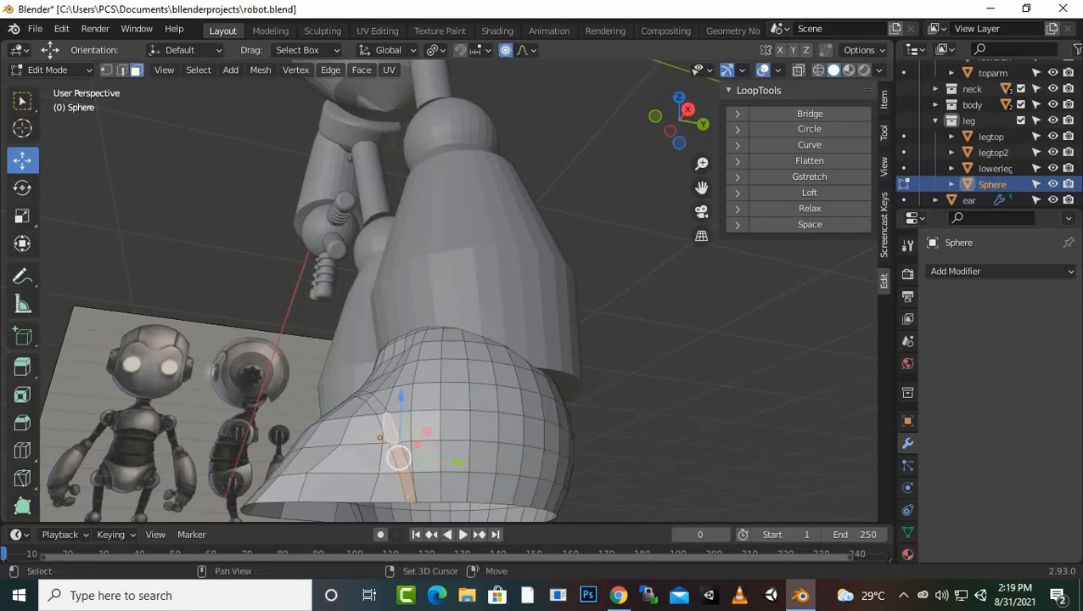
alt+click(391, 447)
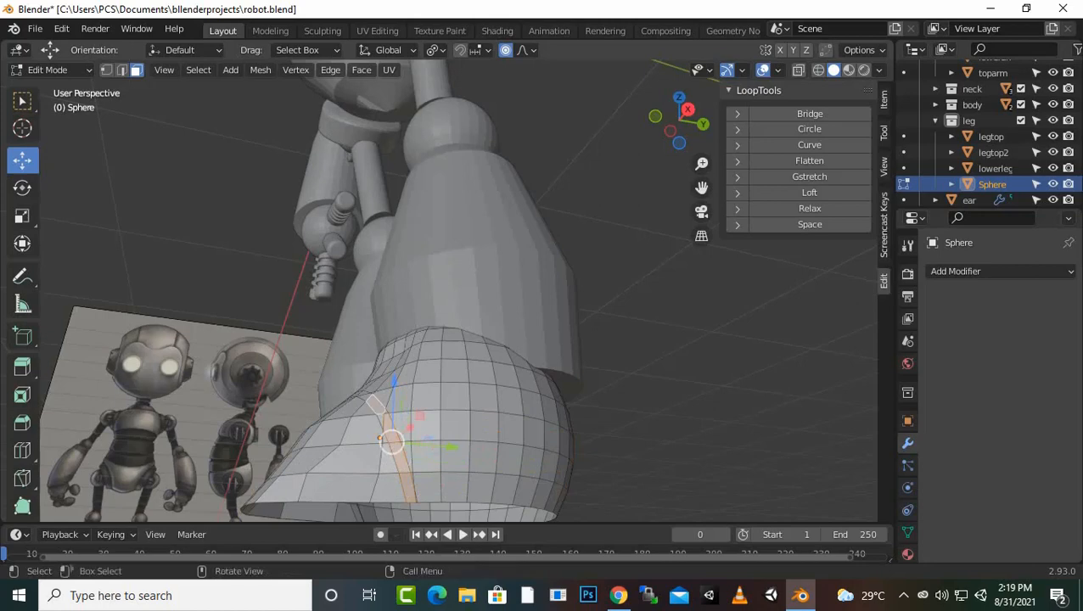
Step: Extend the face selection along the strip over the instep and down the opposite side to the sole
middle_drag(374, 399, 507, 481)
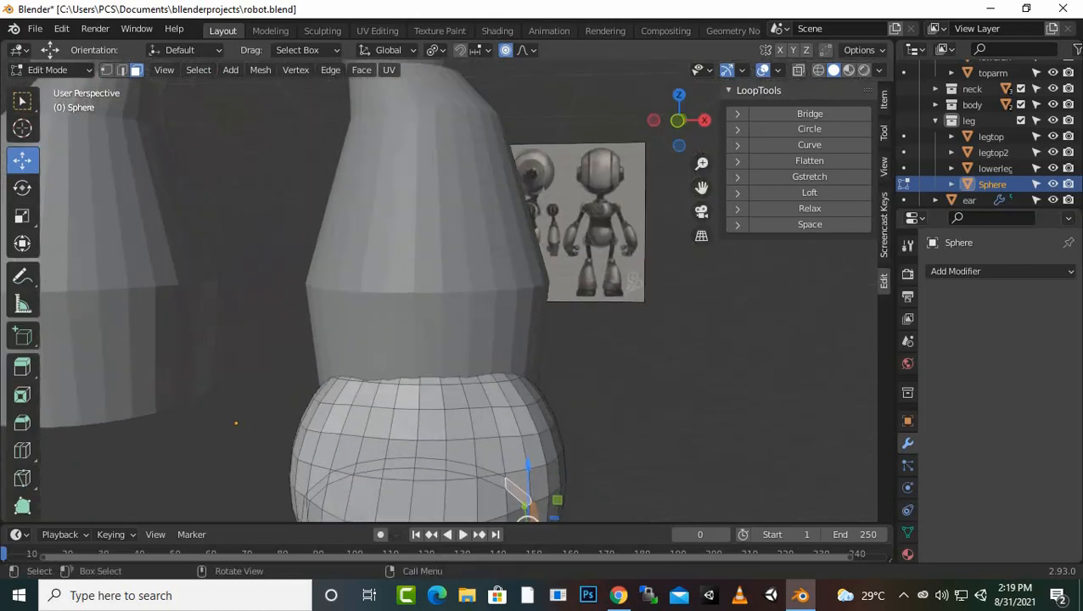
ctrl+click(482, 479)
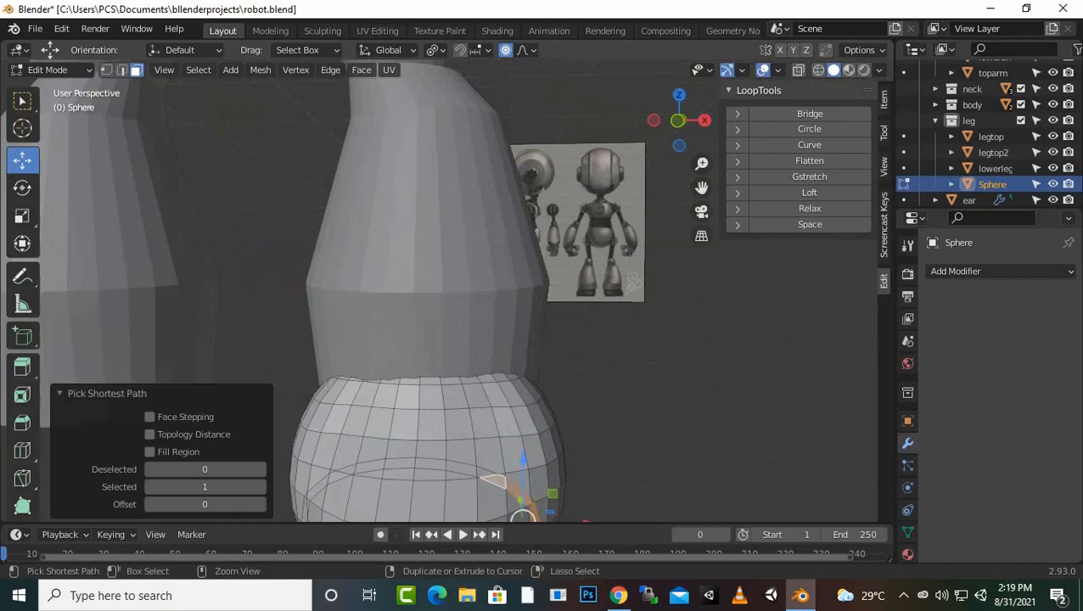
ctrl+click(487, 472)
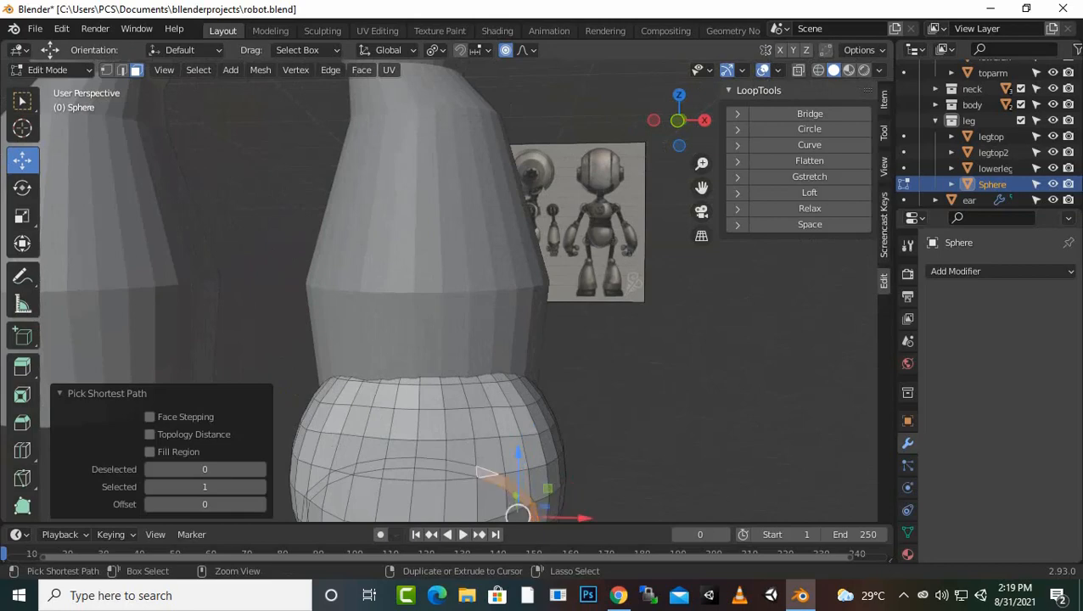
ctrl+click(370, 468)
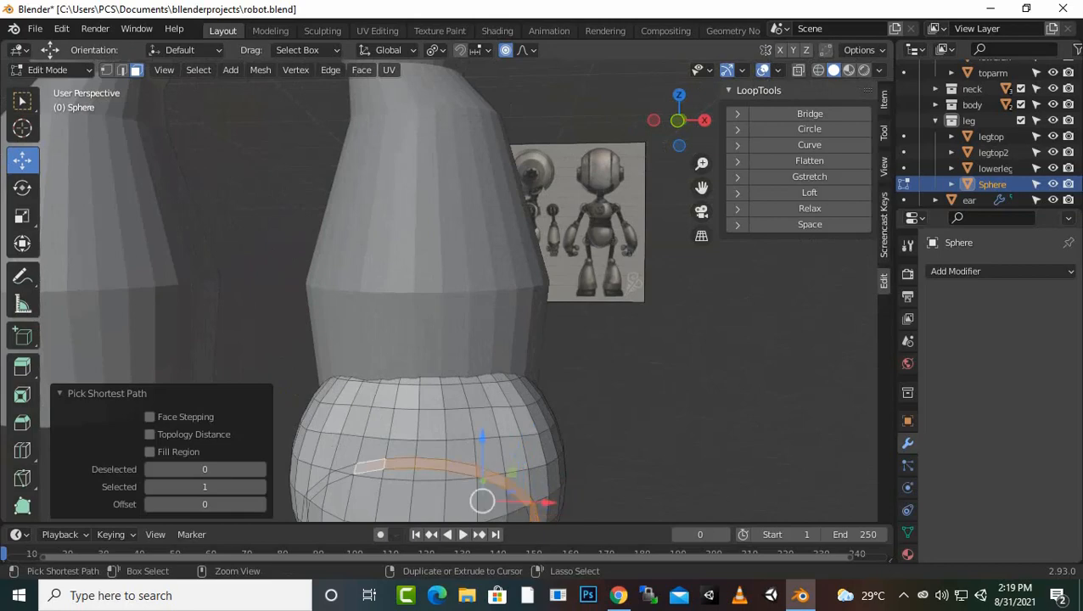
ctrl+click(338, 477)
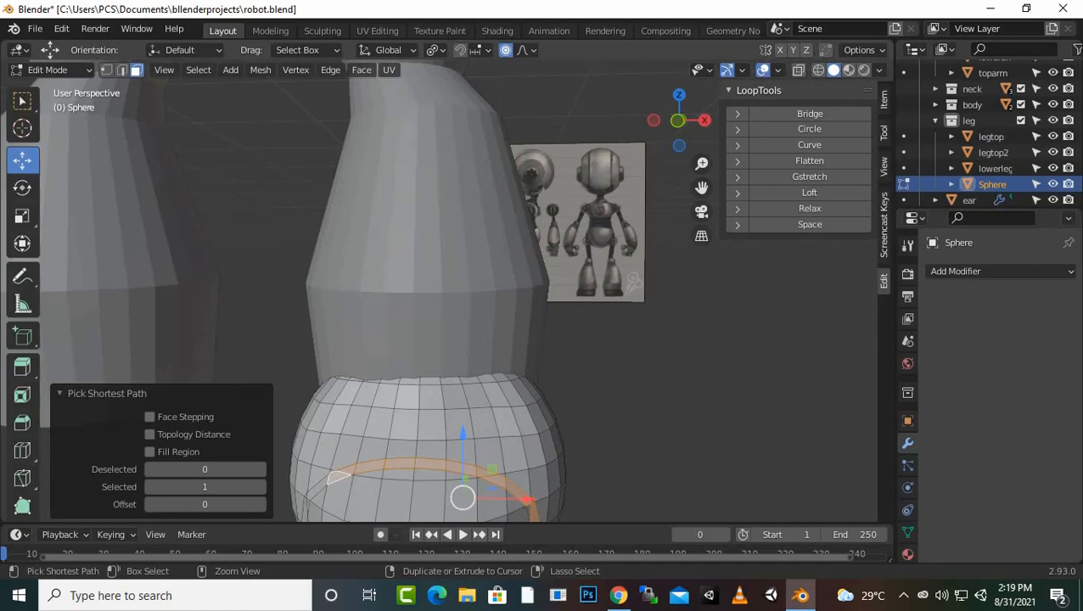
ctrl+click(319, 488)
scroll(319, 487, down, 2)
middle_drag(320, 487, 408, 453)
ctrl+click(415, 459)
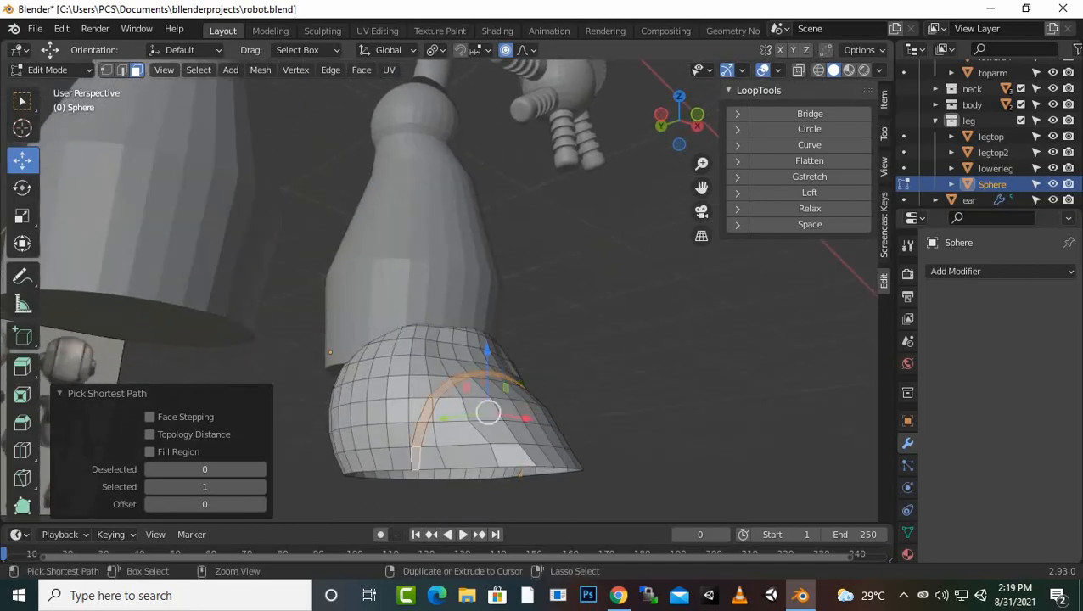
Step: Extrude the selected strip in place and Shrink/Fatten it by about -0.0137 m with smooth proportional editing on
middle_drag(415, 458, 468, 468)
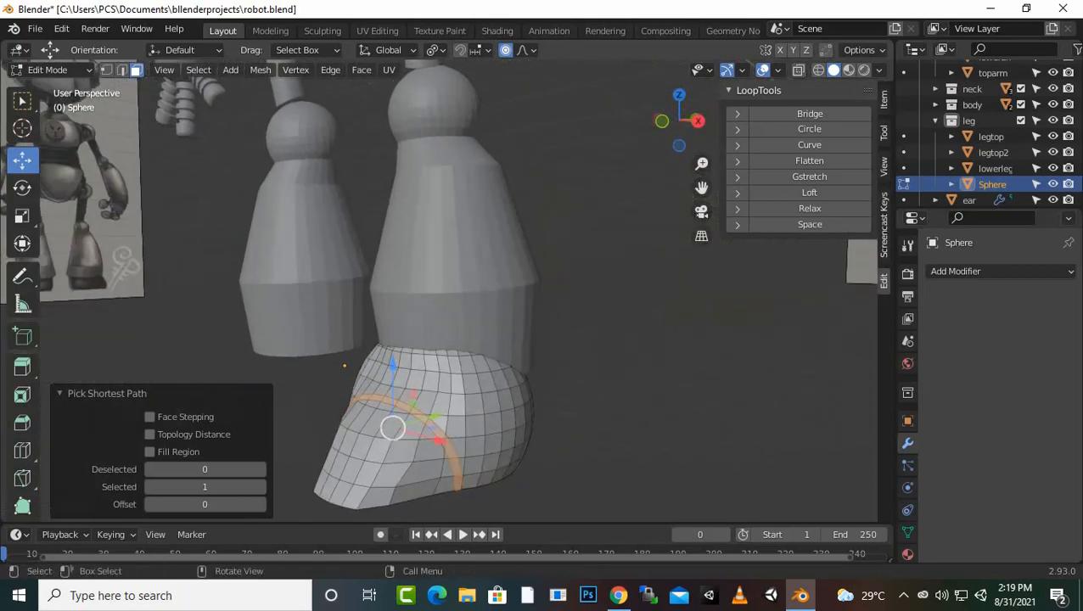
key(e)
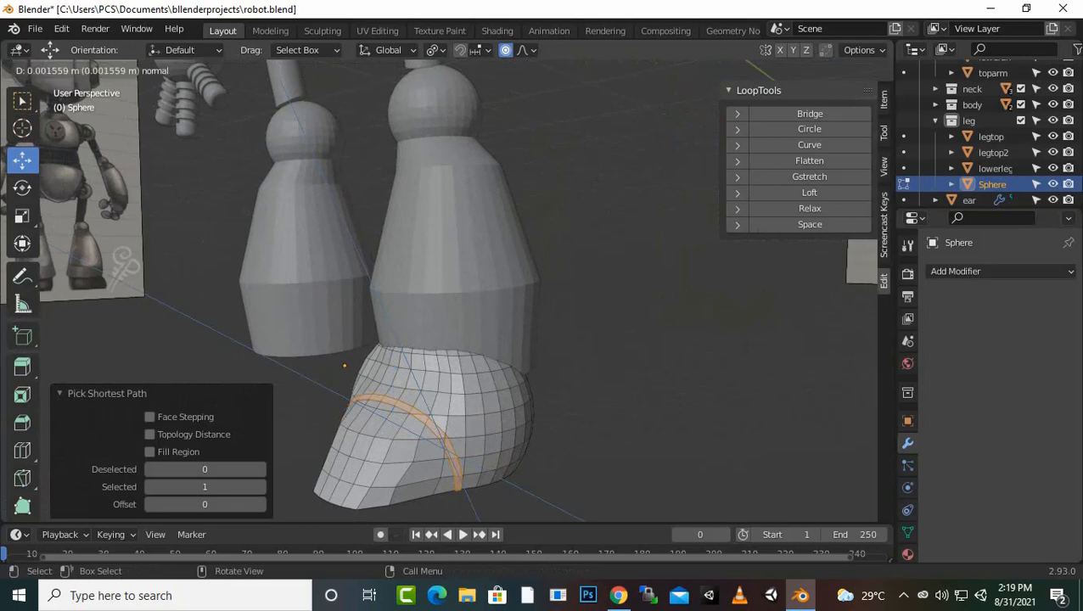
key(Escape)
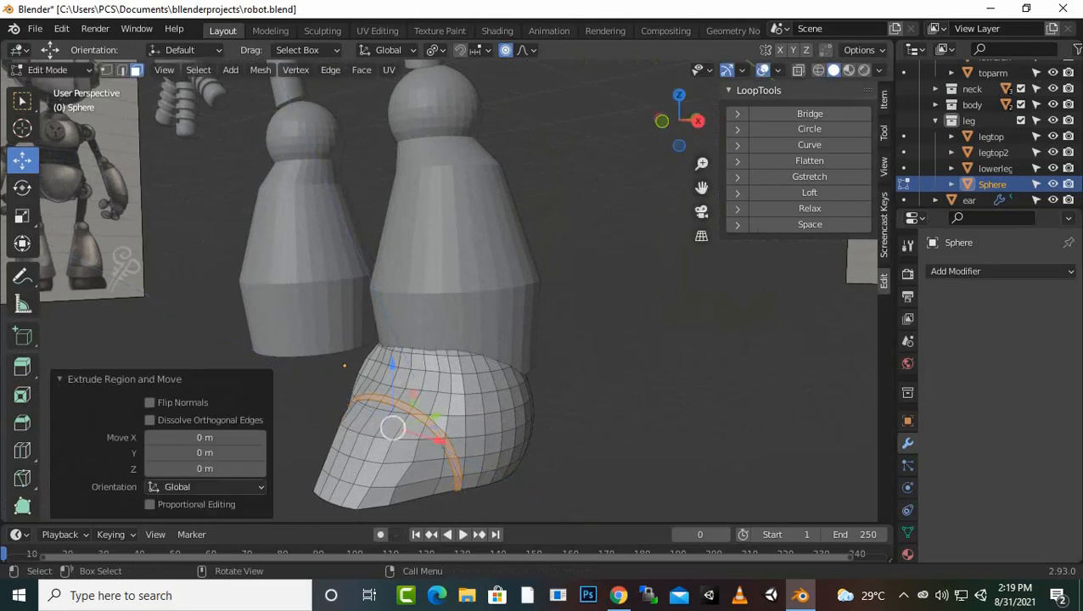
key(alt+s)
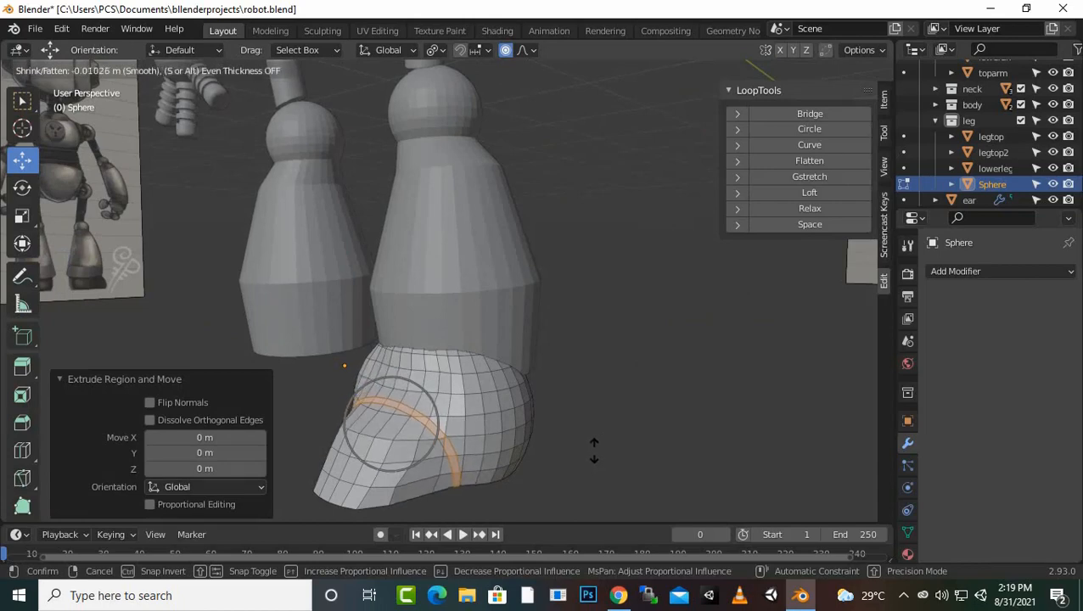
click(593, 451)
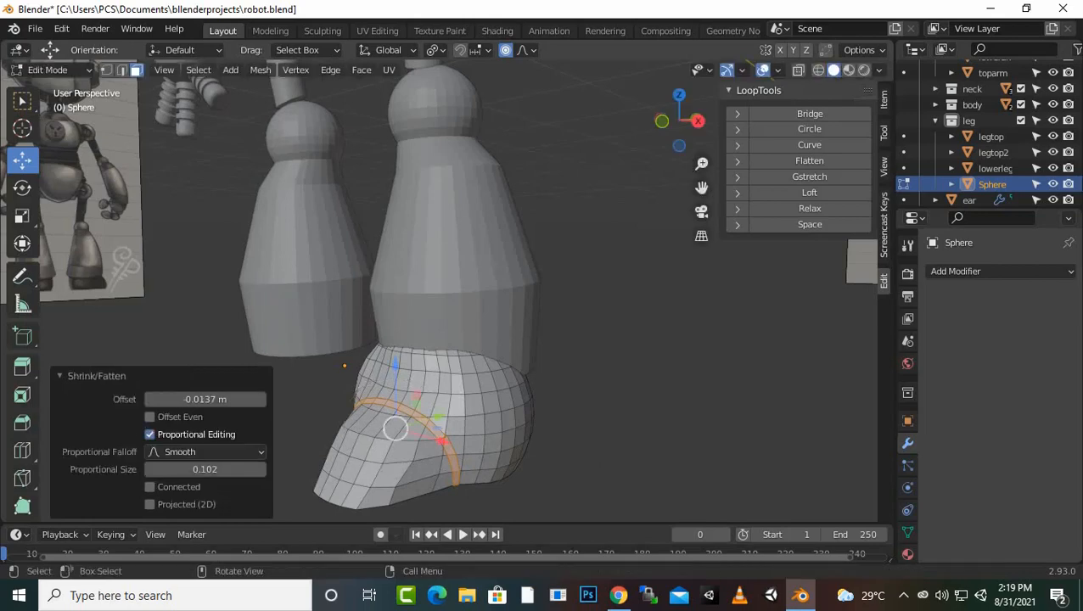
Step: Turn off proportional editing, extrude the strip in place again and Shrink/Fatten it by about -0.0206 m to form a groove
key(o)
key(e)
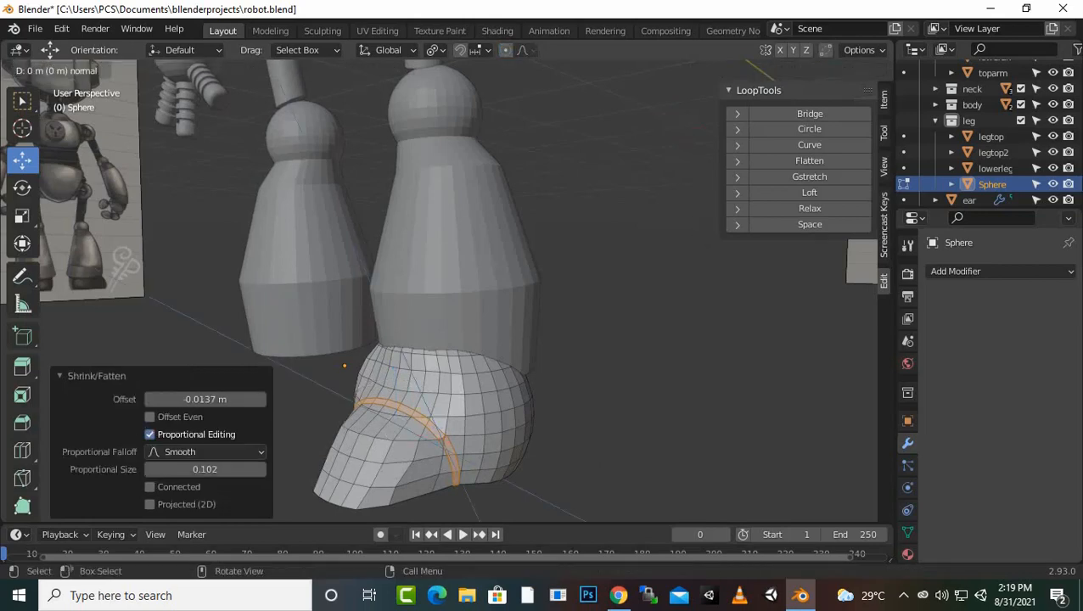
key(Escape)
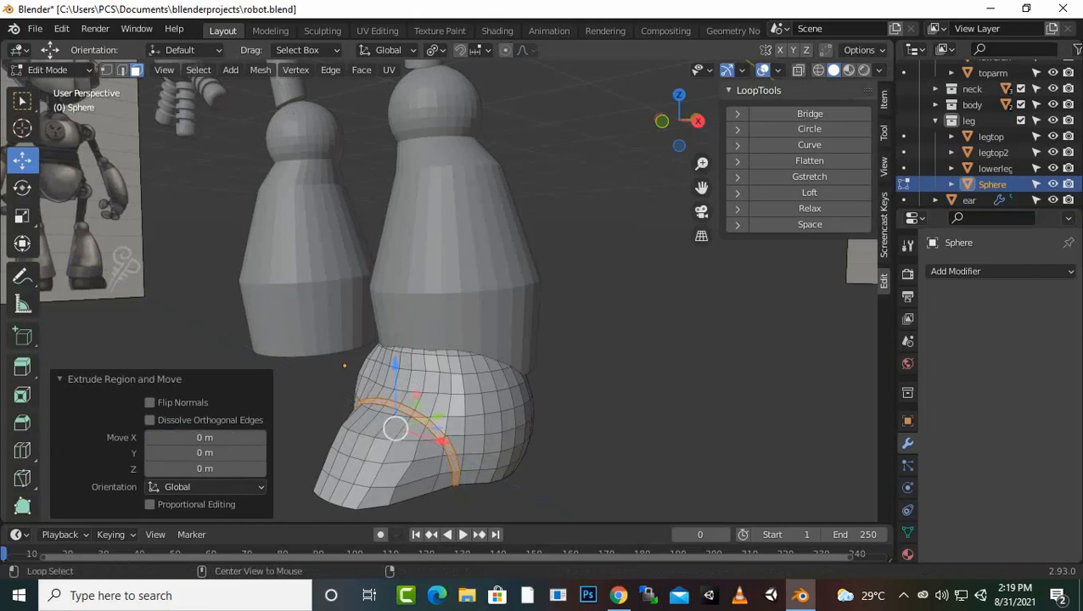
key(alt+s)
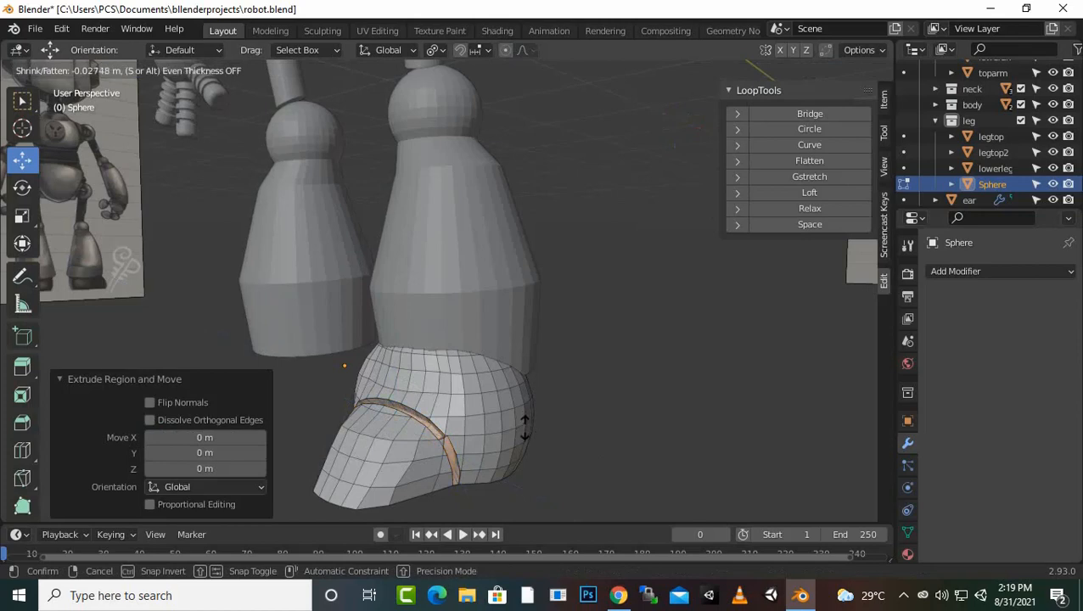
click(524, 421)
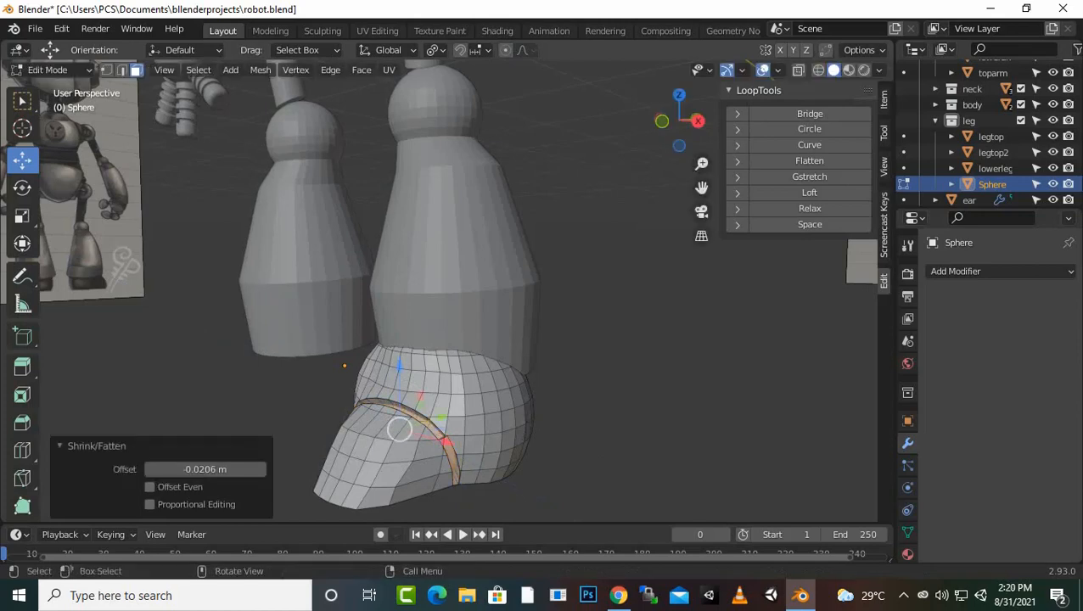
Step: Add a Subdivision Surface modifier to the shoe and set its viewport level to 2
click(967, 272)
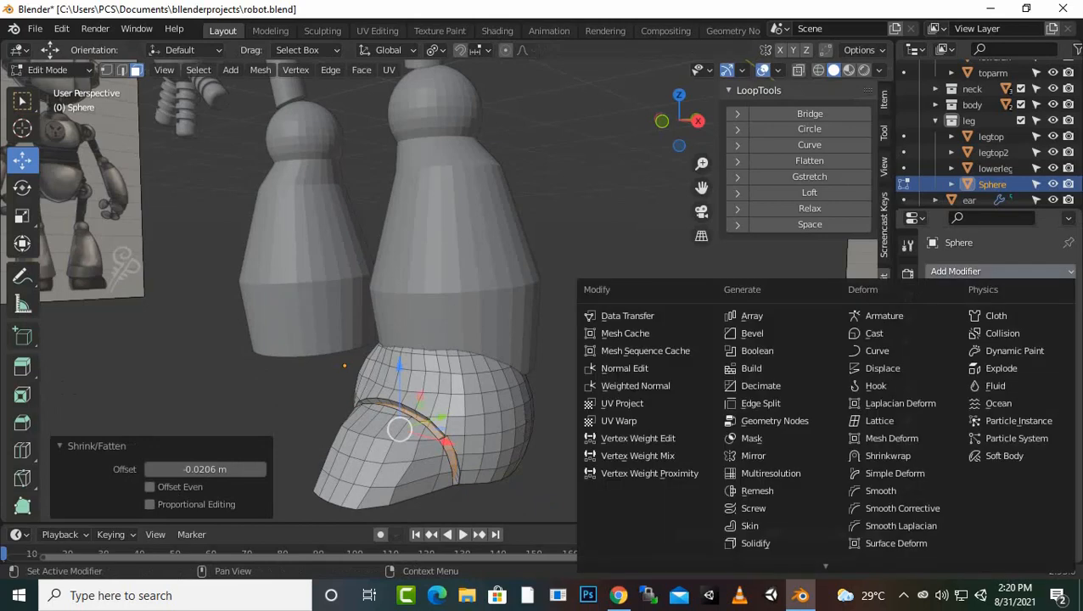
mouse_move(779, 566)
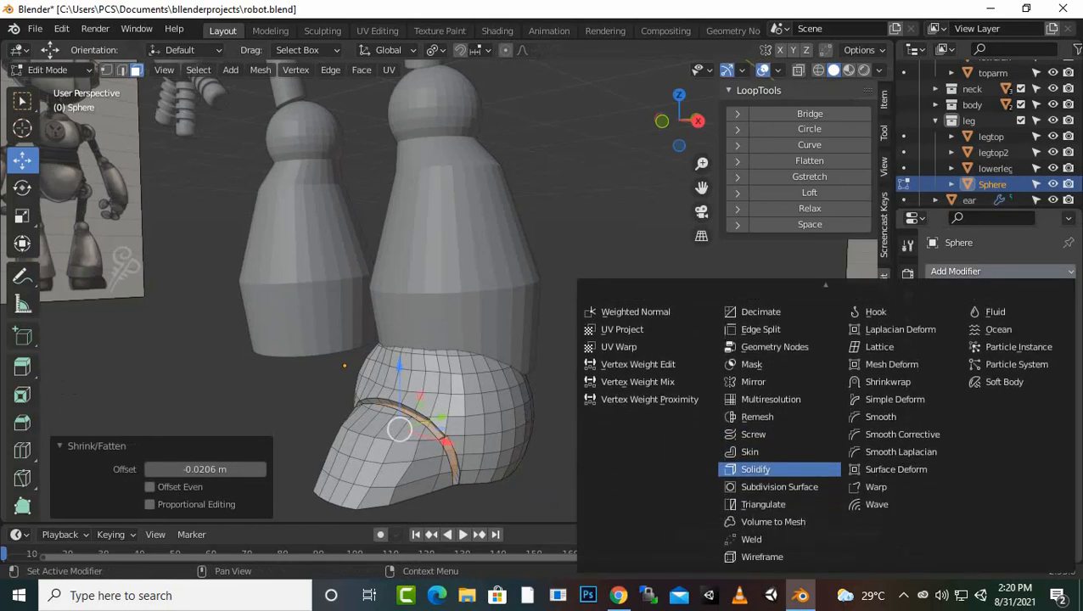
click(779, 498)
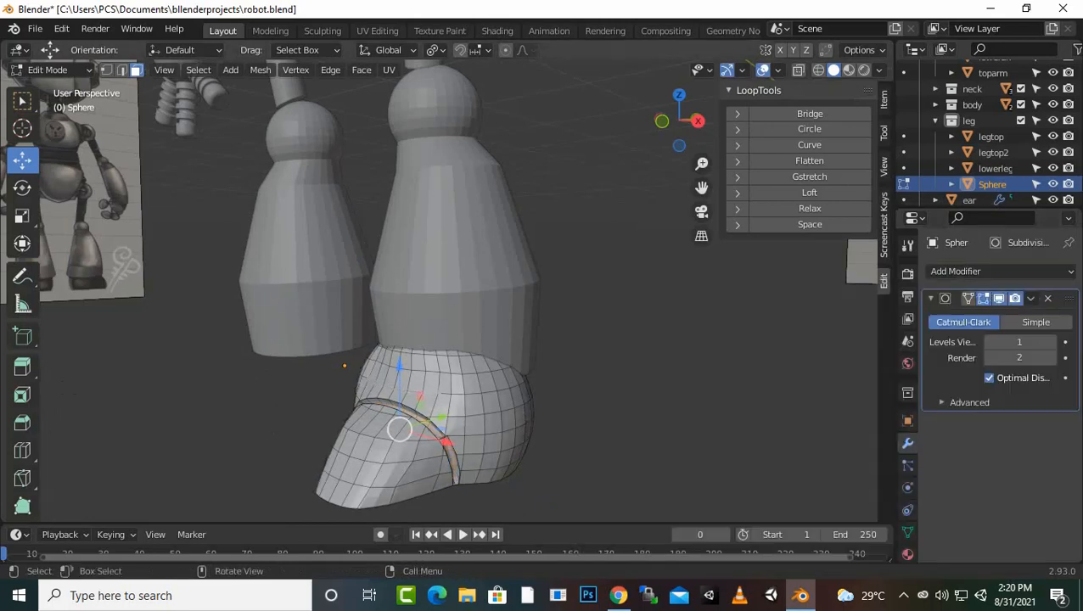
middle_drag(594, 357, 607, 355)
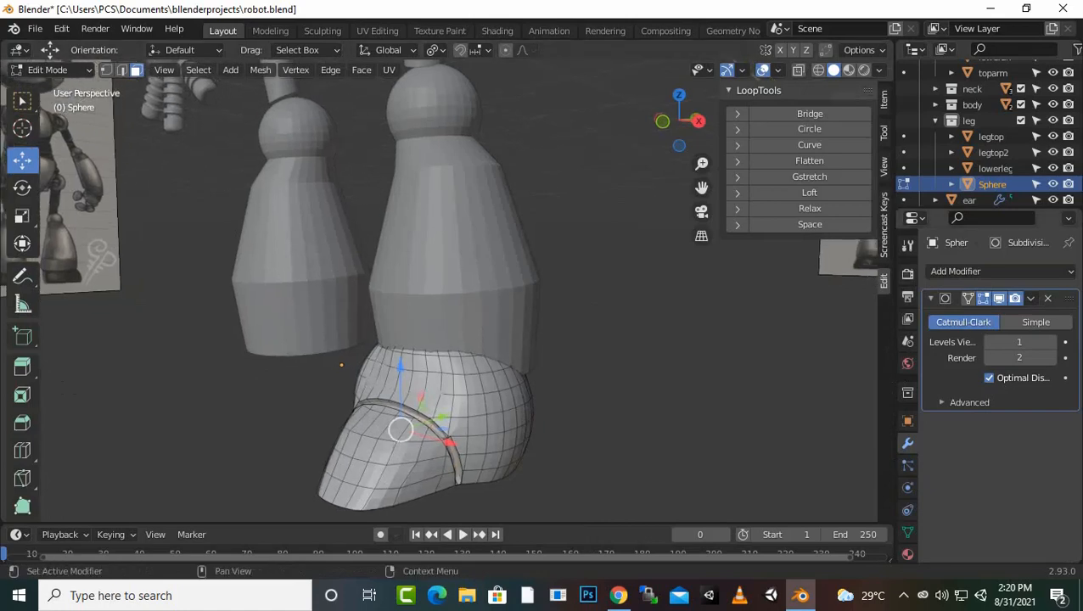
click(1052, 342)
scroll(543, 340, down, 2)
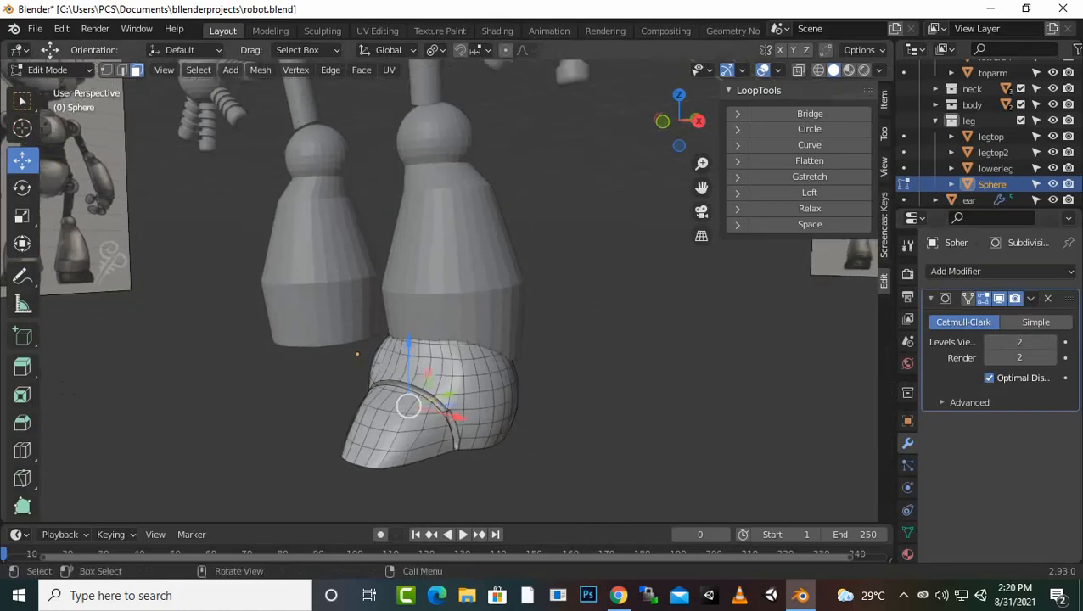
Step: Select the whole shoe mesh and move it about 0.031 m along Y in the right orthographic view
middle_drag(544, 340, 691, 316)
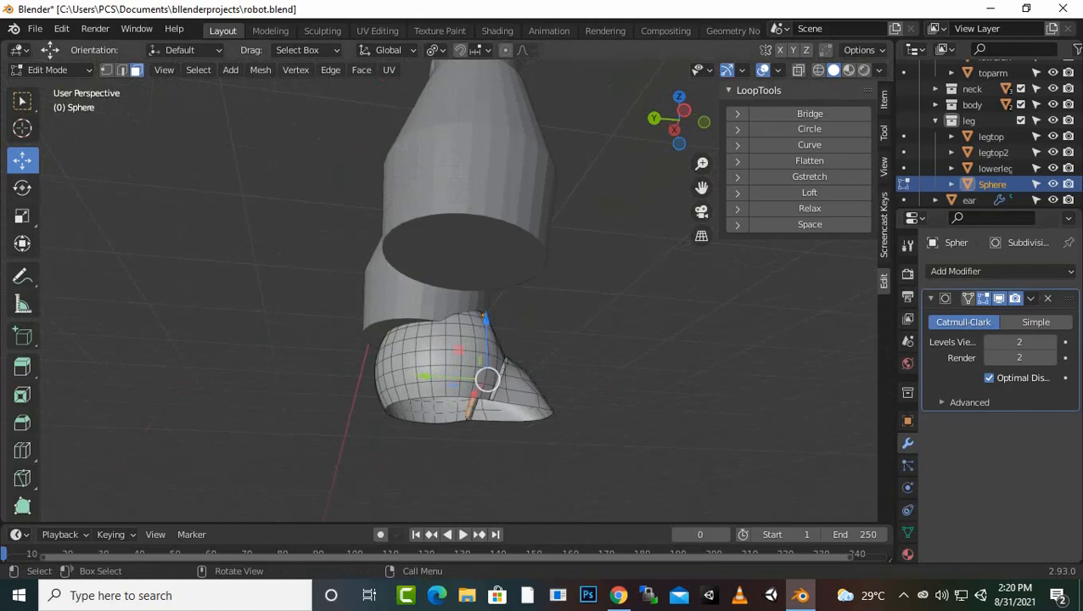
key(KP_3)
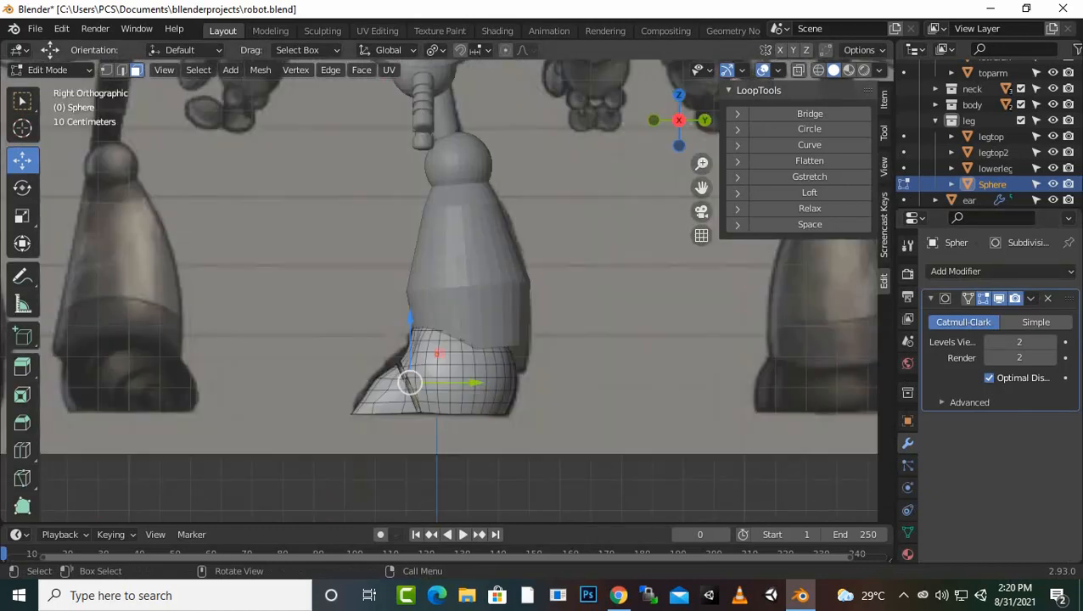
key(Tab)
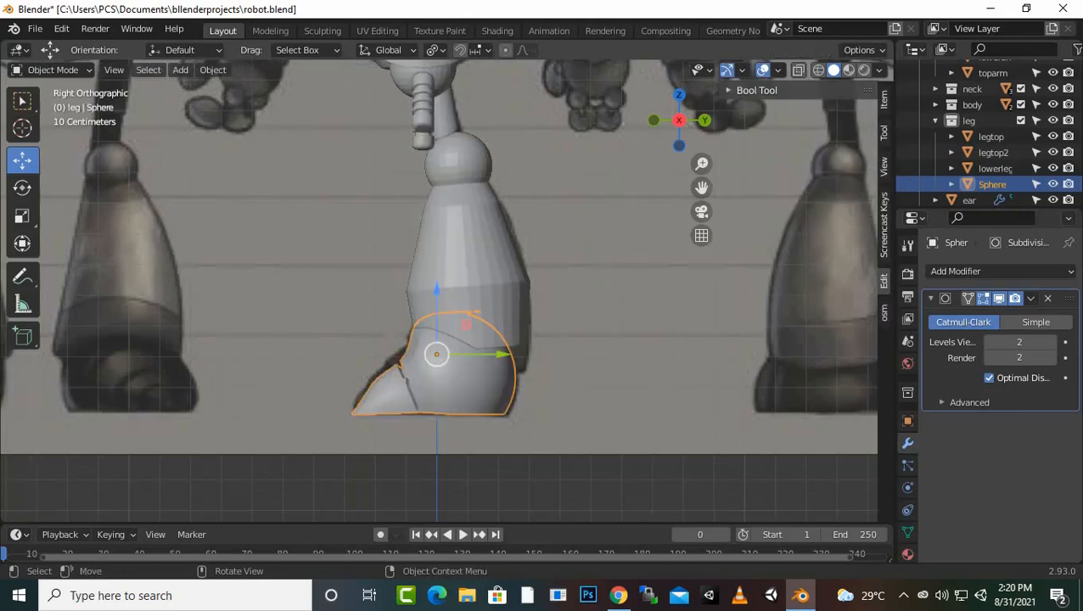
key(Tab)
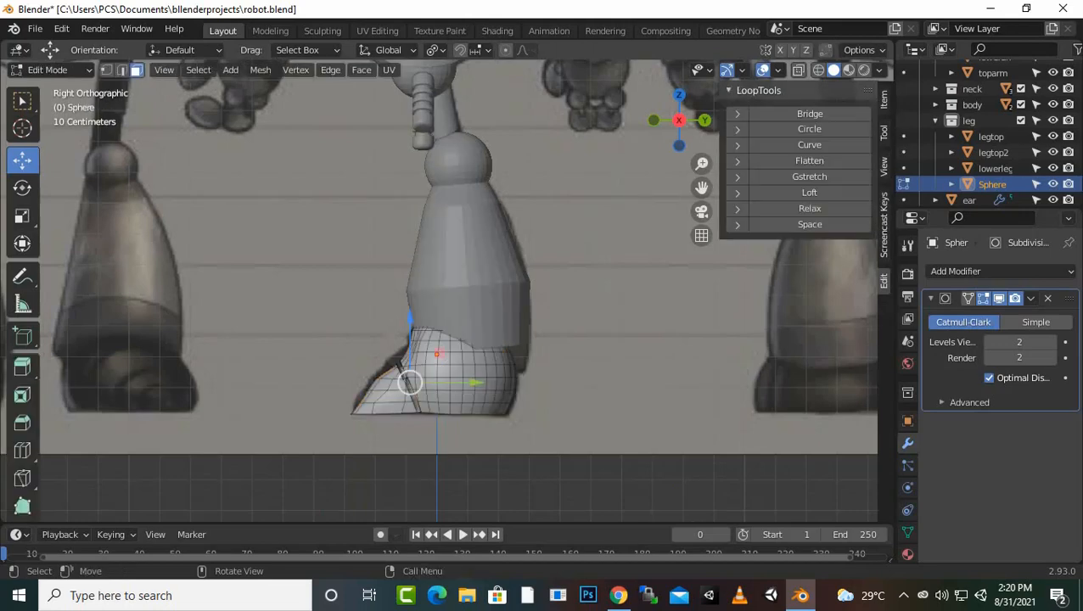
key(a)
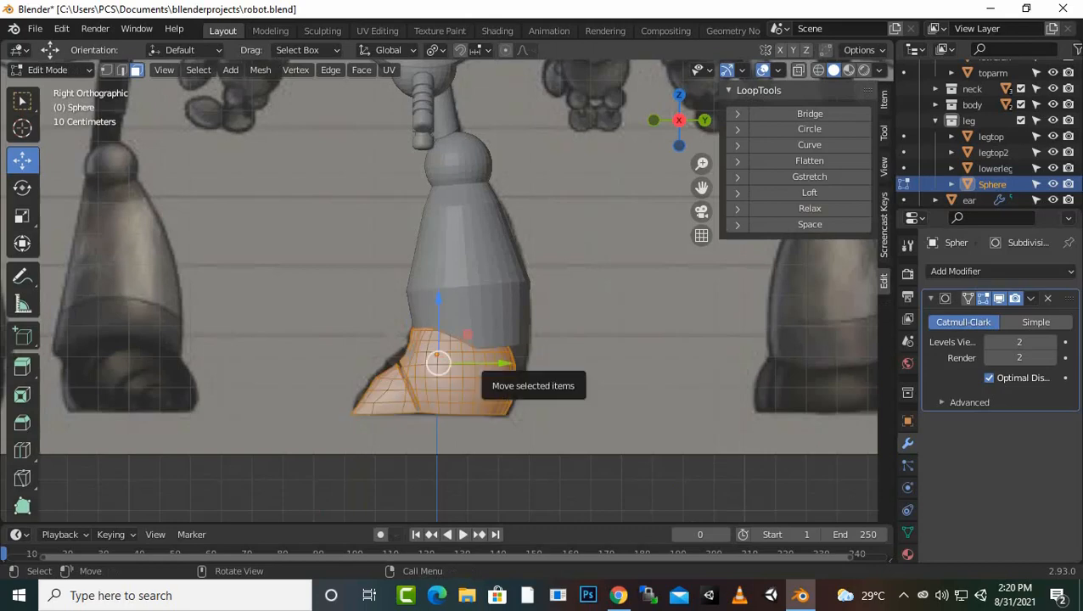
drag(475, 364, 489, 363)
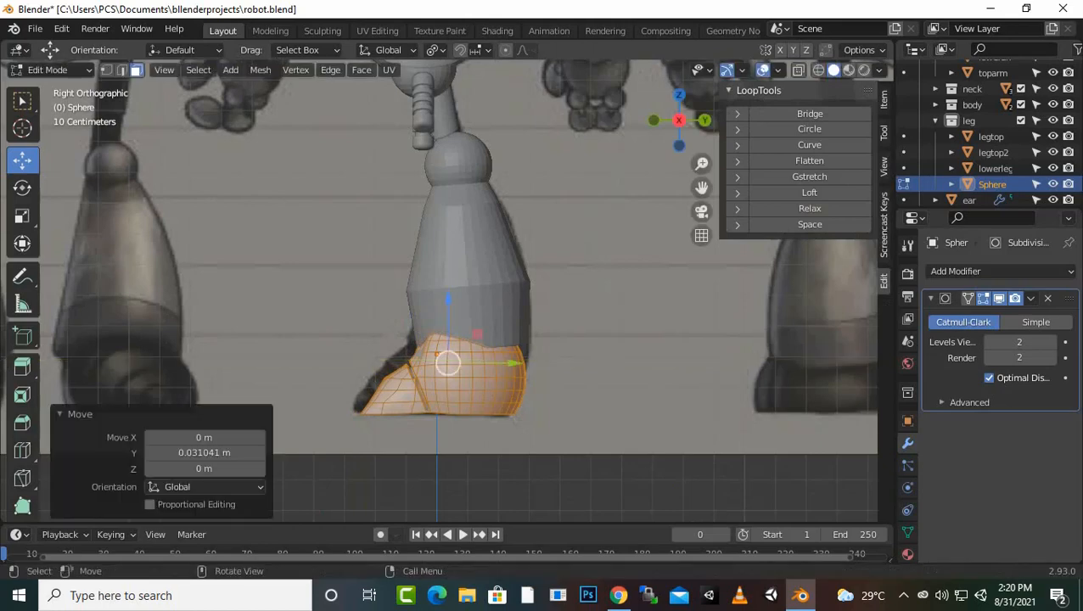
Step: Add a Mirror modifier on the X axis to create the second shoe
key(KP_1)
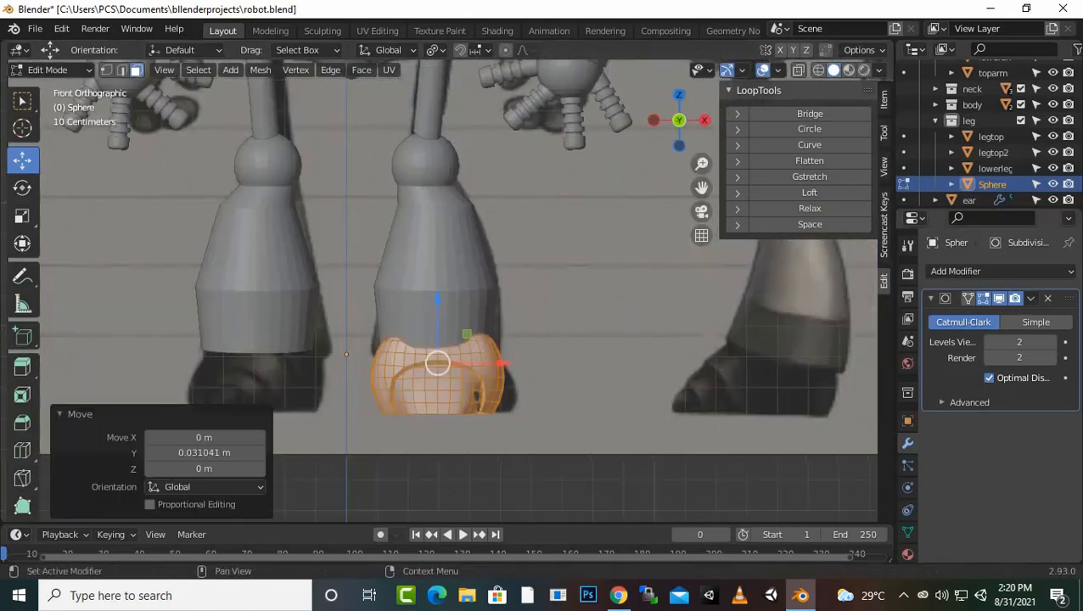
click(1002, 271)
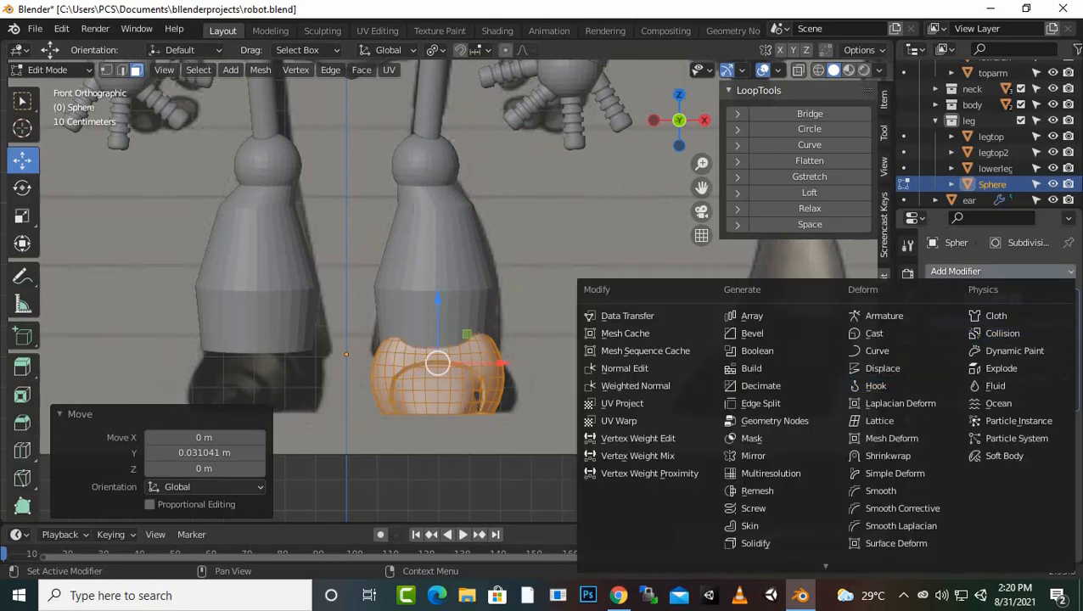
click(751, 455)
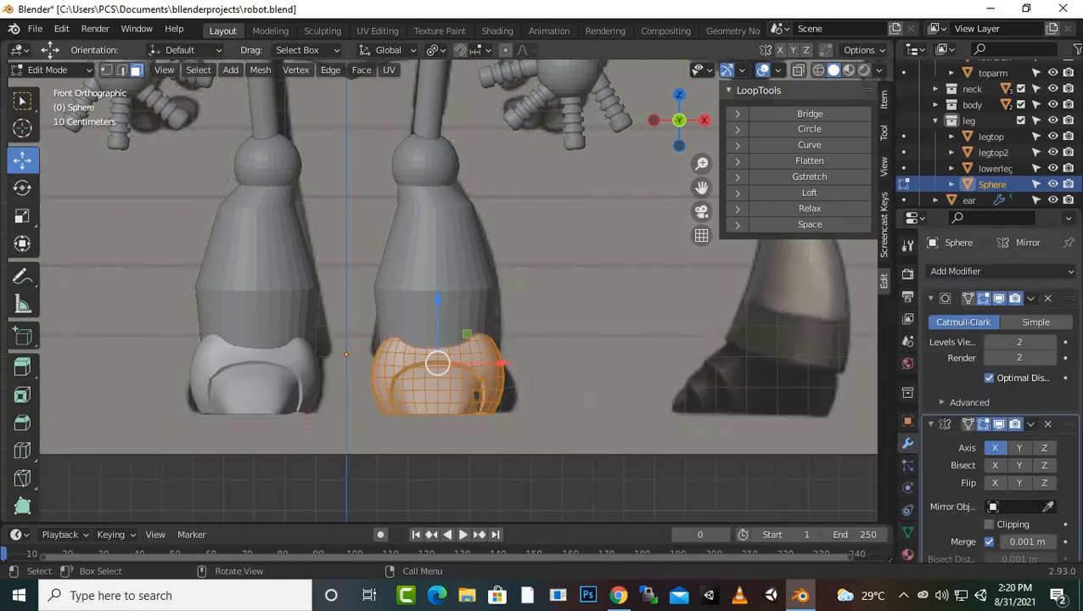
scroll(447, 290, down, 3)
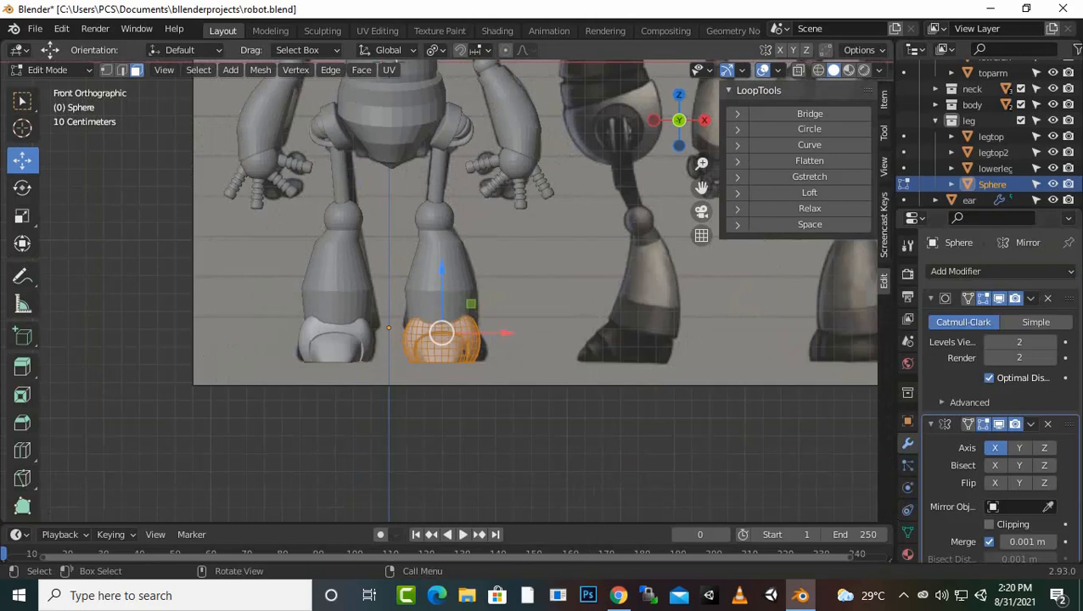
scroll(447, 291, down, 2)
key(KP_5)
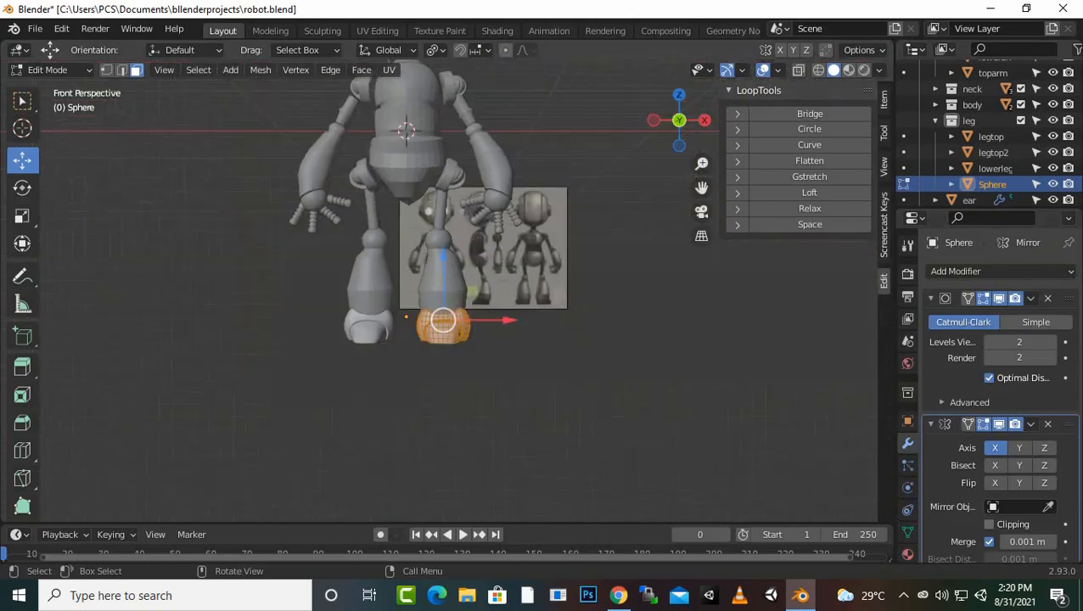
middle_drag(448, 290, 512, 326)
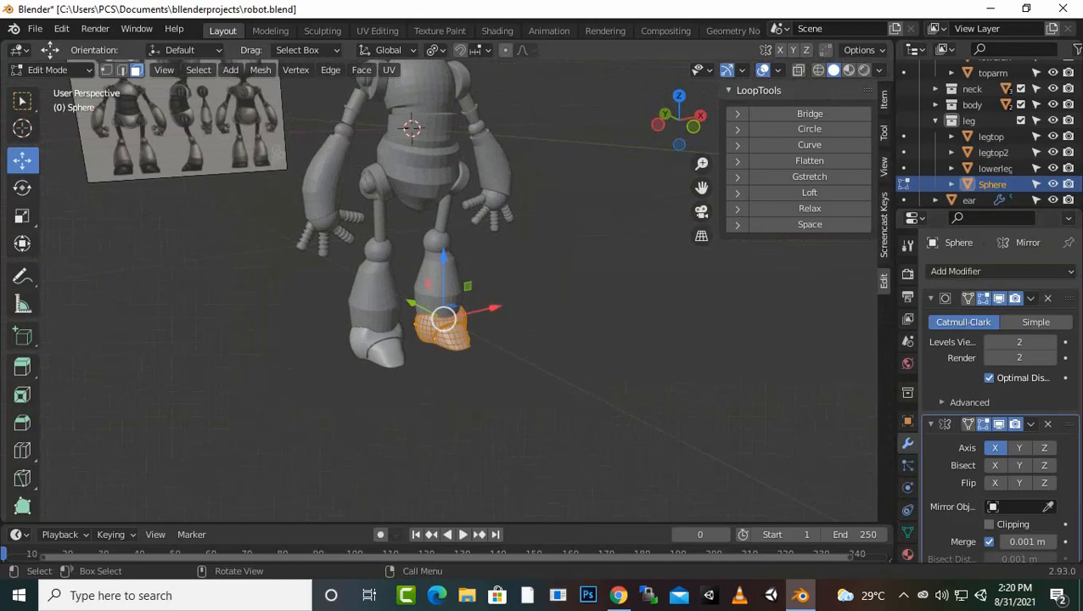
Step: Try to loop-select the faces of the groove across the shoe's instep
scroll(448, 290, down, 2)
scroll(447, 291, up, 3)
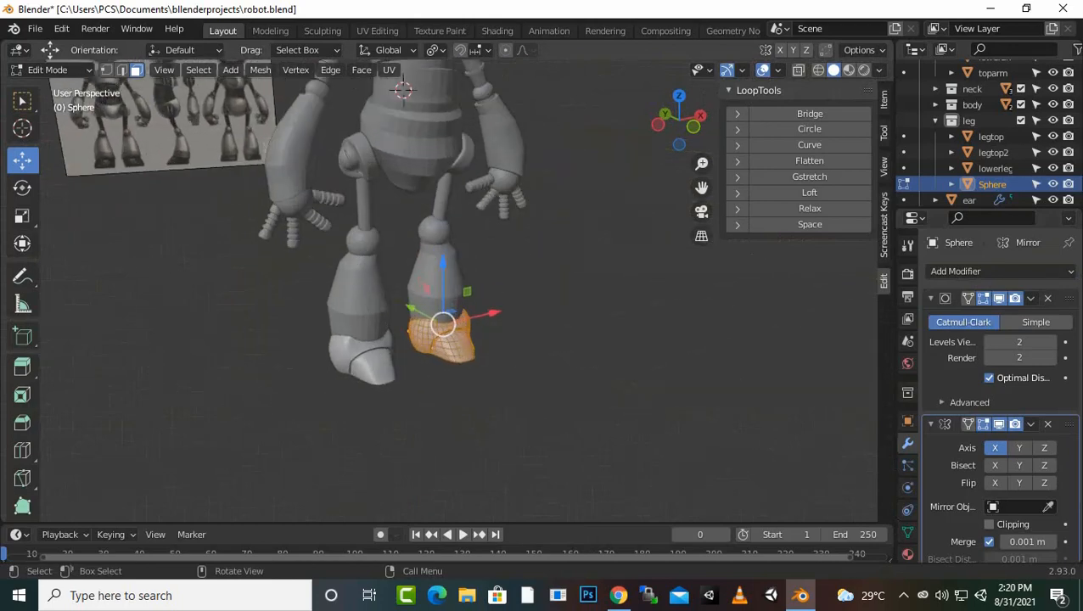
scroll(437, 356, up, 5)
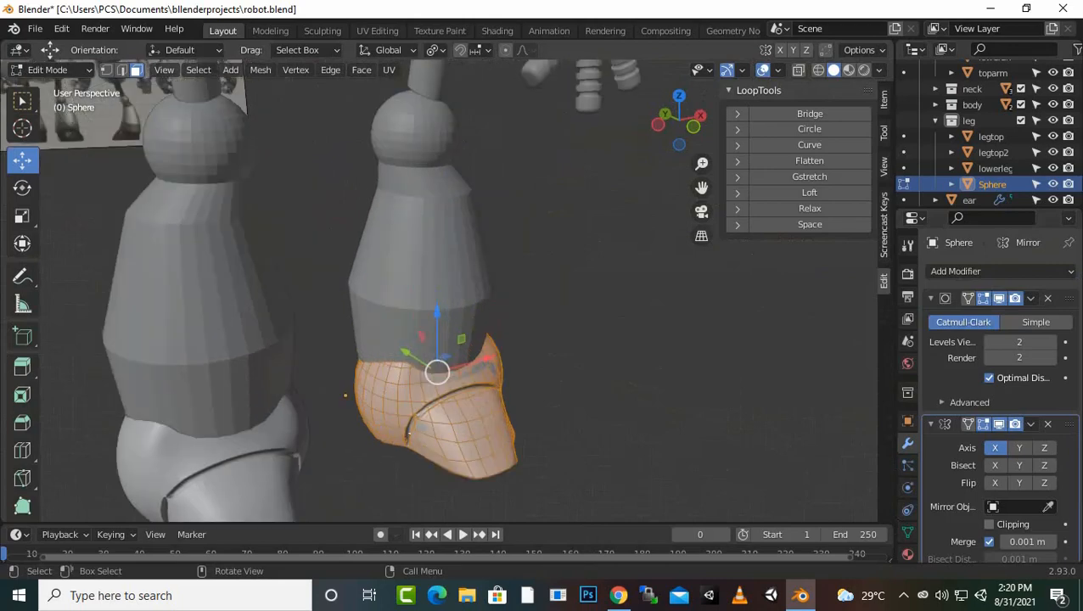
key(alt)
alt+click(411, 431)
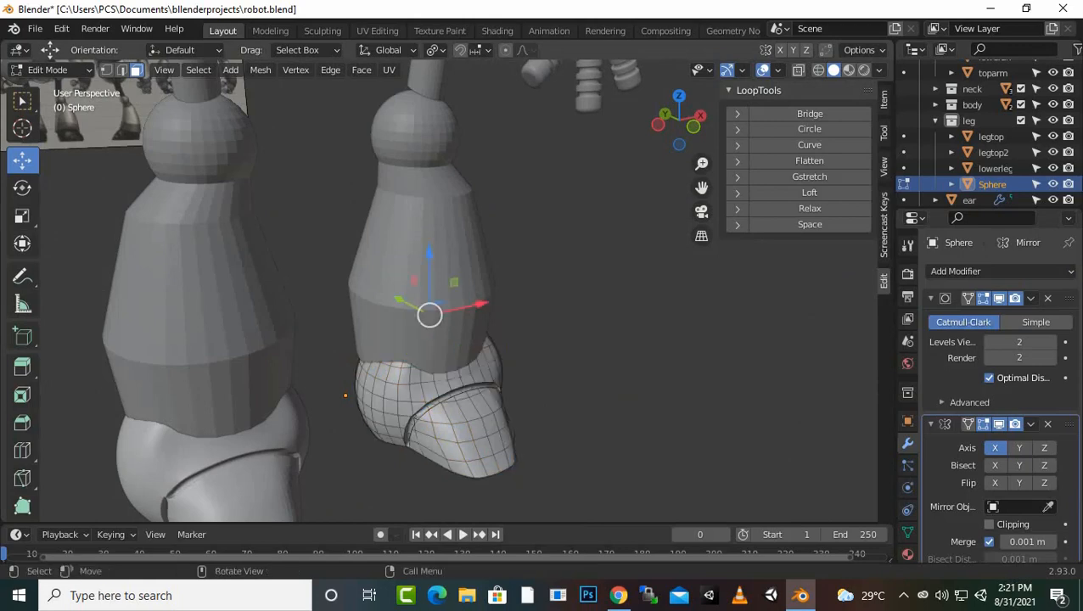
Step: Edit the lower leg mesh and select the edge loop around its widest ring in vertex selection mode
key(Tab)
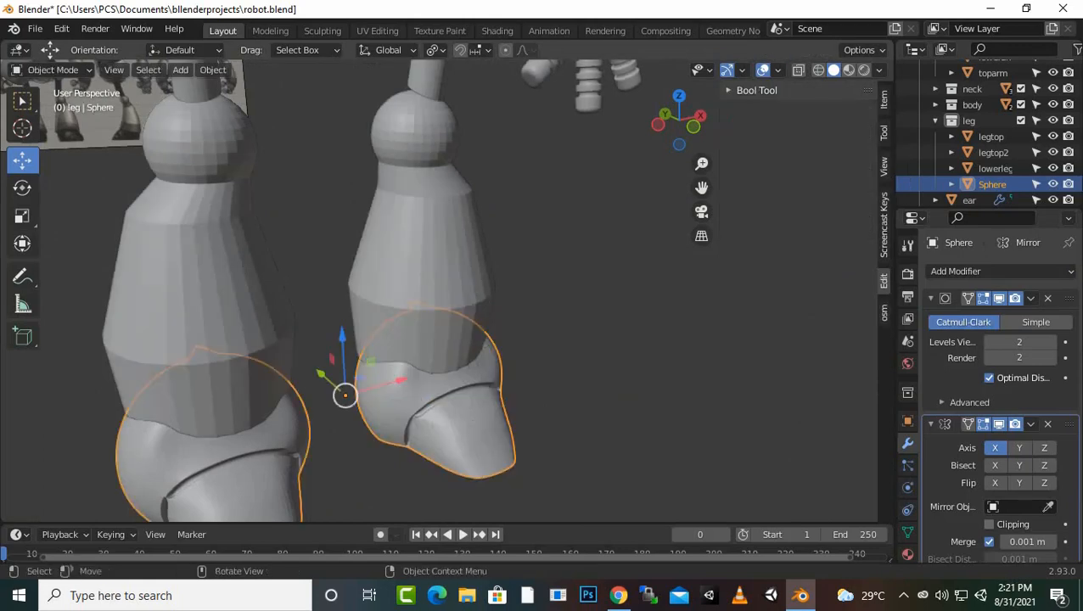
click(425, 313)
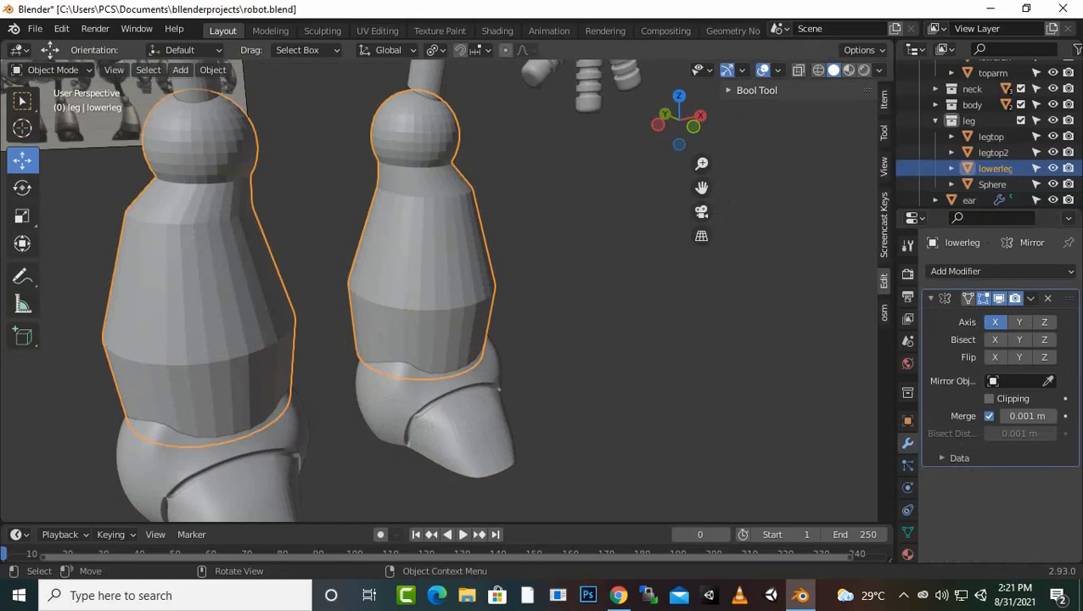
key(Tab)
scroll(439, 289, up, 6)
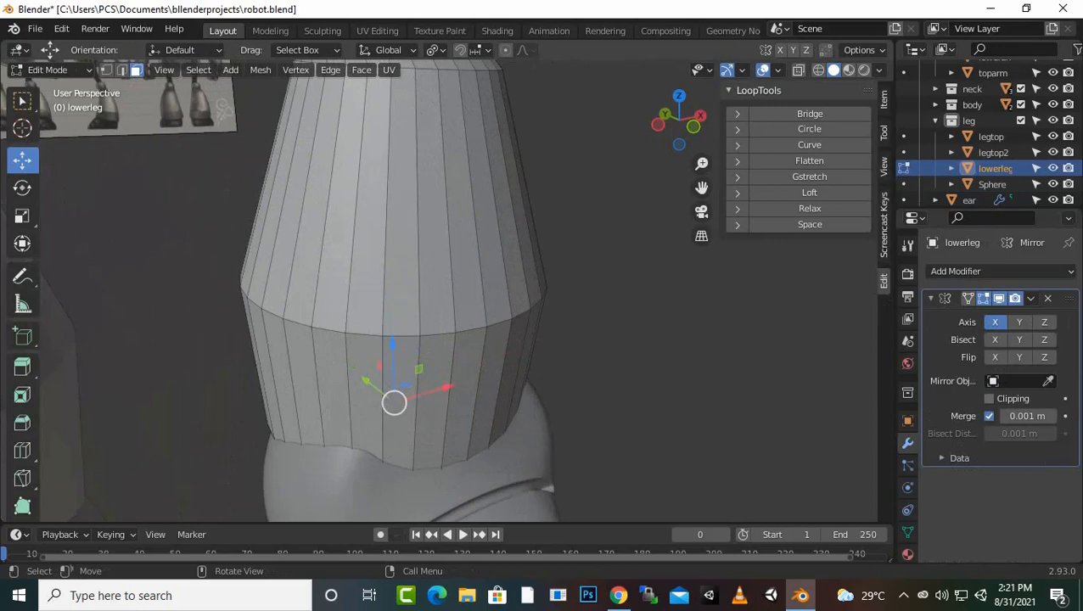
alt+click(402, 342)
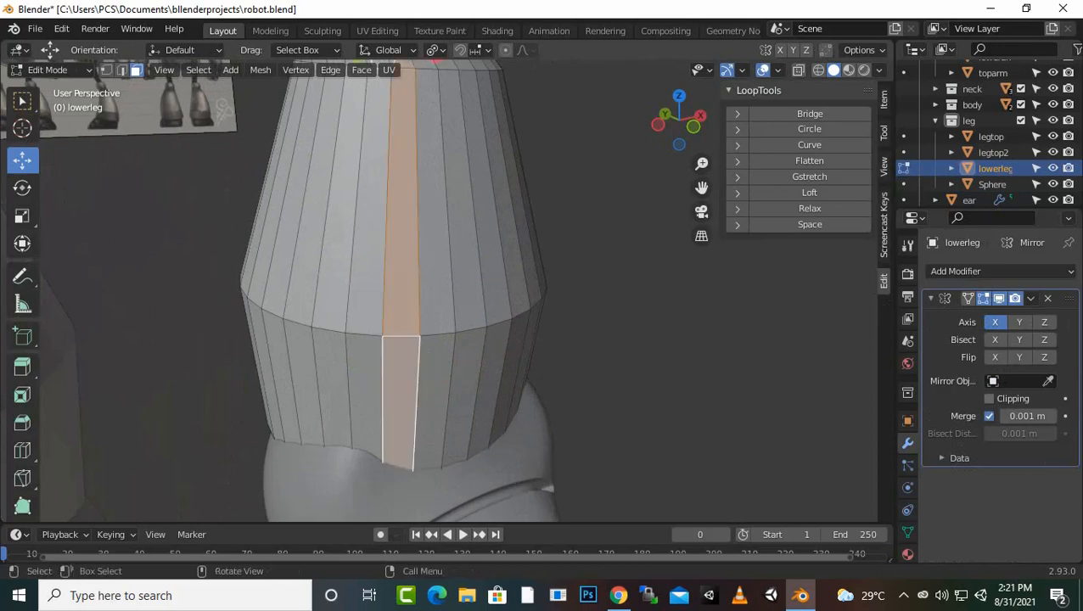
click(106, 70)
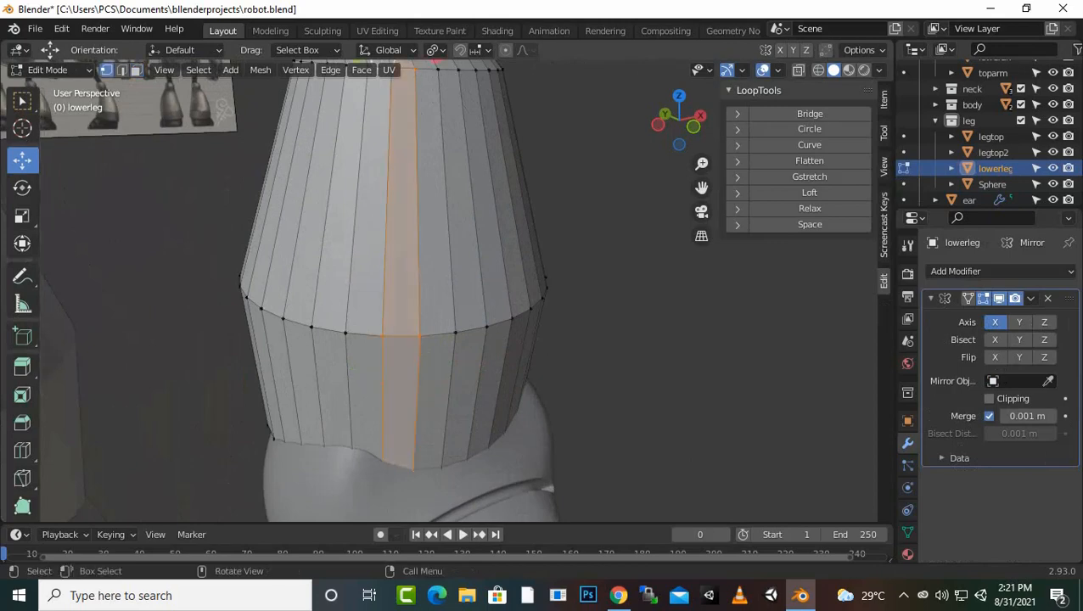
alt+click(355, 334)
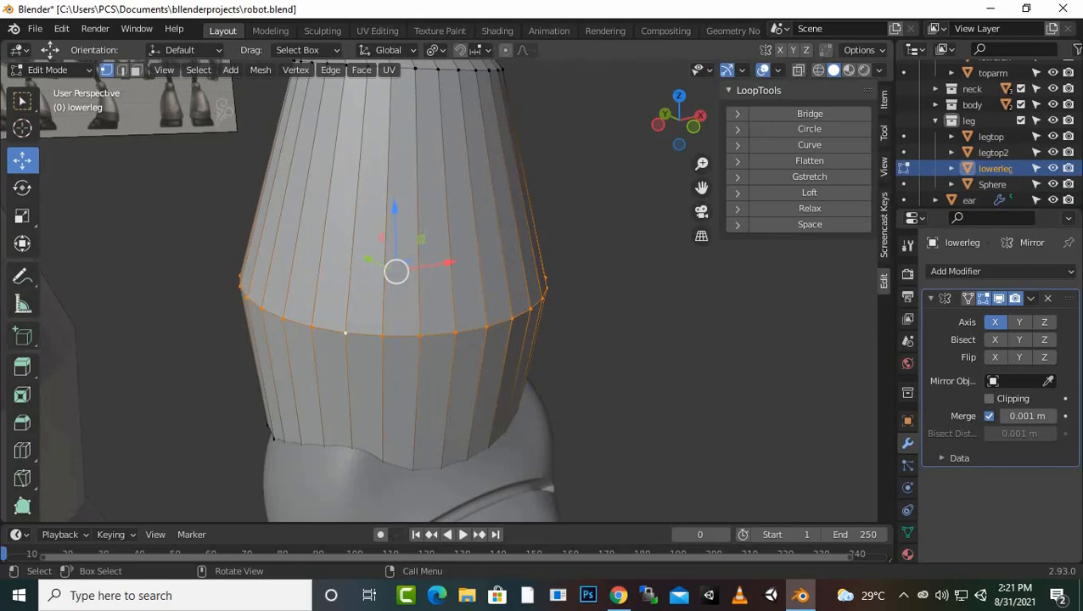
Step: Add one loop cut to the lower leg and slide it close above the widest ring, to a factor of about -0.838
key(ctrl+r)
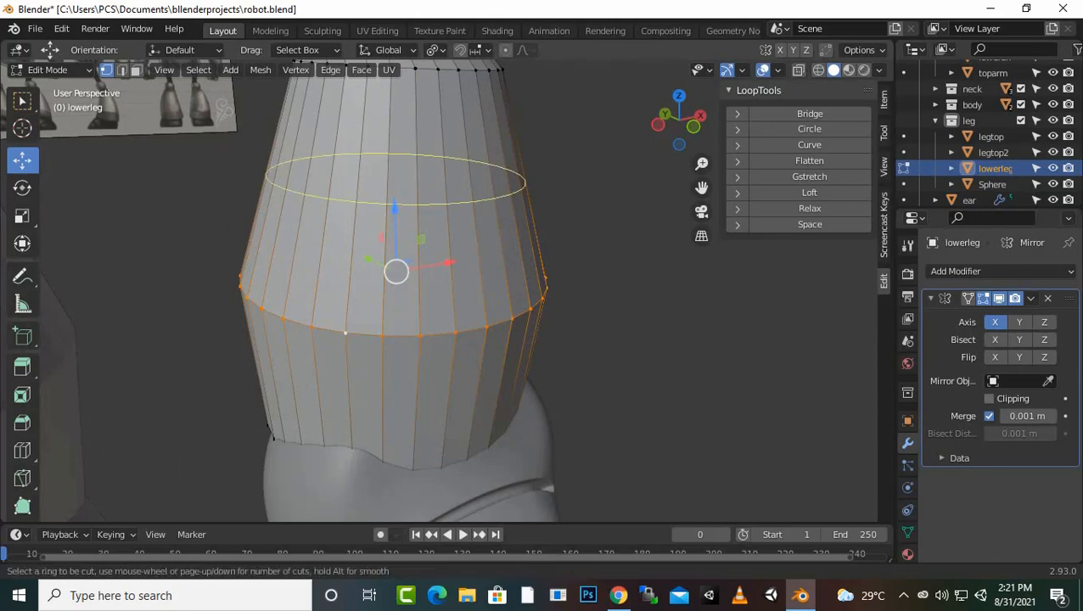
click(345, 333)
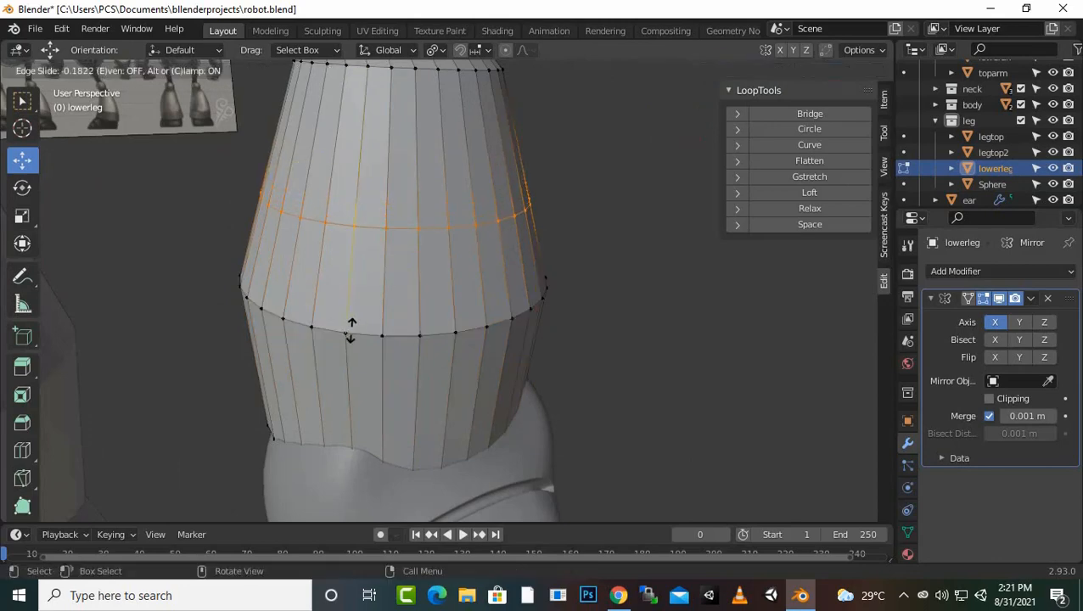
click(368, 418)
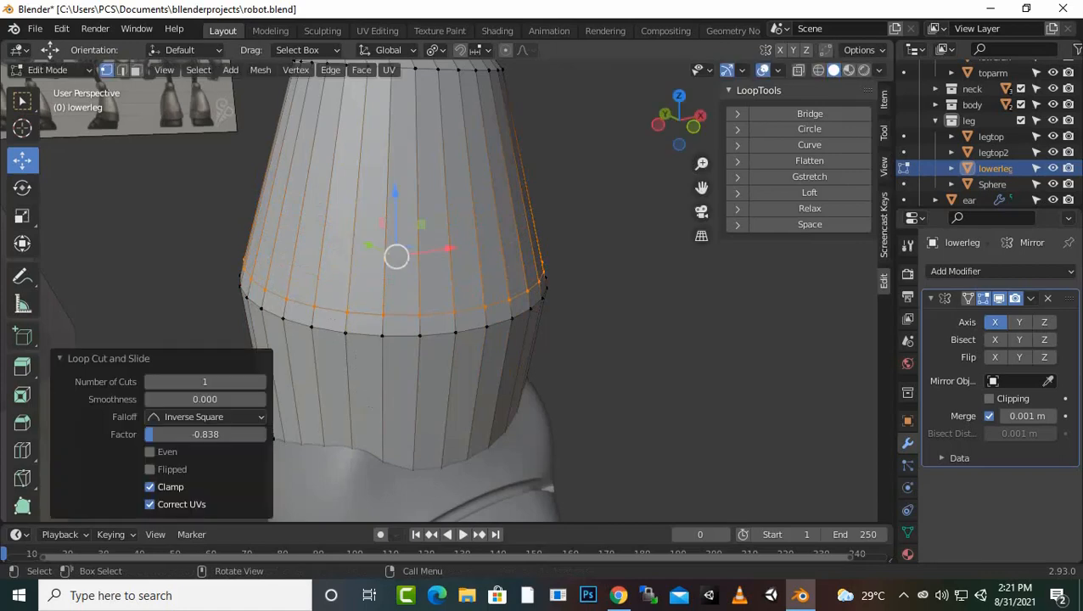
Step: Try to loop-select the narrow band of faces around the lower leg's widest ring in face selection mode
alt+click(419, 336)
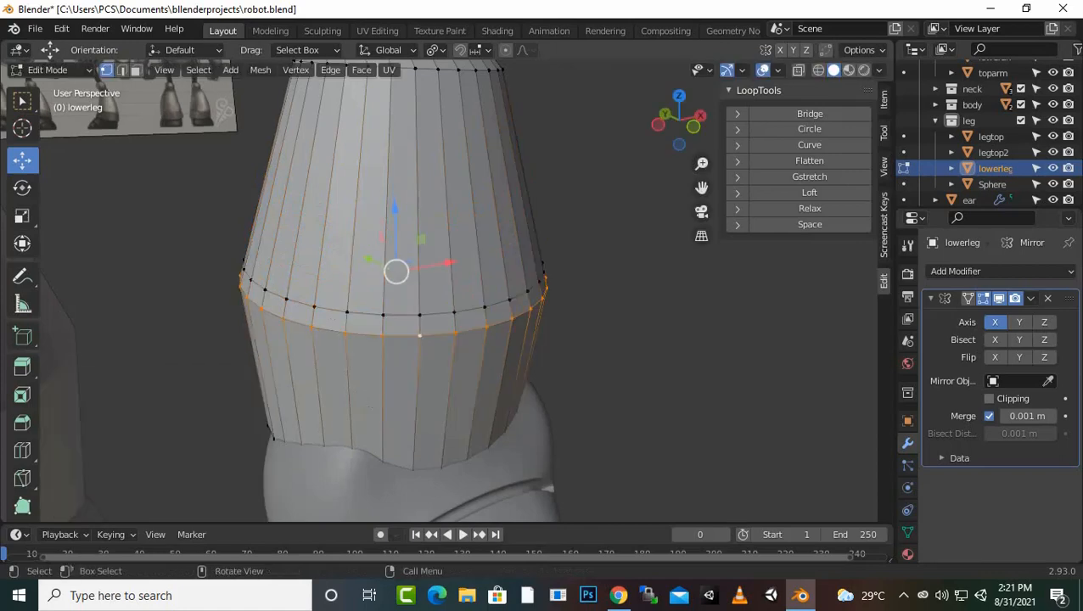
key(3)
alt+click(401, 324)
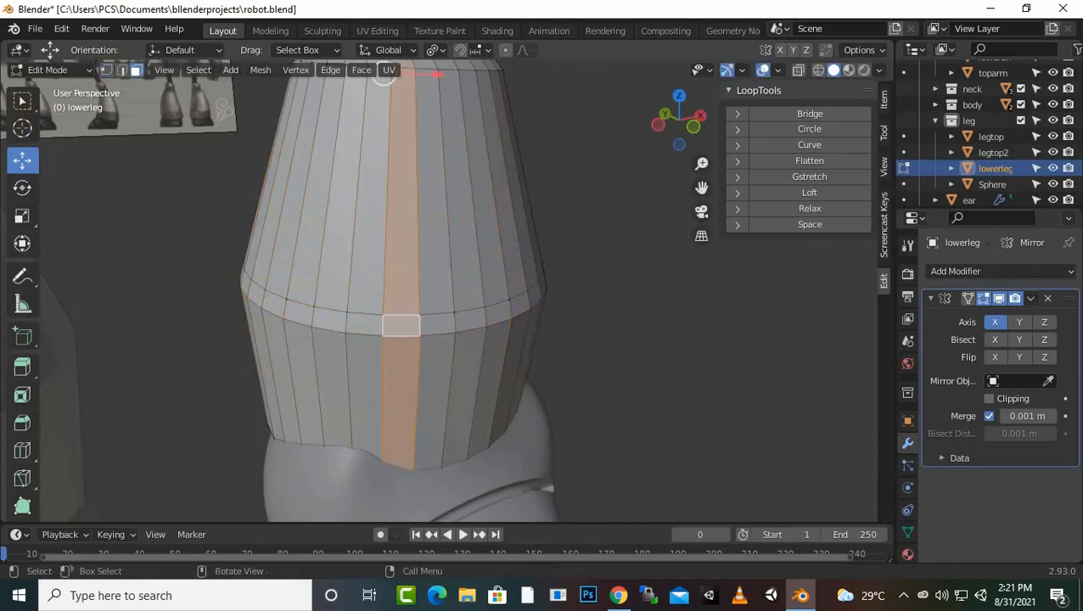
alt+click(364, 319)
alt+click(329, 319)
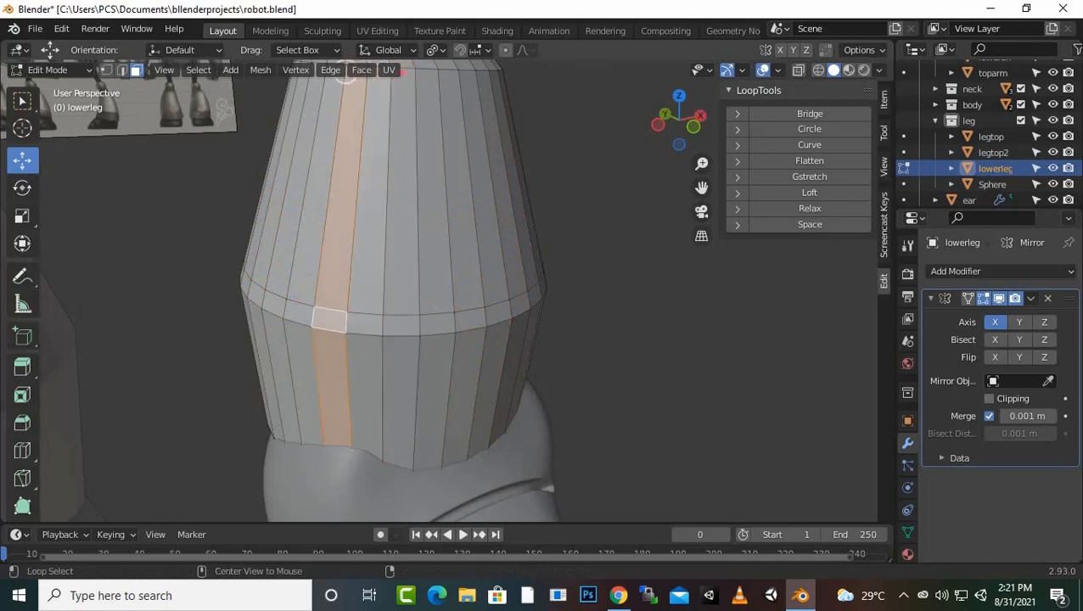
alt+click(299, 313)
alt+click(274, 304)
alt+click(257, 295)
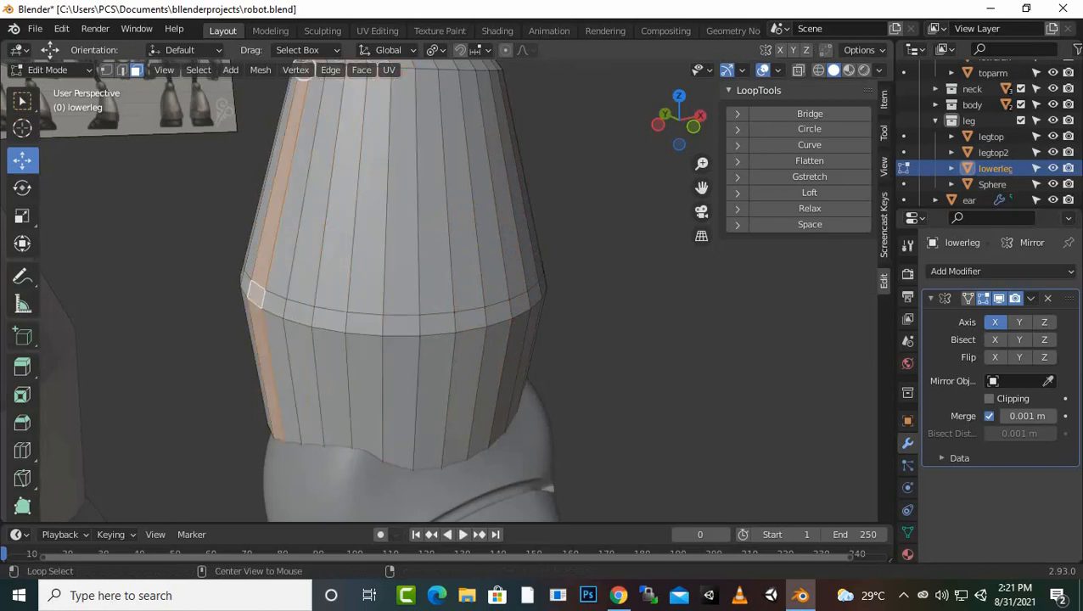
alt+click(498, 314)
Step: Select the narrow band of faces all the way around the lower leg's widest ring by picking shortest paths between faces
click(474, 316)
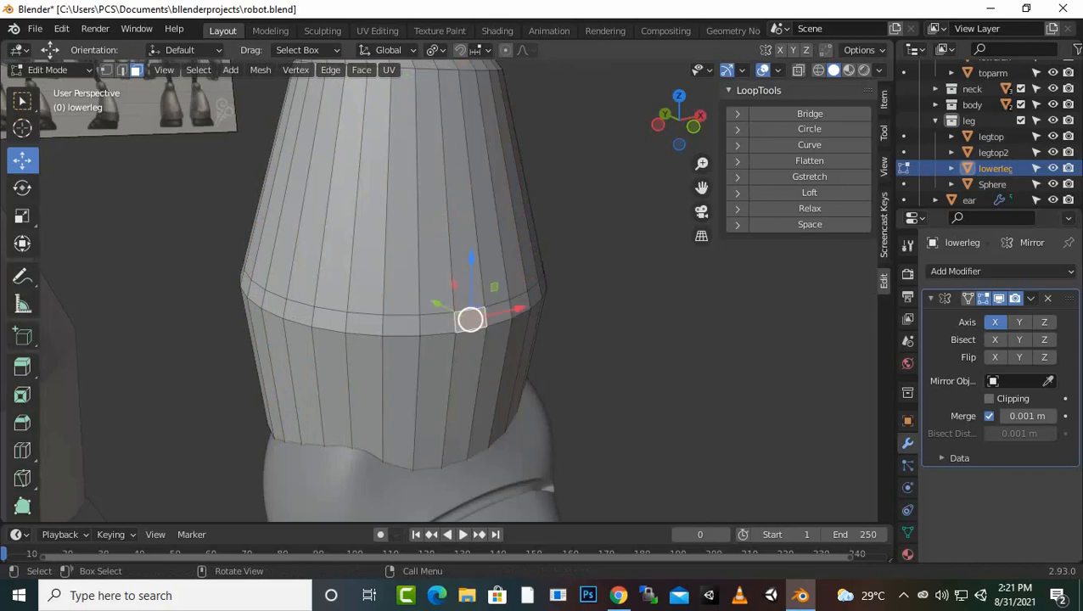
ctrl+click(246, 283)
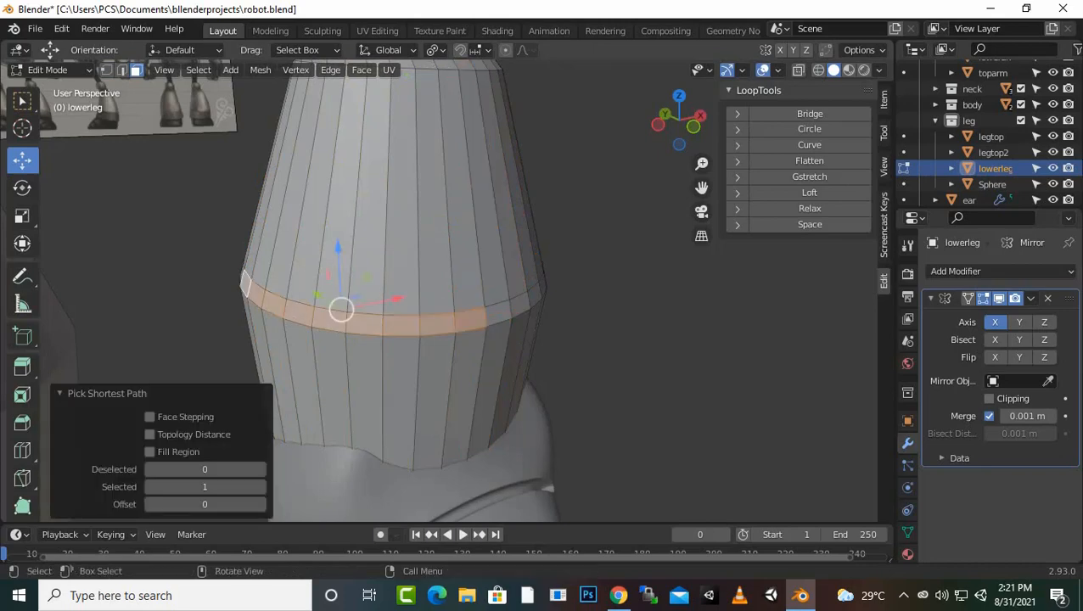
ctrl+click(498, 313)
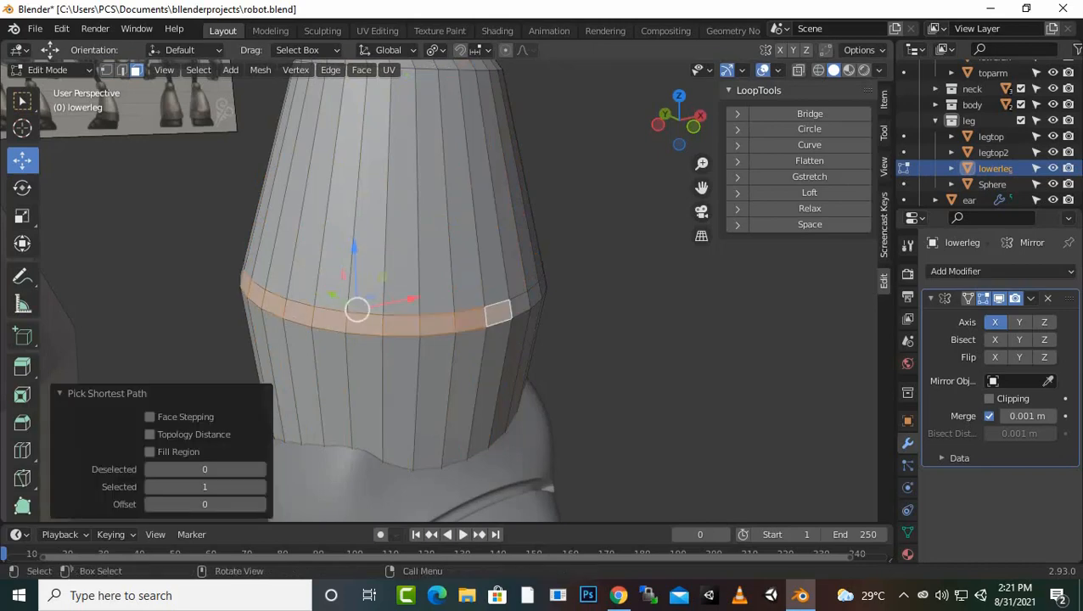
scroll(501, 314, down, 1)
scroll(501, 314, down, 1)
middle_drag(501, 314, 310, 367)
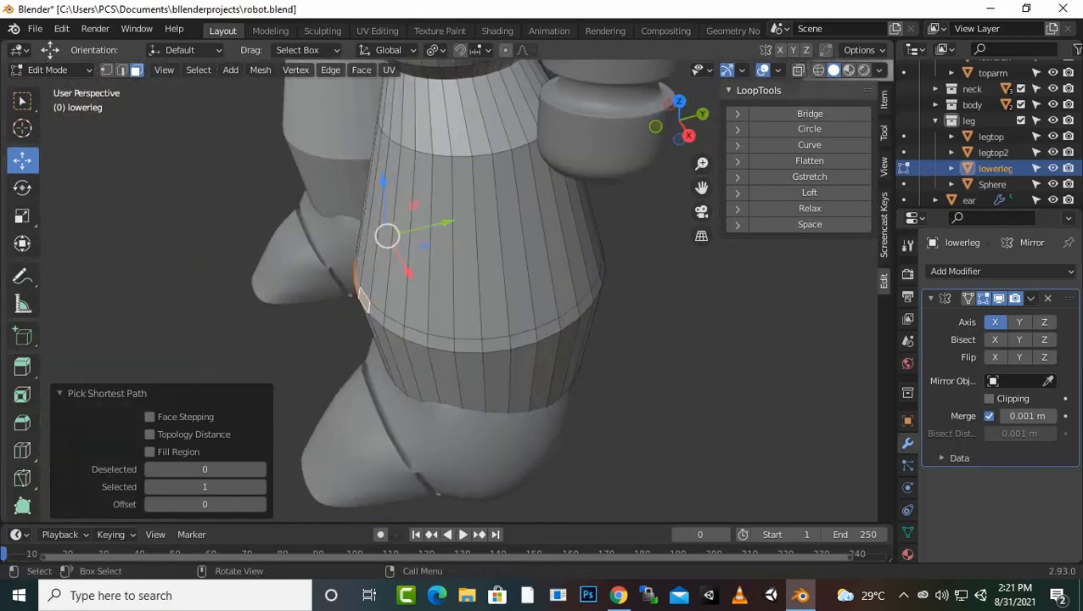
ctrl+click(569, 316)
middle_drag(569, 317, 252, 294)
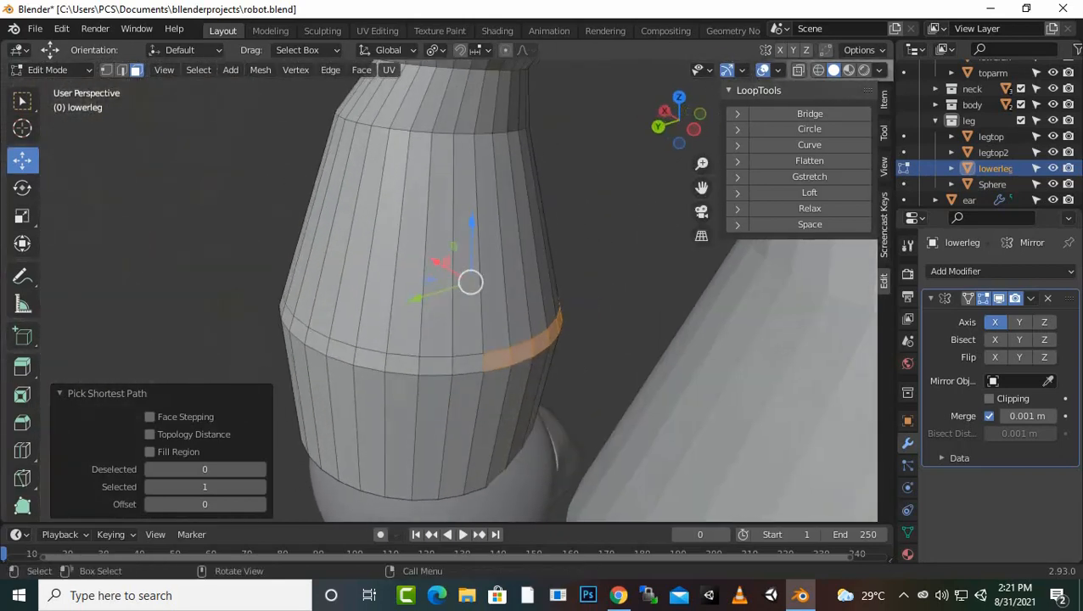
ctrl+click(468, 365)
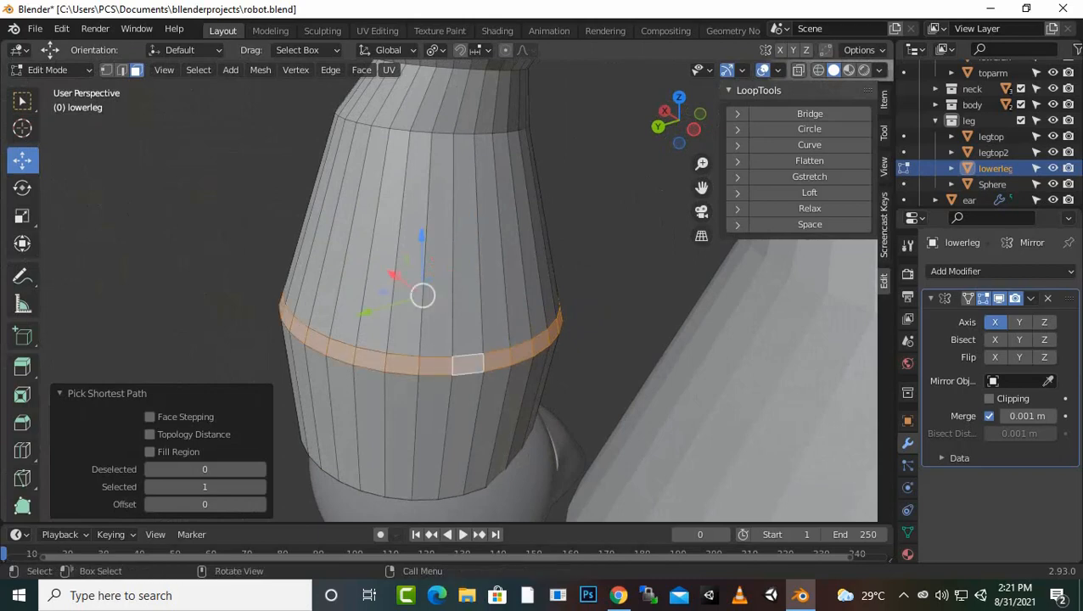
Step: Extrude the selected band in place without moving it and subdivide its faces with one cut, keeping the band selected
key(e)
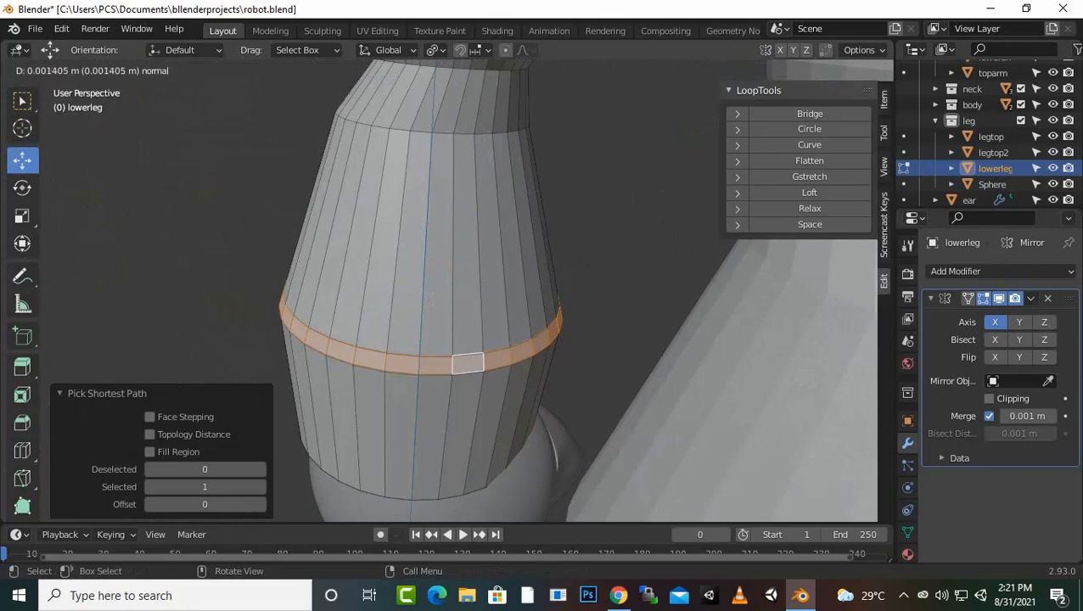
right_click(655, 223)
right_click(656, 223)
mouse_move(656, 222)
click(577, 269)
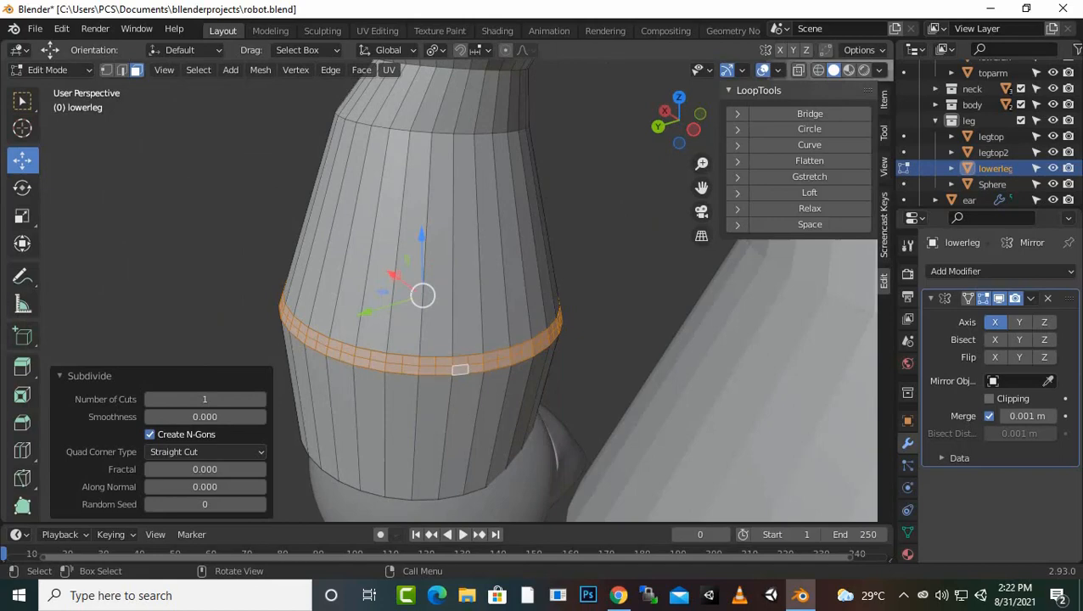
scroll(448, 291, down, 1)
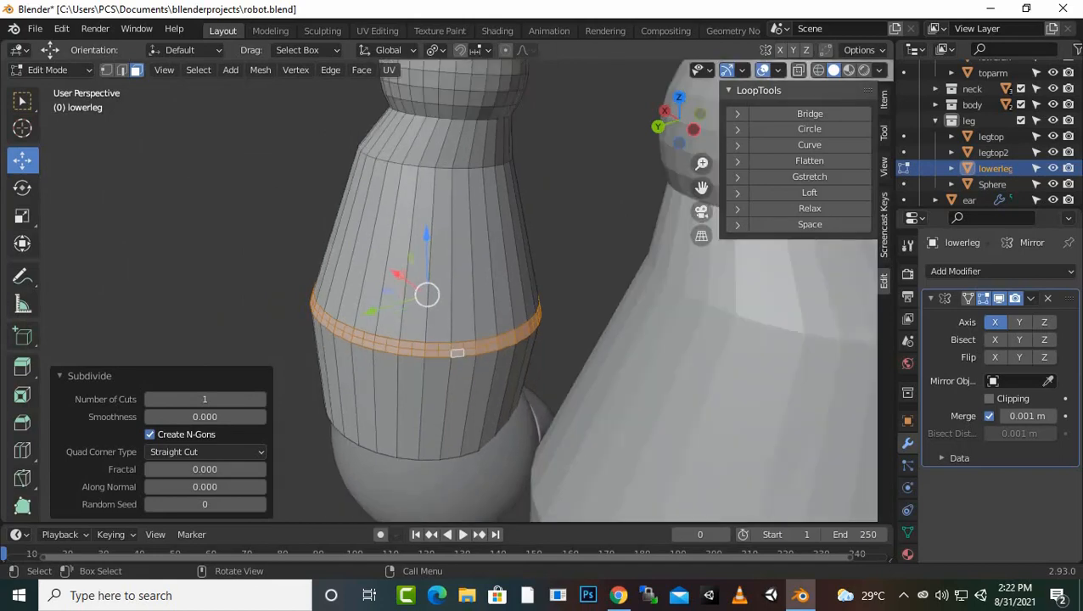
middle_drag(543, 293, 332, 288)
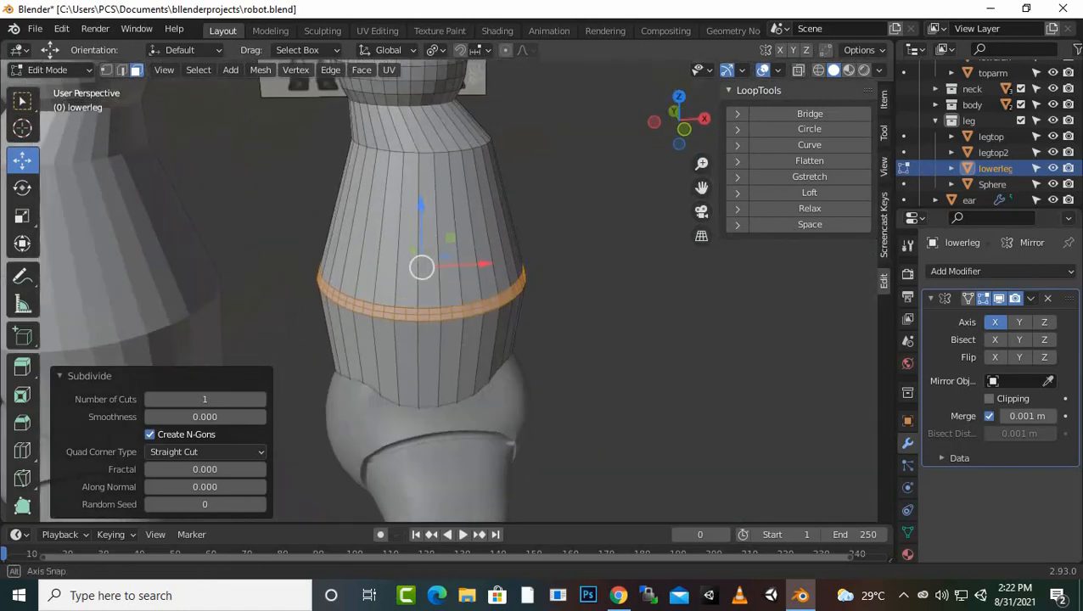
scroll(333, 289, up, 1)
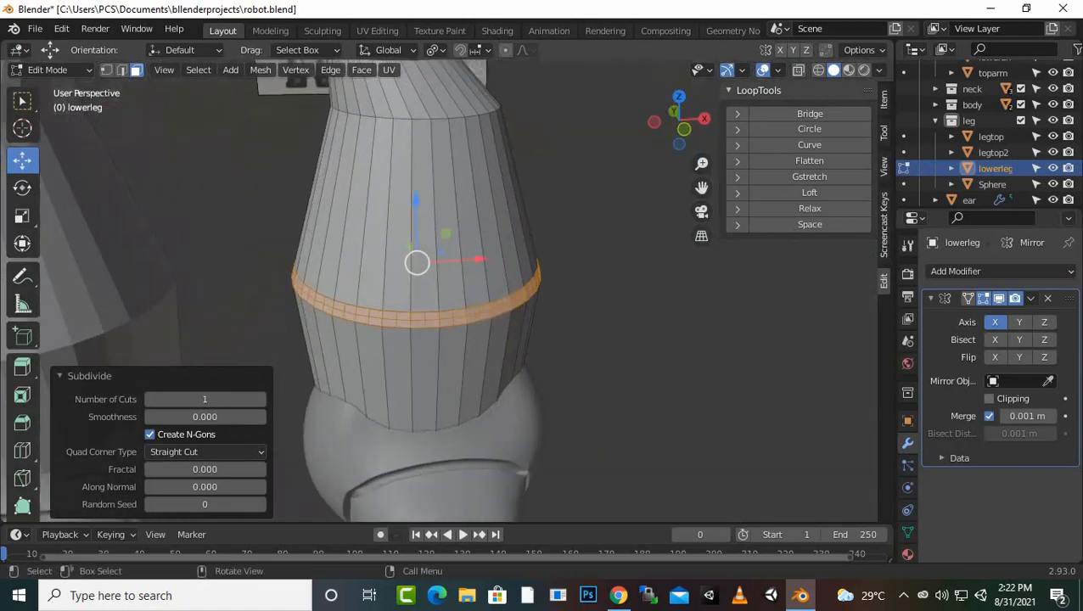
key(alt+a)
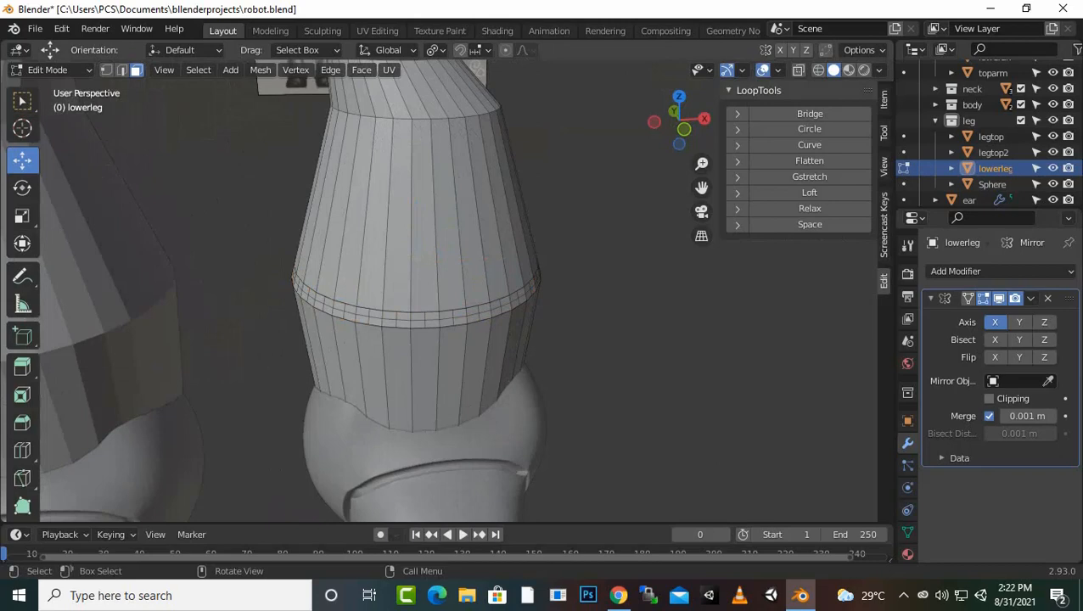
key(ctrl+z)
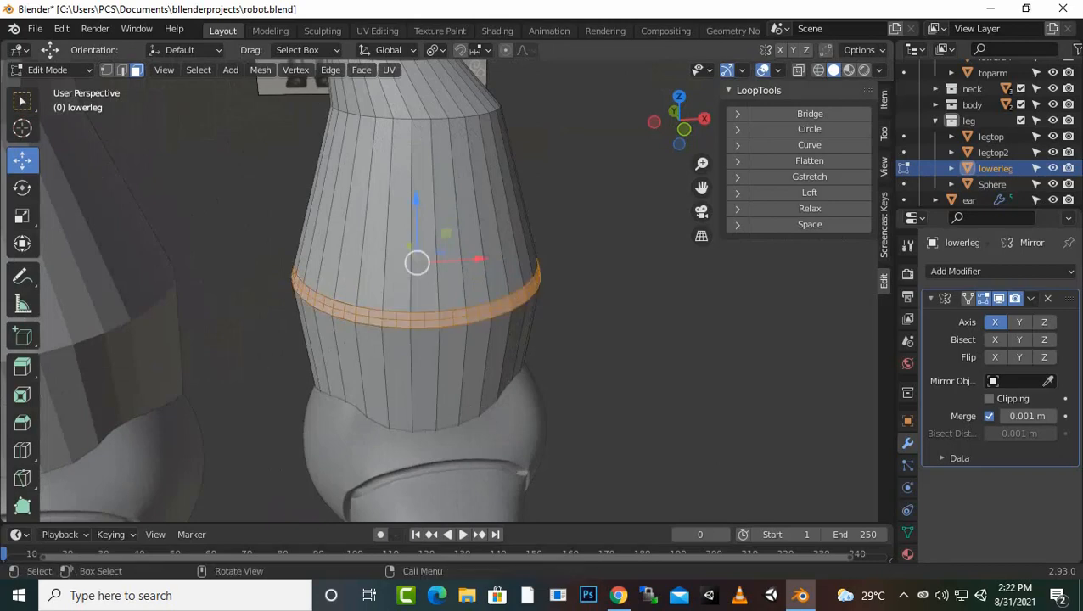
scroll(407, 289, up, 1)
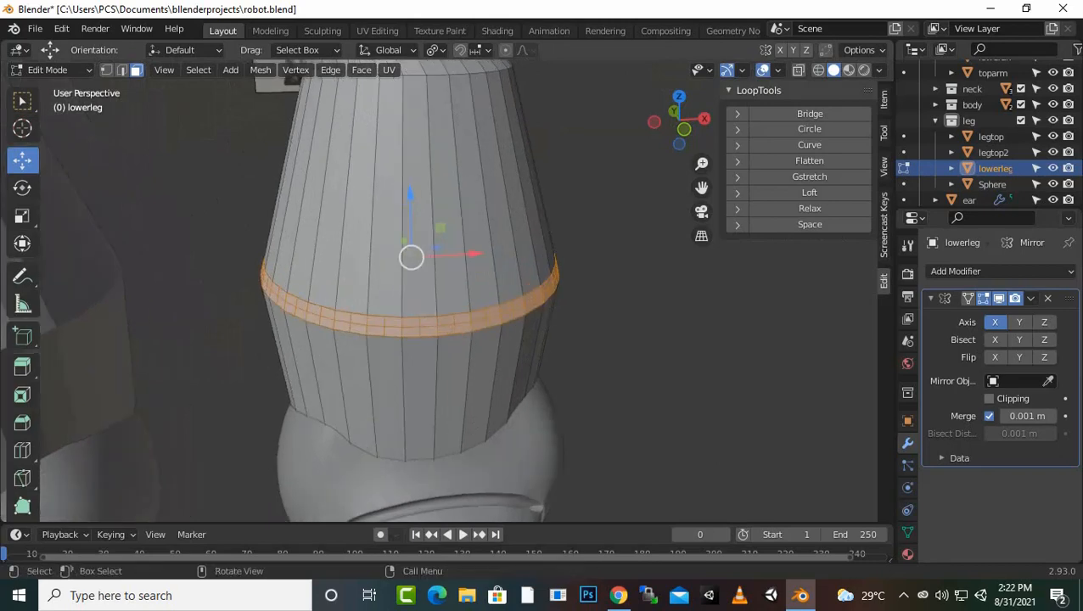
Step: Extrude the subdivided band in place and scale it inward to about 0.903 to form a groove around the lower leg
key(e)
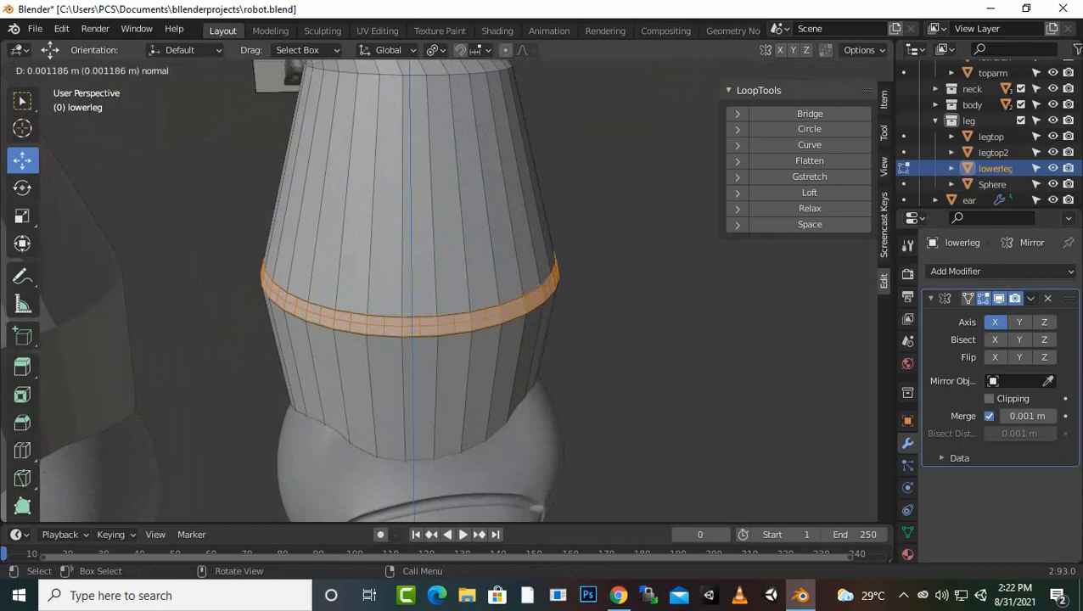
key(Escape)
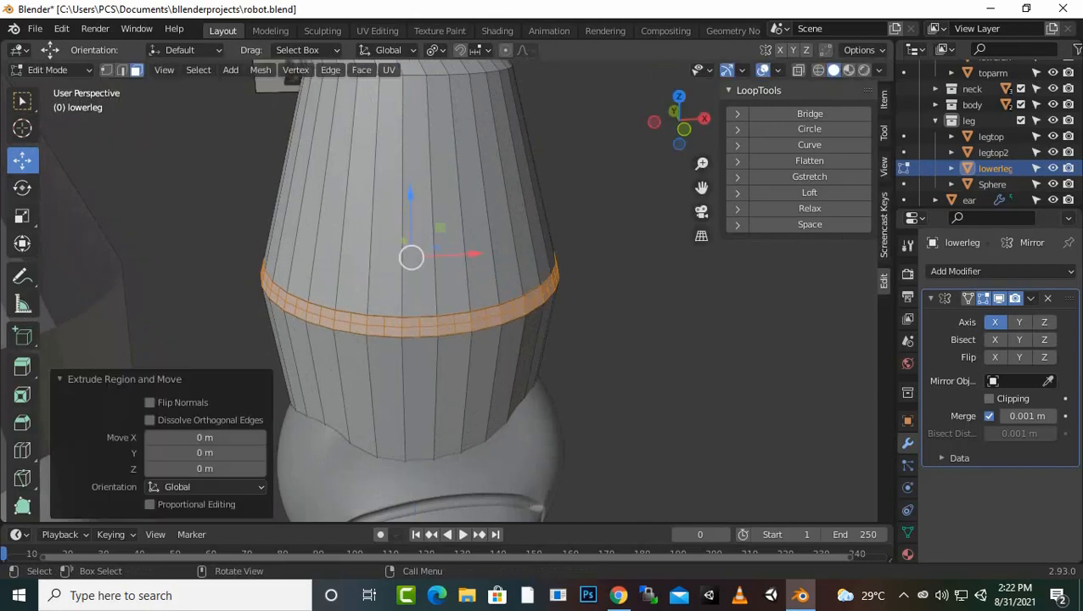
key(s)
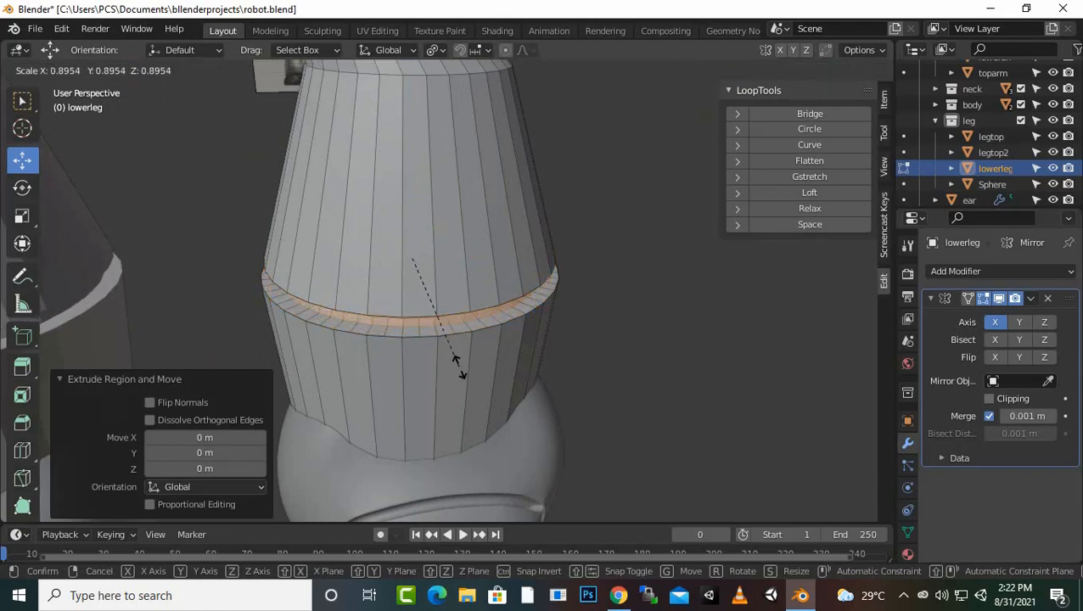
click(450, 363)
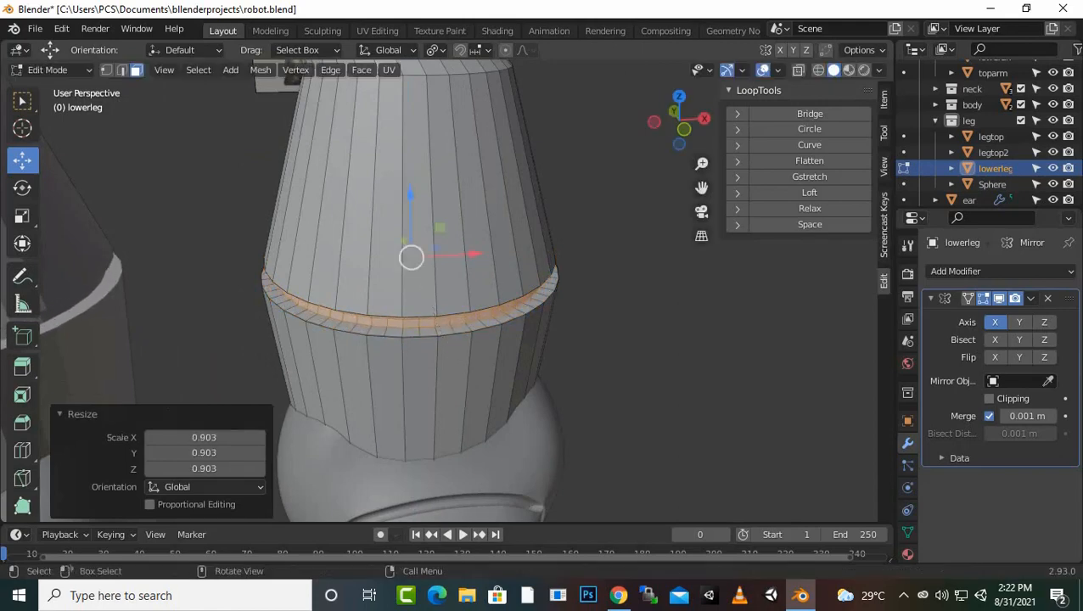
Step: Add a Subdivision Surface modifier to the lower leg and return to Object Mode
click(957, 271)
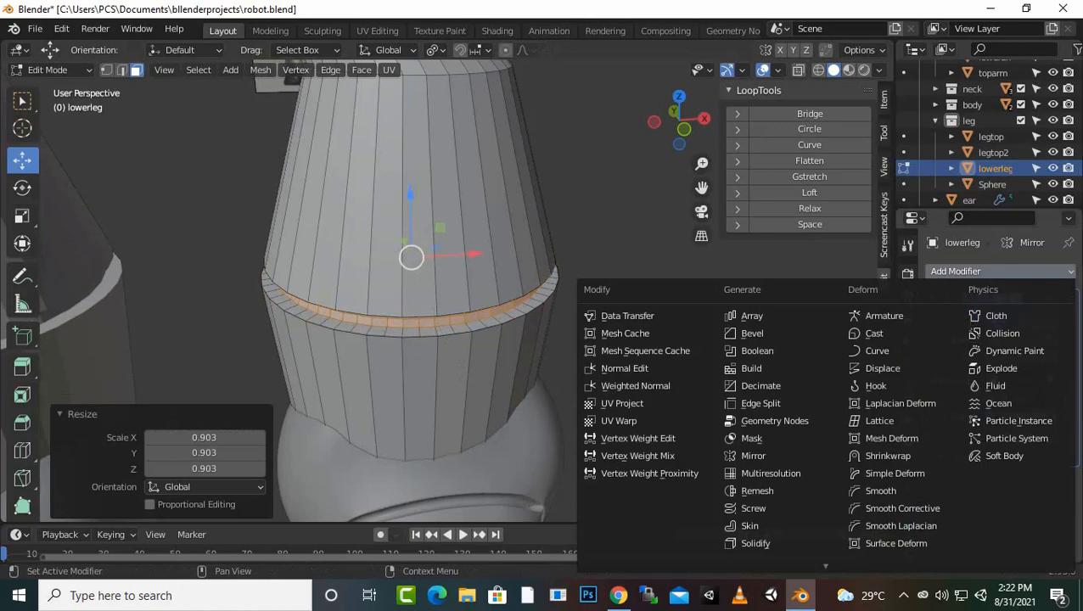
scroll(780, 496, down, 4)
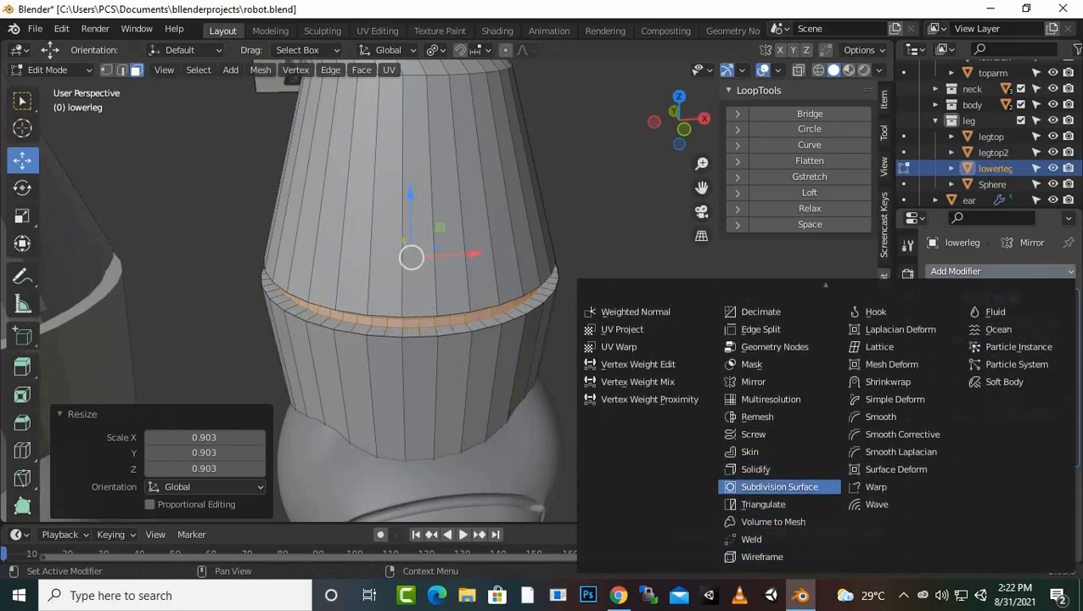
click(779, 487)
middle_drag(424, 356, 467, 345)
scroll(439, 291, down, 2)
key(Tab)
scroll(407, 297, down, 3)
scroll(408, 298, down, 2)
scroll(467, 345, down, 2)
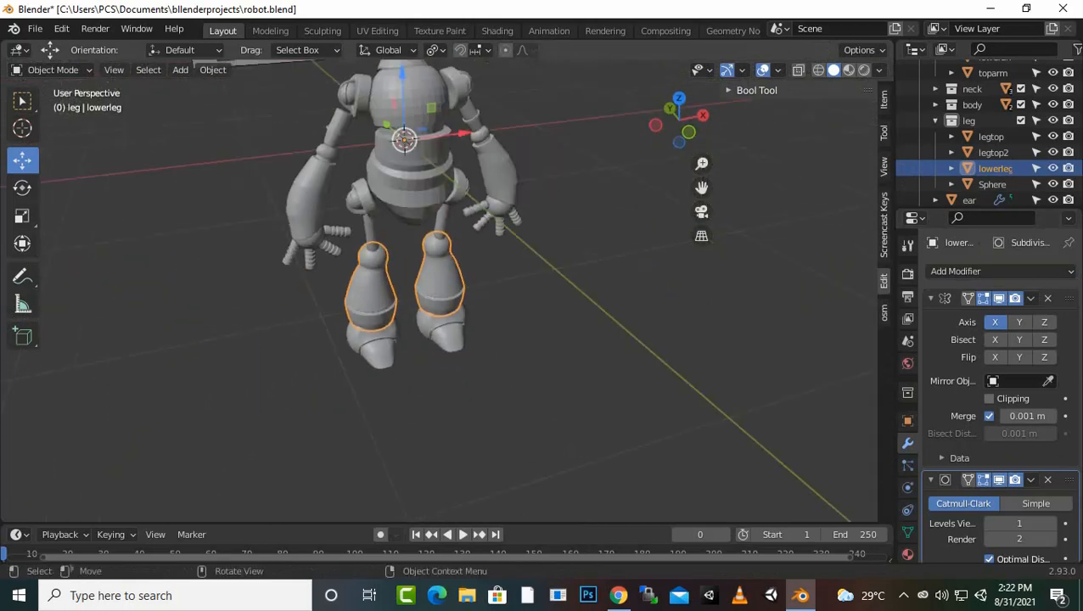
Step: Add a Subdivision Surface modifier to the robot's body and set its viewport level to 2
click(412, 189)
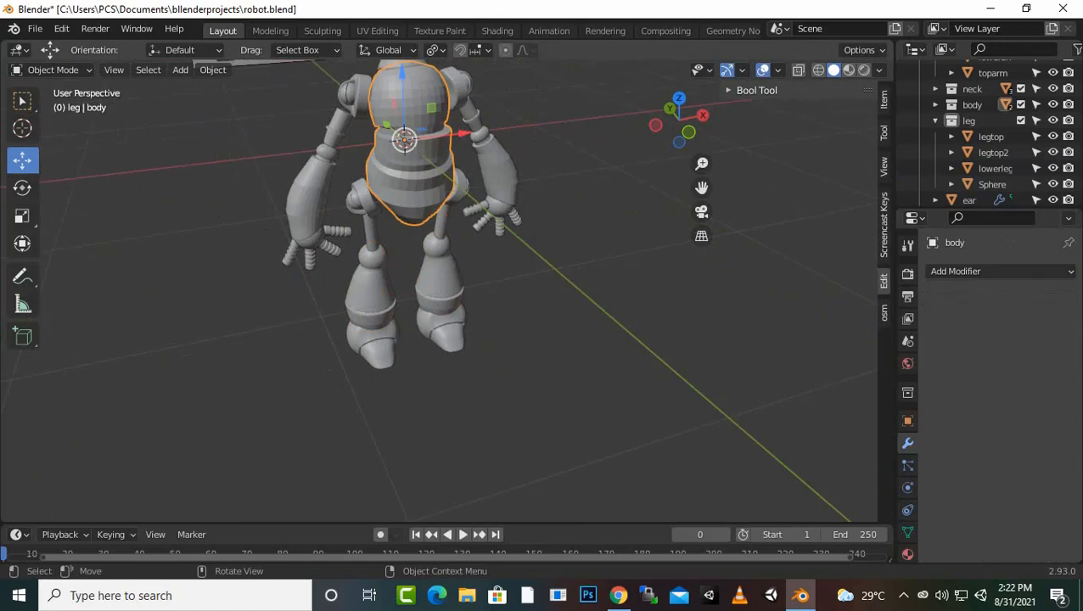
click(955, 271)
scroll(765, 419, down, 4)
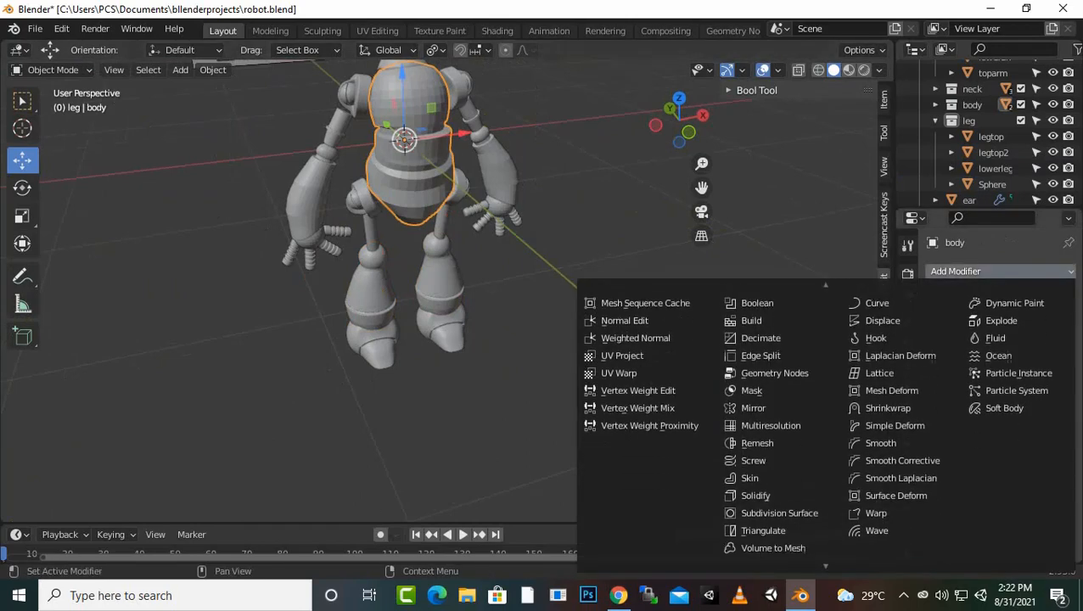
scroll(768, 543, down, 2)
click(768, 483)
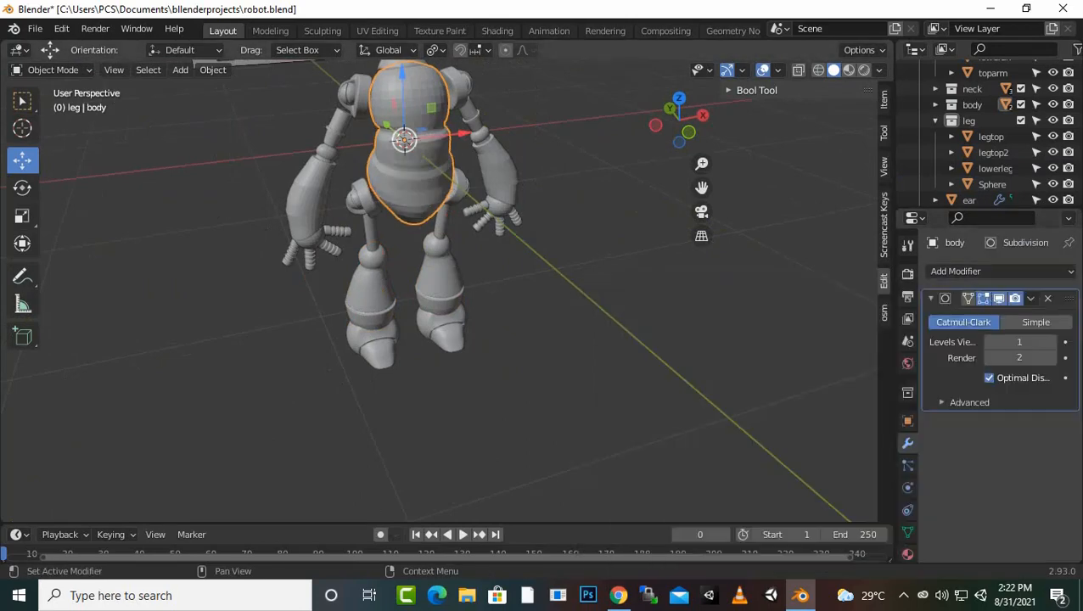
click(1052, 342)
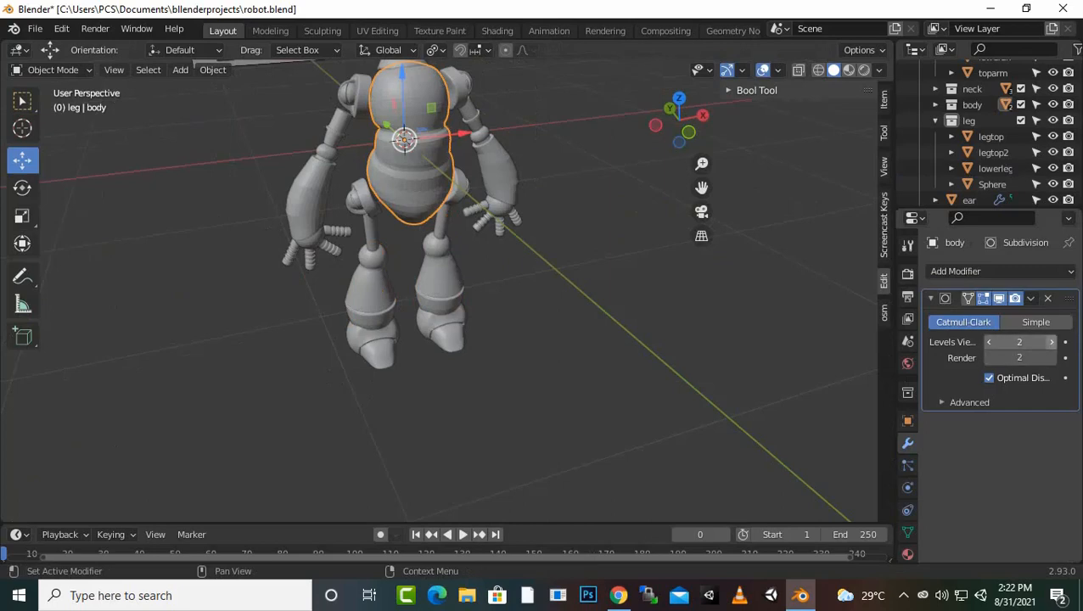
scroll(439, 289, down, 1)
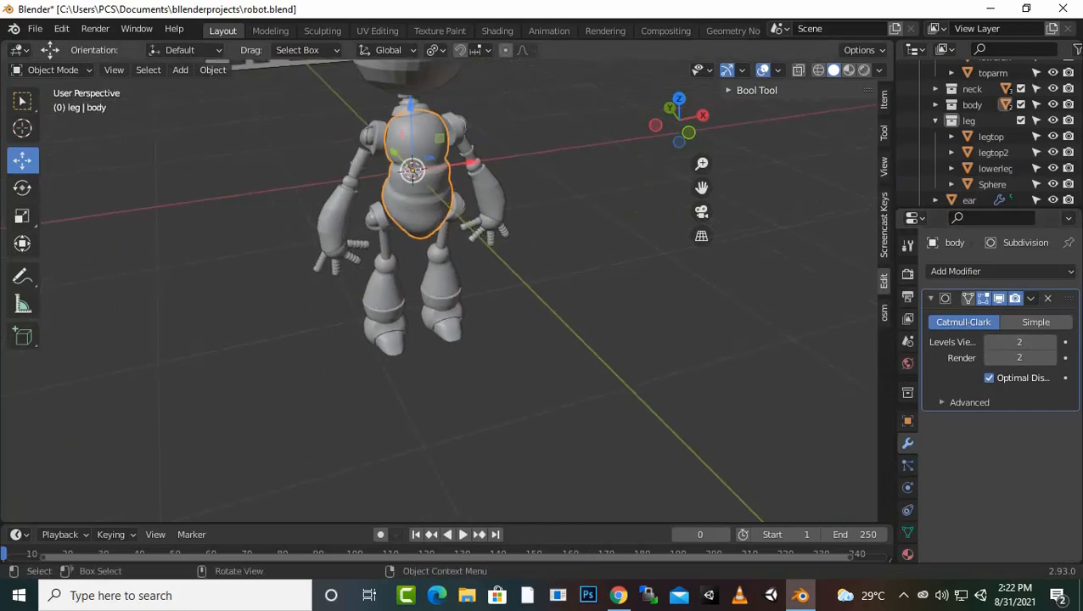
Step: Select the robot's fingers and examine their modifier settings
scroll(441, 305, up, 6)
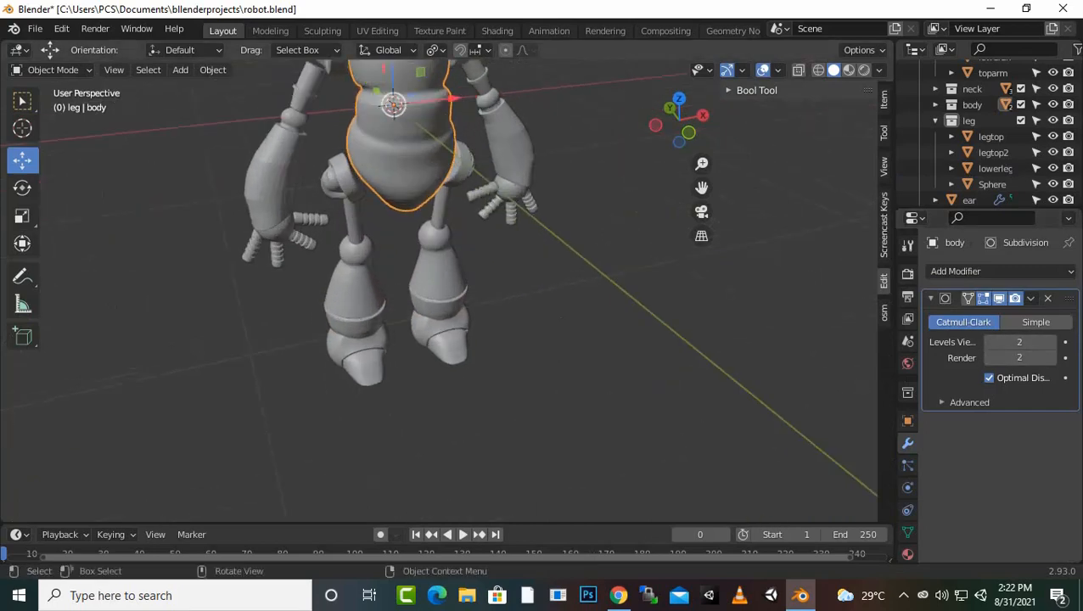
click(560, 147)
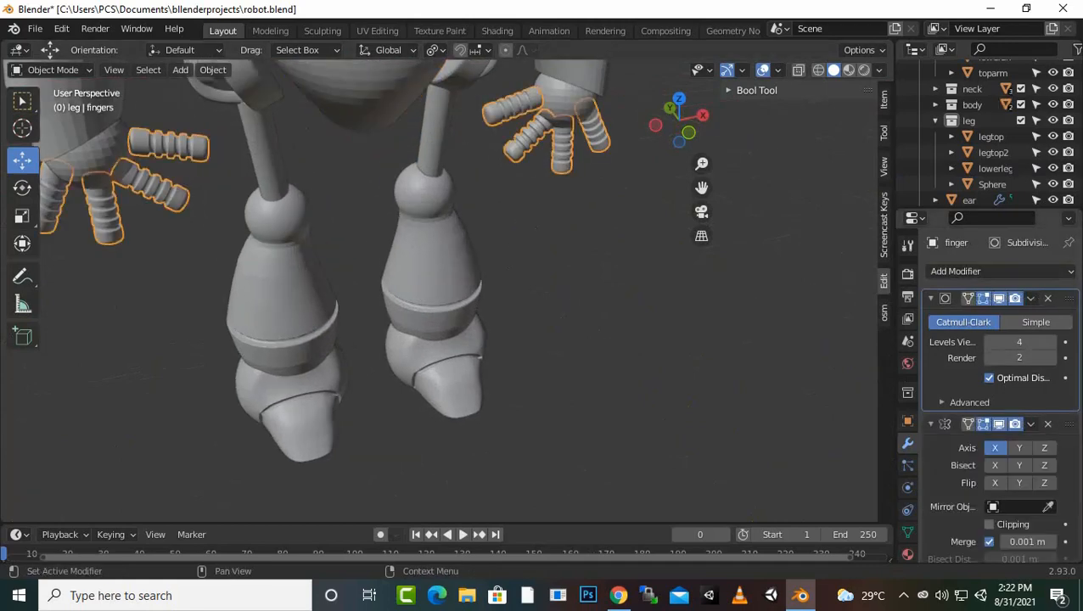
scroll(1010, 314, down, 1)
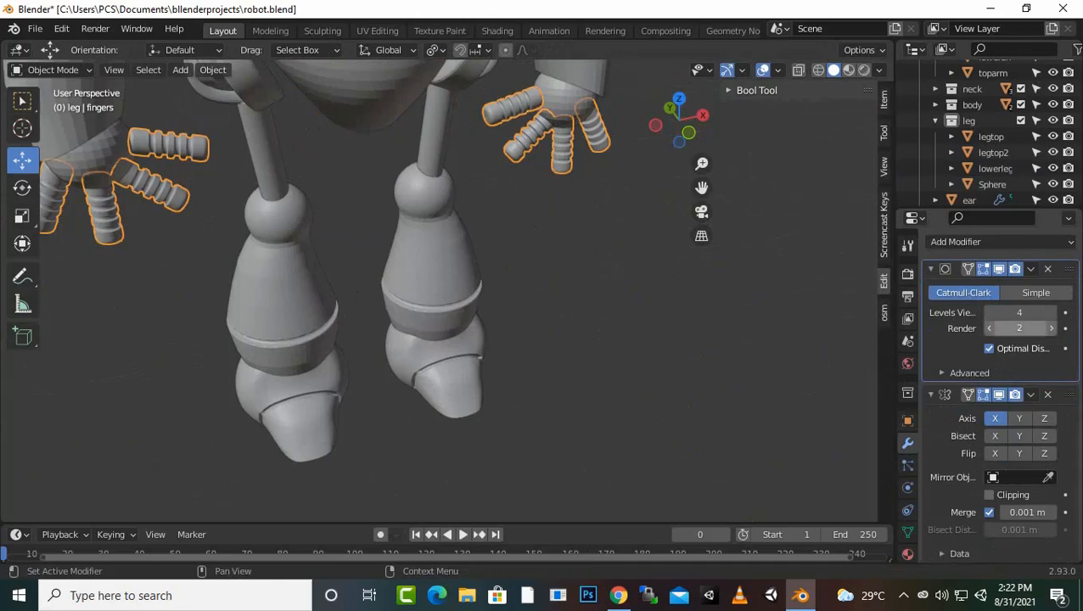
scroll(1019, 314, up, 1)
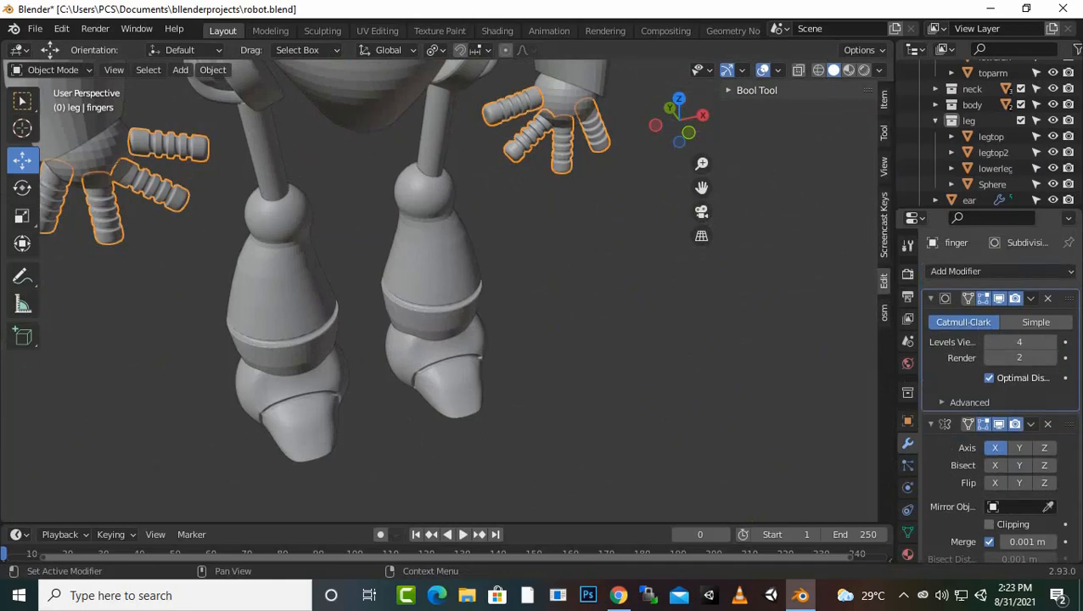
Step: Inspect the robot from several angles and compare its front view in wireframe with the reference image
scroll(441, 289, down, 6)
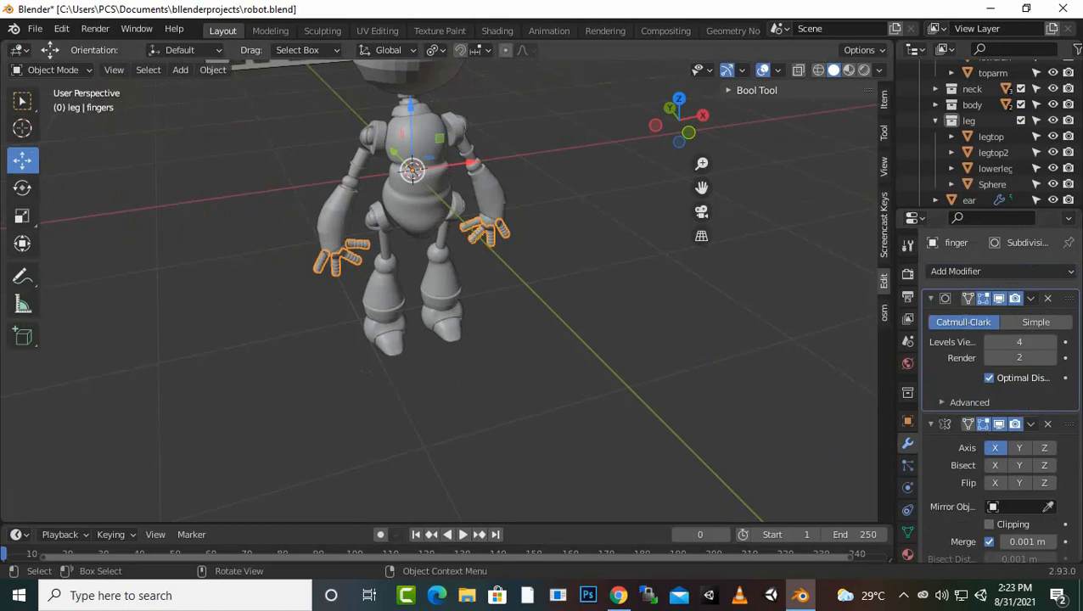
middle_drag(475, 339, 410, 327)
middle_drag(544, 340, 244, 342)
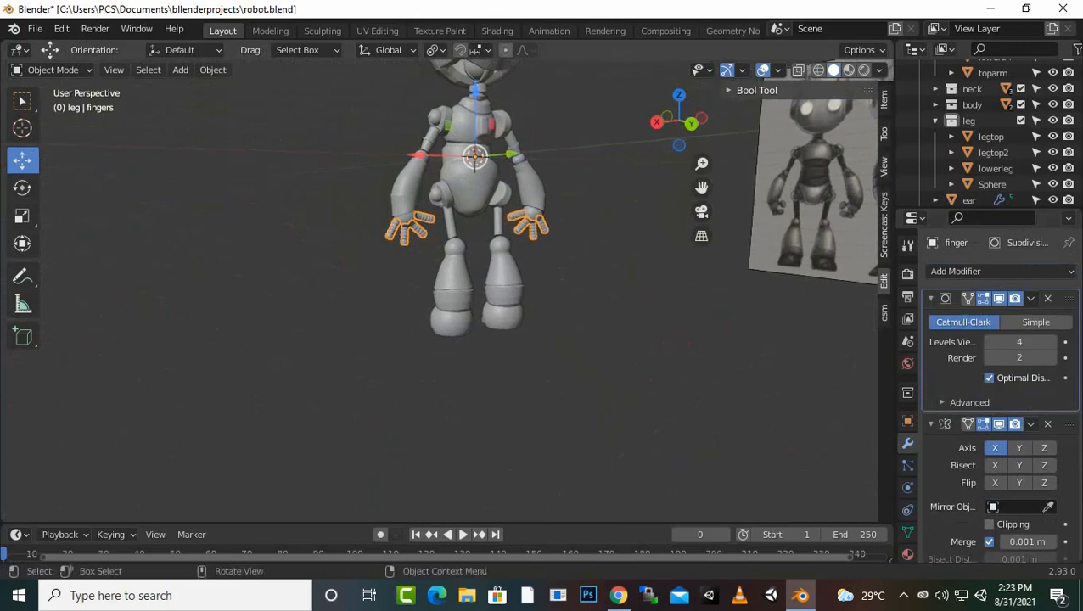
scroll(458, 288, up, 4)
scroll(458, 288, down, 2)
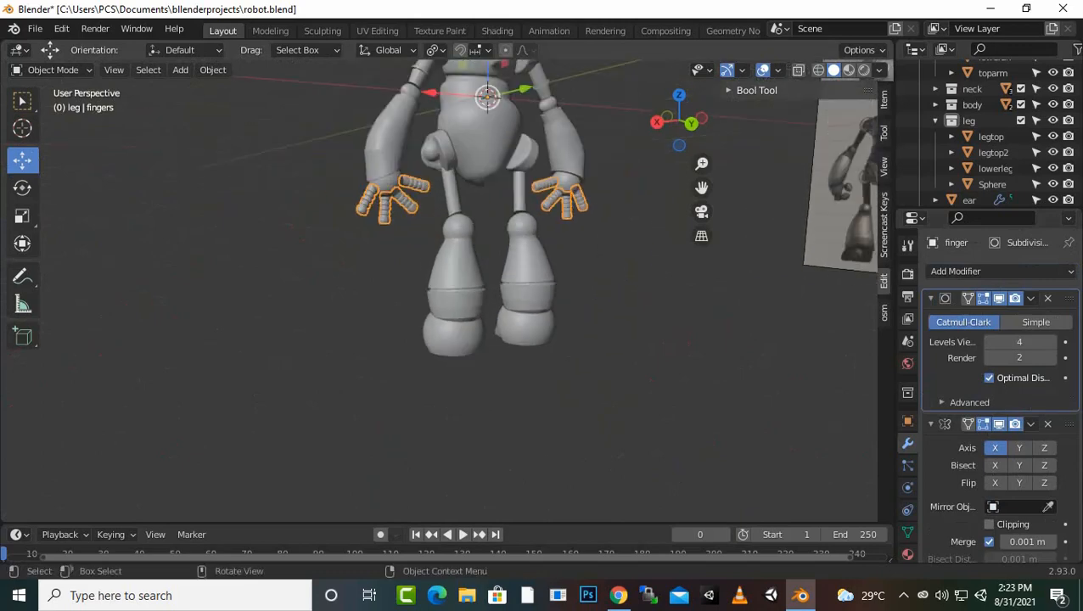
scroll(458, 288, down, 4)
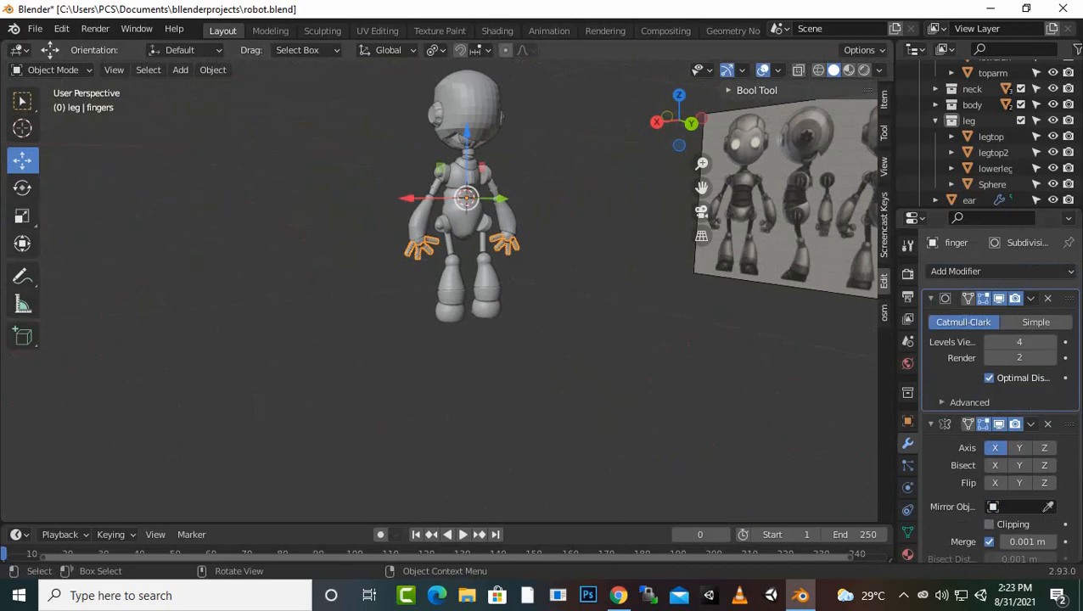
middle_drag(458, 289, 484, 295)
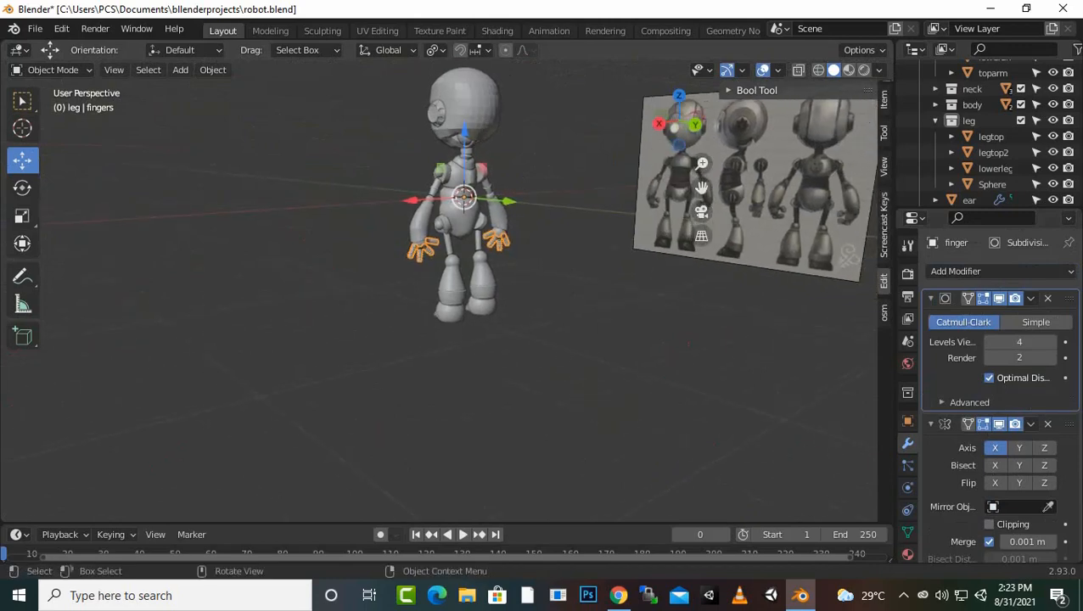
key(KP_1)
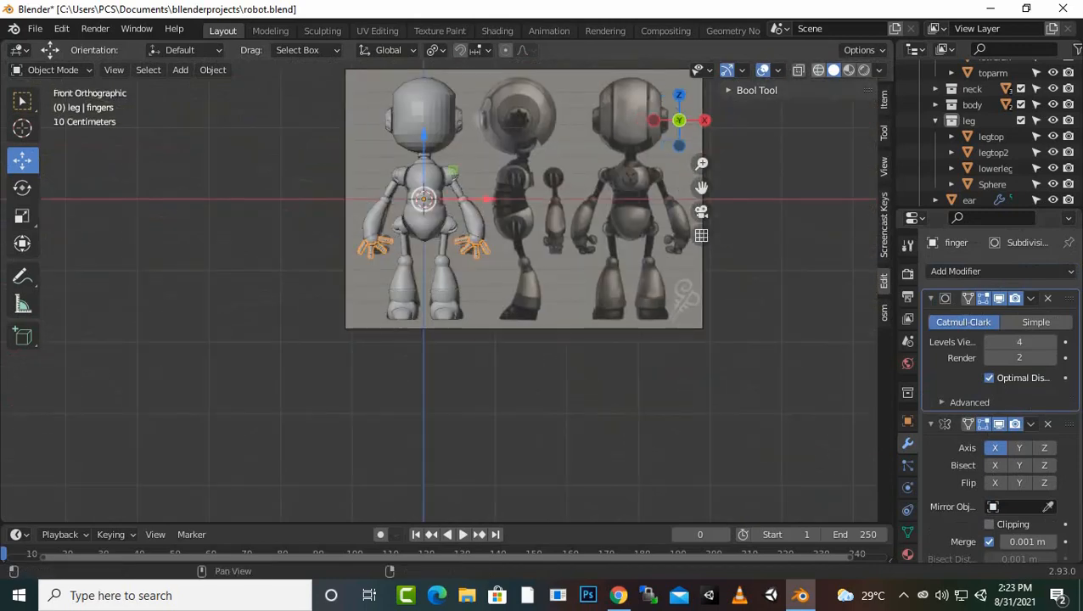
key(shift+z)
scroll(447, 289, up, 4)
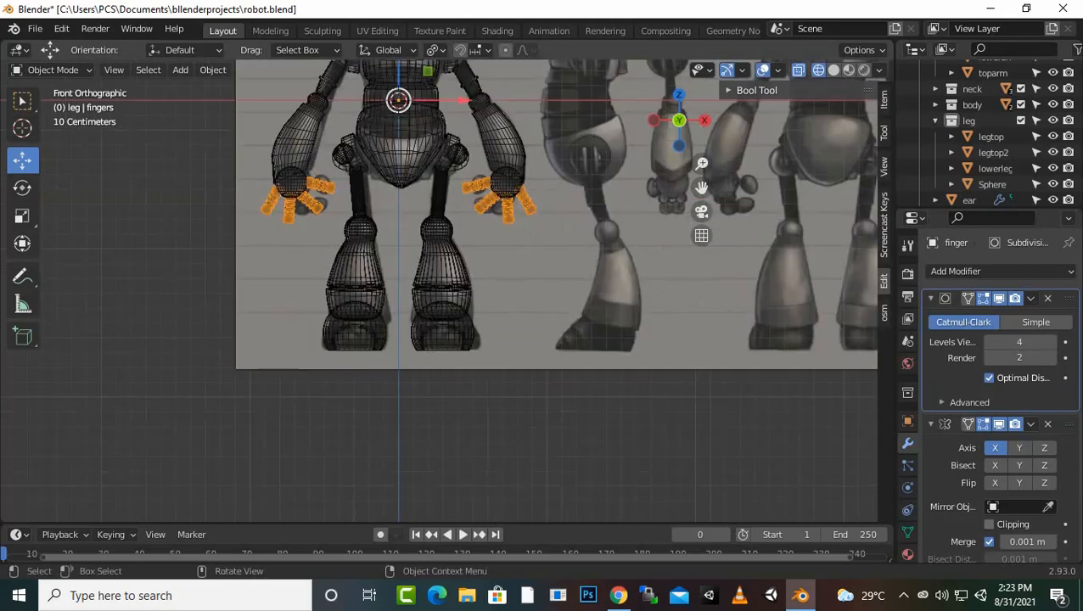
scroll(458, 288, down, 3)
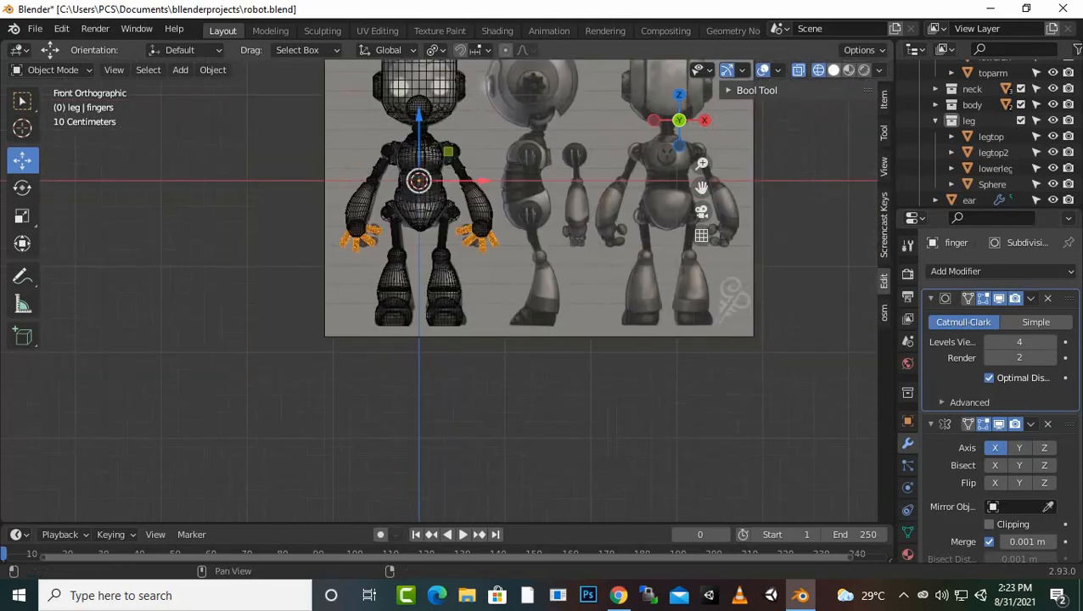
click(834, 69)
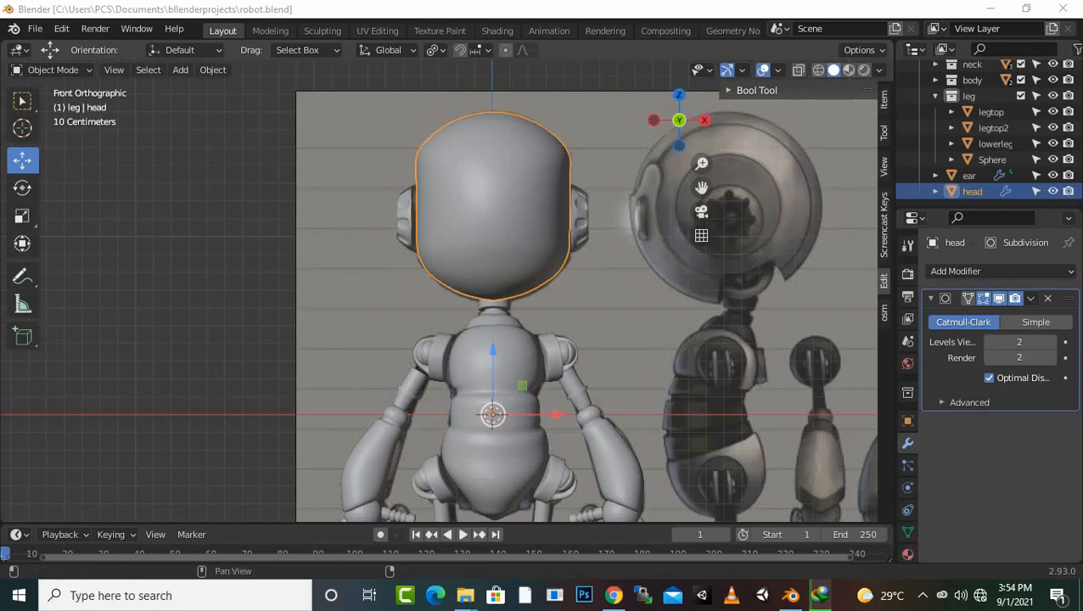
Step: In wireframe front view, add one horizontal loop cut around the head just above the eyes, with a slide factor of -0.2
click(818, 70)
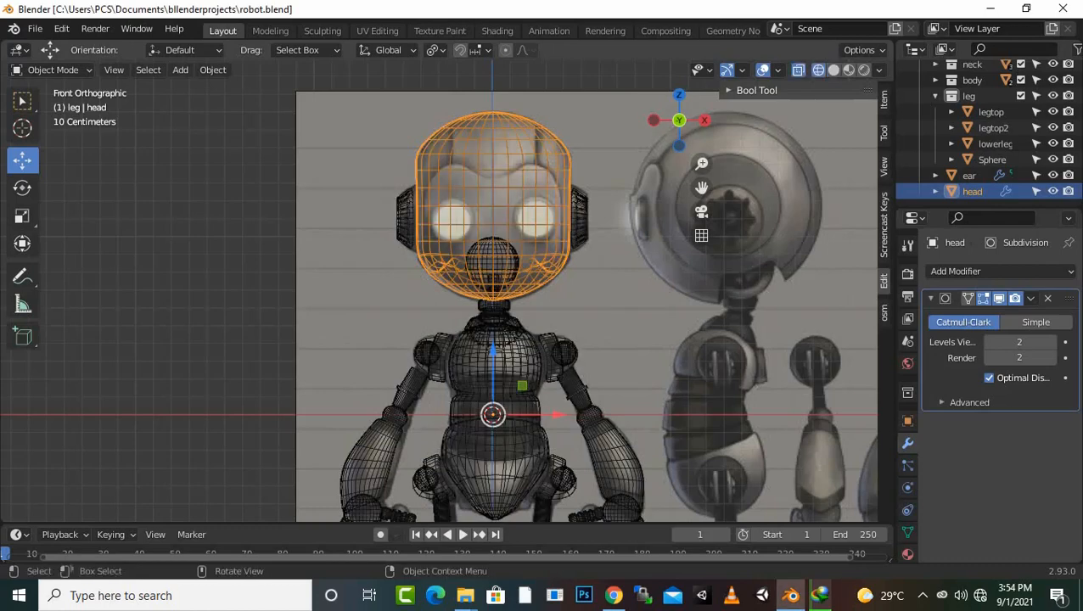
scroll(442, 281, up, 3)
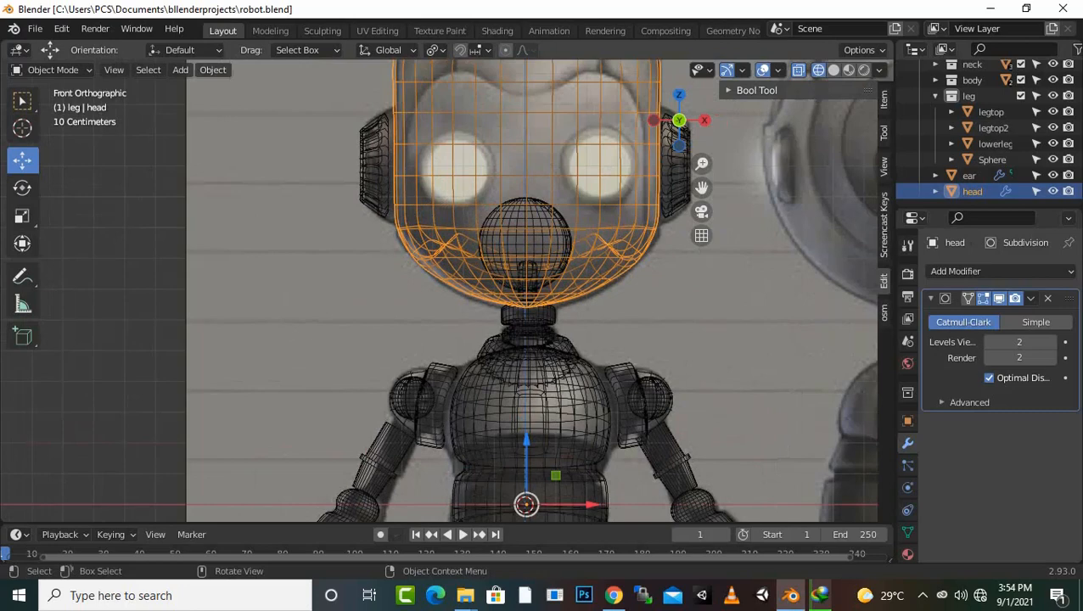
scroll(443, 289, up, 1)
scroll(443, 288, down, 2)
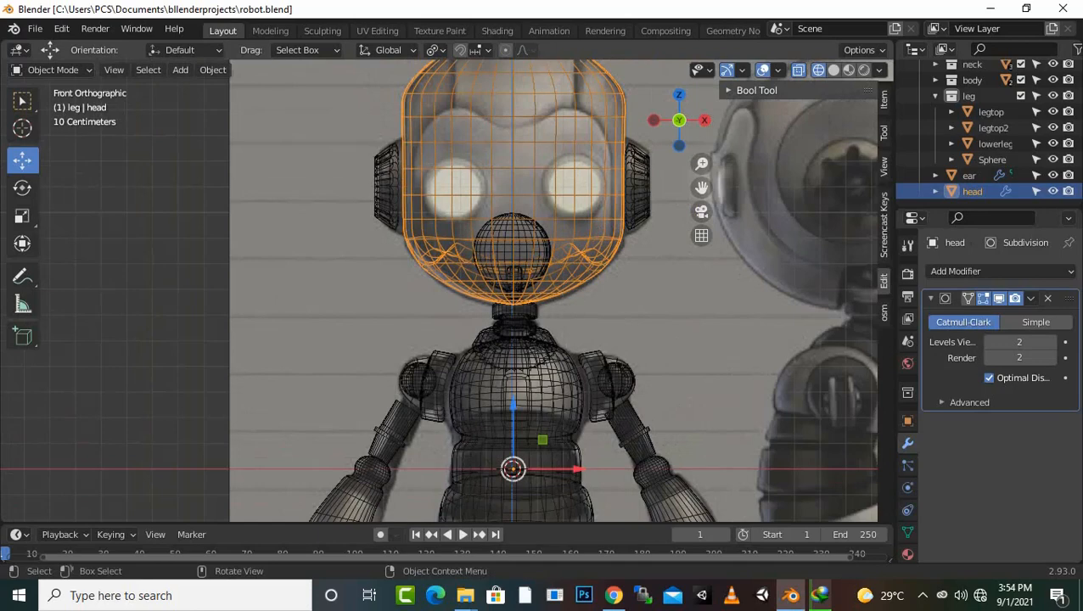
key(Tab)
scroll(442, 288, up, 1)
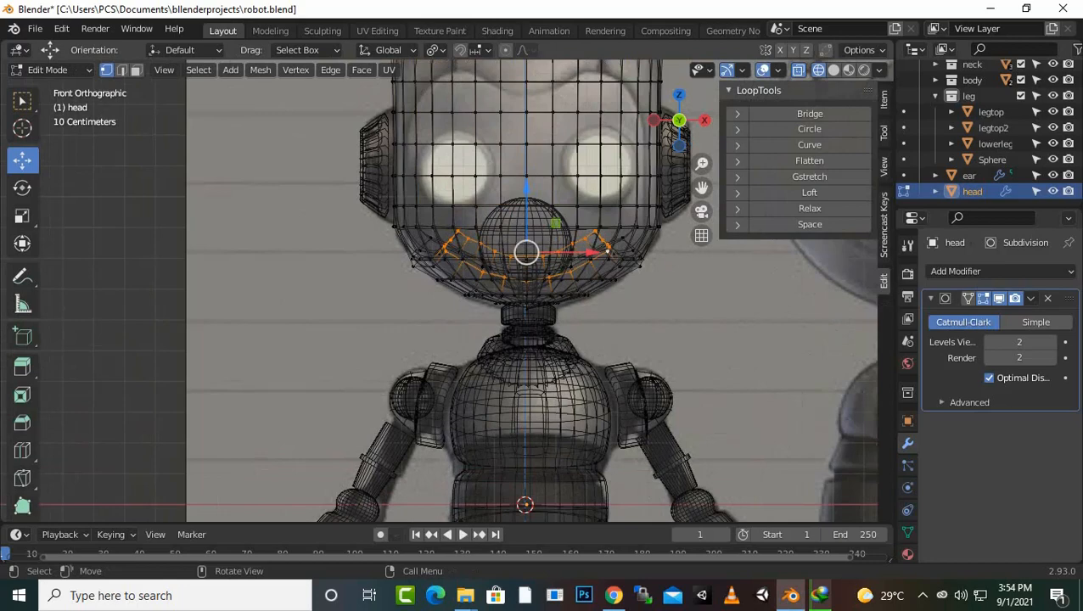
key(ctrl)
key(ctrl+r)
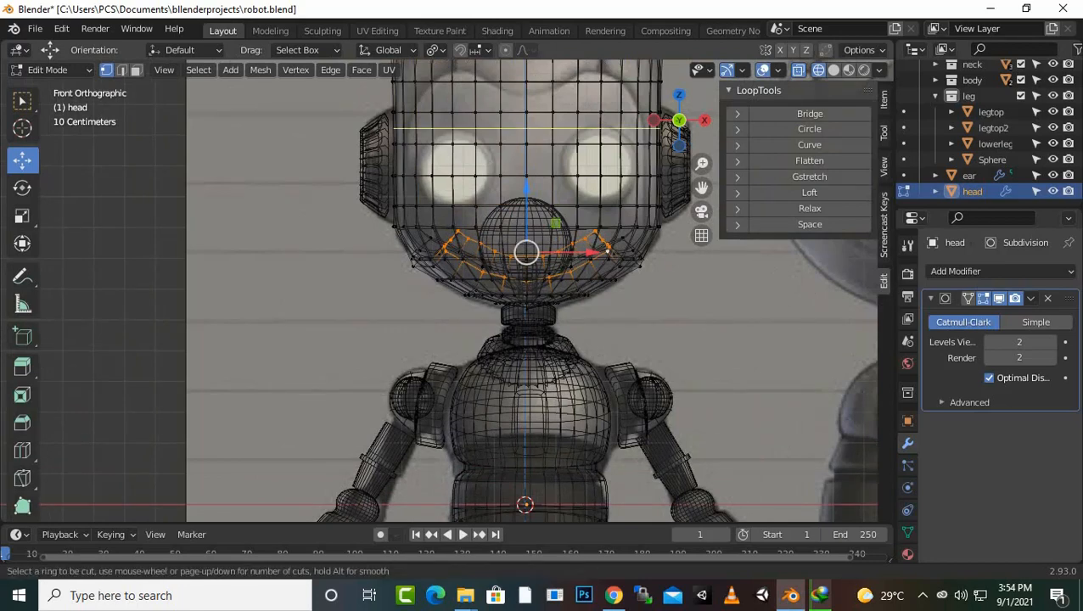
click(574, 128)
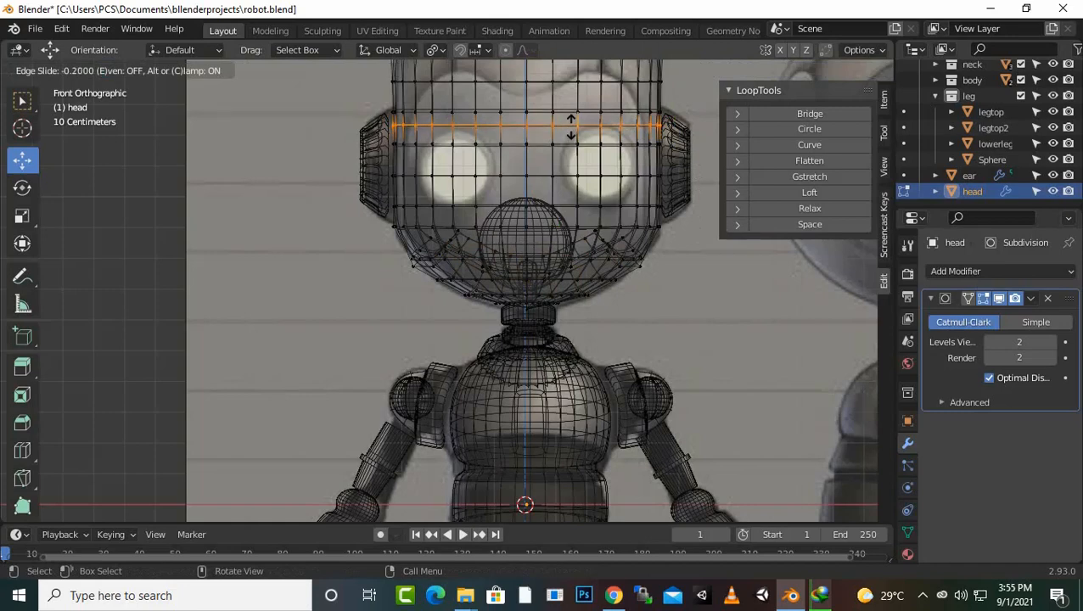
click(572, 126)
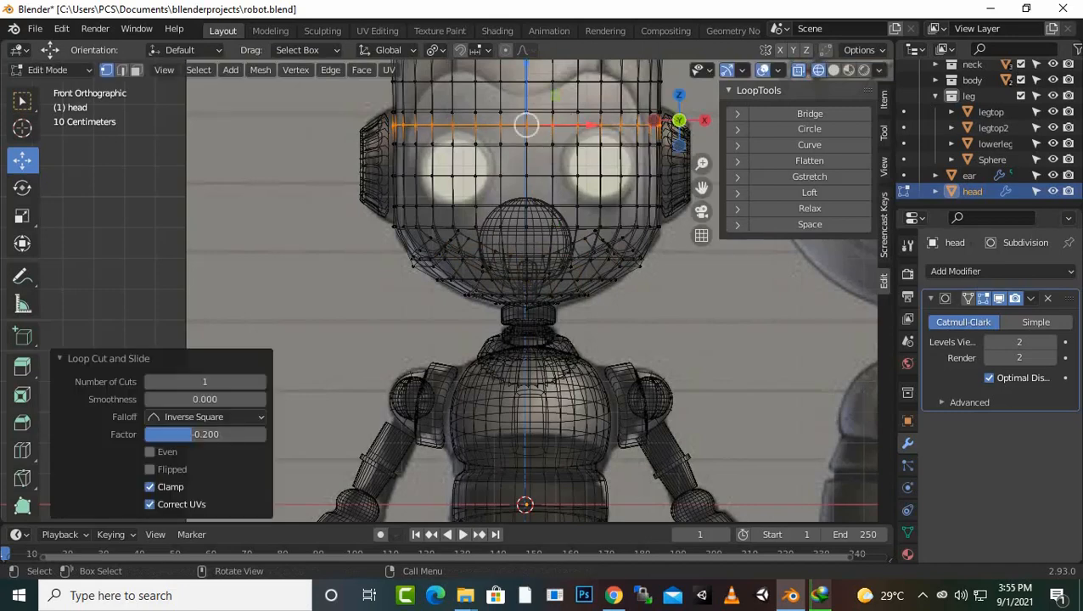
scroll(531, 291, up, 1)
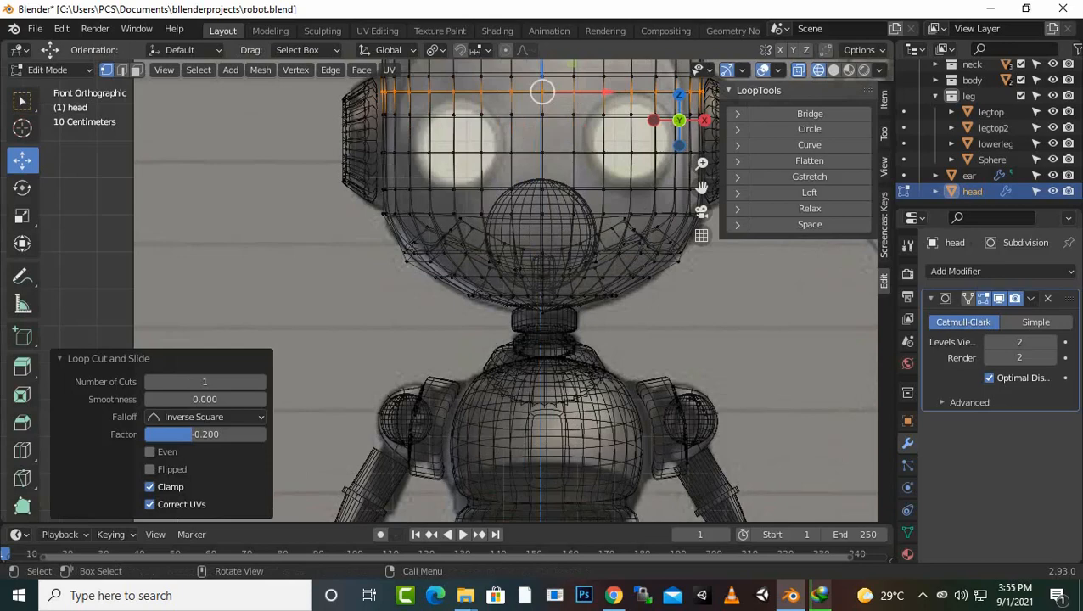
scroll(445, 290, down, 1)
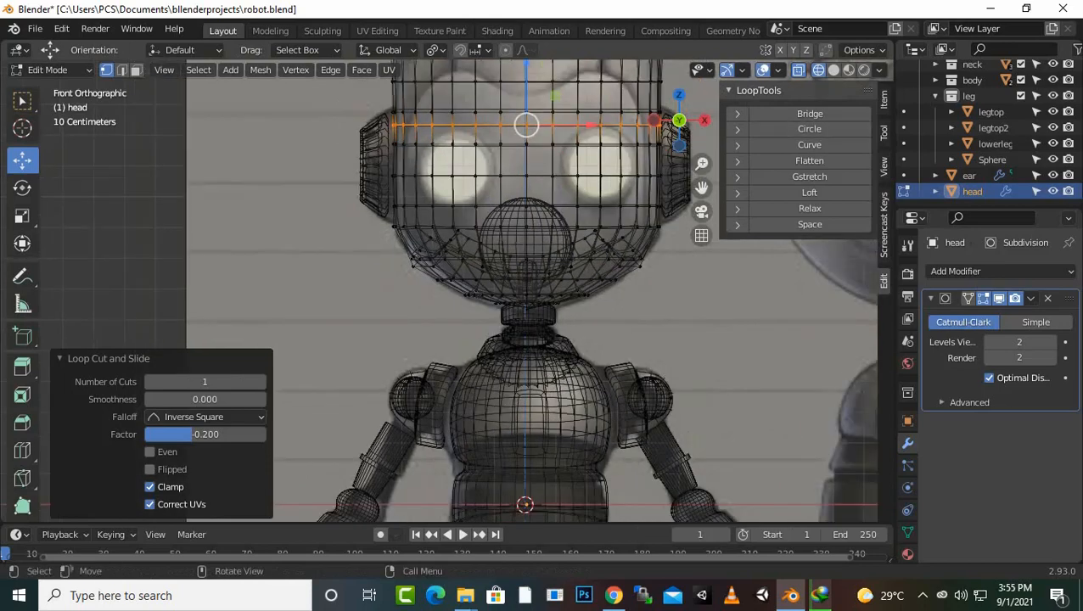
Step: Select the head vertices at the centre of the reference eye on the positive X side and save the file
click(600, 176)
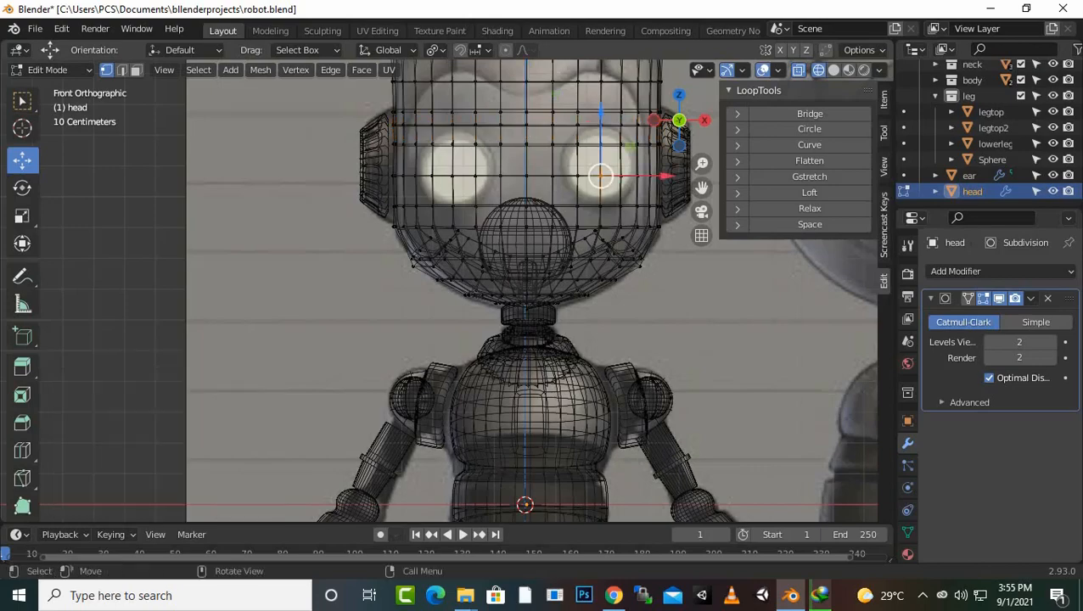
scroll(446, 290, down, 2)
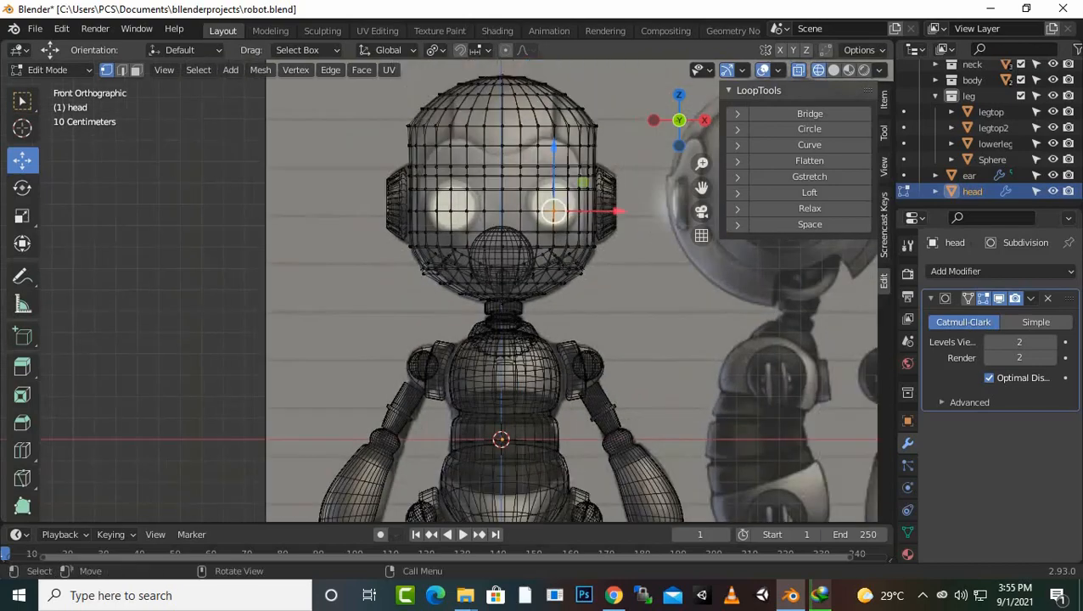
middle_drag(554, 212, 327, 234)
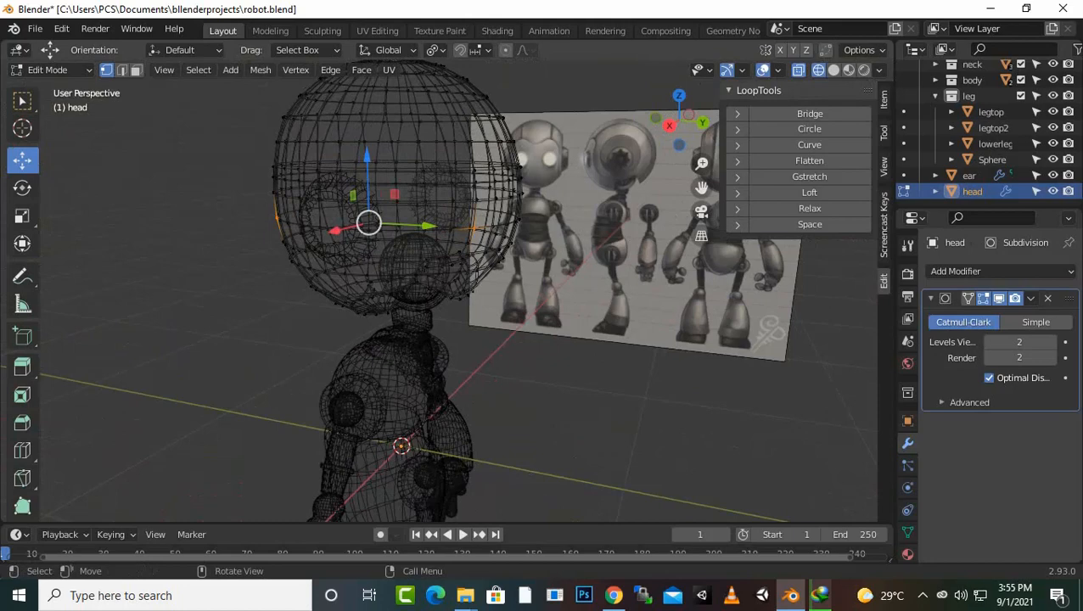
key(ctrl+s)
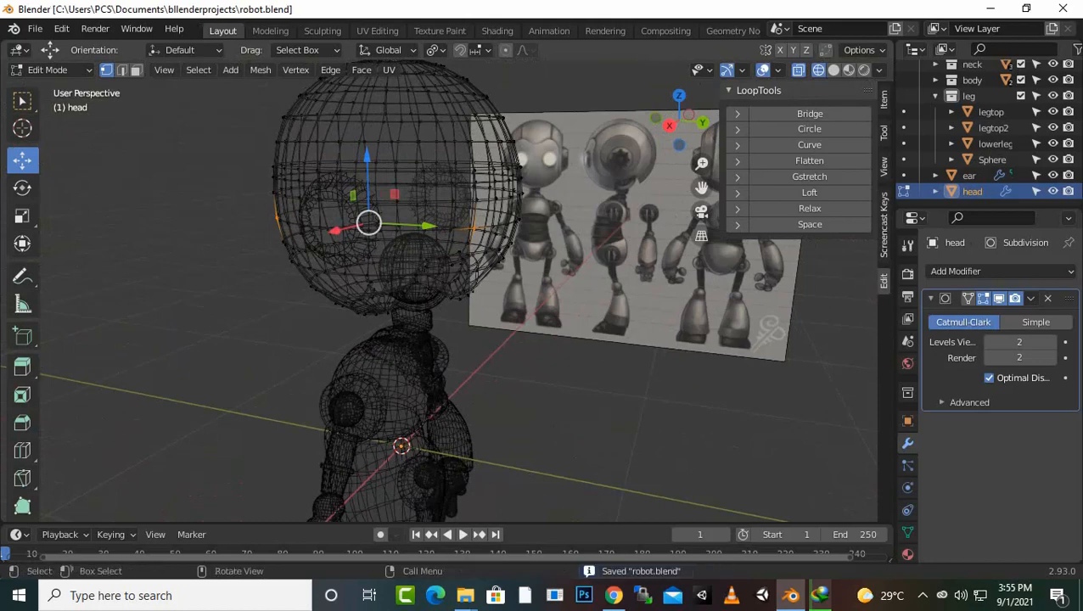
Step: Try moving the selected eye vertices about -0.062 m along Y, undo the move, and clear the selection
key(KP_1)
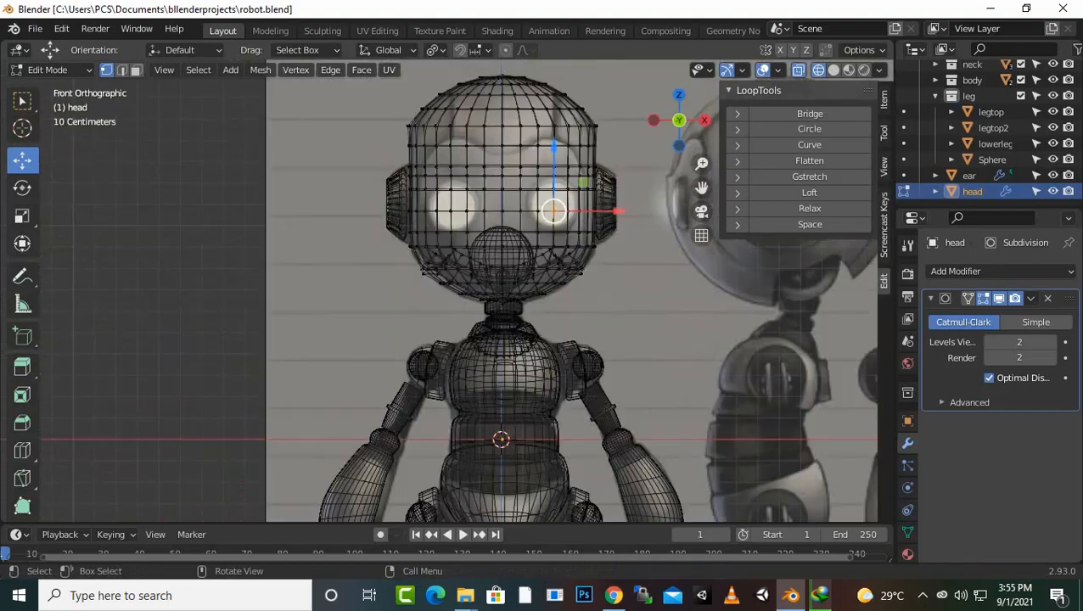
scroll(553, 213, up, 1)
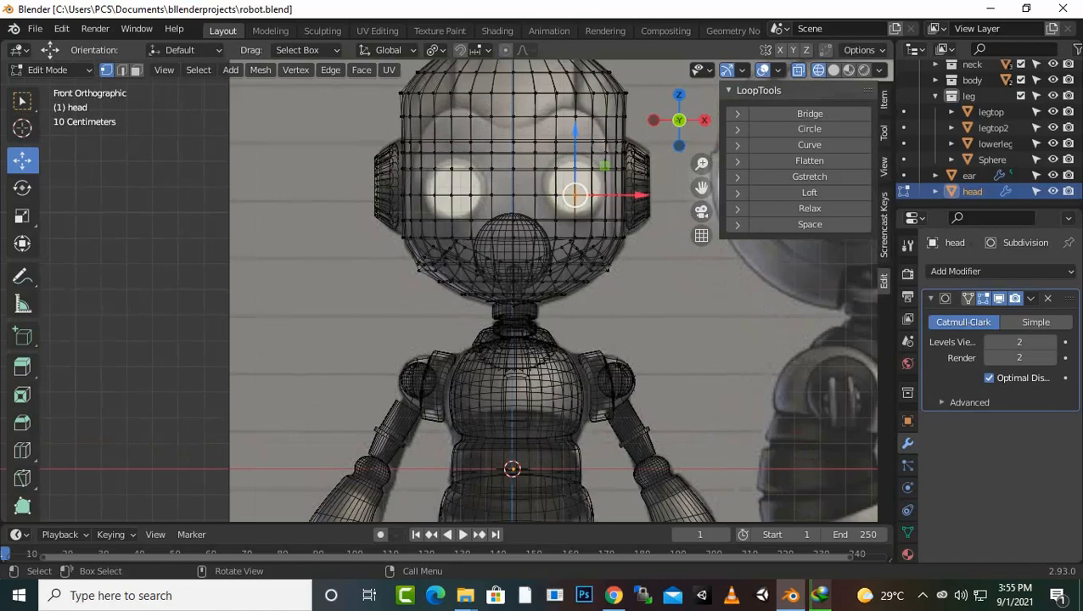
middle_drag(574, 199, 397, 237)
drag(485, 249, 466, 251)
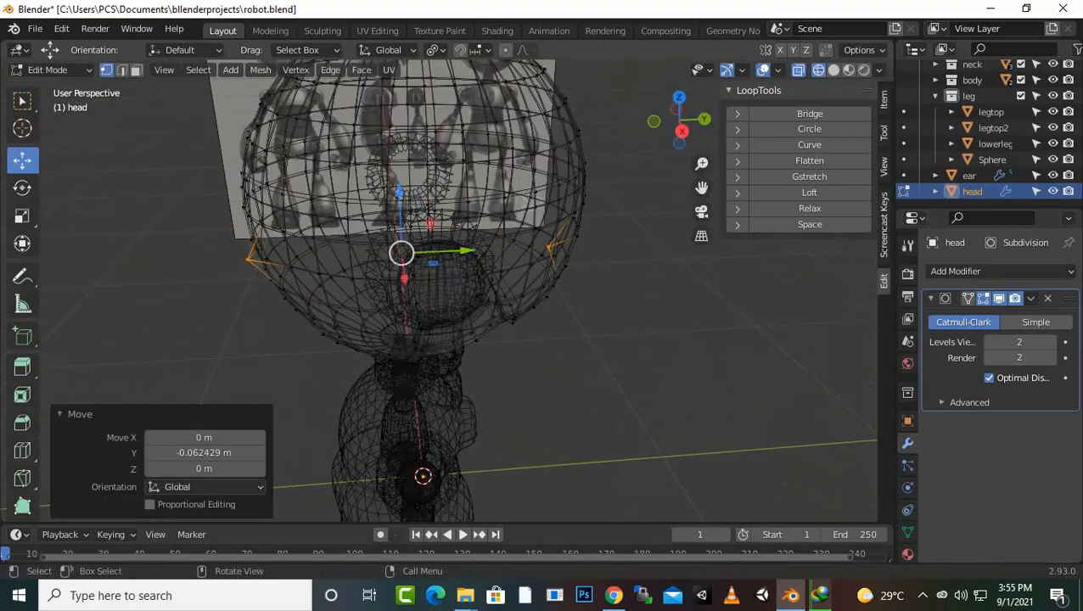
key(ctrl+z)
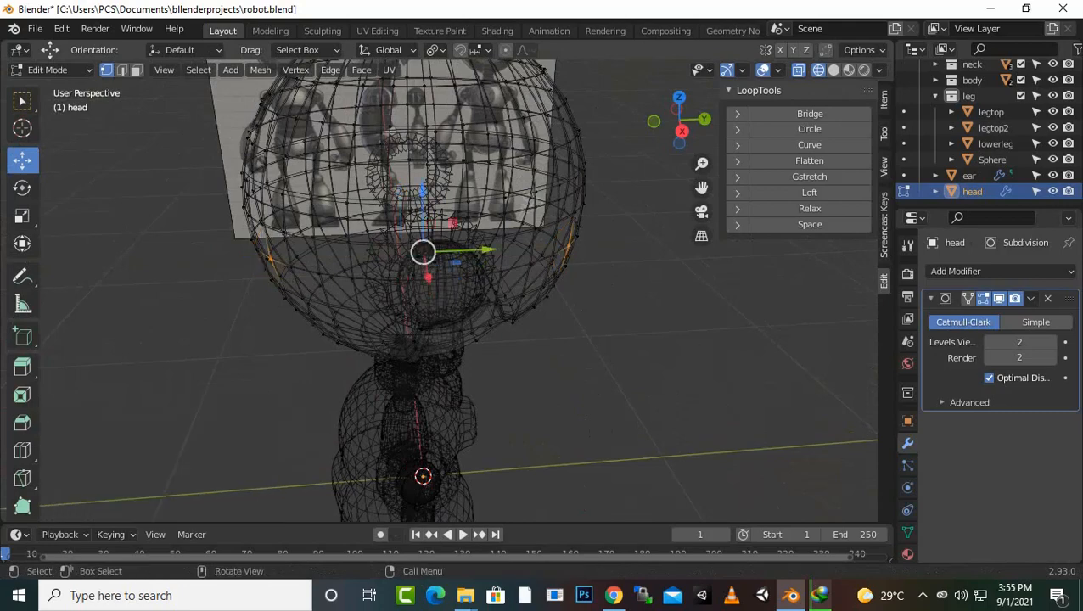
key(alt+a)
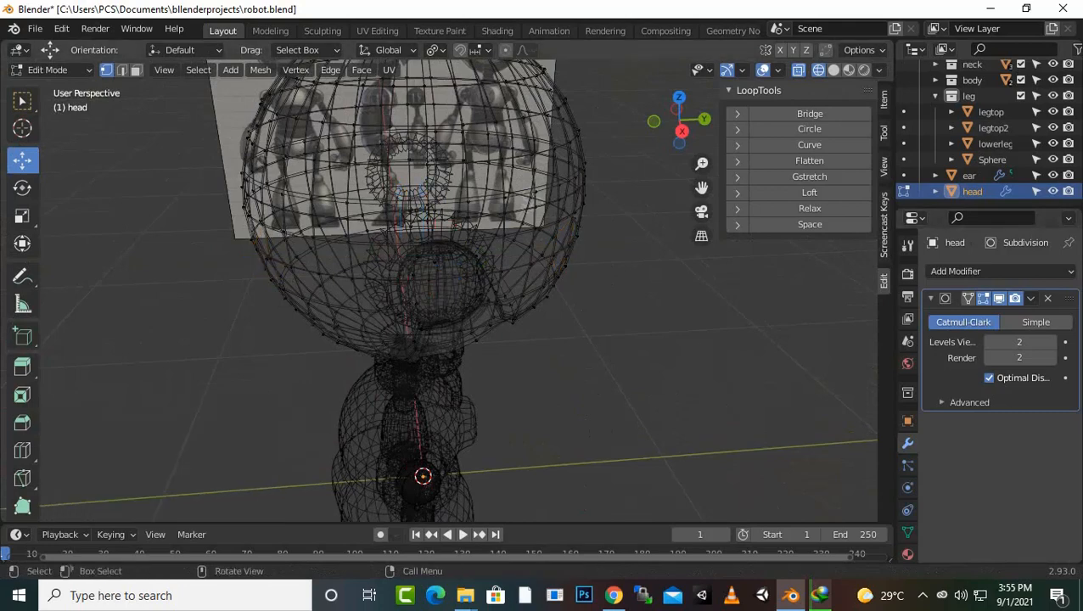
Step: Return the head to Object Mode and show the robot in solid shading from the front
key(Tab)
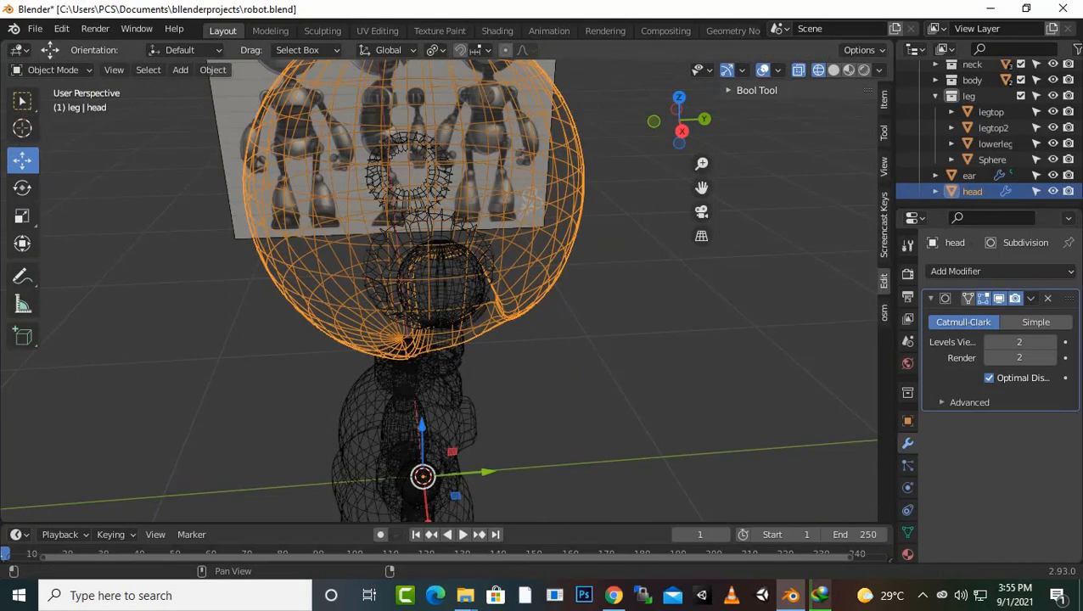
click(834, 71)
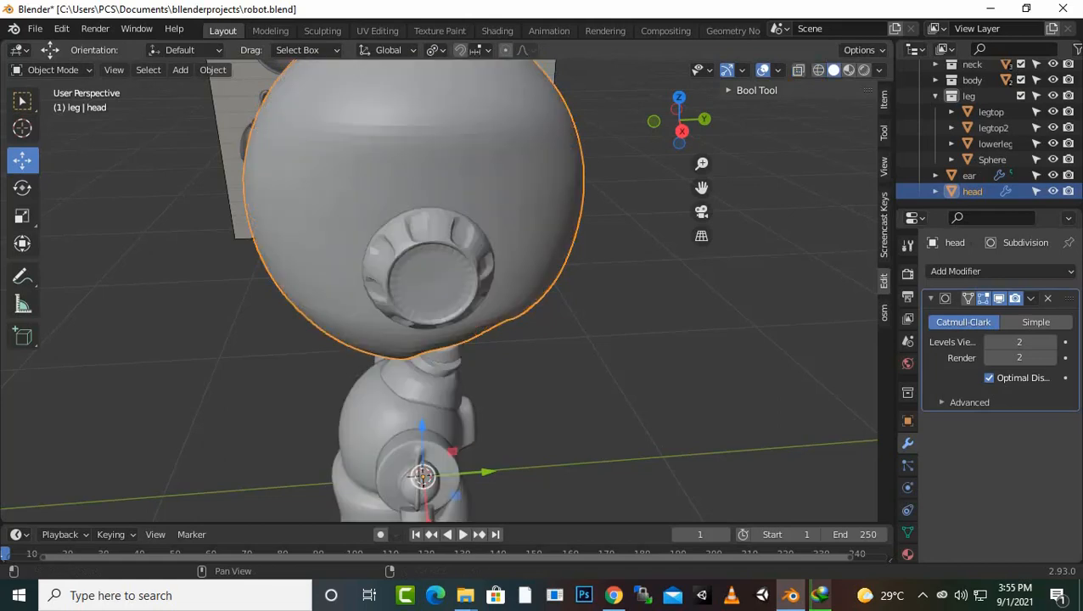
scroll(447, 290, down, 3)
middle_drag(448, 290, 630, 255)
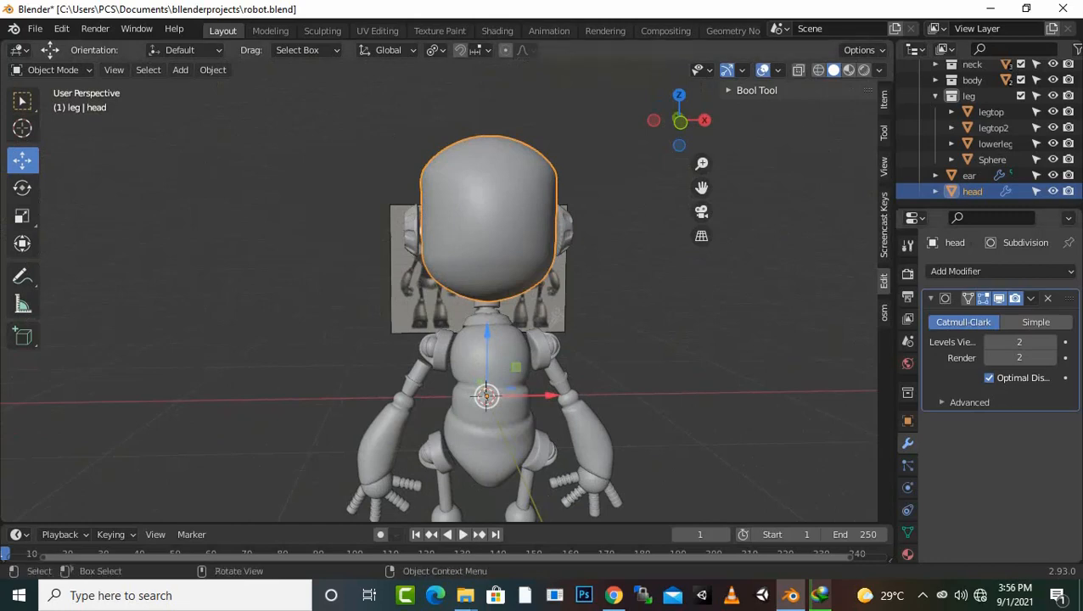
Step: Select the head object, enter Edit Mode, and select all of its vertices
key(alt+a)
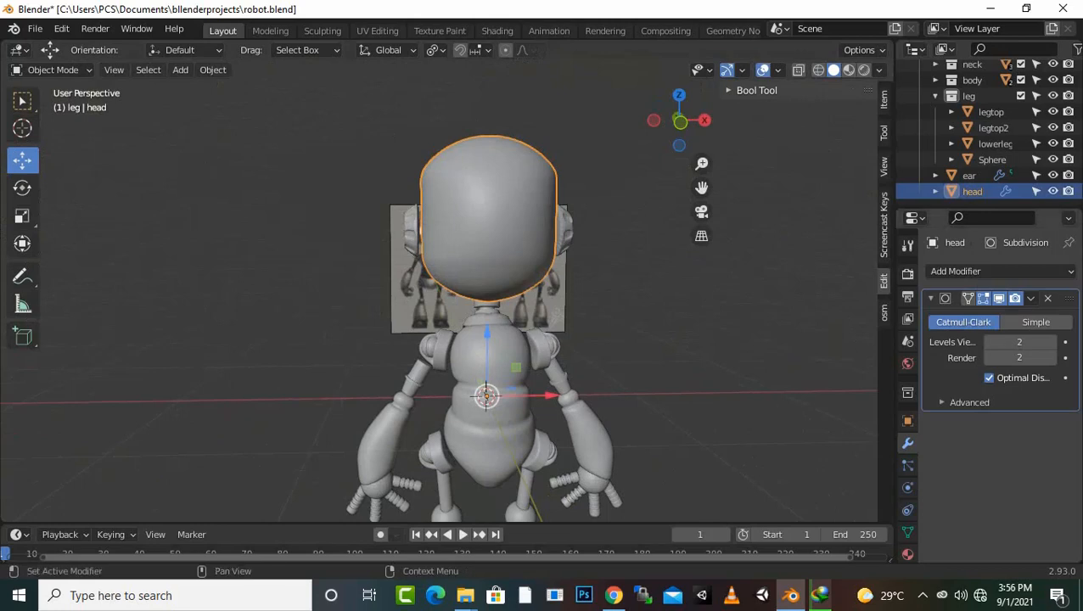
key(alt+a)
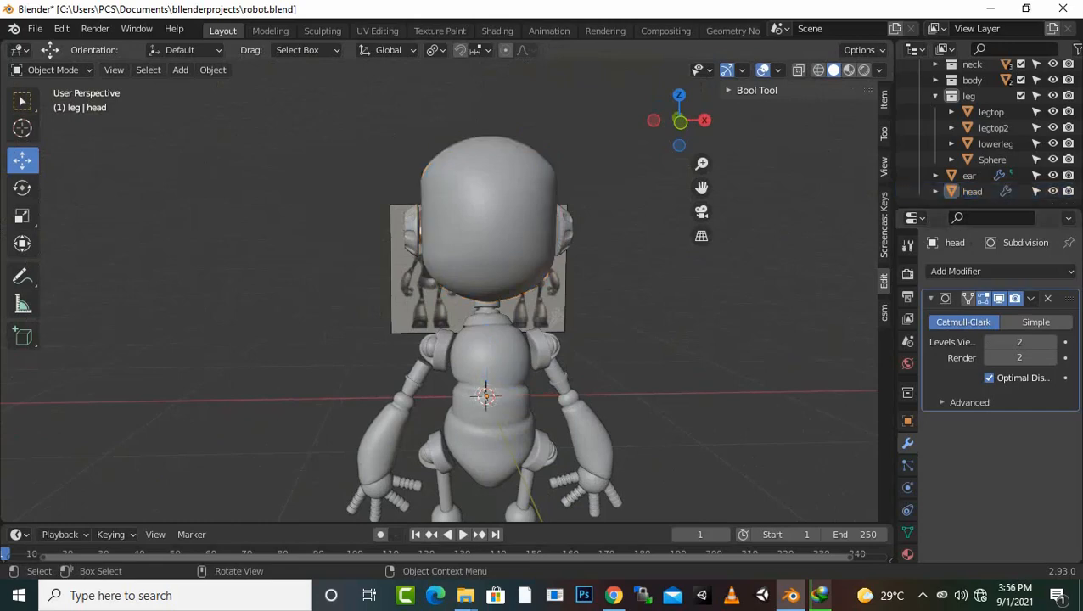
click(489, 219)
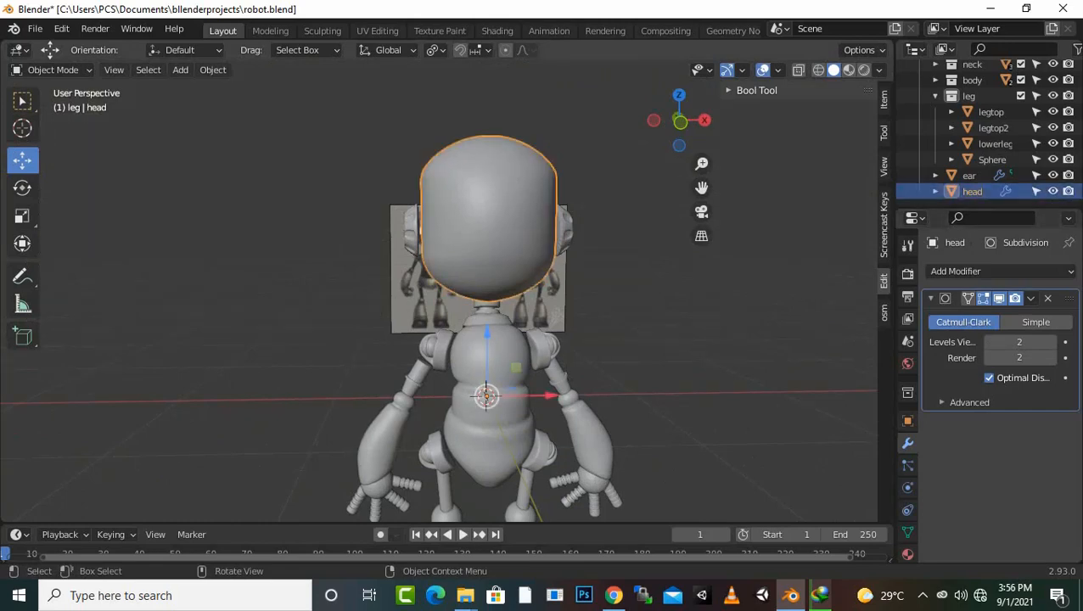
key(Tab)
key(ctrl)
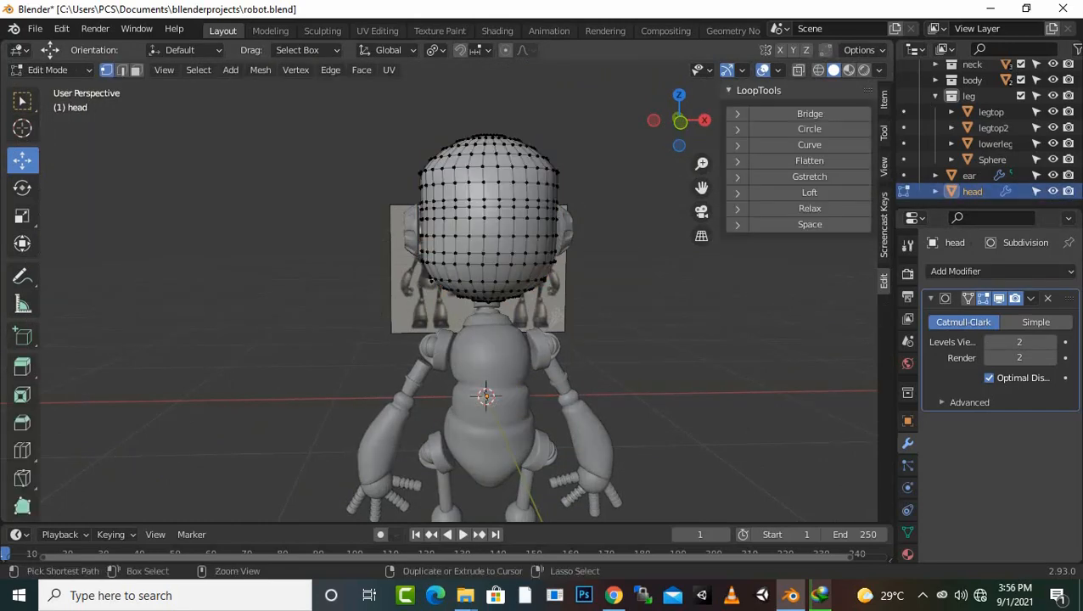
key(a)
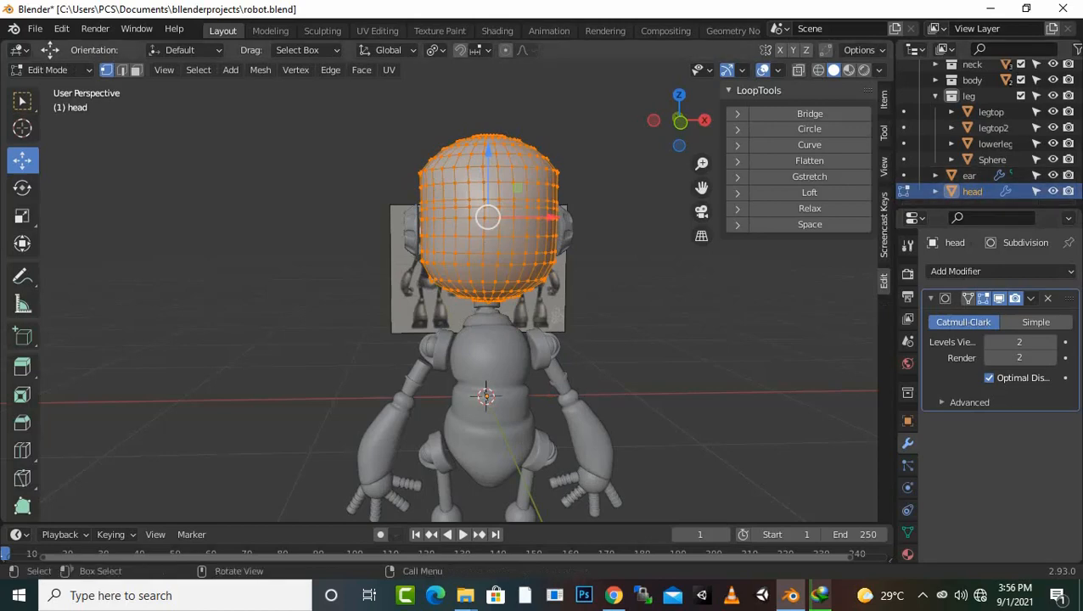
scroll(447, 295, up, 2)
scroll(446, 294, down, 2)
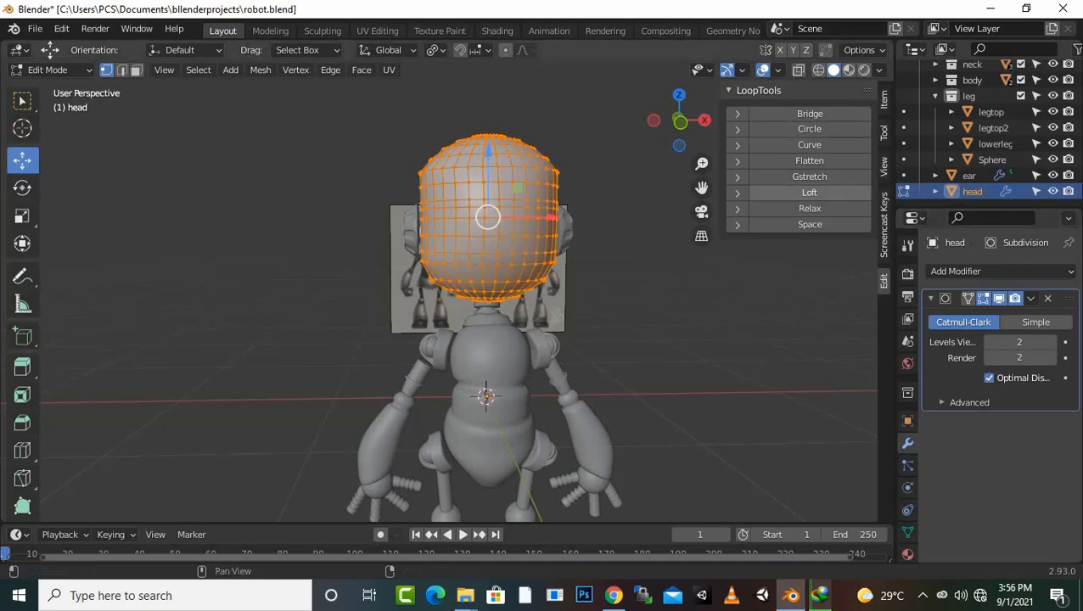
Step: Show the Screencast Keys settings and return the head to Object Mode with only one front vertex selected in its mesh
click(884, 224)
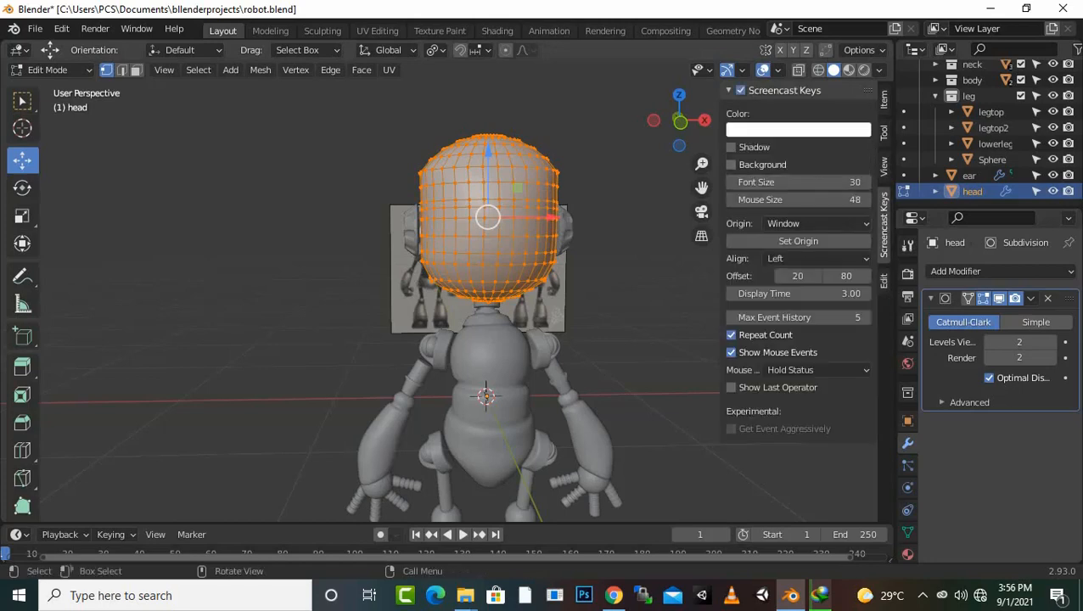
key(alt+a)
click(499, 218)
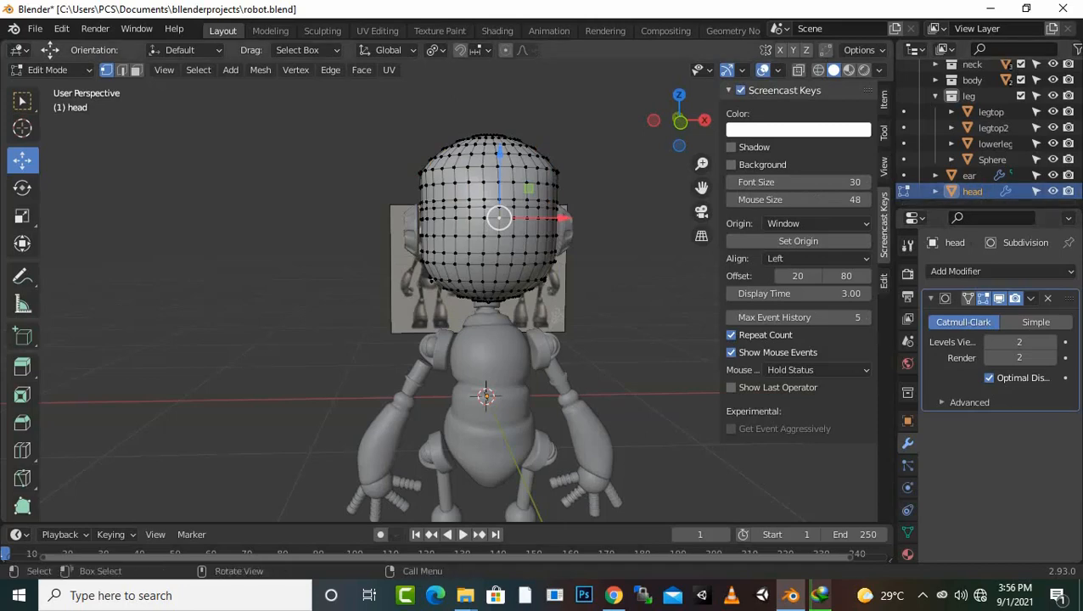
key(Tab)
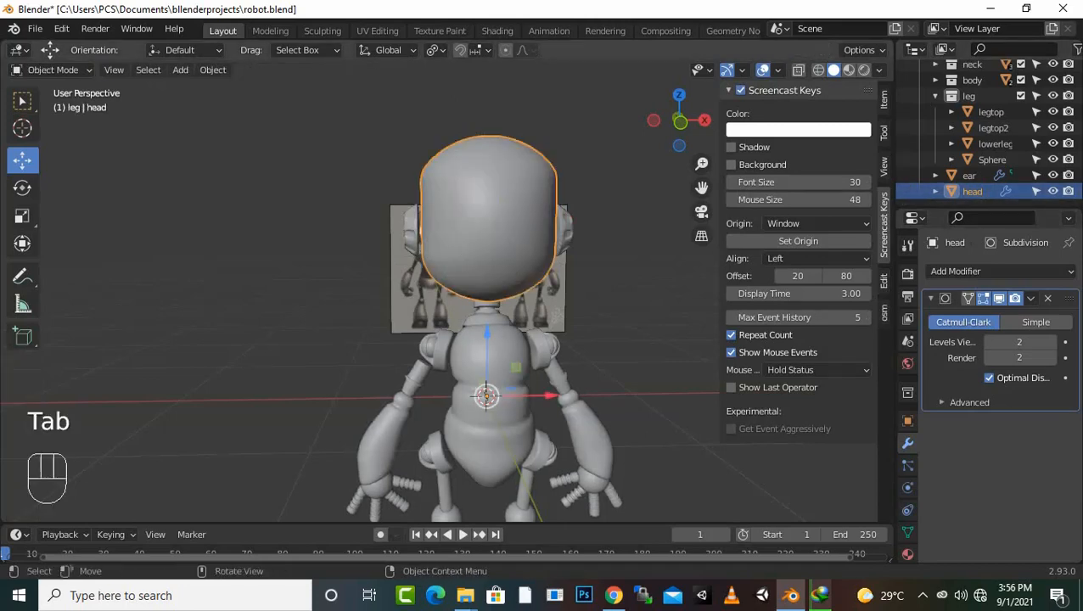
Step: Try to duplicate the head object in Object Mode
scroll(447, 293, up, 1)
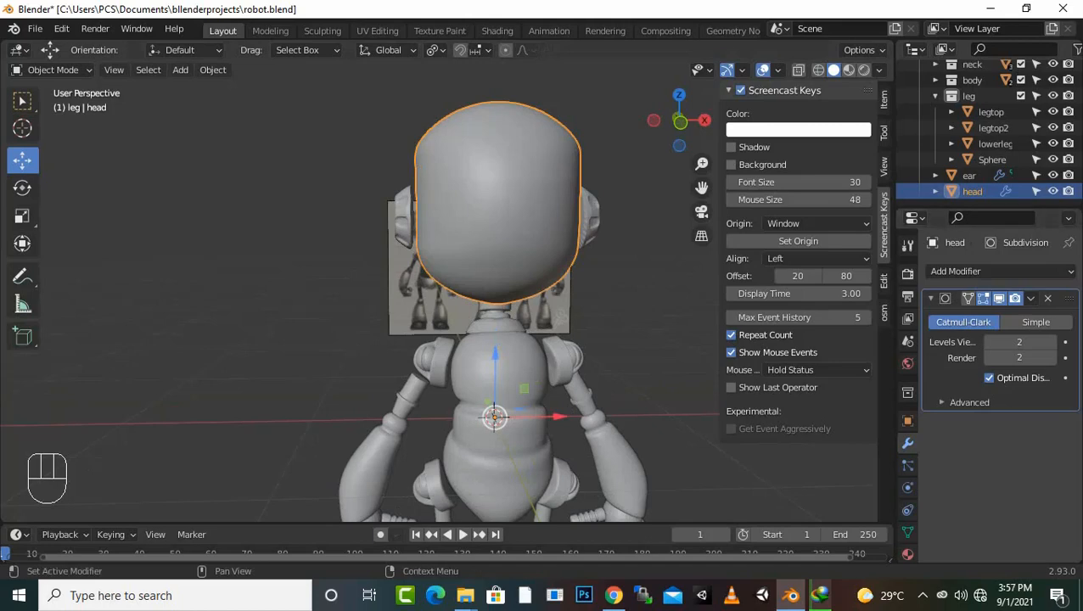
key(shift)
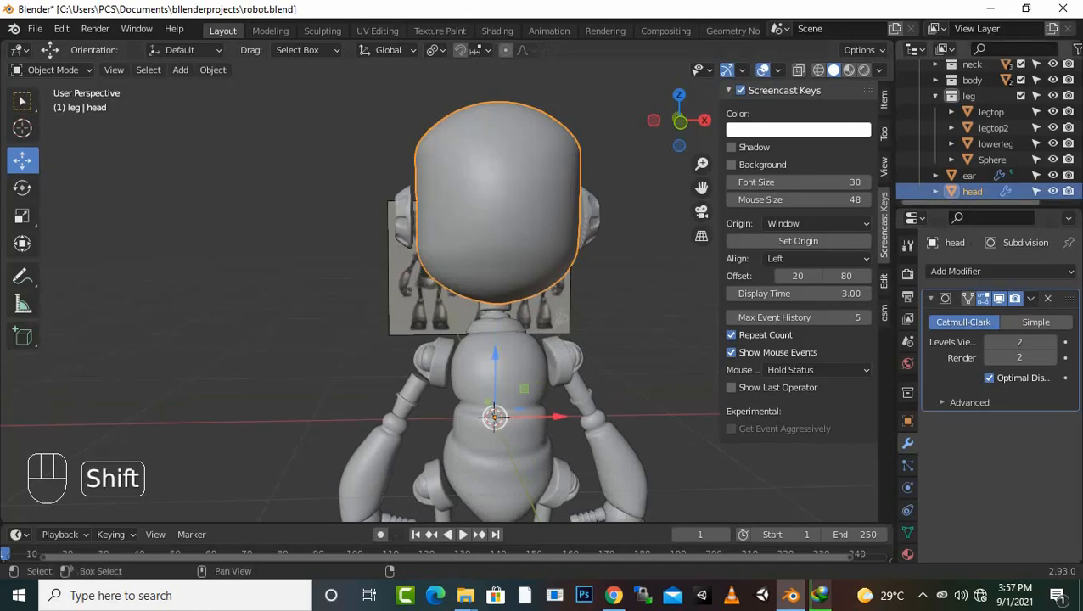
key(shift+d)
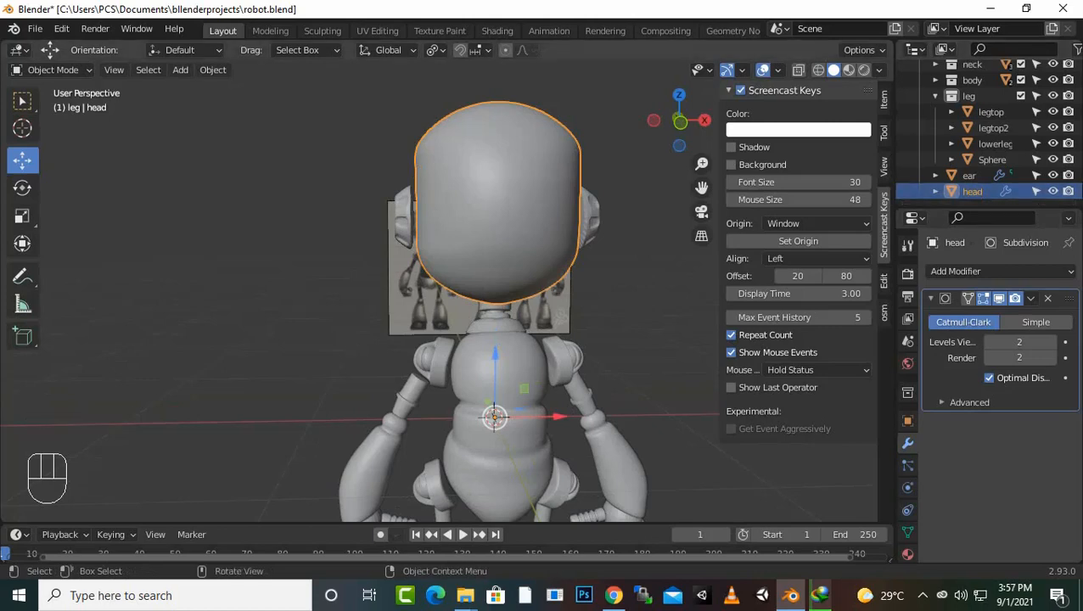
click(498, 204)
Step: Switch to the Select Box tool and expand the head's outliner entry to check for a duplicate
click(22, 101)
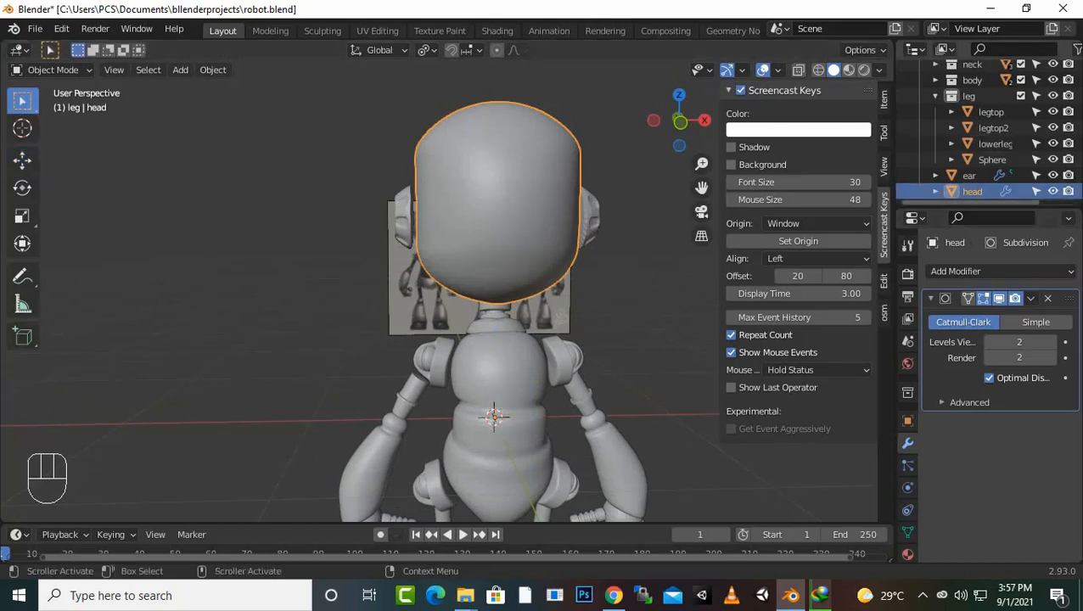
click(935, 192)
scroll(937, 176, down, 1)
click(971, 160)
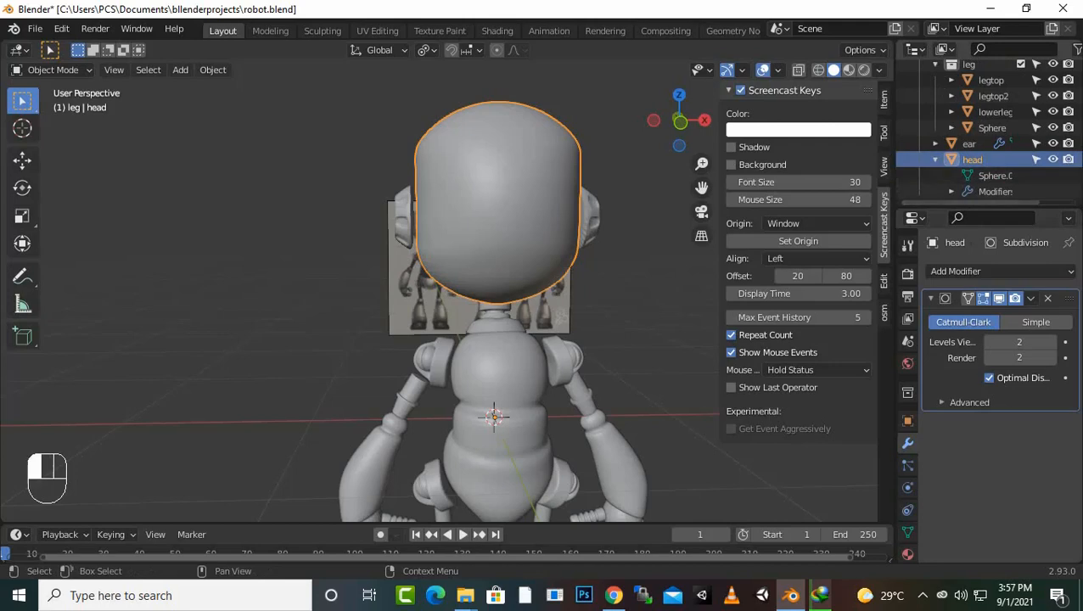
scroll(972, 160, up, 1)
Step: Duplicate the entire head mesh in place in Edit Mode and collapse the leg collection in the outliner
key(Tab)
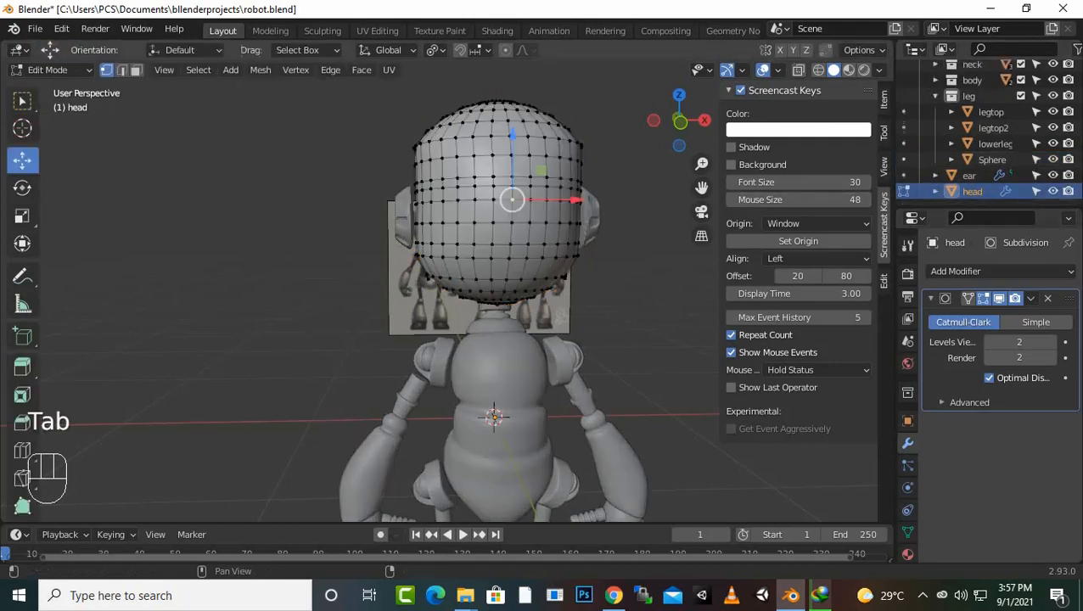
key(a)
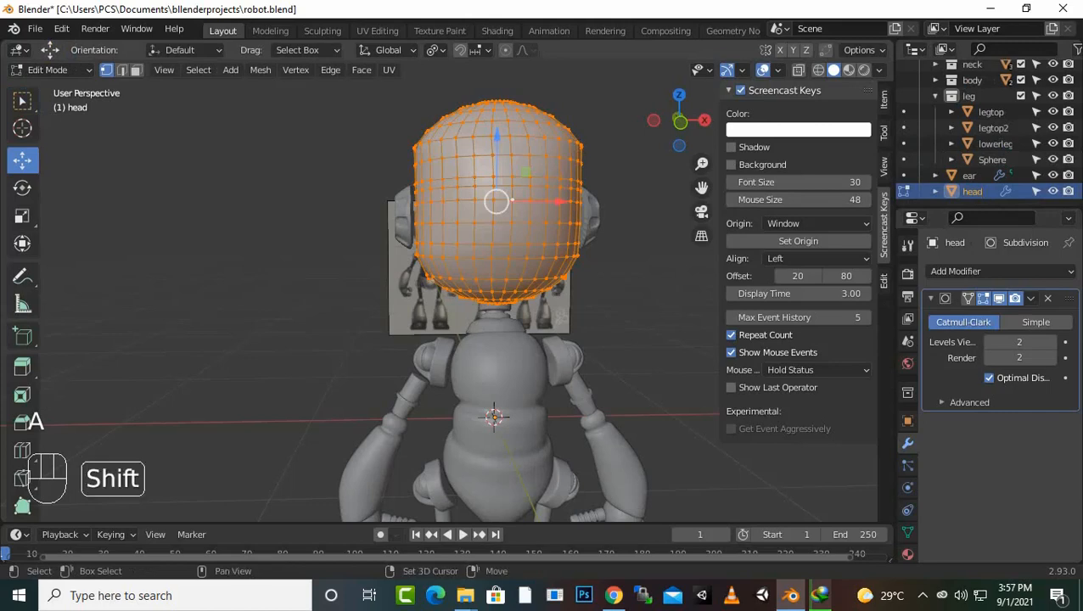
key(shift+d)
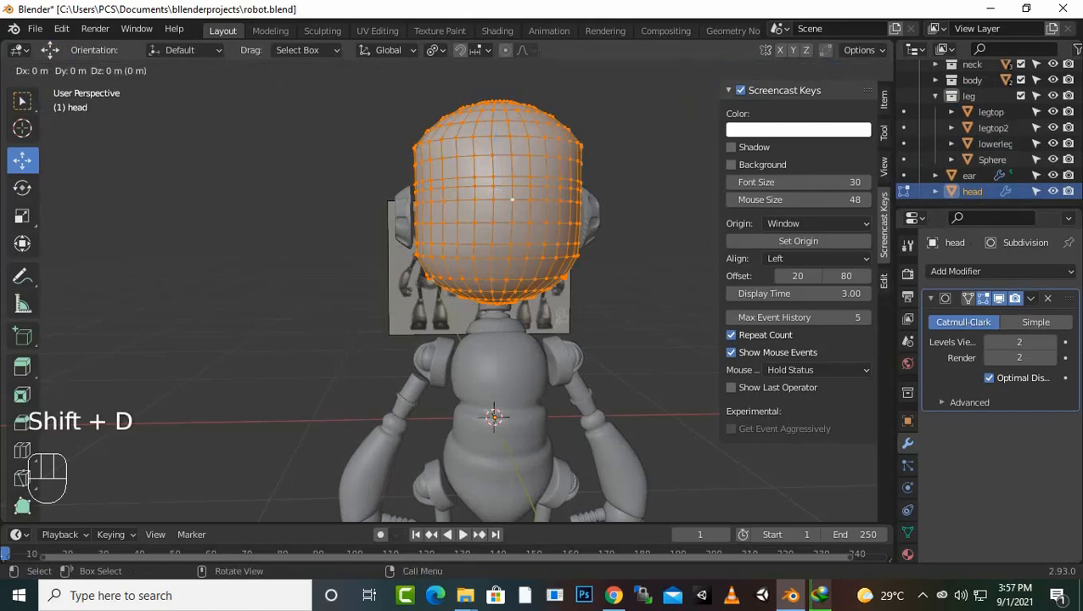
click(512, 200)
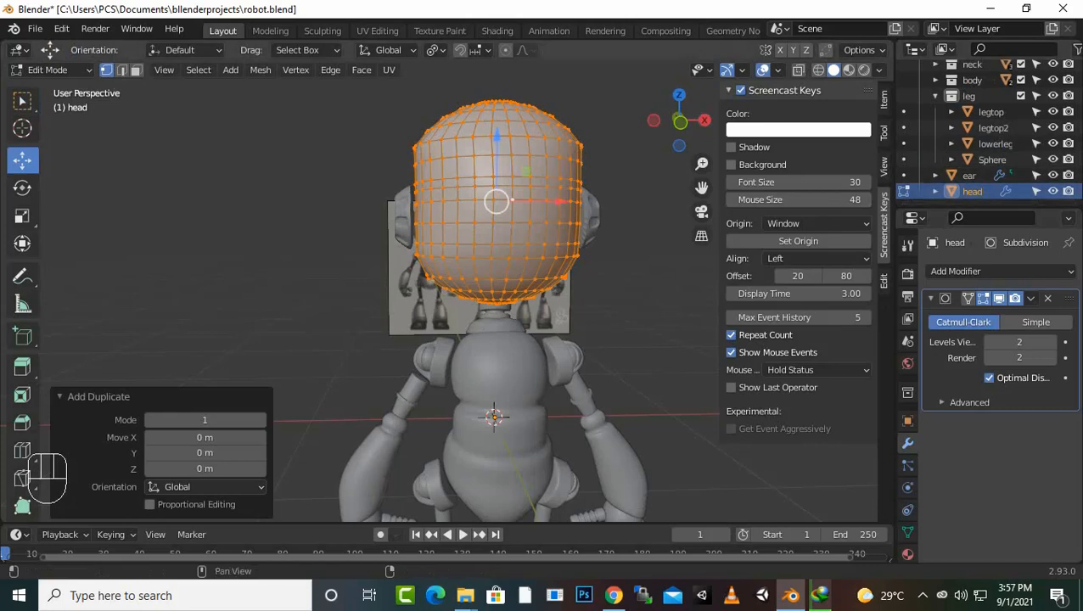
click(935, 96)
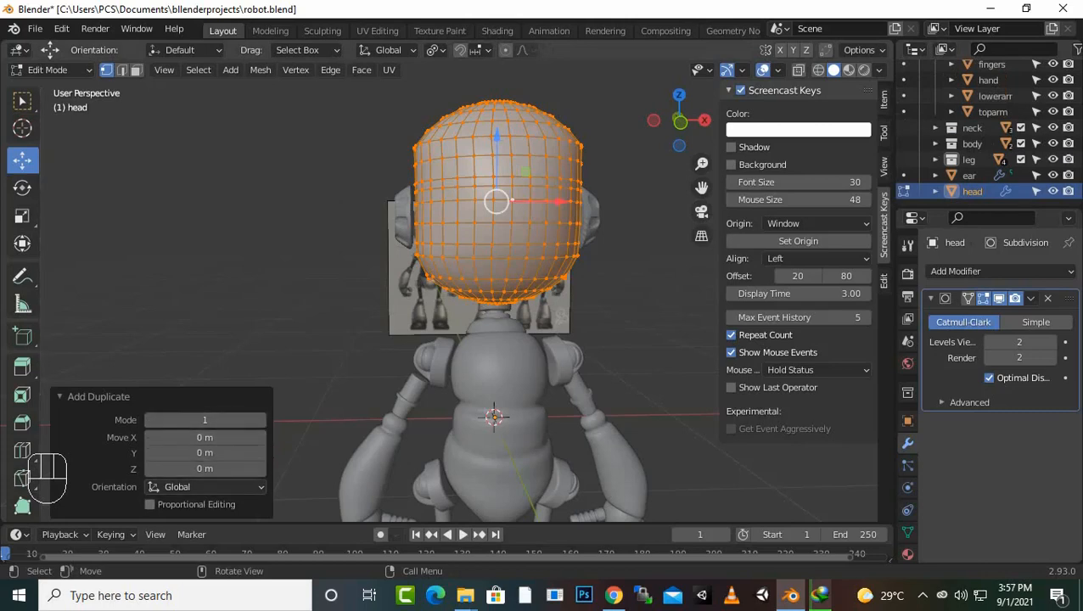
Step: Try moving the duplicated mesh about 0.494 m along X, undo the move and the duplication, and return to Object Mode
drag(556, 202, 647, 201)
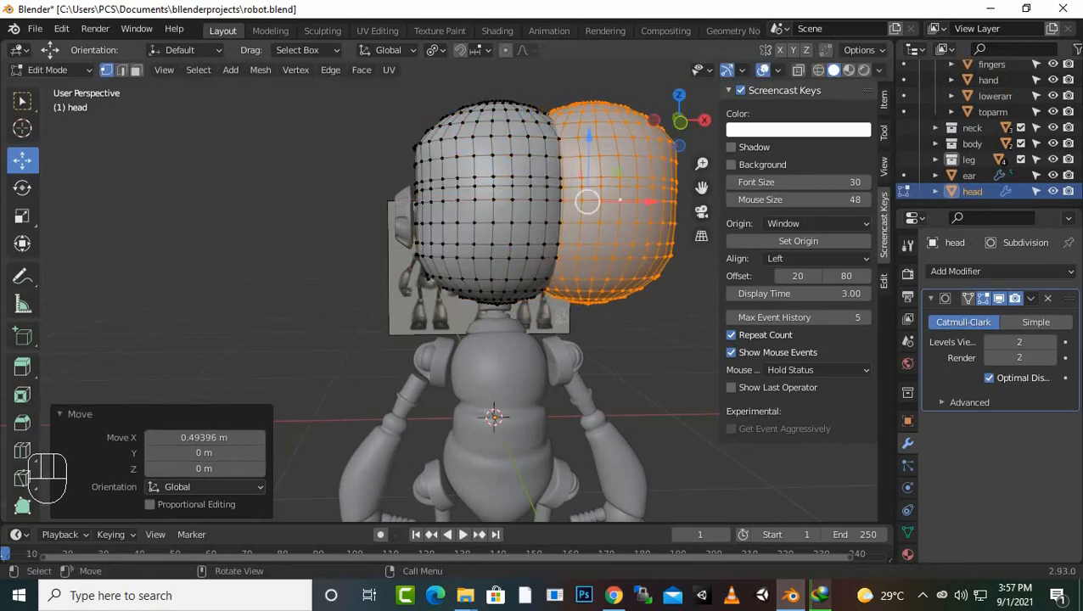
key(ctrl+z)
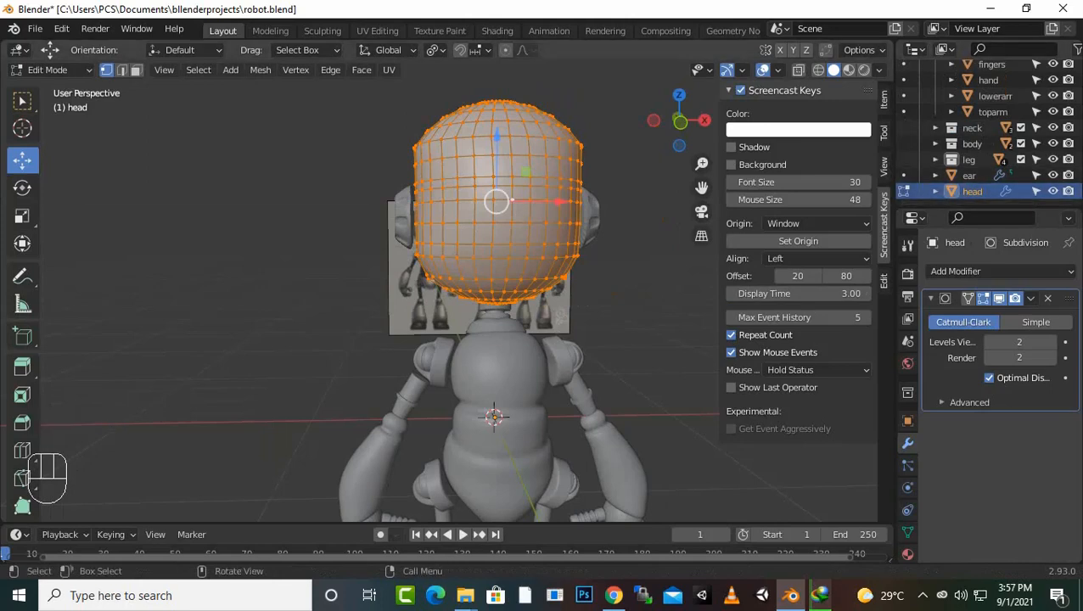
key(ctrl)
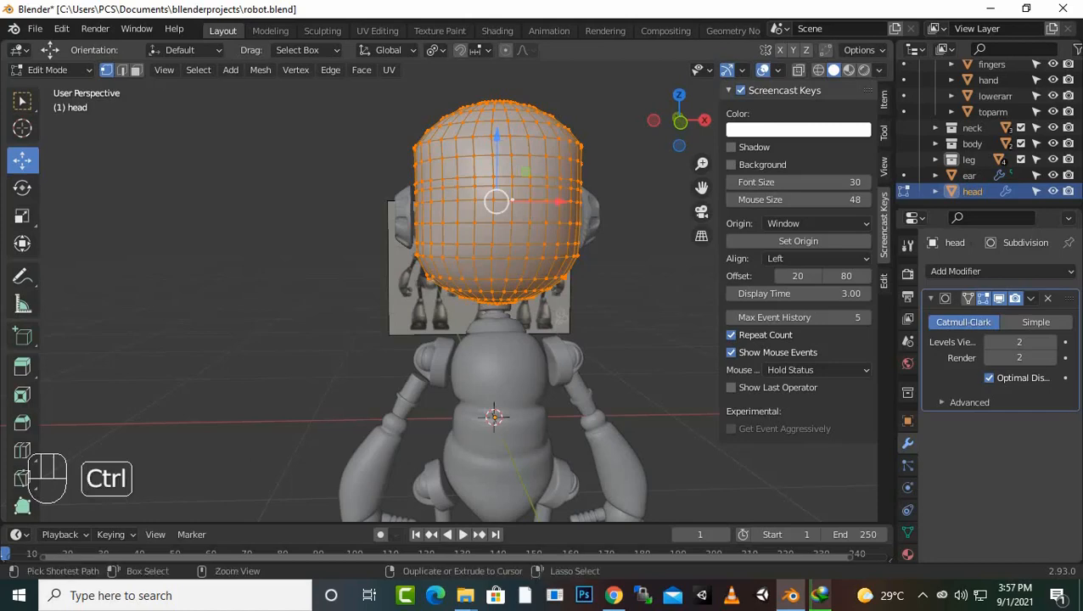
key(ctrl+z)
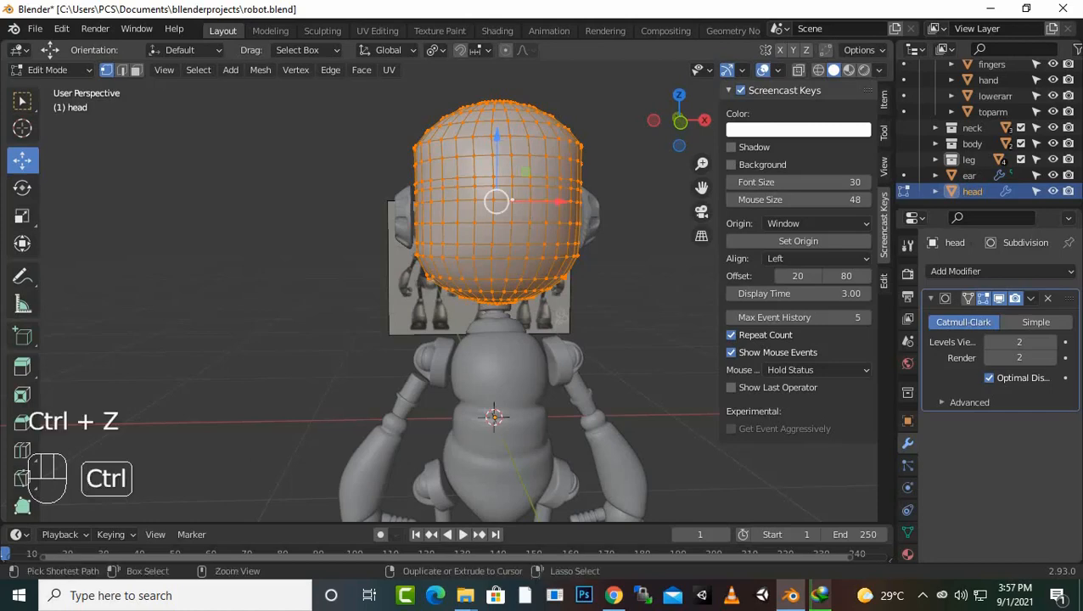
key(ctrl)
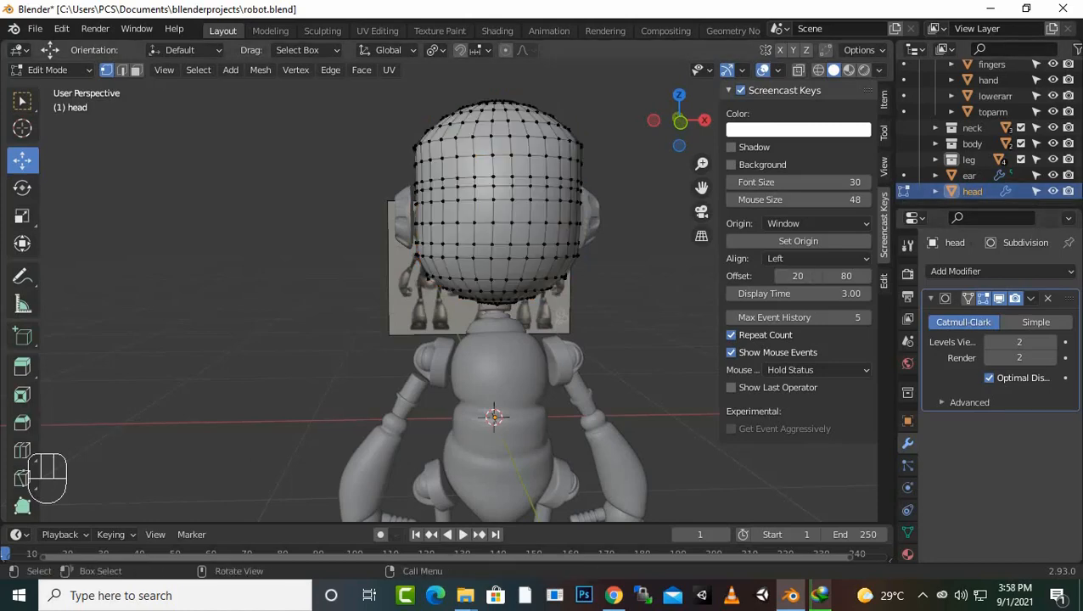
key(ctrl+z)
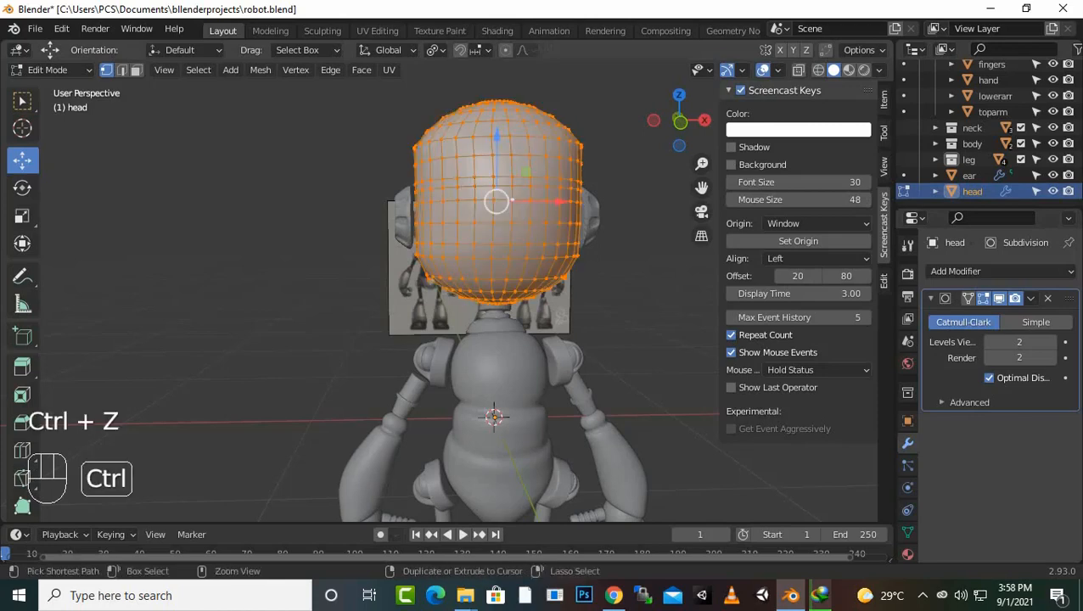
key(ctrl+z)
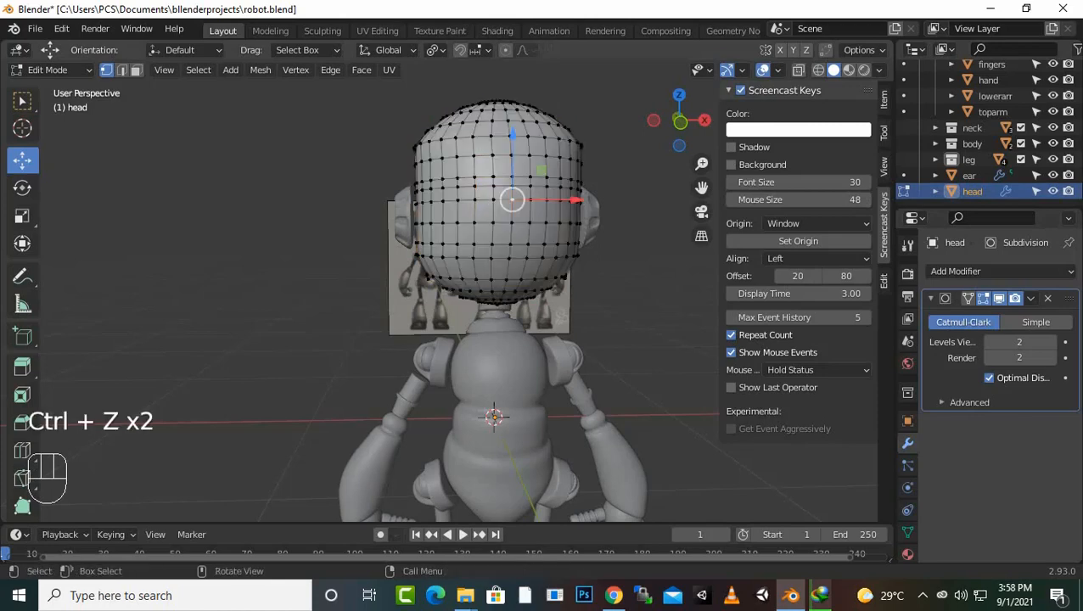
key(Tab)
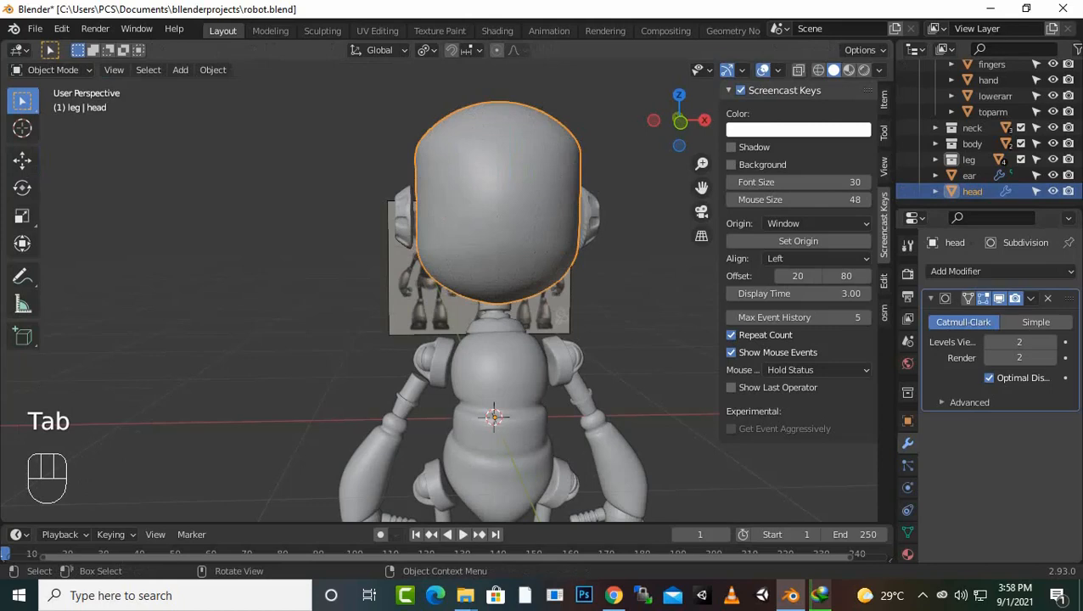
Step: Try moving the head object about 0.669 m along X, -0.044 m along Y and -0.070 m along Z, then undo it
key(g)
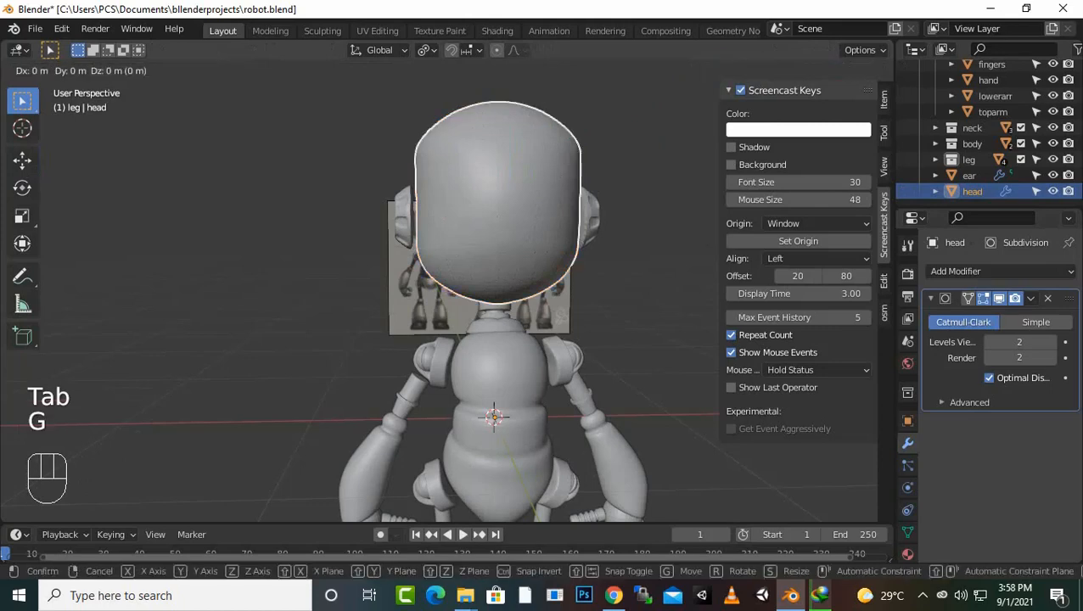
click(627, 218)
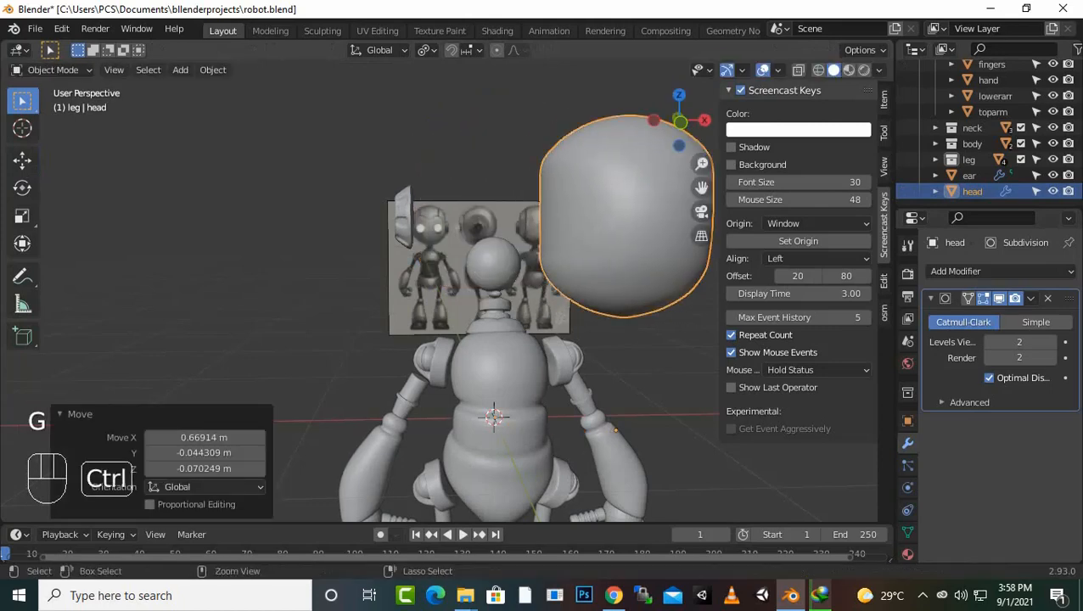
key(ctrl+z)
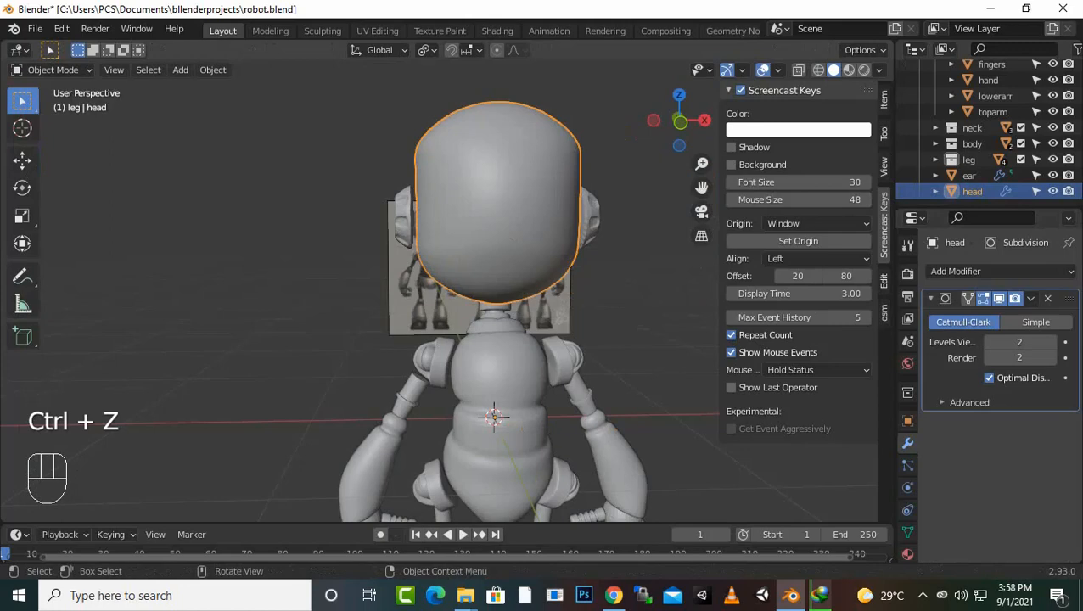
Step: Duplicate the head object almost in place, raised about 0.0044 m along Z
key(shift)
key(shift+d)
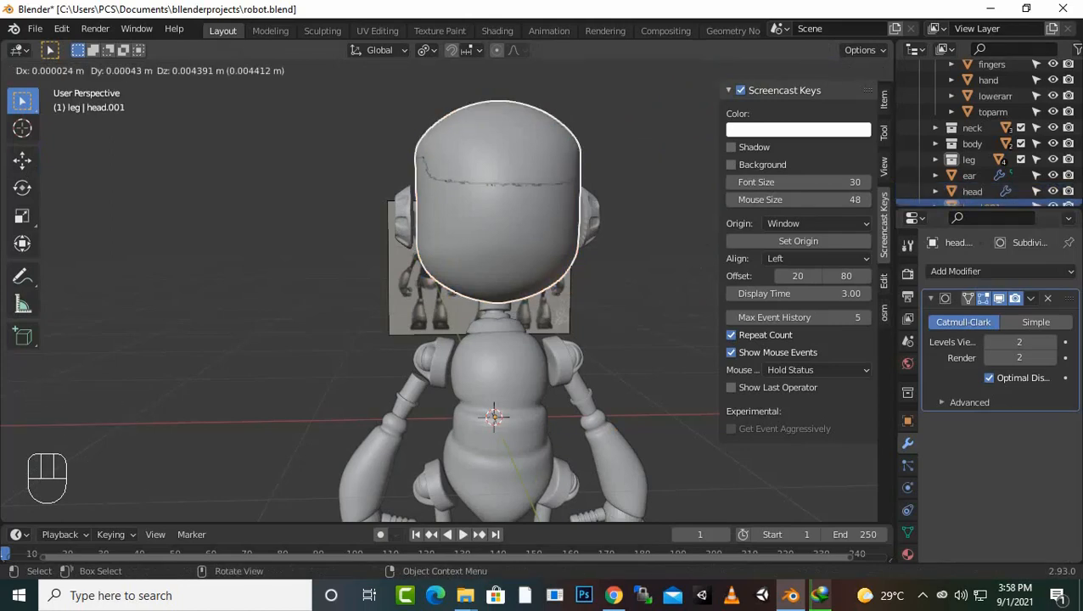
key(Return)
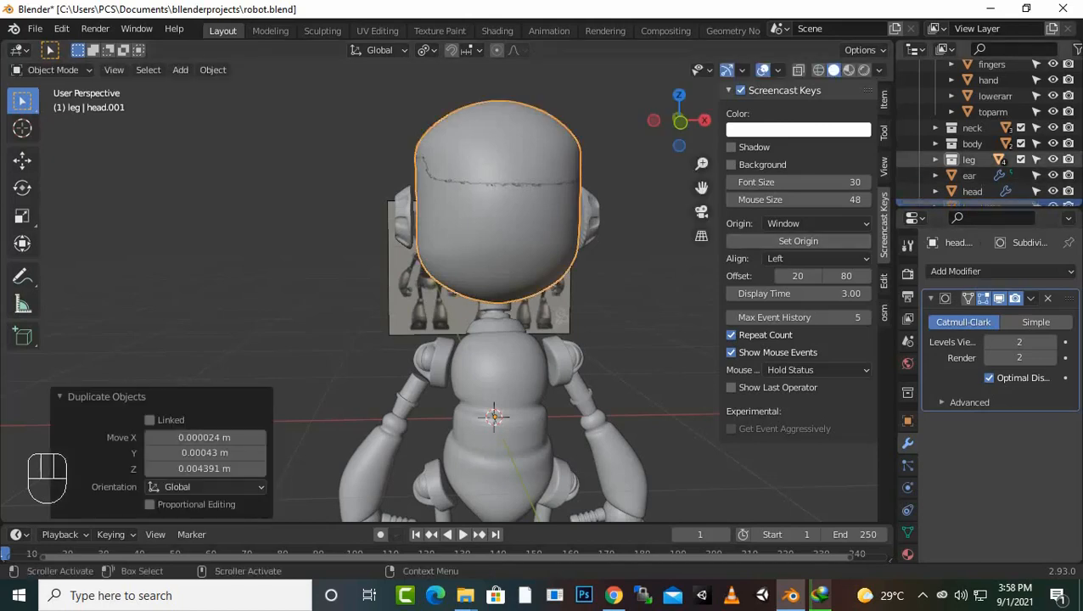
Step: Add a Shrinkwrap modifier to the duplicated head object
scroll(985, 131, down, 1)
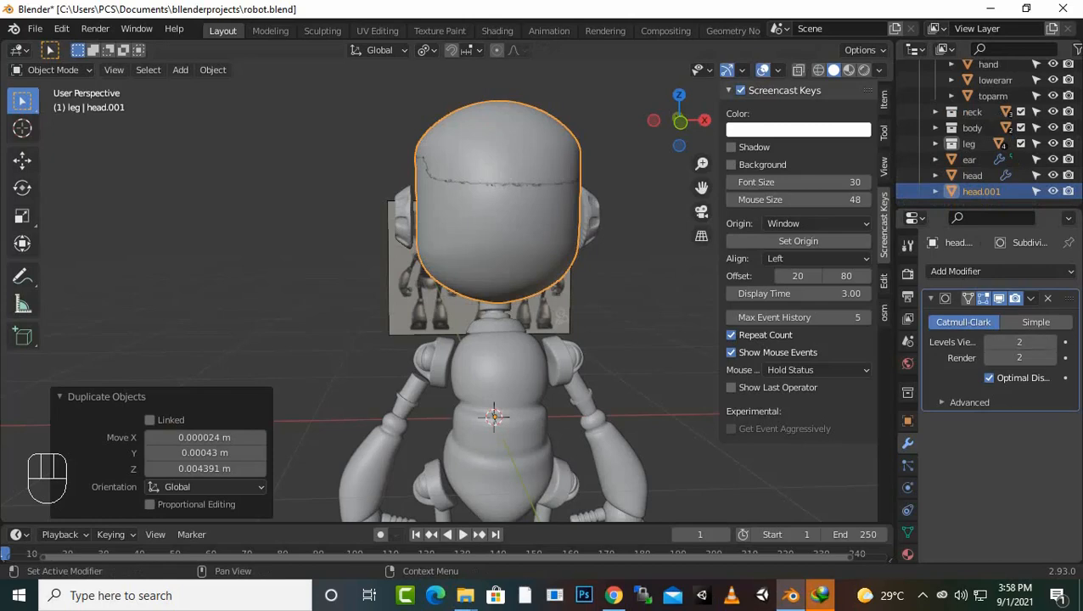
click(956, 271)
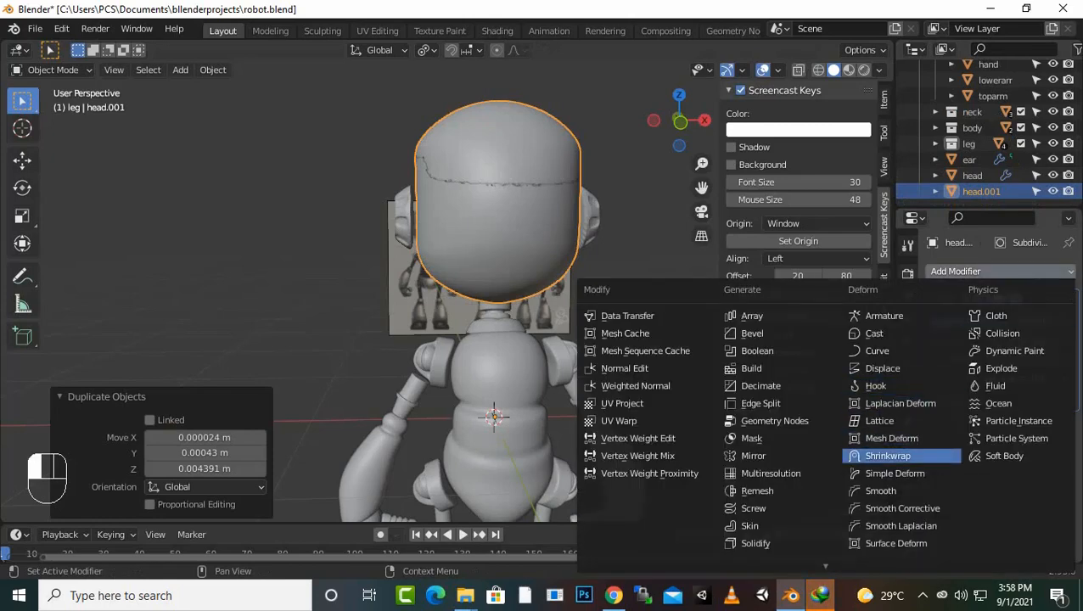
click(888, 455)
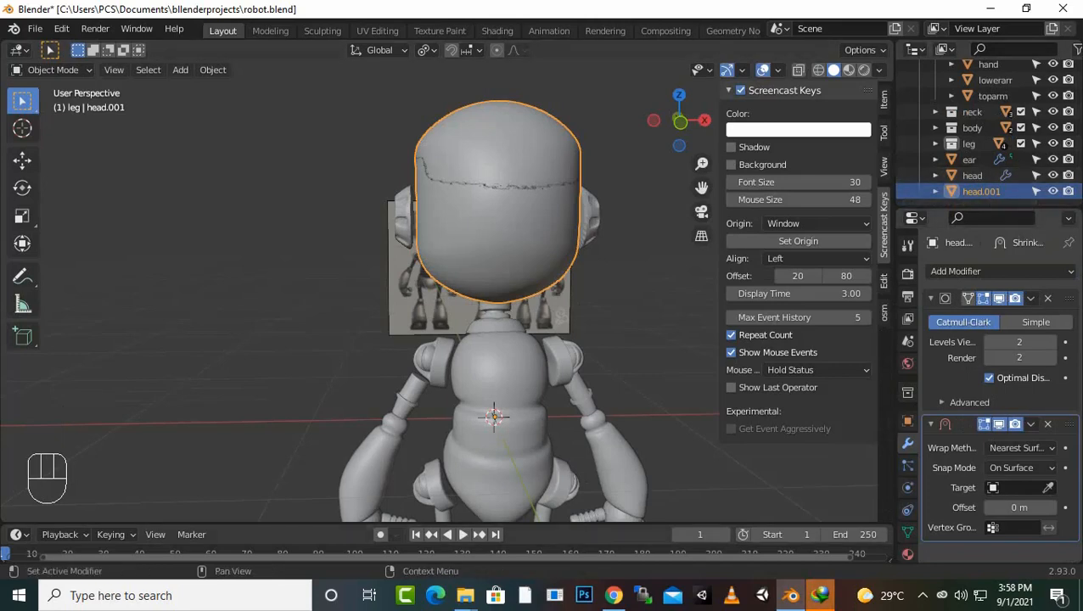
Step: Show the viewport in wireframe shading and enter Edit Mode on the original head object
click(973, 176)
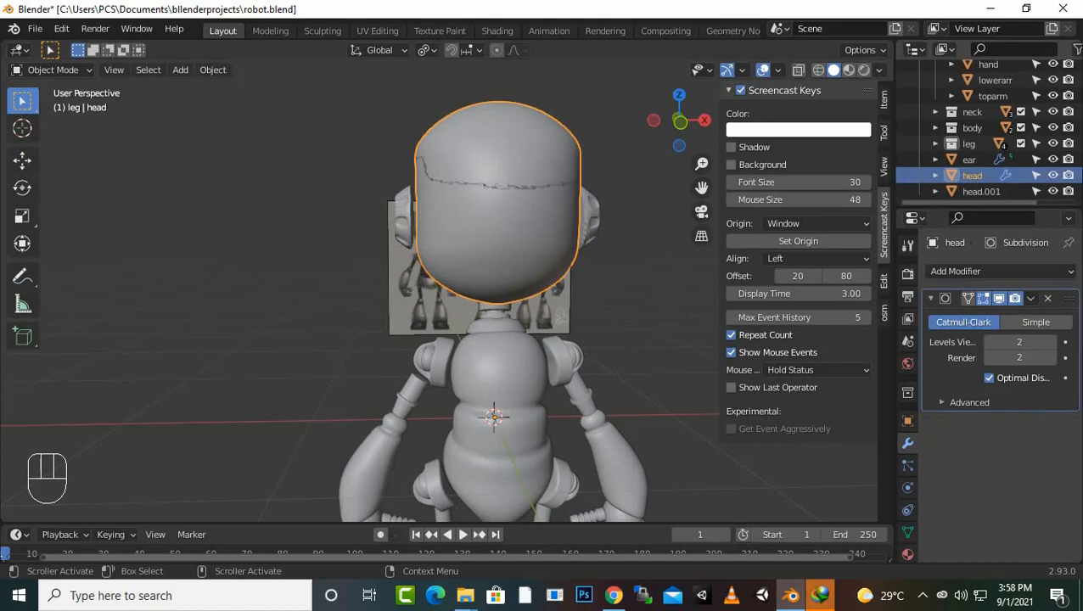
key(Tab)
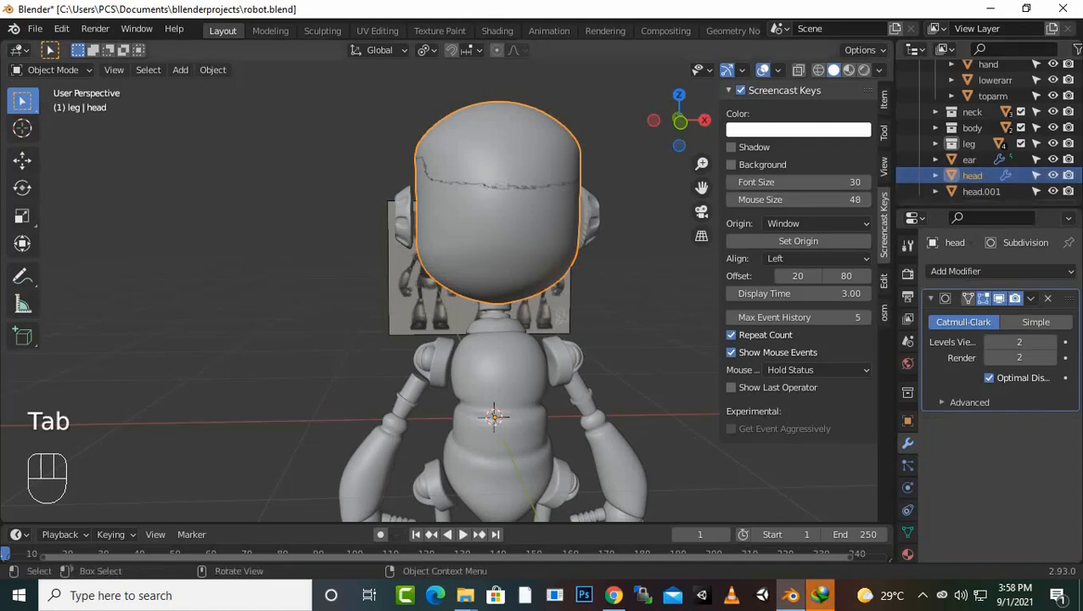
click(818, 70)
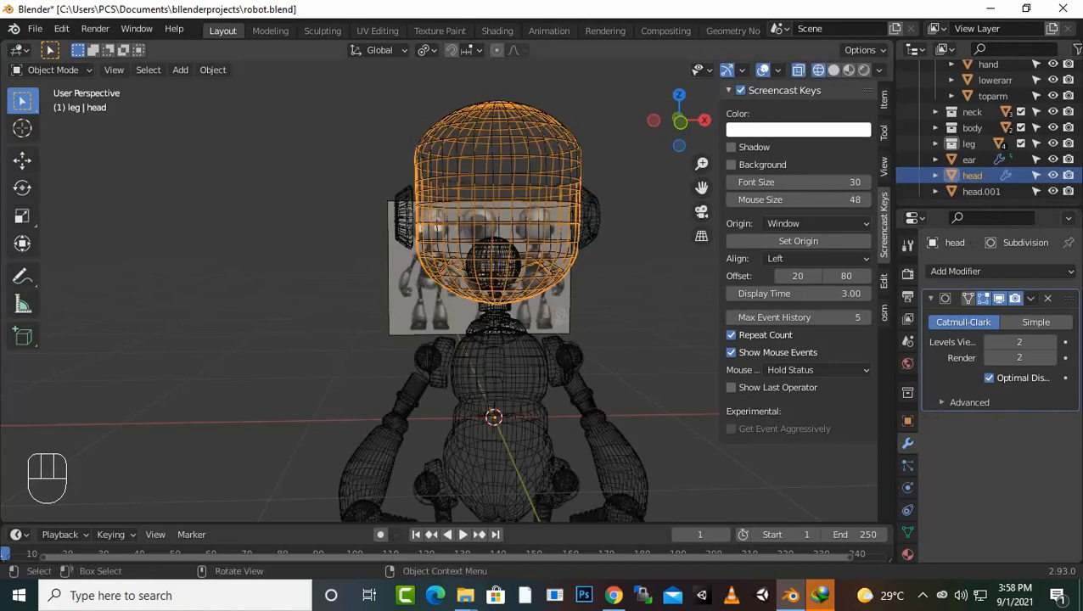
click(544, 157)
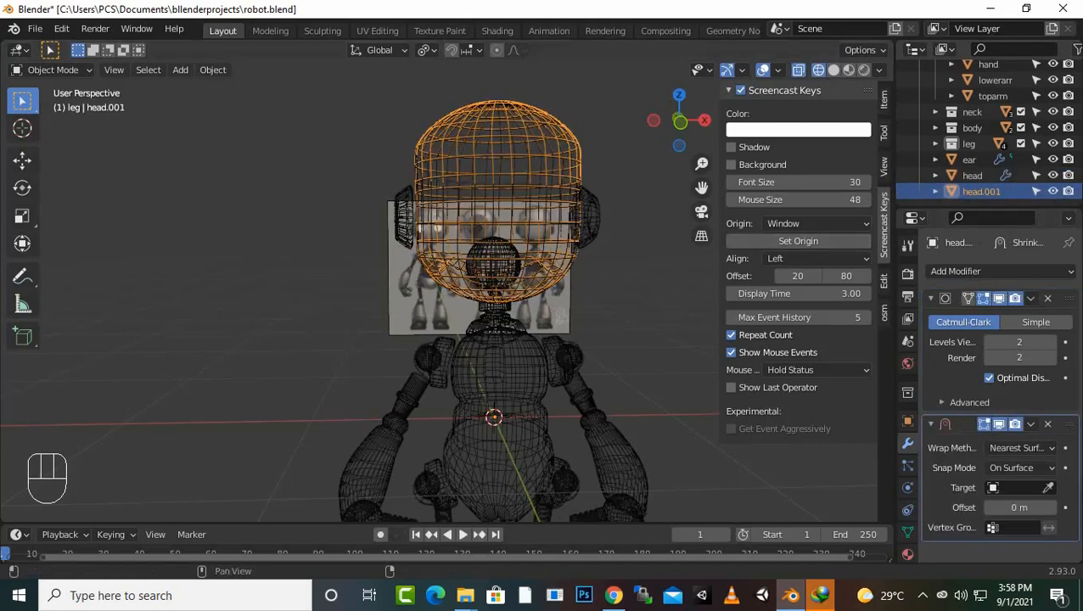
click(972, 175)
key(Tab)
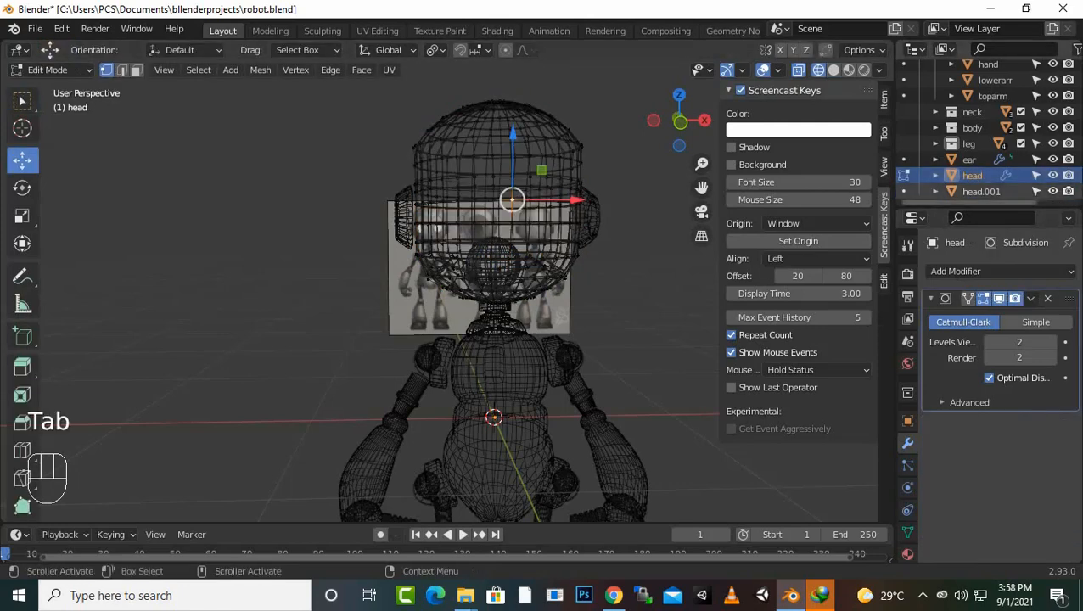
Step: Bring up and dismiss the backup19.zip download error dialog
click(820, 595)
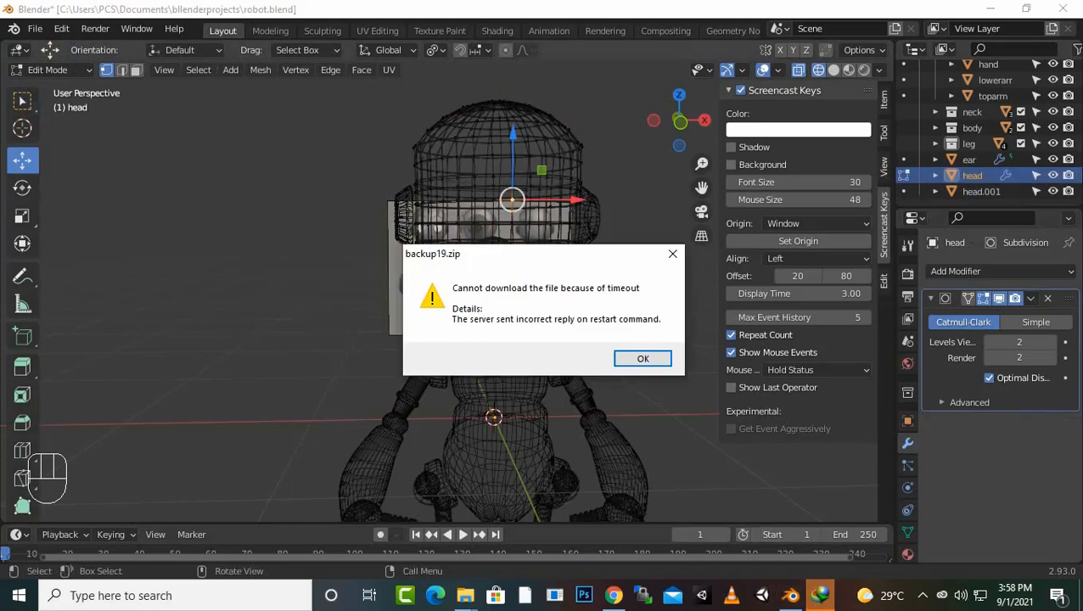
click(642, 358)
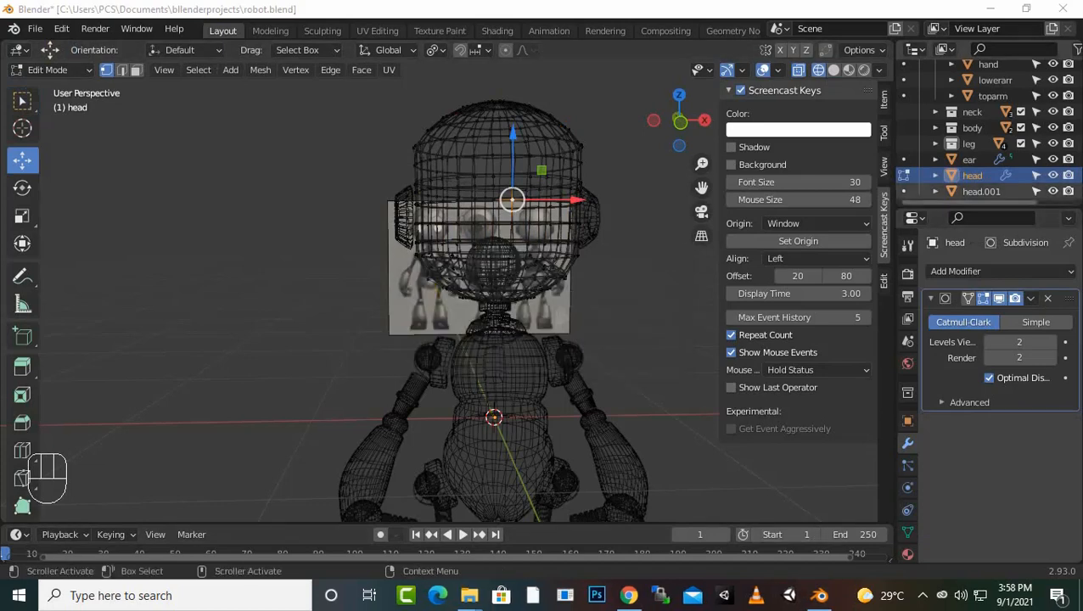
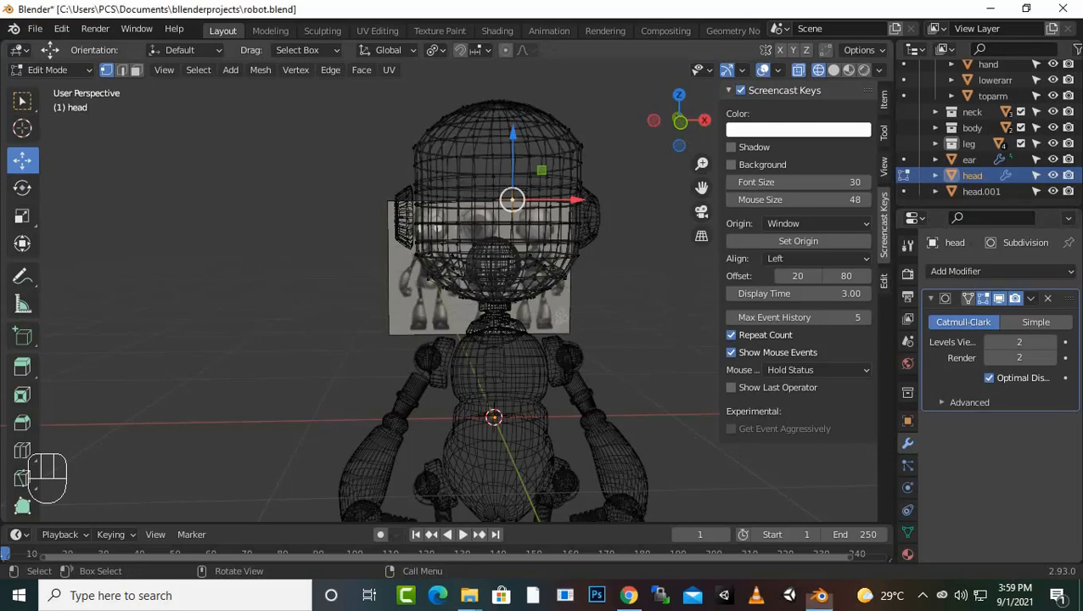
Step: Hide the back half of the head mesh, selecting its vertices from the right orthographic view
key(KP_3)
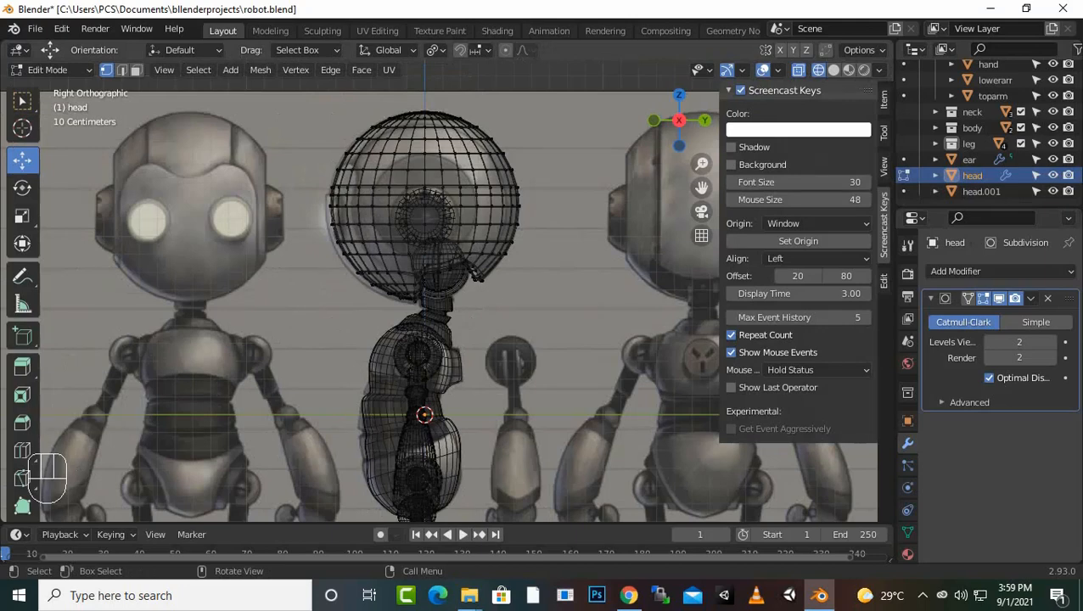
drag(523, 90, 429, 389)
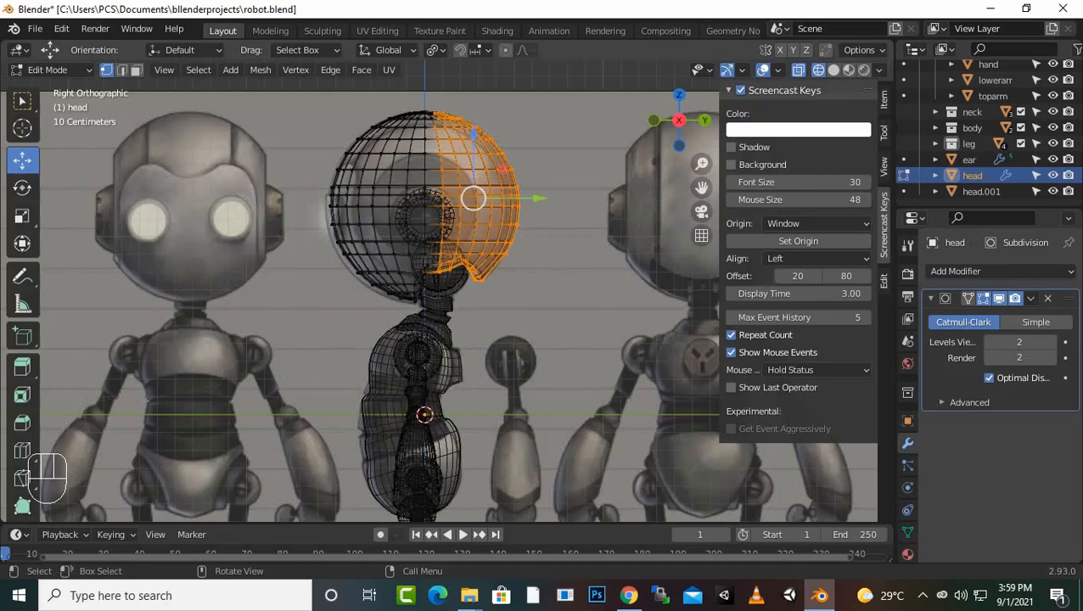
key(h)
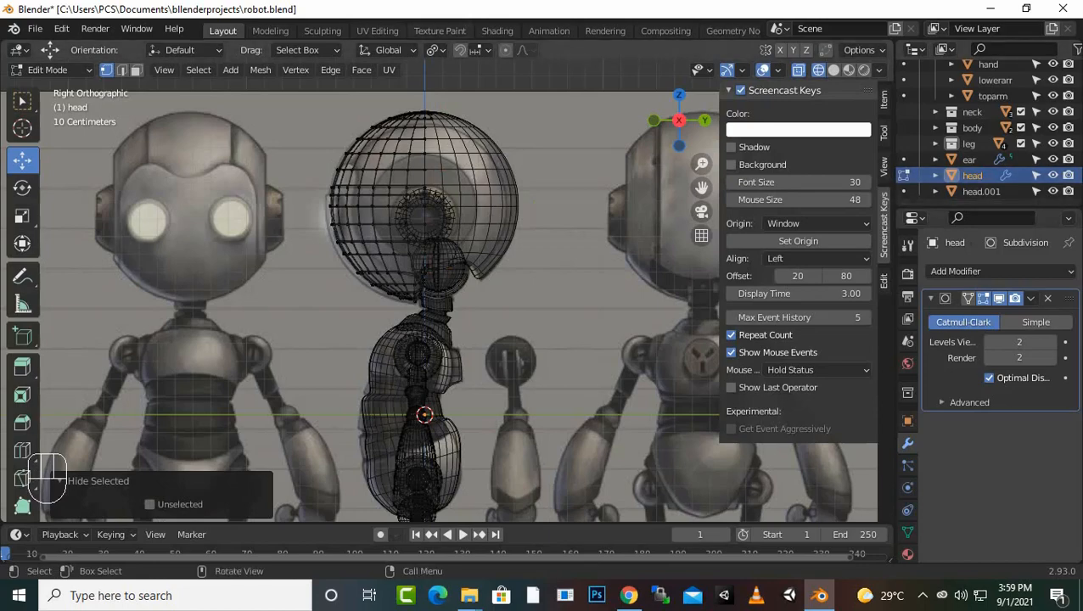
Step: View the head from the front and set the viewport to solid shading with X-Ray enabled
key(KP_1)
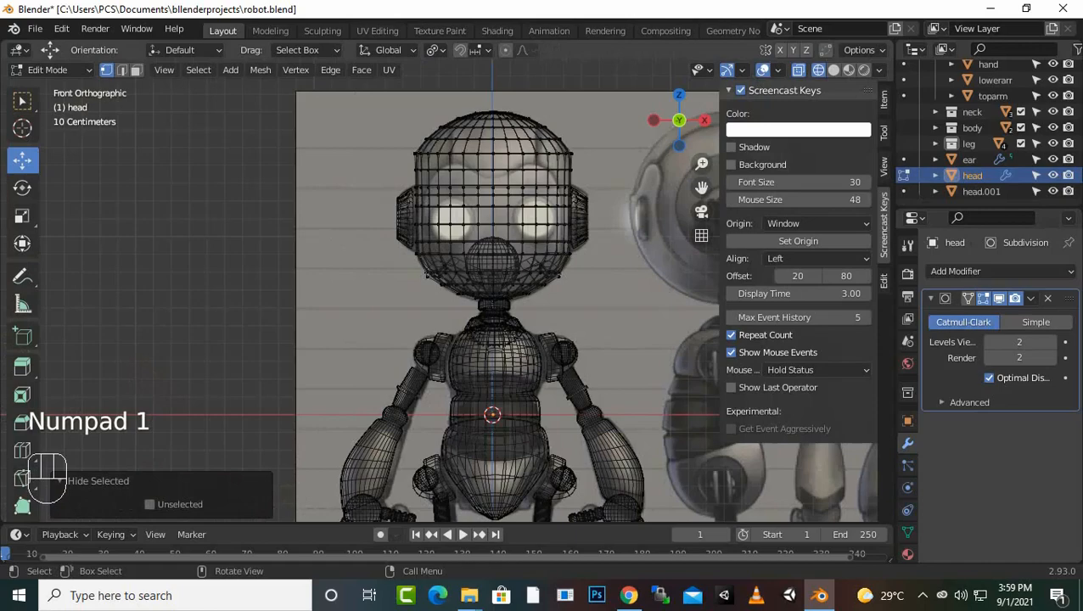
scroll(450, 291, up, 1)
scroll(453, 307, up, 3)
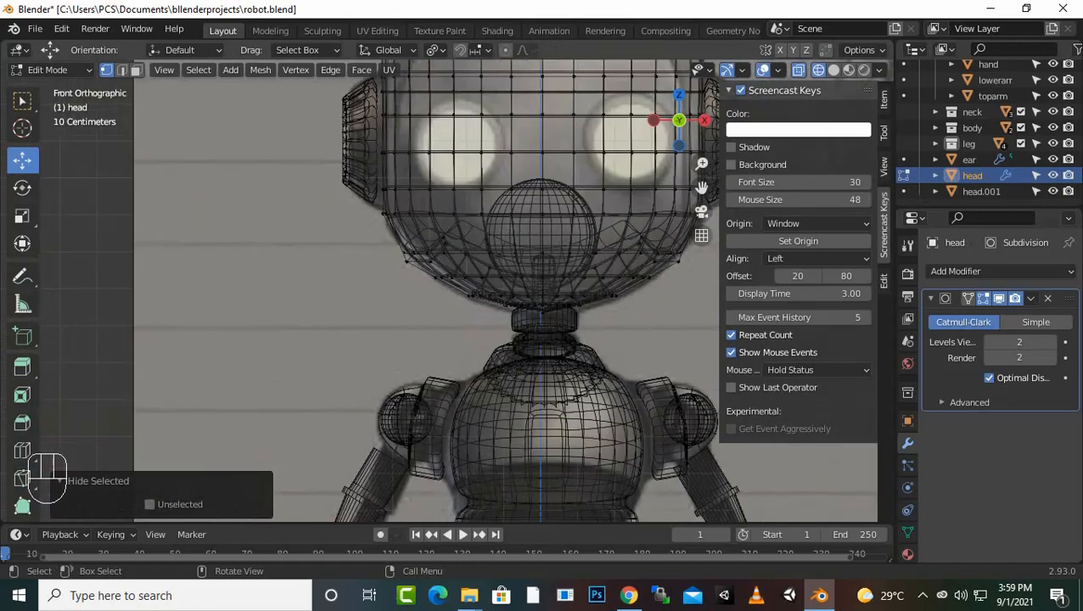
scroll(452, 307, down, 1)
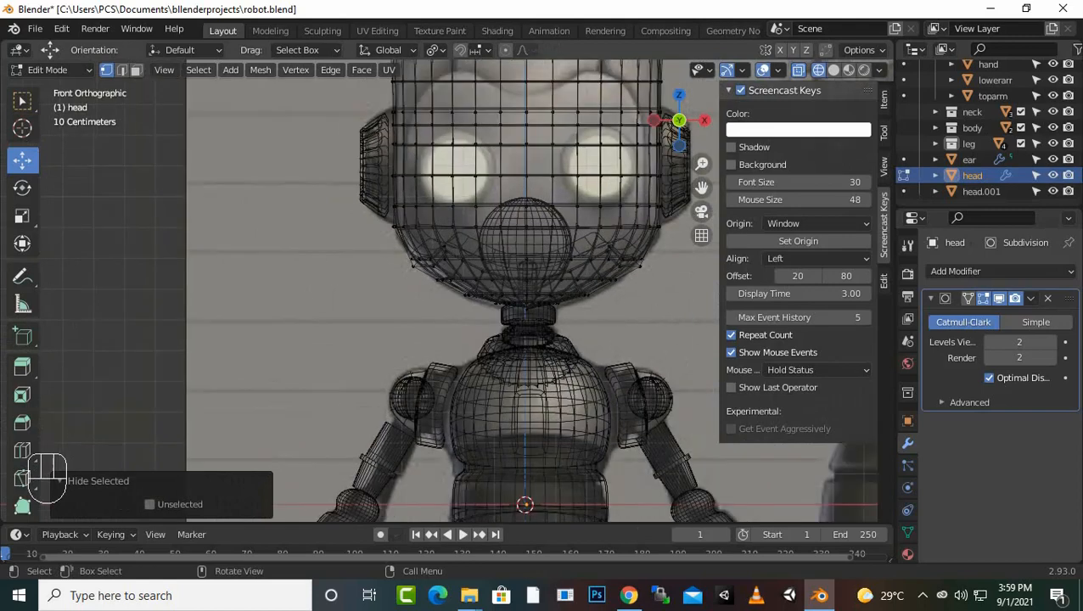
click(600, 145)
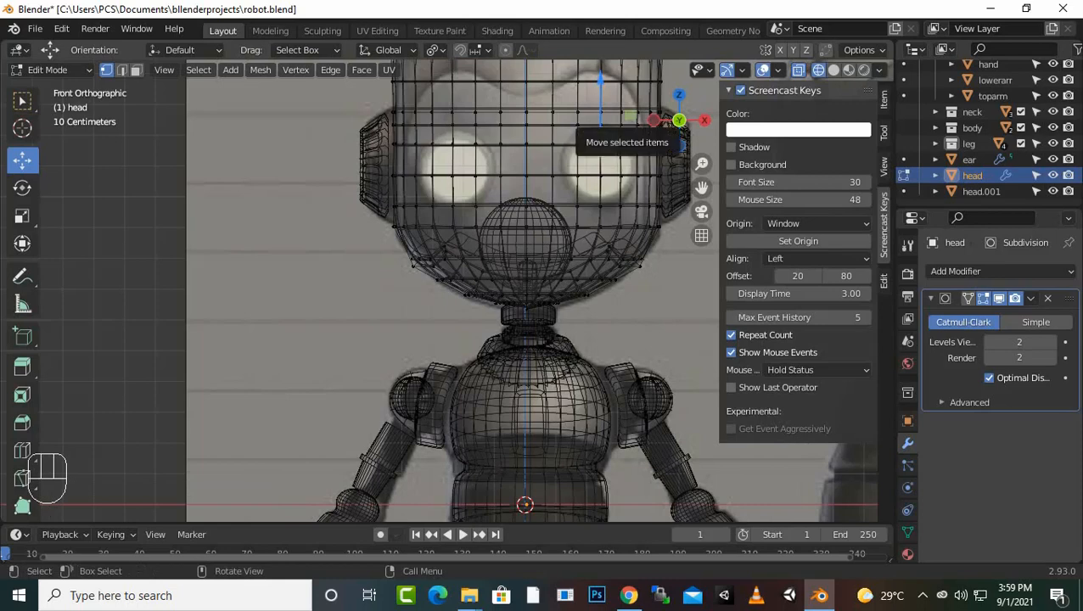
click(679, 314)
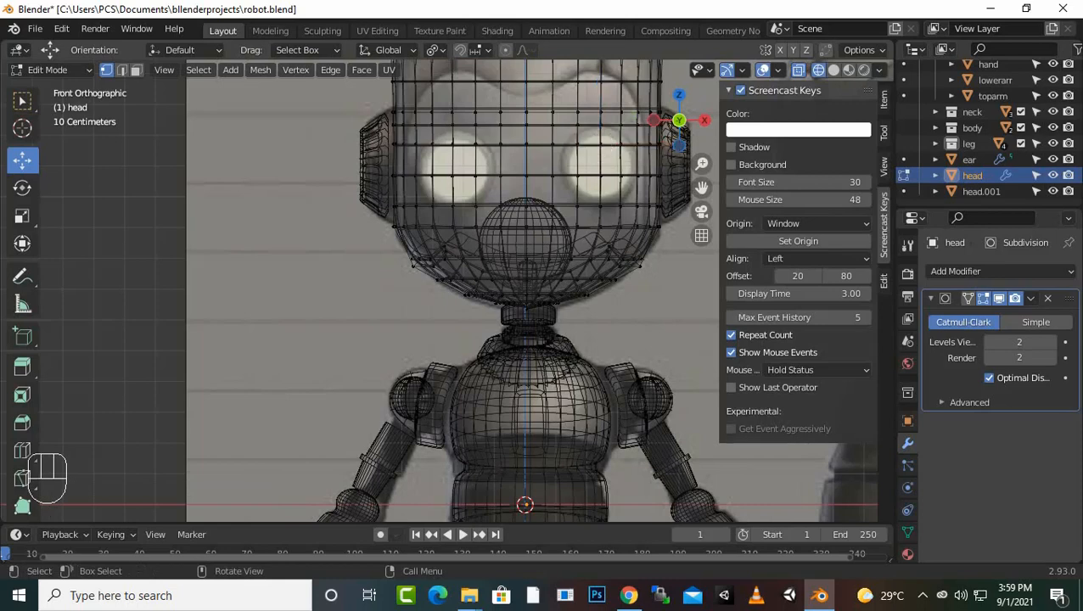
scroll(679, 314, down, 2)
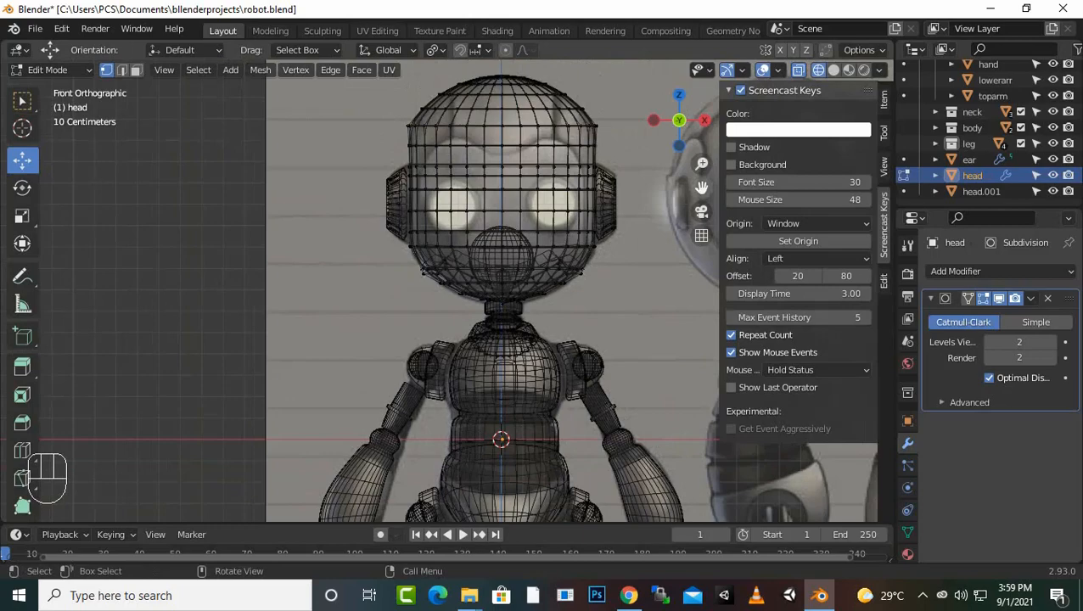
drag(702, 187, 631, 230)
scroll(442, 289, up, 4)
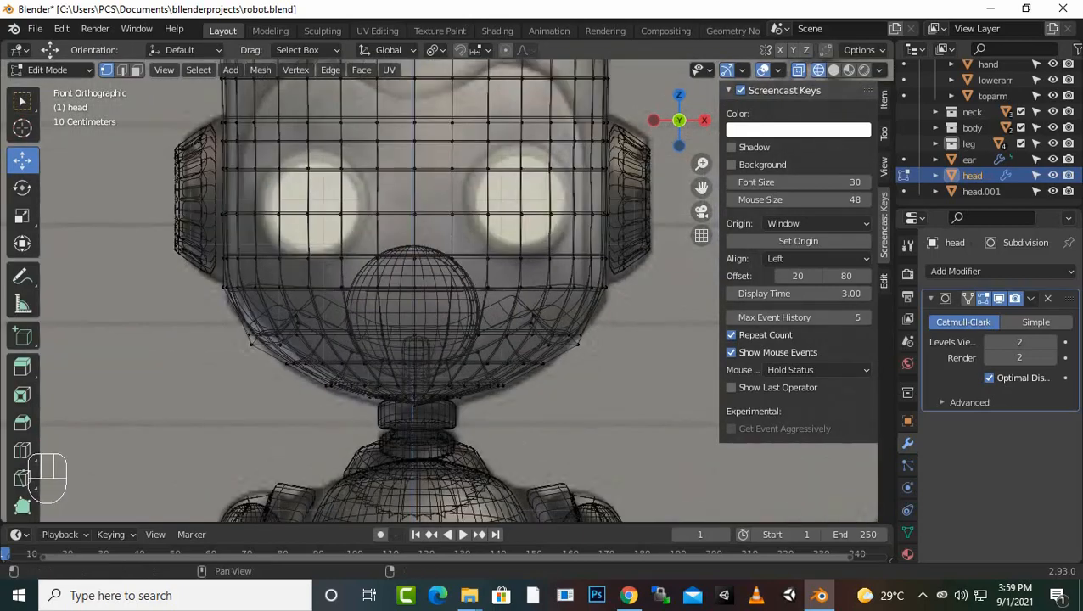
click(833, 69)
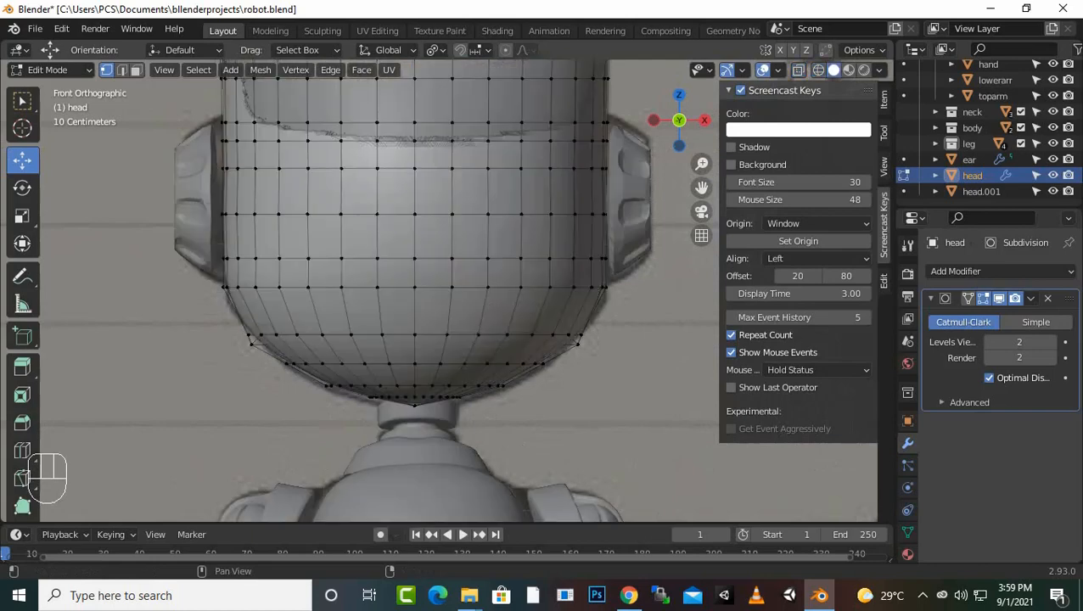
click(879, 70)
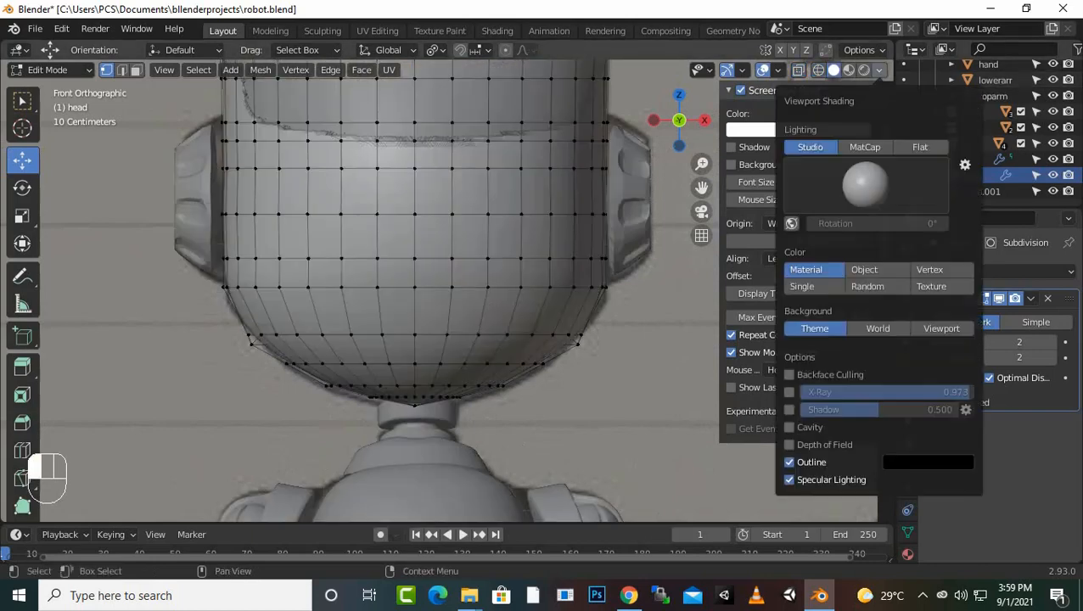
click(788, 392)
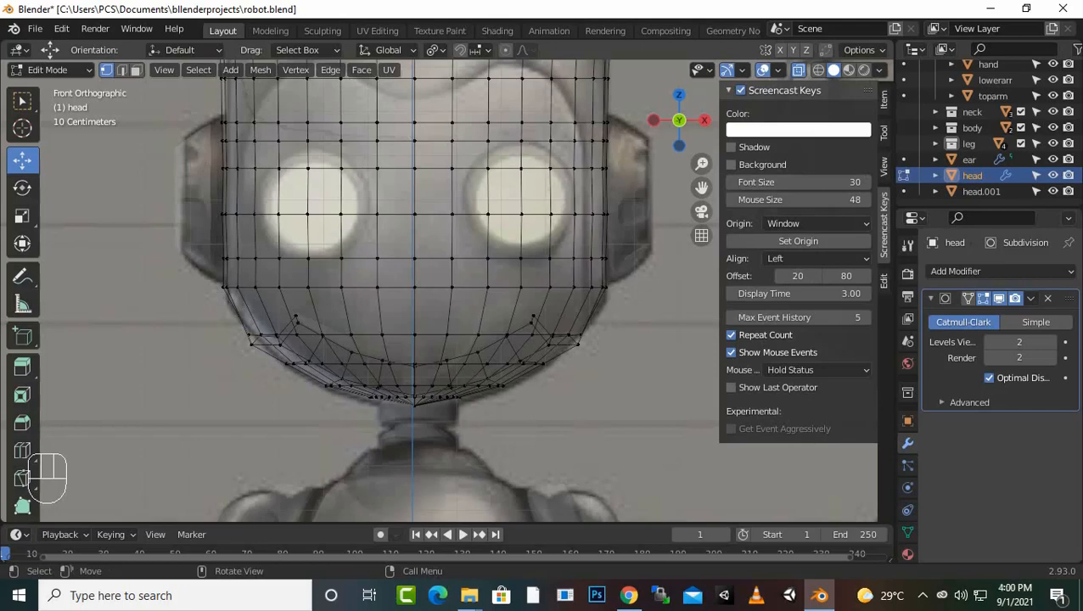
Step: Delete the two head vertices lying inside each of the two eye outlines
scroll(446, 291, up, 1)
drag(560, 107, 519, 208)
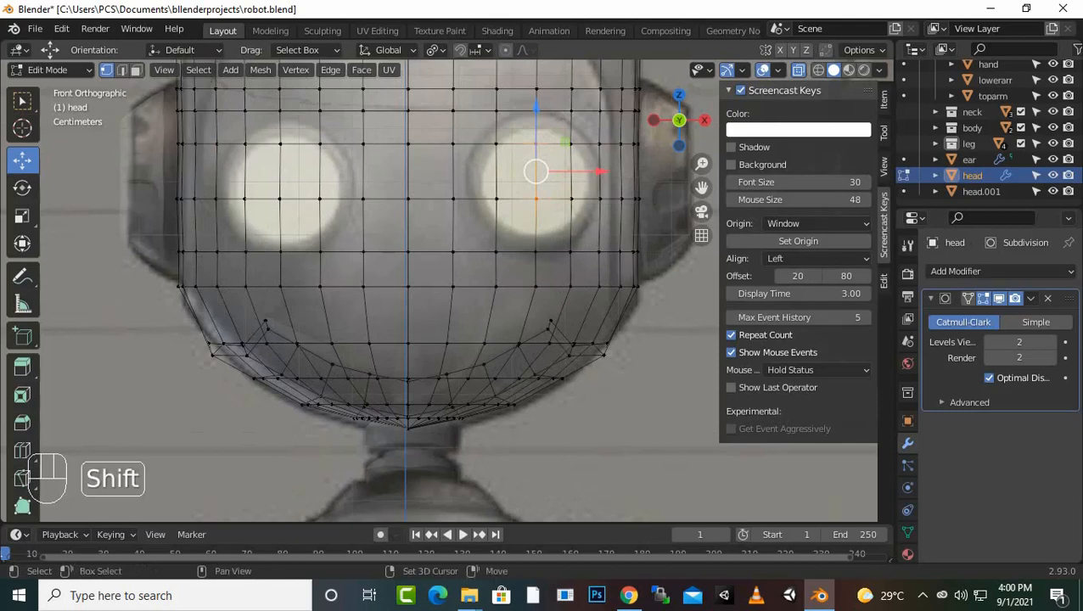
shift+drag(290, 132, 257, 227)
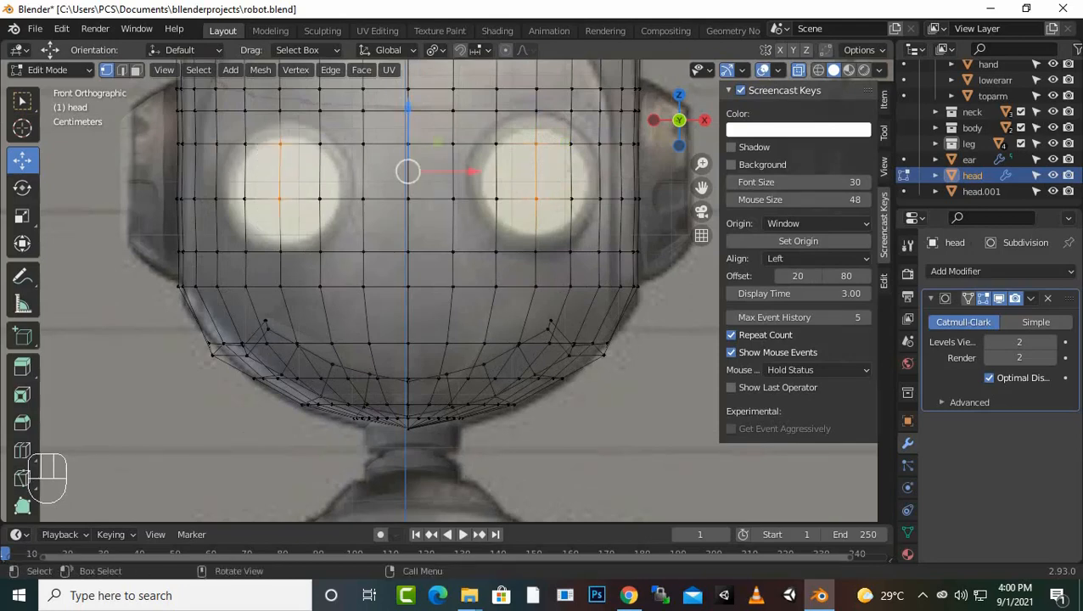
key(Delete)
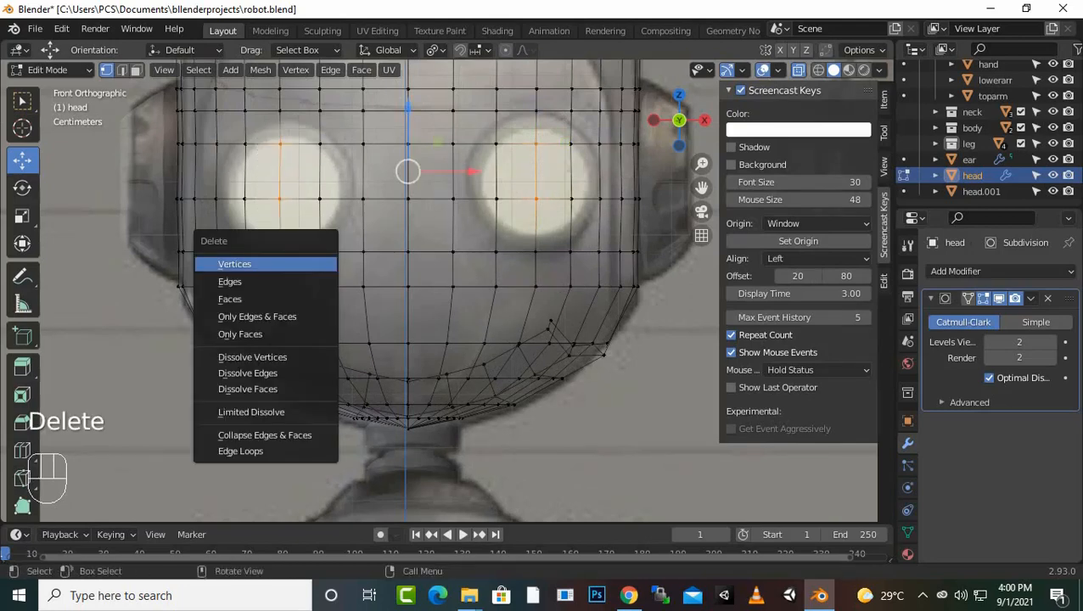
click(234, 264)
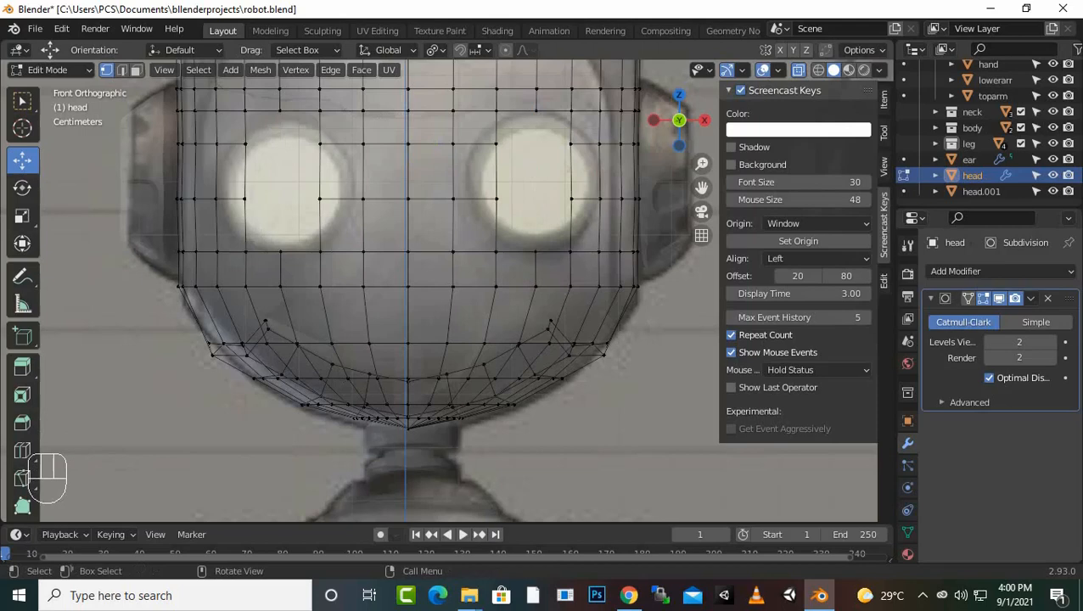
Step: Try moving the upper inner vertex of the +X eye hole, then undo it together with the deletion of the eye vertices
click(496, 145)
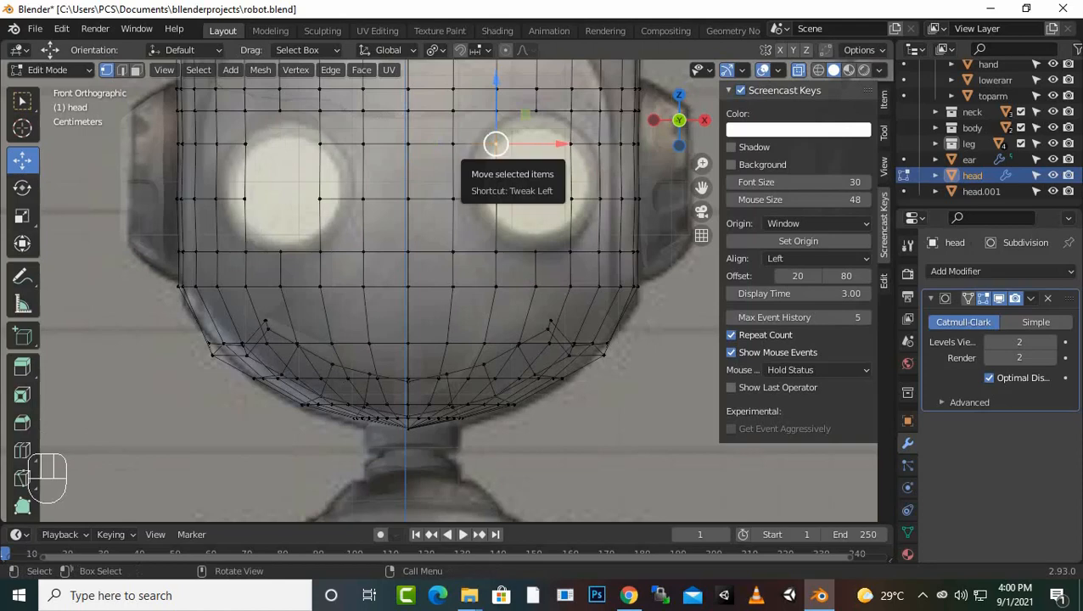
drag(543, 145, 488, 120)
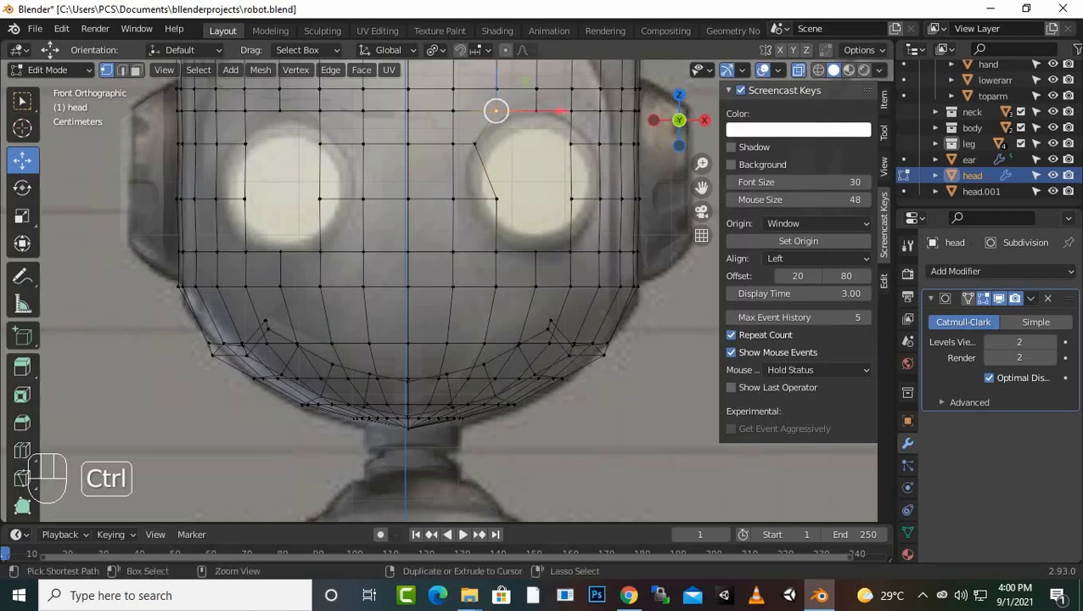
key(ctrl+z)
key(ctrl+z)
key(ctrl+z)
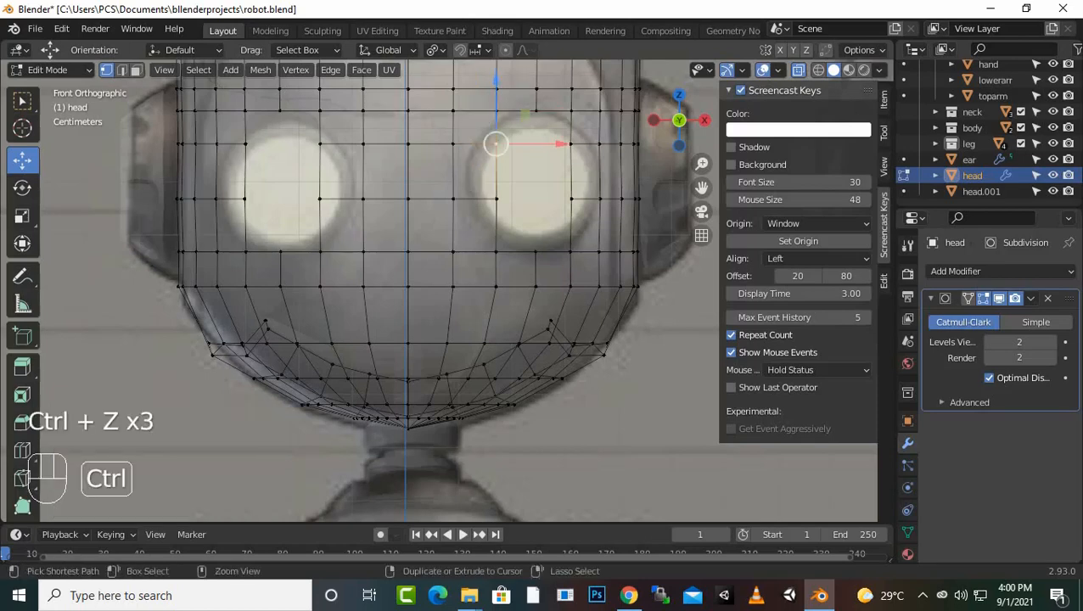
key(ctrl+z)
key(ctrl+z)
key(ctrl+z)
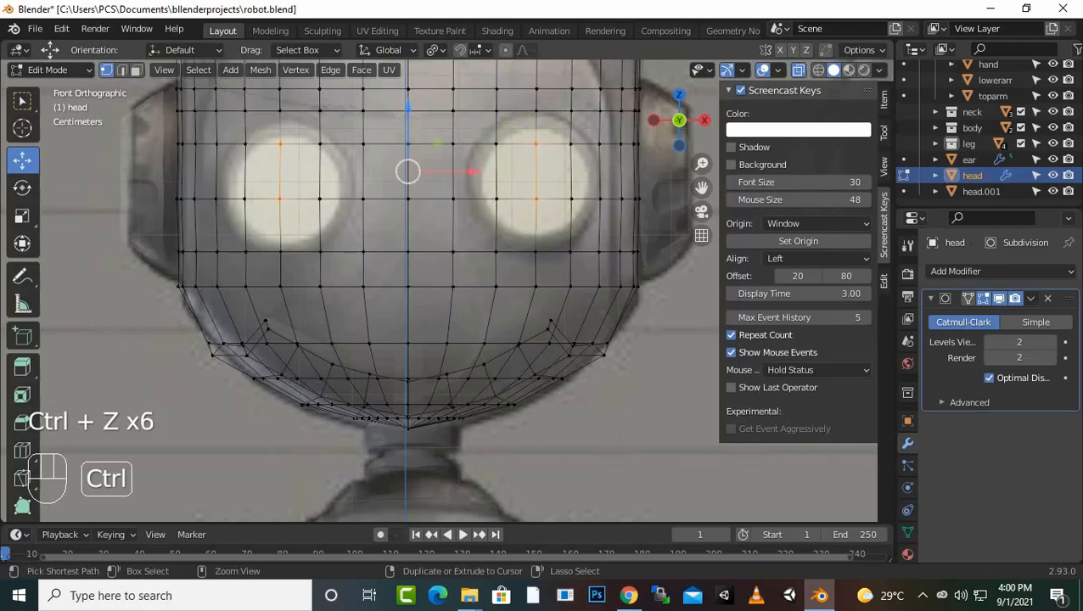
Step: Delete the two head vertices inside the eye outline on the +X side only
drag(505, 128, 550, 218)
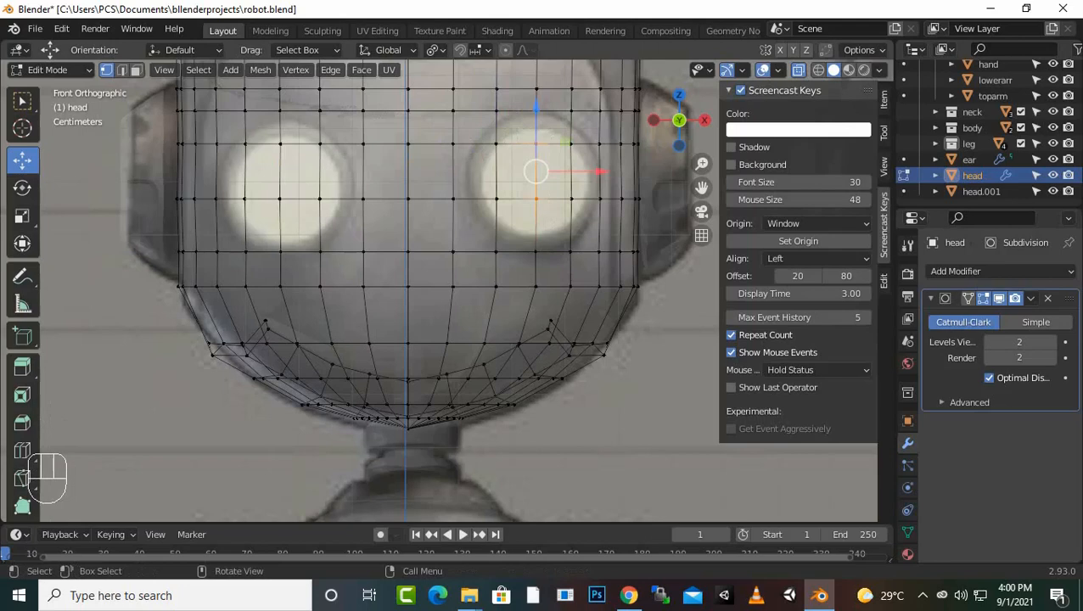
key(Delete)
key(Return)
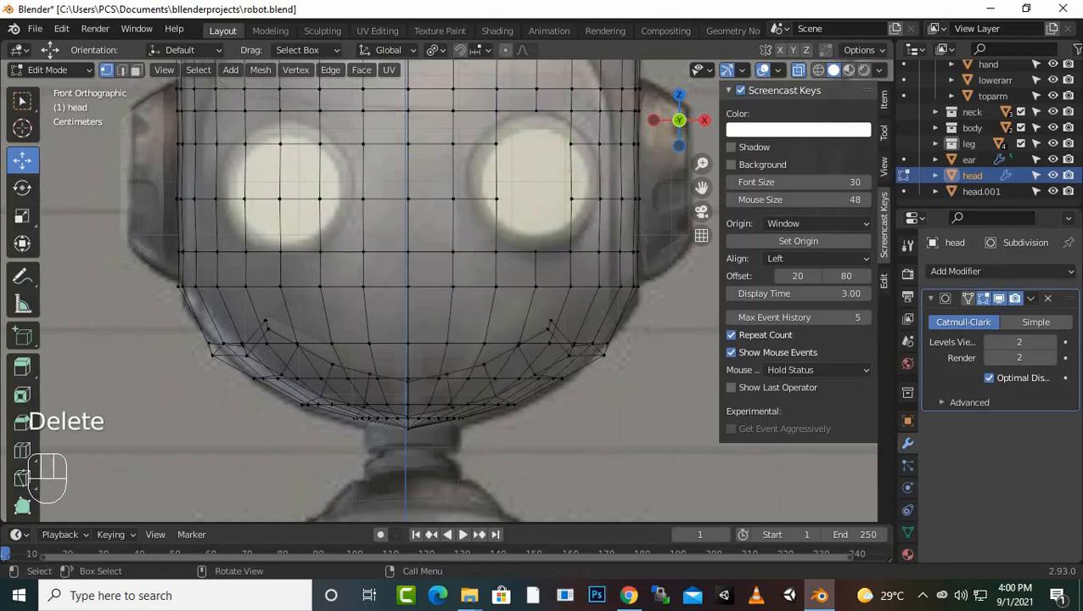
Step: Fit the +X eye hole to the reference, moving its outer side about 0.04 m outward and raising its outer and inner lower corners 0.021 m and 0.025 m
drag(548, 134, 592, 144)
drag(540, 182, 647, 198)
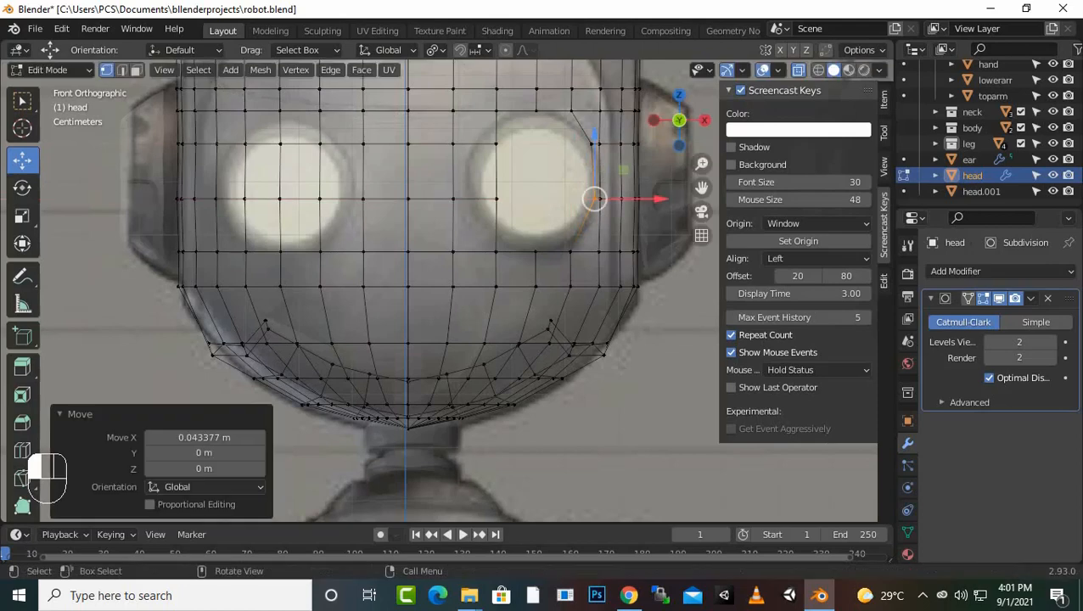
drag(589, 234, 564, 260)
drag(571, 191, 570, 180)
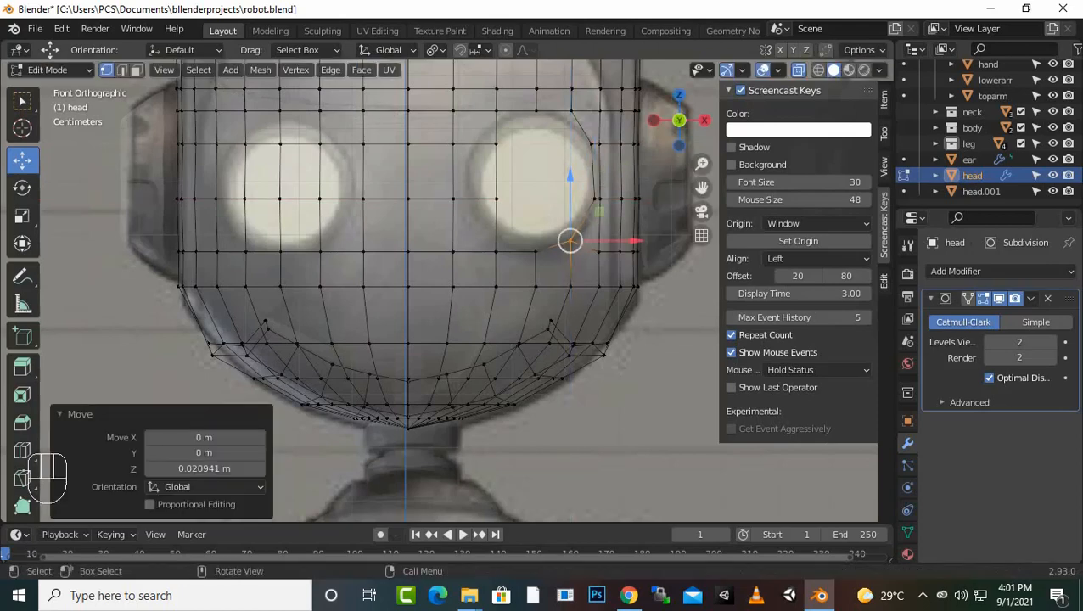
click(496, 252)
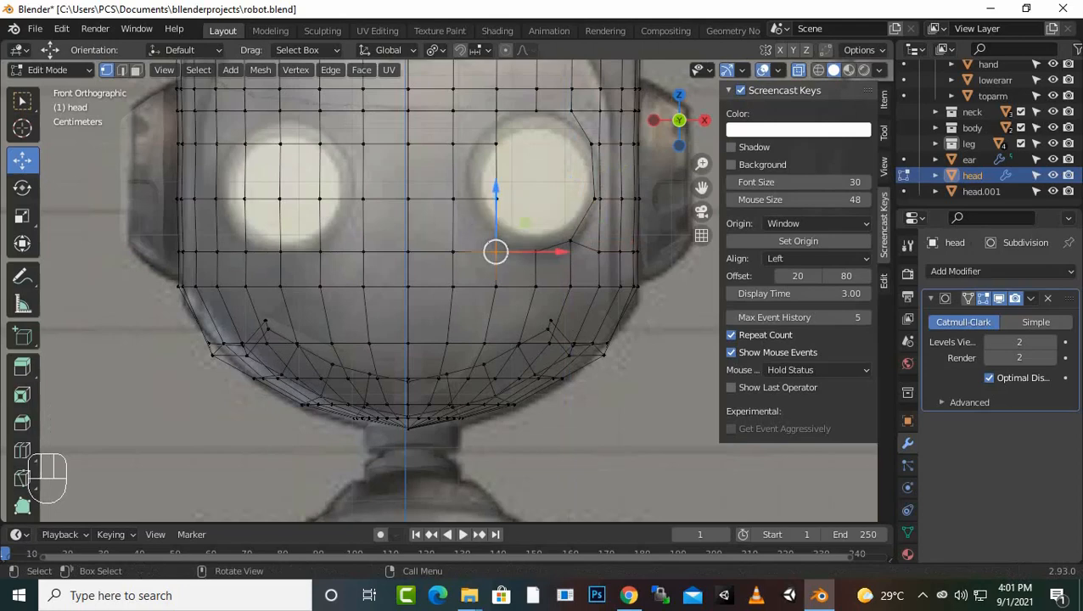
drag(496, 188, 496, 175)
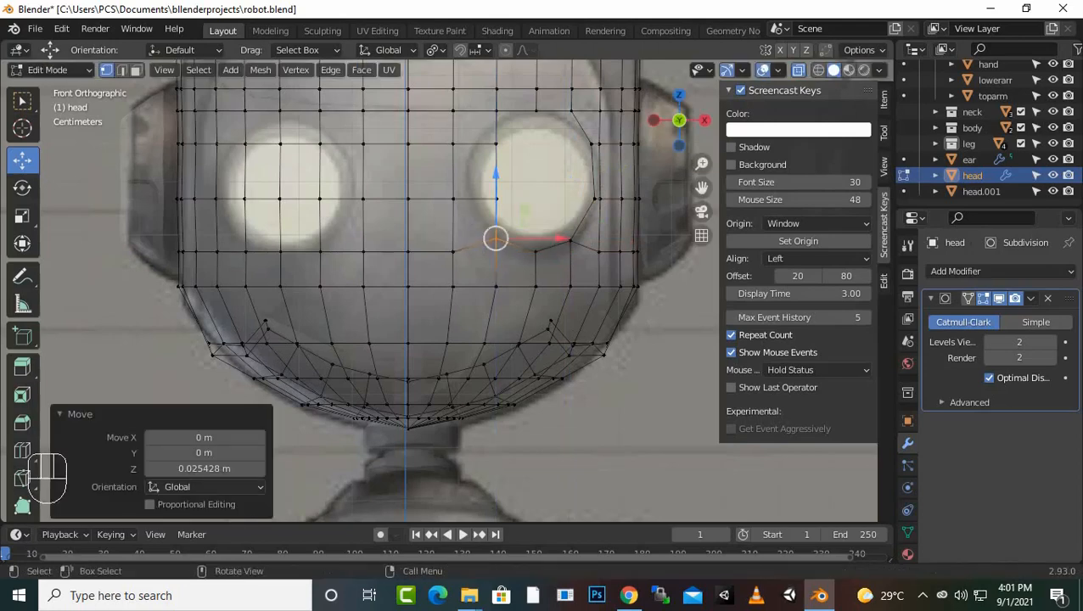
Step: Move the +X eye hole's inner side vertices with their neighbours toward -X, the middle pair by about 0.046 m, then the upper pair
click(474, 199)
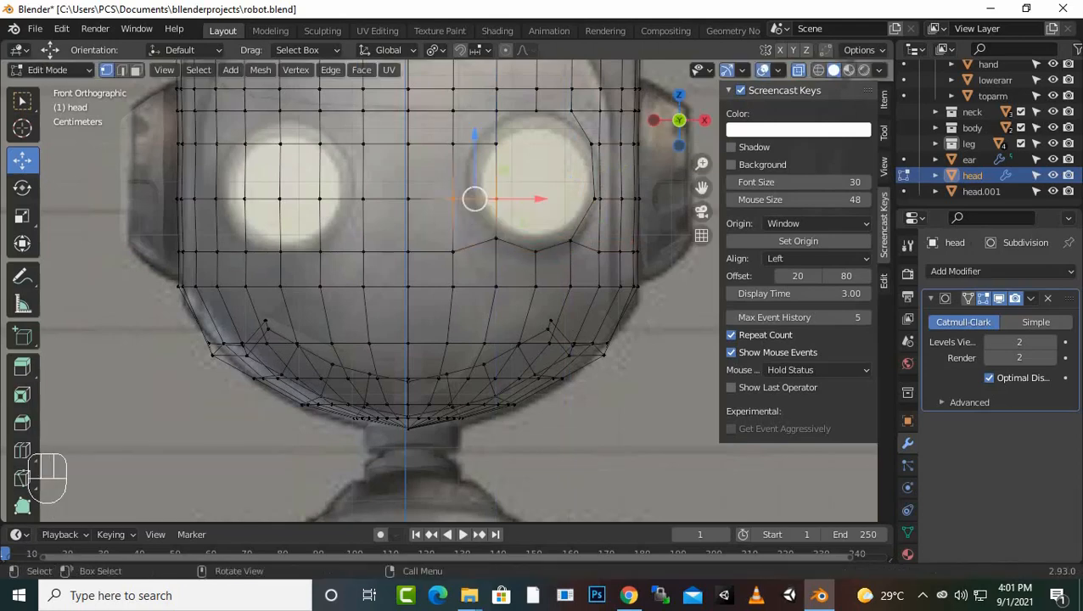
drag(540, 199, 510, 198)
scroll(437, 272, up, 2)
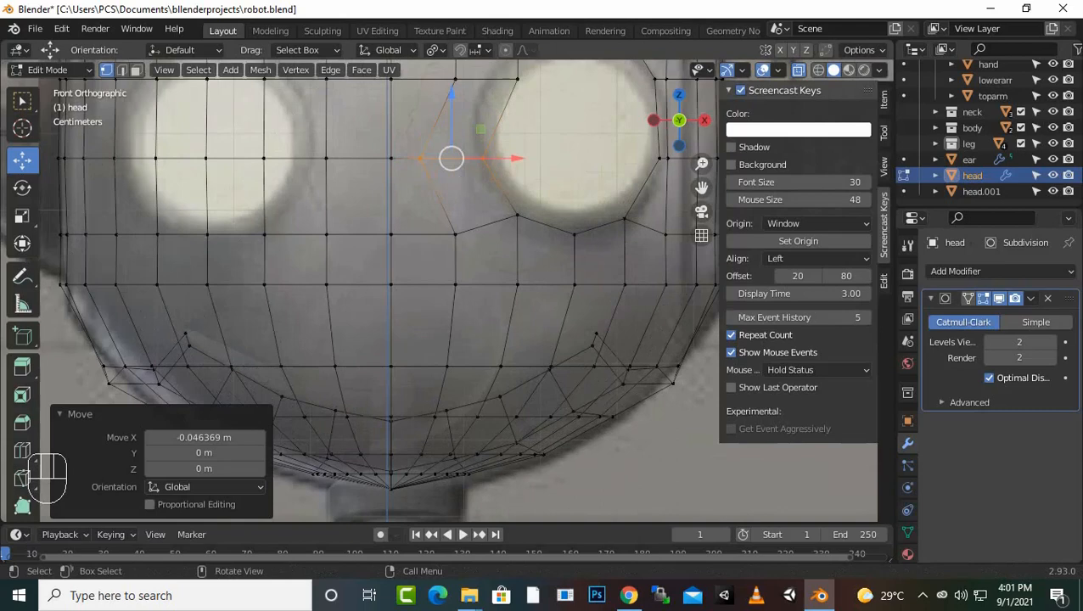
scroll(438, 272, down, 2)
key(ctrl+z)
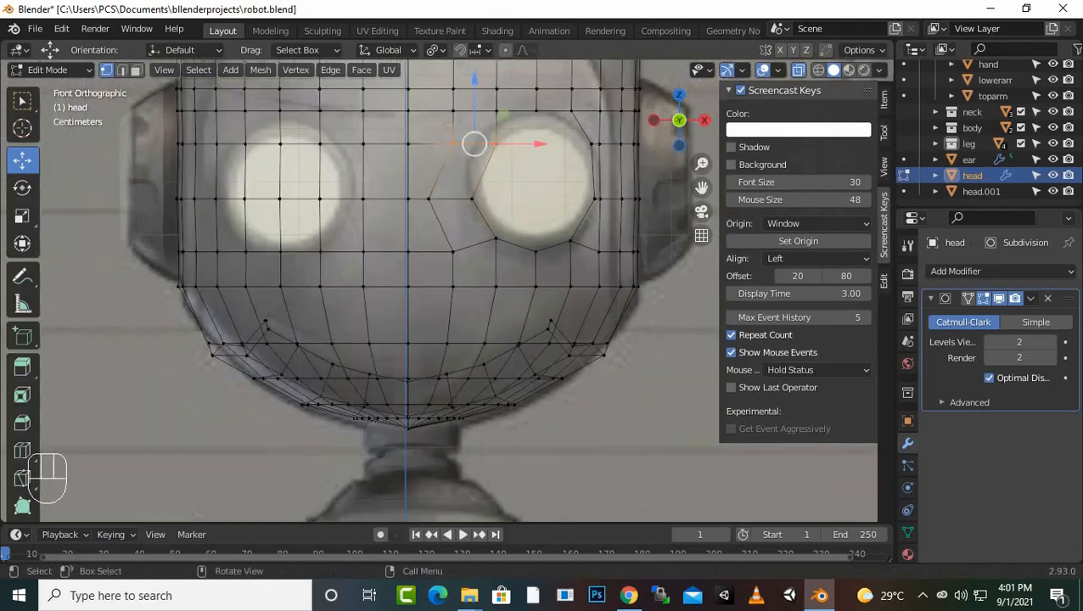
drag(536, 143, 497, 144)
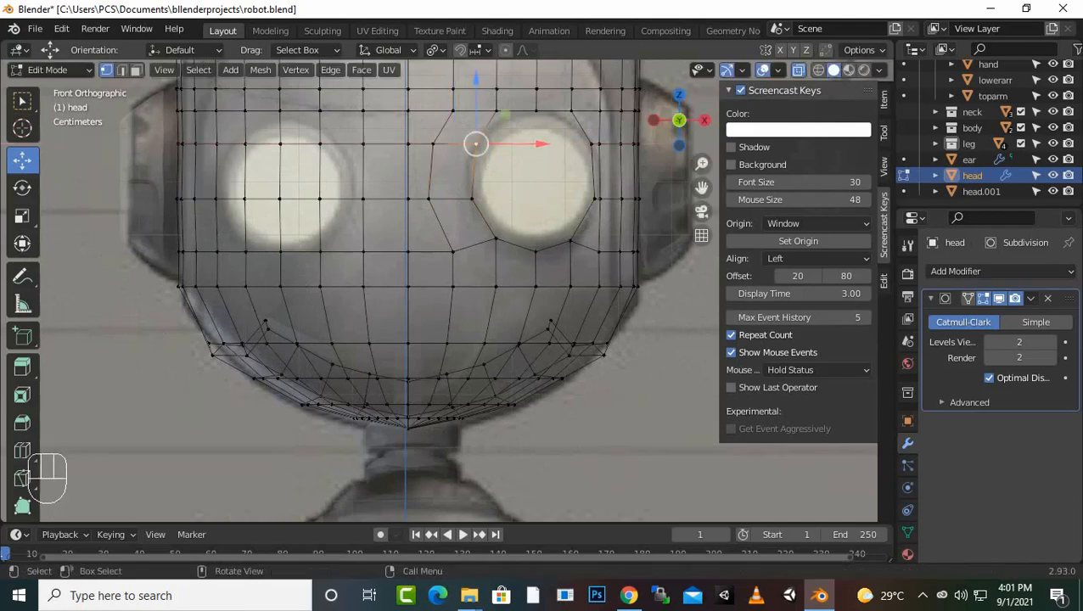
scroll(441, 280, up, 1)
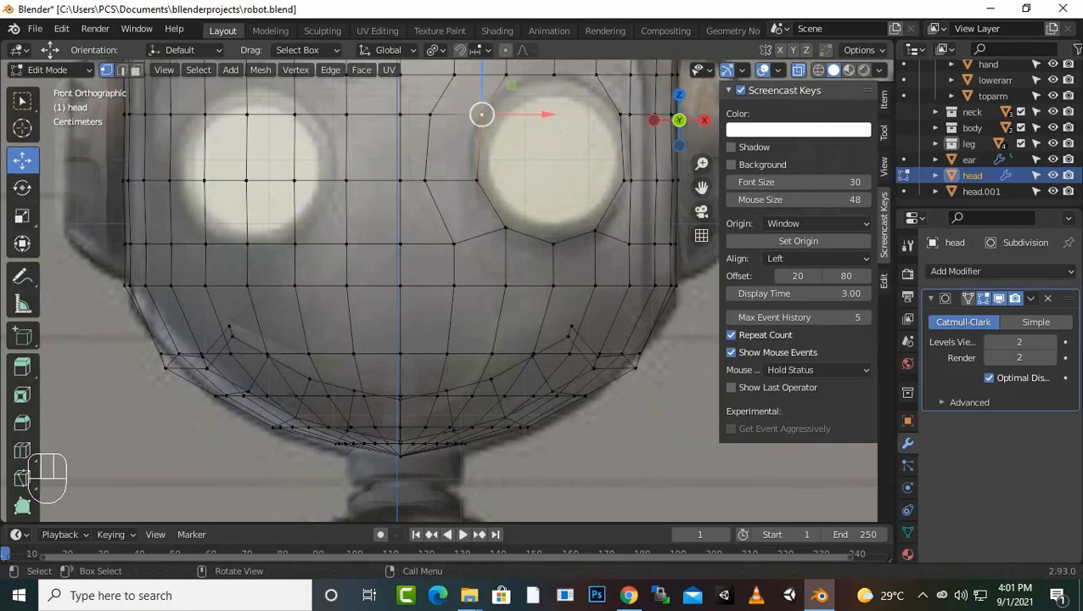
Step: Raise the middle inner vertex of the +X eye hole slightly and shift it about 0.005 m toward -X
drag(481, 113, 476, 180)
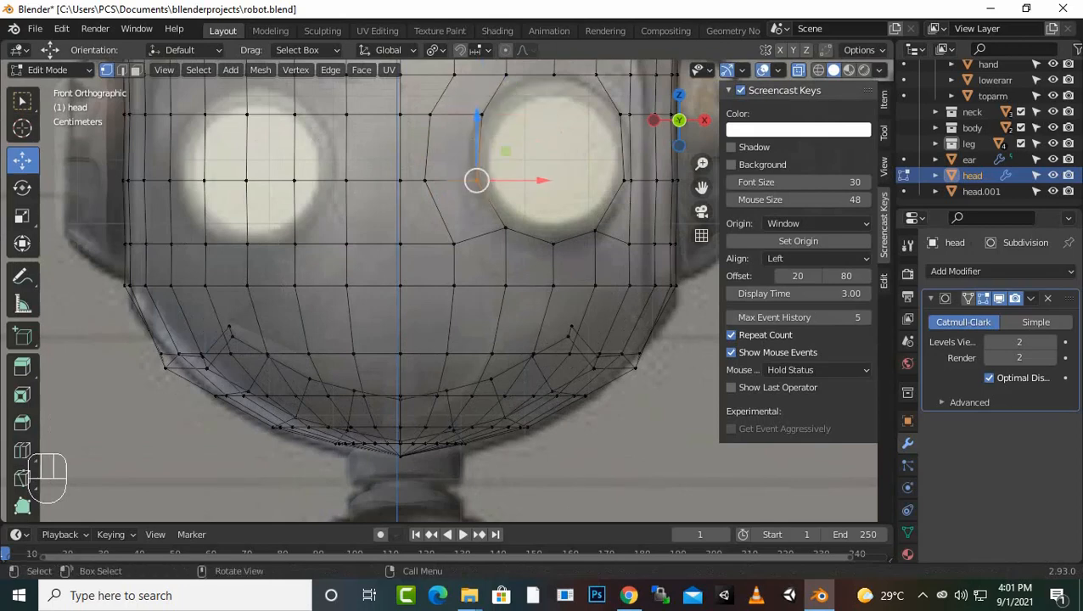
key(ctrl+z)
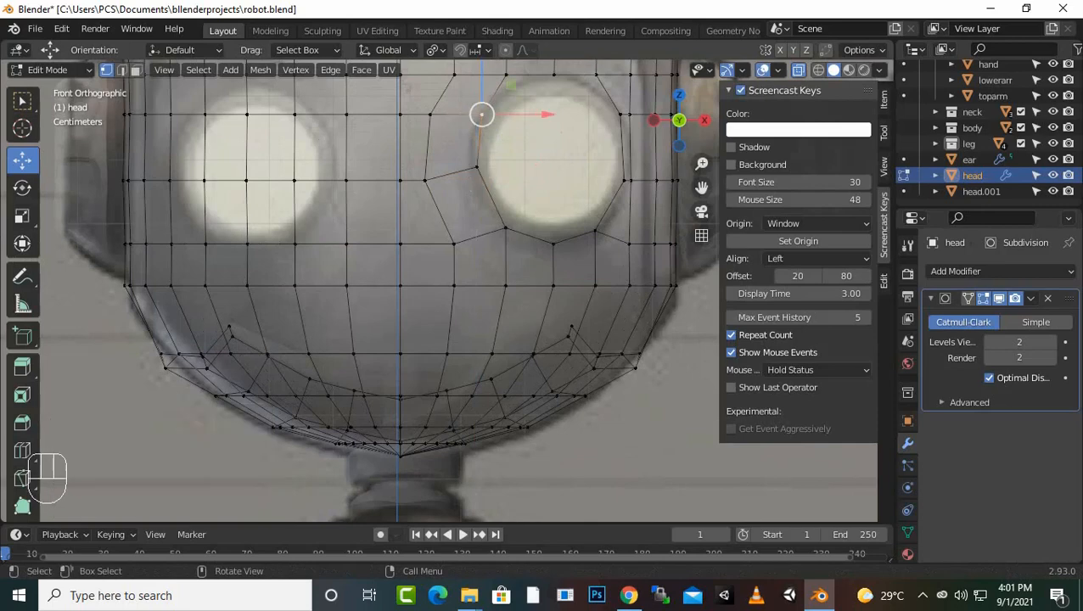
drag(482, 113, 477, 167)
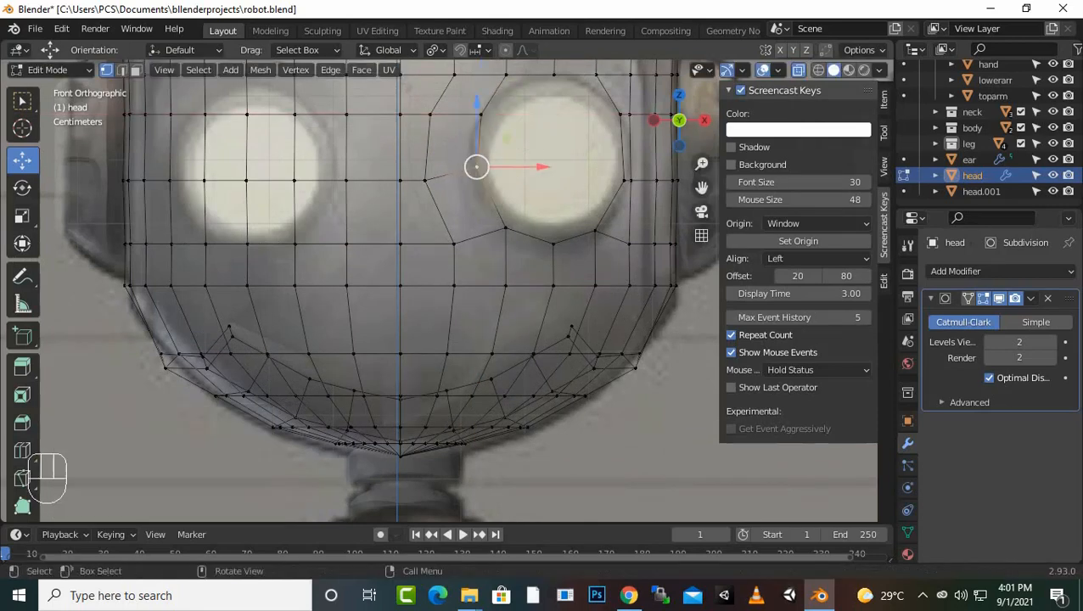
drag(542, 167, 538, 167)
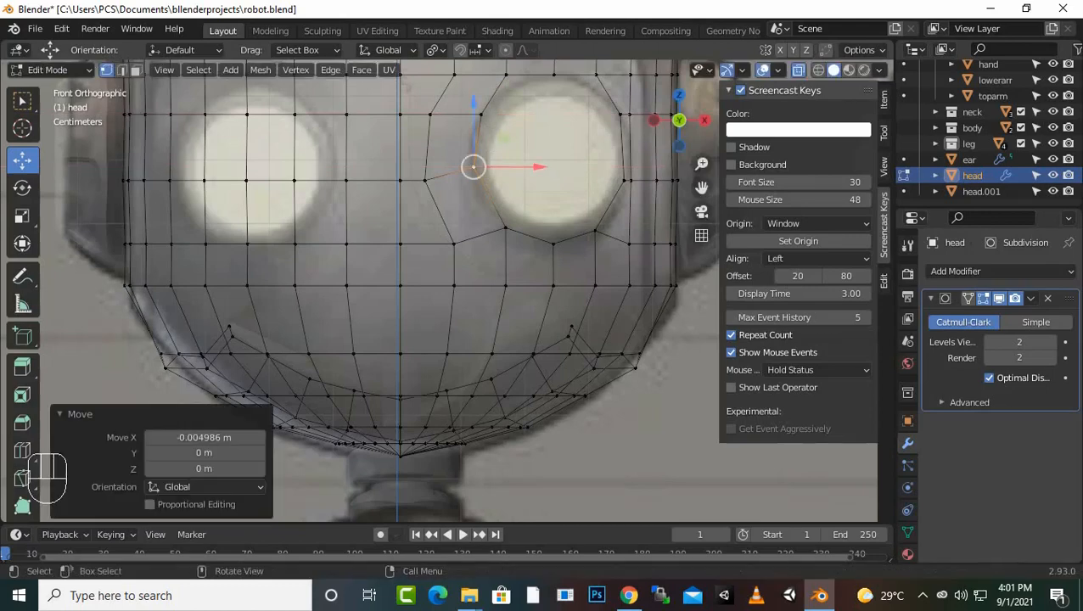
Step: Lower the +X eye hole's upper inner vertex about 0.009 m and its upper outer vertex about 0.015 m to round the top edge
click(506, 75)
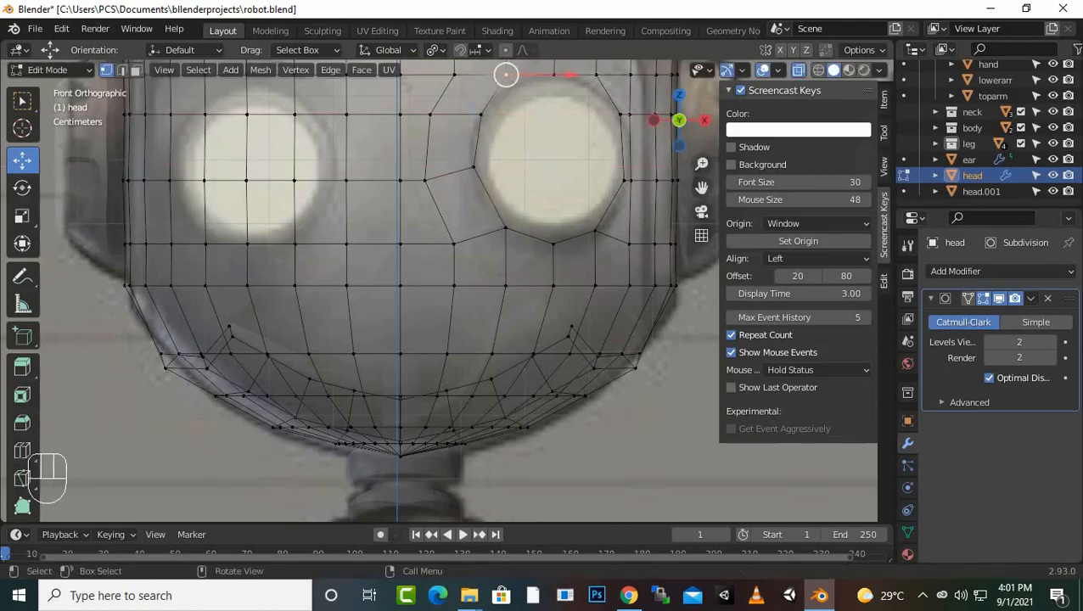
scroll(506, 75, down, 1)
key(g)
key(z)
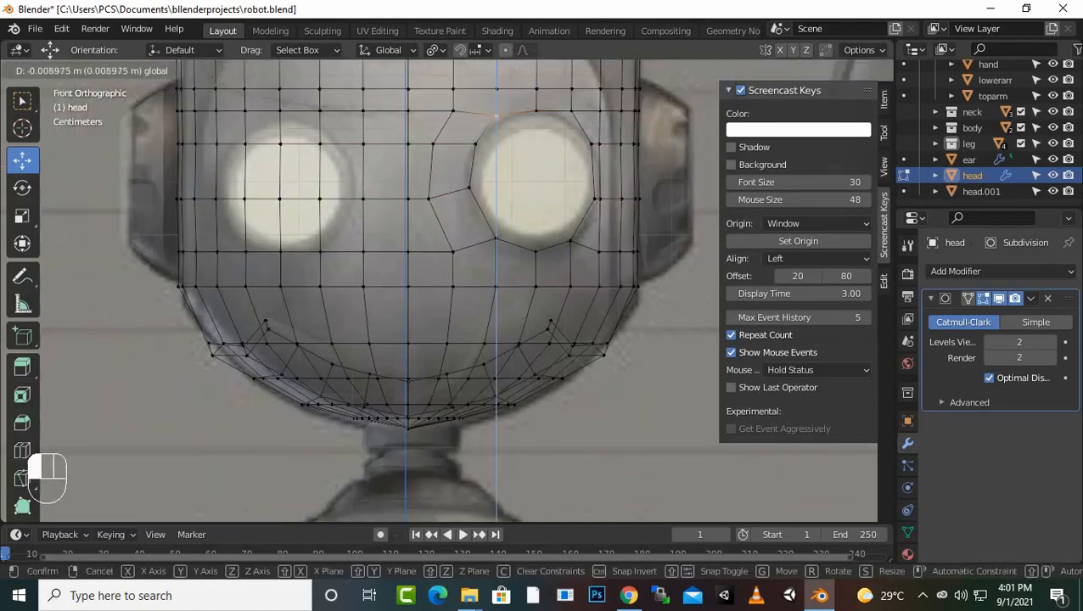
drag(497, 86, 497, 89)
click(497, 89)
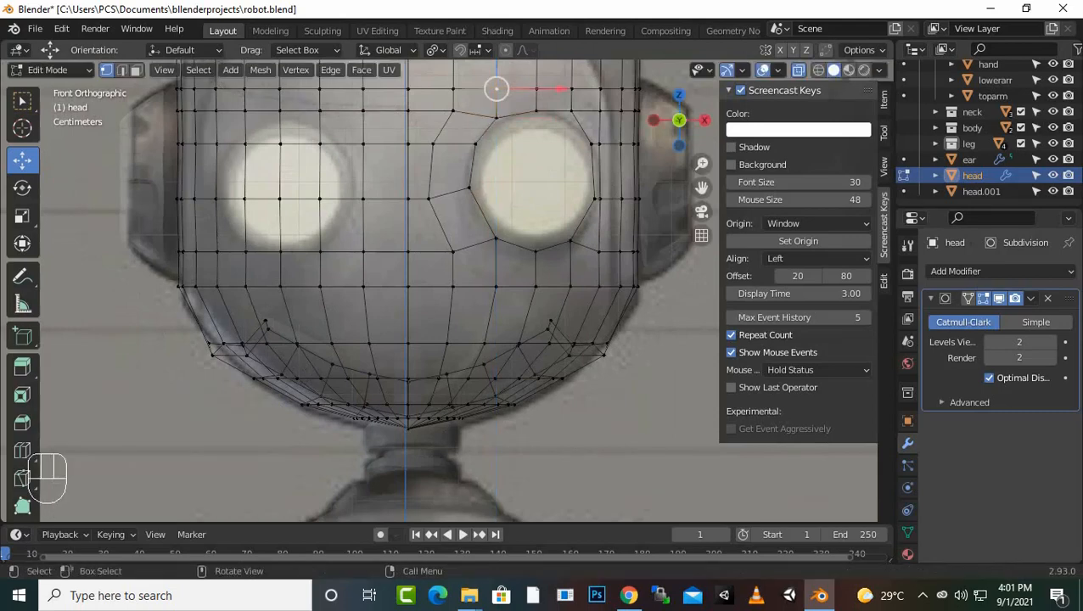
scroll(497, 90, up, 2)
scroll(444, 245, down, 2)
click(571, 110)
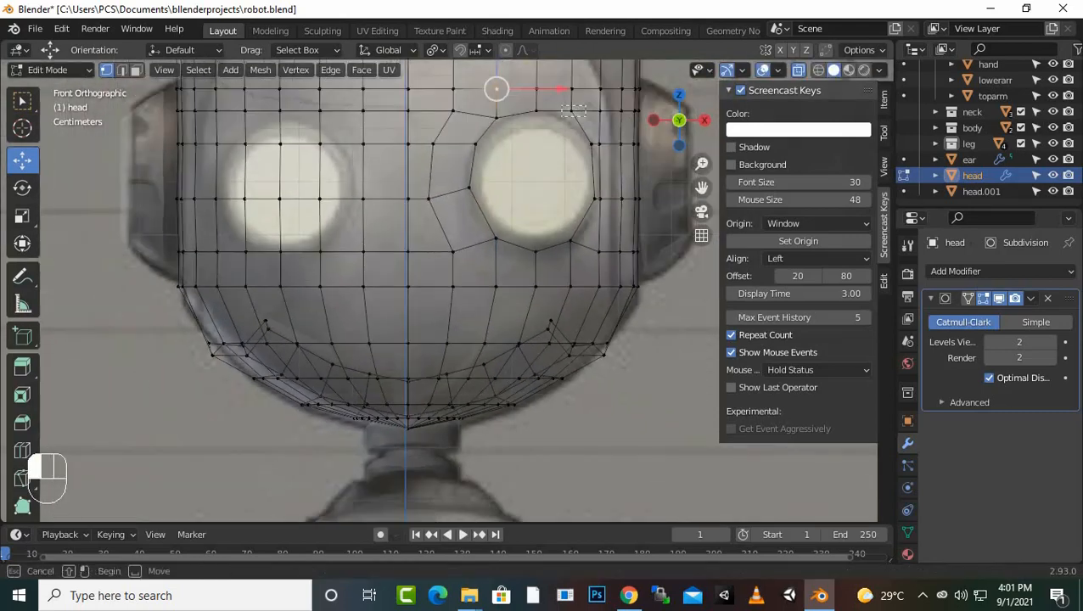
drag(572, 83, 570, 117)
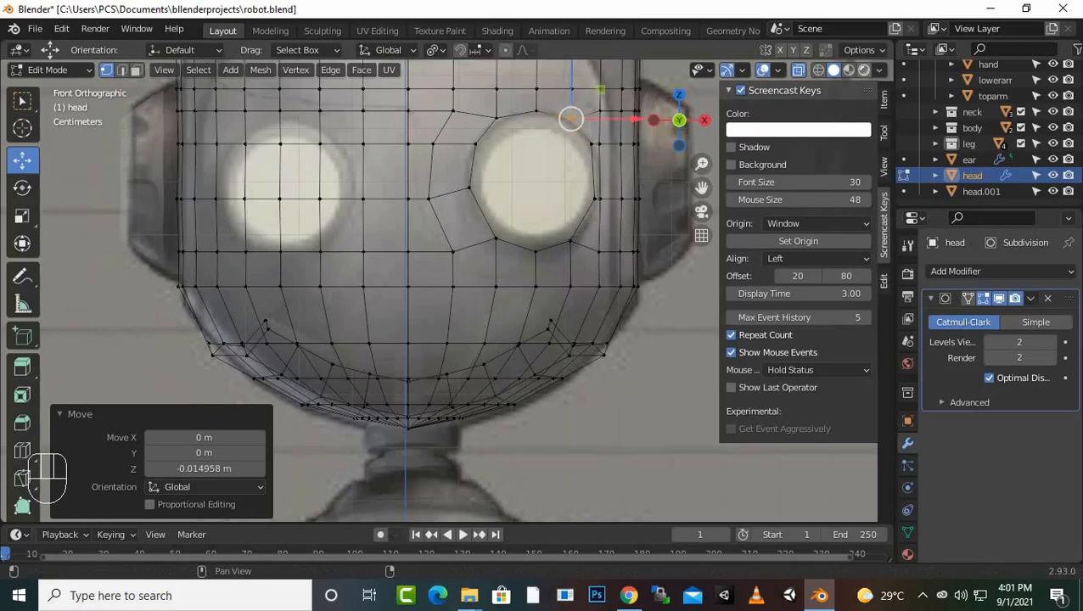
Step: Turn off the X-Ray display in the viewport shading options
click(878, 71)
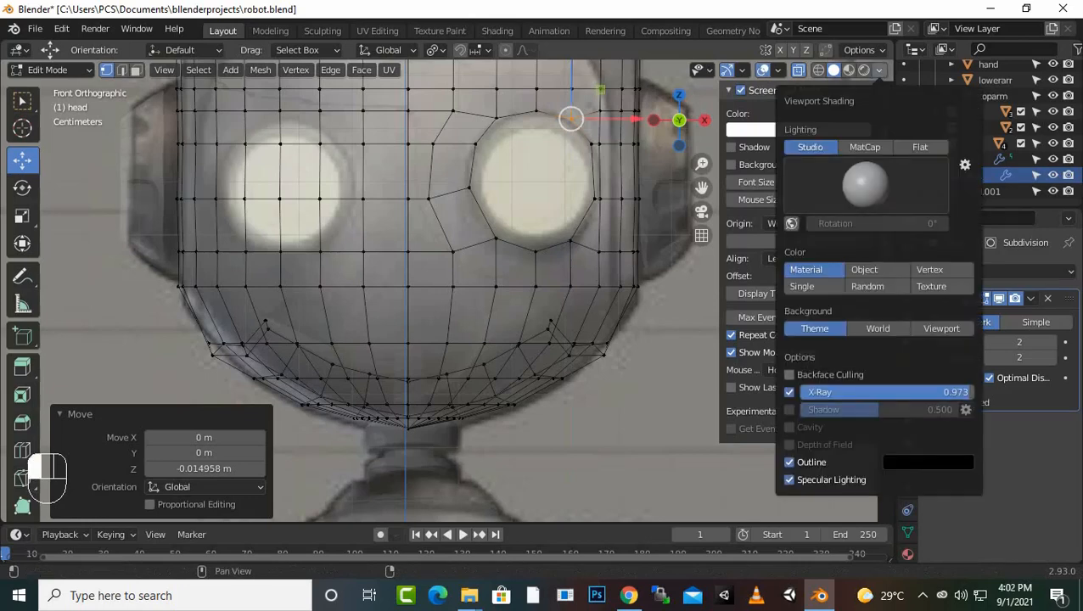
click(790, 392)
scroll(449, 293, down, 1)
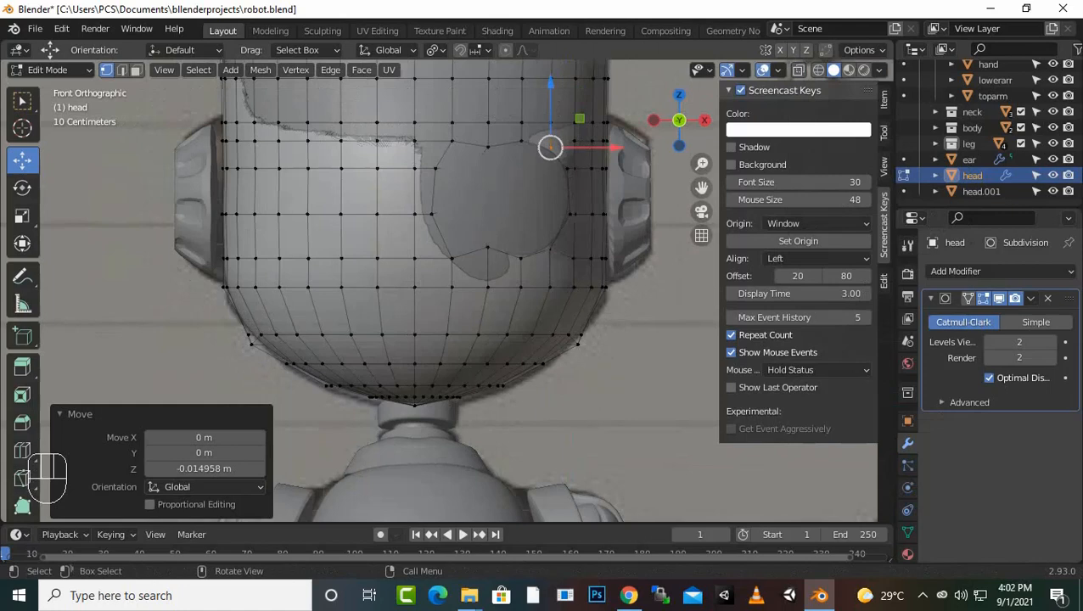
Step: Try to symmetrize the head mesh in the -X to +X direction
key(space)
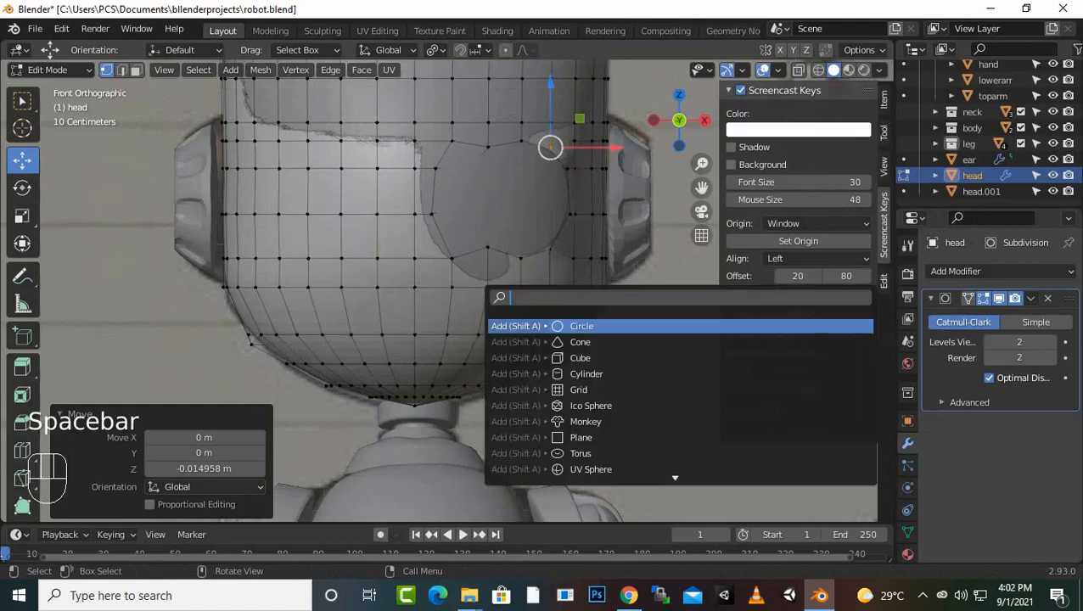
text(sym)
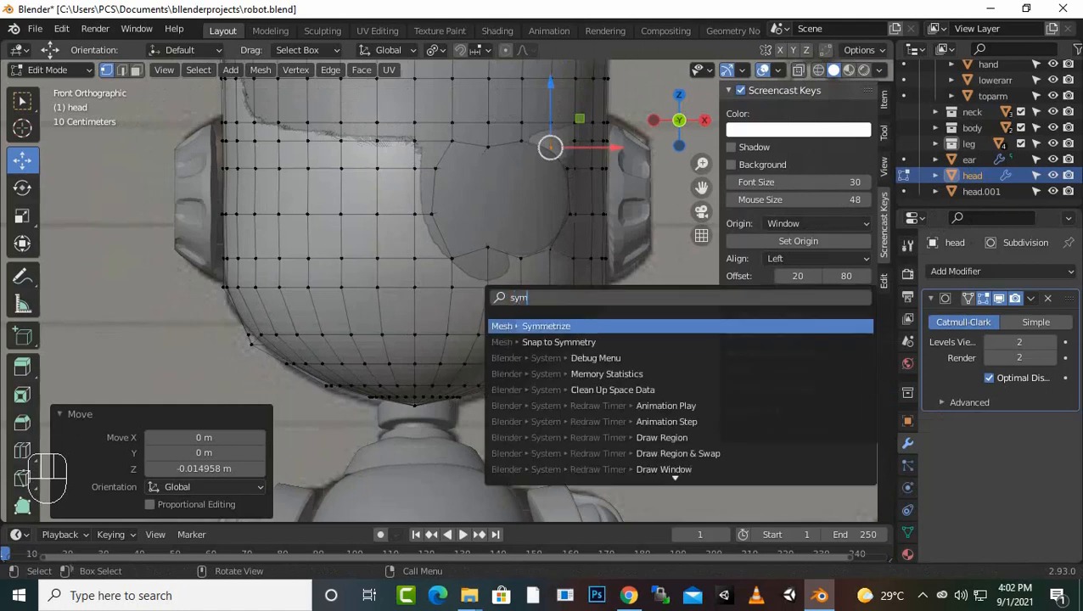
key(Down)
key(Up)
key(Return)
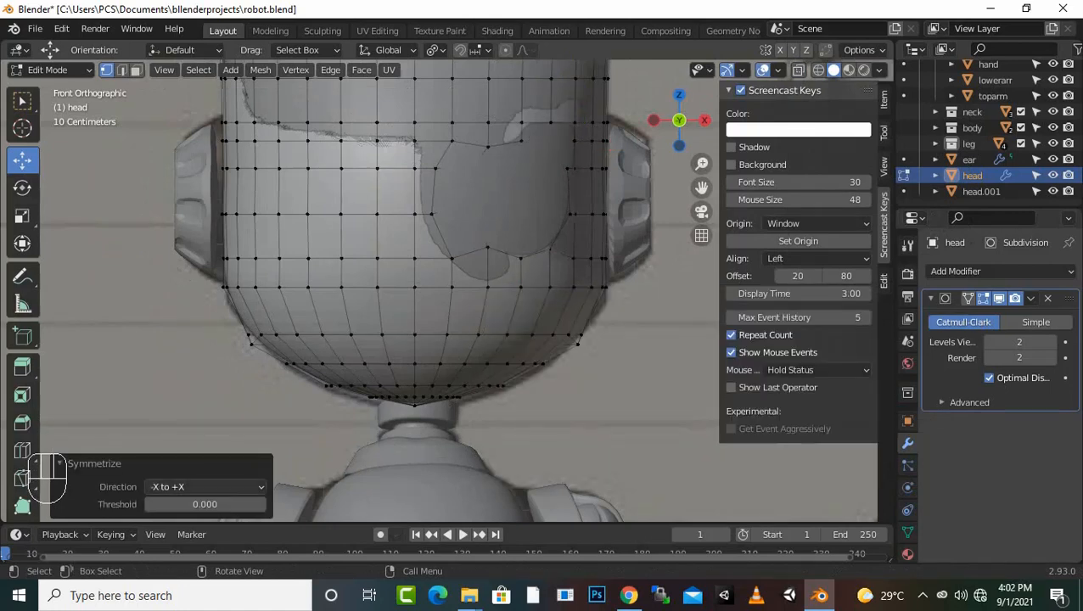
scroll(442, 306, down, 3)
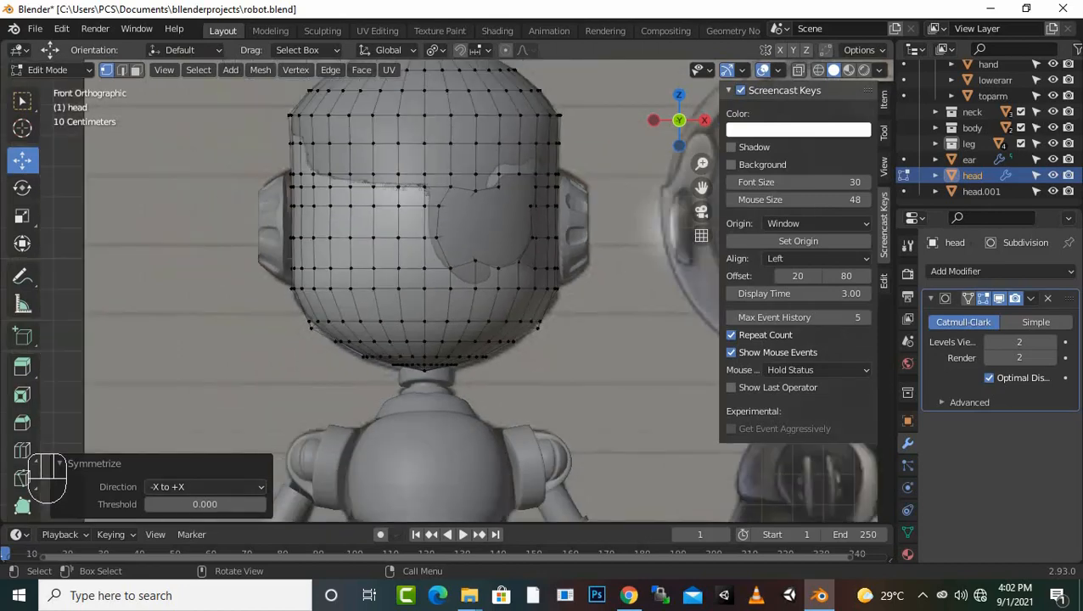
Step: Hide the head.001 object to inspect the eye opening from several sides, and undo the symmetrize
click(1053, 191)
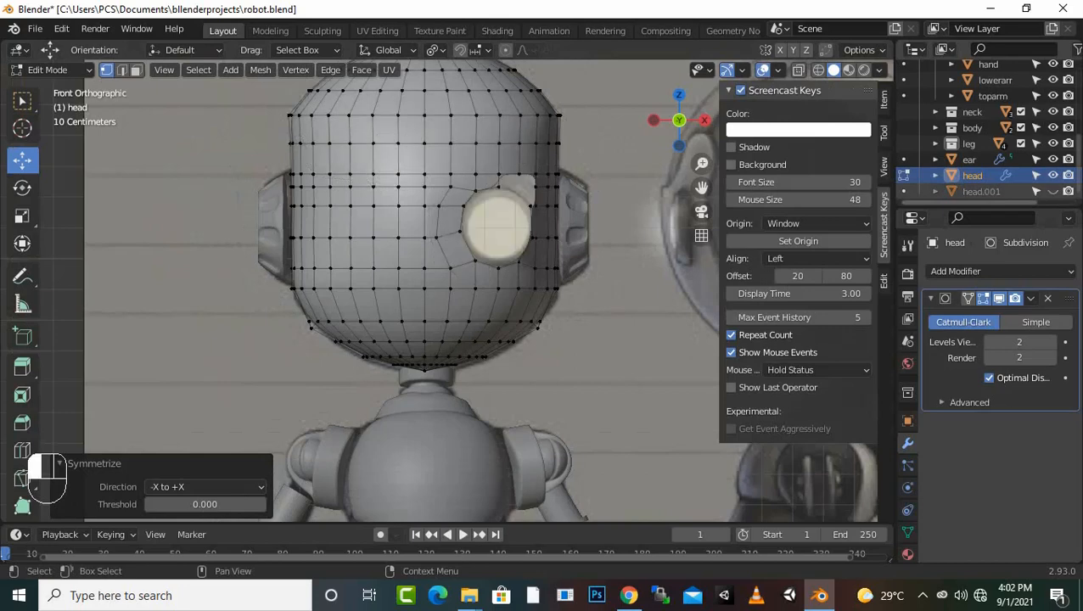
scroll(450, 293, up, 4)
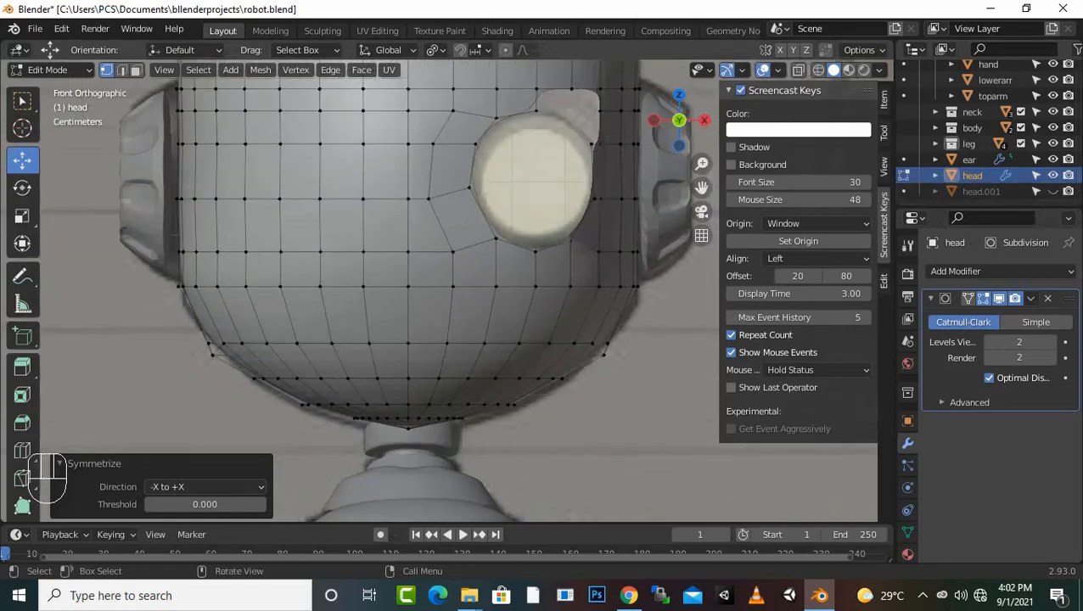
scroll(441, 293, down, 2)
middle_drag(441, 293, 372, 306)
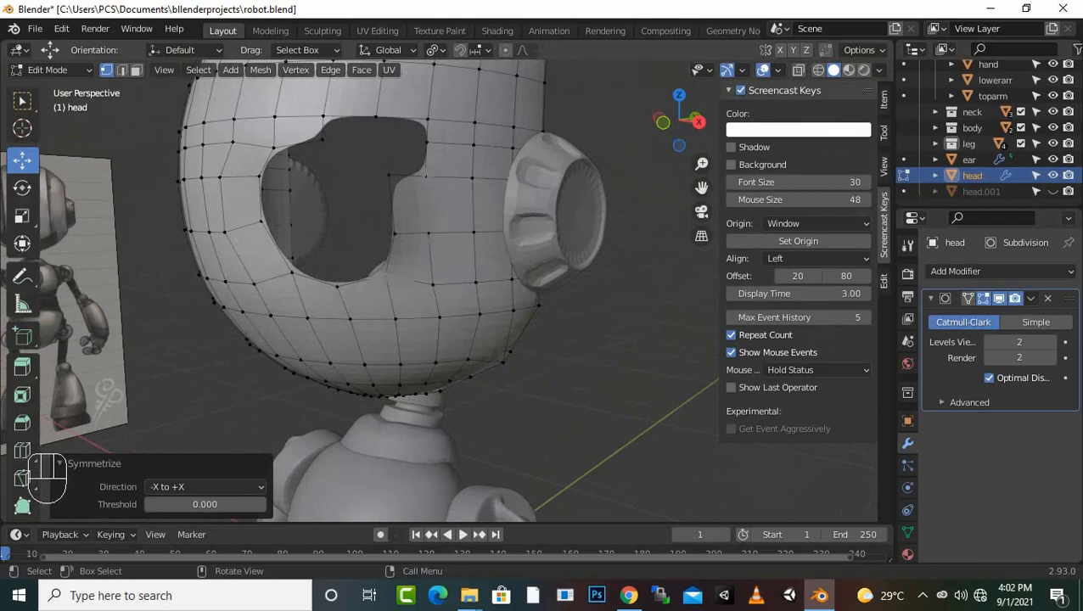
scroll(441, 293, down, 1)
scroll(442, 293, down, 1)
middle_drag(442, 293, 13, 297)
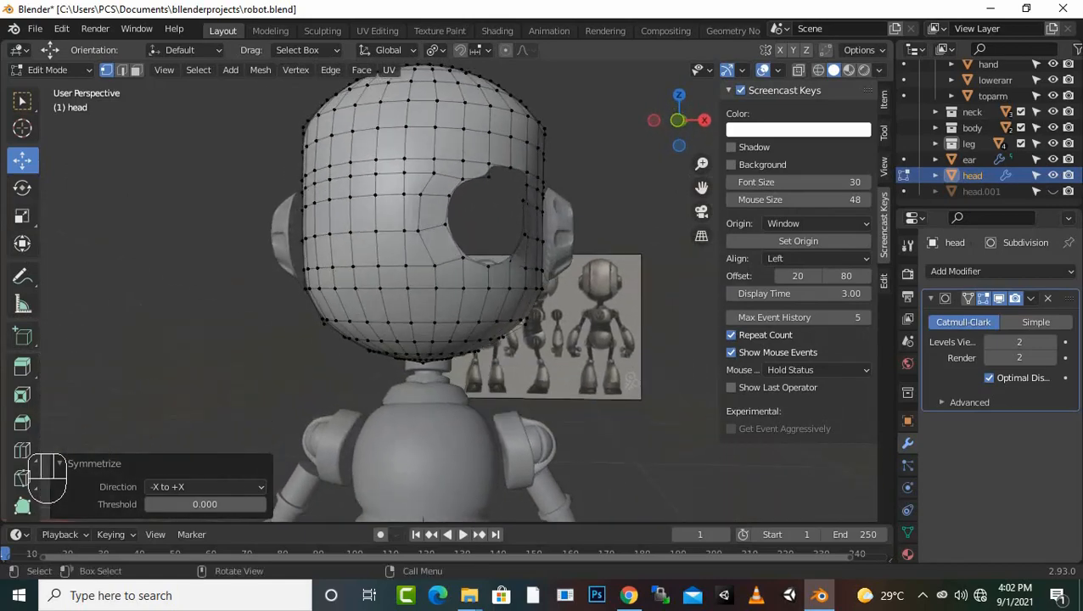
key(ctrl+z)
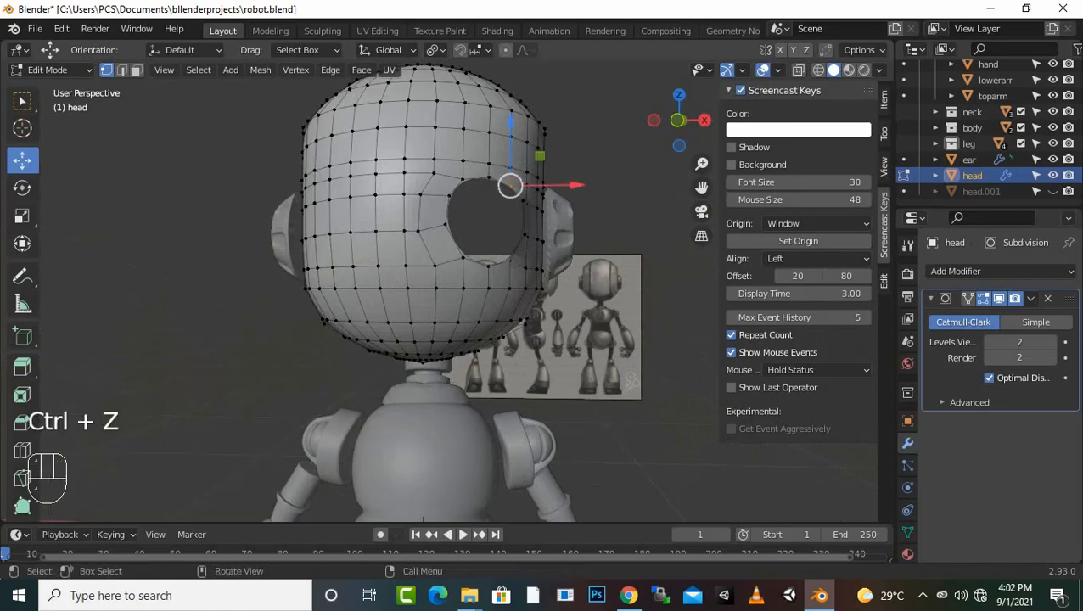
Step: Try to reveal the hidden geometry of the head mesh, and show the head.001 object again
middle_drag(501, 272, 255, 293)
click(600, 340)
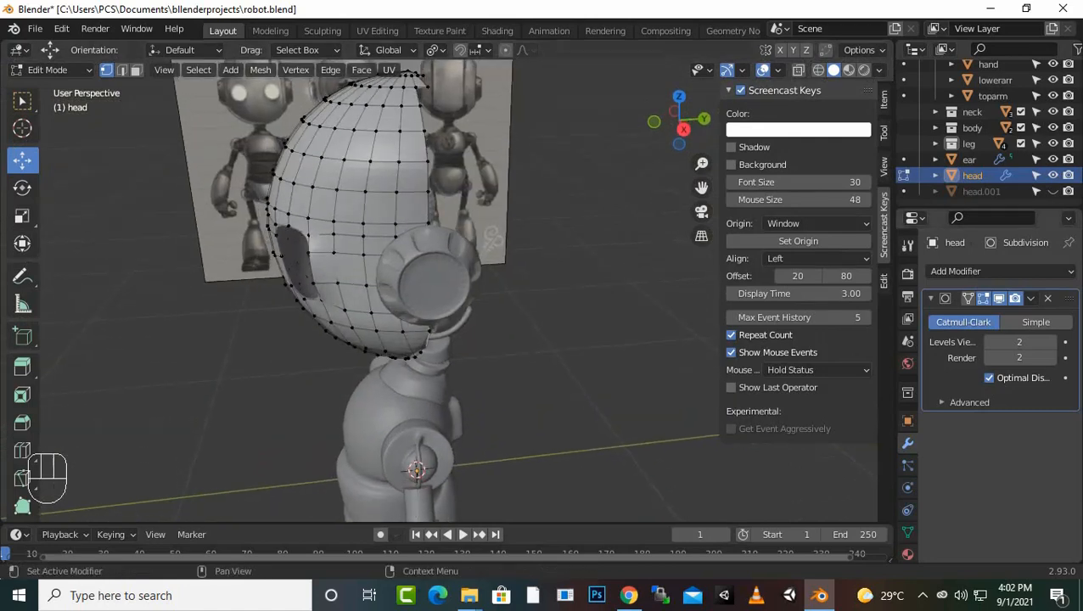
key(alt+h)
key(alt+h)
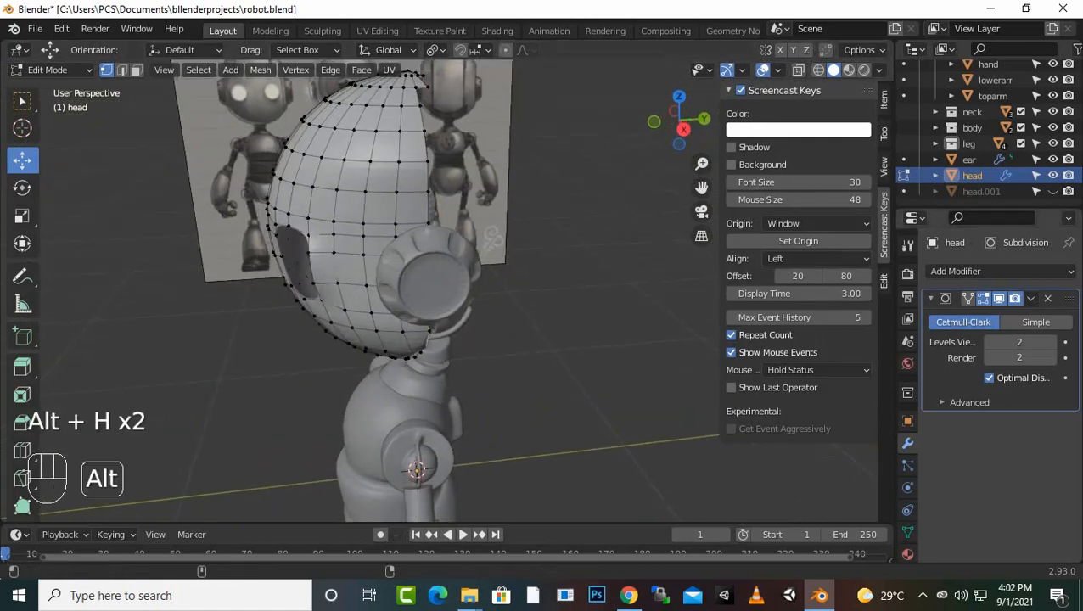
key(alt+h)
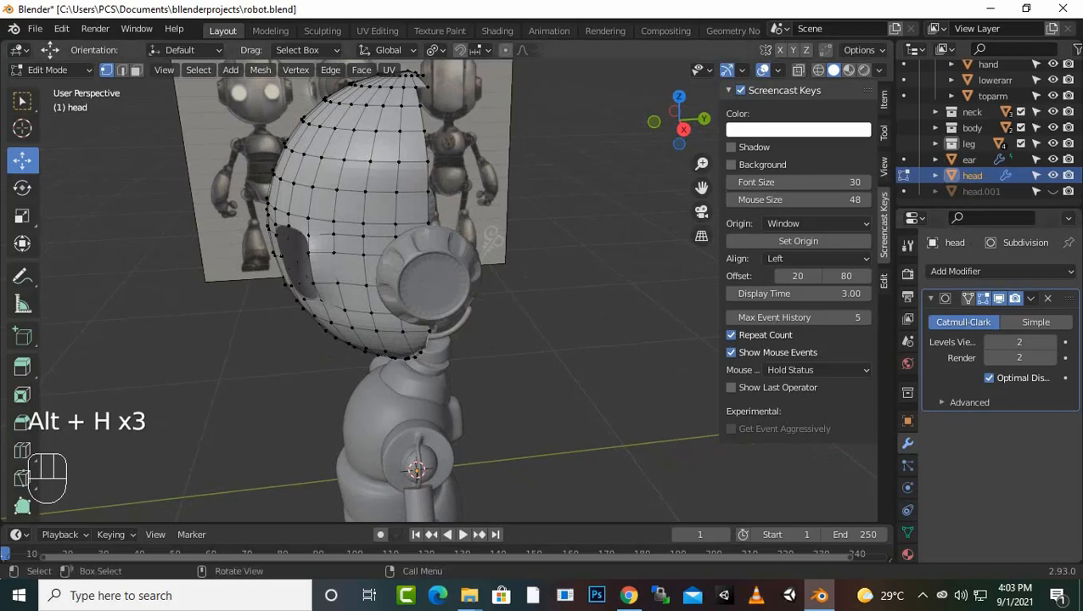
click(308, 219)
scroll(310, 223, down, 2)
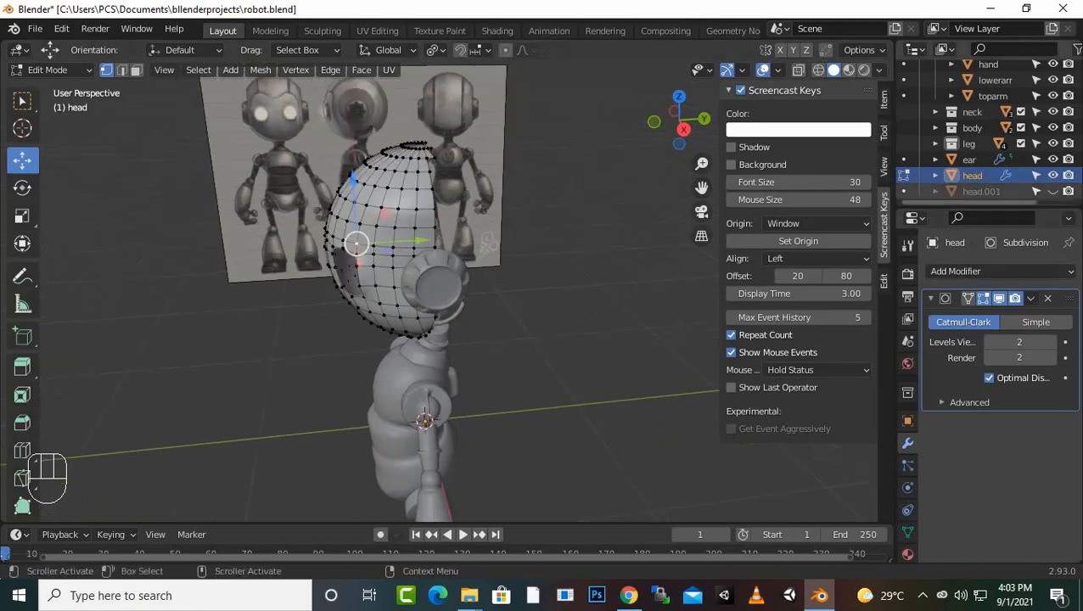
click(1053, 191)
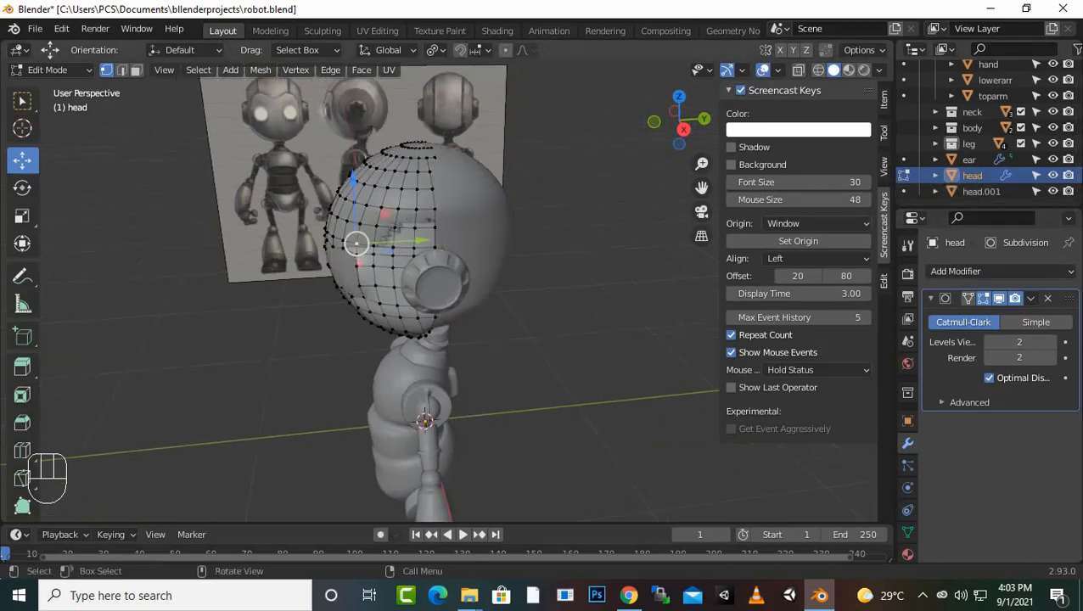
Step: Select all visible head geometry, reveal the mesh's hidden vertices, and hide the head.001 object
middle_drag(526, 280, 627, 301)
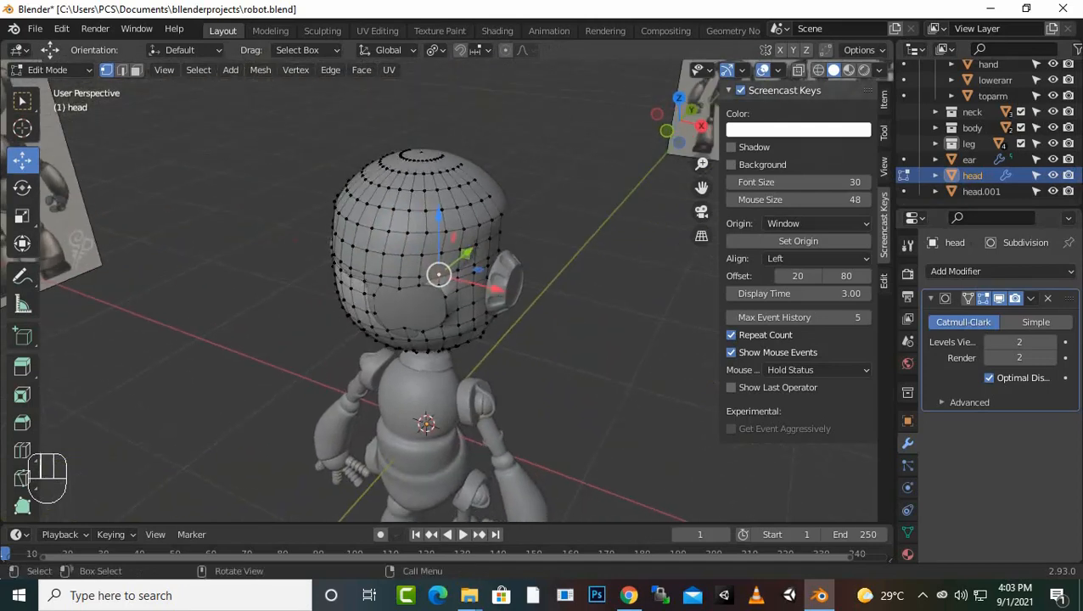
click(457, 207)
key(a)
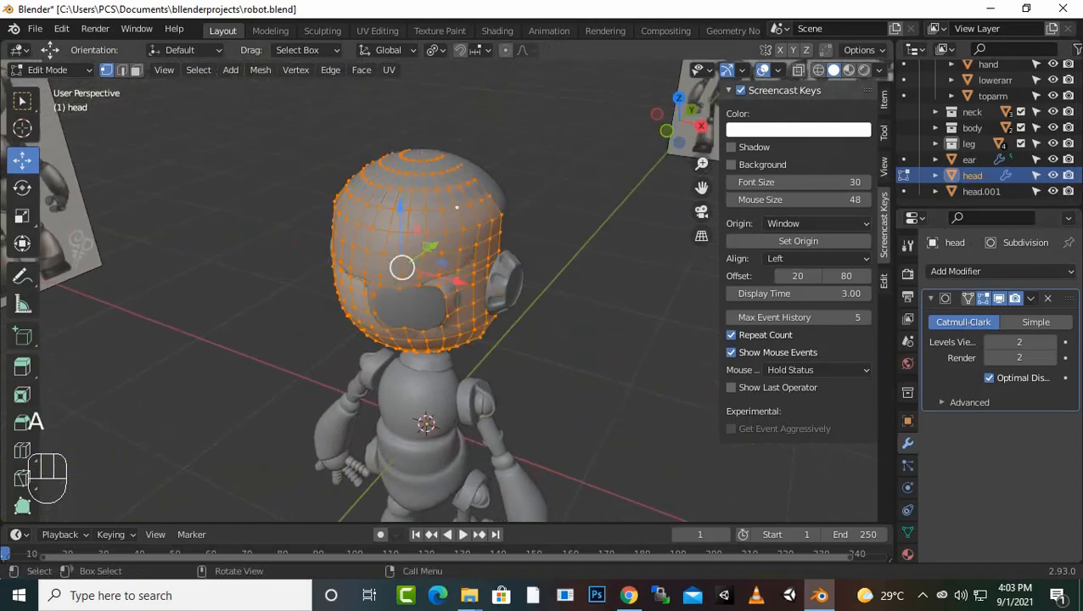
key(alt+h)
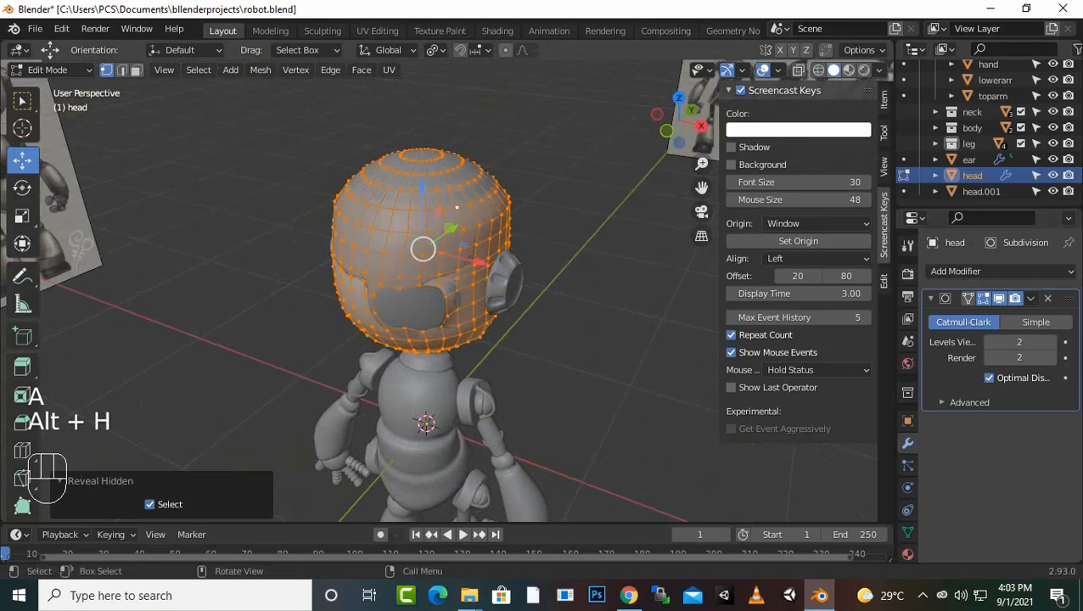
middle_drag(543, 272, 310, 241)
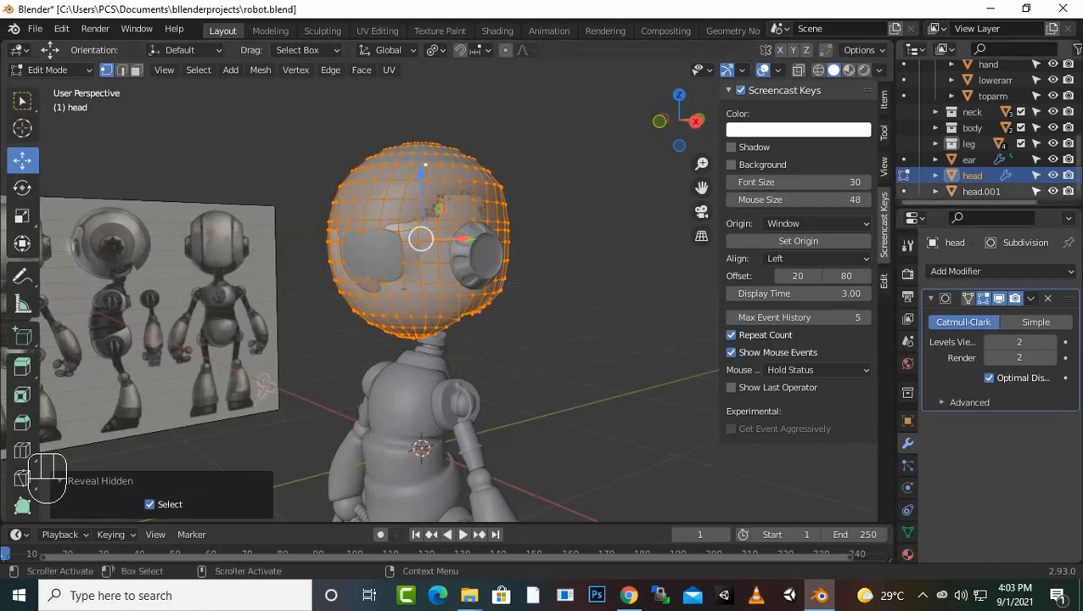
click(1052, 192)
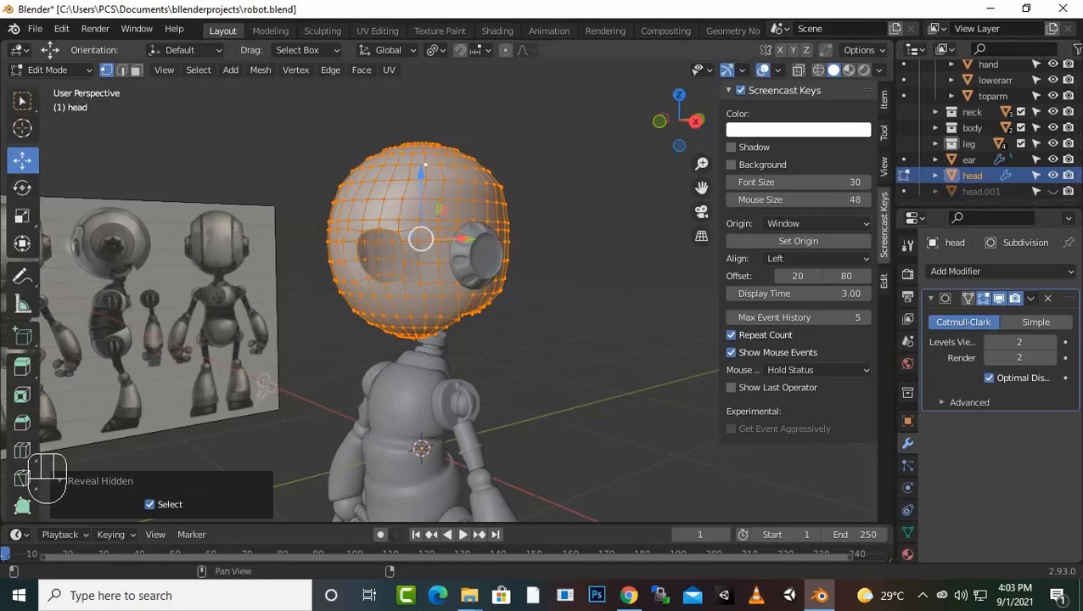
Step: Examine the +X eye opening and the geometry inside the head from several angles, in edit and object mode
middle_drag(544, 271, 622, 295)
scroll(441, 288, up, 4)
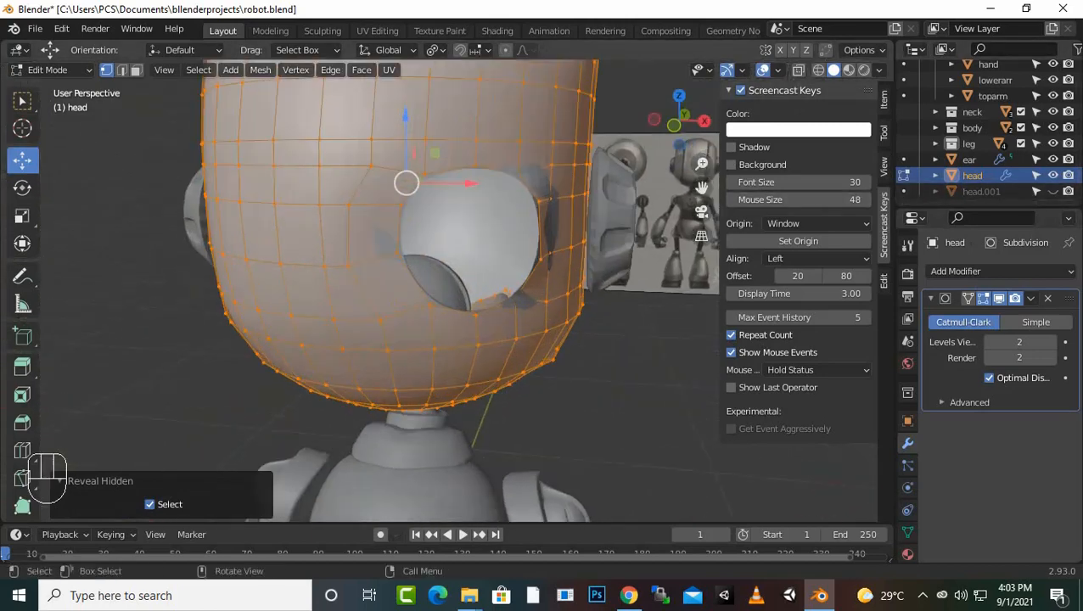
scroll(380, 289, up, 2)
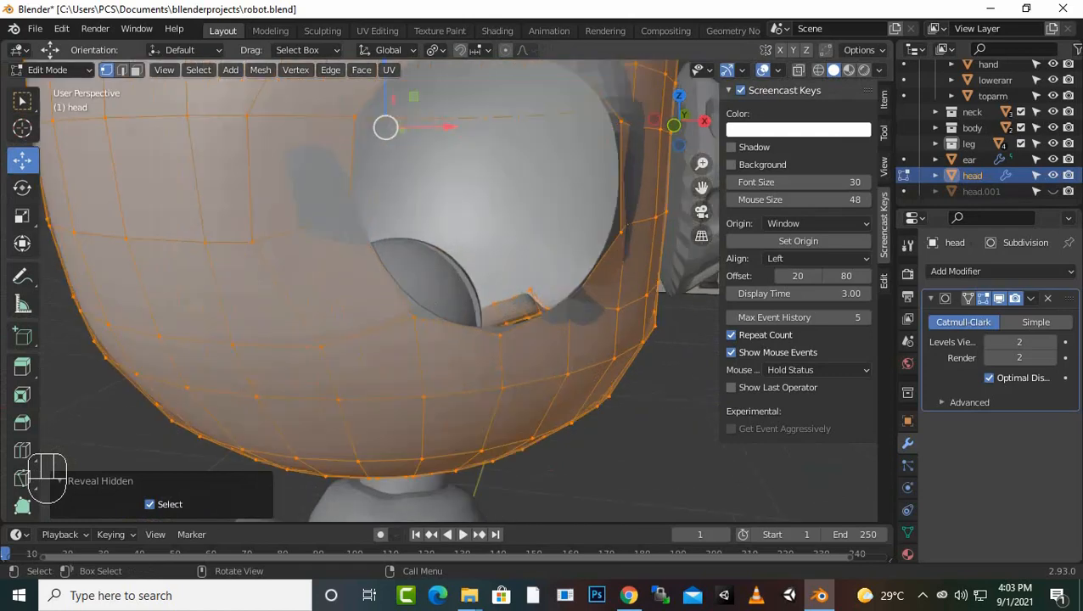
scroll(381, 289, down, 1)
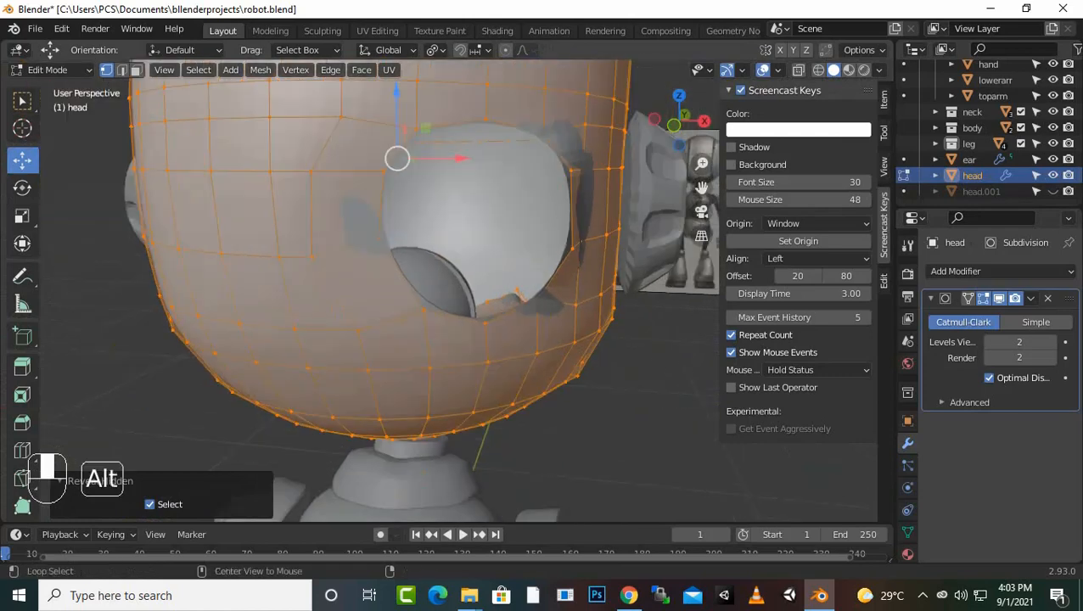
middle_drag(380, 288, 265, 299)
click(878, 70)
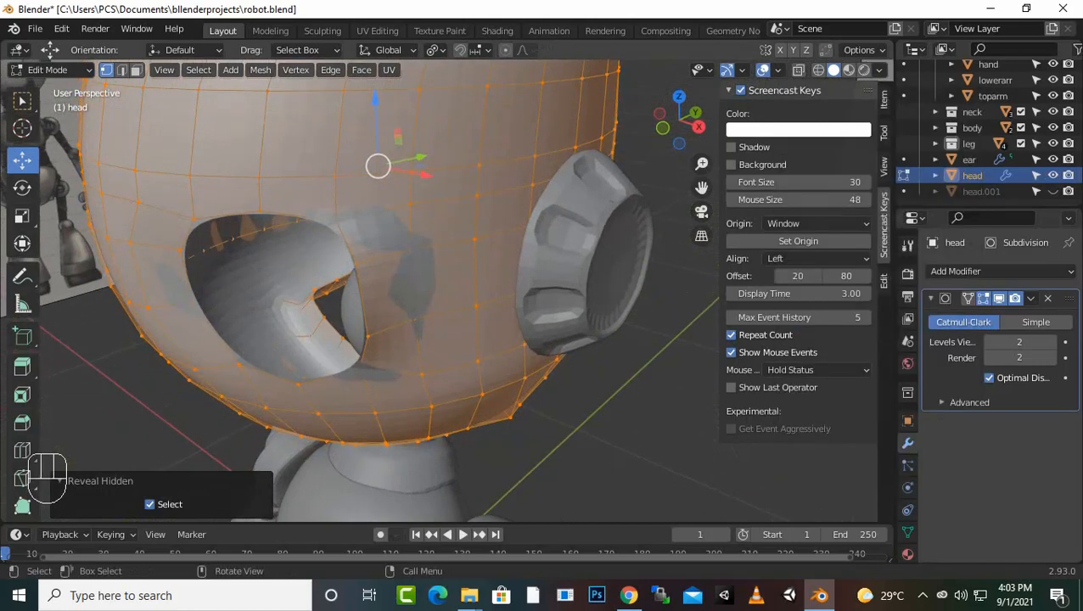
click(662, 365)
key(Tab)
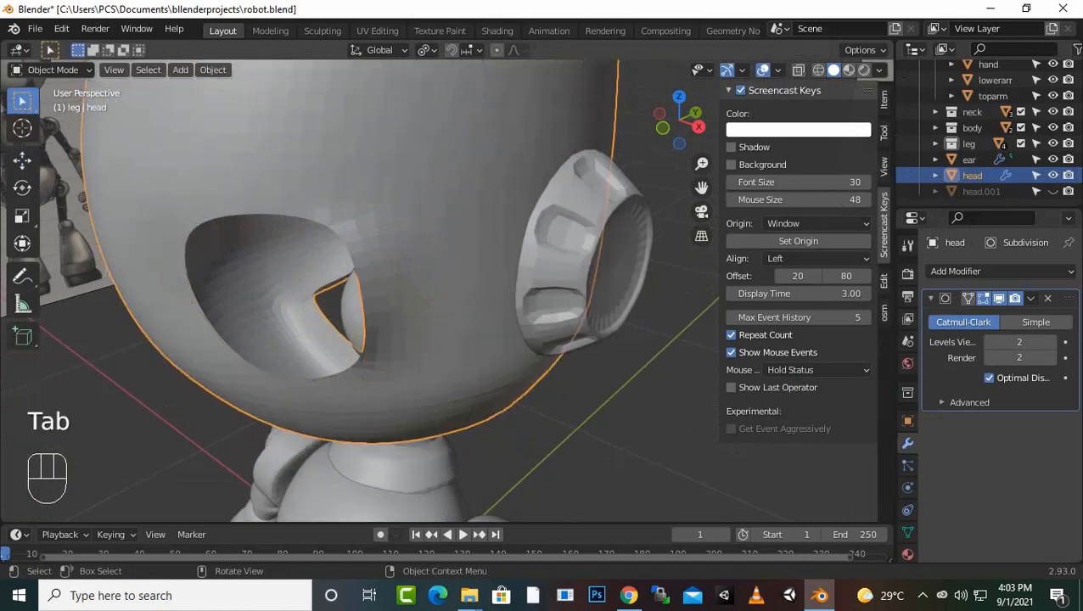
scroll(408, 288, down, 2)
middle_drag(407, 288, 473, 284)
scroll(474, 285, up, 1)
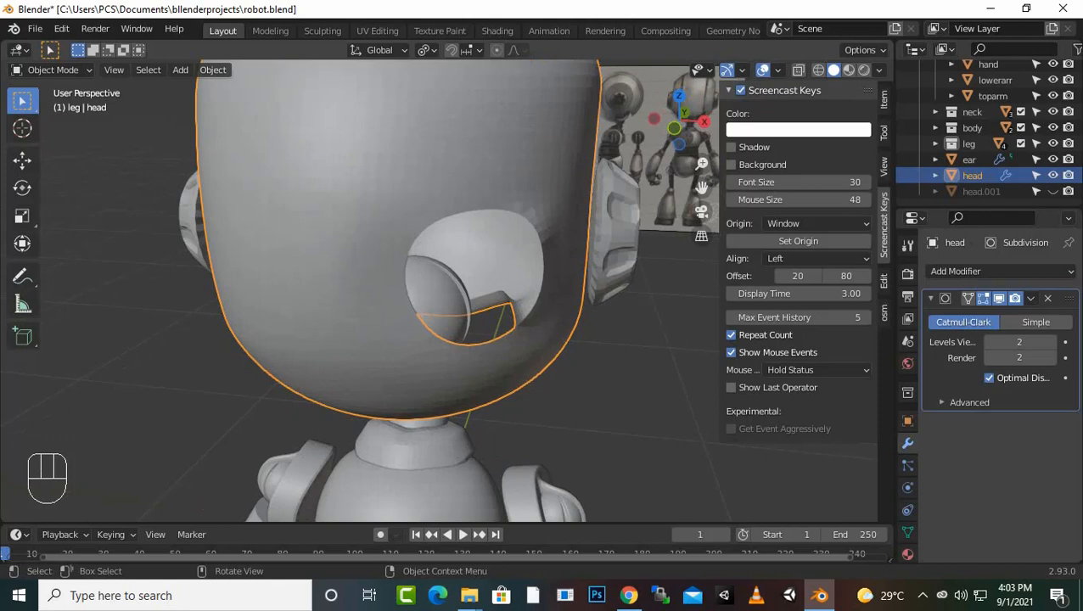
Step: Select the edge loop around the +X eye opening and relax it twice with LoopTools Relax
key(Tab)
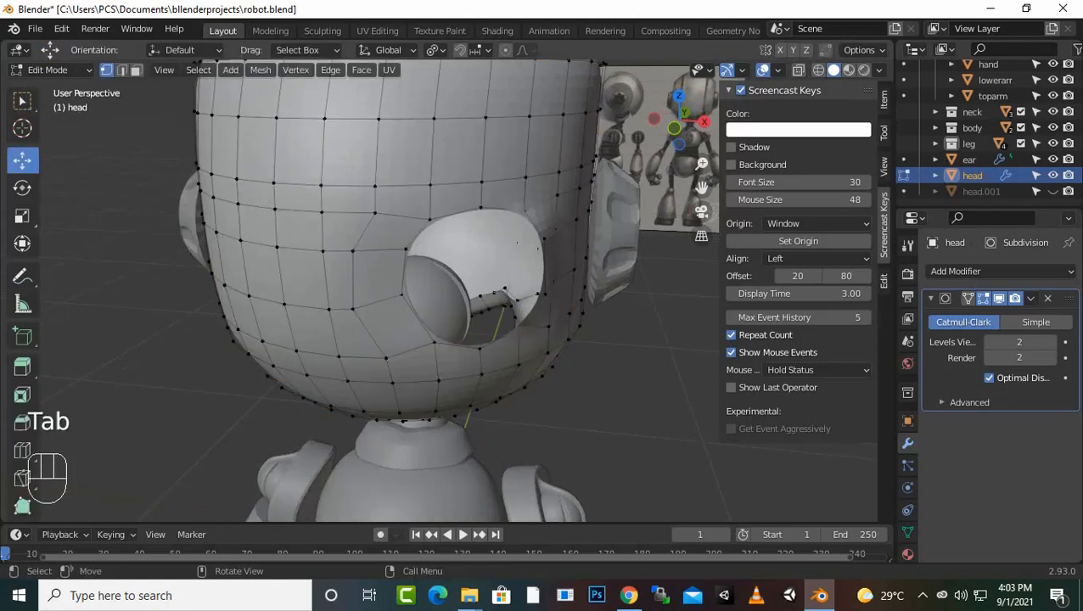
alt+click(542, 255)
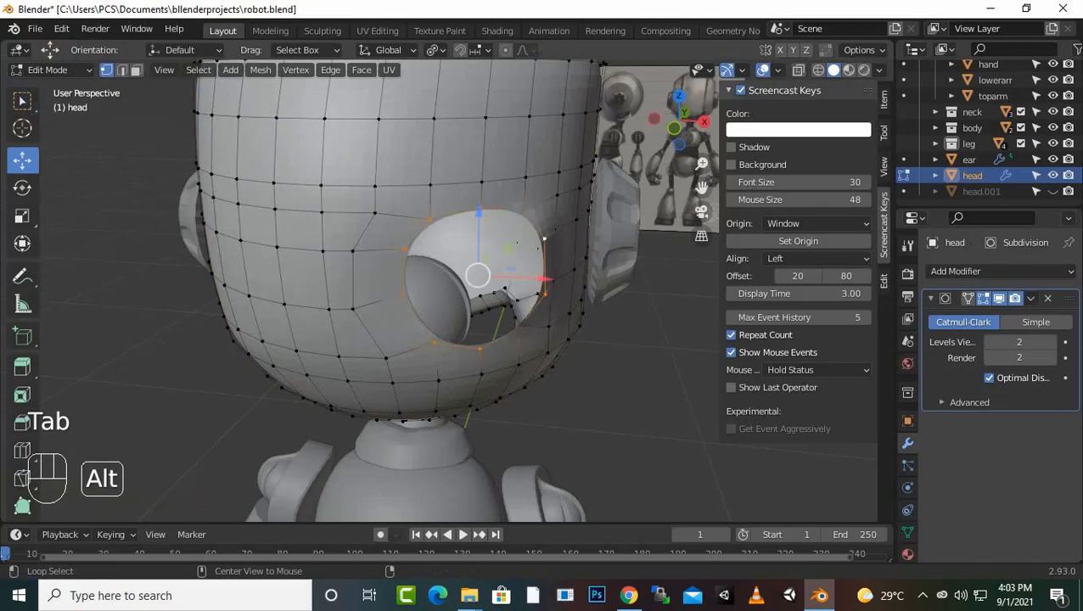
scroll(446, 289, up, 3)
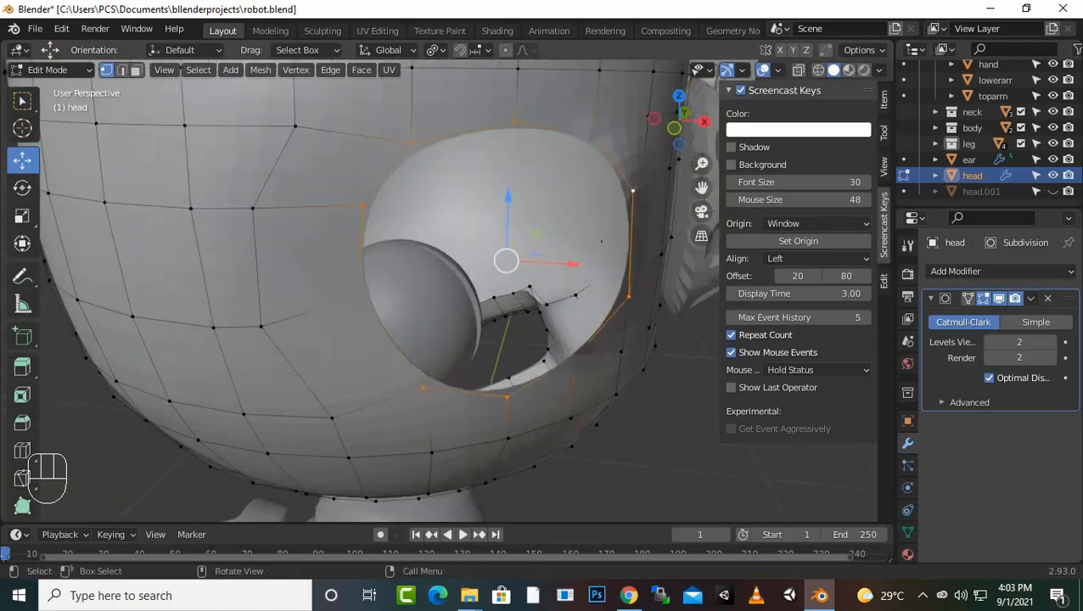
middle_drag(445, 289, 284, 295)
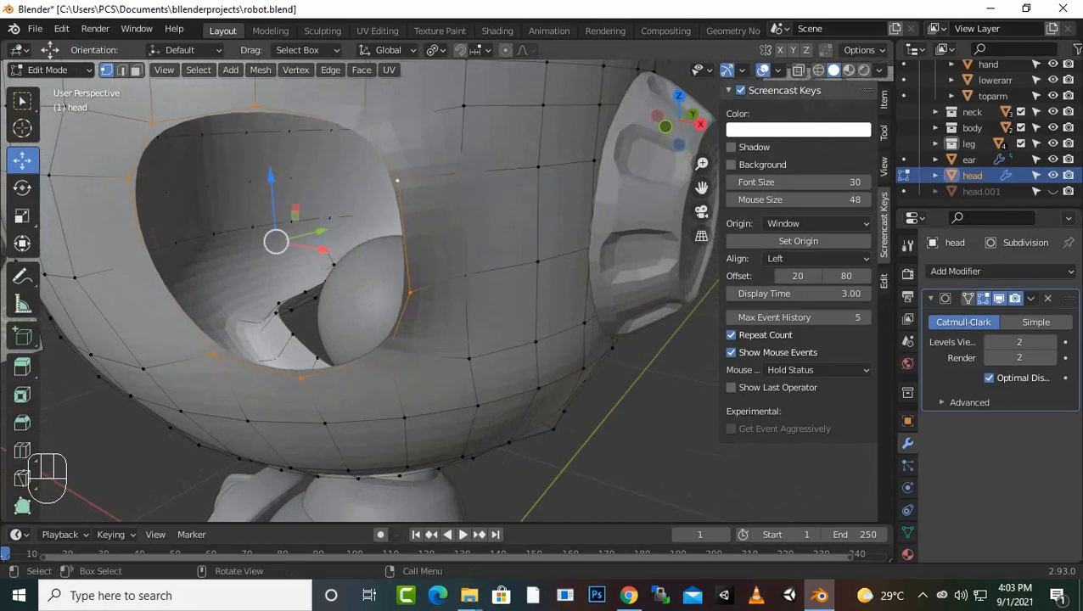
click(884, 280)
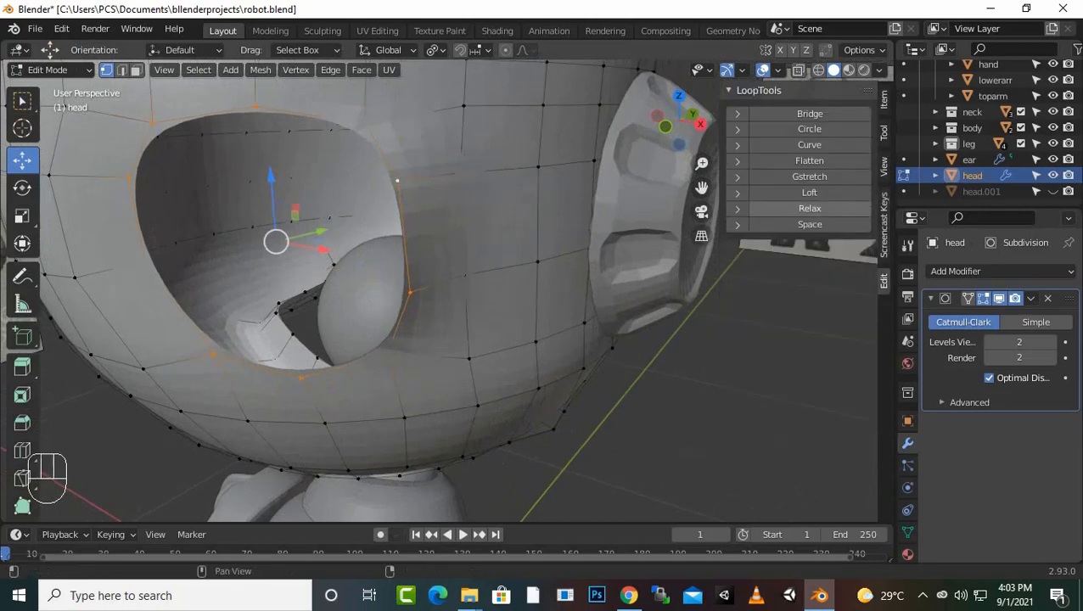
click(810, 208)
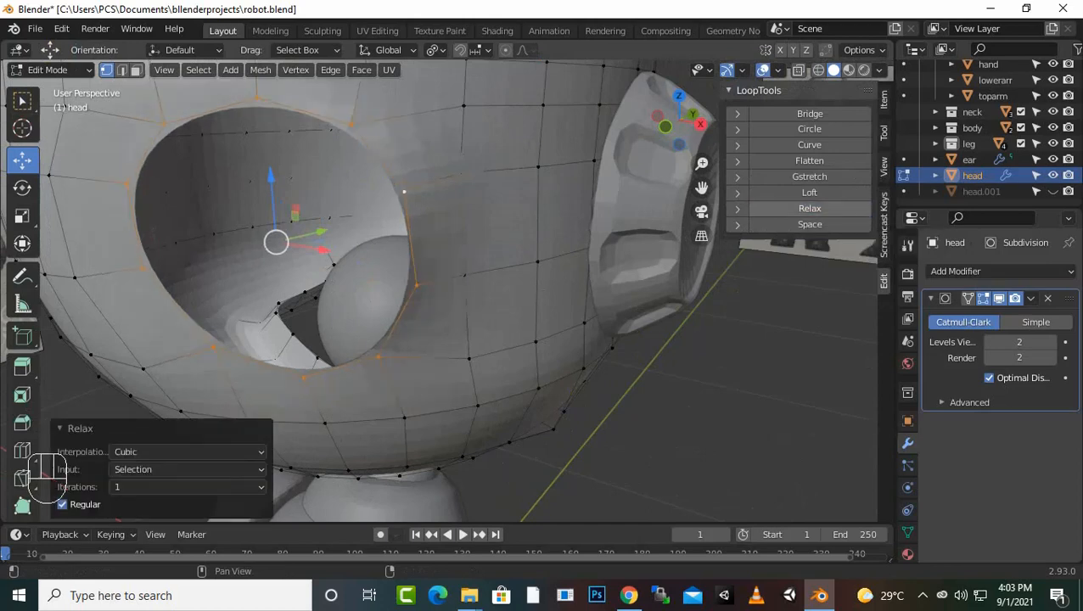
click(810, 208)
scroll(439, 291, down, 2)
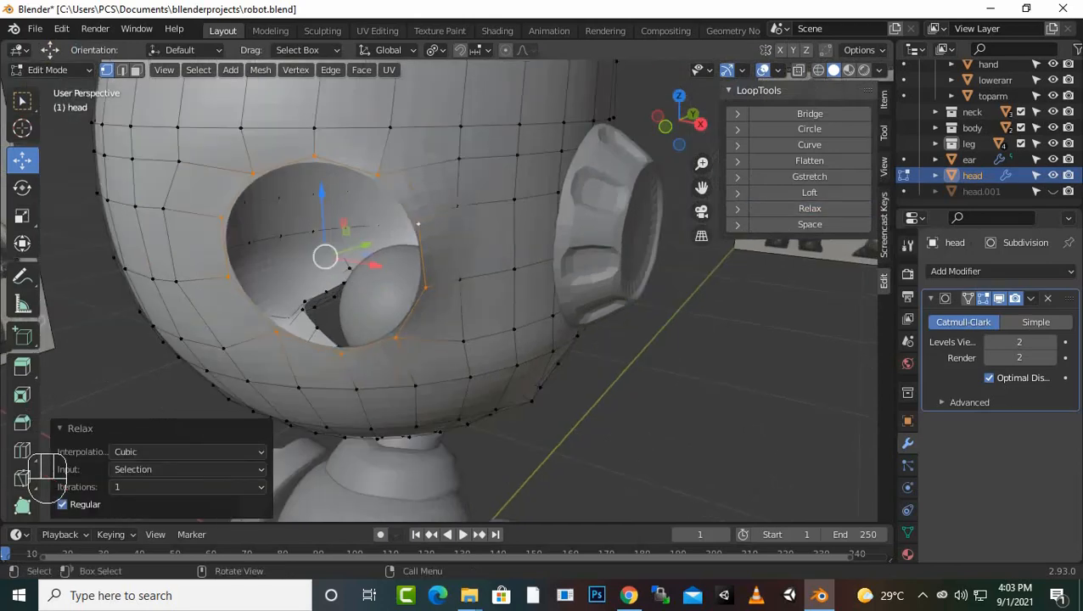
middle_drag(418, 224, 561, 242)
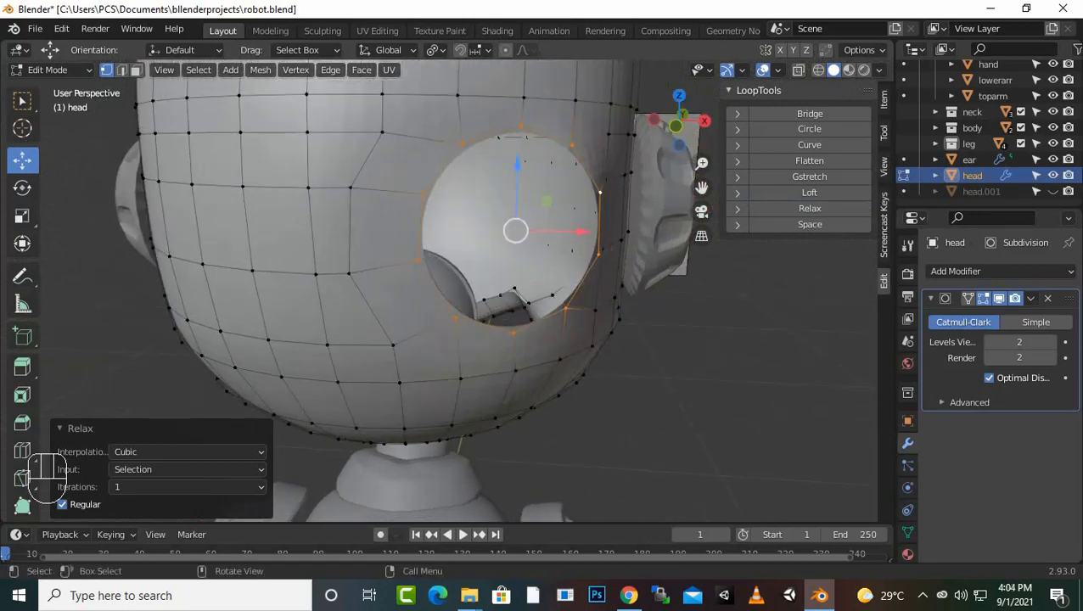
Step: Try to symmetrize only the selected eye loop in the -X to +X direction, and undo it
key(space)
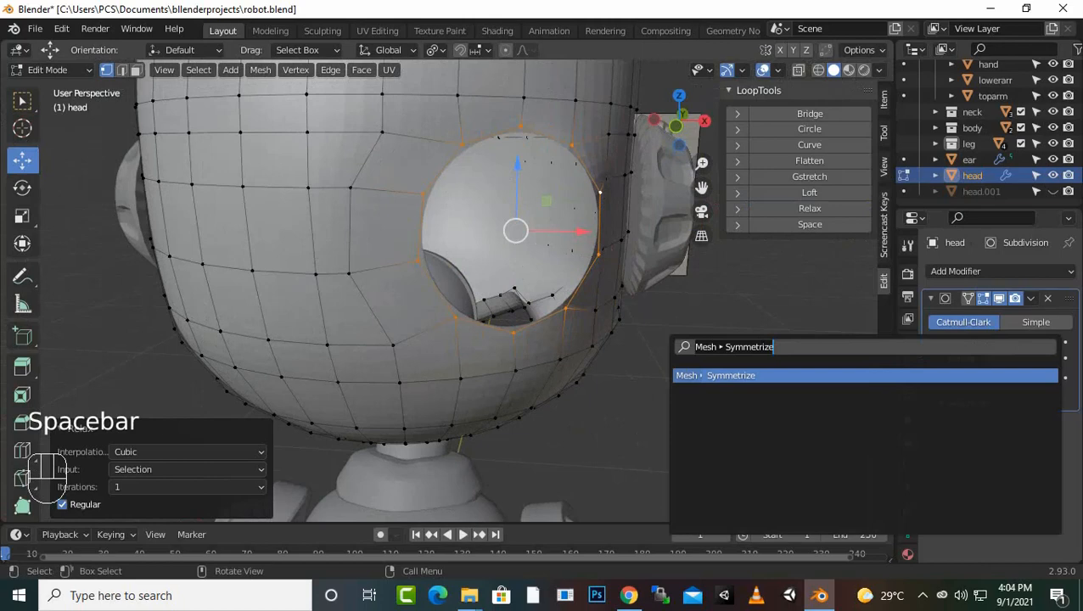
key(Return)
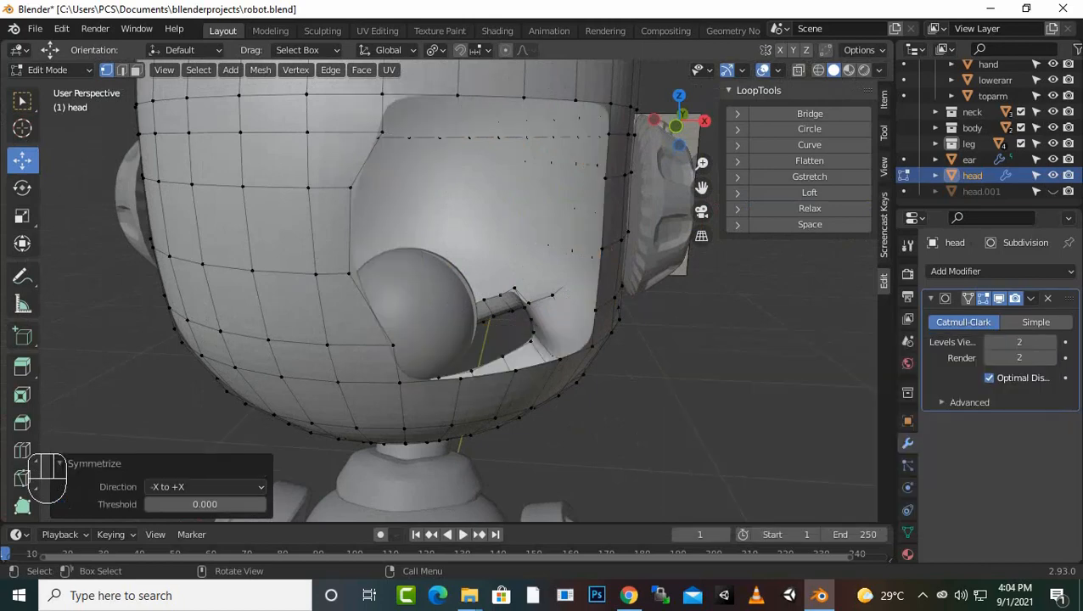
scroll(459, 290, down, 2)
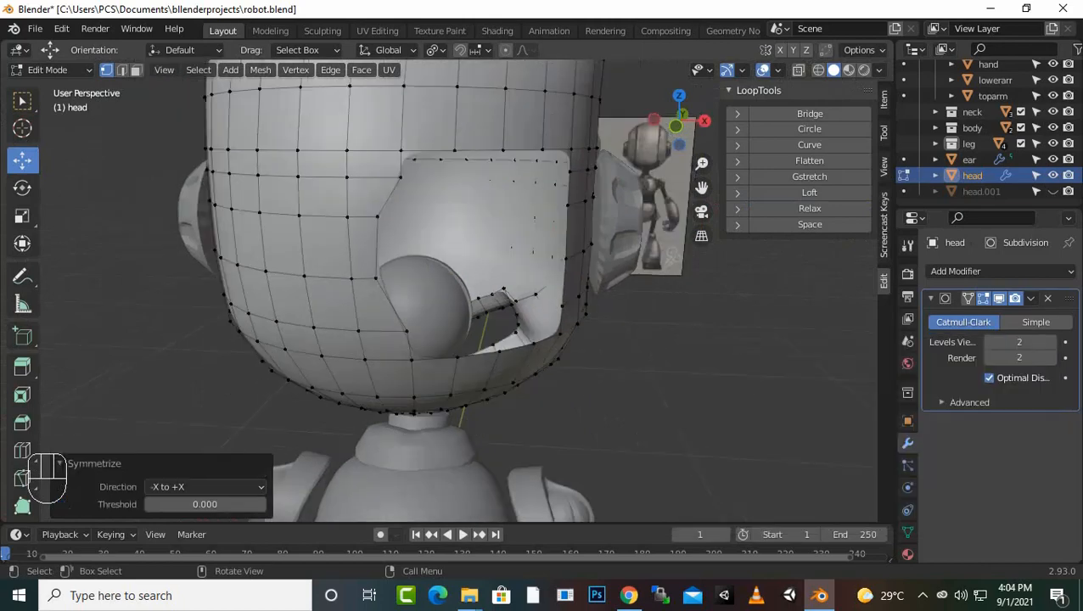
key(ctrl)
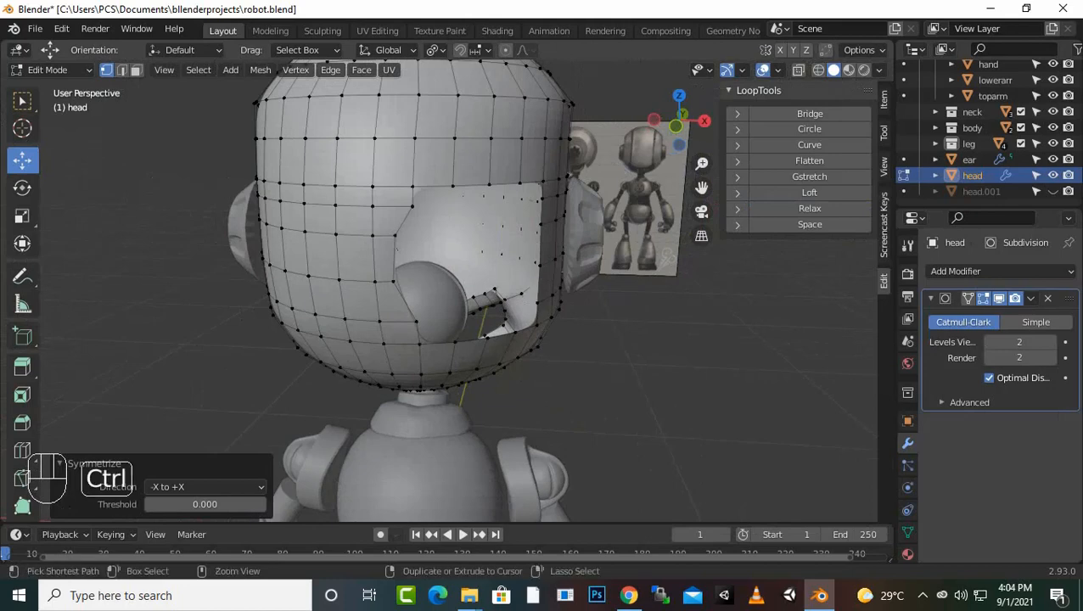
key(ctrl+z)
Step: Select the whole head mesh and symmetrize it in the +X to -X direction
key(a)
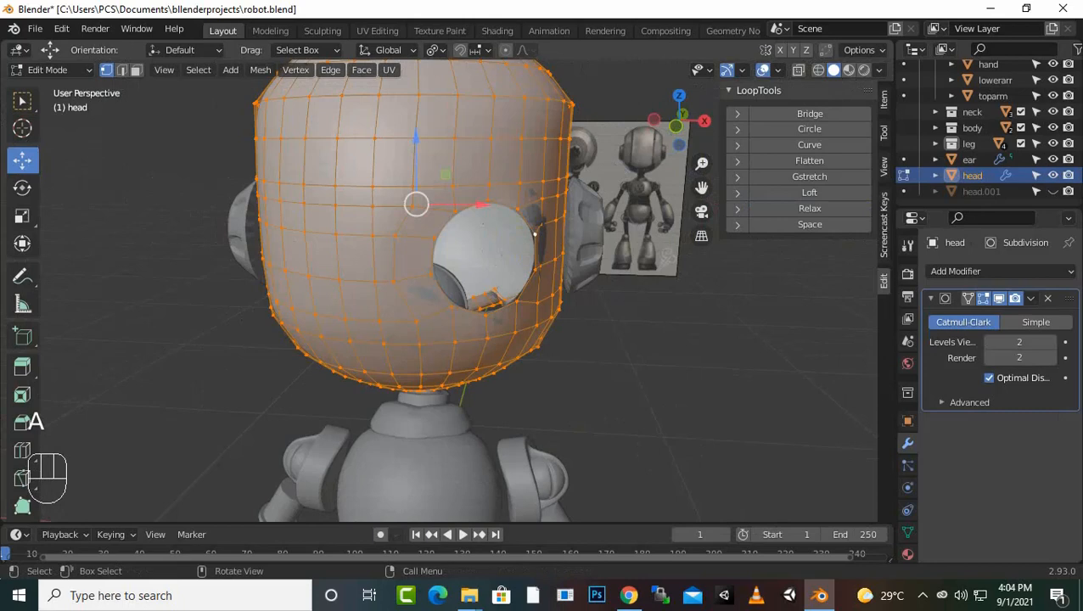
key(space)
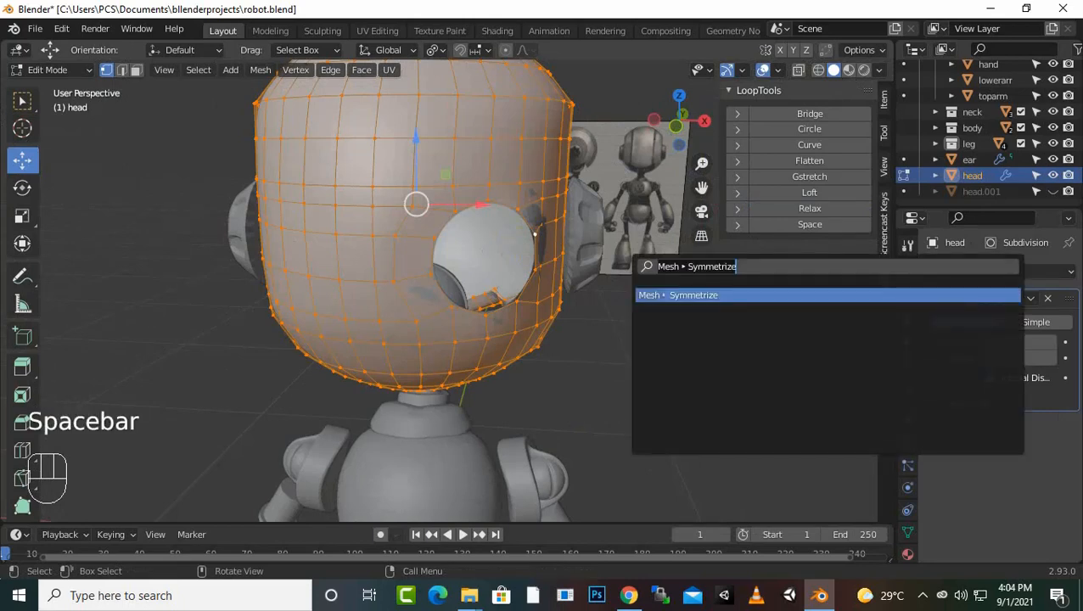
key(Return)
scroll(459, 289, down, 2)
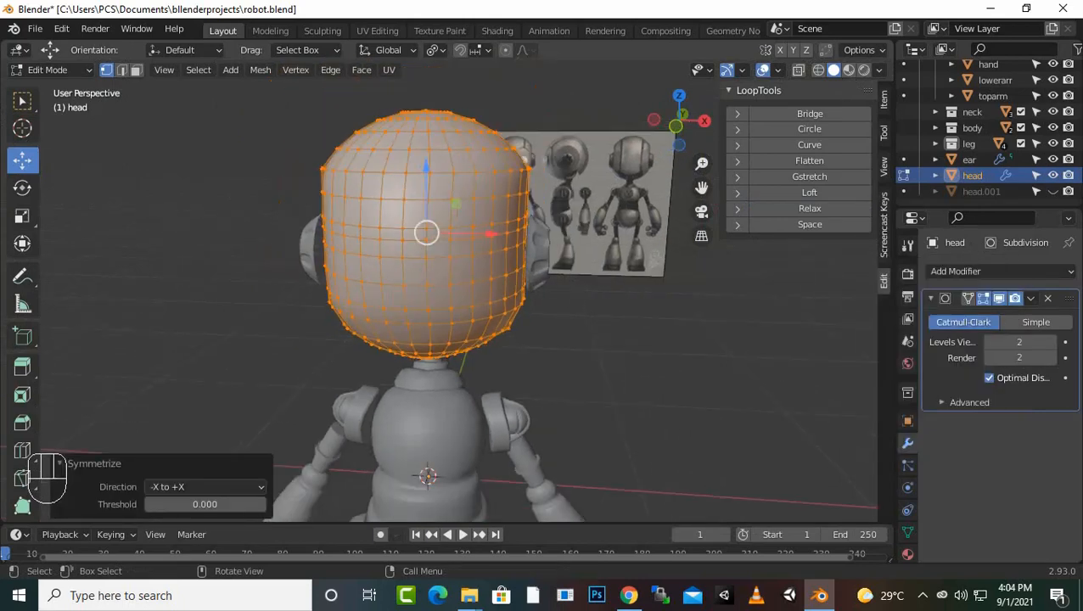
middle_drag(424, 280, 853, 270)
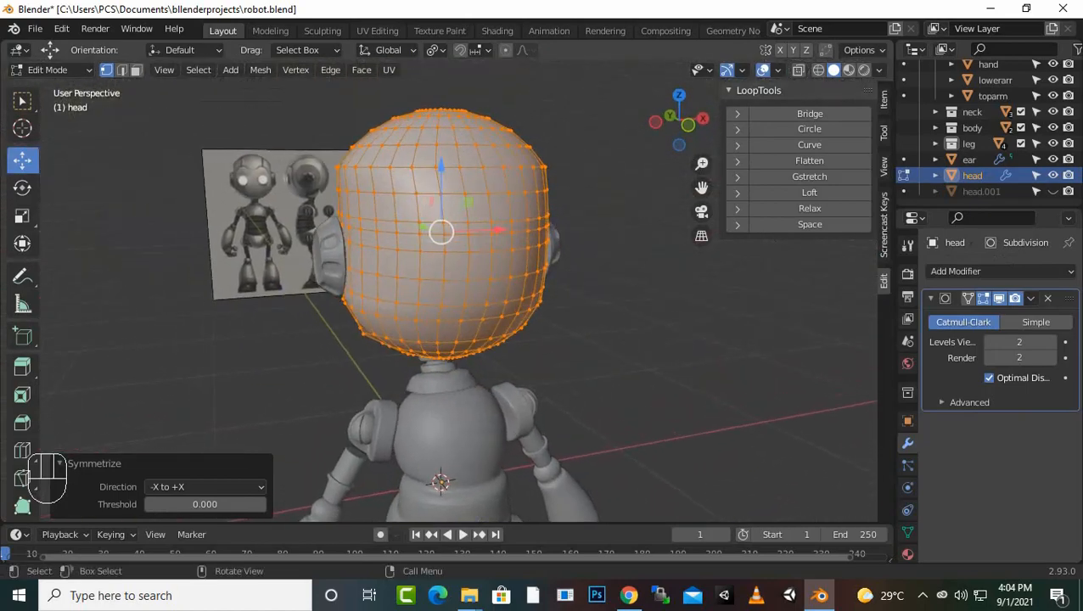
click(204, 486)
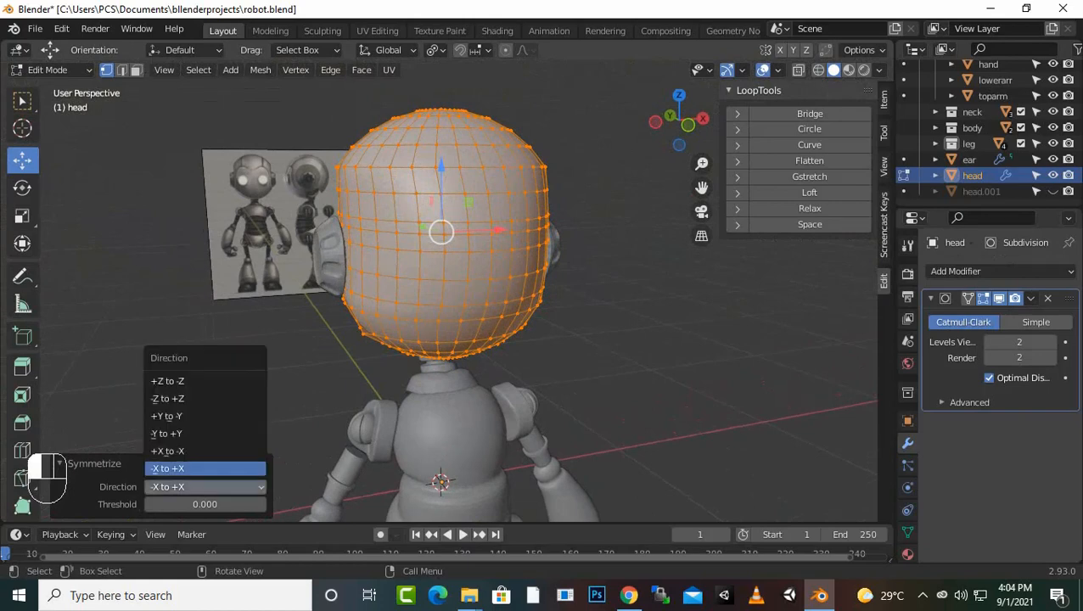
click(204, 451)
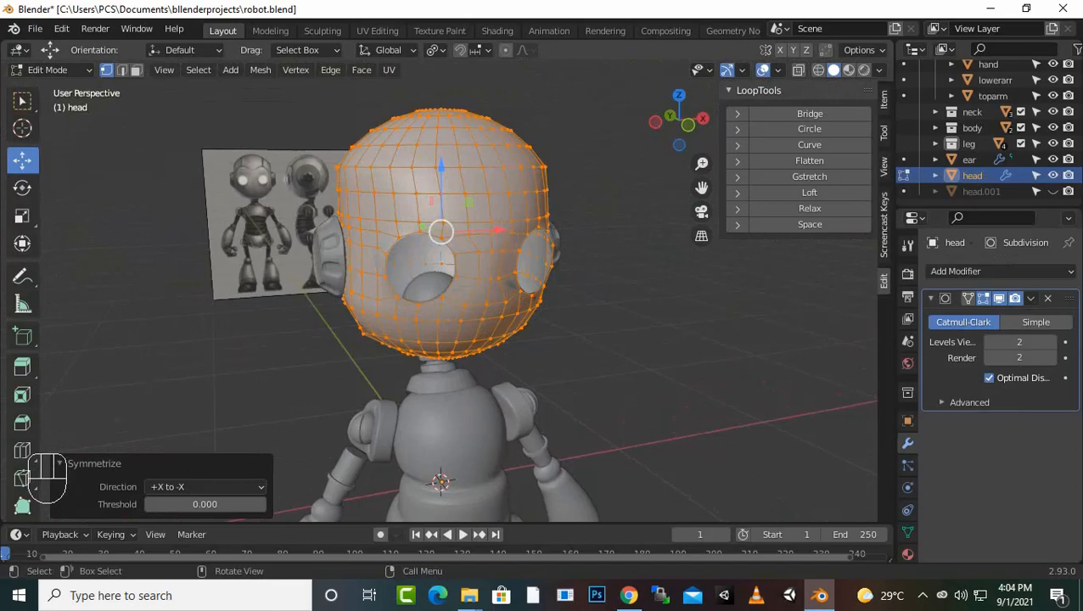
middle_drag(544, 306, 624, 306)
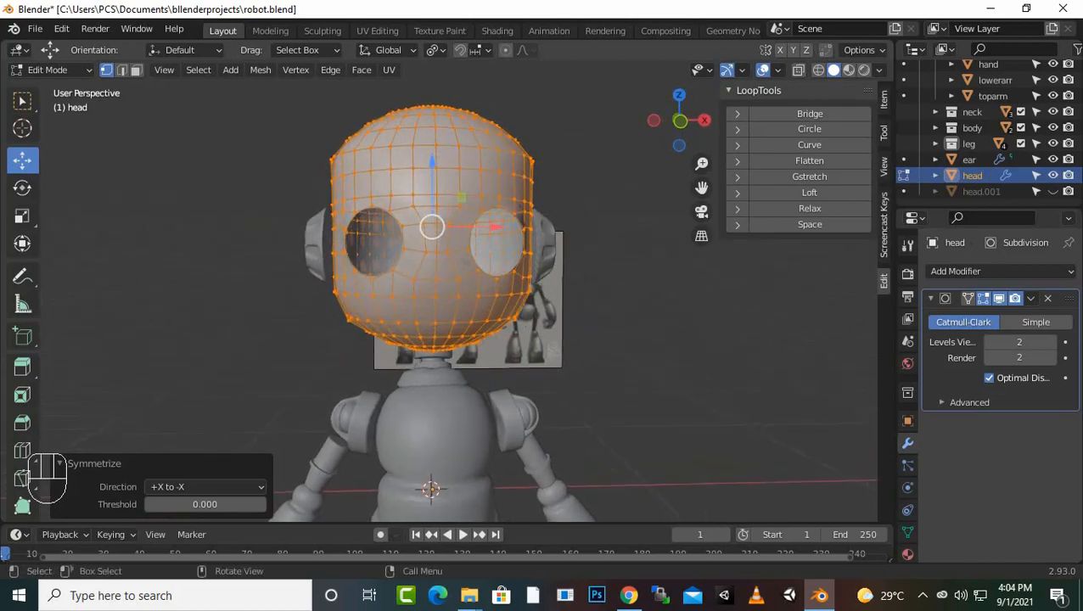
Step: Compare both eye openings with the reference image in front view, using X-ray temporarily
key(KP_1)
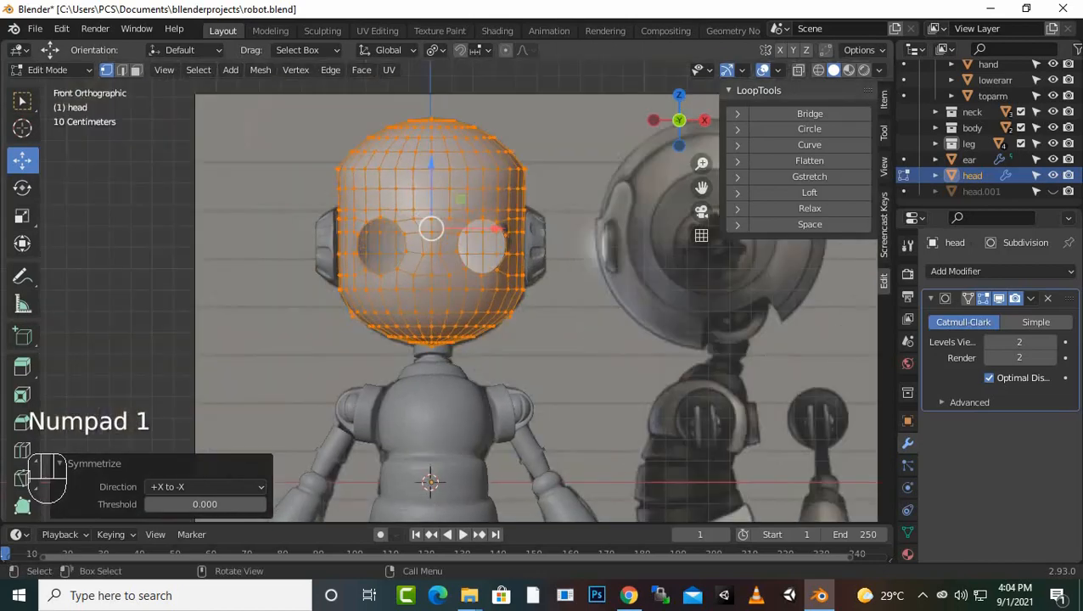
scroll(446, 293, up, 4)
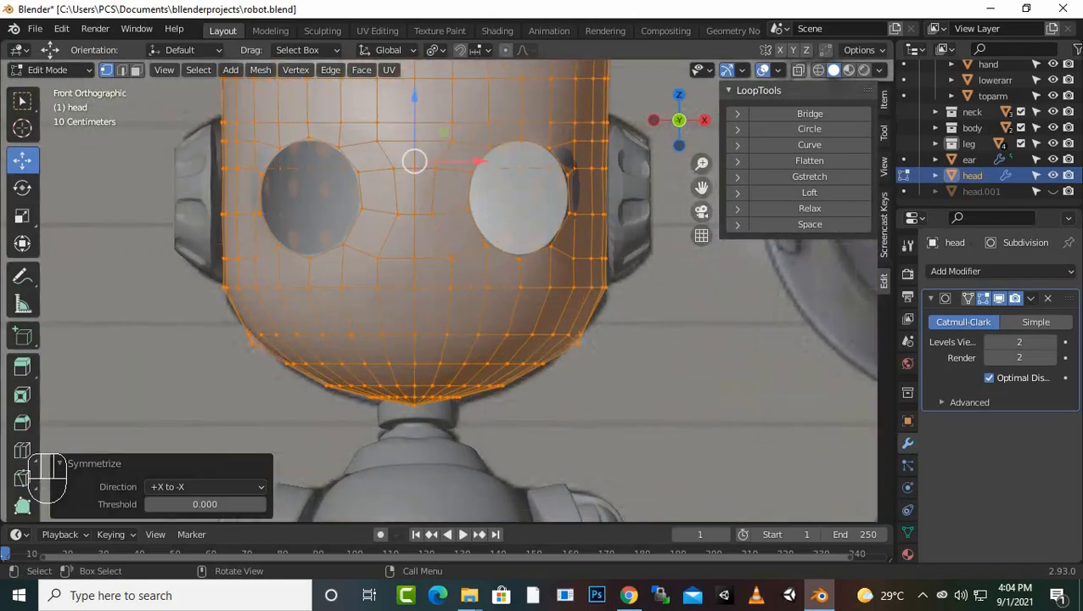
click(879, 71)
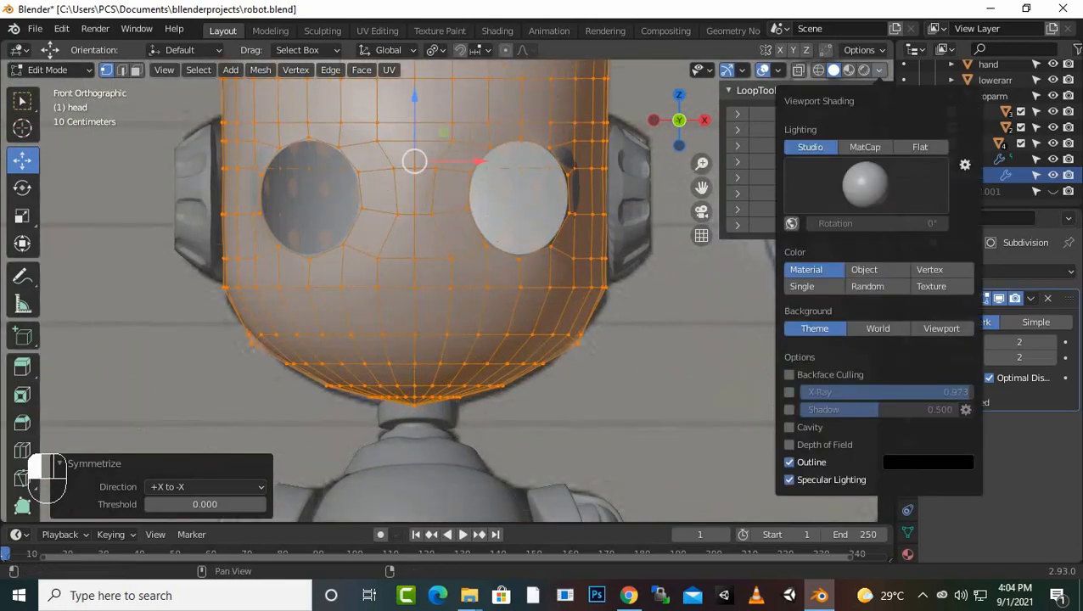
click(789, 393)
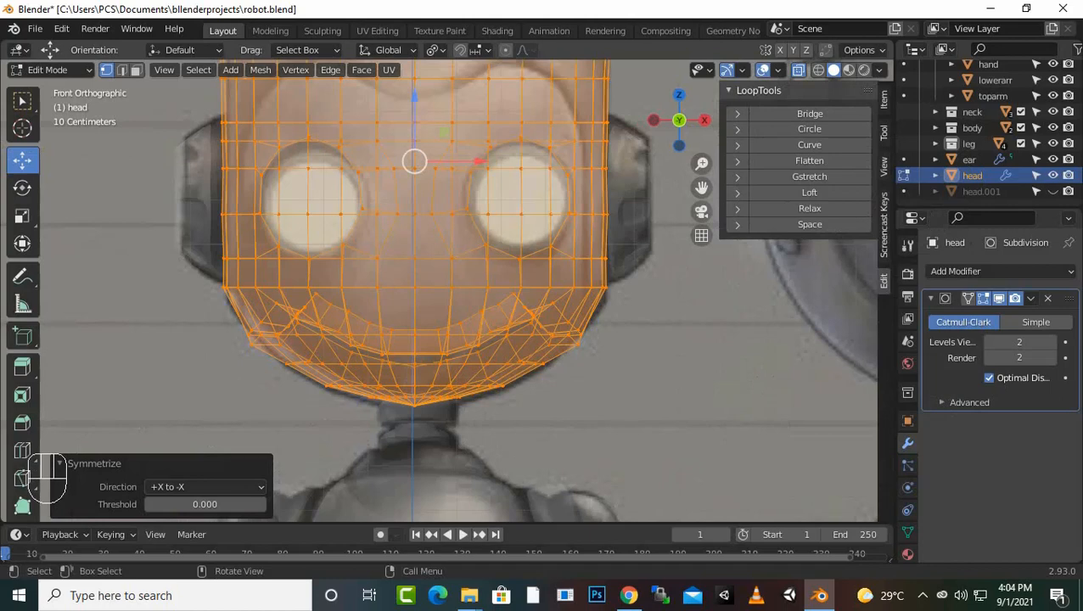
scroll(458, 290, up, 1)
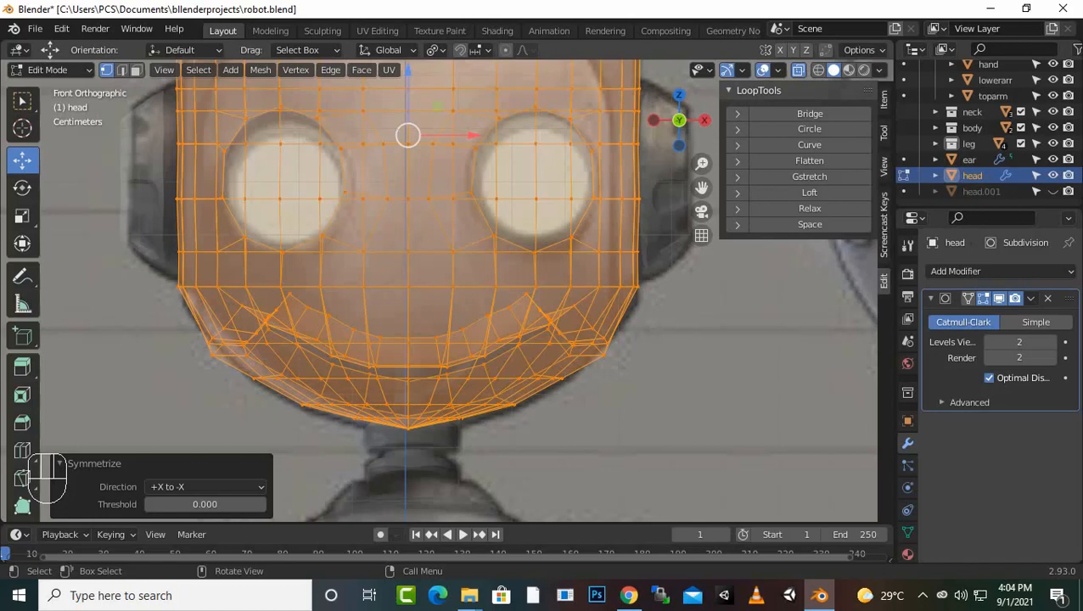
click(879, 70)
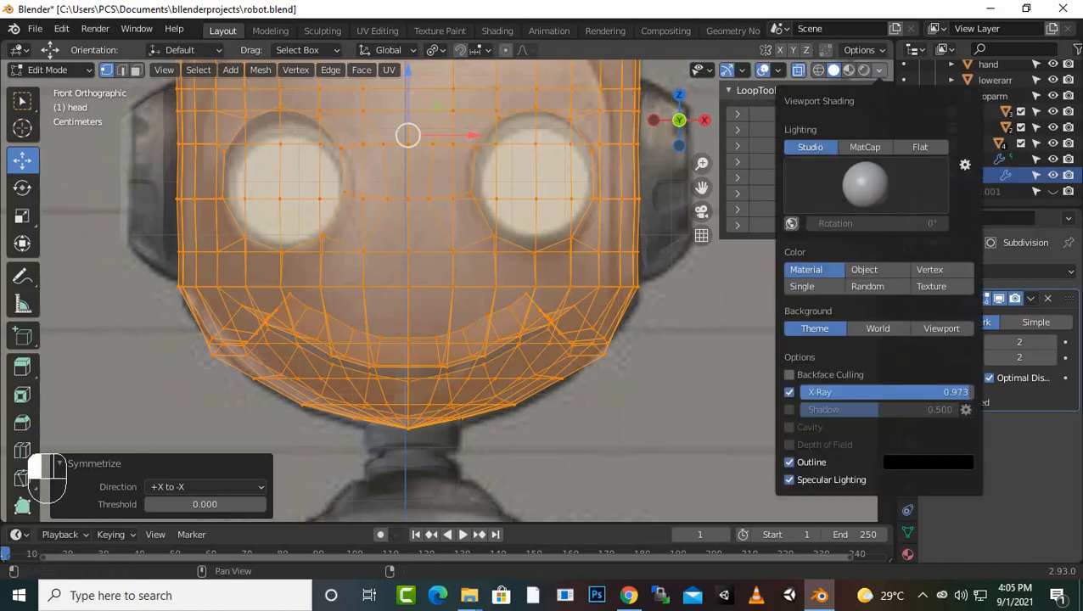
click(789, 391)
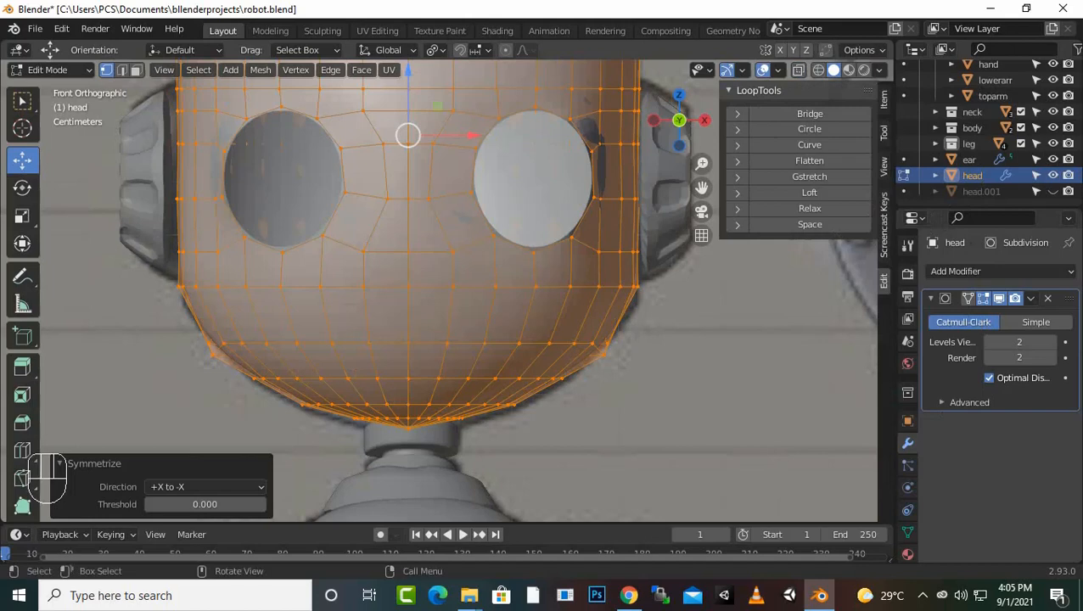
Step: Select the rim edge loops of both eye openings in the head
alt+click(534, 249)
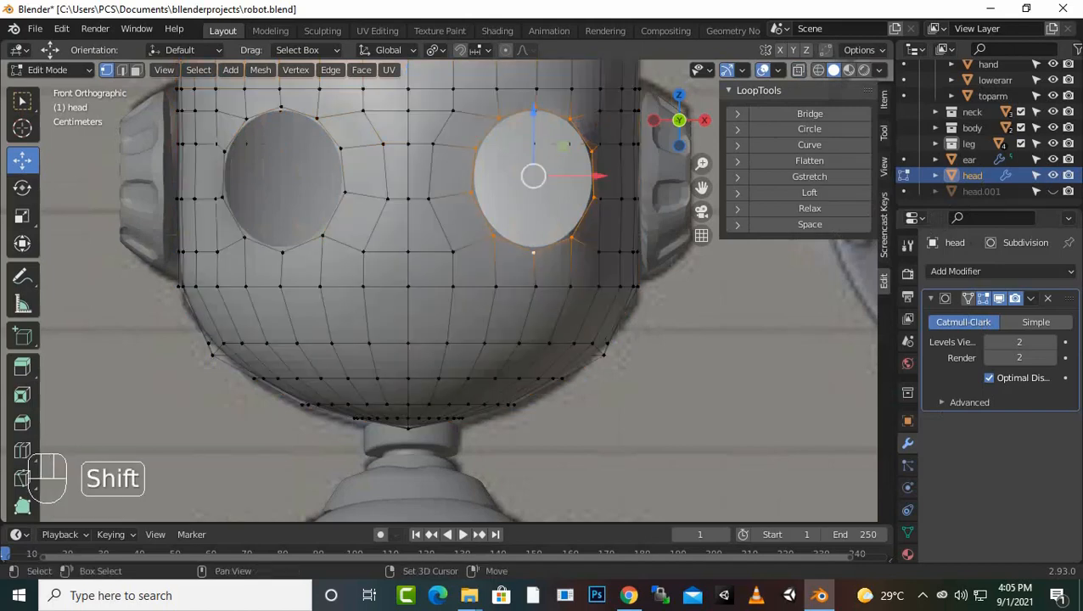
alt+shift+click(282, 249)
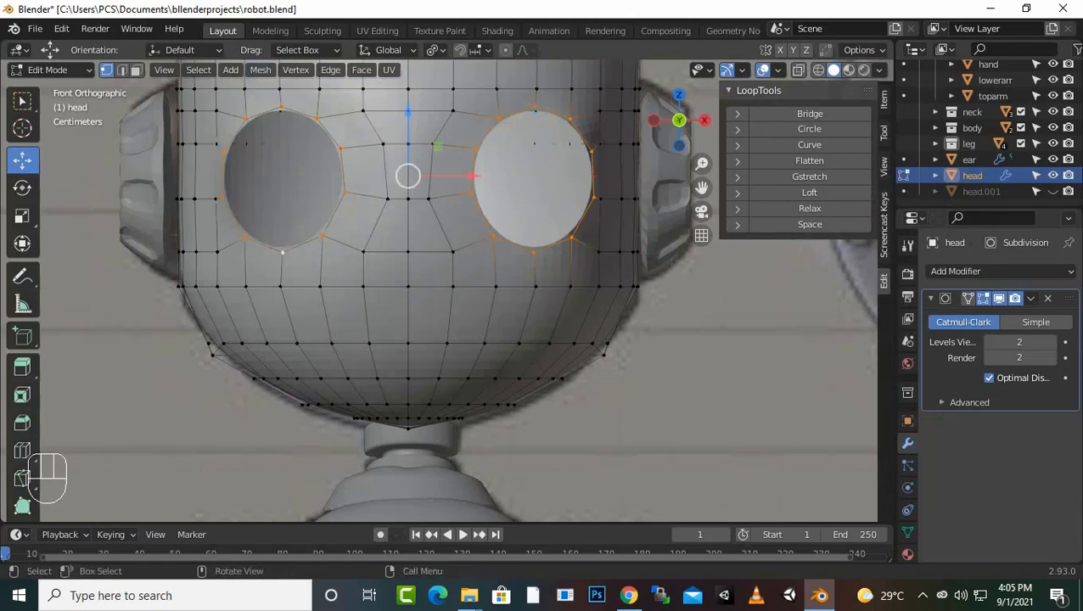
click(923, 595)
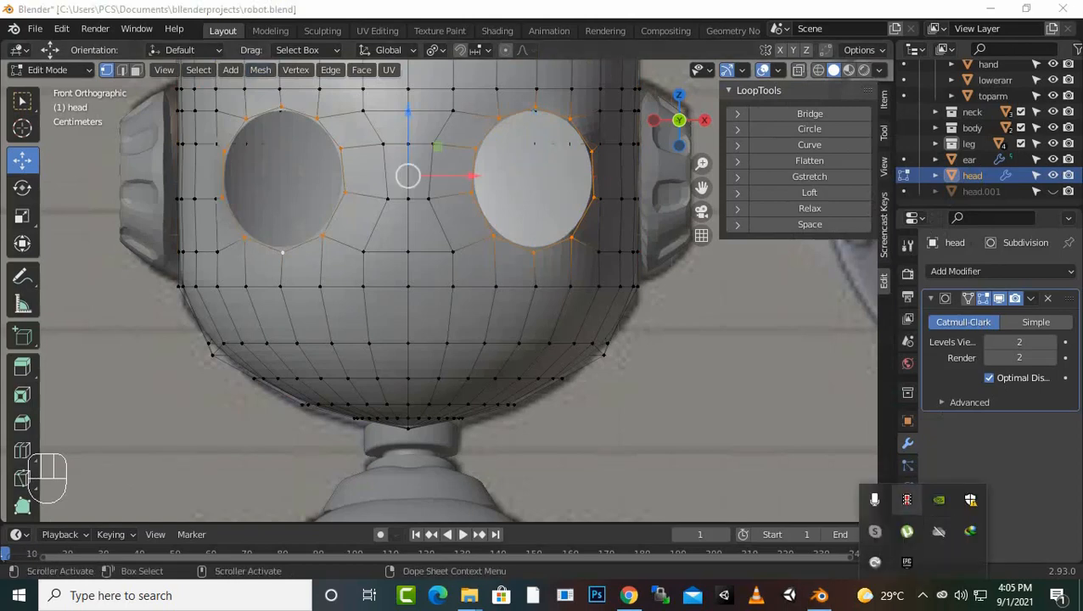
click(907, 500)
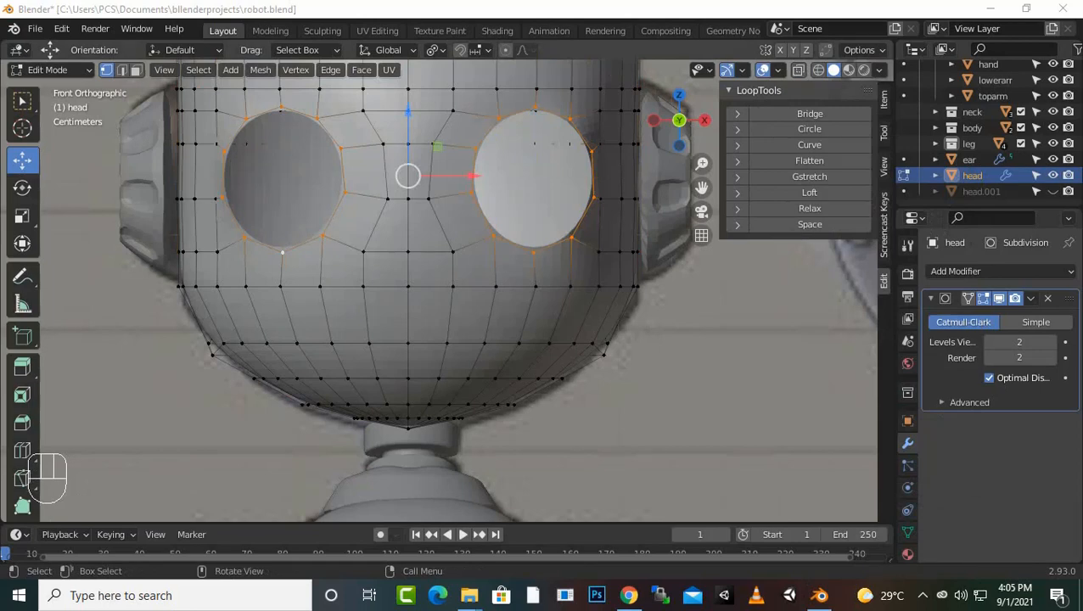
scroll(458, 289, down, 1)
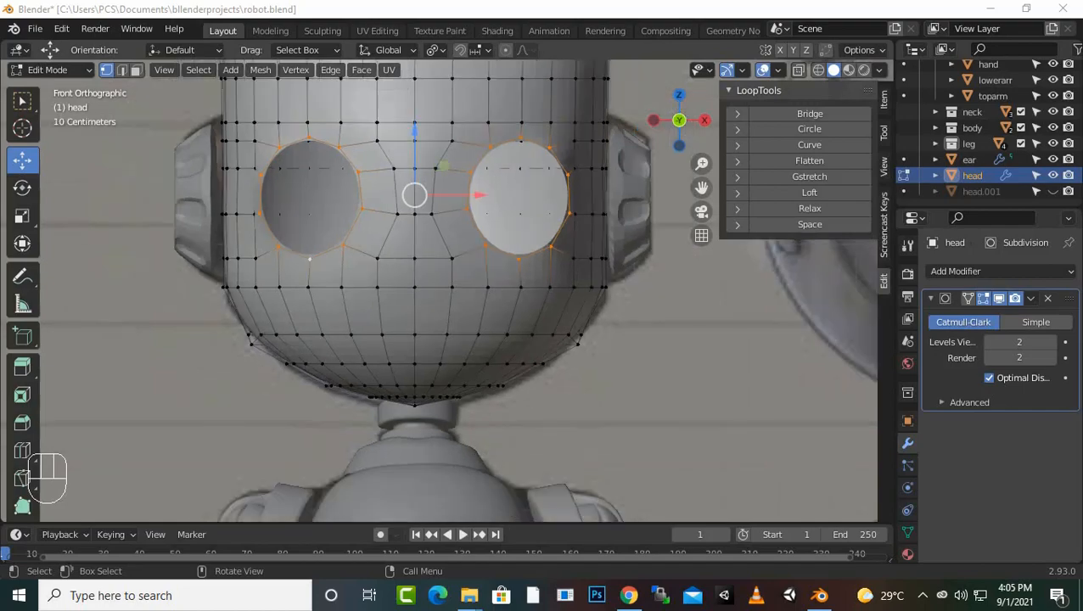
Step: Extrude both eye rim loops into the head by about 0.029 m along the global Y axis
middle_drag(526, 288, 485, 311)
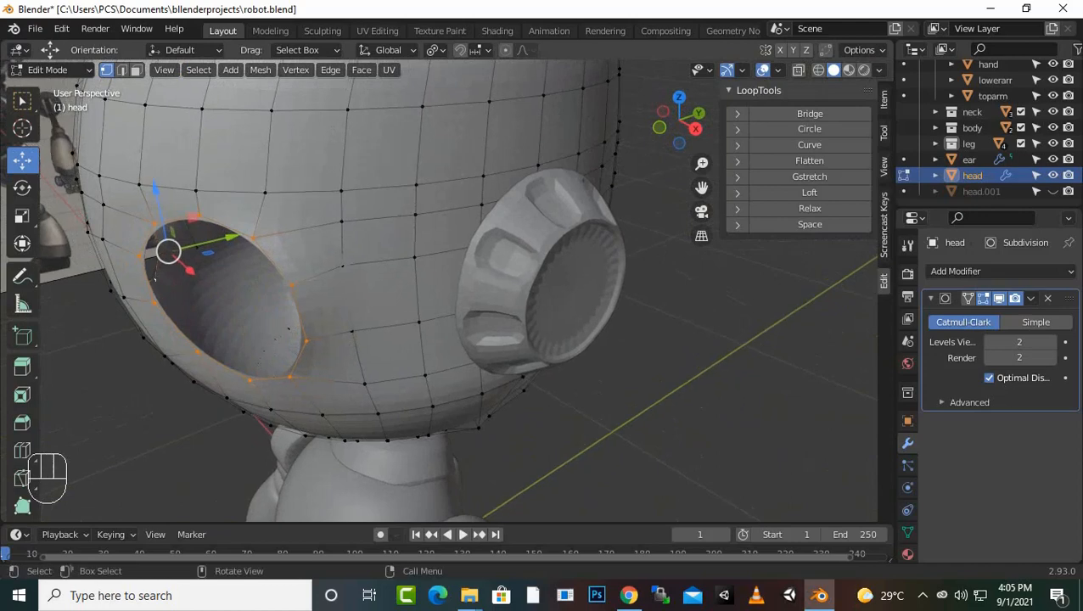
key(e)
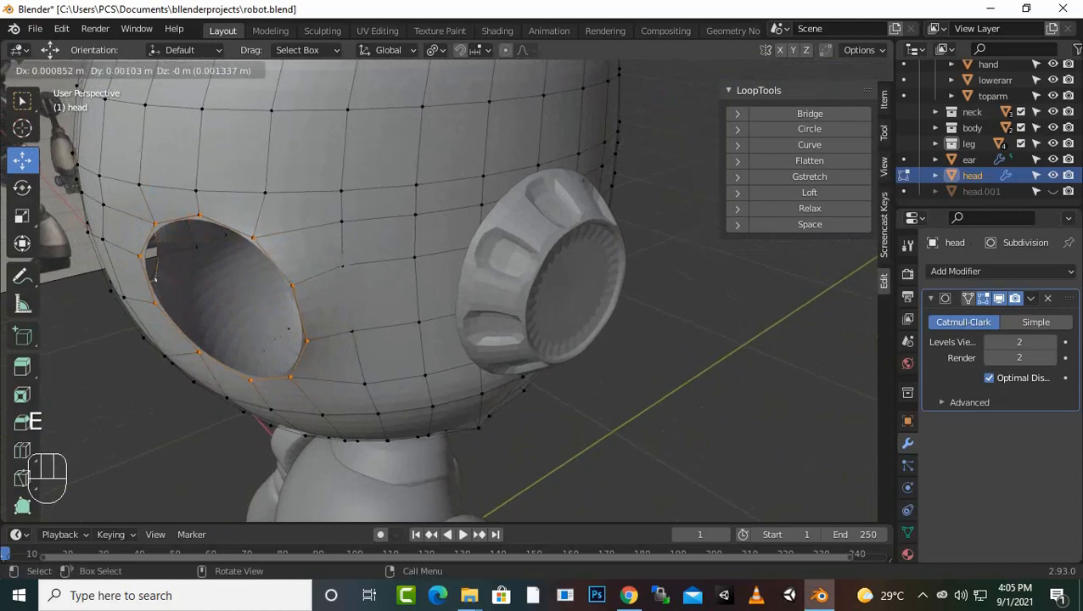
key(y)
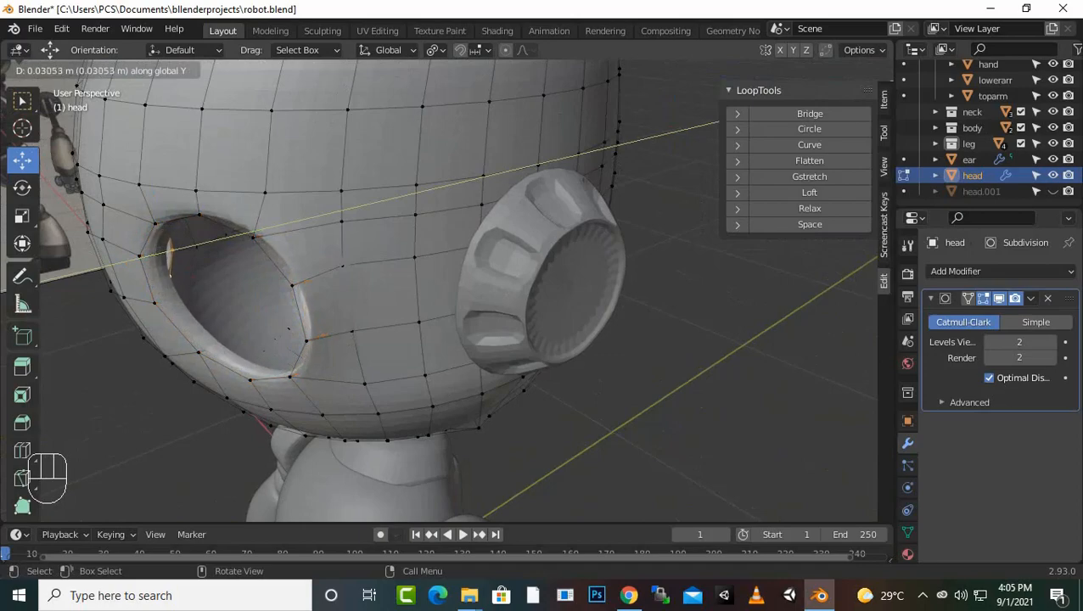
click(491, 308)
scroll(492, 307, down, 3)
middle_drag(491, 307, 625, 284)
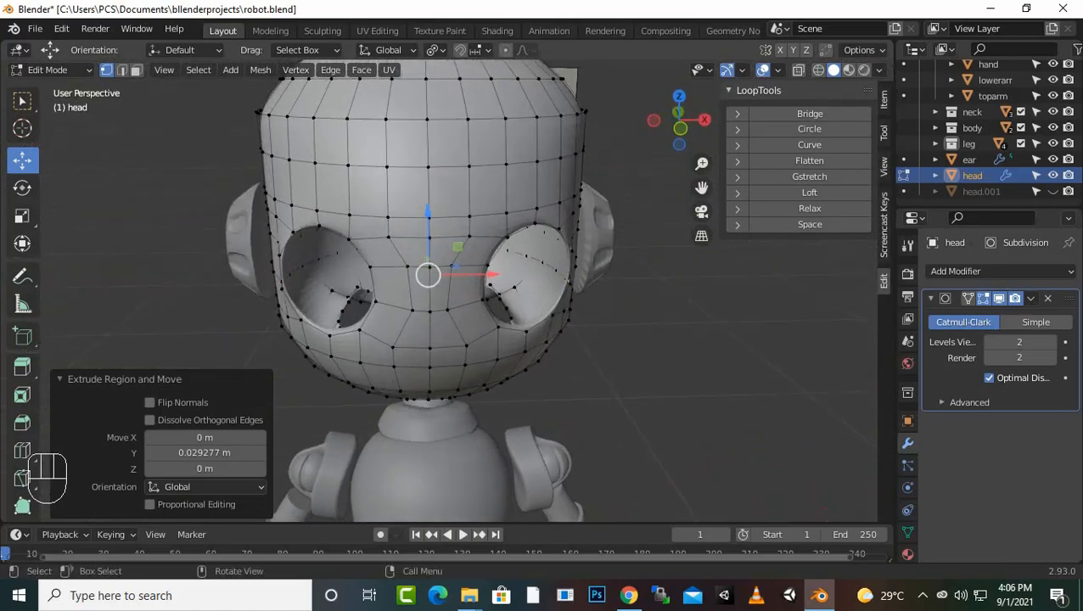
Step: Try Grid Fill on both extruded eye loops together, and clear the selection
scroll(442, 288, up, 3)
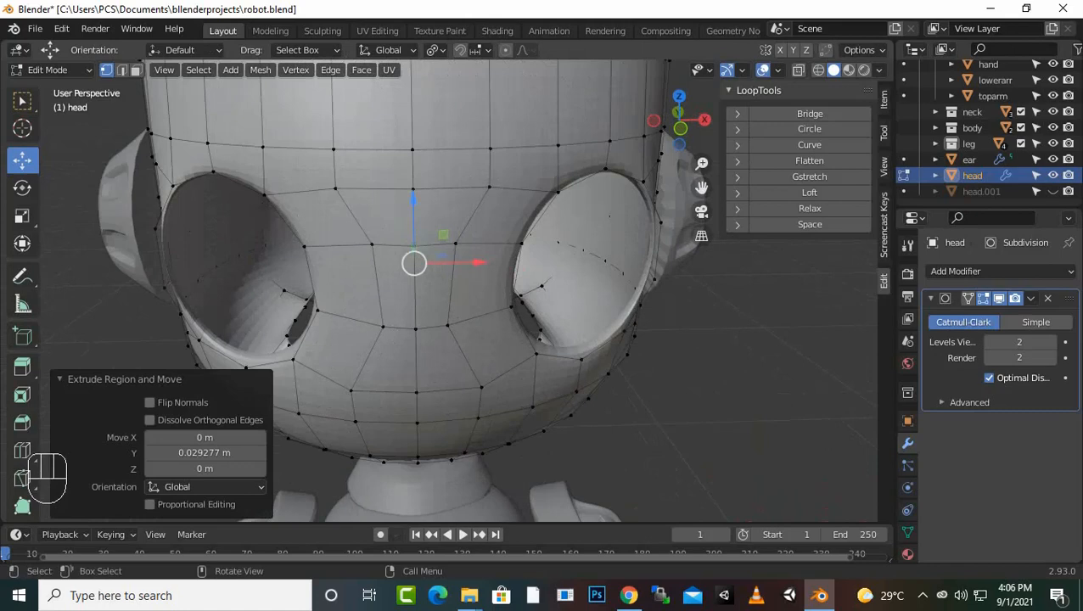
key(ctrl)
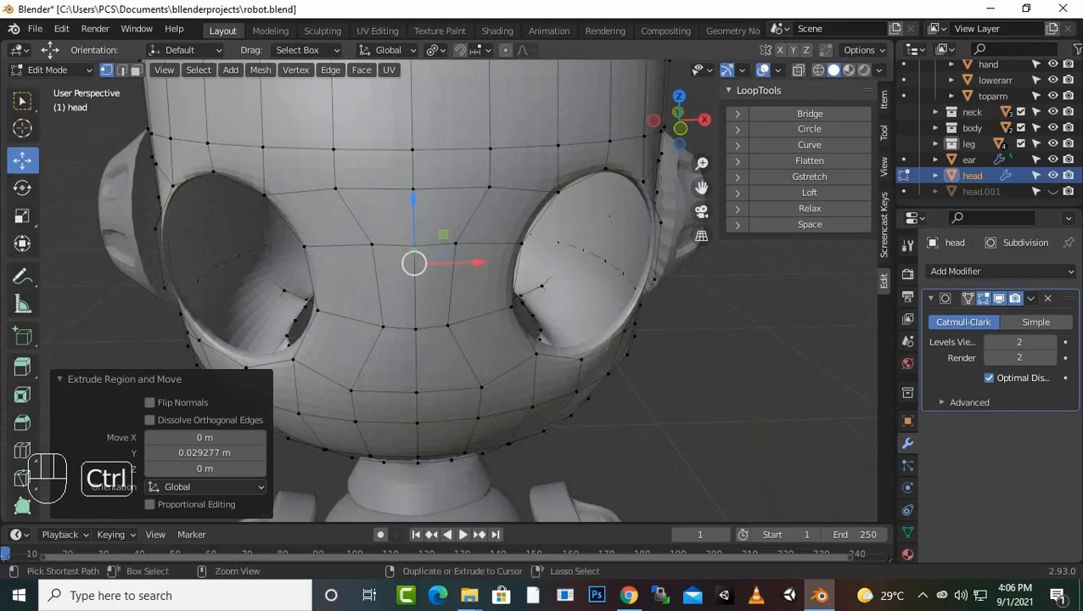
key(ctrl+f)
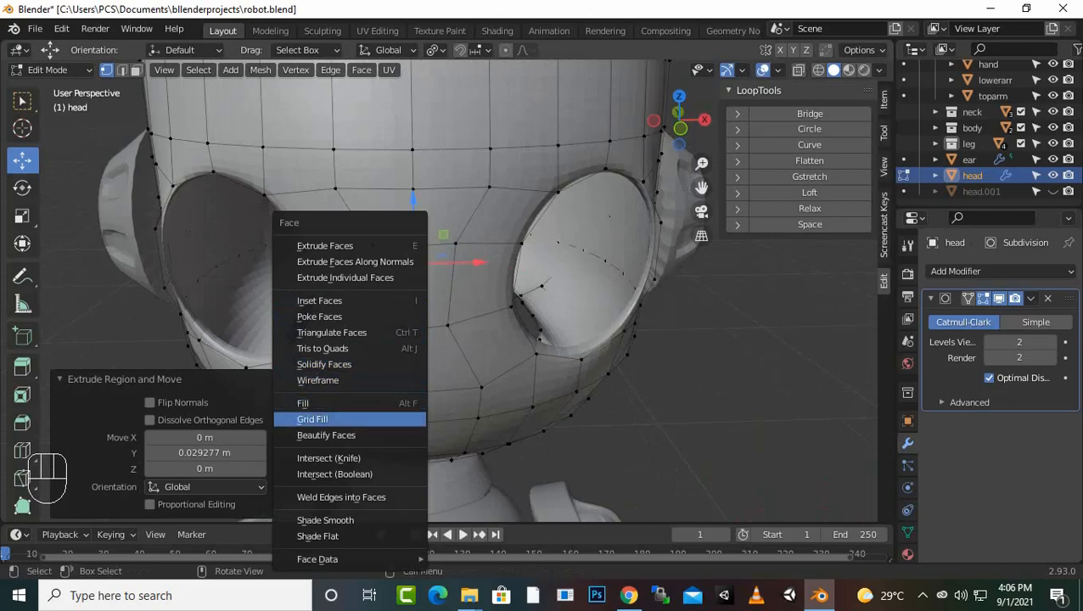
click(312, 419)
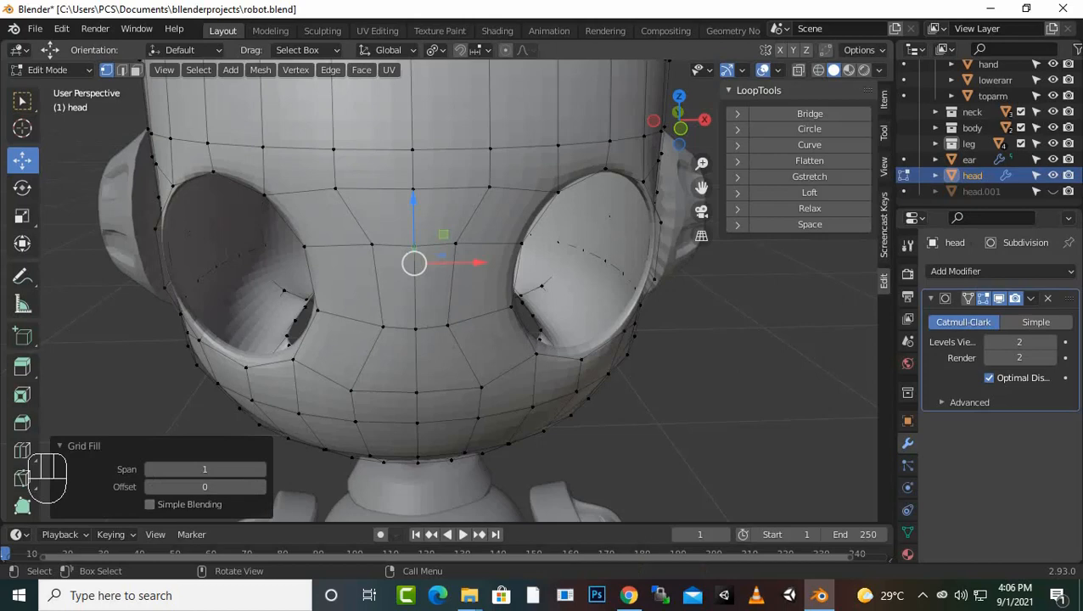
key(alt+a)
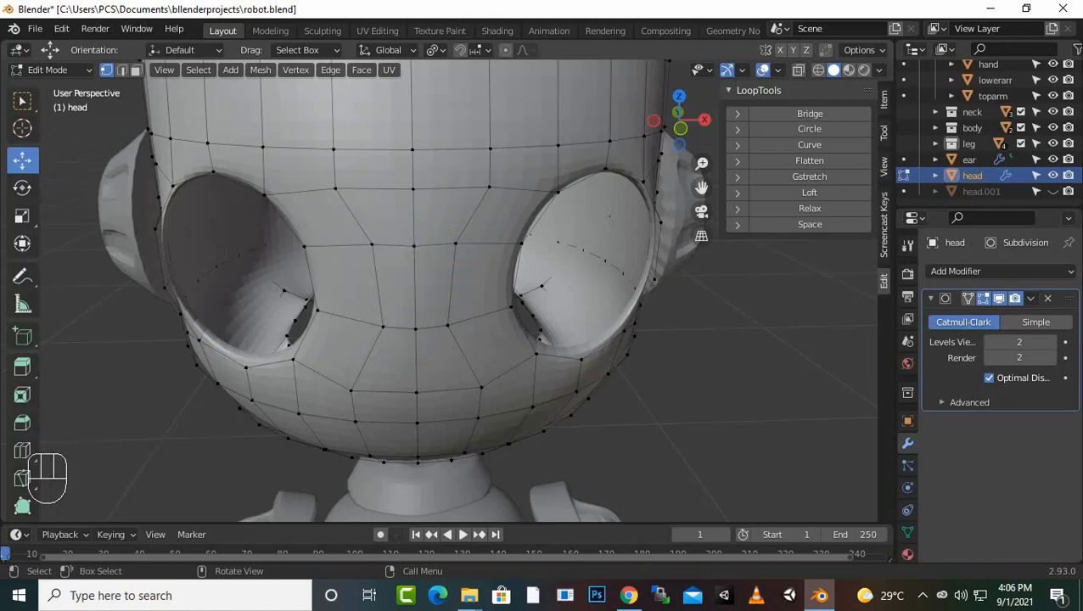
Step: Try to select the extruded inner edge loop of the +X eye opening
scroll(459, 291, down, 1)
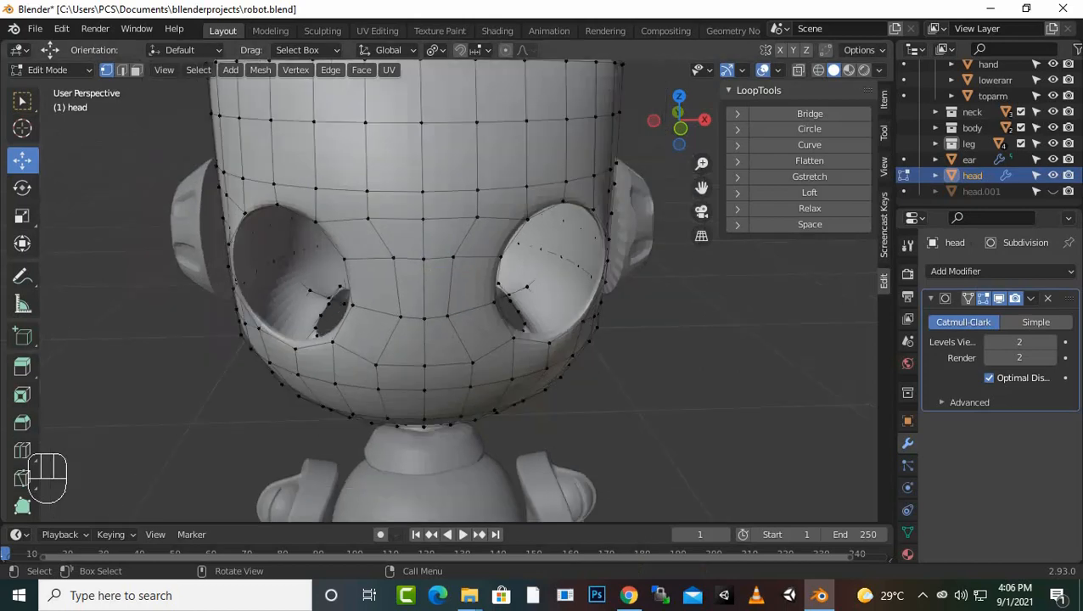
scroll(459, 290, up, 1)
alt+click(584, 252)
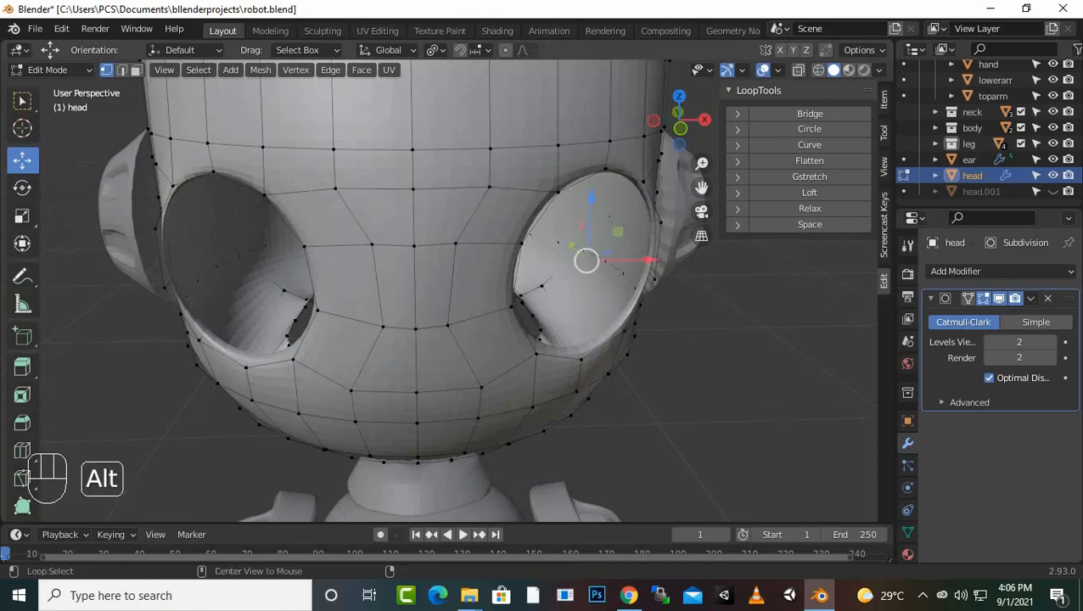
scroll(584, 252, down, 1)
right_click(679, 353)
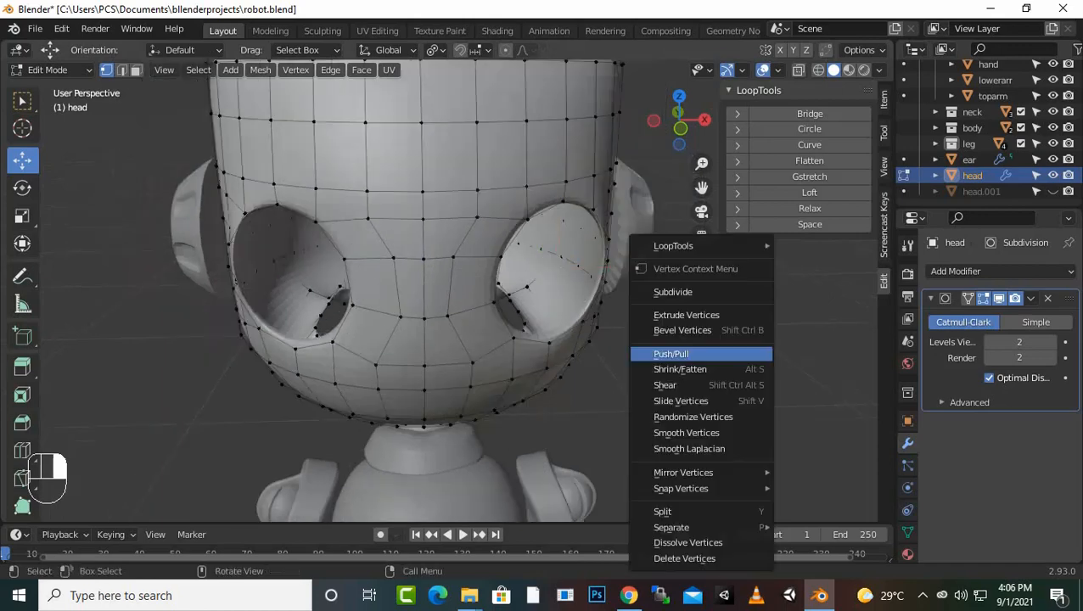
key(Escape)
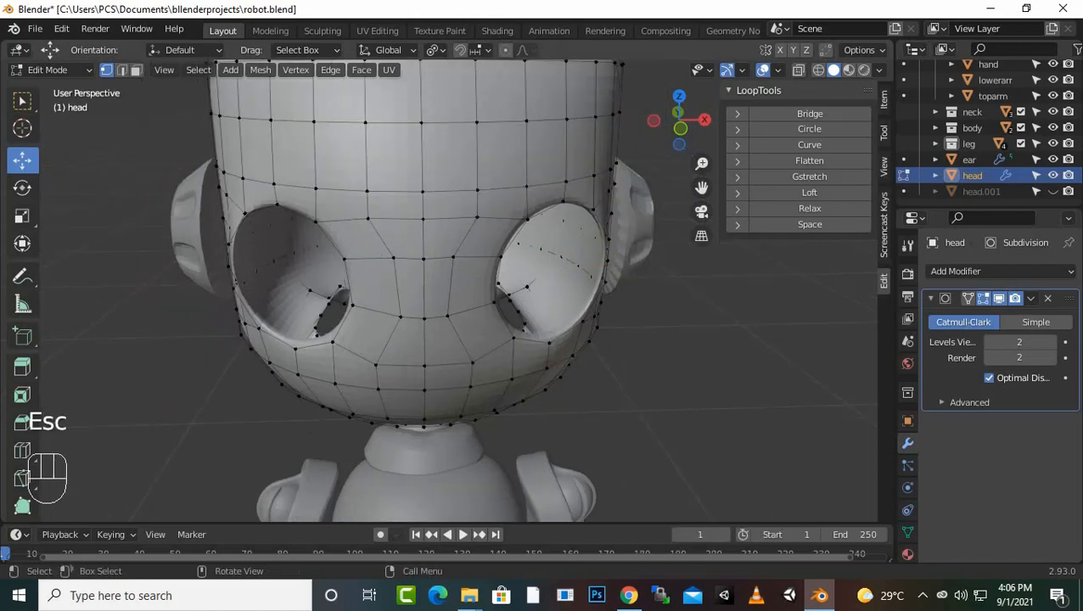
click(580, 317)
middle_drag(580, 318, 503, 317)
scroll(439, 290, up, 3)
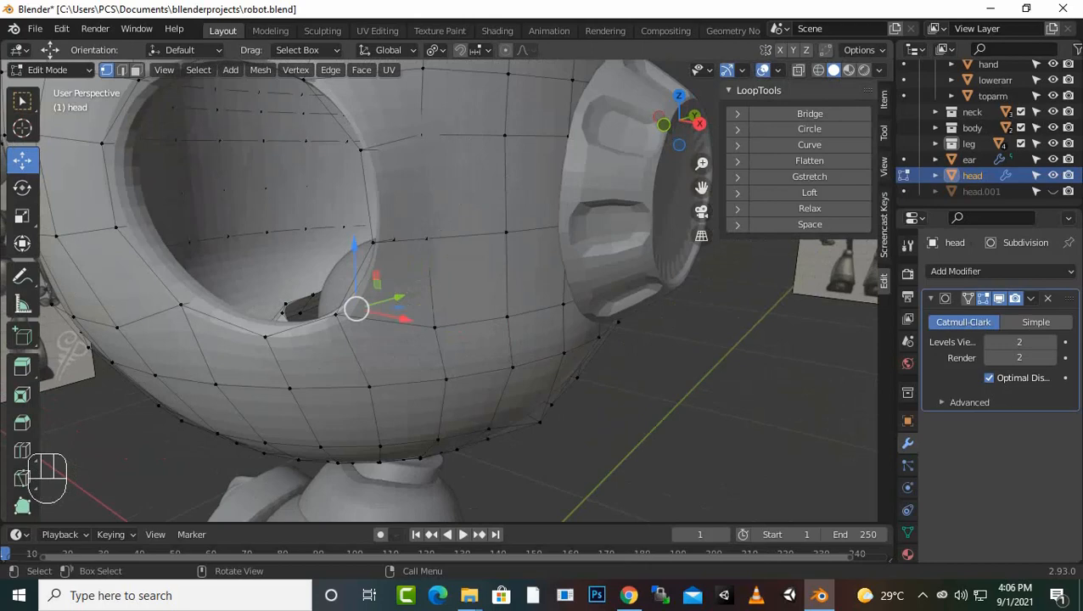
alt+click(228, 233)
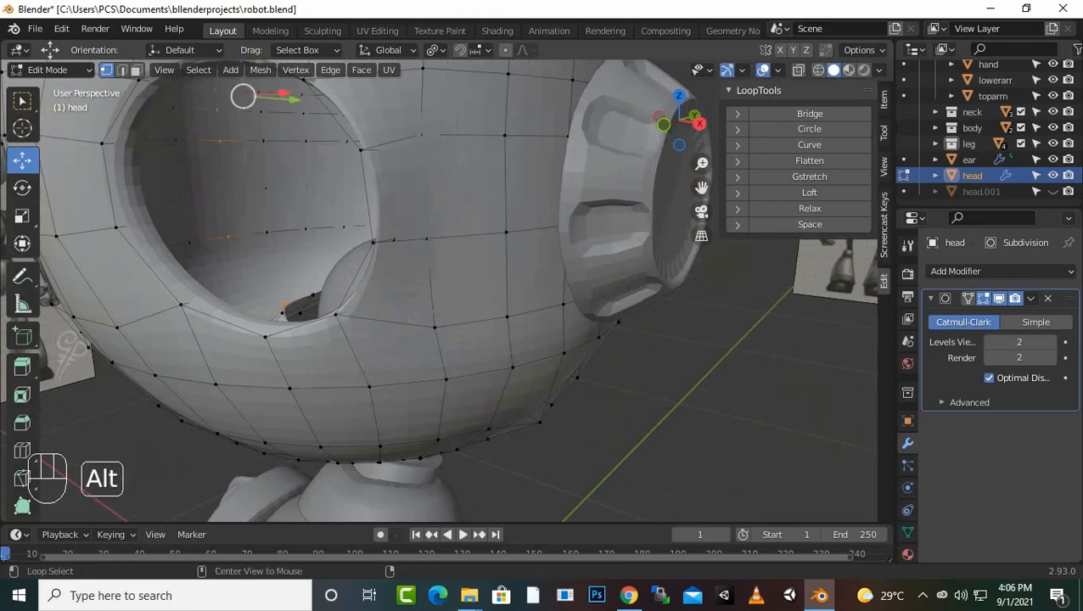
scroll(228, 233, down, 1)
key(alt)
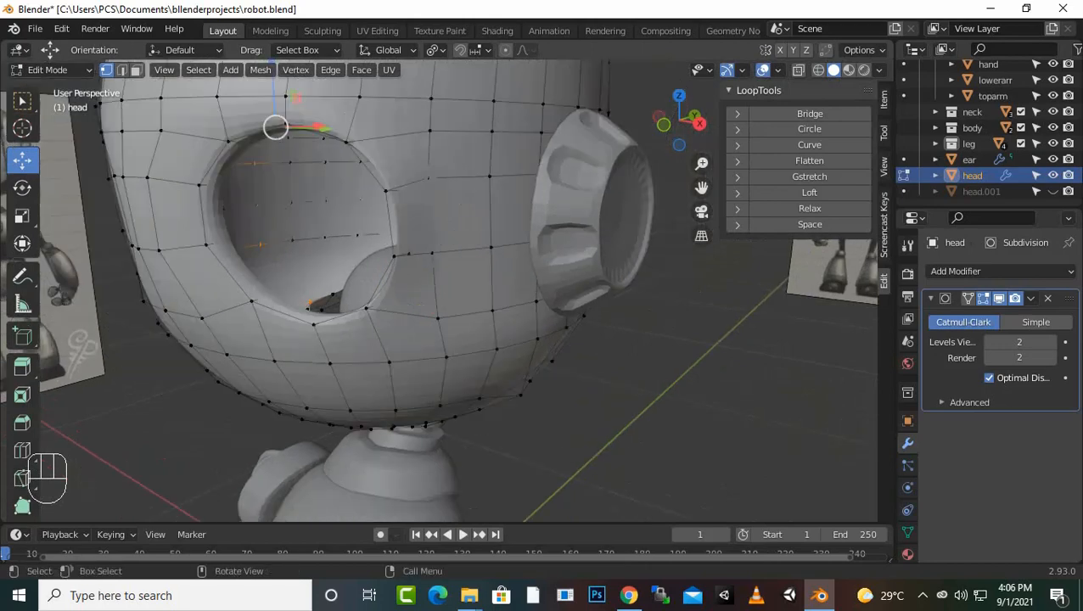
Step: Inspect the head surface in Object Mode and try selecting the +X eye's inner loop from a higher angle in Edit Mode
key(Tab)
alt+middle_click(297, 247)
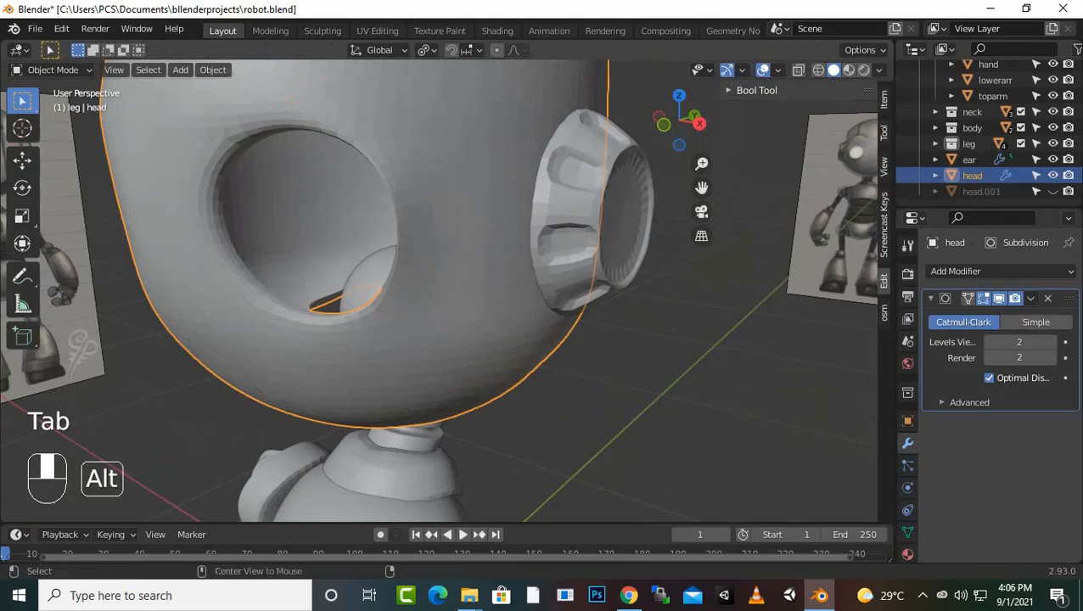
middle_drag(356, 246, 384, 318)
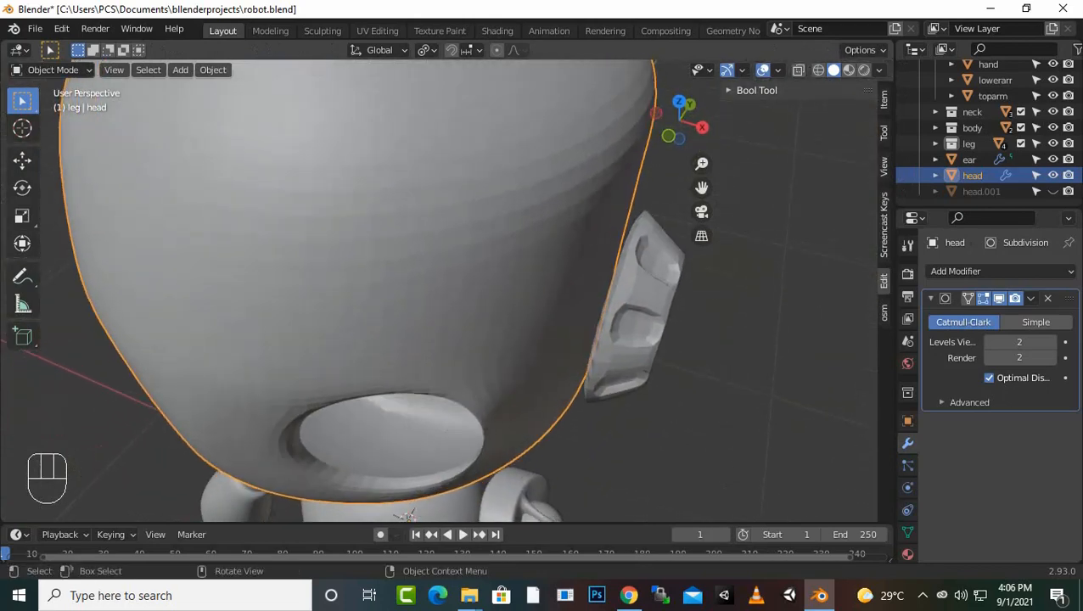
key(Tab)
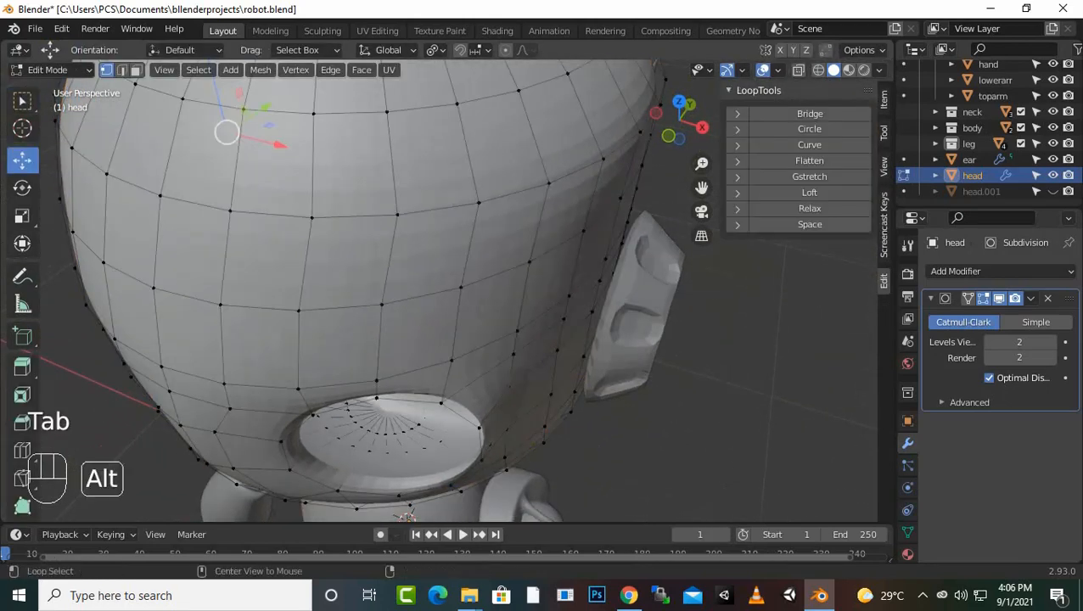
alt+click(424, 418)
alt+click(425, 417)
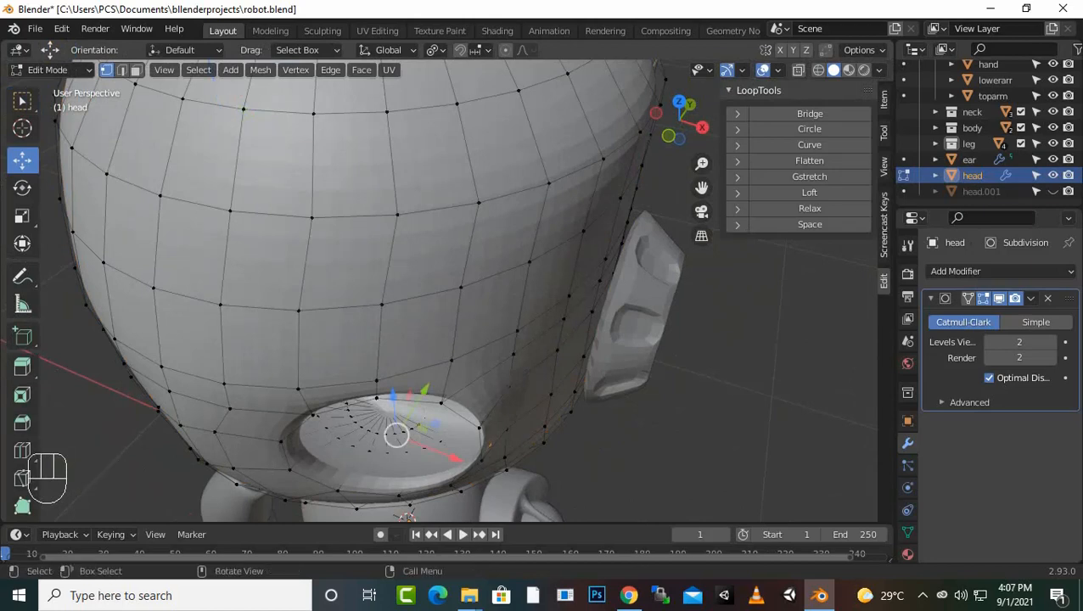
Step: Select the inner edge loop of the +X eye opening and switch the viewport to wireframe shading
alt+middle_drag(442, 289, 283, 324)
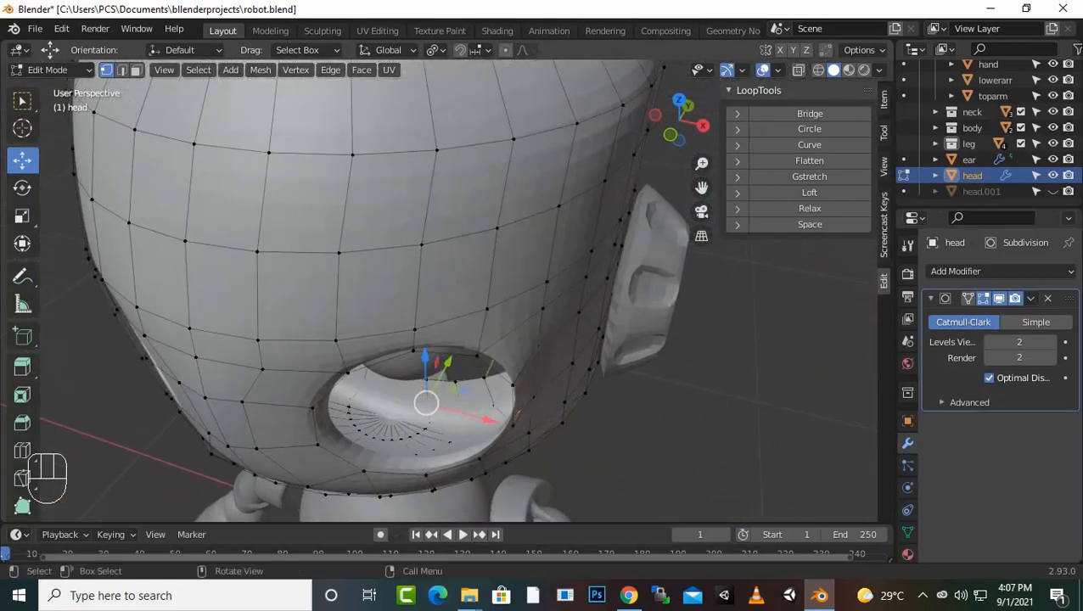
scroll(441, 290, up, 2)
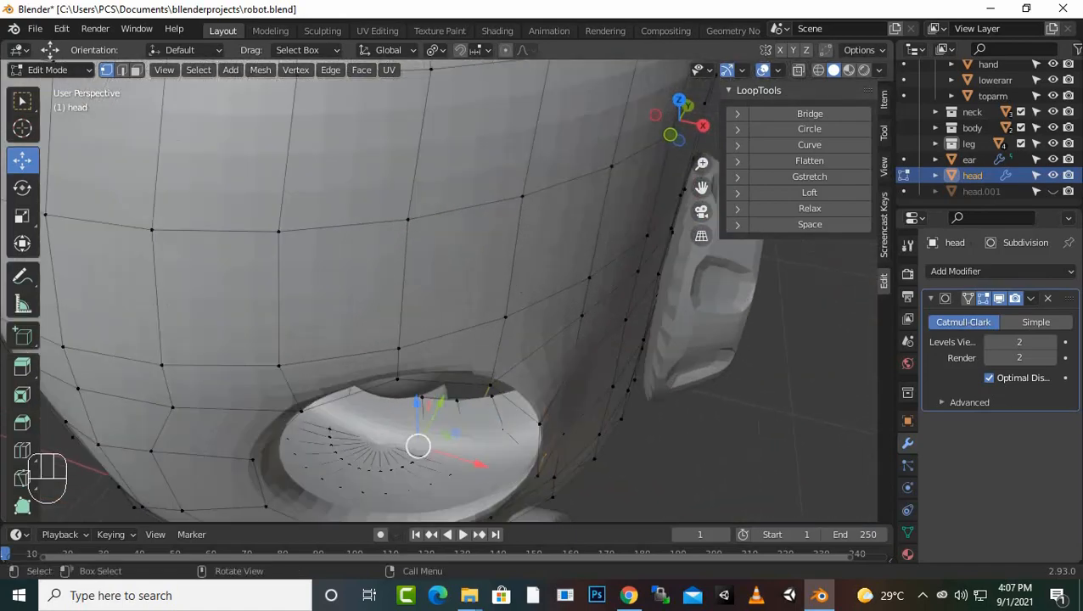
middle_drag(441, 291, 552, 310)
alt+click(625, 377)
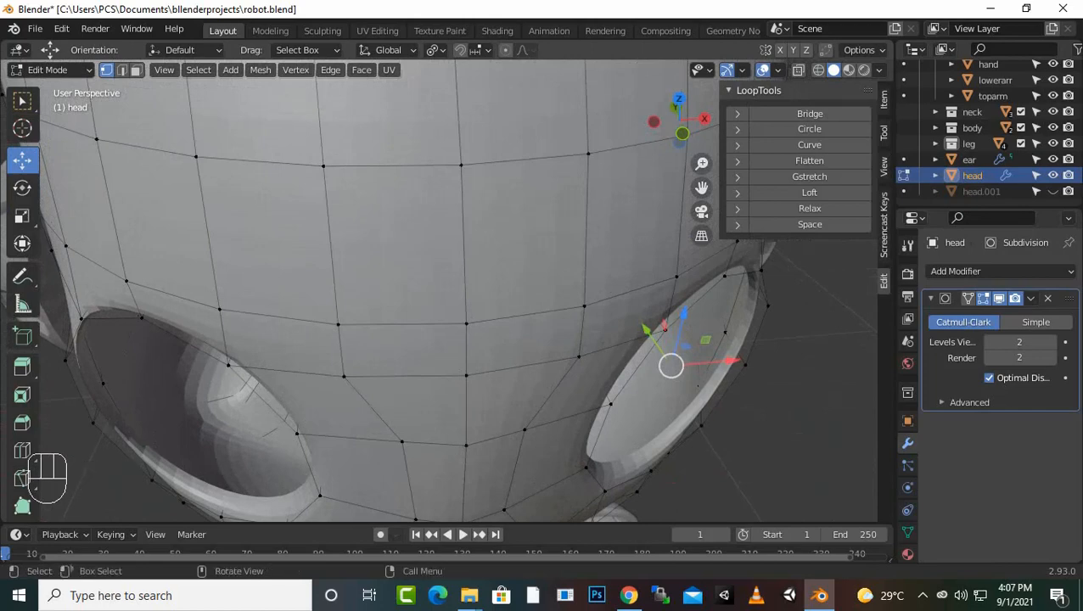
key(Tab)
key(Tab)
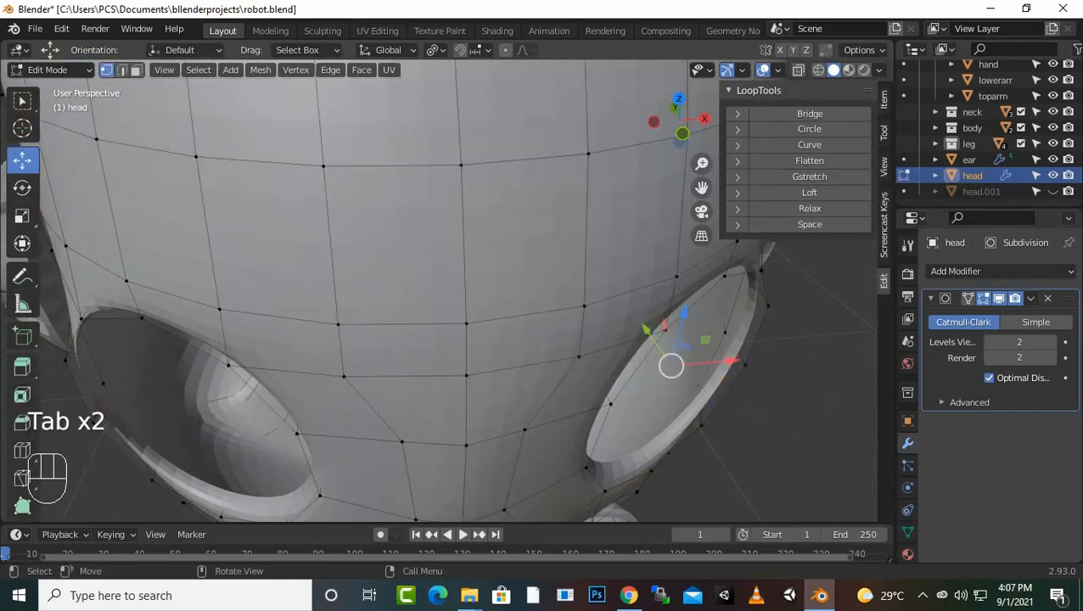
click(818, 69)
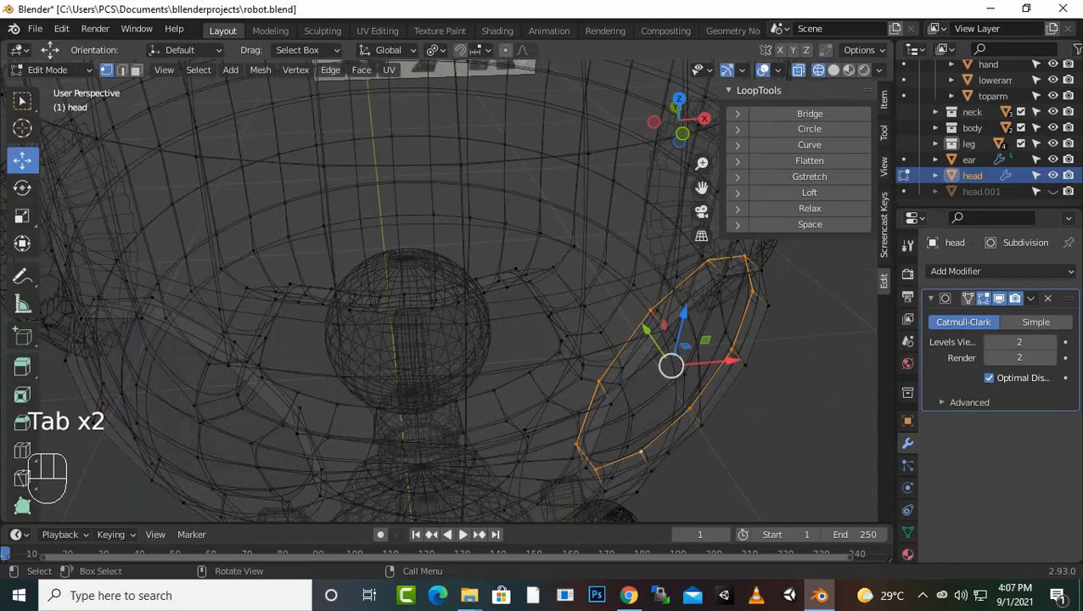
Step: Close the +X eye's inner loop with Grid Fill using a span of 2
mouse_move(493, 289)
middle_down()
mouse_move(456, 299)
mouse_move(405, 284)
mouse_move(496, 269)
middle_up()
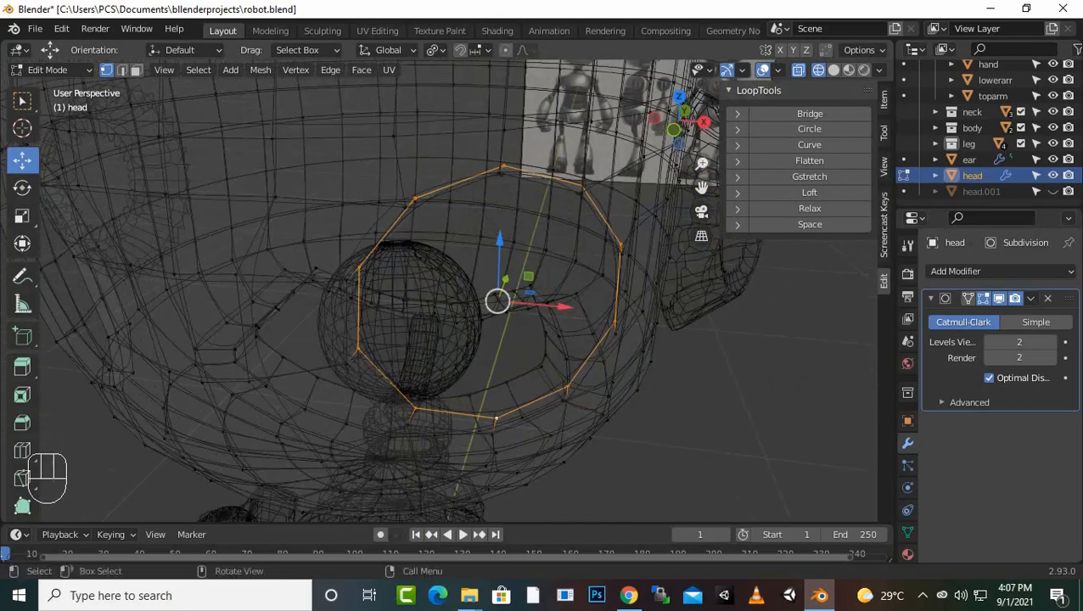
scroll(465, 291, down, 2)
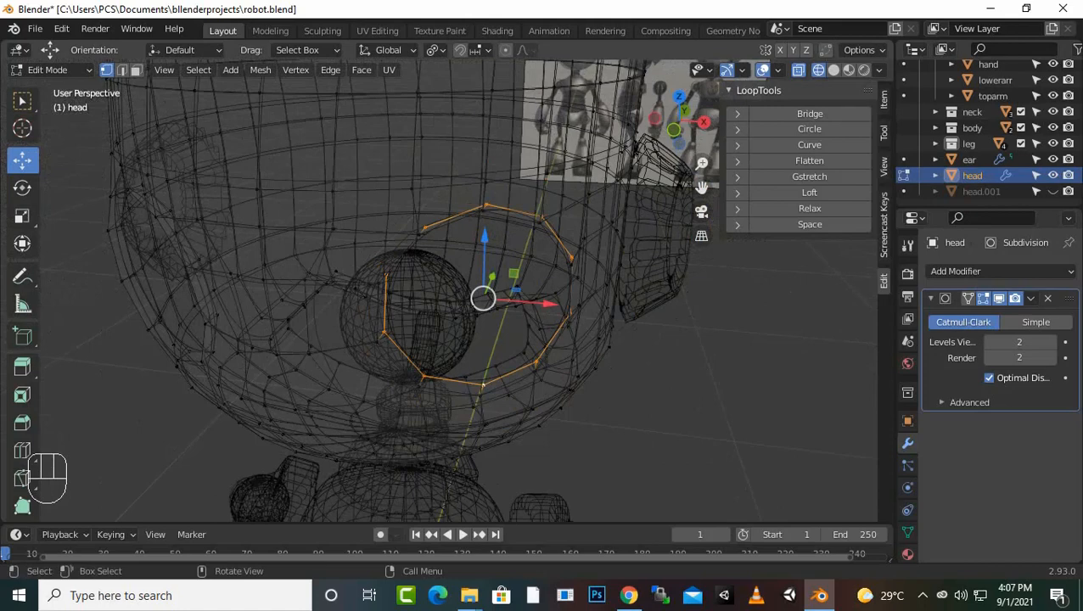
key(ctrl)
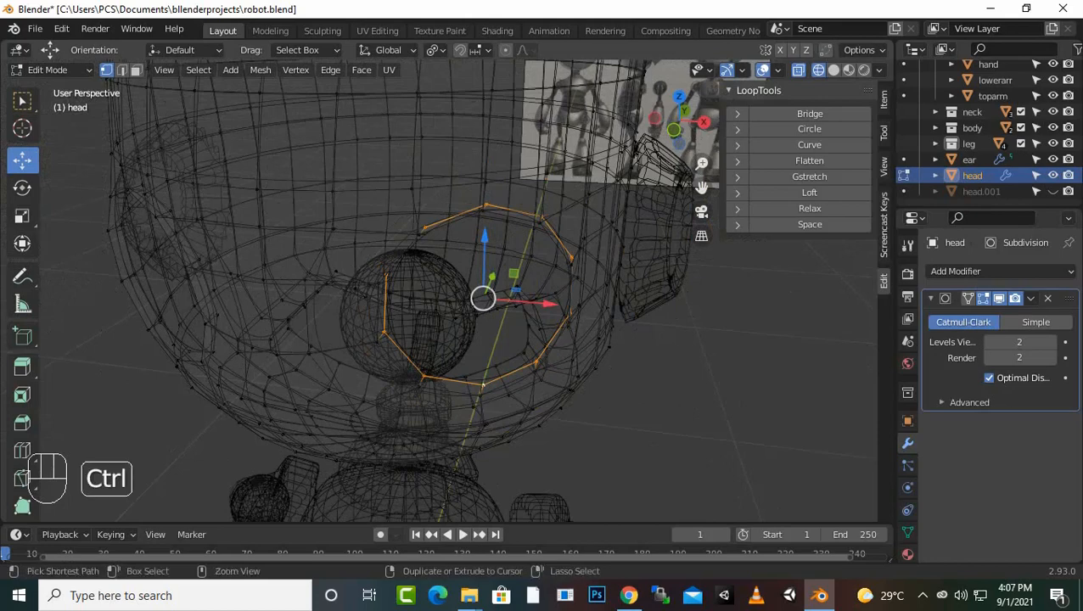
key(ctrl+f)
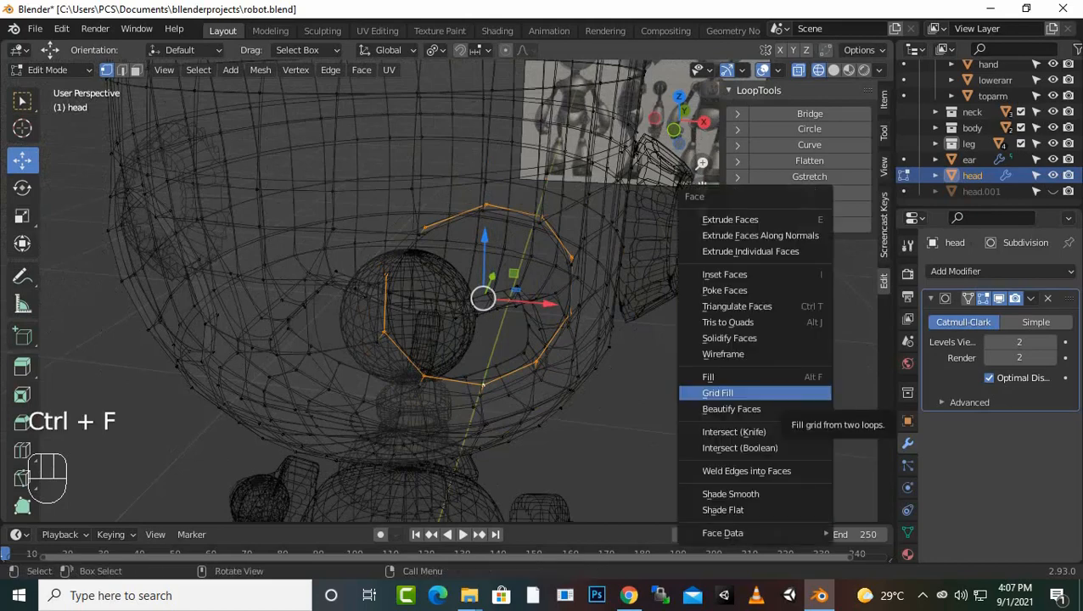
click(786, 394)
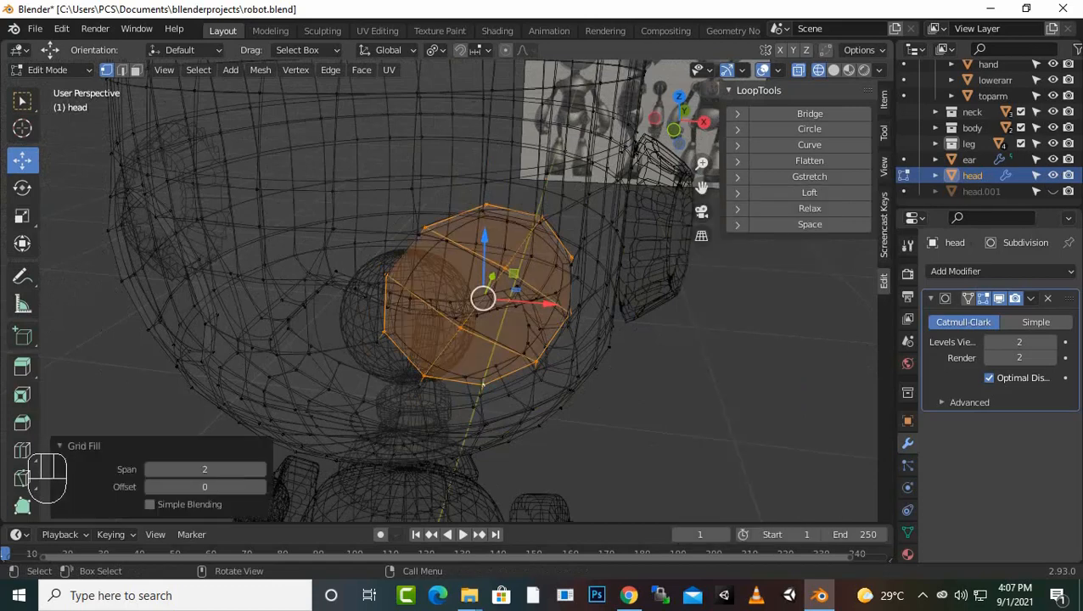
Step: Adjust the +X eye's Grid Fill to a span of 3 and an offset of 3
click(260, 469)
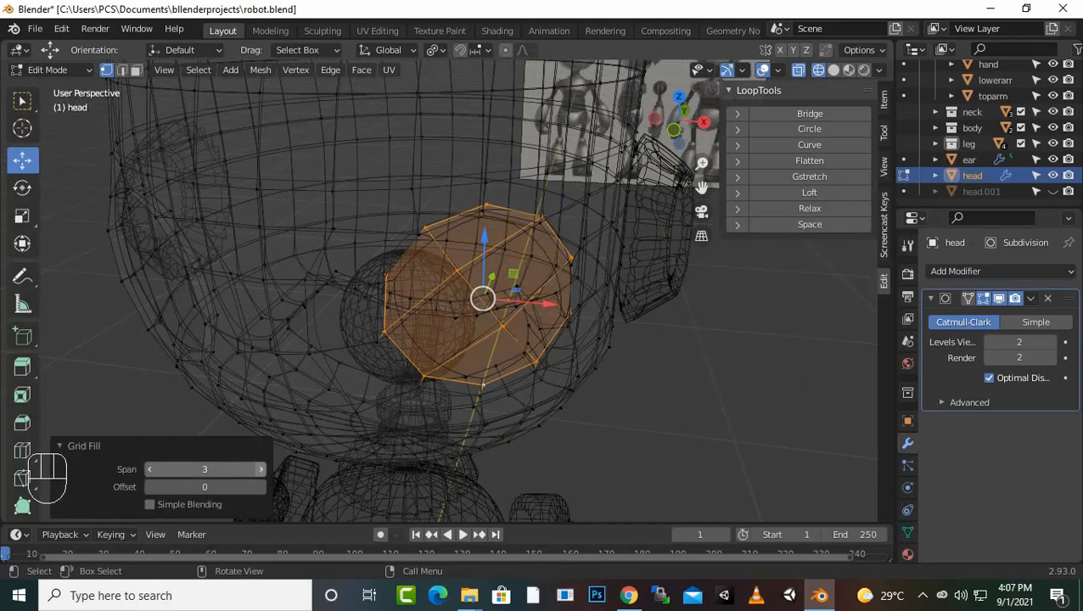
click(261, 469)
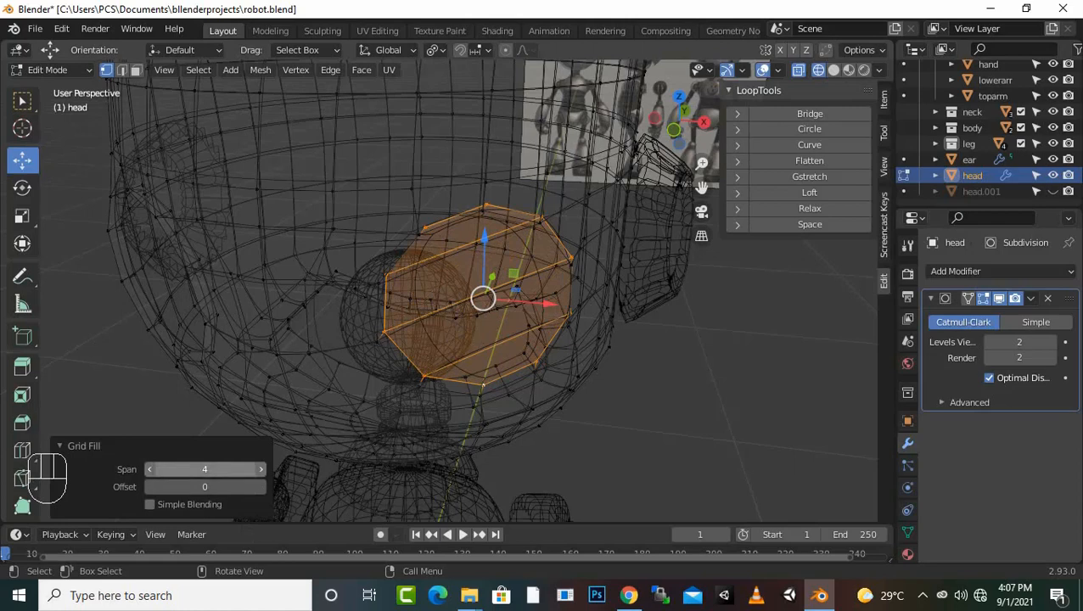
click(205, 469)
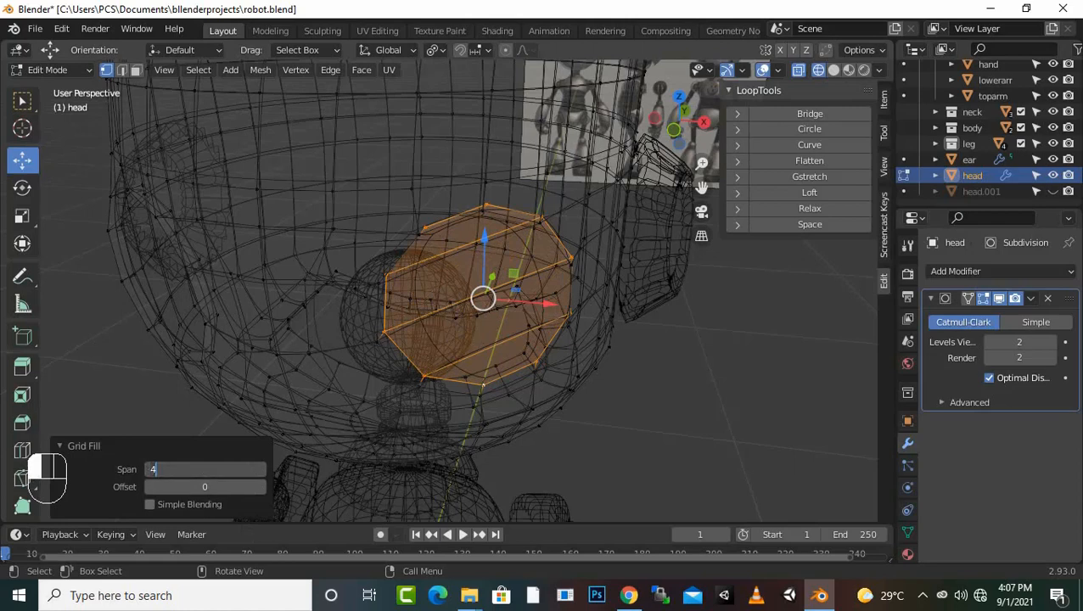
text(8)
key(Return)
click(150, 470)
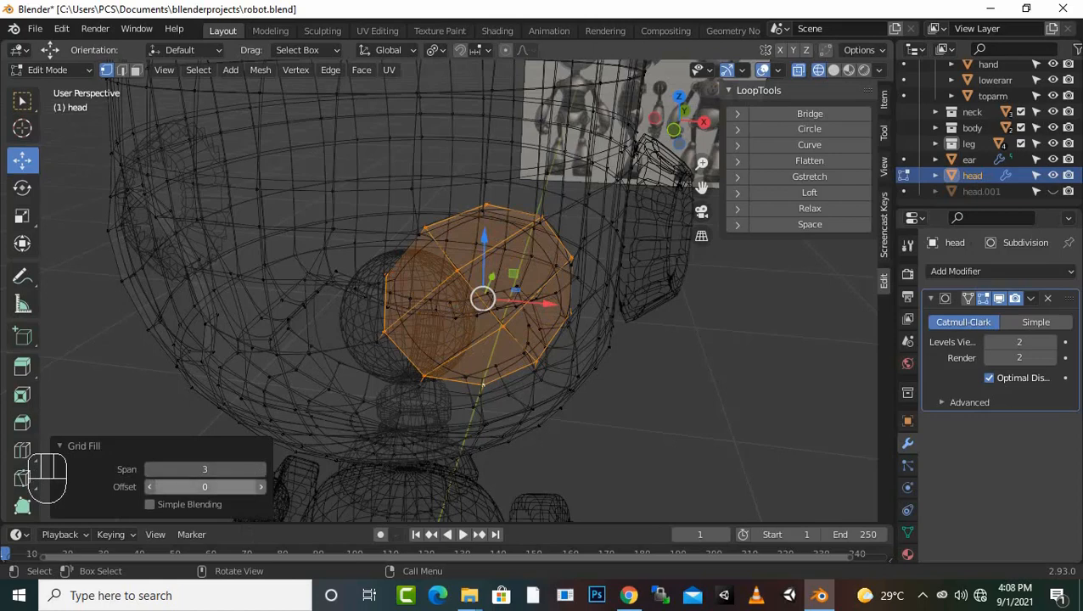
click(260, 486)
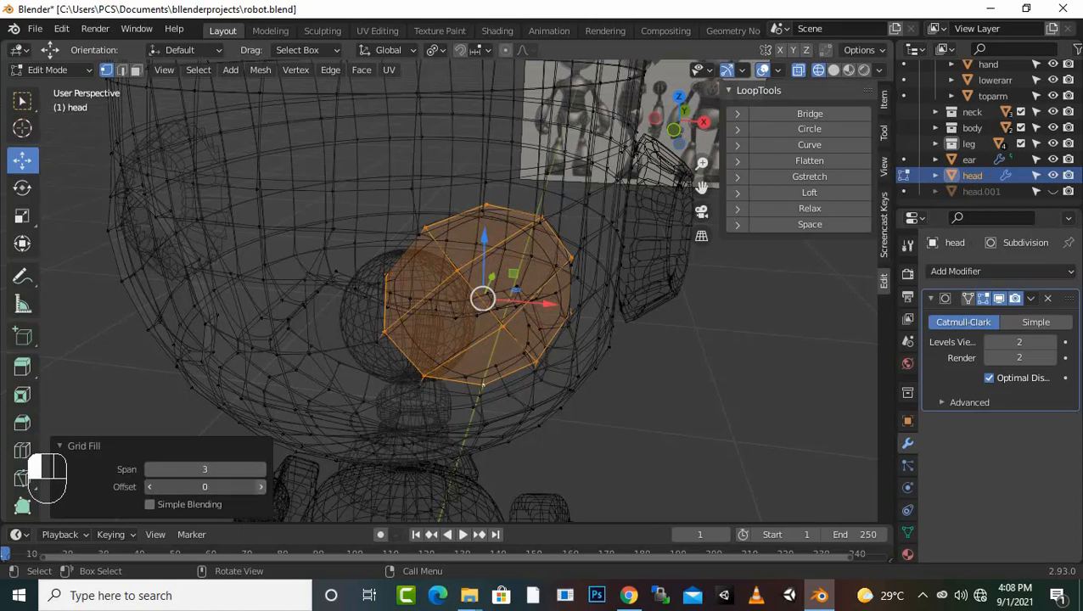
click(260, 486)
click(261, 486)
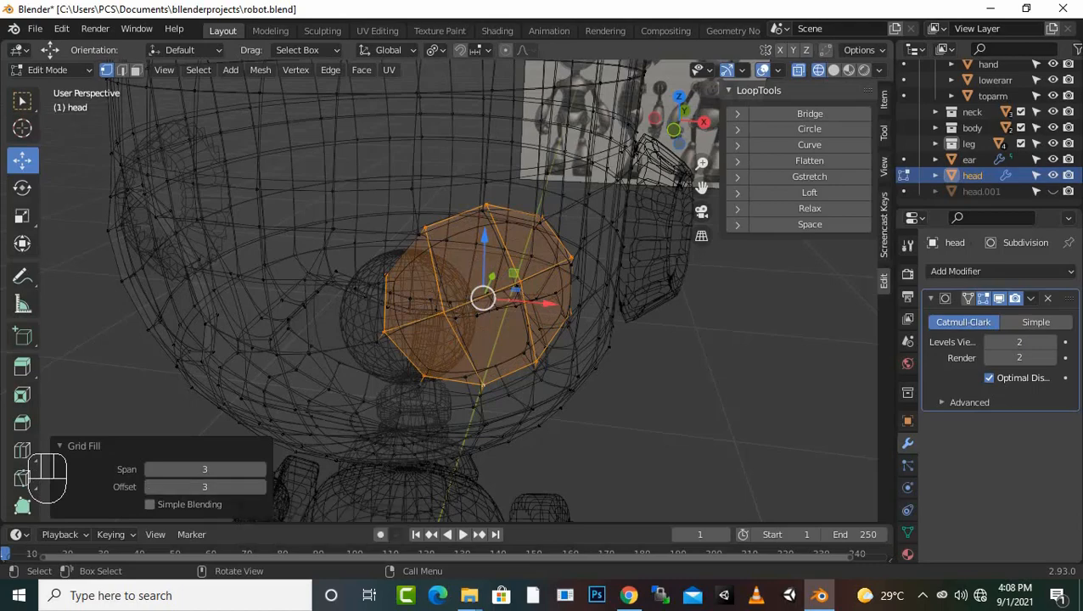
Step: Inspect the filled +X eye in solid shading in Object Mode, then return to Edit Mode with nothing selected
key(Tab)
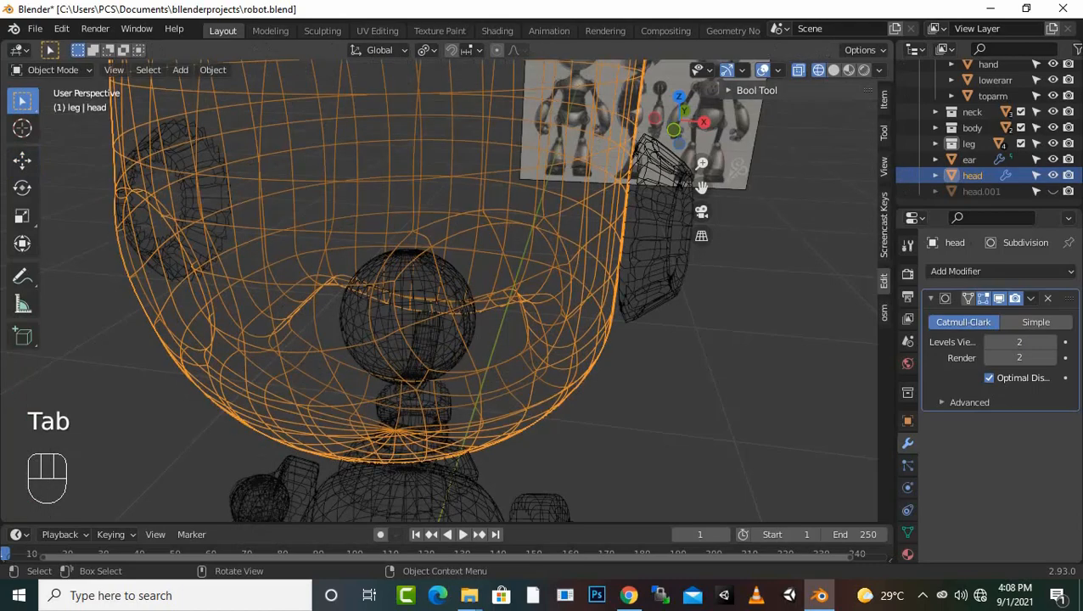
click(834, 69)
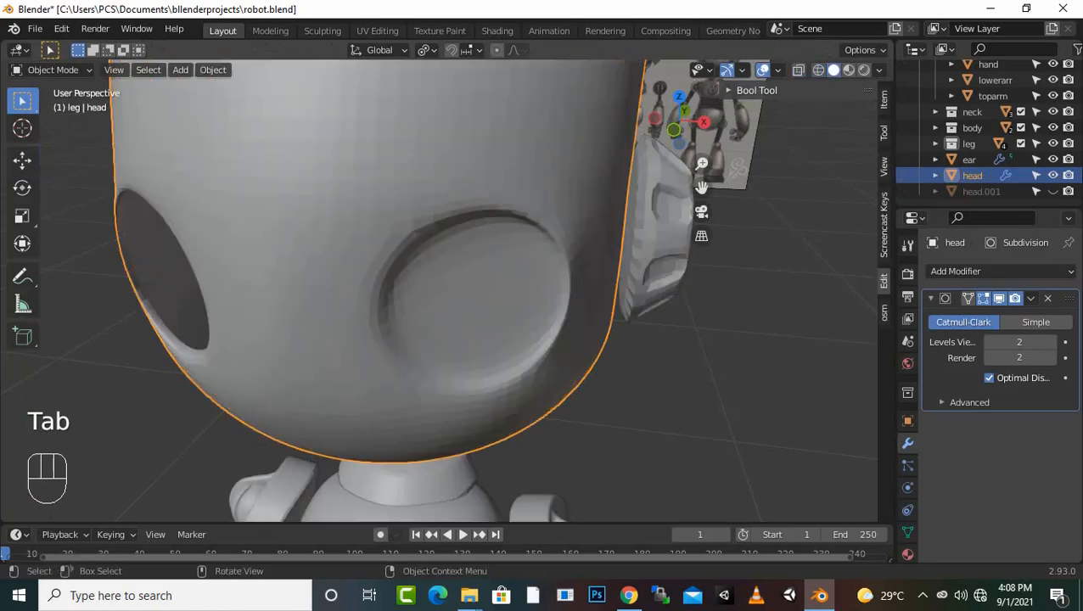
middle_drag(458, 297, 323, 282)
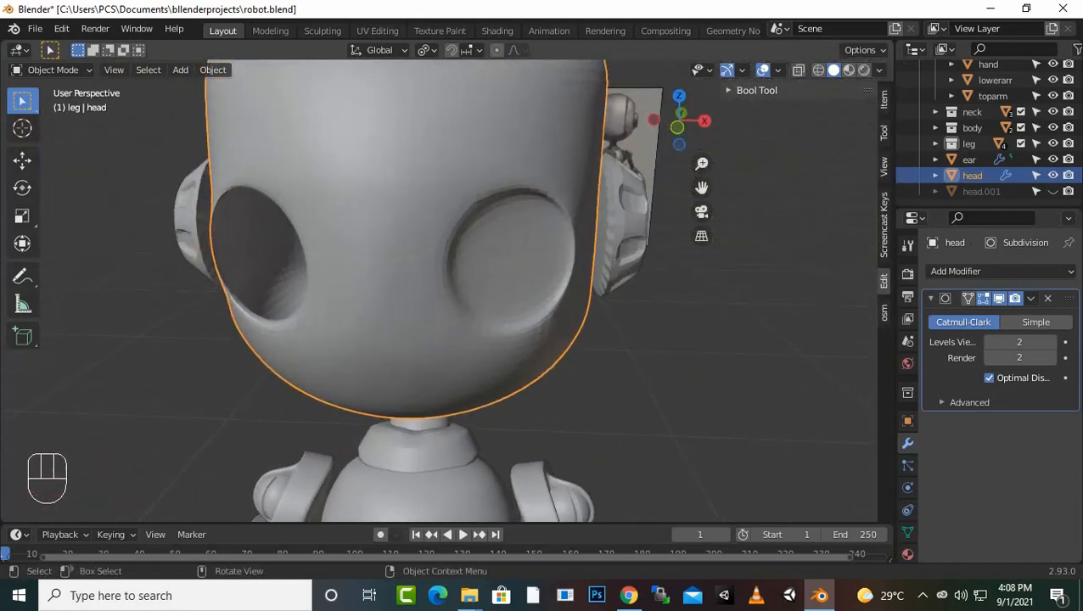
key(Tab)
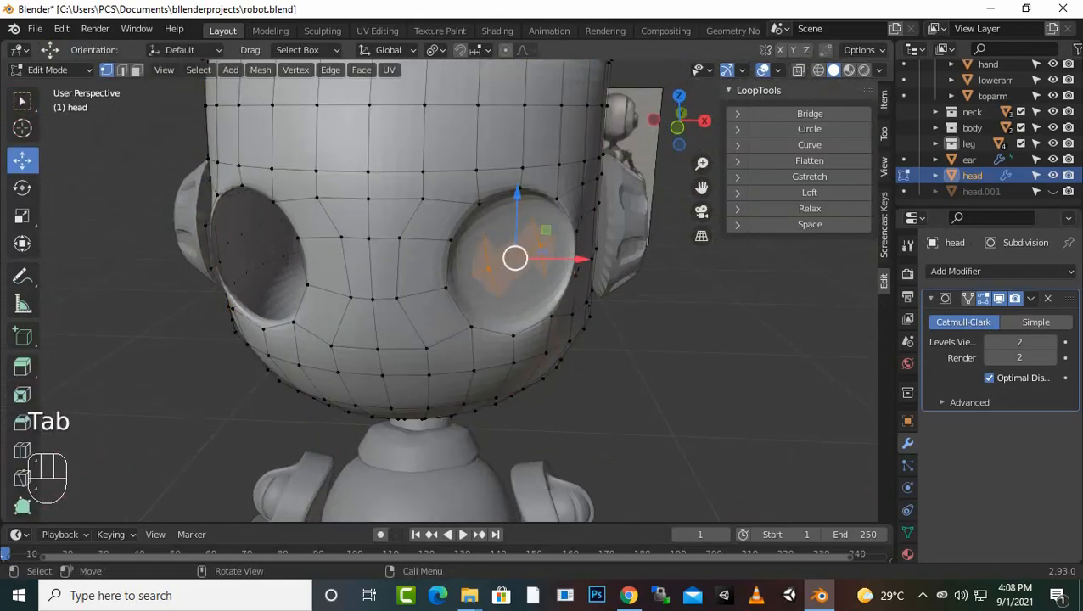
middle_drag(339, 280, 334, 297)
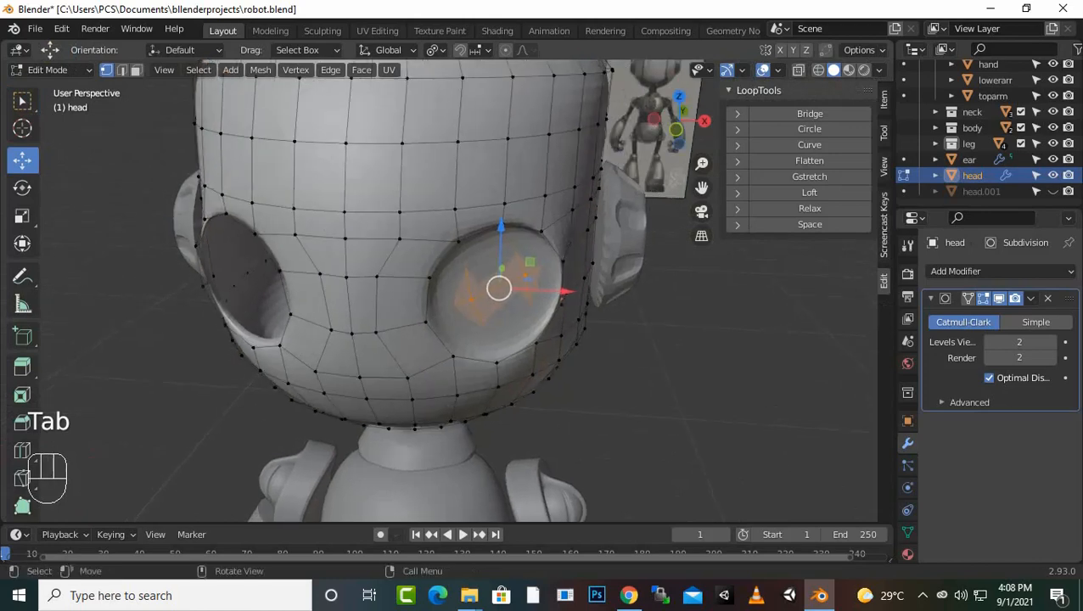
scroll(441, 290, up, 3)
click(764, 365)
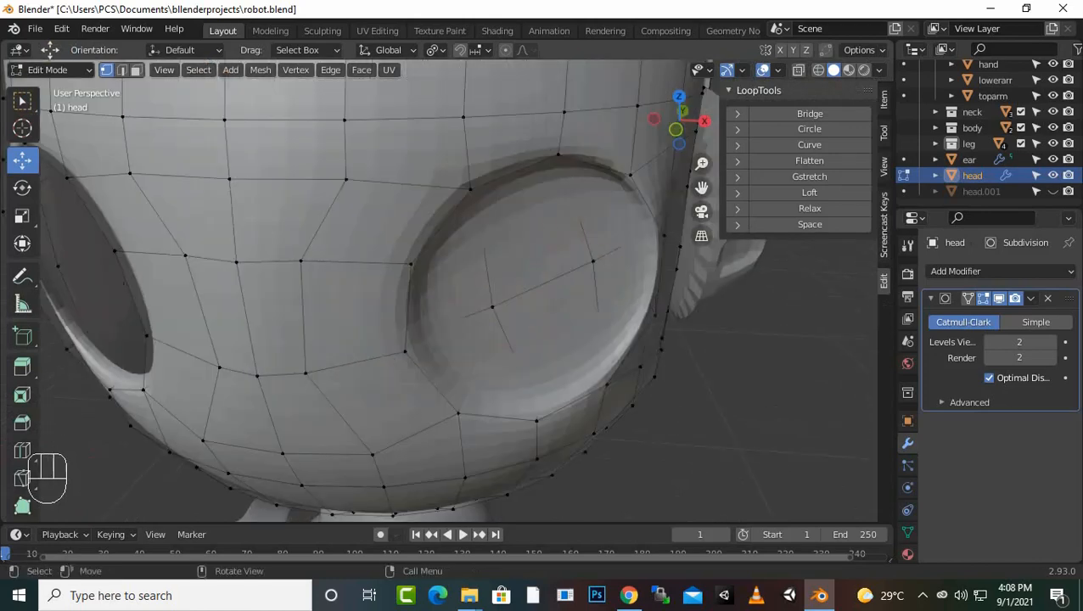
Step: Try selecting the grid faces inside the +X eye in face select mode, then clear the selection
click(136, 70)
click(469, 285)
shift+click(536, 239)
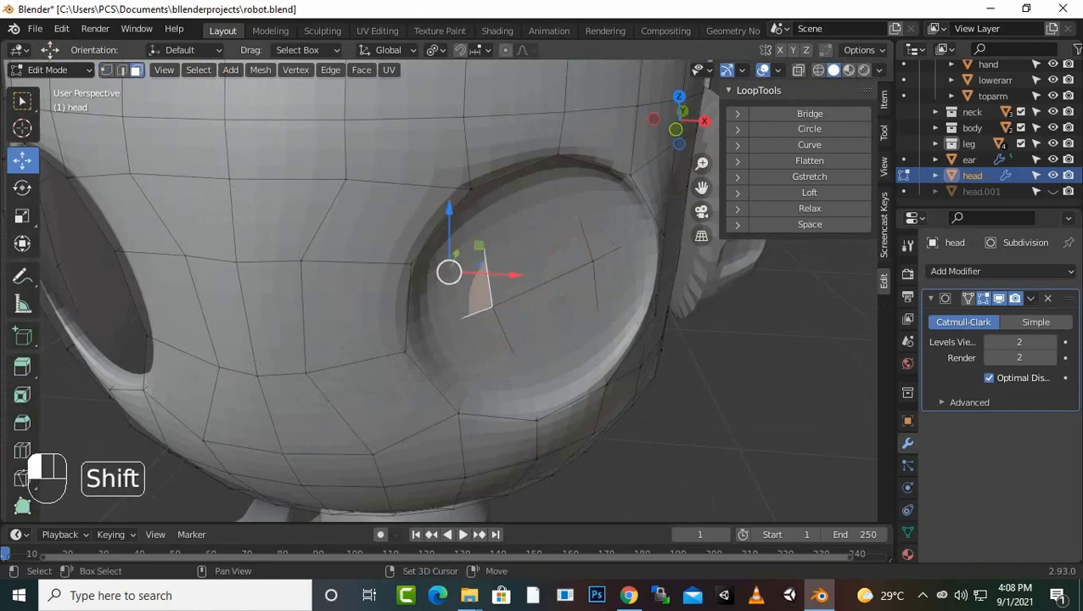
shift+click(613, 220)
shift+click(616, 274)
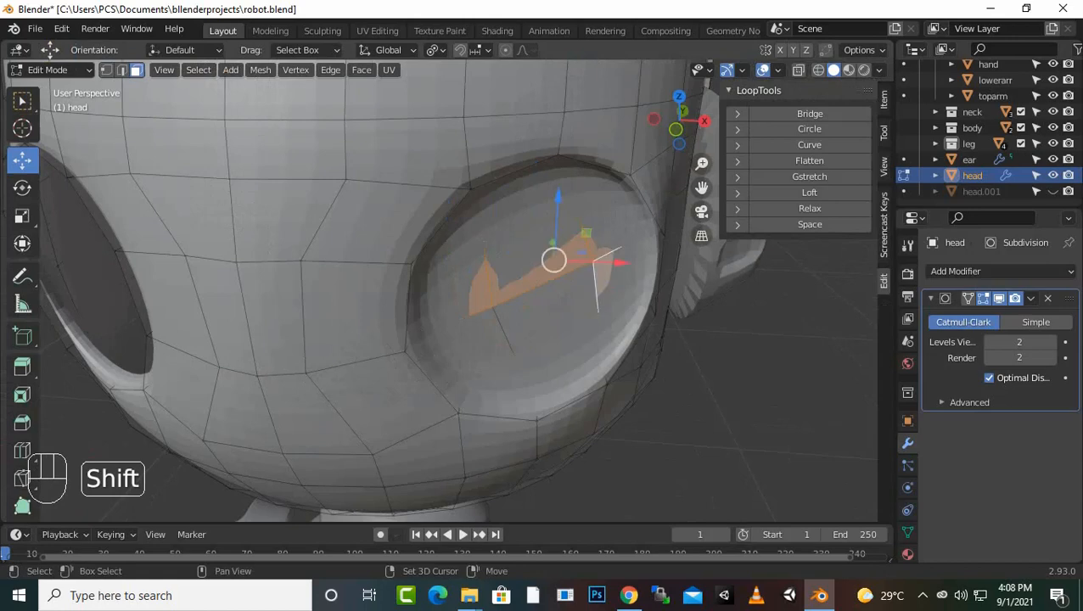
shift+click(550, 307)
shift+click(486, 331)
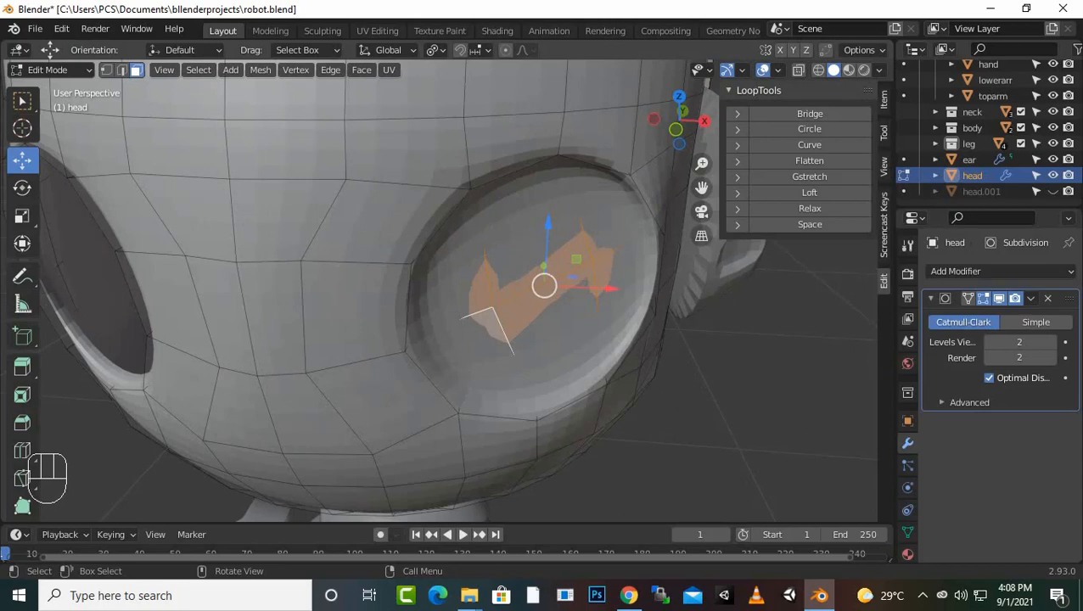
click(747, 382)
Step: Select the edge loop around the -X eye opening using vertex select mode and wireframe shading
middle_drag(748, 382, 845, 387)
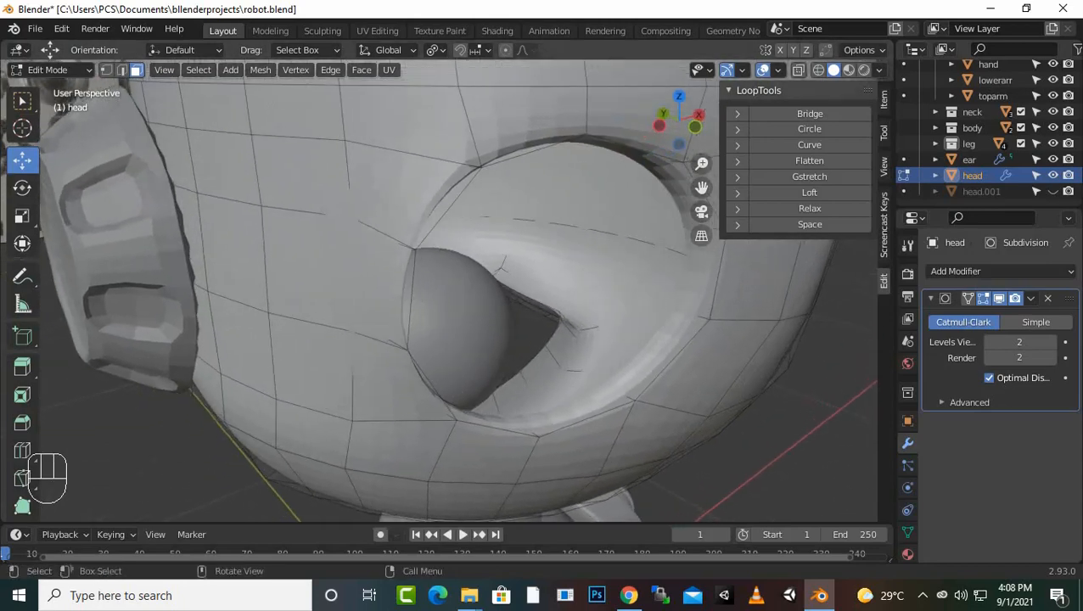
key(Tab)
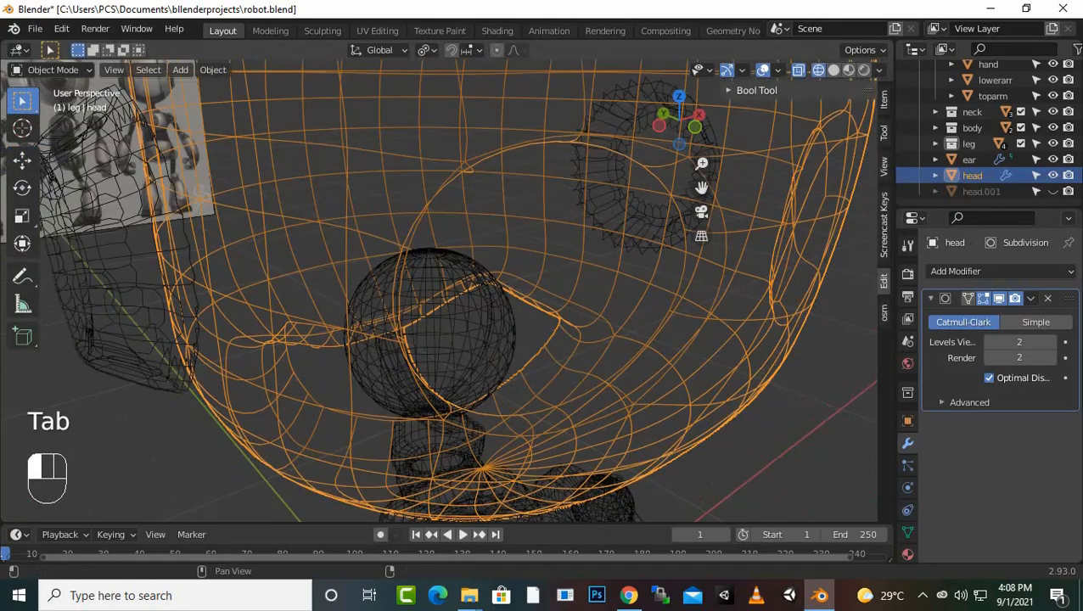
click(817, 70)
key(Tab)
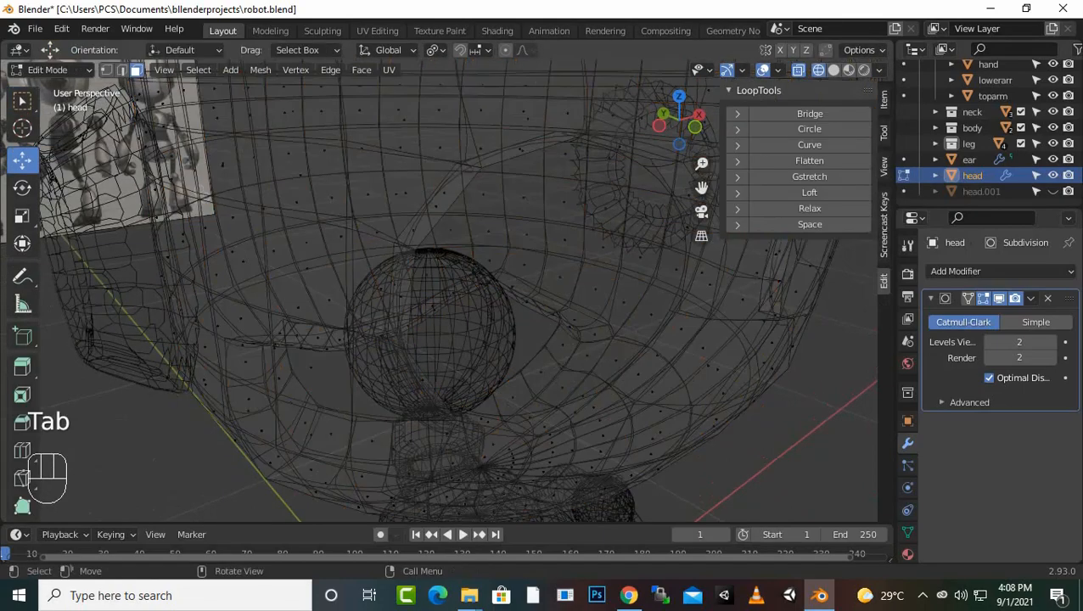
click(582, 396)
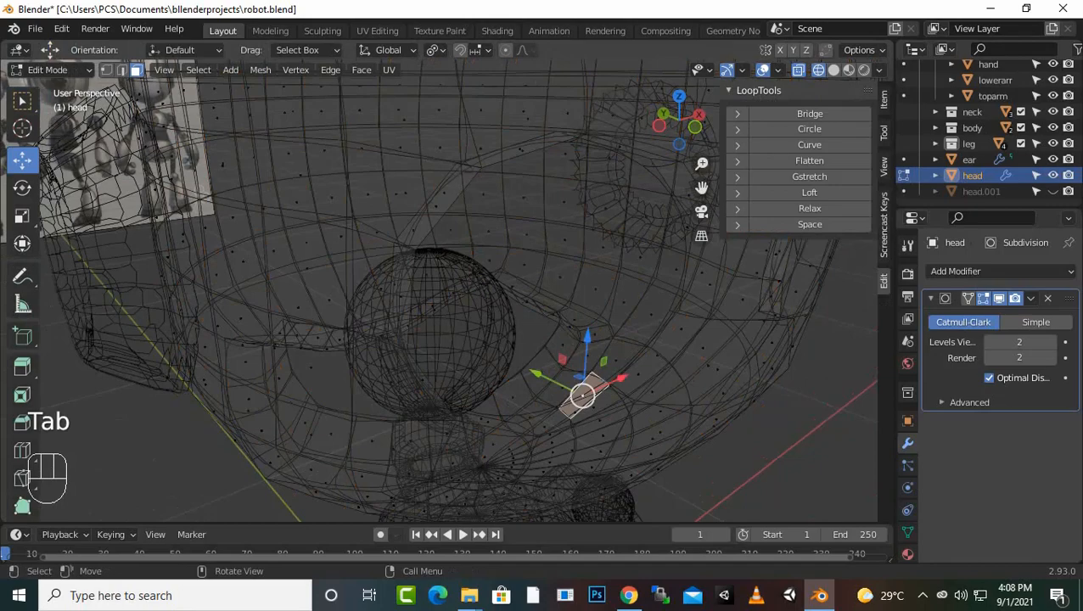
click(131, 96)
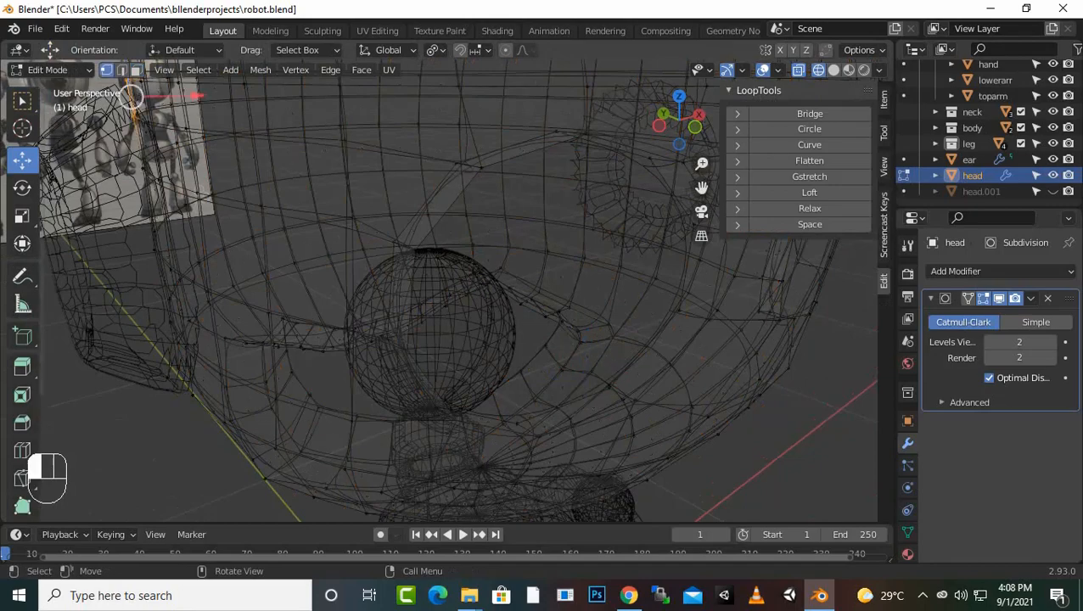
middle_drag(509, 339, 509, 292)
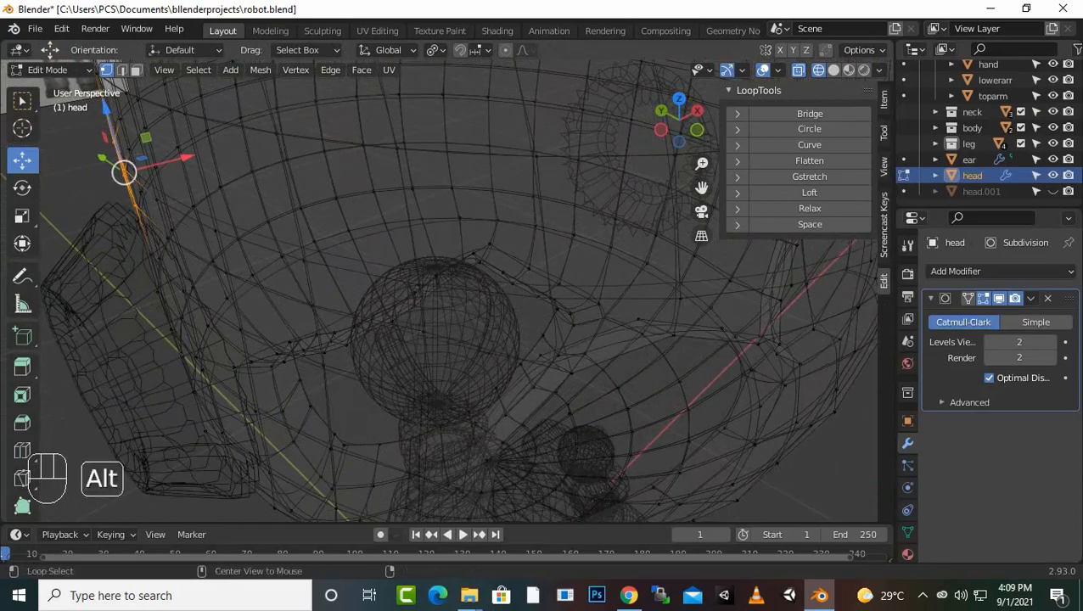
alt+click(627, 450)
alt+click(759, 394)
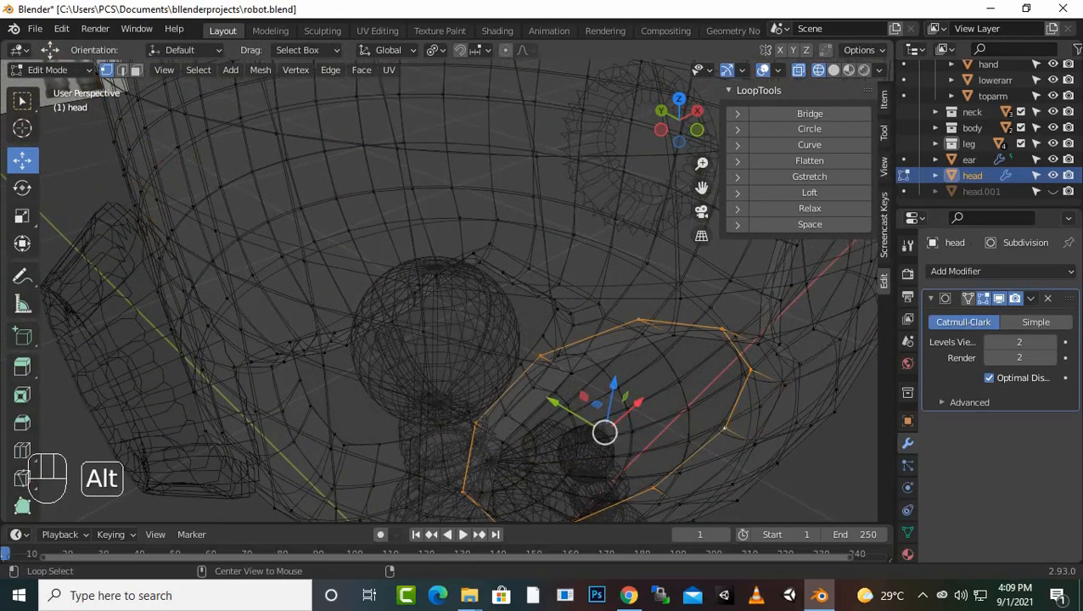
Step: Try filling the selected -X eye loop with a single face, then undo the fill
scroll(759, 394, down, 3)
middle_drag(759, 394, 730, 366)
key(f)
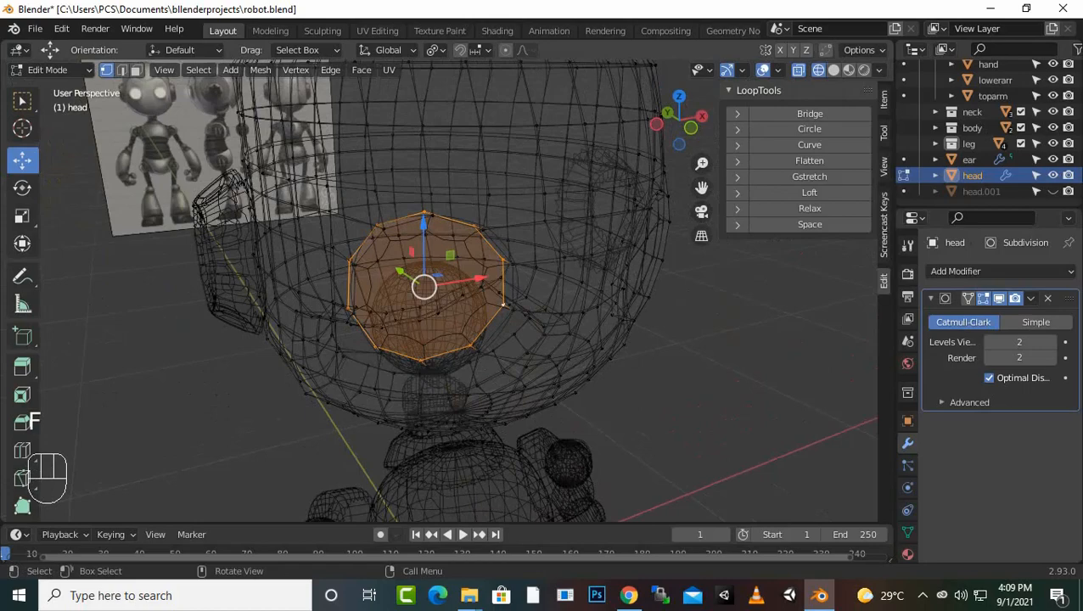
middle_drag(730, 367, 654, 402)
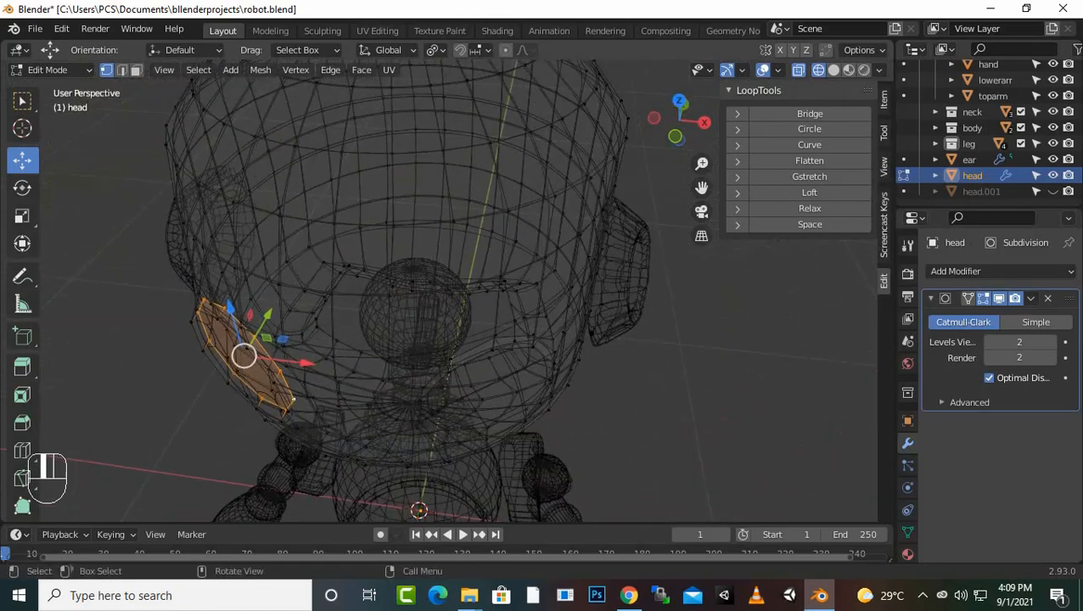
key(ctrl+z)
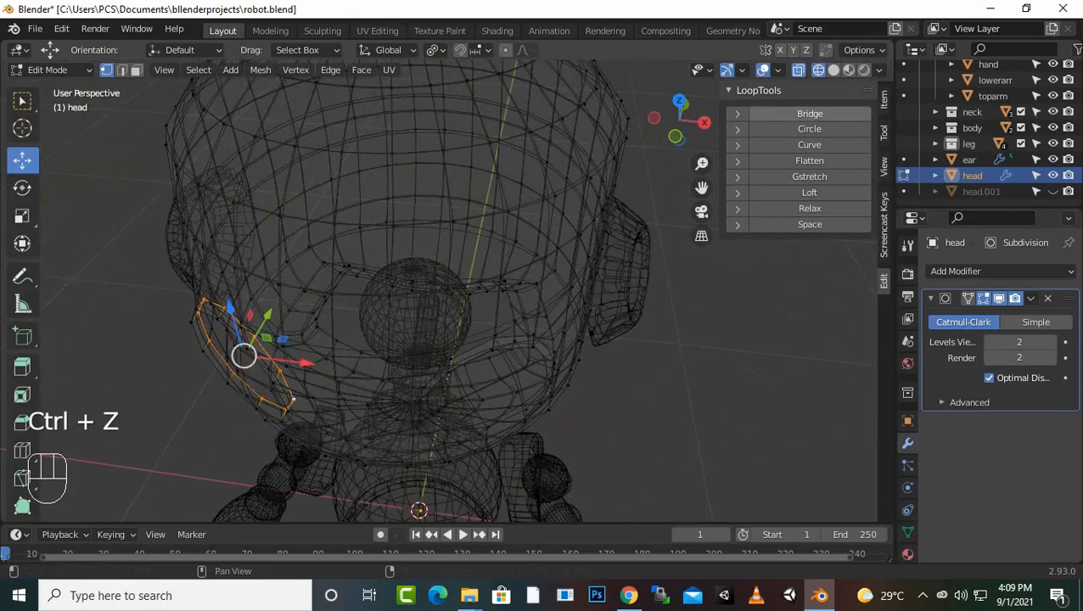
Step: Switch to solid shading and undo the recent edits back to before the +X eye's Grid Fill
click(833, 71)
middle_drag(595, 264, 652, 229)
key(ctrl)
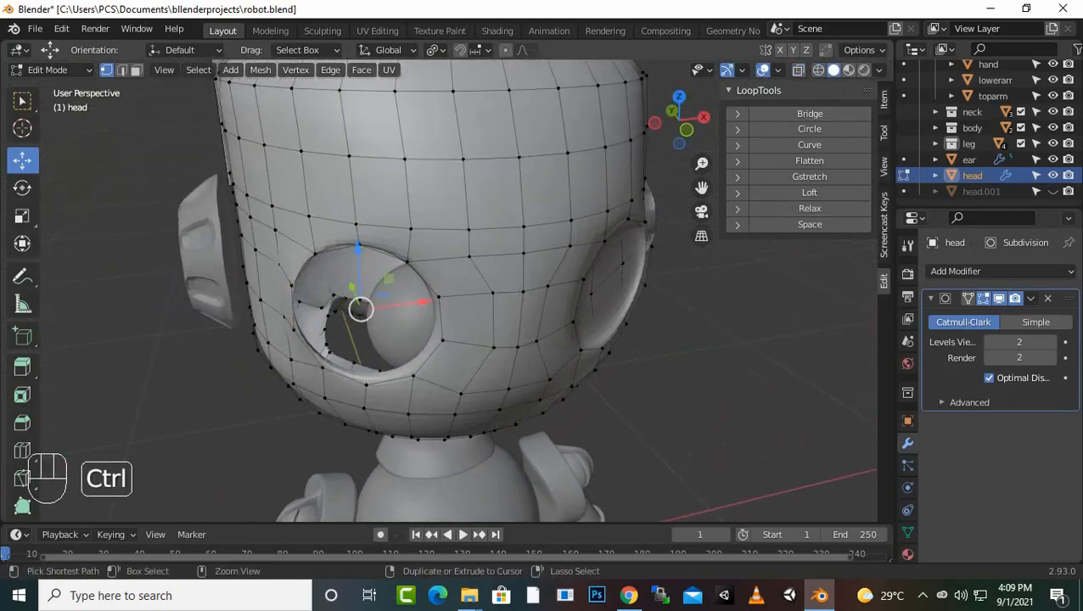
key(ctrl+z)
key(ctrl+z)
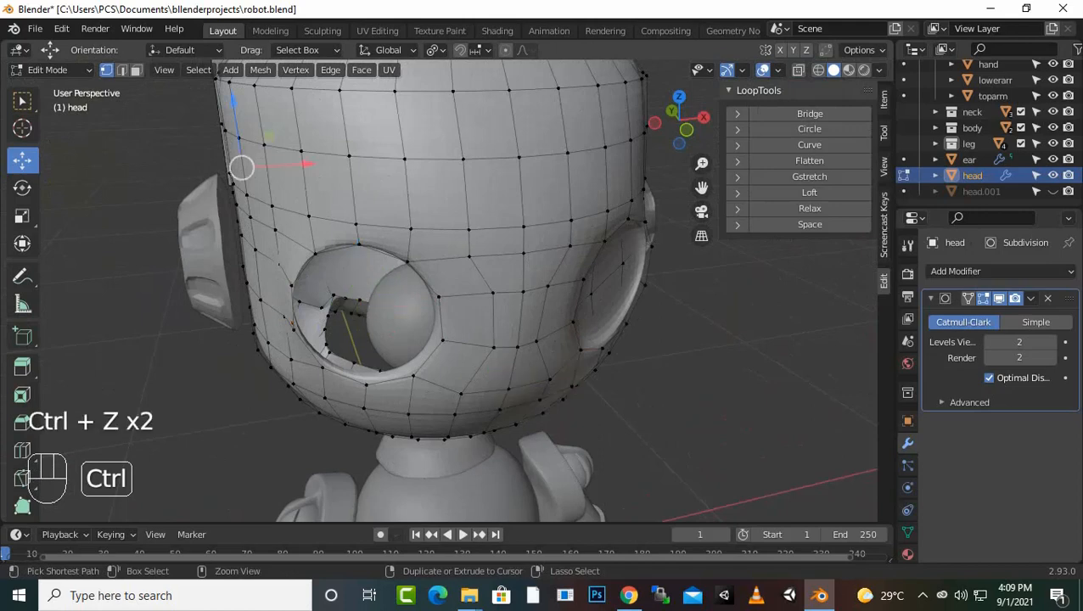
key(ctrl+z)
key(ctrl+z)
key(ctrl+z)
key(ctrl+z)
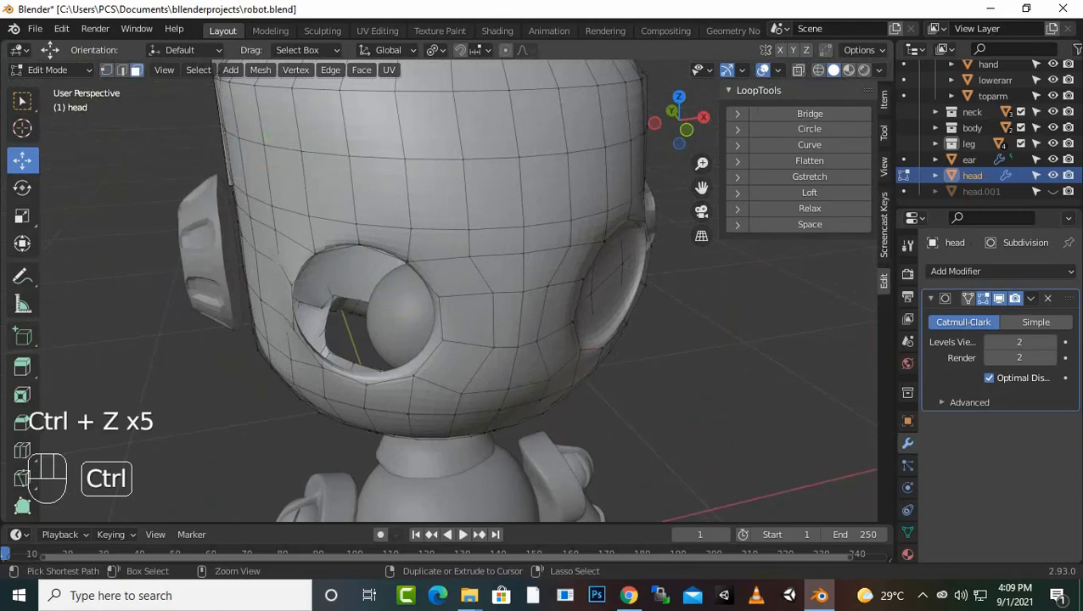
key(ctrl+z)
key(ctrl+z)
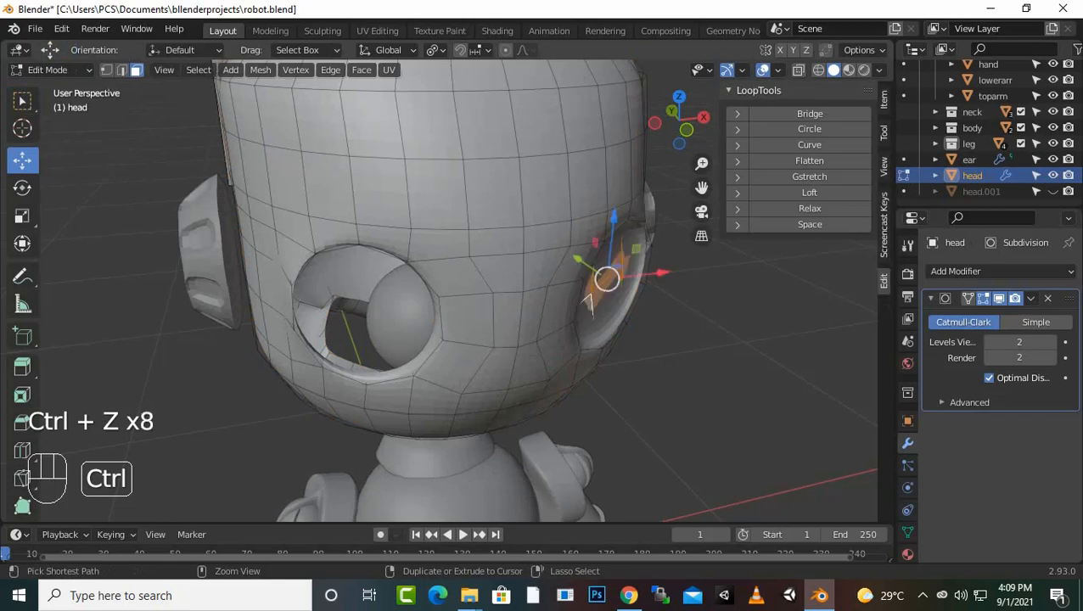
key(ctrl+z)
key(ctrl+z)
key(ctrl+z)
key(ctrl+z)
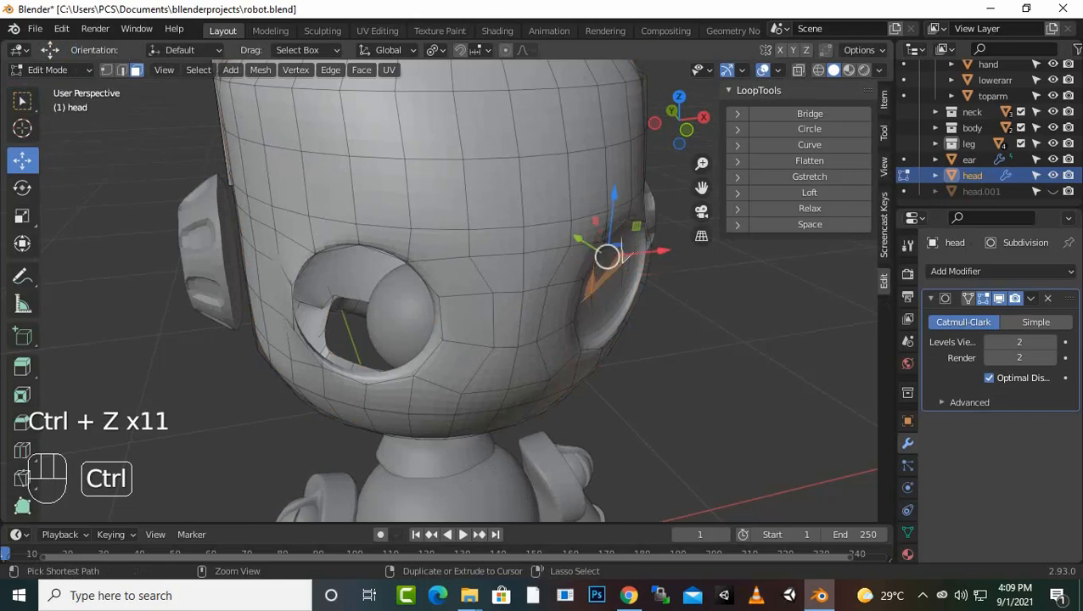
key(ctrl+z)
key(ctrl+z)
key(ctrl+z)
key(ctrl+z)
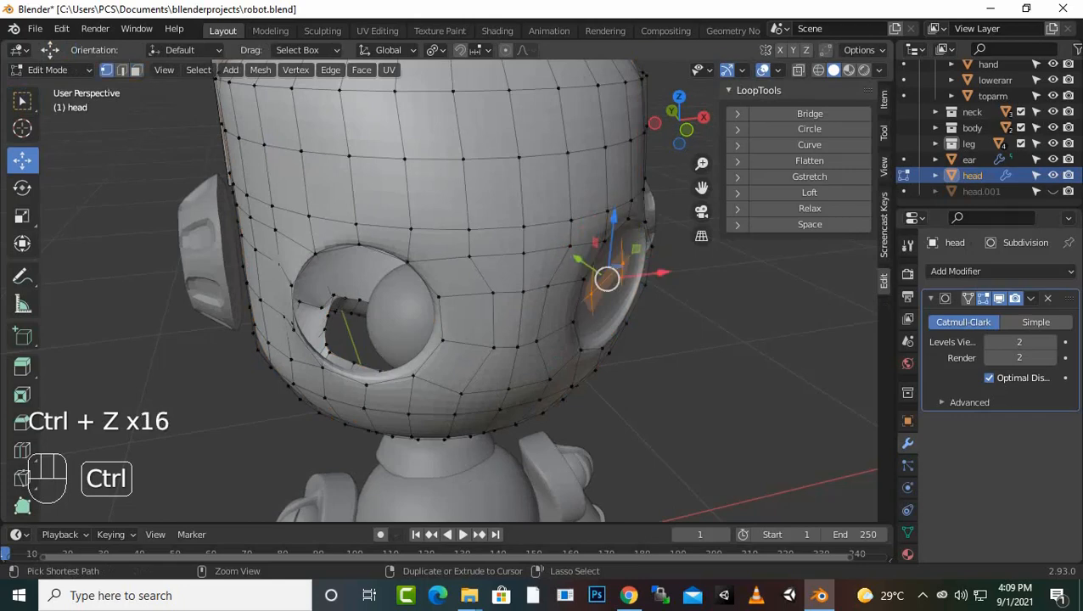
key(ctrl+z)
key(ctrl+z)
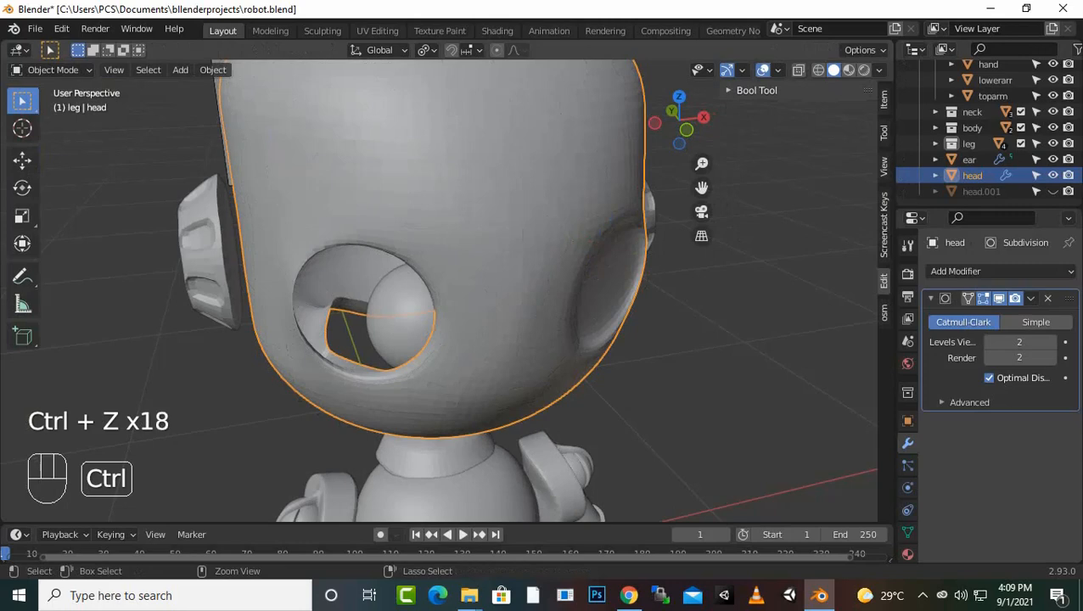
key(ctrl+z)
key(ctrl+z)
key(ctrl+z)
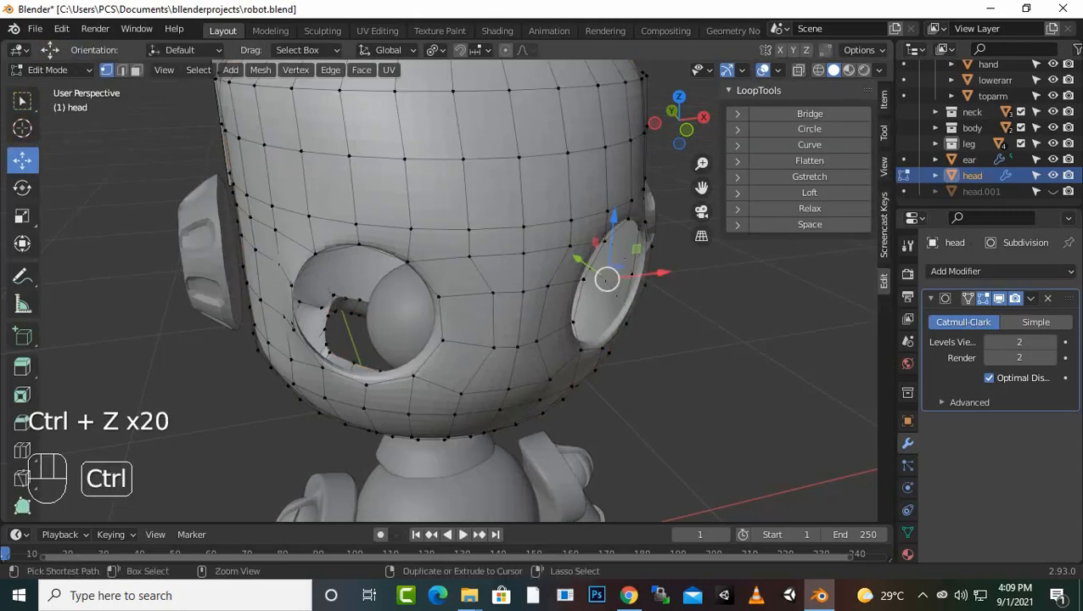
Step: Switch the viewport to wireframe shading and open the head mesh in Edit Mode
middle_drag(441, 281, 414, 321)
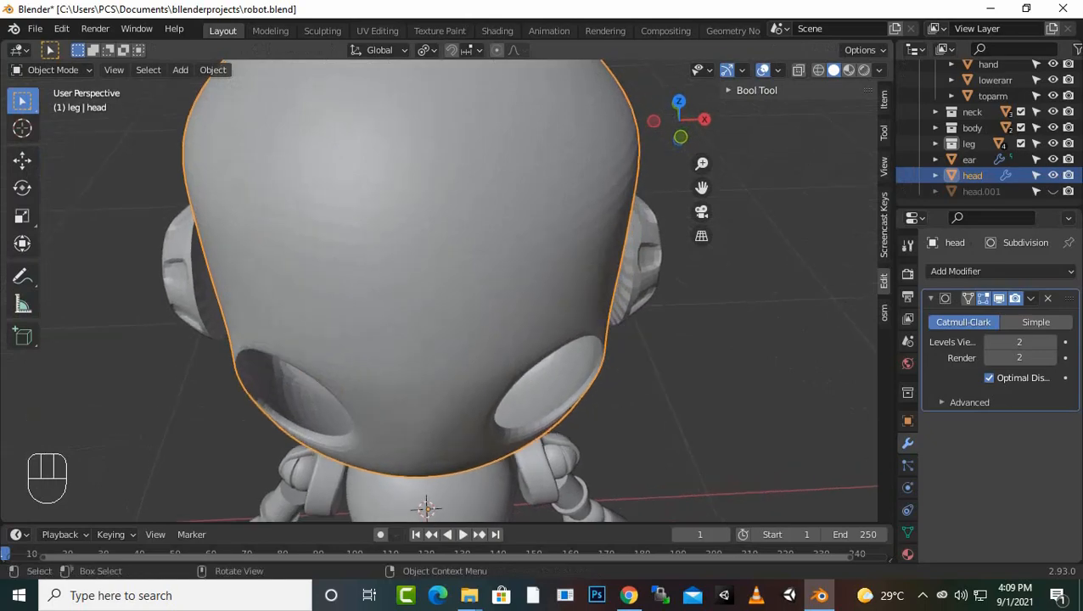
click(818, 69)
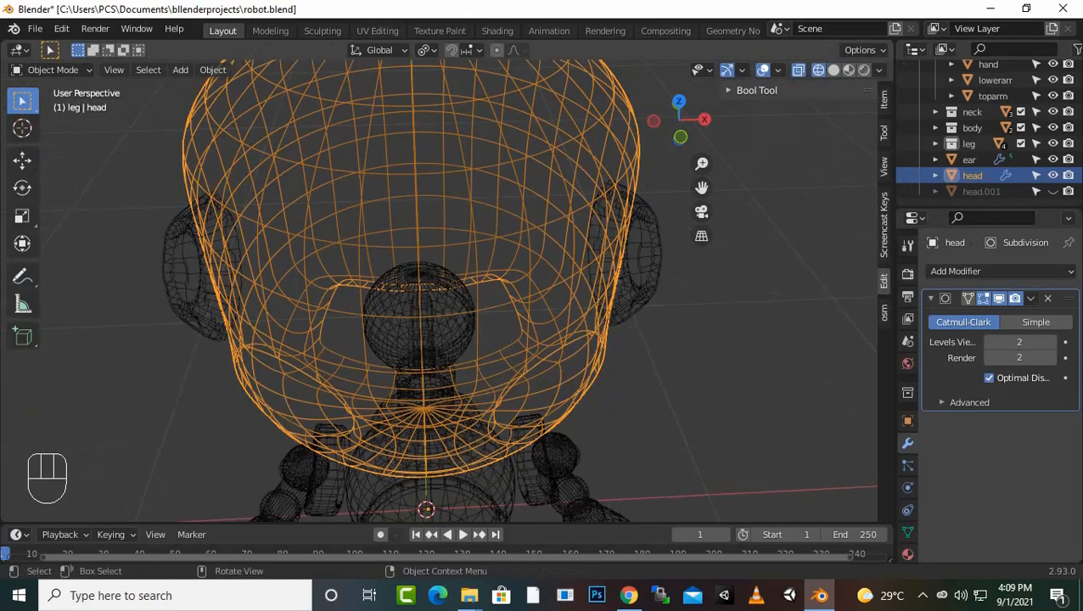
middle_drag(465, 323, 488, 235)
scroll(487, 237, up, 2)
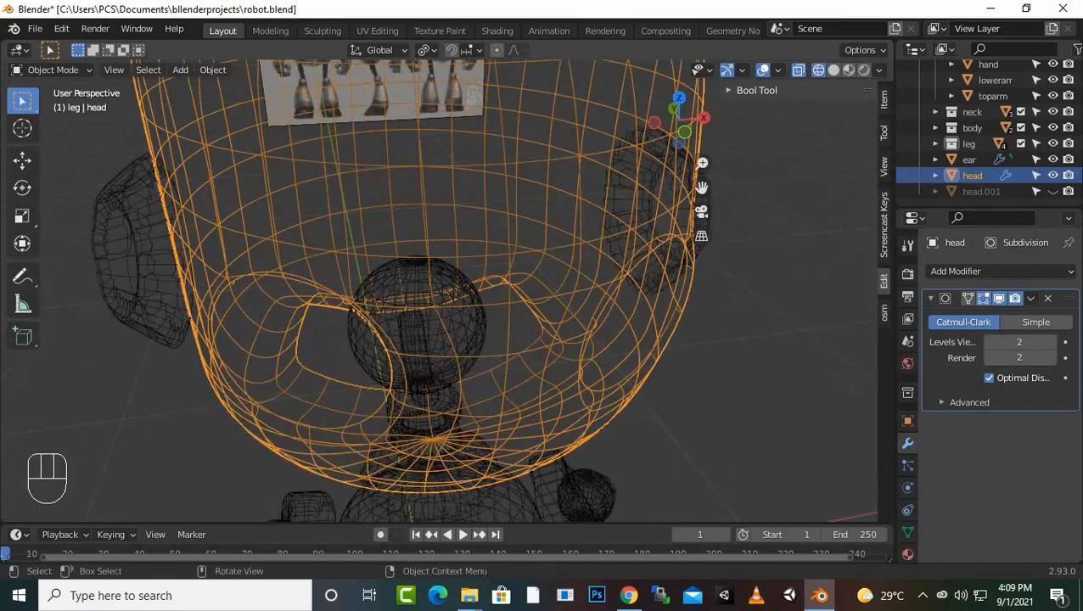
alt+click(593, 249)
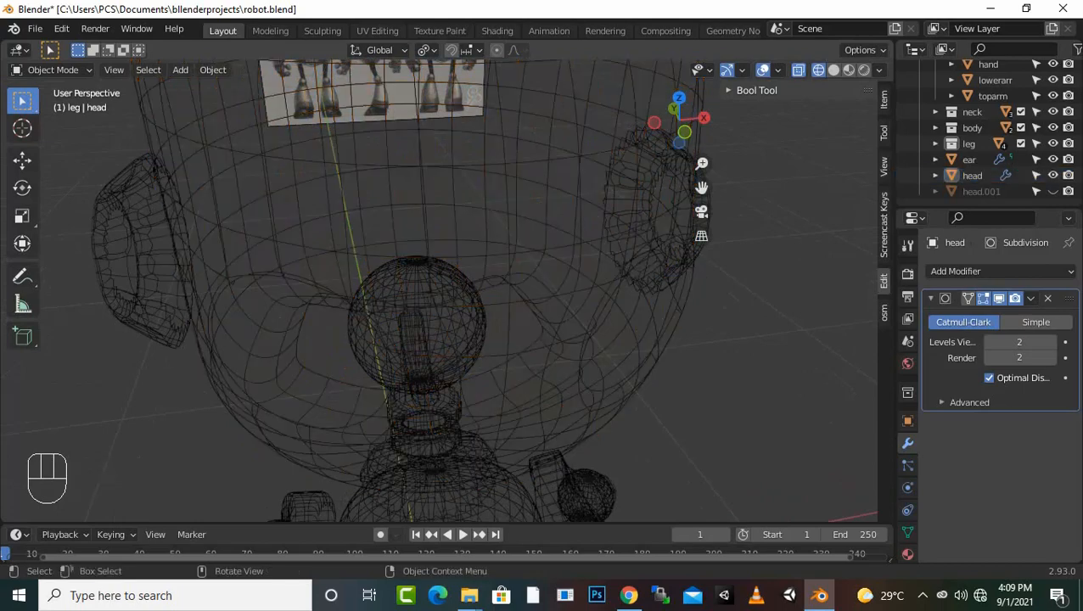
key(Tab)
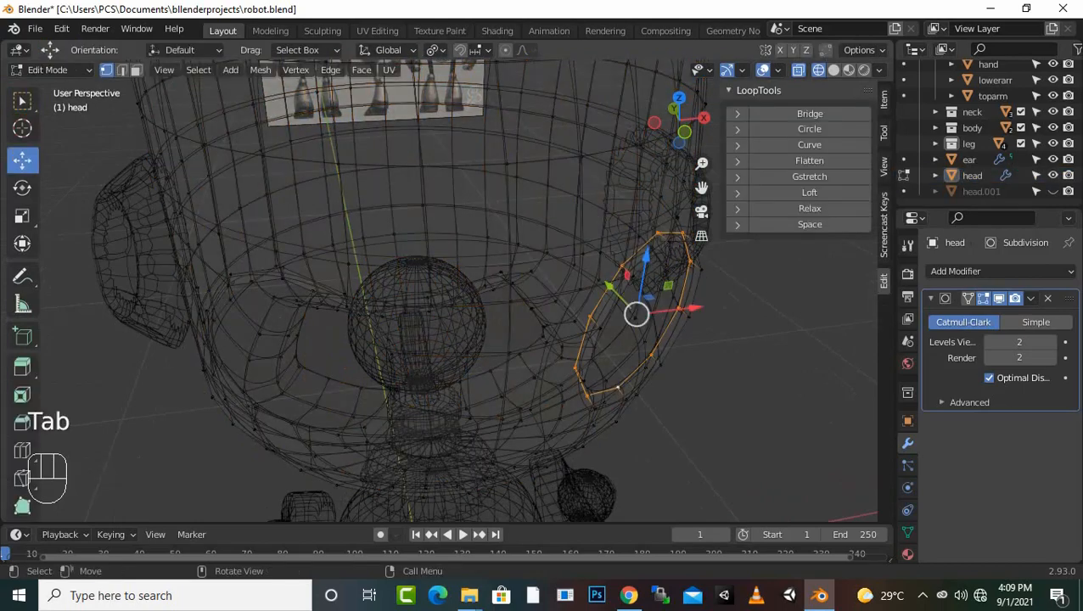
Step: Add the edge loop around the -X eye opening to the selected +X loop, and fill both openings with single faces
middle_drag(281, 315, 310, 321)
key(shift)
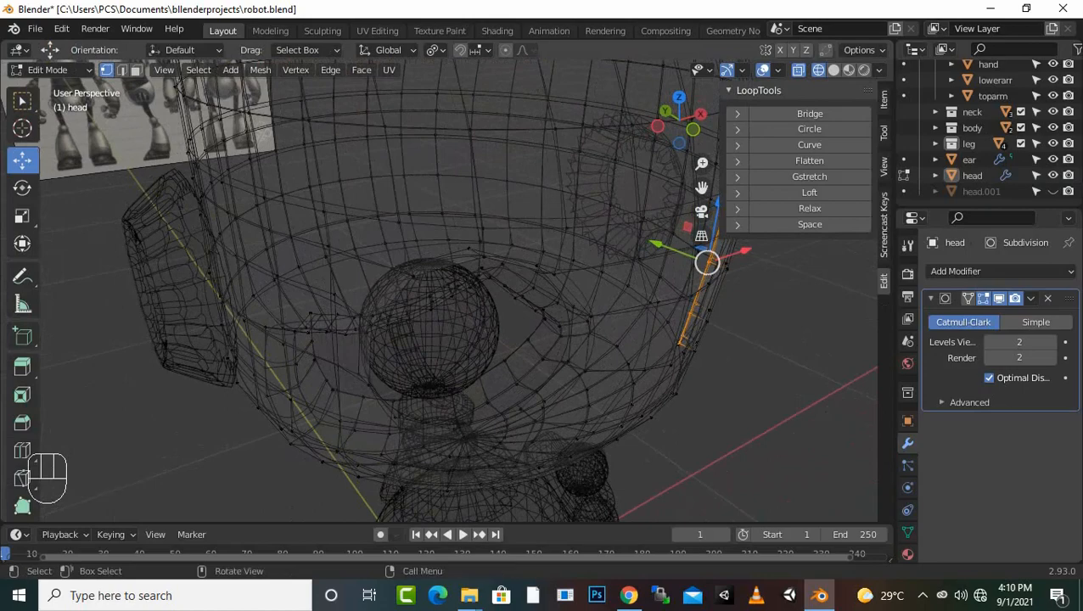
scroll(633, 327, down, 1)
key(shift)
middle_drag(458, 293, 495, 292)
alt+shift+click(615, 333)
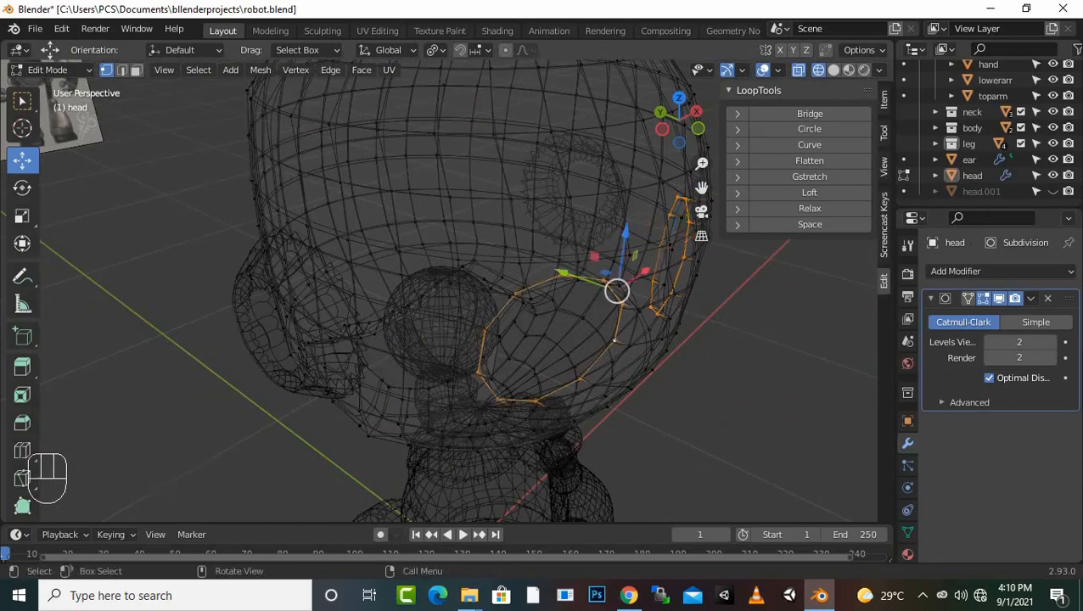
middle_drag(615, 333, 453, 325)
key(f)
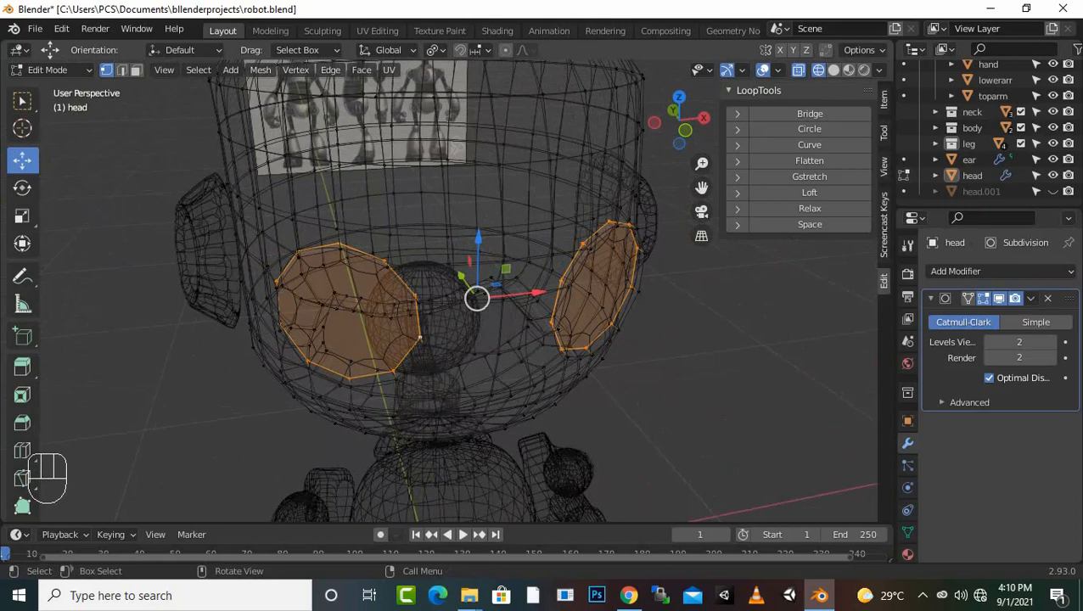
Step: Check the filled eyes in Object Mode with solid shading, then undo back into editing the head
key(Tab)
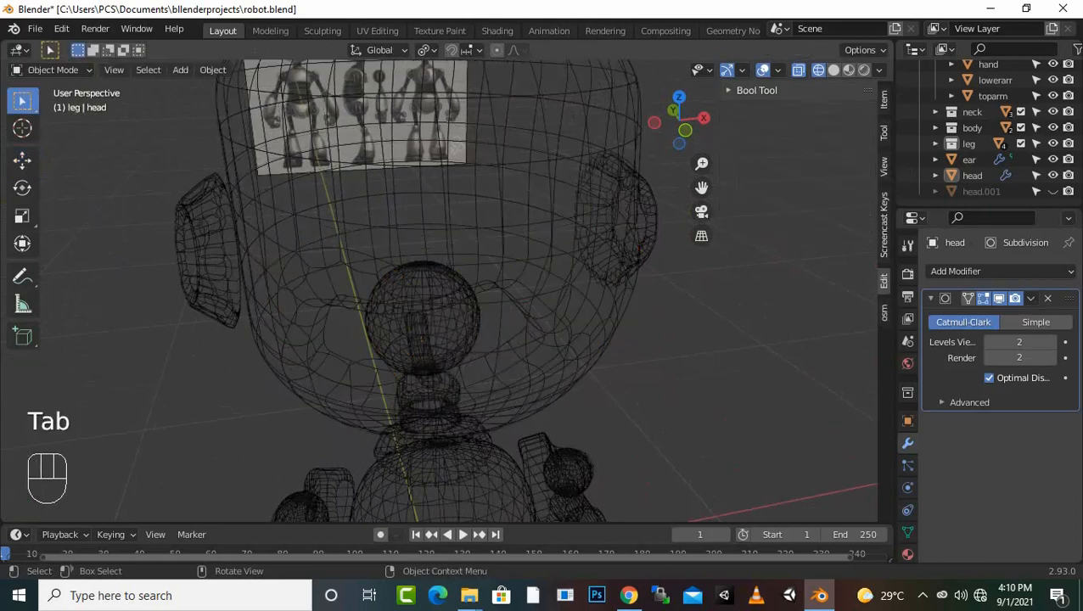
click(833, 70)
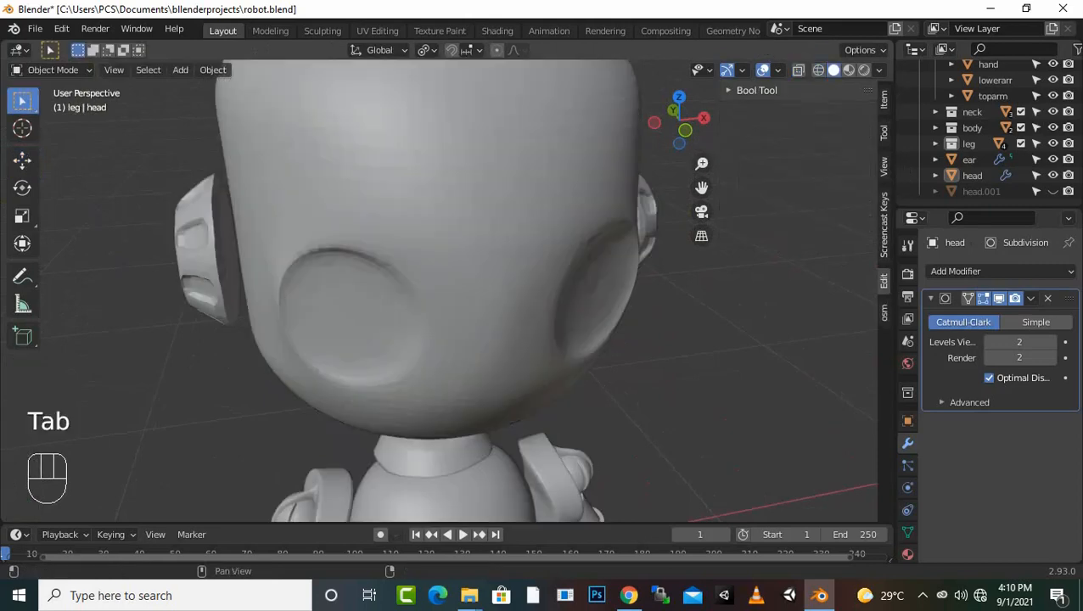
middle_drag(509, 340, 471, 338)
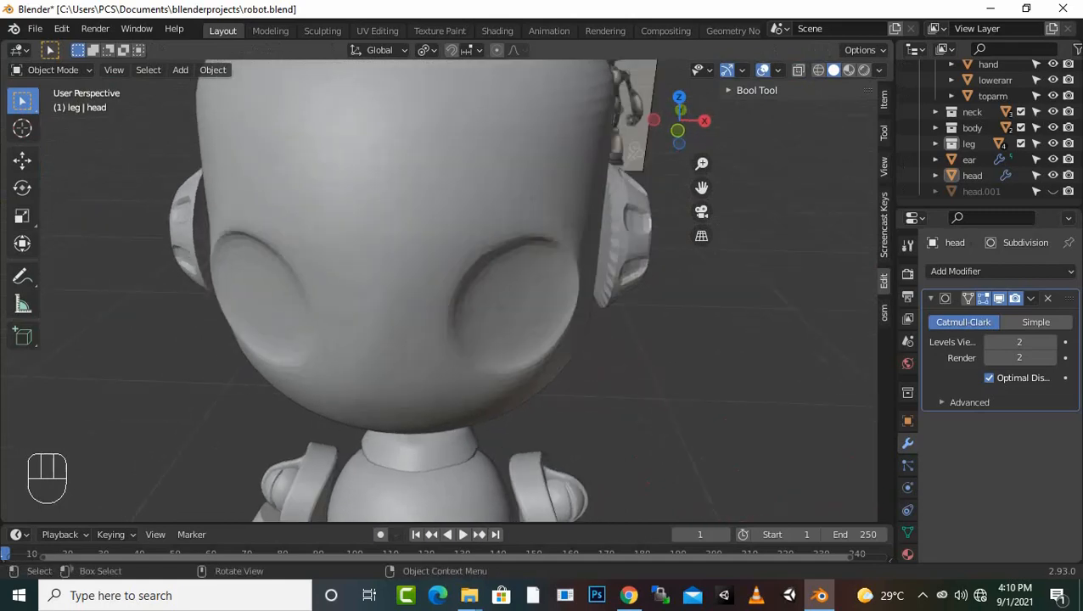
click(471, 338)
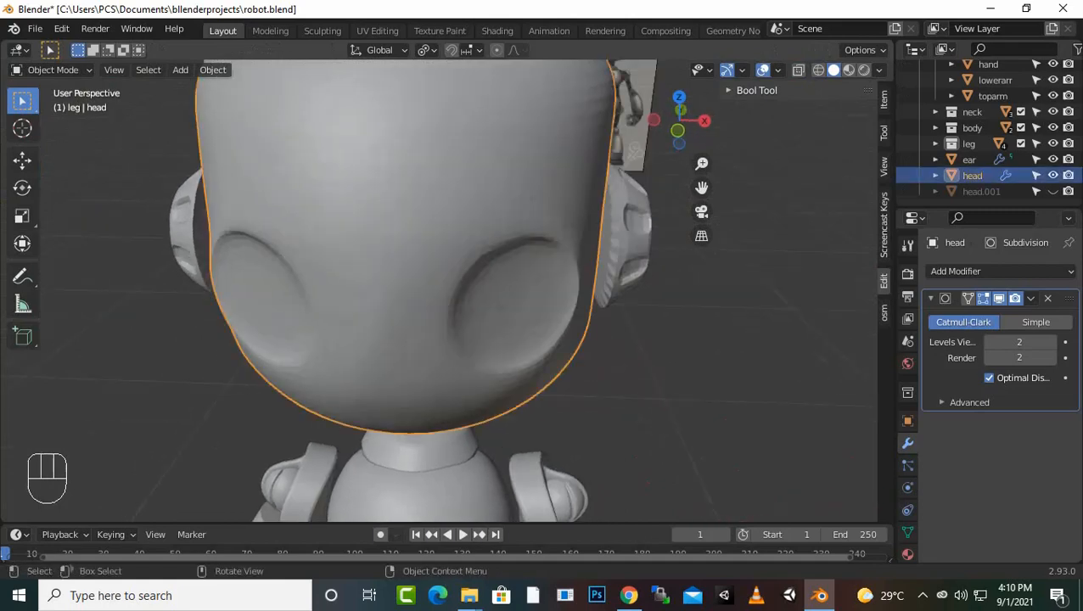
key(ctrl+z)
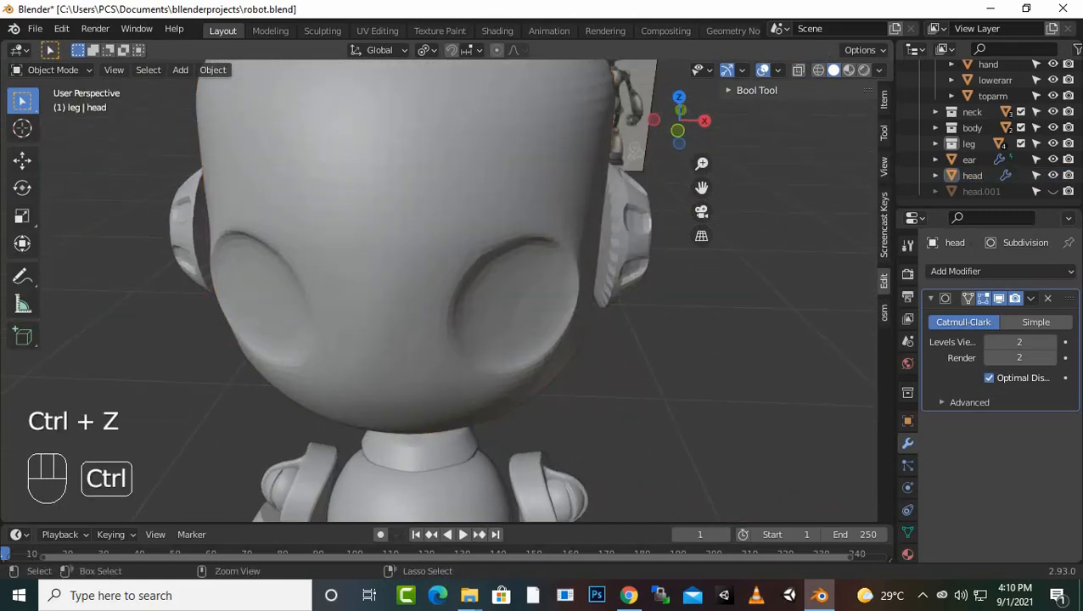
key(ctrl+z)
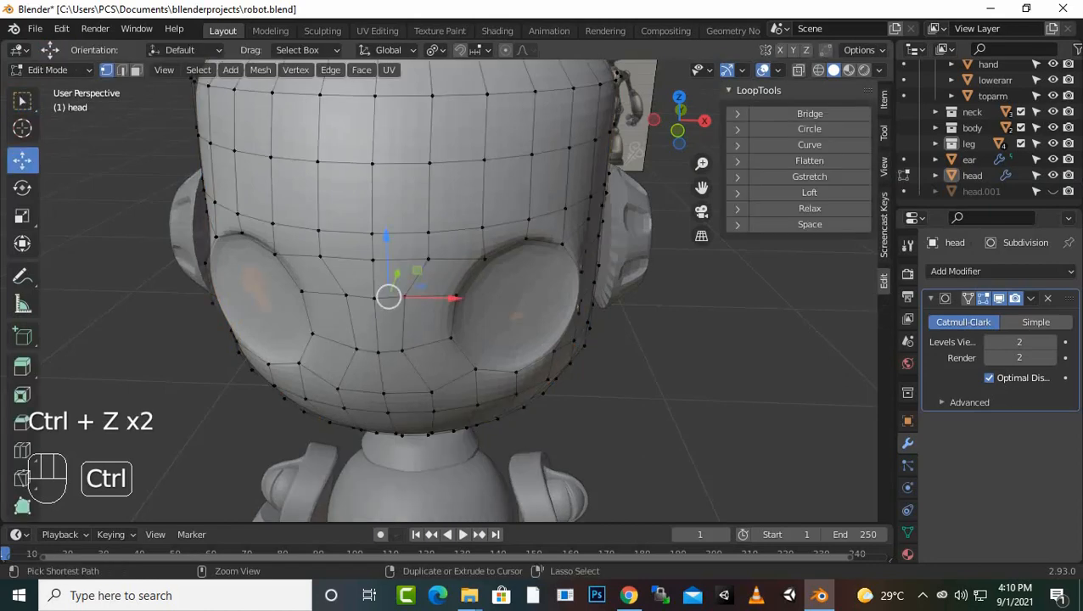
Step: Select all the rim vertices around the +X eye by combining loop selections along its edge
scroll(439, 291, up, 5)
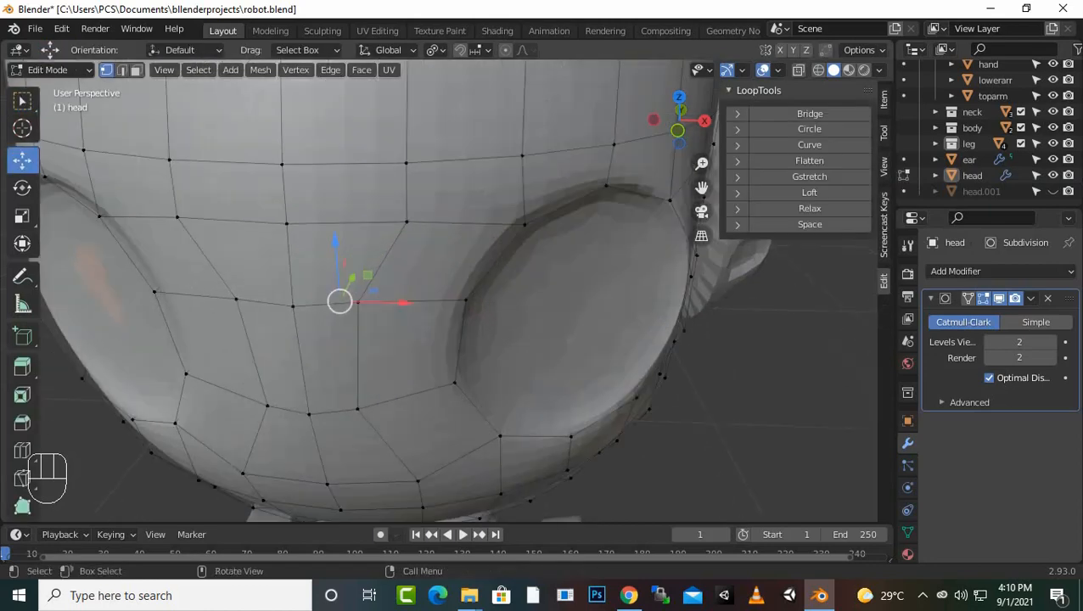
alt+click(547, 213)
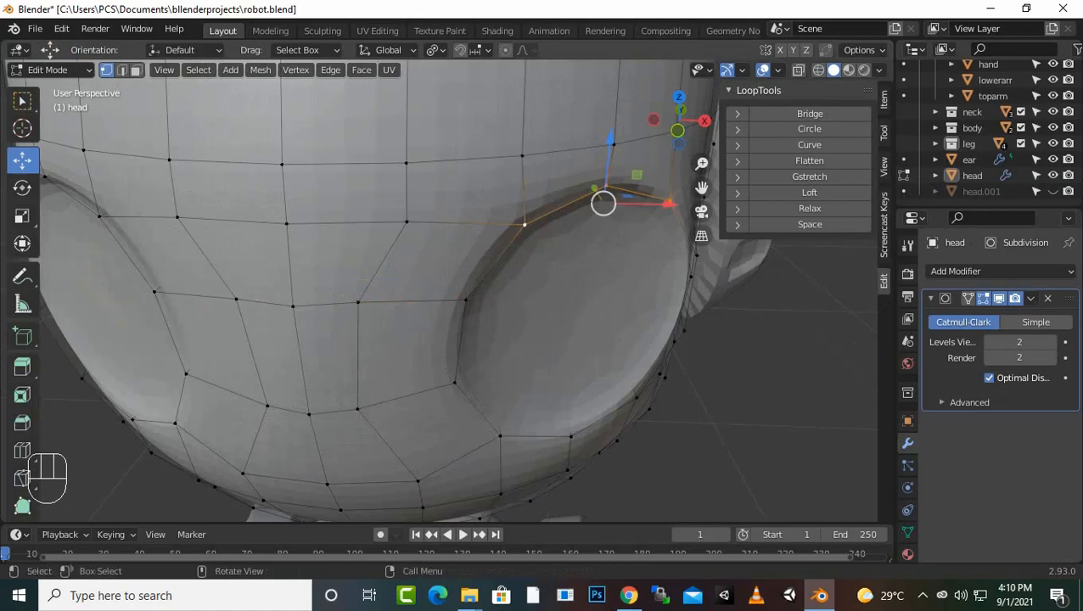
scroll(439, 290, down, 2)
middle_drag(509, 289, 475, 271)
scroll(459, 291, up, 2)
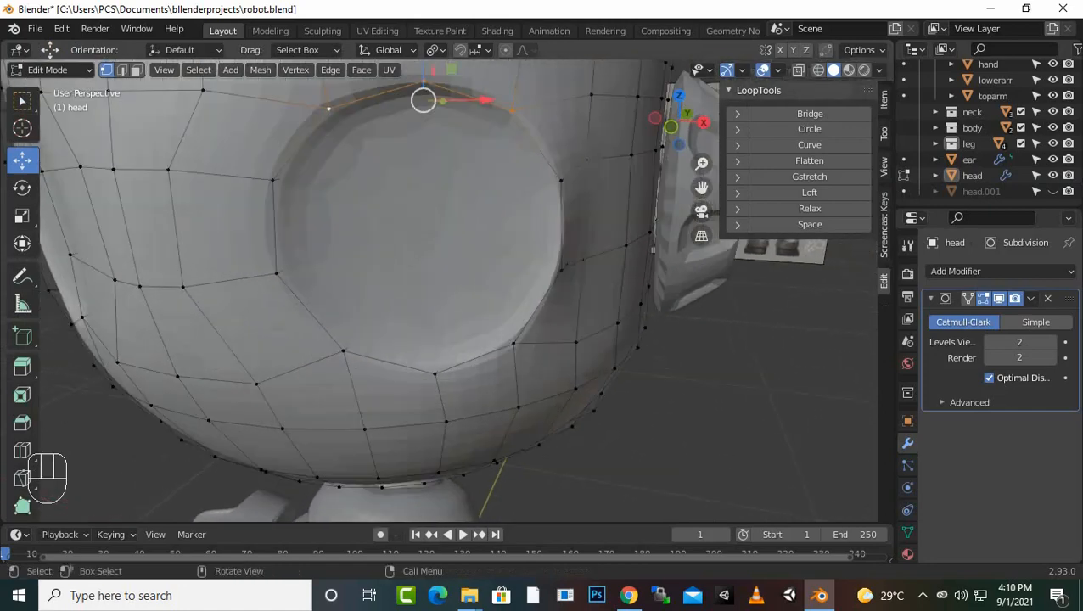
alt+click(562, 238)
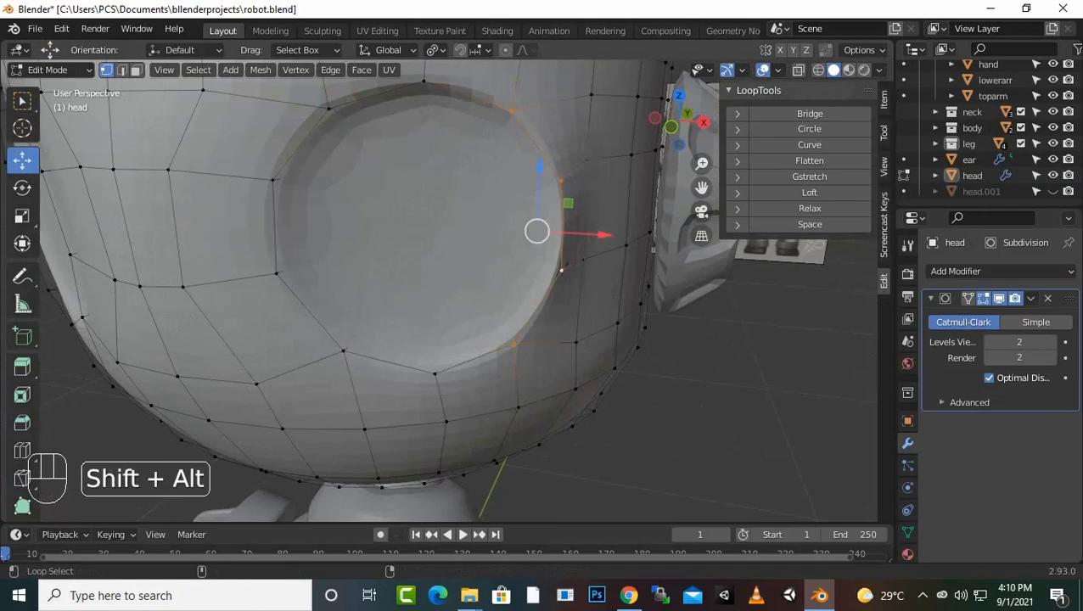
alt+shift+click(435, 371)
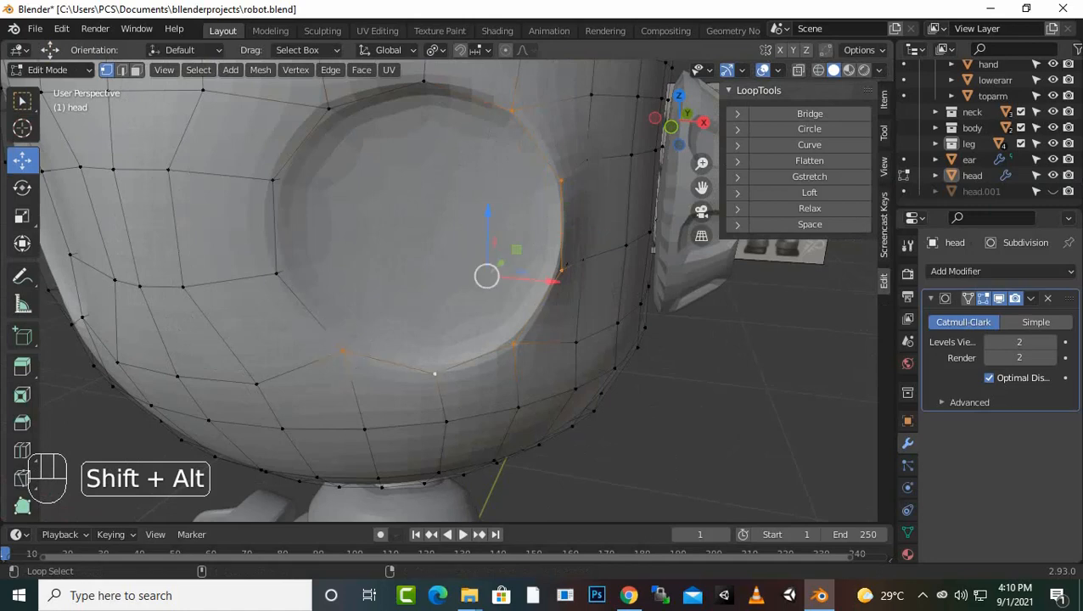
alt+shift+click(276, 273)
alt+shift+click(423, 83)
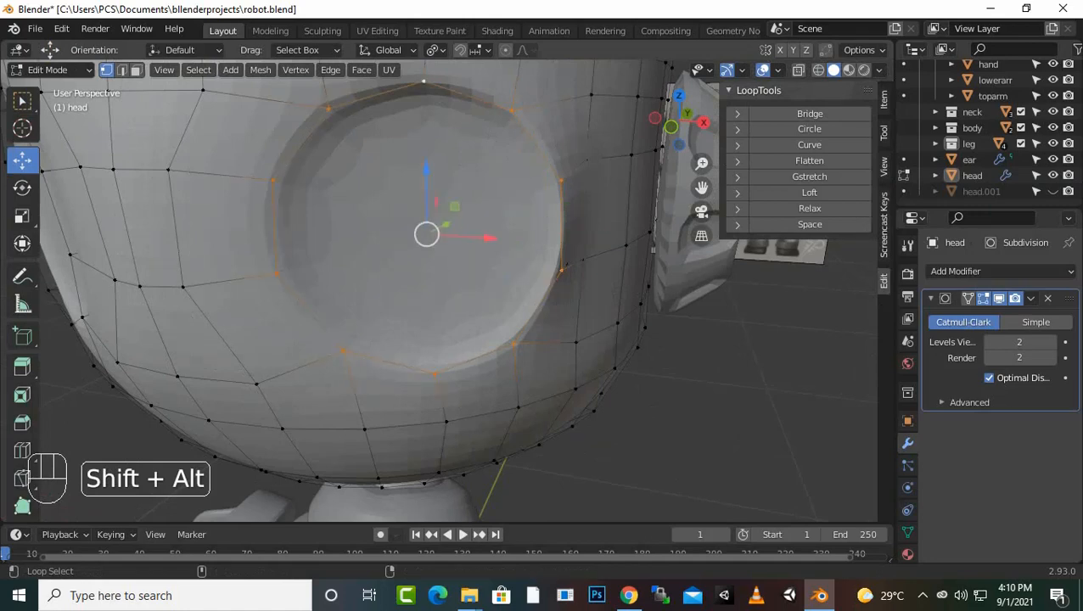
Step: Add the complete rim of the -X eye to the selection
scroll(433, 254, down, 2)
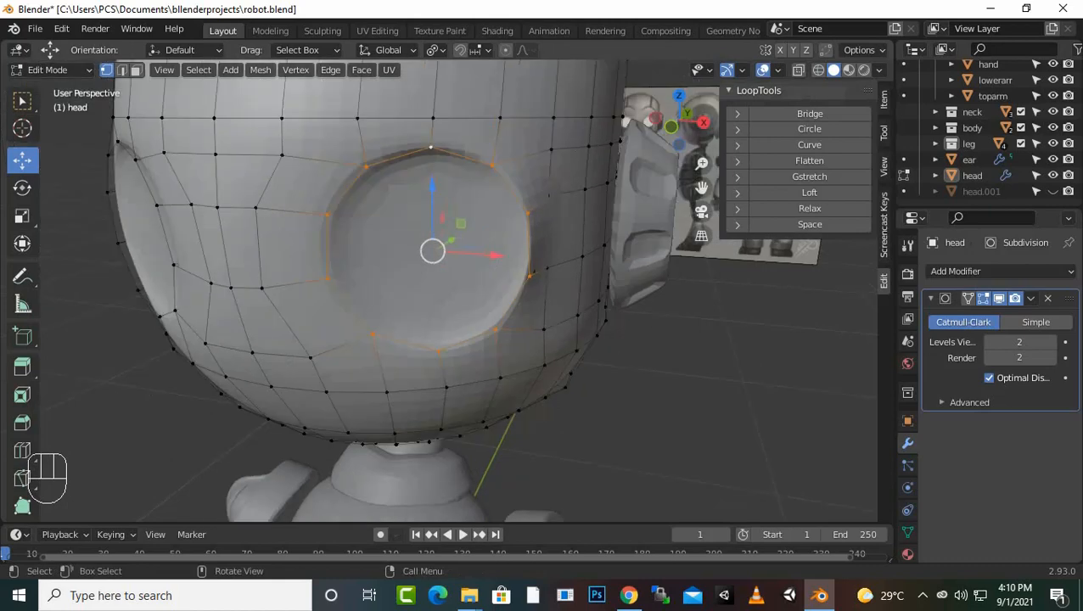
middle_drag(431, 251, 569, 257)
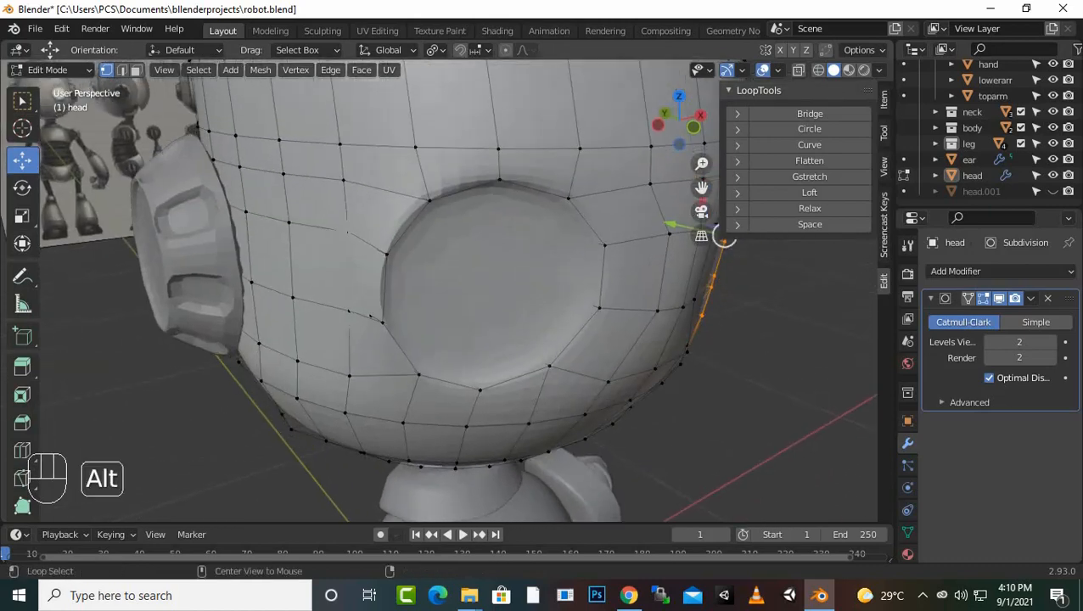
alt+shift+click(692, 246)
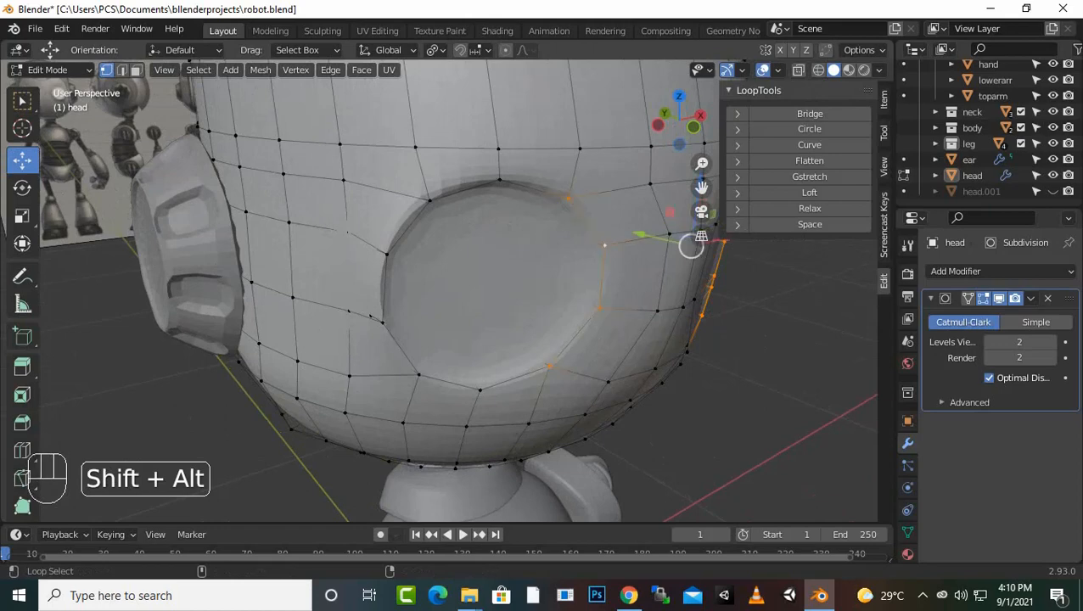
alt+shift+click(692, 244)
alt+shift+click(665, 259)
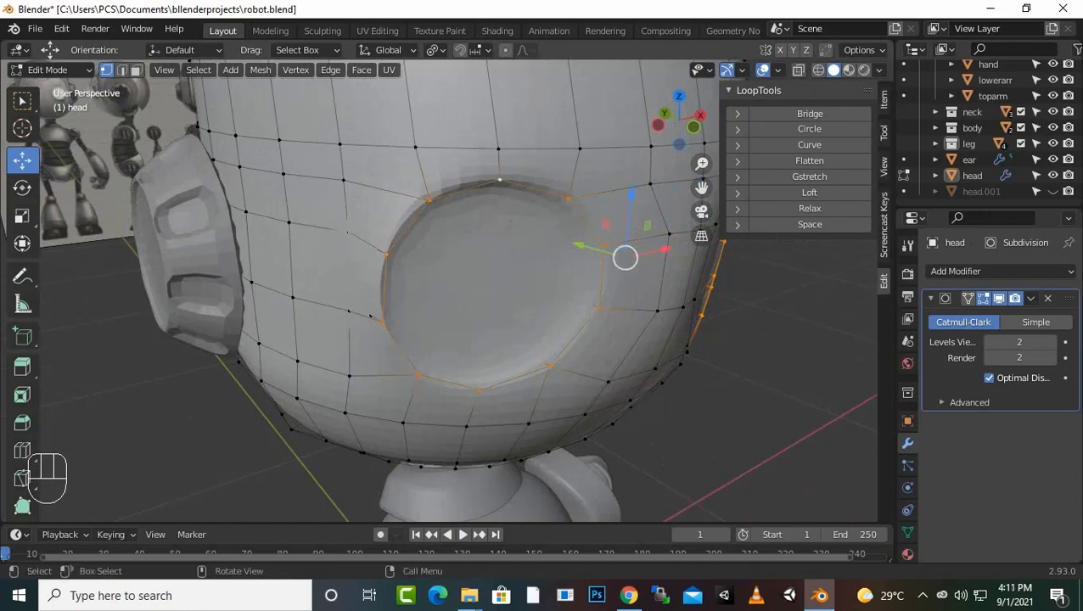
Step: Extrude both selected eye rims and scale the new edges to 0.835 on all axes
scroll(441, 288, down, 3)
middle_drag(475, 280, 400, 283)
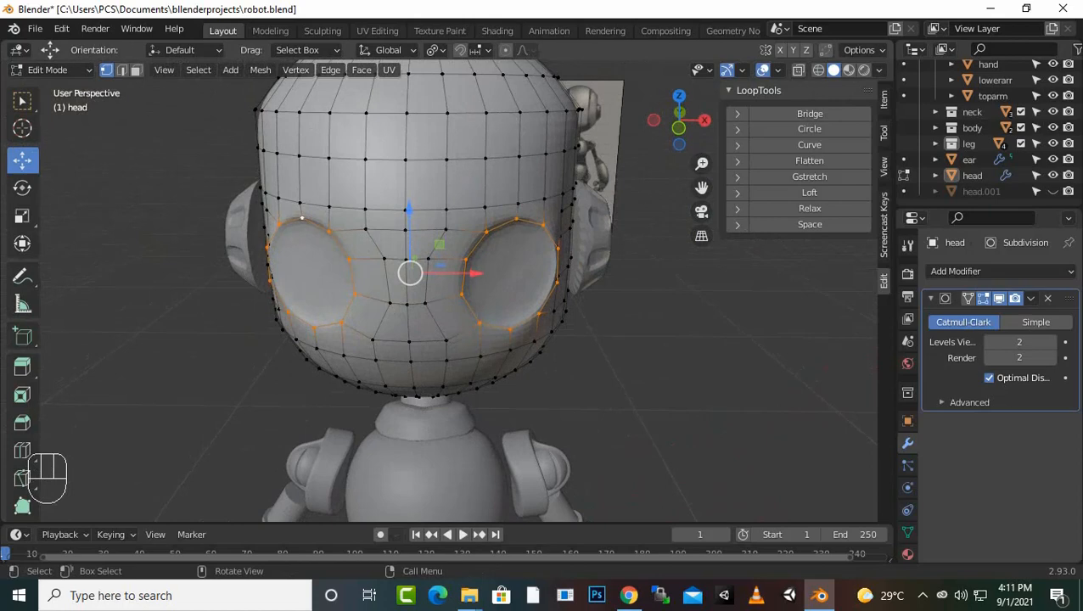
key(e)
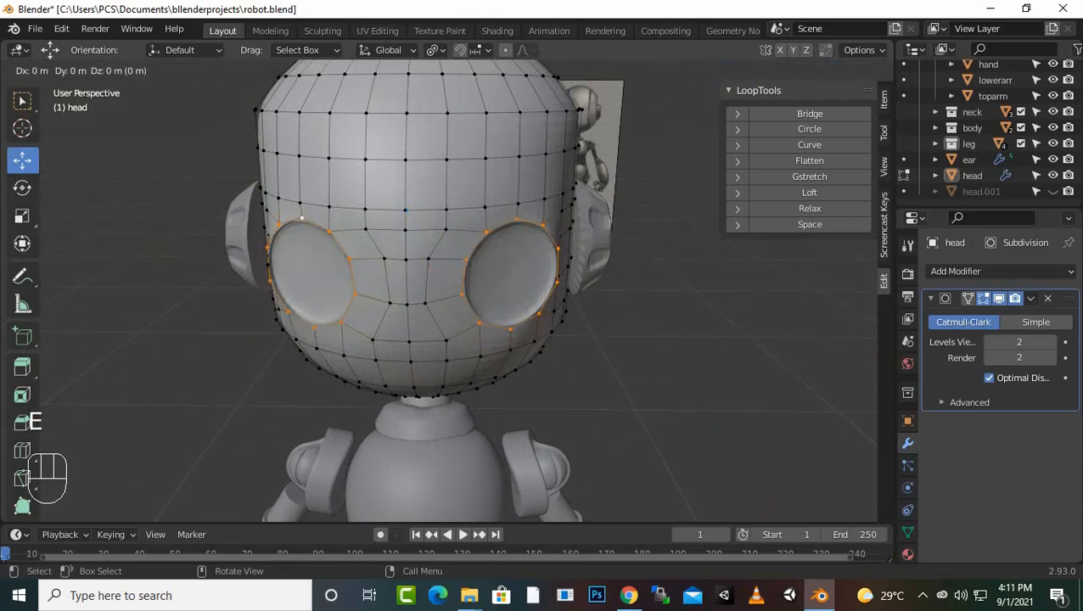
key(s)
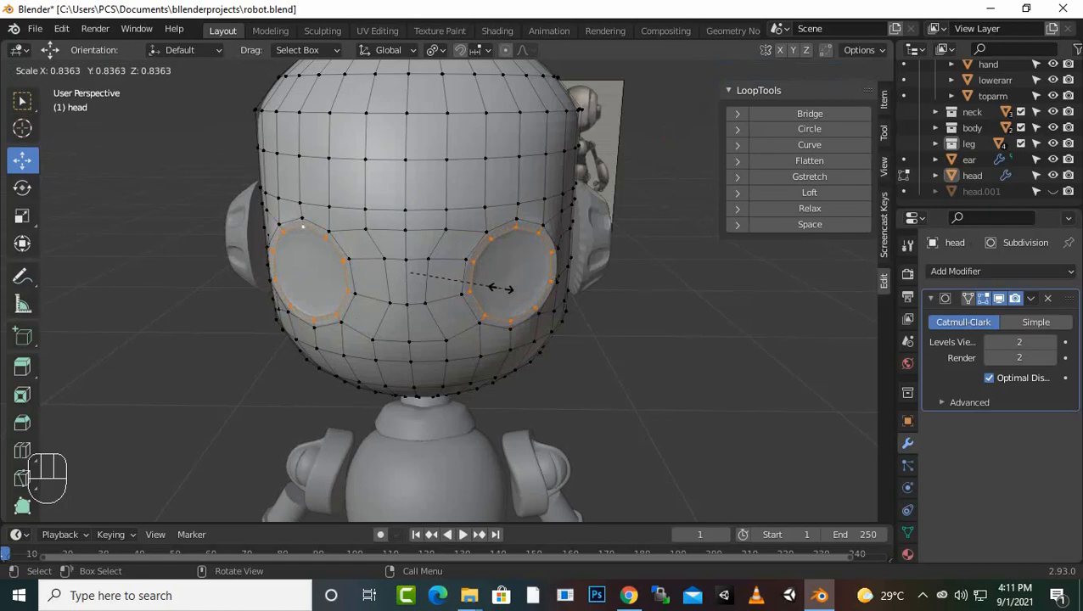
click(499, 288)
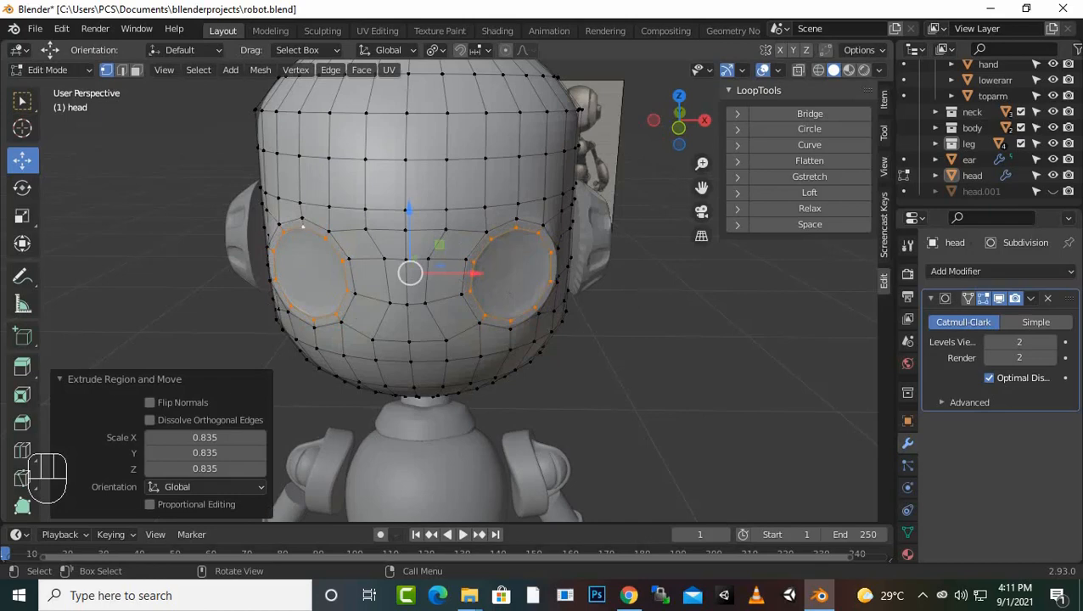
Step: Move the extruded eye rims 0.007455 m along the global Y axis, into the head
middle_drag(499, 289, 633, 322)
scroll(594, 277, up, 2)
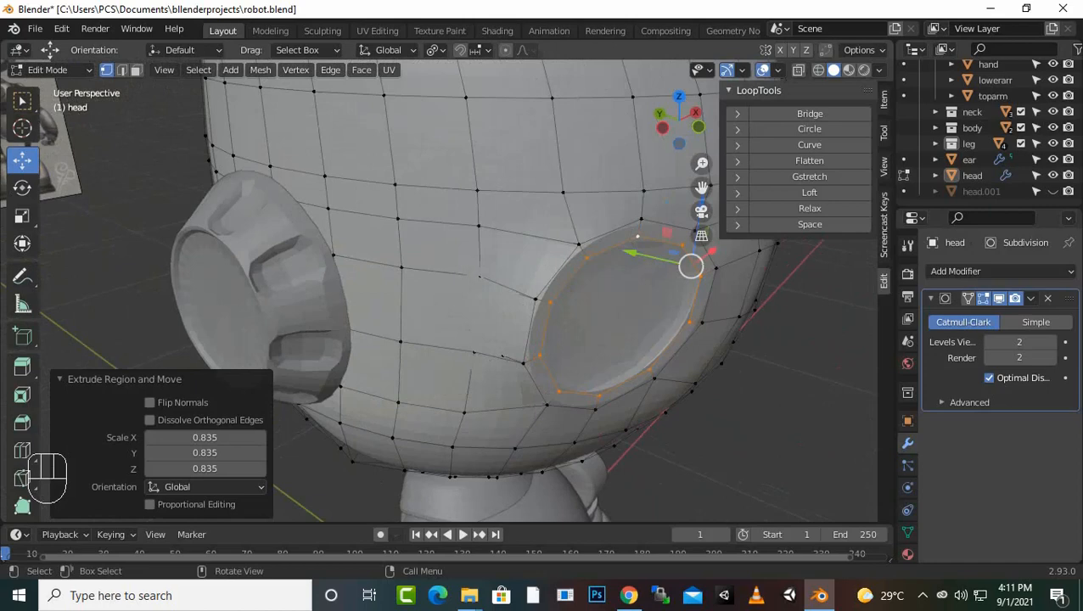
scroll(458, 289, up, 2)
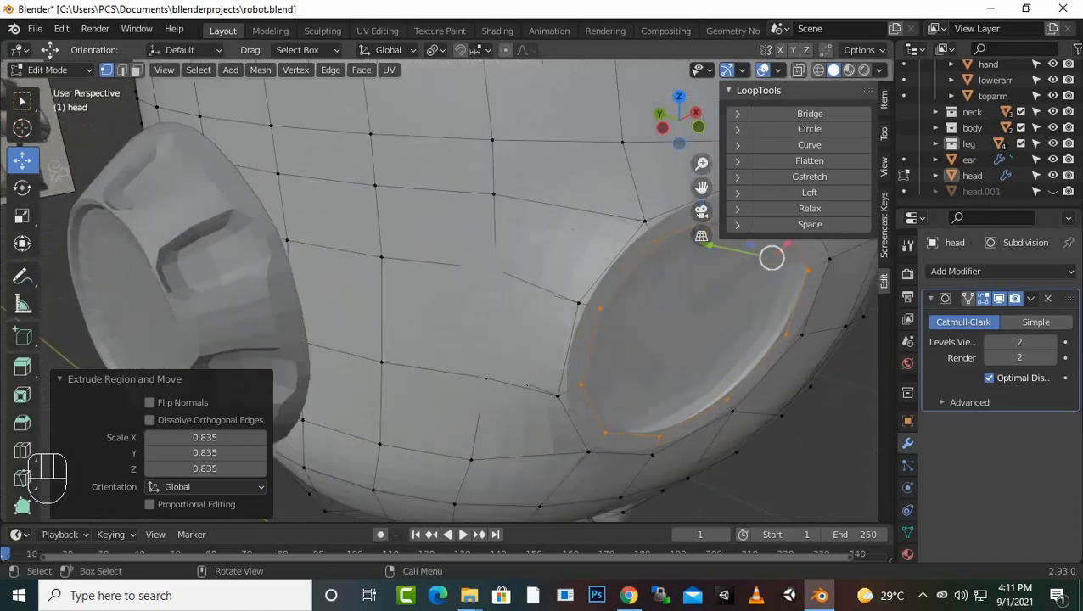
scroll(476, 289, down, 2)
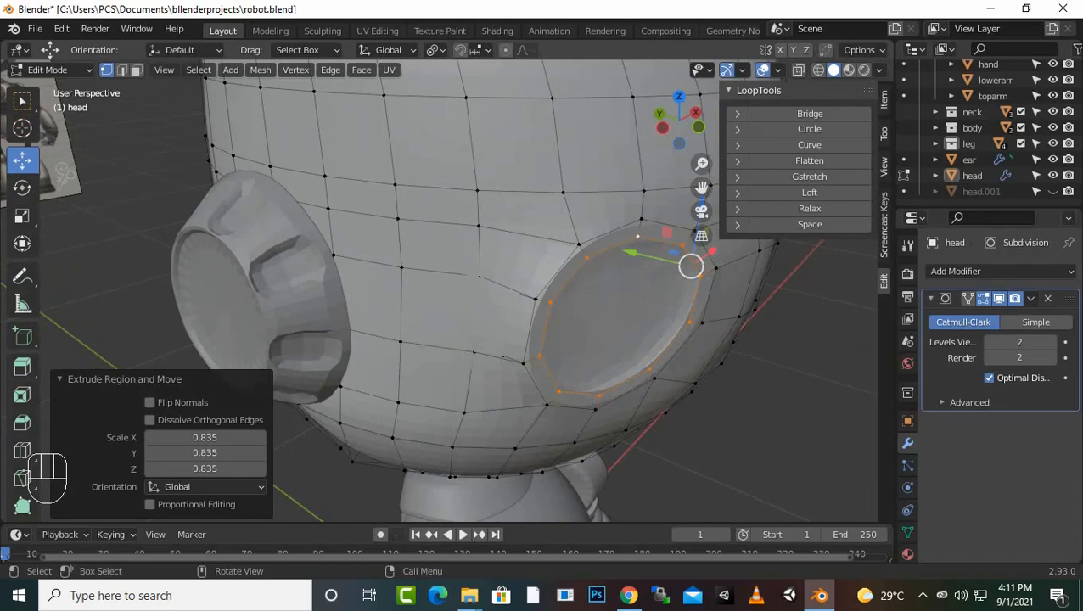
scroll(458, 291, down, 2)
middle_drag(458, 291, 382, 295)
middle_drag(252, 298, 301, 330)
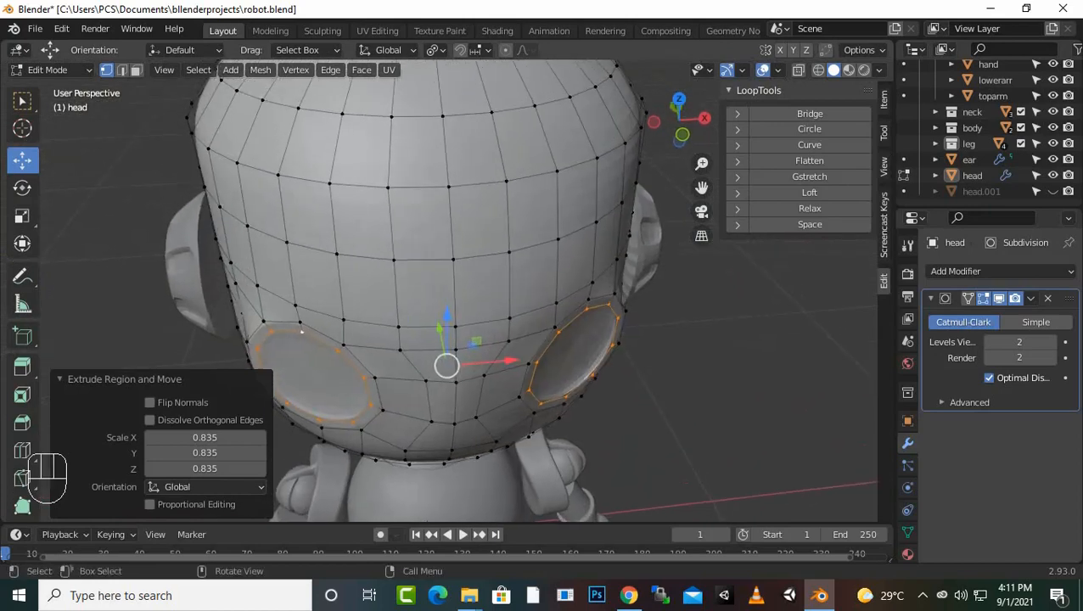
key(g)
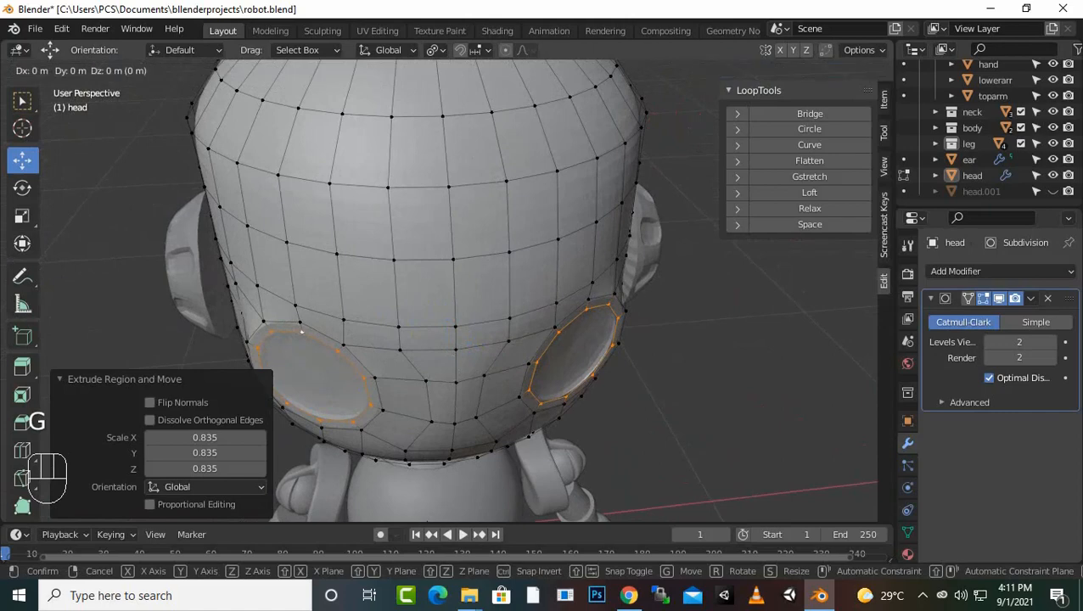
key(y)
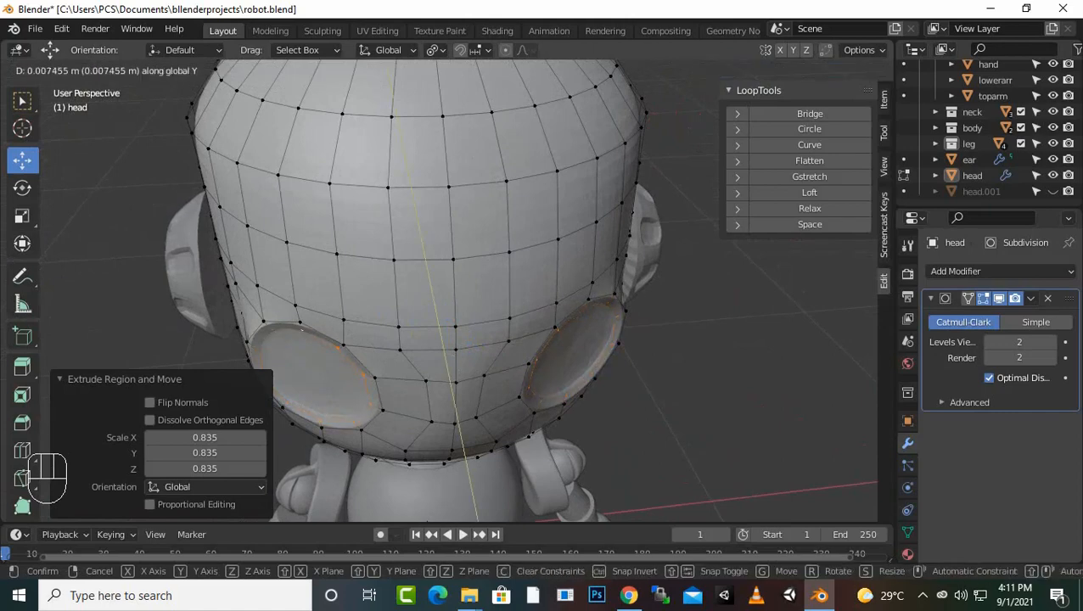
key(Return)
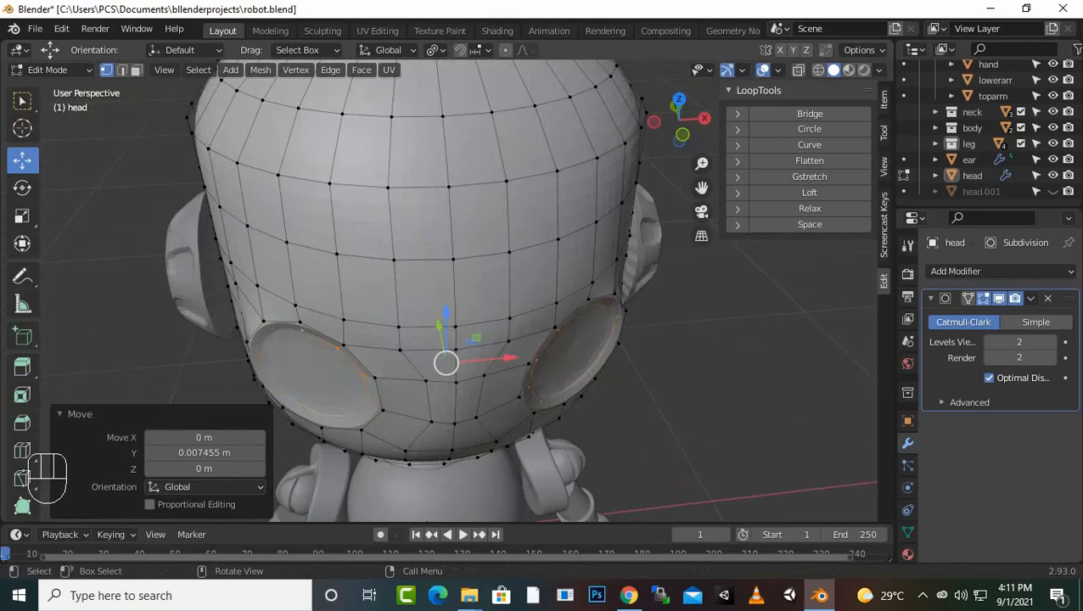
Step: Extrude both selected eye rims again and scale the new edges to 0.856 on all axes
middle_drag(458, 339, 365, 332)
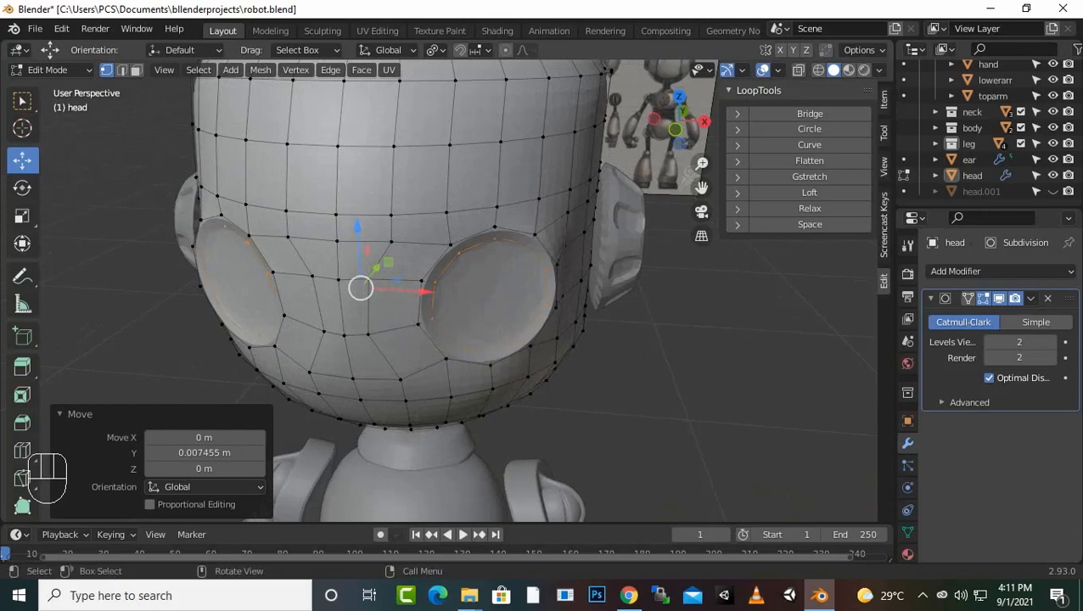
key(e)
key(s)
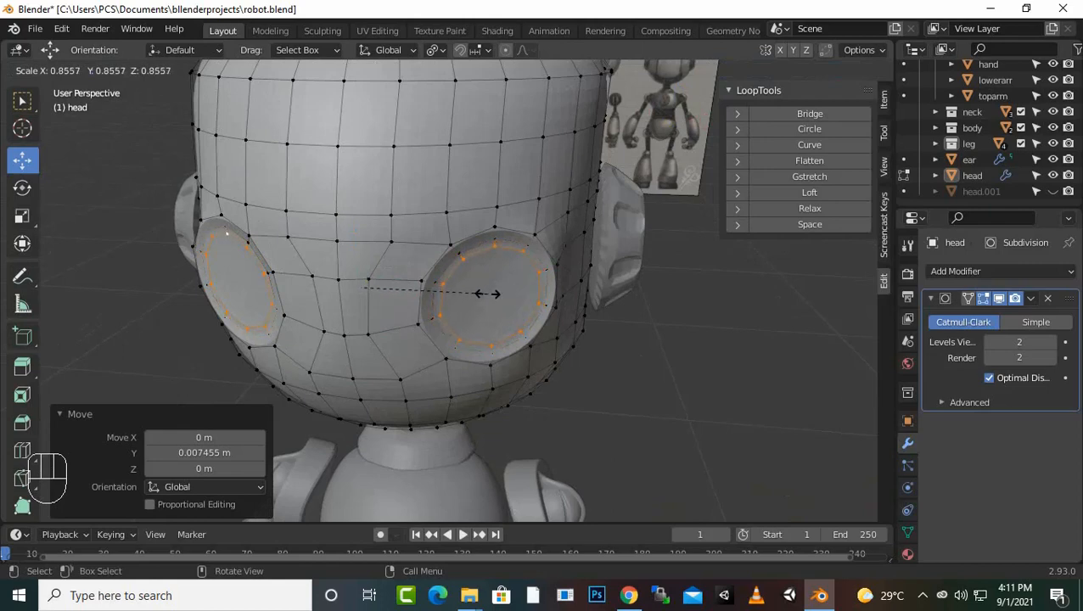
click(488, 293)
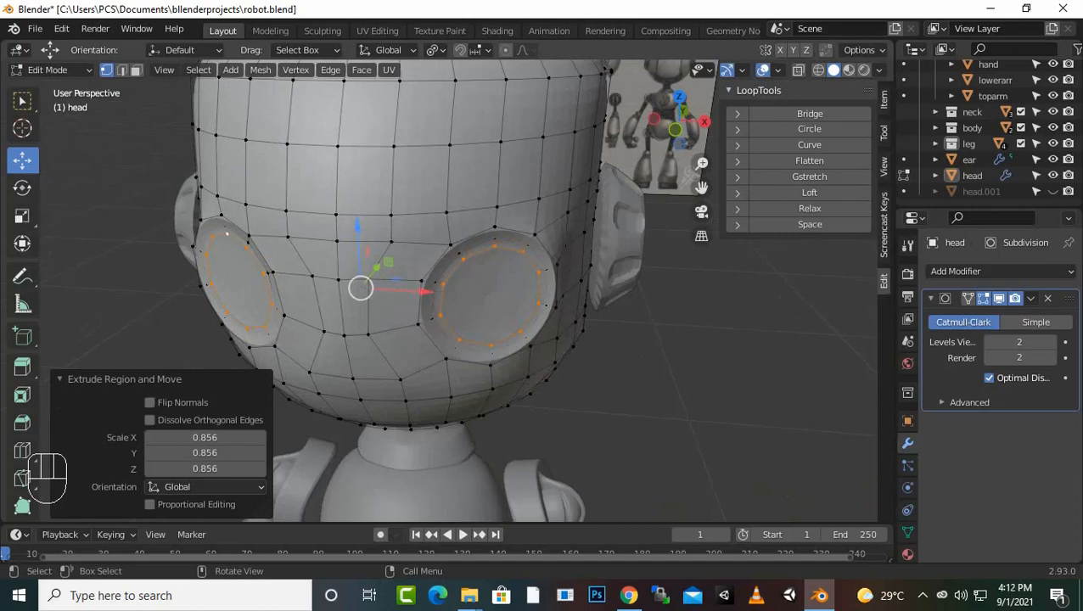
Step: Extrude both inner rims -0.040949 m along global Y, out of the head, and move the new edges another -0.004769 m along Y
key(e)
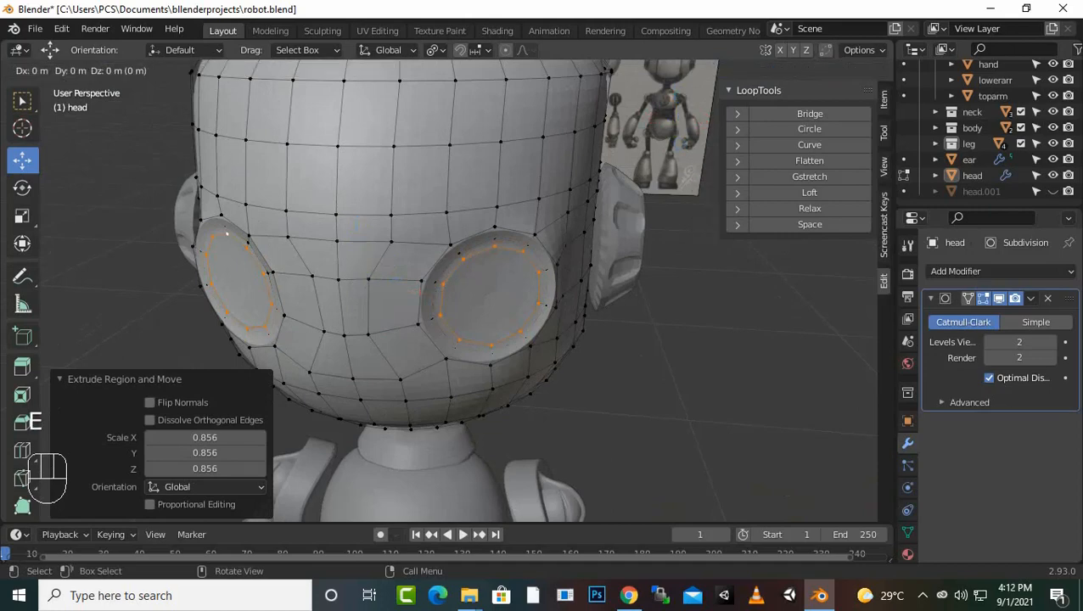
key(y)
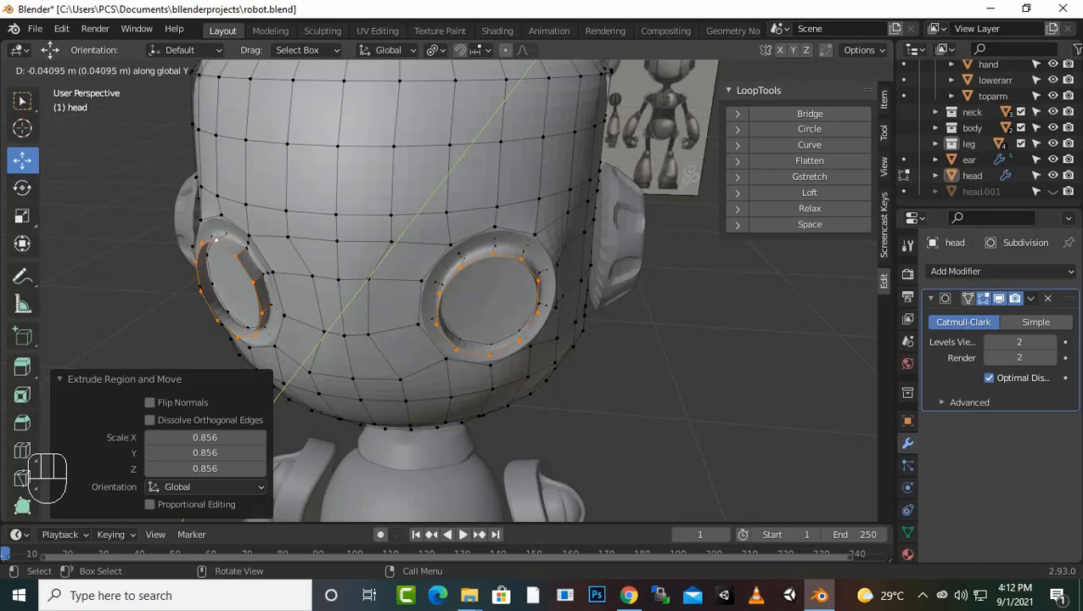
click(458, 314)
middle_drag(459, 314, 348, 280)
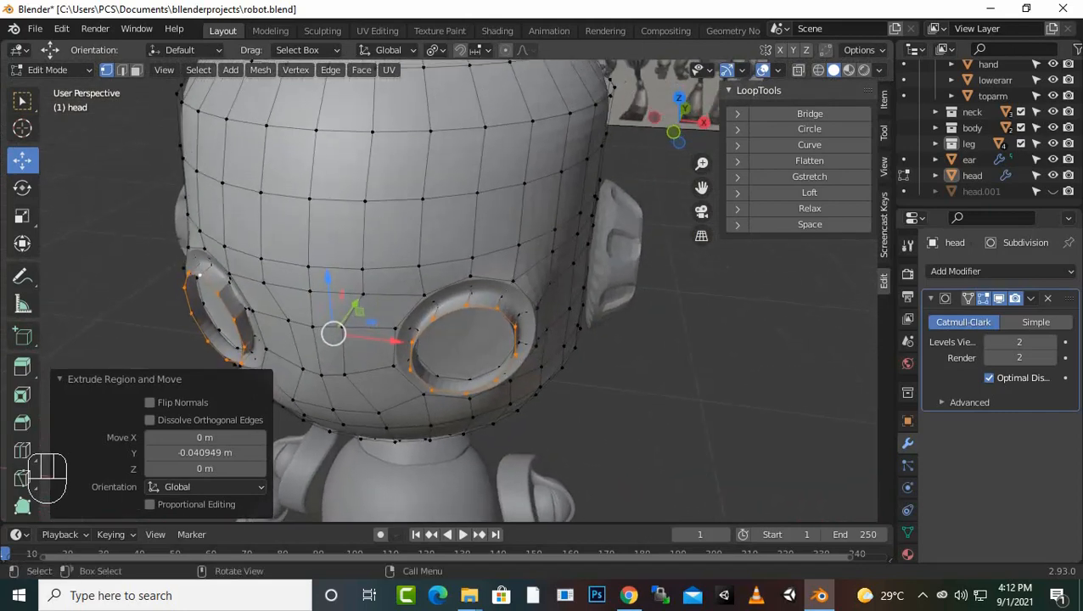
drag(342, 299, 340, 302)
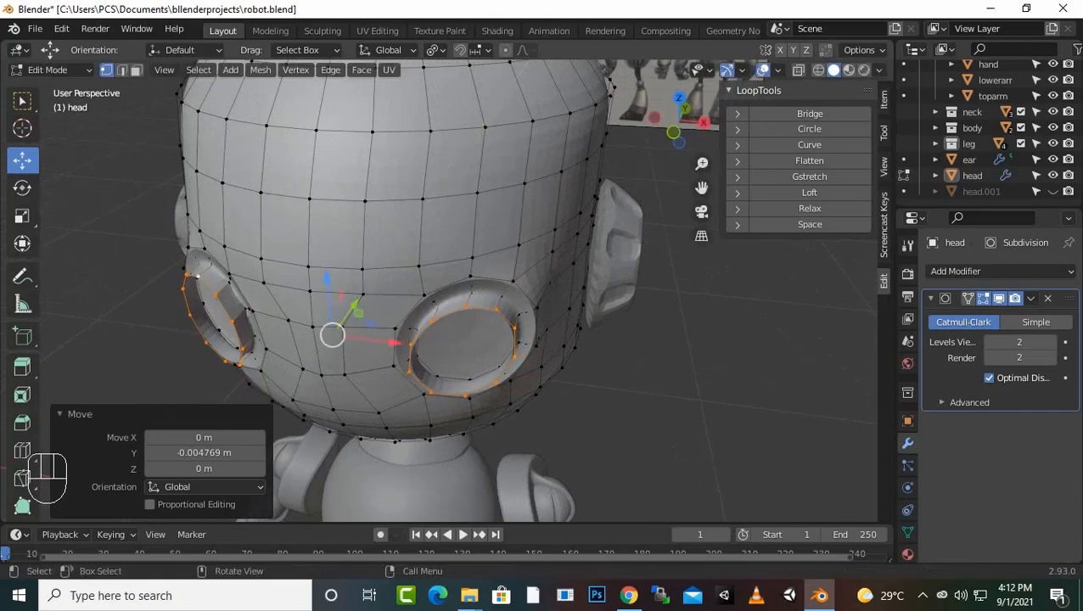
Step: Fill both extruded eye rims with faces and set the head's Subdivision viewport level to 0
key(f)
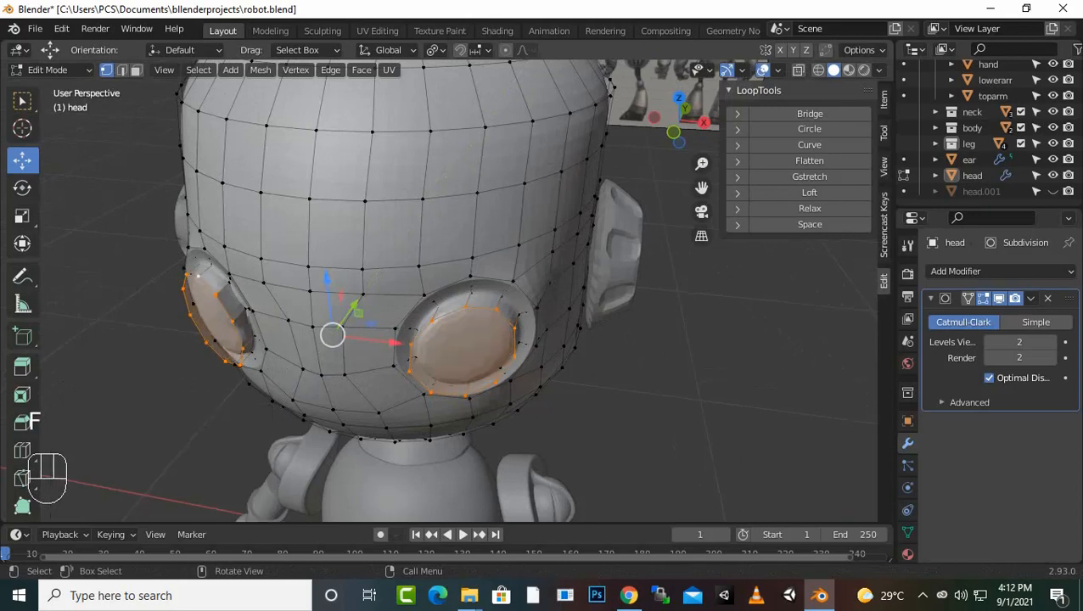
middle_drag(340, 339, 450, 340)
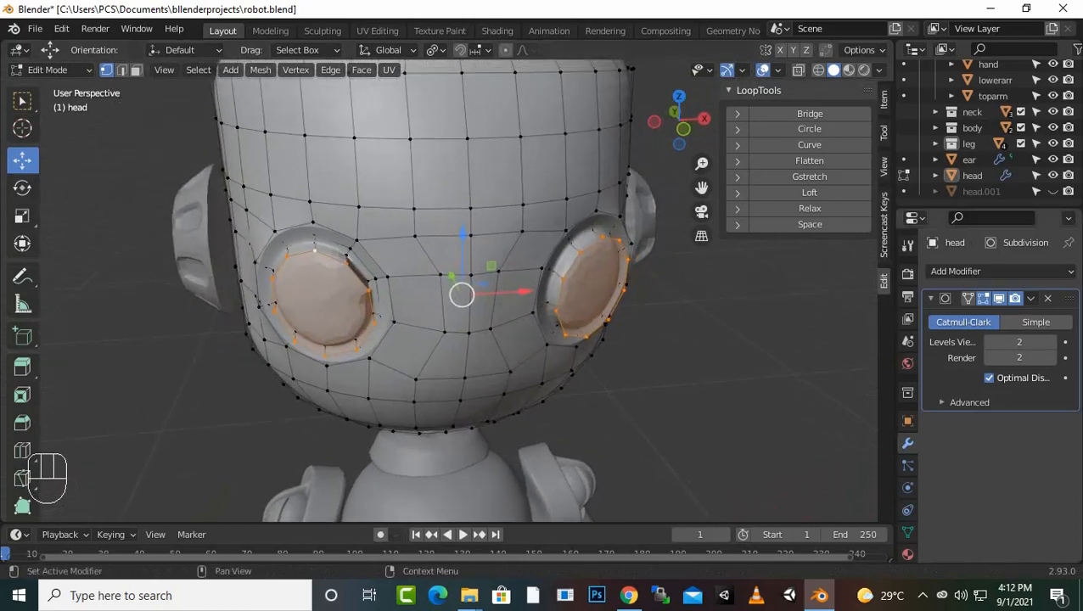
click(989, 342)
click(989, 341)
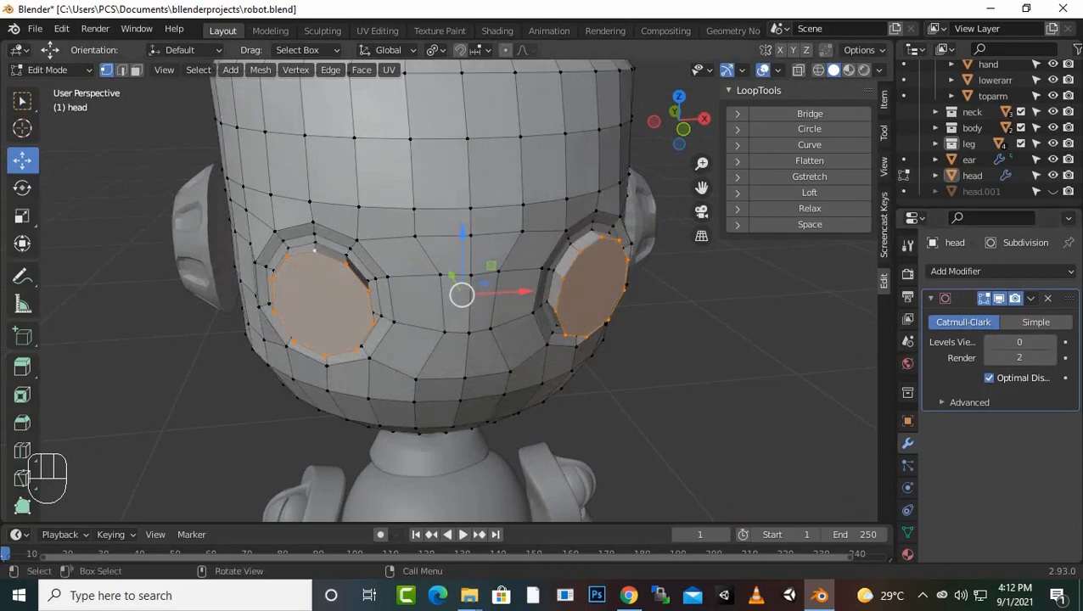
Step: Select only the +X eye's front face and move it 0.002714 m along X and 0.01079 m along Z
middle_drag(476, 340, 316, 362)
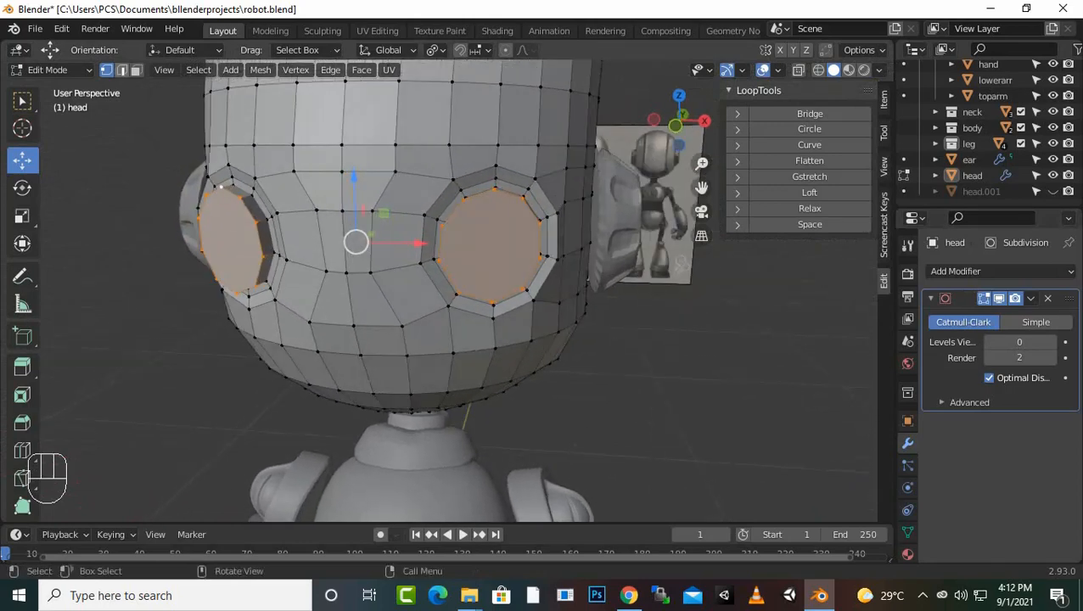
click(122, 70)
click(137, 71)
click(492, 246)
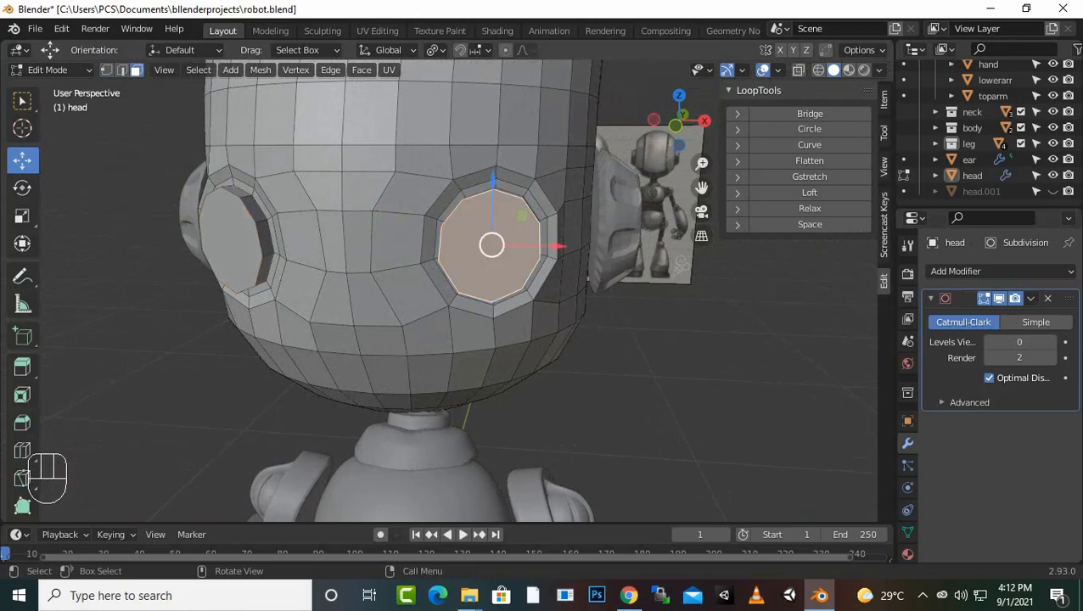
drag(556, 246, 559, 246)
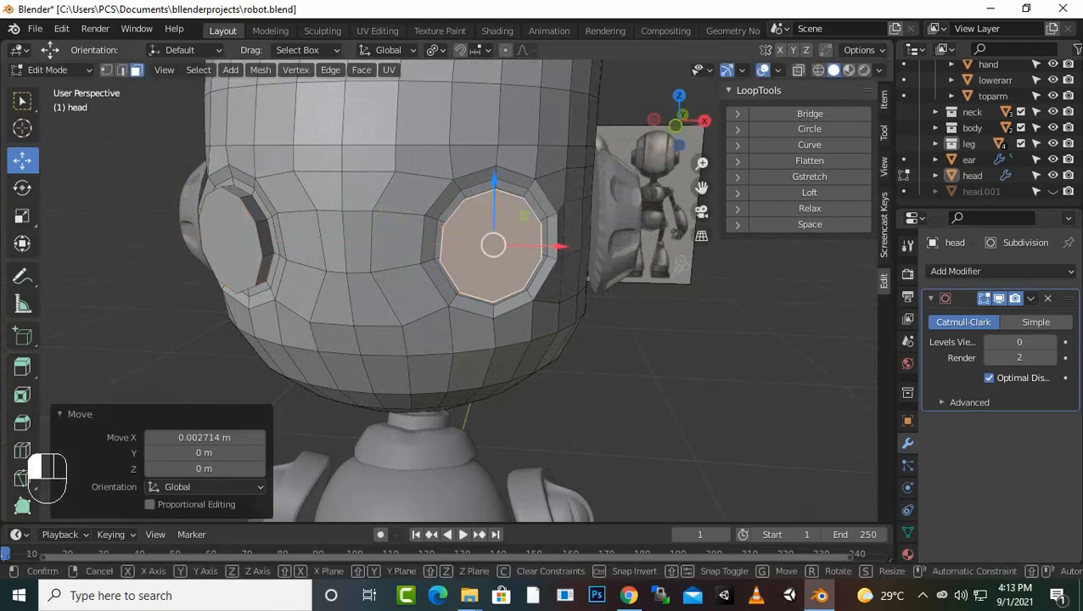
drag(494, 180, 494, 174)
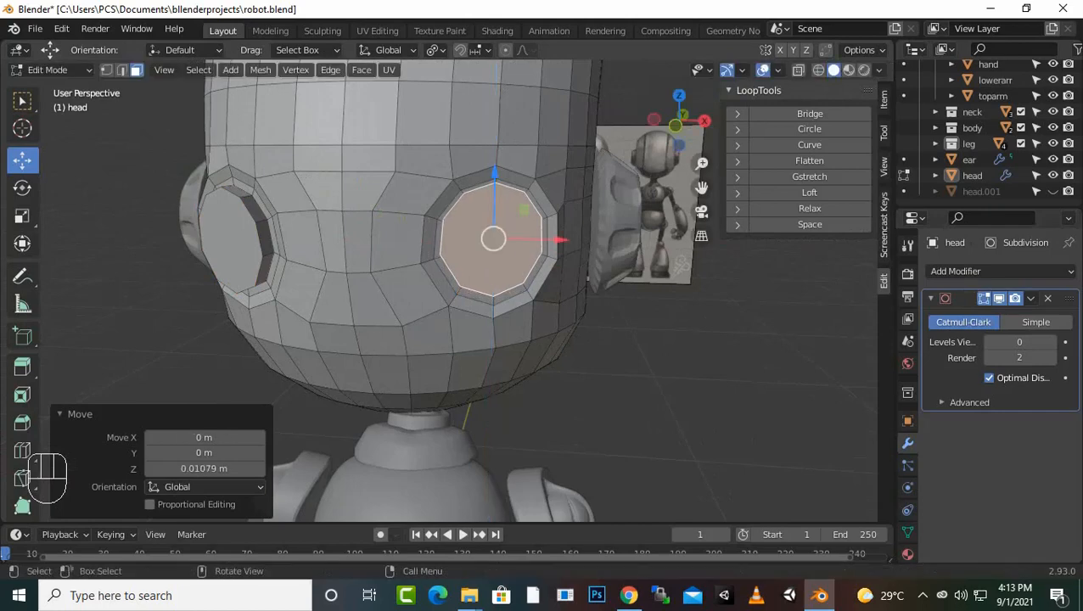
Step: Select the -X eye's front face and move it -0.006852 m along X and 0.005271 m along Z
scroll(494, 173, down, 1)
middle_drag(494, 173, 553, 177)
click(369, 272)
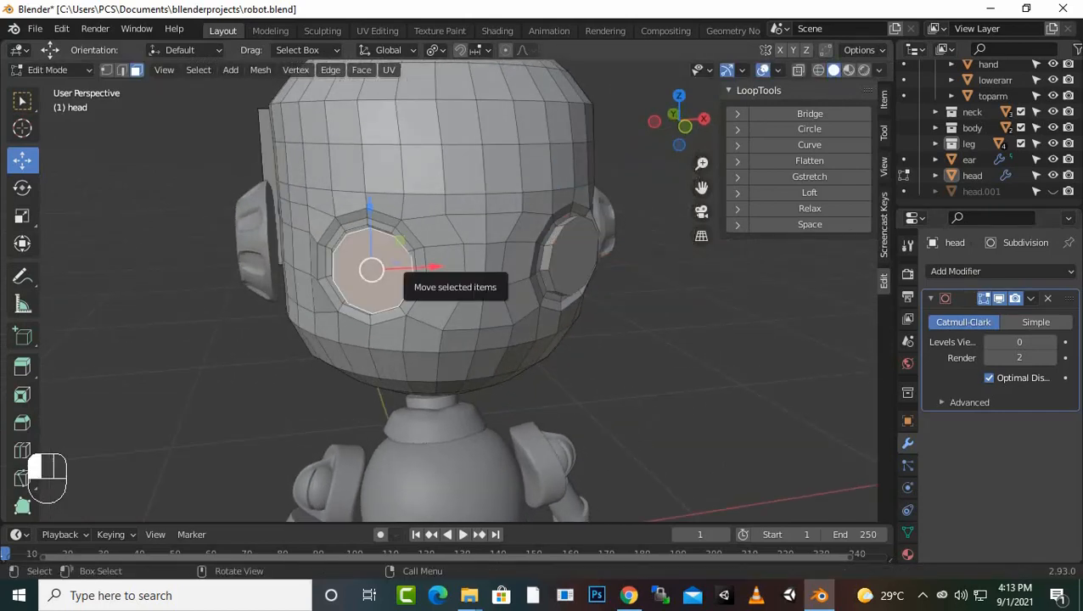
drag(413, 267, 399, 269)
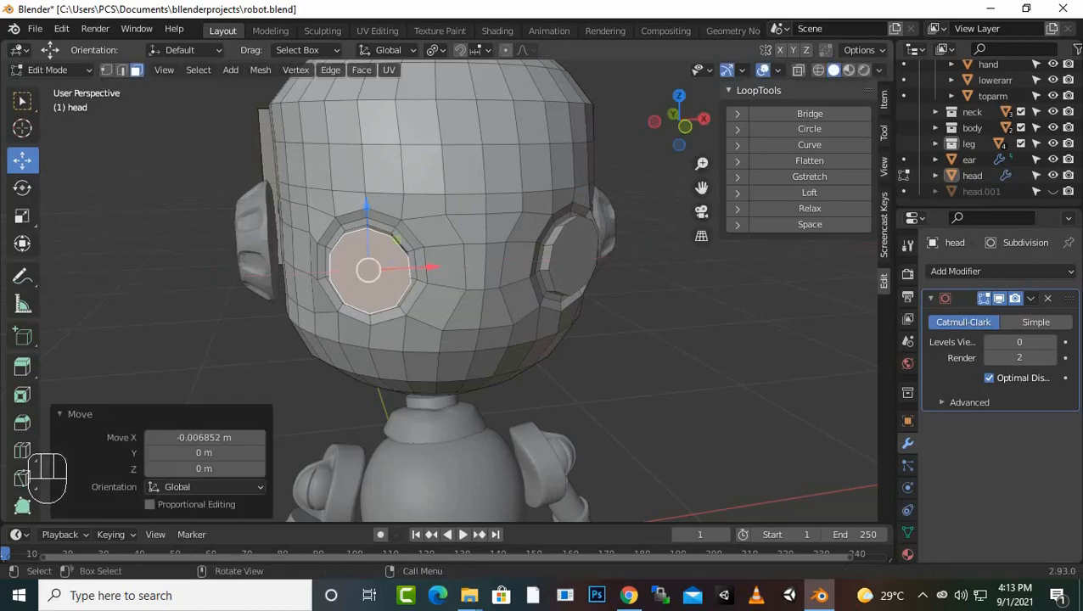
drag(367, 211, 367, 208)
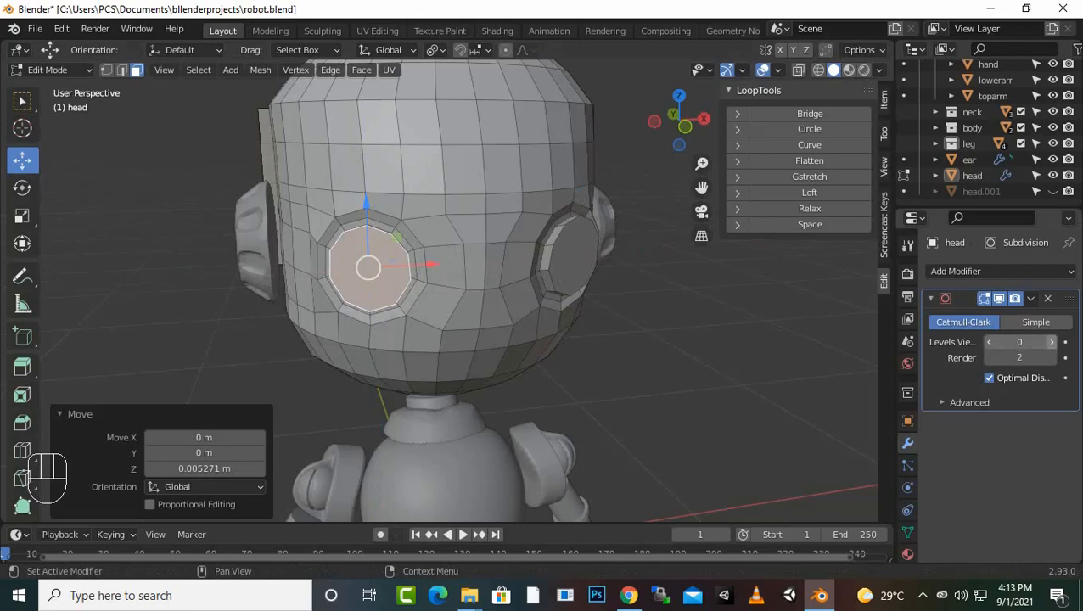
Step: Set the head's Subdivision viewport level back to 2
click(1020, 343)
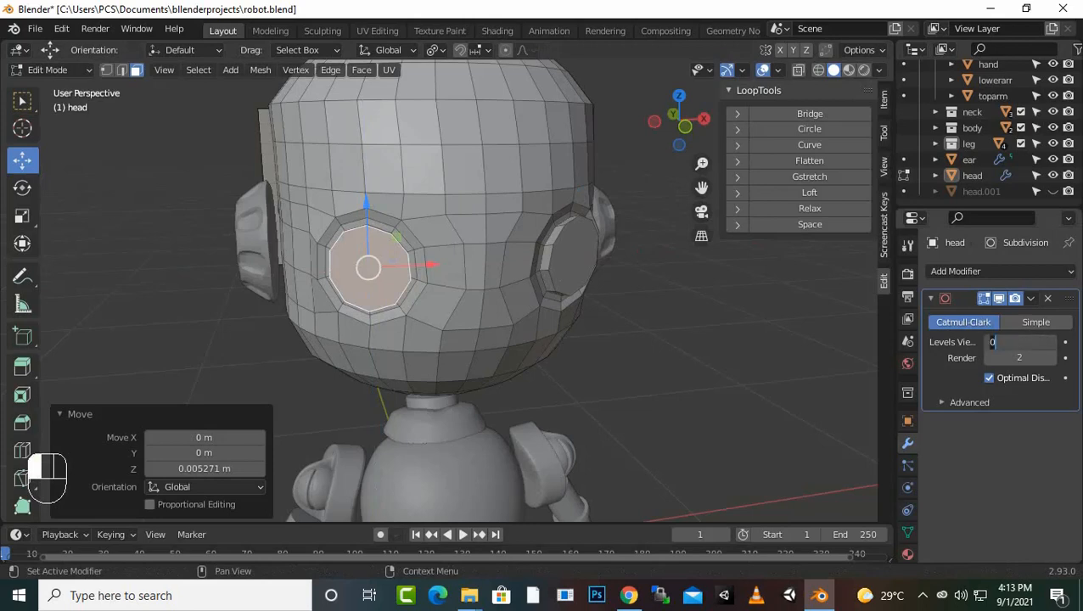
text(1)
key(Return)
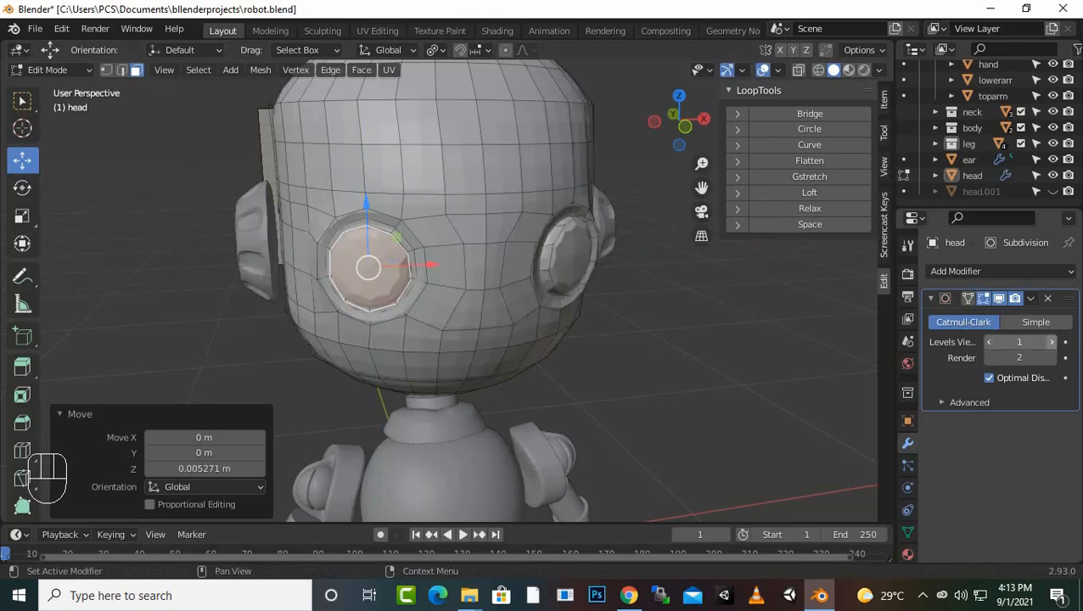
click(1052, 342)
Step: Examine the smoothed eyes up close and compare them with the reference image in a front wireframe view
middle_drag(594, 272, 528, 278)
scroll(528, 279, up, 4)
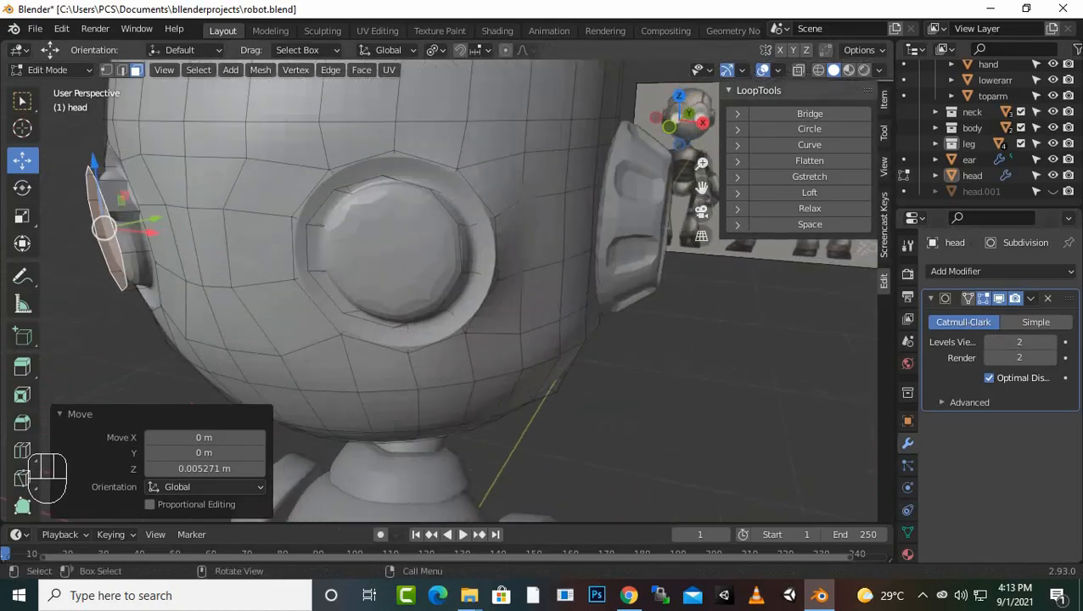
scroll(447, 289, up, 2)
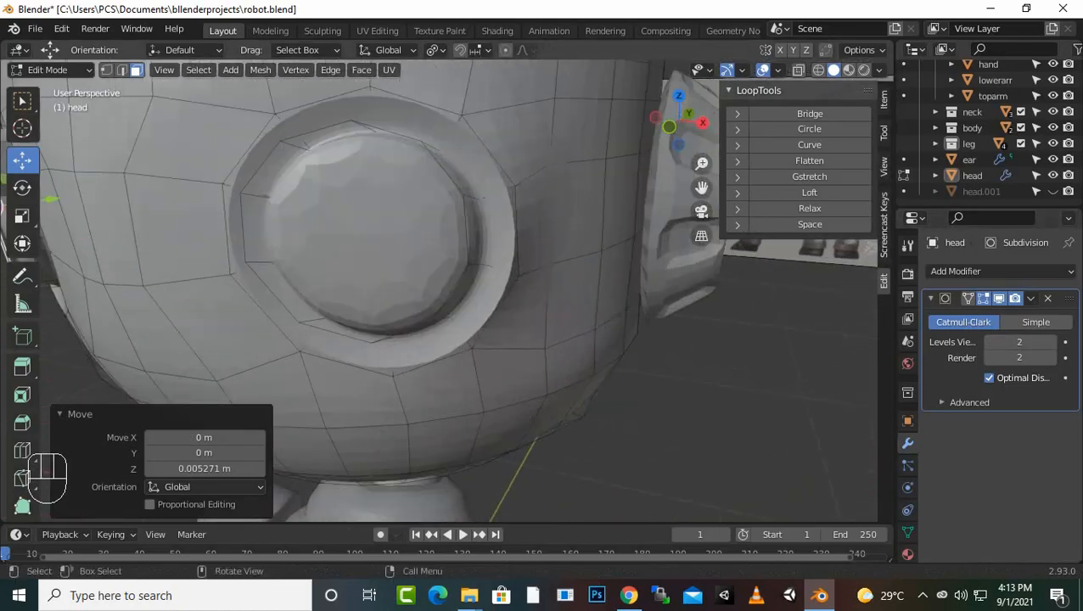
scroll(448, 290, down, 4)
mouse_move(448, 289)
middle_down()
mouse_move(484, 299)
mouse_move(477, 274)
middle_up()
click(819, 70)
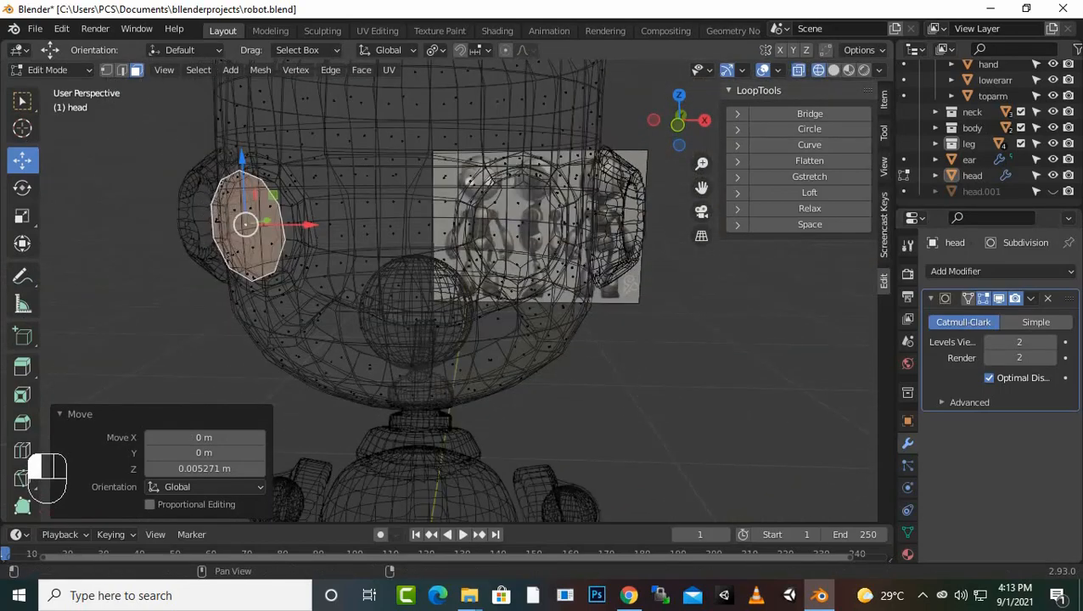
key(KP_1)
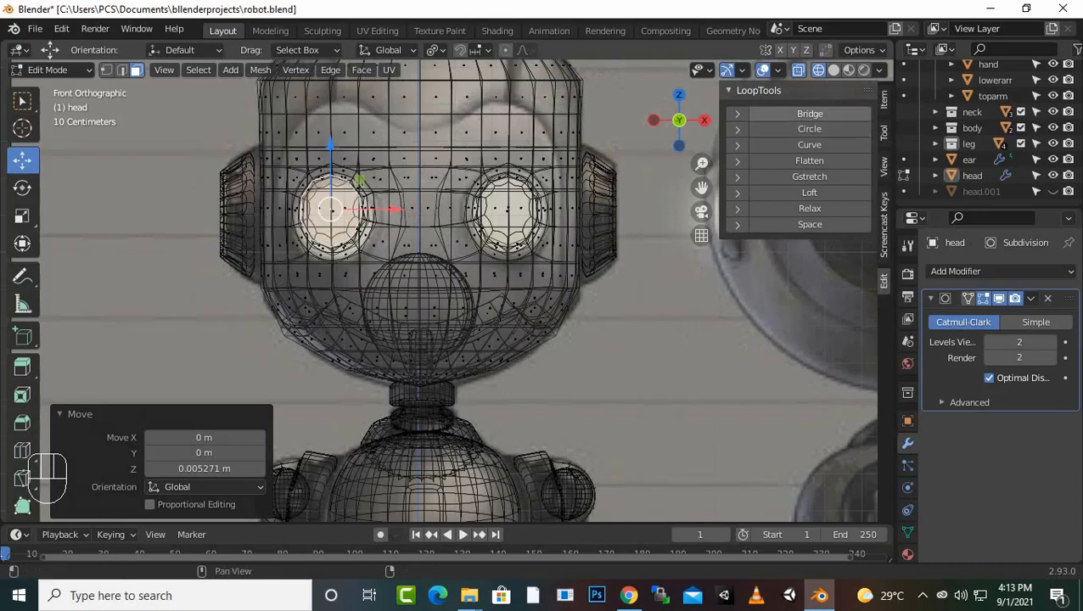
key(shift+z)
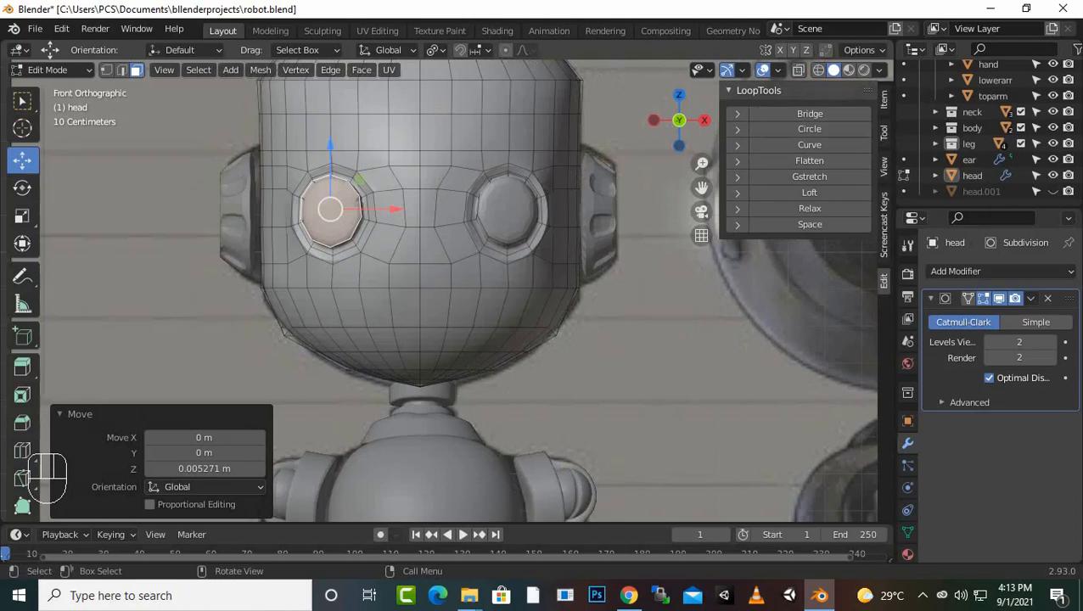
Step: Clear the selection and select the vertex loops around the front faces of both eyes
key(alt+a)
scroll(459, 288, up, 2)
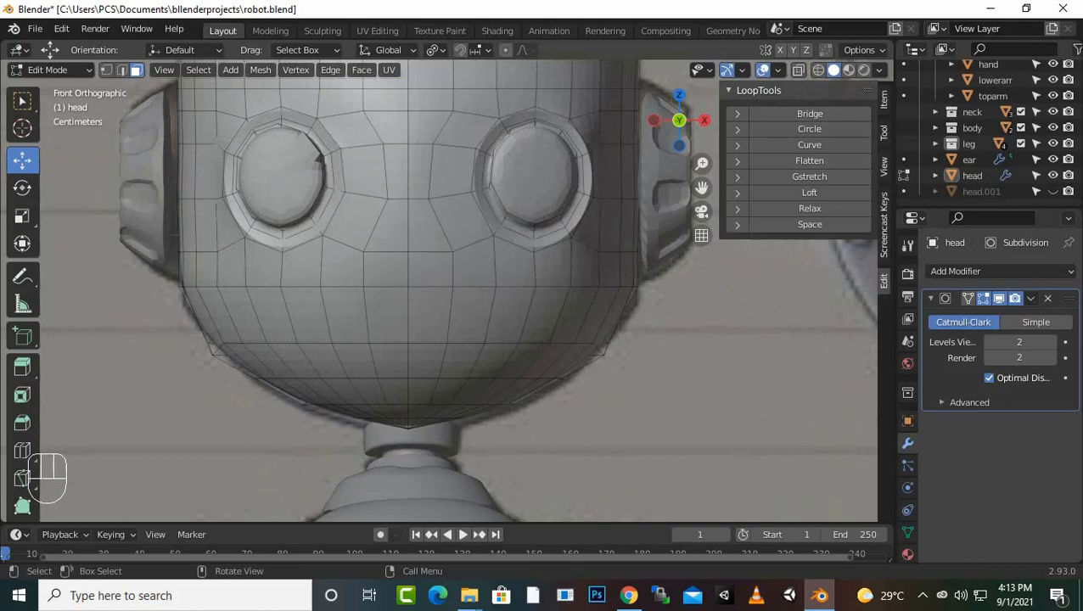
alt+click(325, 205)
alt+scroll(325, 205, up, 1)
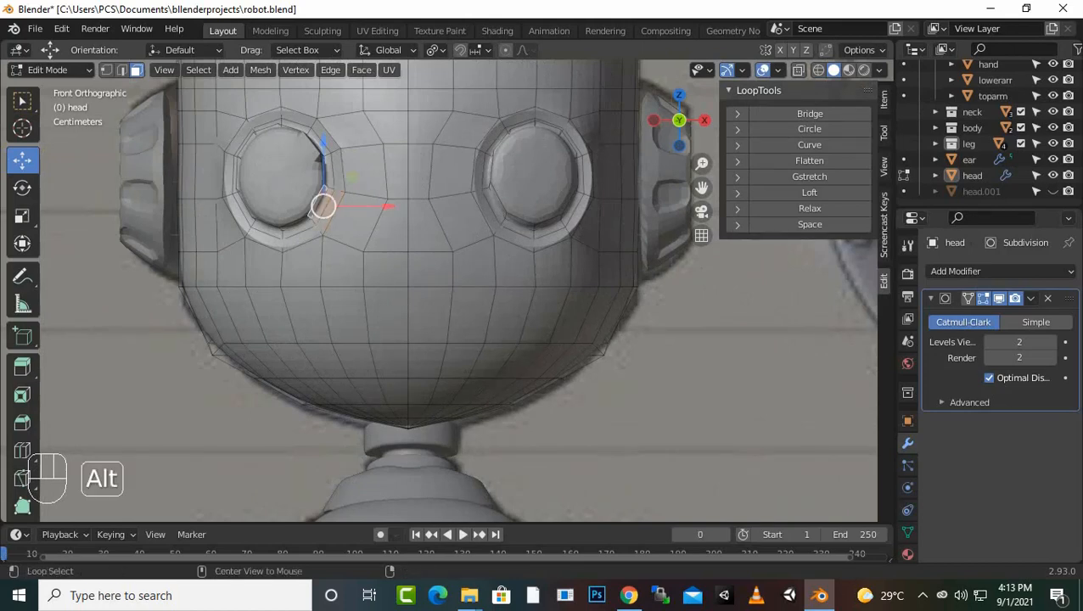
key(1)
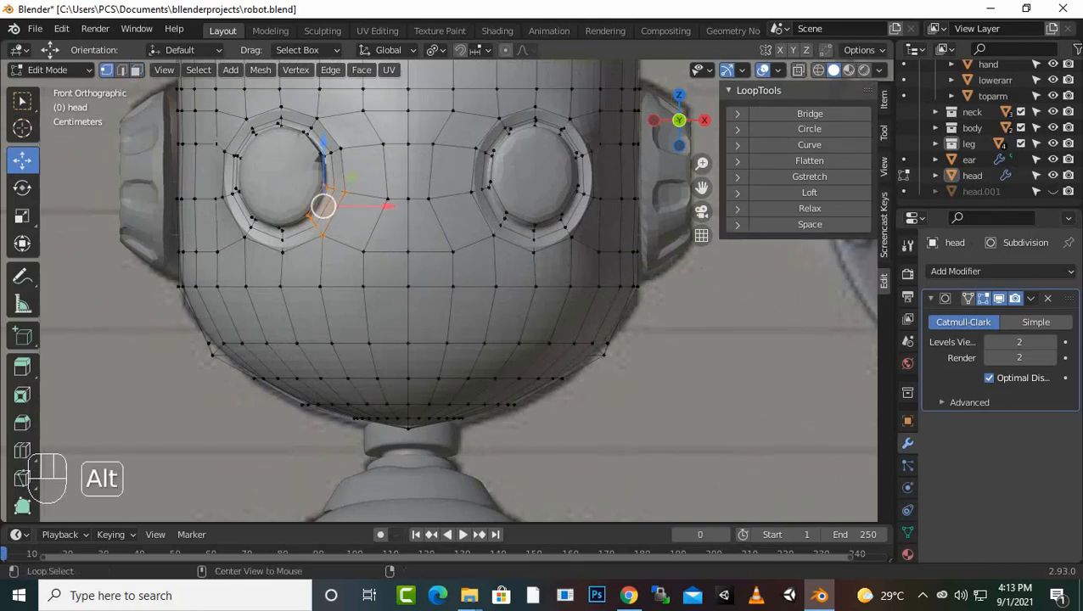
alt+click(322, 202)
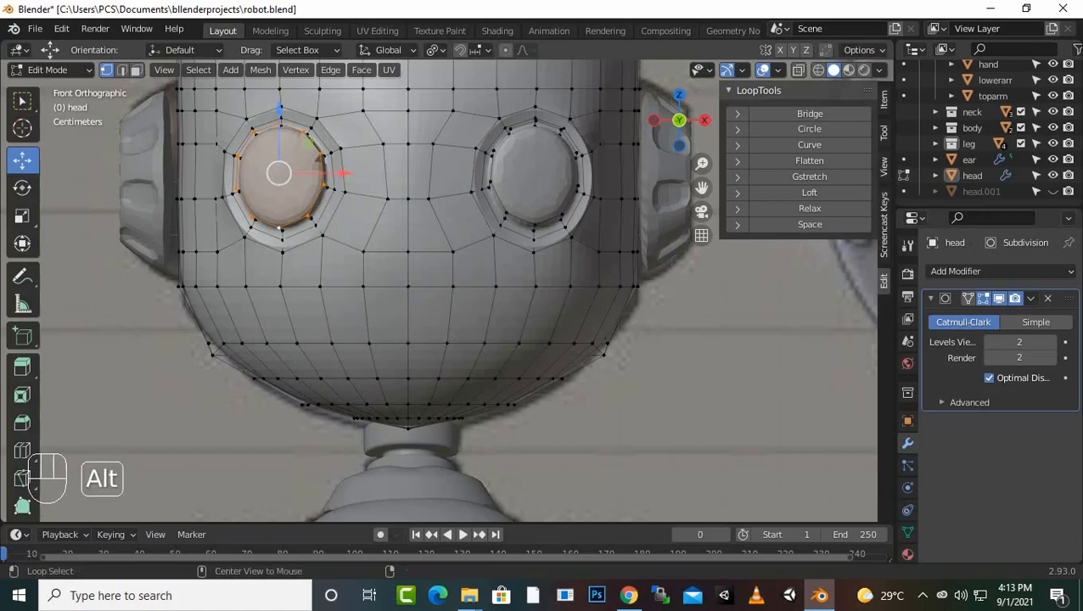
alt+shift+click(523, 223)
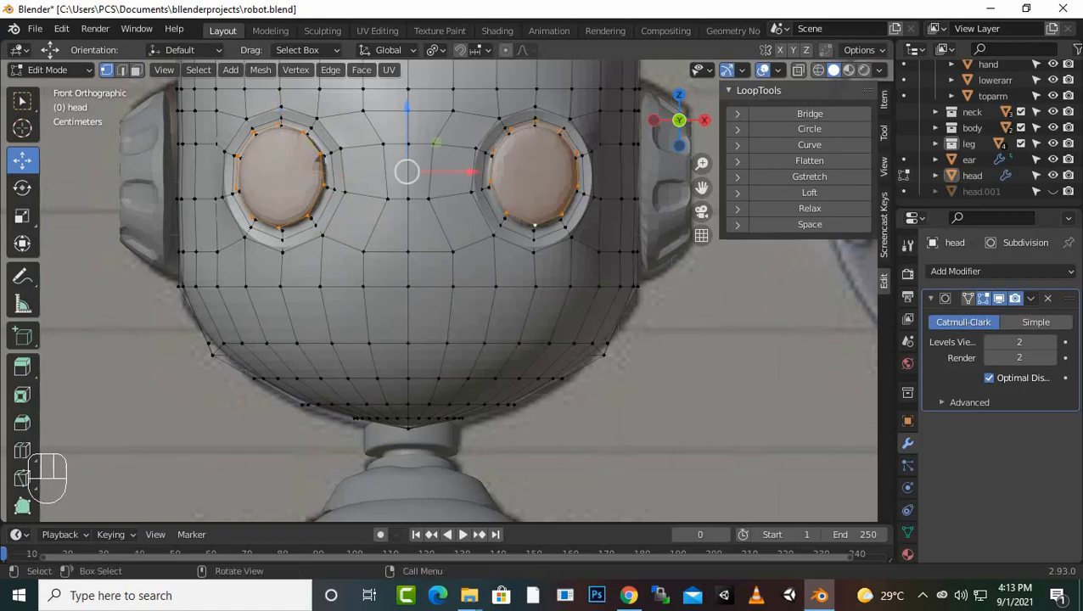
Step: Extrude both eye front faces and scale them inward to 0.377 on all axes
middle_drag(523, 224, 521, 255)
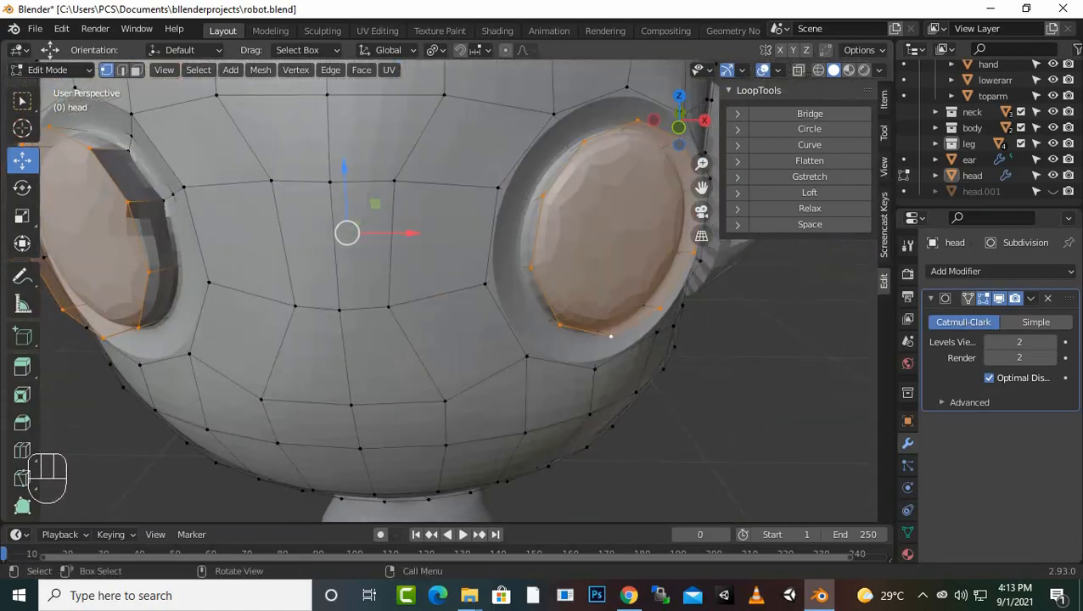
scroll(521, 255, down, 2)
middle_drag(563, 324, 509, 326)
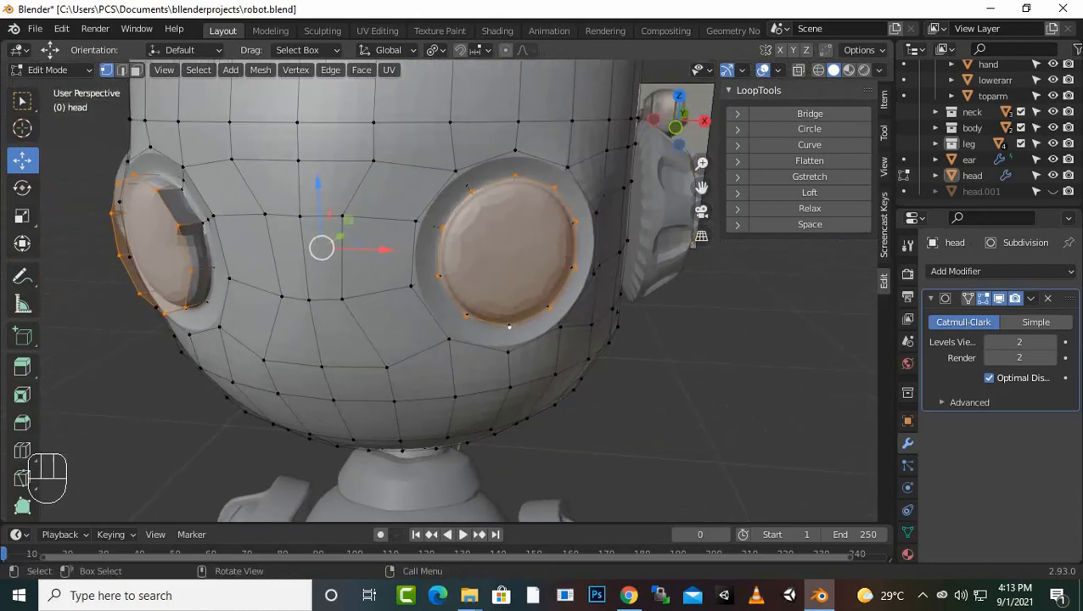
key(e)
key(s)
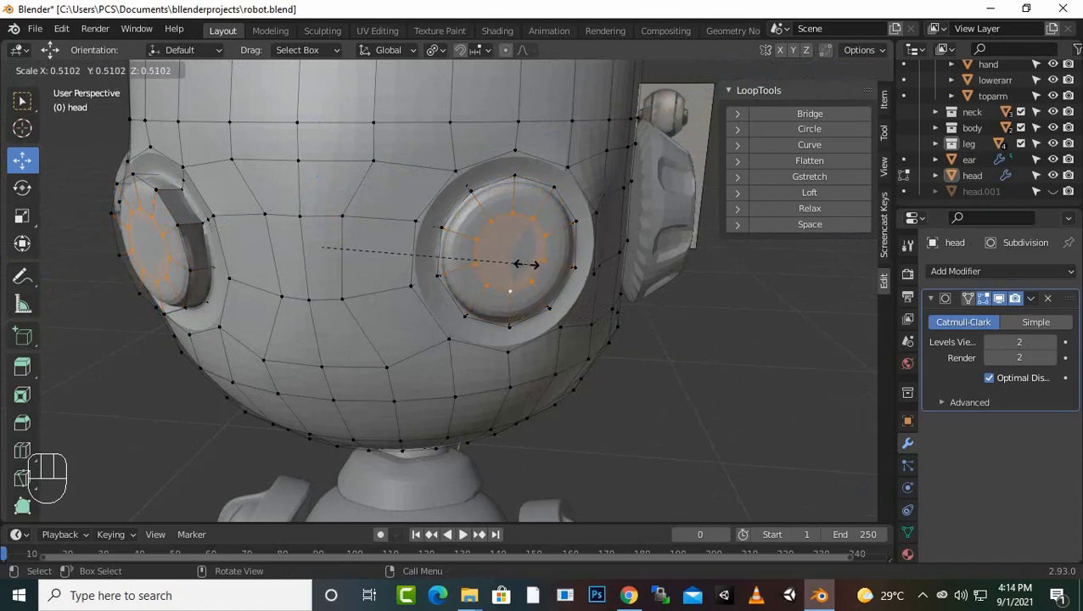
click(475, 253)
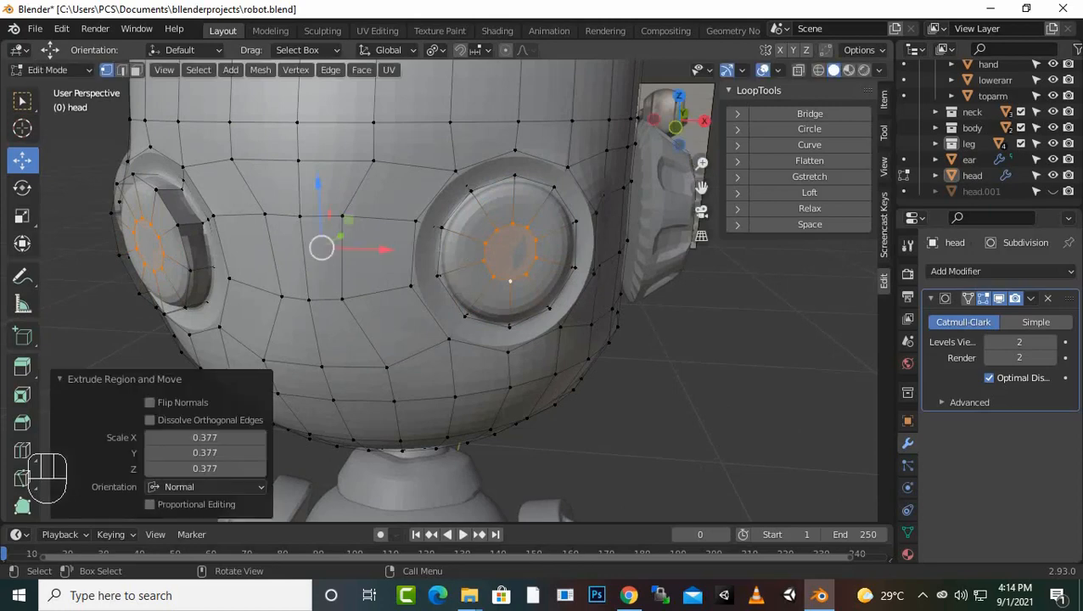
Step: Extrude the inner faces of both eyes in place and offset them by 0.02 m with Shrink/Fatten to form recessed centres
middle_drag(476, 253, 412, 304)
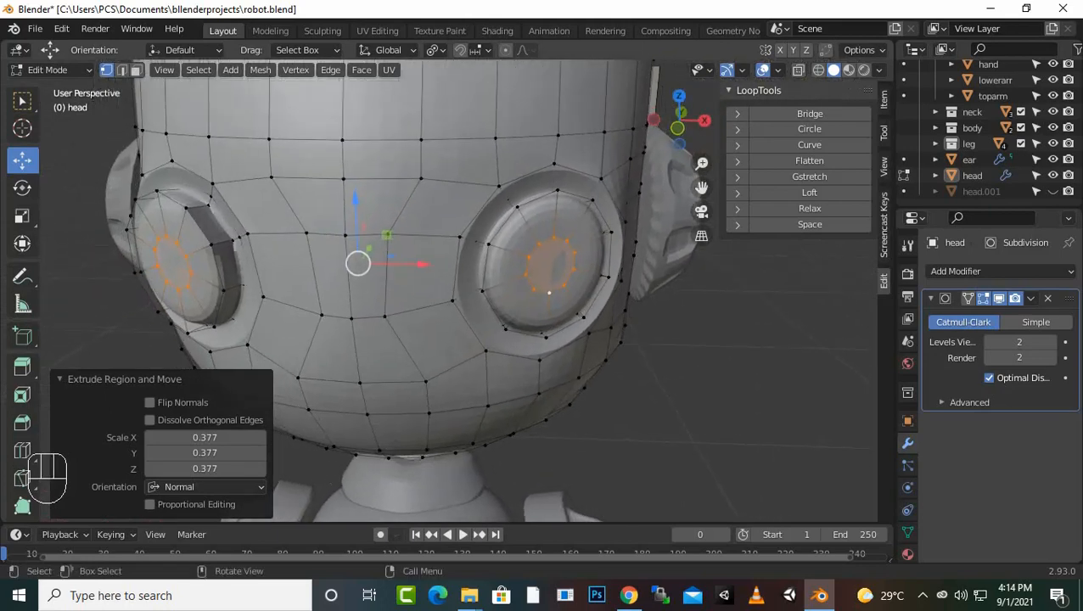
key(e)
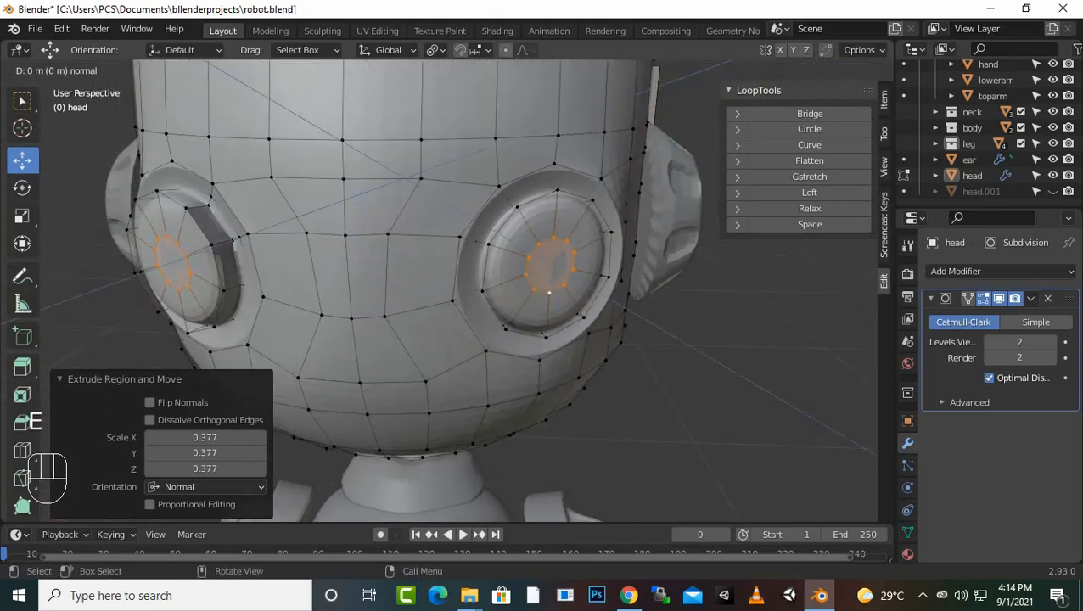
right_click(408, 288)
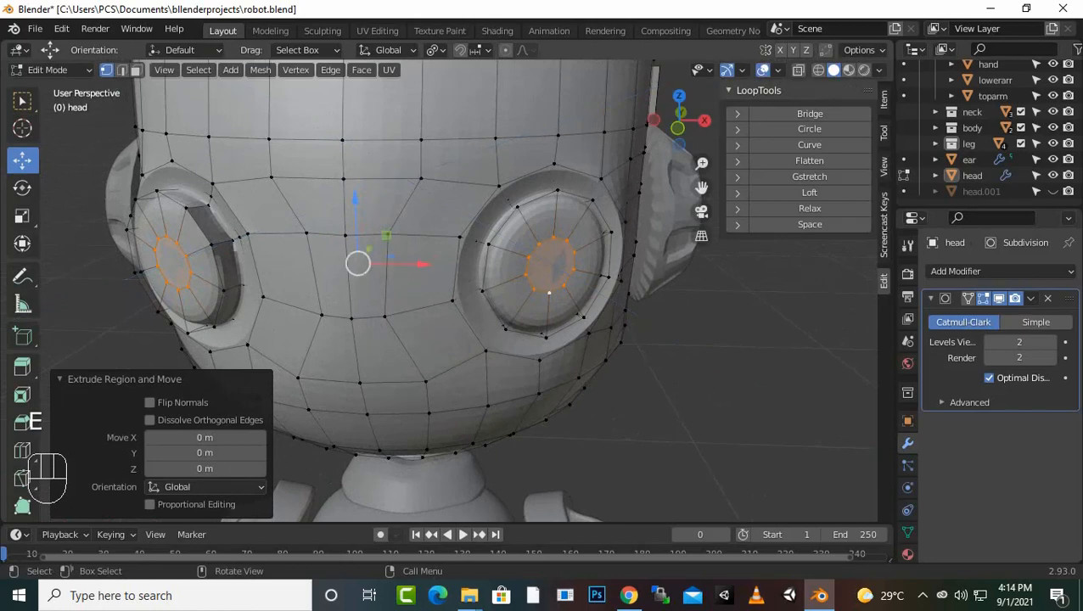
key(alt+s)
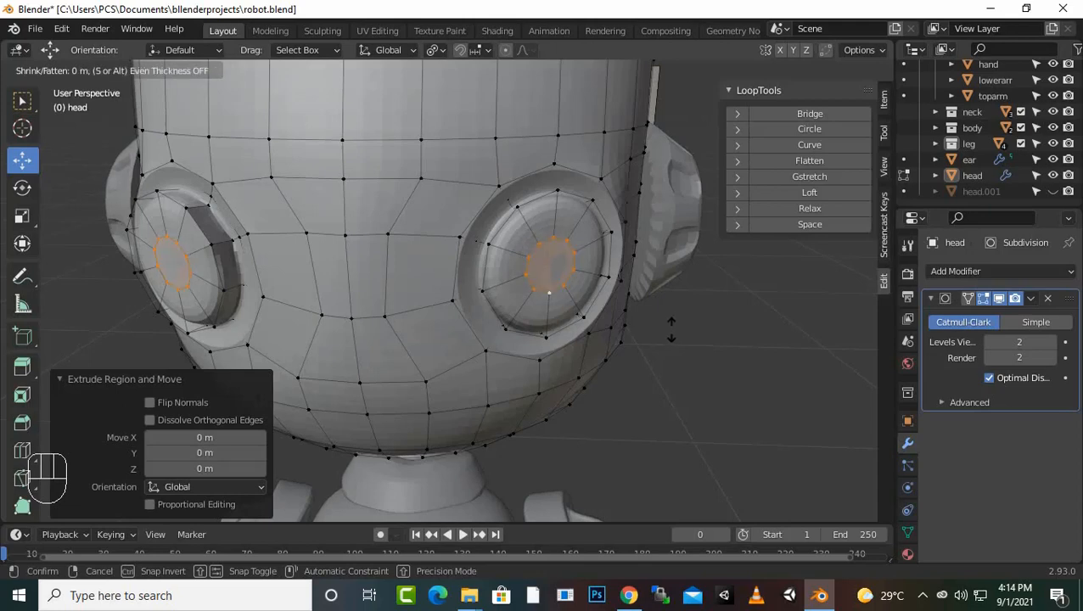
click(671, 322)
scroll(671, 323, down, 3)
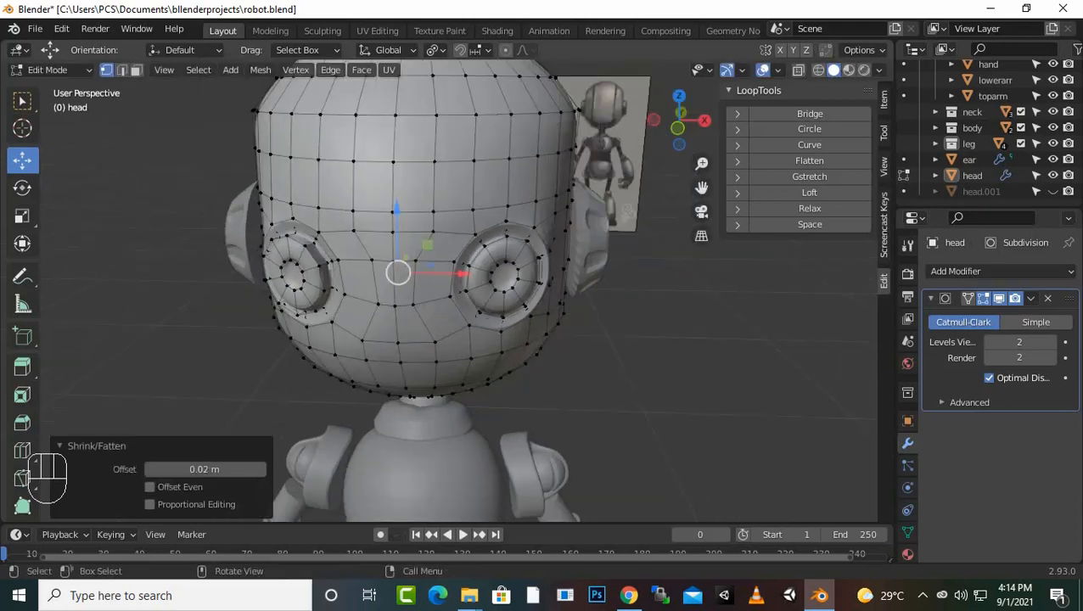
middle_drag(671, 322, 802, 333)
key(Tab)
scroll(766, 339, up, 4)
scroll(767, 339, down, 2)
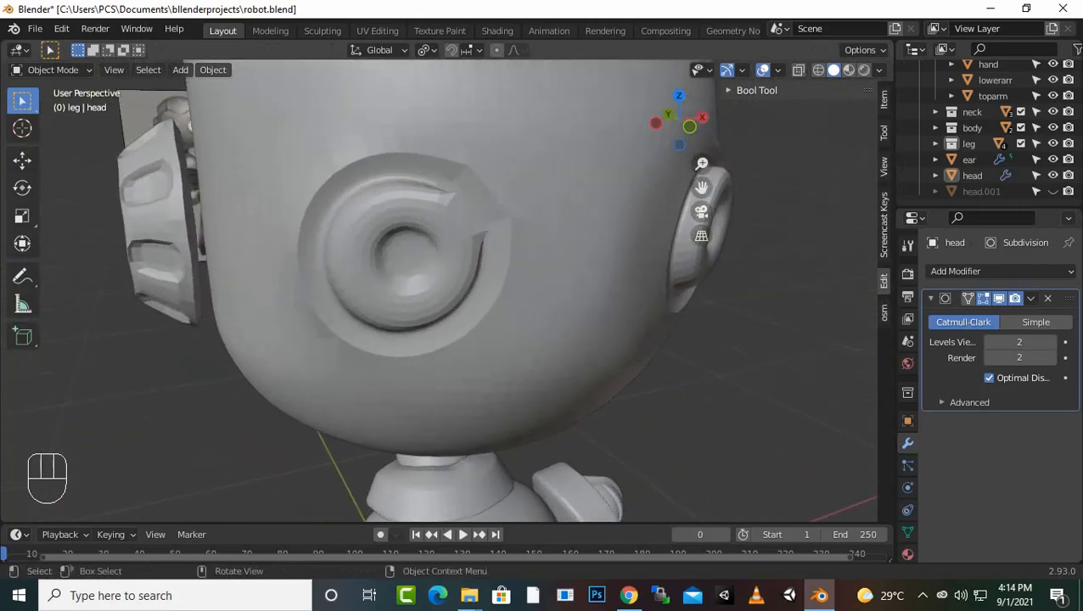
scroll(803, 332, up, 5)
scroll(439, 290, down, 2)
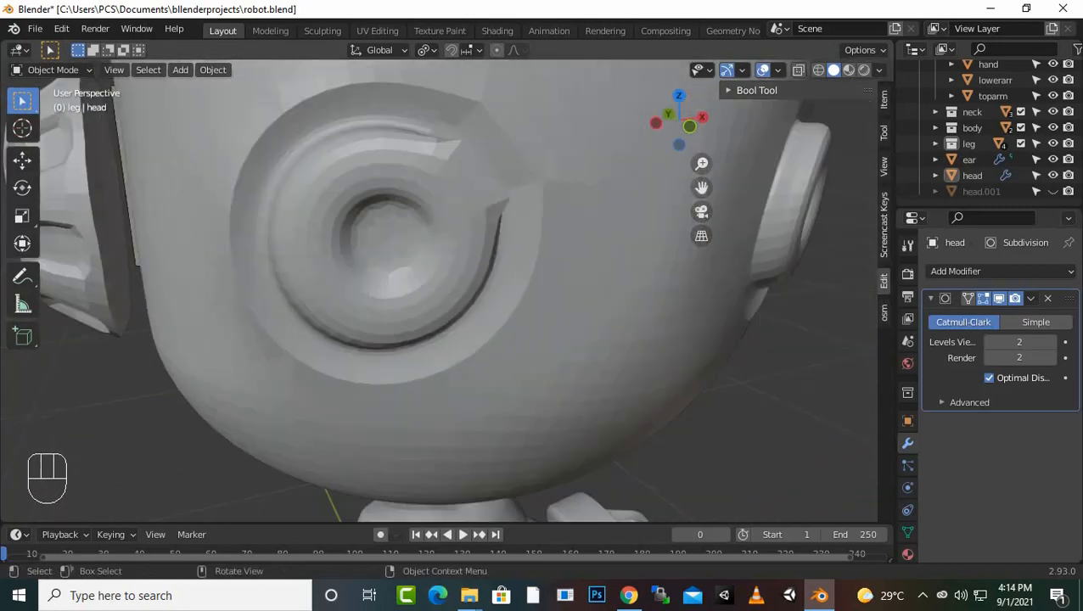
Step: Move the two protruding vertices on the upper inner rim of the robot's right eye inward, towards the eye's centre
key(Tab)
middle_drag(439, 290, 439, 317)
scroll(439, 291, up, 2)
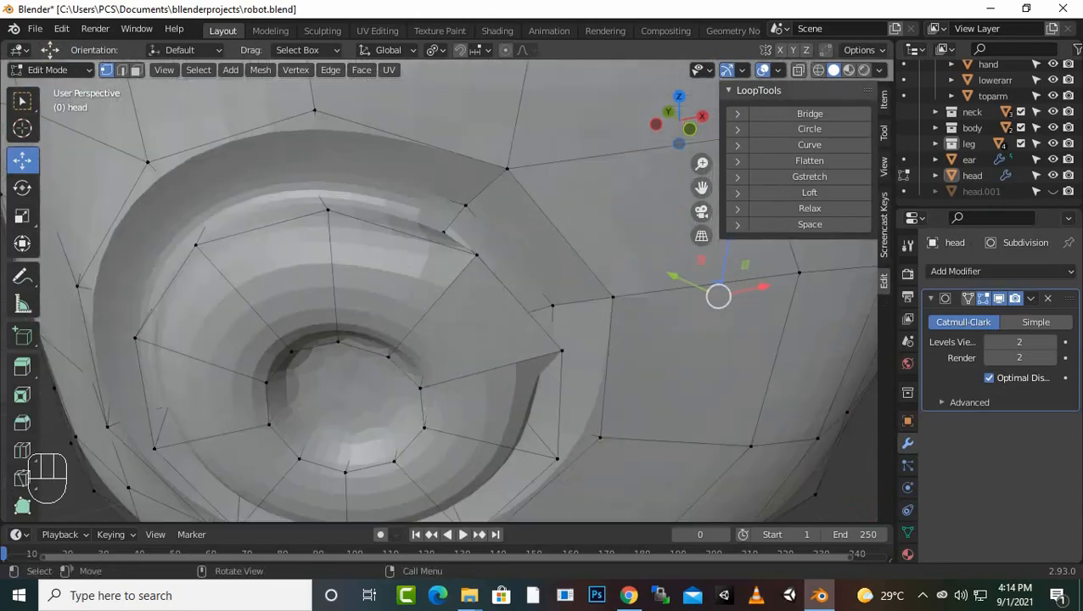
click(562, 350)
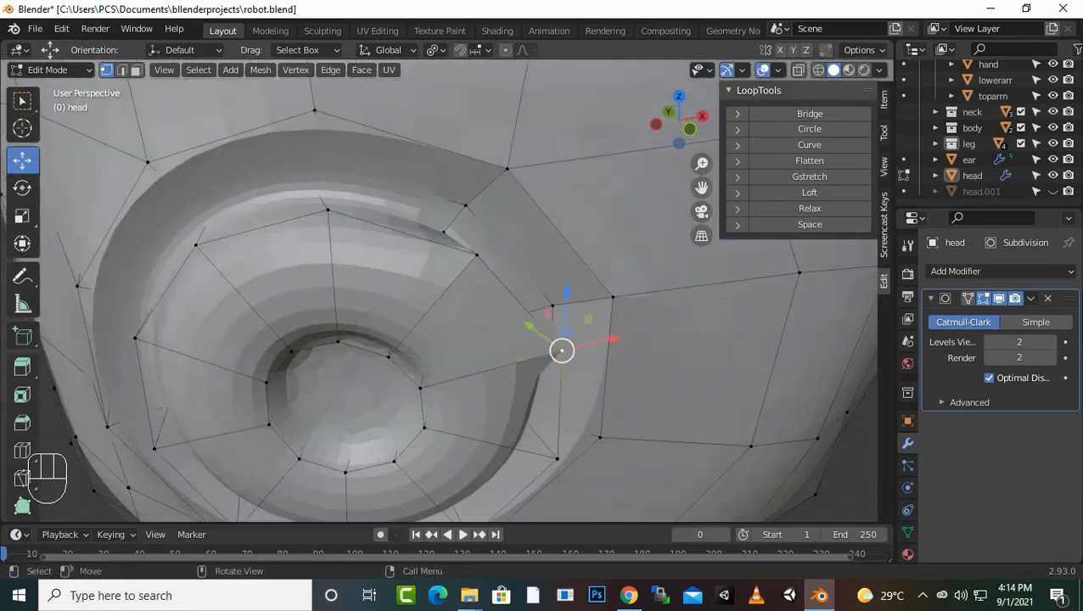
drag(611, 340, 556, 352)
click(476, 254)
drag(476, 253, 431, 261)
scroll(431, 261, down, 4)
middle_drag(432, 261, 458, 237)
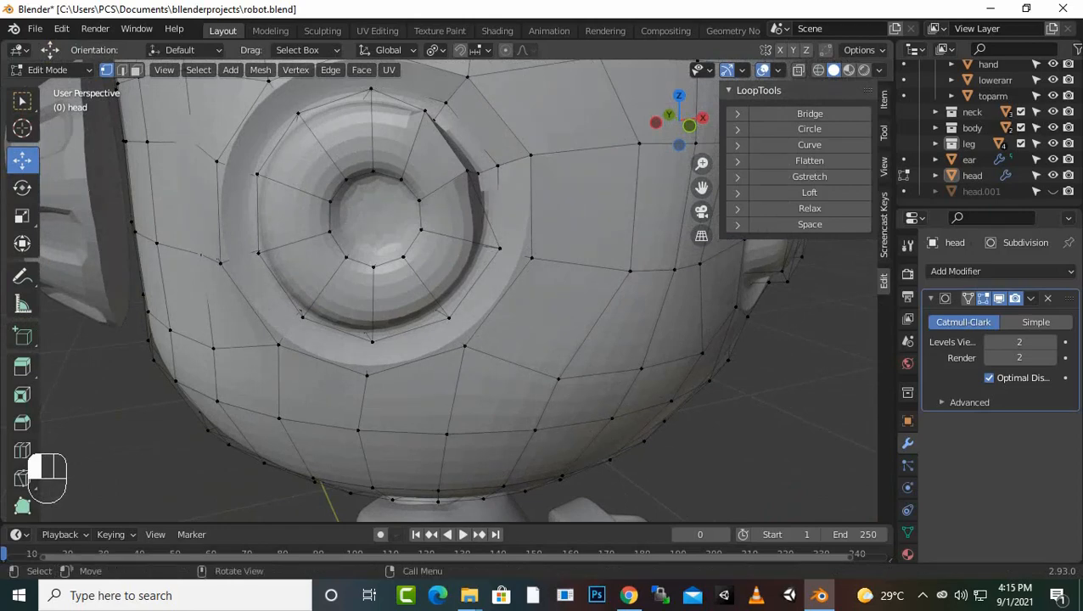
Step: Fine-tune the same two rim vertices to round the eye outline, finally shifting the lower one -0.003671 m along X
click(467, 170)
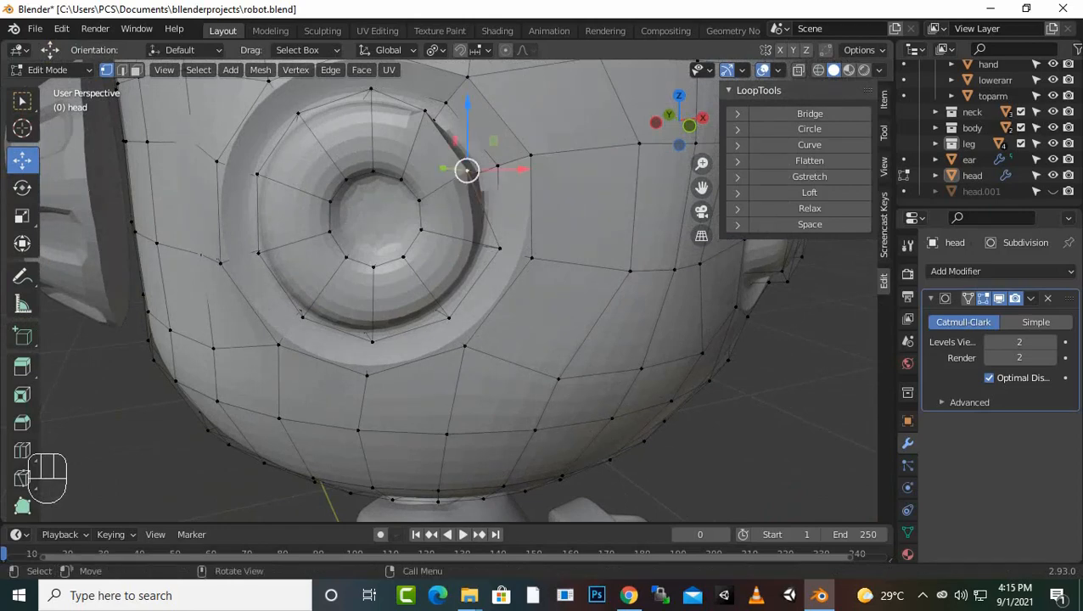
drag(467, 170, 466, 172)
drag(466, 132, 467, 134)
click(434, 120)
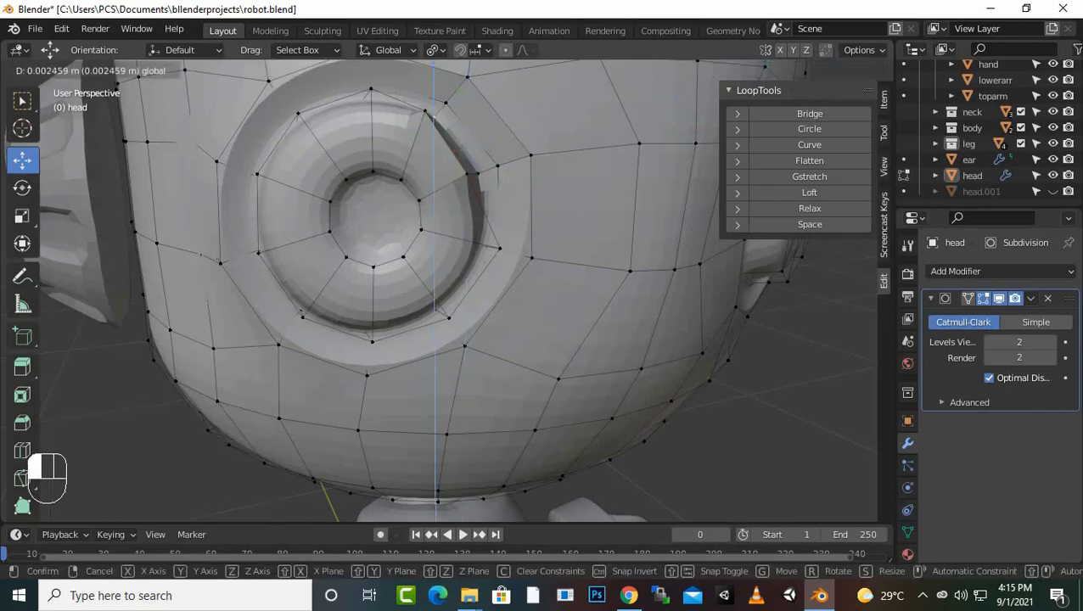
mouse_move(433, 121)
mouse_down()
mouse_move(446, 102)
mouse_move(426, 126)
mouse_up()
click(467, 171)
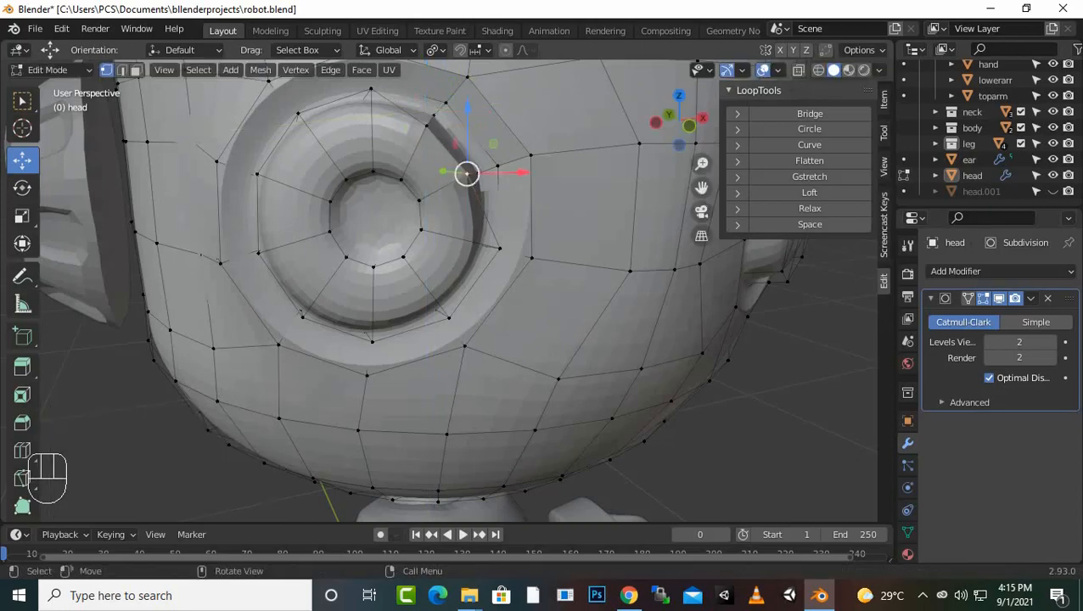
drag(467, 172, 462, 173)
scroll(463, 220, down, 4)
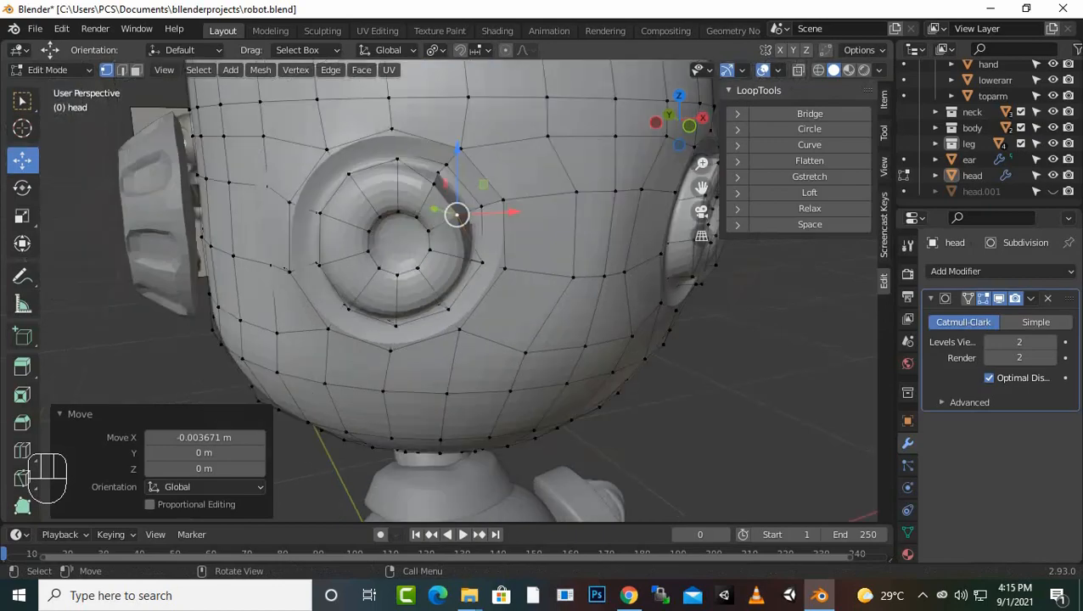
middle_drag(492, 222, 373, 219)
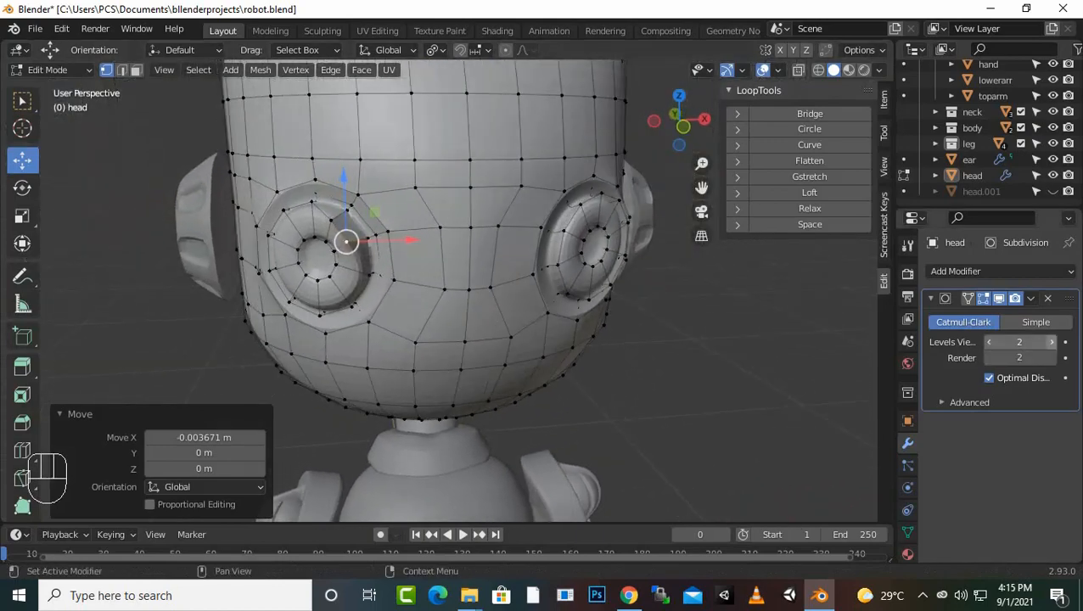
Step: Set the head's Subdivision viewport level to 5 and clear the vertex selection
click(1052, 342)
click(1052, 342)
click(1052, 342)
click(730, 341)
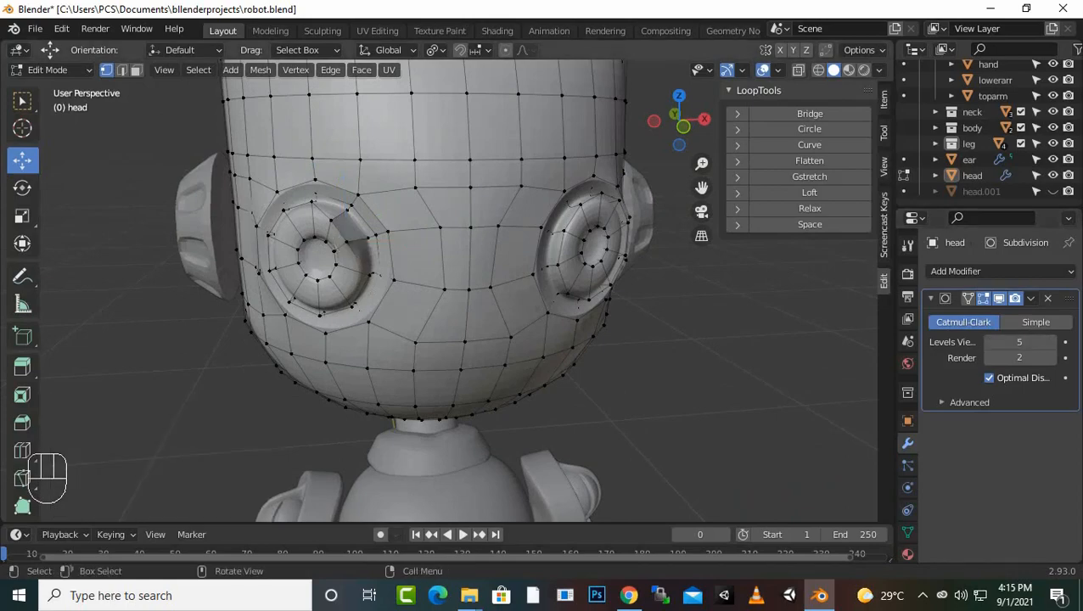
Step: Try to bevel the flat, unsmoothed face on the right eye's upper inner rim with a width of 0.0278 m
mouse_move(458, 288)
middle_down()
mouse_move(543, 336)
mouse_move(499, 299)
mouse_move(527, 314)
mouse_move(539, 307)
mouse_move(475, 292)
middle_up()
scroll(416, 314, up, 4)
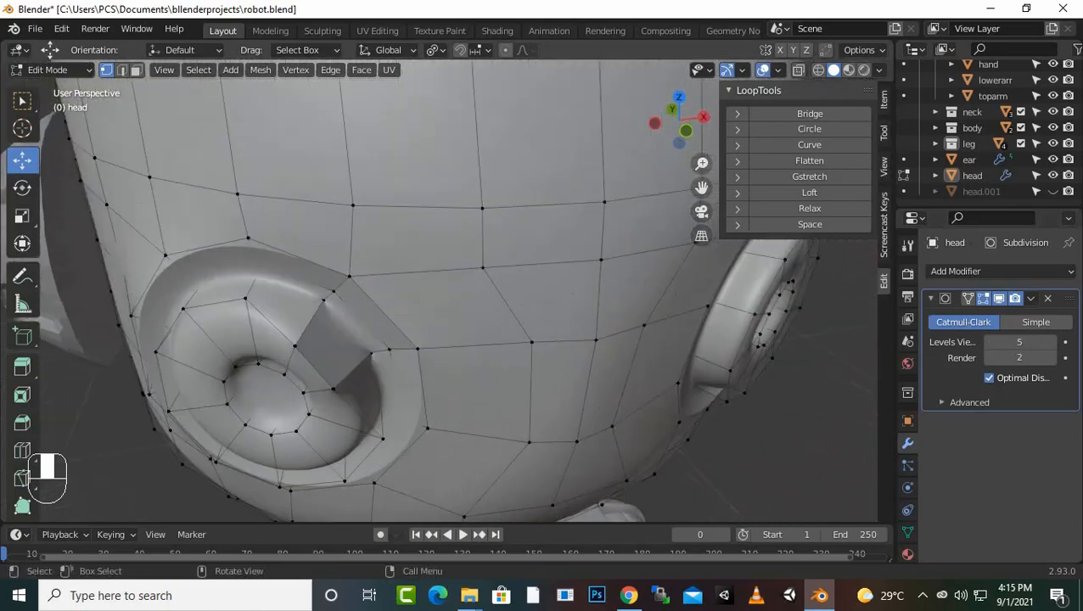
click(294, 345)
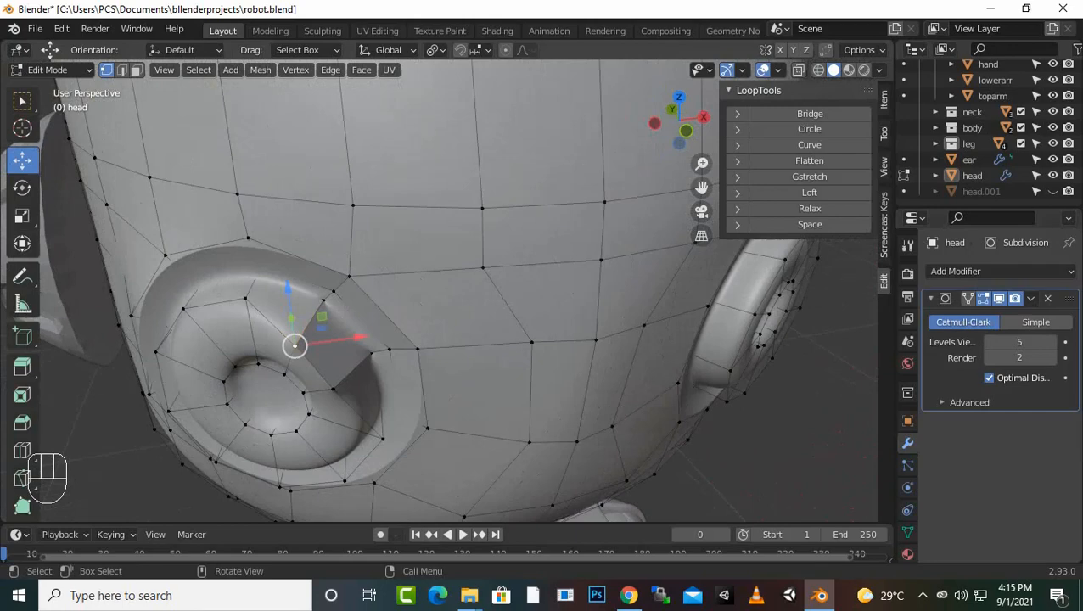
click(333, 388)
scroll(439, 290, up, 3)
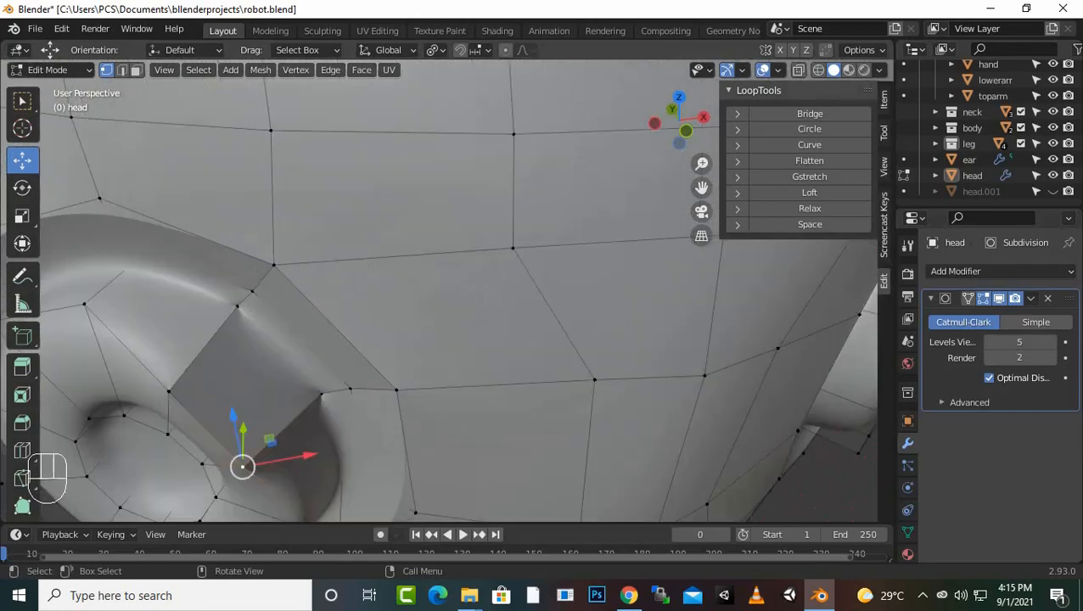
click(137, 71)
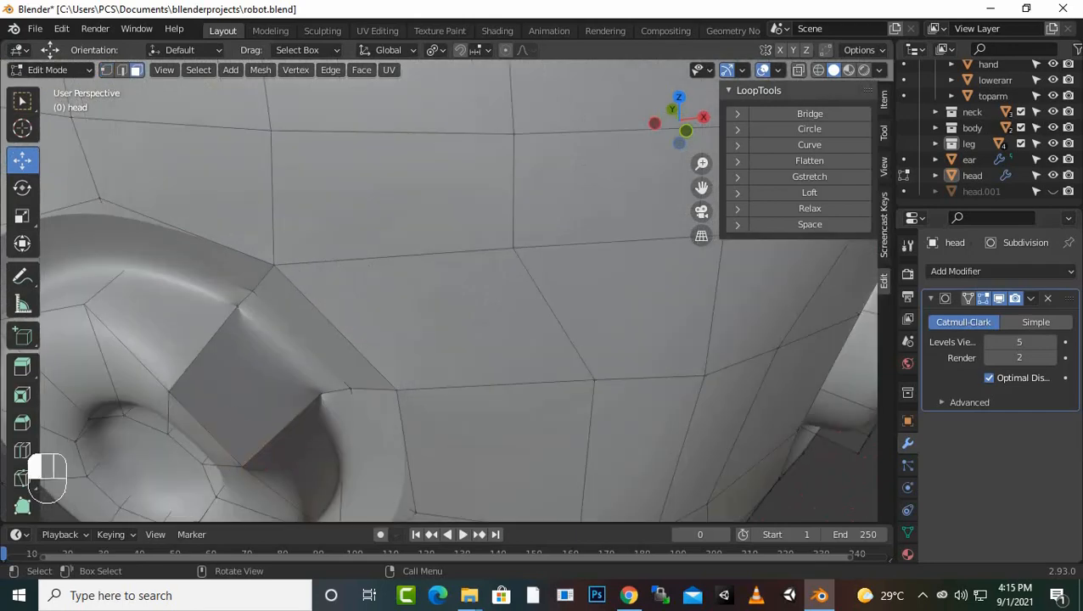
click(246, 388)
middle_drag(247, 388, 293, 346)
scroll(365, 286, up, 4)
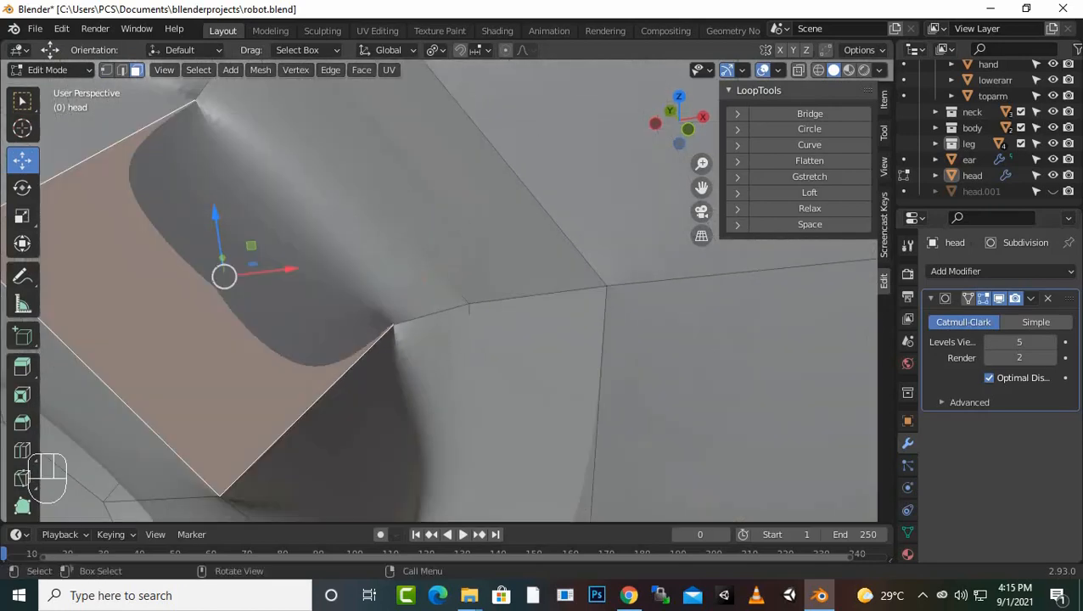
scroll(364, 286, down, 4)
key(ctrl)
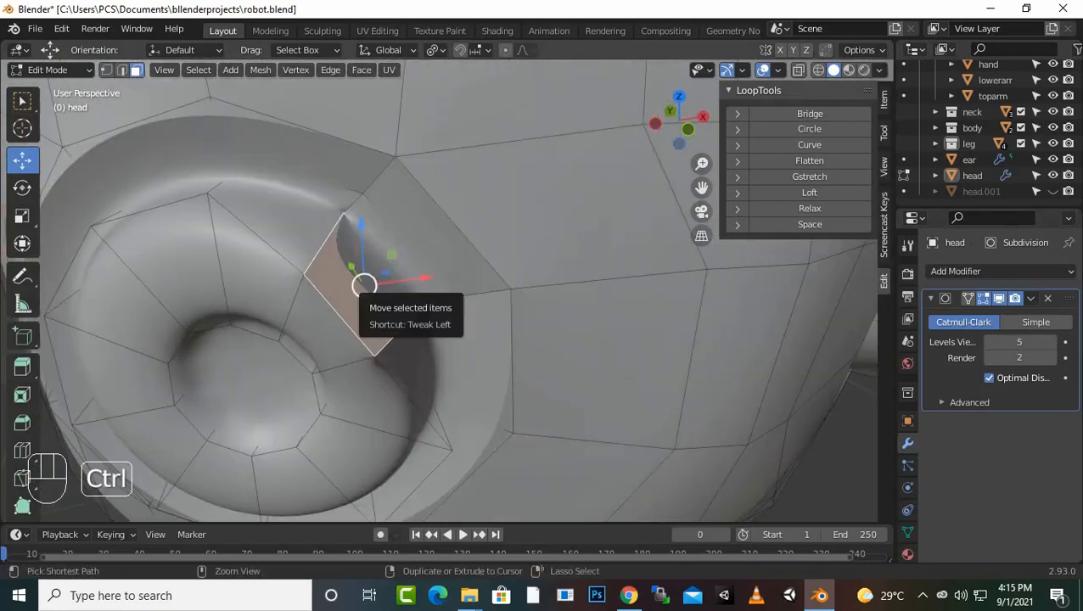
key(ctrl+b)
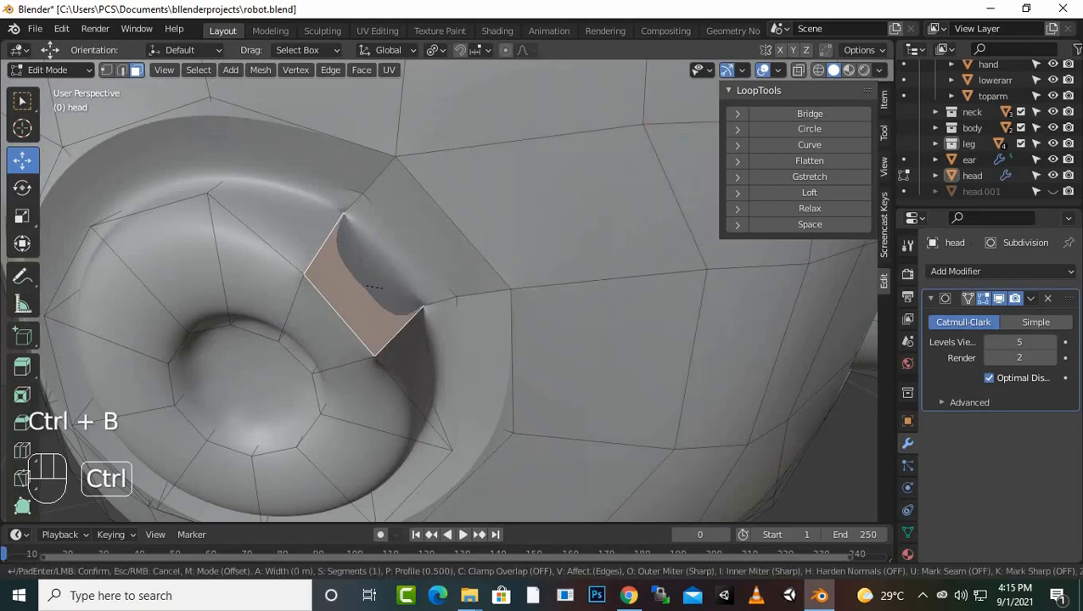
key(c)
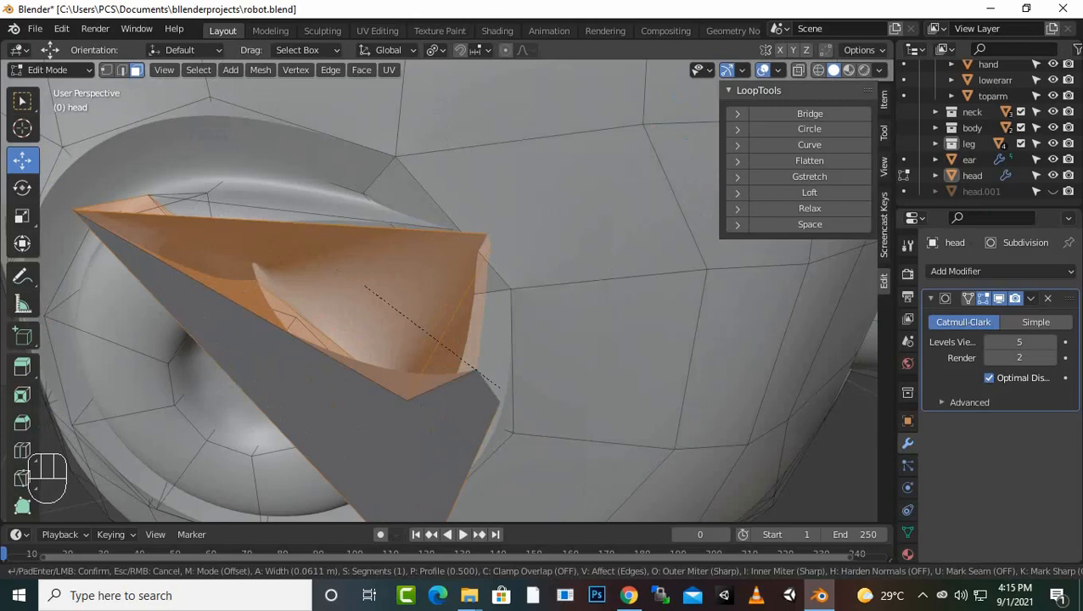
click(433, 339)
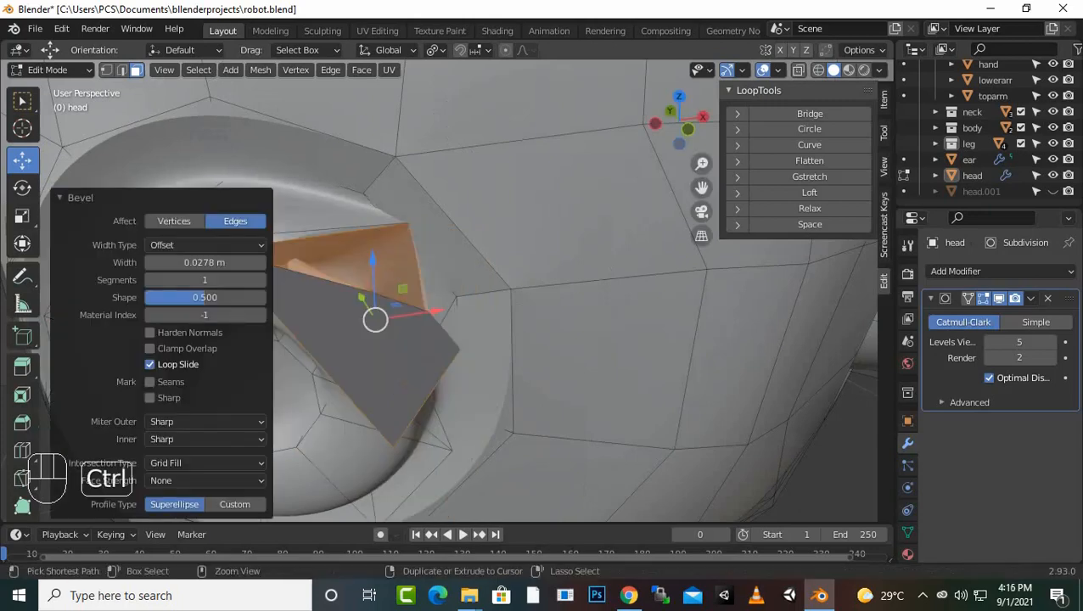
Step: Undo the bevel and the face selection on the eye's rim
key(ctrl+z)
key(ctrl+z)
scroll(433, 340, down, 9)
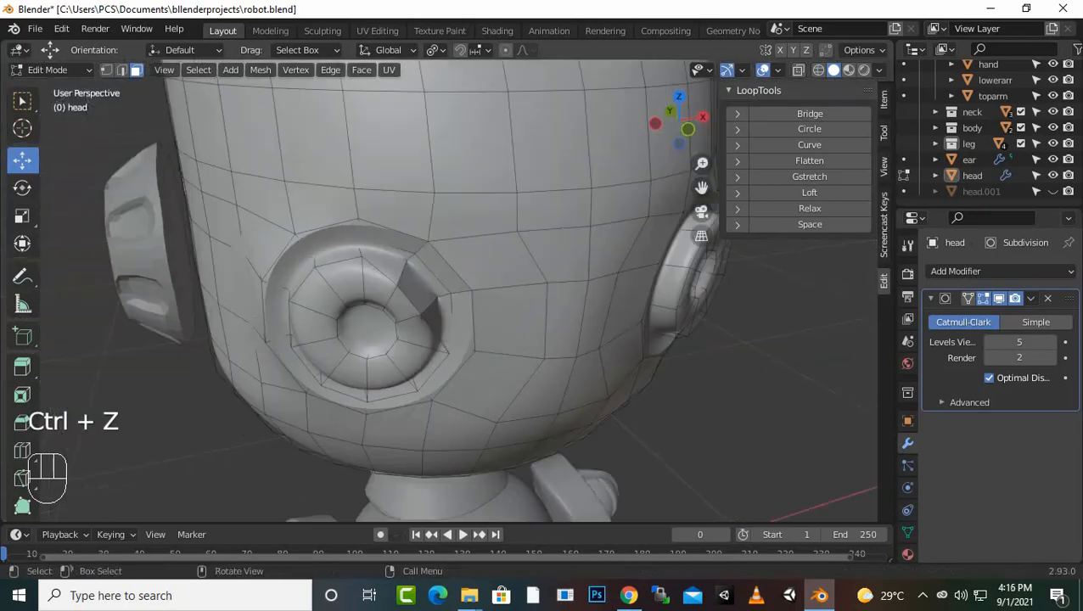
middle_drag(433, 340, 407, 307)
scroll(442, 255, up, 3)
scroll(439, 289, down, 8)
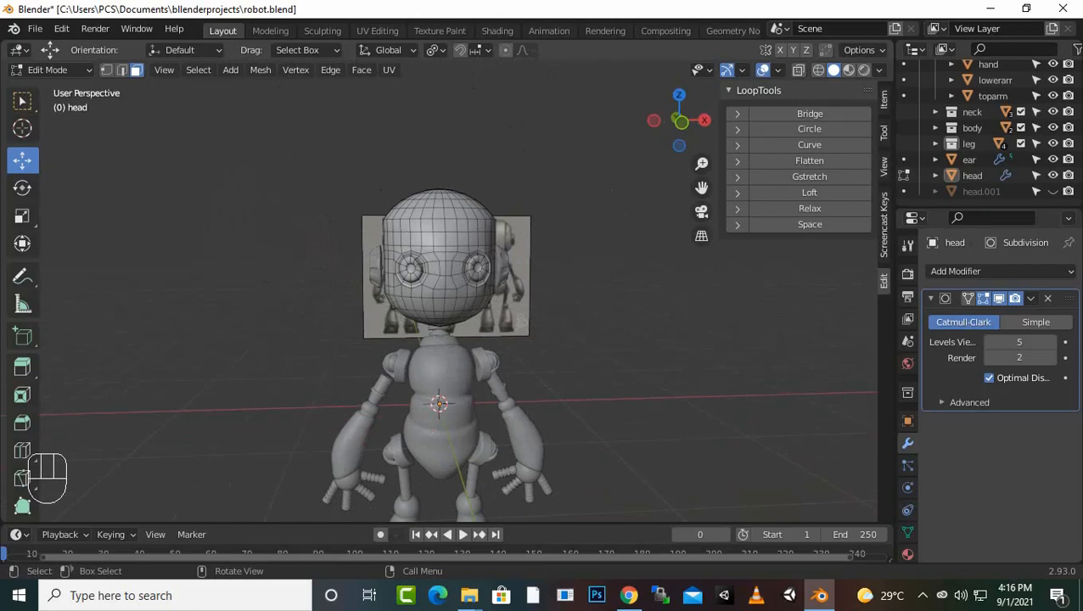
Step: Select all vertices of the head mesh and merge them by distance at 0.0001 m
key(Tab)
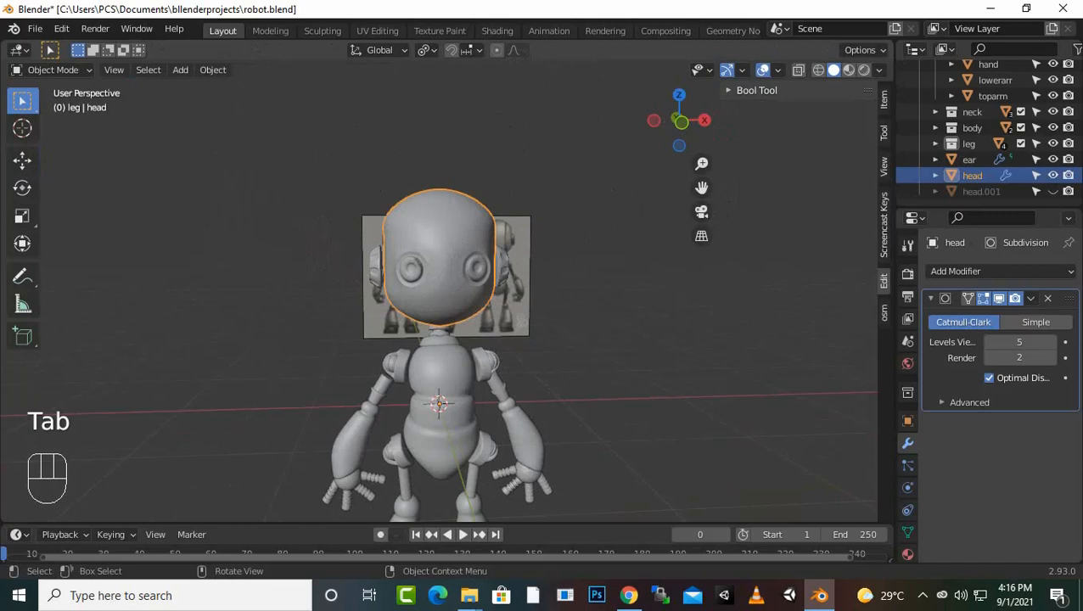
key(Tab)
key(a)
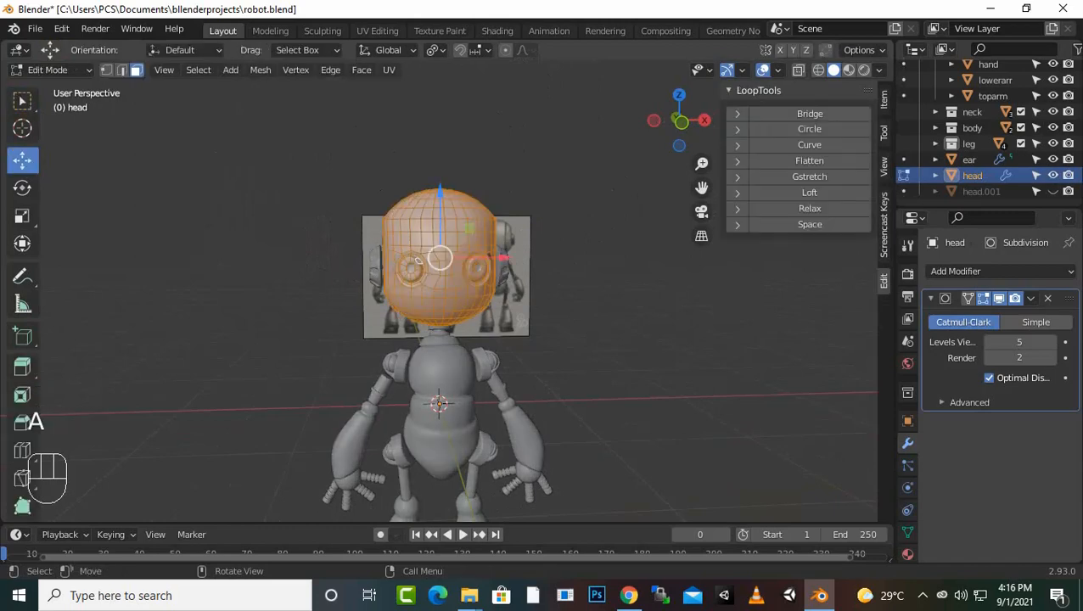
click(107, 71)
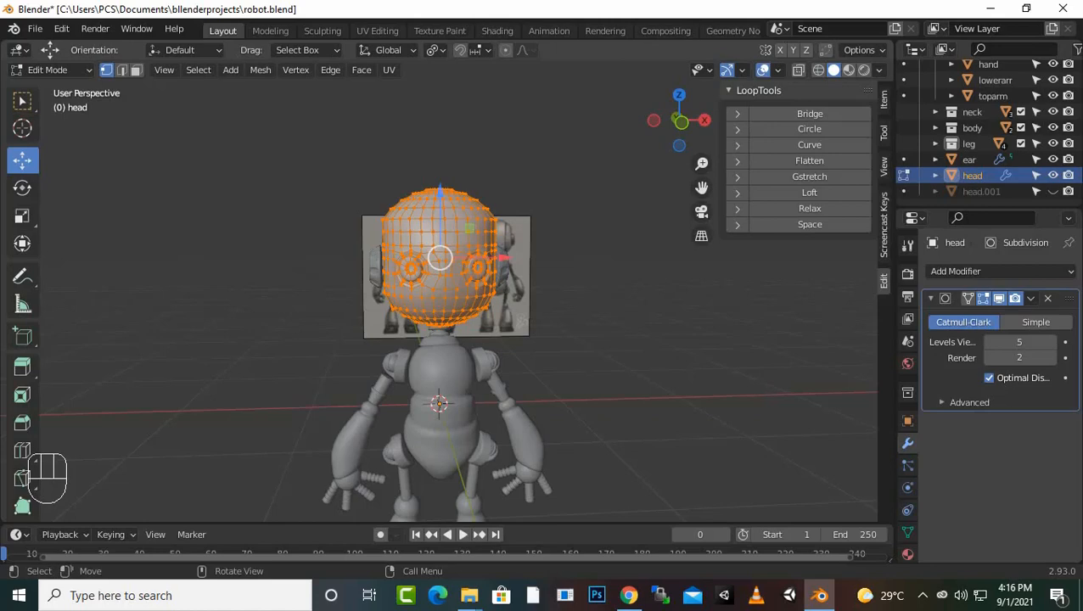
click(922, 595)
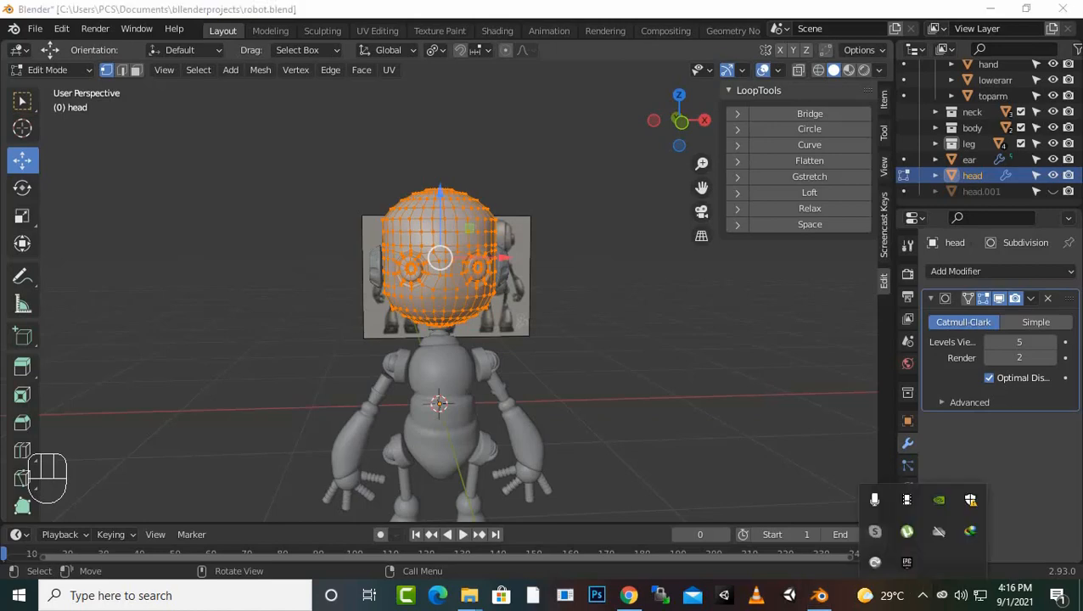
right_click(399, 283)
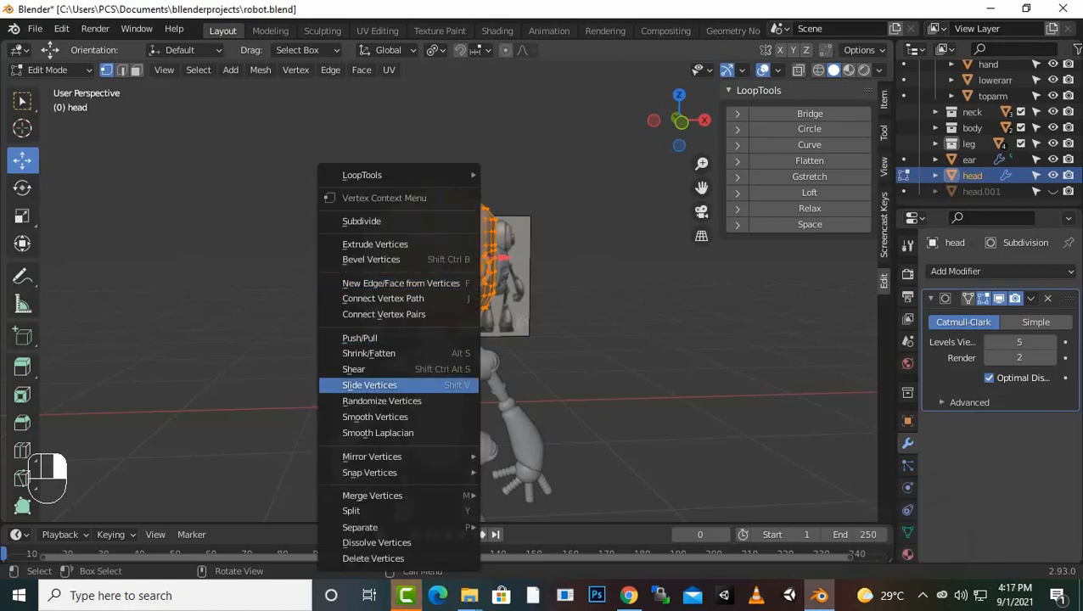
mouse_move(399, 527)
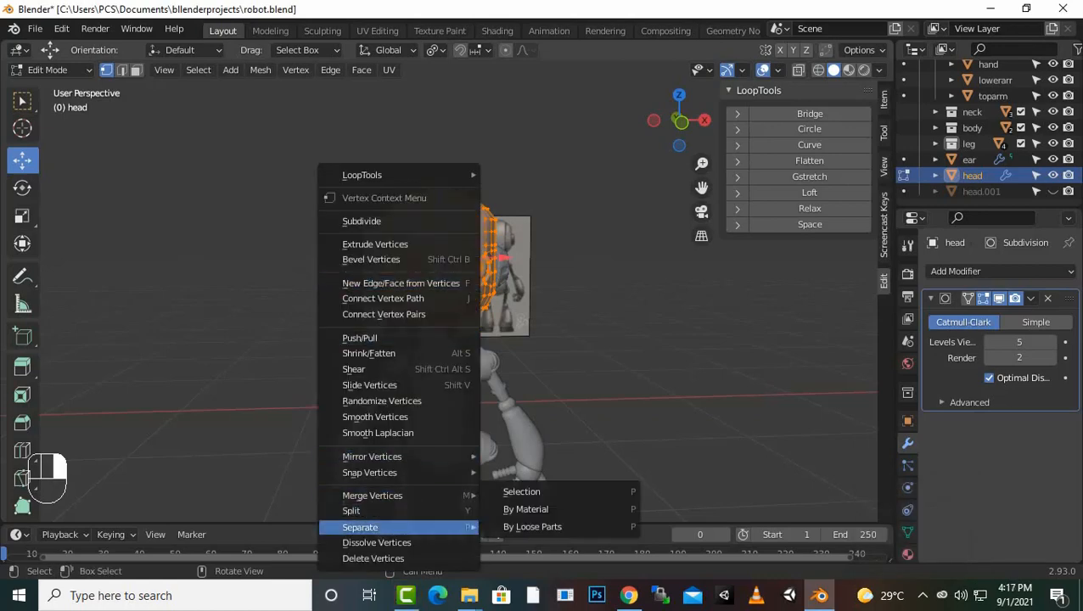
mouse_move(373, 495)
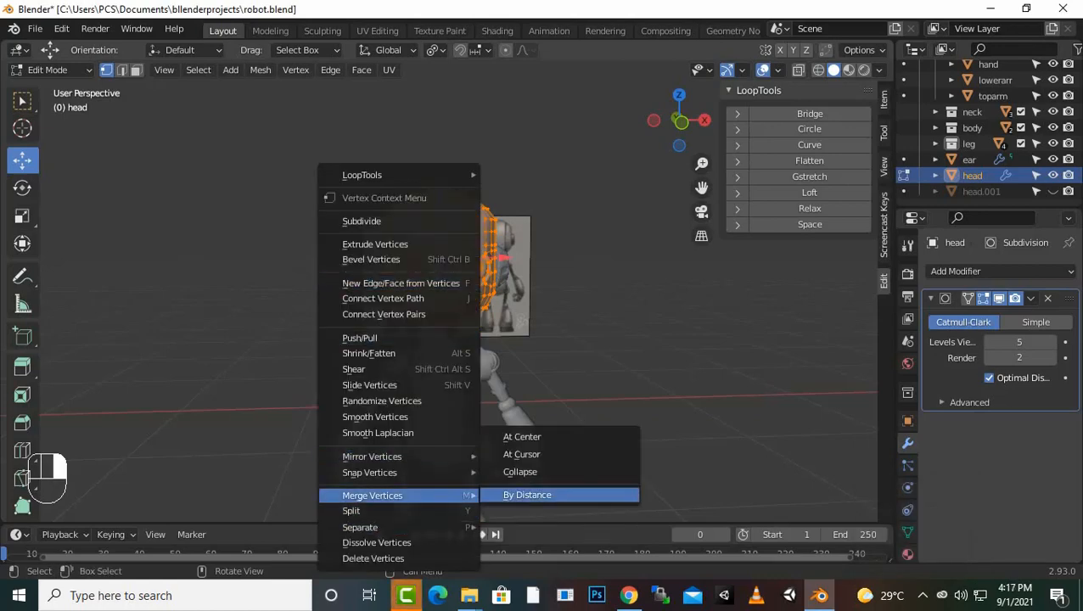
click(527, 495)
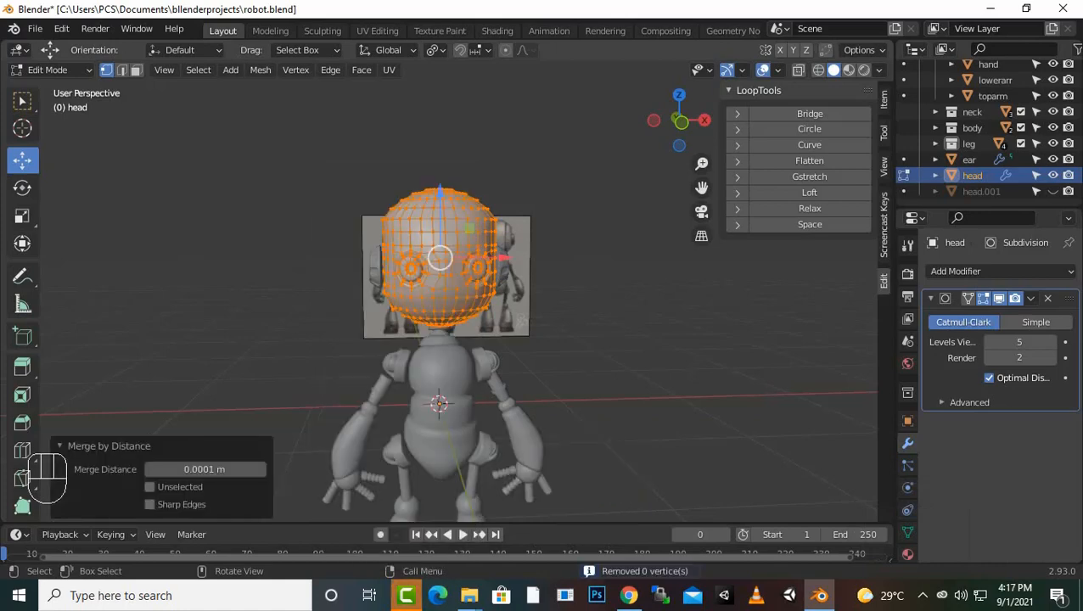
Step: Recalculate the normals of the whole selected head mesh to face outside and check the shading around the eyes
key(shift)
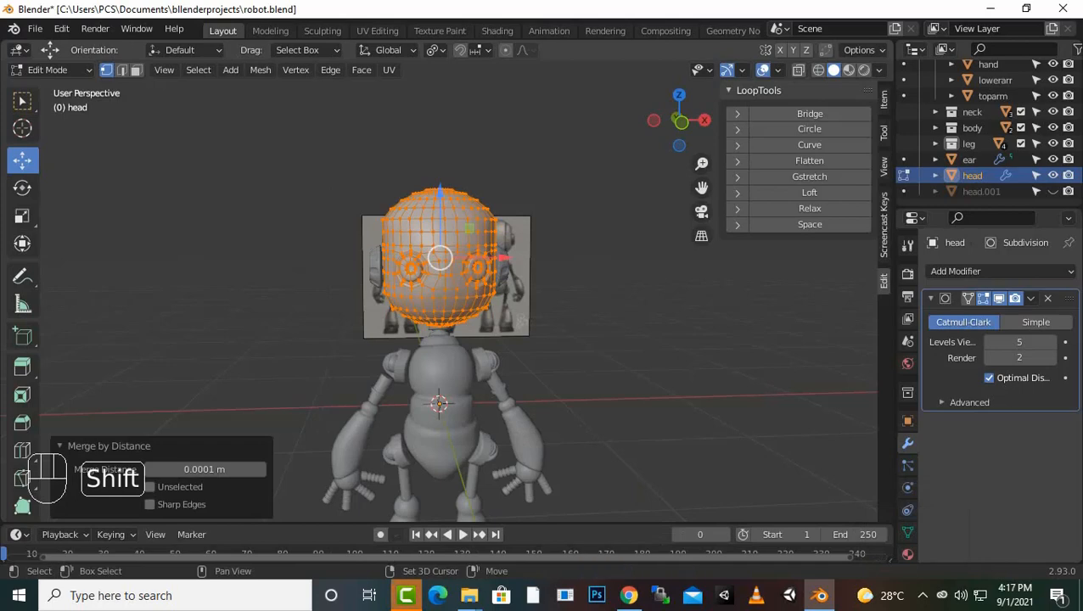
key(shift+n)
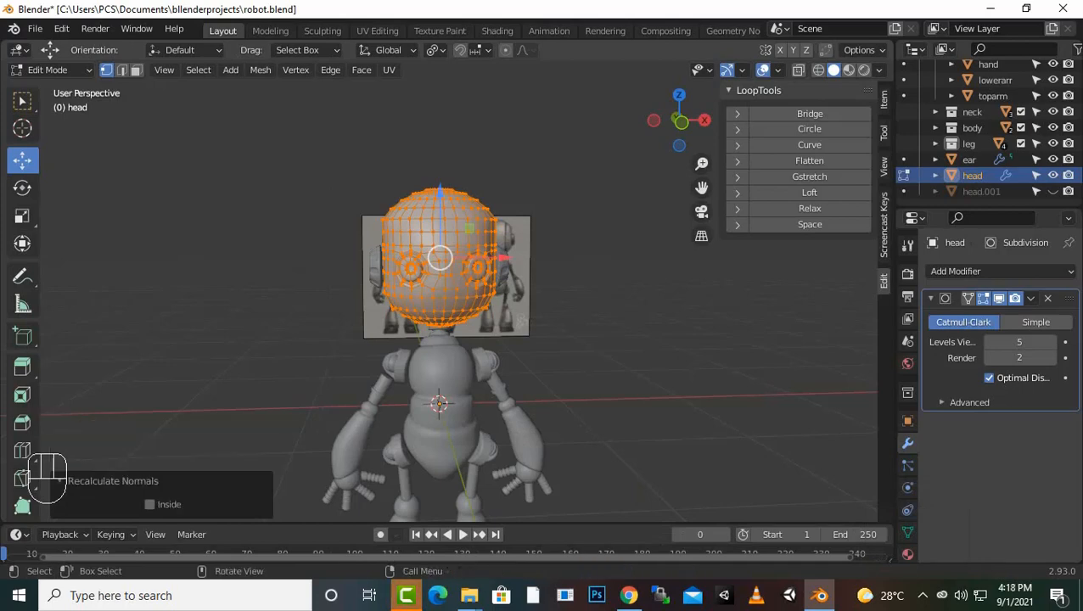
scroll(442, 263, up, 3)
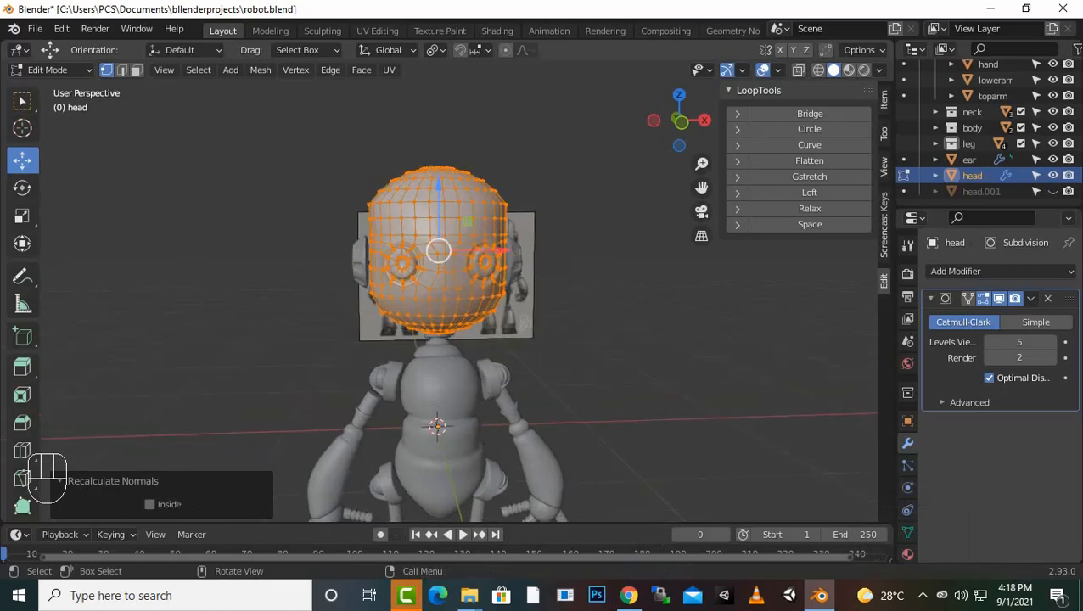
scroll(442, 288, up, 5)
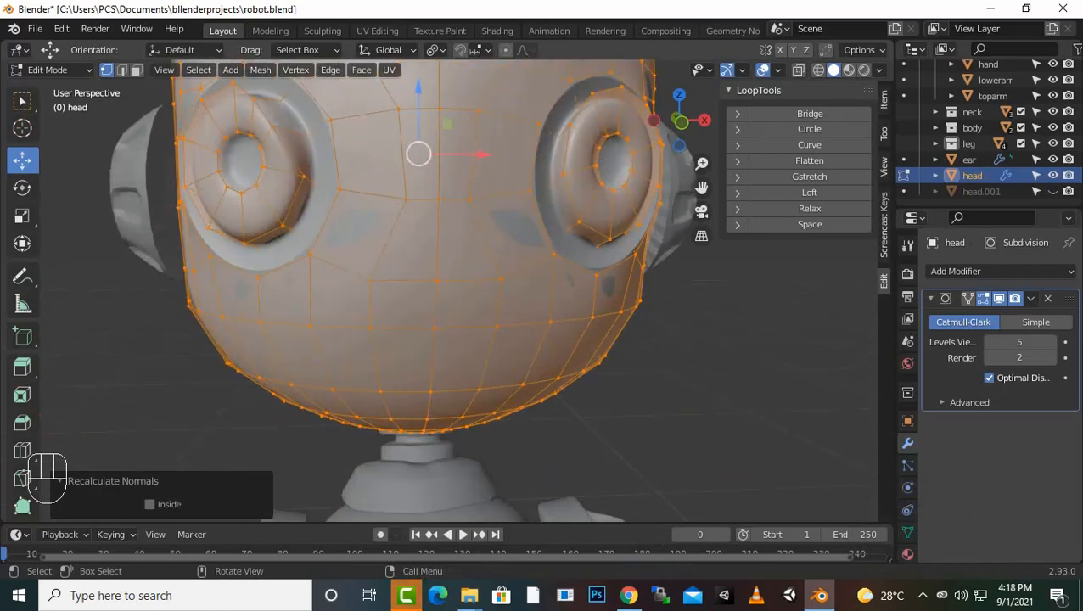
scroll(433, 288, down, 5)
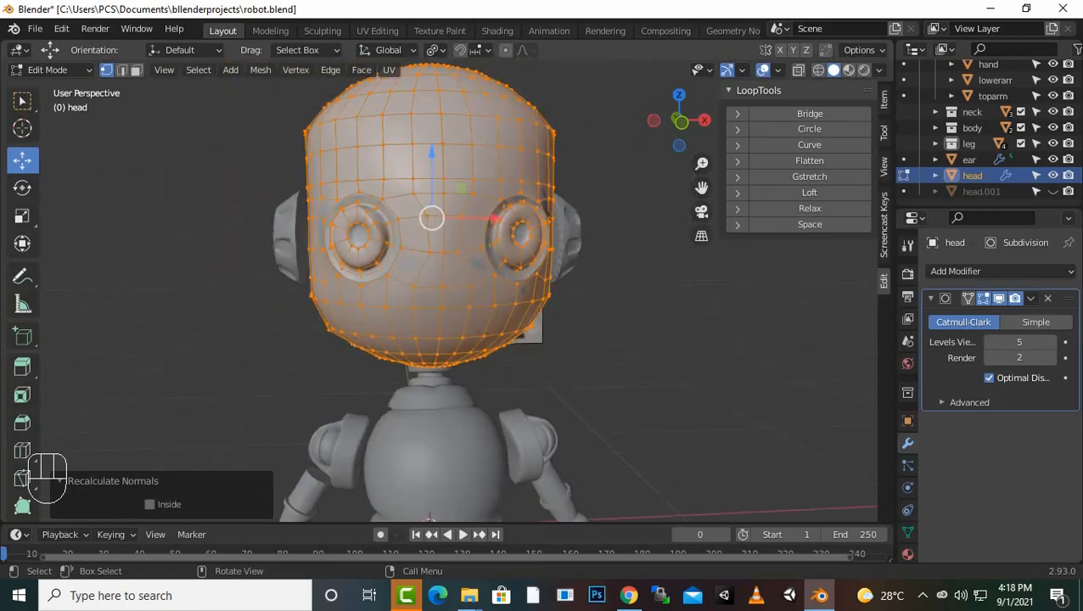
scroll(433, 254, down, 2)
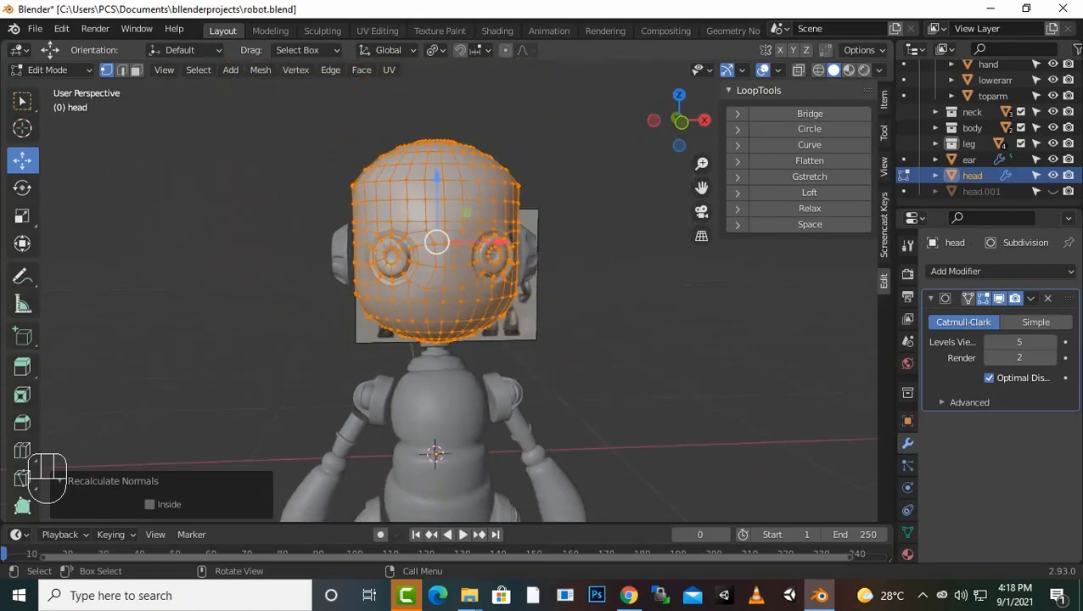